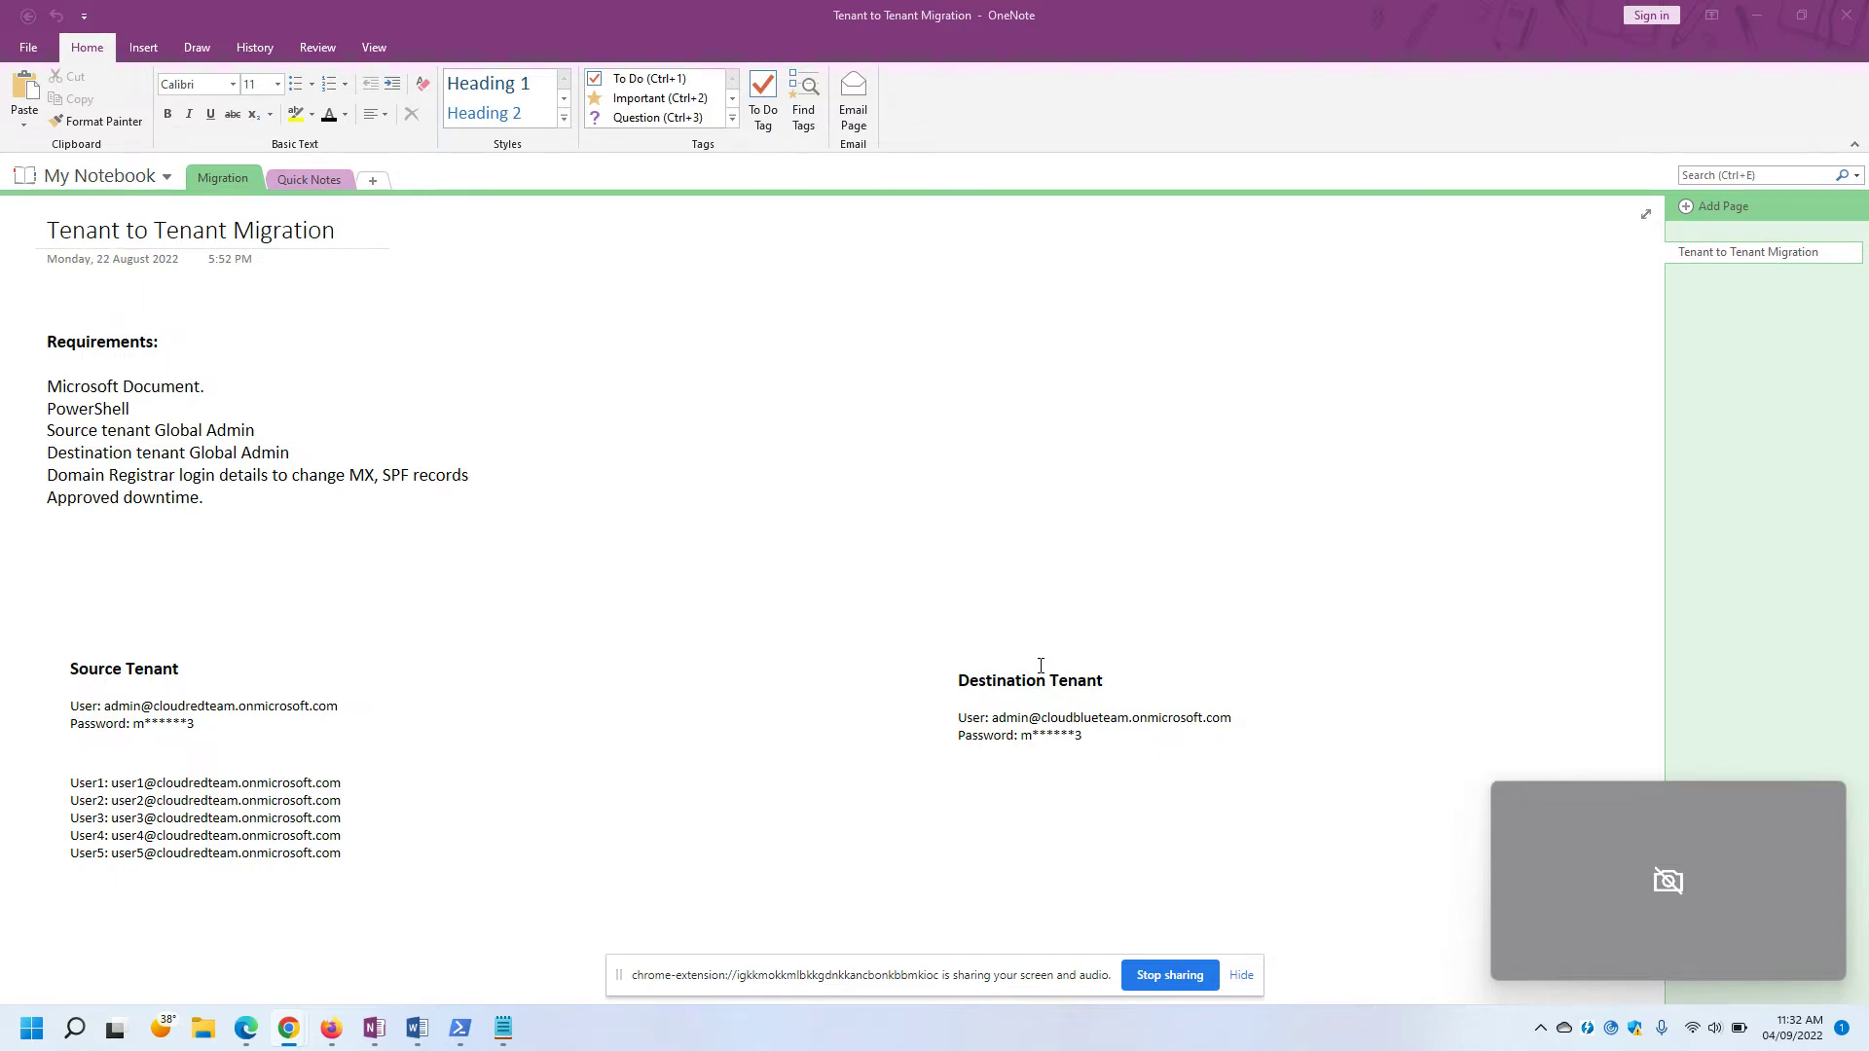
Highlight the requirements list in the migration notes, then the Microsoft Document requirement.
{"action": "left_click", "coordinate": [176, 552]}
{"action": "left_click_drag", "start_coordinate": [176, 552], "coordinate": [47, 409]}
{"action": "left_click", "coordinate": [935, 315]}
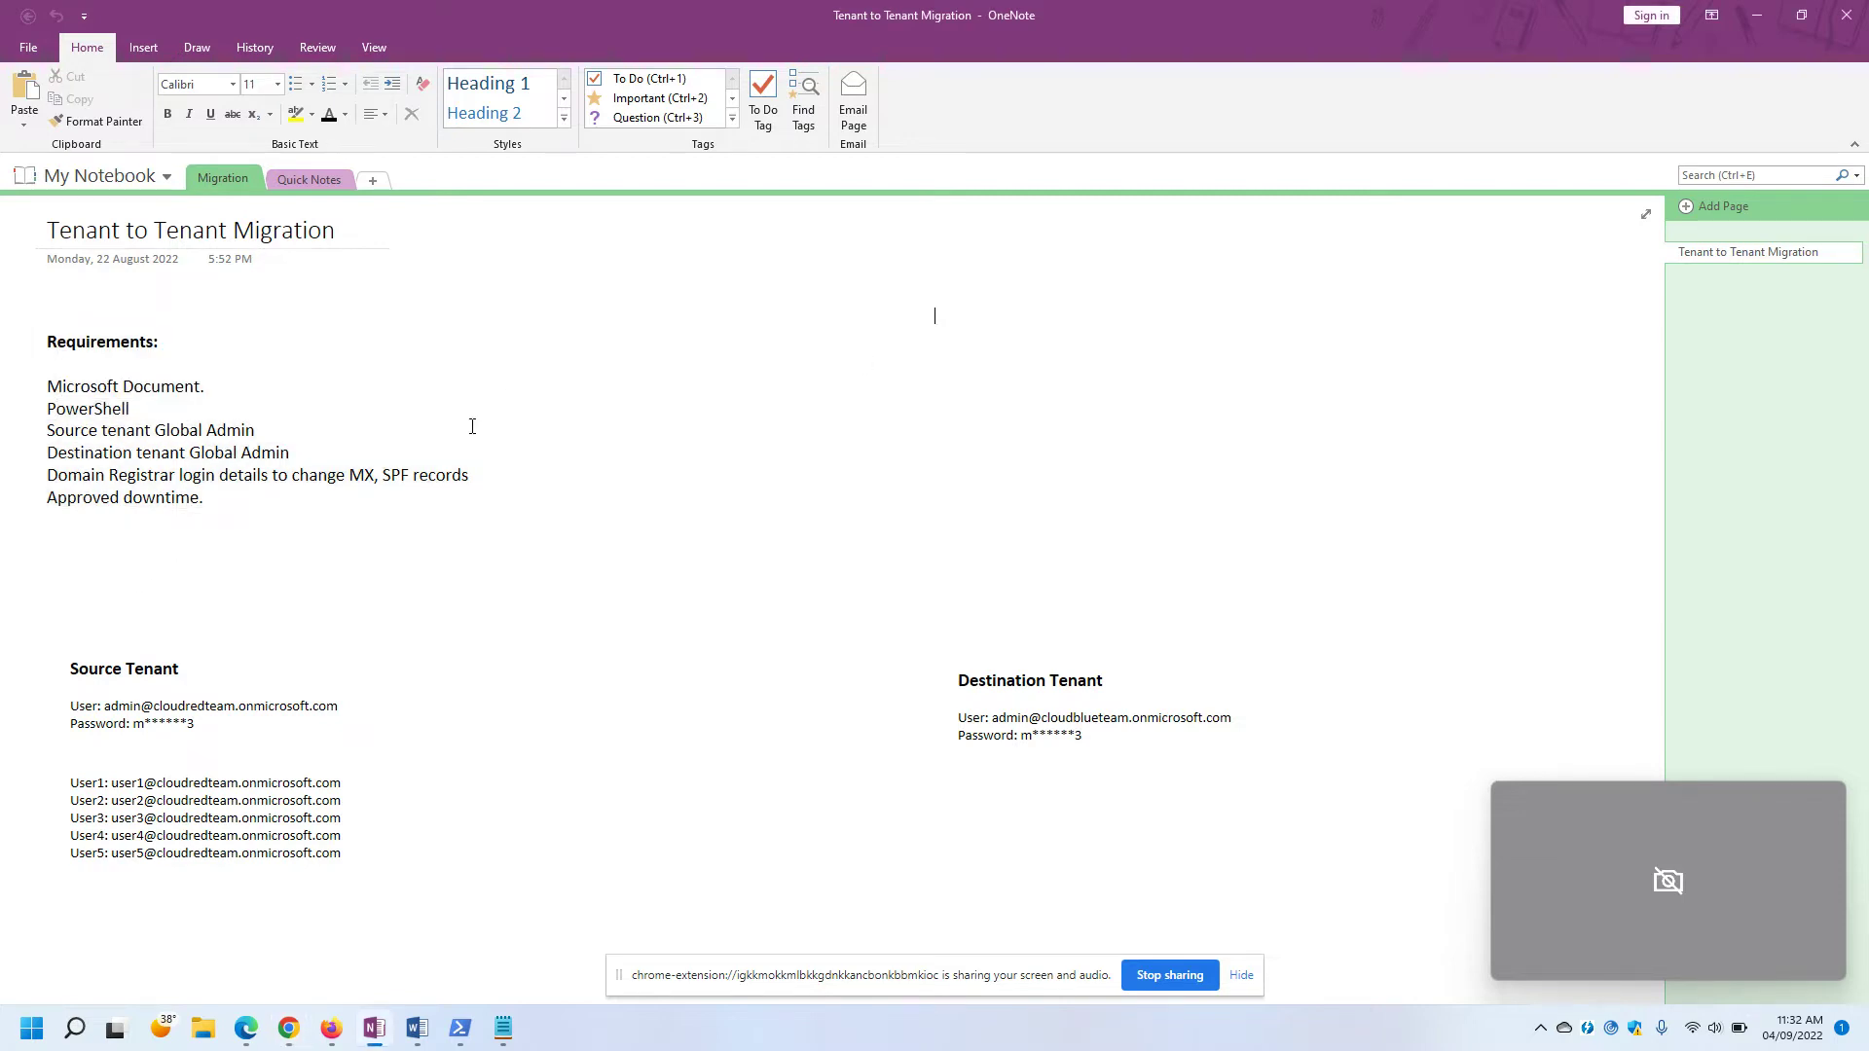
{"action": "left_click_drag", "start_coordinate": [48, 386], "coordinate": [201, 387]}
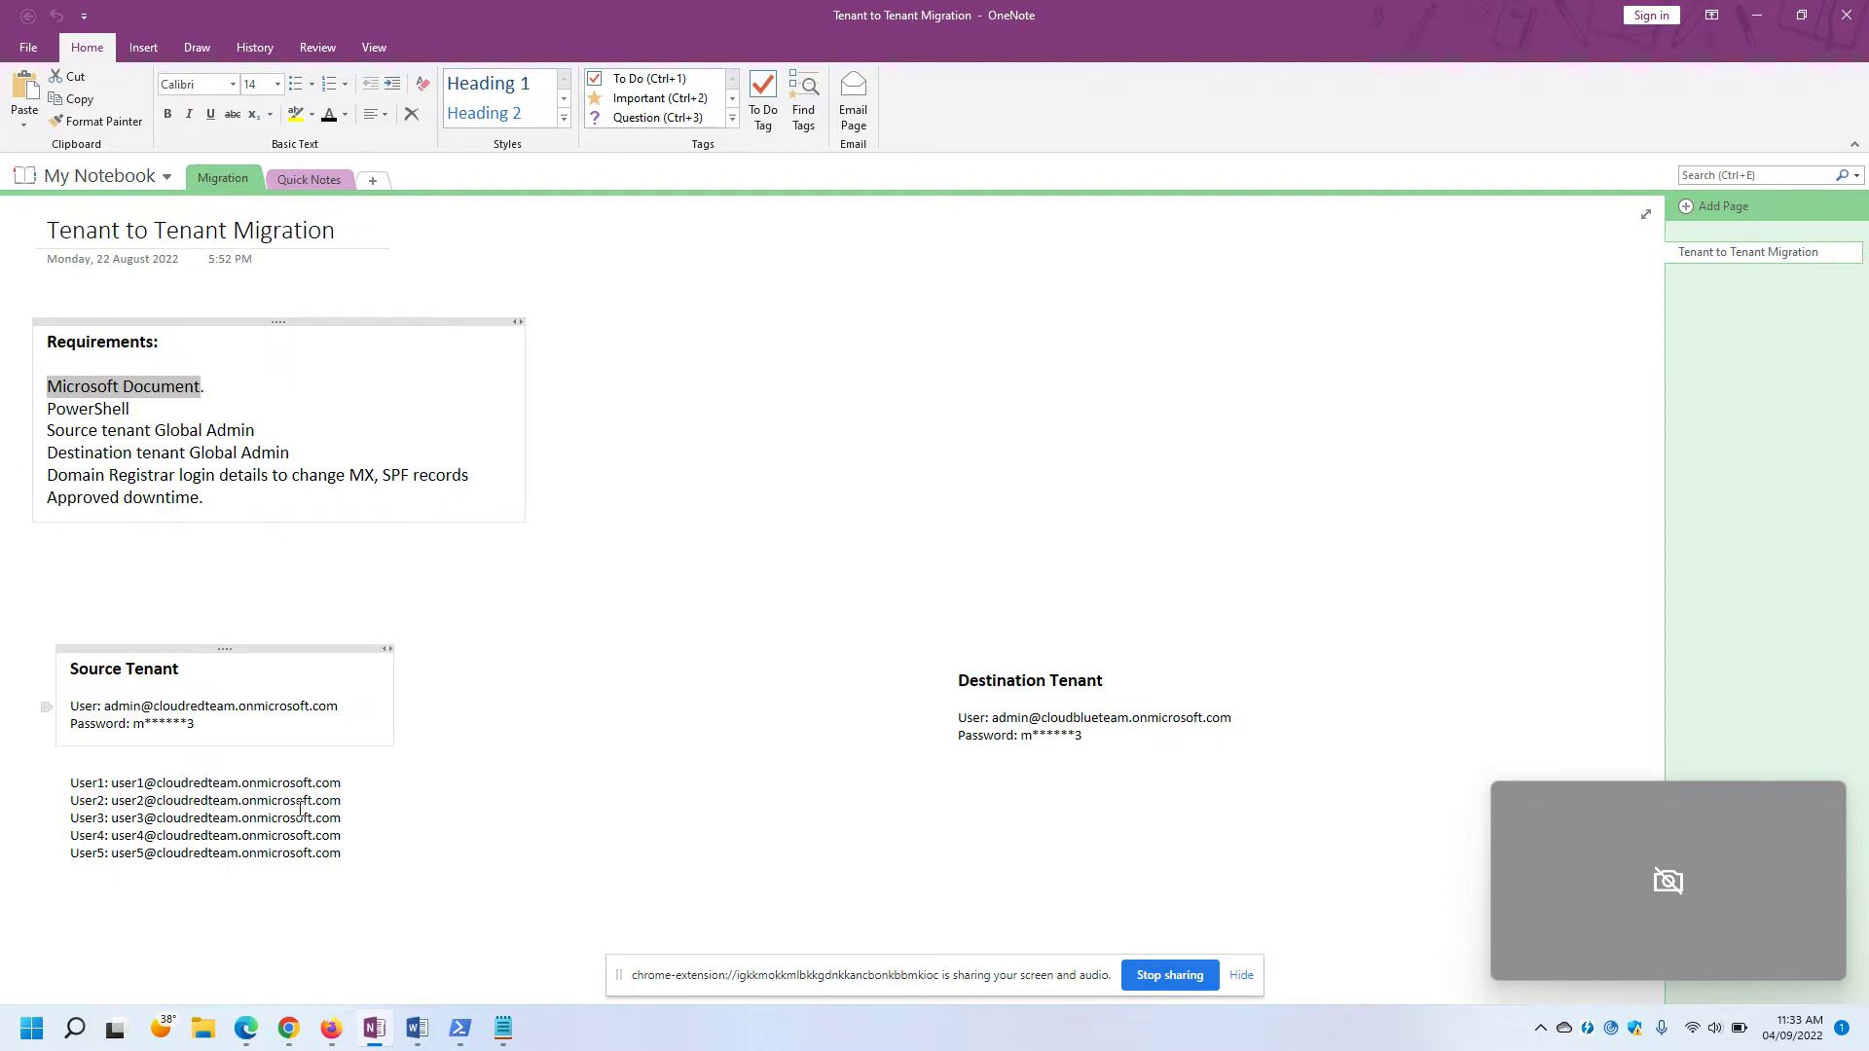
Review the cross-tenant mailbox migration article and select its web address.
{"action": "left_click", "coordinate": [244, 1033]}
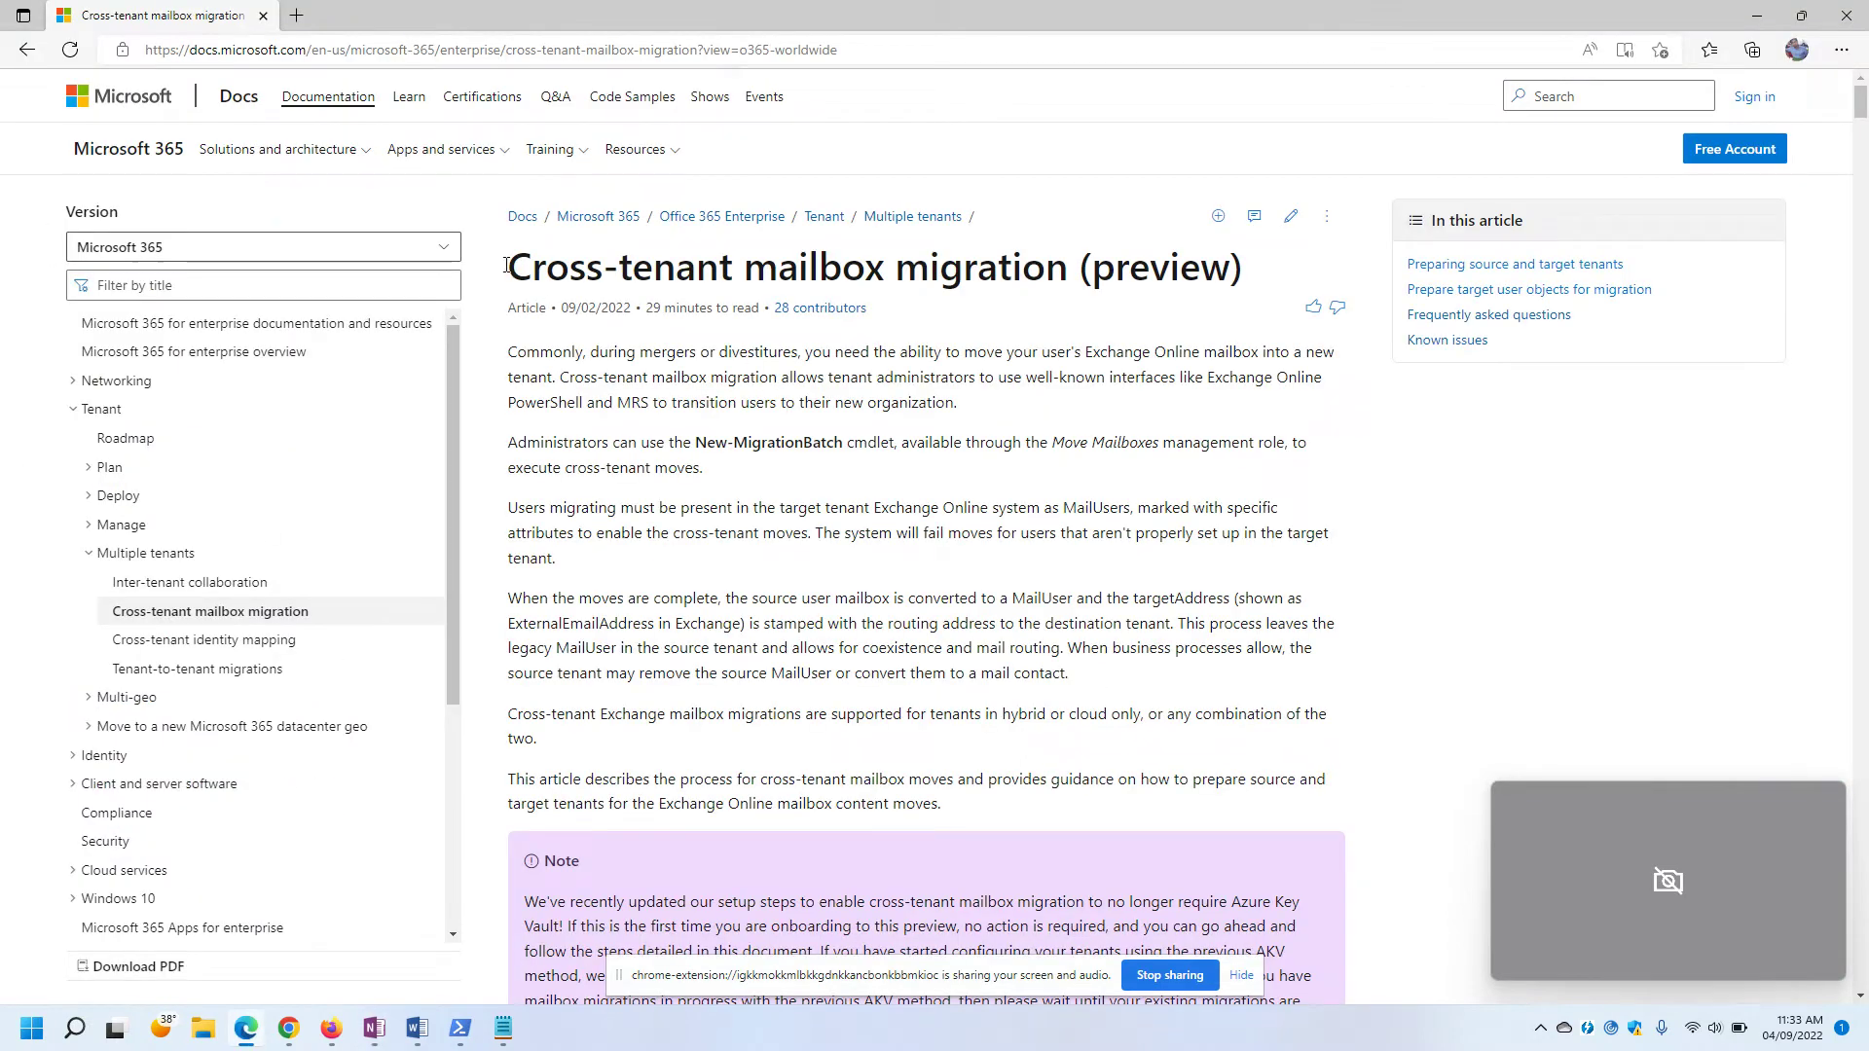
{"action": "left_click_drag", "start_coordinate": [584, 269], "coordinate": [1251, 262]}
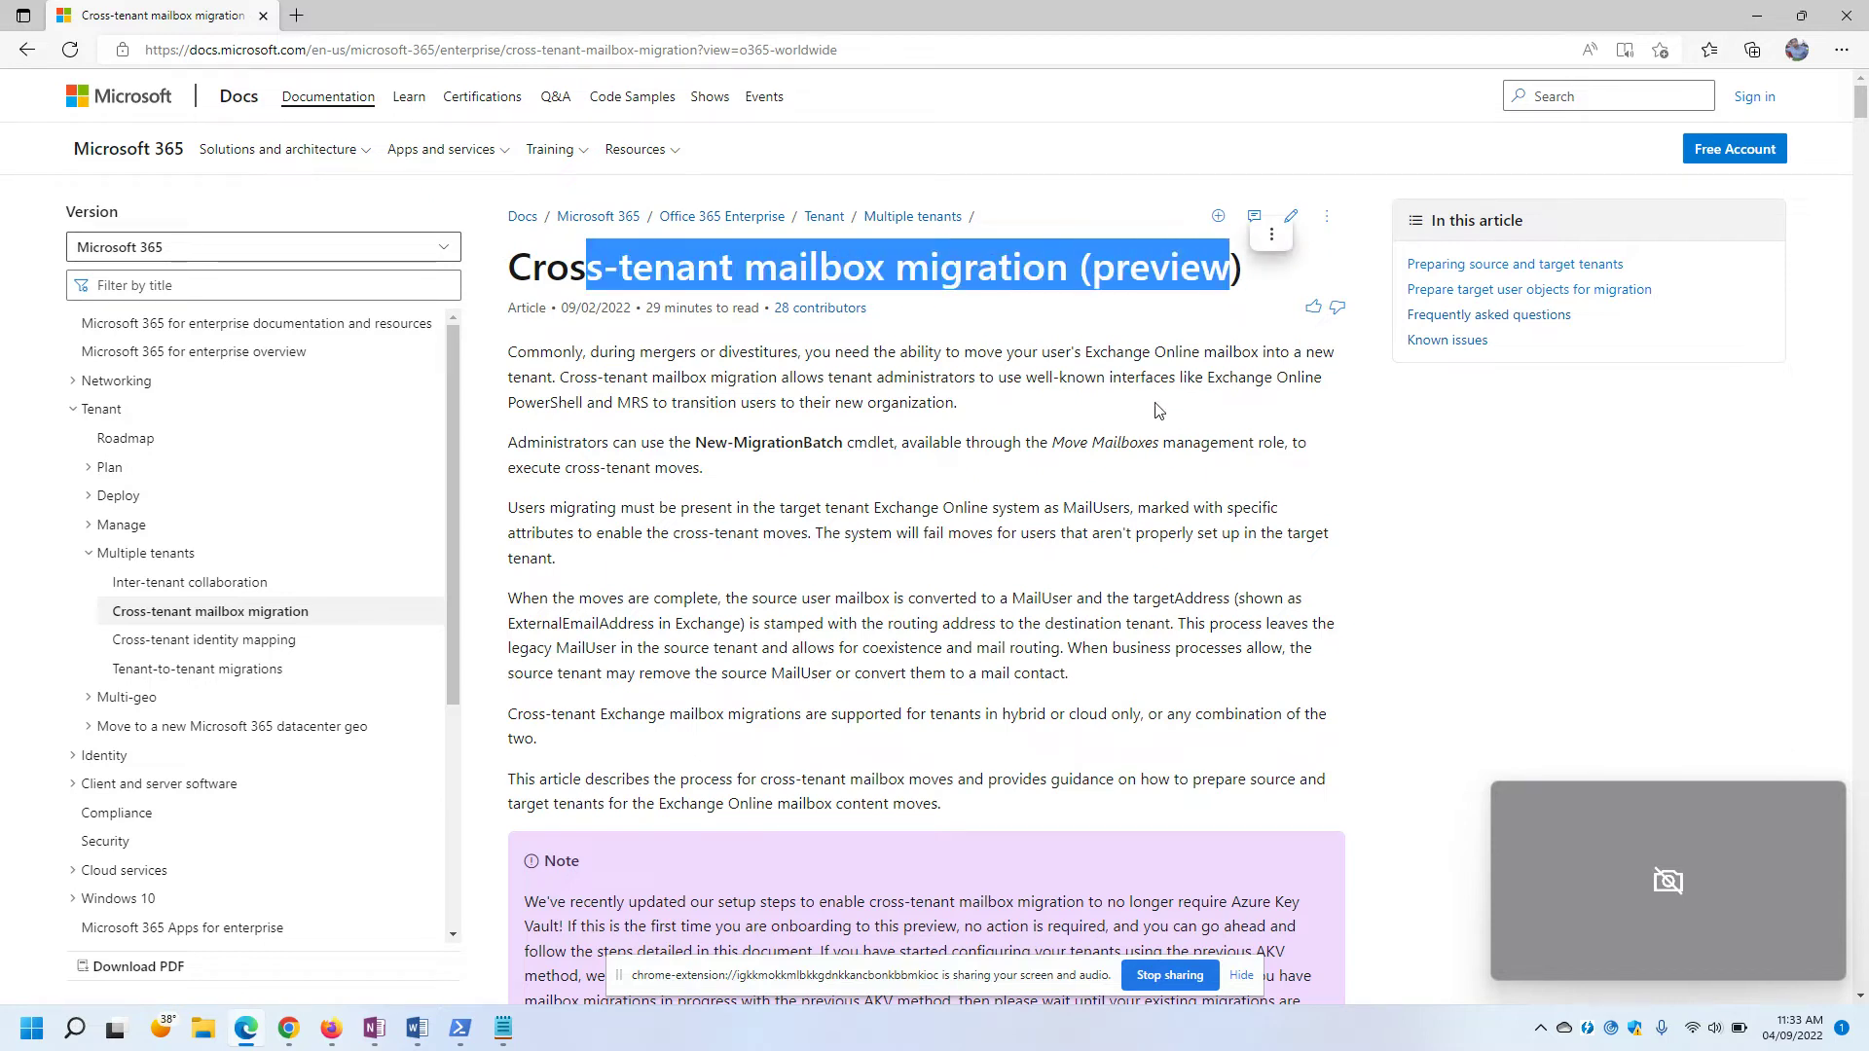
{"action": "left_click", "coordinate": [1115, 401]}
{"action": "left_click", "coordinate": [582, 49]}
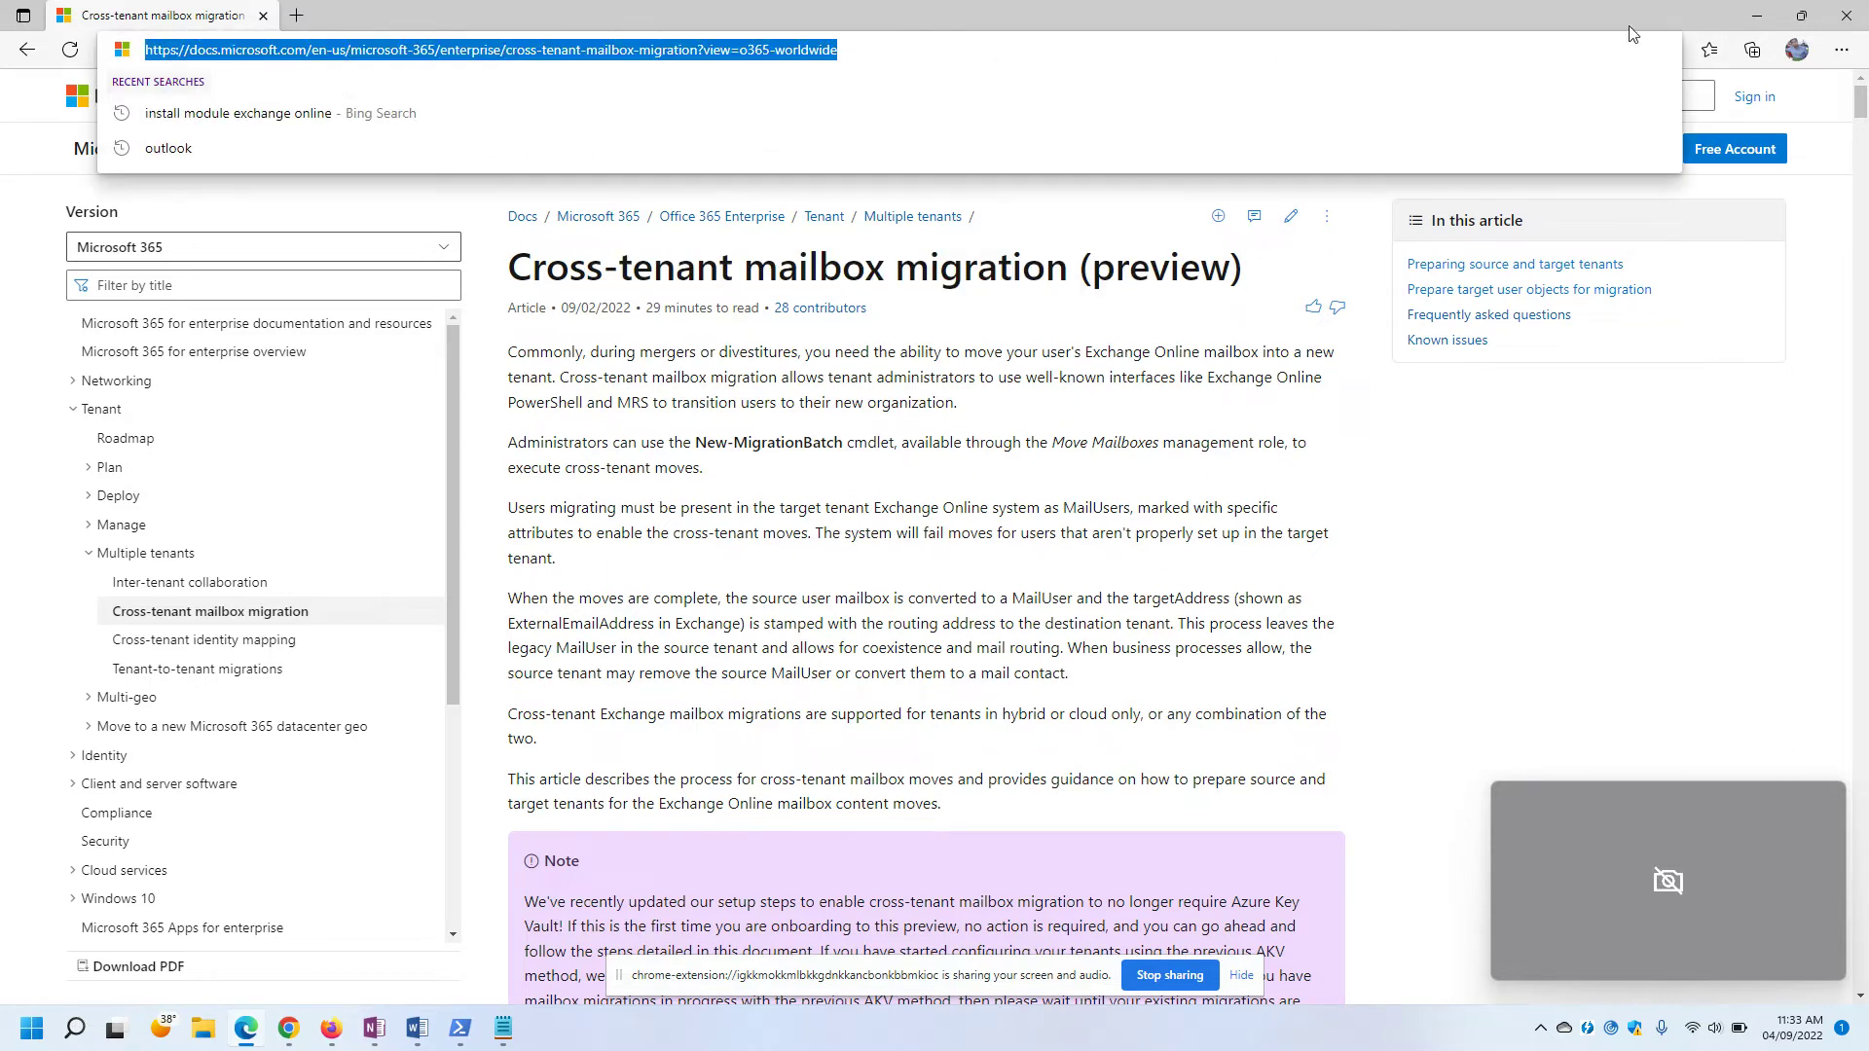
{"action": "left_click", "coordinate": [1756, 18]}
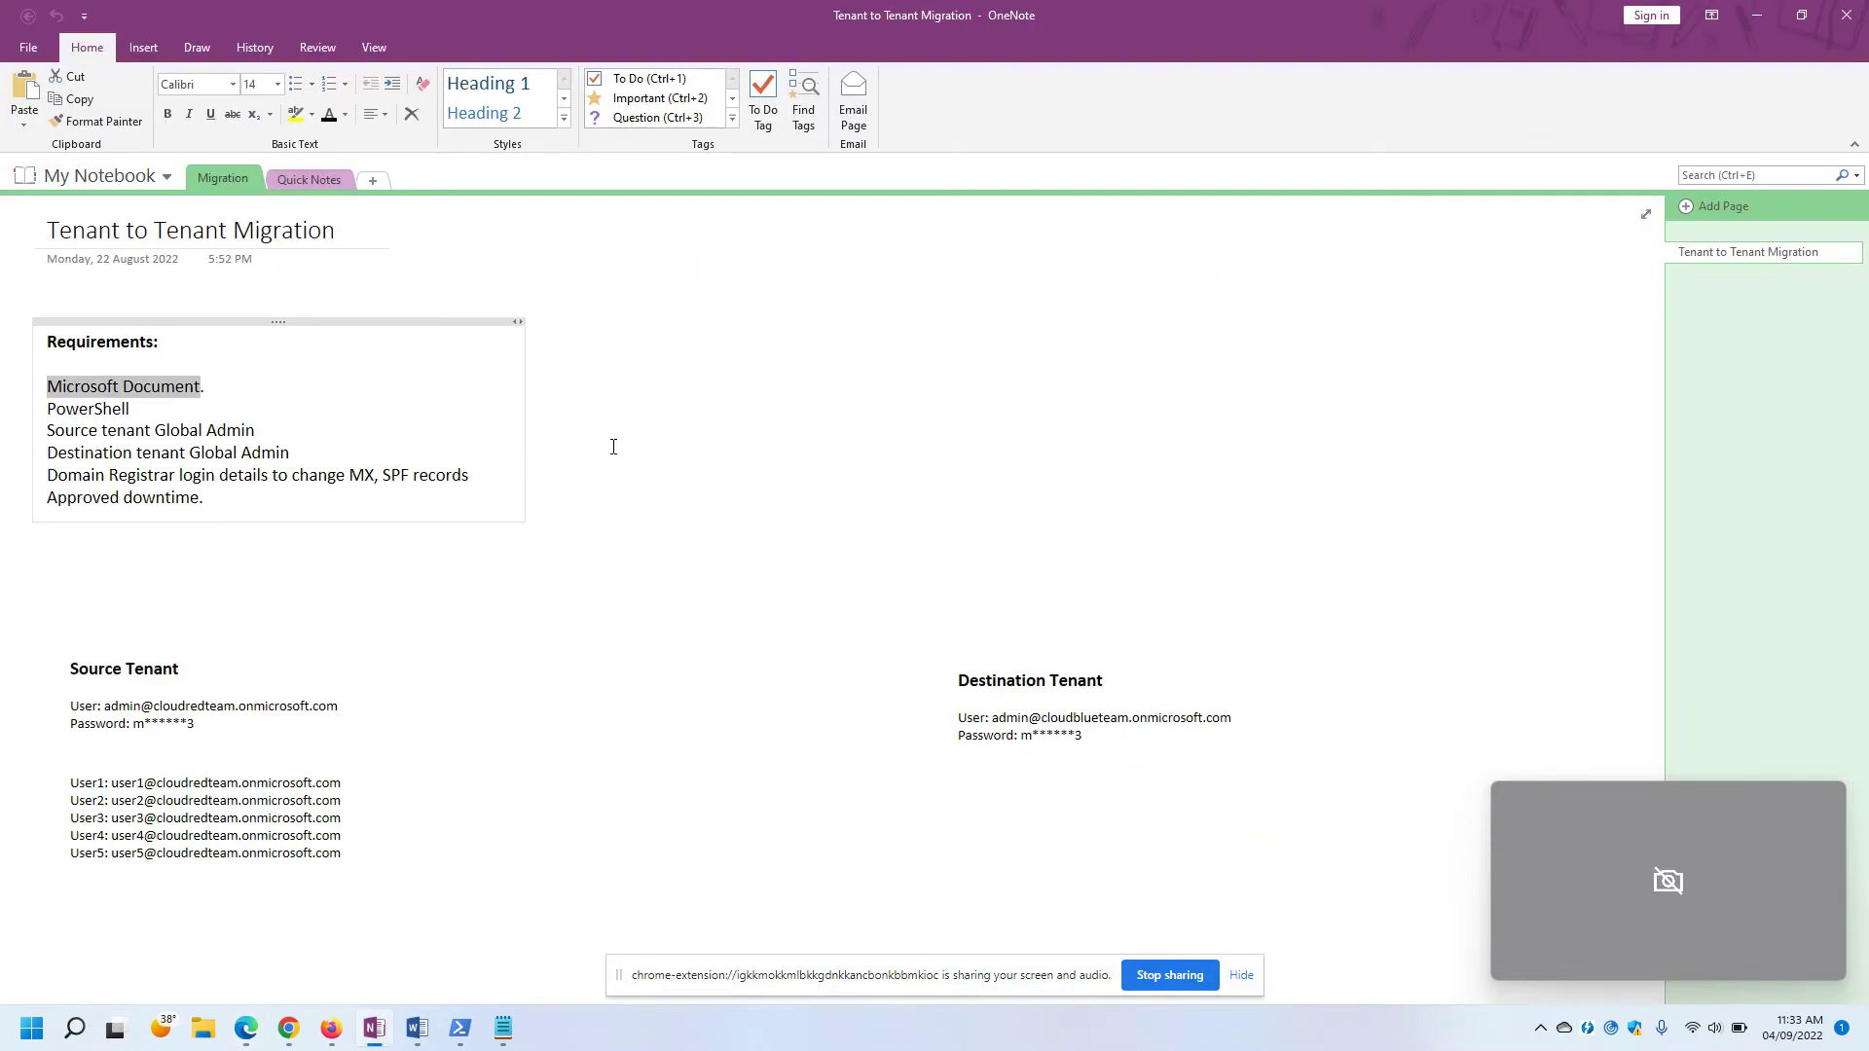
Highlight the PowerShell, source tenant Global Admin and destination tenant Global Admin requirements.
{"action": "left_click_drag", "start_coordinate": [130, 409], "coordinate": [47, 409]}
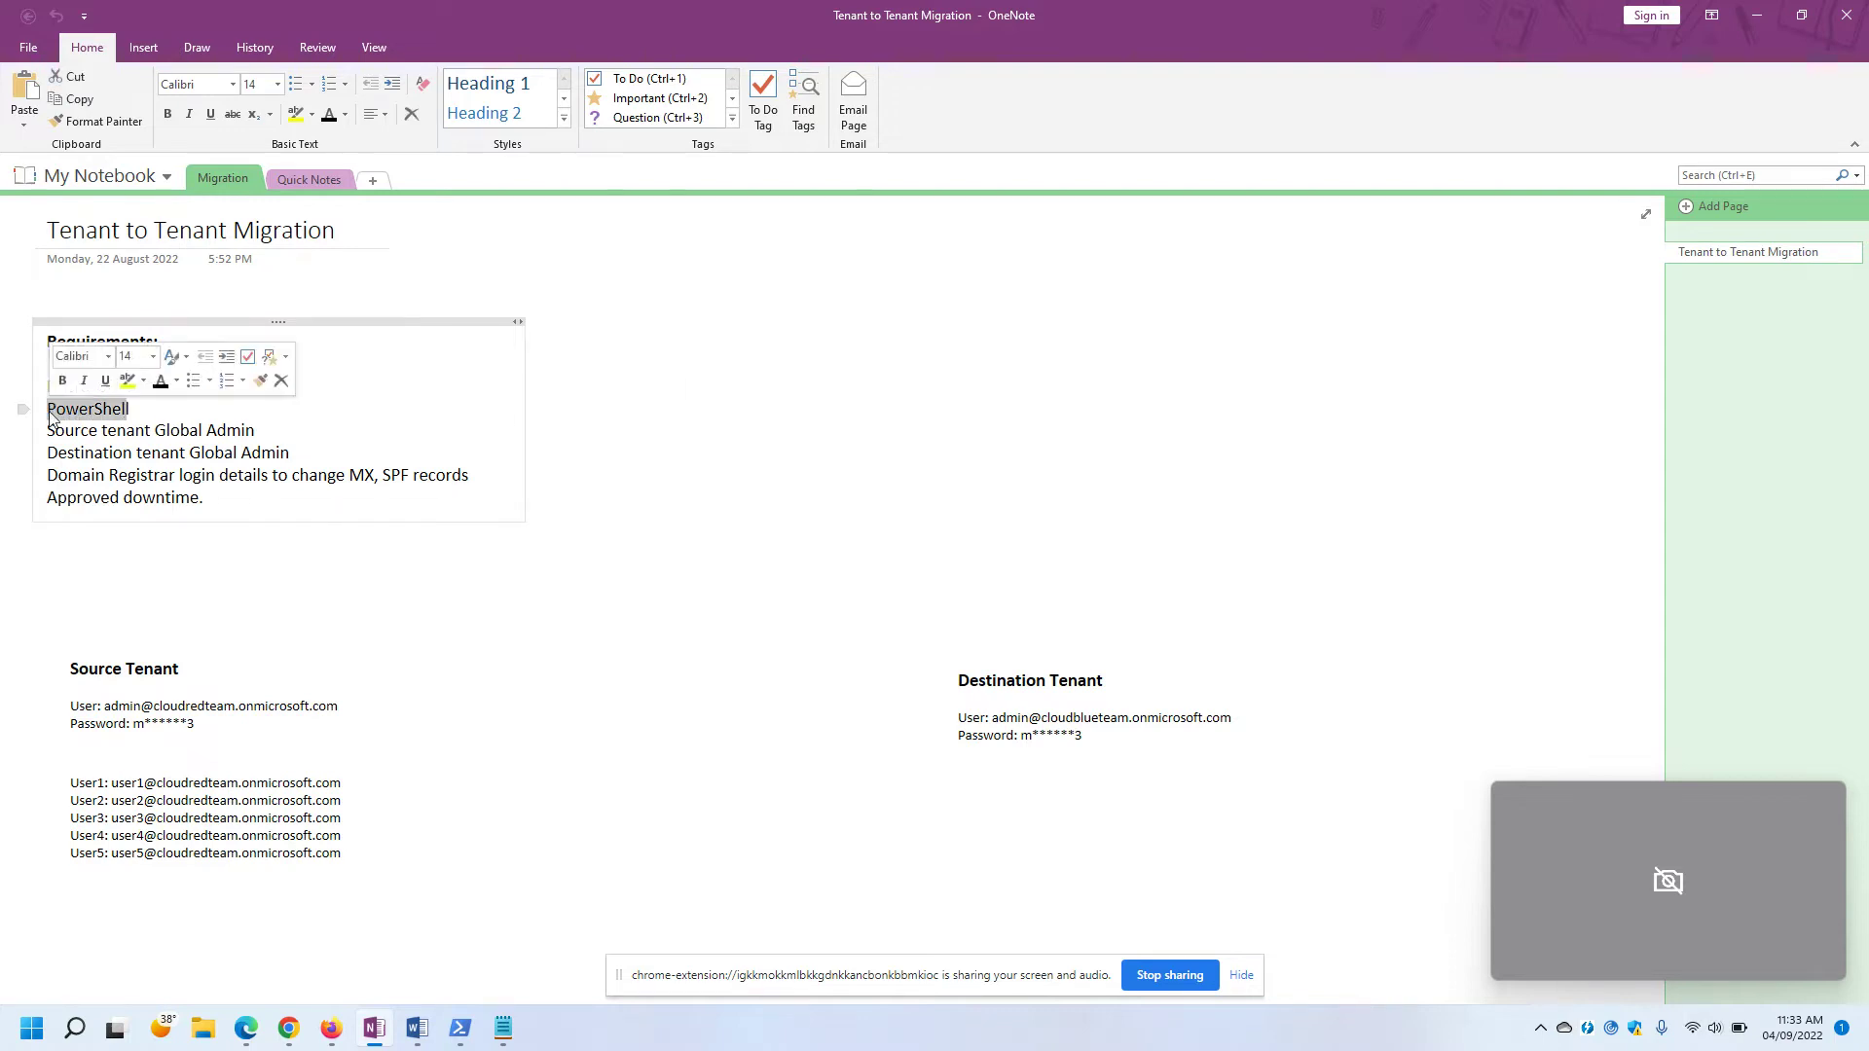
{"action": "left_click", "coordinate": [381, 396]}
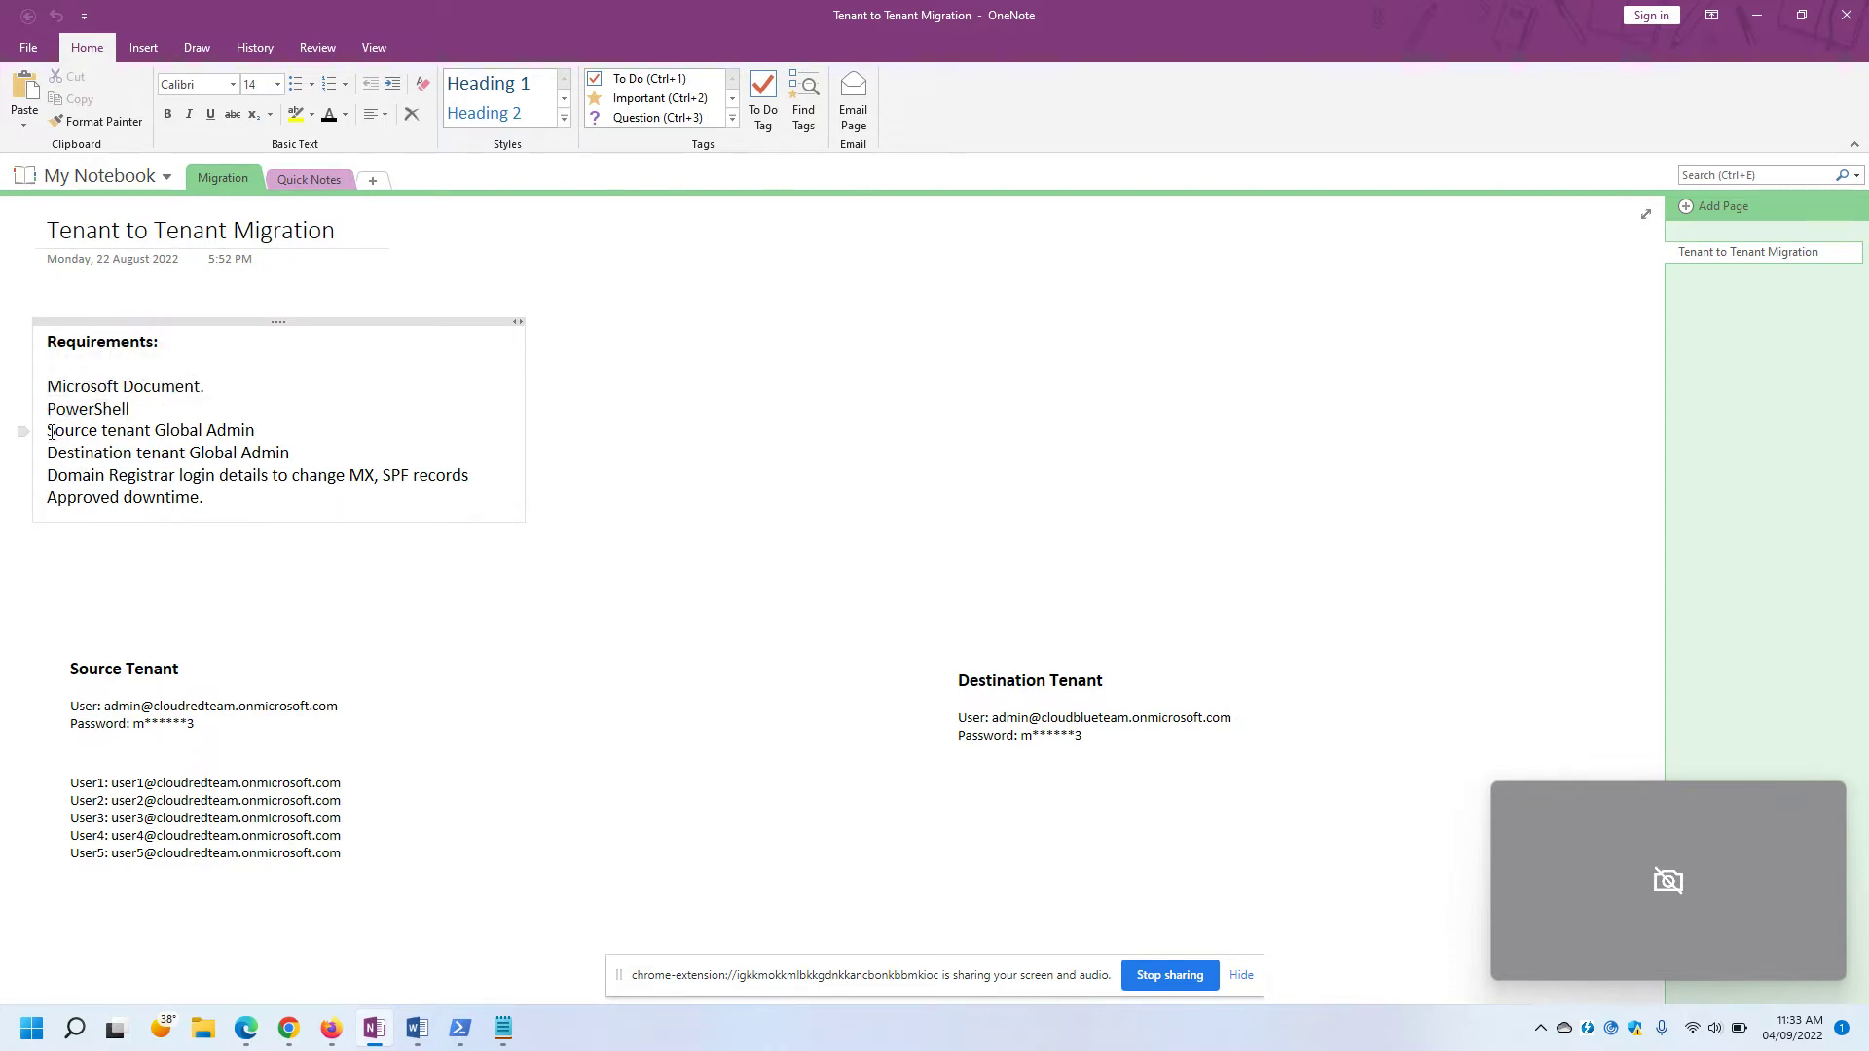
{"action": "left_click_drag", "start_coordinate": [52, 431], "coordinate": [258, 435]}
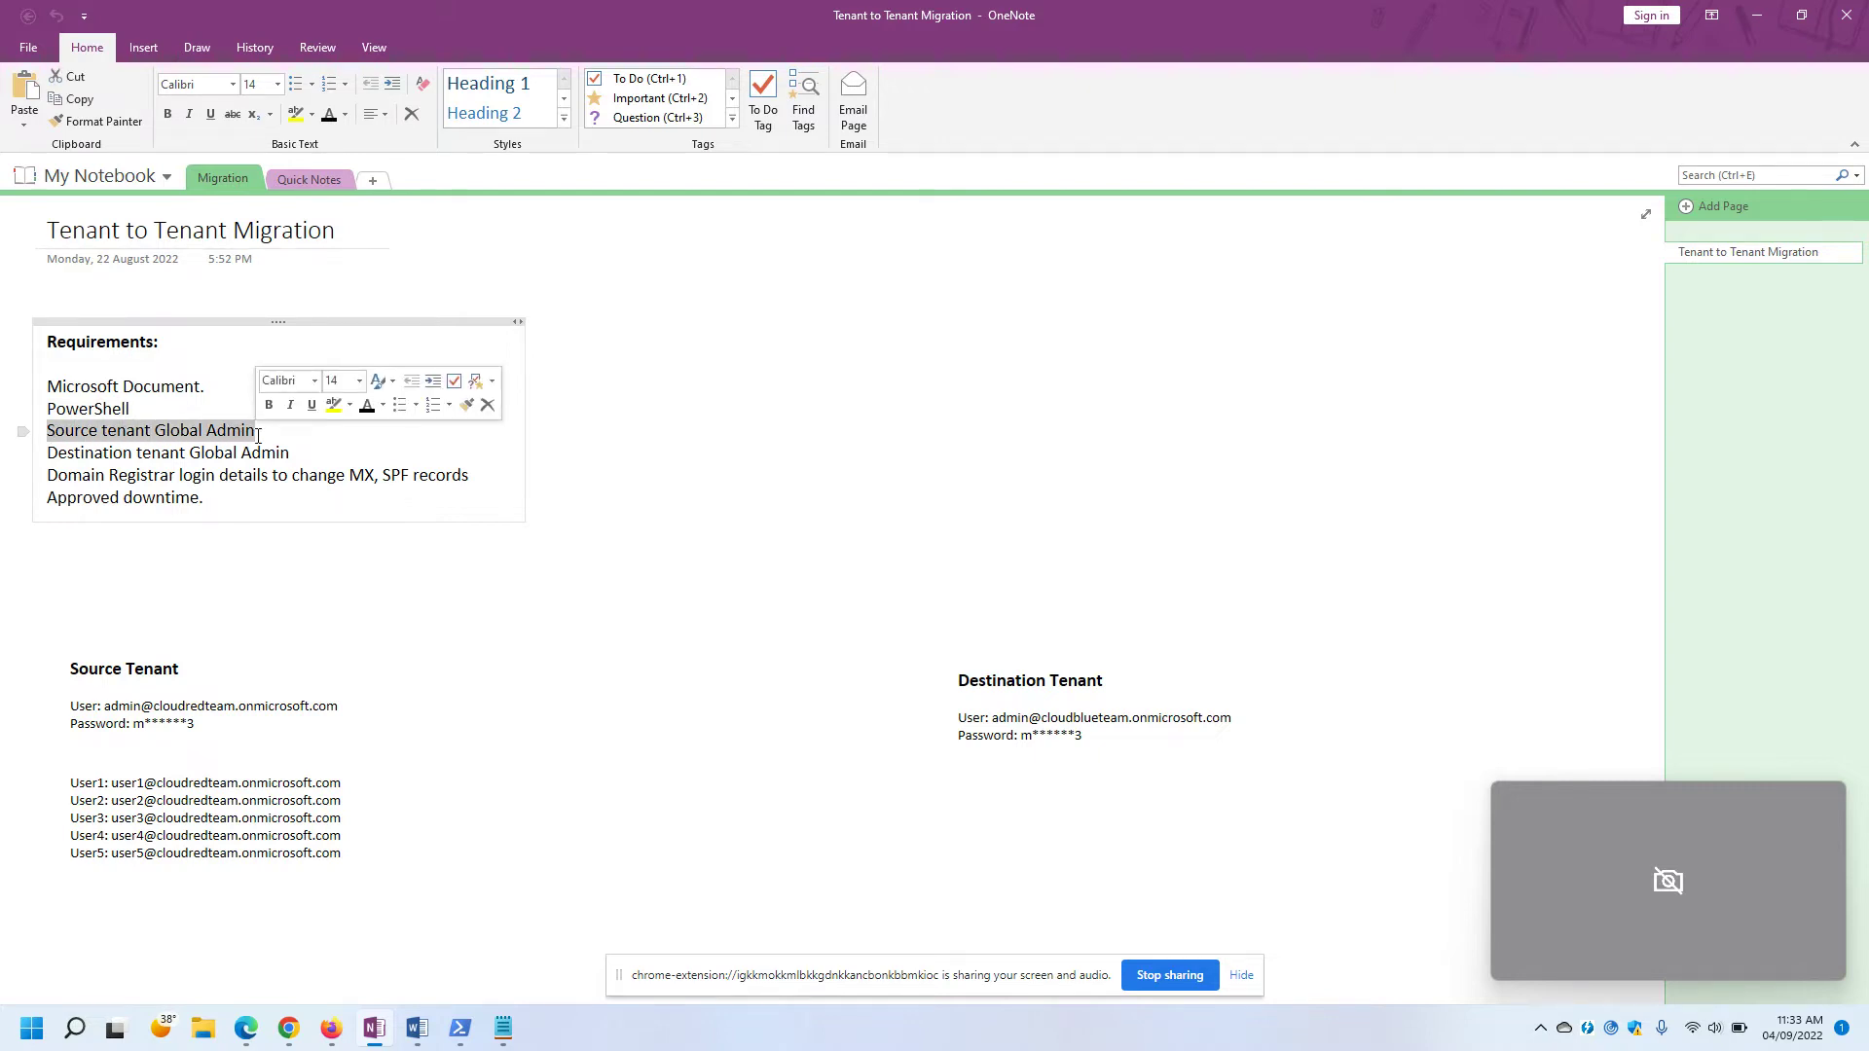
{"action": "left_click", "coordinate": [259, 434]}
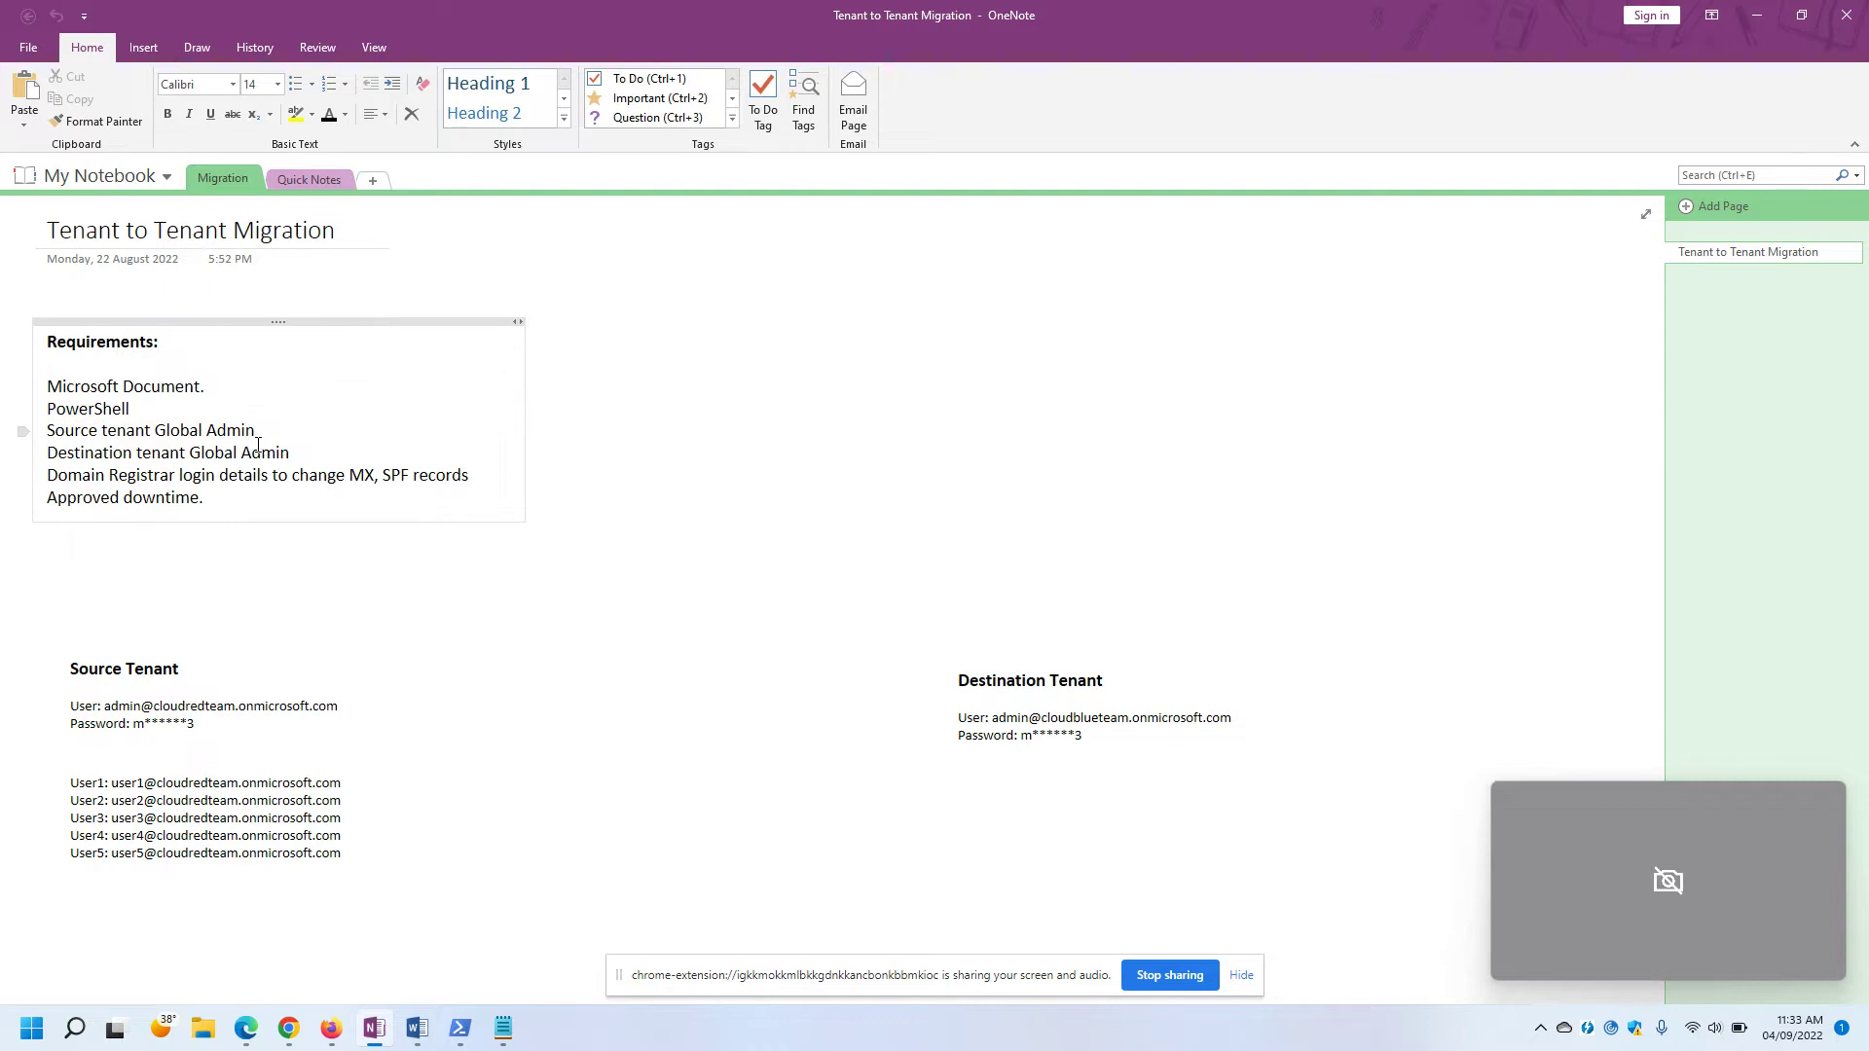
{"action": "left_click_drag", "start_coordinate": [49, 454], "coordinate": [297, 455]}
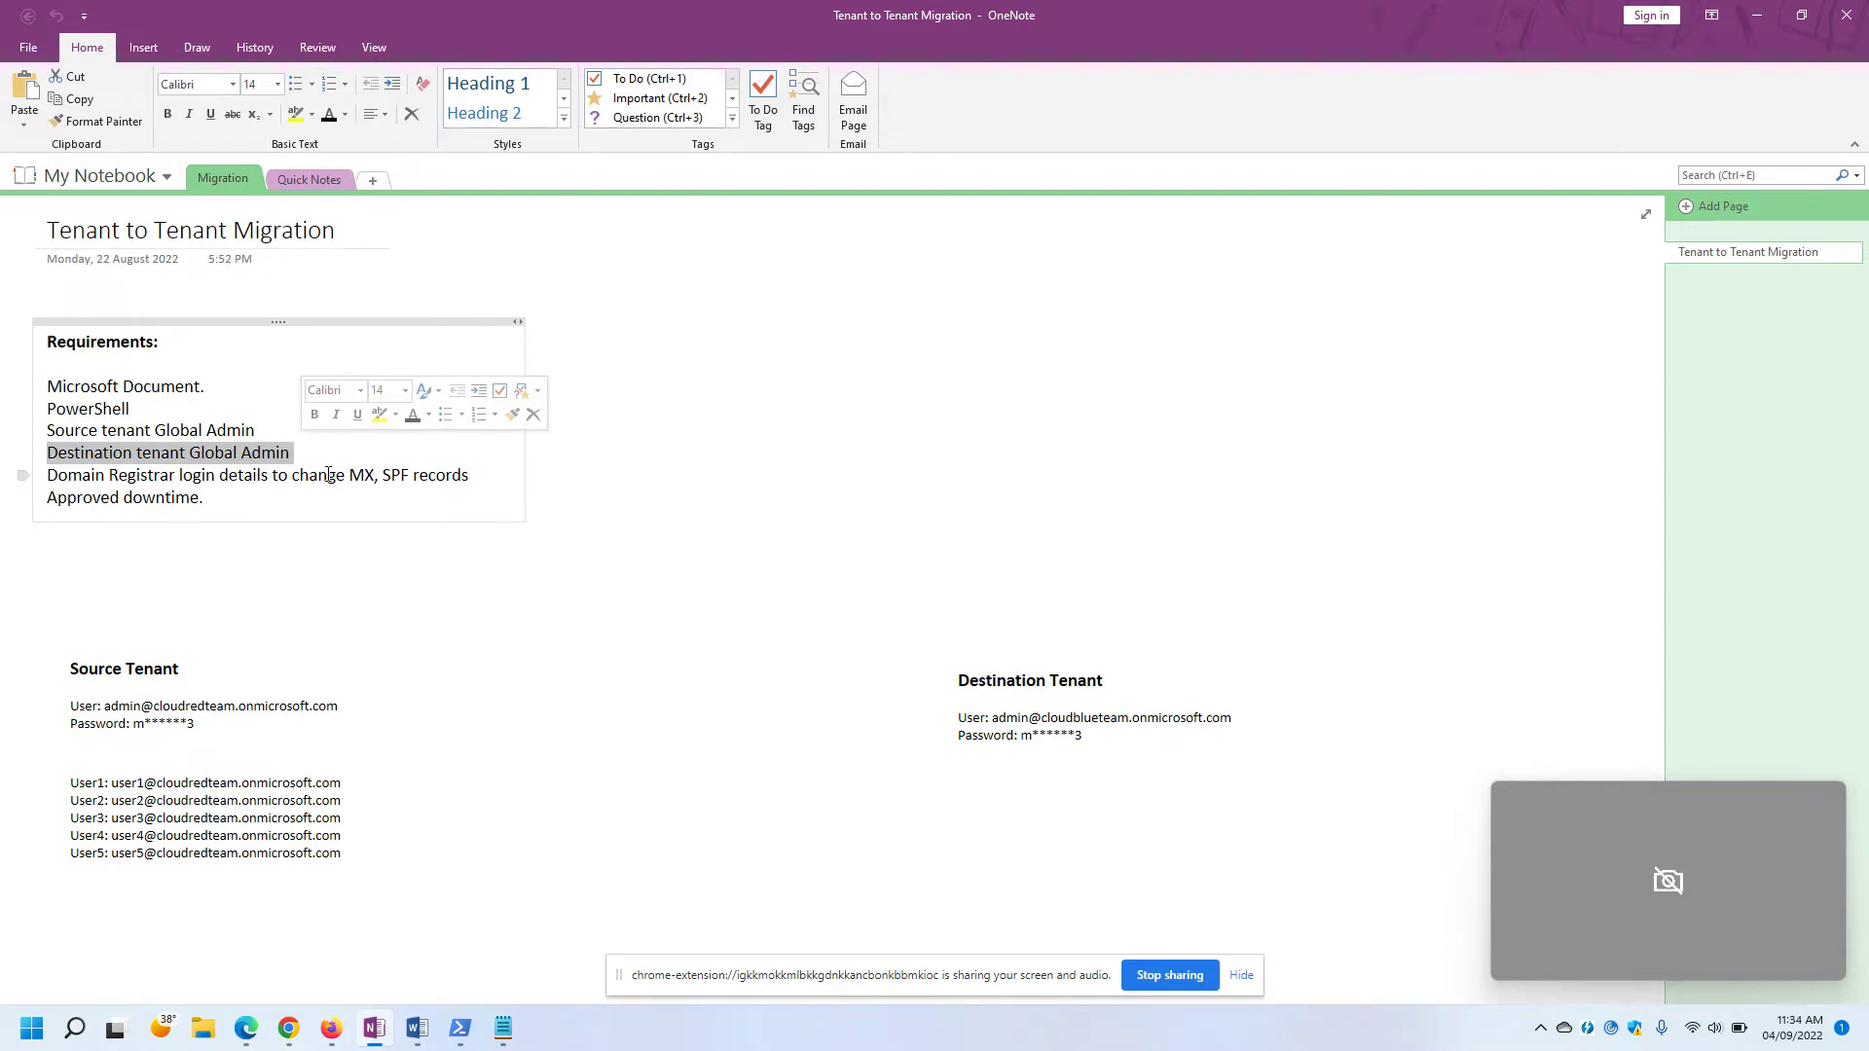
{"action": "left_click", "coordinate": [165, 454]}
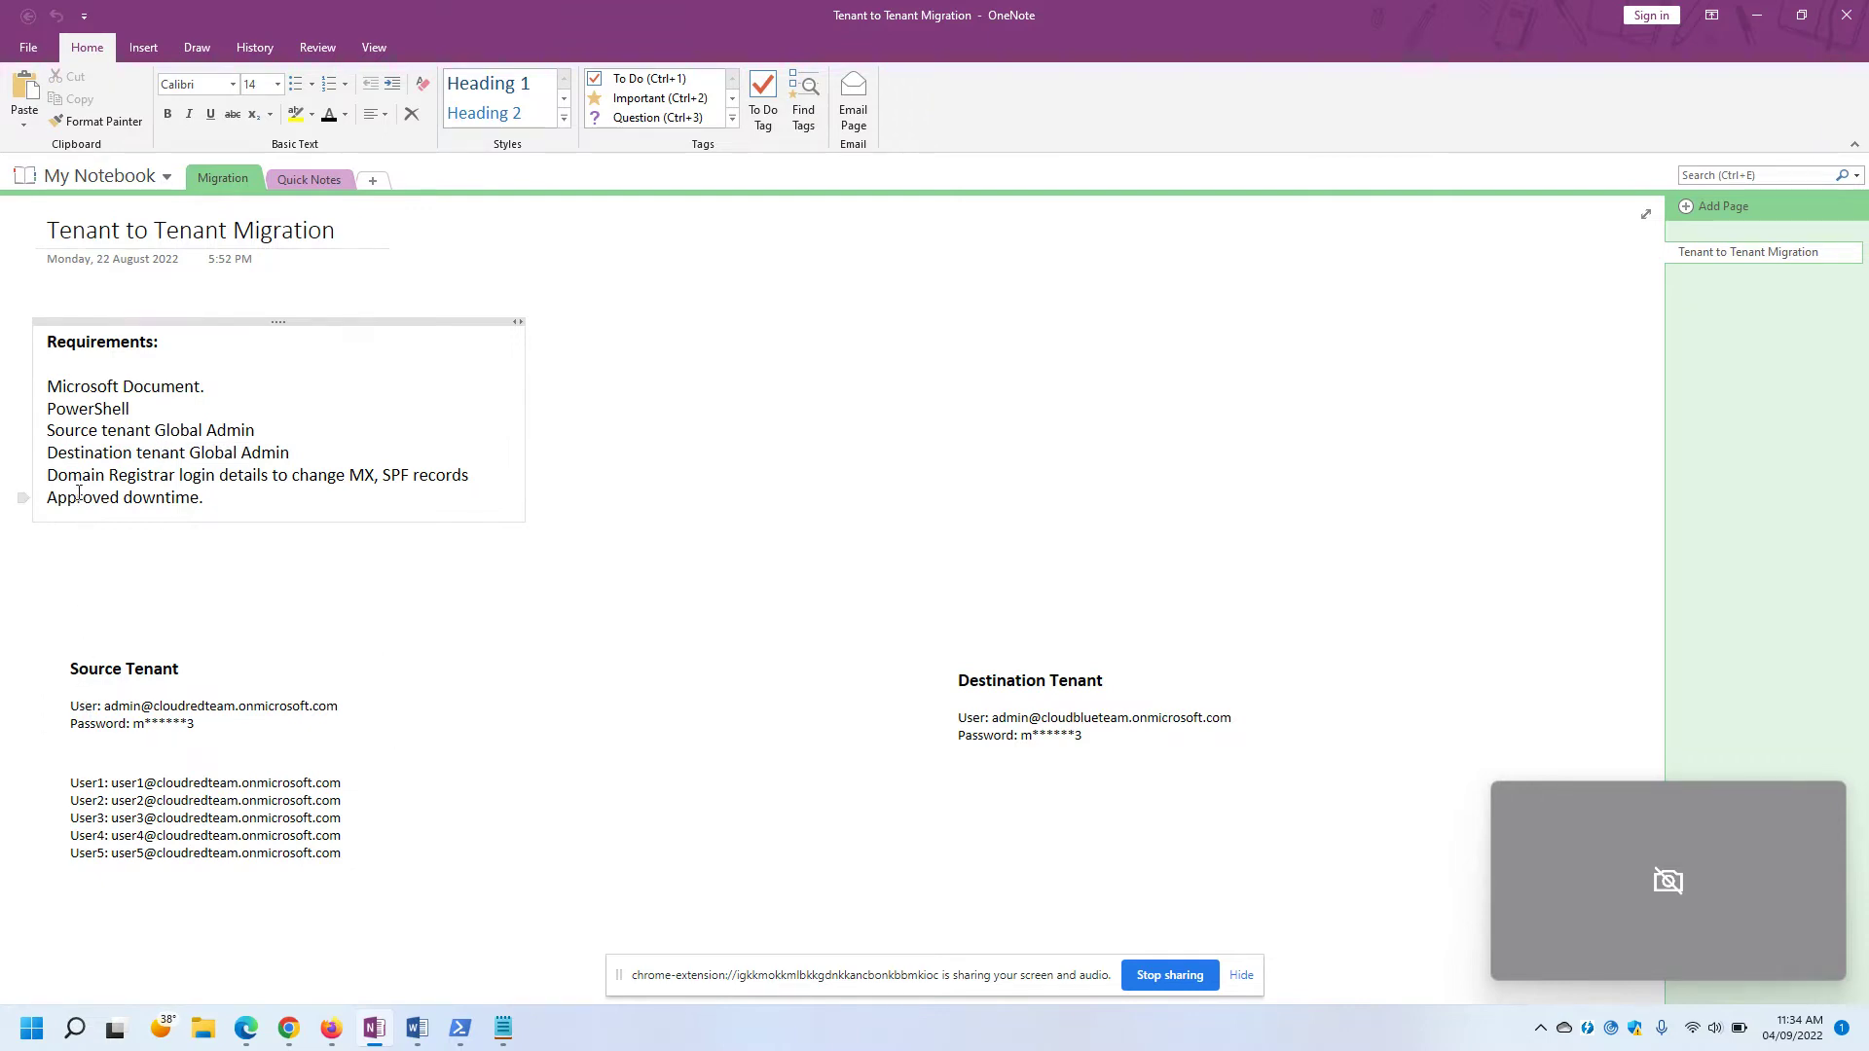
Highlight the Source Tenant heading, its domain name and admin sign-in details.
{"action": "left_click", "coordinate": [46, 670]}
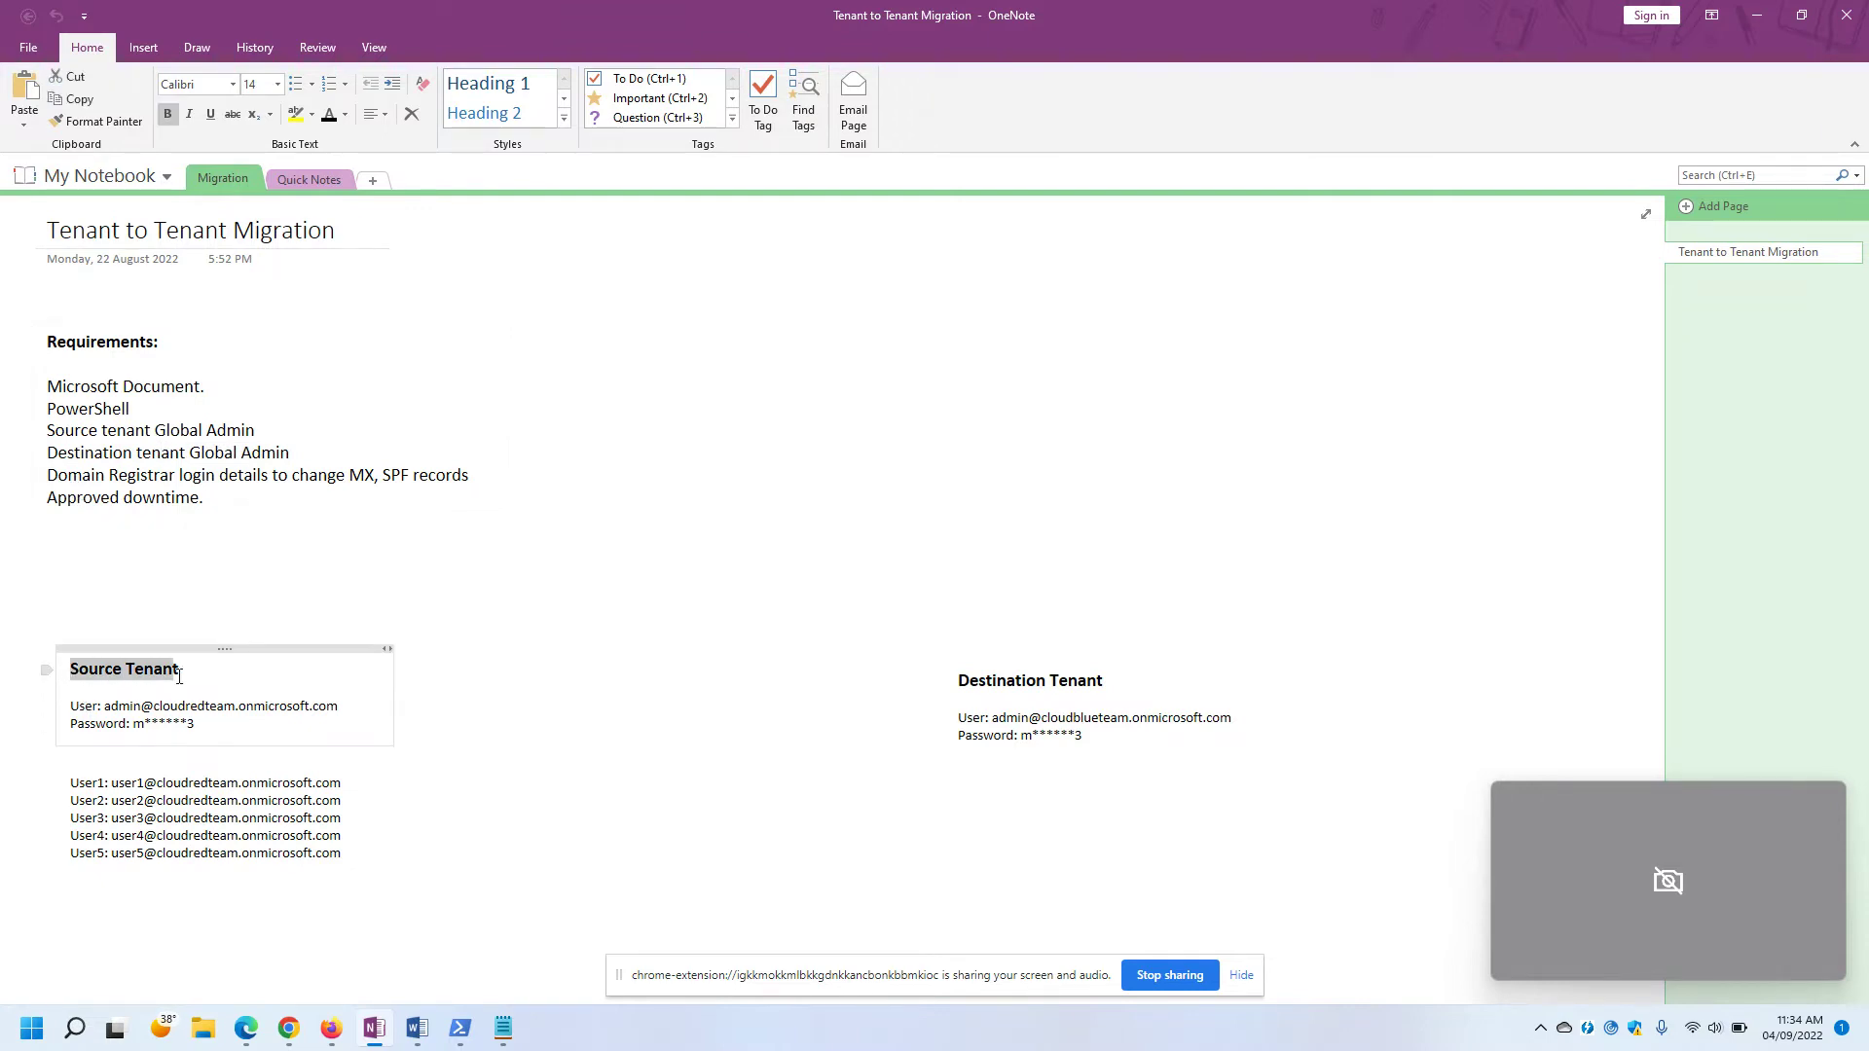
{"action": "left_click", "coordinate": [251, 687]}
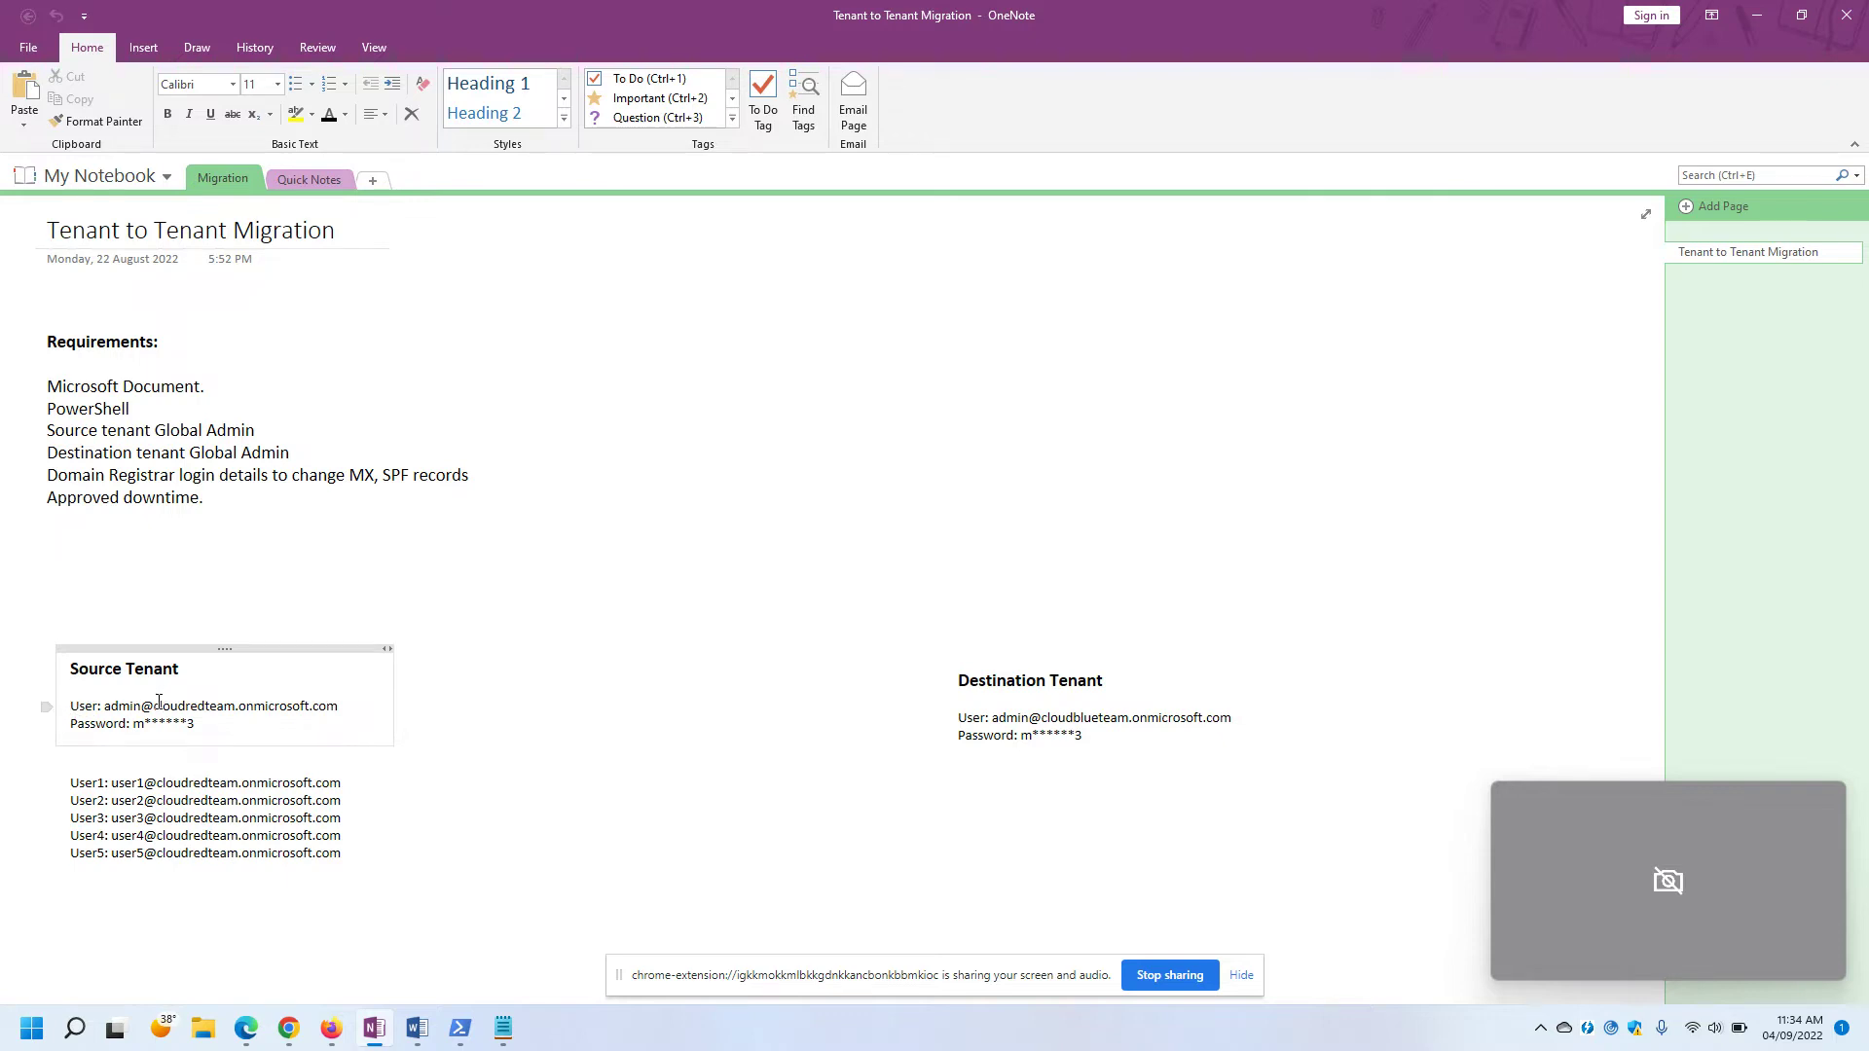
{"action": "left_click_drag", "start_coordinate": [153, 705], "coordinate": [351, 705]}
{"action": "left_click", "coordinate": [224, 713]}
{"action": "left_click_drag", "start_coordinate": [70, 707], "coordinate": [208, 728]}
{"action": "left_click", "coordinate": [205, 734]}
Highlight the destination tenant's details and domain, then the five source tenant user accounts.
{"action": "left_click_drag", "start_coordinate": [957, 679], "coordinate": [1099, 737]}
{"action": "left_click", "coordinate": [1099, 737]}
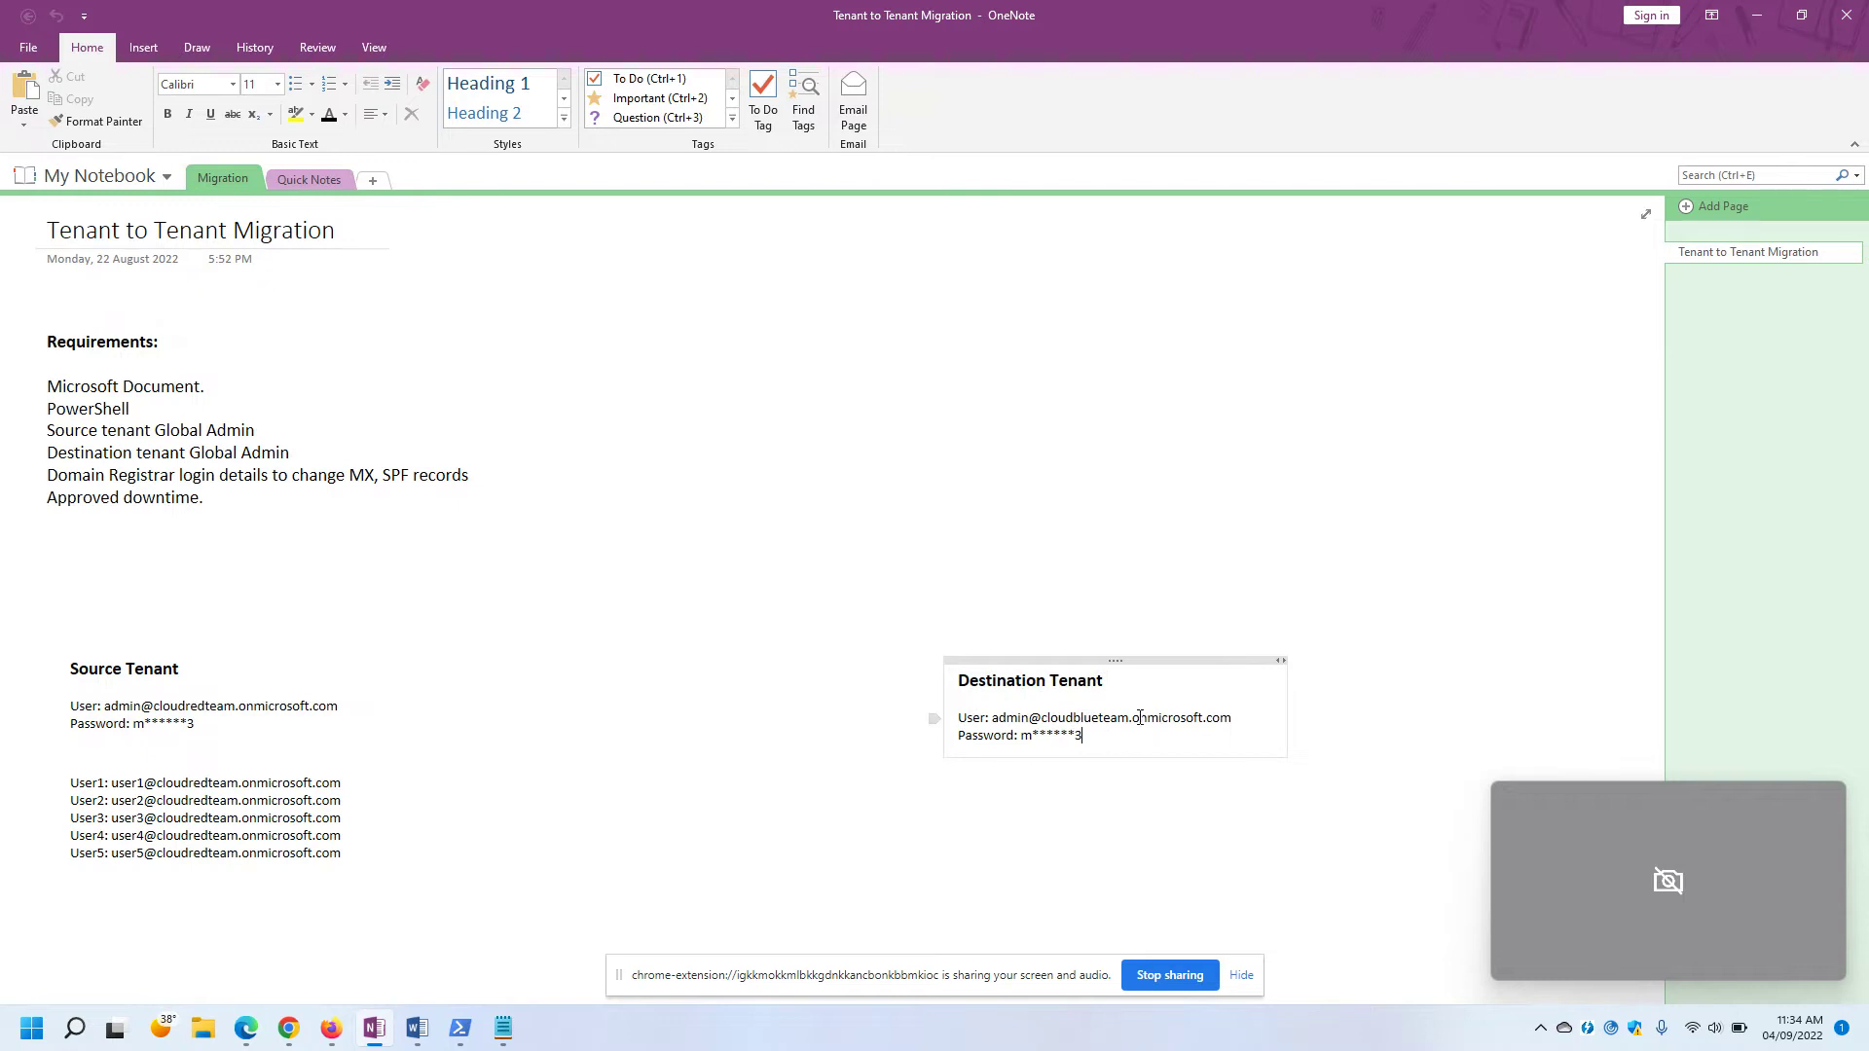
{"action": "left_click_drag", "start_coordinate": [1041, 721], "coordinate": [1234, 719]}
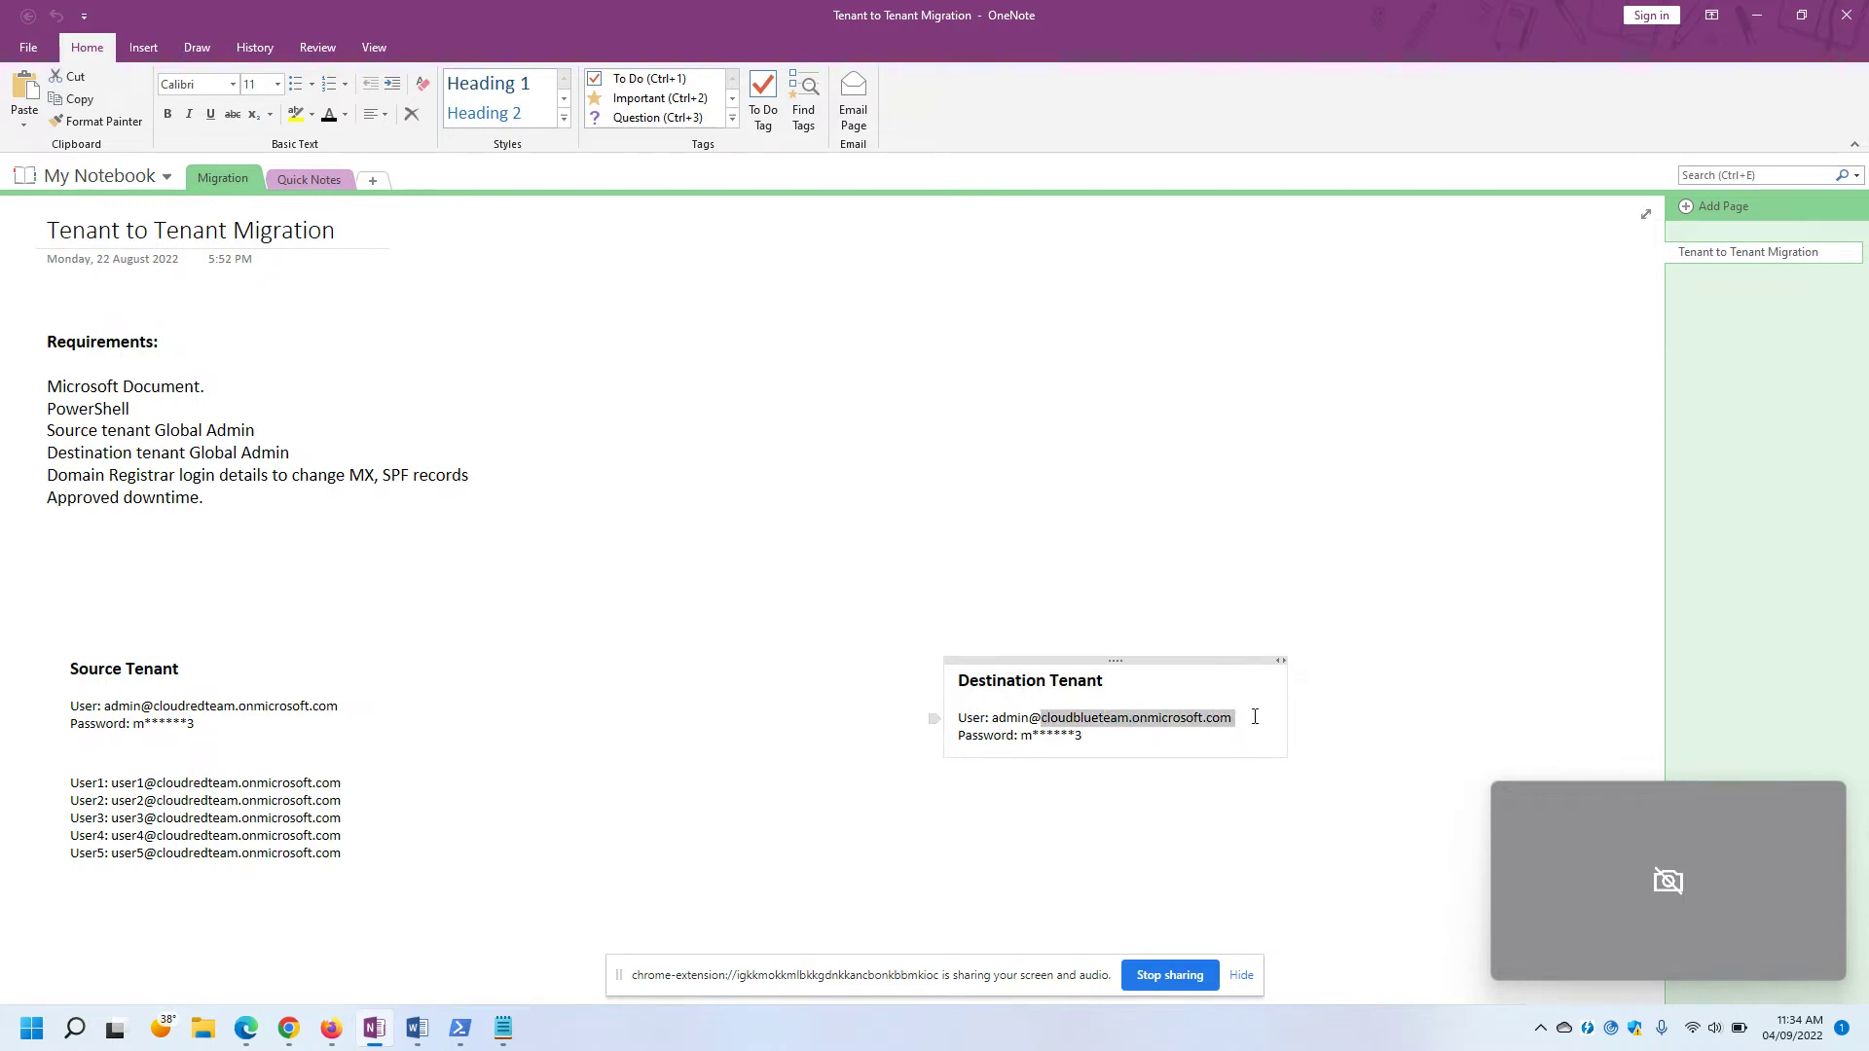
{"action": "left_click", "coordinate": [1146, 734]}
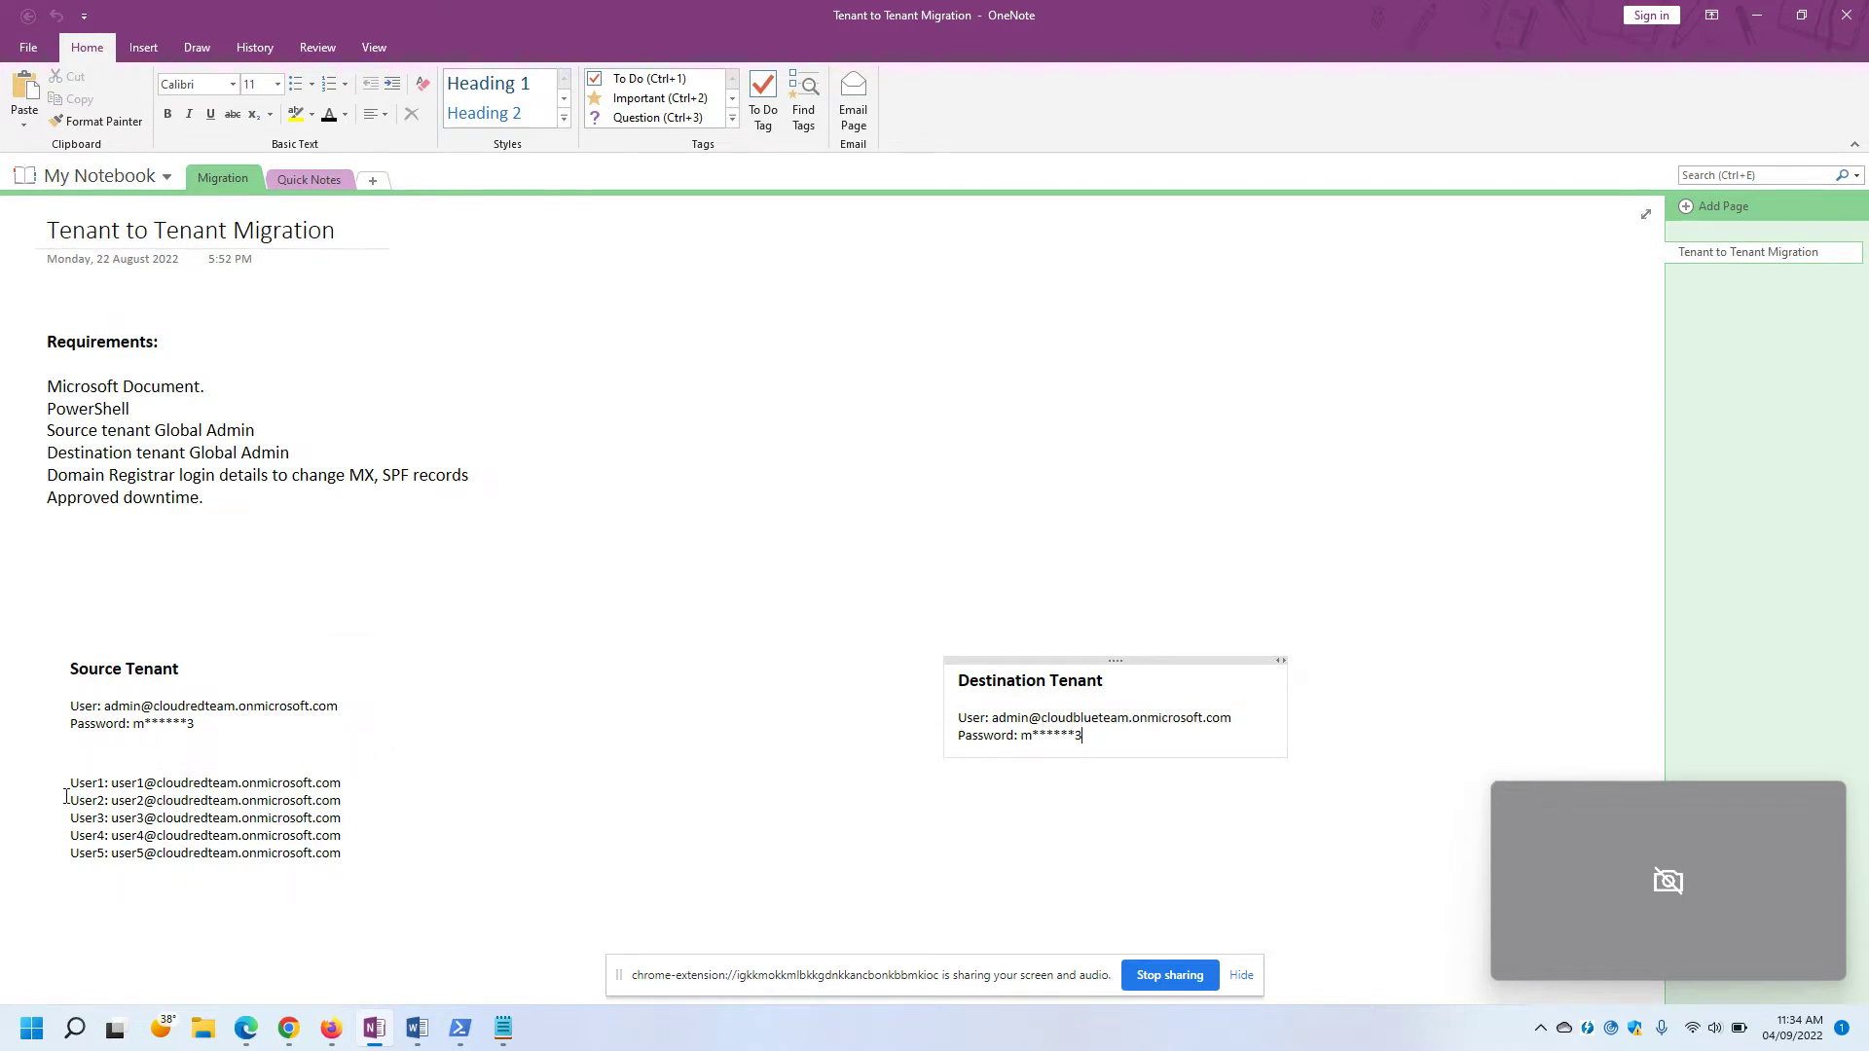
{"action": "left_click_drag", "start_coordinate": [49, 783], "coordinate": [343, 872]}
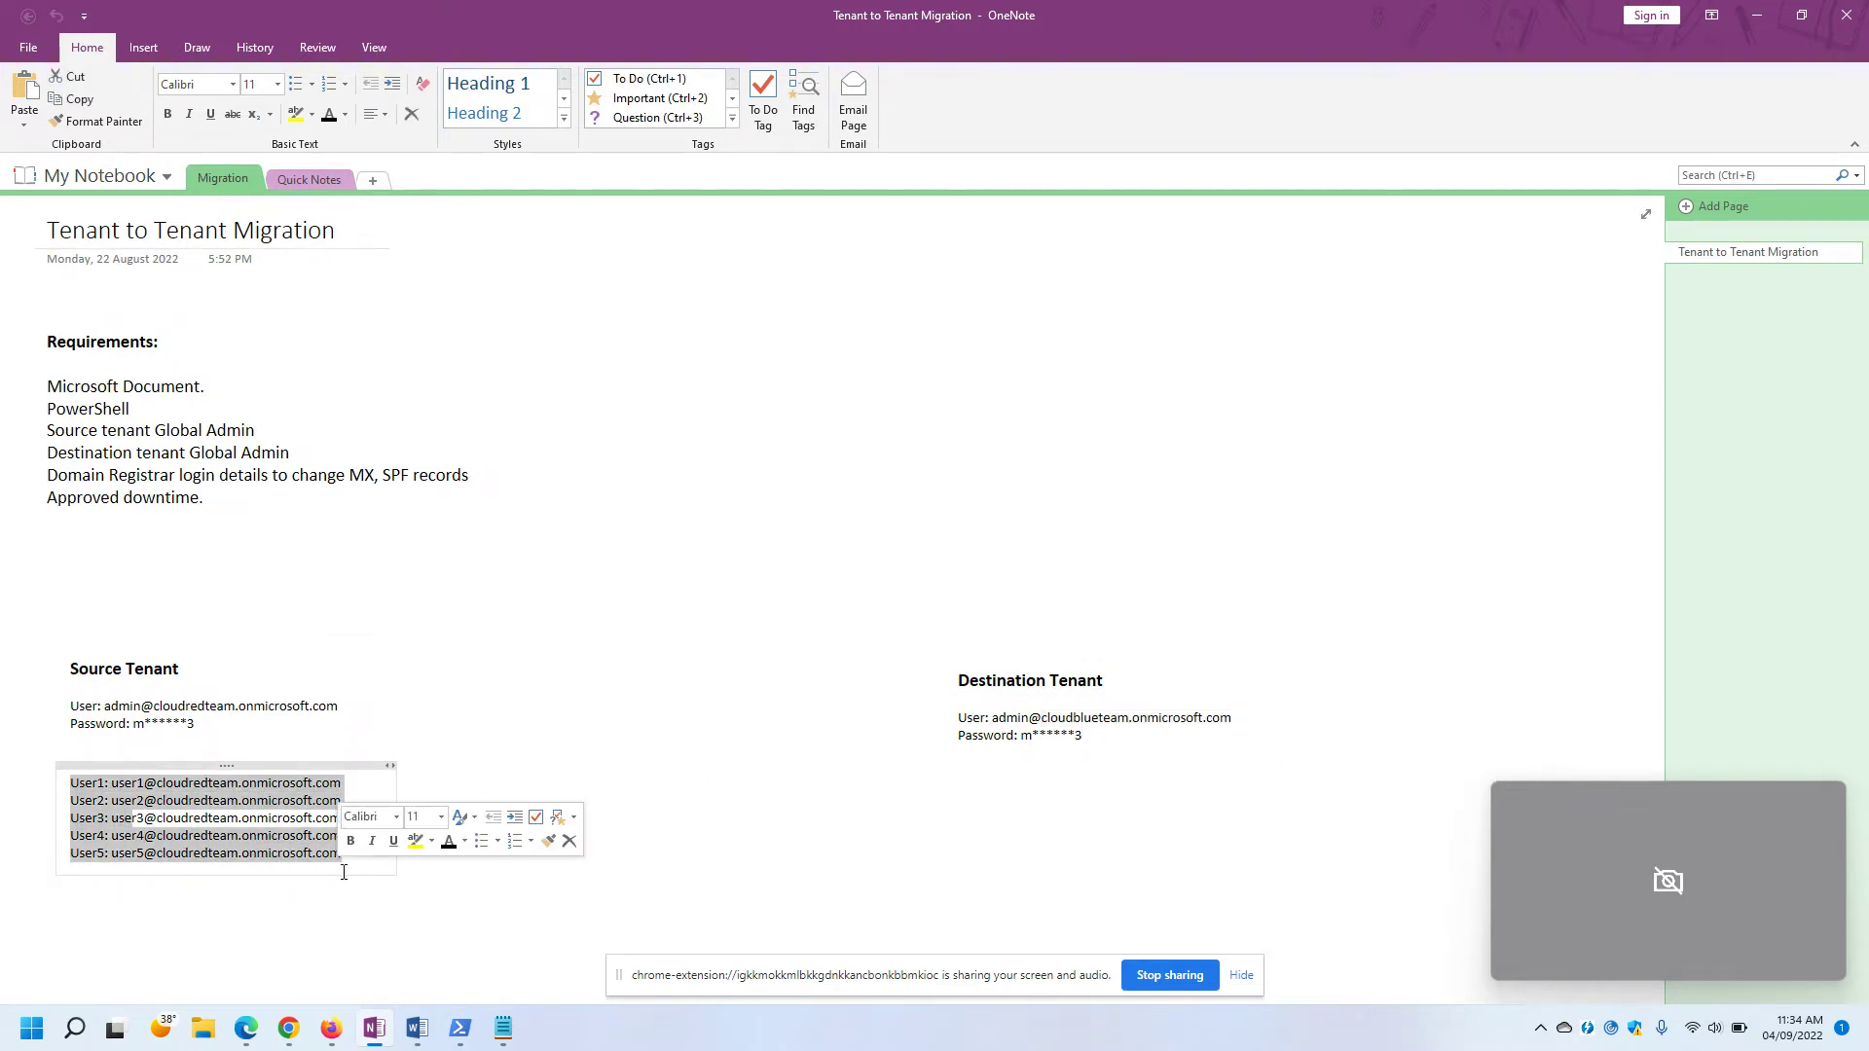
{"action": "left_click", "coordinate": [530, 737]}
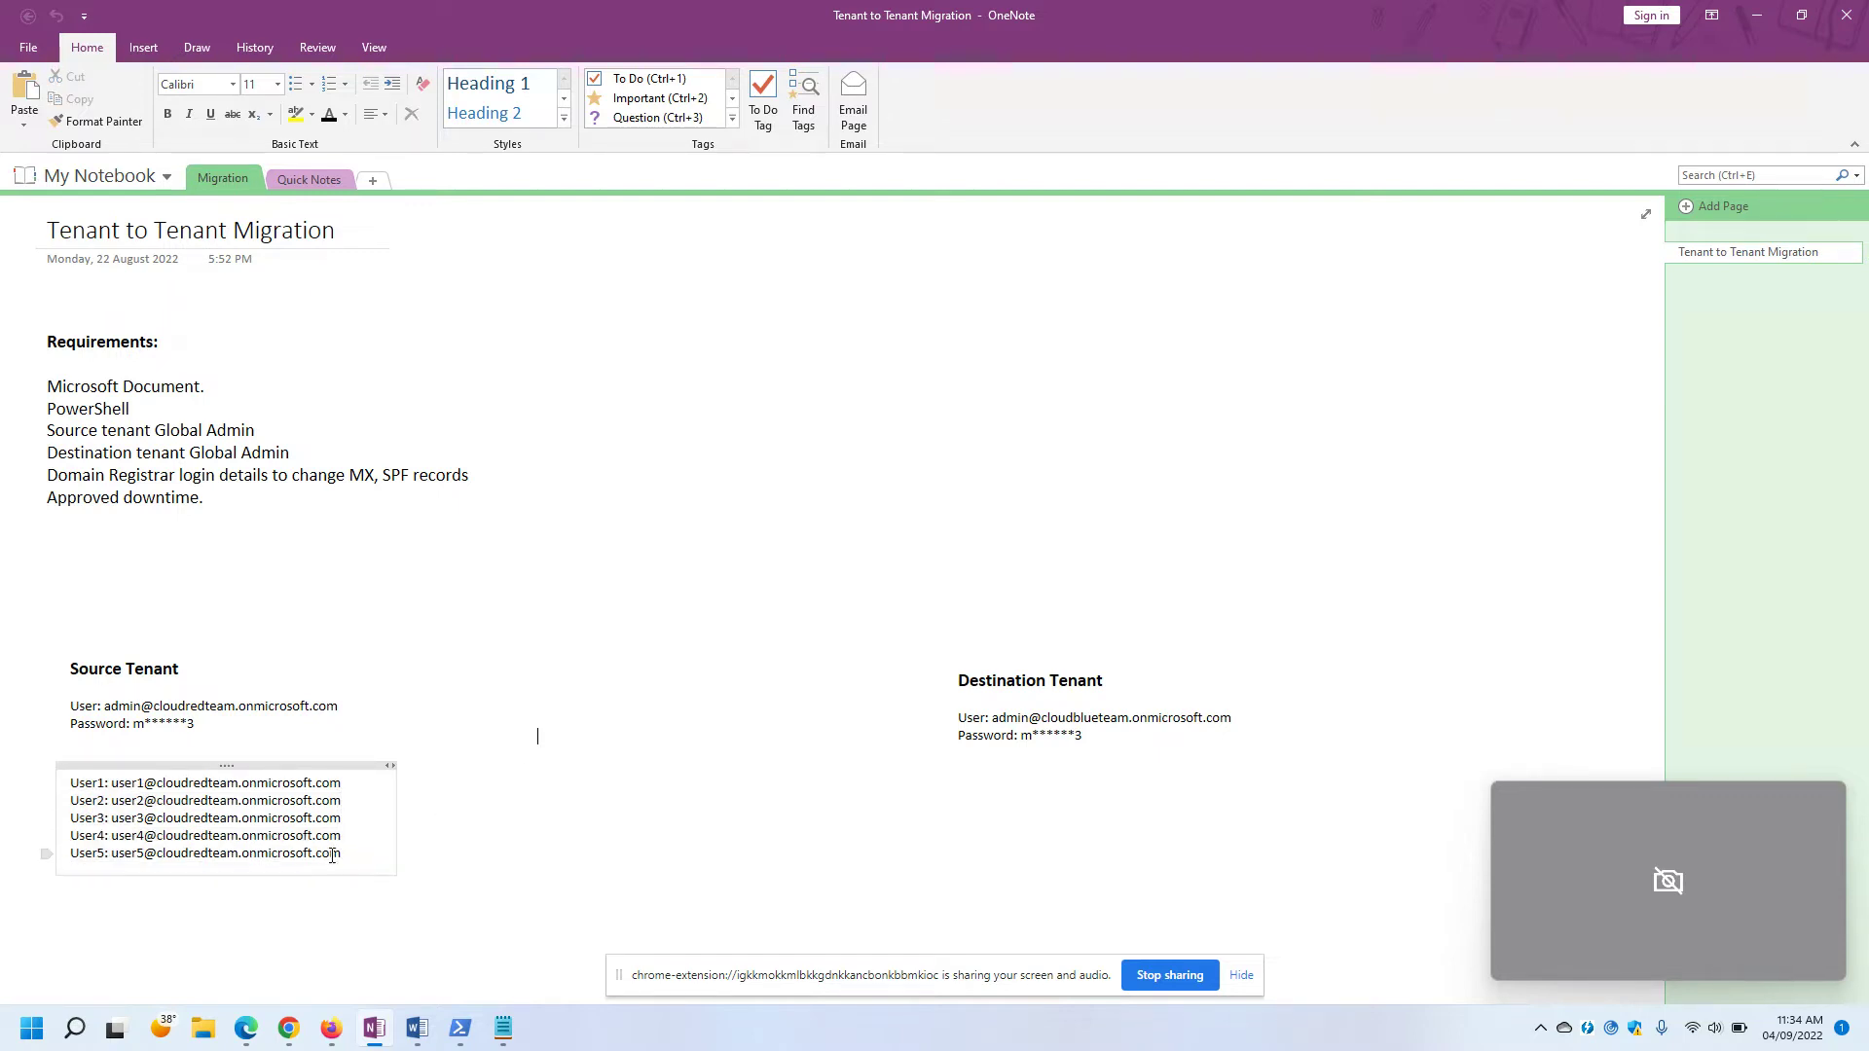
Select the first user's address and open office.com and outlook.office.com in incognito tabs.
{"action": "left_click_drag", "start_coordinate": [342, 785], "coordinate": [112, 787]}
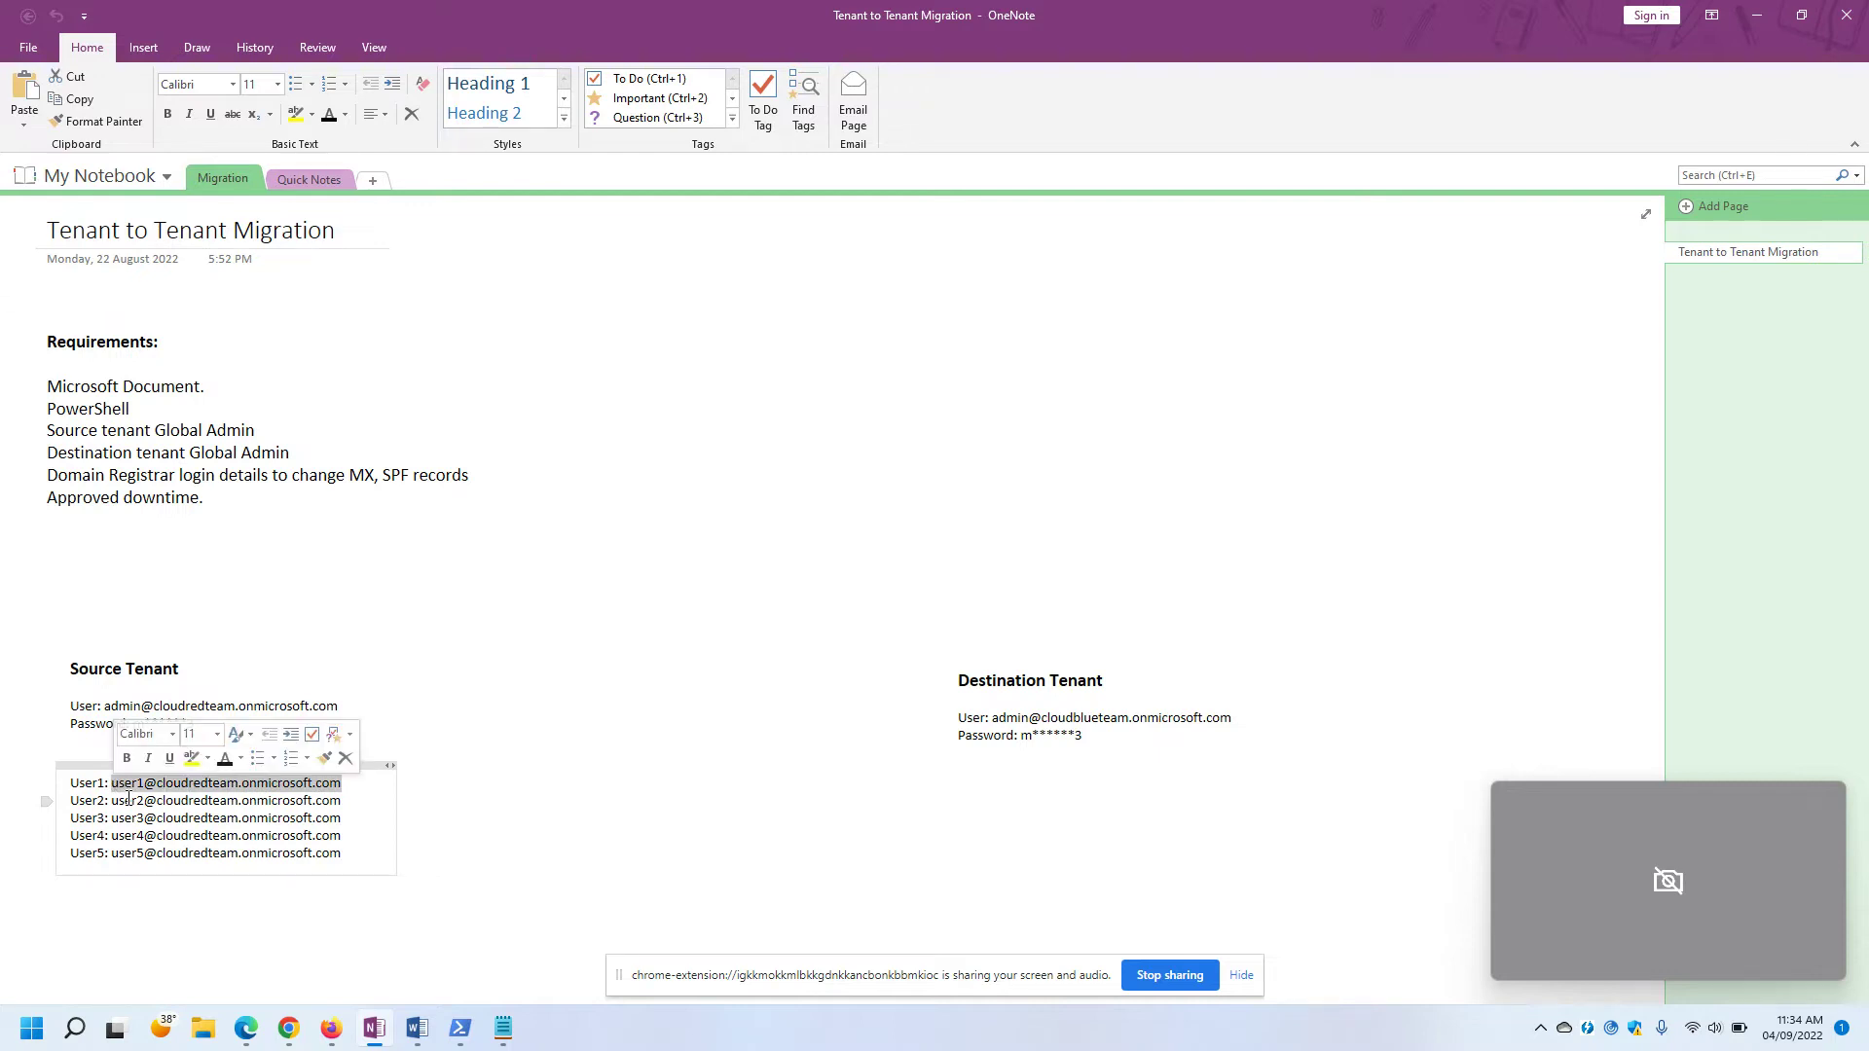
{"action": "mouse_move", "coordinate": [289, 1028]}
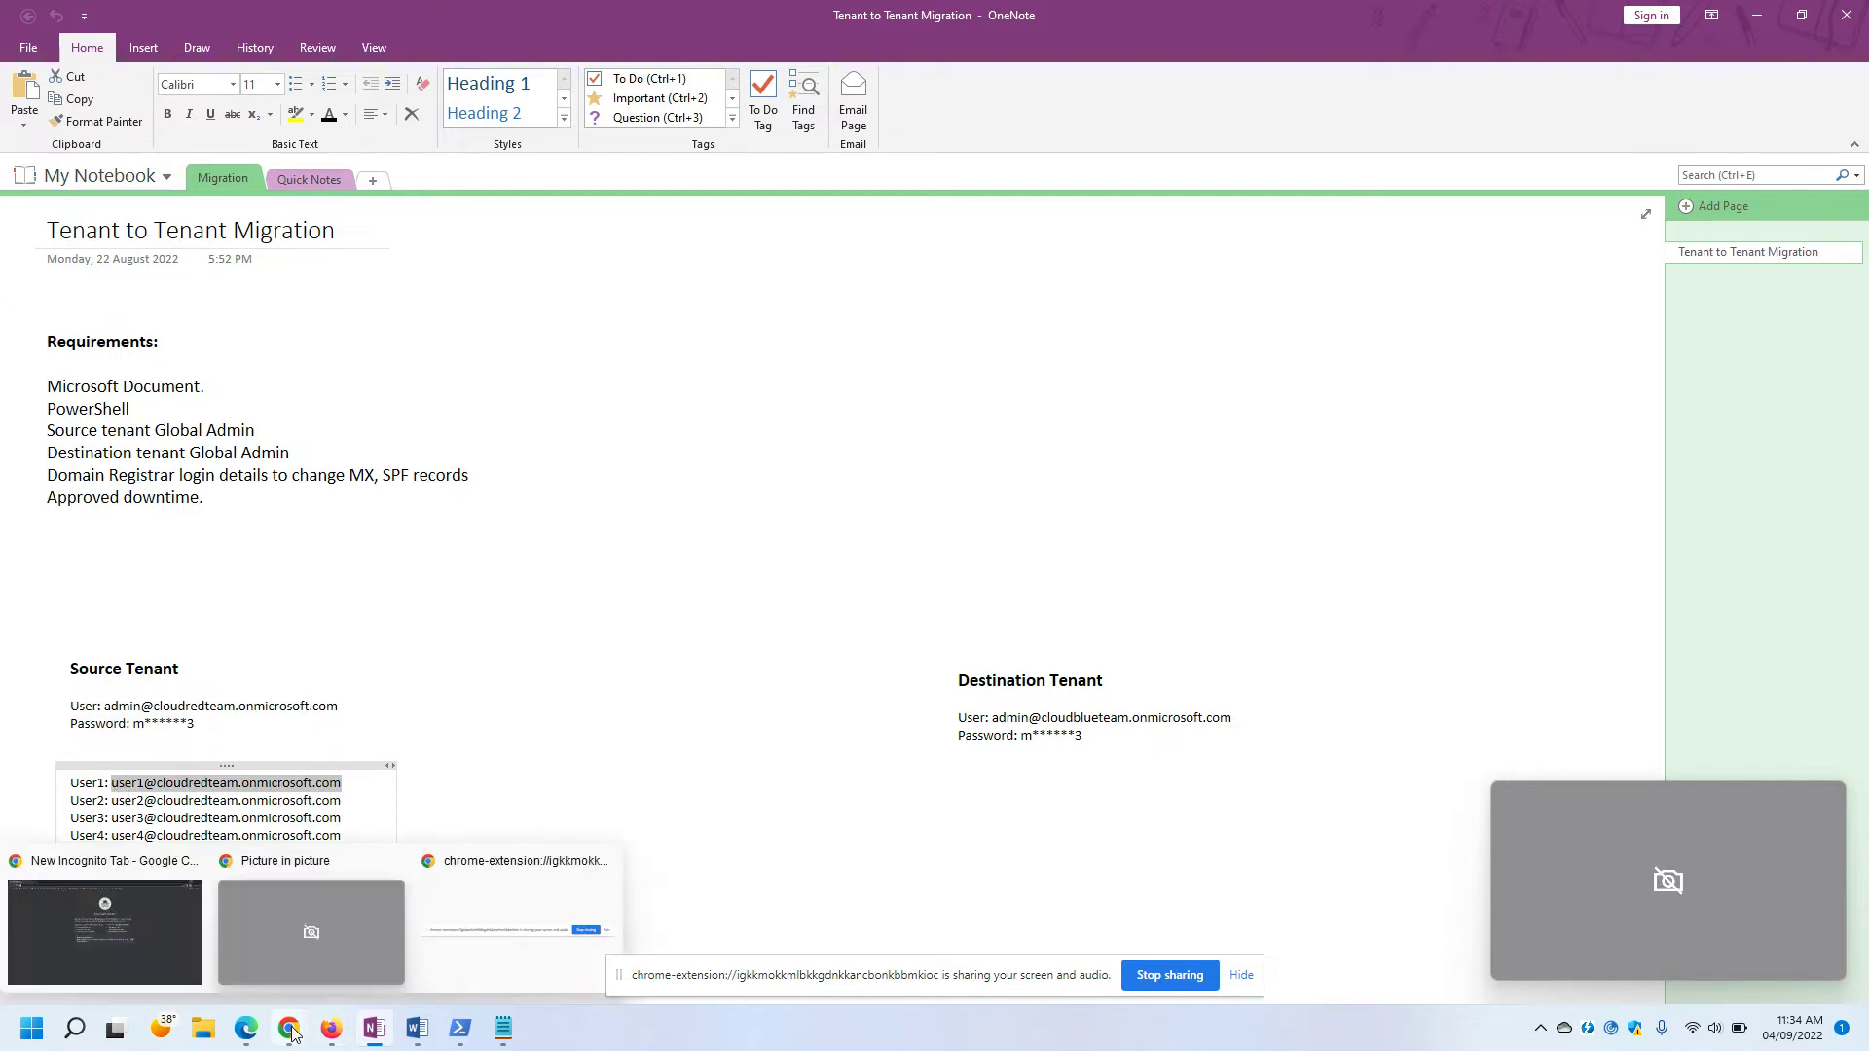
{"action": "left_click", "coordinate": [105, 910]}
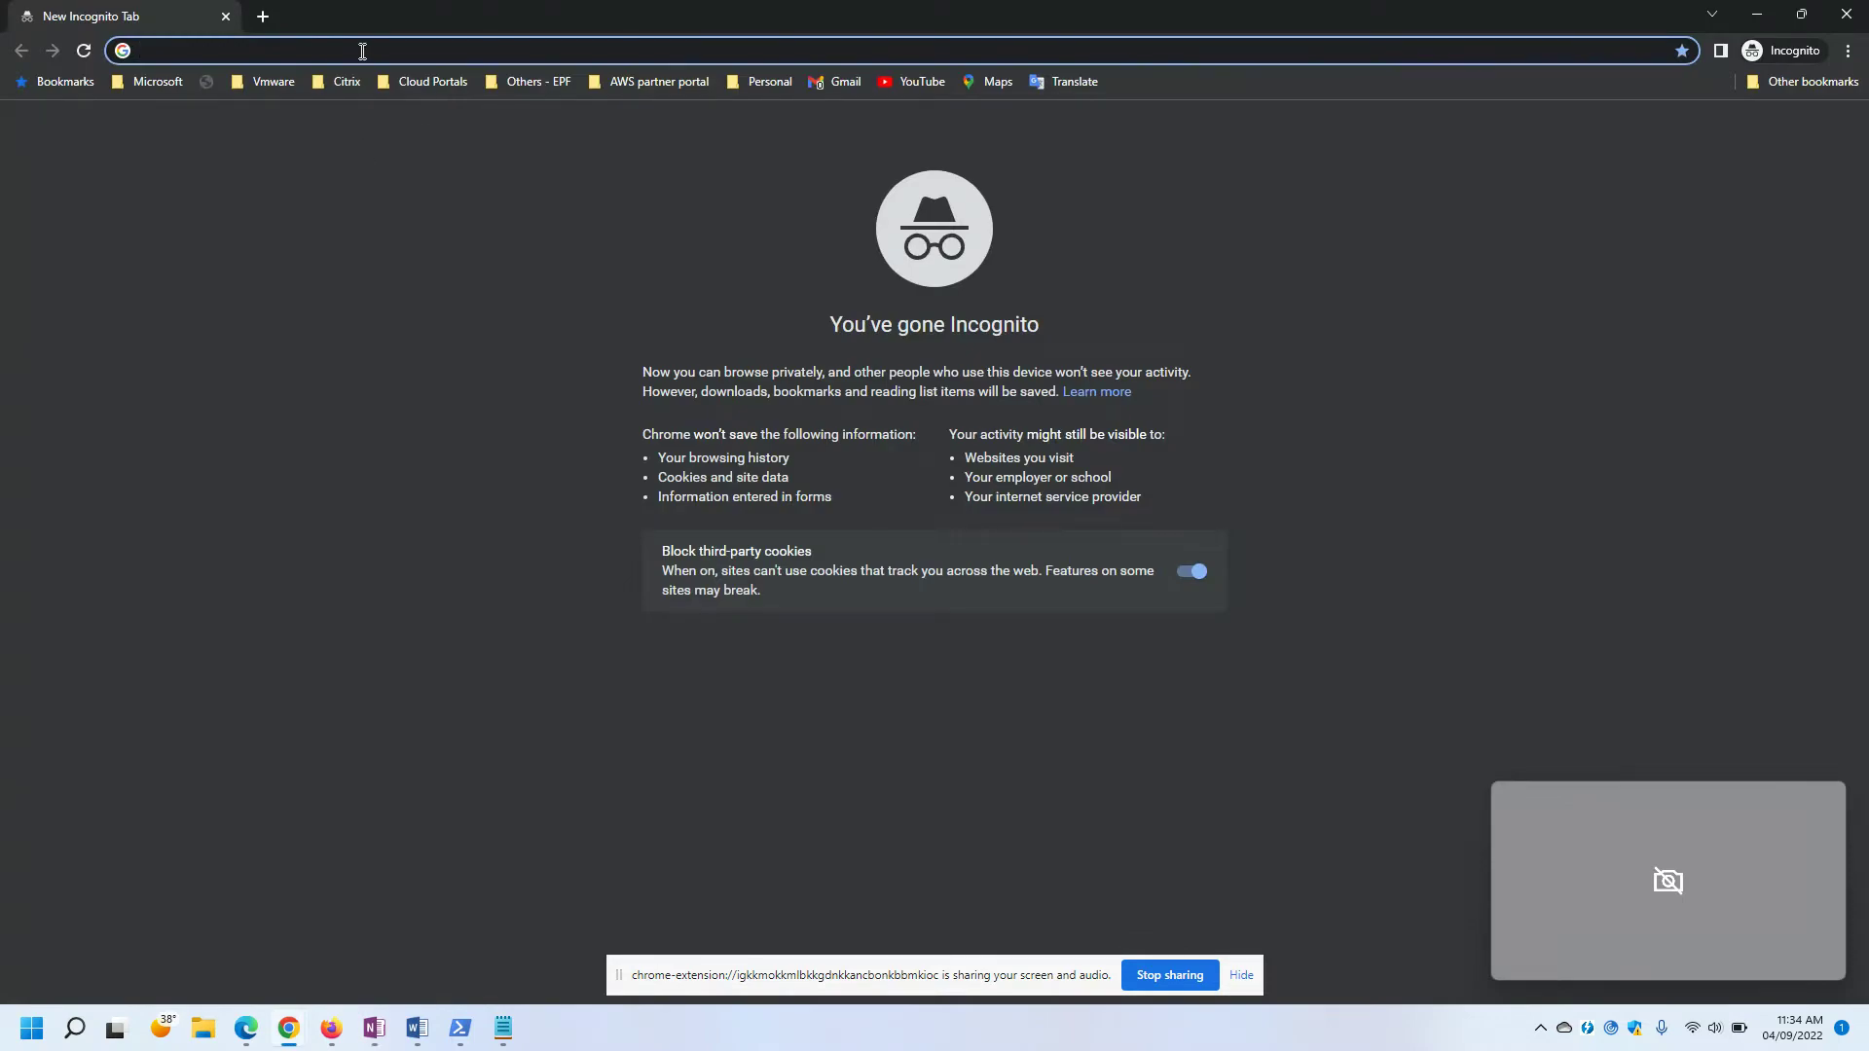
{"action": "type", "text": "offi"}
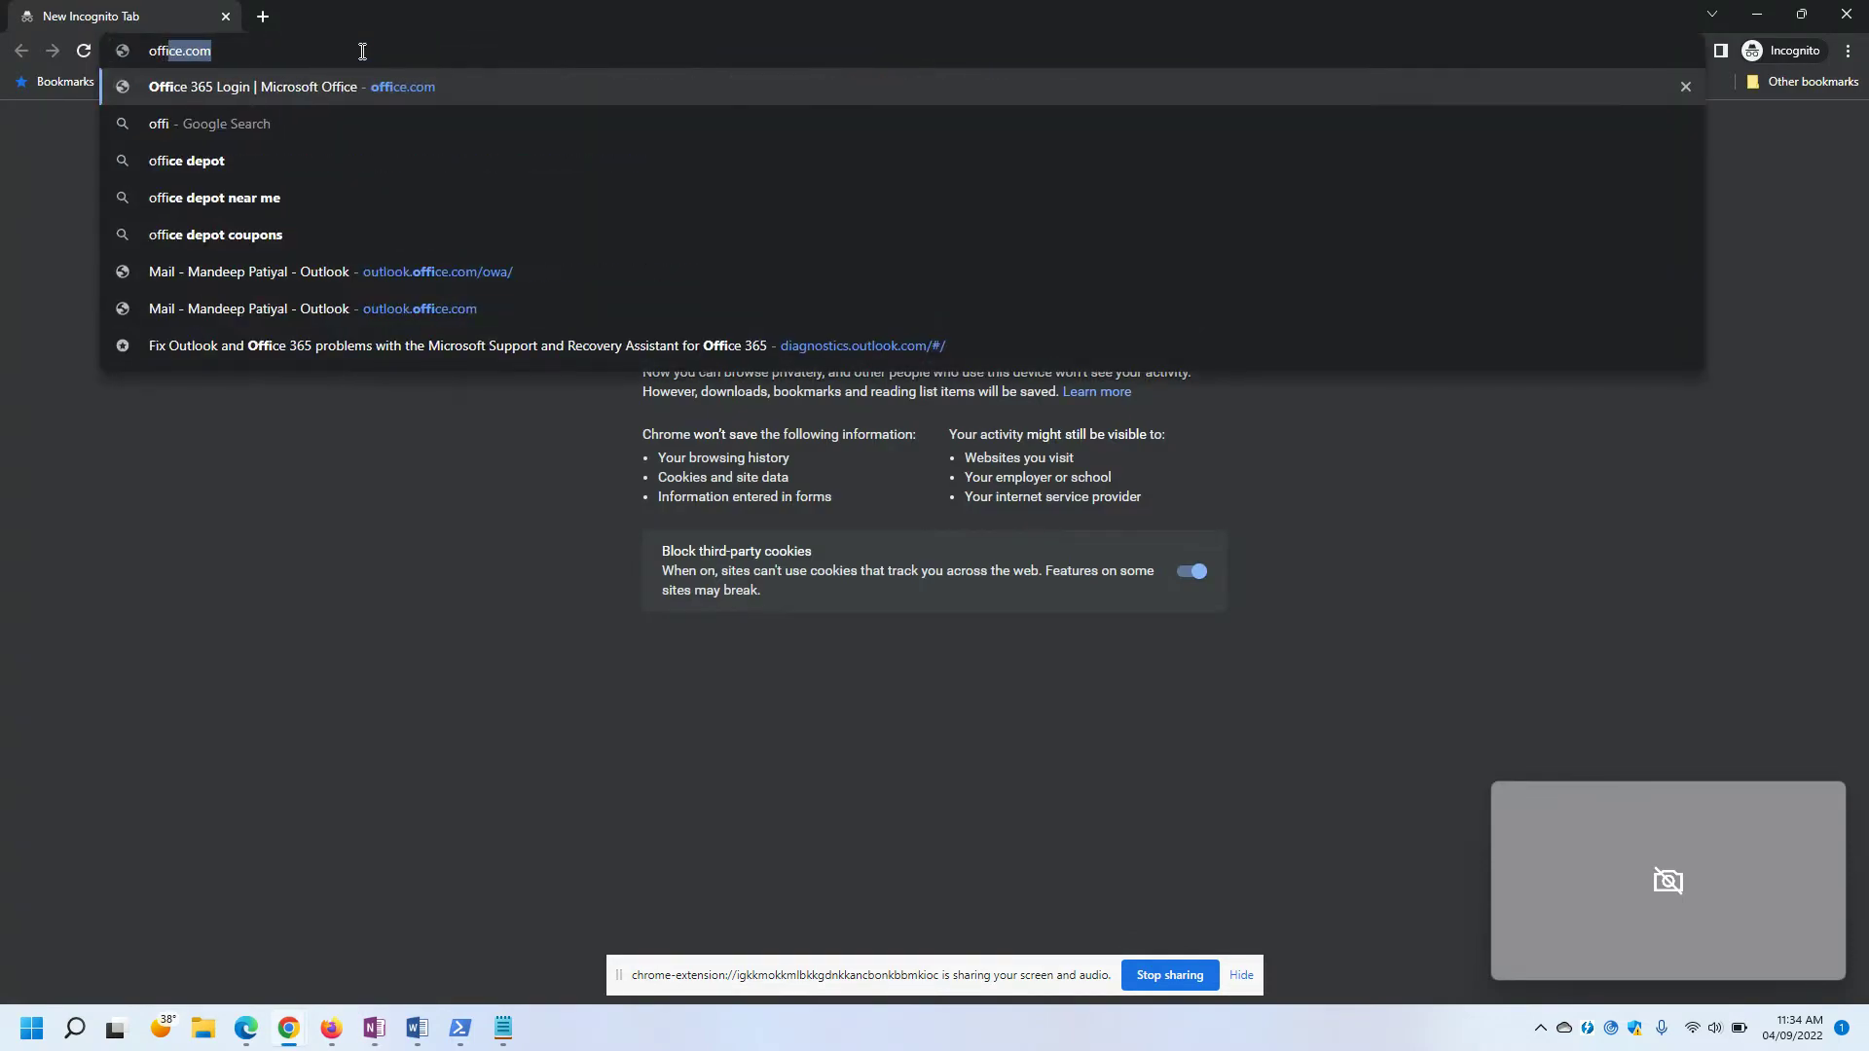
{"action": "key", "text": "Return"}
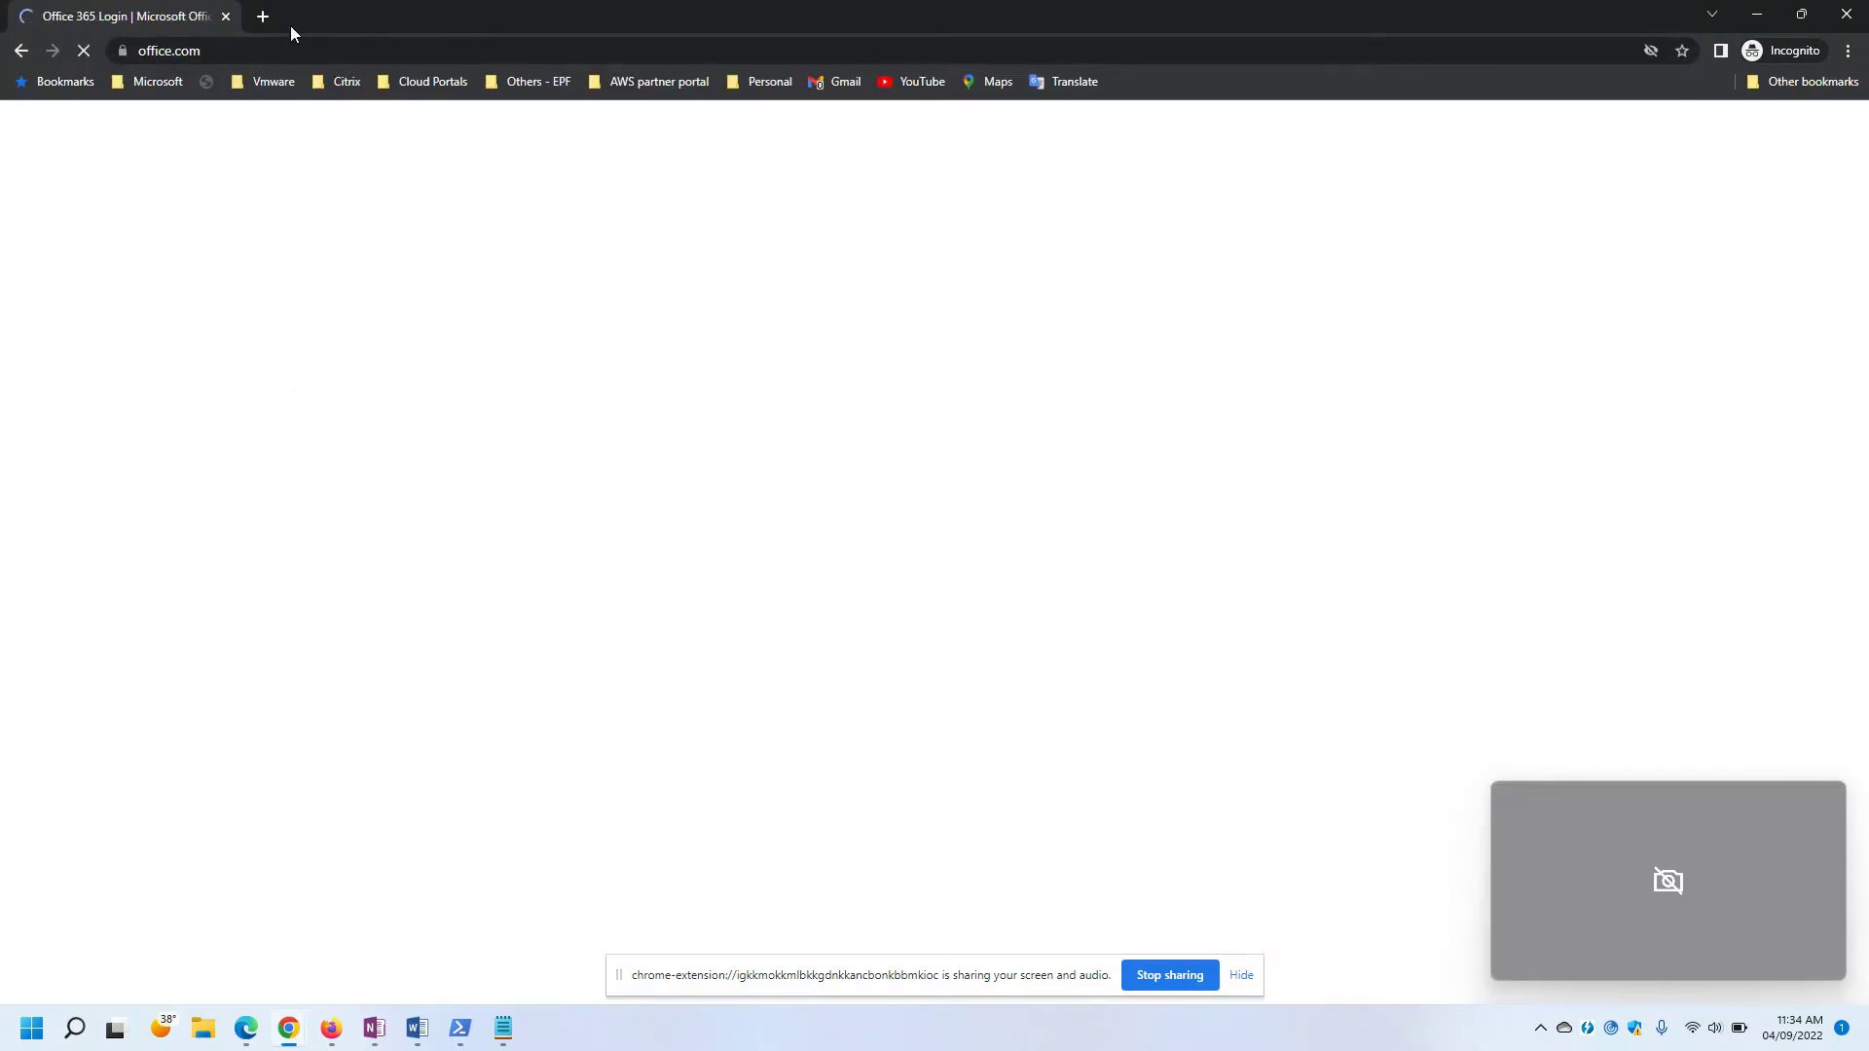
{"action": "left_click", "coordinate": [263, 16]}
{"action": "type", "text": "outlook.office.com"}
{"action": "key", "text": "Return"}
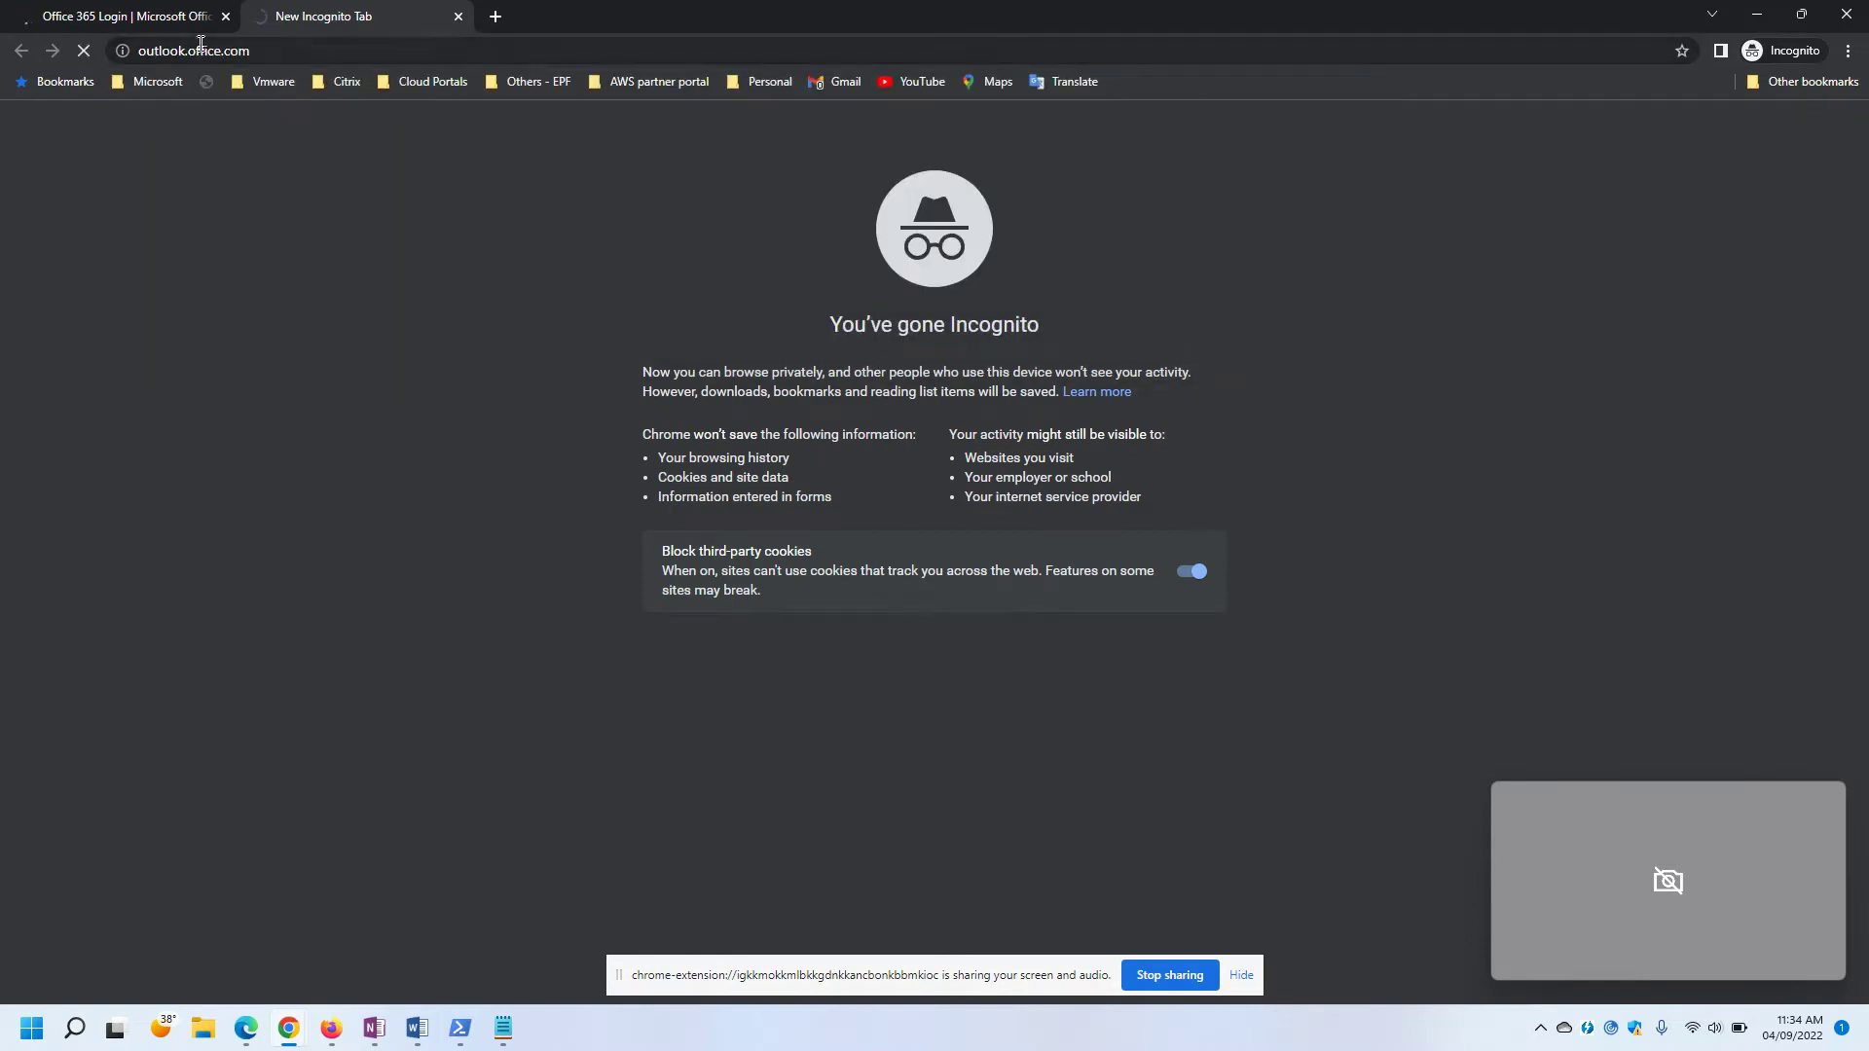
Sign in to Outlook with the first user's pasted address and password, staying signed in.
{"action": "left_click", "coordinate": [225, 17]}
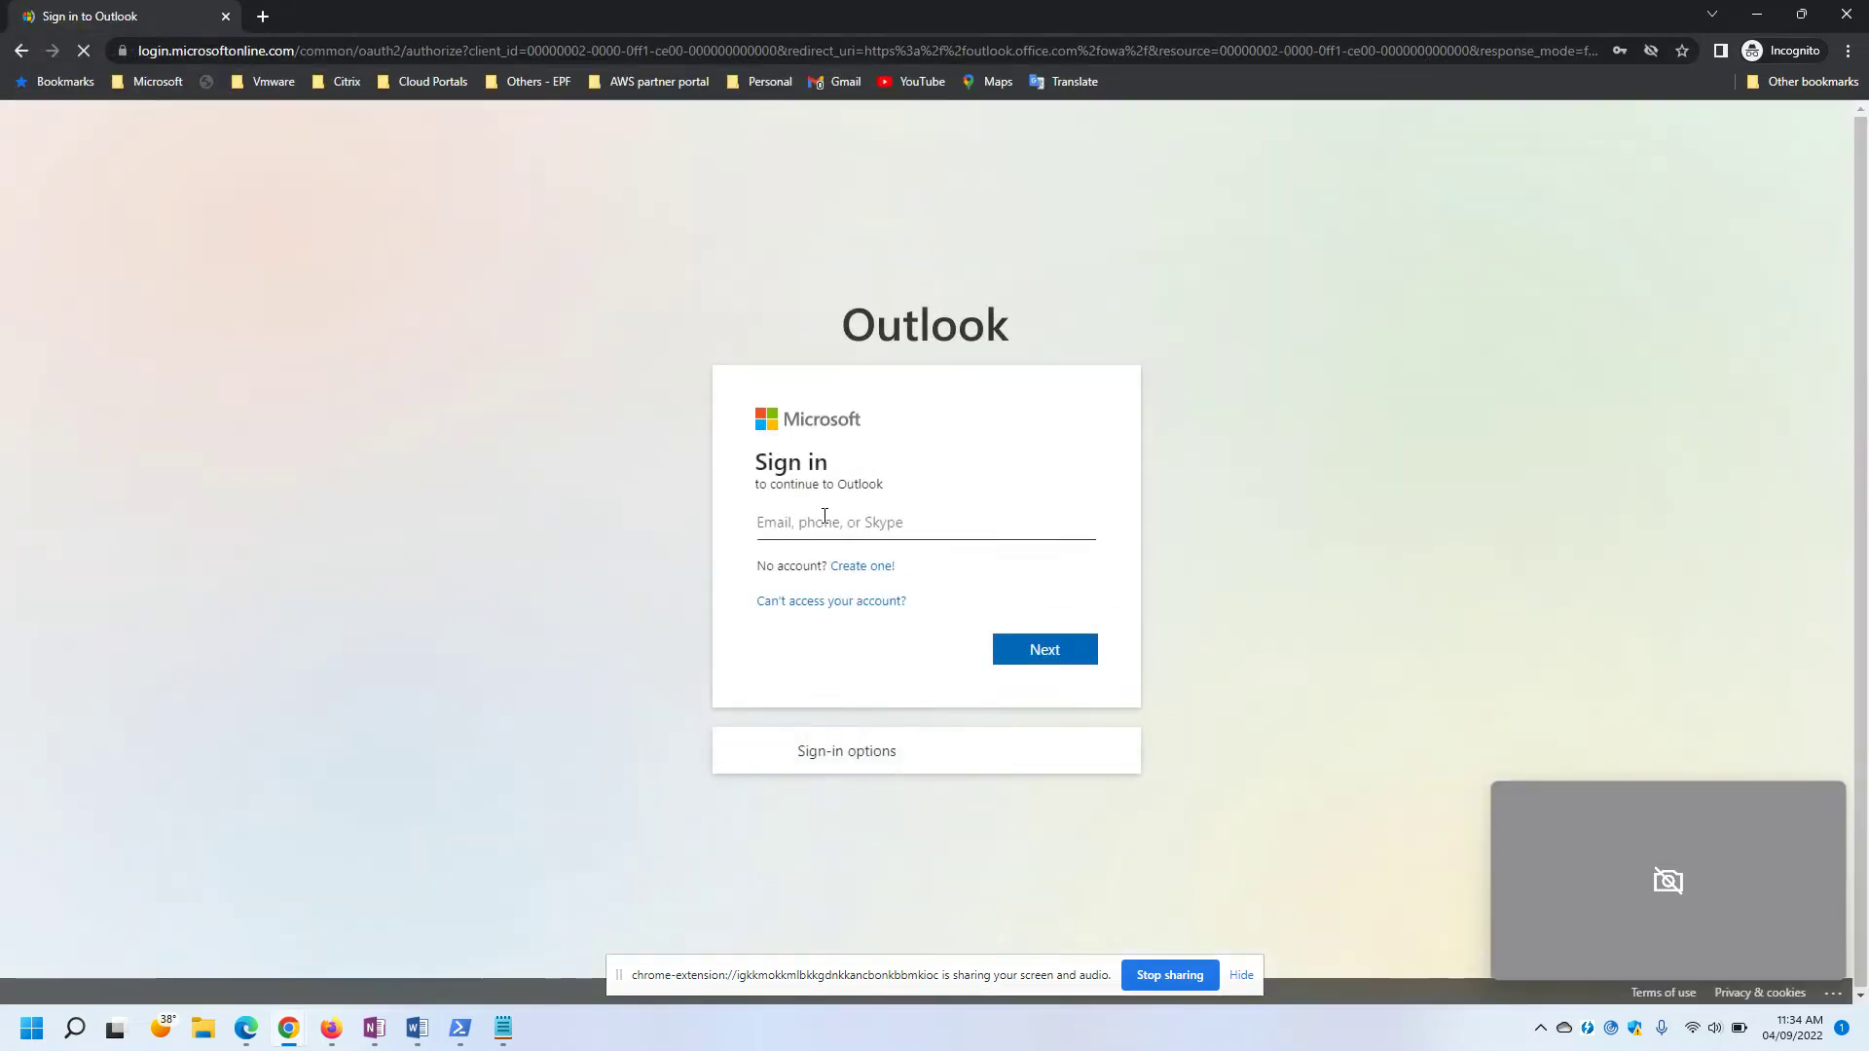
{"action": "left_click", "coordinate": [823, 521]}
{"action": "key", "text": "ctrl+v"}
{"action": "key", "text": "Return"}
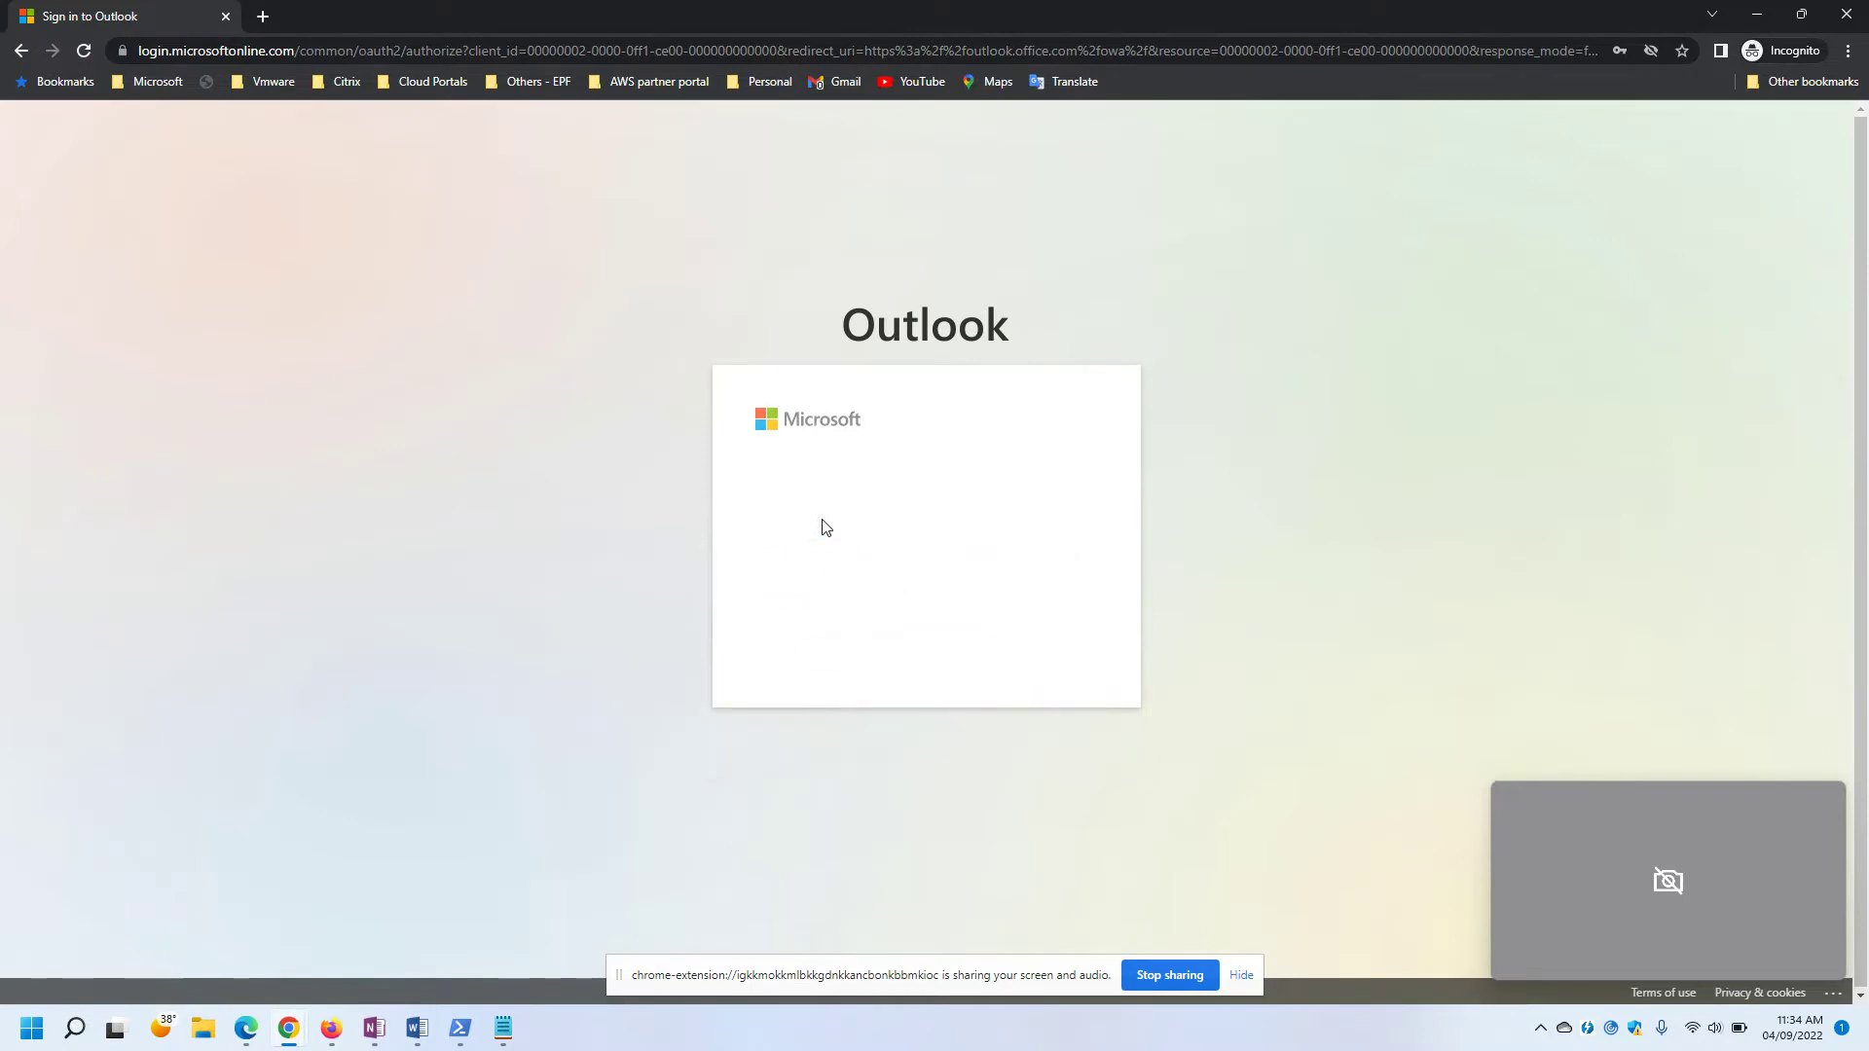
{"action": "type", "text": "•••••••••••"}
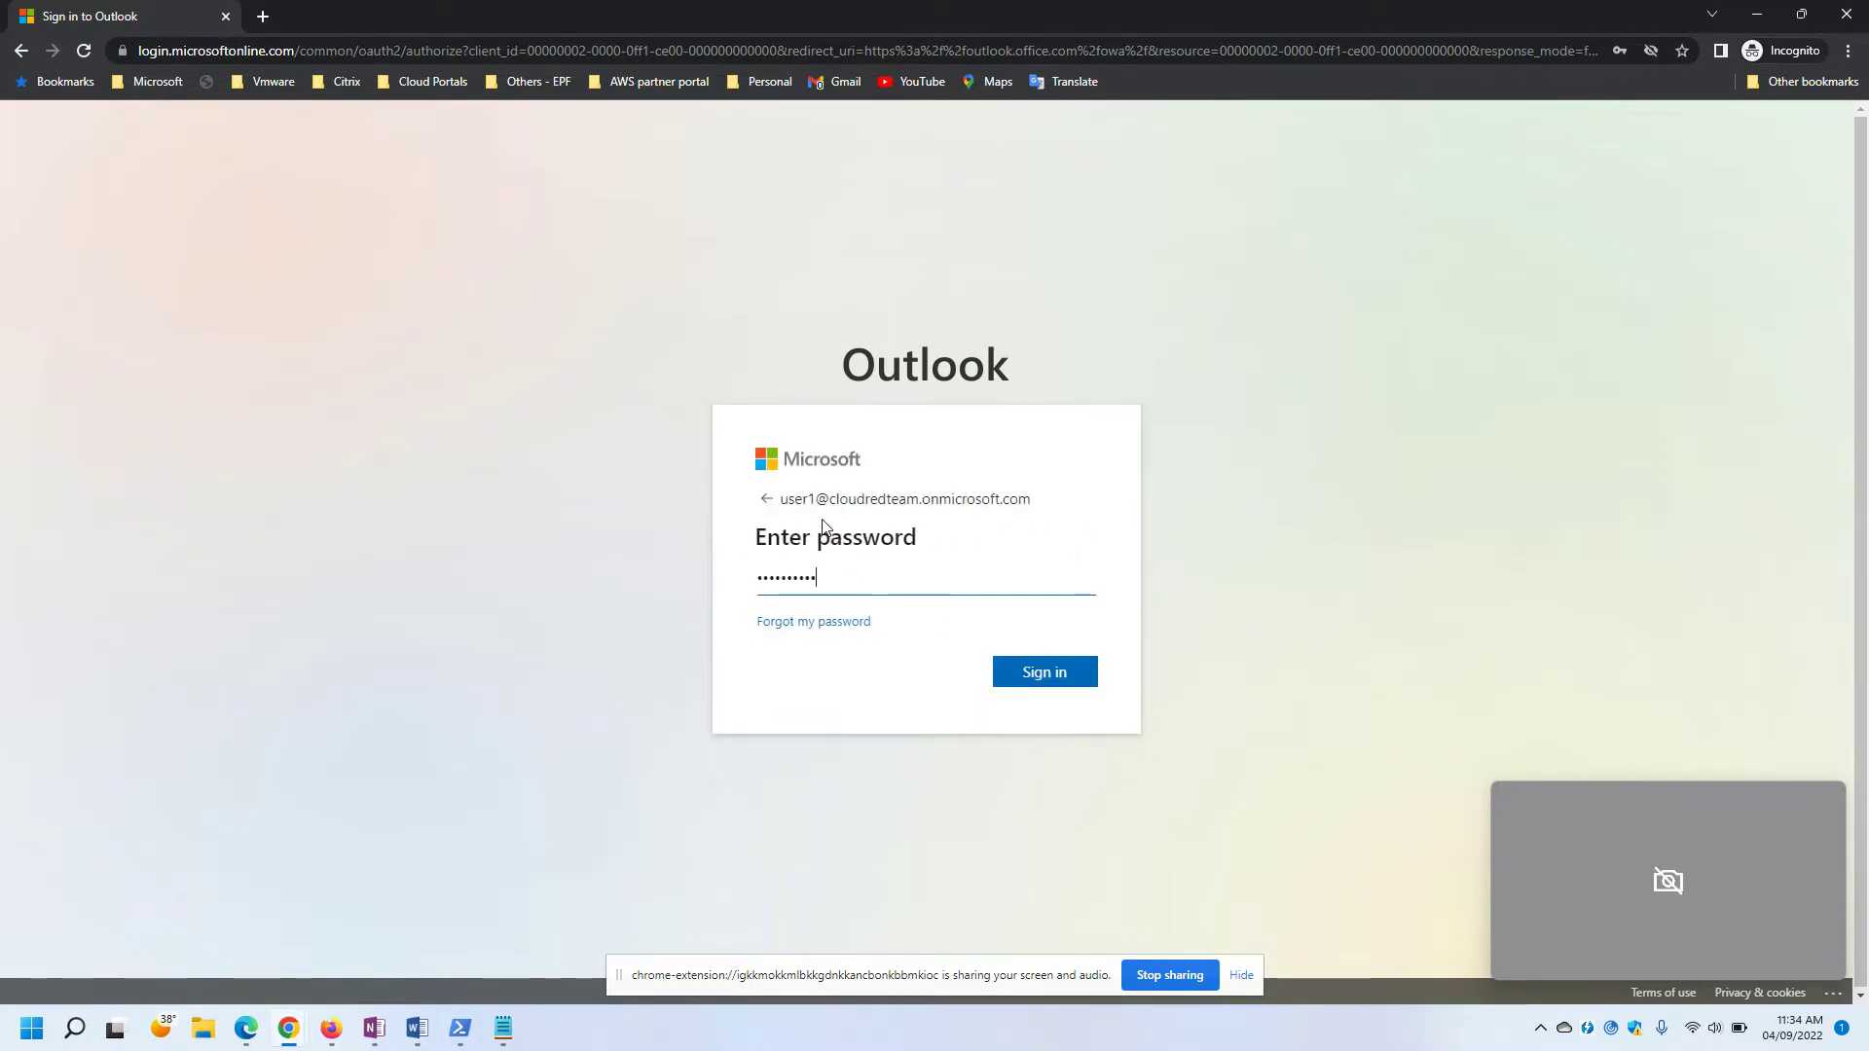
{"action": "key", "text": "Return"}
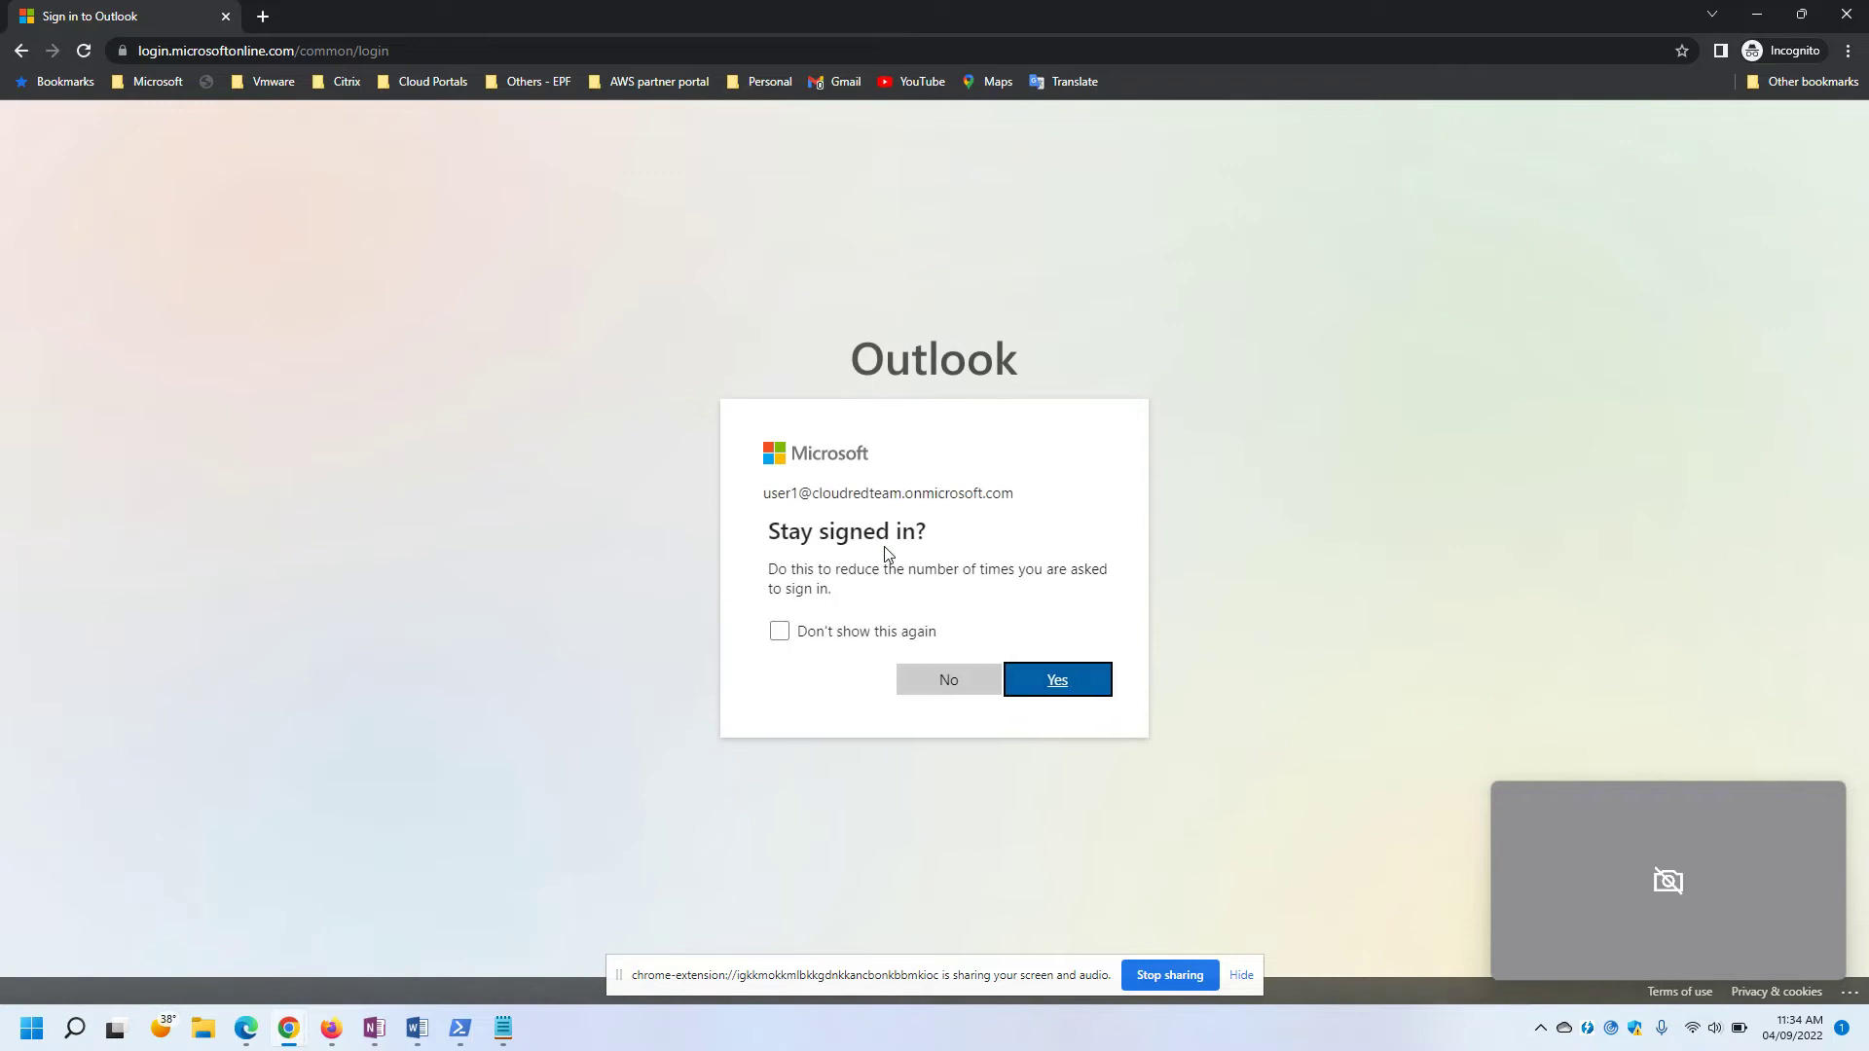
{"action": "left_click", "coordinate": [1058, 681]}
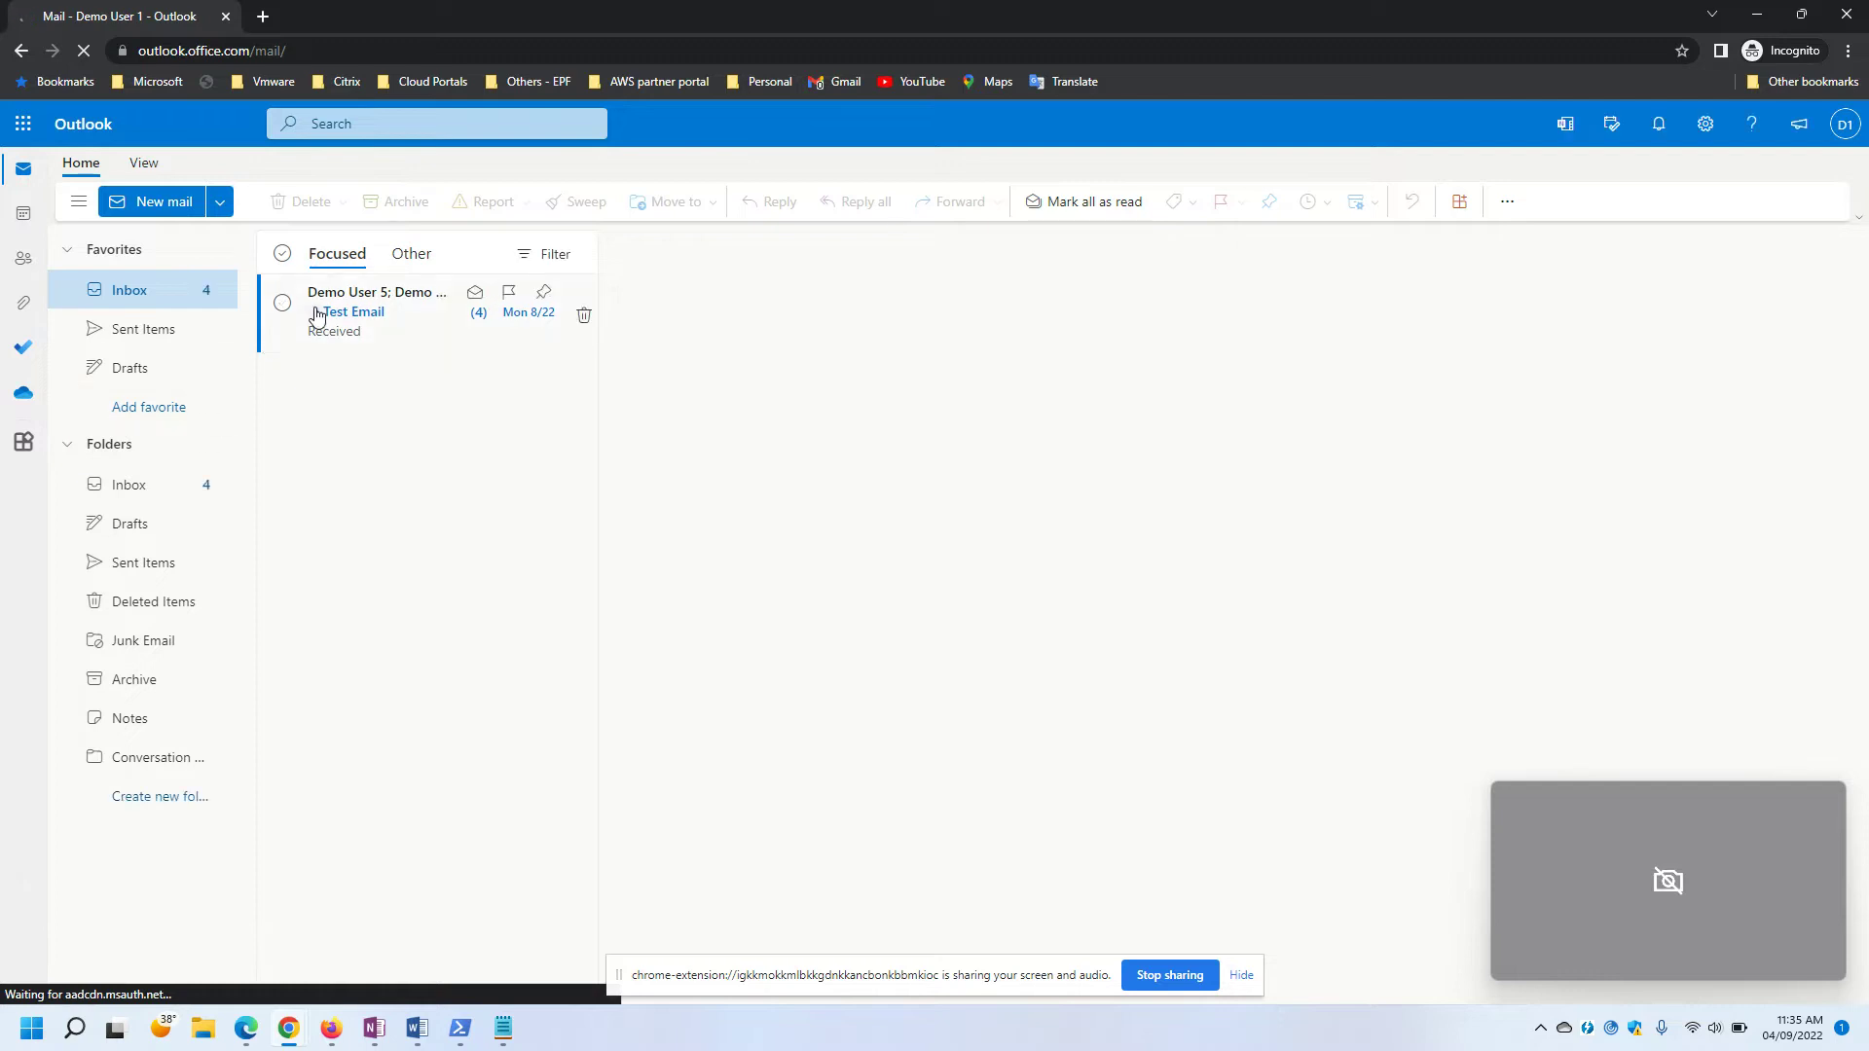
Read the Test Email thread, check Sent Items and Drafts, then minimize Outlook back to the notes.
{"action": "left_click", "coordinate": [314, 314]}
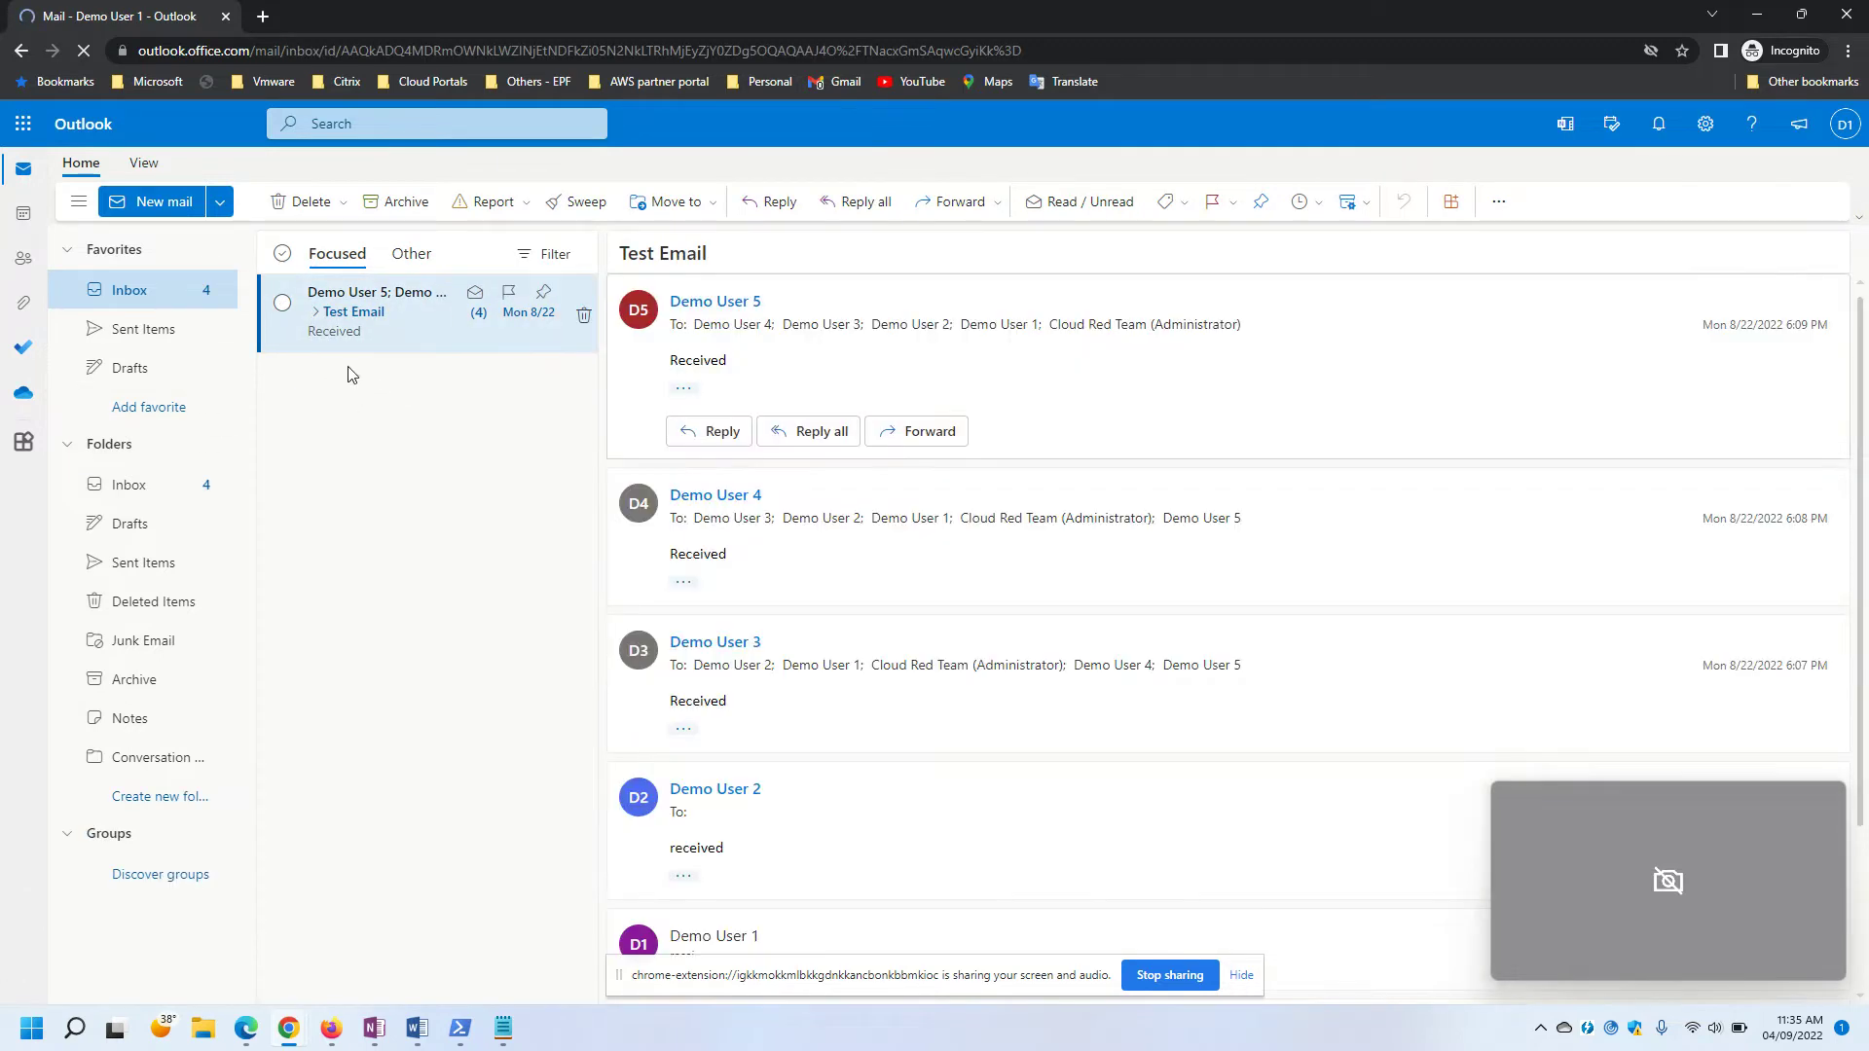
{"action": "scroll", "coordinate": [888, 584], "scroll_direction": "down", "scroll_amount": 3}
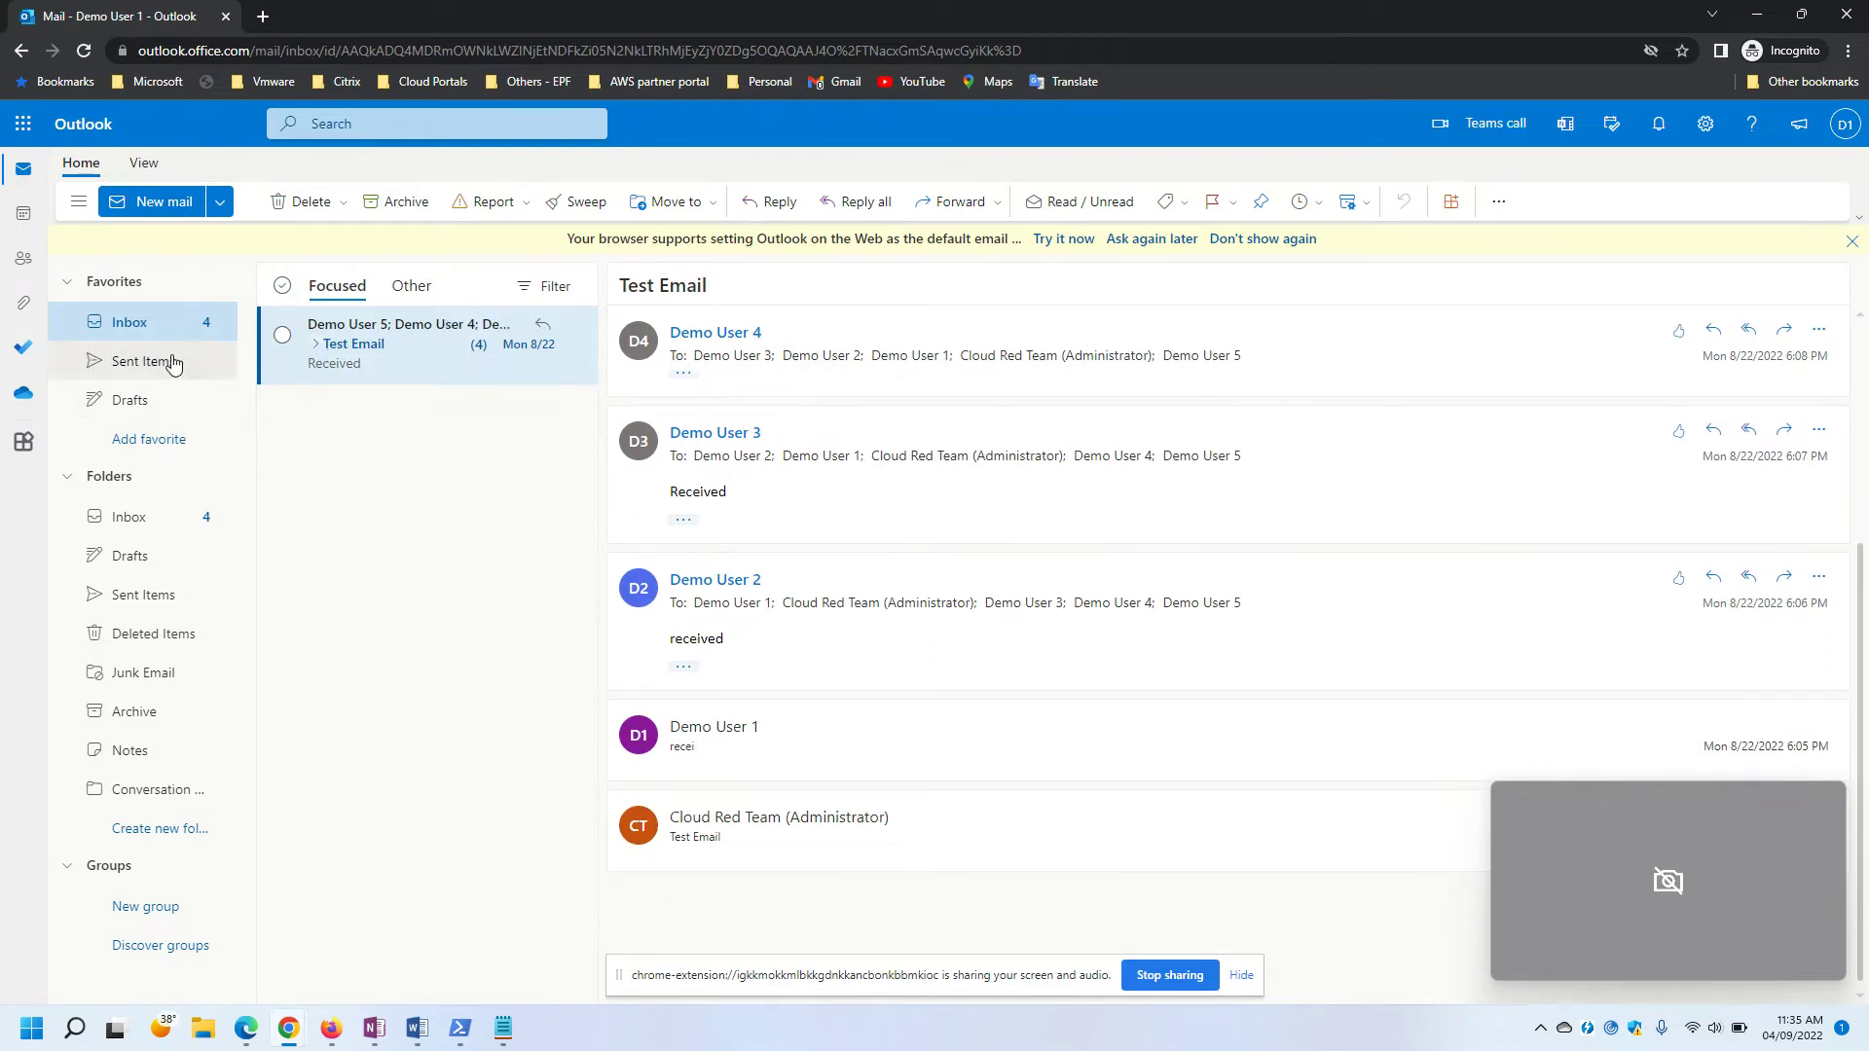
{"action": "left_click", "coordinate": [159, 362]}
{"action": "left_click", "coordinate": [149, 407]}
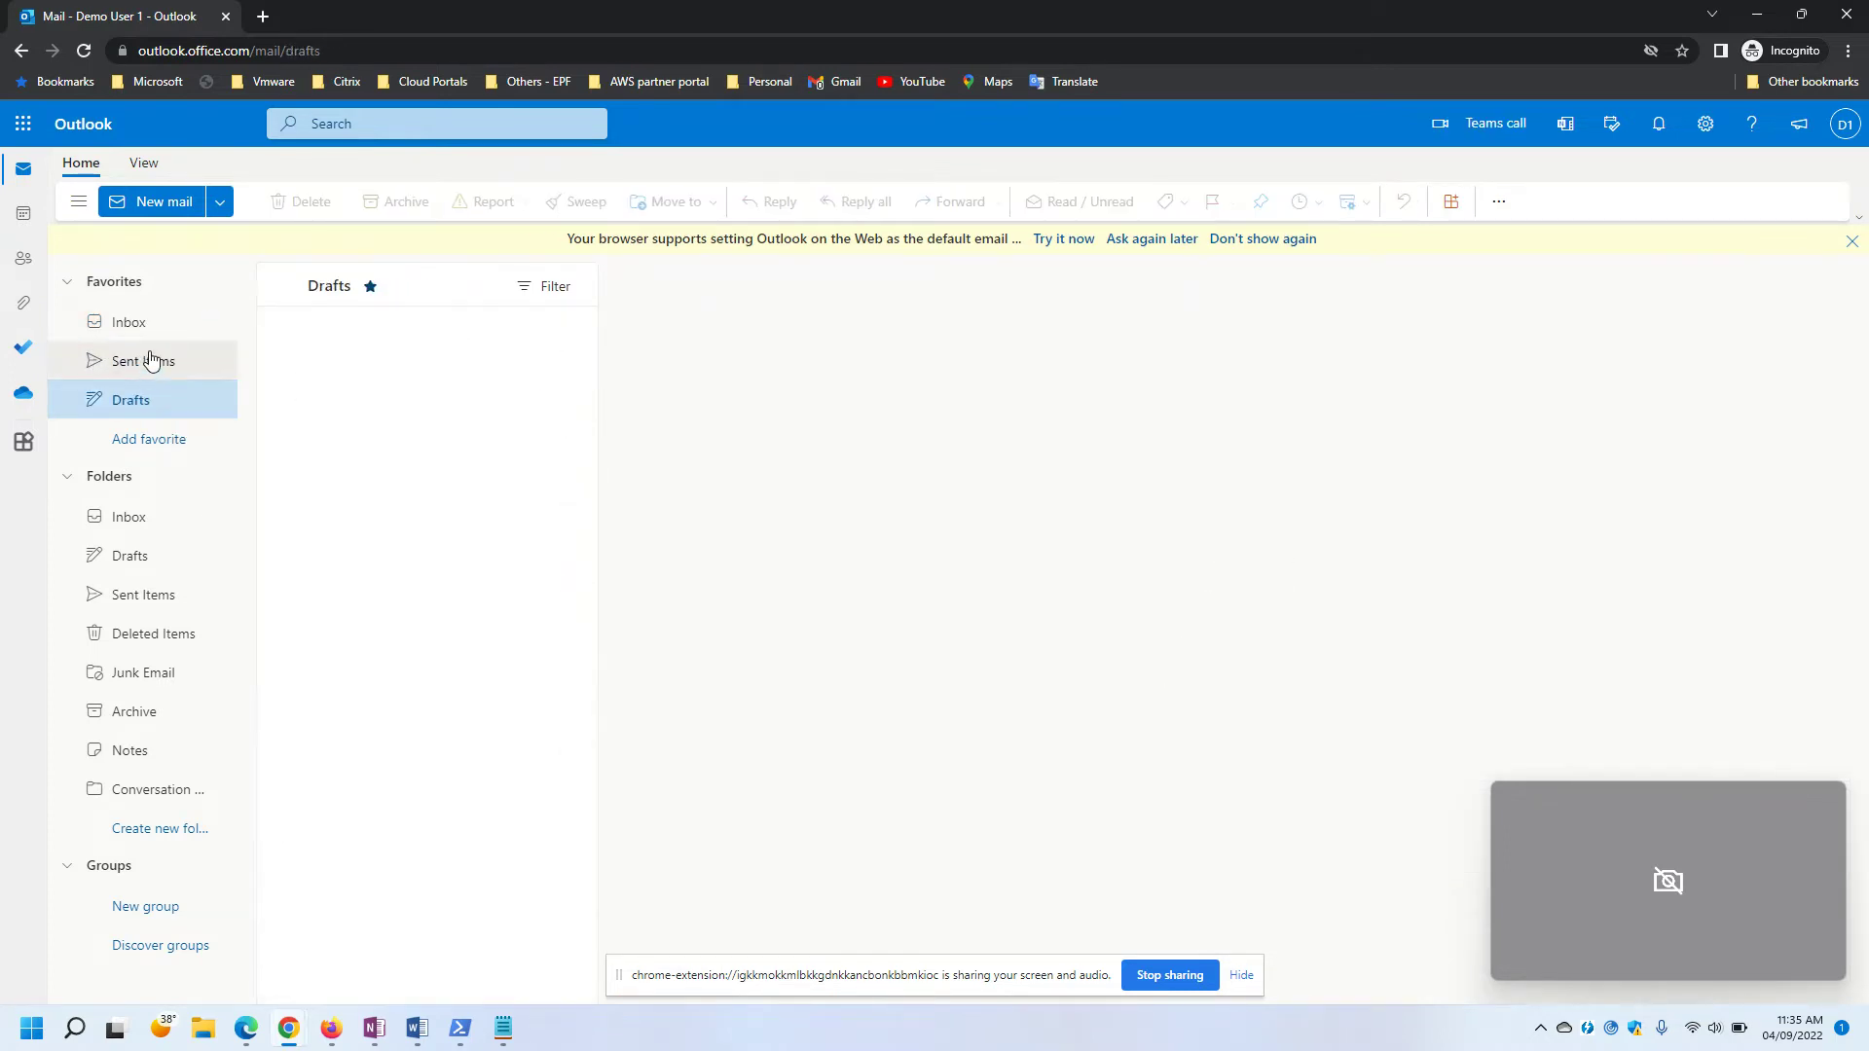
{"action": "left_click", "coordinate": [137, 321]}
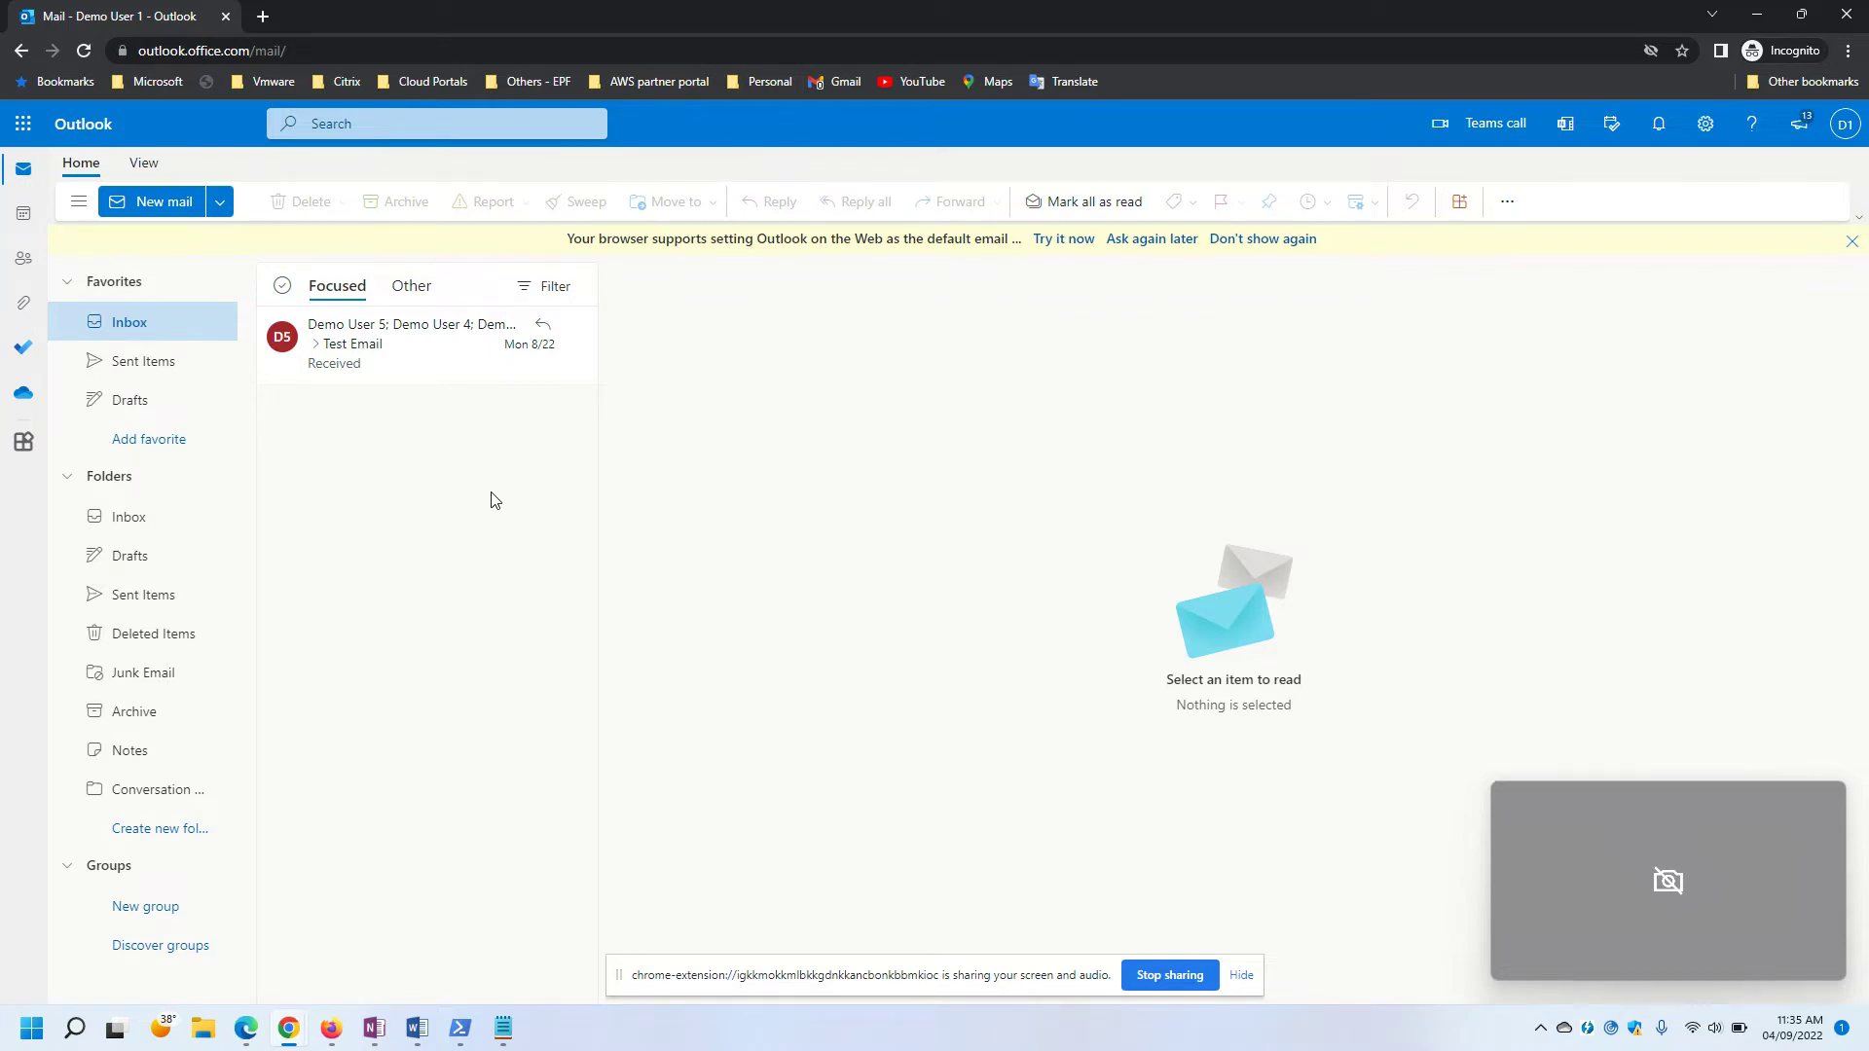
{"action": "left_click", "coordinate": [1767, 19]}
{"action": "left_click", "coordinate": [317, 547]}
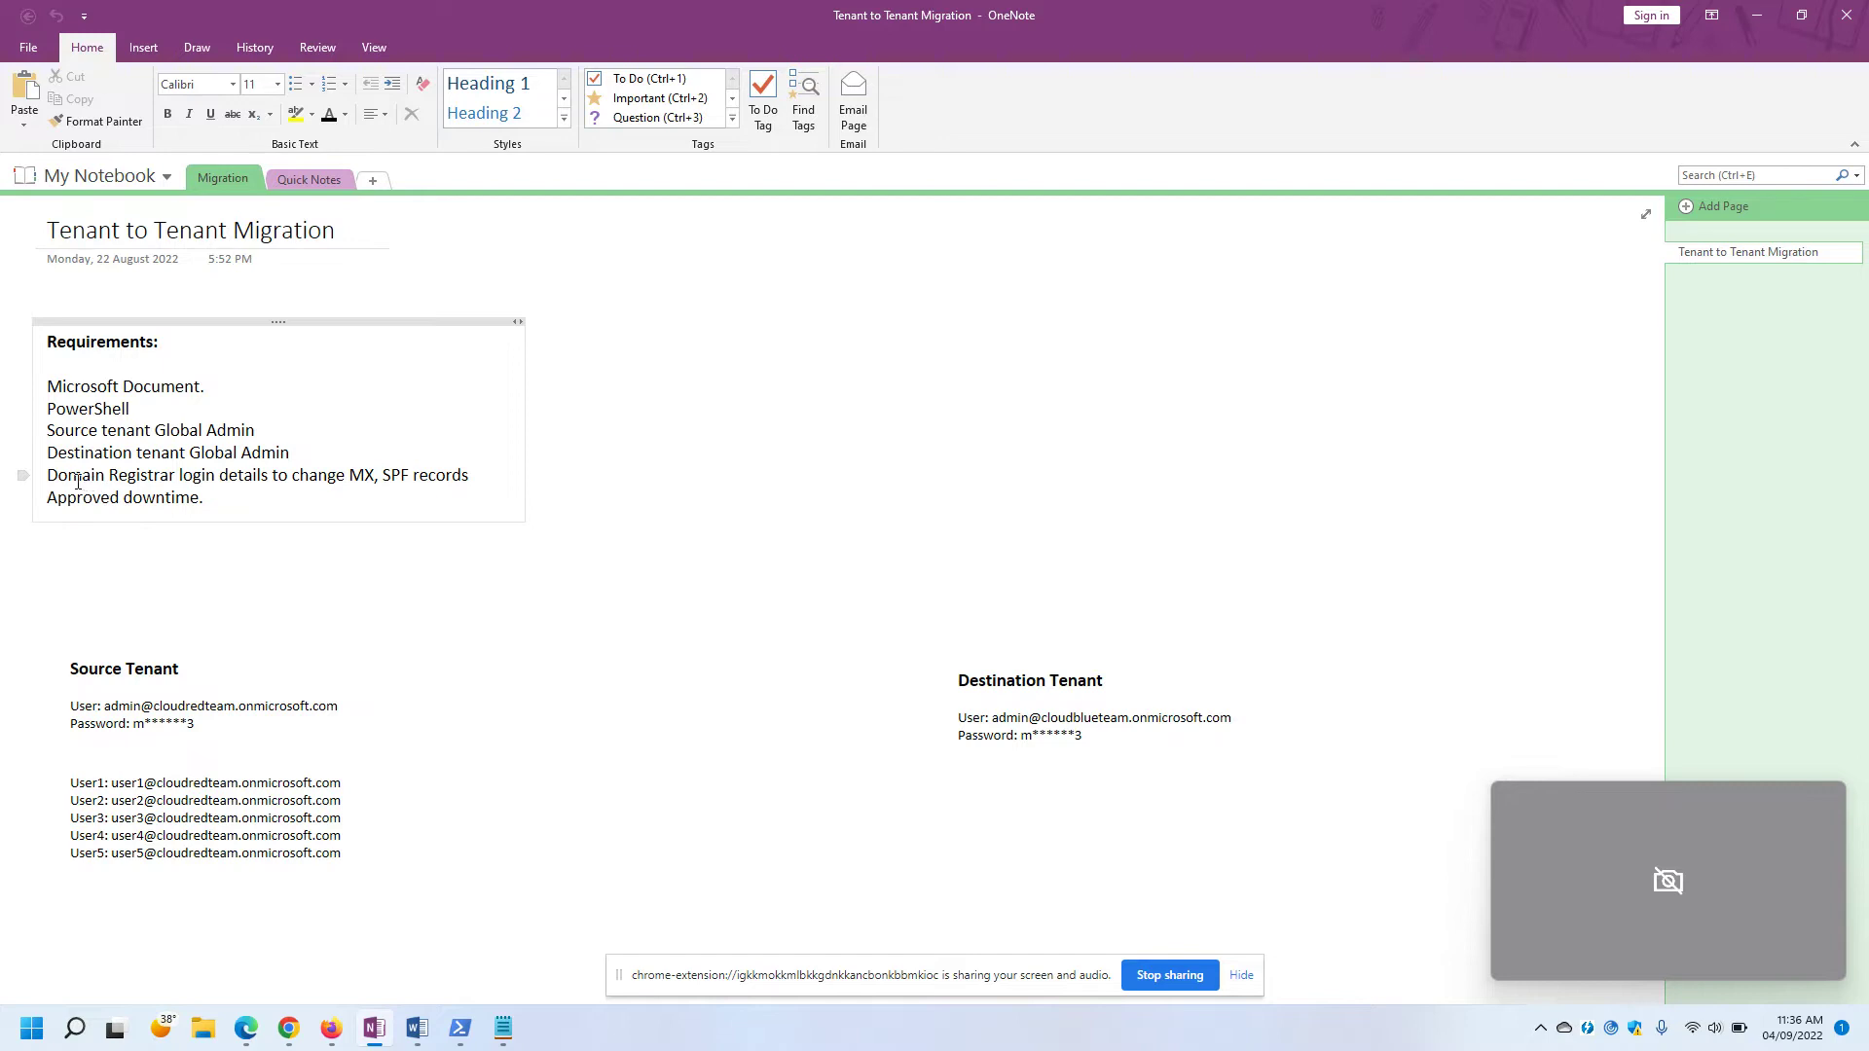
{"action": "left_click_drag", "start_coordinate": [47, 475], "coordinate": [471, 477]}
{"action": "left_click", "coordinate": [302, 494]}
{"action": "left_click", "coordinate": [296, 508]}
{"action": "left_click_drag", "start_coordinate": [48, 493], "coordinate": [207, 499]}
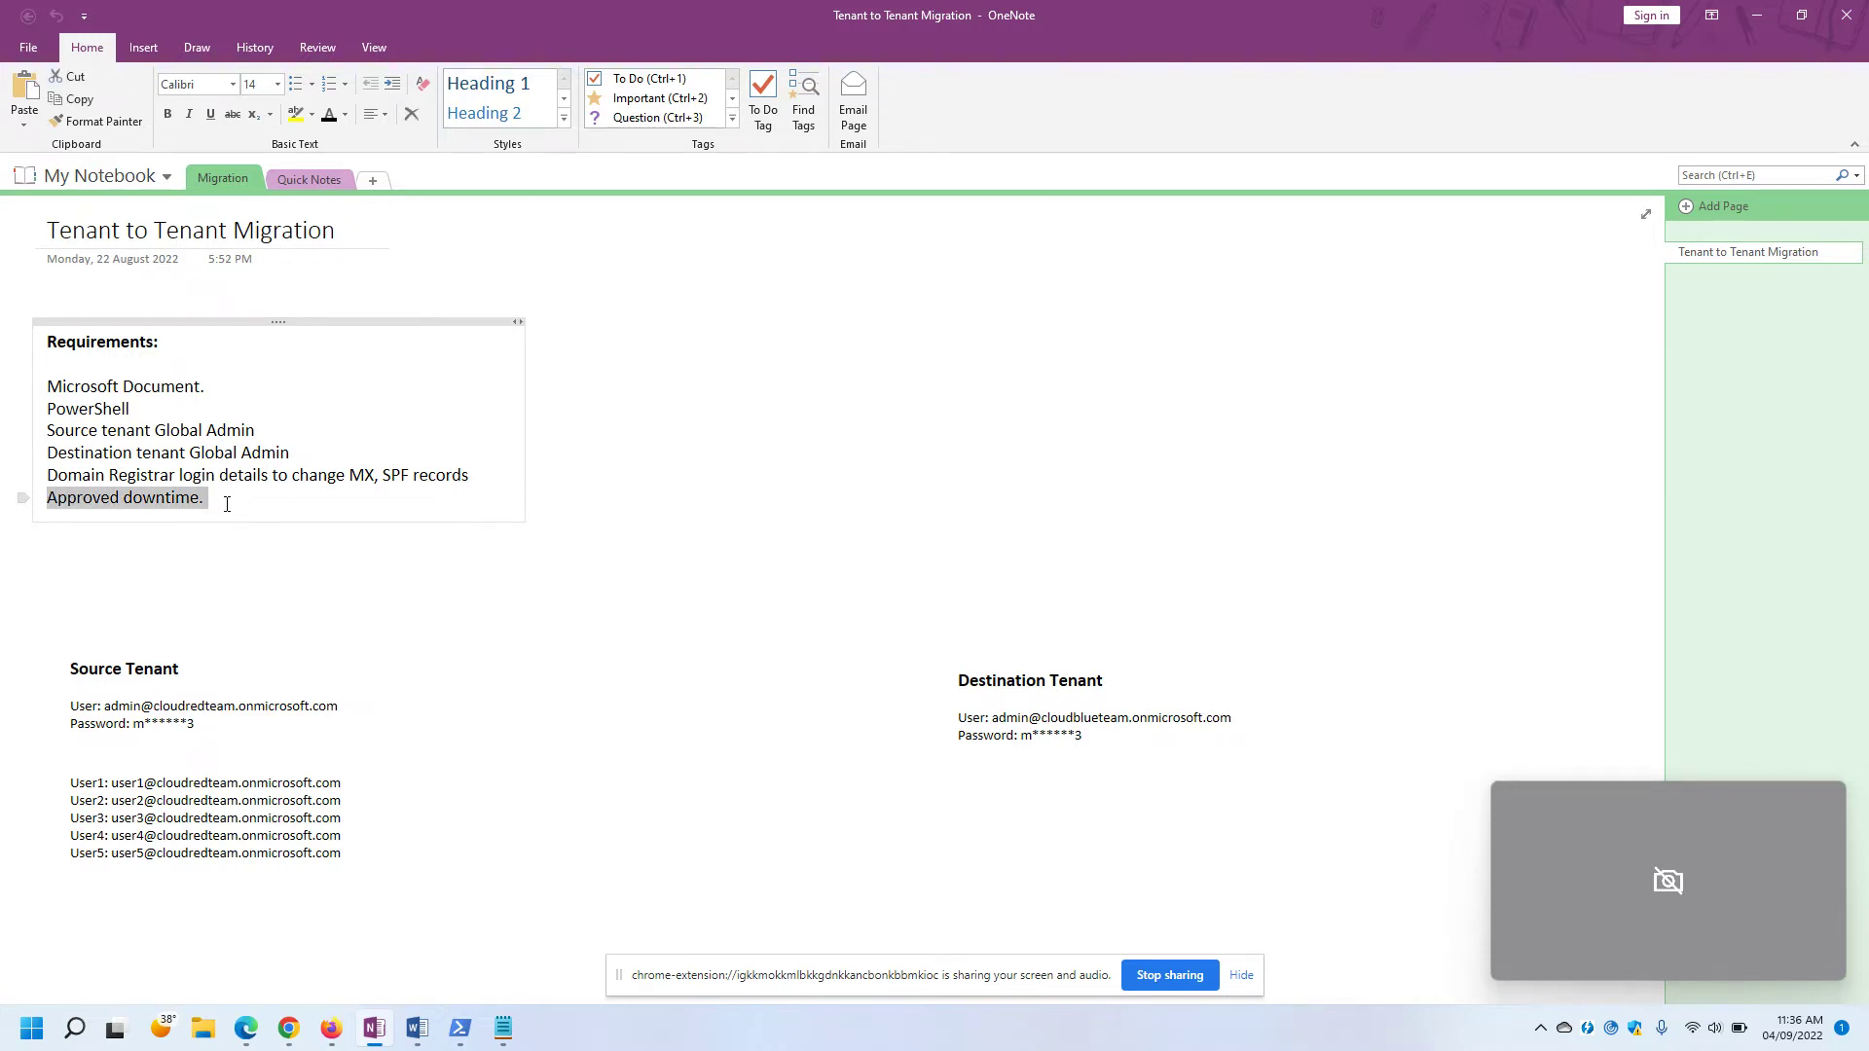
{"action": "left_click", "coordinate": [311, 600]}
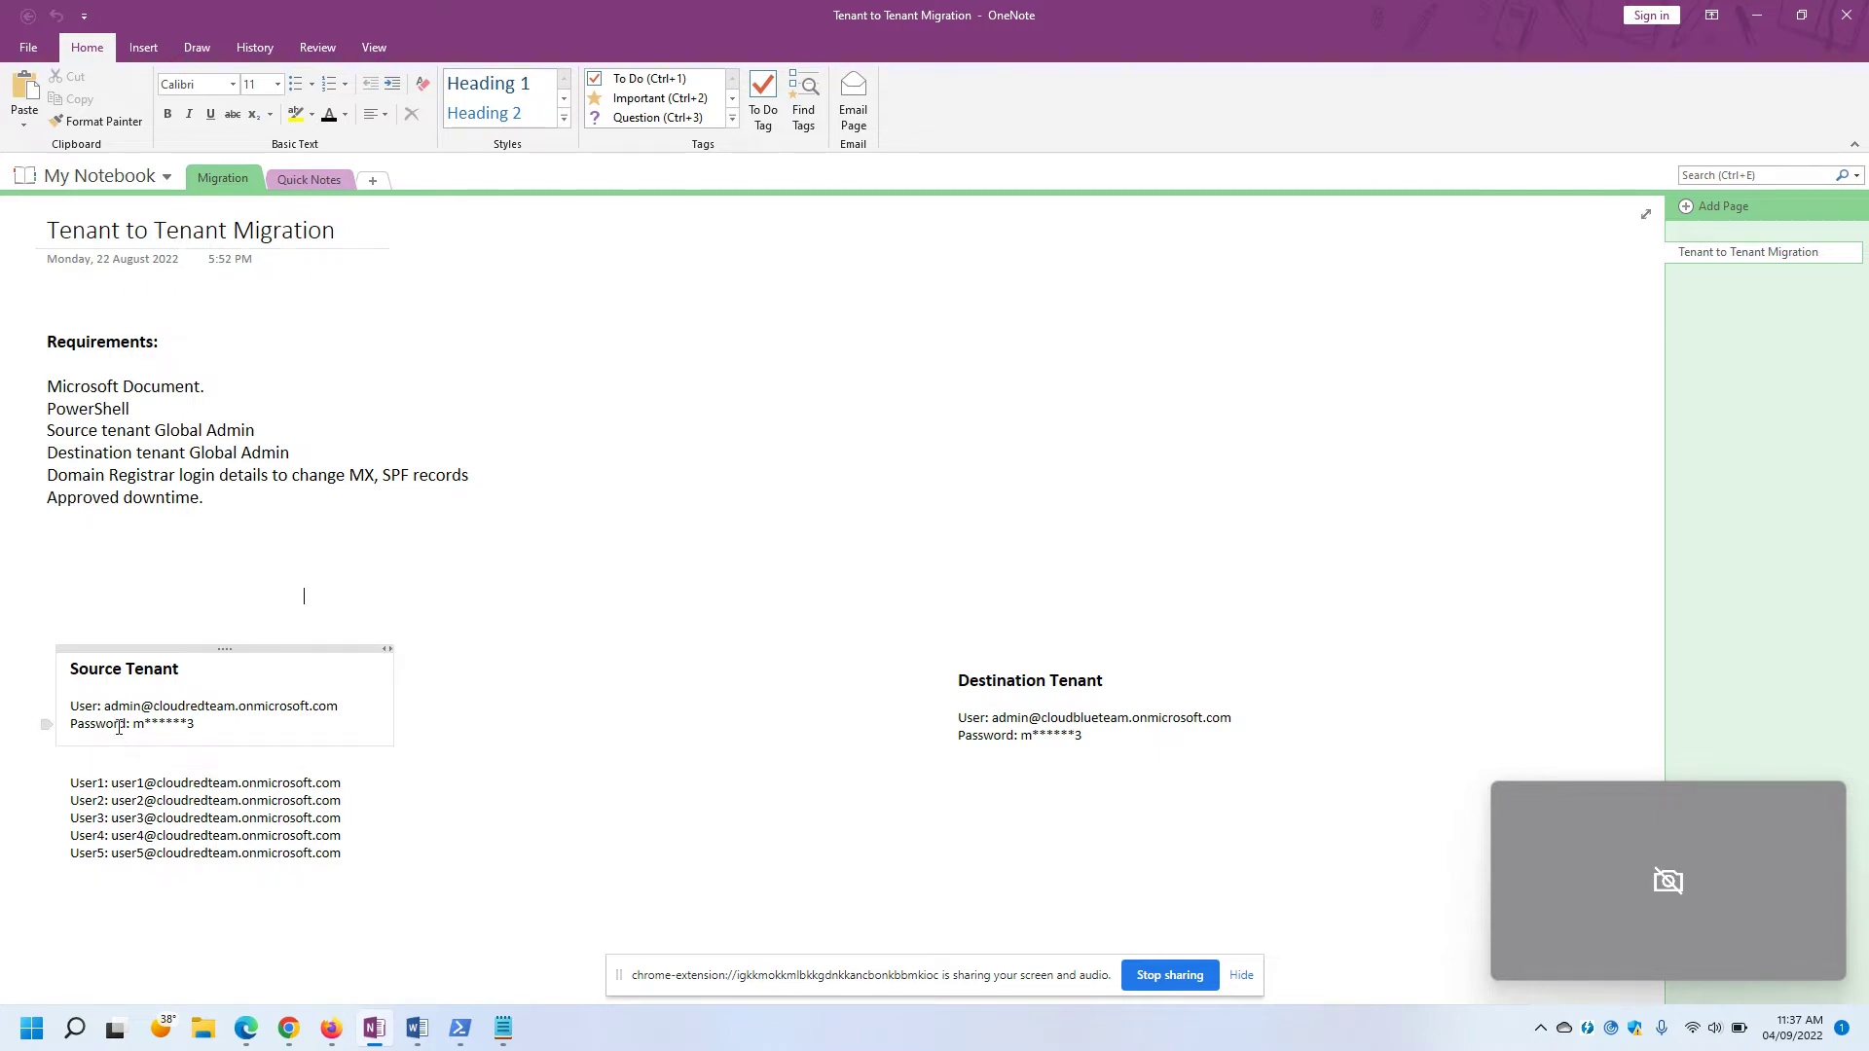
{"action": "left_click_drag", "start_coordinate": [104, 708], "coordinate": [343, 707]}
{"action": "left_click", "coordinate": [200, 706]}
{"action": "left_click_drag", "start_coordinate": [153, 708], "coordinate": [338, 712]}
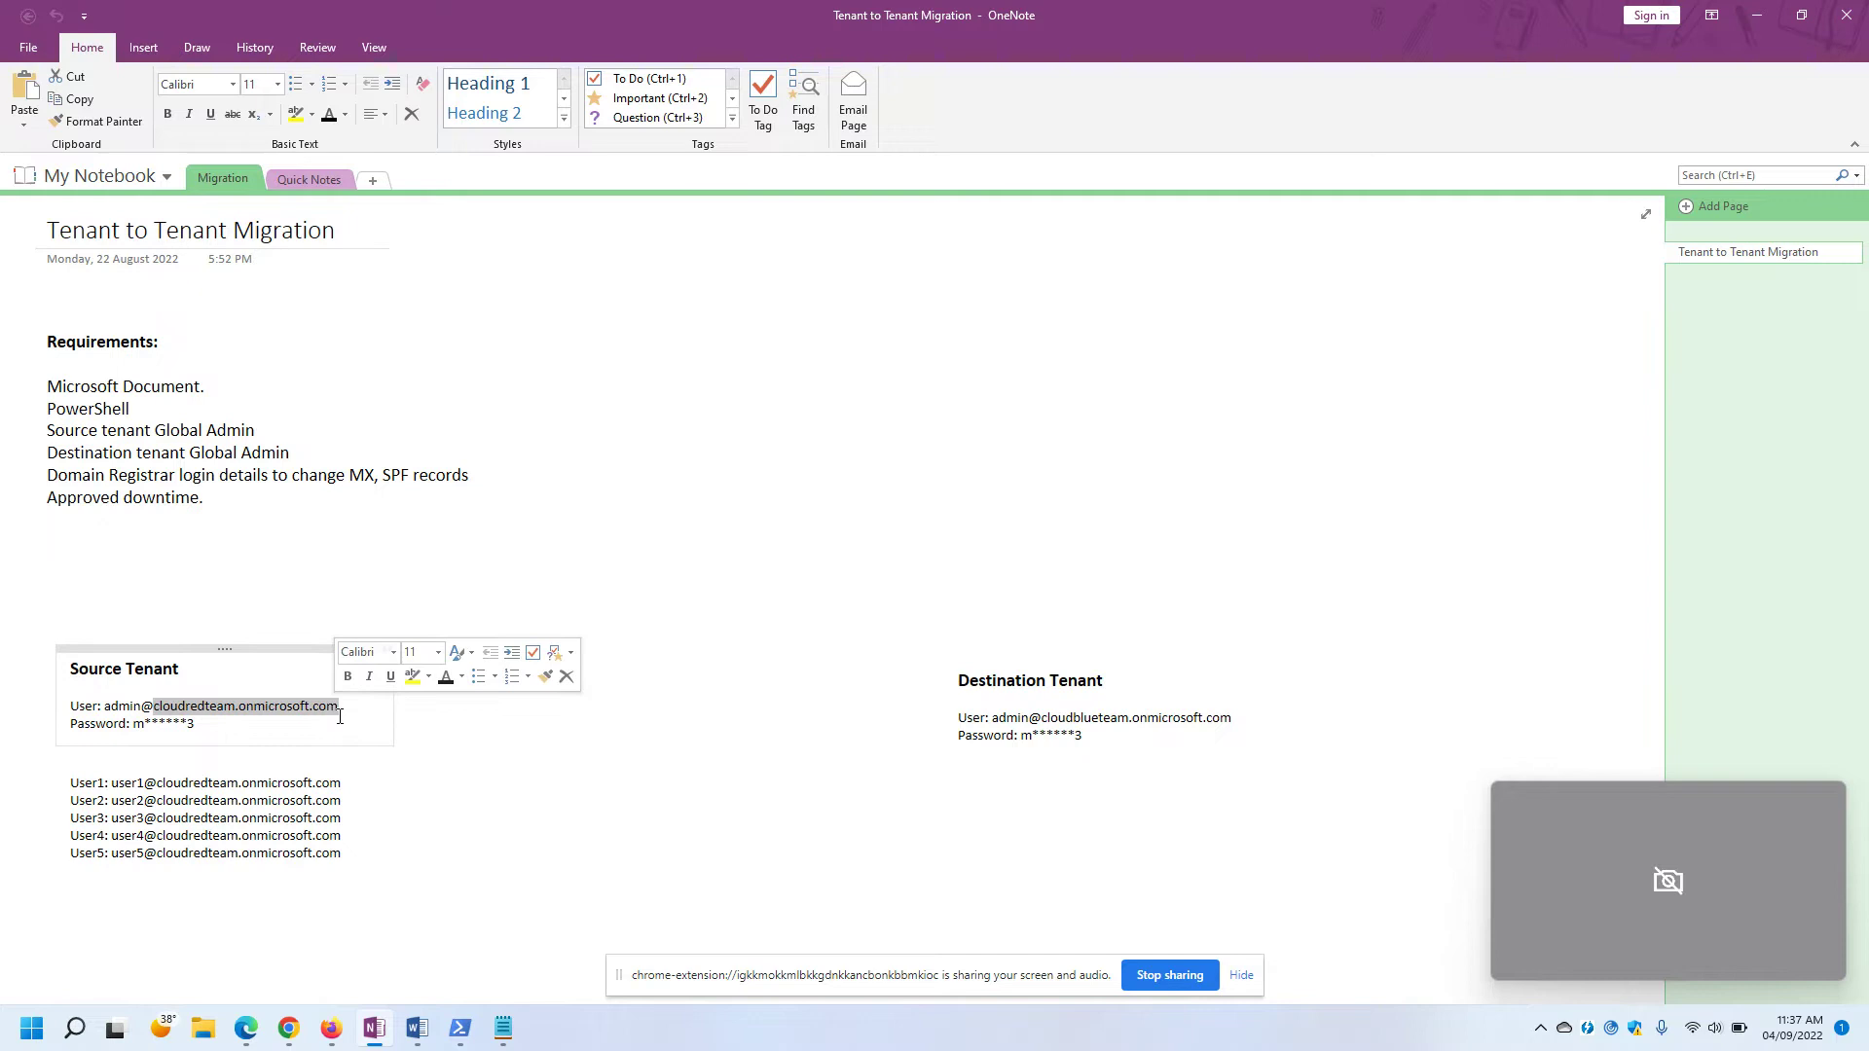
{"action": "left_click", "coordinate": [238, 626]}
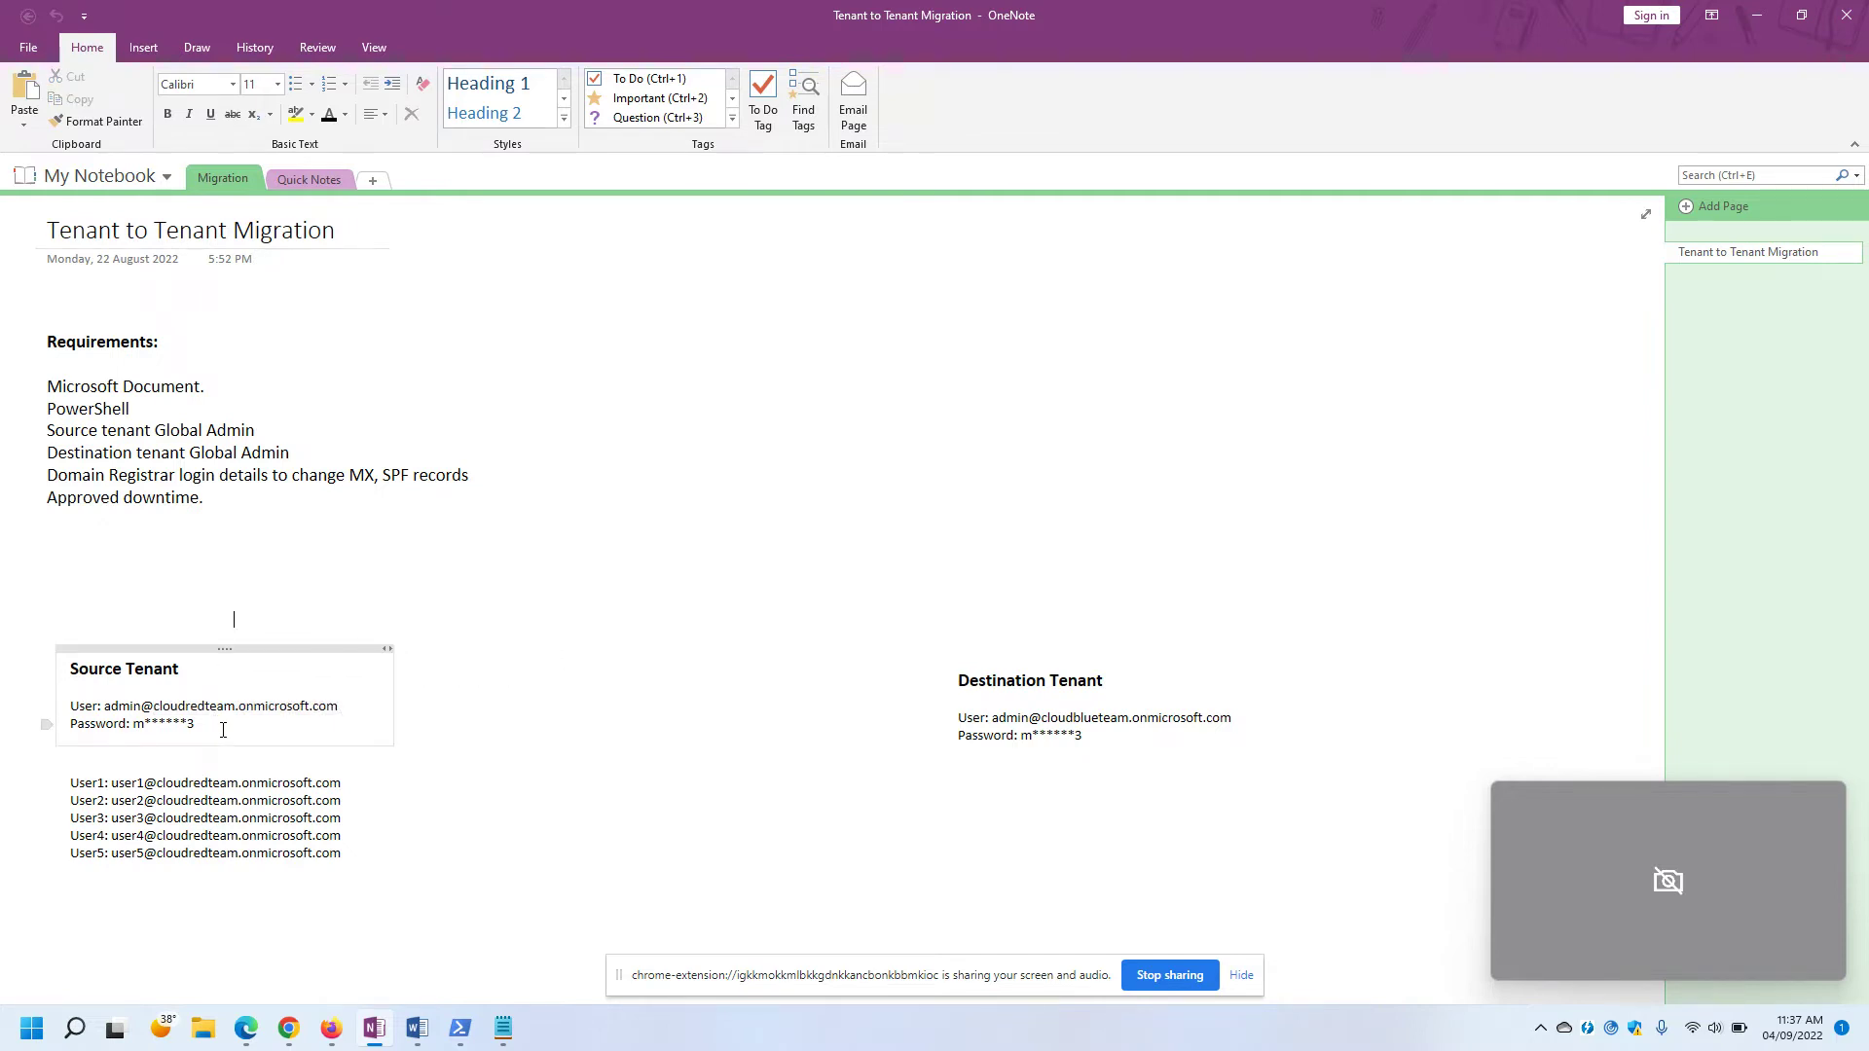
{"action": "left_click_drag", "start_coordinate": [346, 710], "coordinate": [102, 709]}
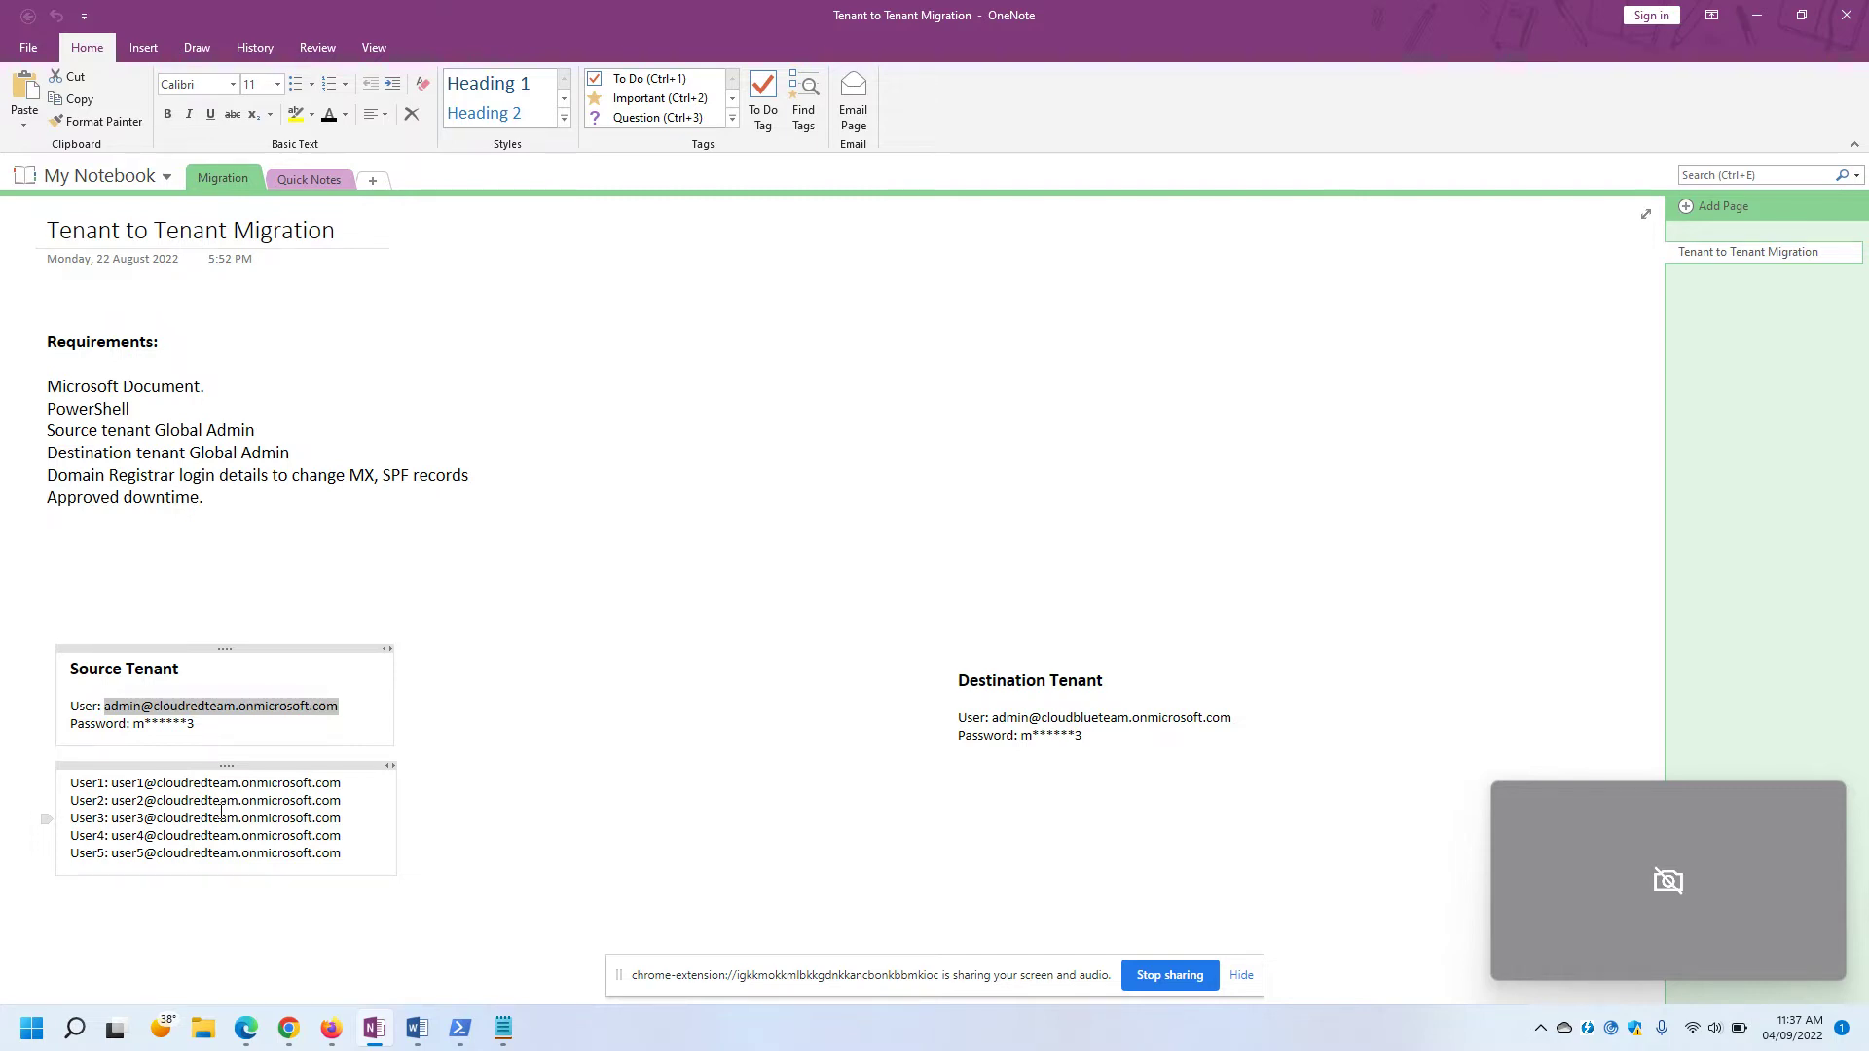
{"action": "left_click", "coordinate": [358, 714]}
{"action": "left_click_drag", "start_coordinate": [357, 714], "coordinate": [103, 713]}
{"action": "left_click", "coordinate": [343, 784]}
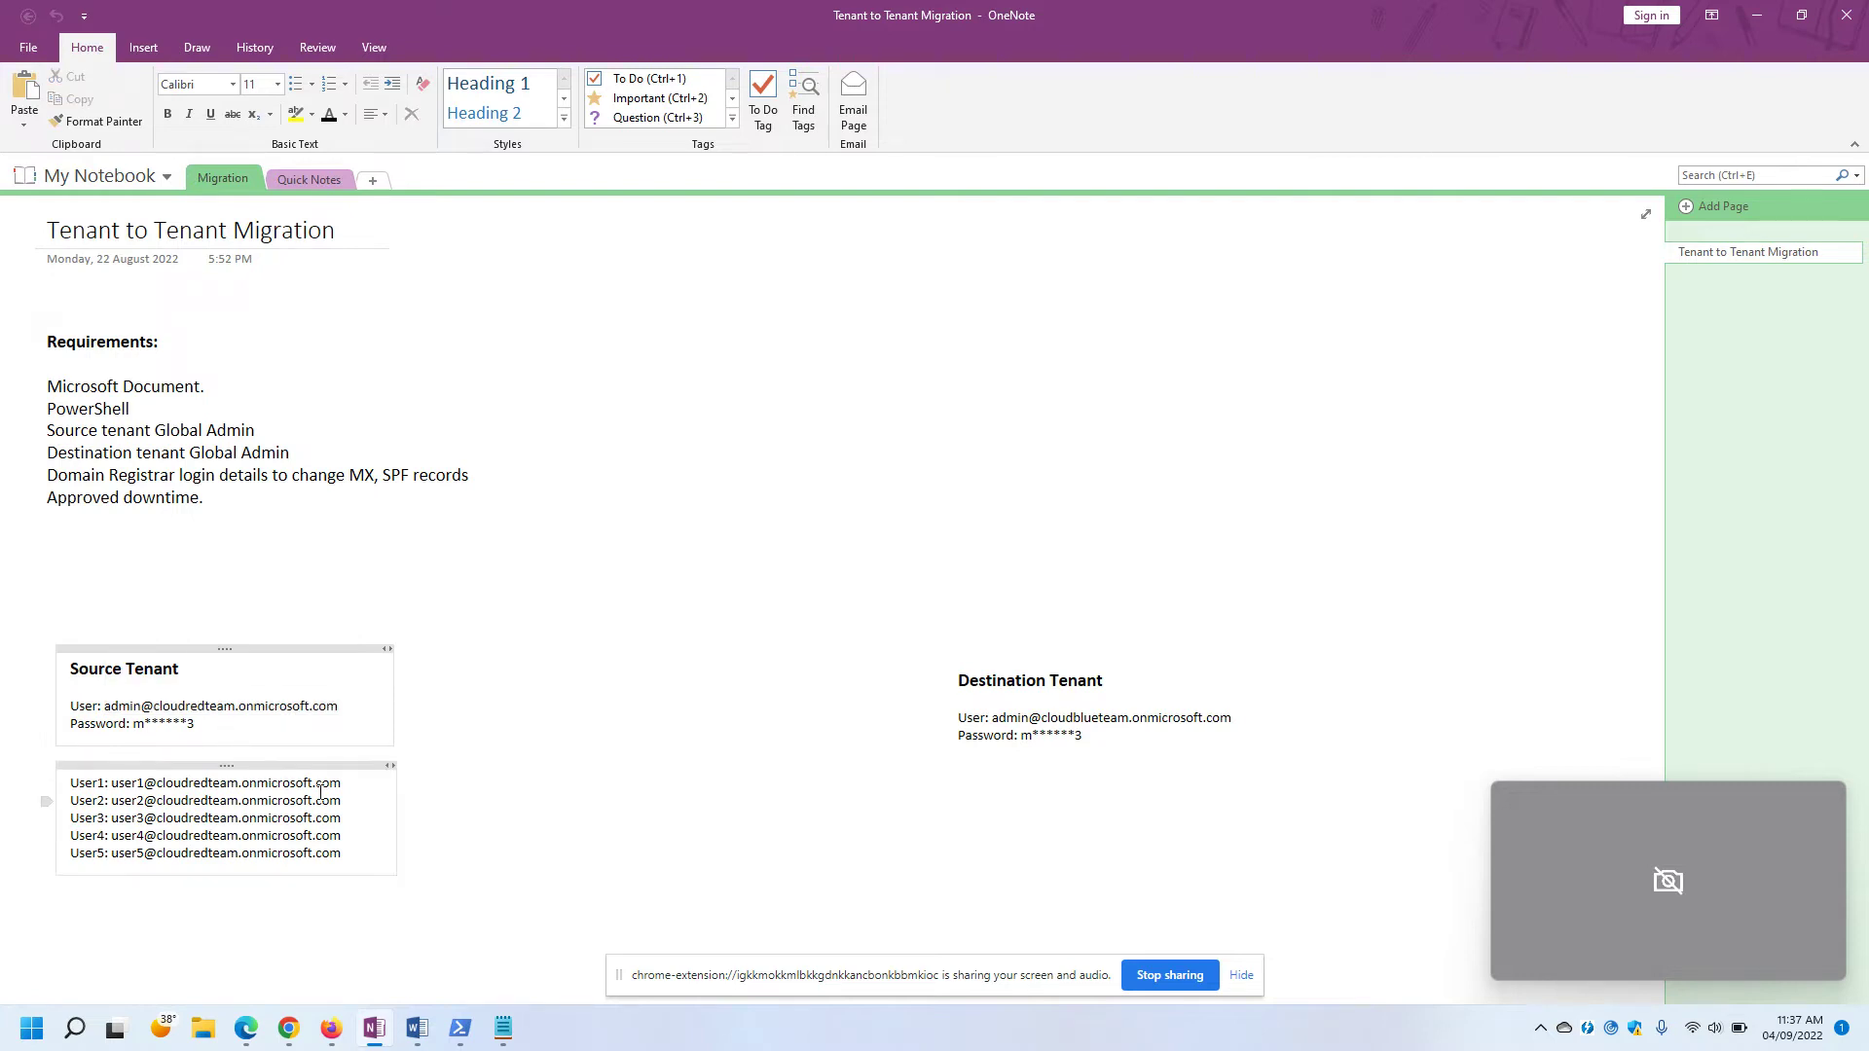
{"action": "left_click_drag", "start_coordinate": [343, 784], "coordinate": [121, 790]}
{"action": "left_click", "coordinate": [240, 817]}
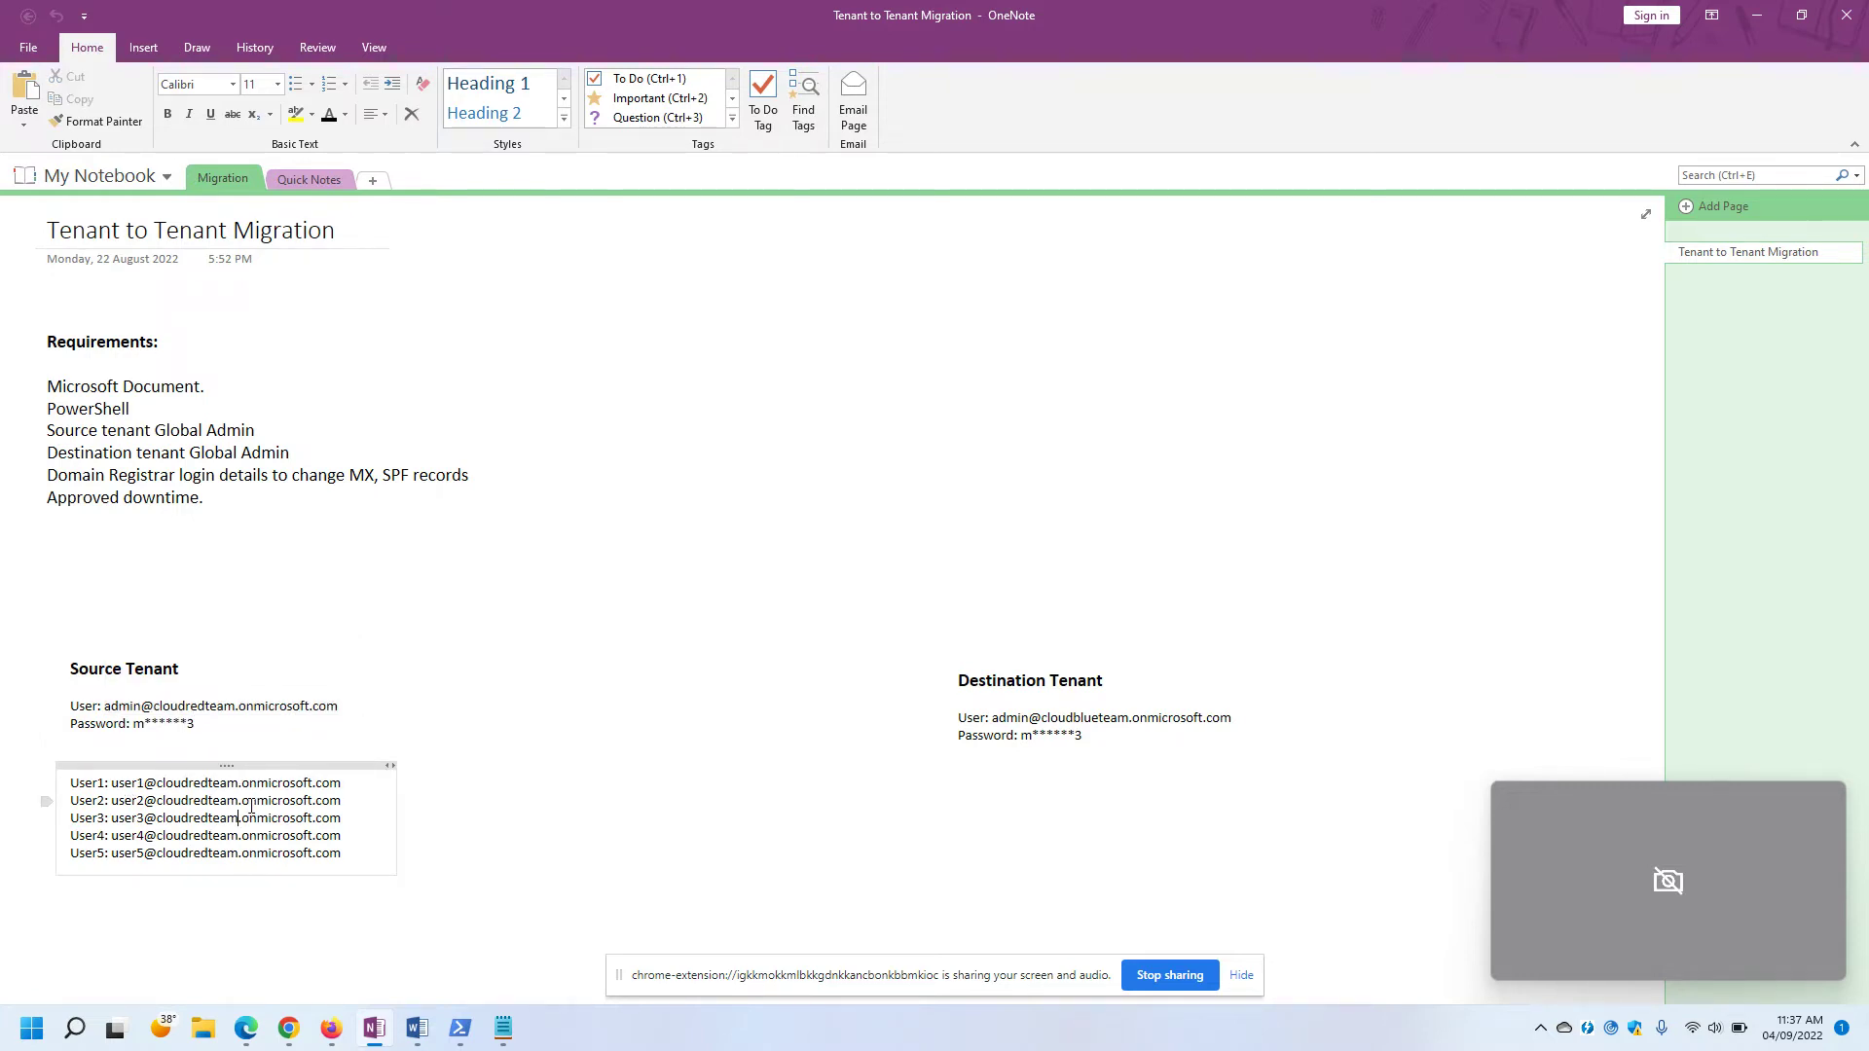
{"action": "left_click_drag", "start_coordinate": [343, 784], "coordinate": [124, 786]}
{"action": "left_click", "coordinate": [374, 599]}
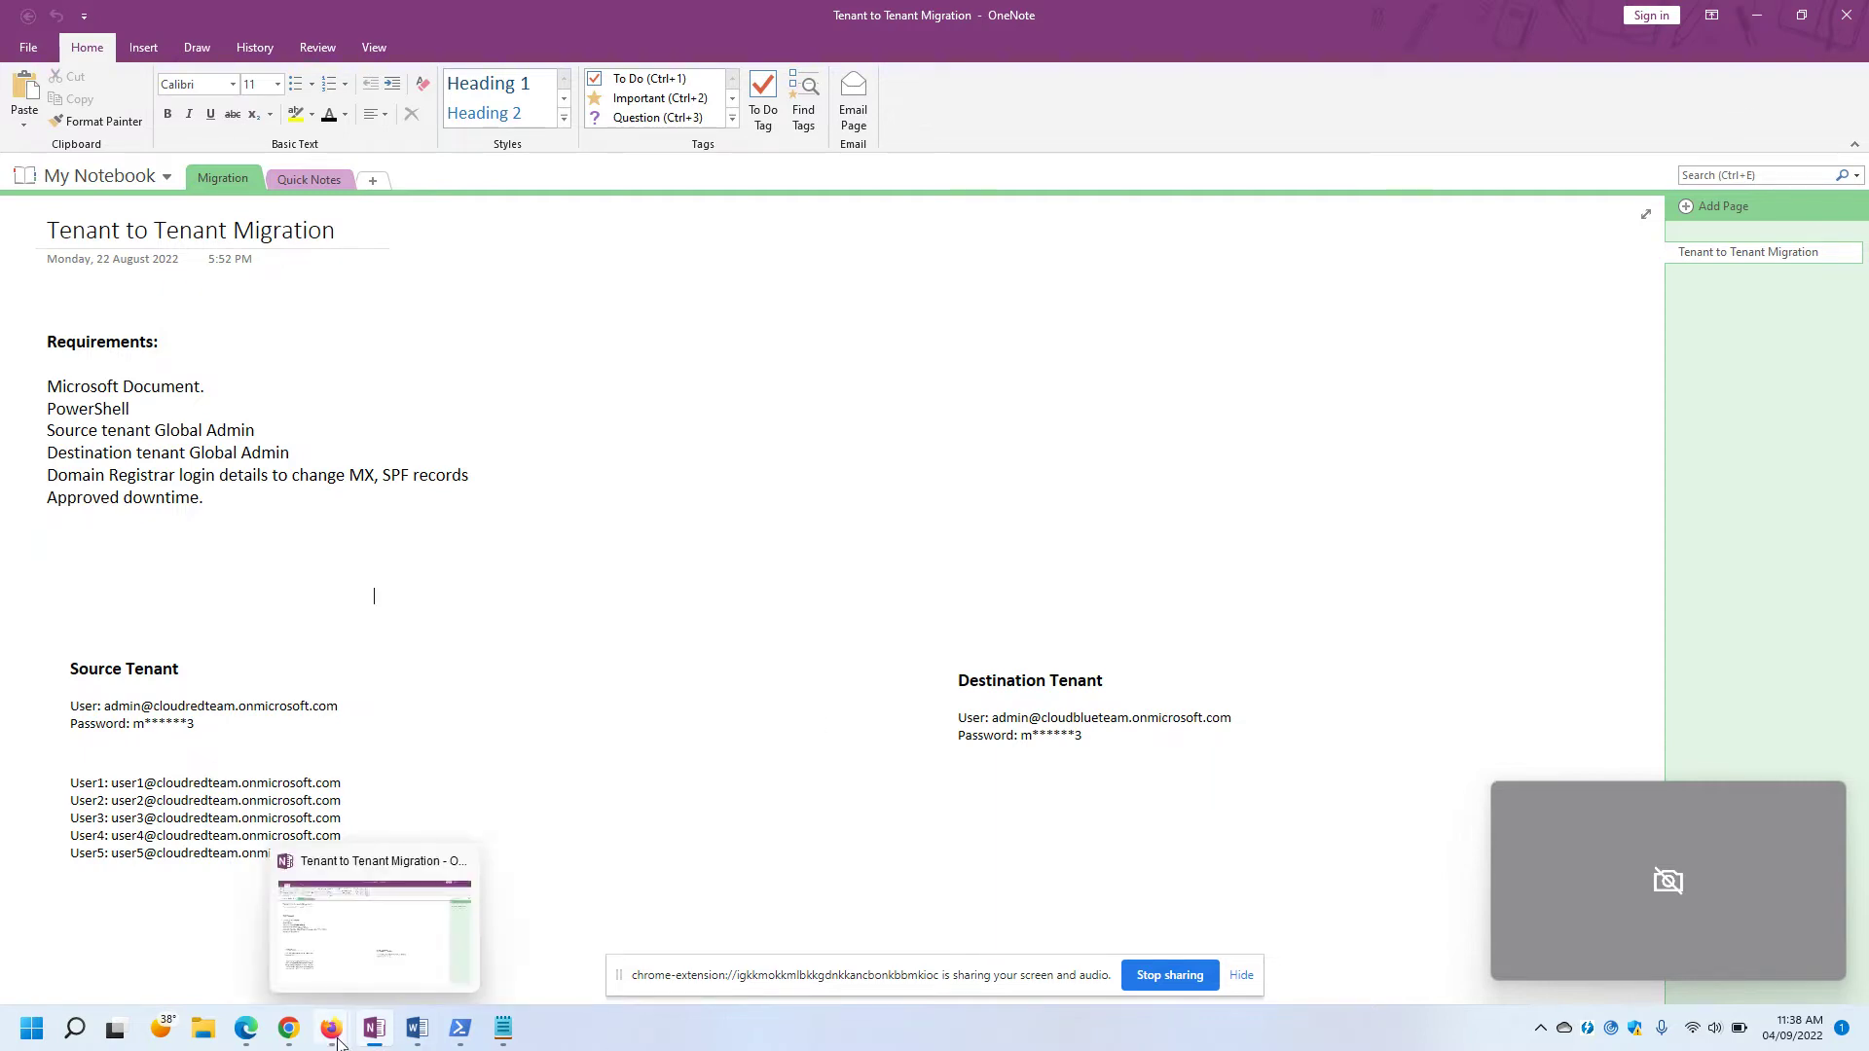
{"action": "mouse_move", "coordinate": [331, 1037]}
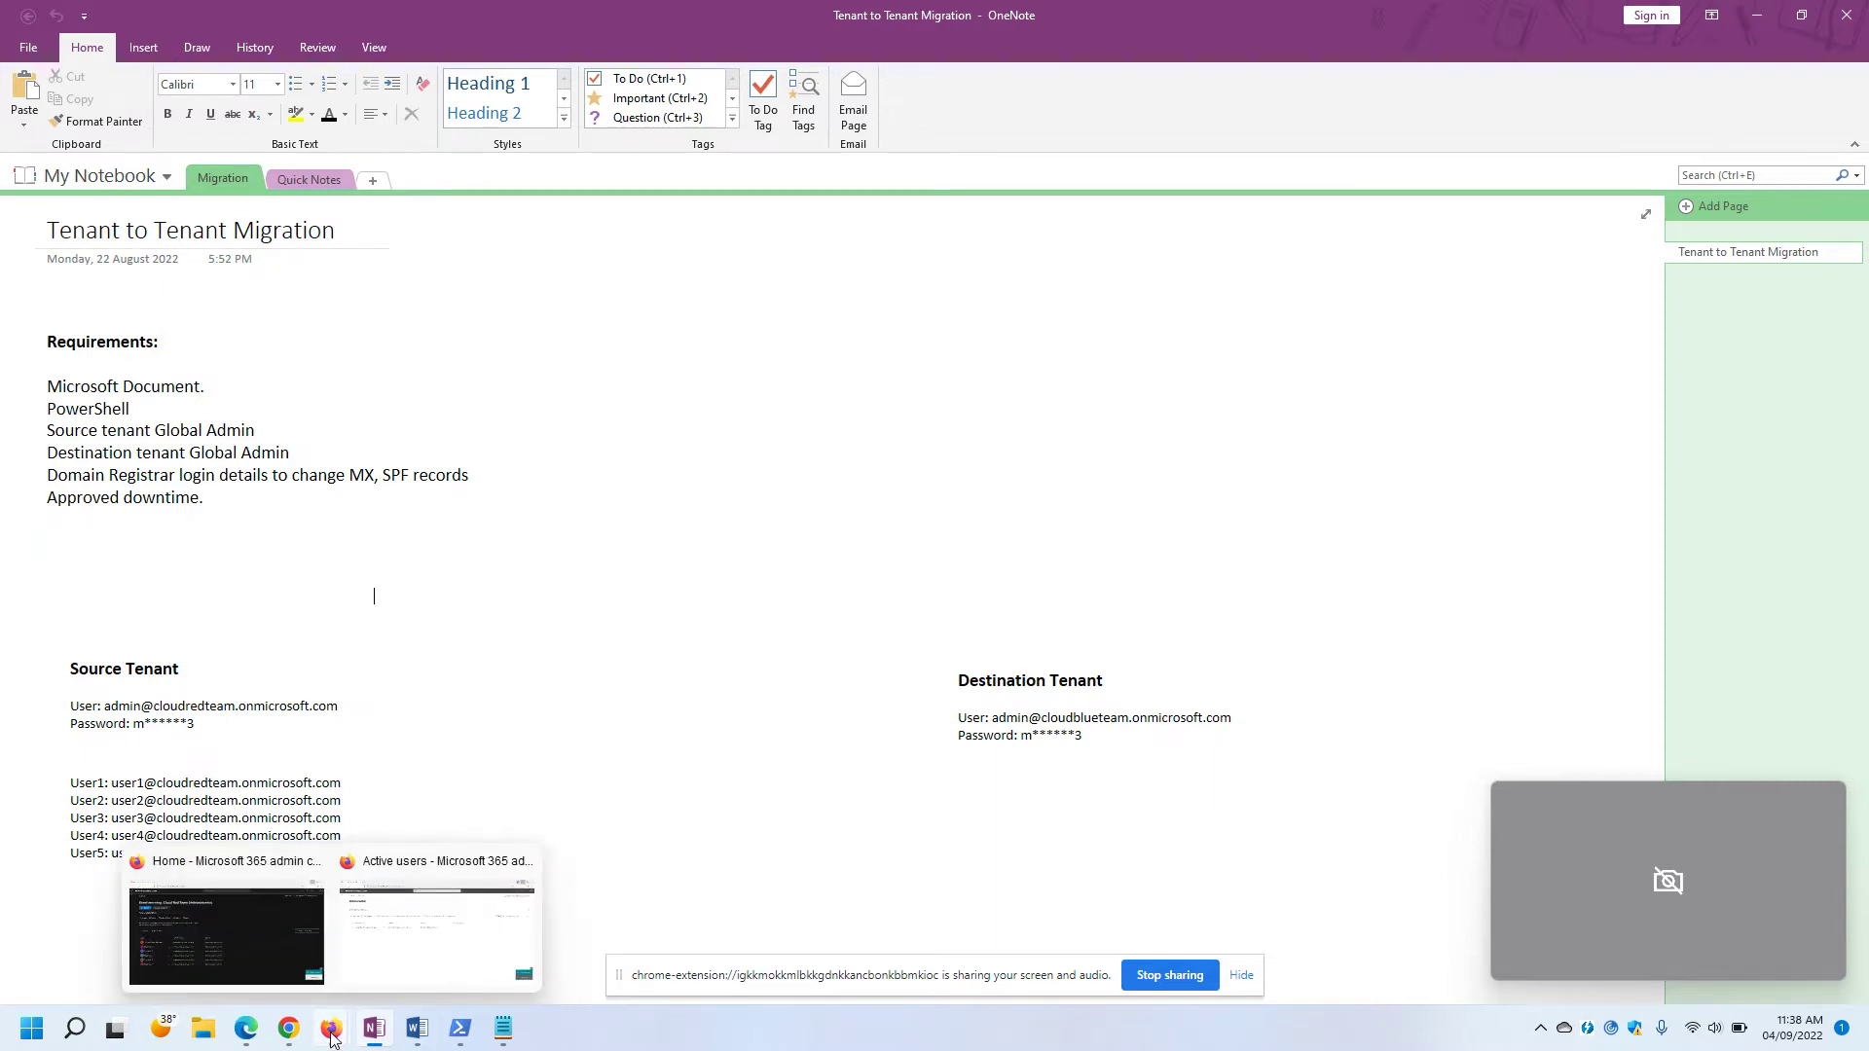
{"action": "left_click", "coordinate": [249, 907]}
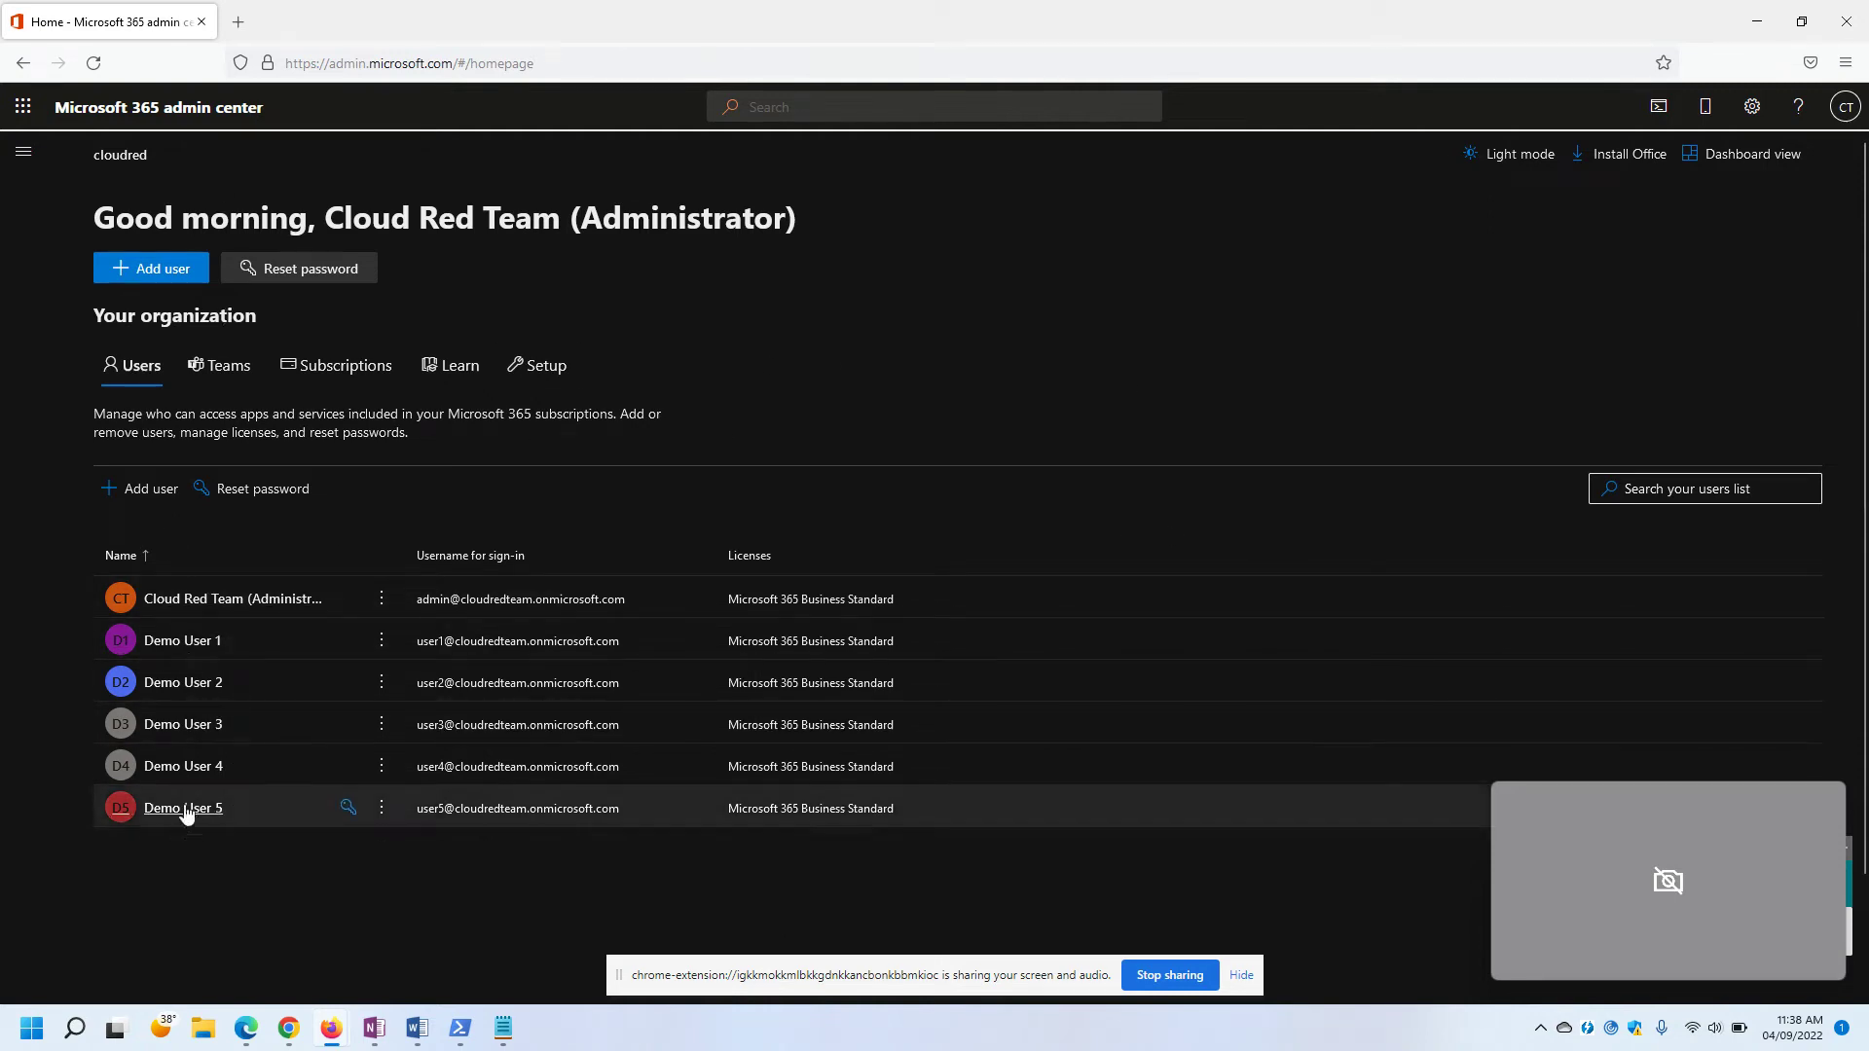
Check the signed-in accounts in the admin center and Outlook, then bring up the destination's Active users window.
{"action": "left_click", "coordinate": [1841, 127]}
{"action": "left_click", "coordinate": [913, 413]}
{"action": "mouse_move", "coordinate": [276, 1040]}
{"action": "left_click", "coordinate": [126, 921]}
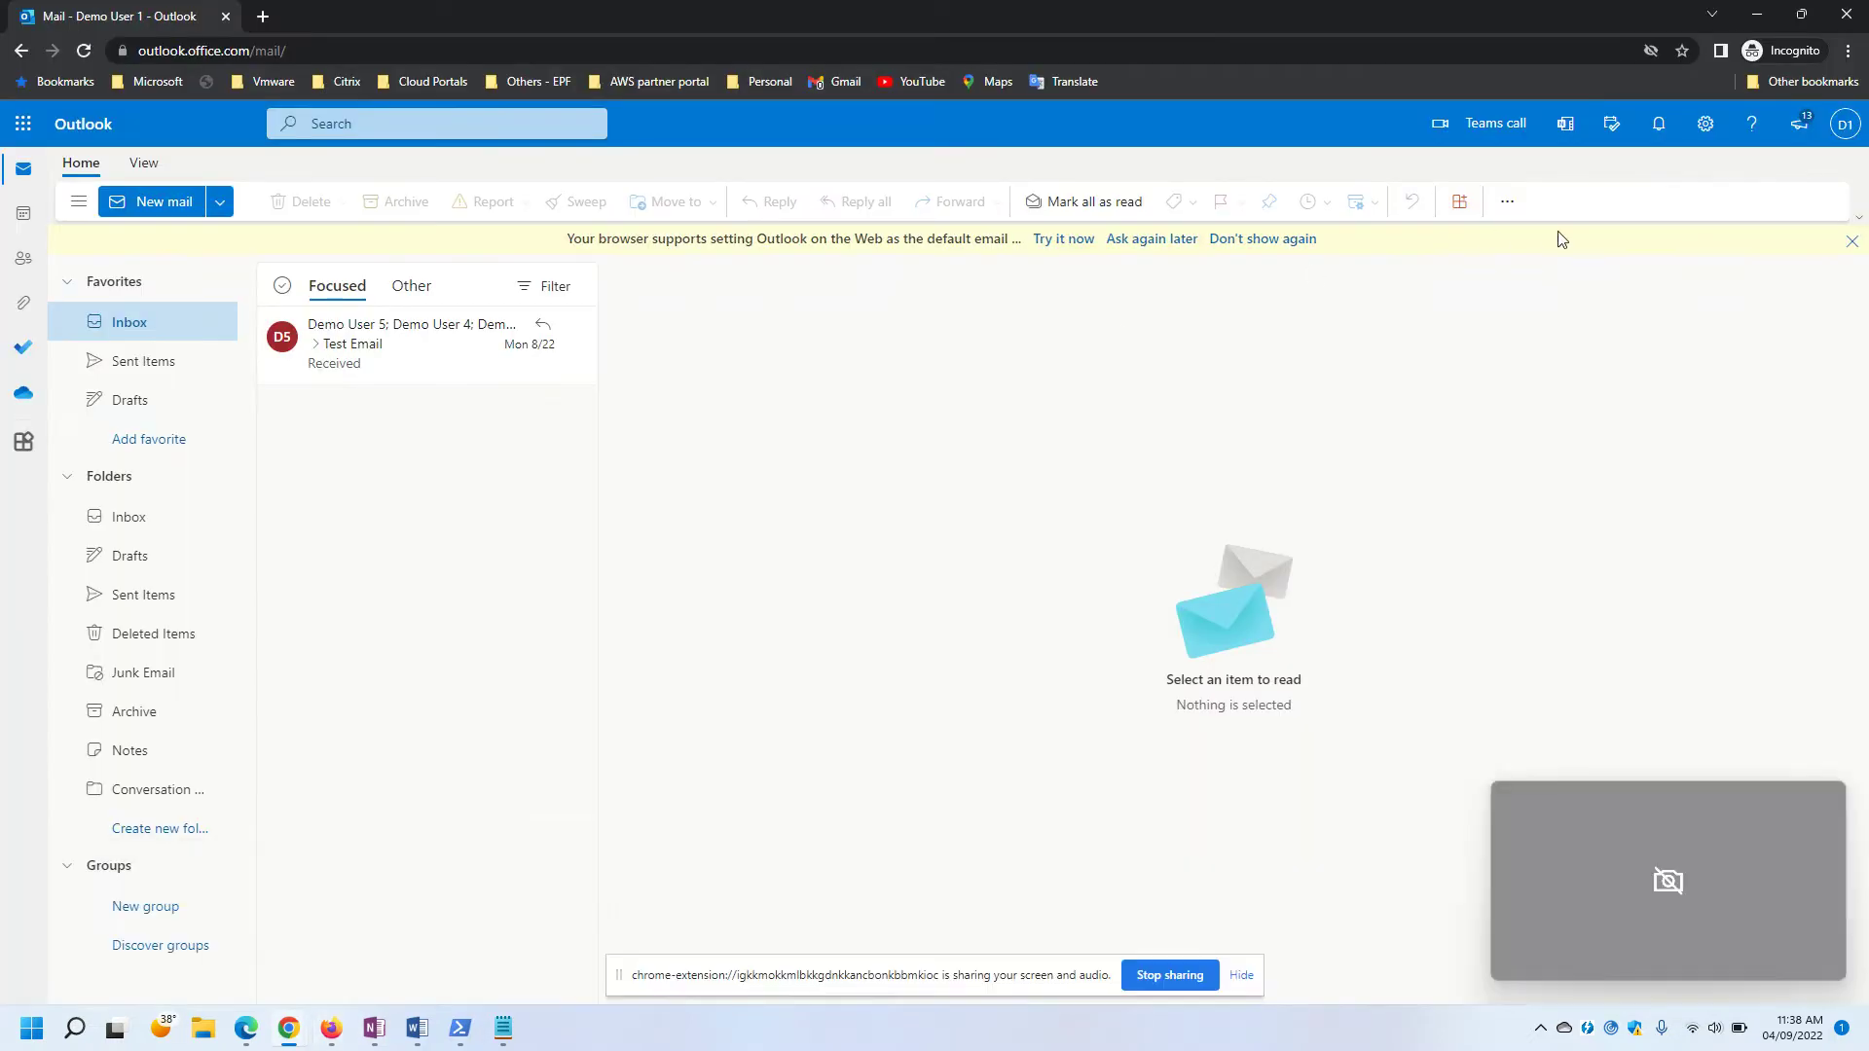
{"action": "left_click", "coordinate": [1845, 123]}
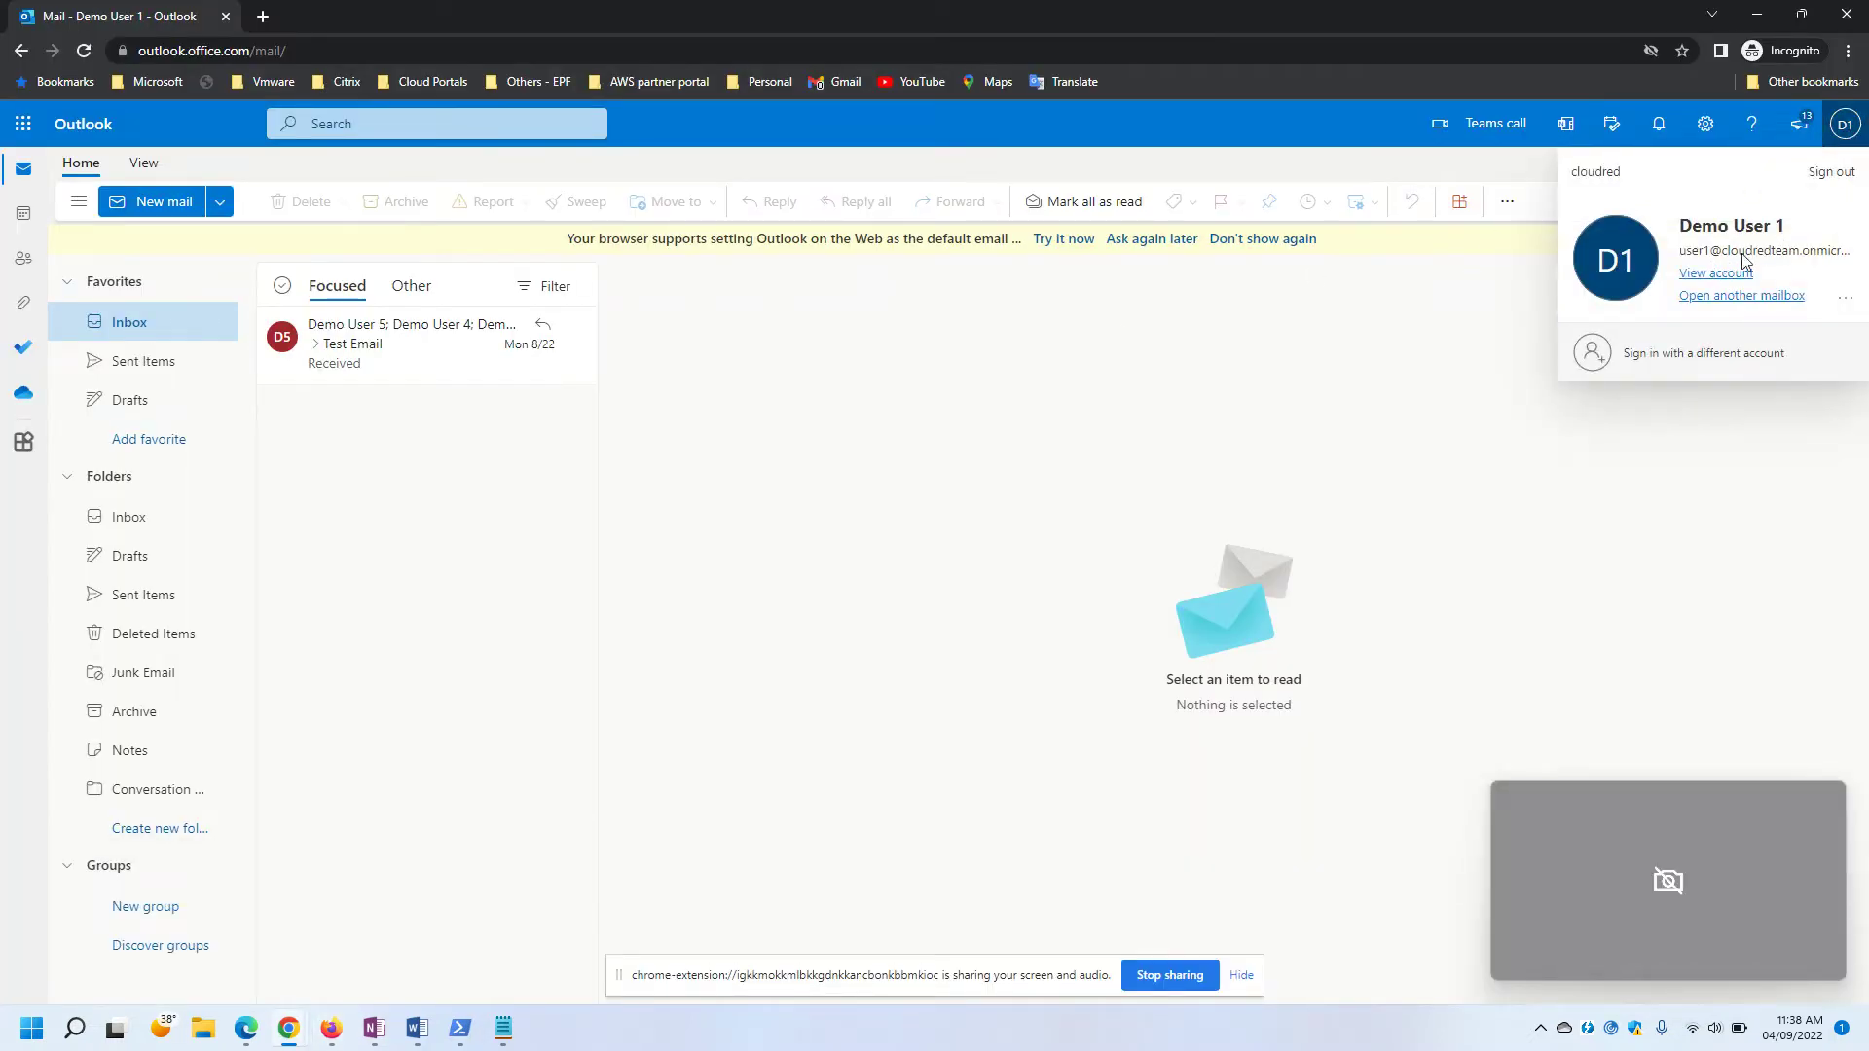
{"action": "left_click", "coordinate": [1757, 14]}
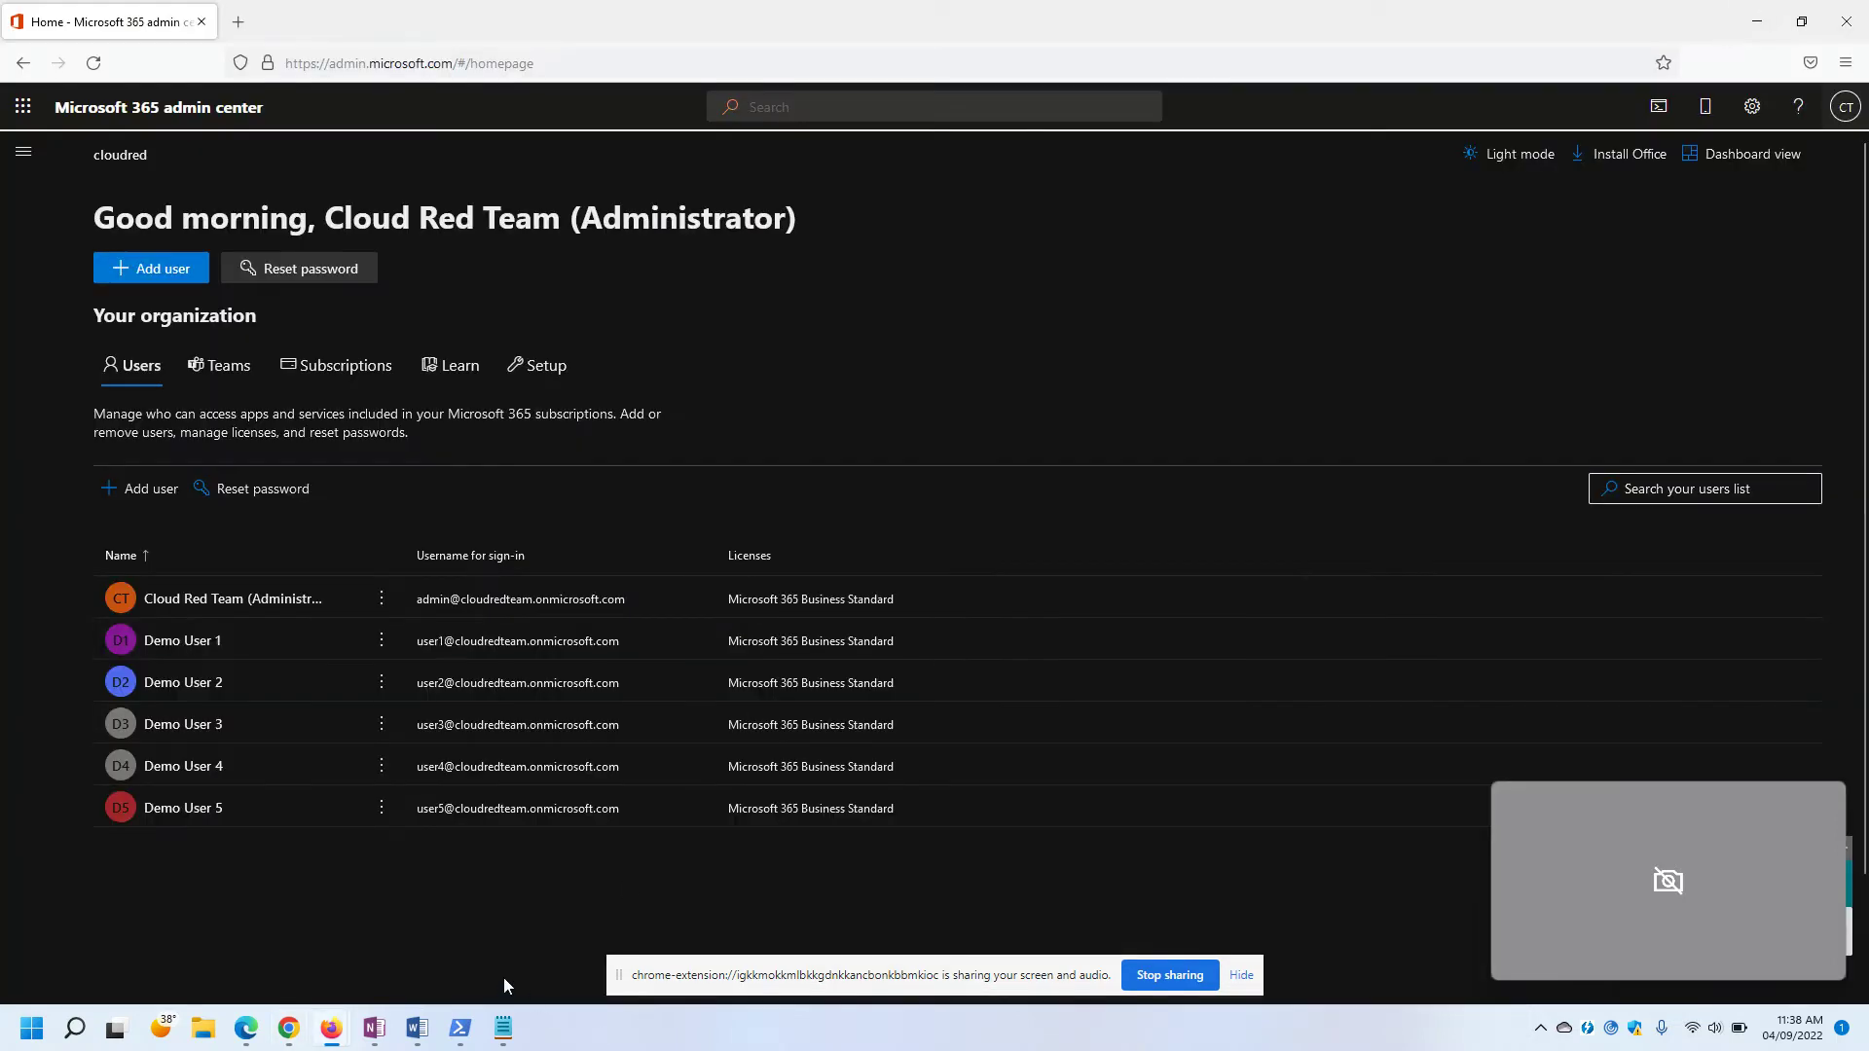
{"action": "mouse_move", "coordinate": [335, 1034]}
{"action": "left_click", "coordinate": [448, 923]}
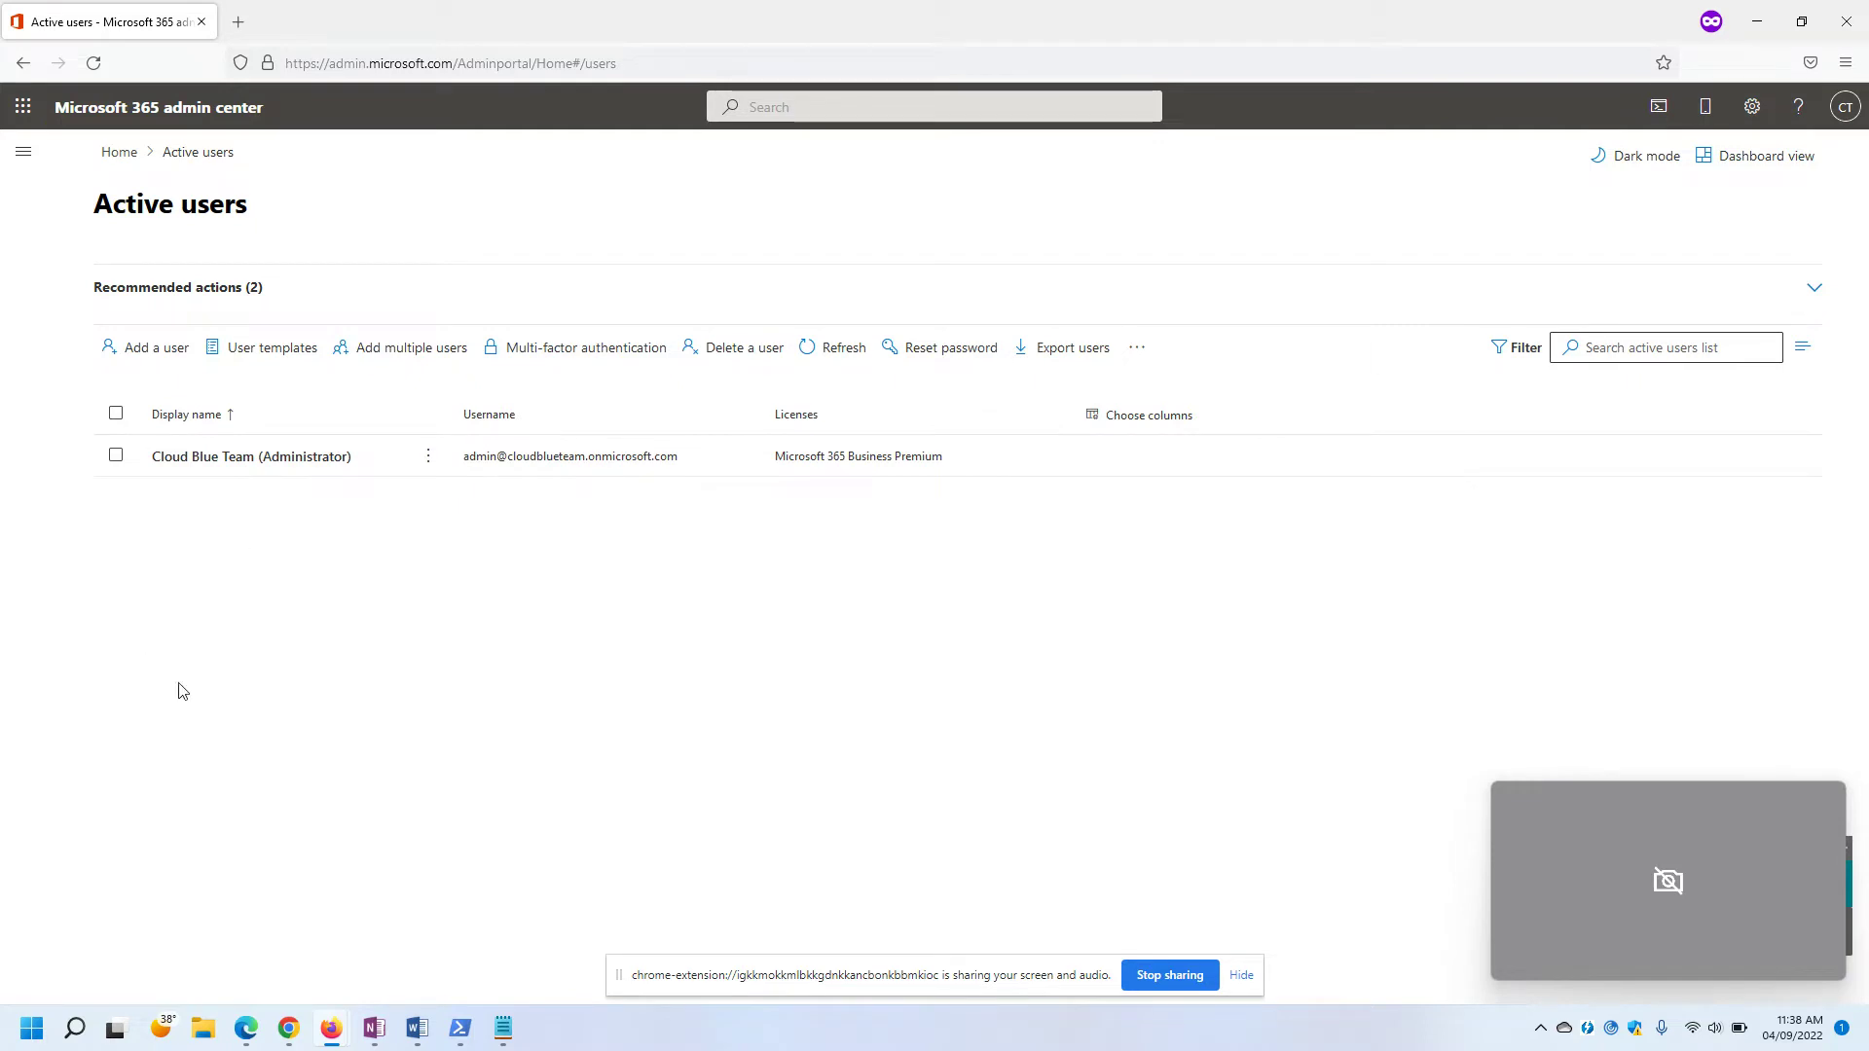
Check the signed-in destination admin account in the account flyout, then go to the migration docs.
{"action": "left_click", "coordinate": [1838, 106]}
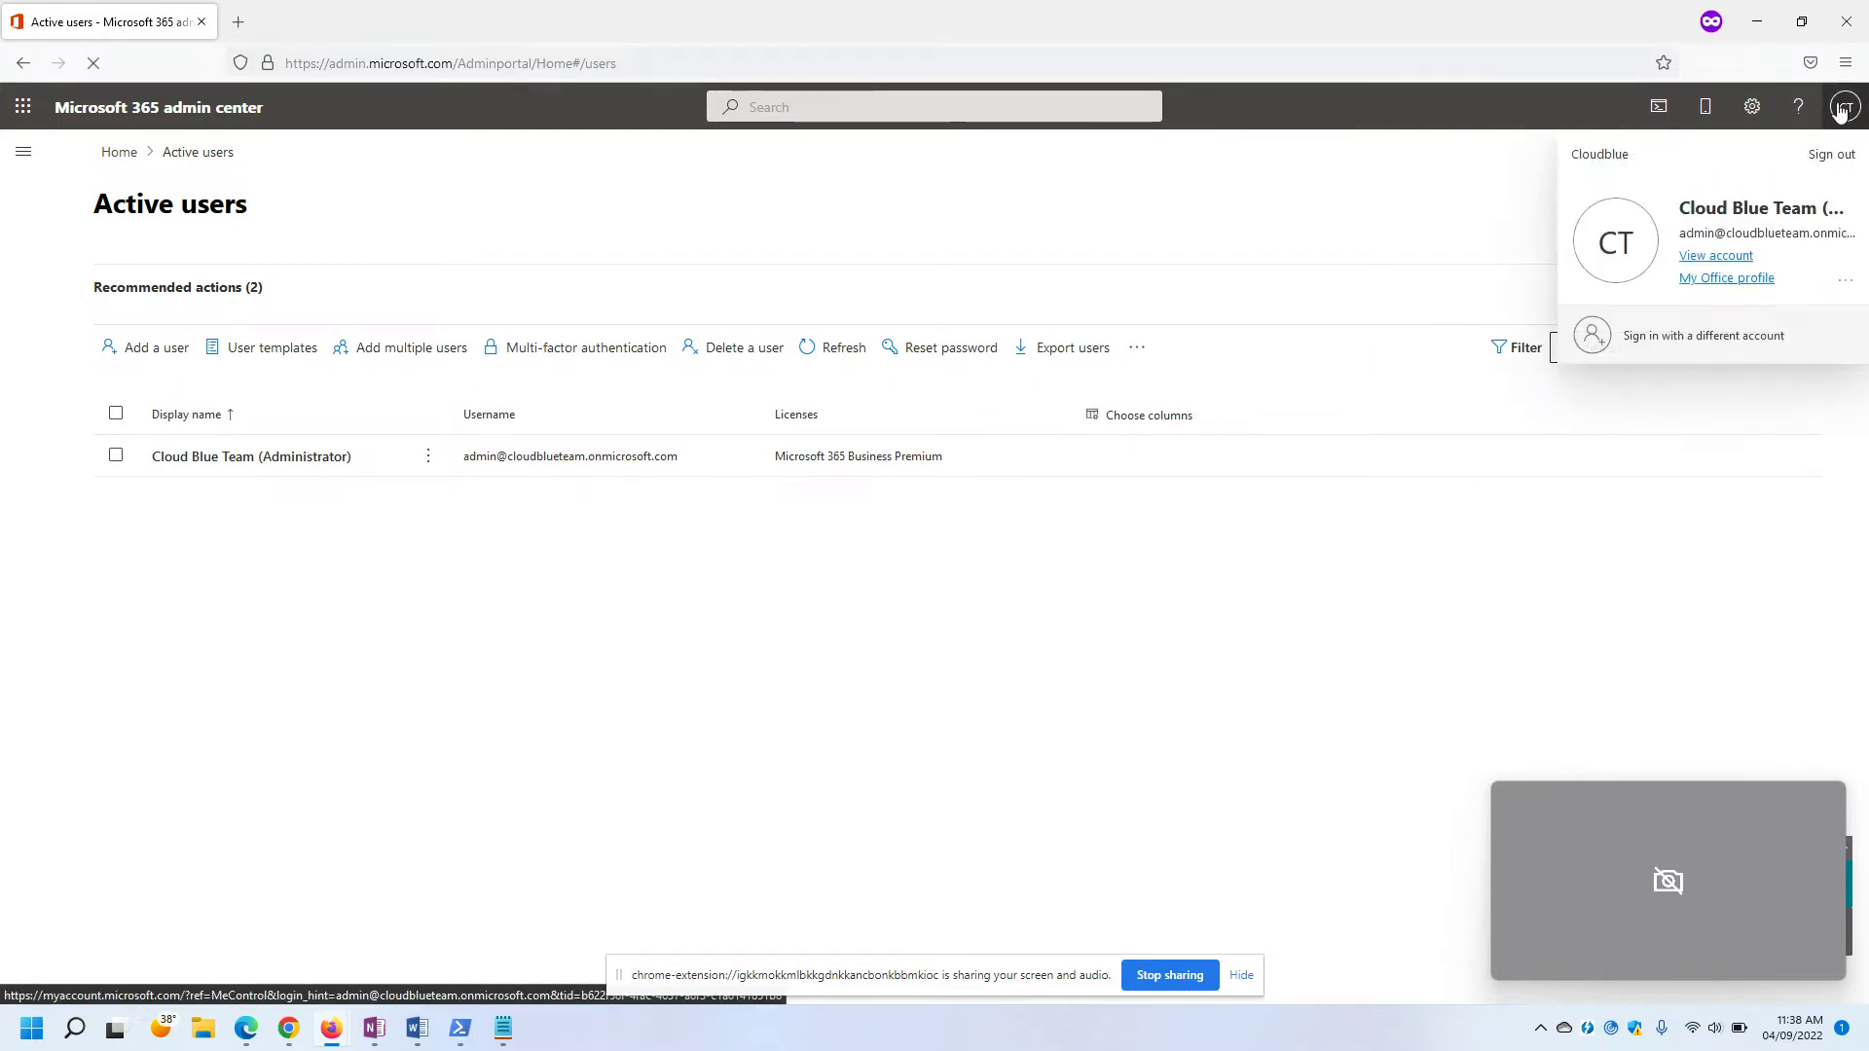
{"action": "left_click", "coordinate": [837, 668]}
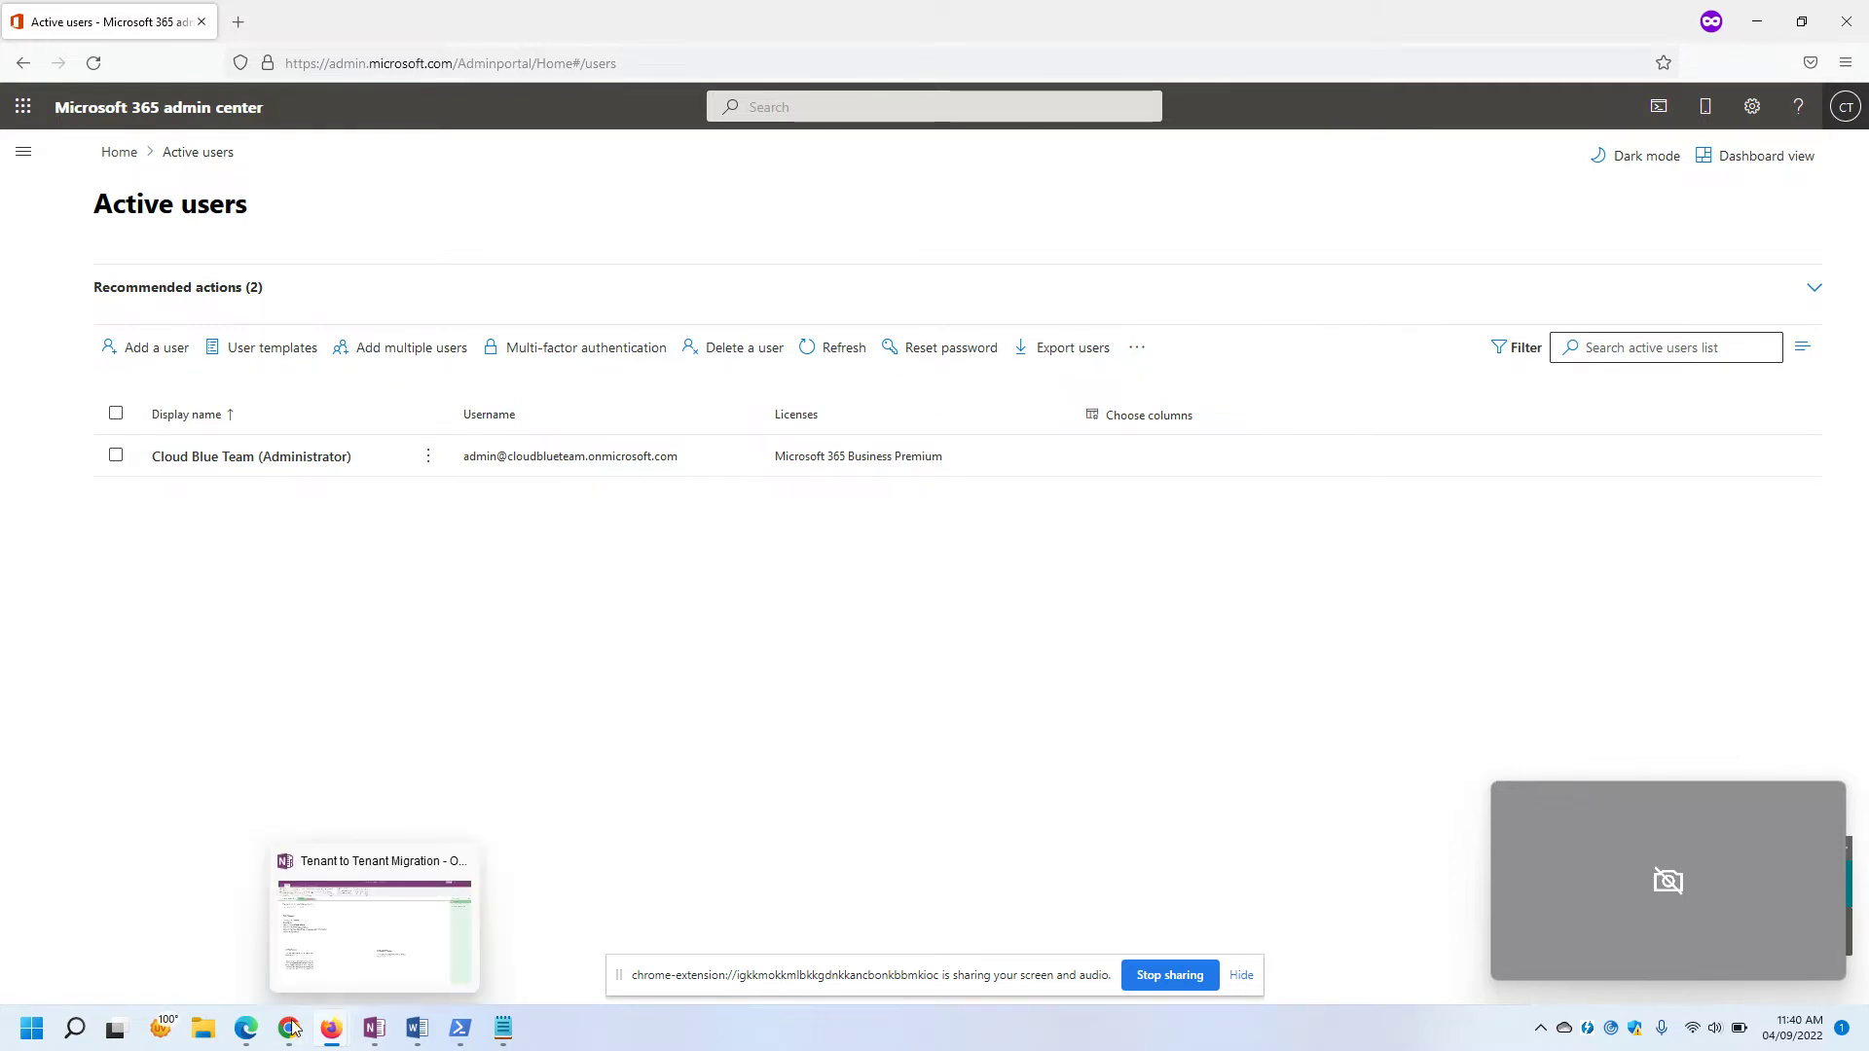
{"action": "key", "text": "alt+Tab"}
Scroll down through the migration article, marking the organization relationship step while reading.
{"action": "scroll", "coordinate": [1021, 666], "scroll_direction": "down", "scroll_amount": 2}
{"action": "scroll", "coordinate": [1021, 666], "scroll_direction": "down", "scroll_amount": 20}
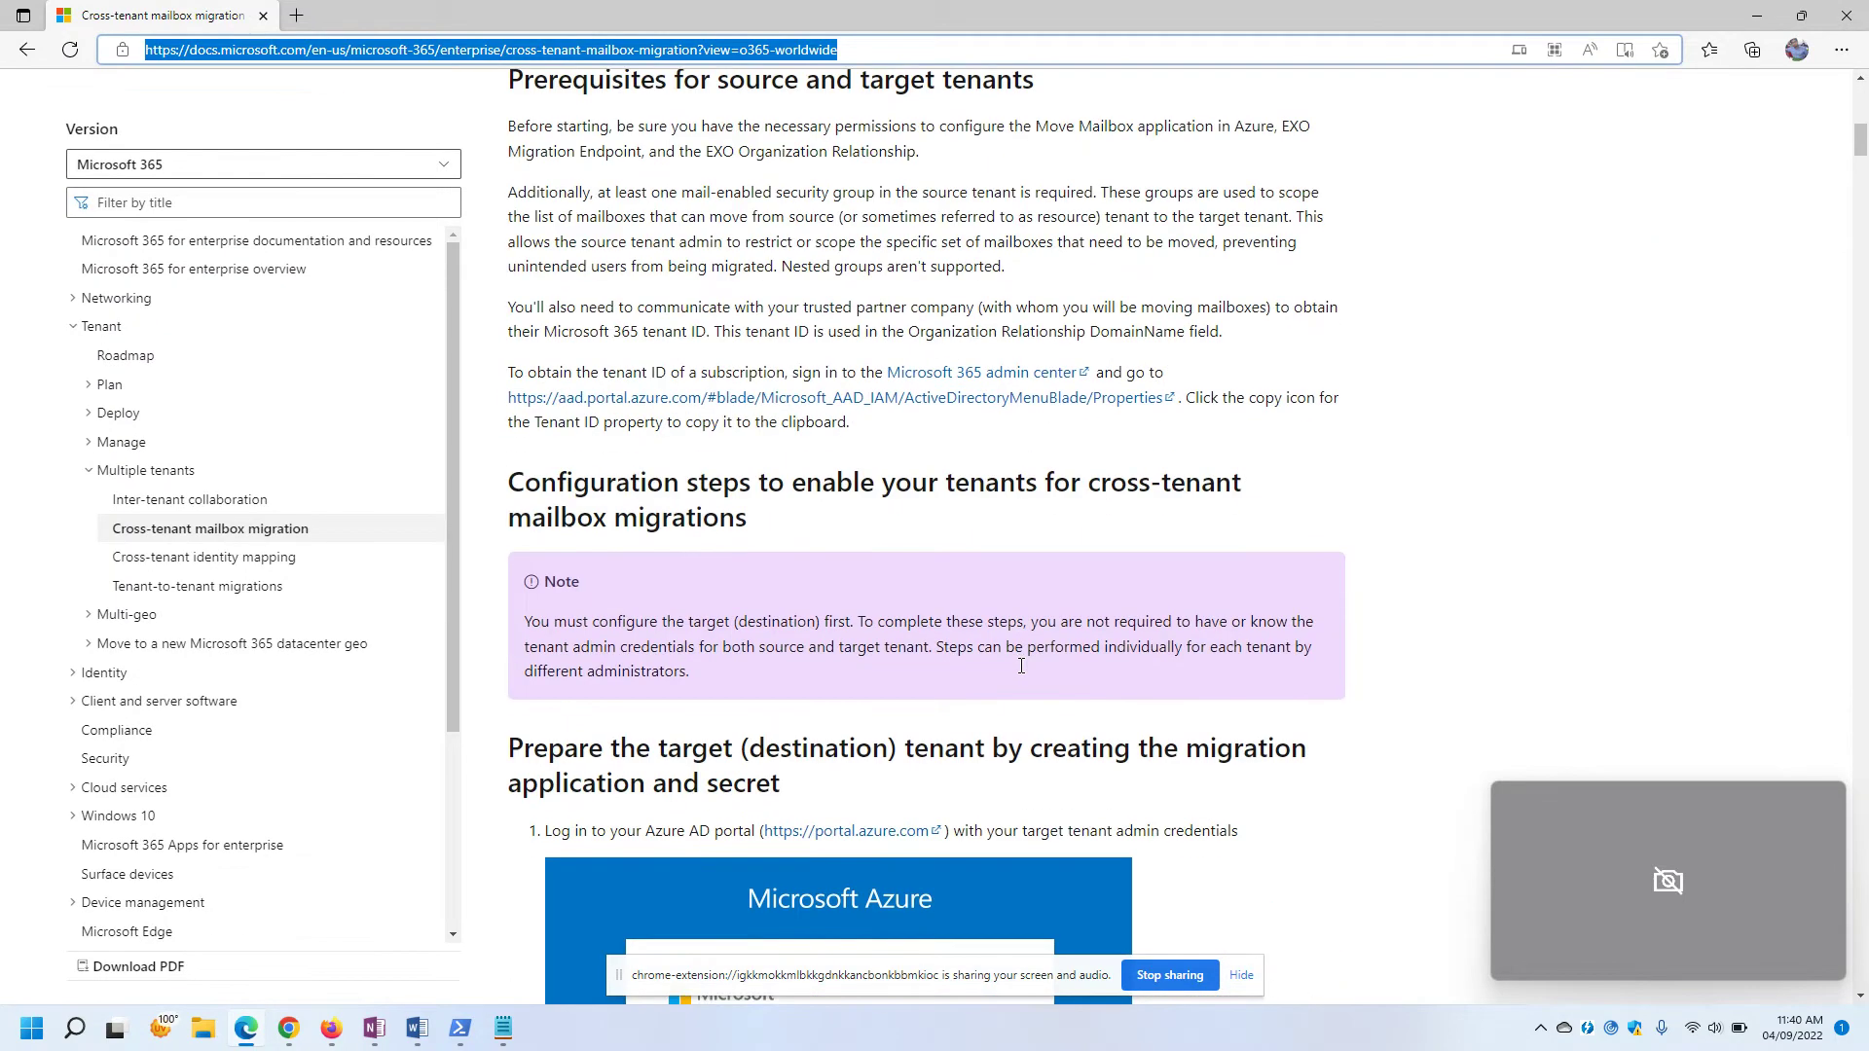
{"action": "scroll", "coordinate": [1027, 677], "scroll_direction": "down", "scroll_amount": 5}
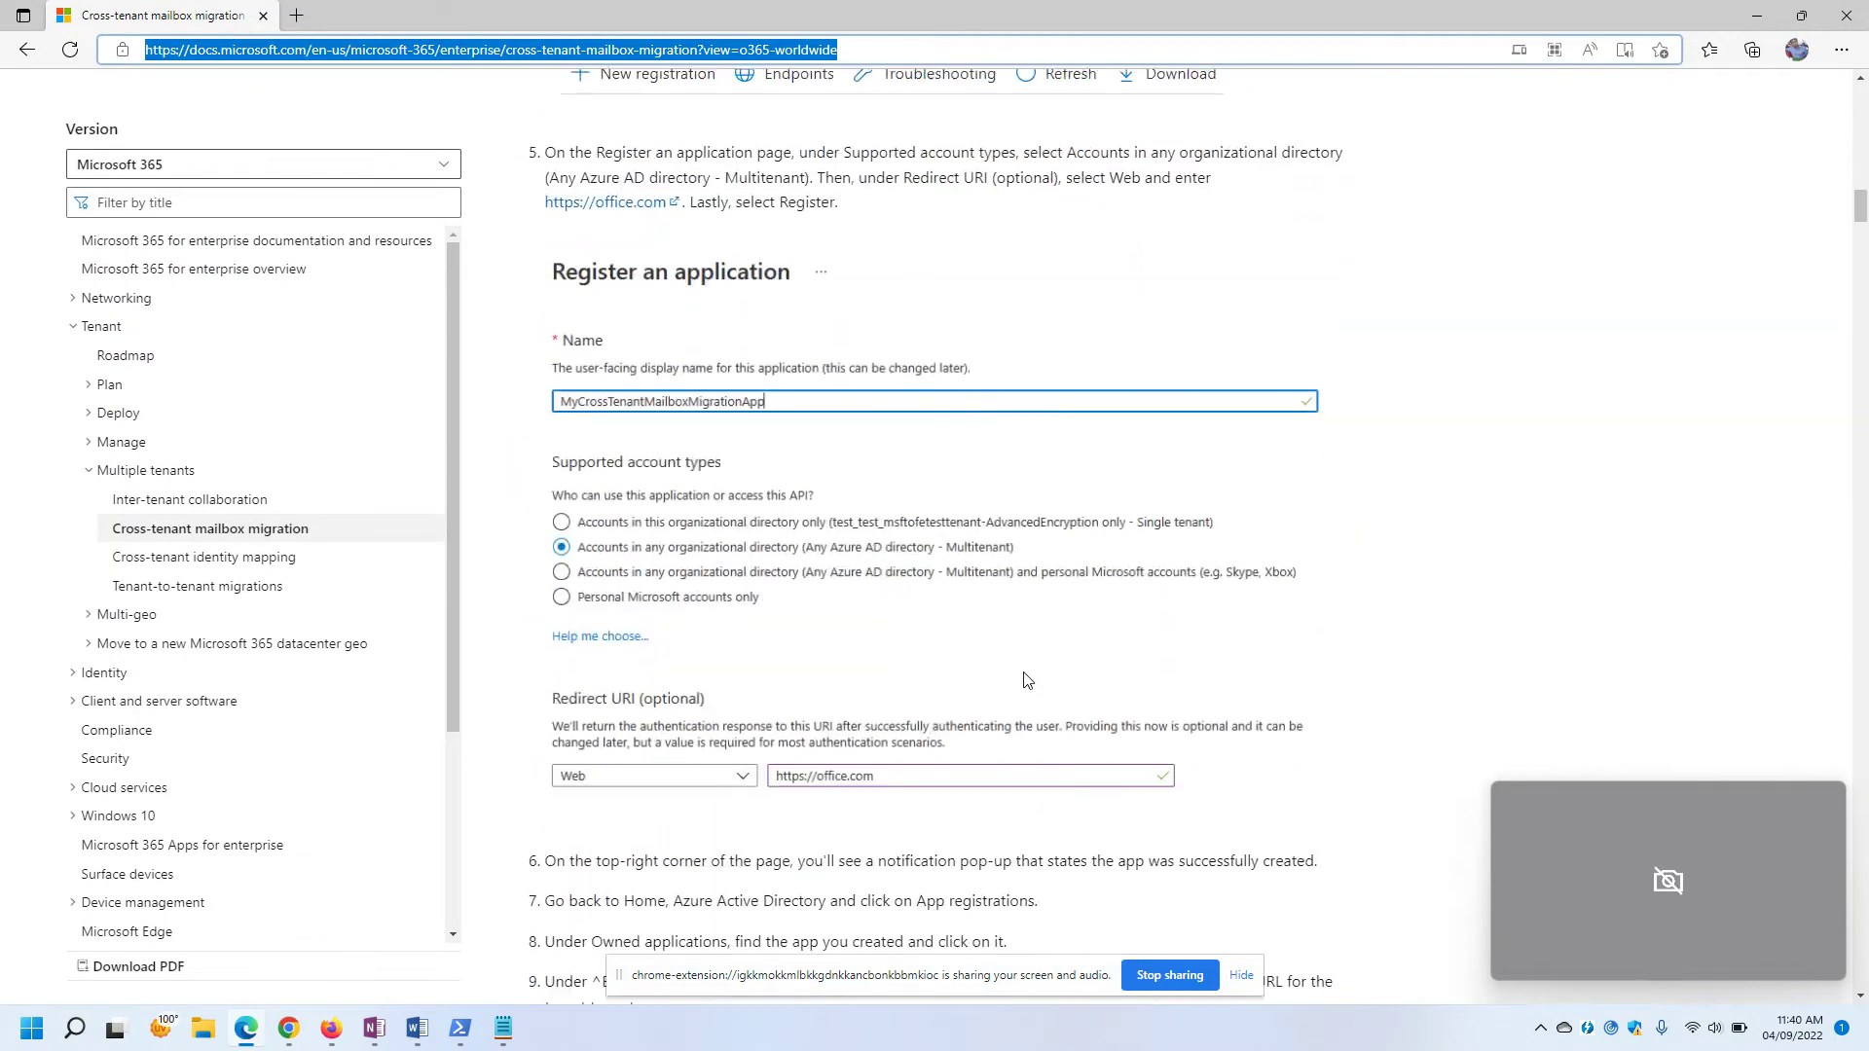
{"action": "scroll", "coordinate": [1342, 621], "scroll_direction": "down", "scroll_amount": 1}
{"action": "scroll", "coordinate": [1342, 621], "scroll_direction": "down", "scroll_amount": 3}
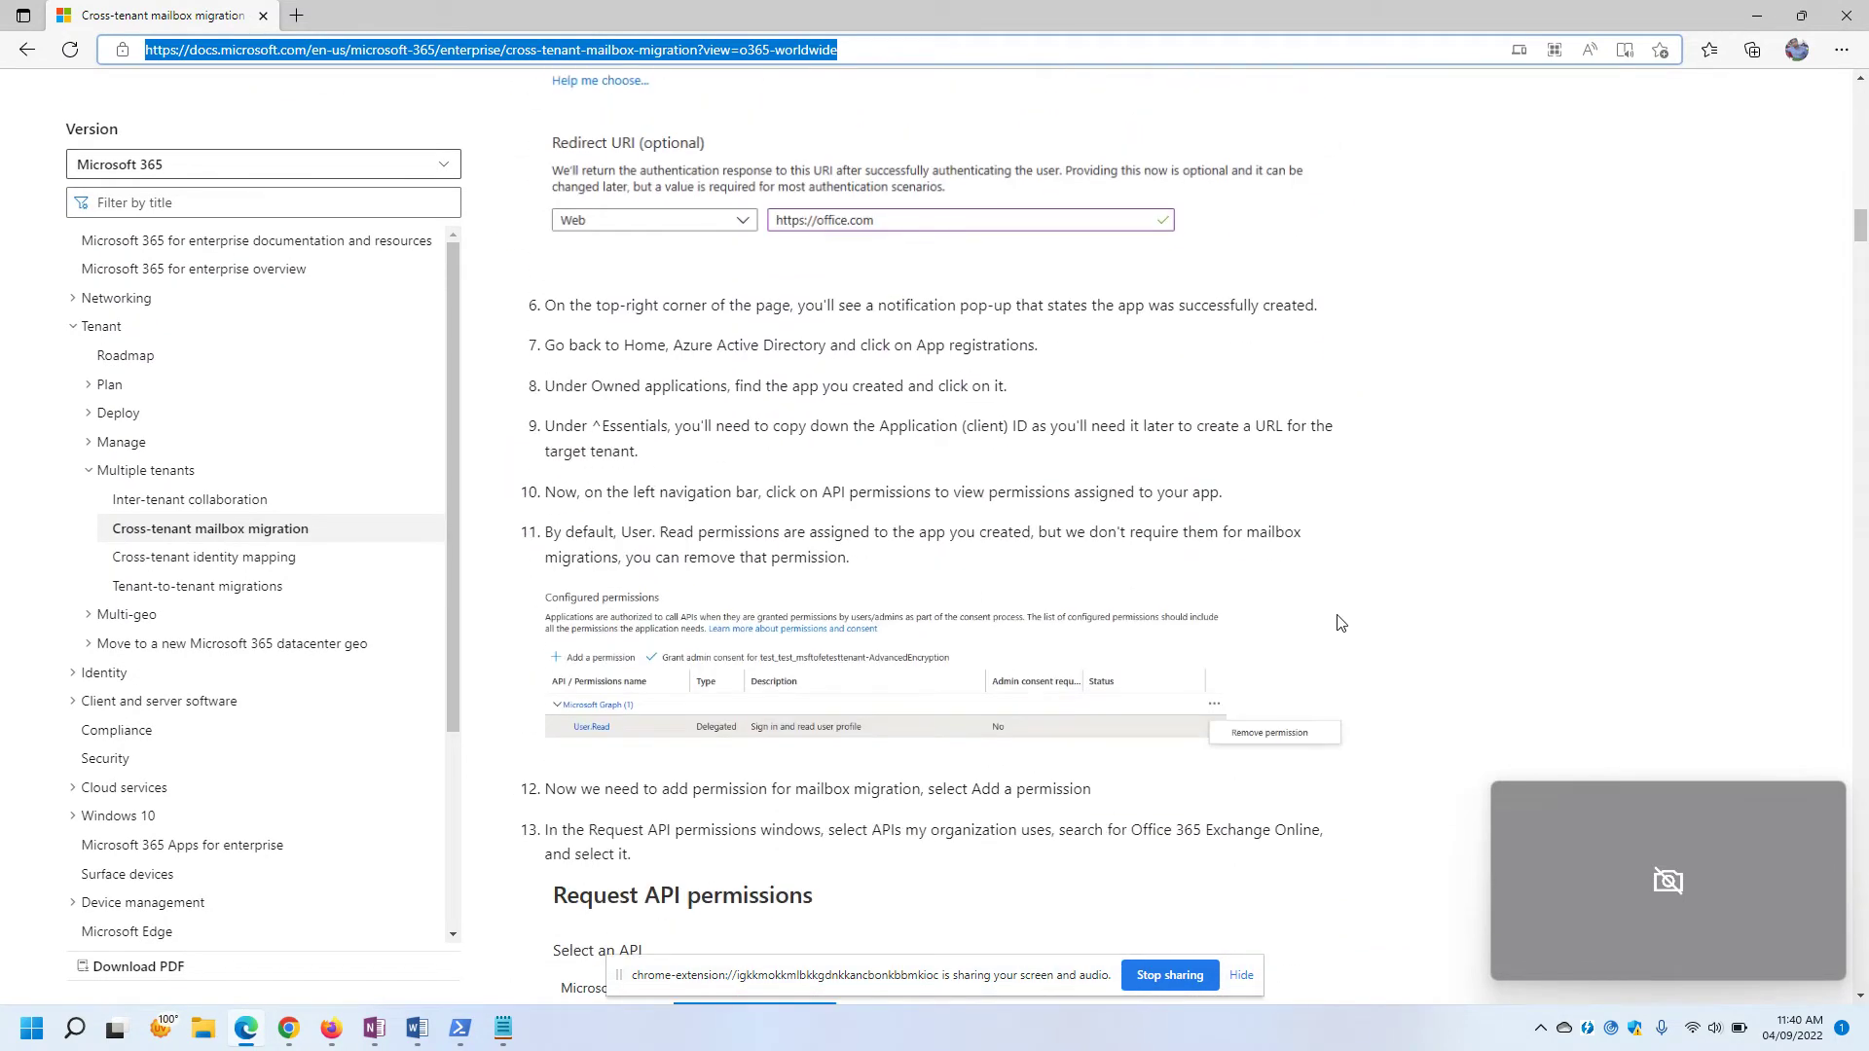
{"action": "scroll", "coordinate": [1149, 516], "scroll_direction": "up", "scroll_amount": 7}
{"action": "scroll", "coordinate": [1148, 516], "scroll_direction": "down", "scroll_amount": 10}
{"action": "scroll", "coordinate": [1151, 514], "scroll_direction": "down", "scroll_amount": 15}
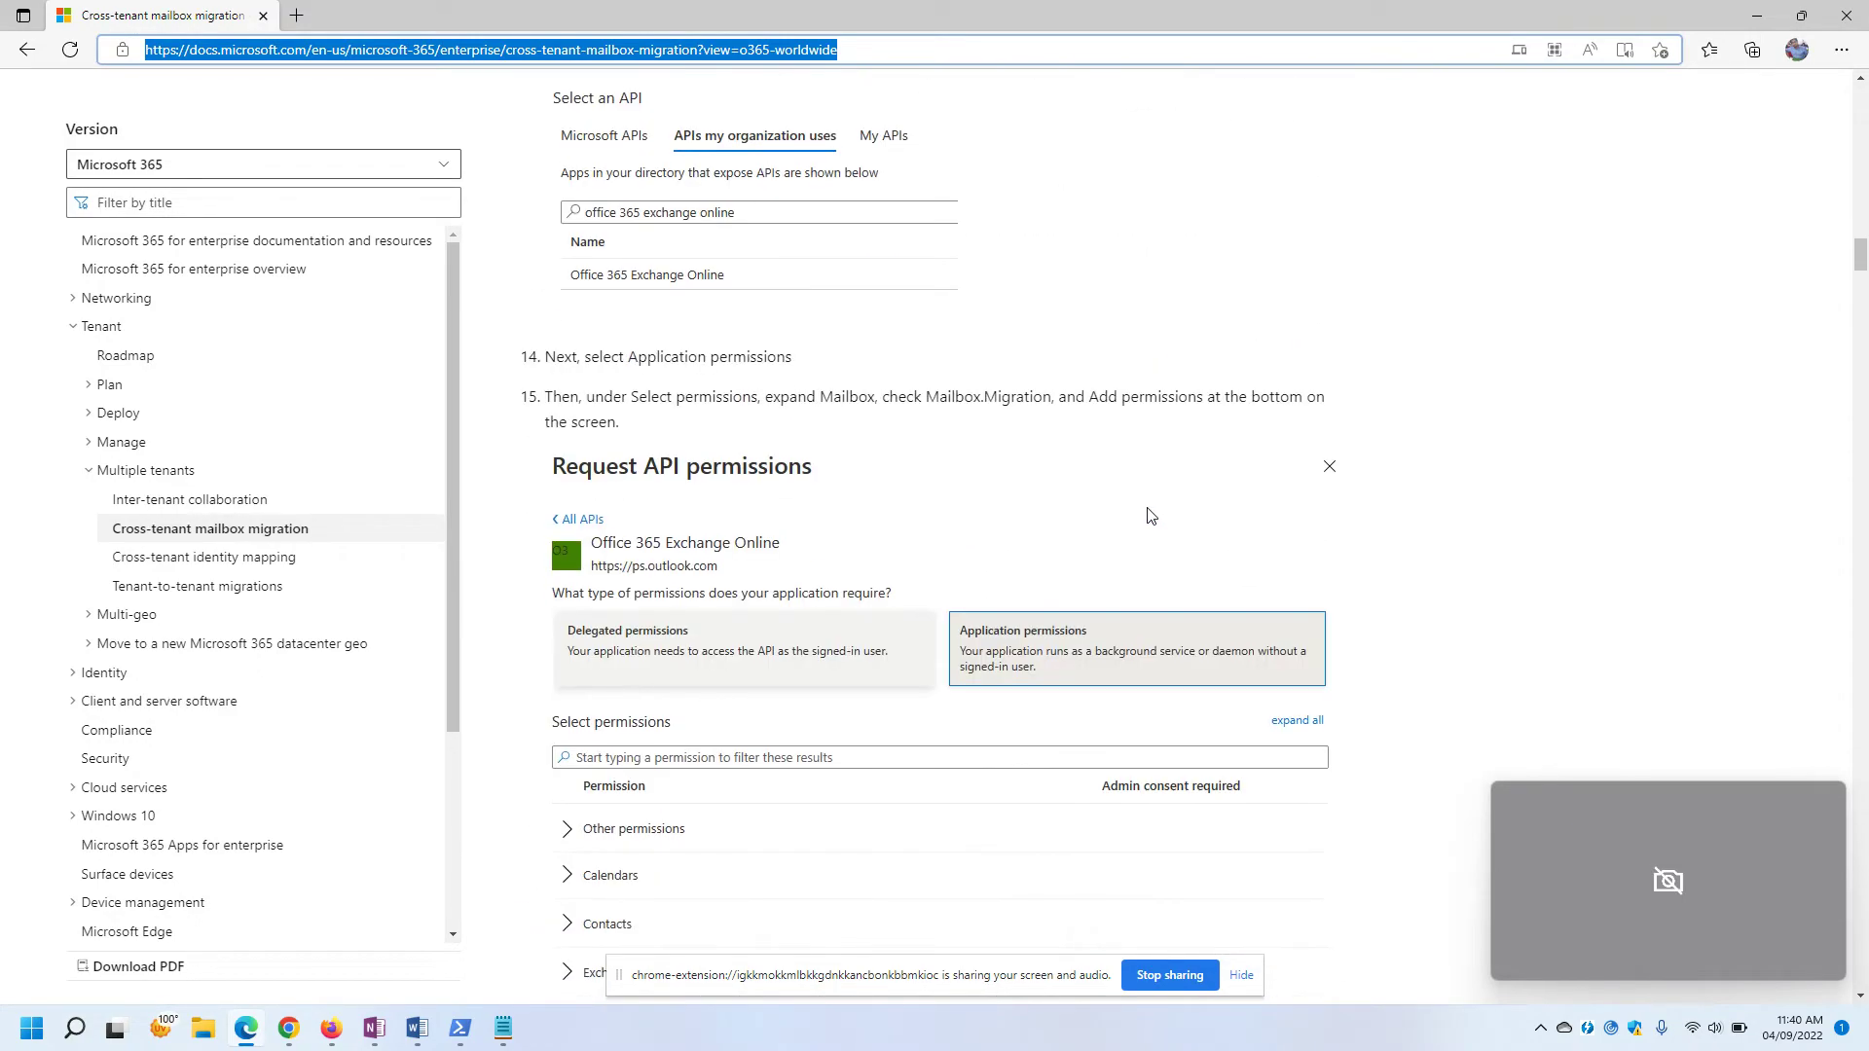
{"action": "scroll", "coordinate": [1173, 538], "scroll_direction": "down", "scroll_amount": 4}
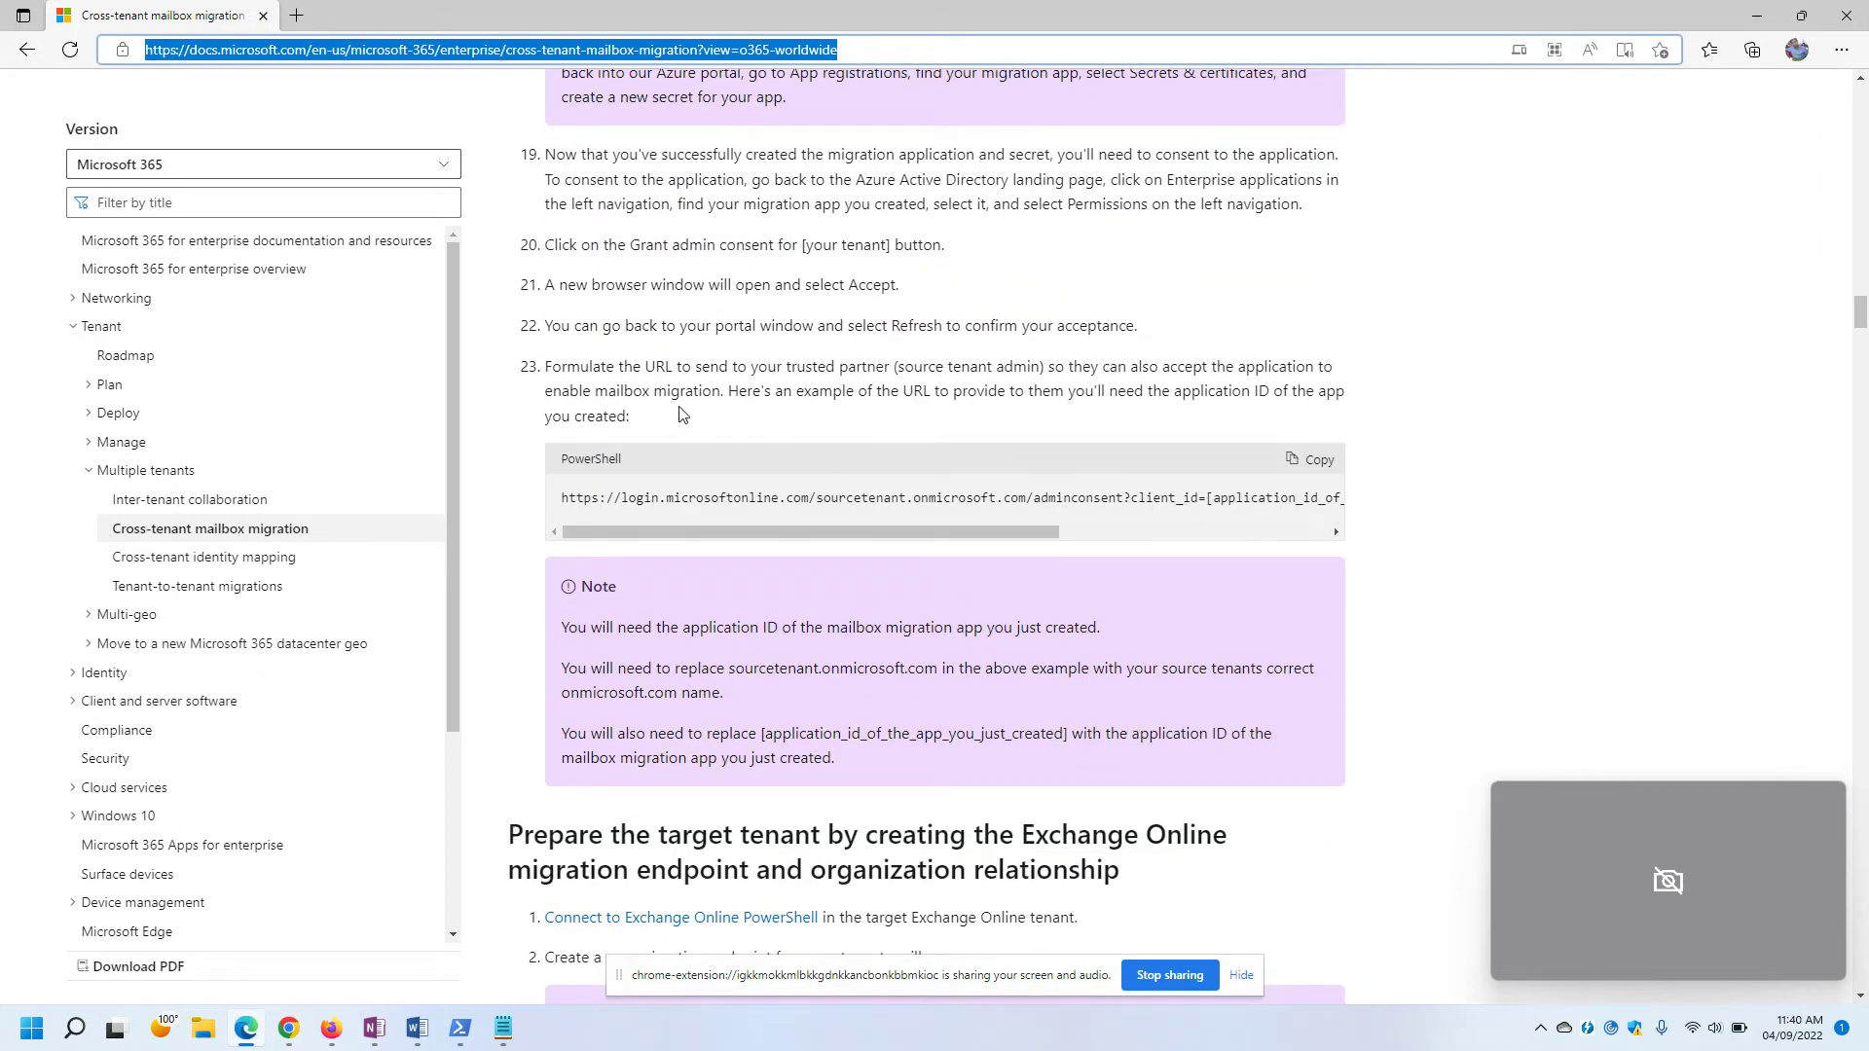
{"action": "scroll", "coordinate": [964, 481], "scroll_direction": "down", "scroll_amount": 4}
{"action": "scroll", "coordinate": [973, 485], "scroll_direction": "down", "scroll_amount": 3}
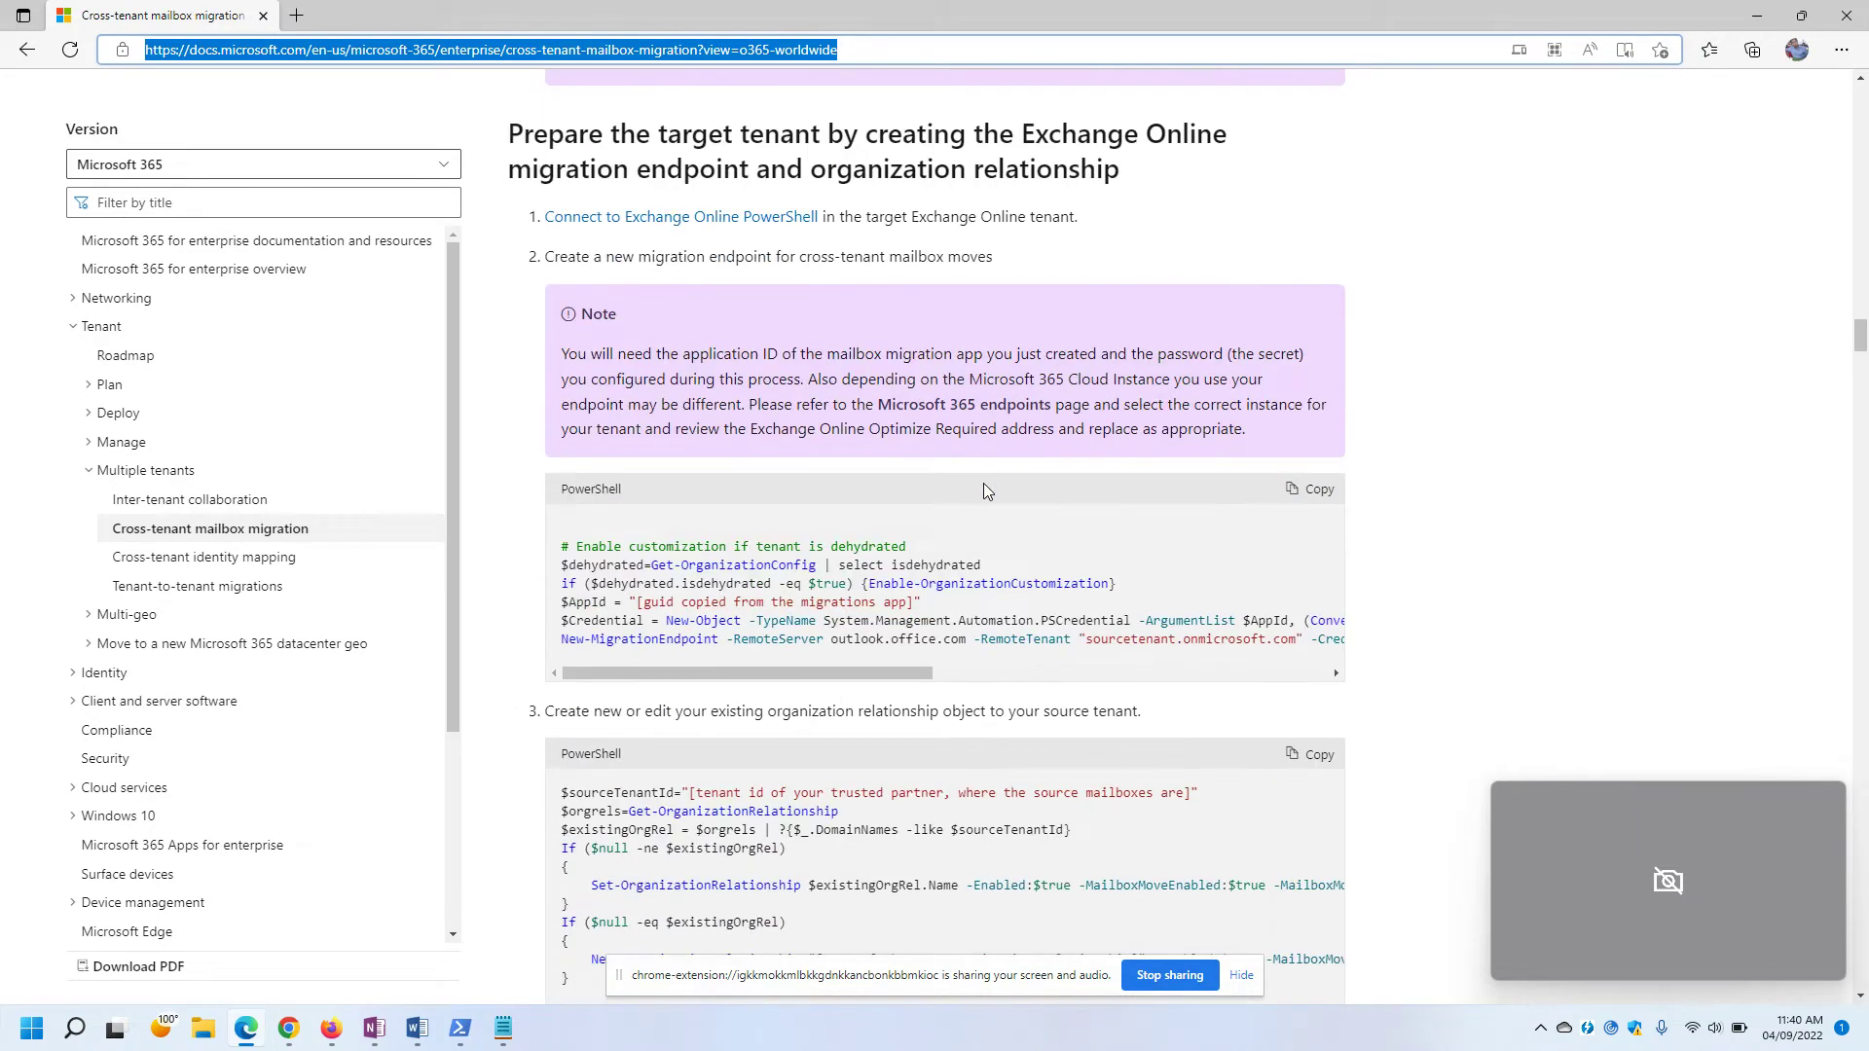
{"action": "scroll", "coordinate": [1159, 489], "scroll_direction": "down", "scroll_amount": 2}
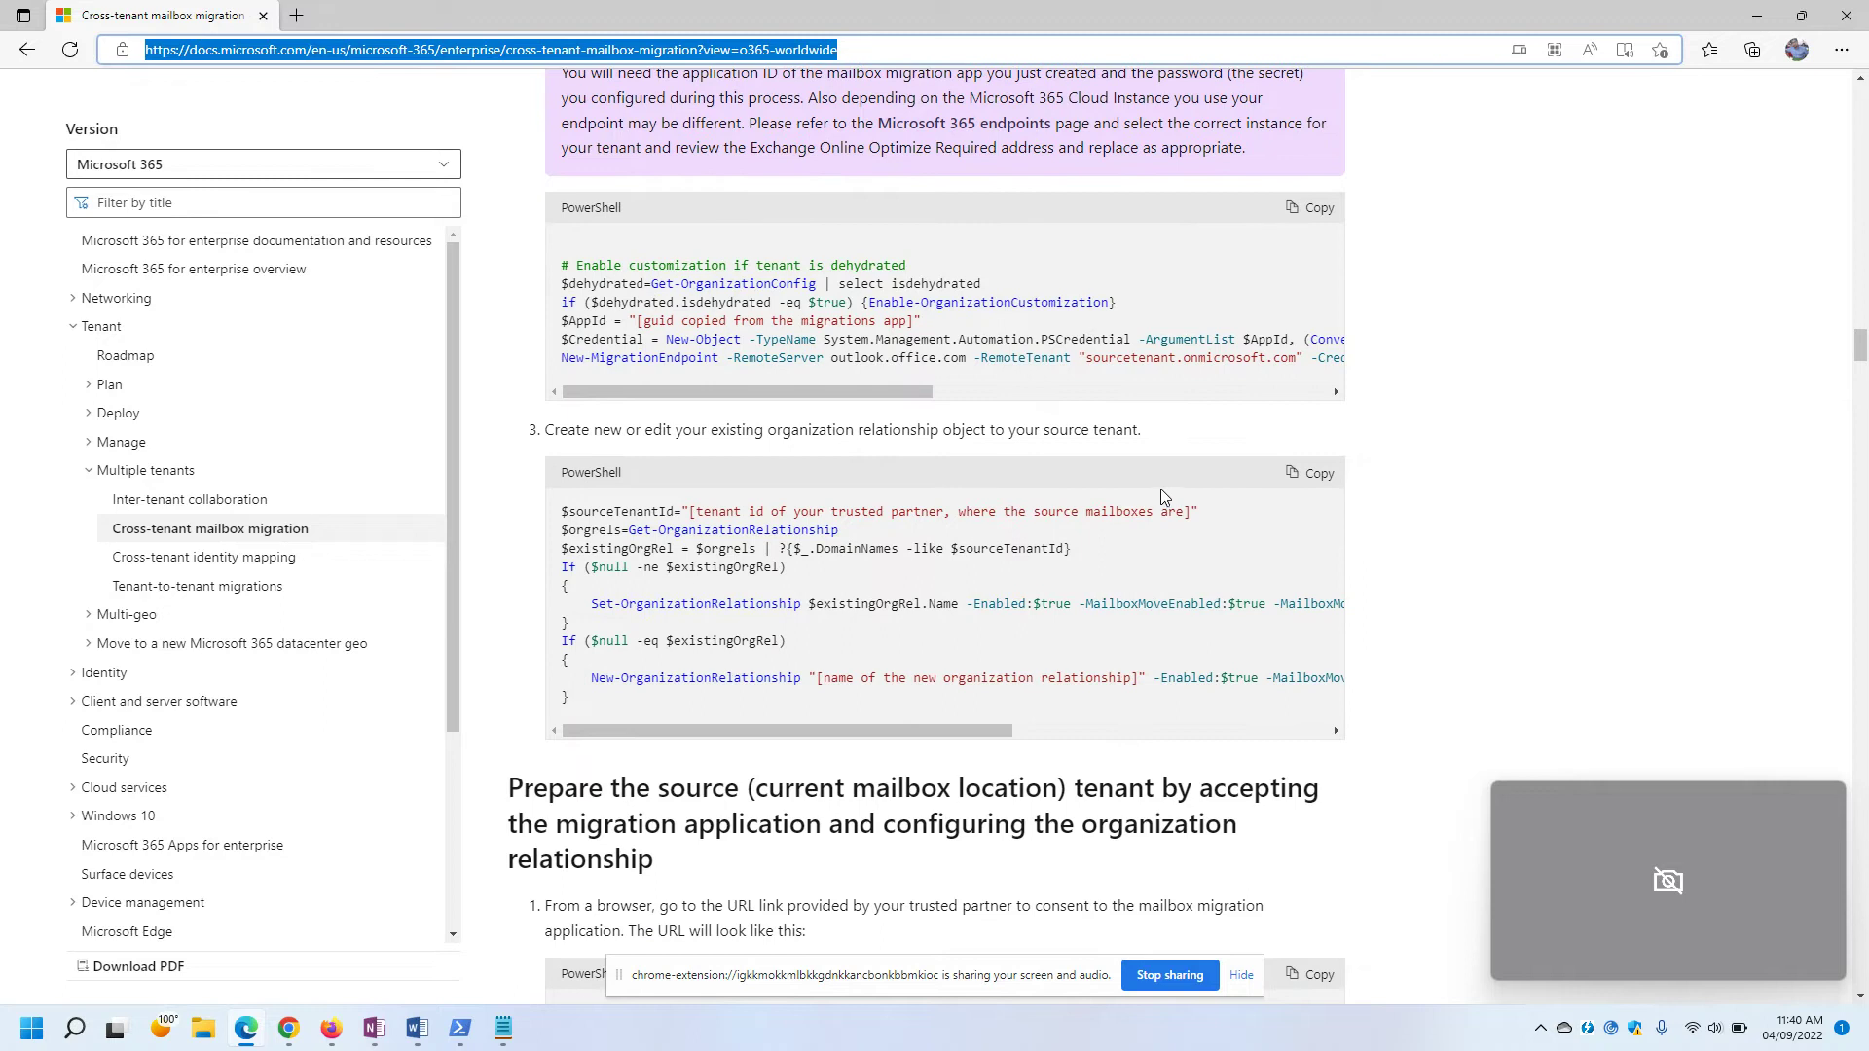
{"action": "left_click_drag", "start_coordinate": [1044, 430], "coordinate": [1210, 399]}
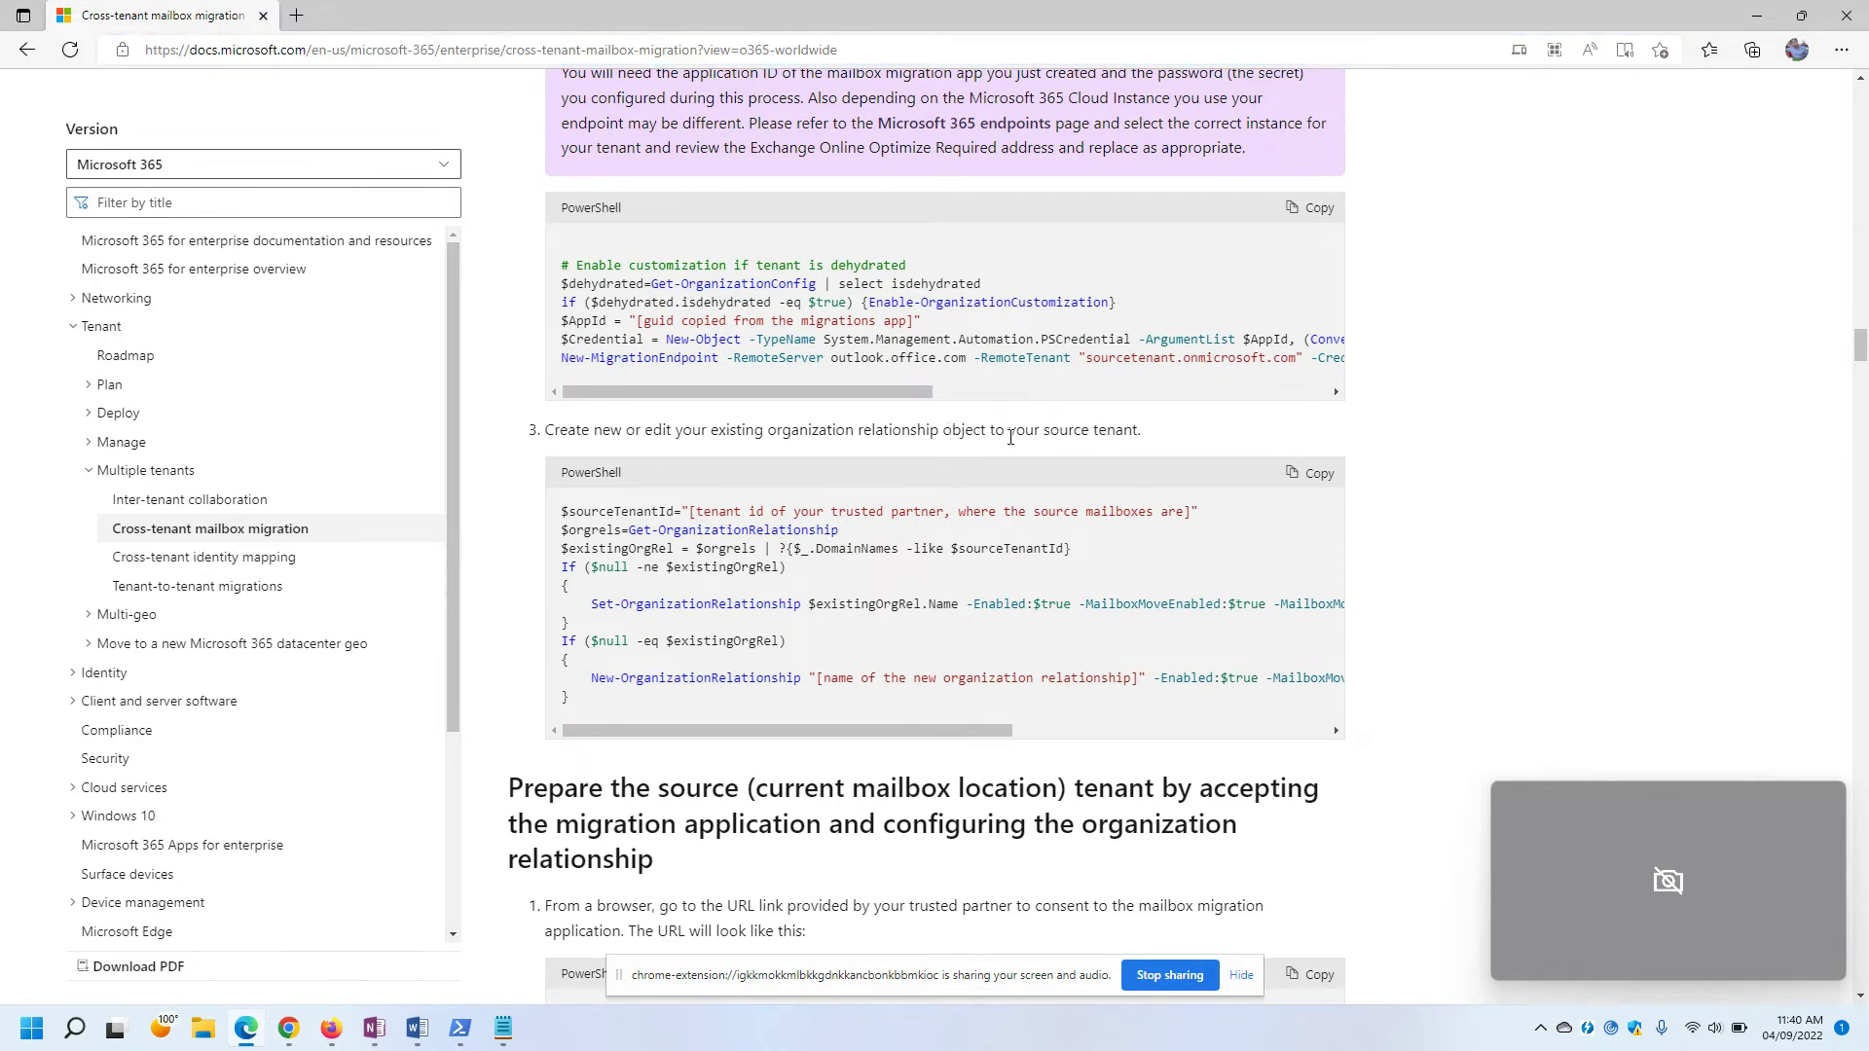
{"action": "scroll", "coordinate": [1121, 452], "scroll_direction": "down", "scroll_amount": 4}
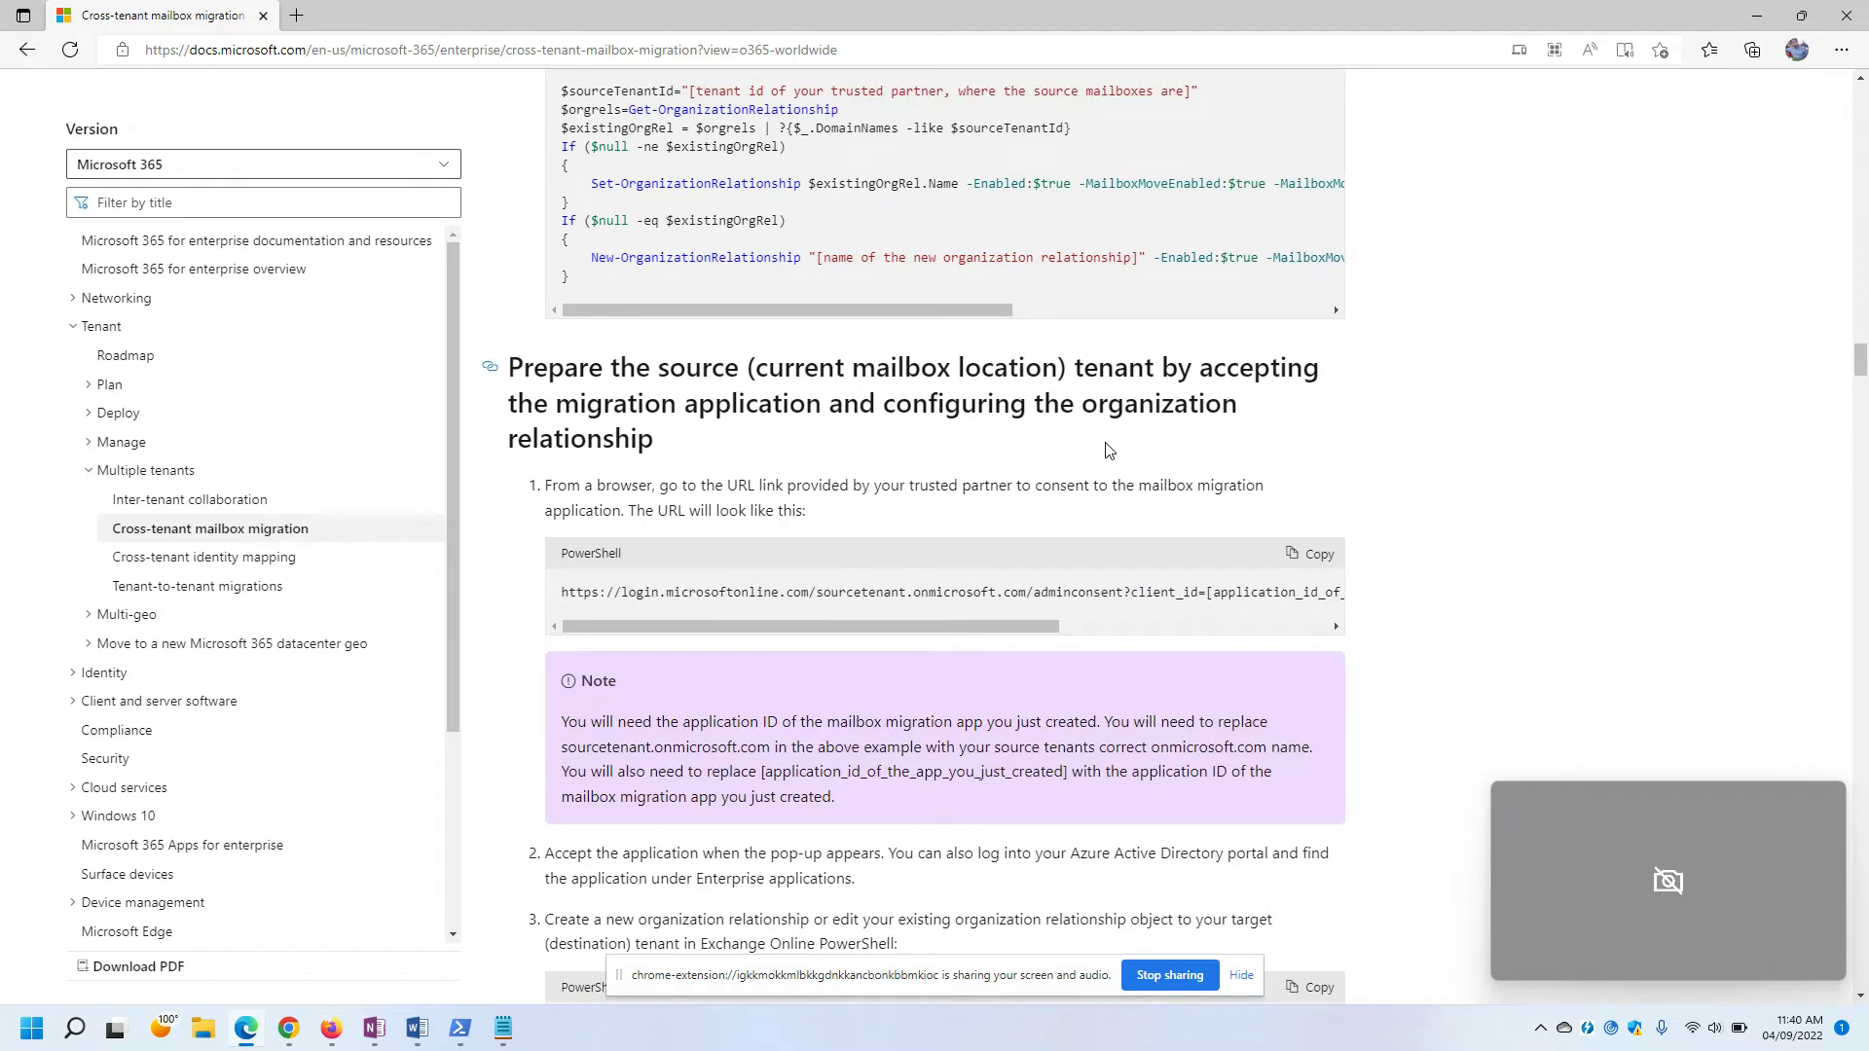
{"action": "scroll", "coordinate": [1106, 450], "scroll_direction": "down", "scroll_amount": 10}
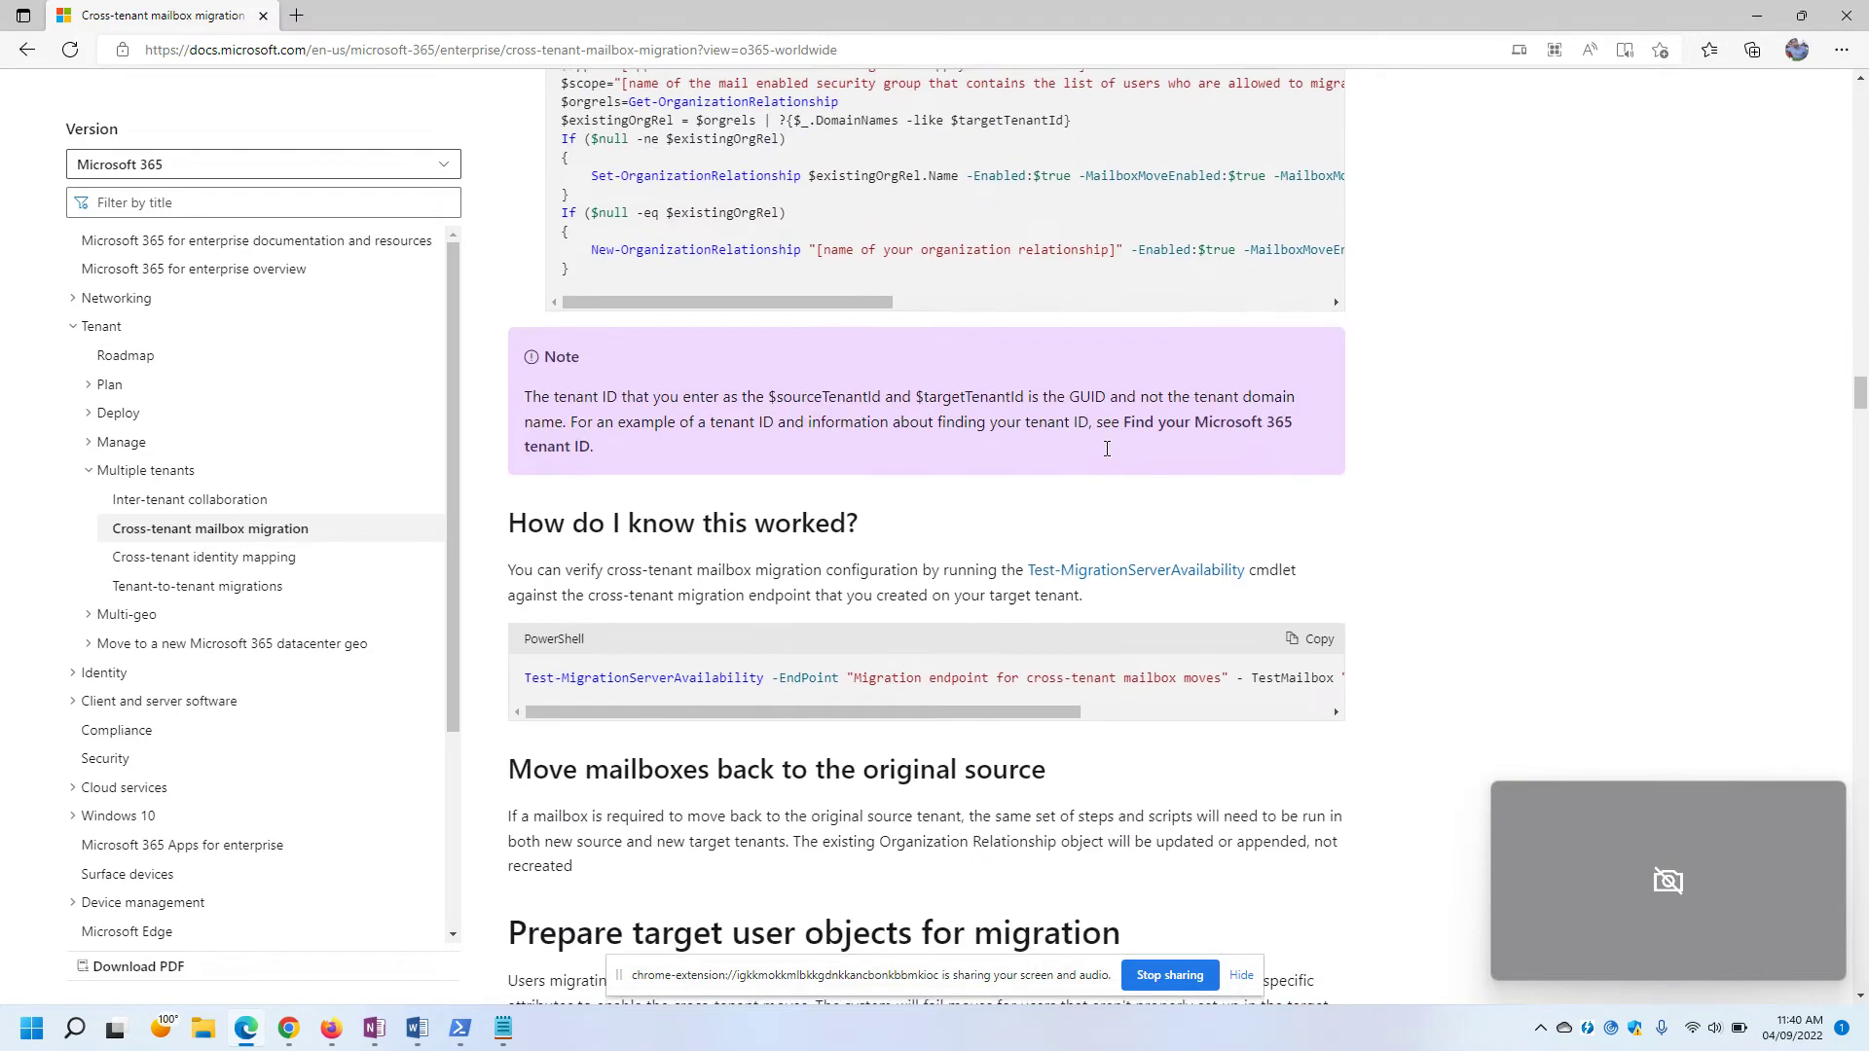
{"action": "scroll", "coordinate": [1106, 448], "scroll_direction": "down", "scroll_amount": 4}
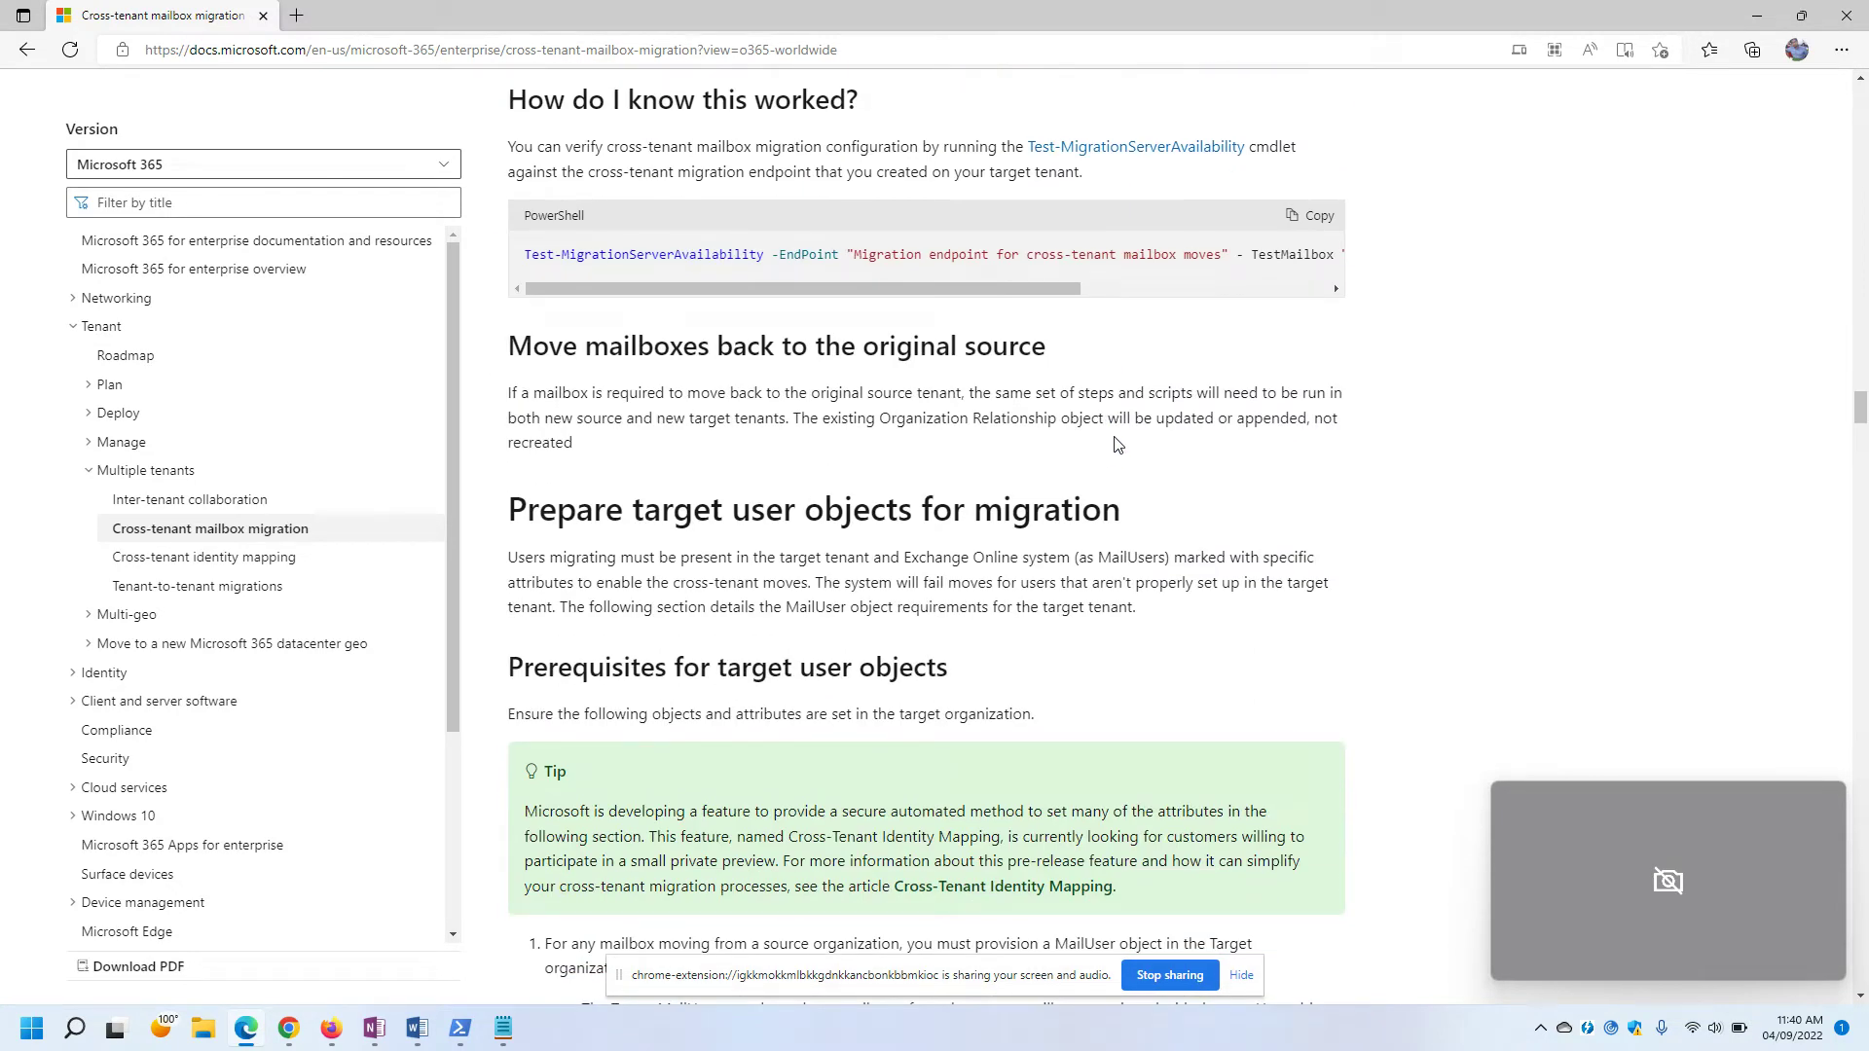
{"action": "left_click_drag", "start_coordinate": [1252, 256], "coordinate": [1243, 255]}
{"action": "left_click_drag", "start_coordinate": [993, 289], "coordinate": [750, 298]}
{"action": "left_click", "coordinate": [1470, 334]}
Scroll back to 'Prepare the target (destination) tenant' and highlight its heading and Azure sign-in step.
{"action": "scroll", "coordinate": [1238, 440], "scroll_direction": "up", "scroll_amount": 10}
{"action": "scroll", "coordinate": [1239, 440], "scroll_direction": "up", "scroll_amount": 15}
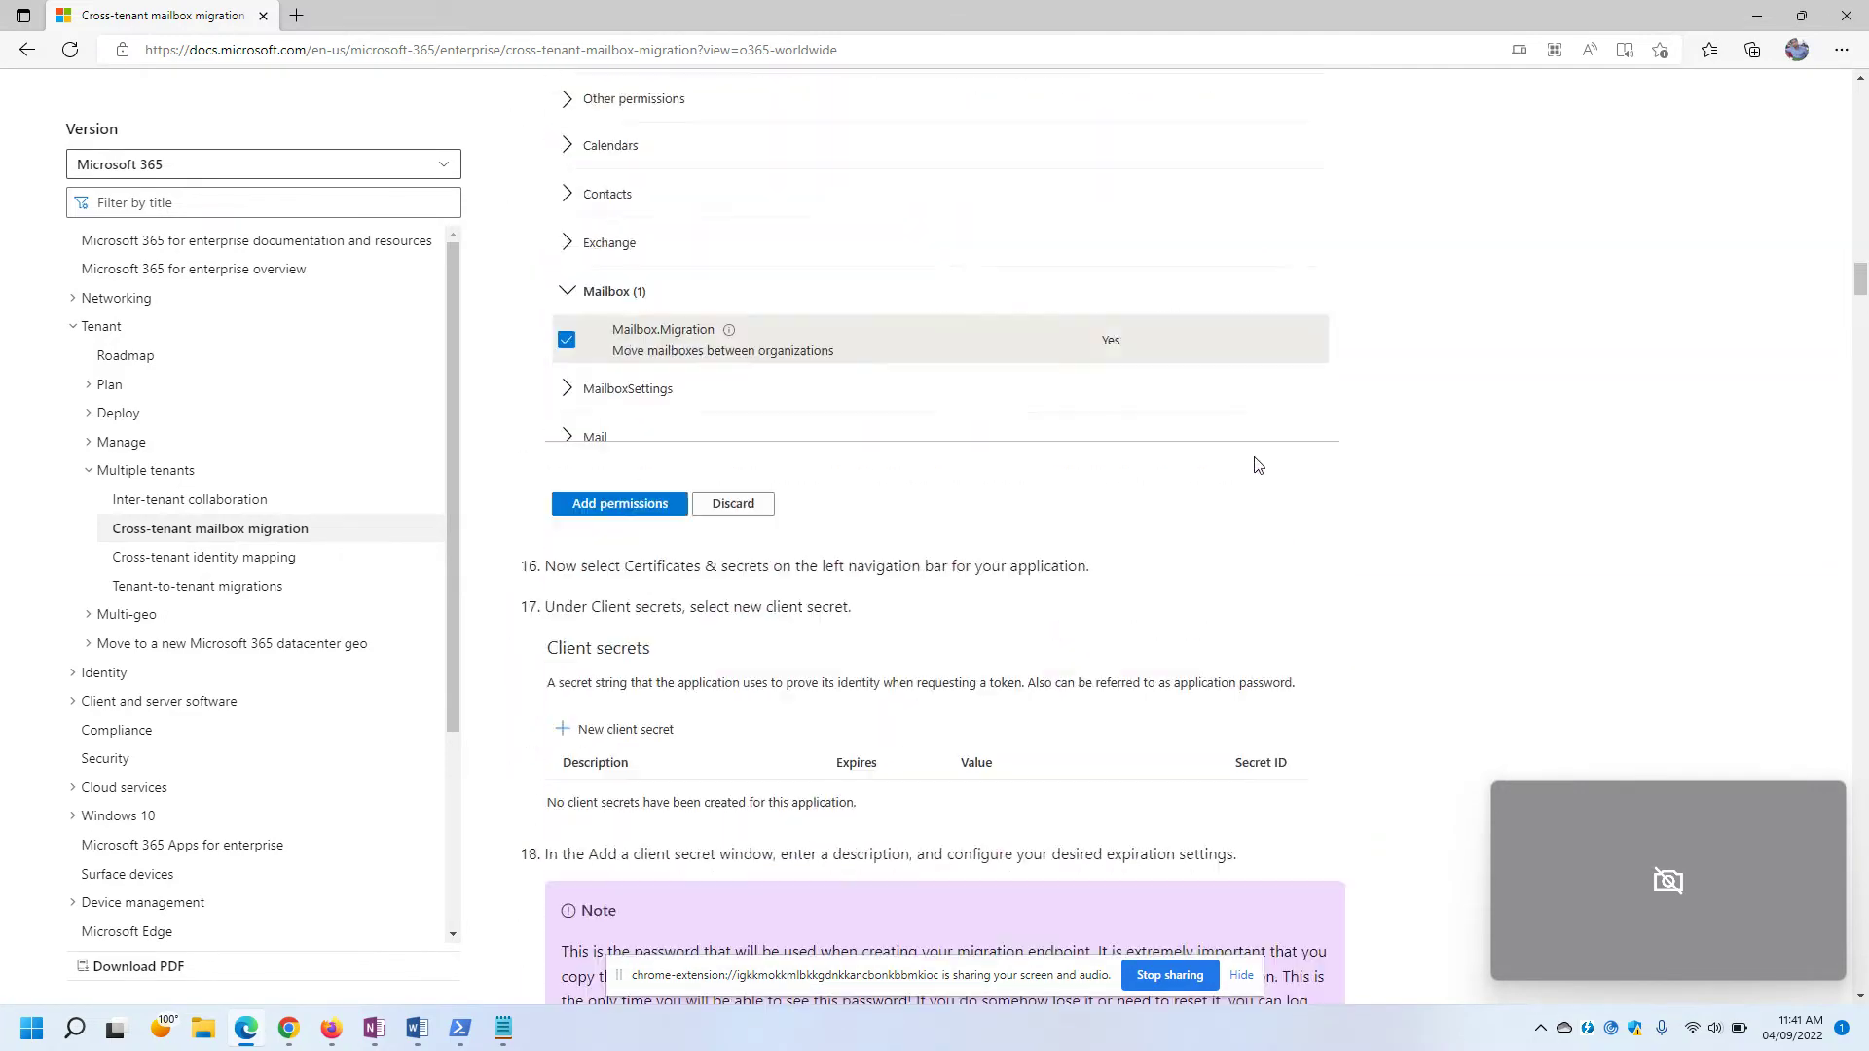
{"action": "scroll", "coordinate": [1154, 437], "scroll_direction": "up", "scroll_amount": 3}
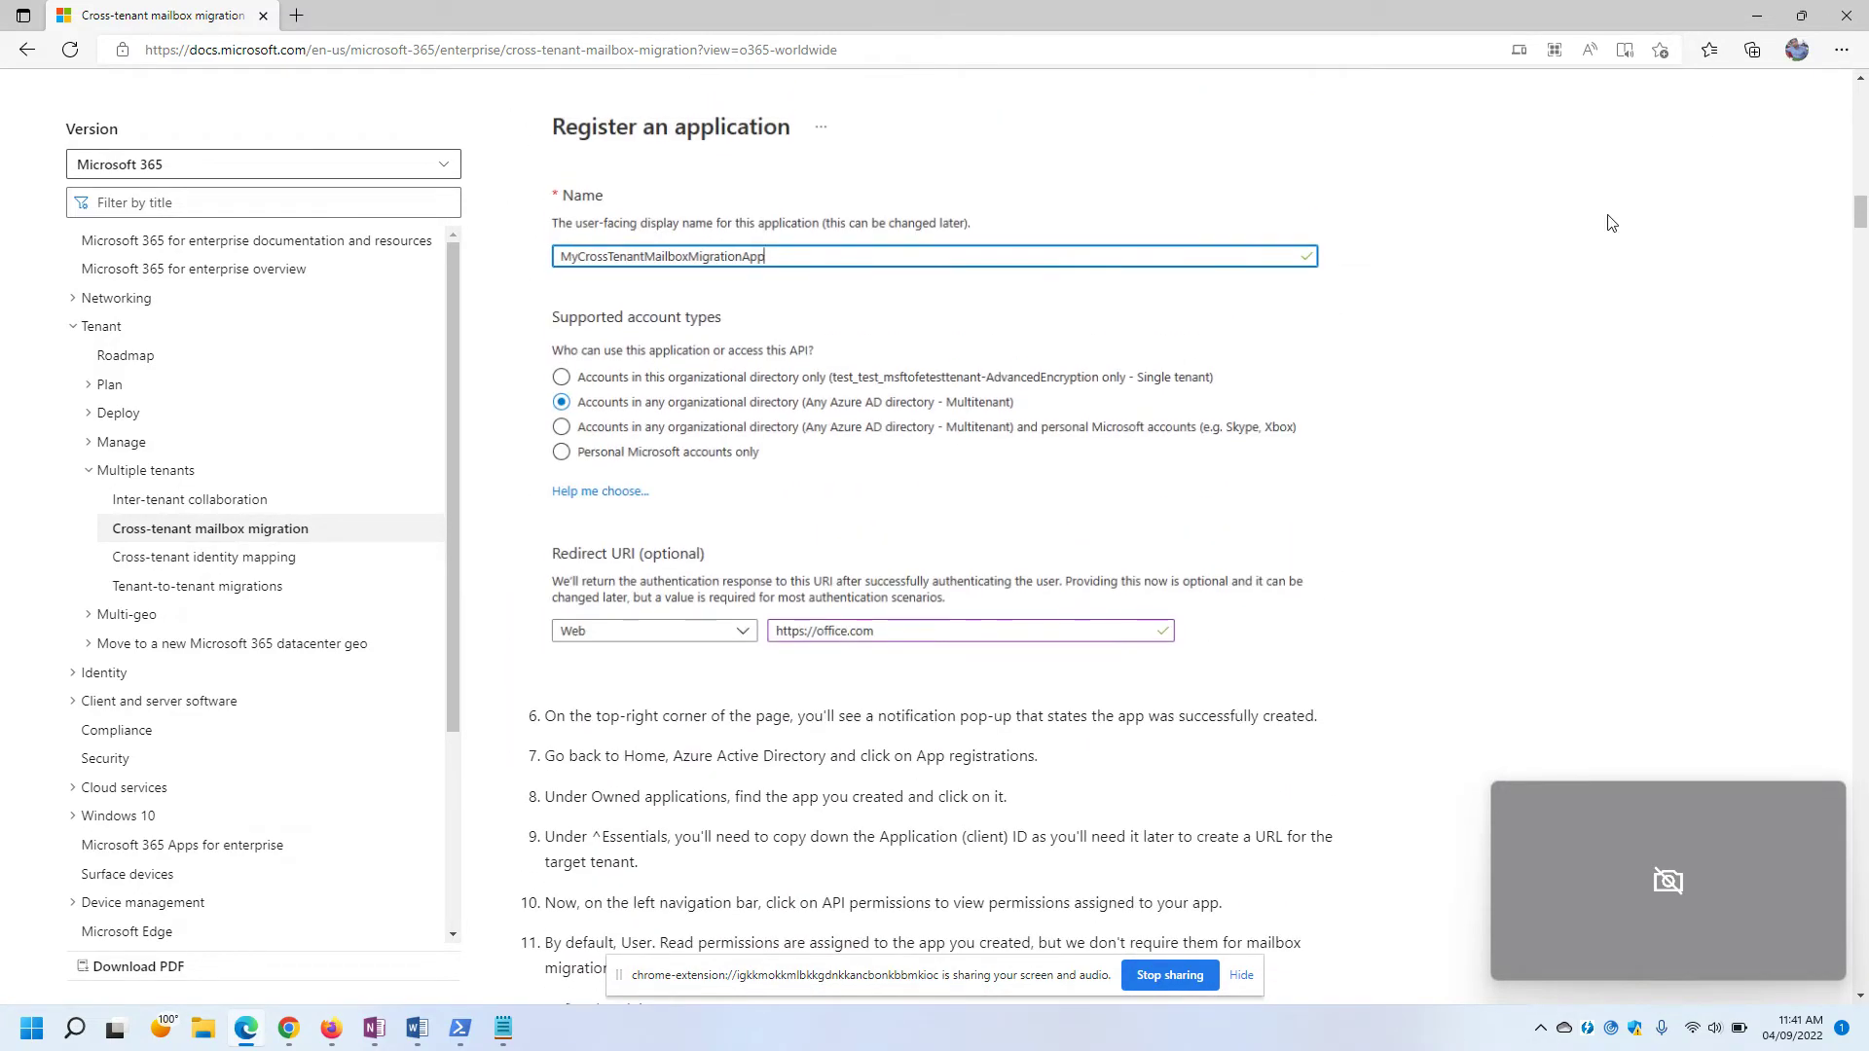
{"action": "scroll", "coordinate": [1190, 496], "scroll_direction": "up", "scroll_amount": 3}
{"action": "scroll", "coordinate": [1190, 496], "scroll_direction": "up", "scroll_amount": 20}
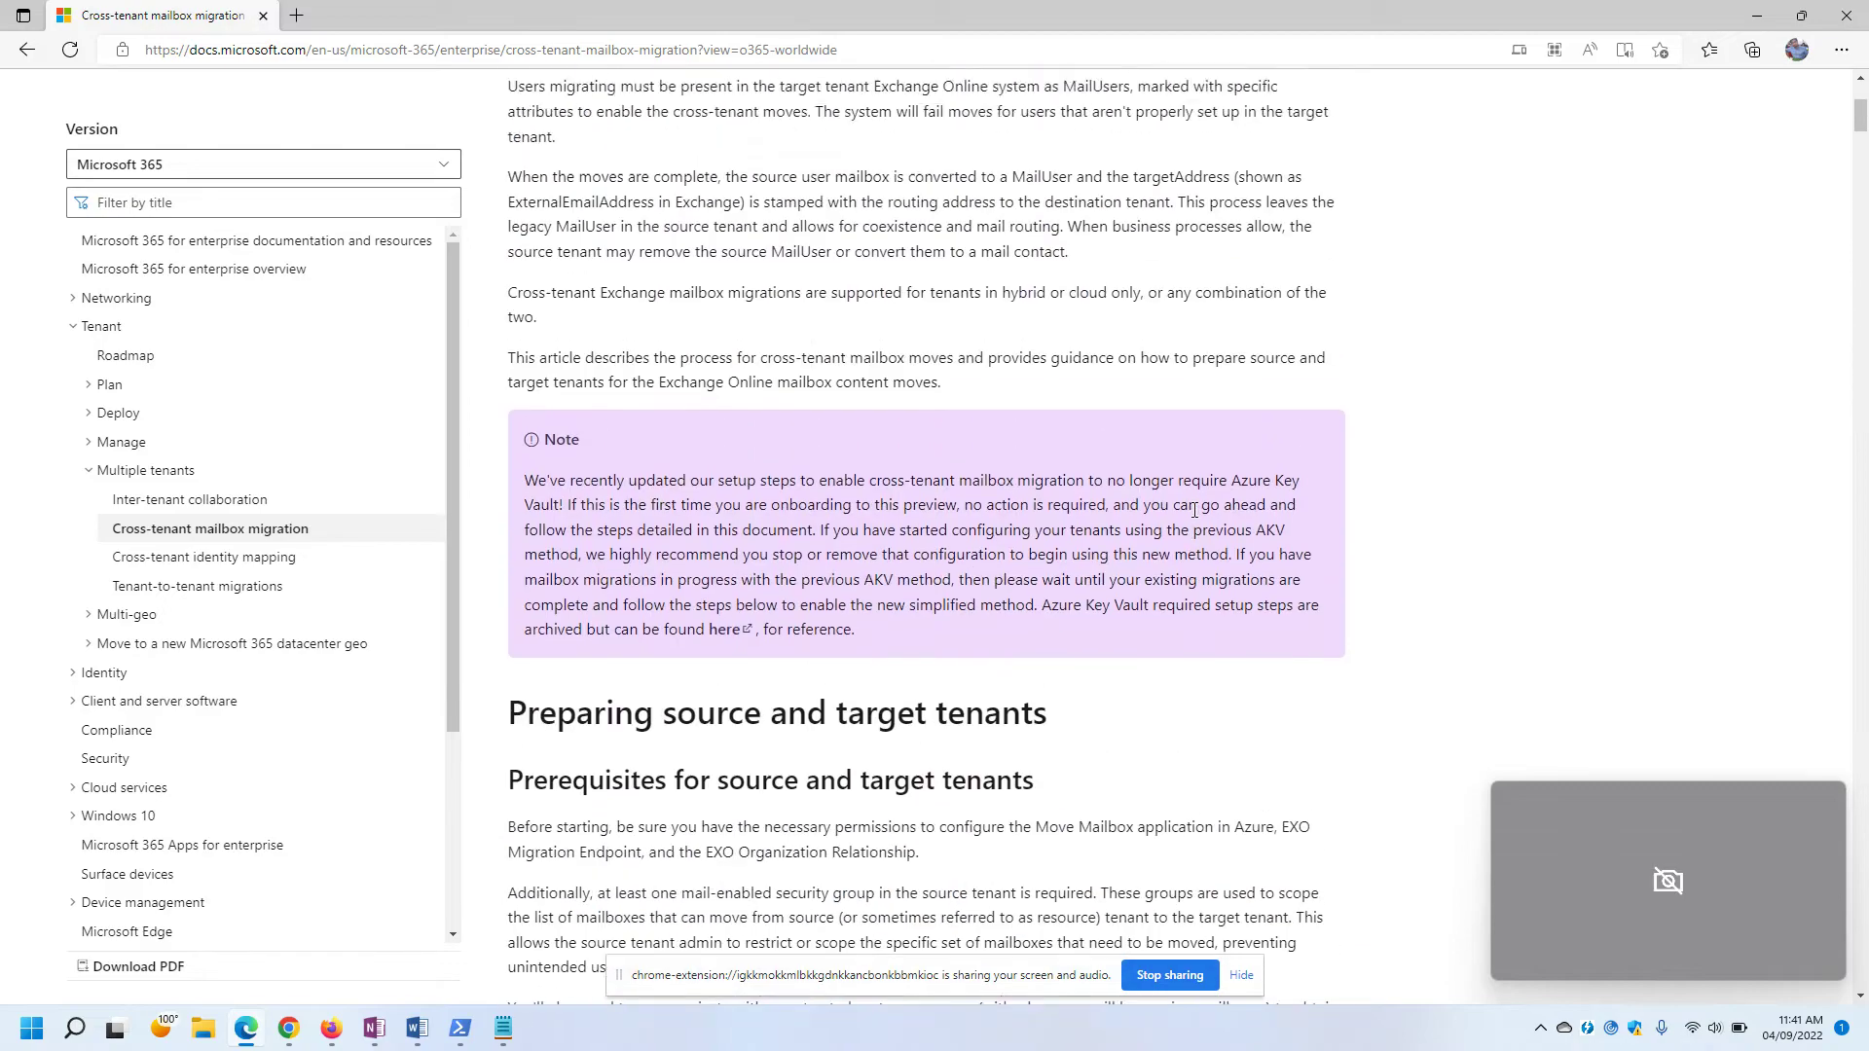
{"action": "scroll", "coordinate": [1195, 508], "scroll_direction": "down", "scroll_amount": 14}
{"action": "scroll", "coordinate": [1195, 509], "scroll_direction": "up", "scroll_amount": 4}
{"action": "left_click_drag", "start_coordinate": [542, 273], "coordinate": [1353, 293]}
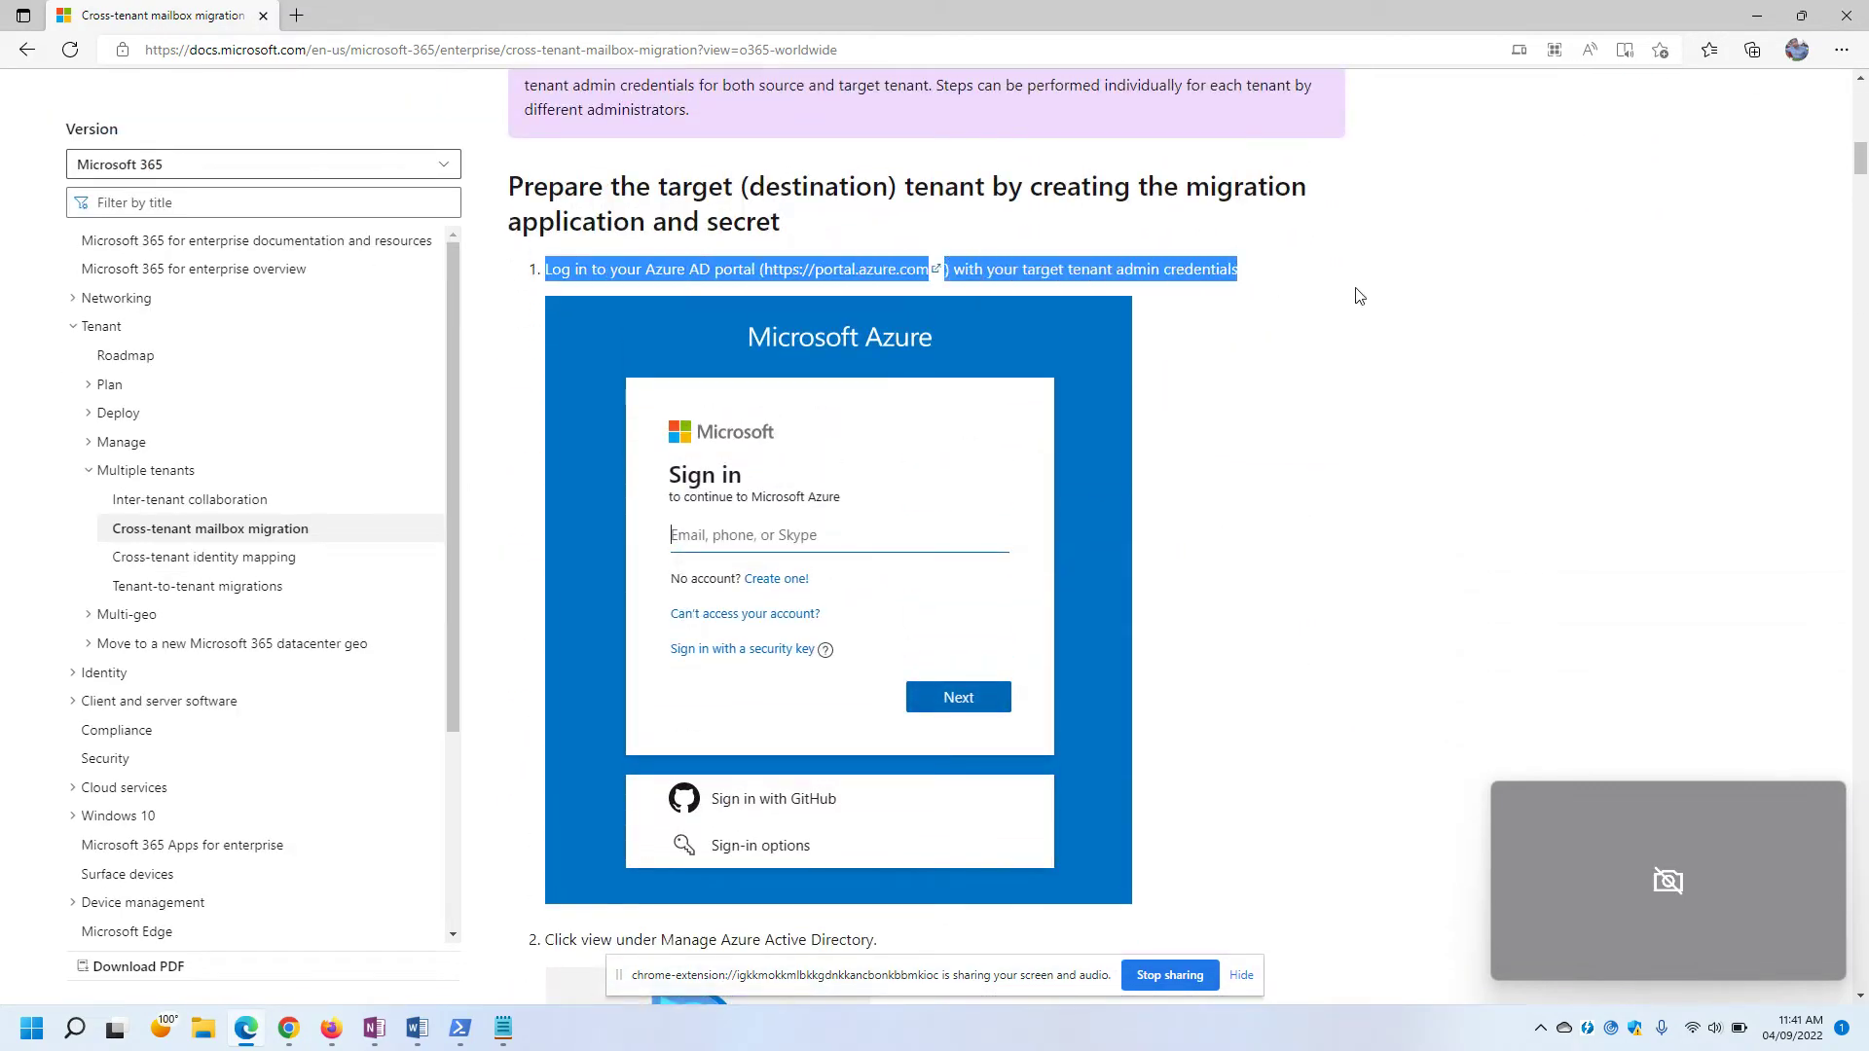
{"action": "left_click", "coordinate": [794, 201]}
{"action": "left_click_drag", "start_coordinate": [520, 187], "coordinate": [816, 231]}
{"action": "left_click", "coordinate": [894, 230]}
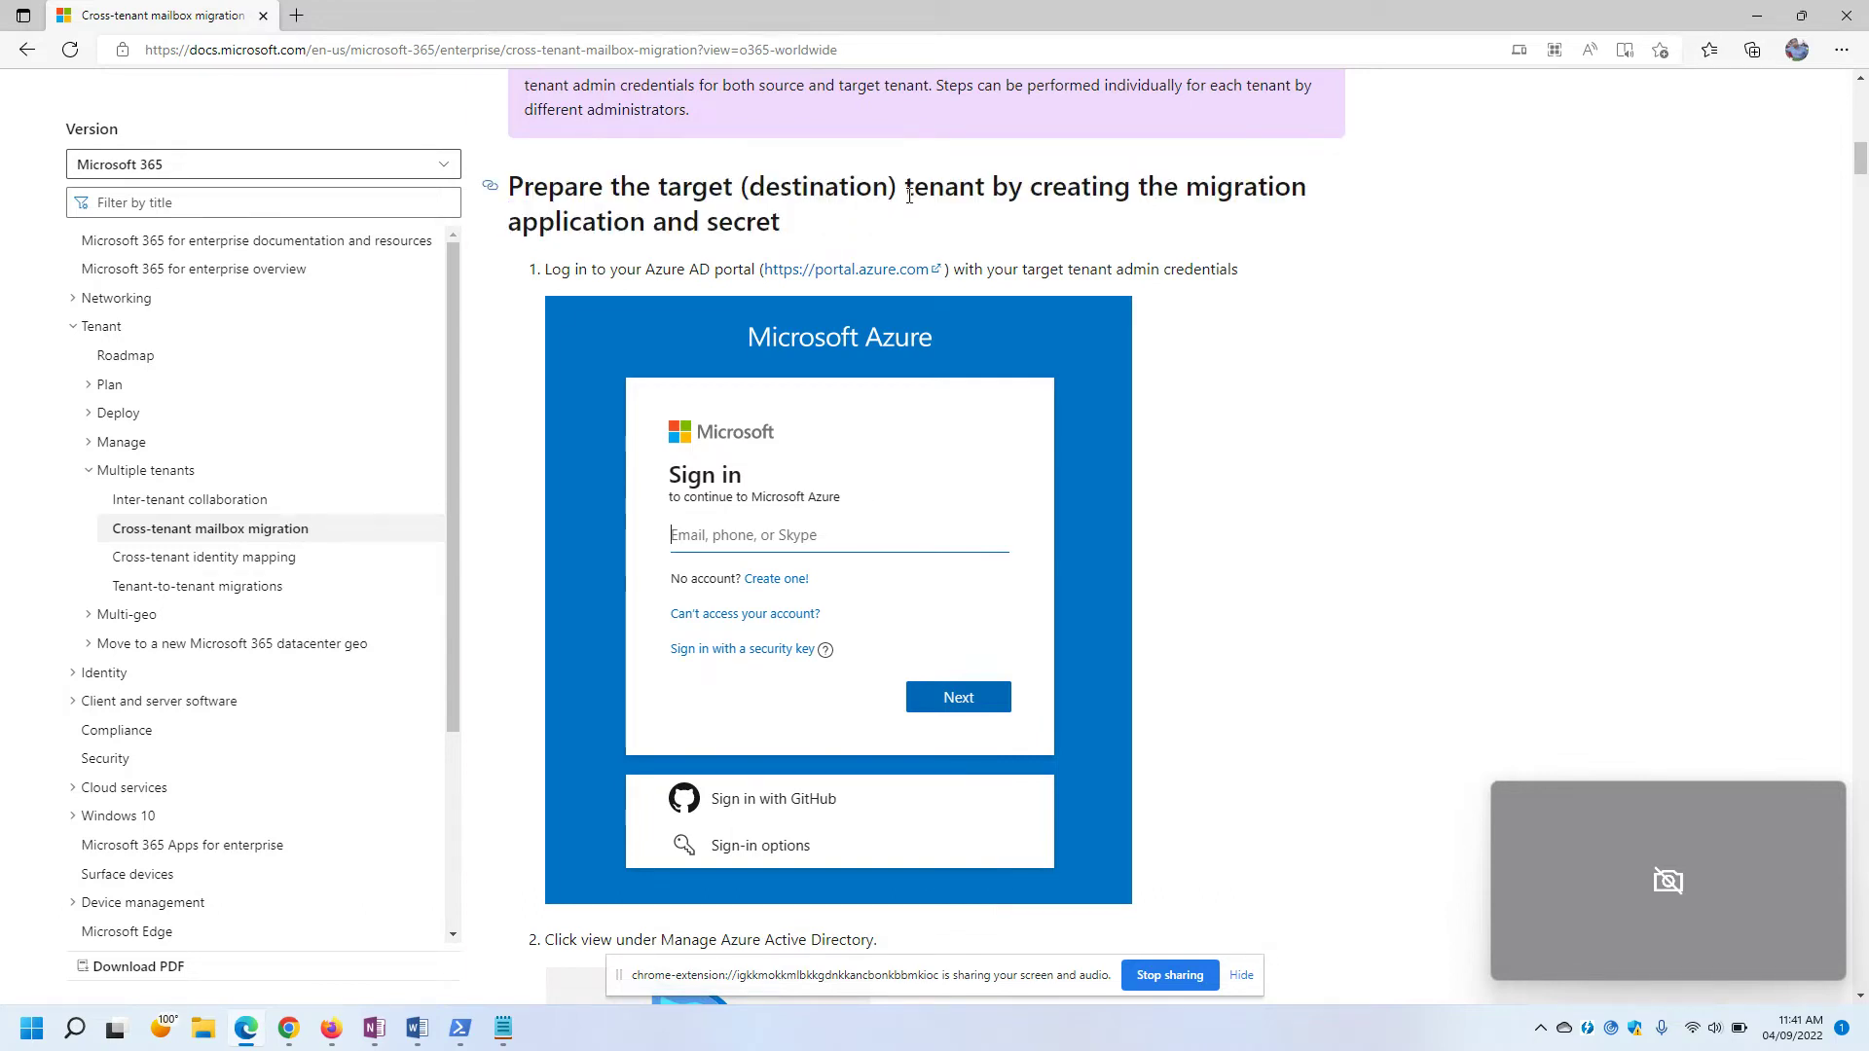
{"action": "left_click_drag", "start_coordinate": [903, 187], "coordinate": [1034, 230]}
{"action": "left_click", "coordinate": [913, 222]}
{"action": "mouse_move", "coordinate": [326, 1040]}
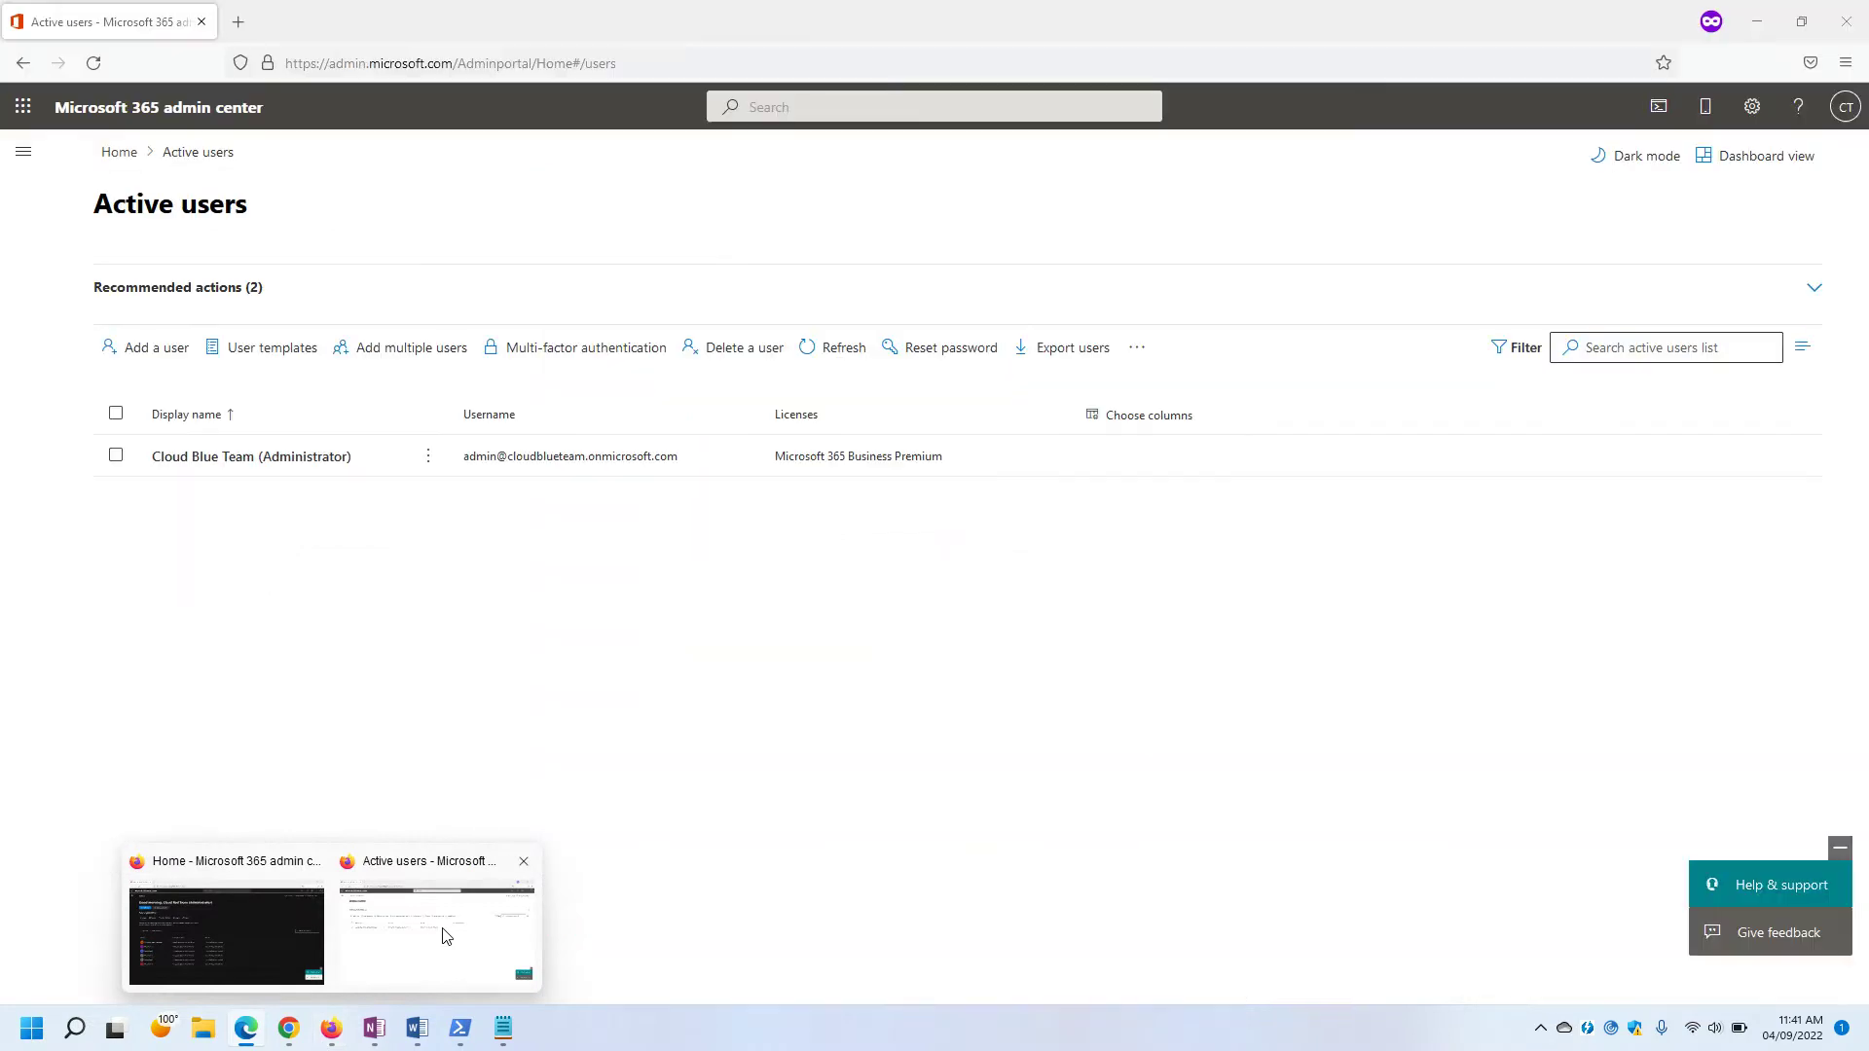
Open the Azure portal in a new private browsing tab.
{"action": "left_click", "coordinate": [445, 936]}
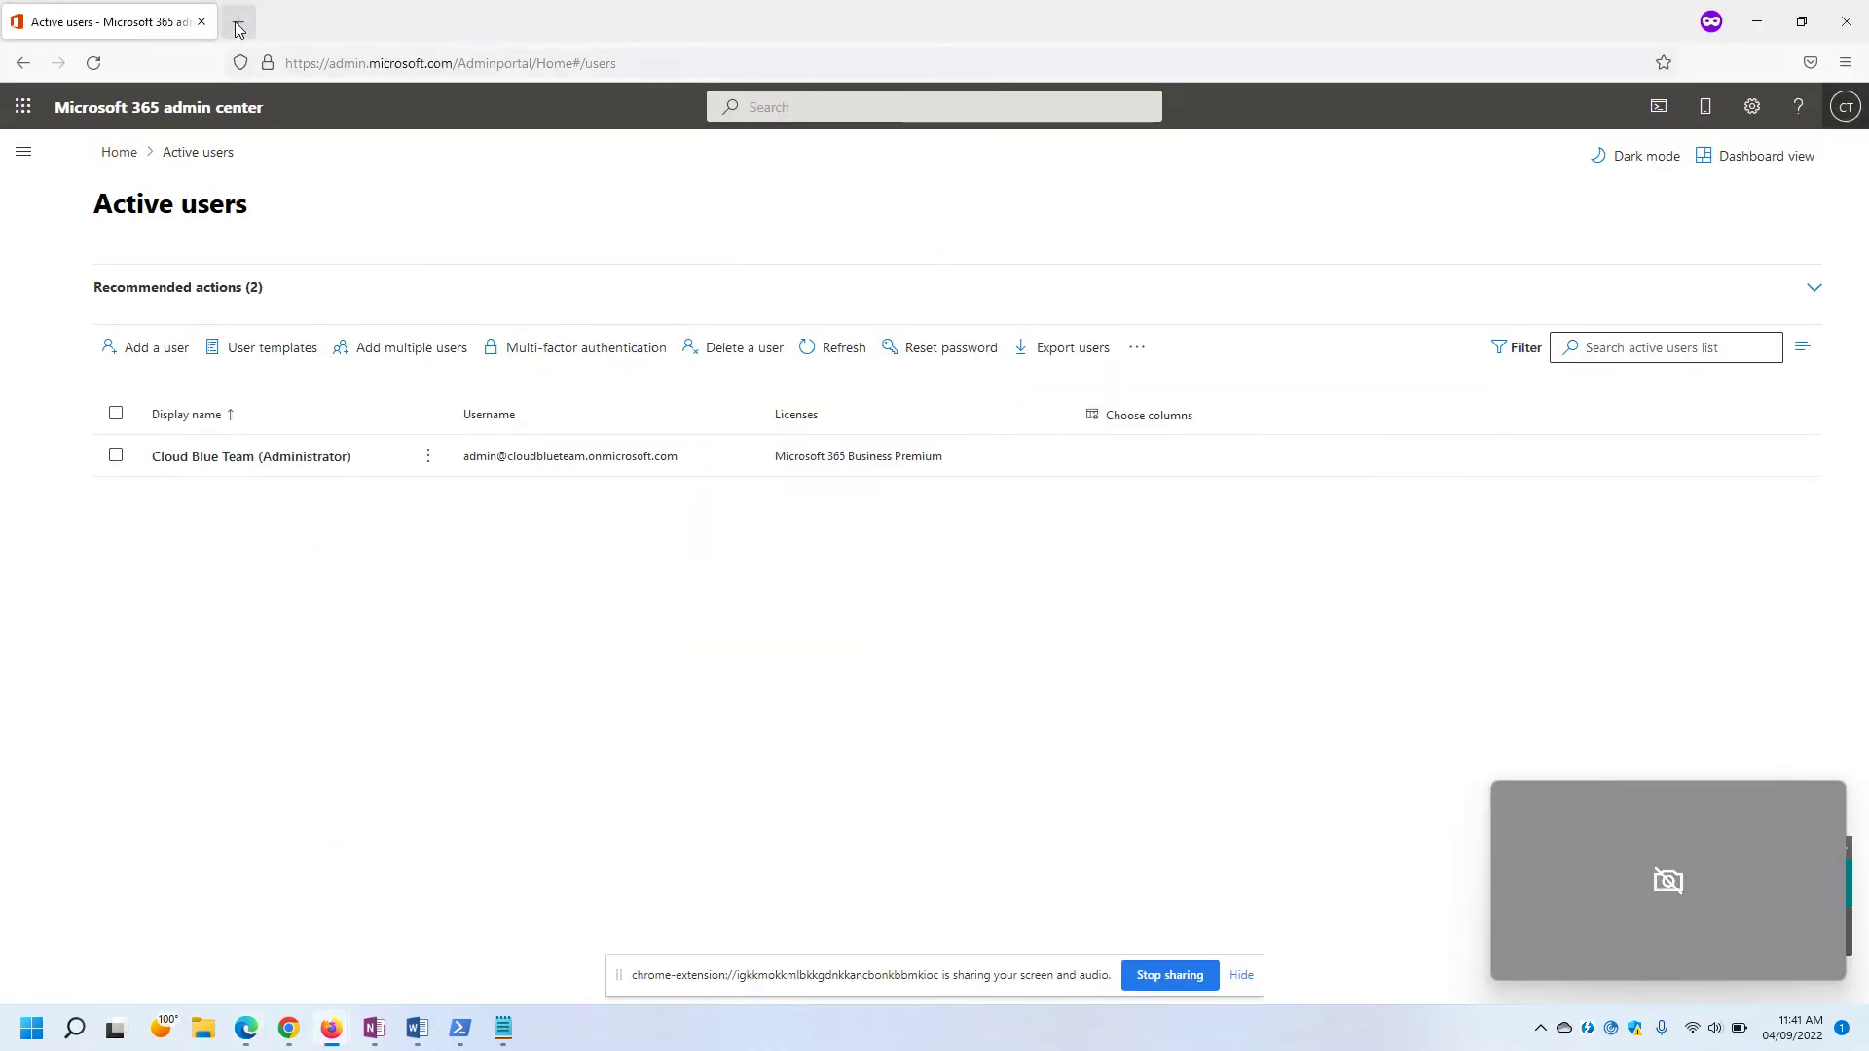
{"action": "left_click", "coordinate": [244, 29]}
{"action": "type", "text": "portal.azure.com/"}
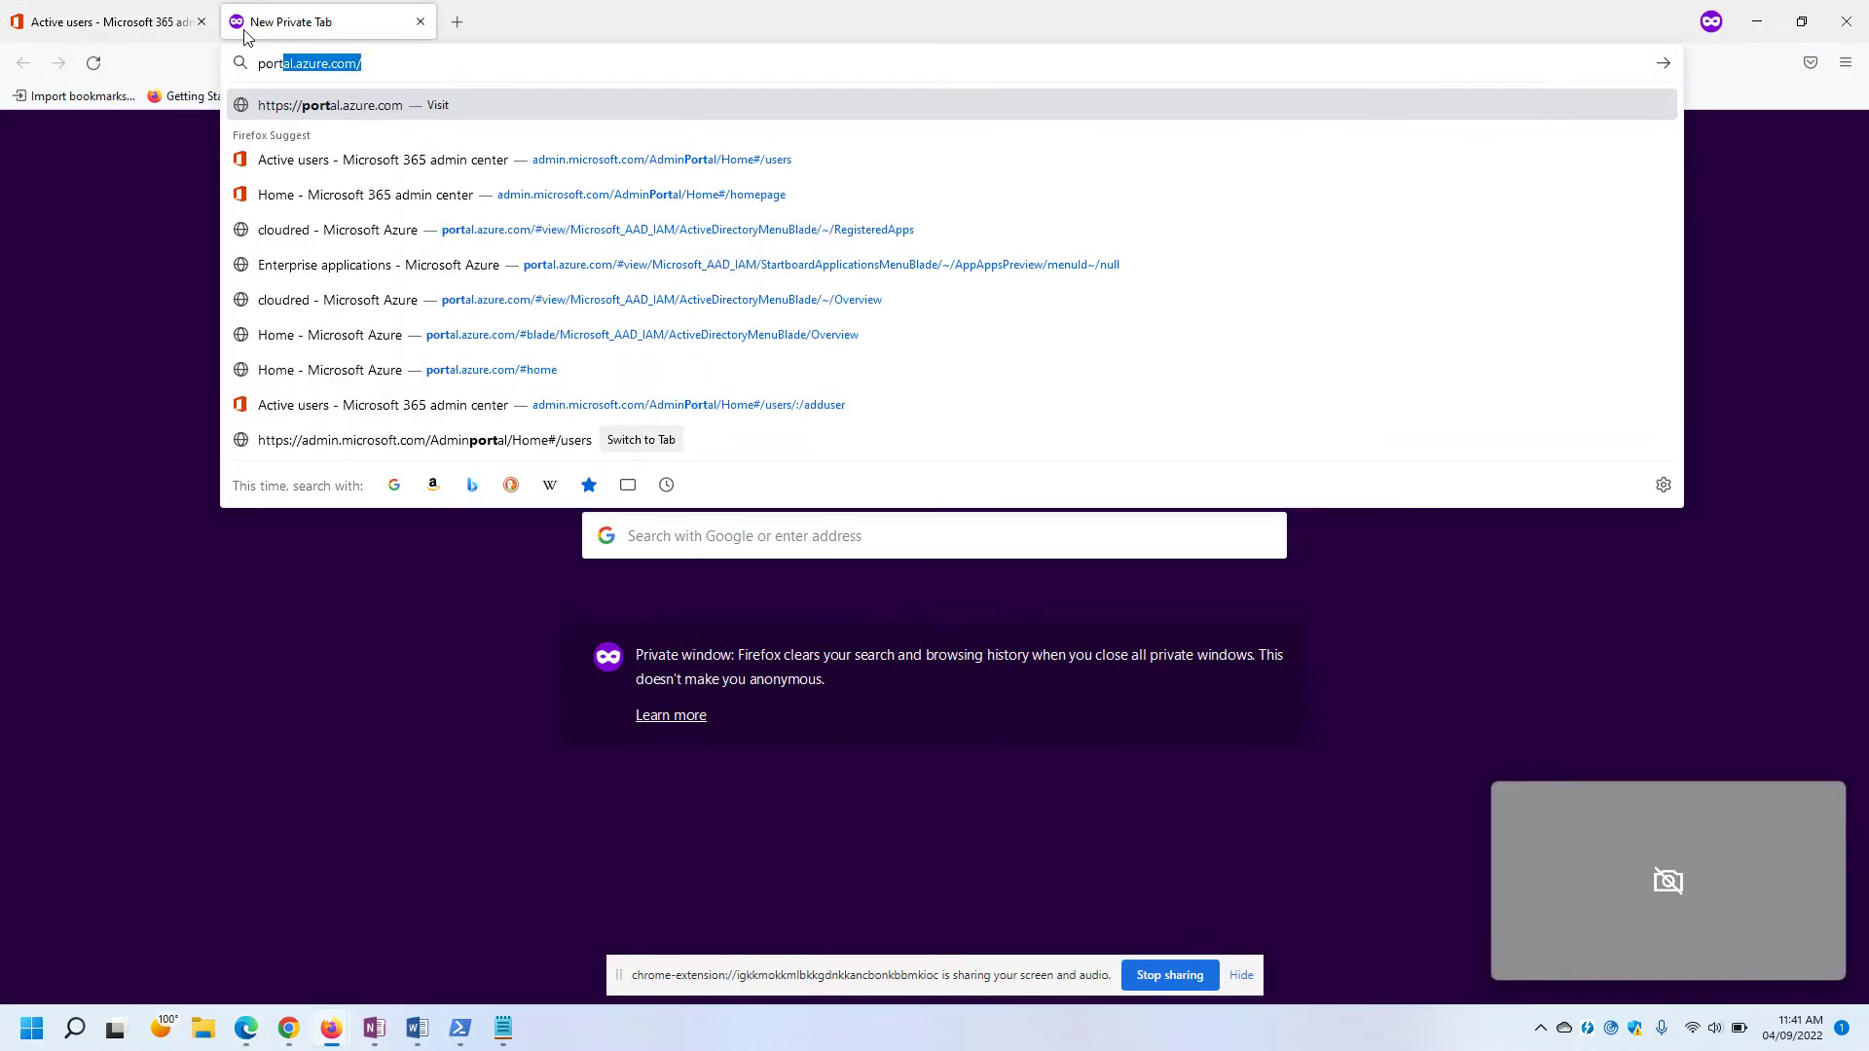
{"action": "key", "text": "Return"}
Check the docs' next step and open Azure Active Directory in the portal.
{"action": "key", "text": "alt+Tab"}
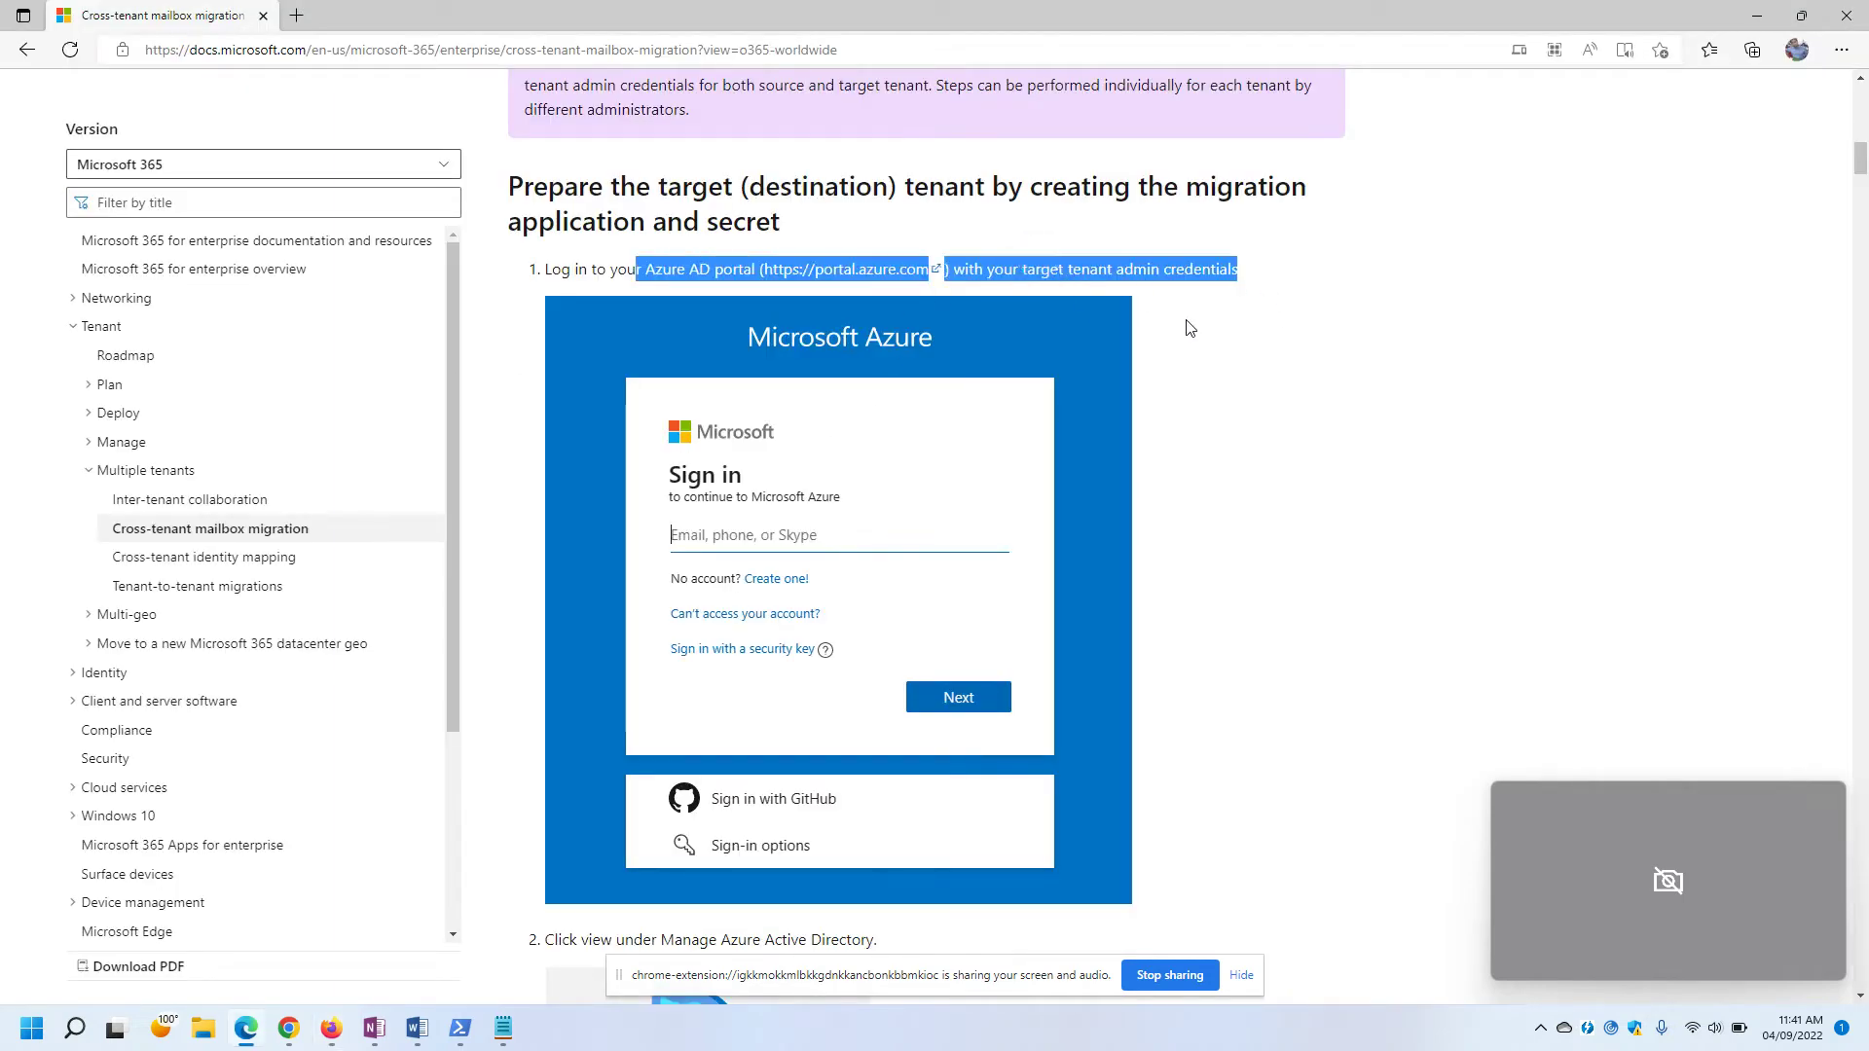
{"action": "left_click", "coordinate": [1189, 367]}
{"action": "scroll", "coordinate": [1192, 365], "scroll_direction": "down", "scroll_amount": 5}
{"action": "left_click_drag", "start_coordinate": [558, 379], "coordinate": [1014, 390]}
{"action": "left_click", "coordinate": [1018, 383]}
{"action": "key", "text": "alt+Tab"}
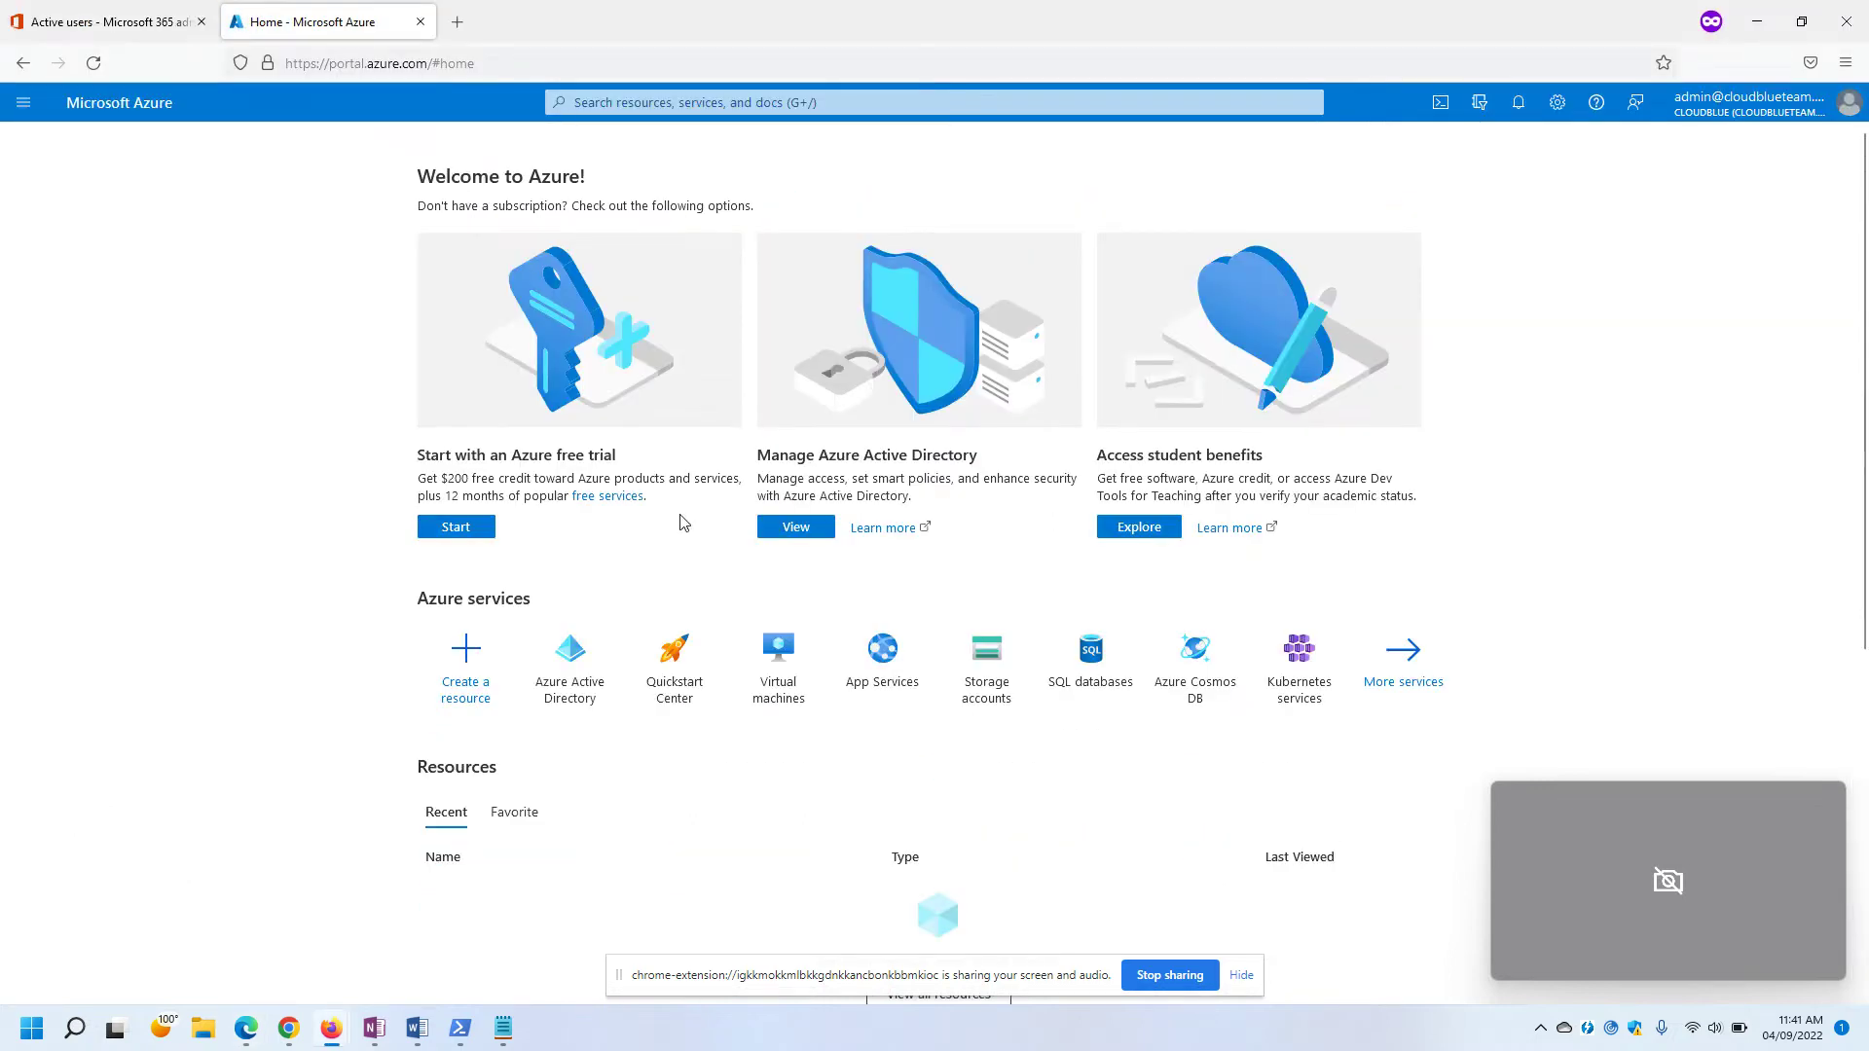
{"action": "left_click", "coordinate": [796, 527]}
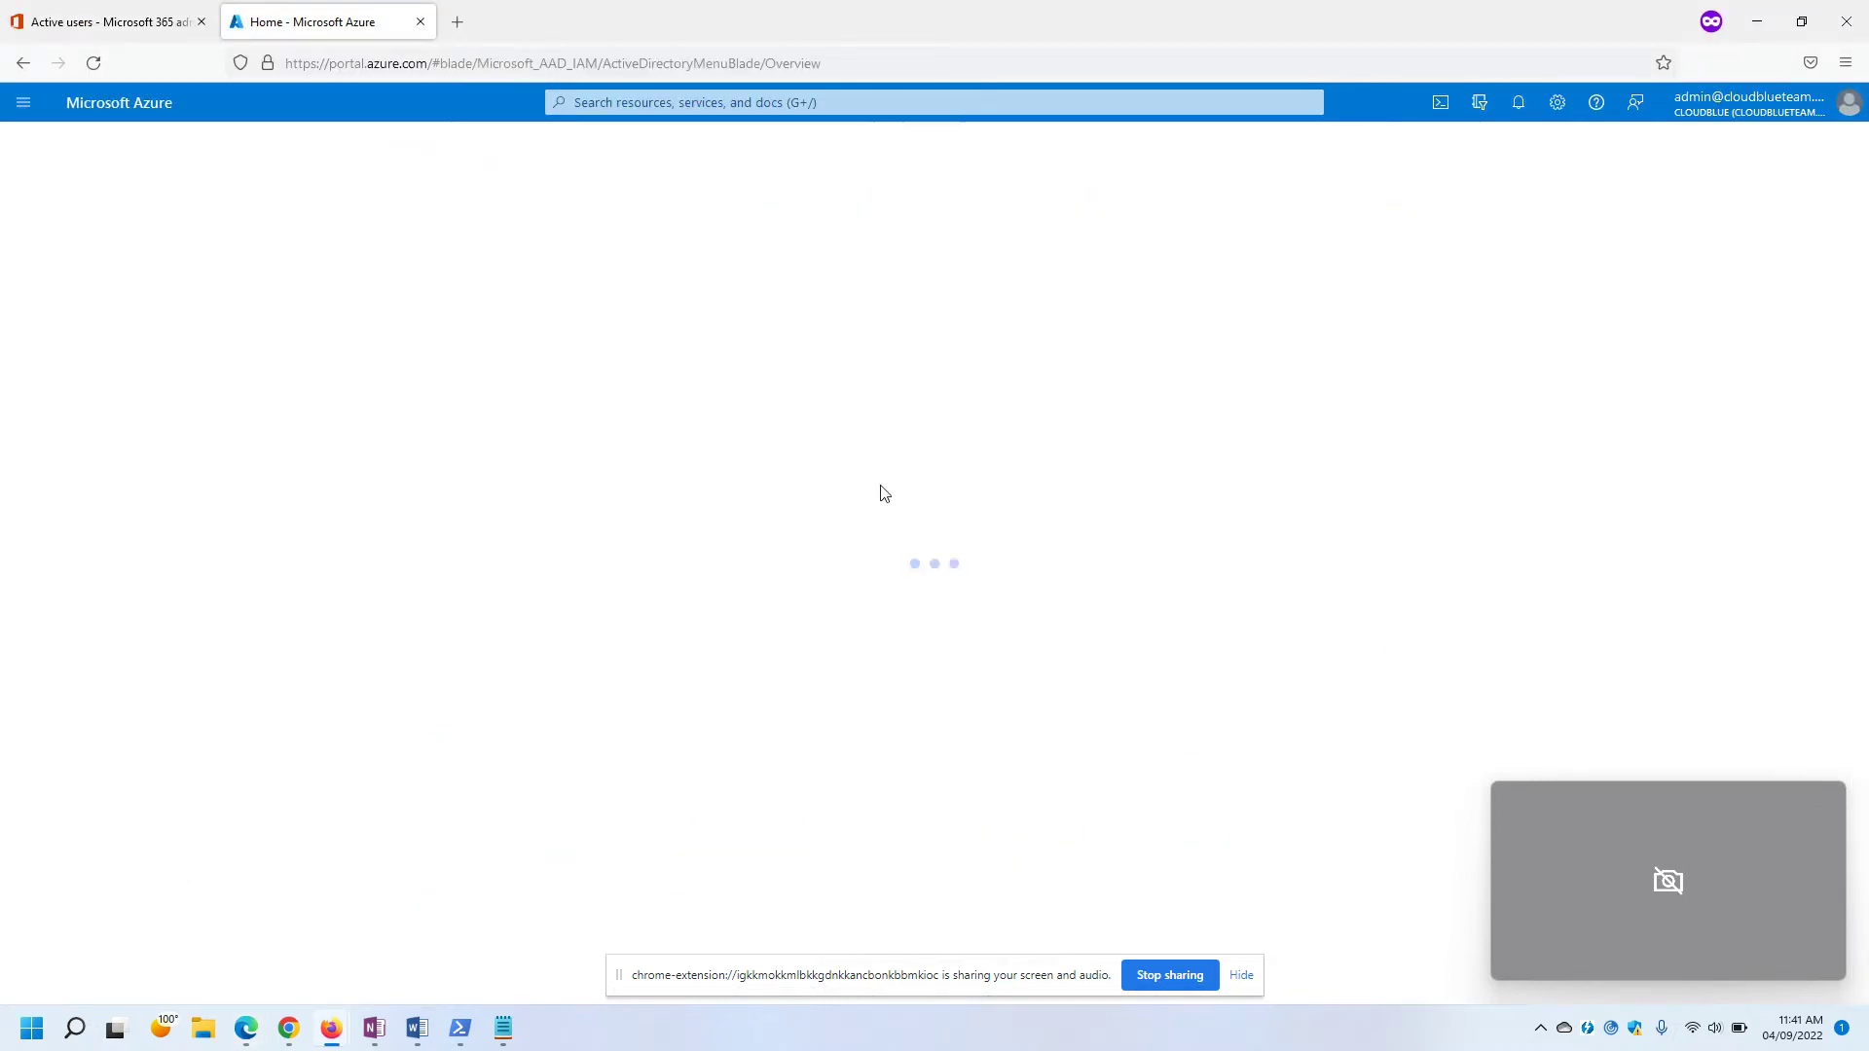
Following the docs, open App registrations and start a new registration.
{"action": "key", "text": "alt+Tab"}
{"action": "scroll", "coordinate": [969, 534], "scroll_direction": "down", "scroll_amount": 3}
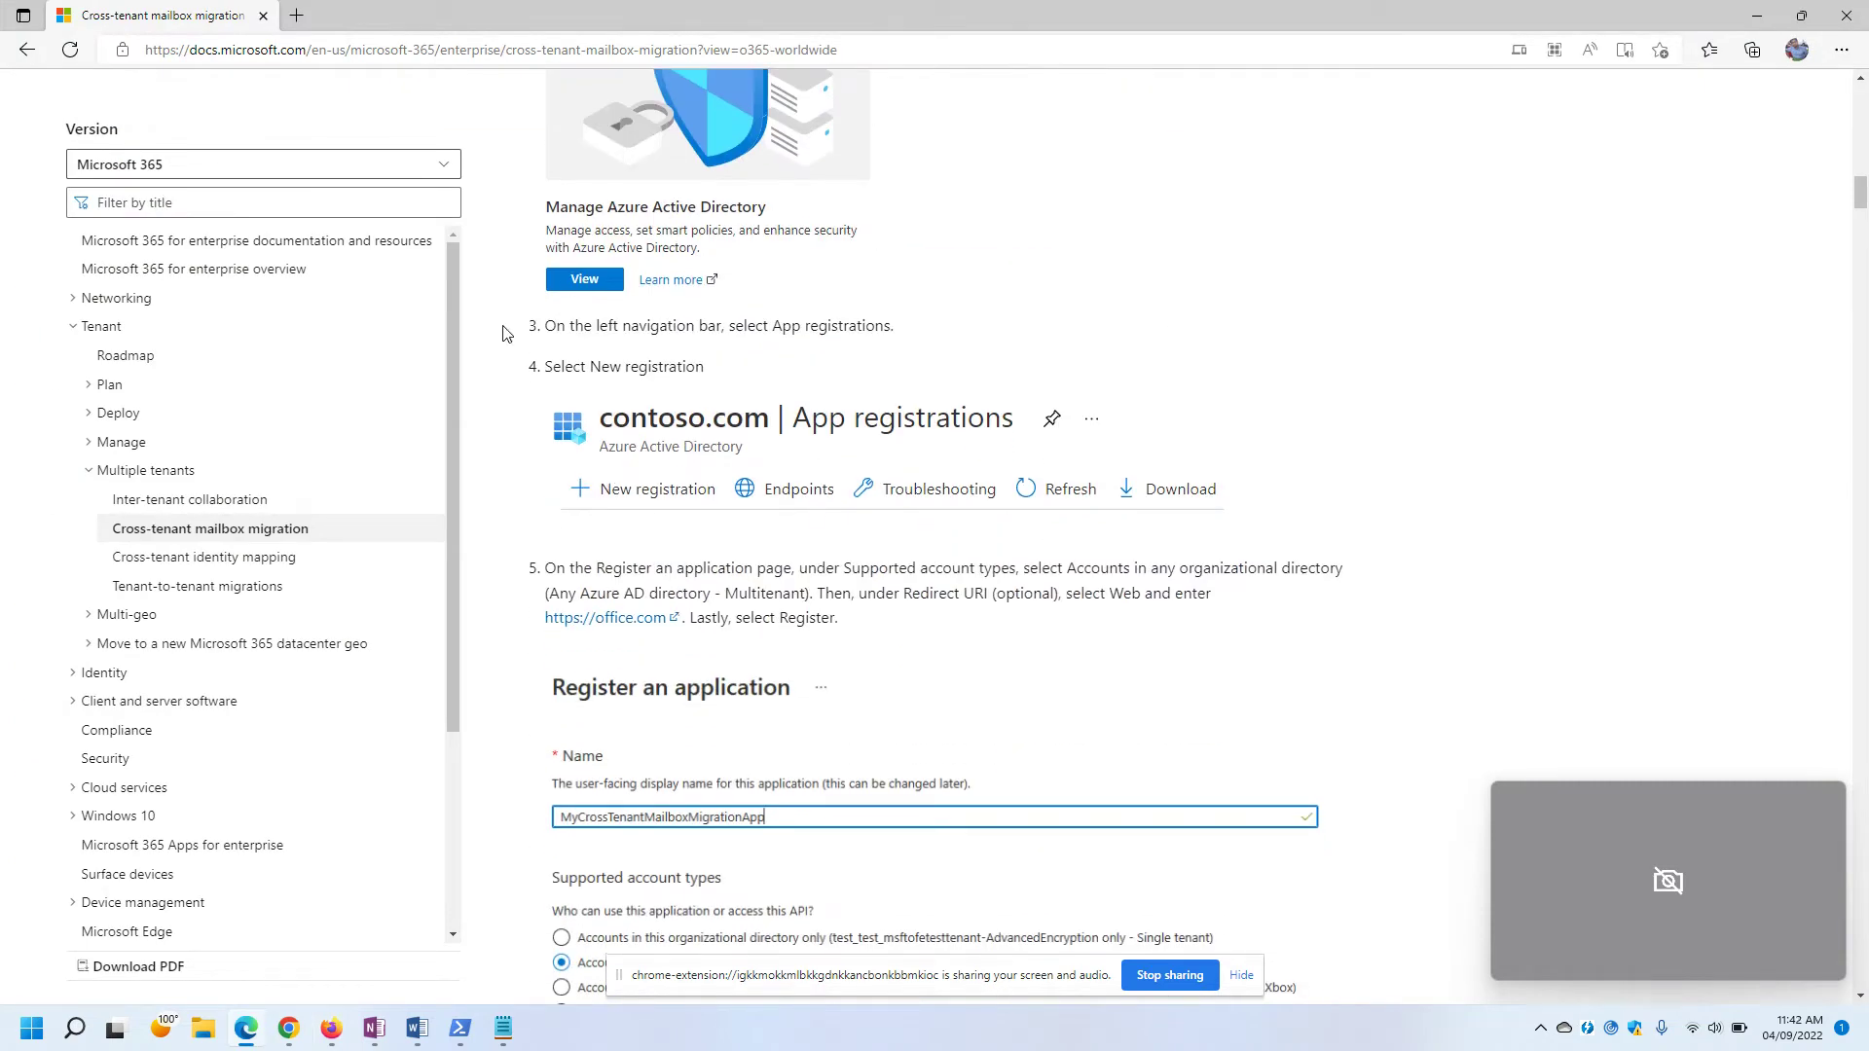
{"action": "left_click_drag", "start_coordinate": [547, 329], "coordinate": [940, 337]}
{"action": "key", "text": "alt+Tab"}
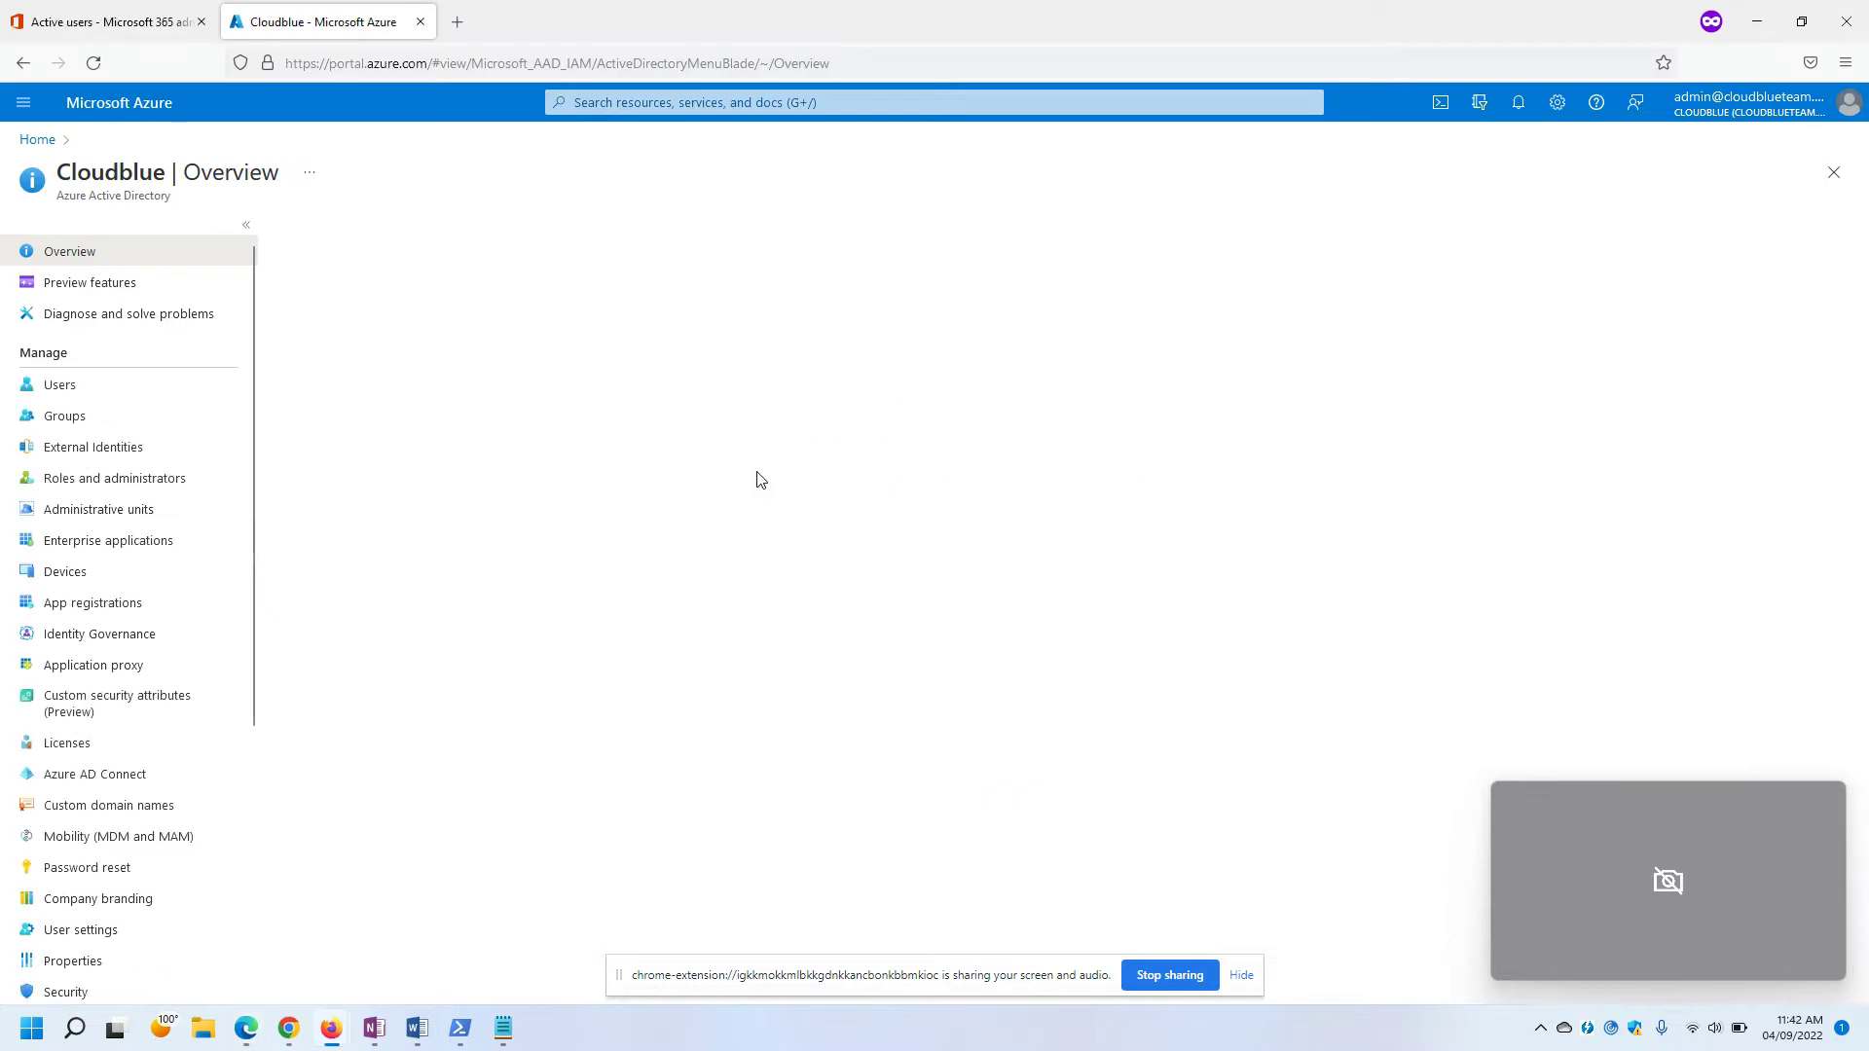
{"action": "left_click", "coordinate": [86, 611]}
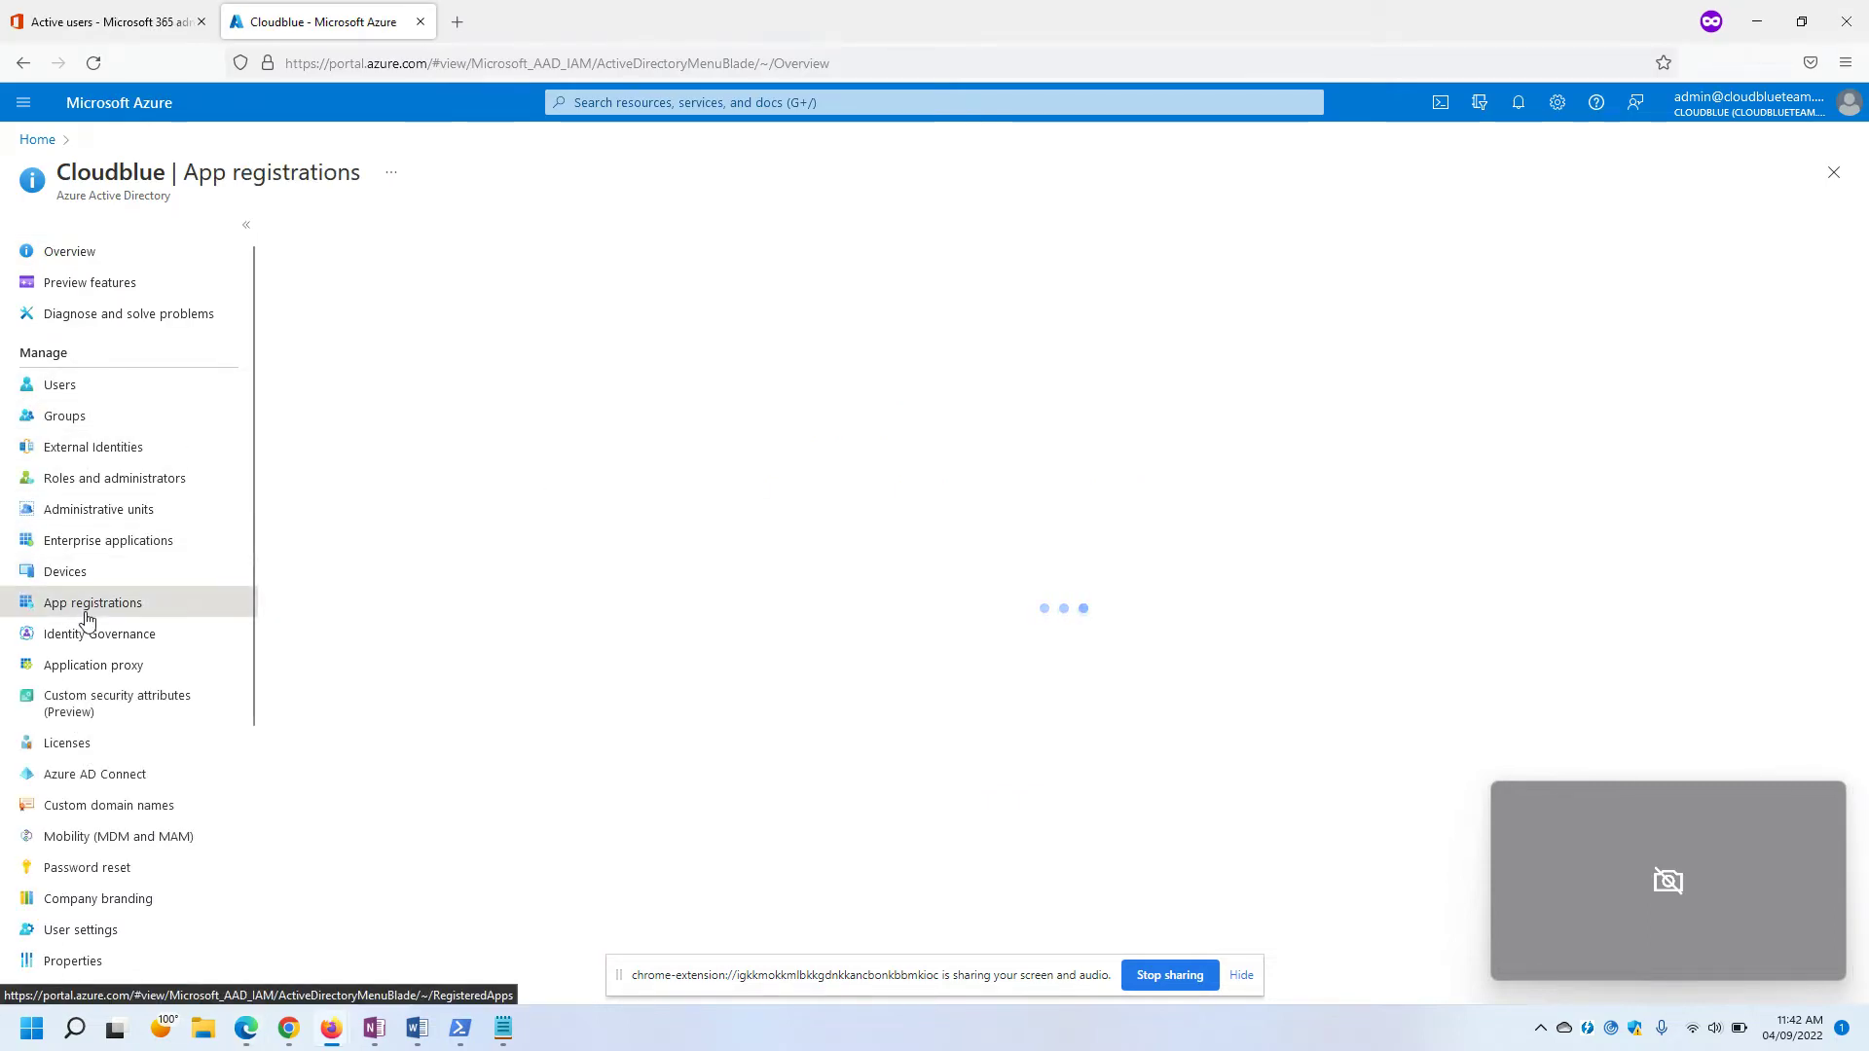
{"action": "key", "text": "alt+Tab"}
{"action": "left_click_drag", "start_coordinate": [569, 369], "coordinate": [705, 371]}
{"action": "key", "text": "alt+Tab"}
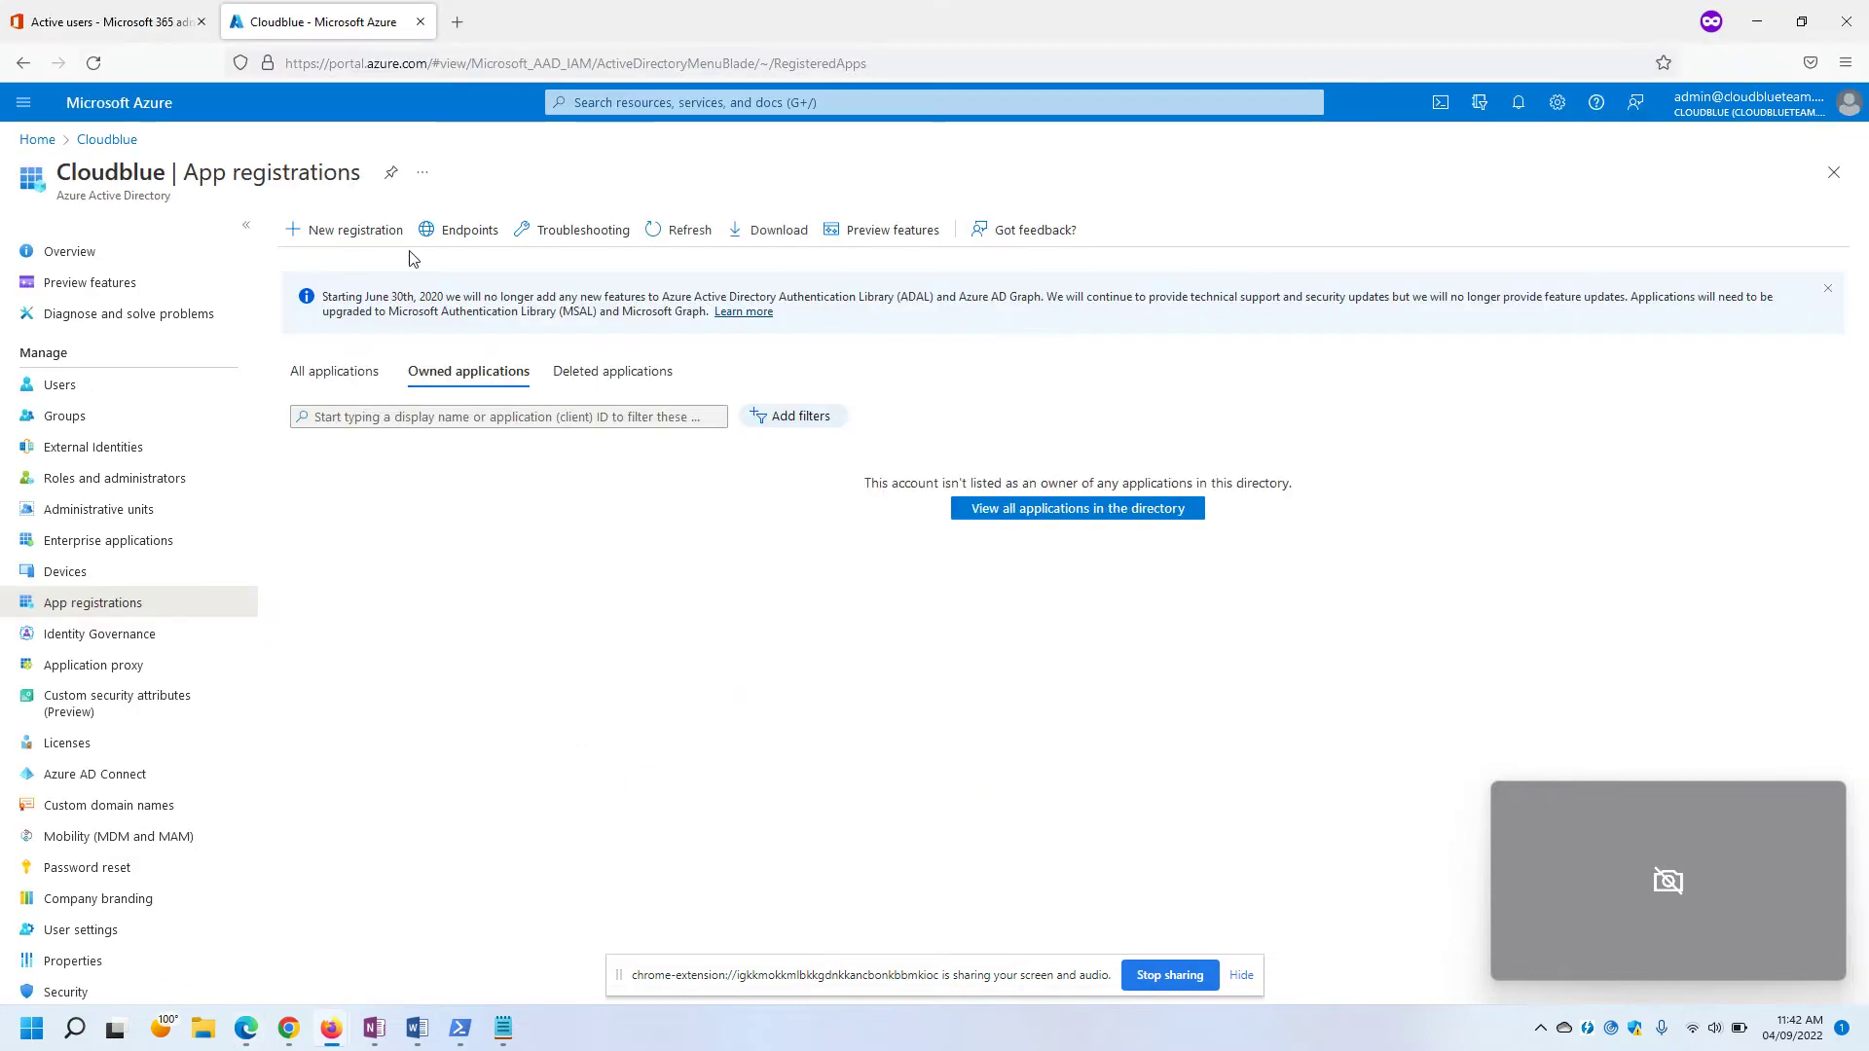
{"action": "left_click", "coordinate": [354, 230]}
{"action": "key", "text": "alt+Tab"}
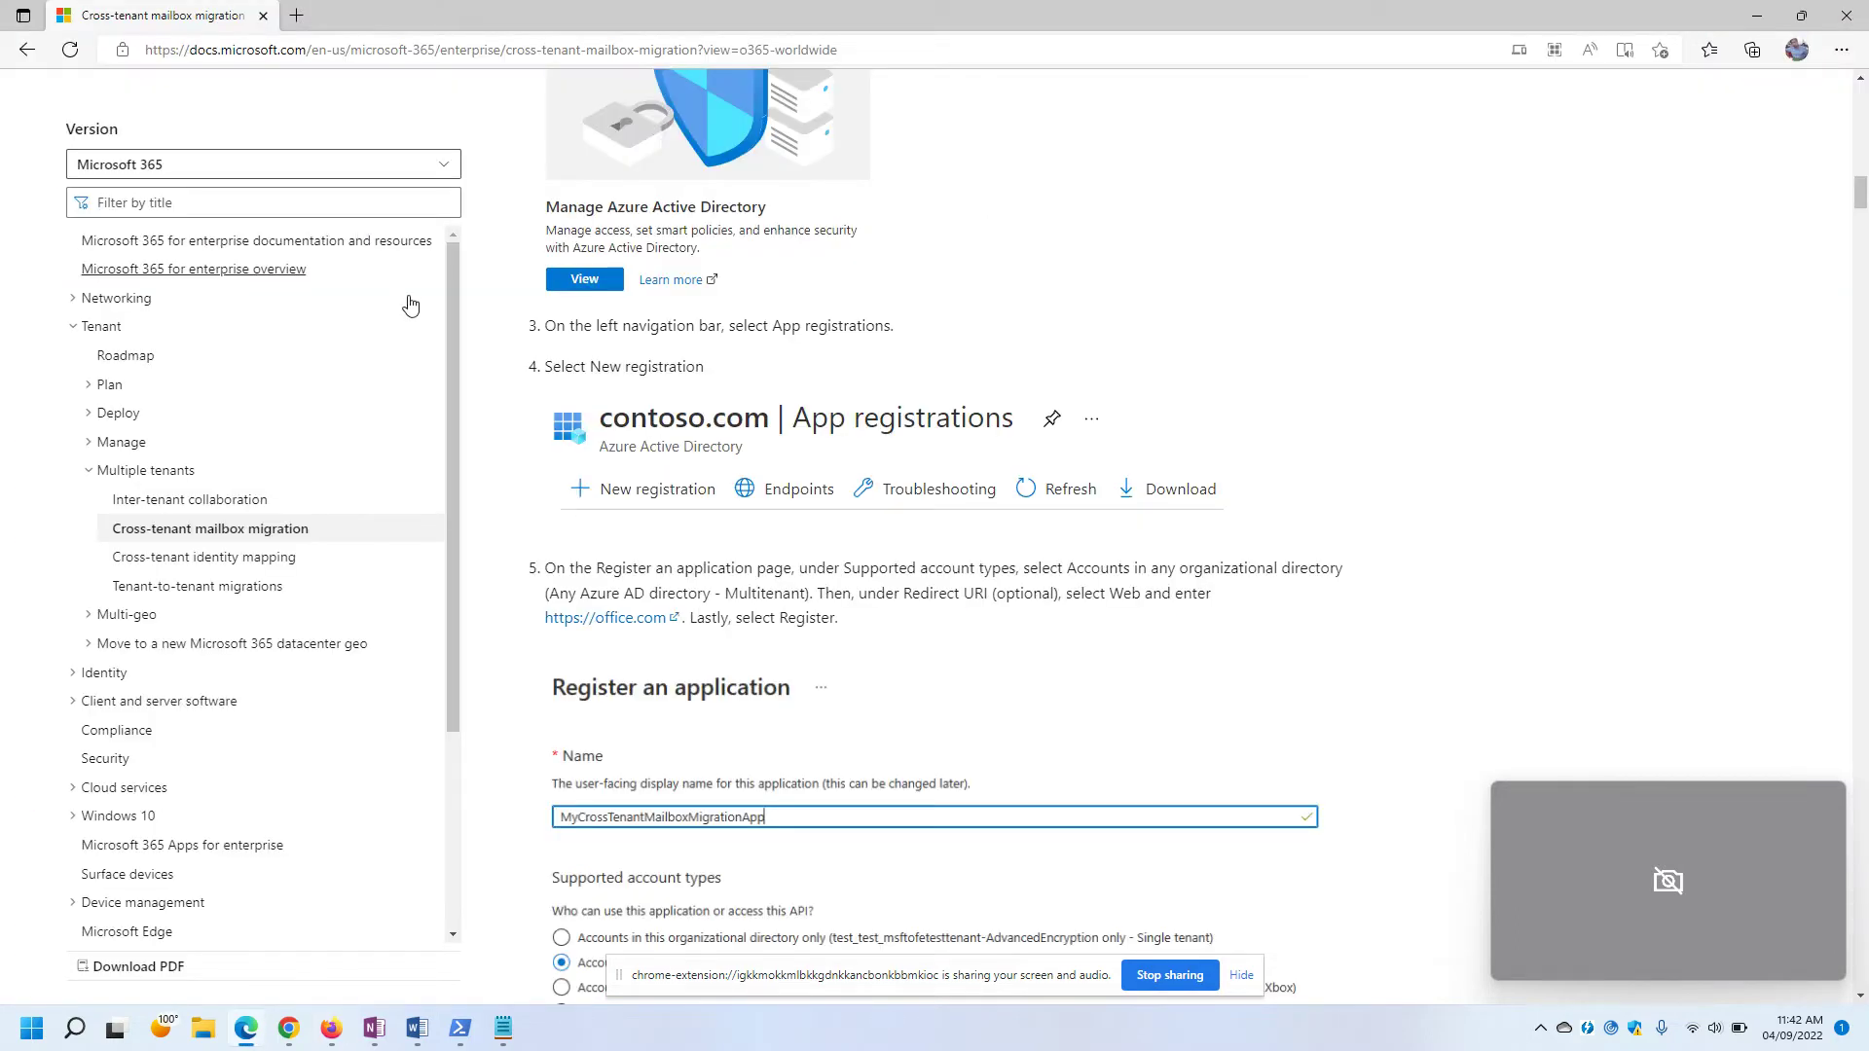
{"action": "scroll", "coordinate": [410, 305], "scroll_direction": "down", "scroll_amount": 2}
{"action": "scroll", "coordinate": [724, 555], "scroll_direction": "down", "scroll_amount": 3}
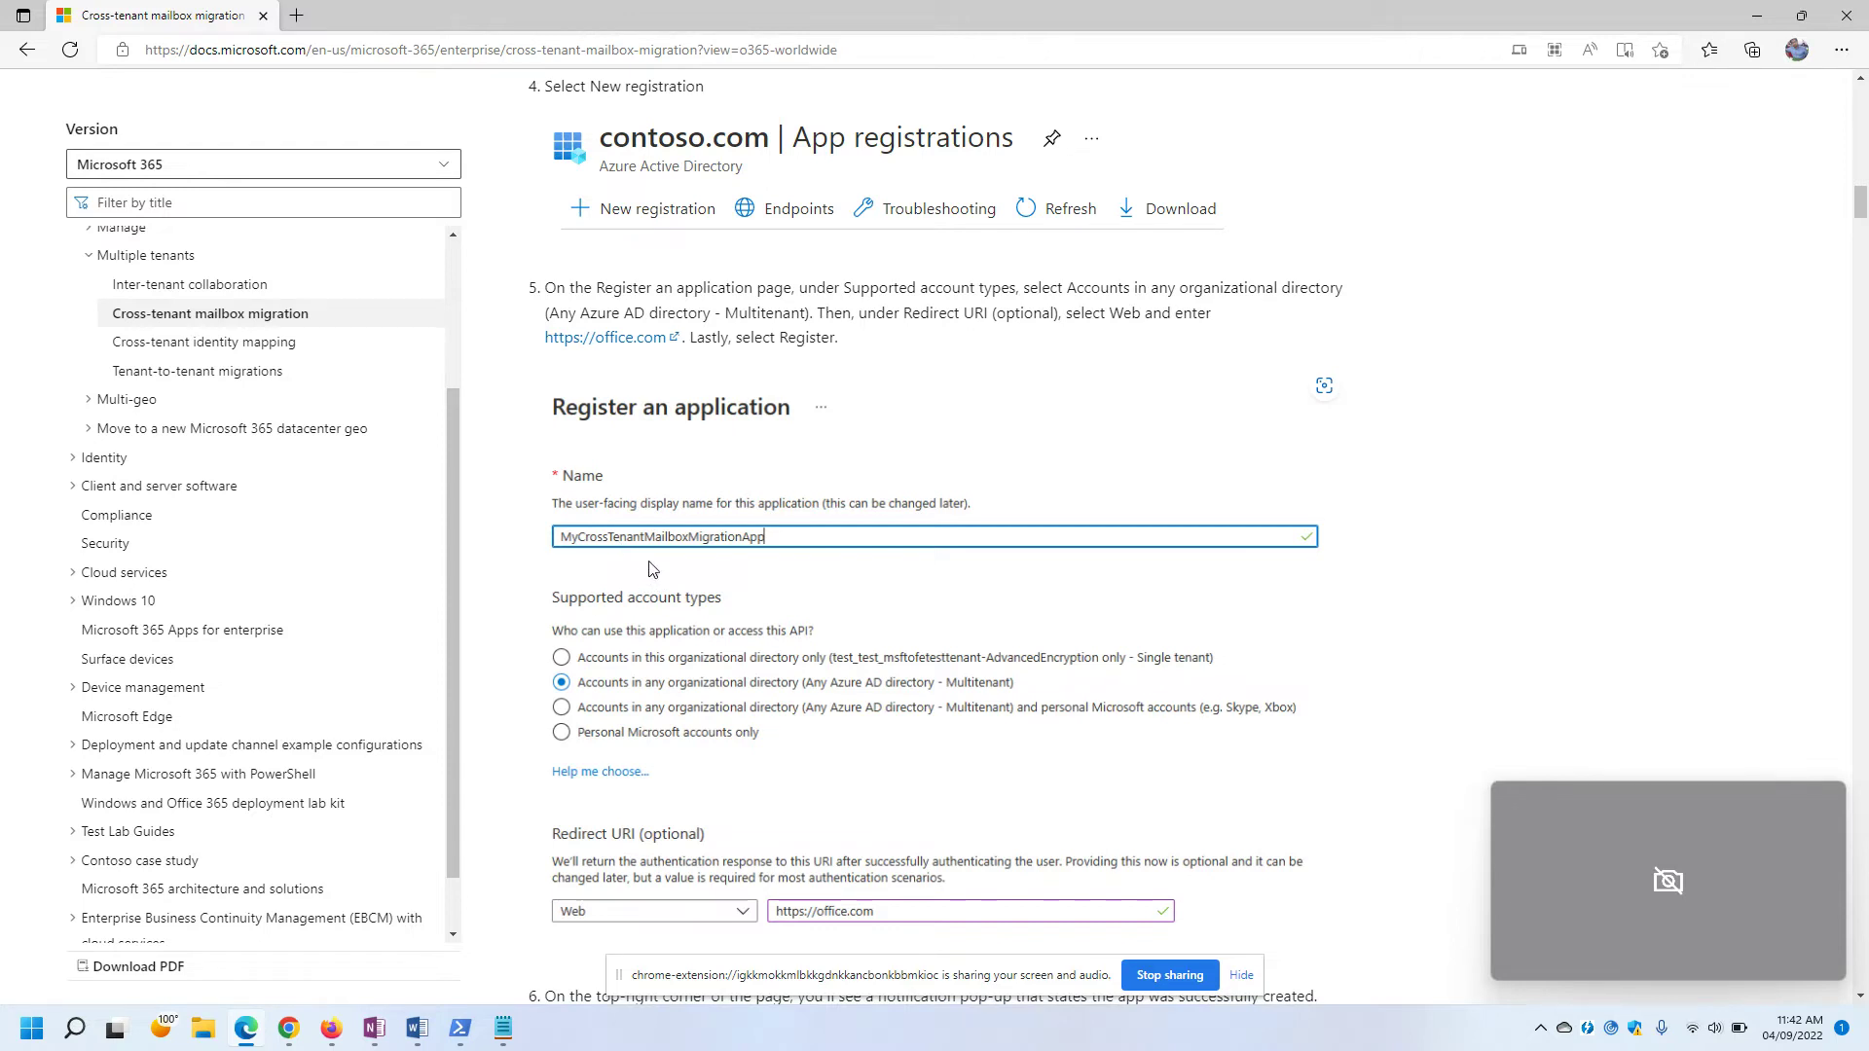
{"action": "key", "text": "alt+Tab"}
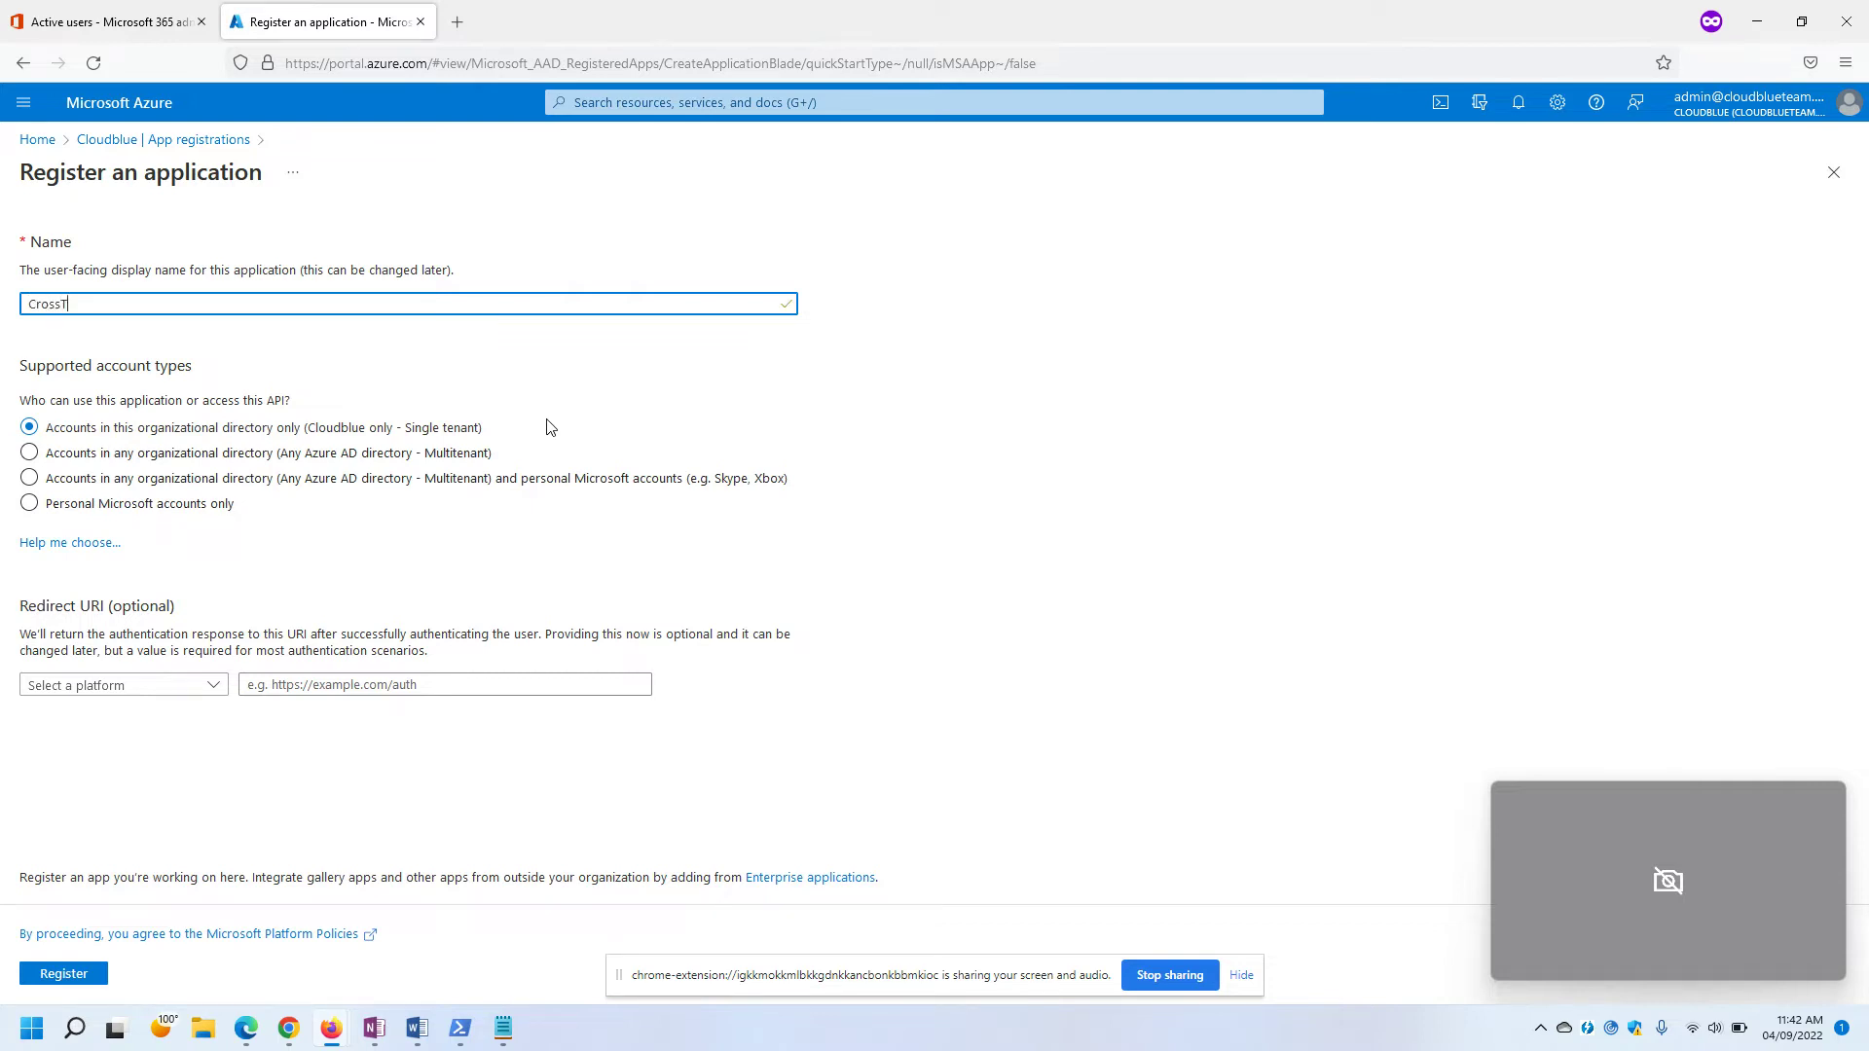
{"action": "type", "text": "cration"}
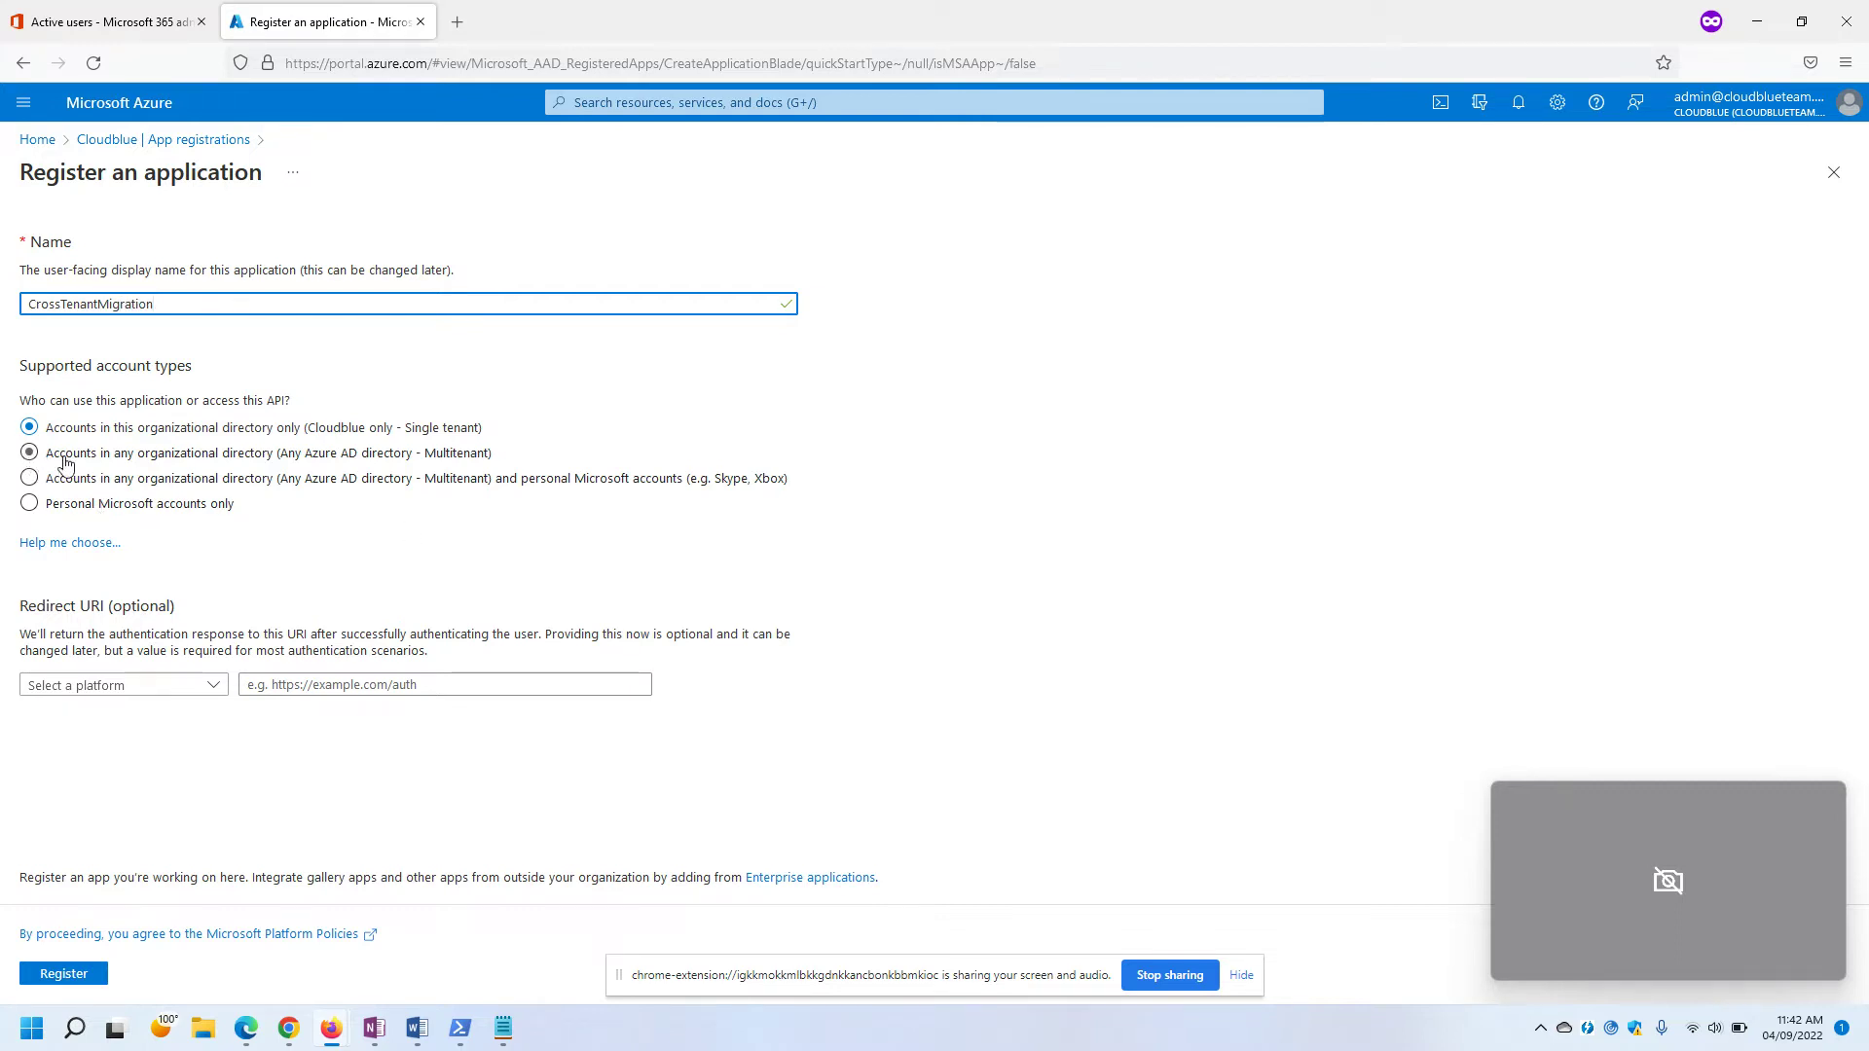
{"action": "left_click_drag", "start_coordinate": [51, 458], "coordinate": [360, 464]}
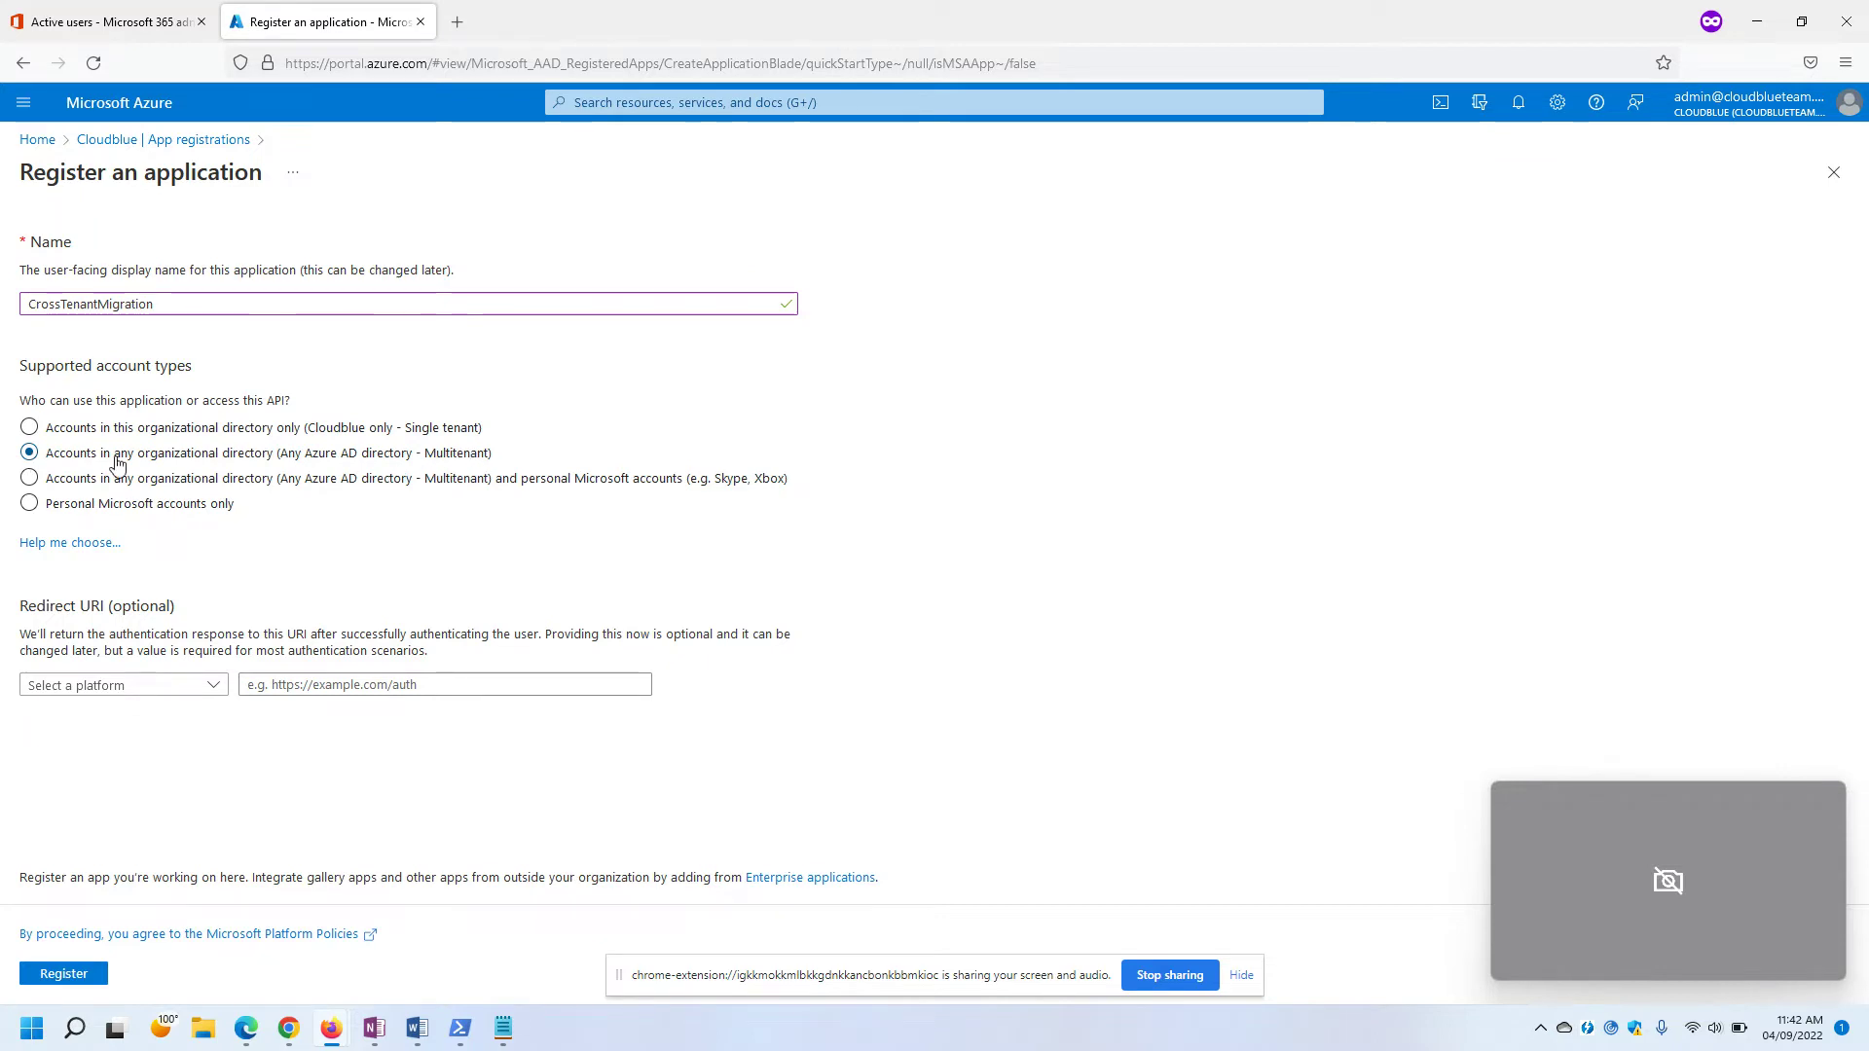
{"action": "left_click", "coordinate": [144, 686]}
{"action": "left_click", "coordinate": [80, 747]}
{"action": "left_click", "coordinate": [327, 688]}
{"action": "type", "text": "https"}
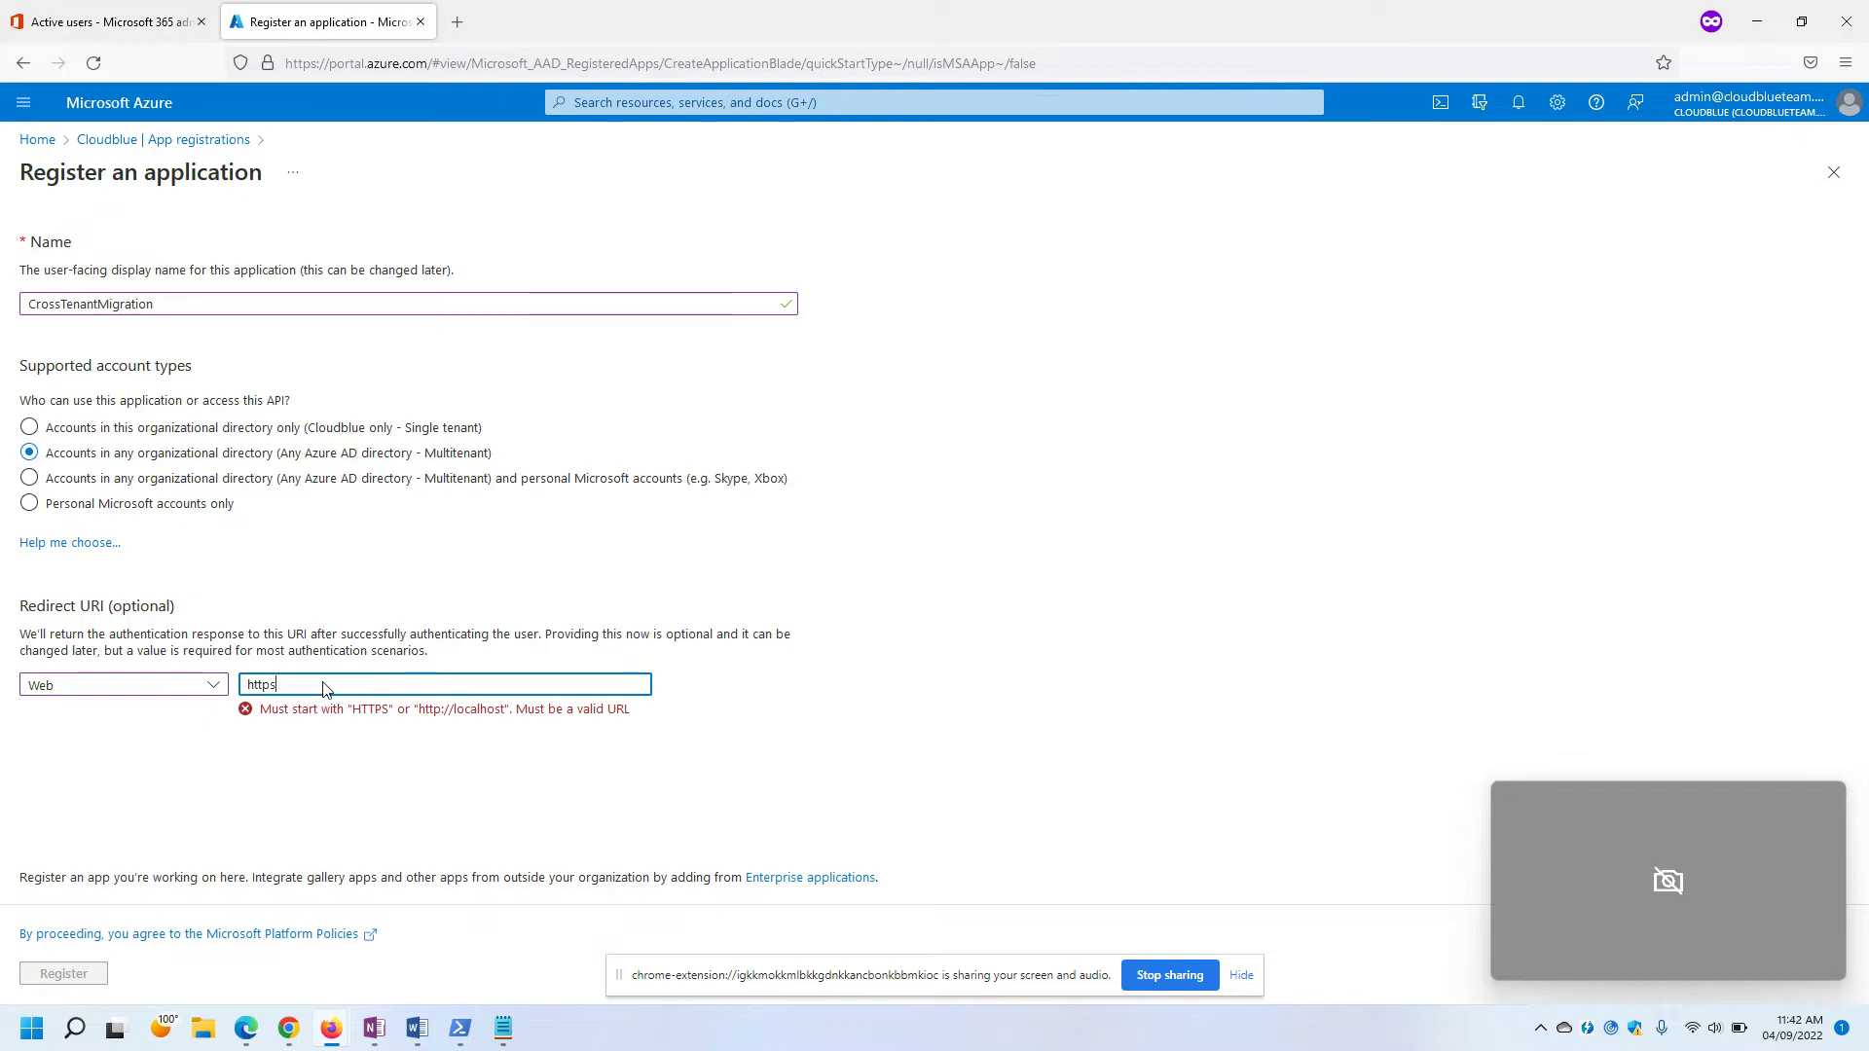
{"action": "type", "text": "://office.com"}
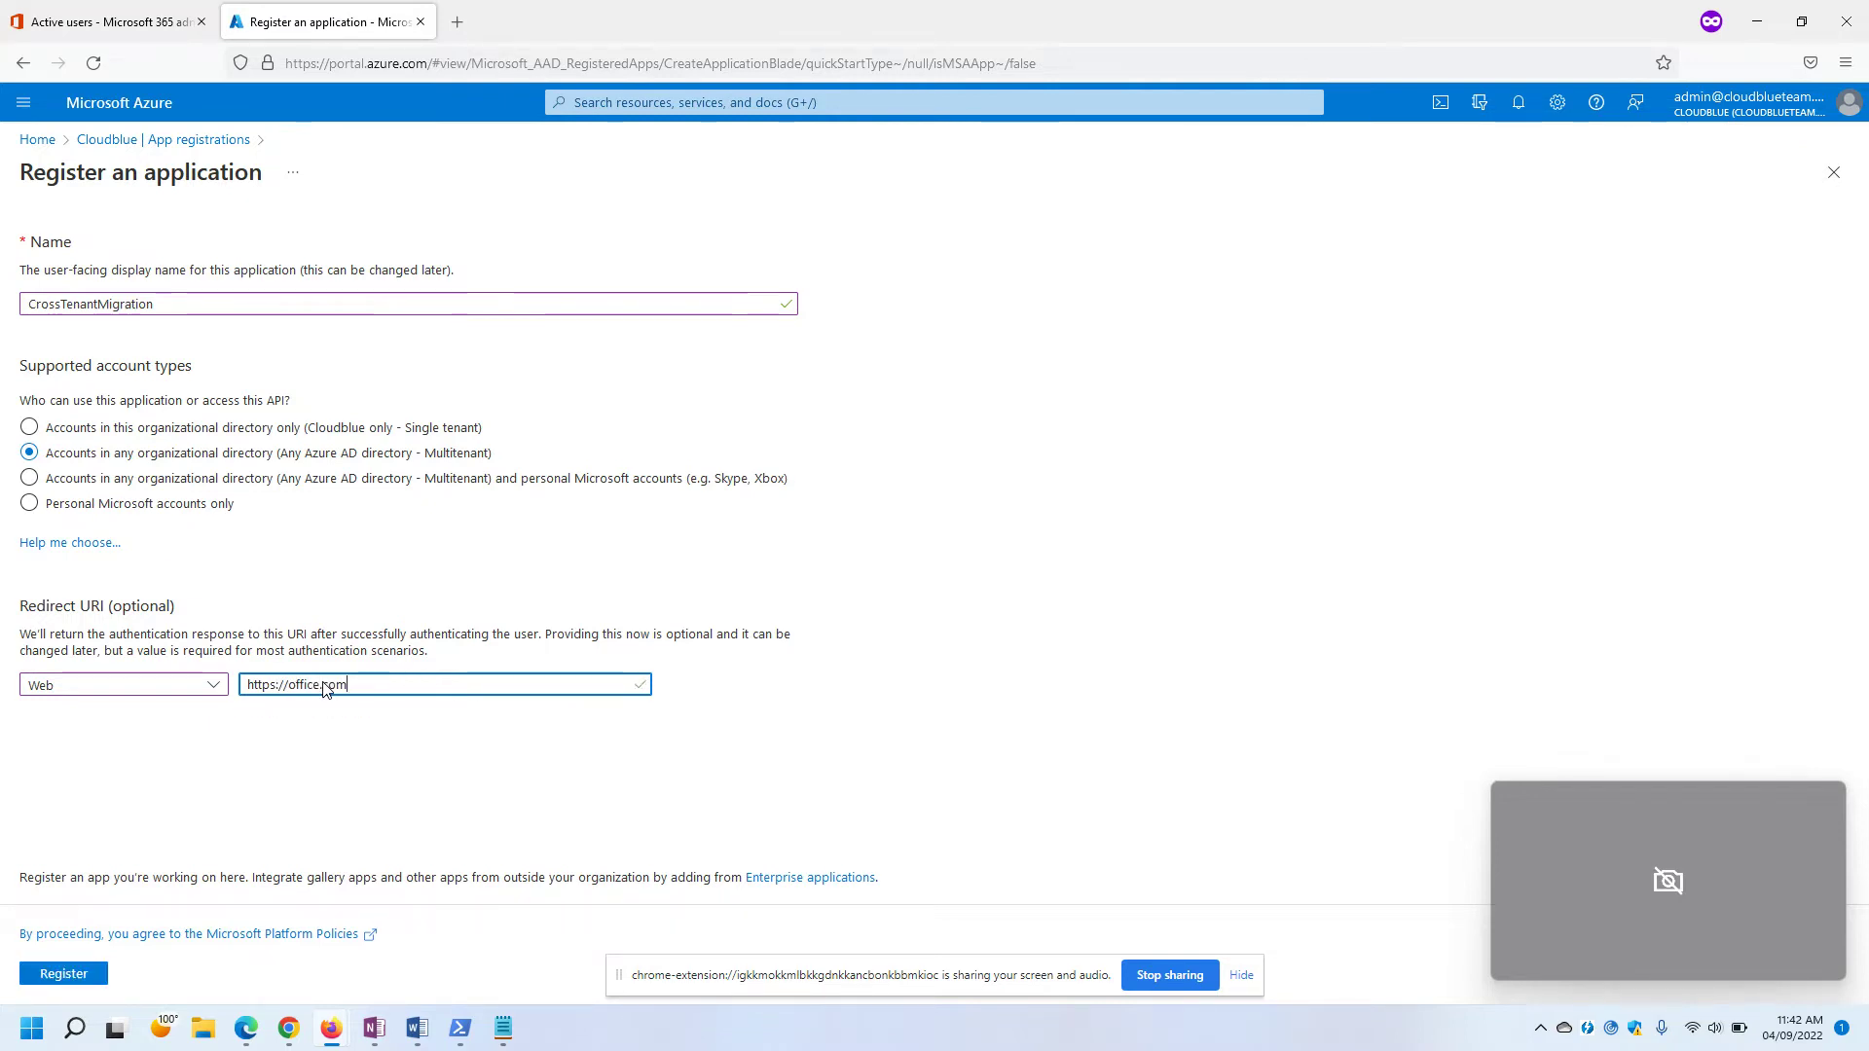
Read the docs step about the app creation notification before returning to the form.
{"action": "key", "text": "alt+Tab"}
{"action": "scroll", "coordinate": [974, 411], "scroll_direction": "down", "scroll_amount": 3}
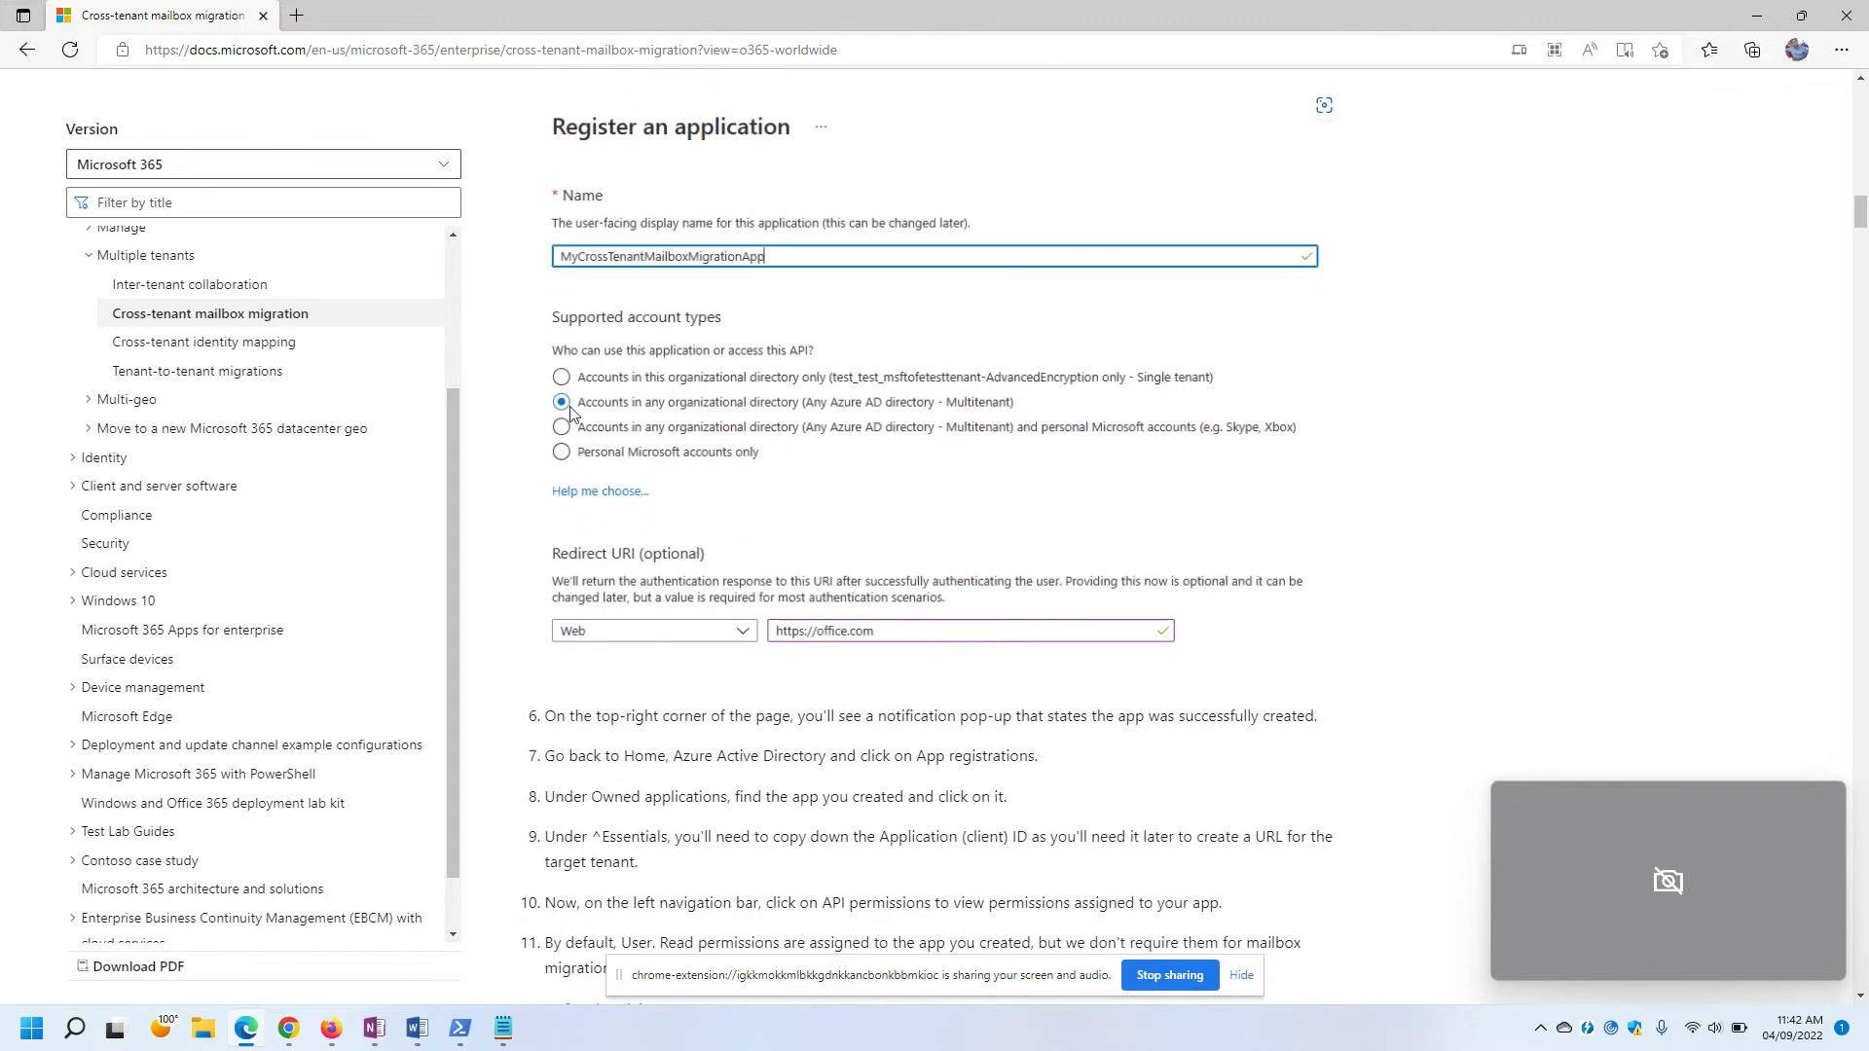
{"action": "scroll", "coordinate": [921, 417], "scroll_direction": "down", "scroll_amount": 3}
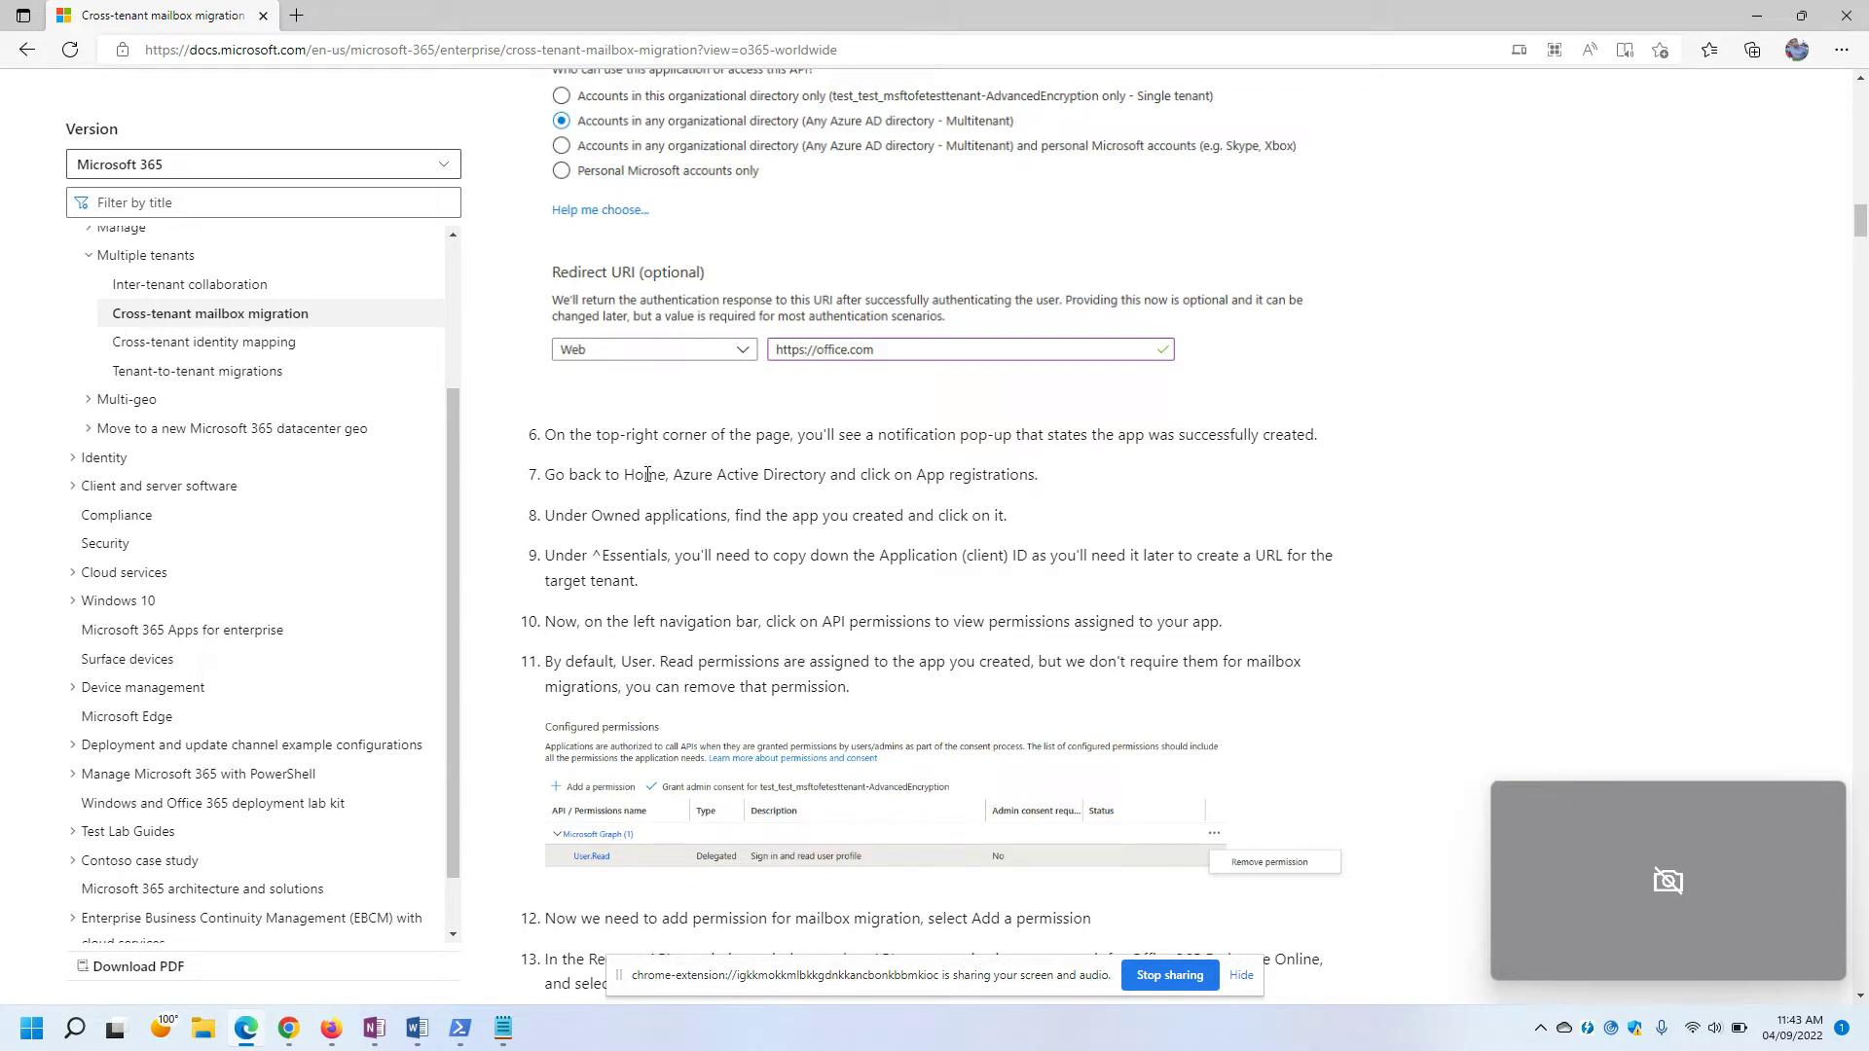
{"action": "left_click_drag", "start_coordinate": [558, 438], "coordinate": [1353, 443]}
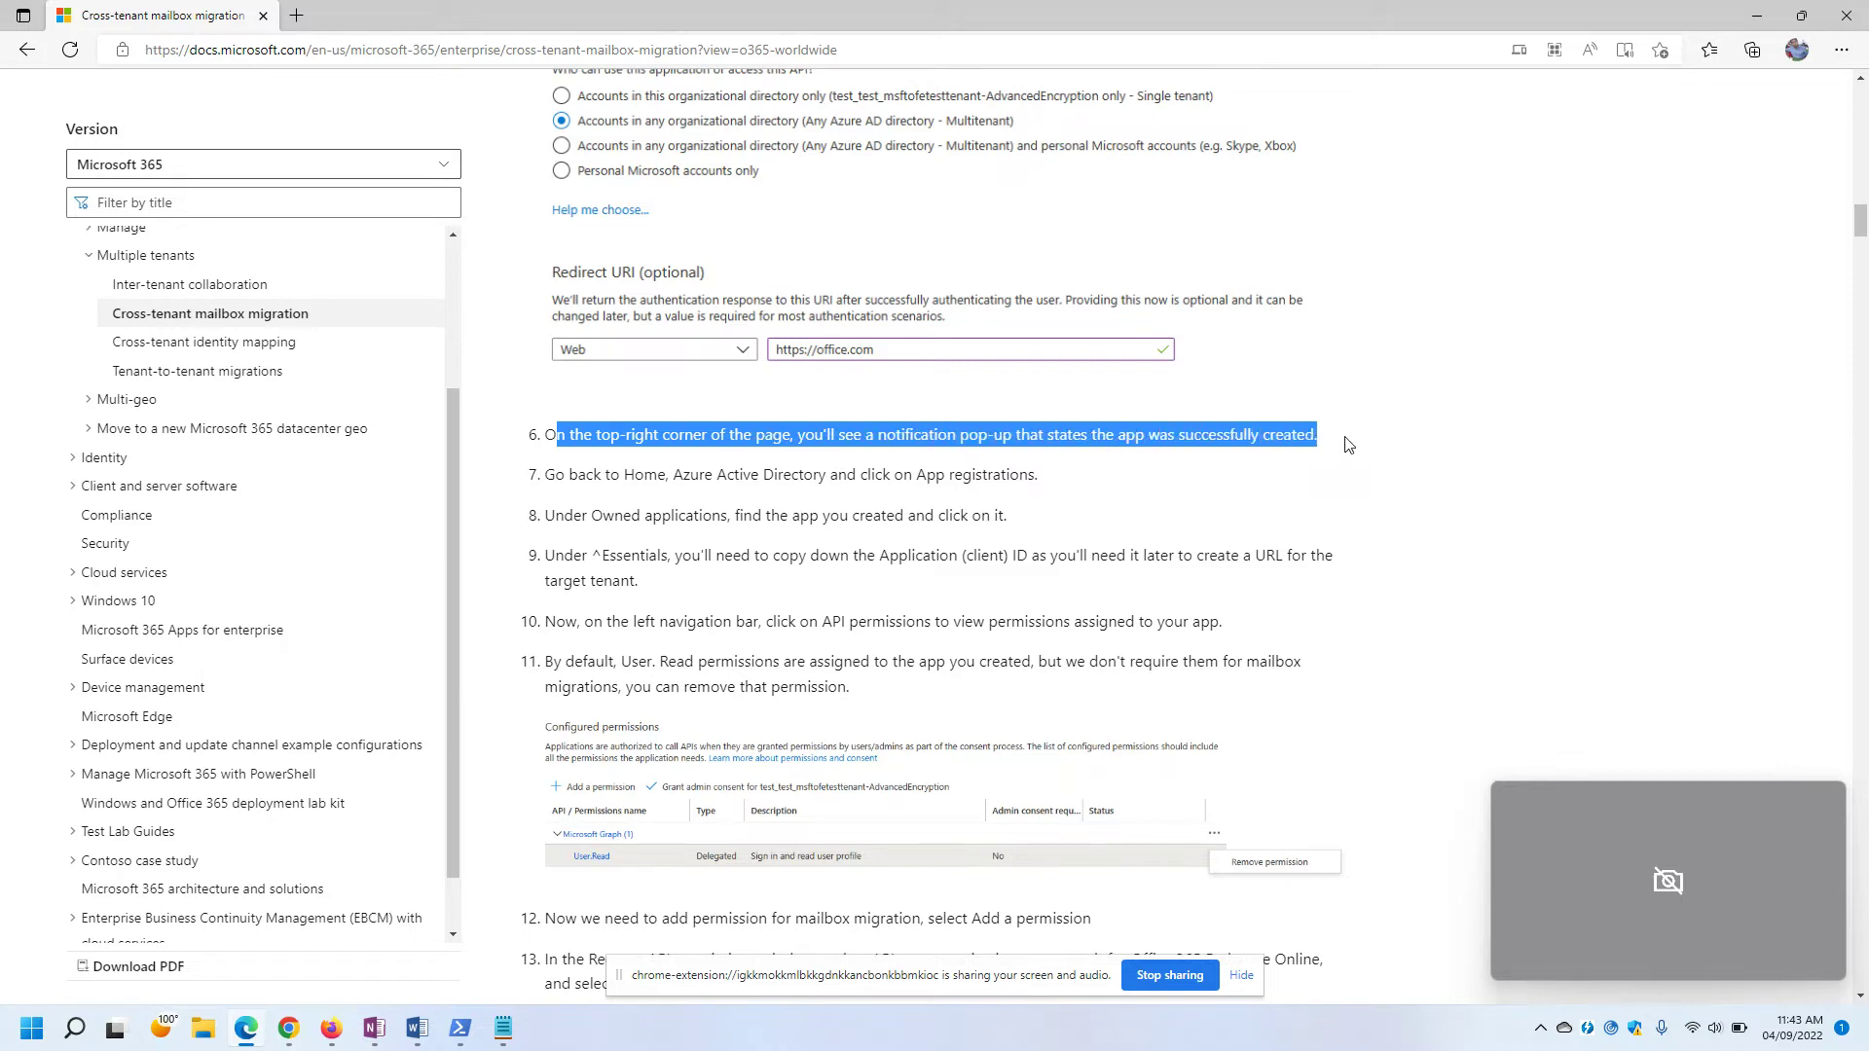
{"action": "left_click", "coordinate": [1360, 448]}
{"action": "key", "text": "alt+Tab"}
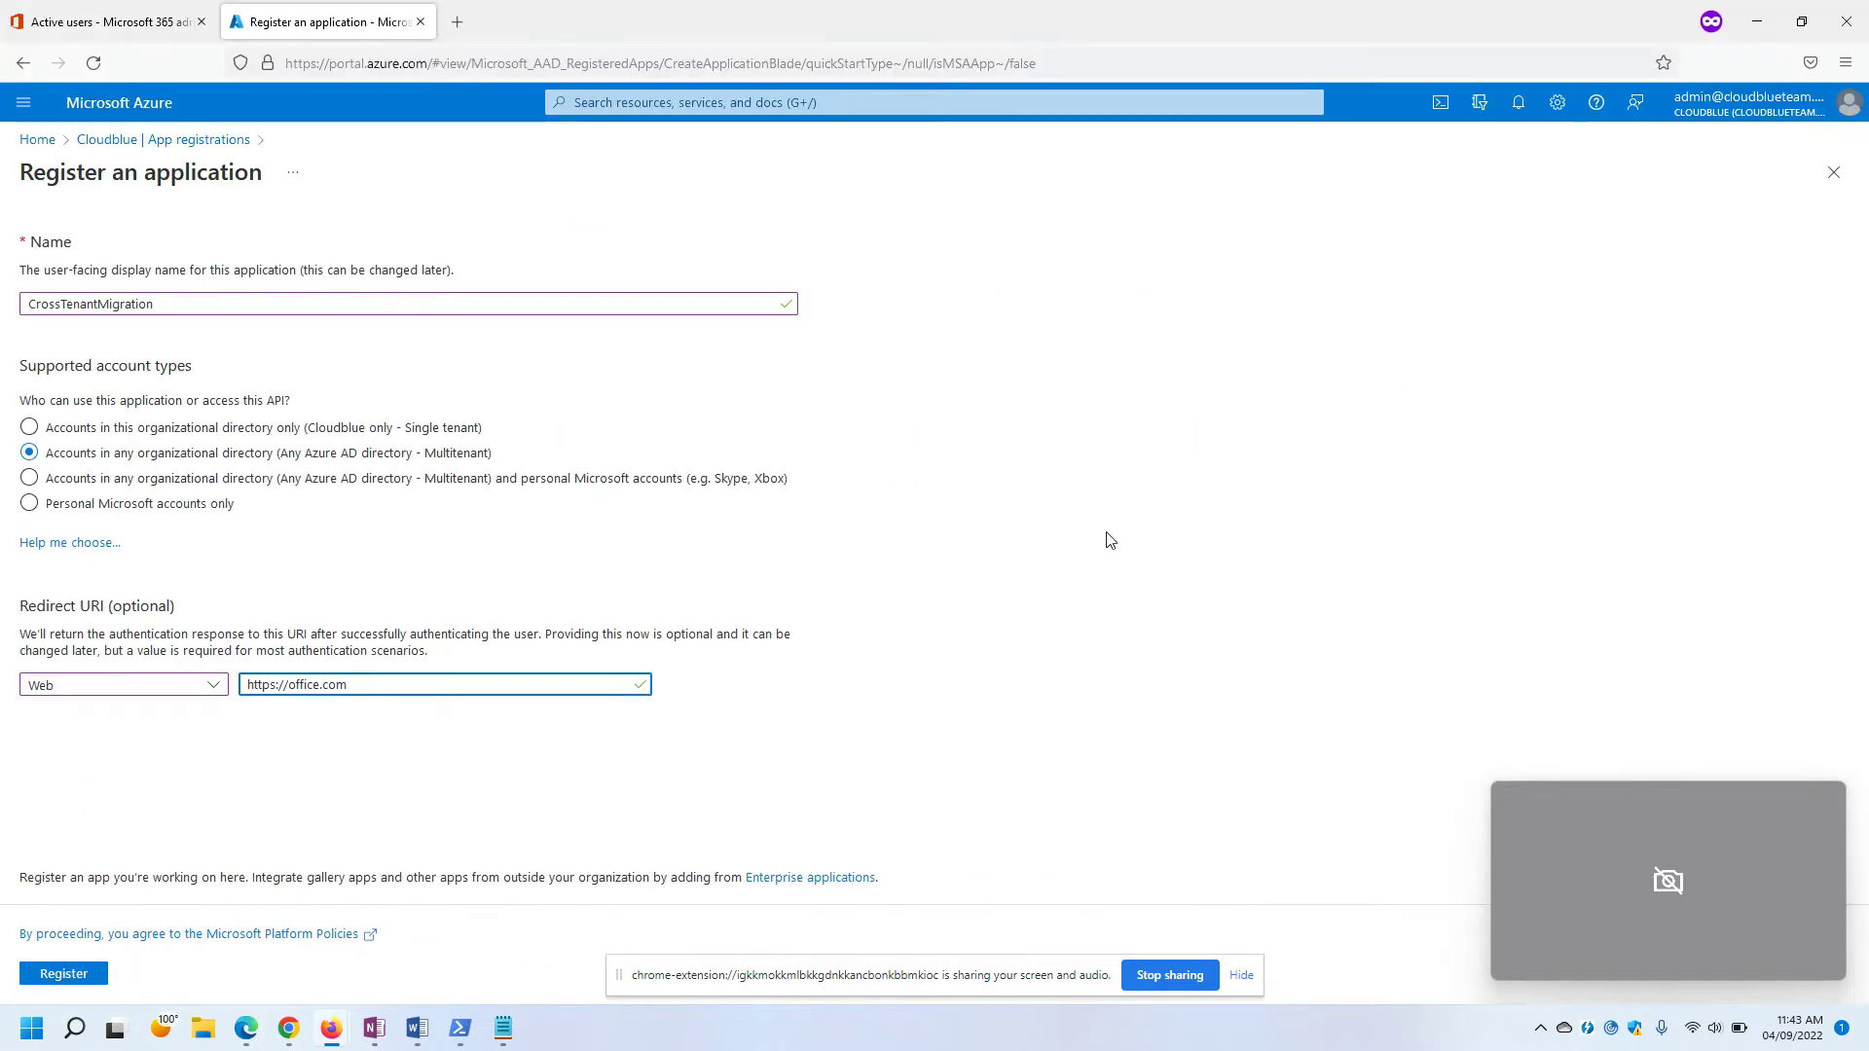
Register CrossTenantMigration and paste its Application (client) ID into Notepad after 'Application ID:'.
{"action": "left_click", "coordinate": [64, 974]}
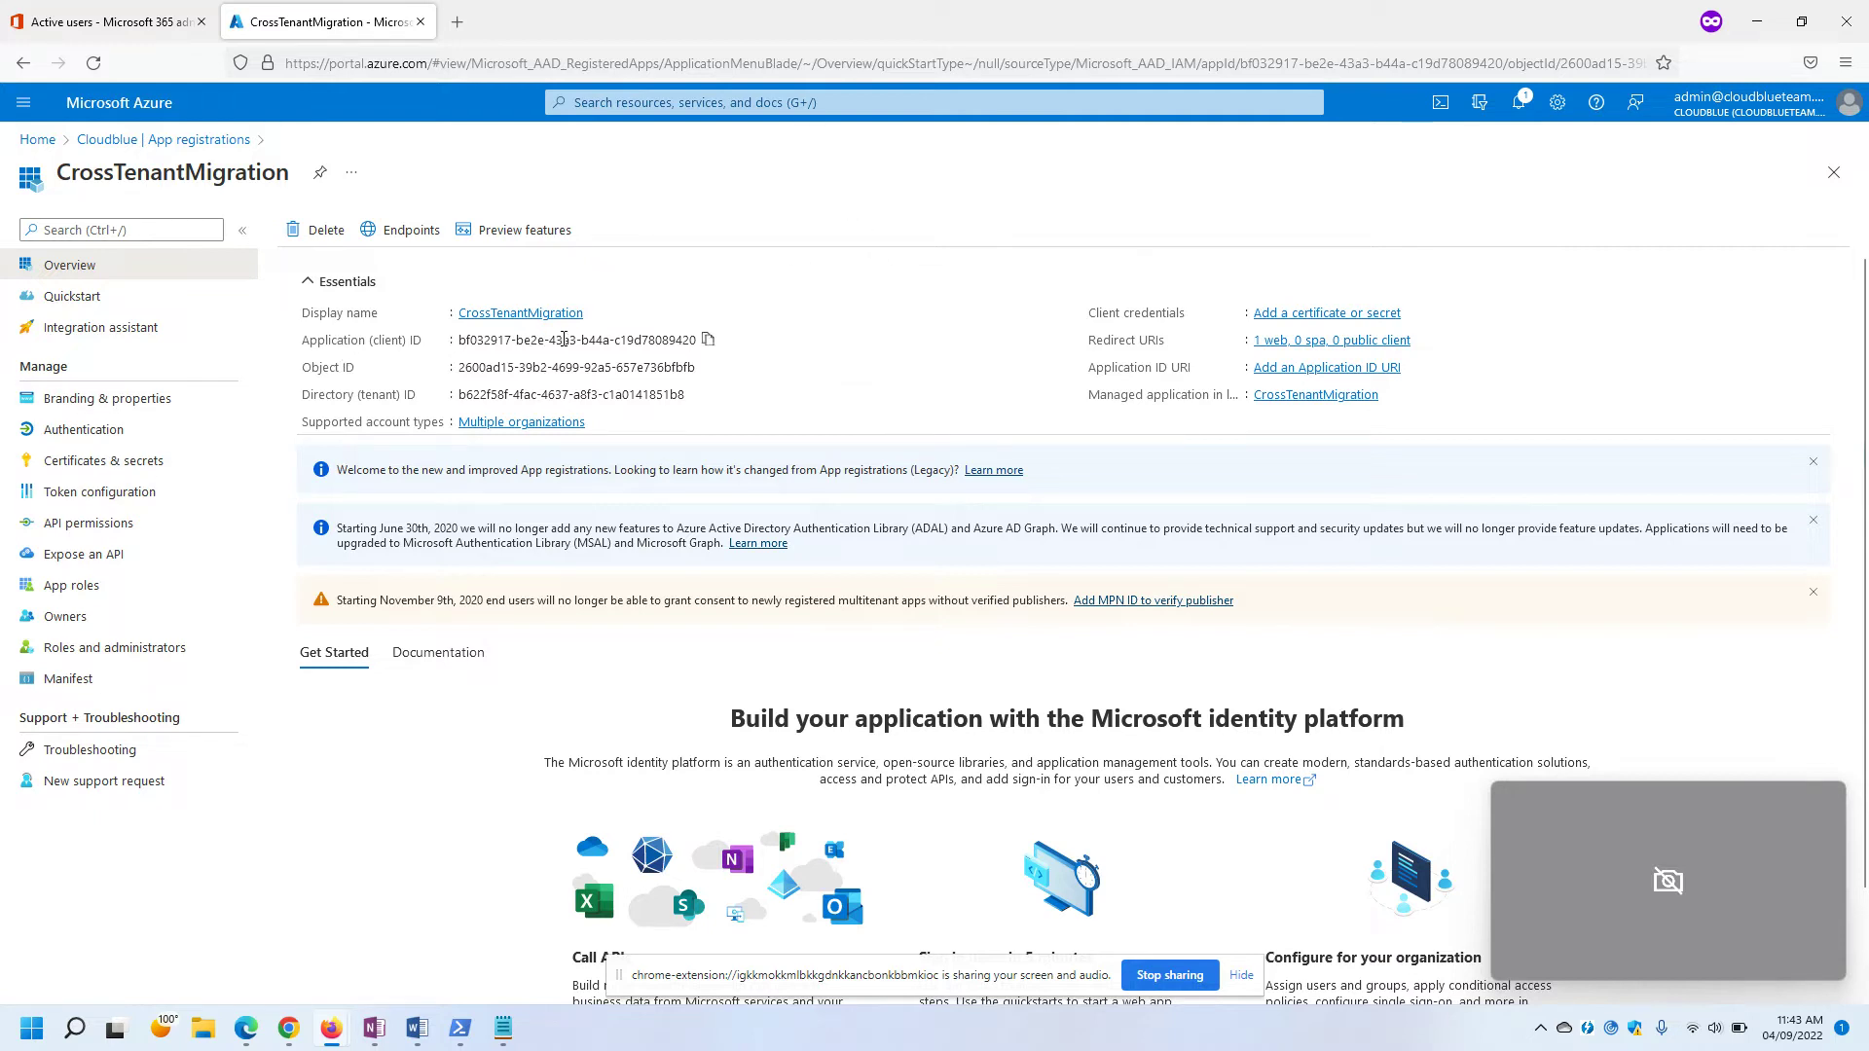
{"action": "left_click", "coordinate": [707, 349]}
{"action": "left_click", "coordinate": [504, 1028]}
{"action": "type", "text": "Application ID:"}
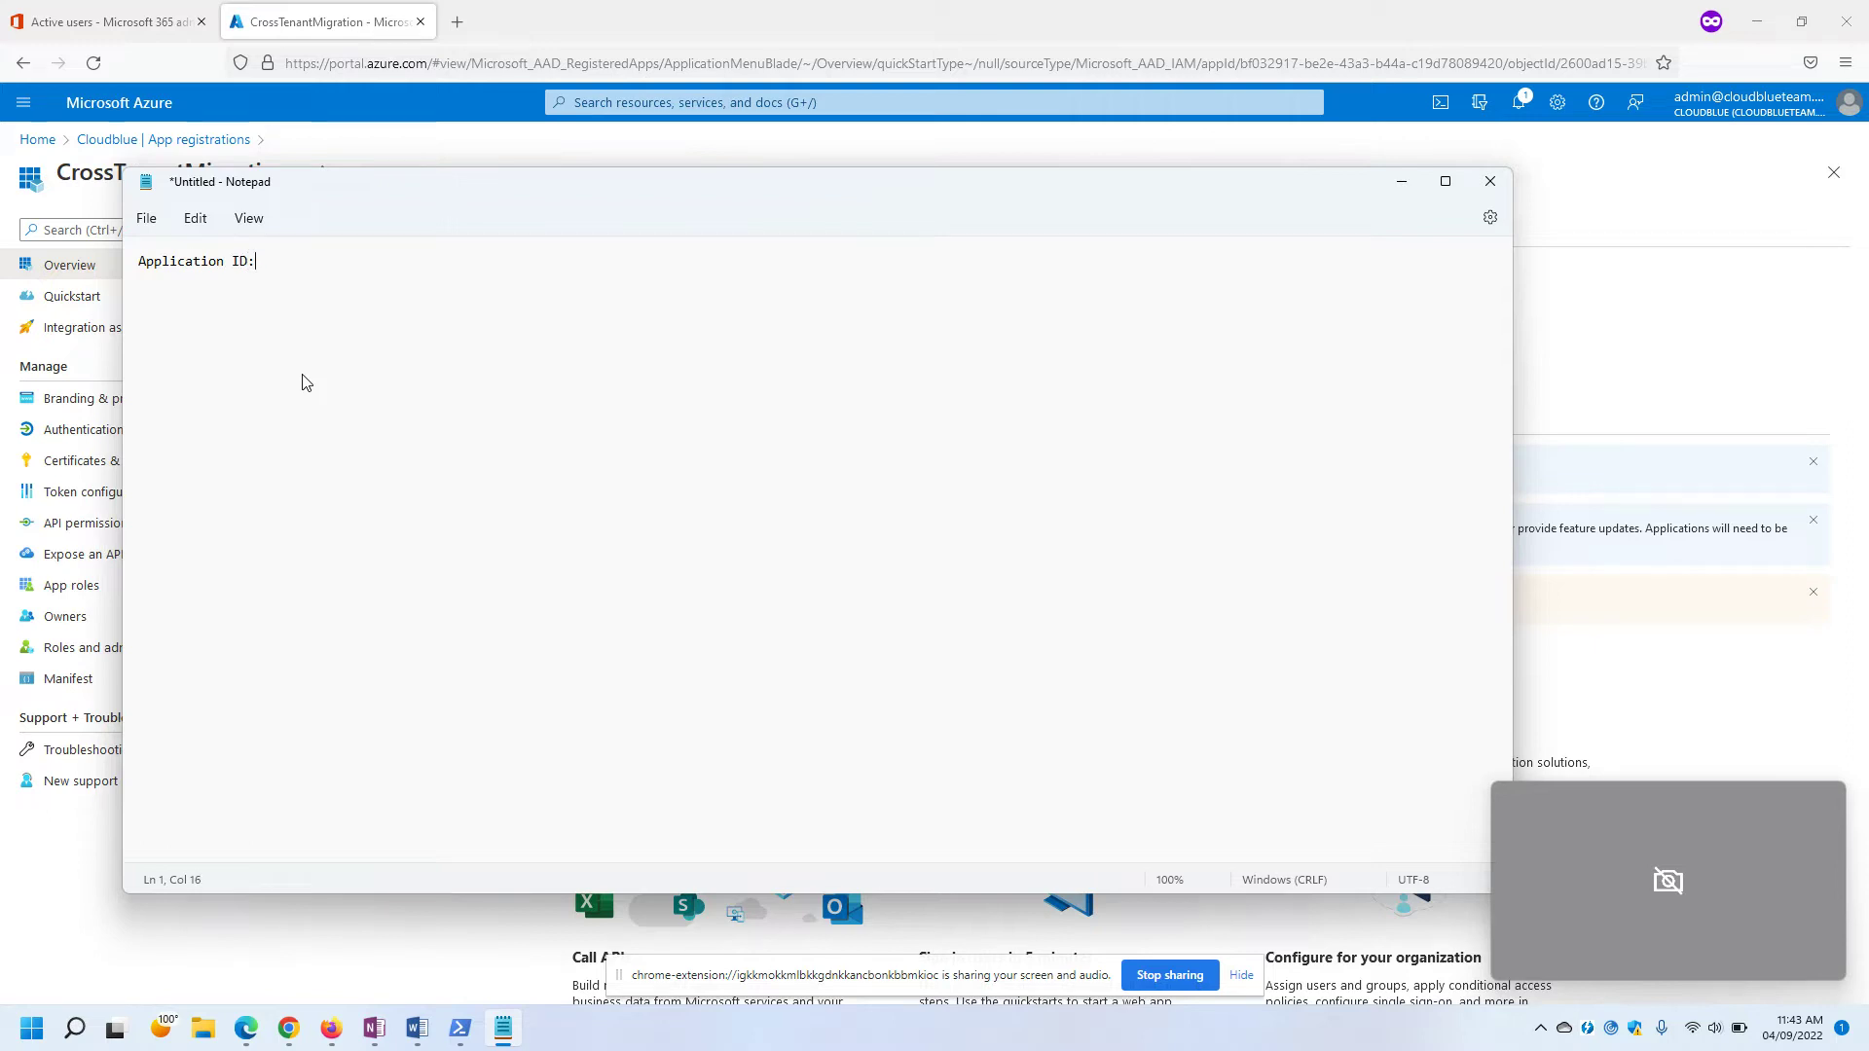
{"action": "key", "text": "ctrl+v"}
{"action": "key", "text": "Return"}
Review step 7 of the migration guide, then return to the Azure portal Home page.
{"action": "key", "text": "alt+Tab"}
{"action": "key", "text": "alt+Tab"}
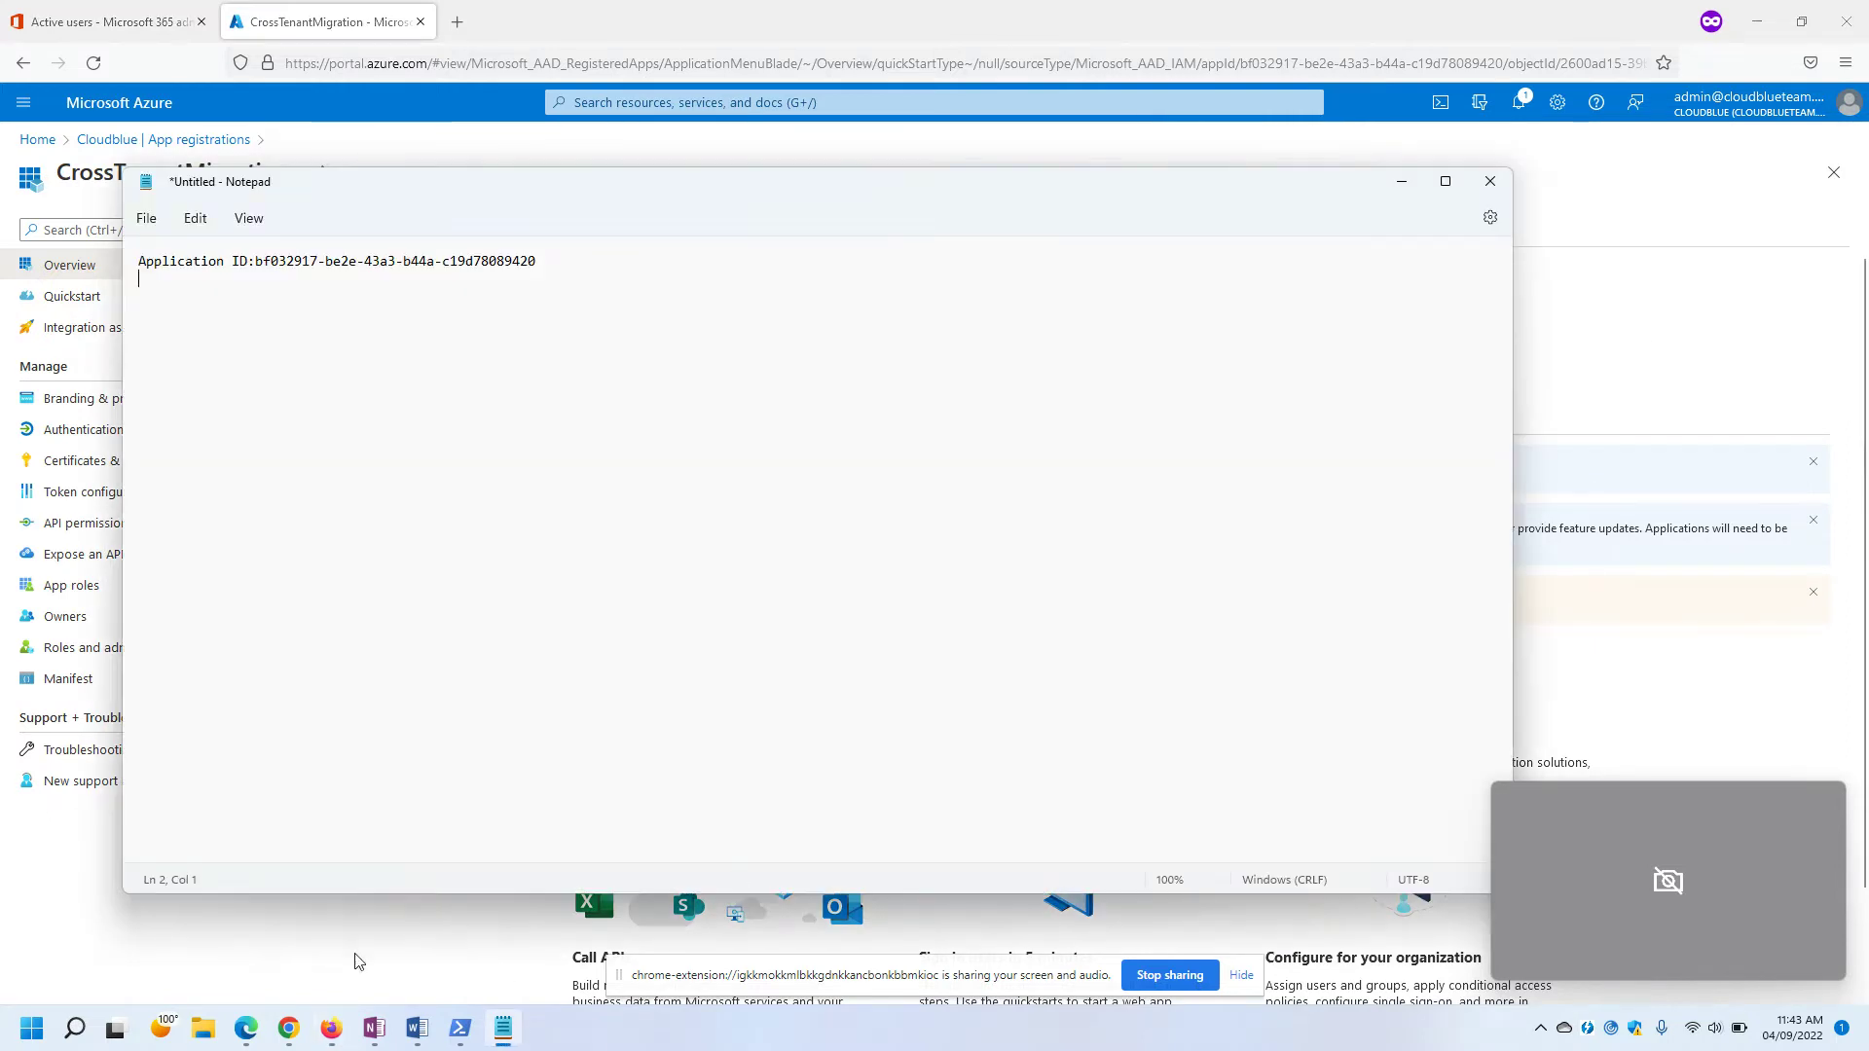
{"action": "left_click", "coordinate": [246, 1028]}
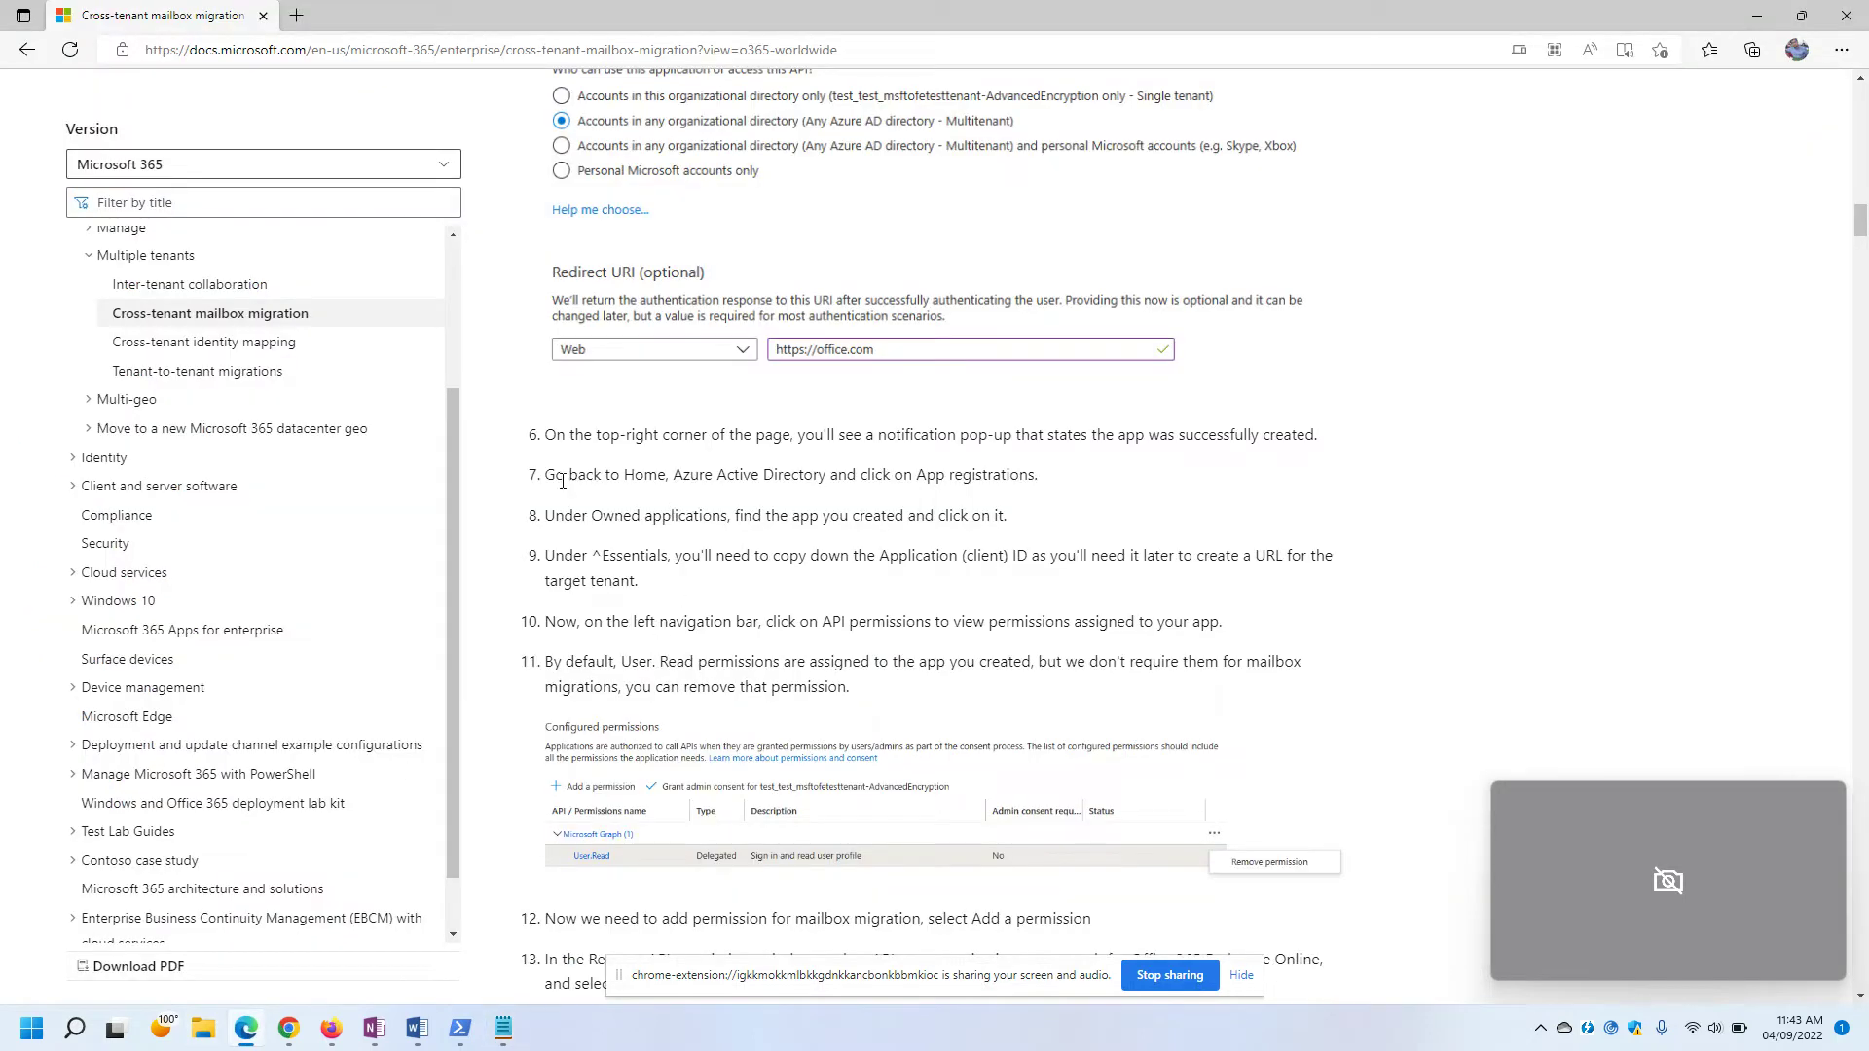
{"action": "left_click_drag", "start_coordinate": [552, 478], "coordinate": [1084, 494]}
{"action": "left_click", "coordinate": [1084, 495]}
{"action": "key", "text": "alt+Tab"}
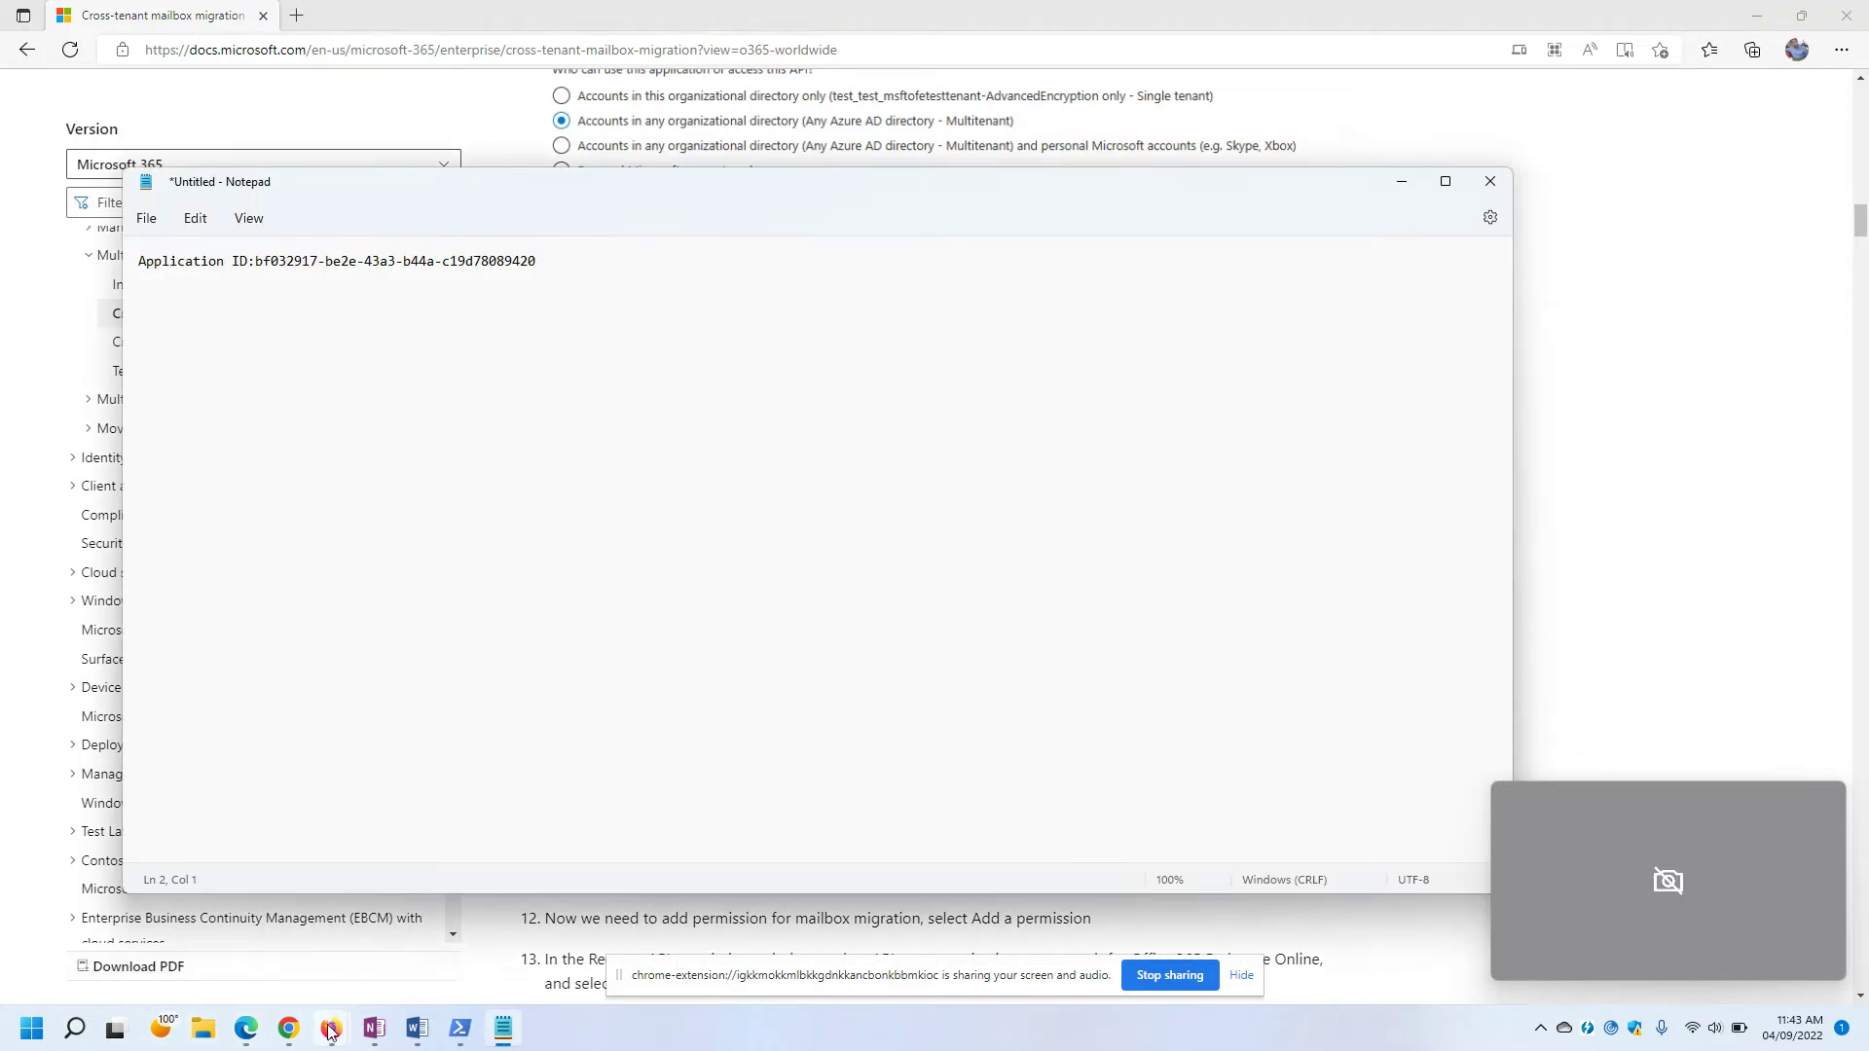
{"action": "mouse_move", "coordinate": [331, 1028]}
{"action": "left_click", "coordinate": [419, 946]}
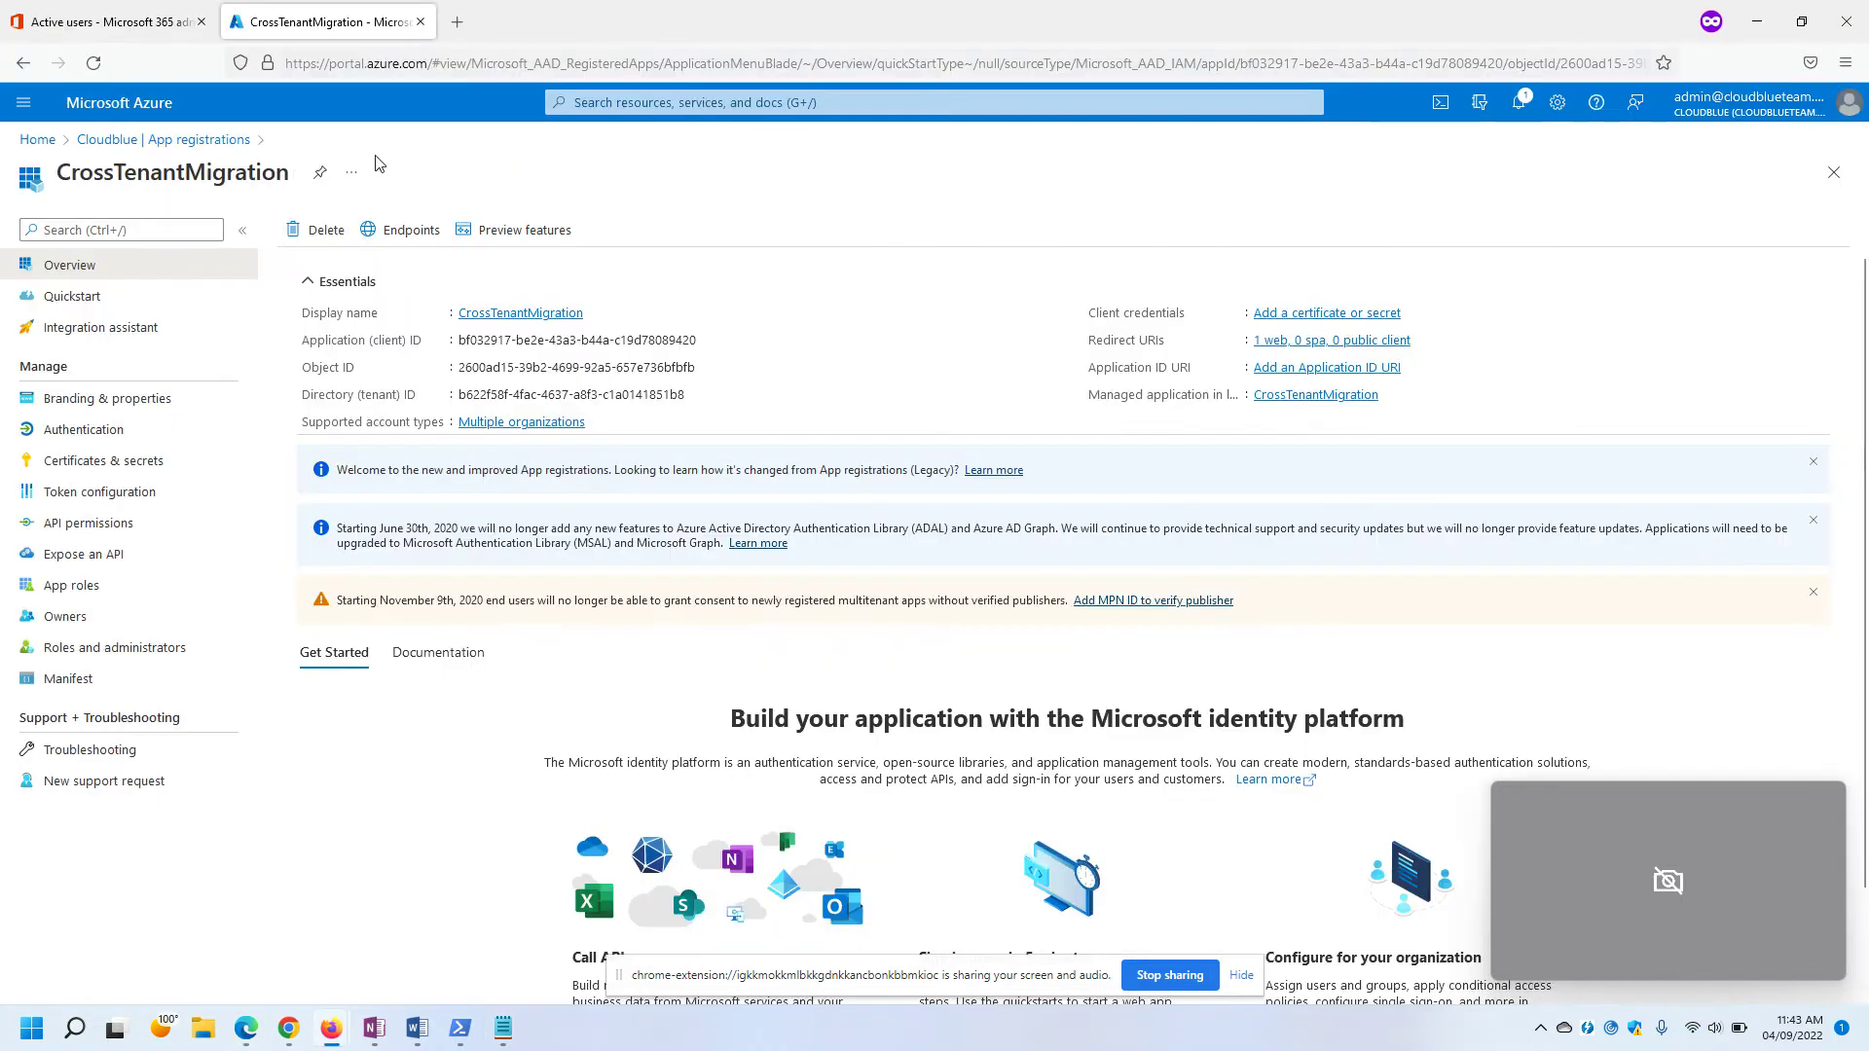
{"action": "left_click", "coordinate": [37, 140]}
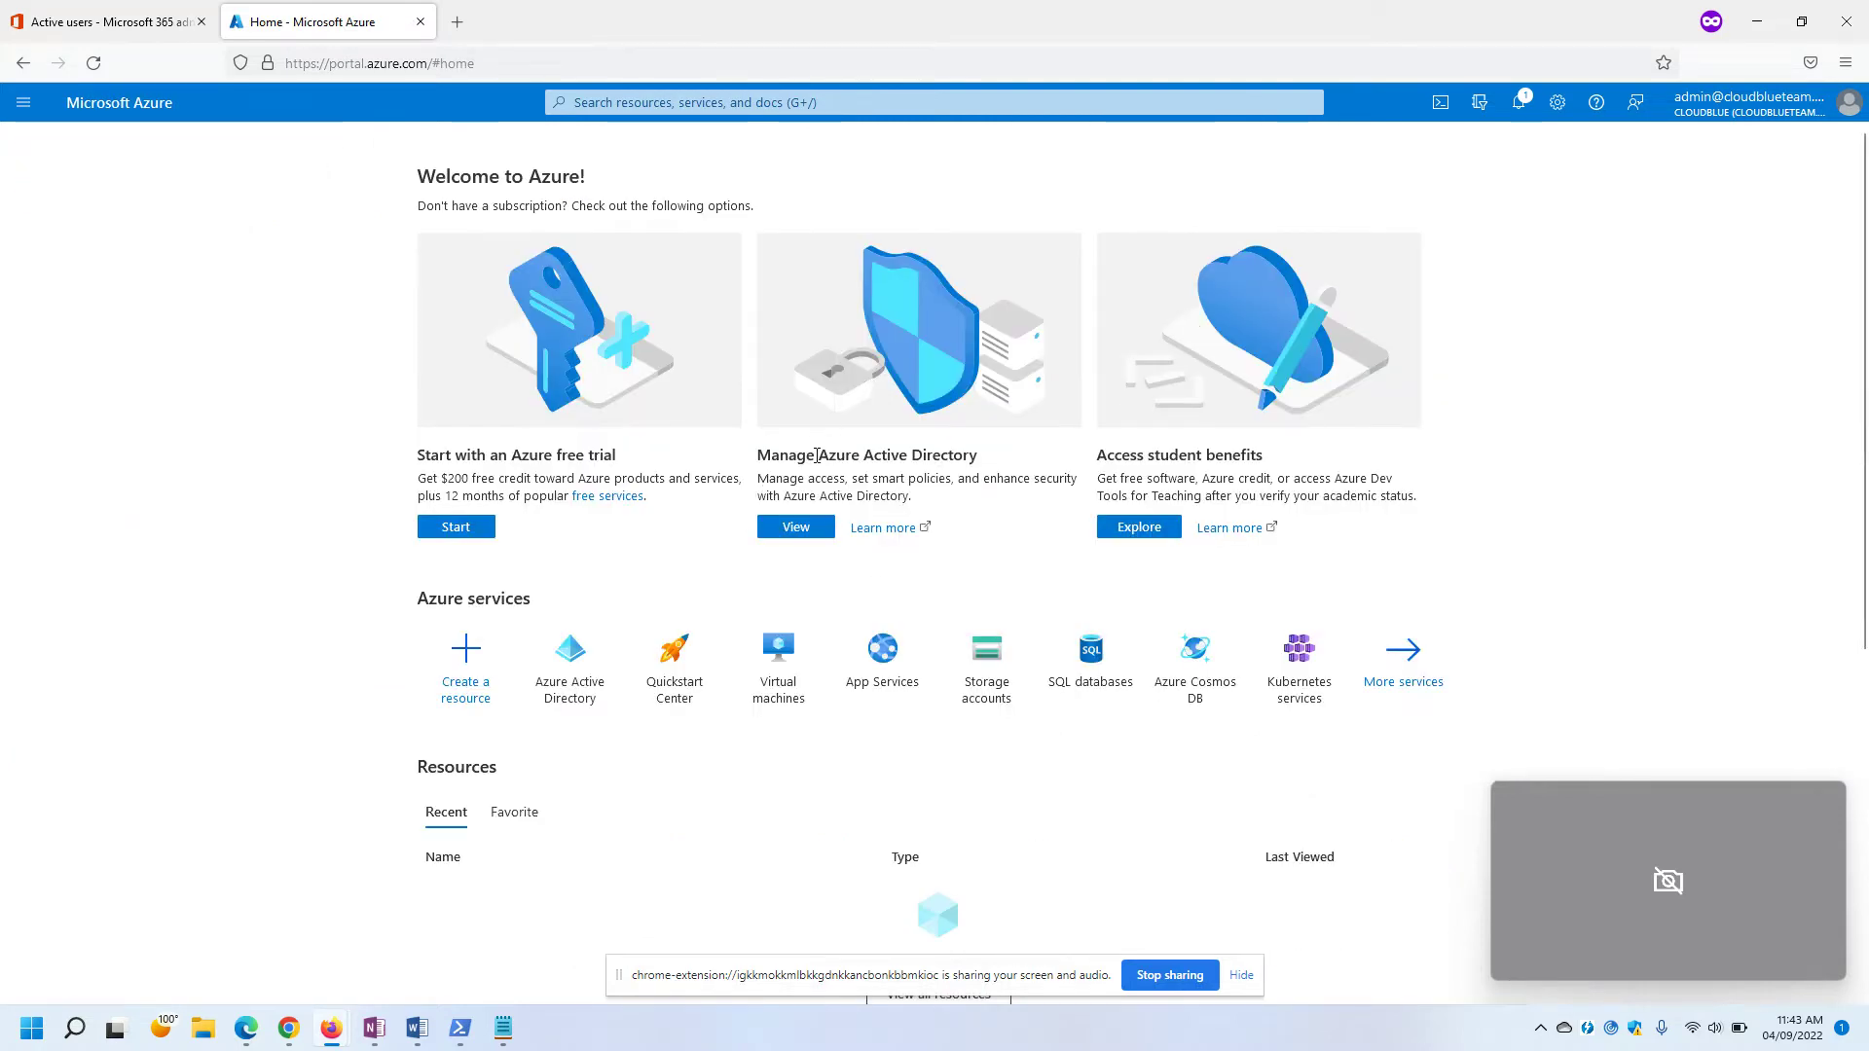
Open the CrossTenantMigration overview from Azure Active Directory's App registrations, after checking guide step 8.
{"action": "left_click", "coordinate": [796, 531]}
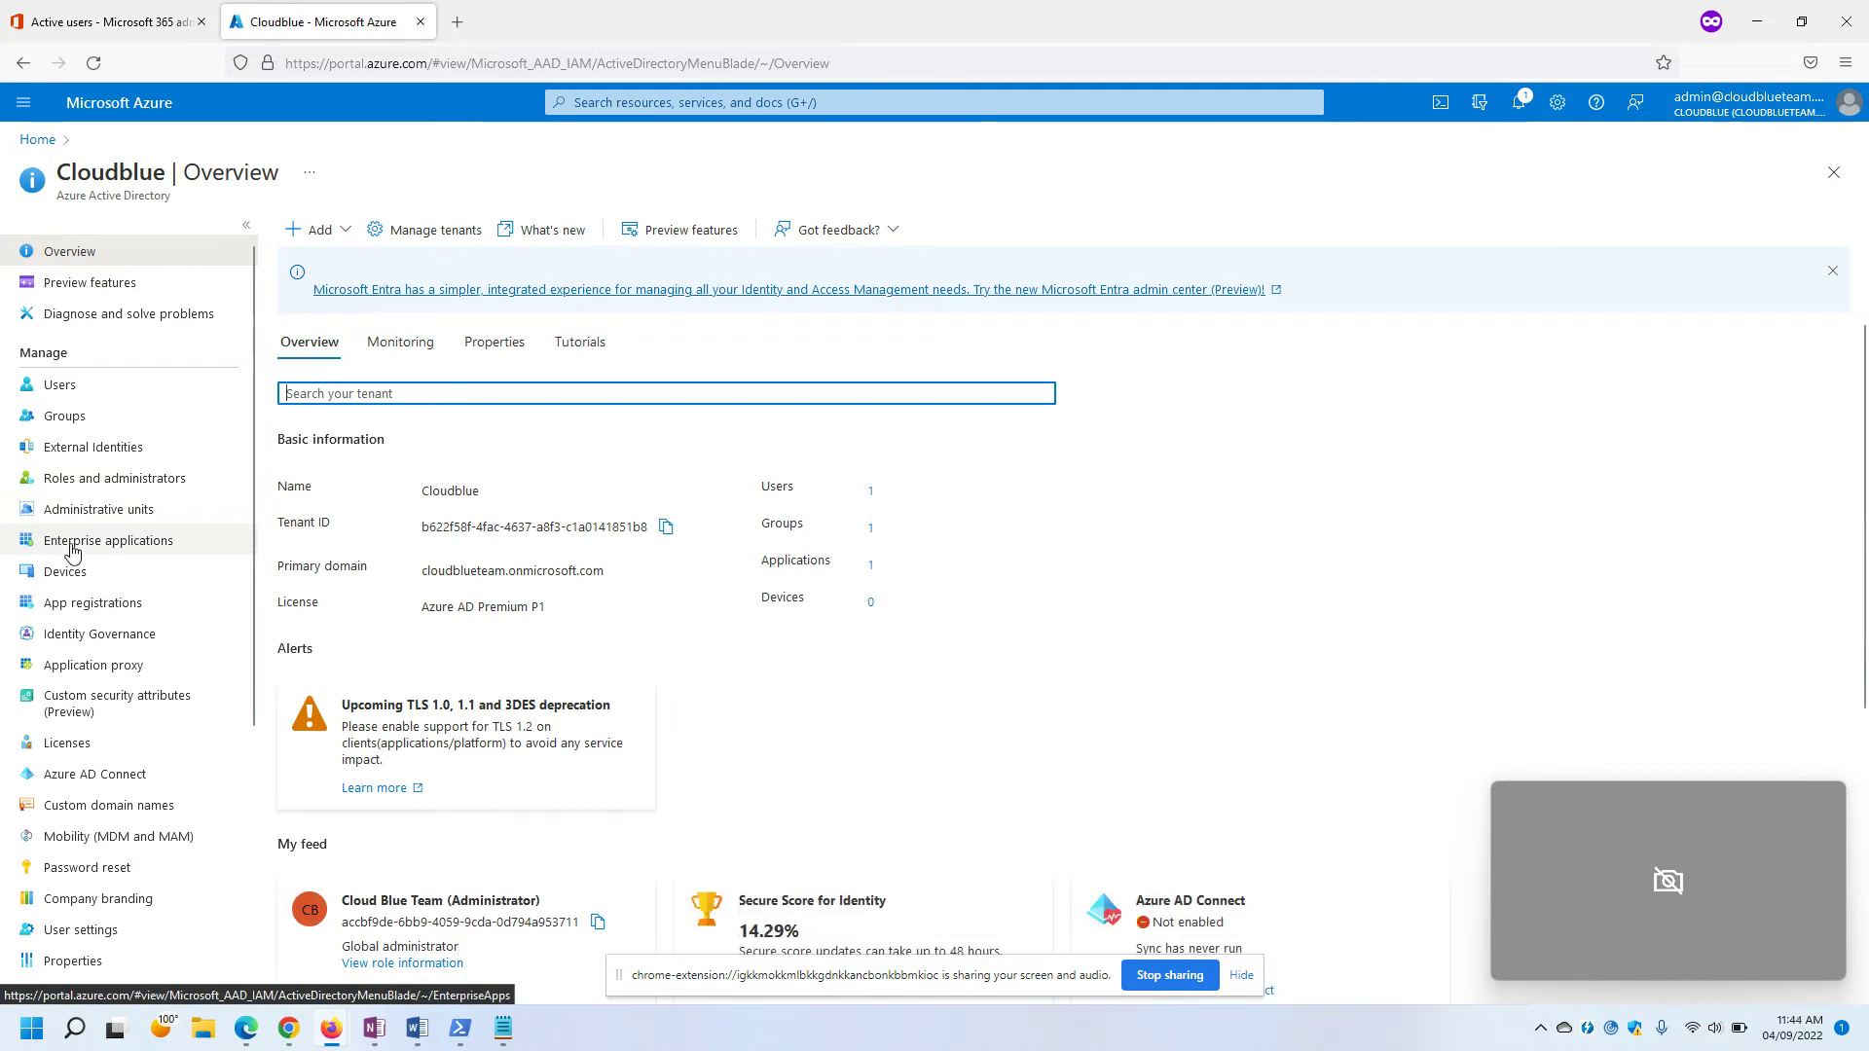
{"action": "left_click", "coordinate": [81, 608]}
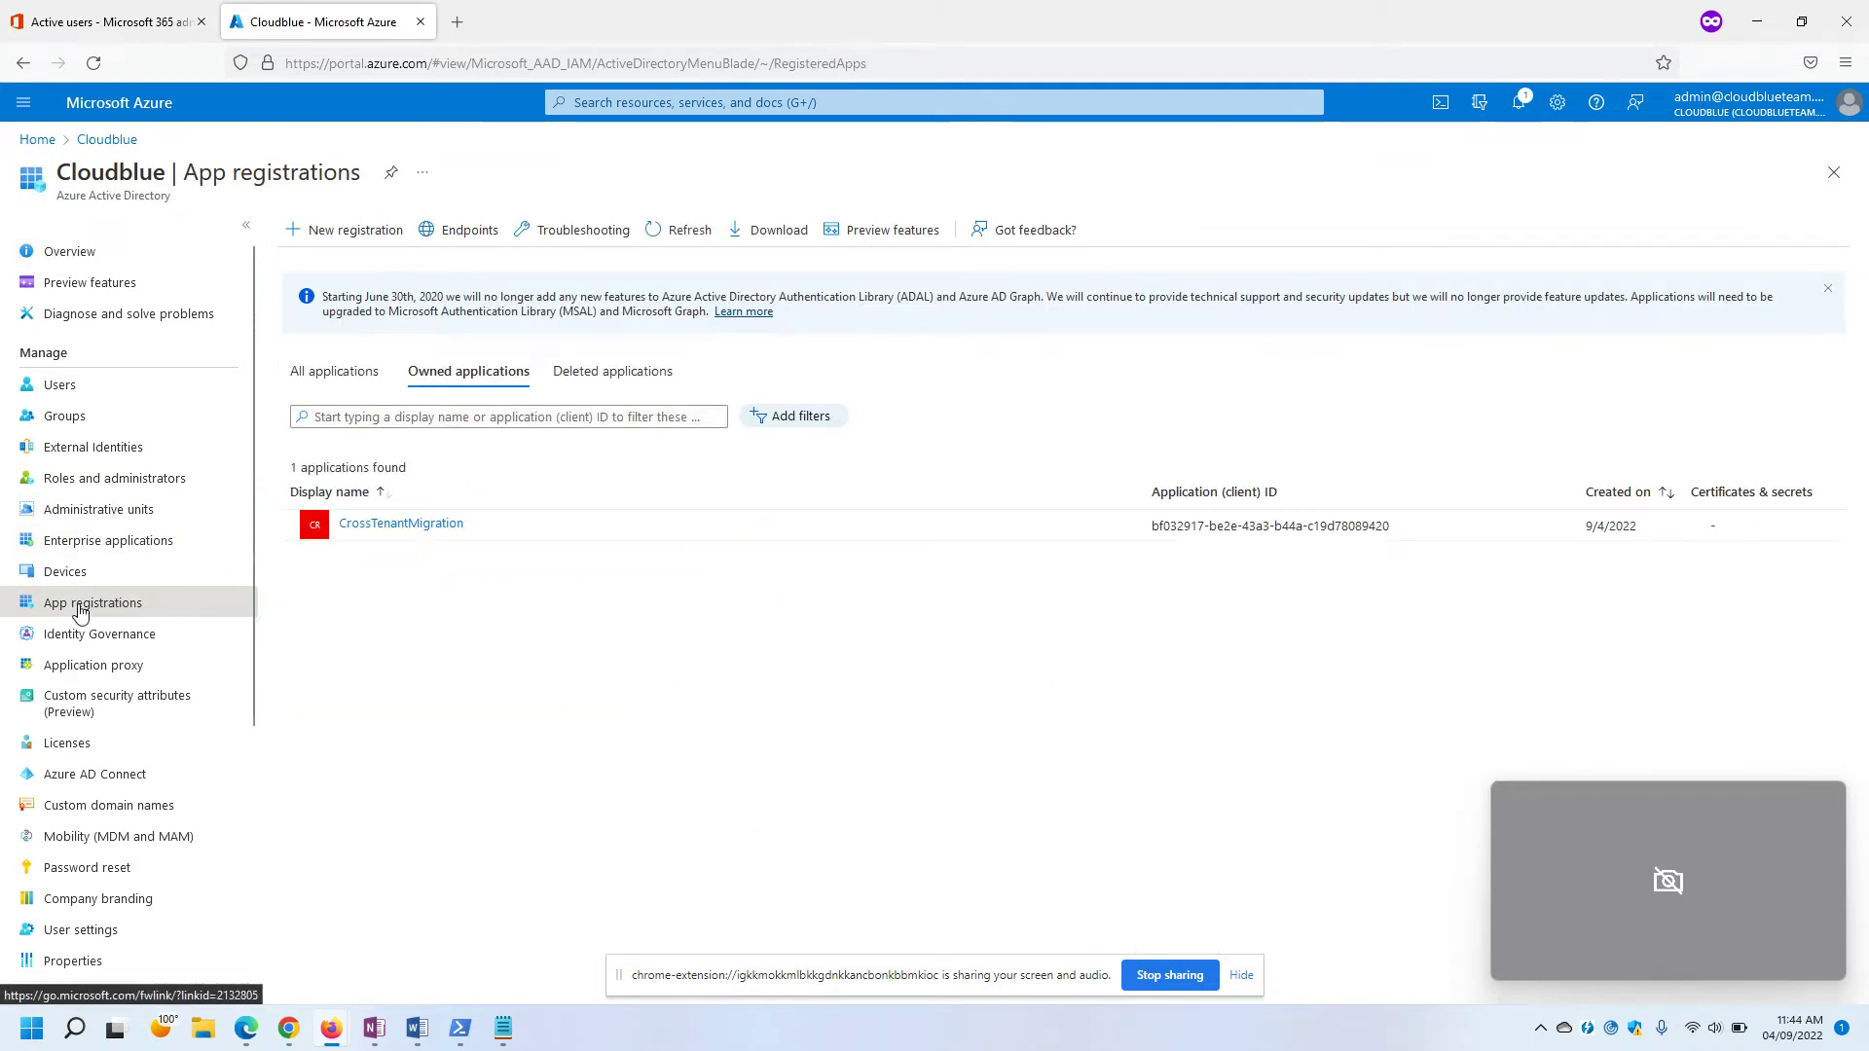
{"action": "key", "text": "alt+Tab"}
{"action": "key", "text": "alt+Tab"}
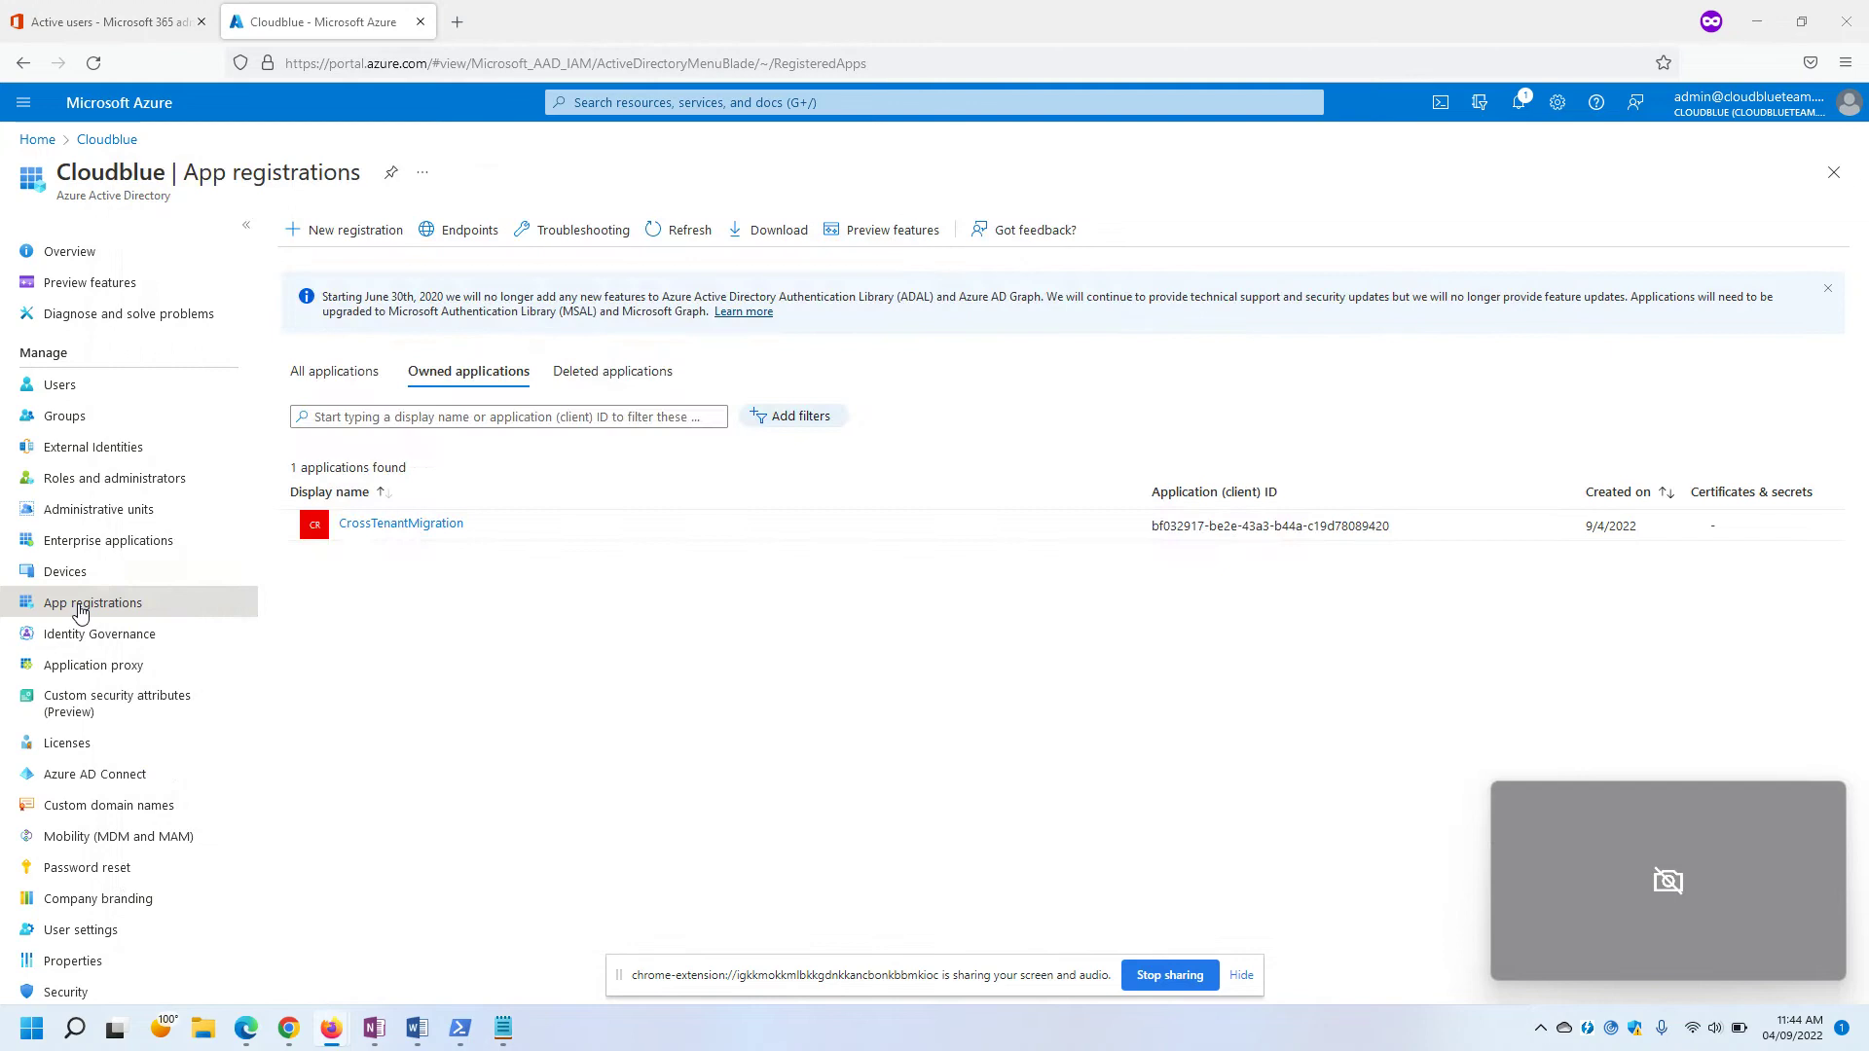
{"action": "key", "text": "alt+Tab"}
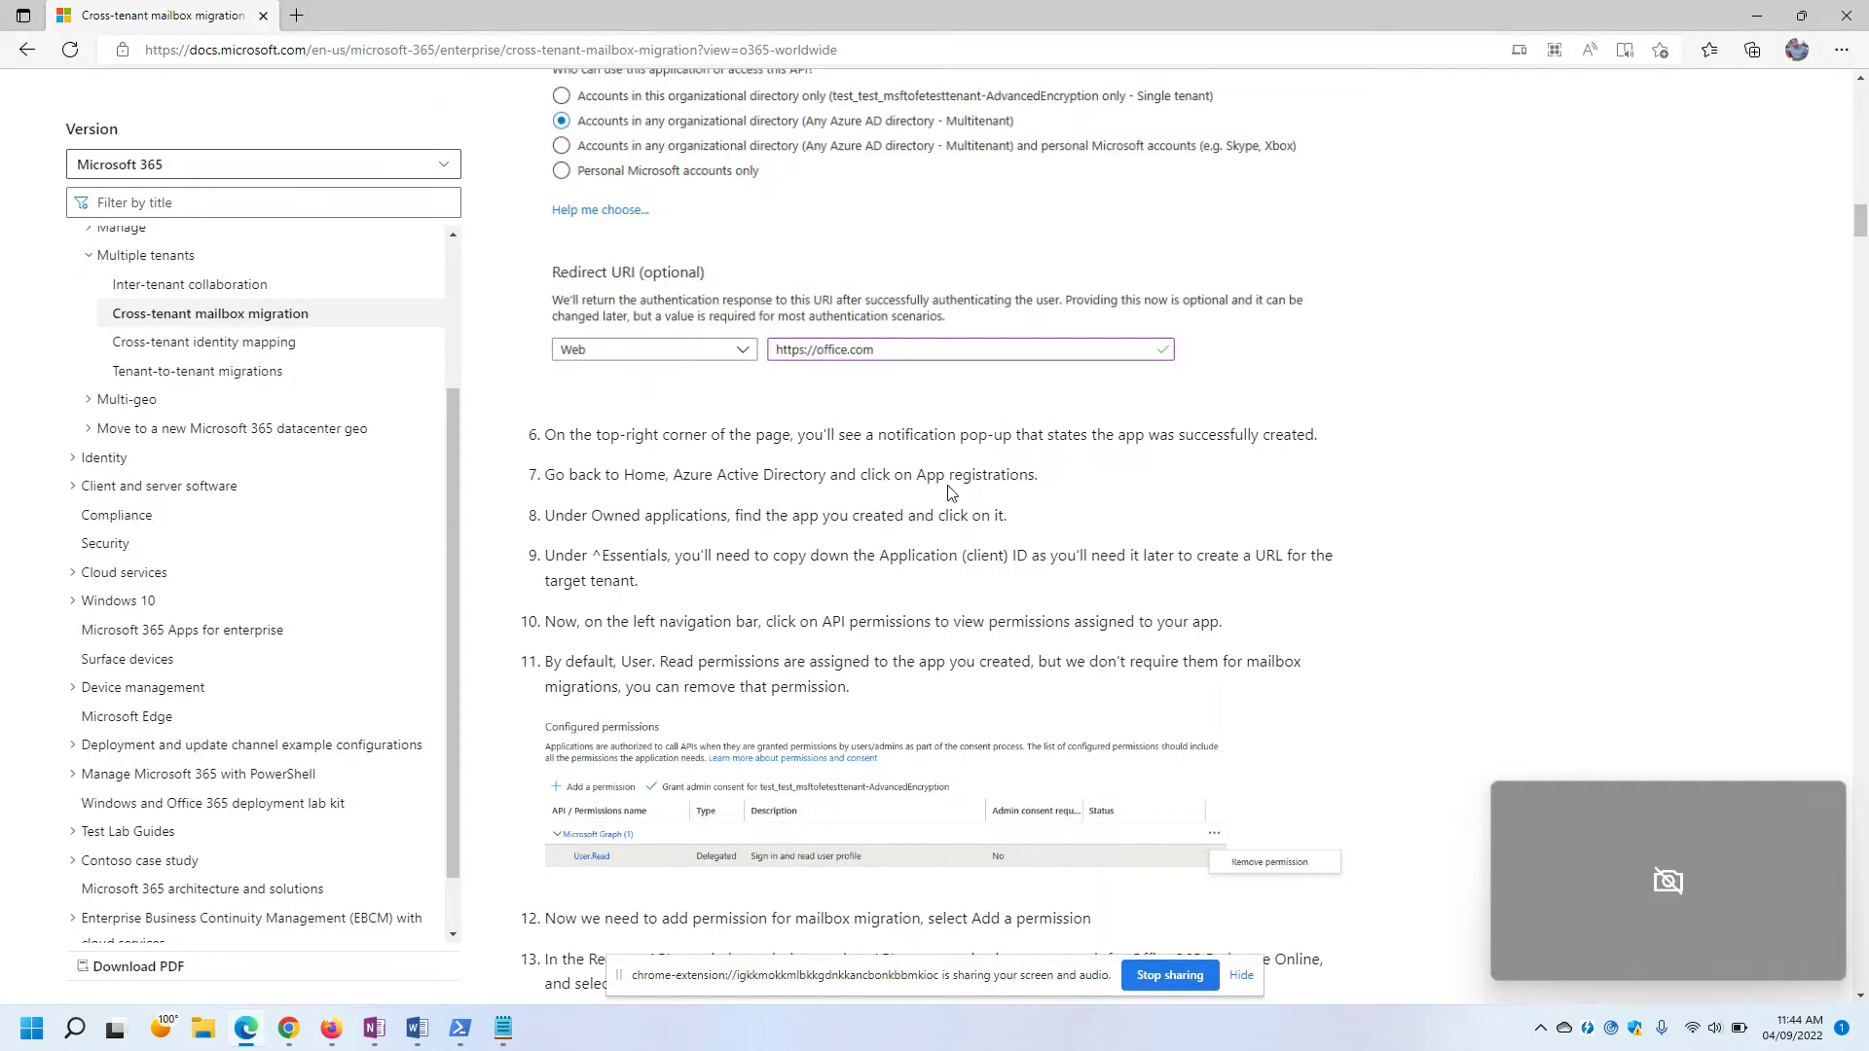
{"action": "left_click_drag", "start_coordinate": [547, 517], "coordinate": [1062, 516]}
{"action": "left_click", "coordinate": [1086, 513]}
{"action": "key", "text": "alt+Tab"}
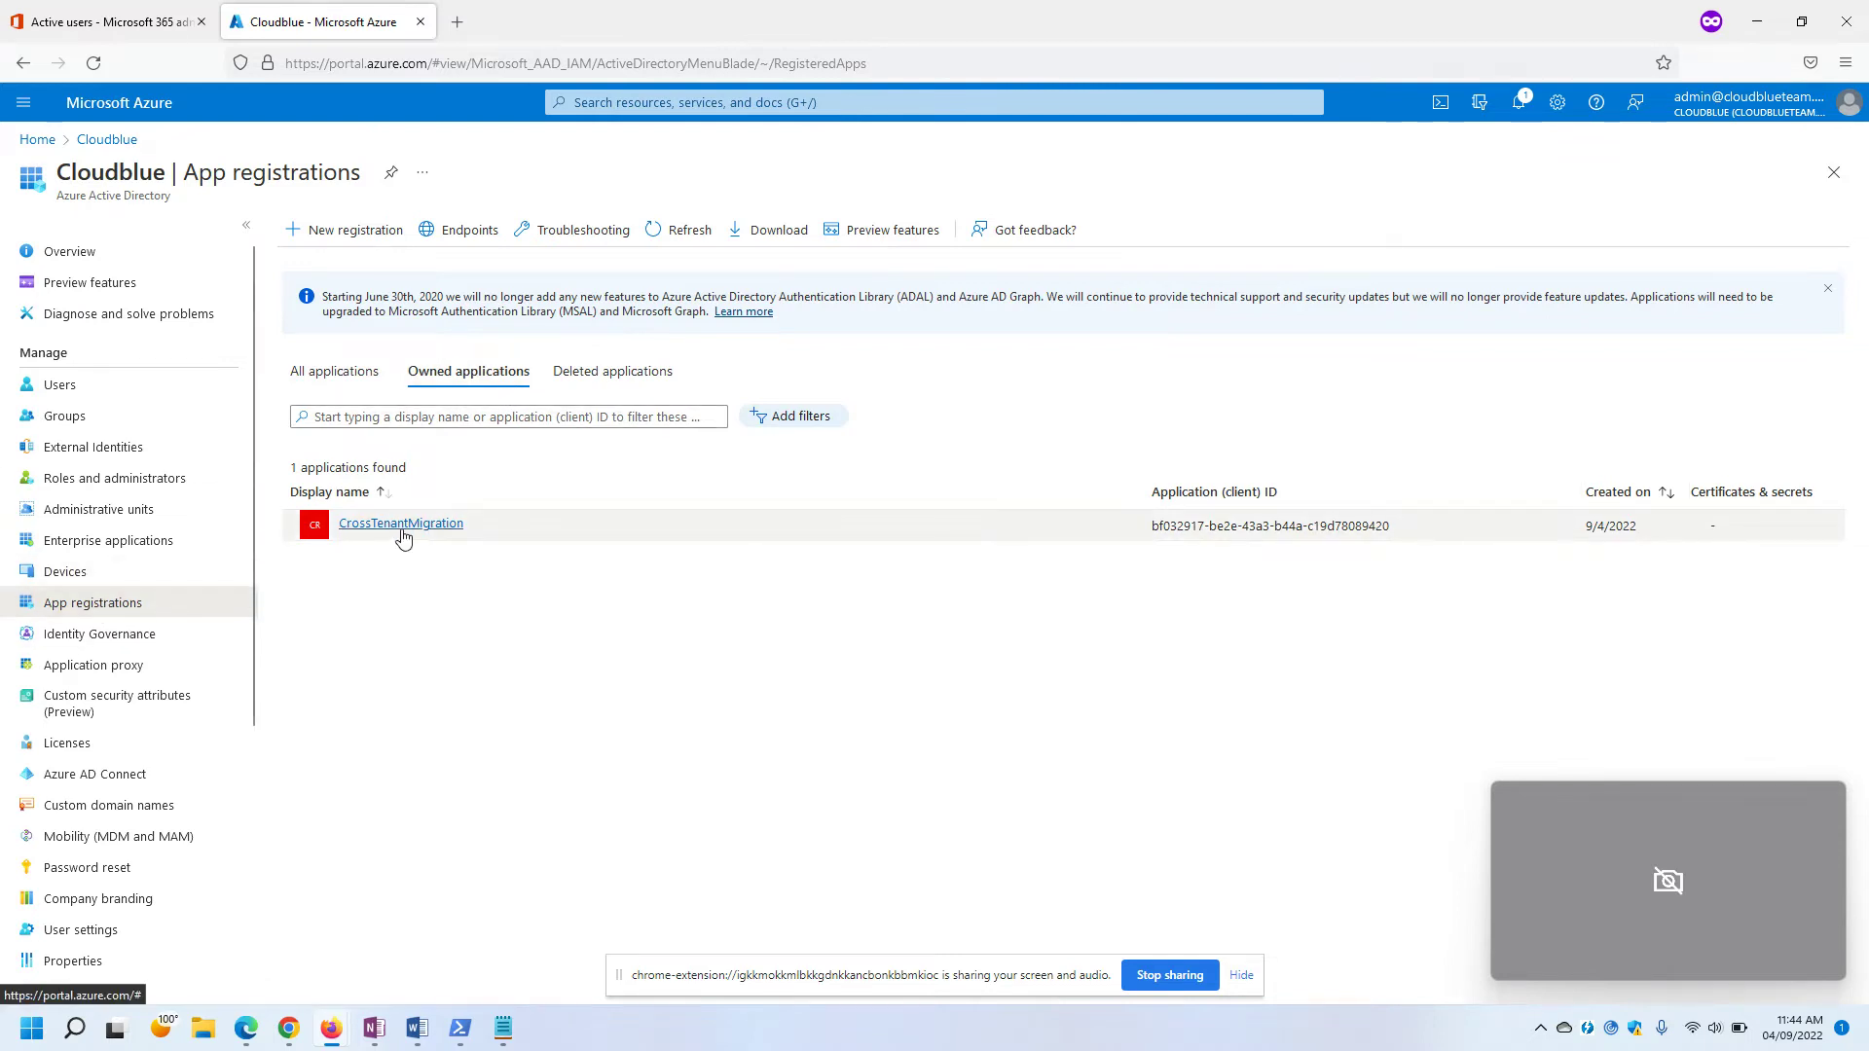
{"action": "left_click", "coordinate": [391, 418]}
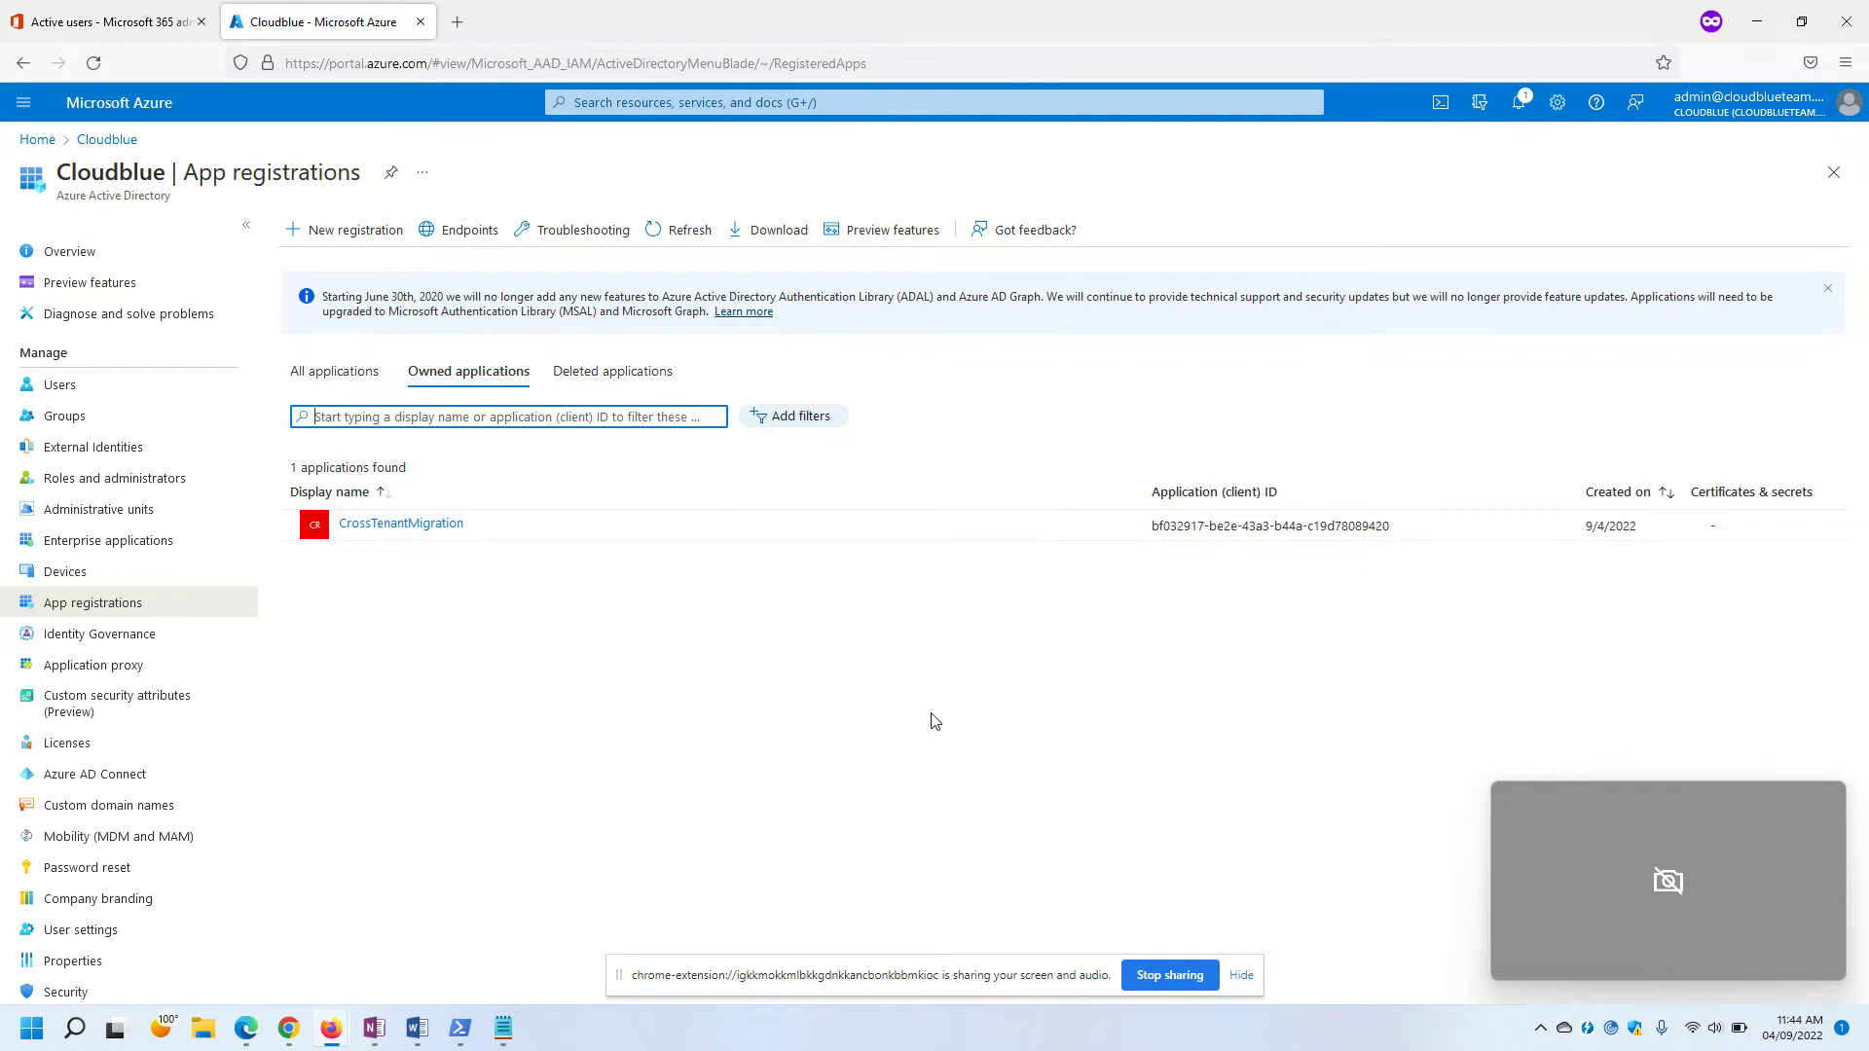
{"action": "left_click", "coordinate": [374, 528]}
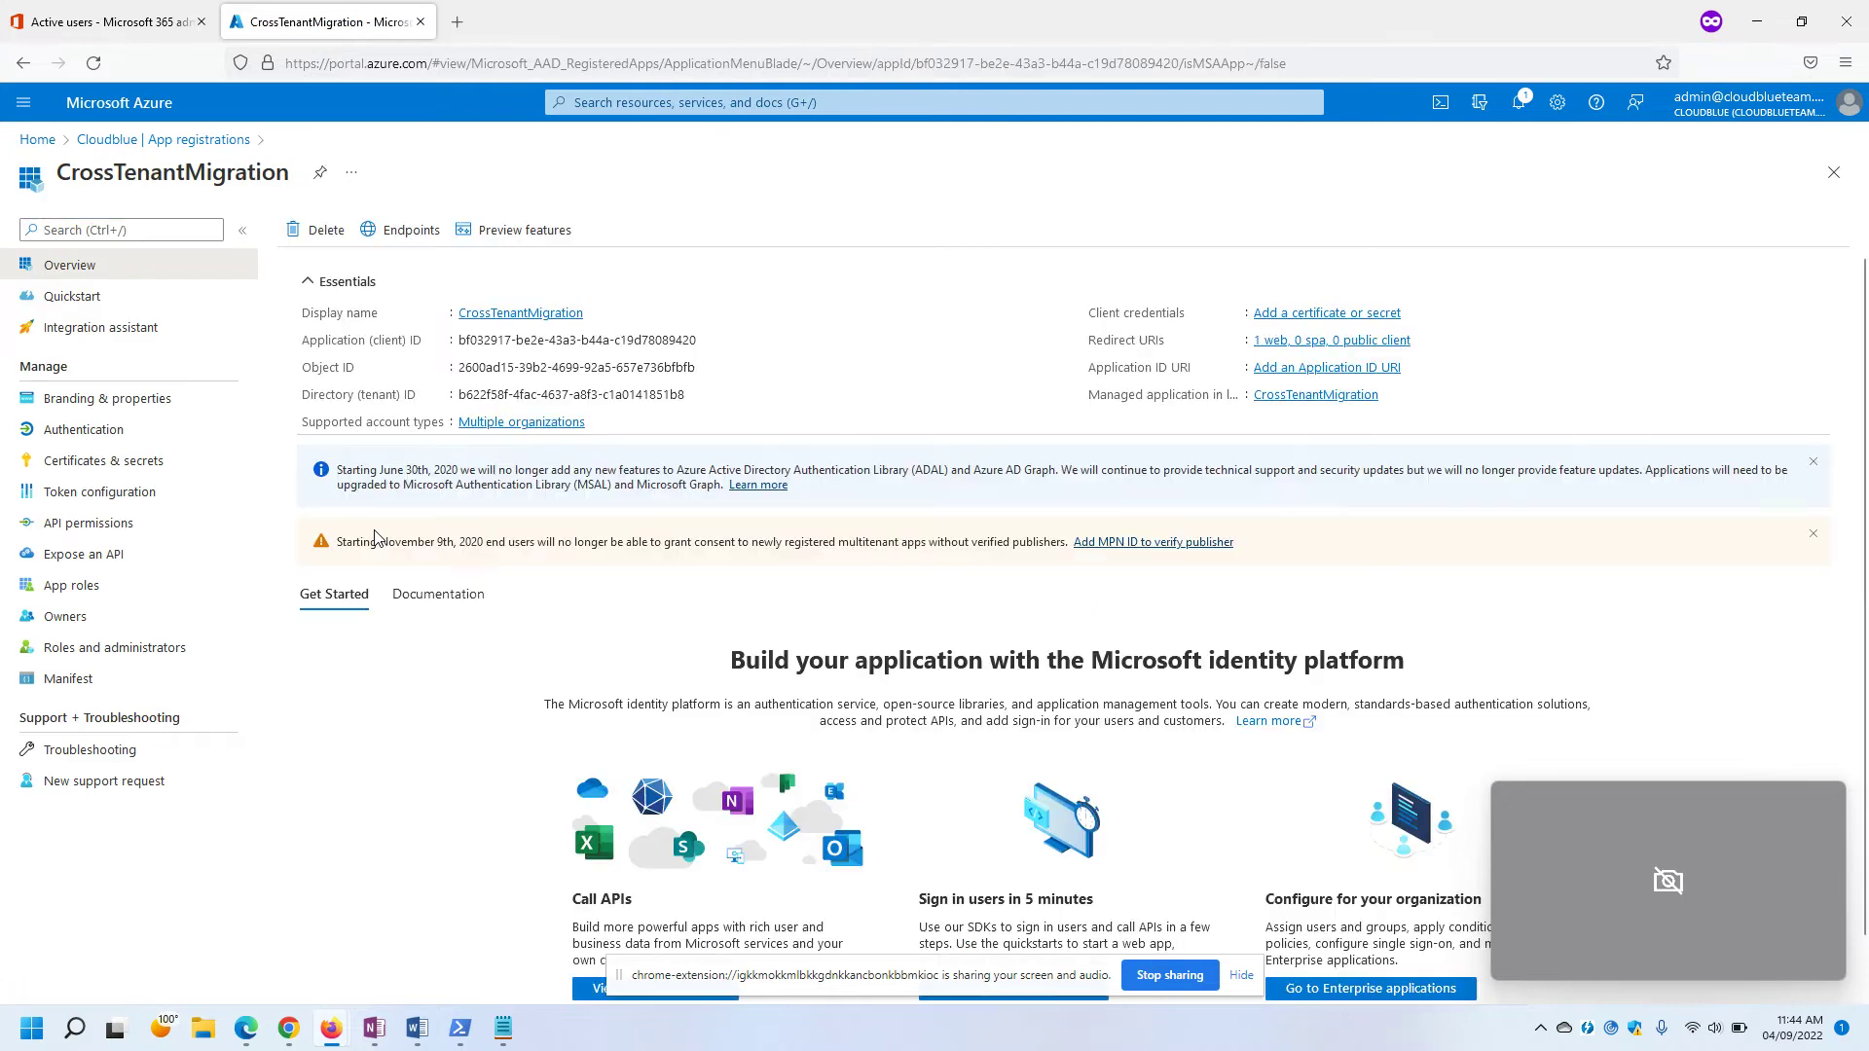
Read step 9 of the migration guide on copying the client ID and building a URL.
{"action": "key", "text": "super+Tab"}
{"action": "left_click", "coordinate": [374, 538]}
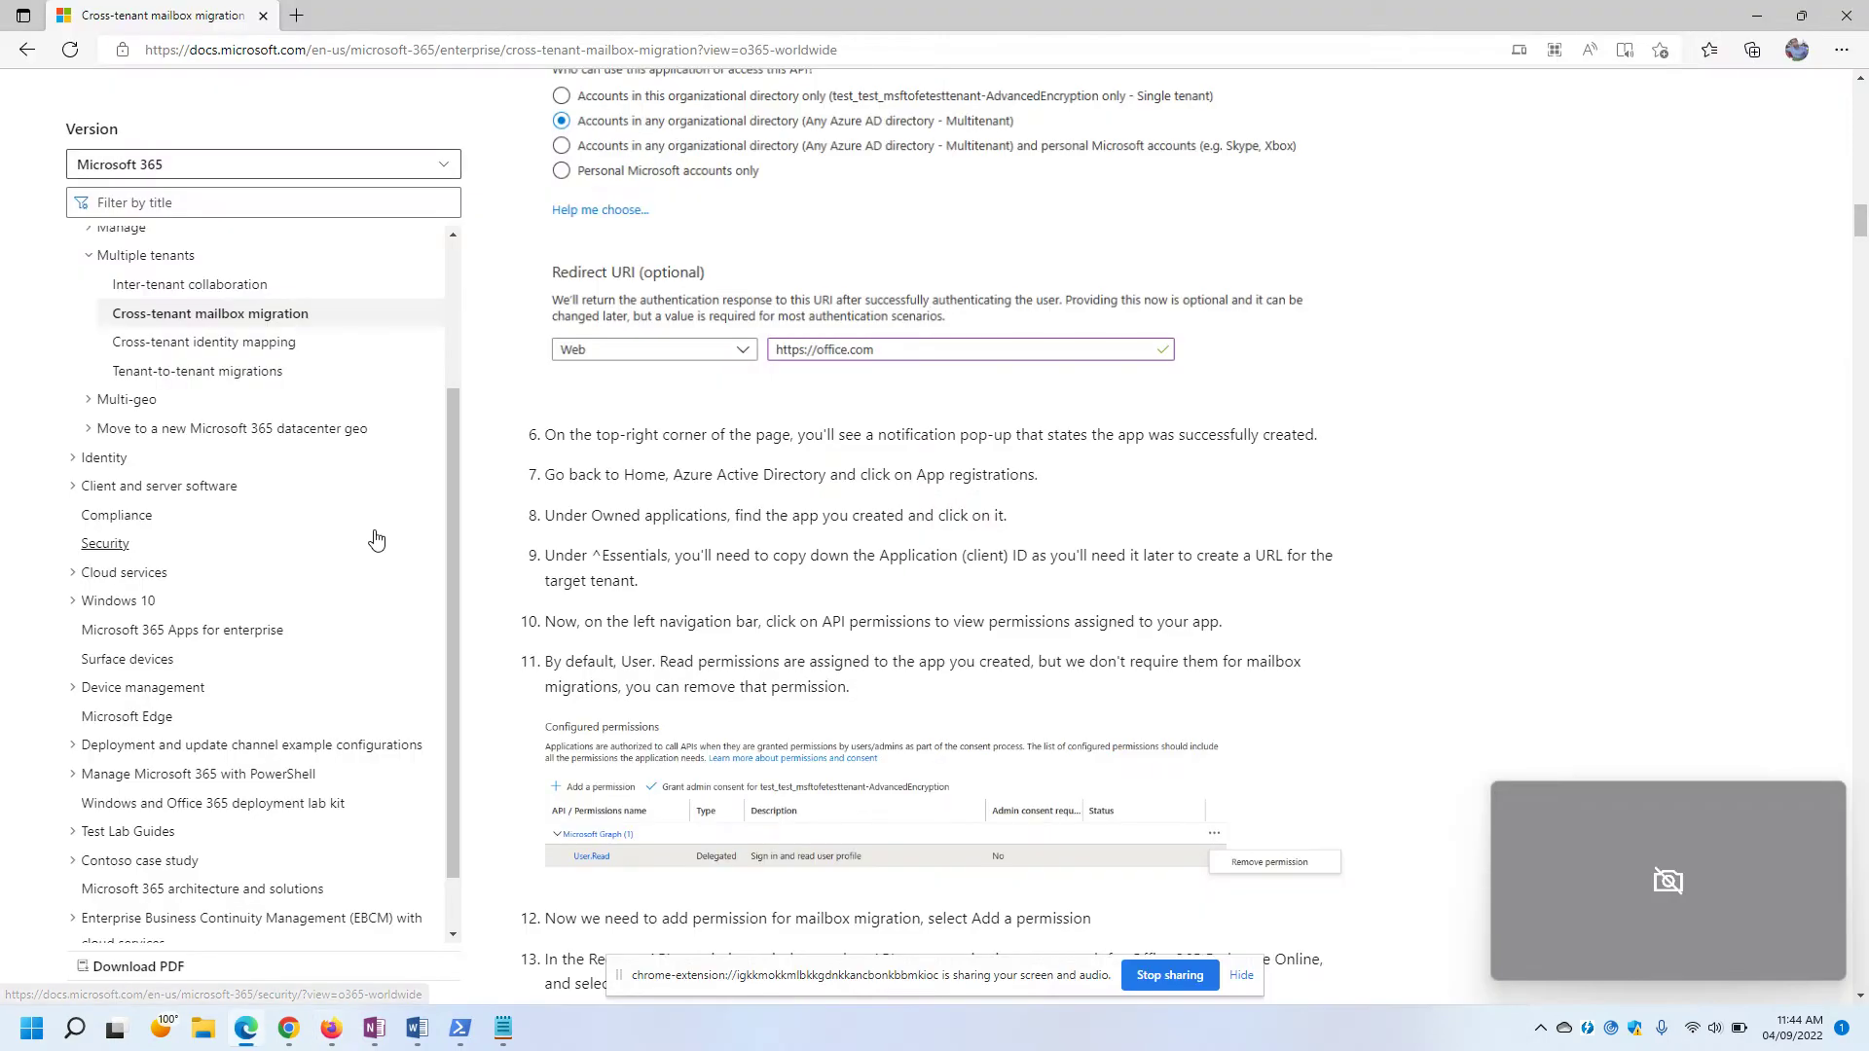
{"action": "left_click_drag", "start_coordinate": [545, 564], "coordinate": [1319, 563]}
{"action": "left_click", "coordinate": [761, 586]}
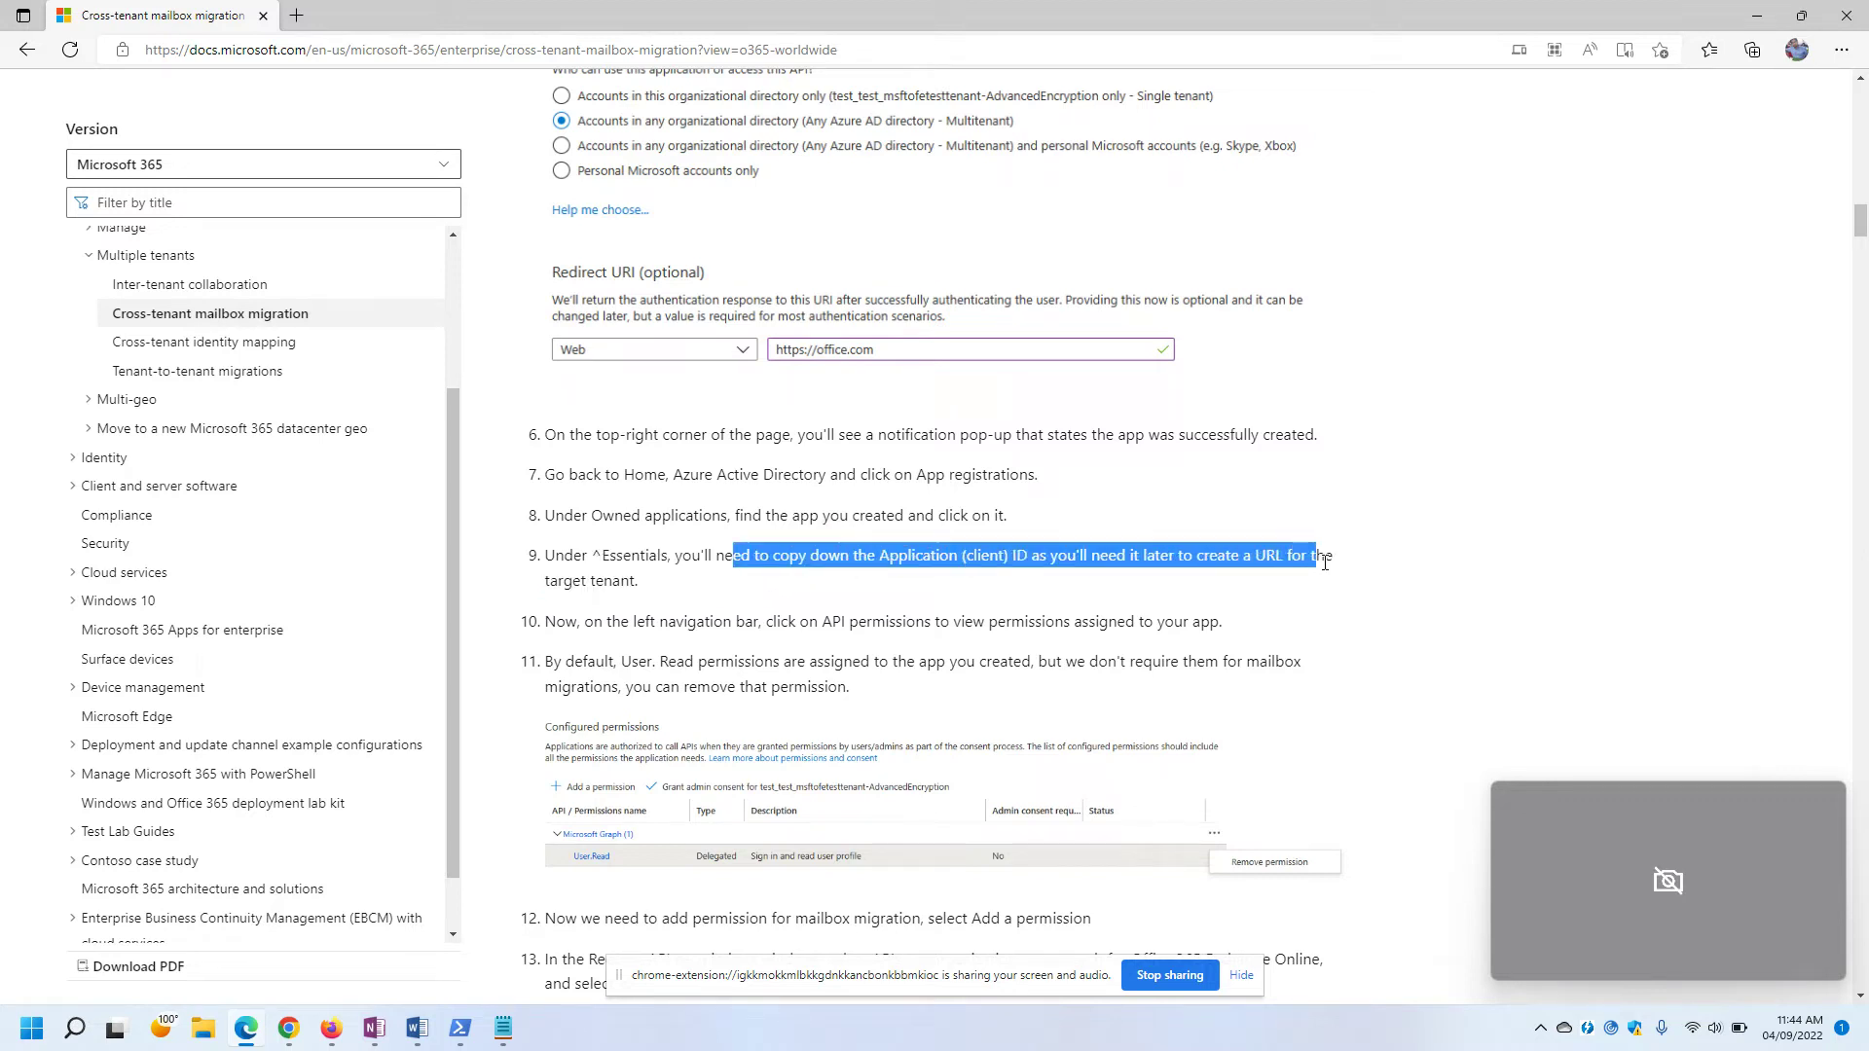
{"action": "left_click", "coordinate": [907, 581]}
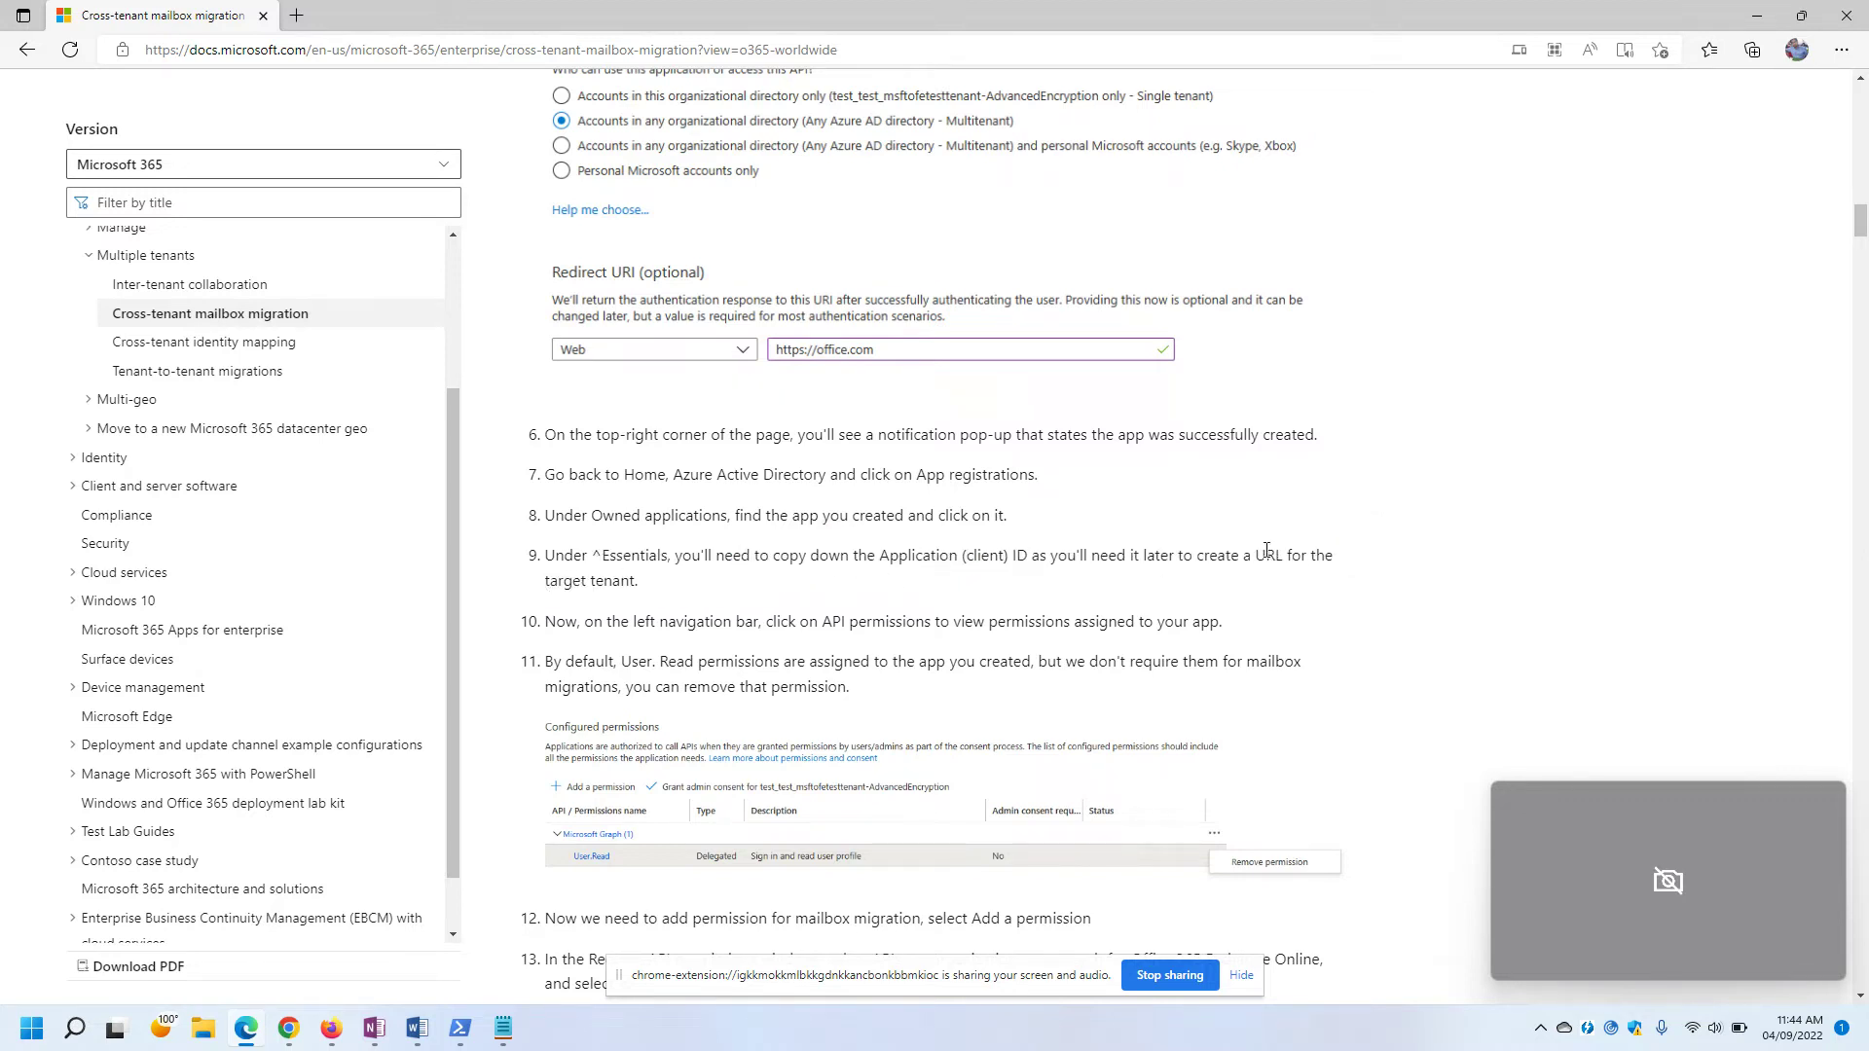
{"action": "left_click_drag", "start_coordinate": [1205, 558], "coordinate": [1363, 555]}
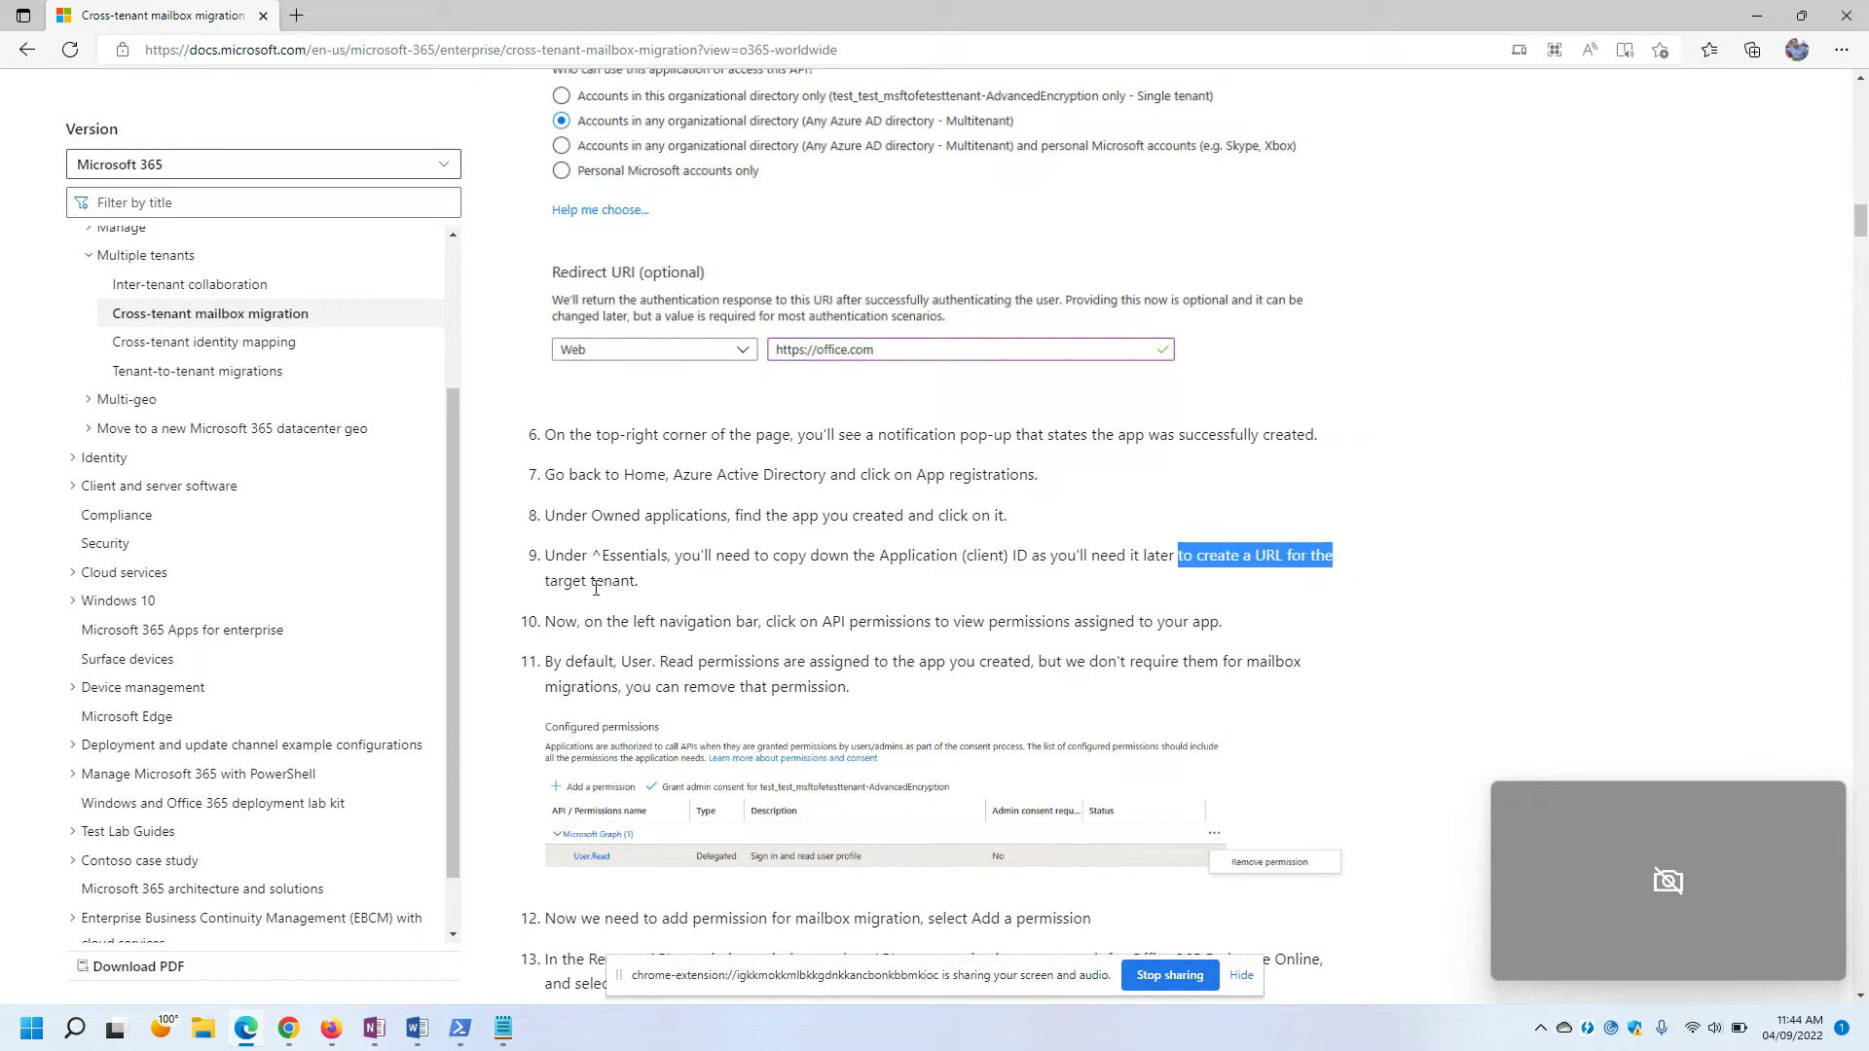
{"action": "left_click", "coordinate": [550, 588]}
{"action": "scroll", "coordinate": [685, 600], "scroll_direction": "down", "scroll_amount": 1}
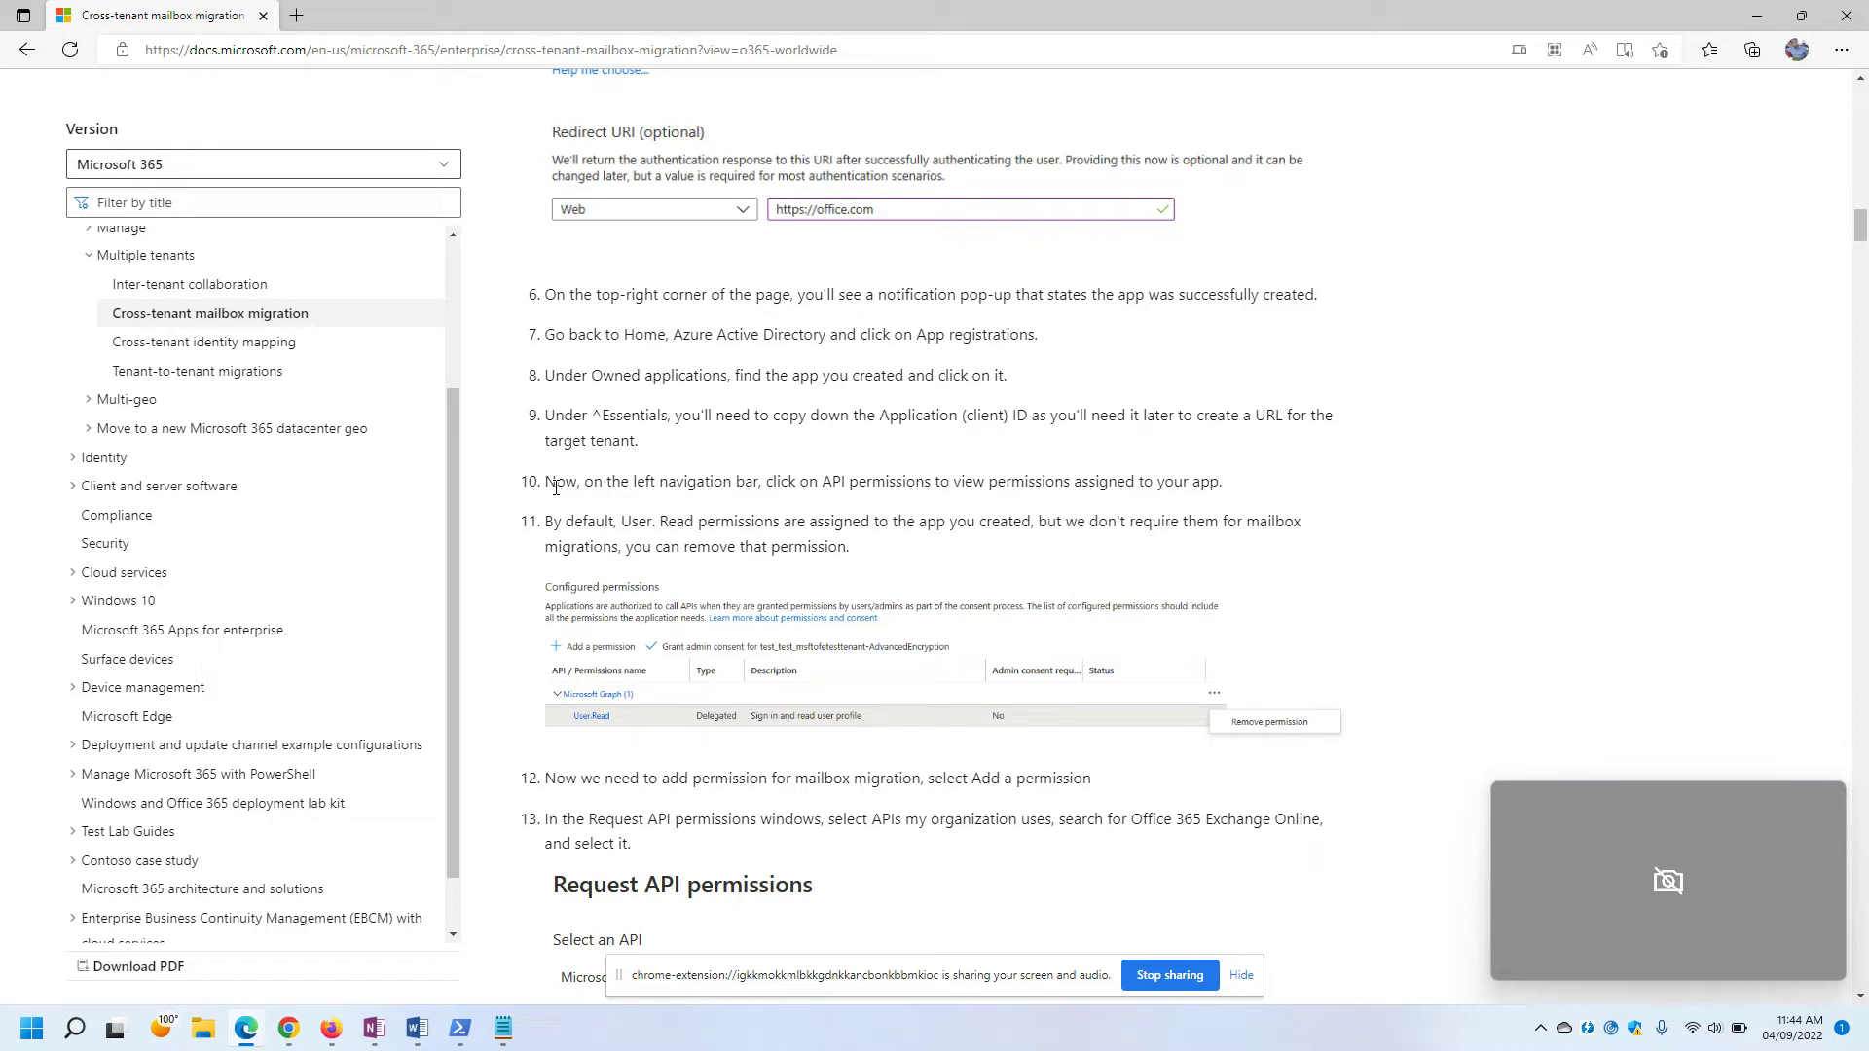
Open CrossTenantMigration's API permissions page per guide step 10, then mark step 11.
{"action": "left_click_drag", "start_coordinate": [549, 482], "coordinate": [1238, 495]}
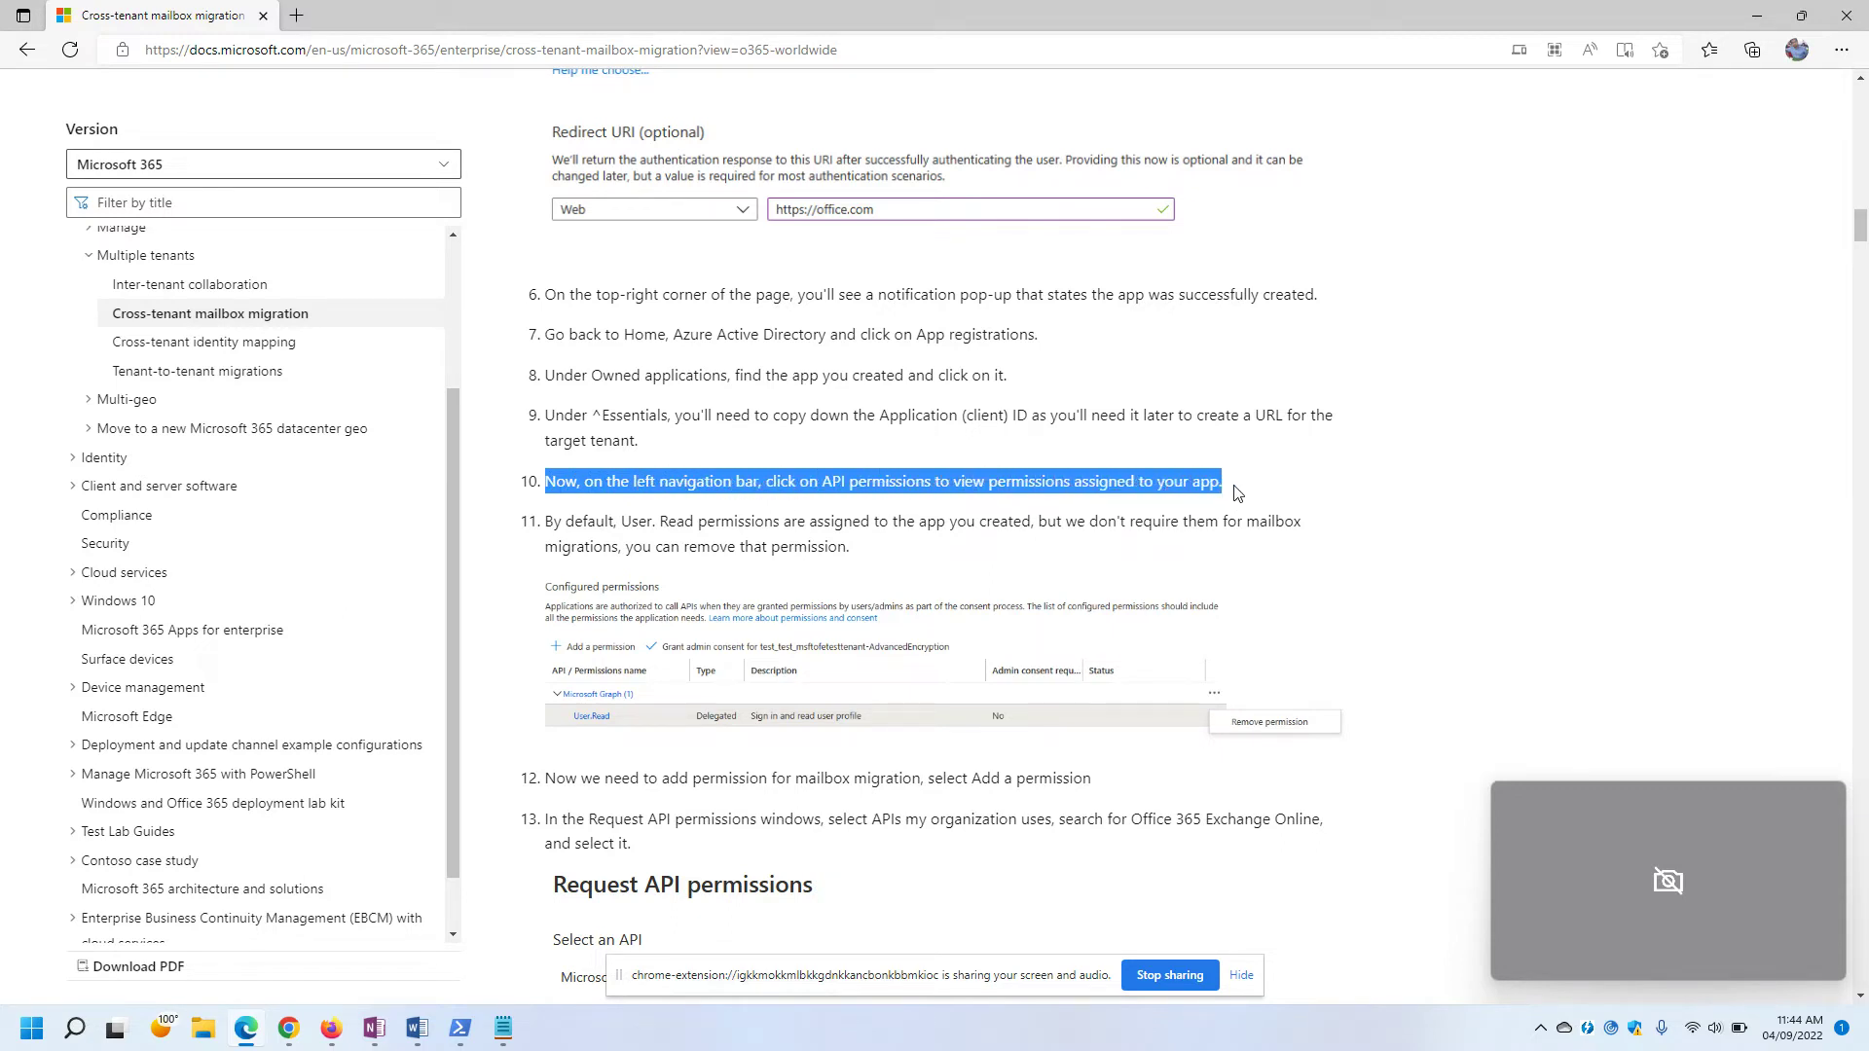
{"action": "left_click", "coordinate": [1059, 439]}
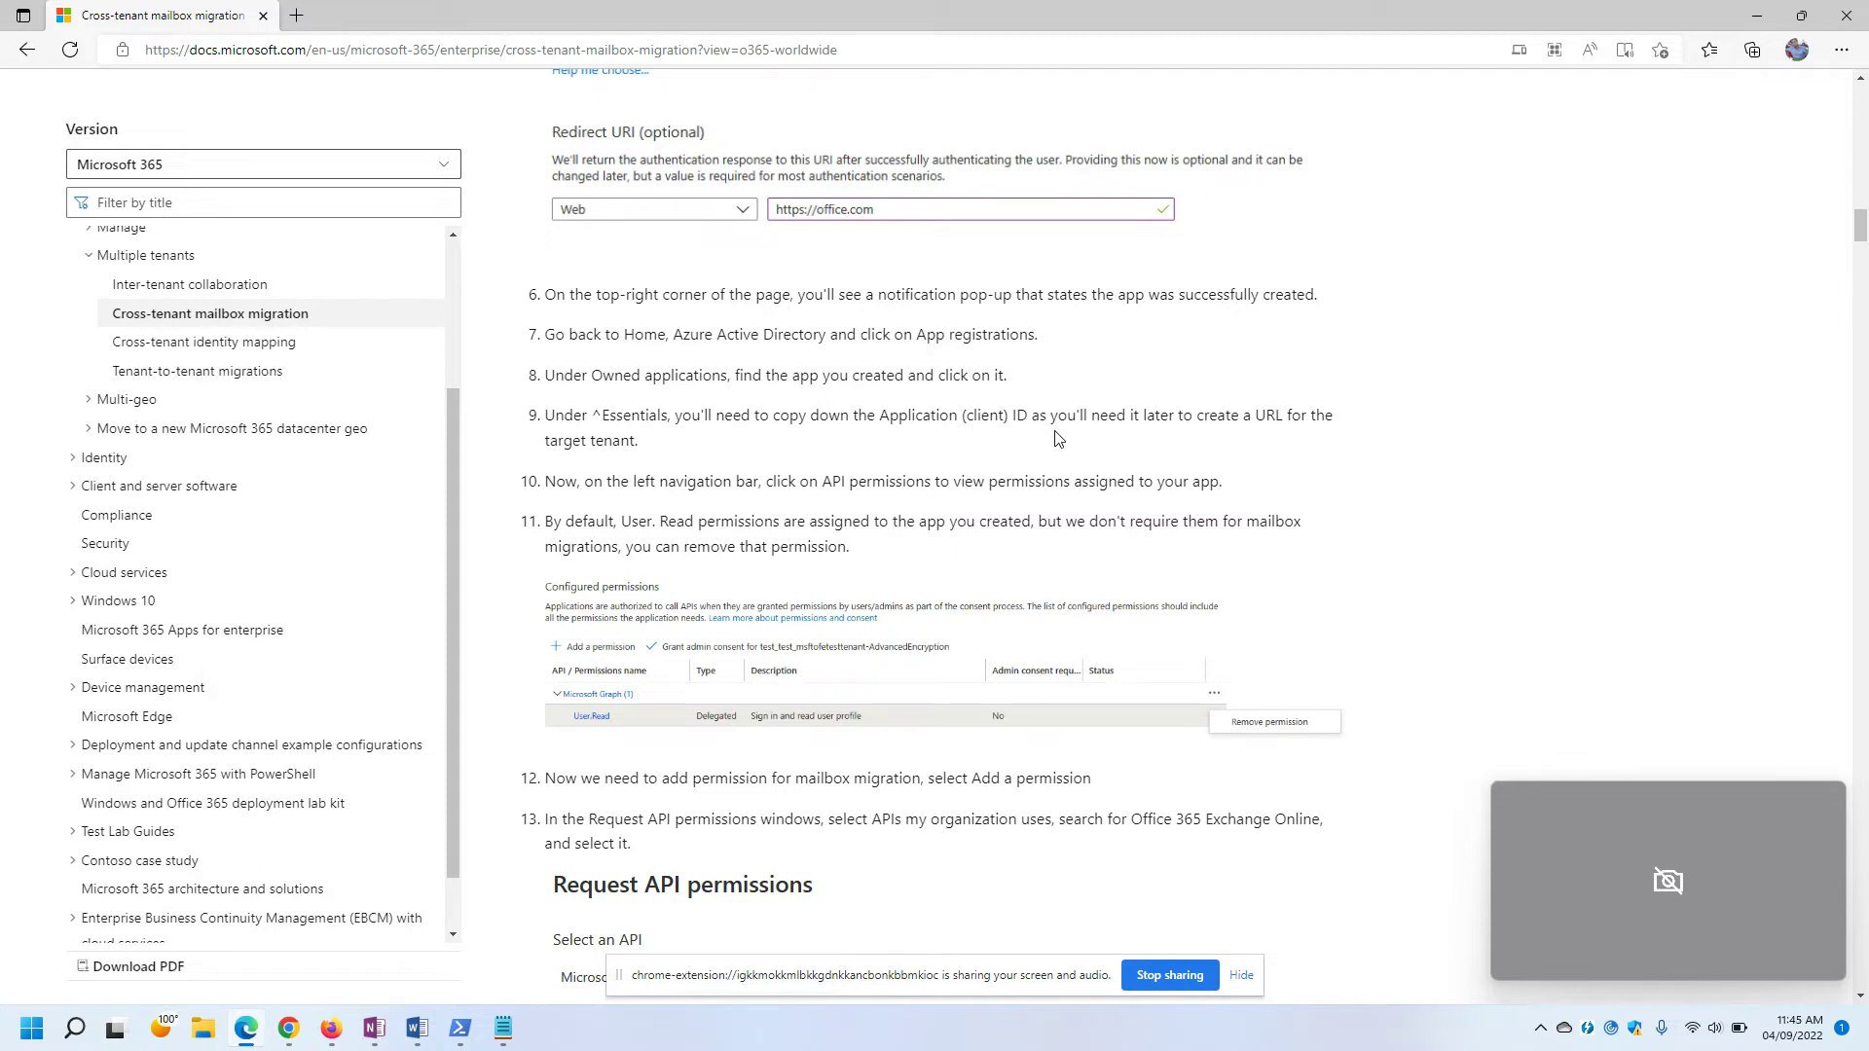
{"action": "key", "text": "alt+Tab"}
{"action": "left_click", "coordinate": [81, 526]}
{"action": "left_click_drag", "start_coordinate": [550, 526], "coordinate": [893, 547]}
Remove the Microsoft Graph User.Read permission from CrossTenantMigration.
{"action": "left_click", "coordinate": [930, 548]}
{"action": "key", "text": "alt+Tab"}
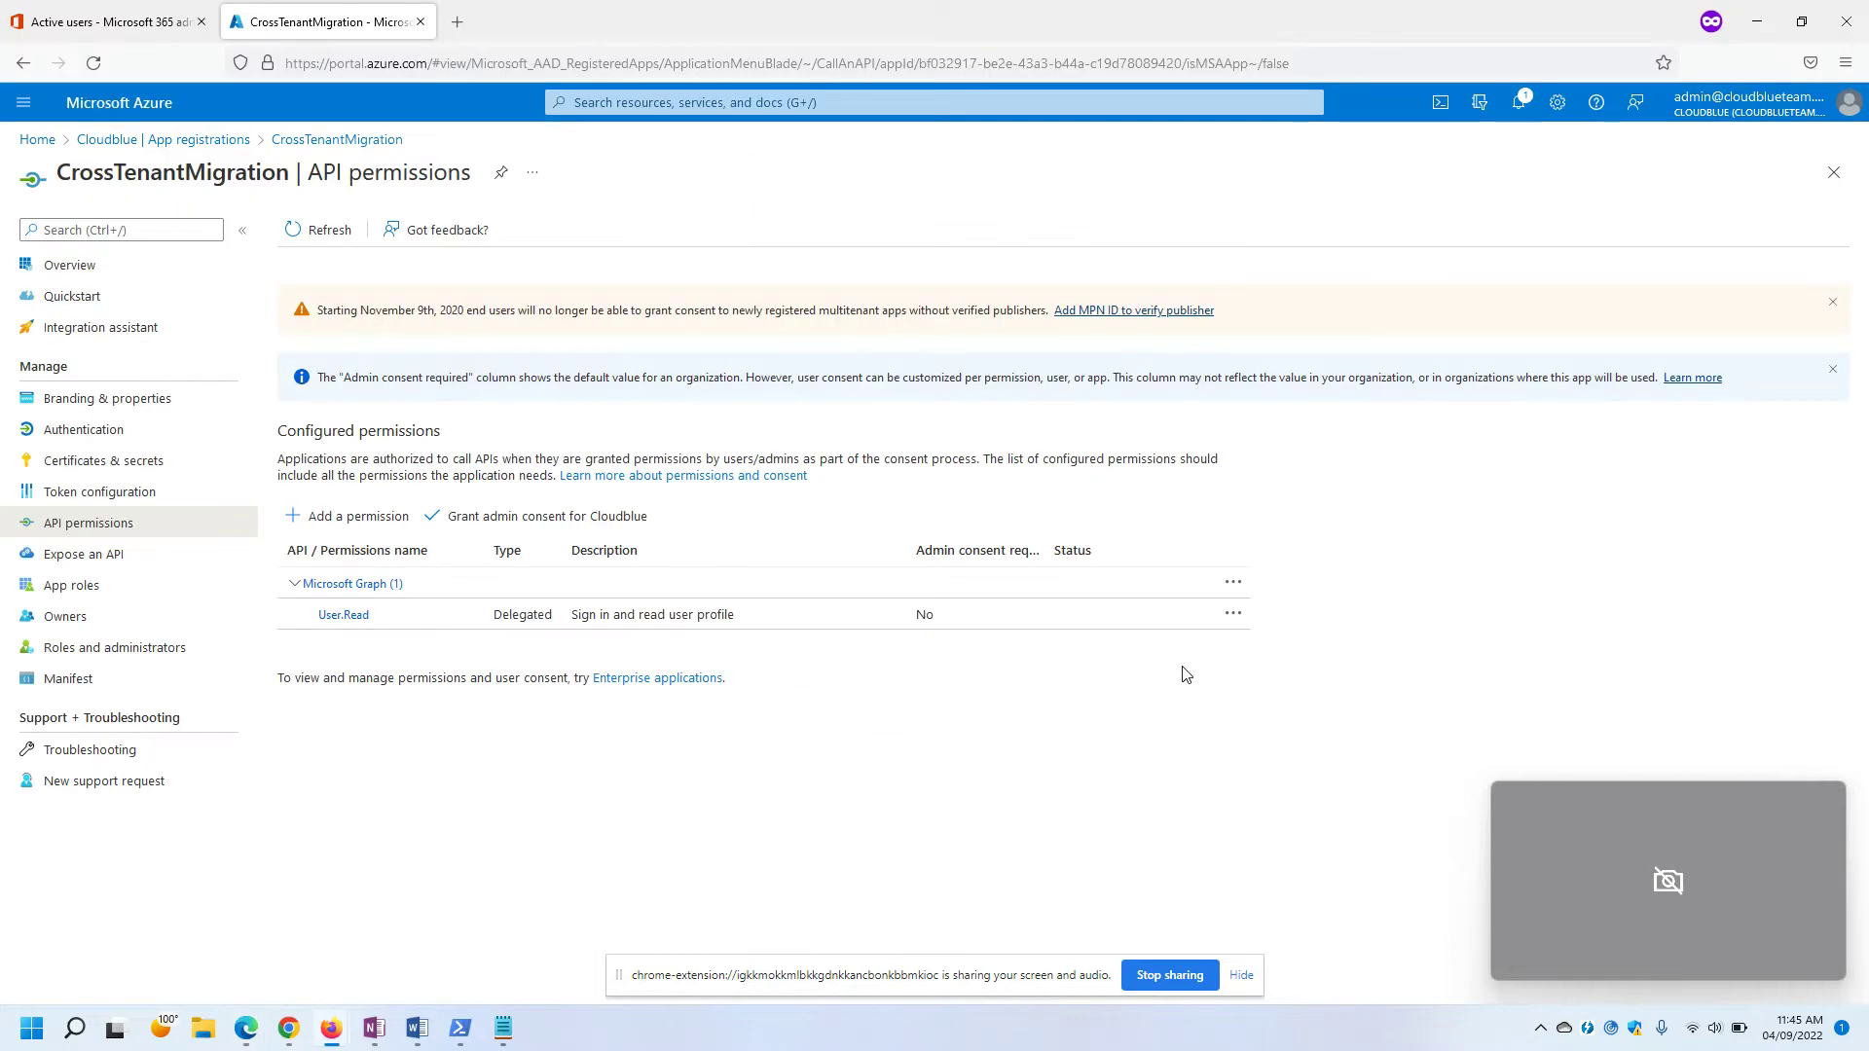
{"action": "left_click", "coordinate": [1233, 614]}
{"action": "left_click", "coordinate": [1275, 624]}
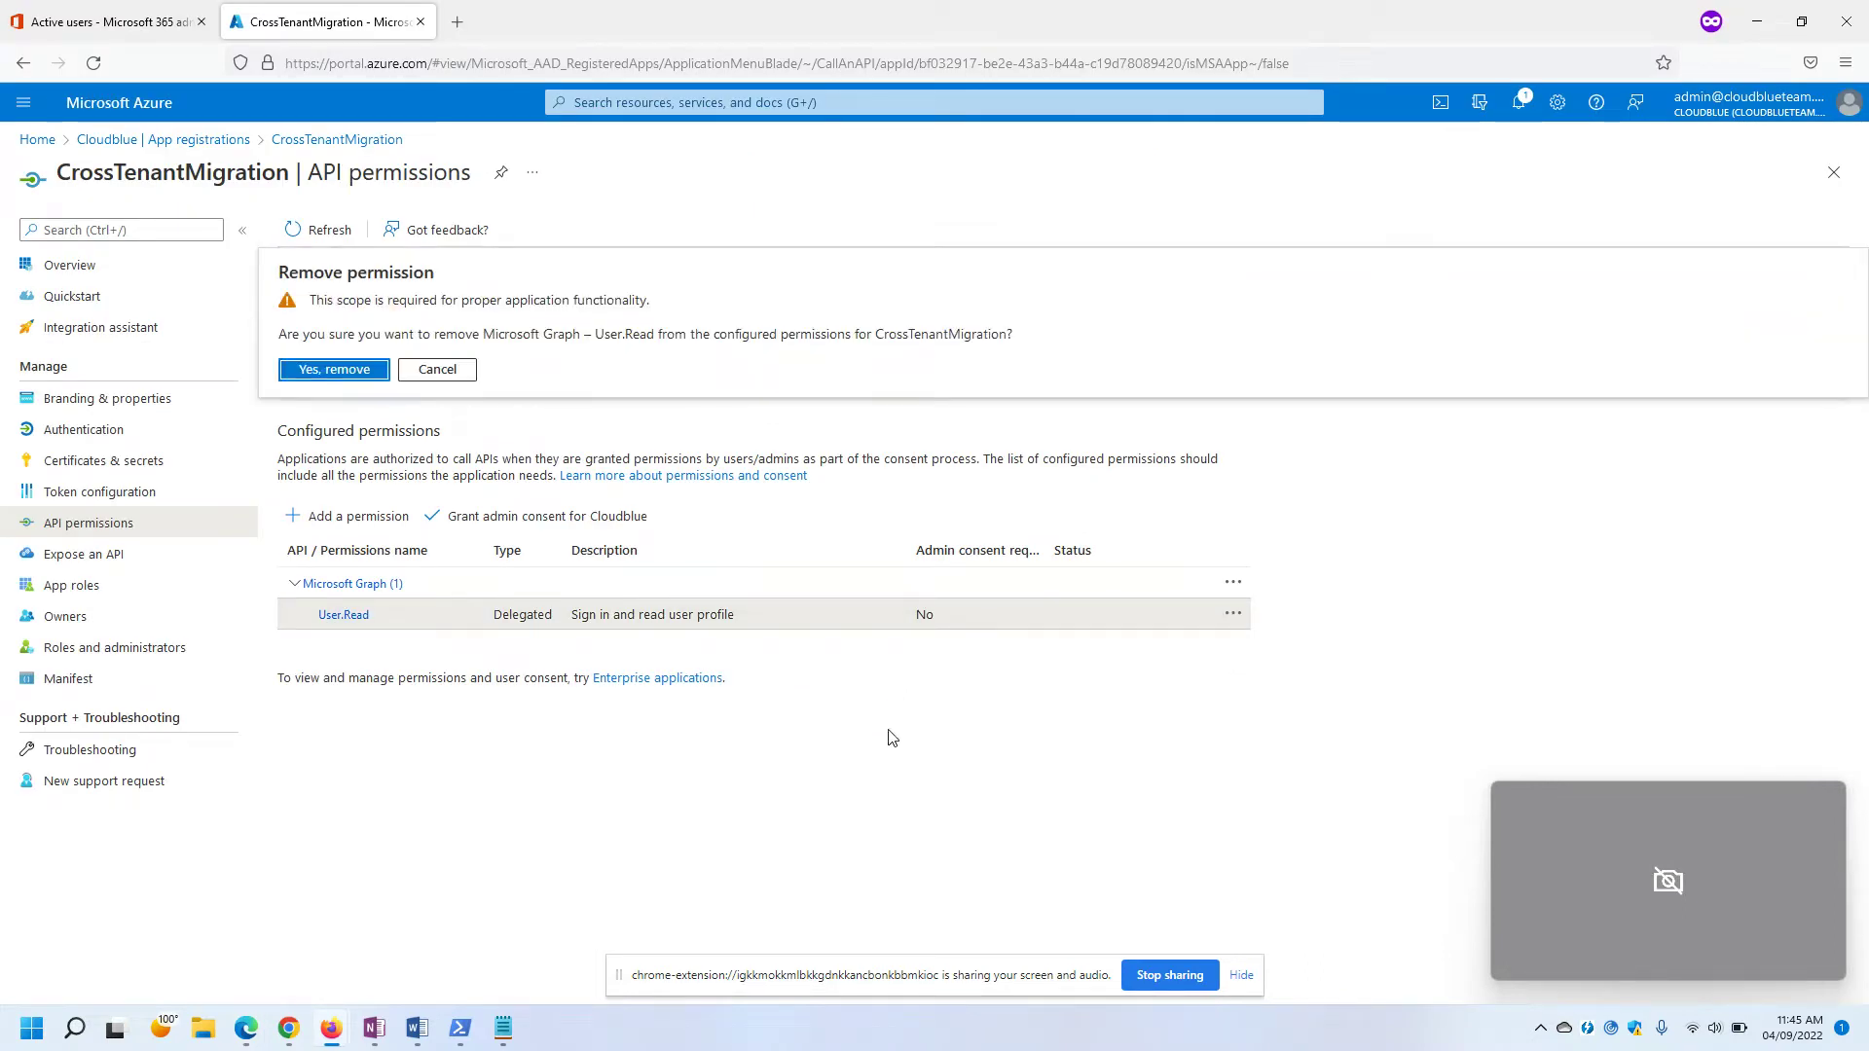
{"action": "left_click", "coordinate": [333, 370]}
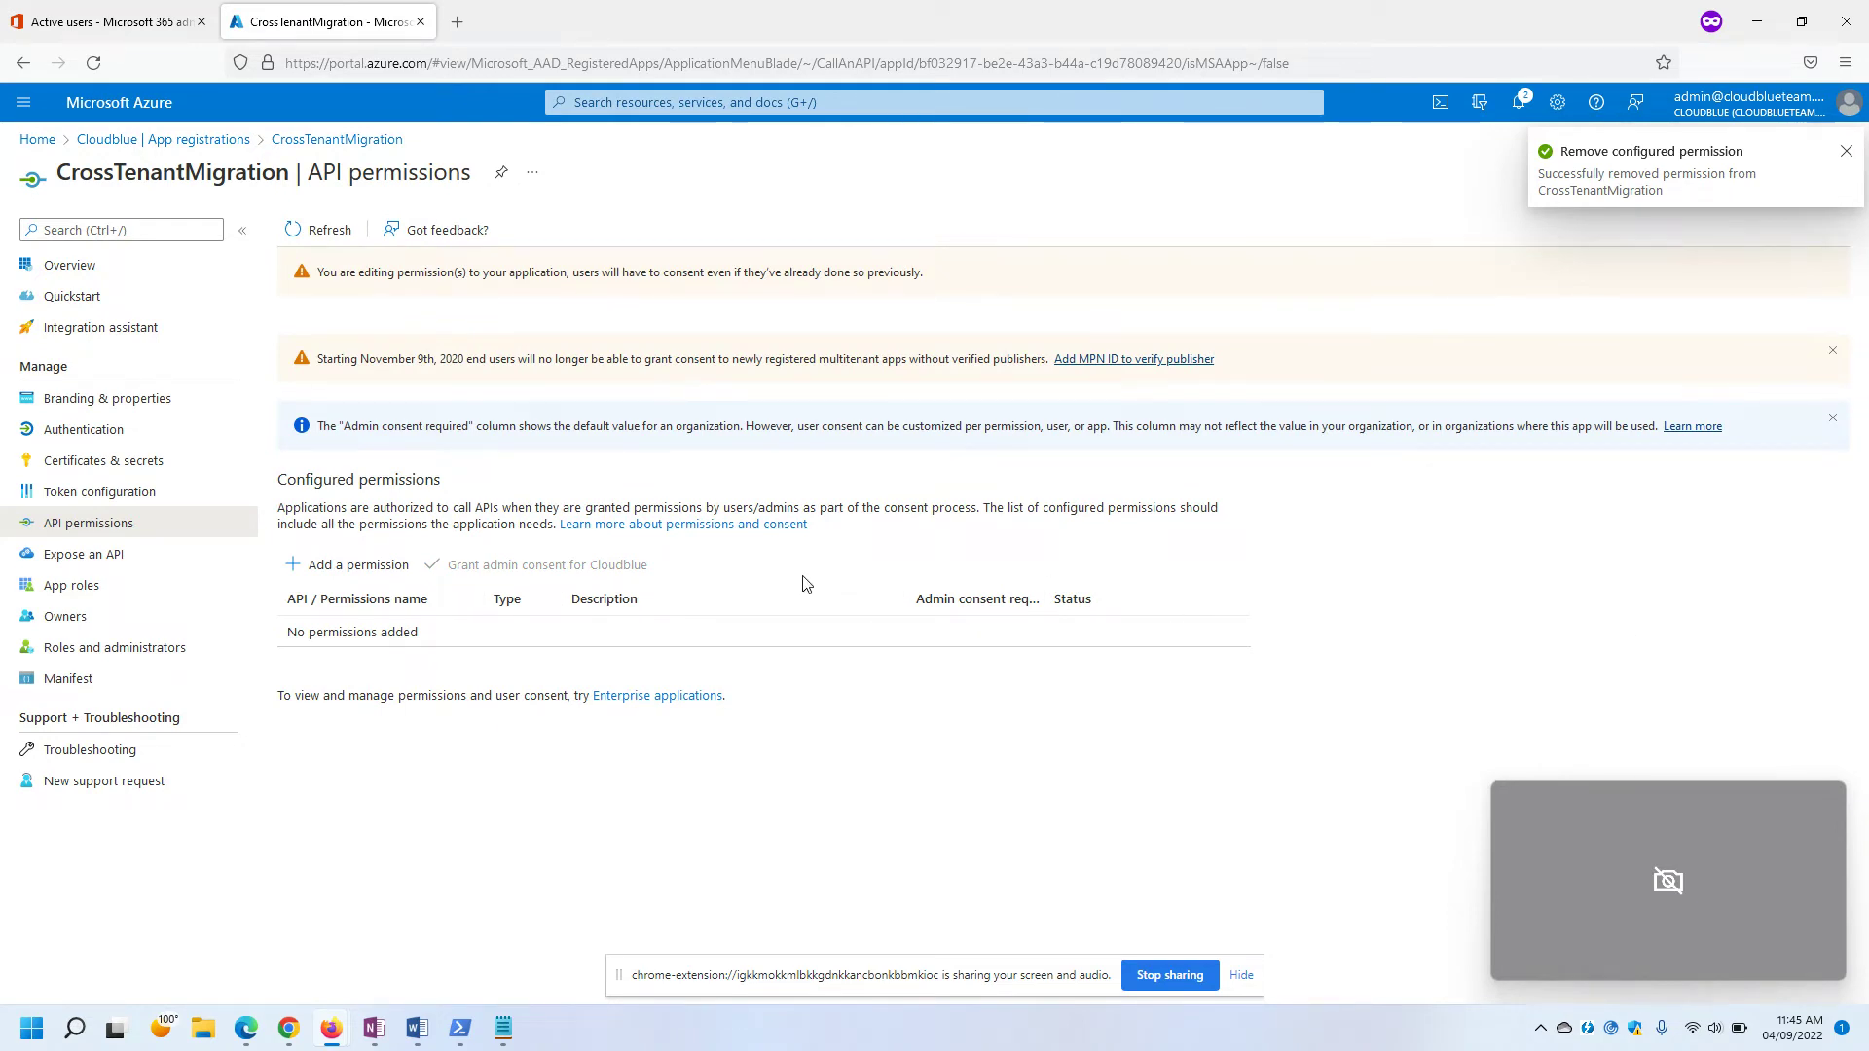
Read step 12 of the migration guide about adding a permission.
{"action": "key", "text": "alt+Tab"}
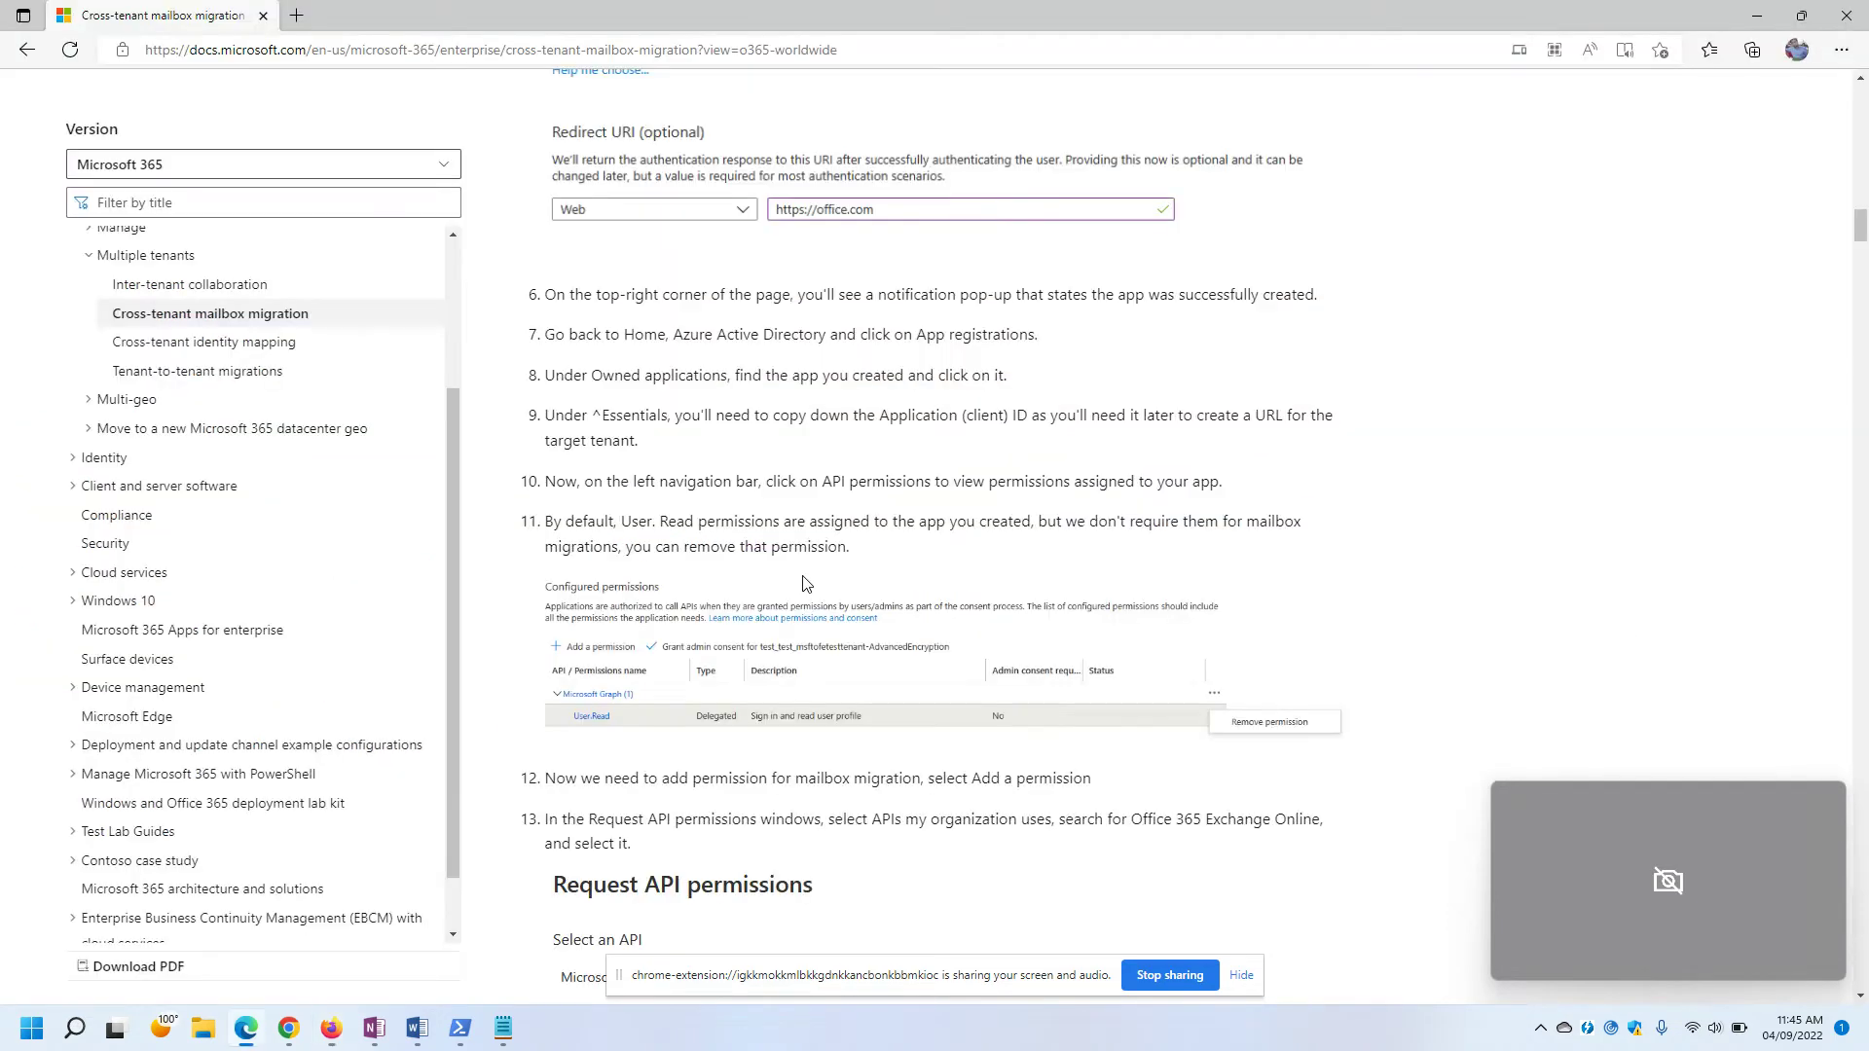
{"action": "scroll", "coordinate": [806, 585], "scroll_direction": "down", "scroll_amount": 4}
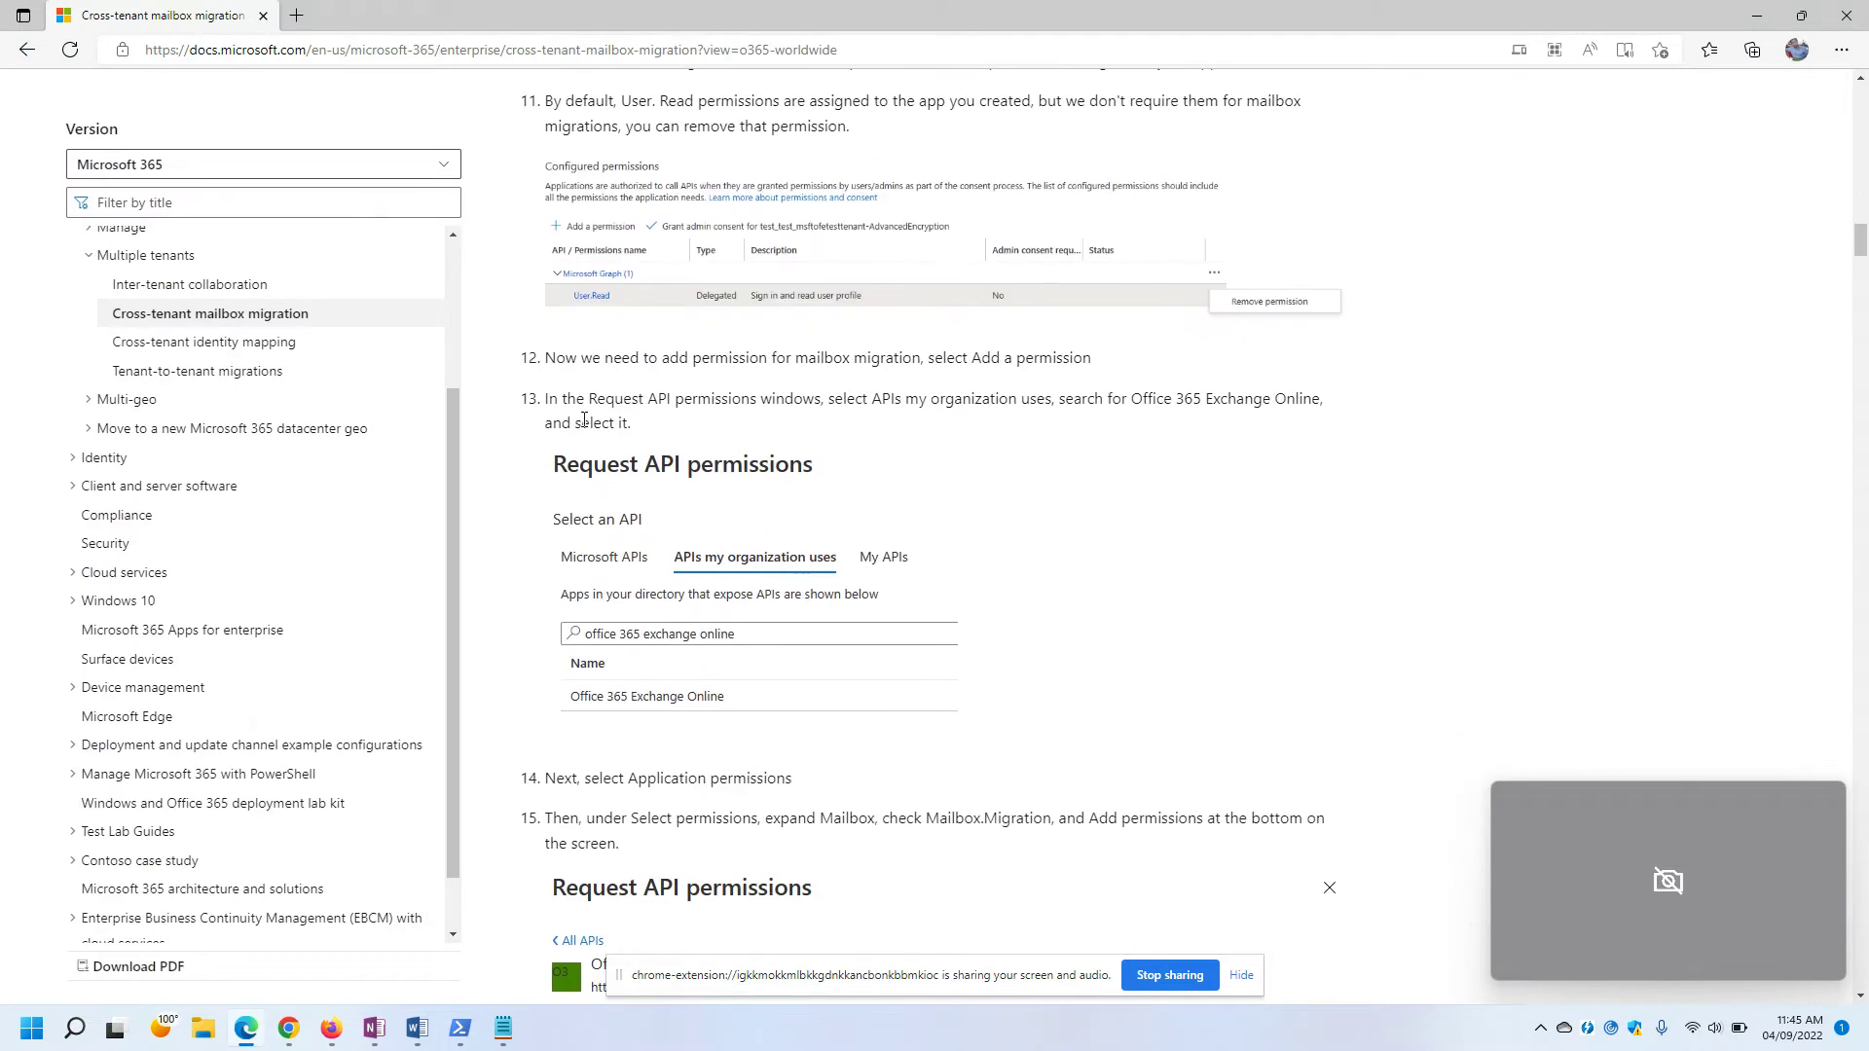
{"action": "left_click_drag", "start_coordinate": [552, 363], "coordinate": [1048, 389]}
{"action": "left_click", "coordinate": [1147, 387]}
Start adding a new API permission and check the next step in the docs.
{"action": "key", "text": "alt+Tab"}
{"action": "left_click", "coordinate": [342, 569]}
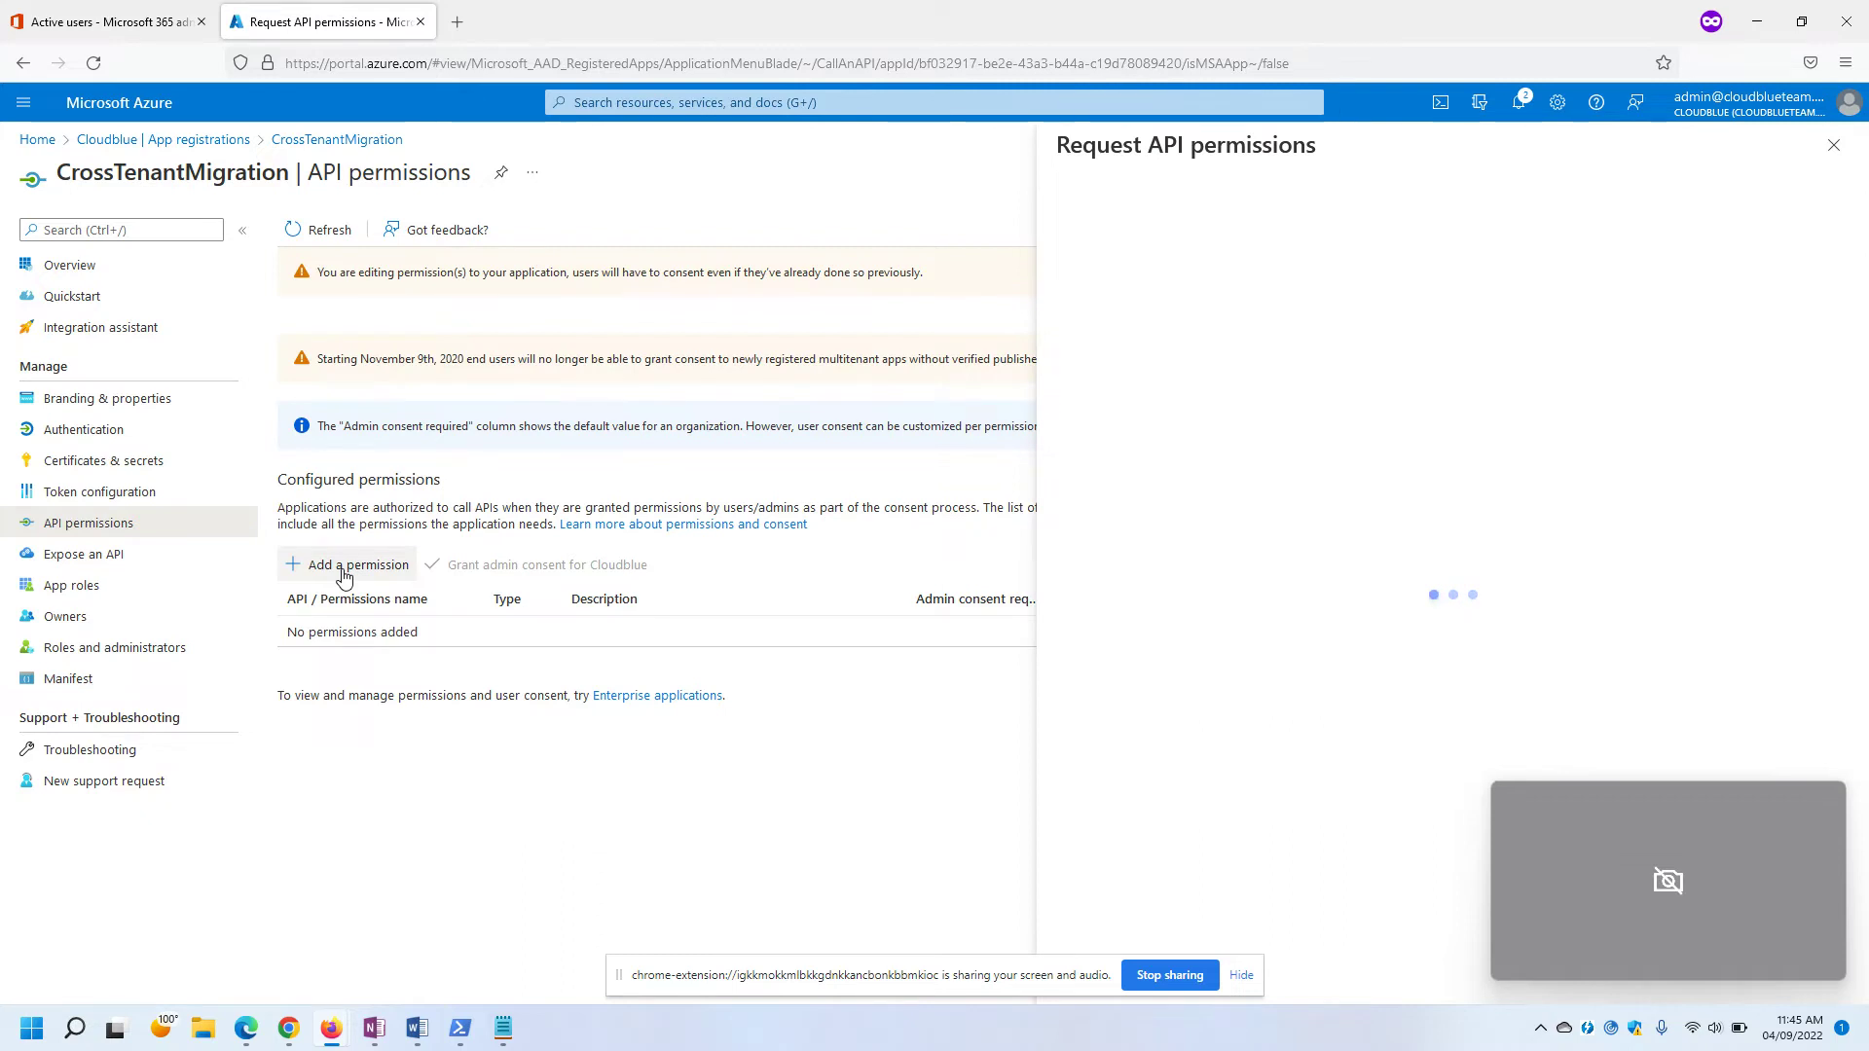
{"action": "key", "text": "alt+Tab"}
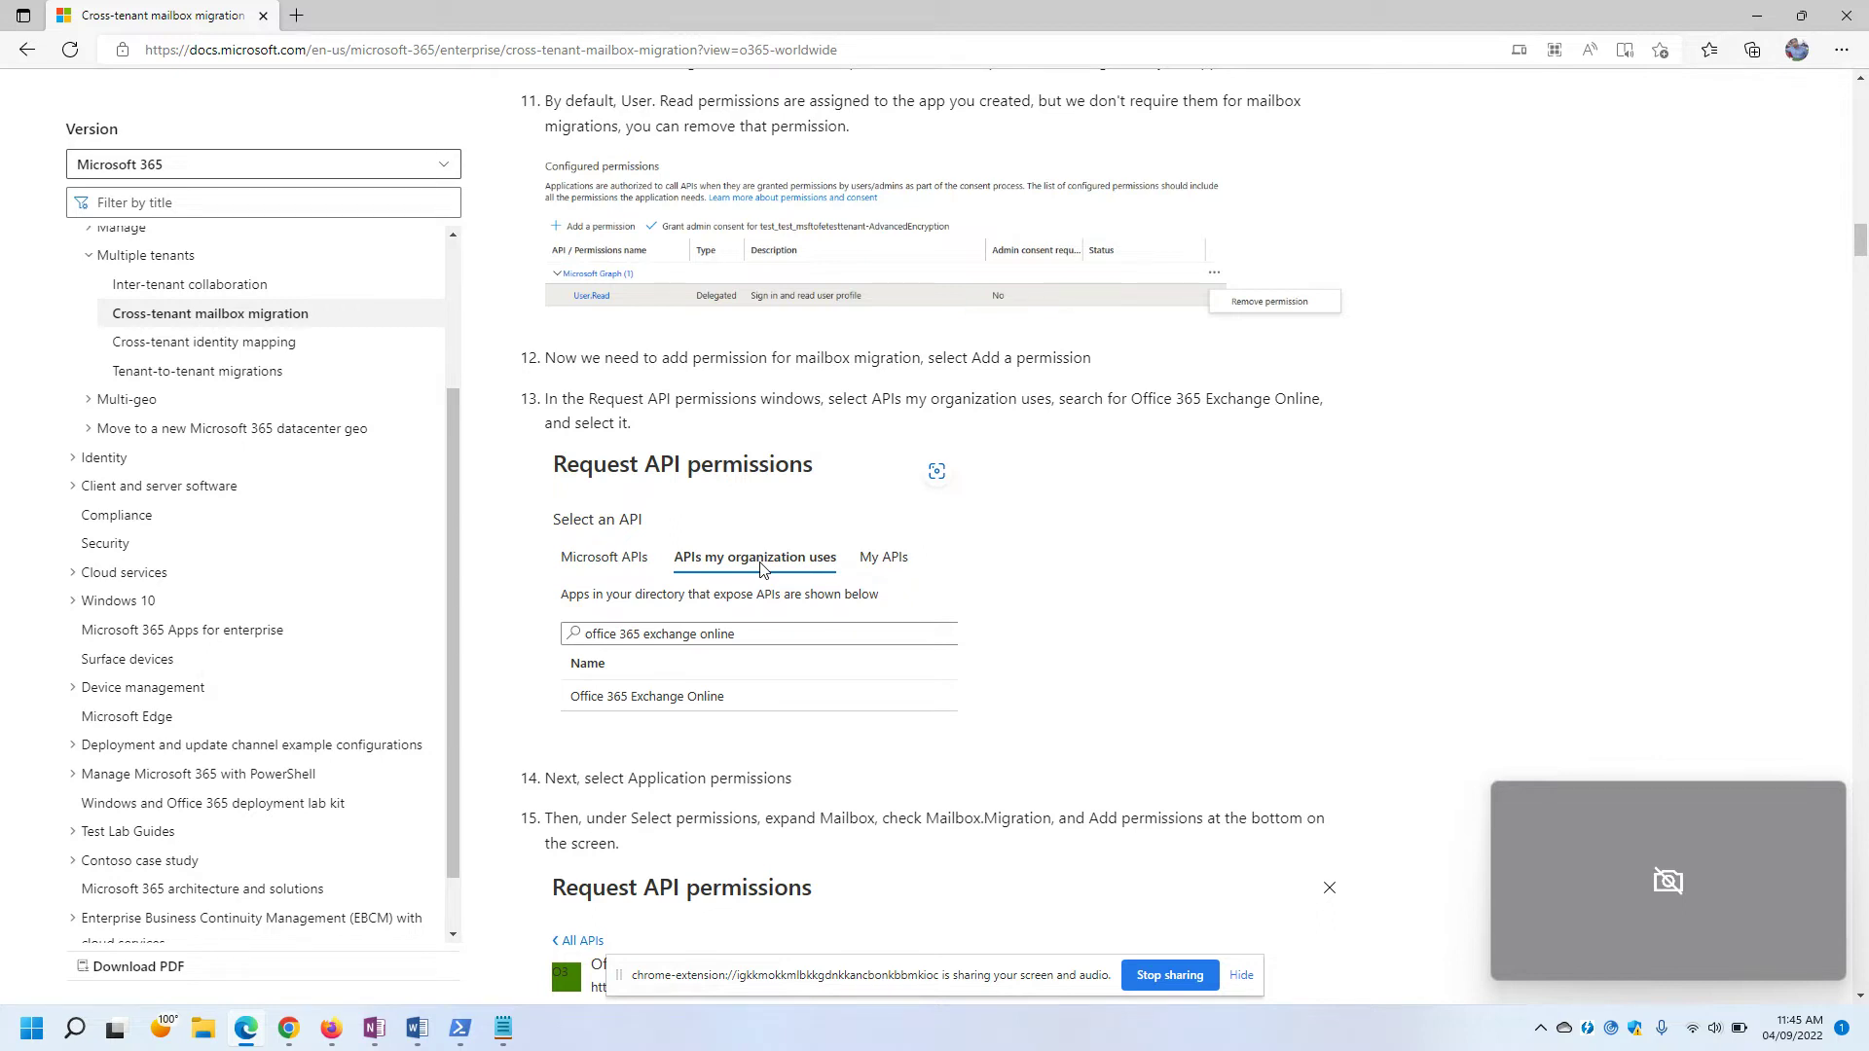
{"action": "left_click_drag", "start_coordinate": [554, 780], "coordinate": [794, 779]}
{"action": "scroll", "coordinate": [801, 785], "scroll_direction": "down", "scroll_amount": 1}
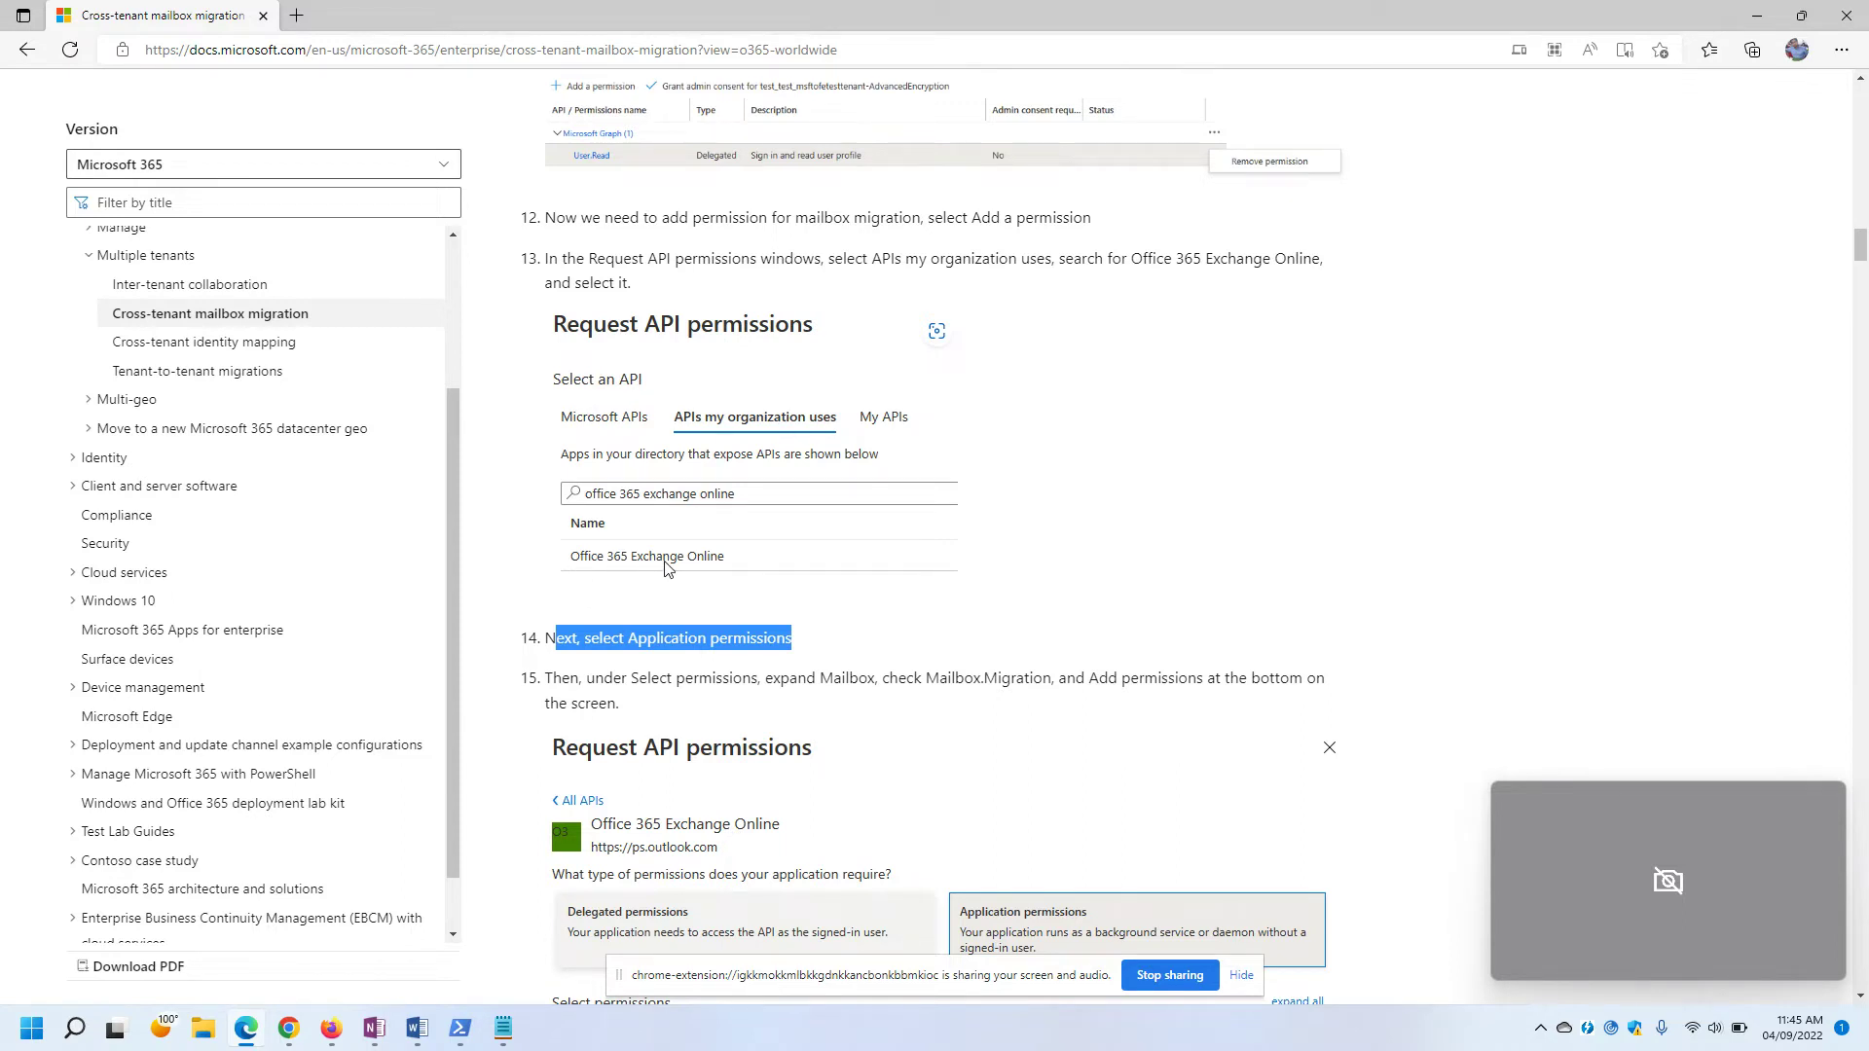
{"action": "key", "text": "alt+Tab"}
Search 'office' under APIs my organization uses and pick Office 365 Exchange Online.
{"action": "left_click", "coordinate": [1224, 247]}
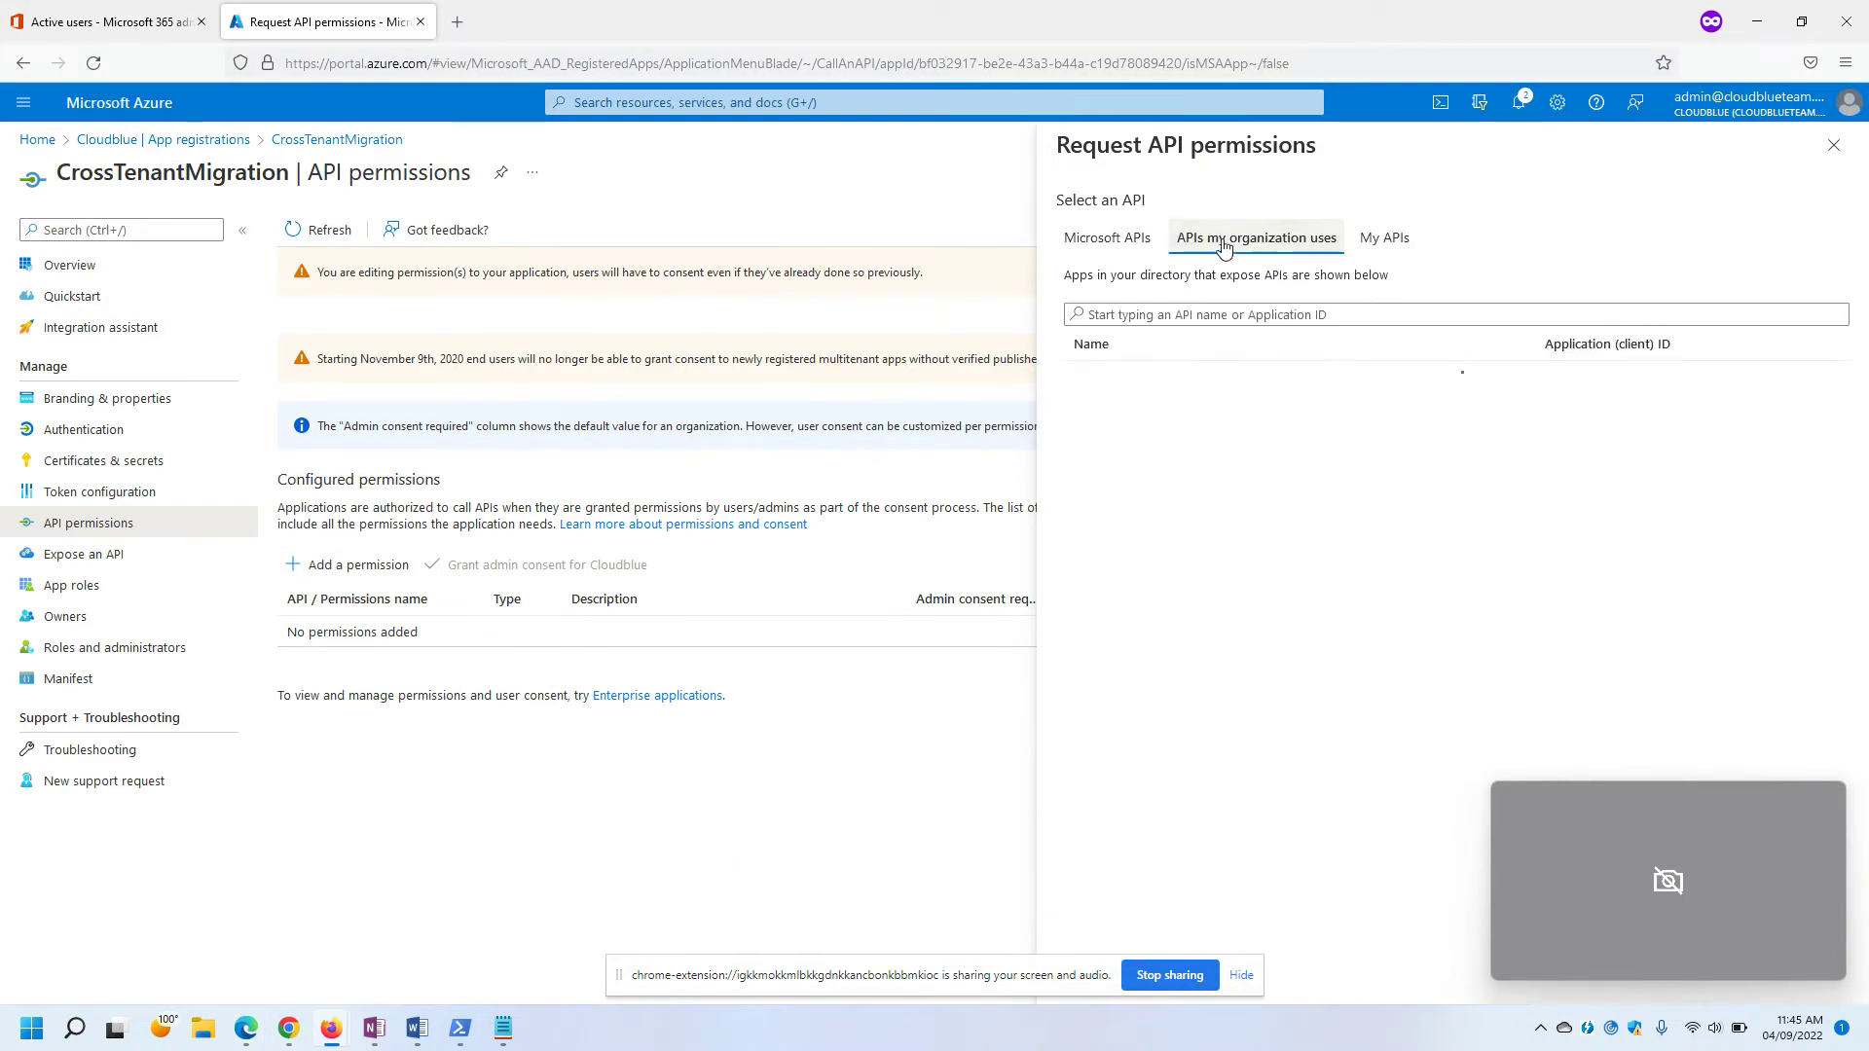
{"action": "left_click", "coordinate": [1165, 317]}
{"action": "type", "text": "excha"}
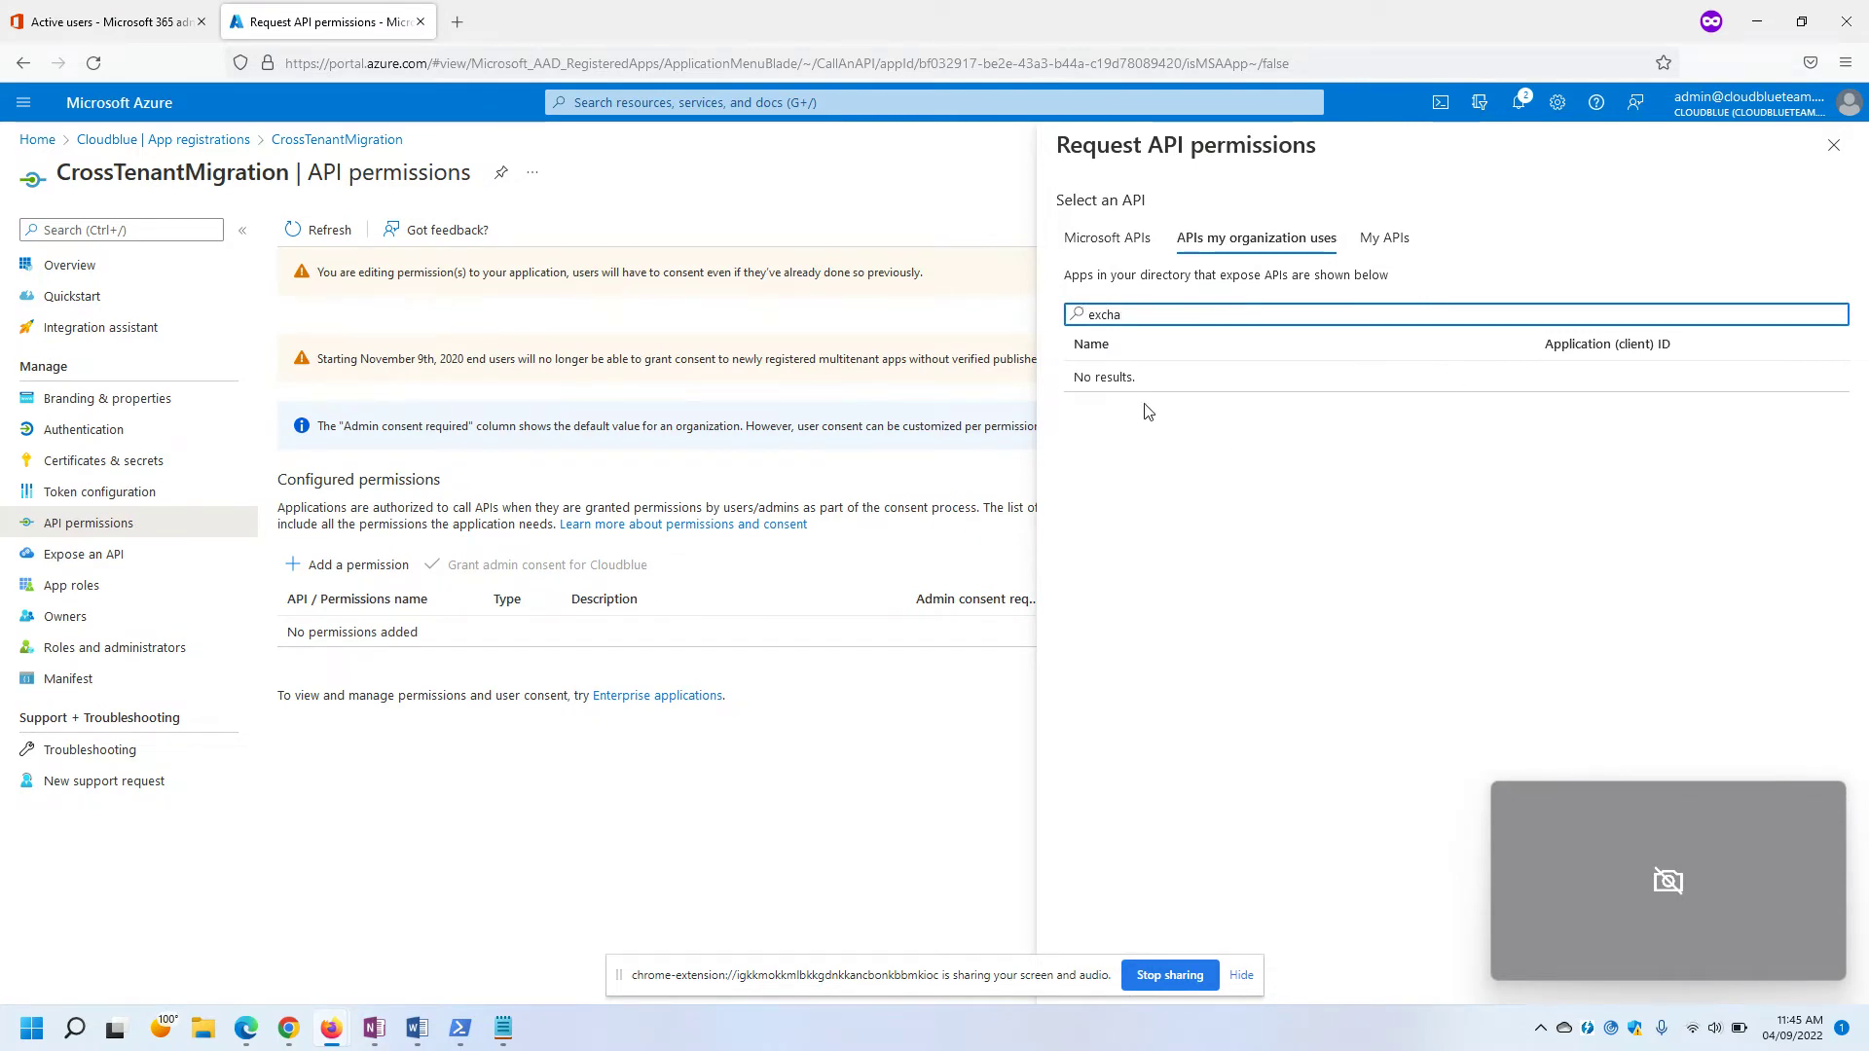
{"action": "key", "text": "BackSpace"}
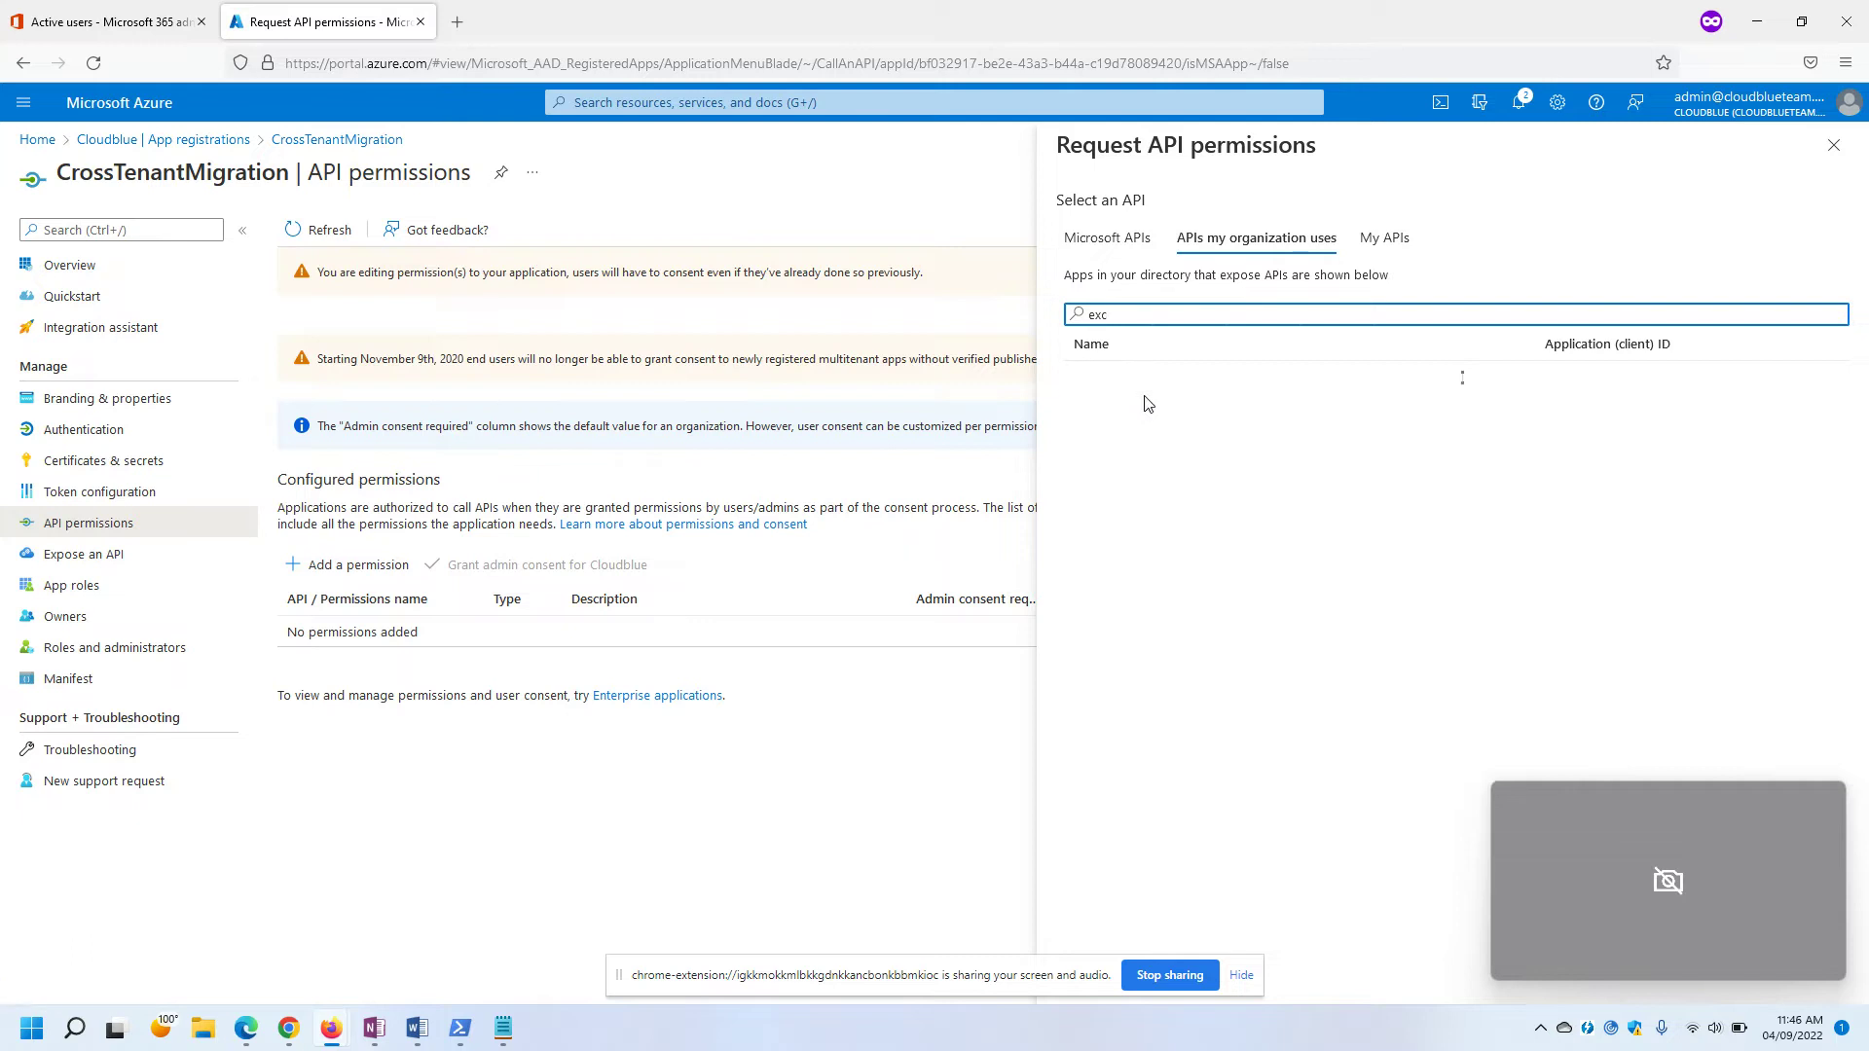
{"action": "key", "text": "BackSpace"}
{"action": "key", "text": "BackSpace"}
{"action": "key", "text": "BackSpace"}
{"action": "key", "text": "alt+Tab"}
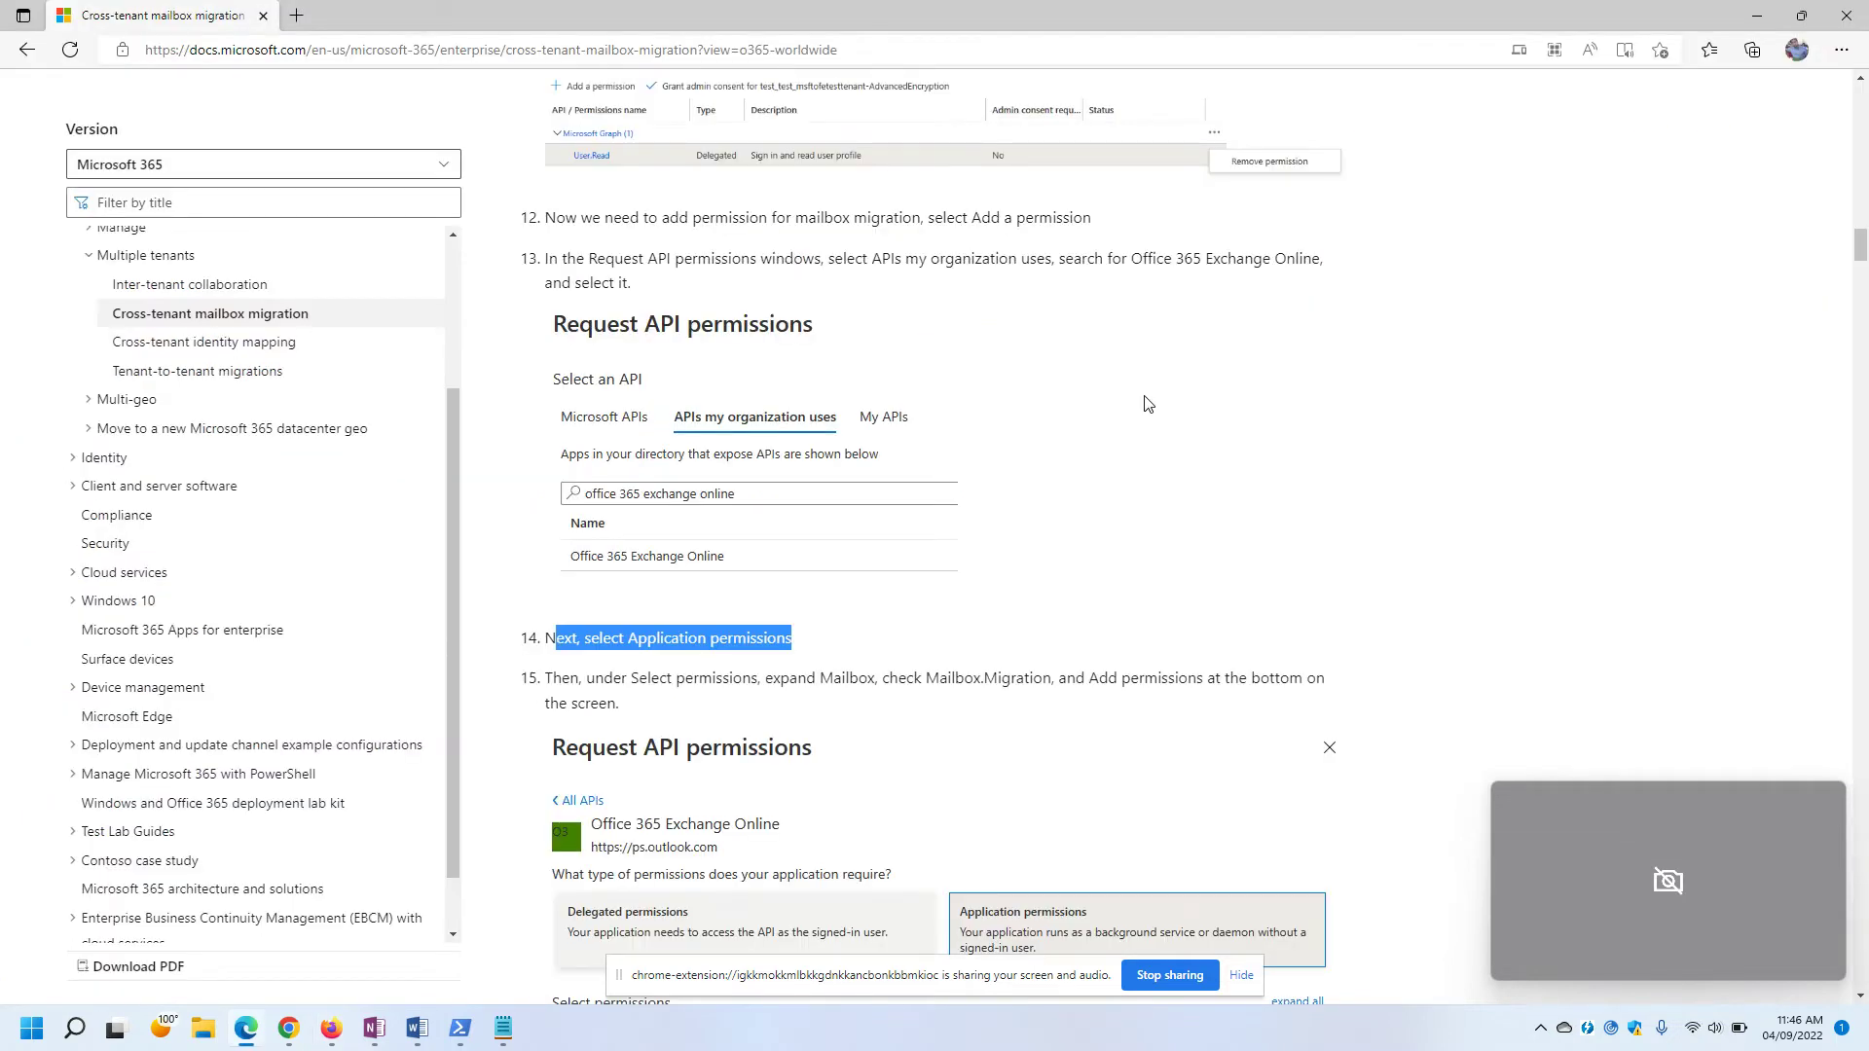
{"action": "key", "text": "alt+Tab"}
{"action": "type", "text": "office"}
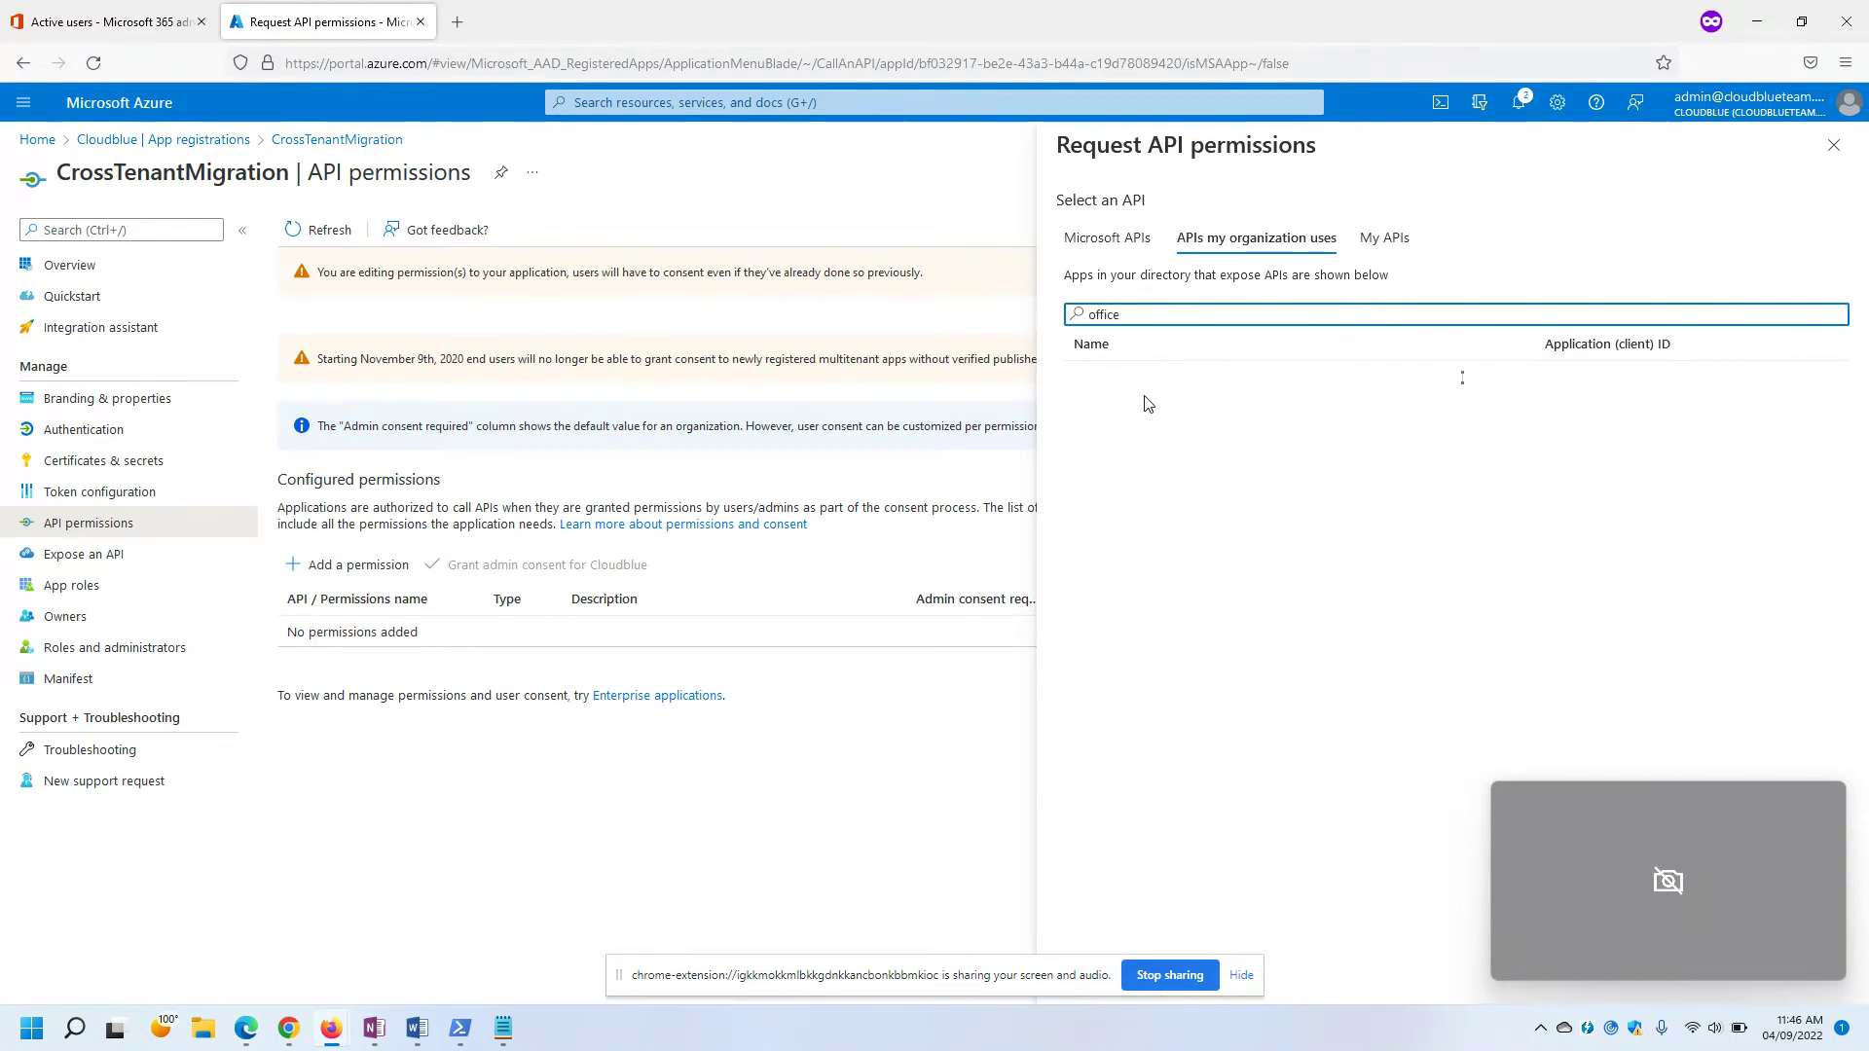
{"action": "left_click", "coordinate": [1134, 421]}
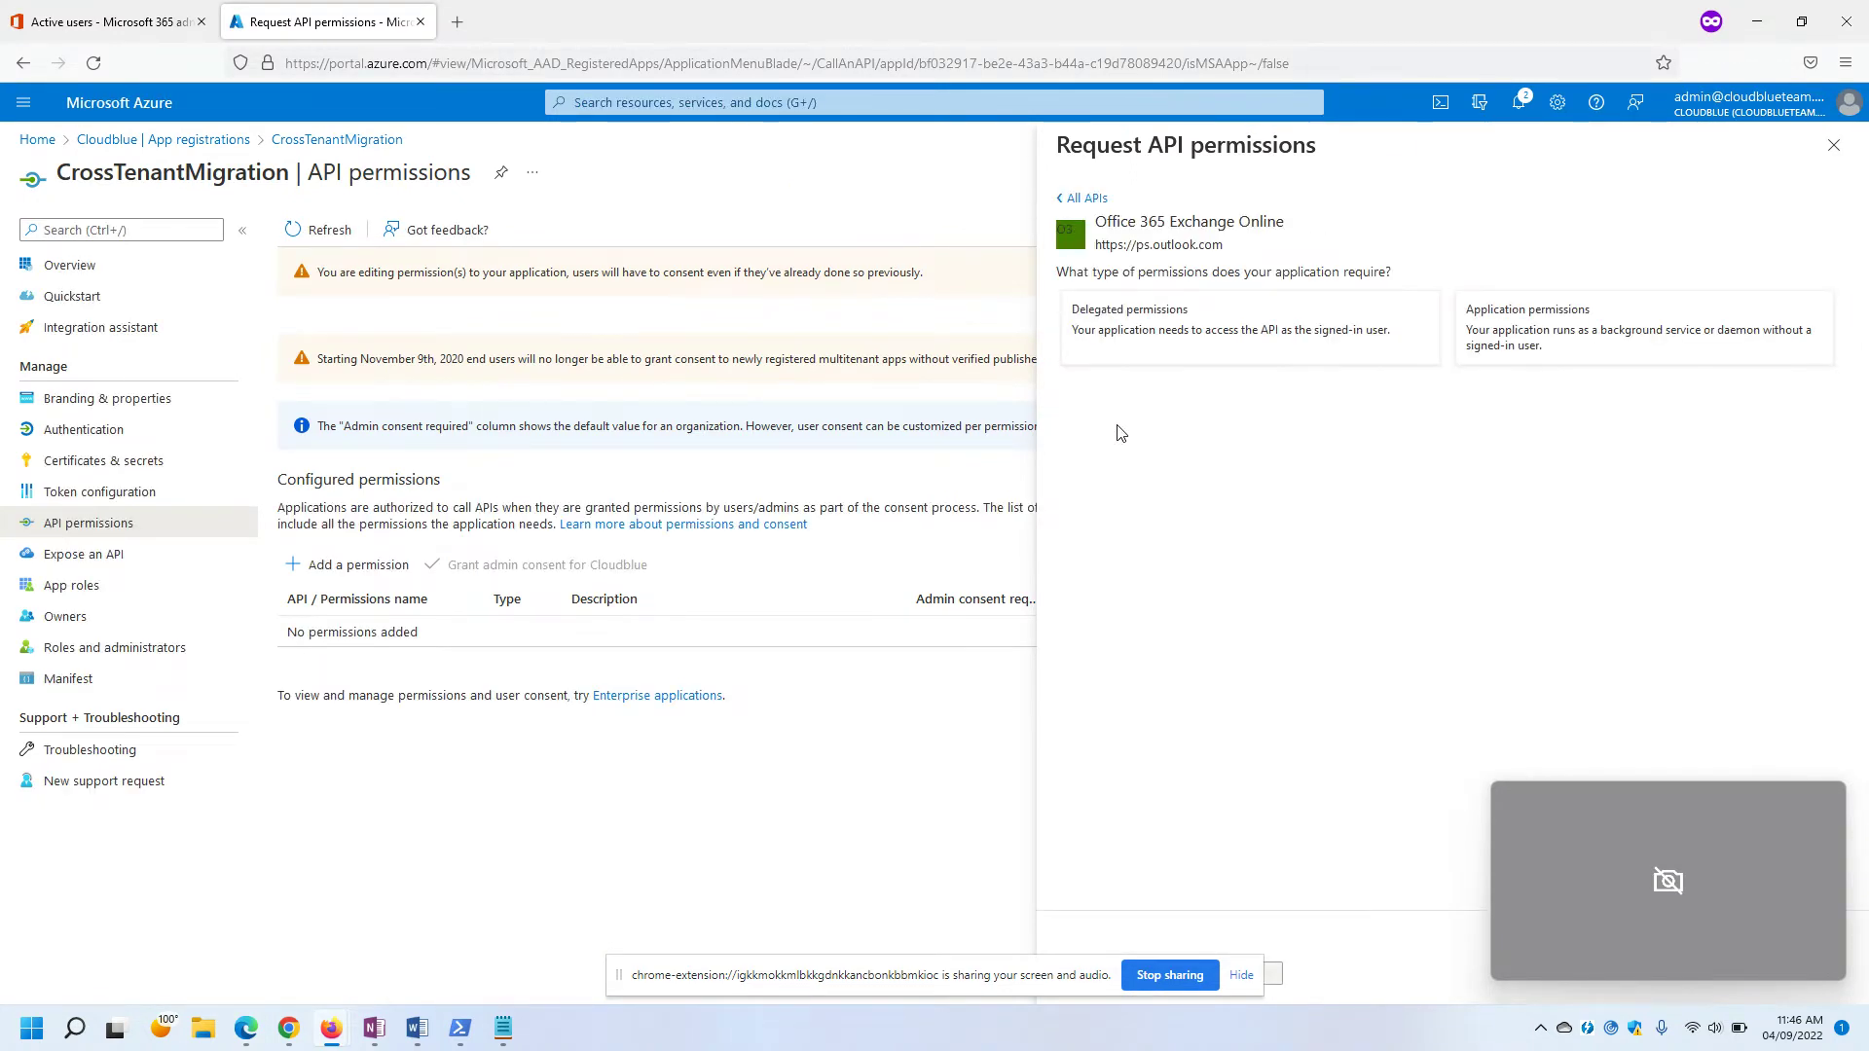
Choose Application permissions, filter for 'mailbox', and expand the Mailbox group.
{"action": "key", "text": "alt+Tab"}
{"action": "scroll", "coordinate": [1119, 486], "scroll_direction": "down", "scroll_amount": 4}
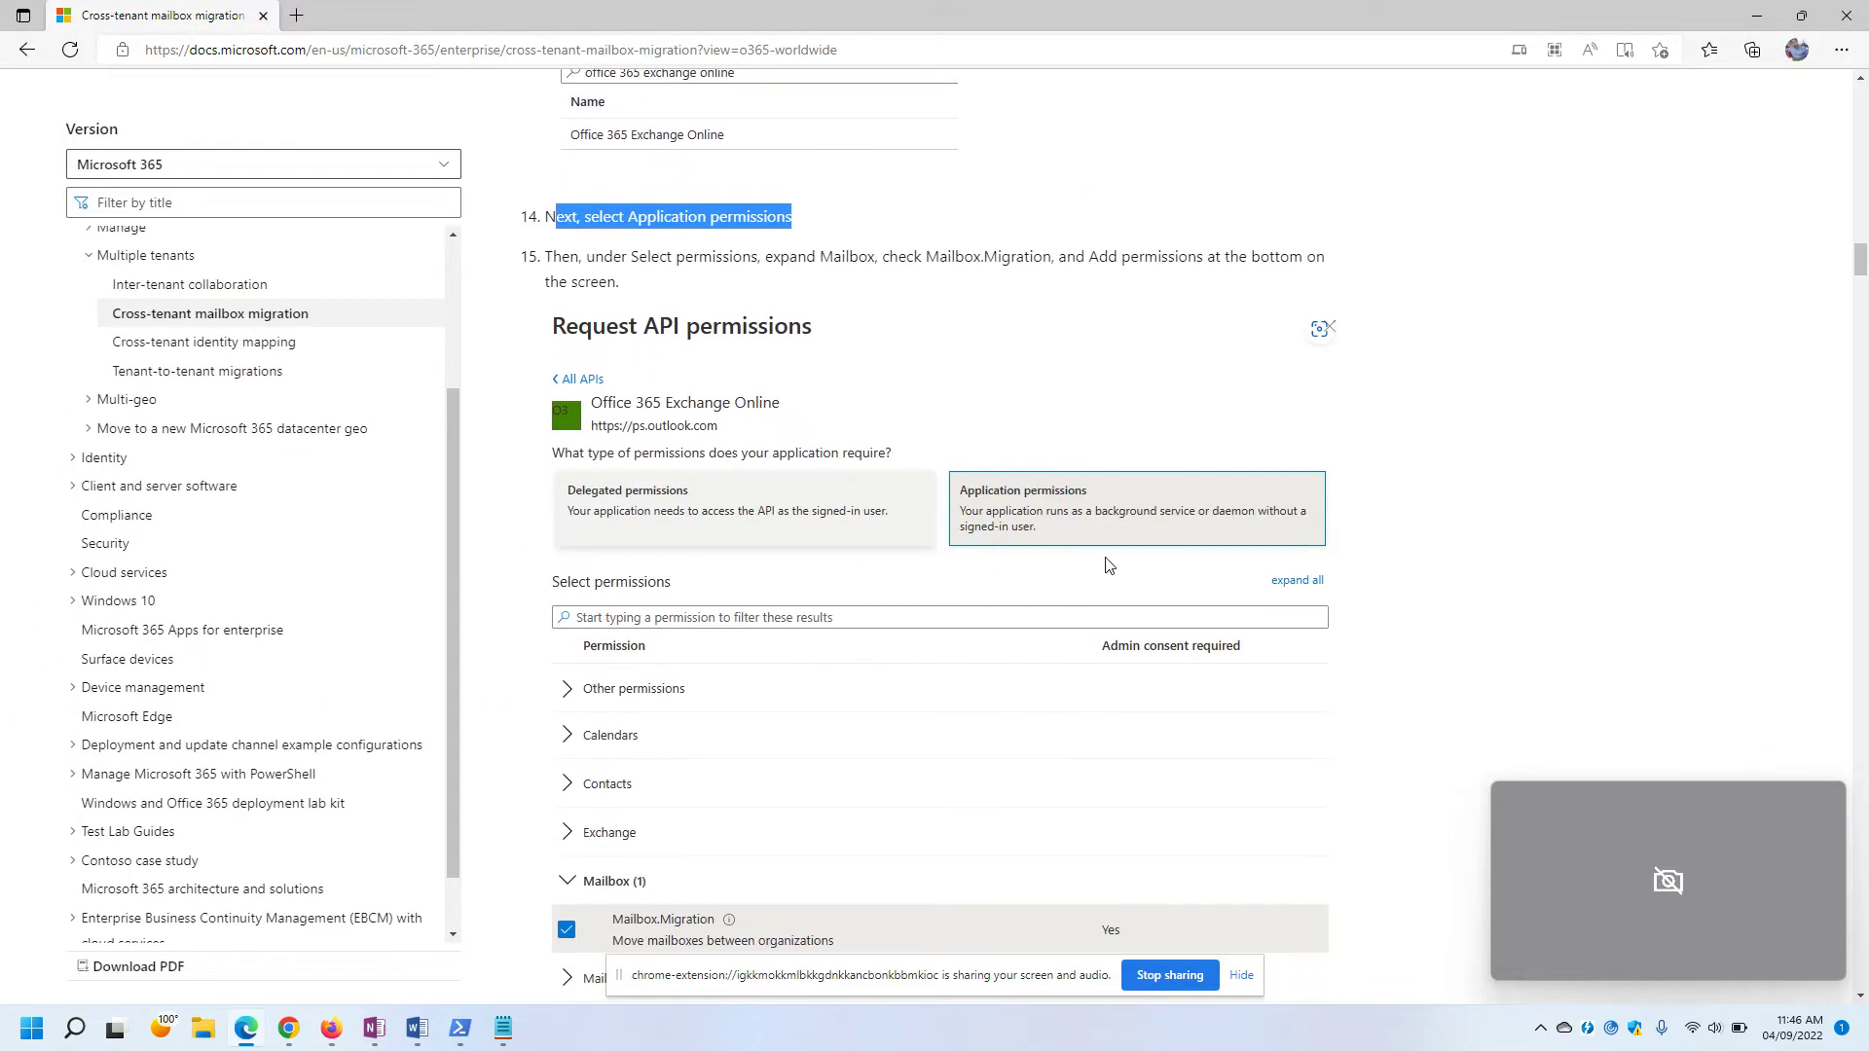
{"action": "key", "text": "alt+Tab"}
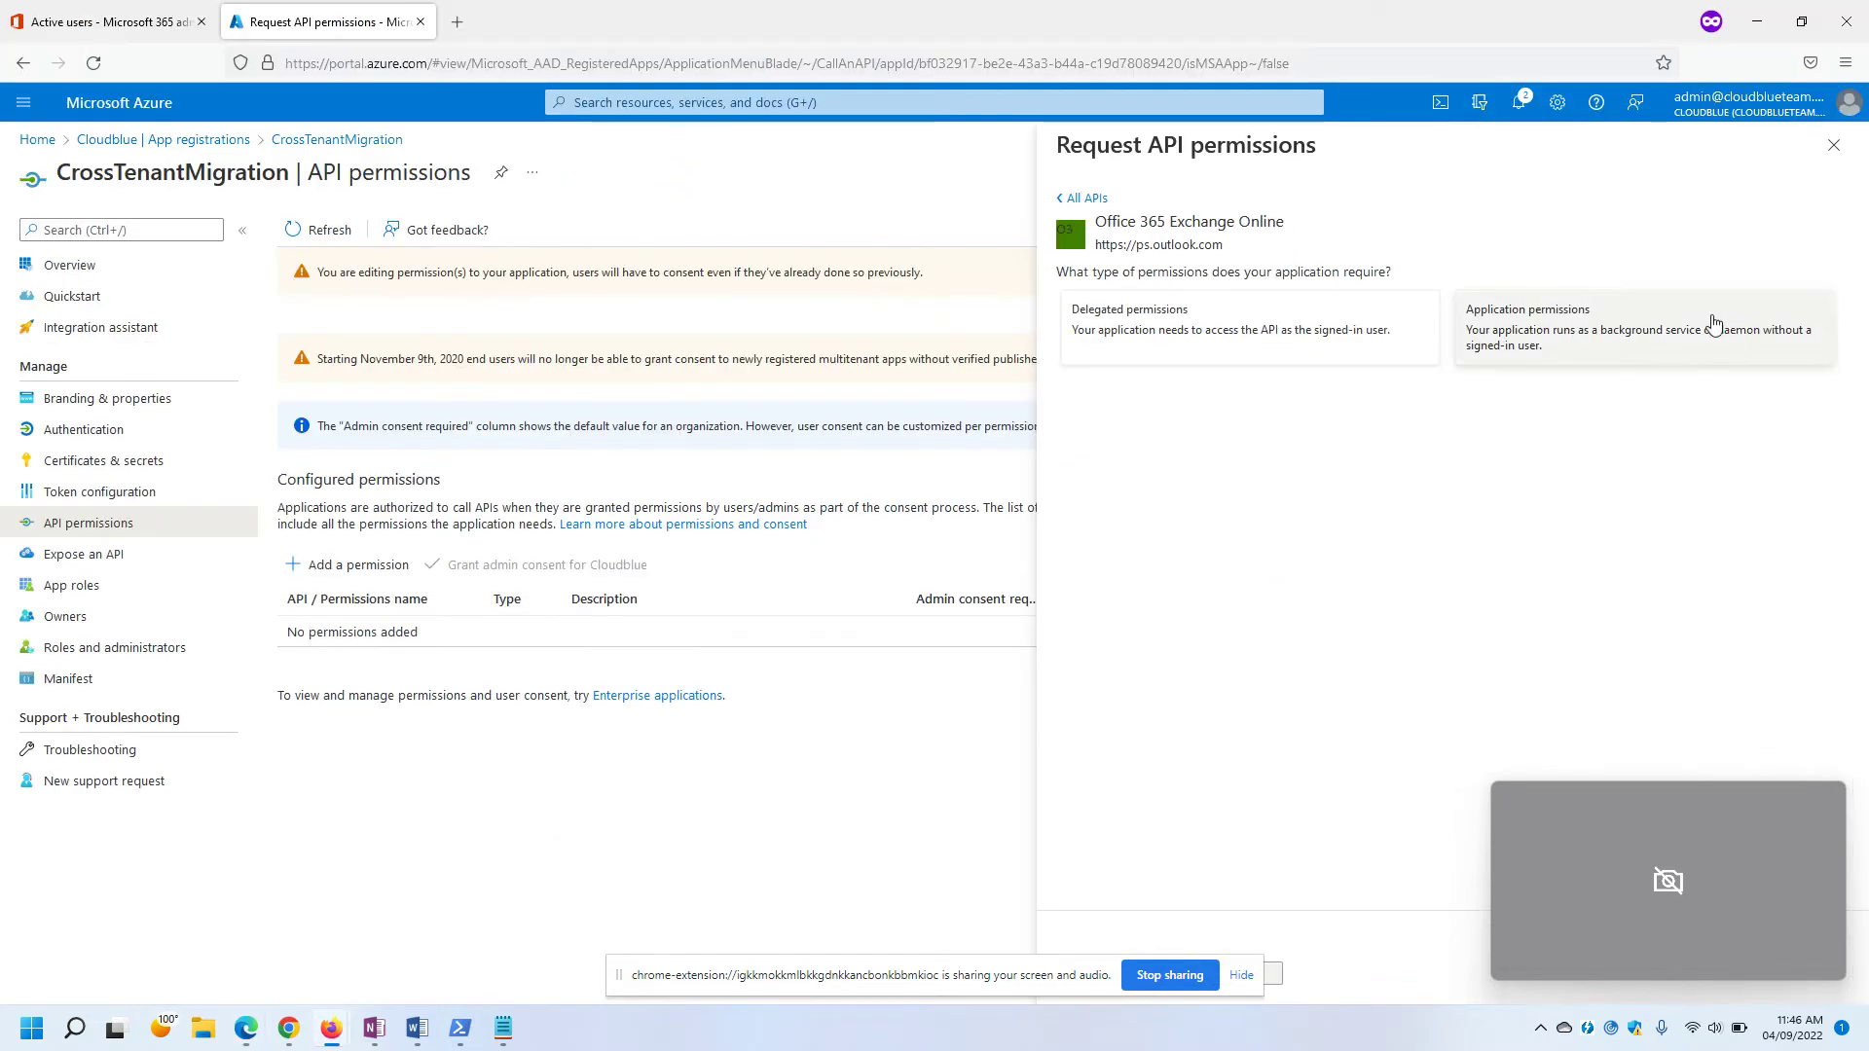
{"action": "left_click", "coordinate": [1713, 322]}
{"action": "left_click", "coordinate": [1111, 440]}
{"action": "type", "text": "mailbox"}
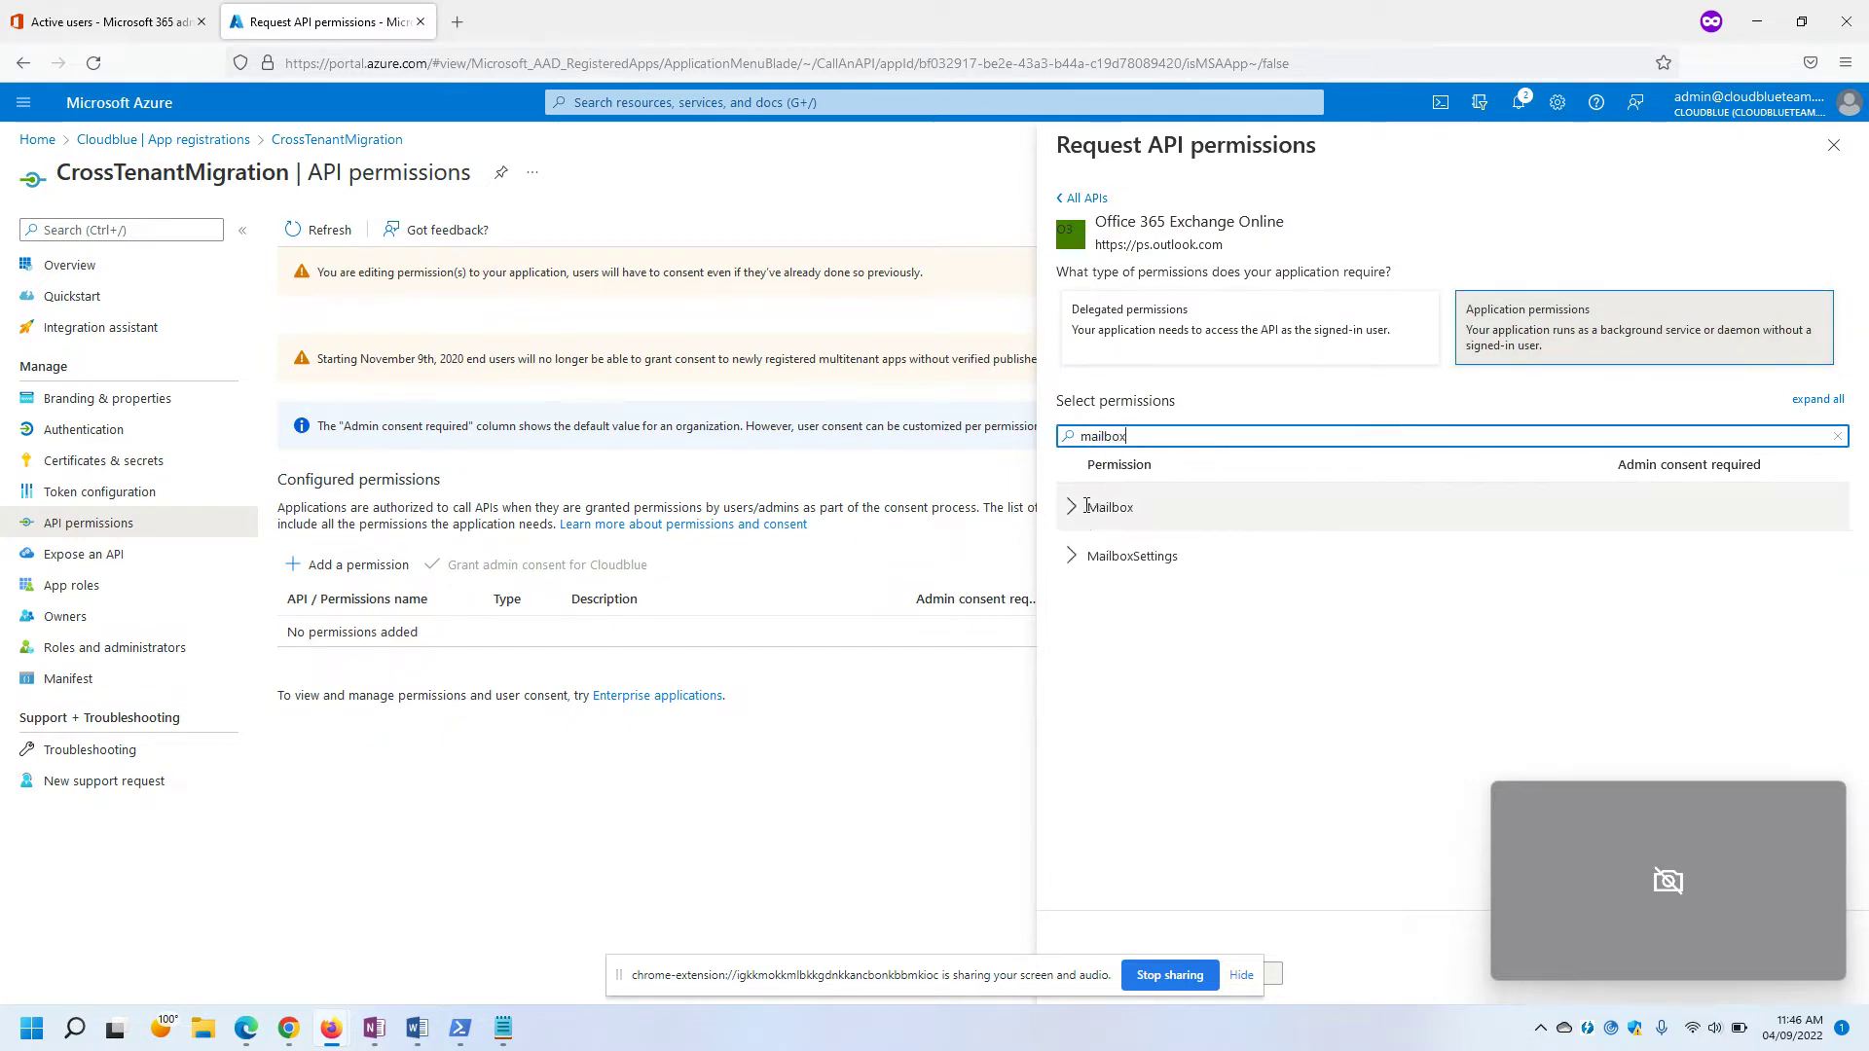
{"action": "left_click", "coordinate": [1092, 504]}
Tick Mailbox.Migration and add the permission to the app.
{"action": "key", "text": "alt+Tab"}
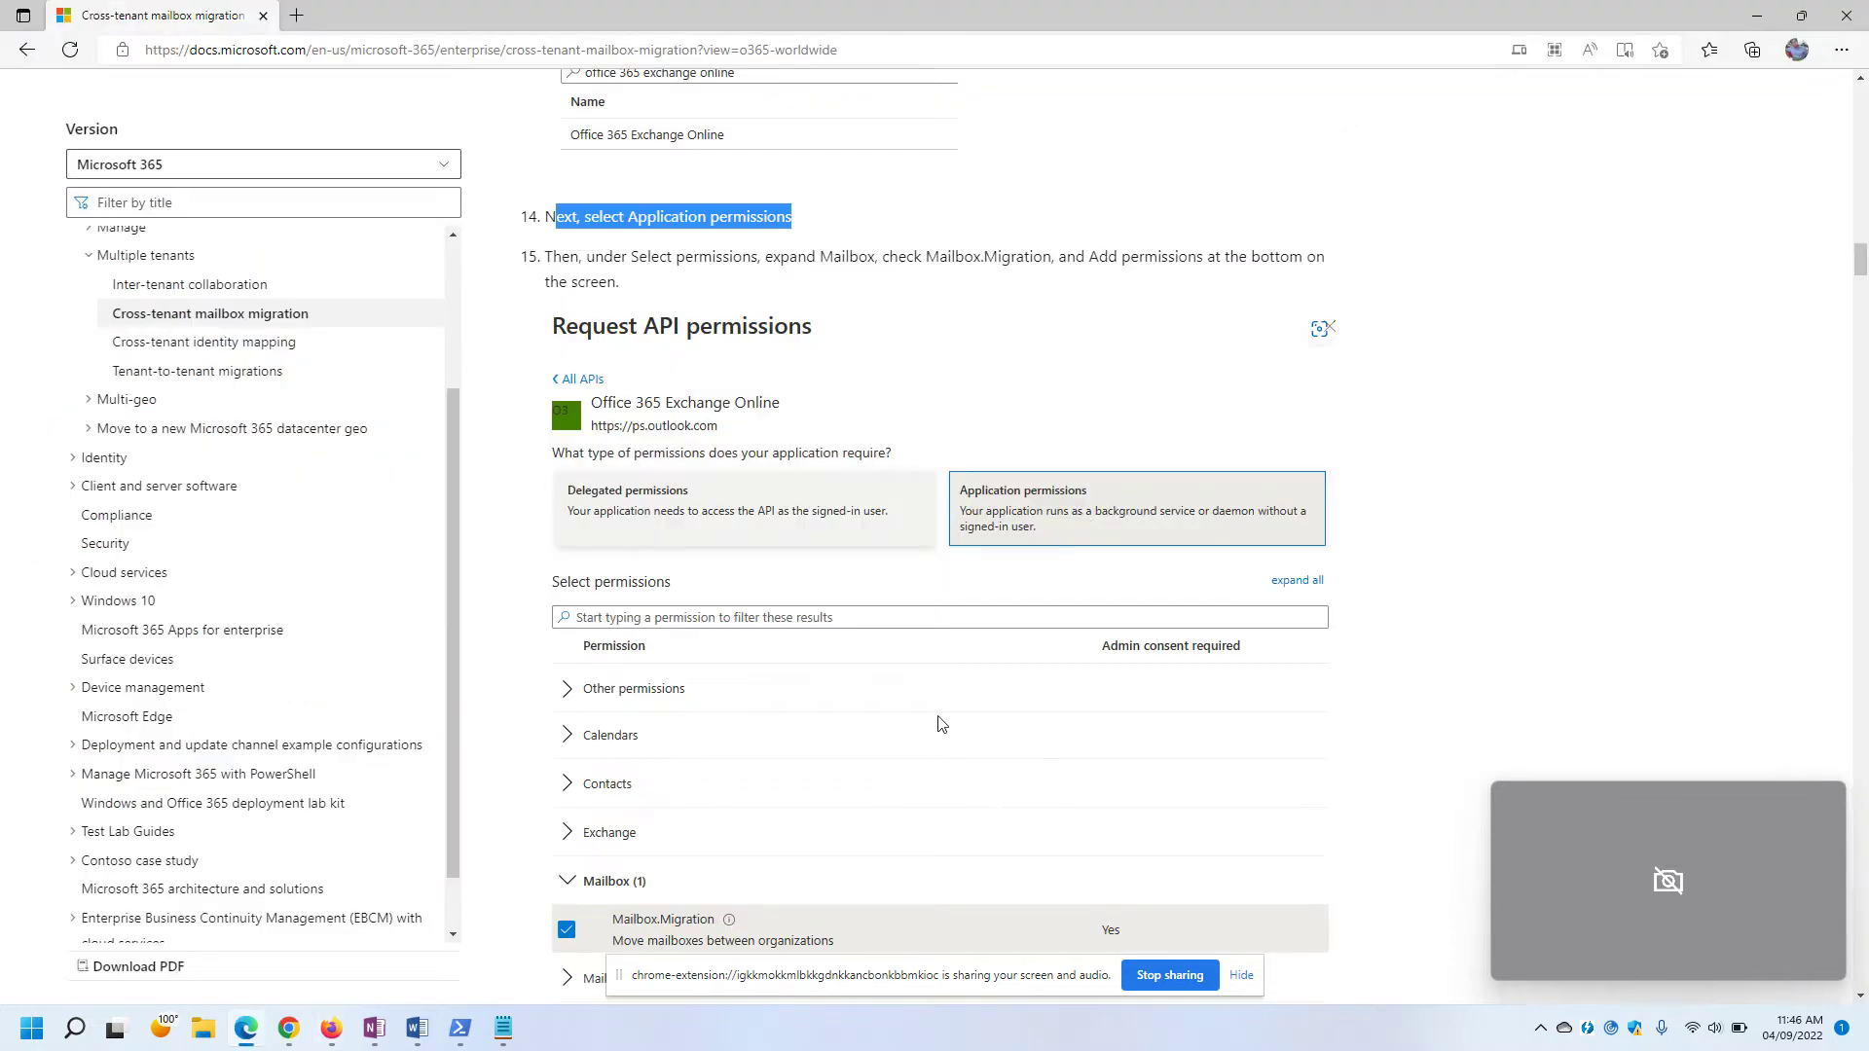
{"action": "scroll", "coordinate": [942, 725], "scroll_direction": "down", "scroll_amount": 4}
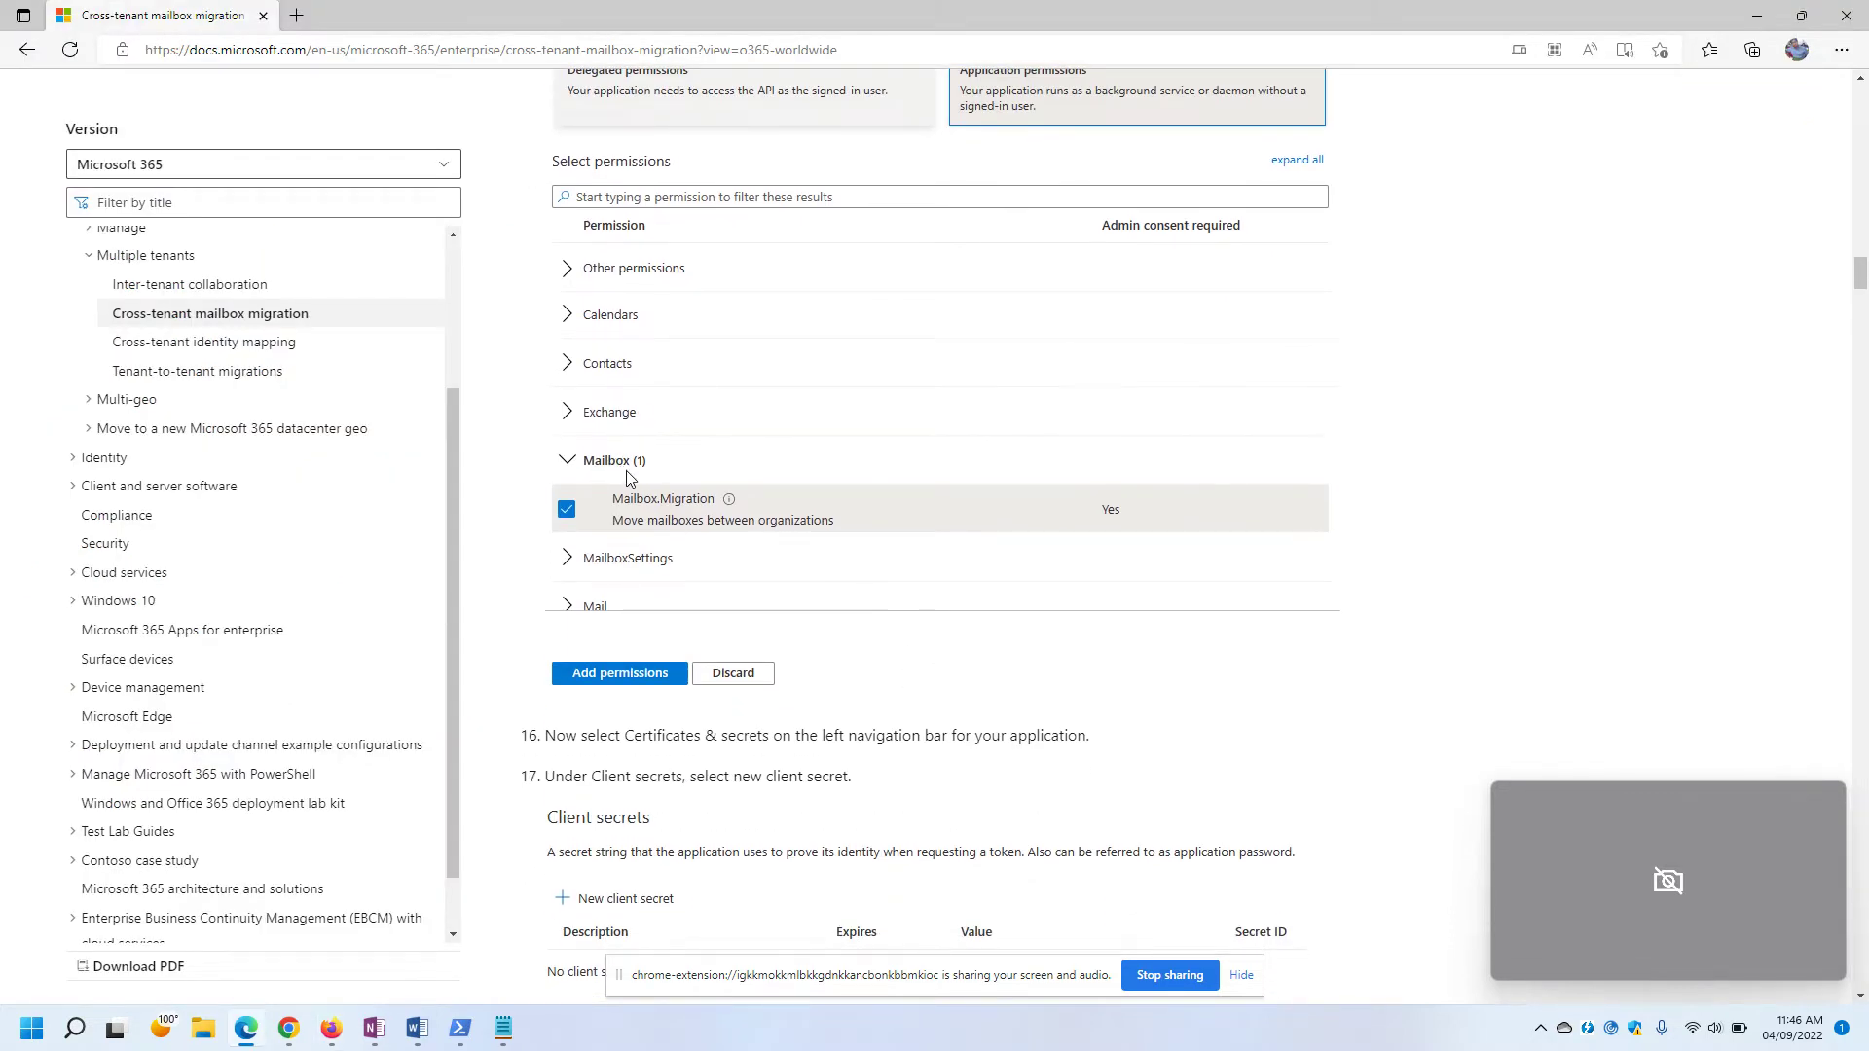
{"action": "key", "text": "alt+Tab"}
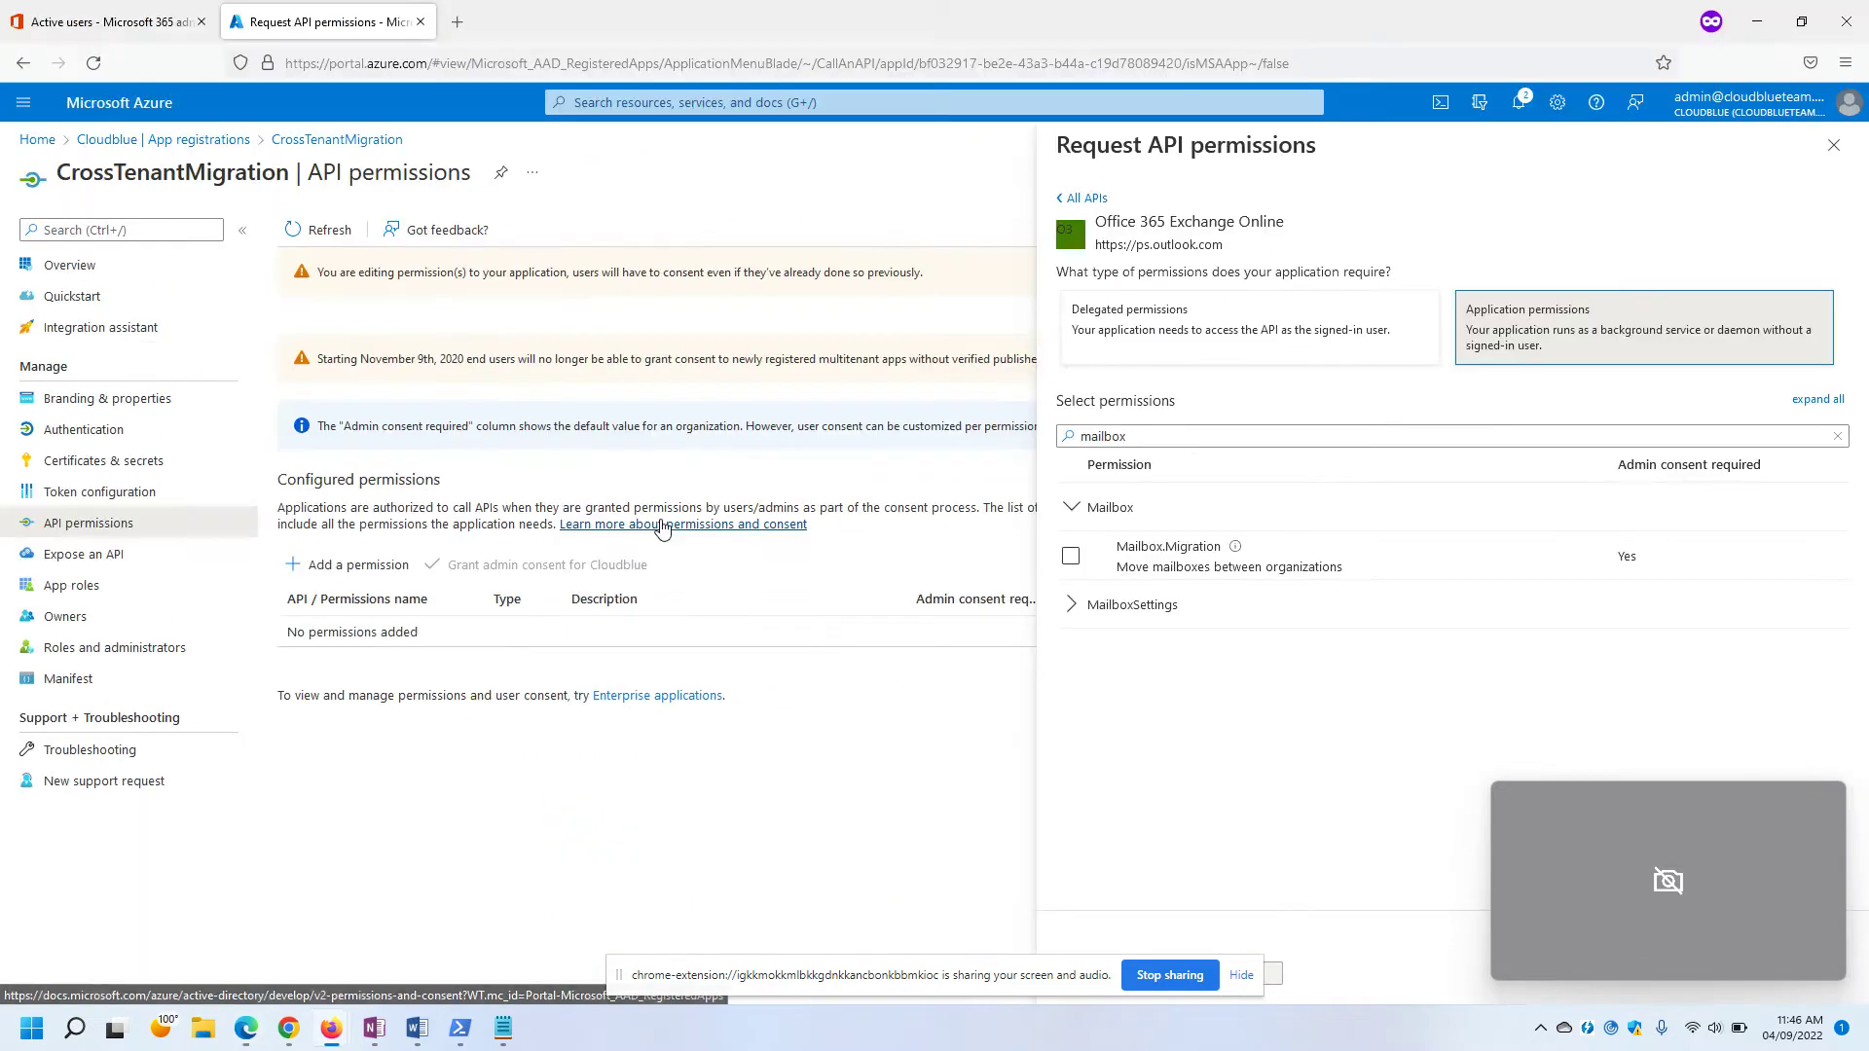
{"action": "left_click", "coordinate": [1071, 556]}
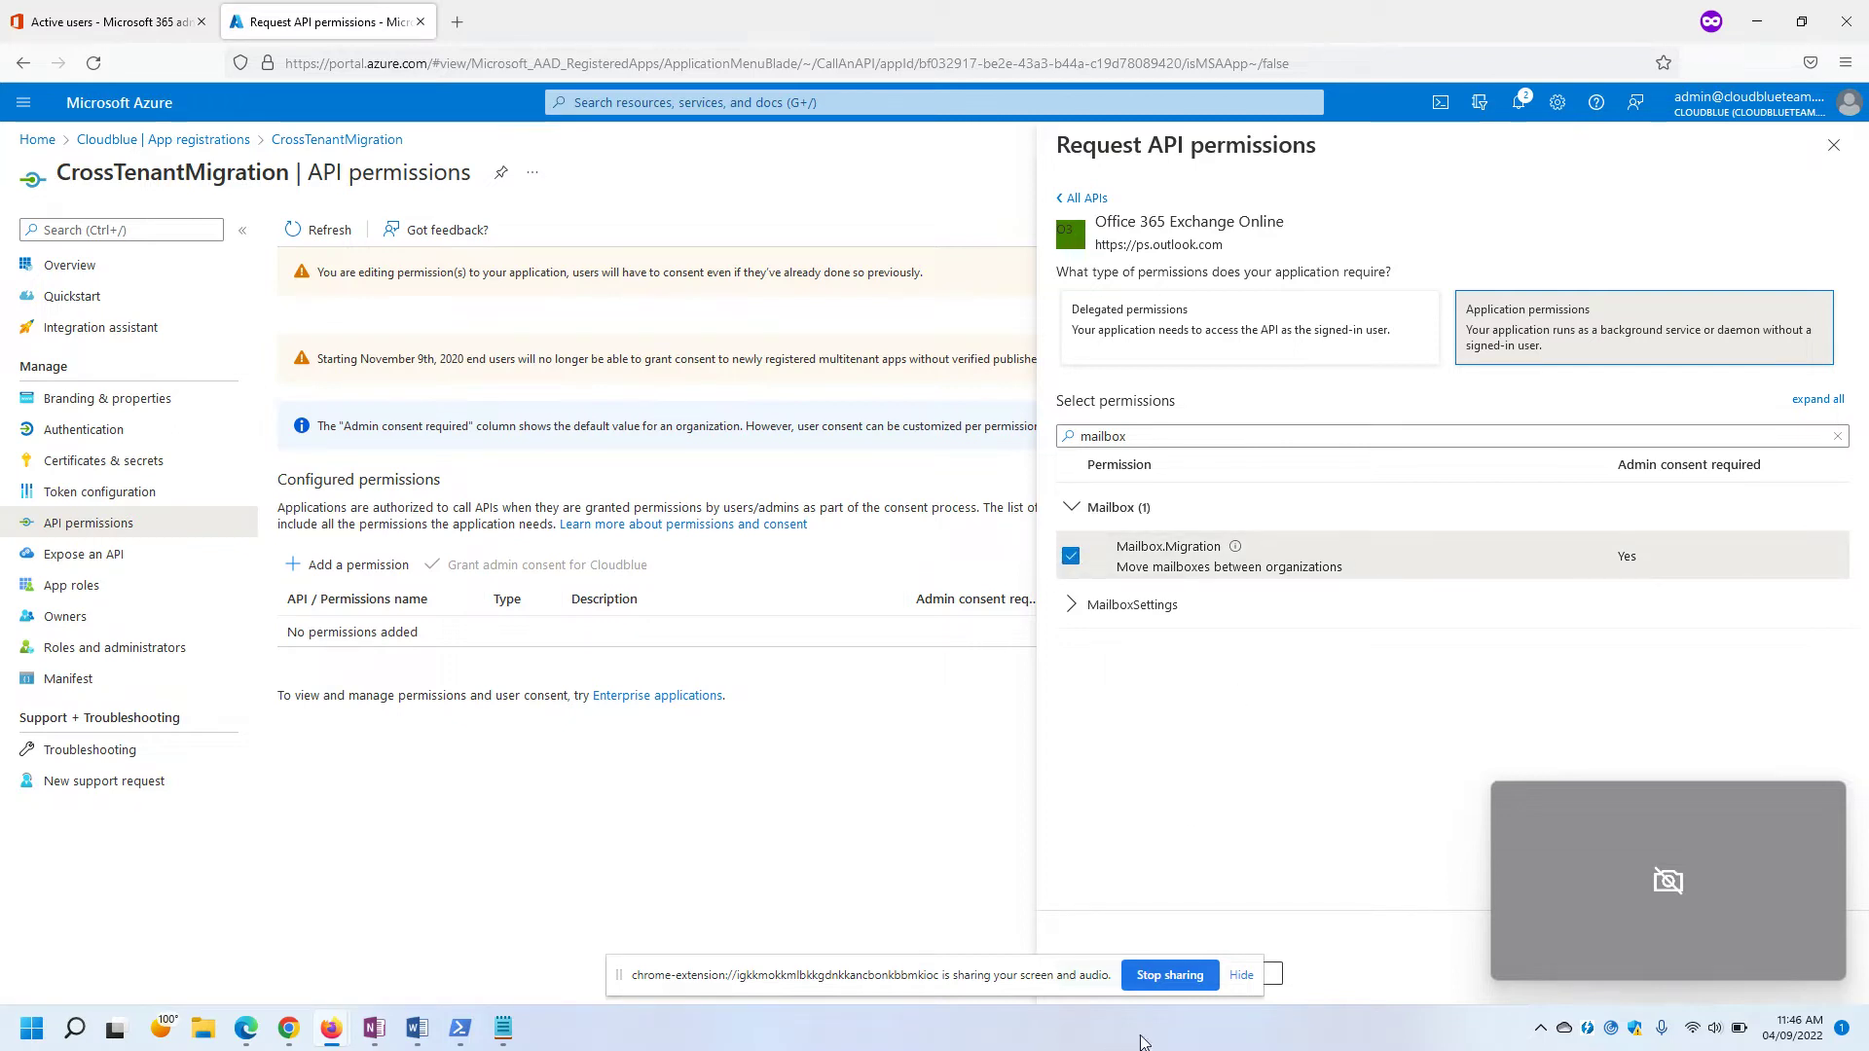
{"action": "left_click", "coordinate": [1242, 974]}
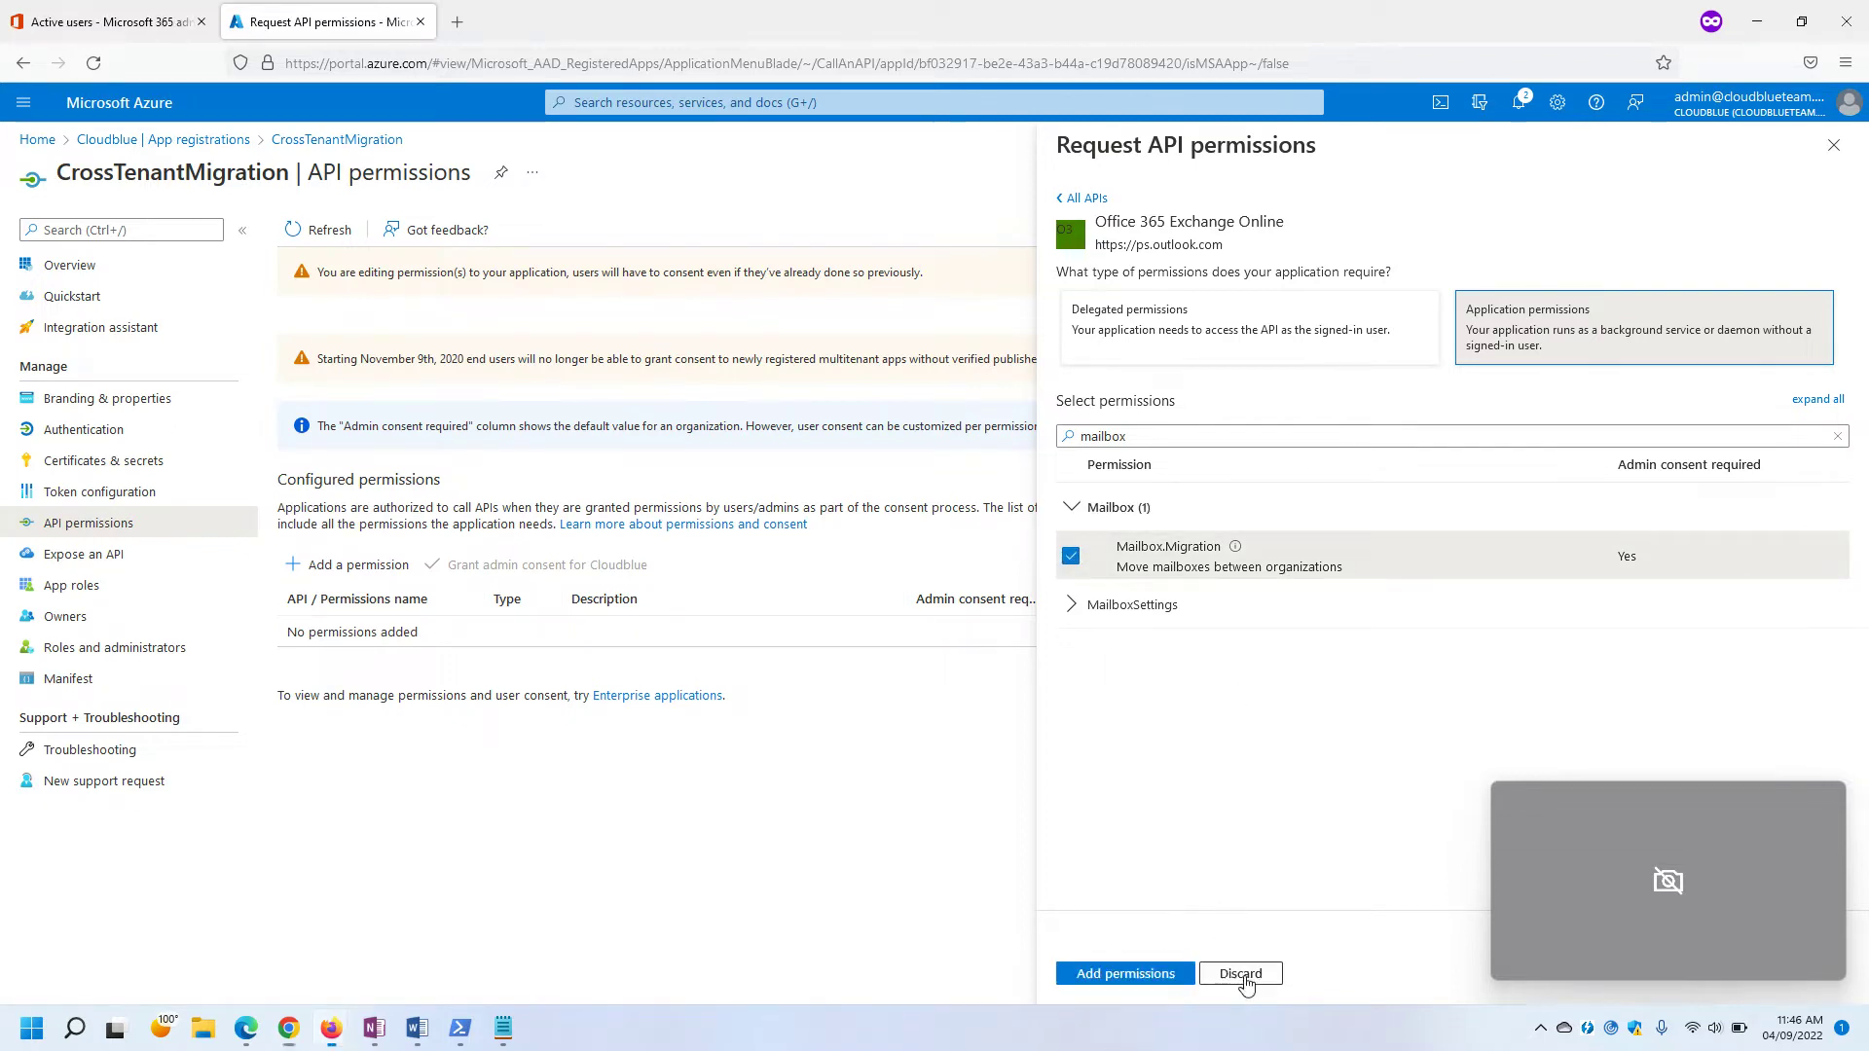
{"action": "left_click", "coordinate": [1113, 974]}
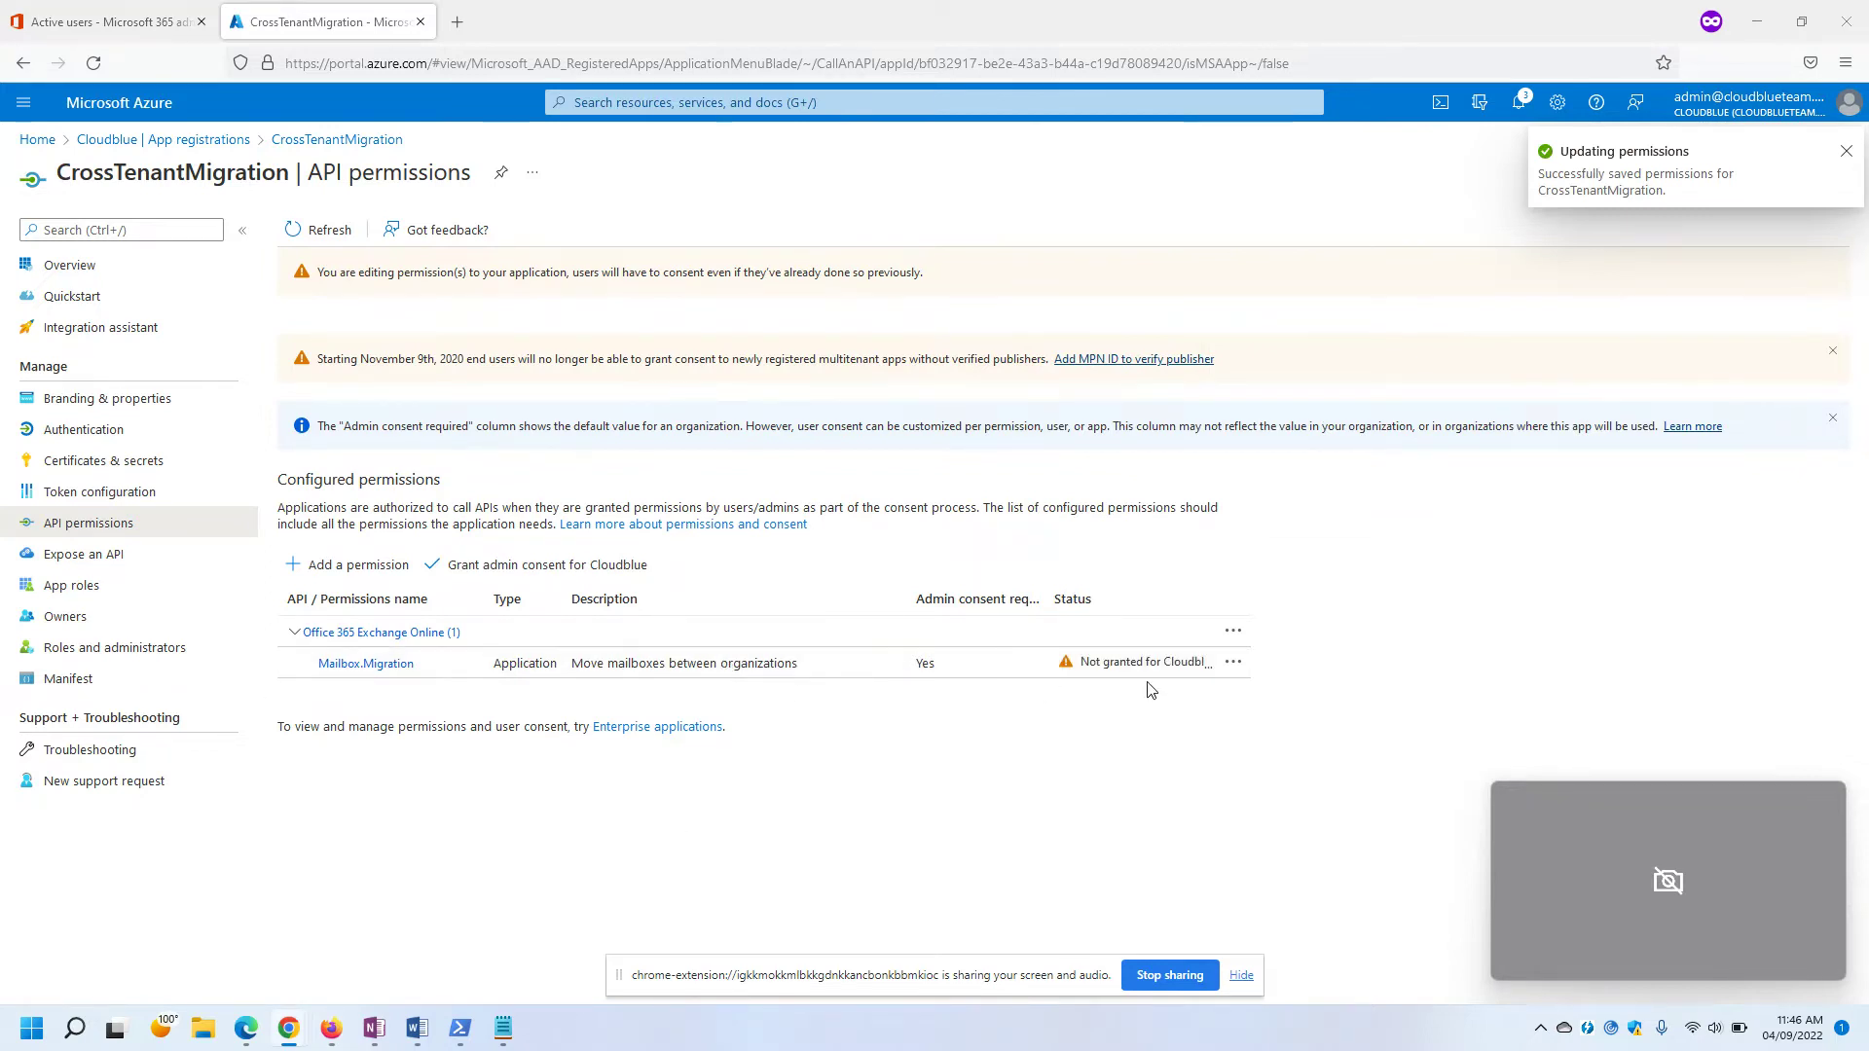
{"action": "left_click", "coordinate": [961, 686]}
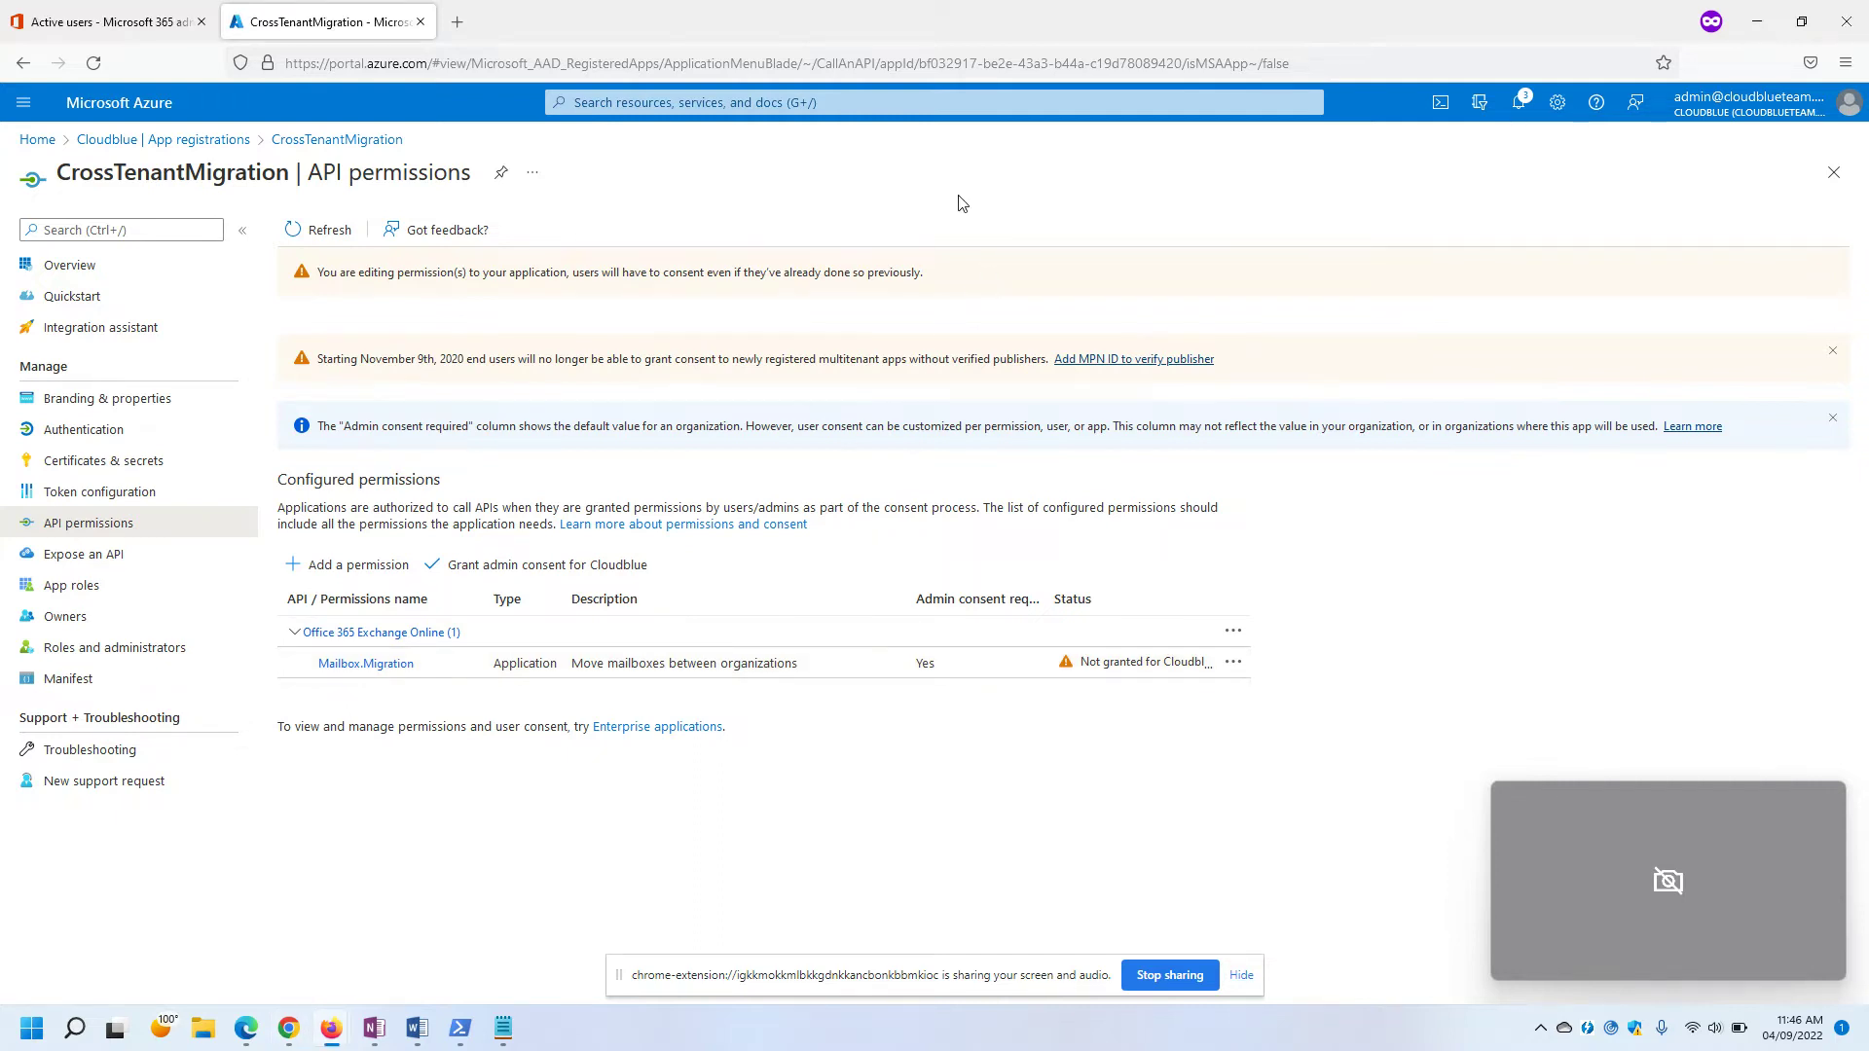
{"action": "left_click", "coordinate": [246, 1028]}
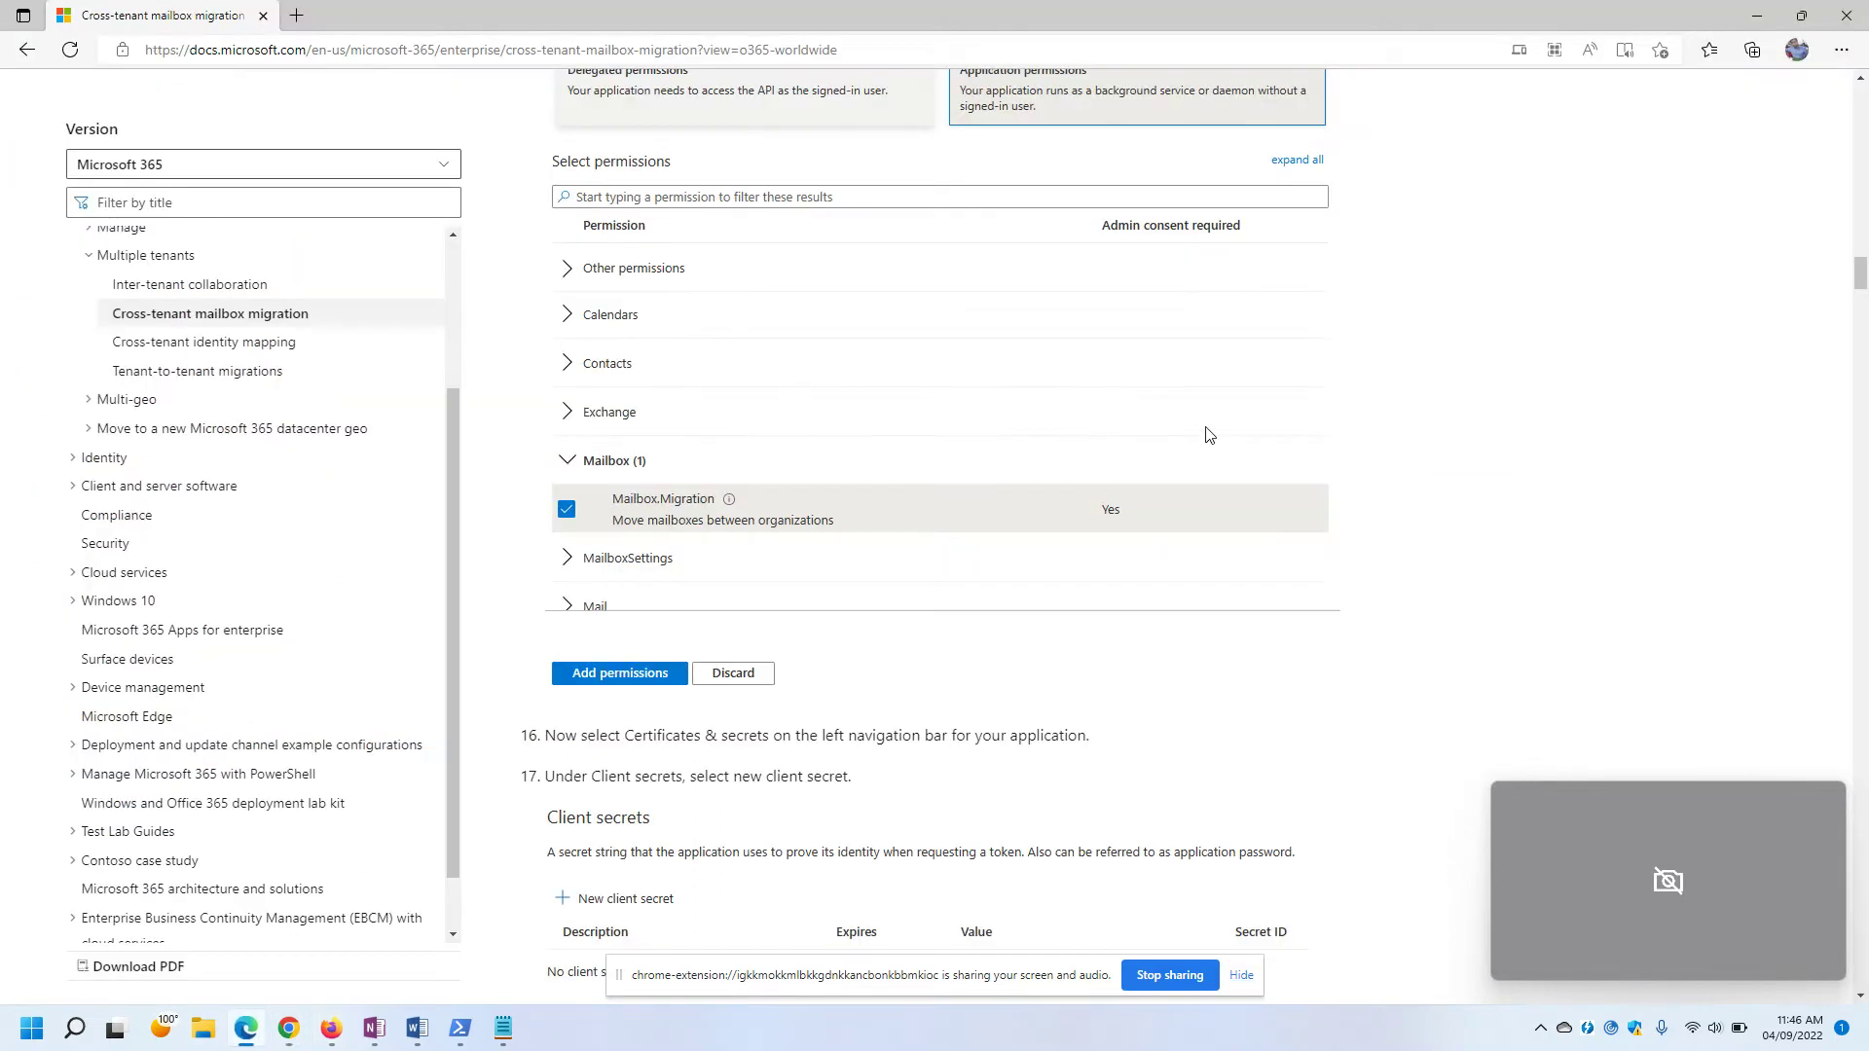
{"action": "scroll", "coordinate": [638, 543], "scroll_direction": "down", "scroll_amount": 3}
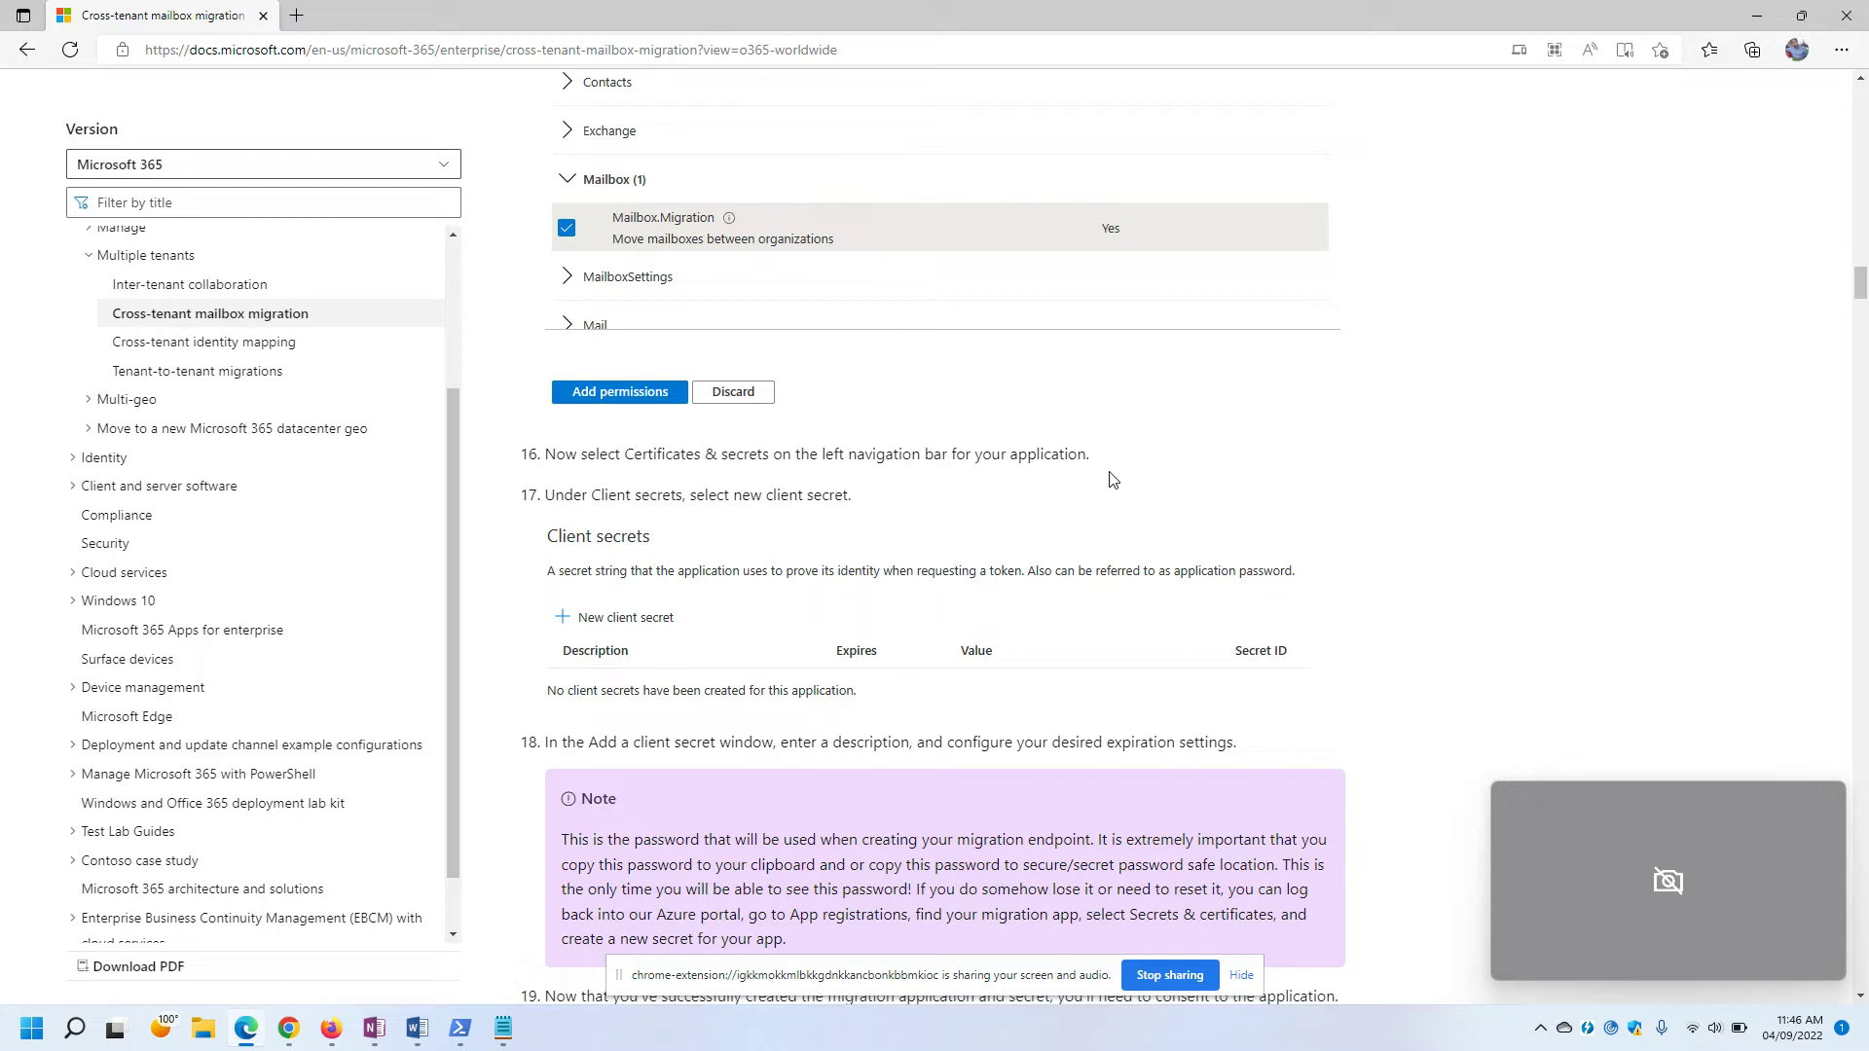
{"action": "key", "text": "alt+Tab"}
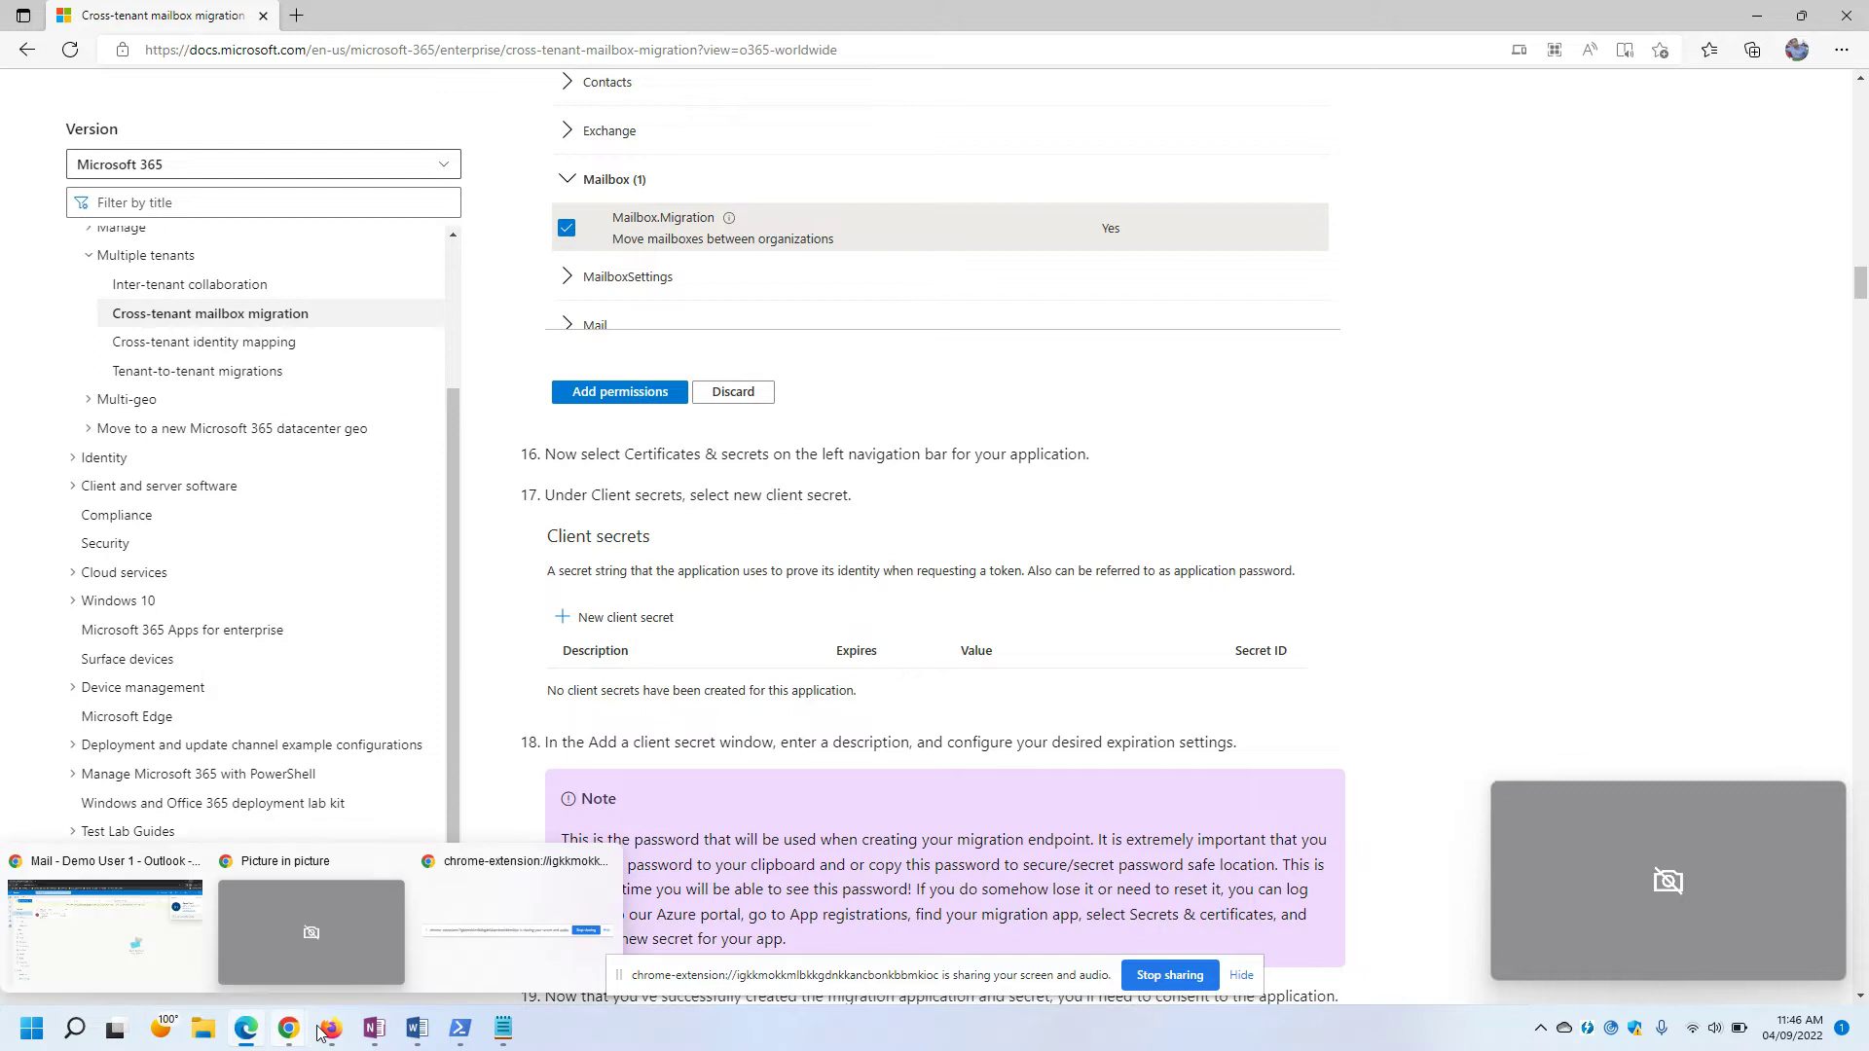
{"action": "mouse_move", "coordinate": [350, 1012]}
{"action": "left_click", "coordinate": [437, 930]}
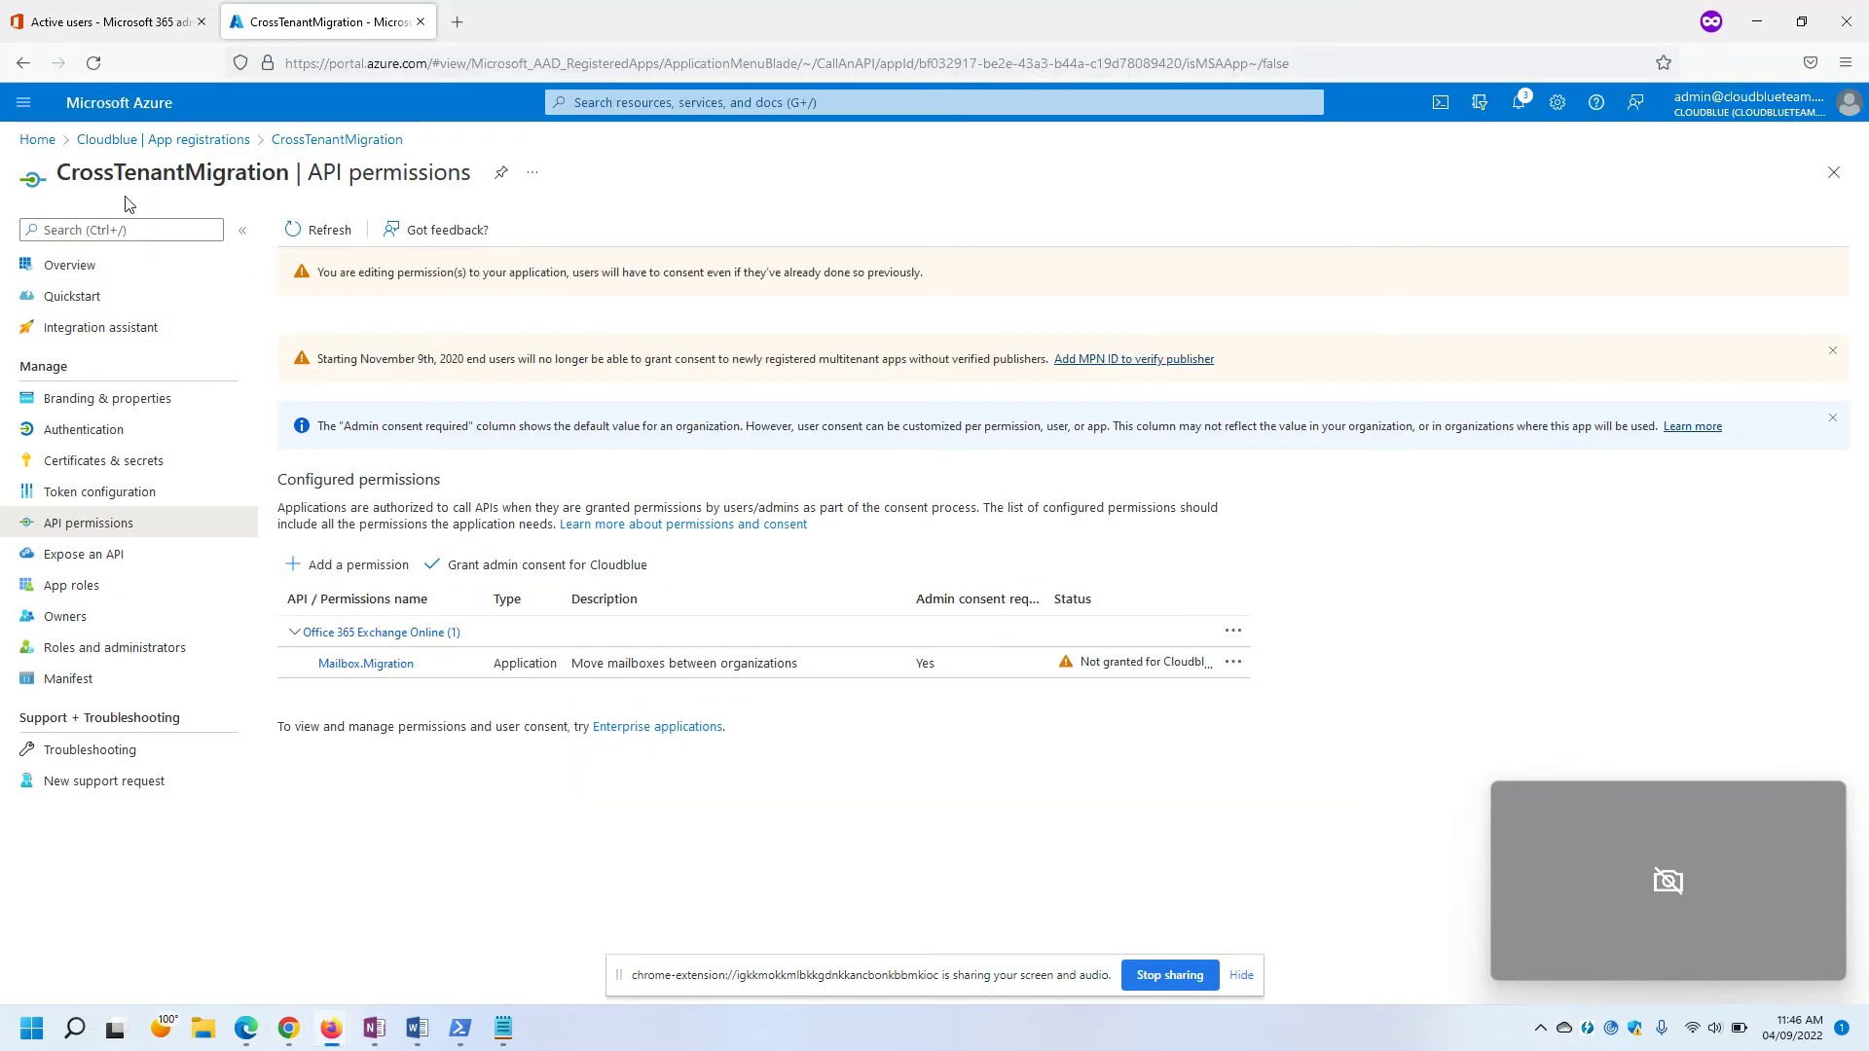
Open CrossTenantMigration's Certificates & secrets page and its Add a client secret panel, per guide step 16.
{"action": "left_click", "coordinate": [74, 465]}
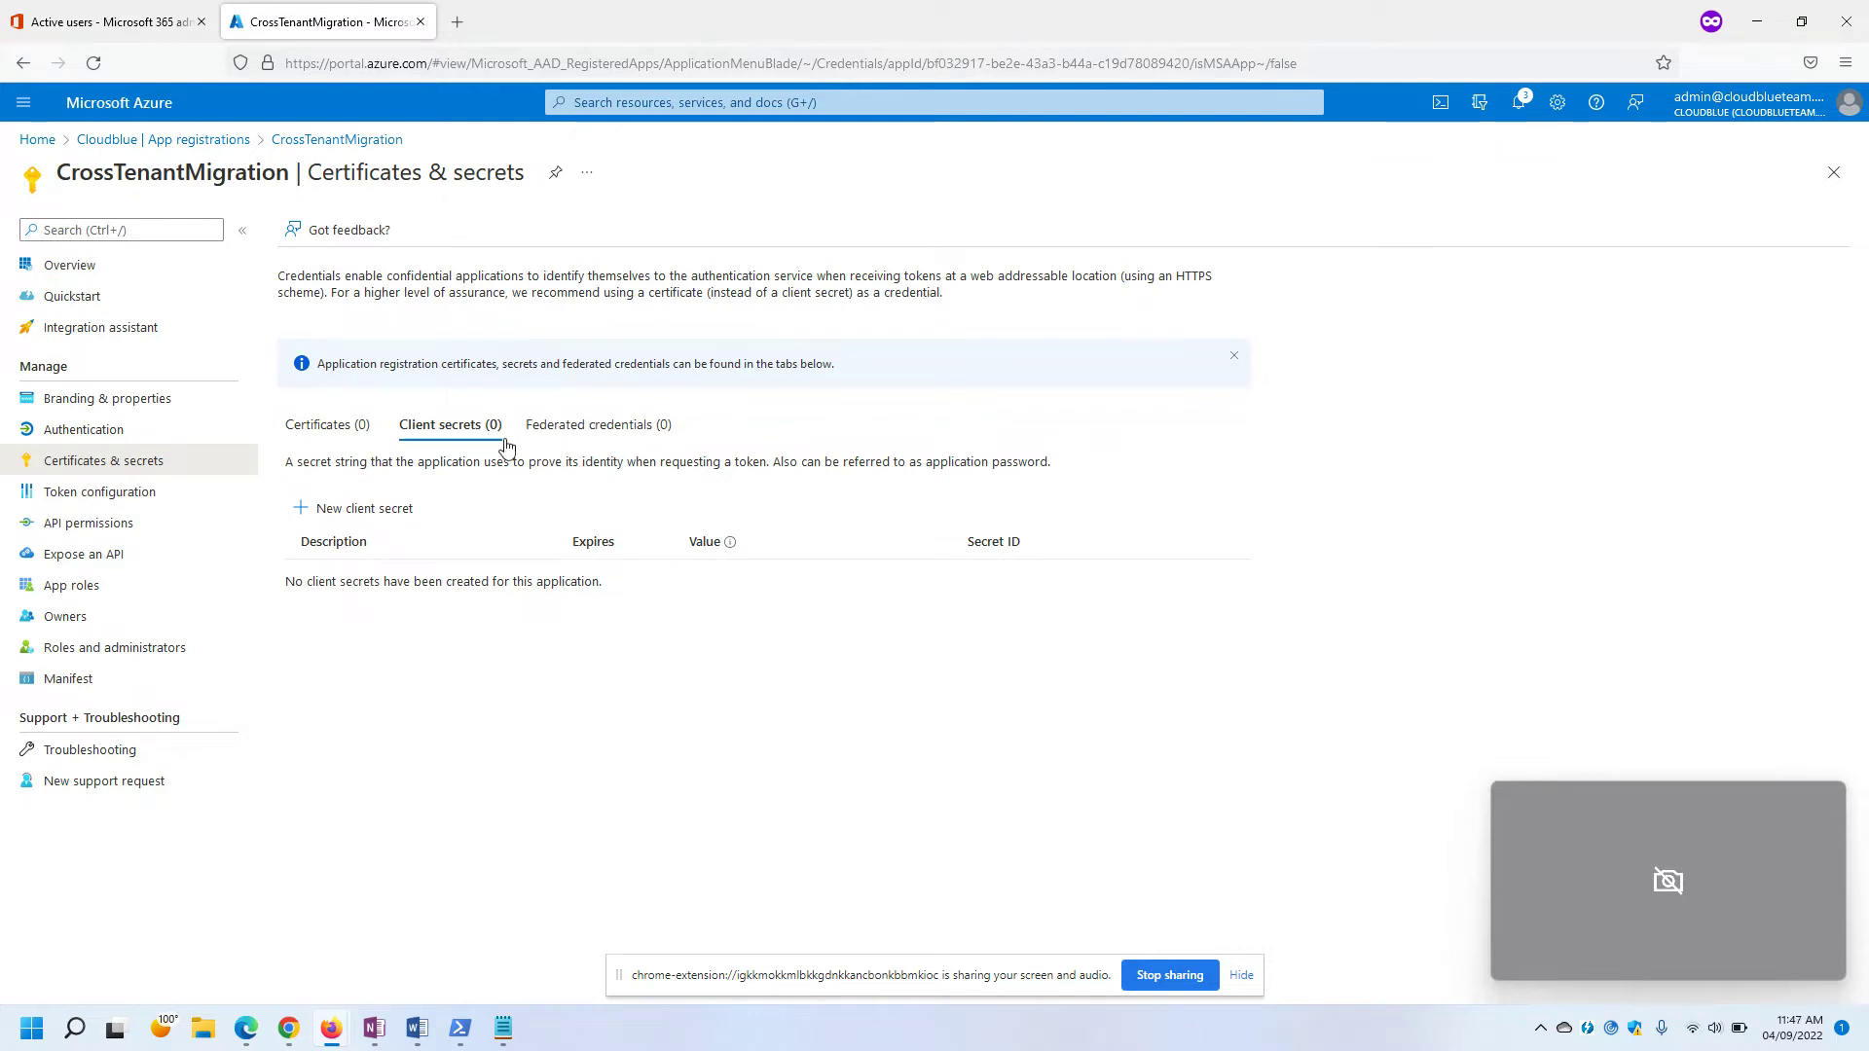
{"action": "left_click", "coordinate": [103, 531]}
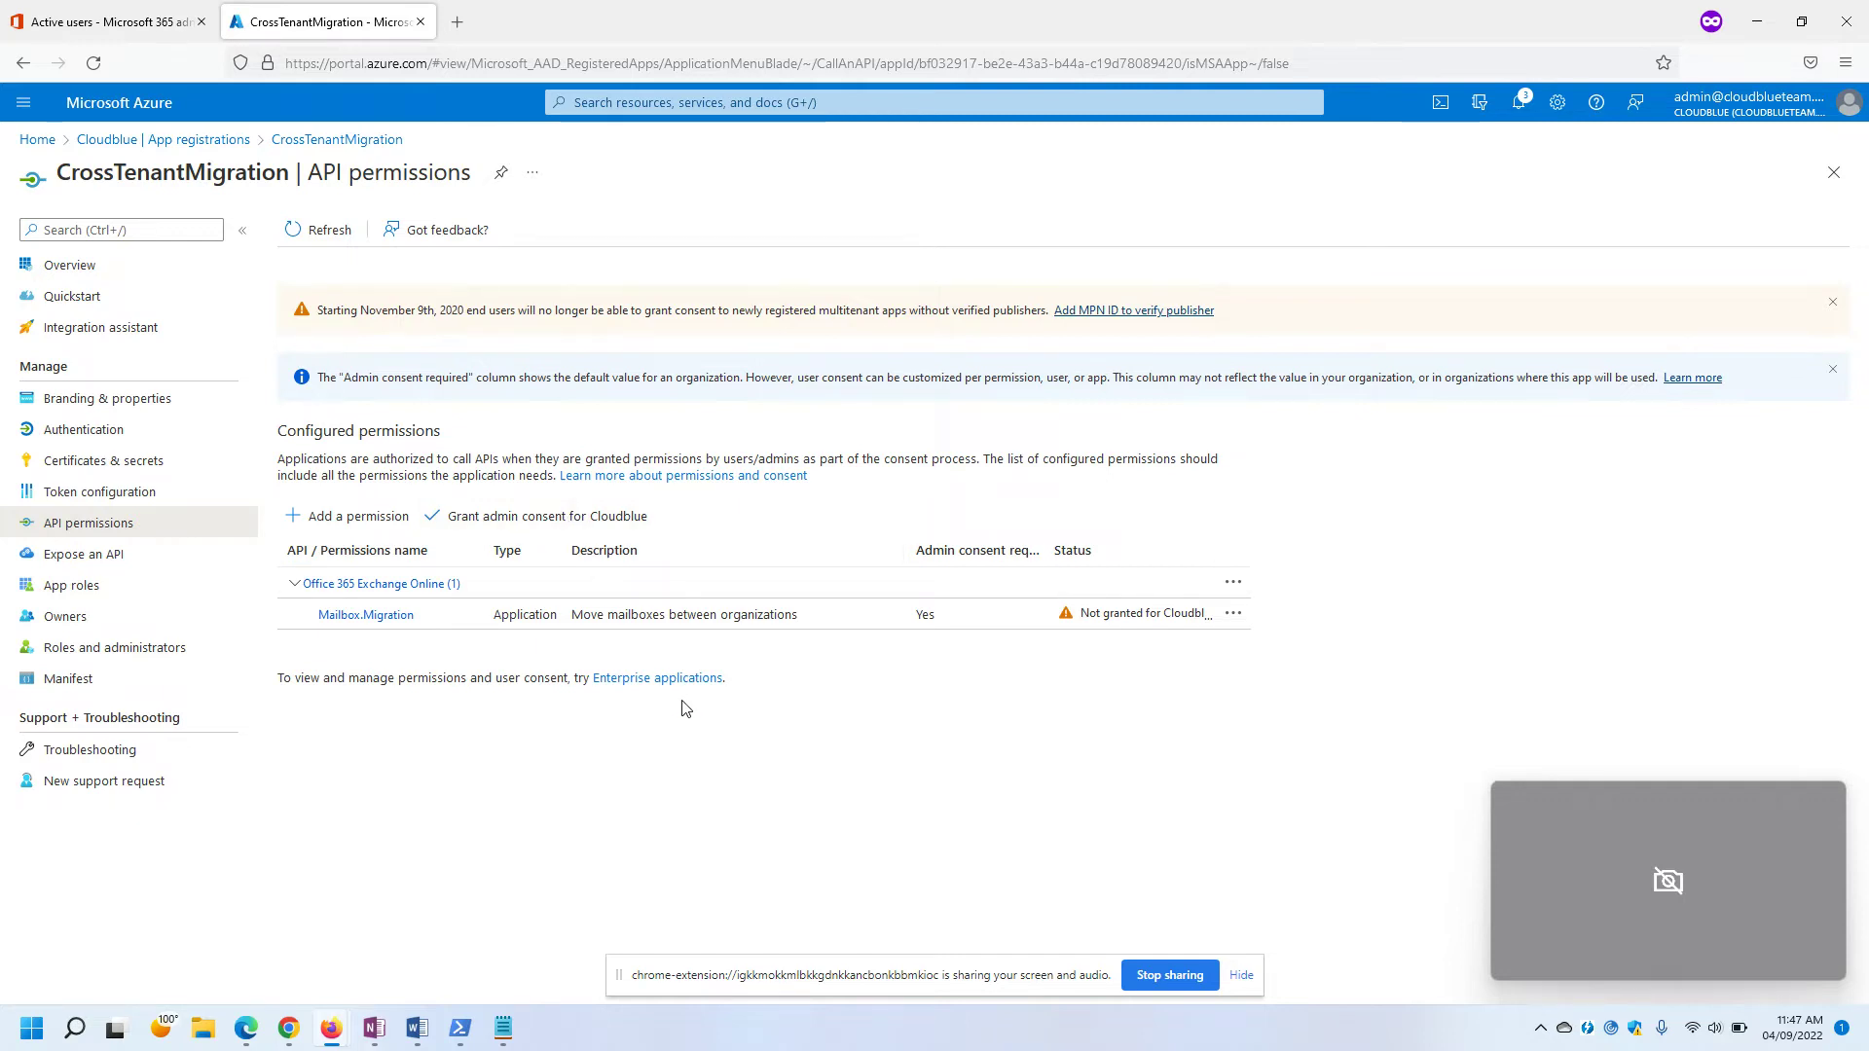
{"action": "key", "text": "alt+Tab"}
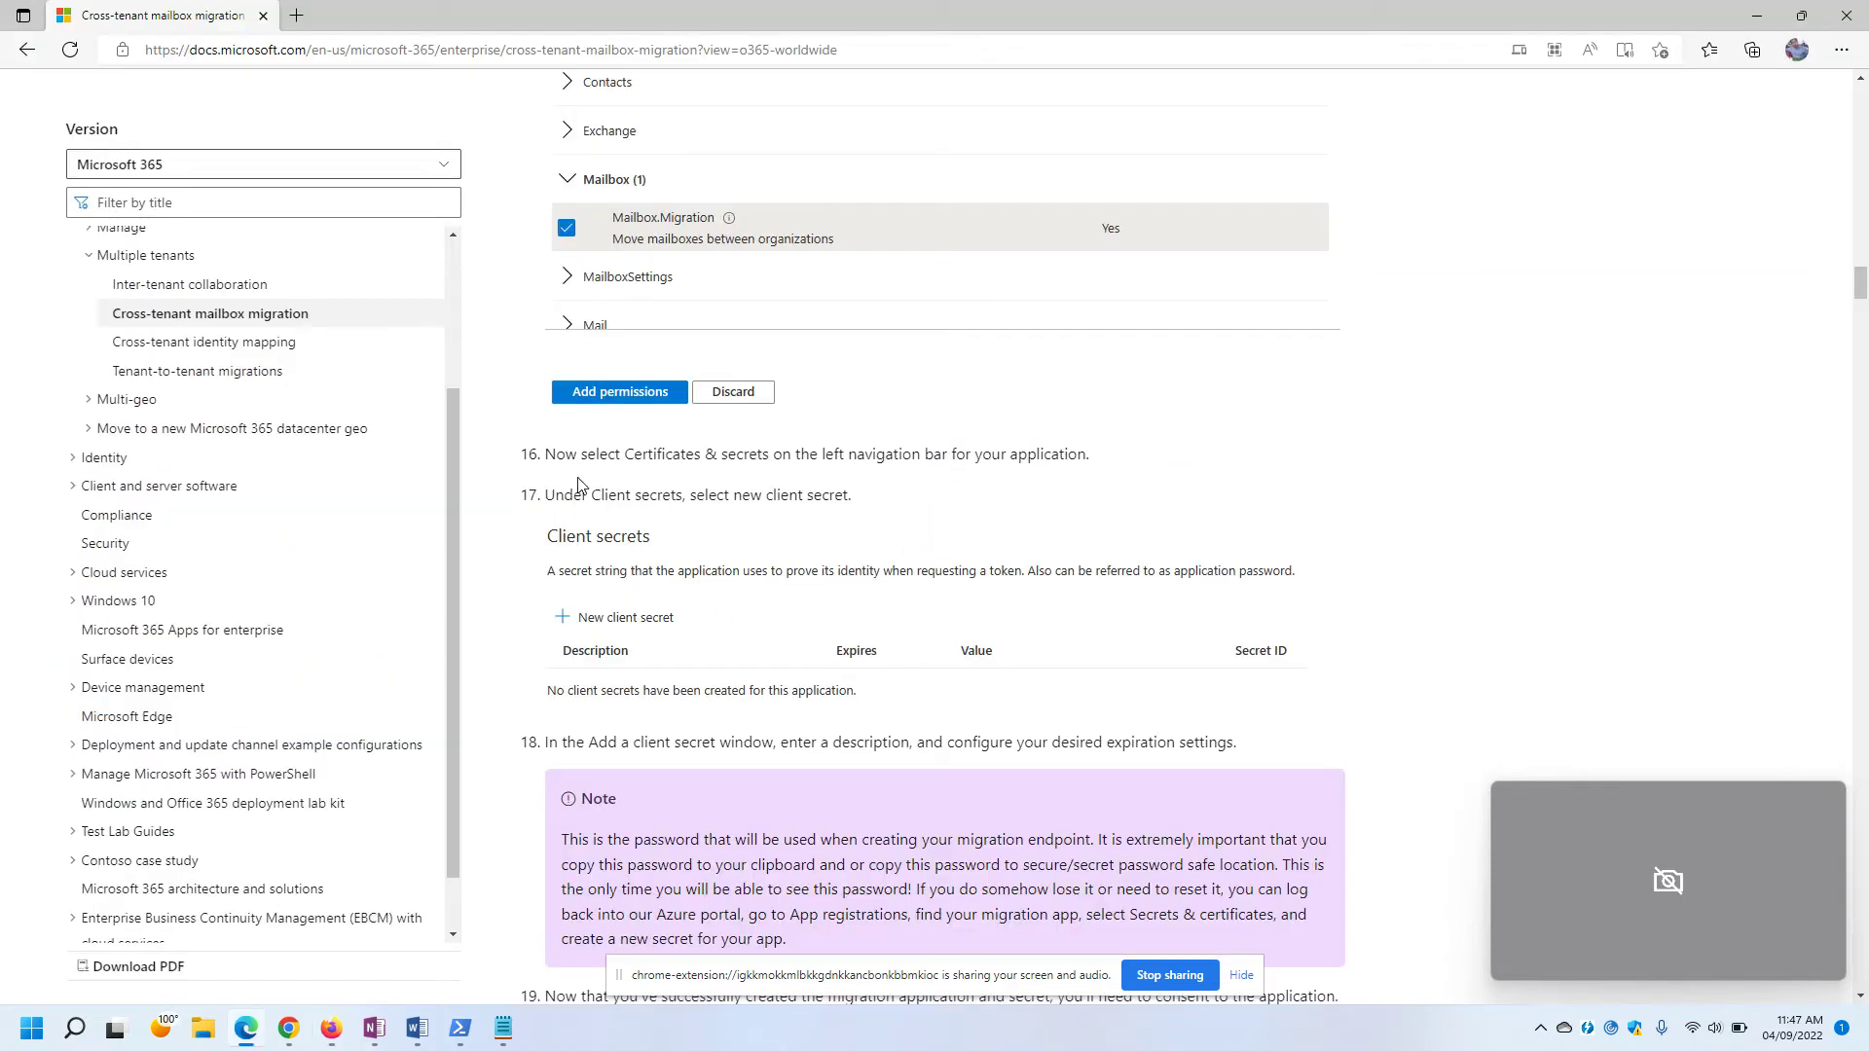
{"action": "left_click_drag", "start_coordinate": [553, 457], "coordinate": [1090, 458]}
{"action": "left_click", "coordinate": [1105, 463]}
{"action": "key", "text": "alt+Tab"}
{"action": "left_click", "coordinate": [77, 459]}
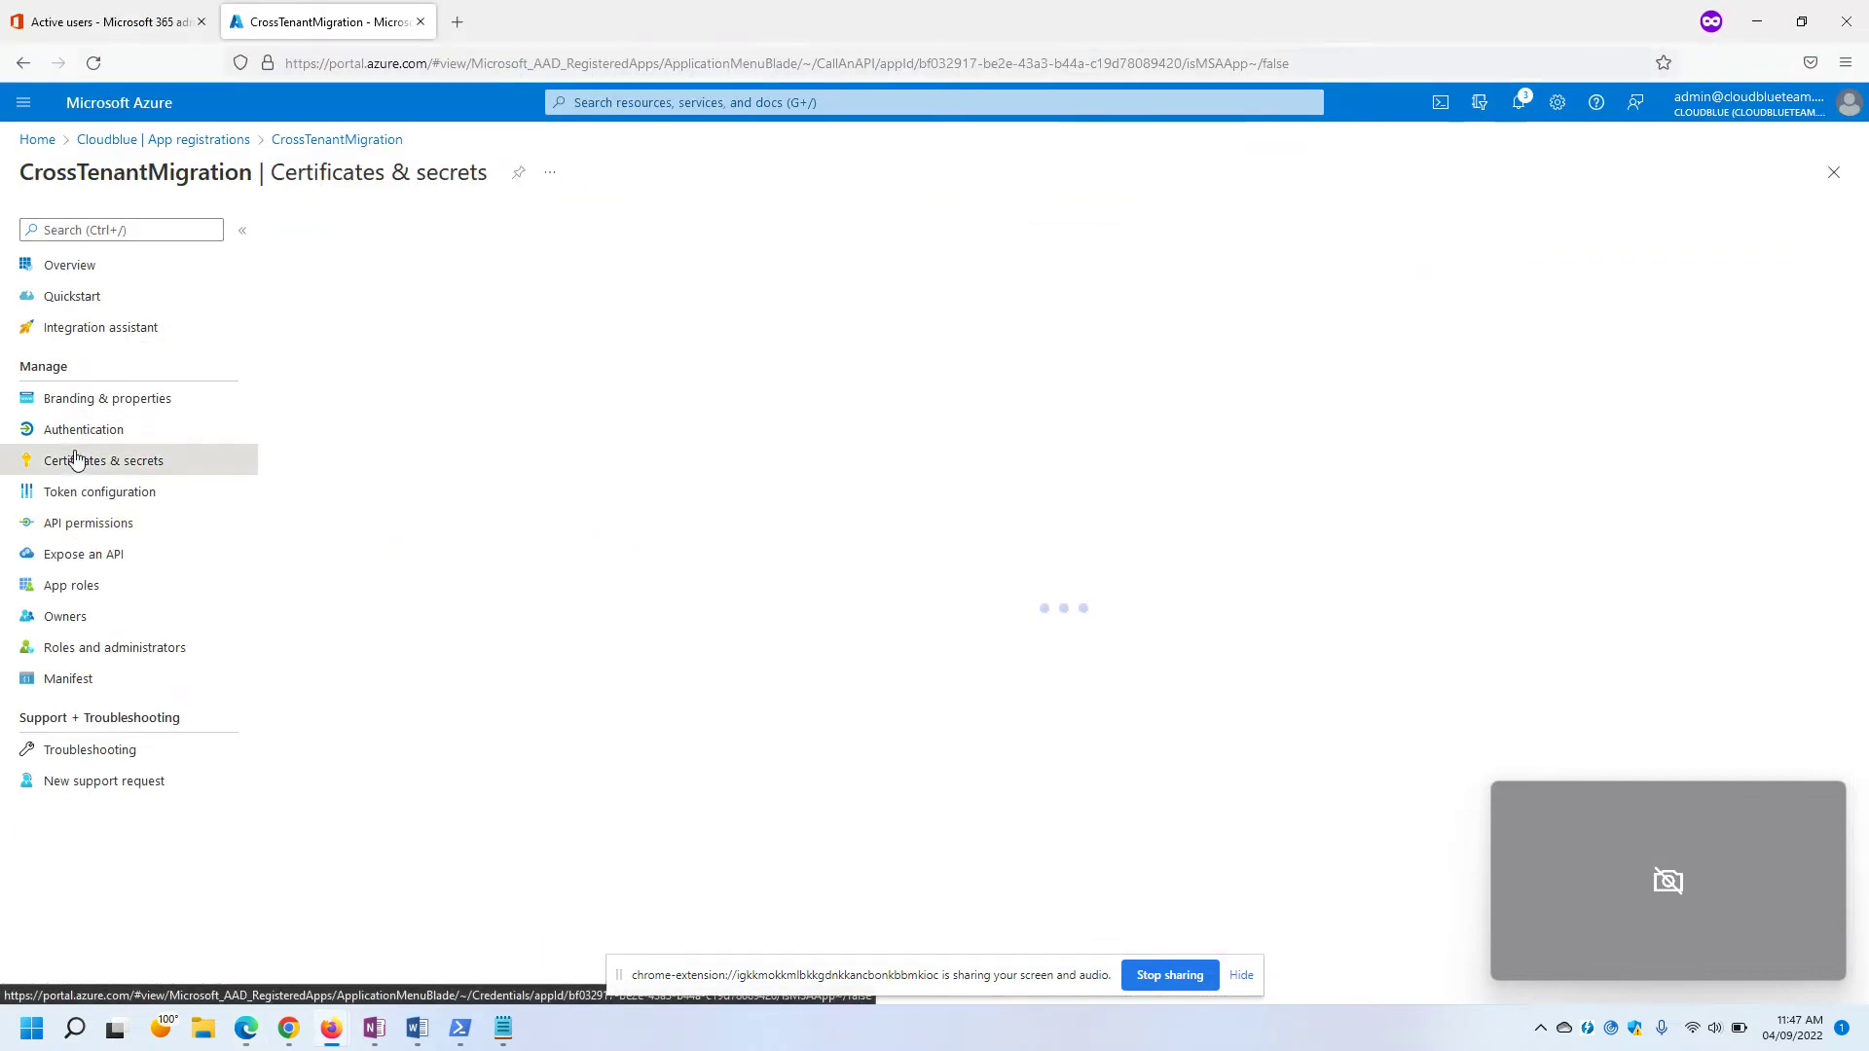
{"action": "left_click", "coordinate": [351, 509]}
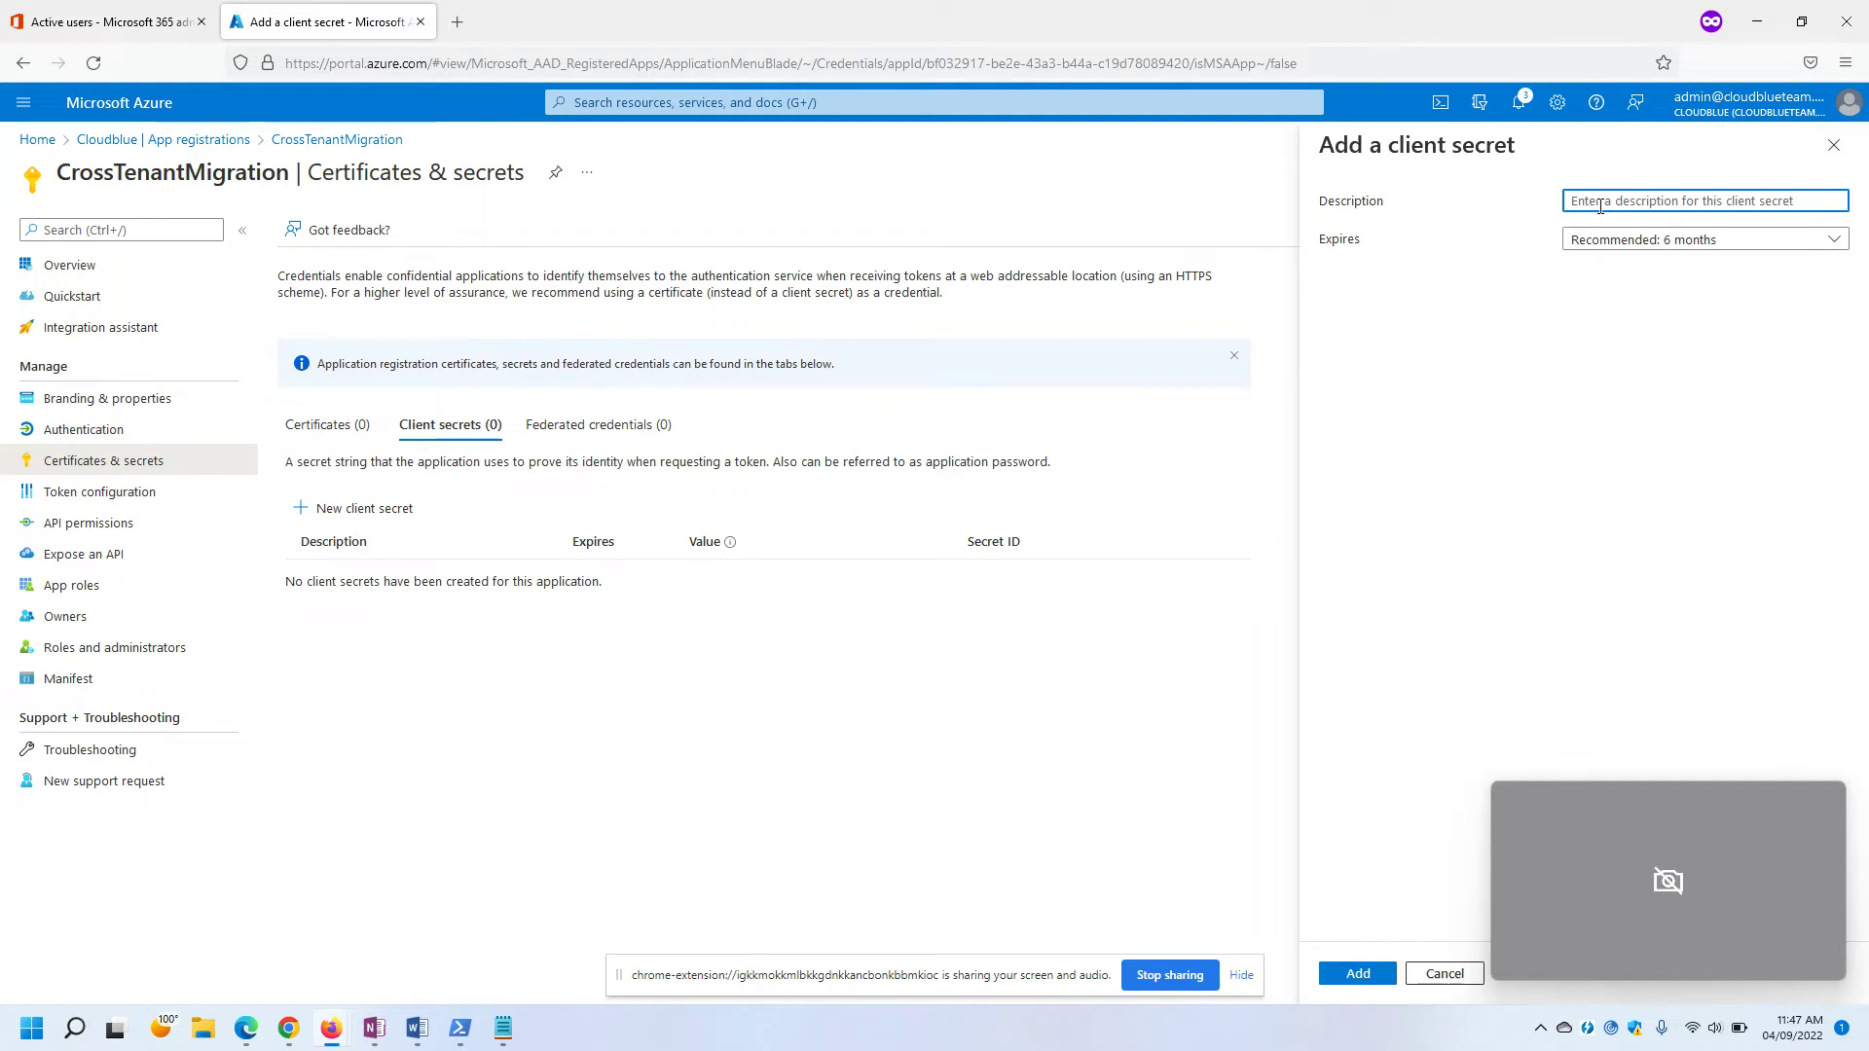
Add a client secret described 'MigrationCertificate' with the default 6-month expiry.
{"action": "type", "text": "MigrationCertificate"}
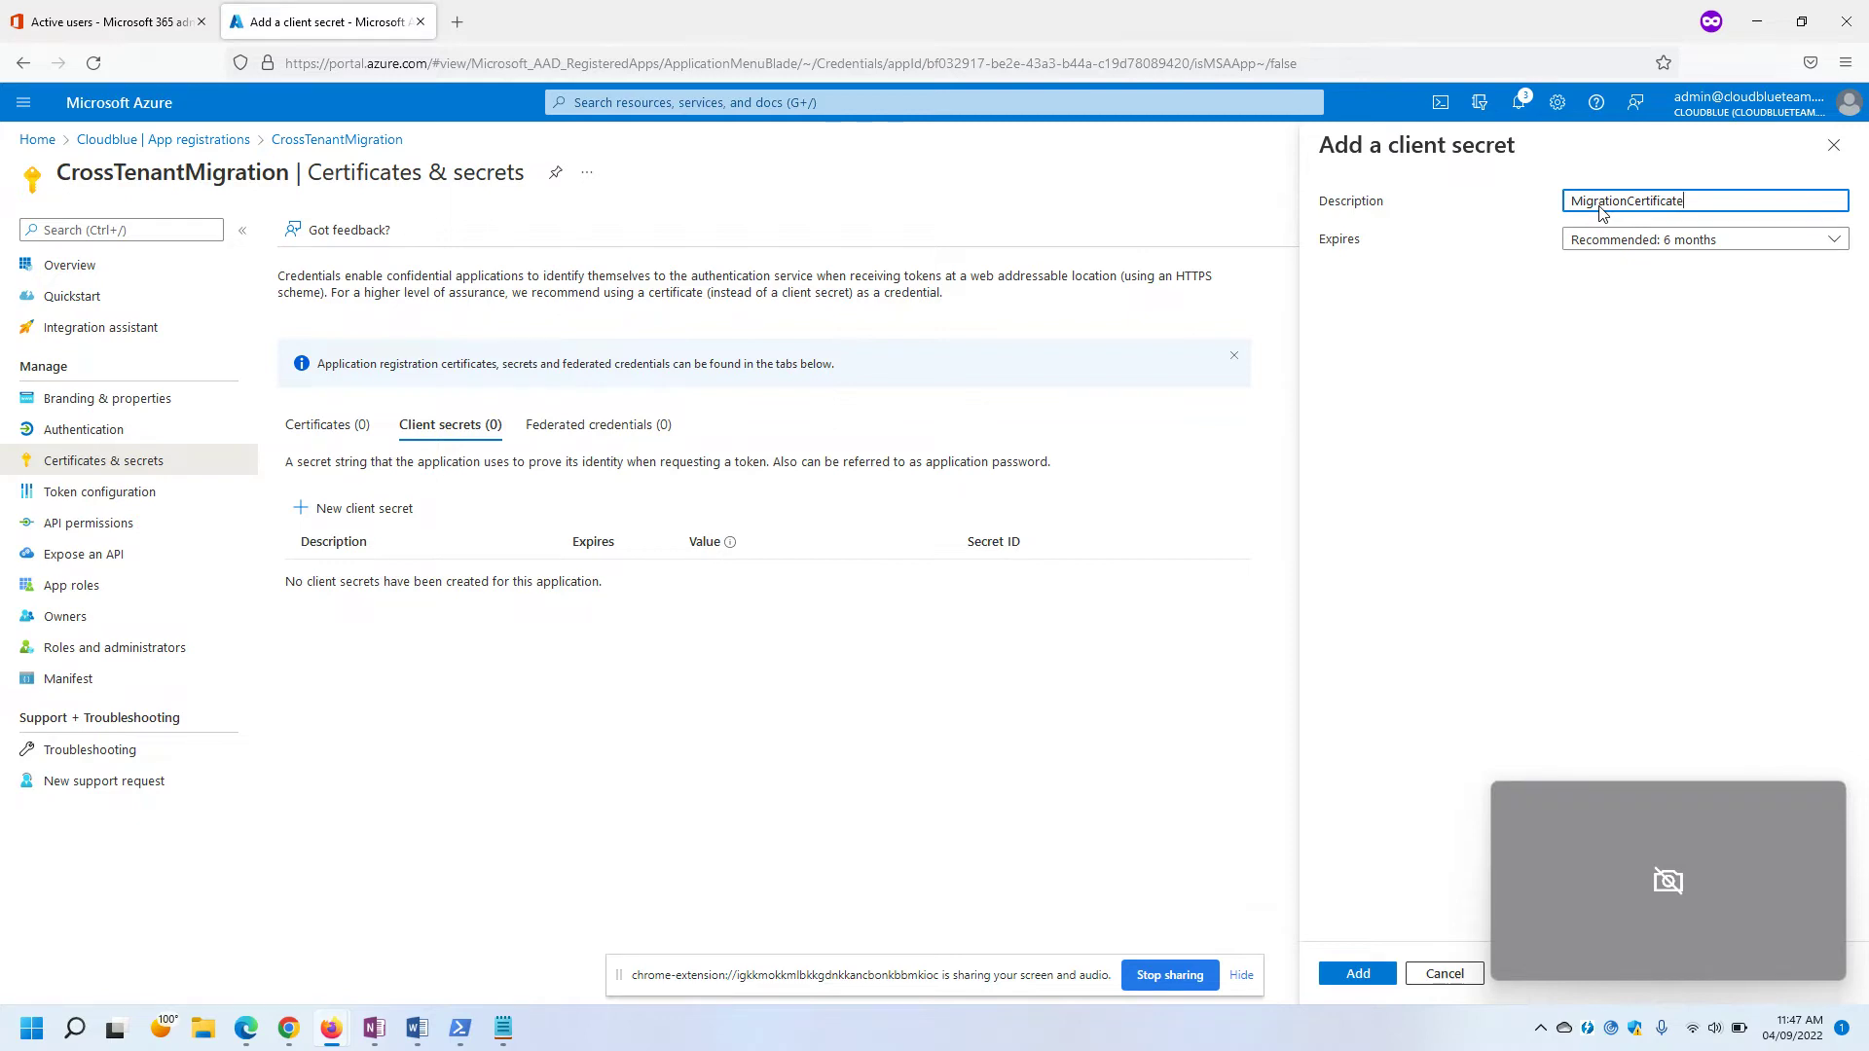
{"action": "key", "text": "alt+Tab"}
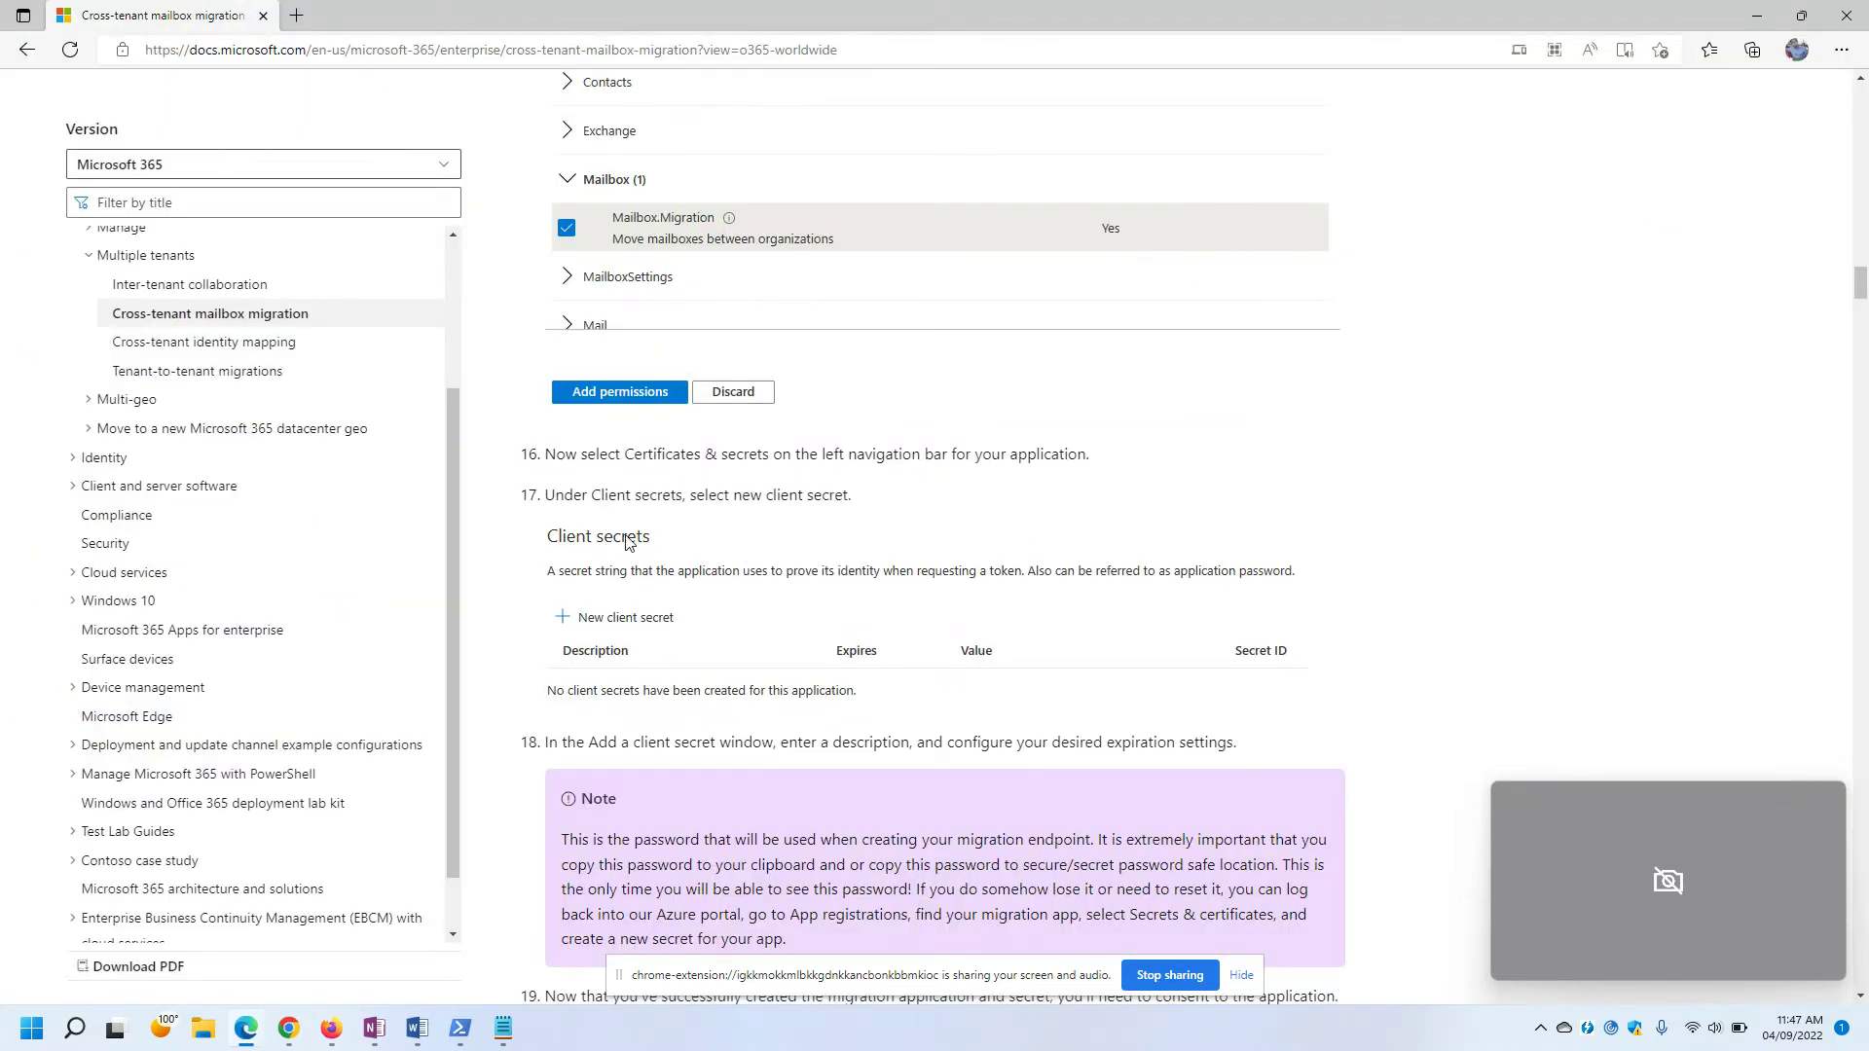
{"action": "key", "text": "alt+Tab"}
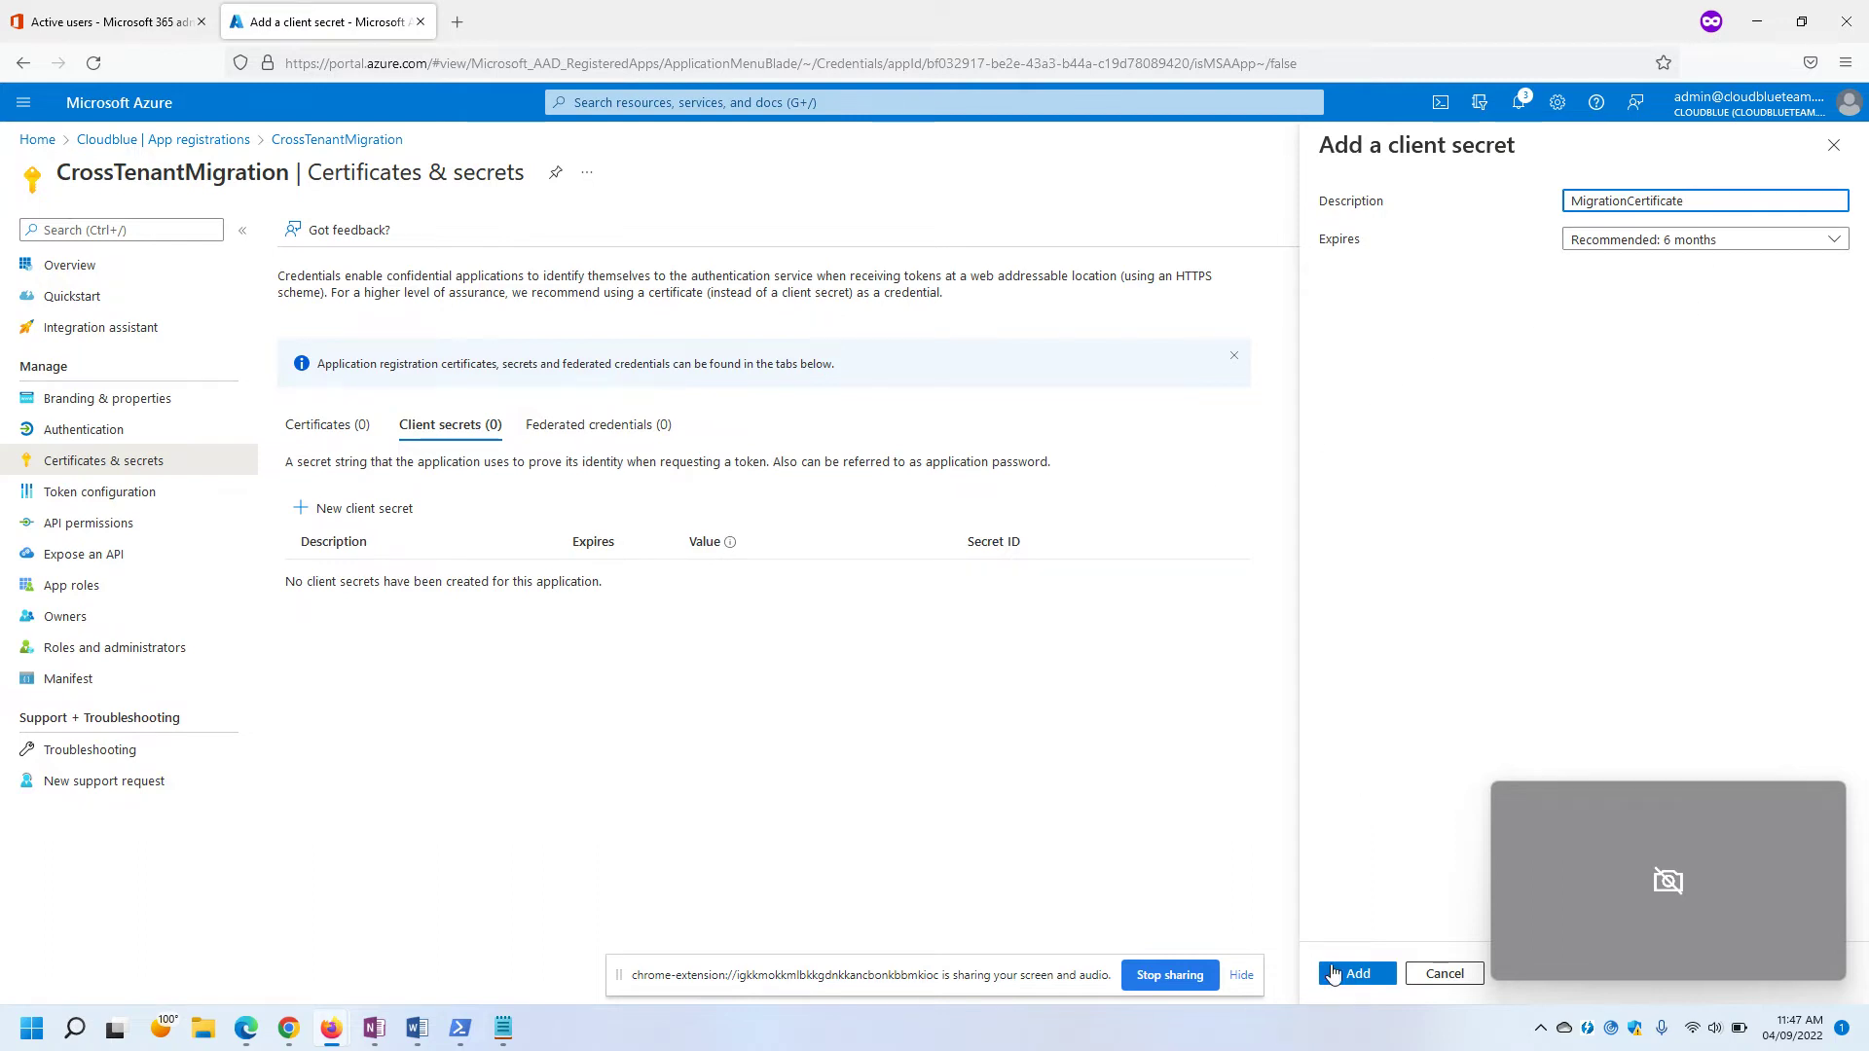
{"action": "left_click", "coordinate": [1342, 974]}
{"action": "left_click", "coordinate": [1247, 986]}
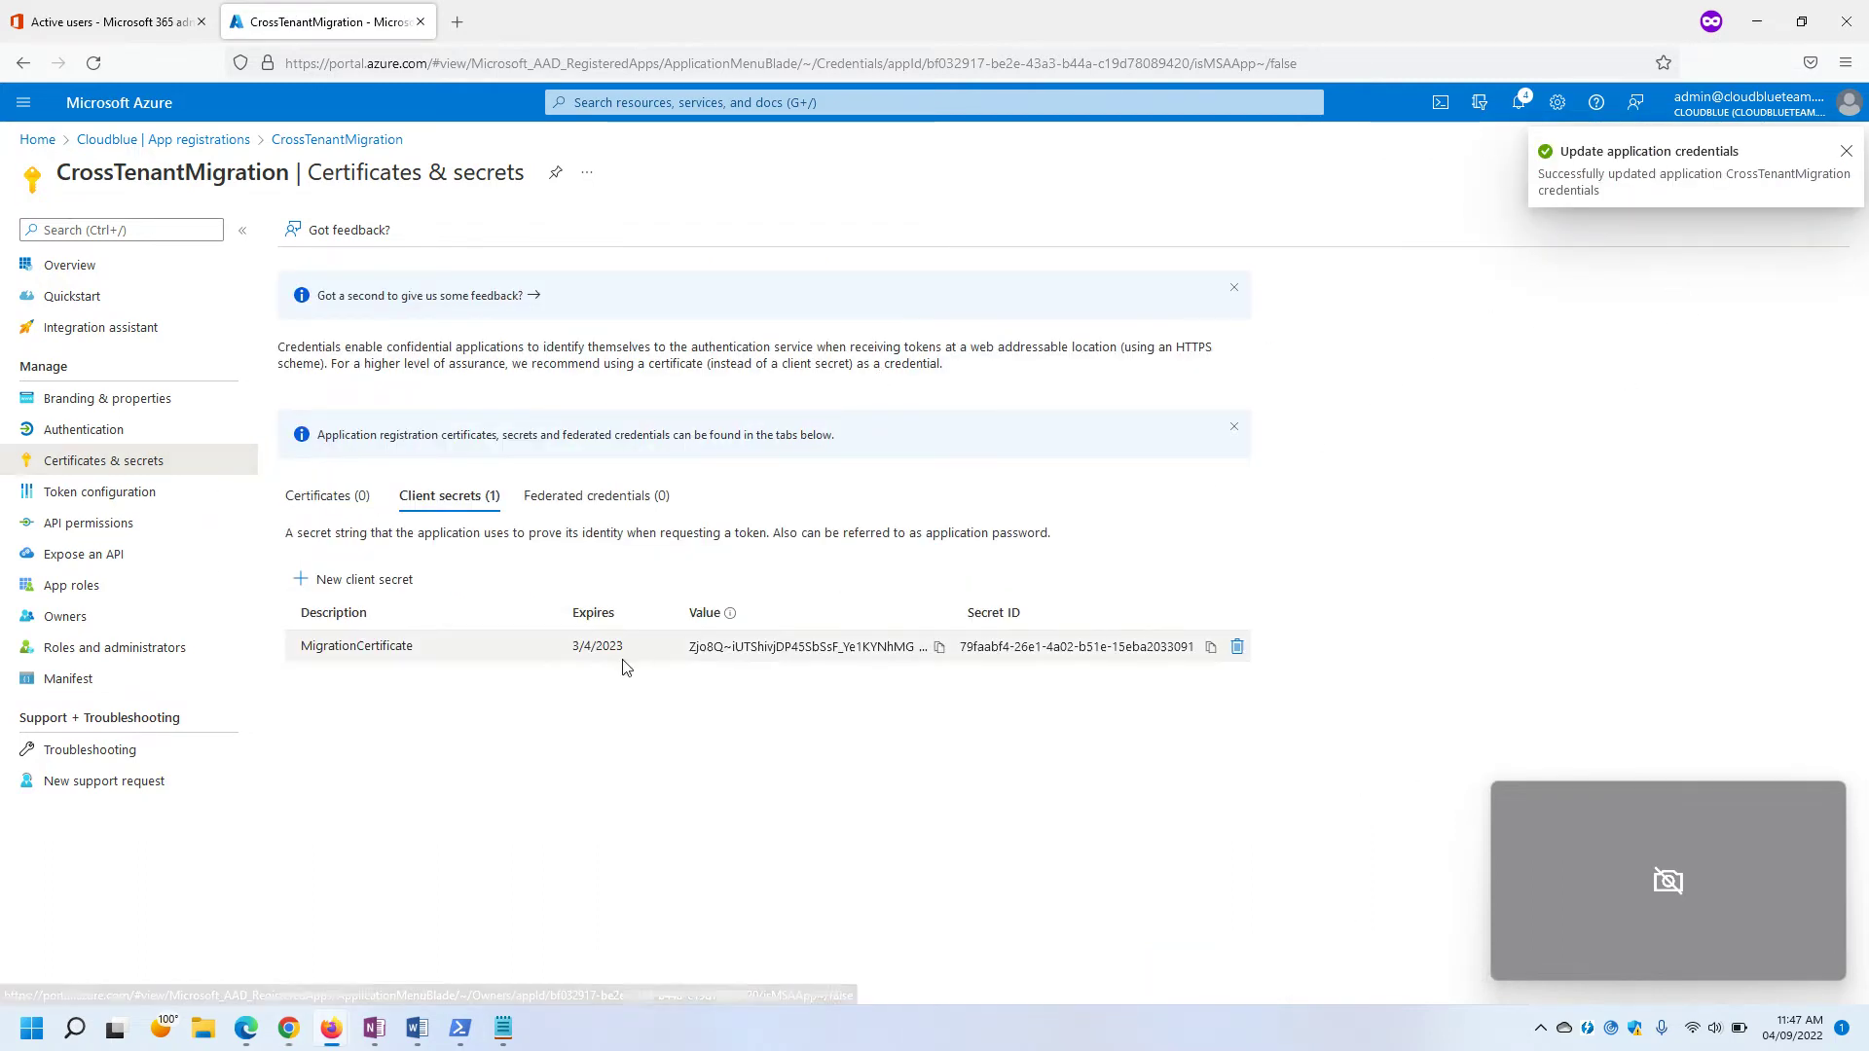
Paste the client secret value into Notepad followed by '(MigrationCertificate)', then minimize Notepad.
{"action": "left_click", "coordinate": [940, 648]}
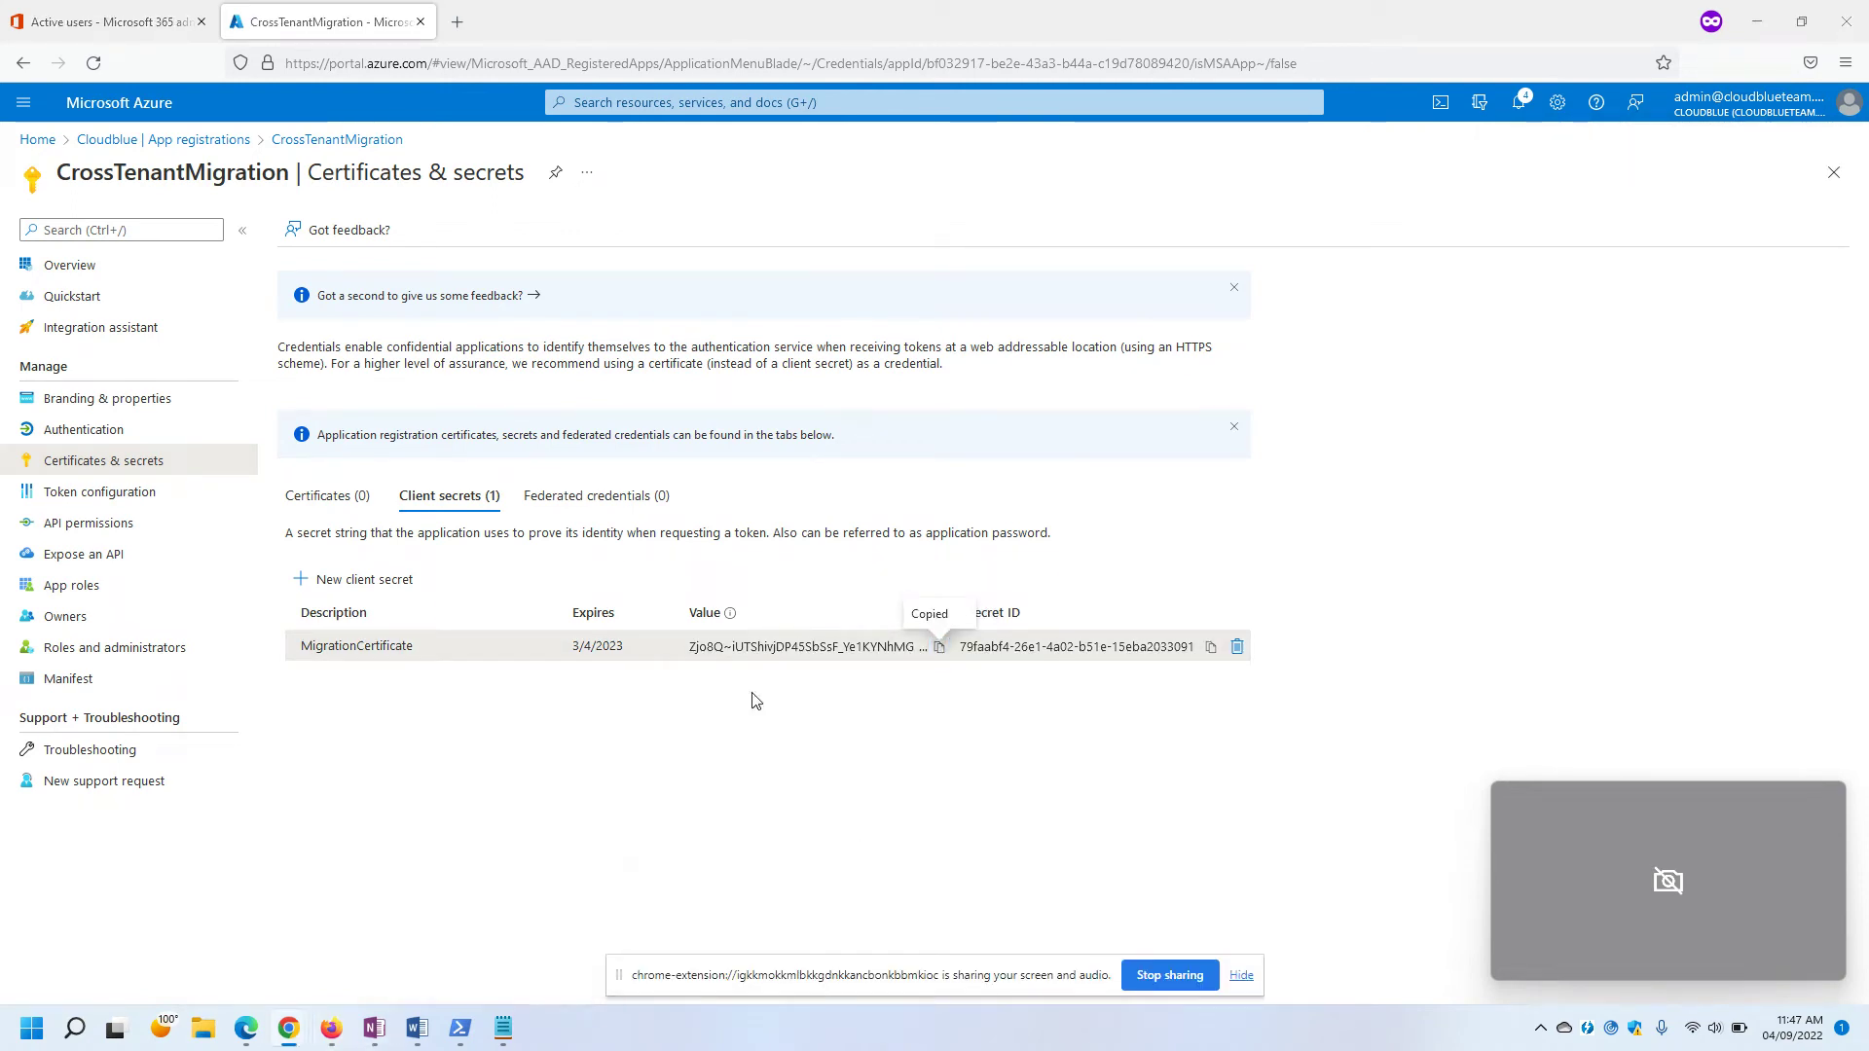
{"action": "key", "text": "alt+Tab"}
{"action": "key", "text": "alt+Tab"}
{"action": "key", "text": "alt+Tab"}
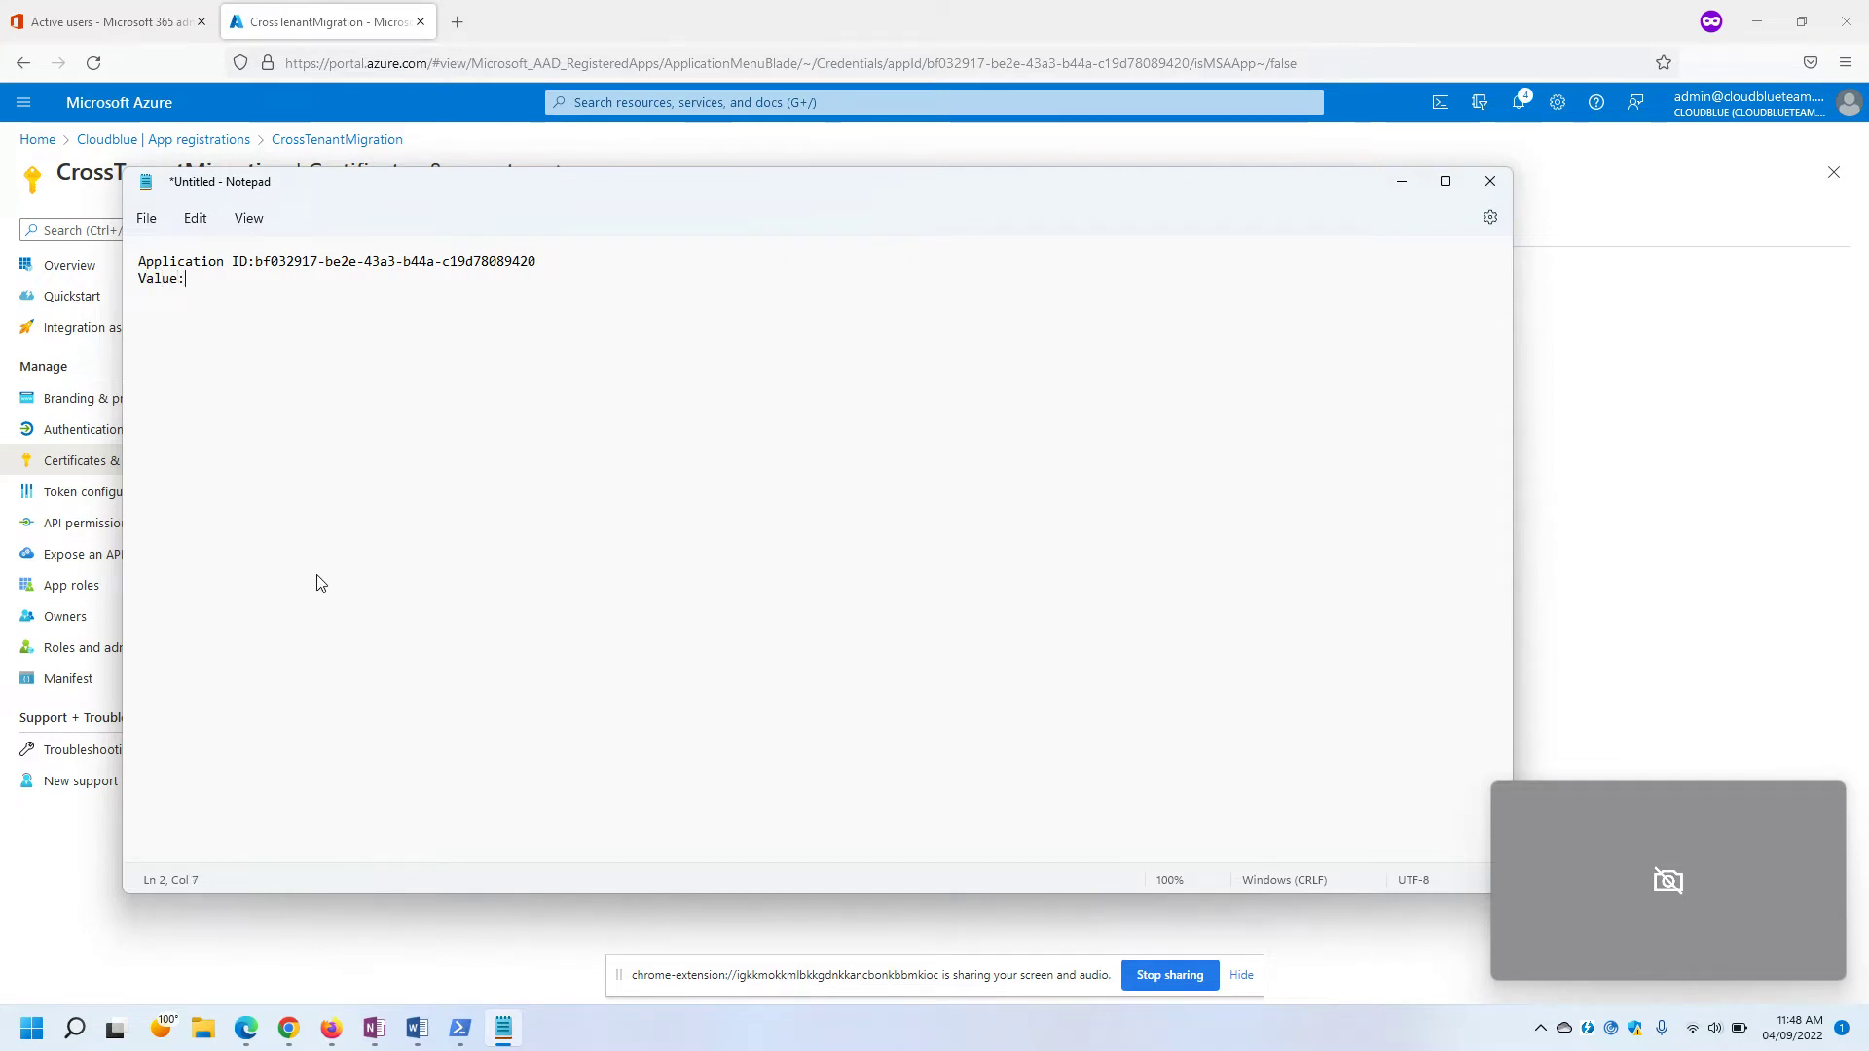
{"action": "key", "text": "ctrl+v"}
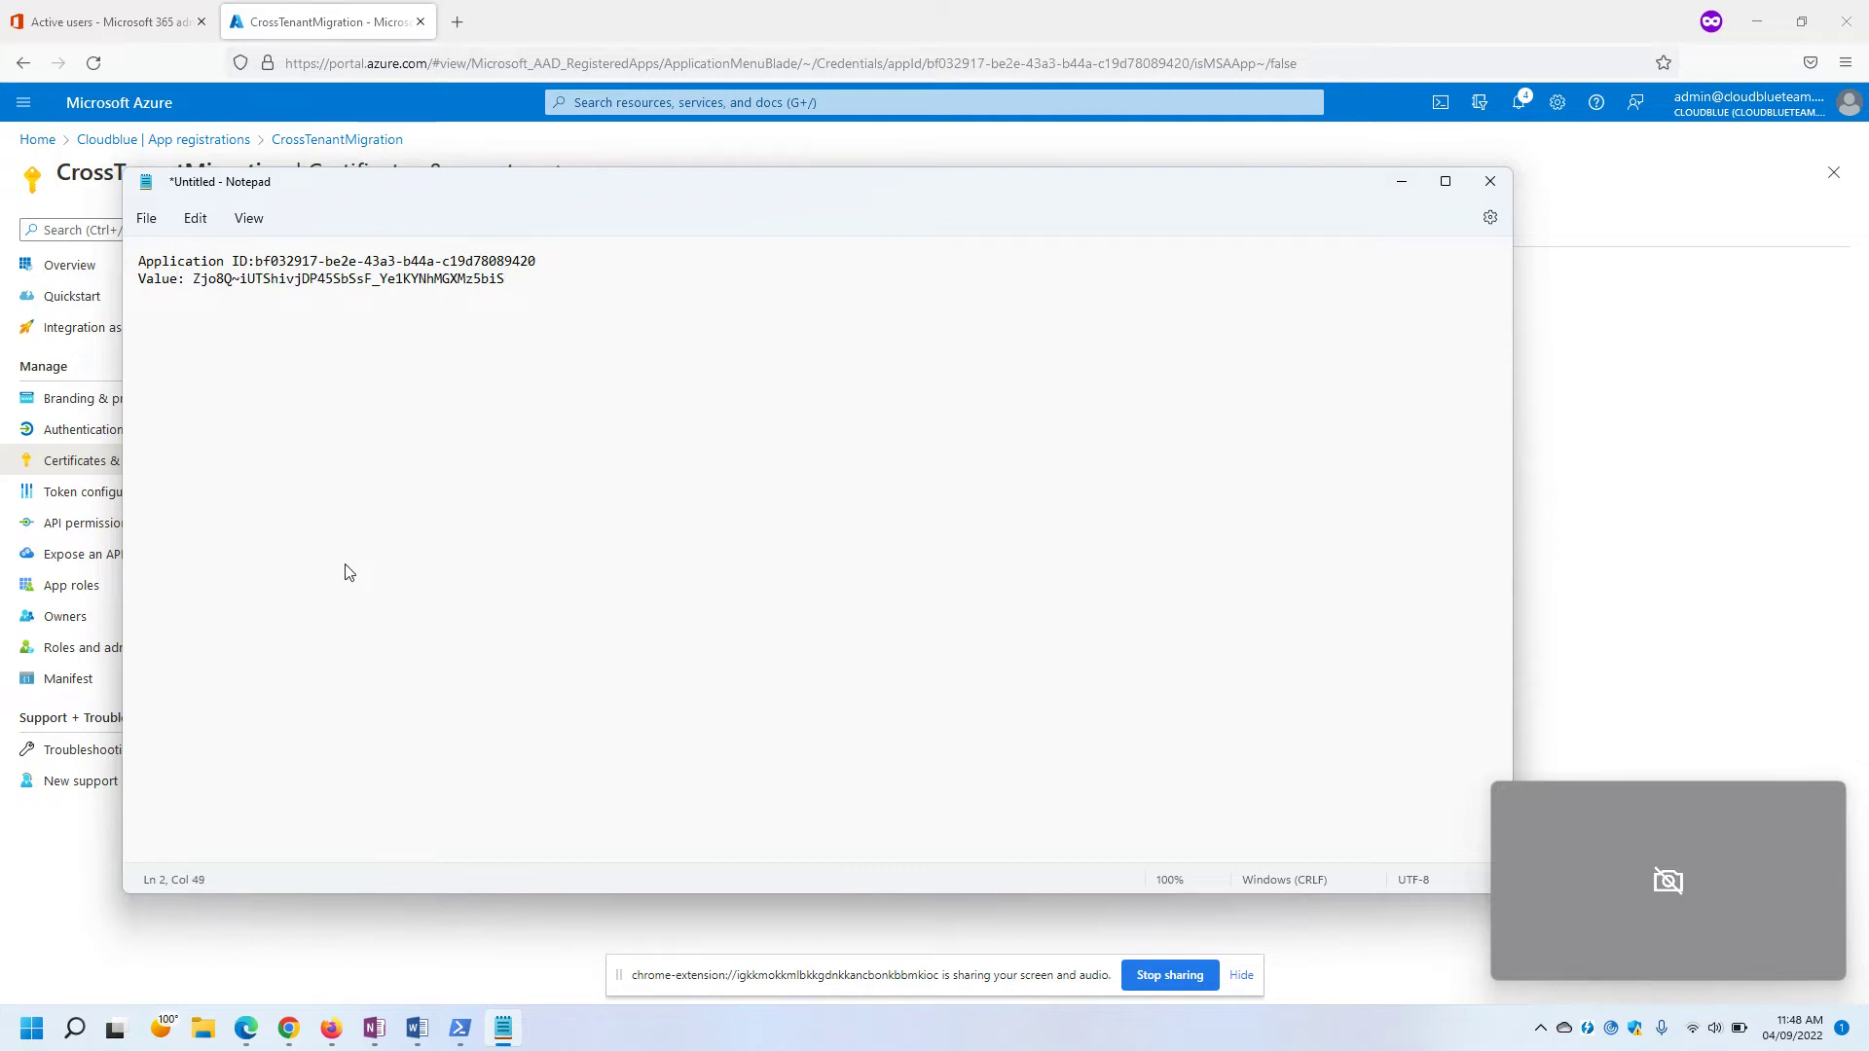
{"action": "type", "text": "("}
{"action": "left_click_drag", "start_coordinate": [457, 200], "coordinate": [983, 306]}
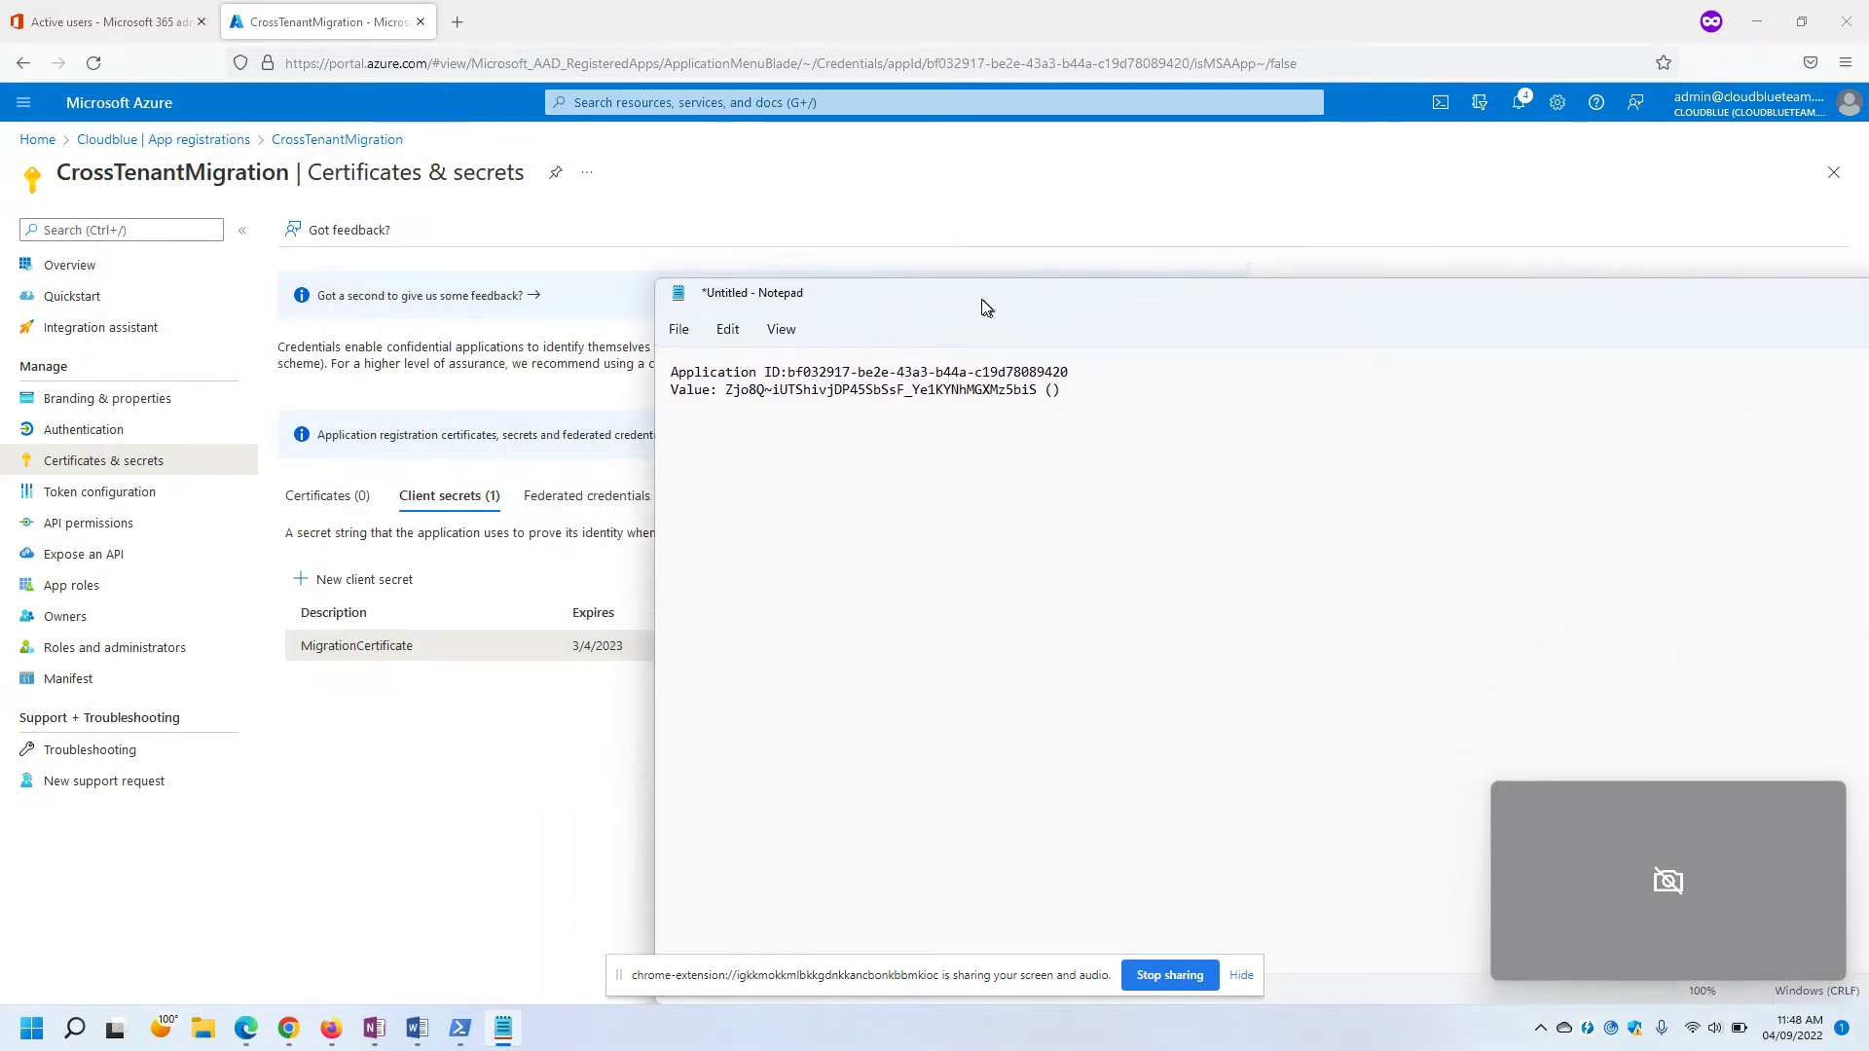
{"action": "double_click", "coordinate": [353, 646]}
{"action": "key", "text": "ctrl+c"}
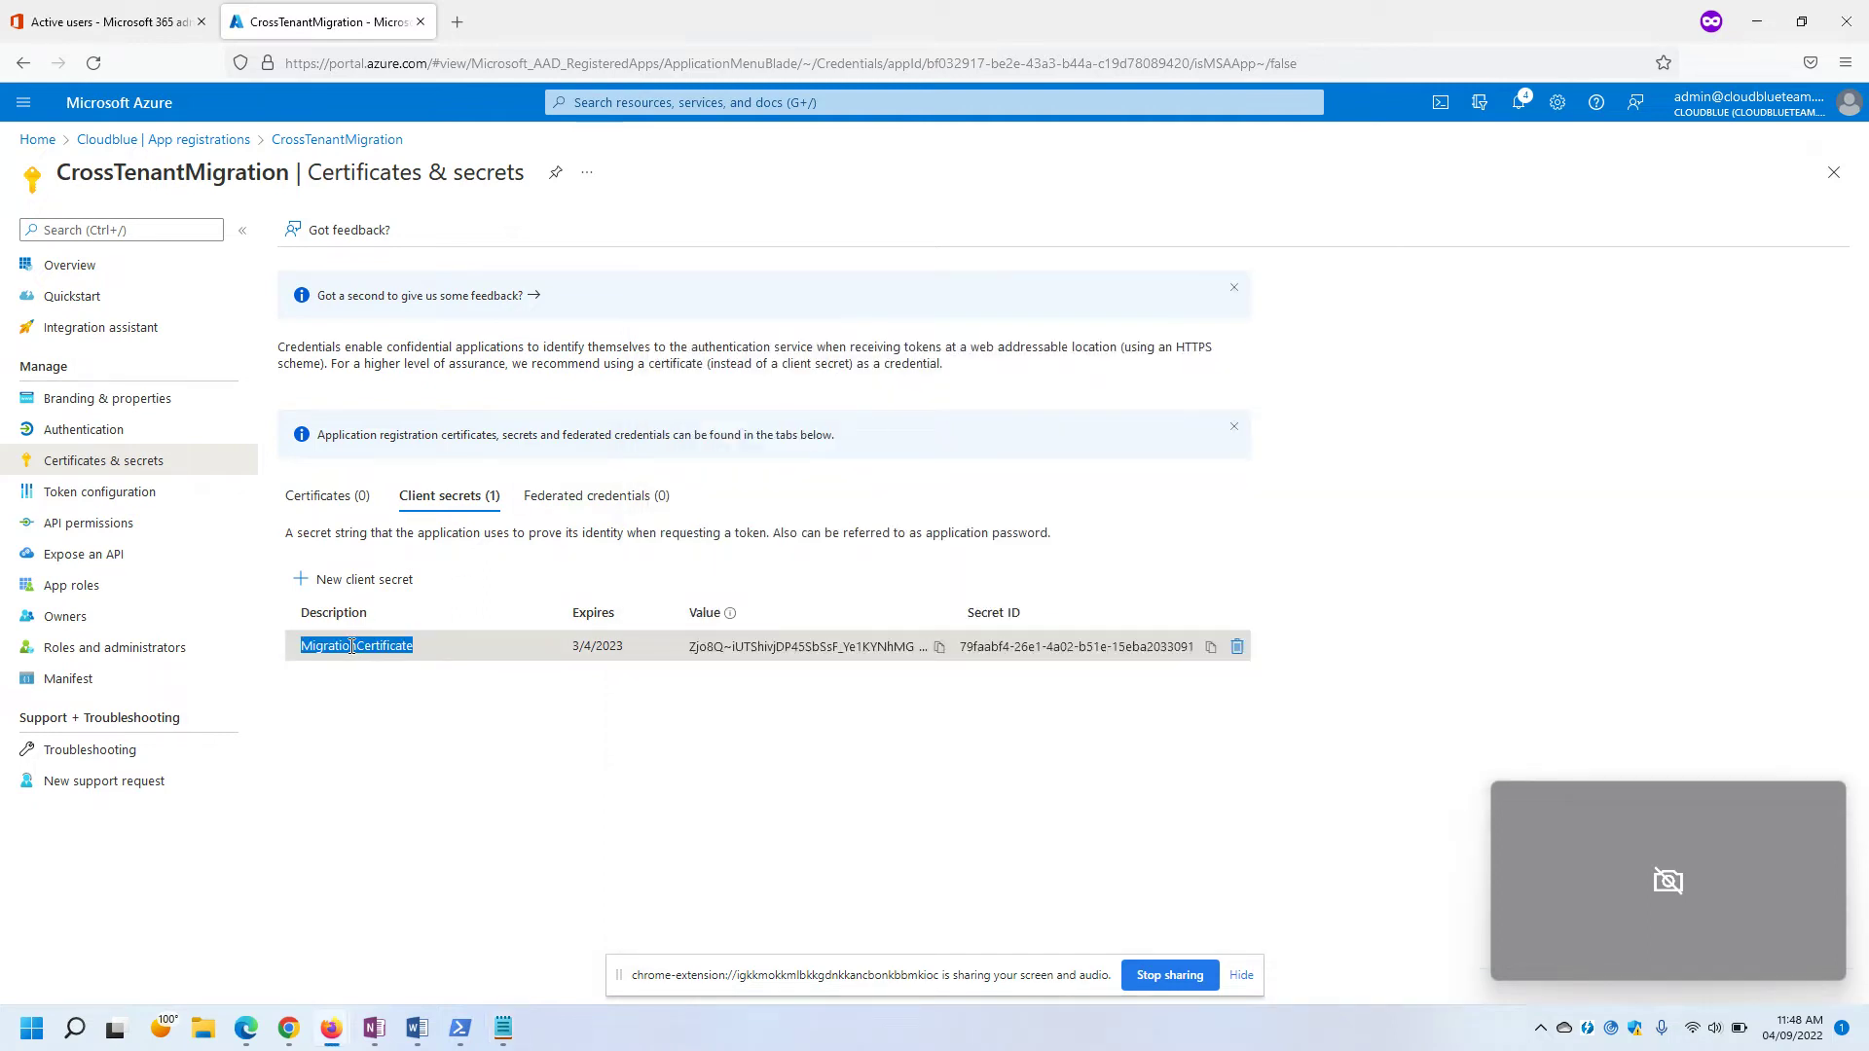
{"action": "key", "text": "alt+Tab"}
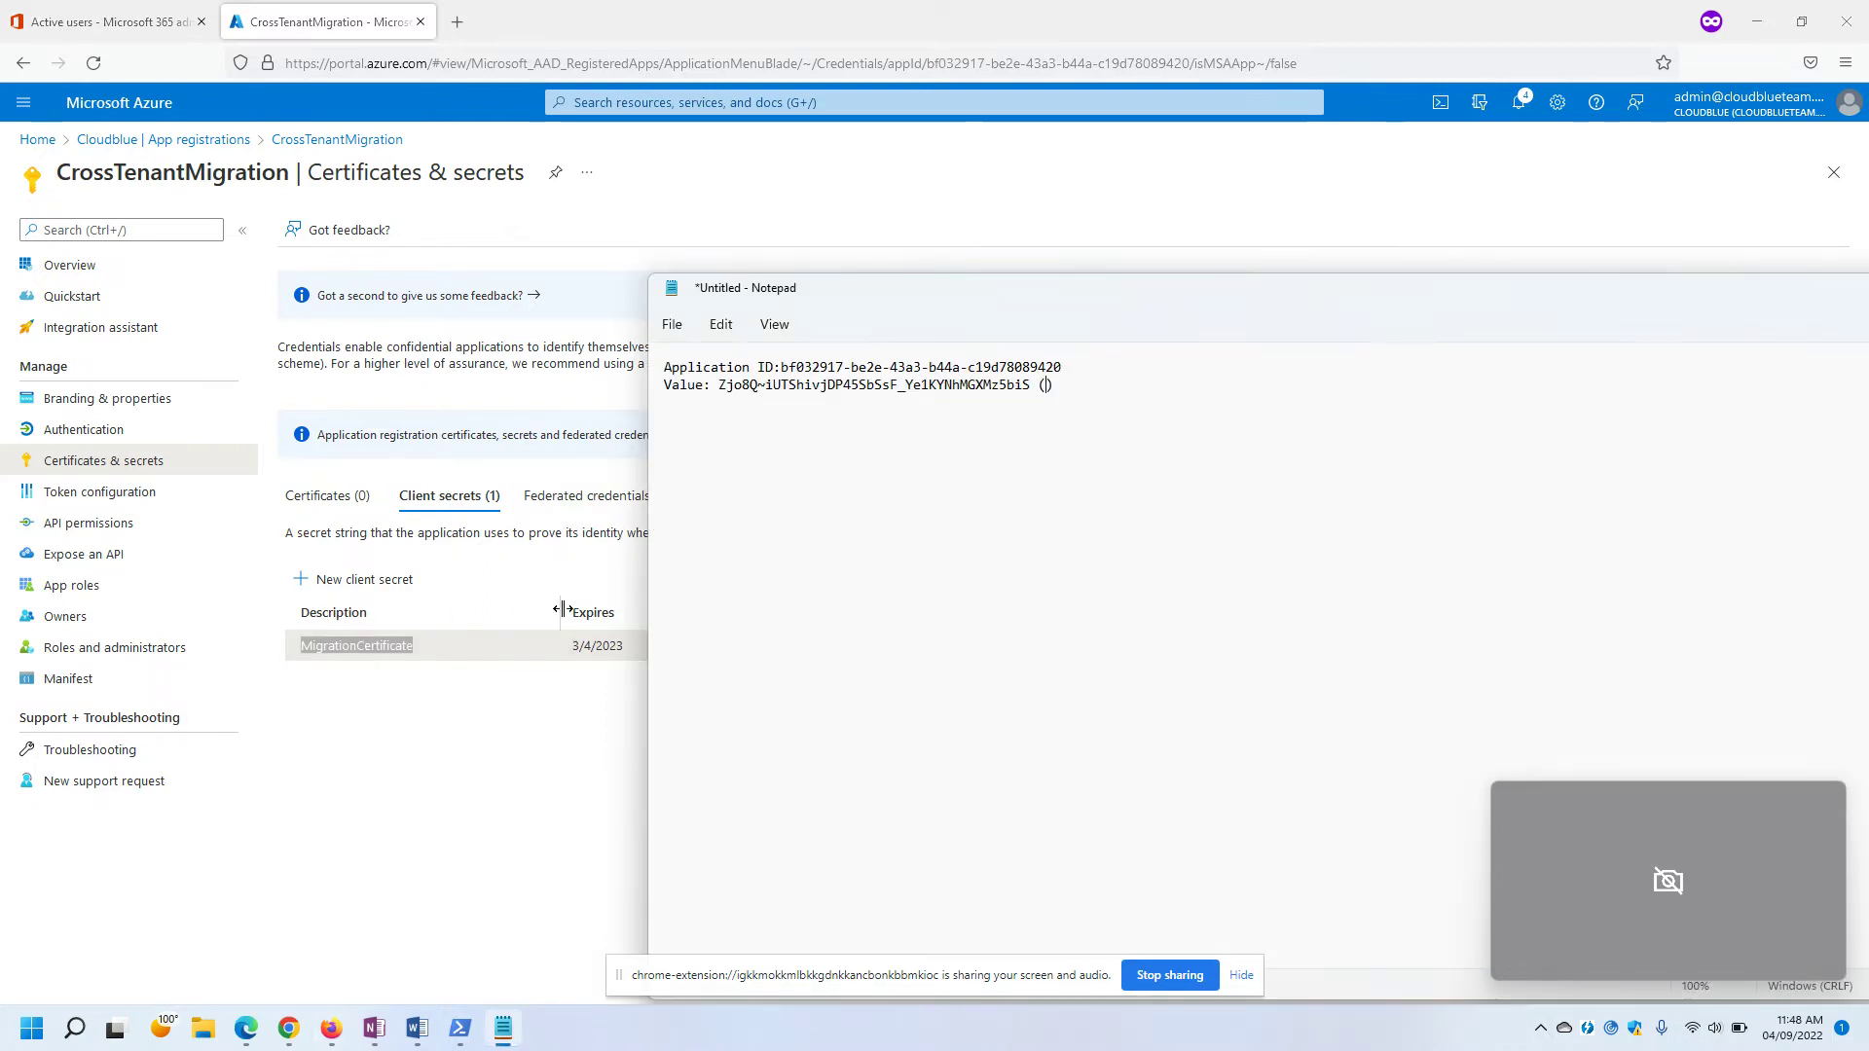
{"action": "key", "text": "ctrl+v"}
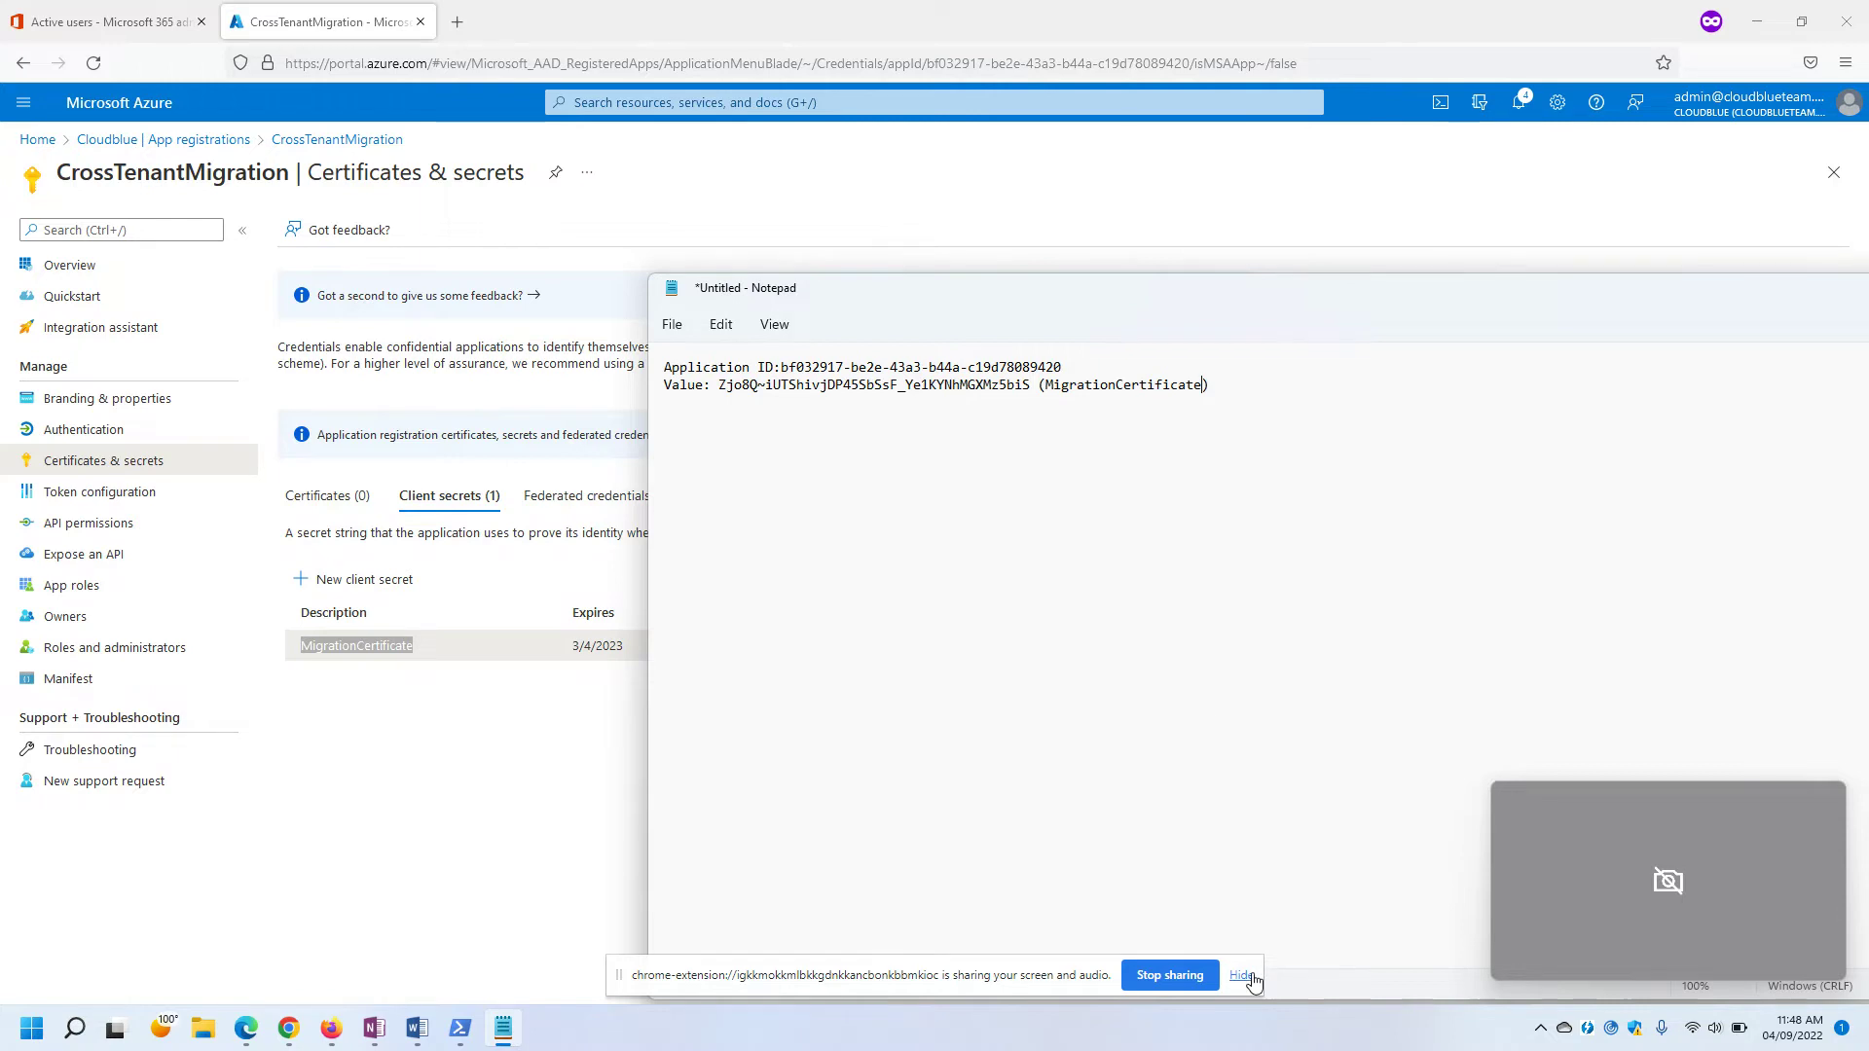
{"action": "left_click", "coordinate": [1242, 975]}
{"action": "left_click_drag", "start_coordinate": [1655, 288], "coordinate": [1316, 151]}
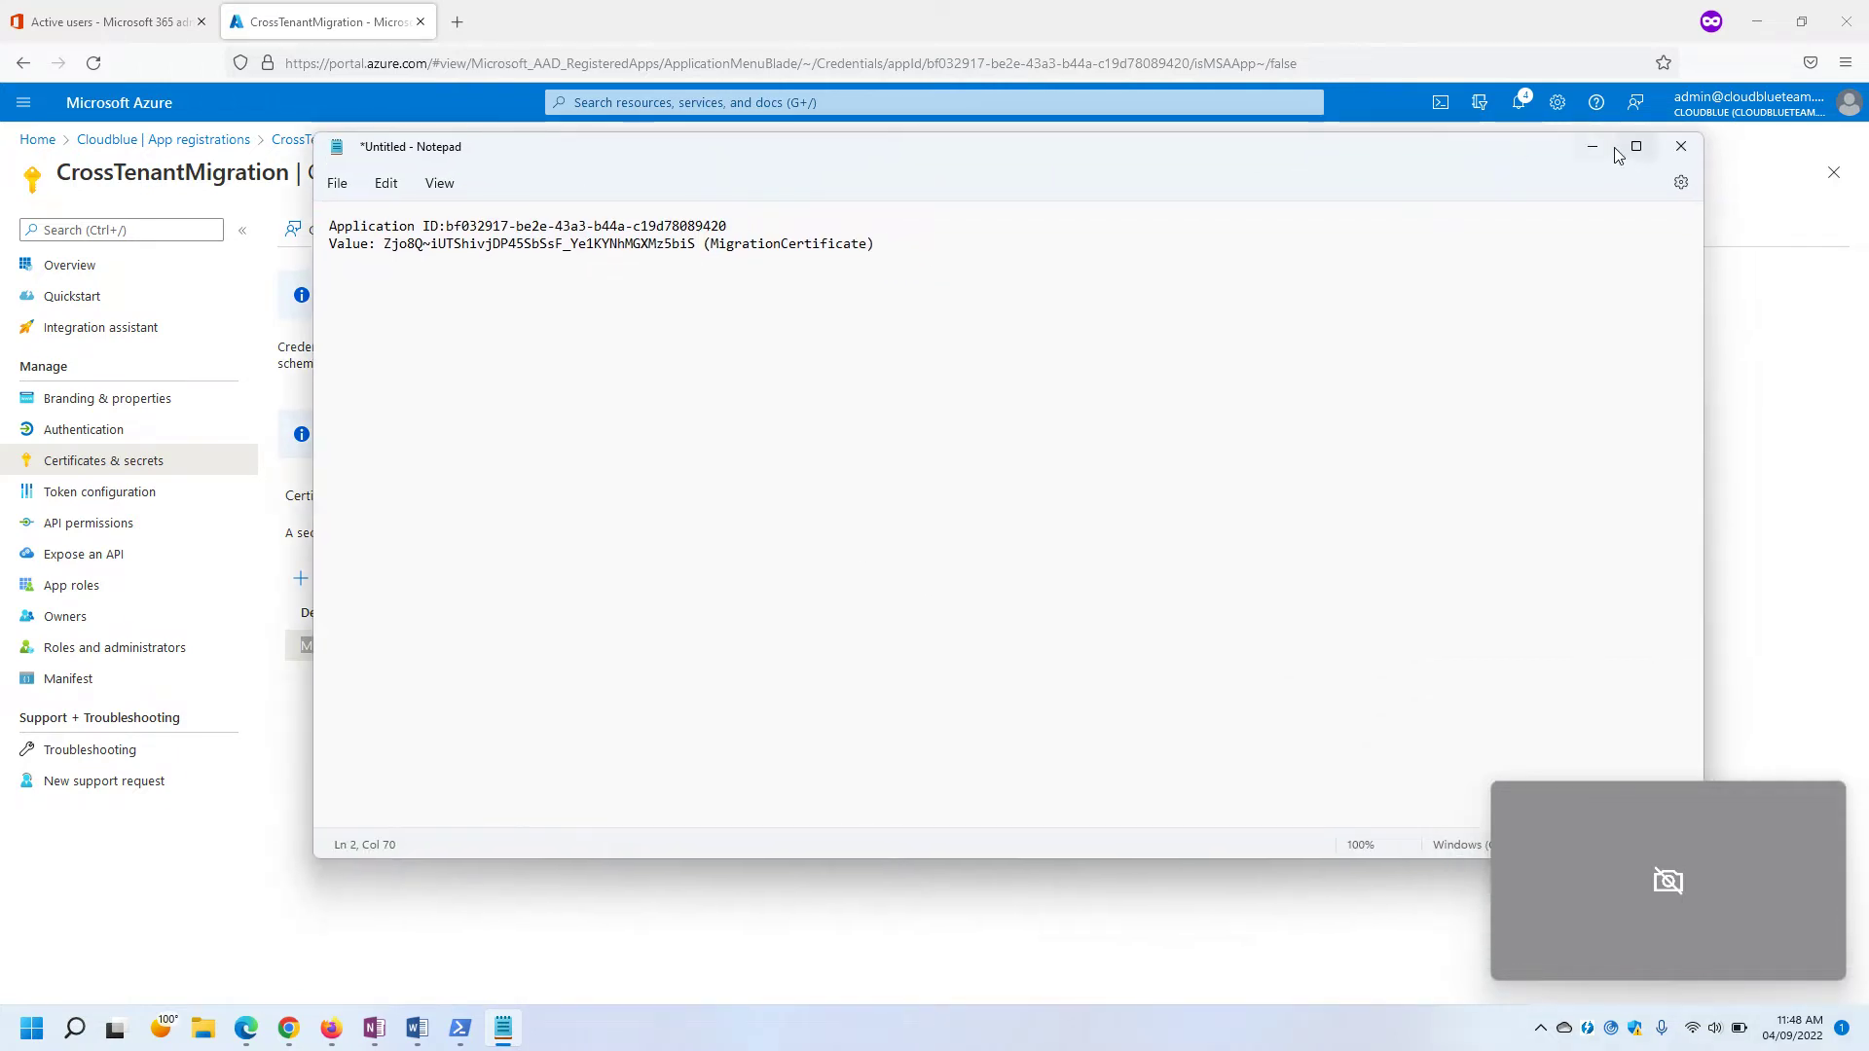
{"action": "left_click", "coordinate": [1592, 158]}
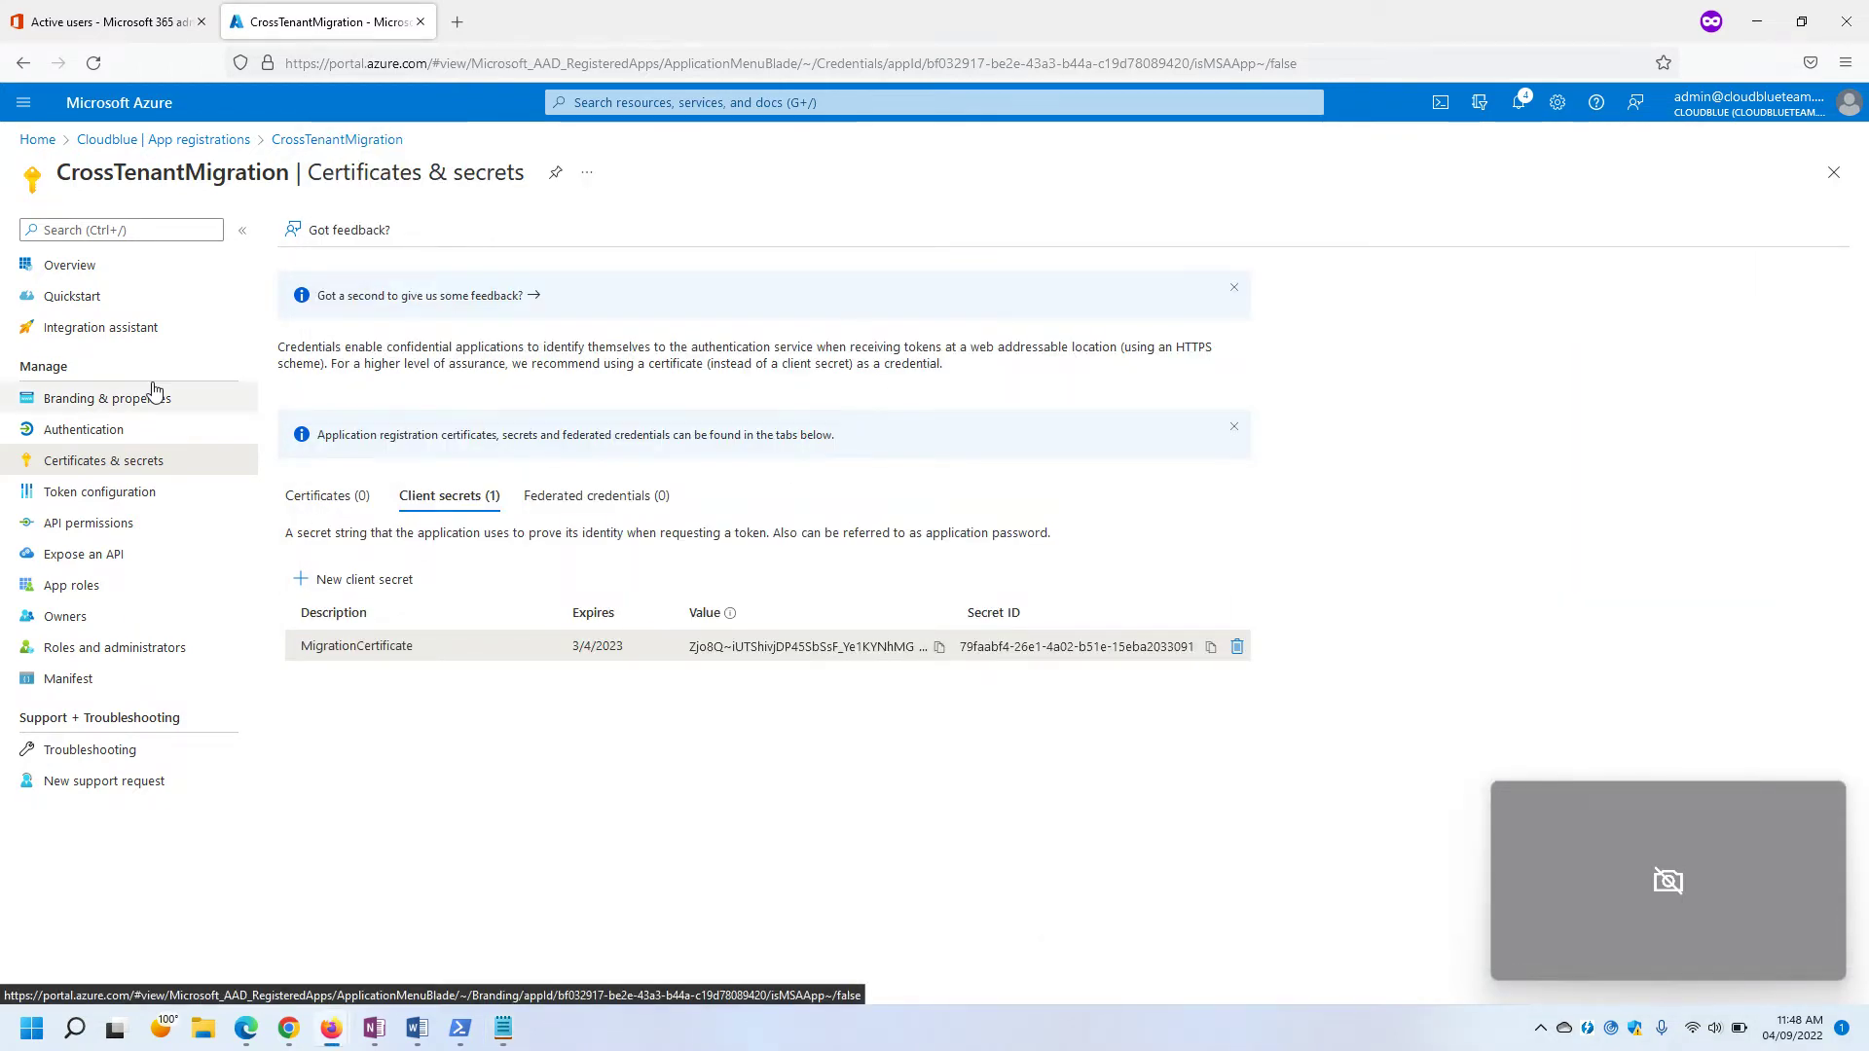
{"action": "key", "text": "alt+Tab"}
{"action": "mouse_move", "coordinate": [331, 1028]}
{"action": "left_click", "coordinate": [409, 945]}
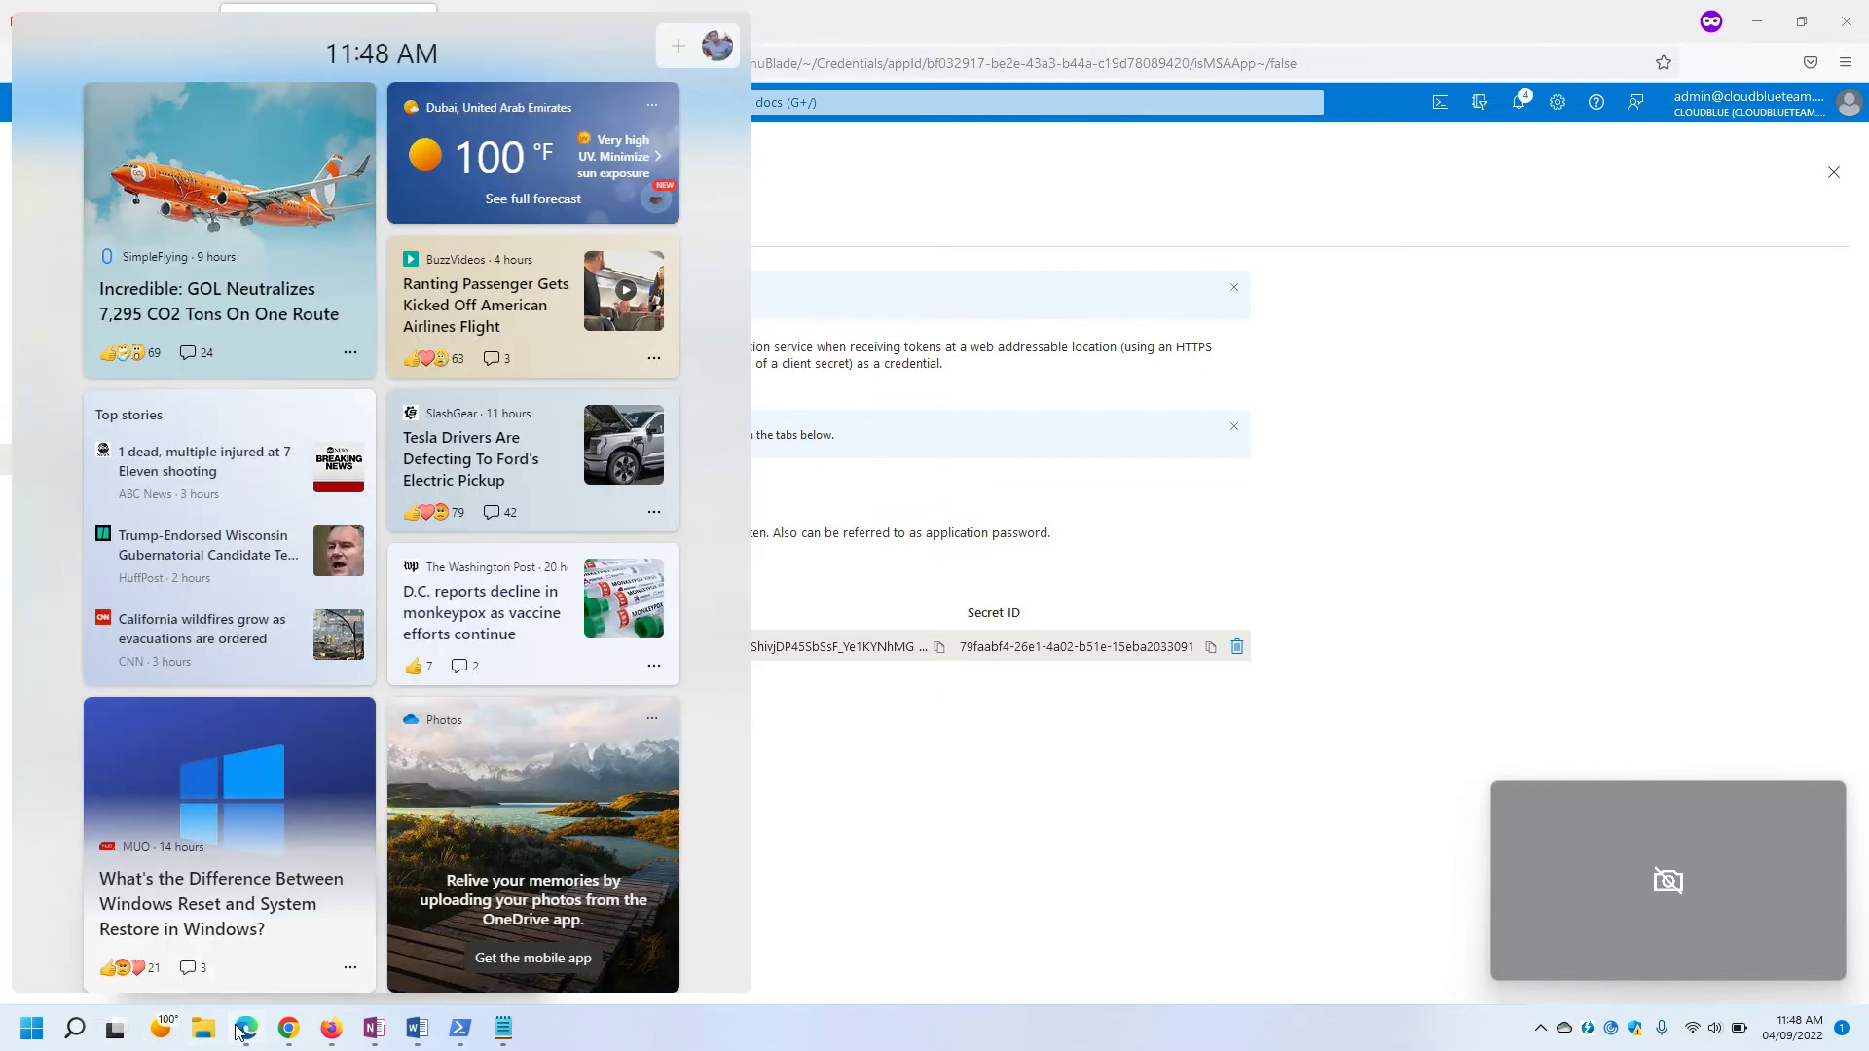
{"action": "left_click", "coordinate": [245, 1028]}
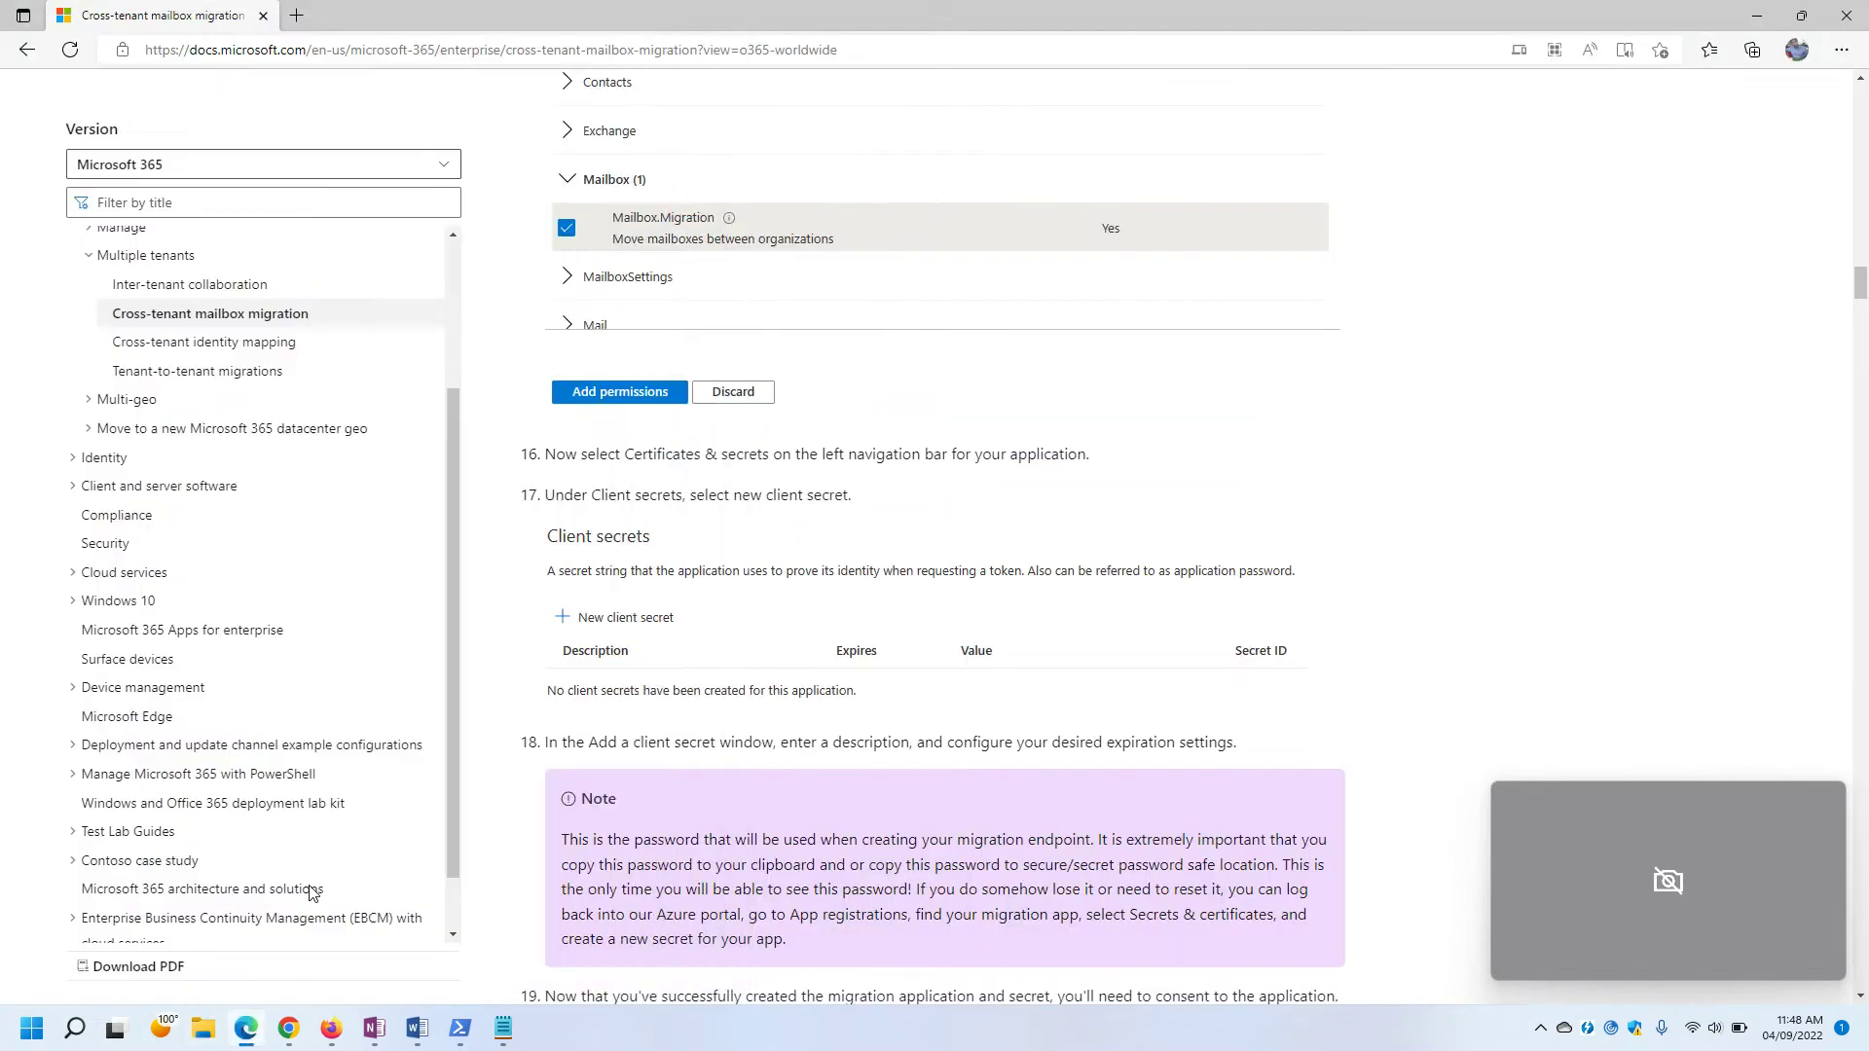
{"action": "scroll", "coordinate": [823, 580], "scroll_direction": "down", "scroll_amount": 1}
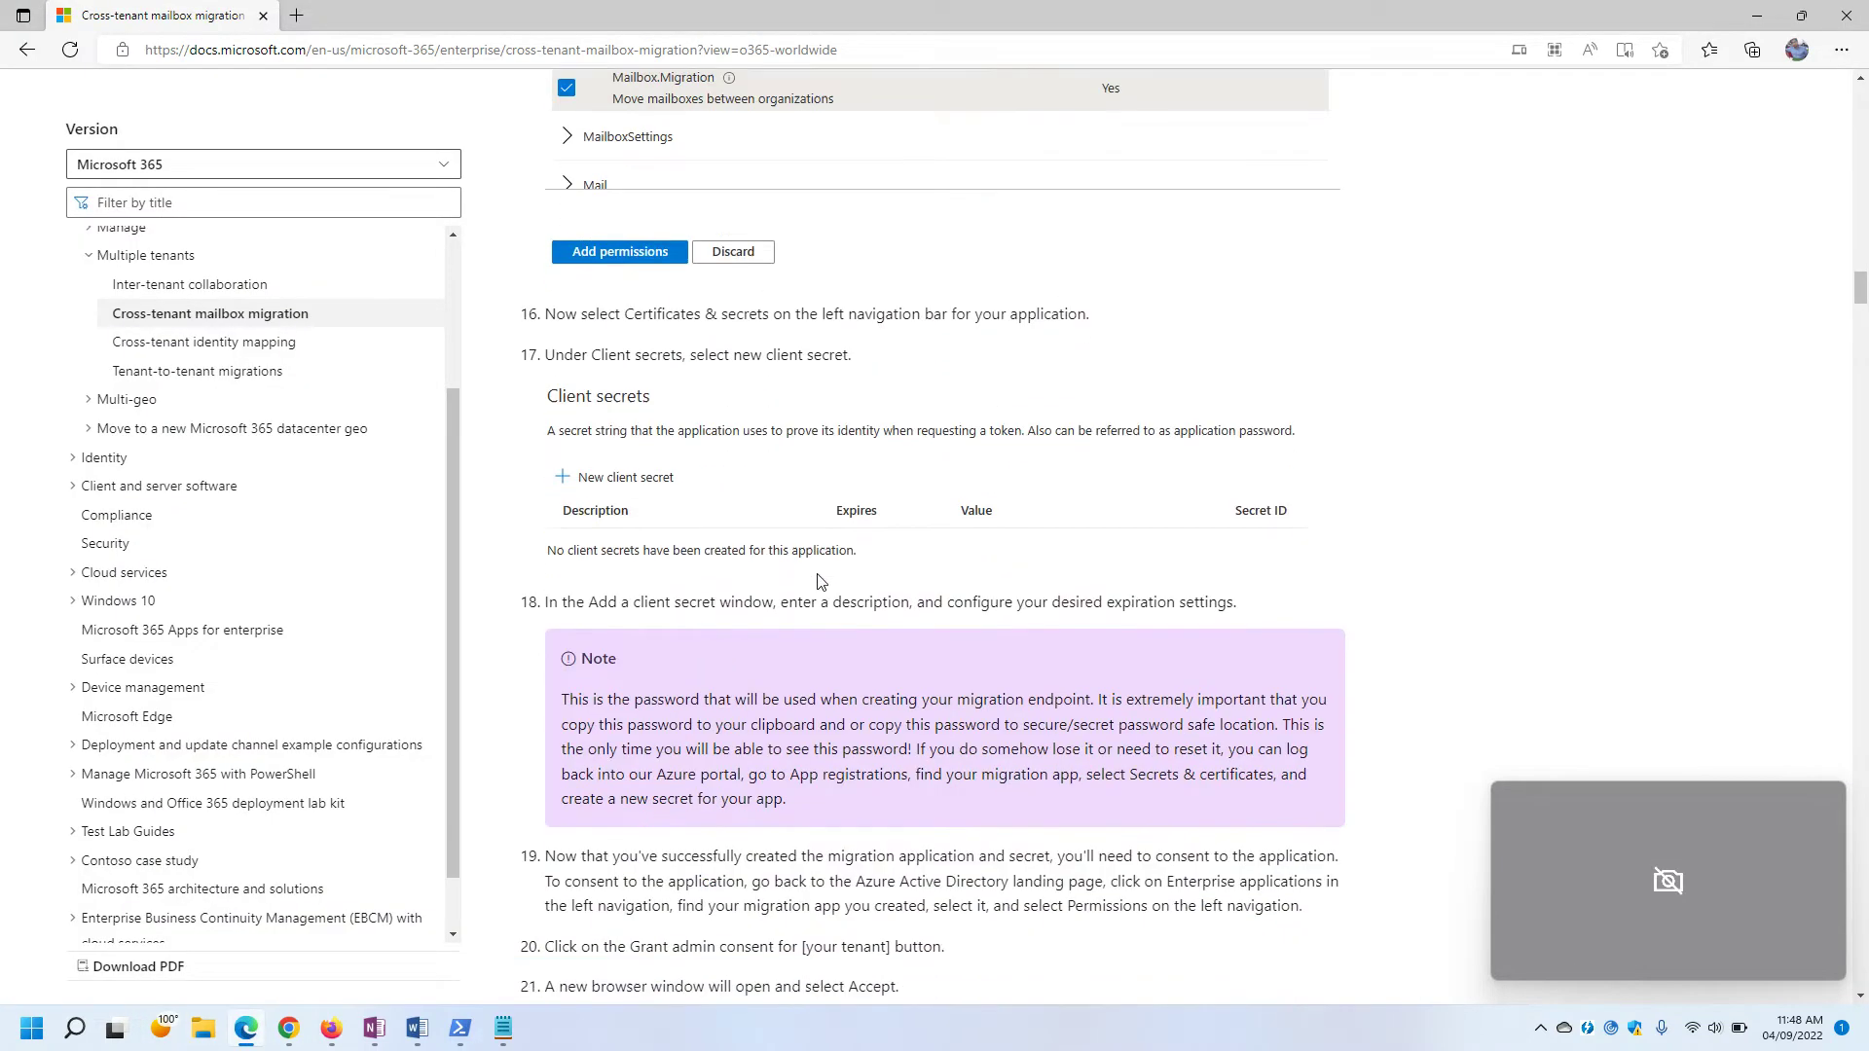
{"action": "left_click_drag", "start_coordinate": [553, 355], "coordinate": [814, 358]}
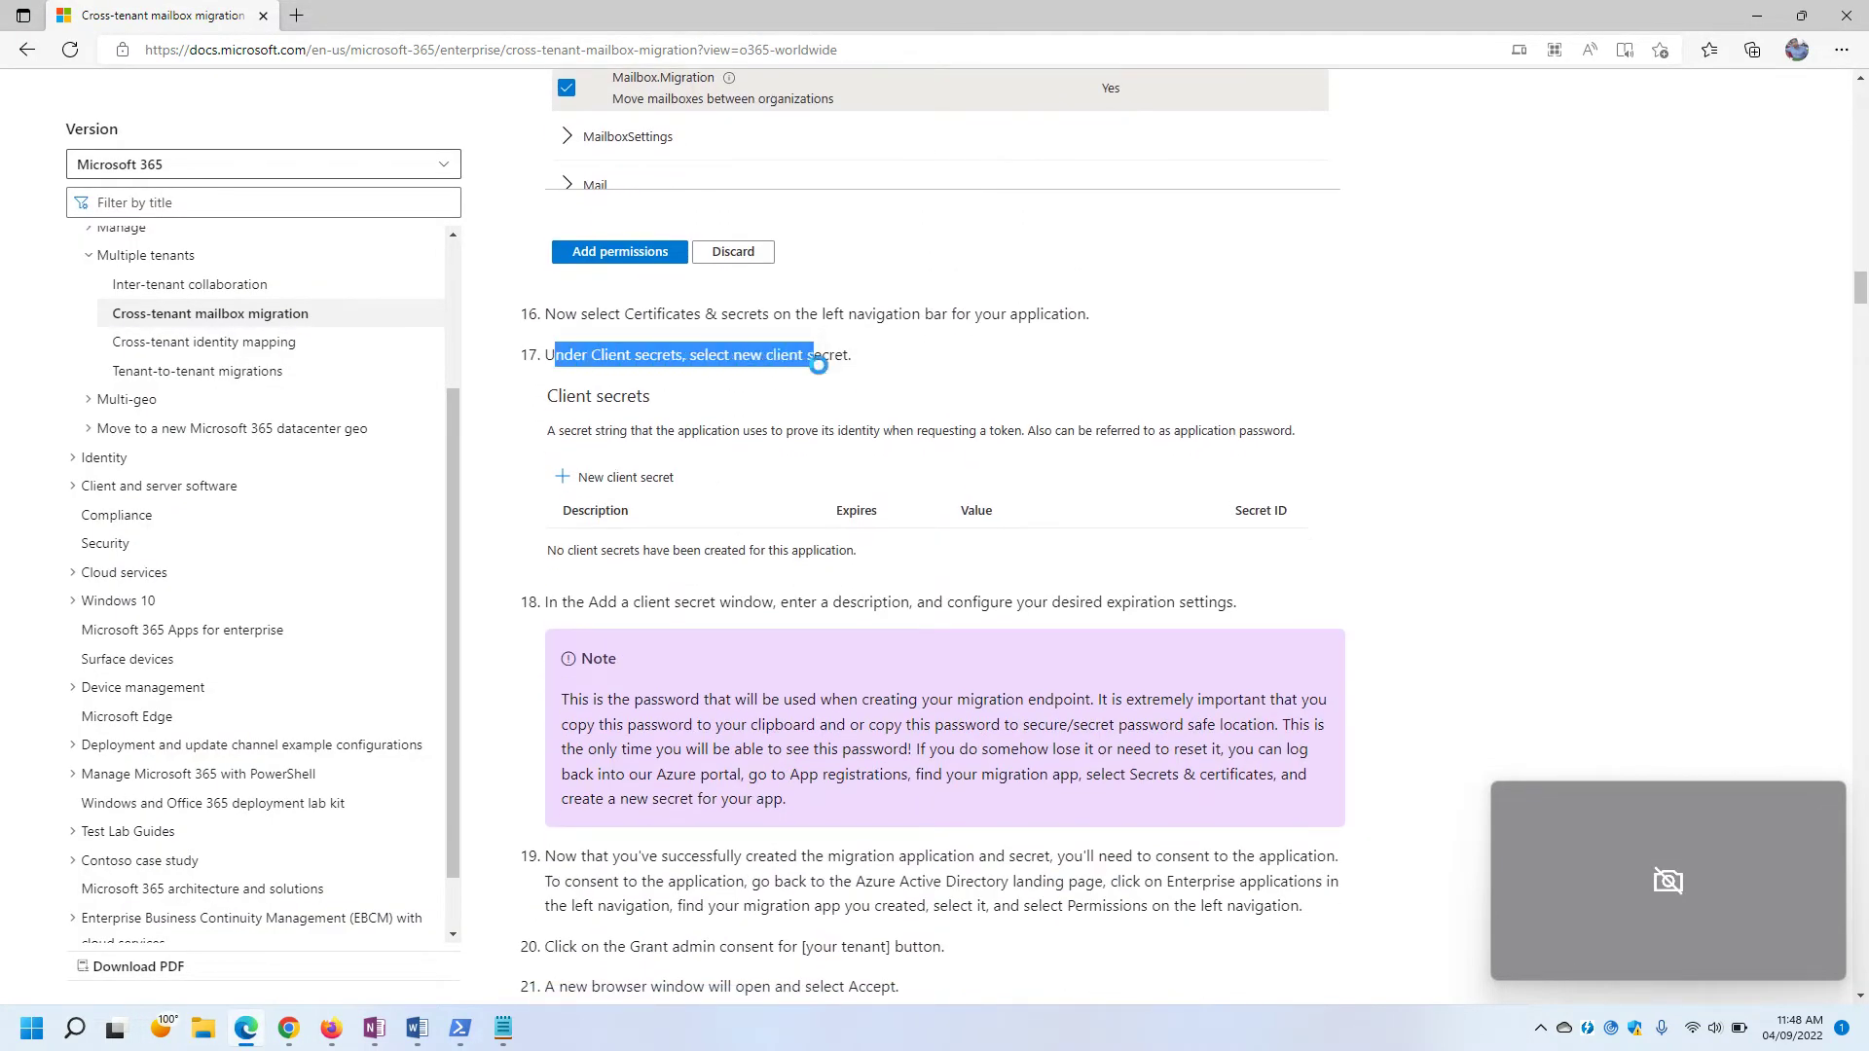
{"action": "scroll", "coordinate": [649, 314], "scroll_direction": "down", "scroll_amount": 2}
{"action": "left_click_drag", "start_coordinate": [582, 324], "coordinate": [1034, 327]}
{"action": "left_click", "coordinate": [997, 331]}
{"action": "scroll", "coordinate": [997, 331], "scroll_direction": "down", "scroll_amount": 2}
{"action": "left_click_drag", "start_coordinate": [556, 297], "coordinate": [1100, 334]}
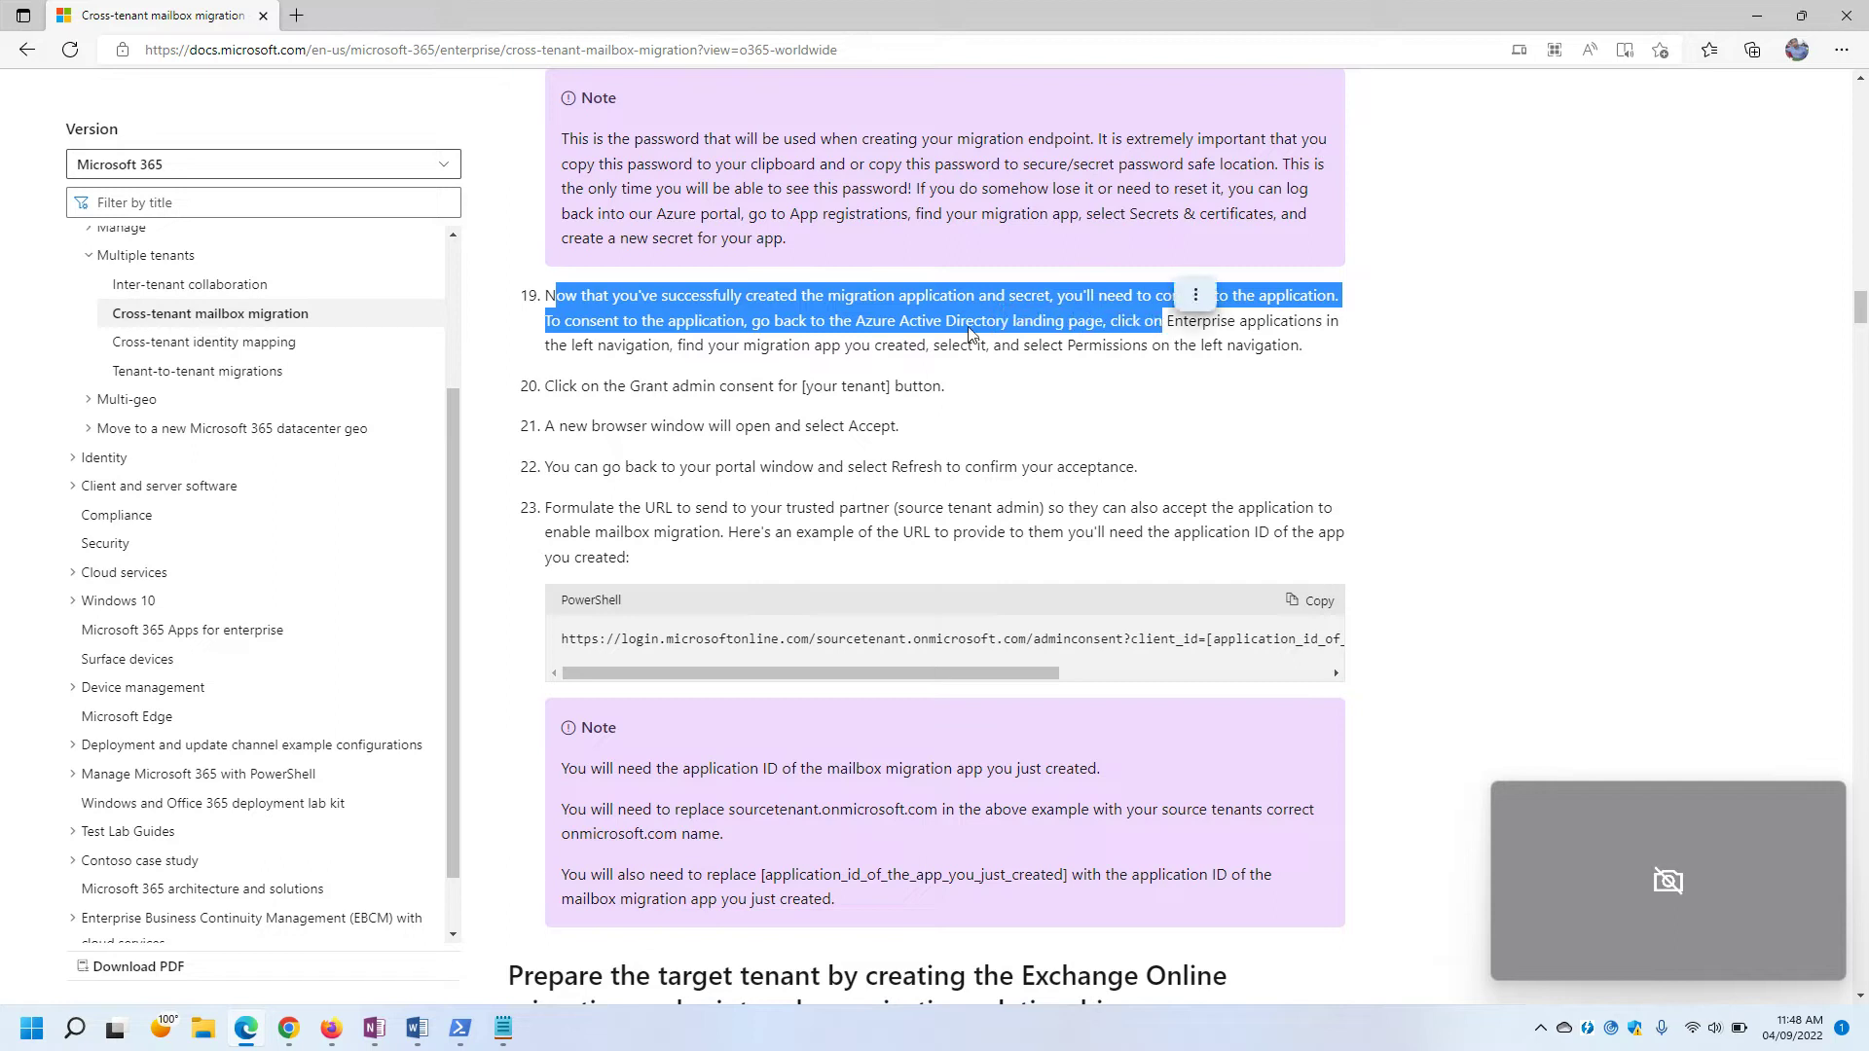
{"action": "left_click_drag", "start_coordinate": [548, 387], "coordinate": [654, 386]}
{"action": "left_click", "coordinate": [633, 386]}
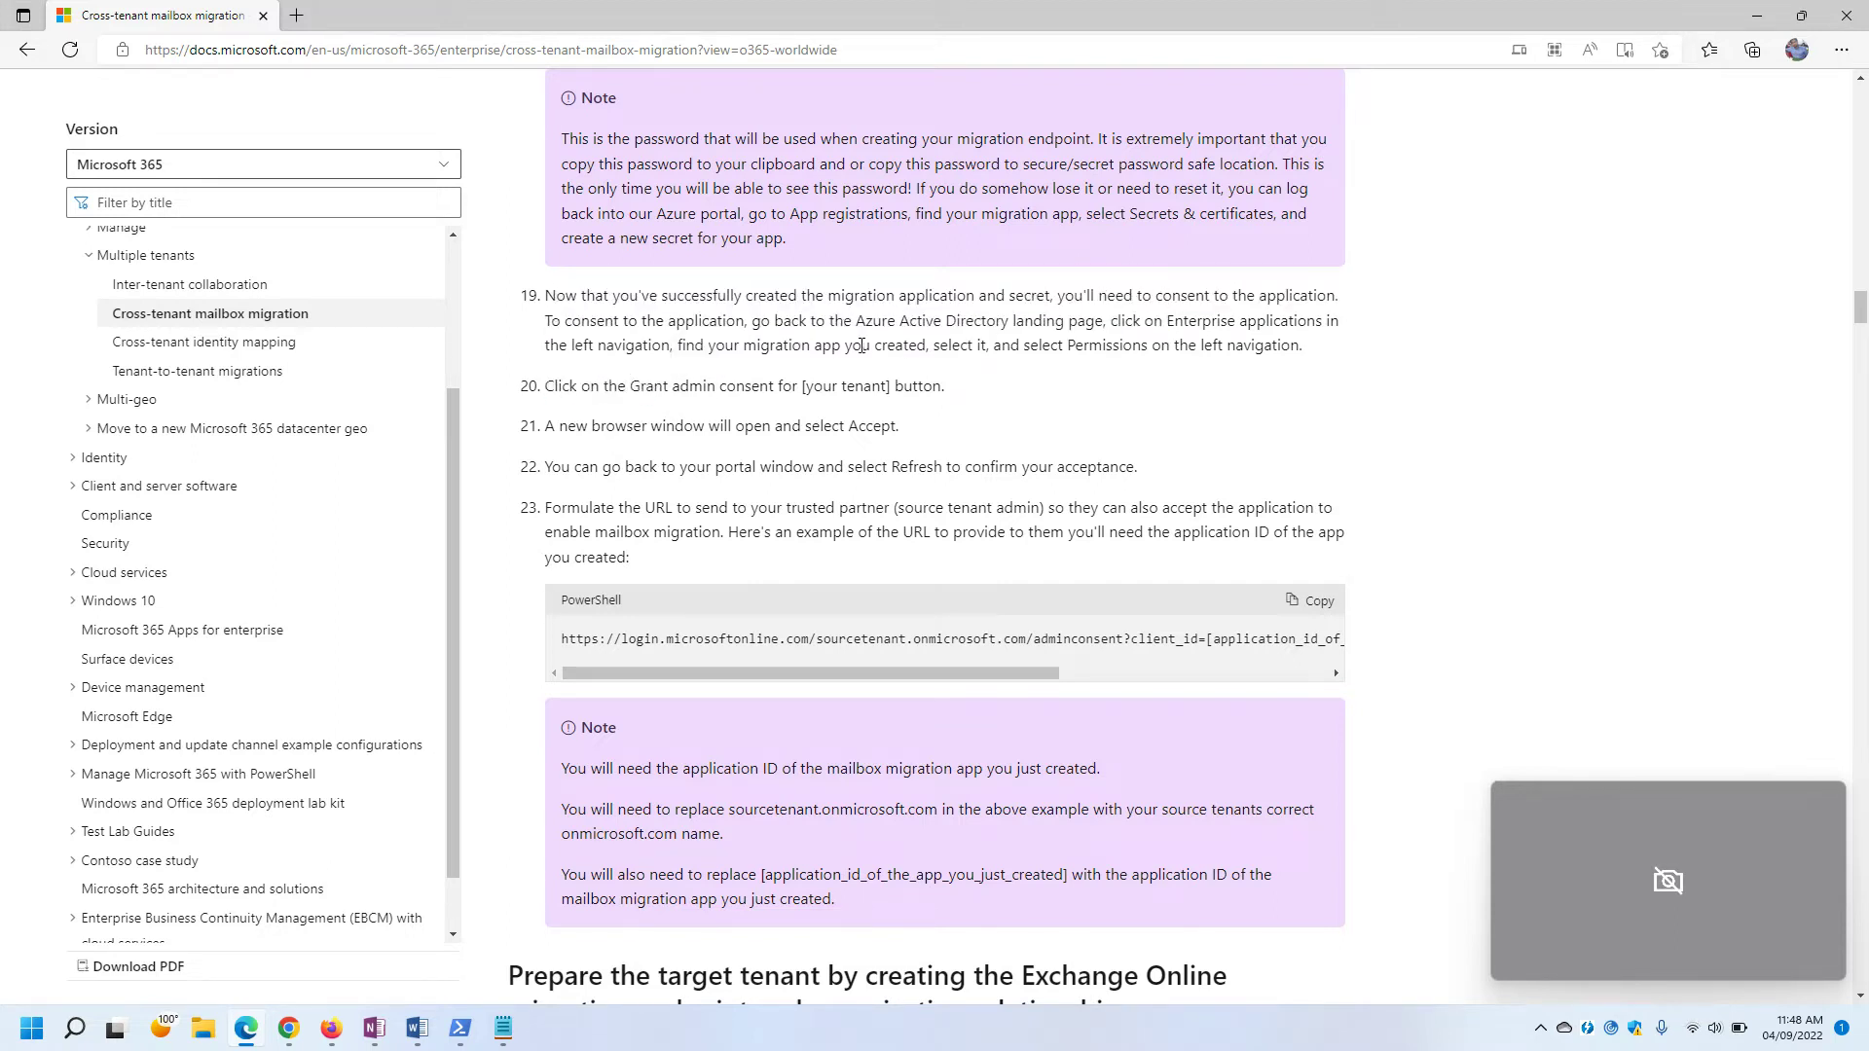
{"action": "left_click_drag", "start_coordinate": [756, 322], "coordinate": [1227, 347]}
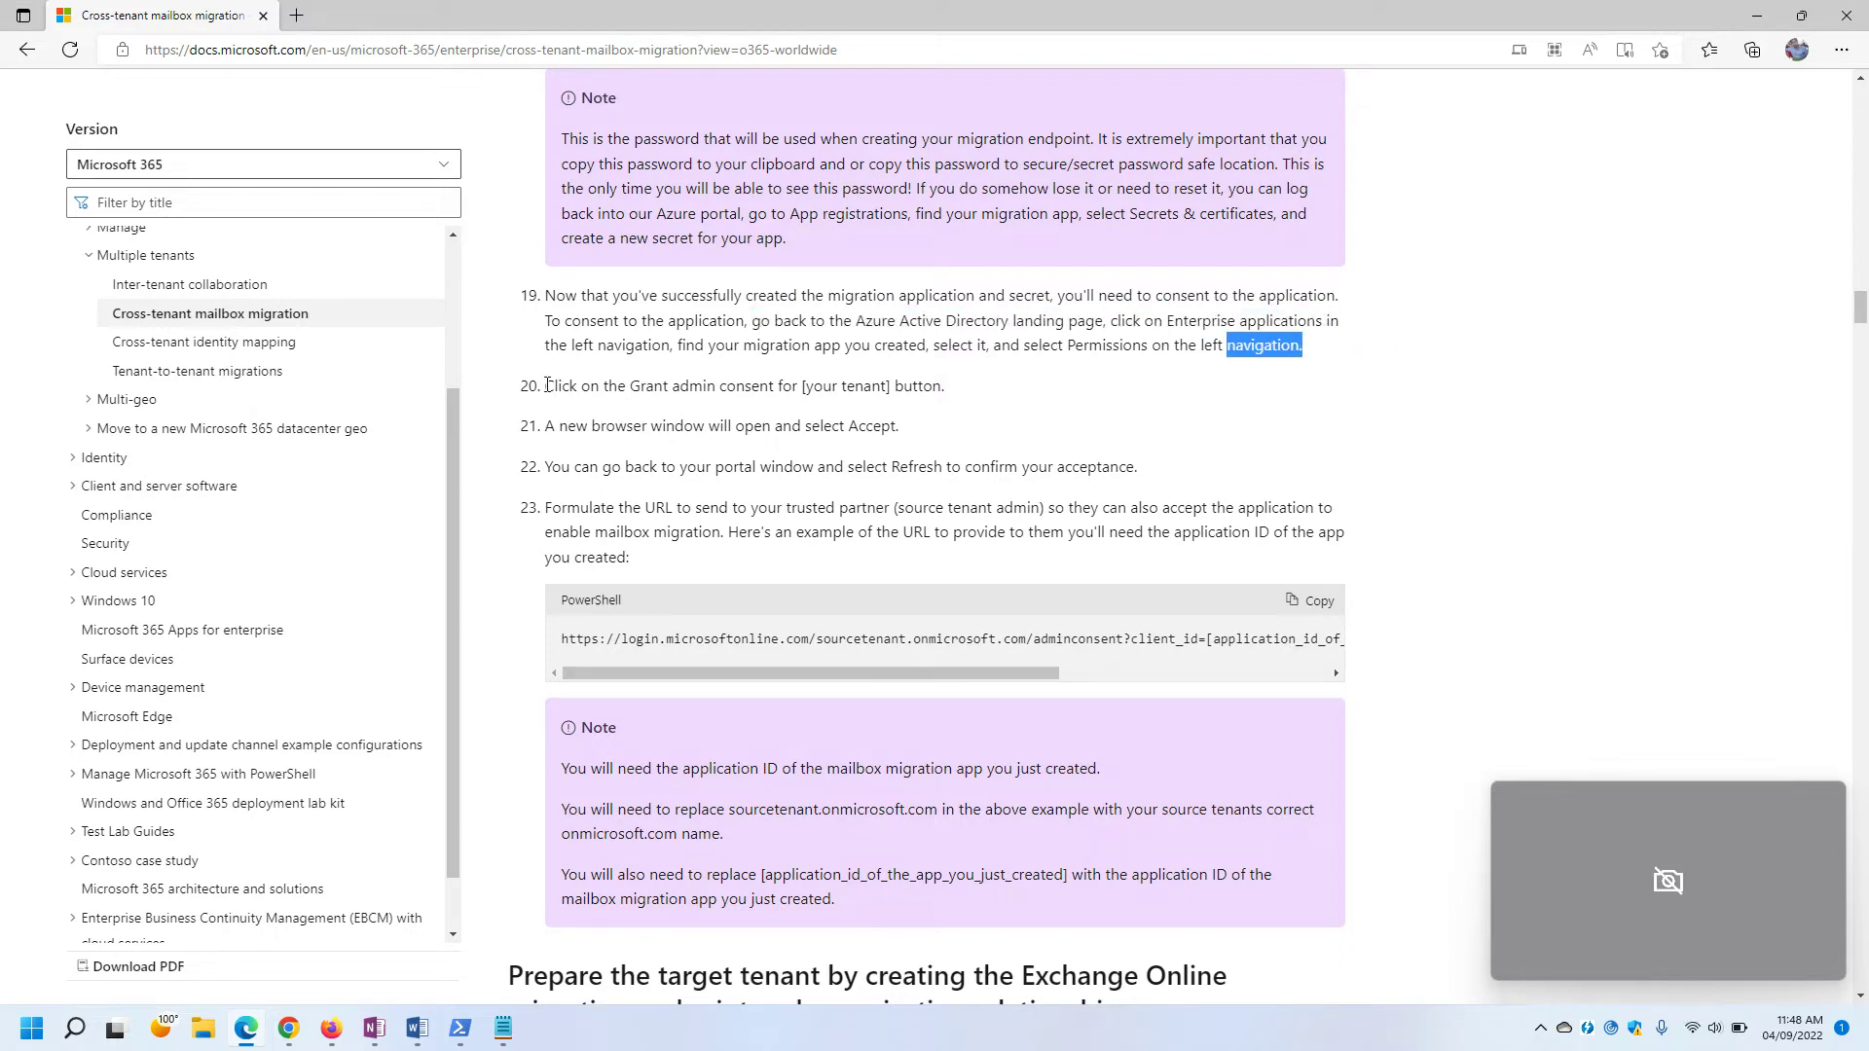
{"action": "left_click", "coordinate": [331, 1028]}
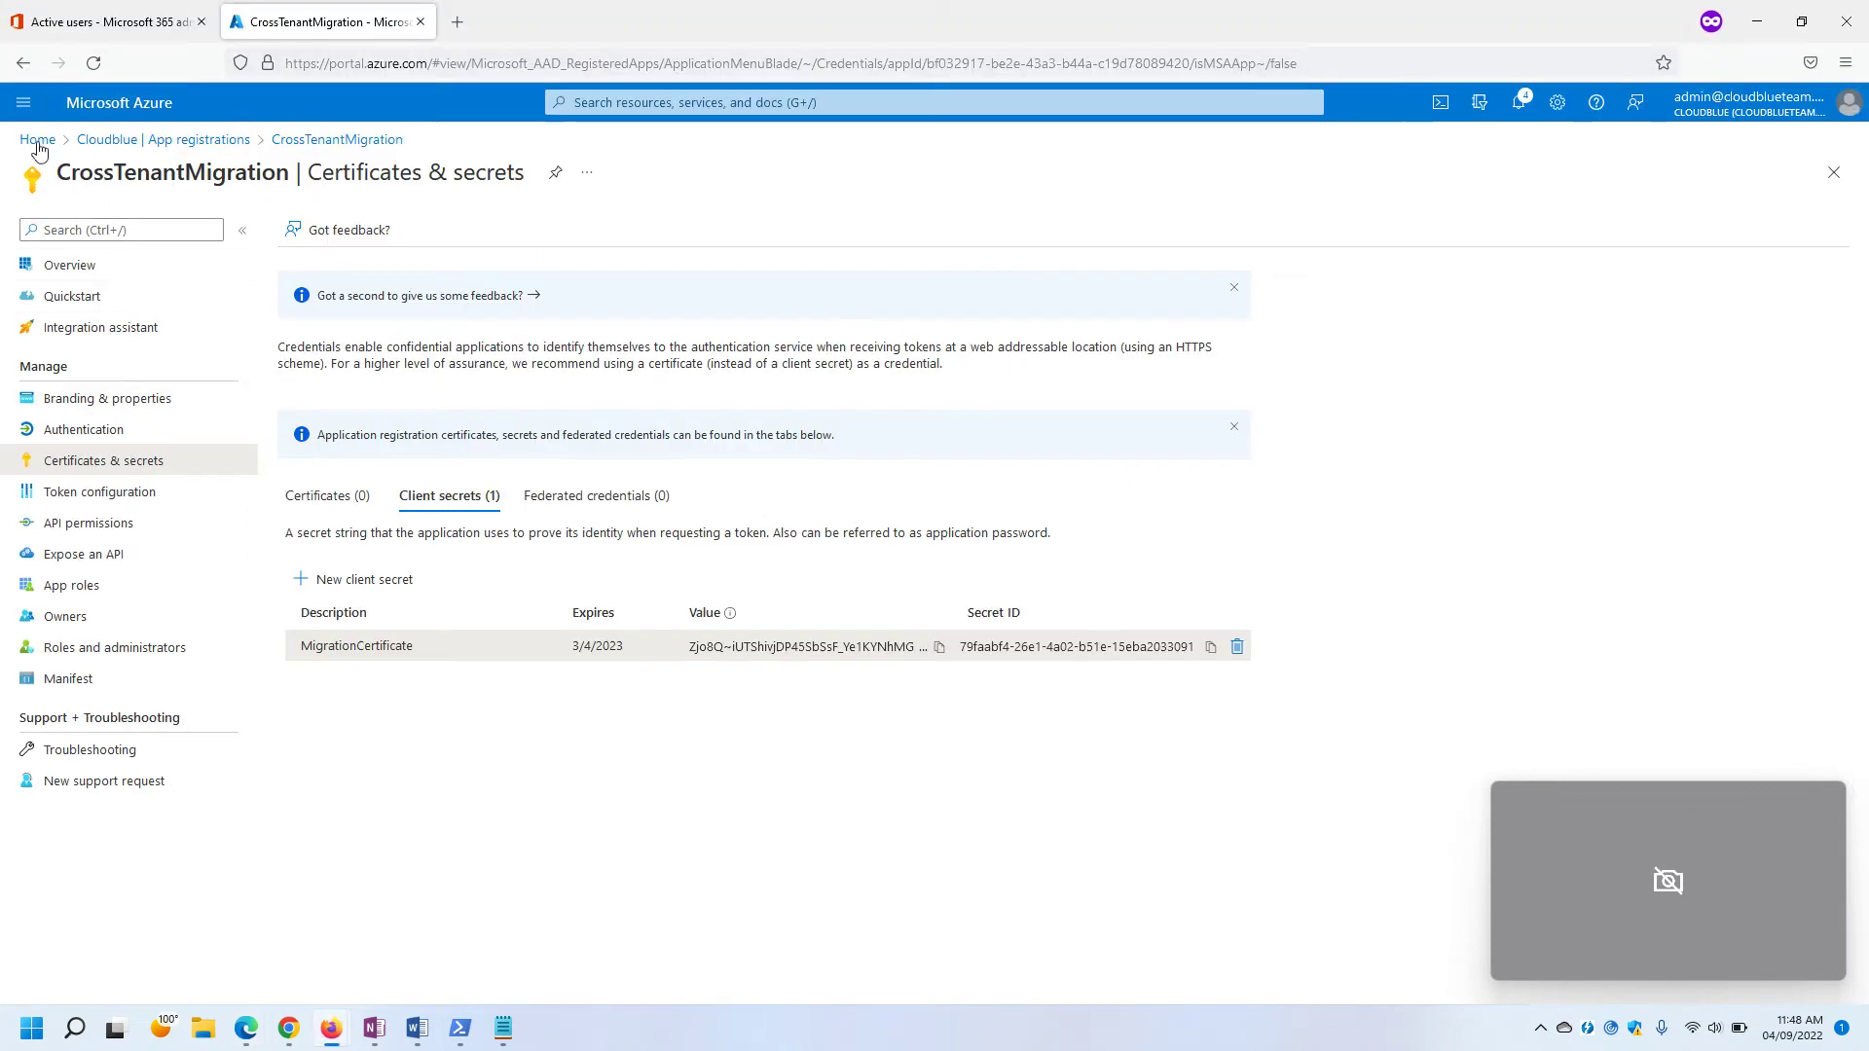
Go from Home to the Cloudblue directory's Enterprise applications, then switch back to the docs.
{"action": "left_click", "coordinate": [37, 139]}
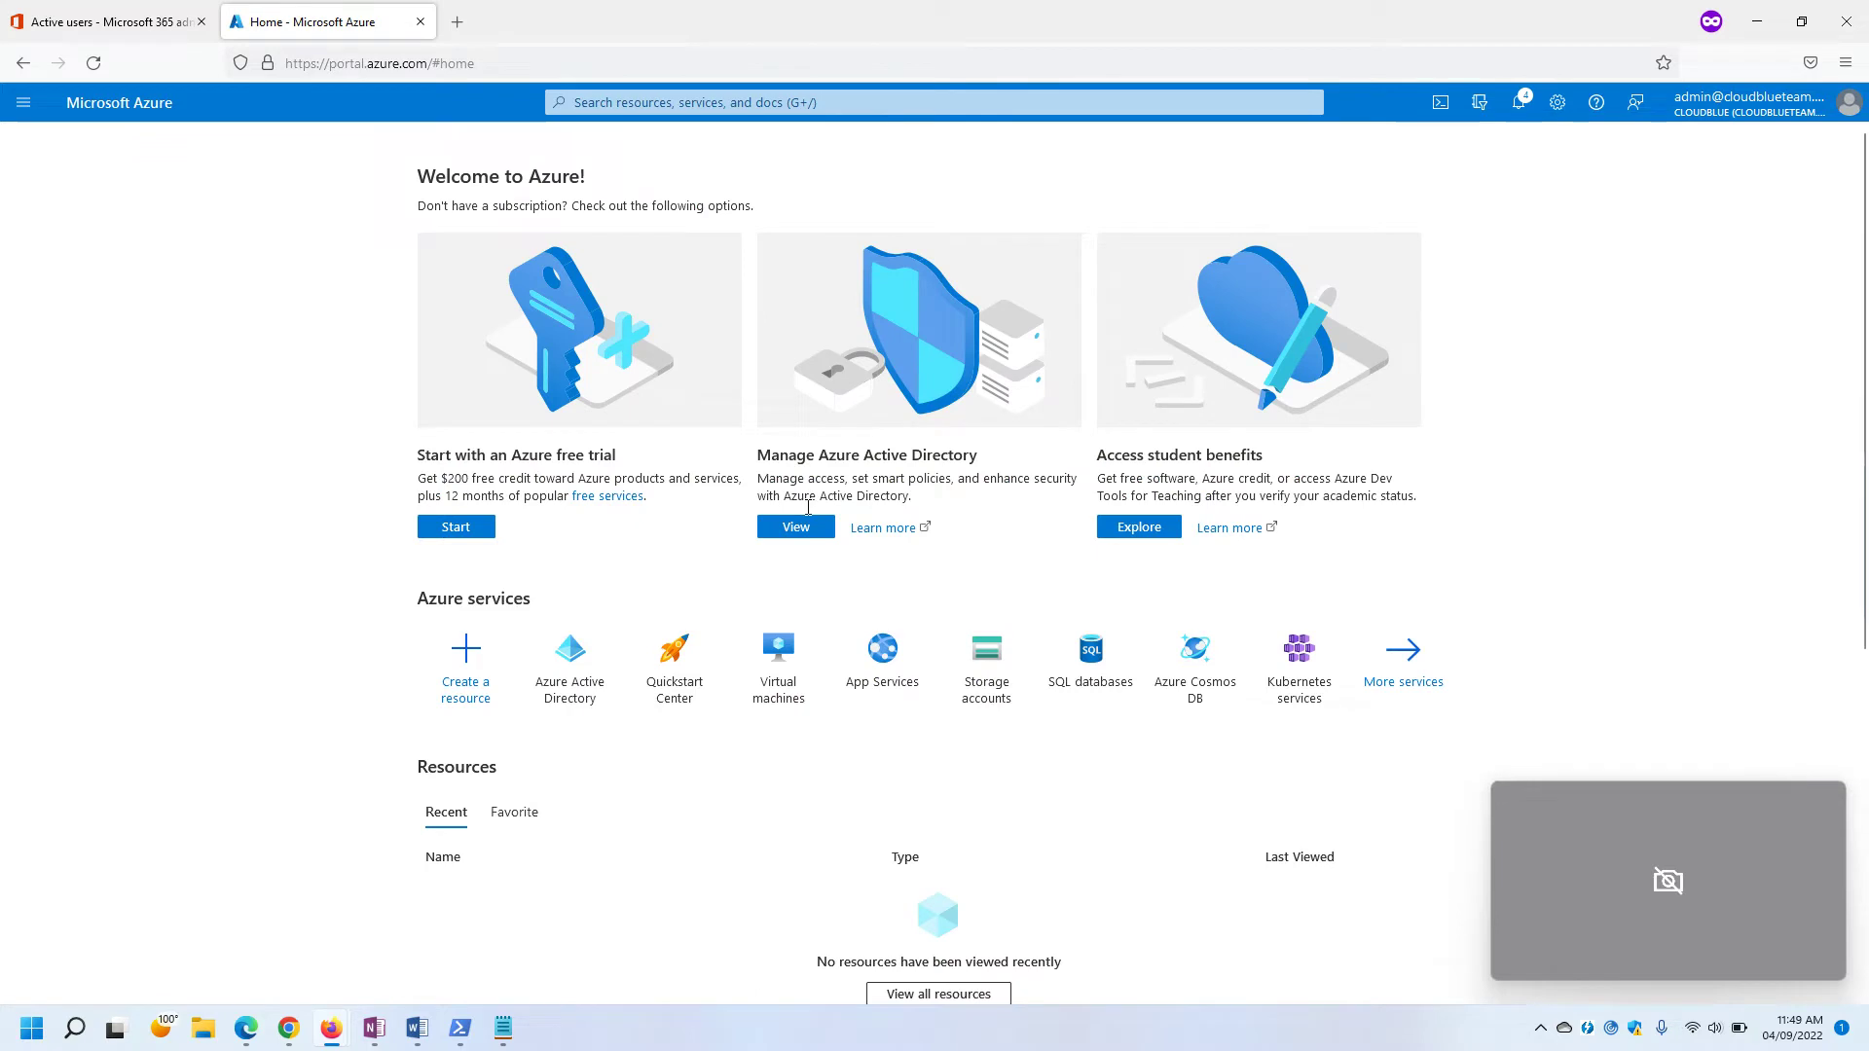
{"action": "left_click", "coordinate": [804, 526]}
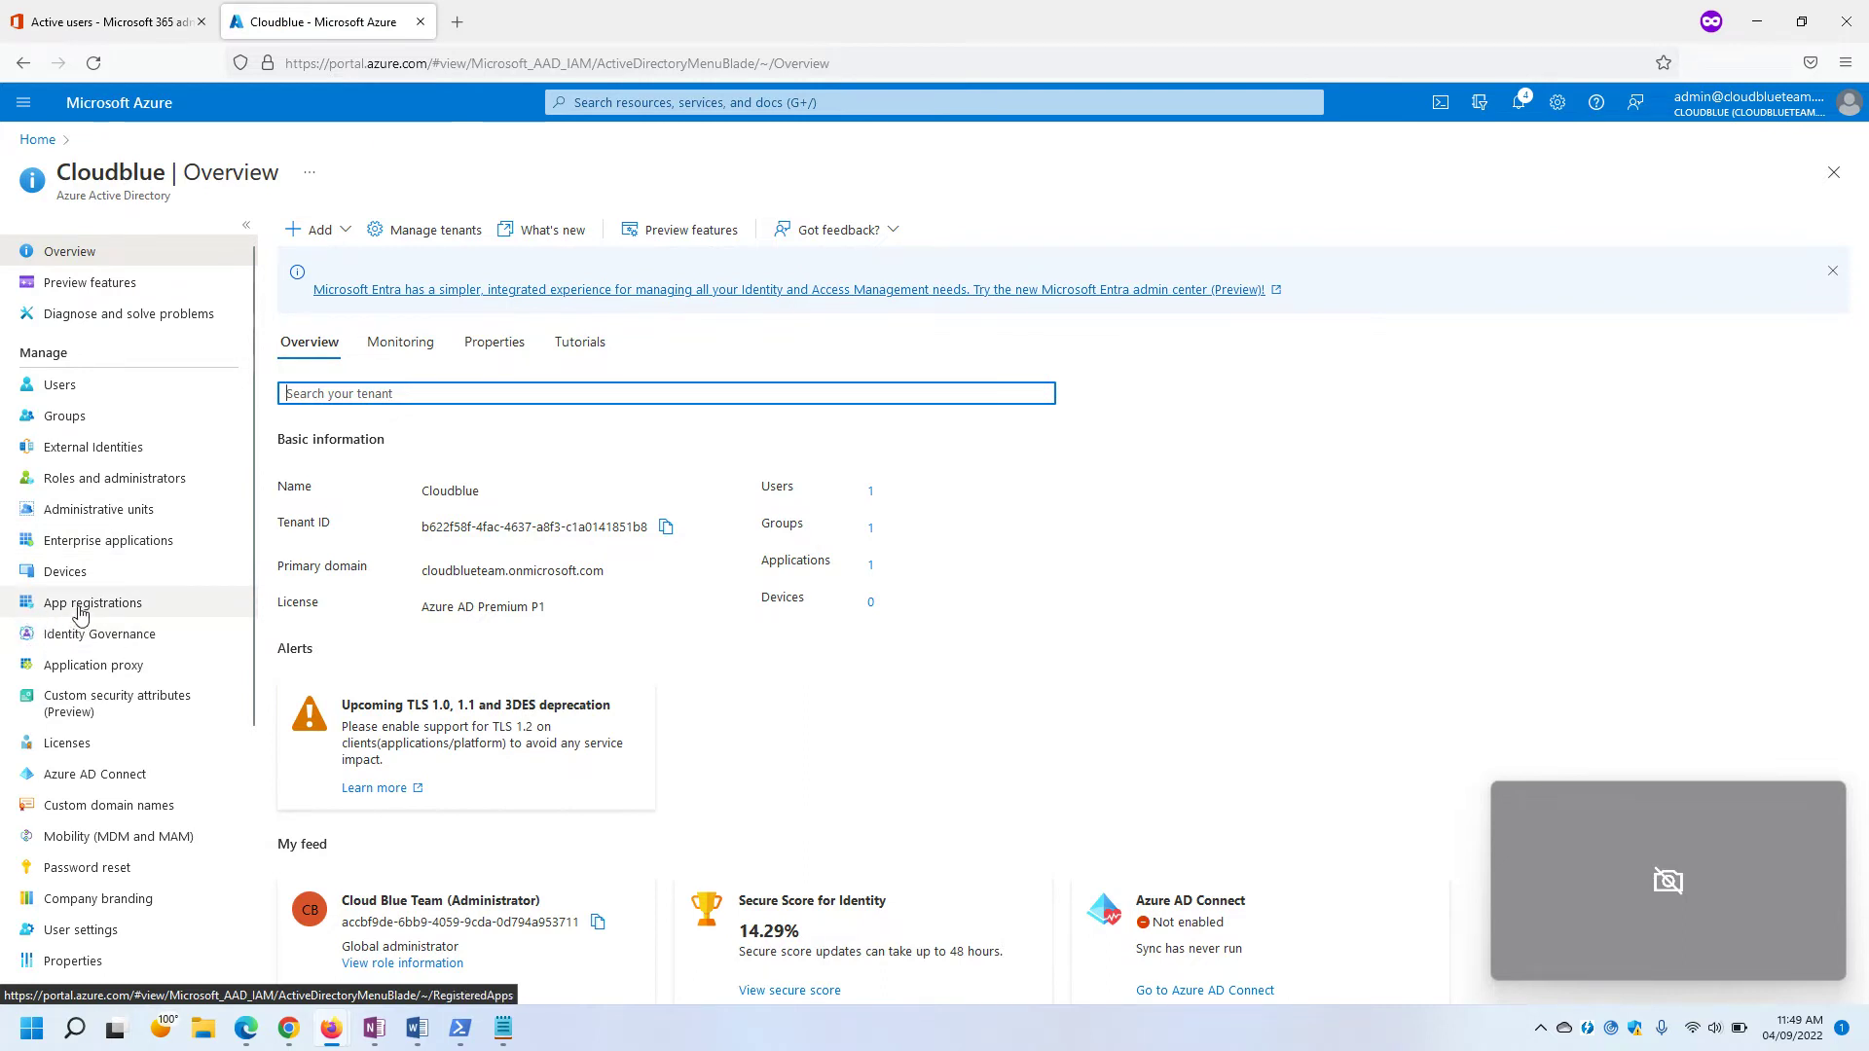
{"action": "left_click", "coordinate": [76, 546]}
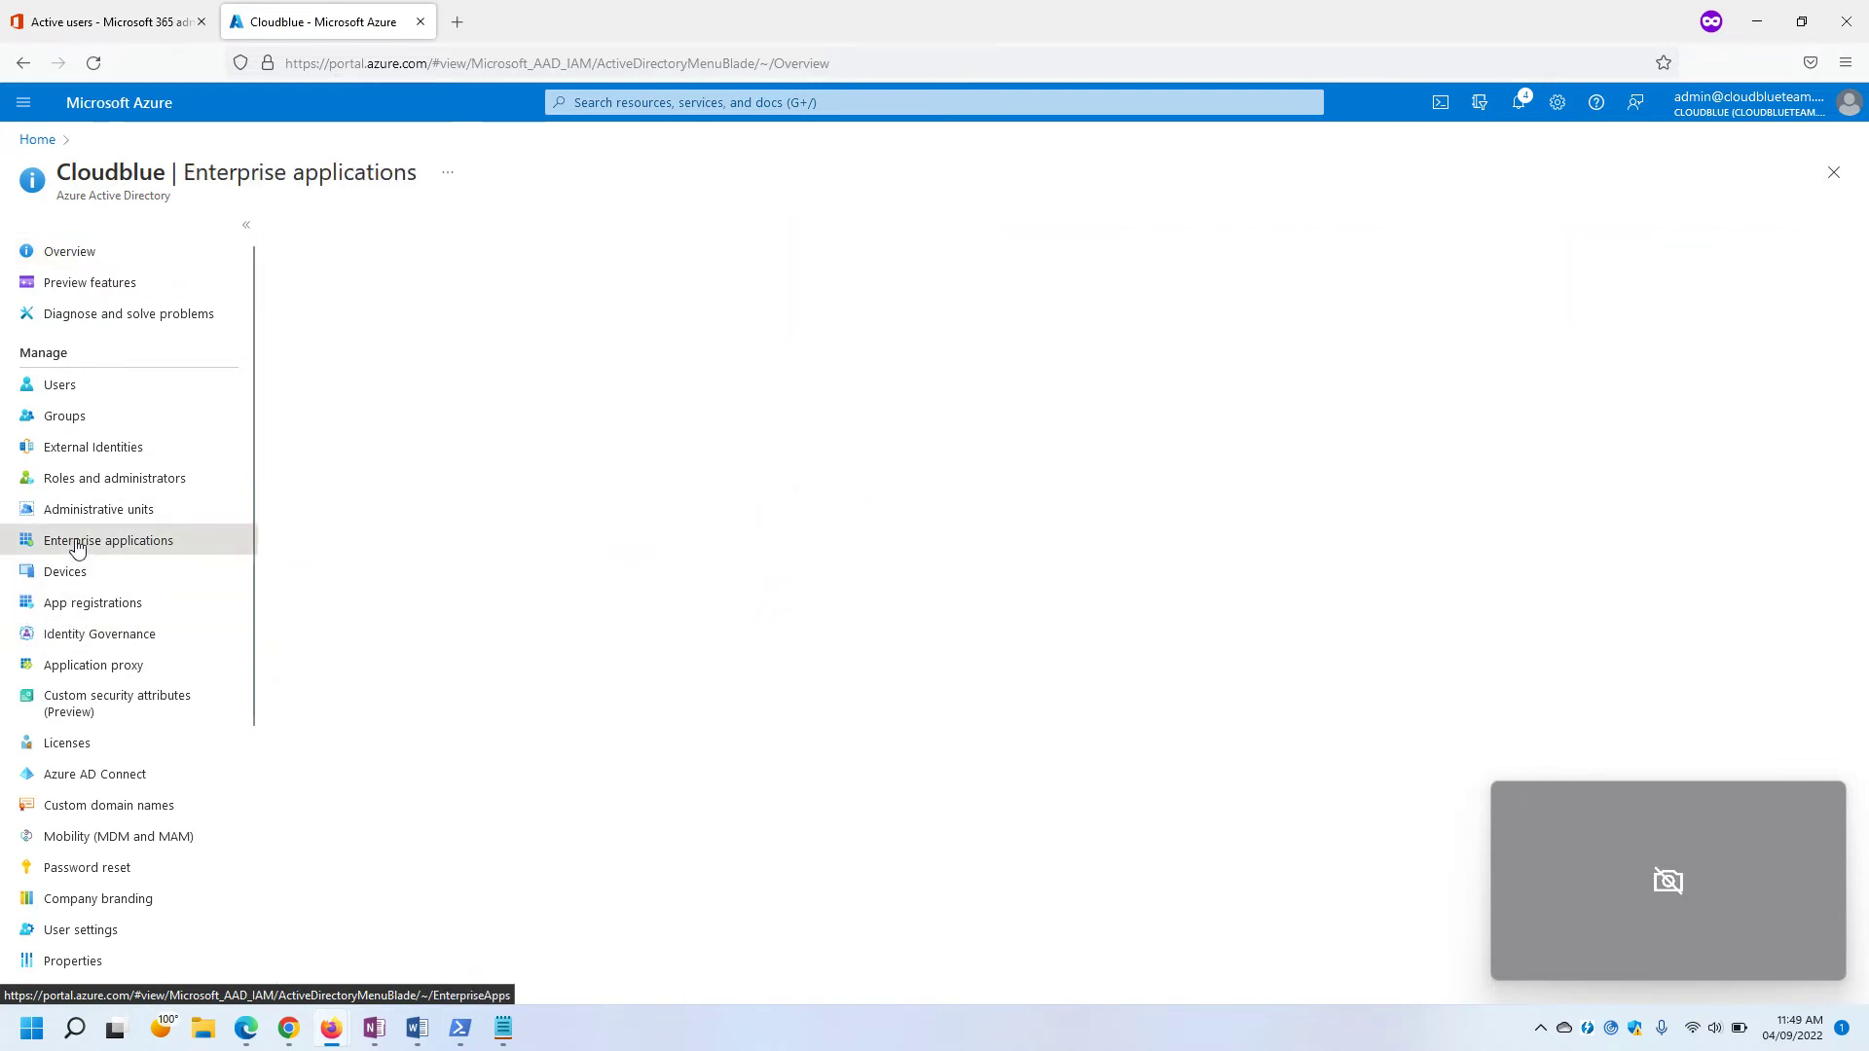
{"action": "key", "text": "alt+Tab"}
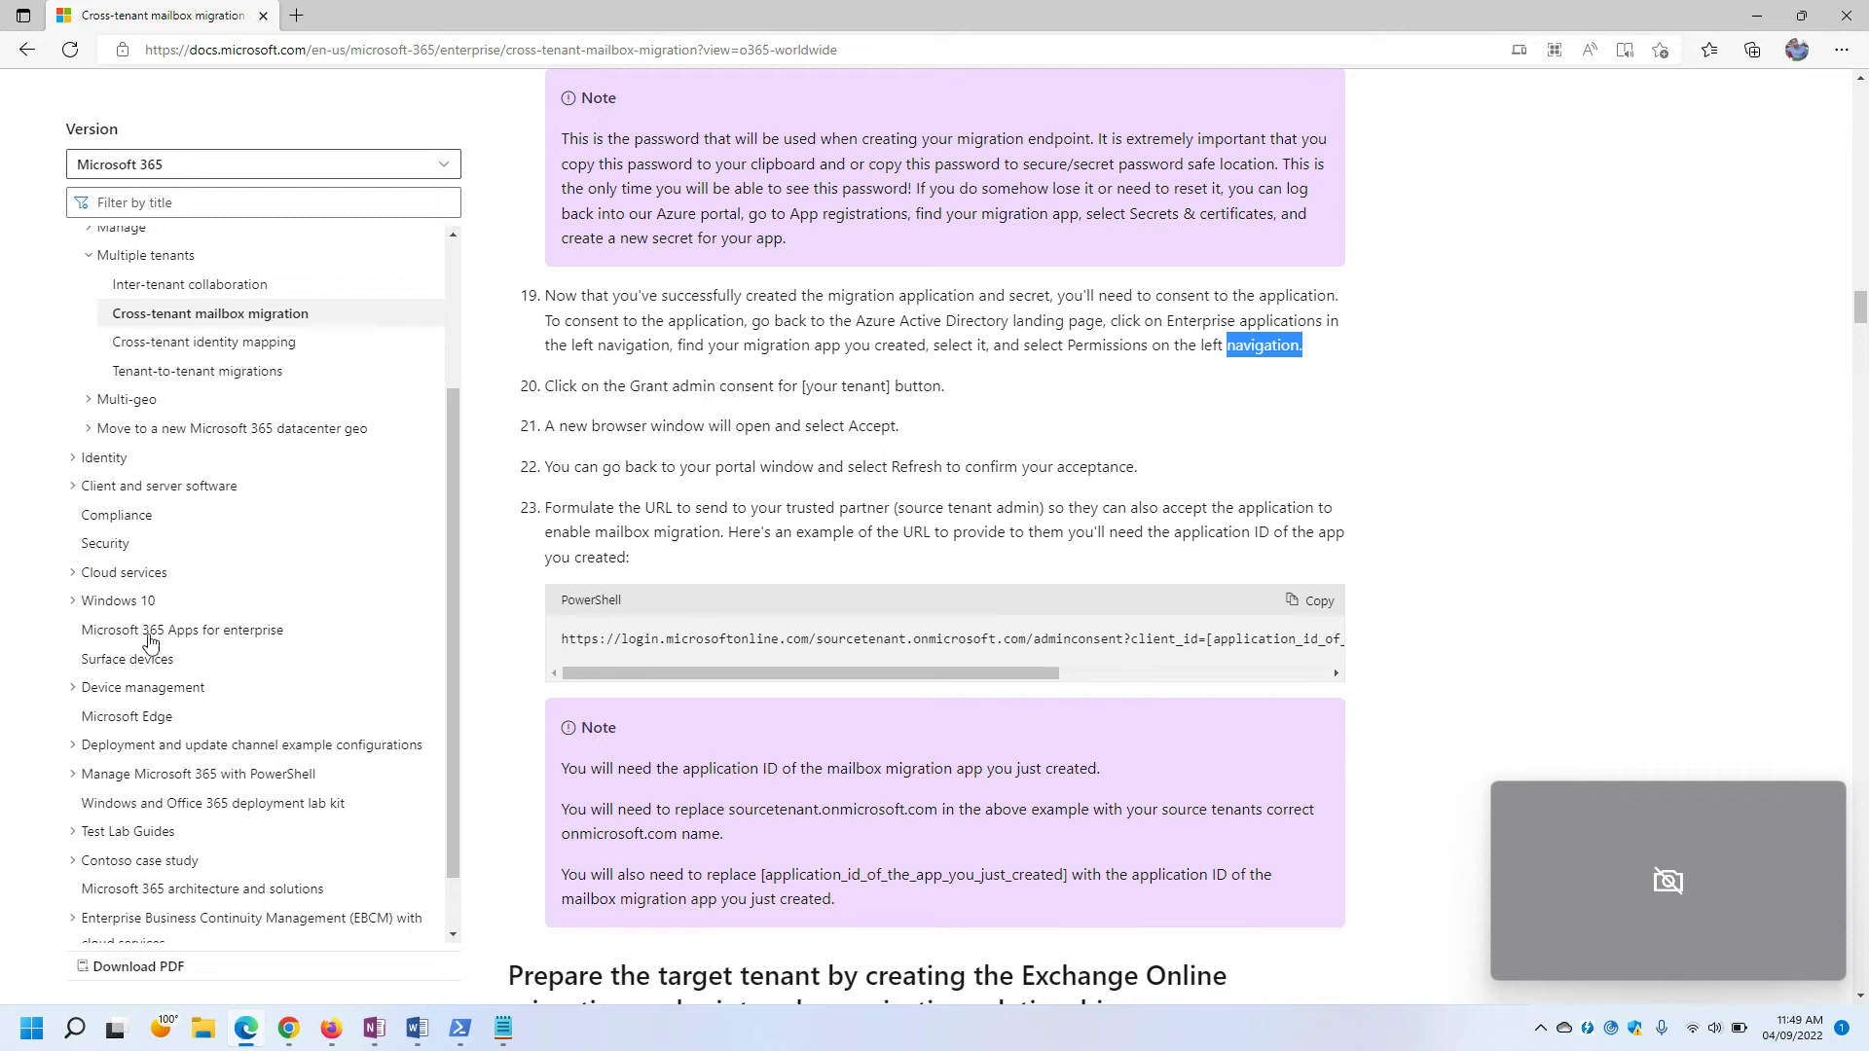
Read docs step 19 on finding the migration app and its Permissions, and step 20 on granting admin consent.
{"action": "left_click_drag", "start_coordinate": [1166, 320], "coordinate": [1305, 347]}
{"action": "left_click", "coordinate": [796, 379]}
{"action": "left_click_drag", "start_coordinate": [560, 347], "coordinate": [682, 351]}
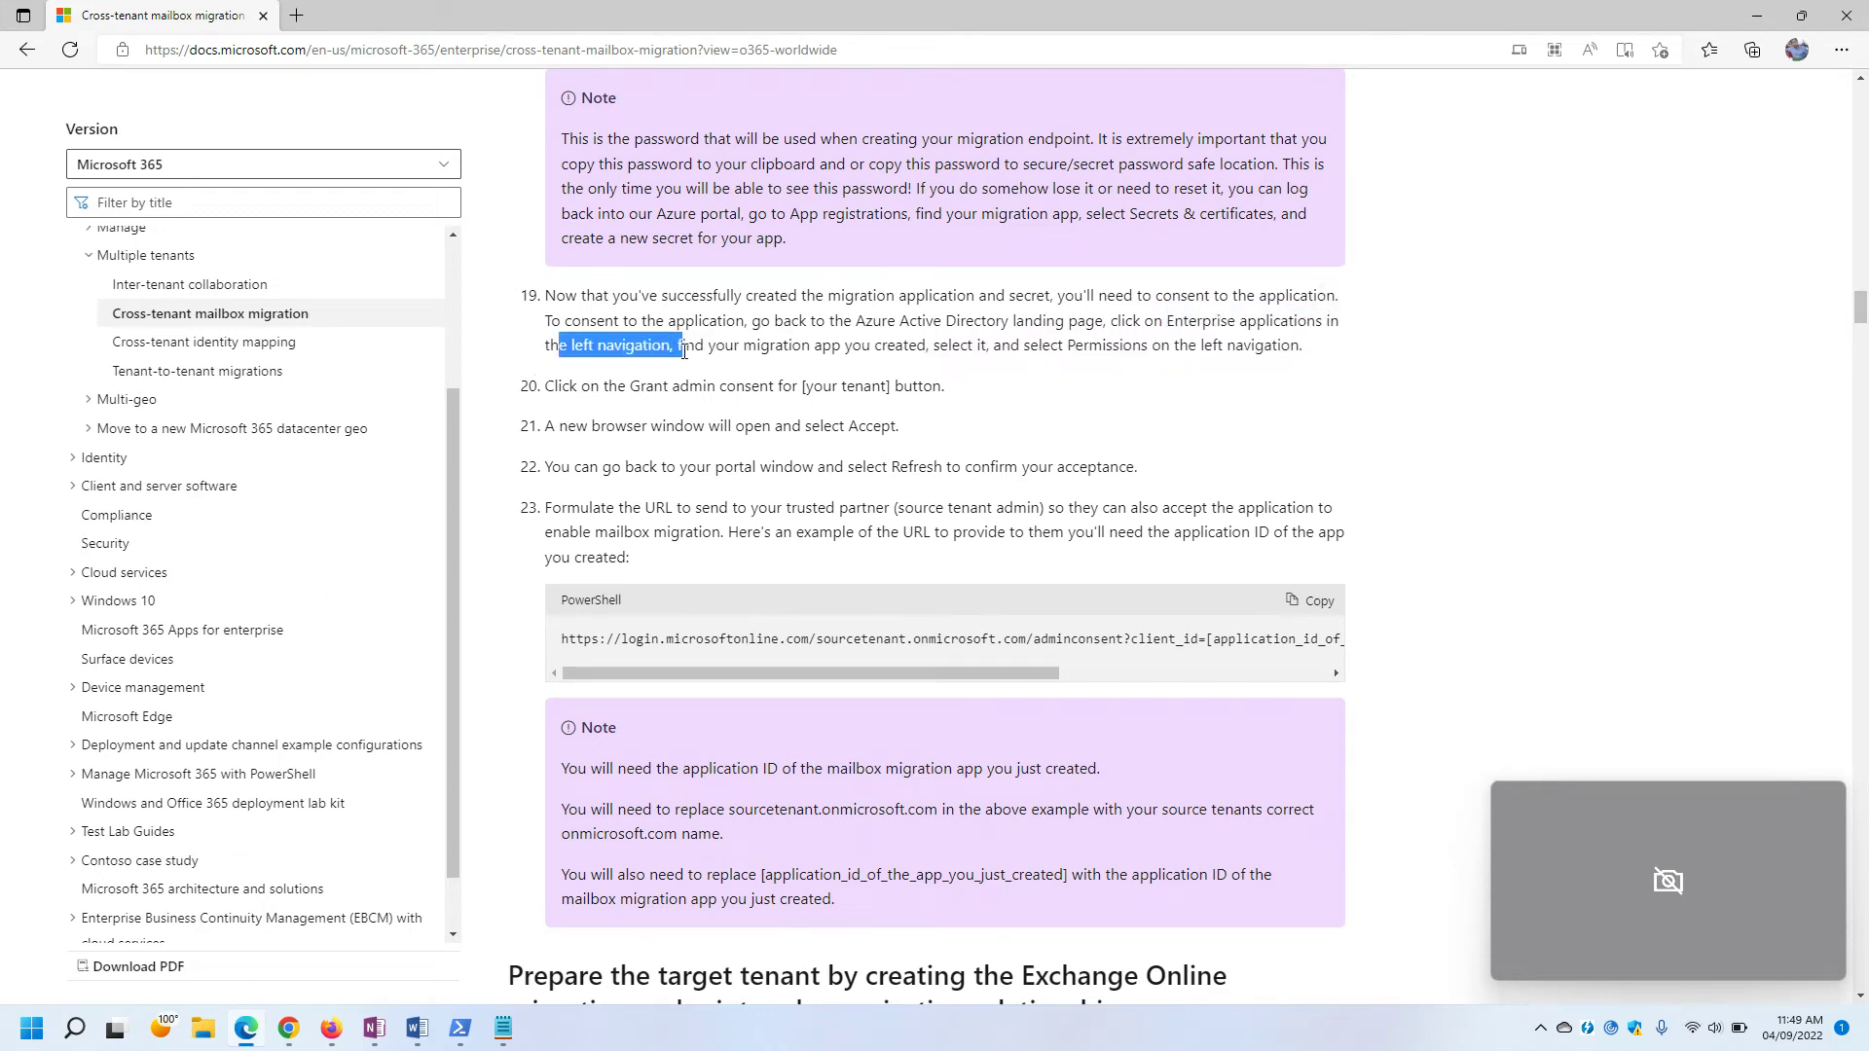
{"action": "left_click", "coordinate": [729, 358]}
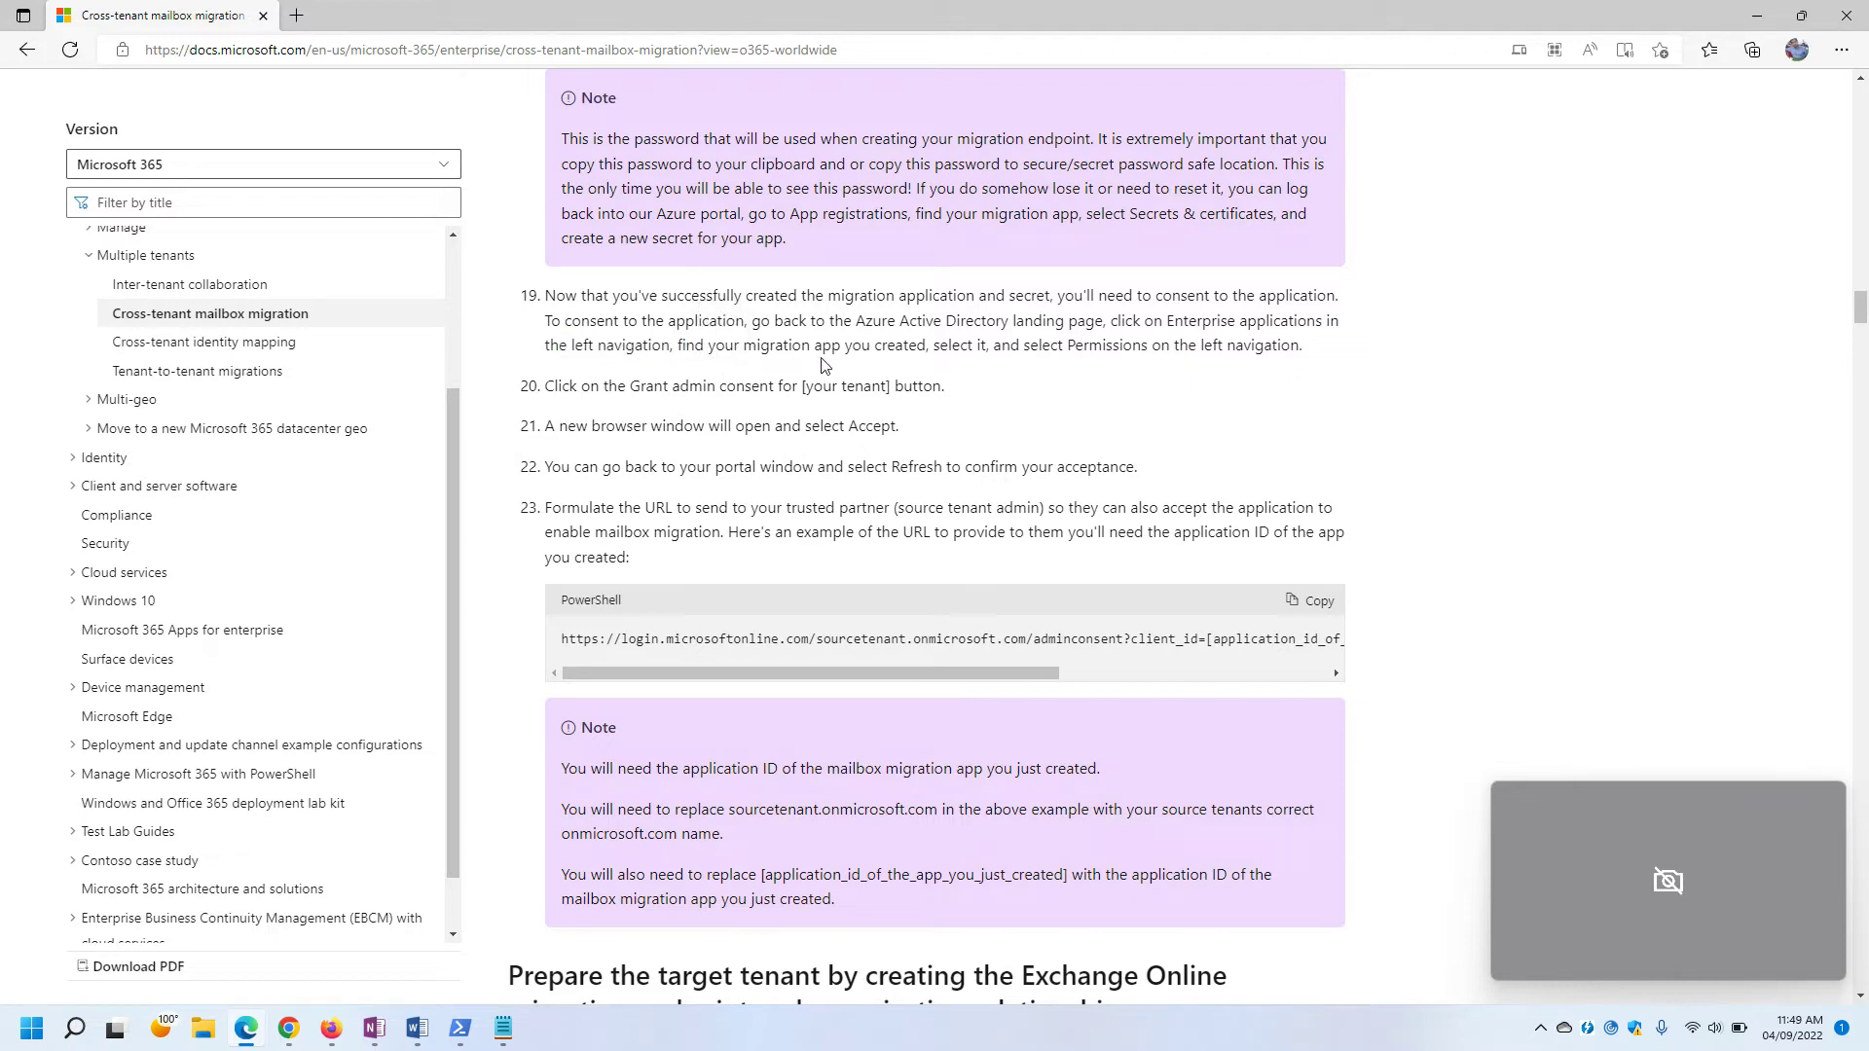
{"action": "left_click_drag", "start_coordinate": [956, 348], "coordinate": [1245, 347]}
{"action": "left_click_drag", "start_coordinate": [1050, 348], "coordinate": [1292, 347]}
{"action": "left_click", "coordinate": [847, 348]}
{"action": "left_click_drag", "start_coordinate": [551, 388], "coordinate": [937, 392]}
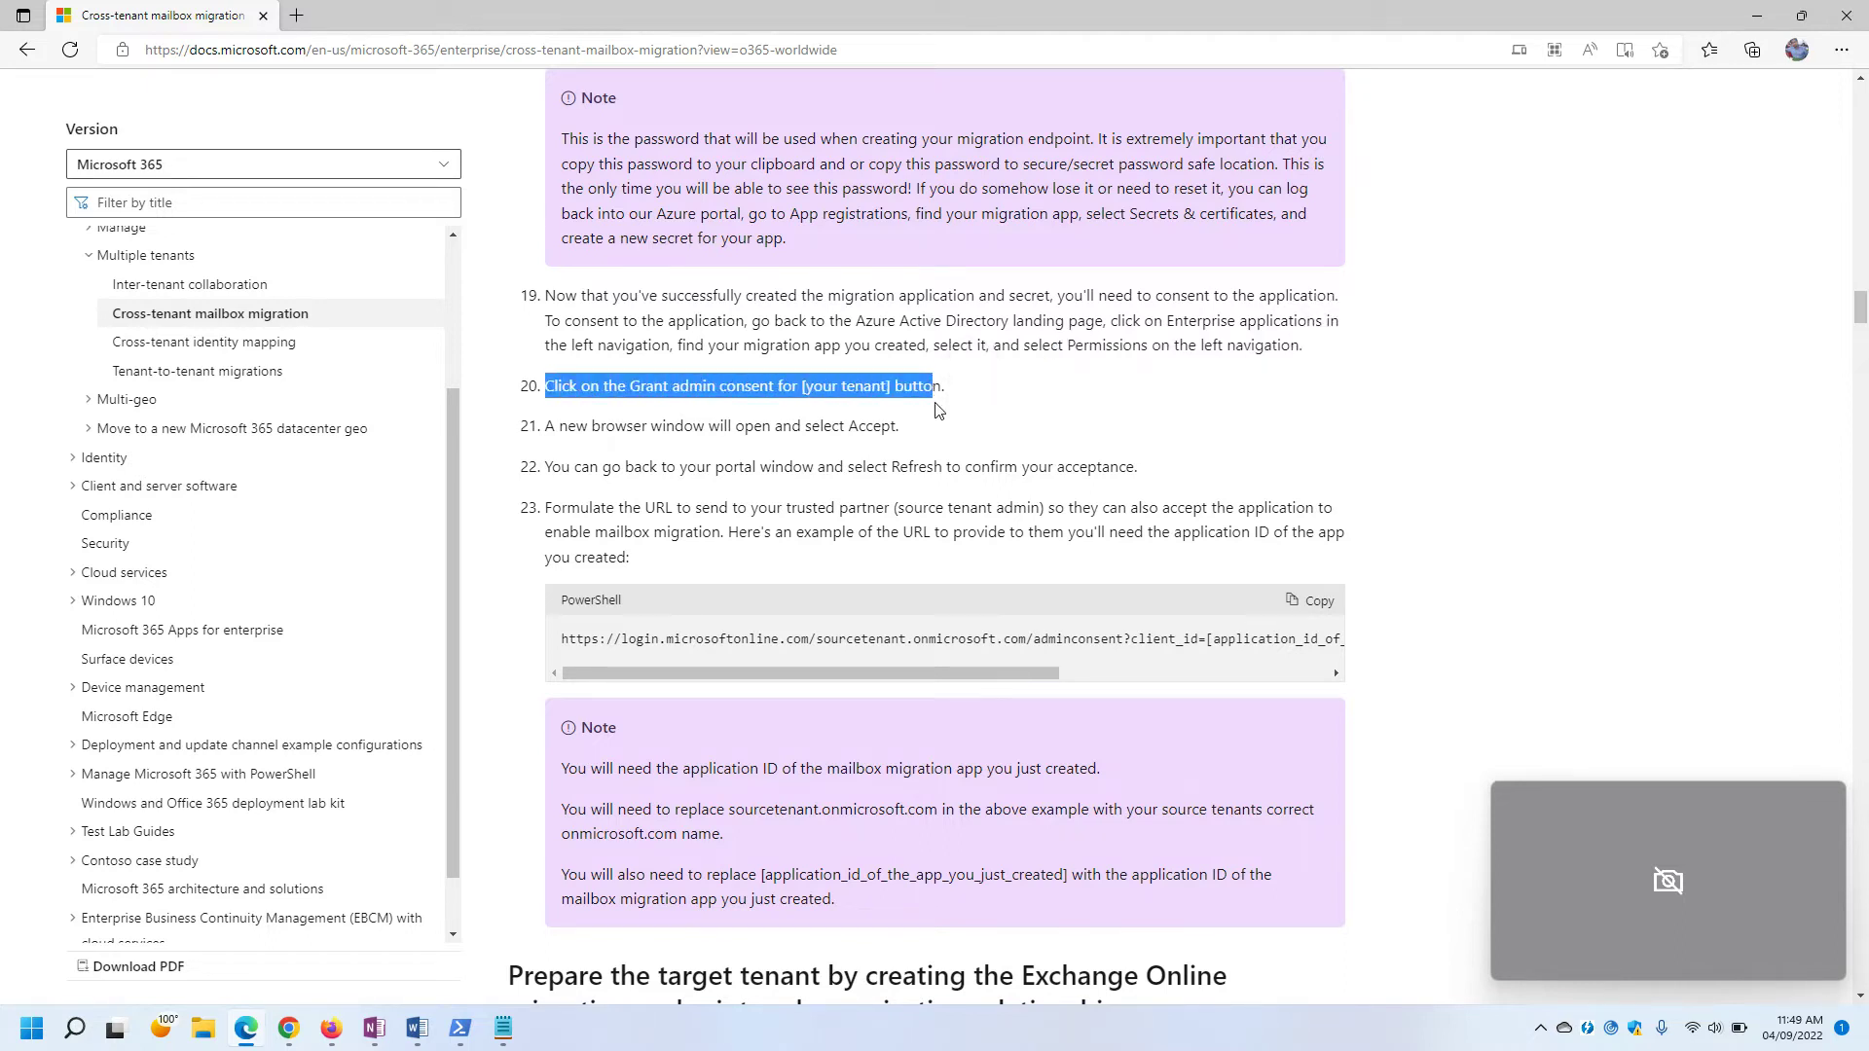
Open the CrossTenantMigration enterprise application in Azure, then recheck step 19's Enterprise applications instructions.
{"action": "key", "text": "alt+Tab"}
{"action": "left_click", "coordinate": [380, 445]}
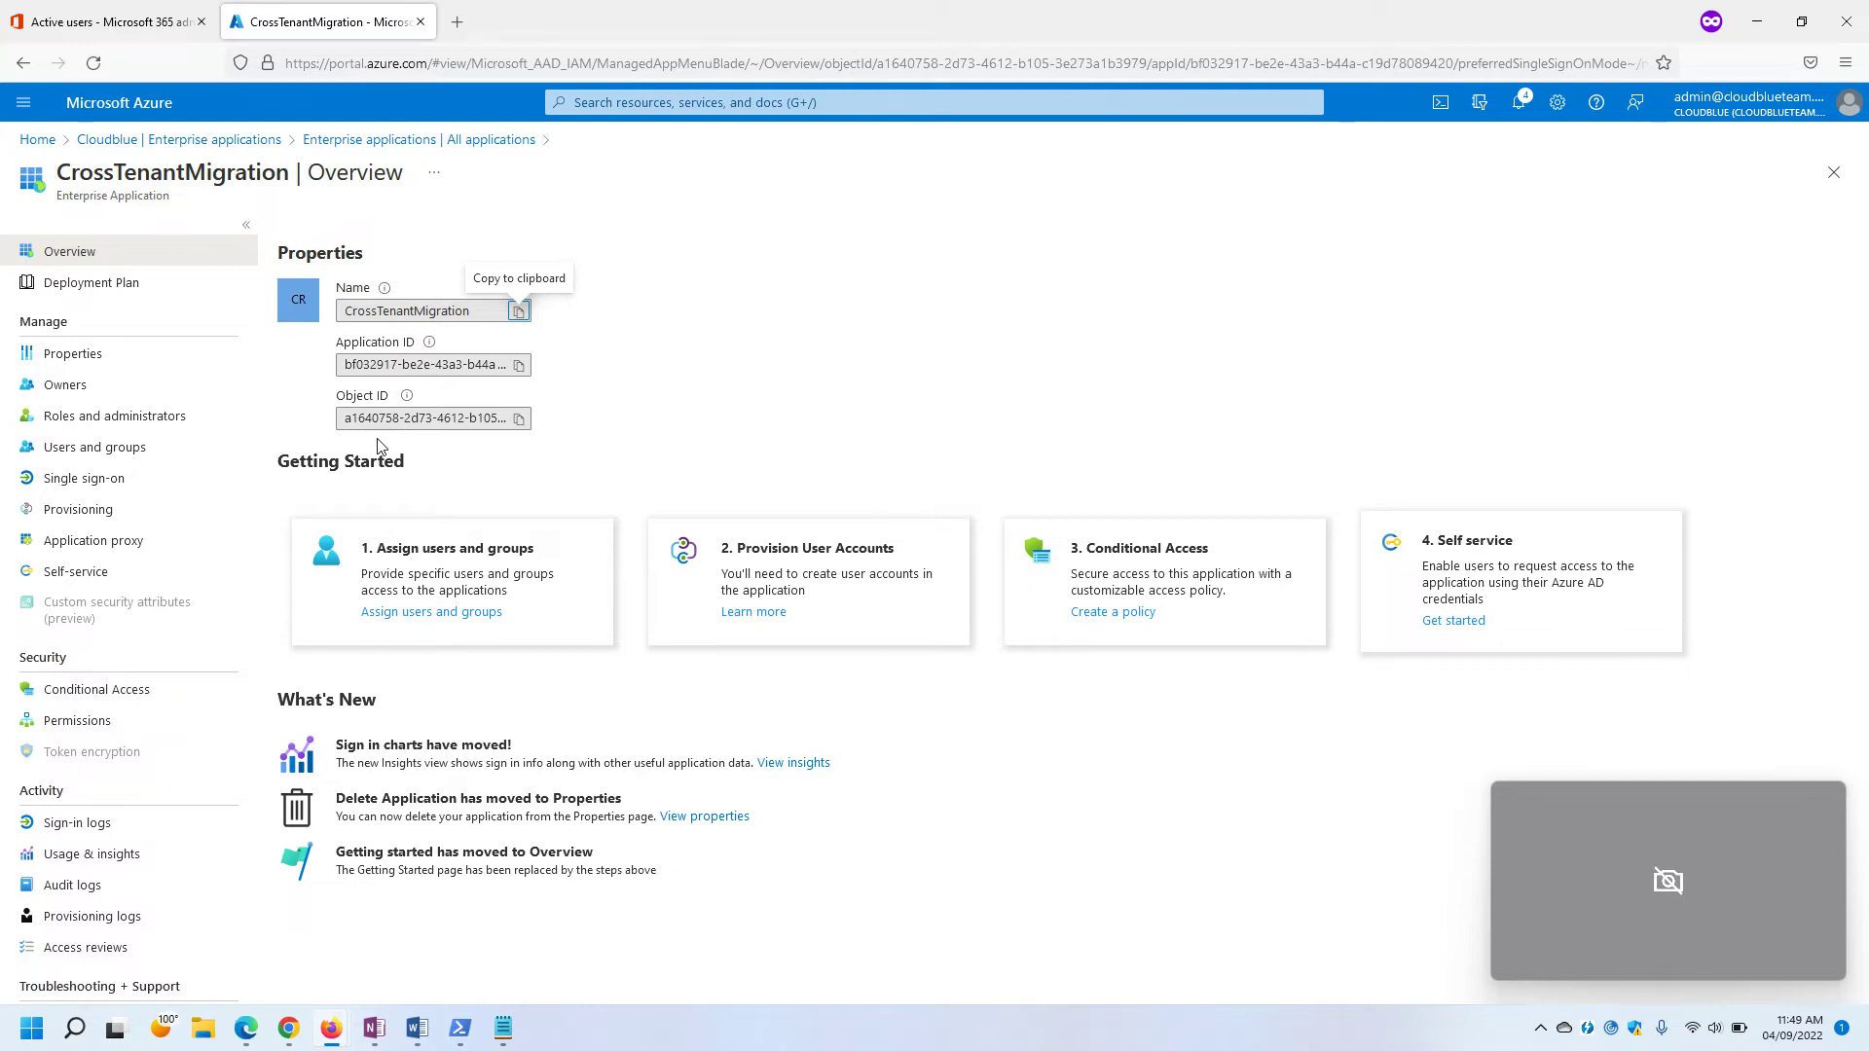
{"action": "key", "text": "alt+Tab"}
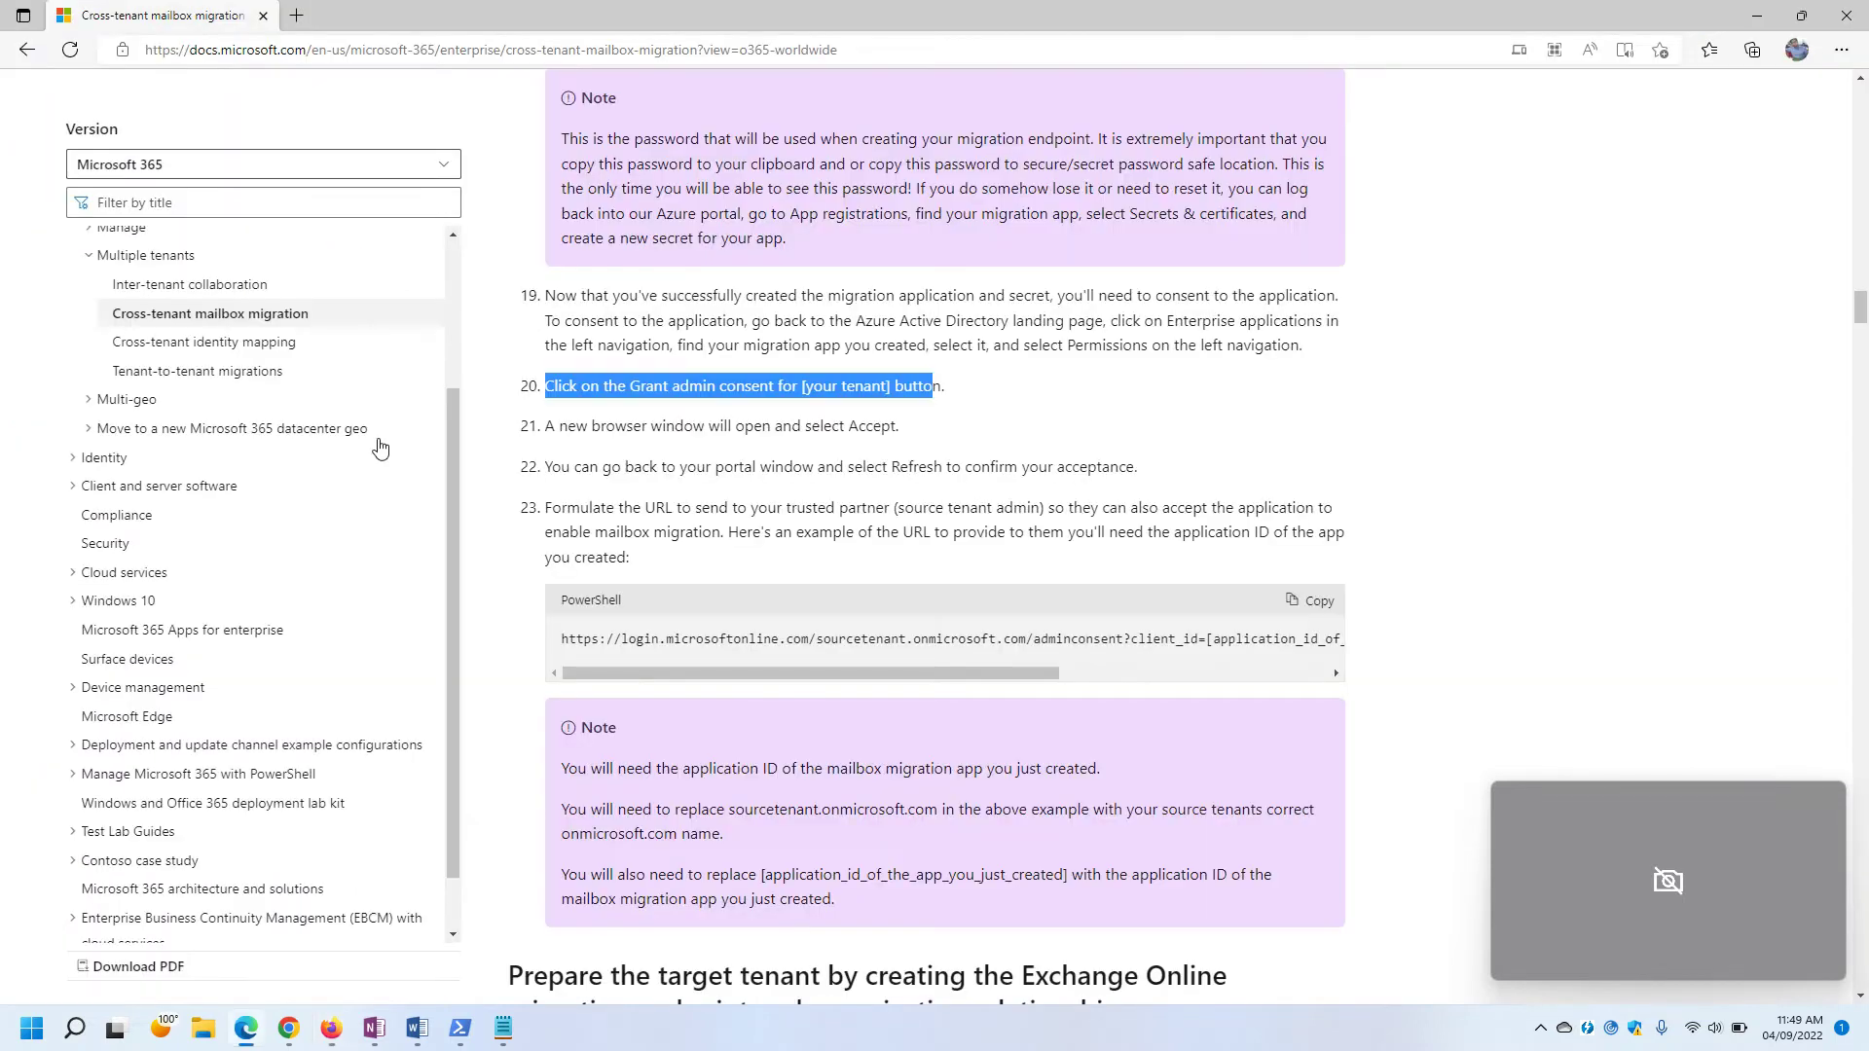
{"action": "left_click", "coordinate": [746, 426]}
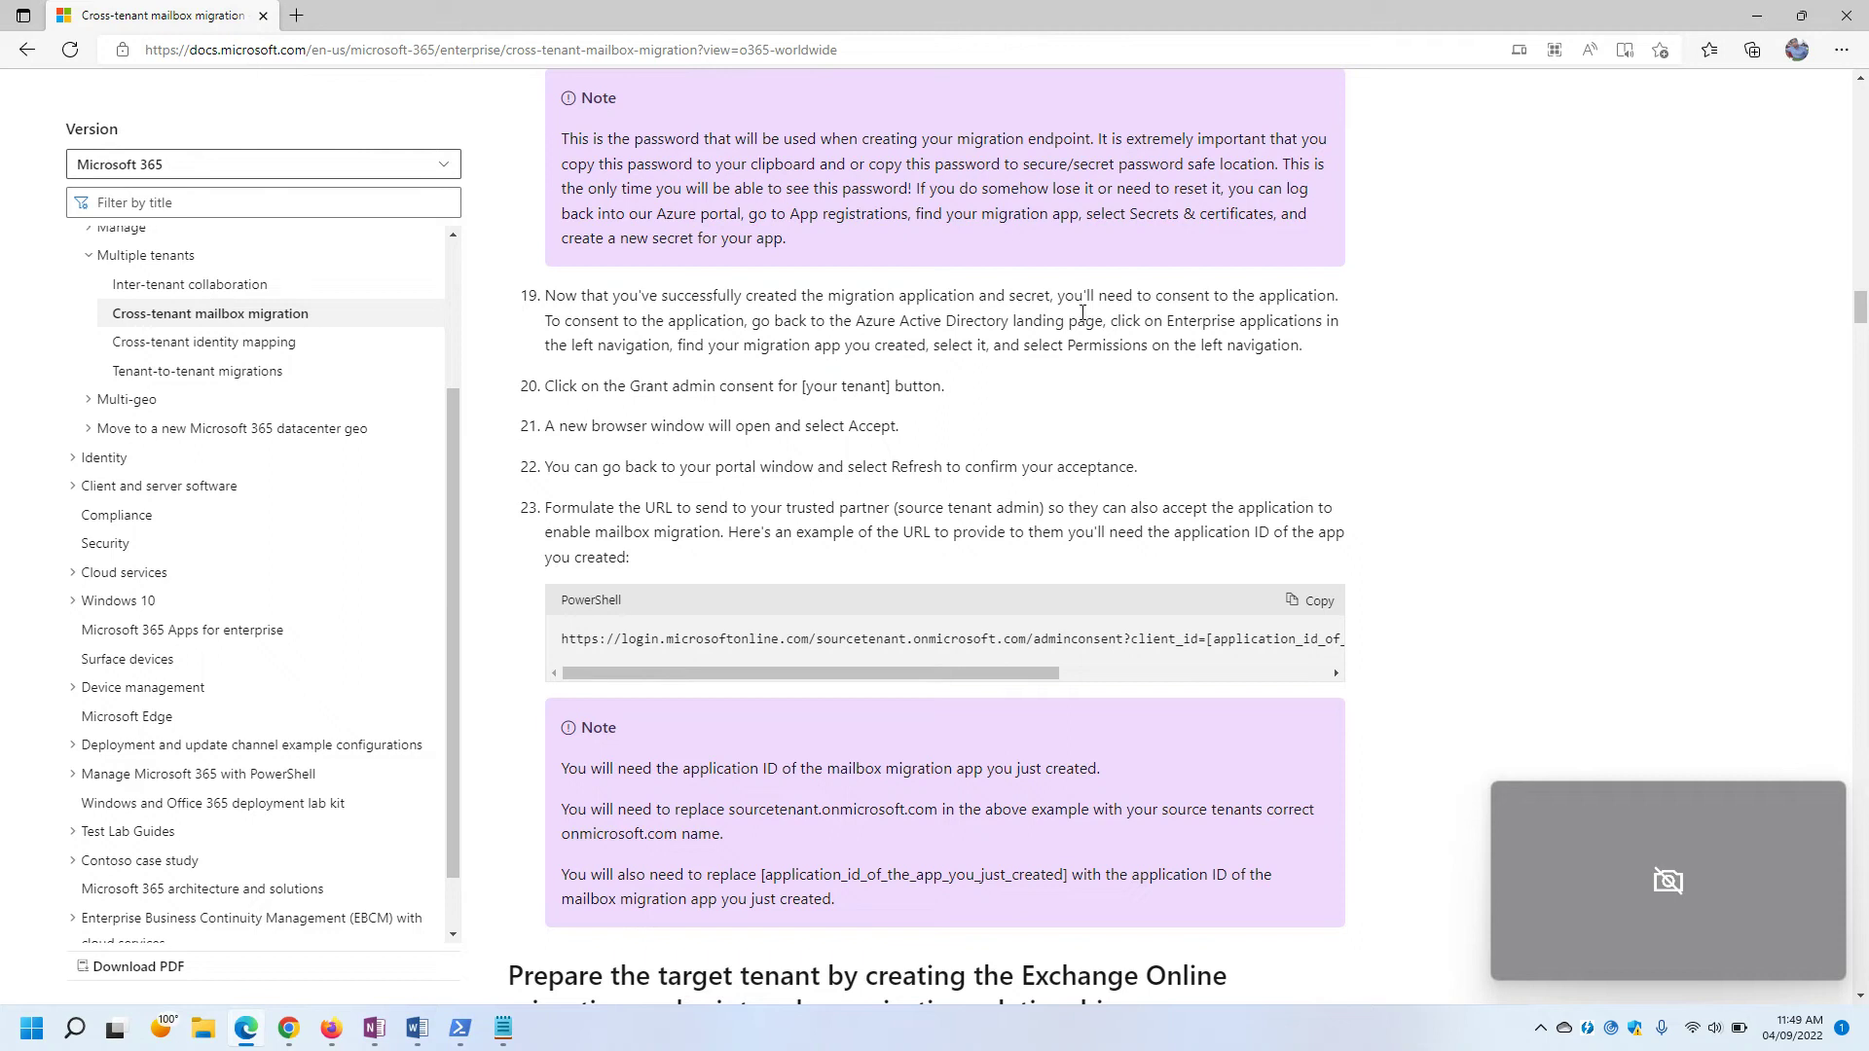
{"action": "left_click_drag", "start_coordinate": [1133, 322], "coordinate": [1239, 323]}
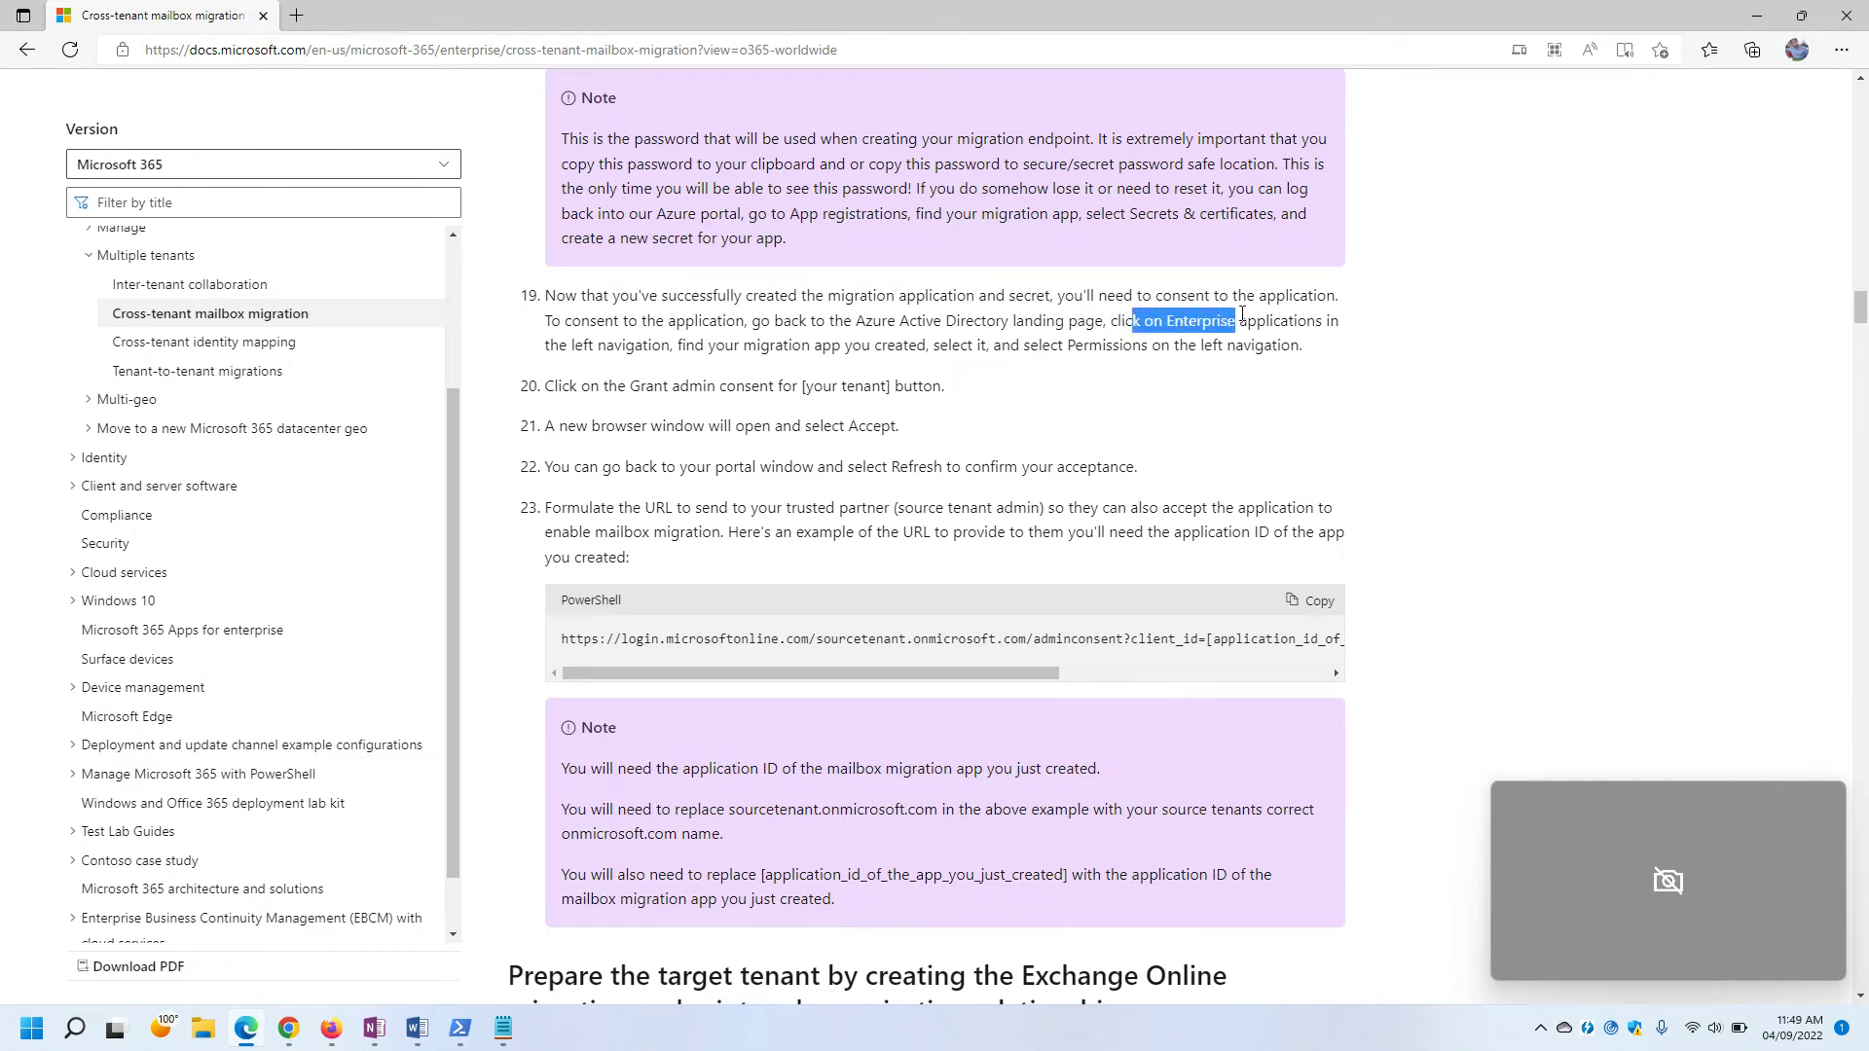
{"action": "left_click_drag", "start_coordinate": [678, 347], "coordinate": [1178, 347]}
{"action": "left_click", "coordinate": [1052, 346]}
{"action": "left_click", "coordinate": [962, 425]}
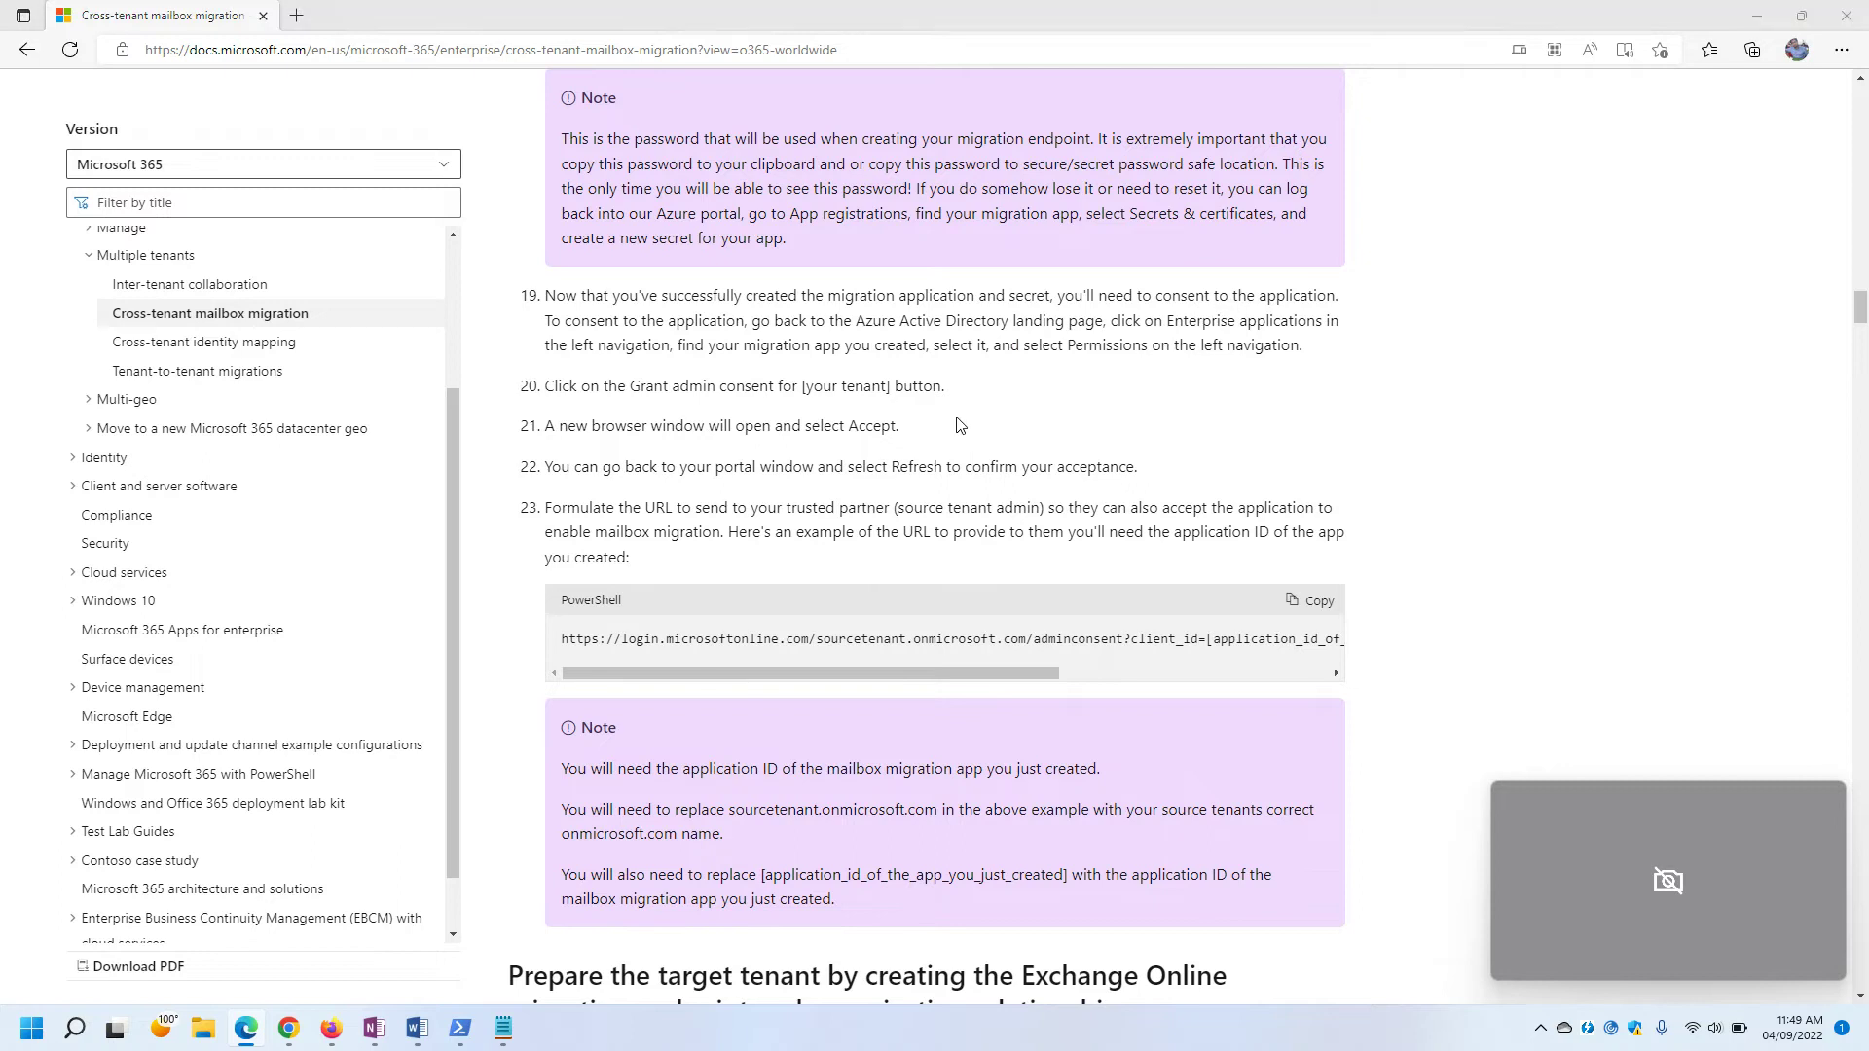
{"action": "key", "text": "alt+Tab"}
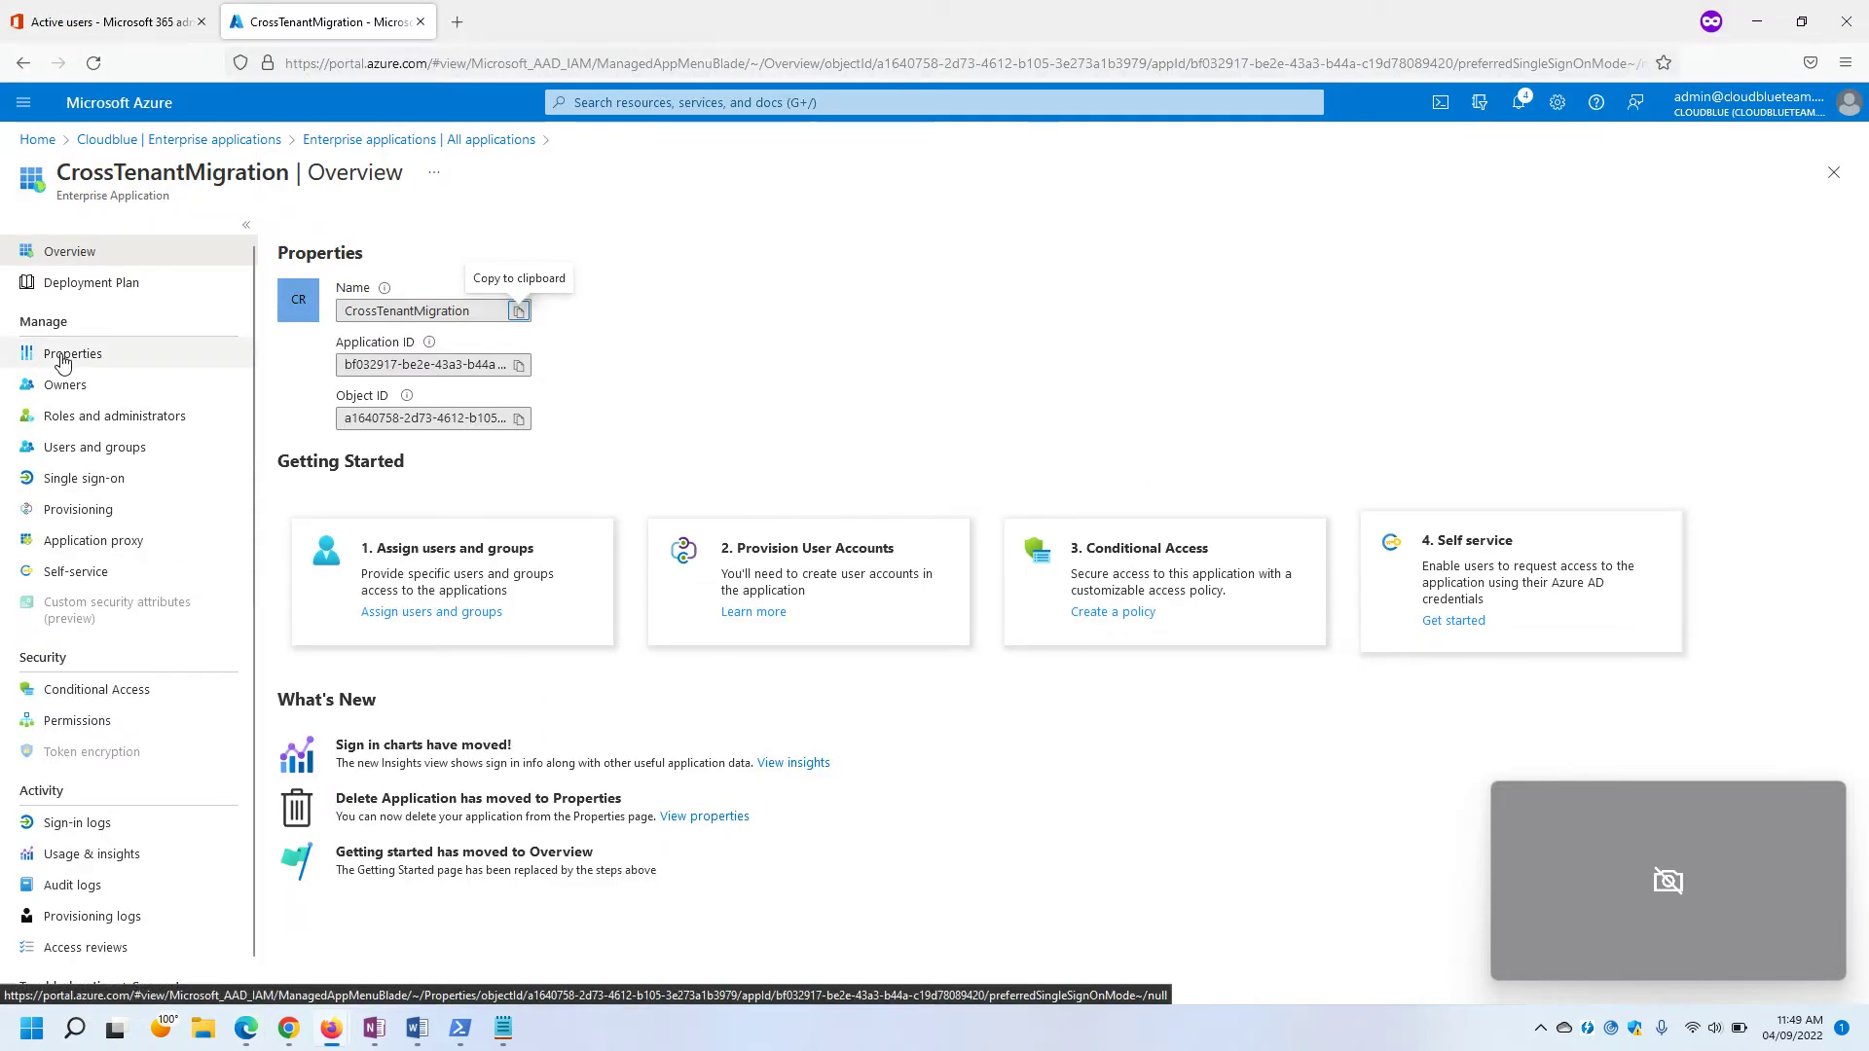
Grant tenant-wide admin consent for CrossTenantMigration's permissions with the administrator account, then refresh the list.
{"action": "left_click", "coordinate": [65, 729]}
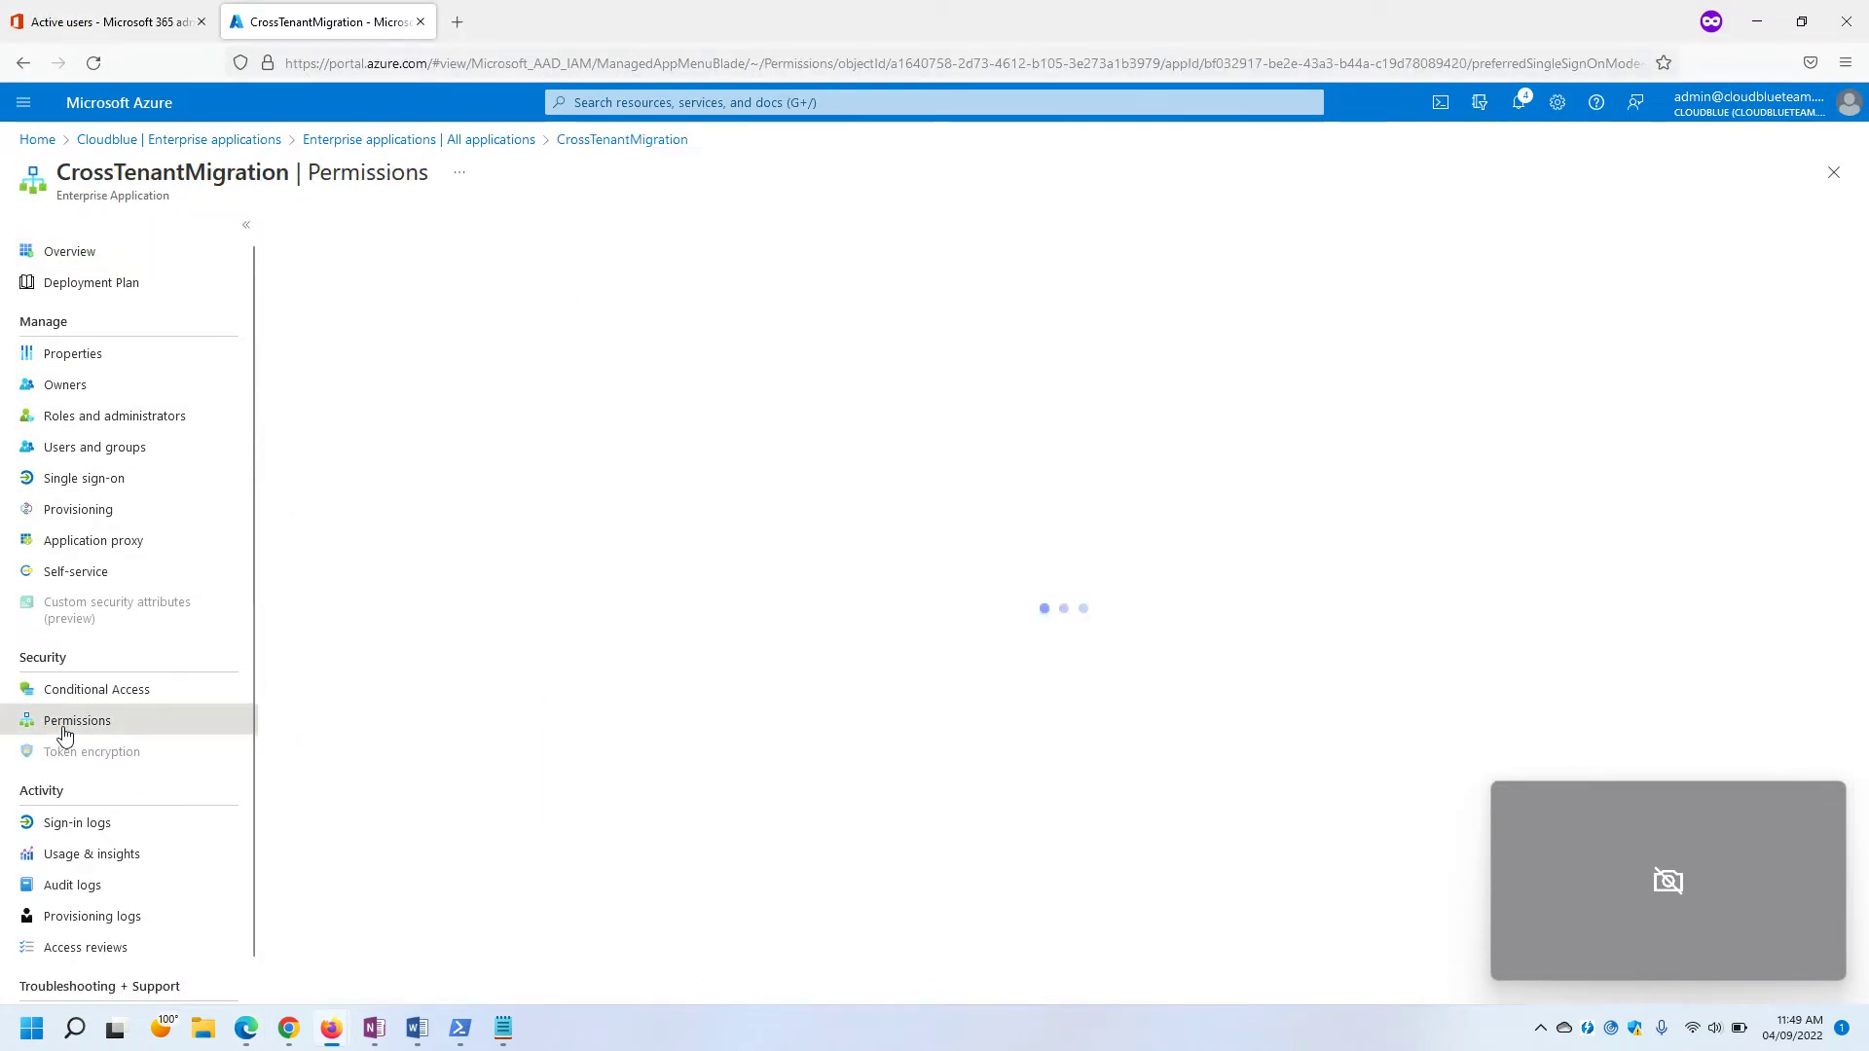
{"action": "left_click", "coordinate": [562, 458]}
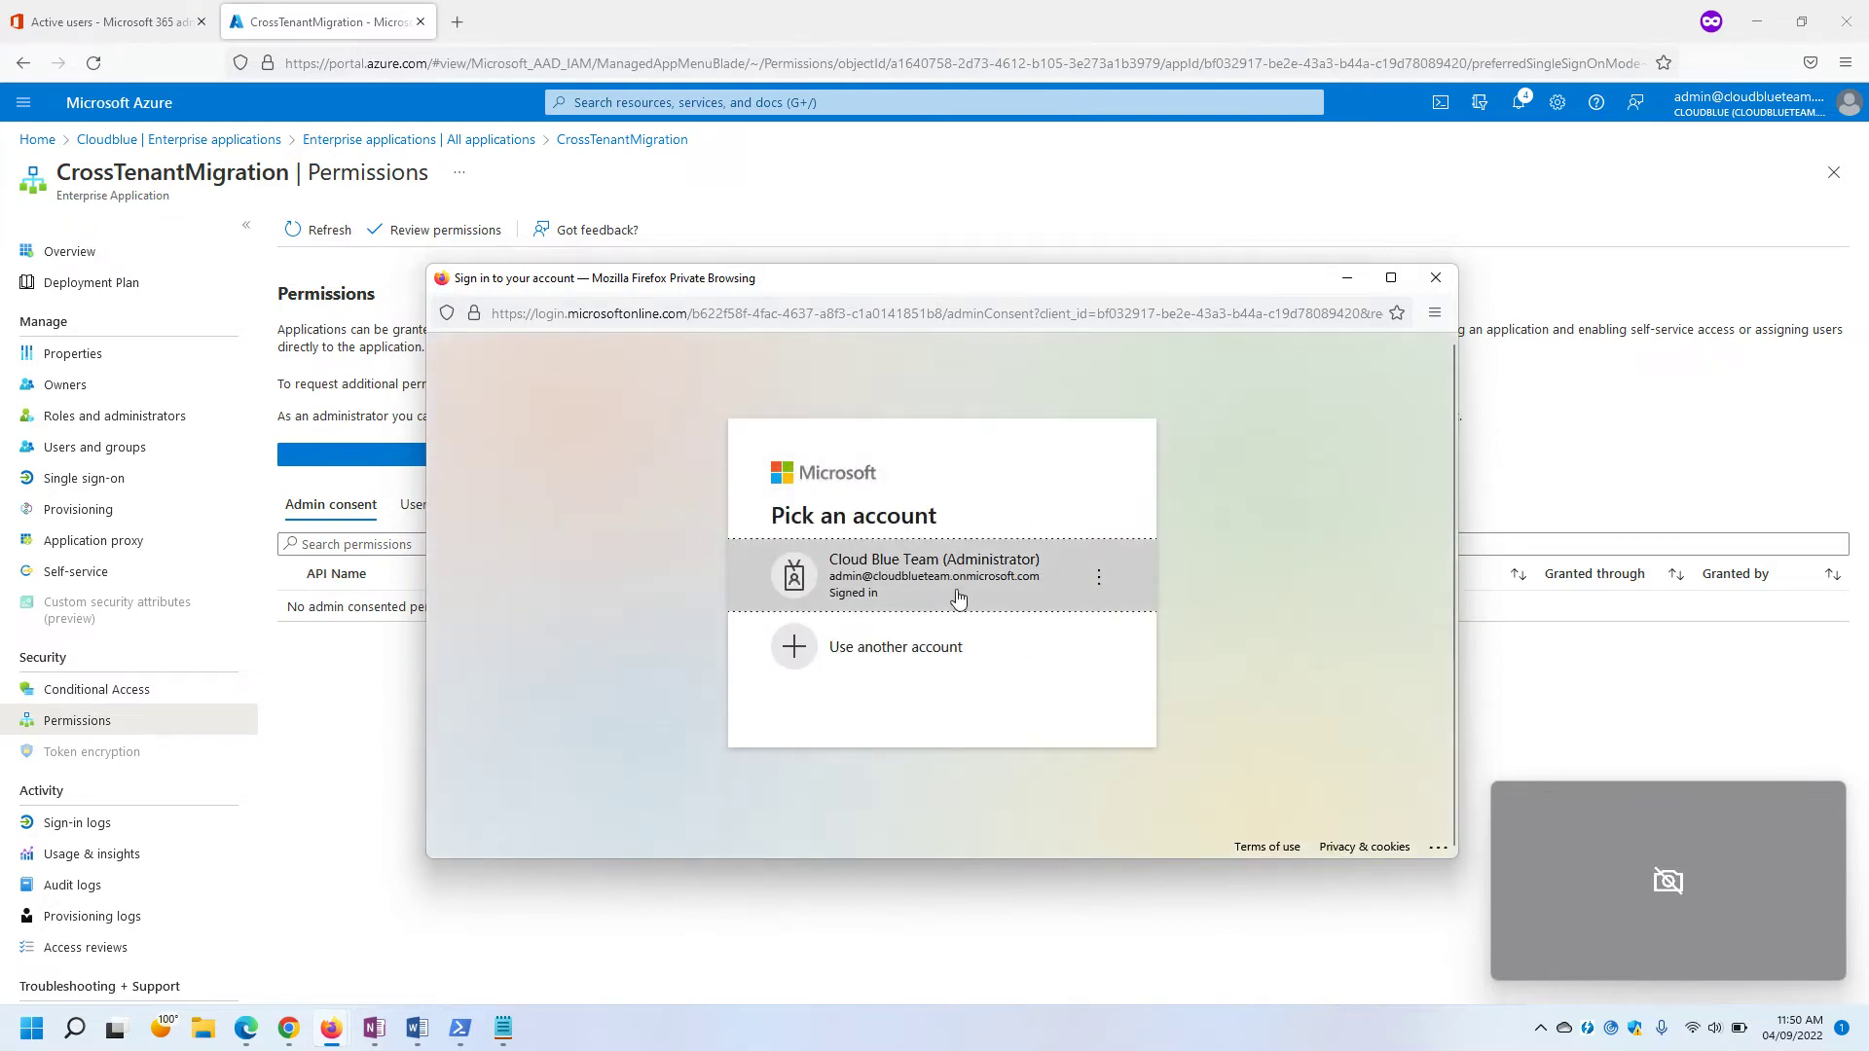
{"action": "left_click", "coordinate": [920, 592]}
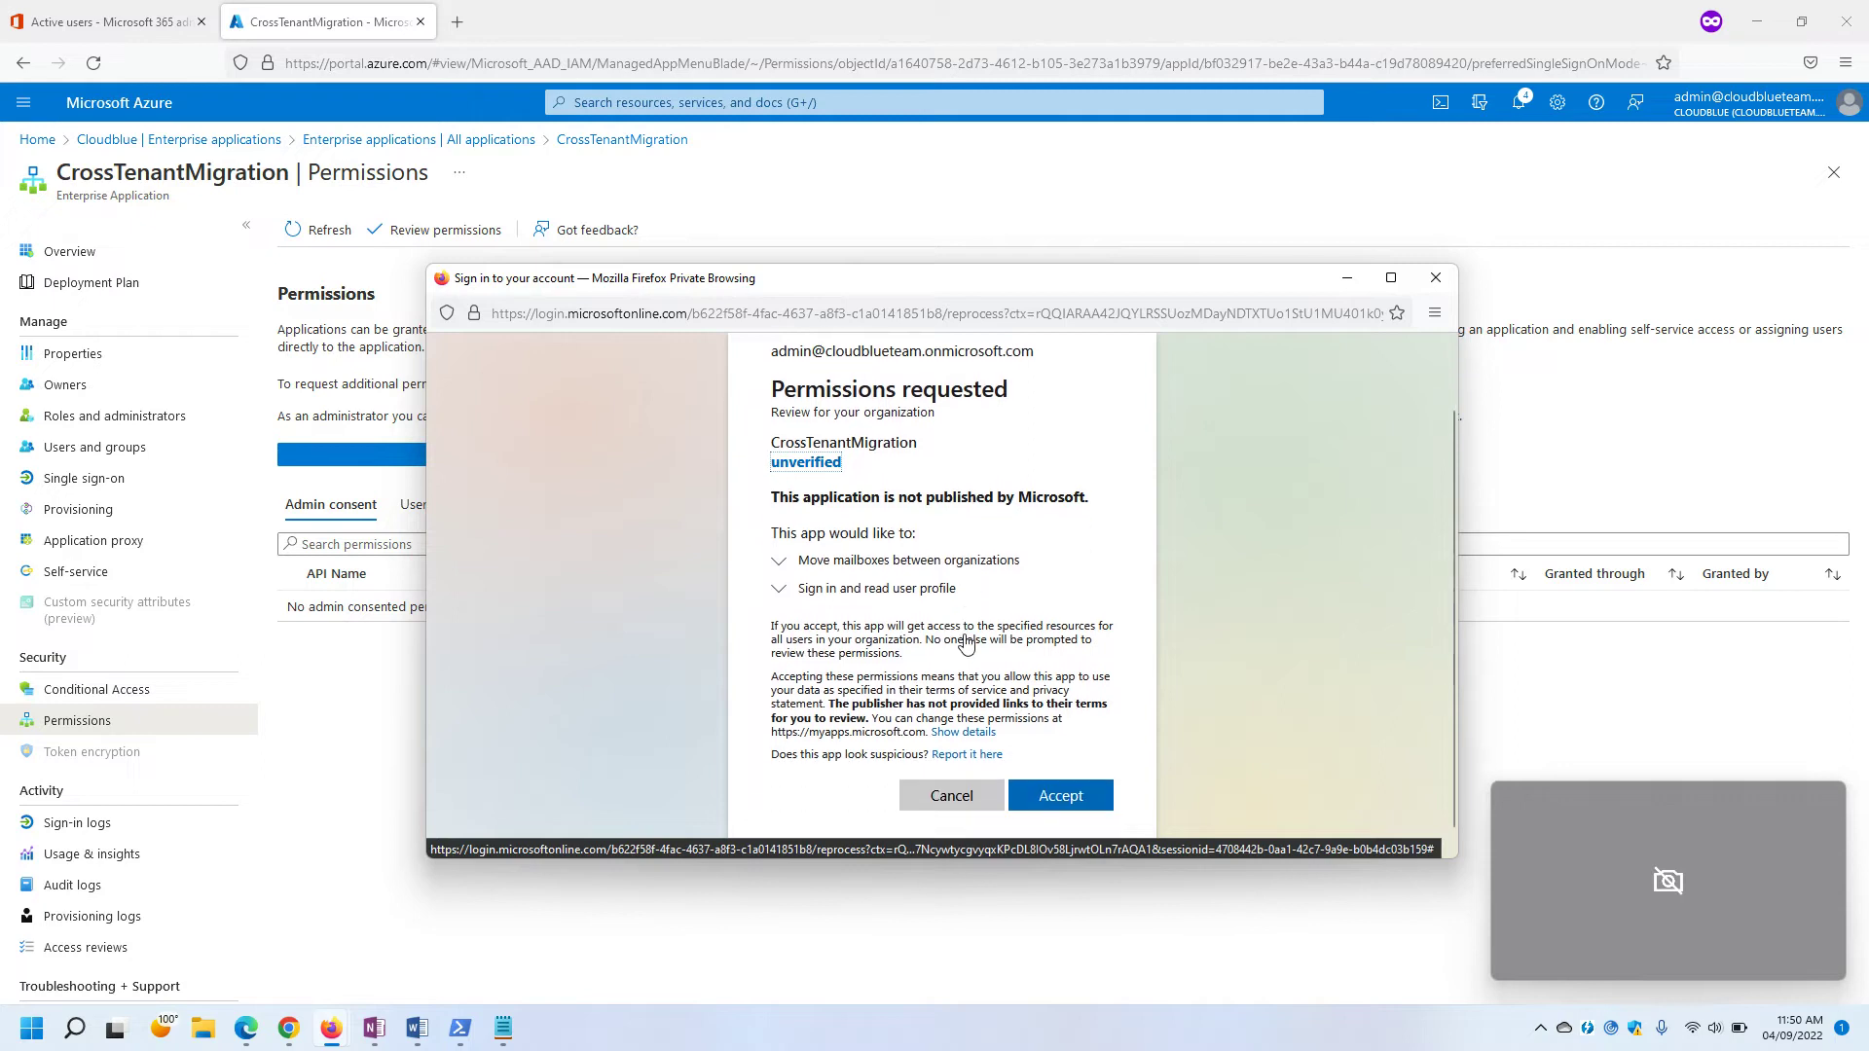
{"action": "scroll", "coordinate": [967, 645], "scroll_direction": "down", "scroll_amount": 1}
{"action": "left_click", "coordinate": [1064, 777]}
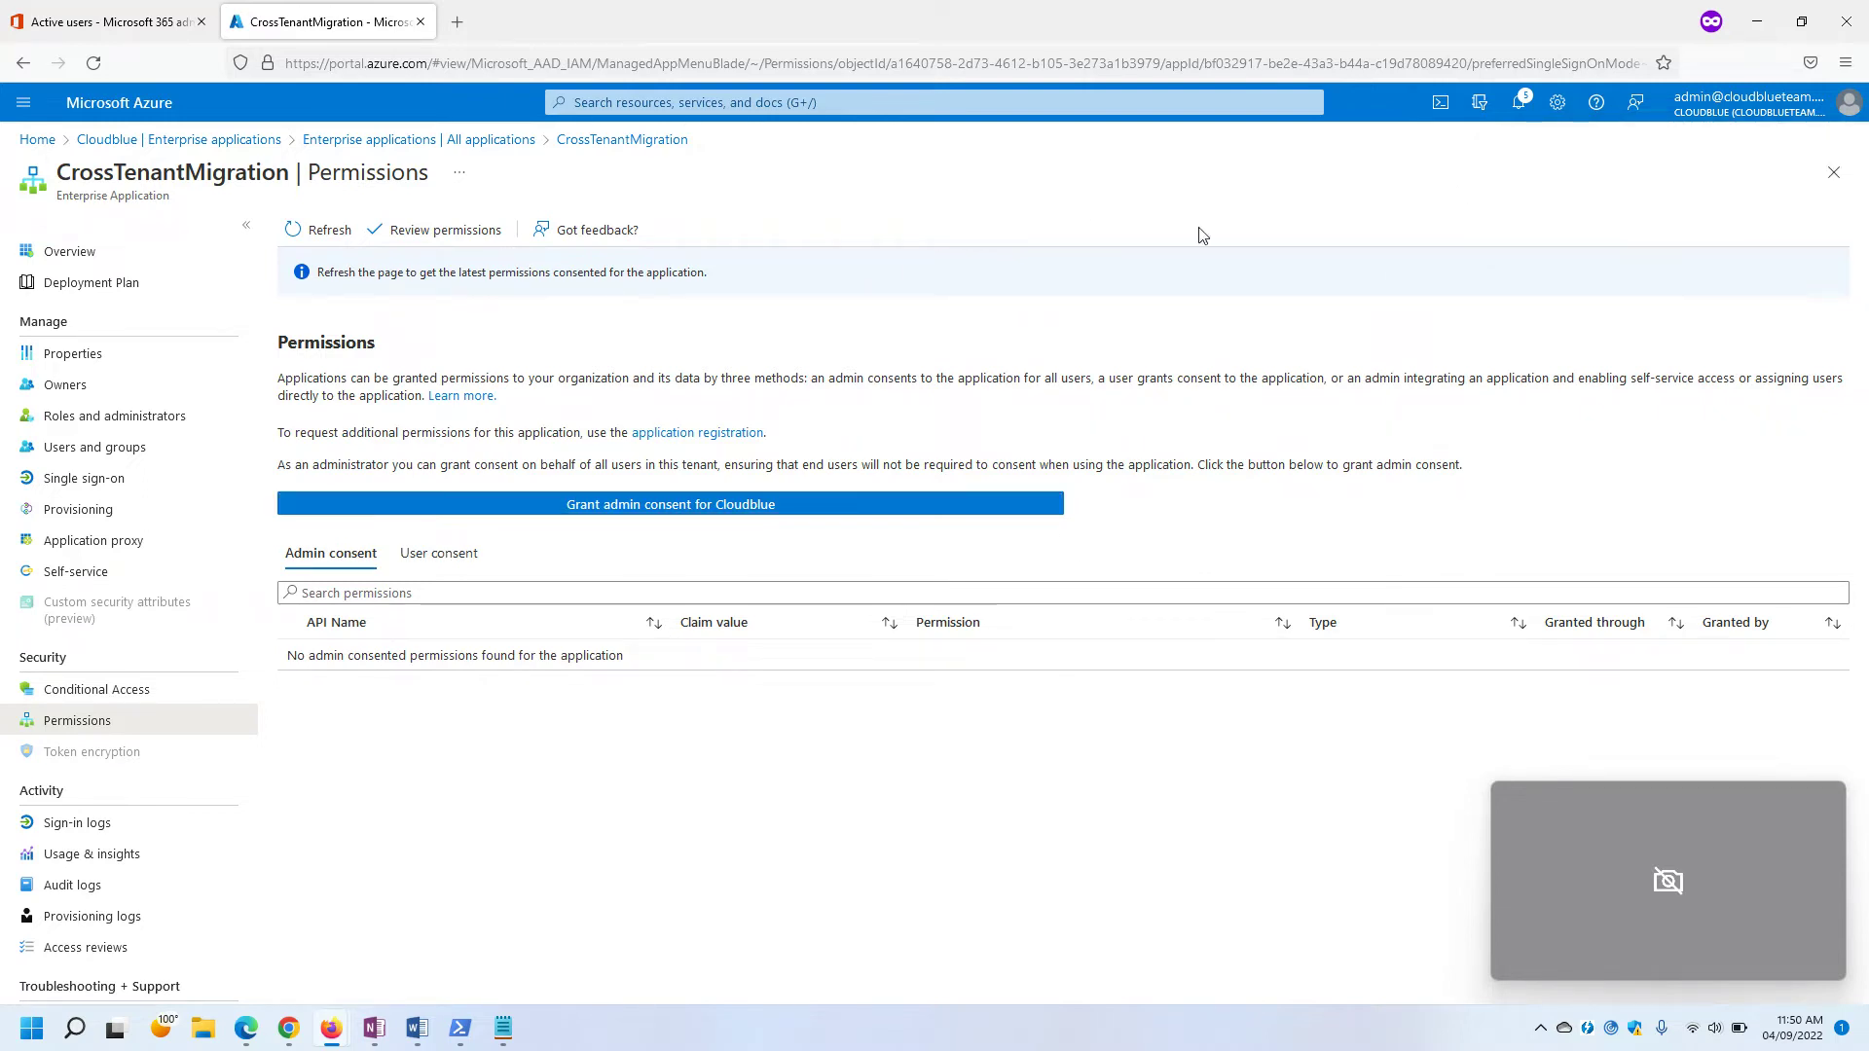
{"action": "left_click", "coordinate": [314, 228]}
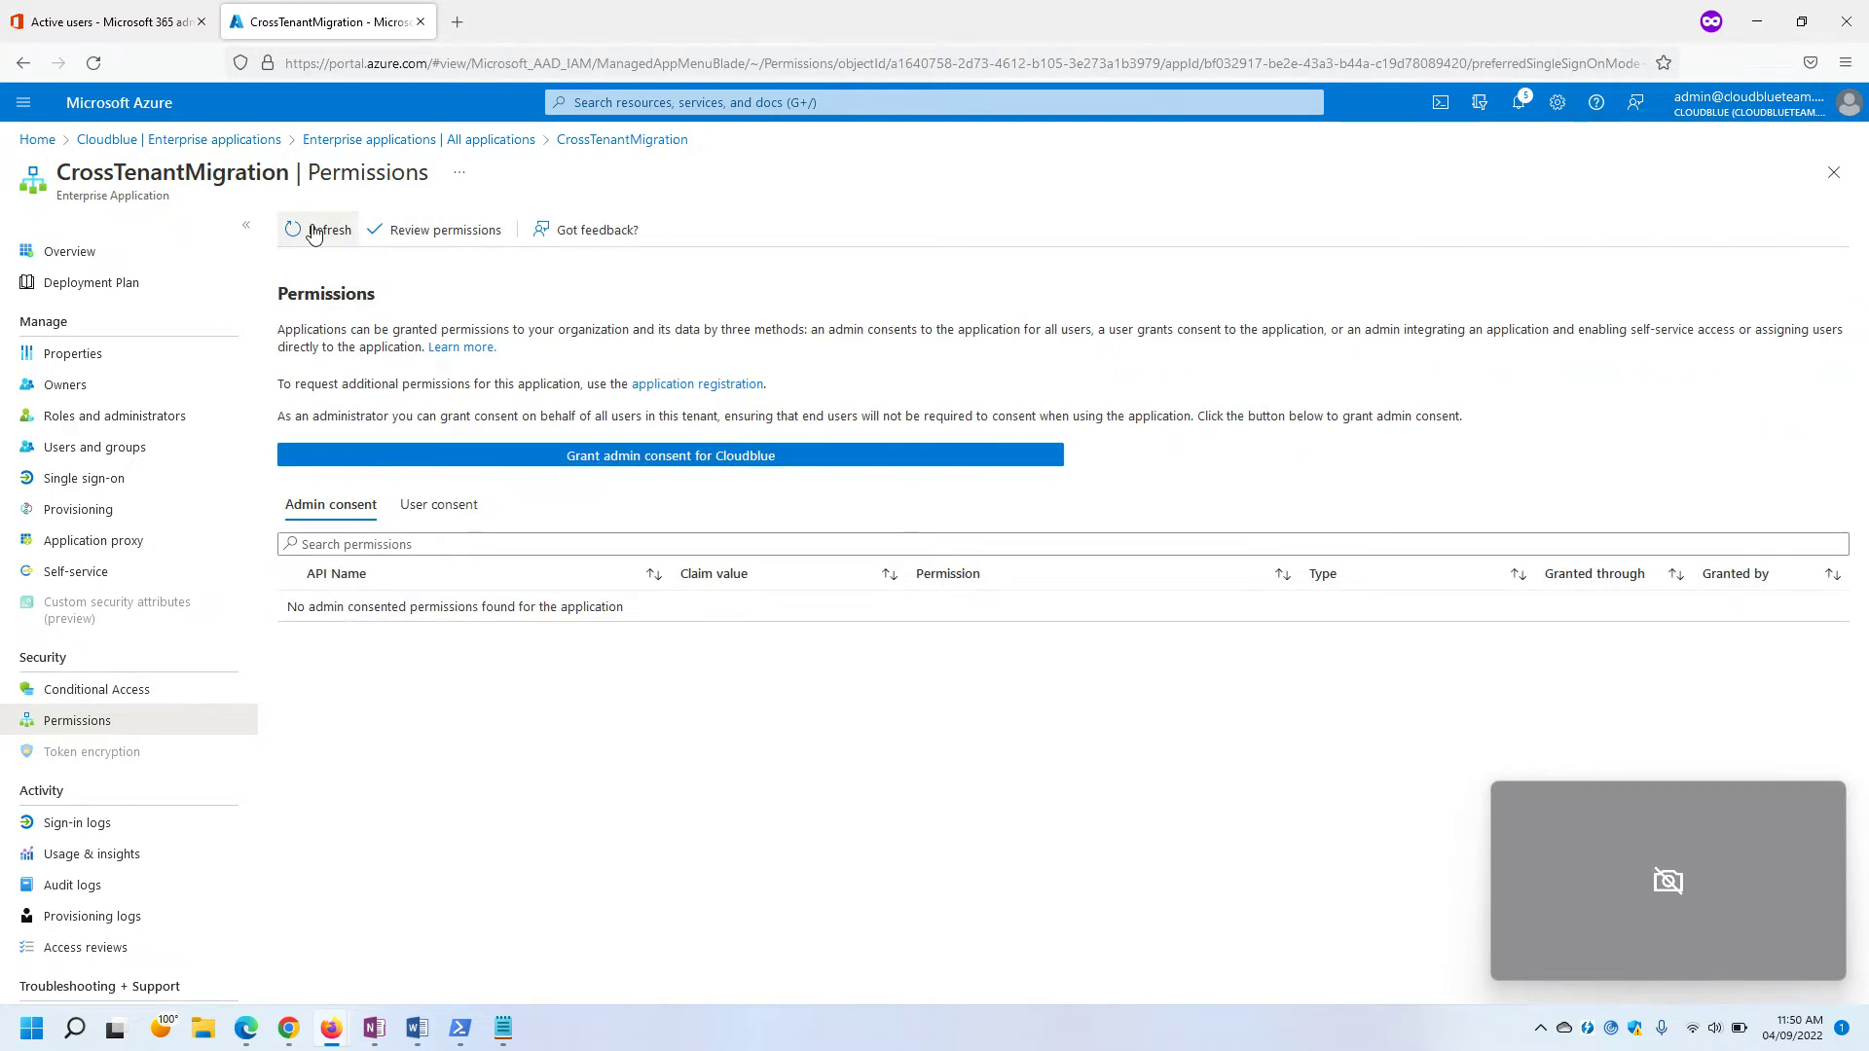
{"action": "left_click", "coordinate": [306, 238]}
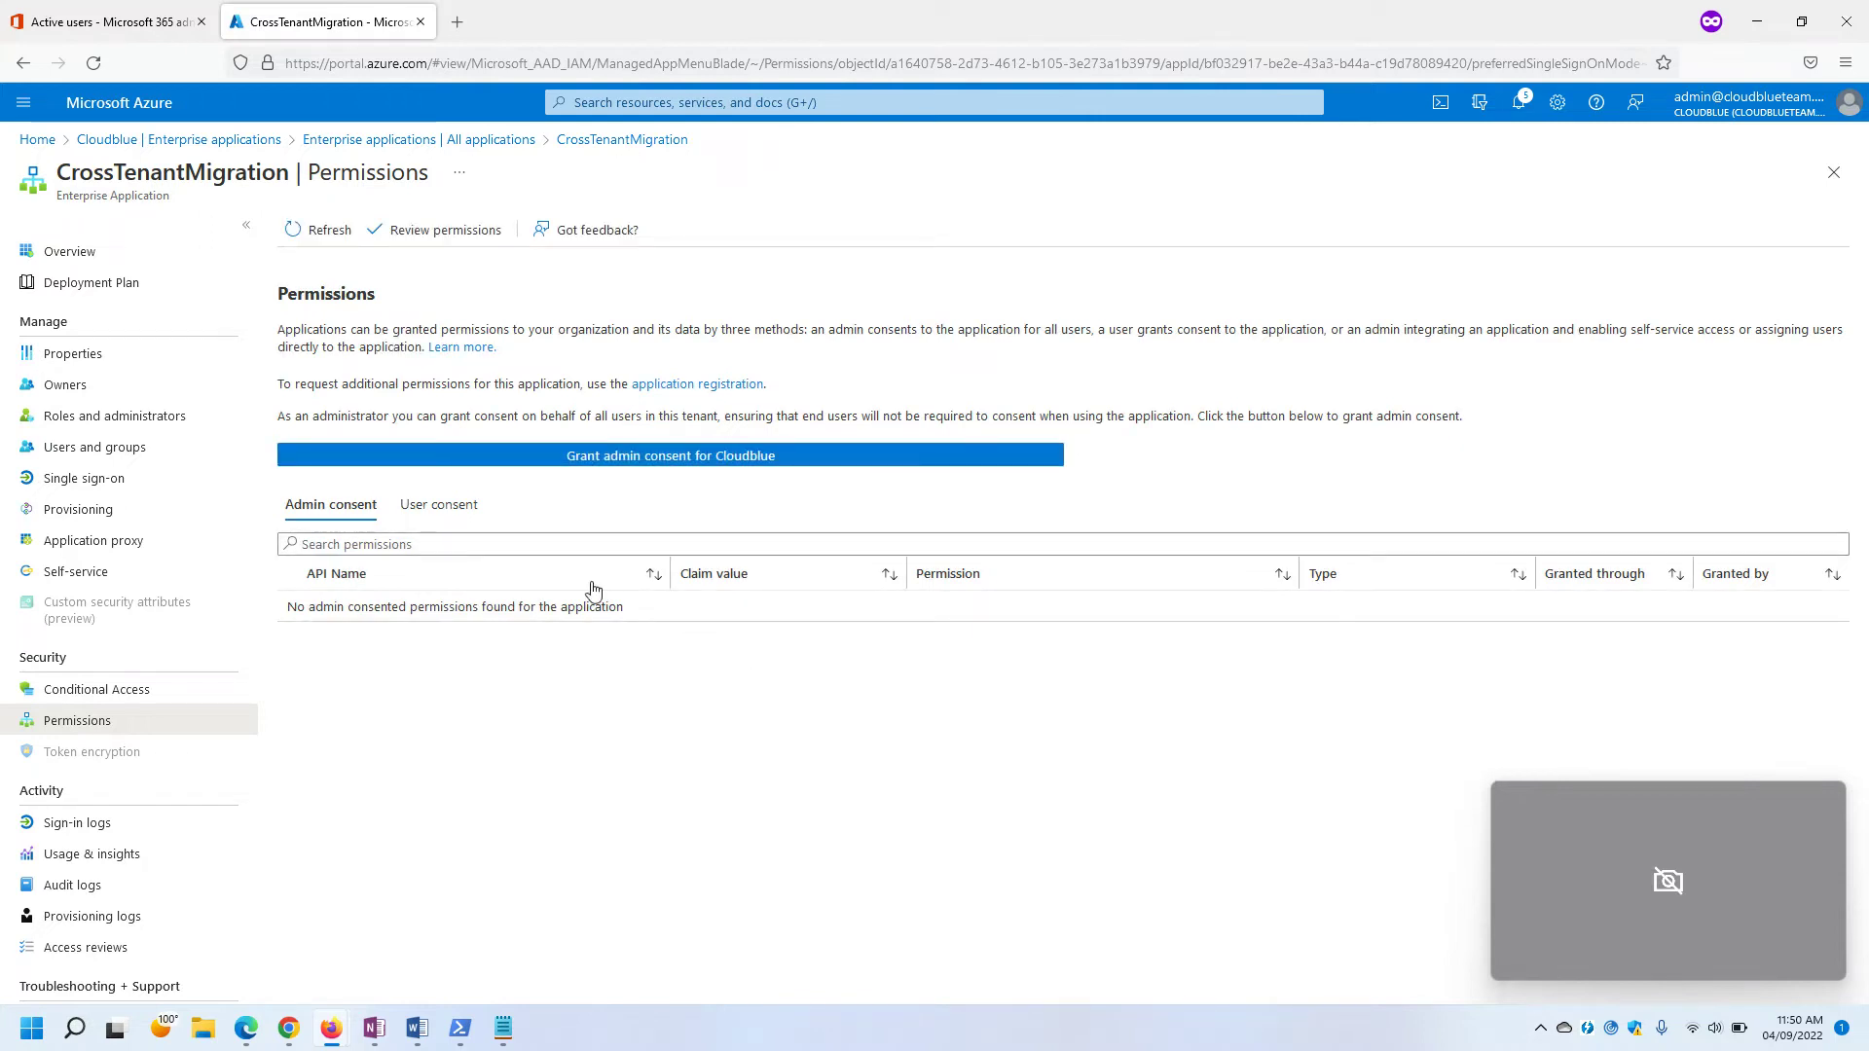
Check docs steps 21–22, then refresh Azure to confirm the Mailbox.Migration permission is granted.
{"action": "key", "text": "alt+Tab"}
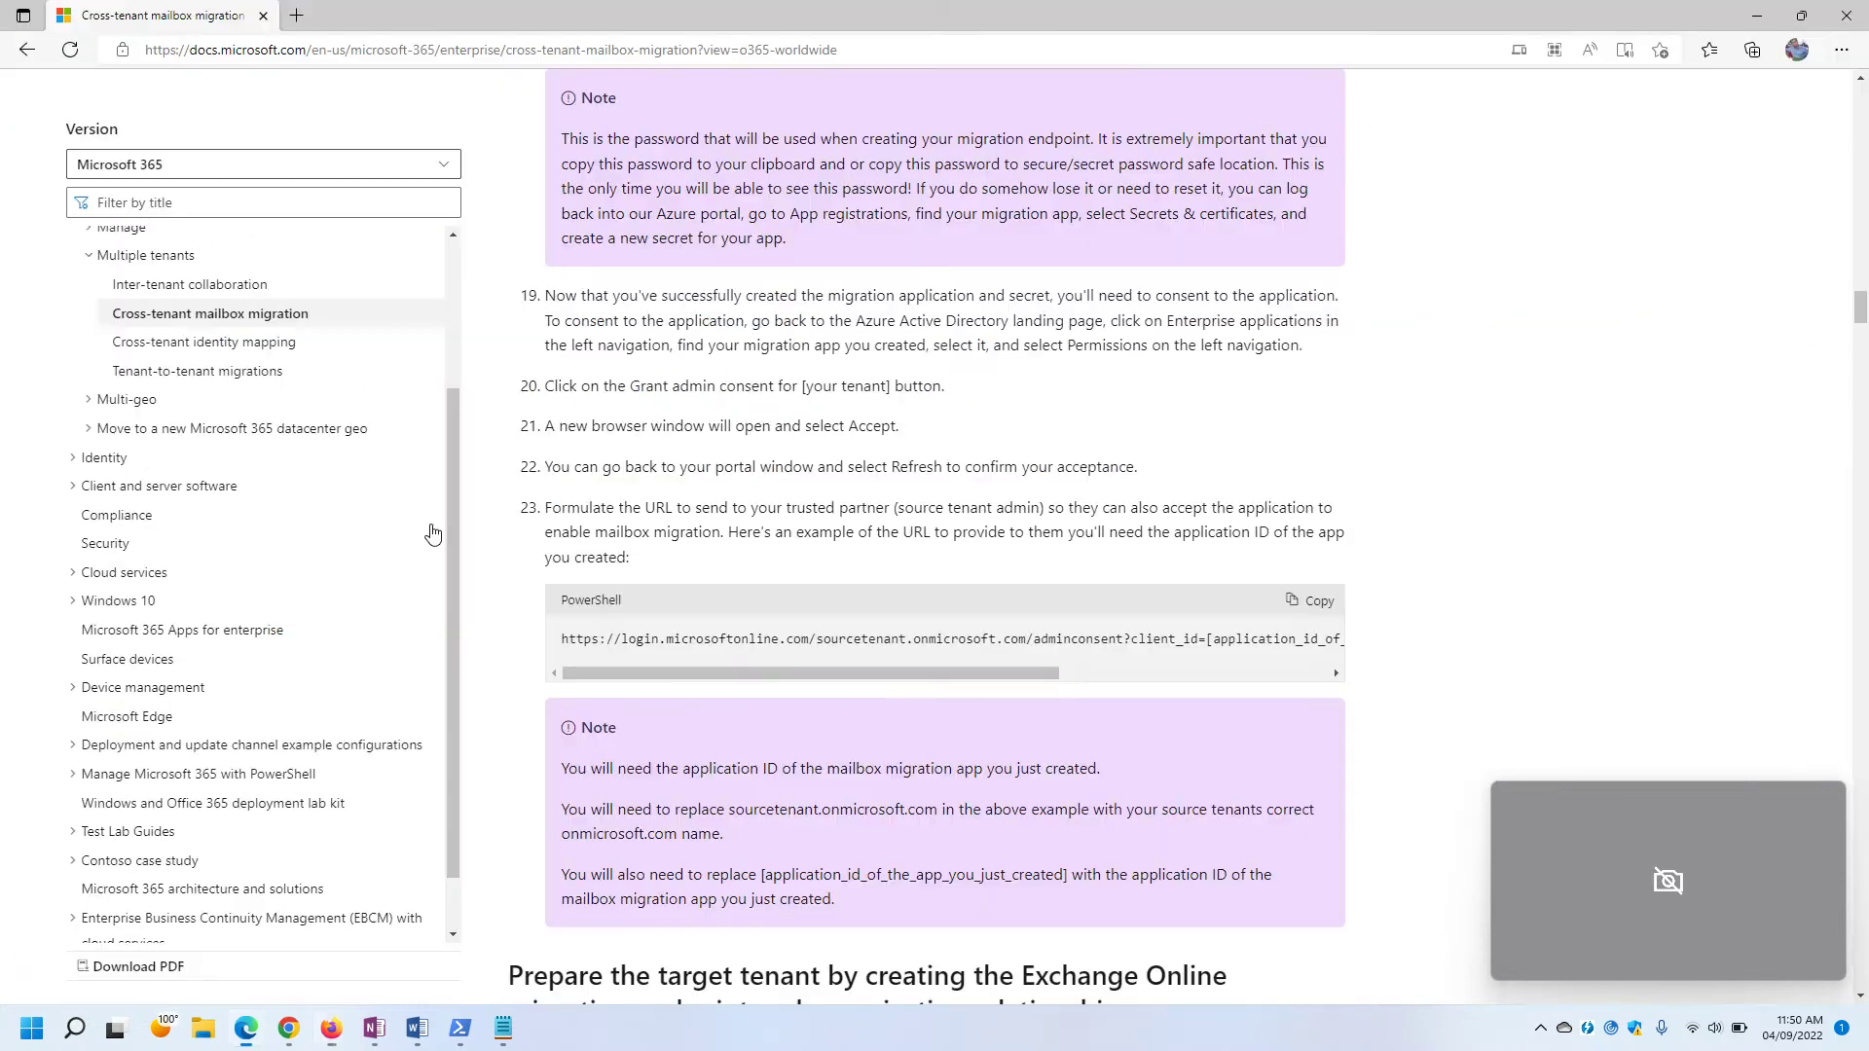
{"action": "left_click_drag", "start_coordinate": [557, 425], "coordinate": [900, 428]}
{"action": "left_click", "coordinate": [807, 436]}
{"action": "left_click_drag", "start_coordinate": [560, 474], "coordinate": [920, 491]}
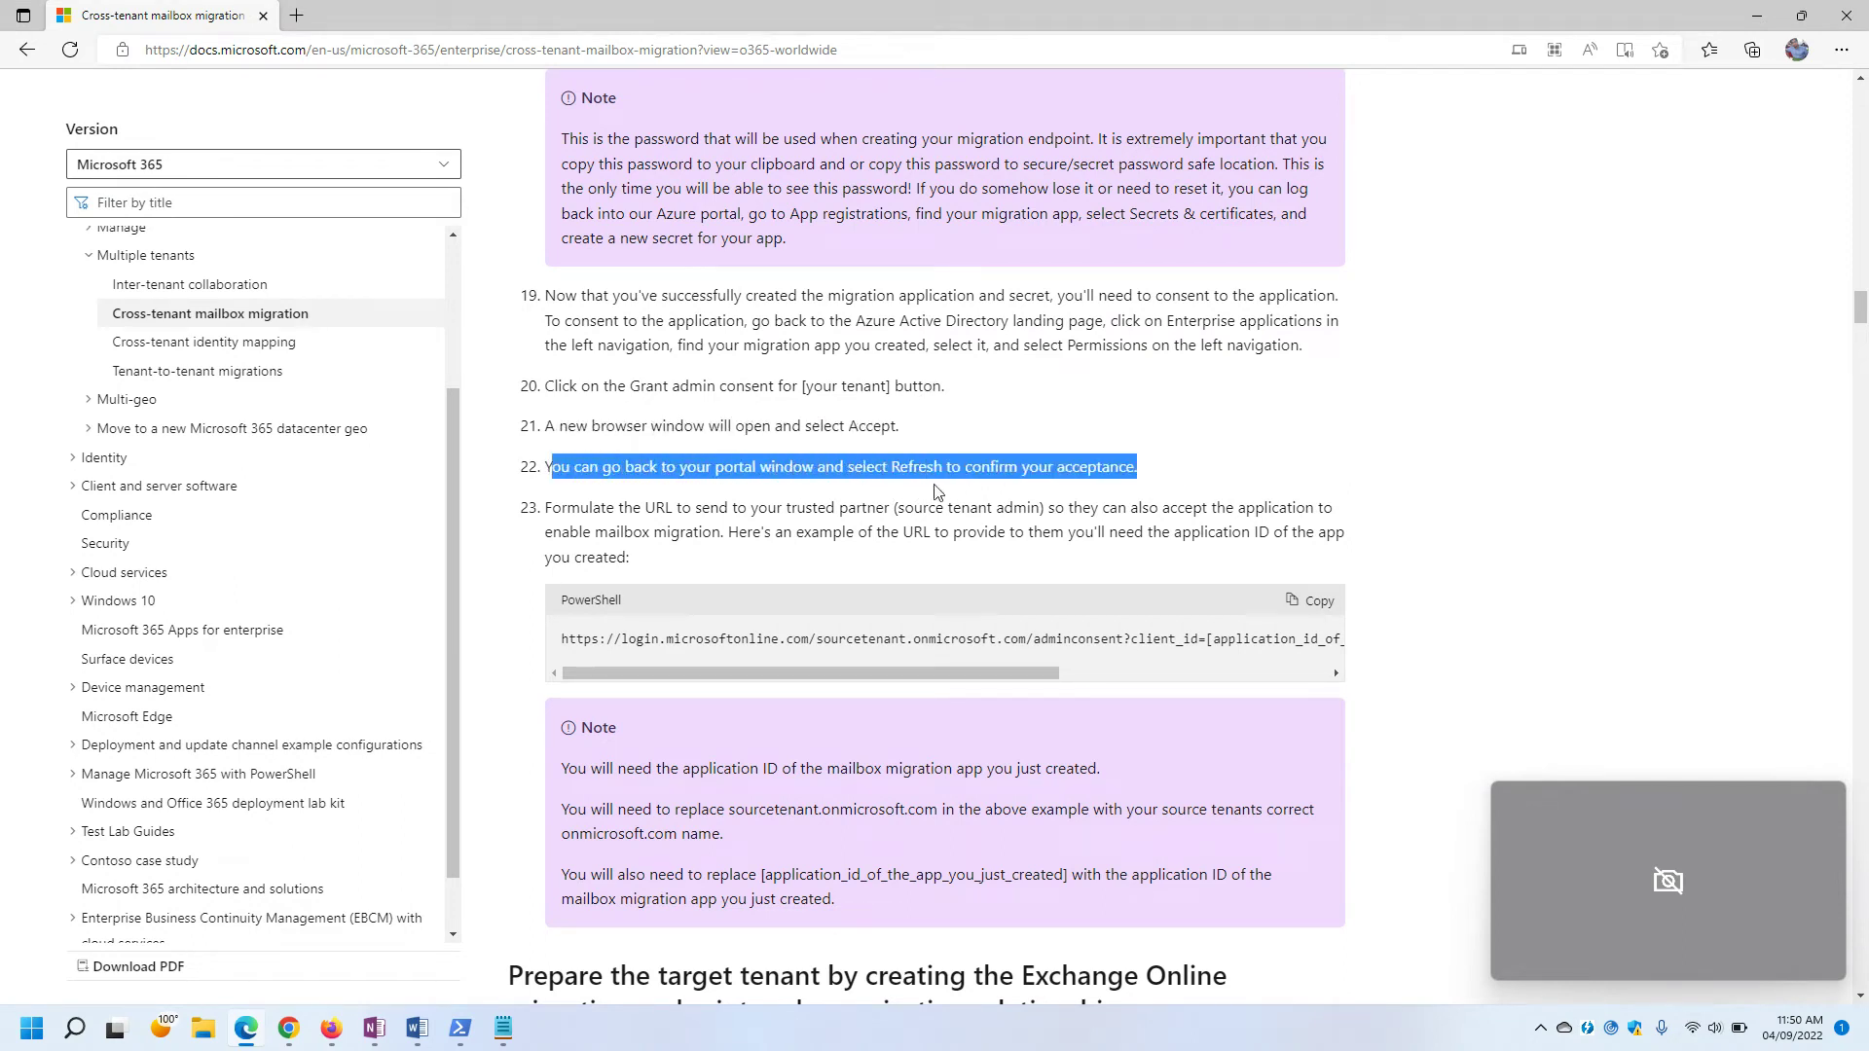
{"action": "left_click", "coordinate": [1051, 504]}
{"action": "key", "text": "alt+Tab"}
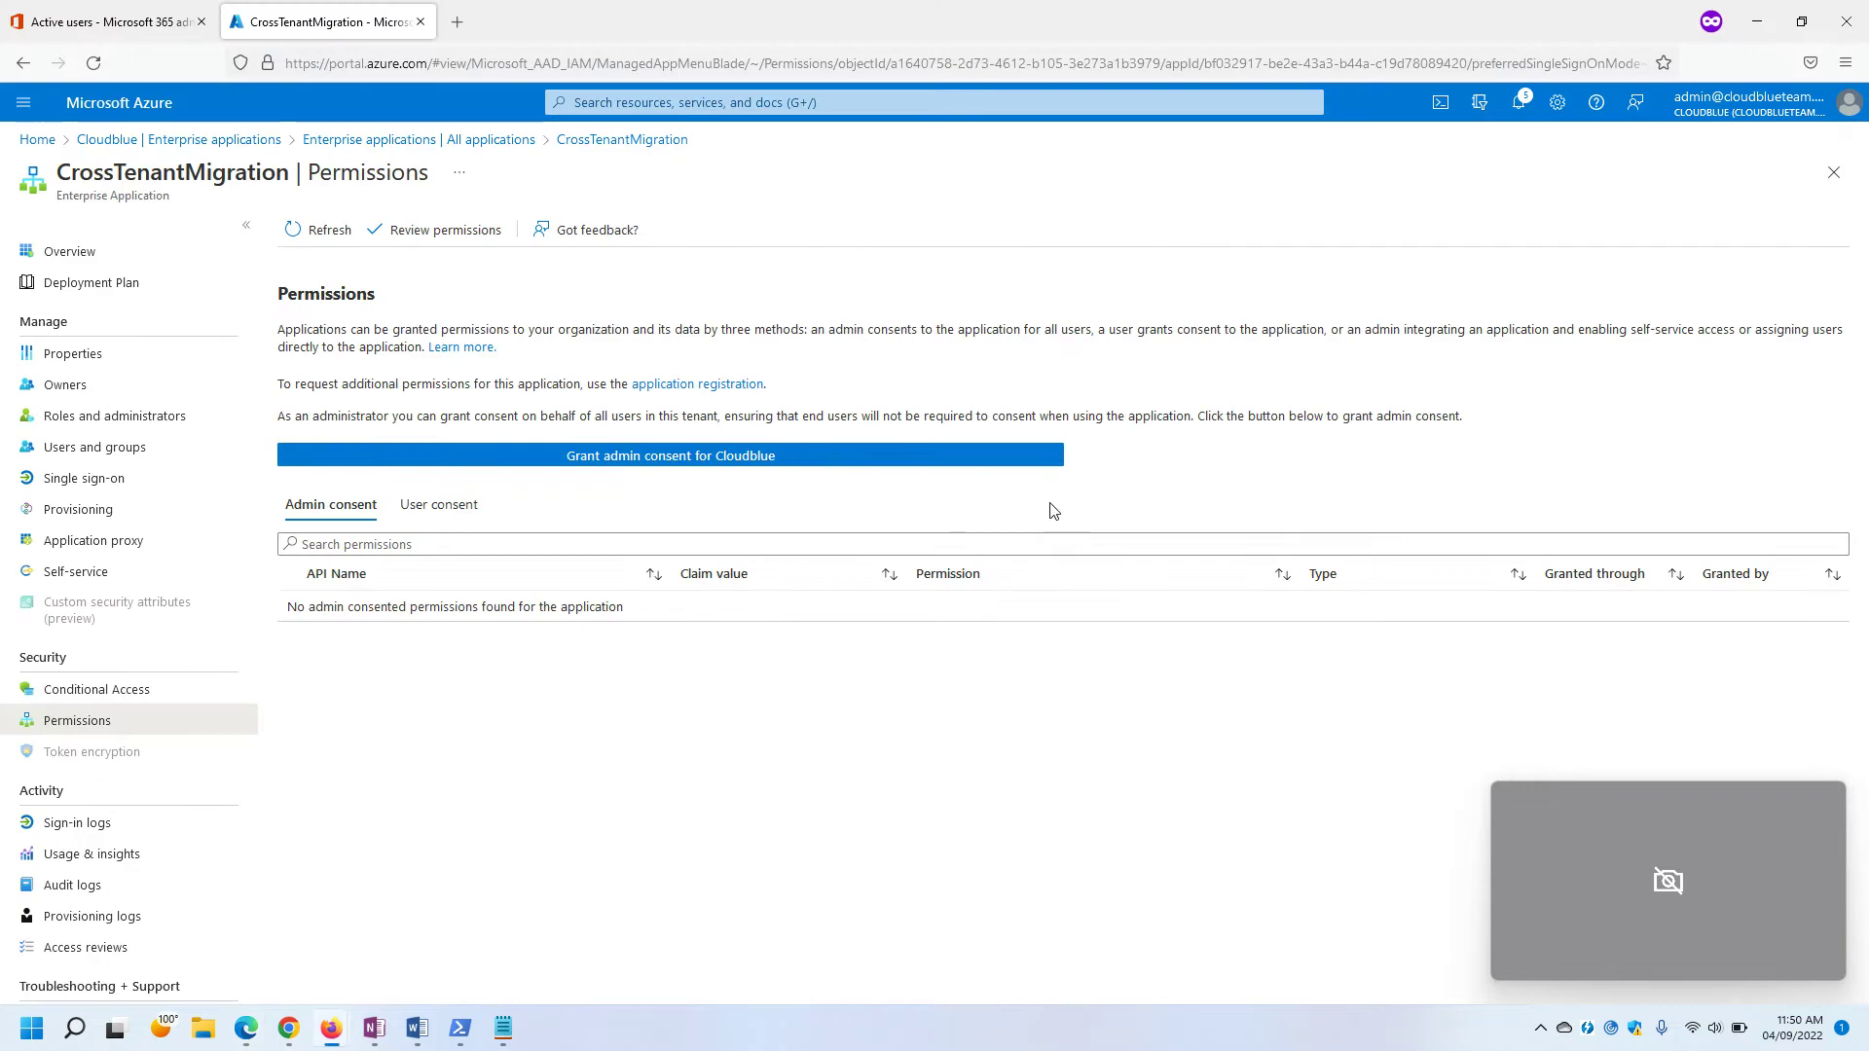
{"action": "left_click", "coordinate": [317, 230]}
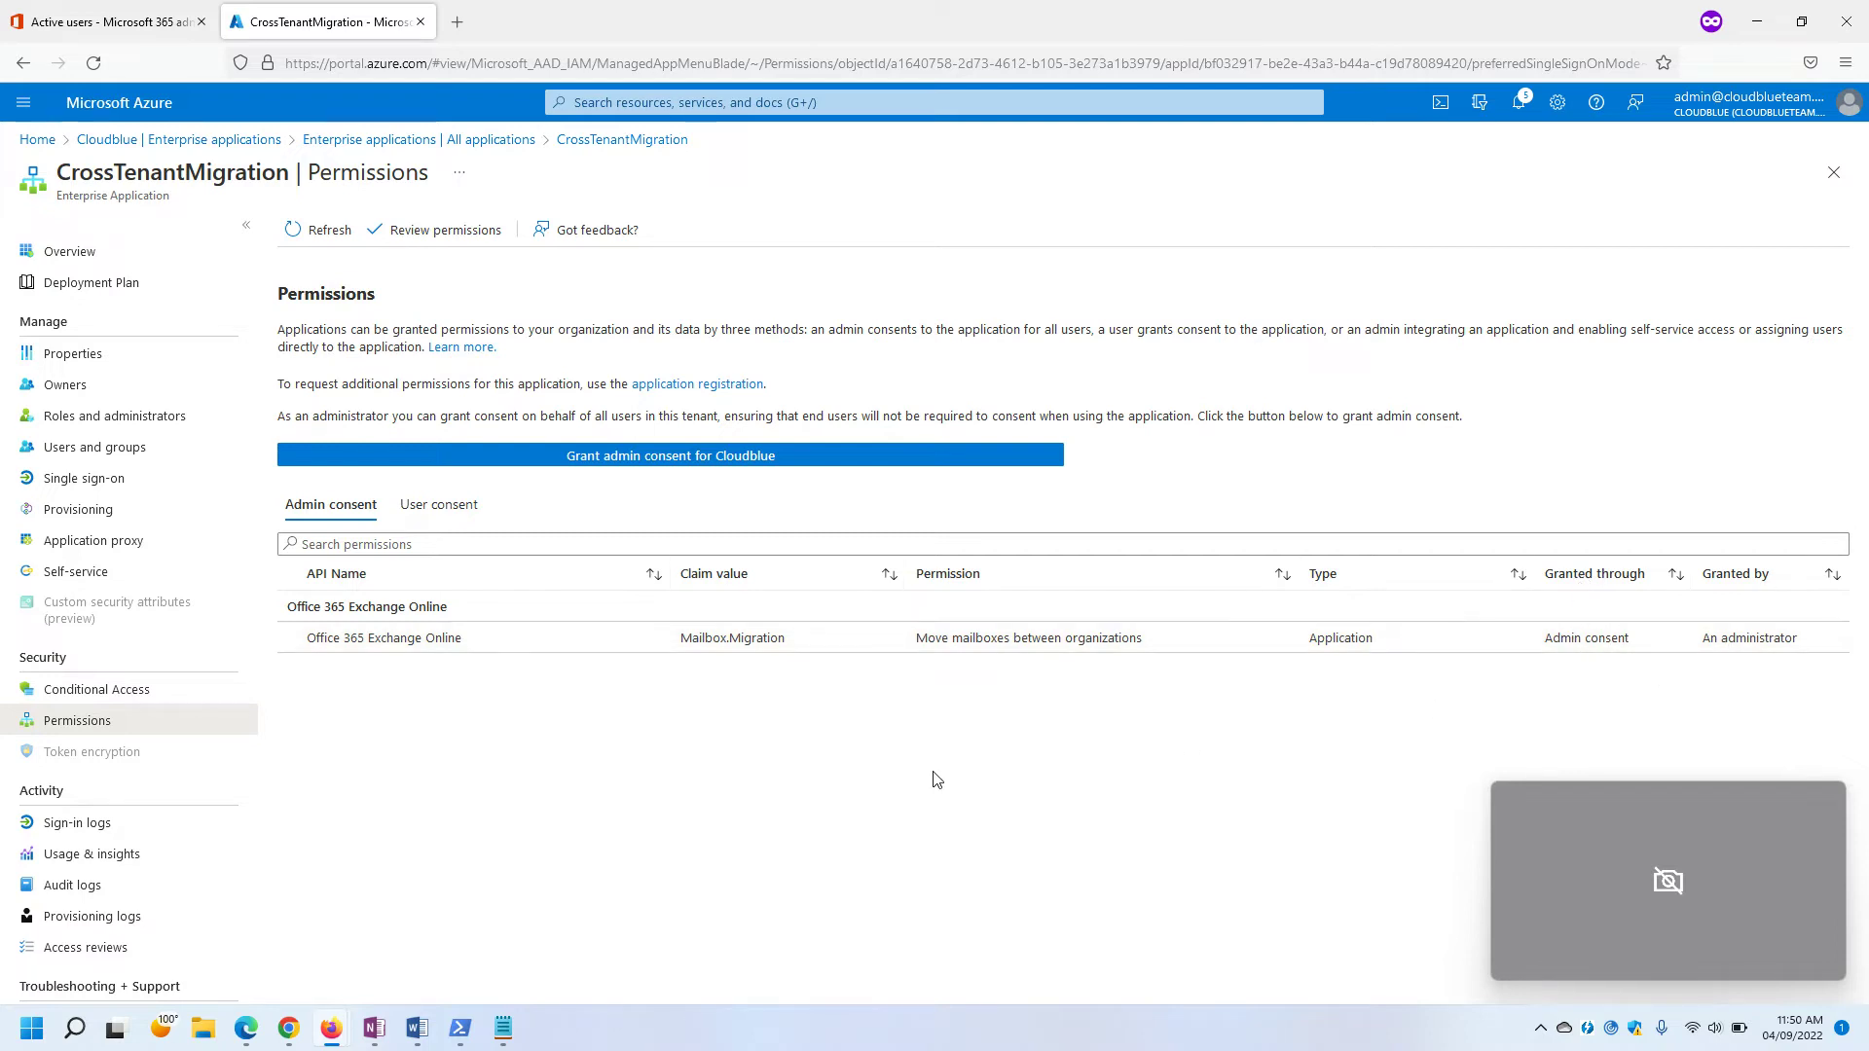
{"action": "key", "text": "alt+Tab"}
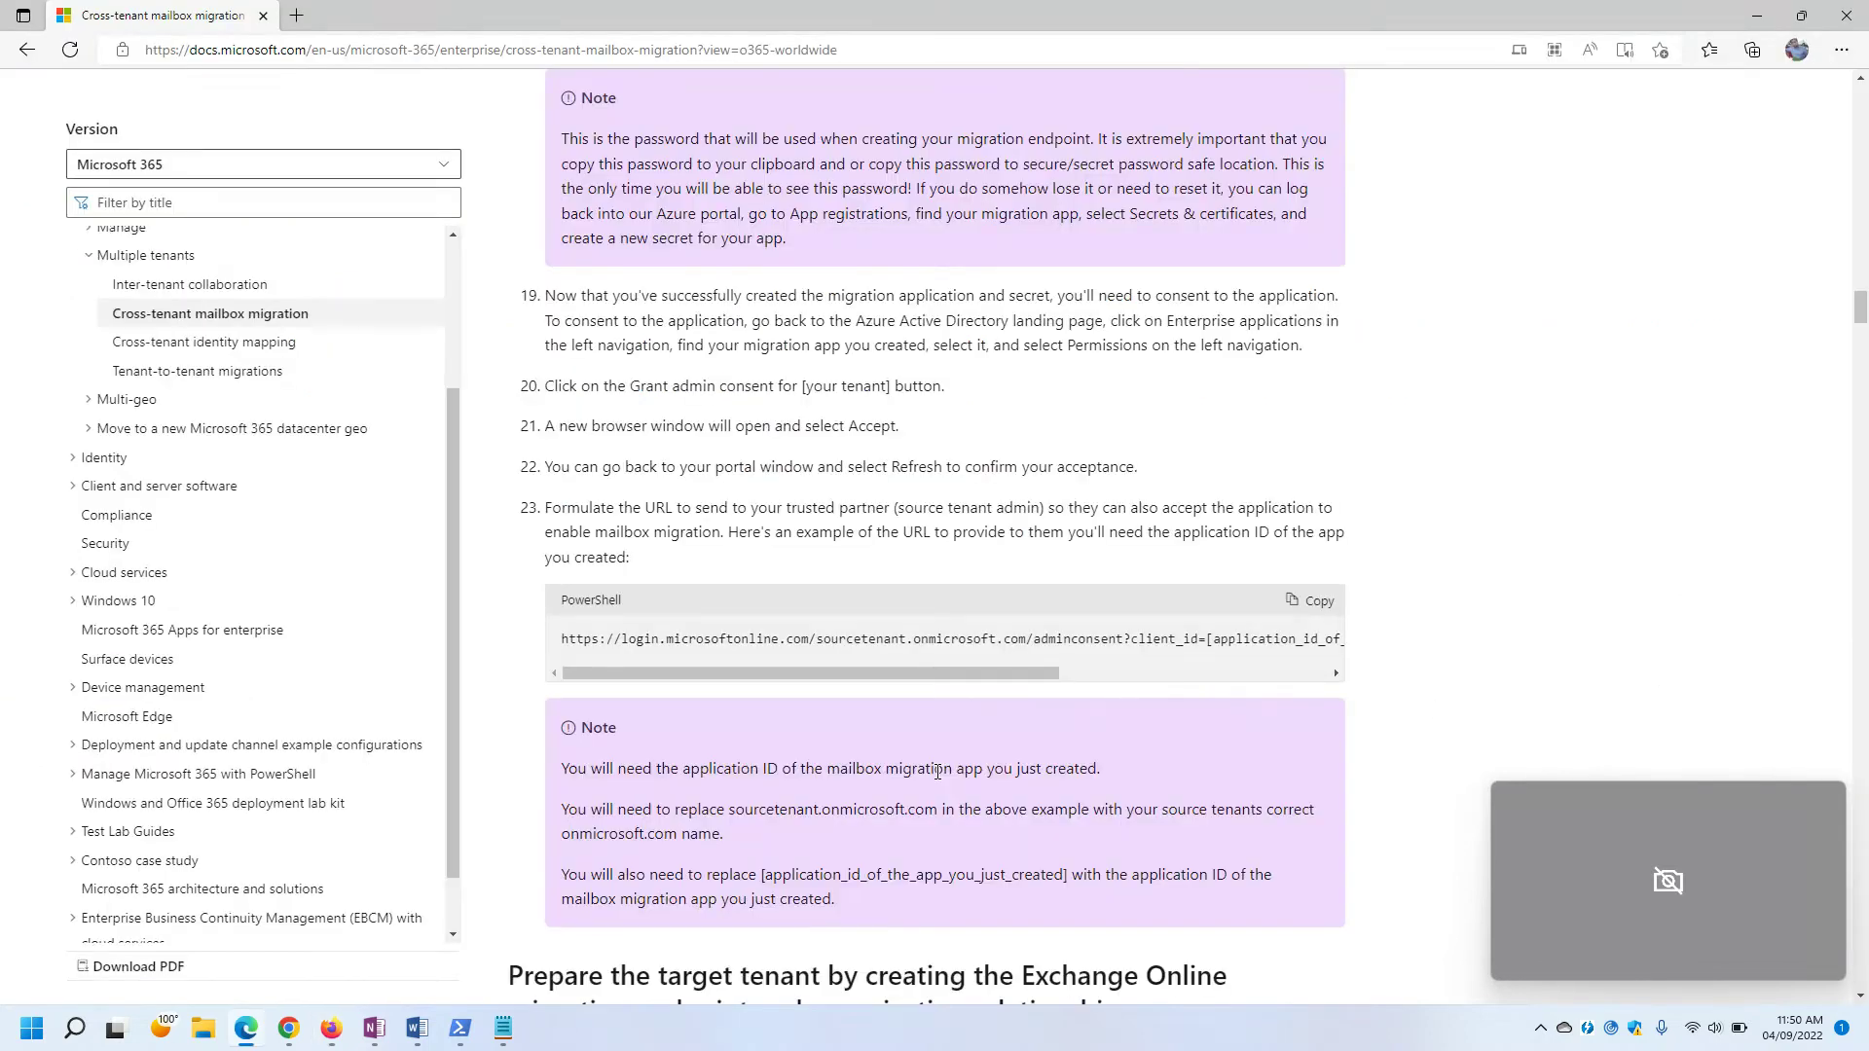
Read step 22 and step 23's note that the source tenant admin must also accept the app.
{"action": "left_click_drag", "start_coordinate": [550, 467], "coordinate": [967, 471]}
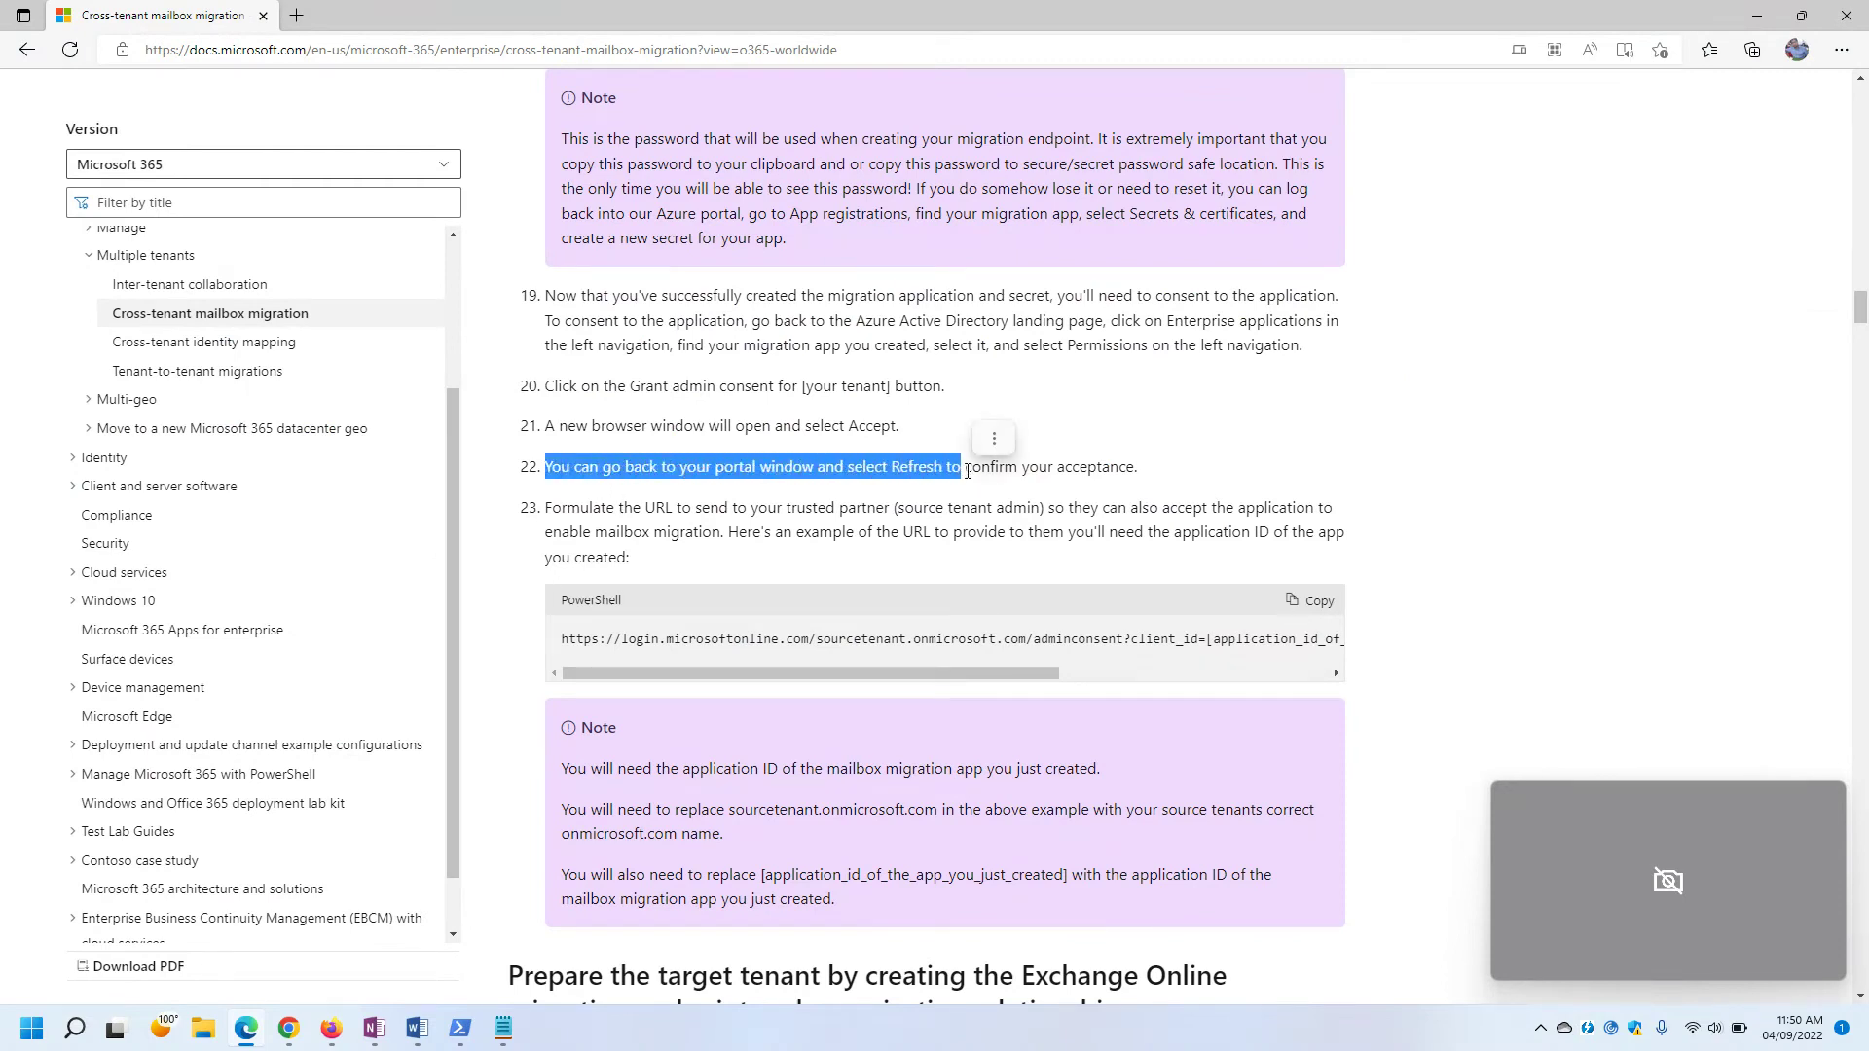
{"action": "left_click", "coordinate": [967, 471]}
{"action": "left_click_drag", "start_coordinate": [551, 510], "coordinate": [786, 537]}
{"action": "left_click", "coordinate": [763, 516]}
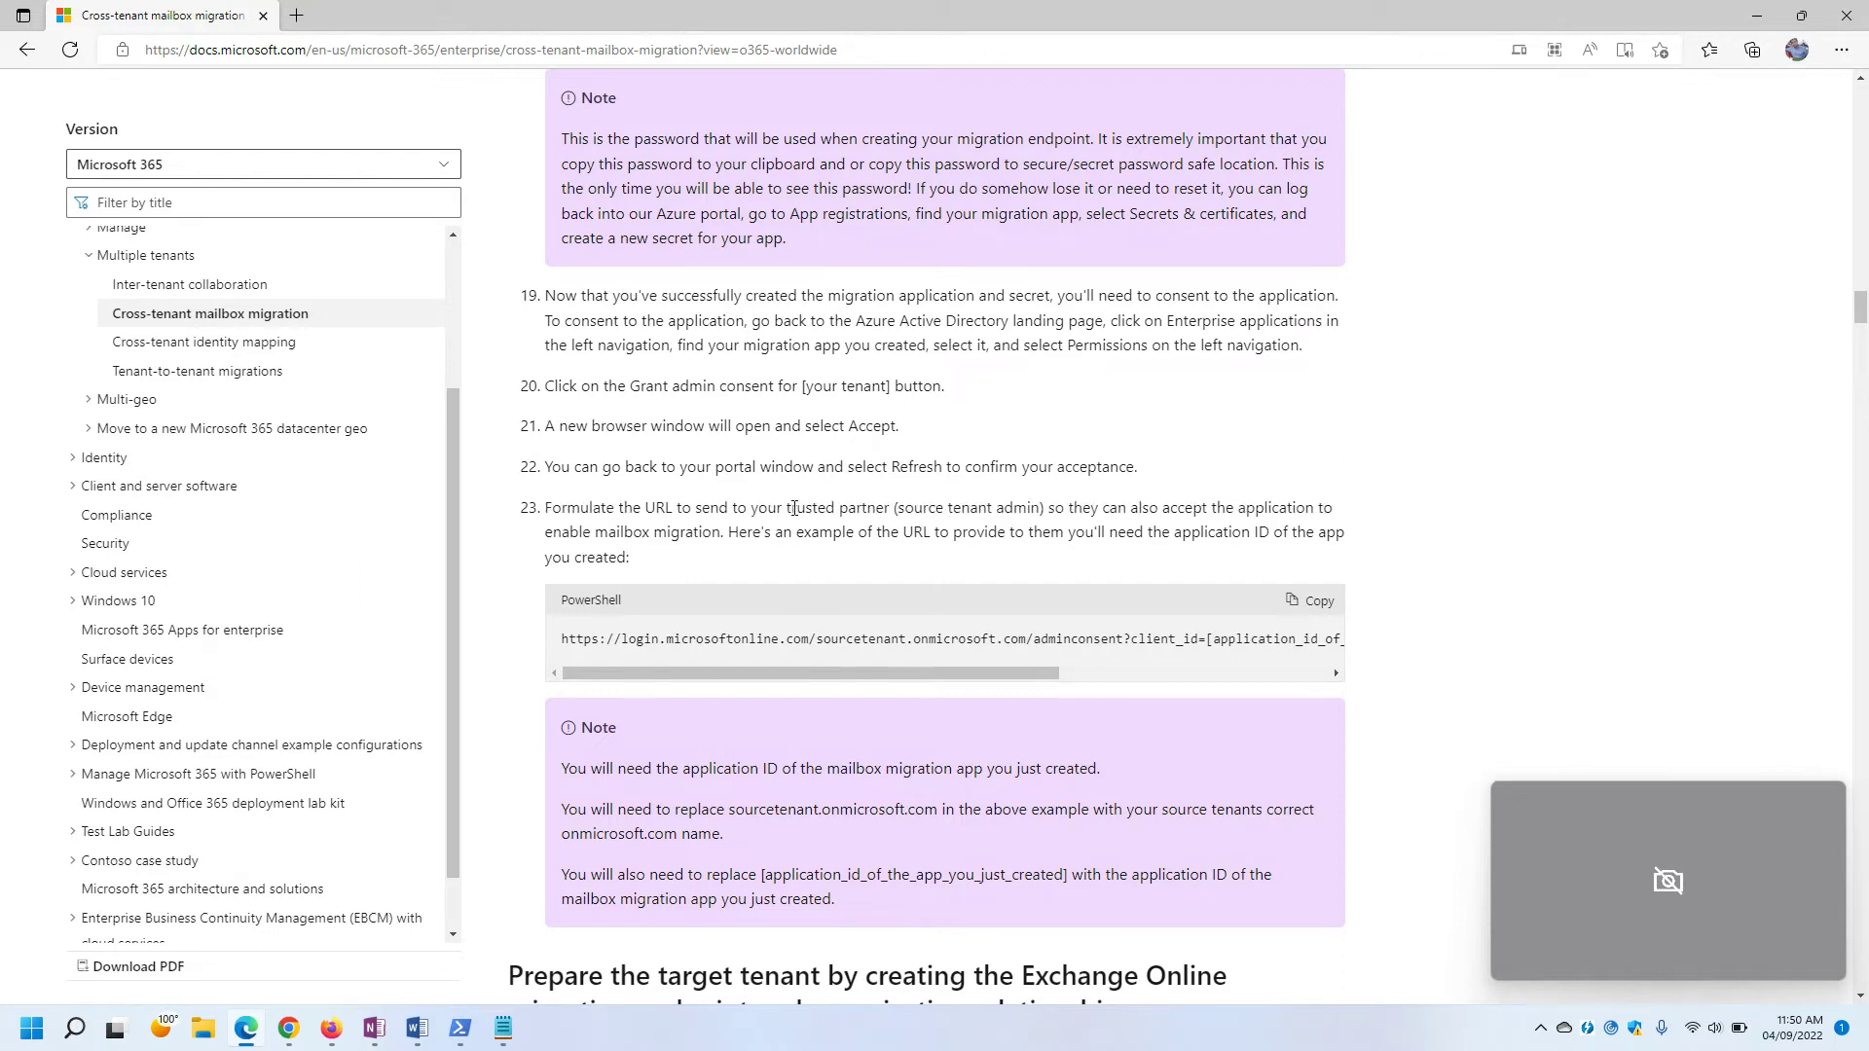
{"action": "left_click_drag", "start_coordinate": [790, 508], "coordinate": [1044, 513]}
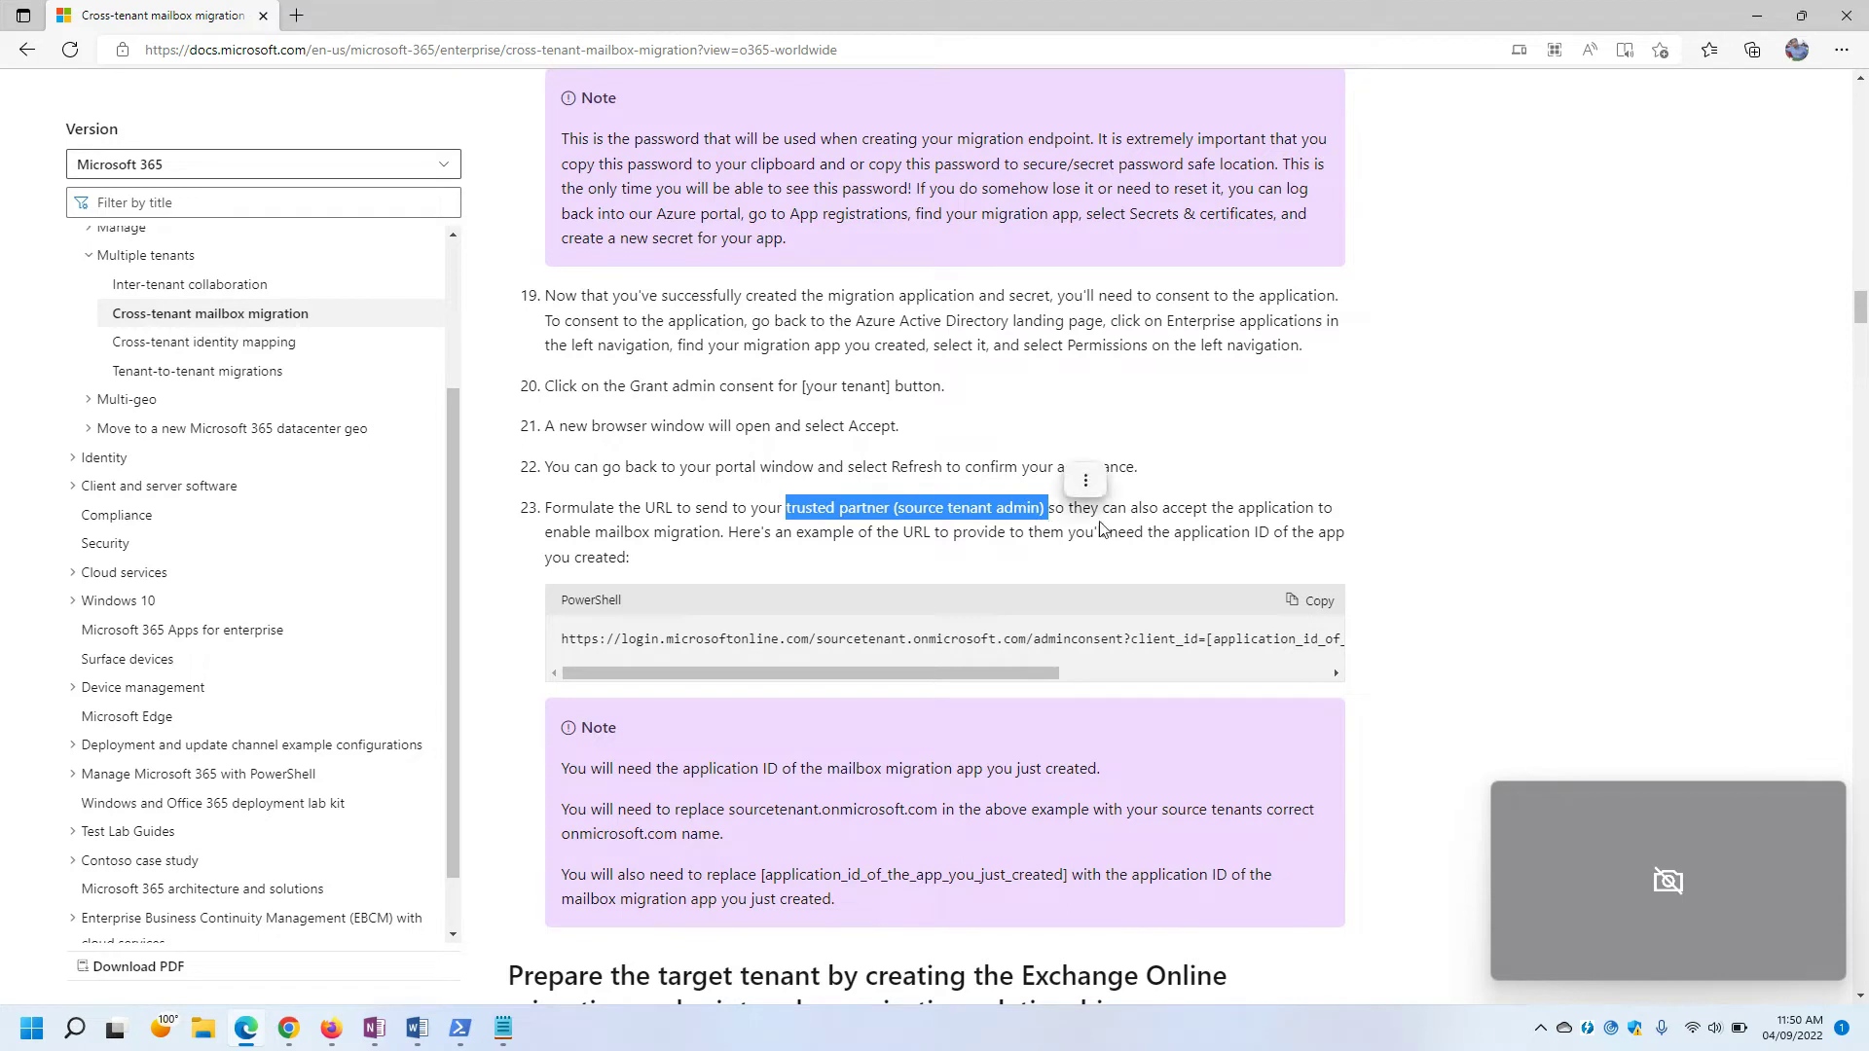
{"action": "left_click", "coordinate": [1055, 507]}
{"action": "left_click_drag", "start_coordinate": [1046, 508], "coordinate": [1330, 509]}
{"action": "left_click", "coordinate": [1317, 513]}
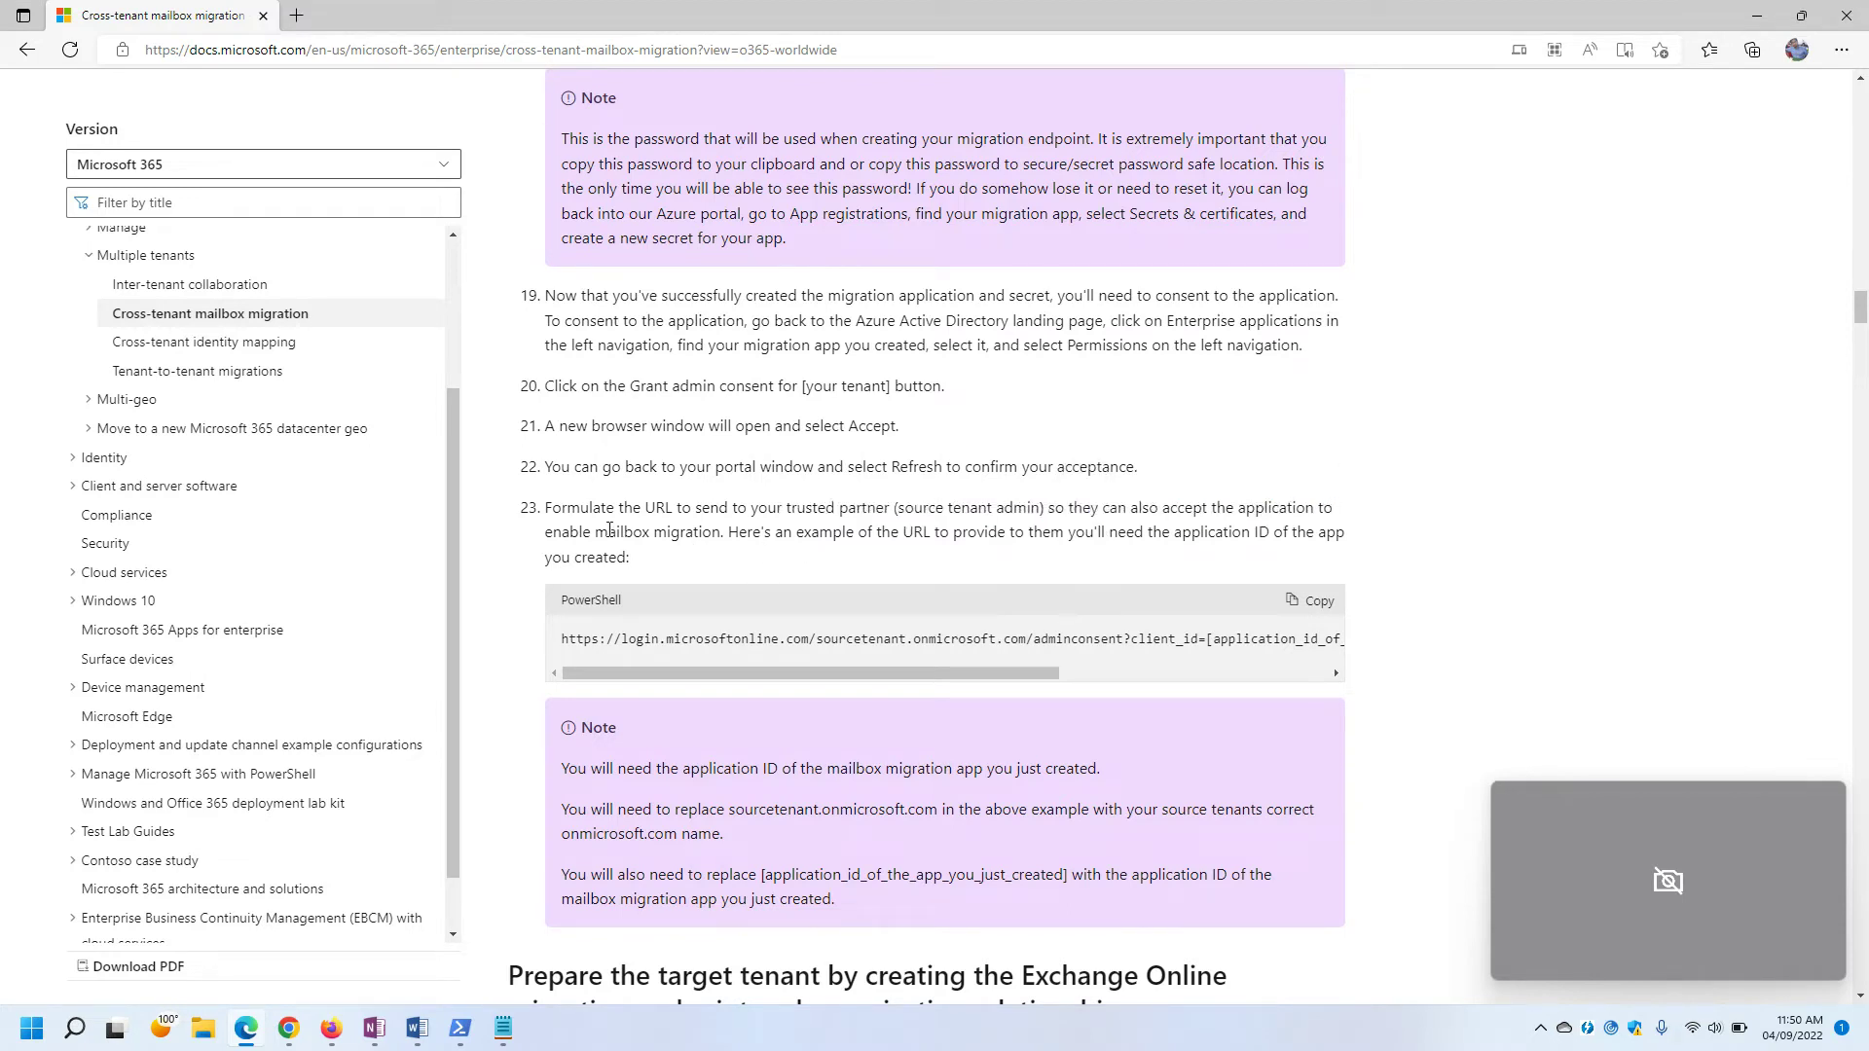
Note the application ID requirement and copy the example admin-consent URL.
{"action": "left_click_drag", "start_coordinate": [563, 531], "coordinate": [652, 558]}
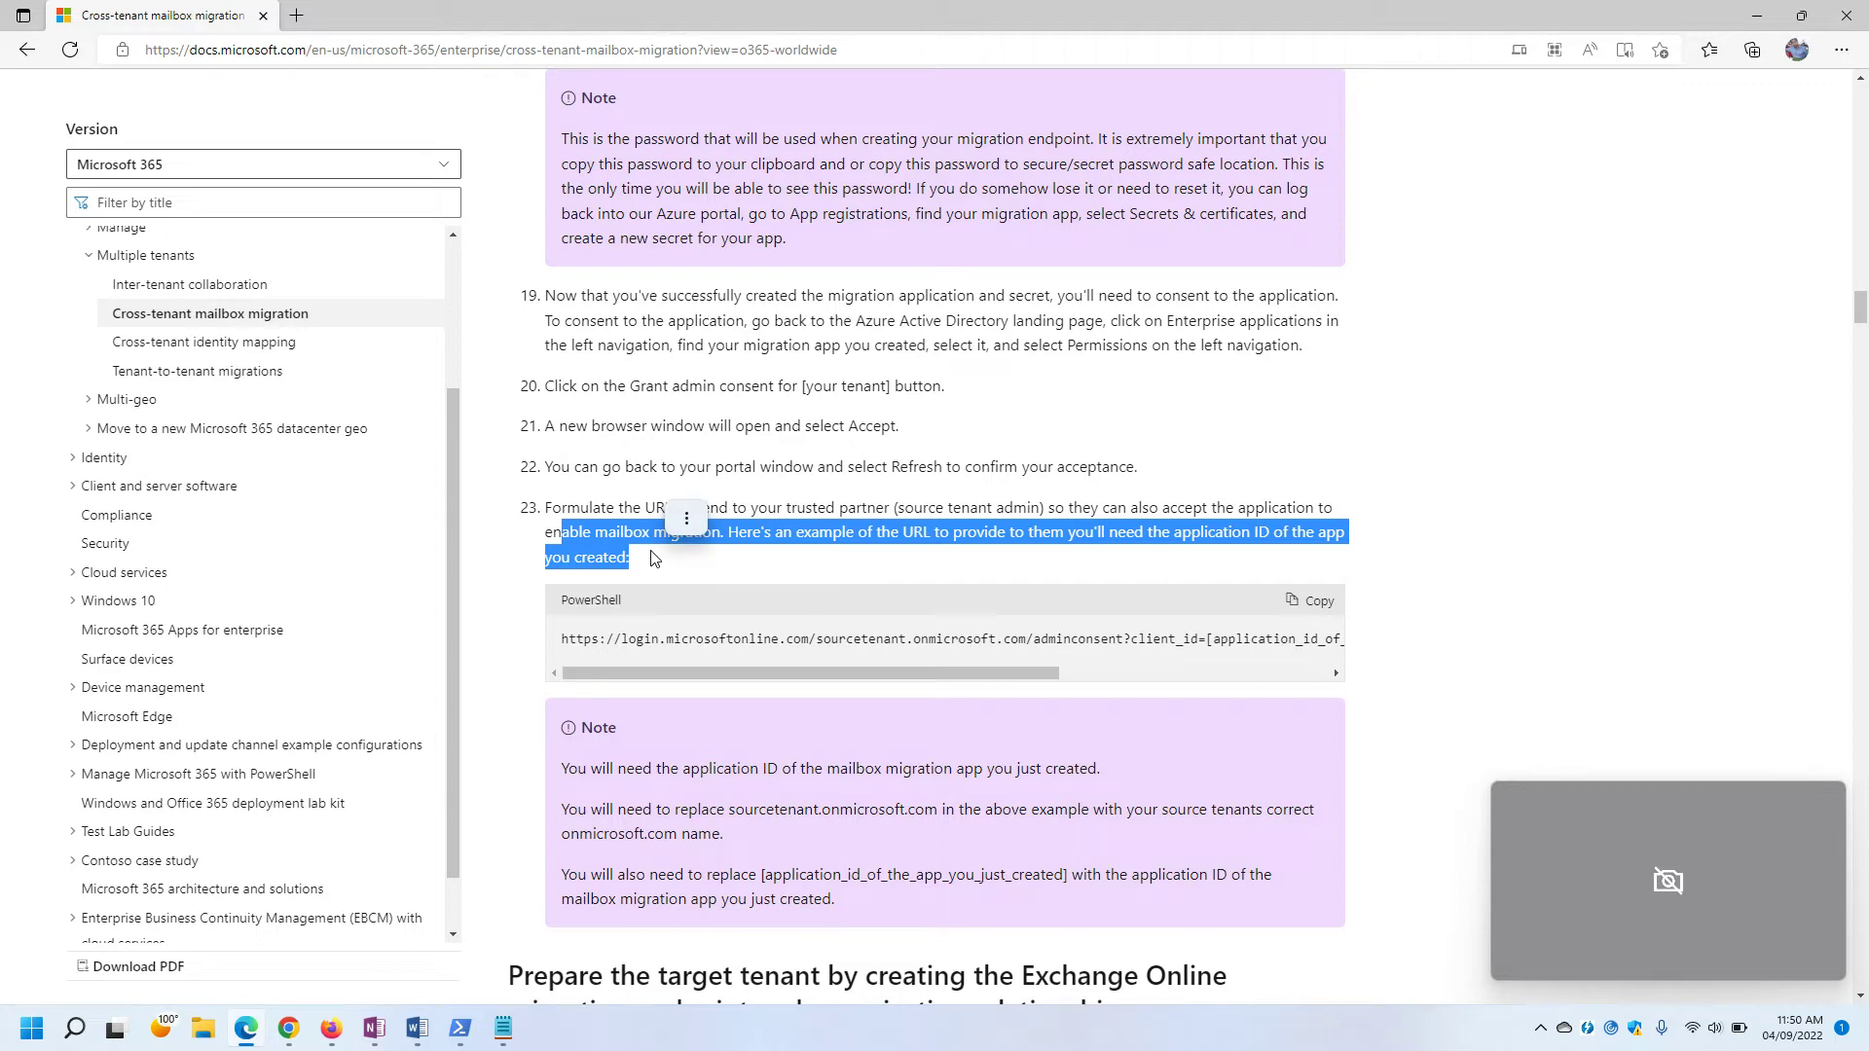
{"action": "left_click", "coordinate": [800, 580]}
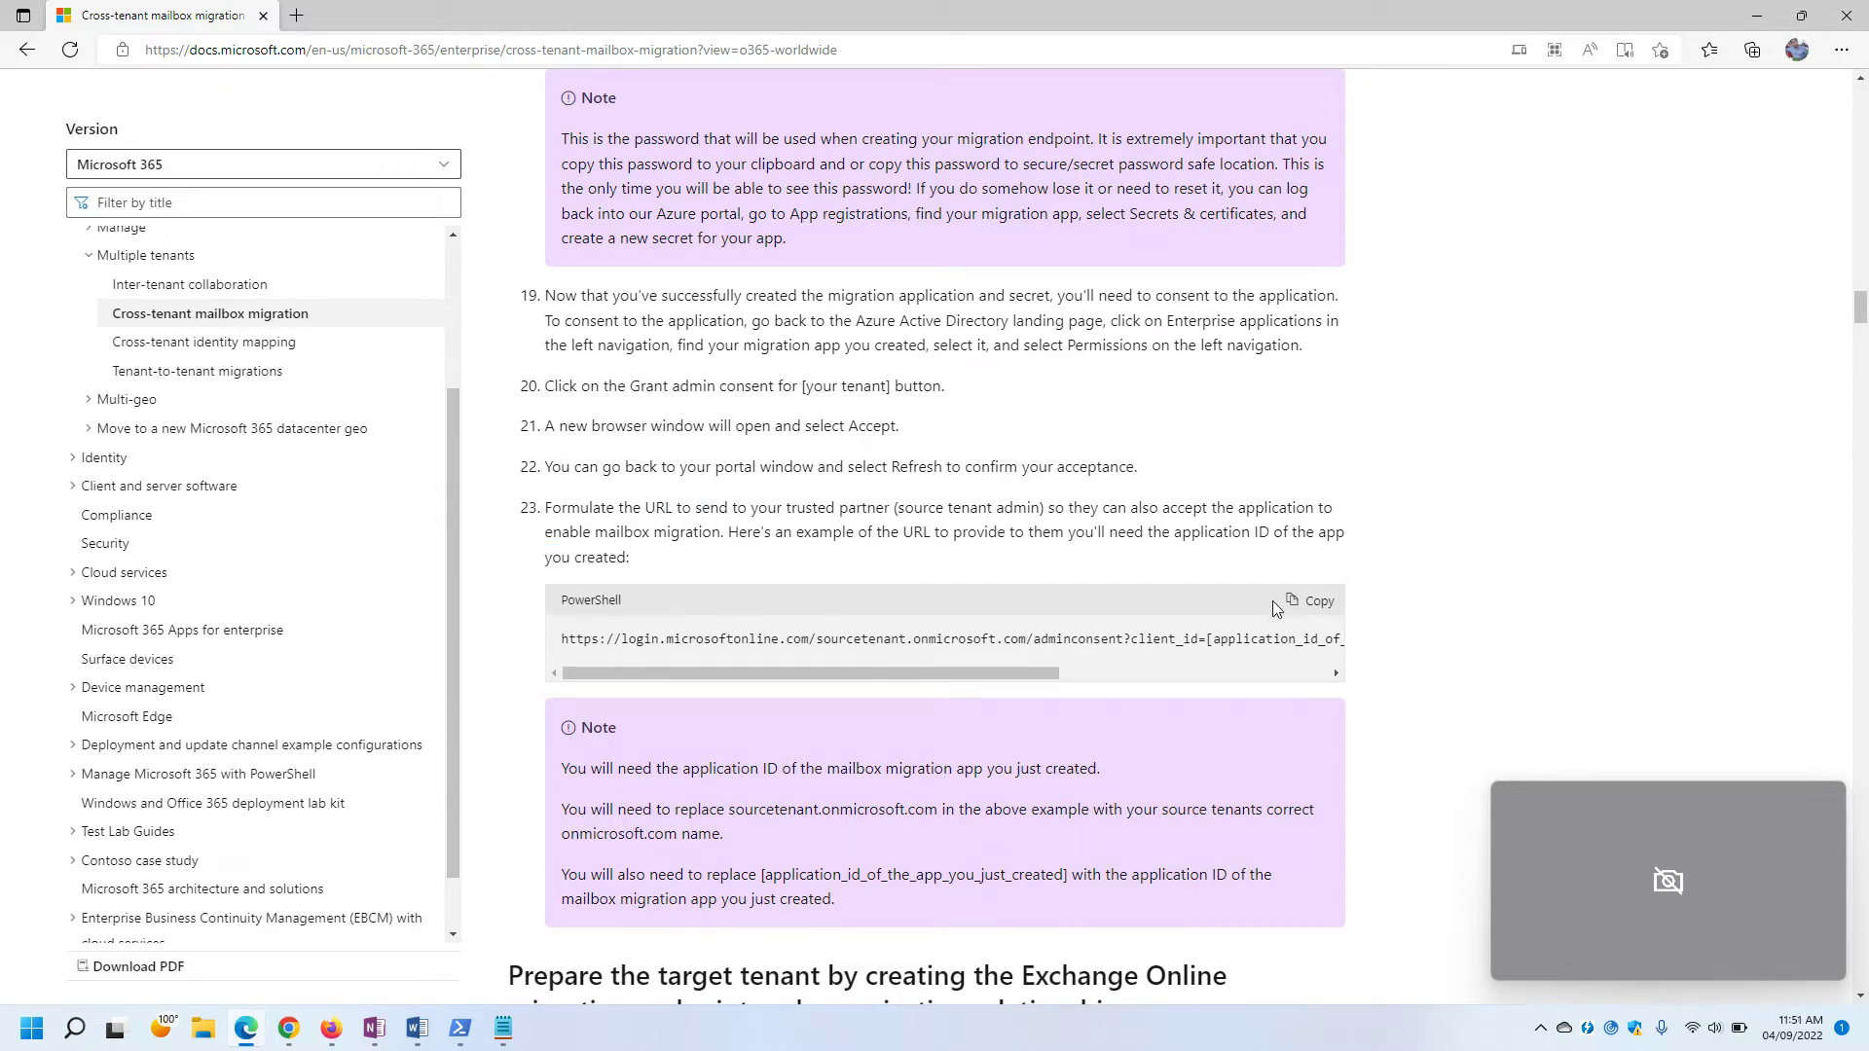
{"action": "left_click", "coordinate": [1318, 603]}
Paste the copied admin-consent URL into the Notepad notes.
{"action": "mouse_move", "coordinate": [525, 1030]}
{"action": "left_click", "coordinate": [454, 925]}
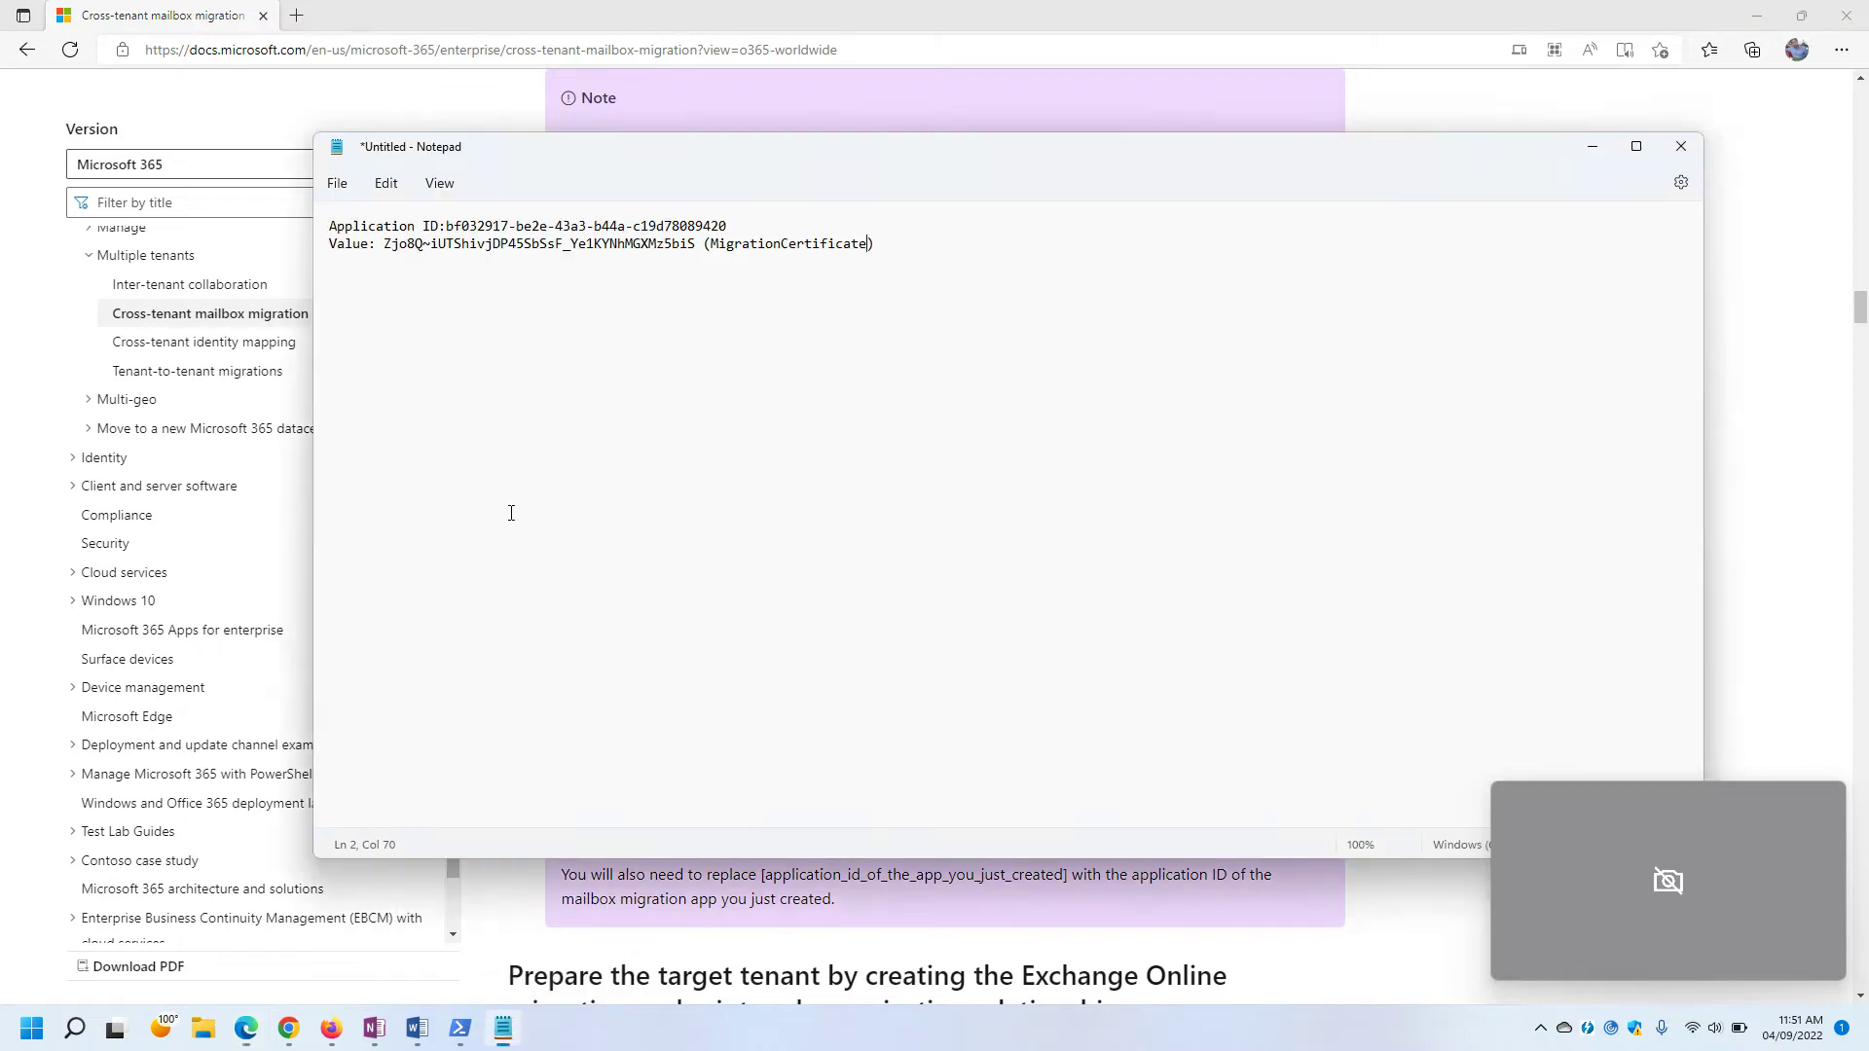
{"action": "type", "text": "\\"}
{"action": "key", "text": "ctrl+v"}
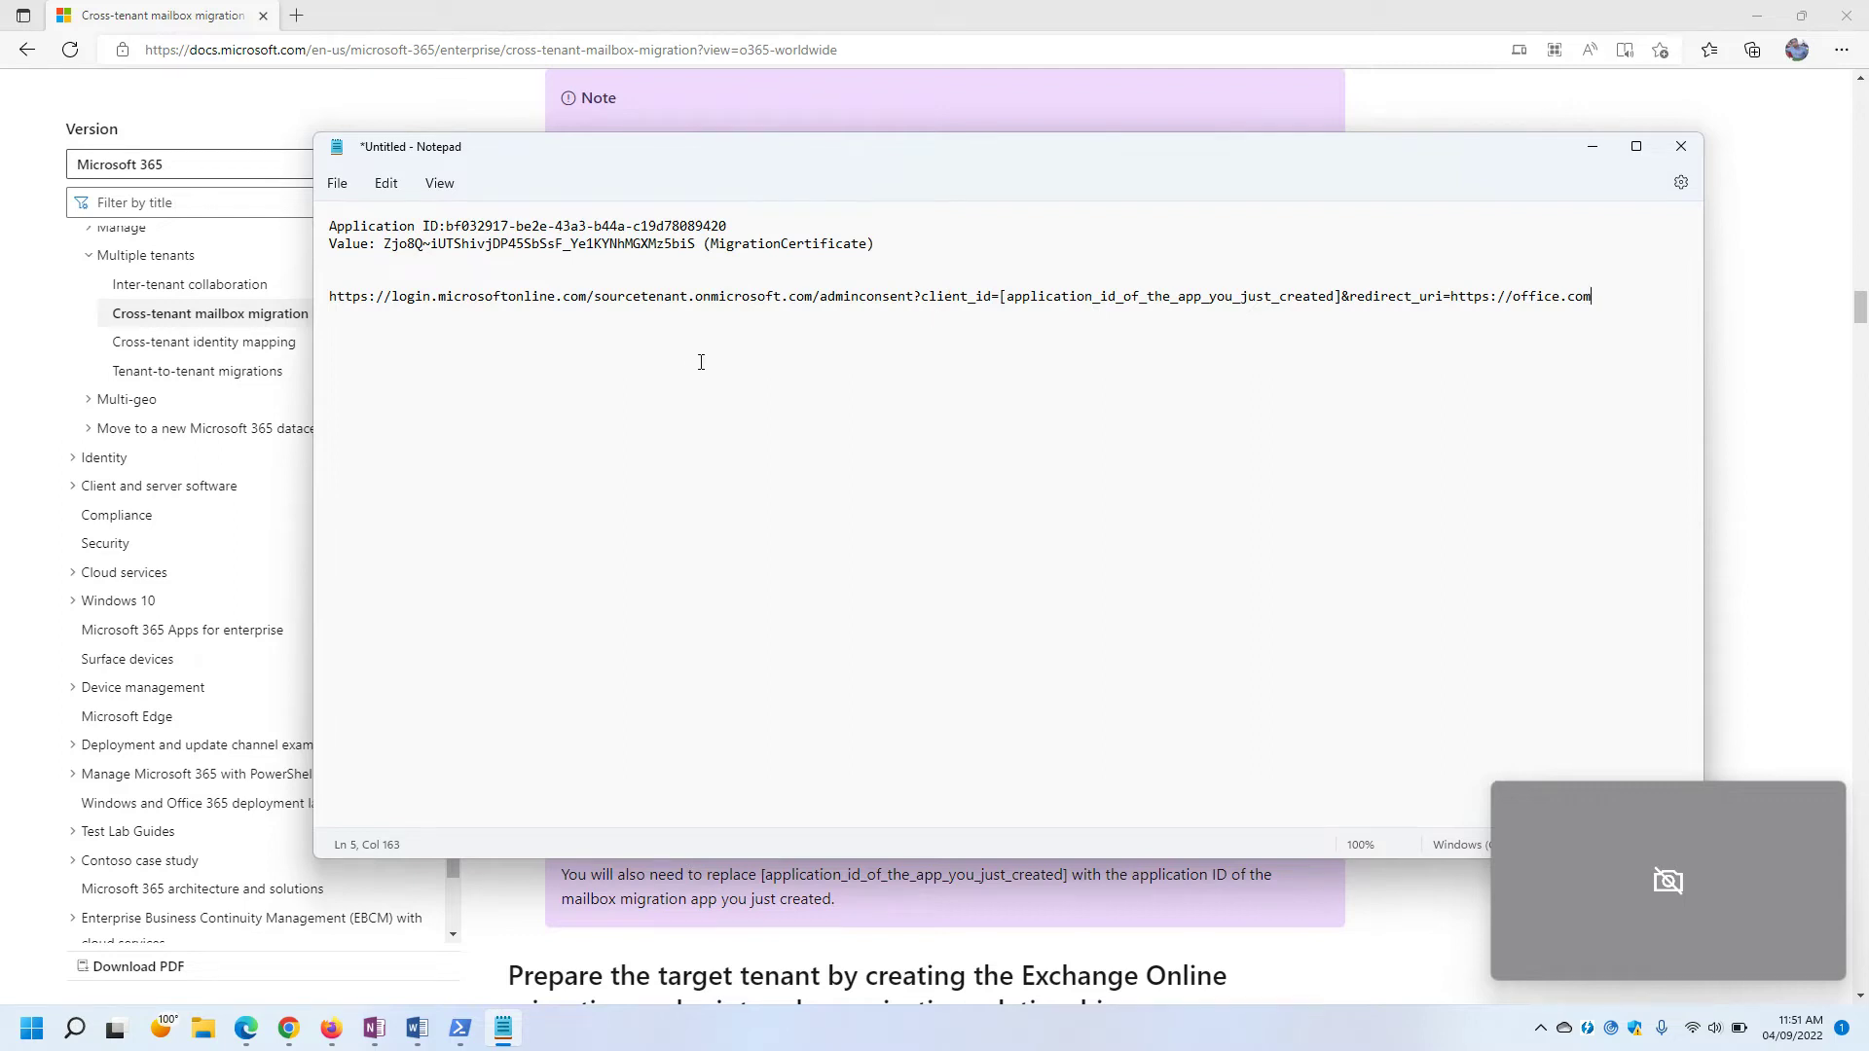
Delete 'sourcetenant' from the URL's .onmicrosoft.com domain.
{"action": "left_click", "coordinate": [324, 305]}
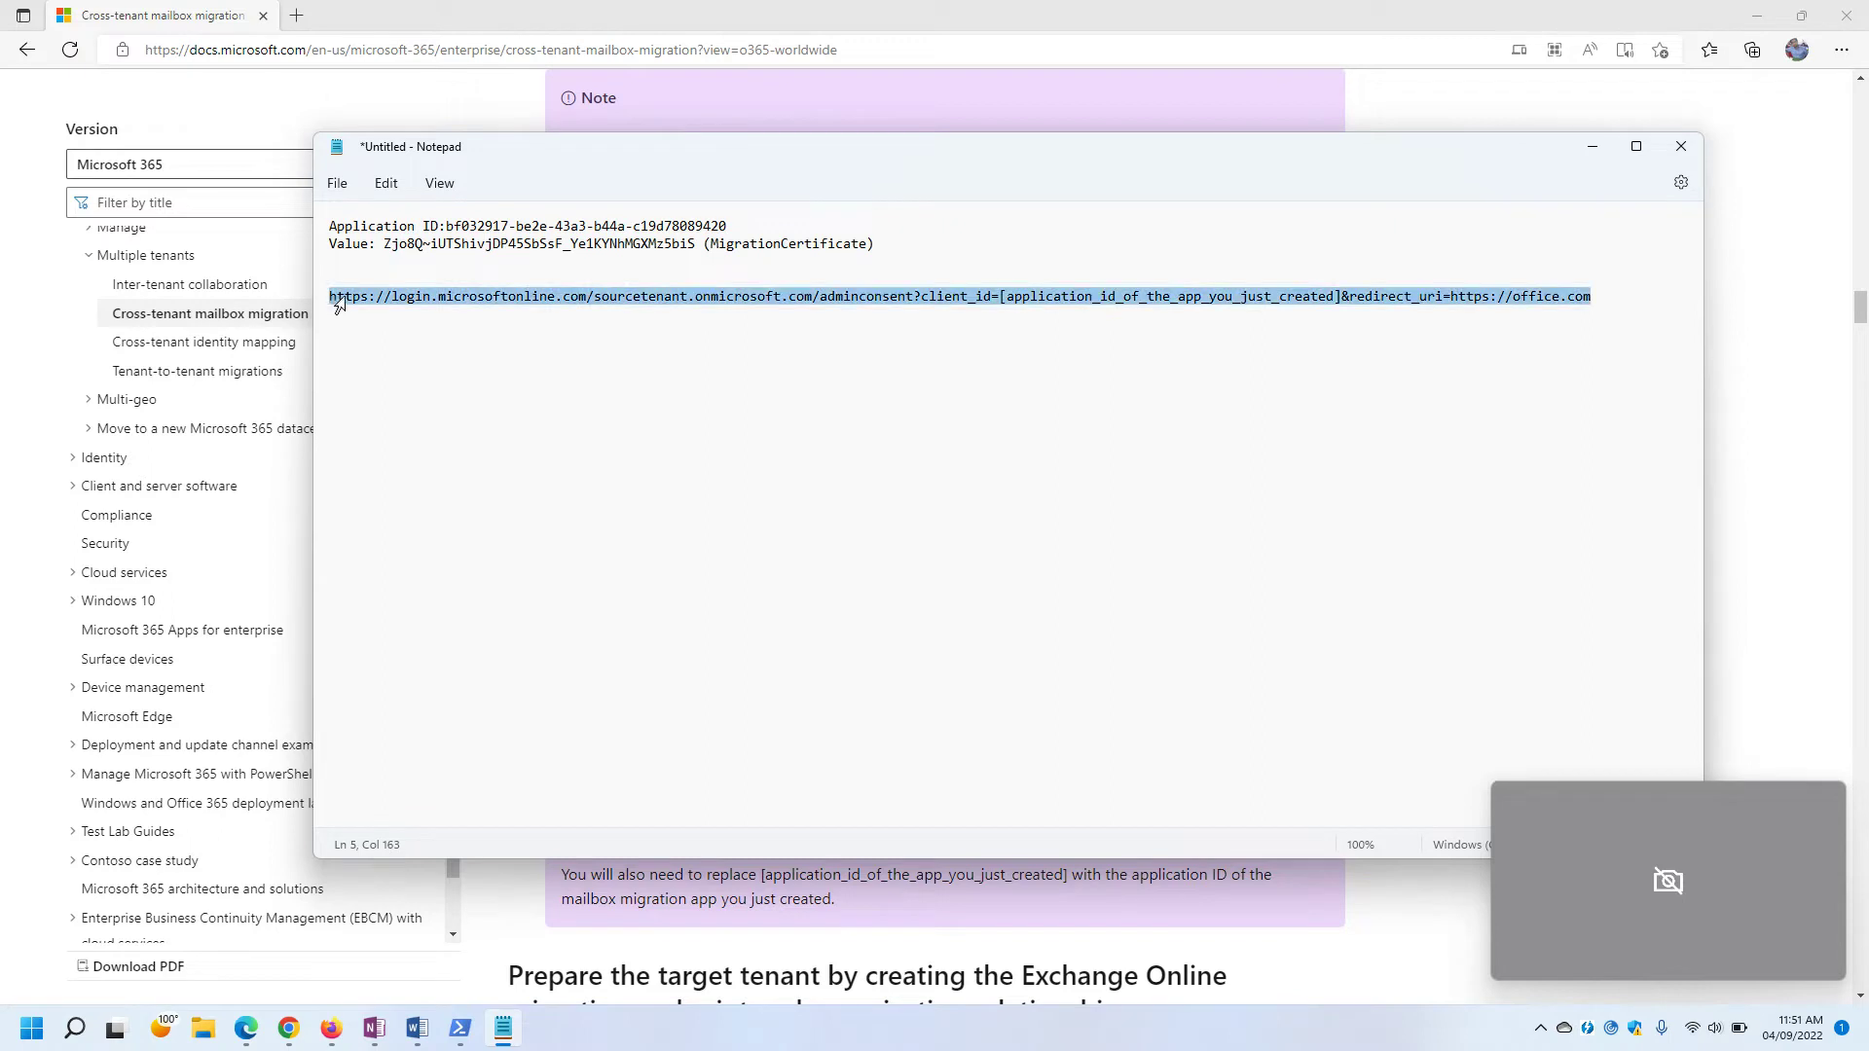
{"action": "left_click", "coordinate": [460, 348]}
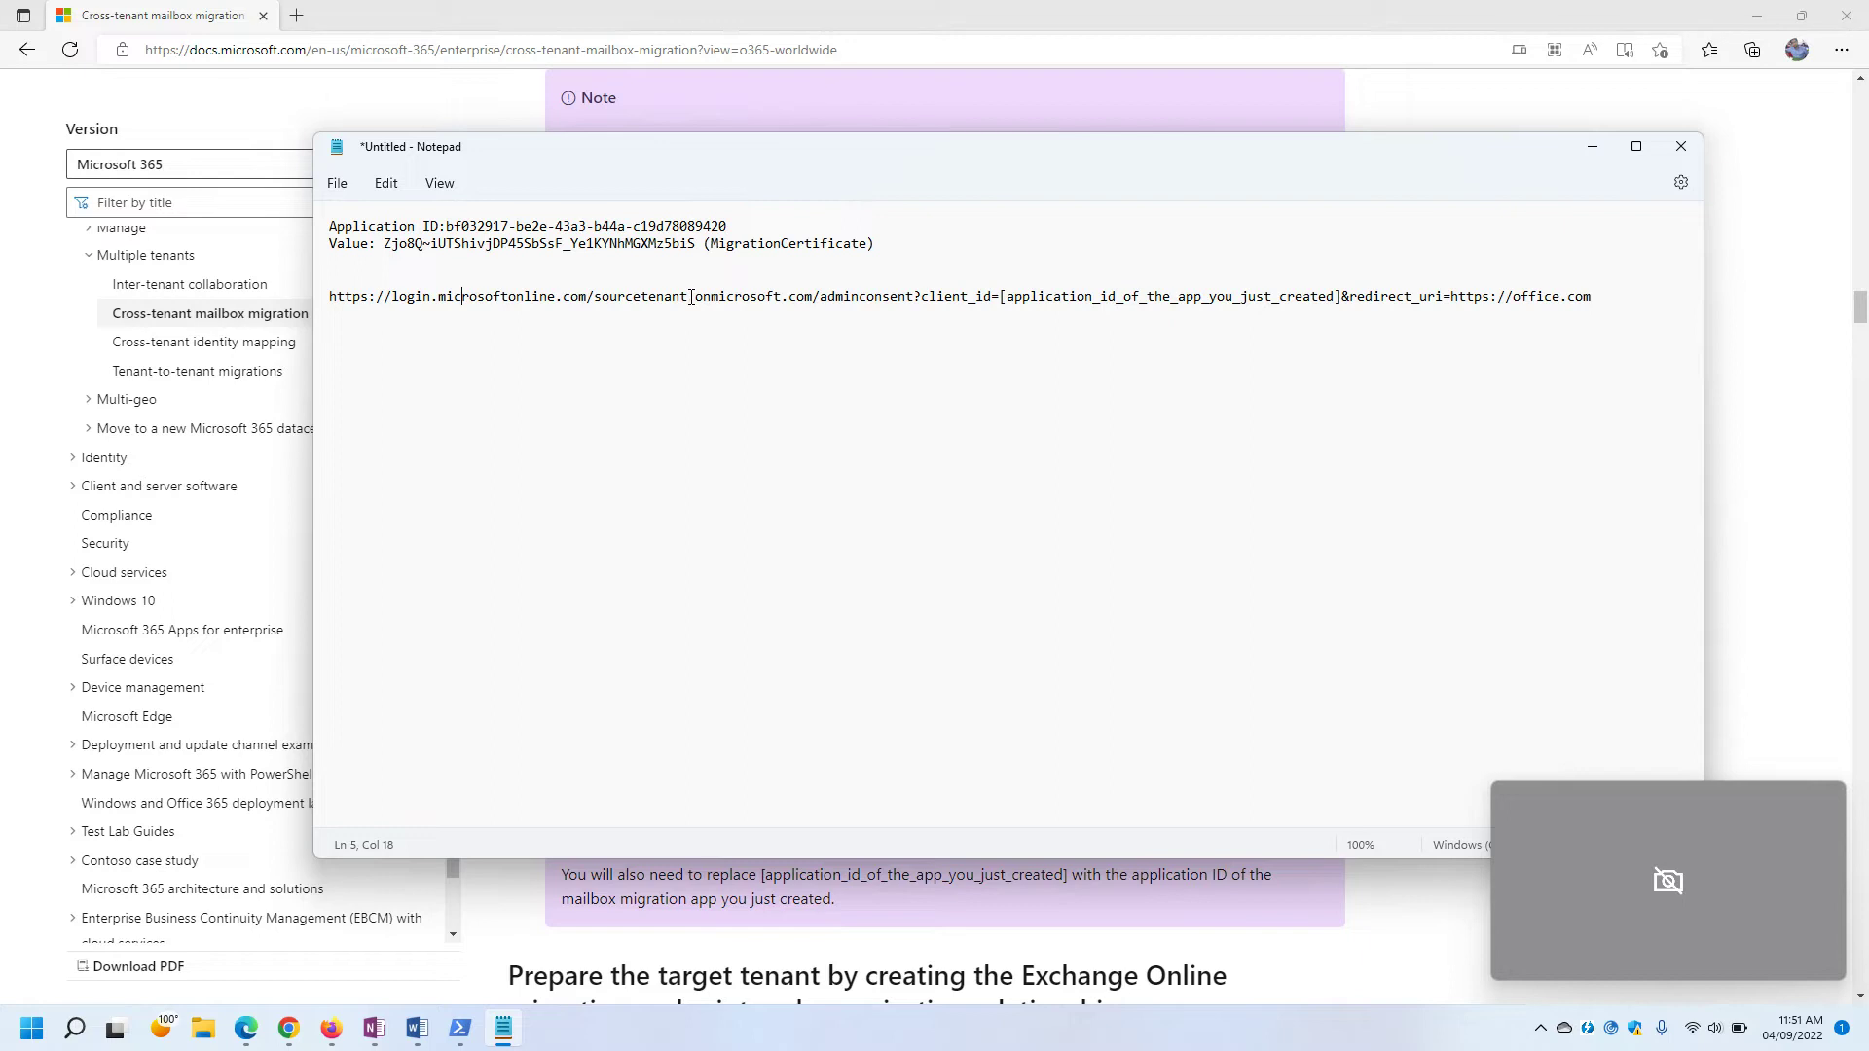
{"action": "left_click_drag", "start_coordinate": [689, 296], "coordinate": [604, 301]}
{"action": "key", "text": "BackSpace"}
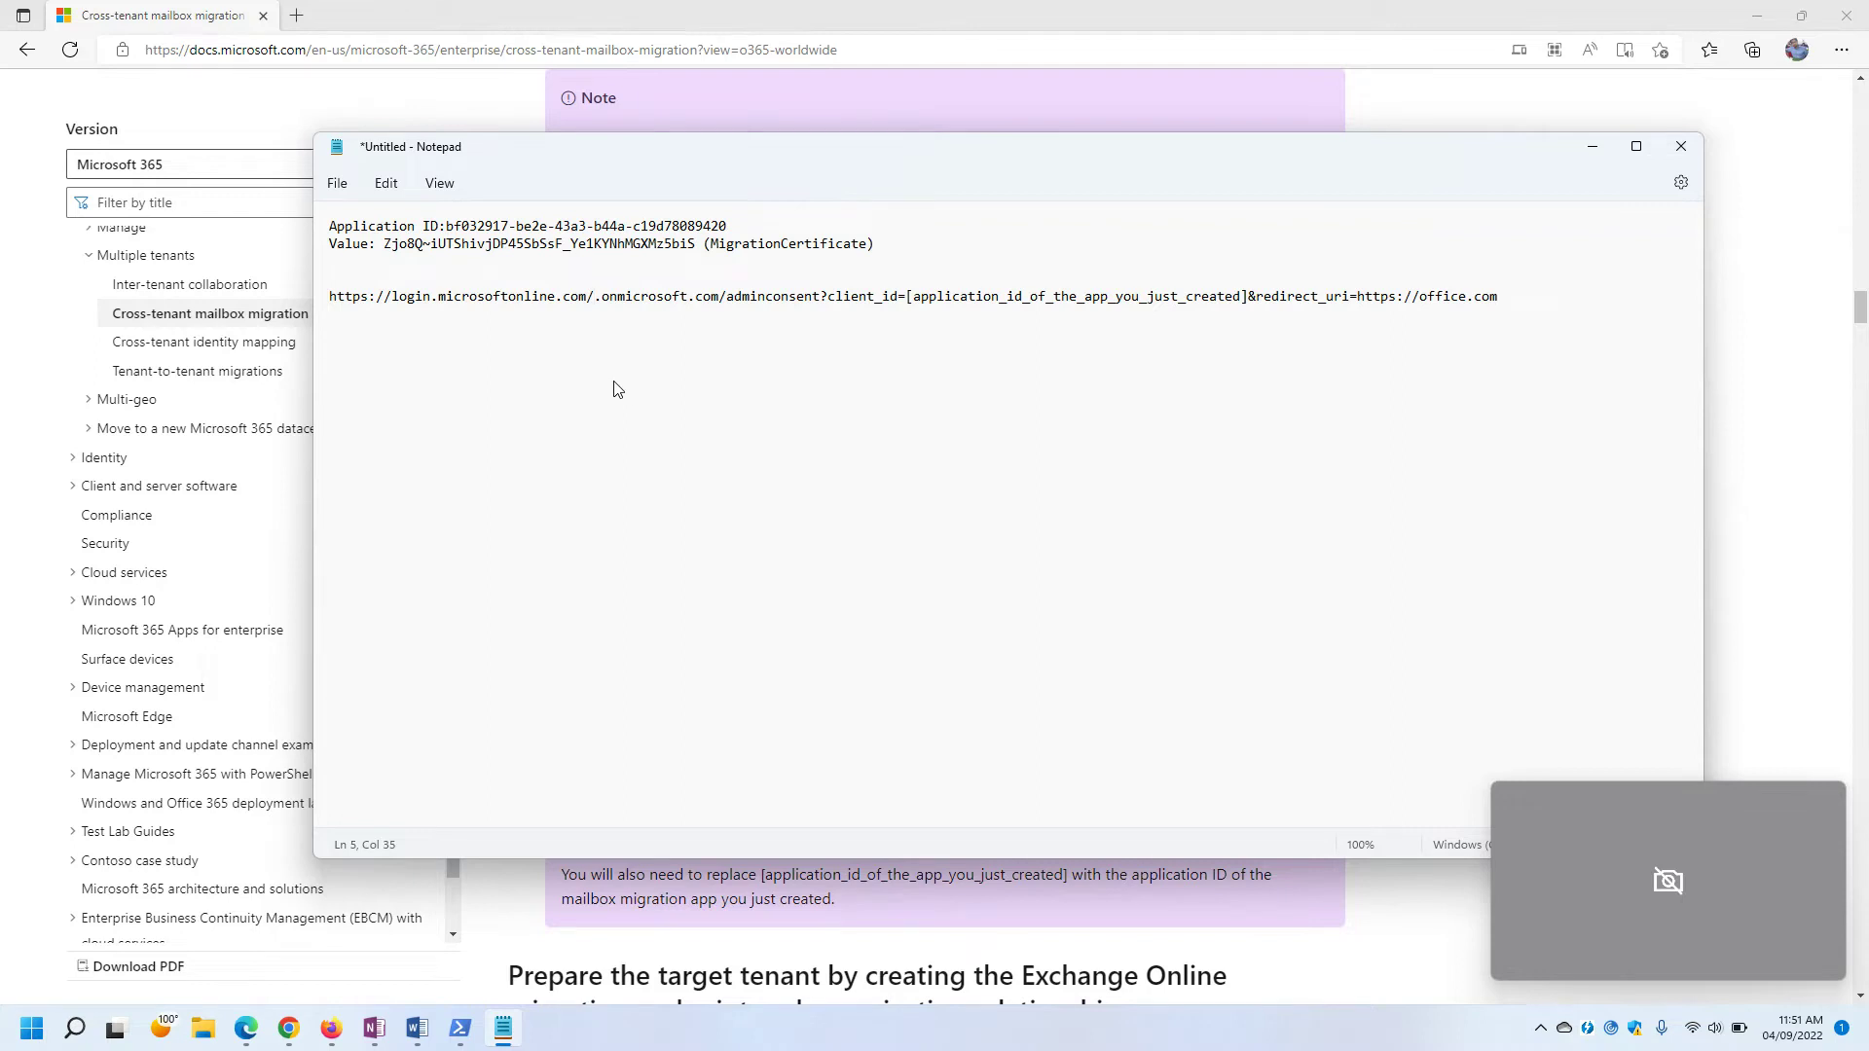
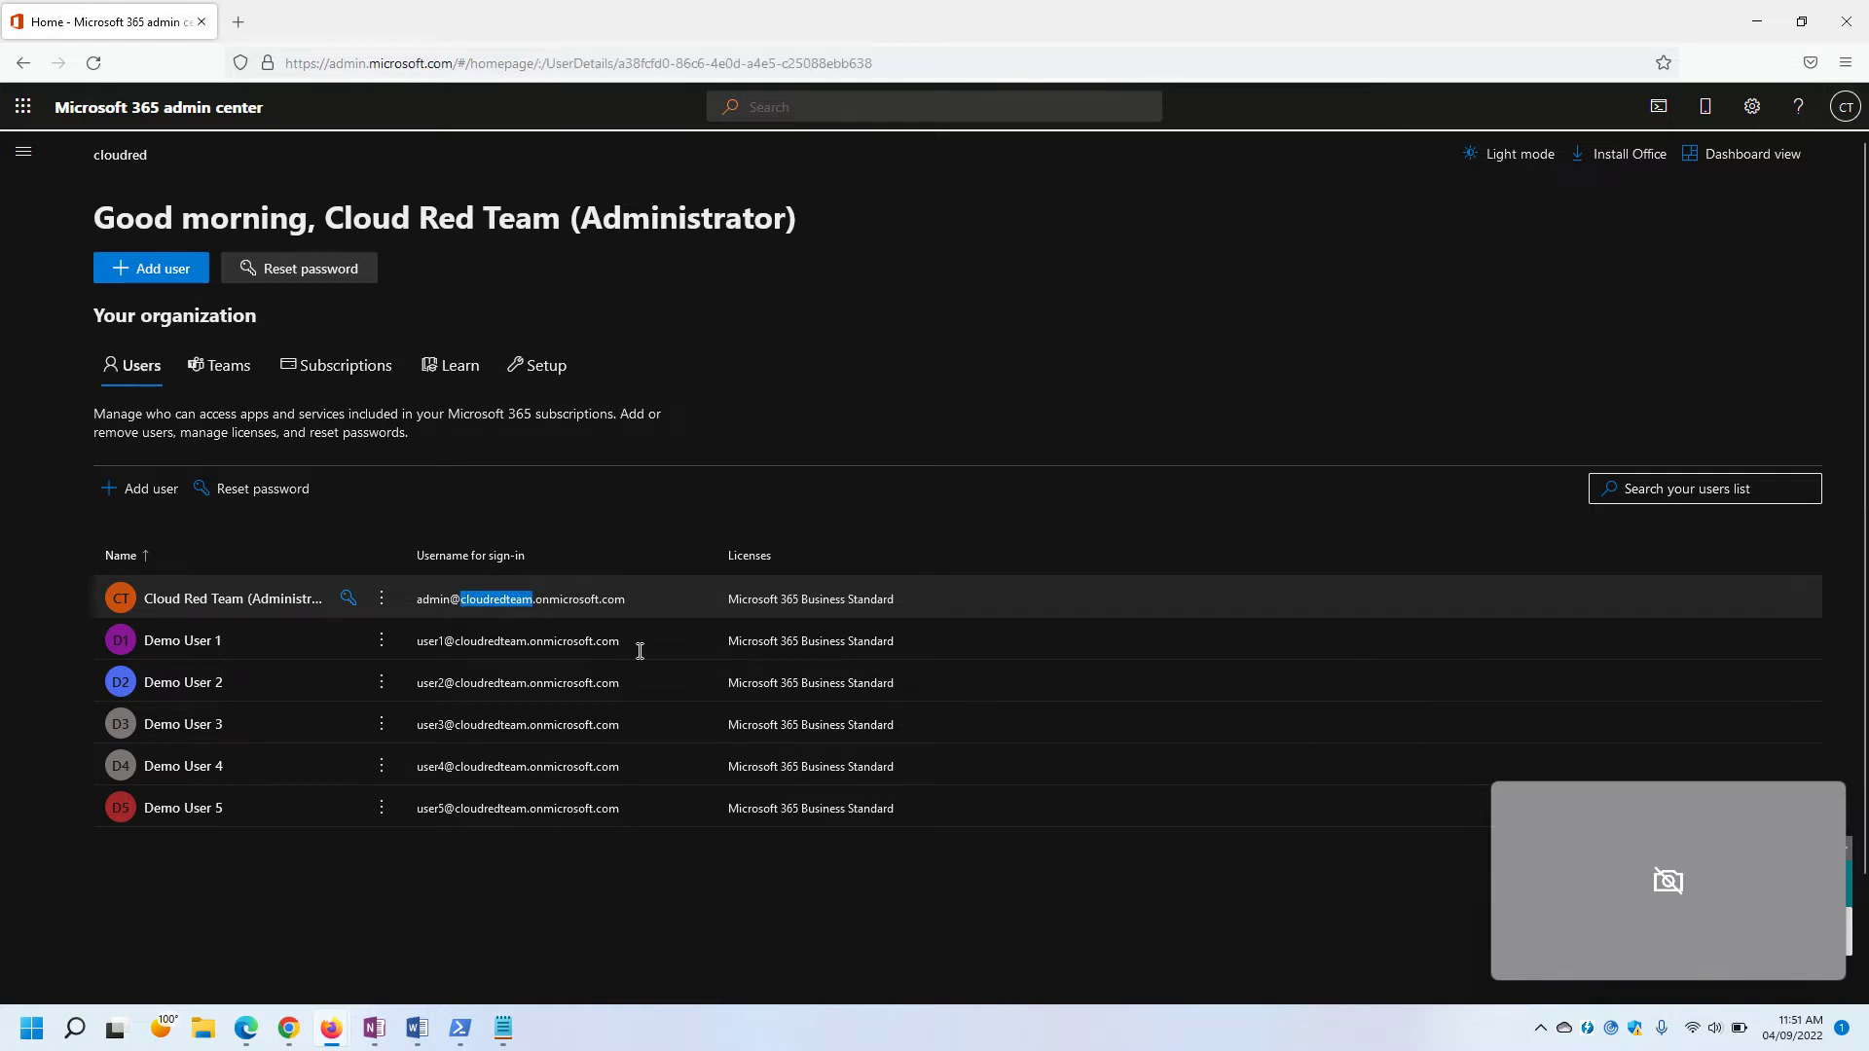
Open the administrator's account details and select the cloudredteam.onmicrosoft.com domain in its username.
{"action": "left_click", "coordinate": [678, 682]}
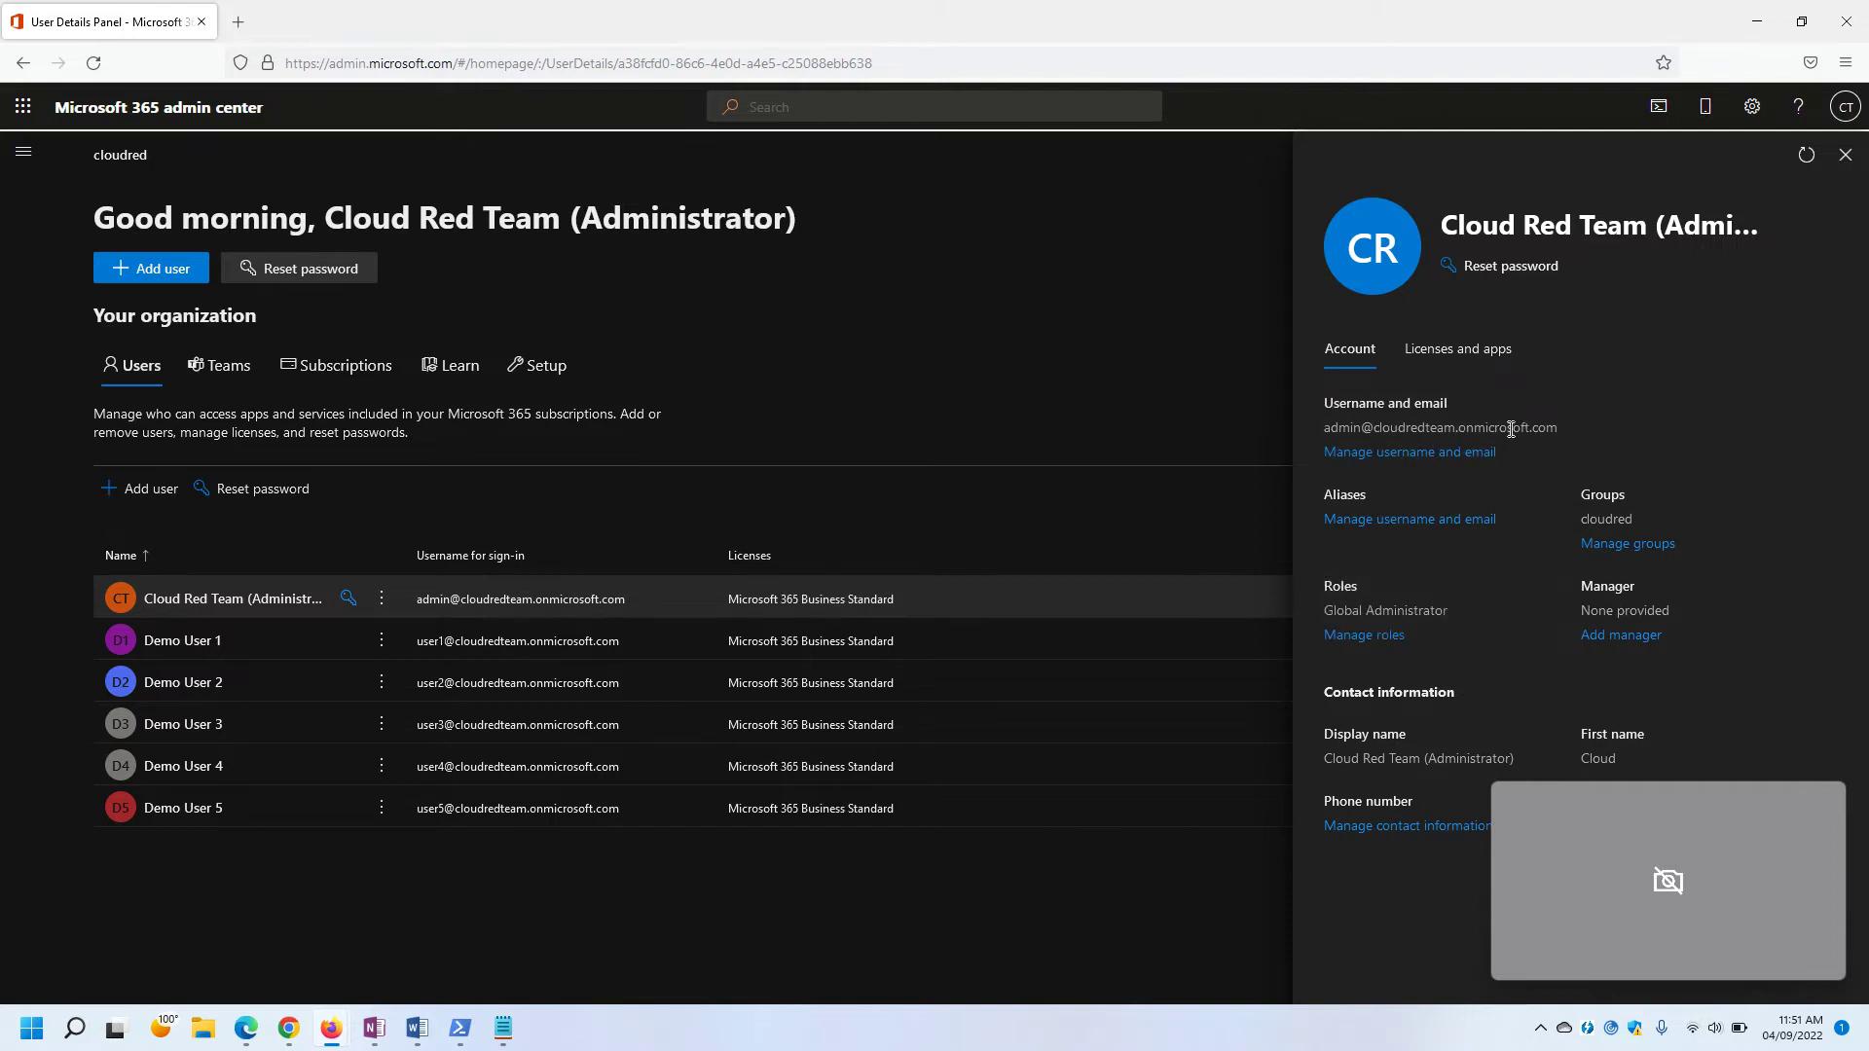
{"action": "left_click_drag", "start_coordinate": [1564, 428], "coordinate": [1373, 431]}
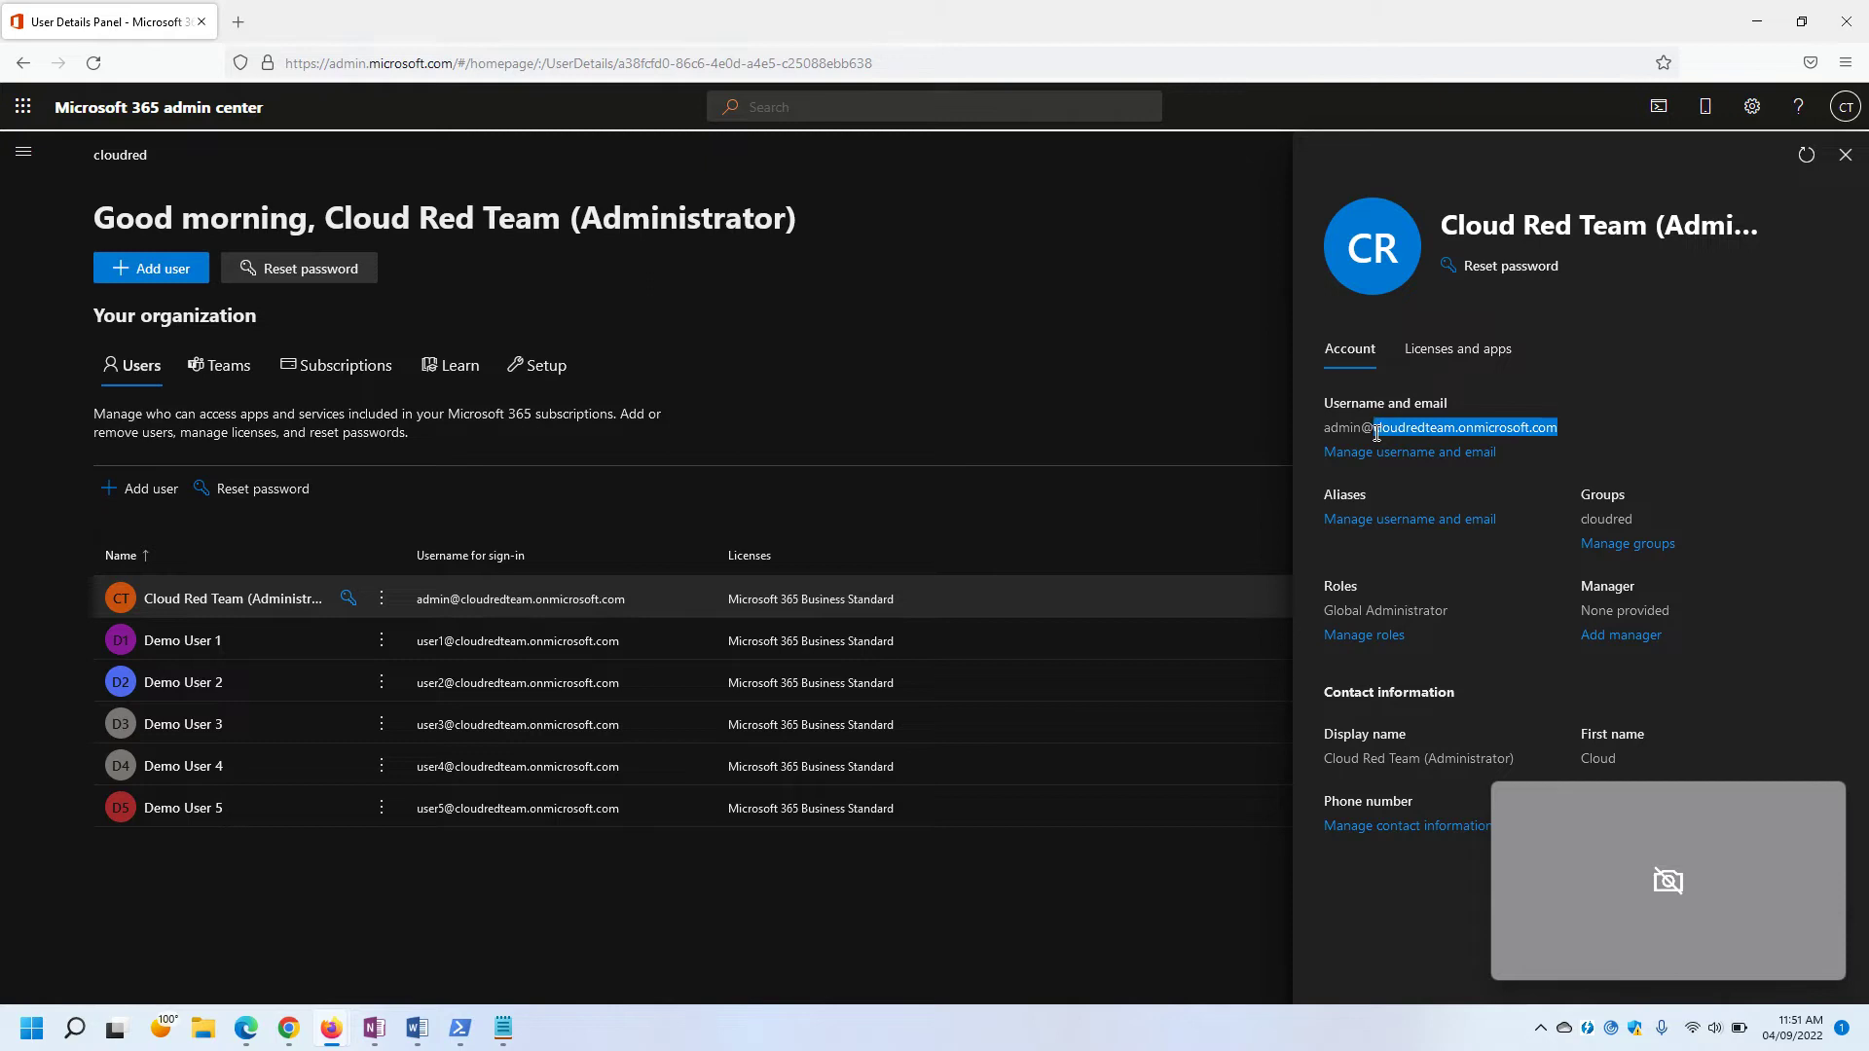
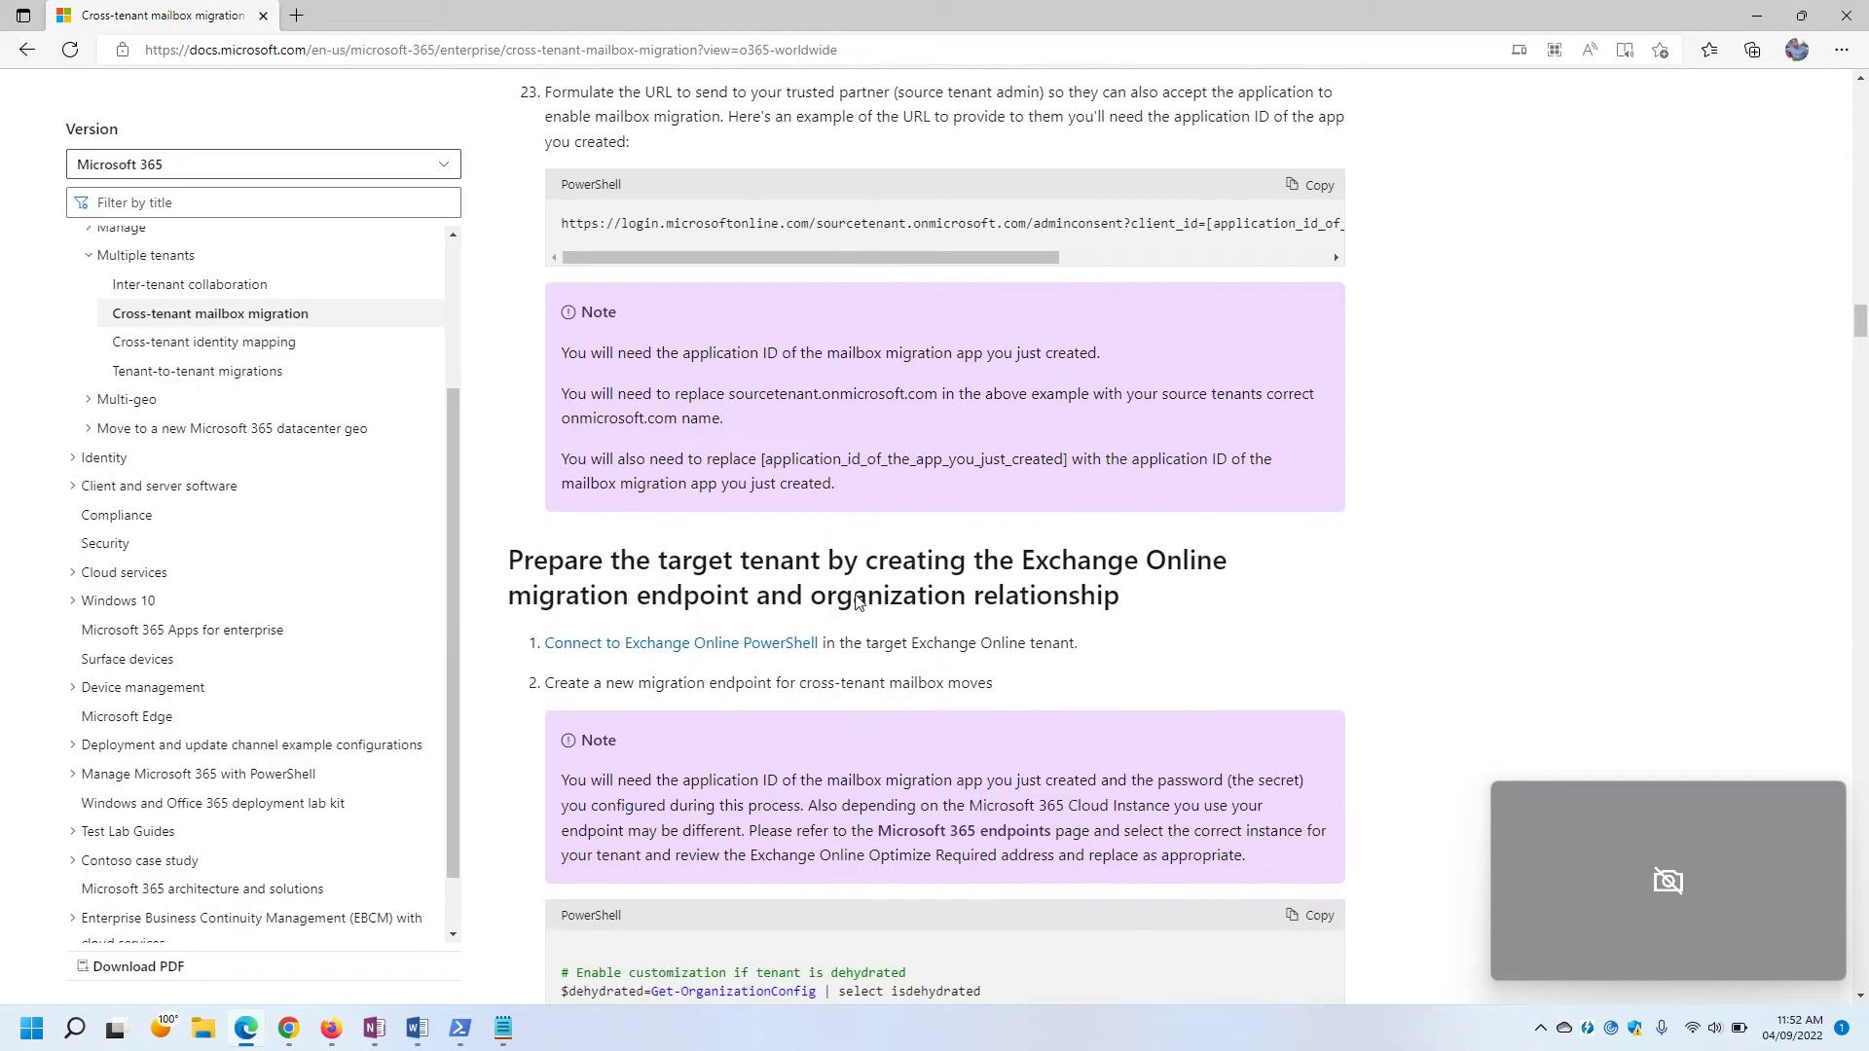
Highlight the notes on the application ID and source tenant domain, including the [application_id_of_the_app_you_just_created] placeholder.
{"action": "scroll", "coordinate": [727, 284], "scroll_direction": "up", "scroll_amount": 3}
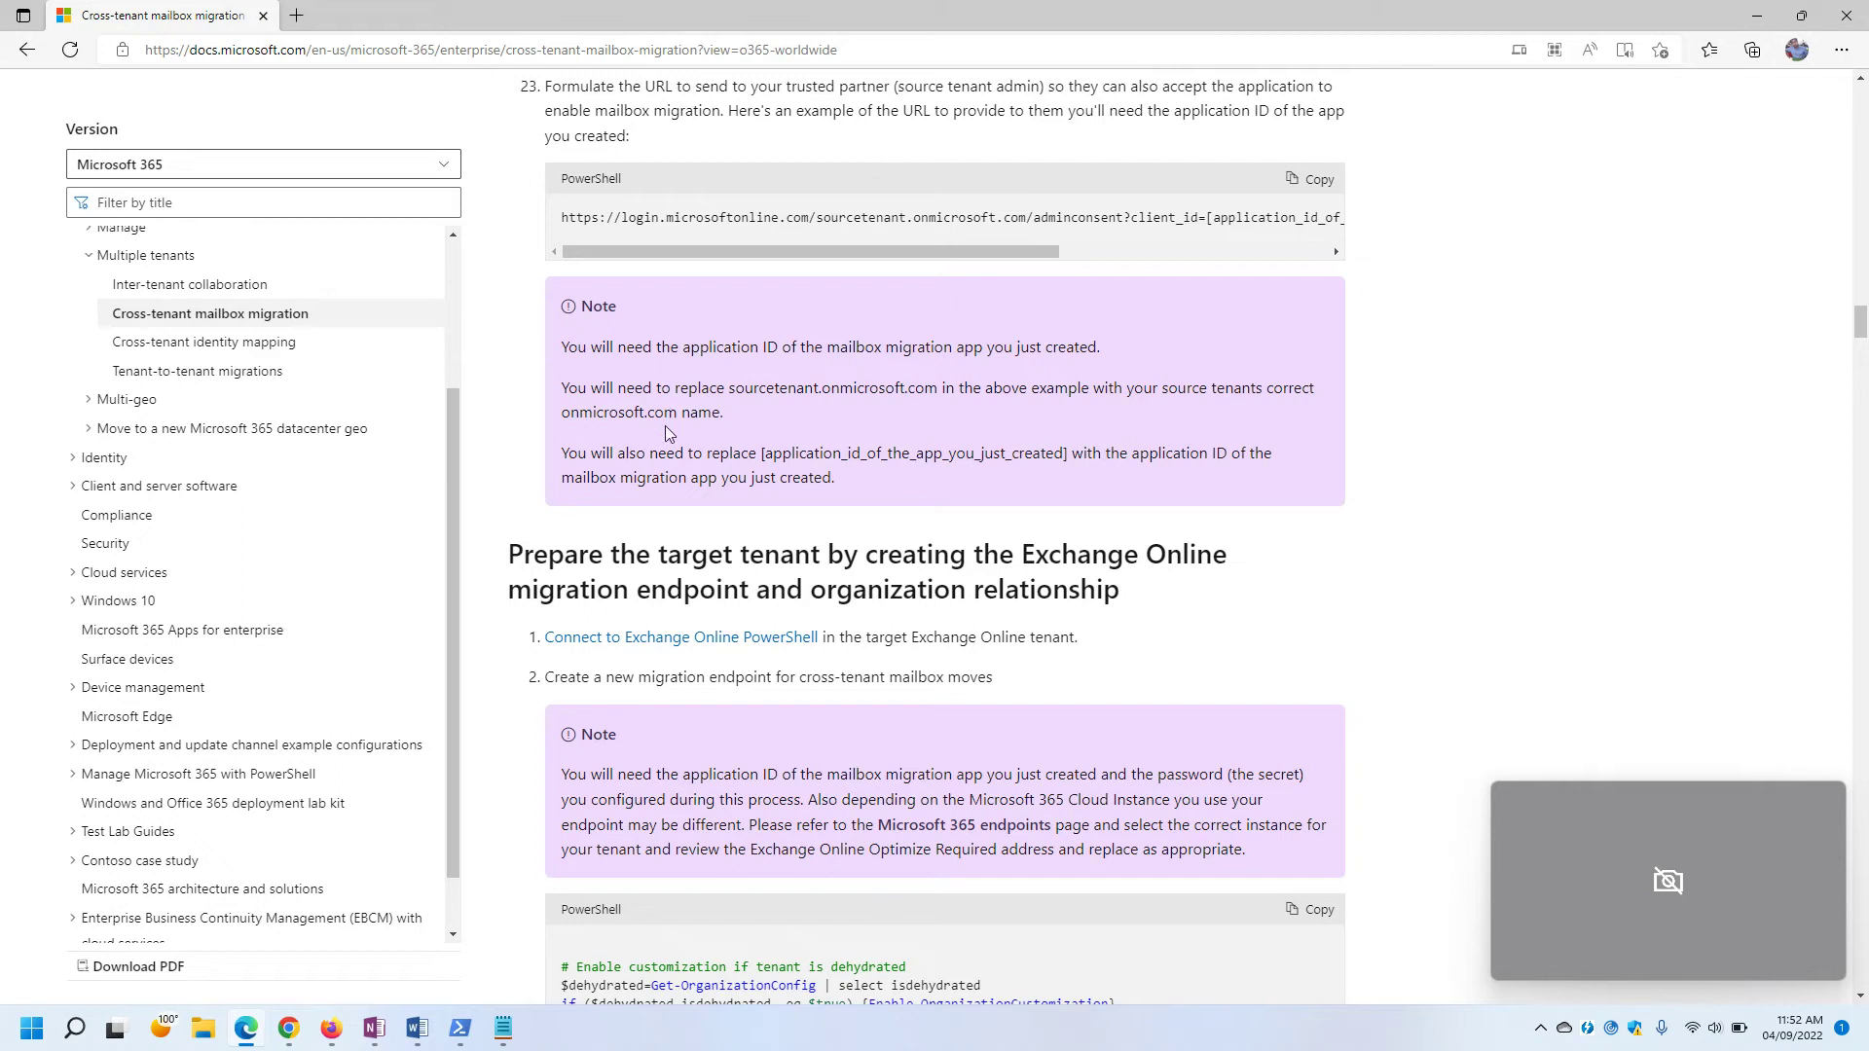
{"action": "left_click_drag", "start_coordinate": [563, 349], "coordinate": [966, 351]}
{"action": "left_click", "coordinate": [1141, 359]}
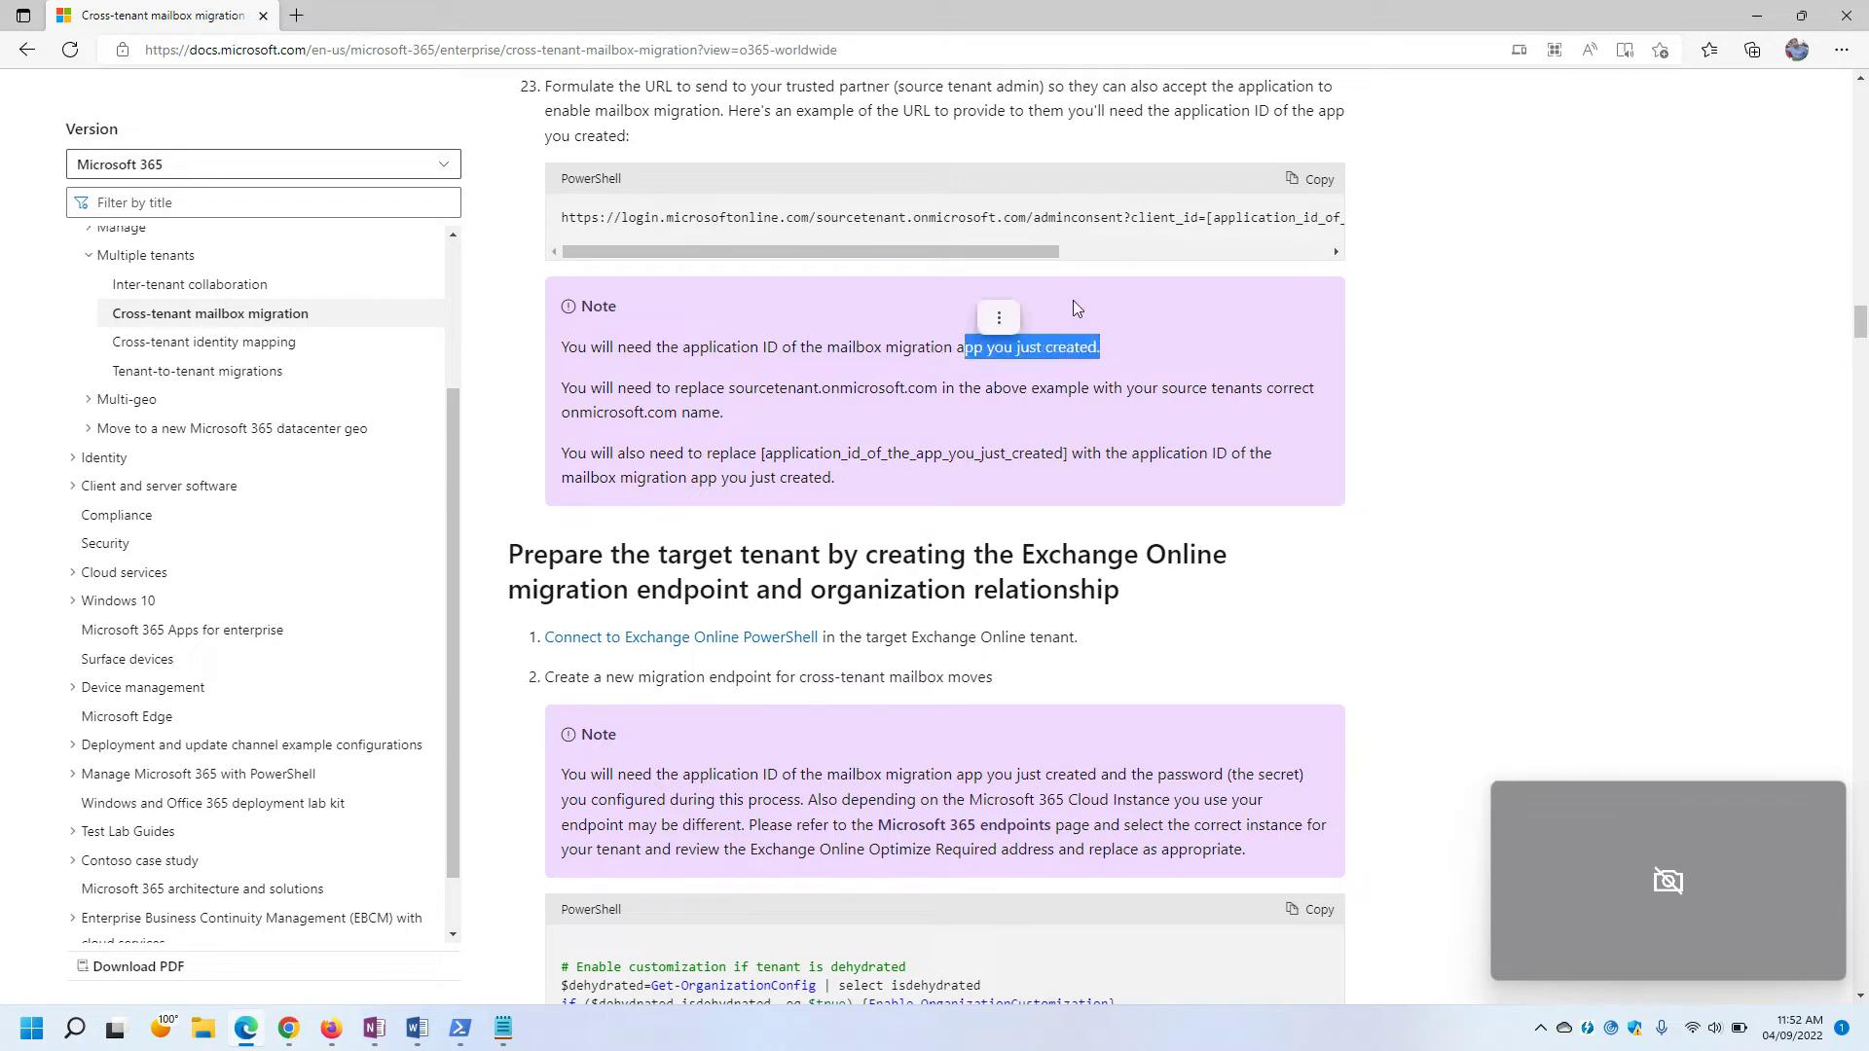
{"action": "left_click_drag", "start_coordinate": [564, 387], "coordinate": [743, 412]}
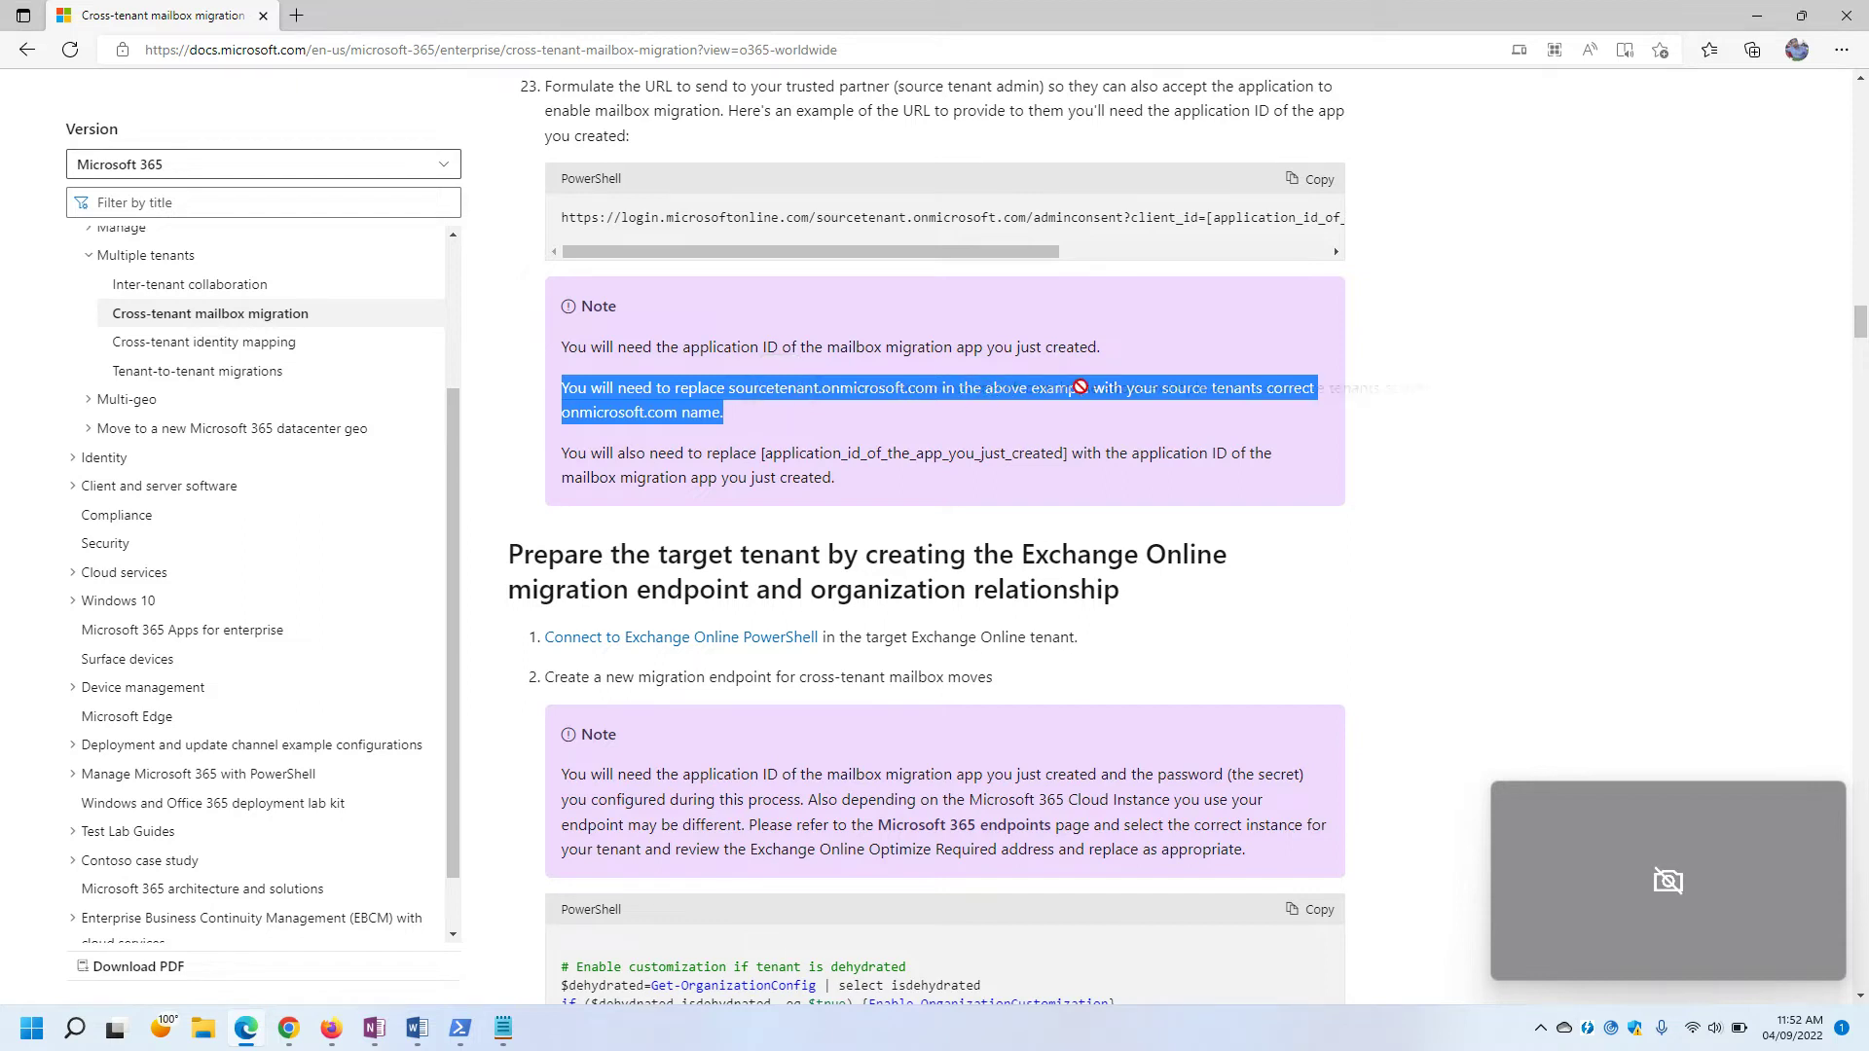
{"action": "left_click", "coordinate": [1129, 413]}
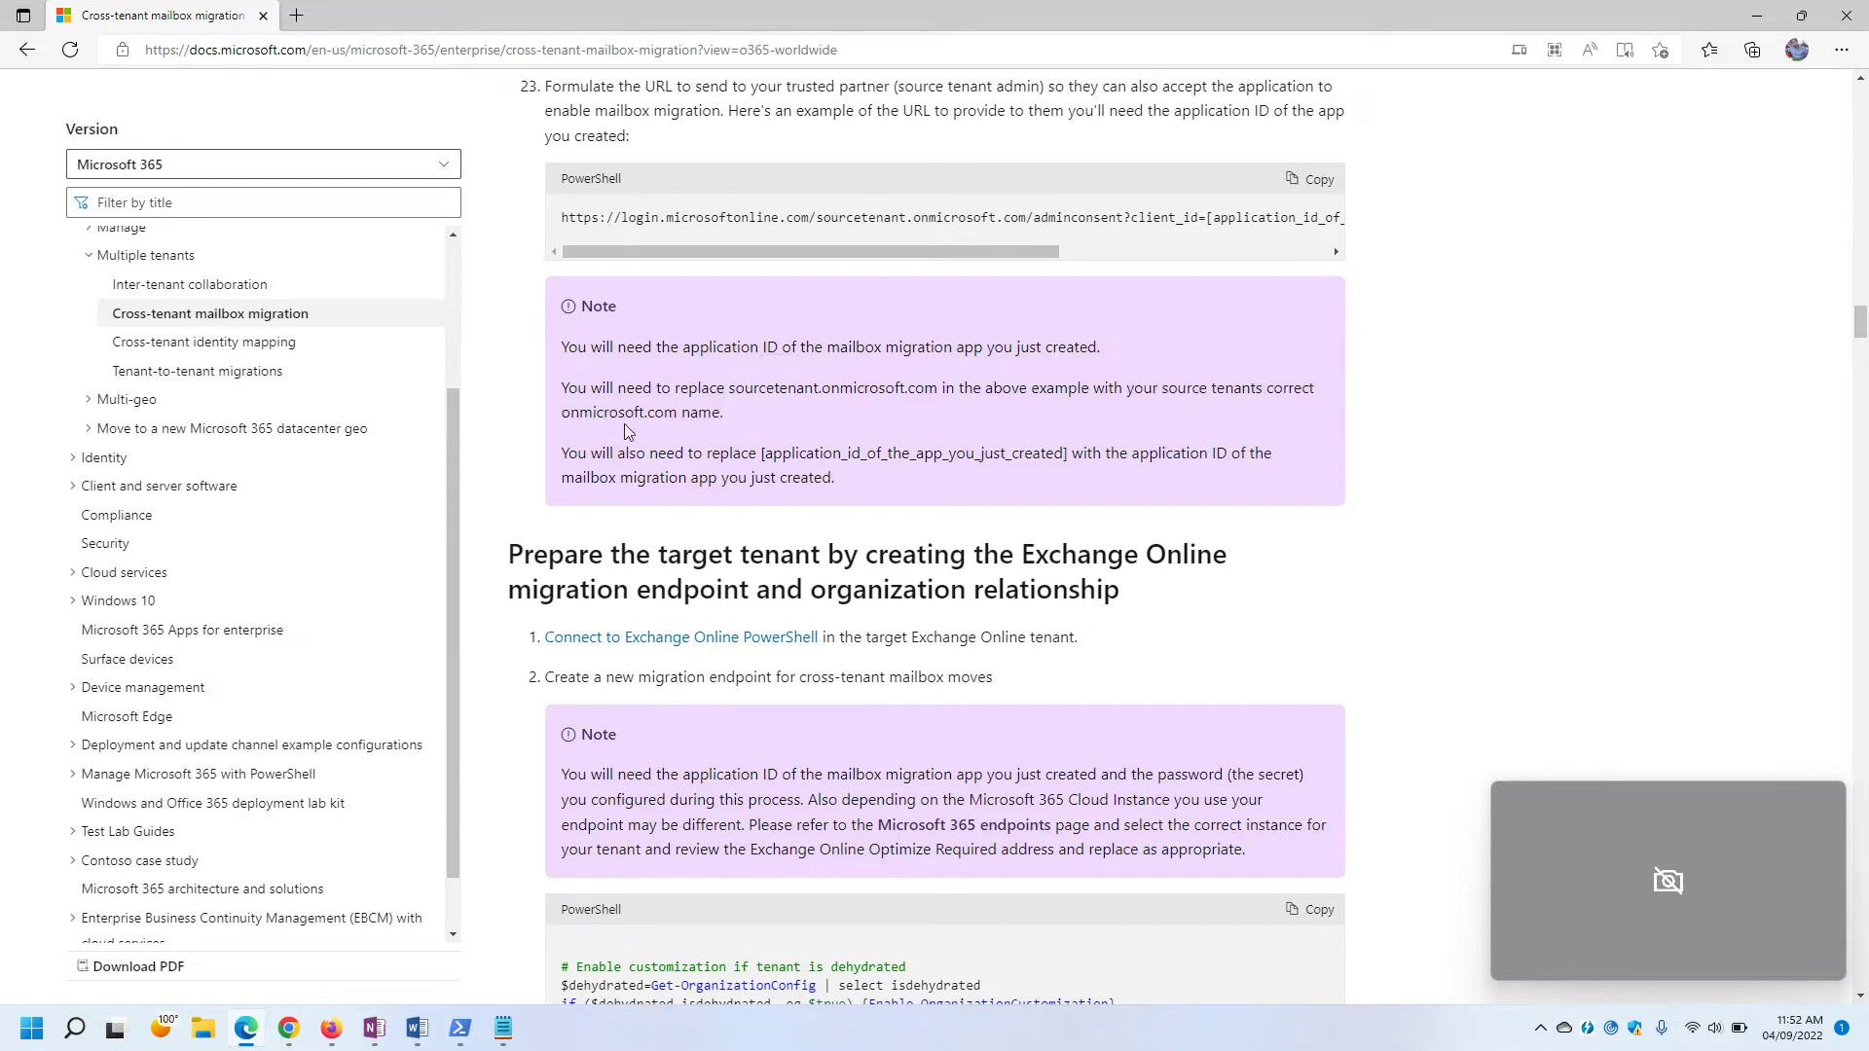
{"action": "scroll", "coordinate": [822, 425], "scroll_direction": "down", "scroll_amount": 1}
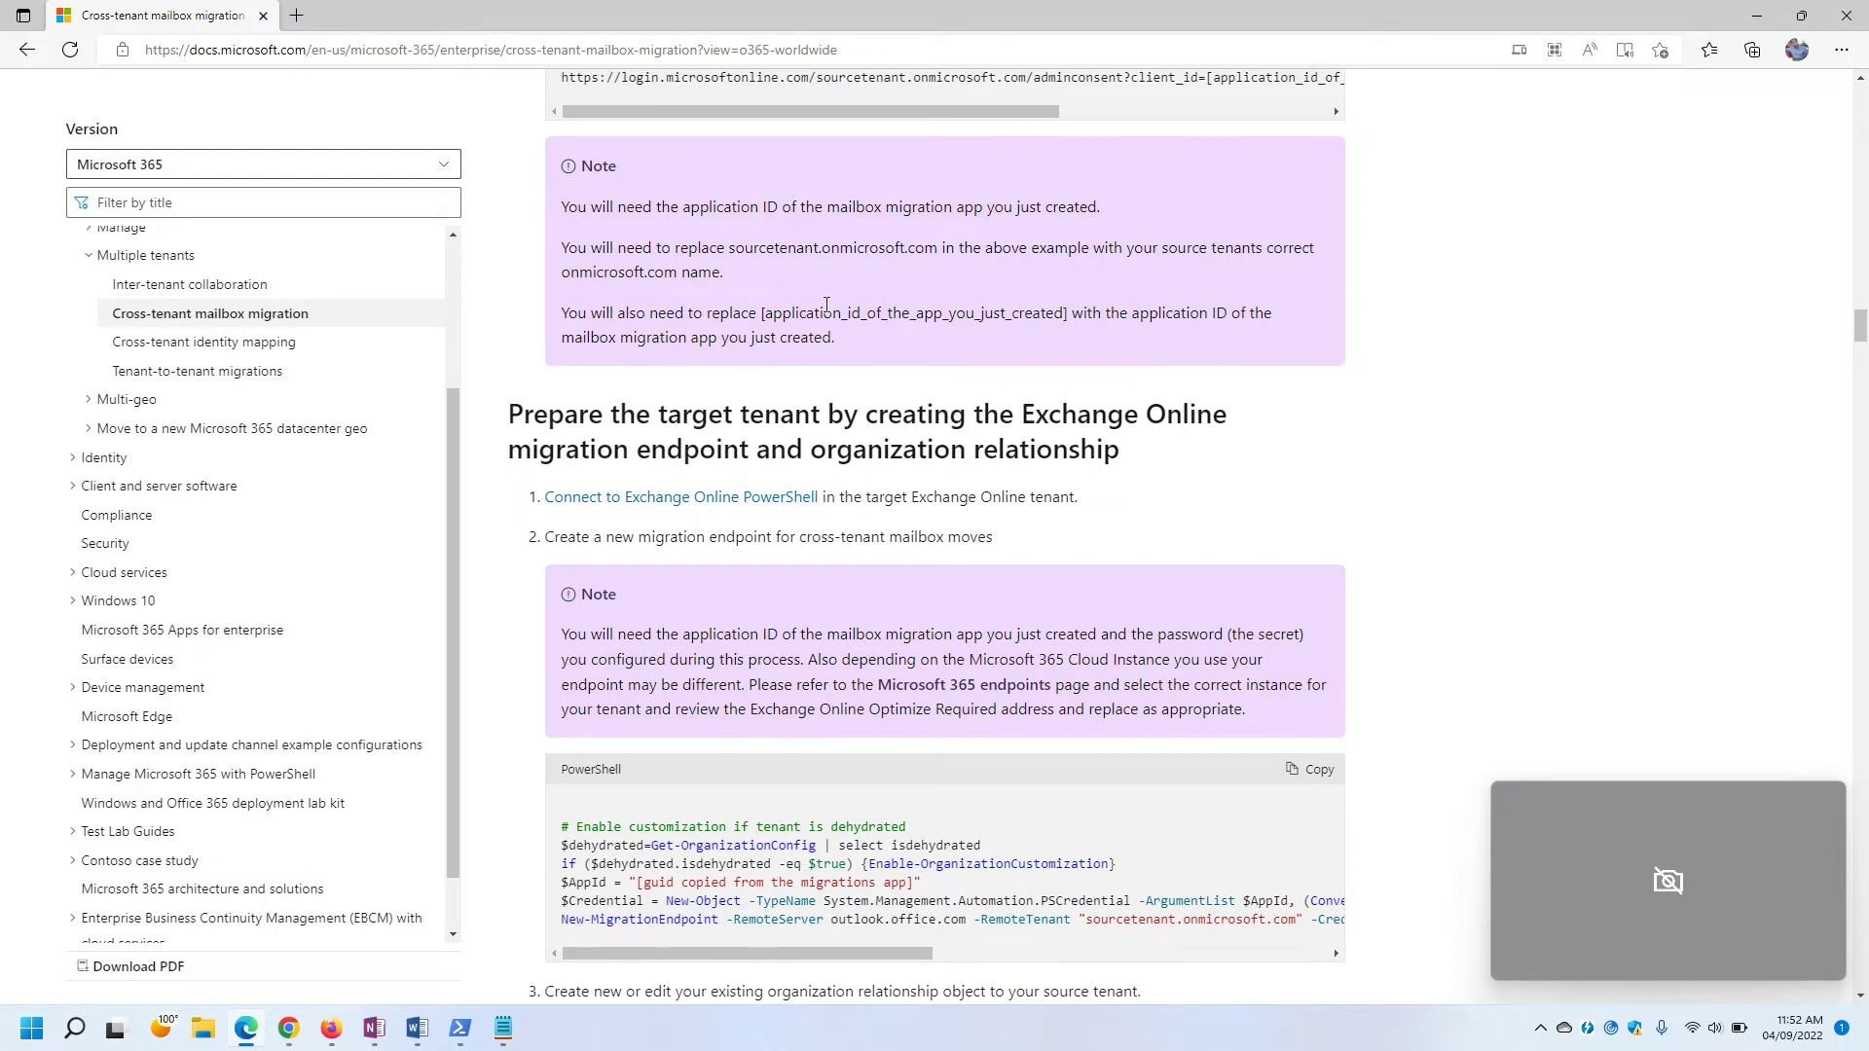
{"action": "left_click_drag", "start_coordinate": [761, 317], "coordinate": [1090, 317]}
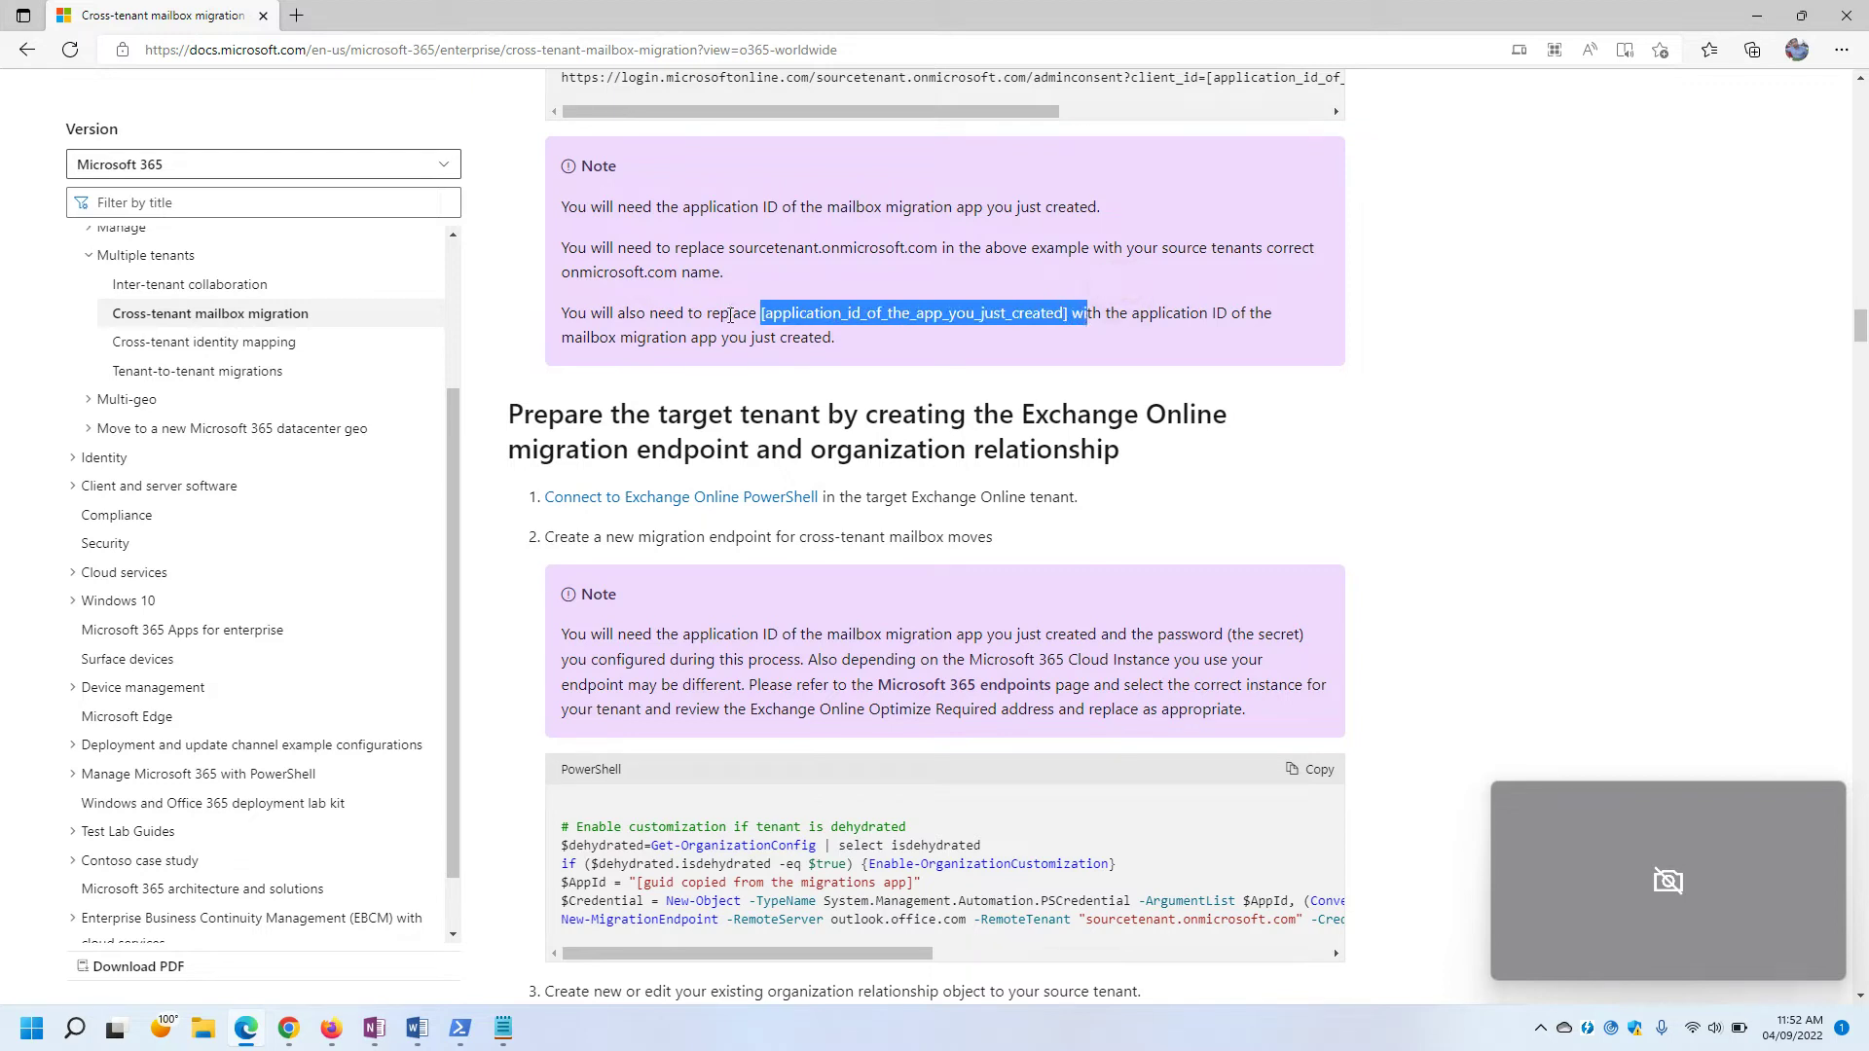
{"action": "left_click", "coordinate": [831, 337]}
{"action": "left_click_drag", "start_coordinate": [761, 317], "coordinate": [1069, 317]}
{"action": "left_click", "coordinate": [793, 366]}
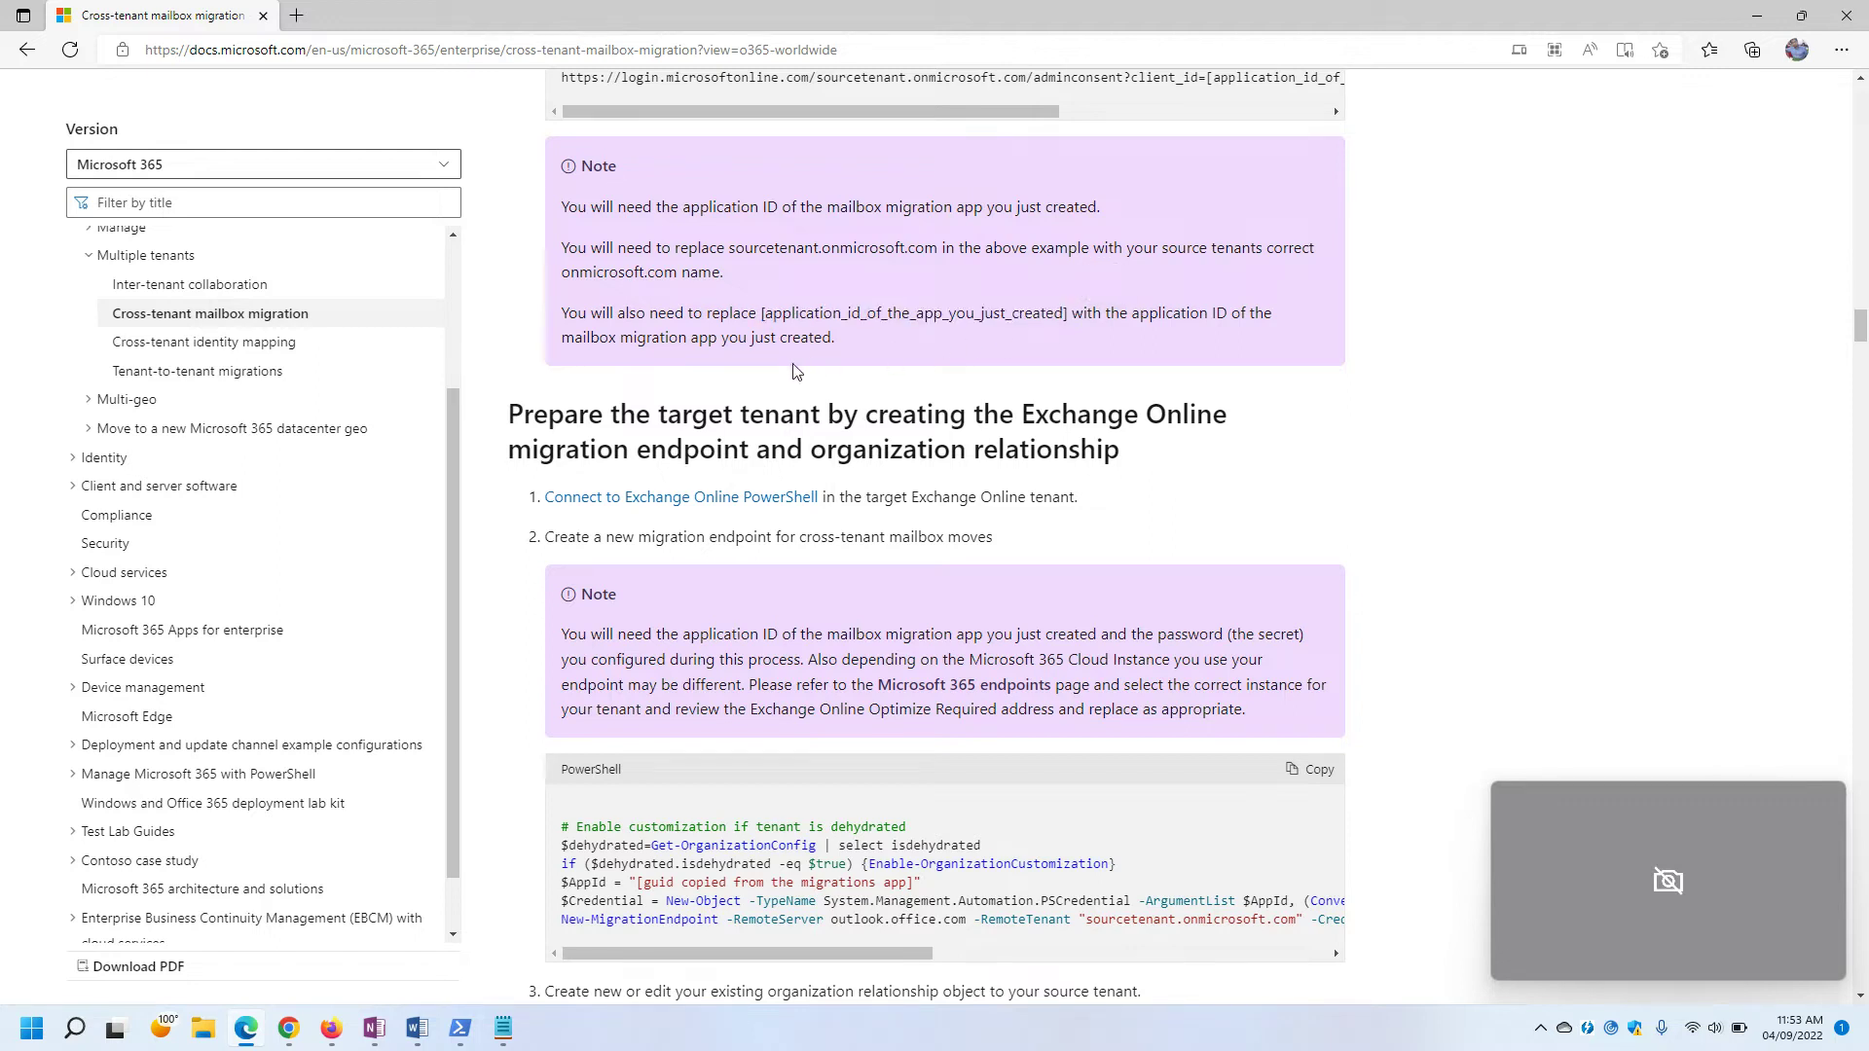
Highlight the target tenant preparation heading and the step to create a migration endpoint.
{"action": "scroll", "coordinate": [794, 370], "scroll_direction": "down", "scroll_amount": 1}
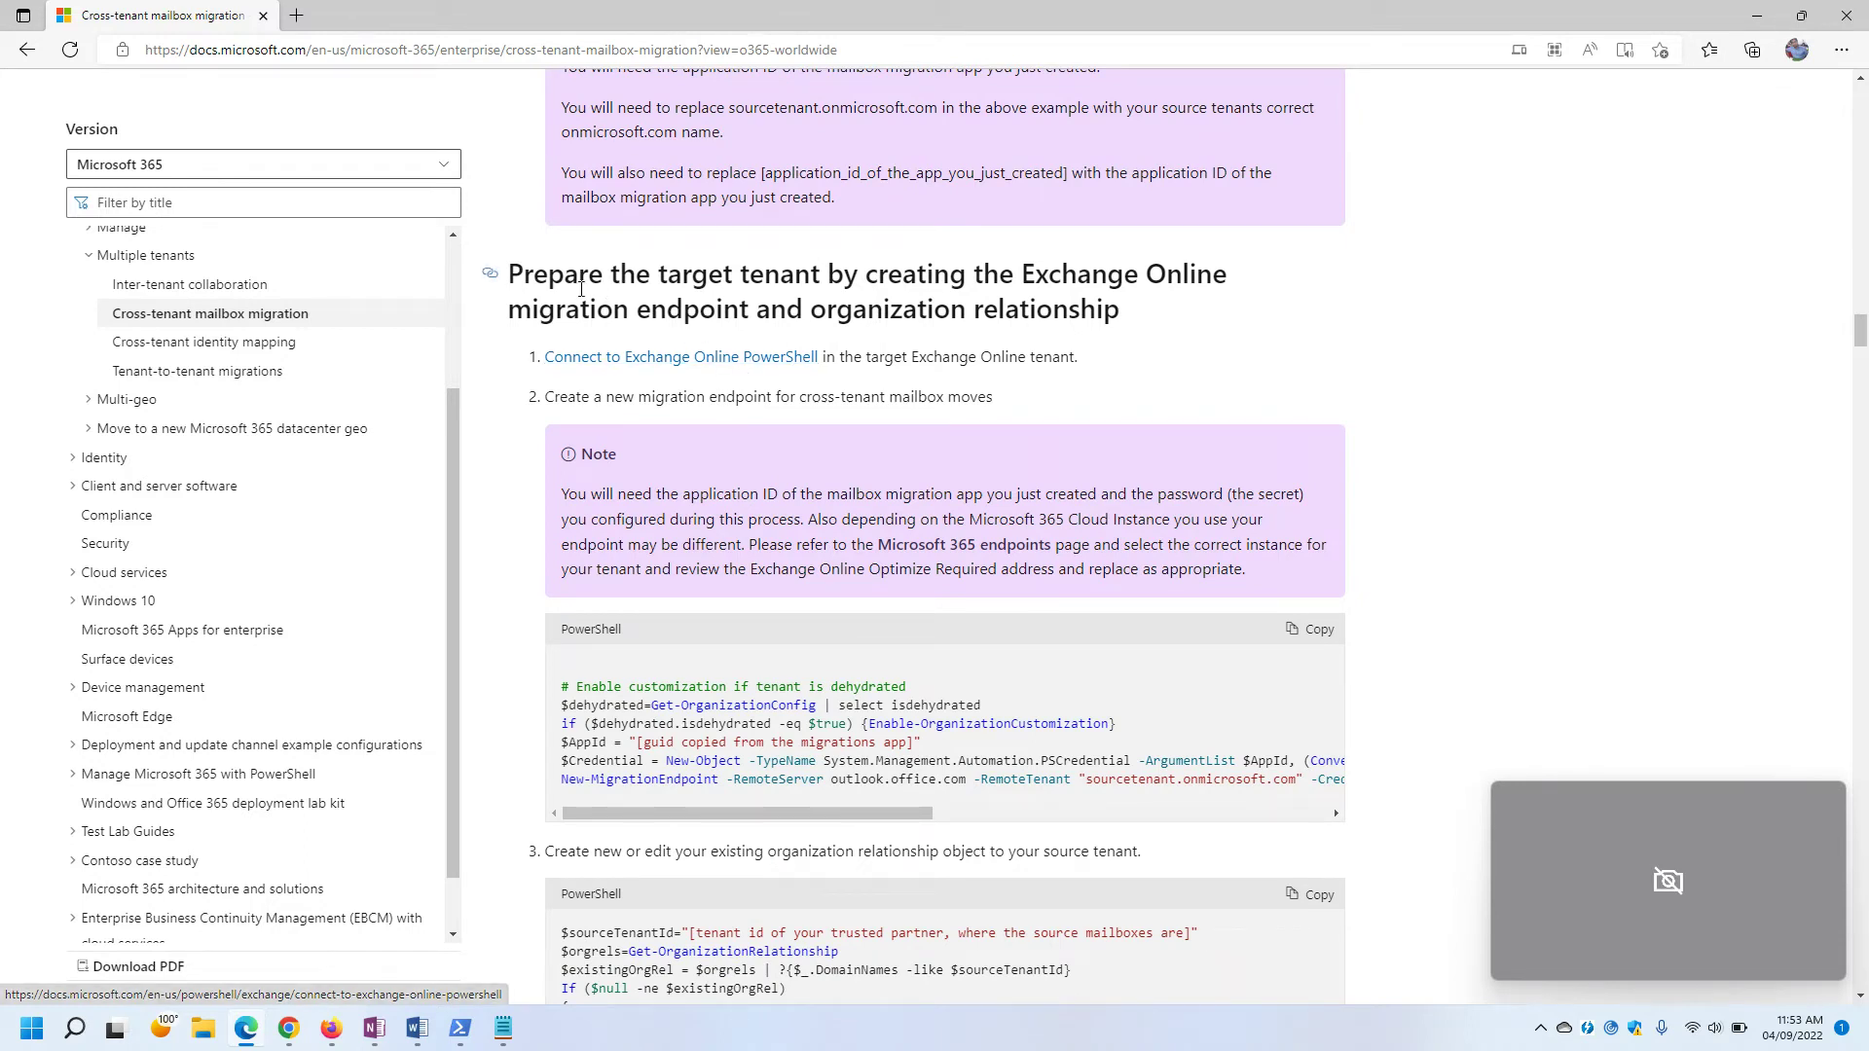
{"action": "left_click_drag", "start_coordinate": [510, 274], "coordinate": [1149, 310]}
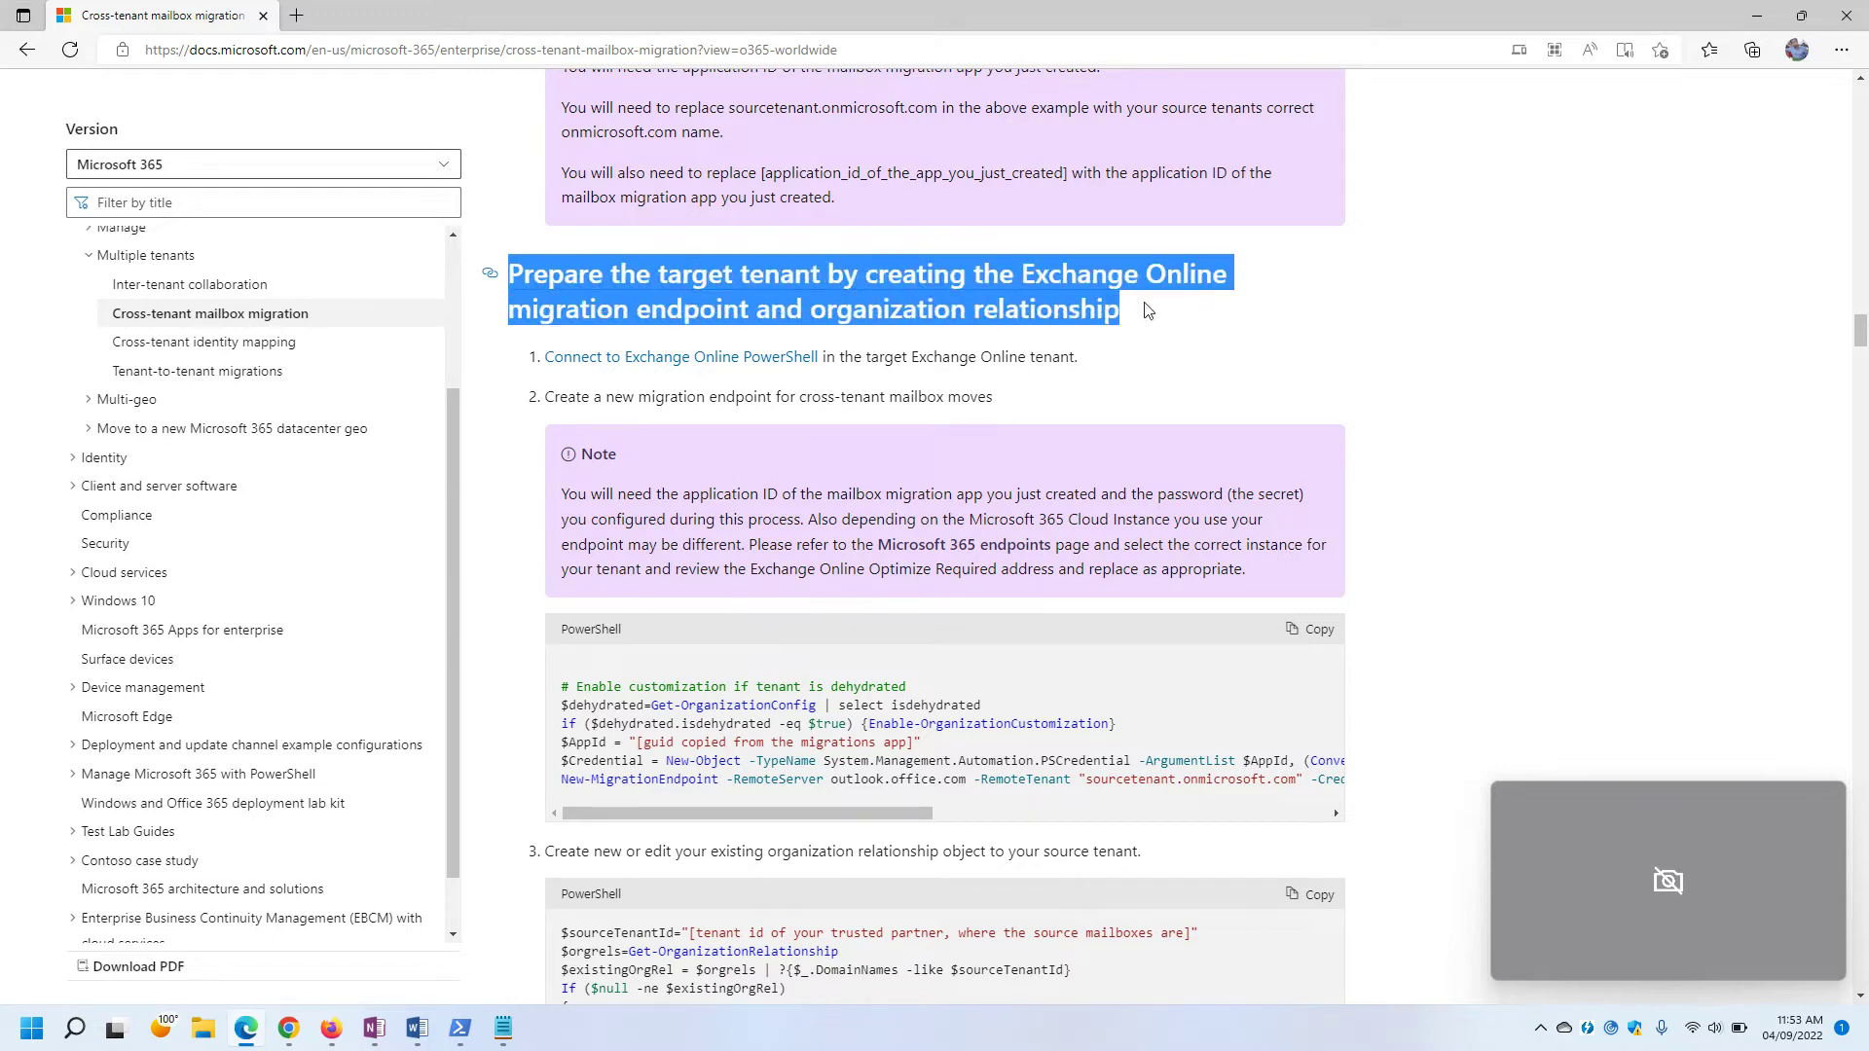
{"action": "left_click", "coordinate": [1061, 264]}
{"action": "left_click_drag", "start_coordinate": [967, 270], "coordinate": [1260, 292]}
{"action": "left_click", "coordinate": [1300, 261]}
{"action": "left_click_drag", "start_coordinate": [538, 309], "coordinate": [998, 309]}
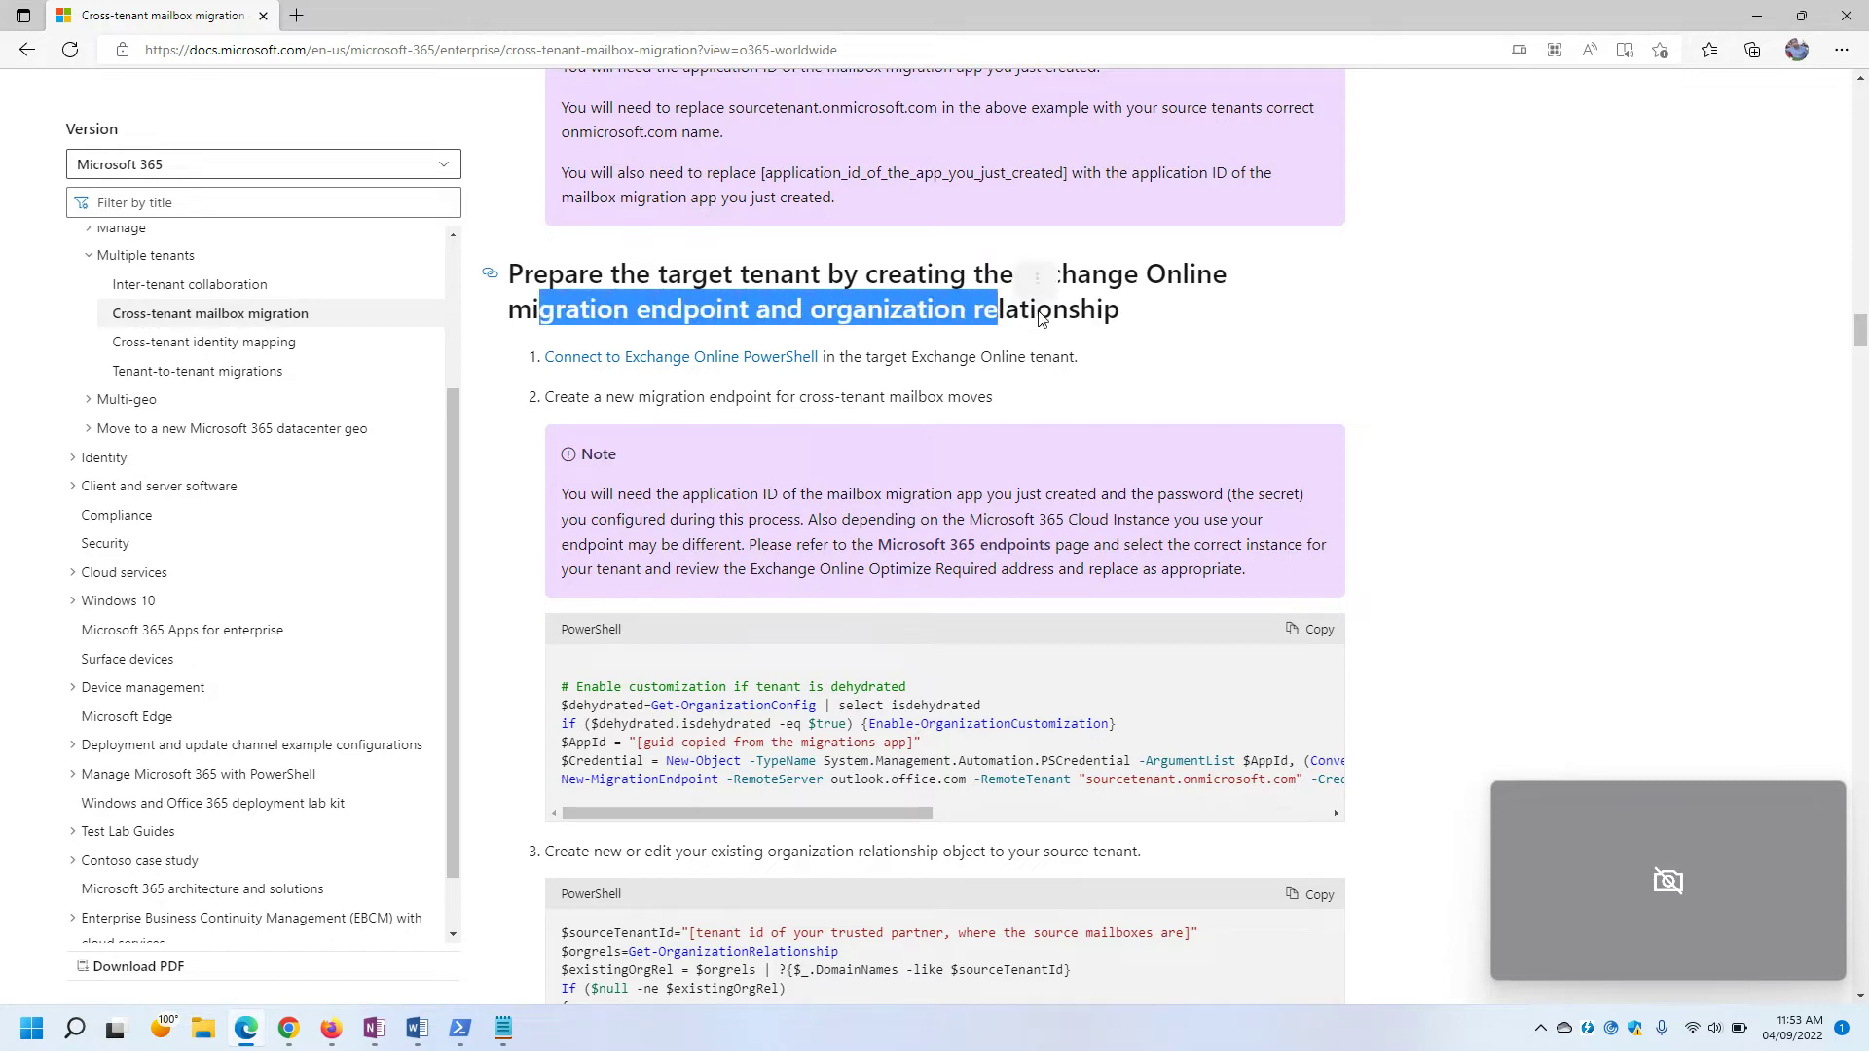
{"action": "left_click", "coordinate": [1207, 350]}
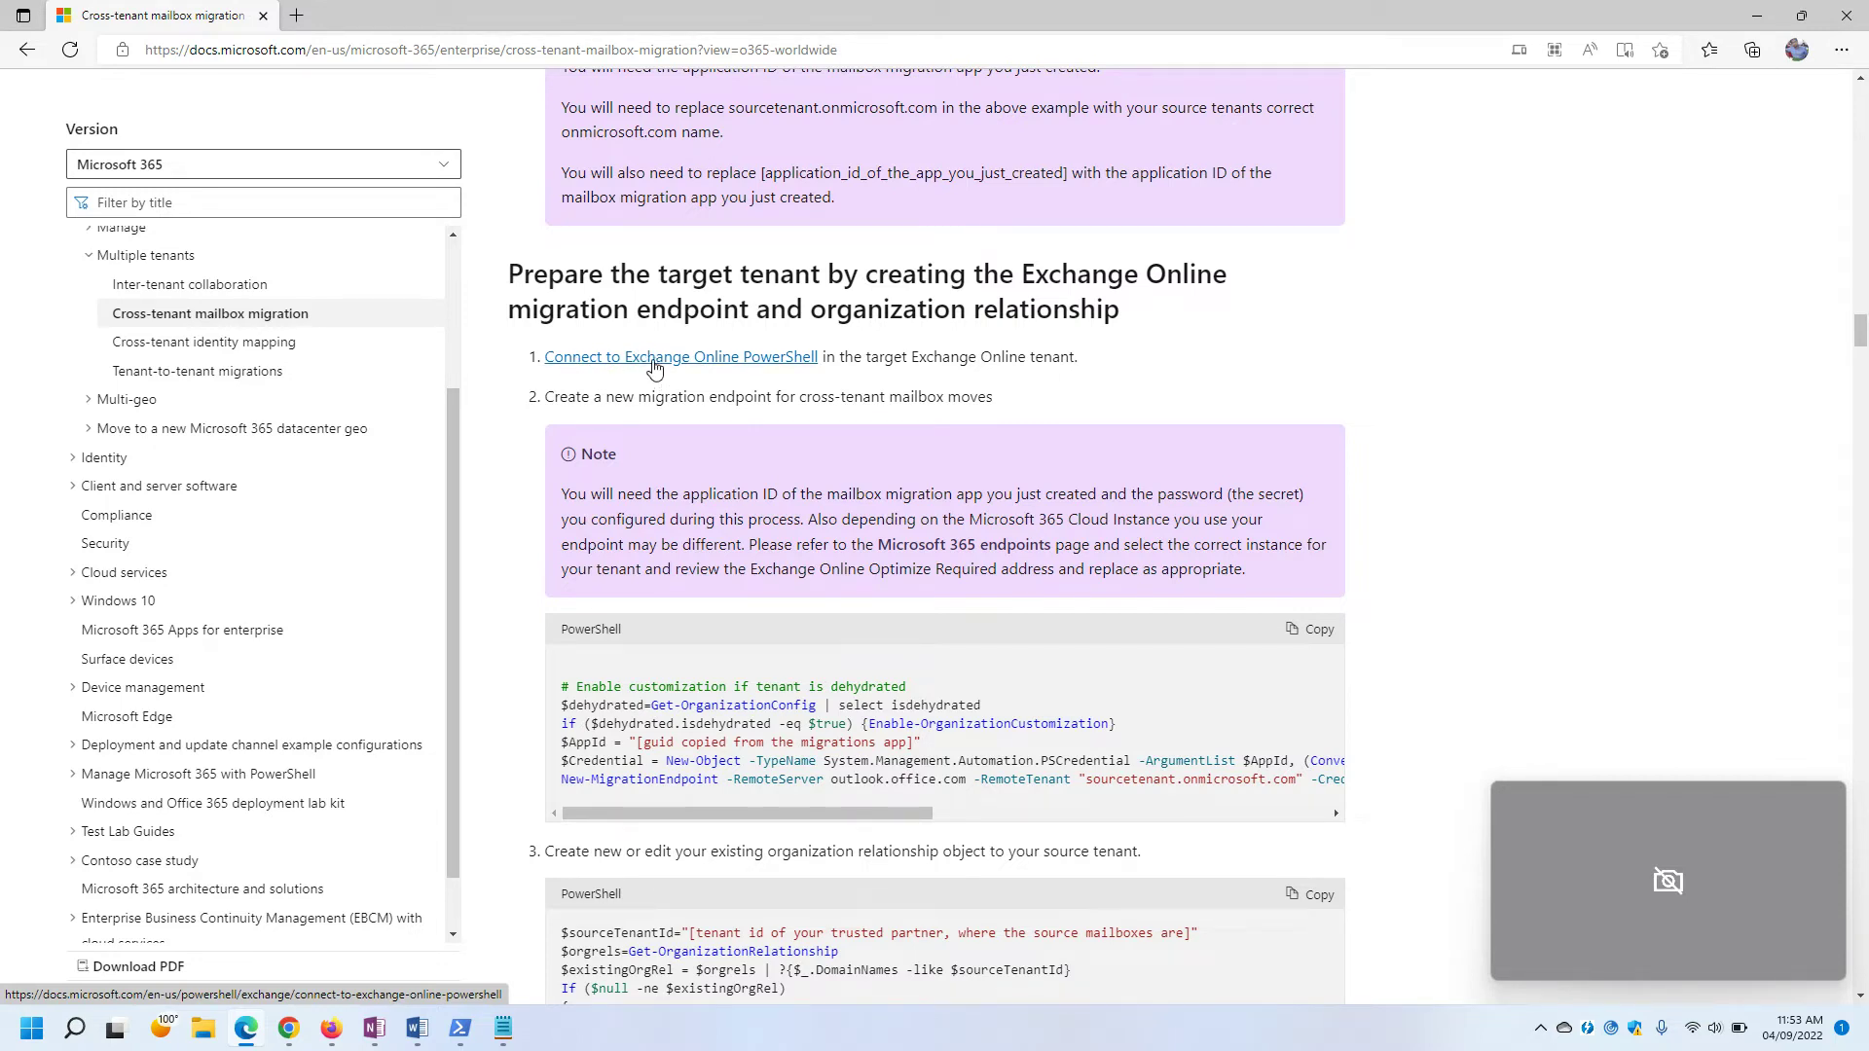
{"action": "left_click_drag", "start_coordinate": [843, 357], "coordinate": [1117, 358]}
{"action": "left_click", "coordinate": [1127, 389]}
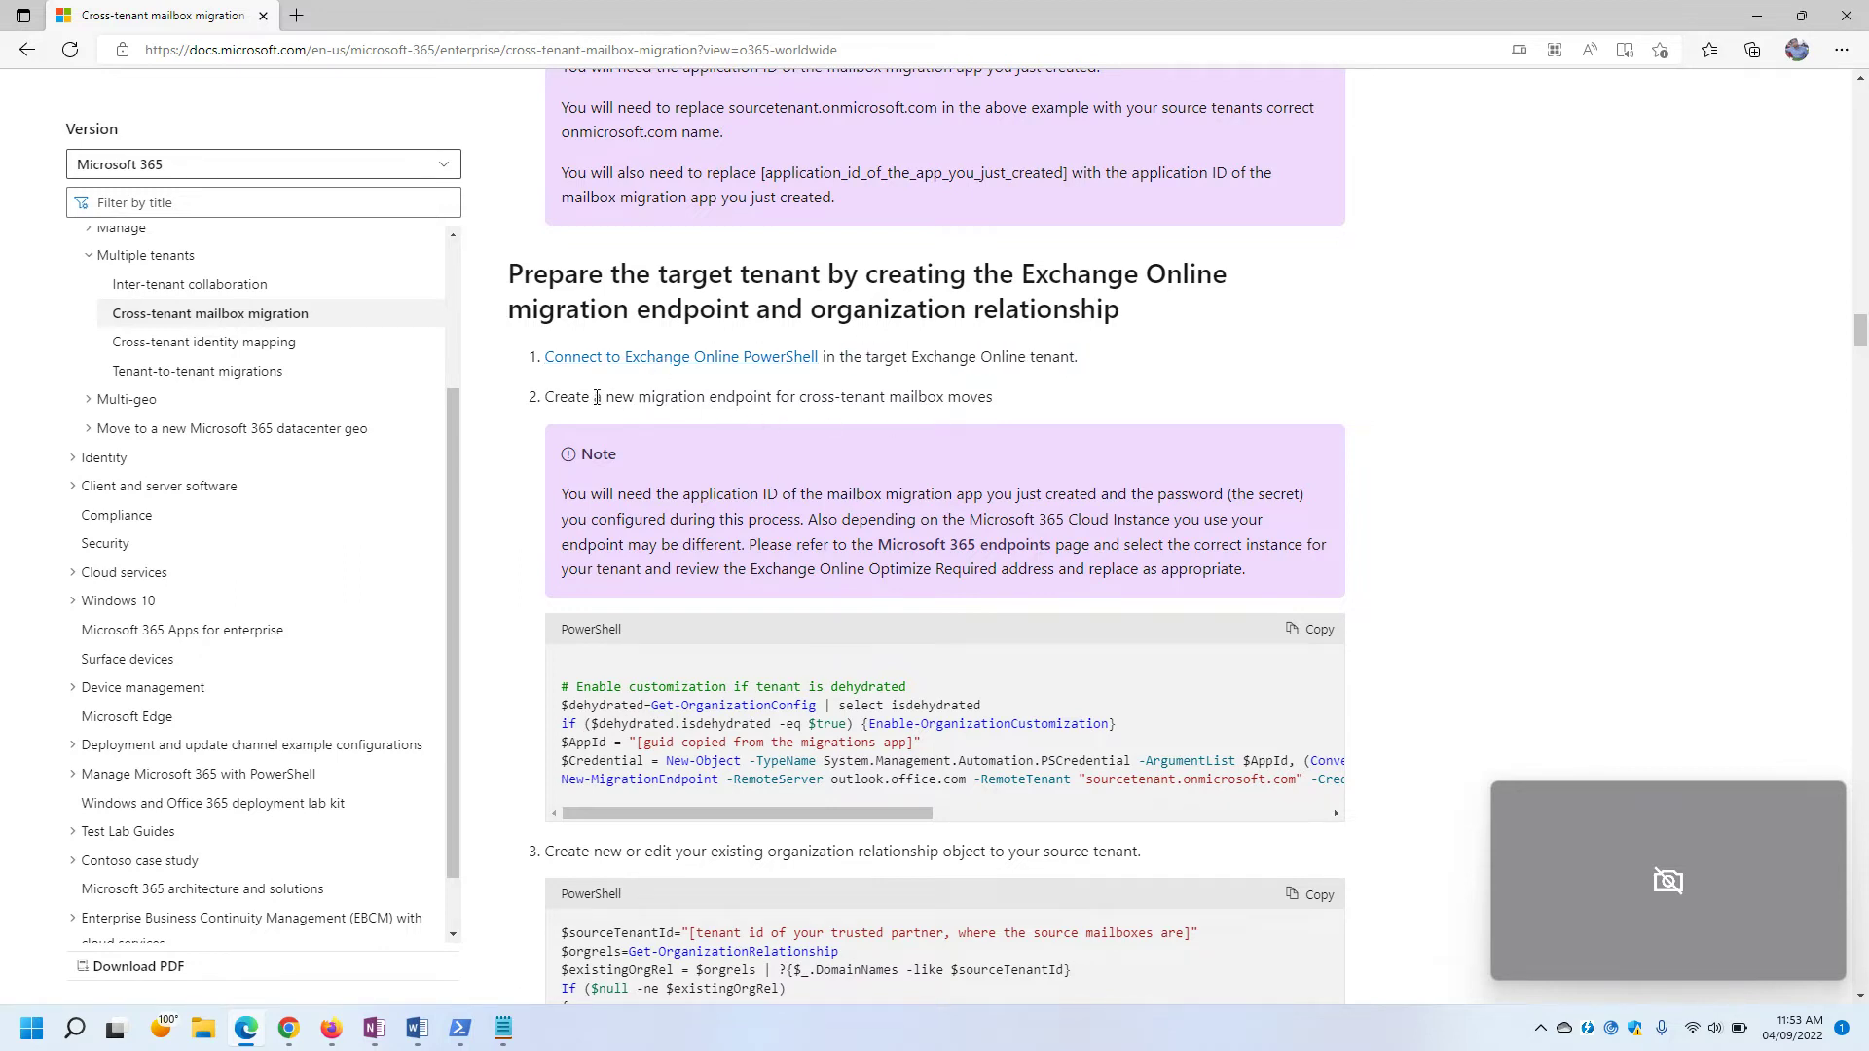
{"action": "left_click_drag", "start_coordinate": [556, 391], "coordinate": [1058, 406]}
{"action": "left_click", "coordinate": [1055, 405]}
Select the step 2 endpoint PowerShell block and copy it with its Copy button.
{"action": "scroll", "coordinate": [1055, 405], "scroll_direction": "up", "scroll_amount": 5}
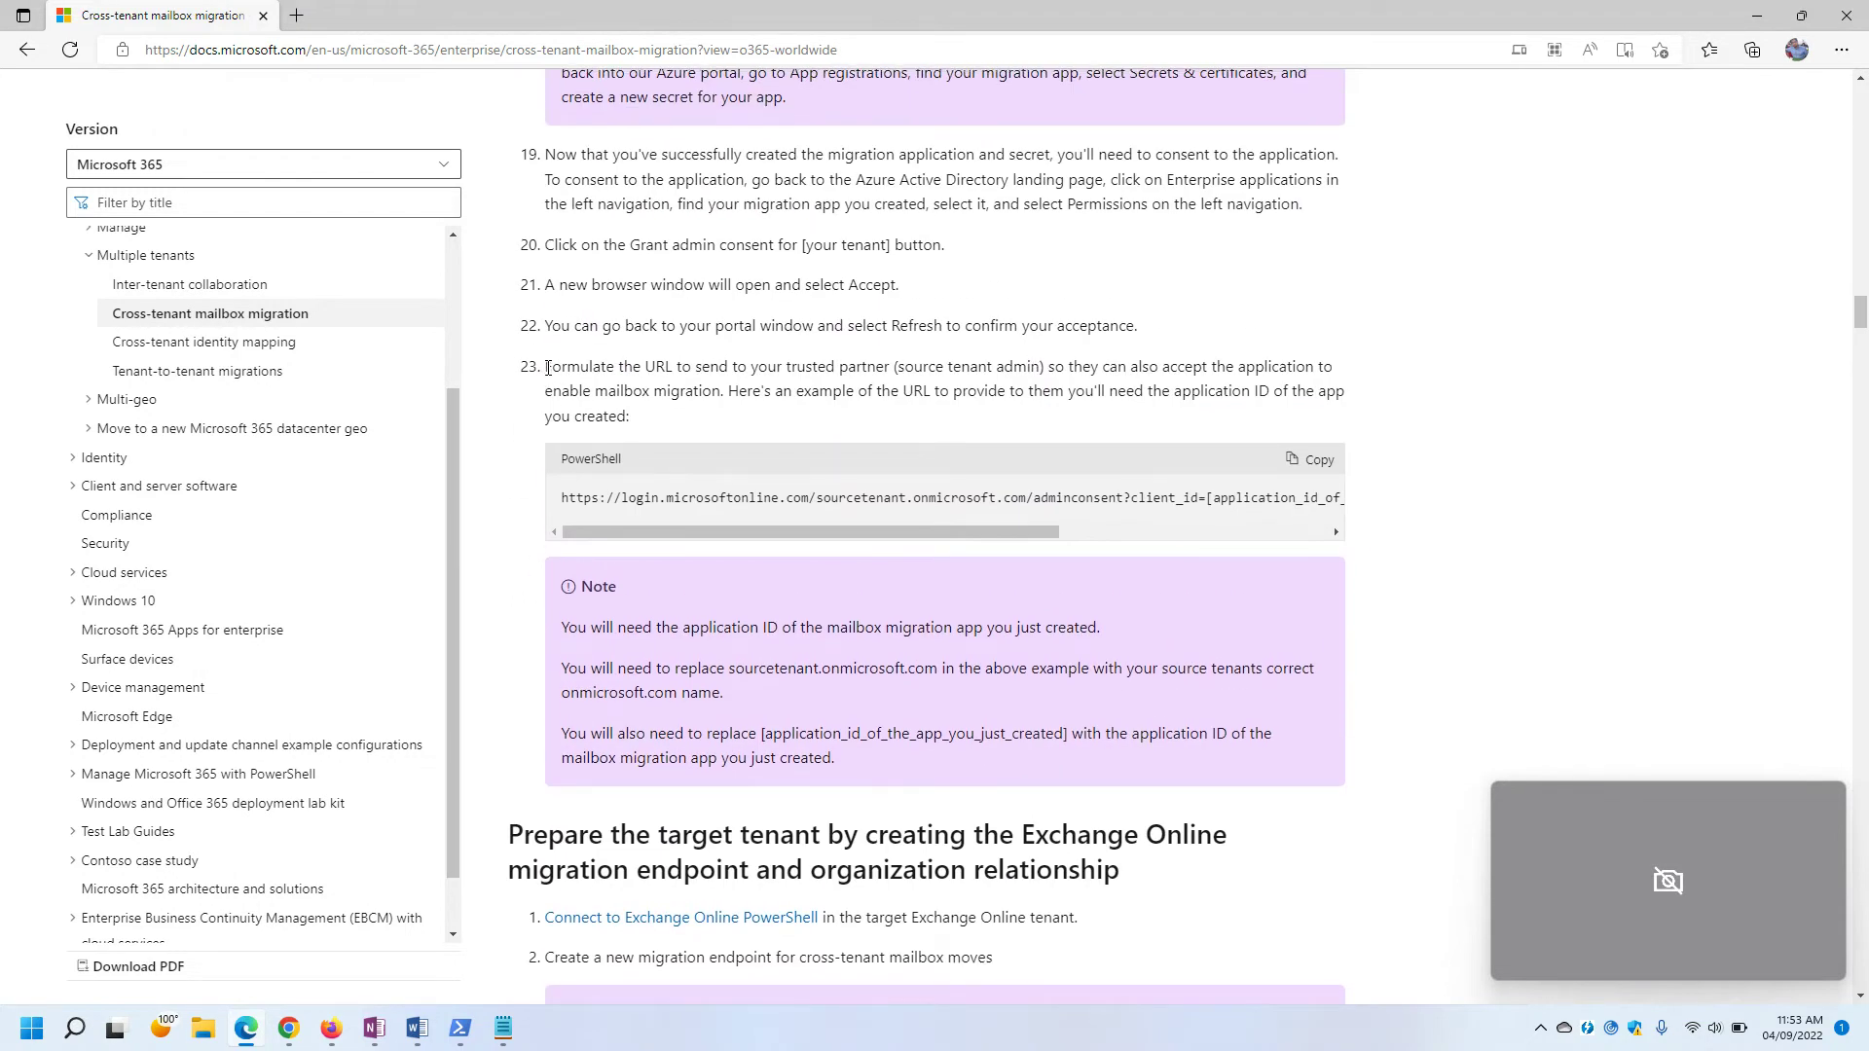
{"action": "triple_click", "coordinate": [550, 382]}
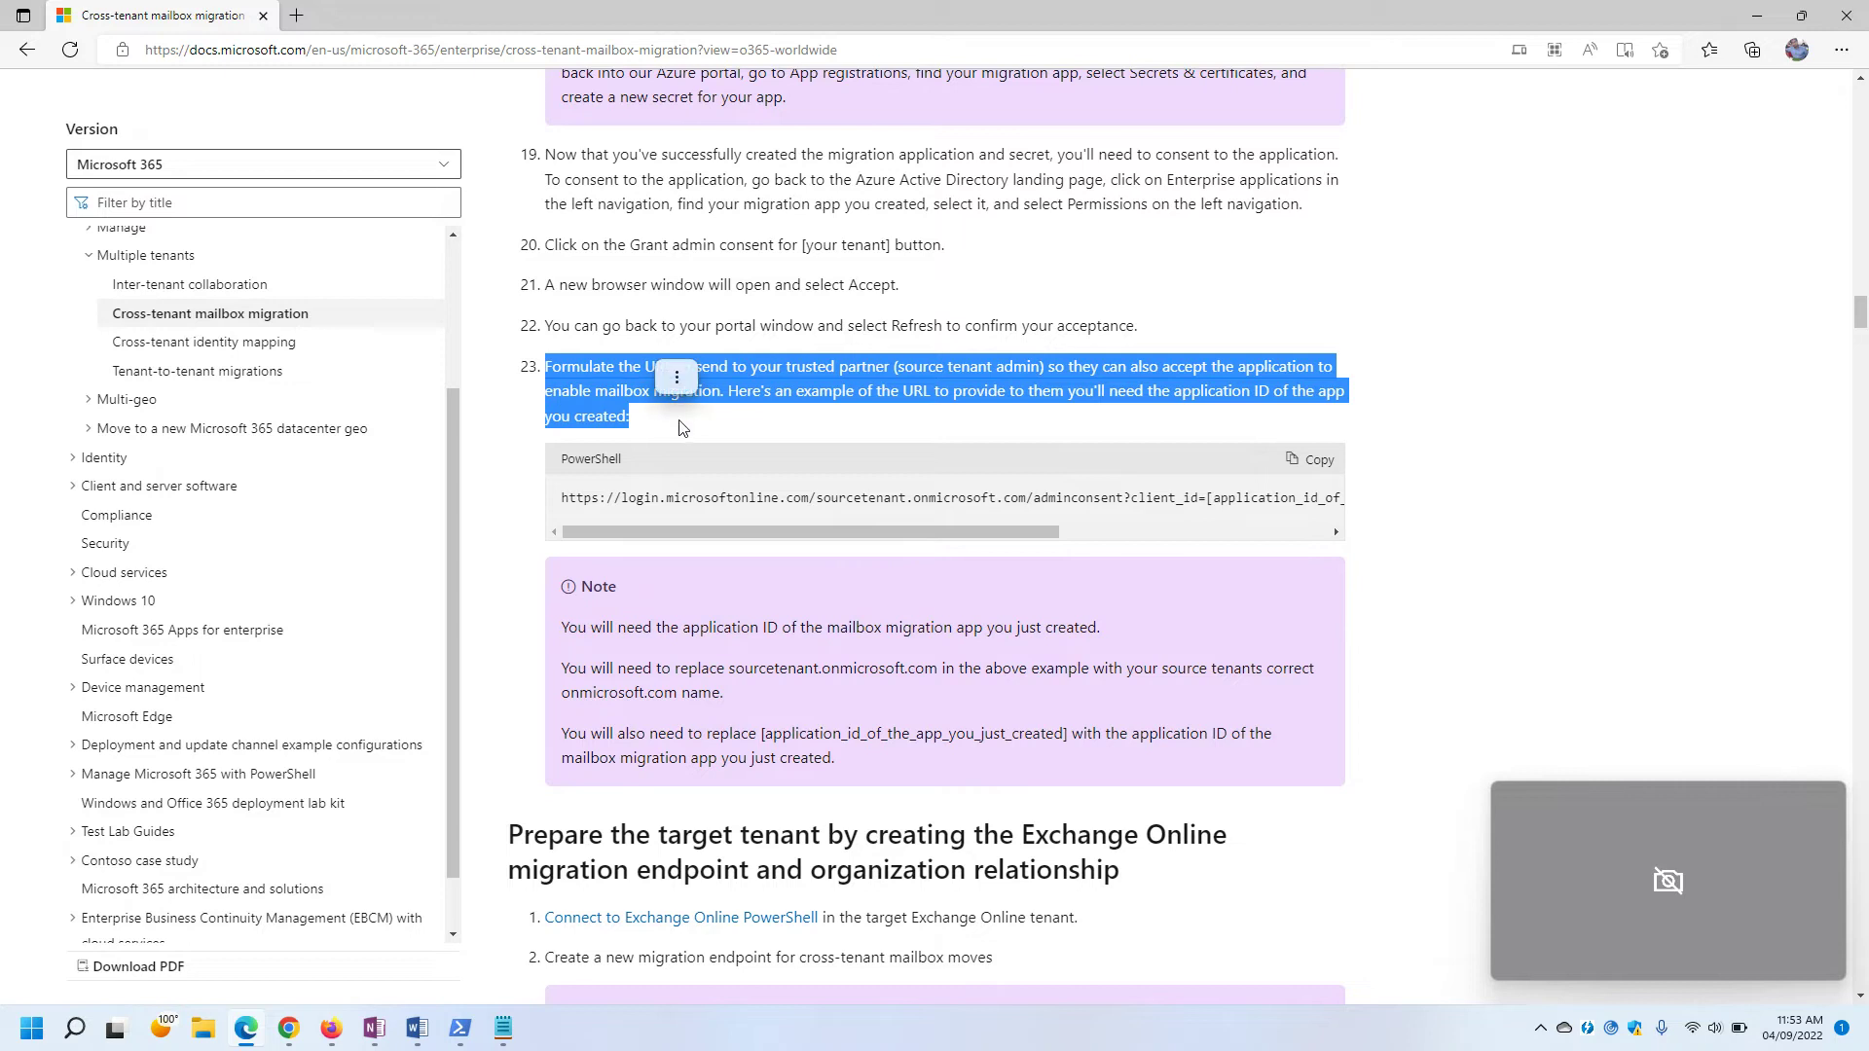
{"action": "left_click", "coordinate": [704, 424]}
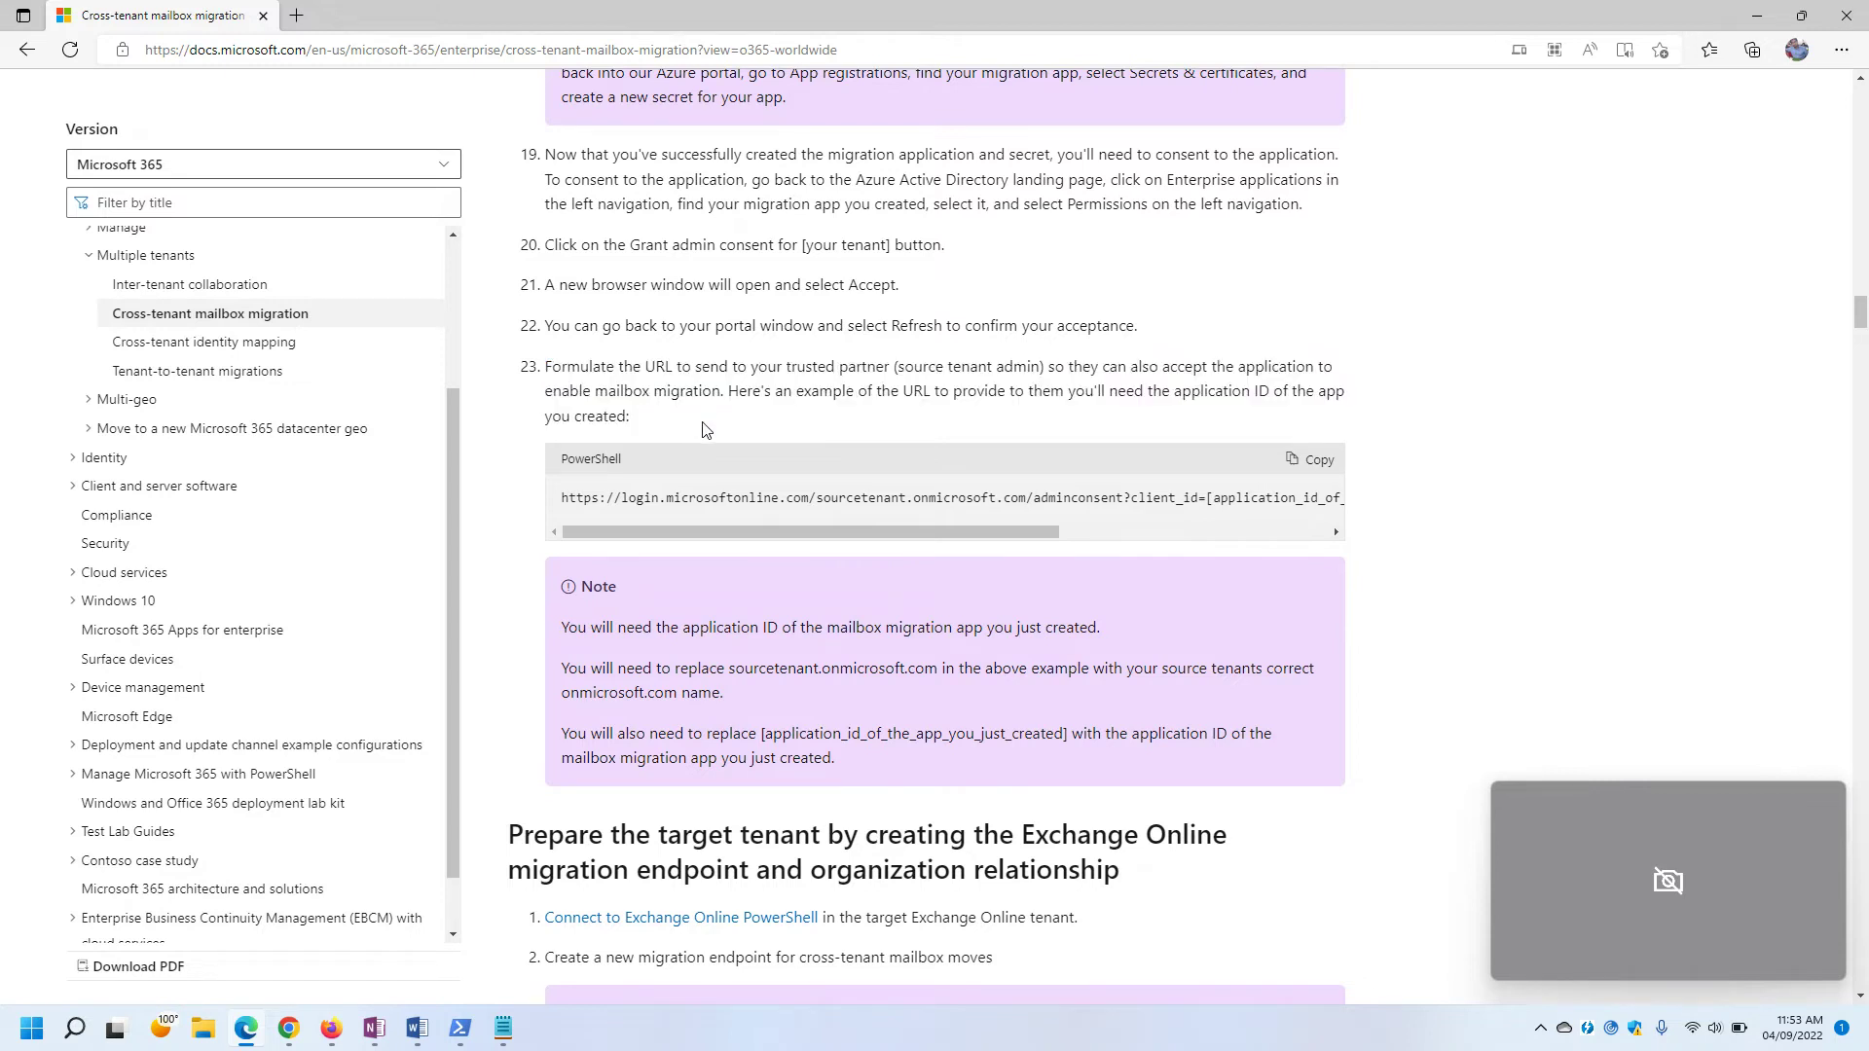
{"action": "scroll", "coordinate": [706, 429], "scroll_direction": "down", "scroll_amount": 4}
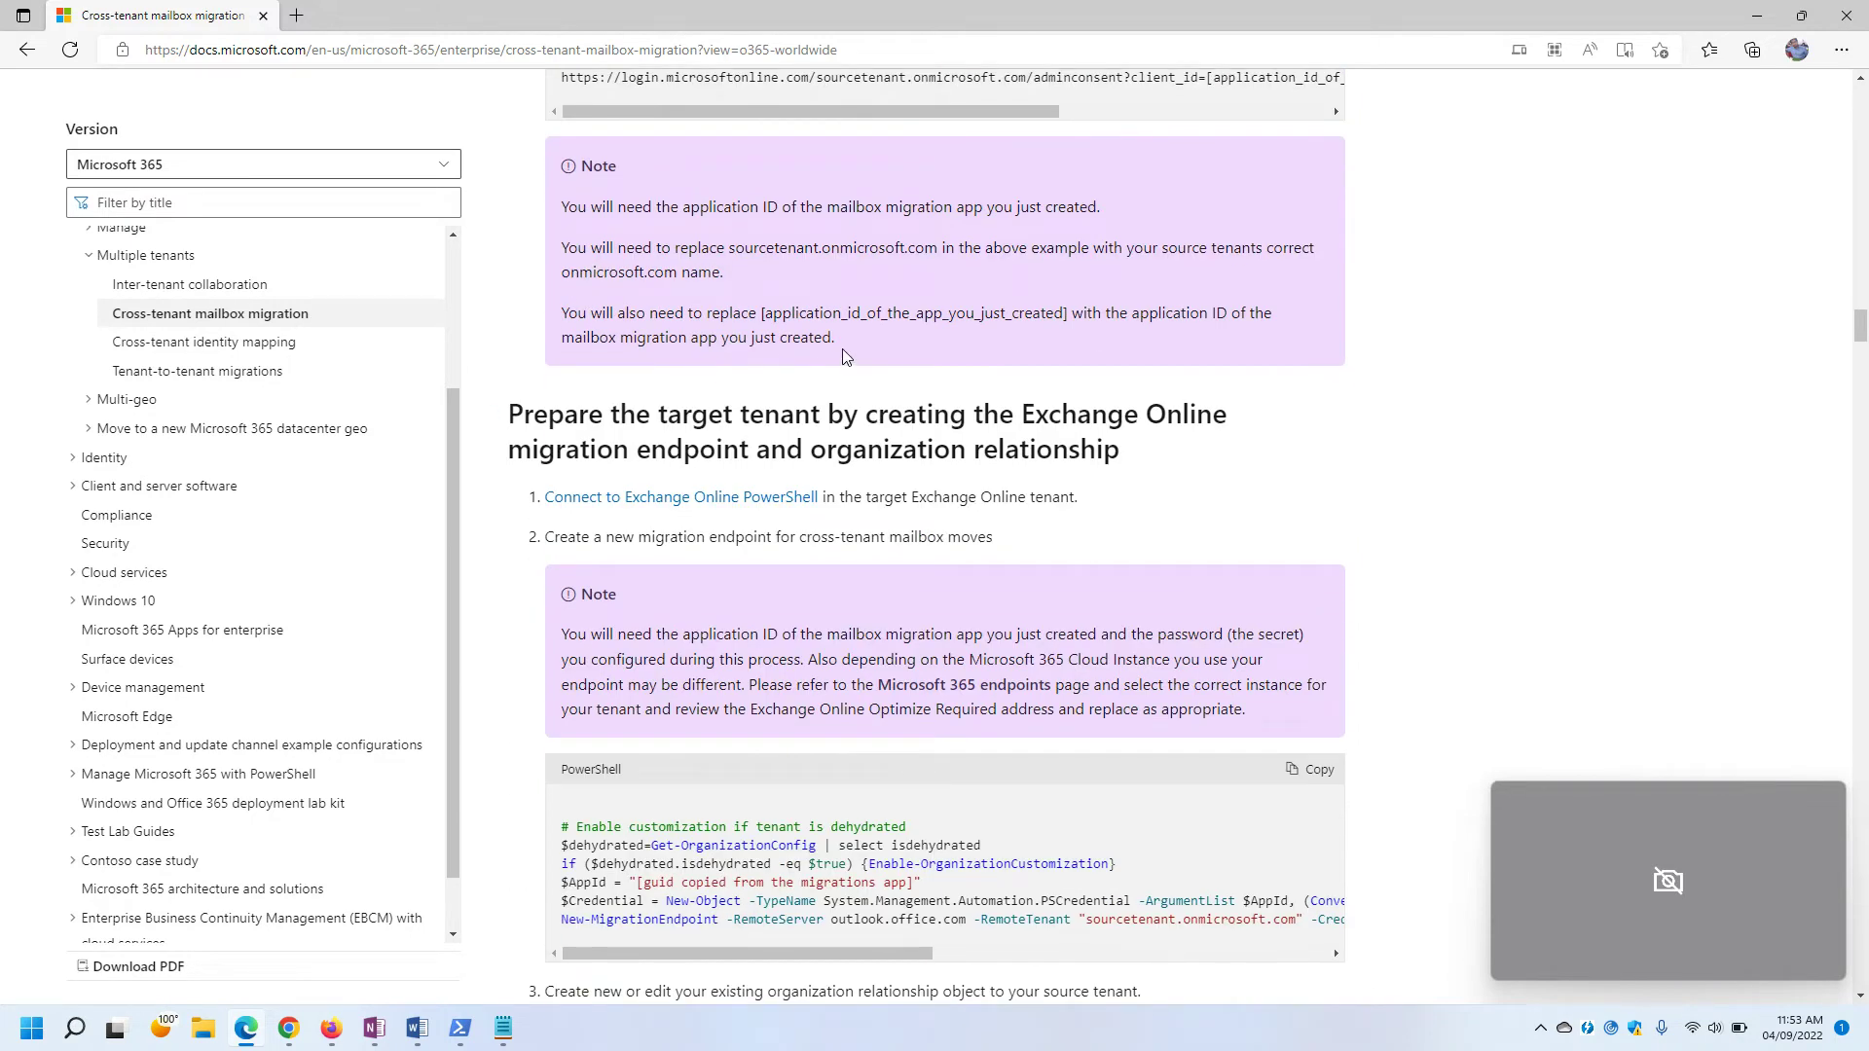
{"action": "scroll", "coordinate": [843, 352], "scroll_direction": "up", "scroll_amount": 3}
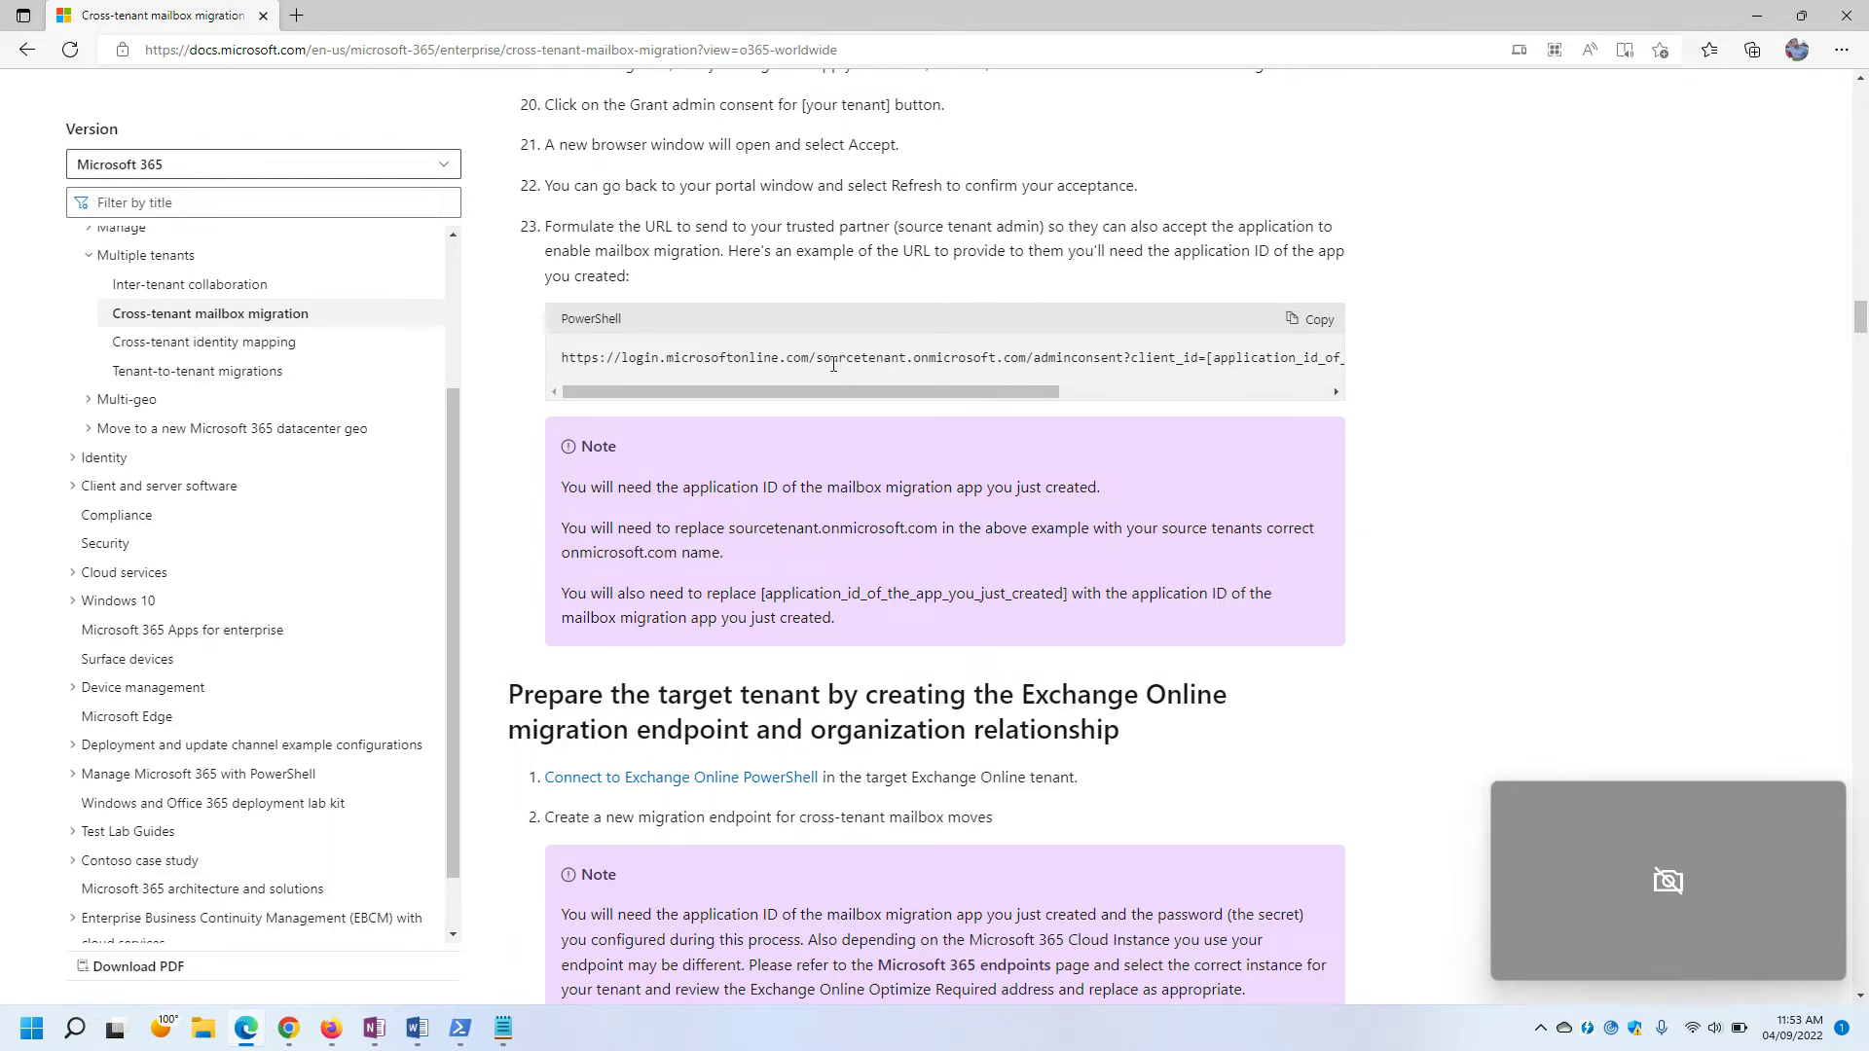
{"action": "scroll", "coordinate": [808, 390], "scroll_direction": "down", "scroll_amount": 9}
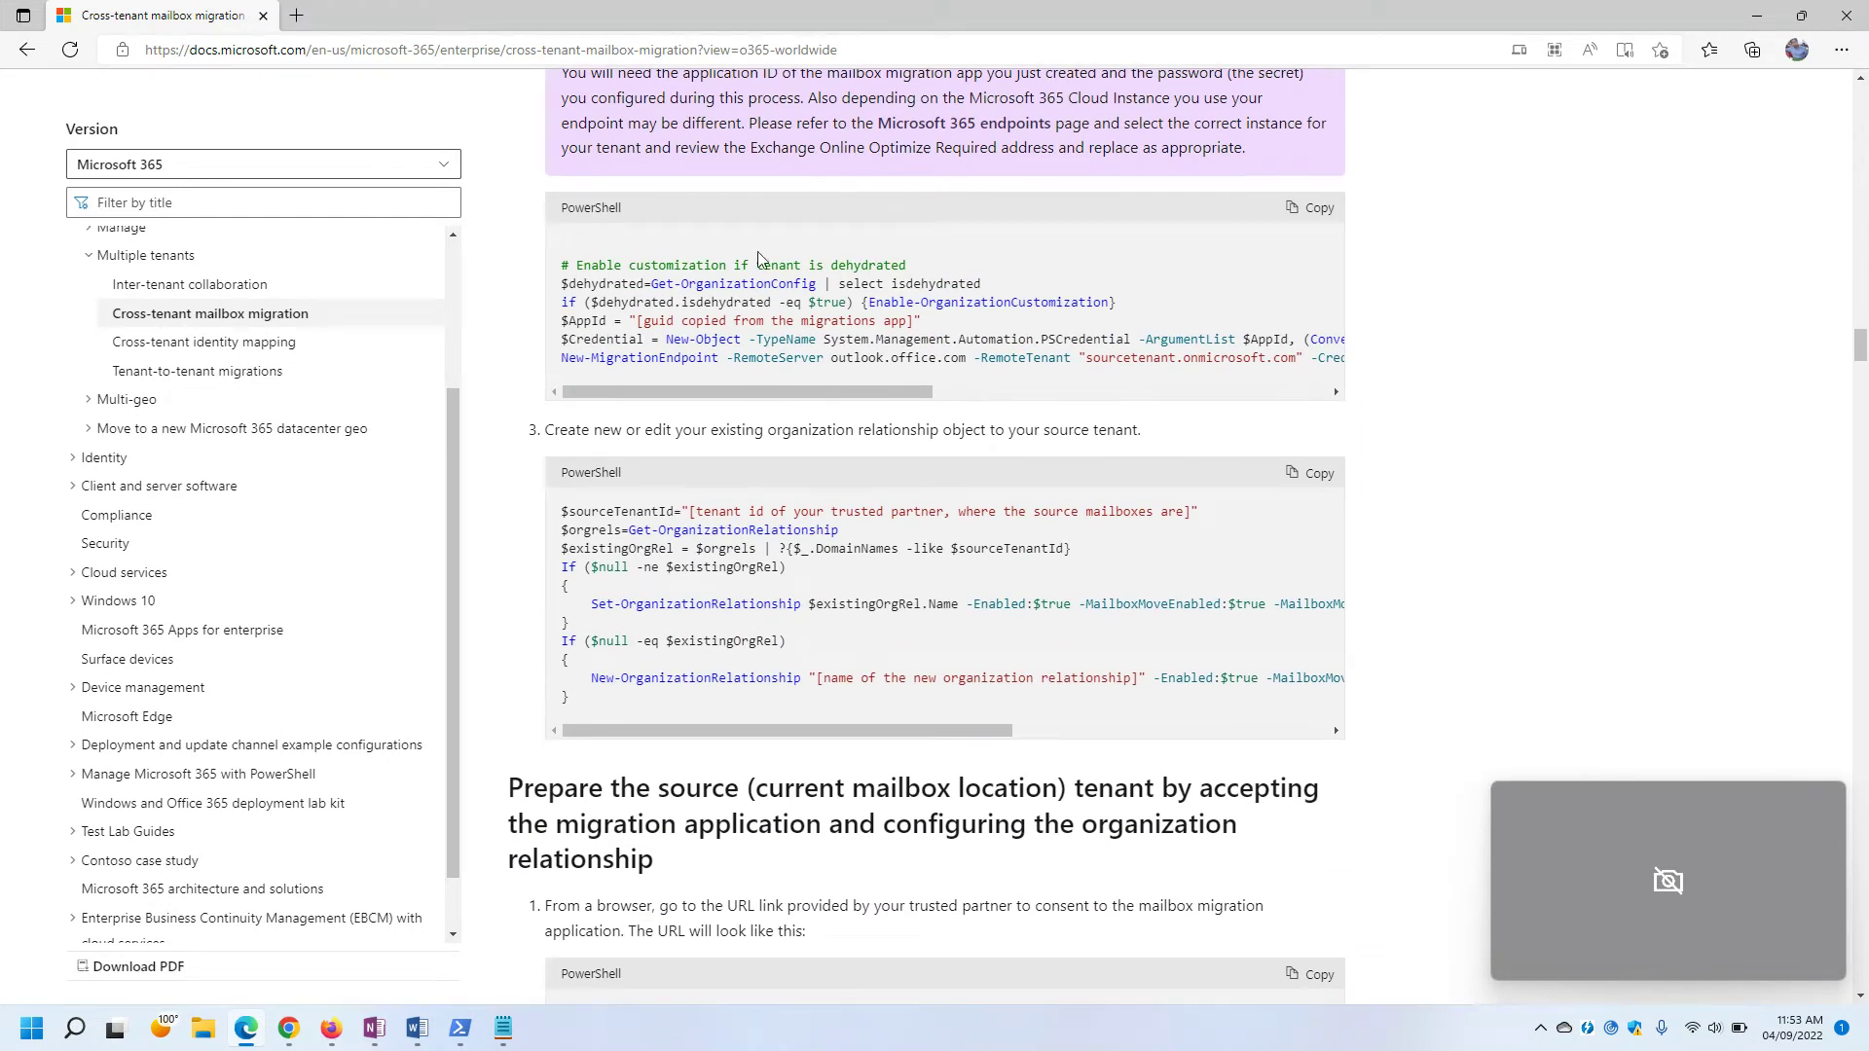
{"action": "scroll", "coordinate": [818, 277], "scroll_direction": "up", "scroll_amount": 2}
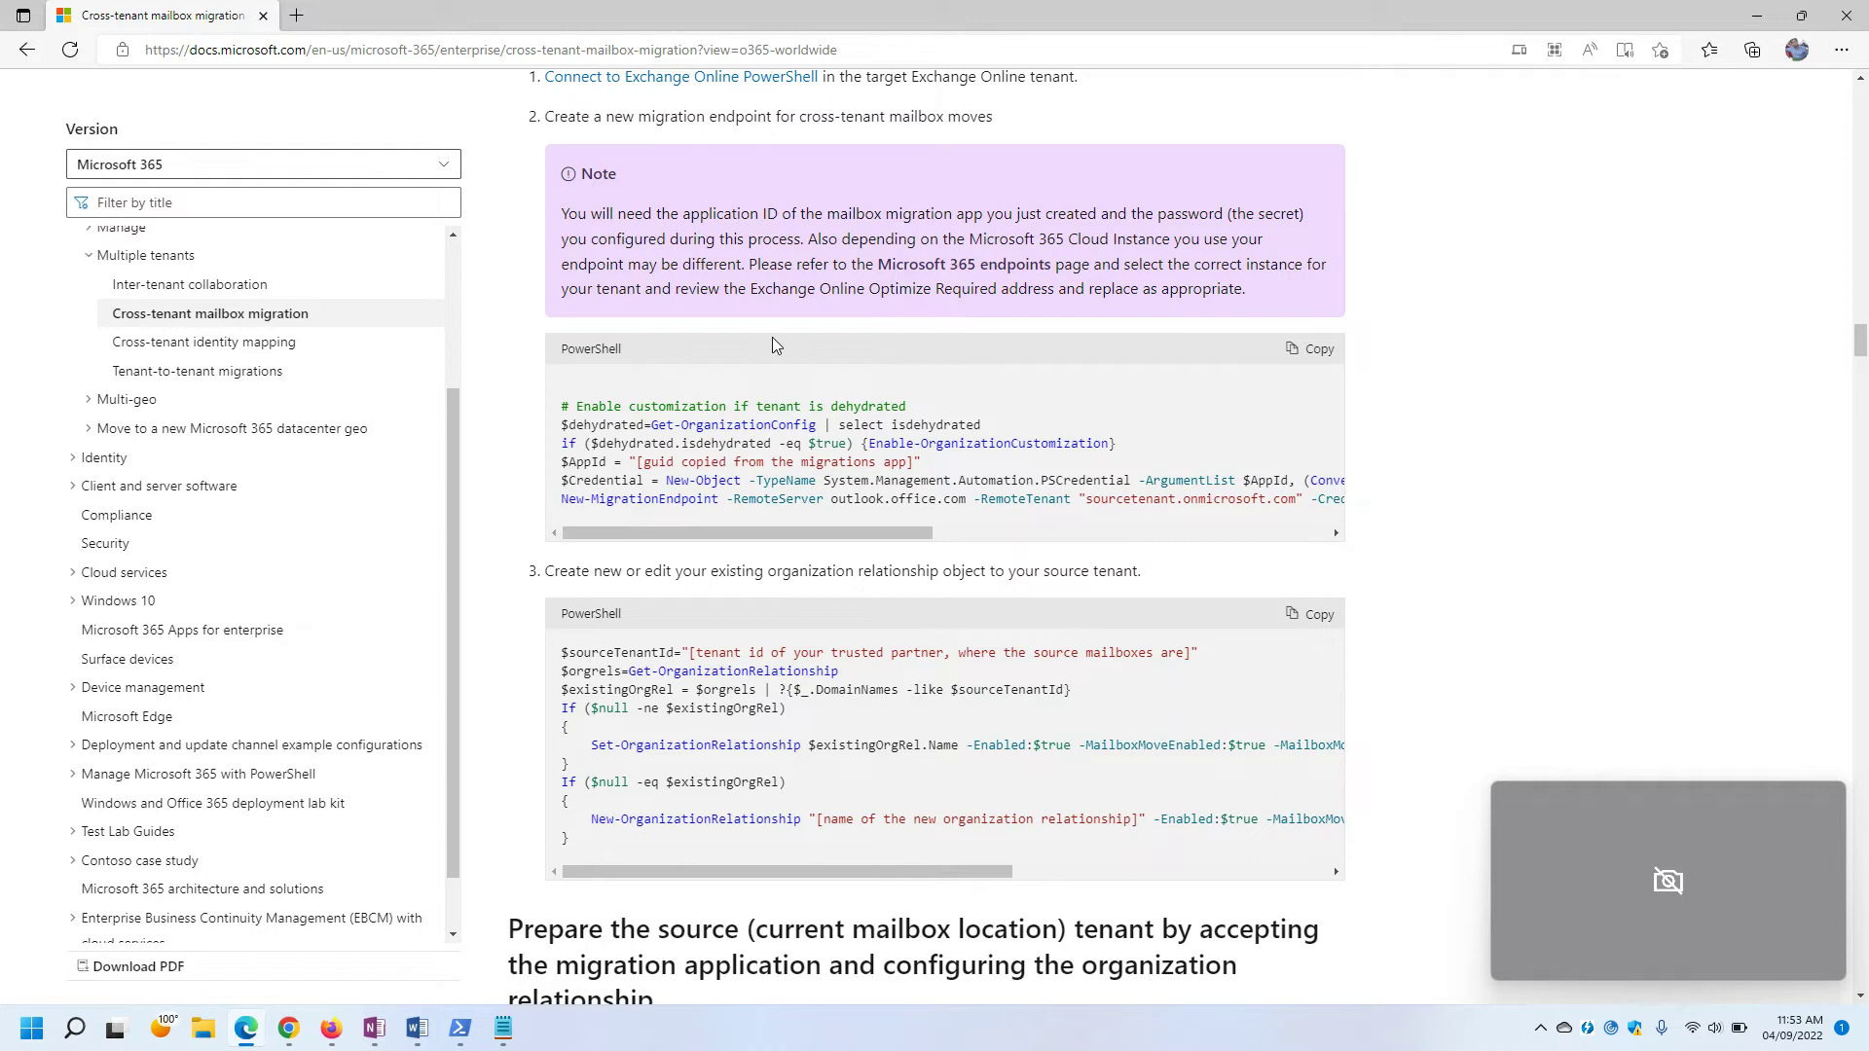
{"action": "left_click_drag", "start_coordinate": [570, 406], "coordinate": [1076, 542]}
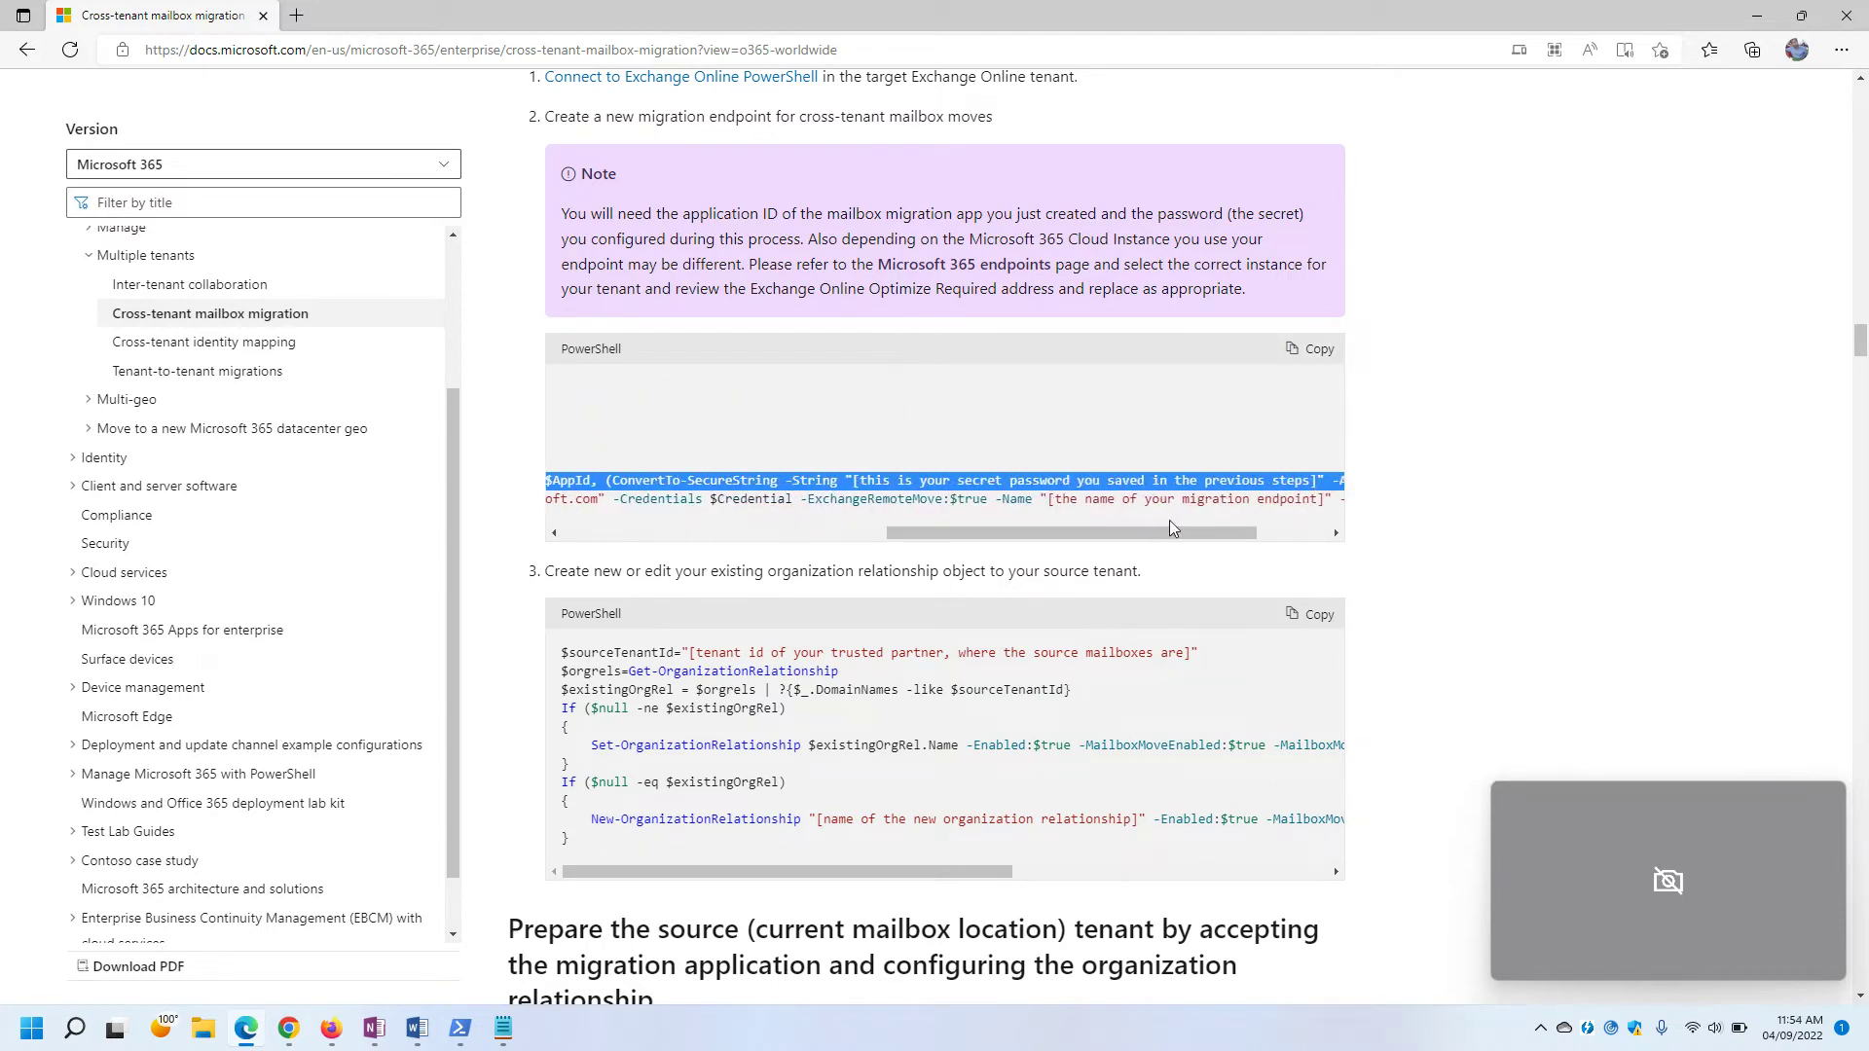
{"action": "left_click_drag", "start_coordinate": [685, 532], "coordinate": [587, 528]}
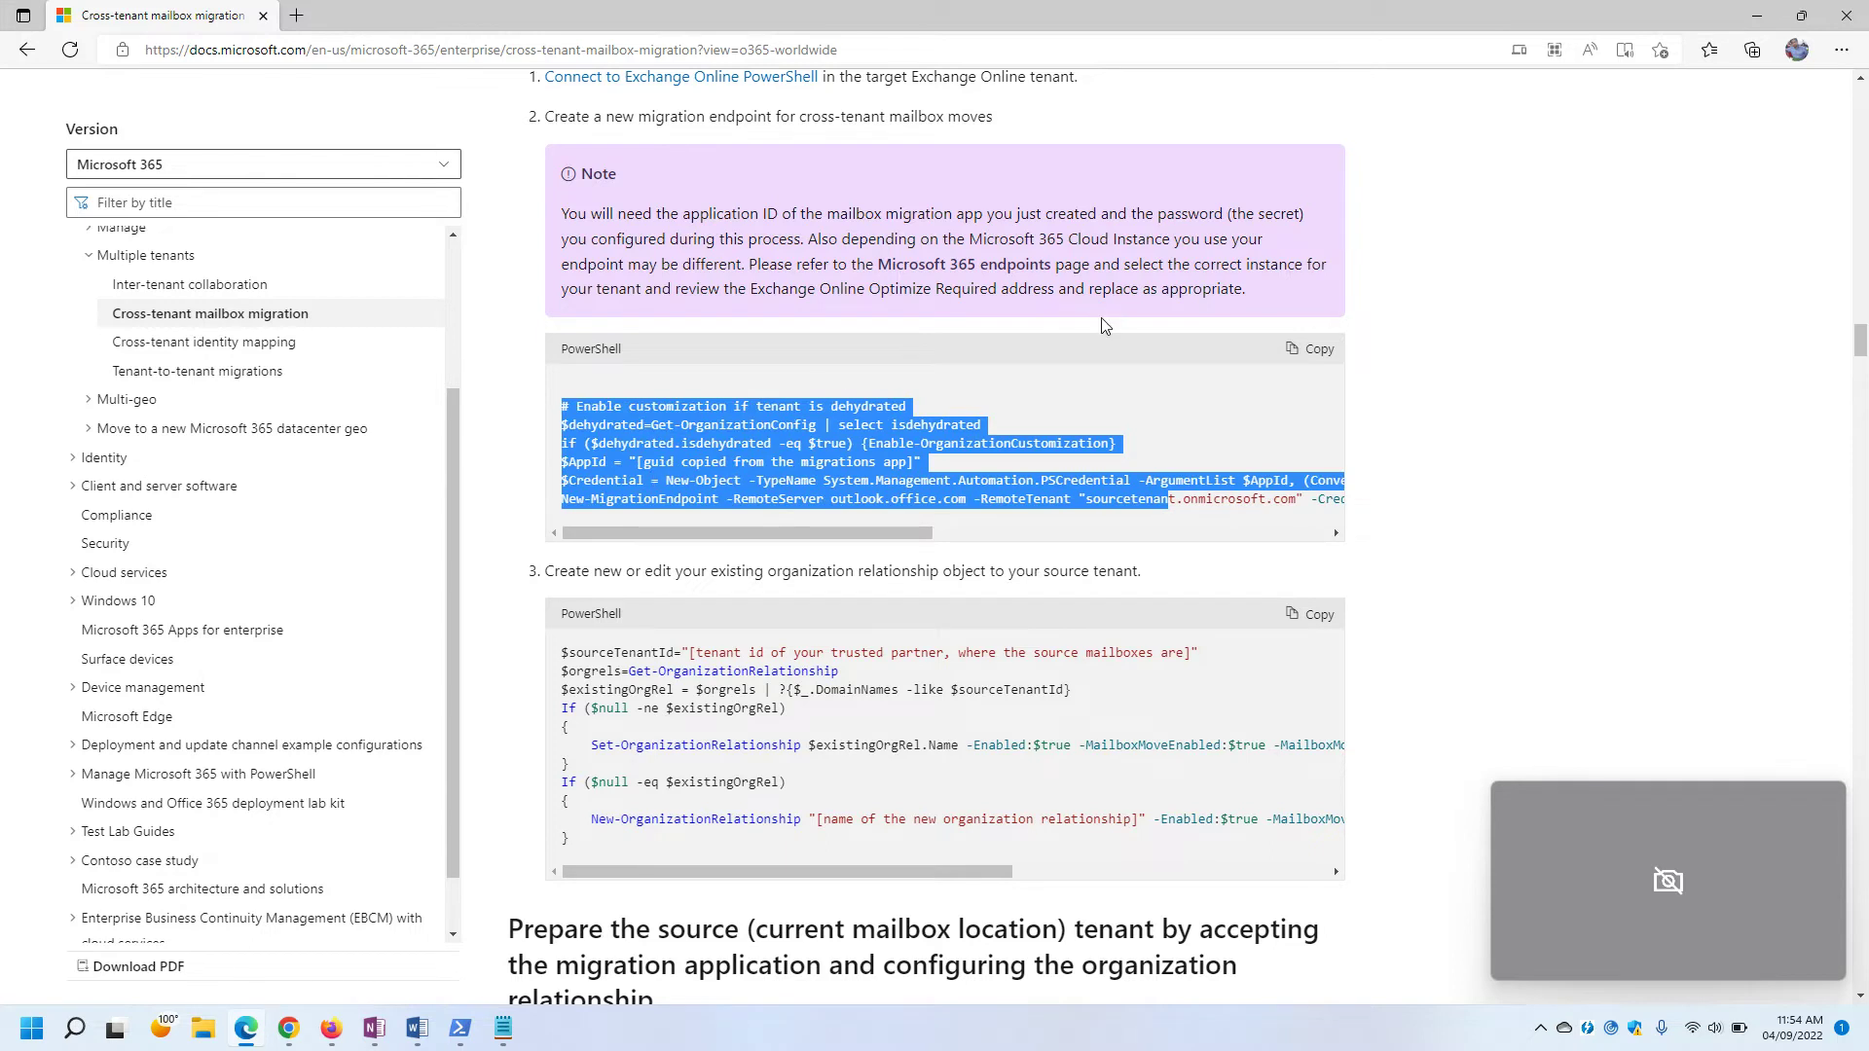
{"action": "left_click", "coordinate": [1569, 341]}
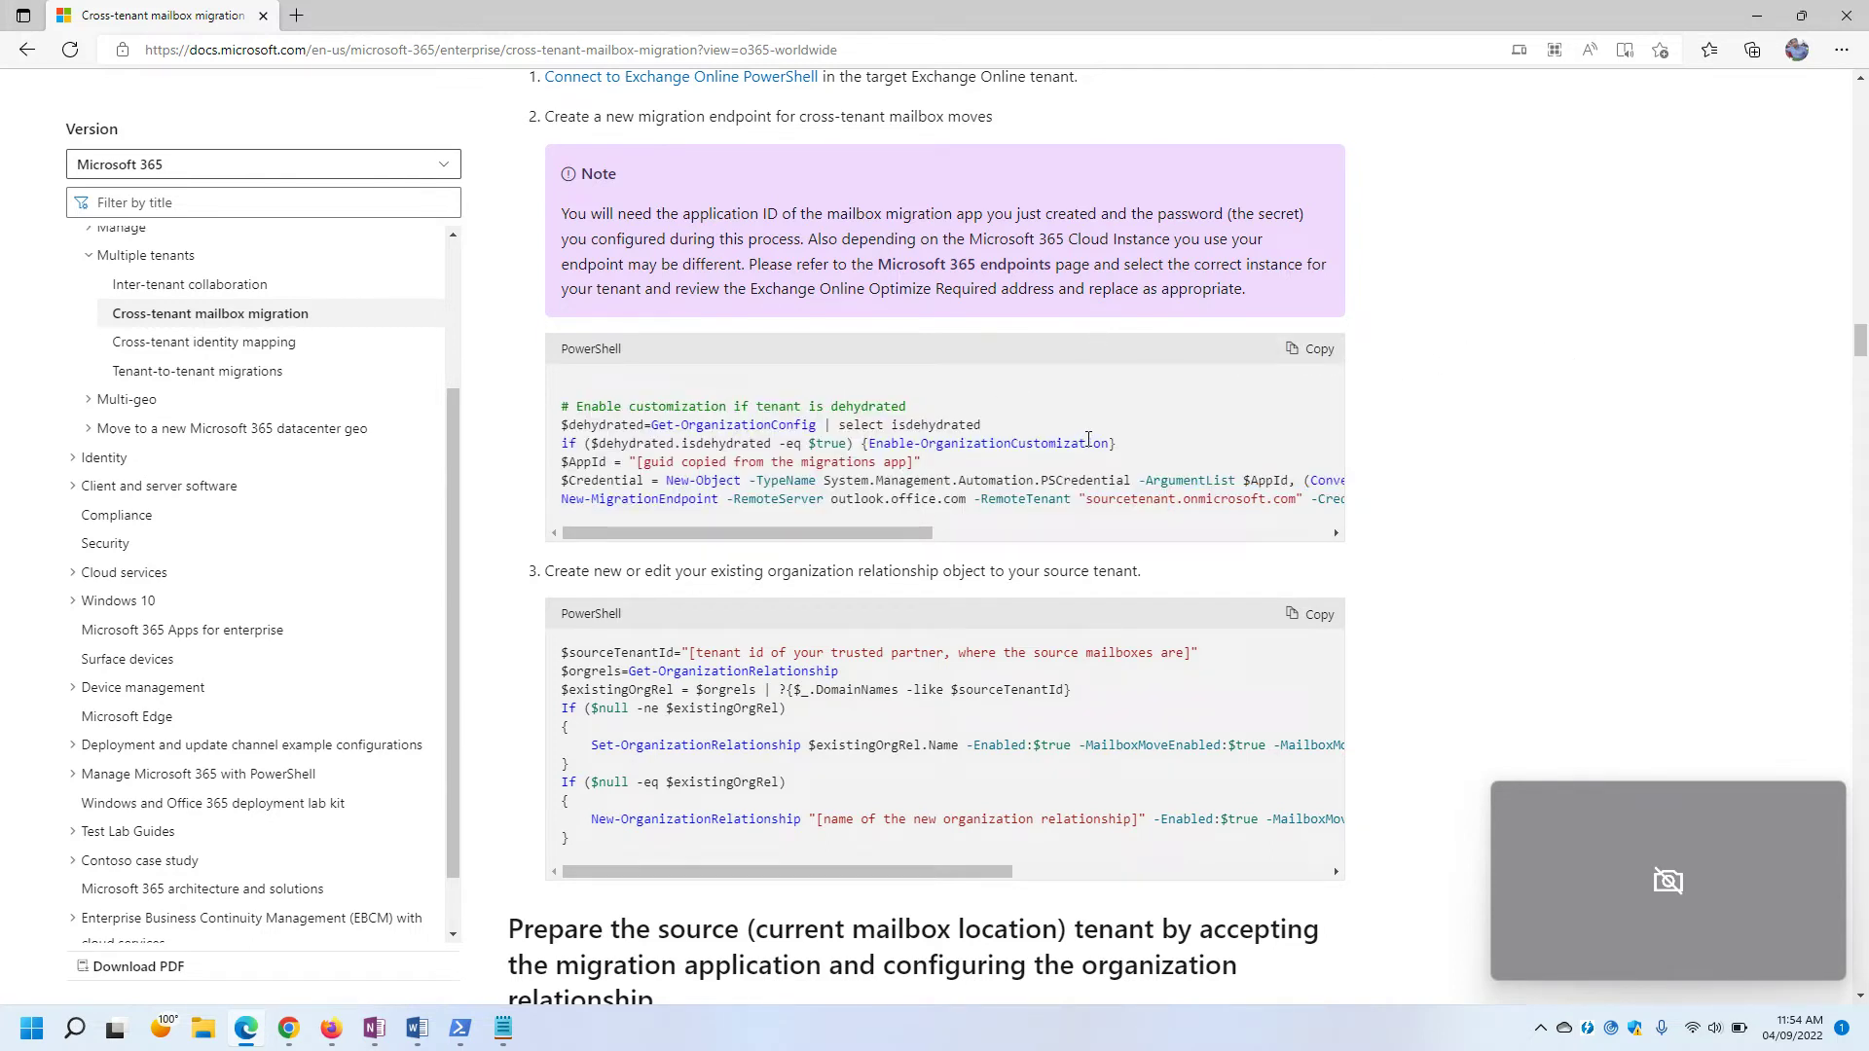
{"action": "left_click", "coordinate": [1319, 352]}
Launch a new blank Notepad window by running 'notepad' from the Win+X Run box.
{"action": "mouse_move", "coordinate": [504, 1030]}
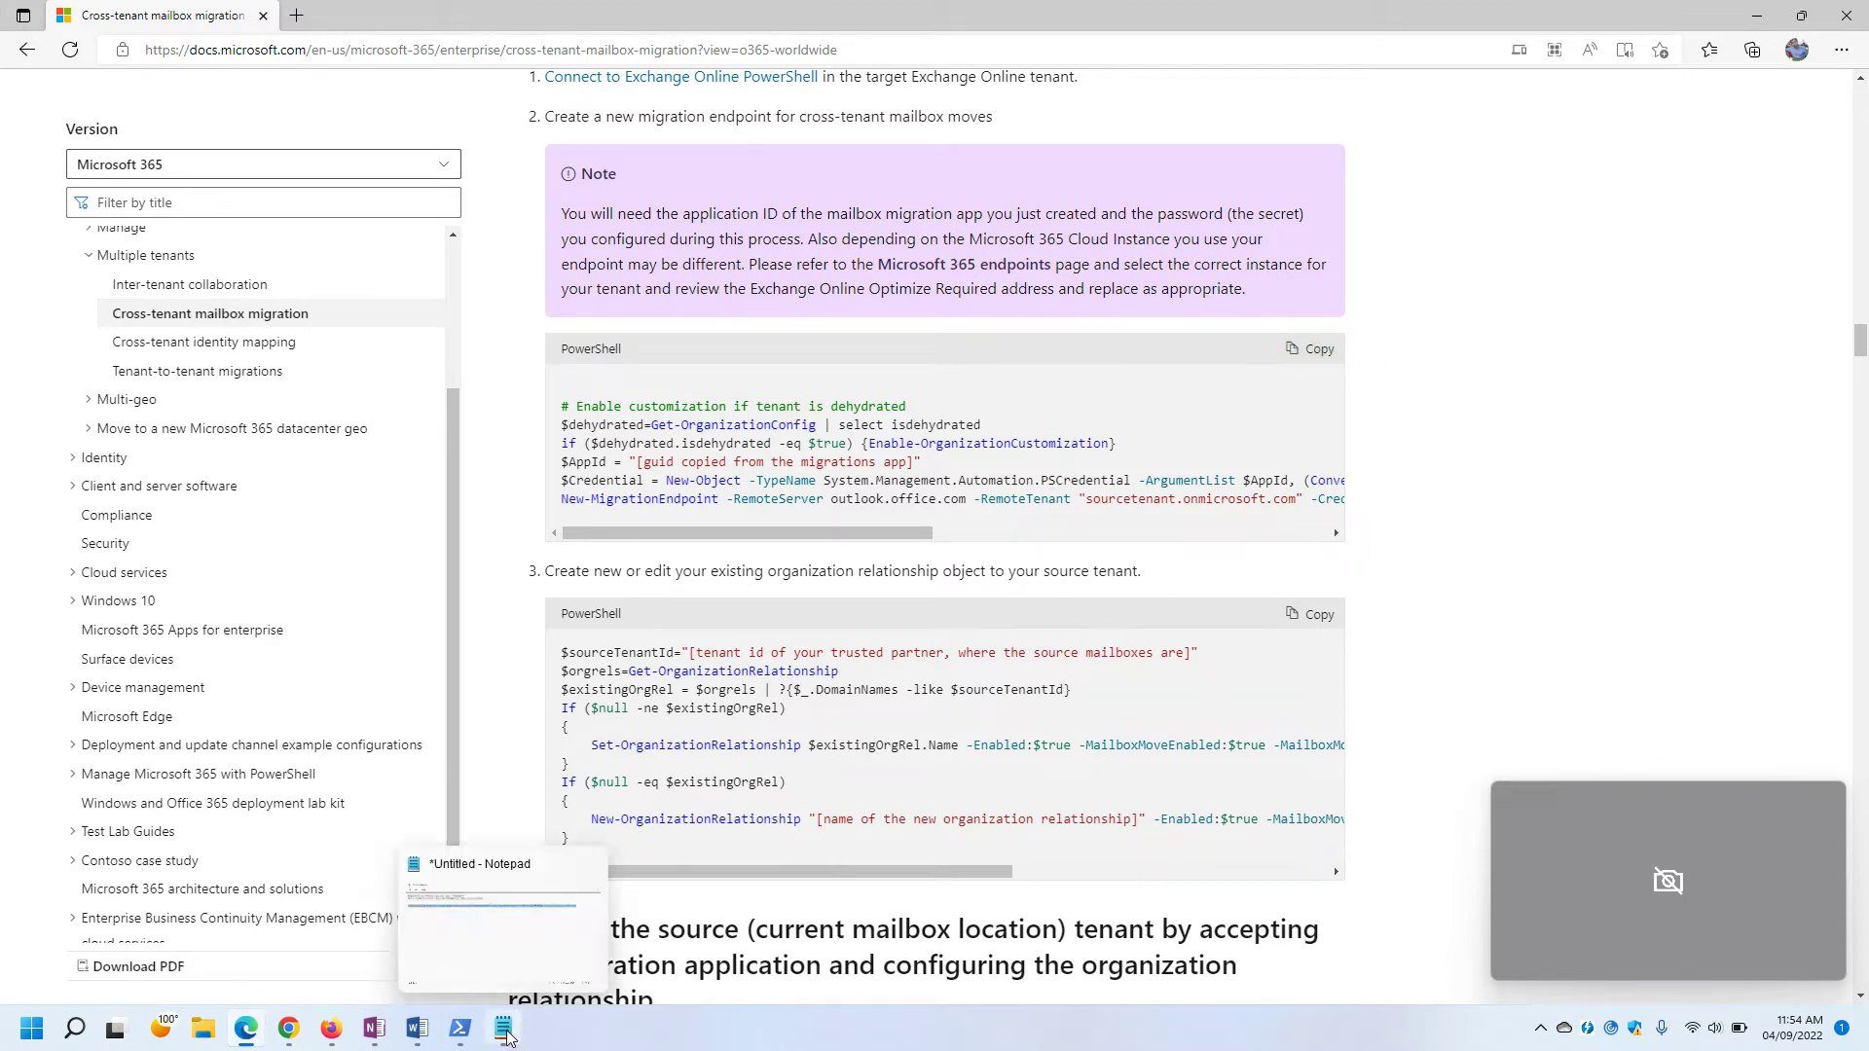
{"action": "right_click", "coordinate": [32, 1028]}
{"action": "mouse_move", "coordinate": [41, 955]}
{"action": "left_click", "coordinate": [39, 919]}
{"action": "type", "text": "notepad"}
{"action": "key", "text": "Return"}
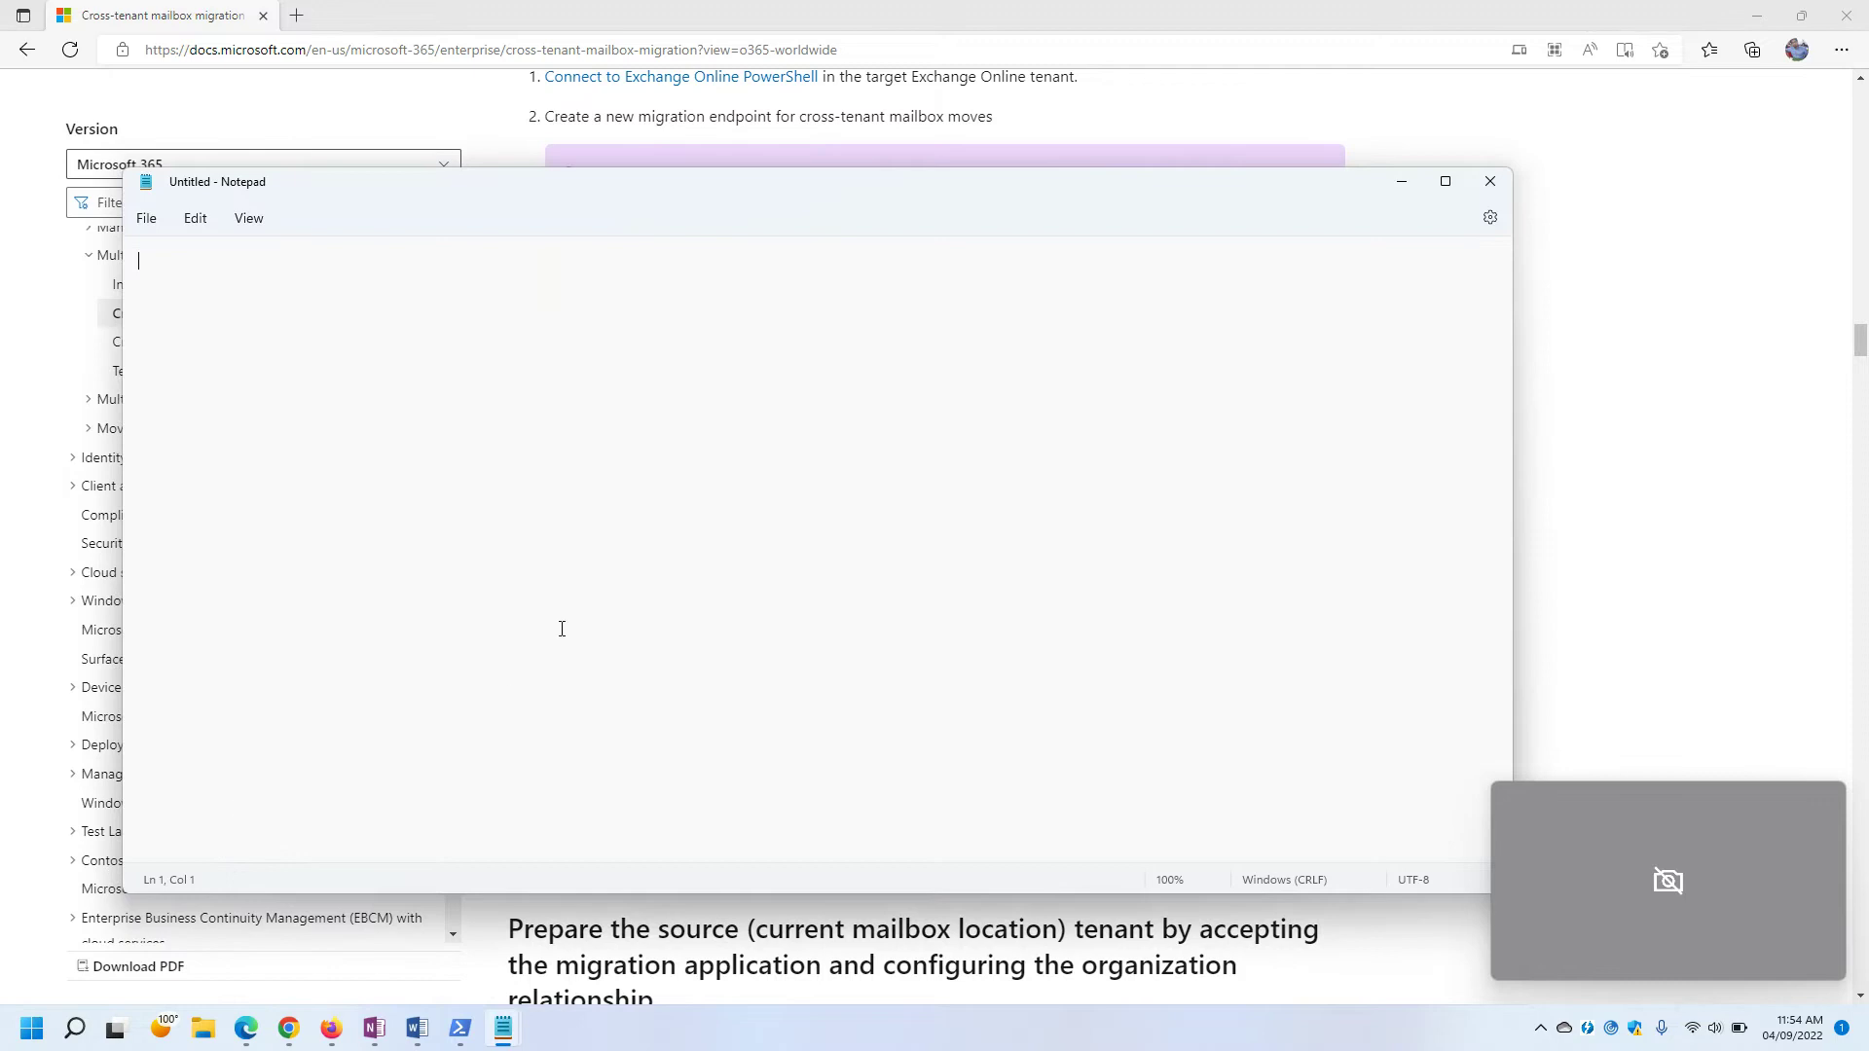
Paste the copied migration endpoint script into the blank note and move it aside.
{"action": "type", "text": "v"}
{"action": "key", "text": "ctrl+z"}
{"action": "key", "text": "ctrl+v"}
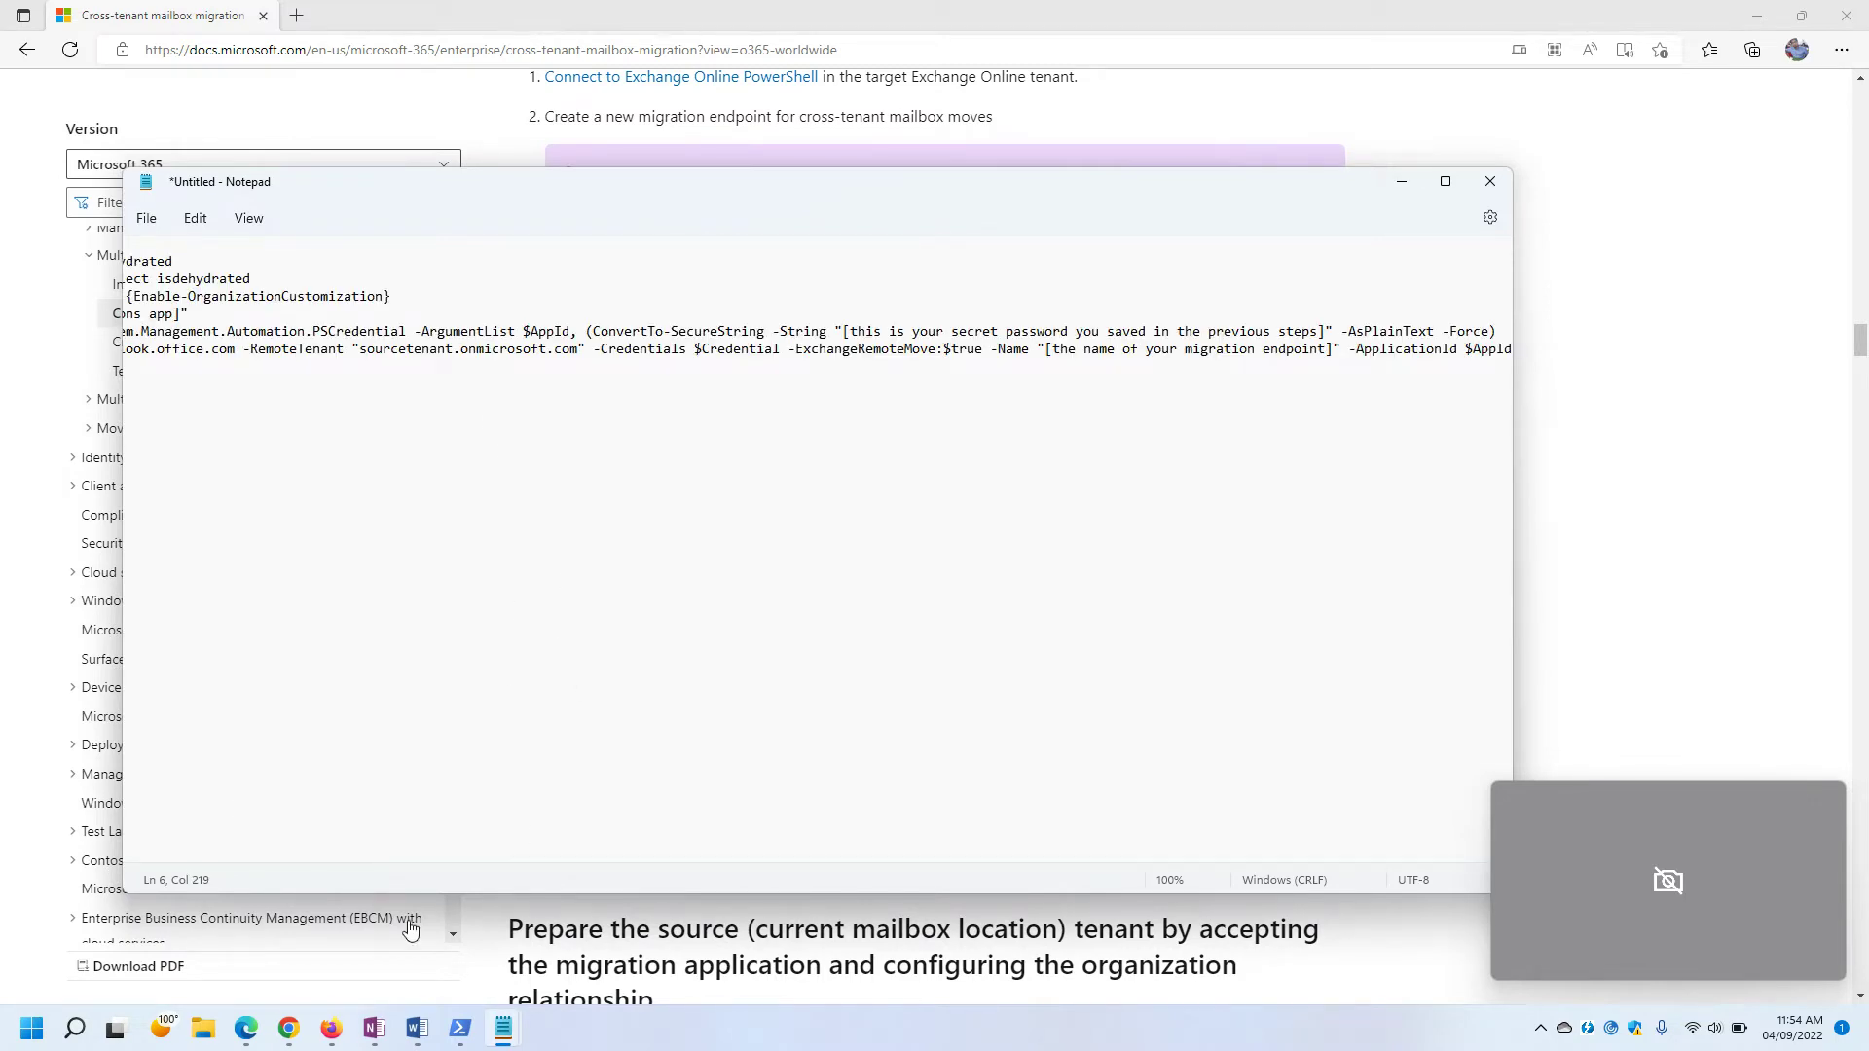
{"action": "left_click_drag", "start_coordinate": [475, 855], "coordinate": [161, 820]}
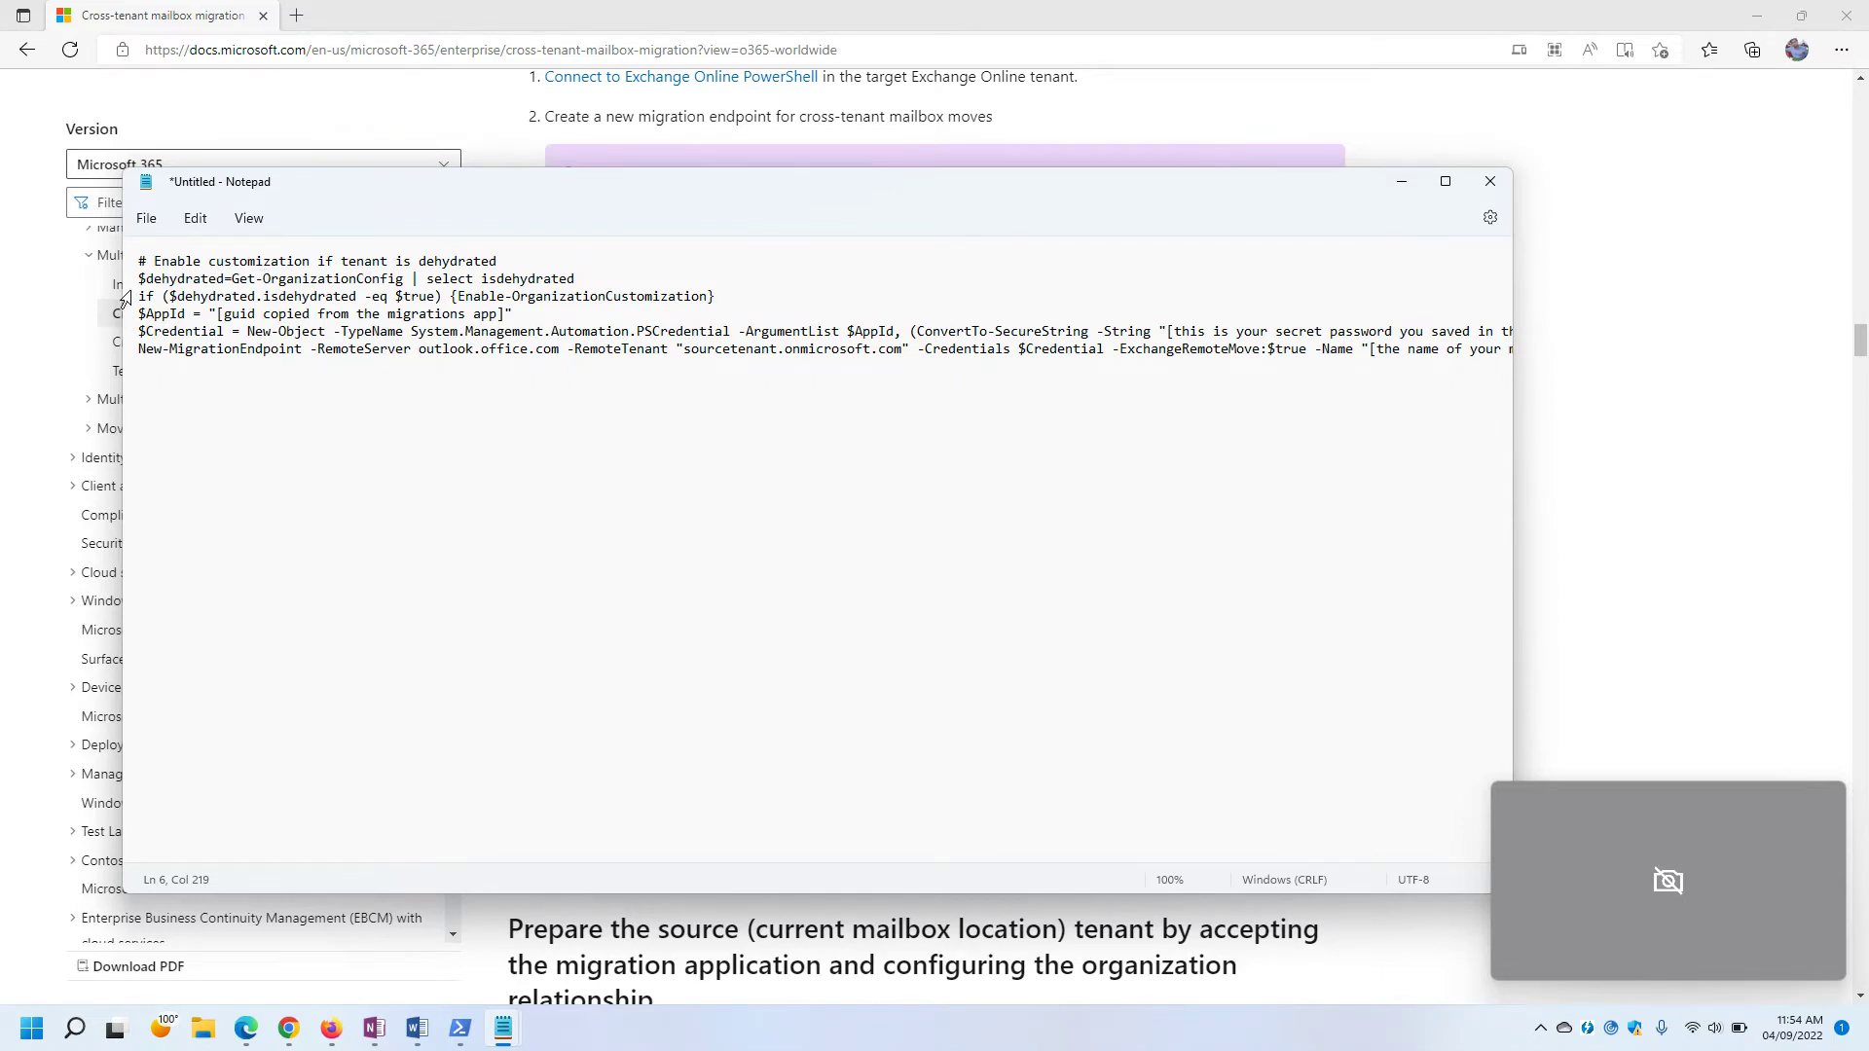
{"action": "left_click_drag", "start_coordinate": [367, 184], "coordinate": [697, 199]}
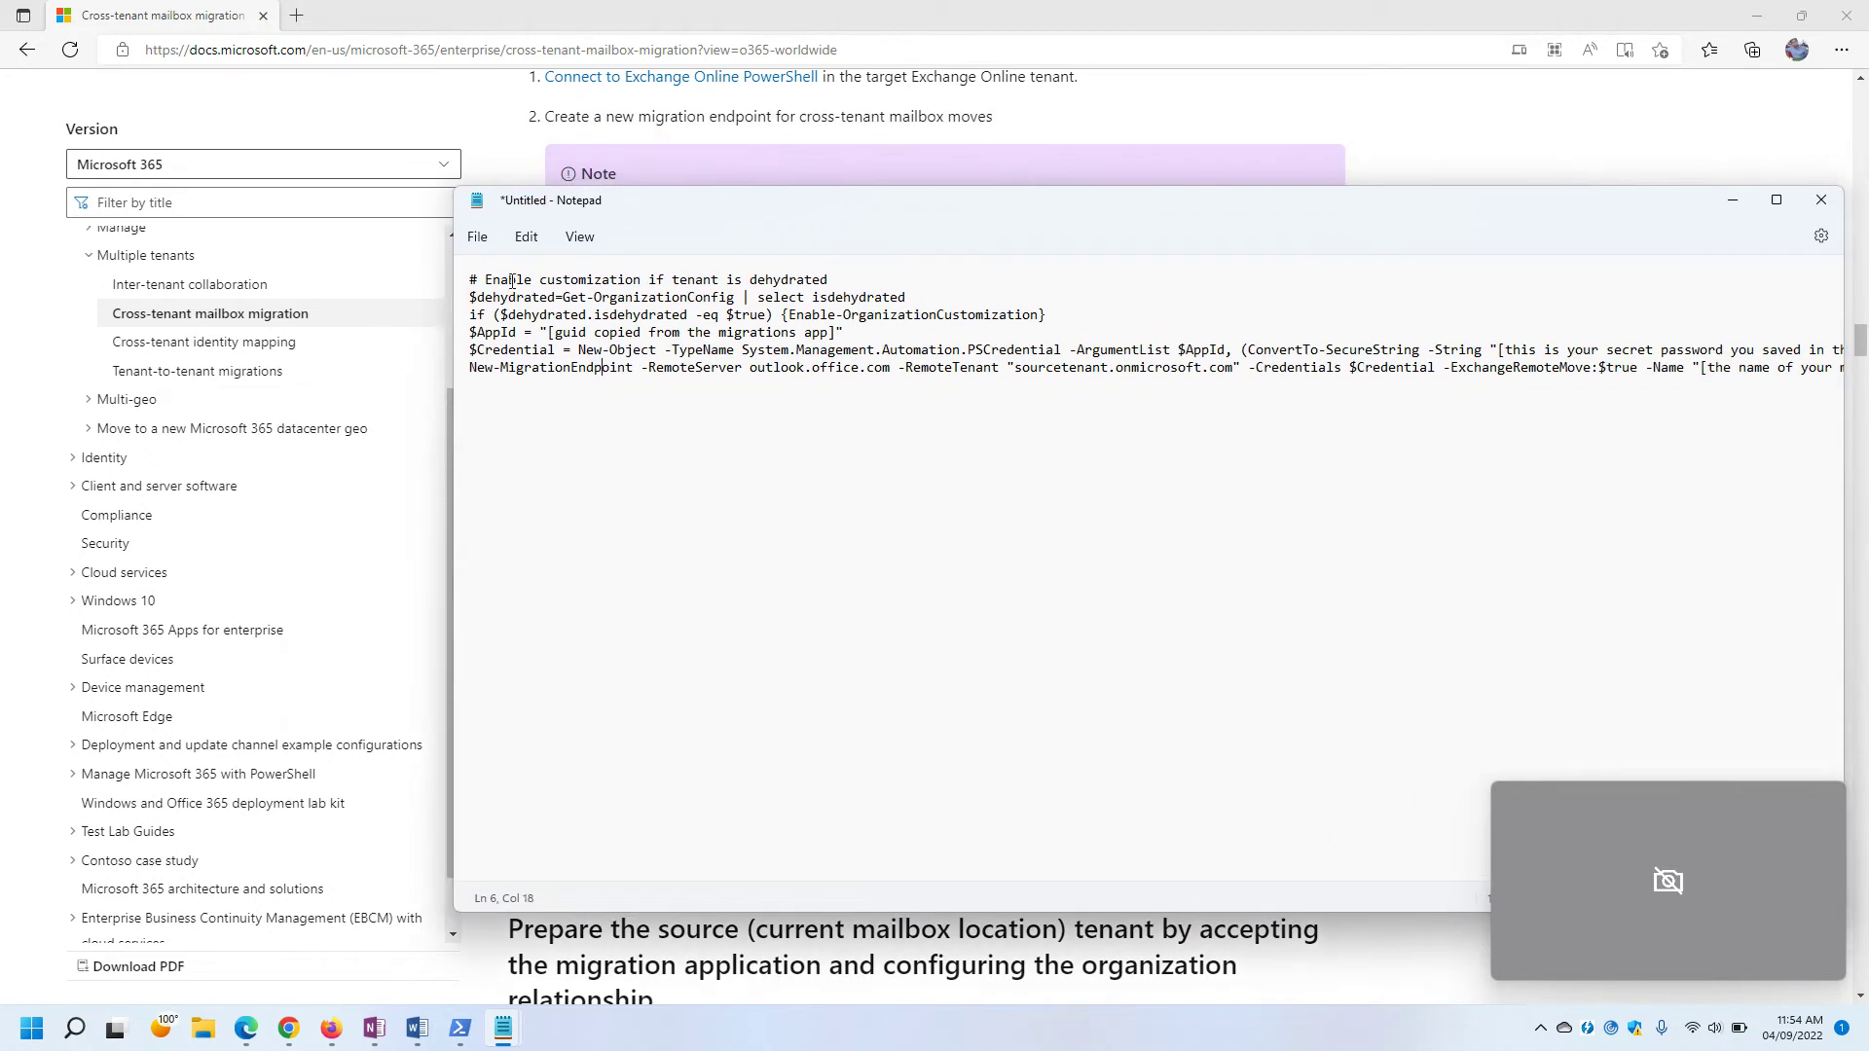
Walk through the script lines, marking {Enable-OrganizationCustomization} and the line 4 app ID placeholder.
{"action": "left_click_drag", "start_coordinate": [827, 280], "coordinate": [457, 283]}
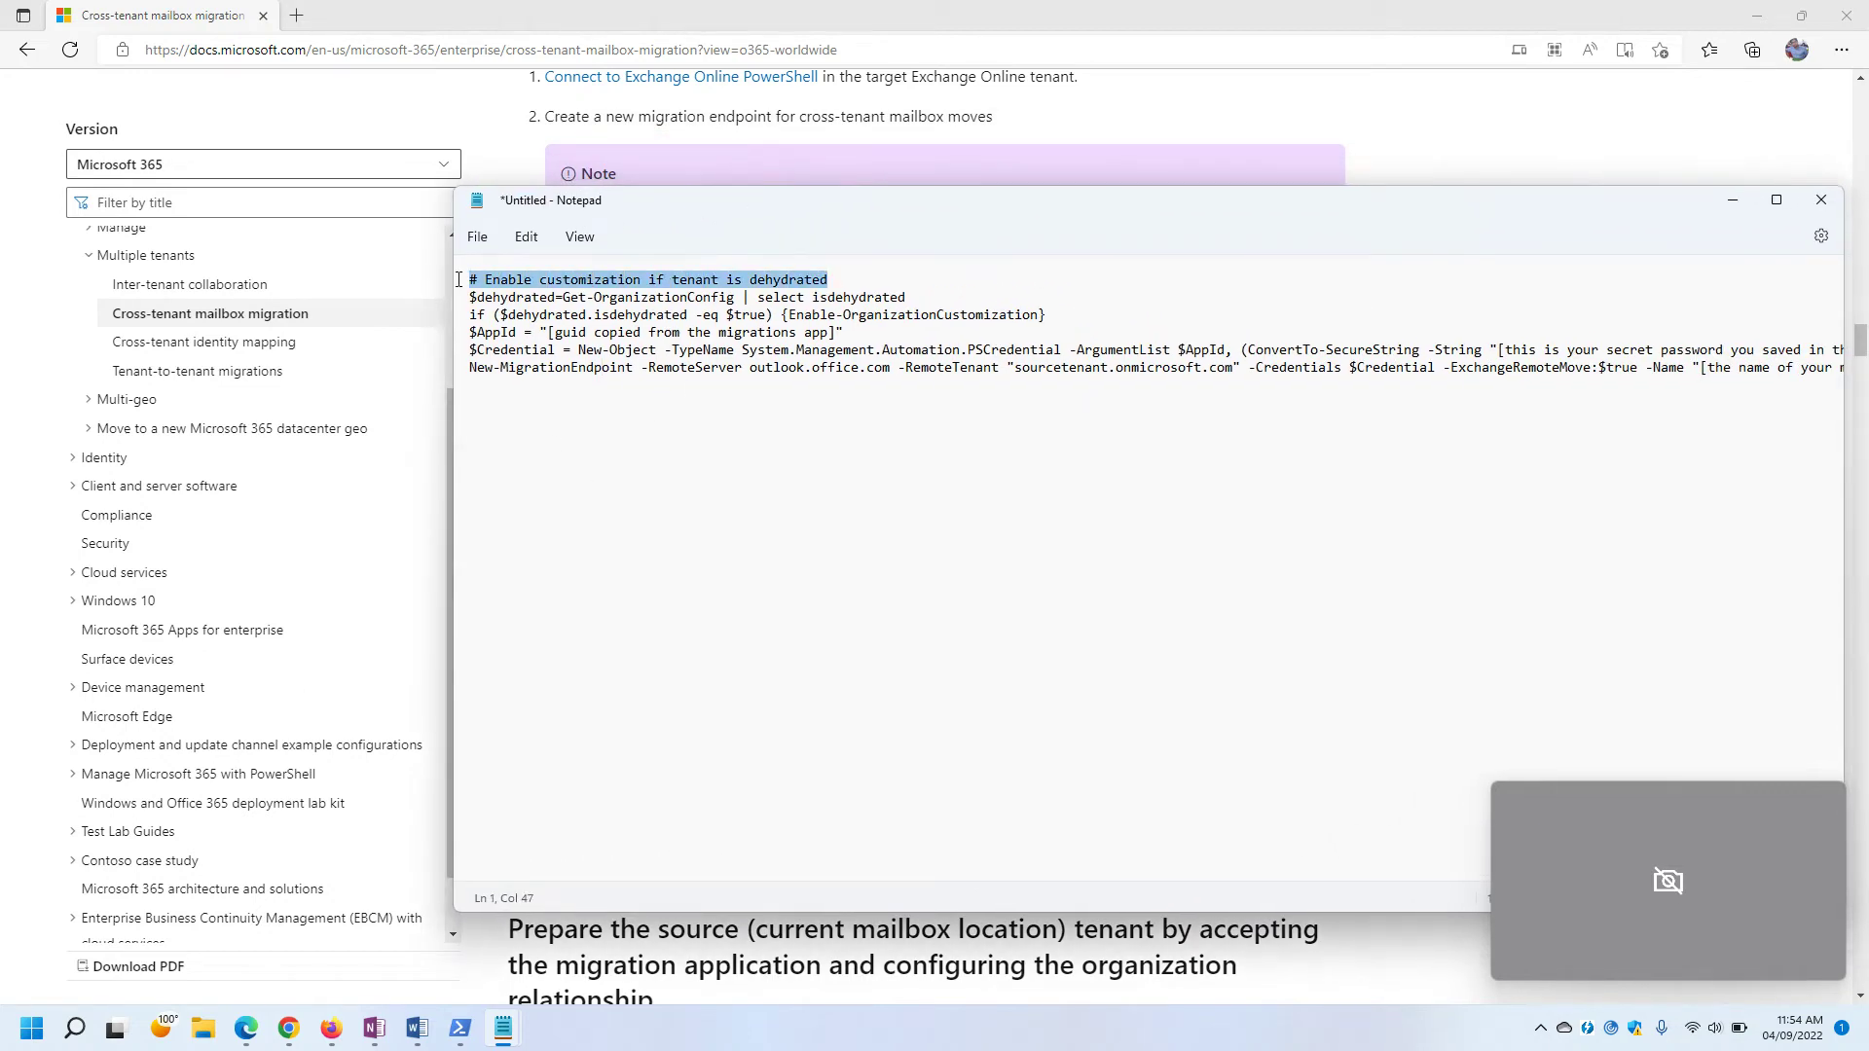
{"action": "left_click", "coordinate": [595, 458]}
{"action": "left_click_drag", "start_coordinate": [927, 294], "coordinate": [456, 305]}
{"action": "left_click", "coordinate": [651, 451]}
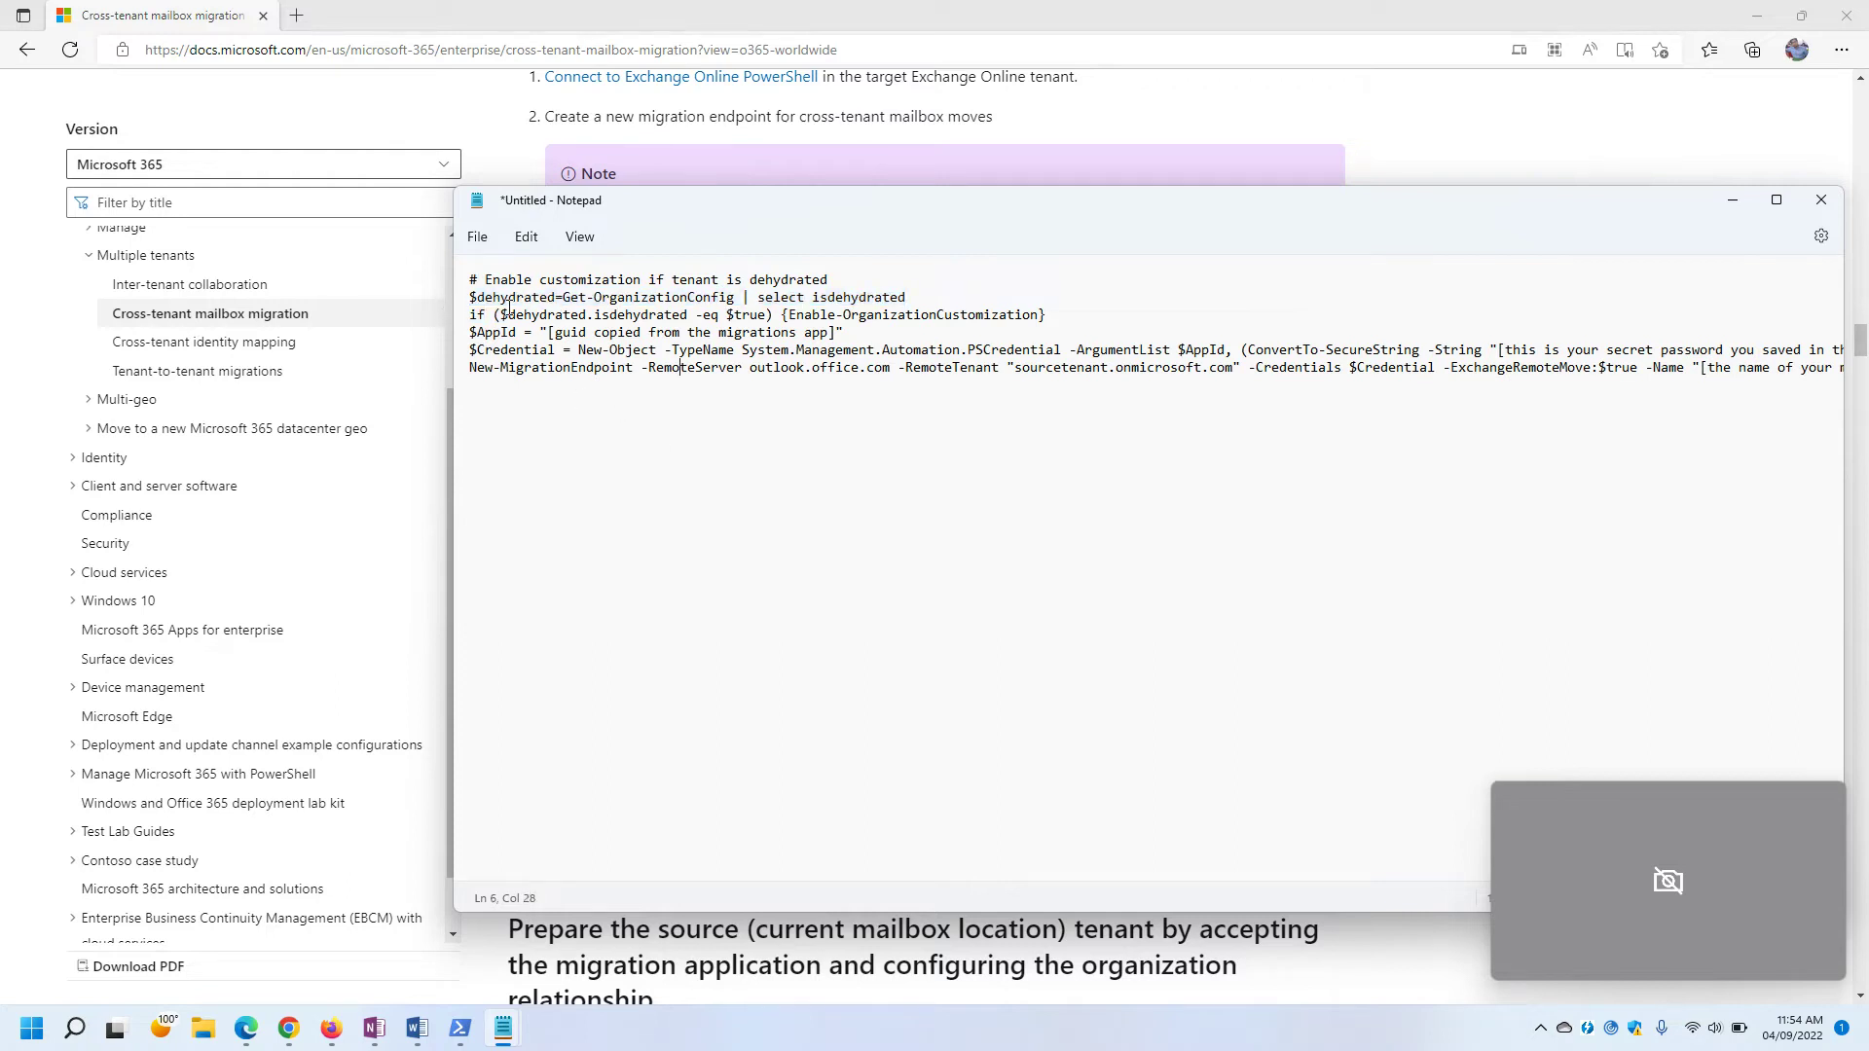
{"action": "left_click_drag", "start_coordinate": [460, 316], "coordinate": [461, 331]}
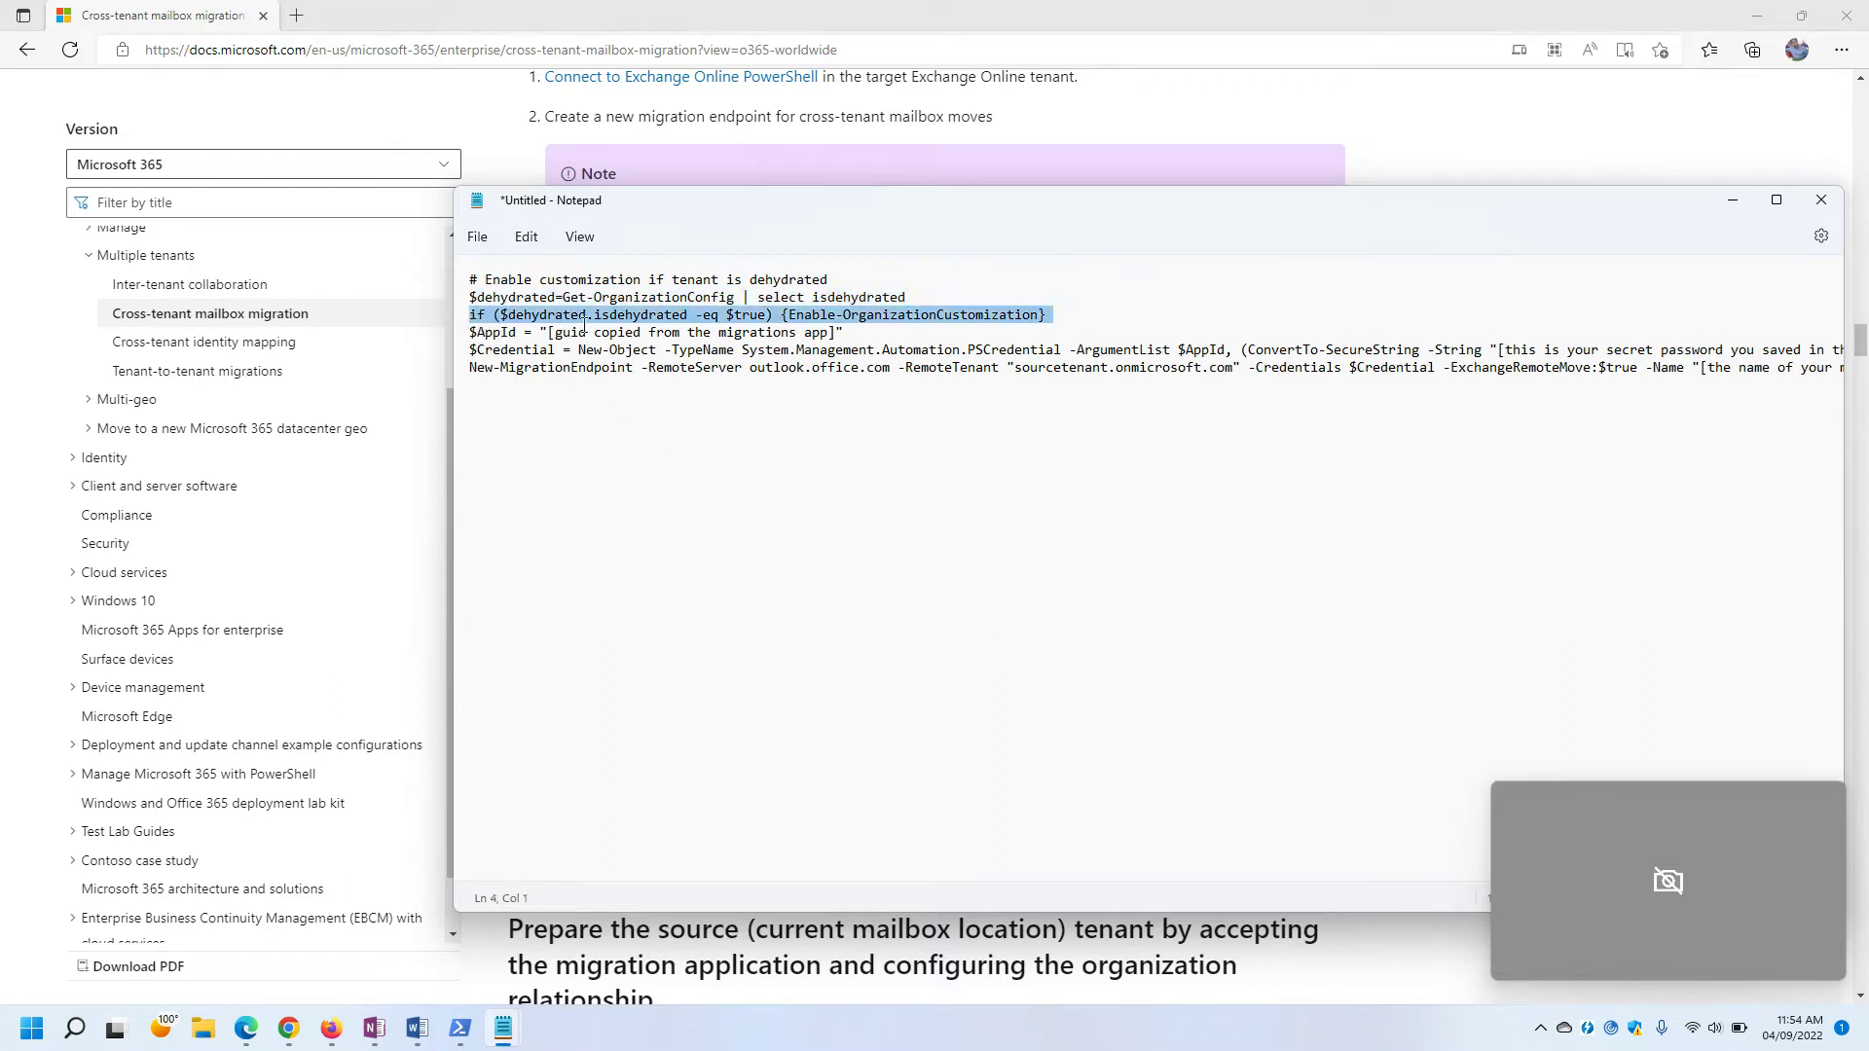
{"action": "left_click", "coordinate": [585, 327]}
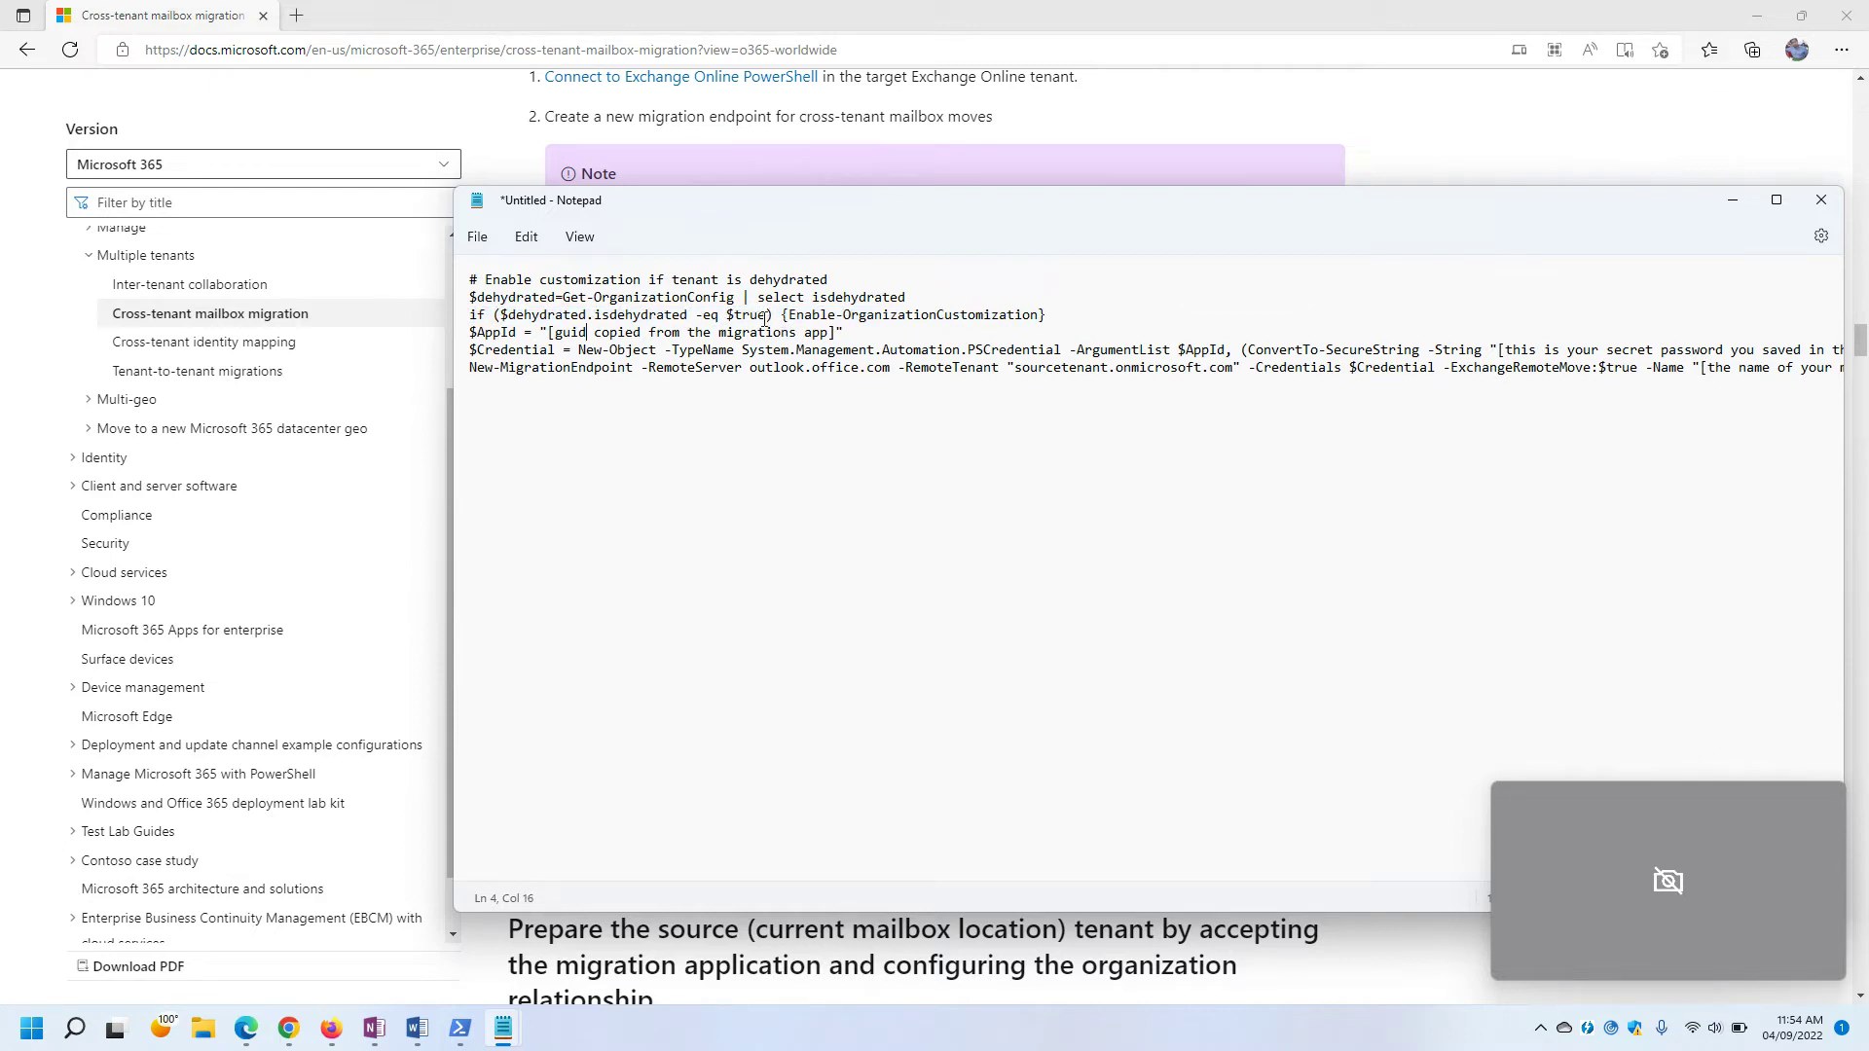
{"action": "left_click_drag", "start_coordinate": [784, 316], "coordinate": [1060, 318]}
{"action": "left_click", "coordinate": [789, 372]}
{"action": "left_click_drag", "start_coordinate": [549, 333], "coordinate": [837, 335]}
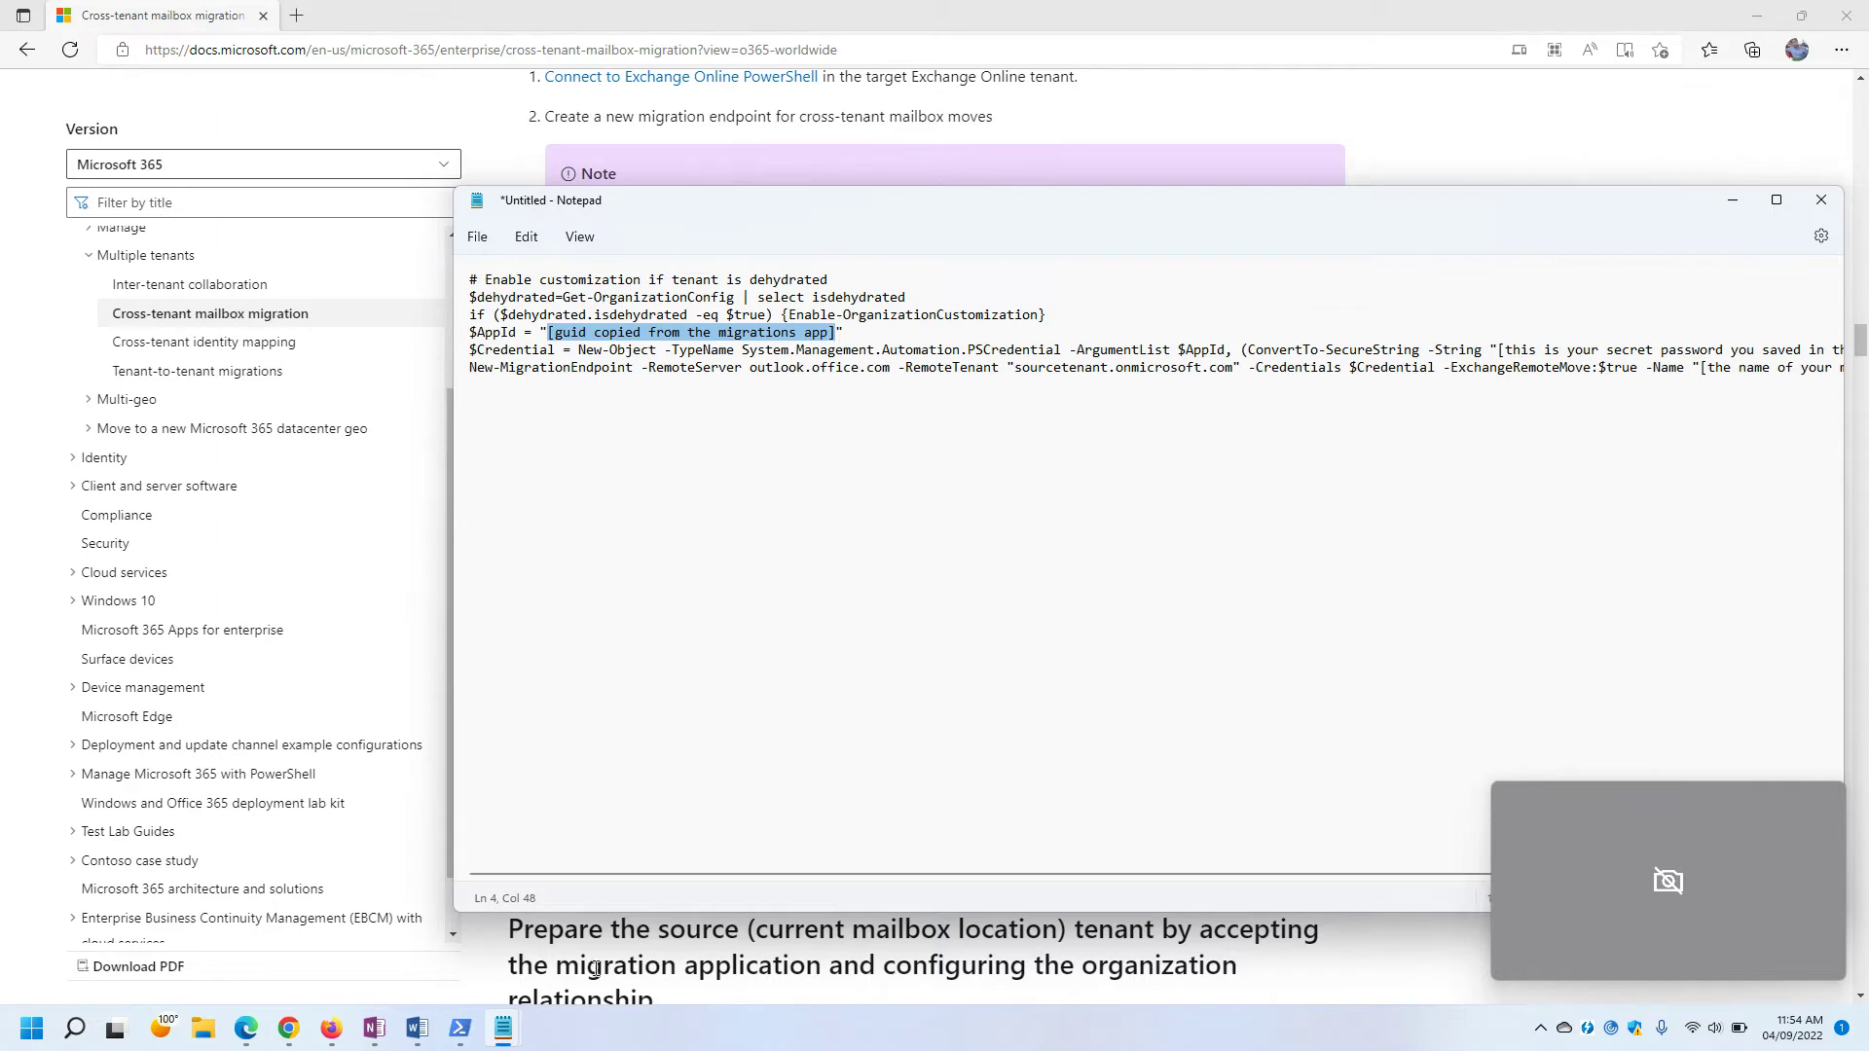
Switch to the Notepad holding the saved app ID and select the Application ID value.
{"action": "left_click", "coordinate": [503, 1029]}
{"action": "left_click", "coordinate": [371, 922]}
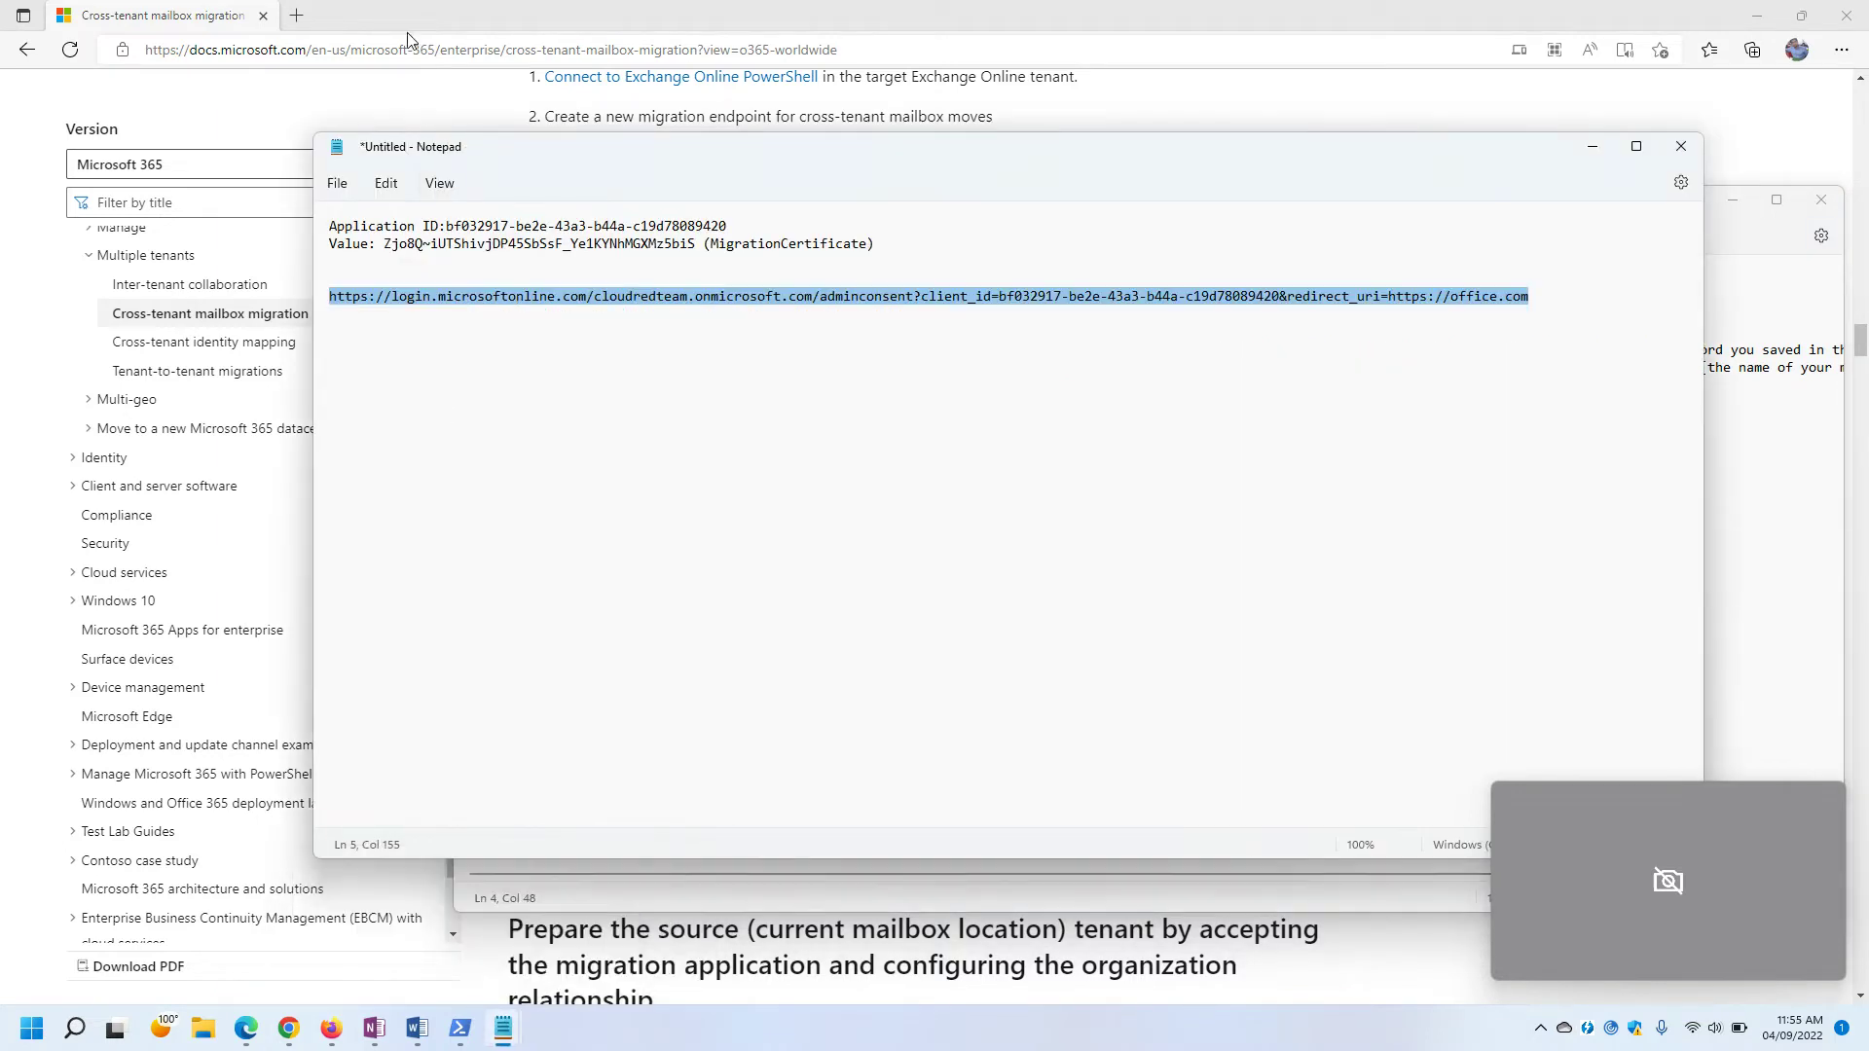
{"action": "left_click_drag", "start_coordinate": [448, 226], "coordinate": [730, 211]}
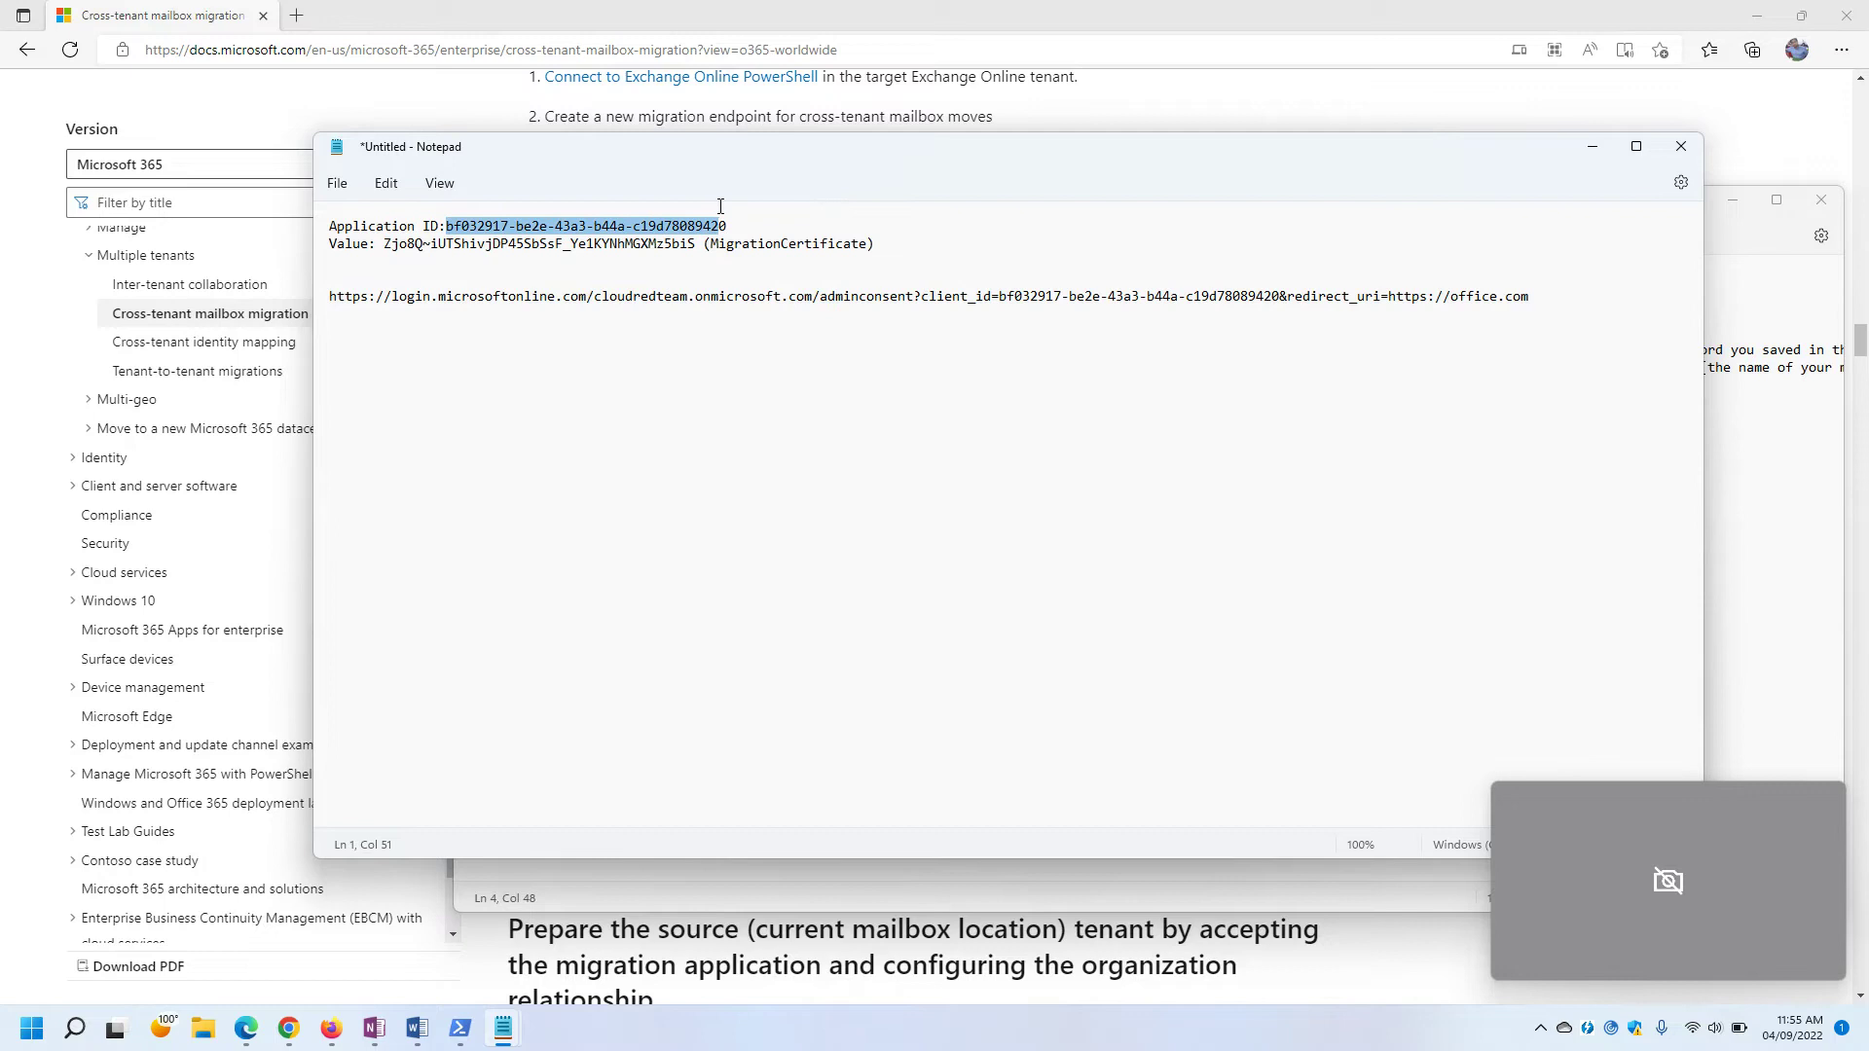
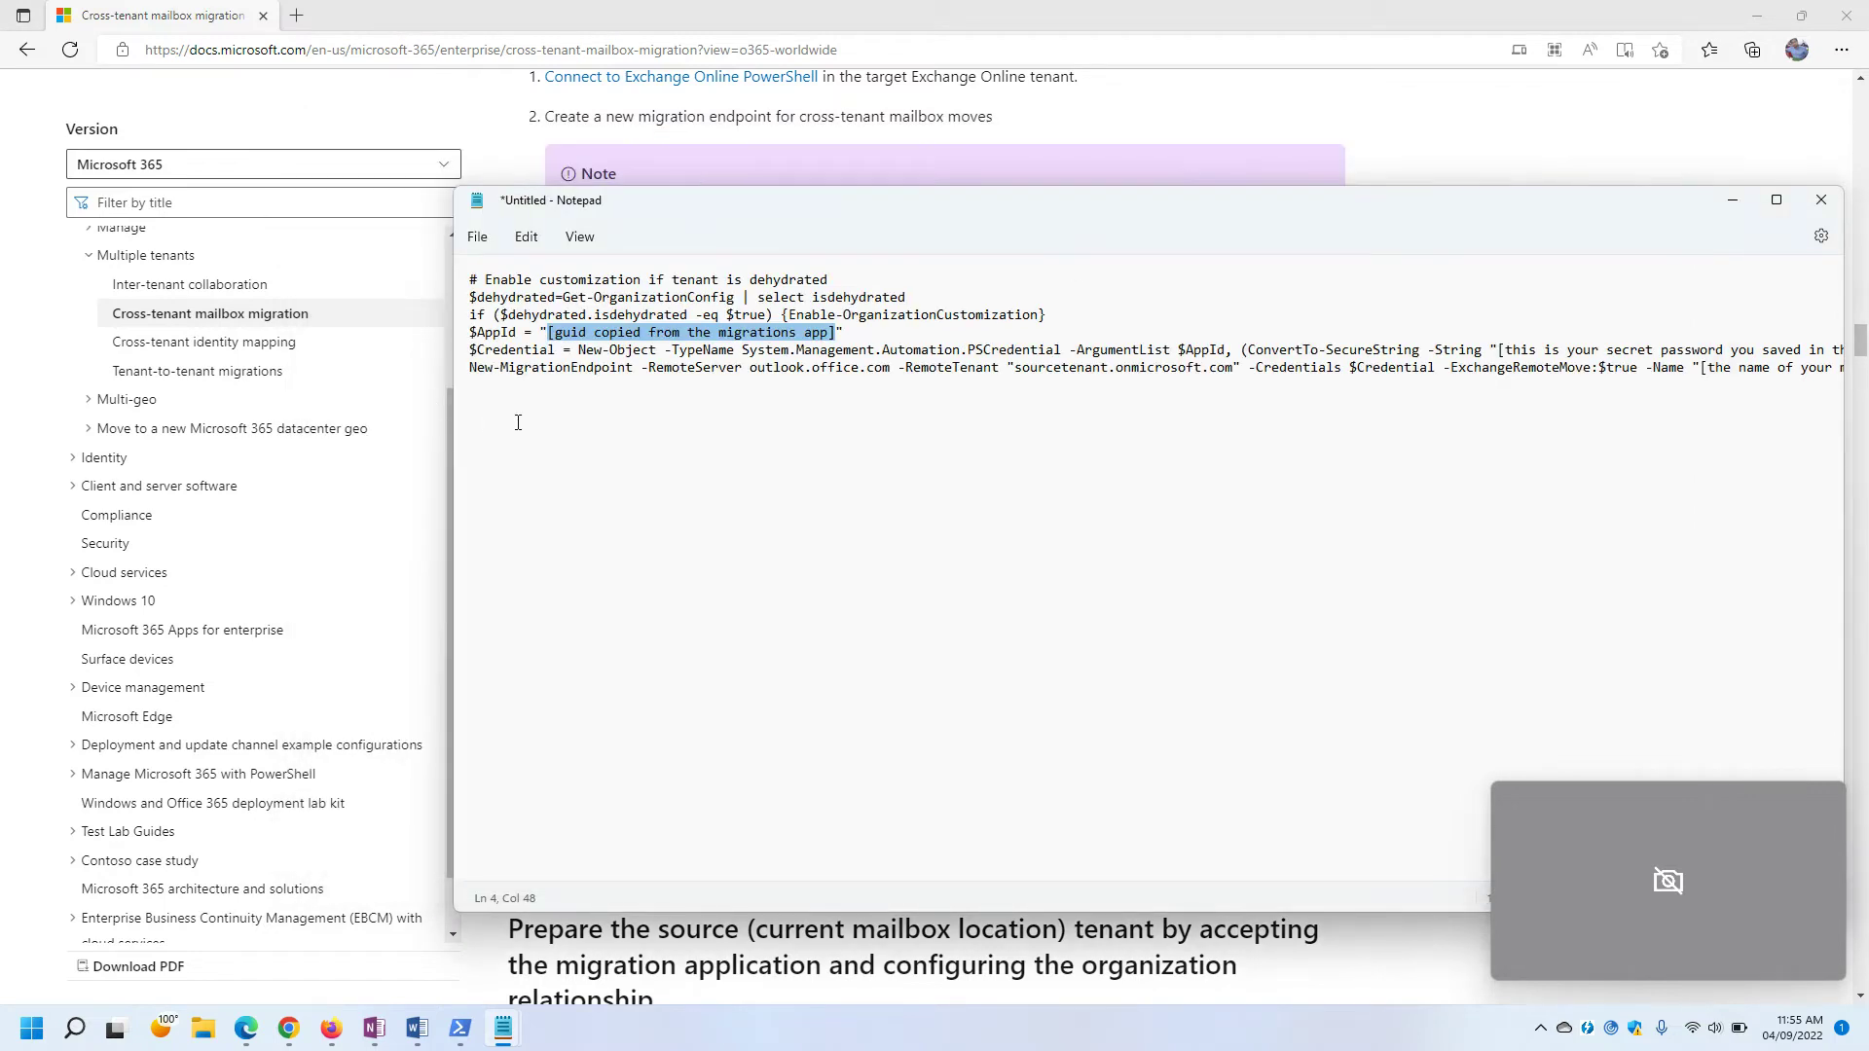
Paste the migration app's GUID over the $AppId placeholder and select the secret password placeholder for removal.
{"action": "type", "text": "bf032917-be2e-43a3-b44a-c19d78089420"}
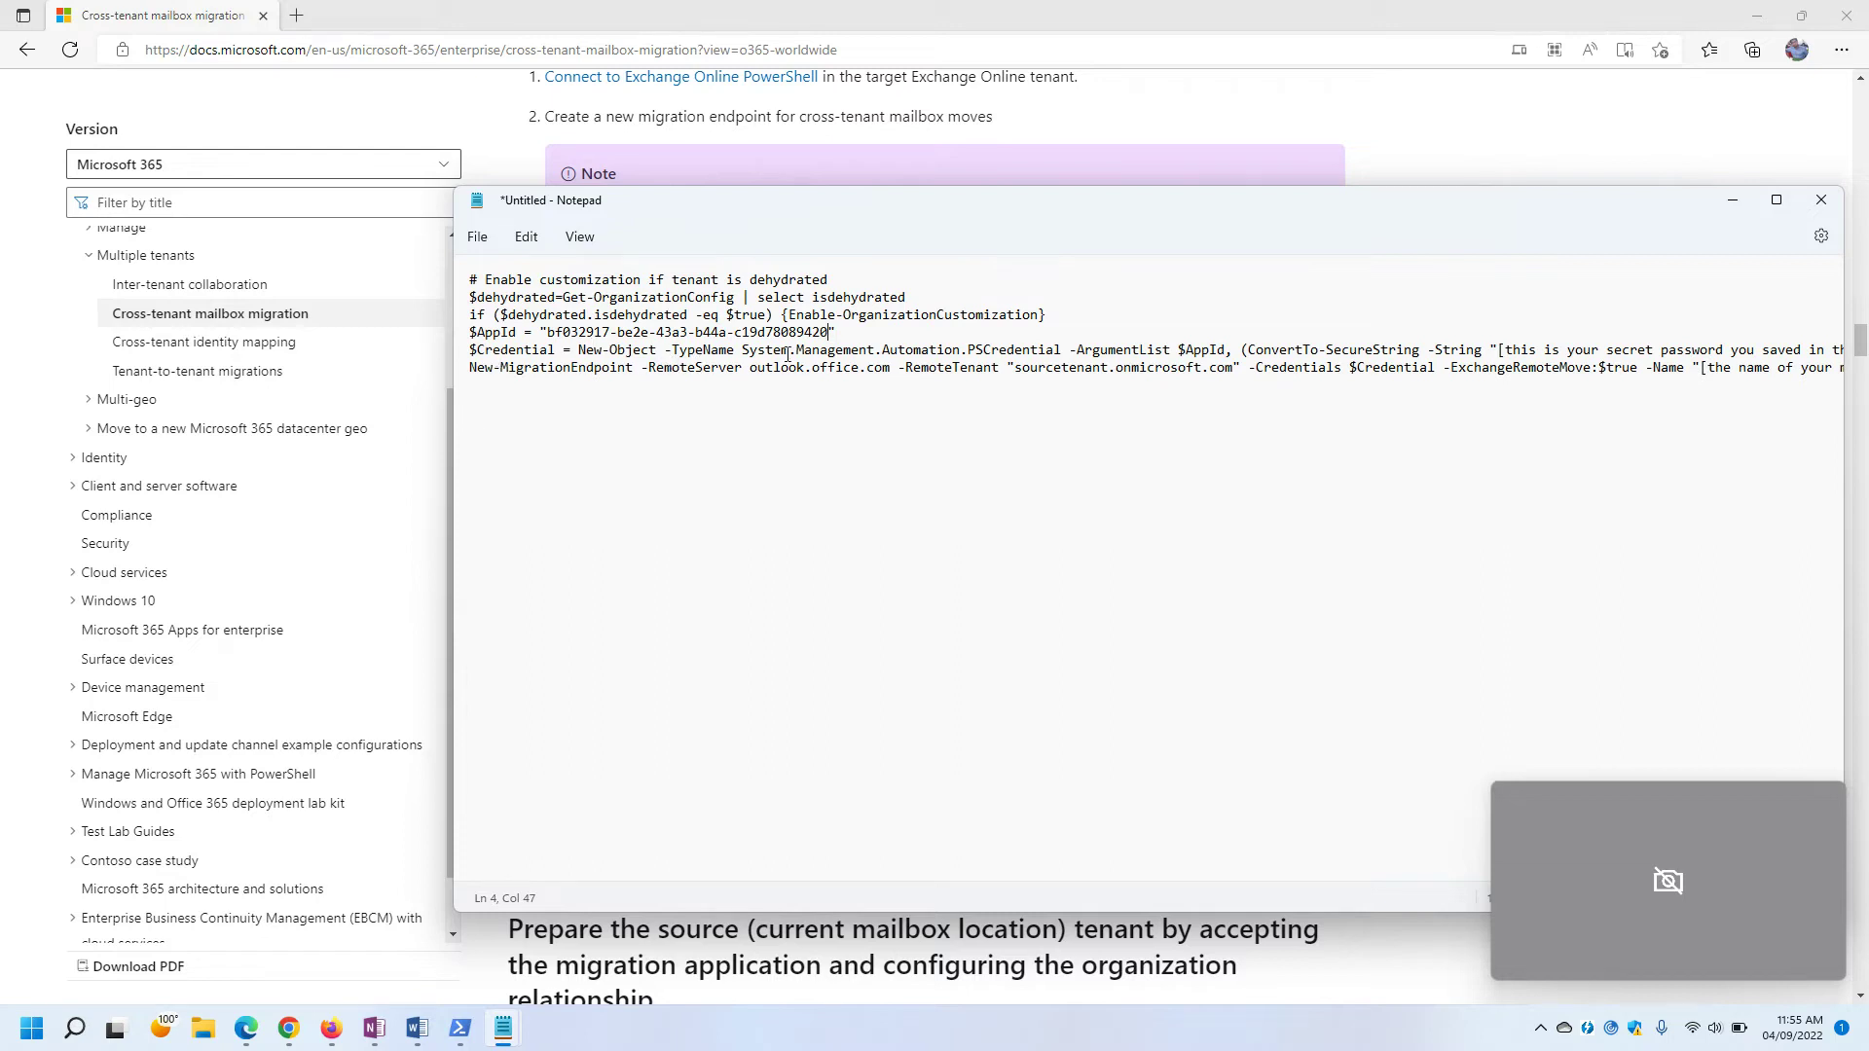
{"action": "left_click_drag", "start_coordinate": [943, 220], "coordinate": [721, 207]}
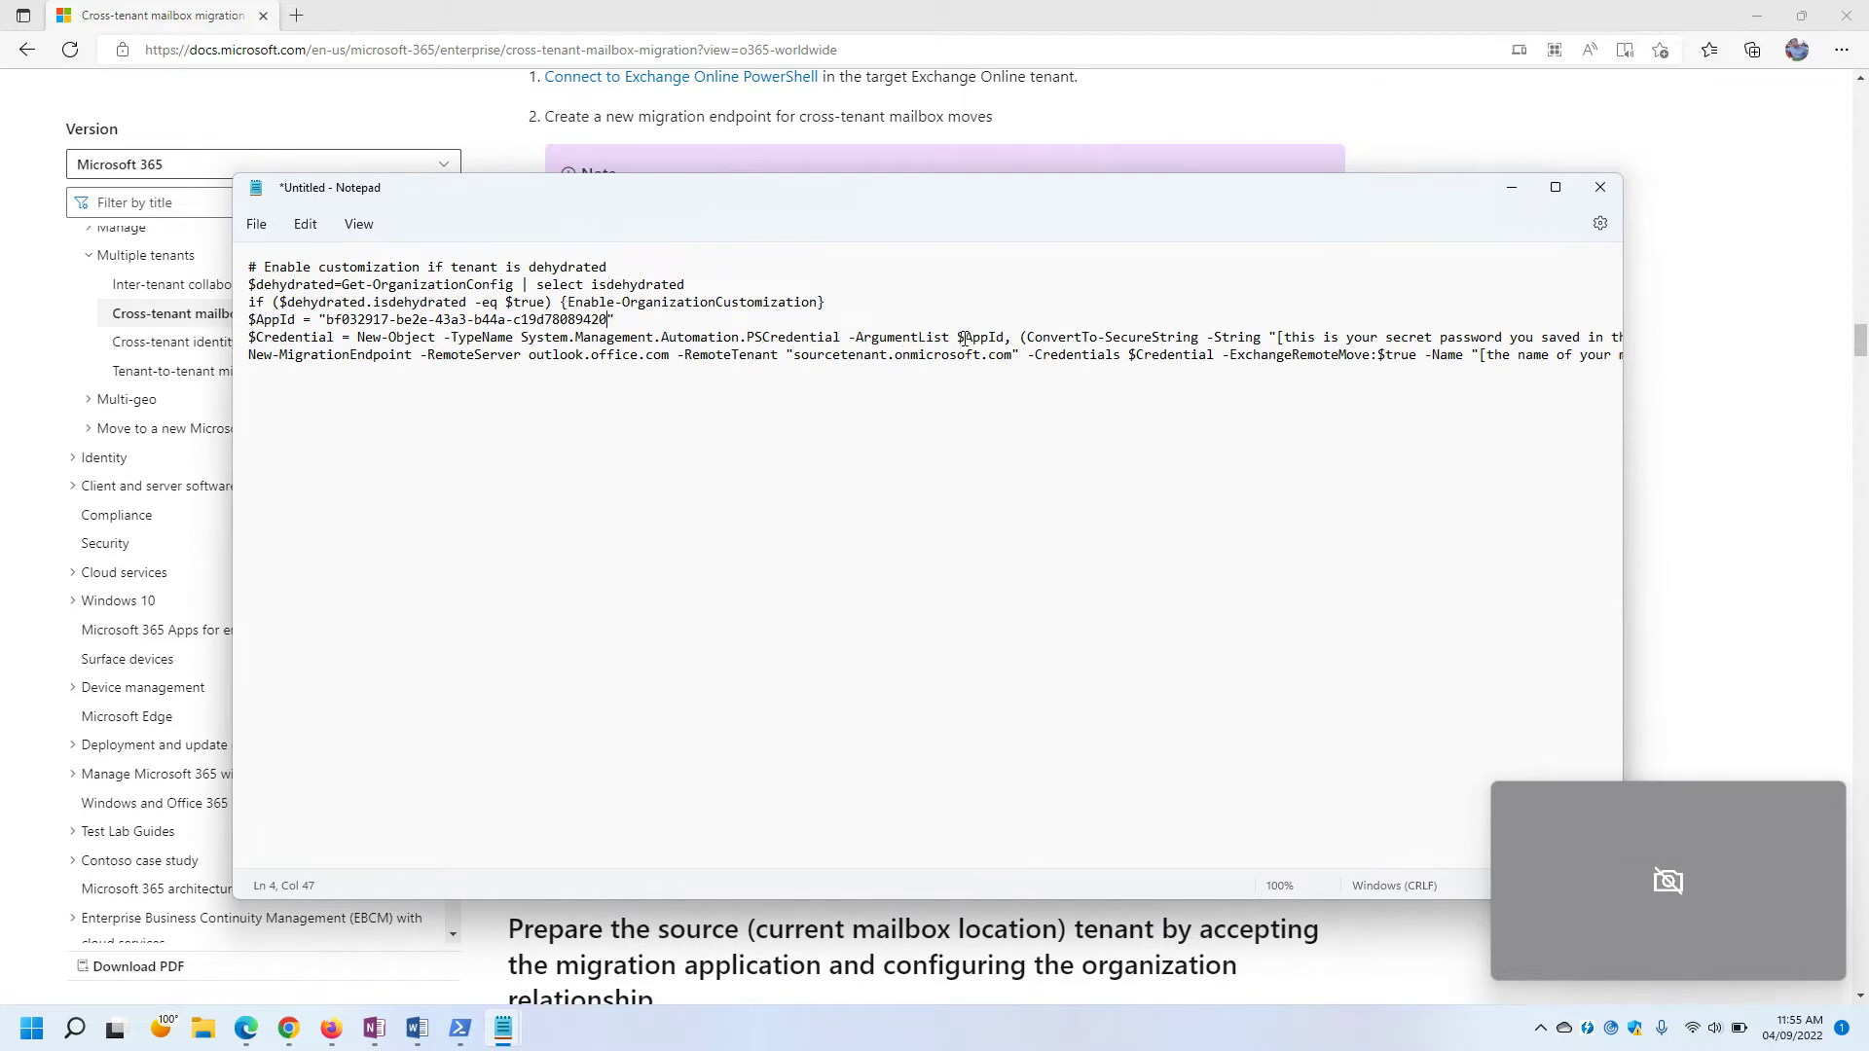
{"action": "left_click_drag", "start_coordinate": [958, 337], "coordinate": [1011, 337]}
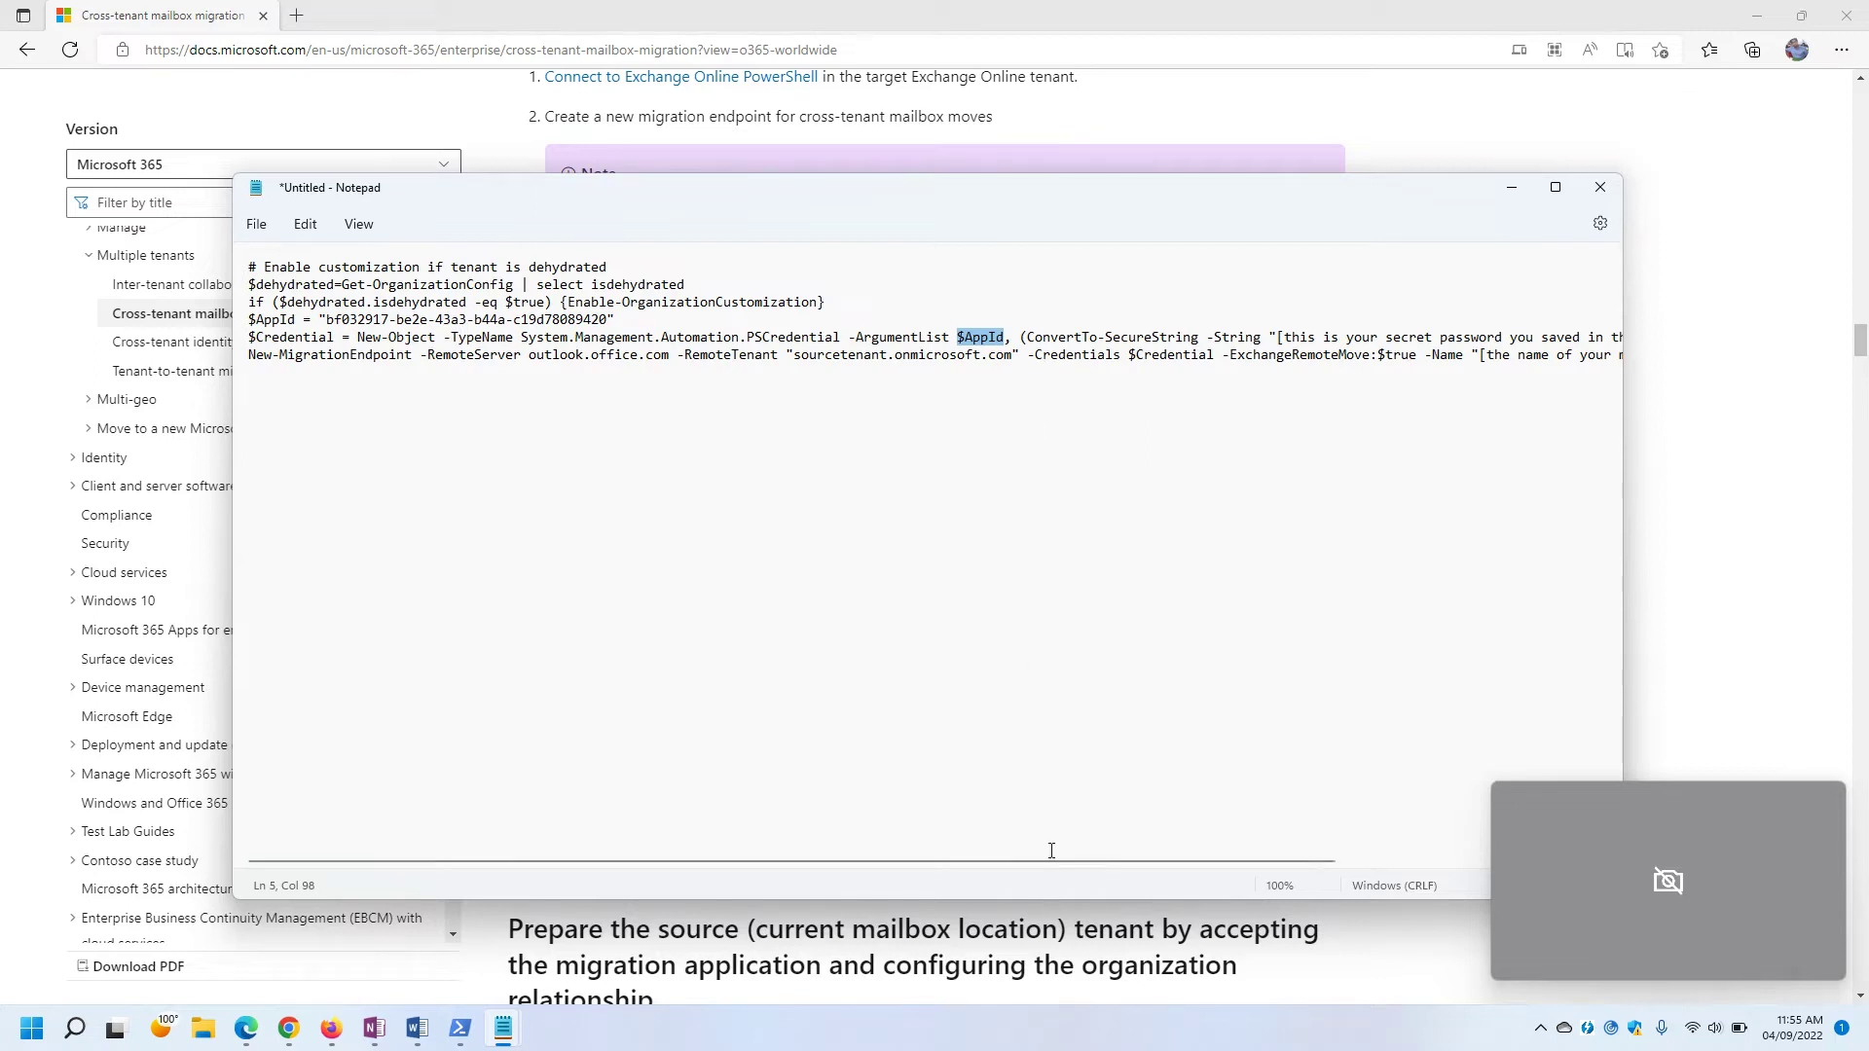
{"action": "left_click_drag", "start_coordinate": [1051, 861], "coordinate": [1254, 855]}
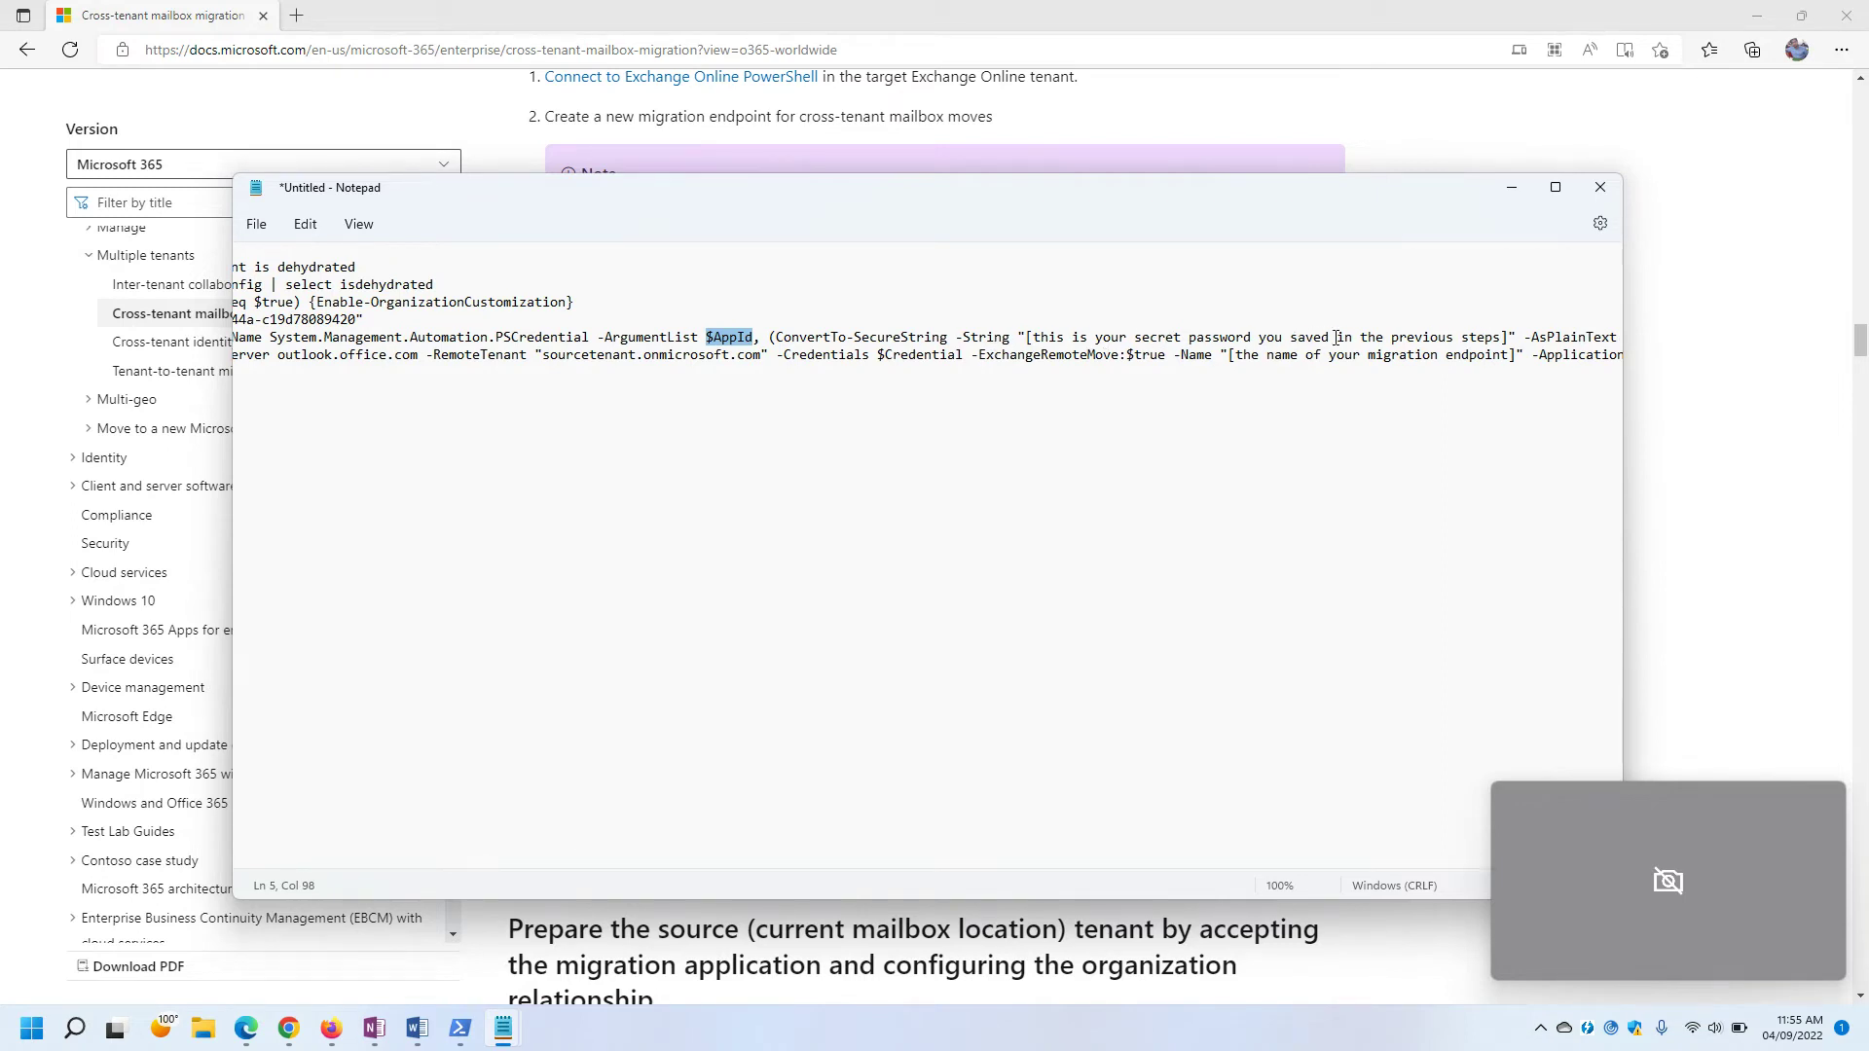
{"action": "left_click_drag", "start_coordinate": [1507, 337], "coordinate": [1027, 338]}
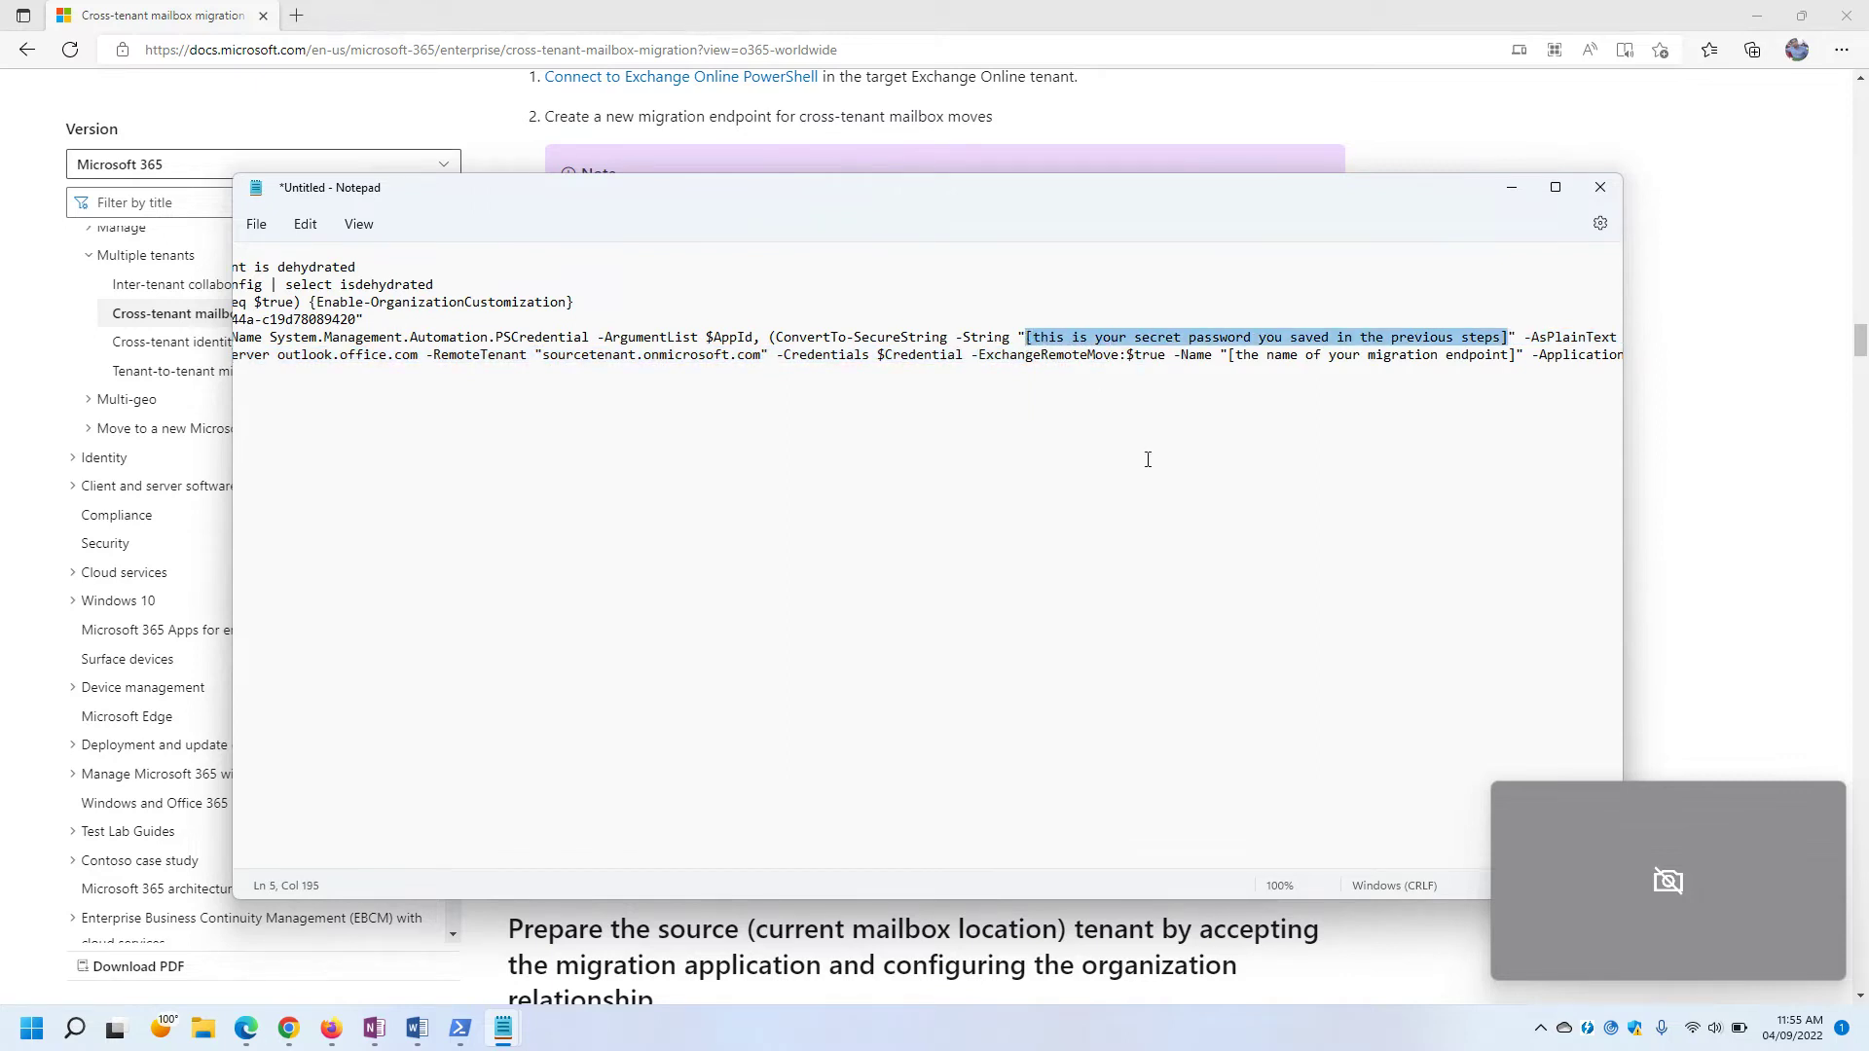
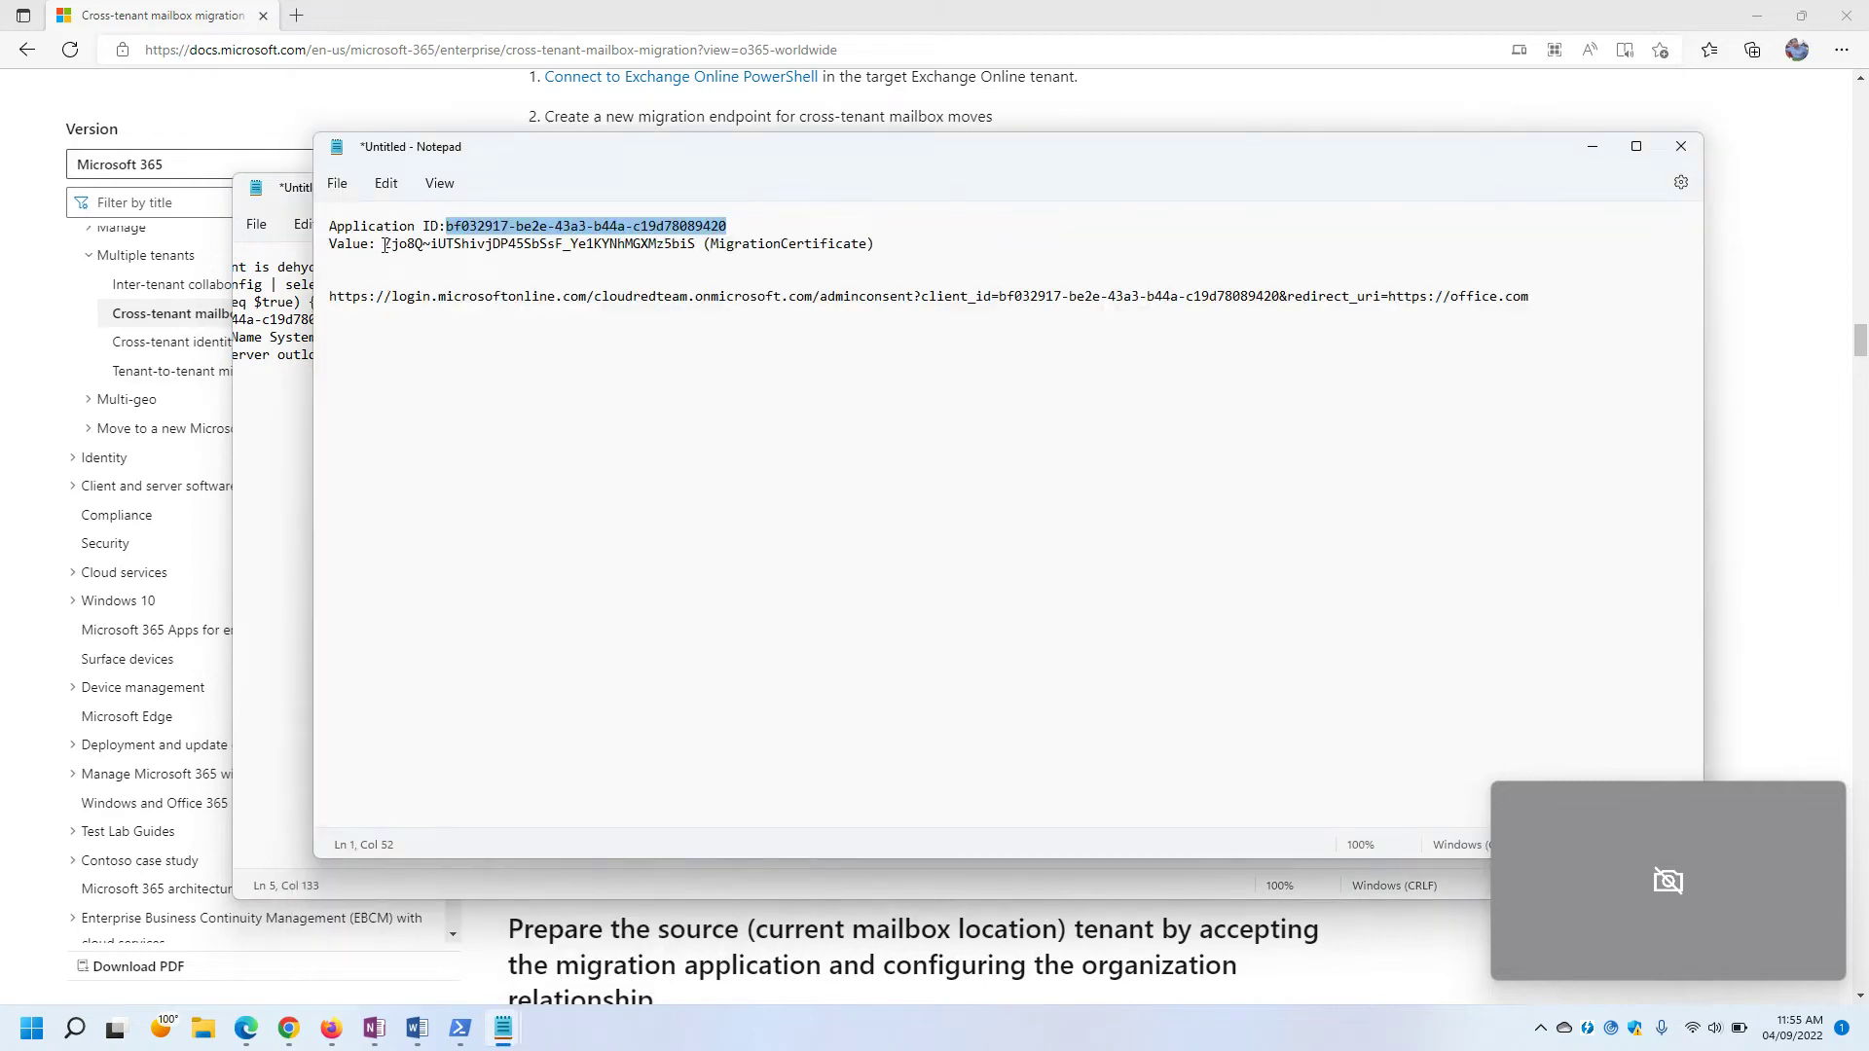
Select the client secret value on line 2 of the app ID and secret notes.
{"action": "left_click_drag", "start_coordinate": [383, 244], "coordinate": [700, 244]}
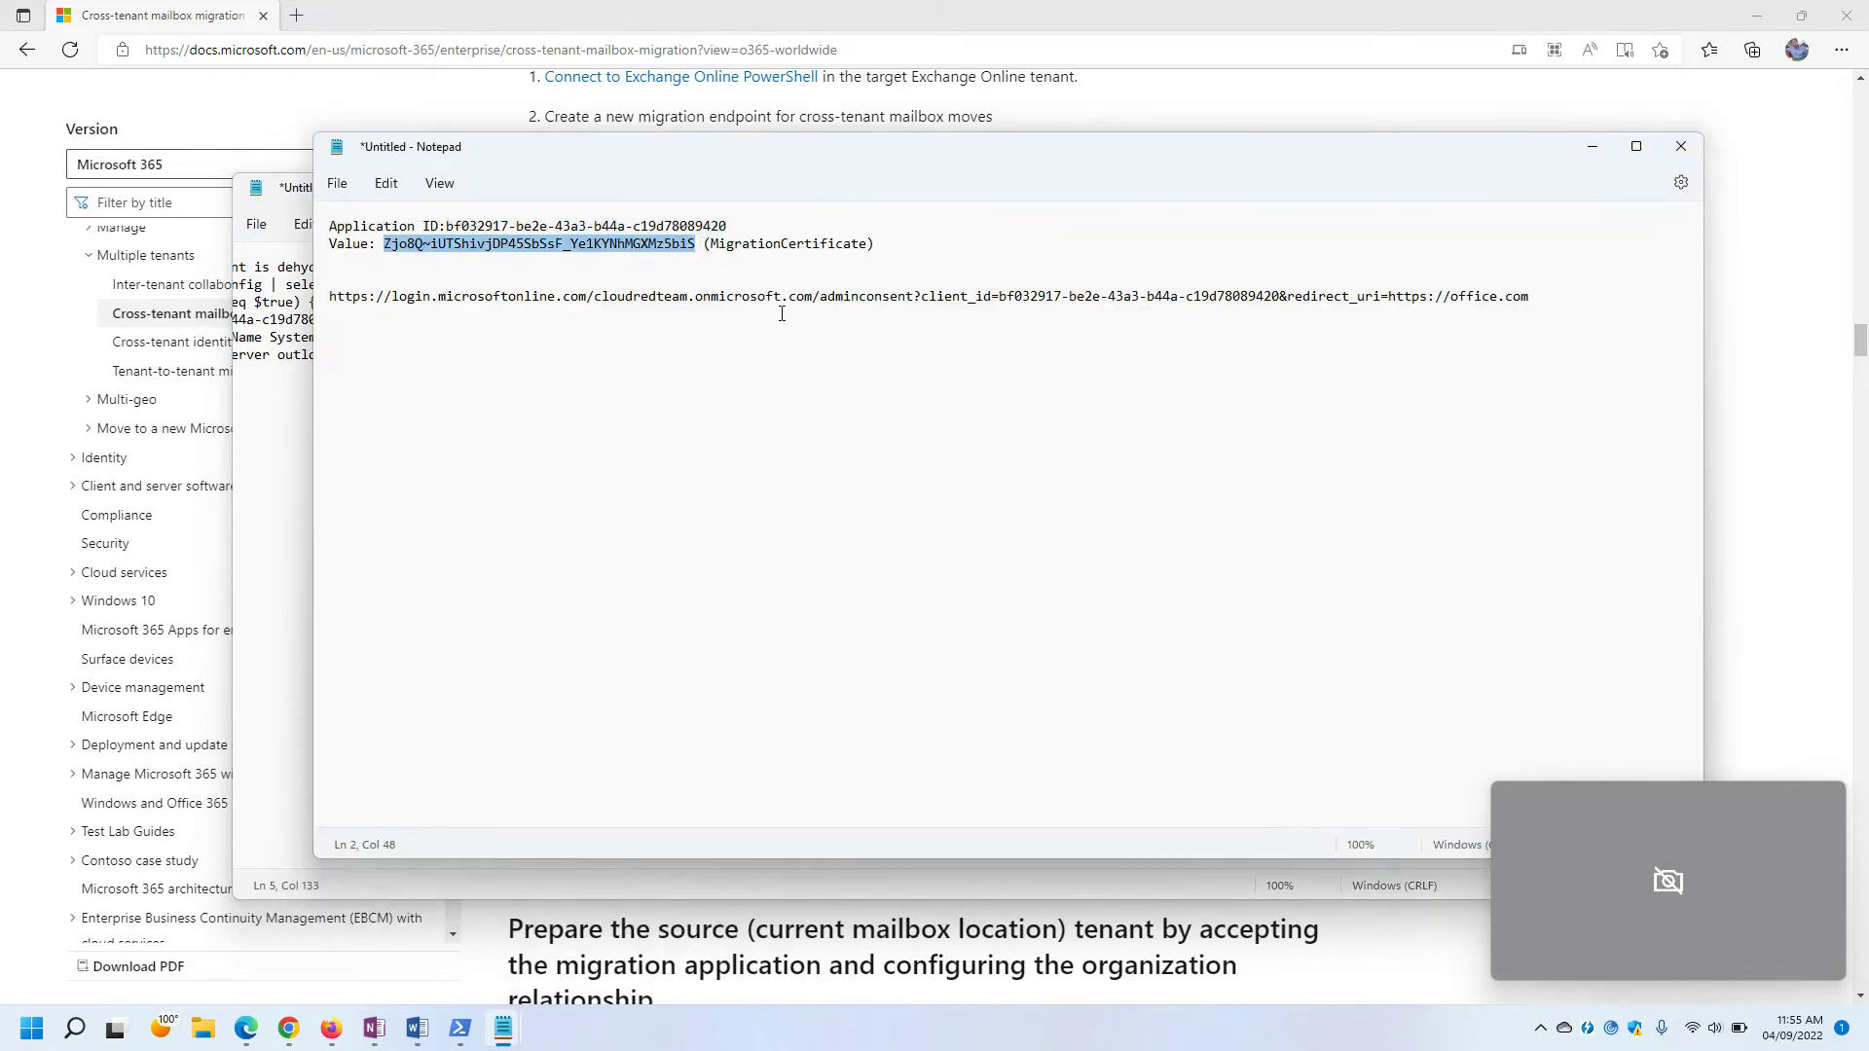
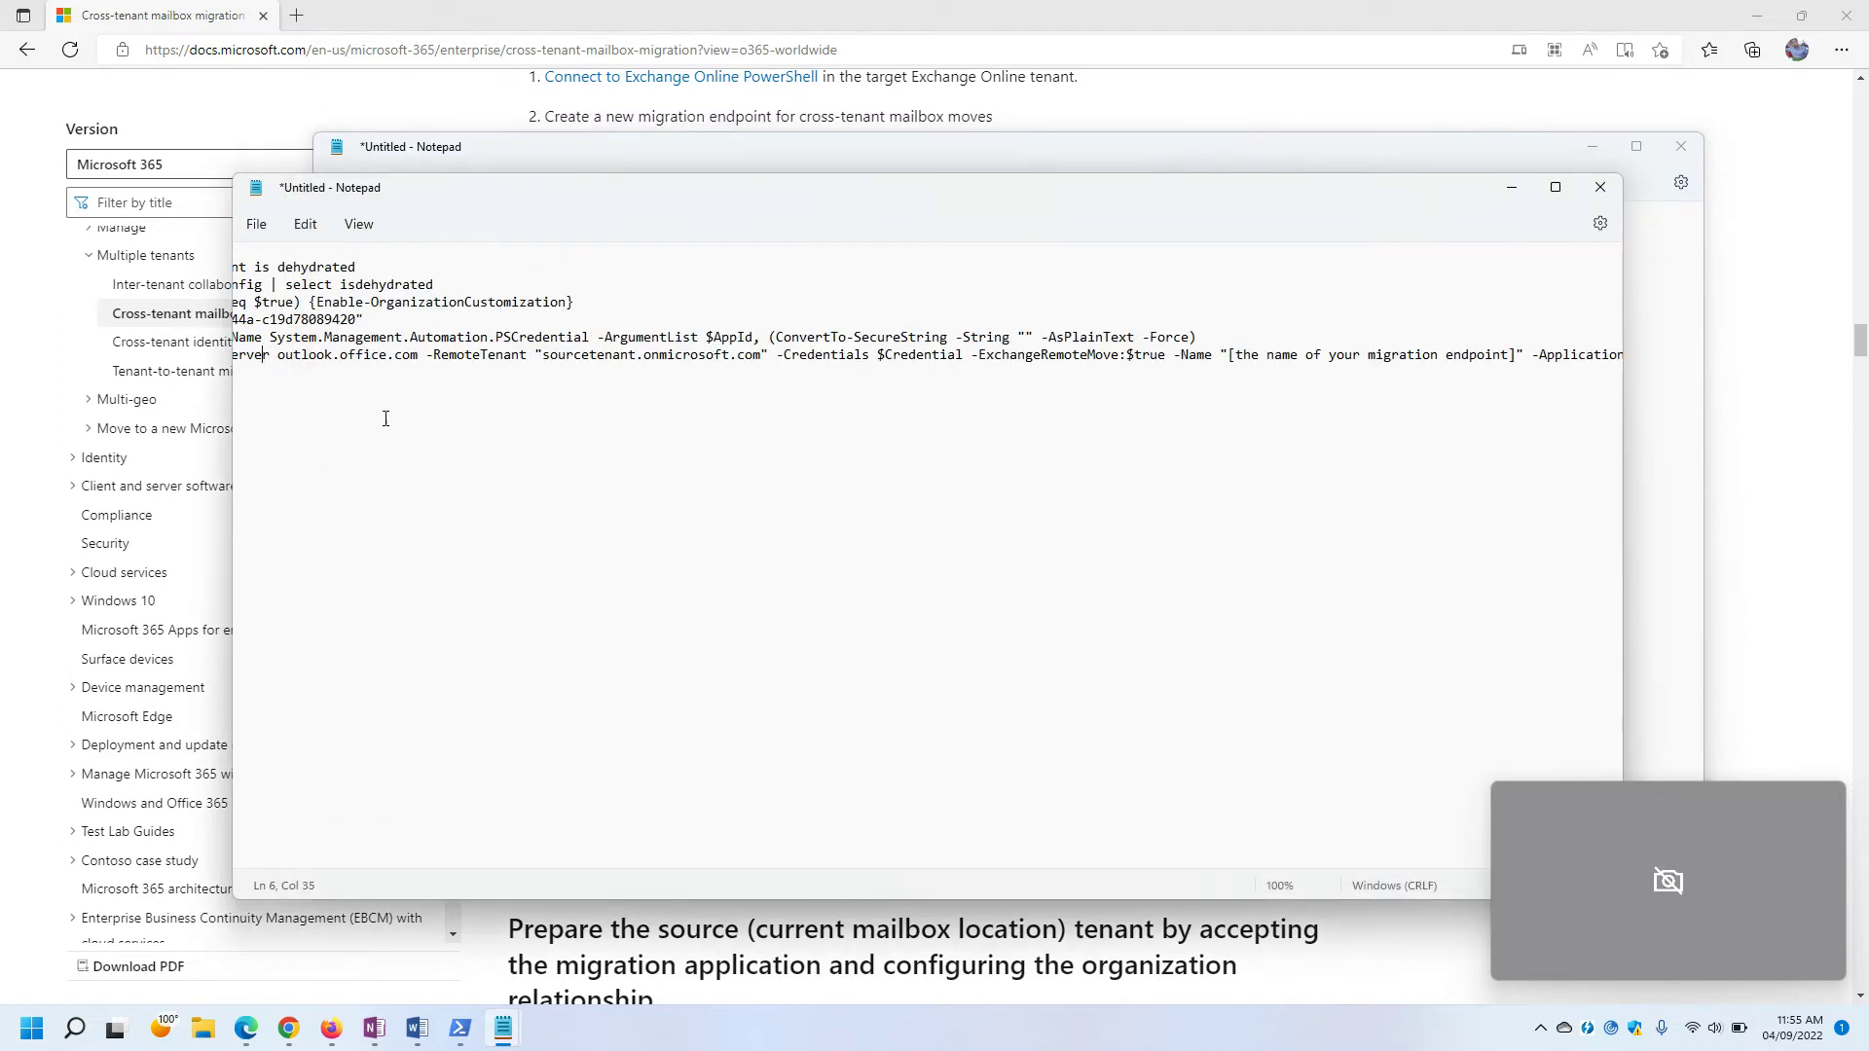
Paste the client secret into the empty -String quotes on the credential line.
{"action": "left_click", "coordinate": [1026, 337]}
{"action": "key", "text": "ctrl+v"}
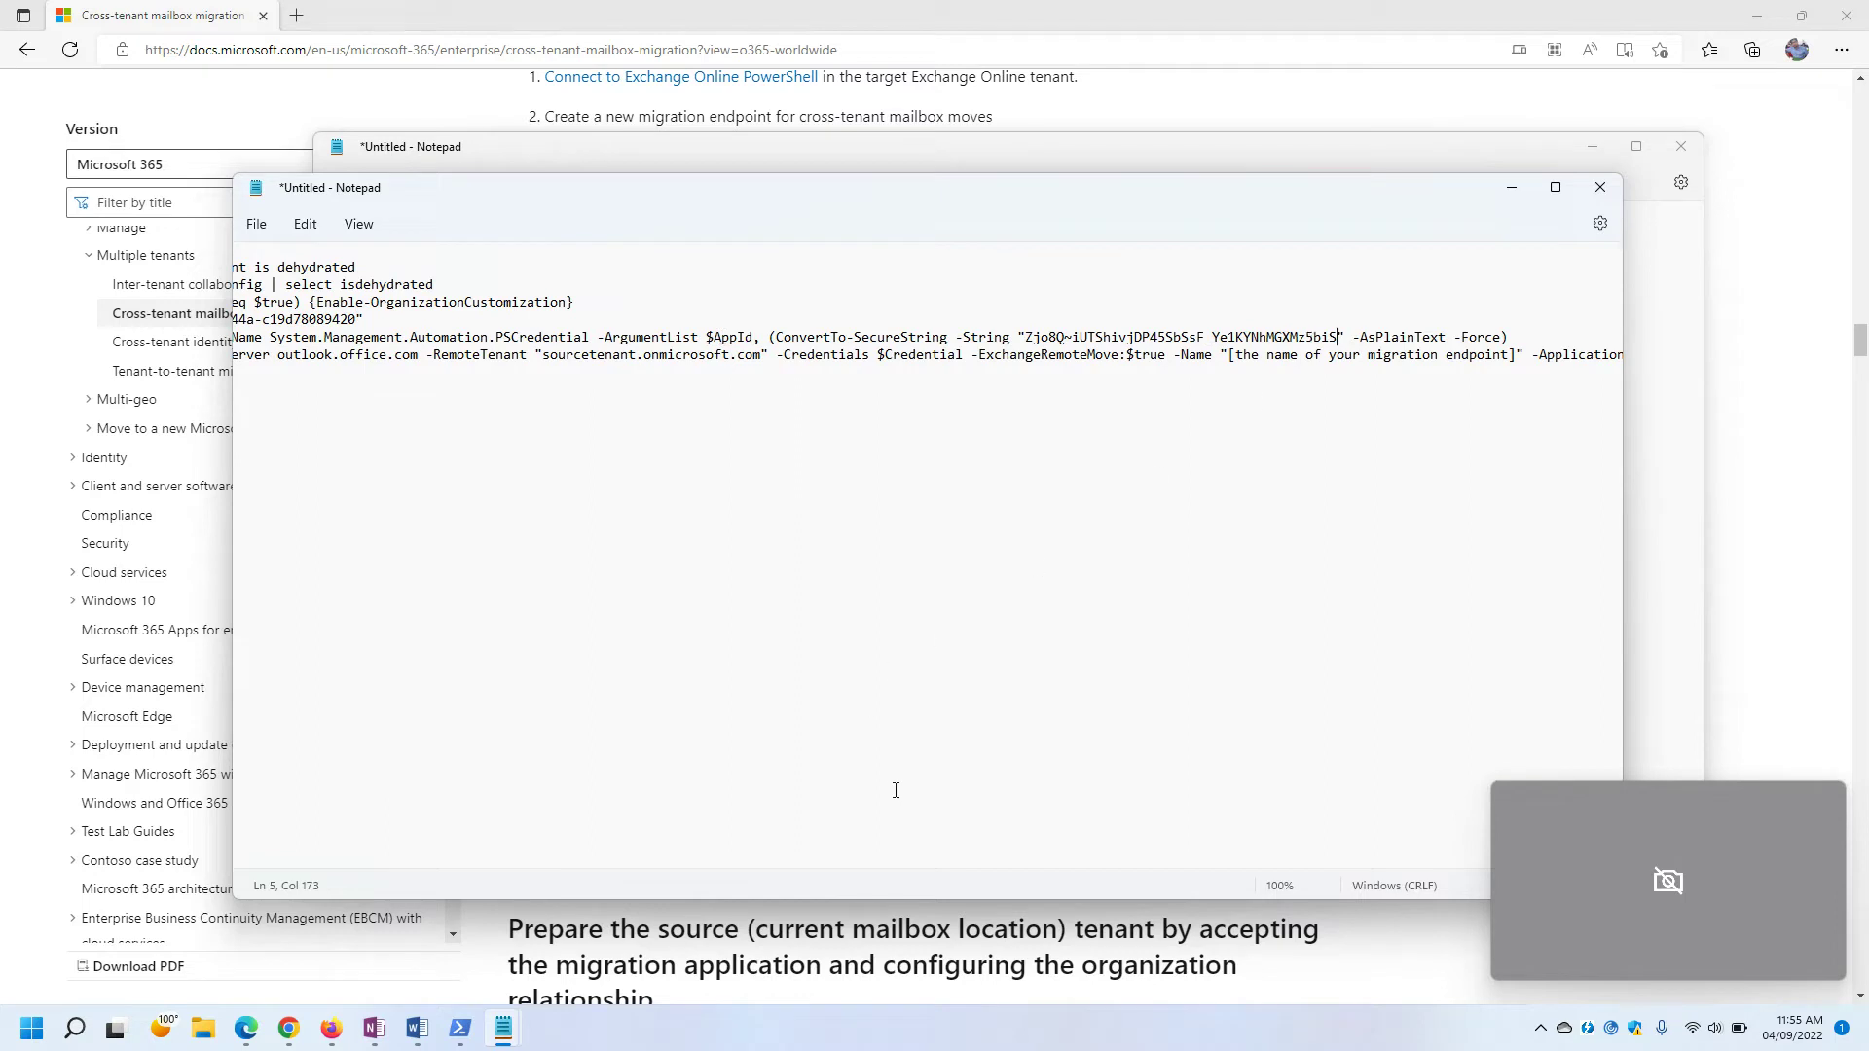
{"action": "left_click_drag", "start_coordinate": [650, 862], "coordinate": [416, 859]}
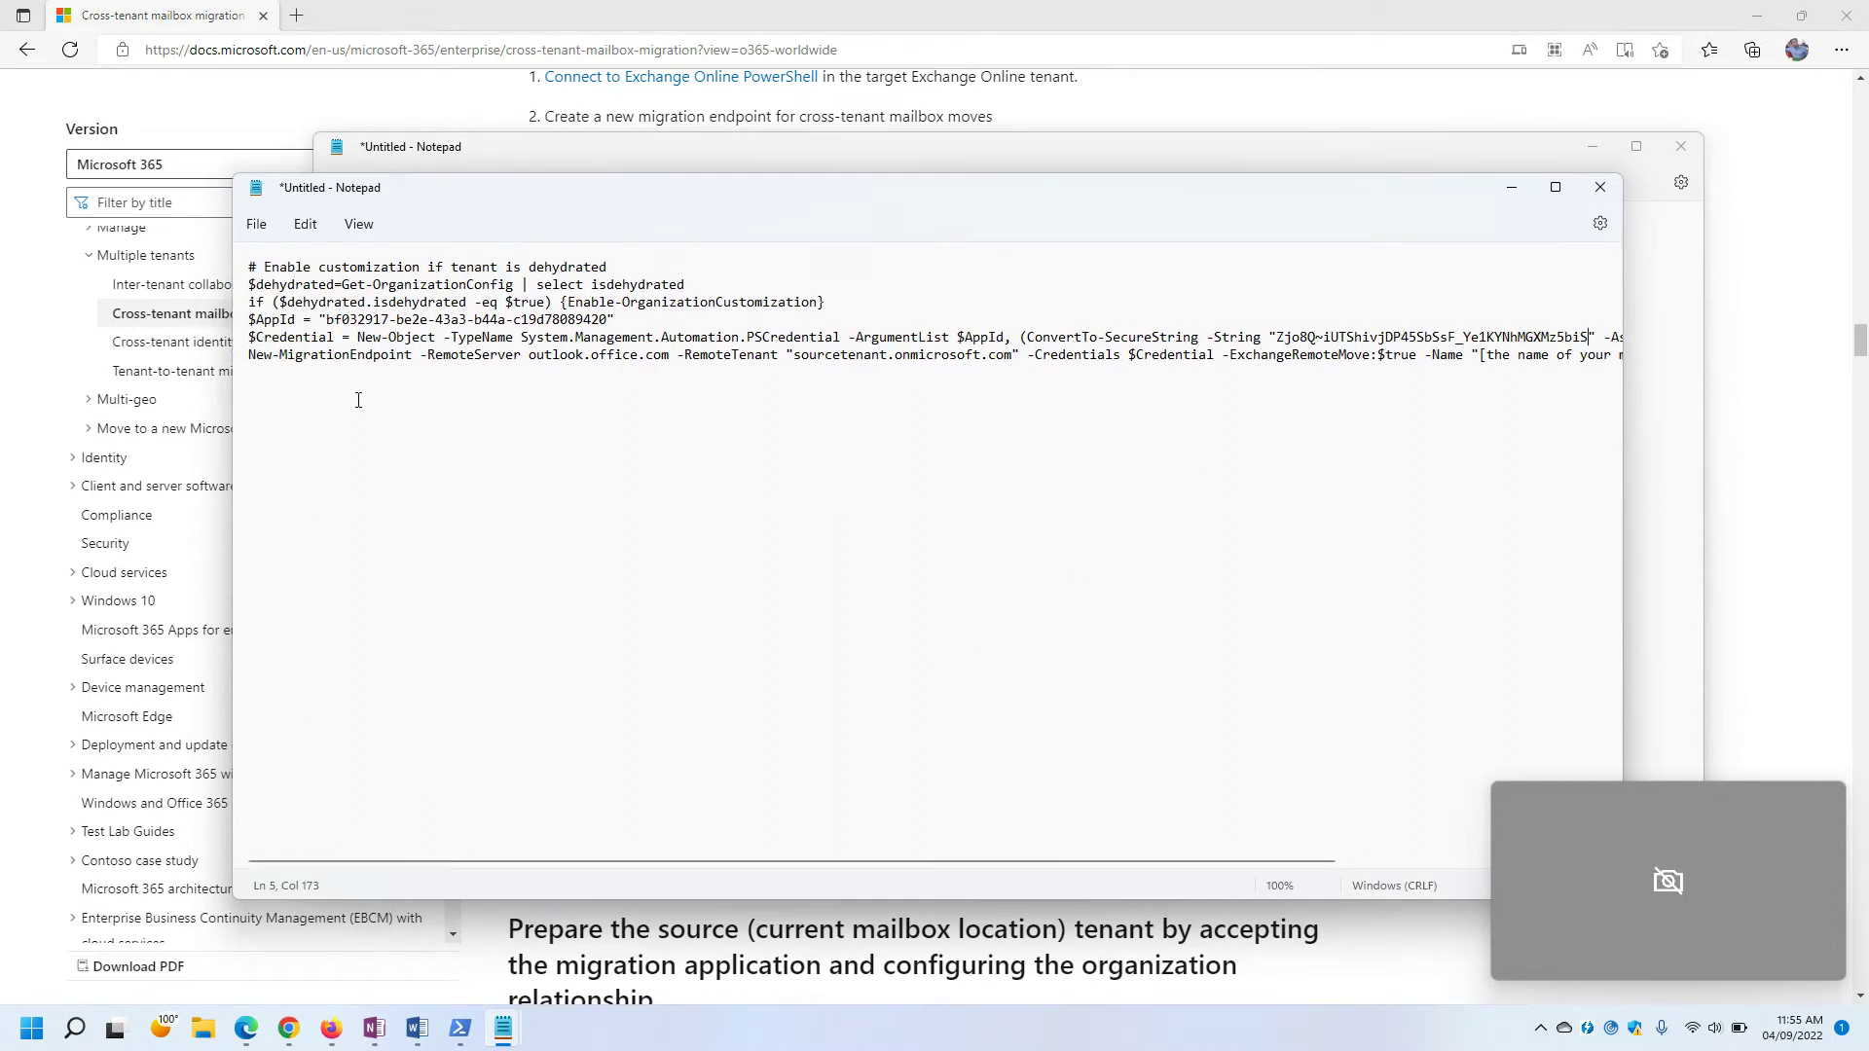
{"action": "left_click_drag", "start_coordinate": [689, 861], "coordinate": [557, 843]}
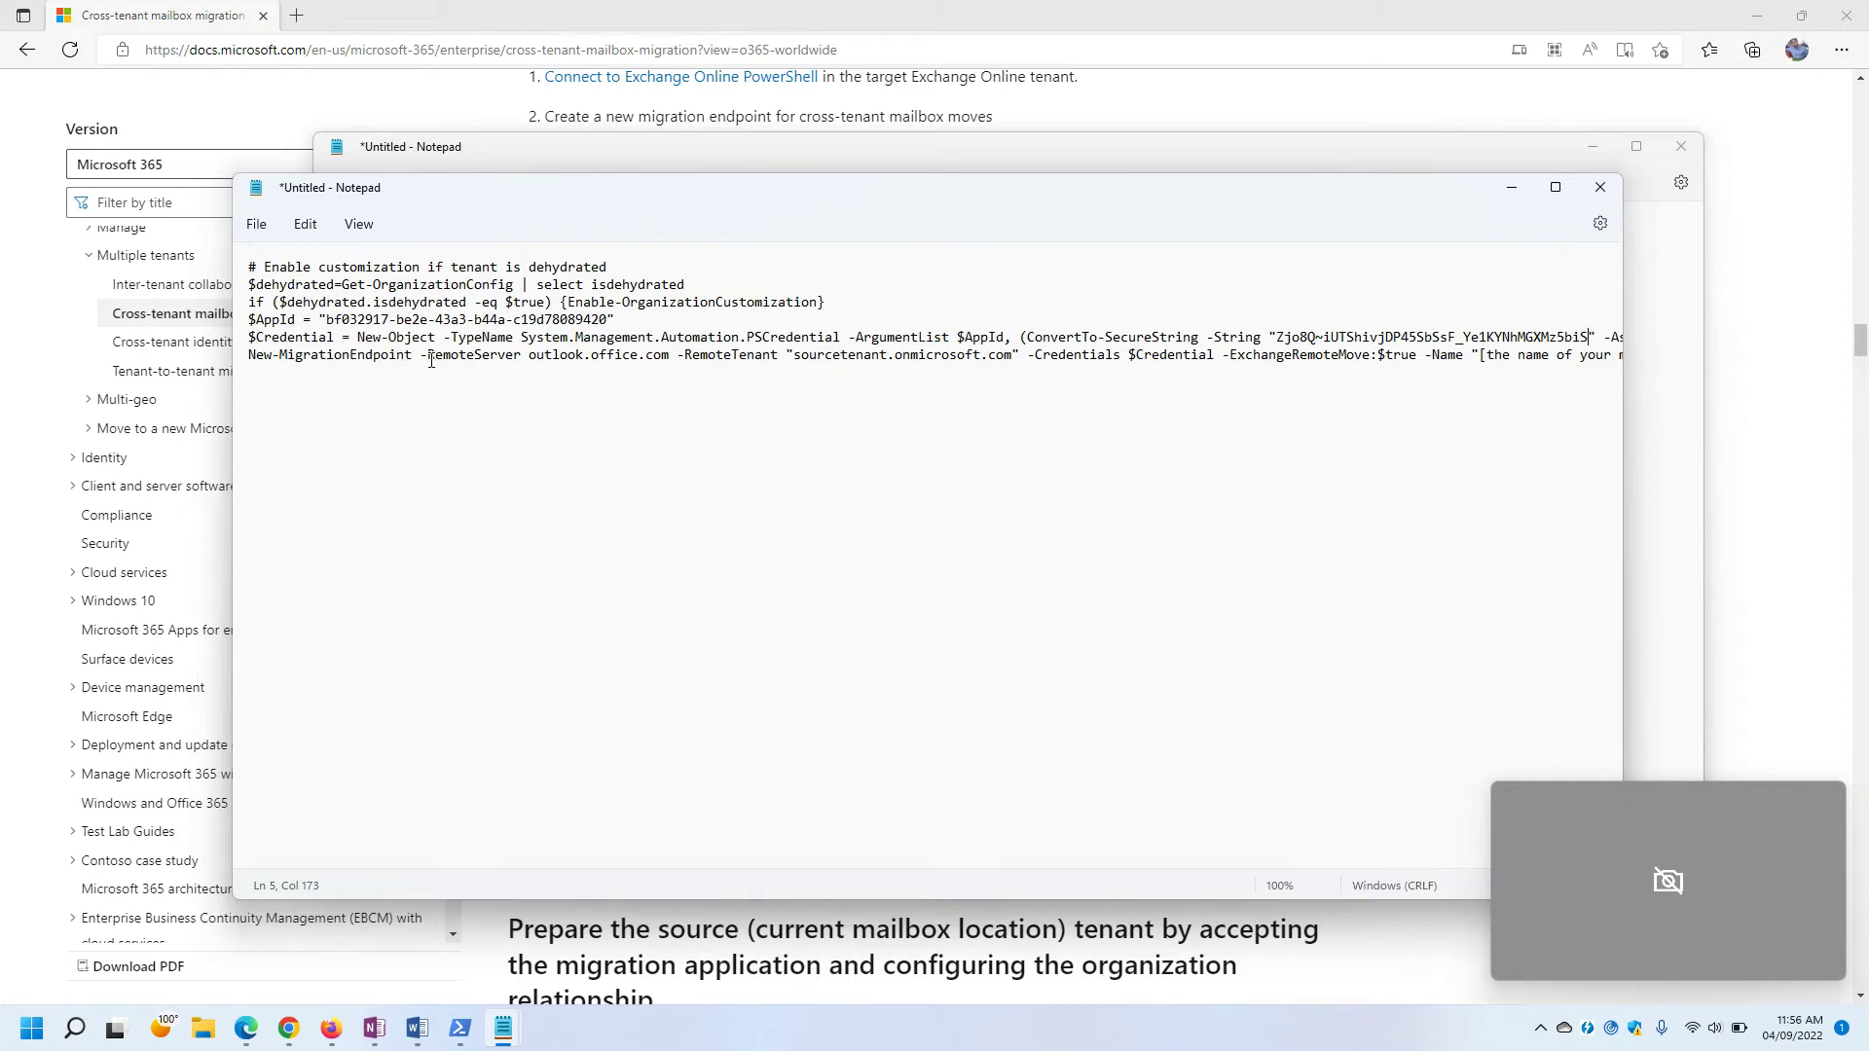
Review the New-MigrationEndpoint command's RemoteServer and tenant placeholder values.
{"action": "left_click_drag", "start_coordinate": [430, 358], "coordinate": [793, 356]}
{"action": "left_click", "coordinate": [527, 405]}
{"action": "left_click", "coordinate": [753, 403]}
{"action": "left_click", "coordinate": [868, 403]}
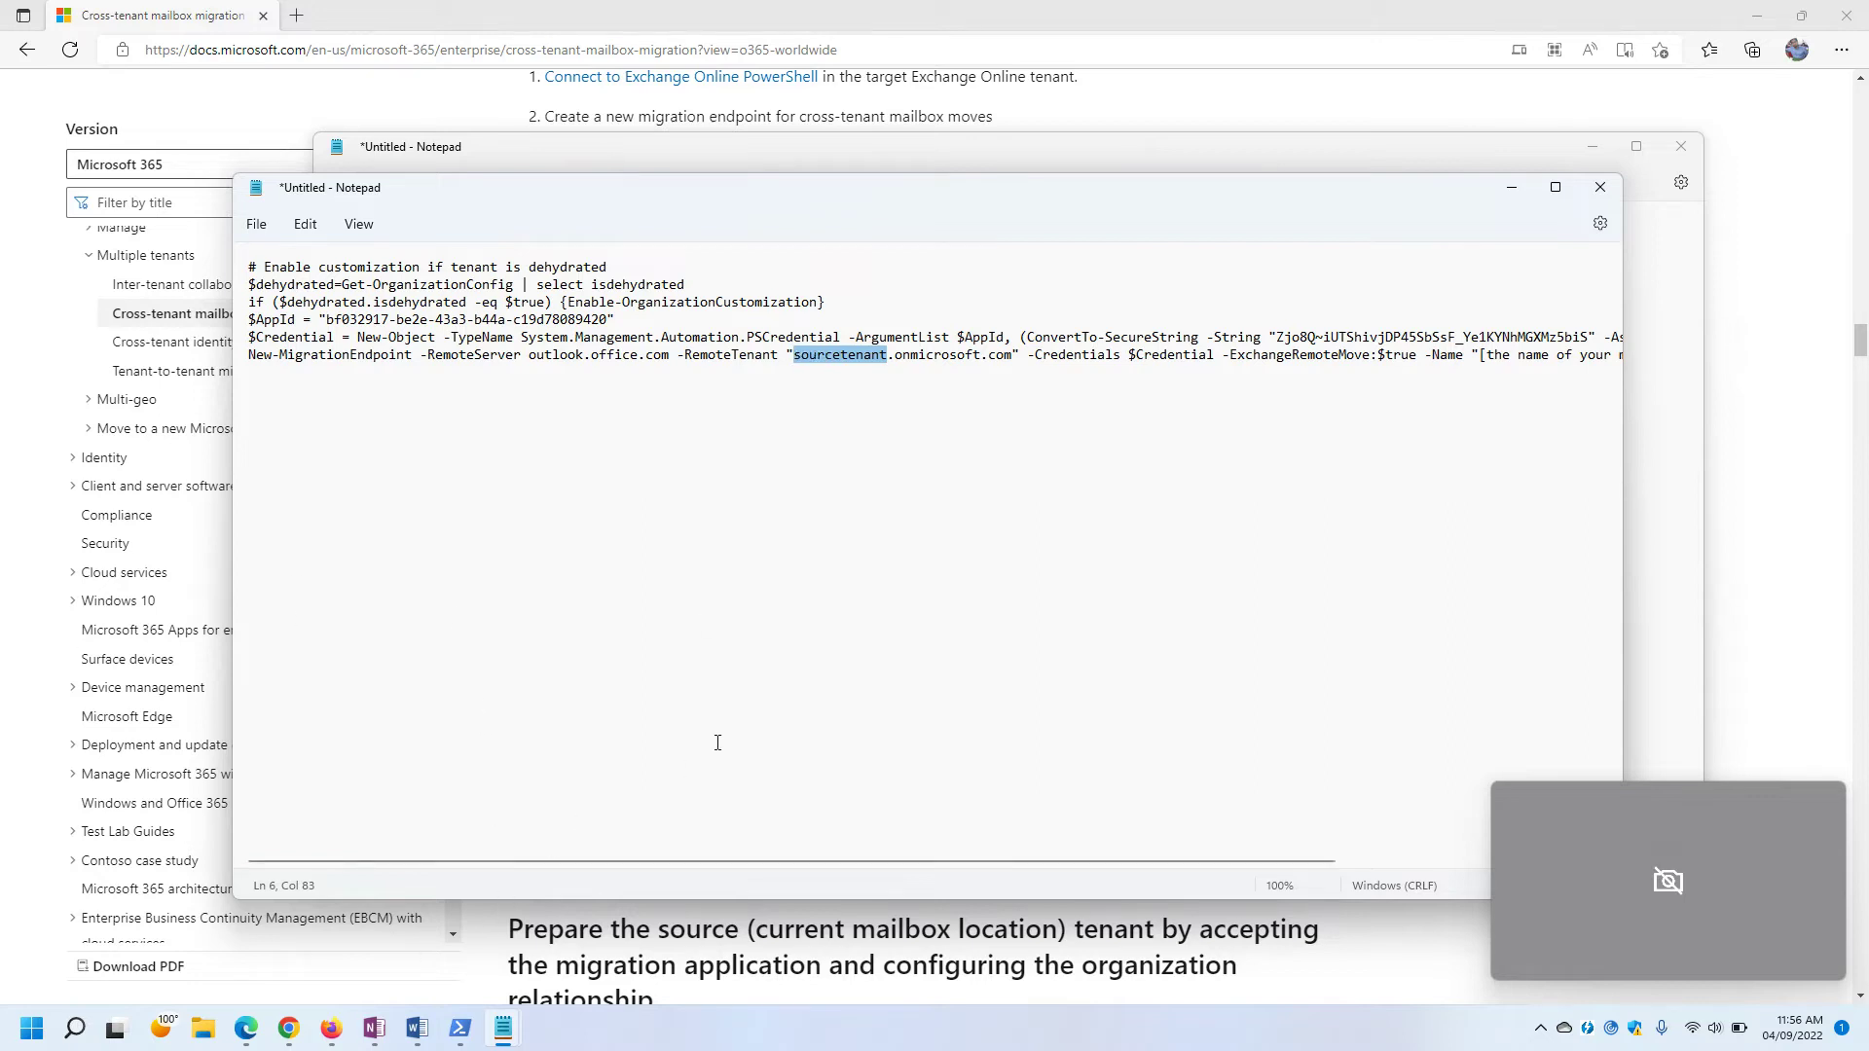
Copy the source tenant domain from the OneNote notes over the sourcetenant.onmicrosoft.com placeholder.
{"action": "mouse_move", "coordinate": [503, 1024]}
{"action": "mouse_move", "coordinate": [374, 1024]}
{"action": "left_click", "coordinate": [374, 949]}
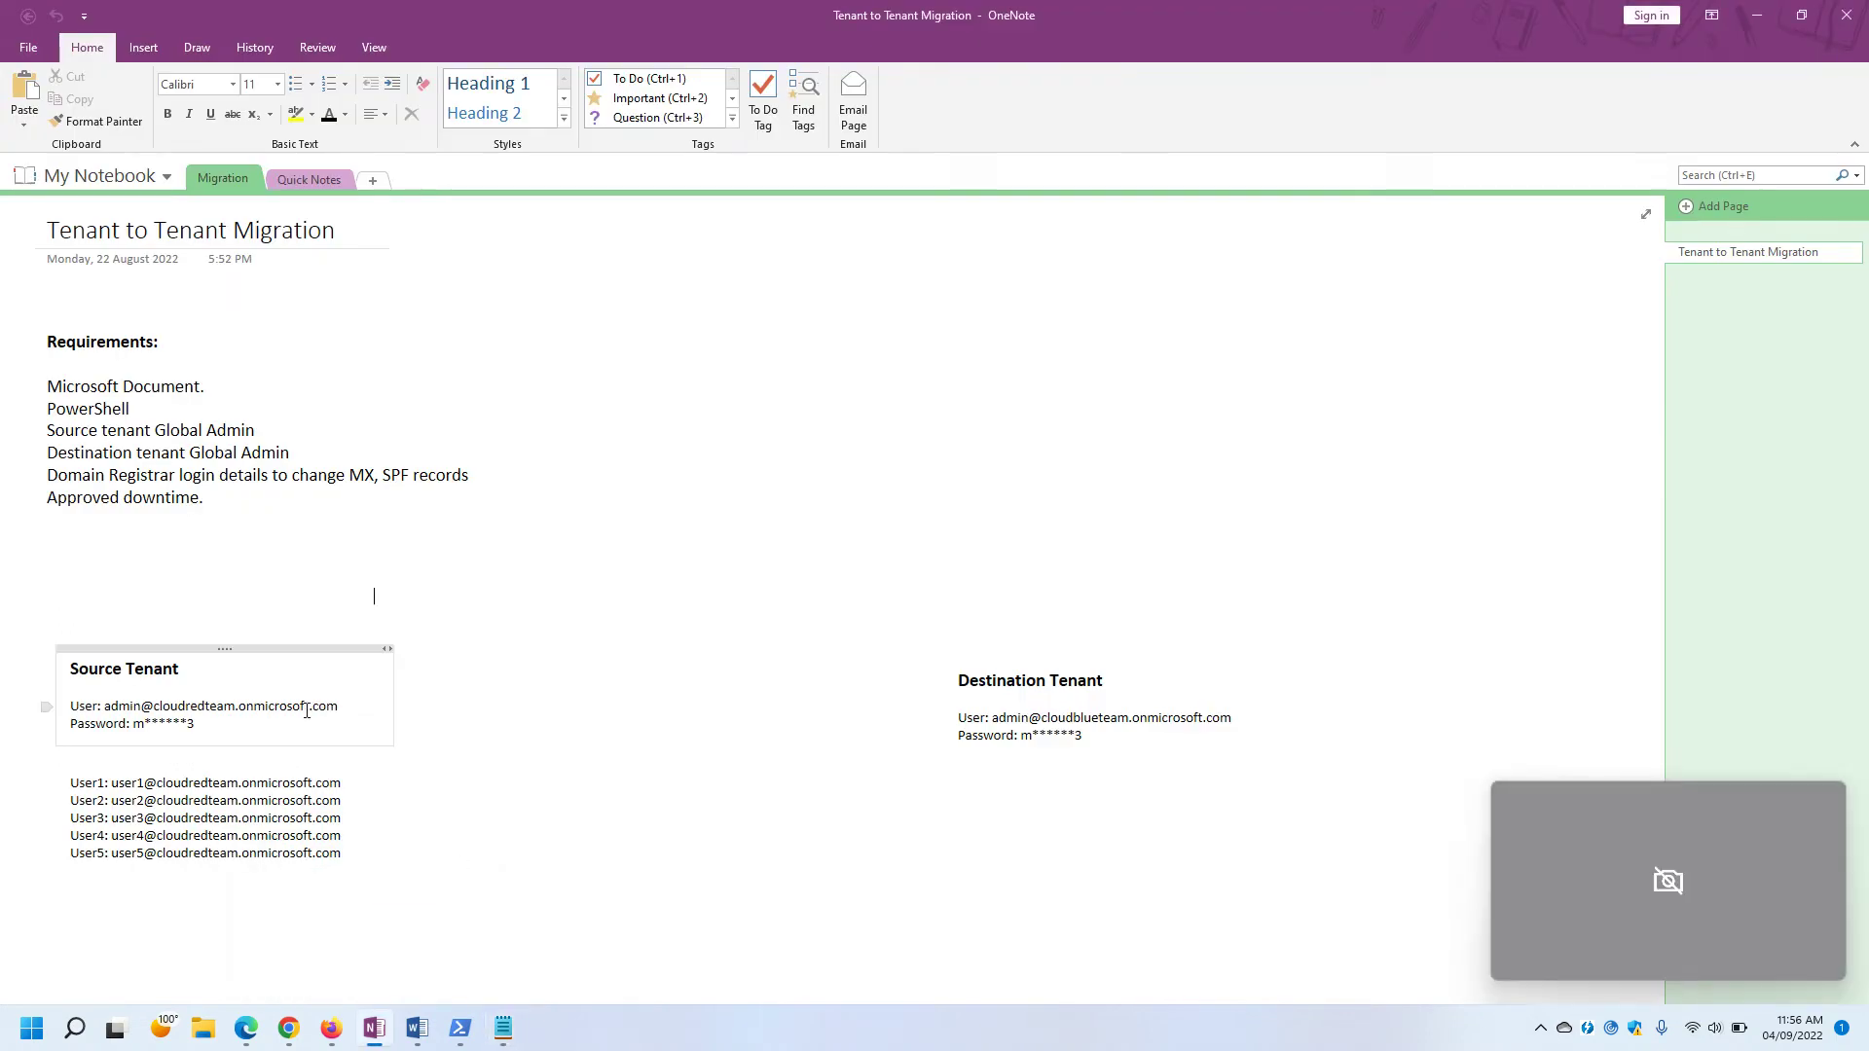
{"action": "left_click_drag", "start_coordinate": [344, 706], "coordinate": [152, 708]}
{"action": "key", "text": "ctrl+c"}
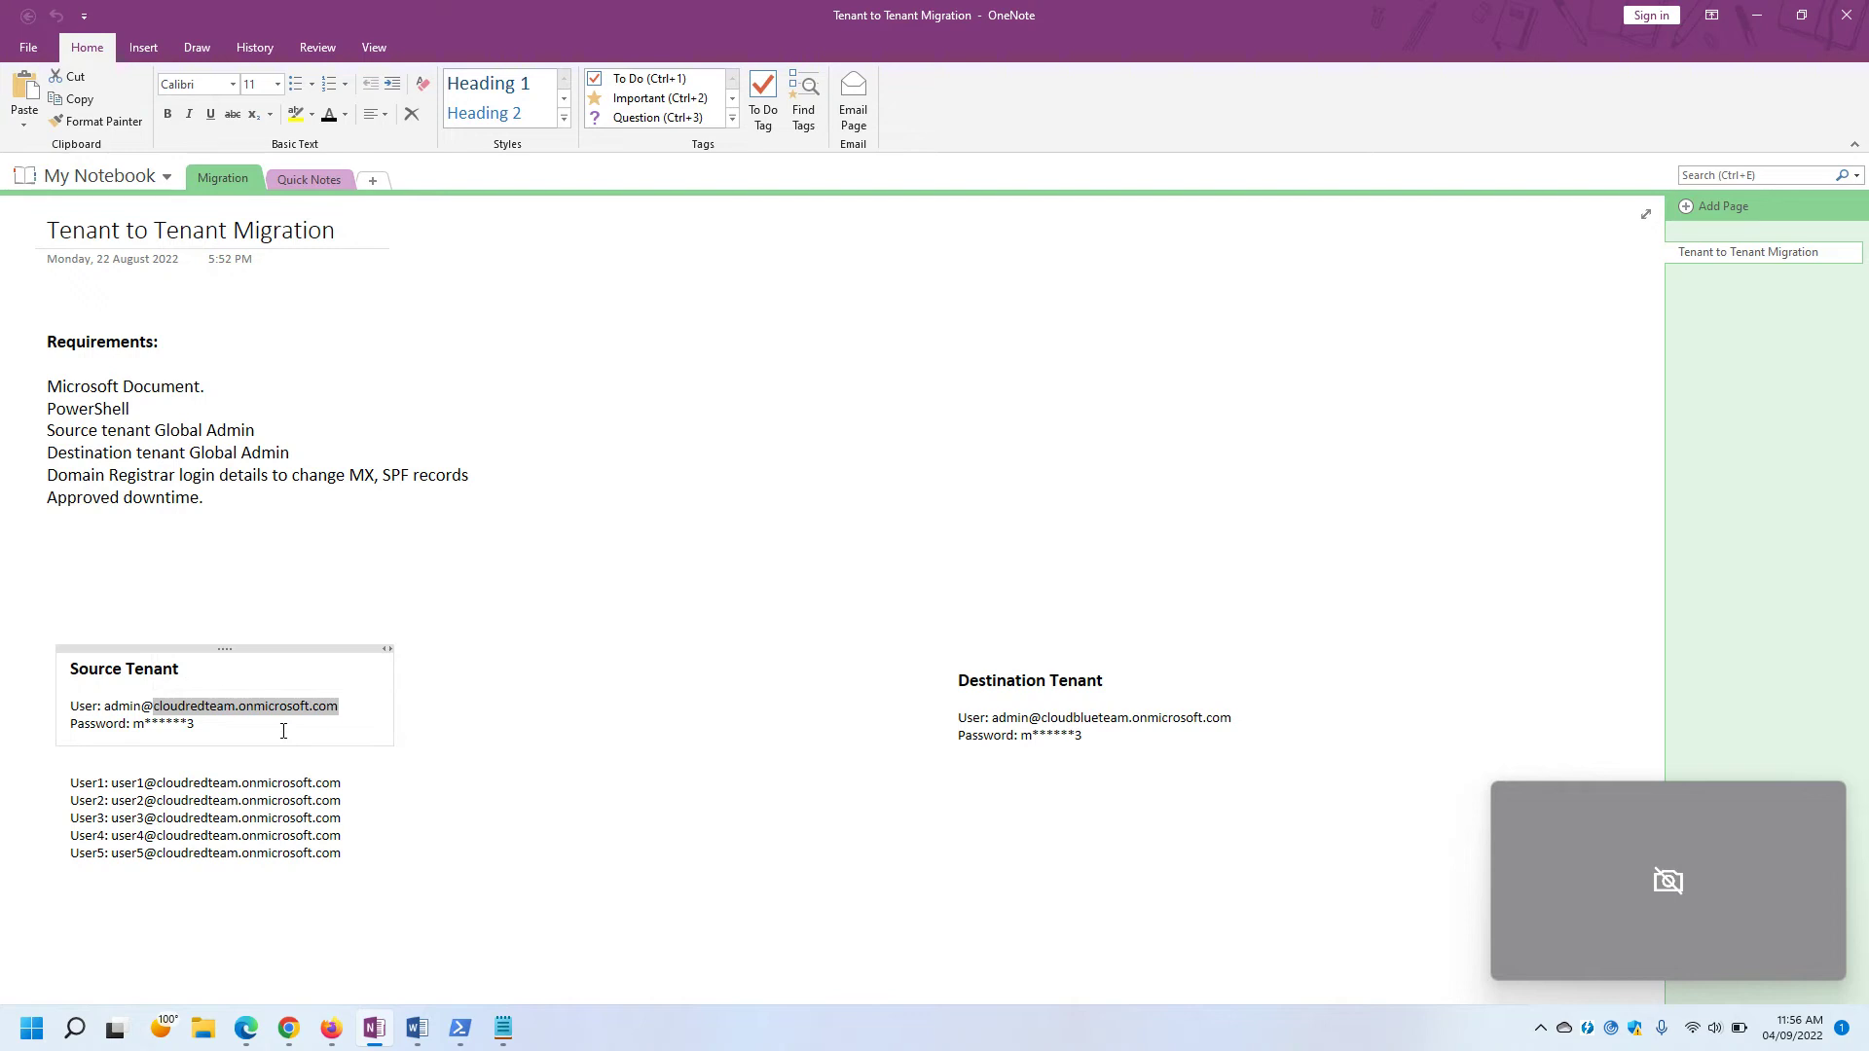
{"action": "mouse_move", "coordinate": [503, 1030]}
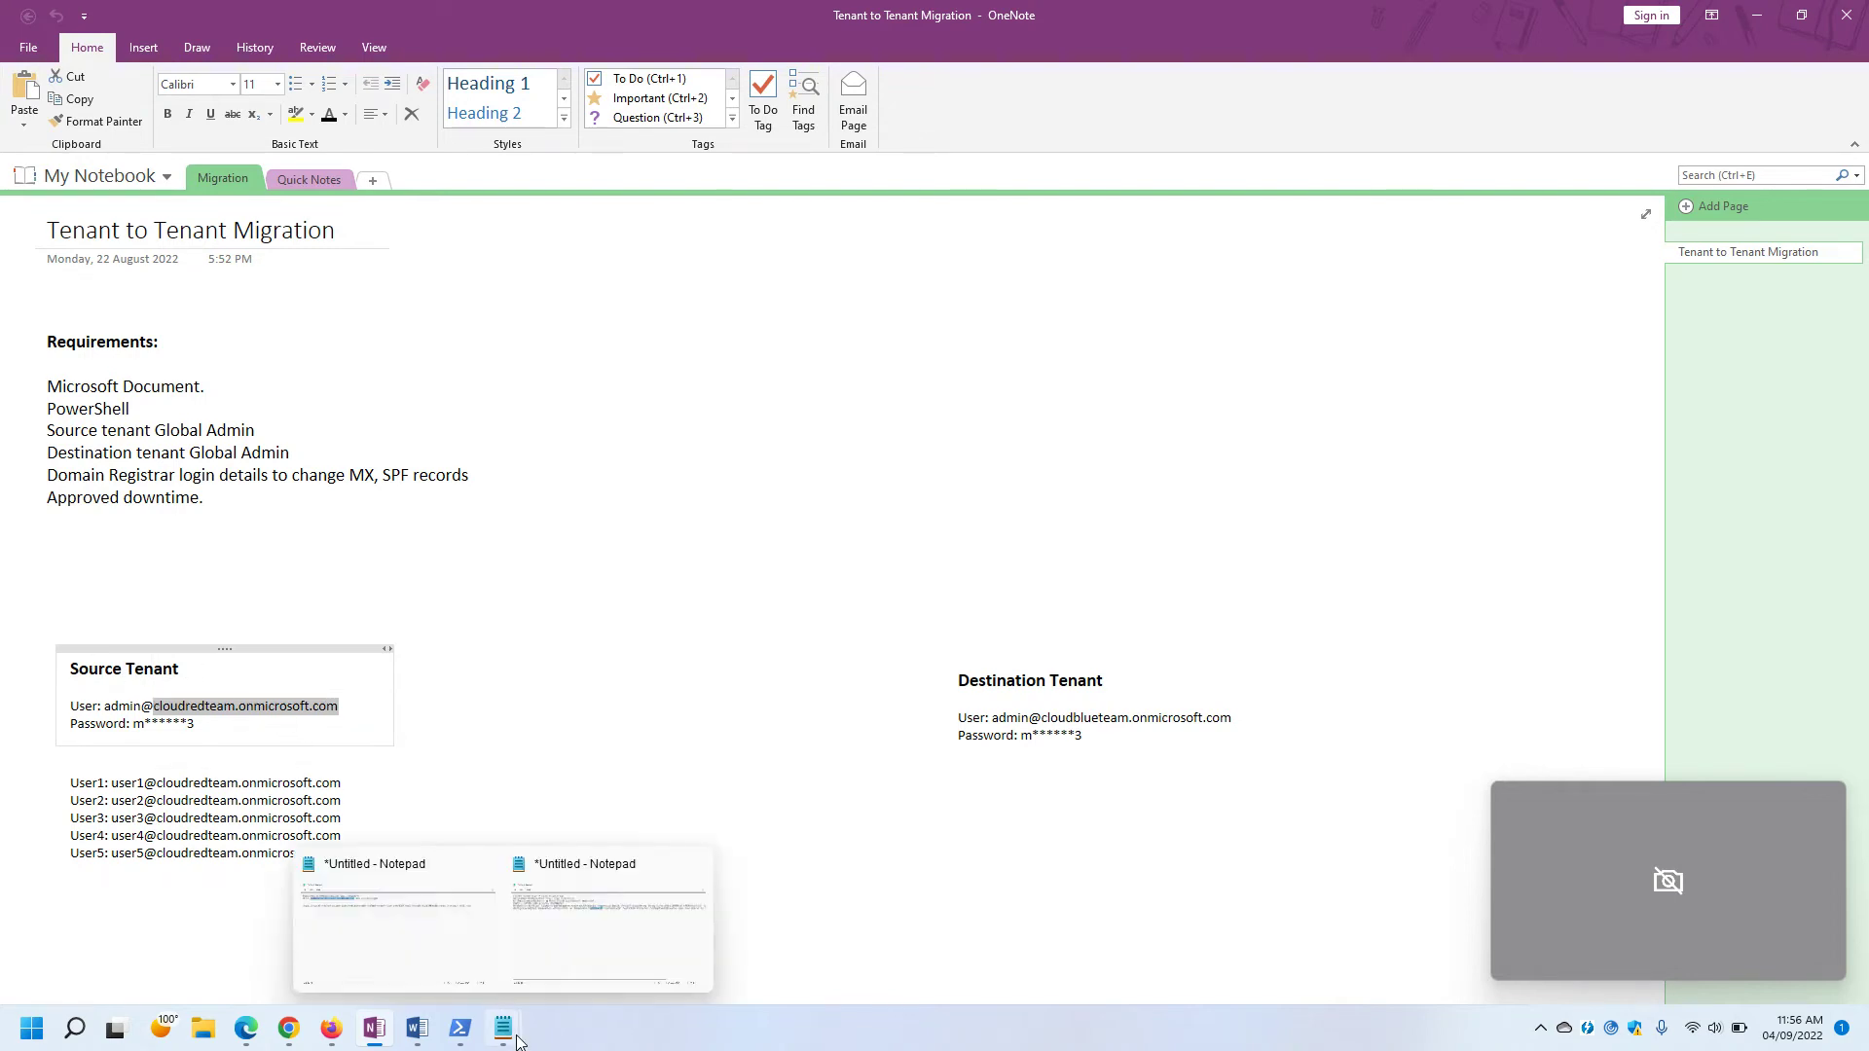
{"action": "left_click", "coordinate": [590, 954]}
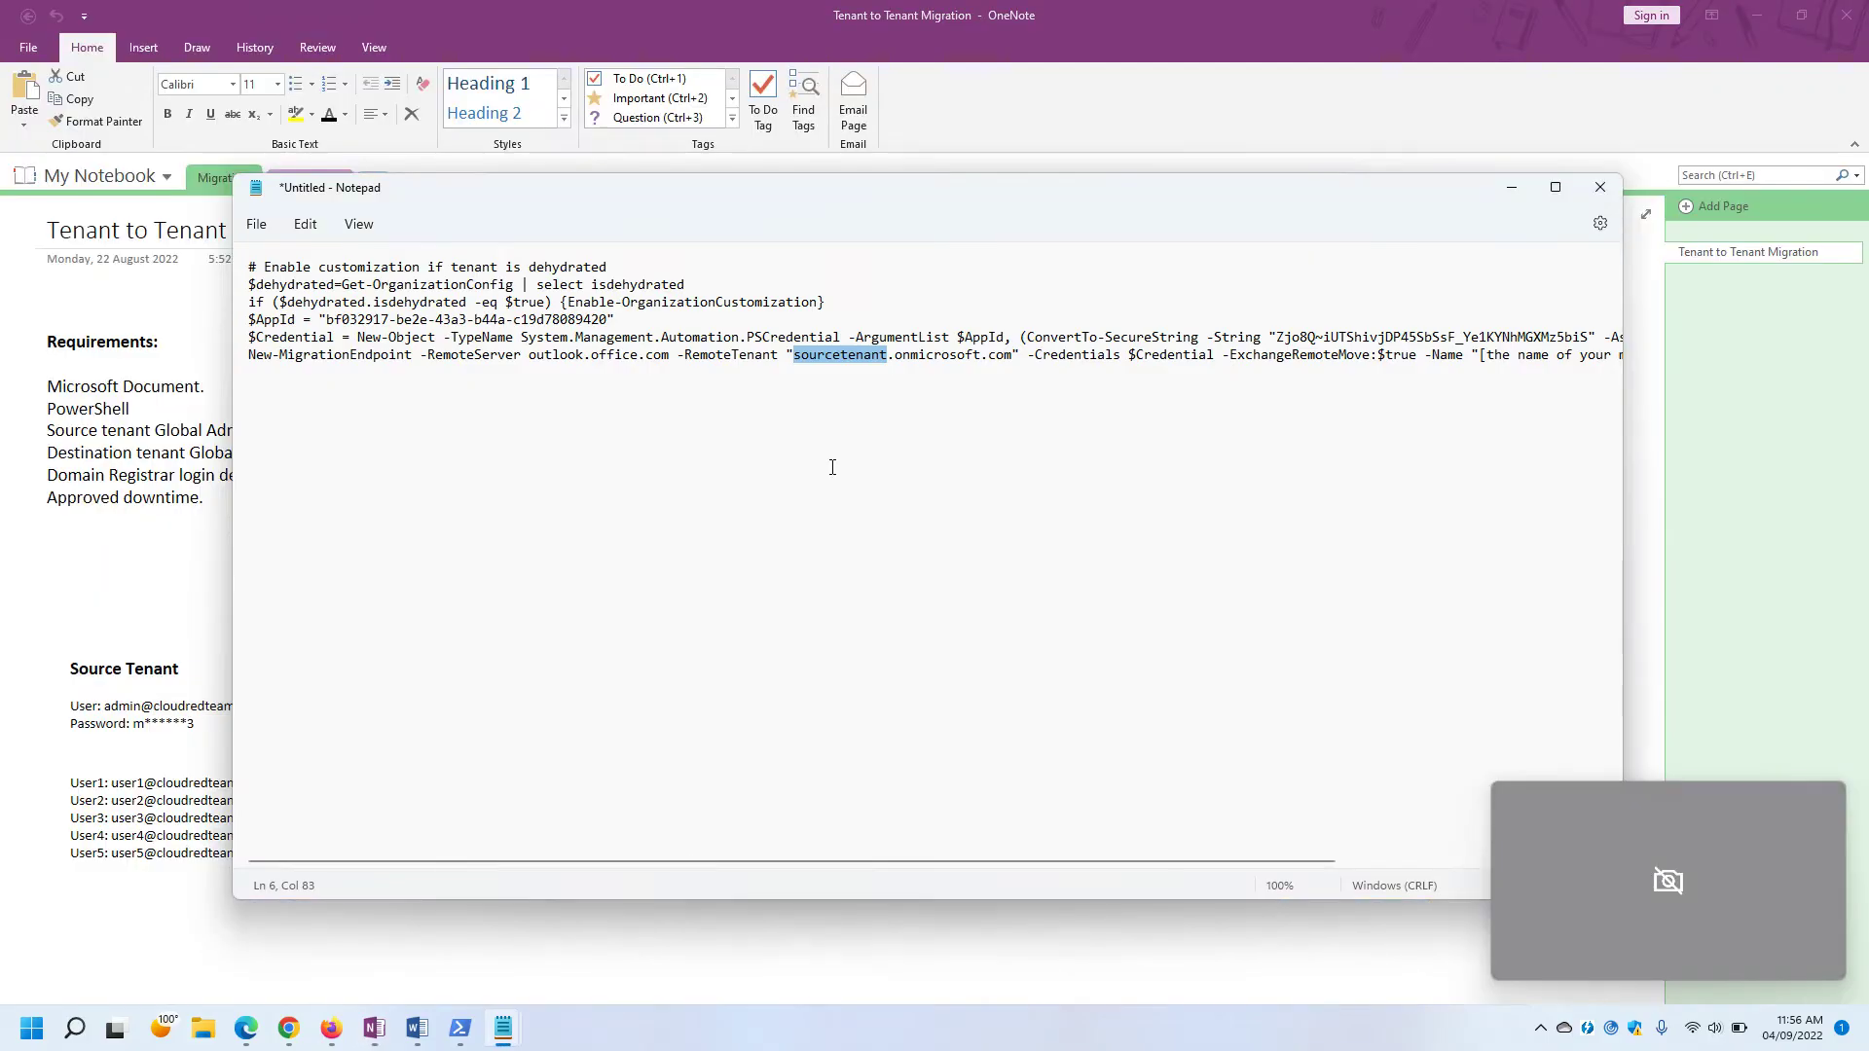
{"action": "left_click", "coordinate": [844, 412]}
{"action": "left_click_drag", "start_coordinate": [1012, 355], "coordinate": [791, 360]}
{"action": "key", "text": "ctrl+v"}
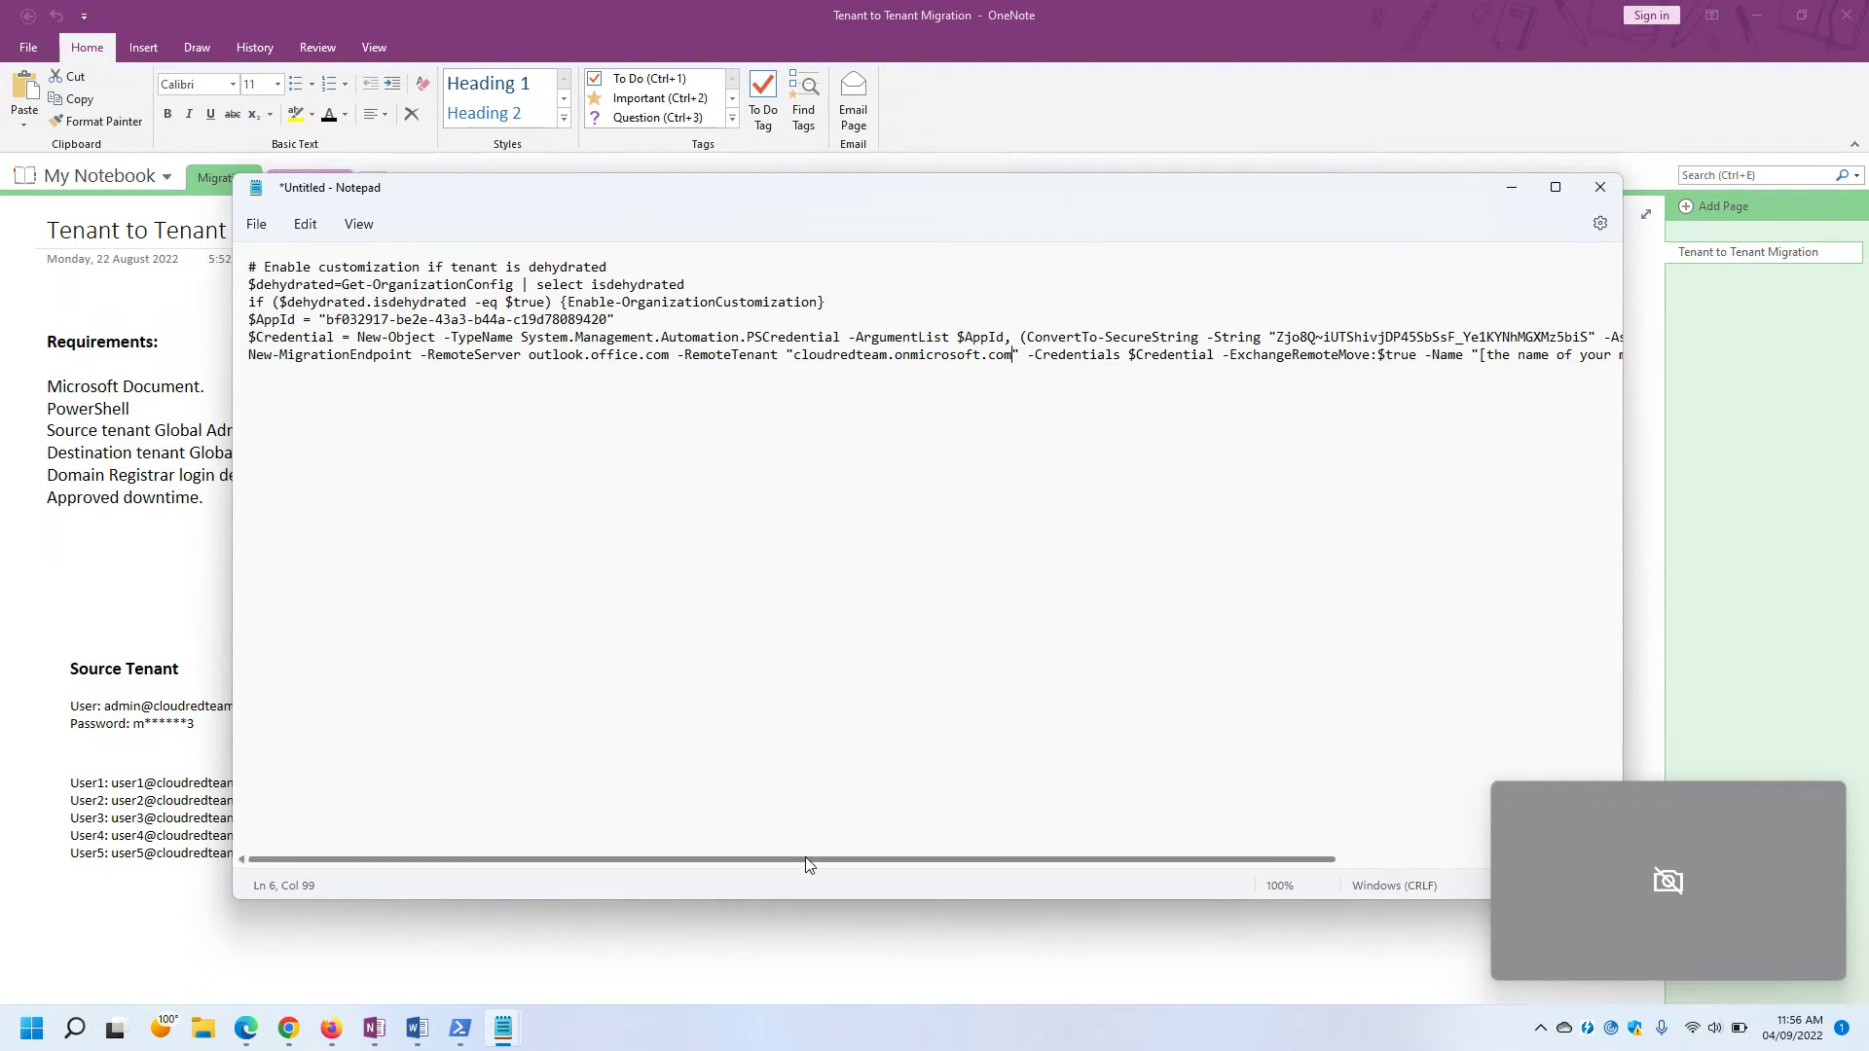
{"action": "left_click_drag", "start_coordinate": [808, 861], "coordinate": [1087, 862]}
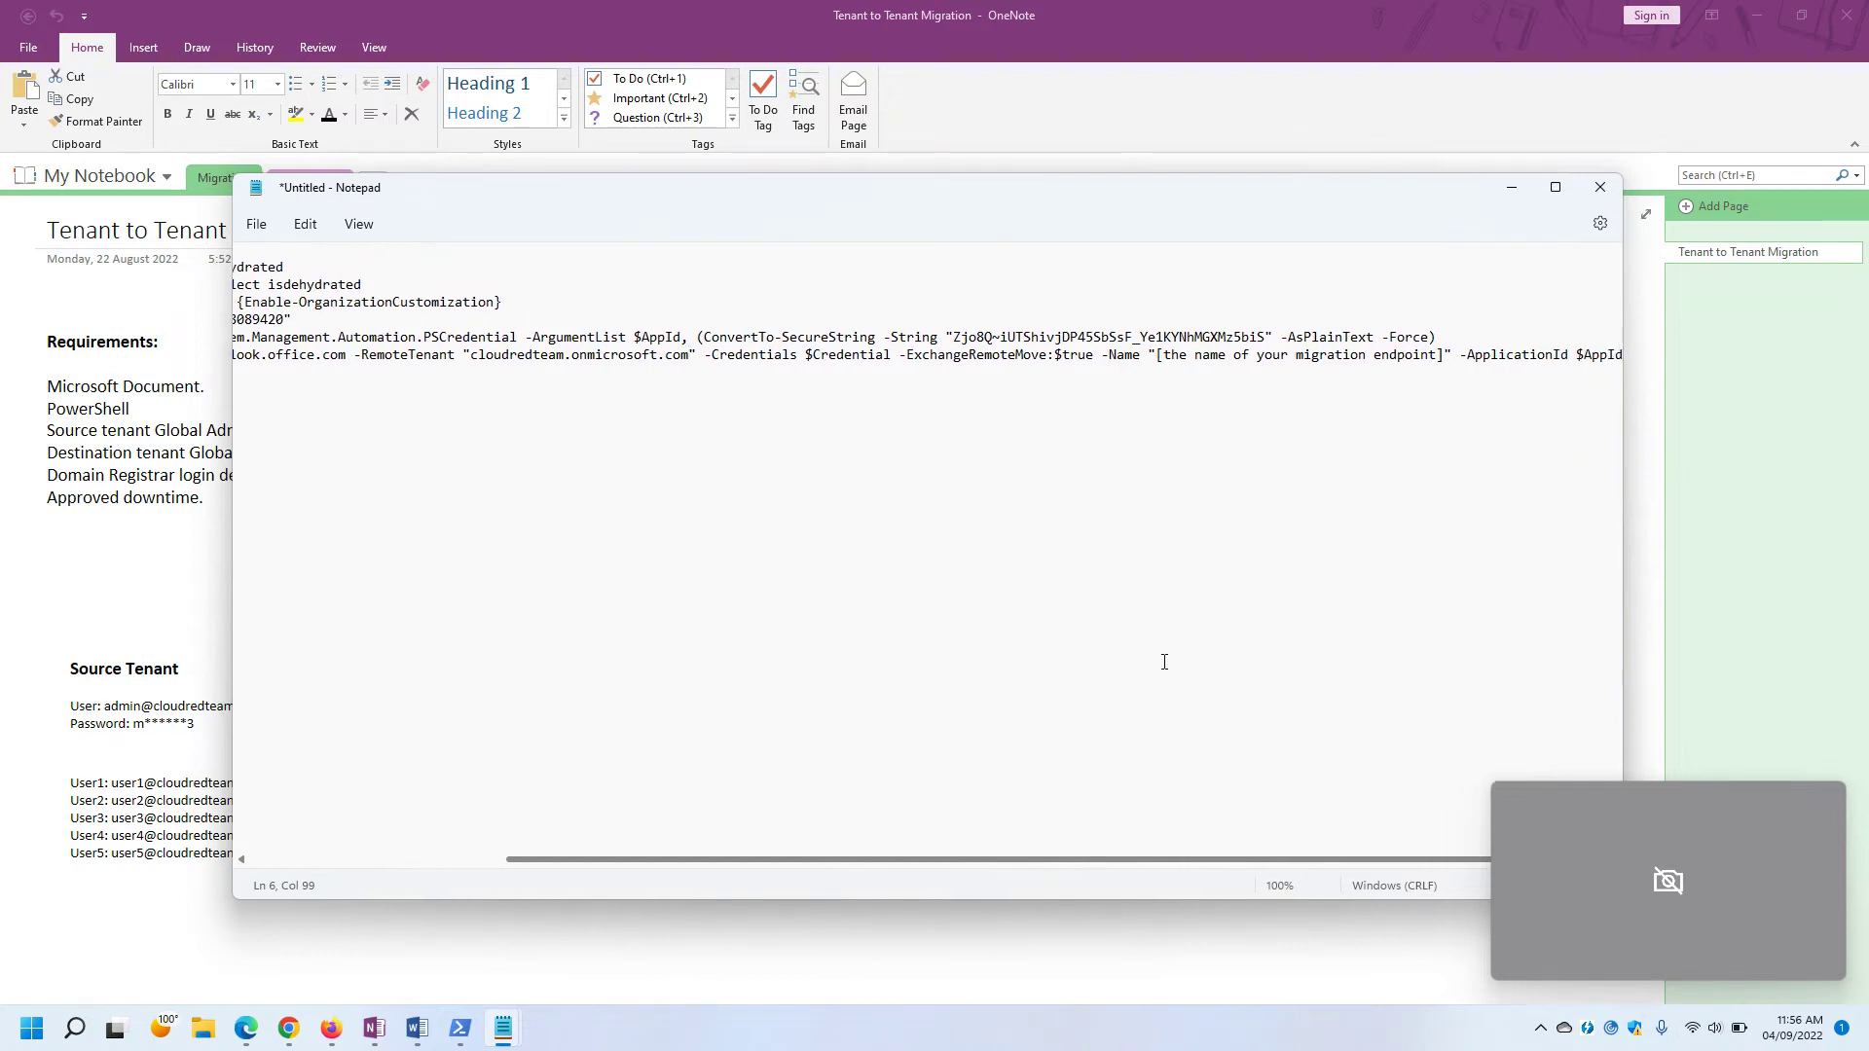
Replace '[the name of your migration endpoint]' with MigrationEndPoint in the command.
{"action": "left_click_drag", "start_coordinate": [1157, 358], "coordinate": [1447, 356]}
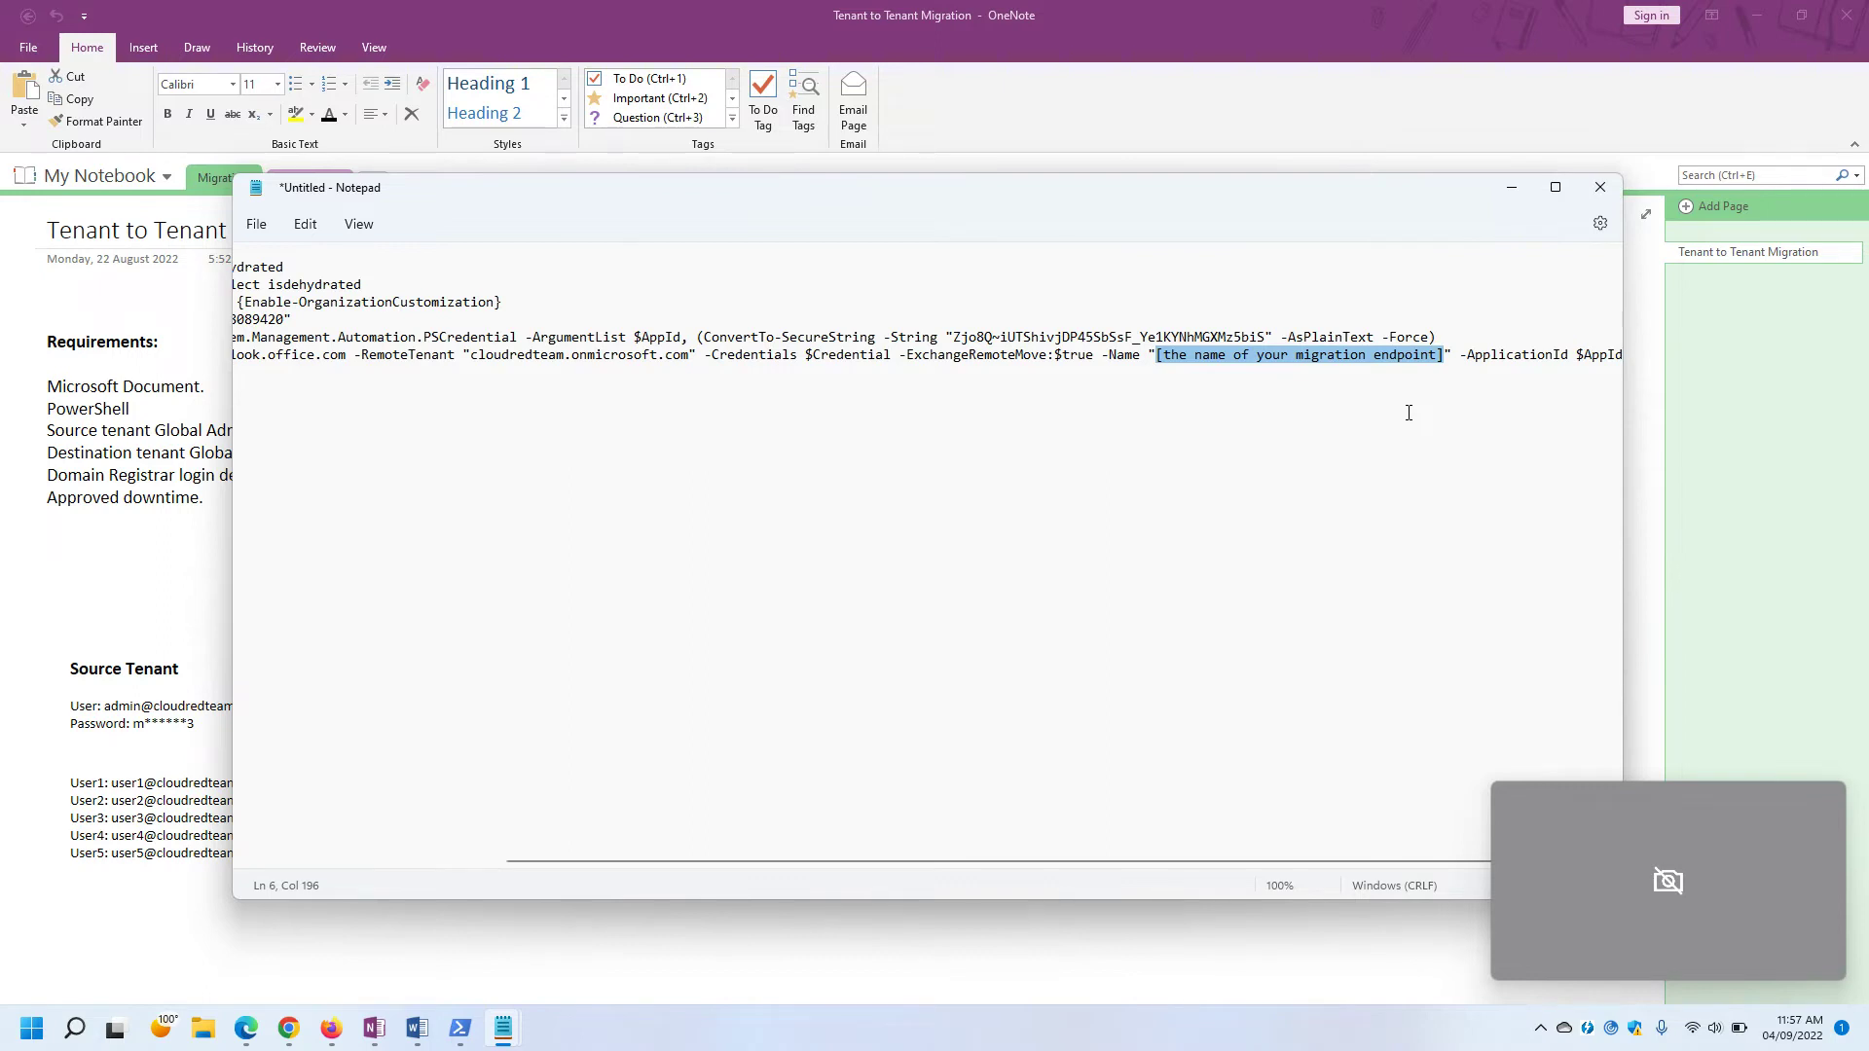
{"action": "type", "text": "Migration"}
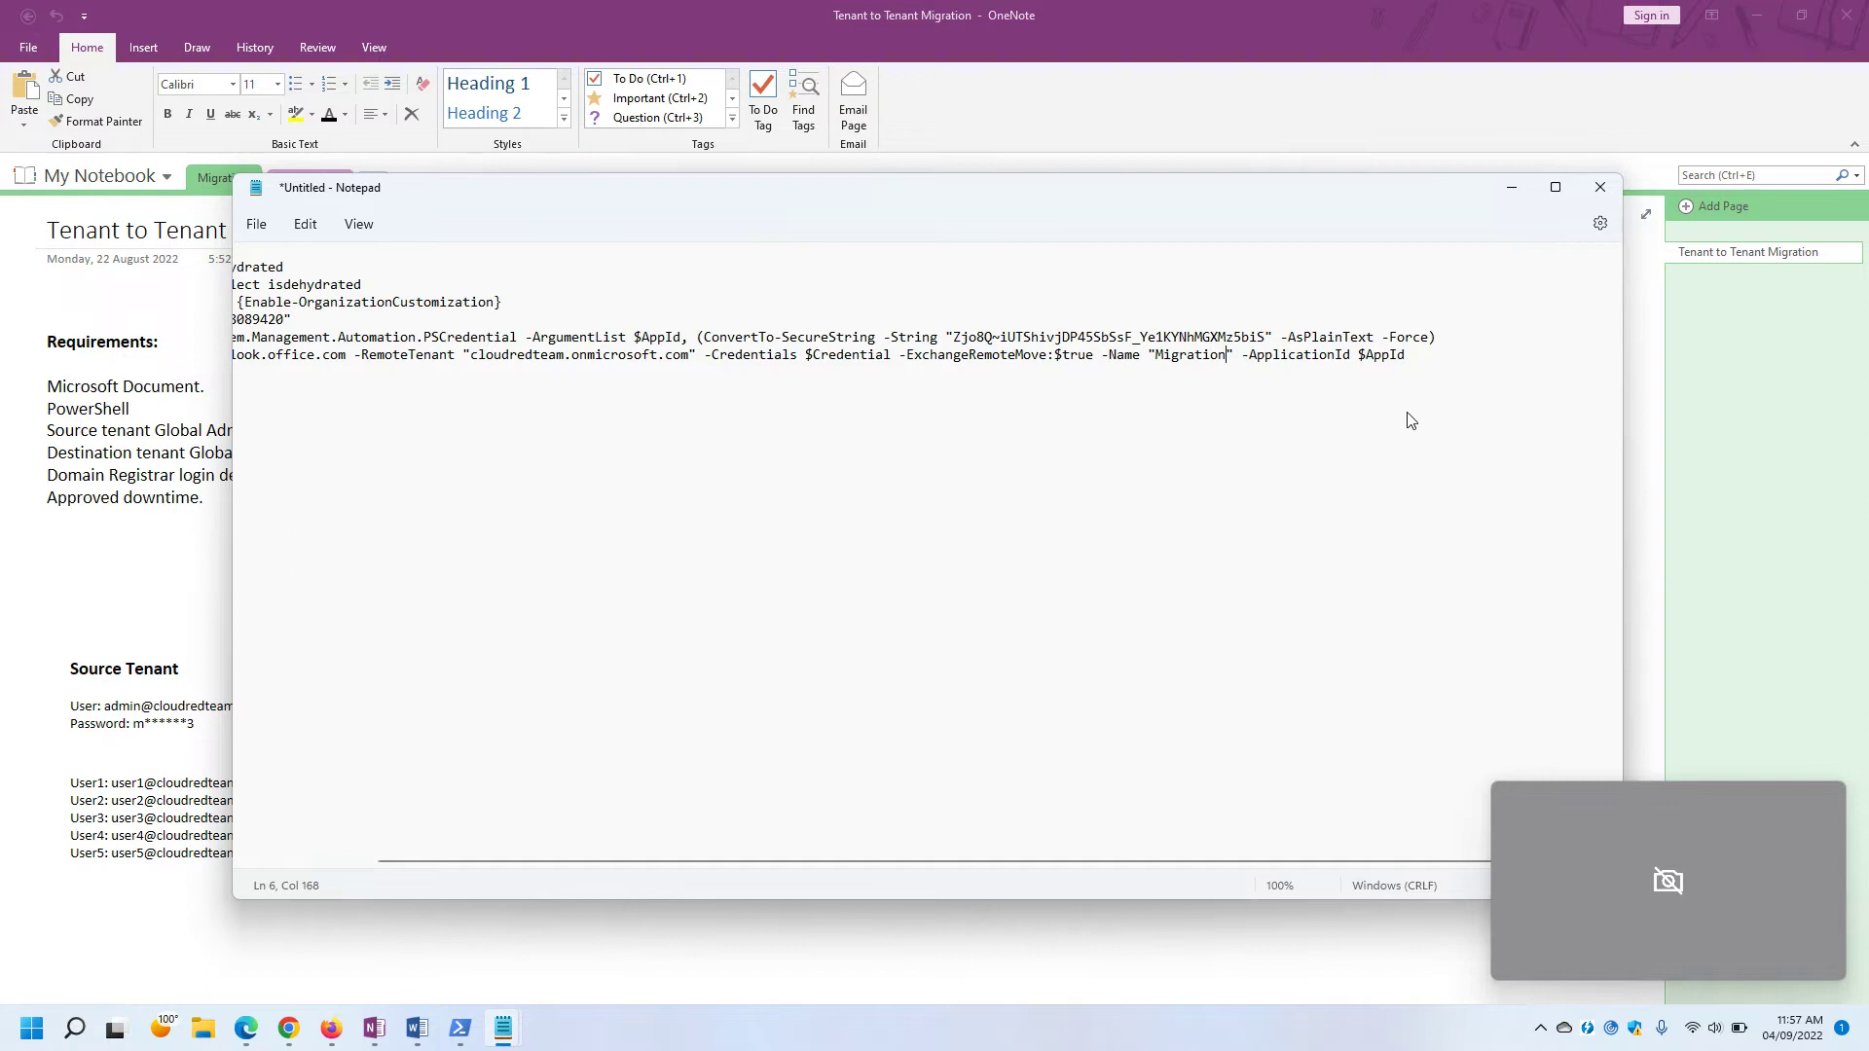
{"action": "type", "text": "EndPoint"}
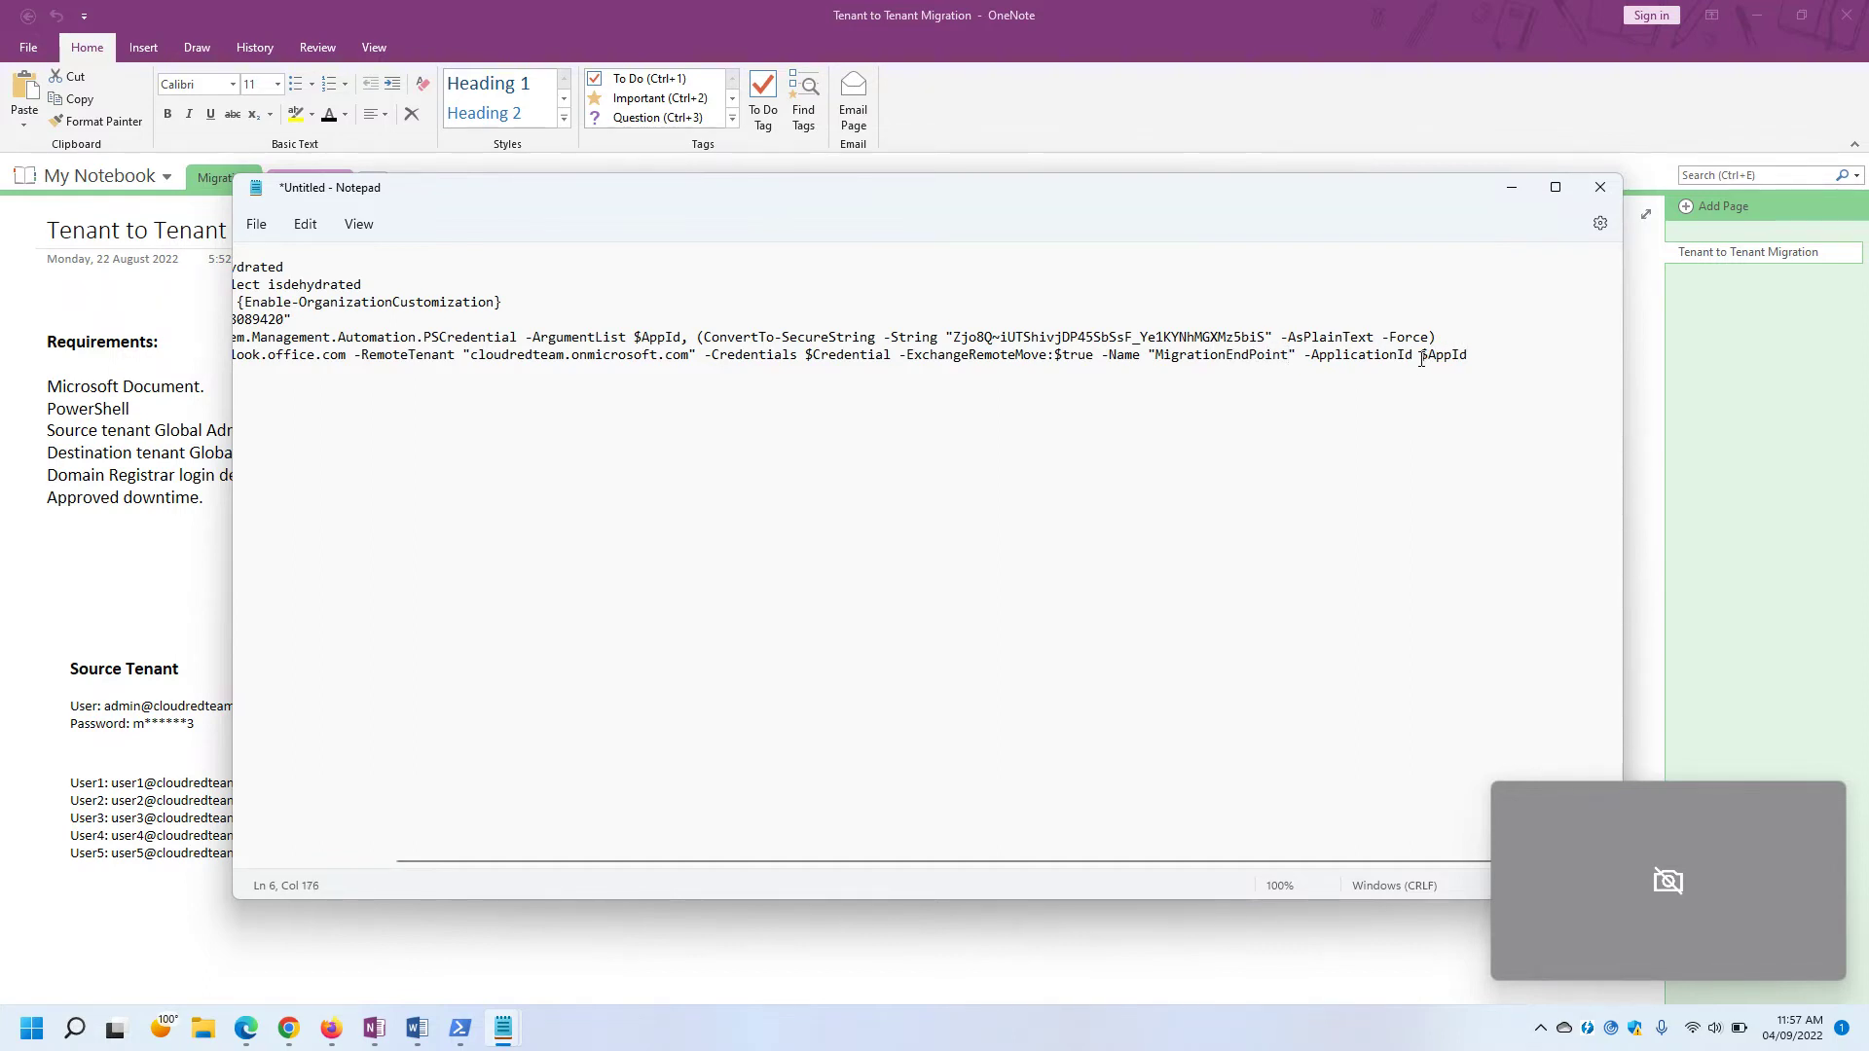
{"action": "left_click_drag", "start_coordinate": [1420, 355], "coordinate": [1478, 353]}
{"action": "left_click", "coordinate": [969, 355]}
{"action": "left_click_drag", "start_coordinate": [437, 865], "coordinate": [268, 863]}
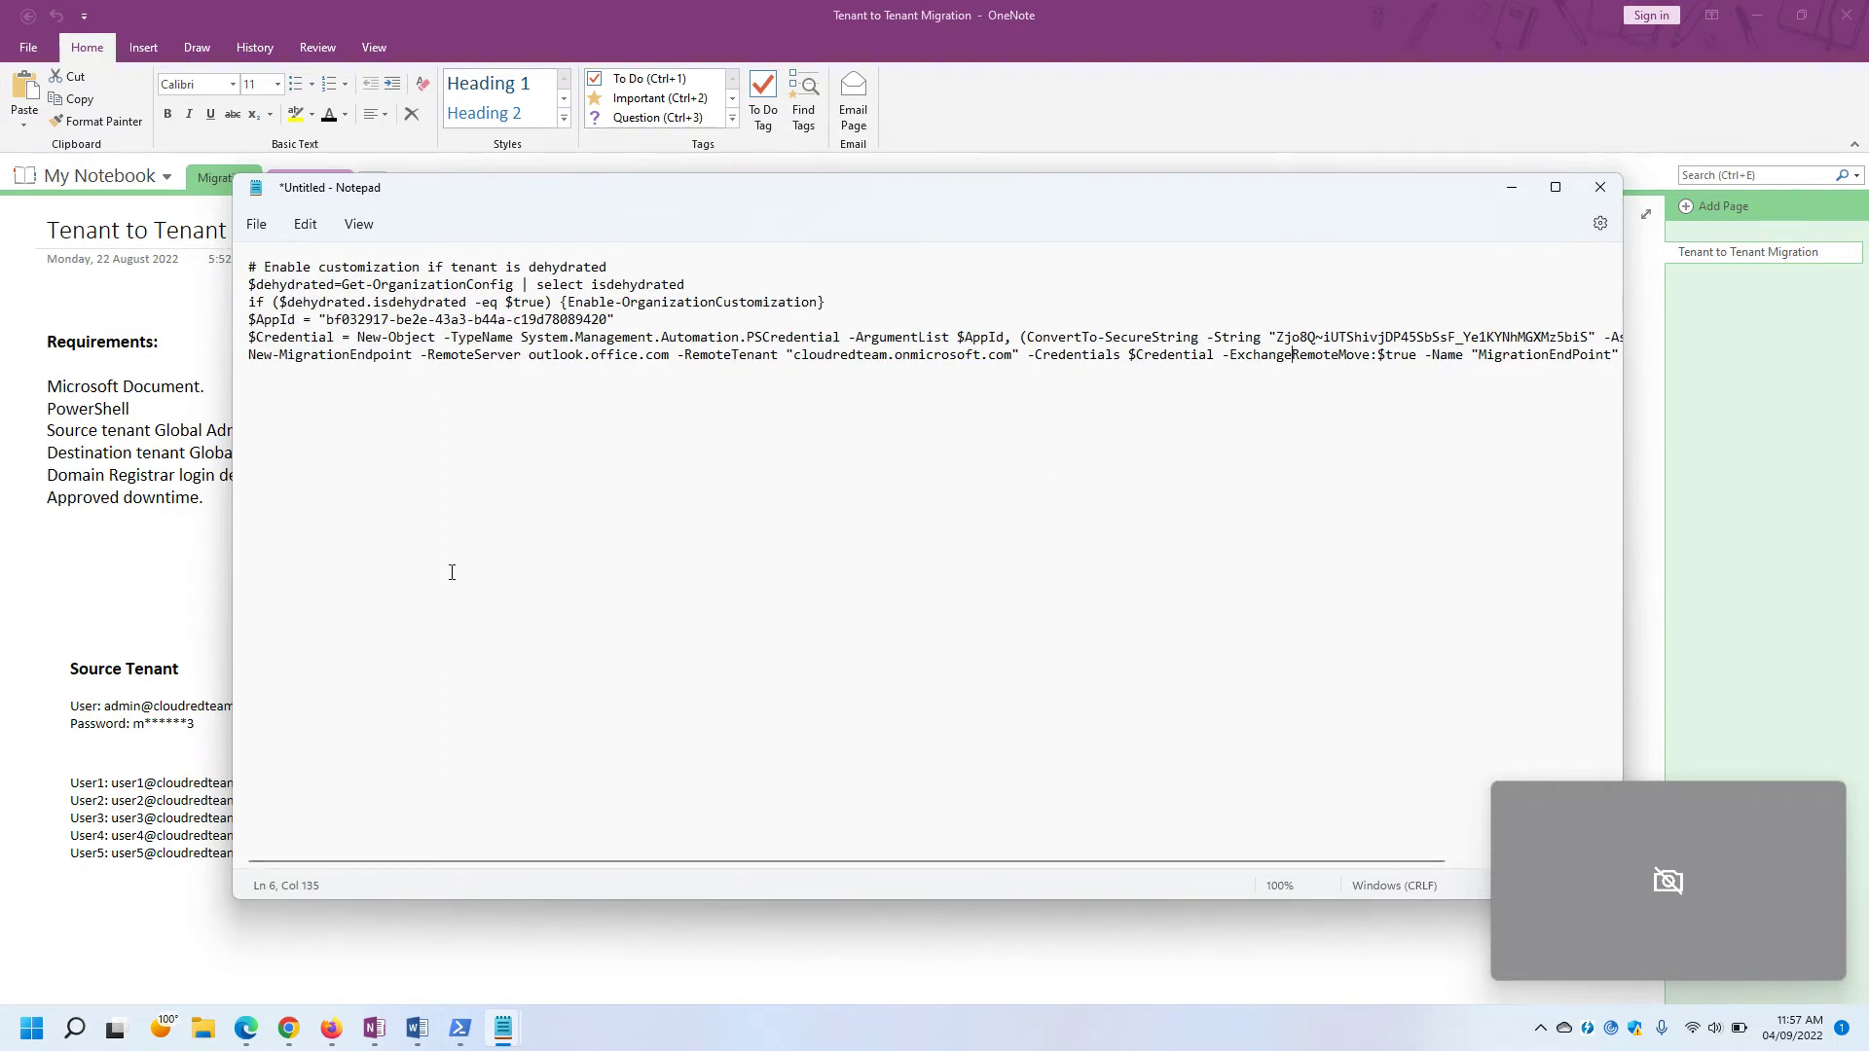
{"action": "left_click", "coordinate": [257, 225]}
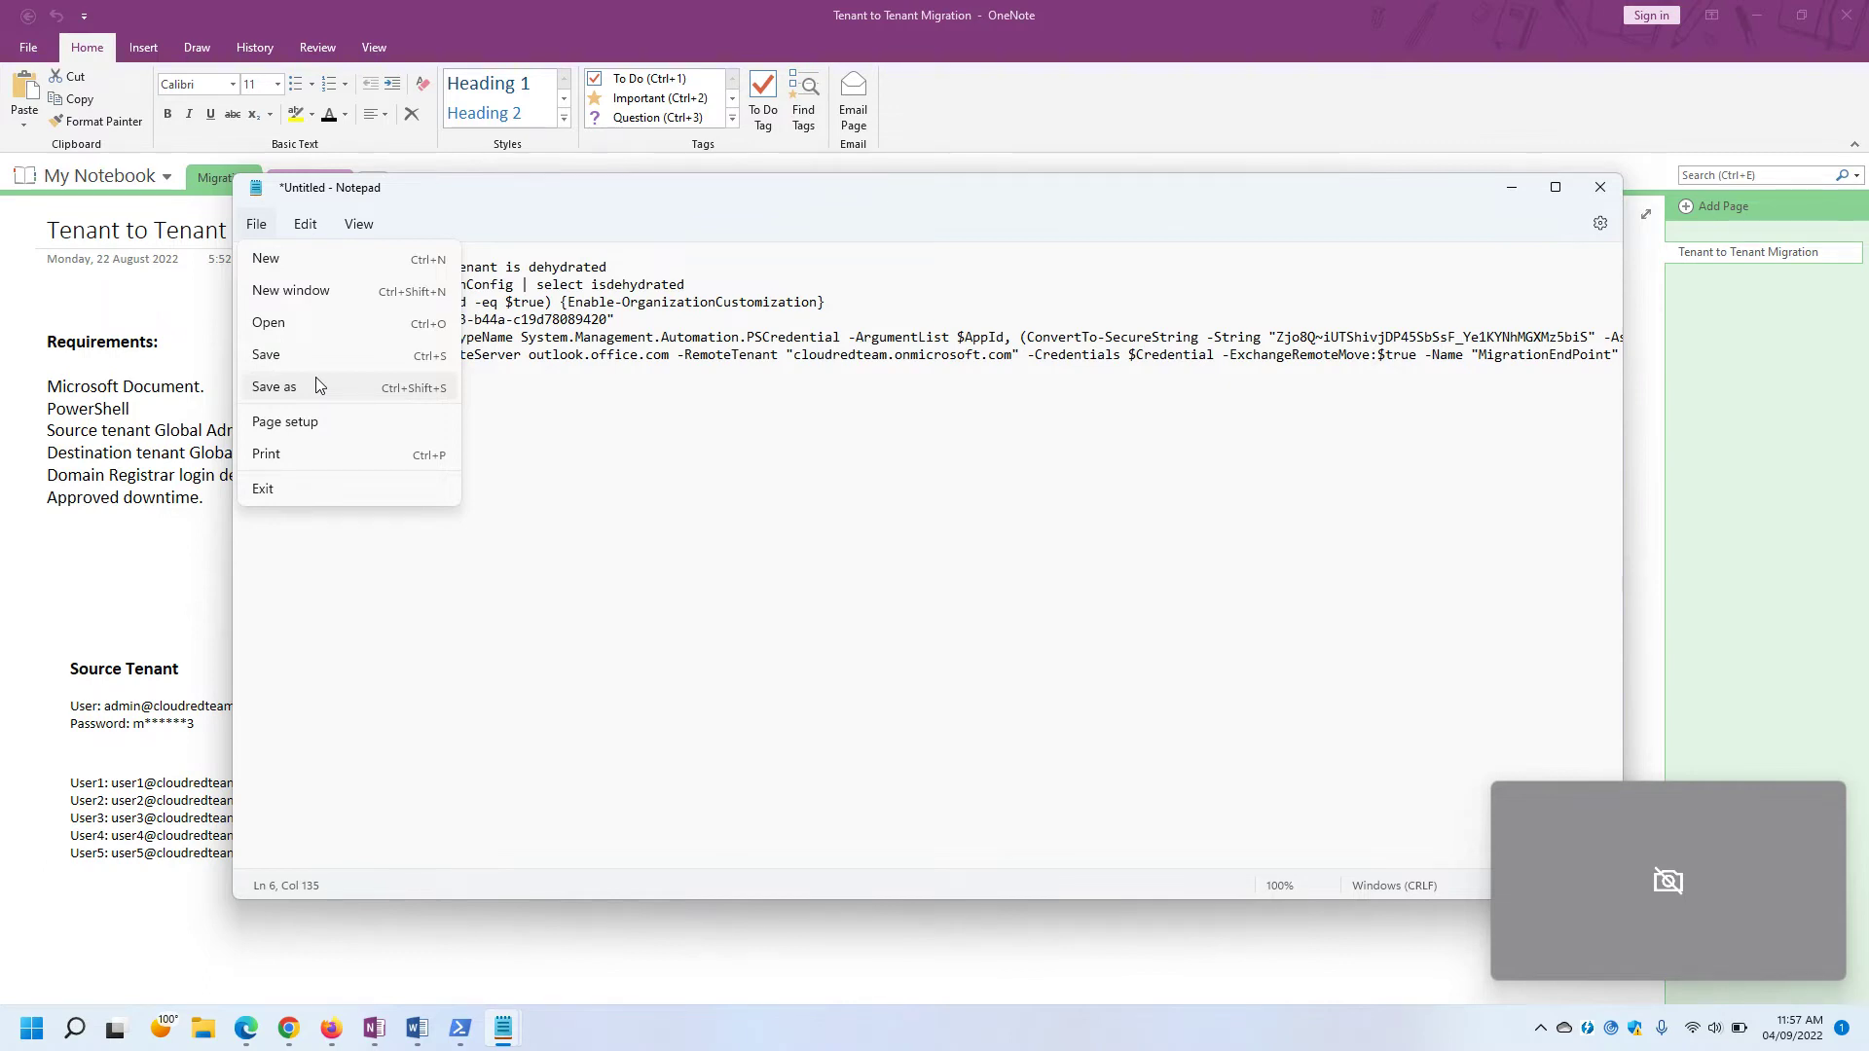
Save the script to the Desktop as Target.ps1 with the All files type.
{"action": "left_click", "coordinate": [309, 366]}
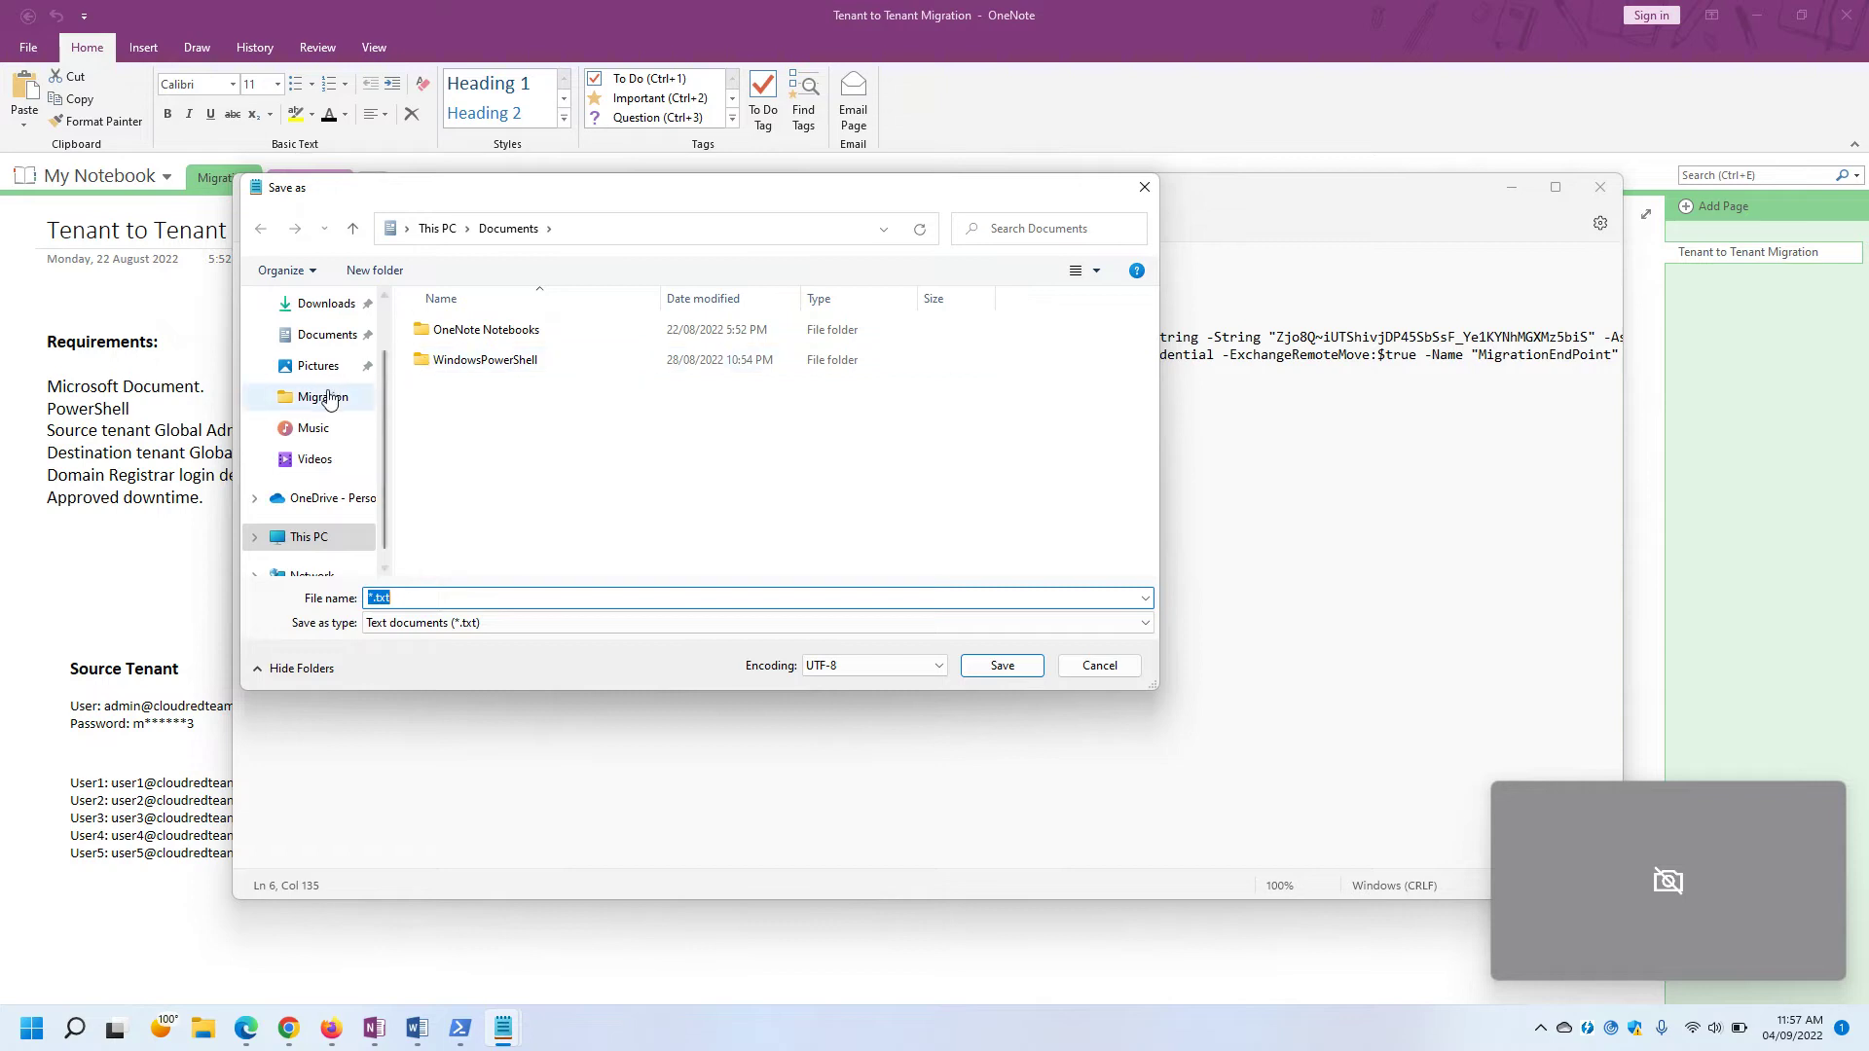
{"action": "scroll", "coordinate": [329, 399], "scroll_direction": "up", "scroll_amount": 2}
{"action": "left_click", "coordinate": [287, 340]}
{"action": "left_click", "coordinate": [436, 600]}
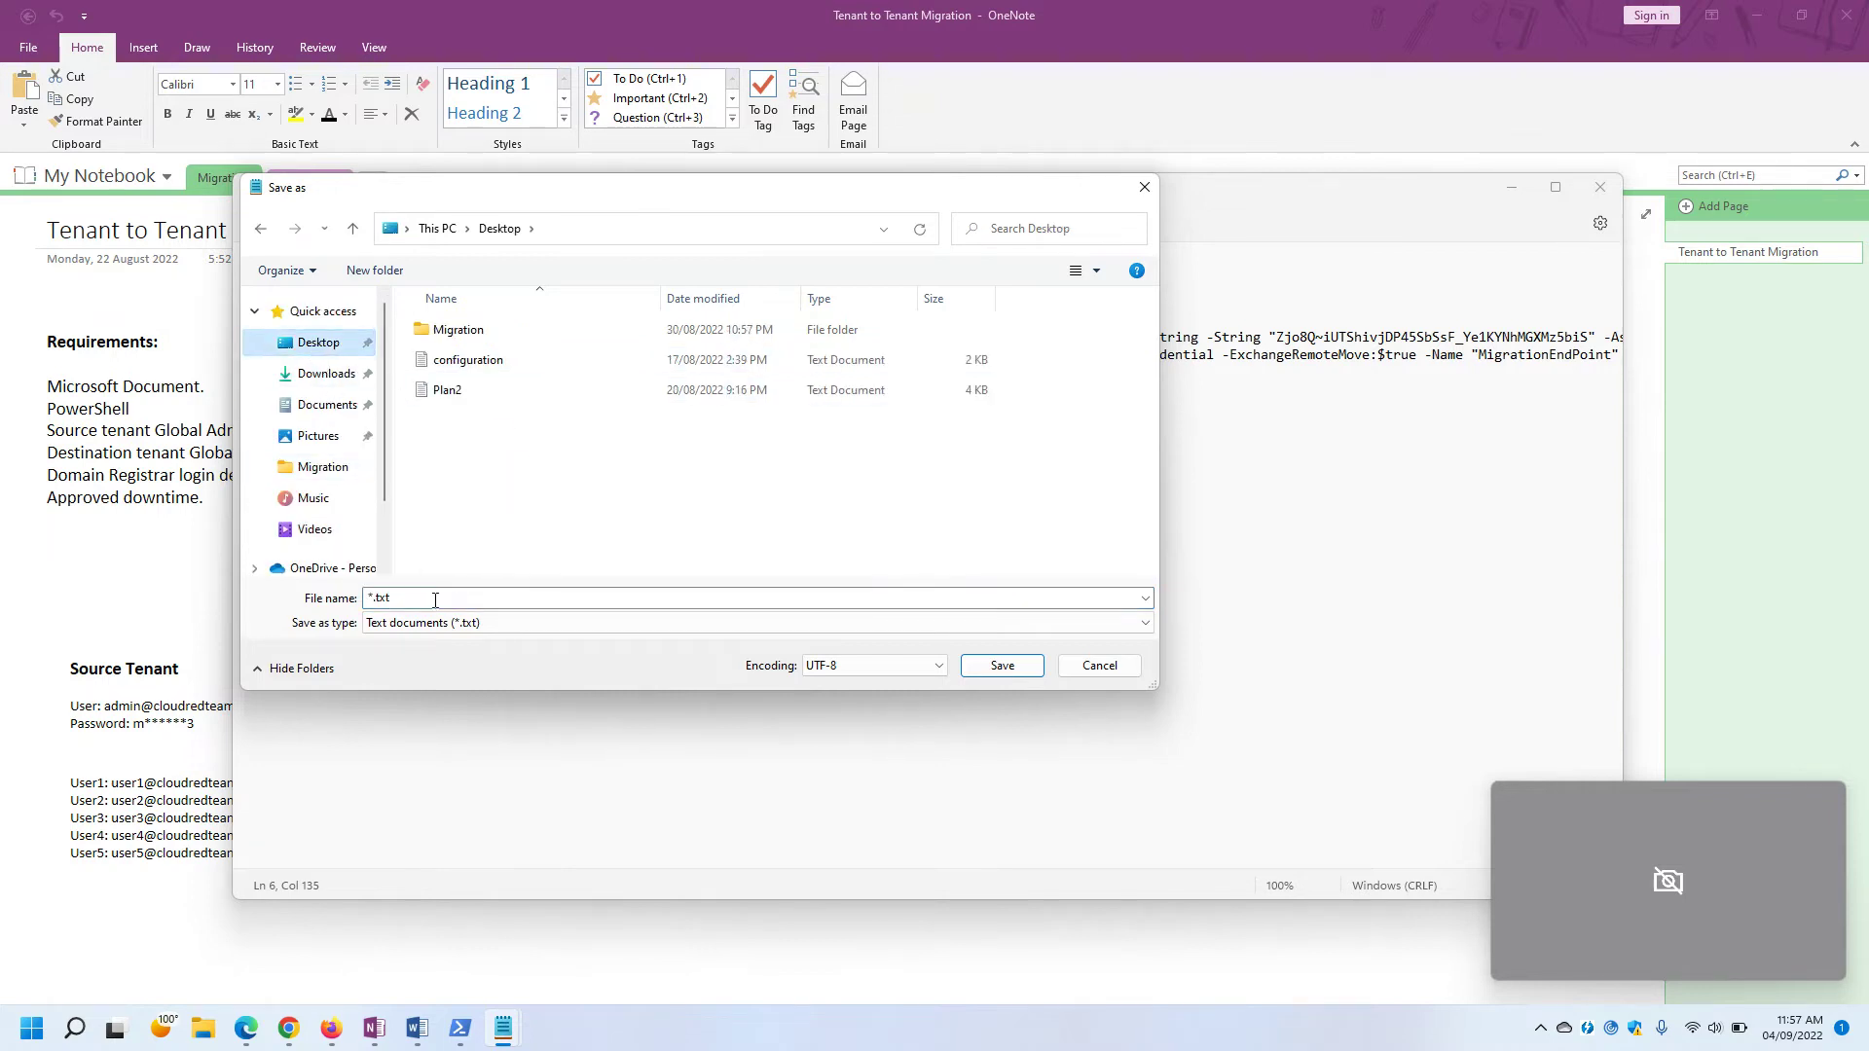
{"action": "double_click", "coordinate": [435, 597]}
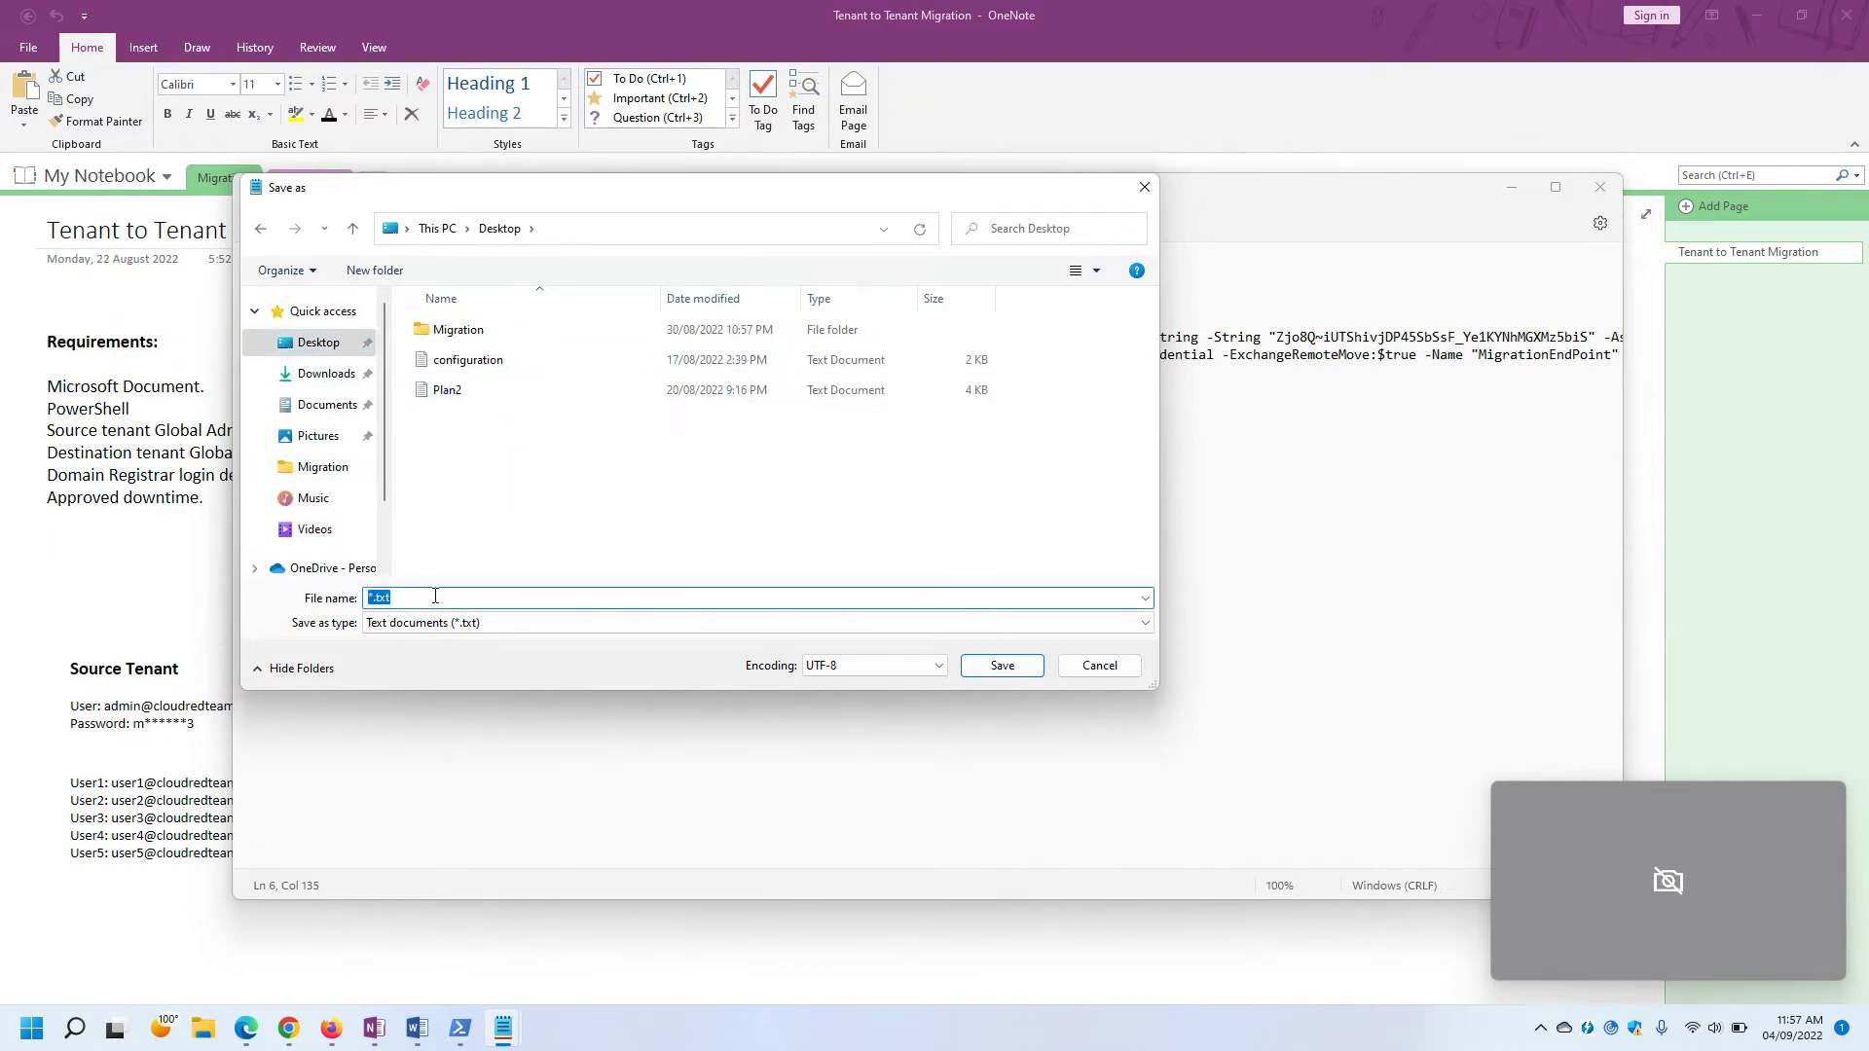
{"action": "type", "text": "Target.ps1"}
{"action": "left_click", "coordinate": [418, 623]}
{"action": "left_click", "coordinate": [419, 654]}
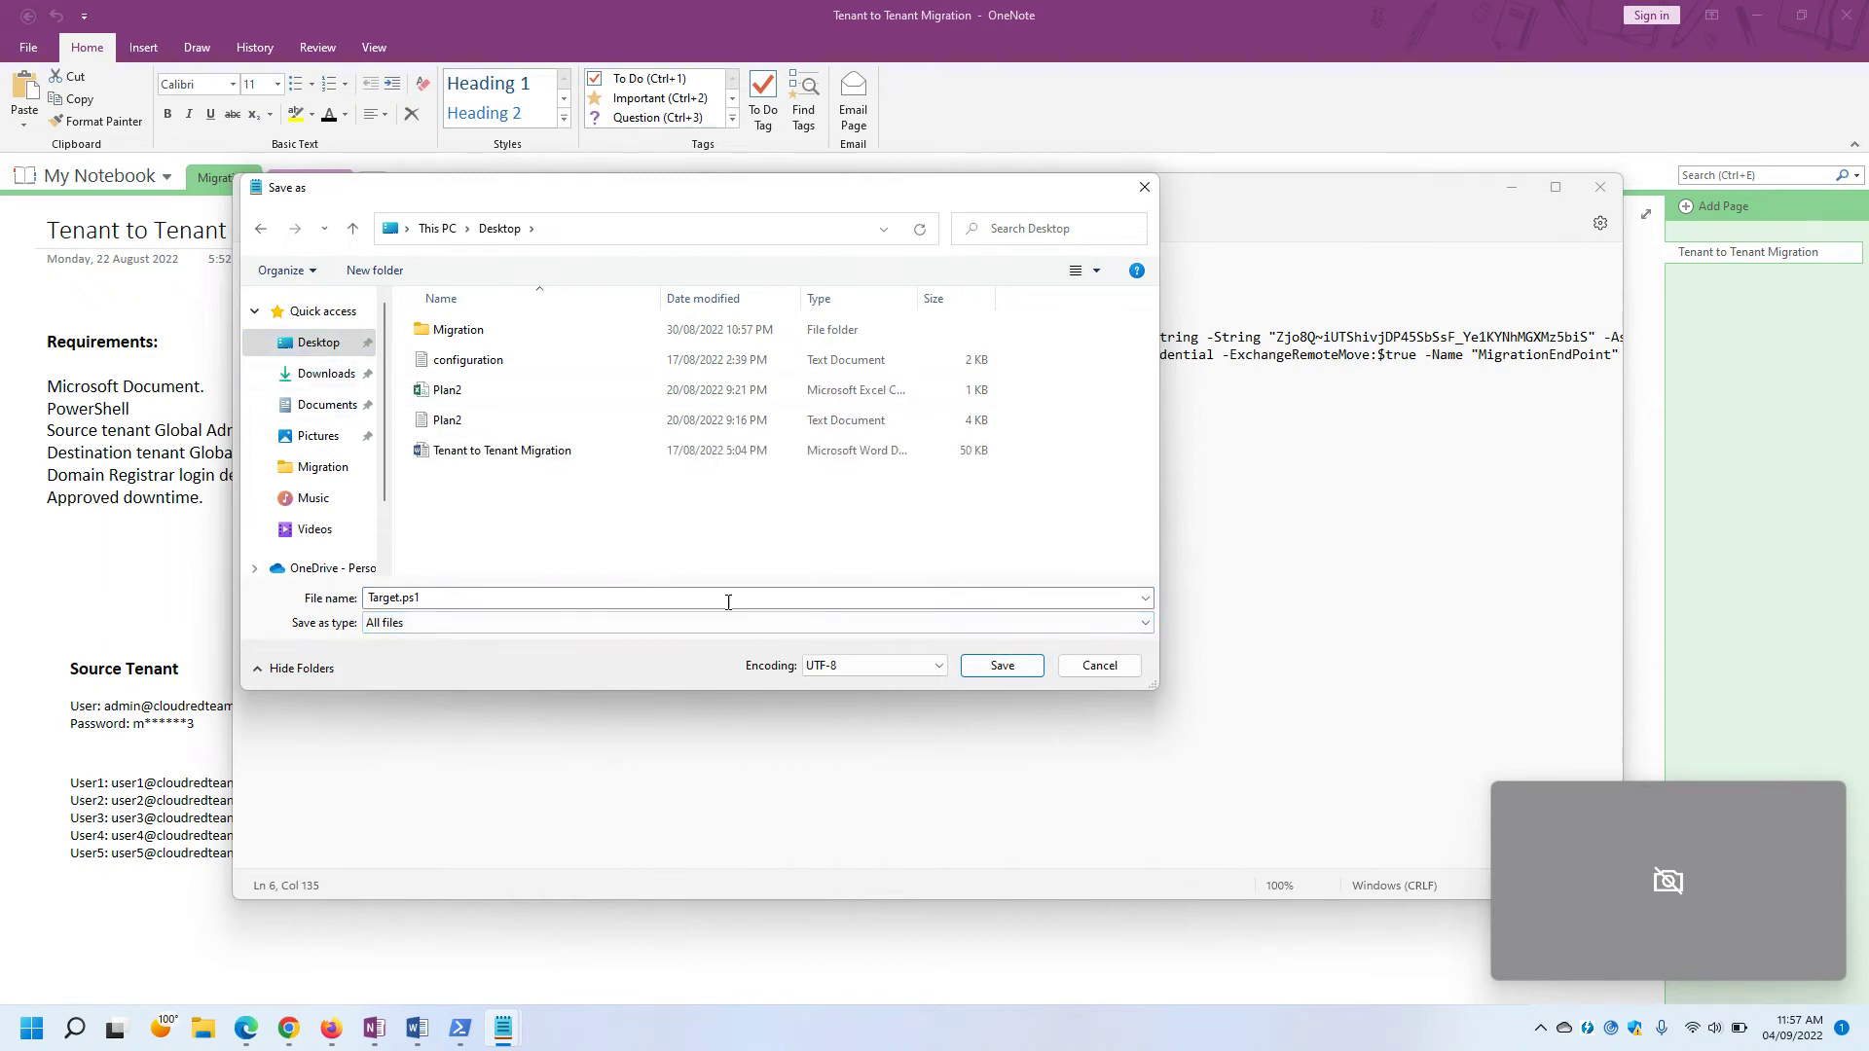
{"action": "left_click", "coordinate": [995, 679]}
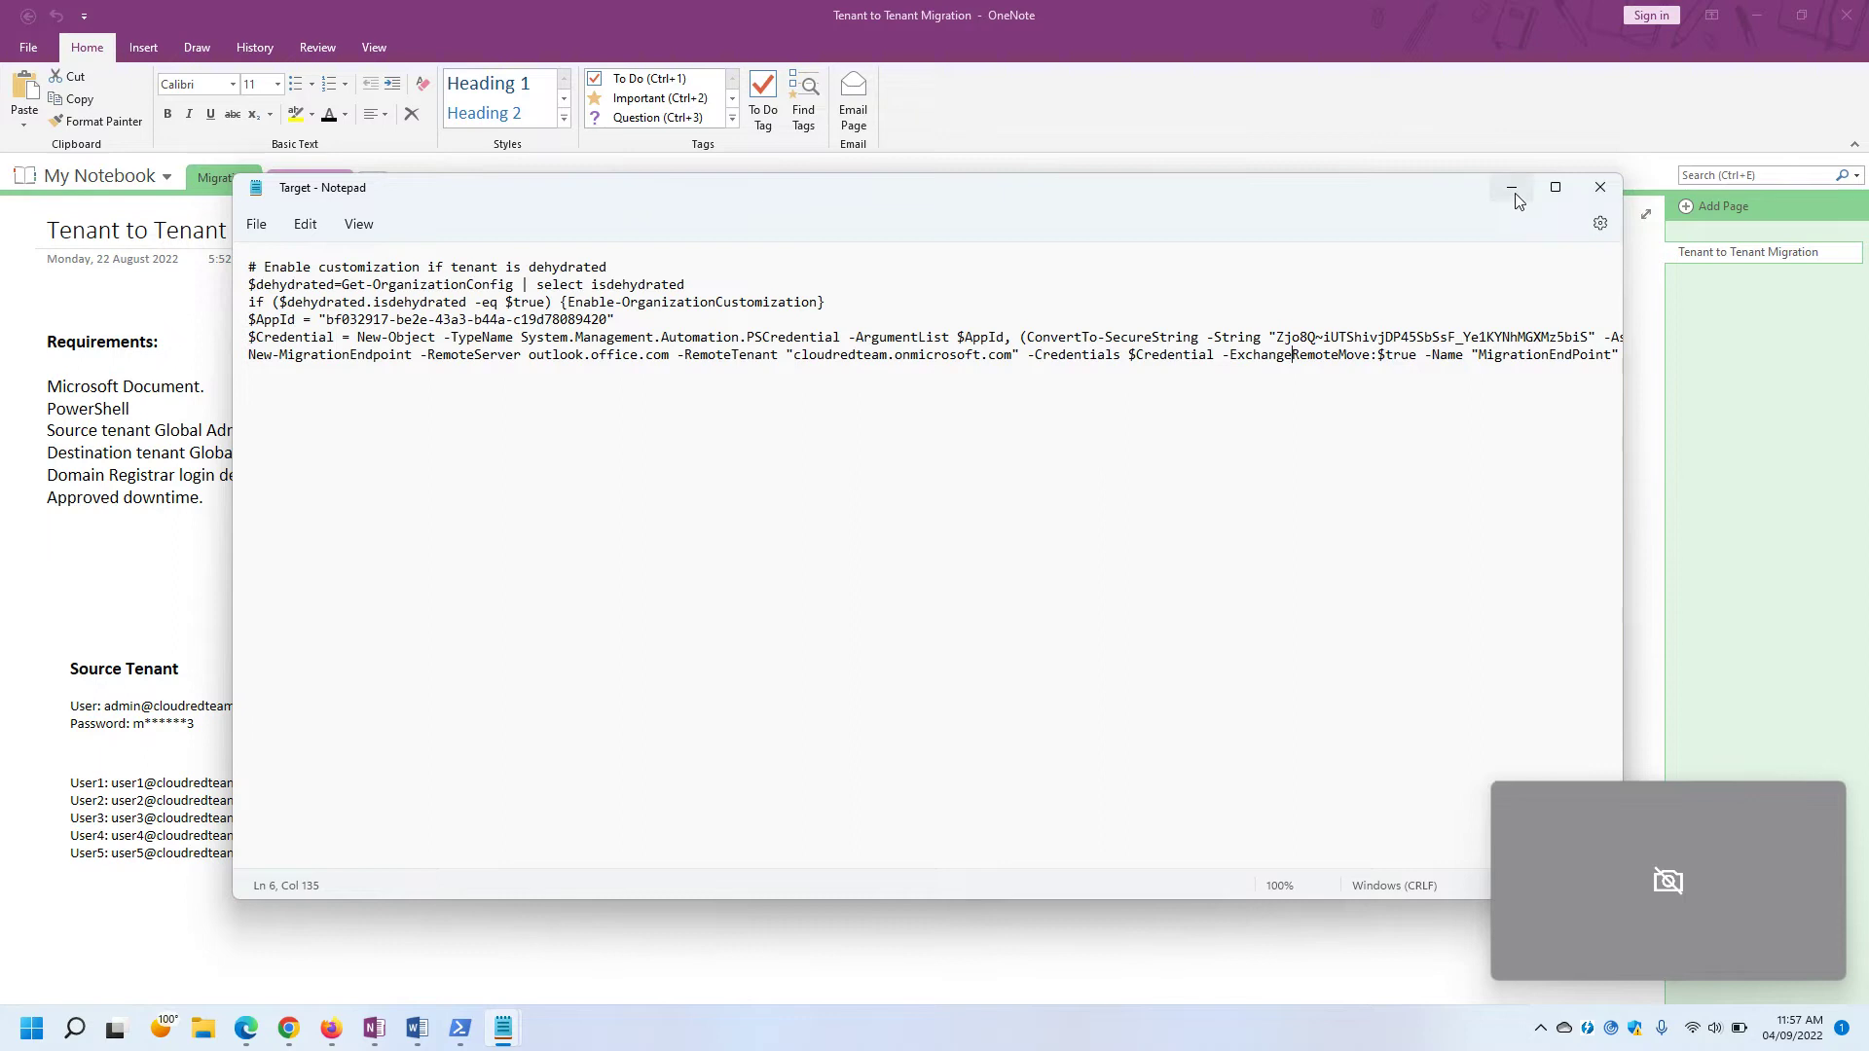
Check the saved Target script on the desktop, then return to the CrossTenantMigration permissions page.
{"action": "key", "text": "super+d"}
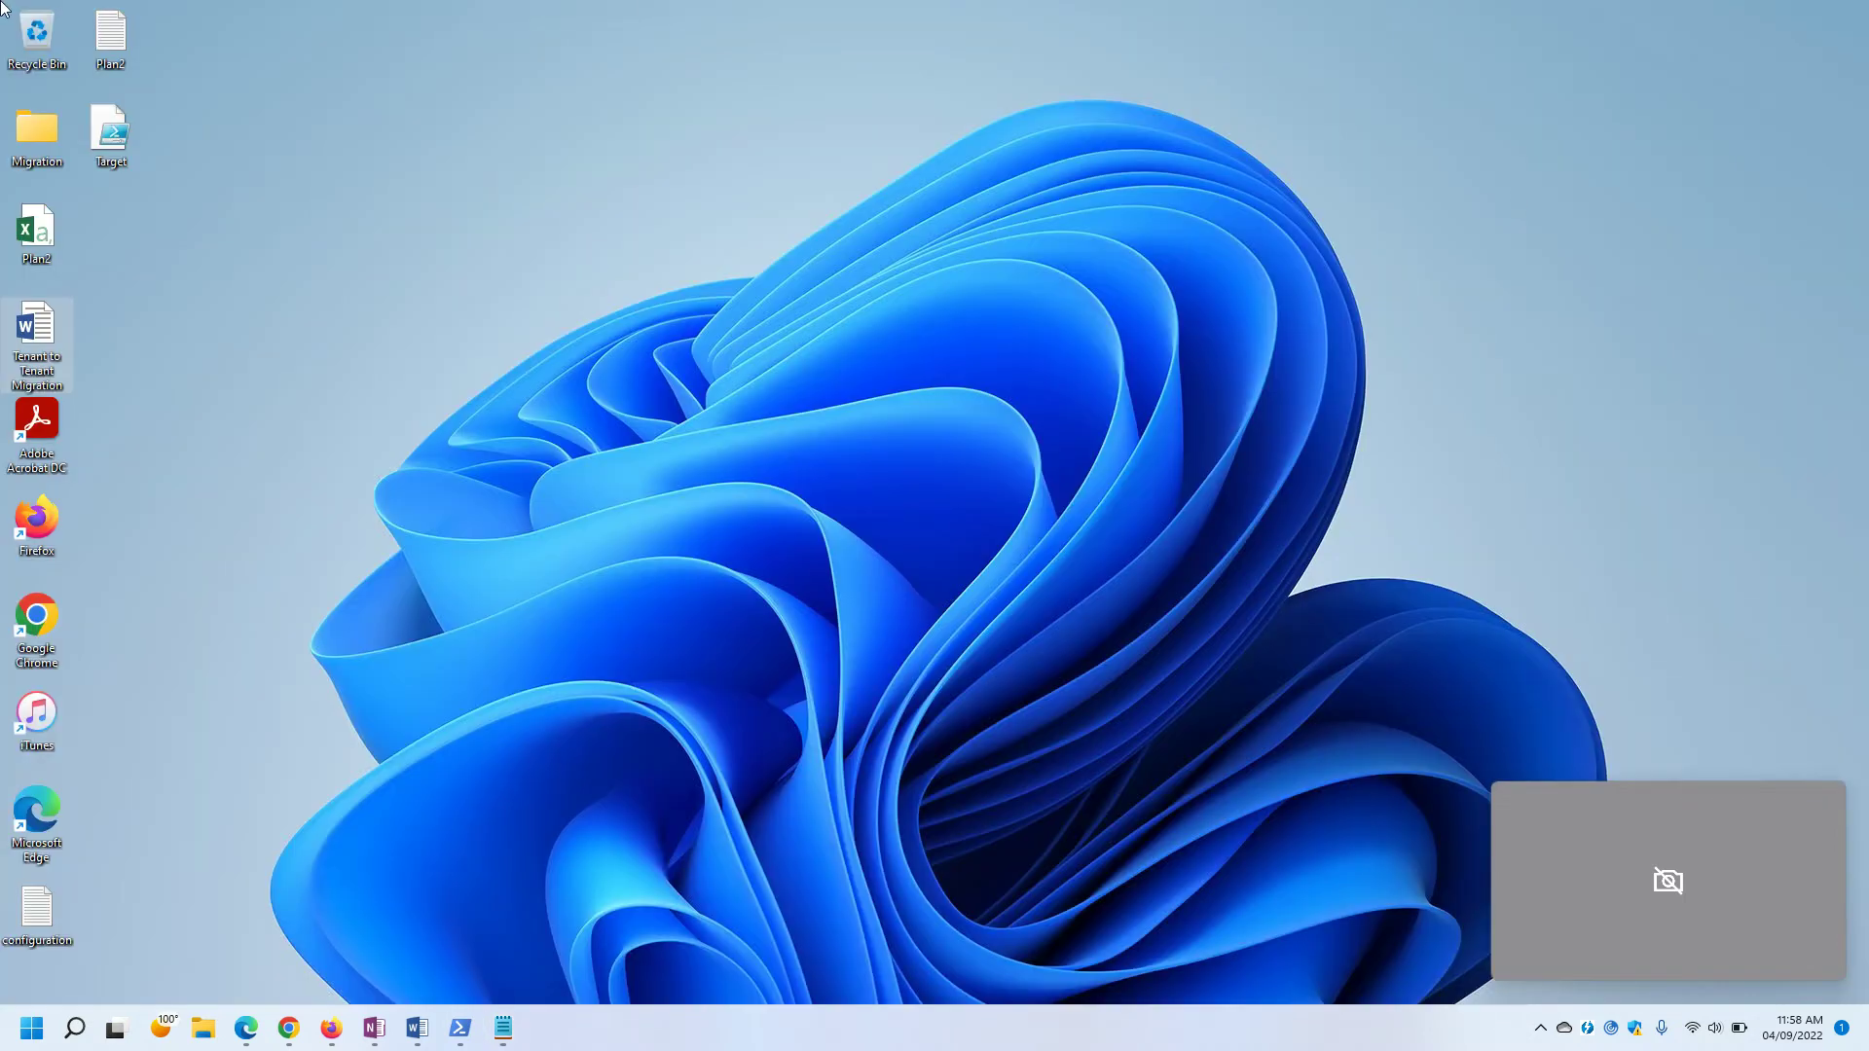
{"action": "left_click", "coordinate": [113, 119]}
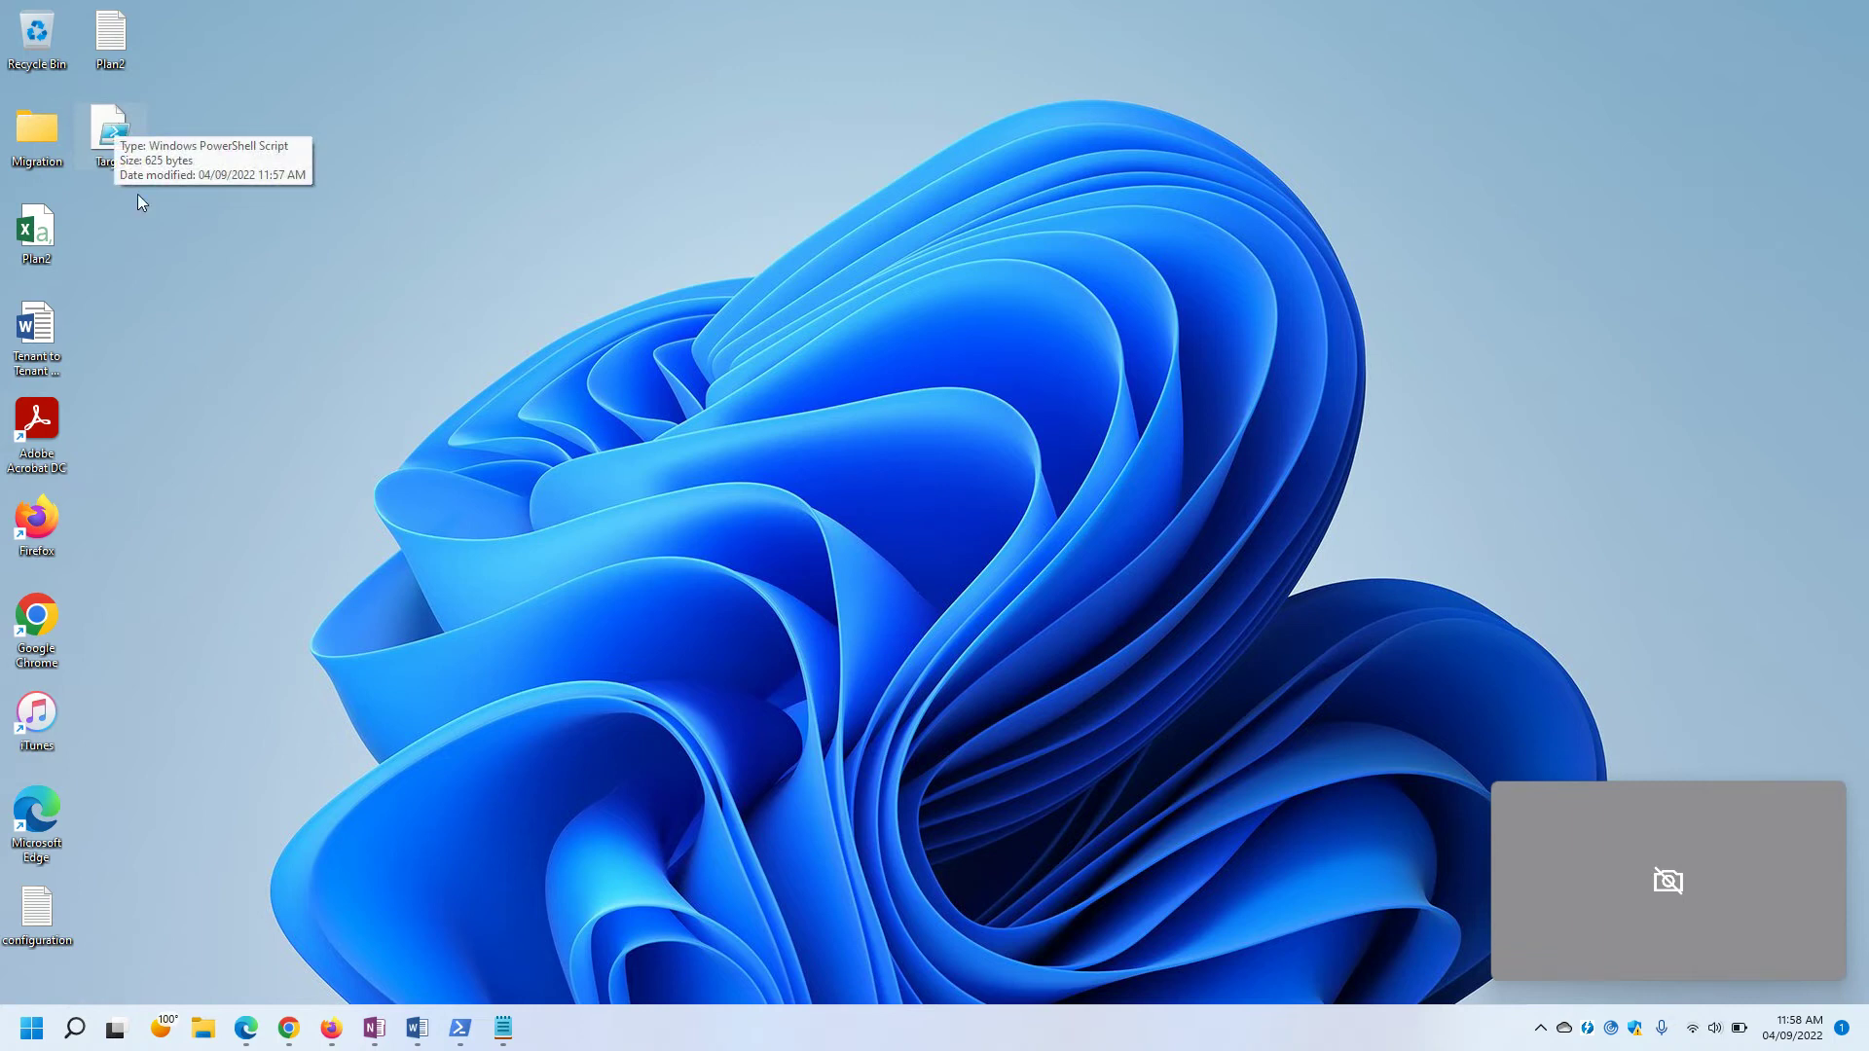
{"action": "left_click", "coordinate": [374, 1028]}
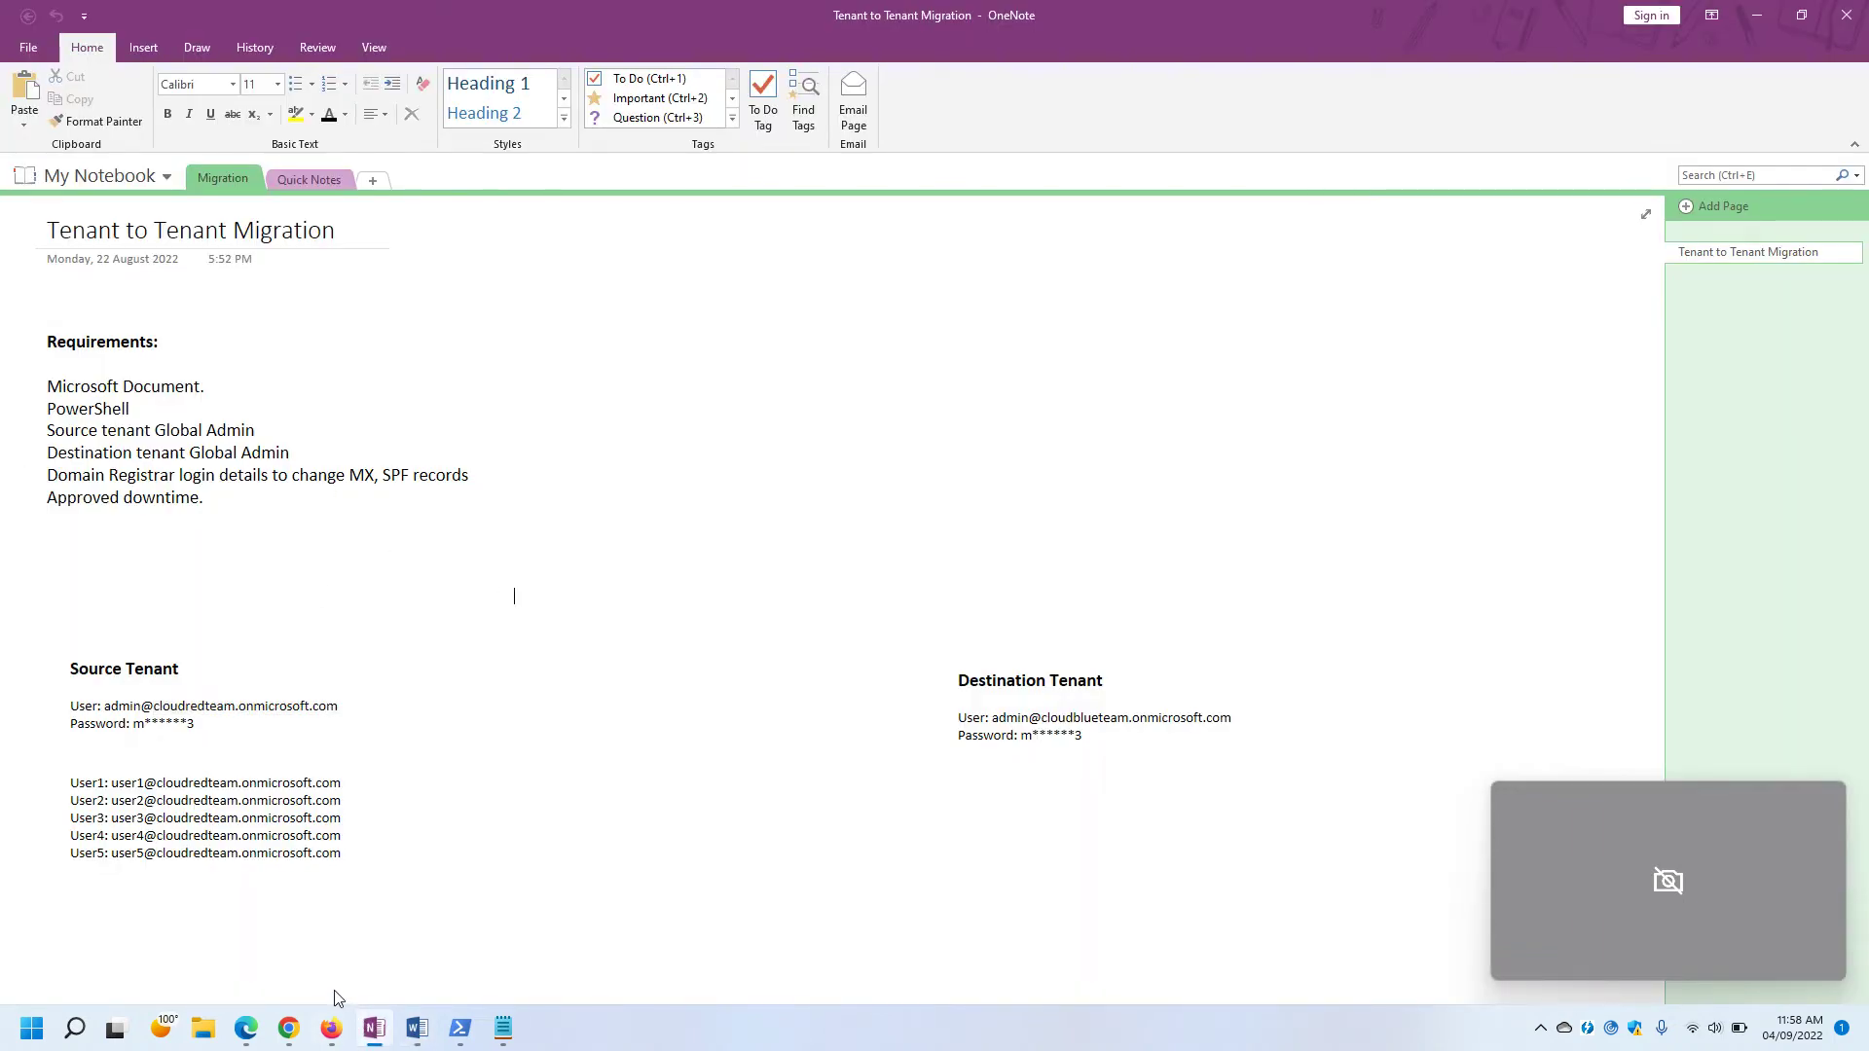
{"action": "mouse_move", "coordinate": [331, 1037]}
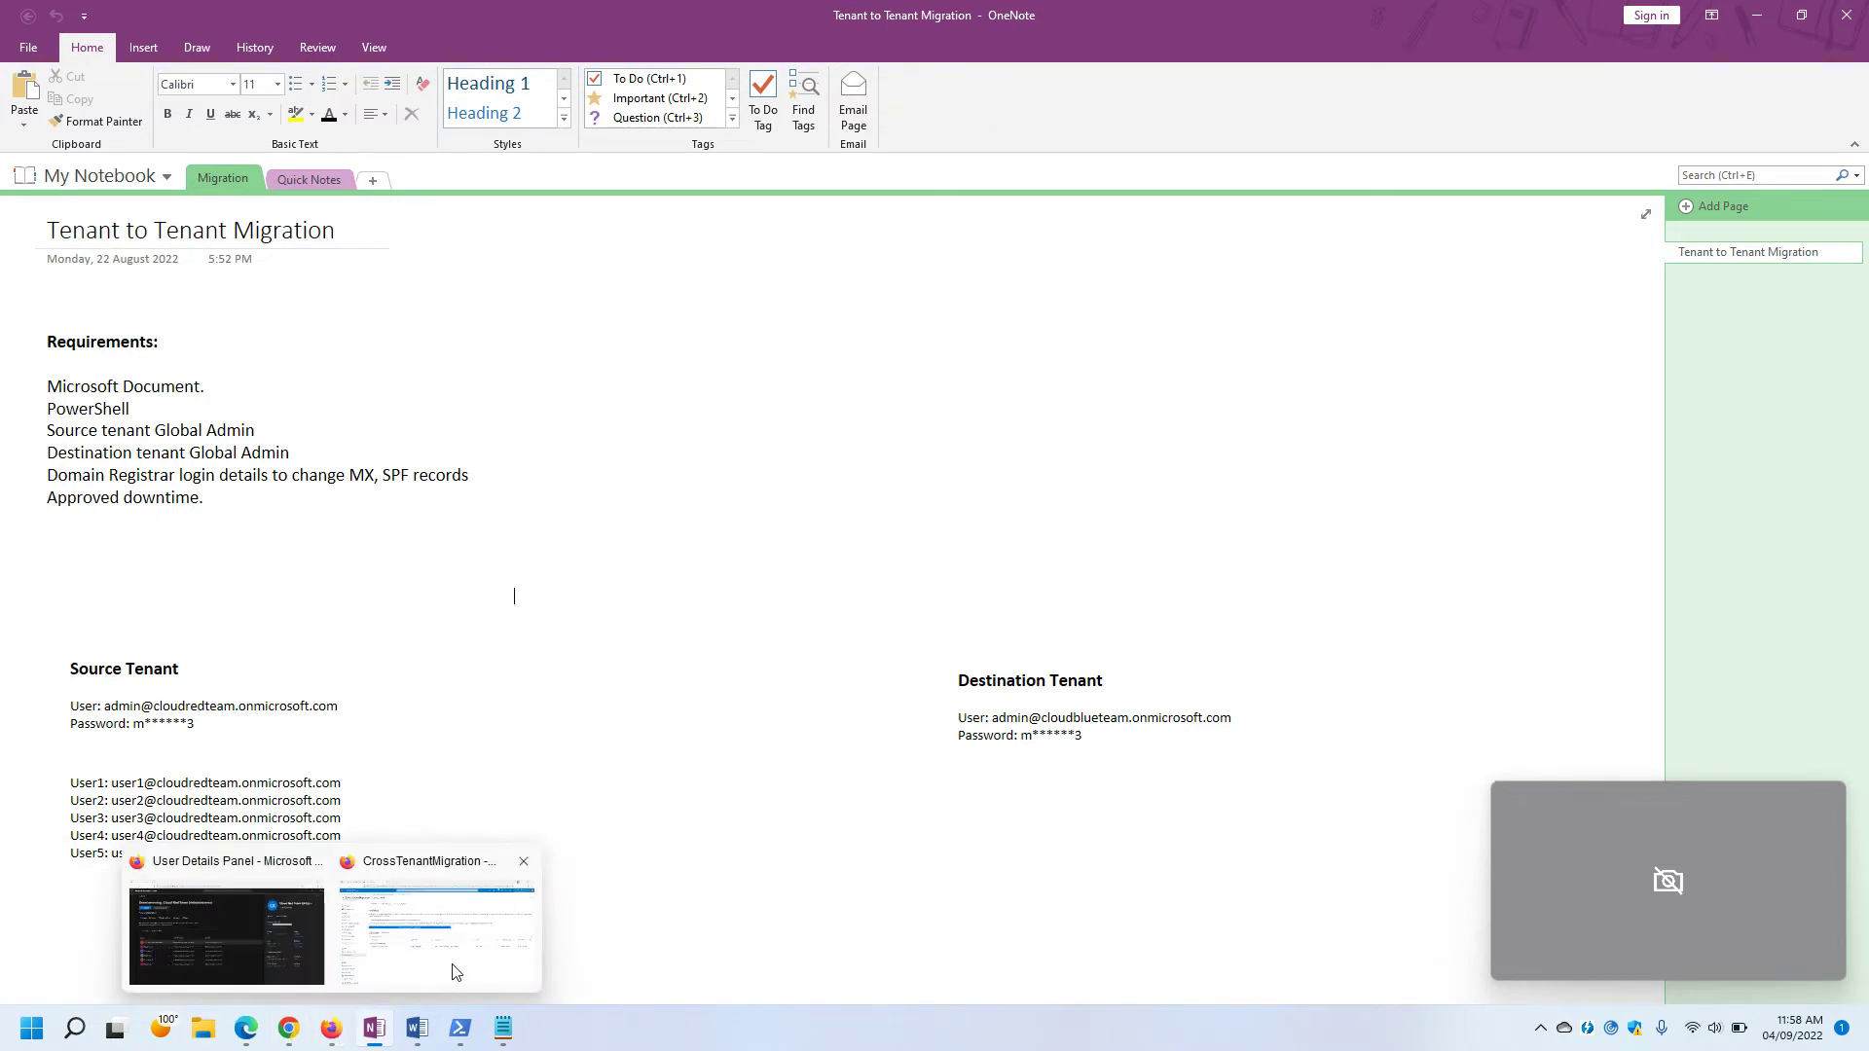
{"action": "left_click", "coordinate": [454, 968]}
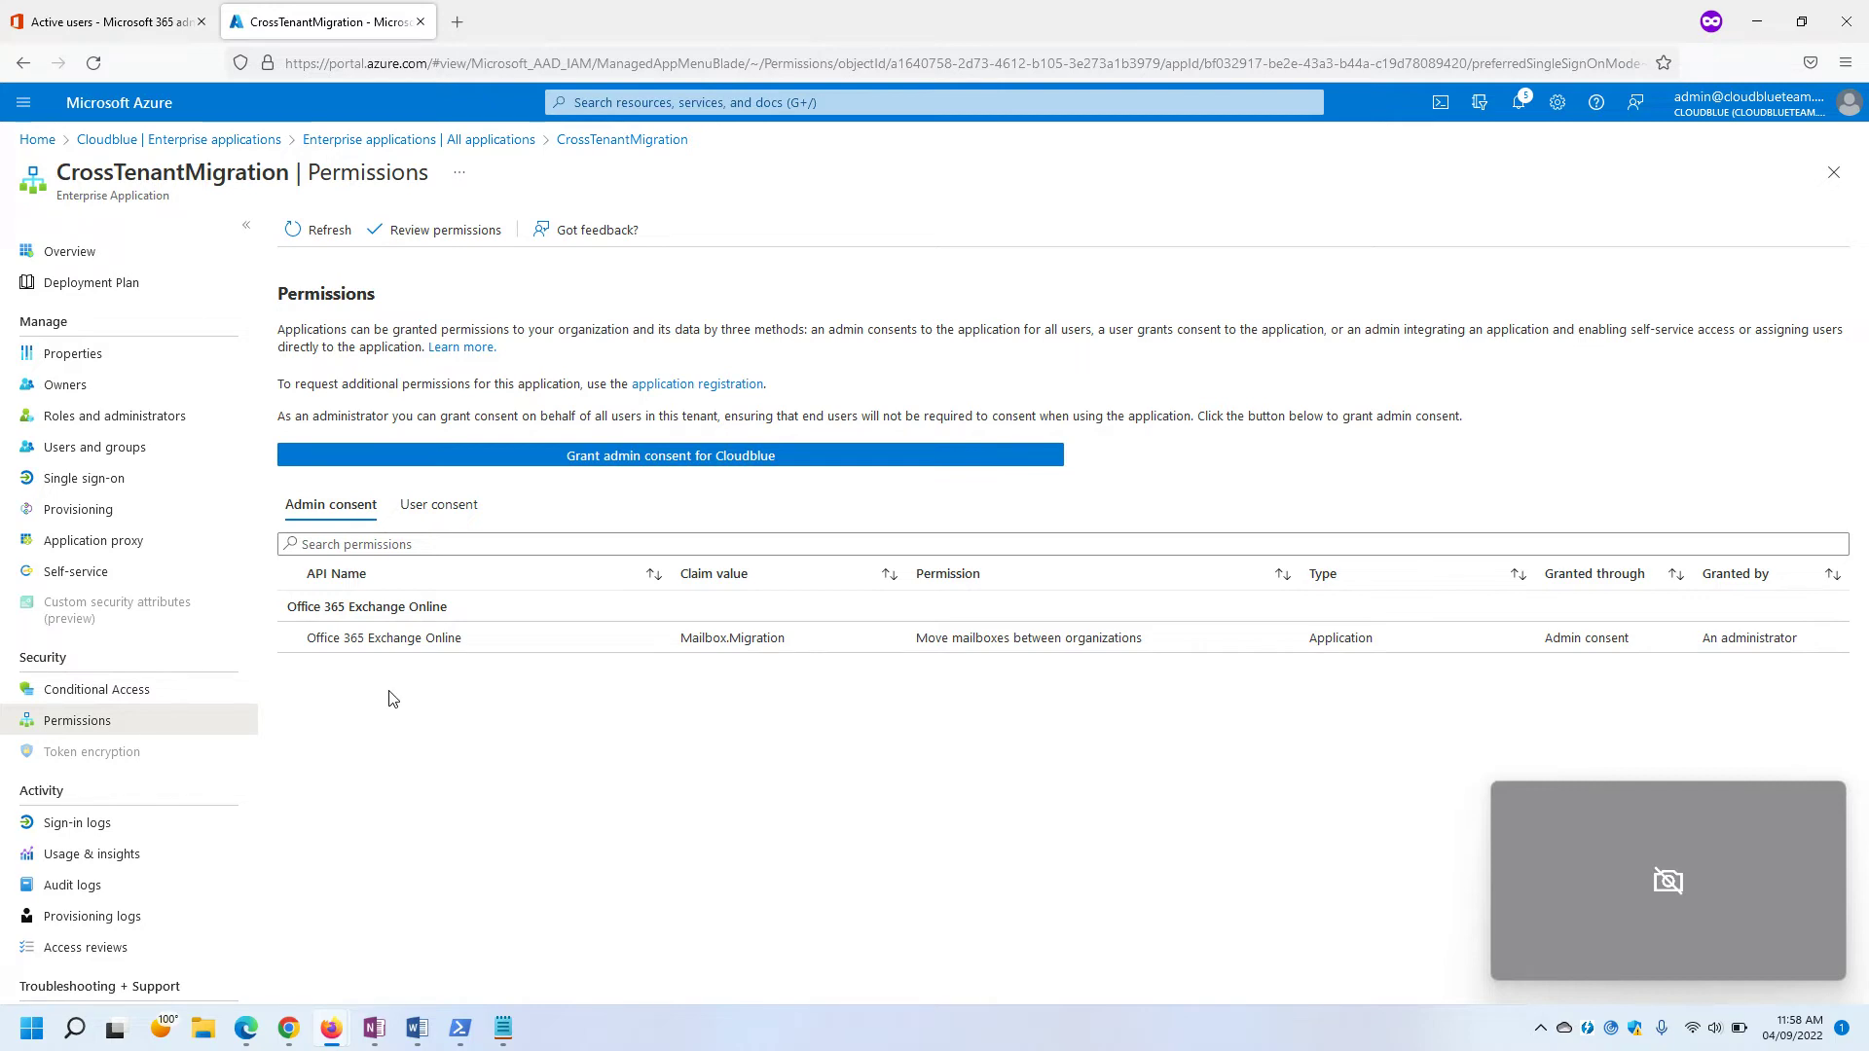
Launch Windows PowerShell as administrator and enter Connect-ExchangeOnline at the prompt.
{"action": "mouse_move", "coordinate": [461, 1030]}
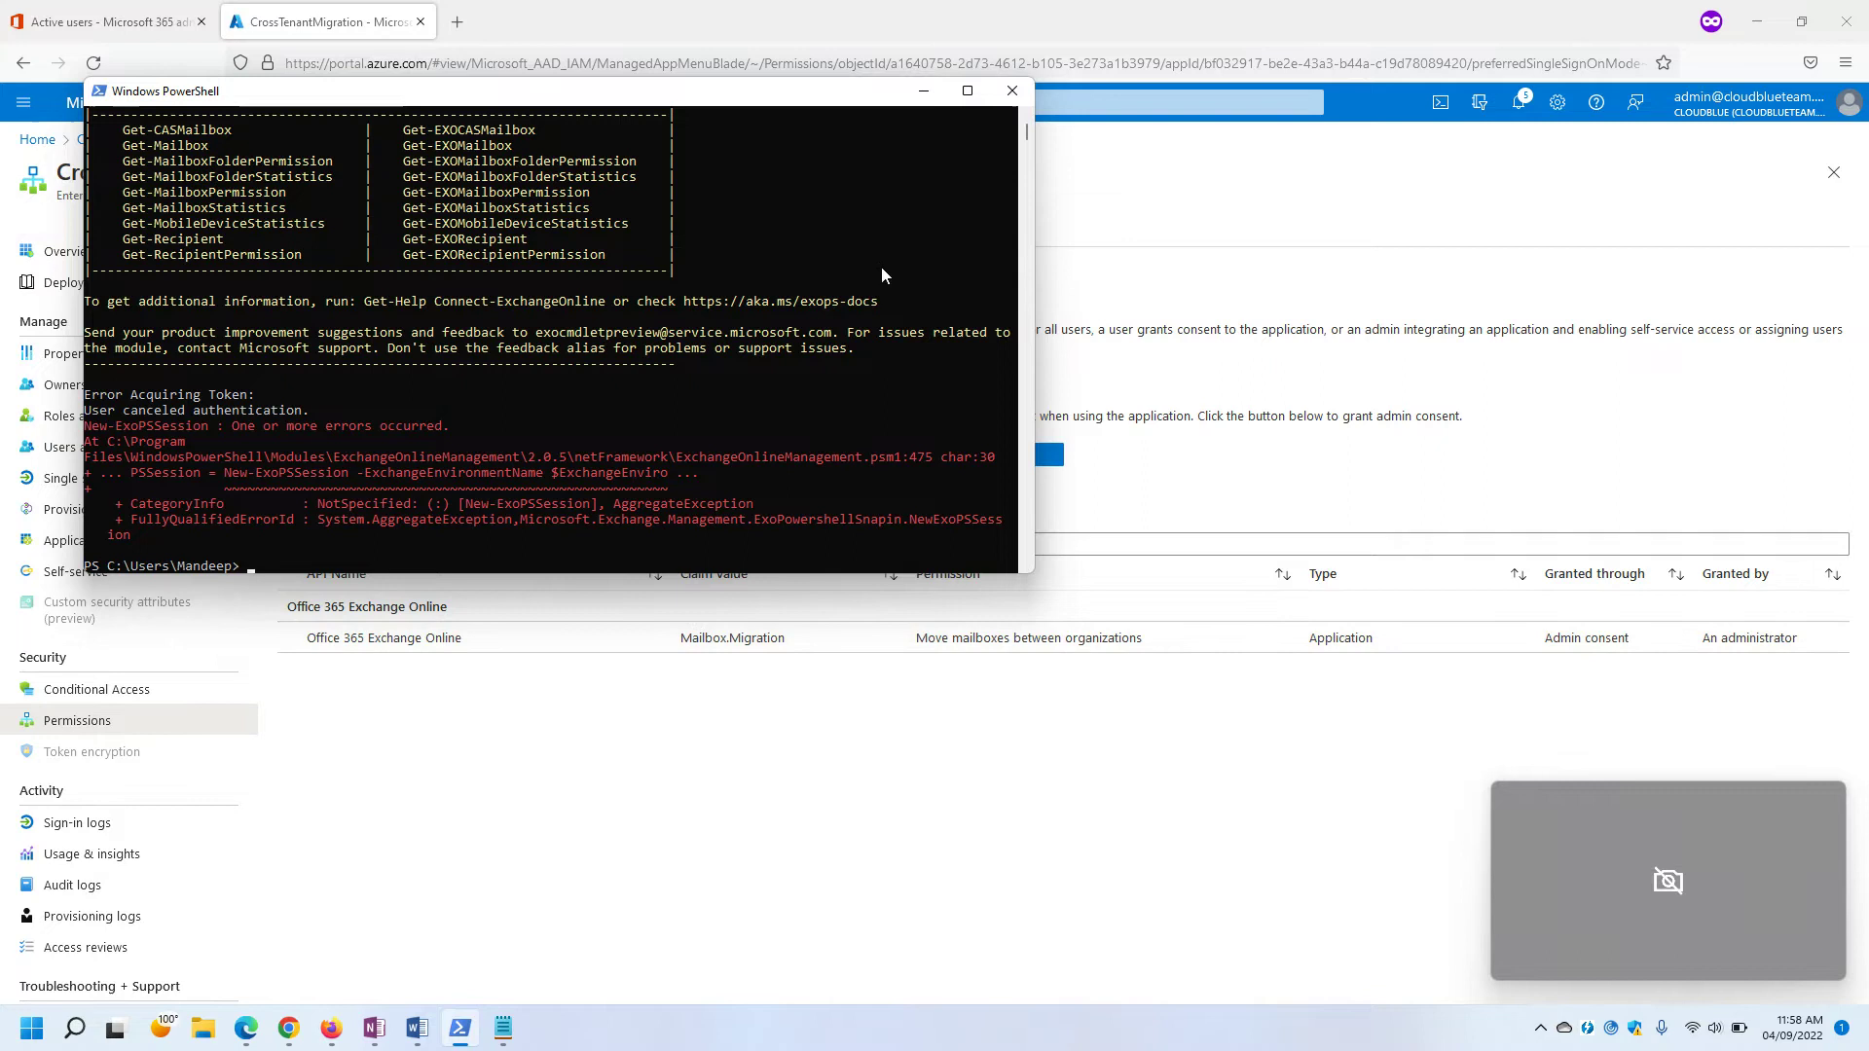
{"action": "left_click", "coordinate": [1013, 91]}
{"action": "left_click", "coordinate": [31, 1028]}
{"action": "type", "text": "power"}
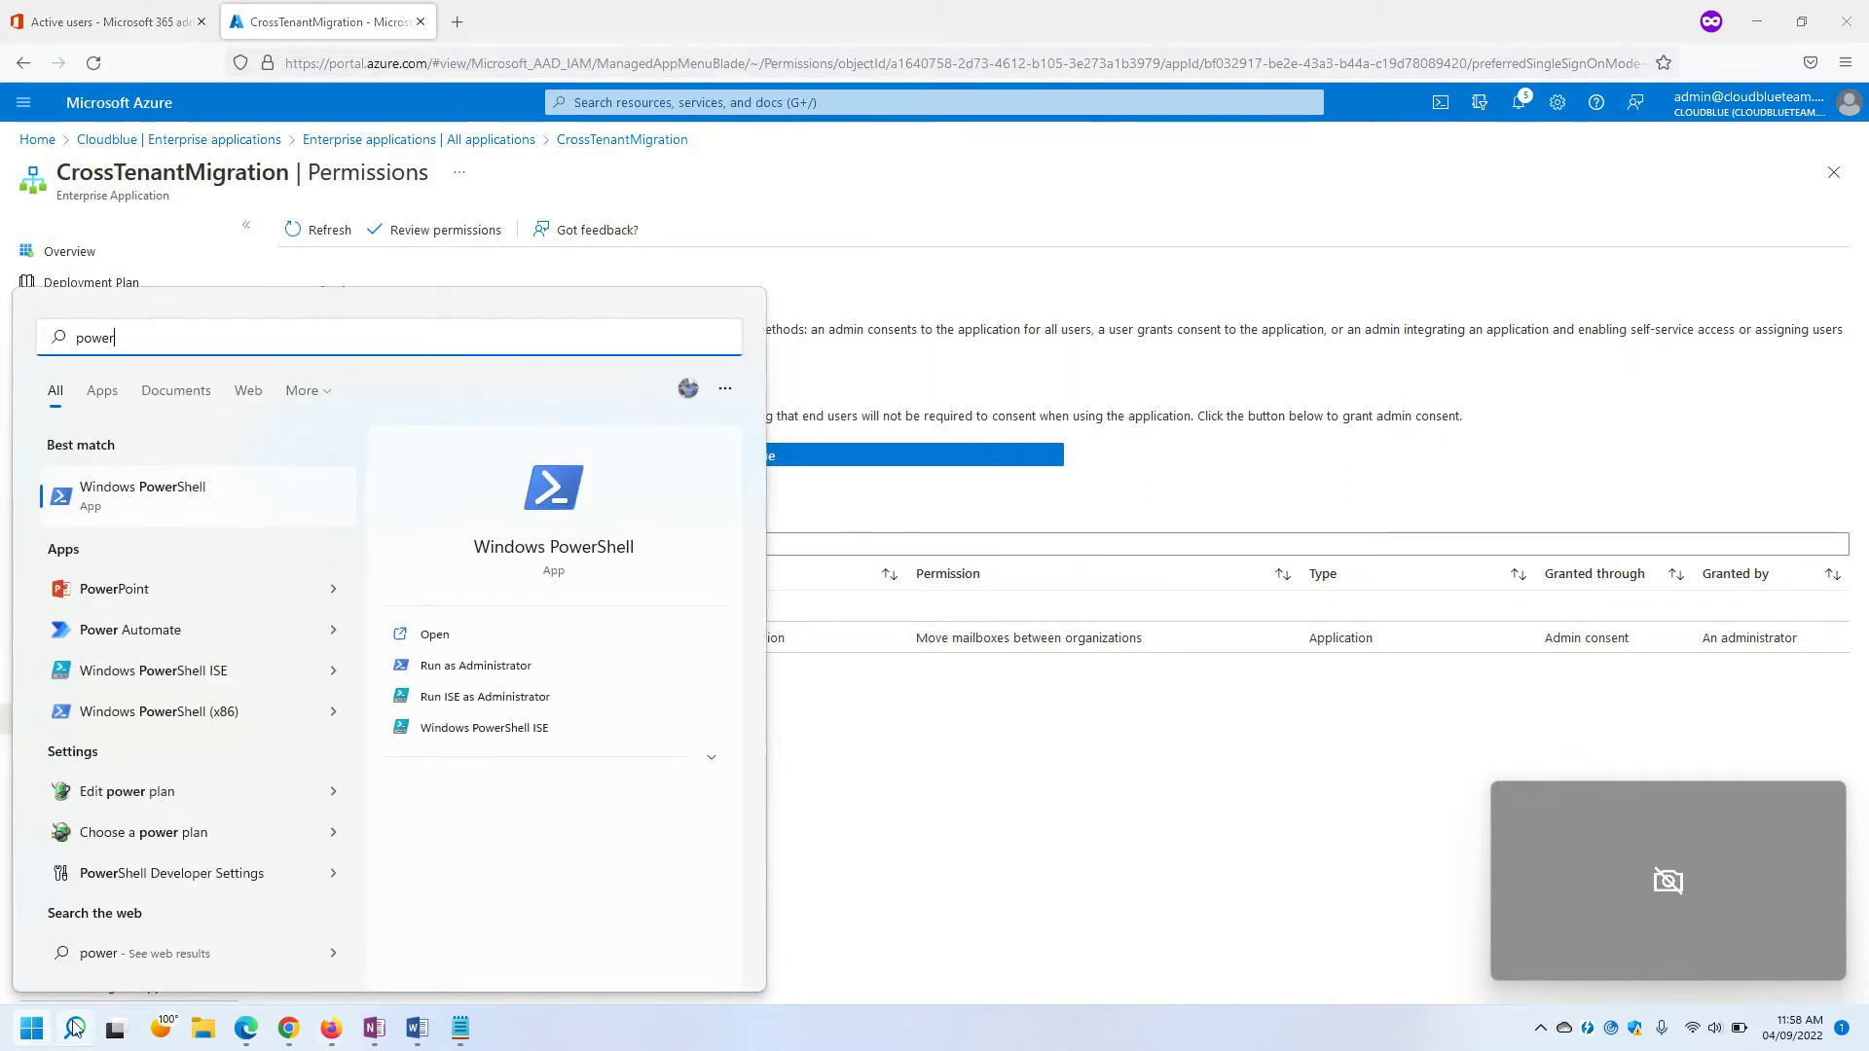
{"action": "left_click", "coordinate": [493, 666]}
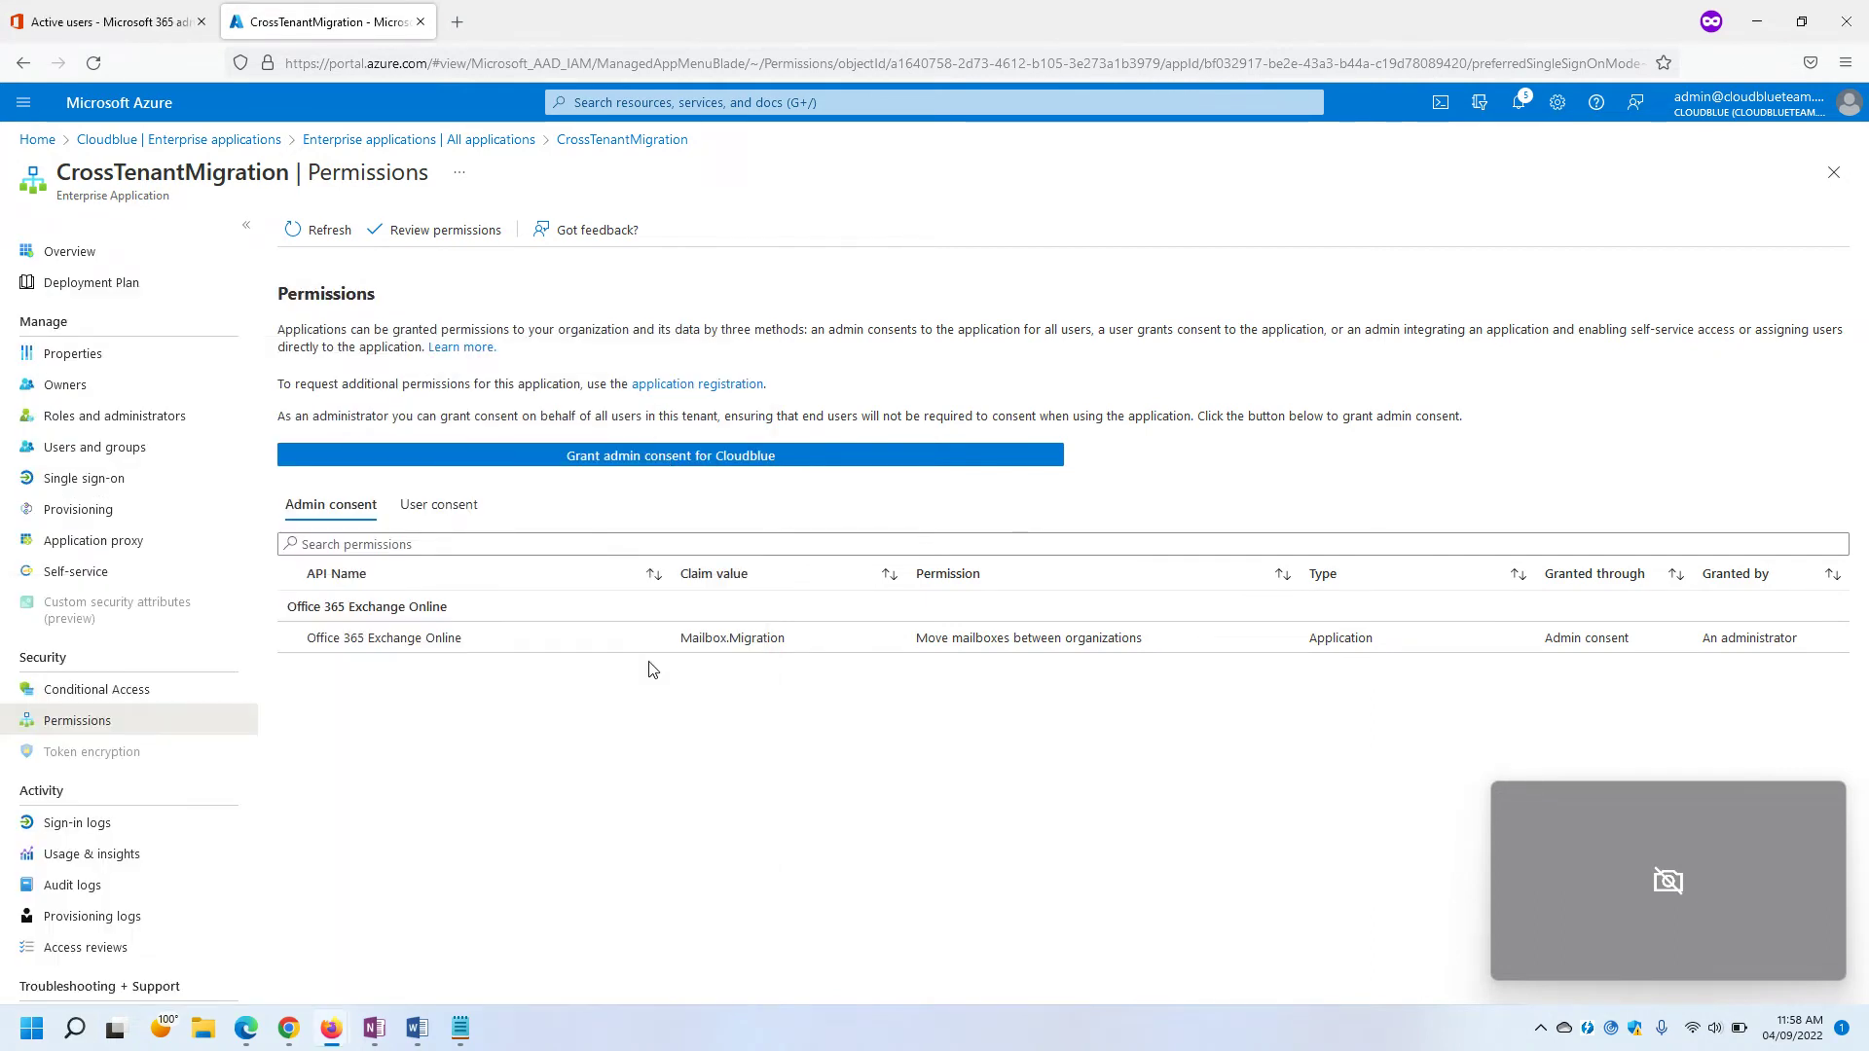
{"action": "left_click", "coordinate": [726, 530]}
{"action": "type", "text": "Connect-ExchangeOnline"}
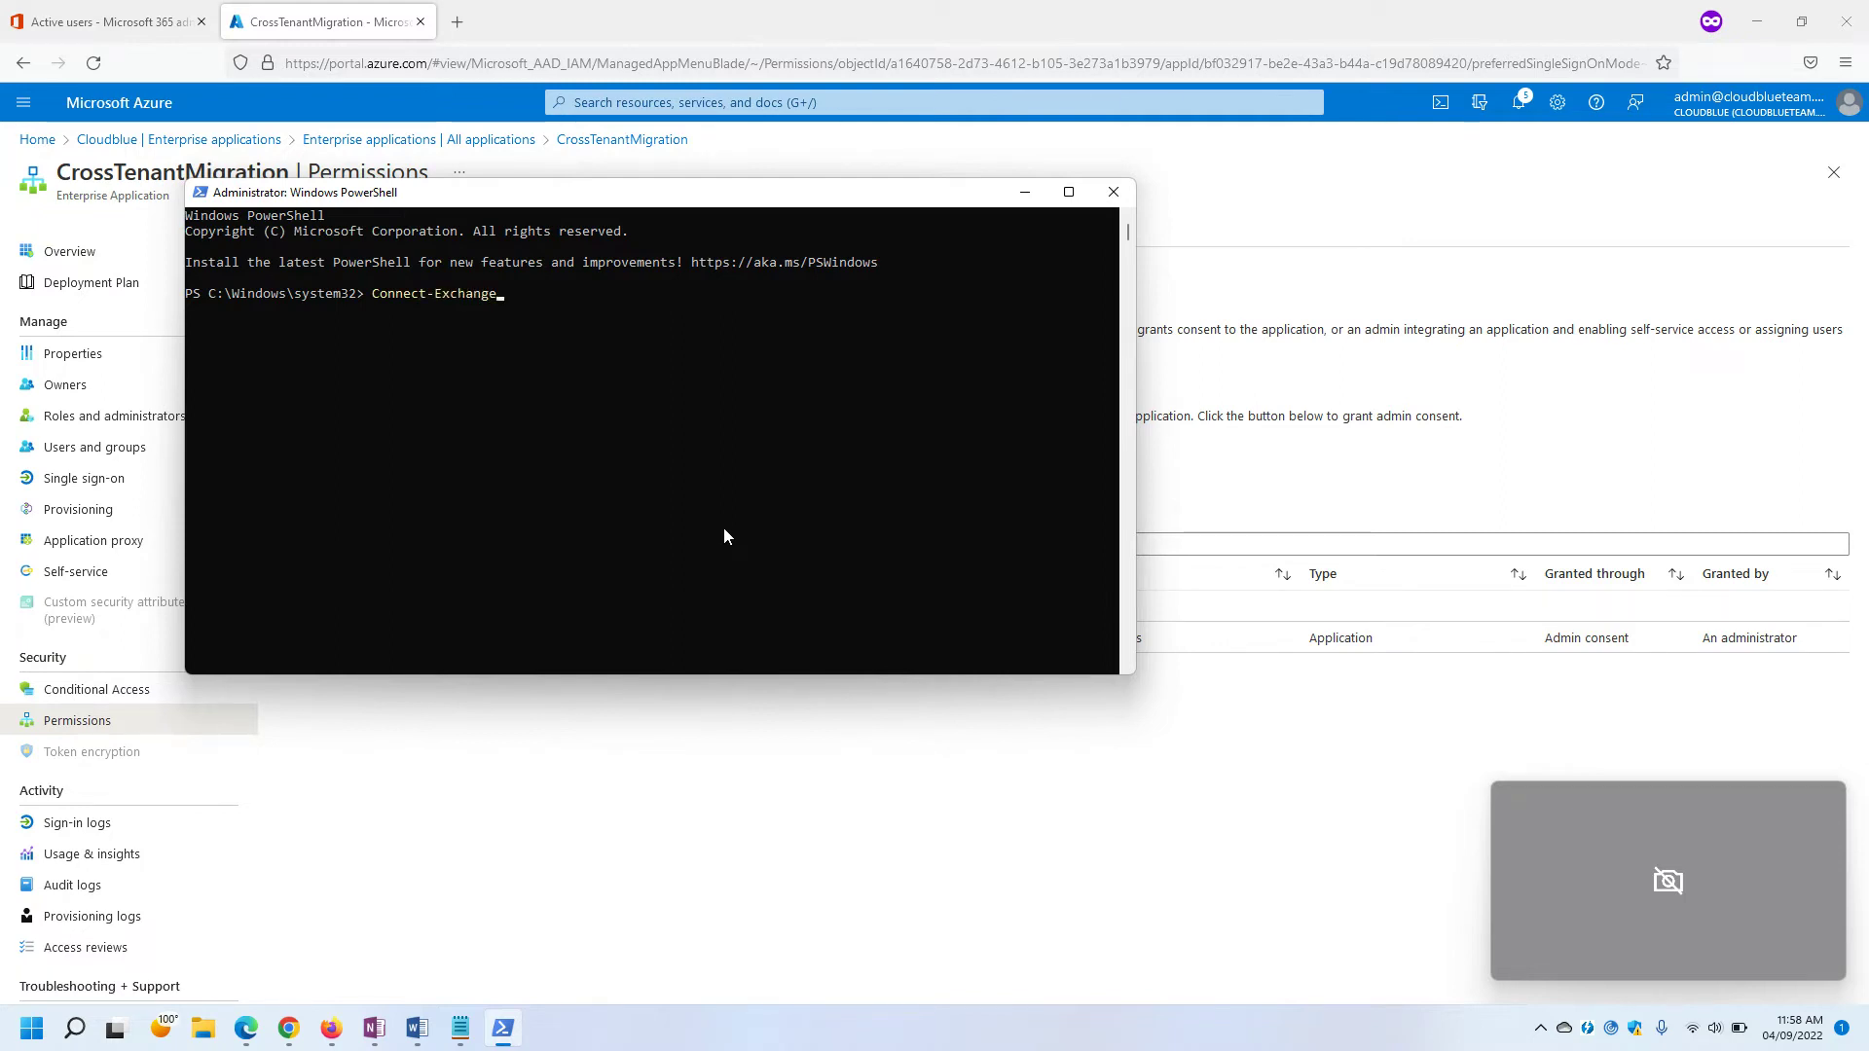
Run Connect-ExchangeOnline and sign in with the target tenant admin account and its password.
{"action": "key", "text": "Return"}
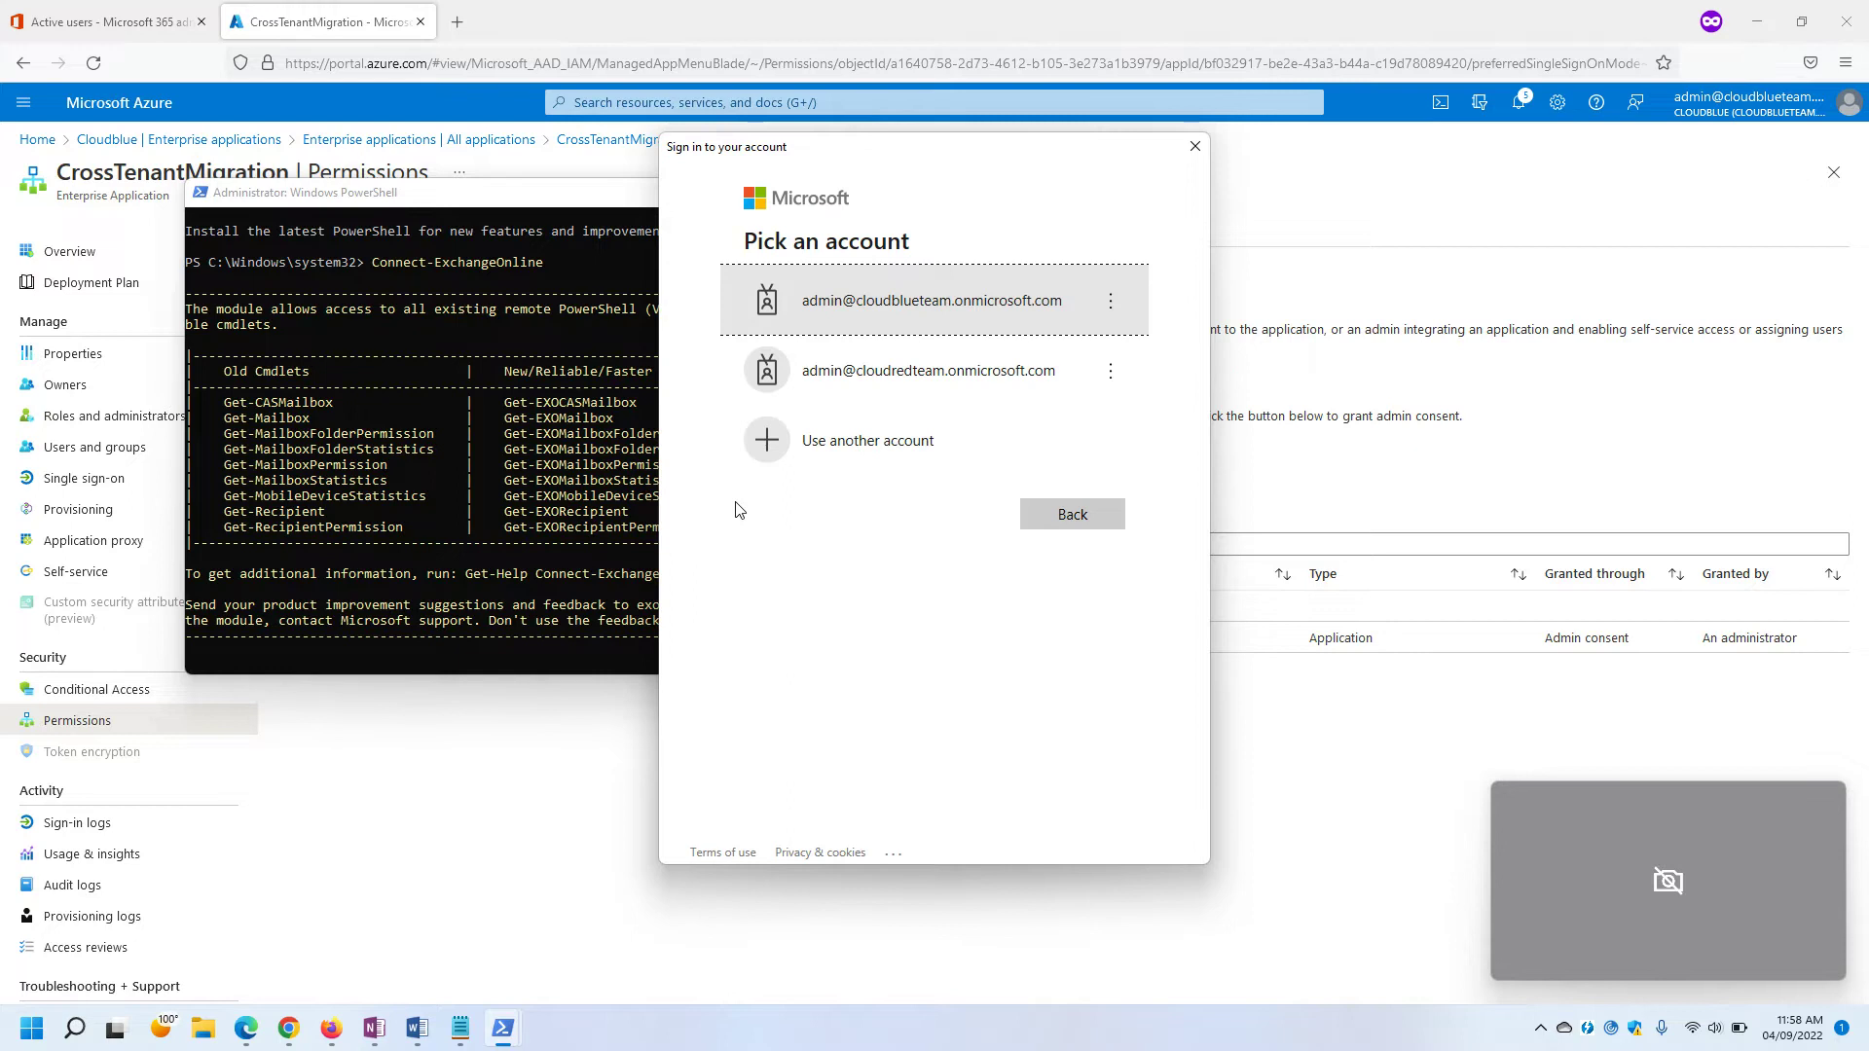
{"action": "left_click", "coordinate": [993, 311]}
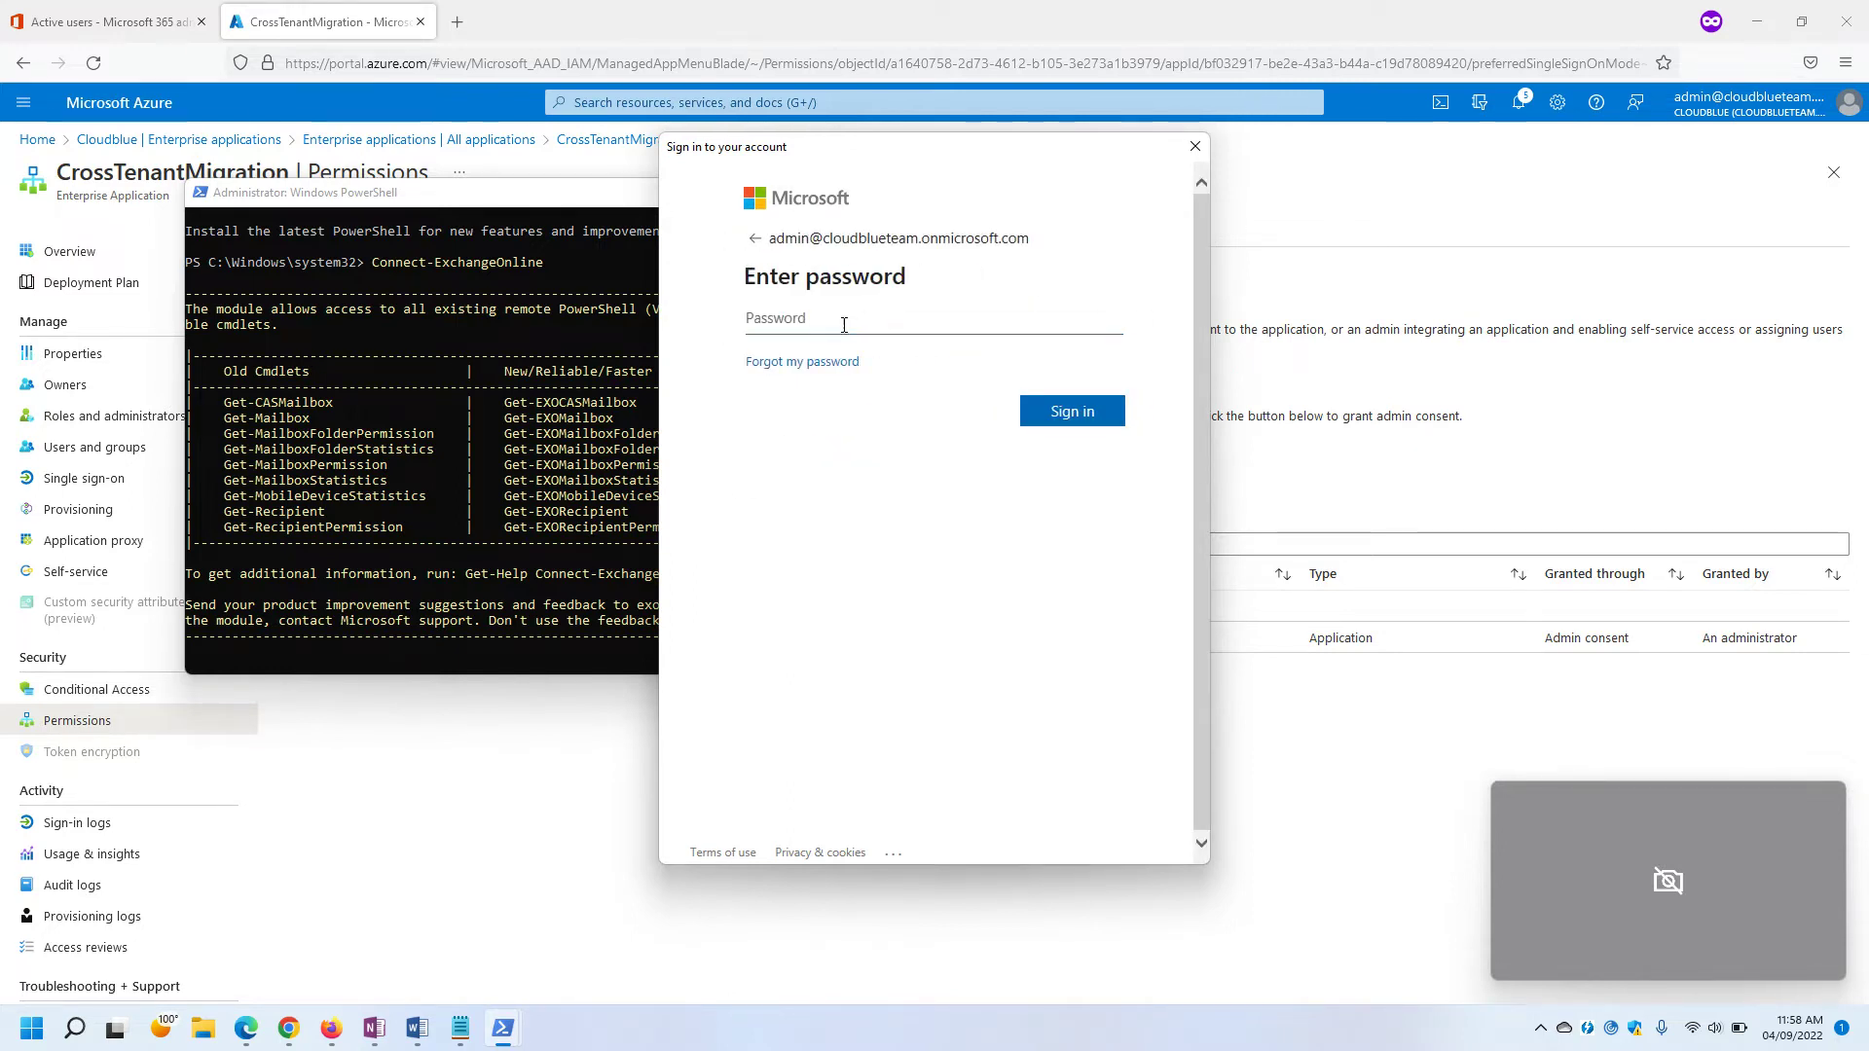
{"action": "type", "text": "************"}
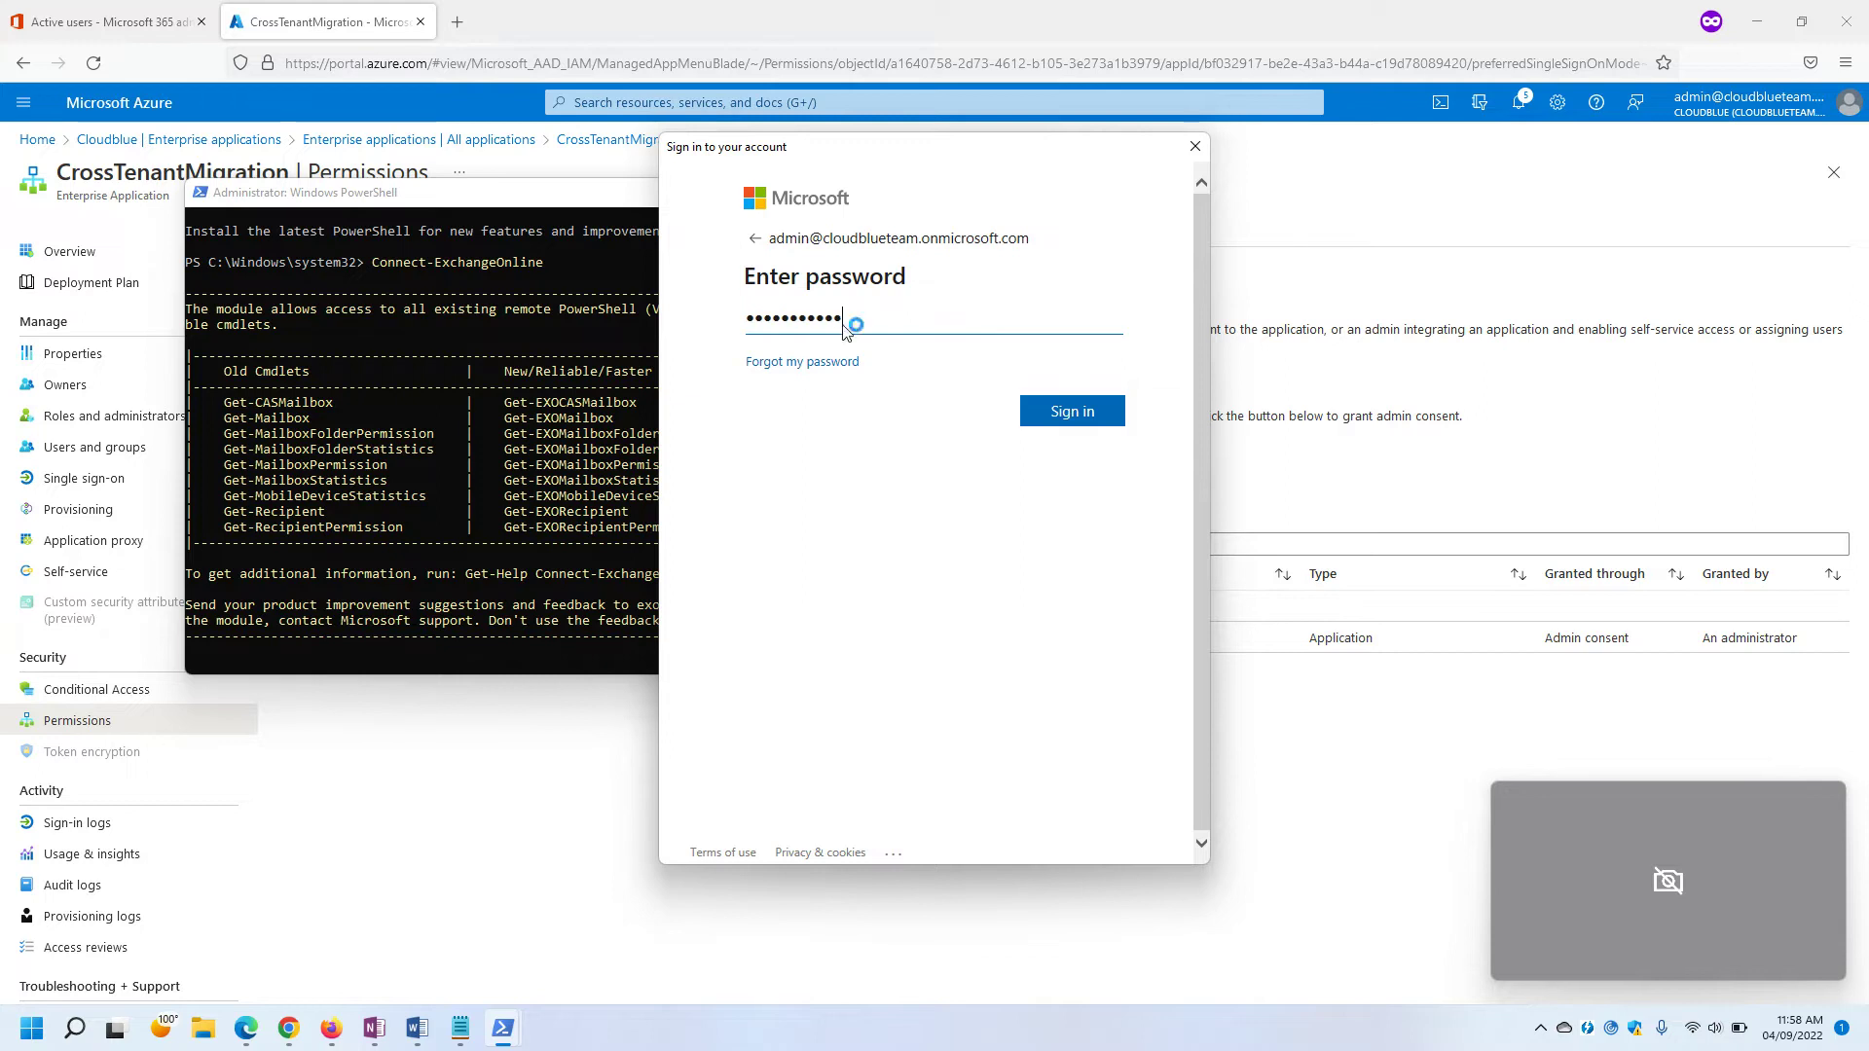
{"action": "key", "text": "Return"}
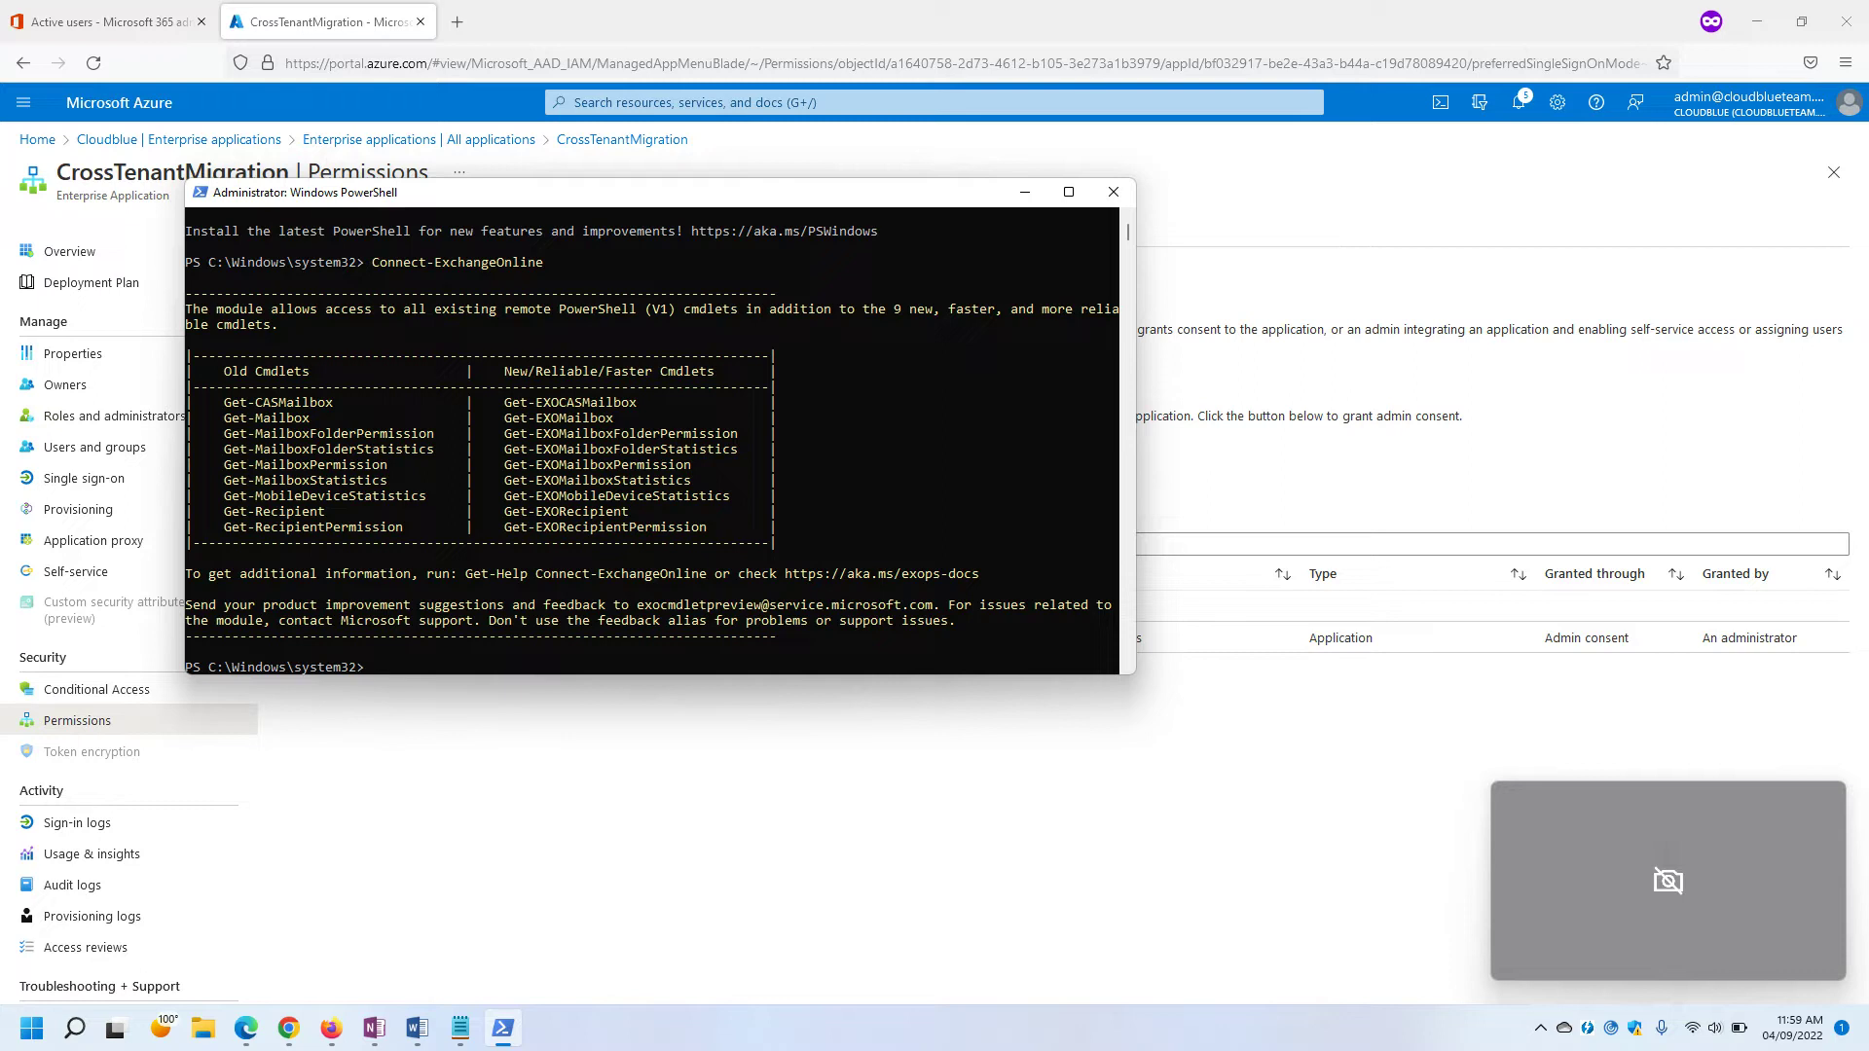
Move the console up from system32 to the drive root with two cd.. commands.
{"action": "left_click", "coordinate": [837, 542]}
{"action": "key", "text": "Return"}
{"action": "key", "text": "Return"}
{"action": "key", "text": "Return"}
{"action": "type", "text": "cd.."}
{"action": "key", "text": "Return"}
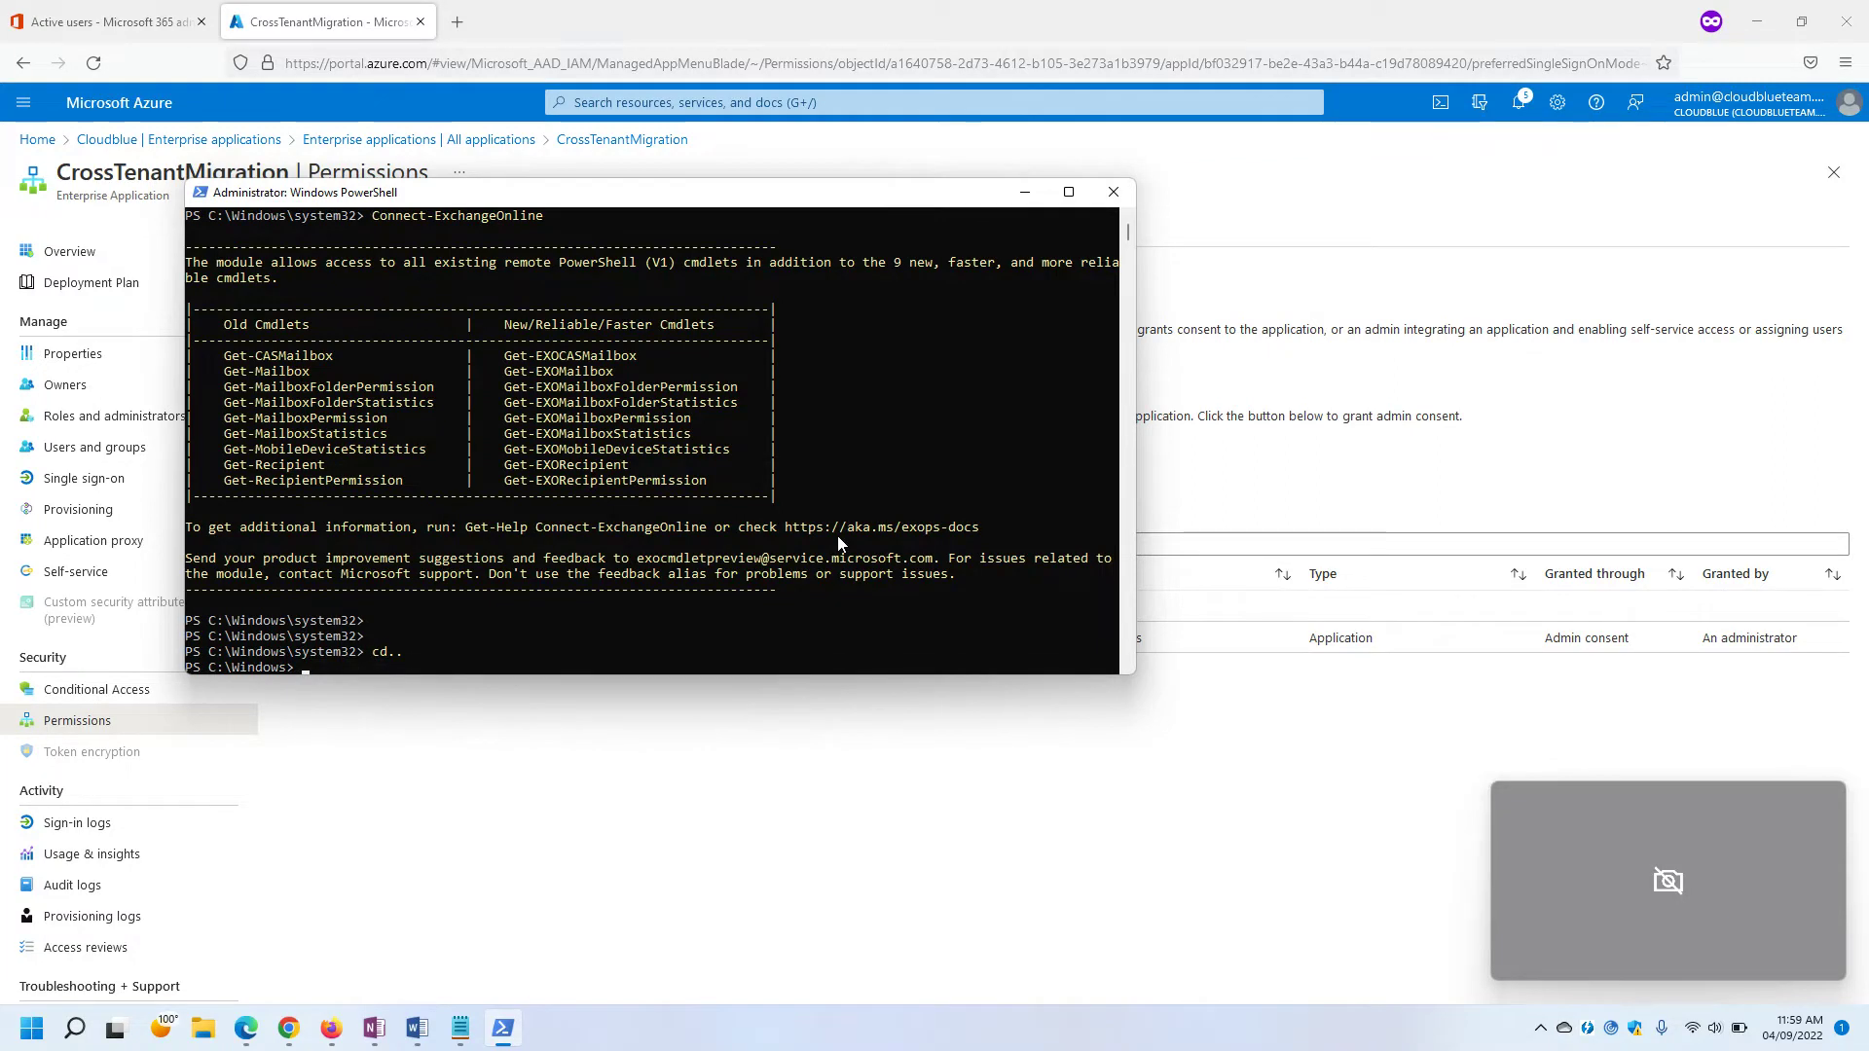
{"action": "type", "text": "cd.."}
{"action": "key", "text": "Return"}
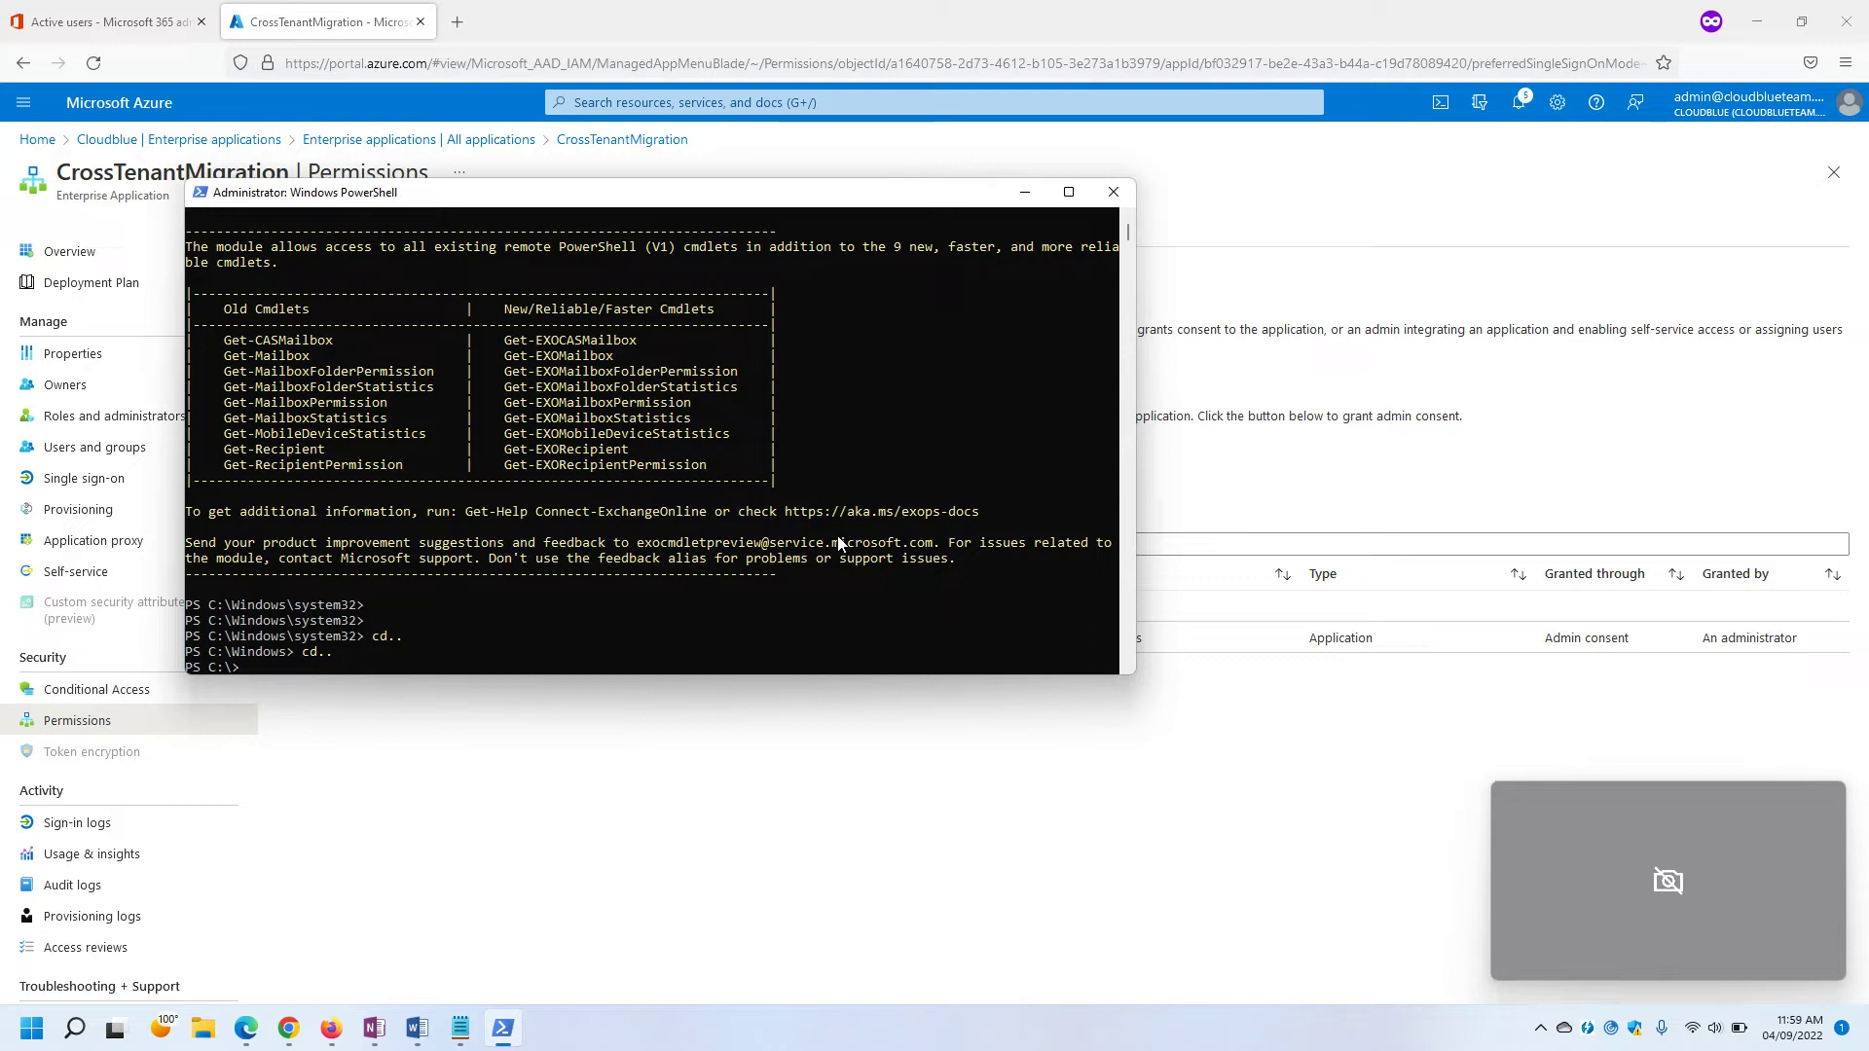
Navigate into Users, the user's profile folder, and then Desktop.
{"action": "type", "text": "cd .\\Us"}
{"action": "key", "text": "Tab"}
{"action": "key", "text": "Return"}
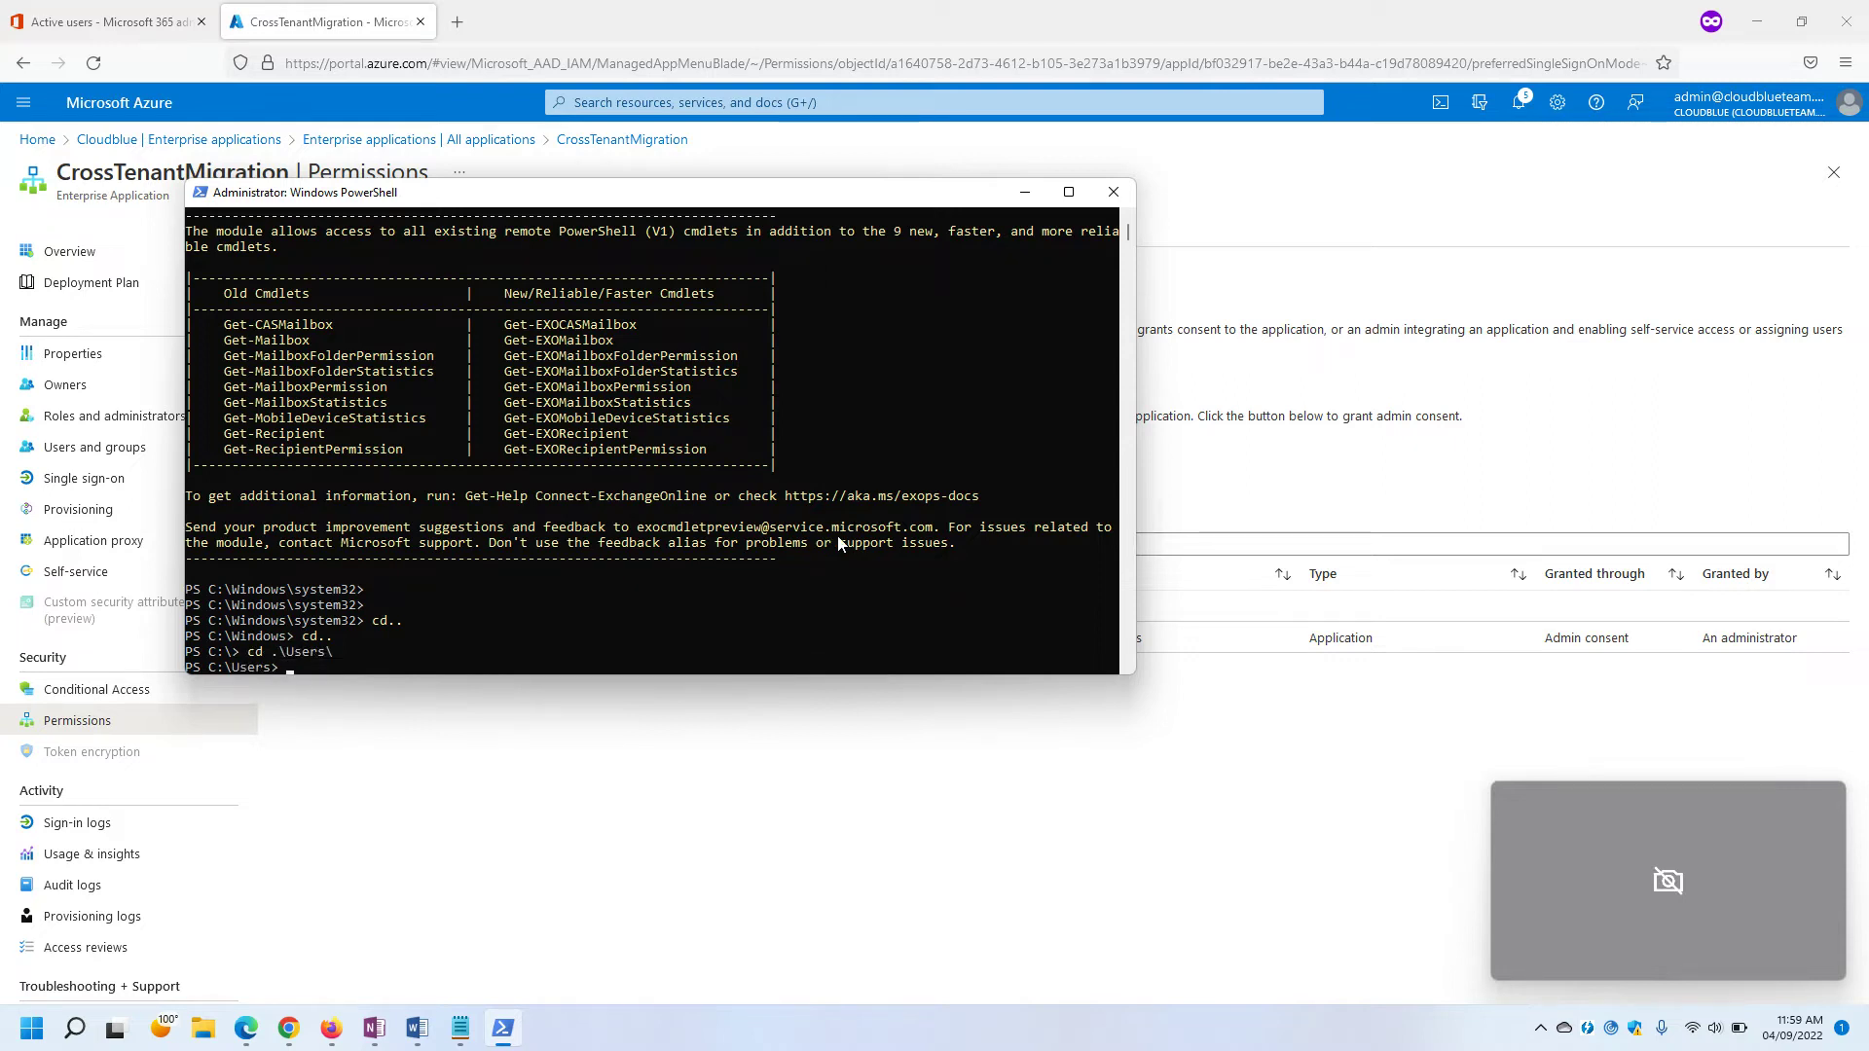
{"action": "type", "text": "cd Man"}
{"action": "key", "text": "Tab"}
{"action": "key", "text": "Return"}
{"action": "type", "text": "cd Desk"}
{"action": "key", "text": "Tab"}
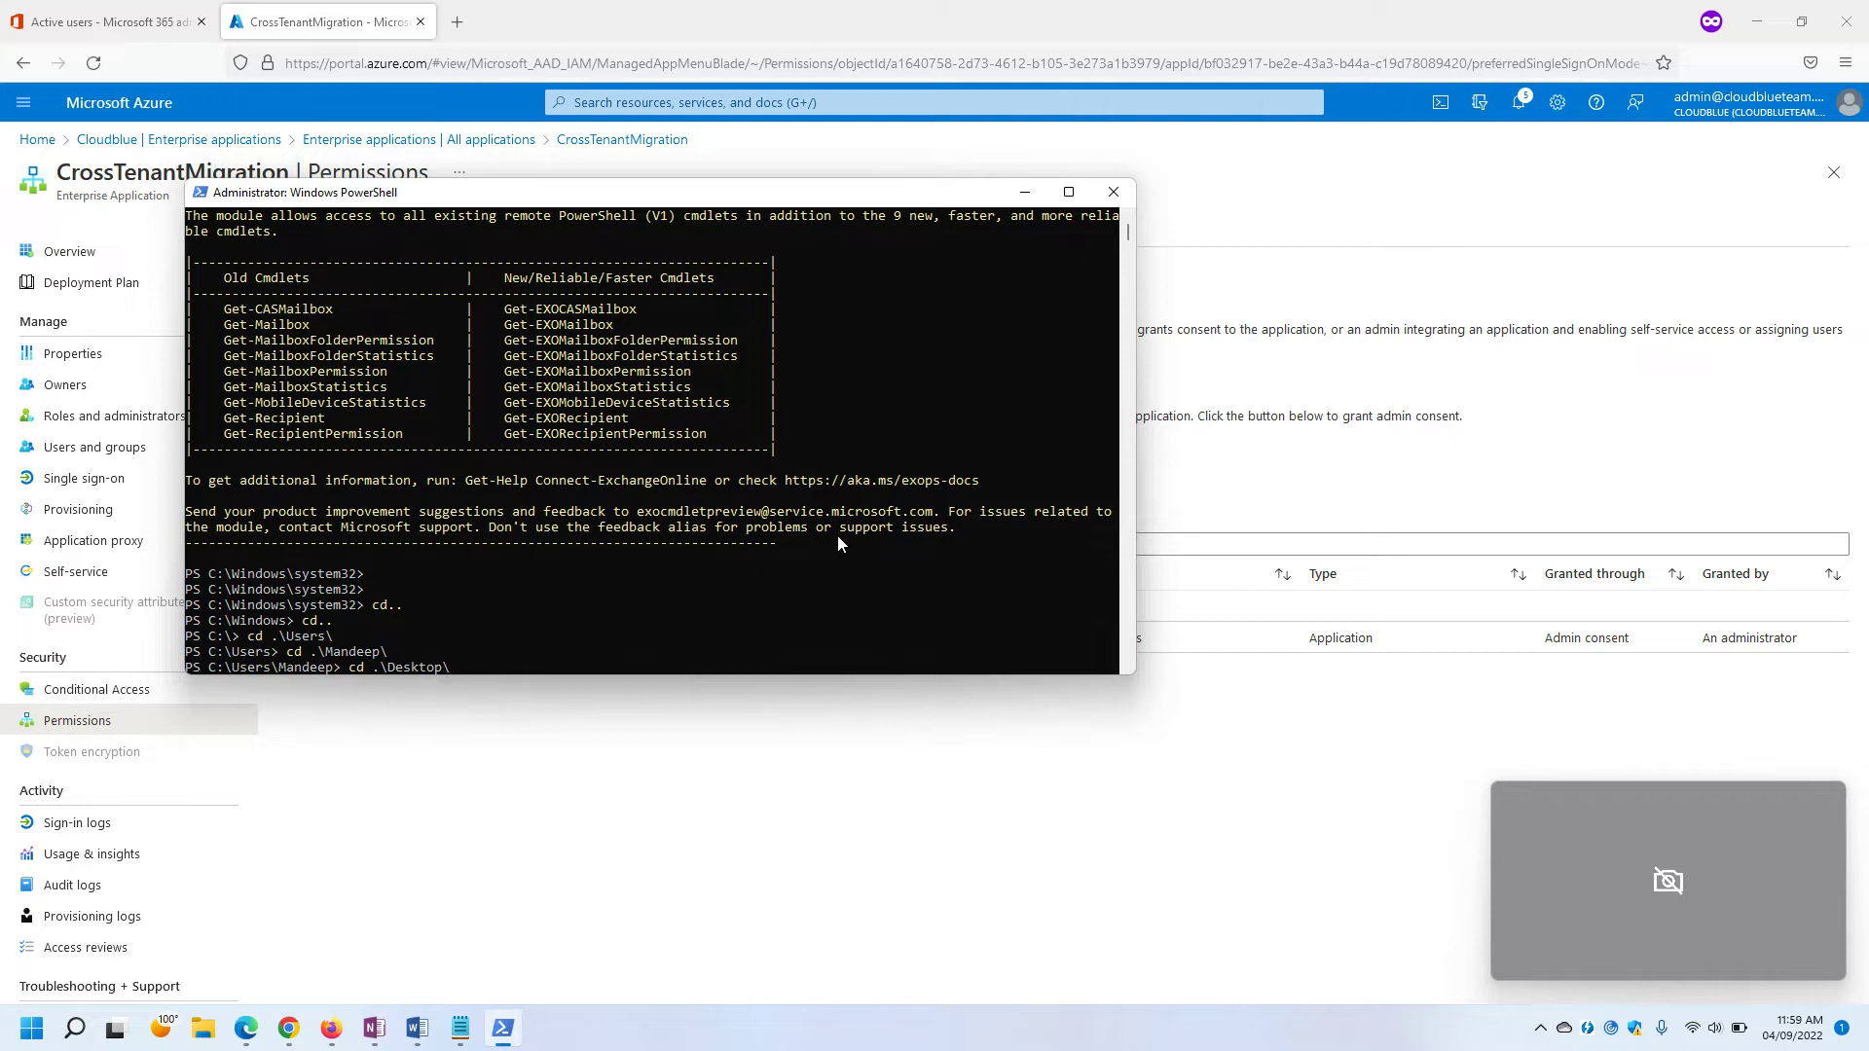
{"action": "key", "text": "Return"}
List the Desktop files with ls, attempt Target.ps1, then run it as .\Target.ps1.
{"action": "type", "text": "ls"}
{"action": "key", "text": "Return"}
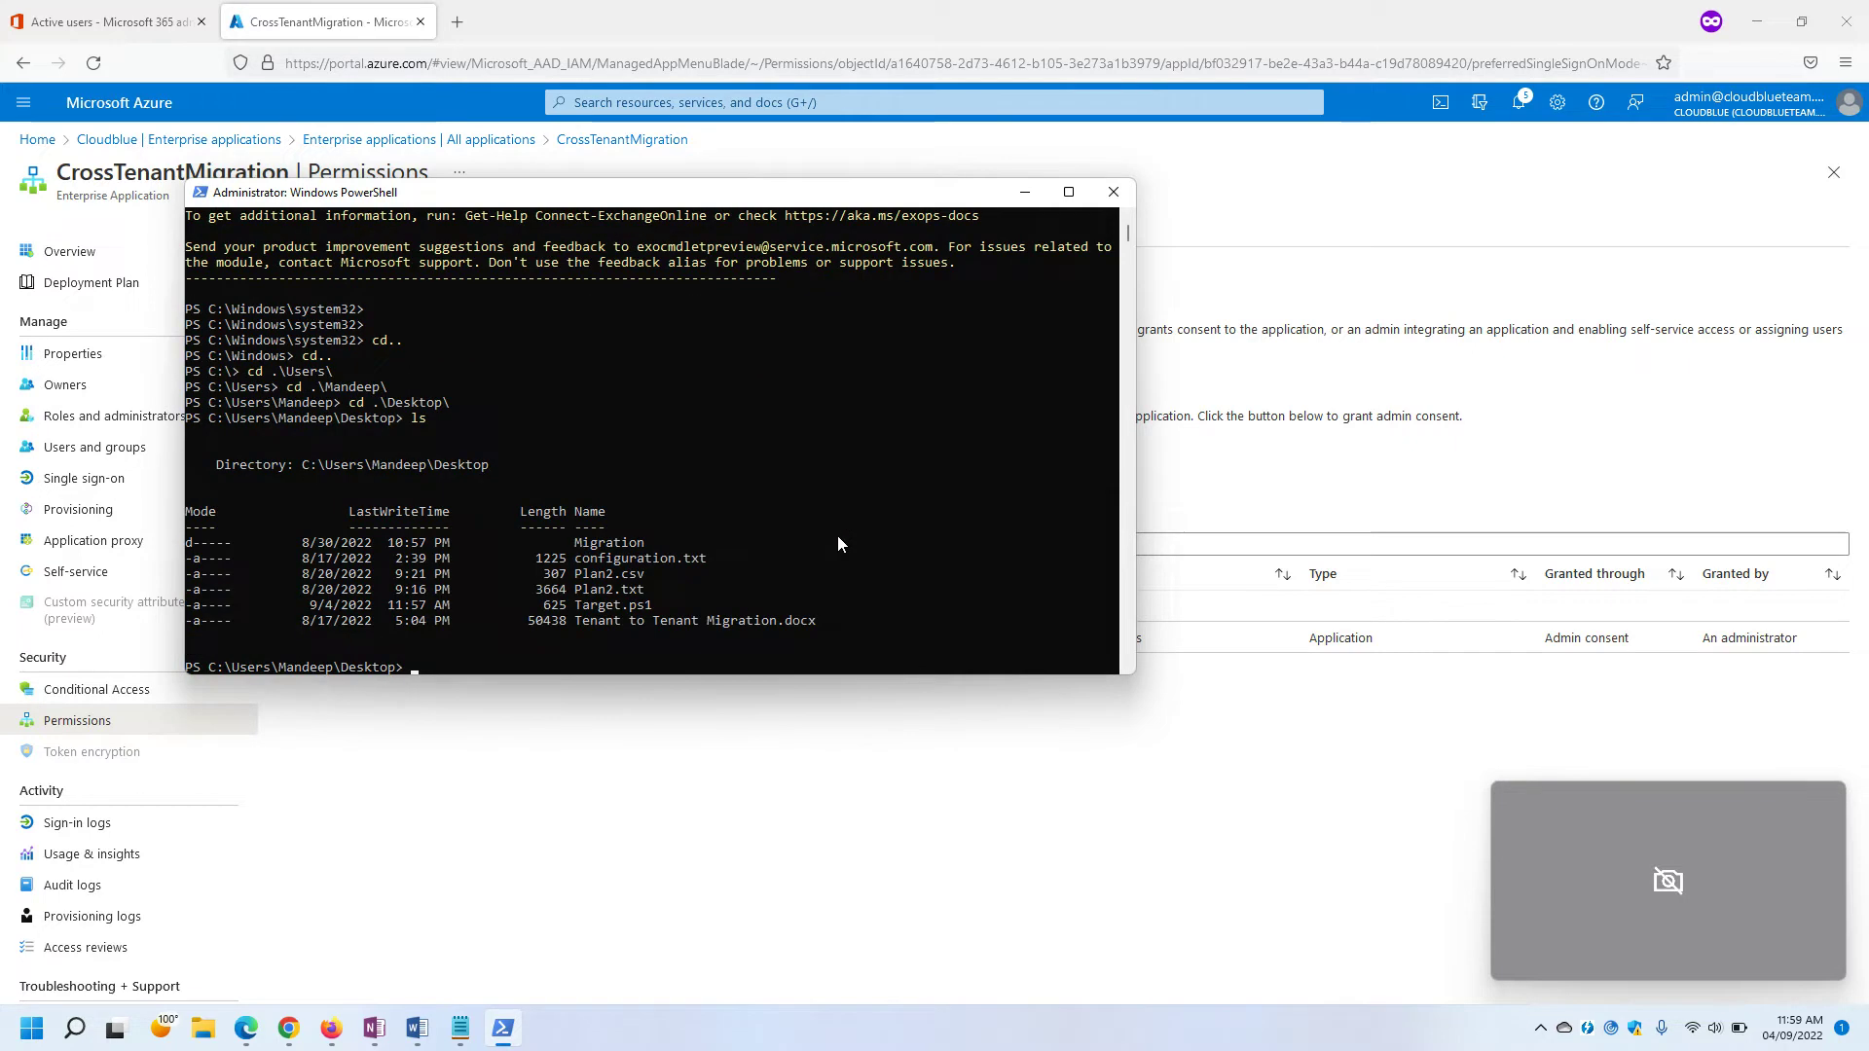
{"action": "type", "text": "Ta"}
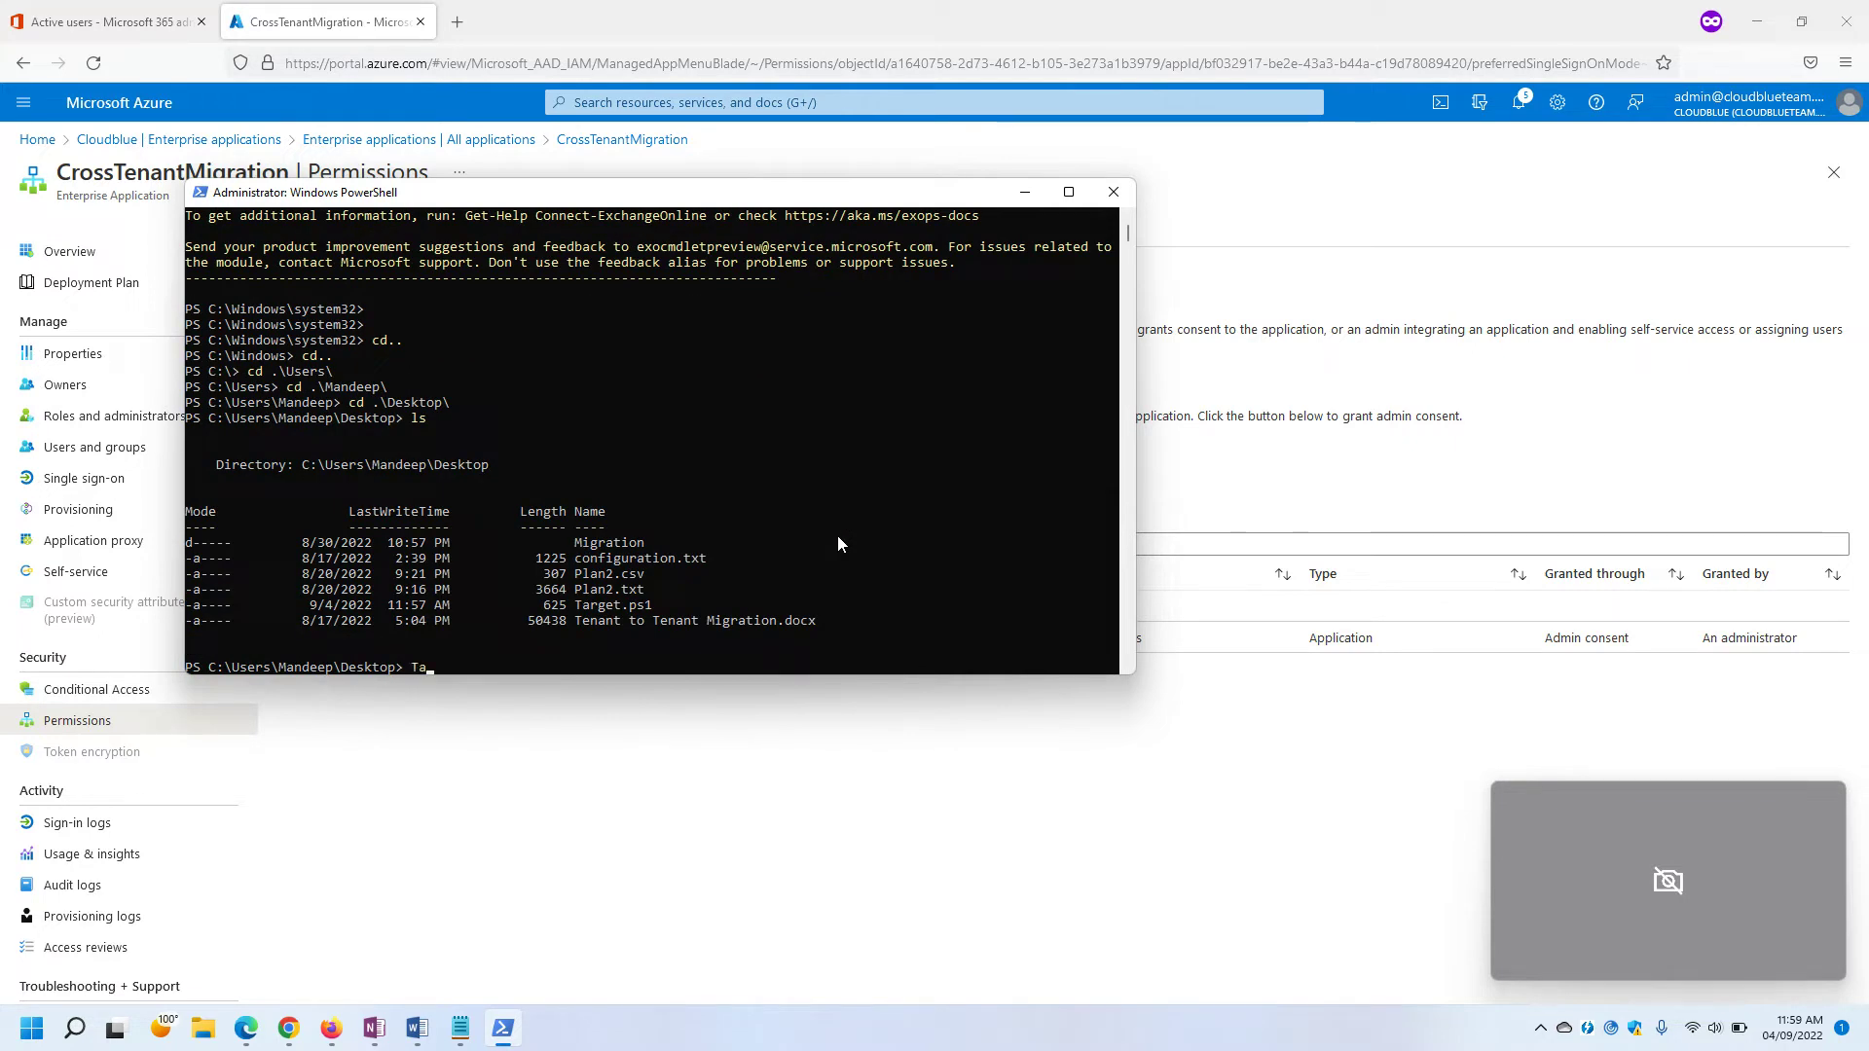
{"action": "type", "text": "rget.ps1"}
{"action": "key", "text": "Return"}
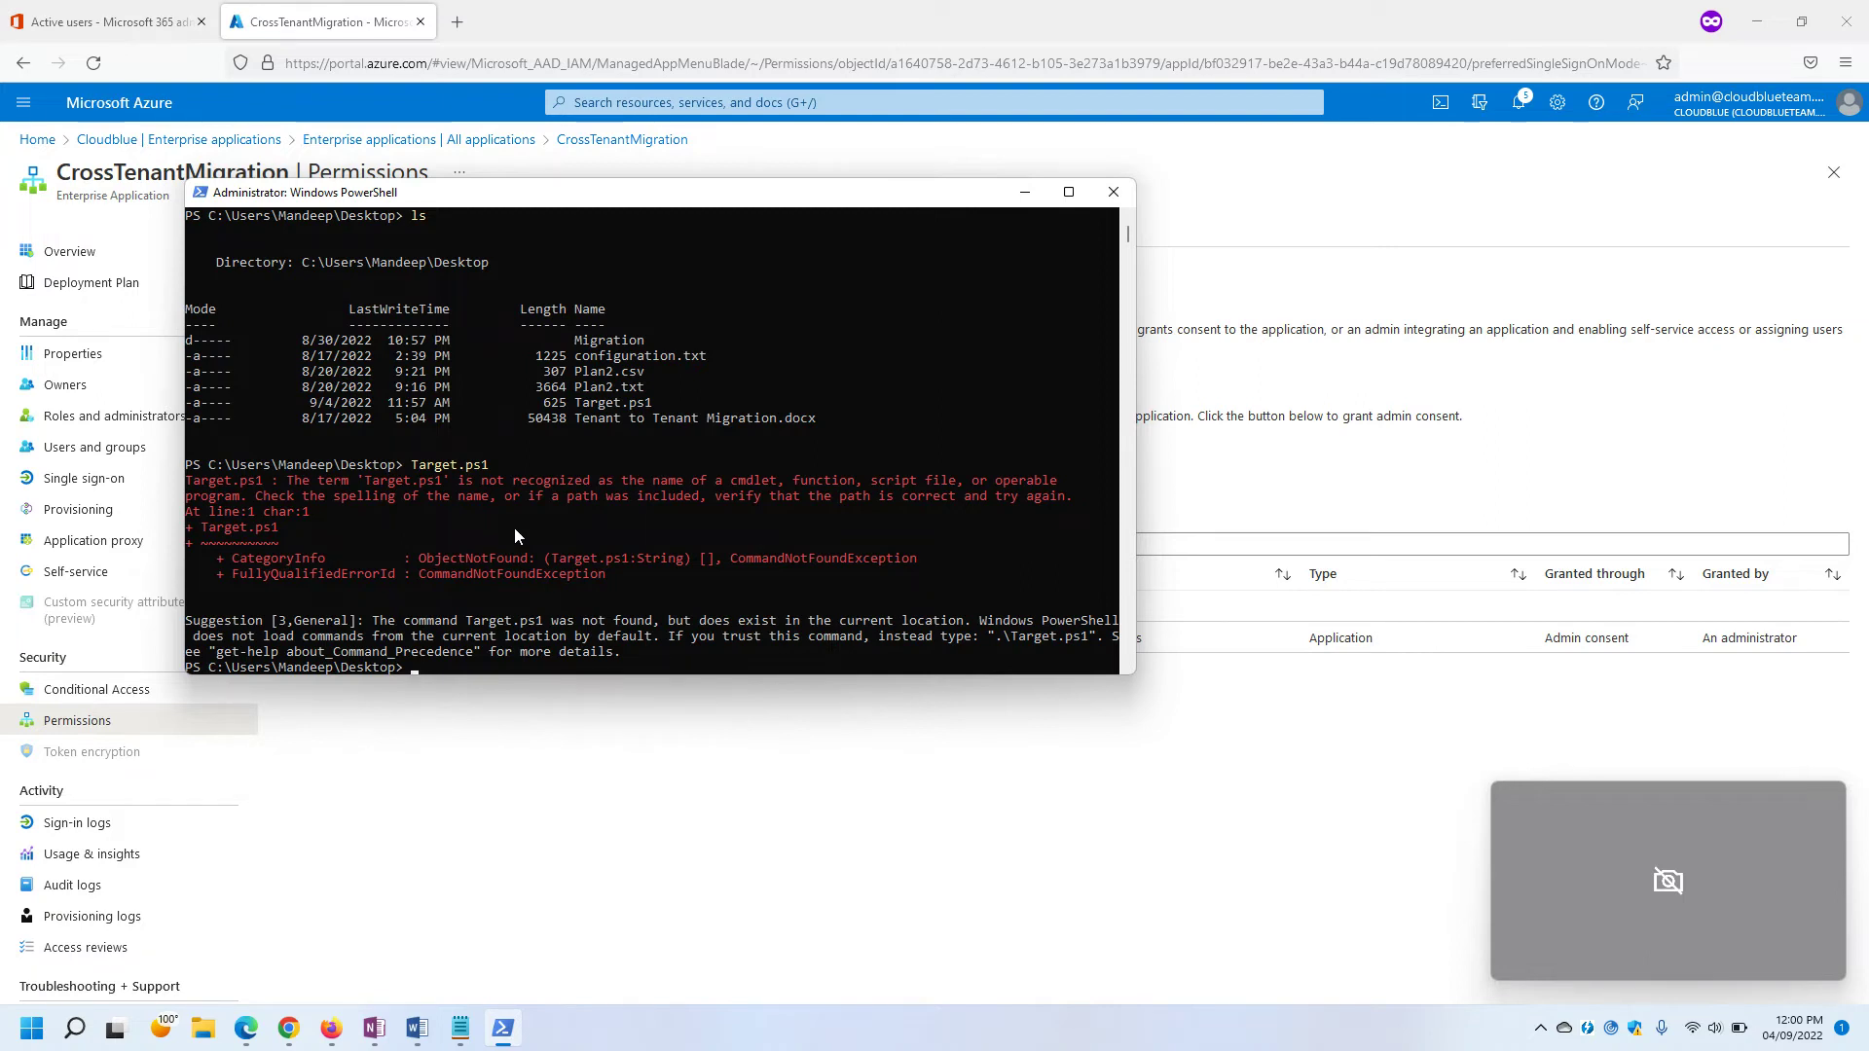
{"action": "type", "text": ".\\Target.ps1"}
{"action": "key", "text": "Return"}
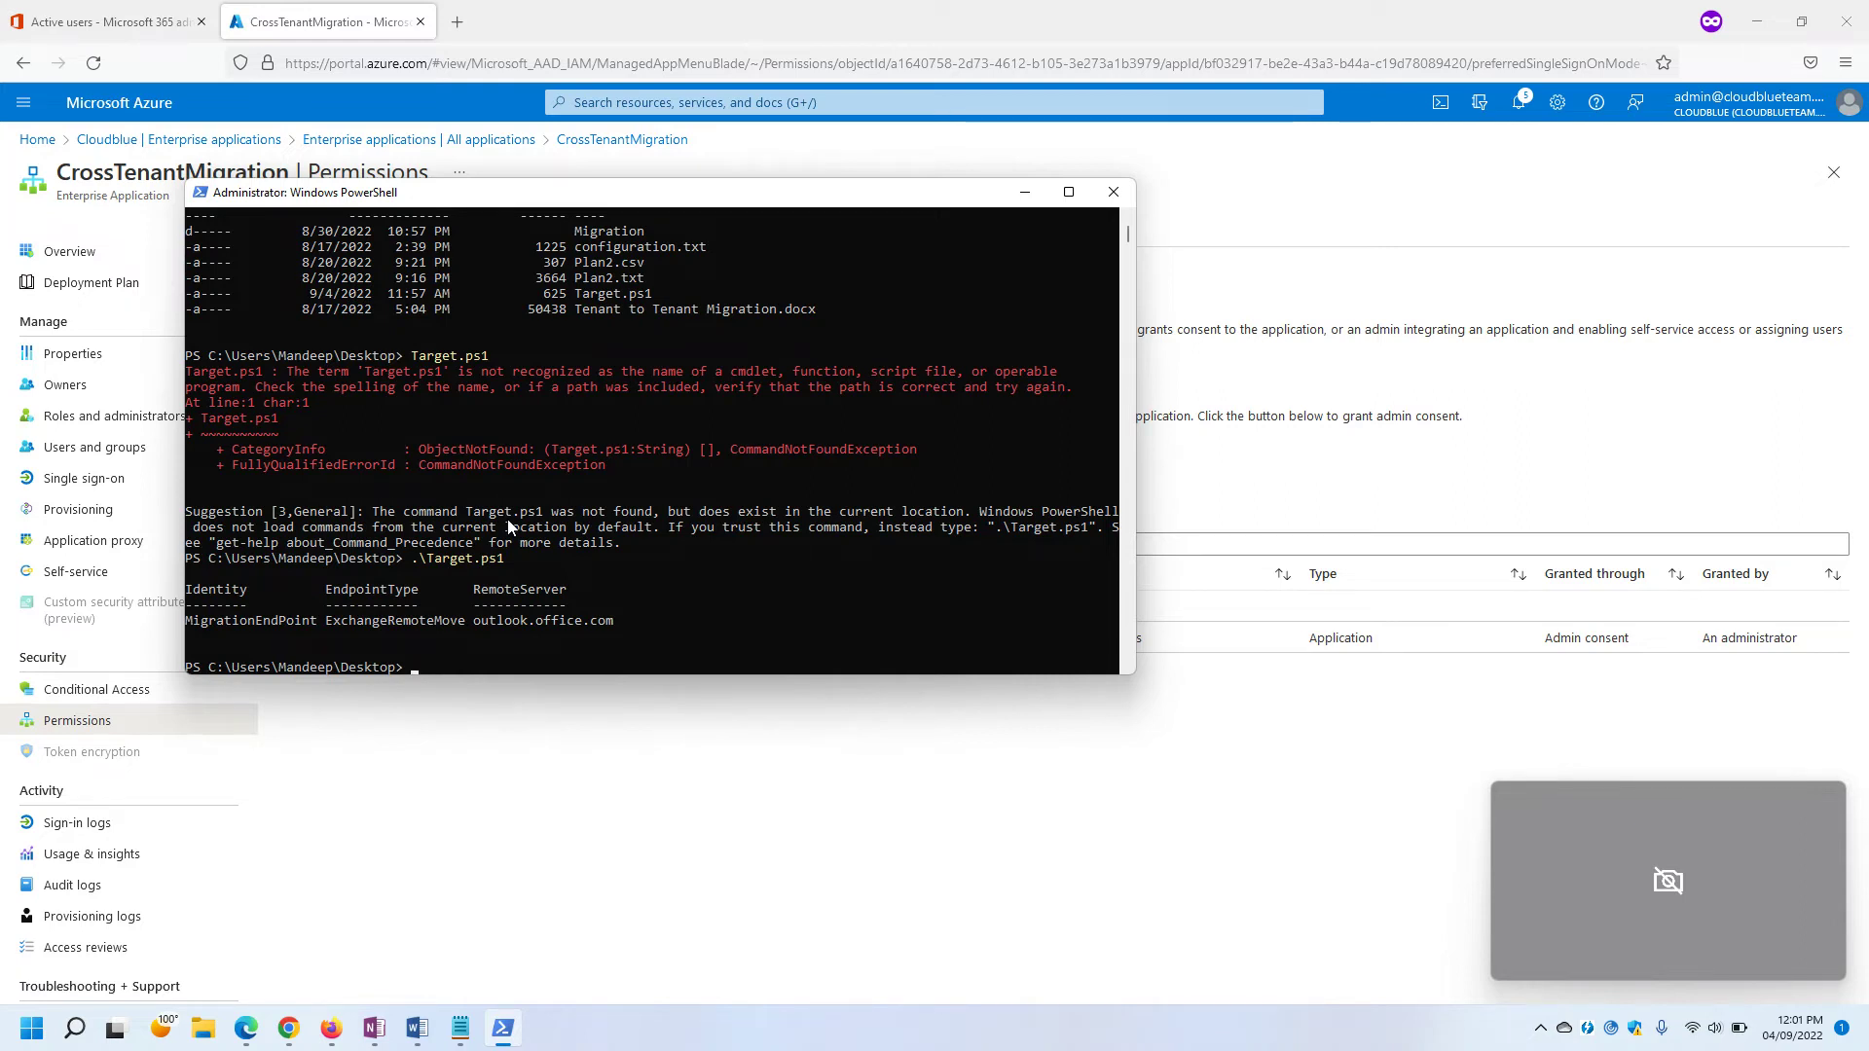
Highlight the created MigrationEndPoint in the output and return to the Azure permissions page.
{"action": "left_click_drag", "start_coordinate": [191, 631], "coordinate": [314, 634]}
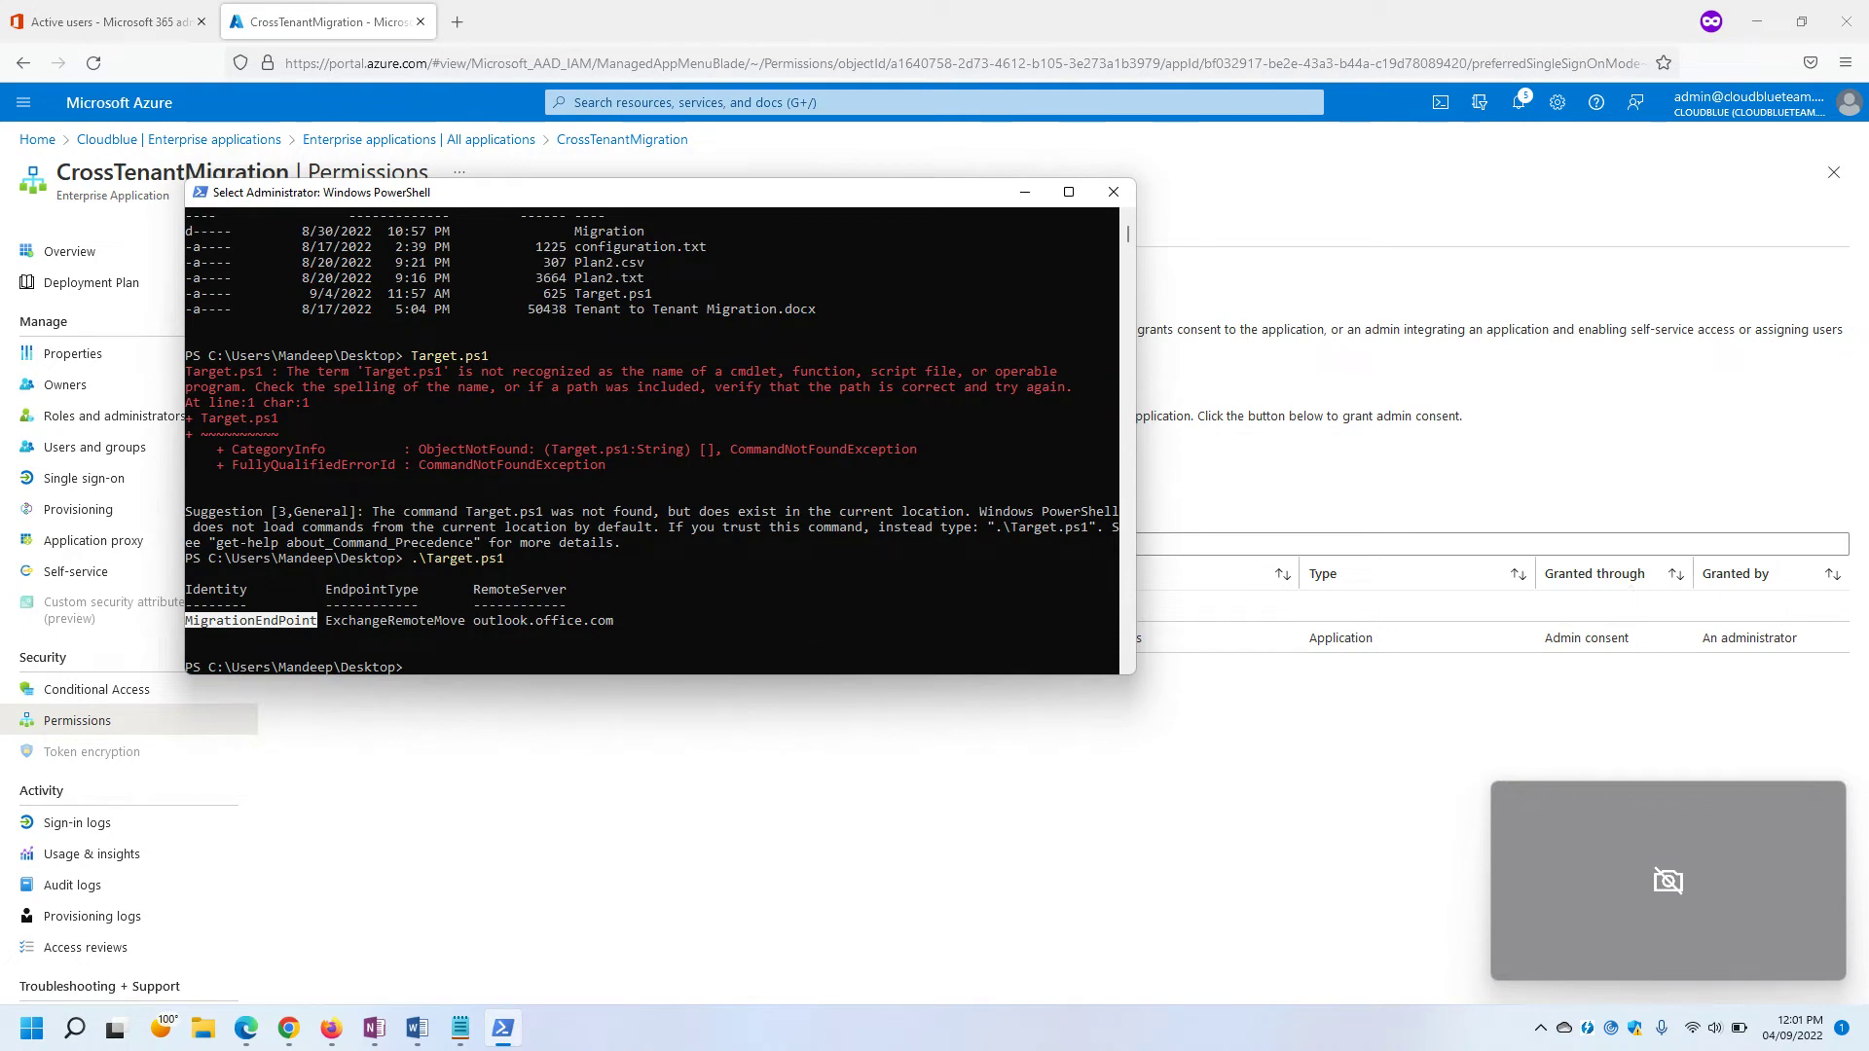
{"action": "left_click", "coordinate": [324, 862]}
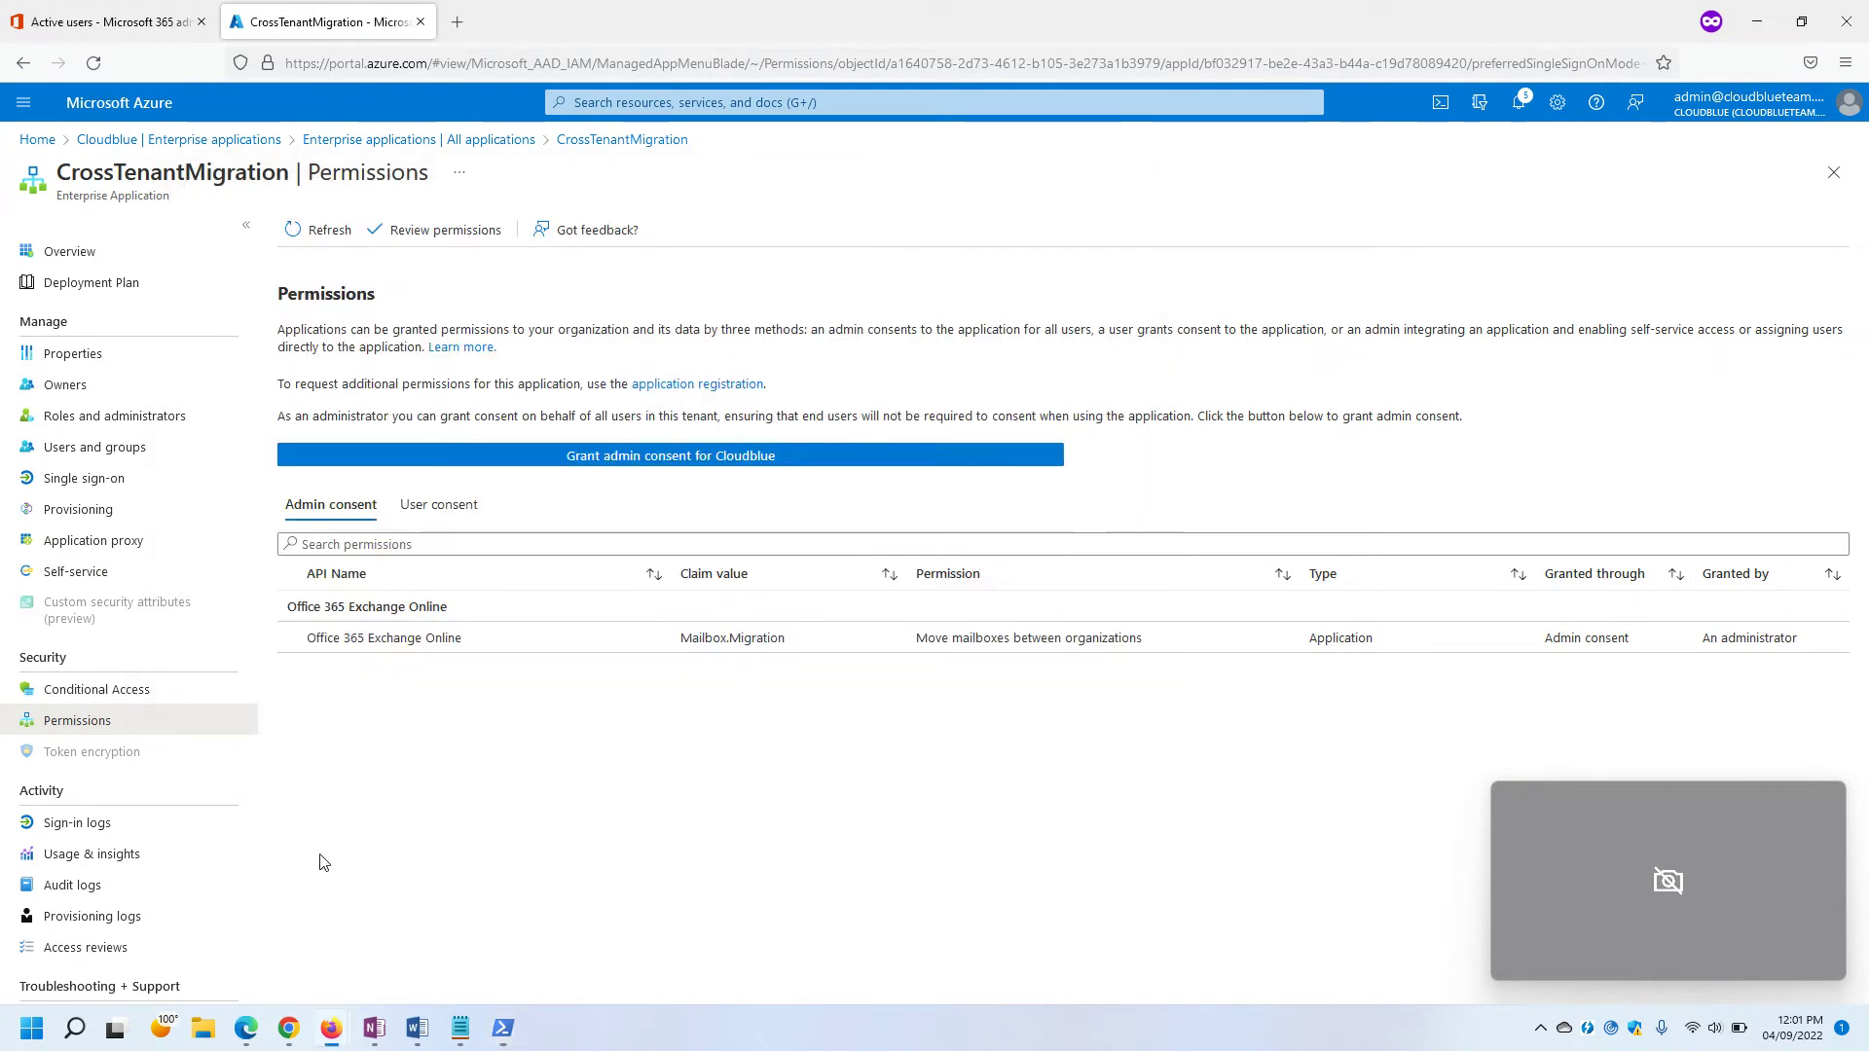
Copy the step 3 organization relationship script from the Docs article, then return to the Target Notepad file.
{"action": "left_click", "coordinate": [246, 1028]}
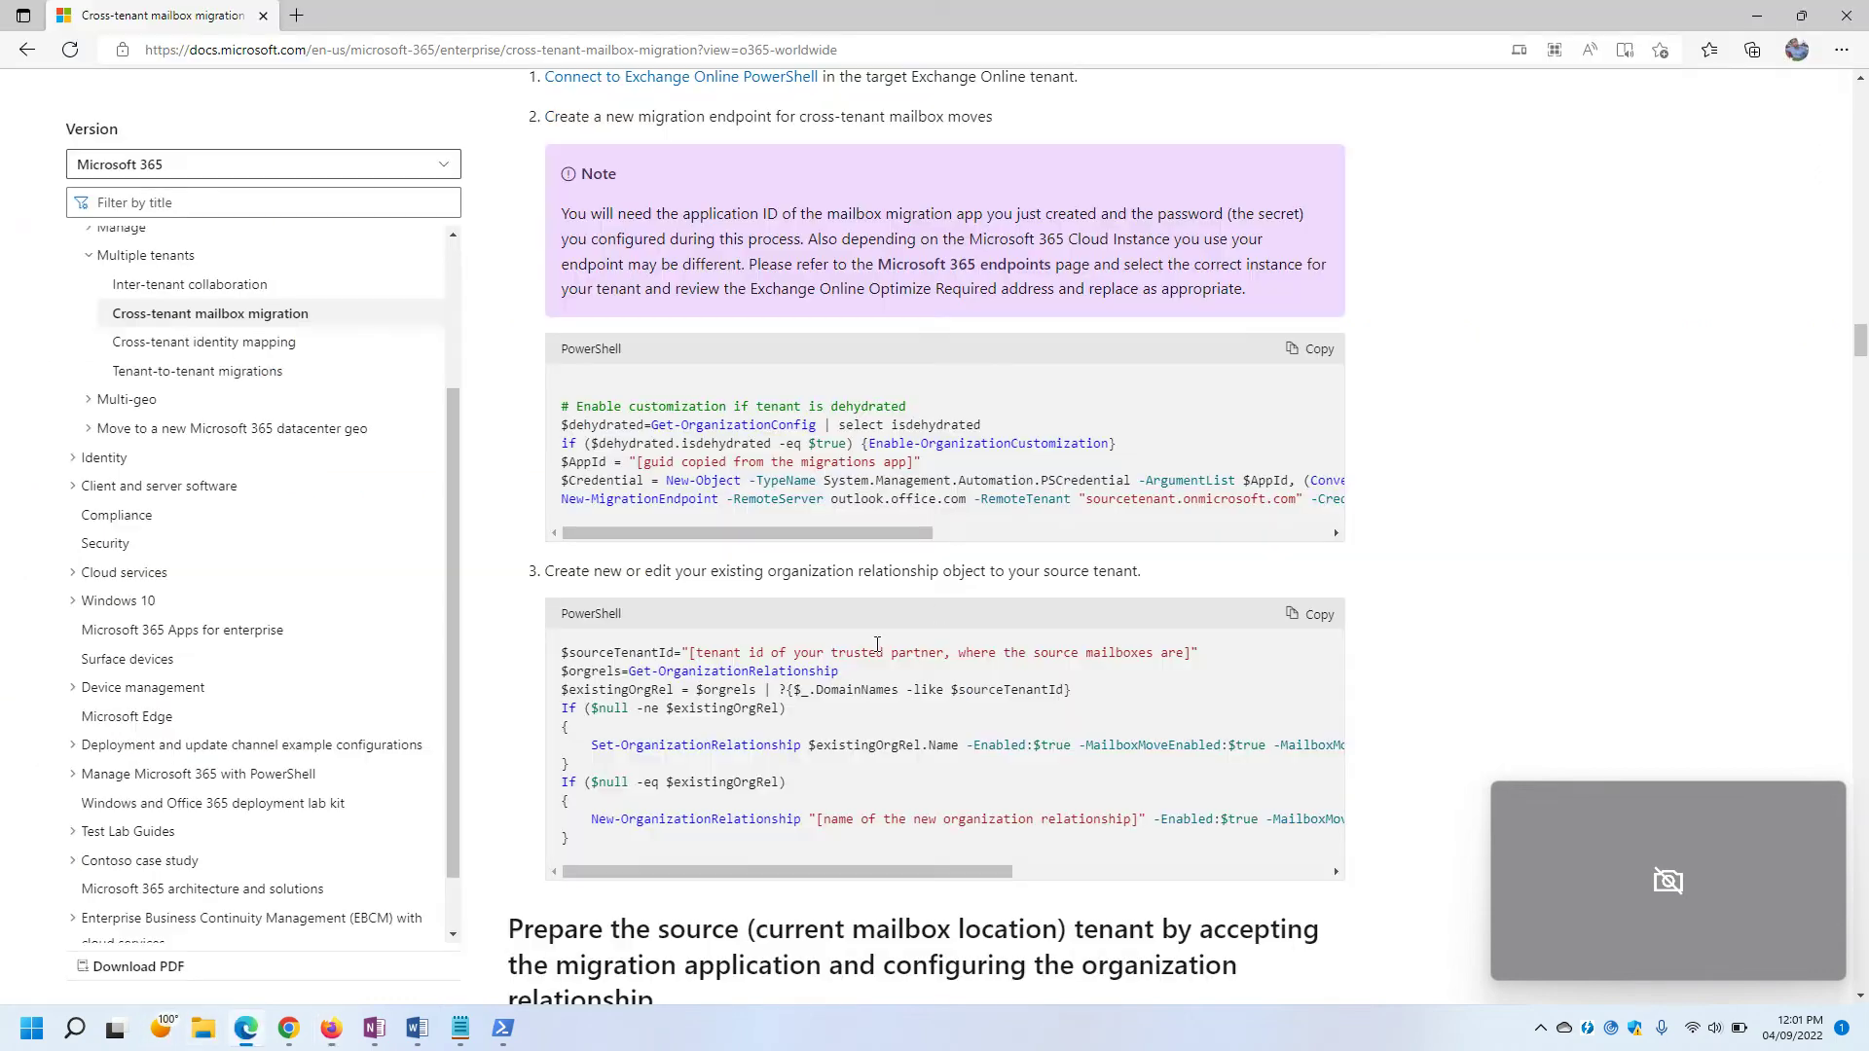
{"action": "mouse_move", "coordinate": [548, 574]}
{"action": "left_mouse_down"}
{"action": "mouse_move", "coordinate": [730, 592]}
{"action": "mouse_move", "coordinate": [1069, 573]}
{"action": "mouse_move", "coordinate": [543, 573]}
{"action": "left_mouse_up"}
{"action": "left_click", "coordinate": [1183, 574]}
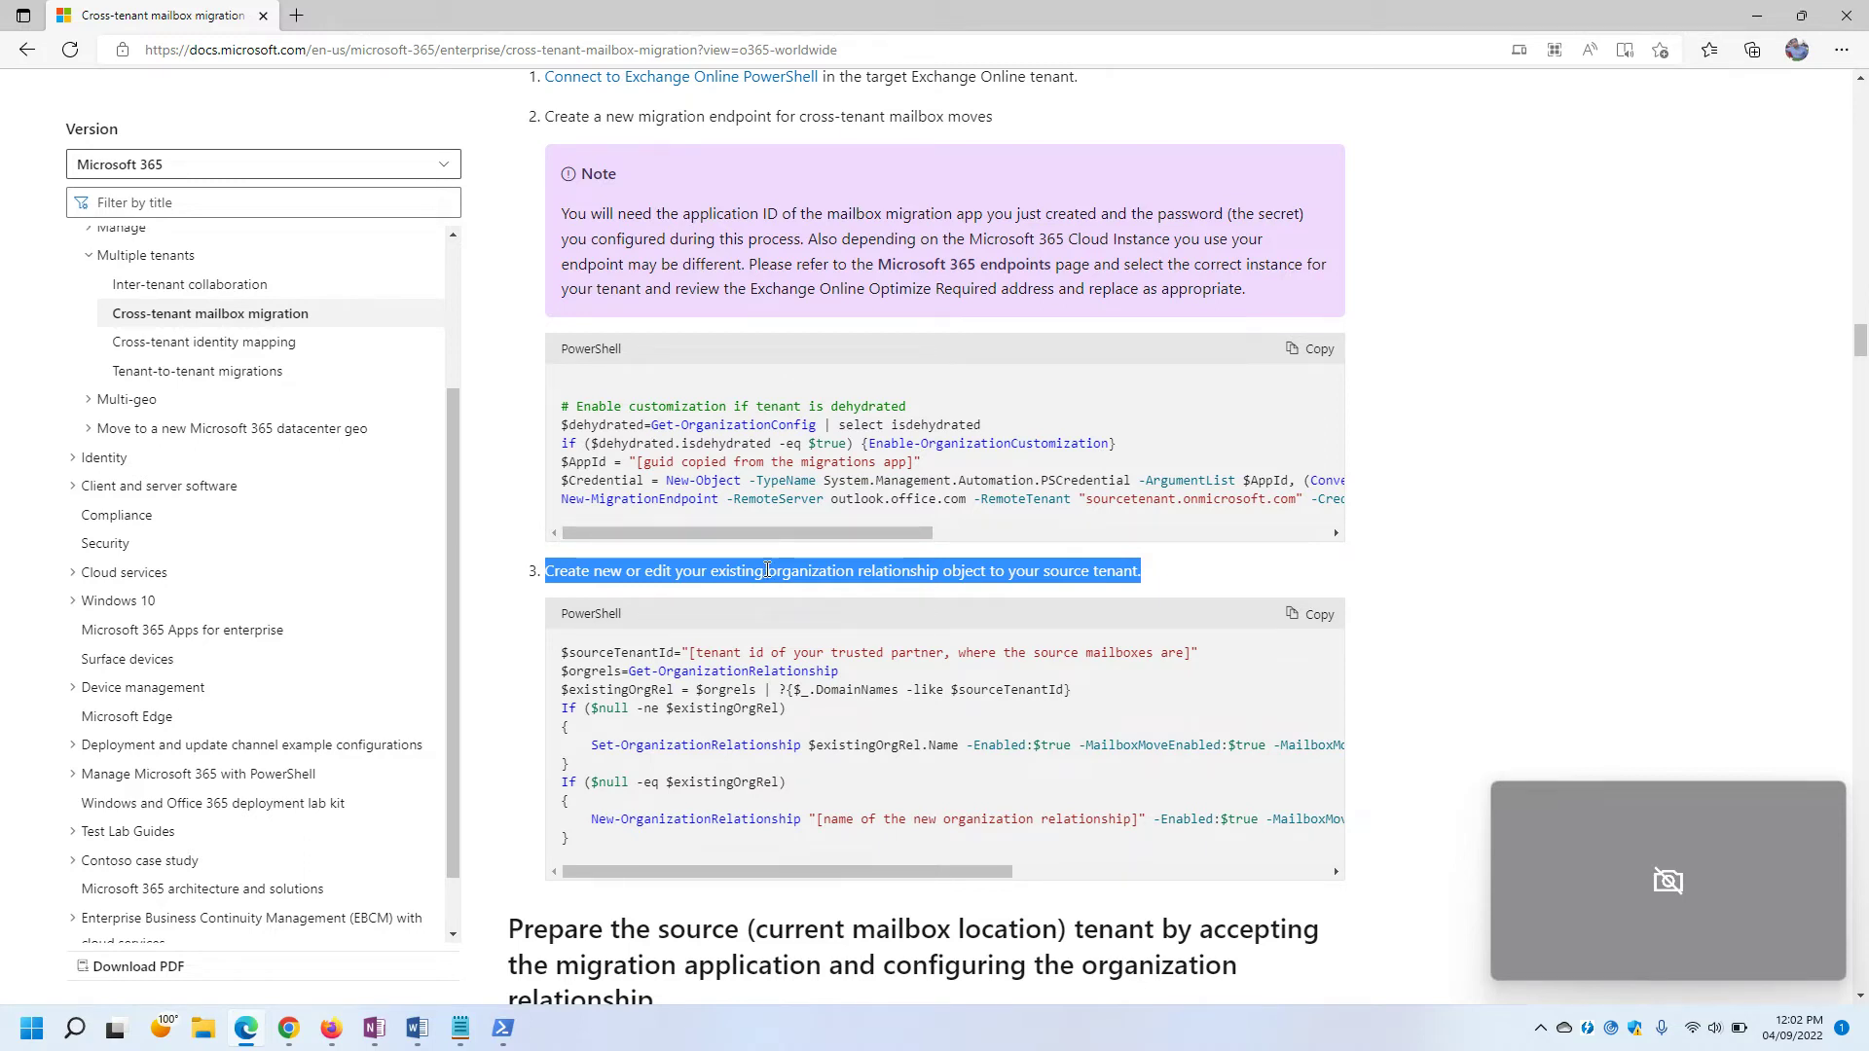
{"action": "left_click", "coordinate": [1172, 569]}
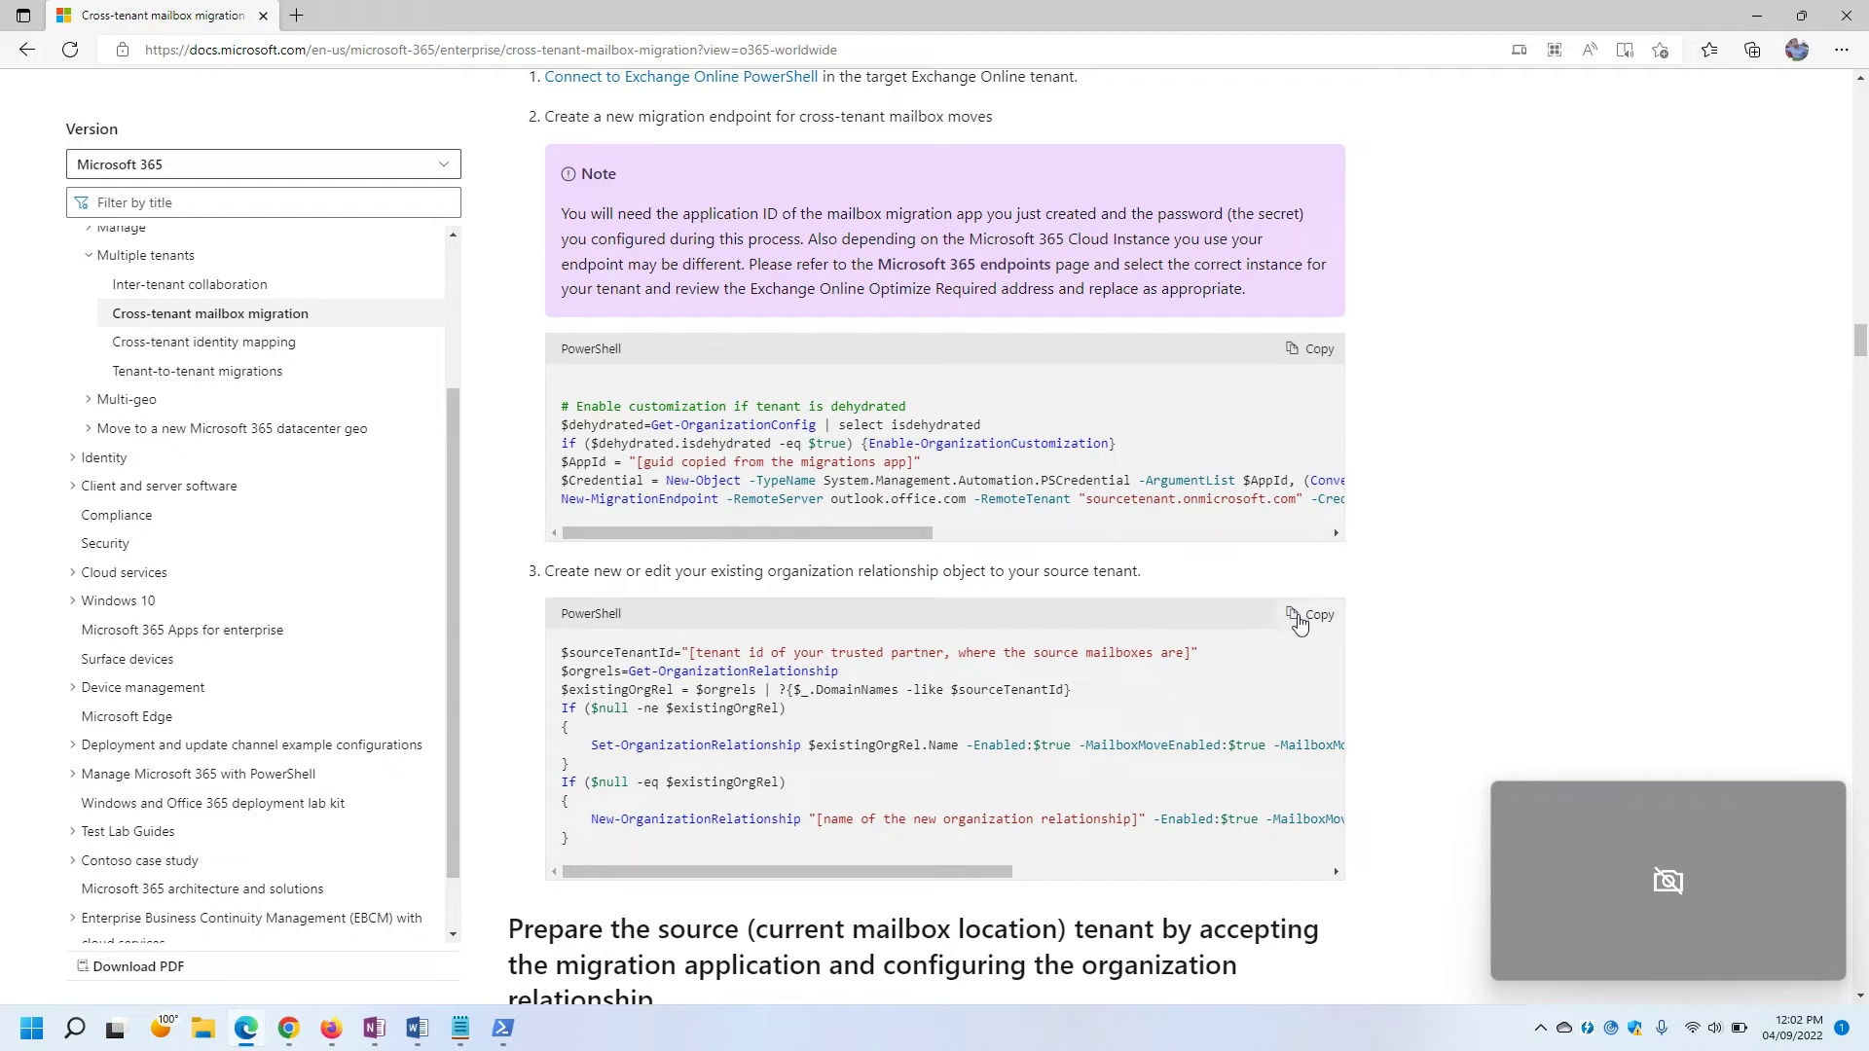
{"action": "left_click", "coordinate": [1299, 619]}
{"action": "mouse_move", "coordinate": [460, 1029]}
{"action": "left_click", "coordinate": [533, 925]}
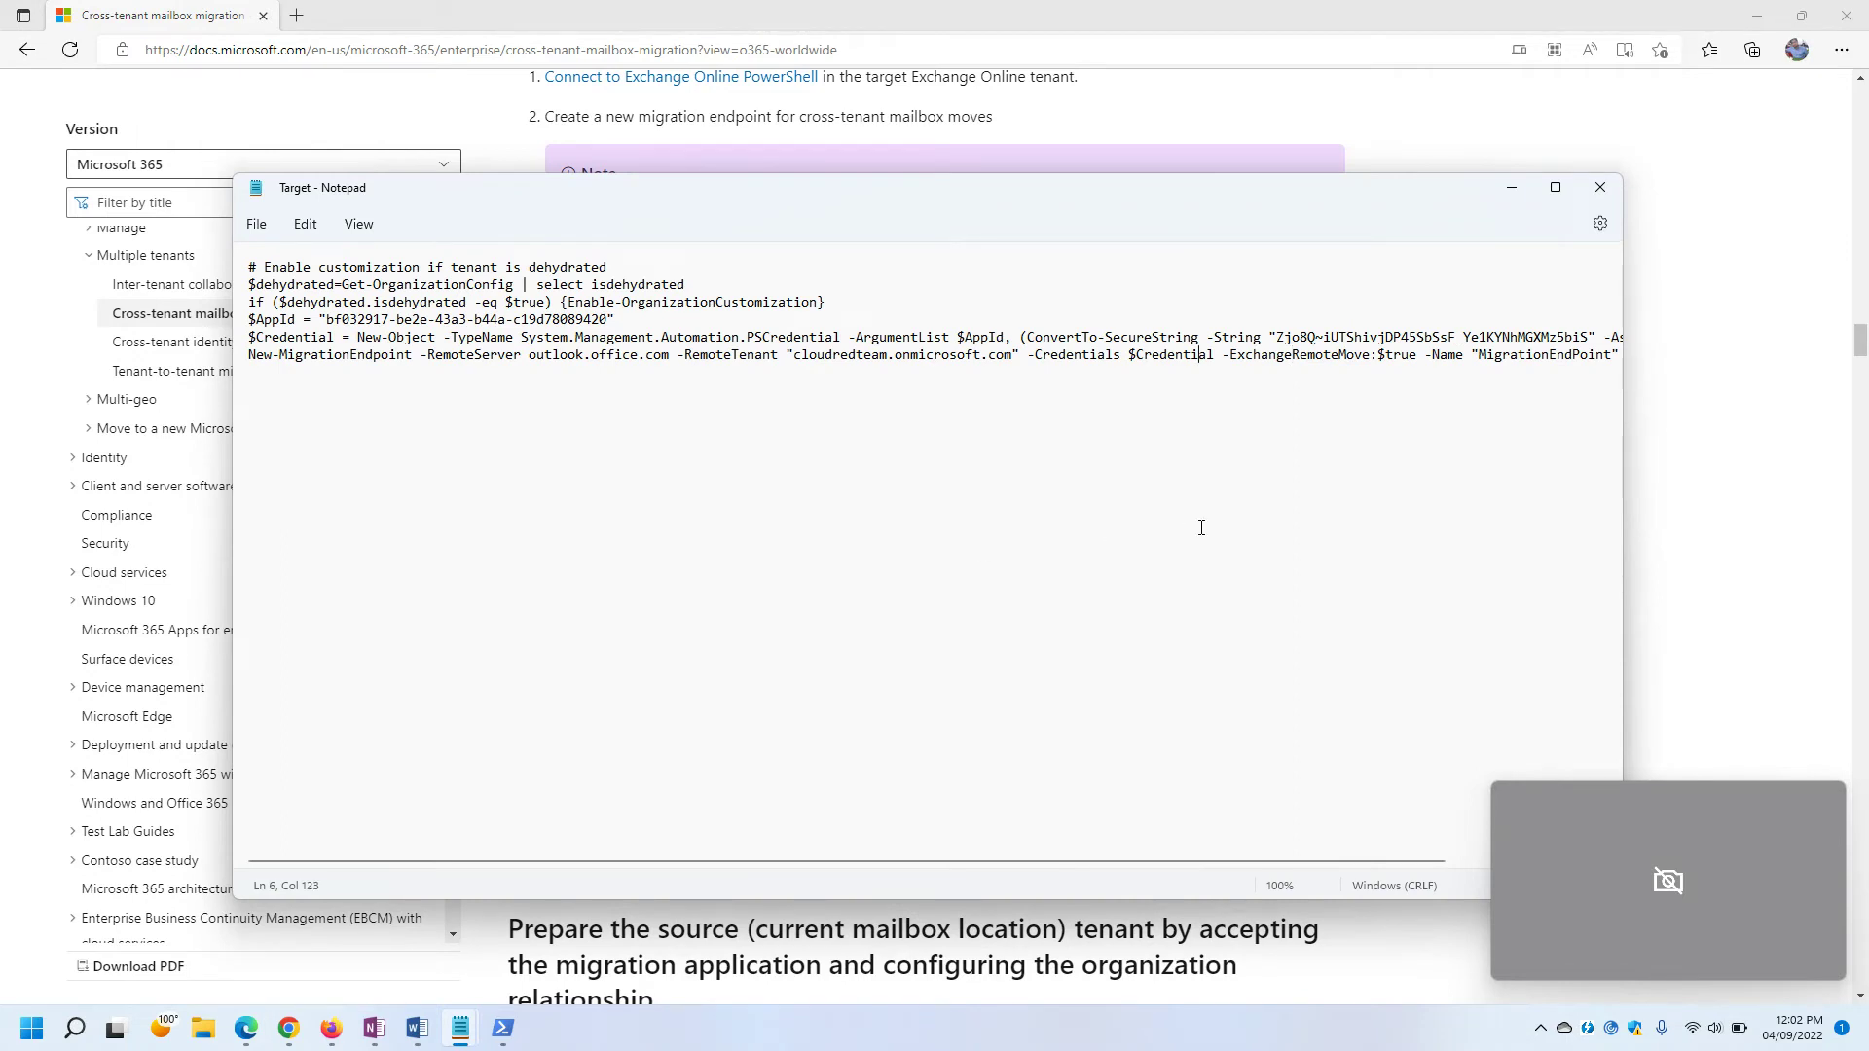
Close the Target file and paste the organization relationship script into a new Notepad window.
{"action": "left_click", "coordinate": [1601, 187]}
{"action": "key", "text": "super+r"}
{"action": "type", "text": "notepad"}
{"action": "key", "text": "Return"}
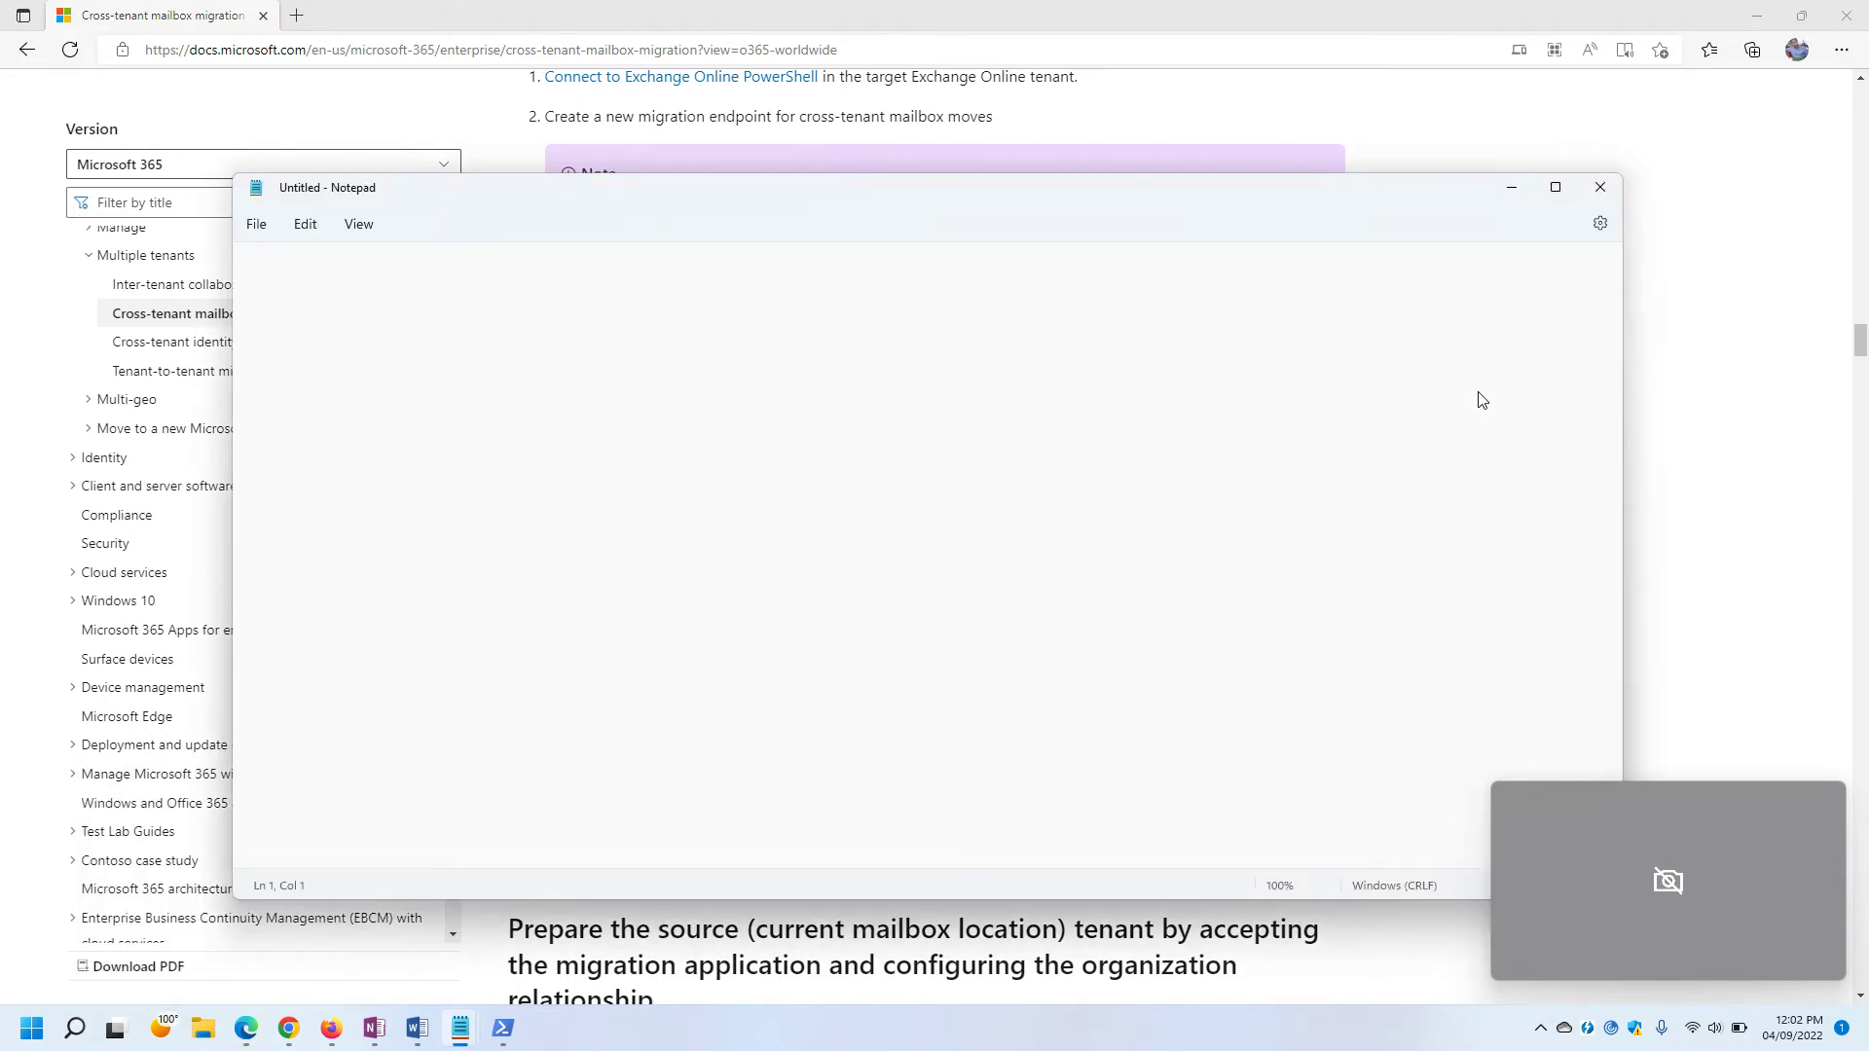
{"action": "key", "text": "ctrl+v"}
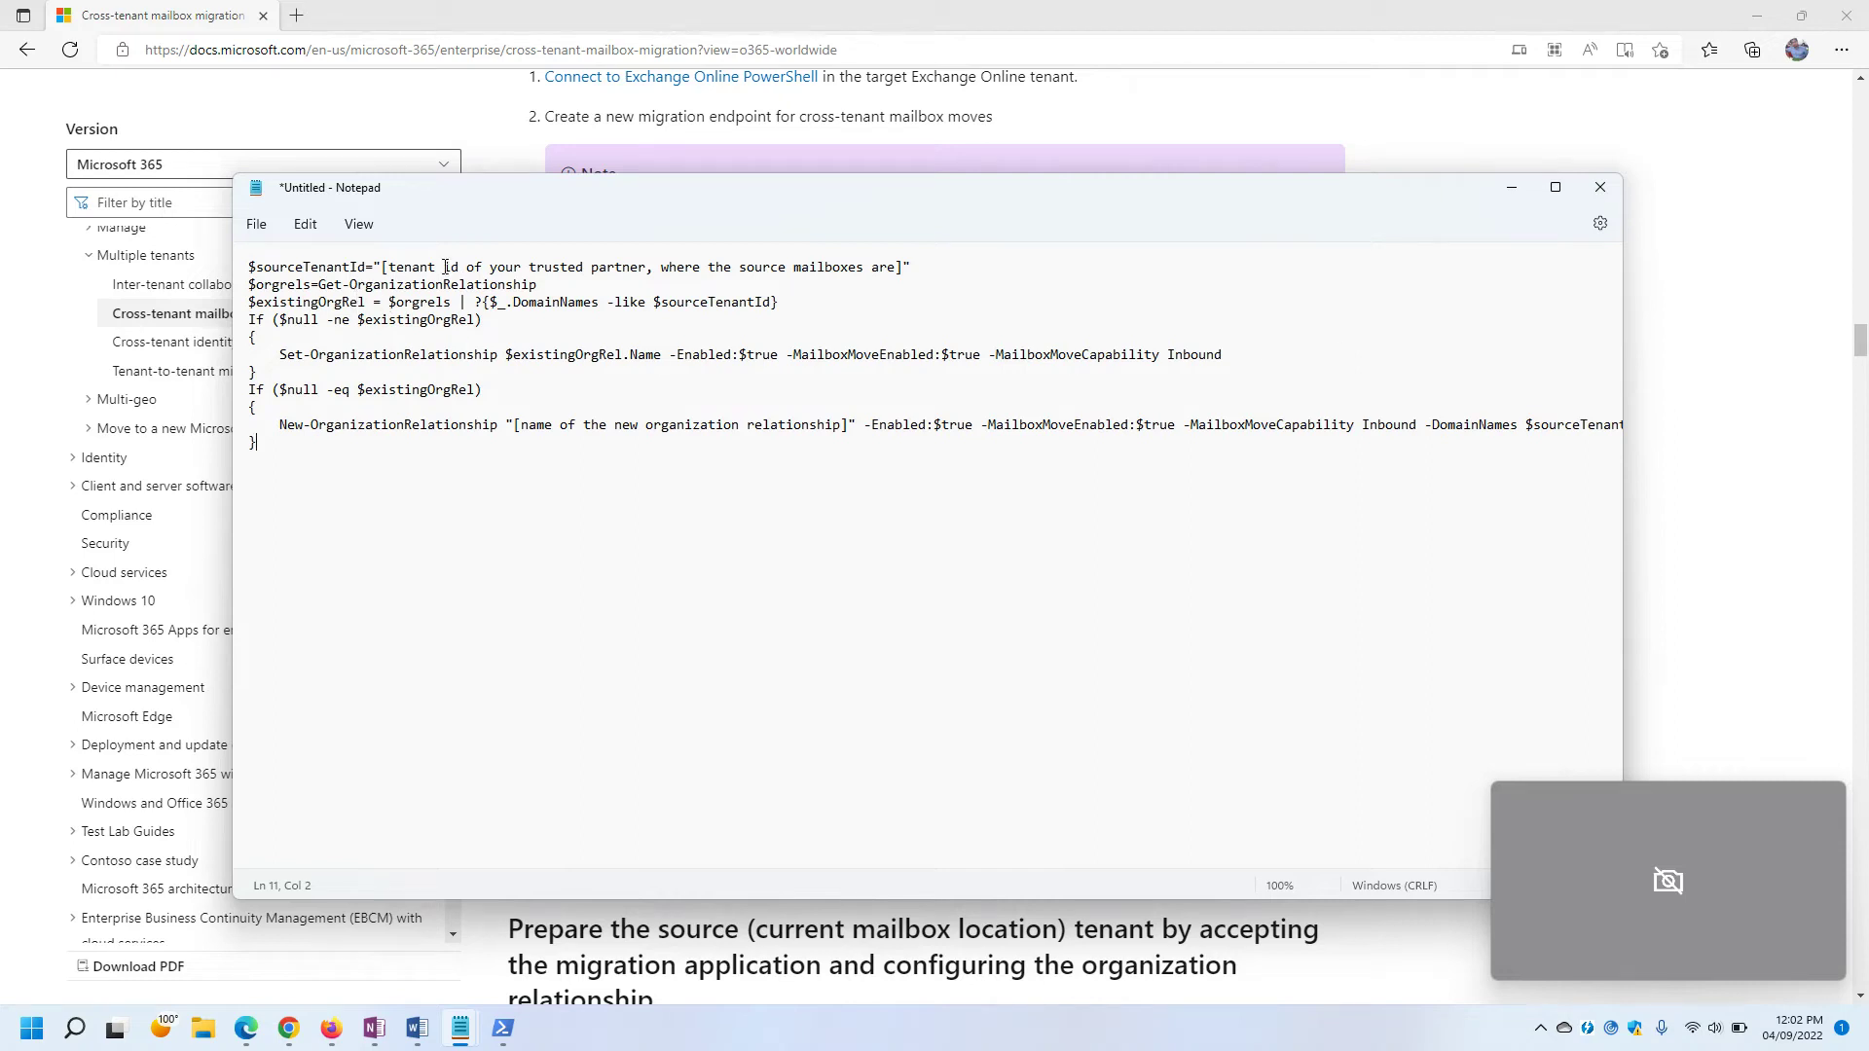
{"action": "left_click_drag", "start_coordinate": [389, 266], "coordinate": [806, 270]}
{"action": "left_click", "coordinate": [724, 314]}
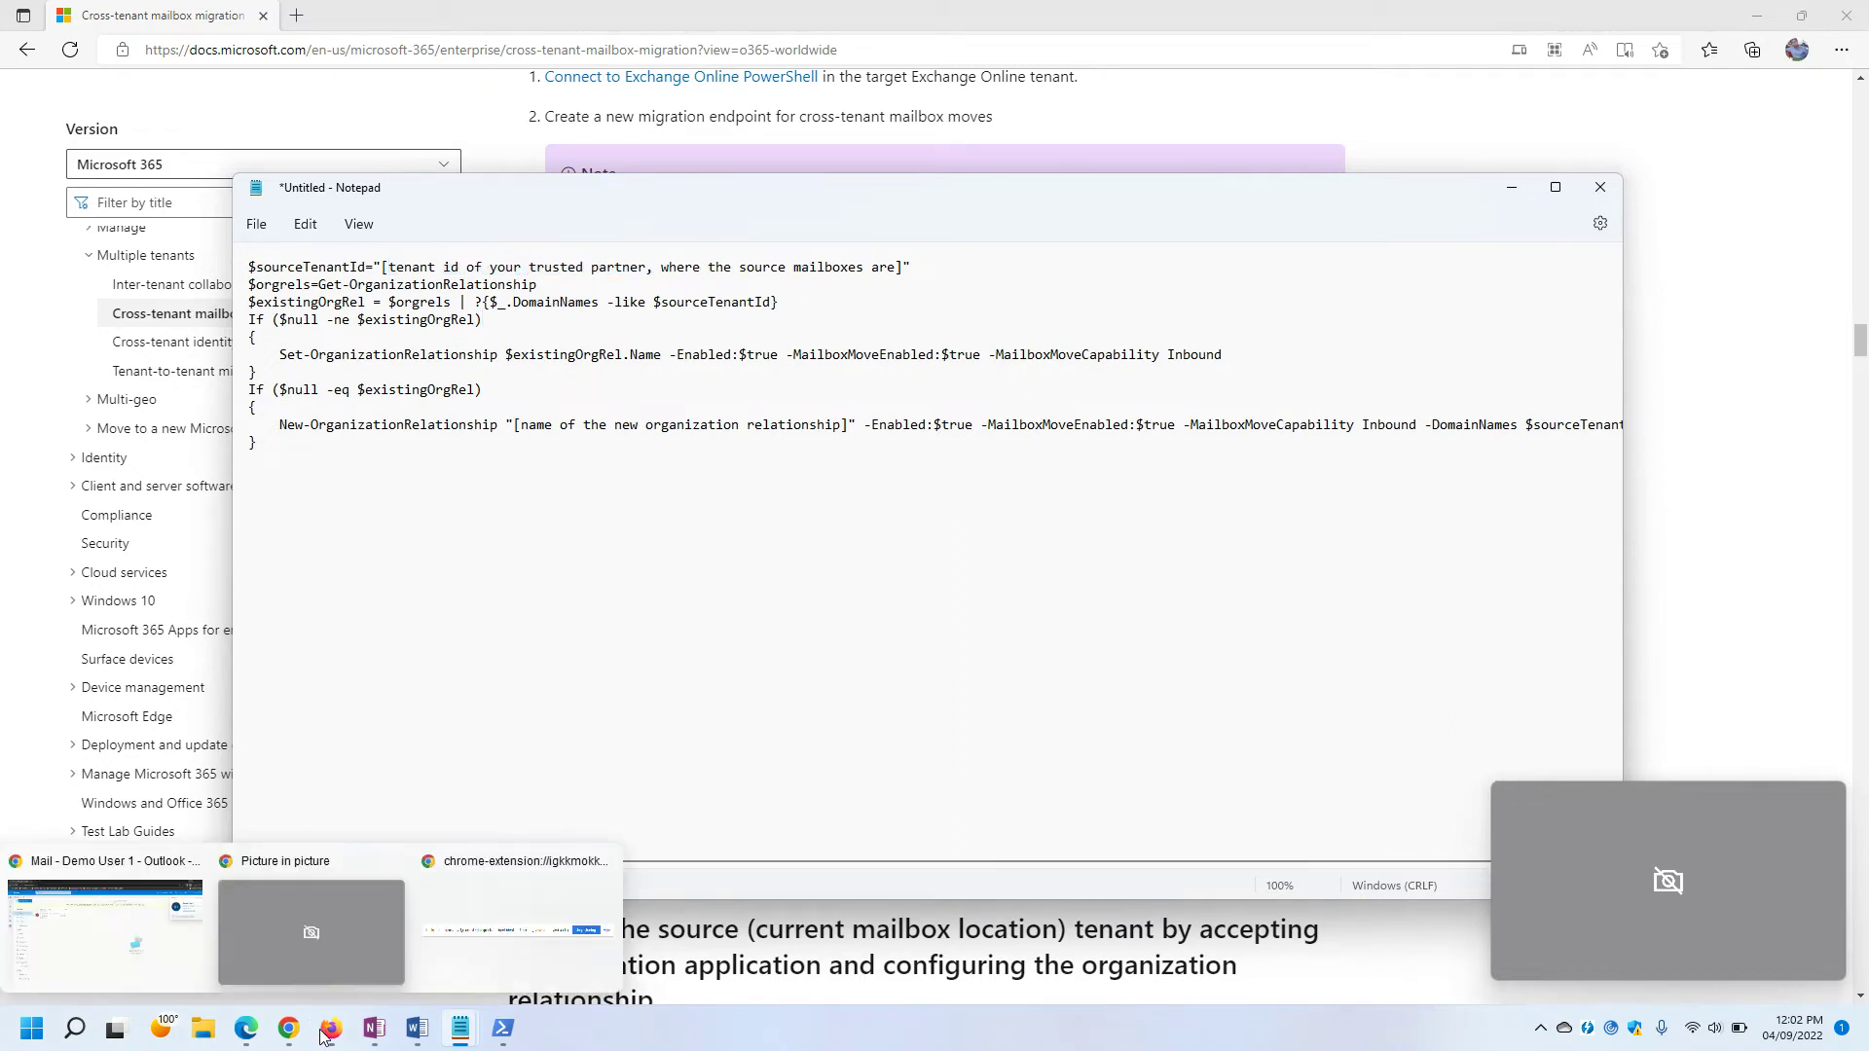
Open the Azure portal in a new browser tab.
{"action": "mouse_move", "coordinate": [331, 1029]}
{"action": "left_click", "coordinate": [237, 952]}
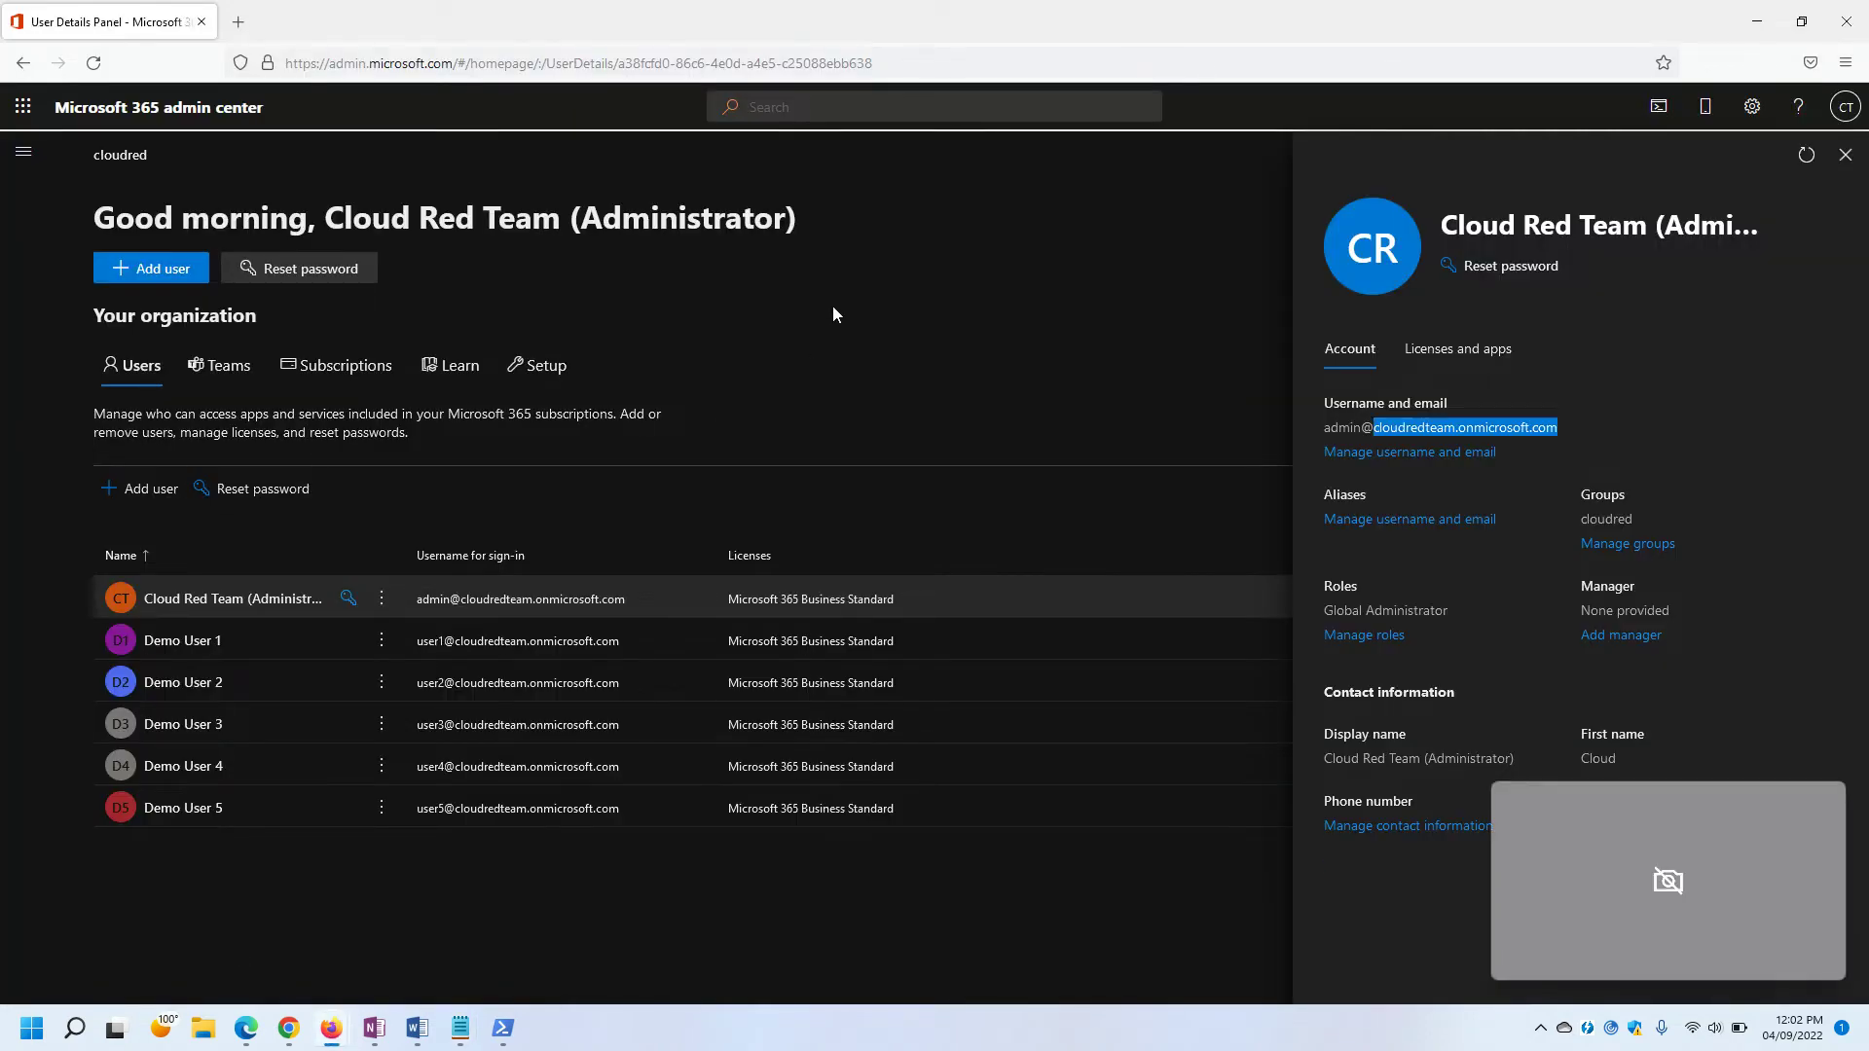
{"action": "left_click", "coordinate": [237, 21]}
{"action": "type", "text": "portal.azure.com/"}
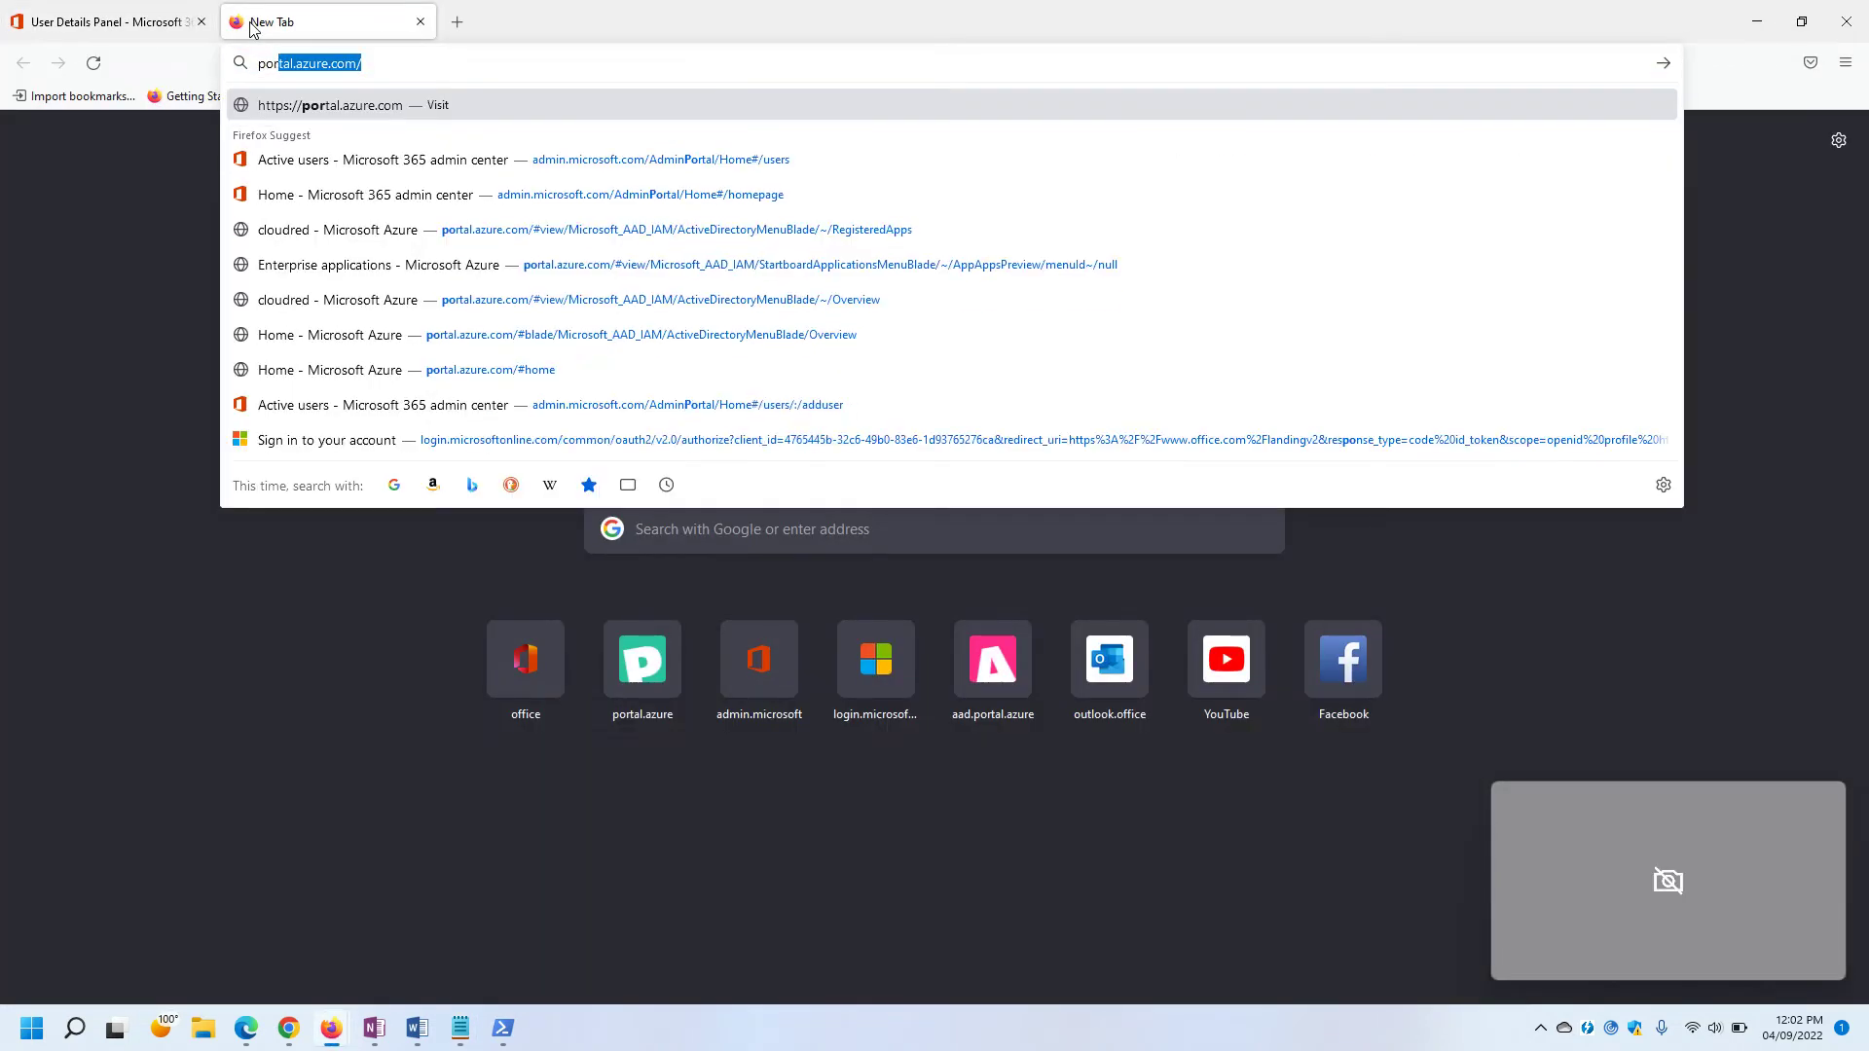
{"action": "key", "text": "Return"}
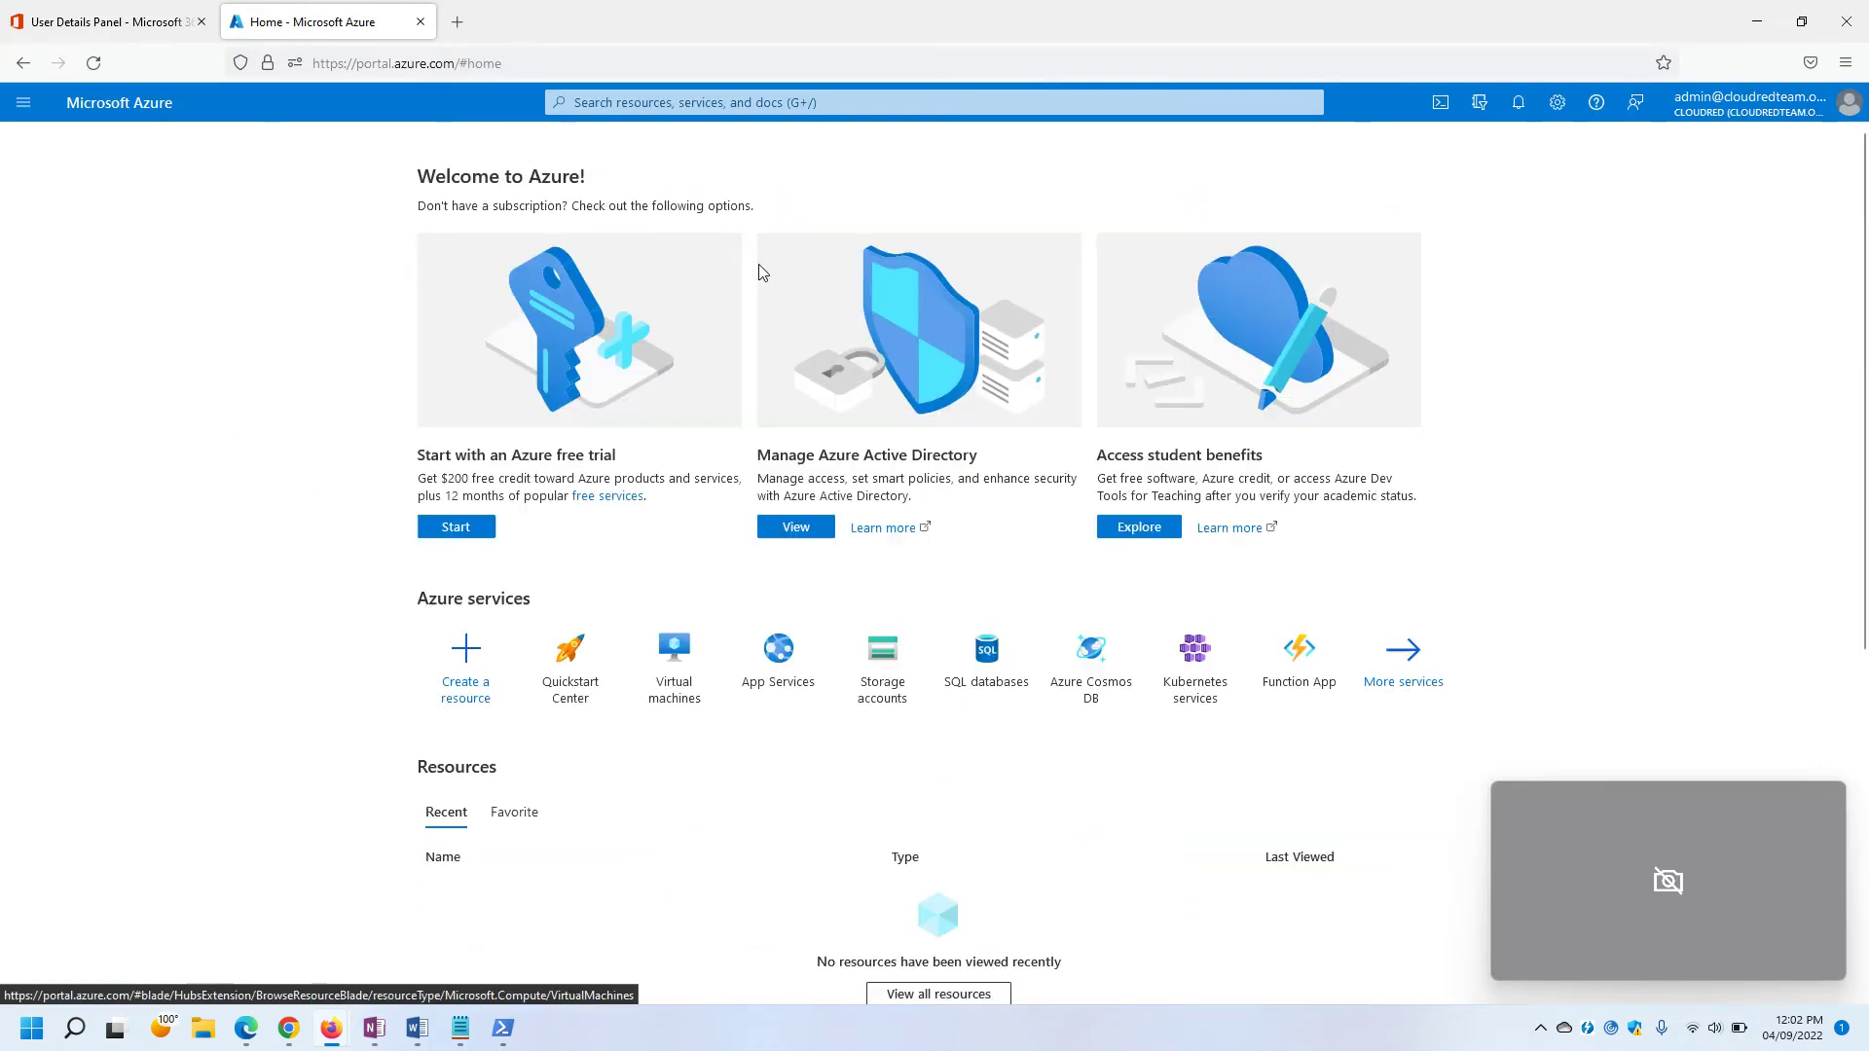
Copy the cloudred Tenant ID from the Azure Active Directory overview.
{"action": "left_click", "coordinate": [794, 526]}
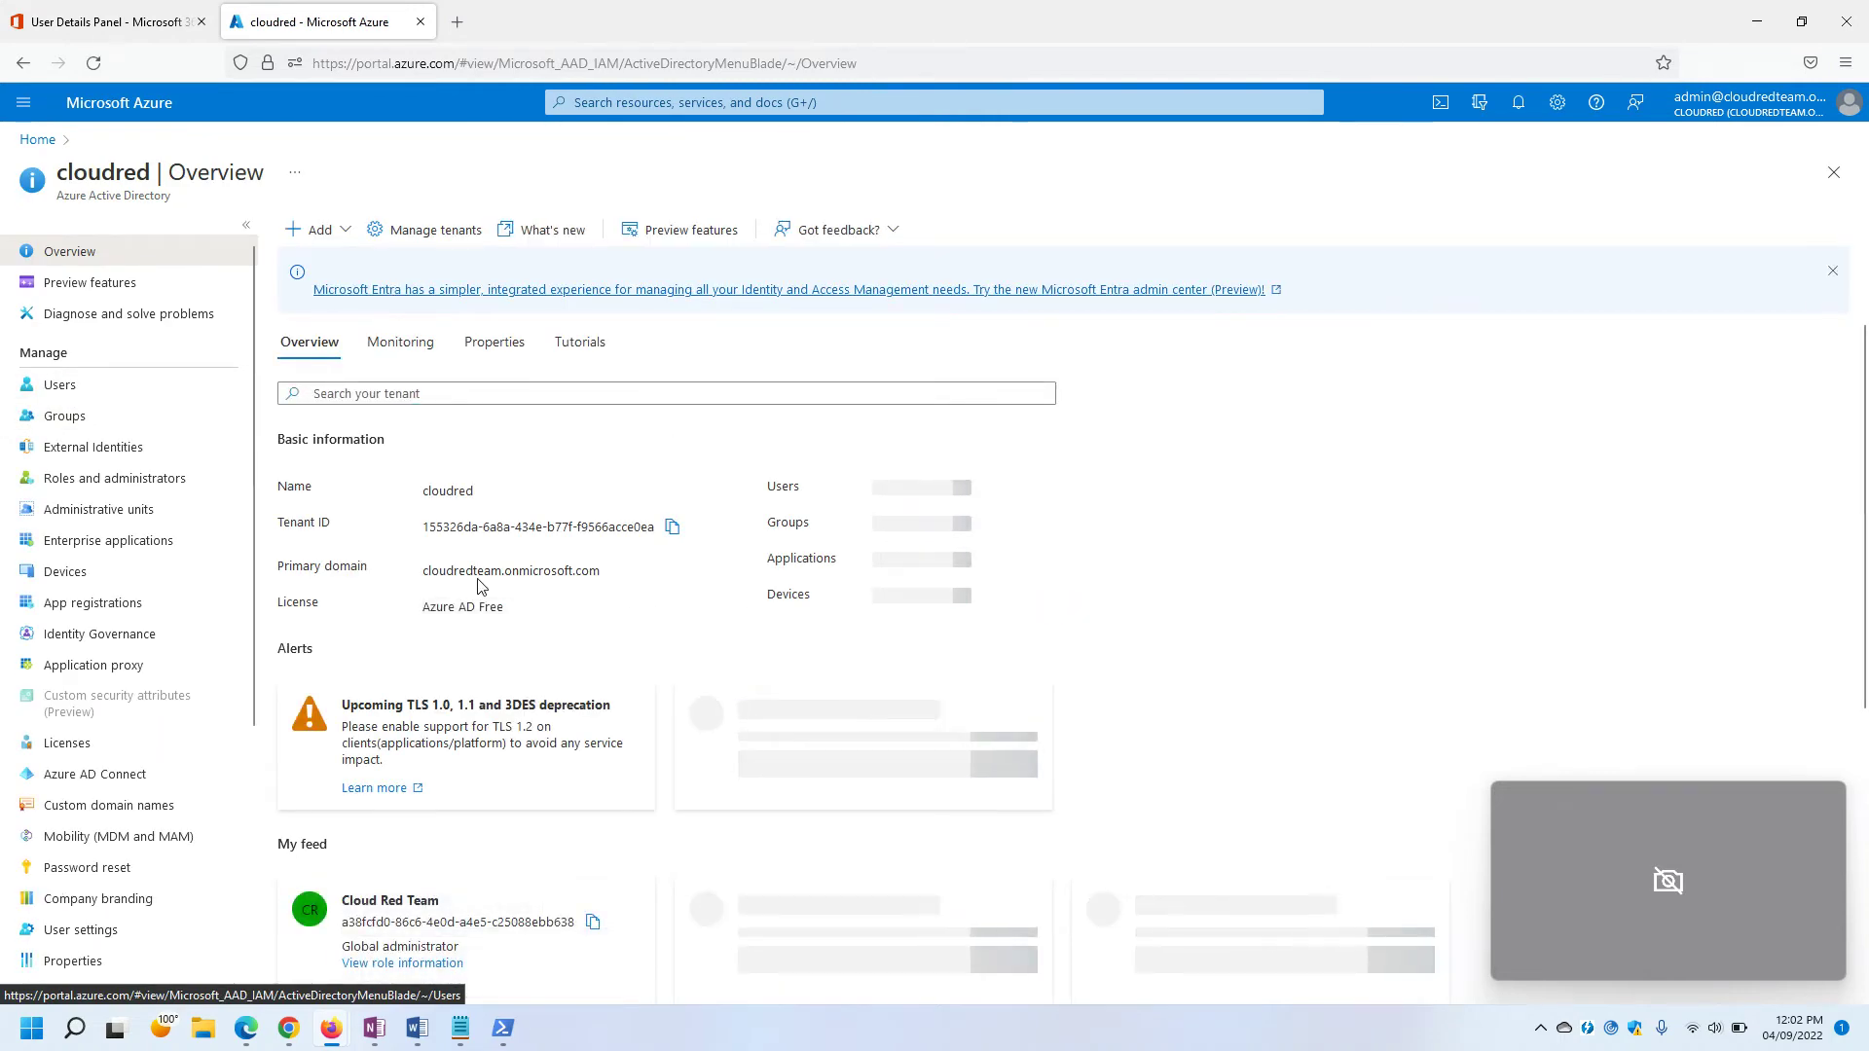
{"action": "left_click_drag", "start_coordinate": [279, 527], "coordinate": [656, 529]}
{"action": "left_click", "coordinate": [353, 533]}
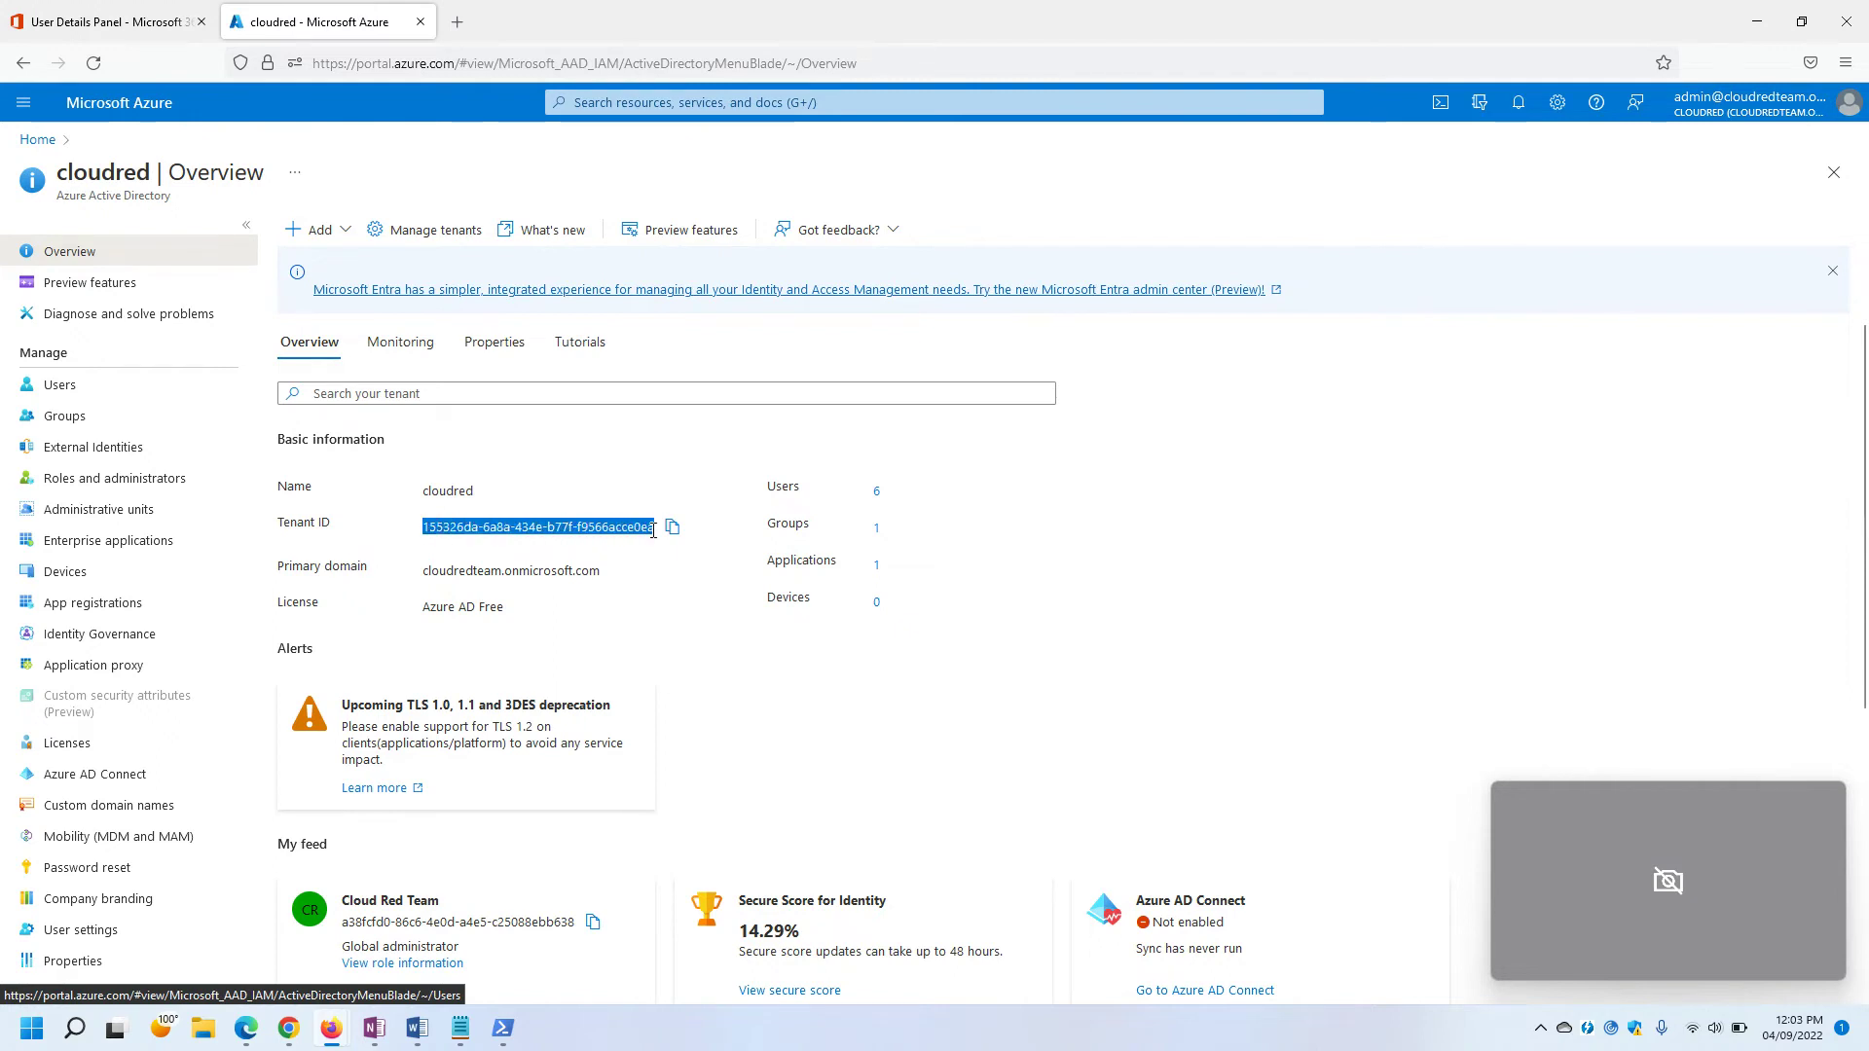
{"action": "left_click", "coordinate": [653, 575]}
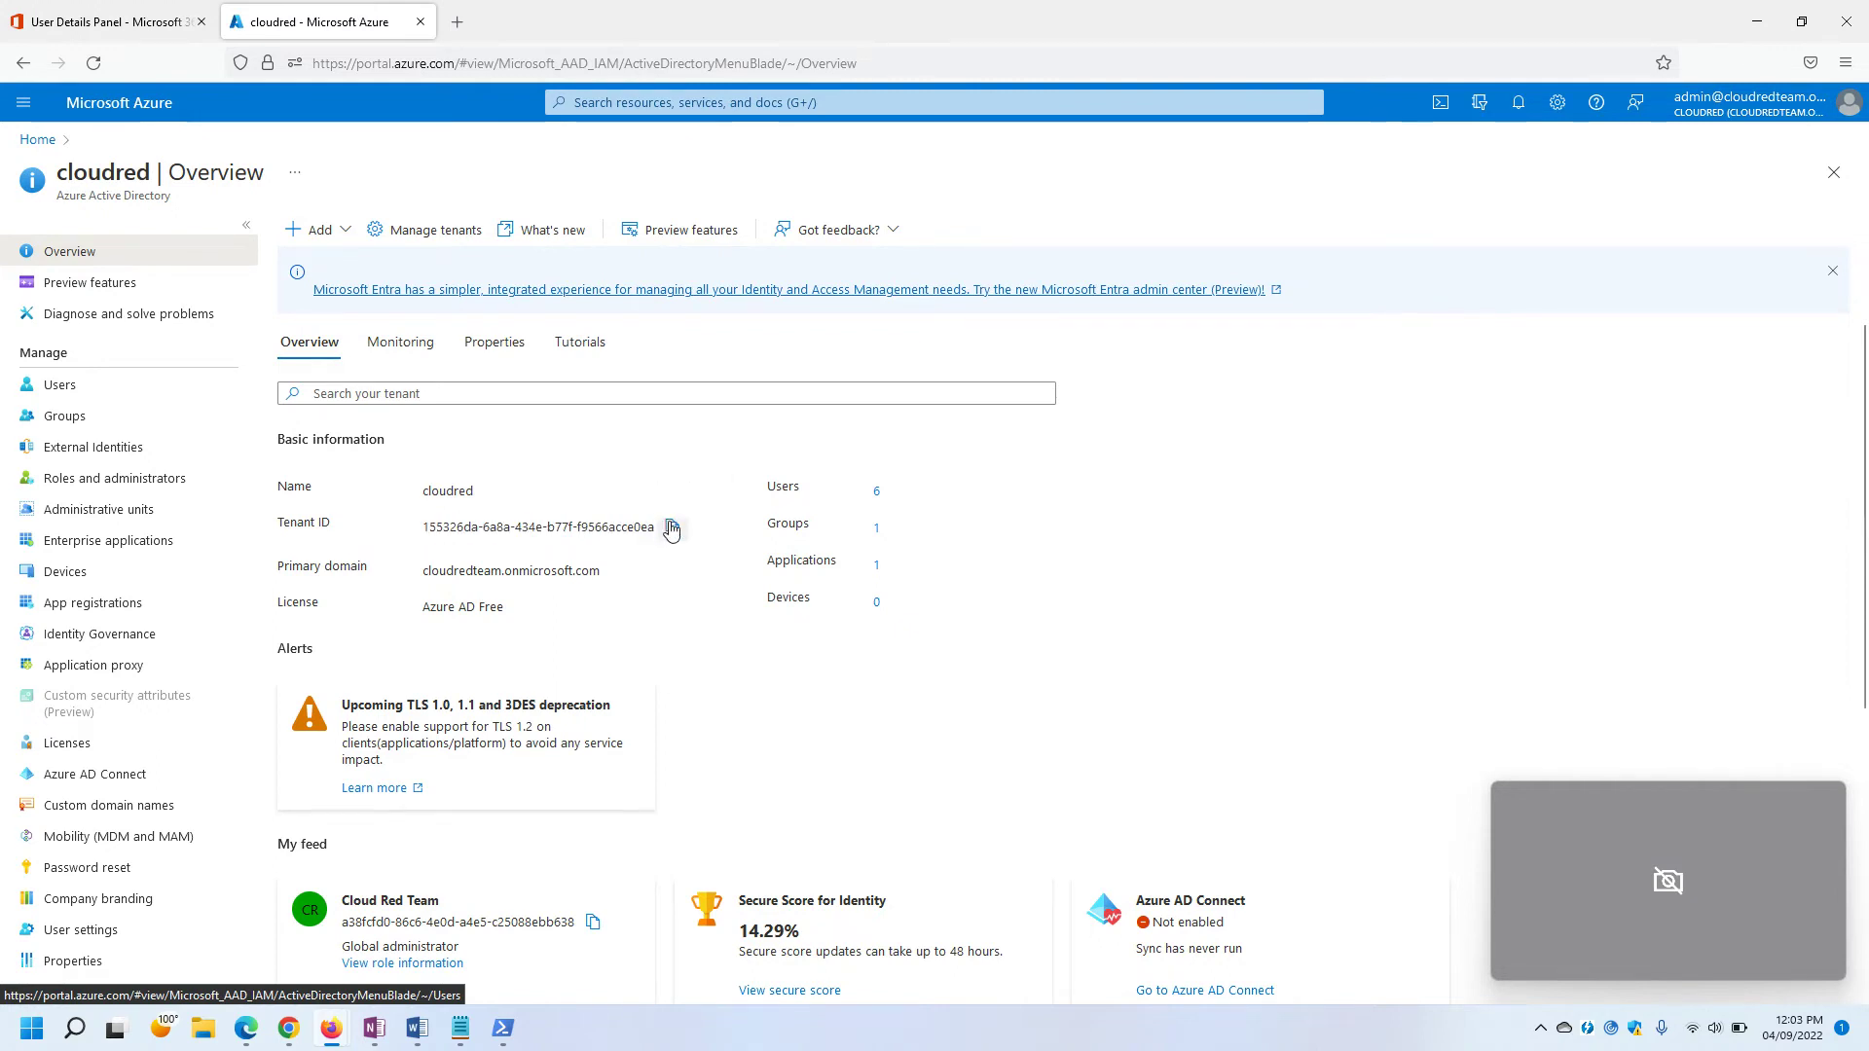
{"action": "left_click", "coordinate": [663, 532]}
Replace the line 1 source tenant ID placeholder with the copied tenant ID.
{"action": "key", "text": "alt+Tab"}
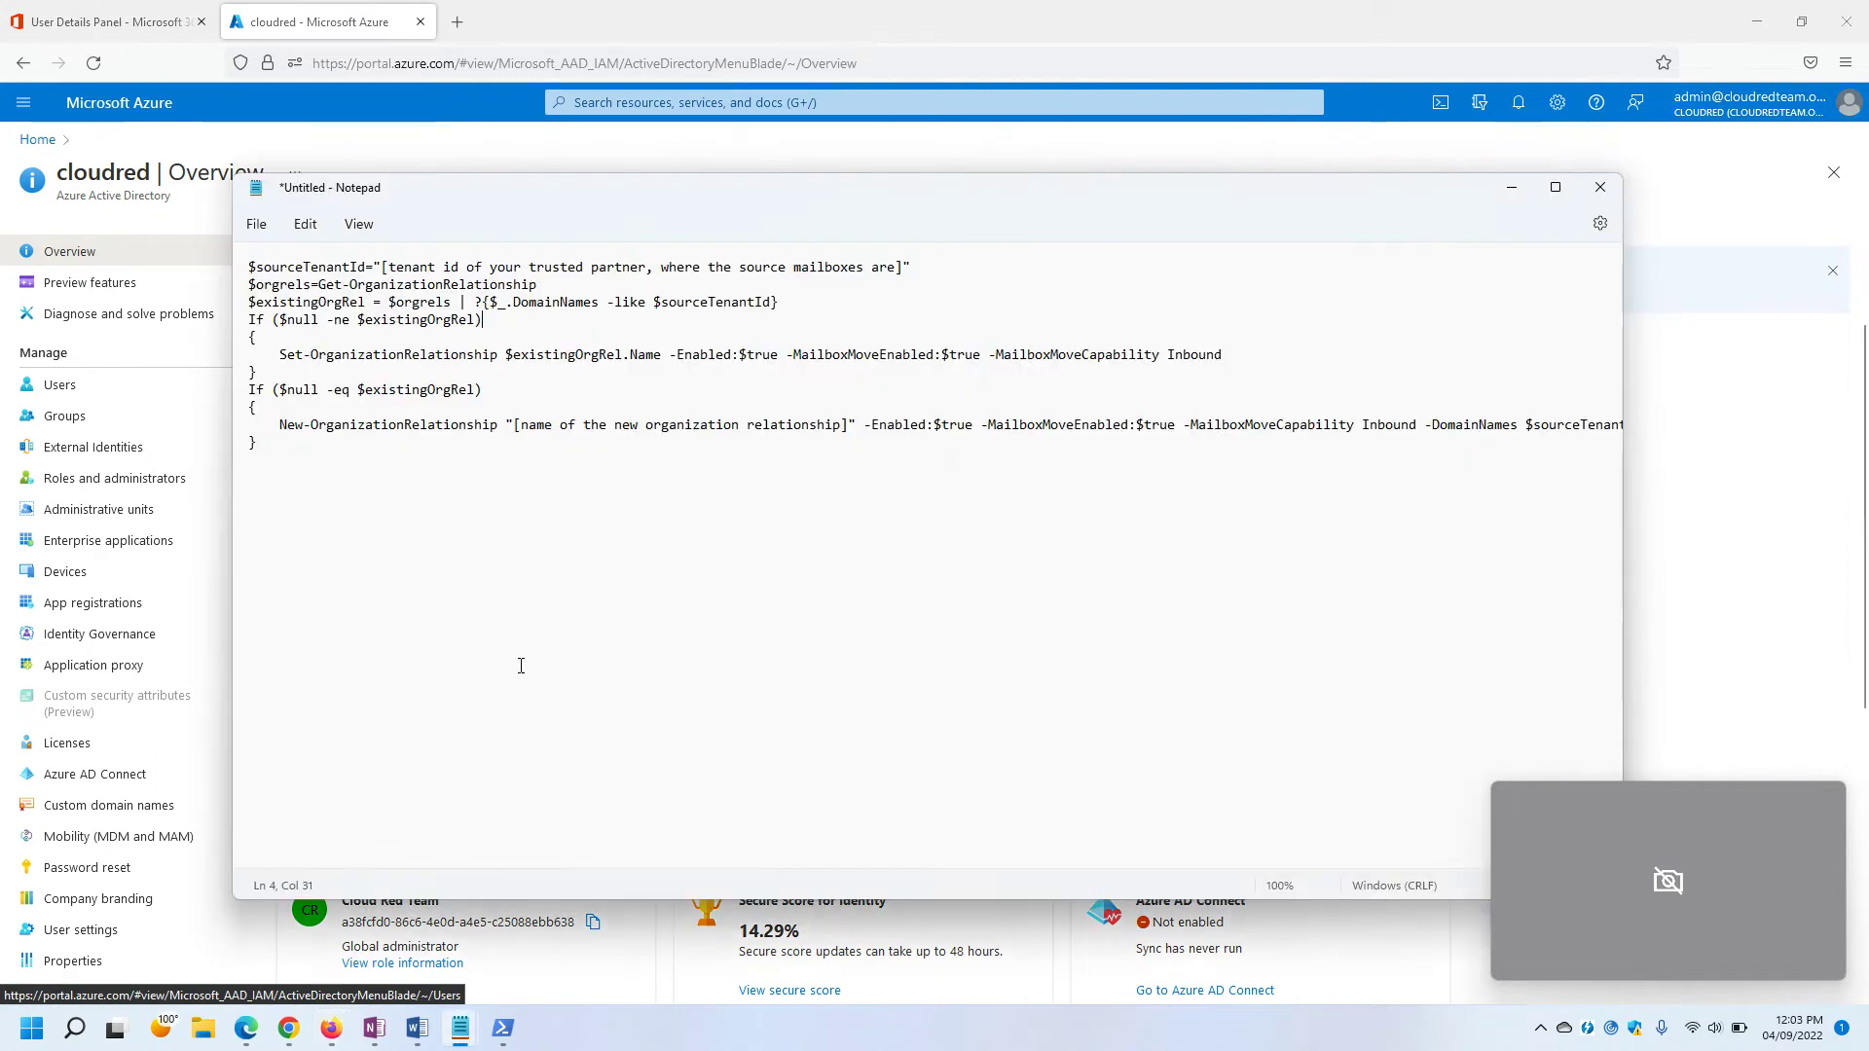
{"action": "left_click_drag", "start_coordinate": [382, 267], "coordinate": [905, 269]}
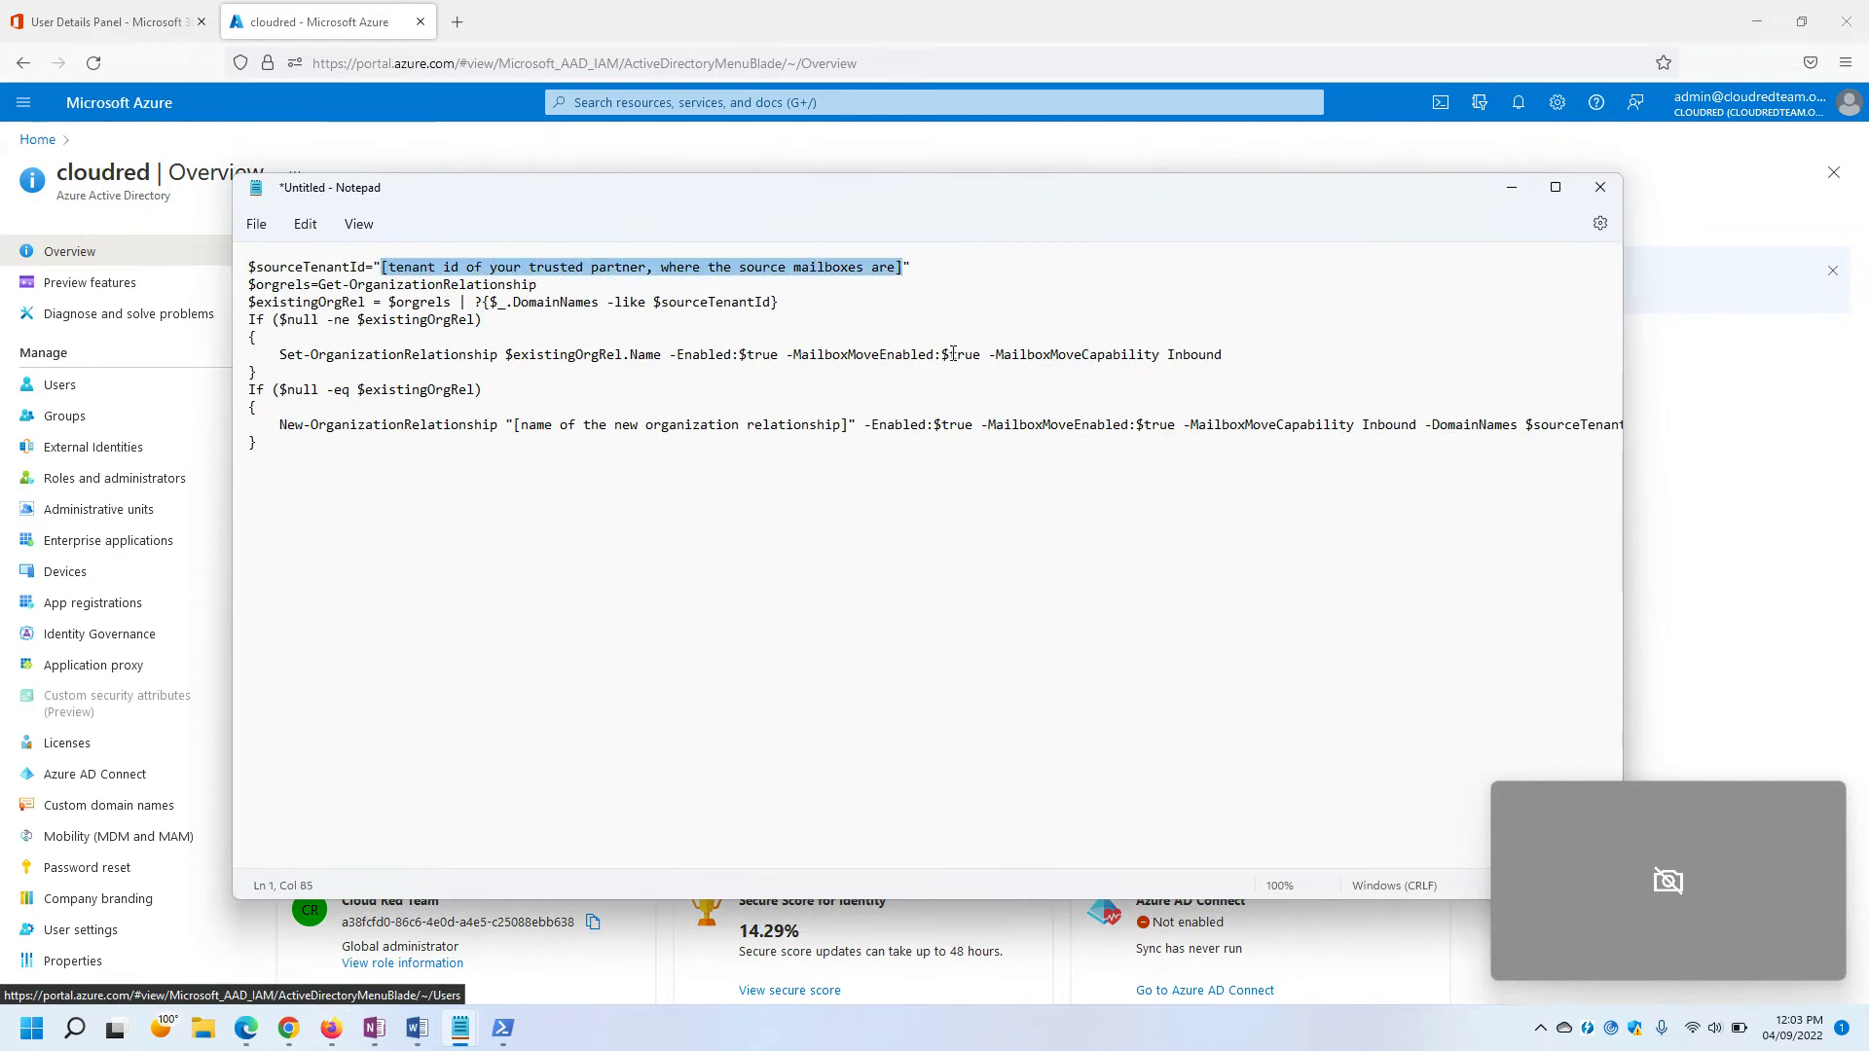
{"action": "key", "text": "ctrl+v"}
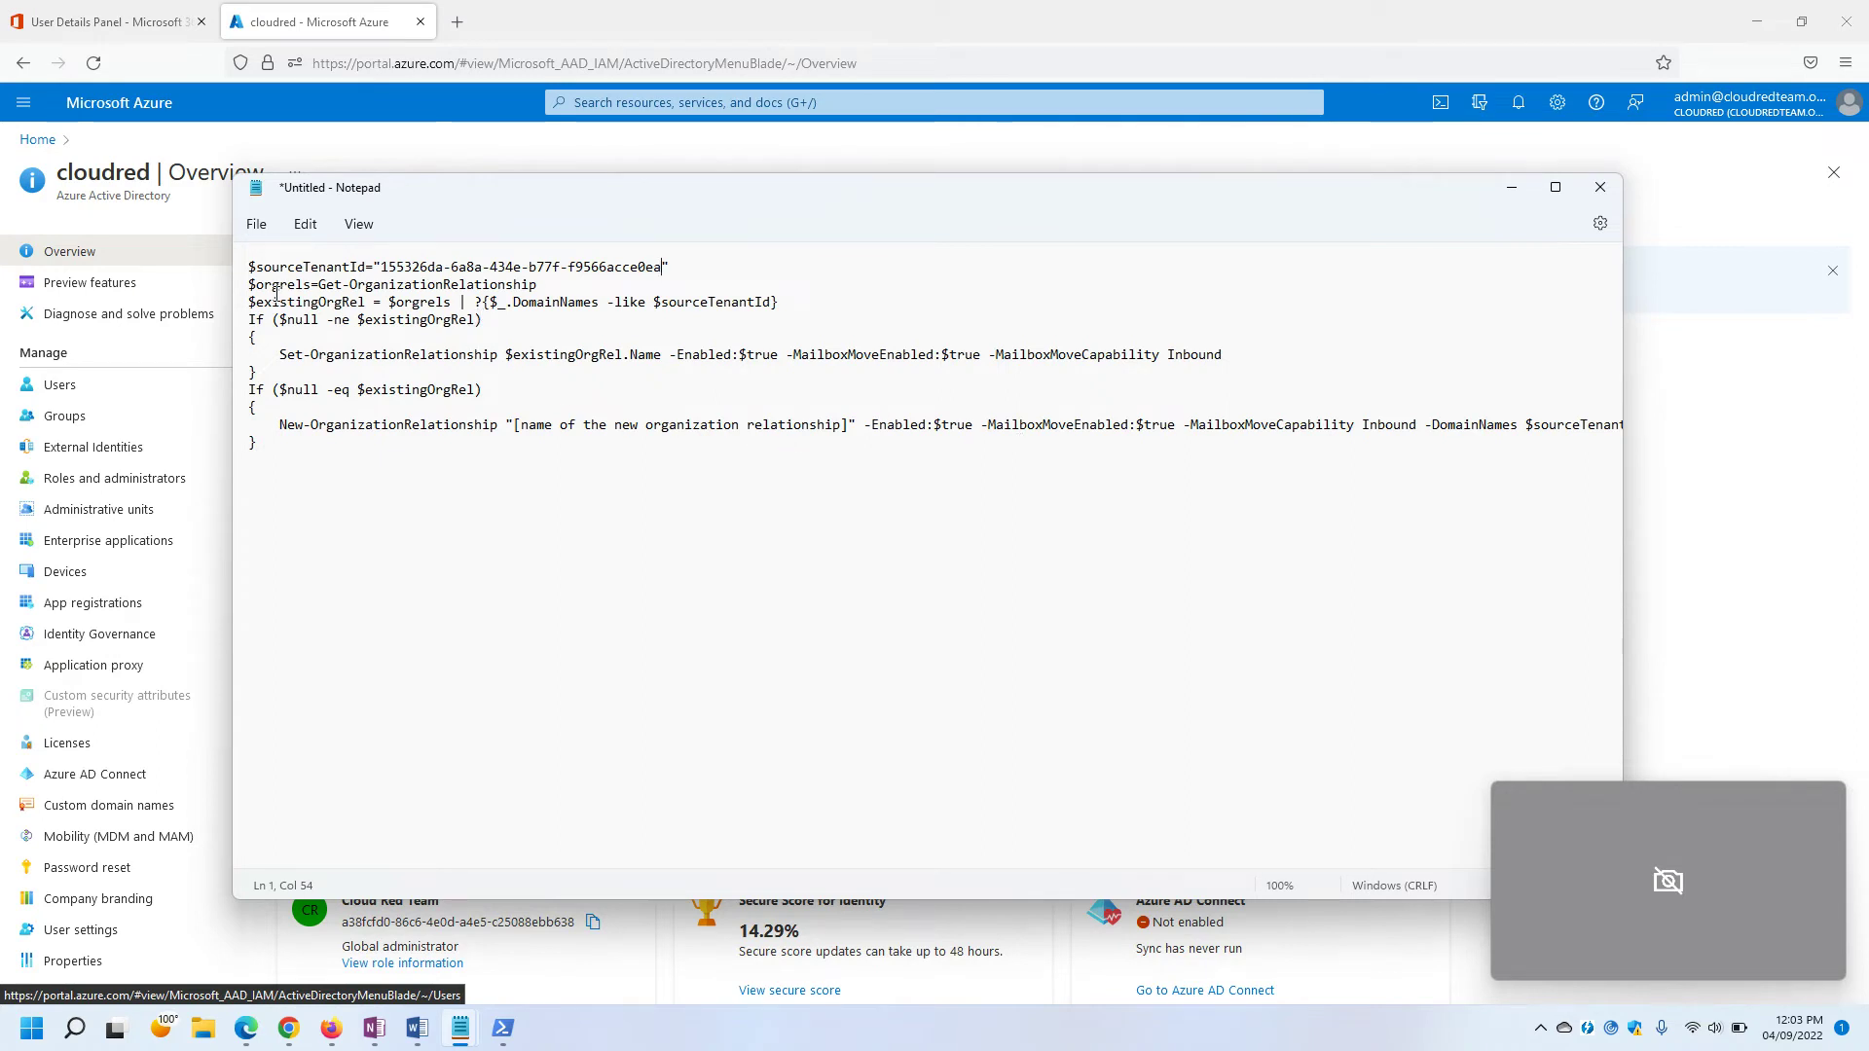
Walk through the script's relationship checks and the New-OrganizationRelationship command.
{"action": "left_click_drag", "start_coordinate": [250, 285], "coordinate": [537, 284]}
{"action": "left_click", "coordinate": [559, 302]}
{"action": "triple_click", "coordinate": [244, 310]}
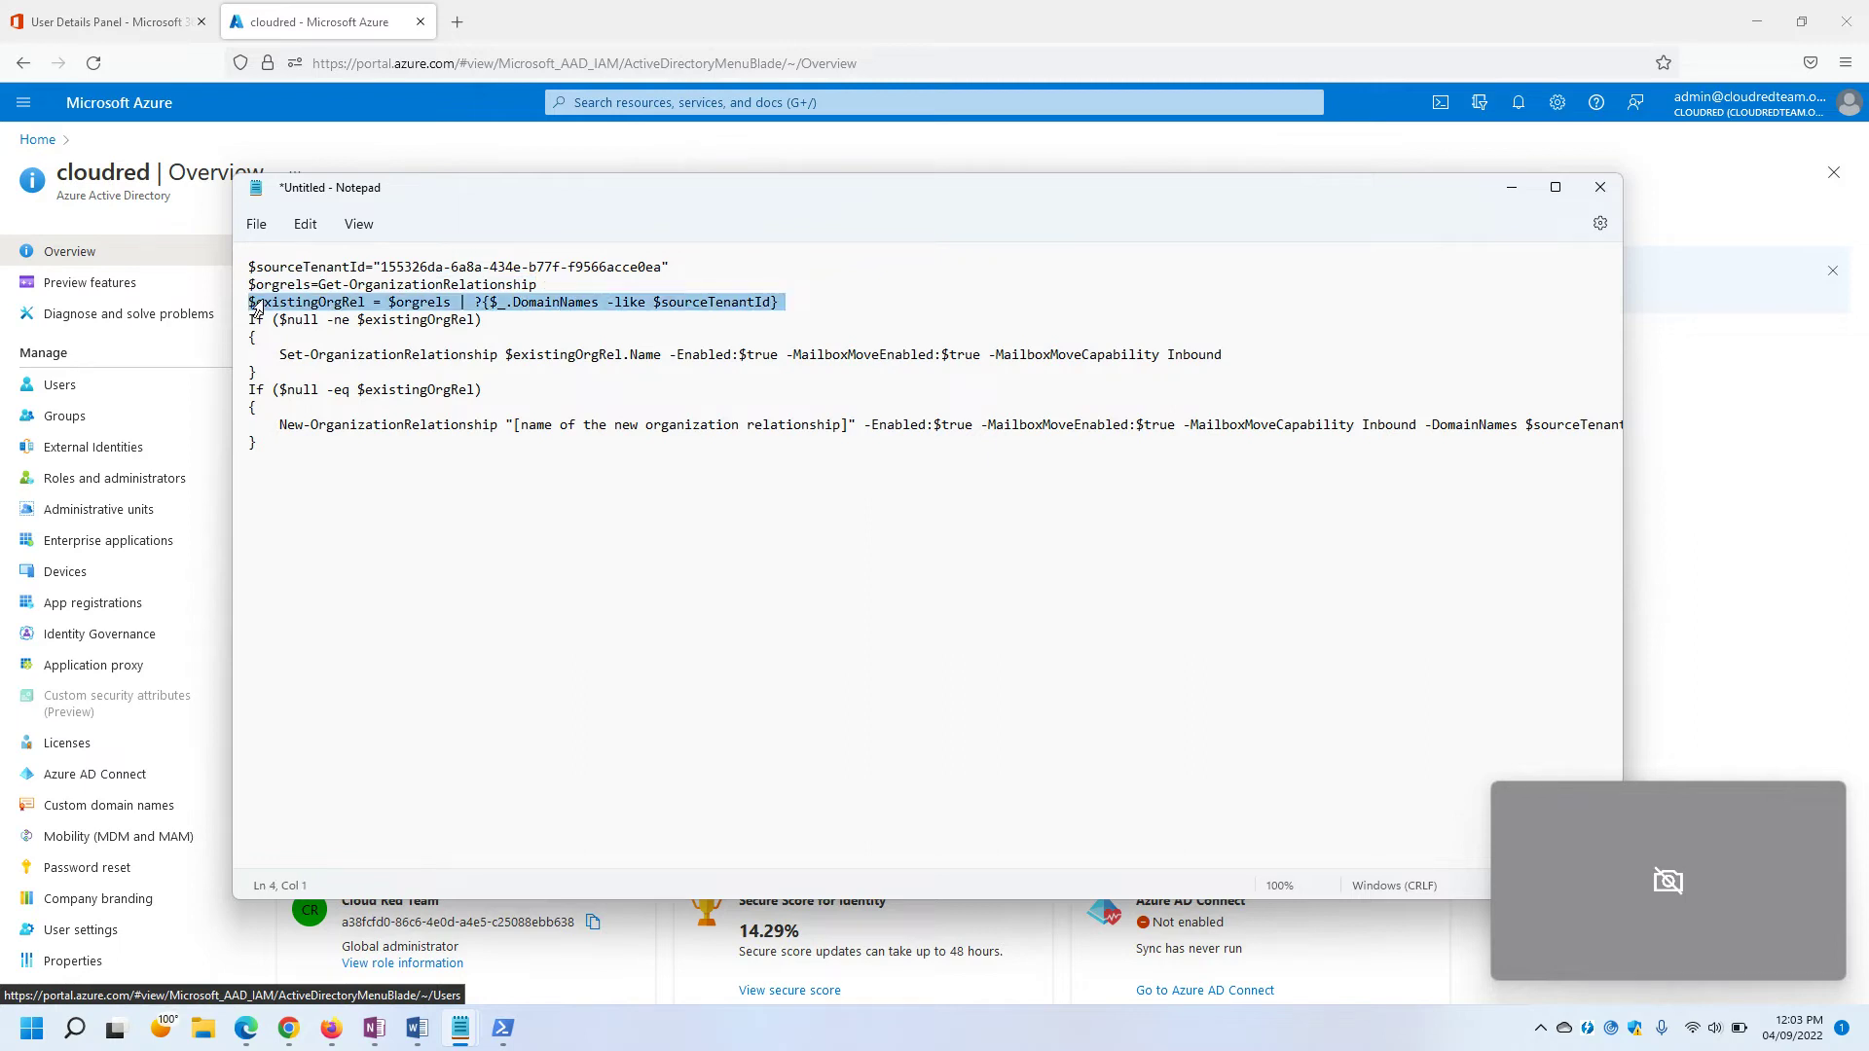
{"action": "left_click", "coordinate": [604, 338]}
{"action": "left_click_drag", "start_coordinate": [804, 308], "coordinate": [245, 306]}
{"action": "left_click", "coordinate": [525, 326]}
{"action": "left_click_drag", "start_coordinate": [525, 326], "coordinate": [246, 321]}
{"action": "left_click", "coordinate": [294, 356]}
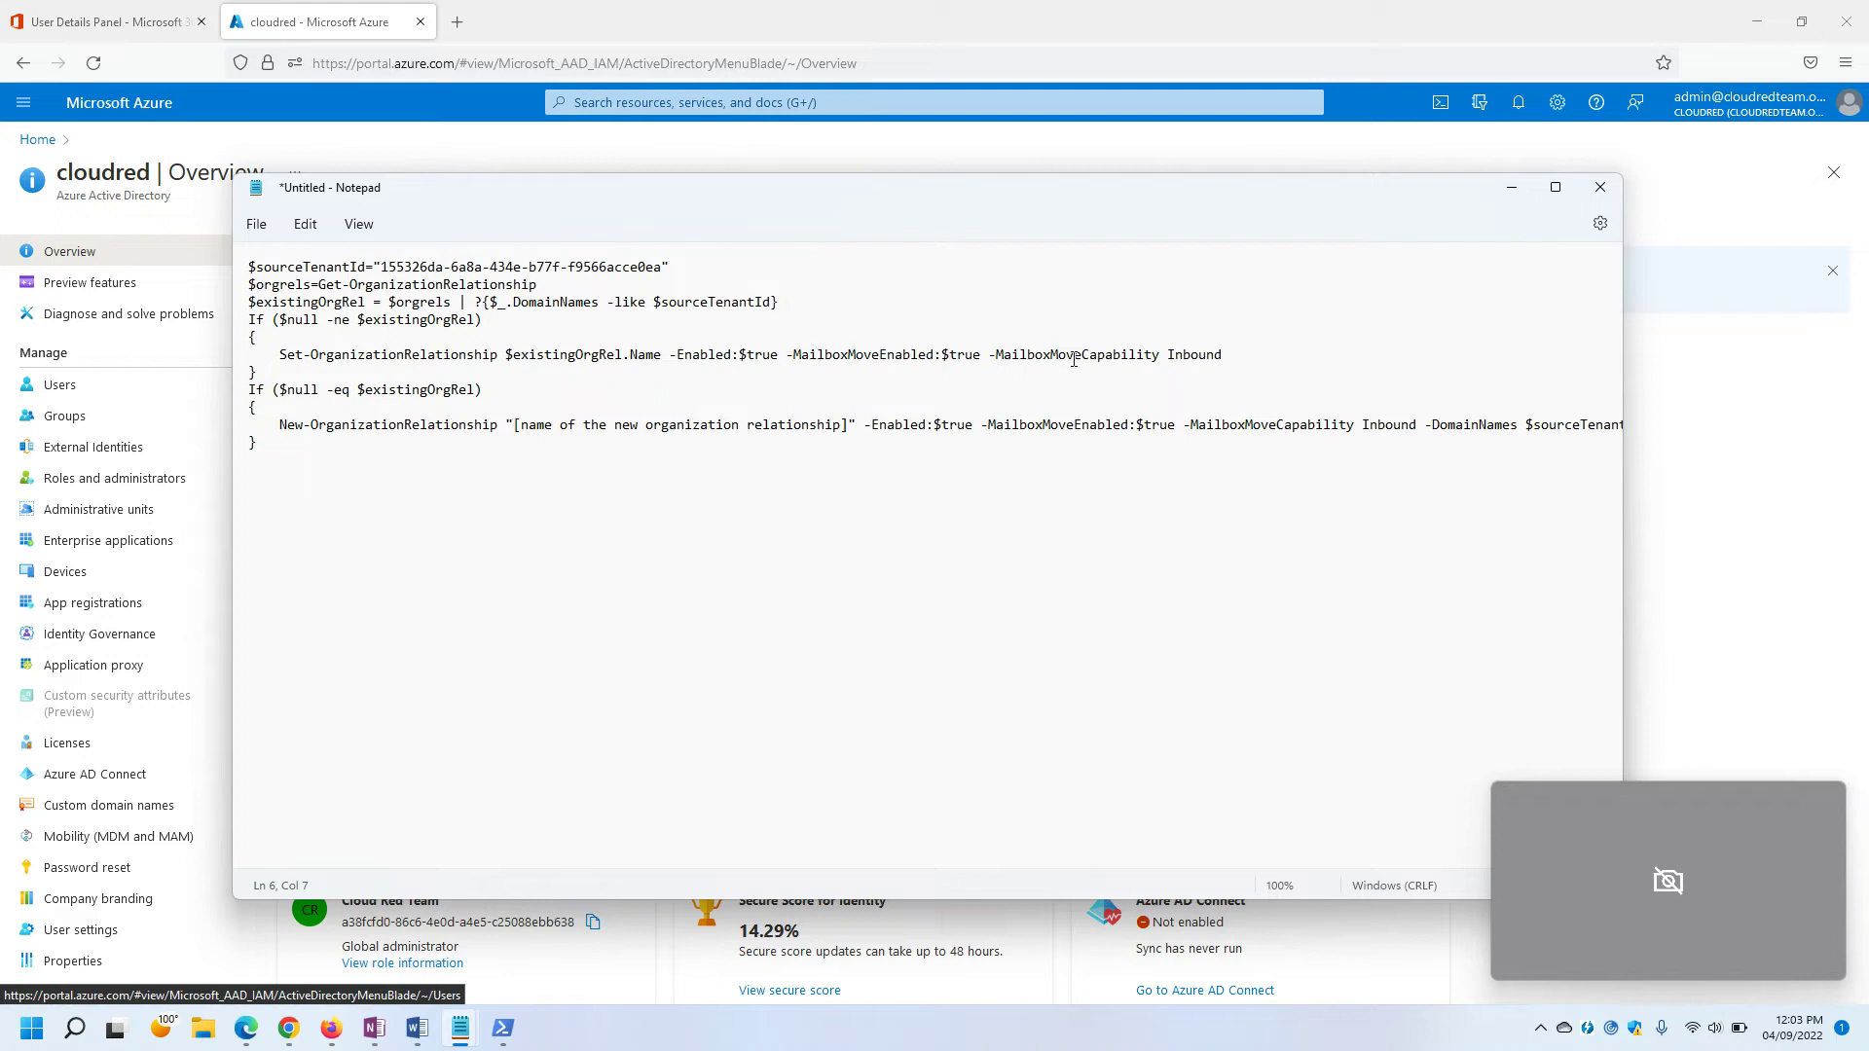
{"action": "triple_click", "coordinate": [257, 398]}
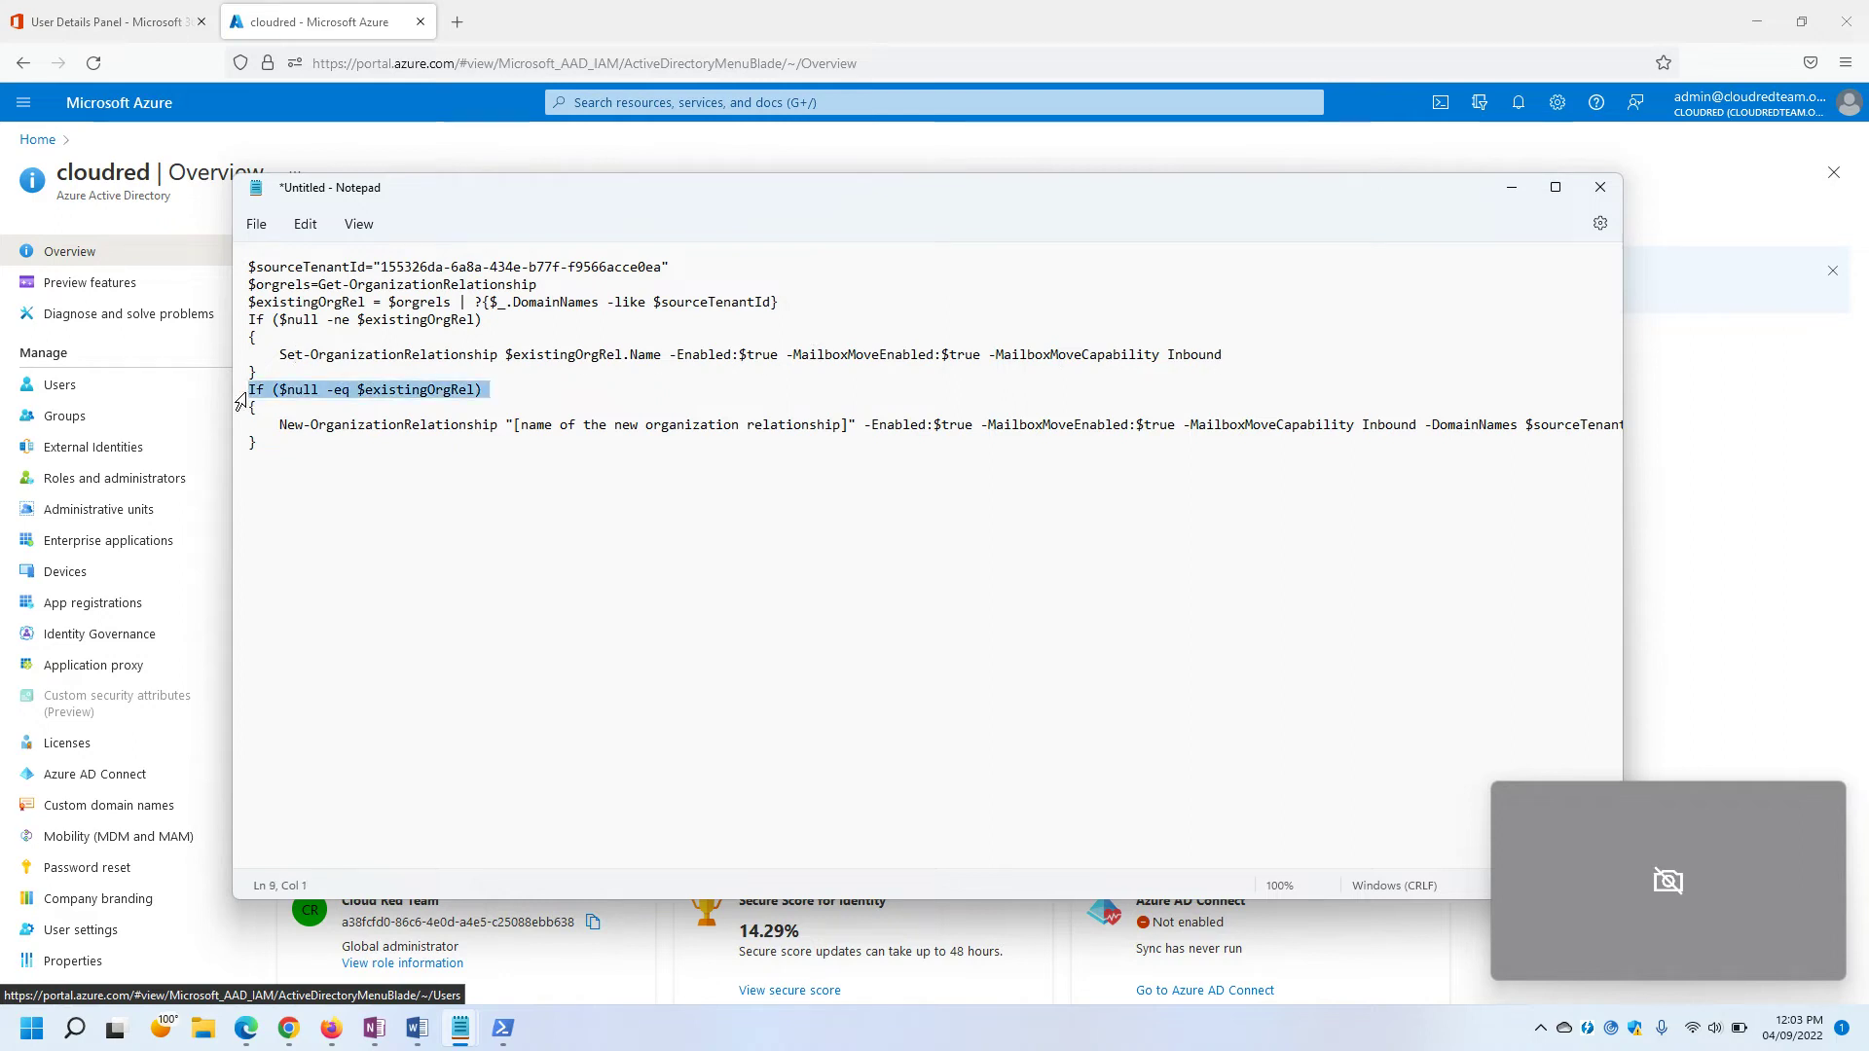
{"action": "left_click", "coordinate": [282, 438]}
{"action": "left_click_drag", "start_coordinate": [280, 425], "coordinate": [498, 425]}
{"action": "left_click", "coordinate": [598, 467]}
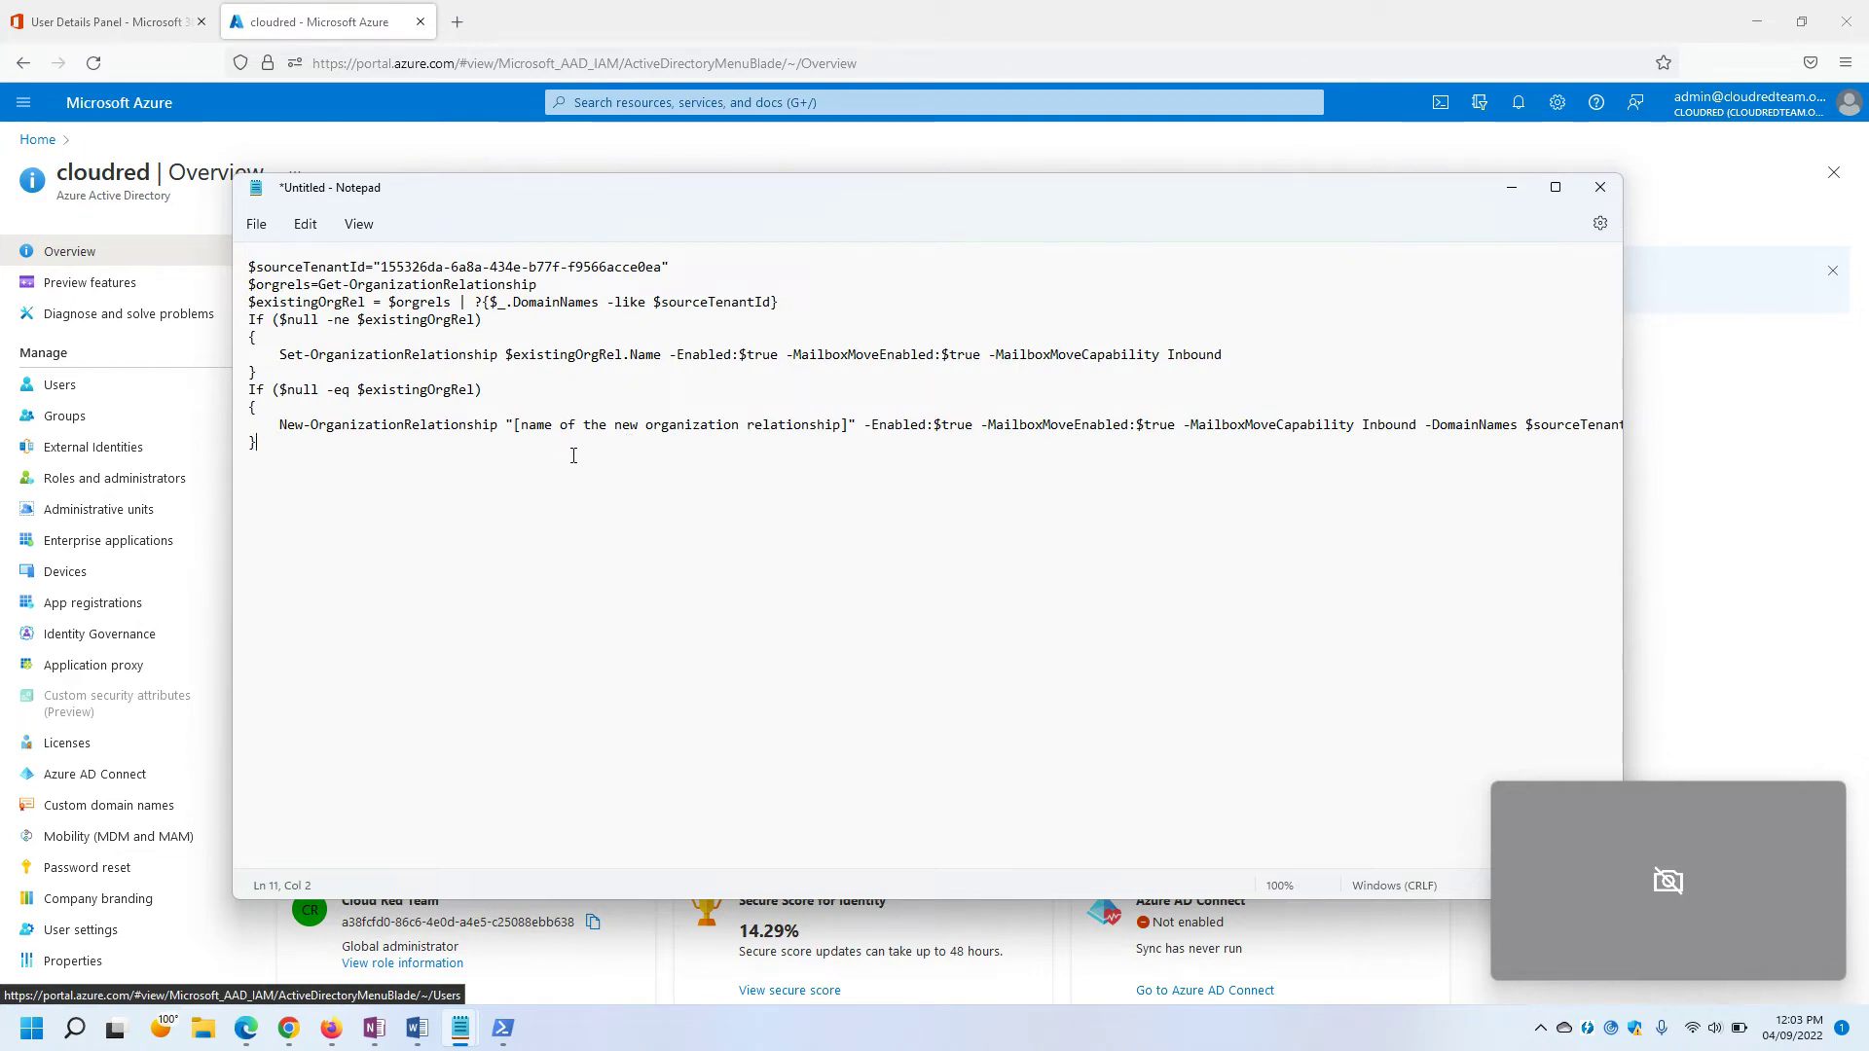
Replace the bracketed relationship-name placeholder with Relationship.
{"action": "left_click", "coordinate": [847, 427]}
{"action": "key", "text": "BackSpace"}
{"action": "left_click_drag", "start_coordinate": [756, 427], "coordinate": [519, 427]}
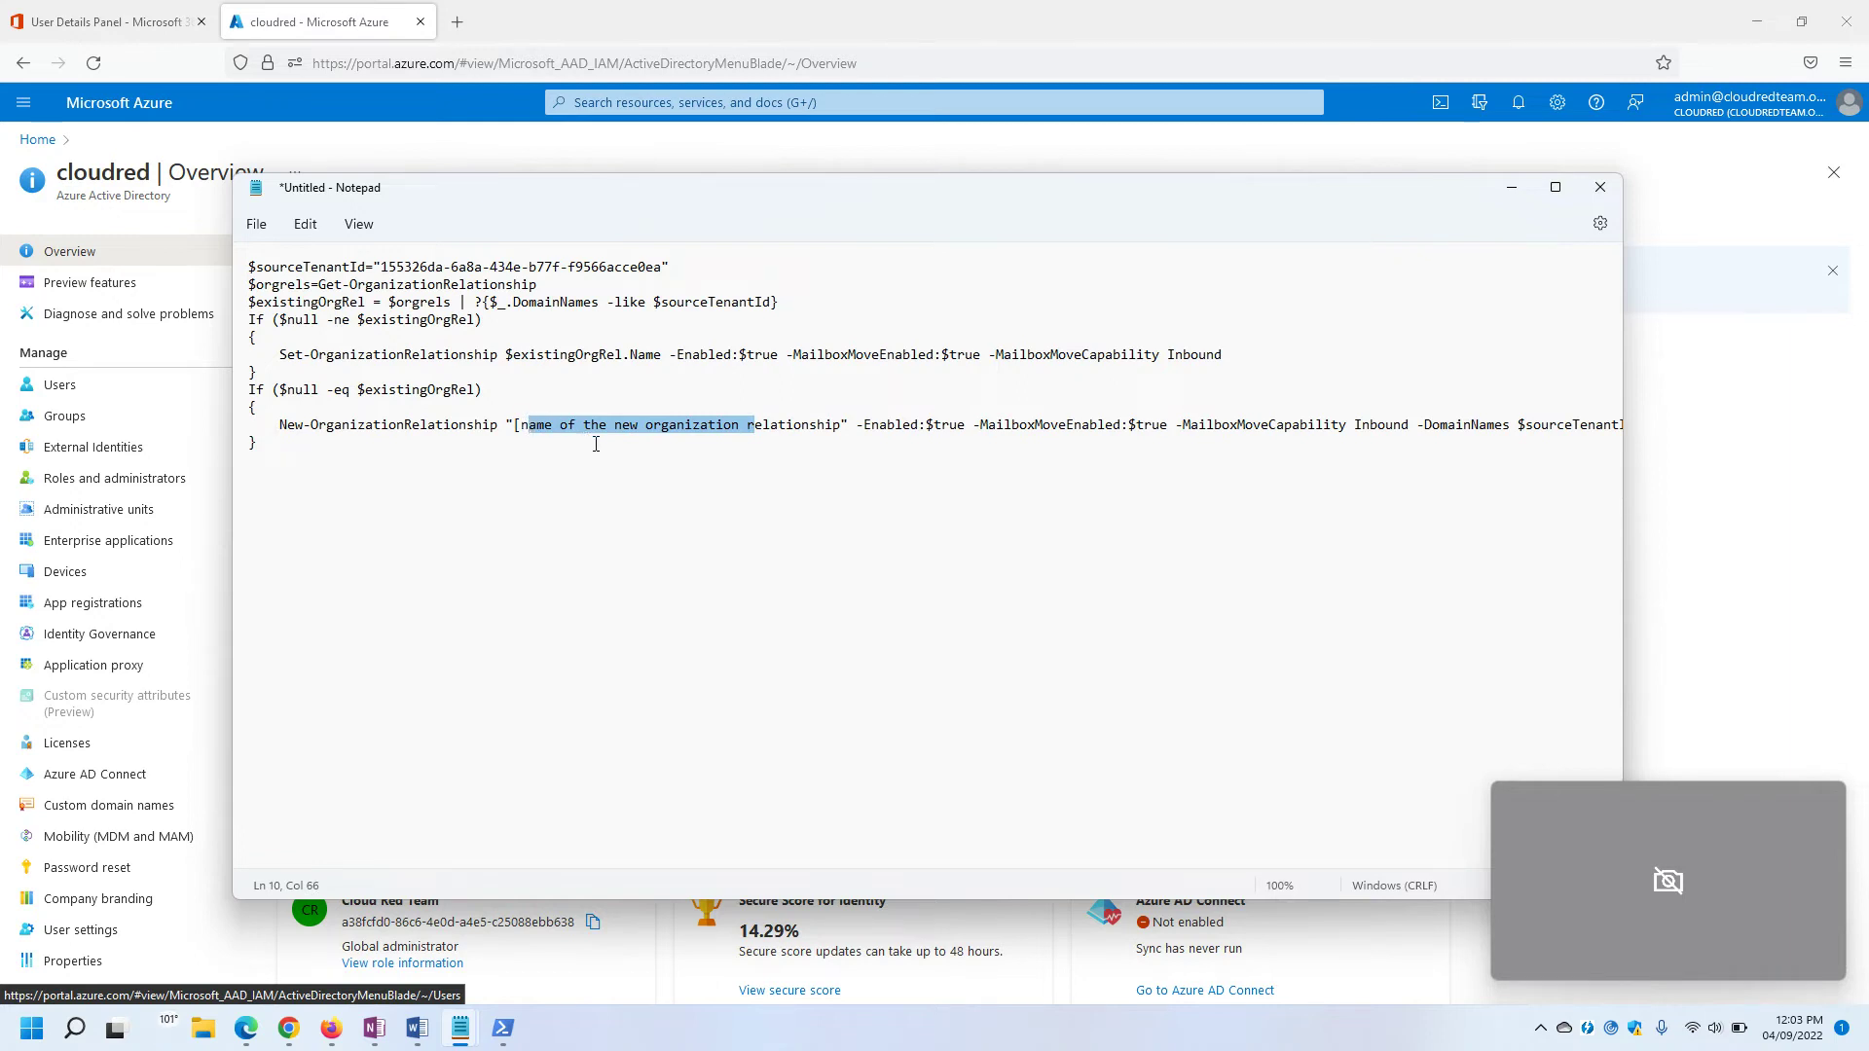
{"action": "key", "text": "BackSpace"}
{"action": "type", "text": "R"}
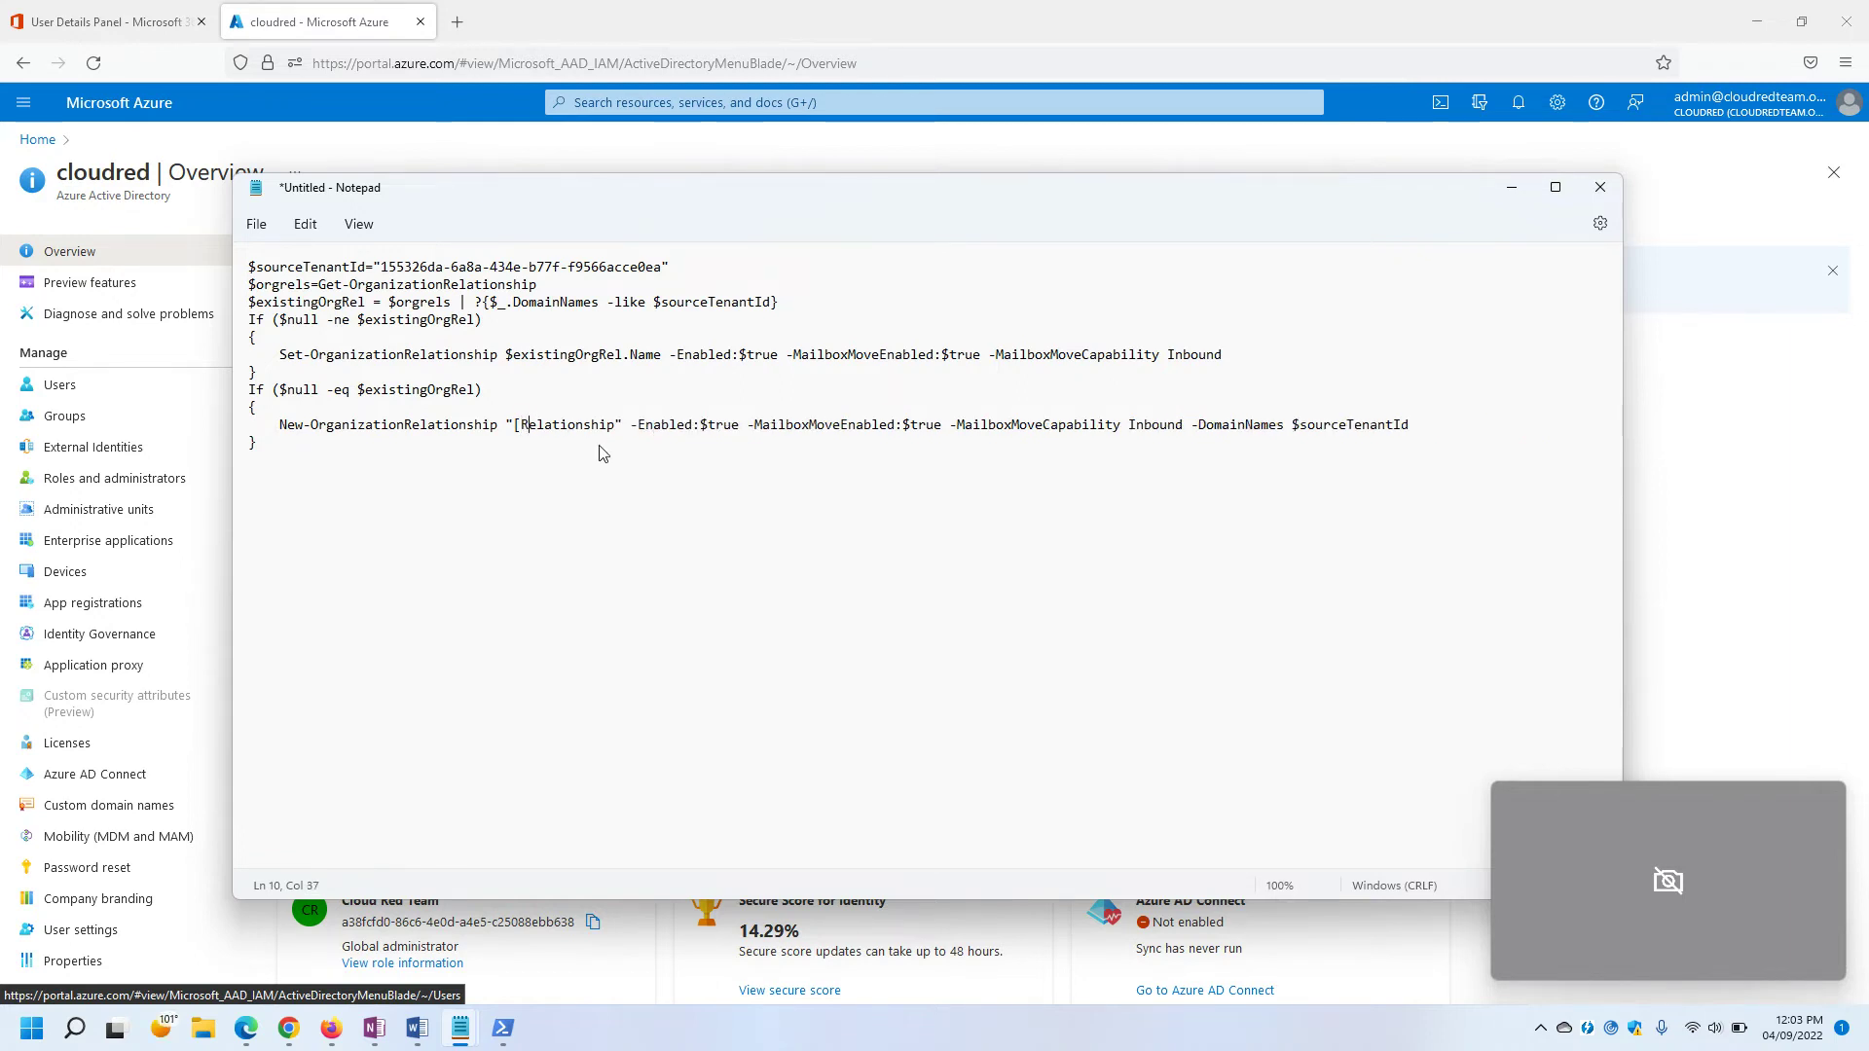
{"action": "key", "text": "Left"}
{"action": "key", "text": "BackSpace"}
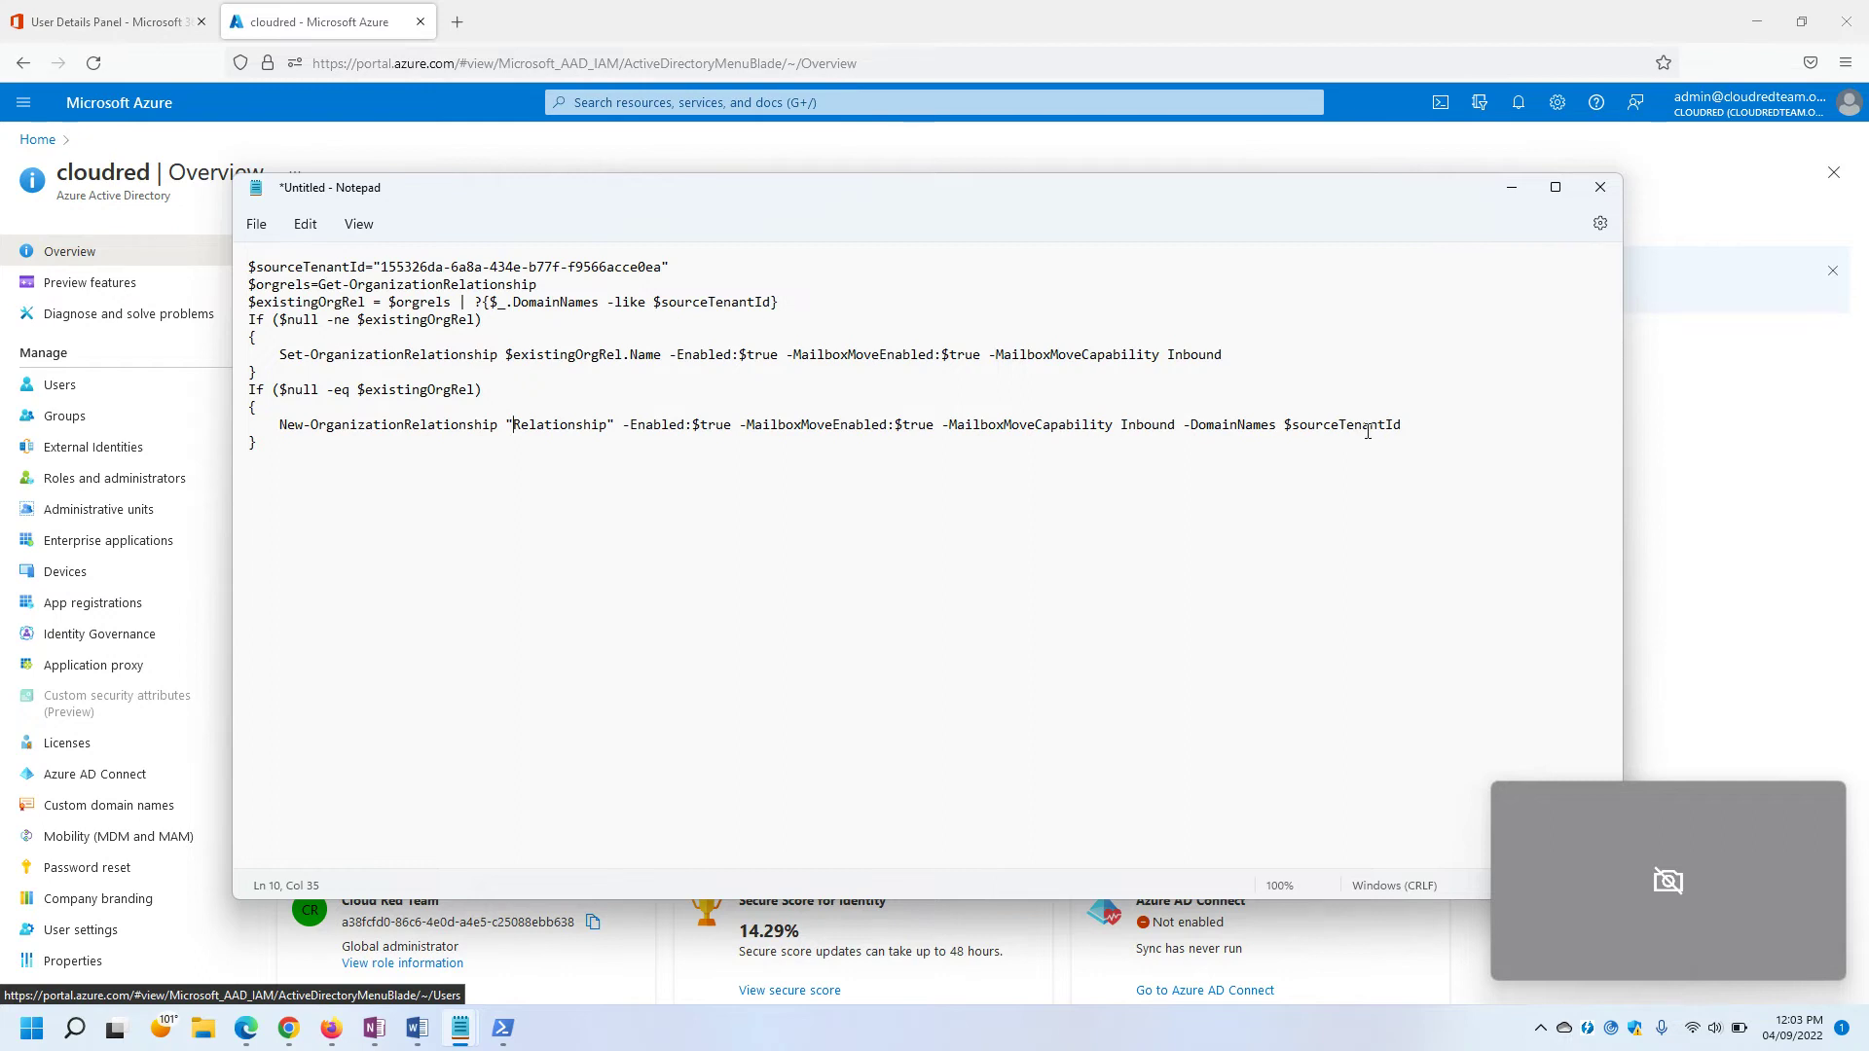
{"action": "key", "text": "shift+Left"}
{"action": "key", "text": "shift+Left"}
{"action": "key", "text": "shift+Left"}
{"action": "key", "text": "shift+Left"}
{"action": "key", "text": "shift+Left"}
{"action": "key", "text": "shift+Left"}
{"action": "key", "text": "shift+Left"}
{"action": "key", "text": "shift+Left"}
{"action": "key", "text": "shift+Left"}
{"action": "key", "text": "shift+Left"}
{"action": "key", "text": "shift+Left"}
{"action": "key", "text": "shift+Left"}
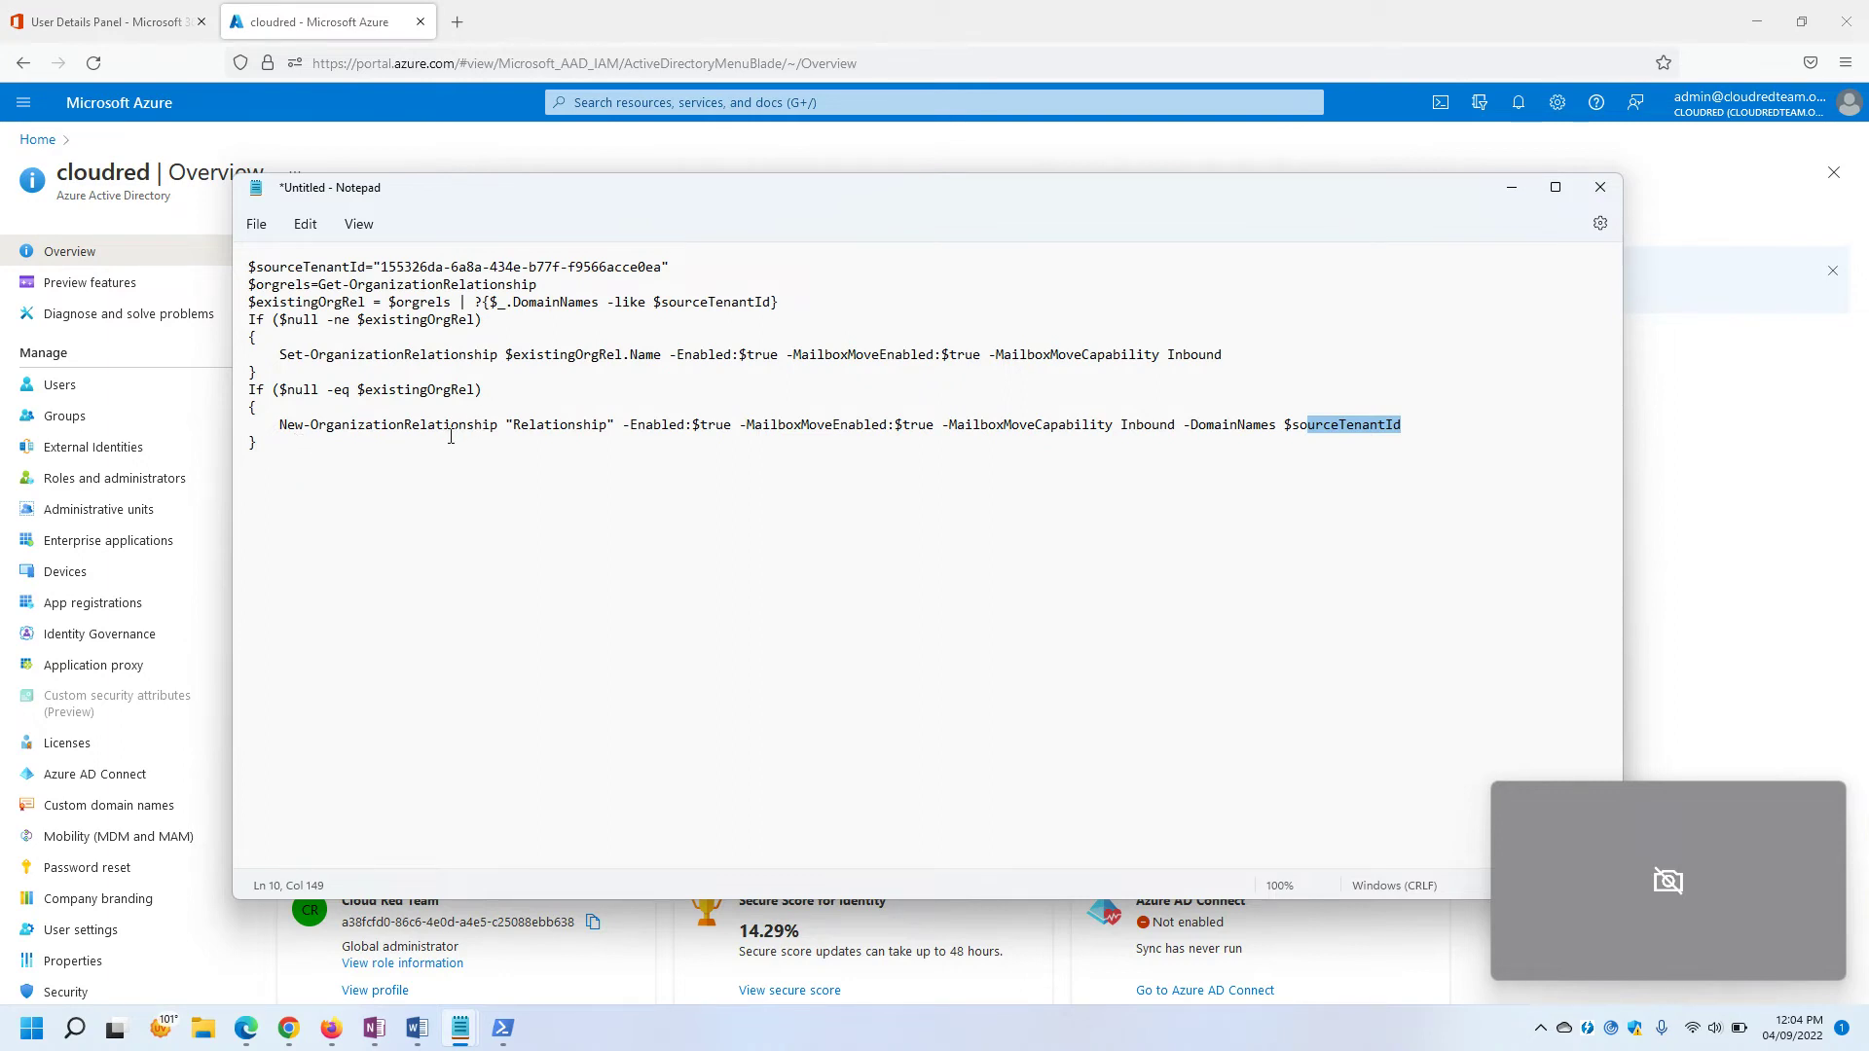
{"action": "mouse_move", "coordinate": [258, 1038]}
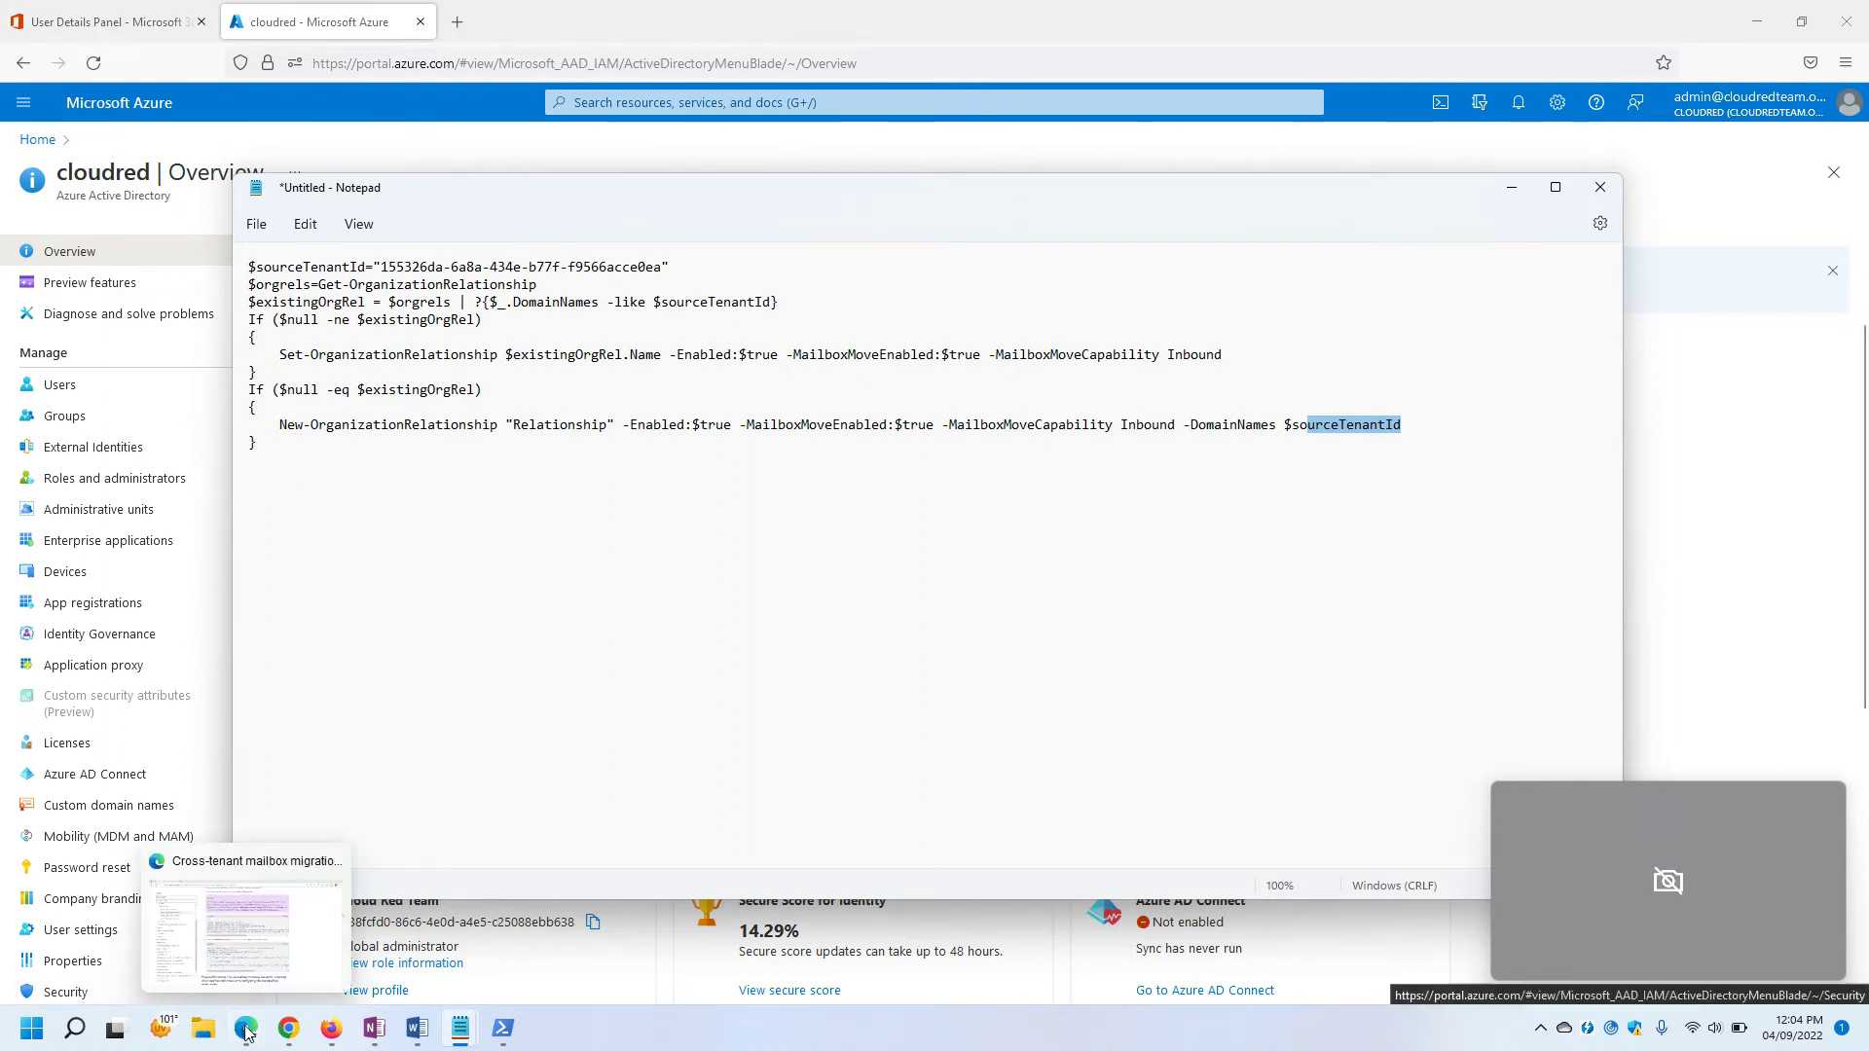
{"action": "left_click", "coordinate": [258, 949]}
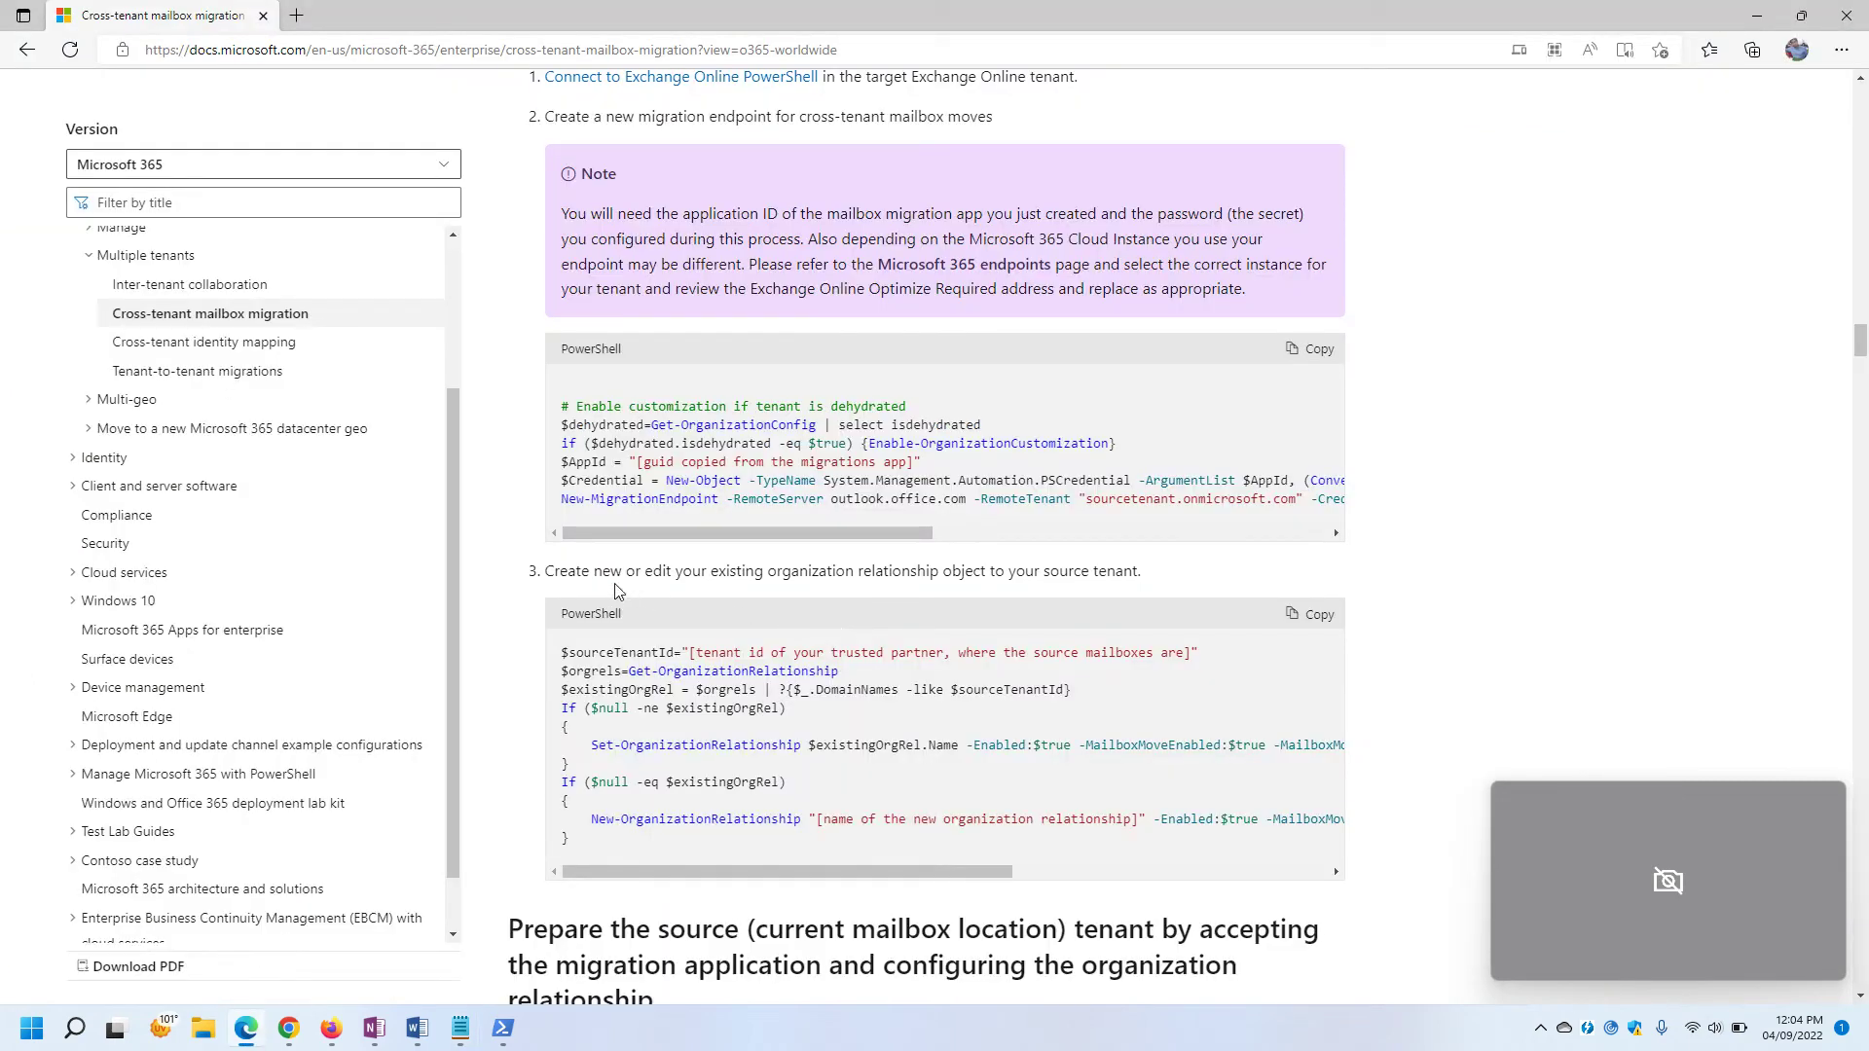
{"action": "left_click_drag", "start_coordinate": [554, 574], "coordinate": [1162, 578]}
{"action": "left_click", "coordinate": [1173, 584]}
{"action": "scroll", "coordinate": [1176, 592], "scroll_direction": "down", "scroll_amount": 7}
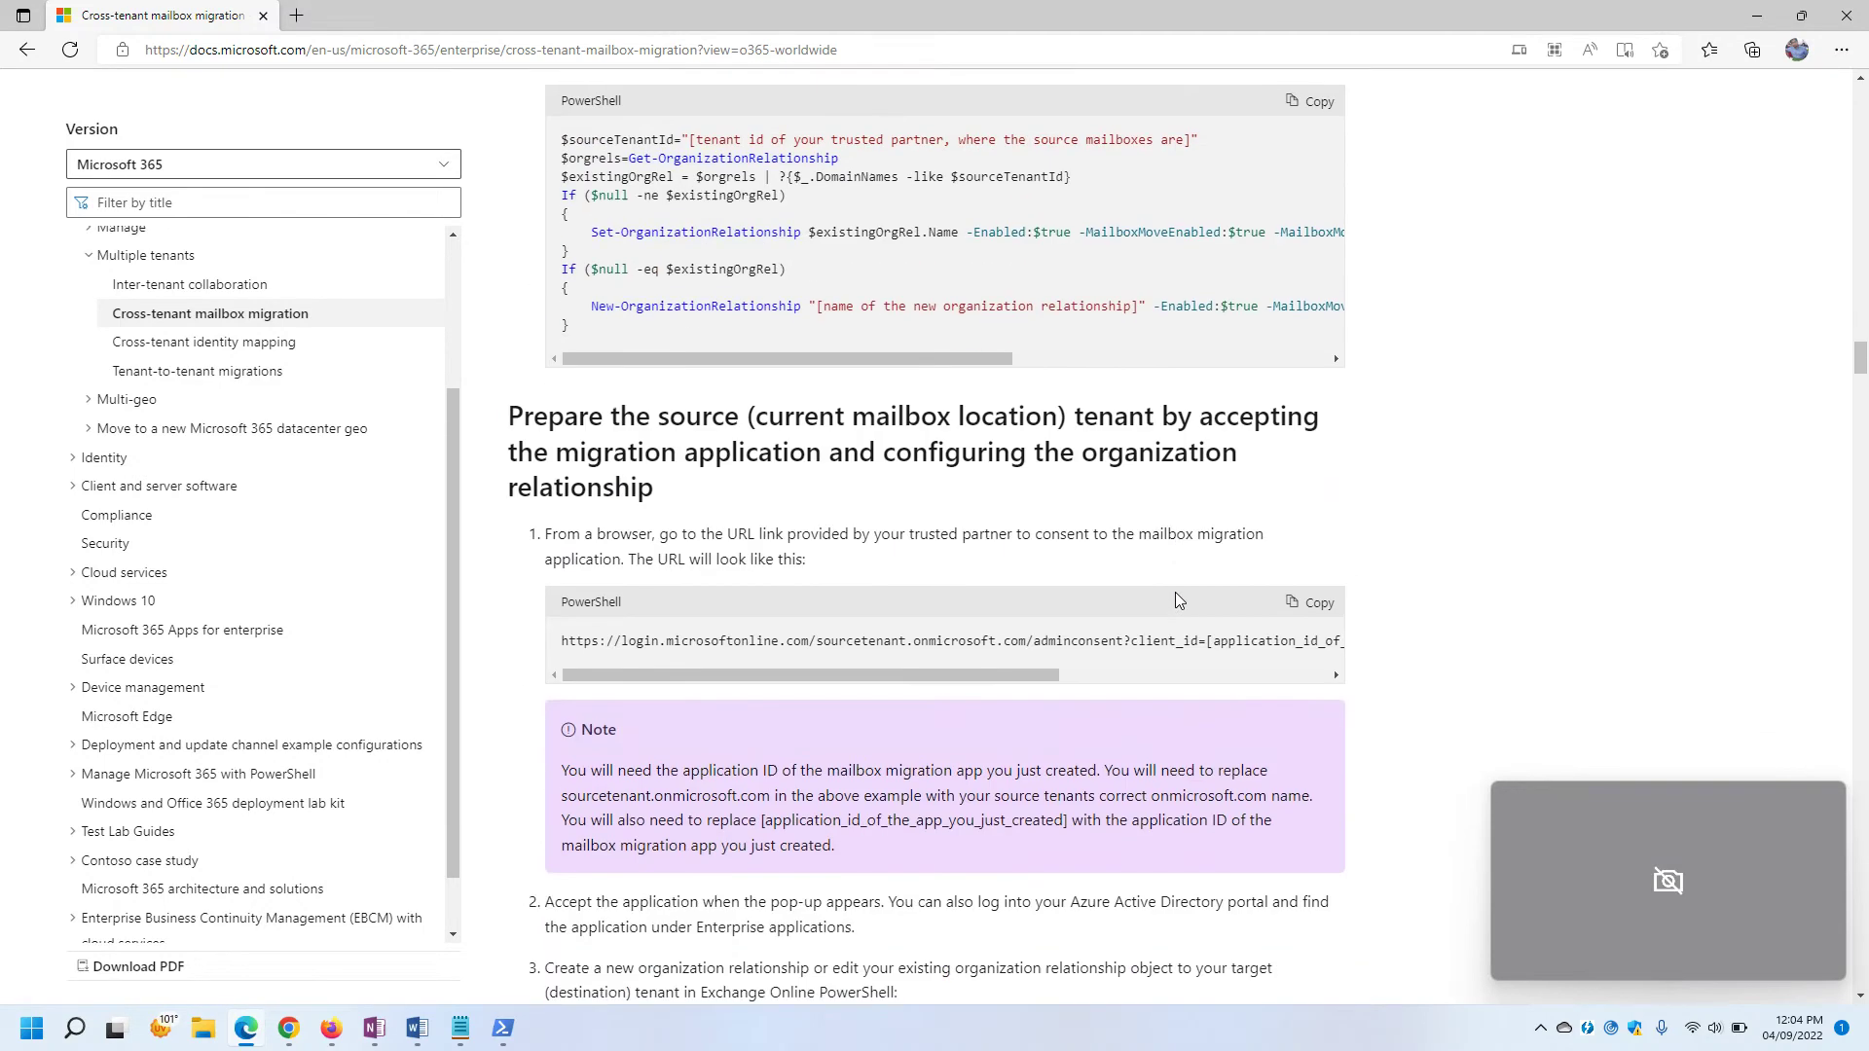
{"action": "scroll", "coordinate": [1176, 591], "scroll_direction": "up", "scroll_amount": 4}
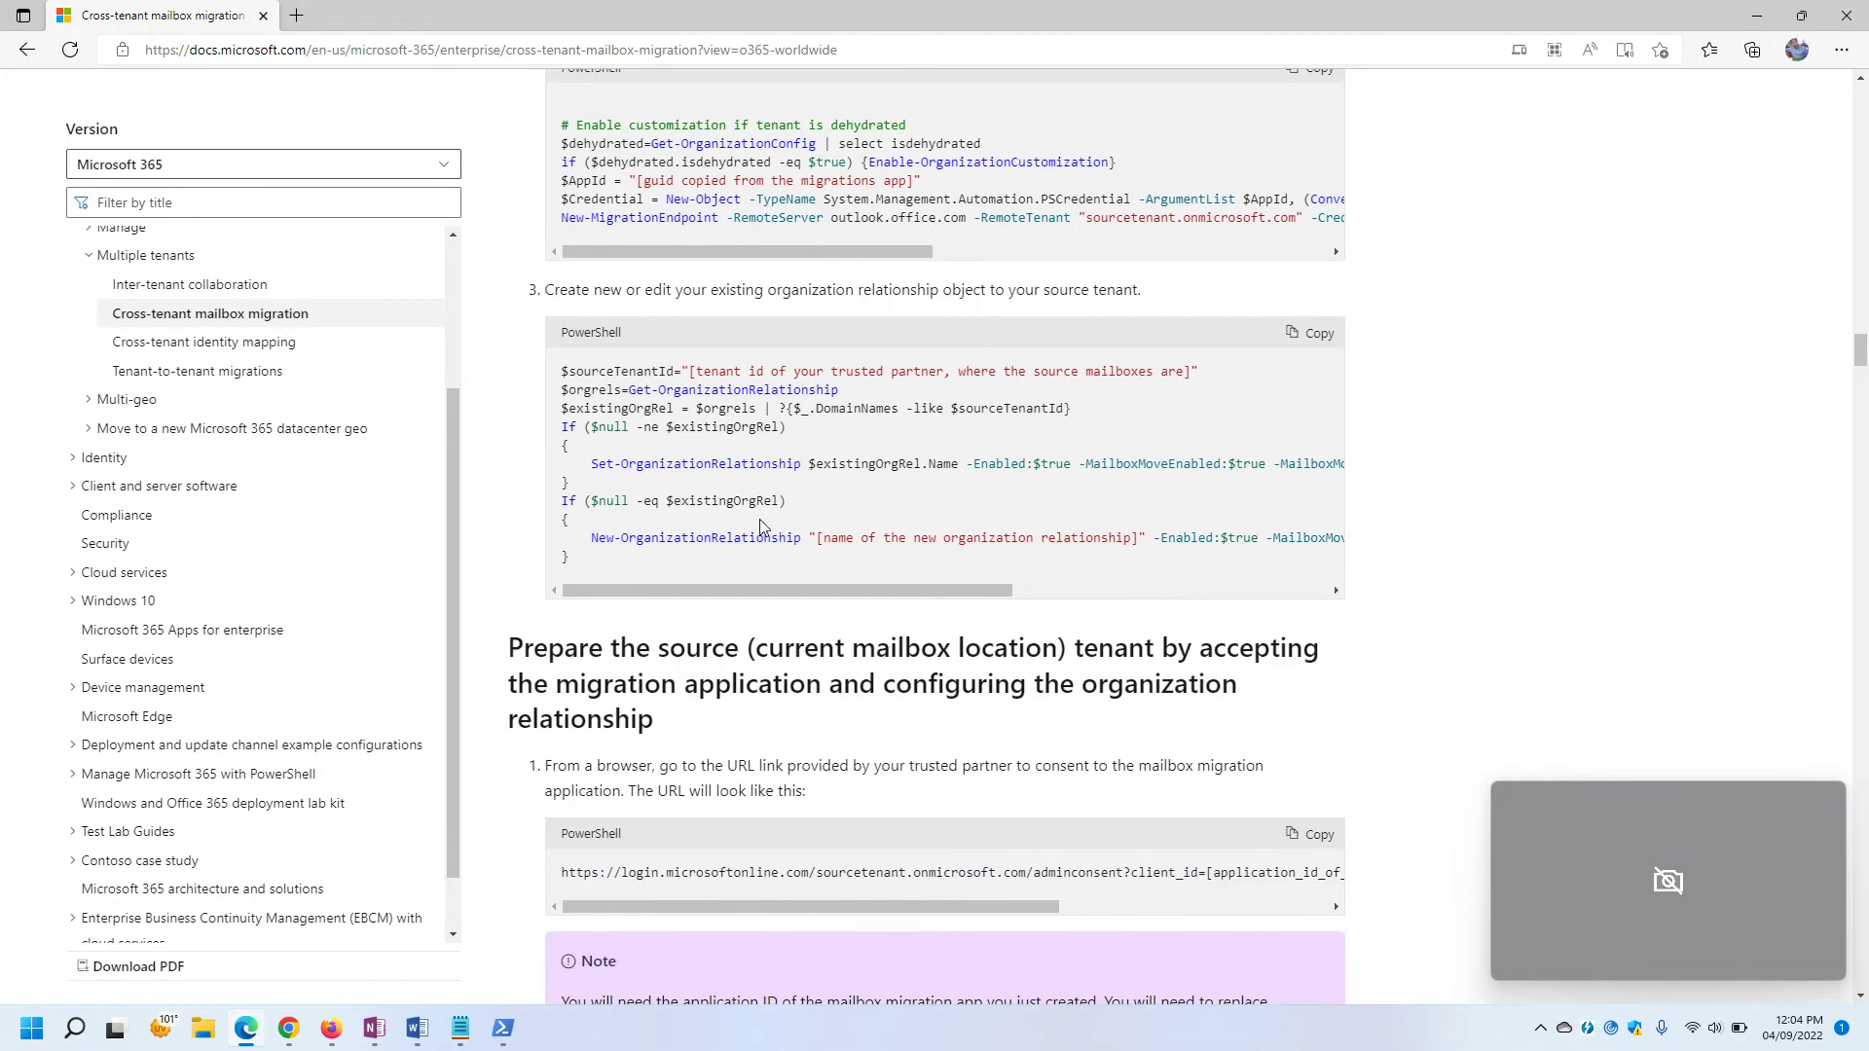
{"action": "left_click", "coordinate": [1757, 15]}
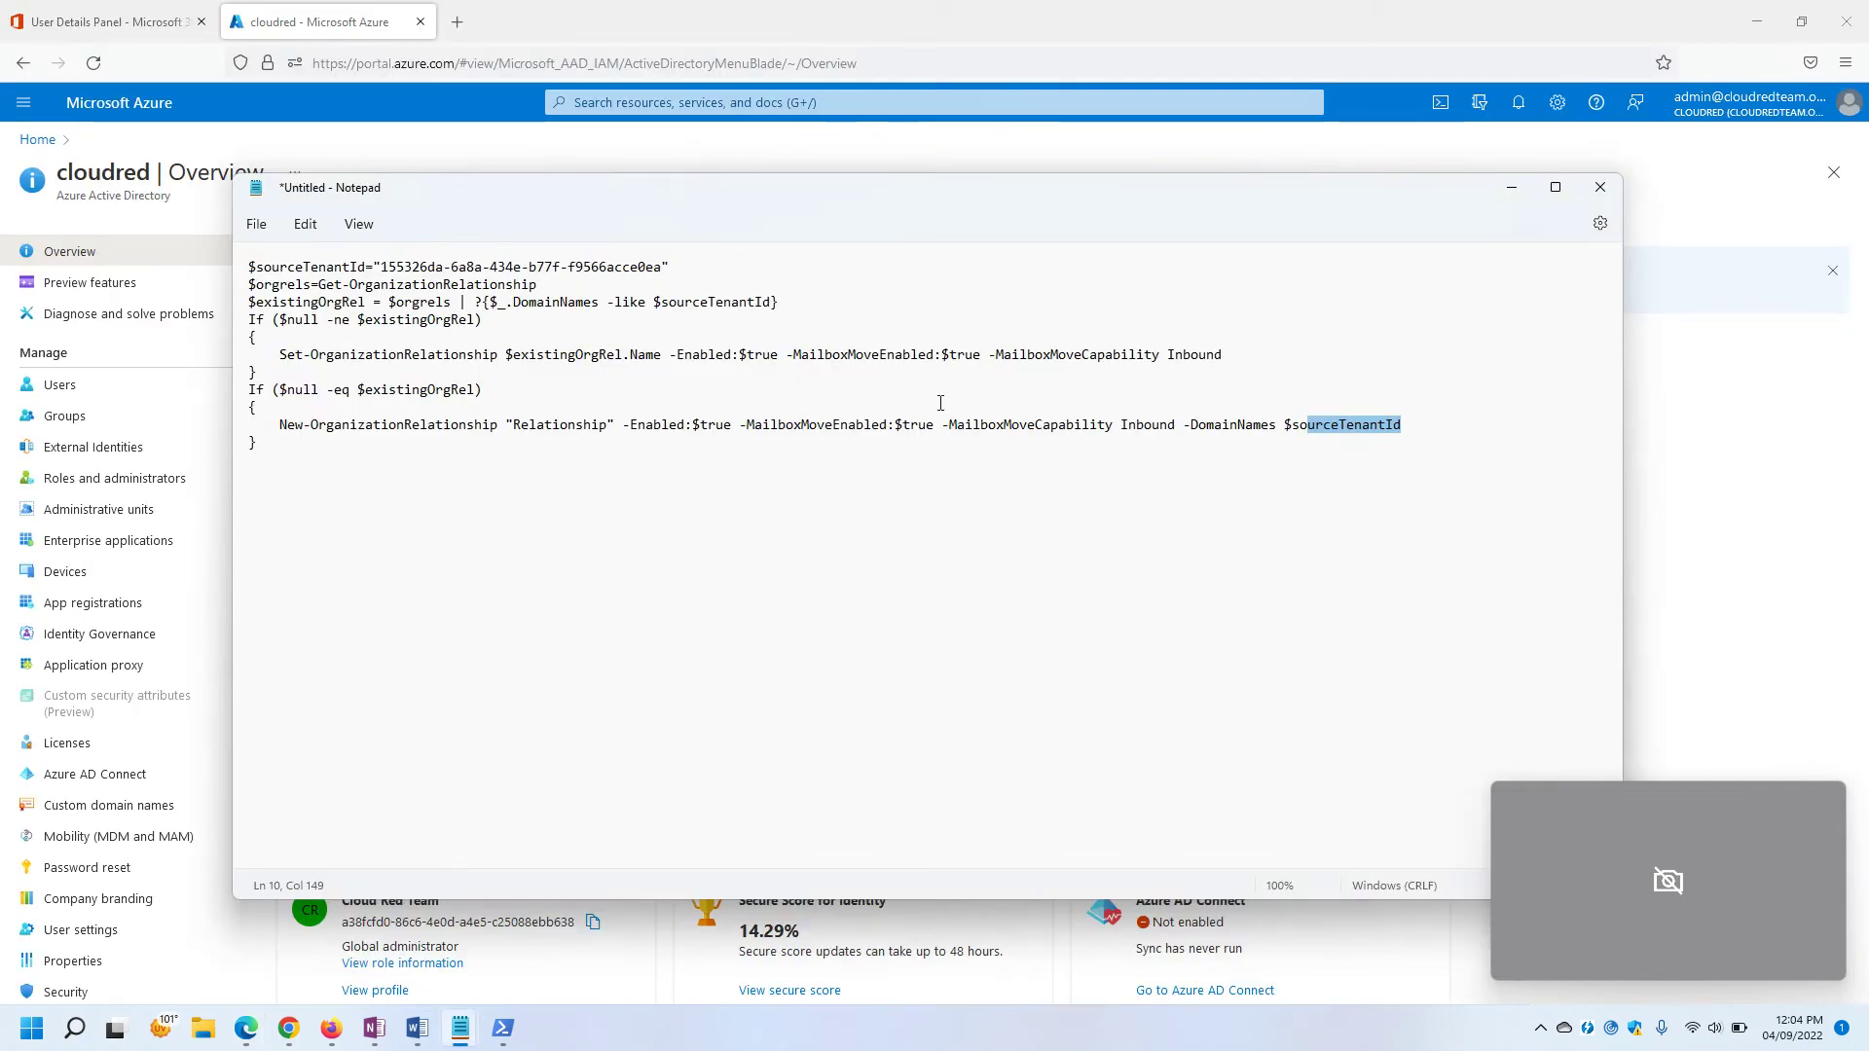
{"action": "left_click", "coordinate": [954, 548]}
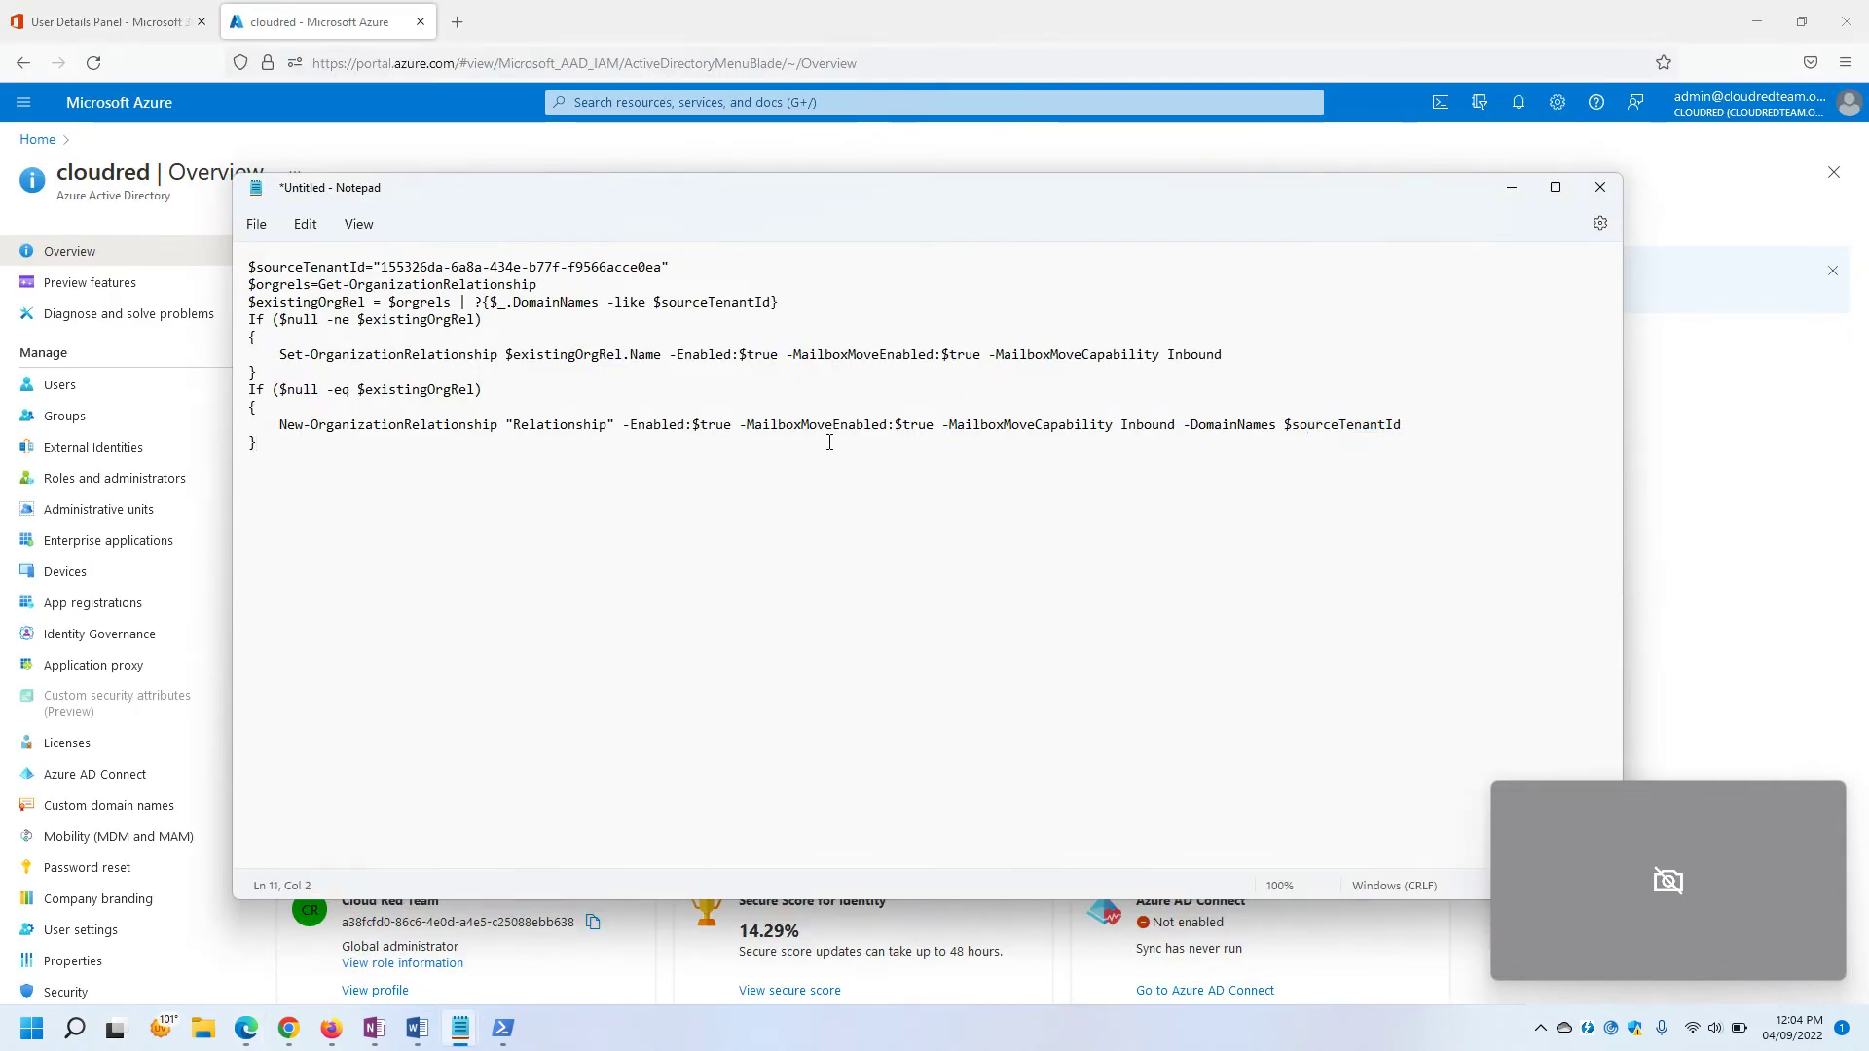
{"action": "double_click", "coordinate": [1203, 354]}
{"action": "left_click", "coordinate": [972, 579]}
Save the script to the Desktop as Target2.ps1 using the All files type.
{"action": "left_click", "coordinate": [256, 224]}
{"action": "left_click", "coordinate": [283, 387]}
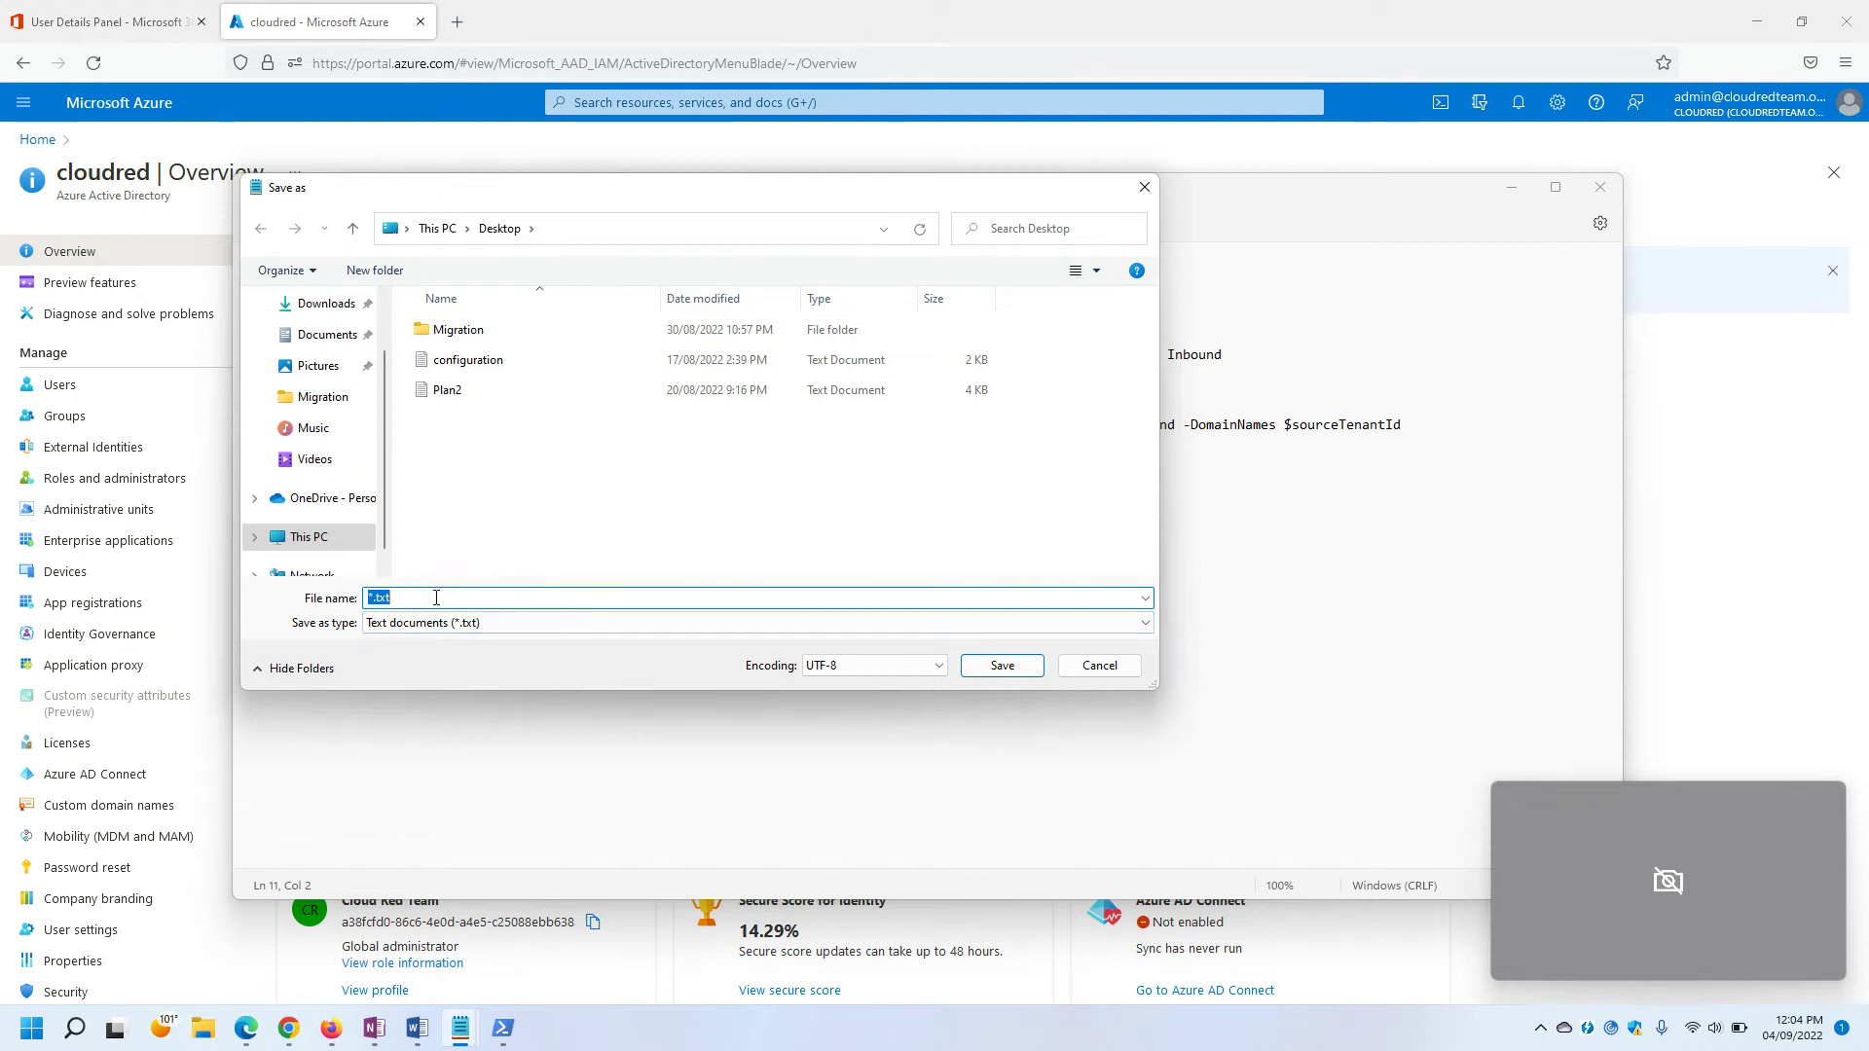
{"action": "type", "text": "Ta"}
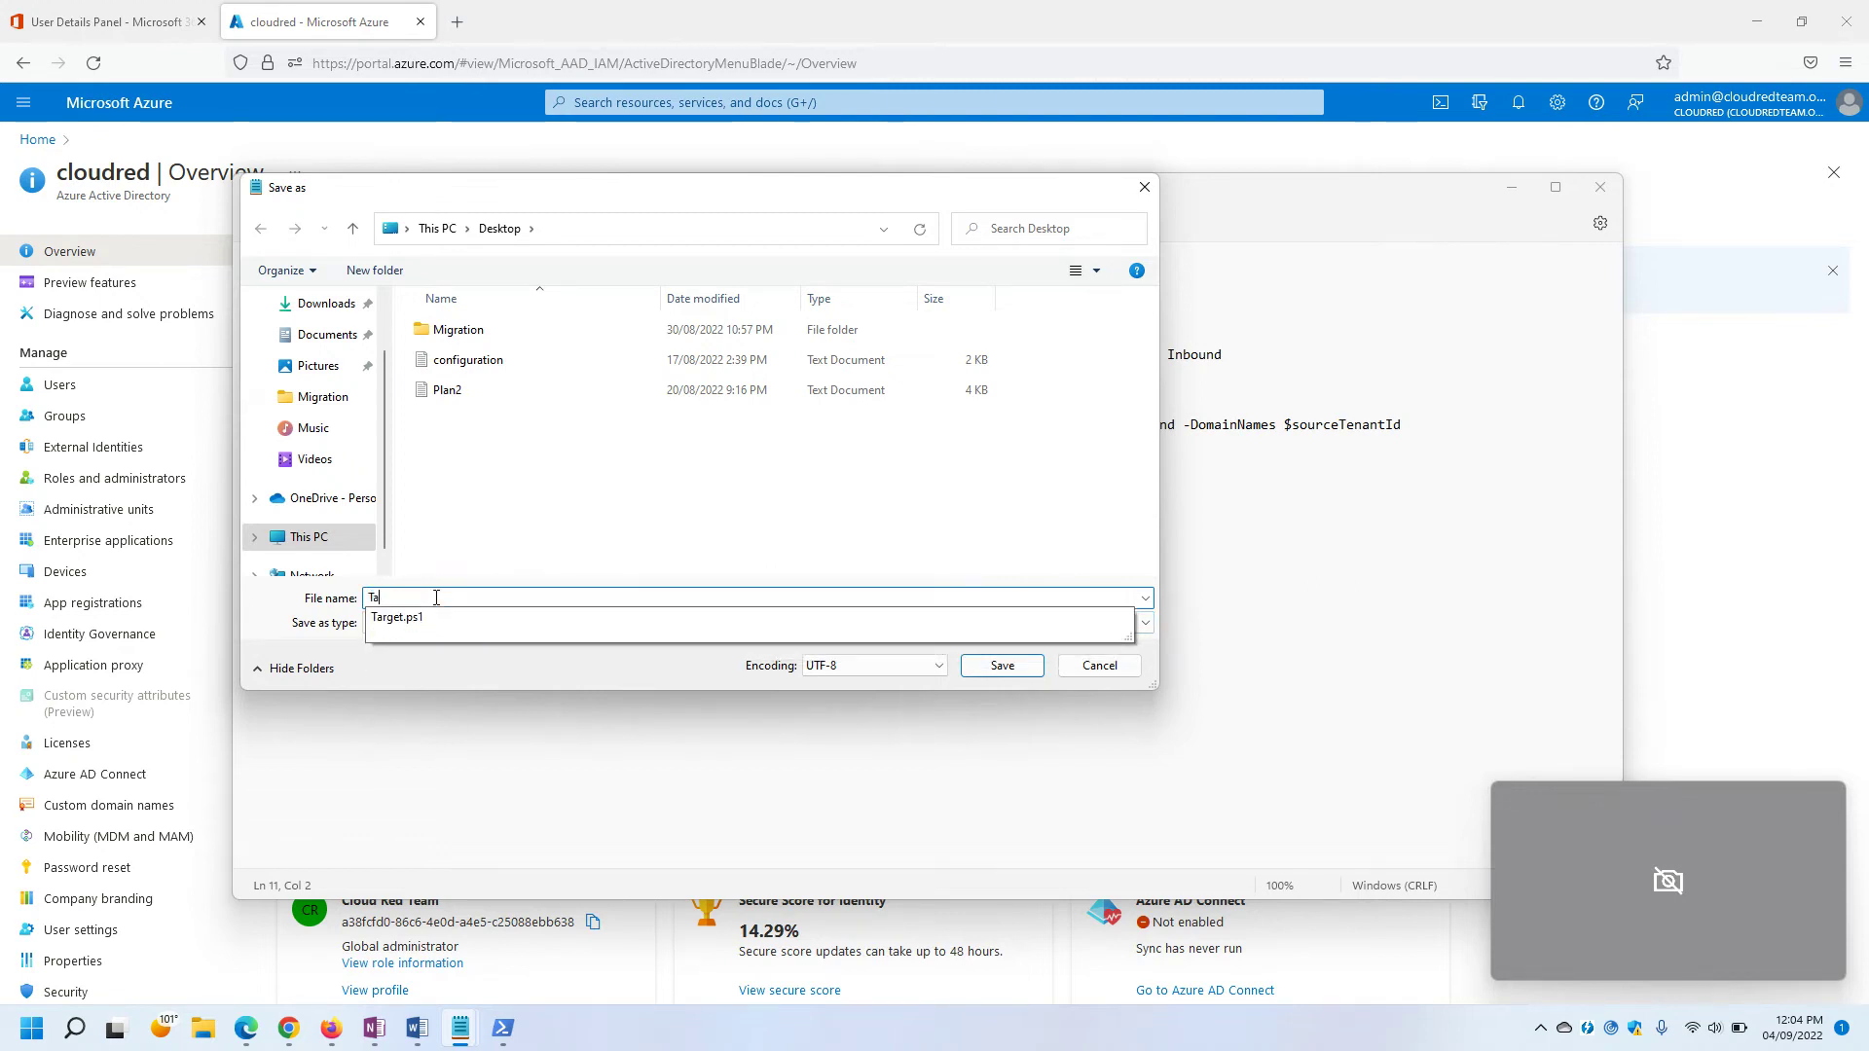
{"action": "type", "text": "rget"}
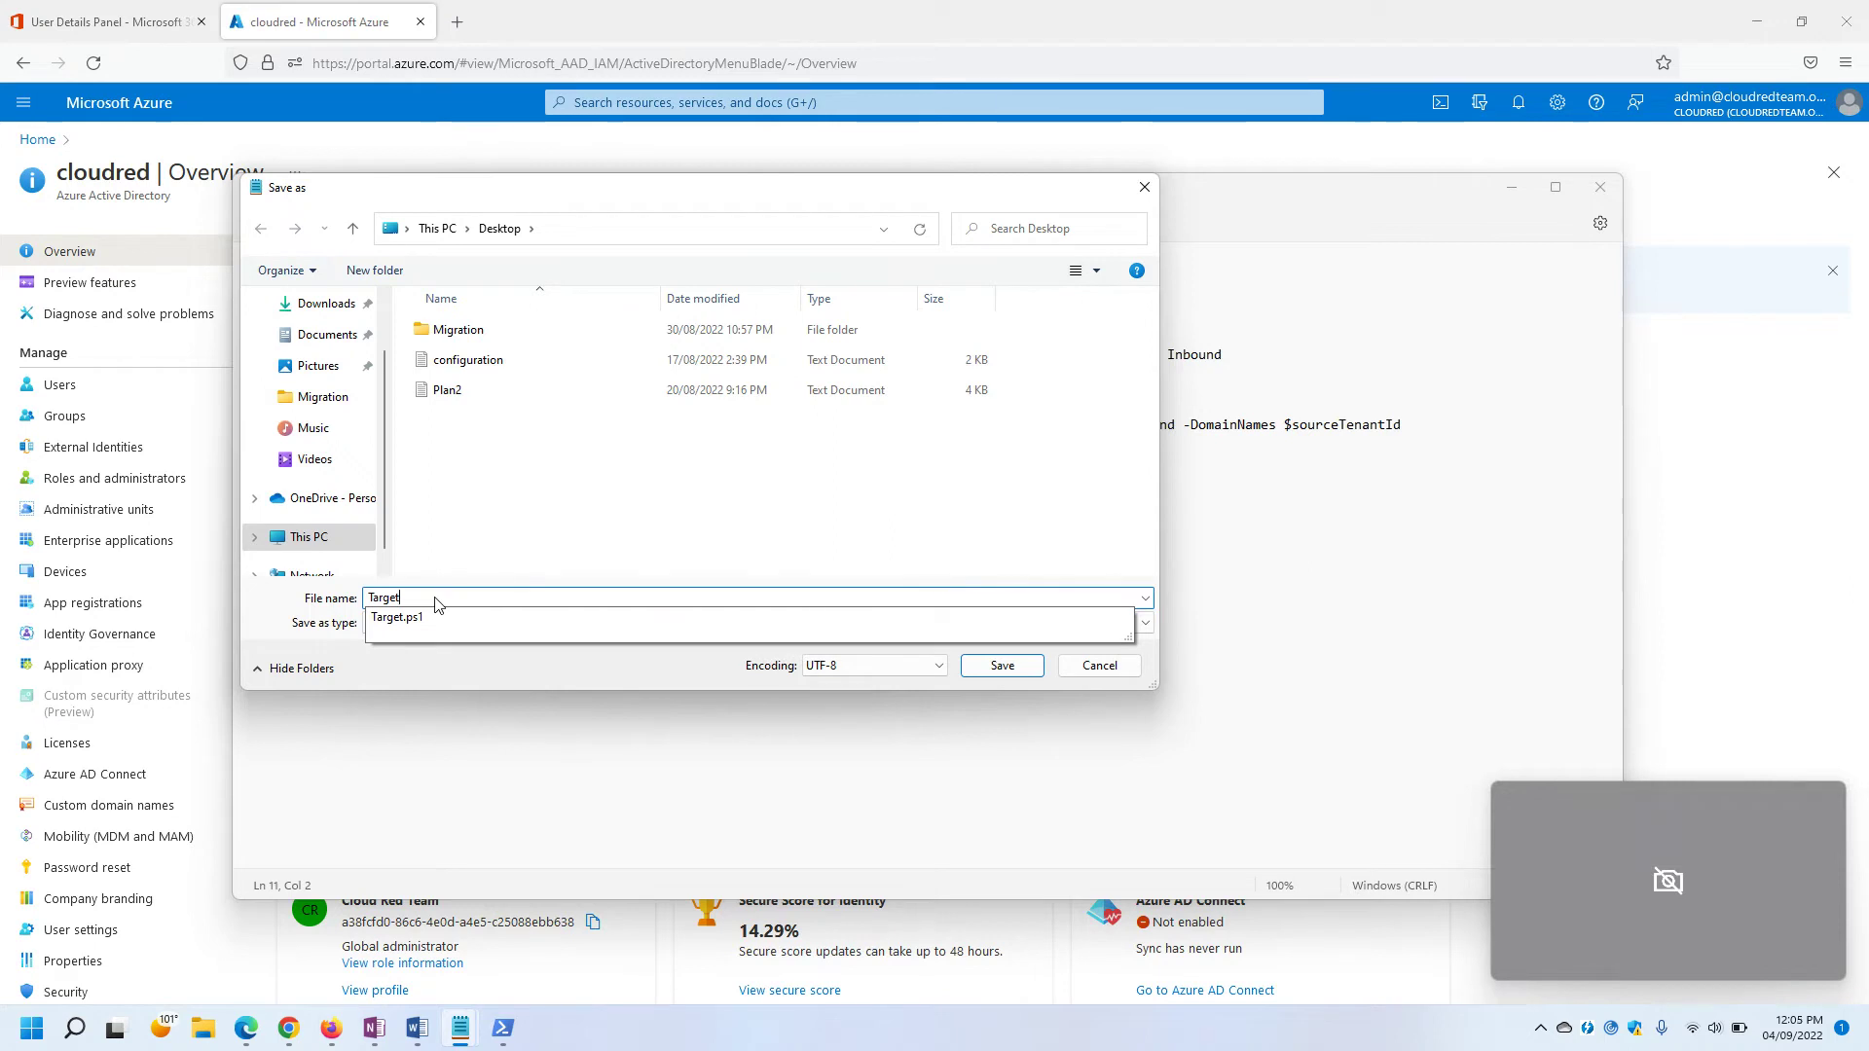
{"action": "type", "text": "2"}
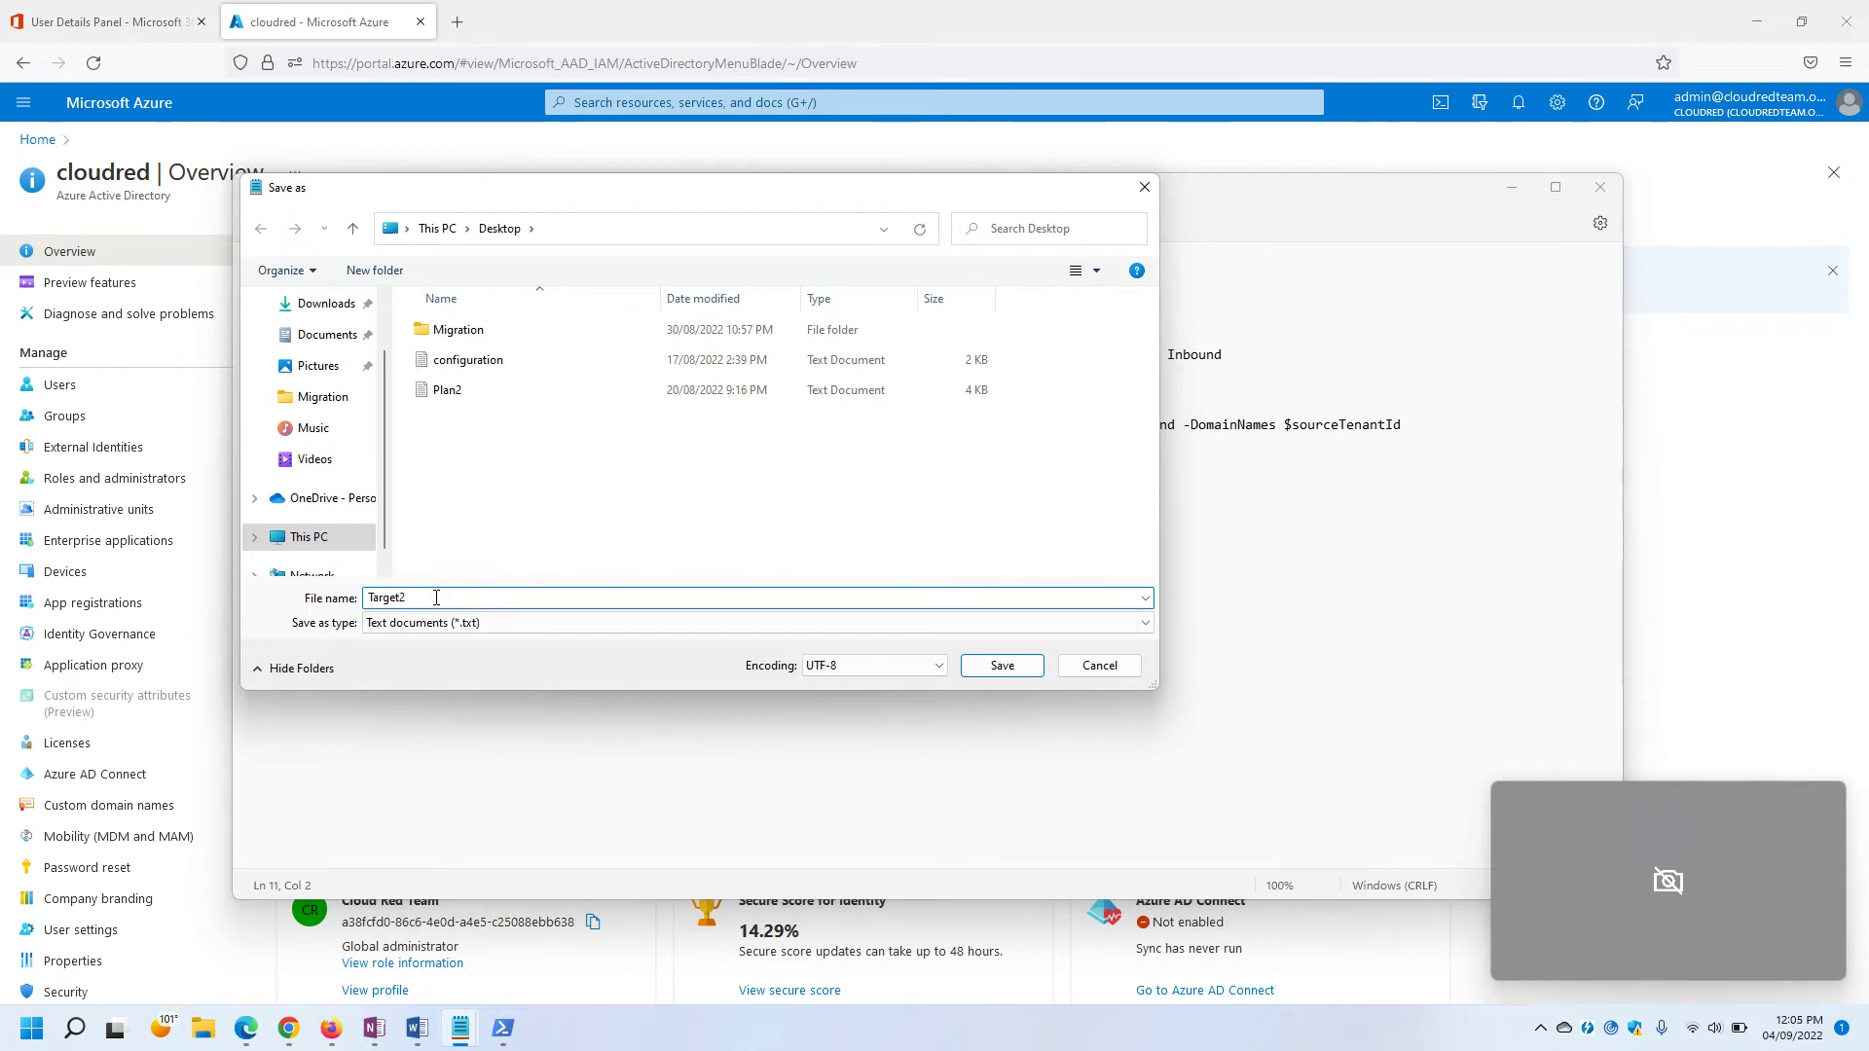
{"action": "left_click", "coordinate": [483, 627]}
{"action": "left_click", "coordinate": [468, 653]}
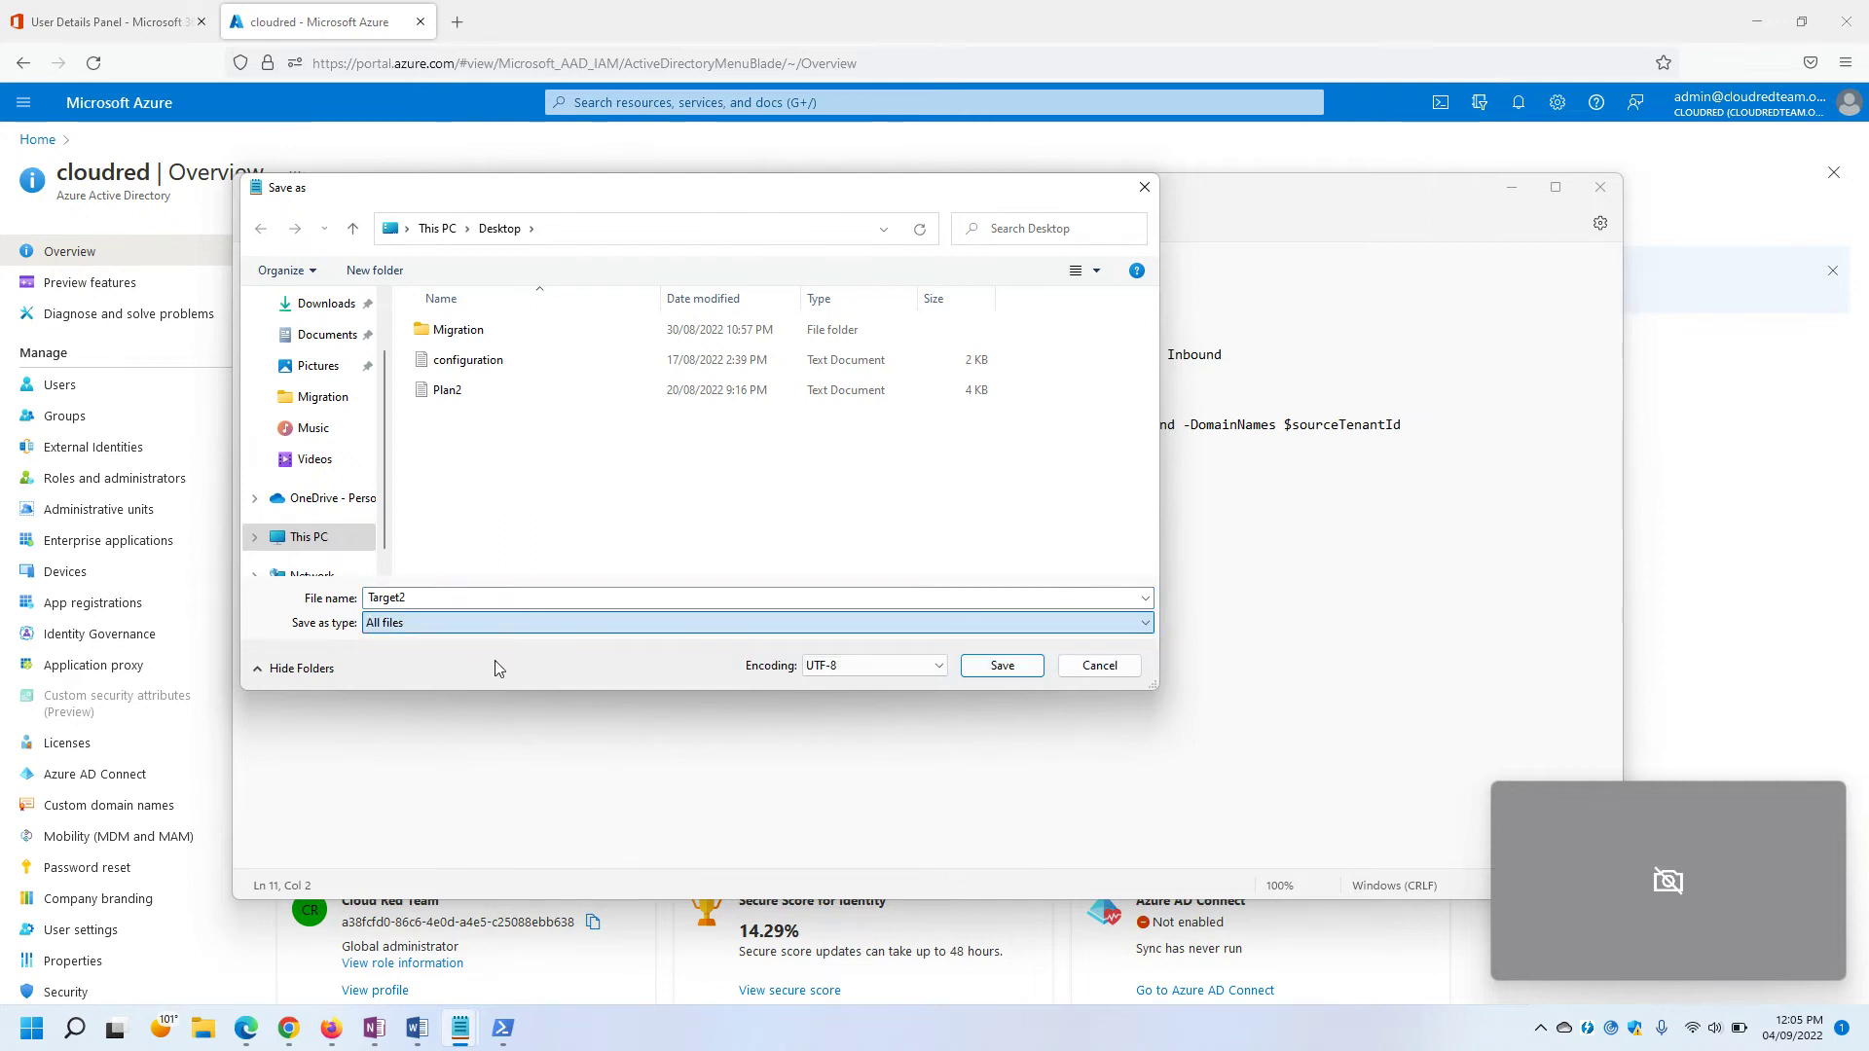
{"action": "left_click", "coordinate": [444, 594]}
{"action": "left_click", "coordinate": [444, 594]}
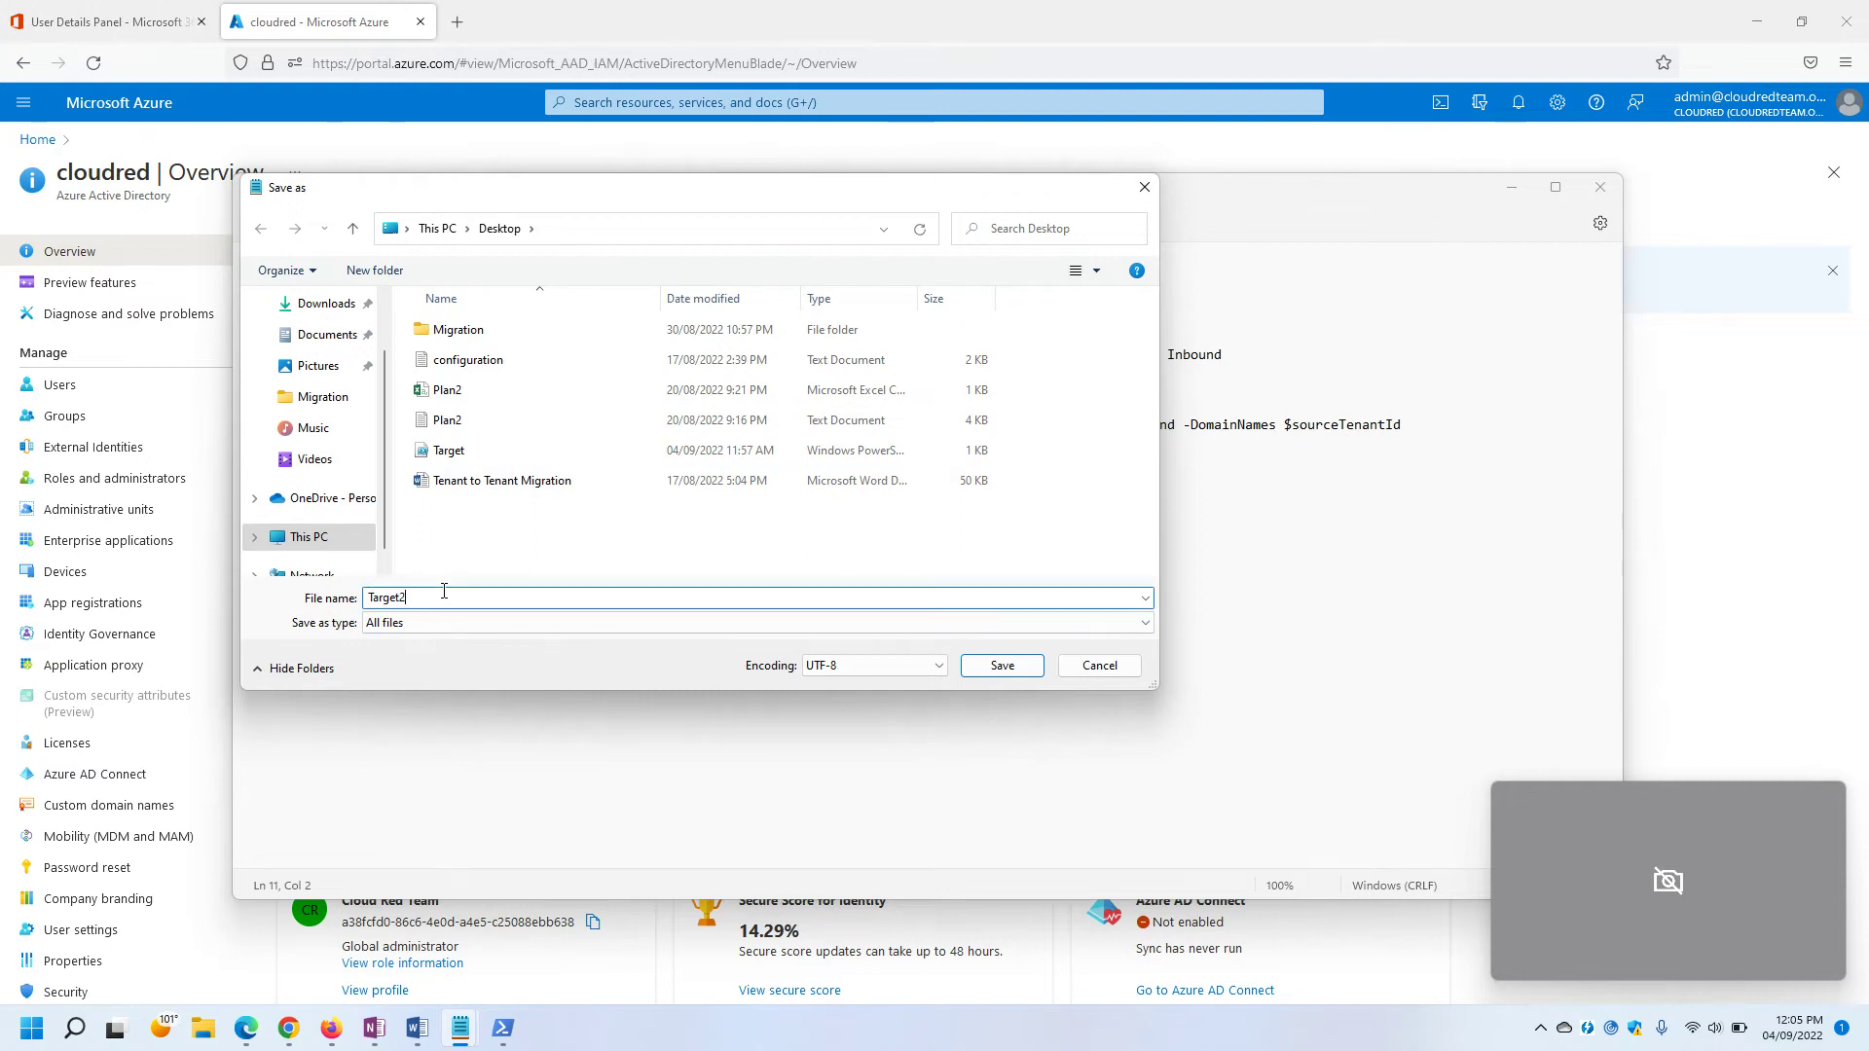
{"action": "type", "text": ".ps1"}
{"action": "left_click", "coordinate": [1003, 667]}
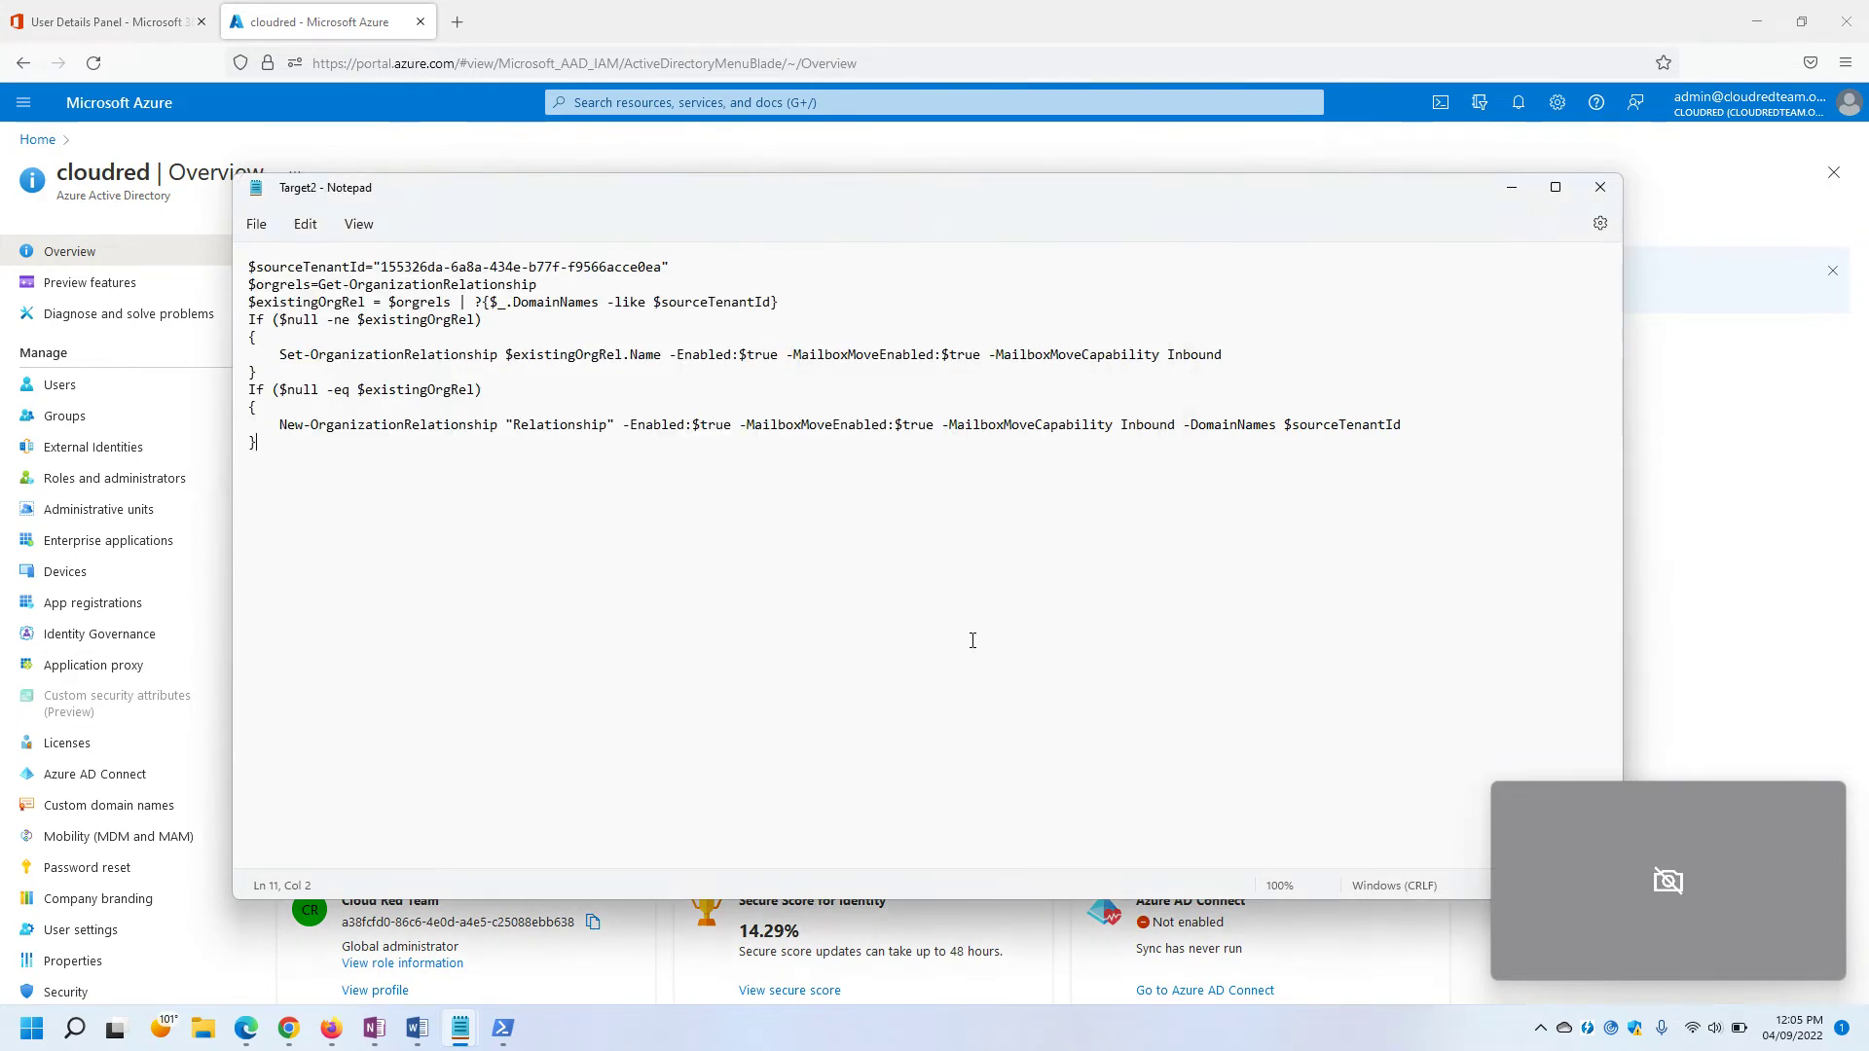
Close Notepad and run .\Target2.ps1 in PowerShell to create the Relationship organization relationship.
{"action": "left_click", "coordinate": [1599, 188]}
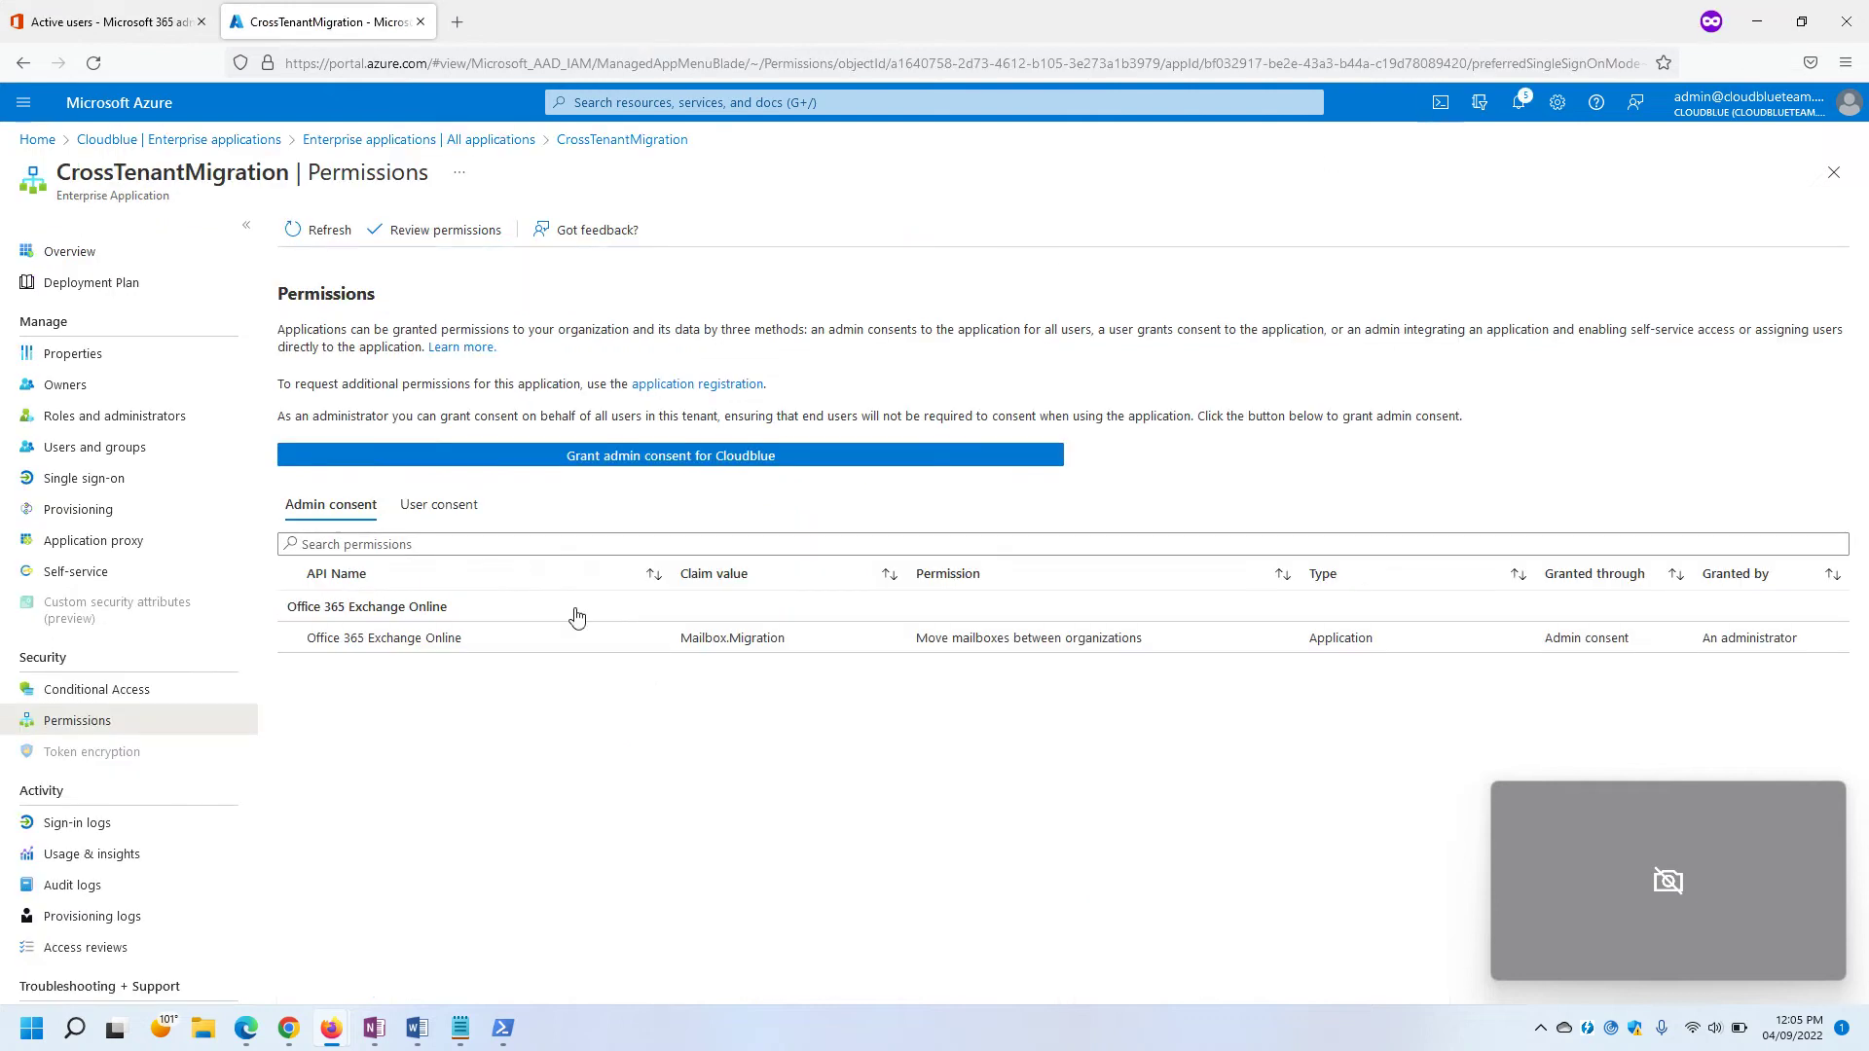
{"action": "left_click", "coordinate": [502, 1028]}
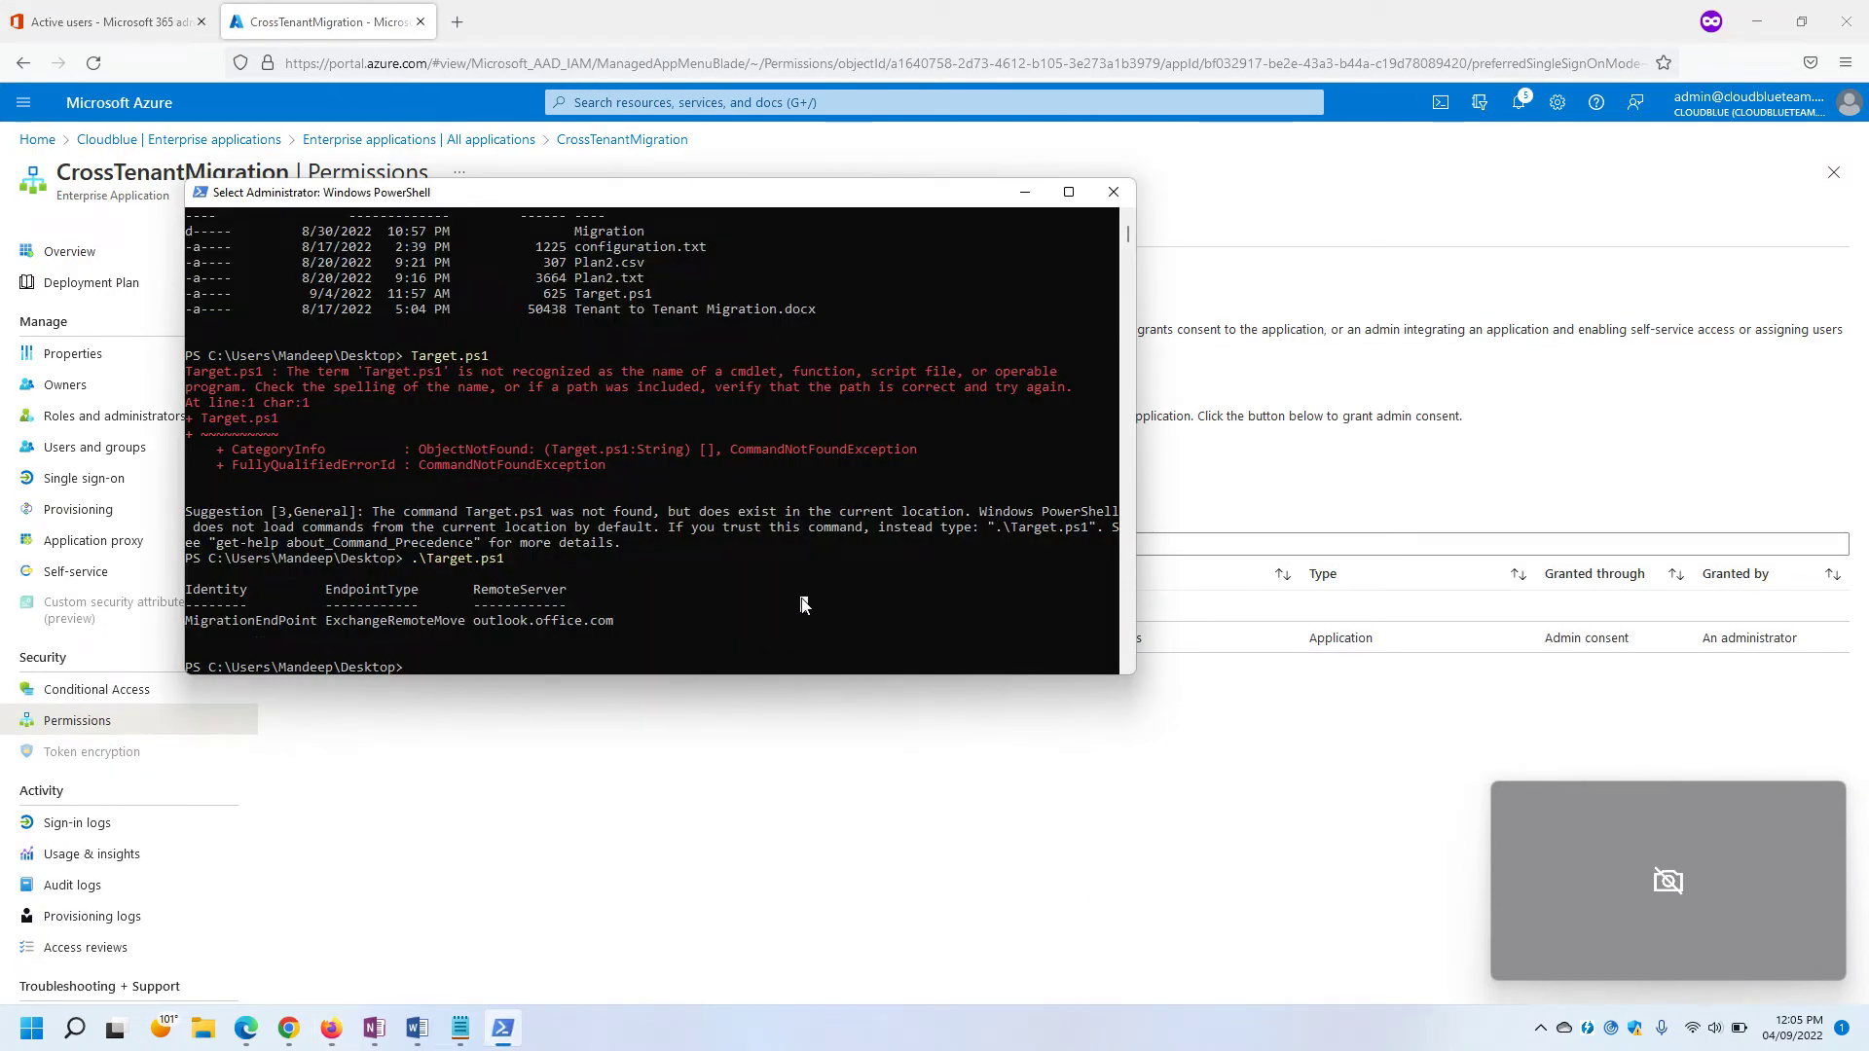
{"action": "key", "text": "Up"}
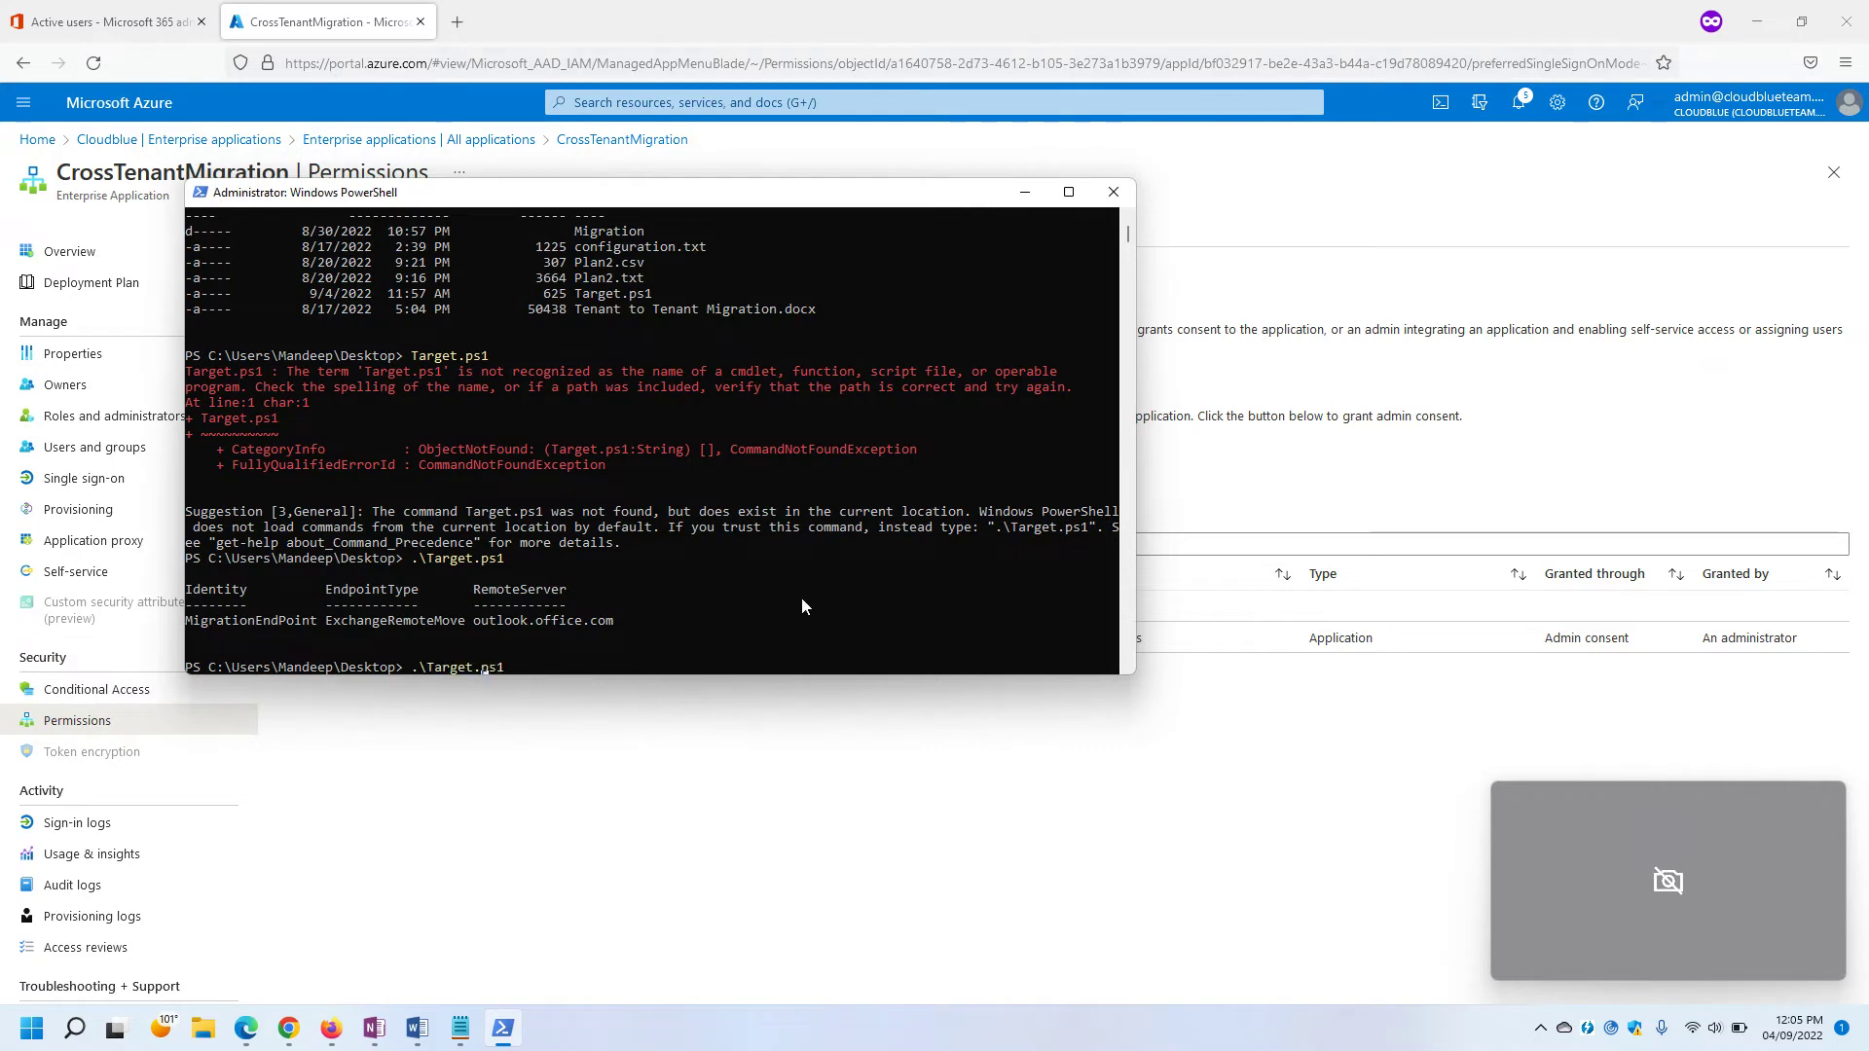
{"action": "type", "text": "2"}
{"action": "key", "text": "Return"}
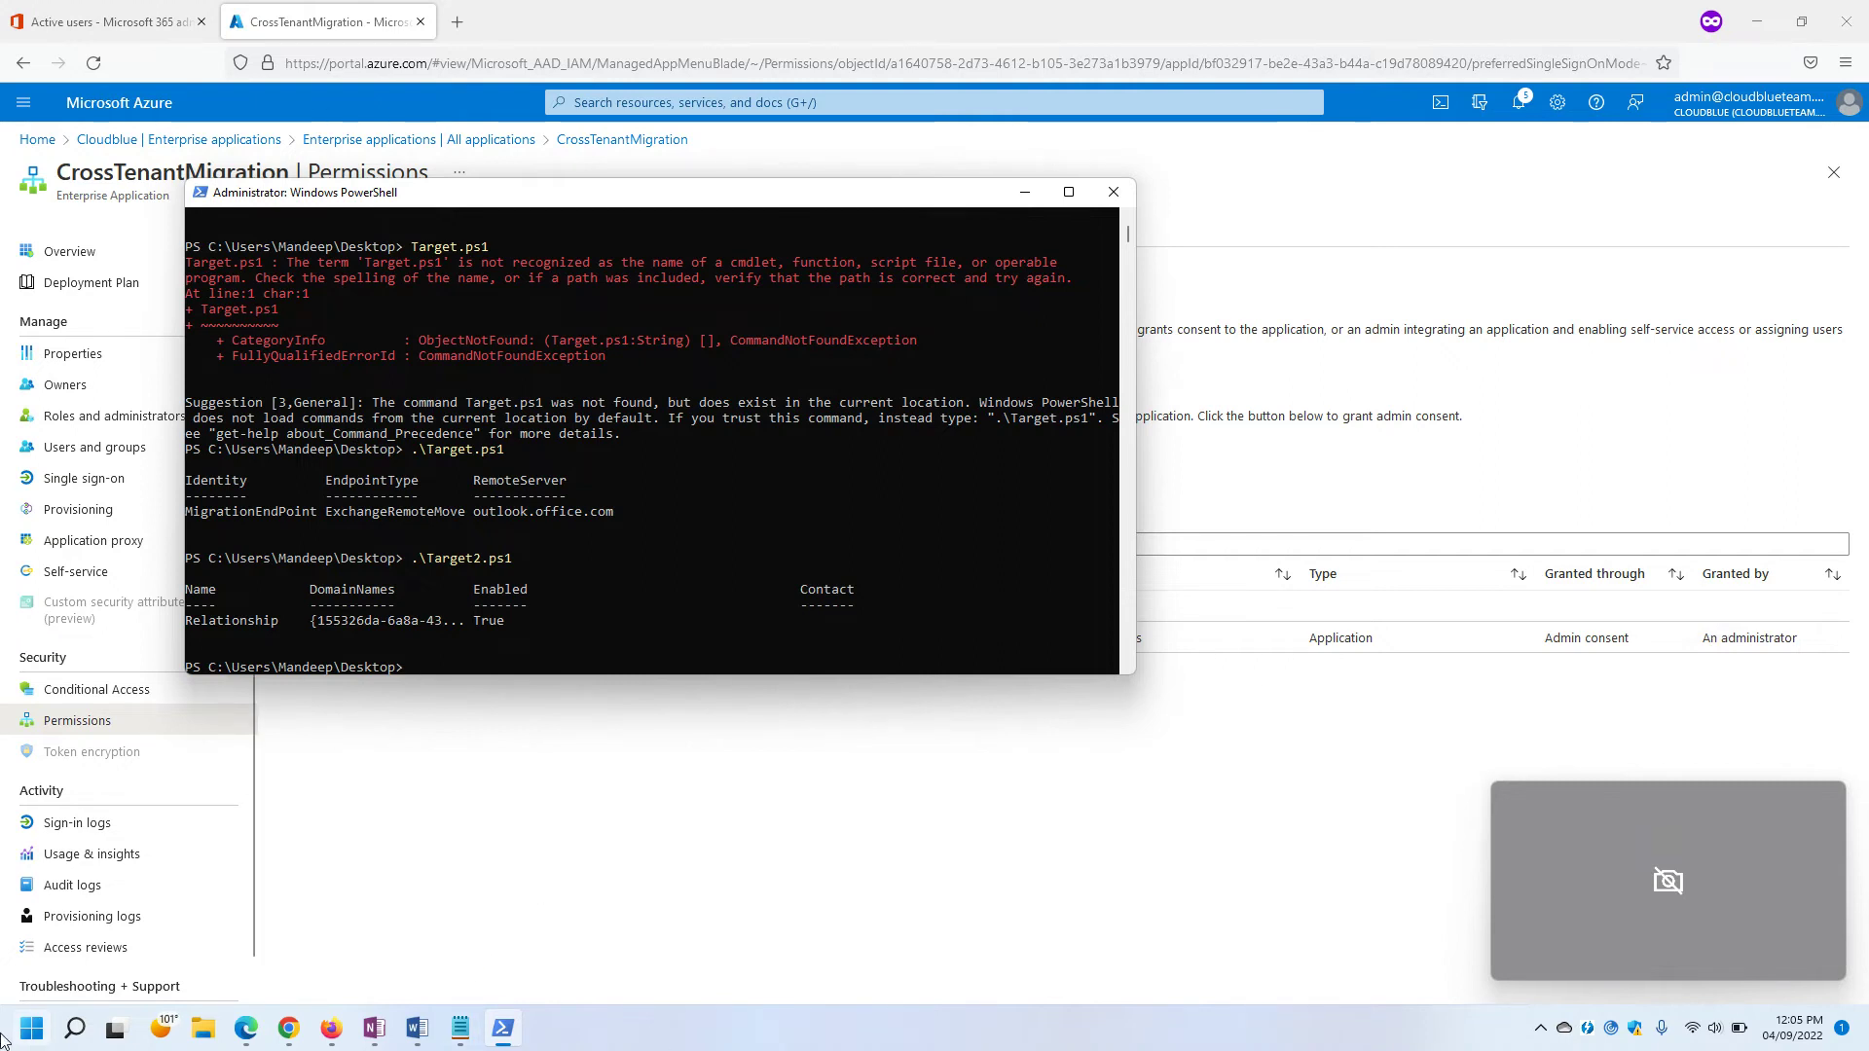
{"action": "left_click", "coordinate": [31, 1028]}
Launch an administrator PowerShell console and run Connect-ExchangeOnline.
{"action": "type", "text": "po"}
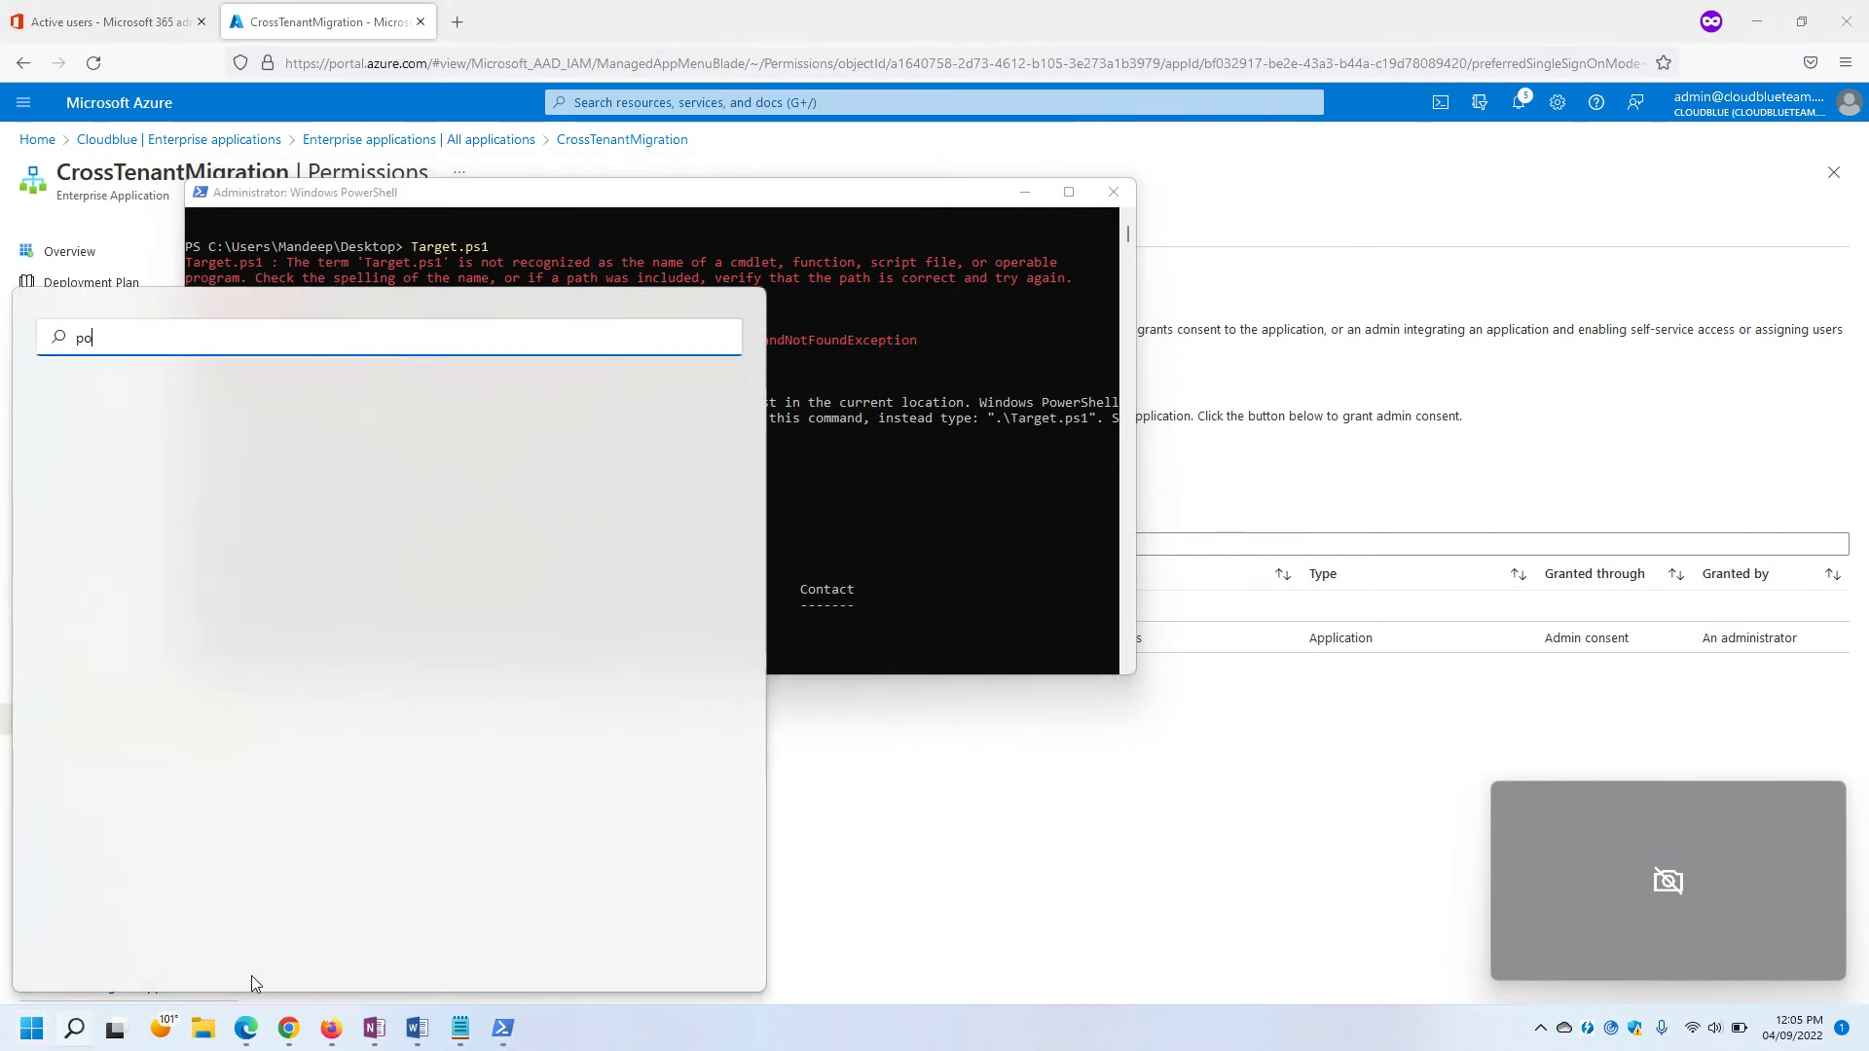
{"action": "type", "text": "wer"}
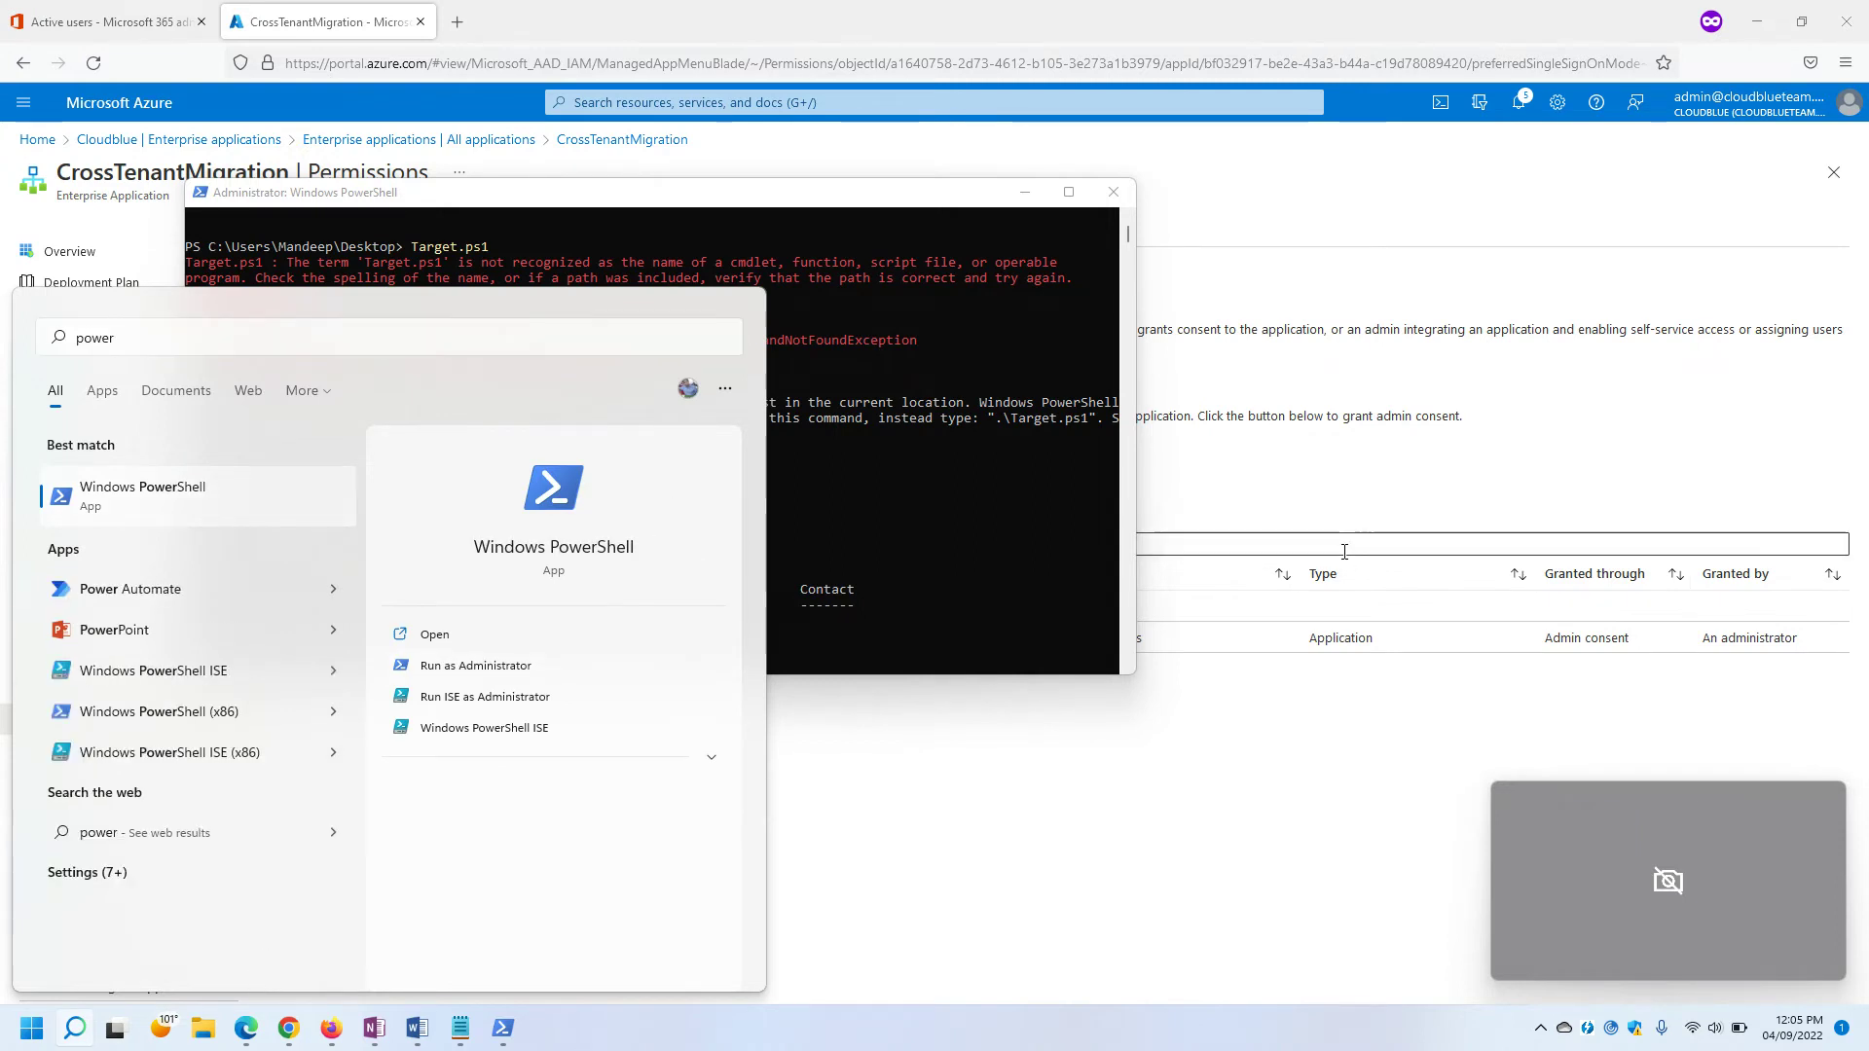
{"action": "left_click", "coordinate": [1415, 574]}
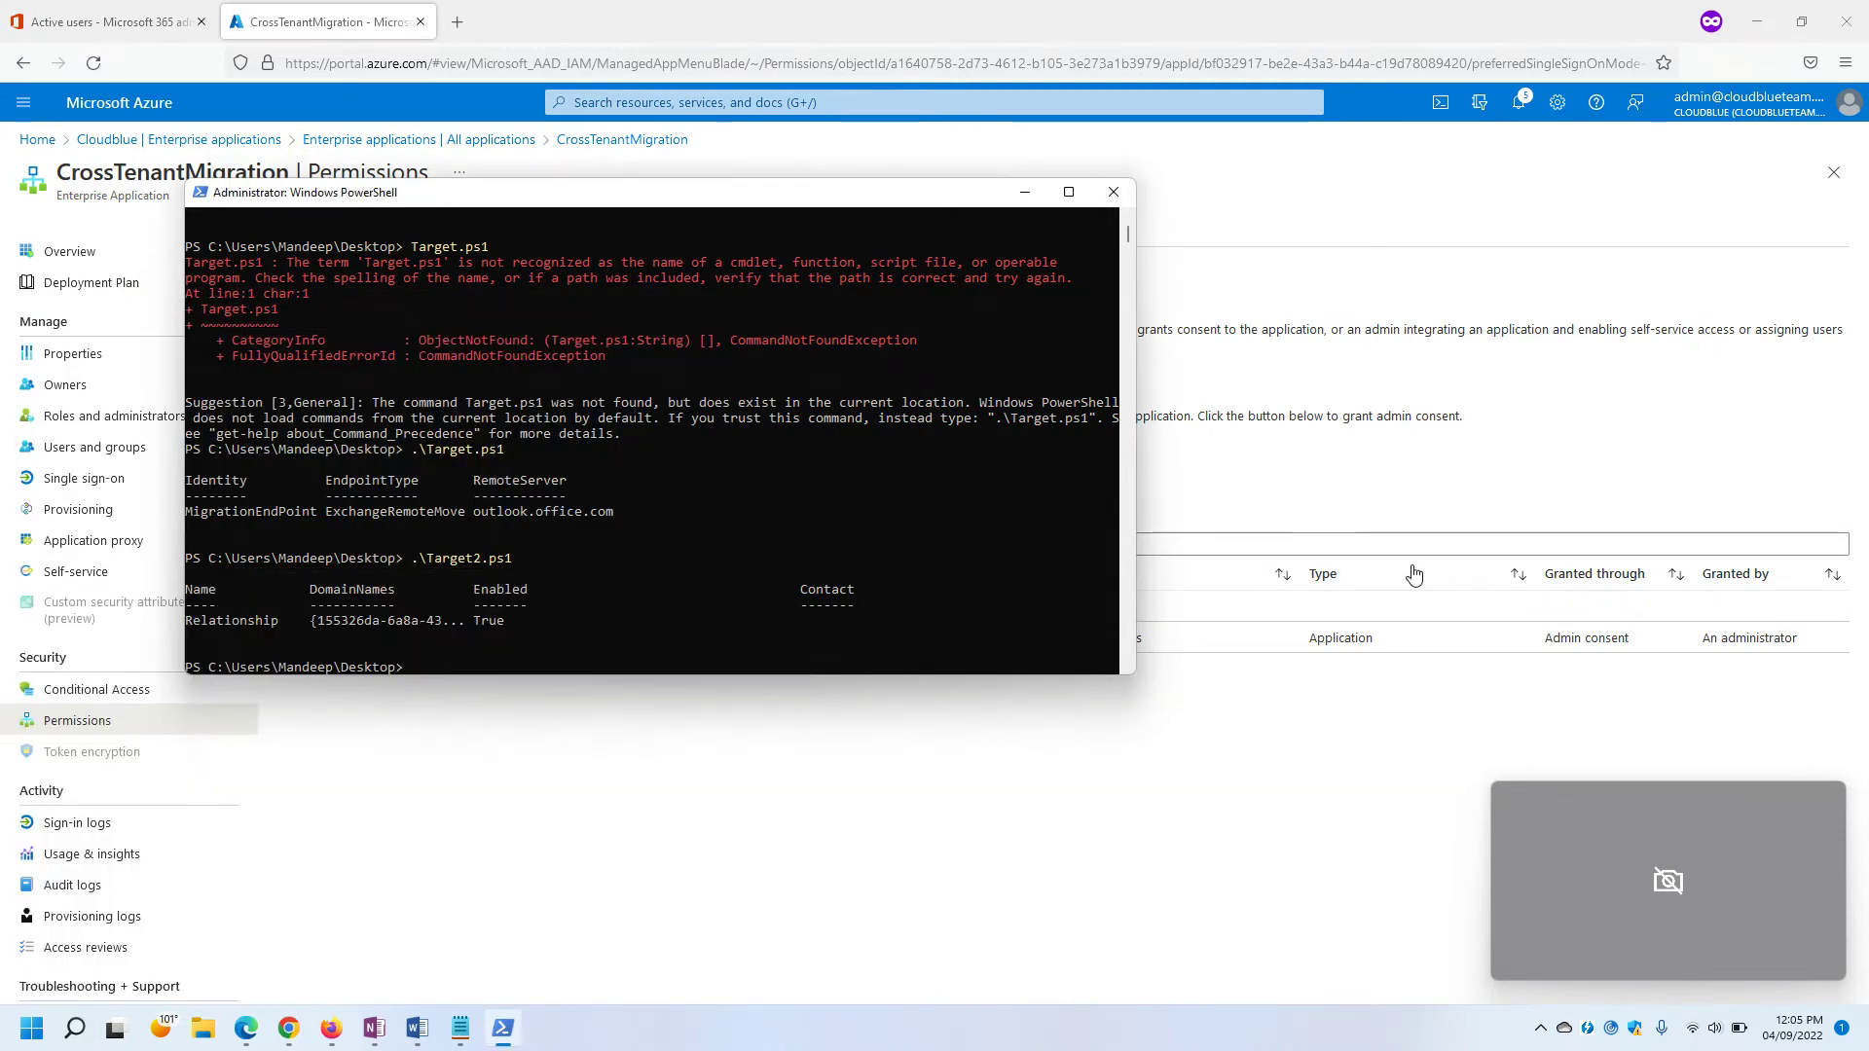
{"action": "left_click_drag", "start_coordinate": [633, 211], "coordinate": [1162, 232]}
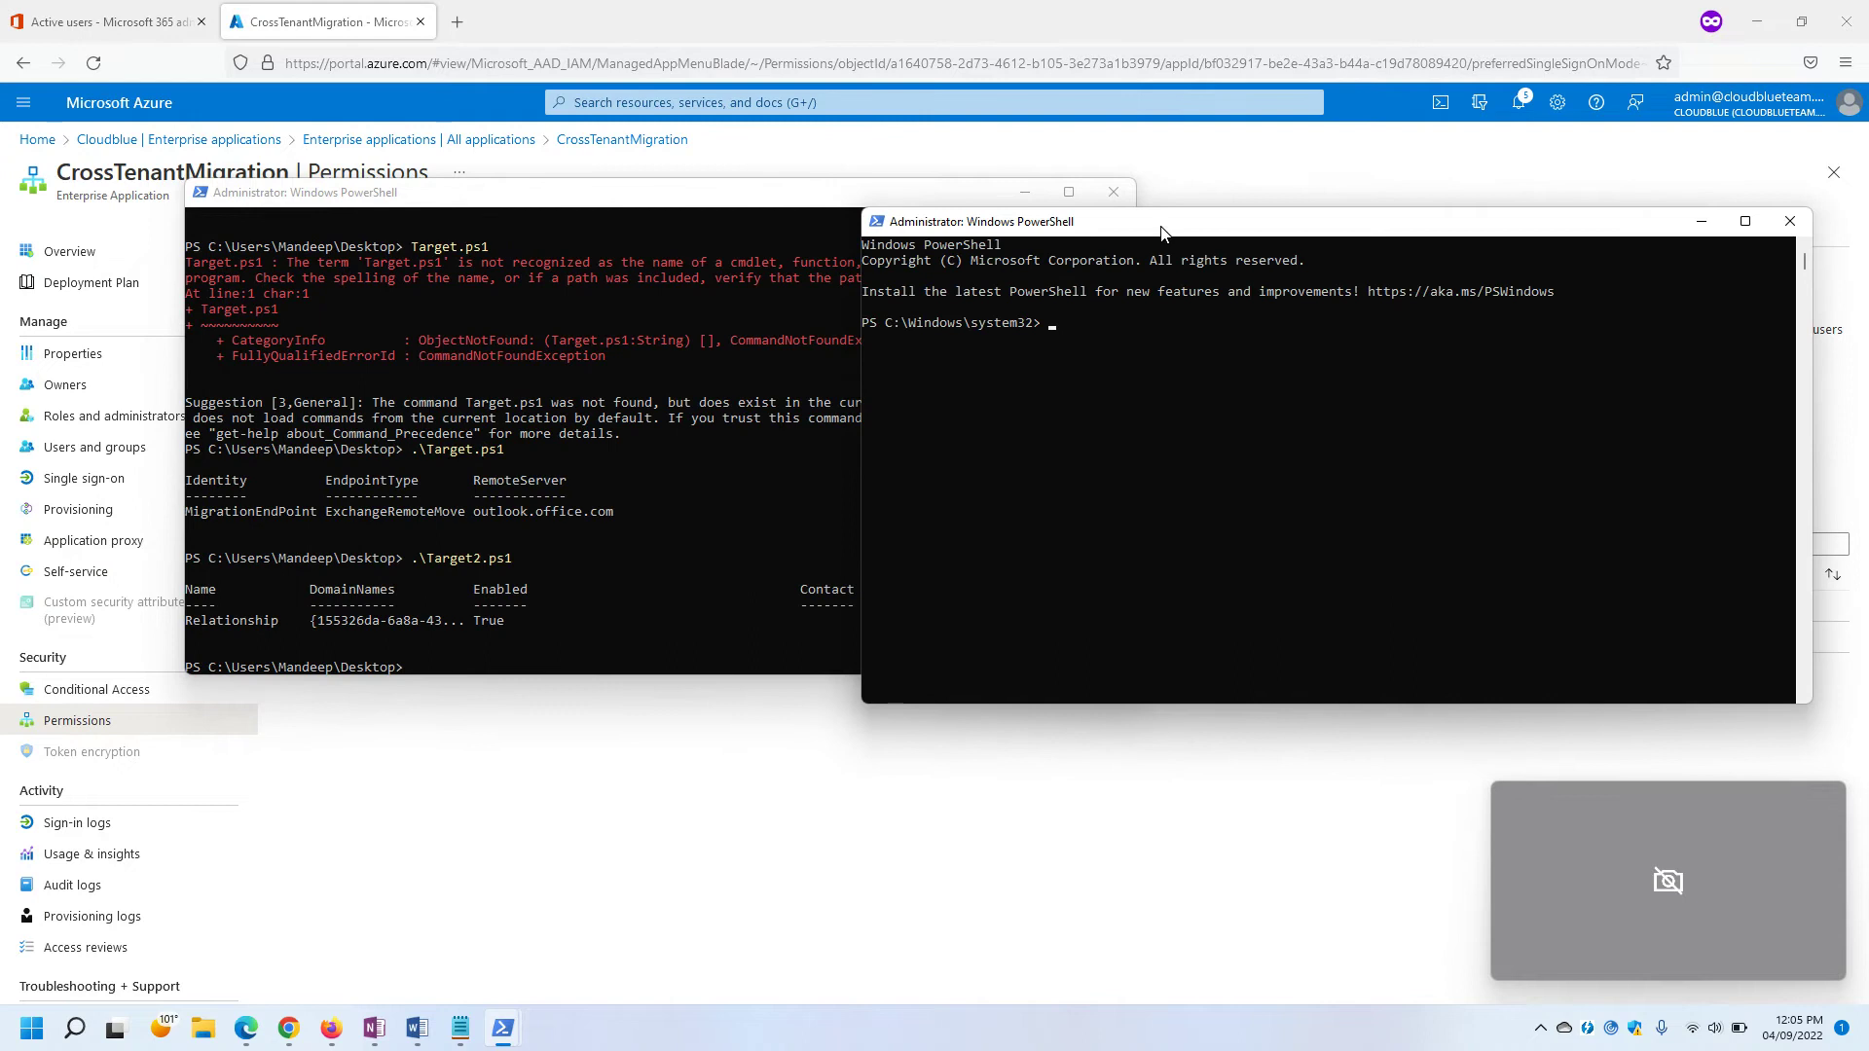
{"action": "left_click", "coordinate": [1240, 447]}
{"action": "type", "text": "Co"}
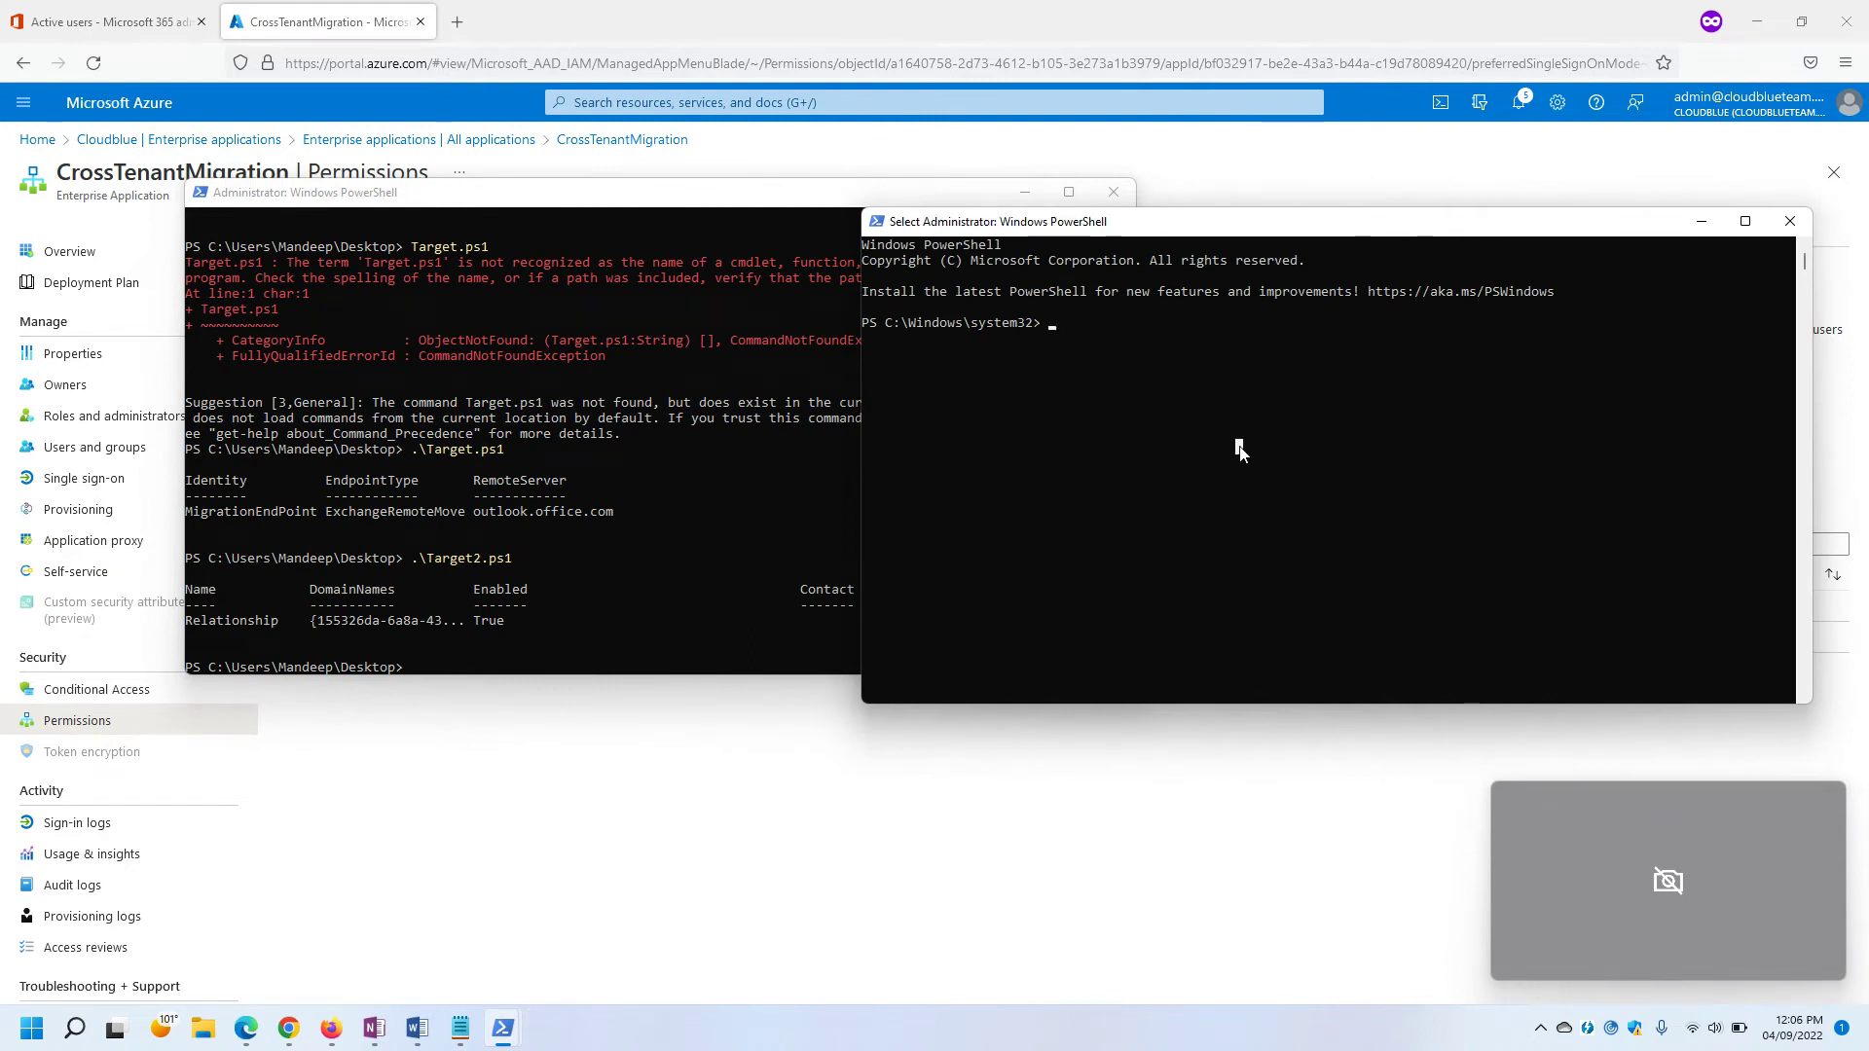
{"action": "type", "text": "nnec"}
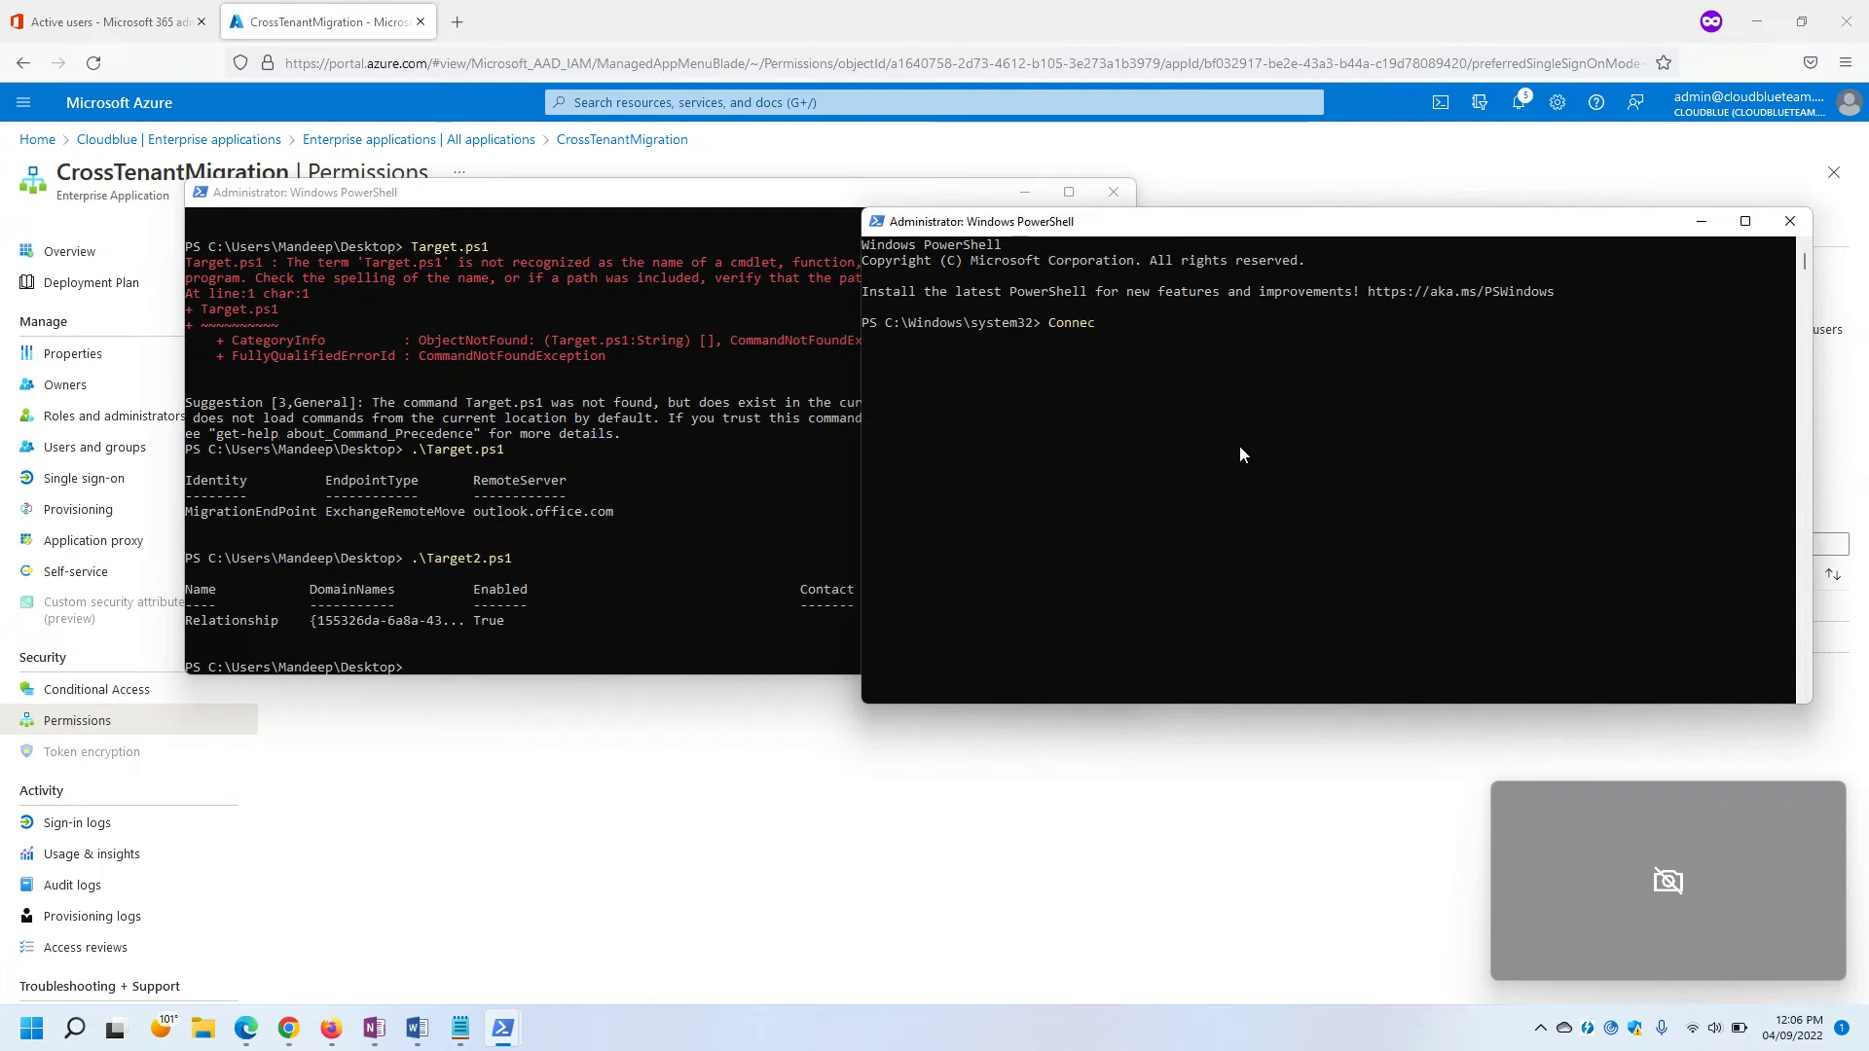
{"action": "type", "text": "t-ExchangeOnline"}
{"action": "key", "text": "Return"}
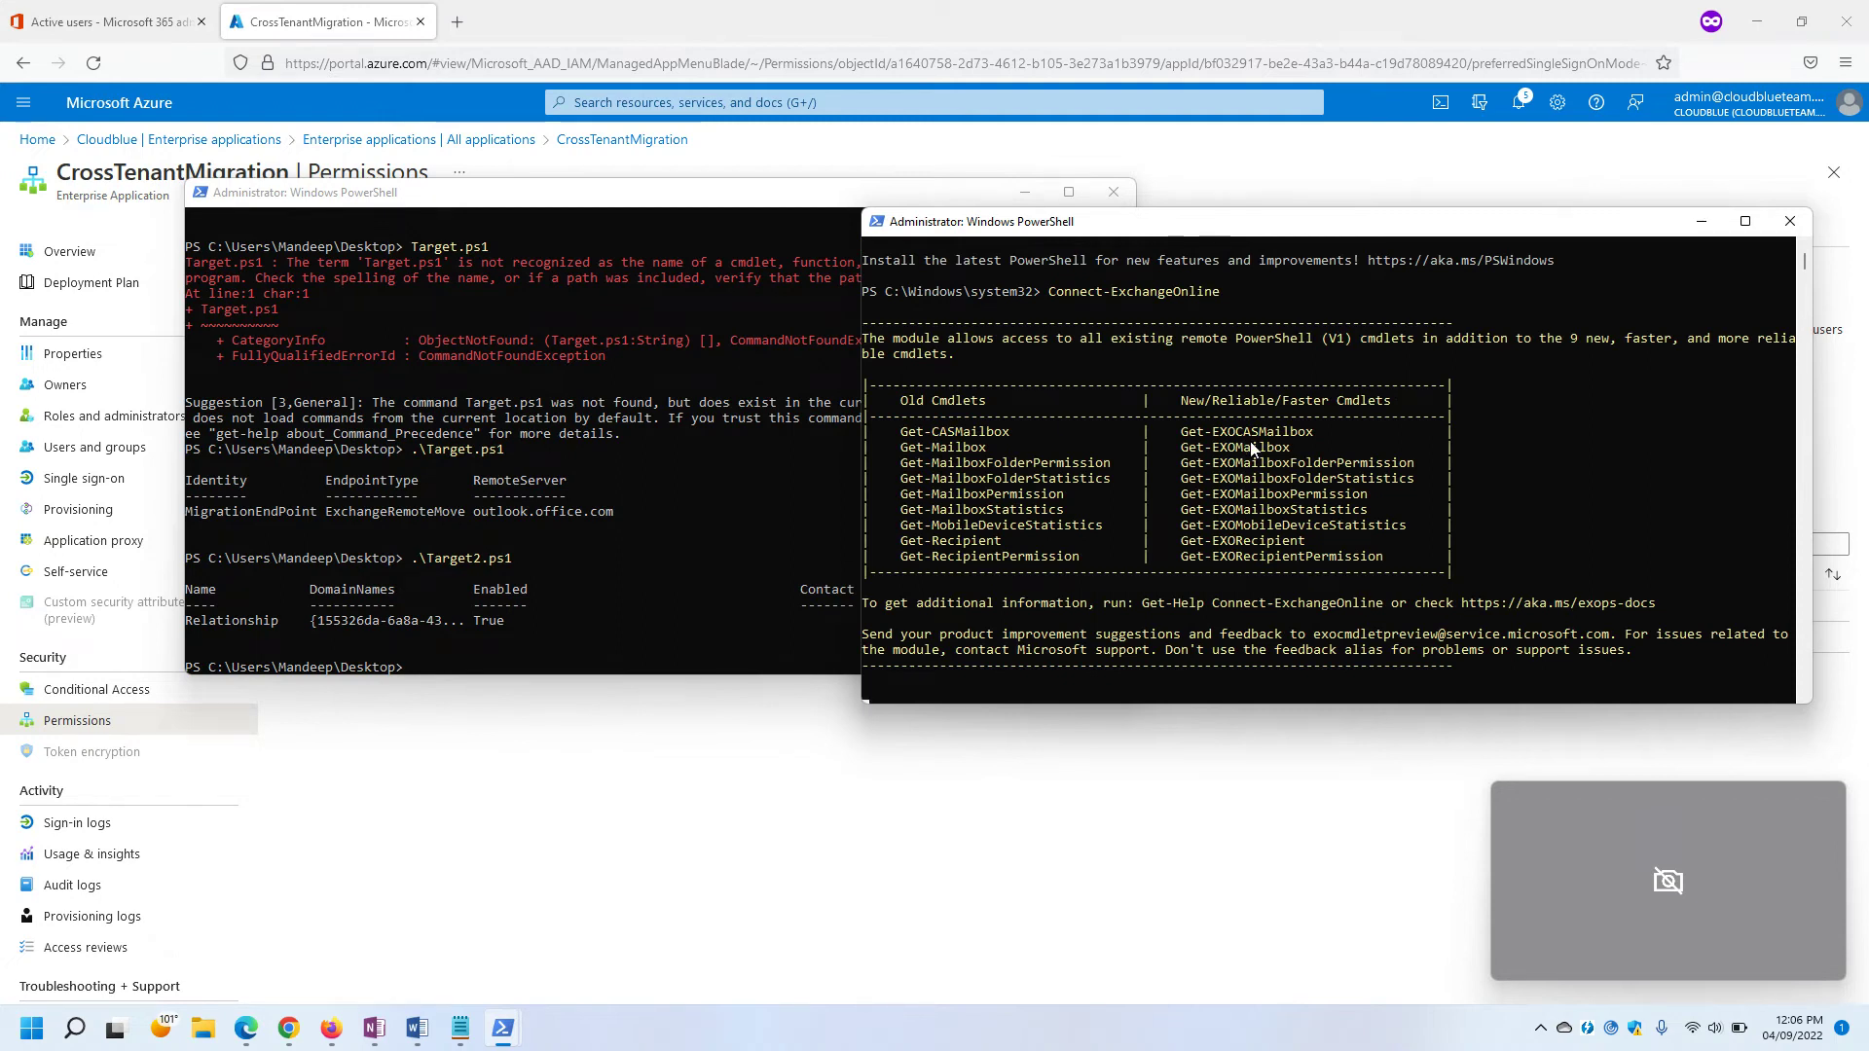
{"action": "left_click", "coordinate": [489, 226]}
{"action": "left_click", "coordinate": [1025, 193]}
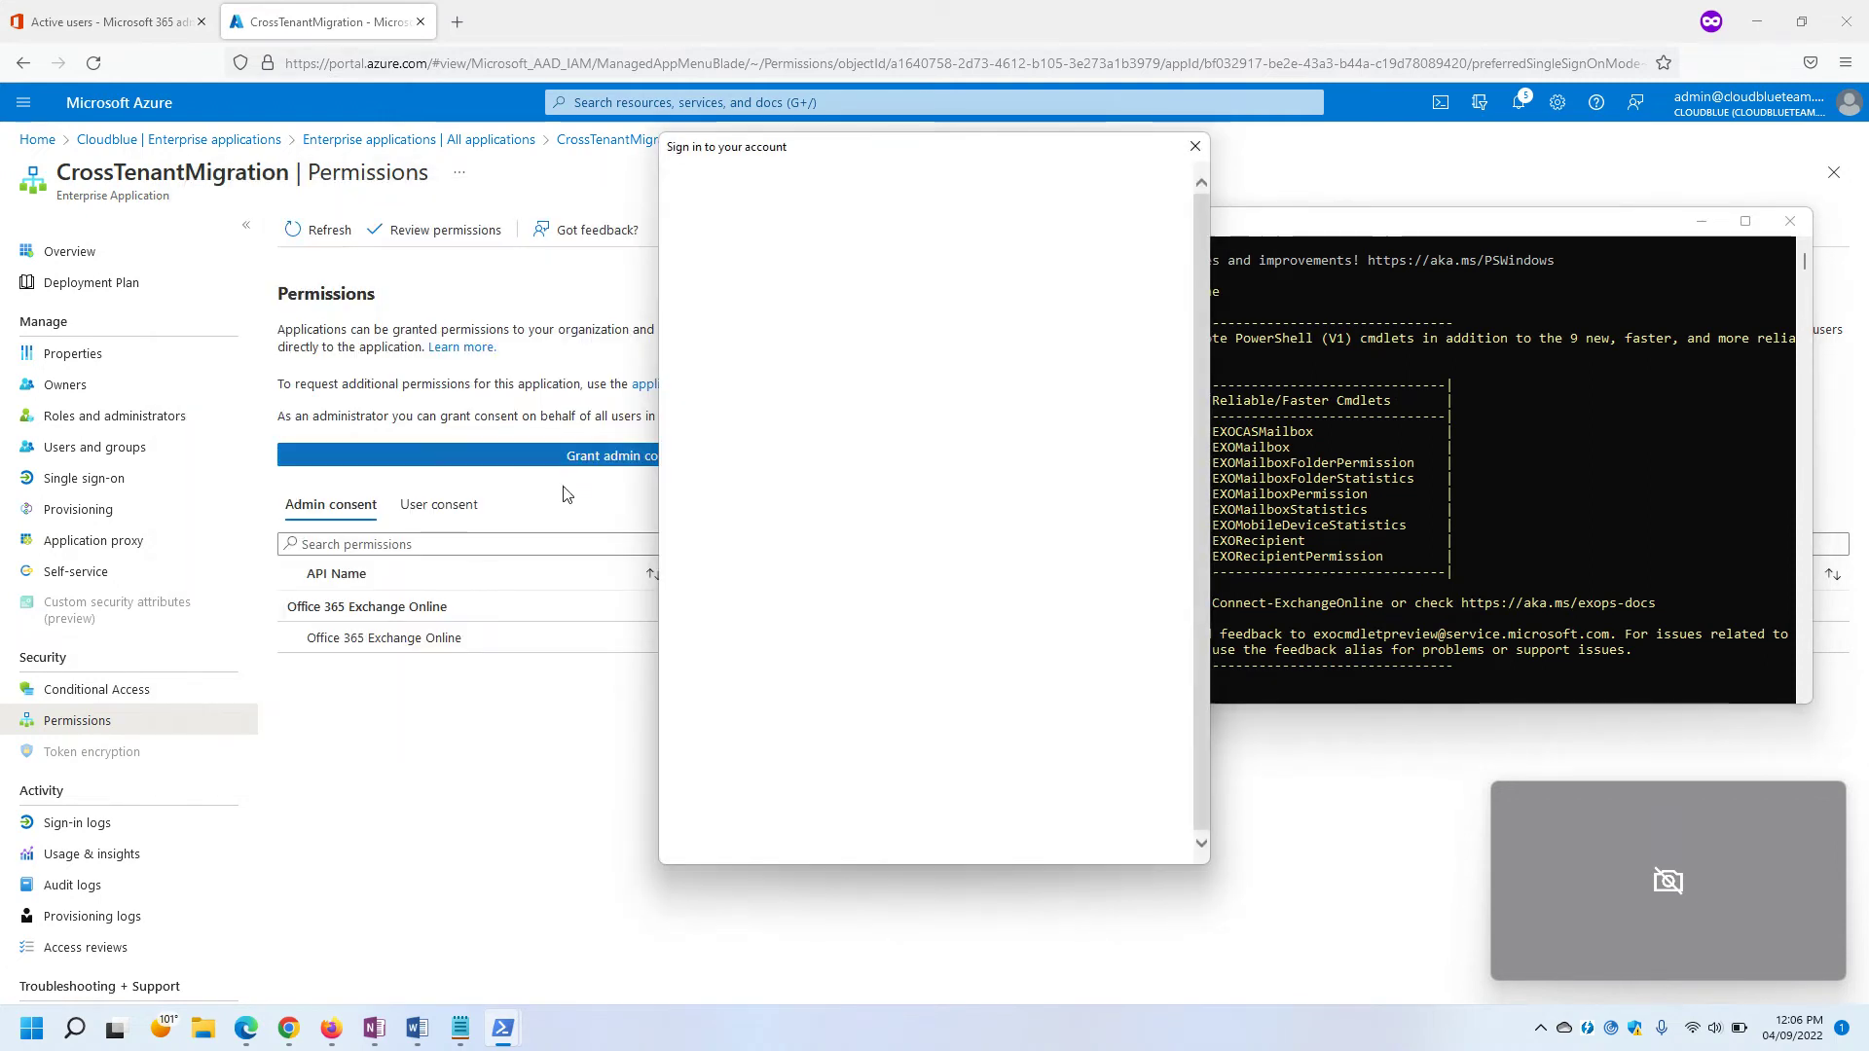
Sign in with the other tenant's admin account and its password.
{"action": "left_click", "coordinate": [908, 382]}
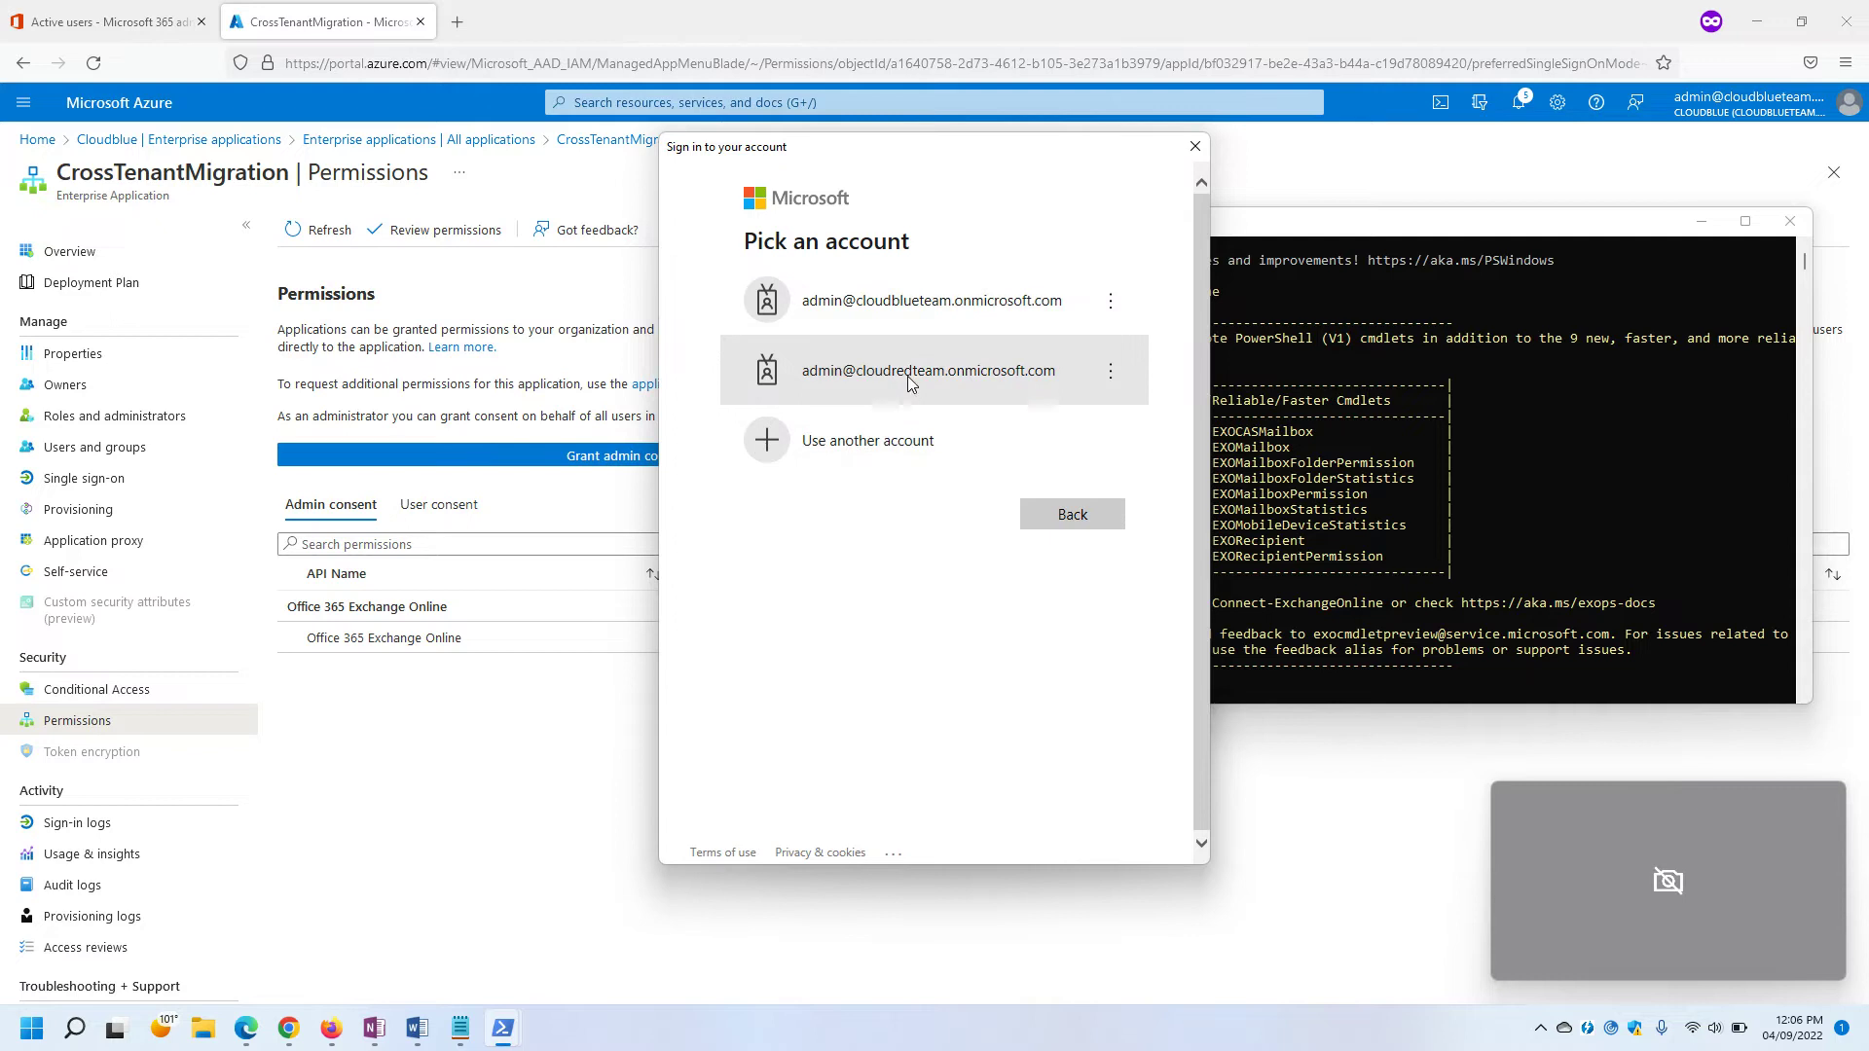
{"action": "type", "text": "•"}
{"action": "key", "text": "BackSpace"}
{"action": "type", "text": "•••••••"}
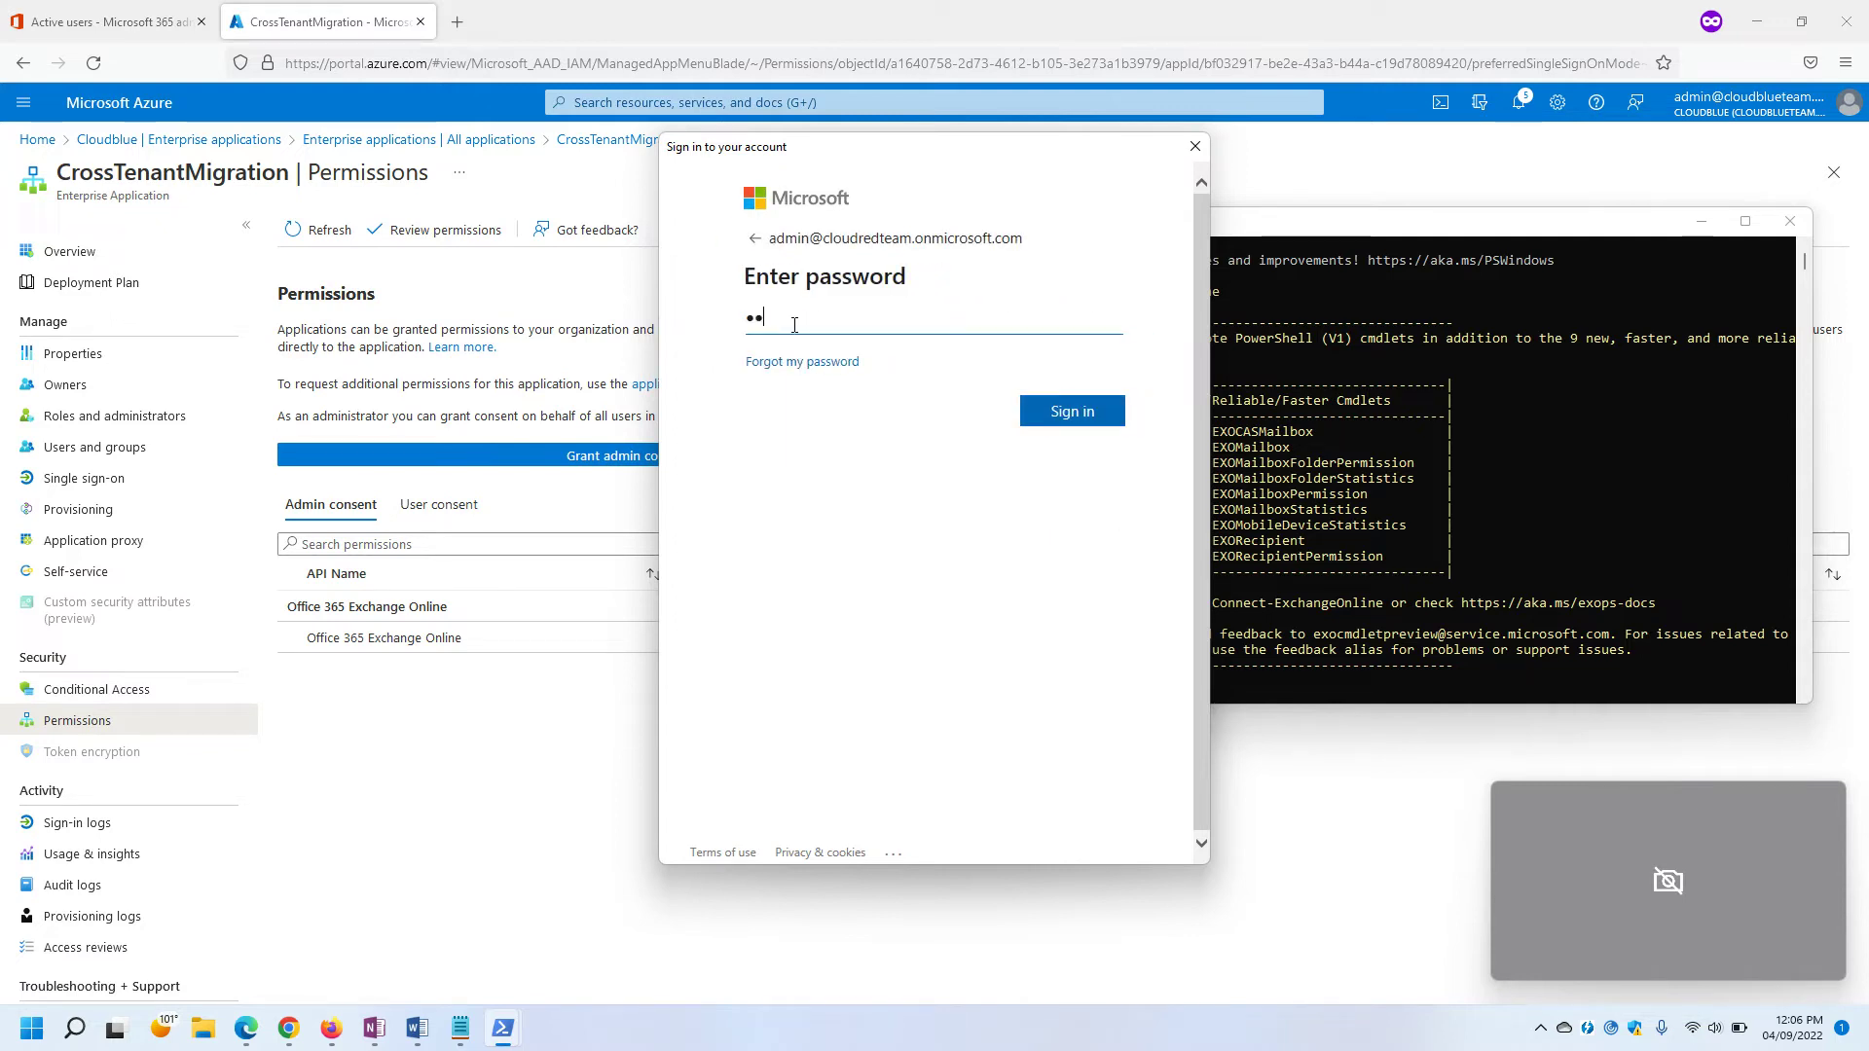
{"action": "type", "text": "••••"}
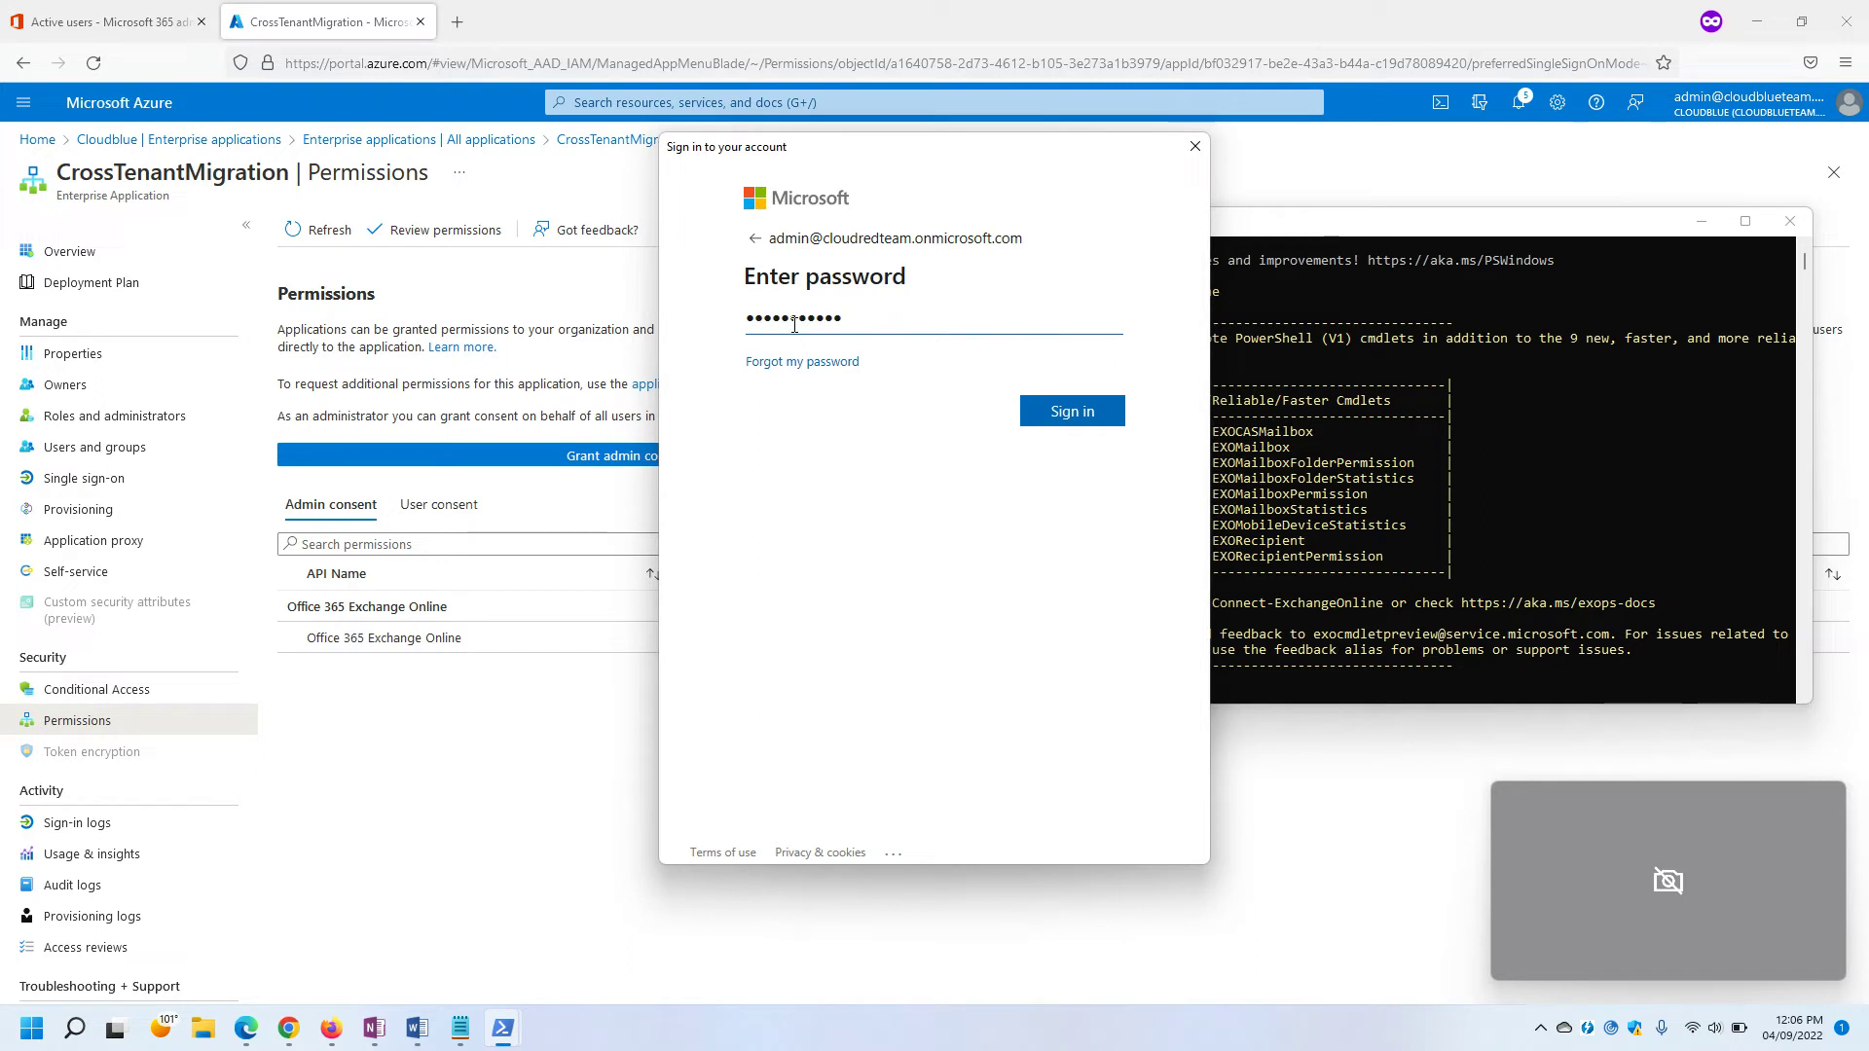
{"action": "key", "text": "Tab"}
{"action": "key", "text": "Return"}
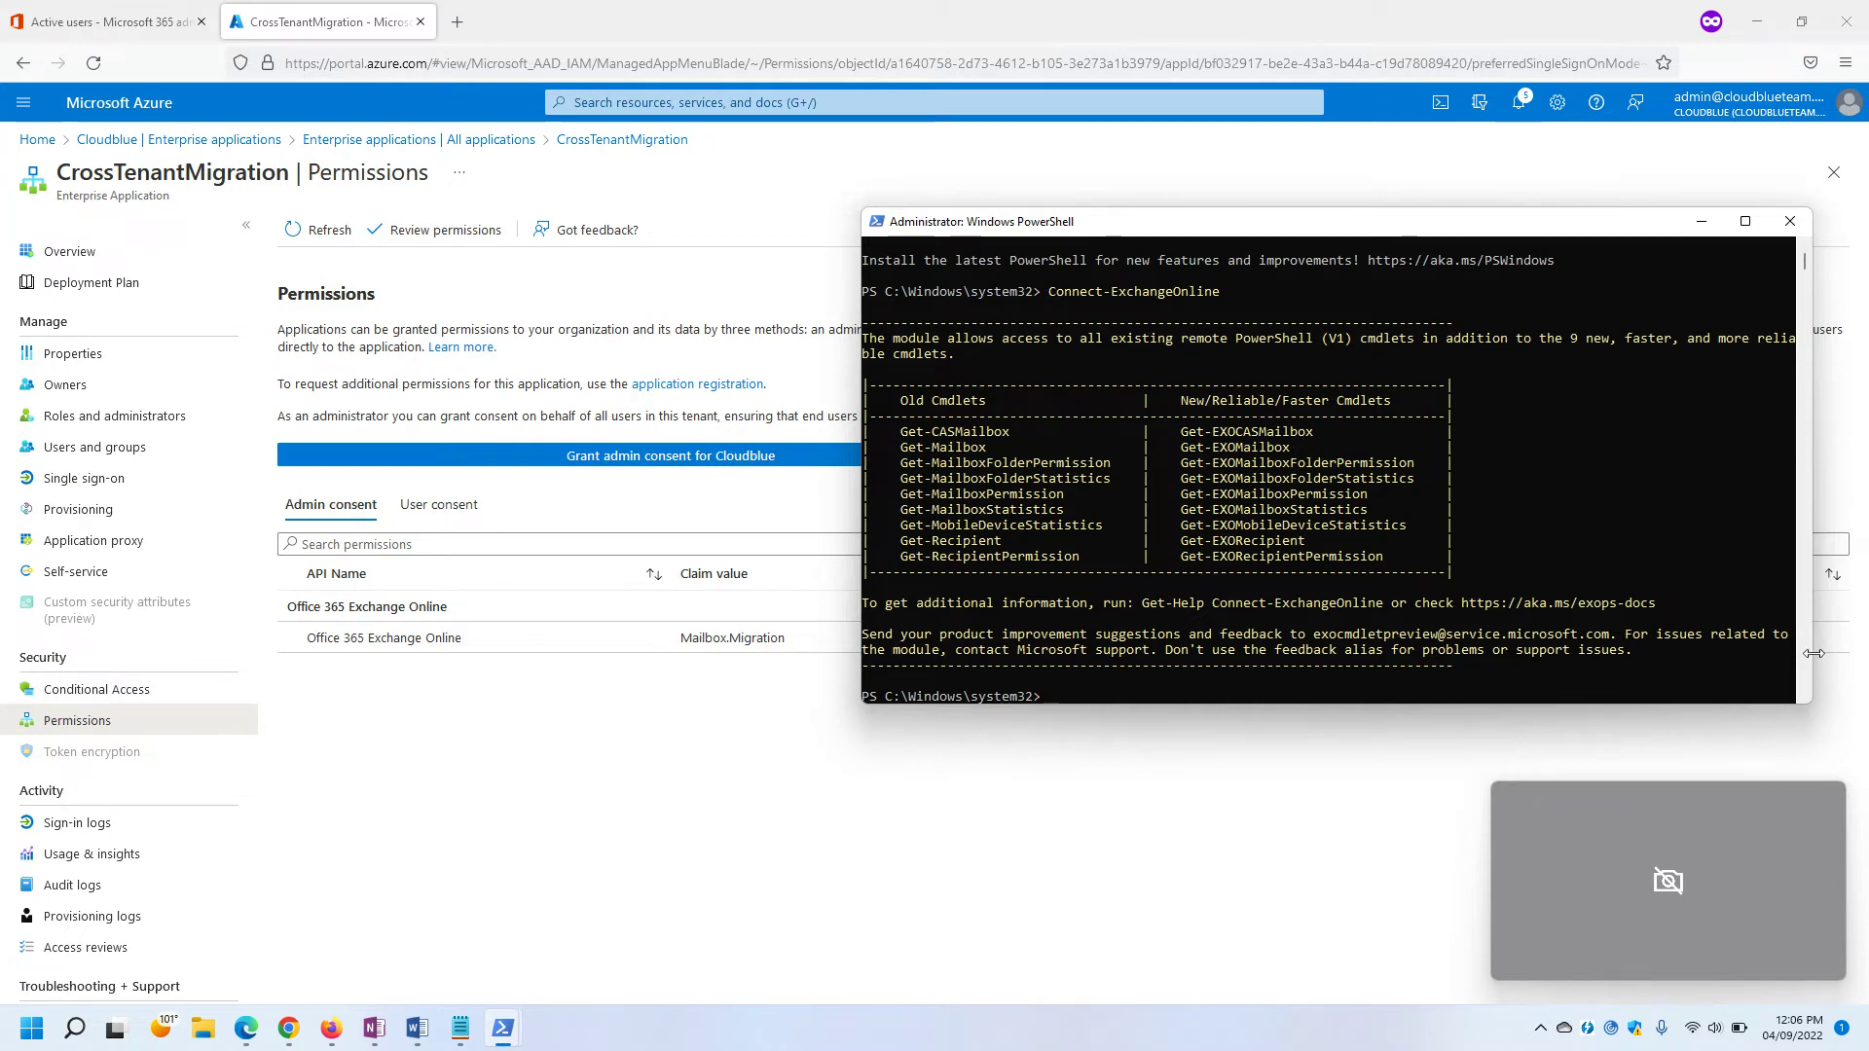
Return to the cross-tenant migration article and copy its source-tenant PowerShell sample.
{"action": "left_click", "coordinate": [663, 812]}
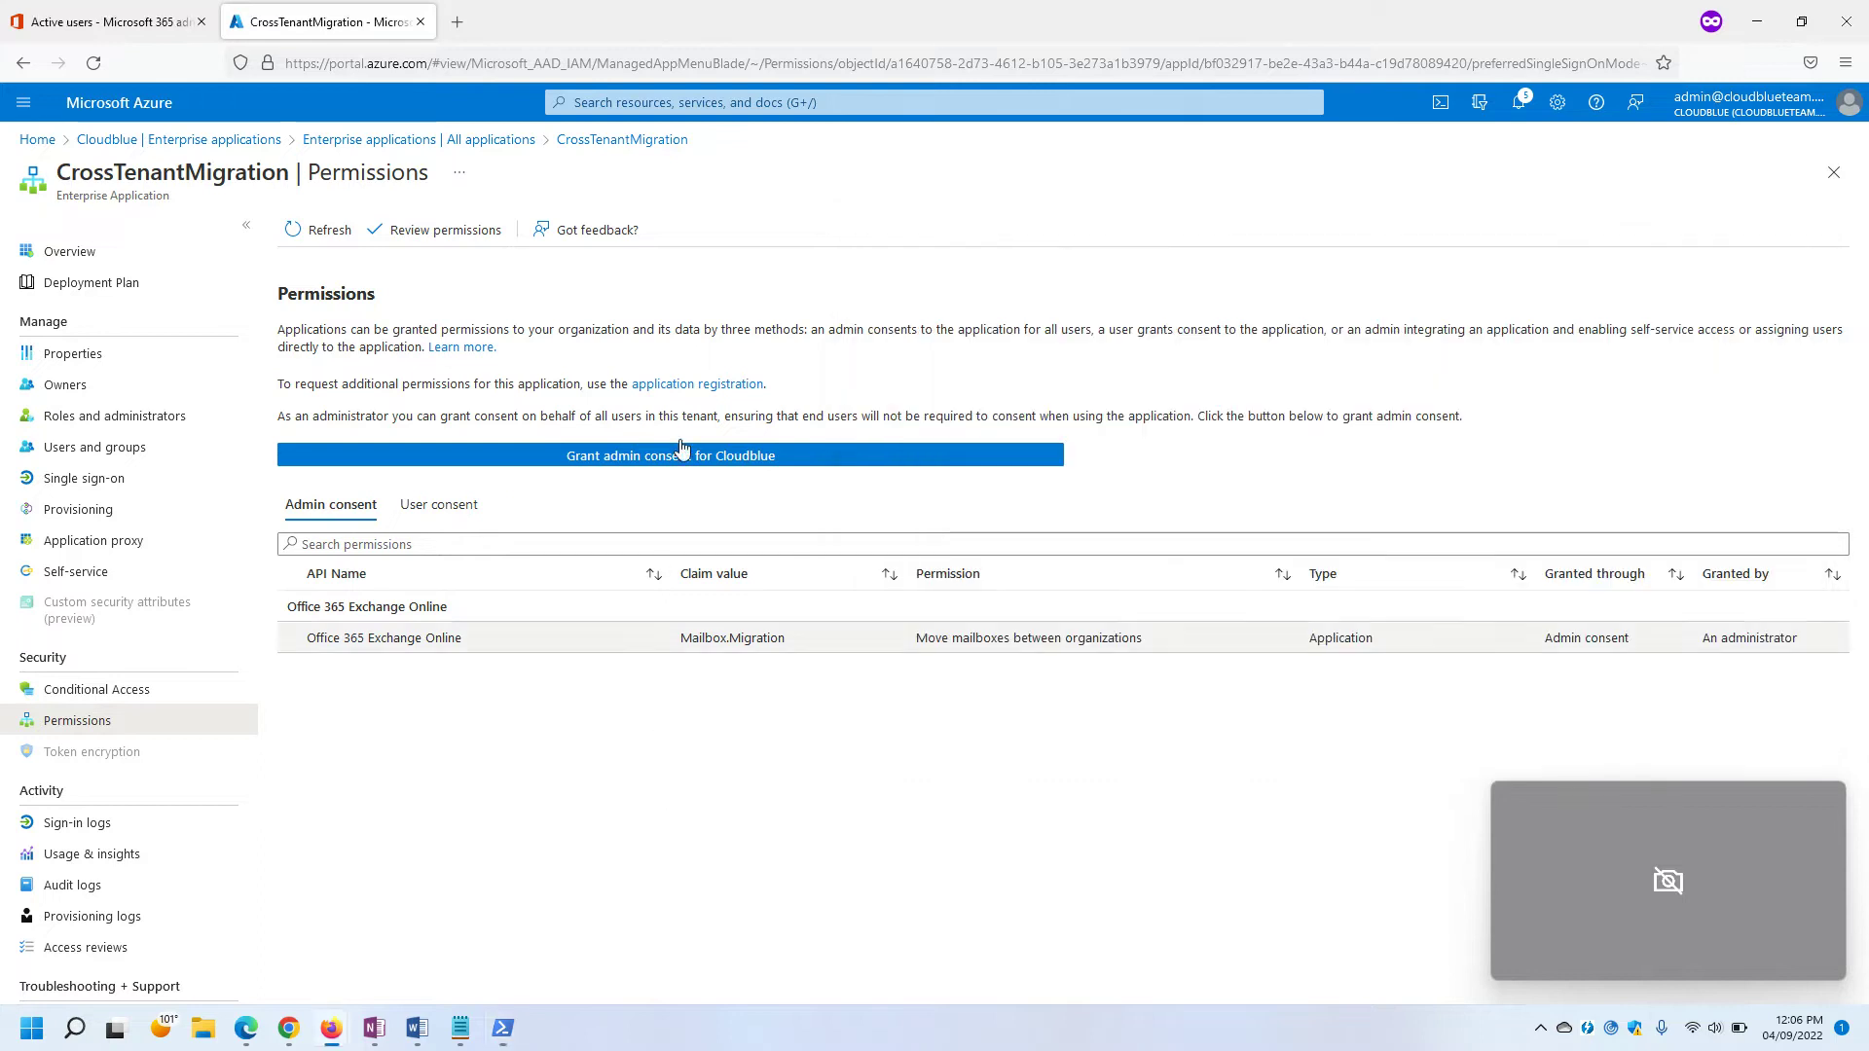
{"action": "left_click", "coordinate": [128, 15]}
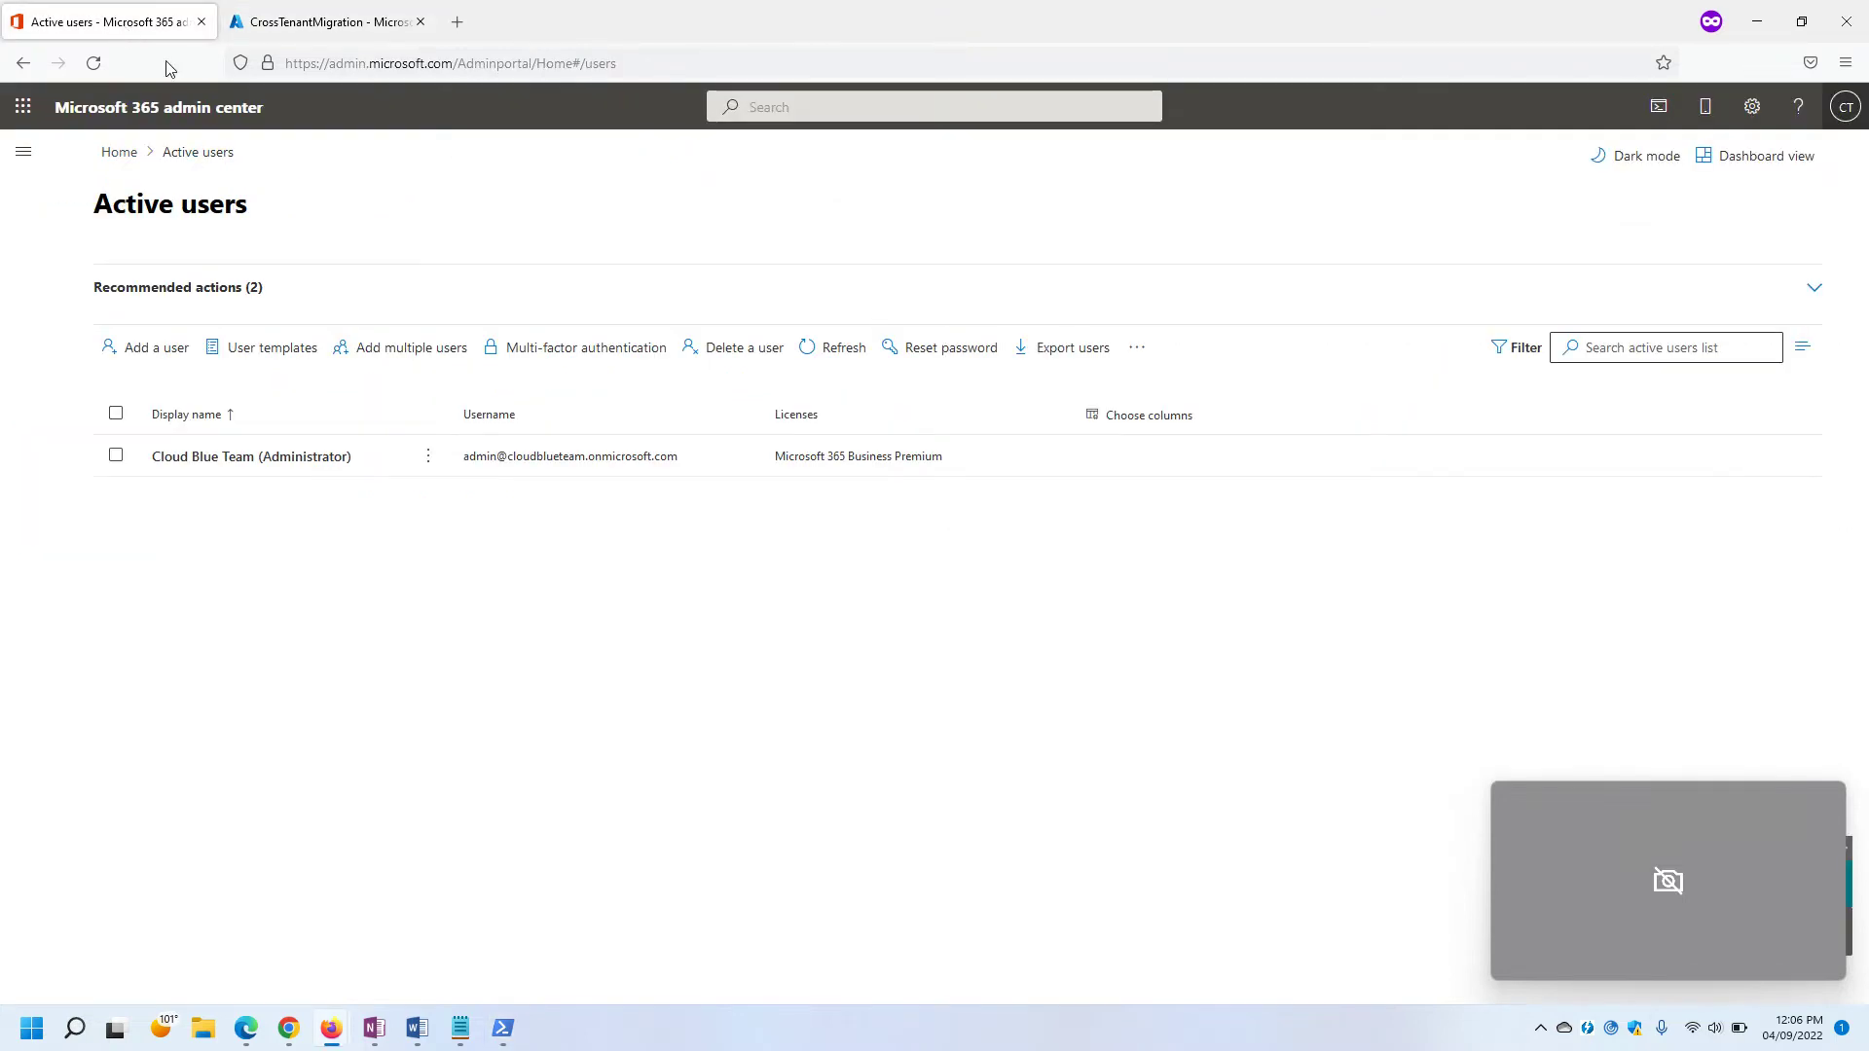
{"action": "left_click", "coordinate": [1755, 23]}
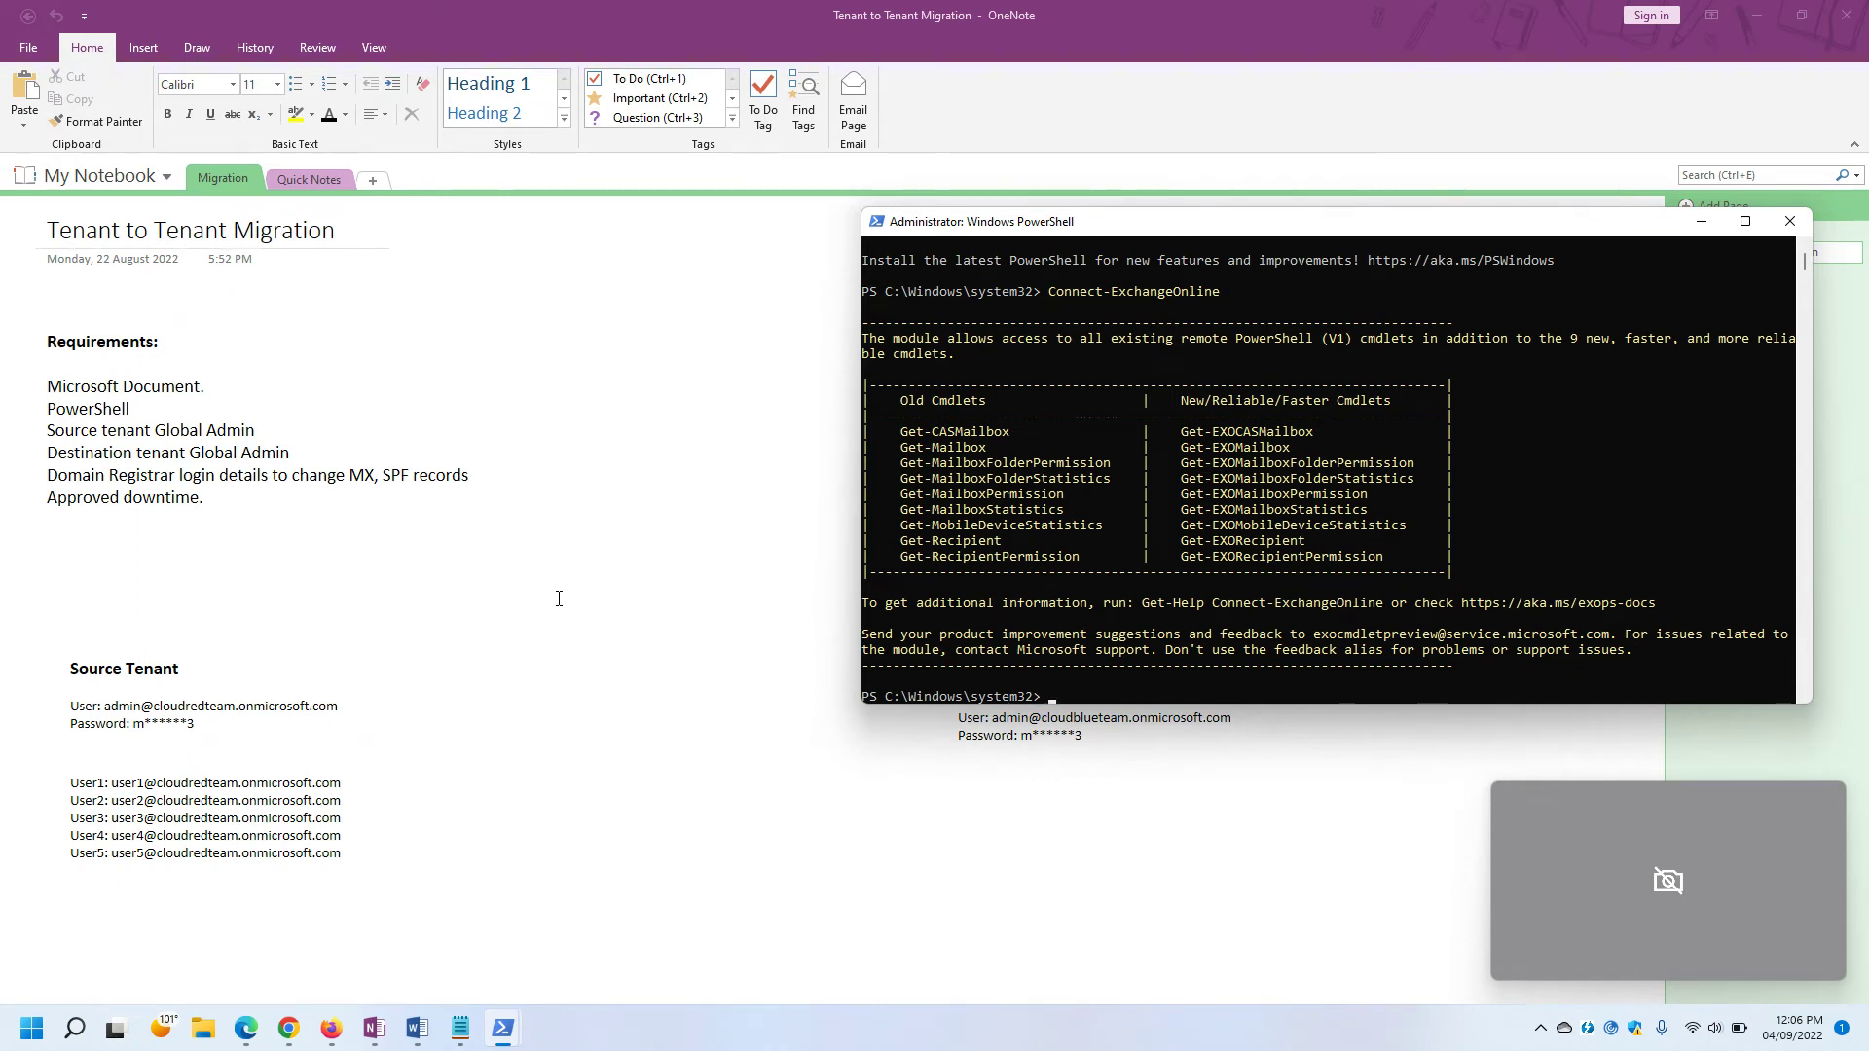
{"action": "left_click", "coordinate": [245, 1028]}
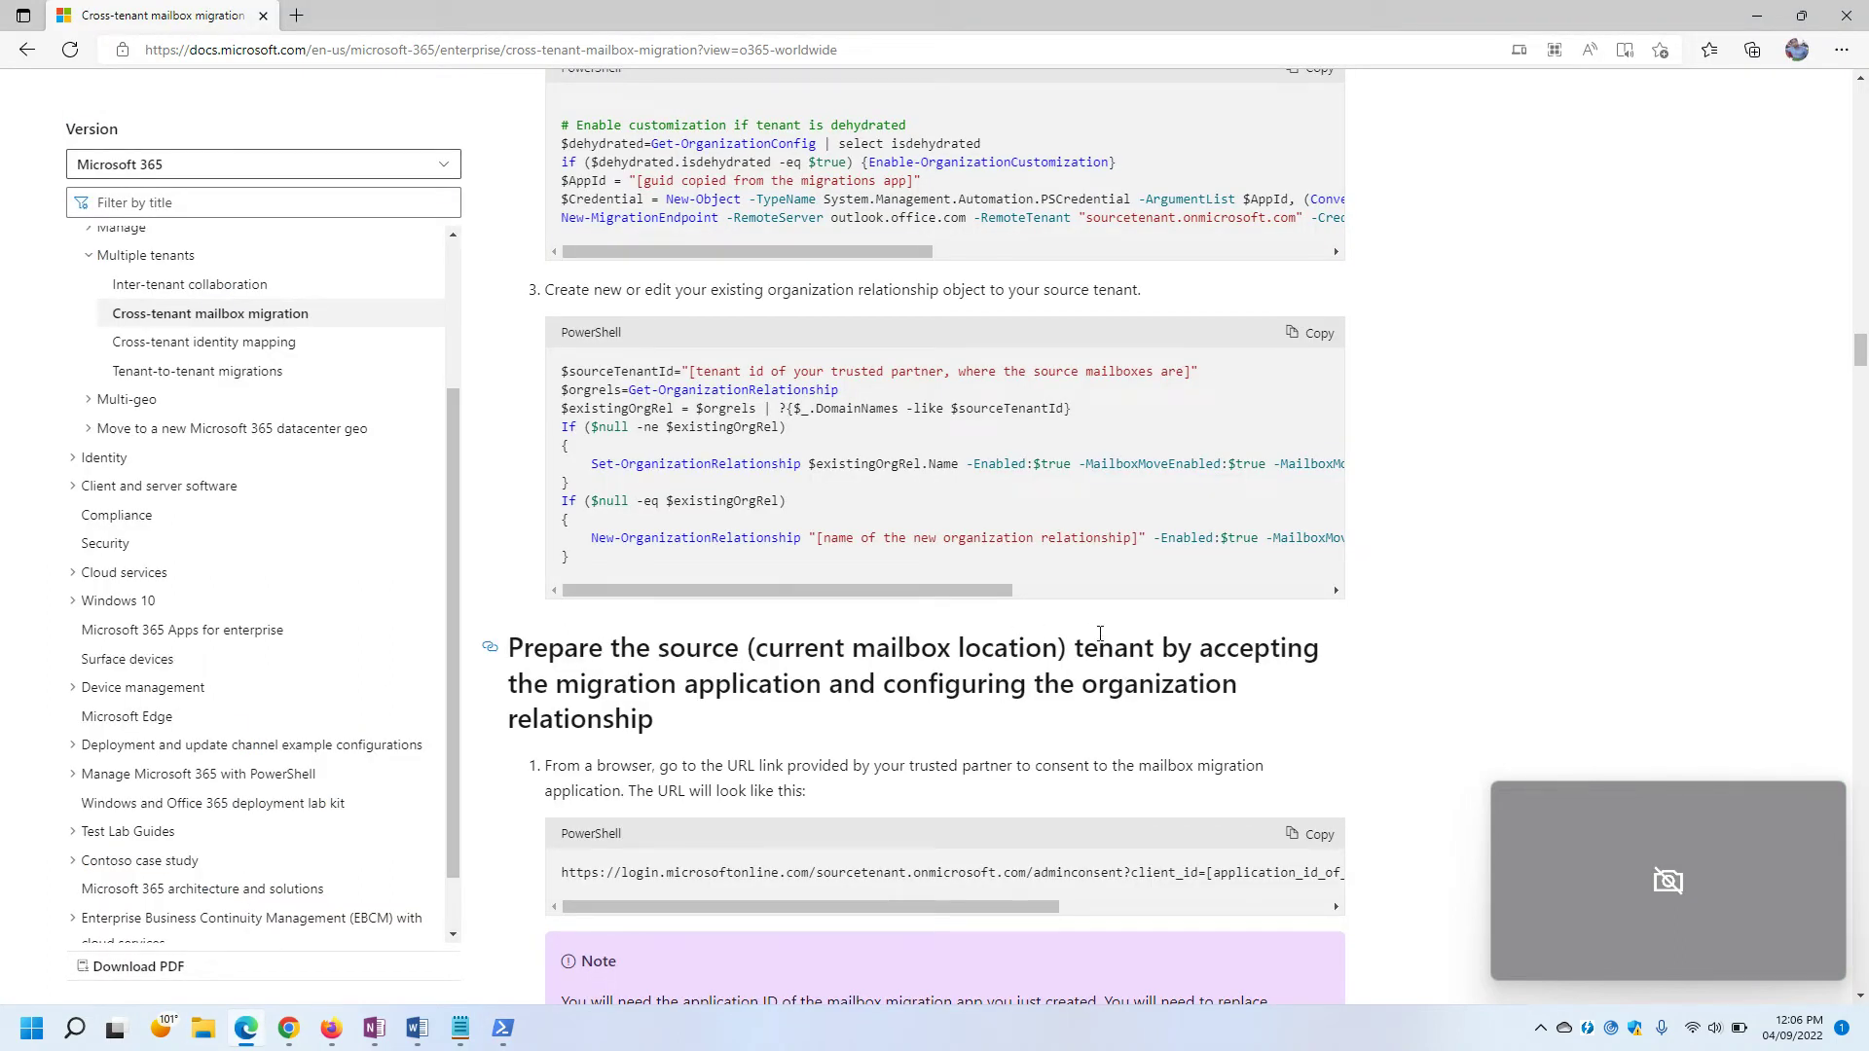
{"action": "left_click", "coordinate": [1302, 346]}
{"action": "mouse_move", "coordinate": [1690, 916]}
{"action": "key", "text": "alt+Tab"}
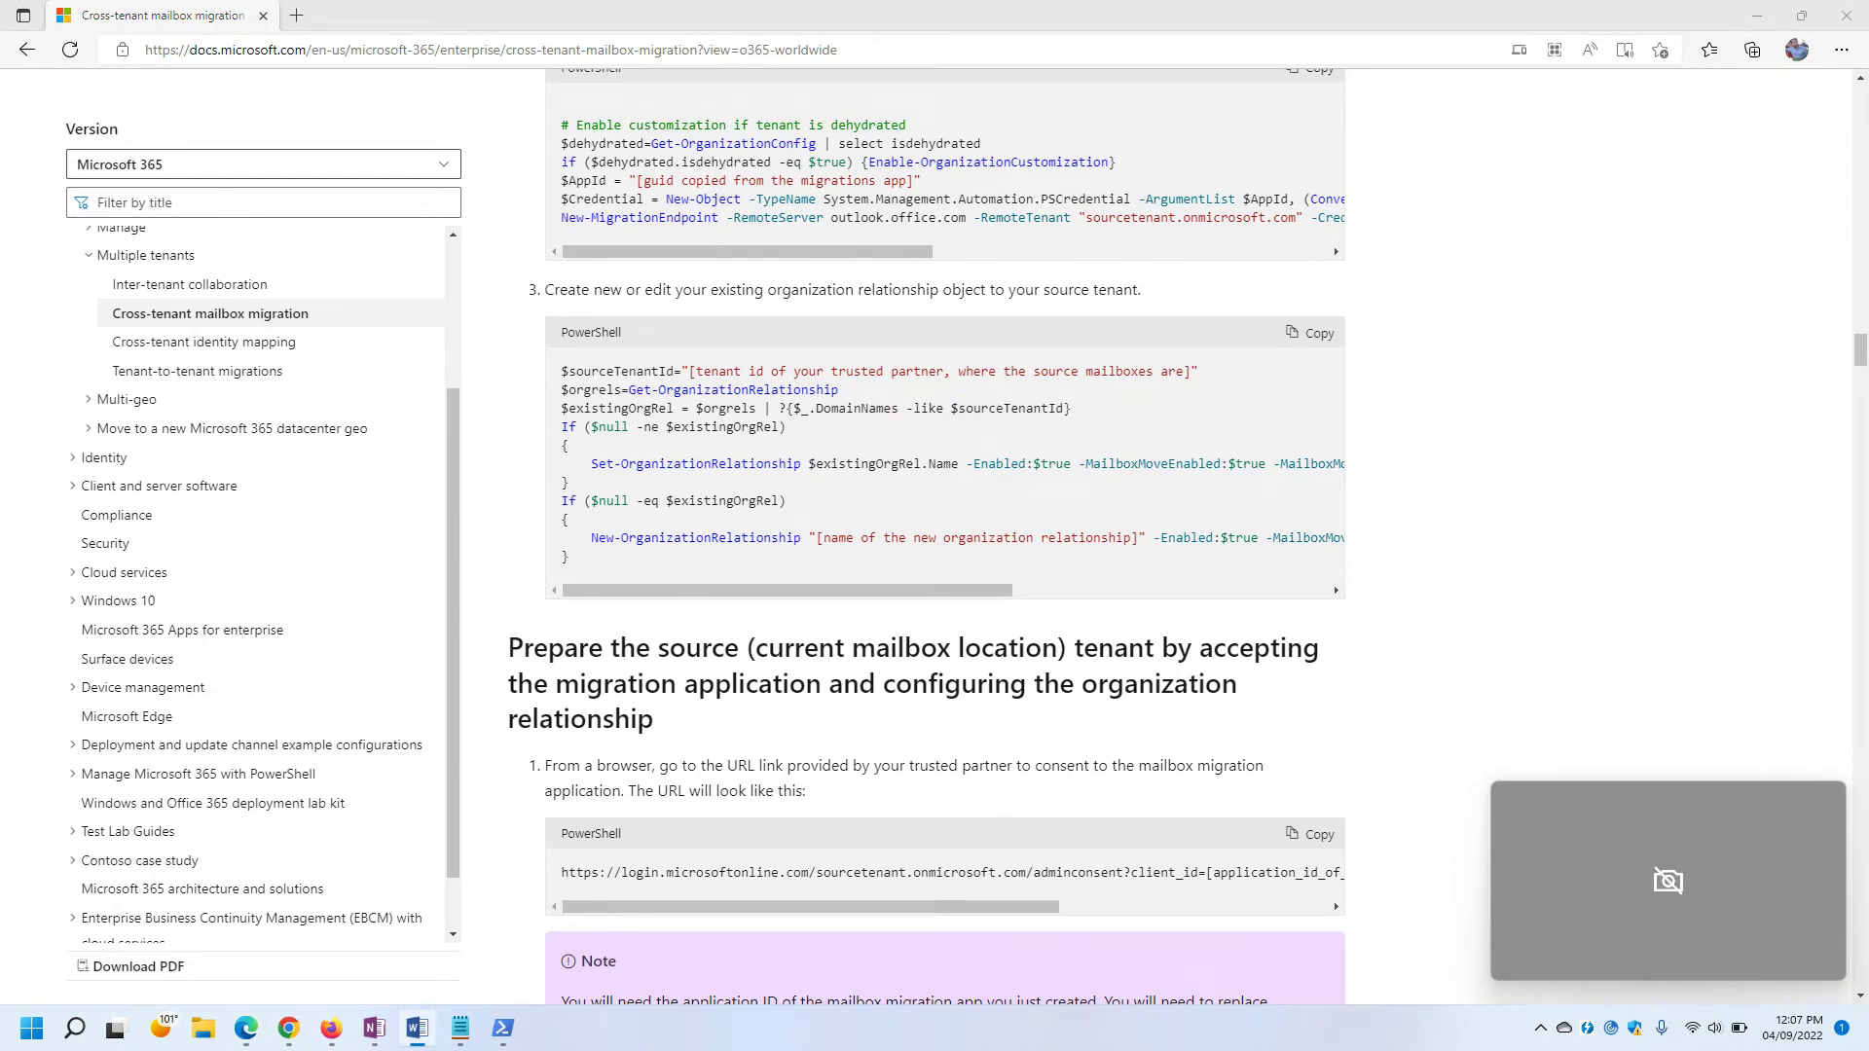
{"action": "scroll", "coordinate": [771, 443], "scroll_direction": "down", "scroll_amount": 9}
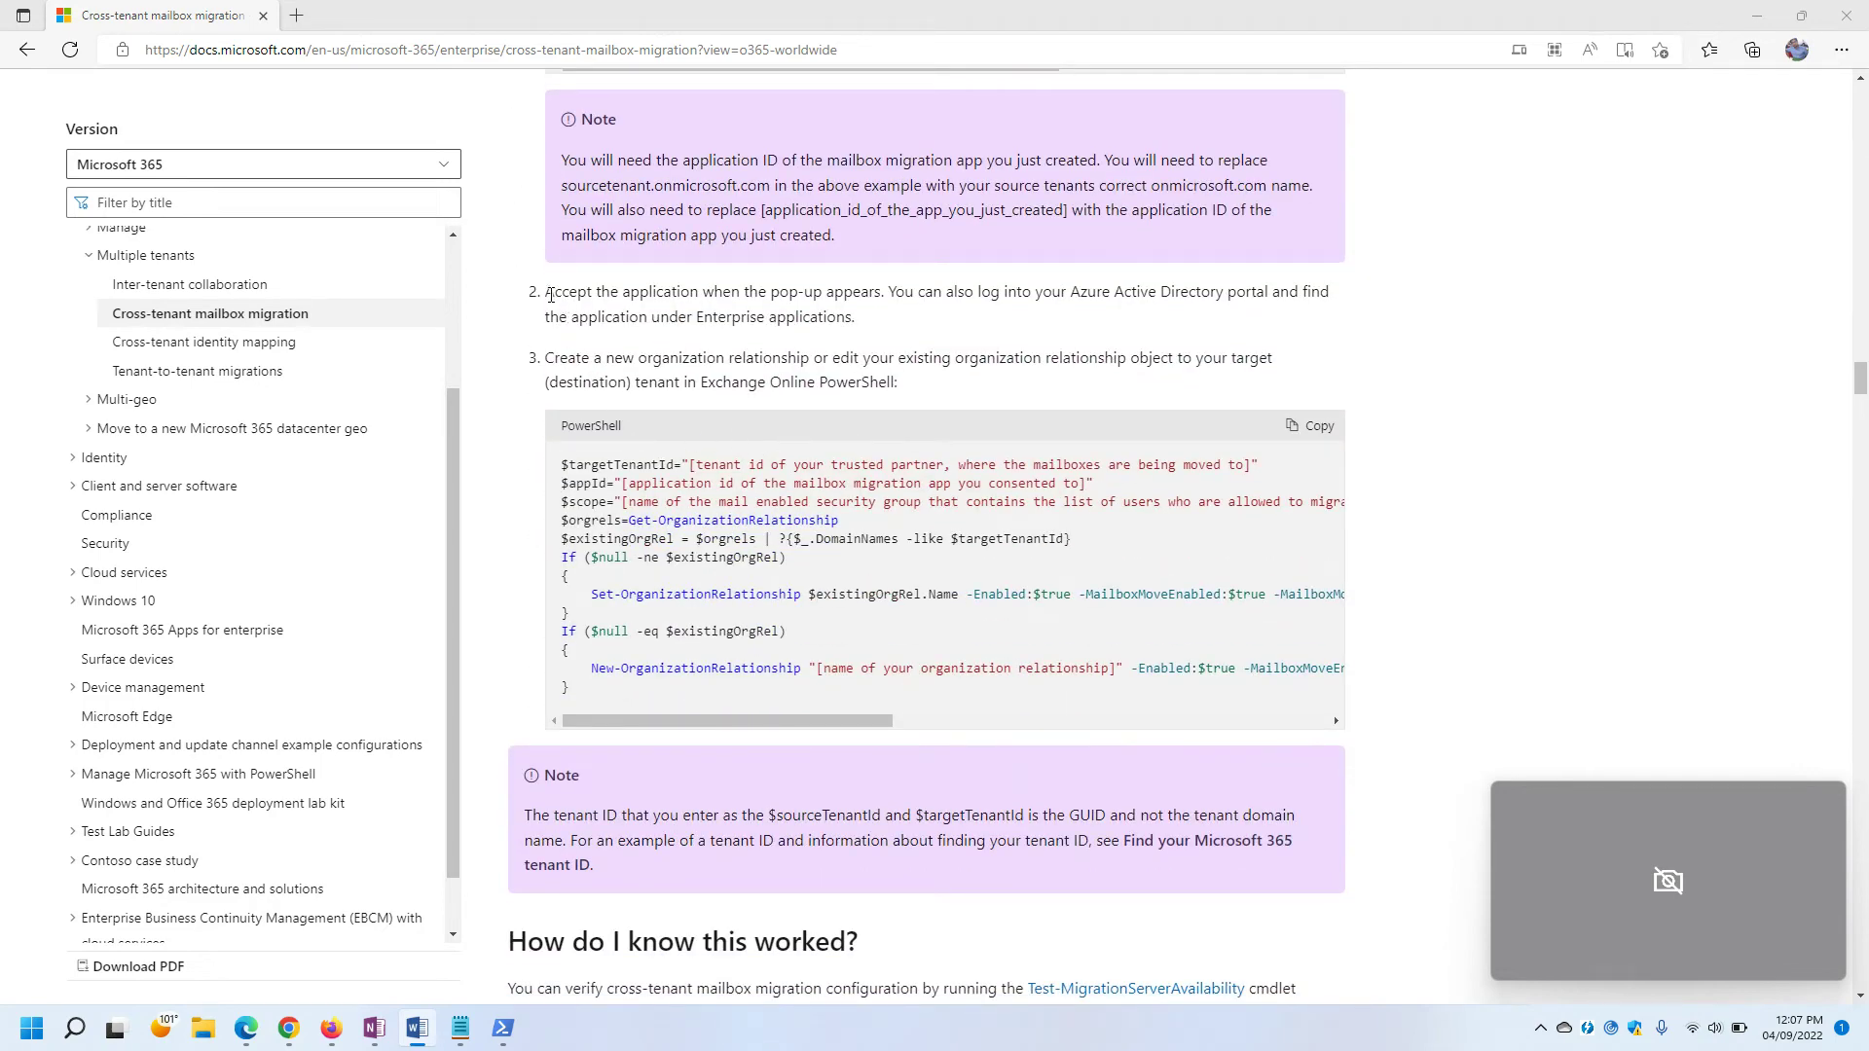
{"action": "left_click_drag", "start_coordinate": [546, 293], "coordinate": [733, 321]}
{"action": "left_click", "coordinate": [733, 321]}
{"action": "scroll", "coordinate": [781, 482], "scroll_direction": "up", "scroll_amount": 6}
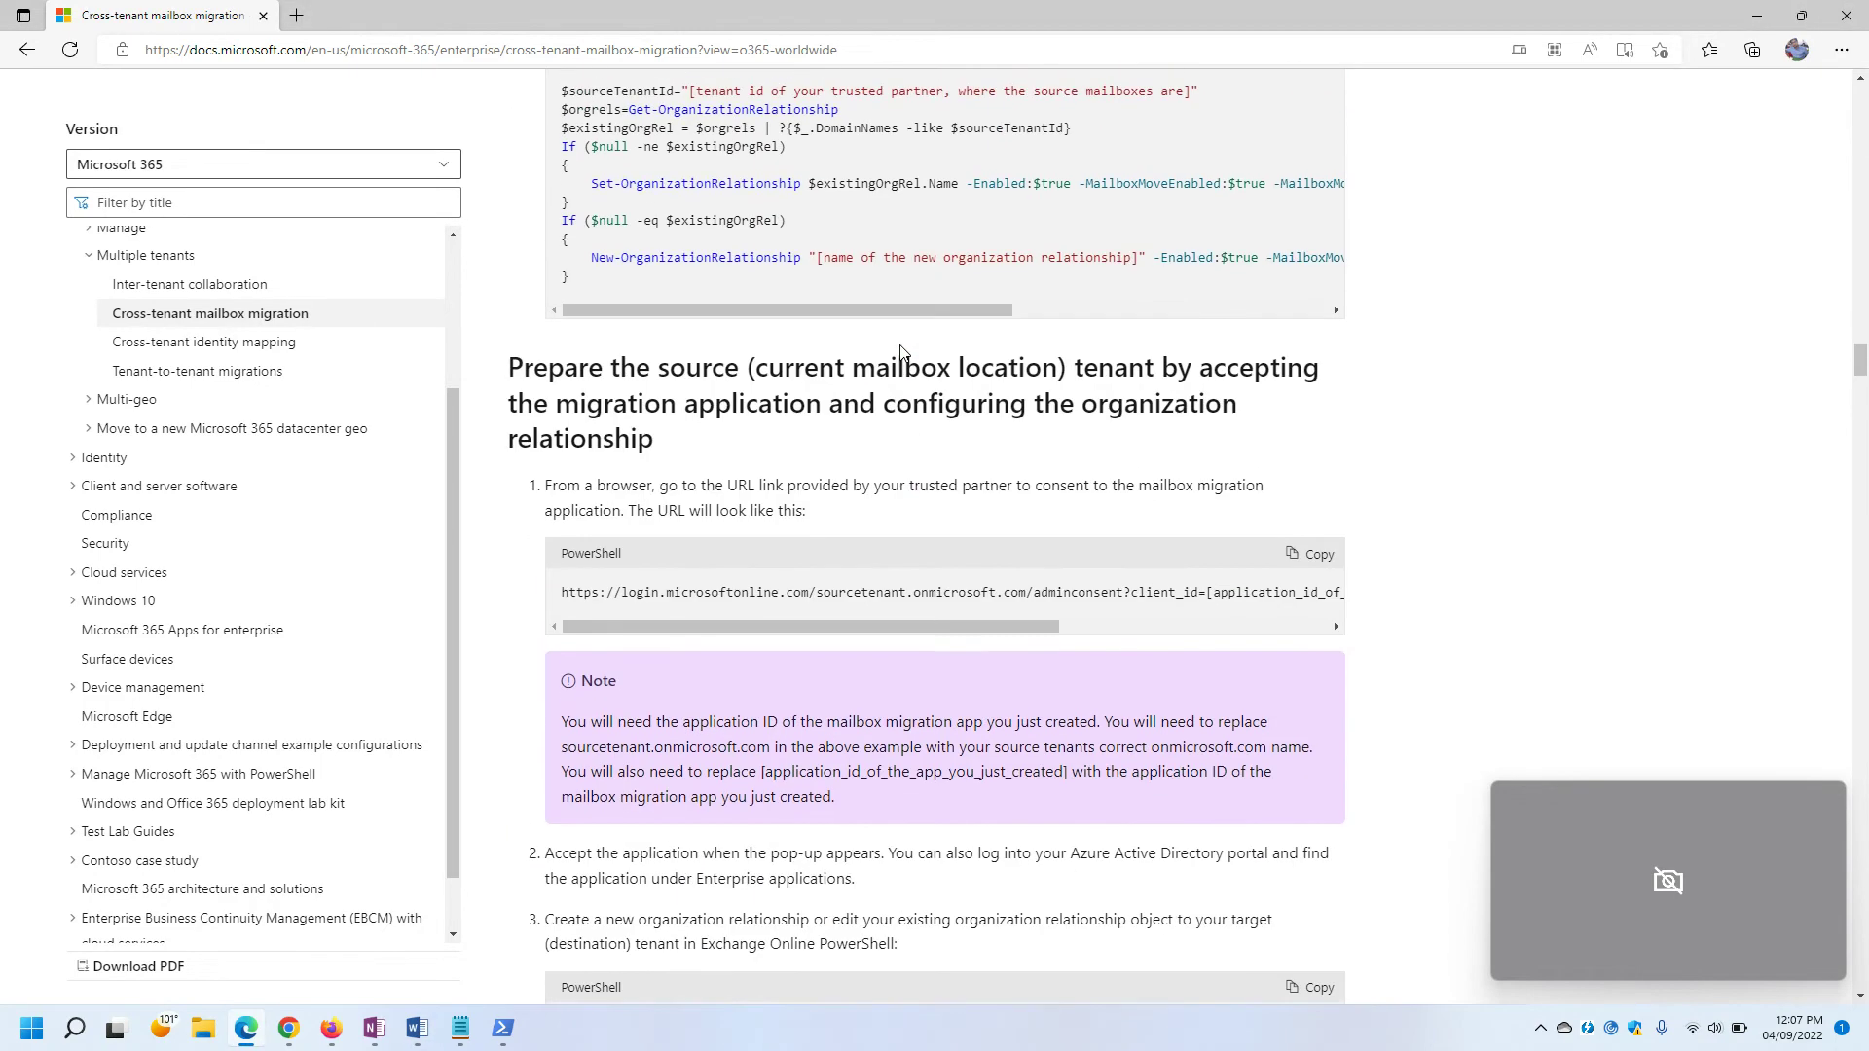
{"action": "left_click_drag", "start_coordinate": [508, 365], "coordinate": [685, 444]}
{"action": "left_click", "coordinate": [686, 448]}
{"action": "scroll", "coordinate": [945, 455], "scroll_direction": "up", "scroll_amount": 8}
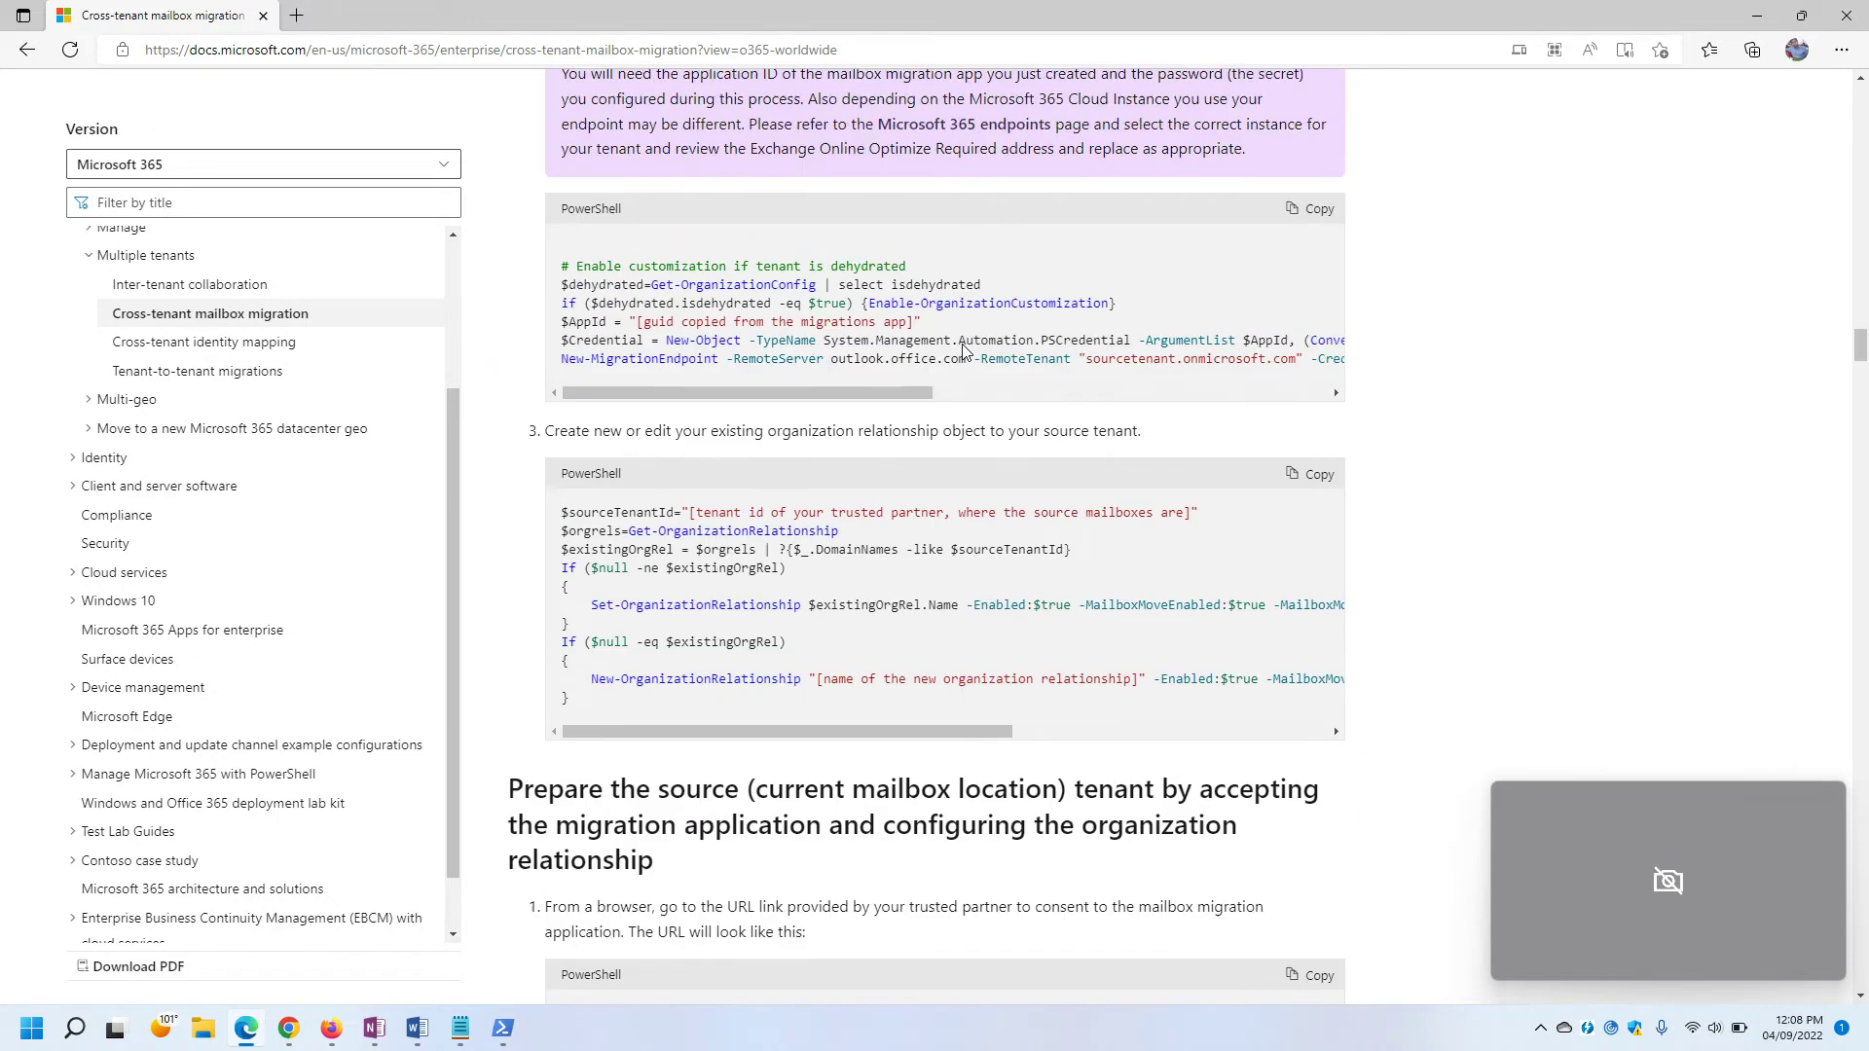
{"action": "scroll", "coordinate": [946, 455], "scroll_direction": "down", "scroll_amount": 5}
{"action": "scroll", "coordinate": [945, 455], "scroll_direction": "down", "scroll_amount": 5}
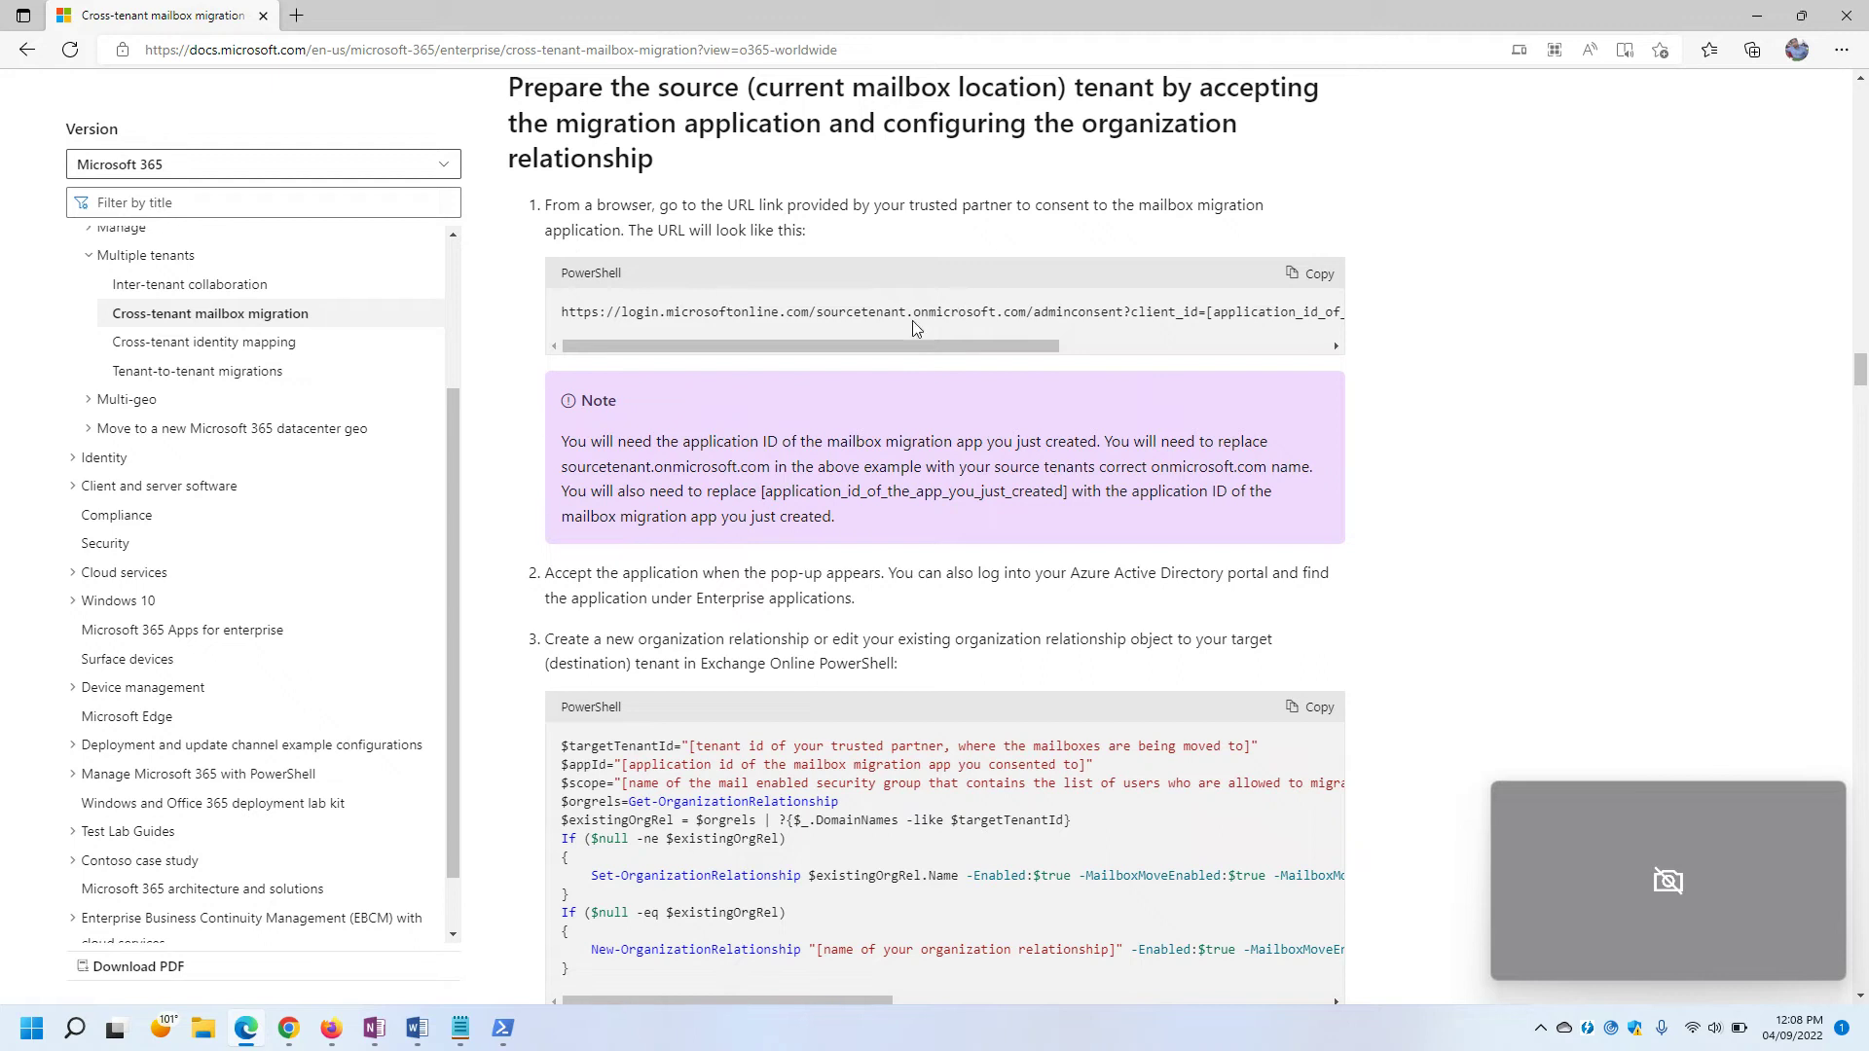
{"action": "mouse_move", "coordinate": [836, 348]}
{"action": "left_mouse_down"}
{"action": "mouse_move", "coordinate": [1106, 357]}
{"action": "mouse_move", "coordinate": [835, 356]}
{"action": "left_mouse_up"}
{"action": "scroll", "coordinate": [784, 518], "scroll_direction": "up", "scroll_amount": 3}
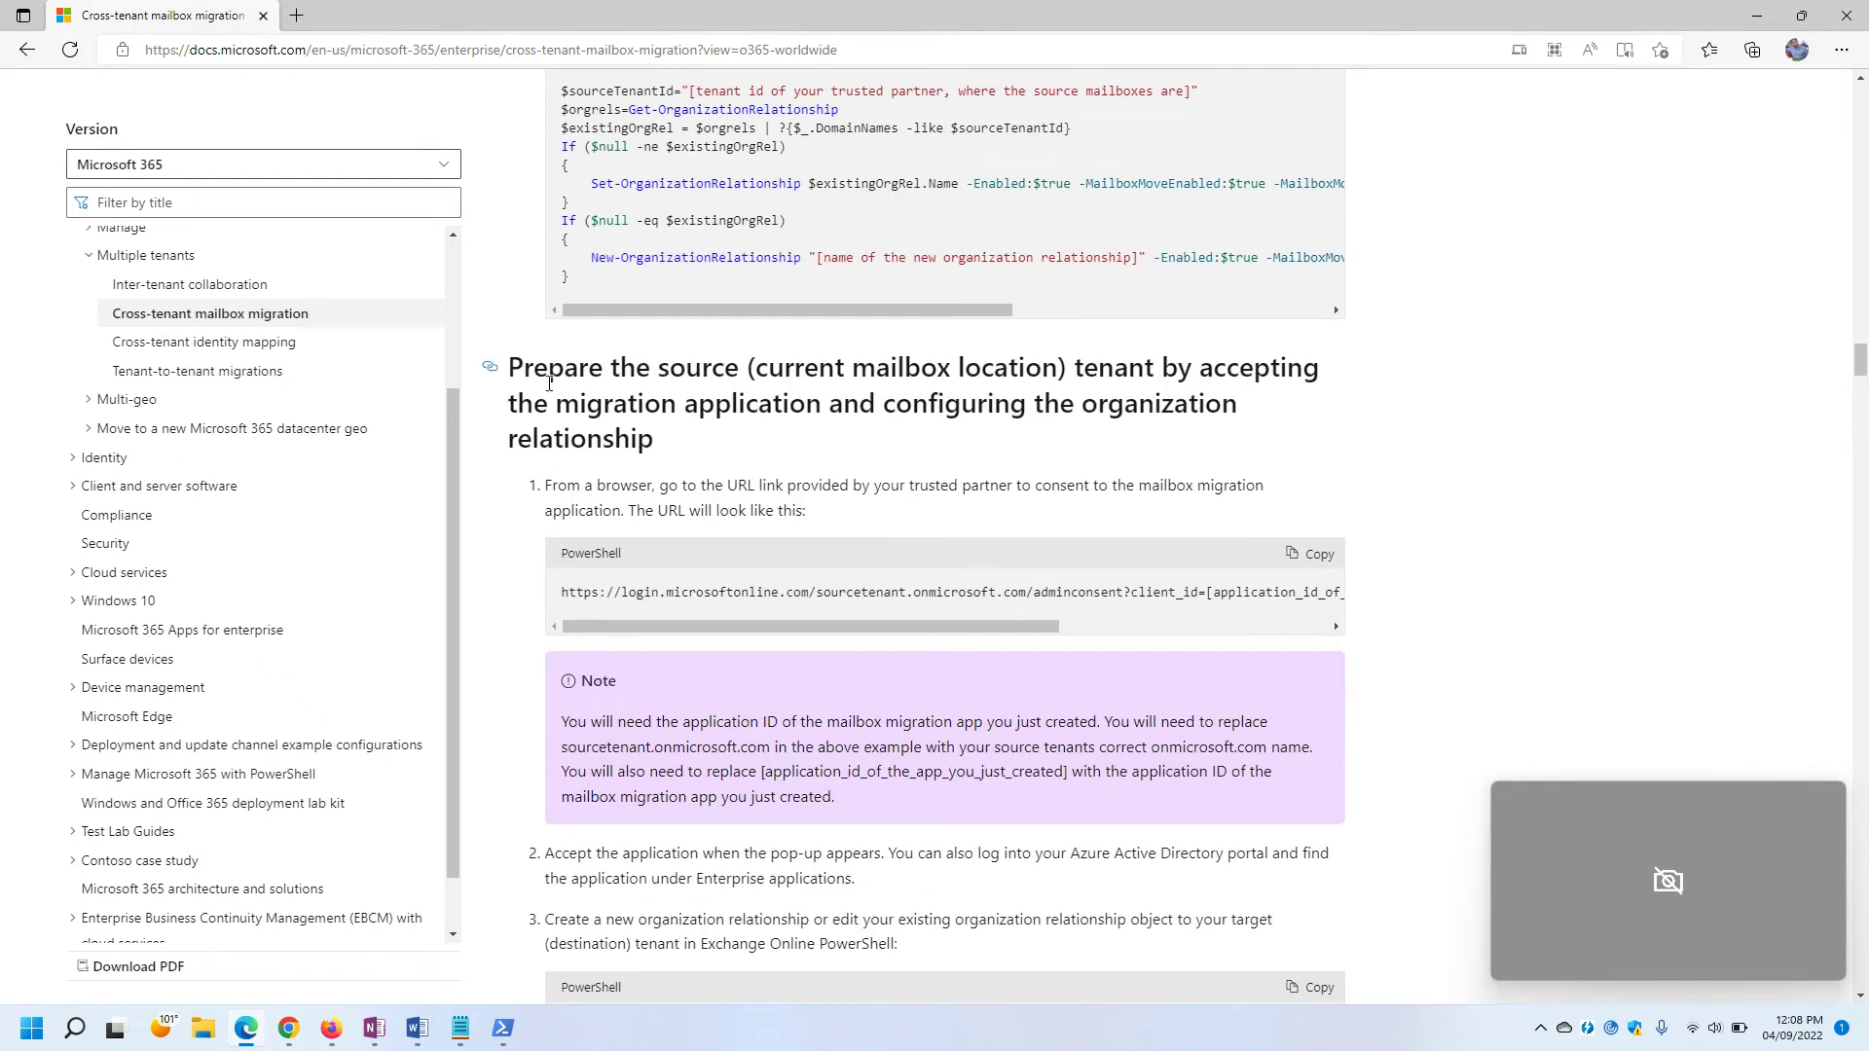
{"action": "left_click_drag", "start_coordinate": [511, 362], "coordinate": [715, 446]}
{"action": "left_click", "coordinate": [743, 454]}
{"action": "left_click_drag", "start_coordinate": [513, 410], "coordinate": [798, 448]}
{"action": "left_click", "coordinate": [803, 448]}
{"action": "left_click_drag", "start_coordinate": [547, 489], "coordinate": [998, 513]}
{"action": "left_click", "coordinate": [690, 477]}
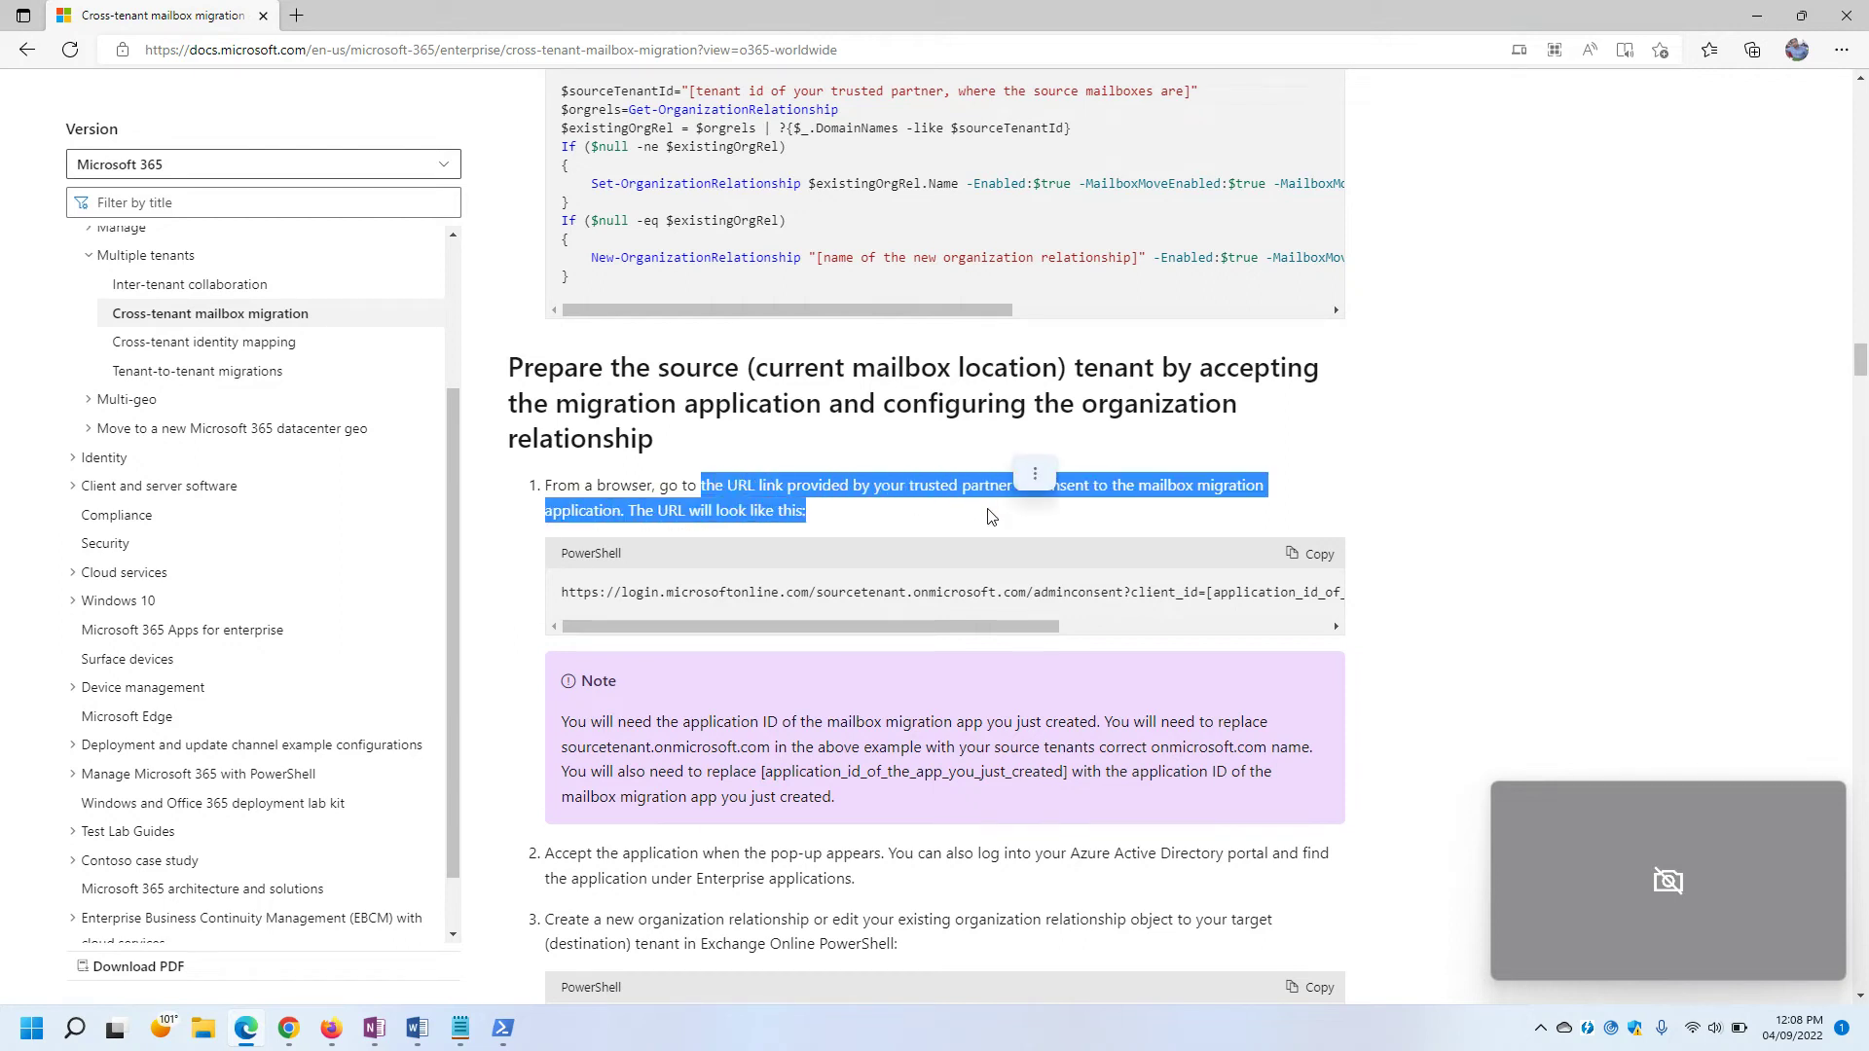
{"action": "left_click", "coordinate": [921, 516]}
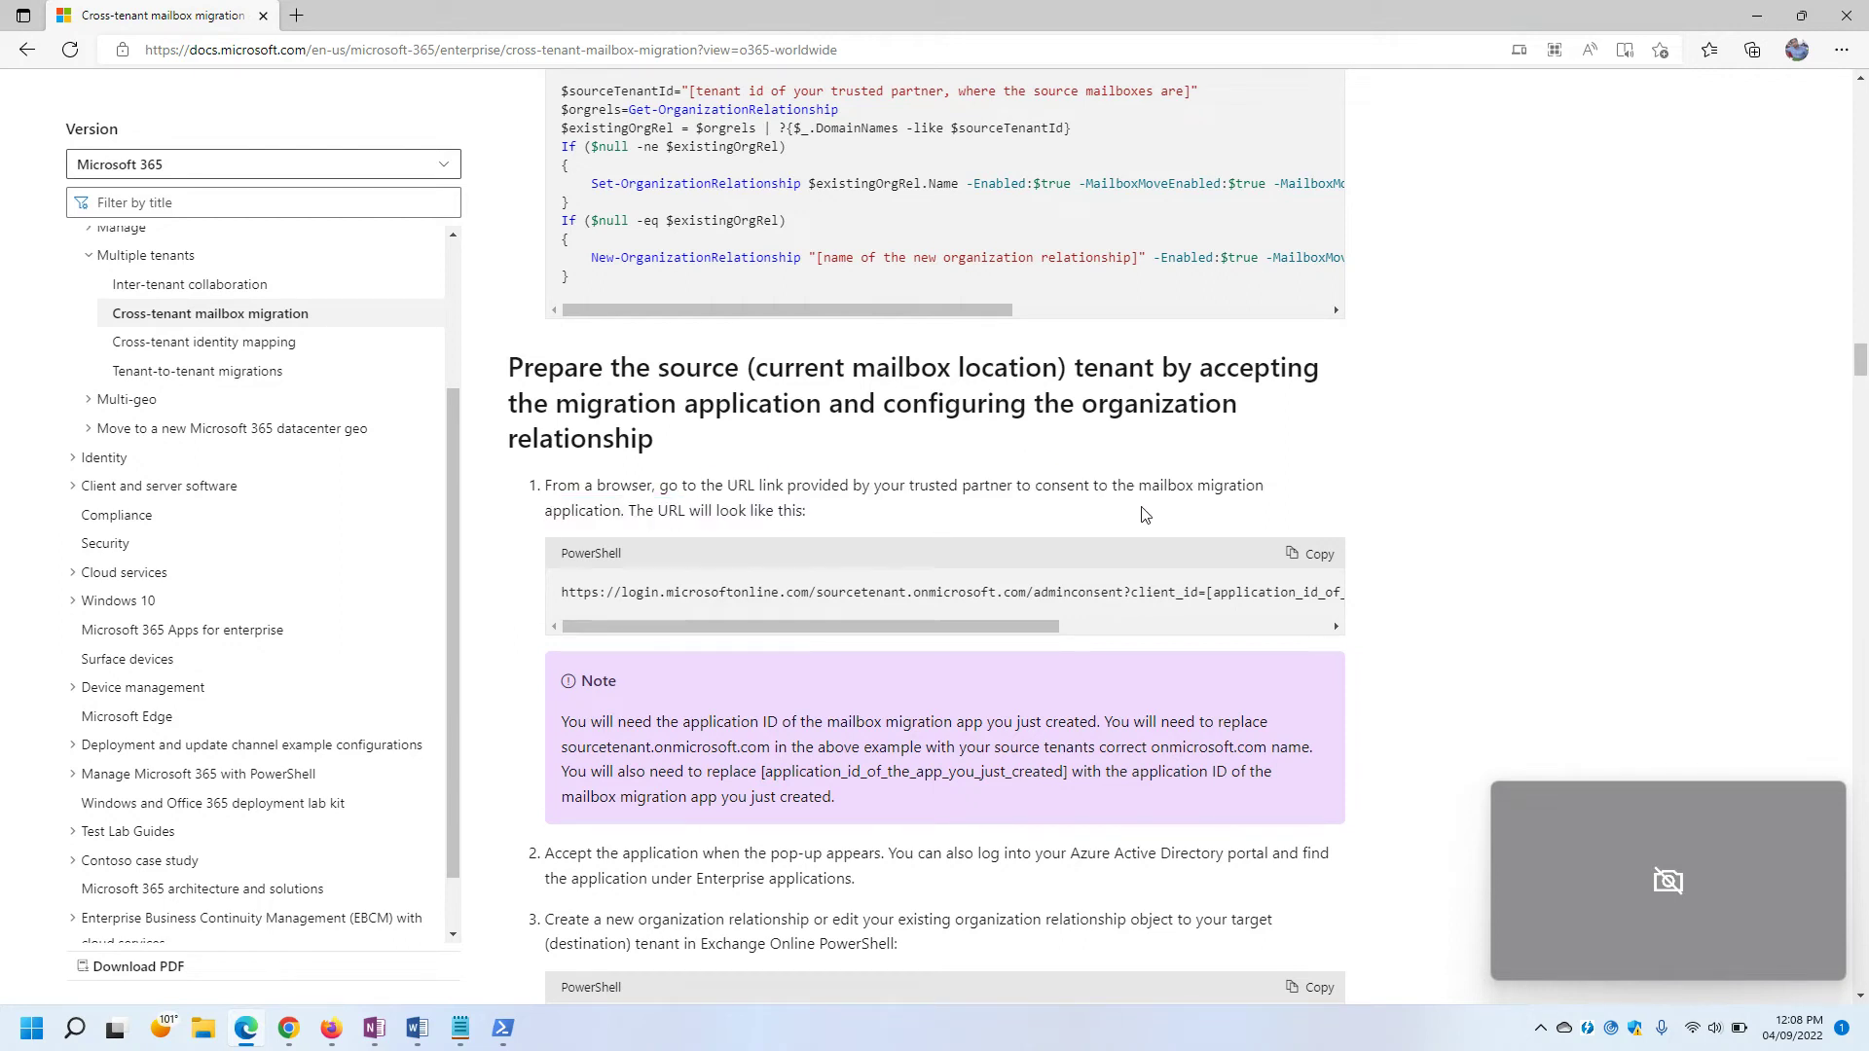
{"action": "left_click_drag", "start_coordinate": [554, 513], "coordinate": [869, 523]}
{"action": "left_click", "coordinate": [870, 523]}
Bring the Notepad note forward and place the cursor in the adminconsent URL line.
{"action": "left_click_drag", "start_coordinate": [646, 625], "coordinate": [774, 624]}
{"action": "left_click", "coordinate": [463, 1029]}
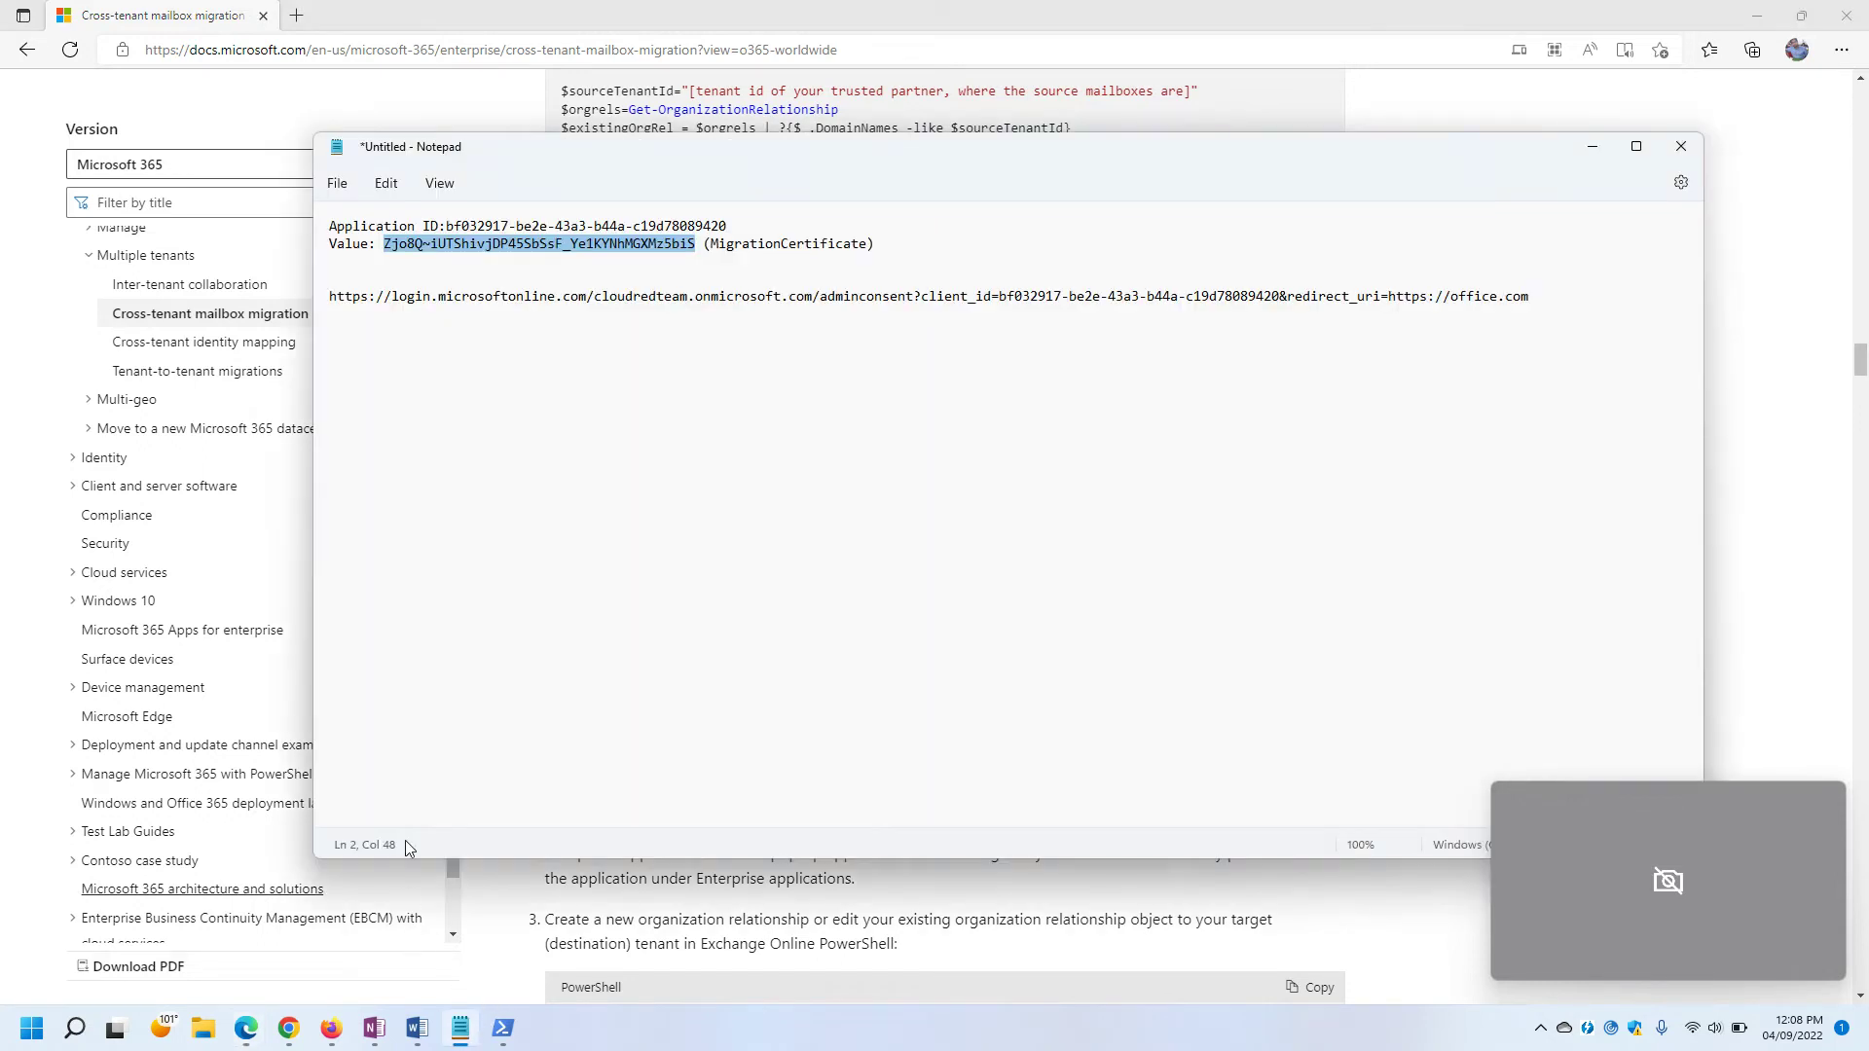
{"action": "left_click", "coordinate": [432, 297]}
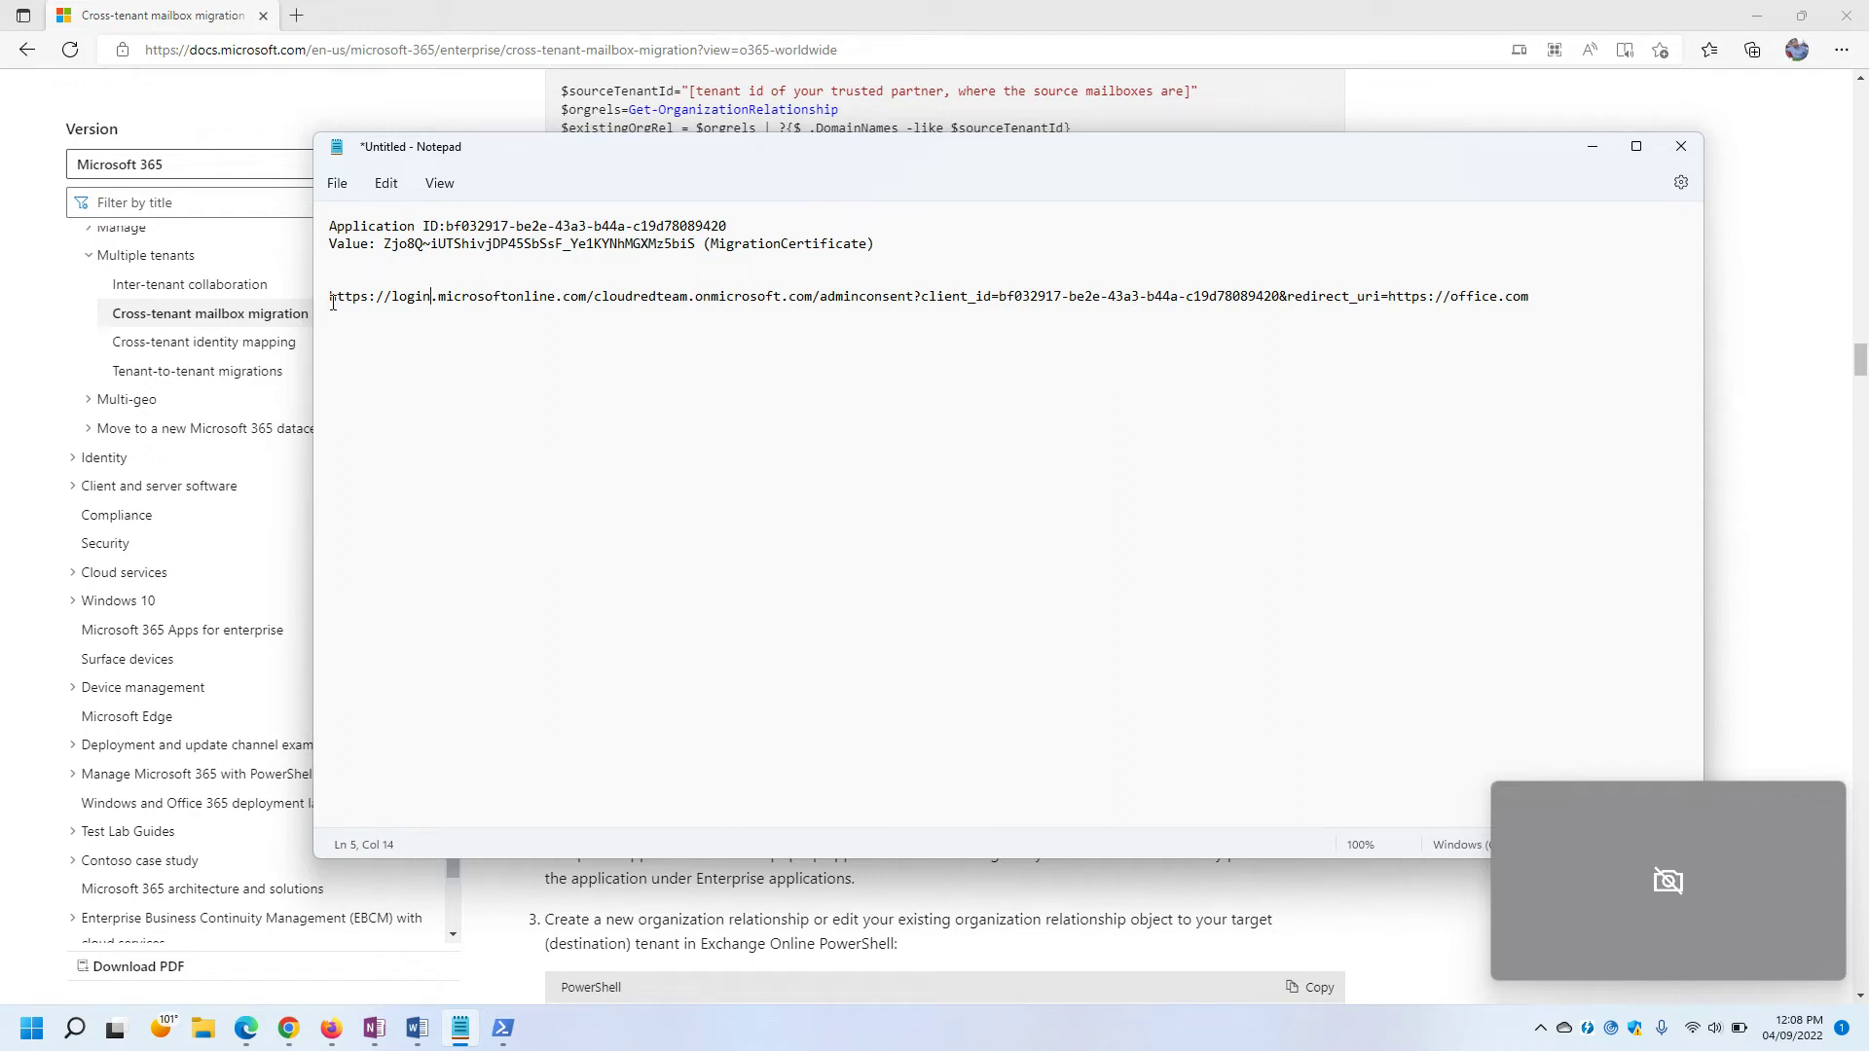
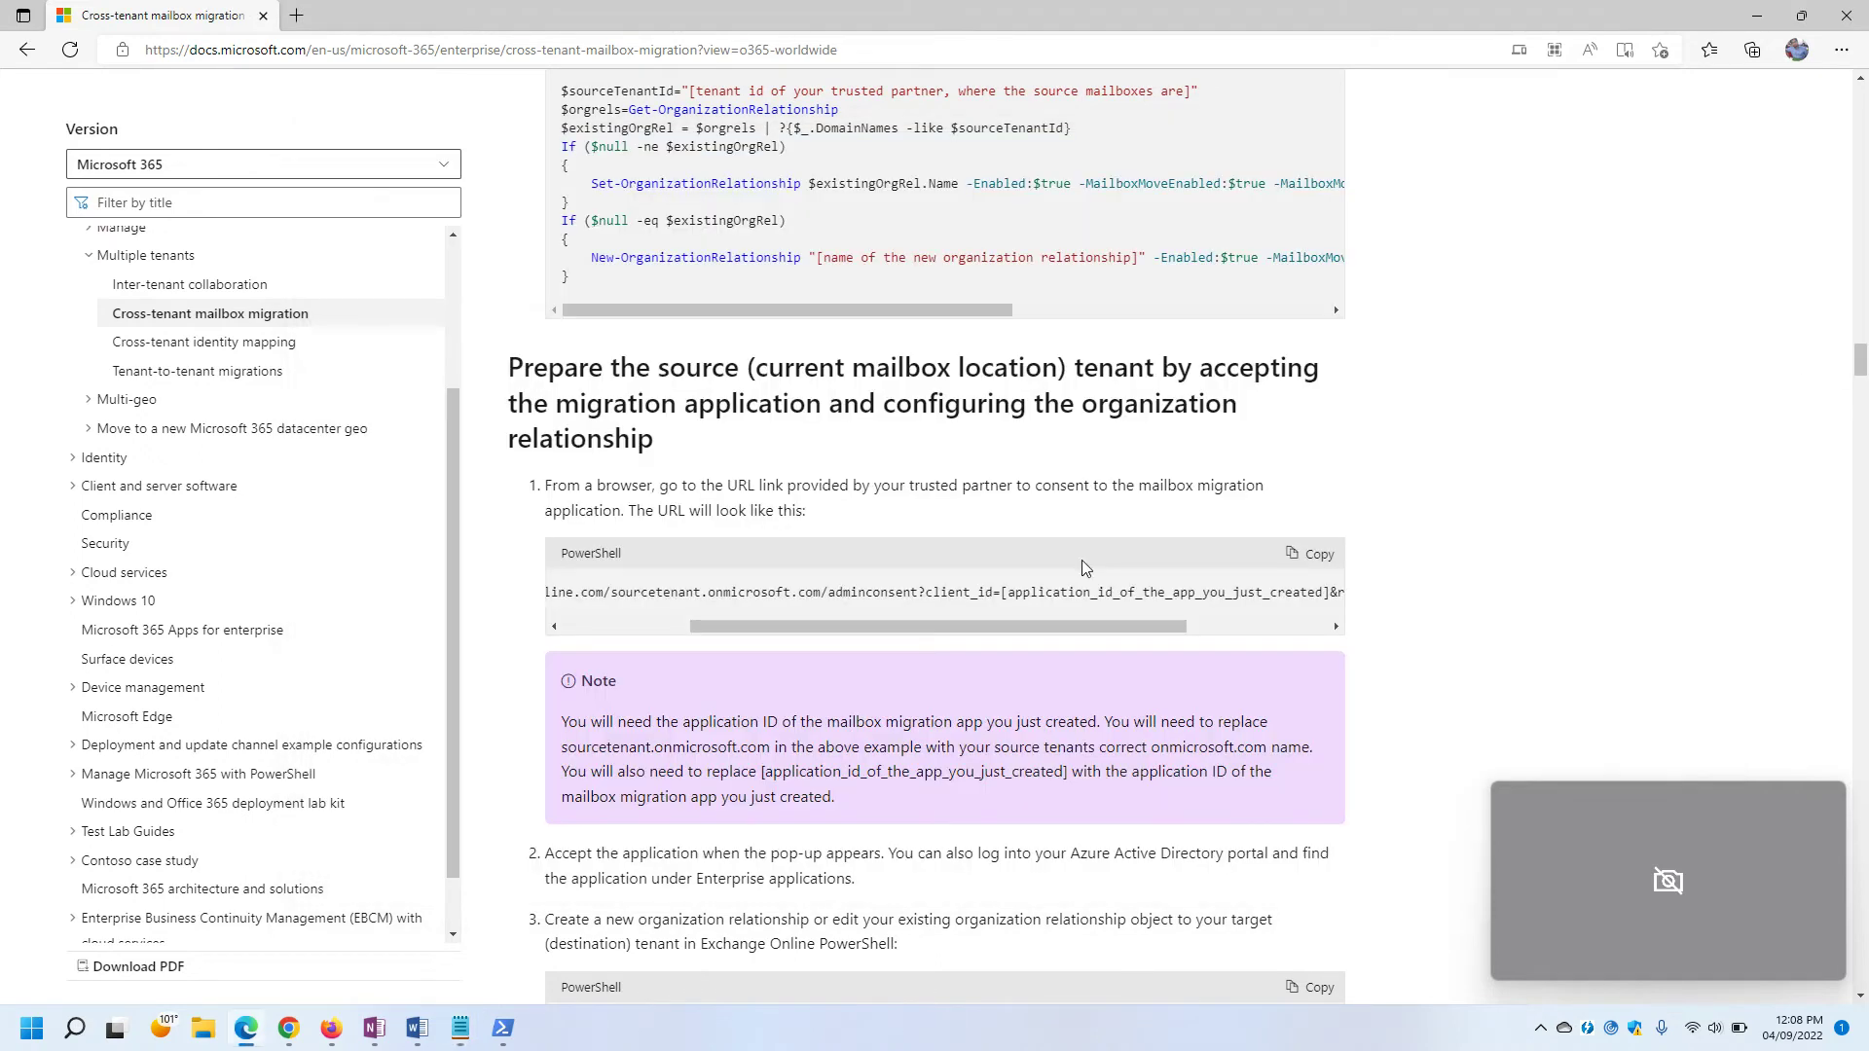
Scroll the article to 'Prepare the source tenant' and scroll the consent URL code block back to its start.
{"action": "scroll", "coordinate": [816, 542], "scroll_direction": "up", "scroll_amount": 10}
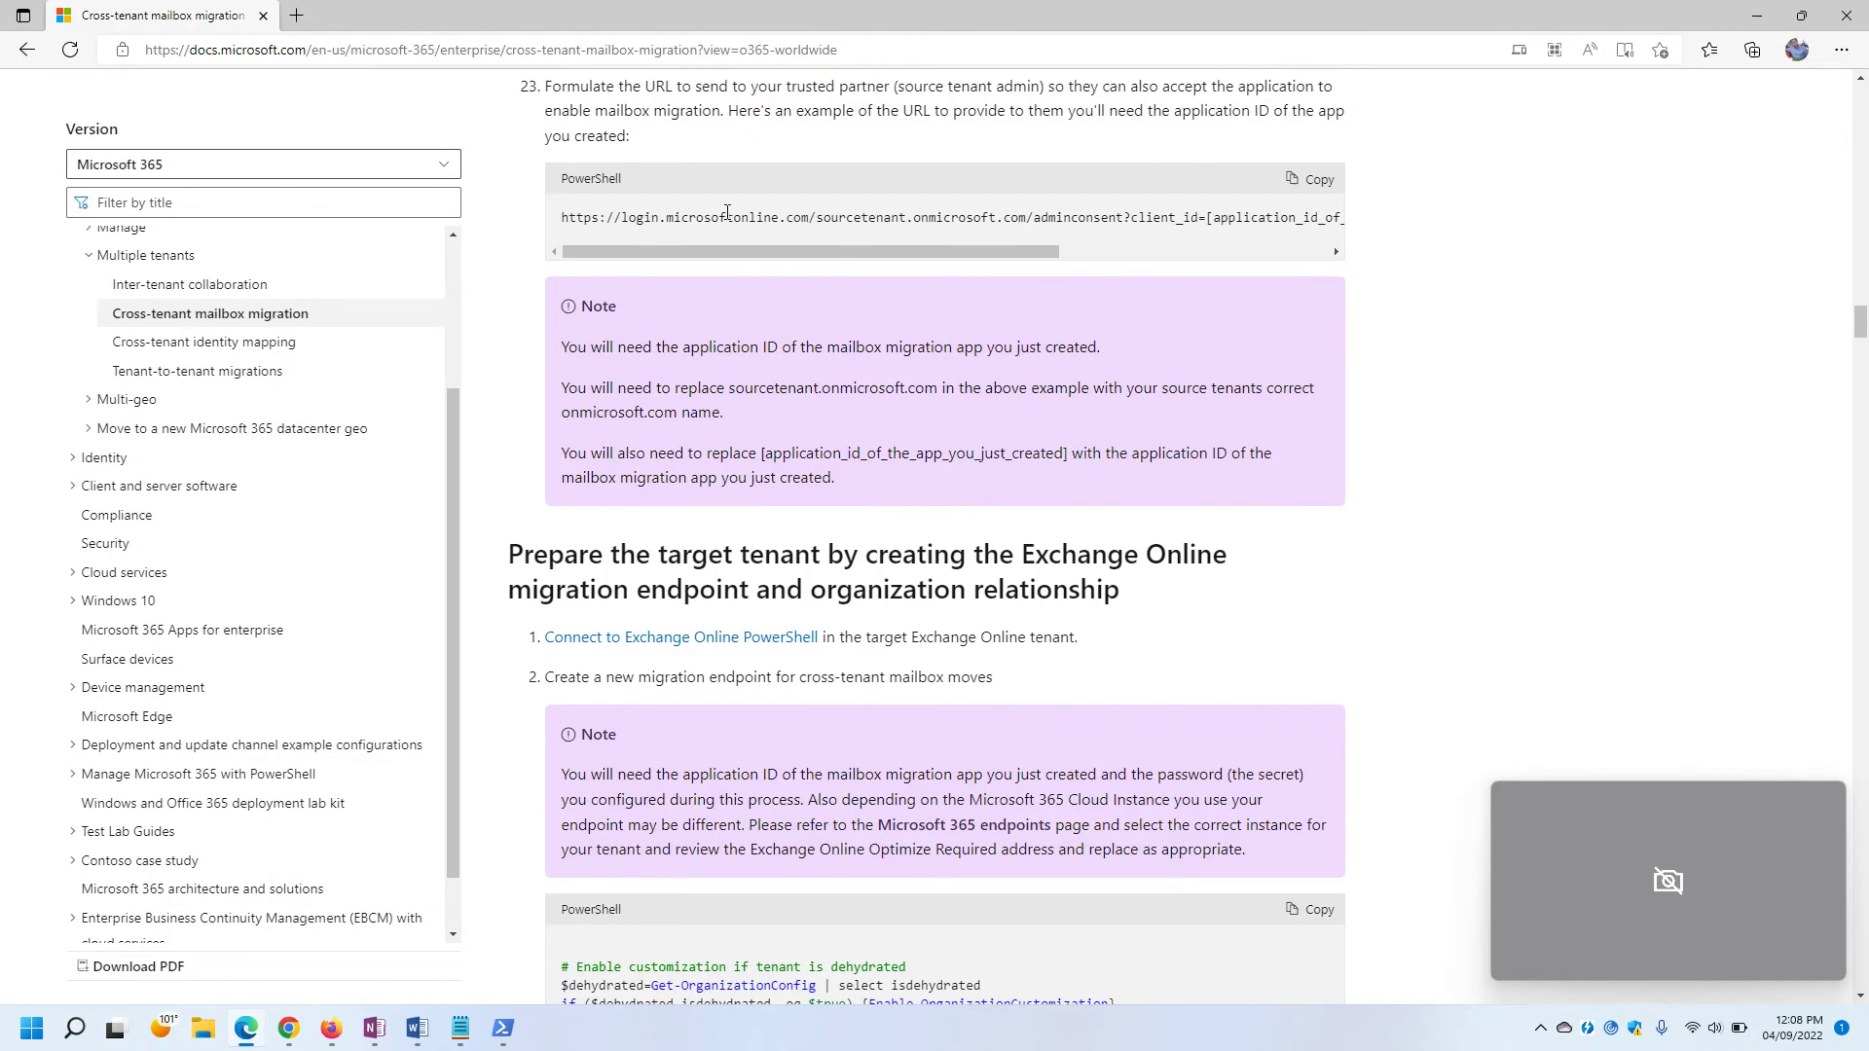
{"action": "scroll", "coordinate": [946, 353], "scroll_direction": "down", "scroll_amount": 10}
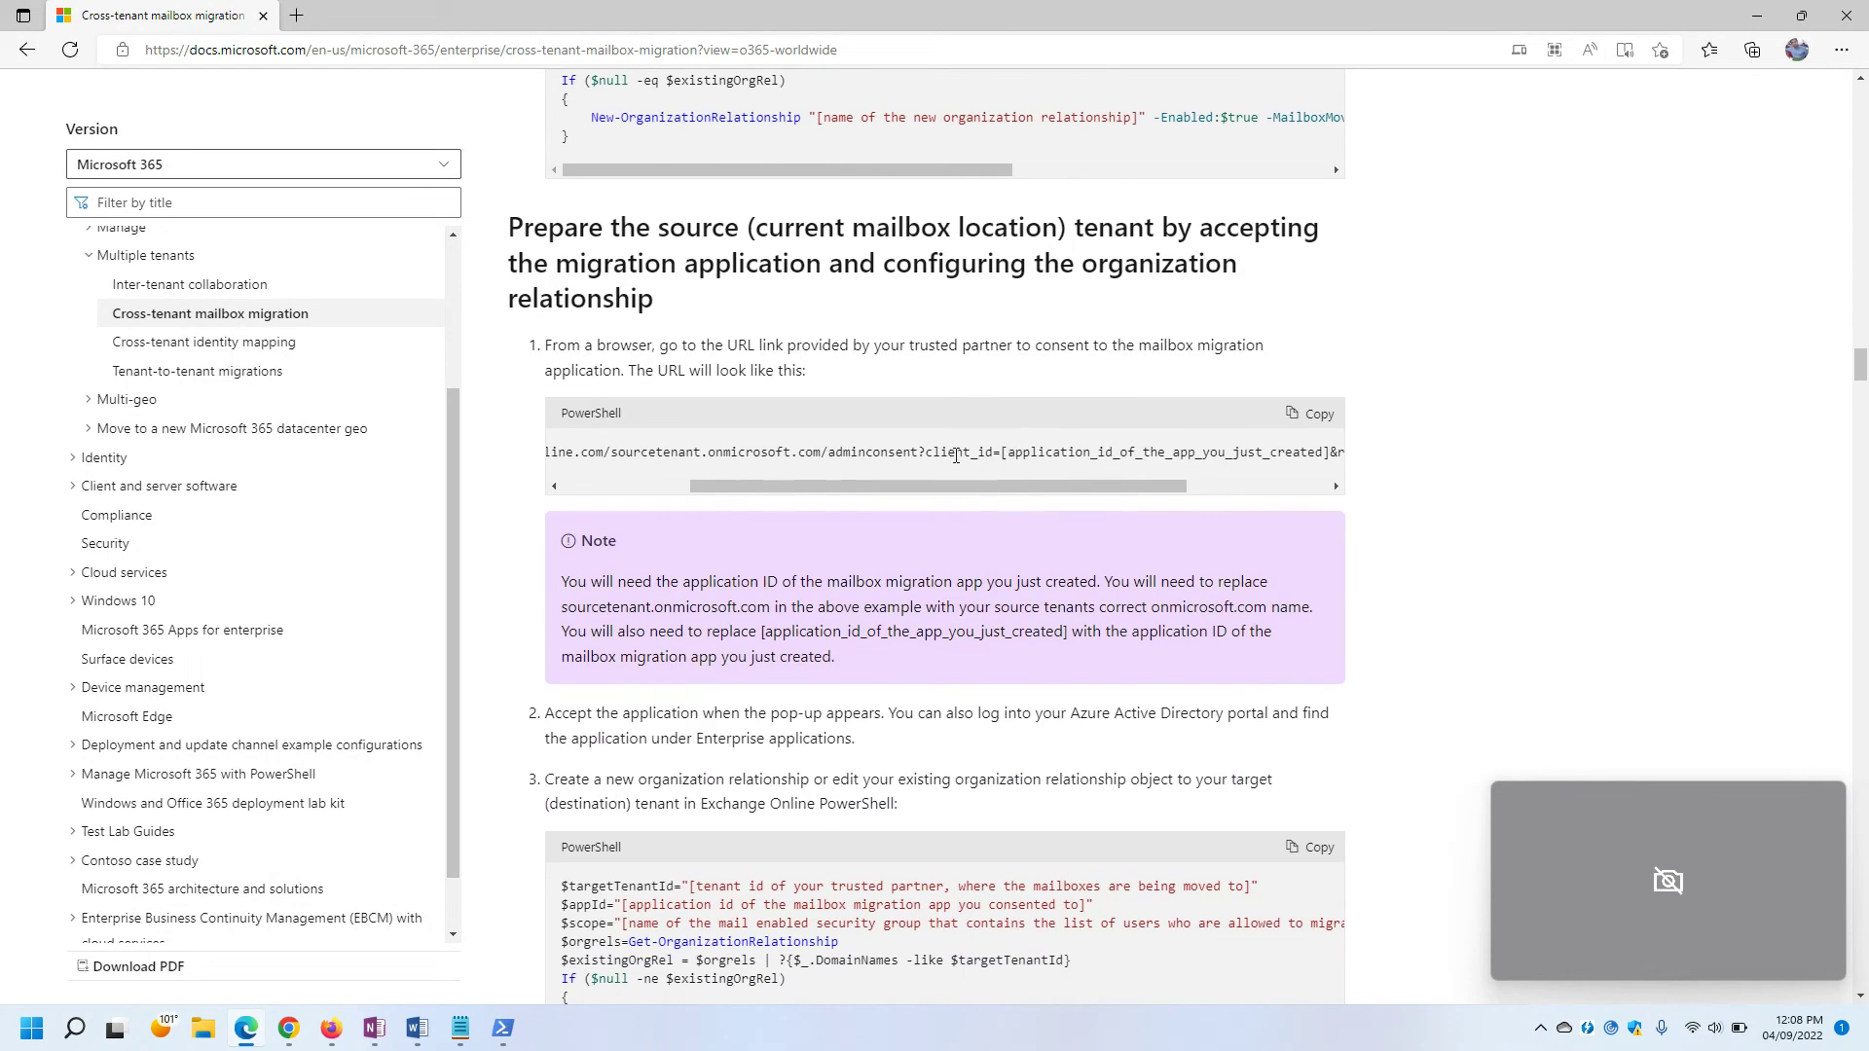
{"action": "left_click_drag", "start_coordinate": [775, 486], "coordinate": [647, 483]}
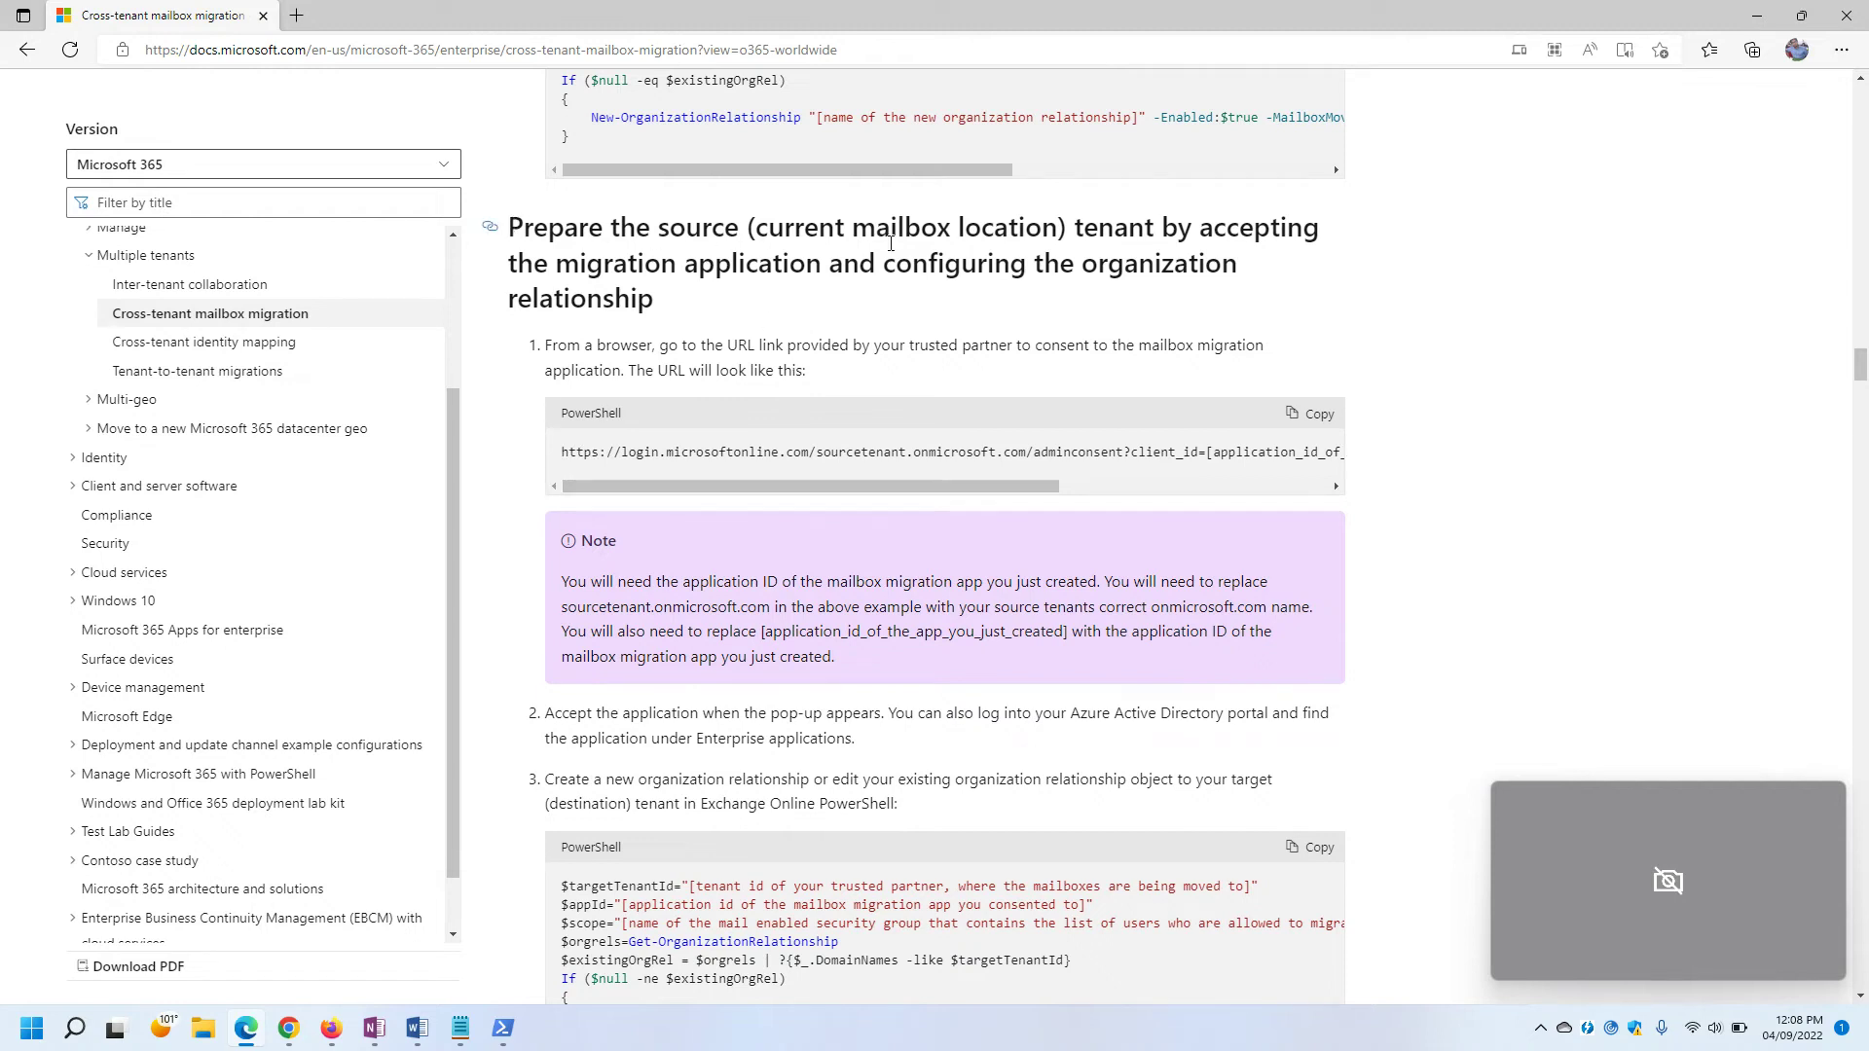
{"action": "left_click_drag", "start_coordinate": [513, 269], "coordinate": [671, 316]}
{"action": "left_click", "coordinate": [675, 319]}
{"action": "mouse_move", "coordinate": [324, 1038]}
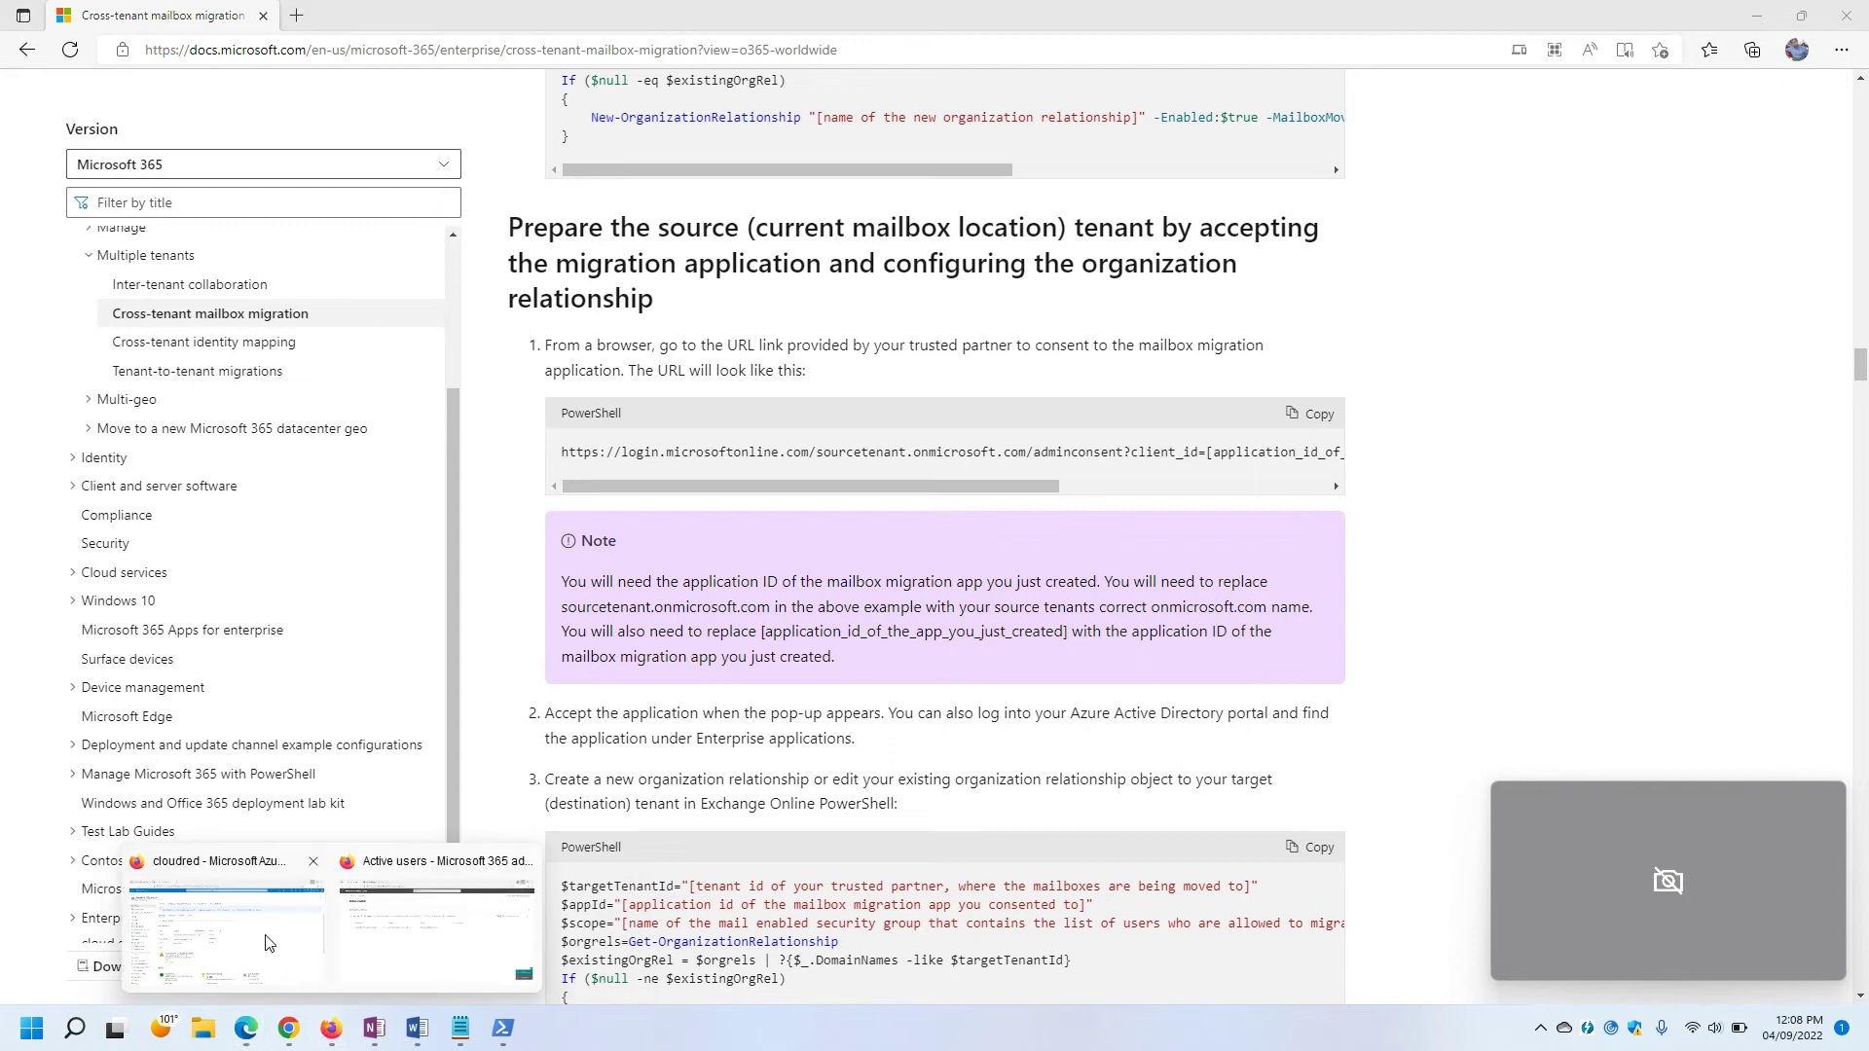
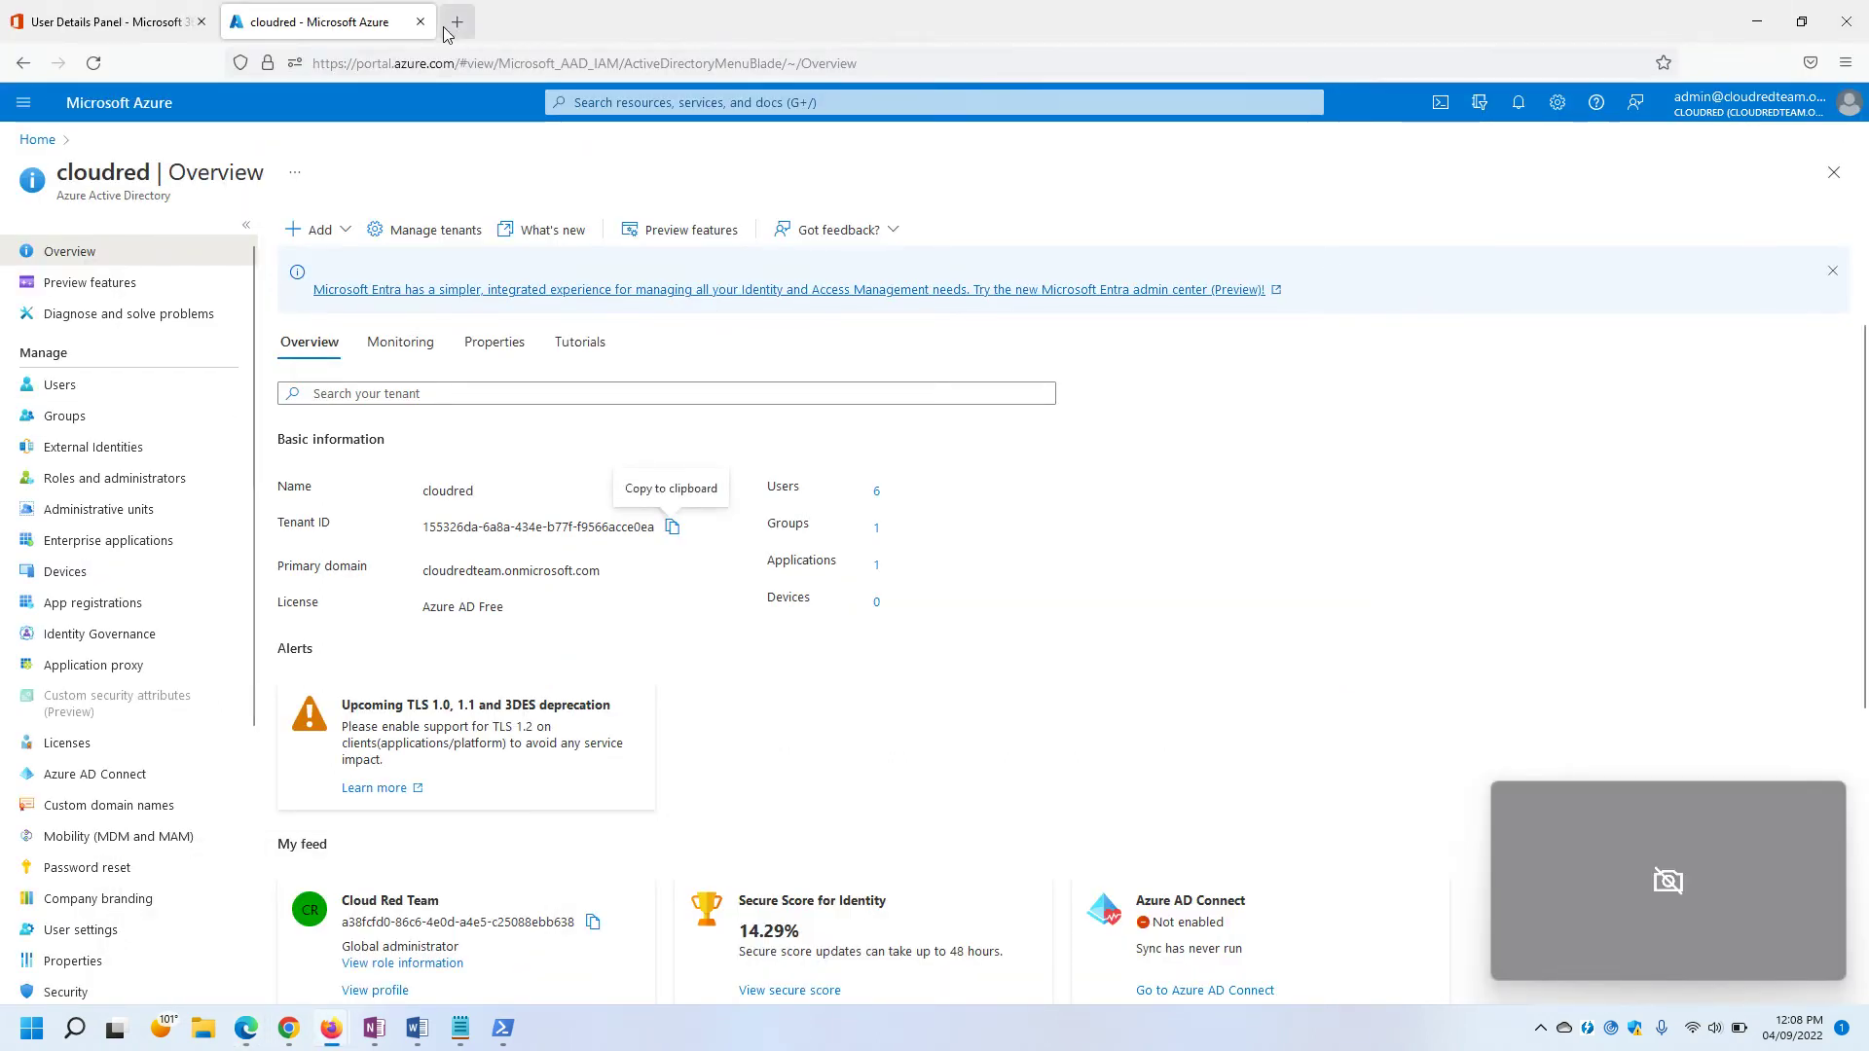
Paste the migration app's admin consent URL into a new tab's address bar.
{"action": "left_click", "coordinate": [456, 22]}
{"action": "type", "text": "https://login.microsoftonline.com/cloudredteam.onmicrosoft.com/adminconsent?client_id=bf032917-be2e-43a3-b44a-c19d78089420&redirect_uri=https://office.com"}
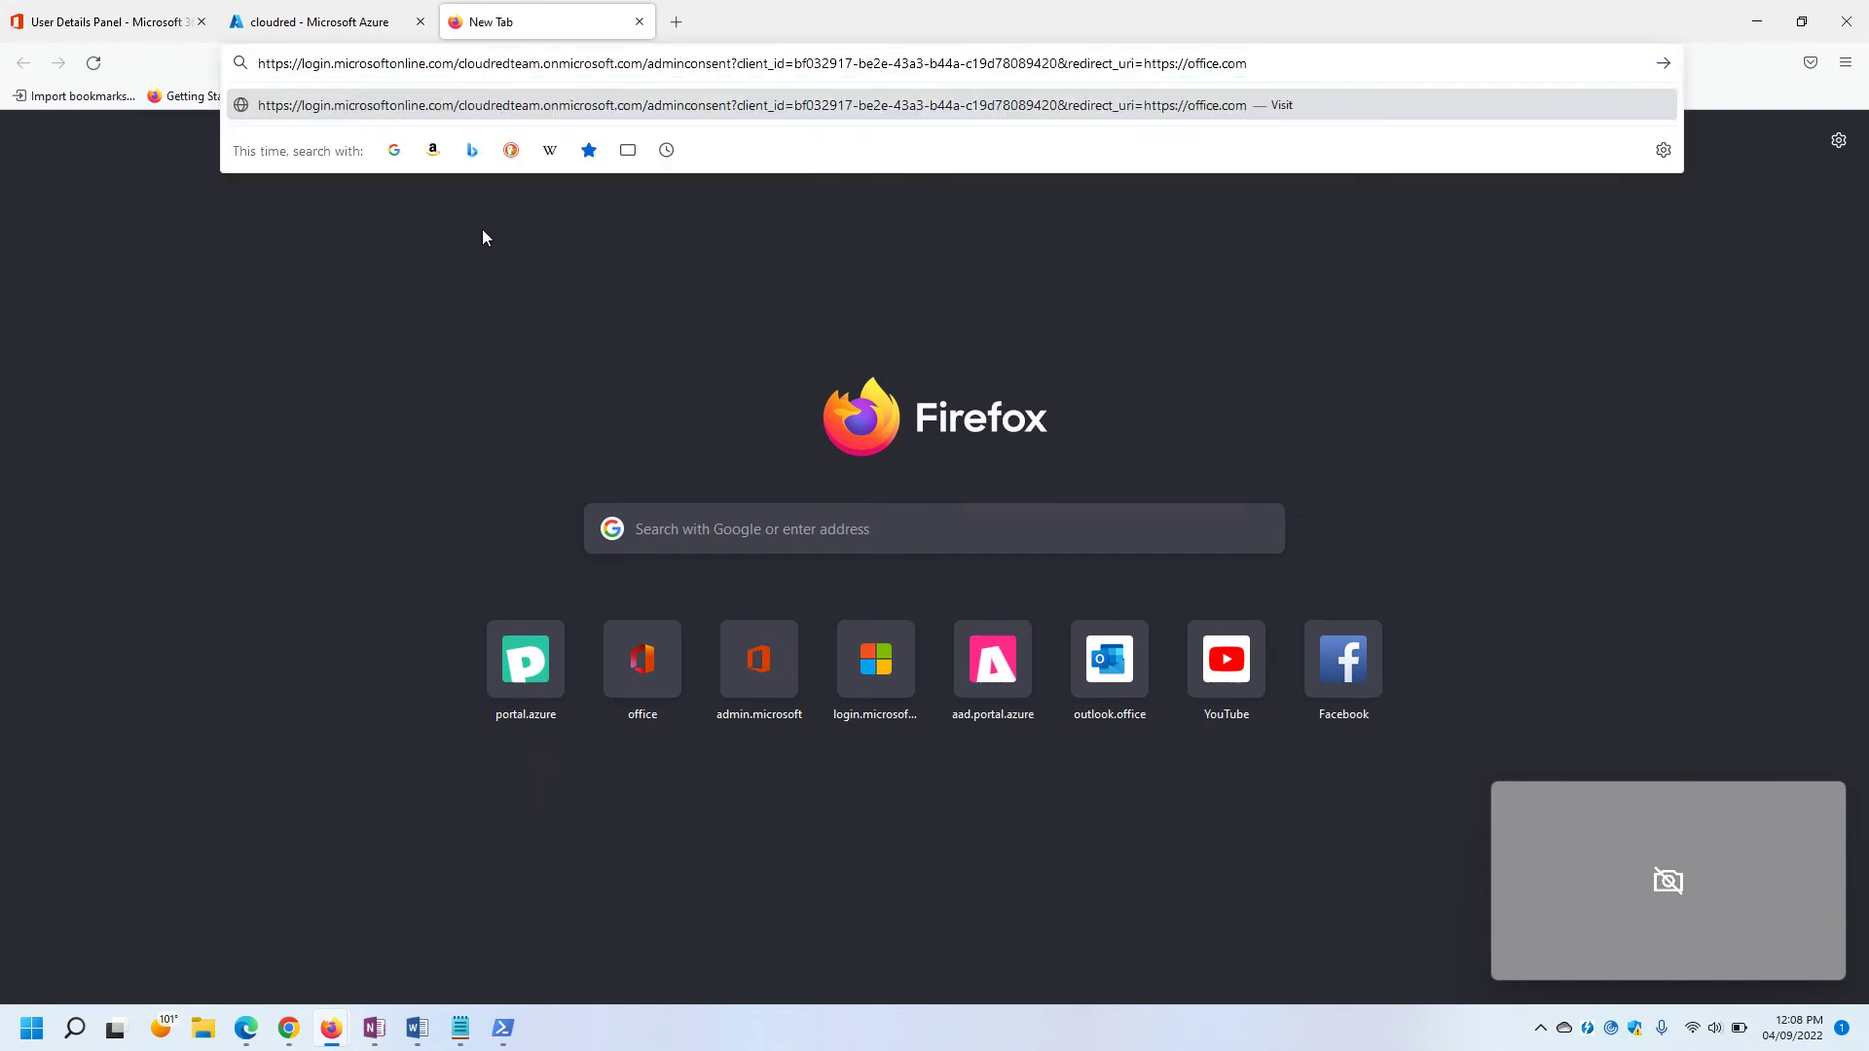
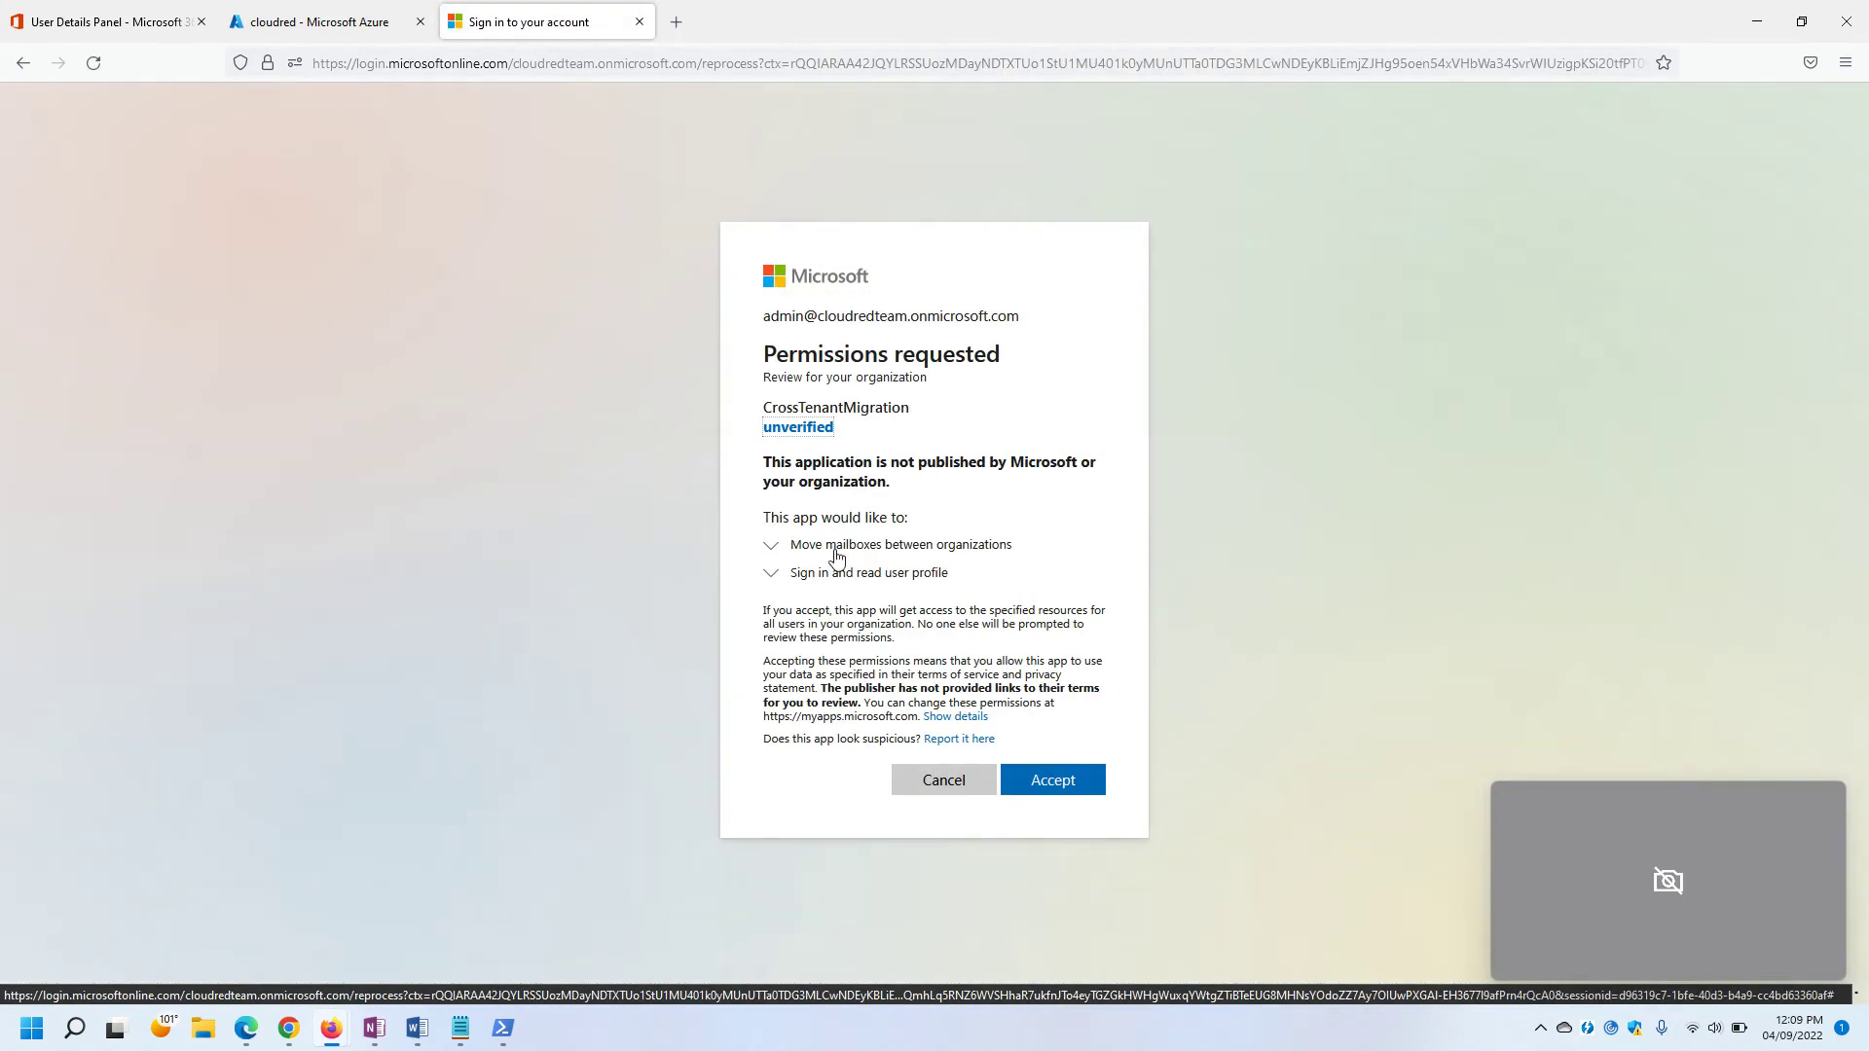
Accept the CrossTenantMigration app's permissions, close the Office Home tab, and return to the migration guide.
{"action": "left_click", "coordinate": [1043, 780]}
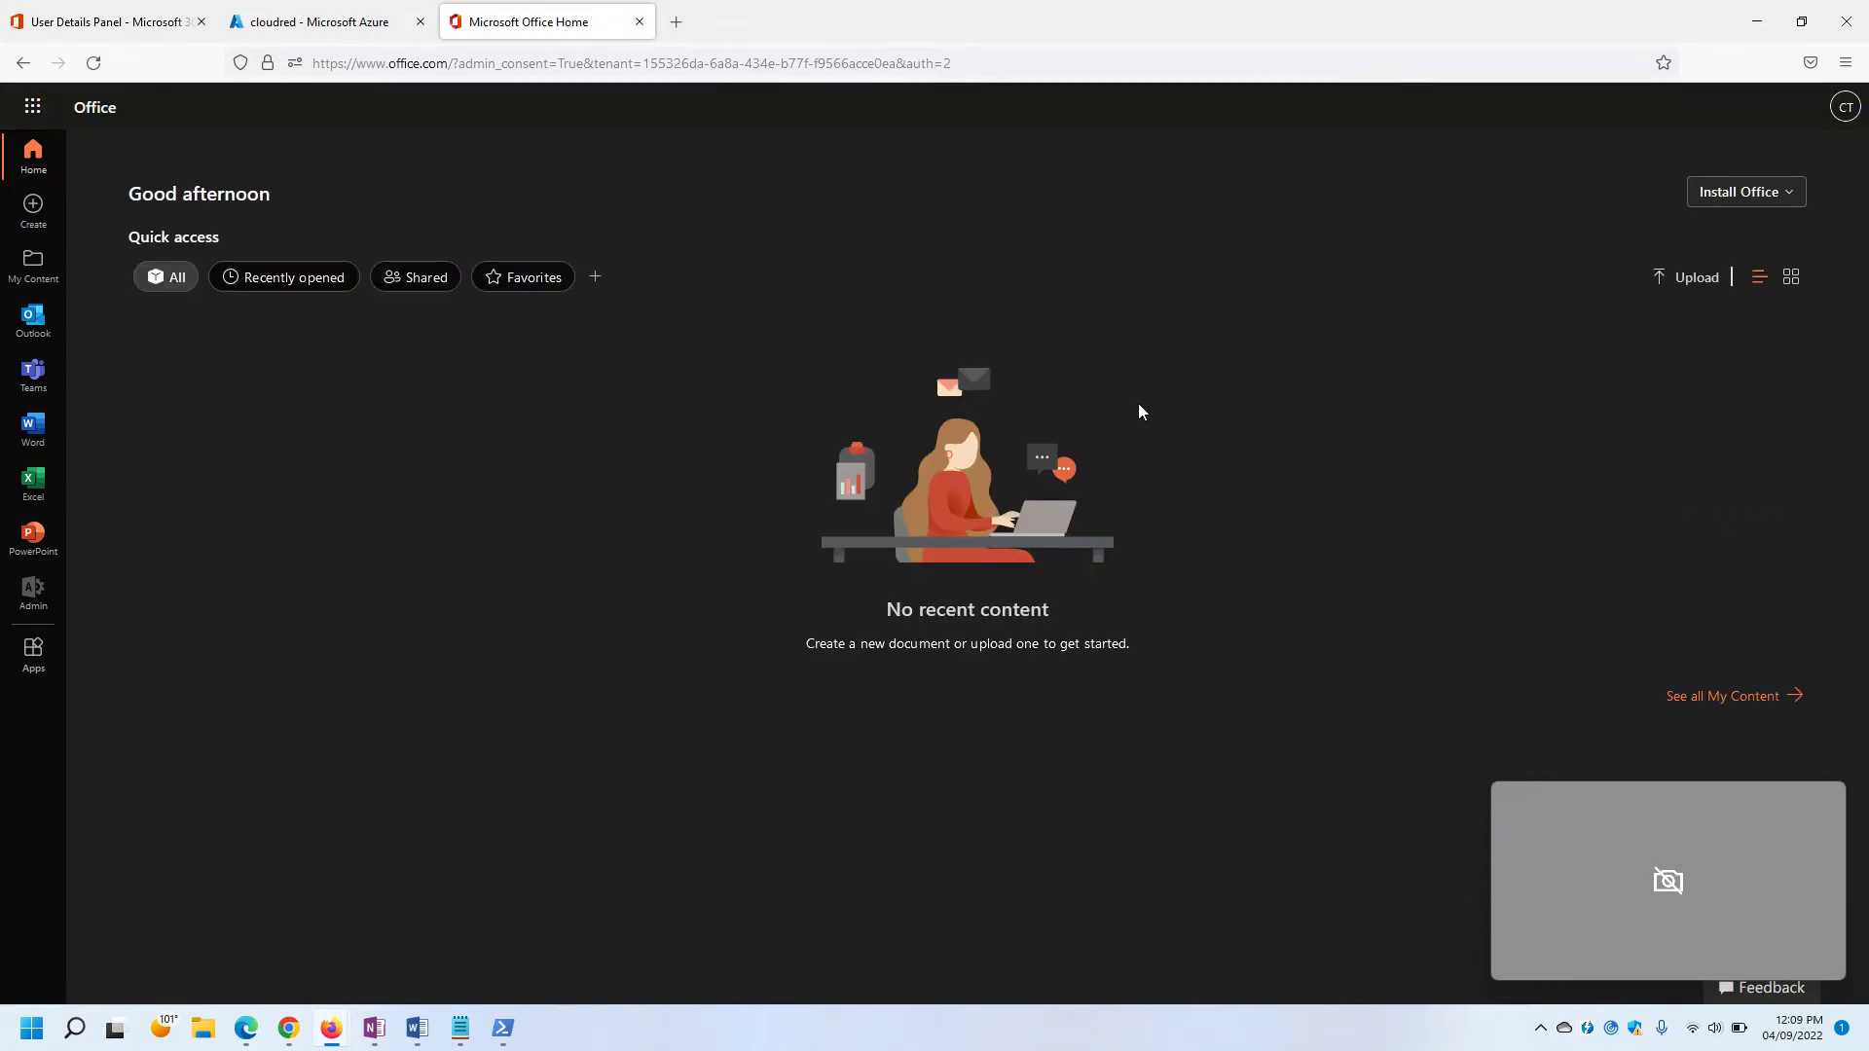
{"action": "left_click", "coordinate": [1843, 116]}
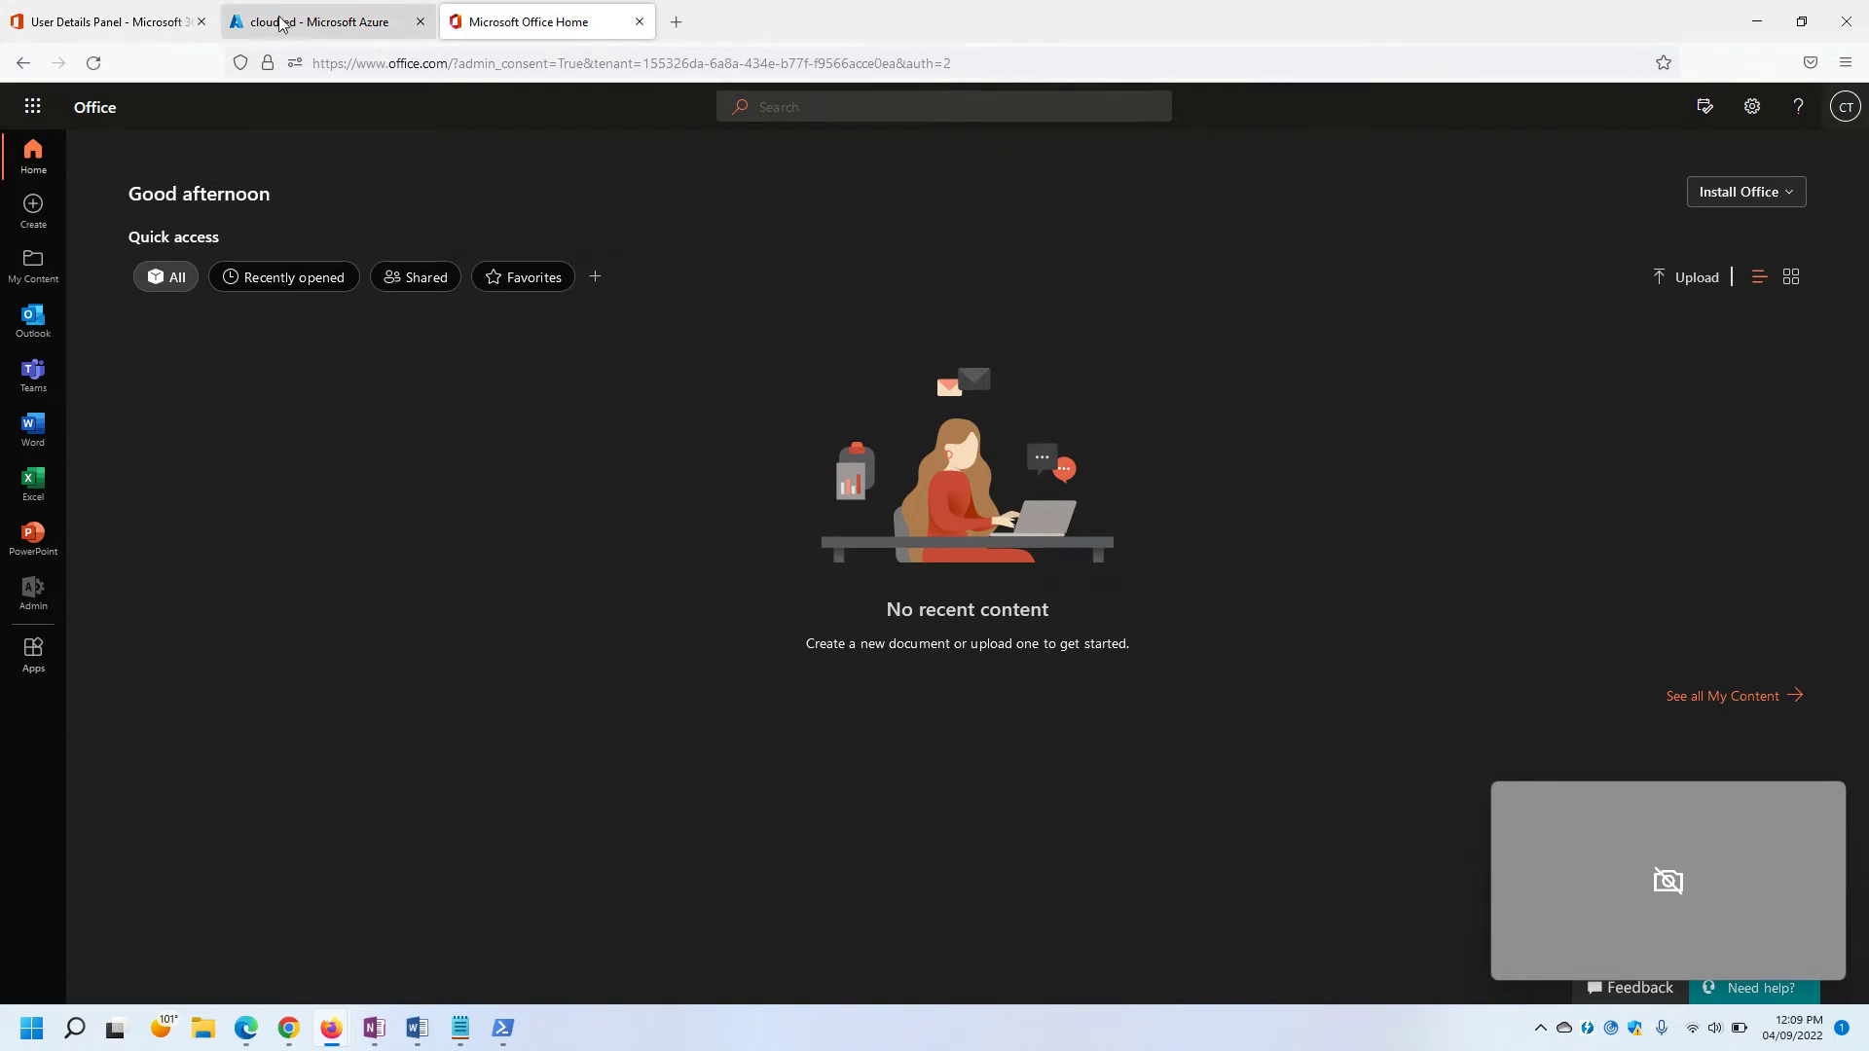
{"action": "left_click", "coordinate": [310, 21]}
{"action": "left_click", "coordinate": [641, 23]}
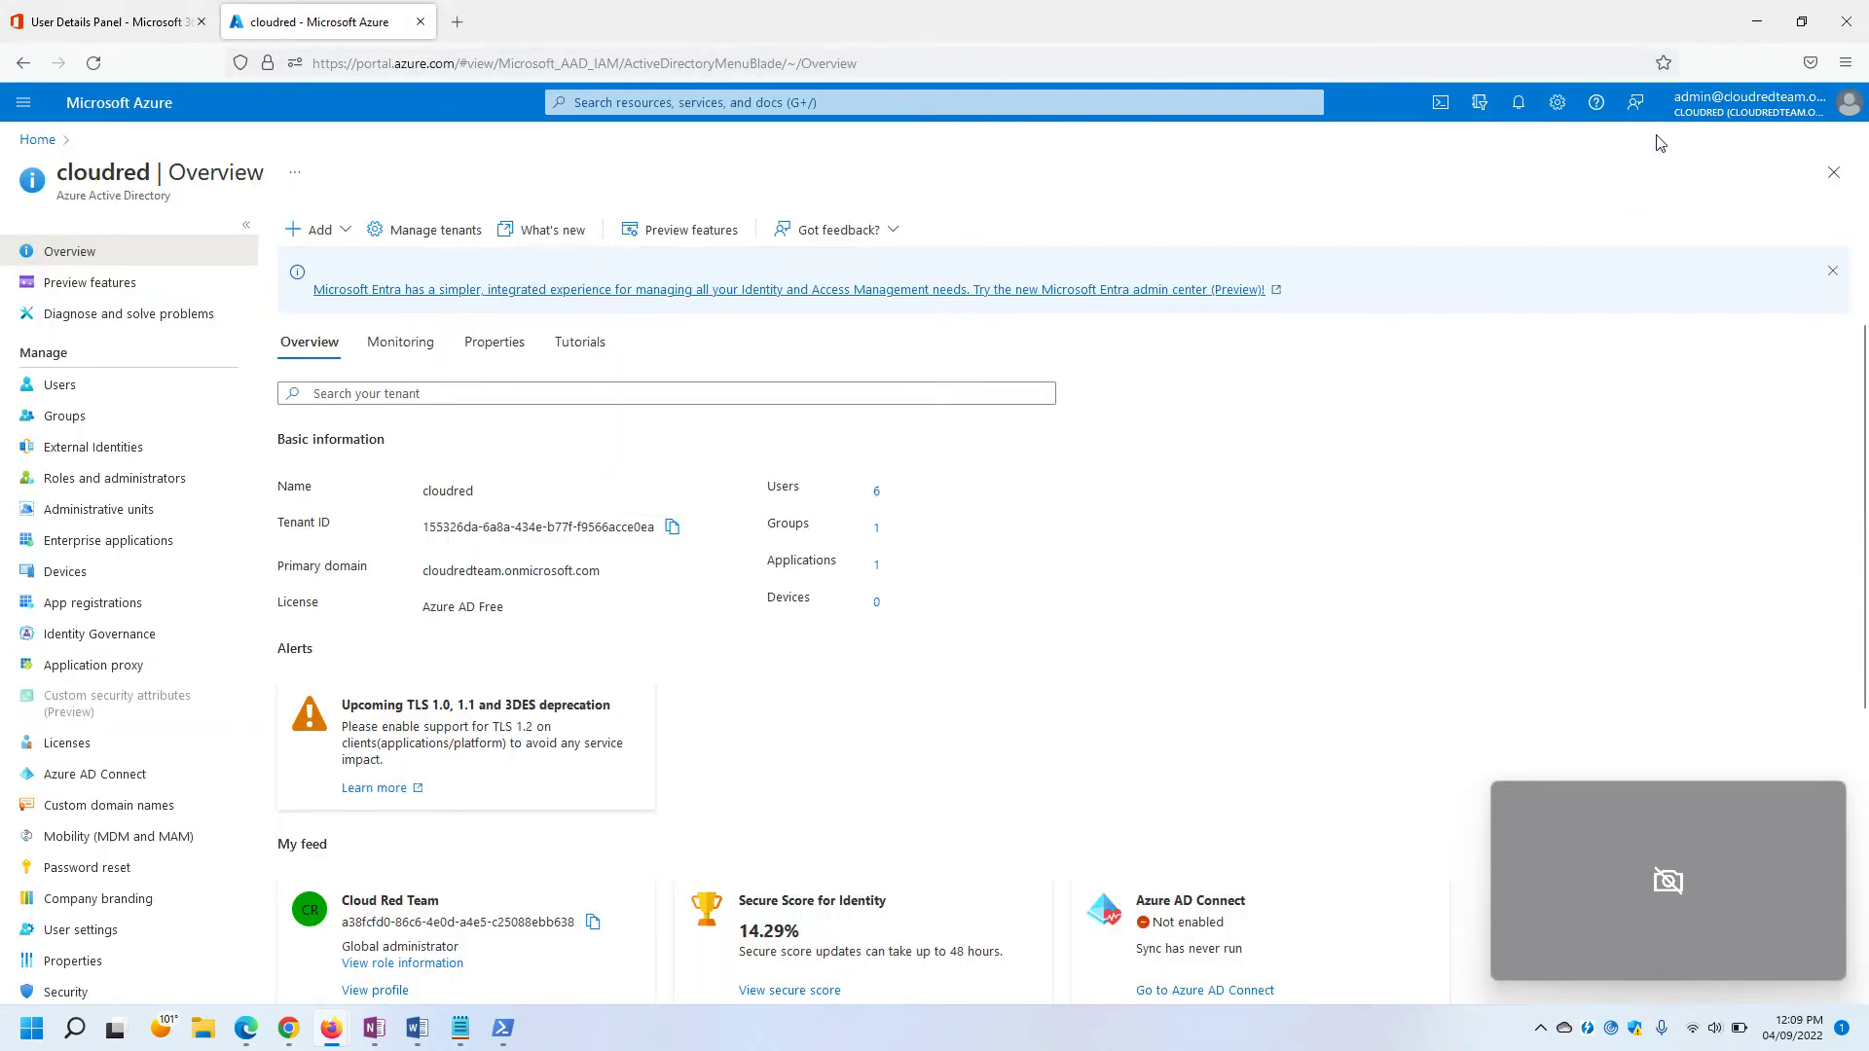
{"action": "mouse_move", "coordinate": [287, 1032]}
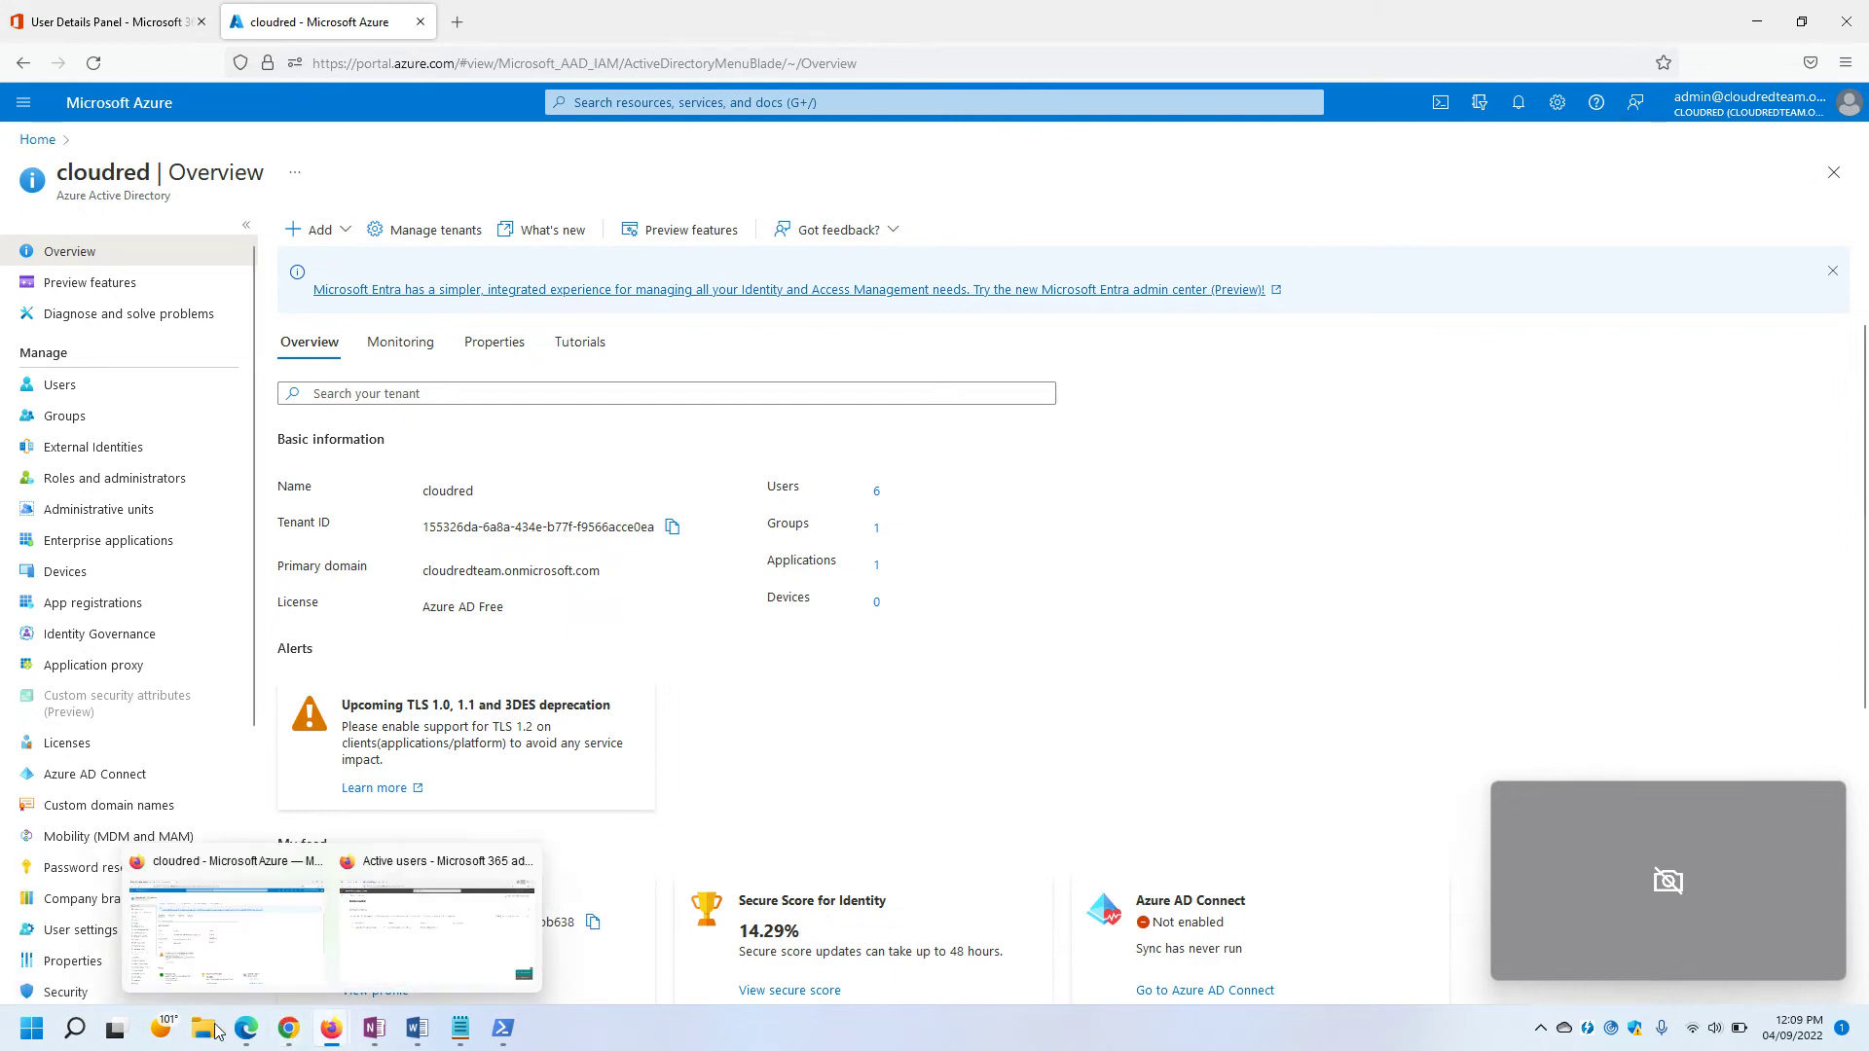
{"action": "left_click", "coordinate": [194, 925]}
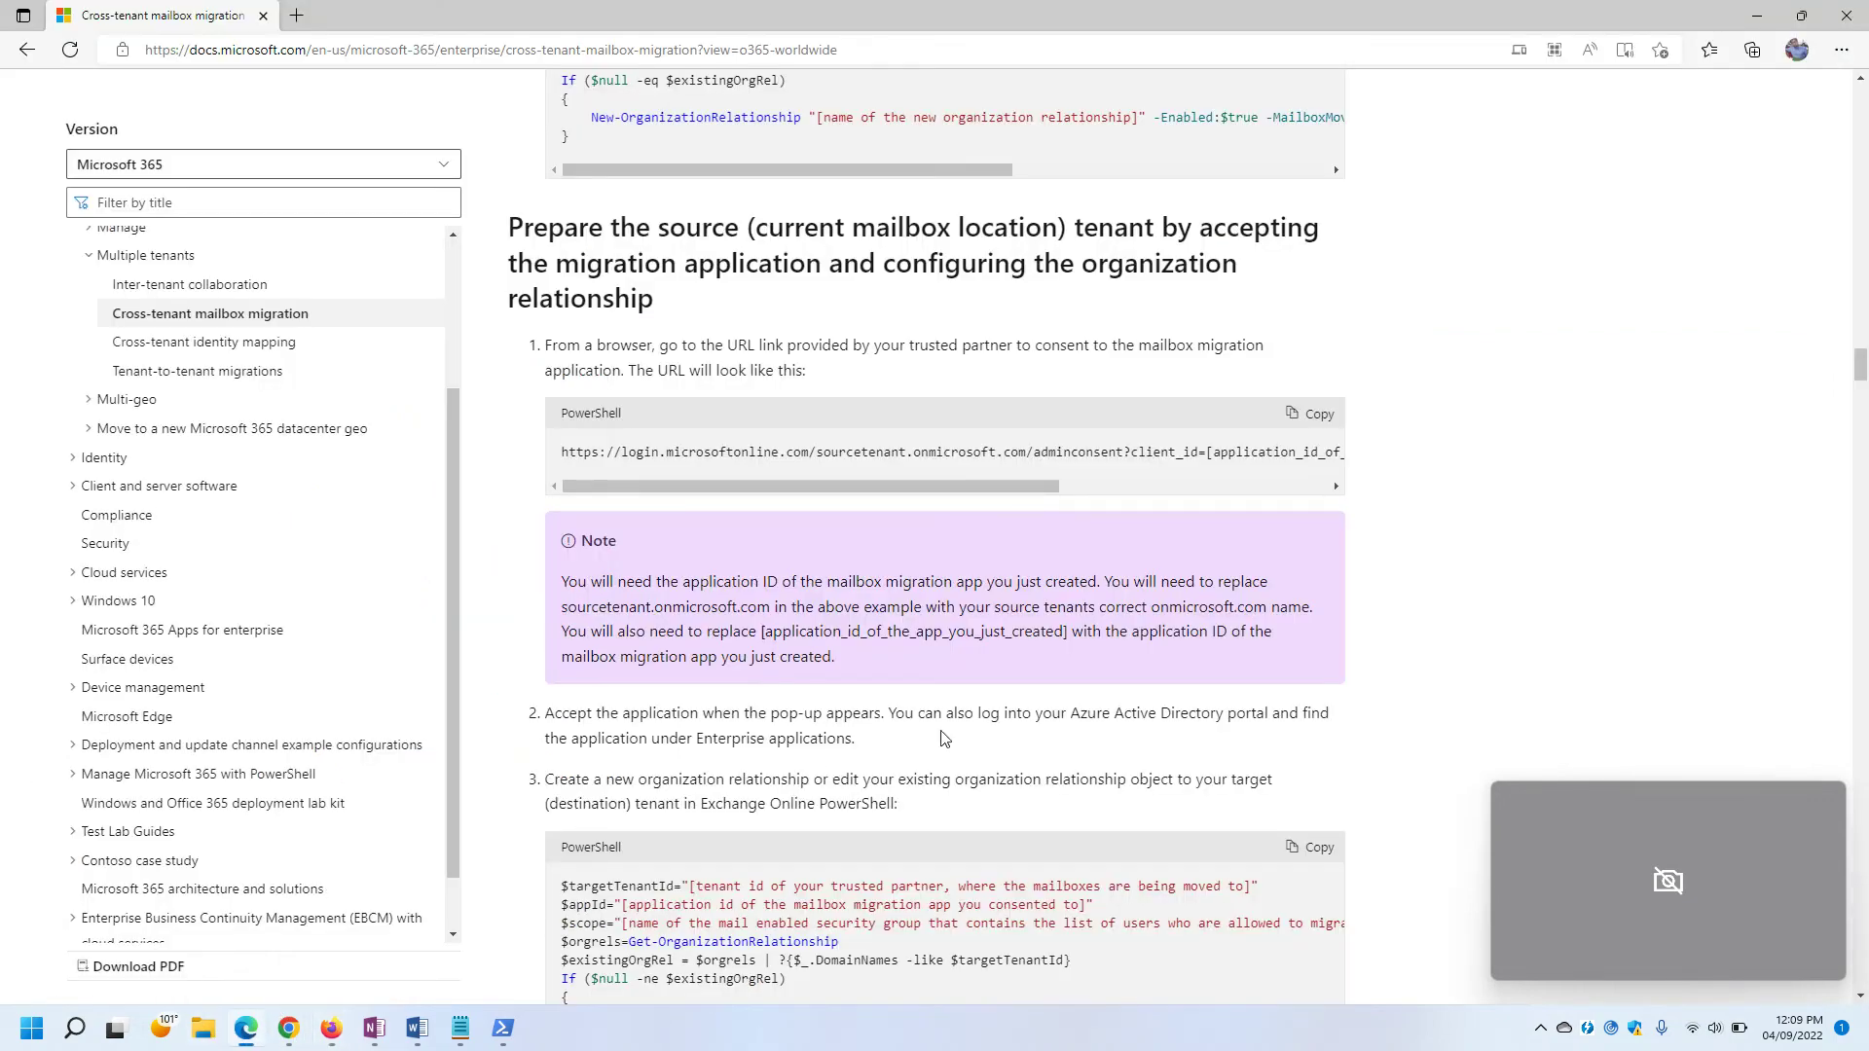
Copy the step 3 organization-relationship PowerShell script from the Microsoft Learn guide.
{"action": "scroll", "coordinate": [944, 740], "scroll_direction": "down", "scroll_amount": 6}
{"action": "scroll", "coordinate": [646, 465], "scroll_direction": "up", "scroll_amount": 3}
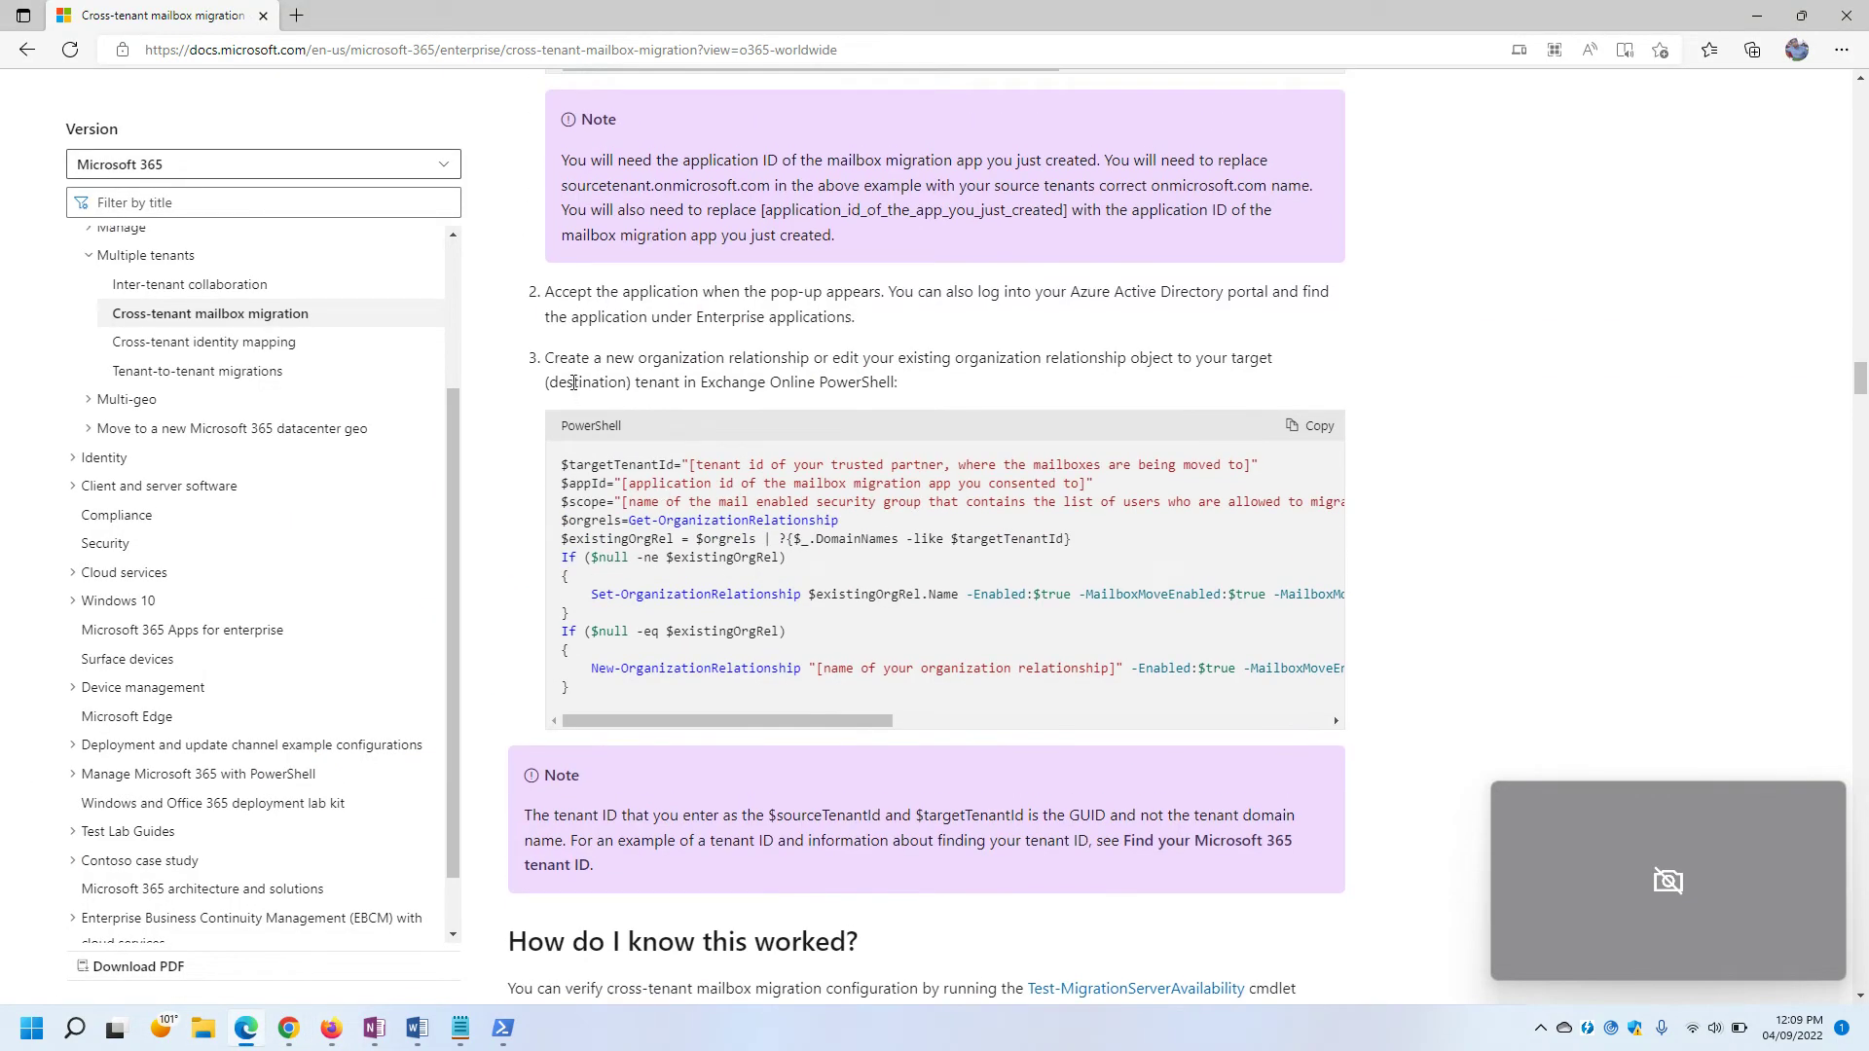
{"action": "left_click_drag", "start_coordinate": [551, 359], "coordinate": [884, 401]}
{"action": "left_click", "coordinate": [919, 384]}
{"action": "left_click", "coordinate": [1308, 429]}
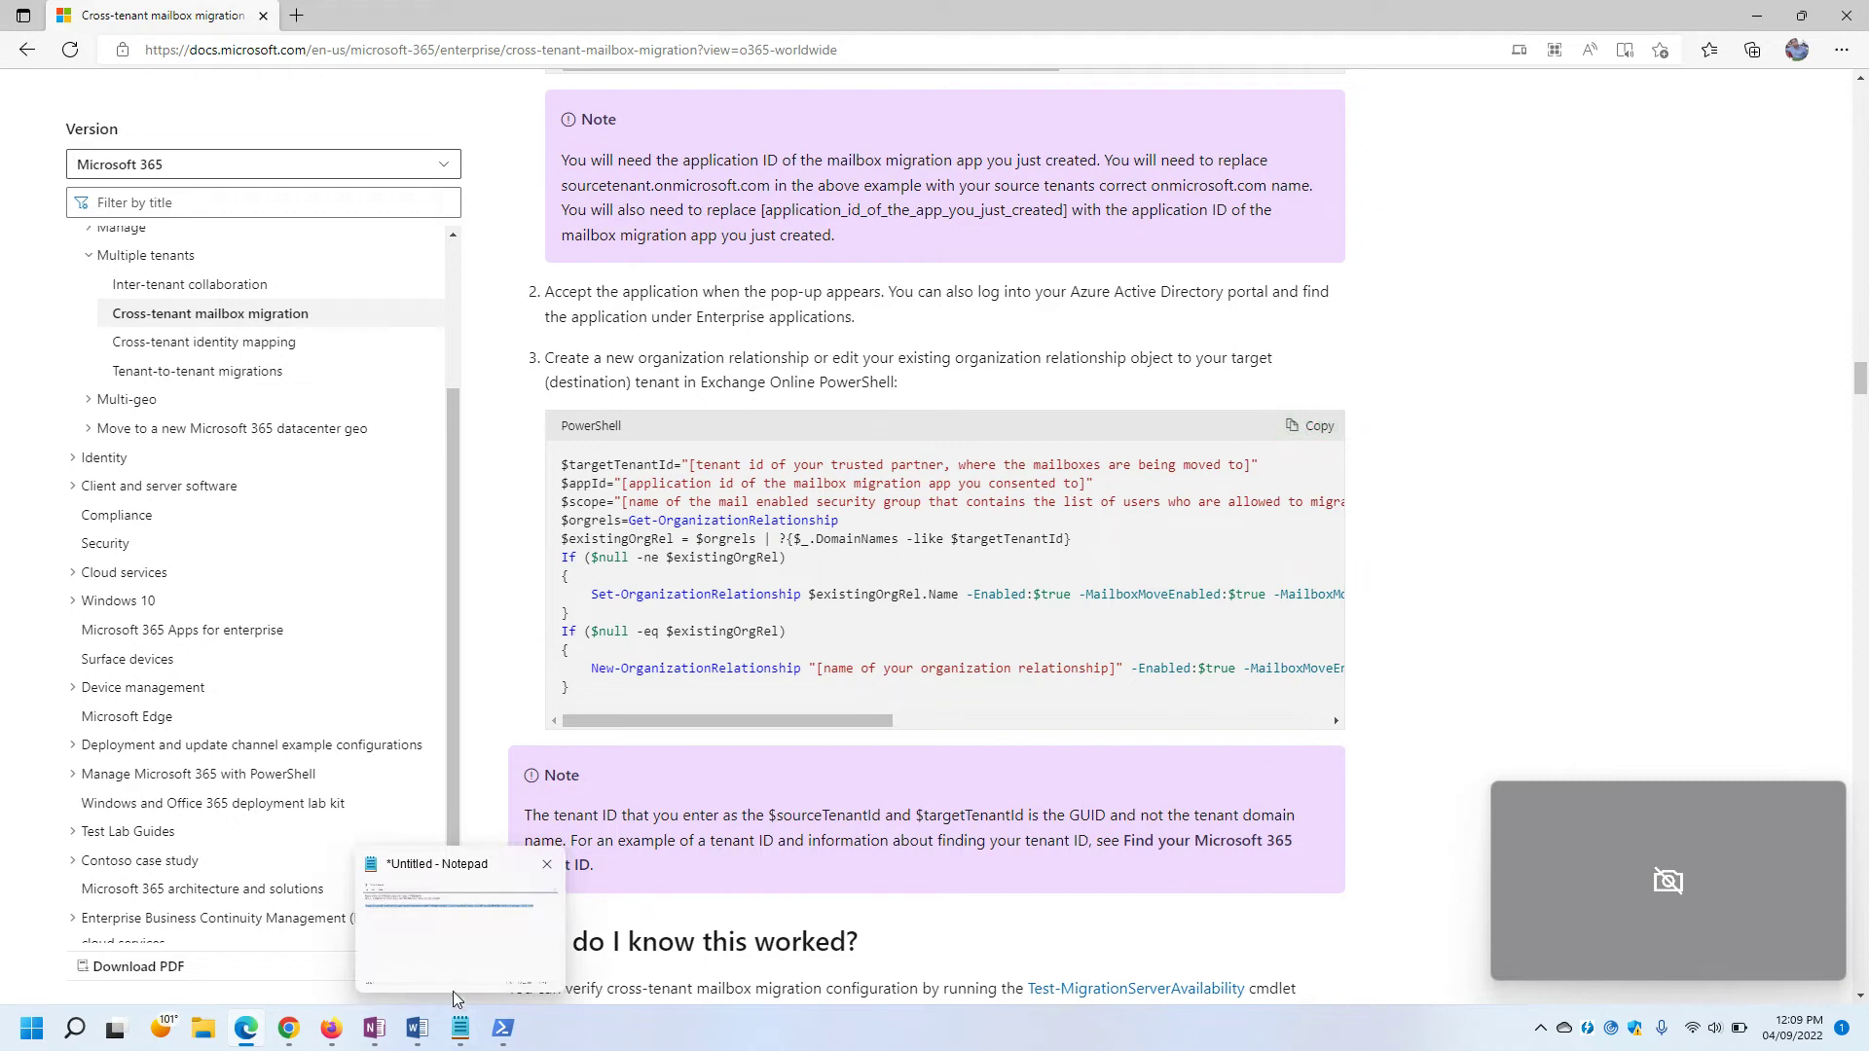
Paste the script into a new Notepad document and select the line 1 tenant ID placeholder.
{"action": "right_click", "coordinate": [19, 1029]}
{"action": "left_click", "coordinate": [53, 918]}
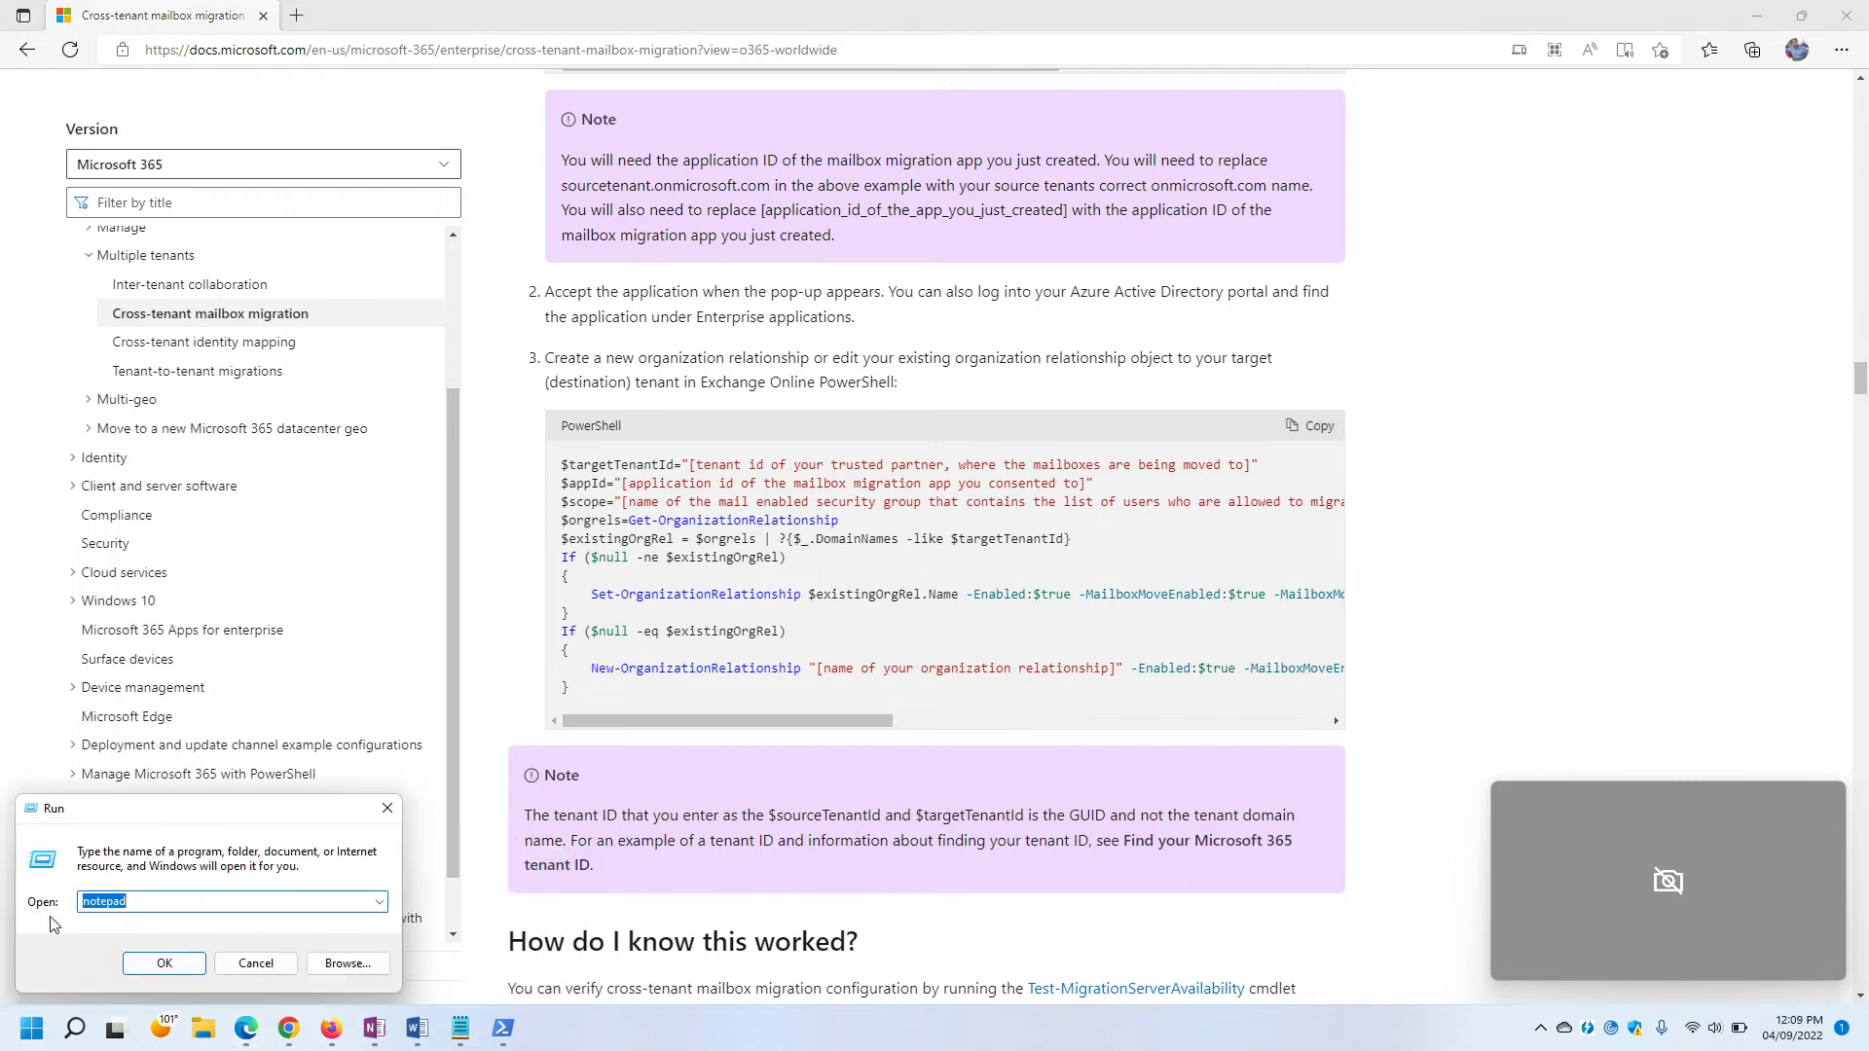
{"action": "key", "text": "Return"}
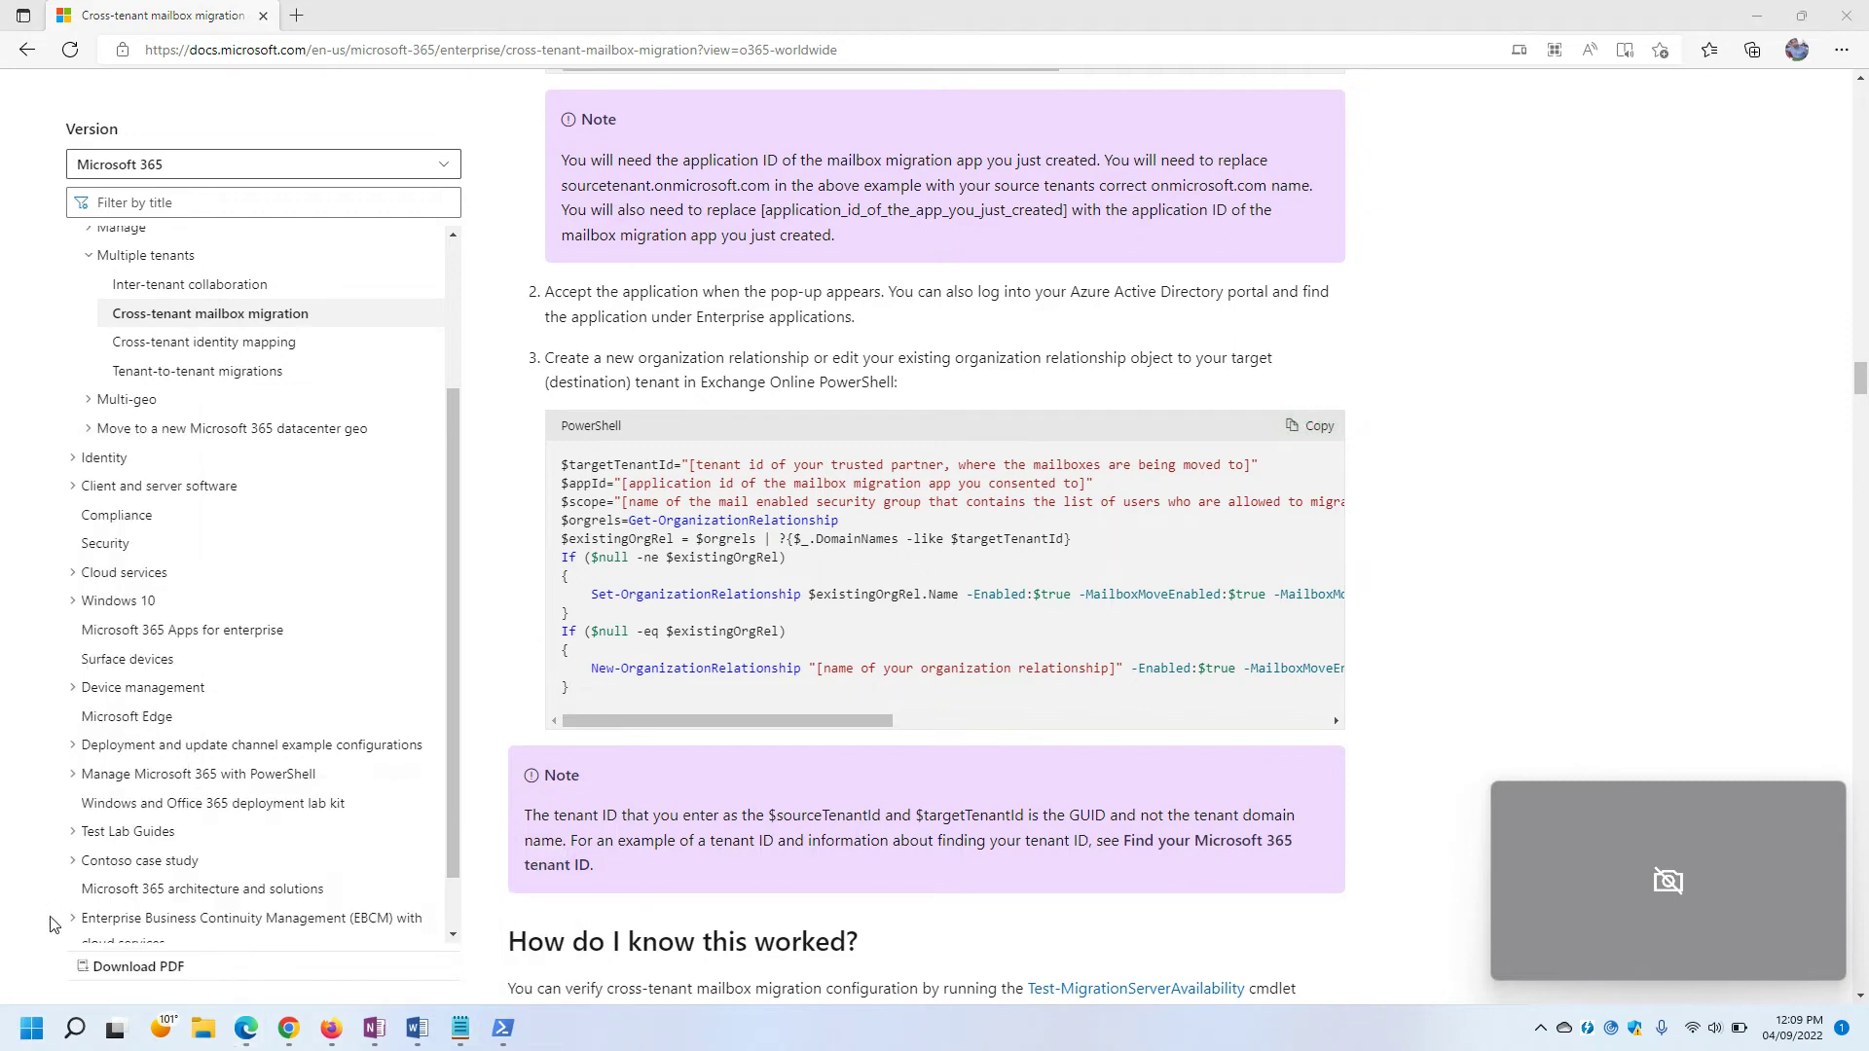
{"action": "key", "text": "ctrl+v"}
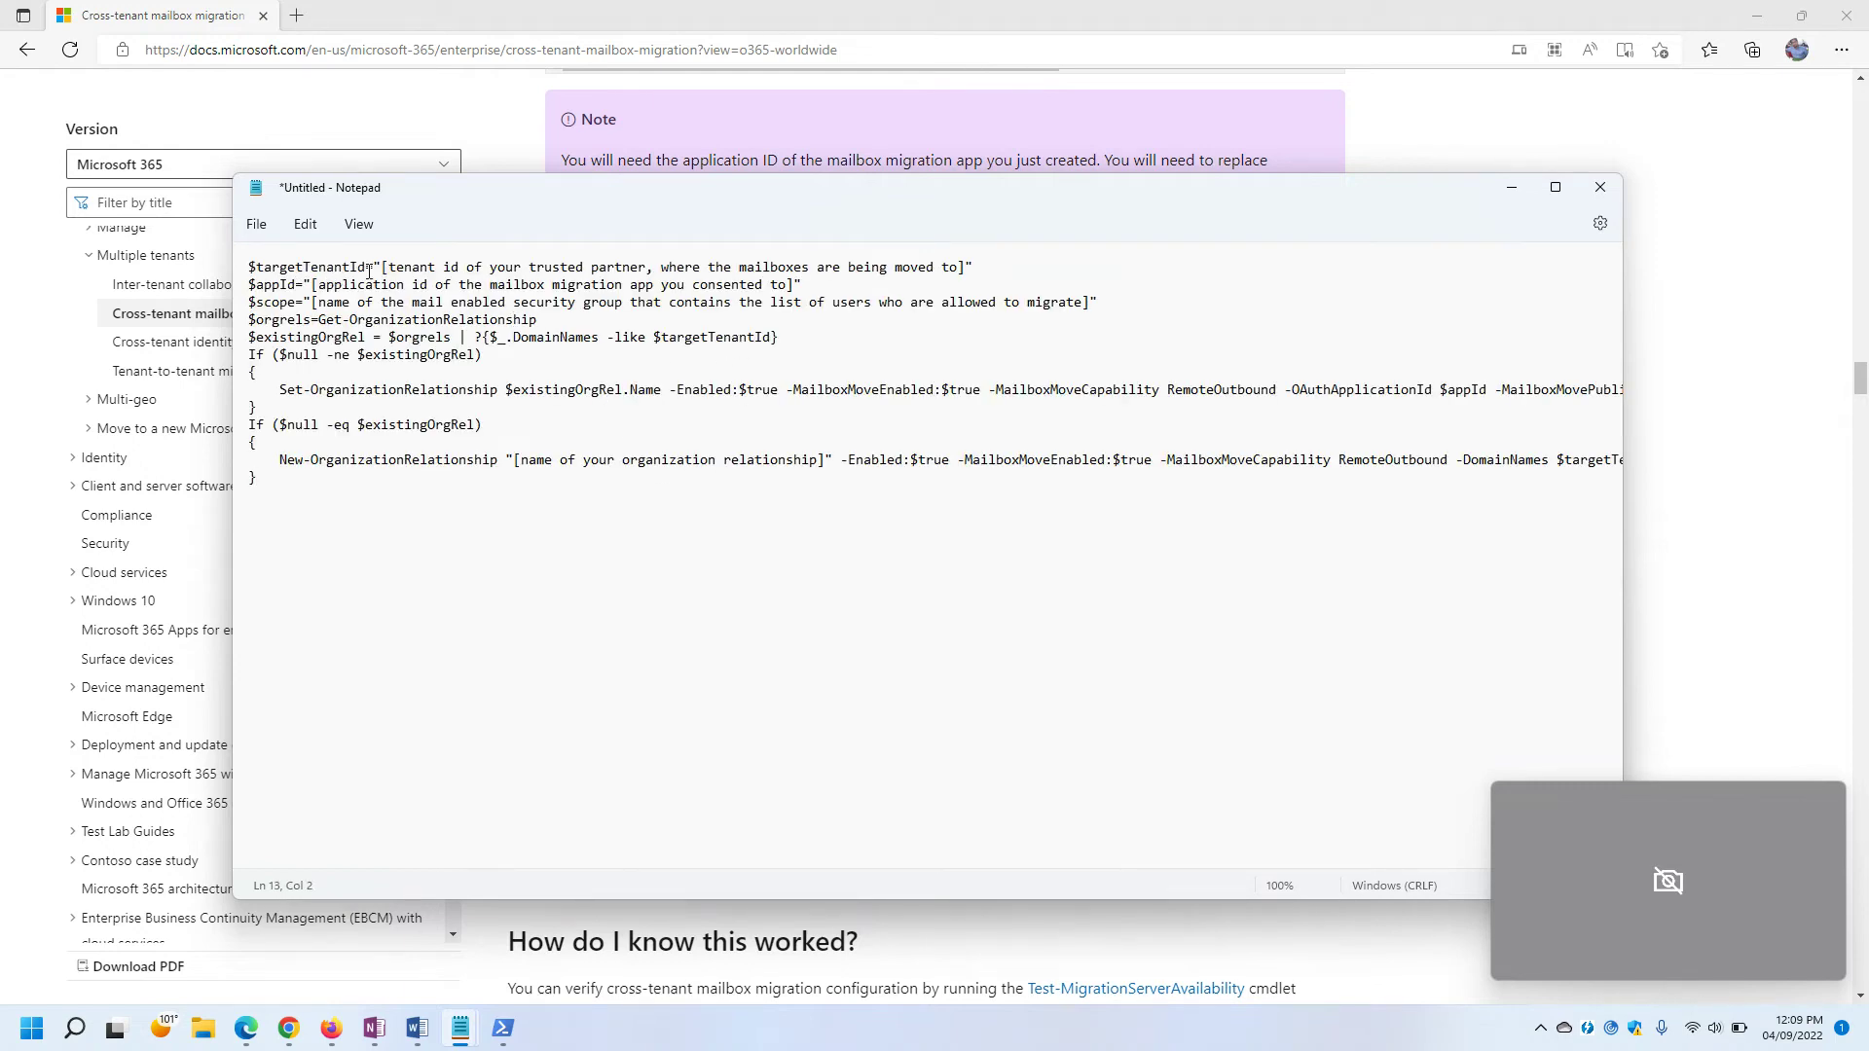
{"action": "left_click_drag", "start_coordinate": [384, 267], "coordinate": [961, 265]}
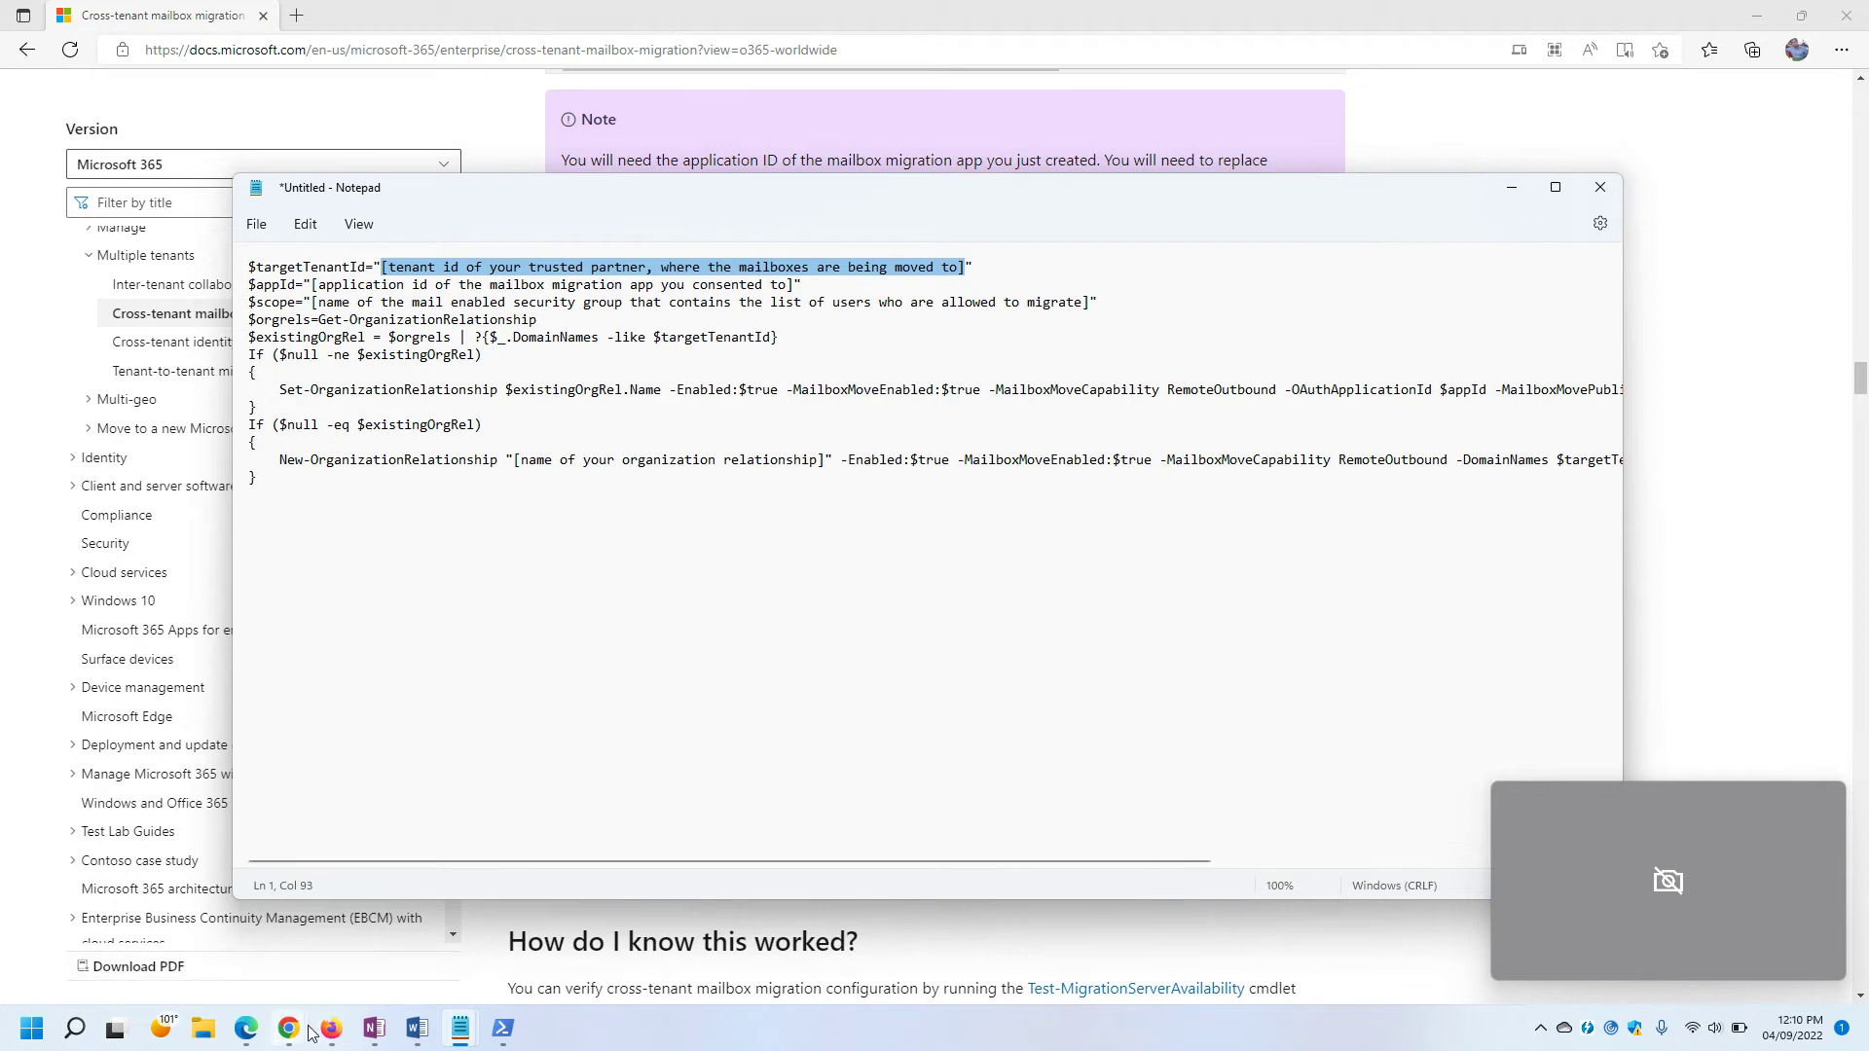
In the Firefox Azure portal, go to Home and view Cloudblue's Azure Active Directory overview.
{"action": "mouse_move", "coordinate": [331, 1030]}
{"action": "left_click", "coordinate": [368, 959]}
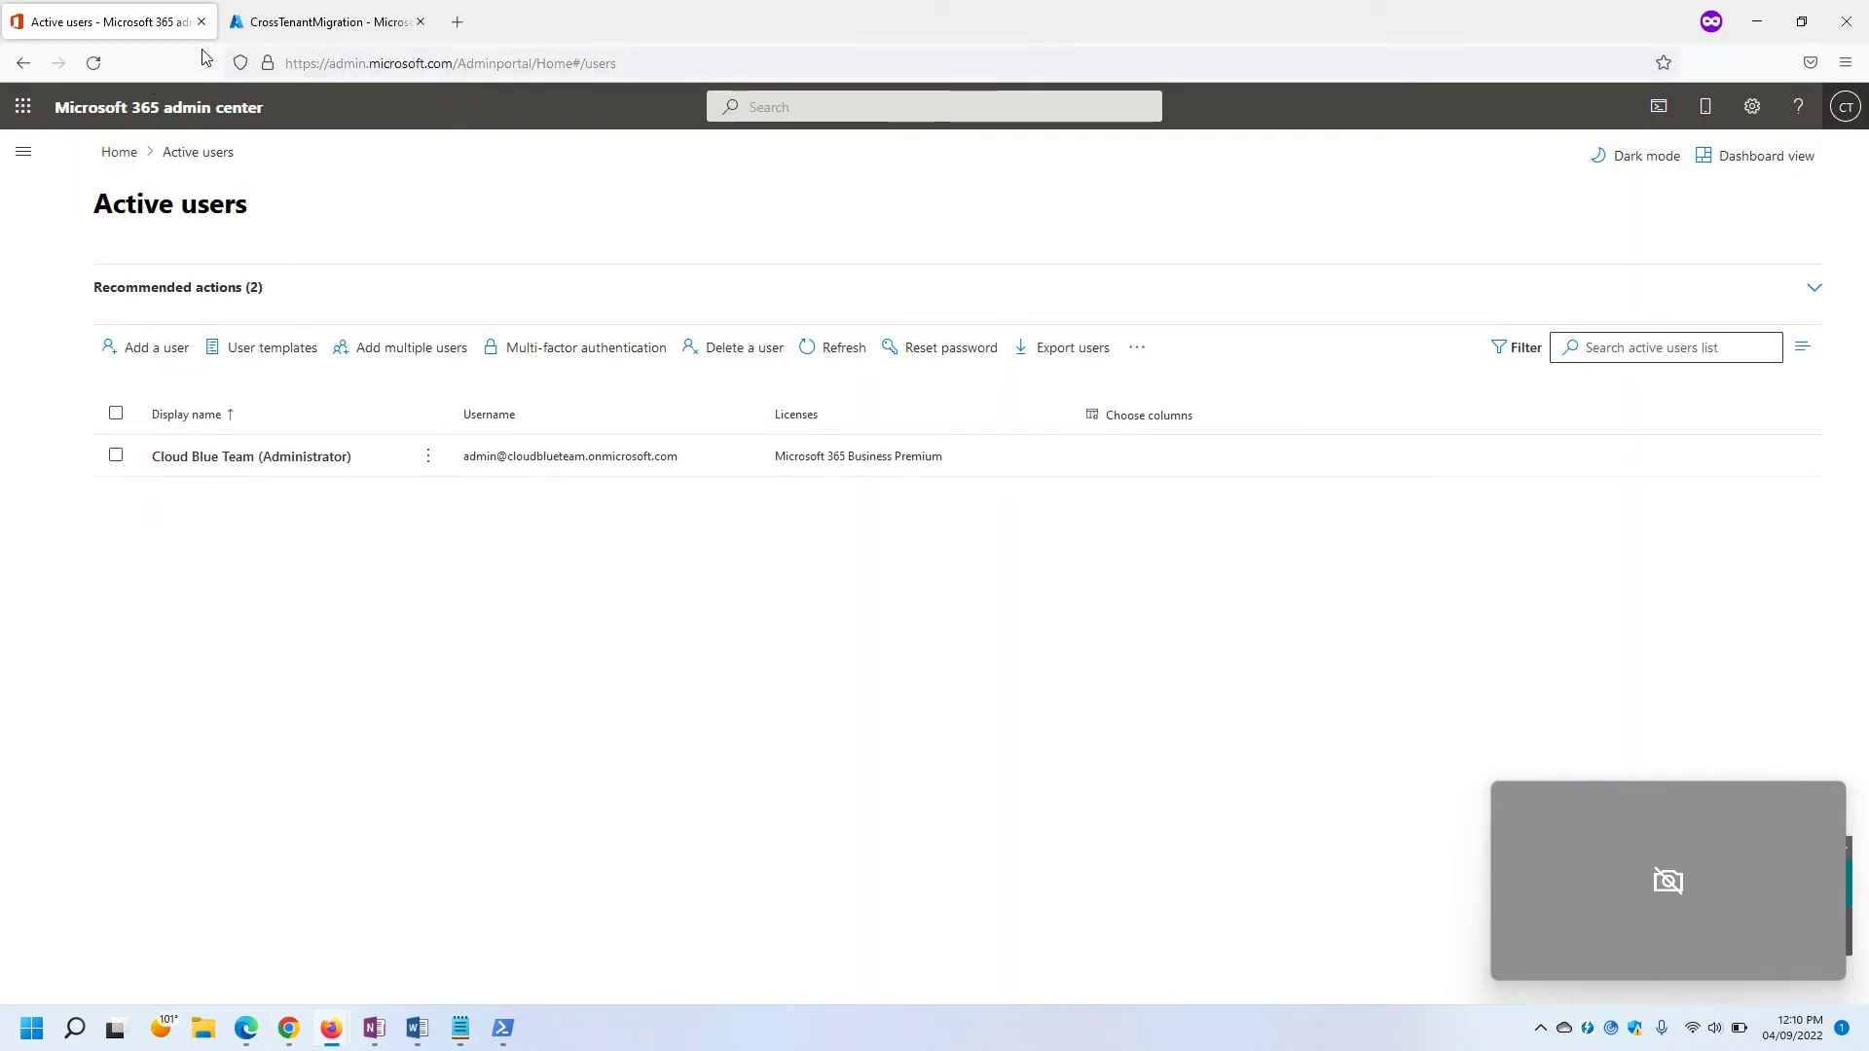
{"action": "left_click", "coordinate": [321, 21]}
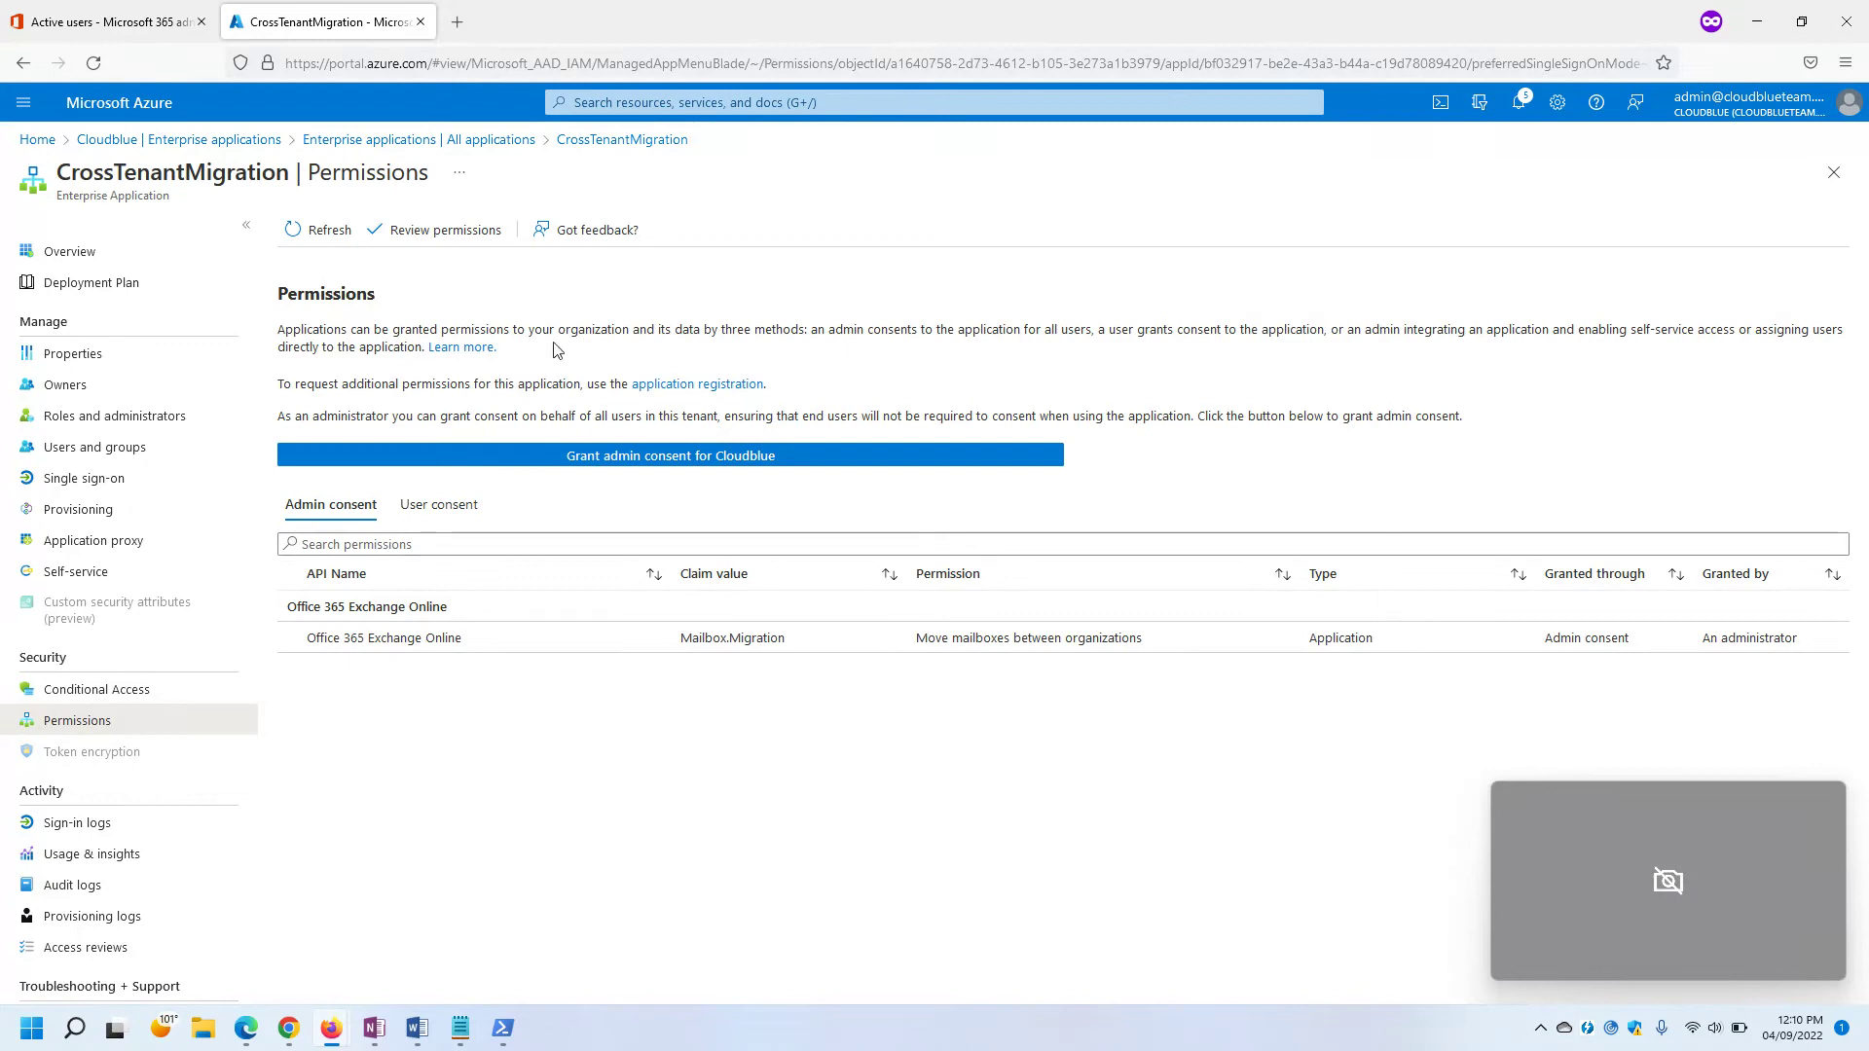
{"action": "left_click", "coordinate": [85, 257]}
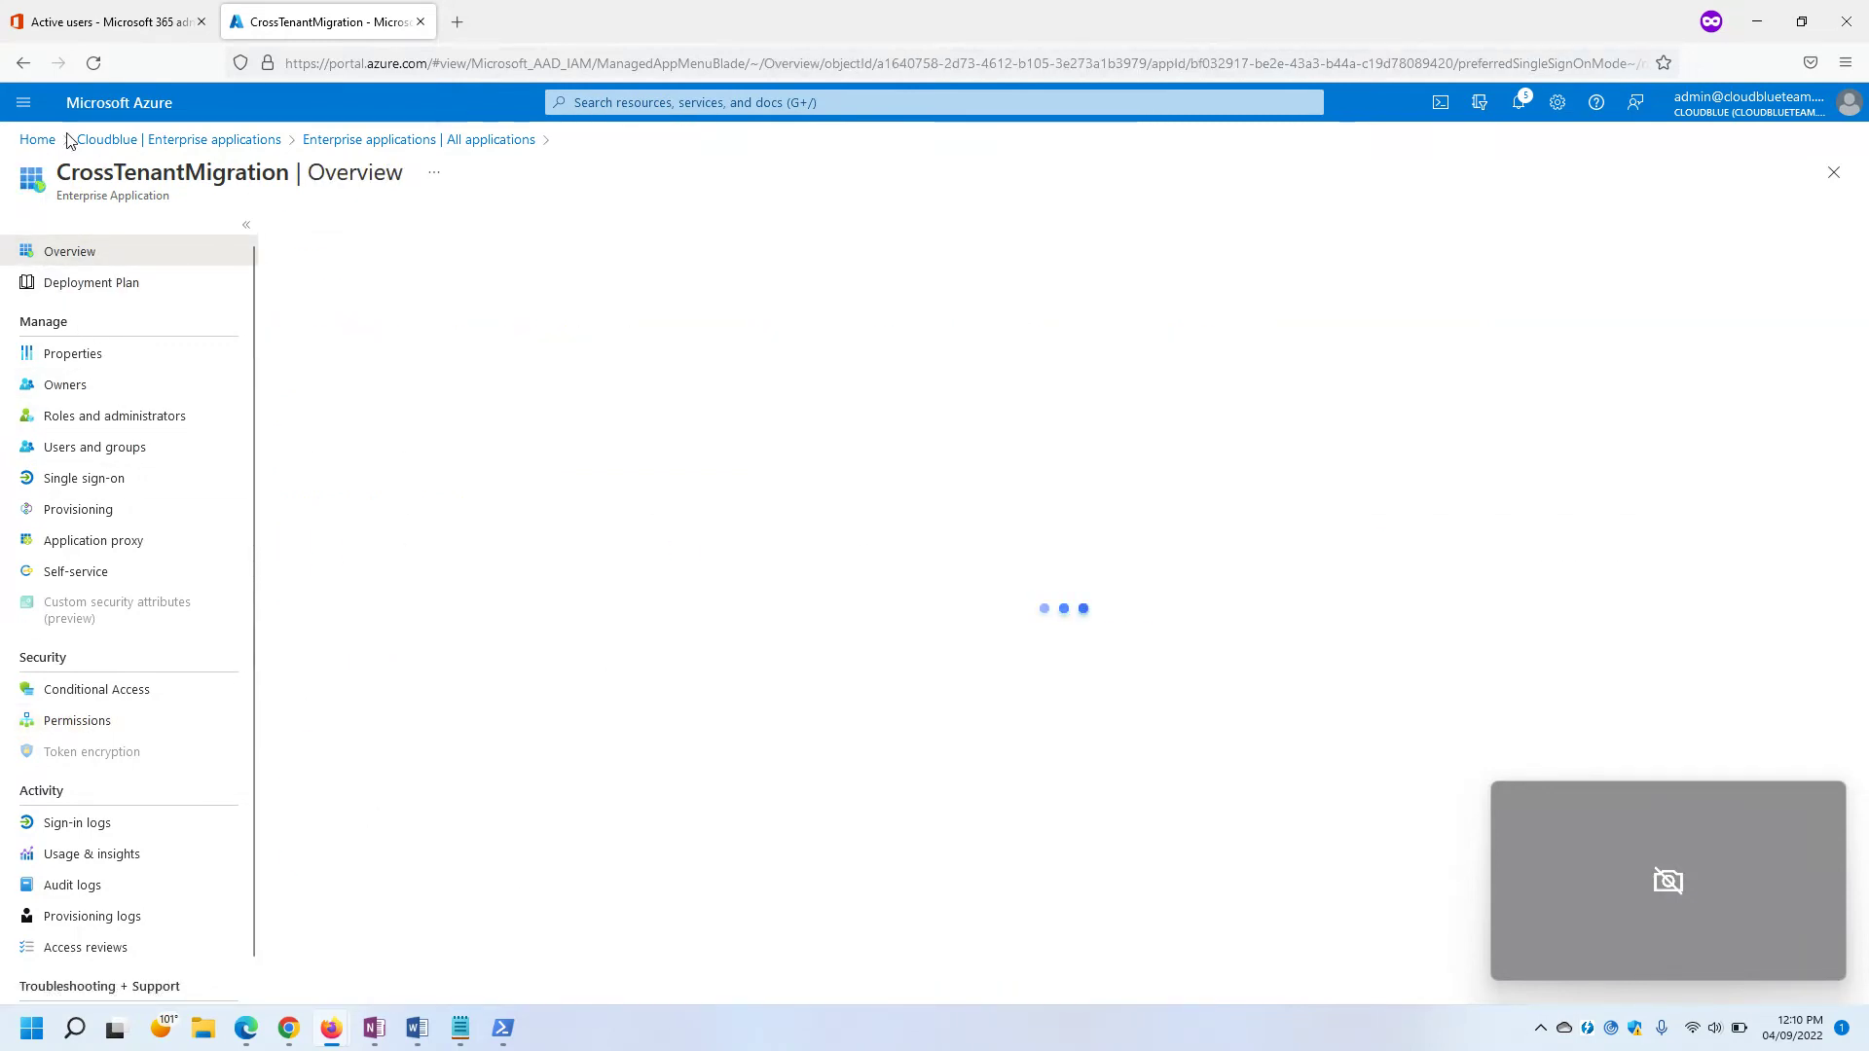
{"action": "left_click", "coordinate": [37, 139]}
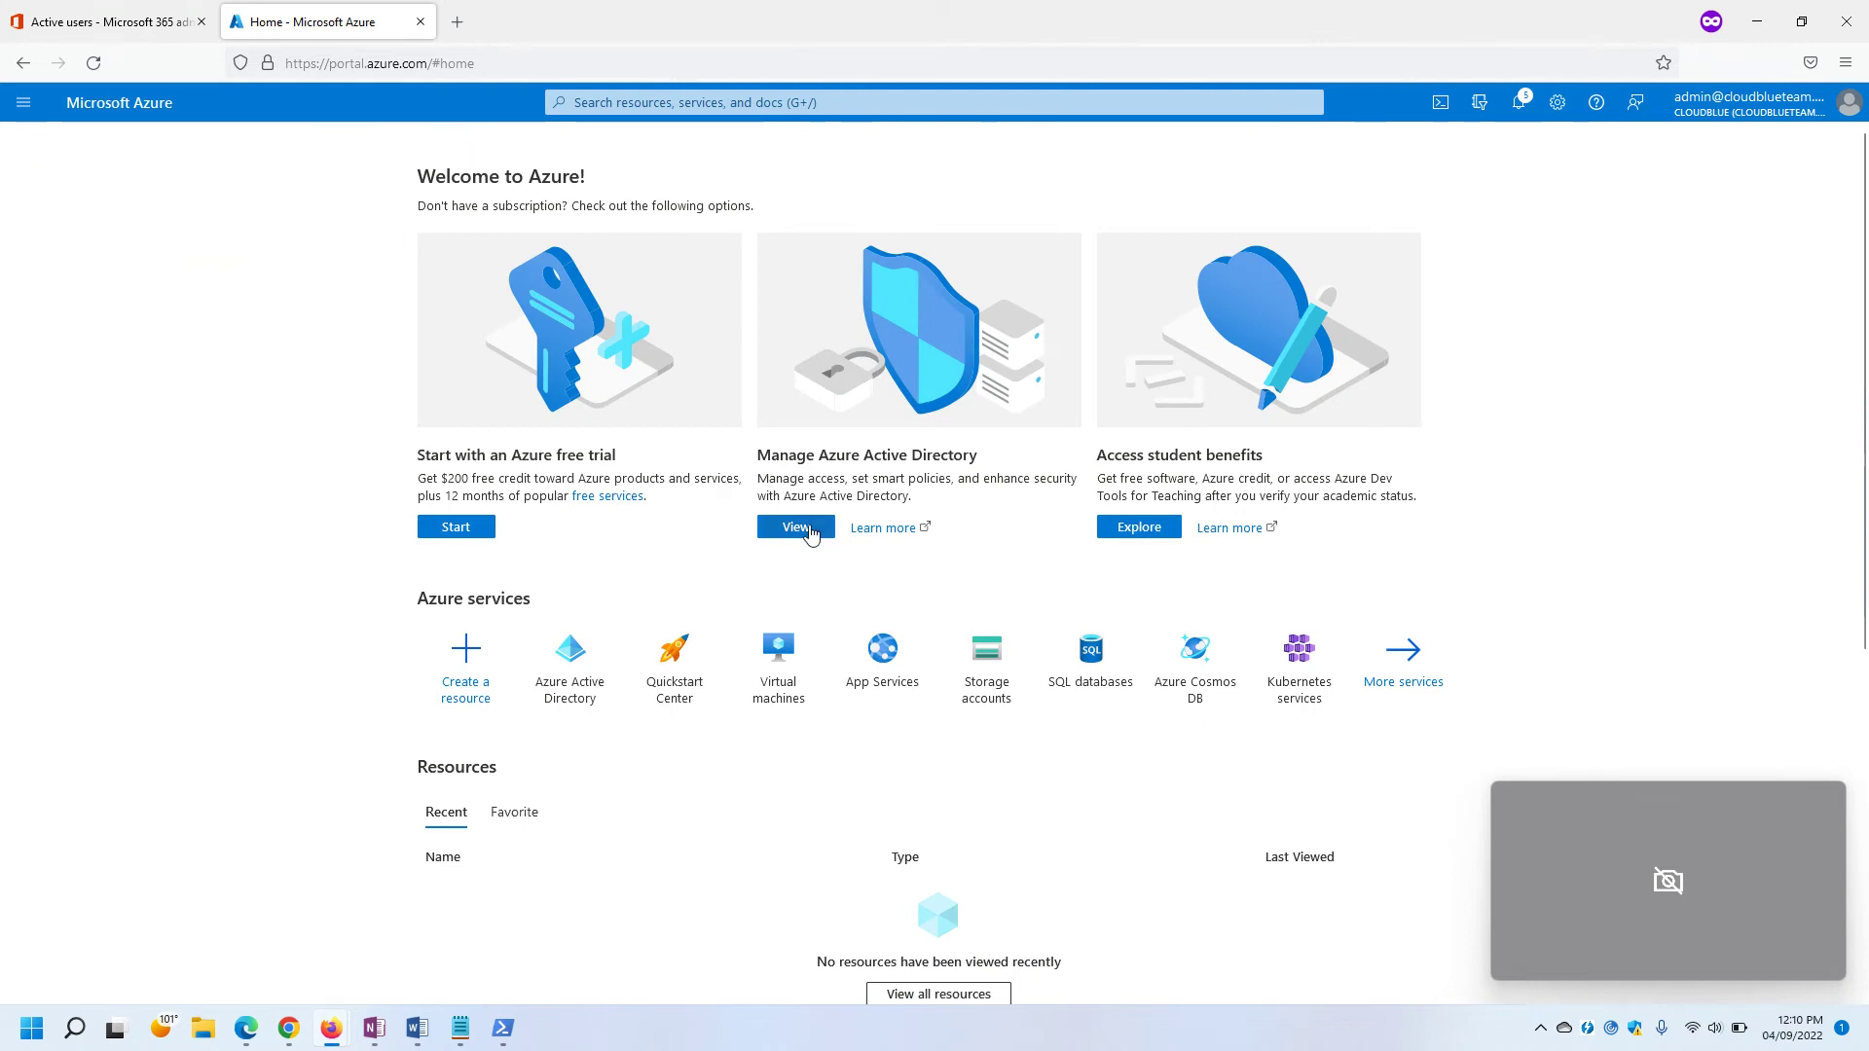
{"action": "left_click", "coordinate": [808, 531]}
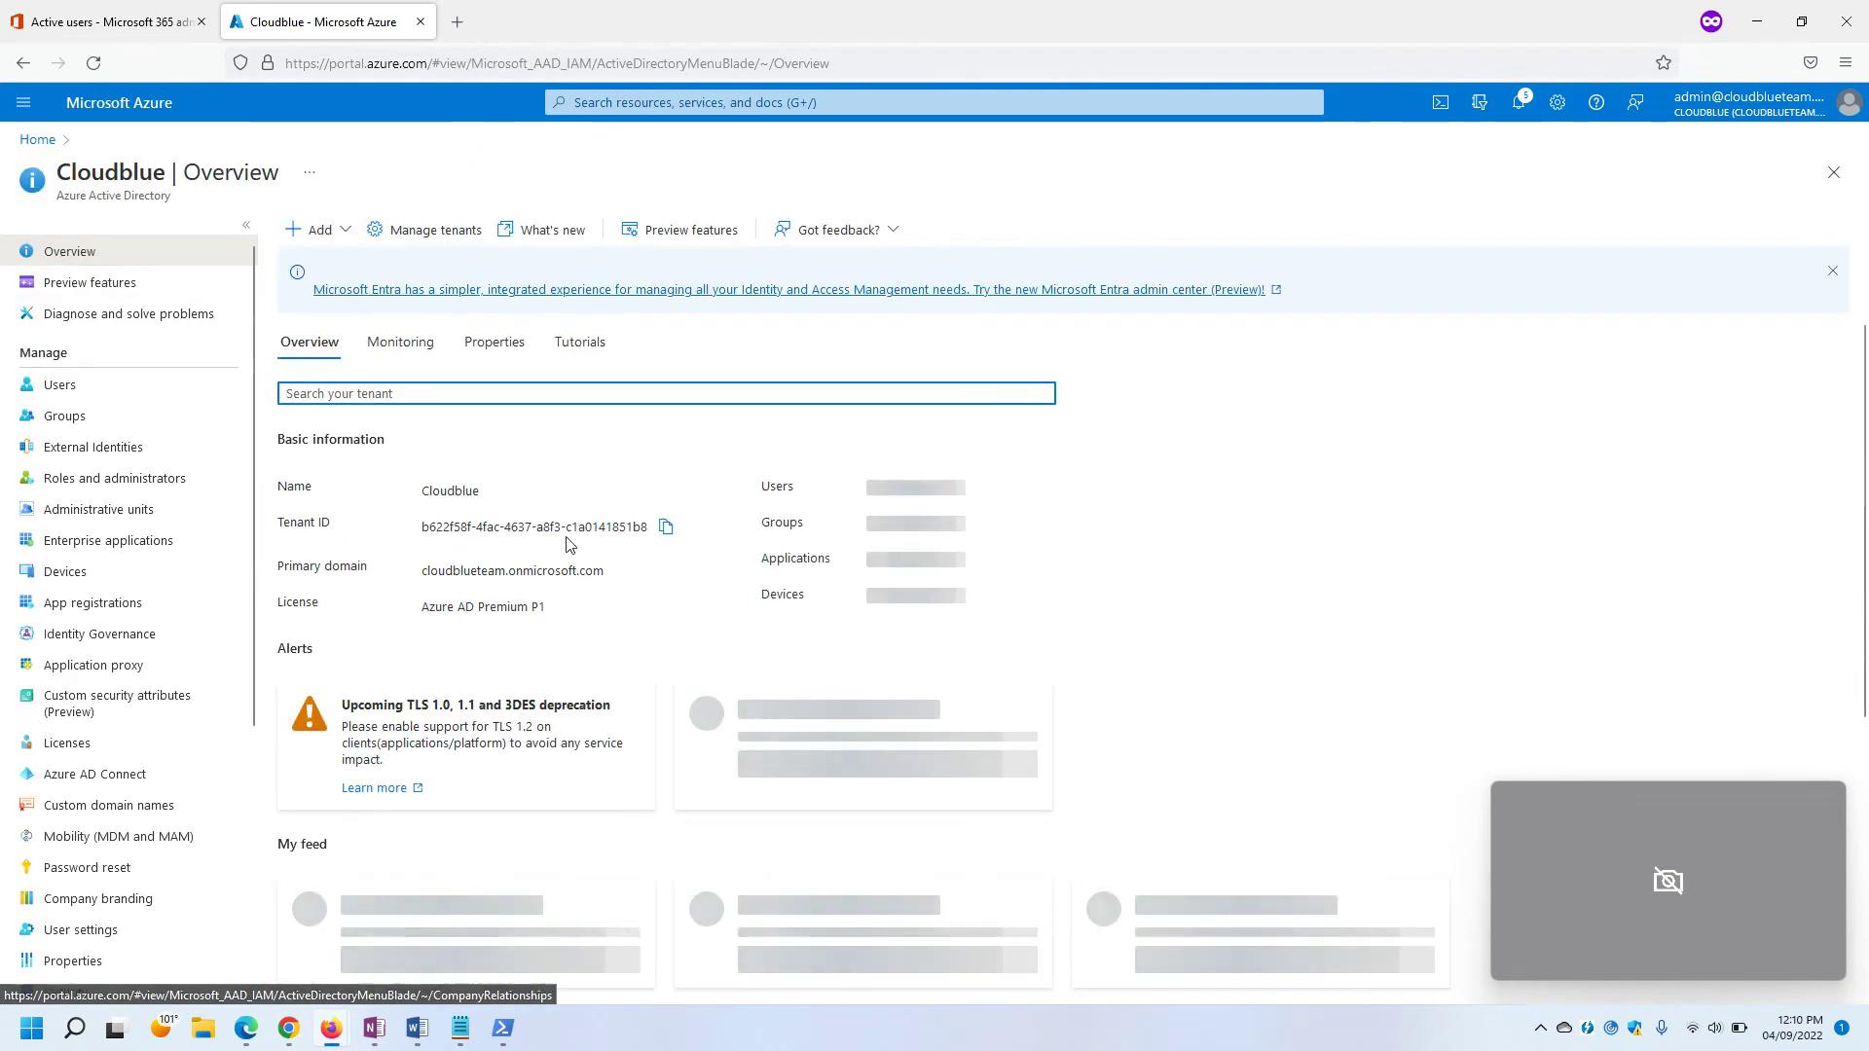
Paste the Cloudblue tenant ID over the $targetTenantId placeholder in the Notepad script.
{"action": "mouse_move", "coordinate": [445, 1044]}
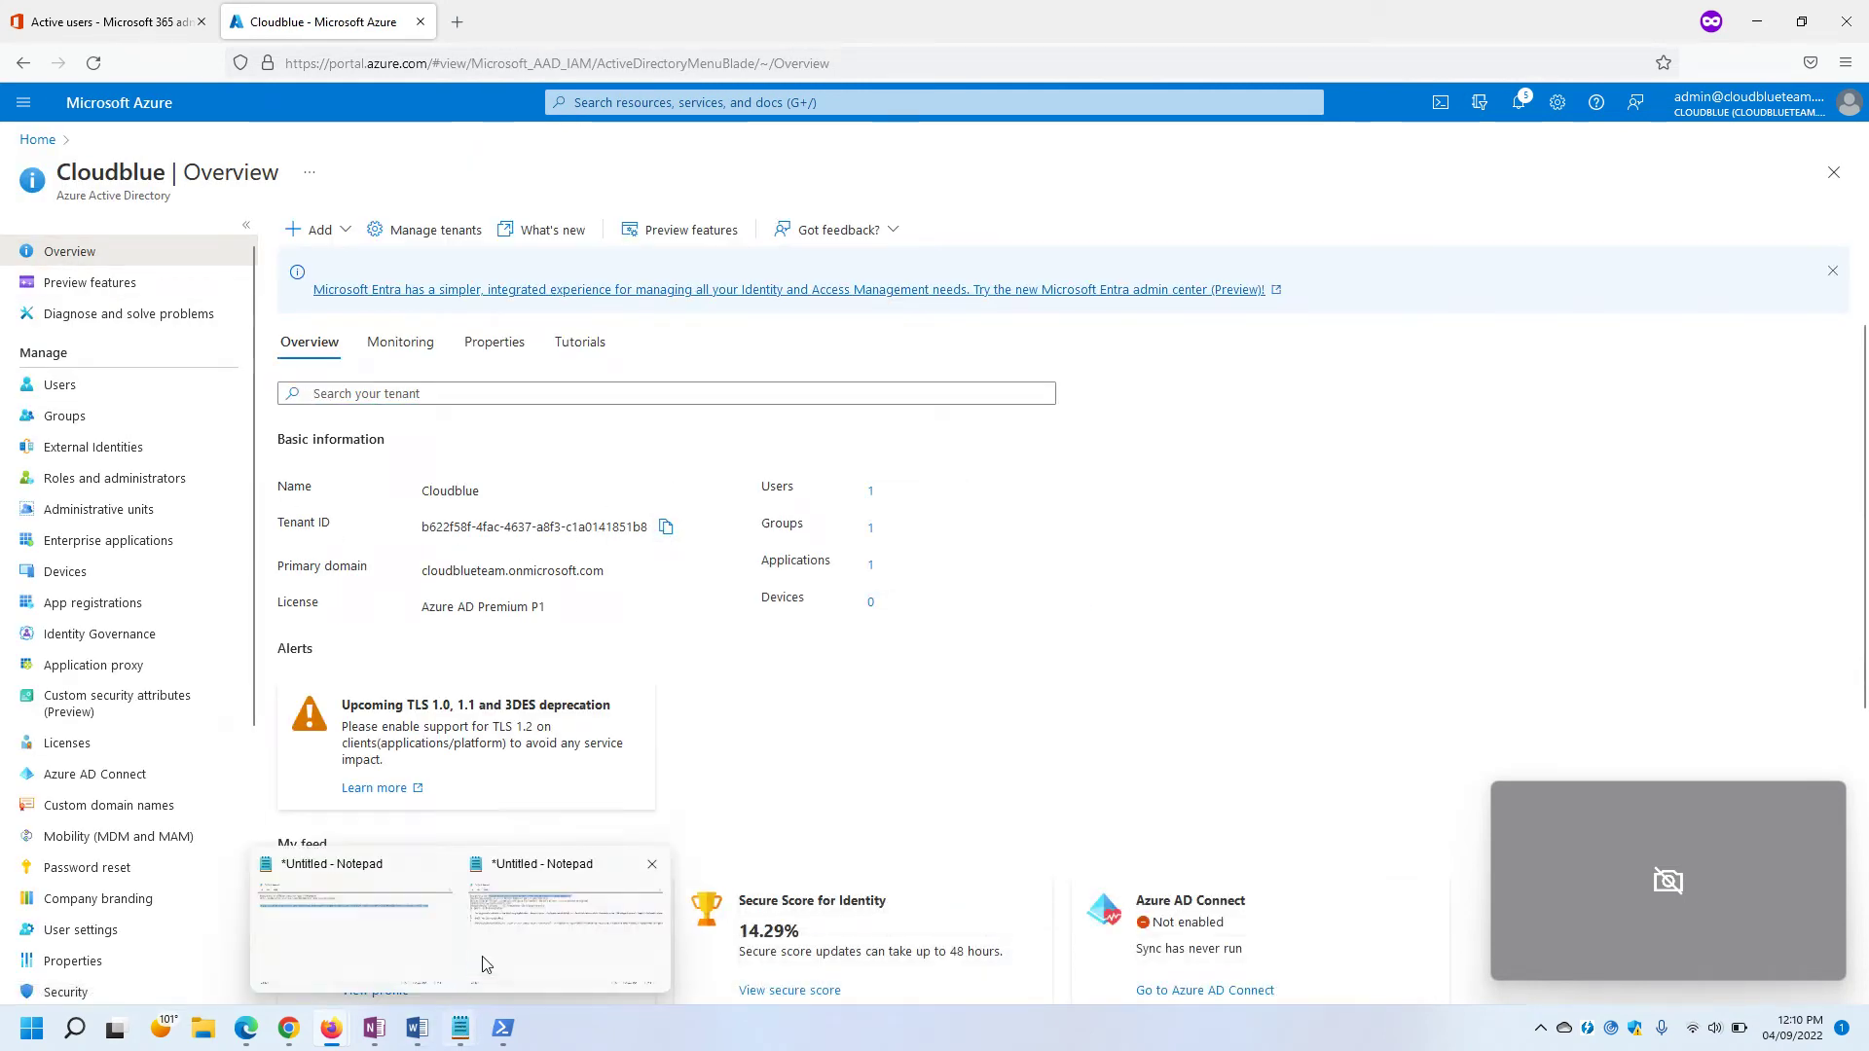
{"action": "left_click", "coordinate": [533, 944]}
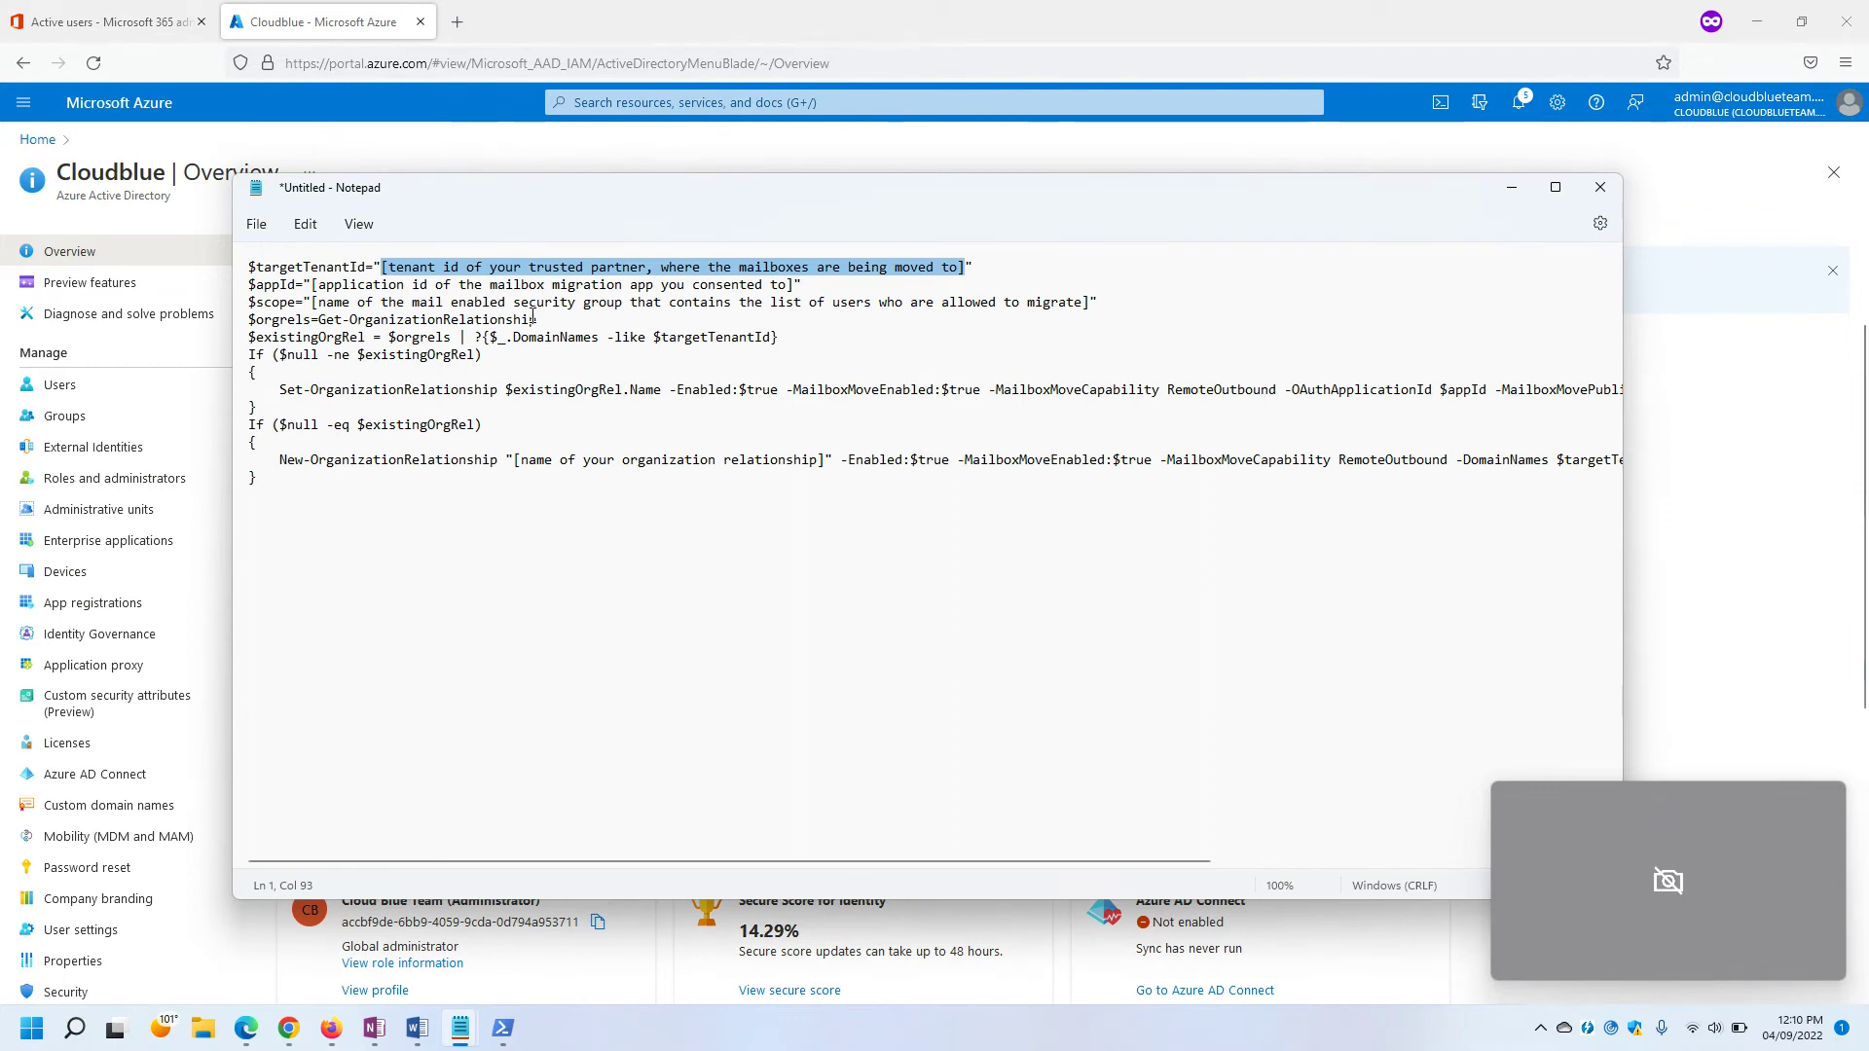
{"action": "type", "text": "b622f58f-4fac-4637-a8f3-c1a0141851b8"}
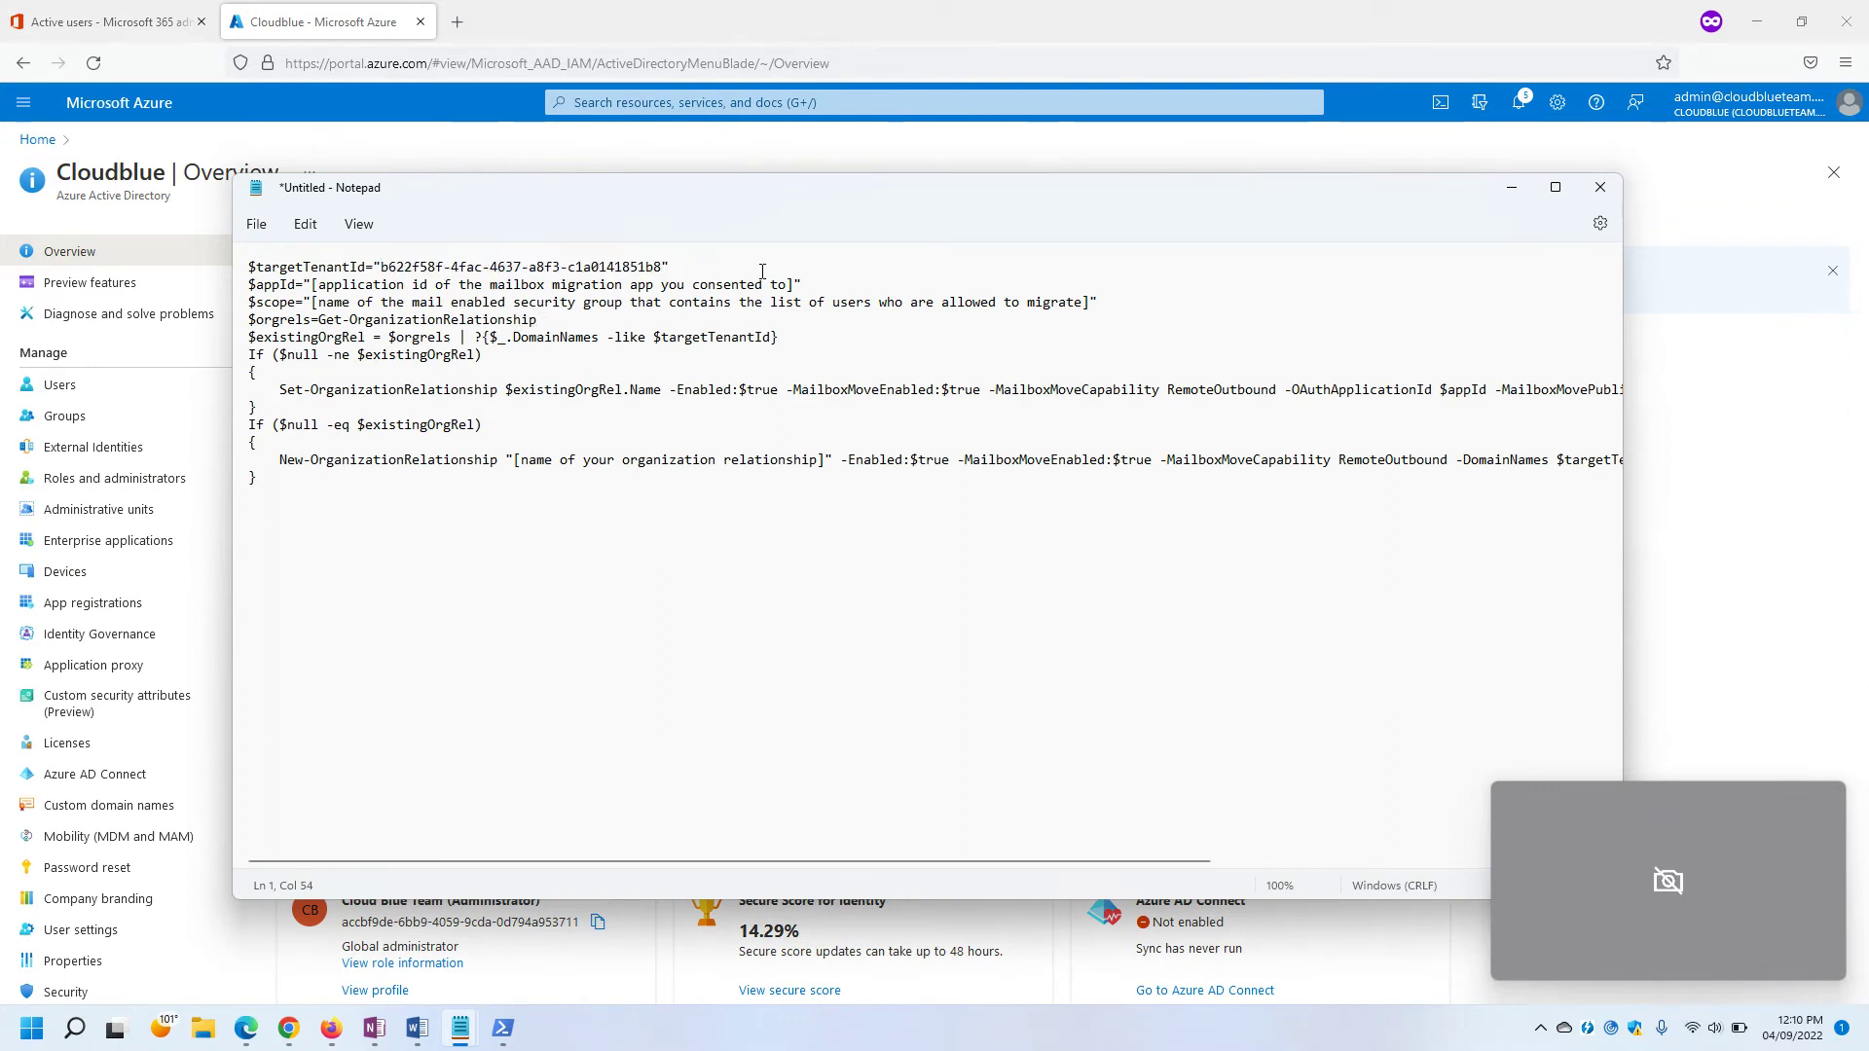
Delete the $appId placeholder on line 2 and bring up the notes holding the Application ID.
{"action": "left_click_drag", "start_coordinate": [796, 287], "coordinate": [314, 282]}
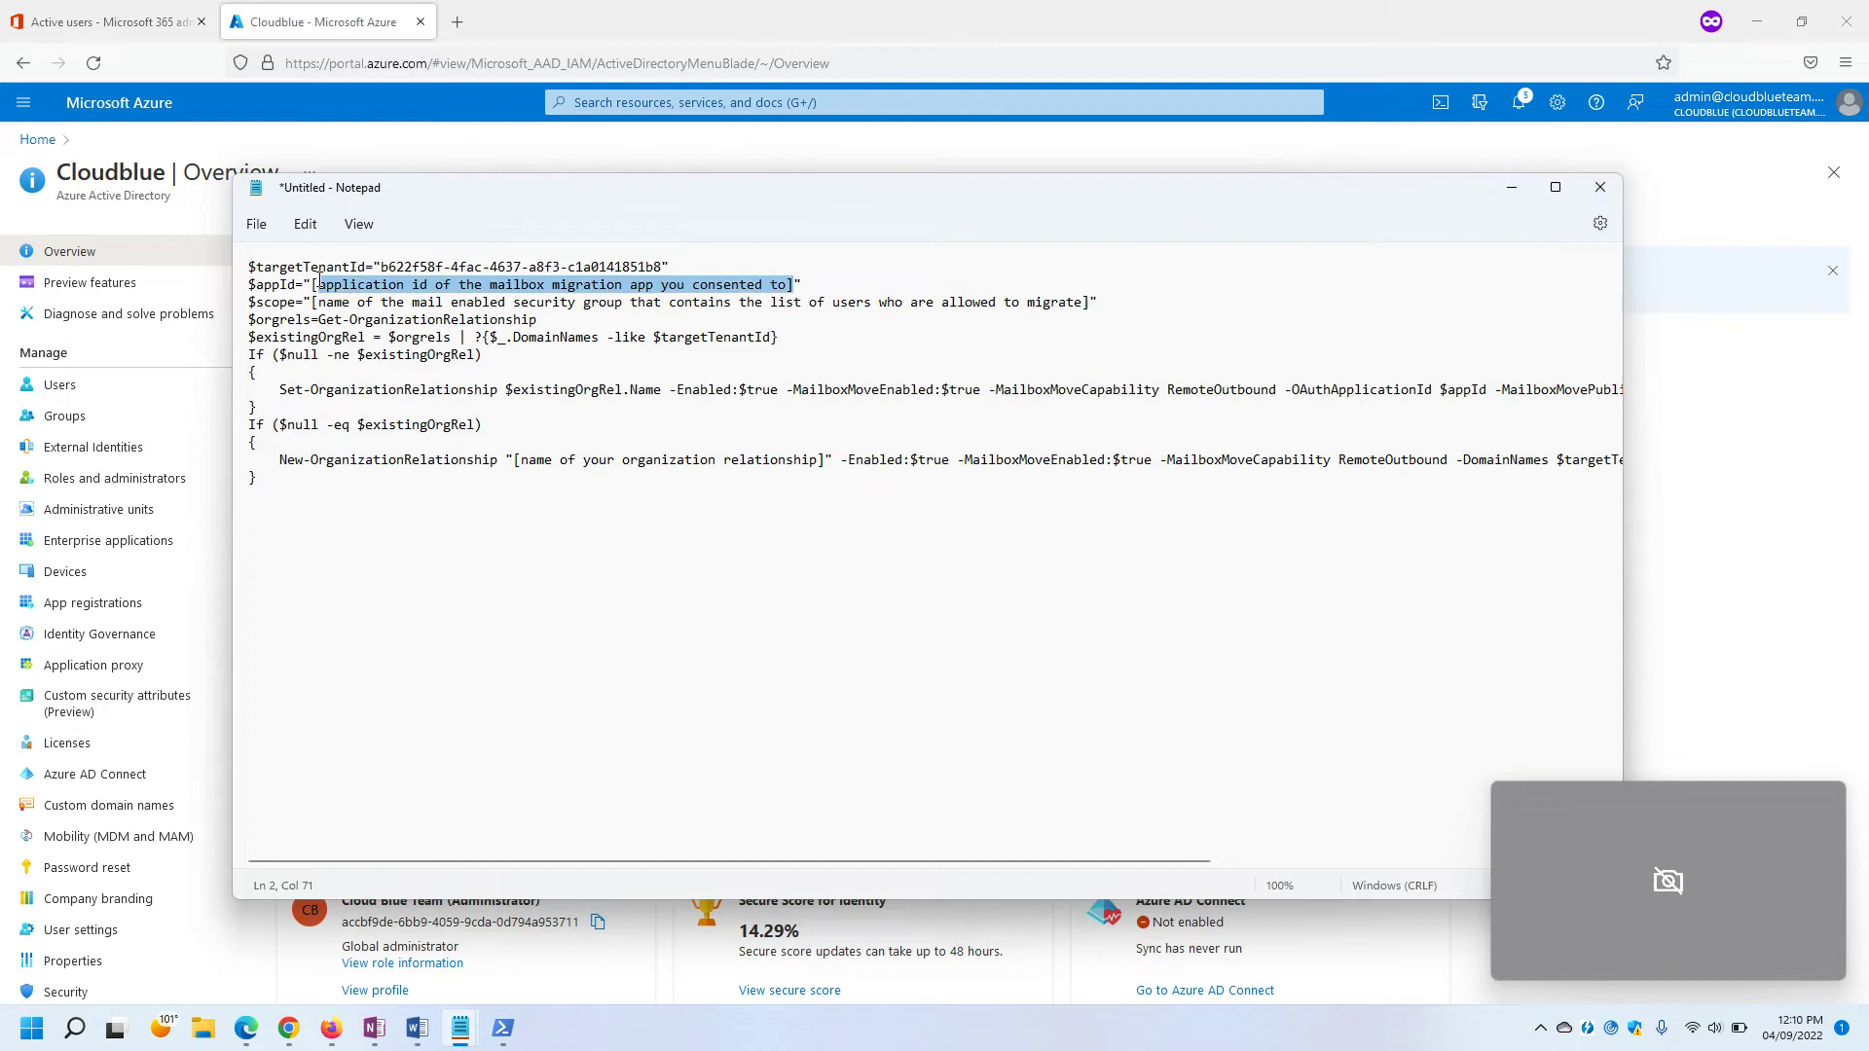
{"action": "key", "text": "BackSpace"}
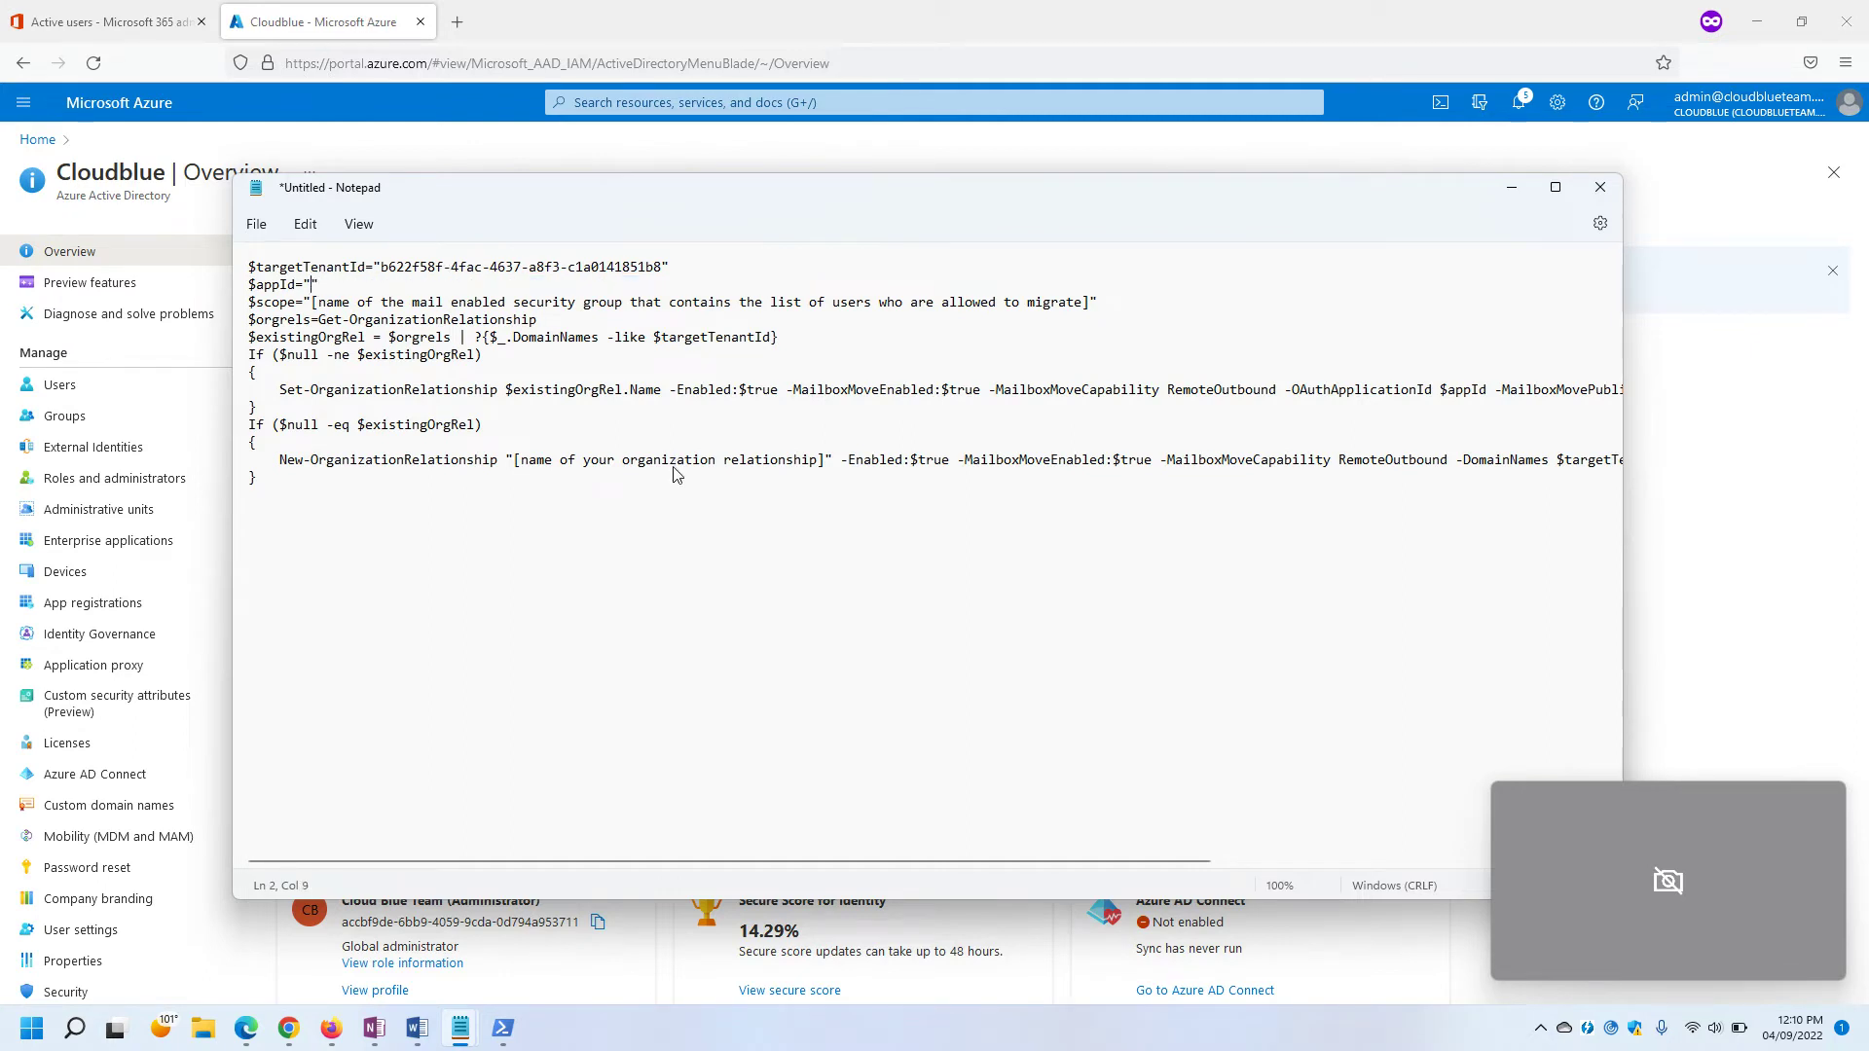
{"action": "mouse_move", "coordinate": [461, 1027]}
{"action": "left_click", "coordinate": [396, 940]}
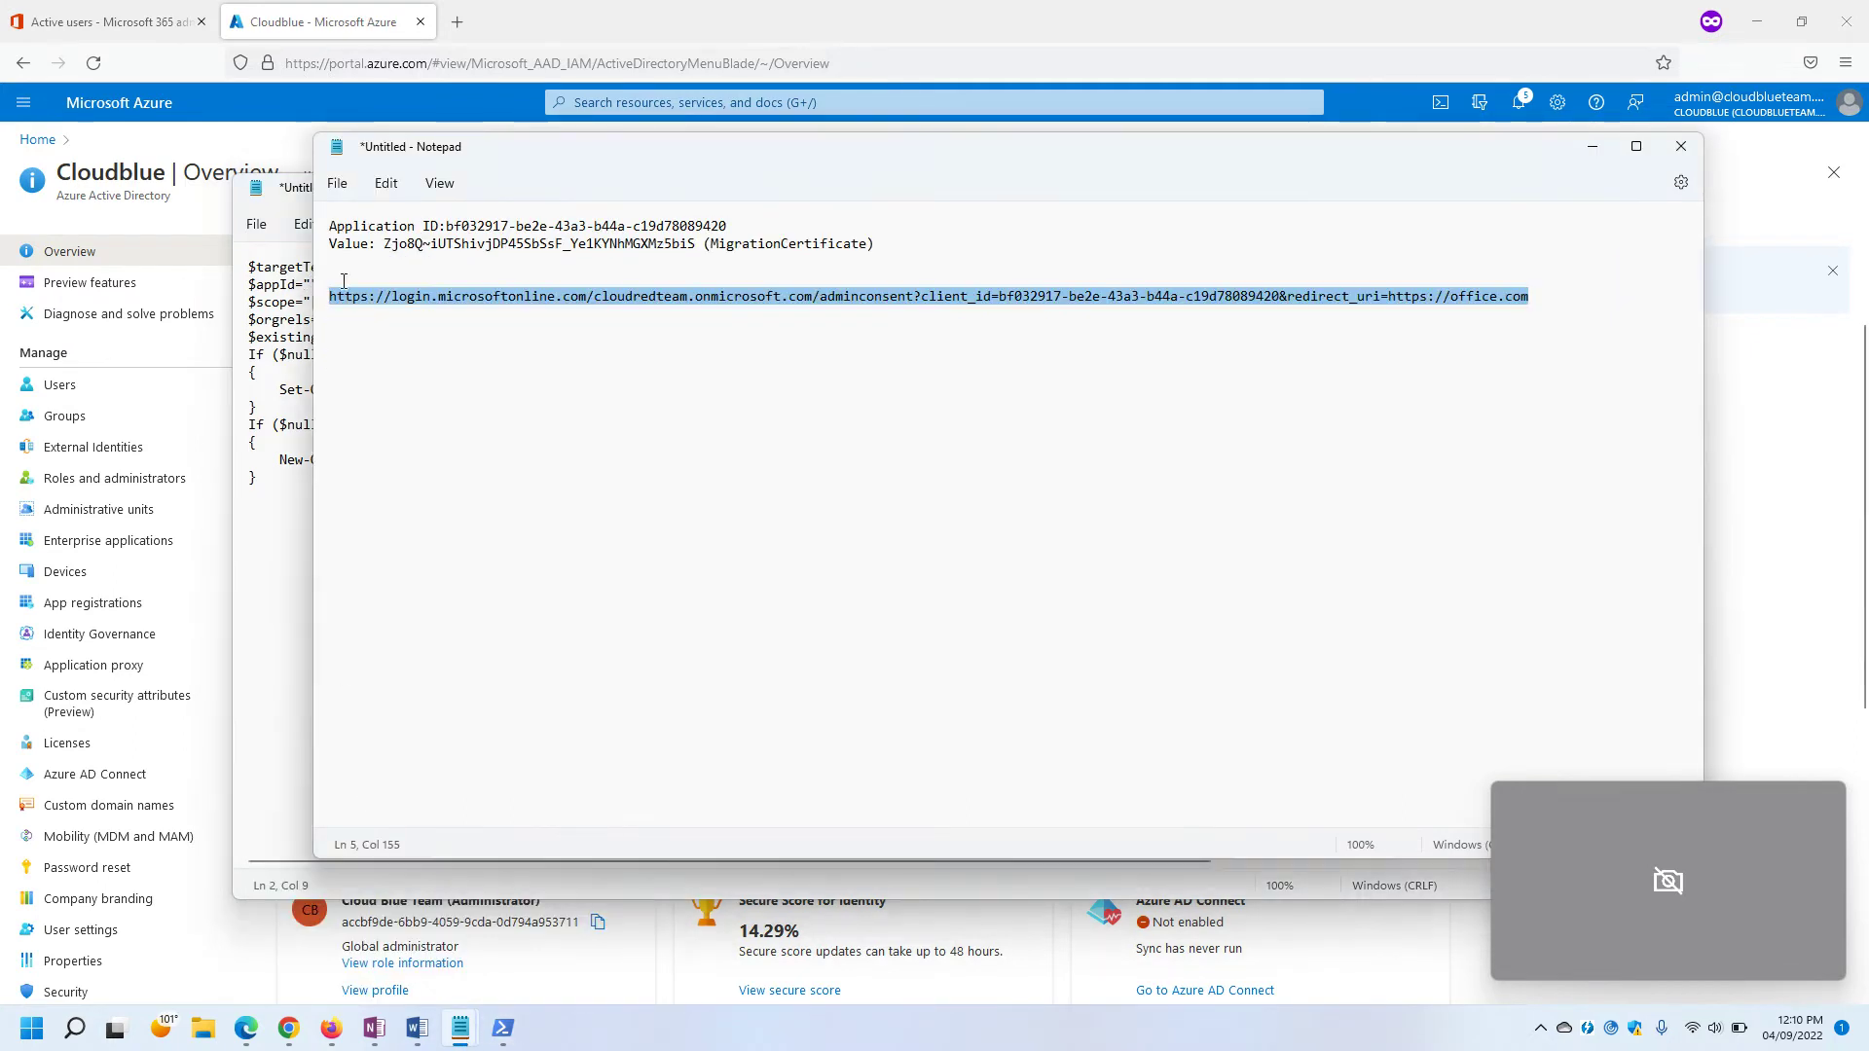
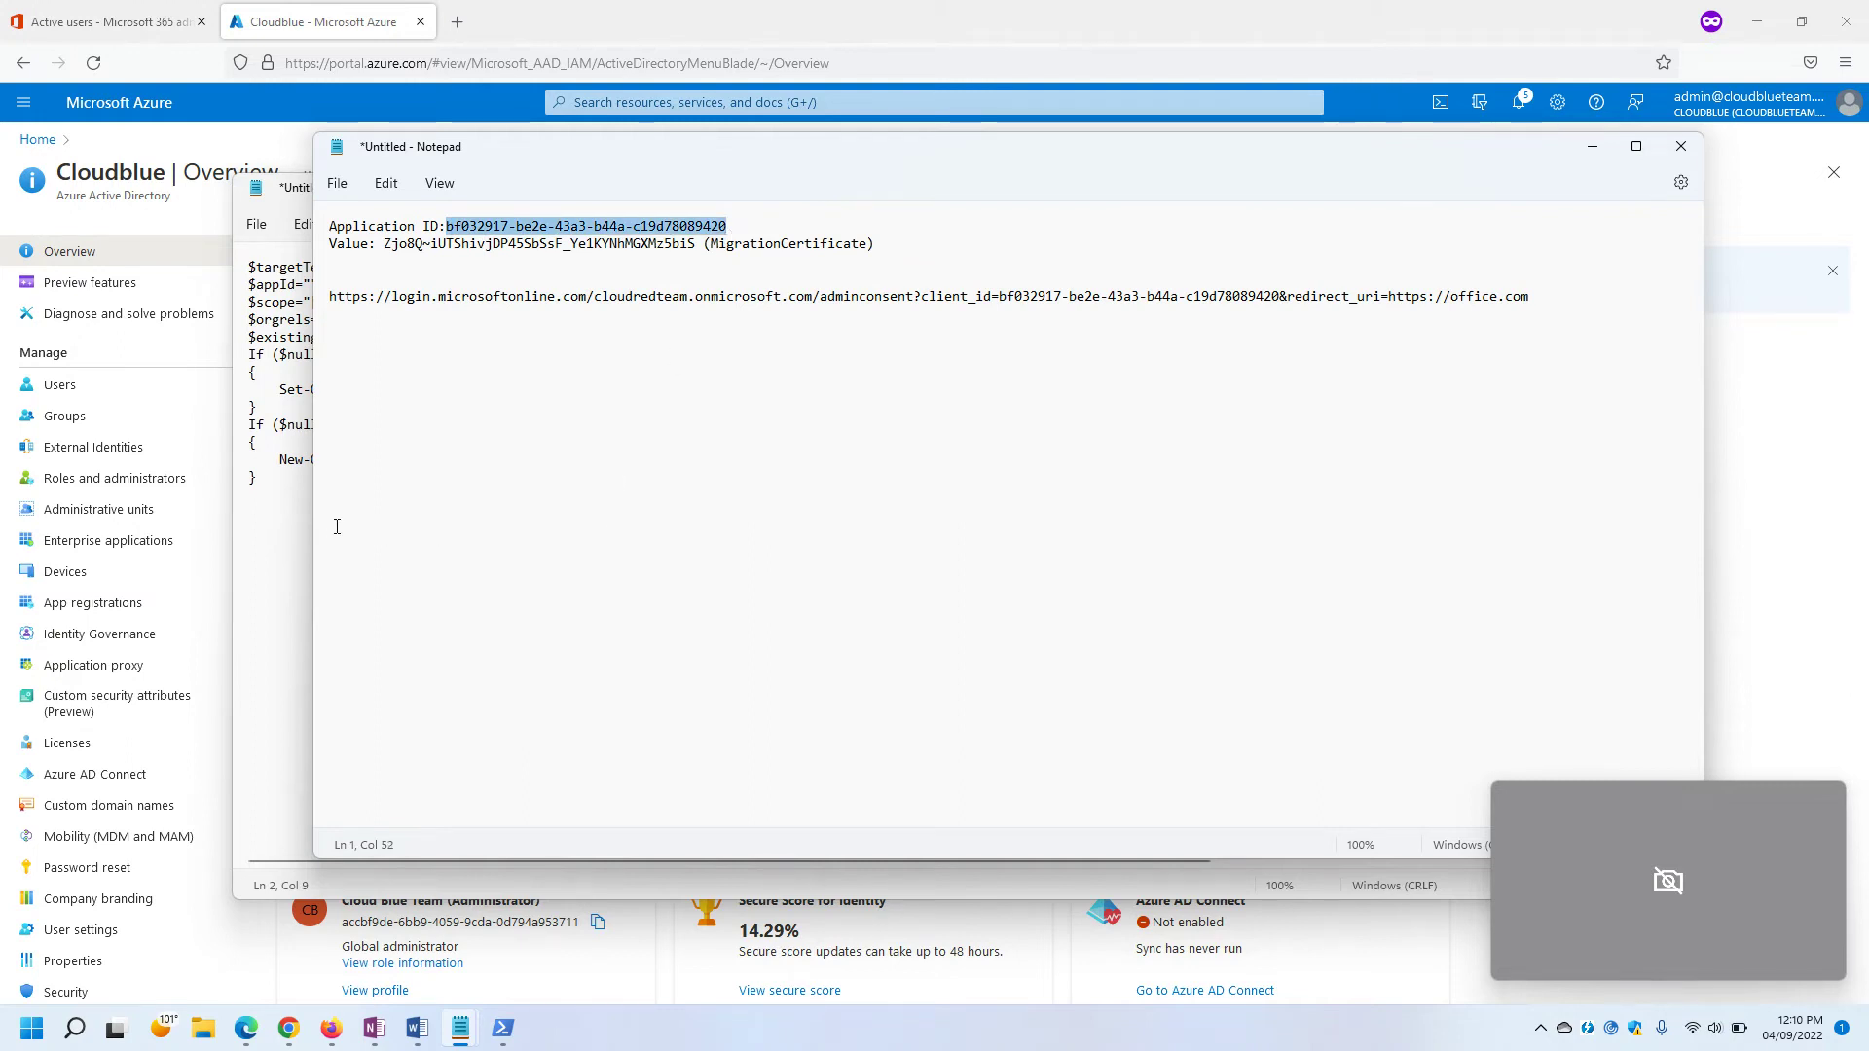
Paste the Application ID into the empty $appId quotes and select the $scope group-name placeholder.
{"action": "left_click", "coordinate": [307, 526]}
{"action": "left_click", "coordinate": [313, 285]}
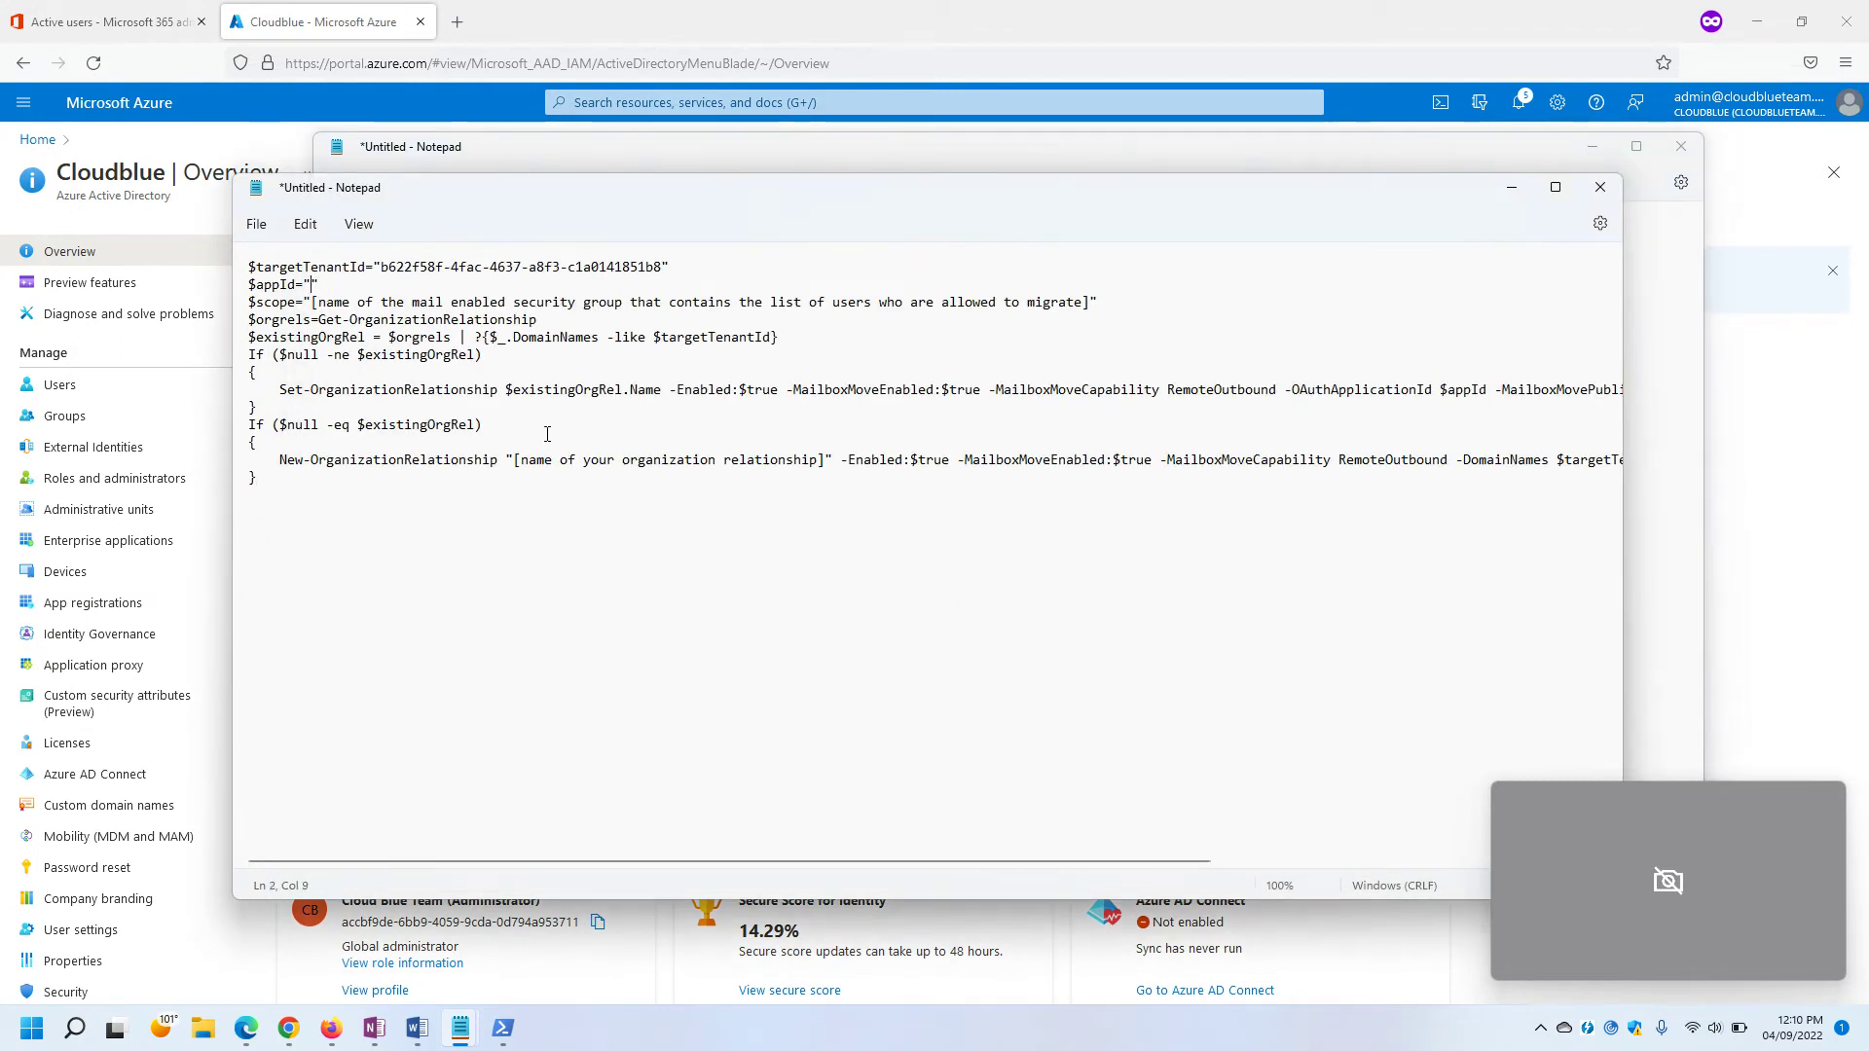
{"action": "type", "text": "bf032917-be2e-43a3-b44a-c19d78089420"}
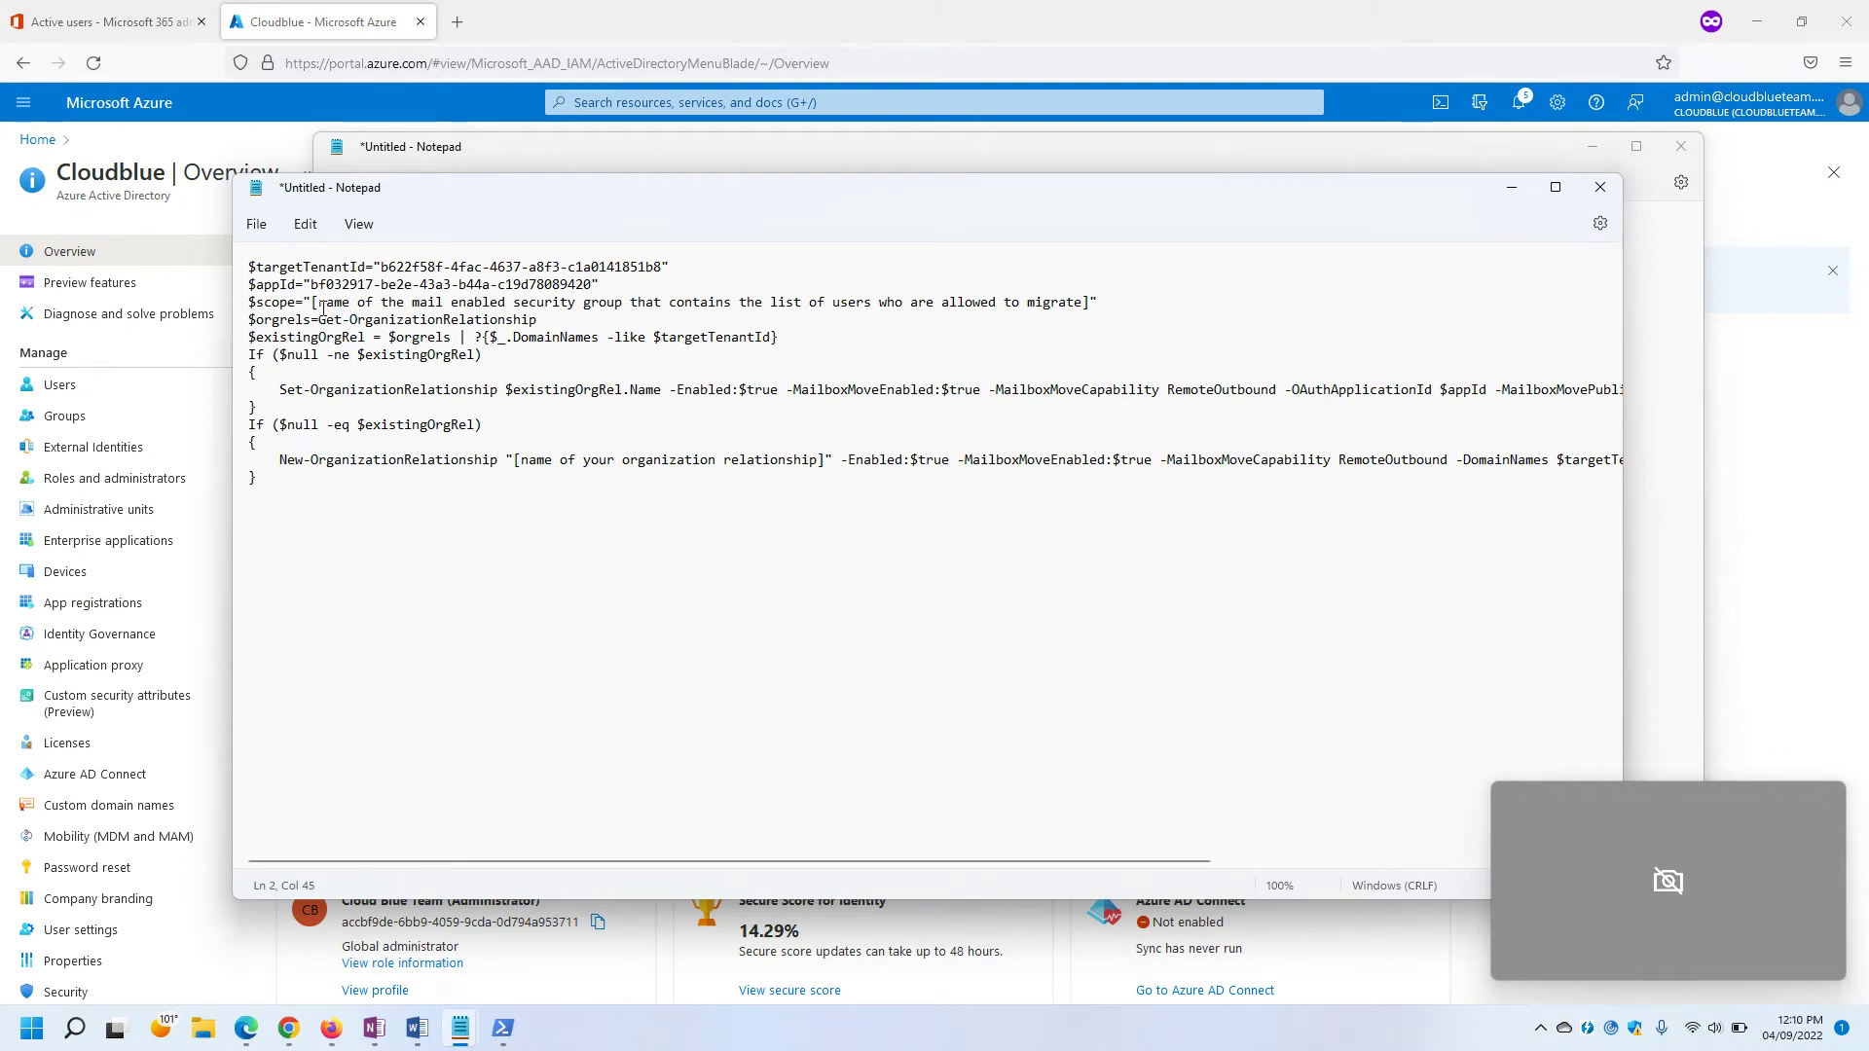
{"action": "left_click_drag", "start_coordinate": [313, 303], "coordinate": [1086, 303]}
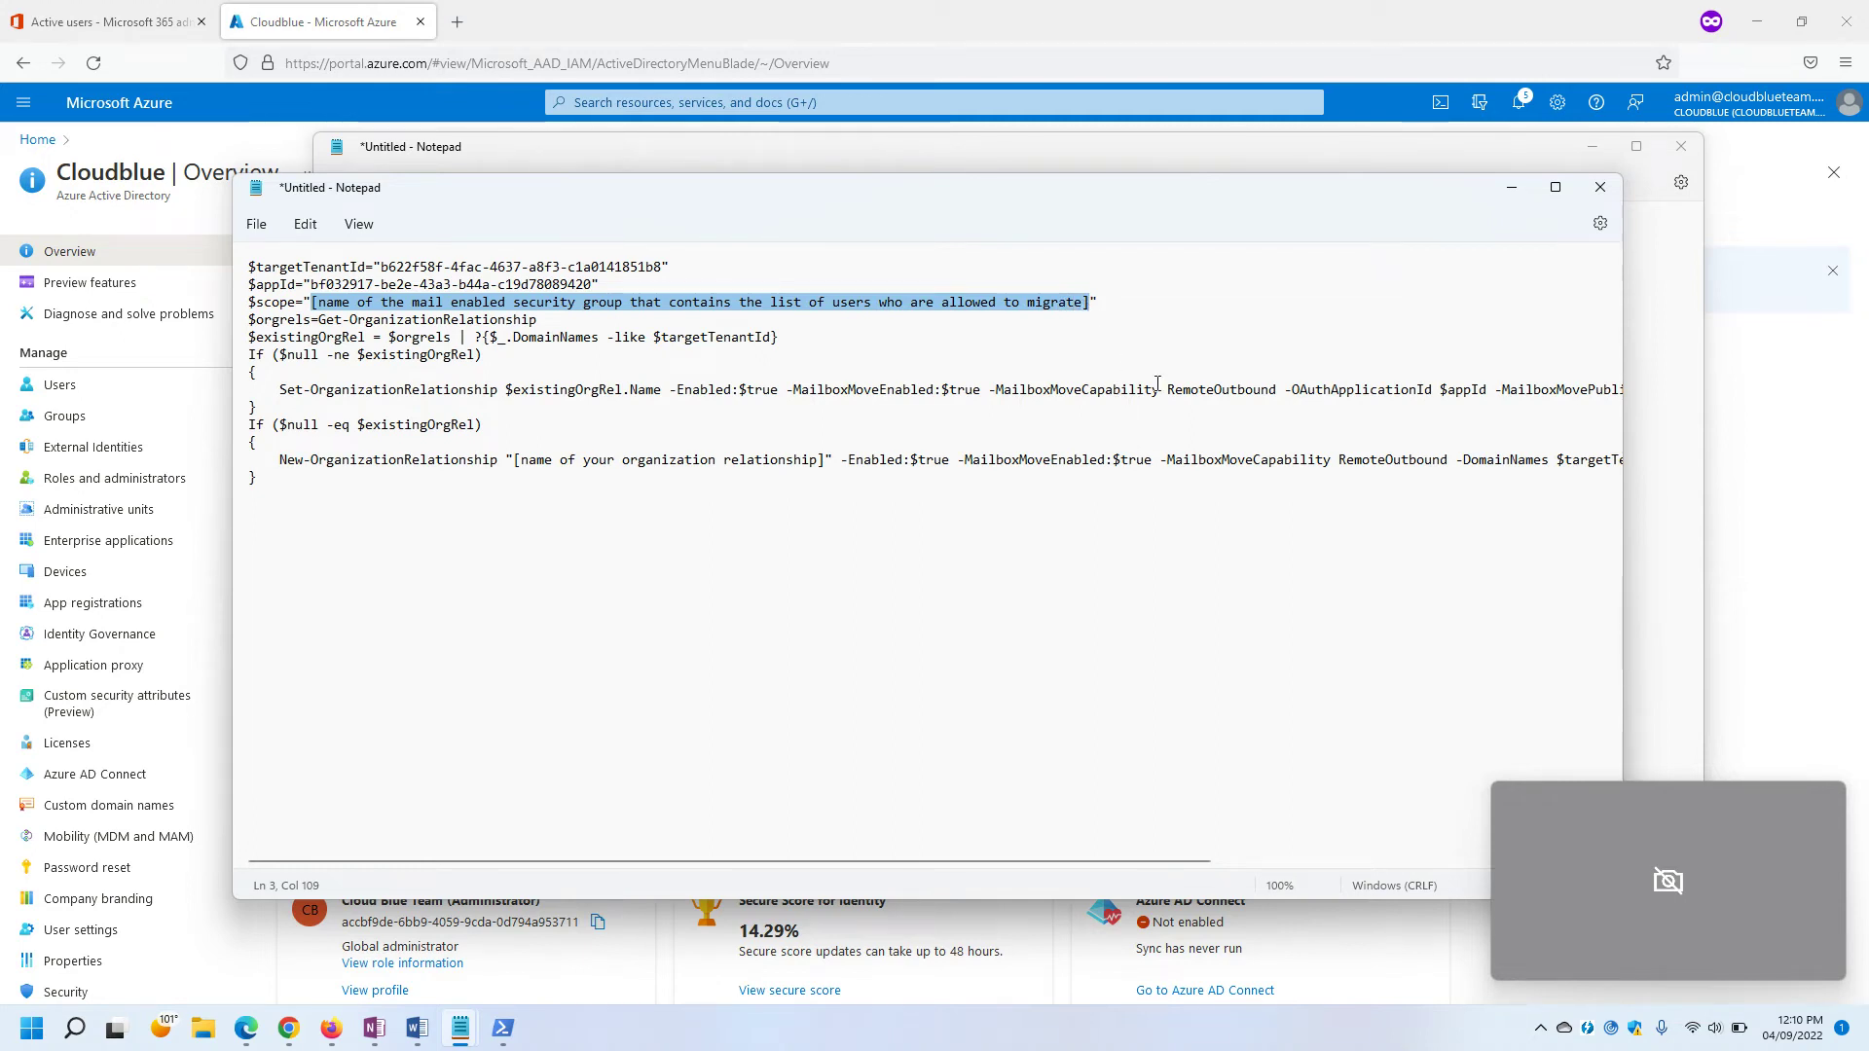
In the admin center's Active teams & groups, filter to Mail-enabled security, then start Add a group.
{"action": "mouse_move", "coordinate": [336, 1030]}
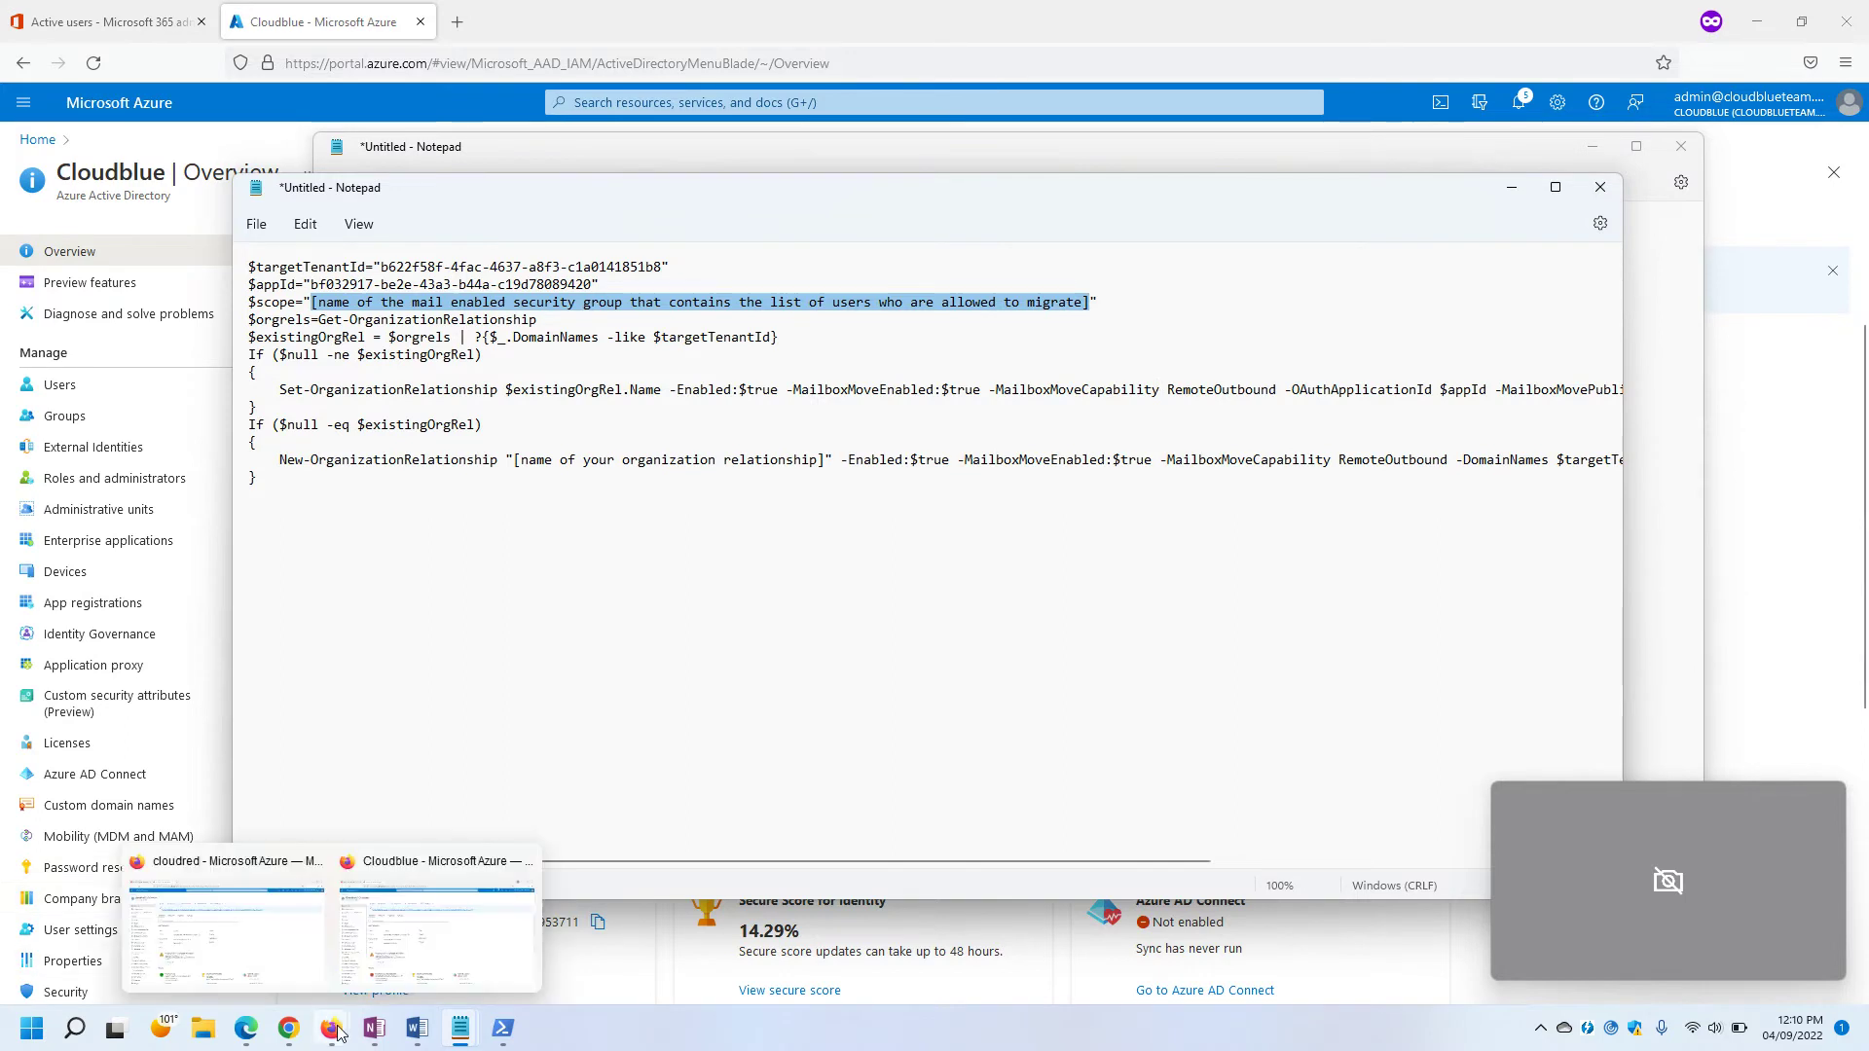
{"action": "left_click", "coordinate": [255, 969]}
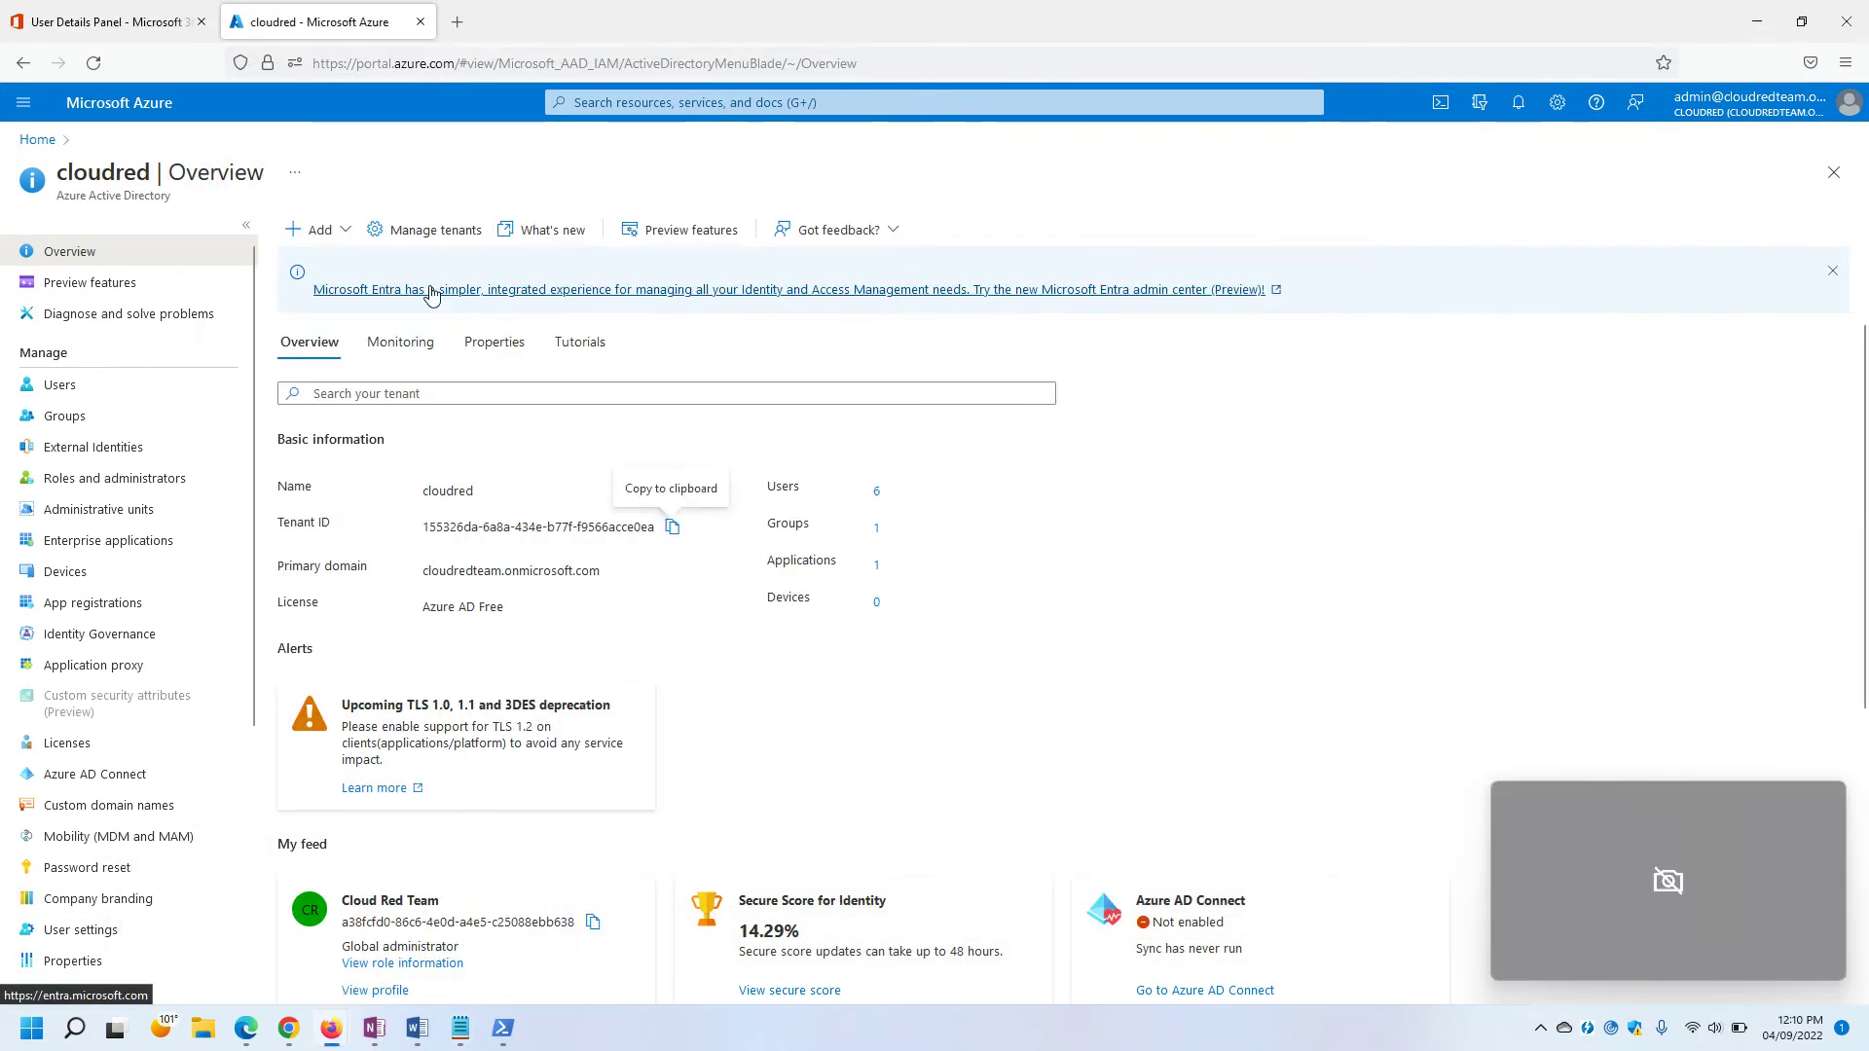
{"action": "left_click", "coordinate": [124, 26]}
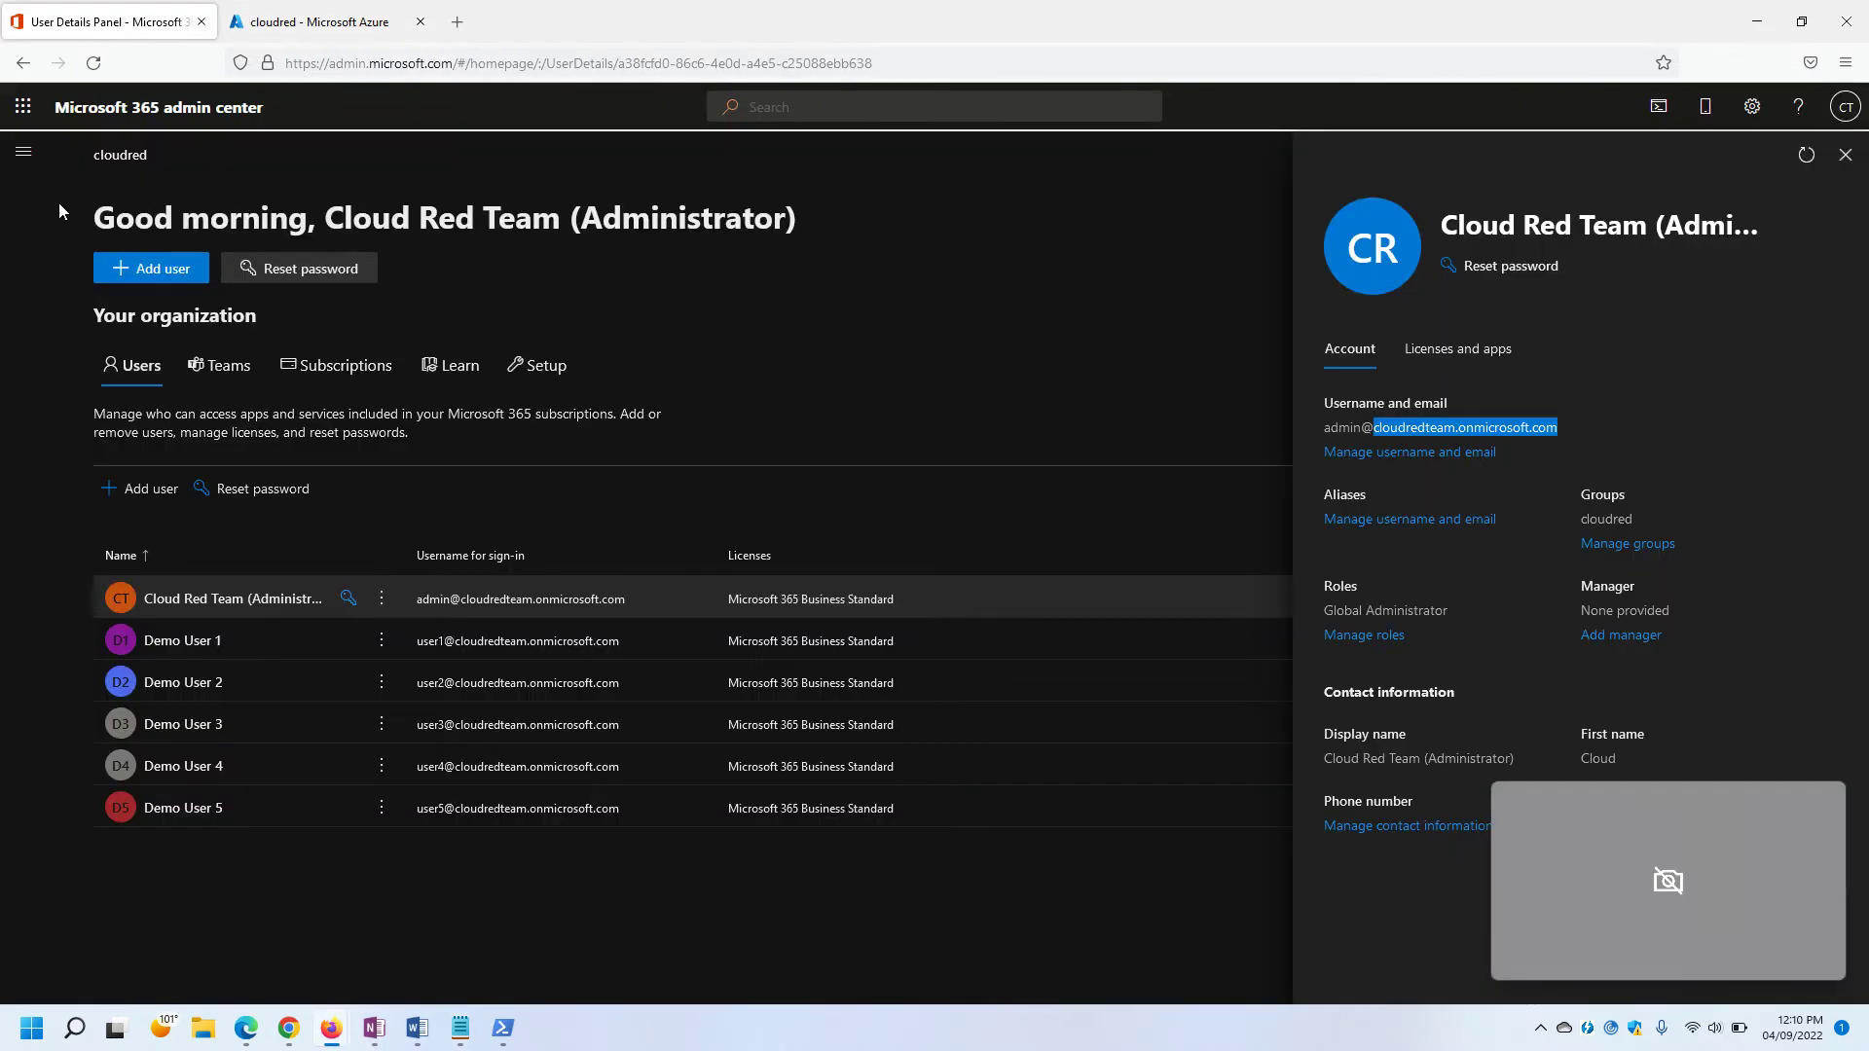
{"action": "left_click", "coordinate": [23, 150]}
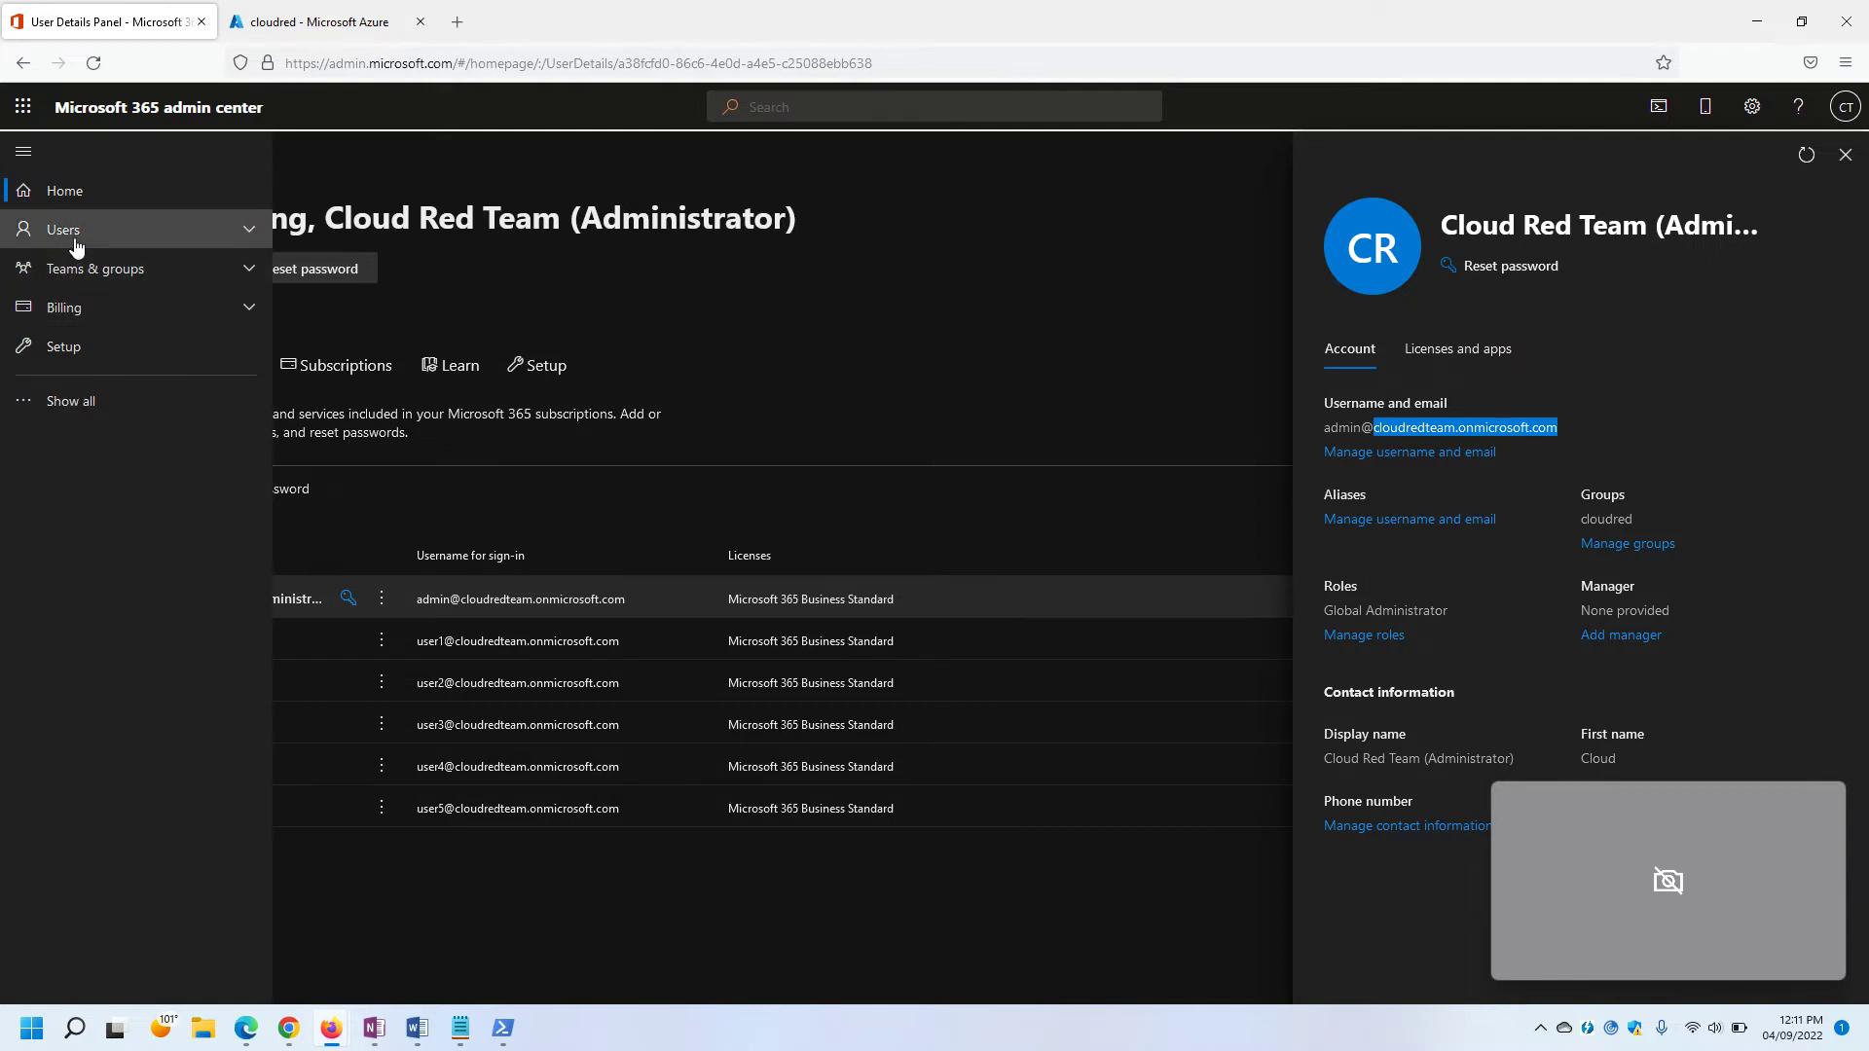
{"action": "left_click", "coordinate": [58, 401]}
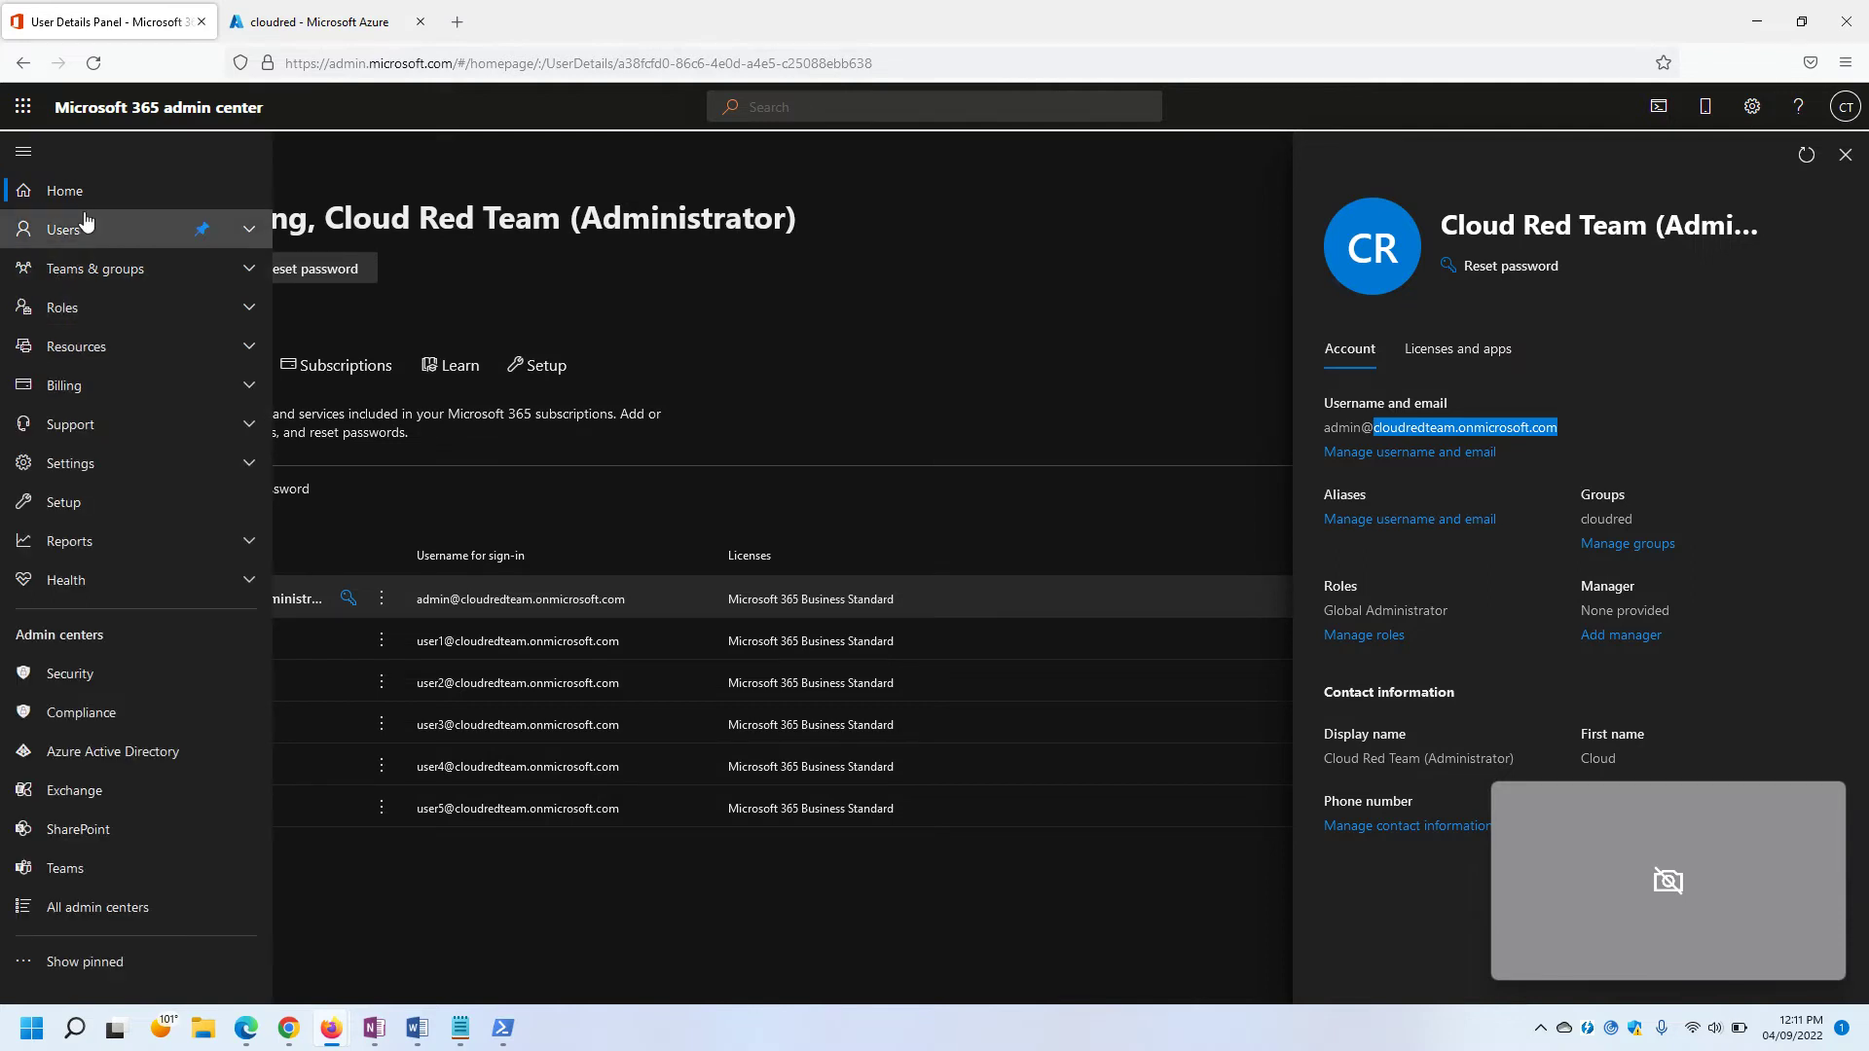
{"action": "left_click", "coordinate": [80, 277]}
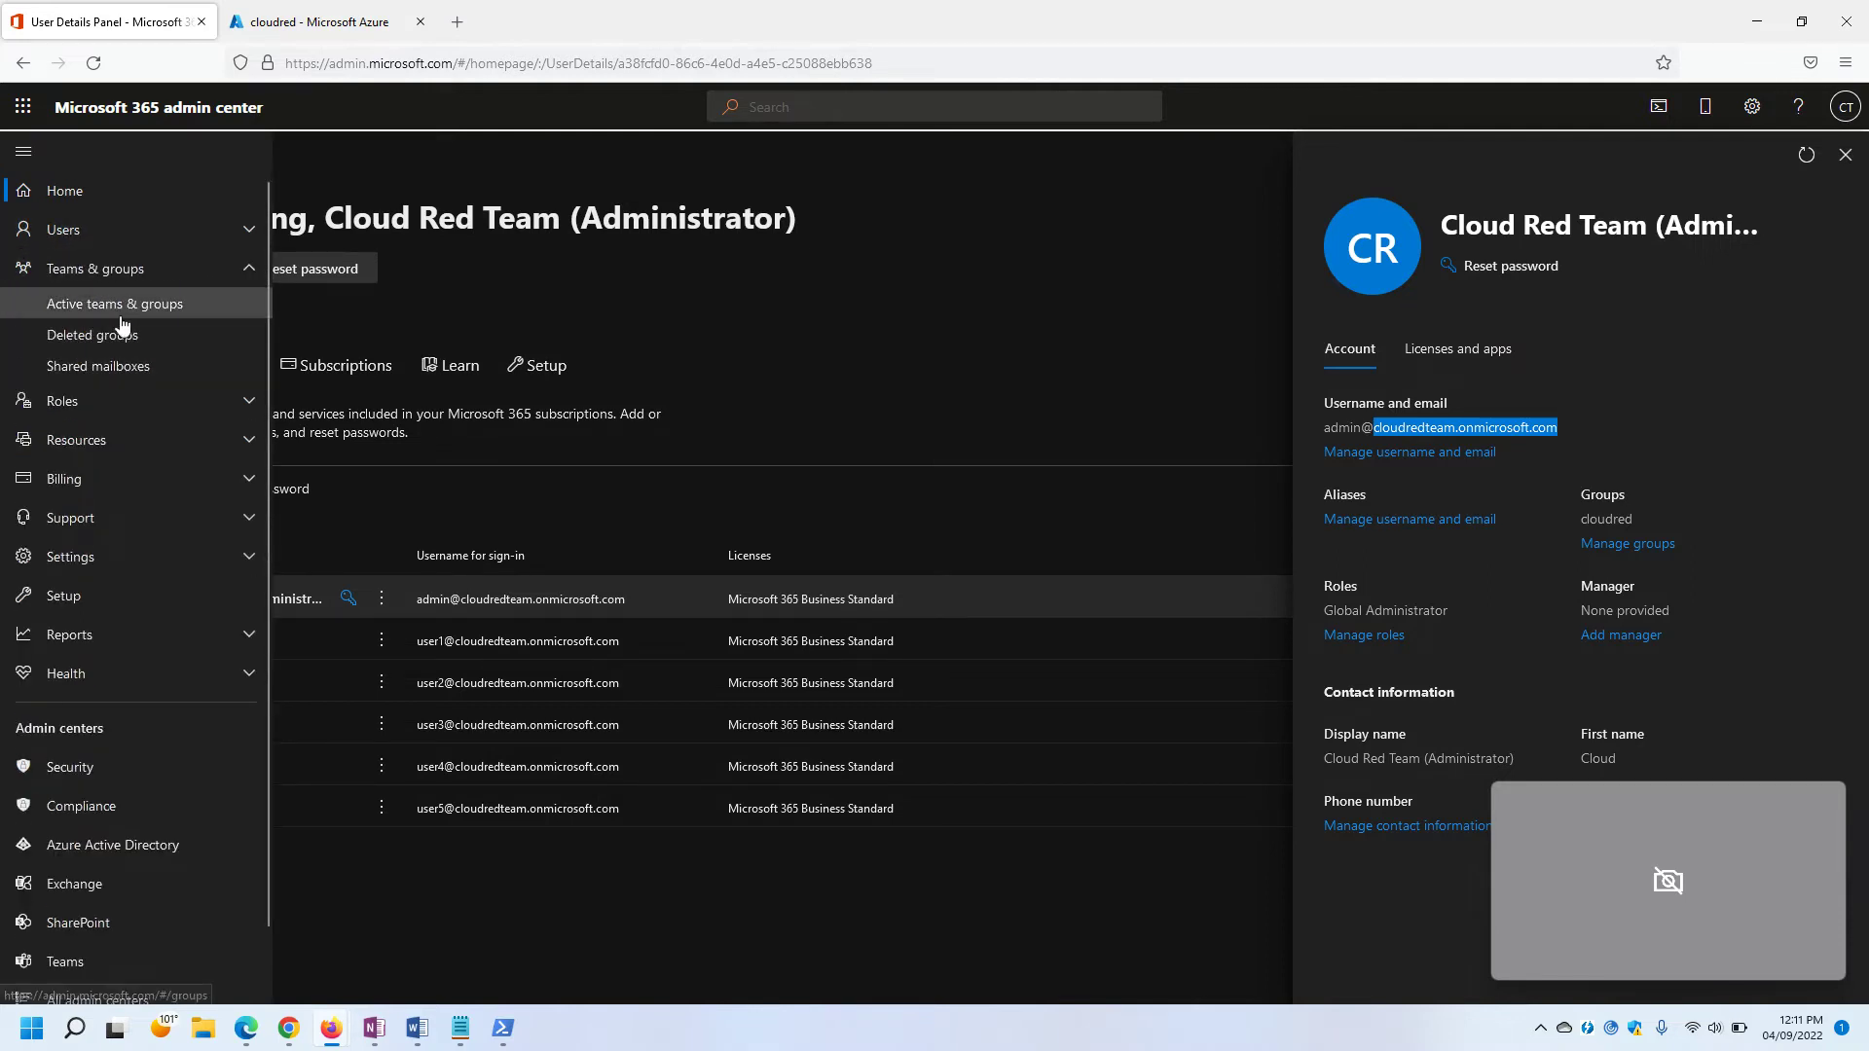
{"action": "left_click", "coordinate": [86, 309]}
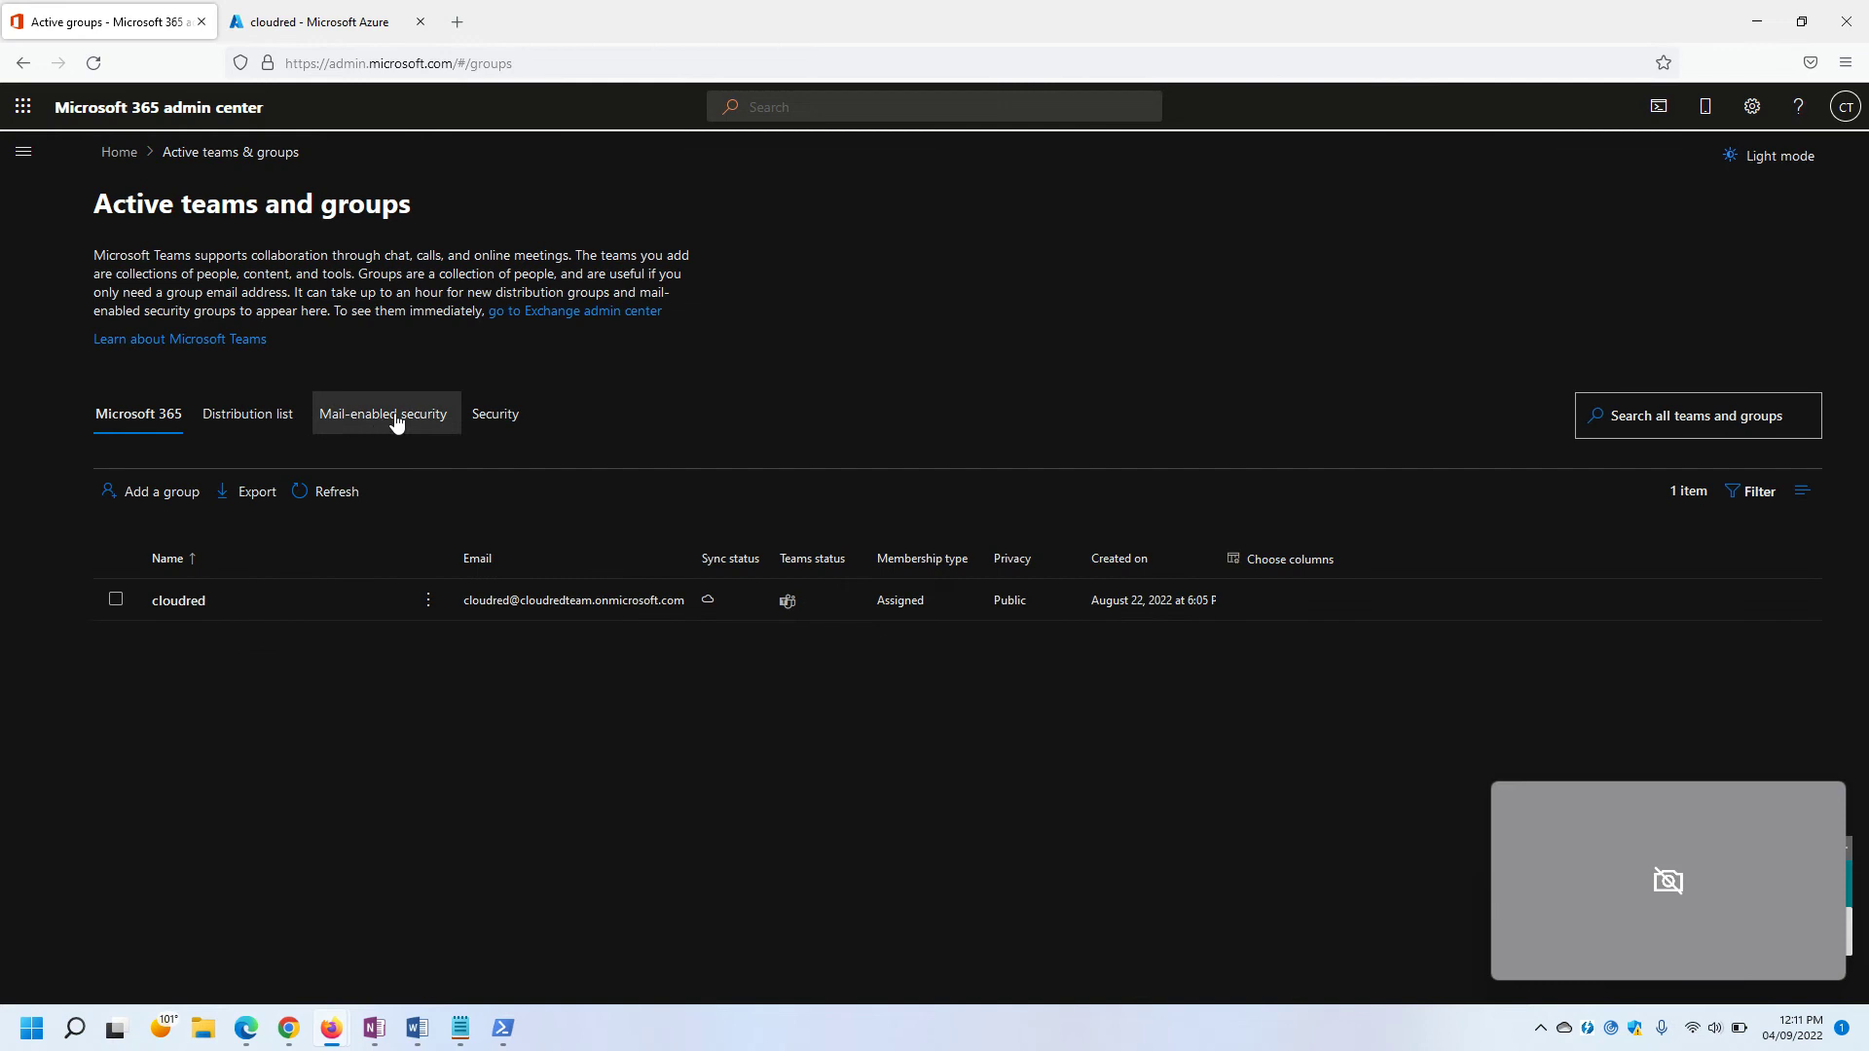
{"action": "left_click", "coordinate": [387, 423]}
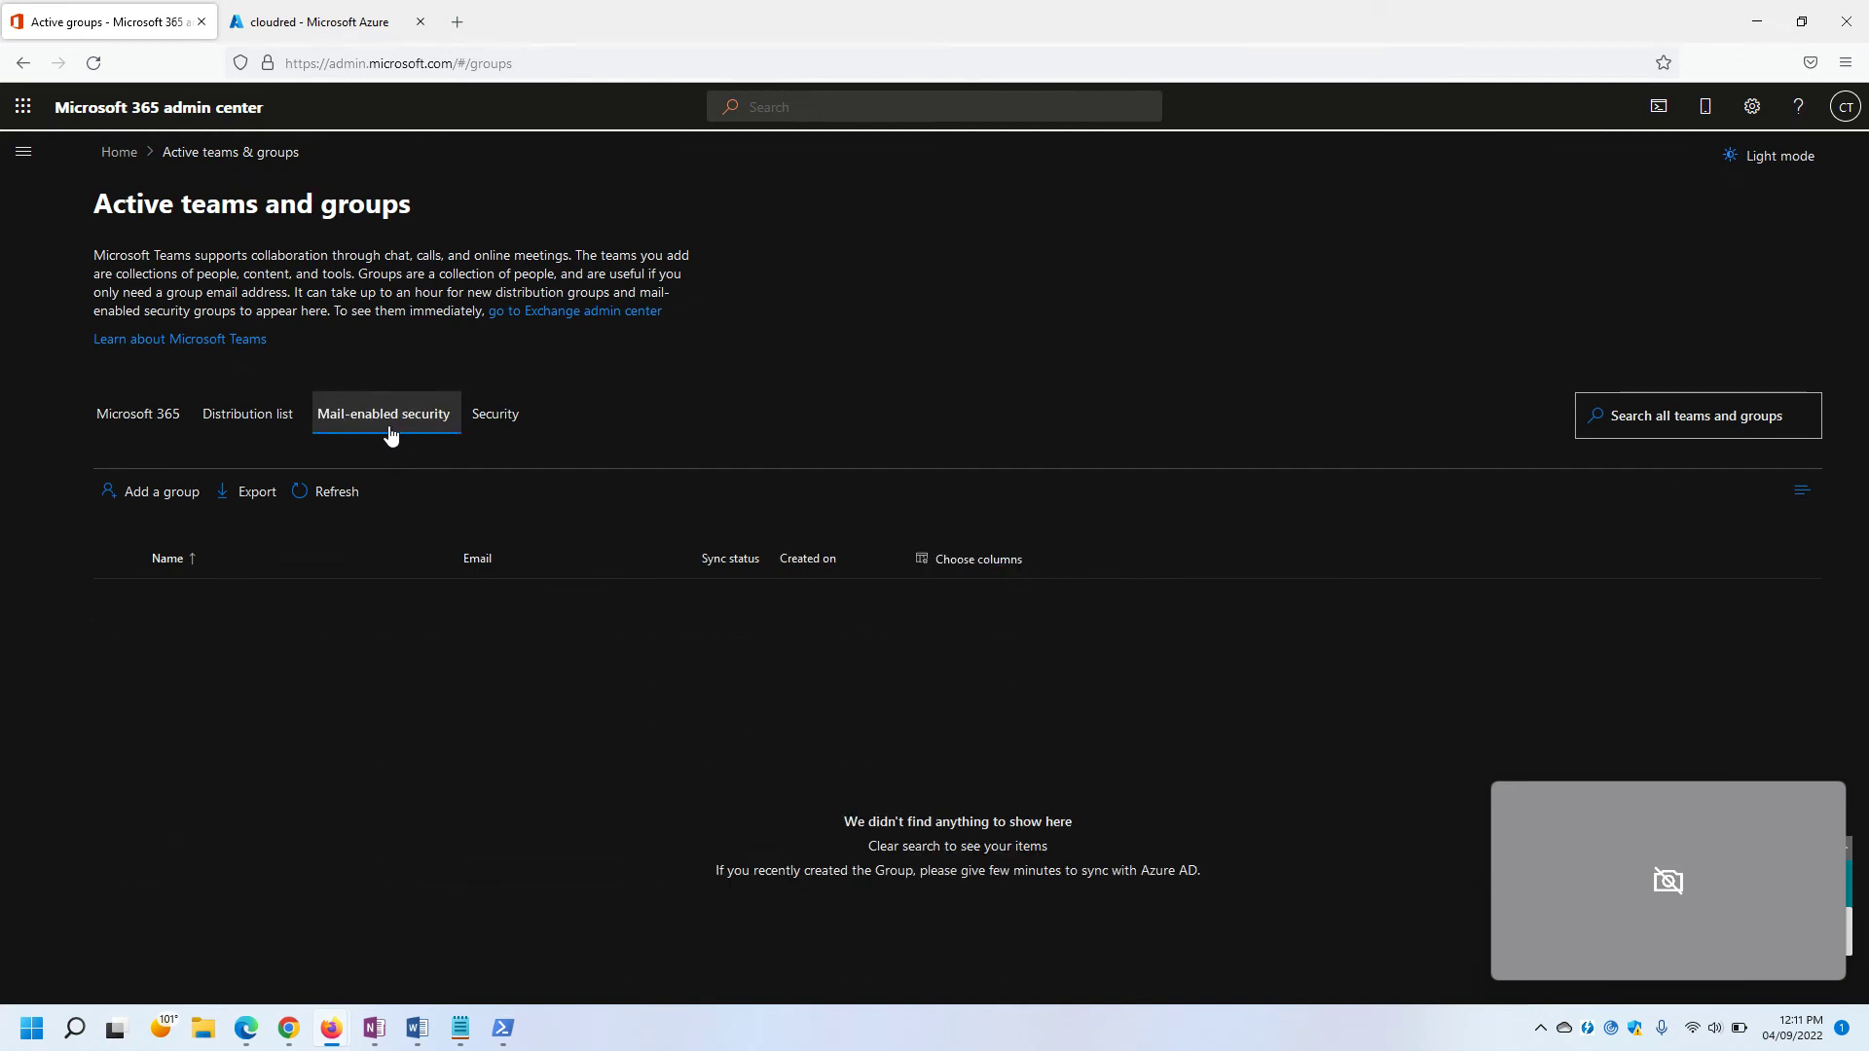
{"action": "left_click", "coordinate": [145, 493]}
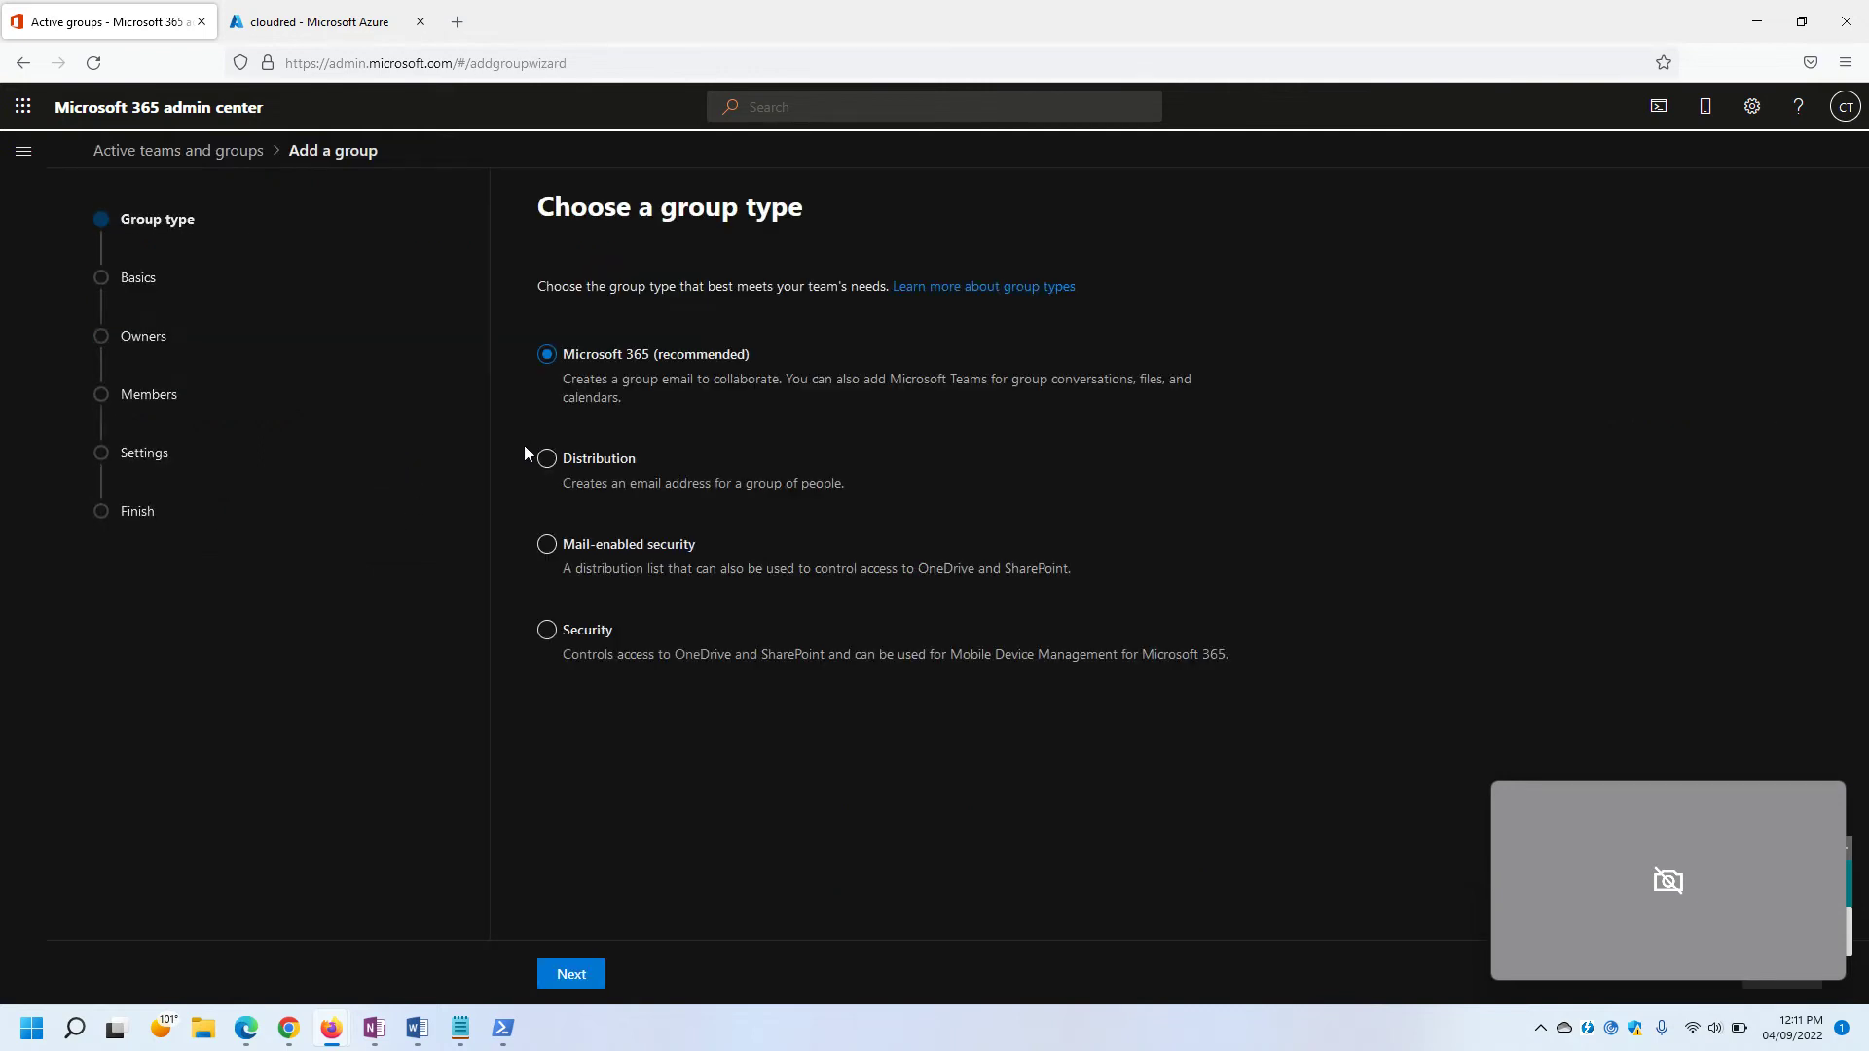
Create a mail-enabled security group named 'Migration Group' with the administrator as owner.
{"action": "left_click", "coordinate": [546, 554]}
{"action": "left_click", "coordinate": [570, 975]}
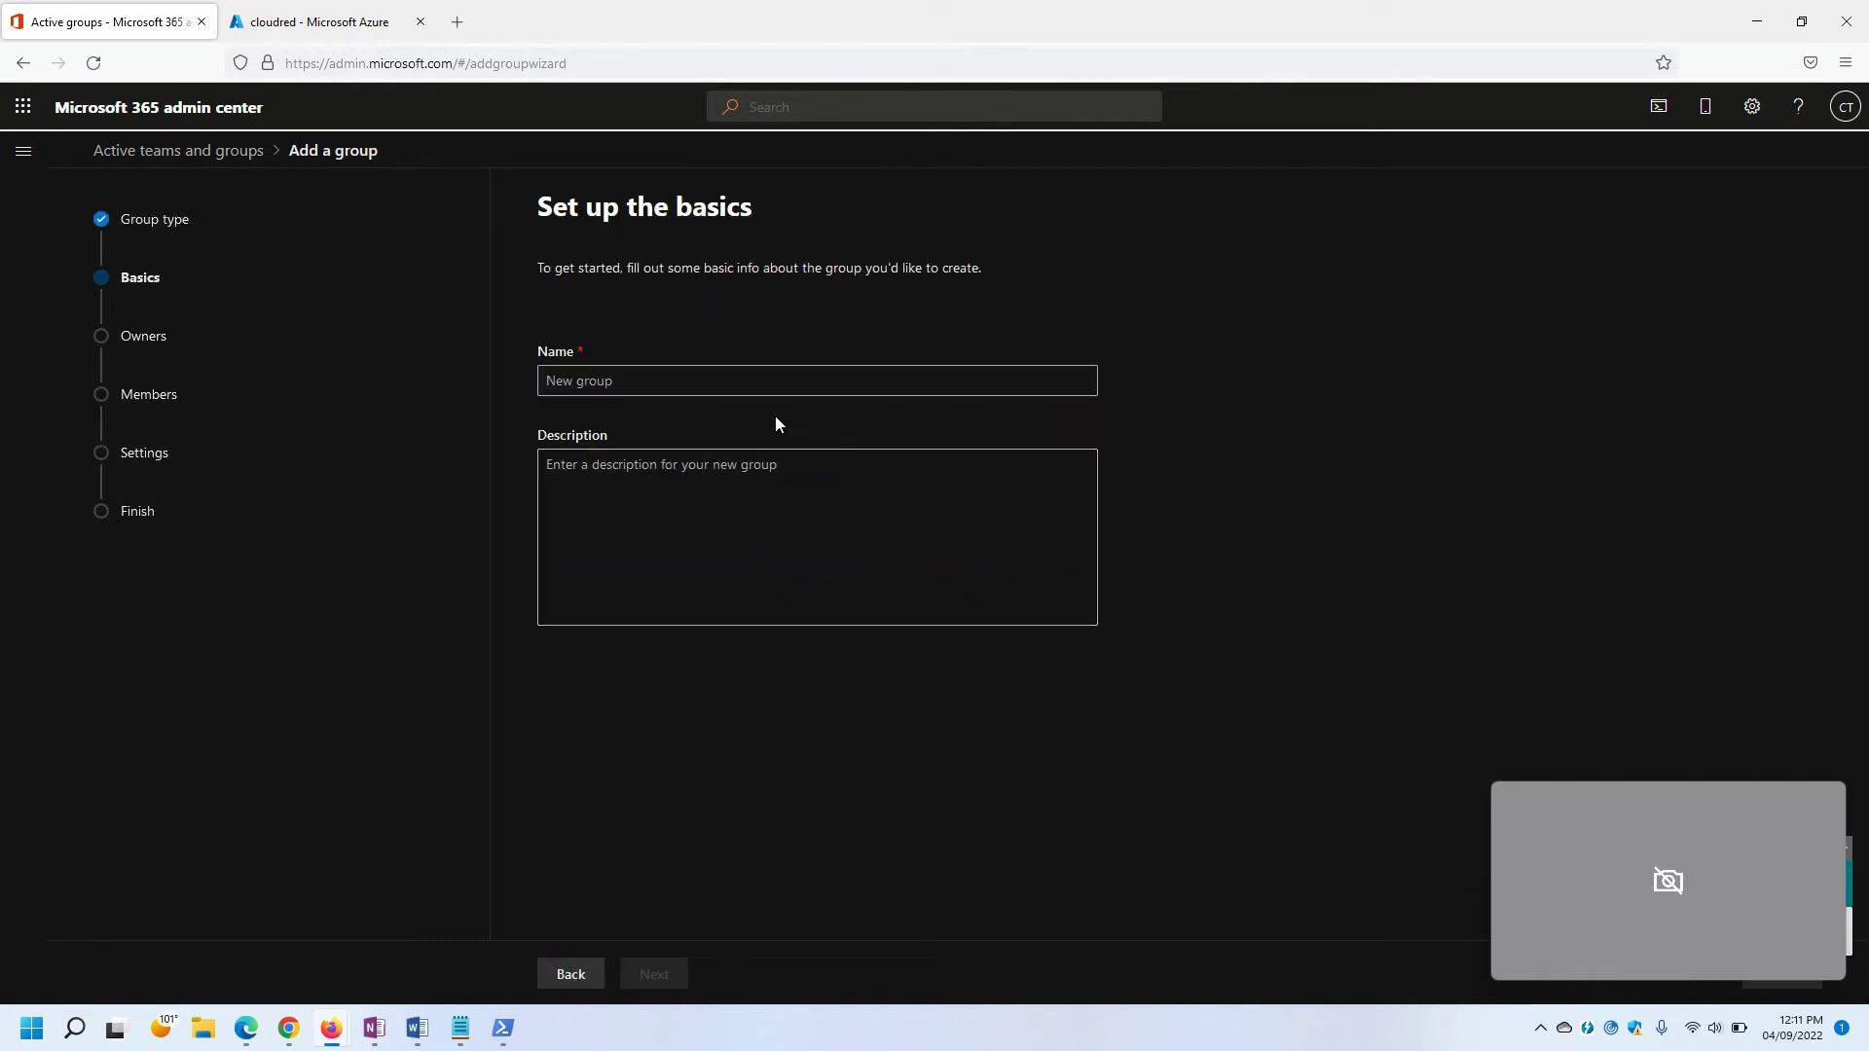
{"action": "left_click", "coordinate": [610, 383]}
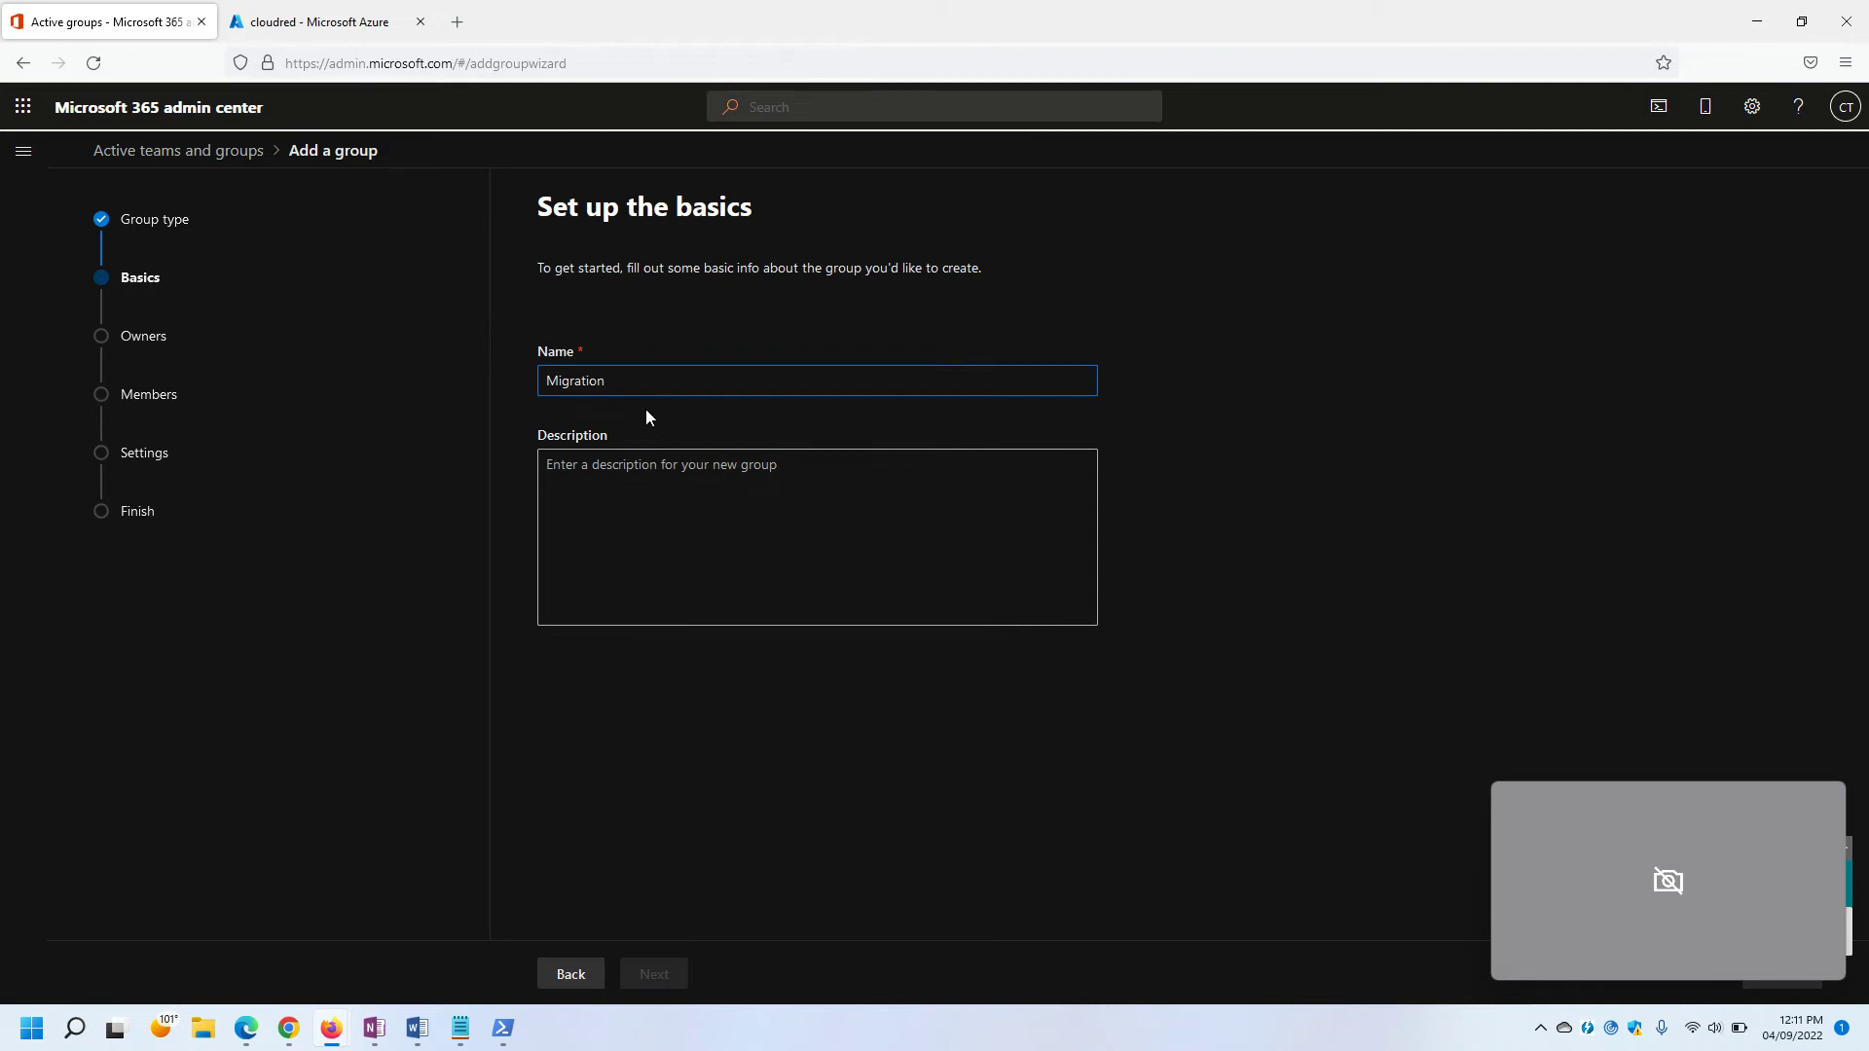
{"action": "type", "text": "Migration Group"}
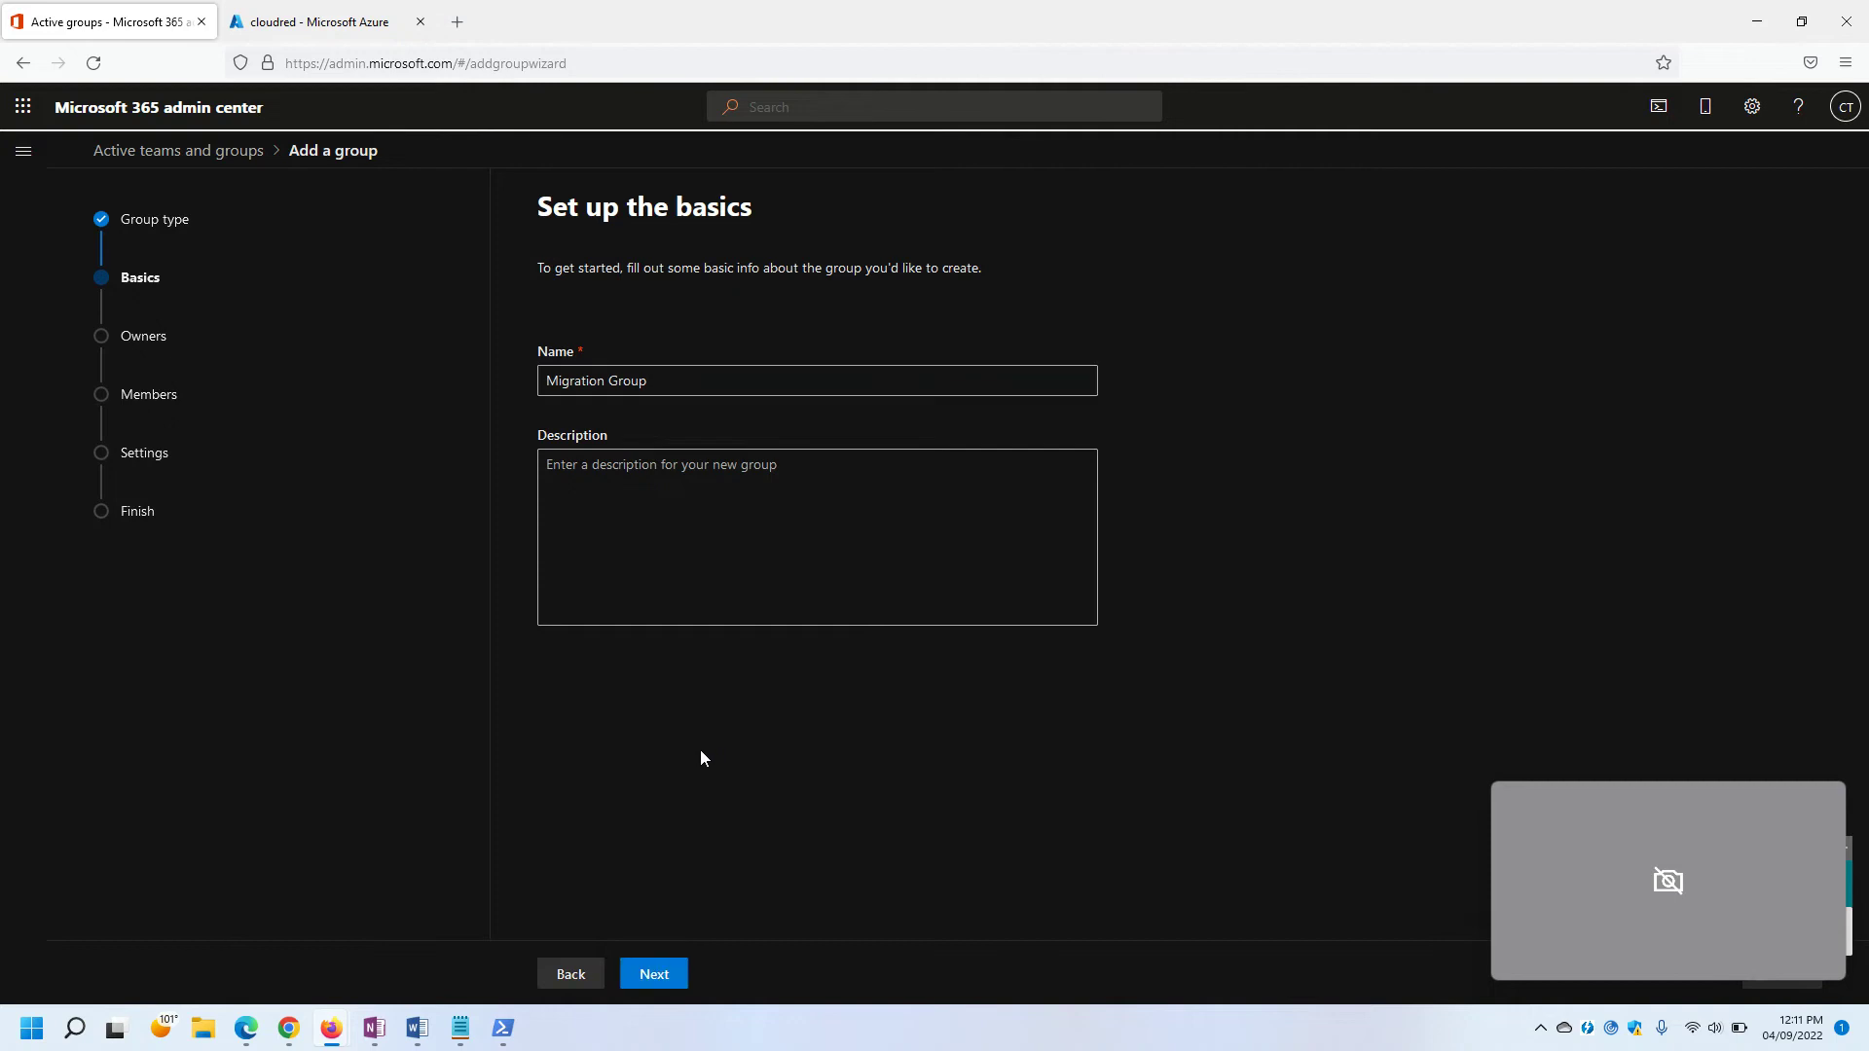
{"action": "left_click", "coordinate": [646, 975]}
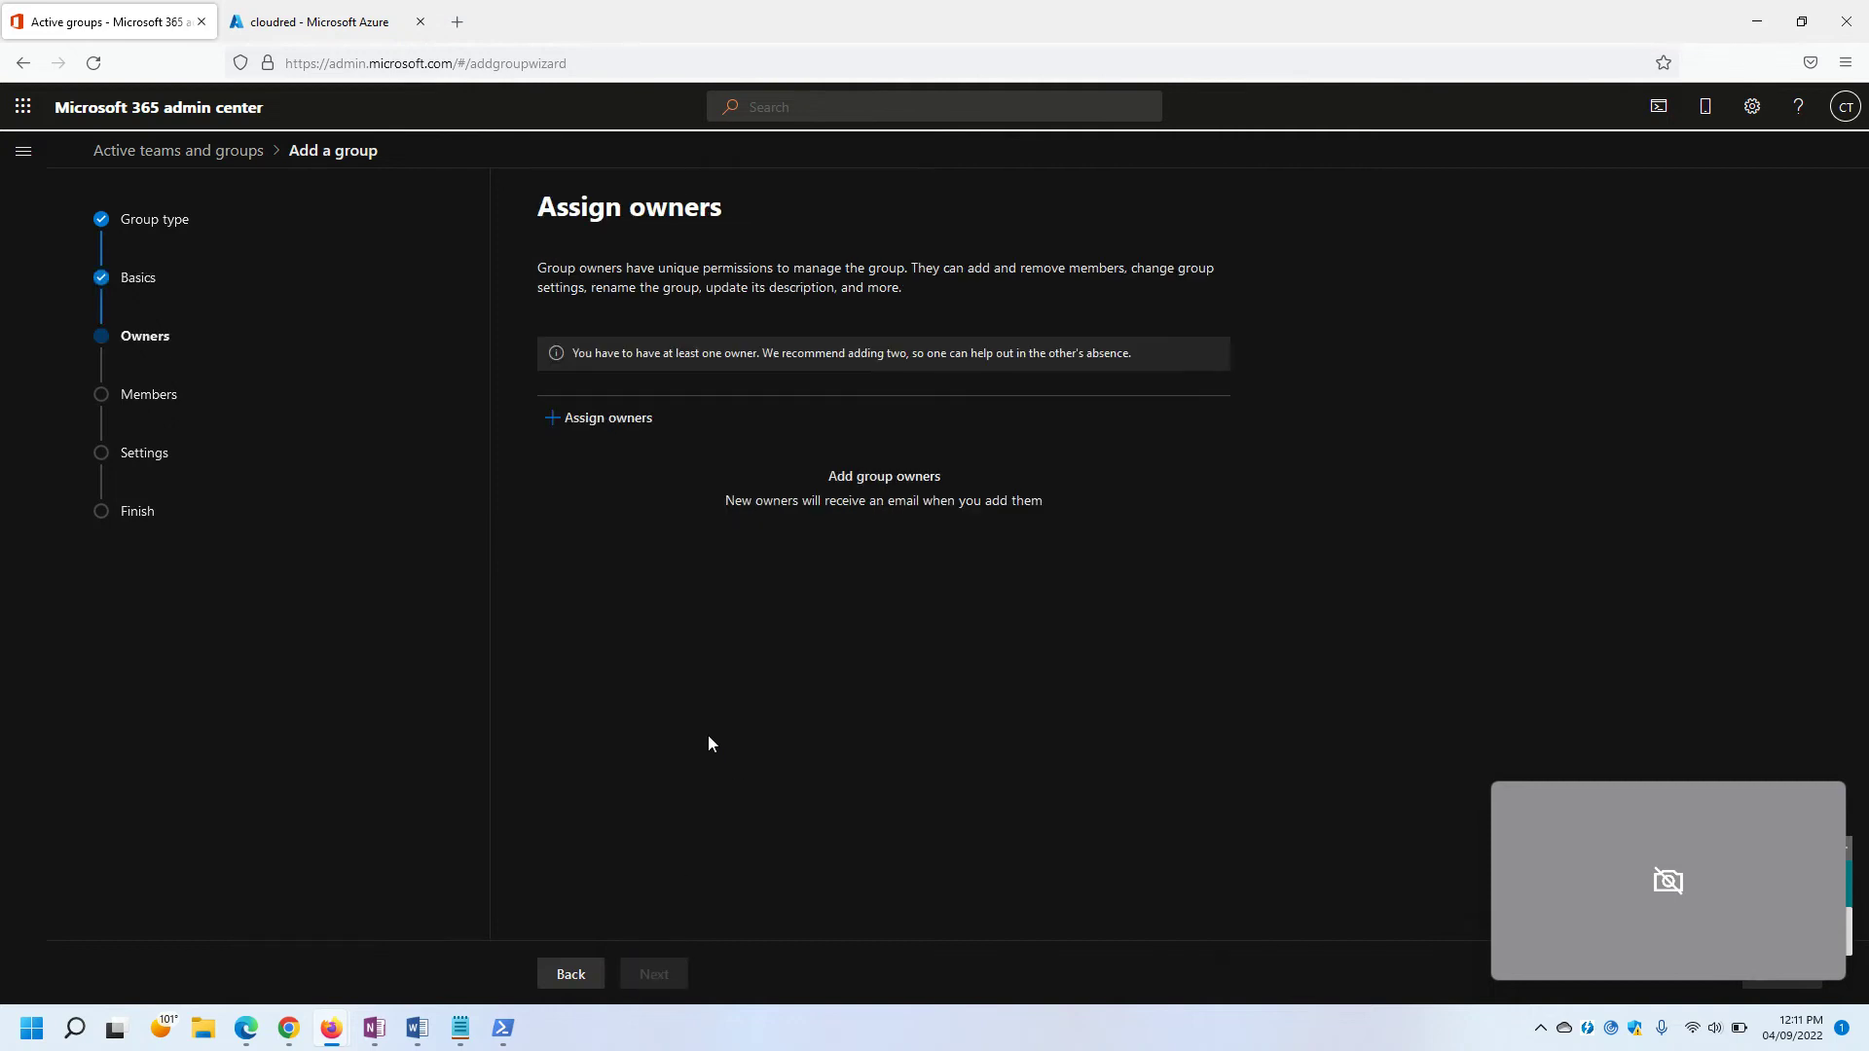
{"action": "left_click", "coordinate": [615, 425]}
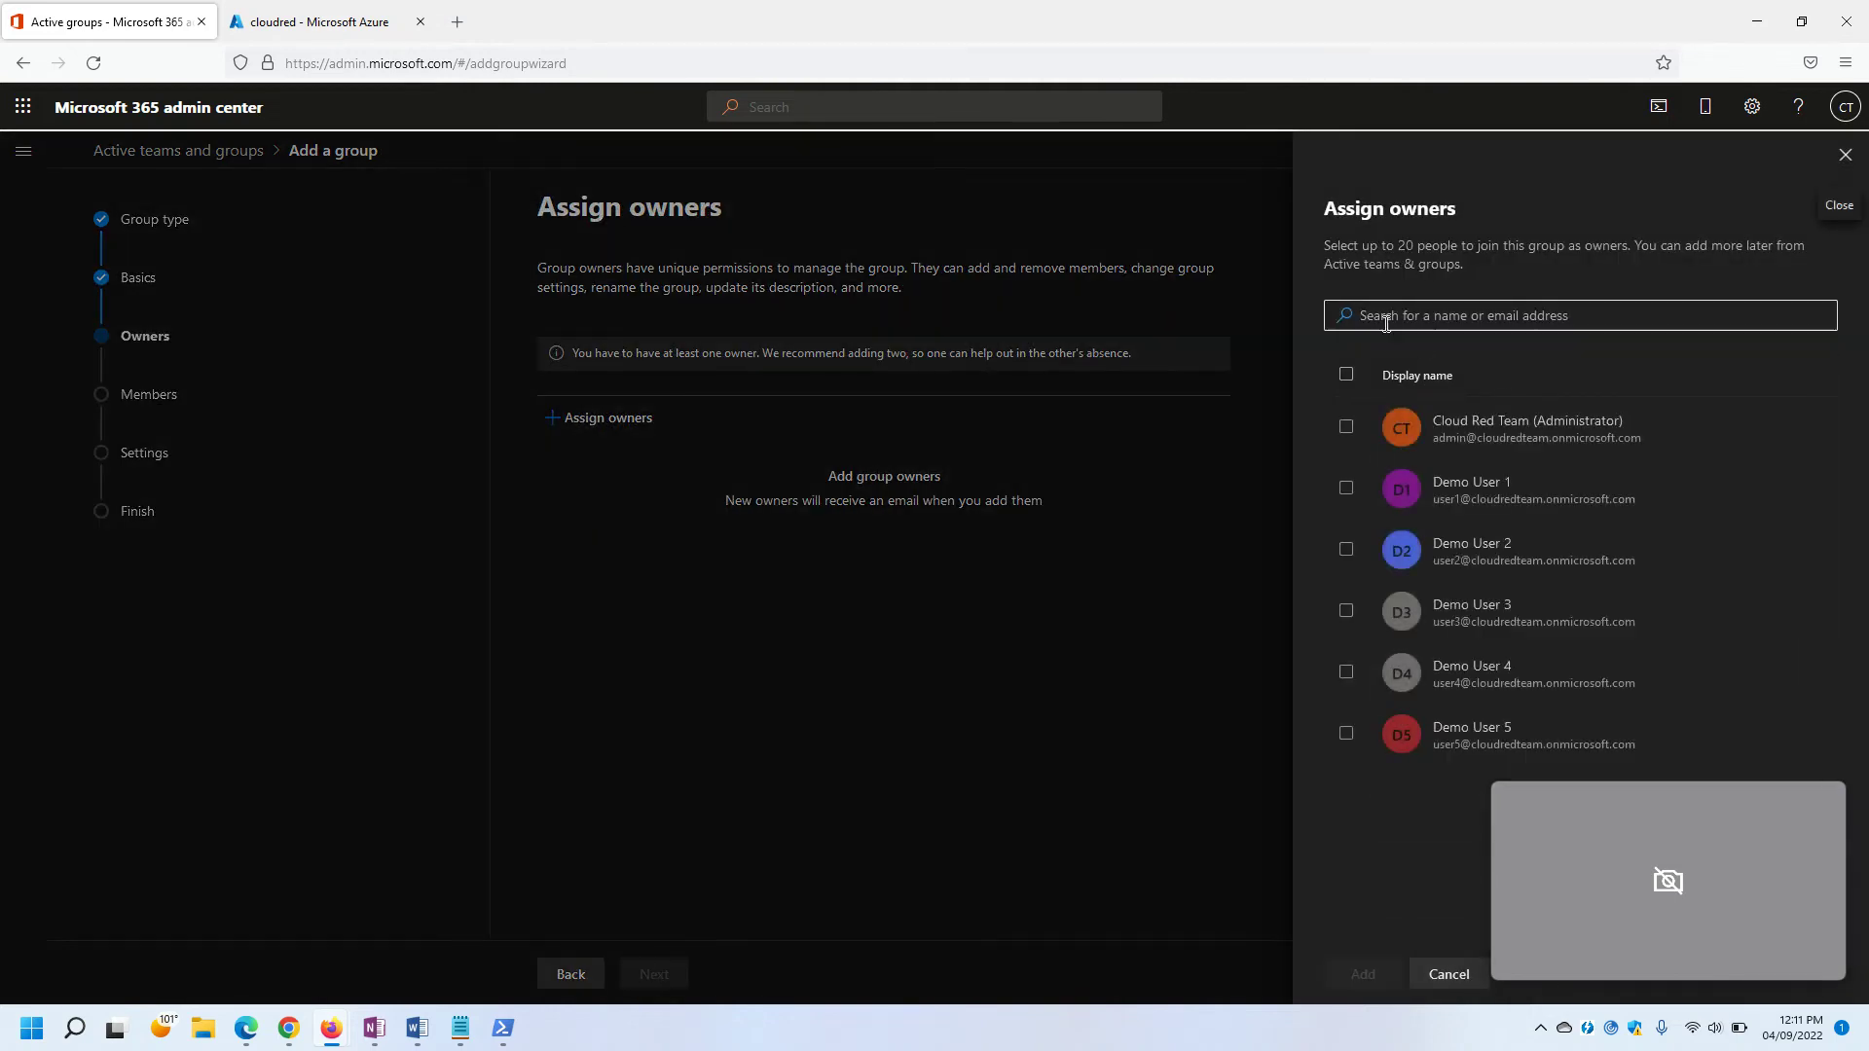
{"action": "left_click", "coordinate": [1345, 427]}
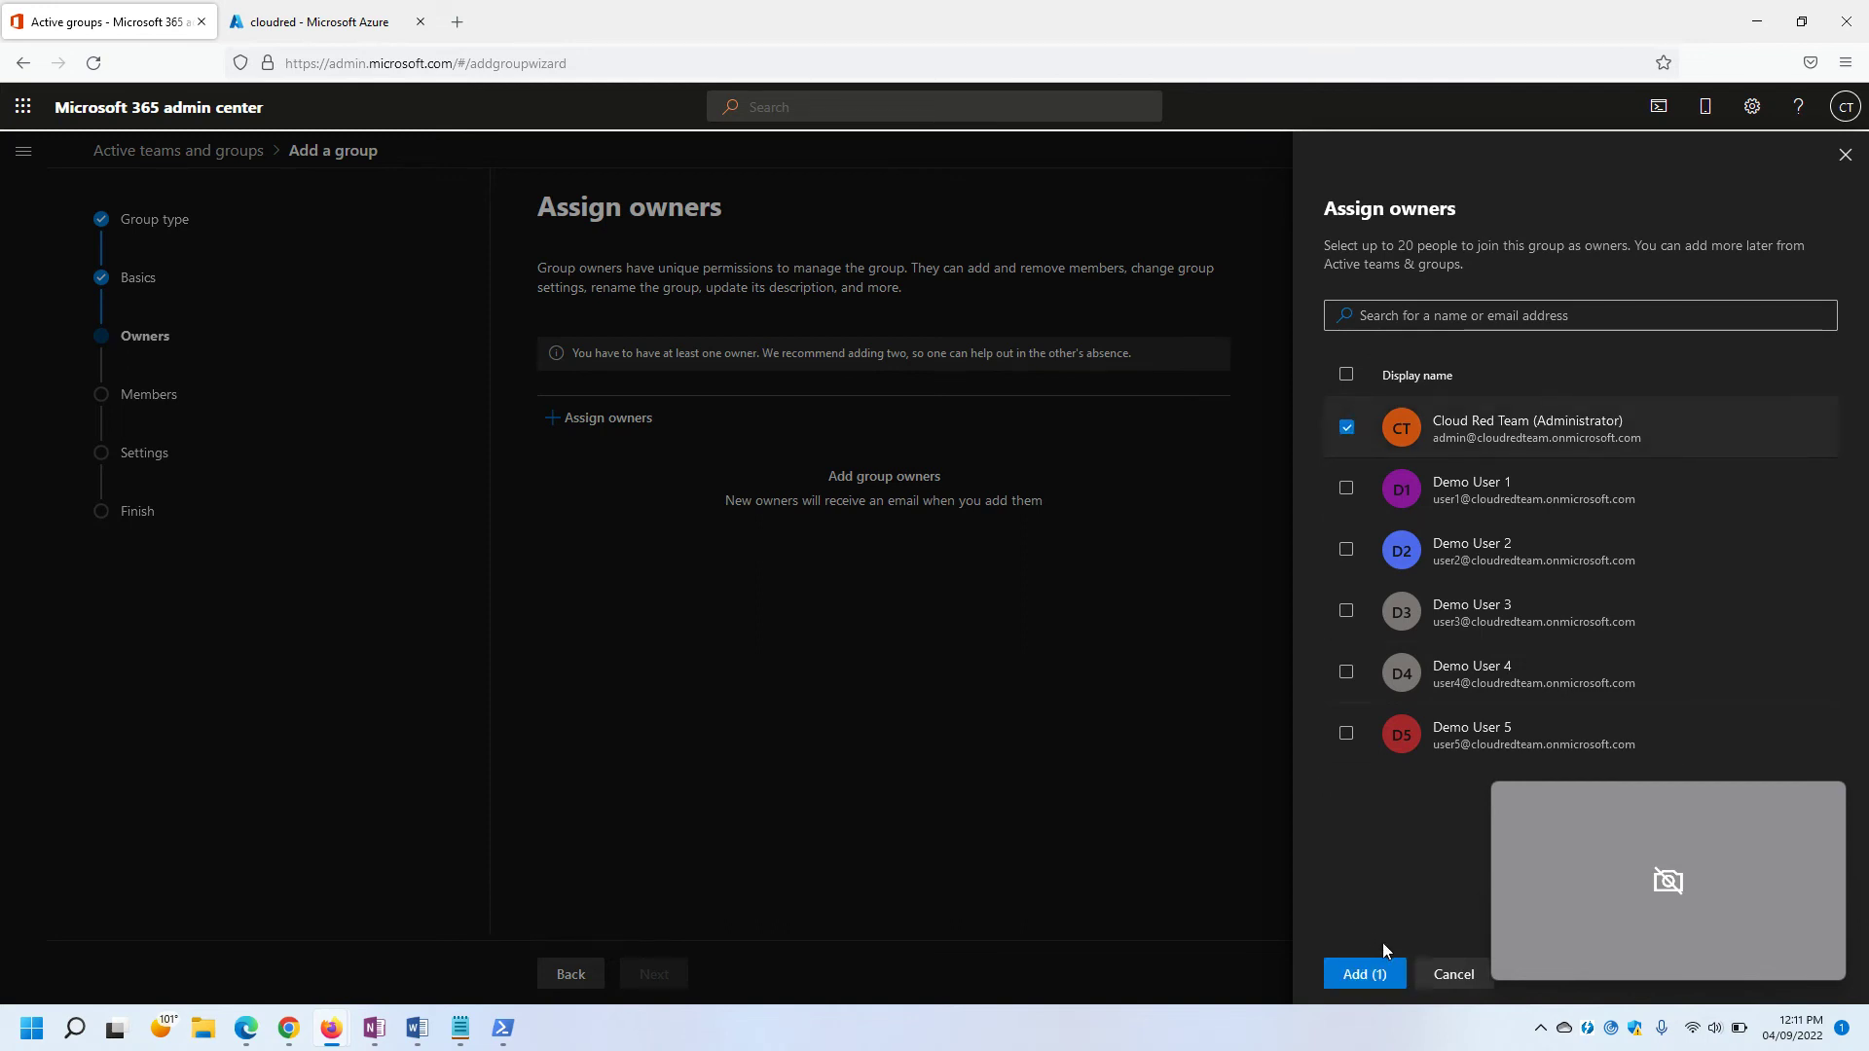
{"action": "left_click", "coordinate": [1363, 974]}
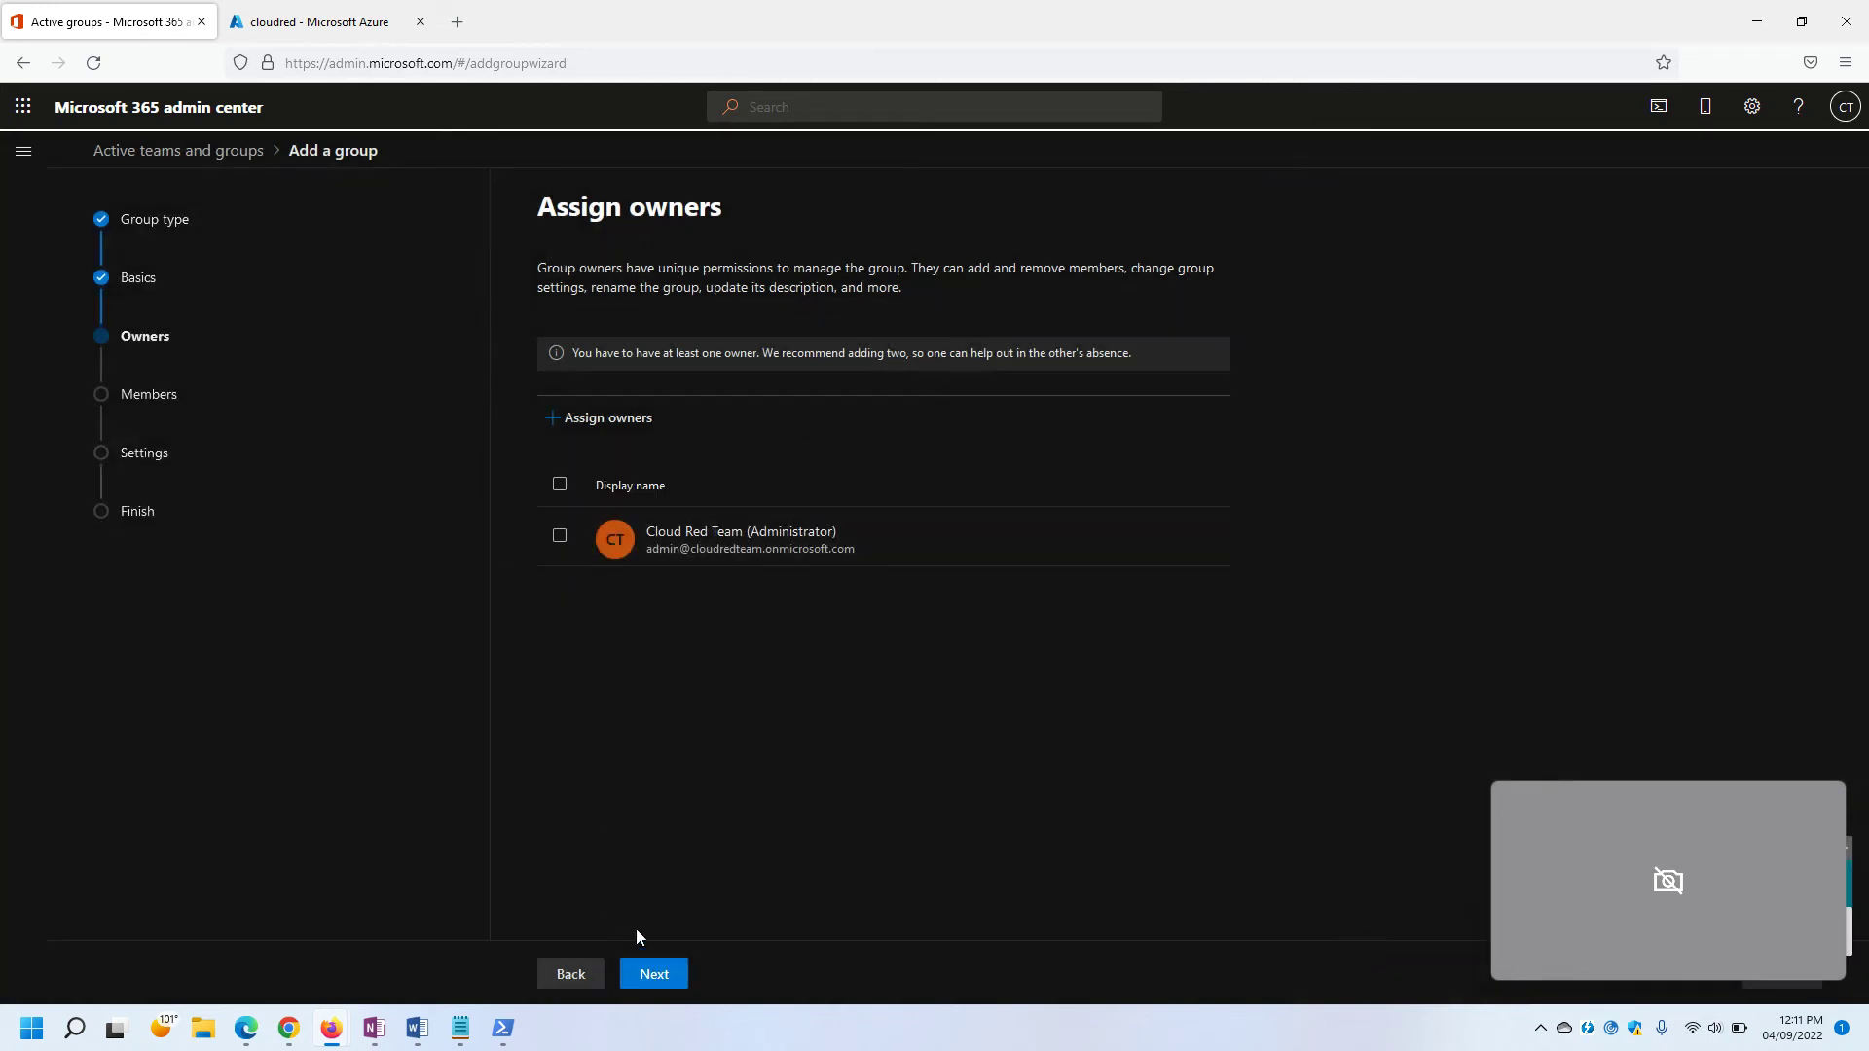
Add Demo Users 1–5 as the group's members and continue to the settings step.
{"action": "left_click", "coordinate": [654, 974]}
{"action": "left_click", "coordinate": [552, 361]}
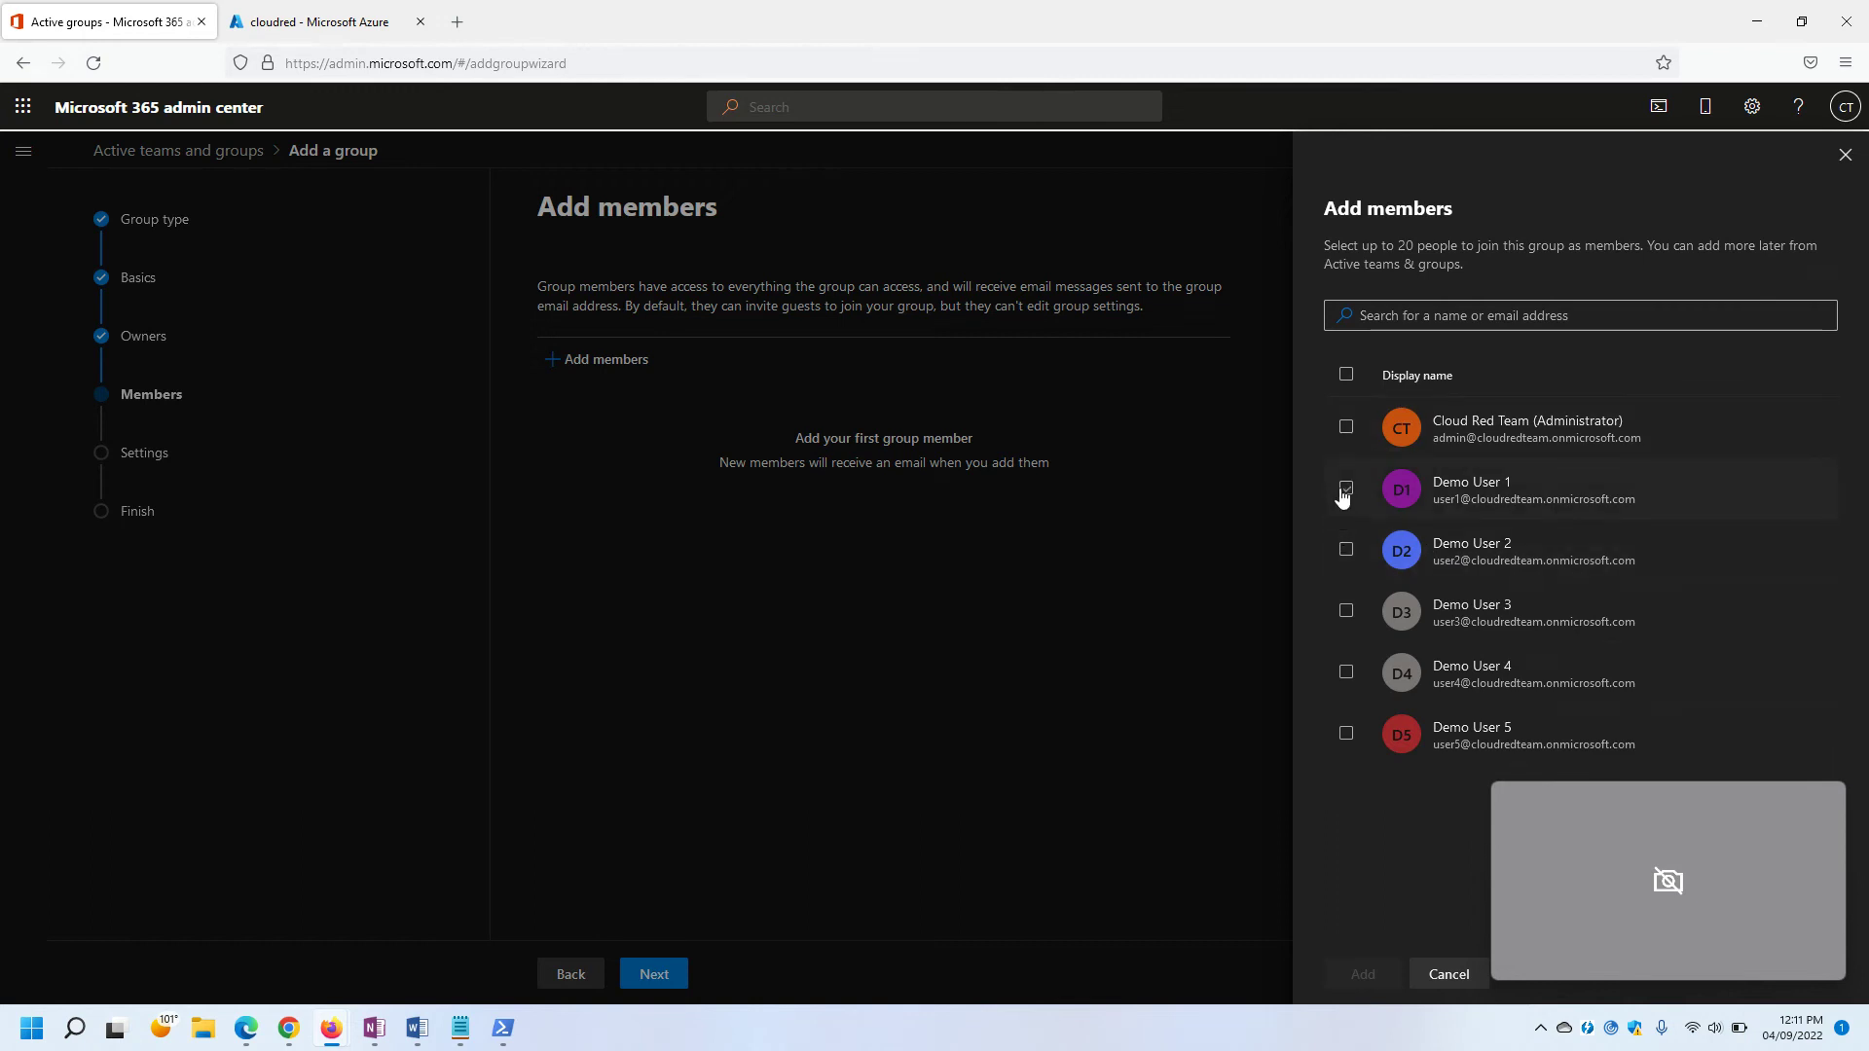
{"action": "left_click", "coordinate": [1345, 489]}
{"action": "left_click", "coordinate": [1347, 550]}
{"action": "left_click", "coordinate": [1341, 671]}
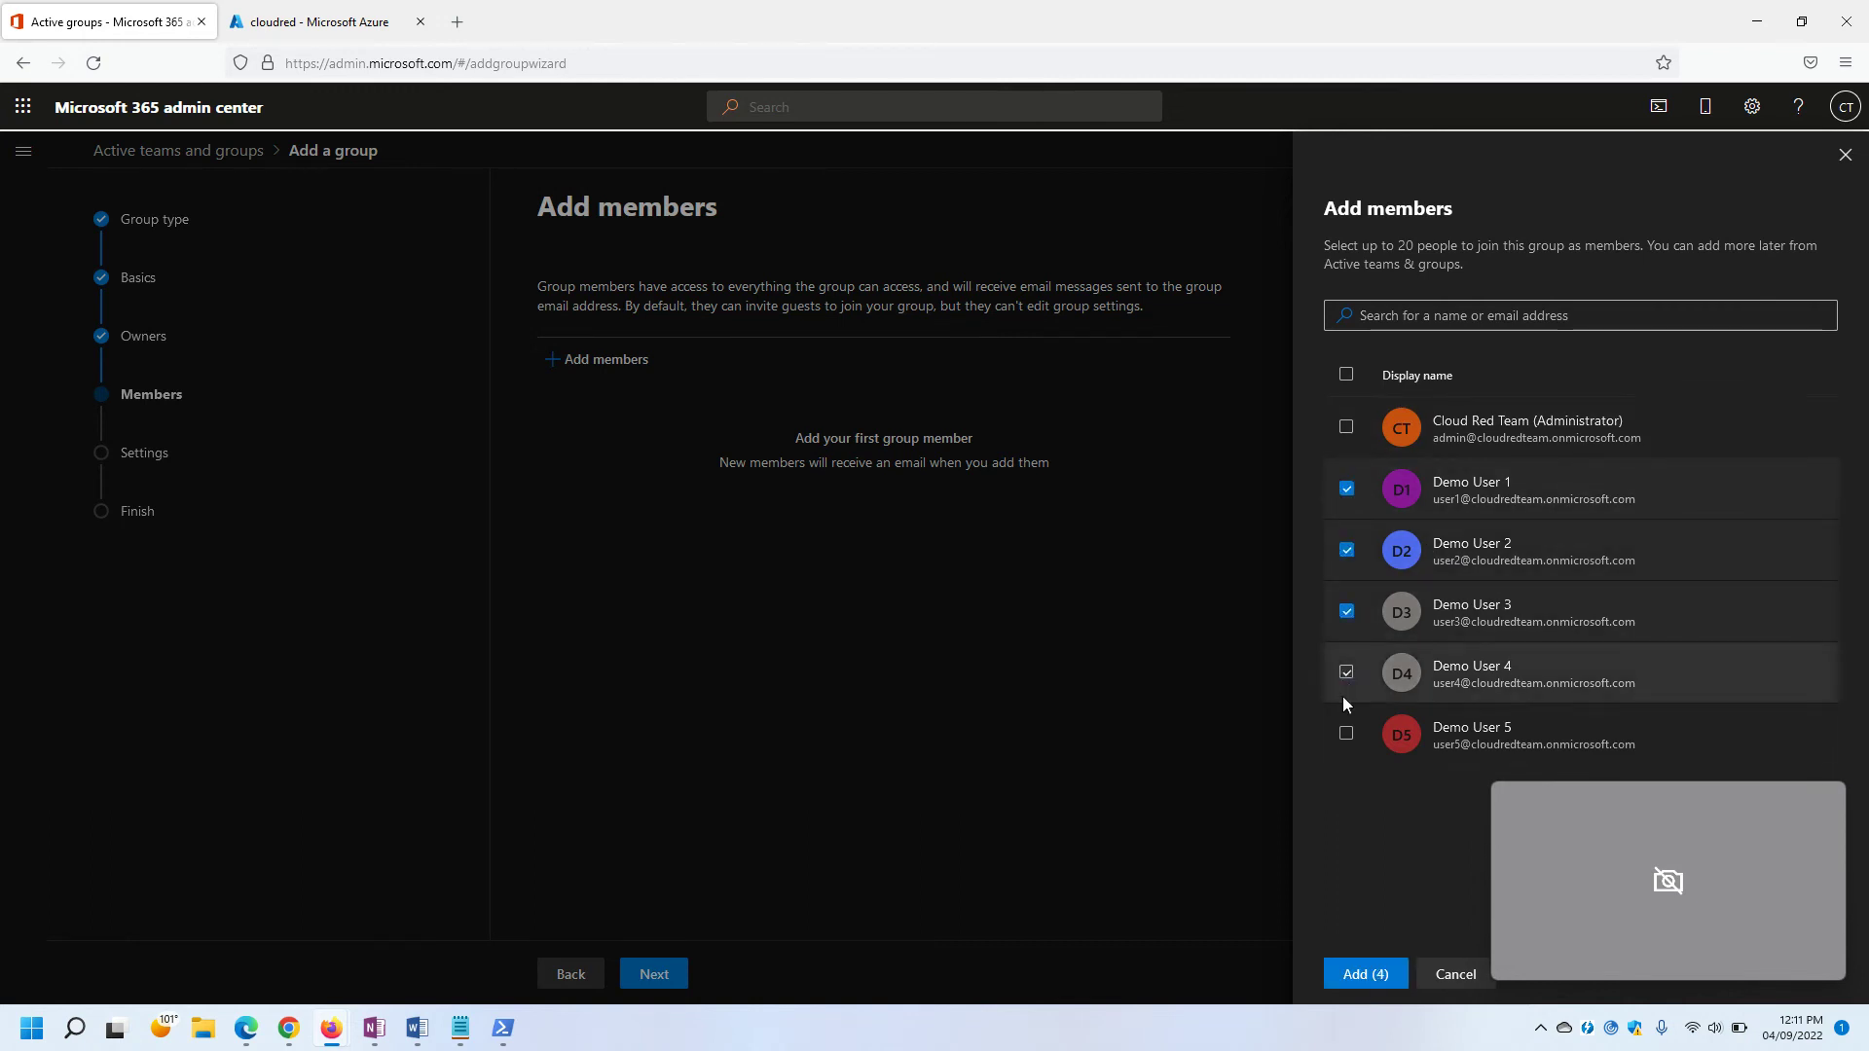
{"action": "left_click", "coordinate": [1346, 734]}
{"action": "left_click", "coordinate": [1363, 977]}
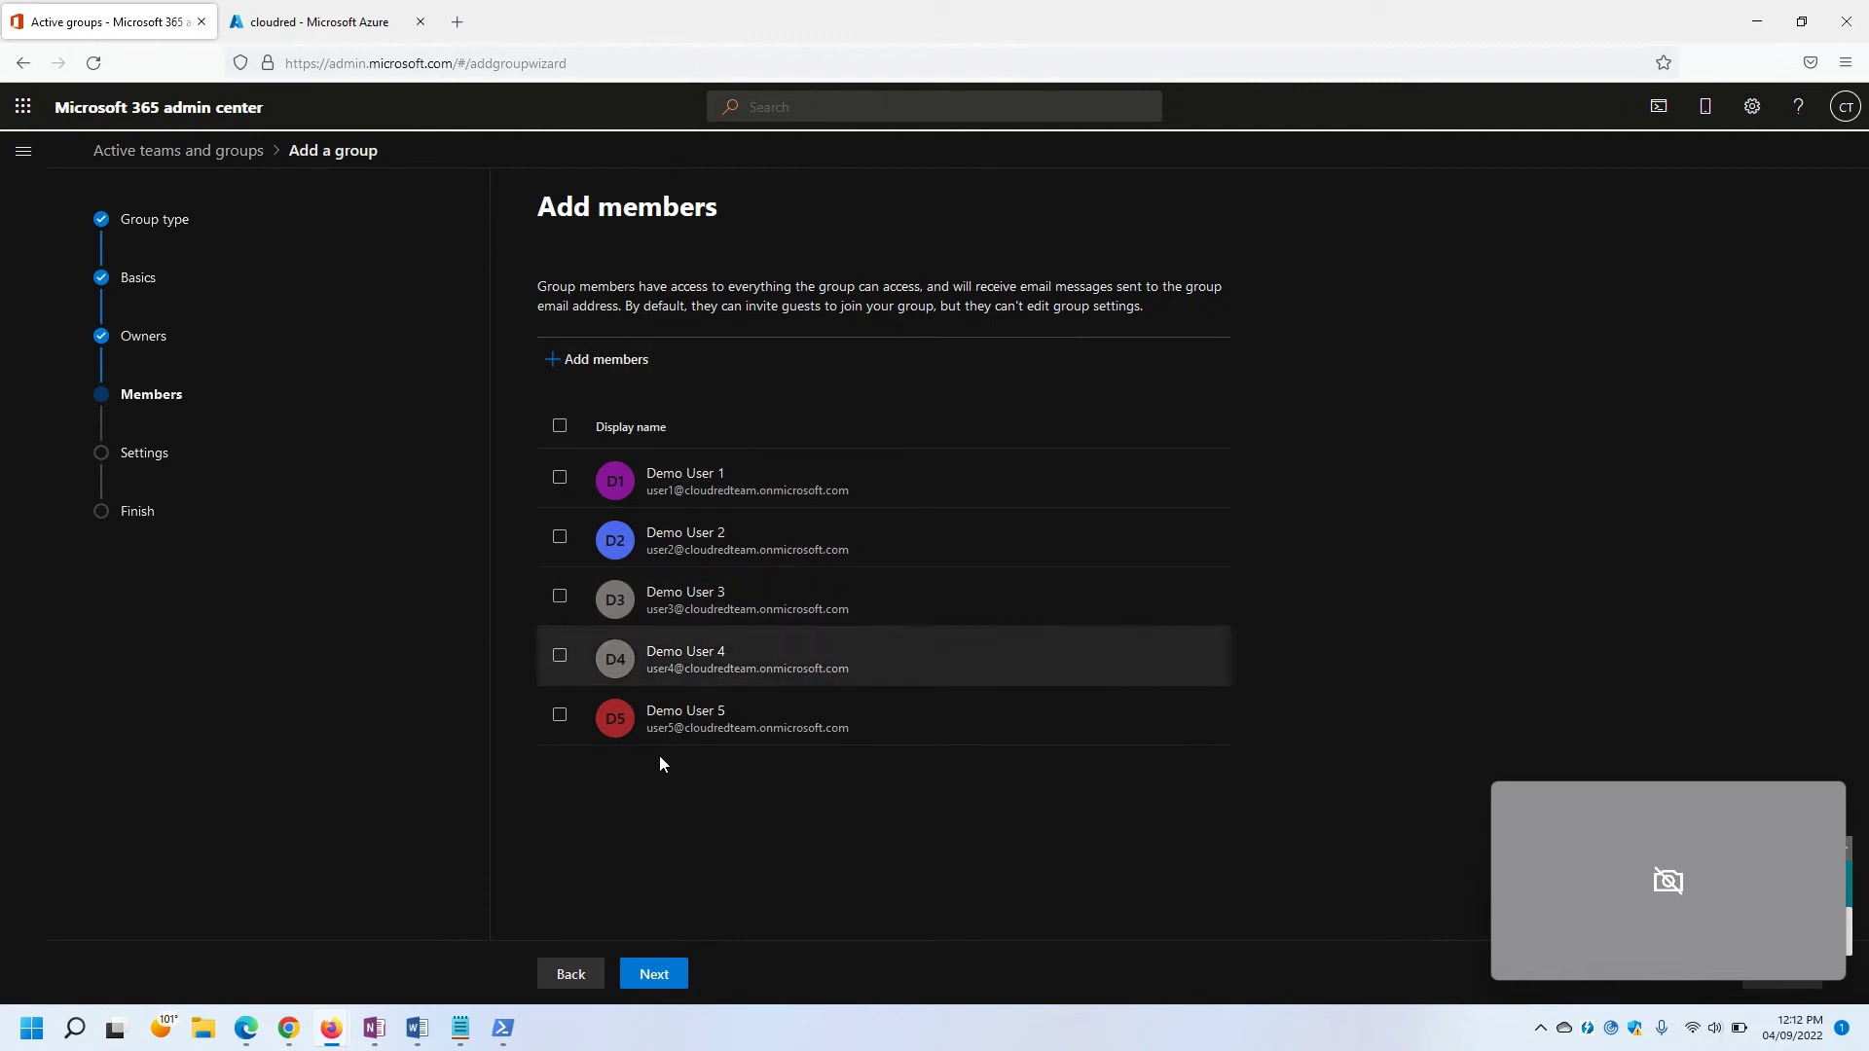
{"action": "left_click", "coordinate": [653, 983]}
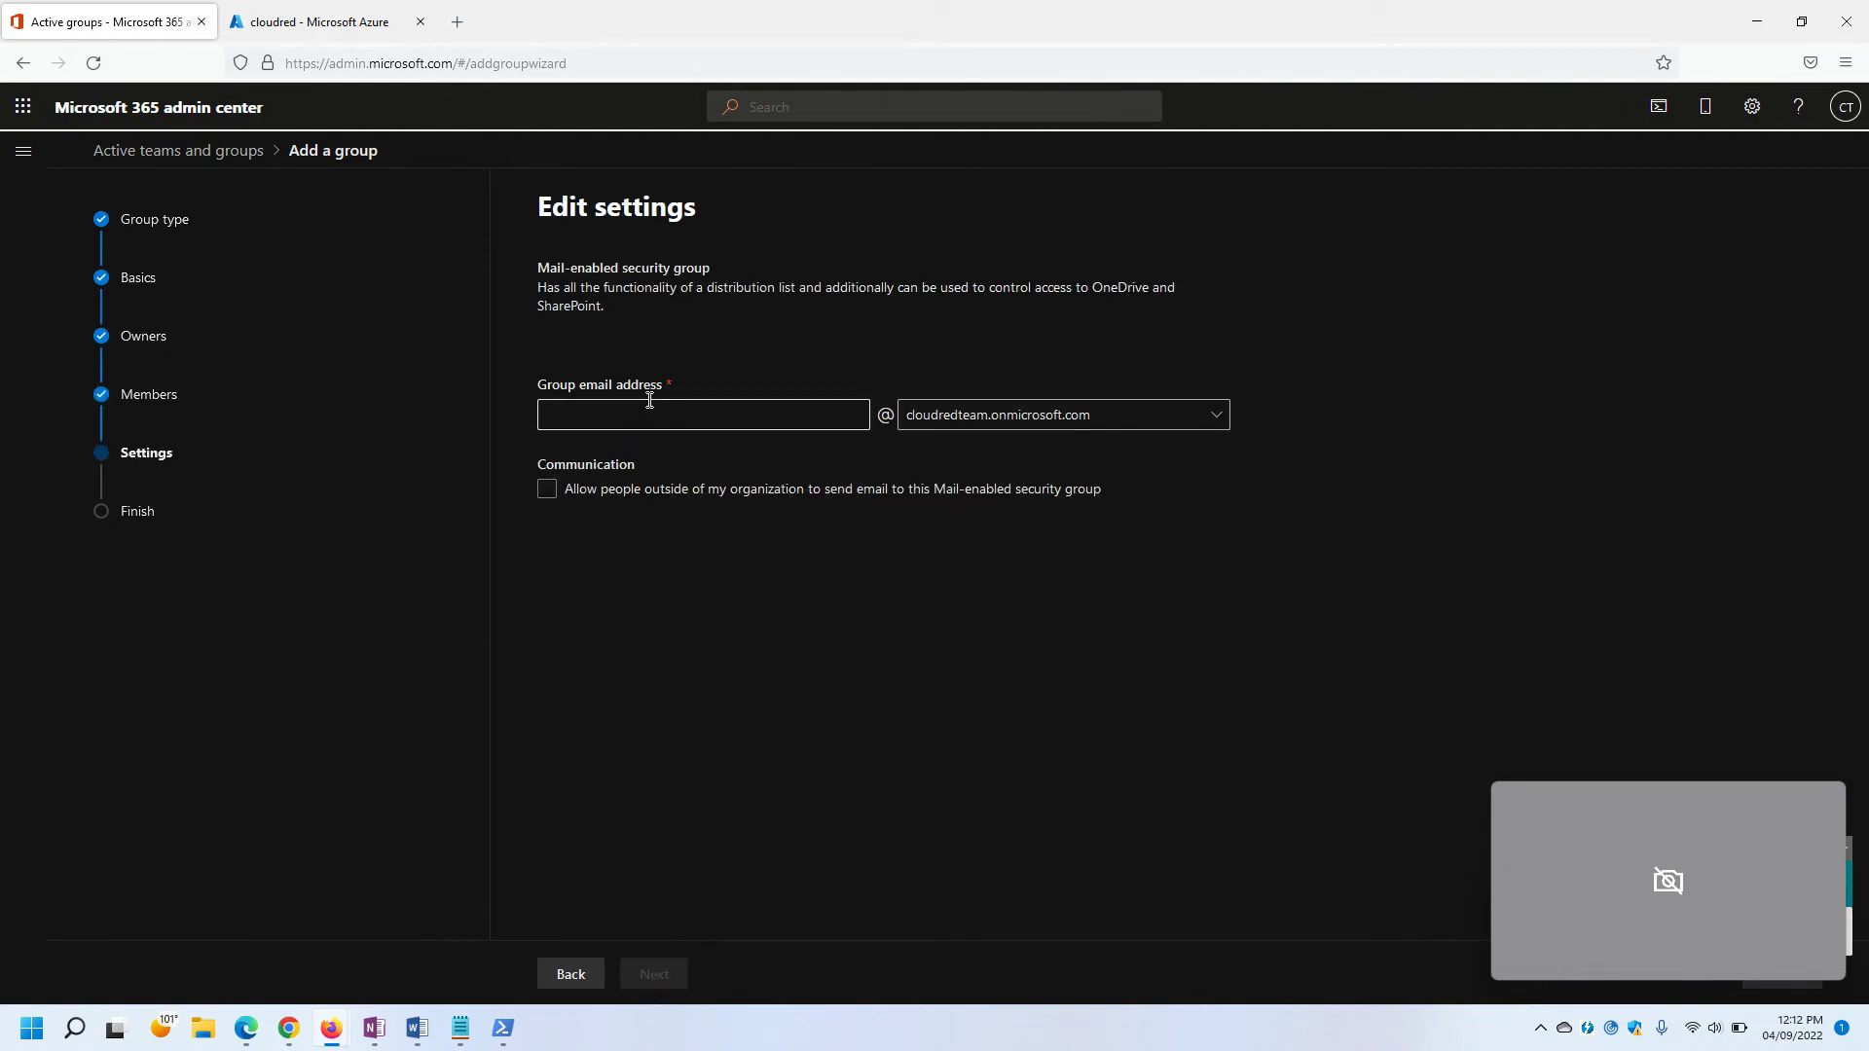
Give Migration Group the email address 'migration', create the group, and return to the Notepad script.
{"action": "left_click", "coordinate": [581, 420]}
{"action": "type", "text": "migration"}
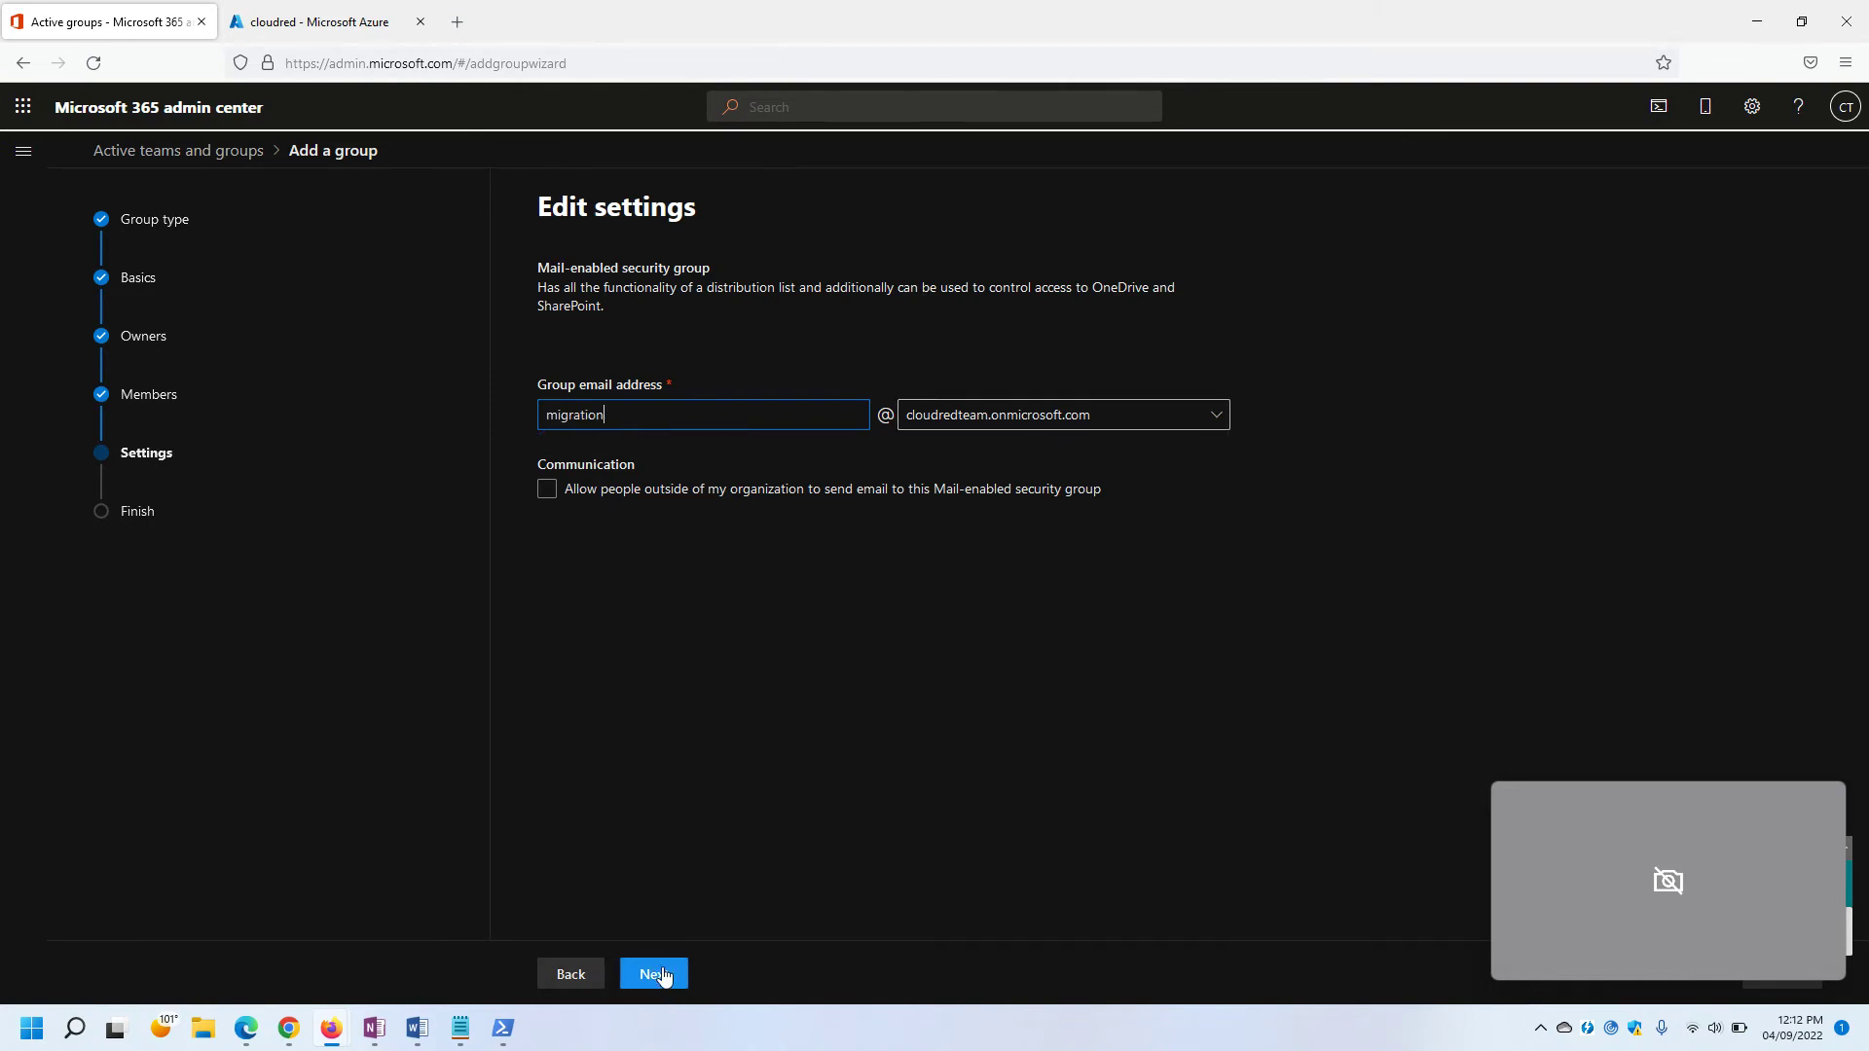
{"action": "left_click", "coordinate": [655, 974]}
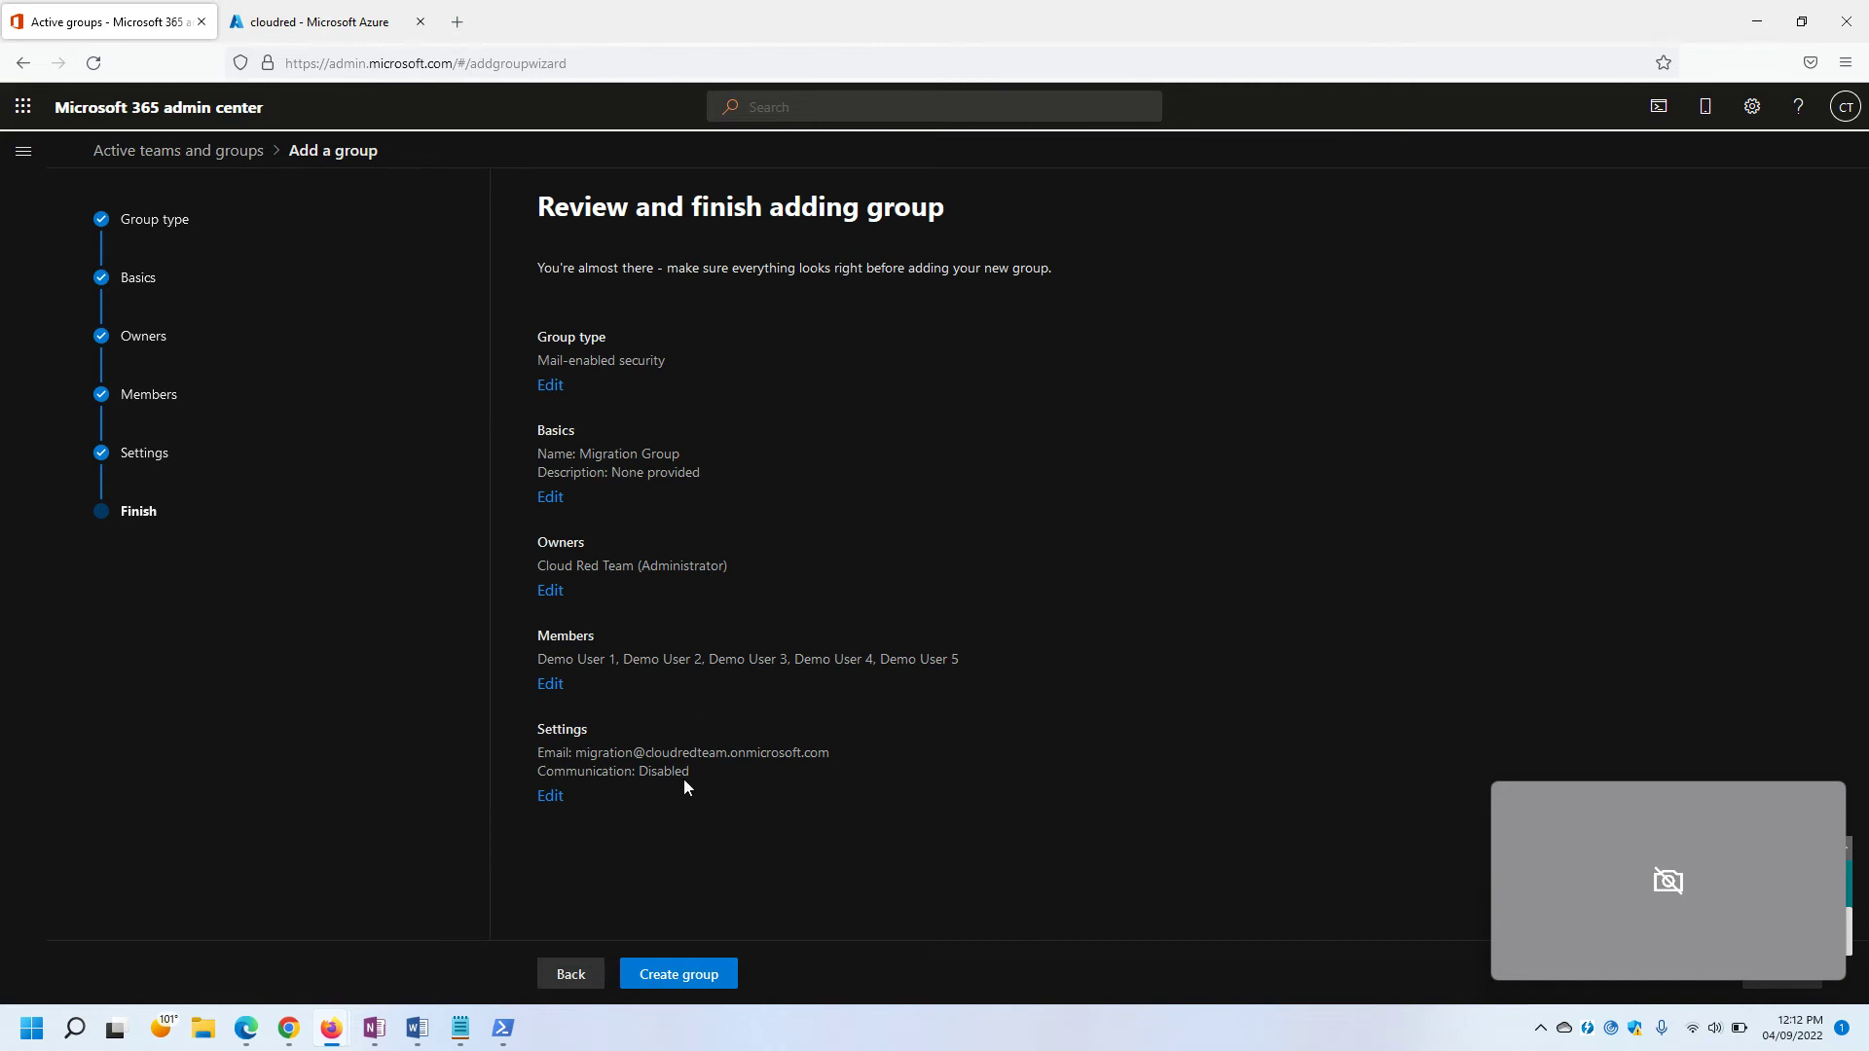
{"action": "left_click_drag", "start_coordinate": [859, 756], "coordinate": [609, 765]}
{"action": "key", "text": "ctrl+c"}
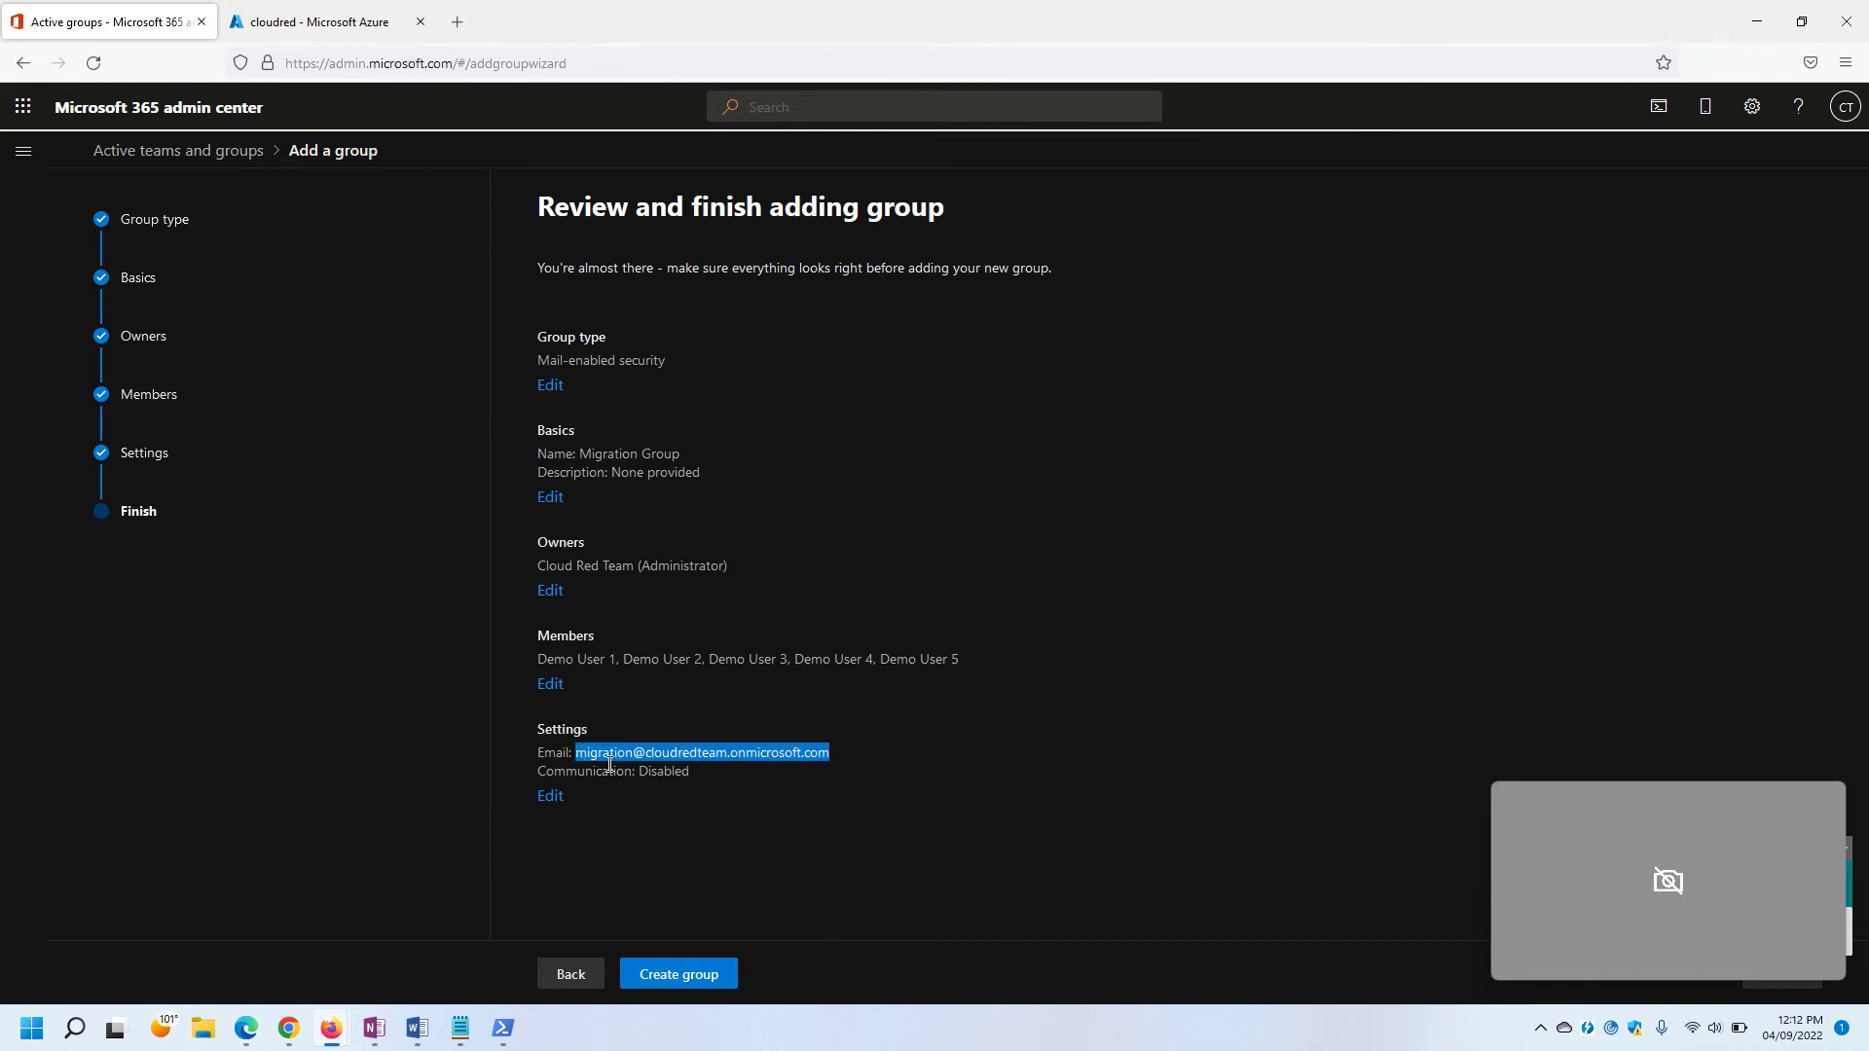
{"action": "left_click", "coordinate": [689, 969]}
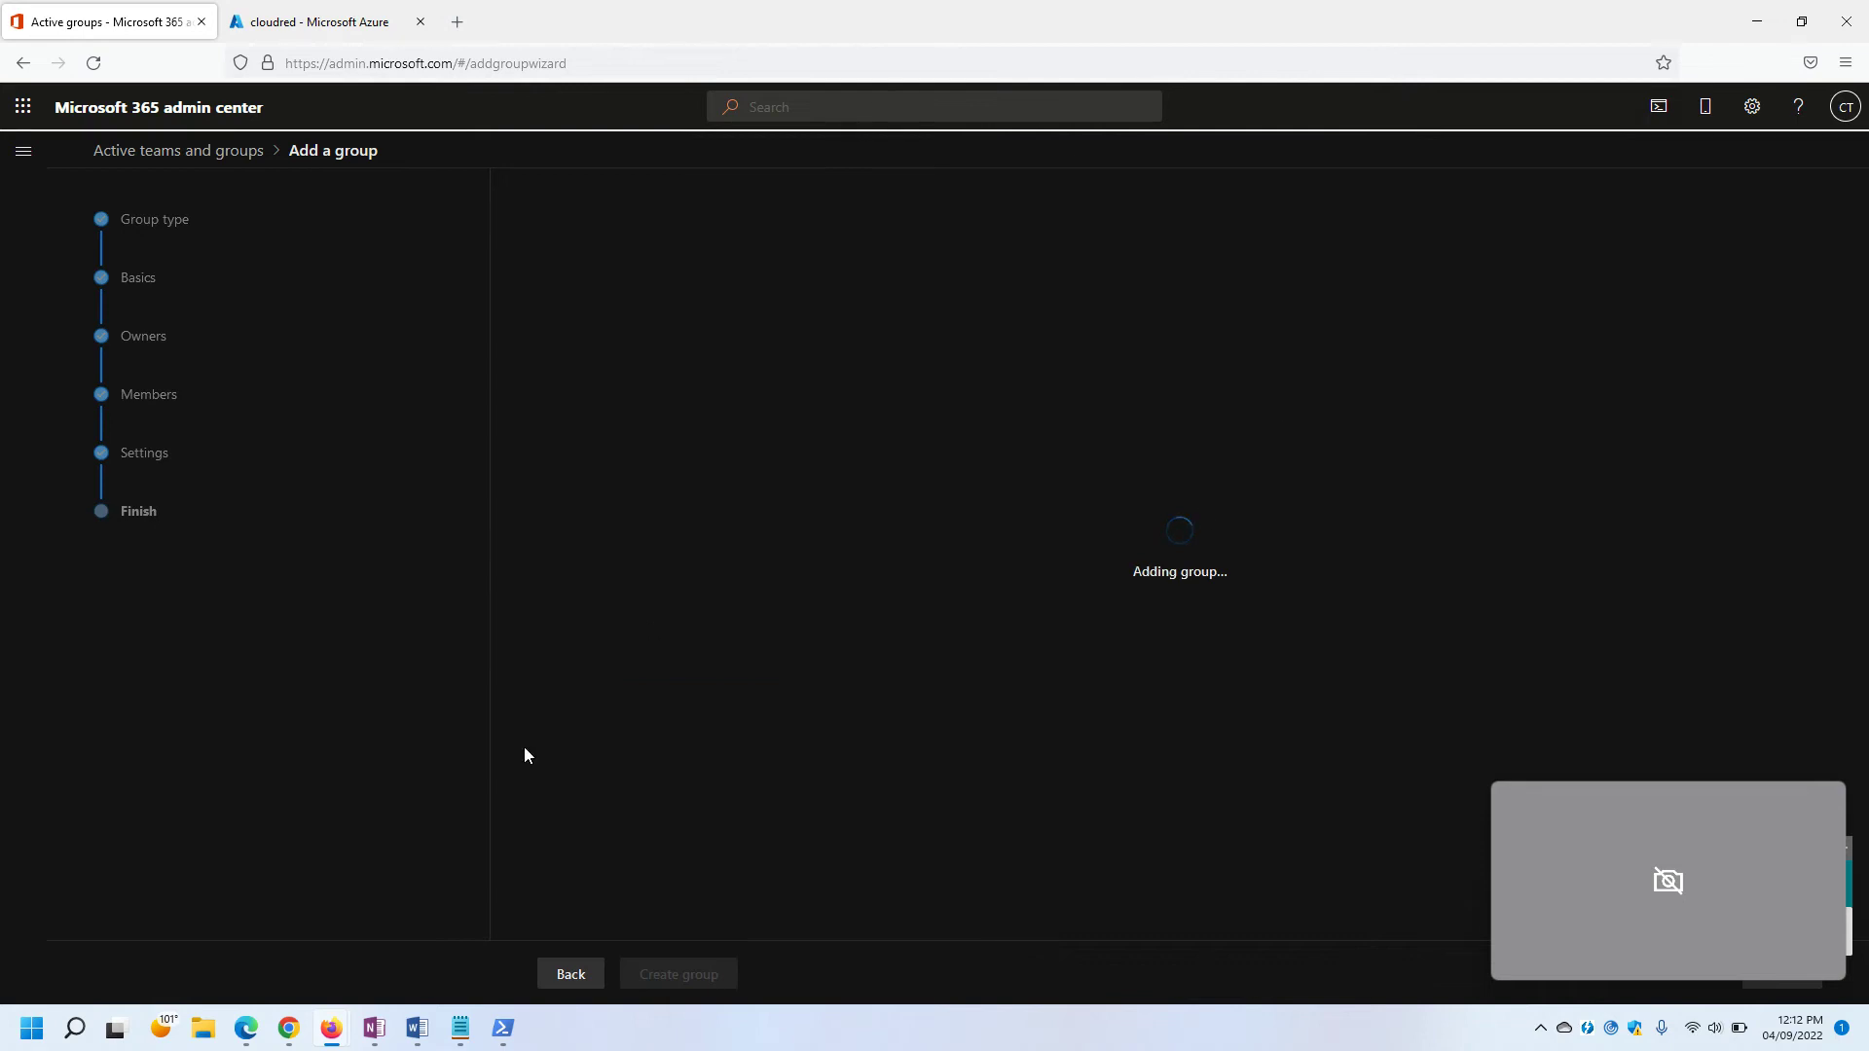
{"action": "mouse_move", "coordinate": [461, 1029]}
{"action": "left_click", "coordinate": [560, 895]}
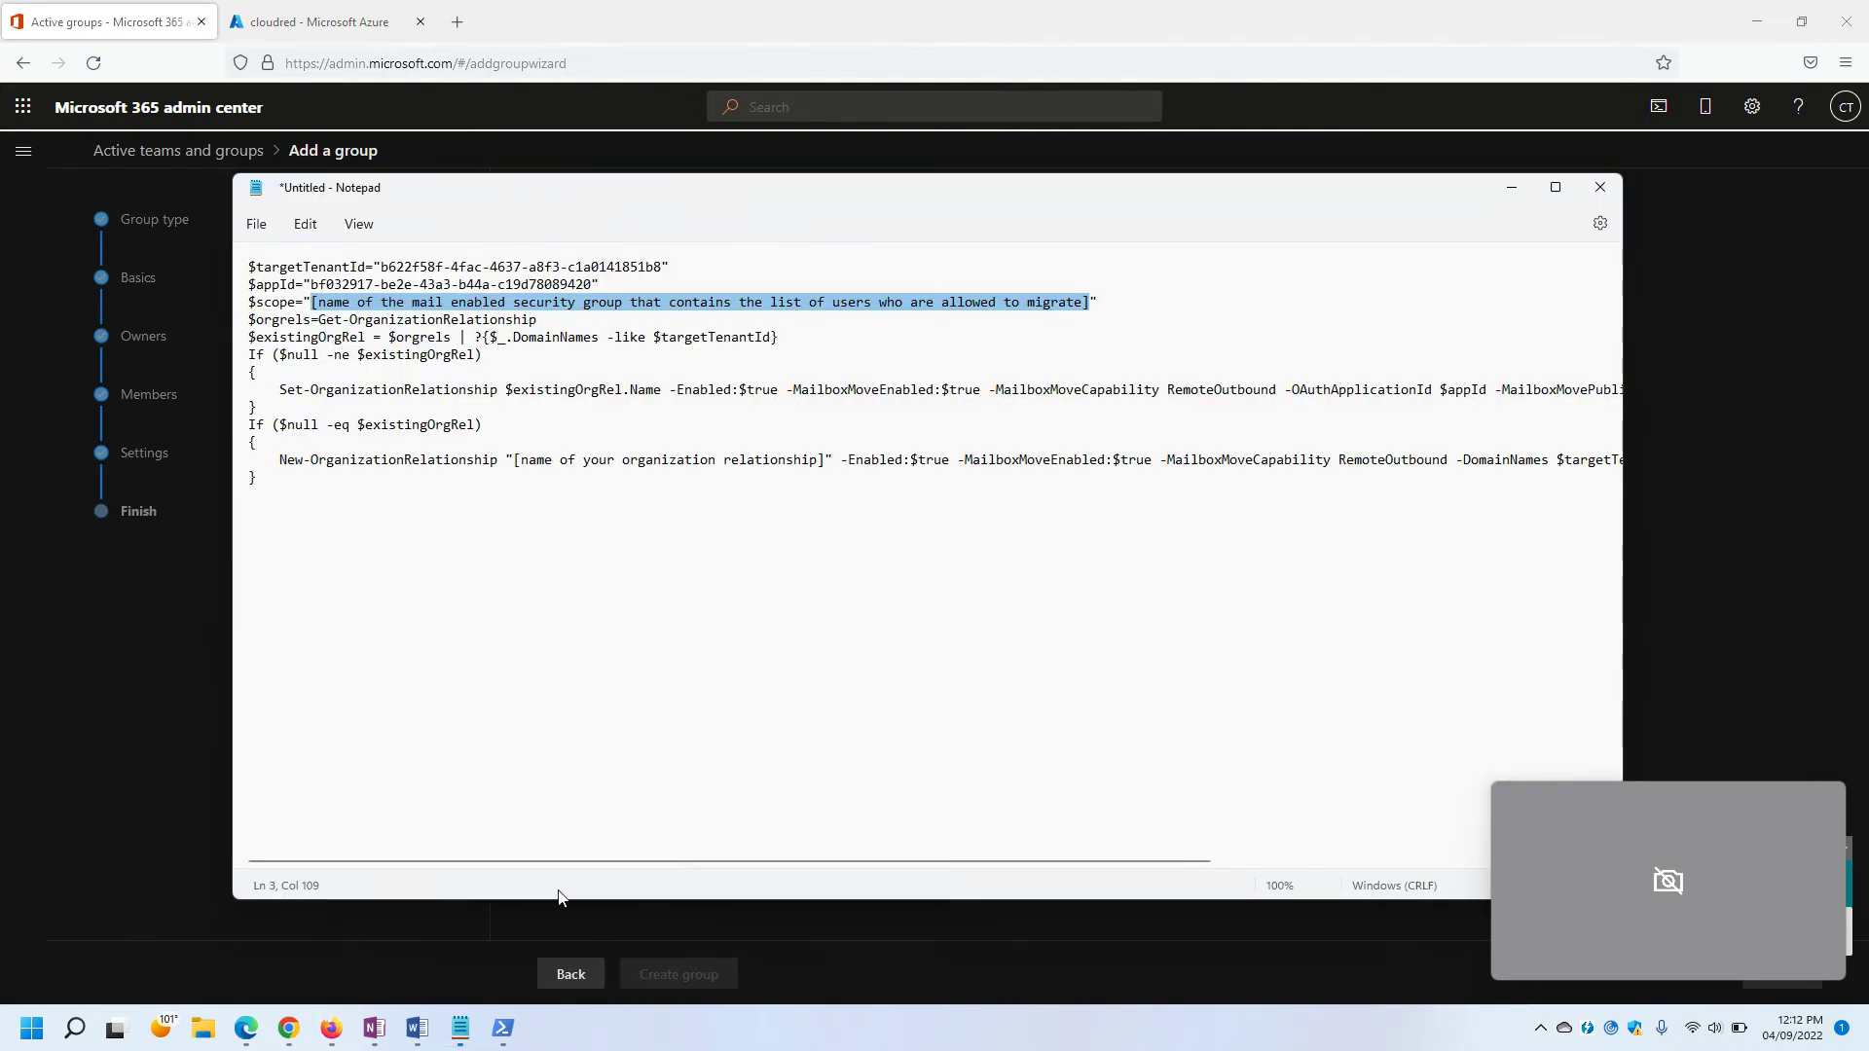
{"action": "key", "text": "ctrl+v"}
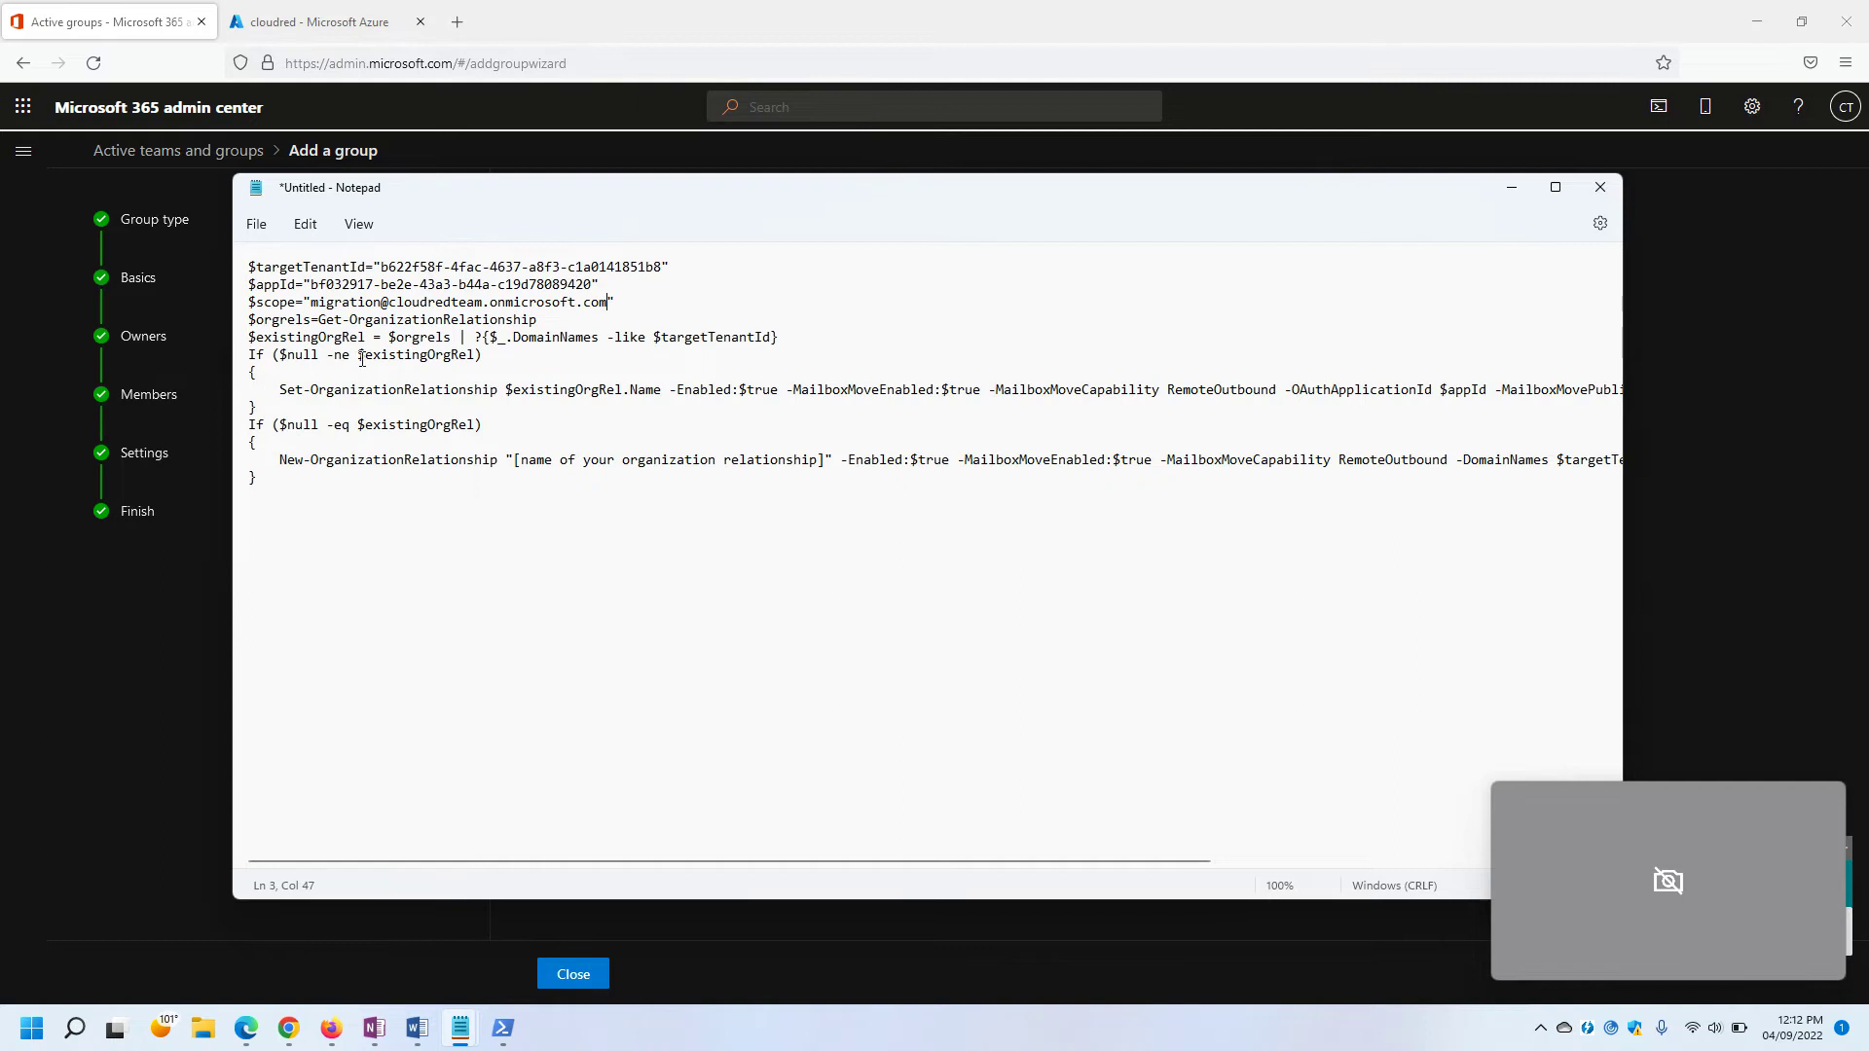
{"action": "left_click_drag", "start_coordinate": [484, 356], "coordinate": [245, 266]}
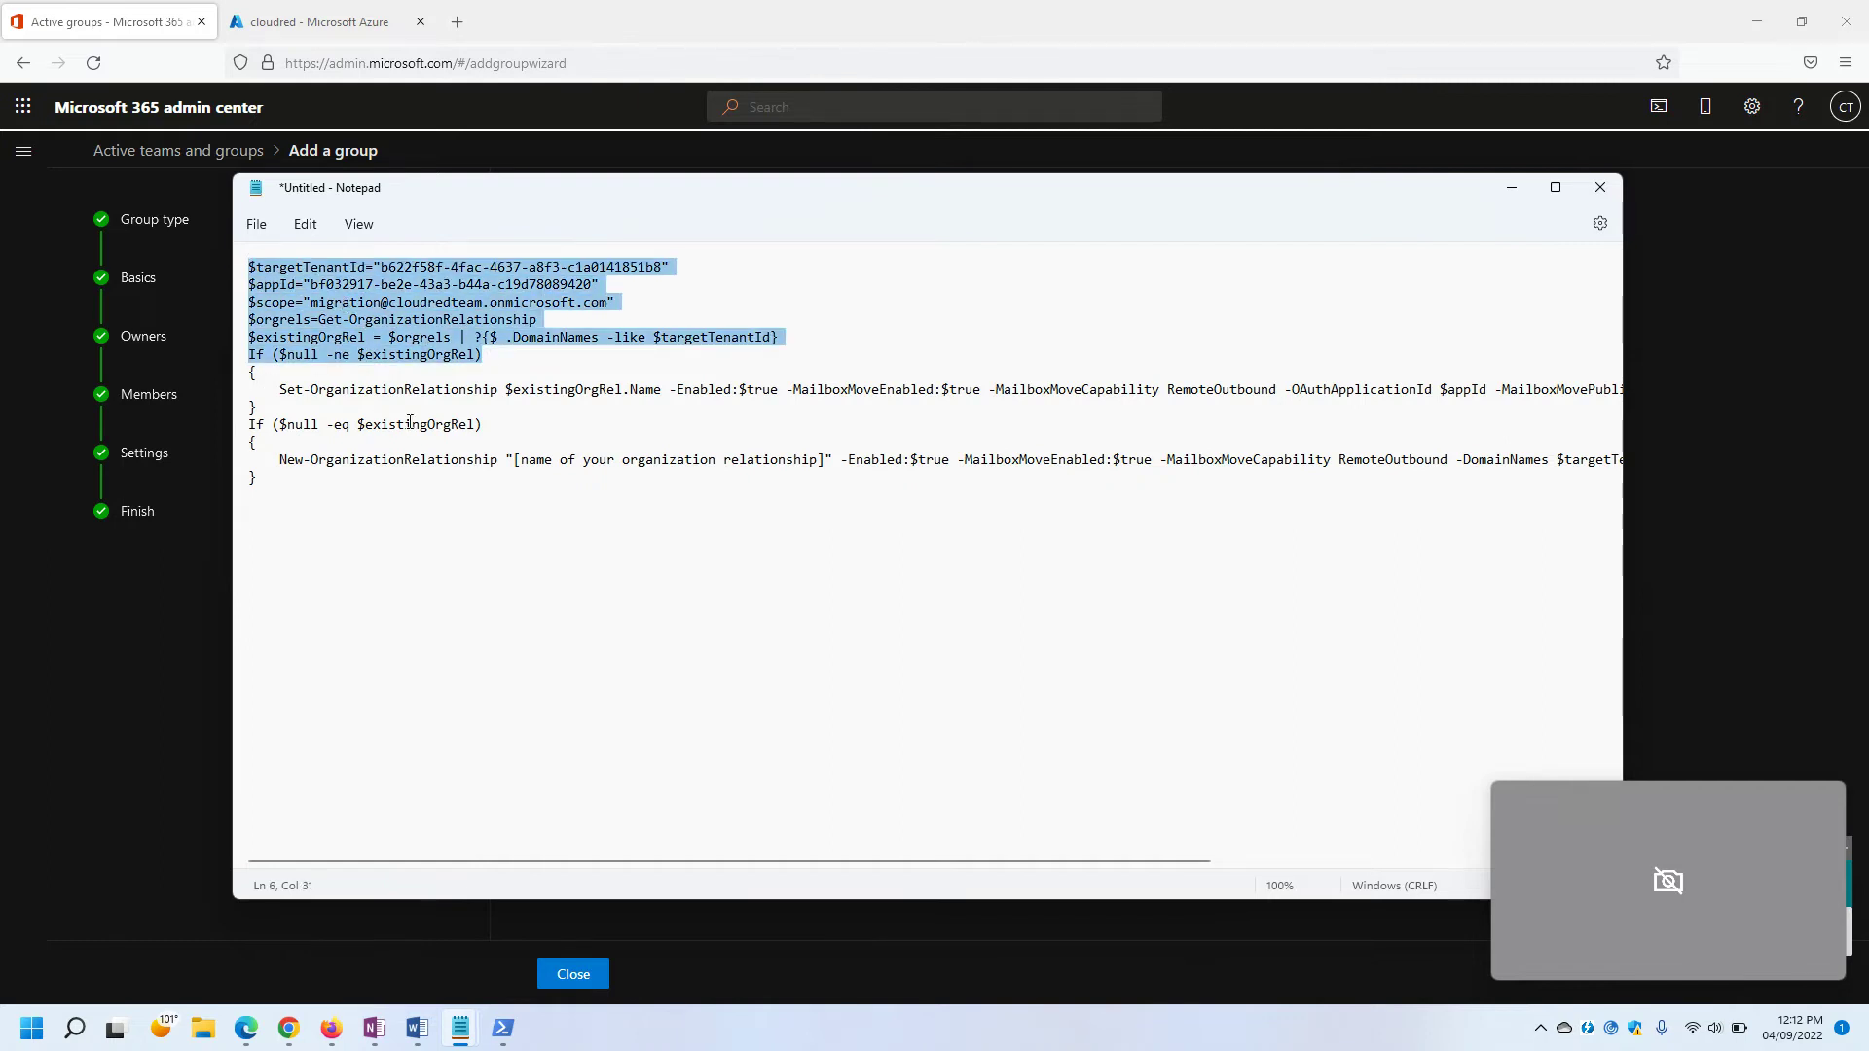
{"action": "left_click", "coordinate": [408, 425]}
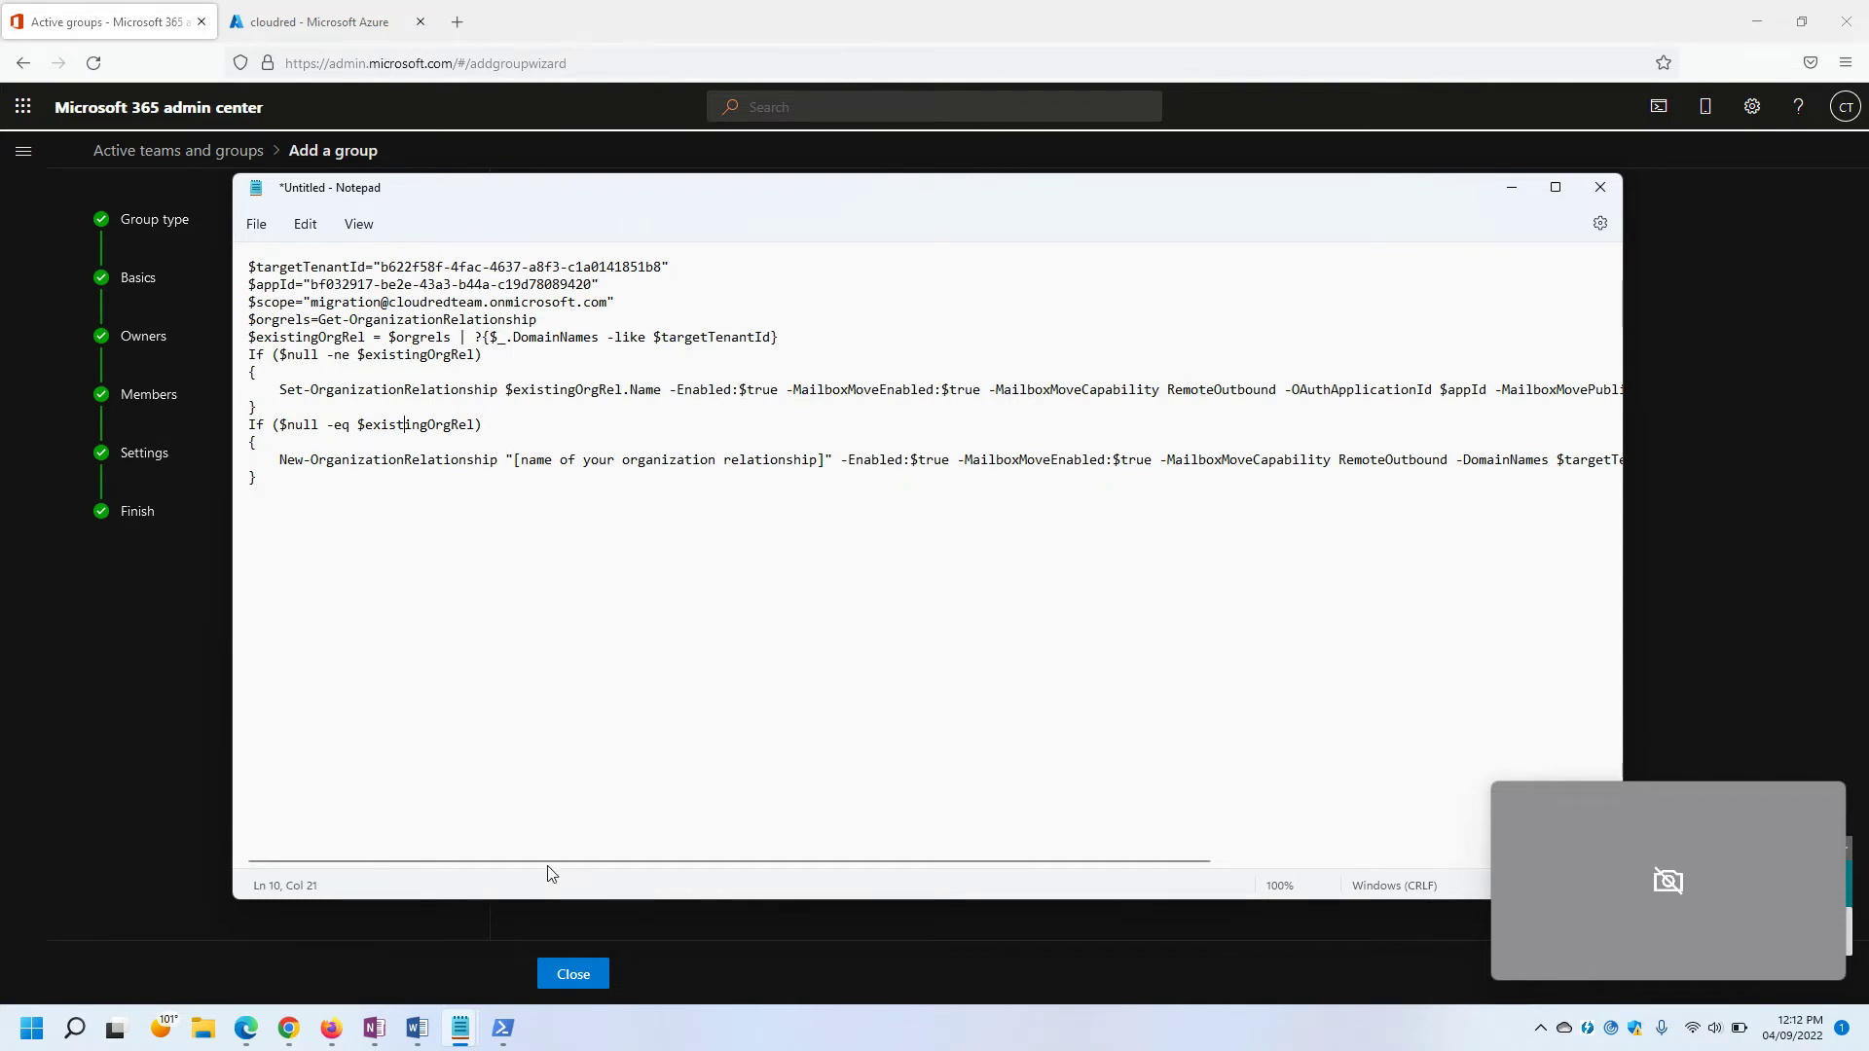
{"action": "left_click_drag", "start_coordinate": [530, 861], "coordinate": [473, 868]}
Replace the organization-relationship name placeholder with 'Relationship' and delete the leftover bracket.
{"action": "left_click_drag", "start_coordinate": [827, 461], "coordinate": [517, 461]}
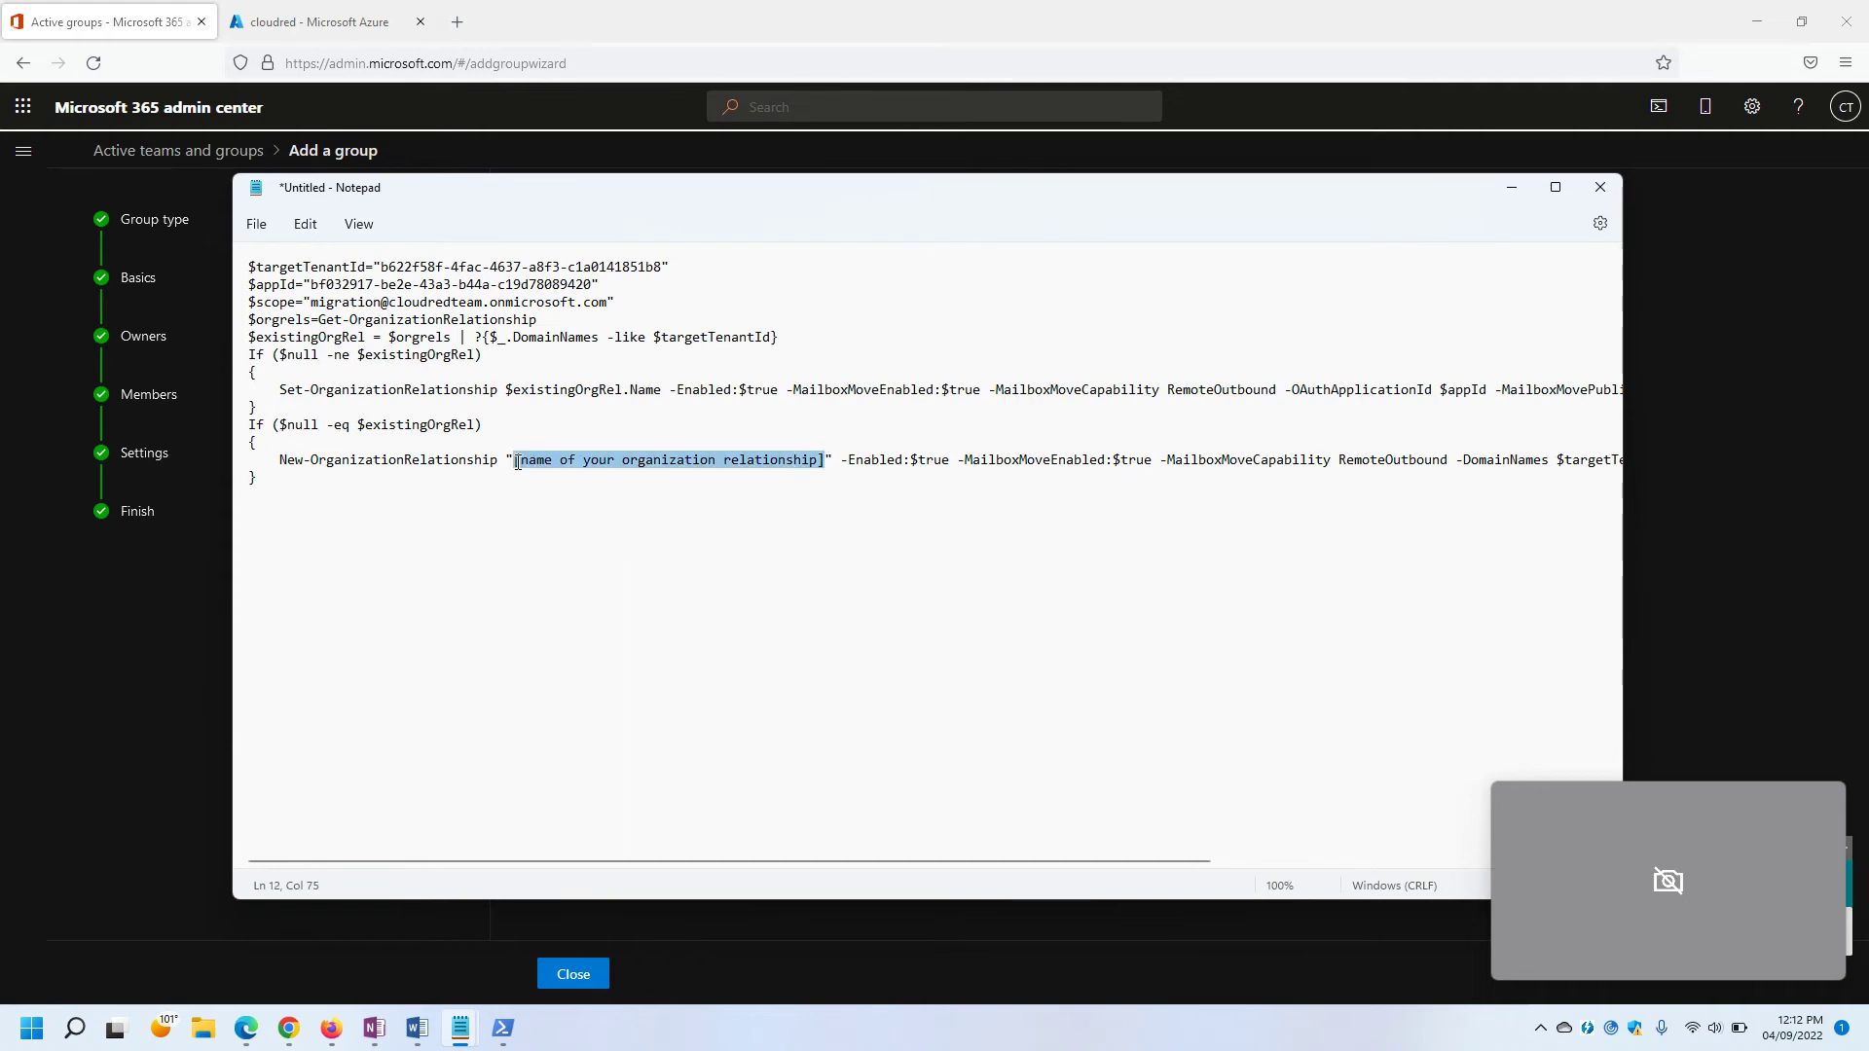
{"action": "left_click", "coordinate": [671, 479]}
{"action": "left_click_drag", "start_coordinate": [729, 460], "coordinate": [517, 461]}
{"action": "type", "text": "R"}
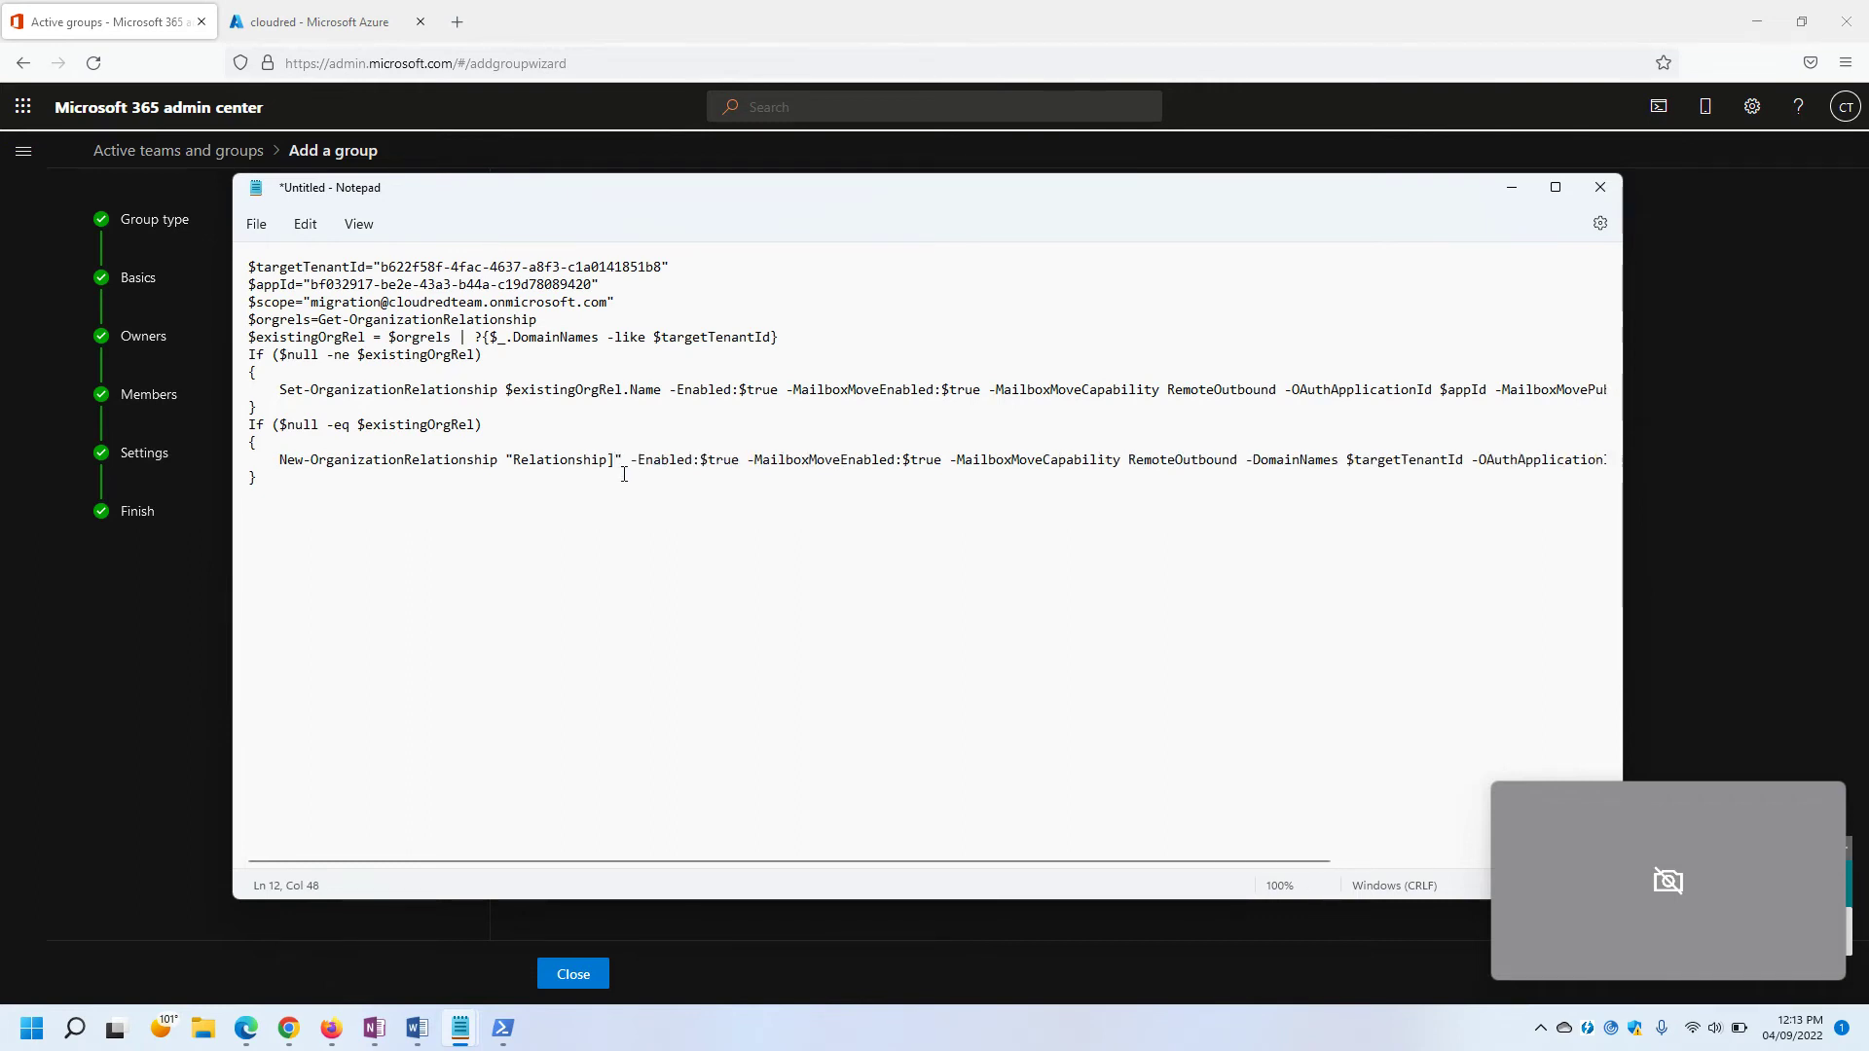
{"action": "key", "text": "BackSpace"}
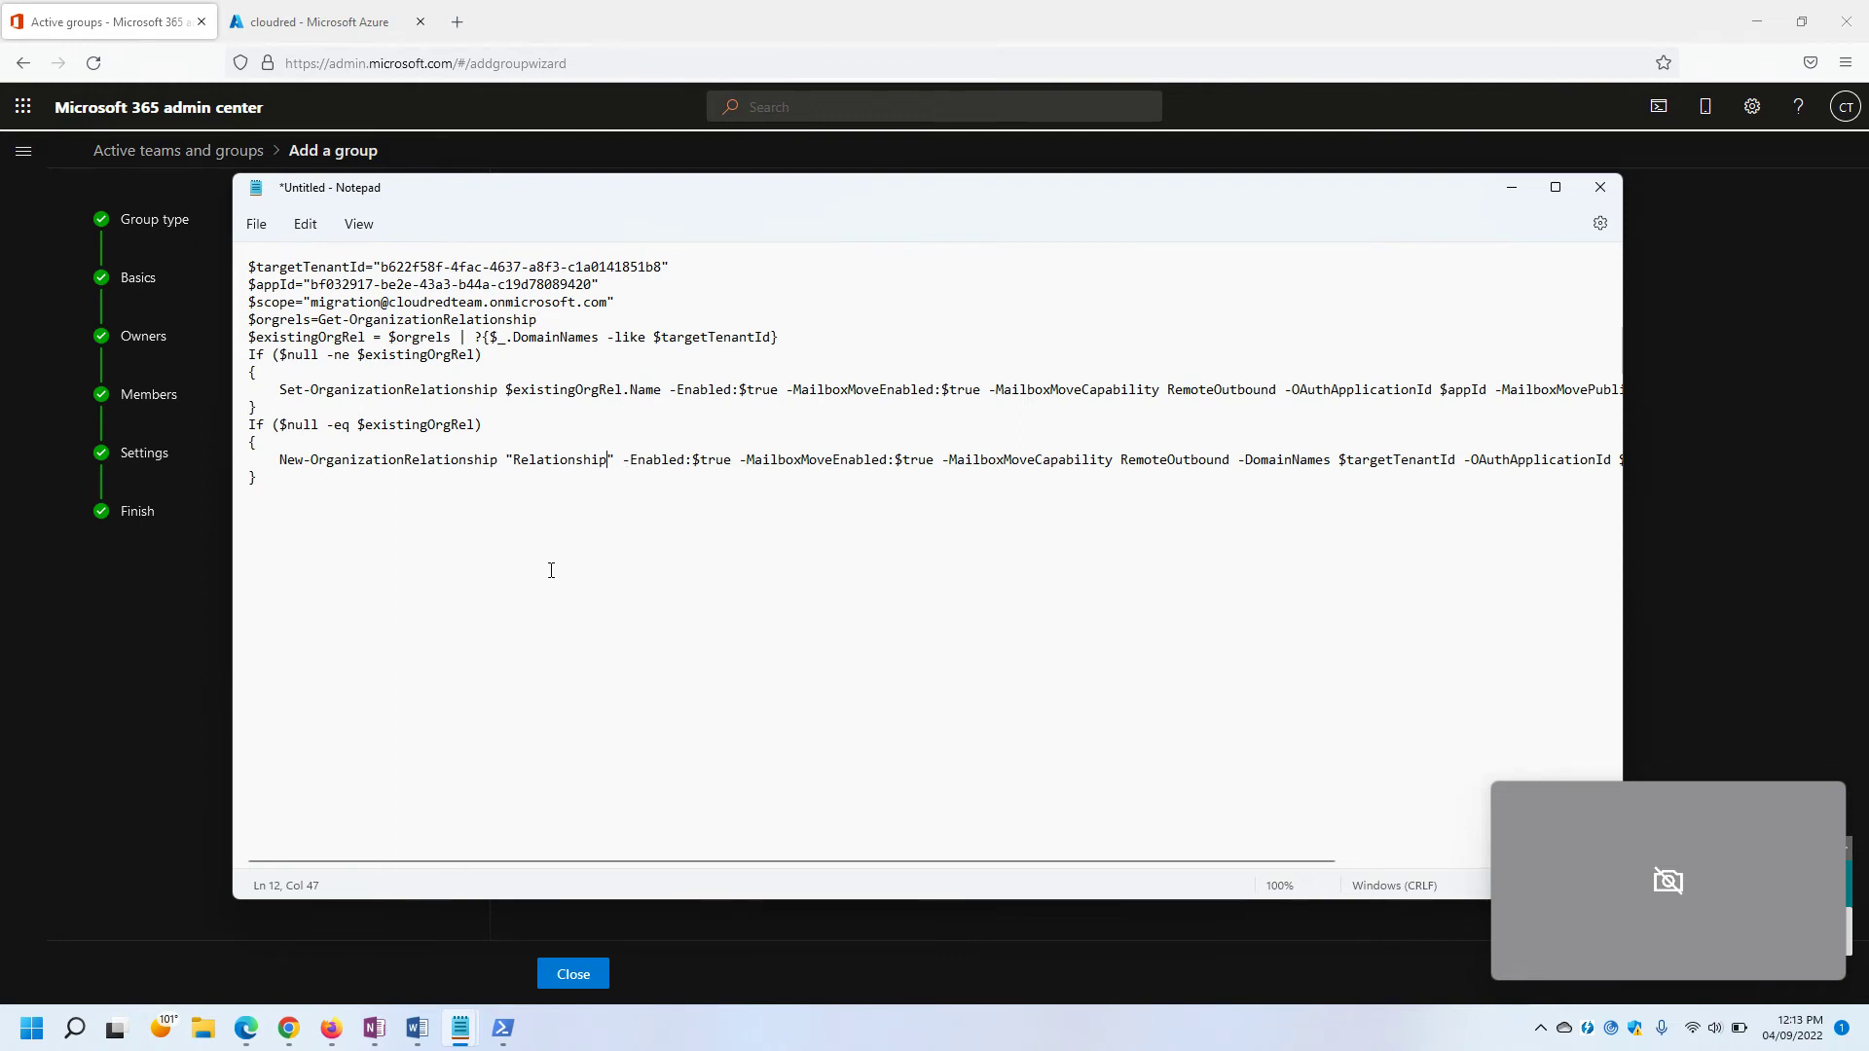
{"action": "left_click", "coordinate": [501, 832]}
{"action": "left_click_drag", "start_coordinate": [432, 862], "coordinate": [721, 870]}
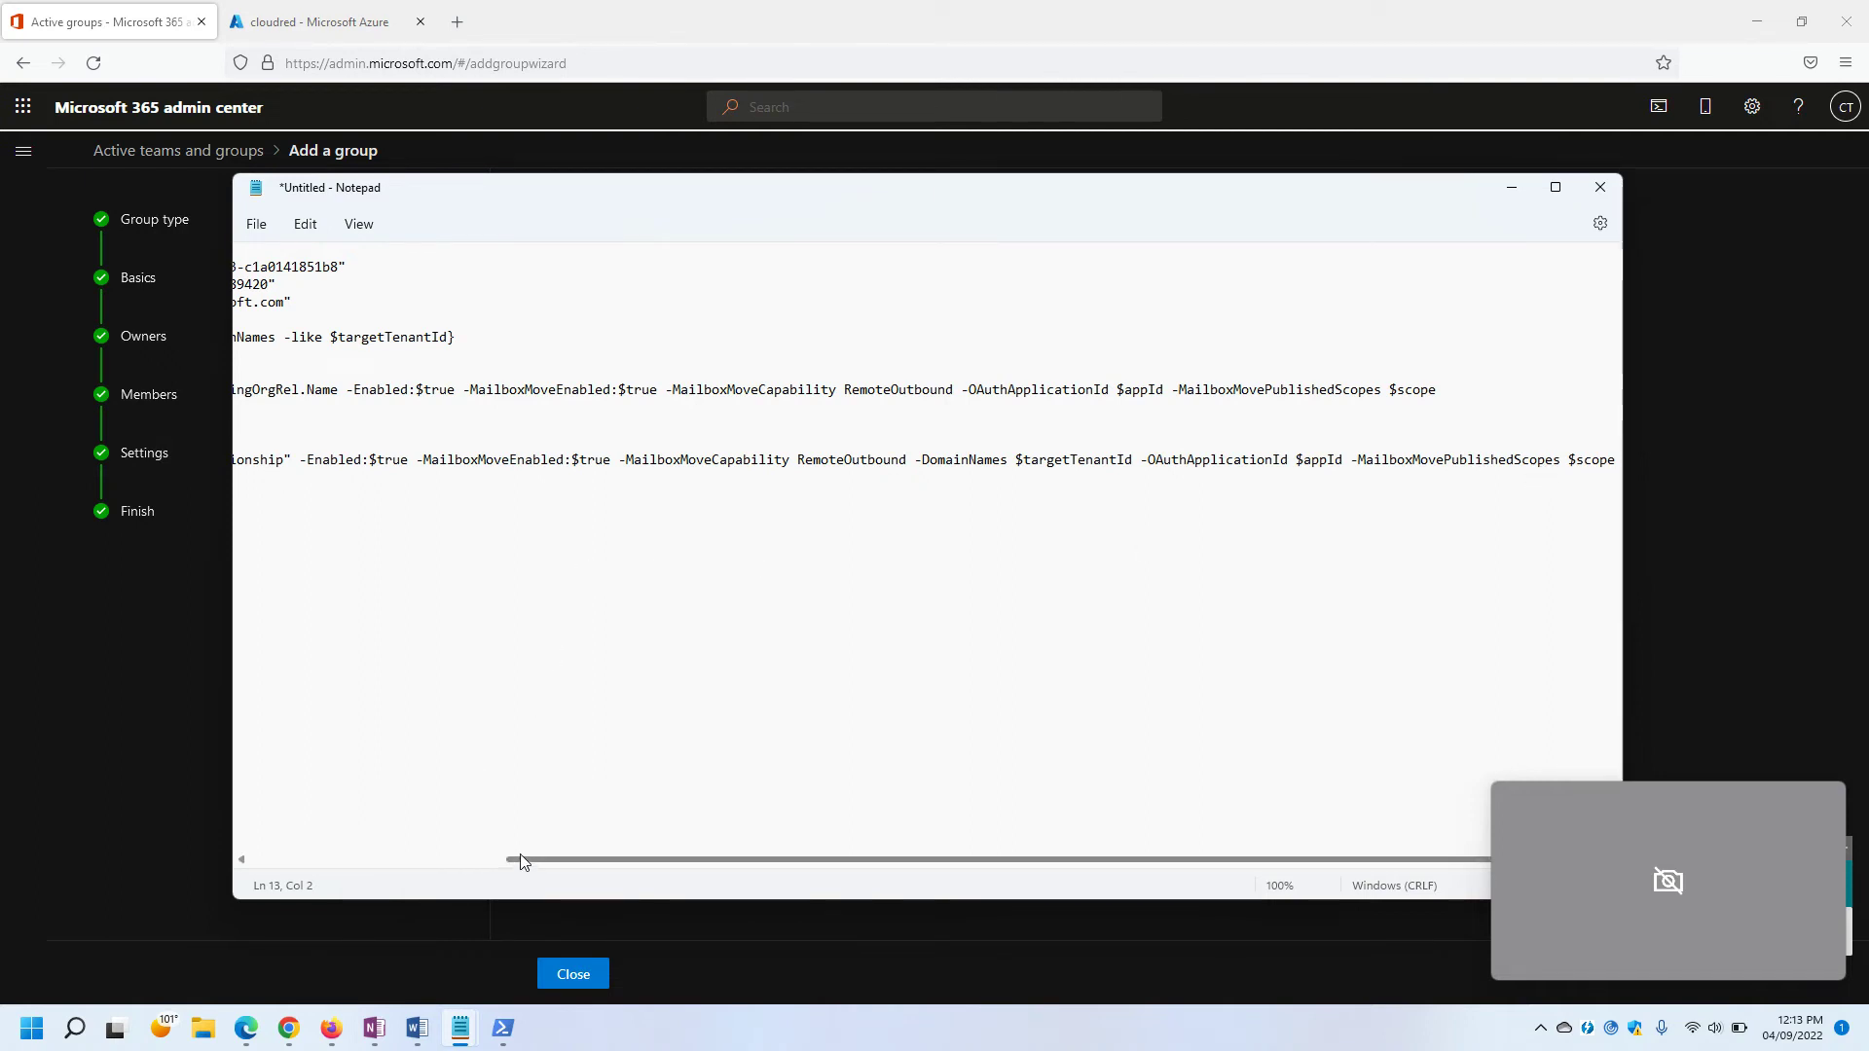
{"action": "left_click_drag", "start_coordinate": [523, 863], "coordinate": [260, 873]}
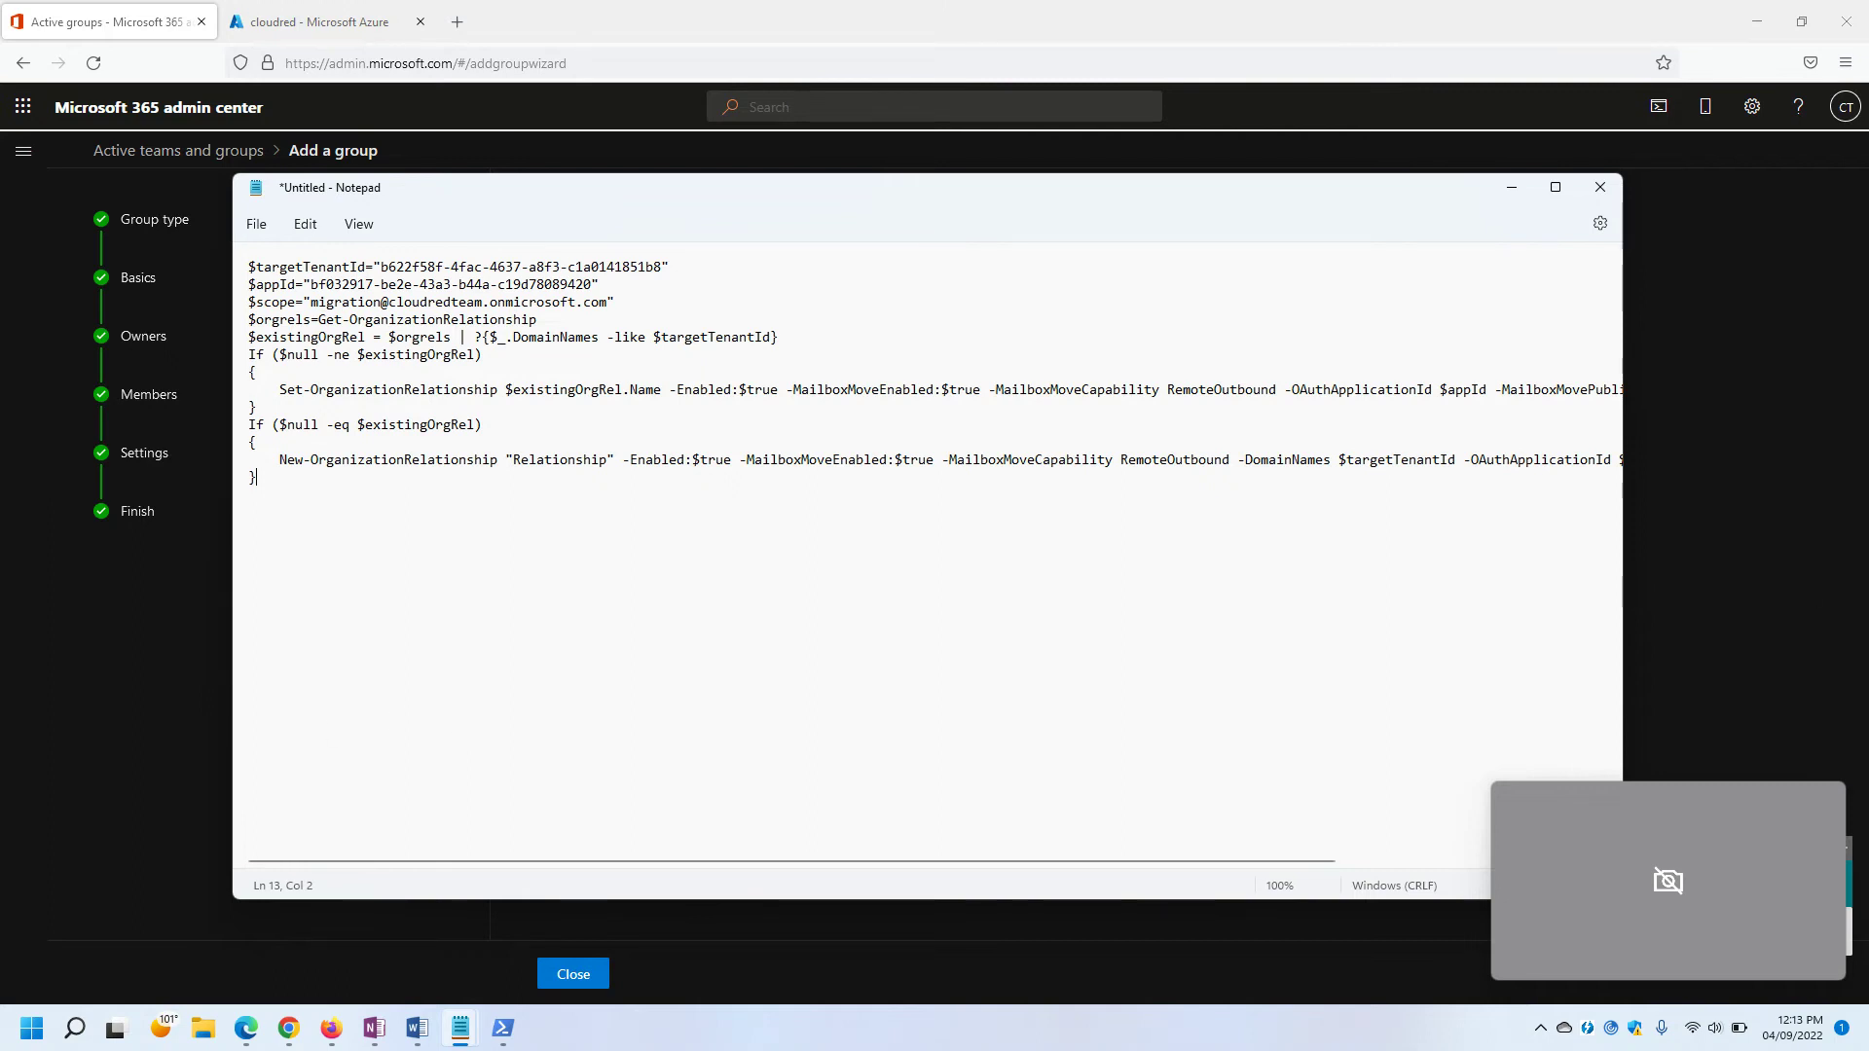
{"action": "left_click", "coordinate": [257, 223]}
Start saving the script as 'Source' with All files type, then cancel and keep it open.
{"action": "left_click", "coordinate": [292, 389]}
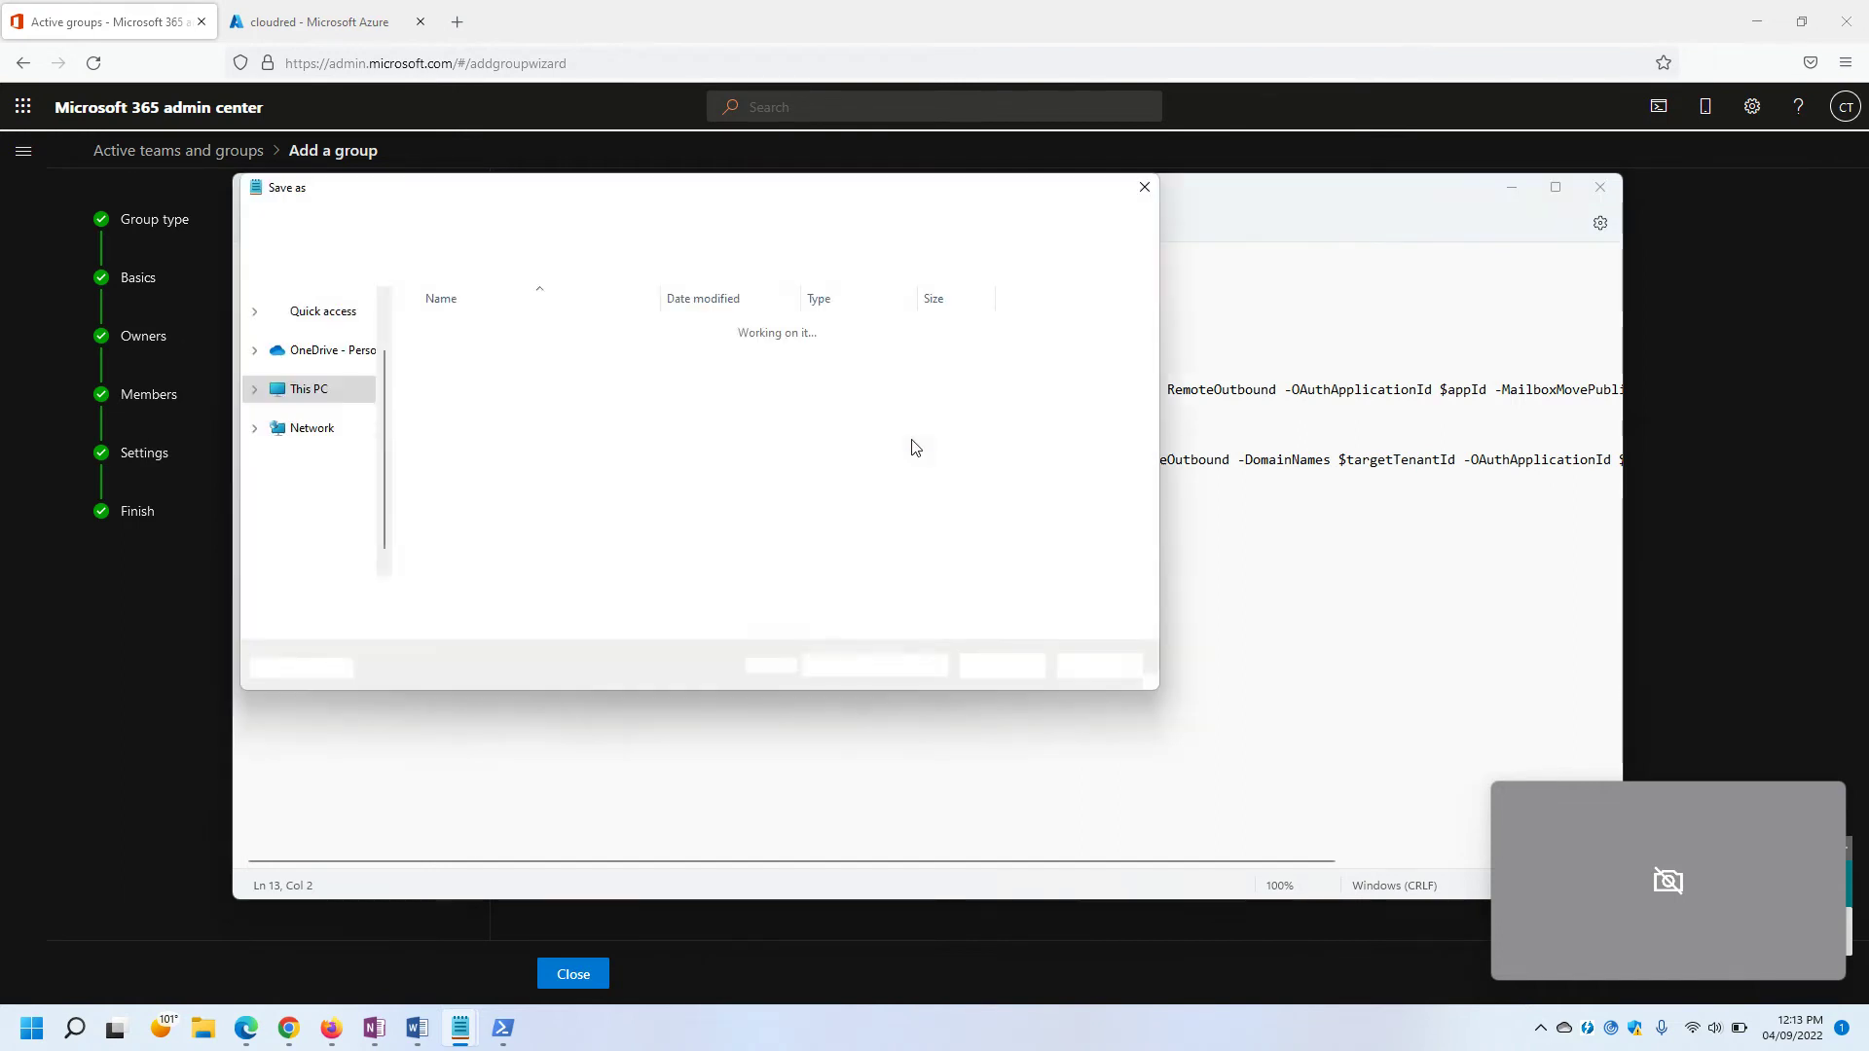
{"action": "type", "text": "S"}
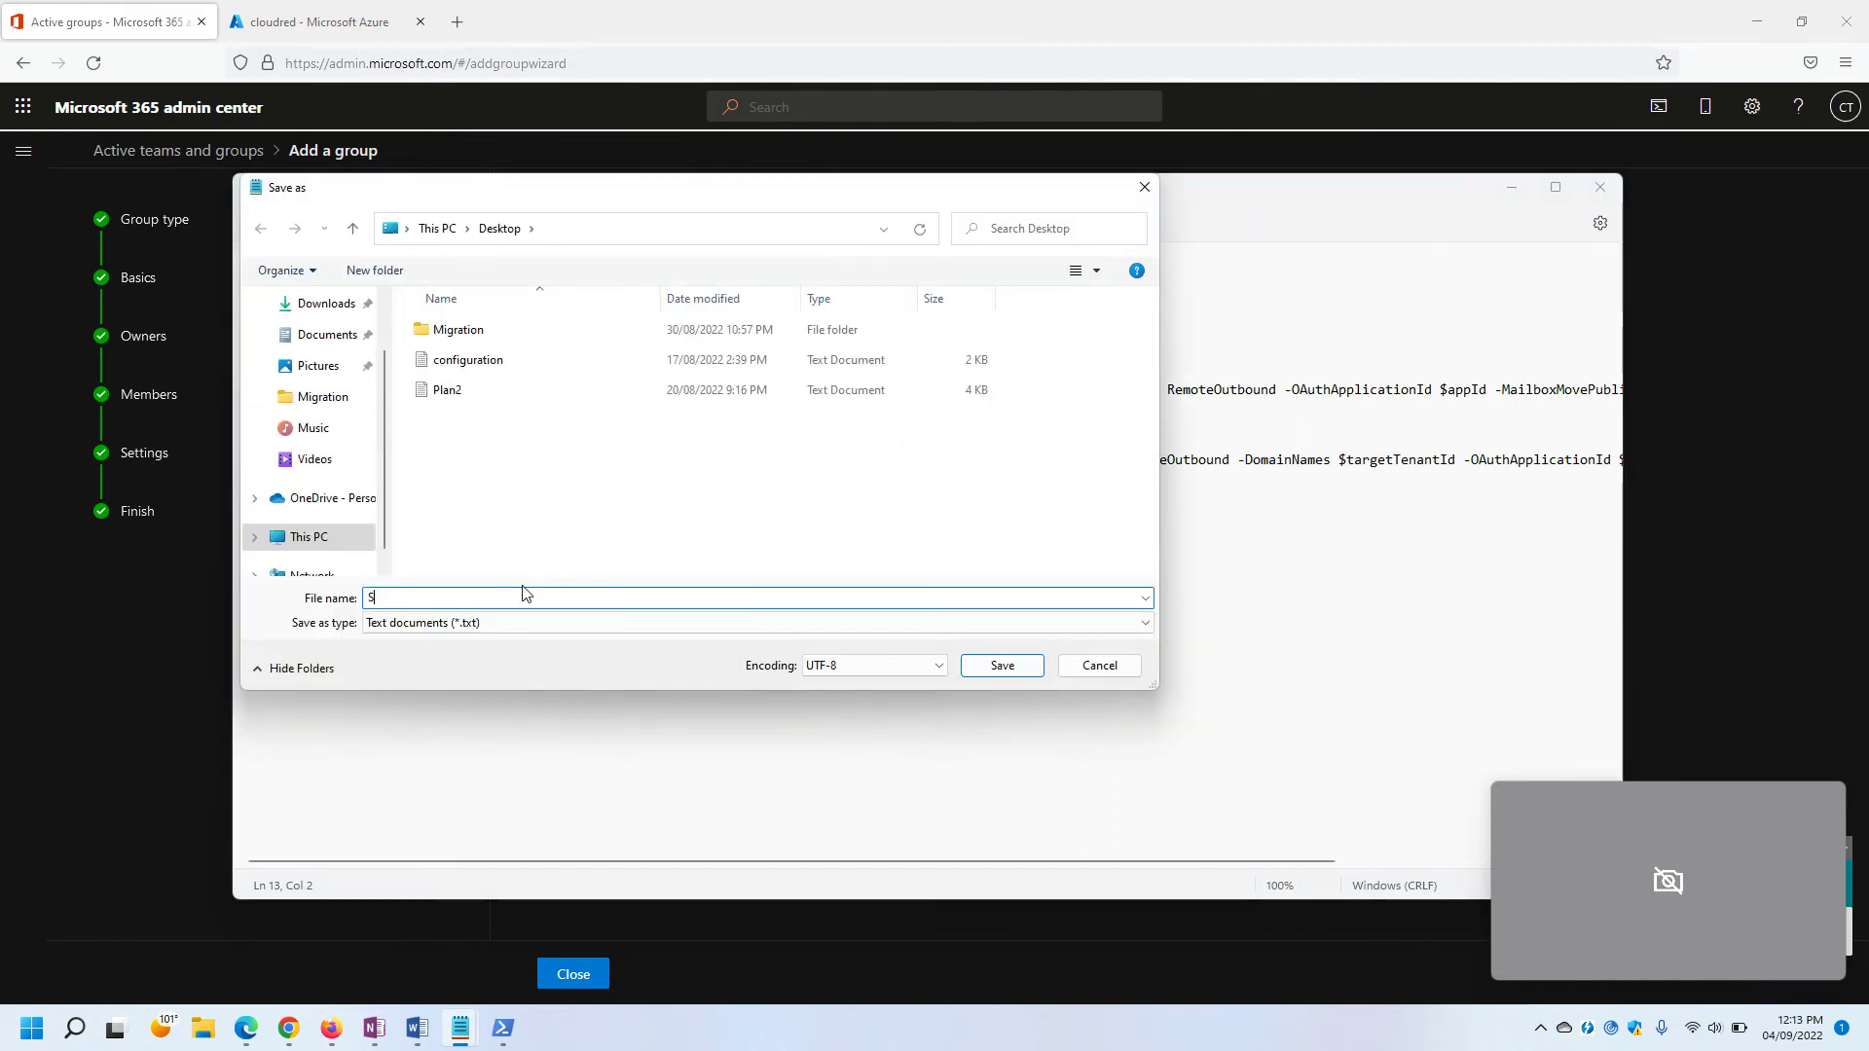
{"action": "type", "text": "ource"}
{"action": "left_click", "coordinate": [511, 622]}
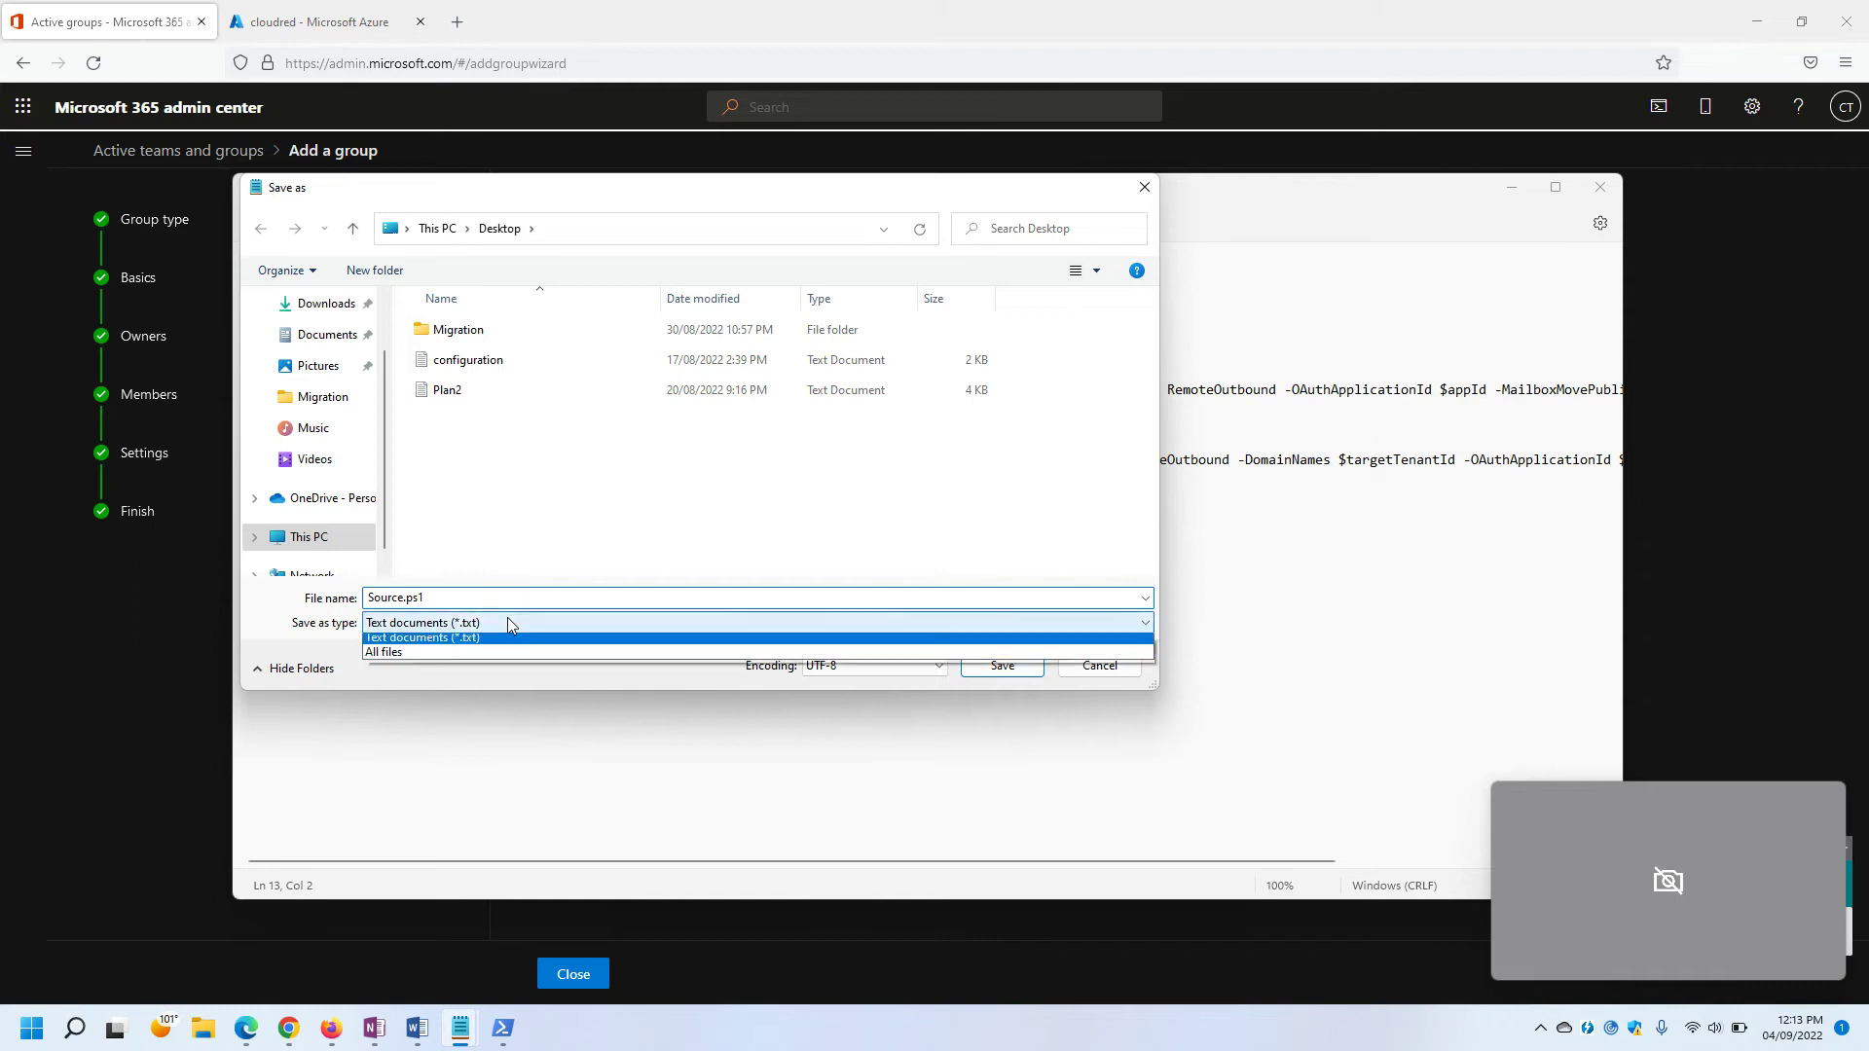
{"action": "left_click", "coordinate": [439, 651]}
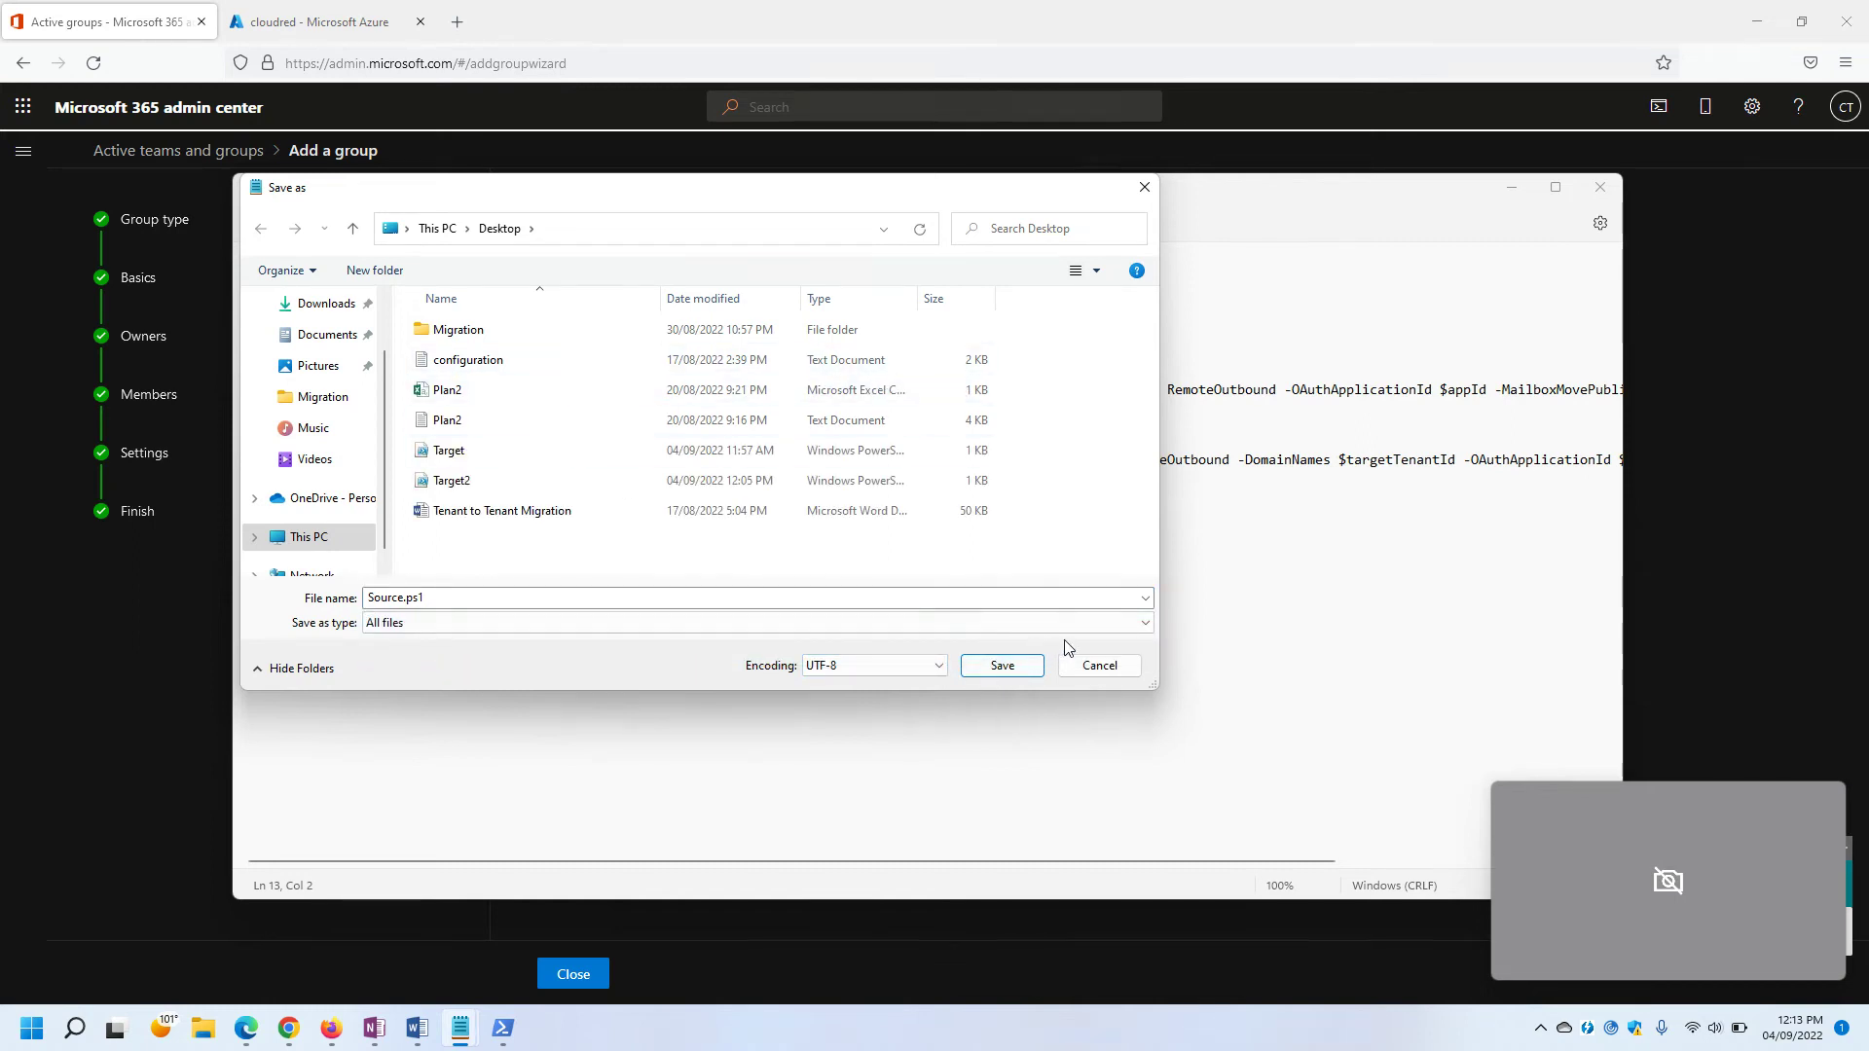
{"action": "left_click", "coordinate": [1100, 666]}
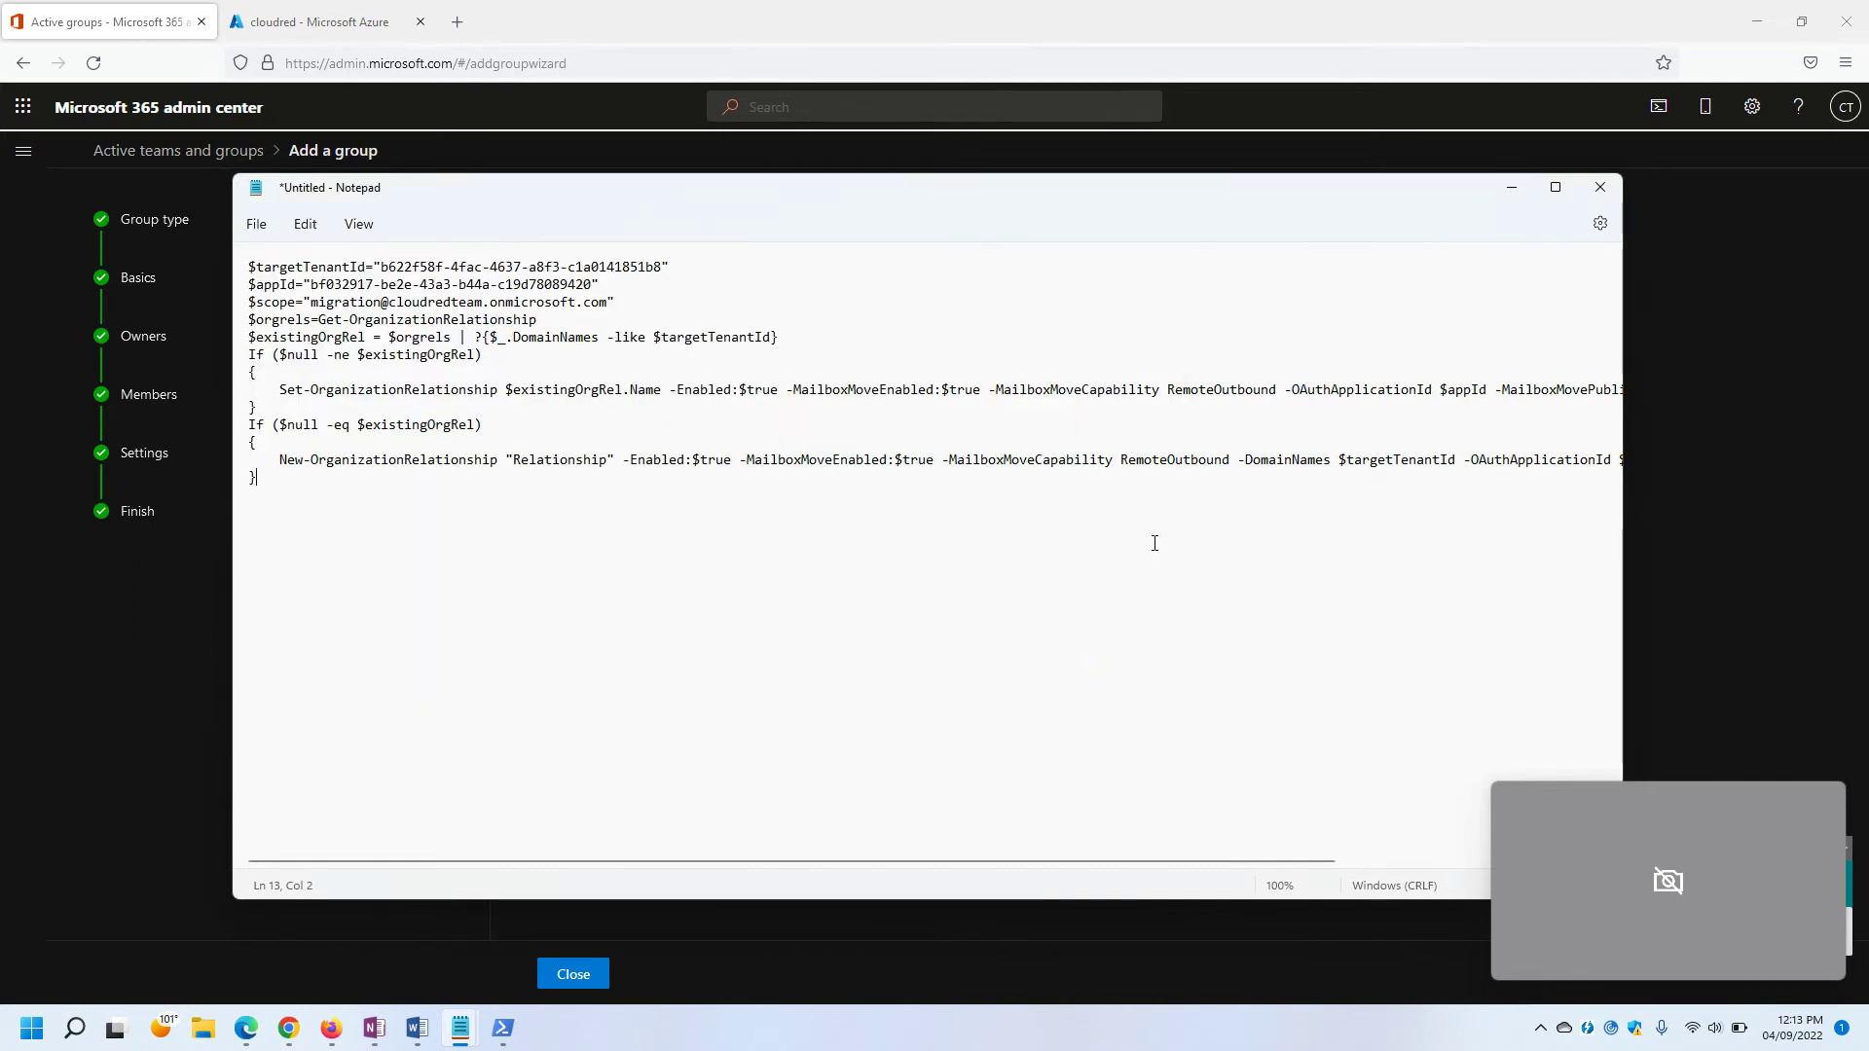
{"action": "left_click", "coordinate": [1602, 189]}
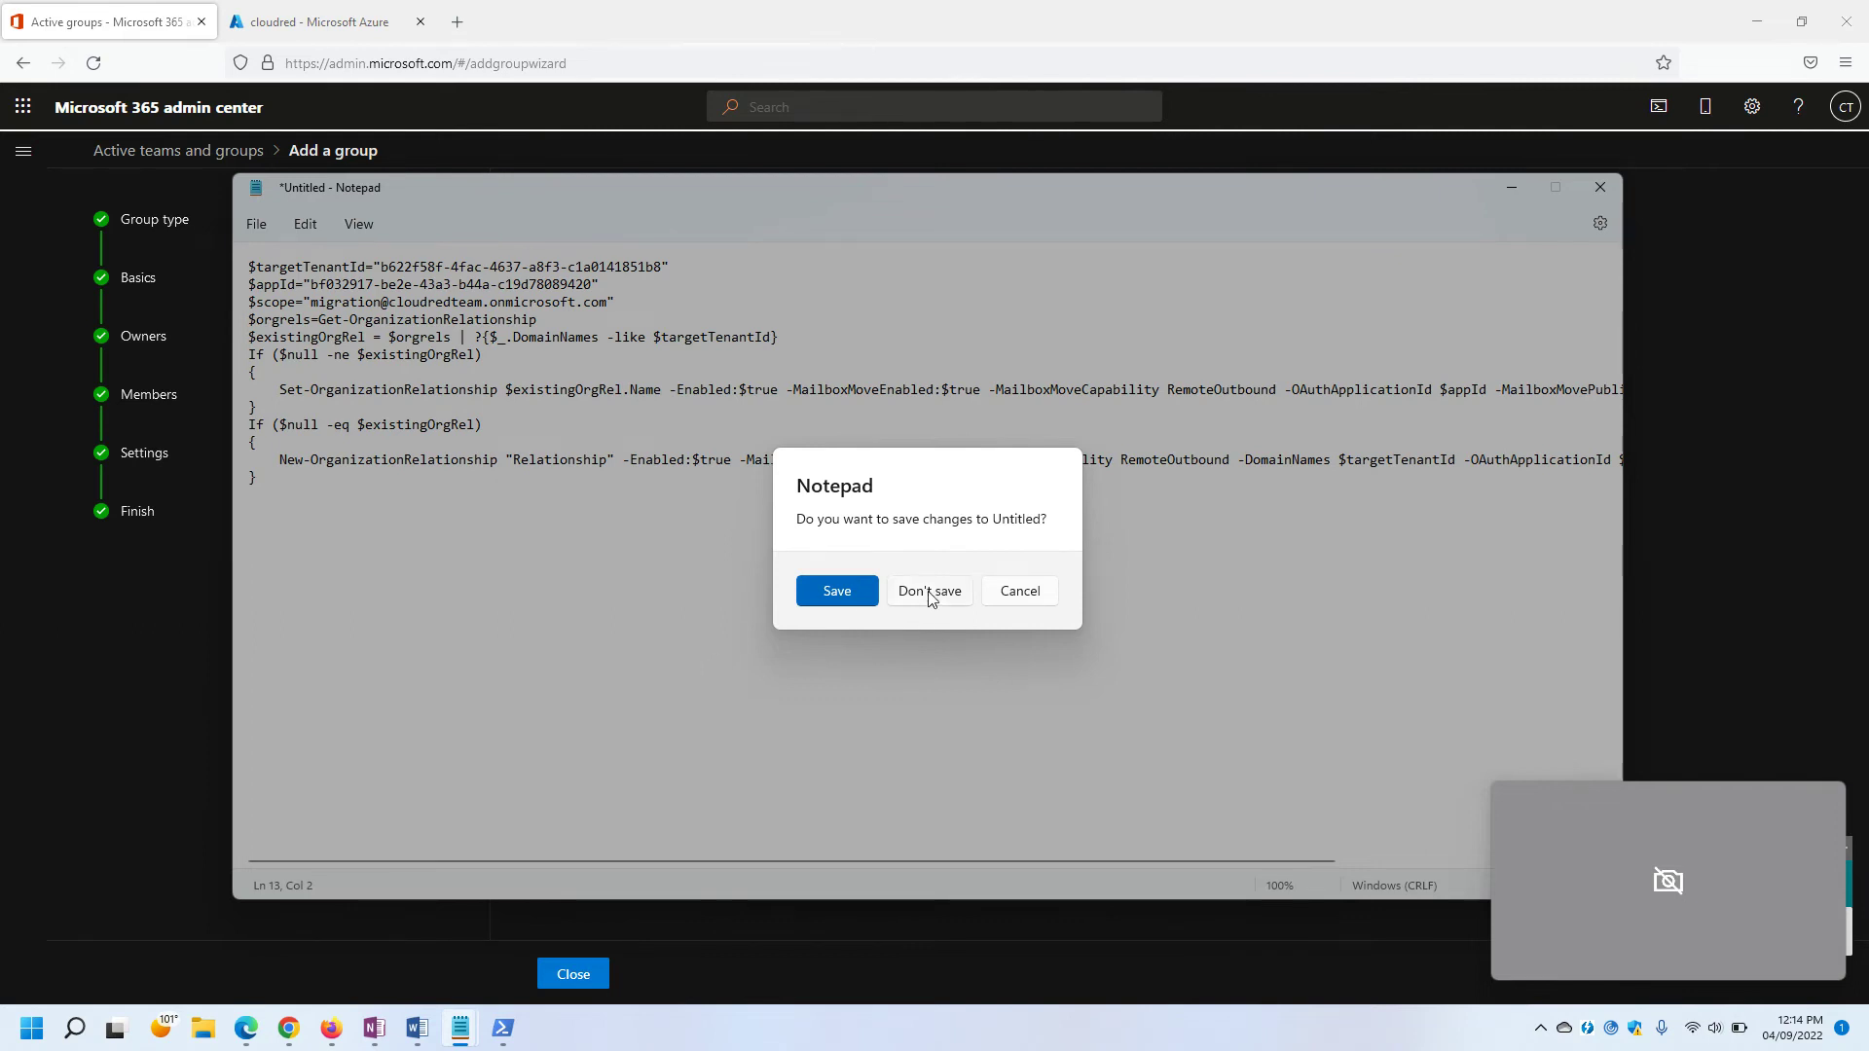
{"action": "left_click", "coordinate": [1022, 593]}
Save the script to the Desktop as Source.ps1 with type All files, then close it.
{"action": "key", "text": "super+d"}
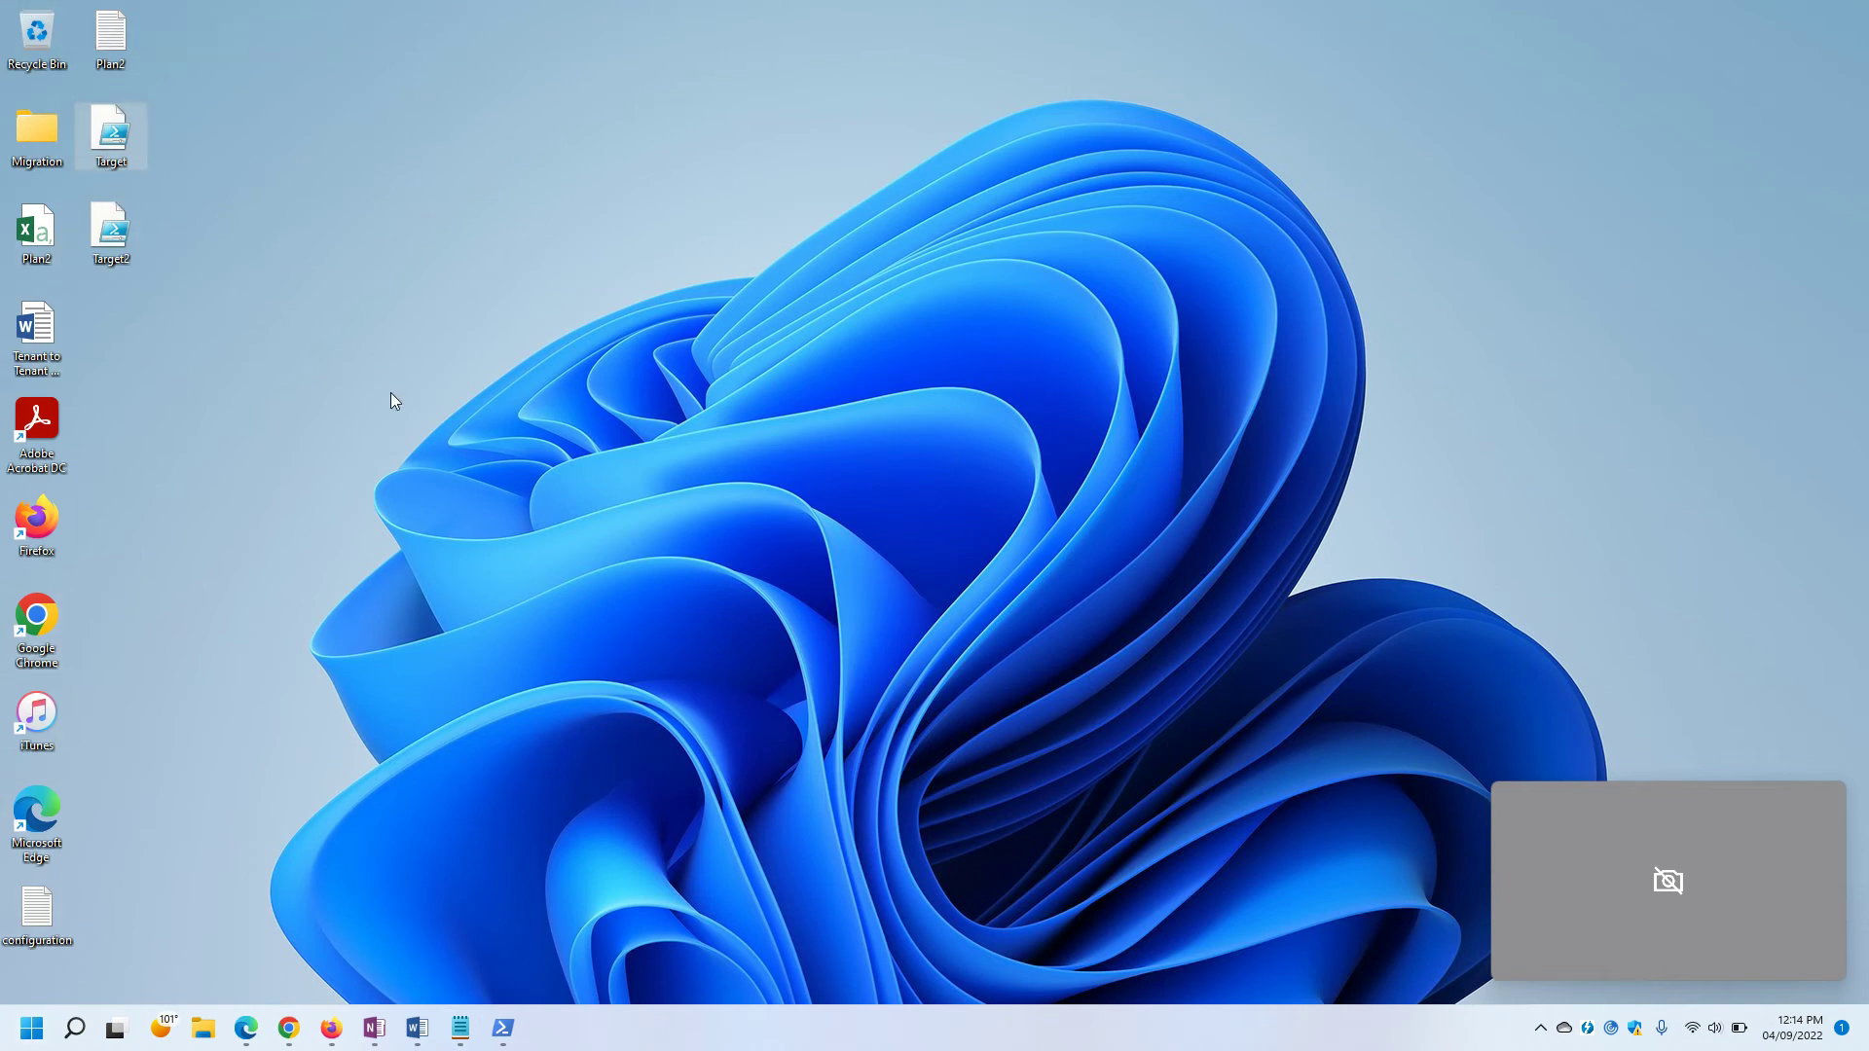
{"action": "key", "text": "alt+Tab"}
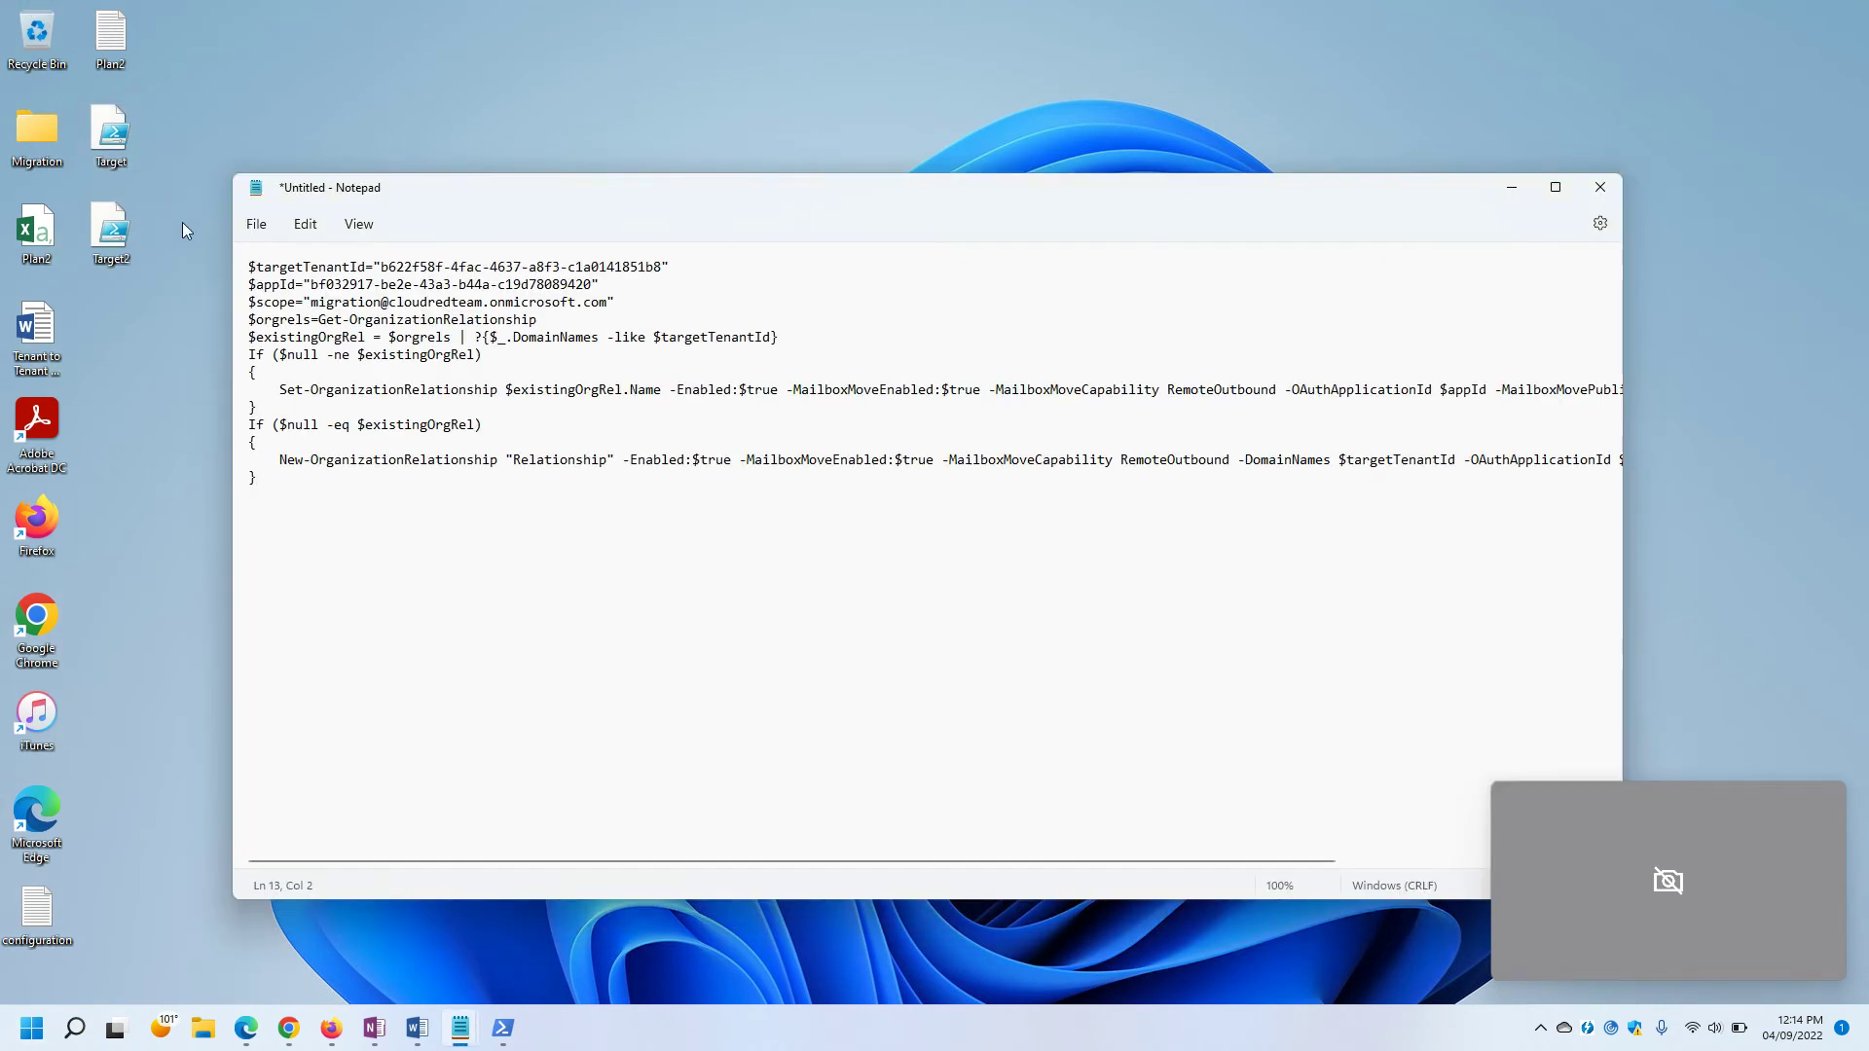
{"action": "left_click", "coordinate": [256, 224]}
{"action": "left_click", "coordinate": [292, 386]}
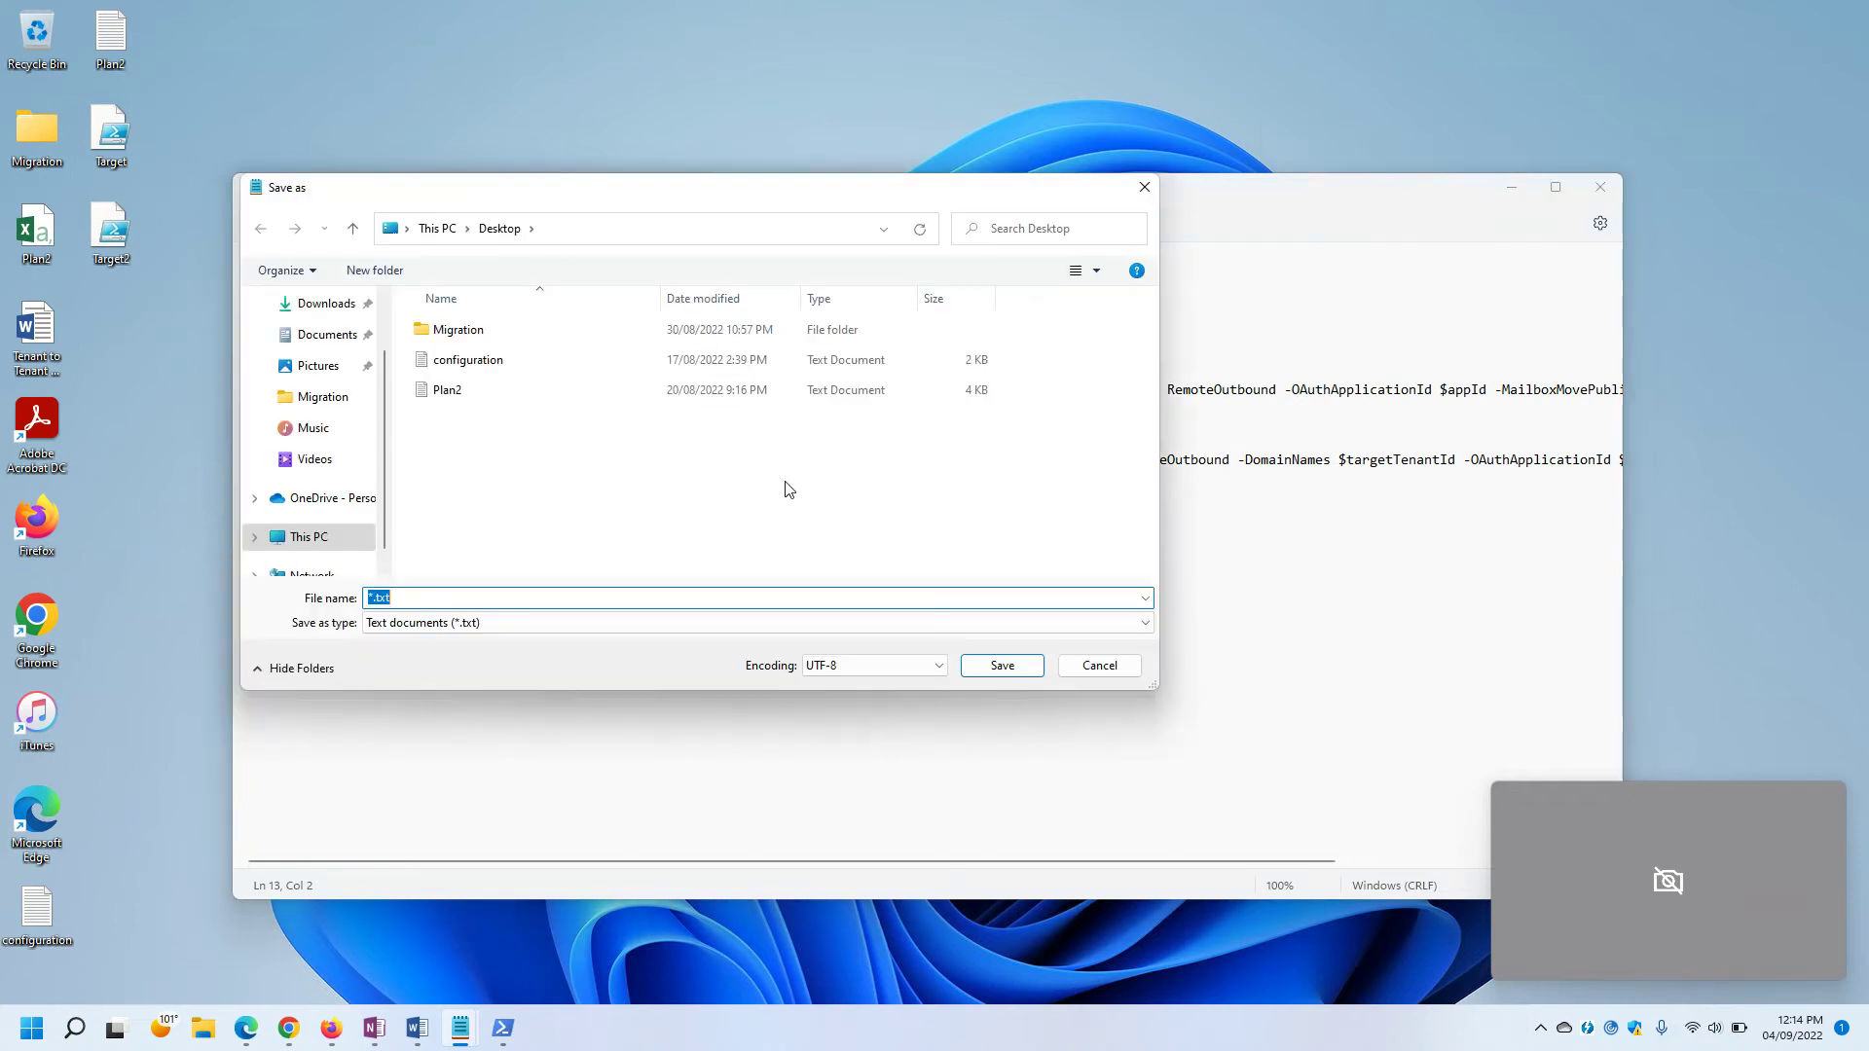
{"action": "type", "text": "Source.ps1"}
{"action": "left_click", "coordinate": [443, 624]}
{"action": "left_click", "coordinate": [434, 658]}
{"action": "left_click", "coordinate": [1006, 668]}
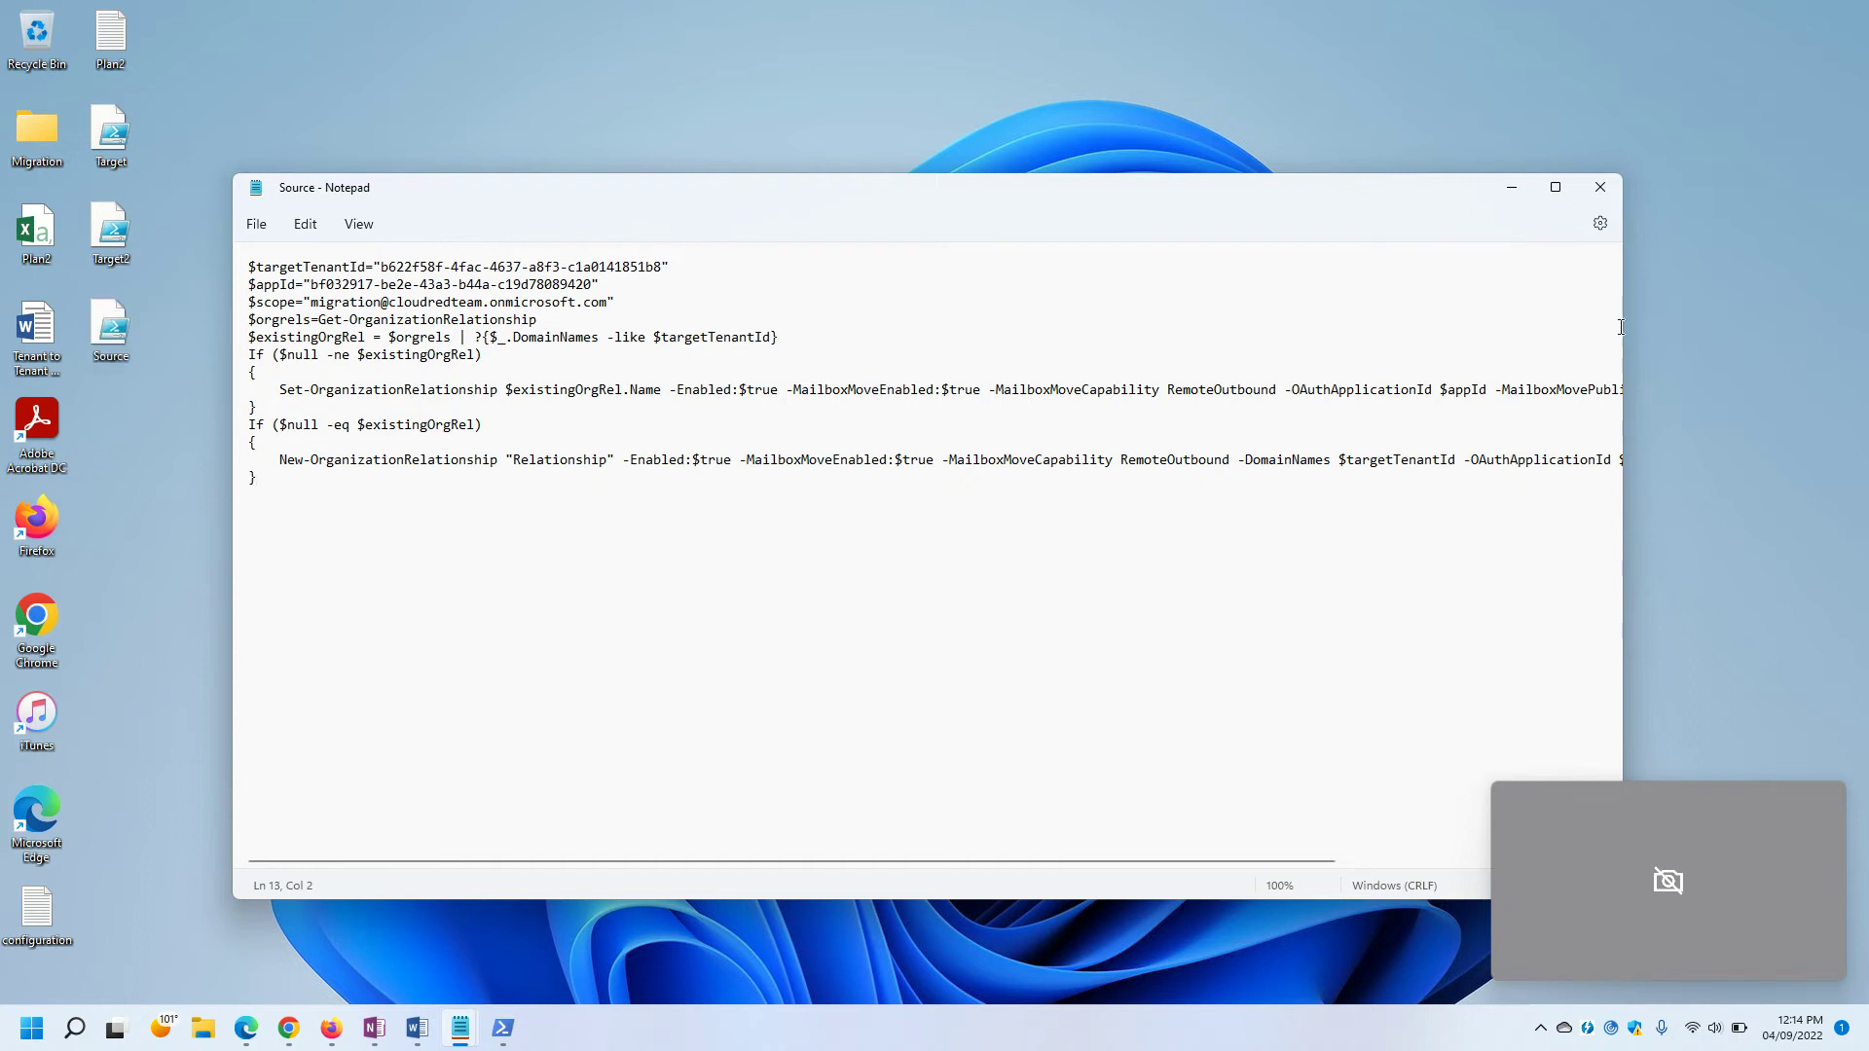
{"action": "left_click", "coordinate": [1614, 188]}
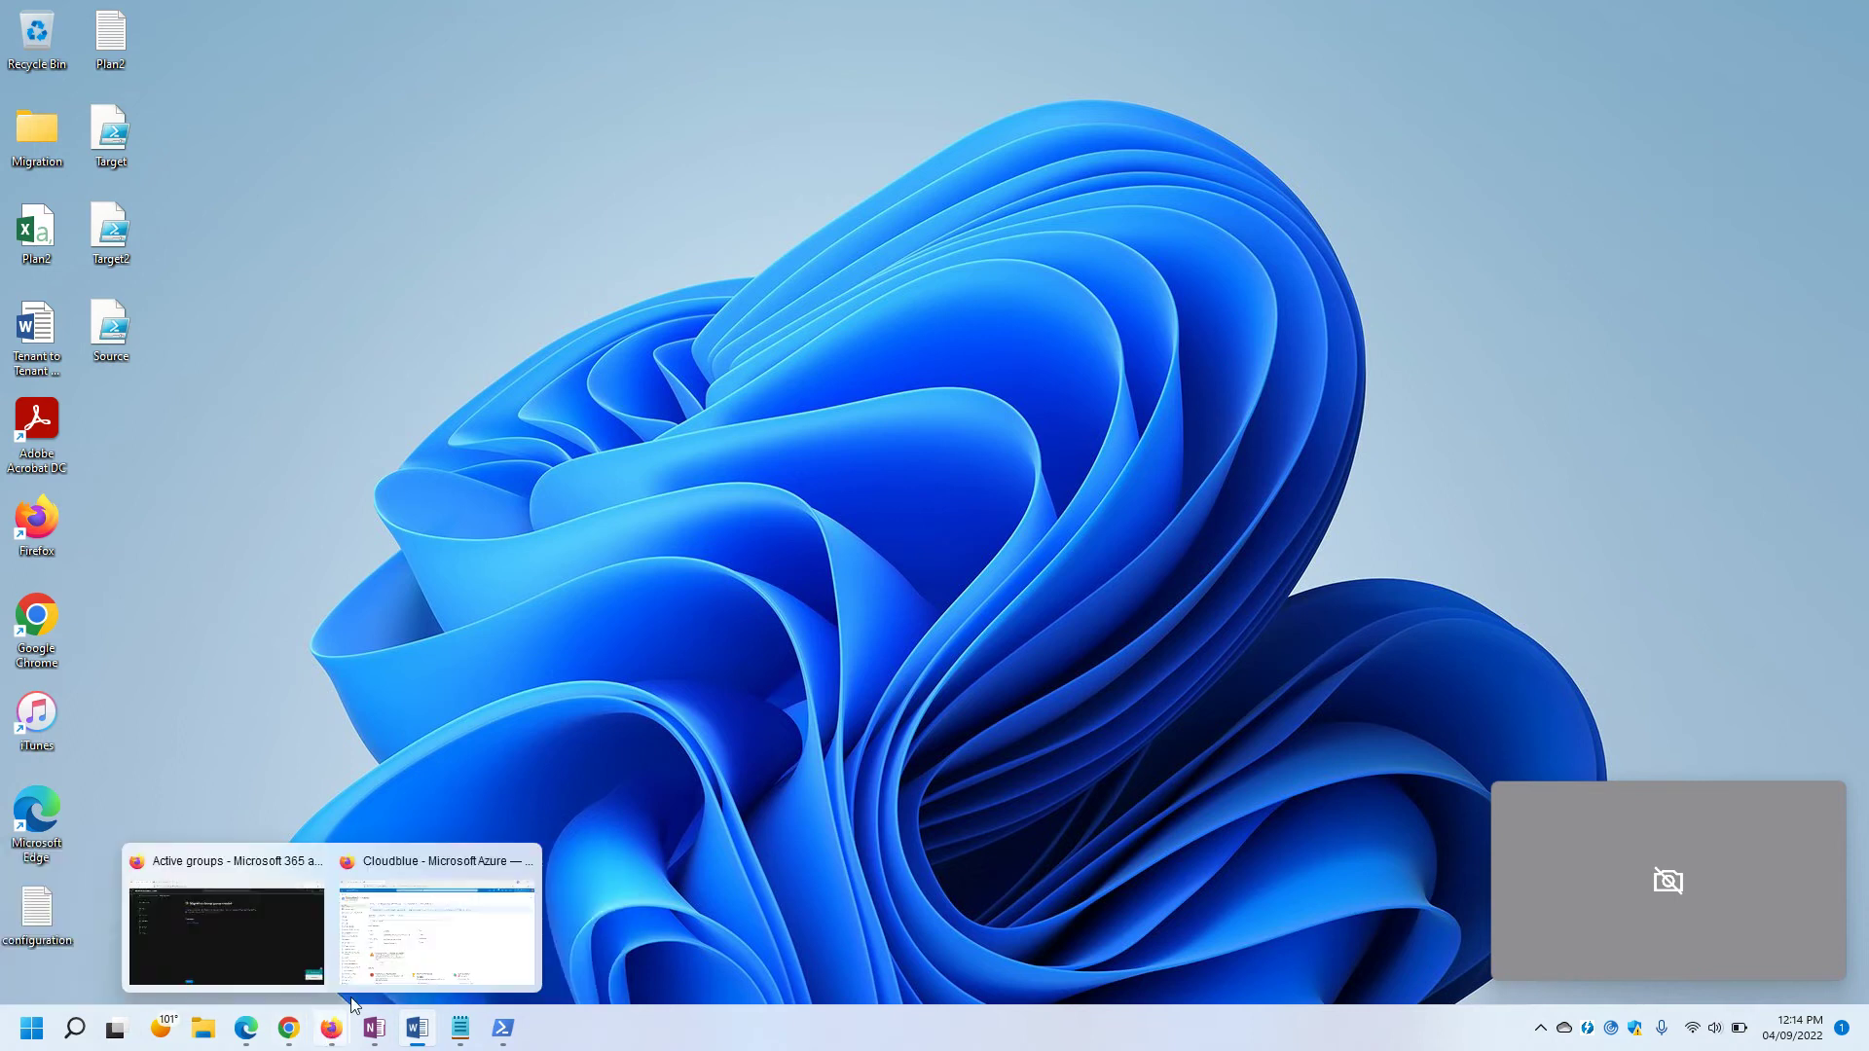
{"action": "left_click", "coordinate": [423, 954]}
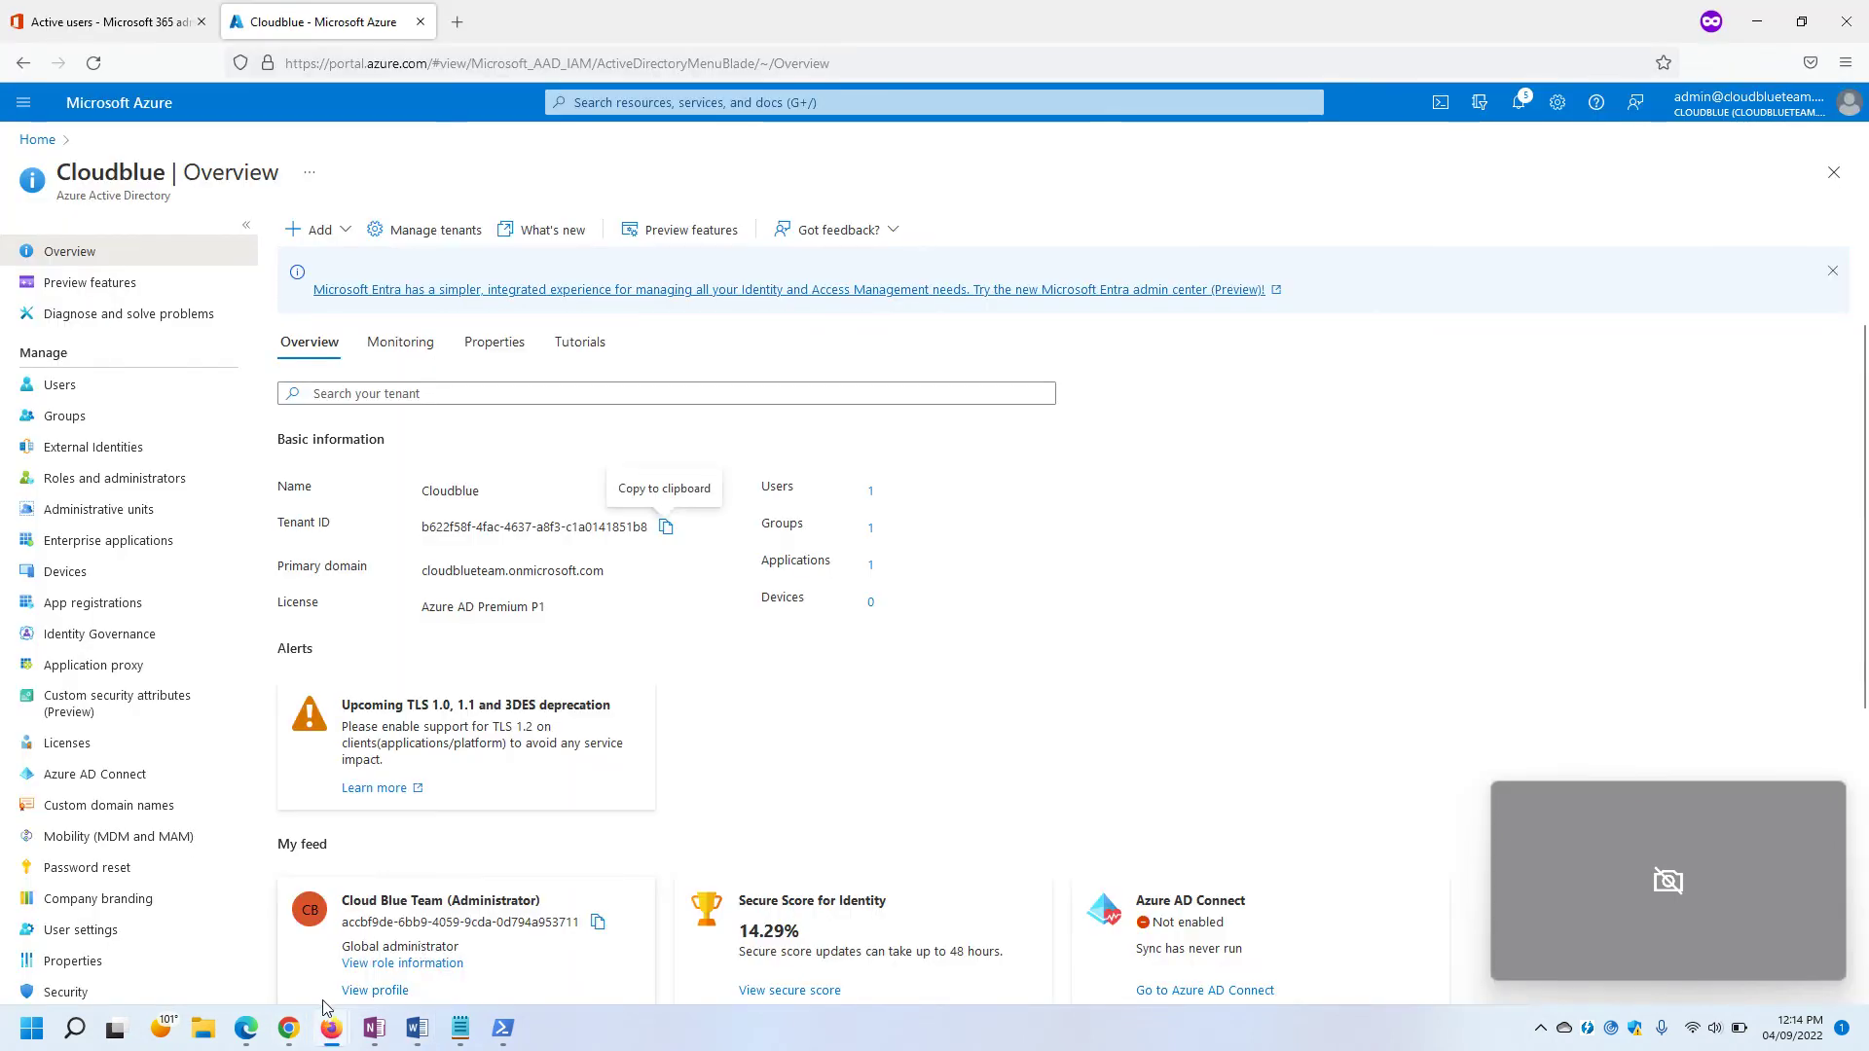
{"action": "mouse_move", "coordinate": [289, 1034]}
{"action": "left_click", "coordinate": [105, 969]}
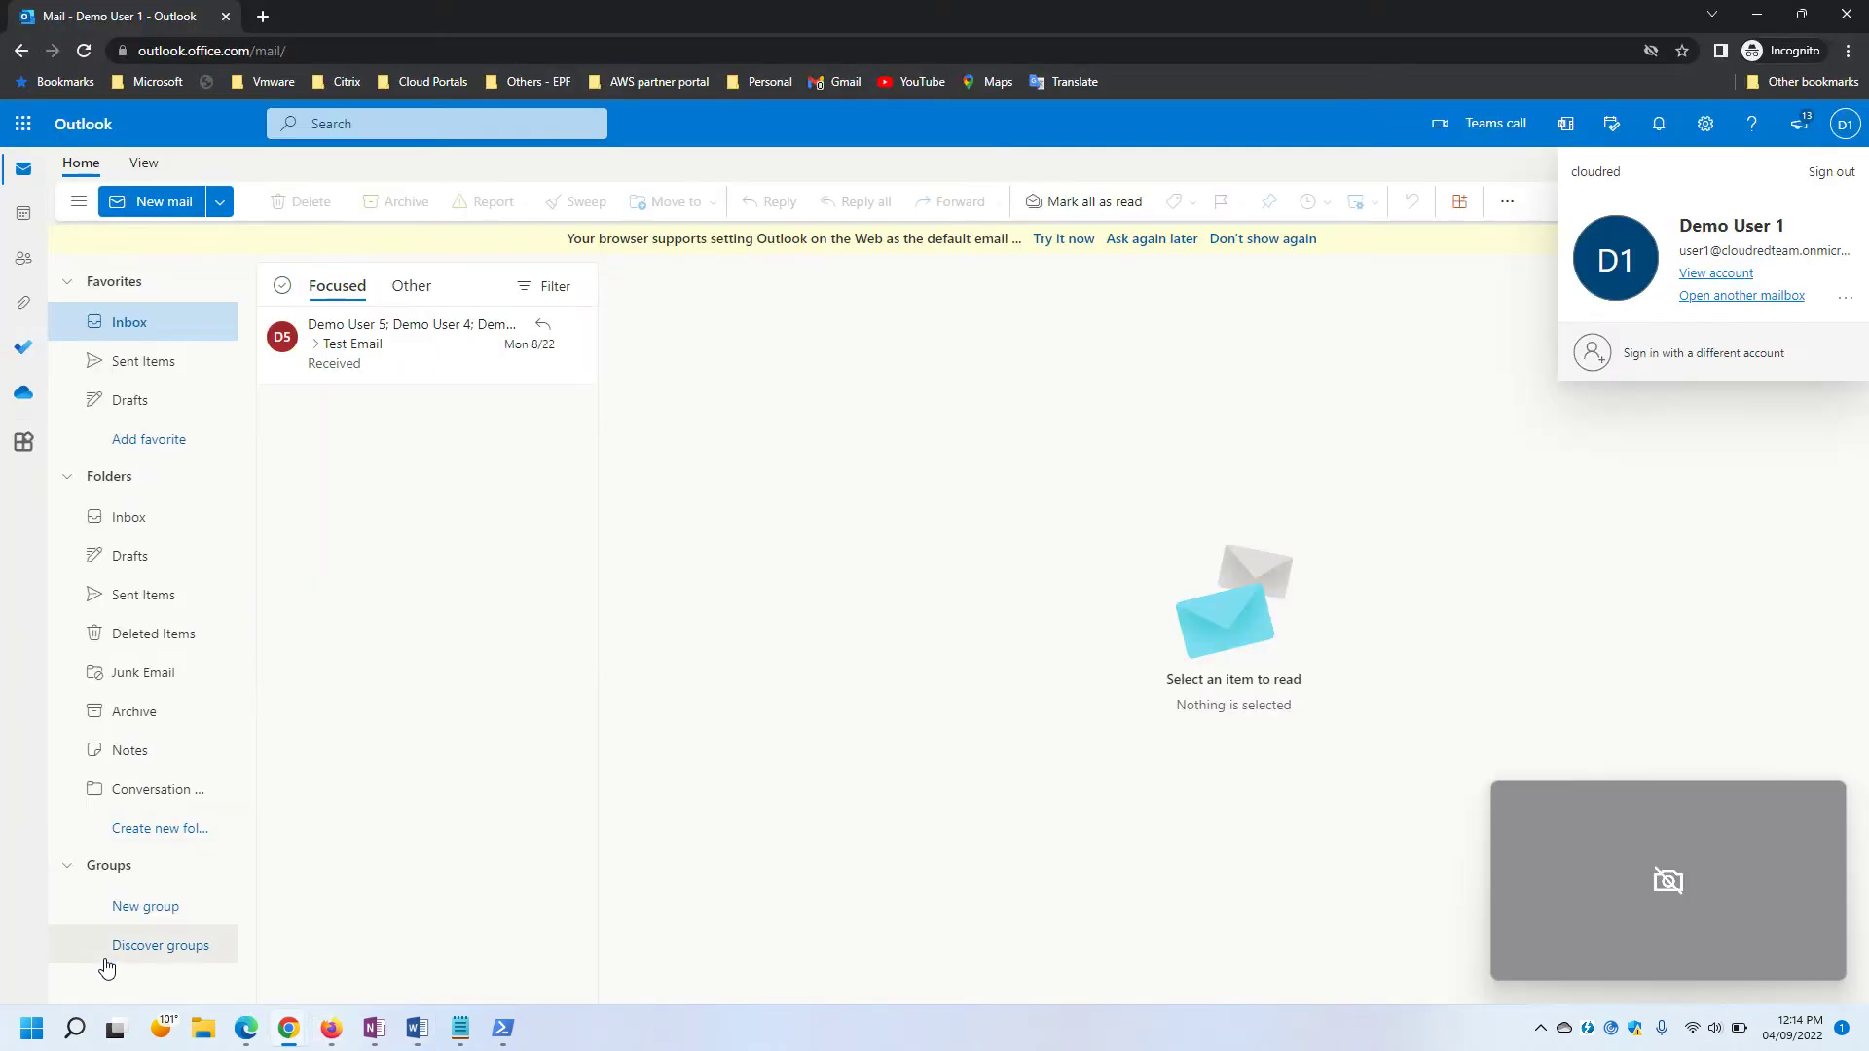
{"action": "left_click", "coordinate": [247, 1029]}
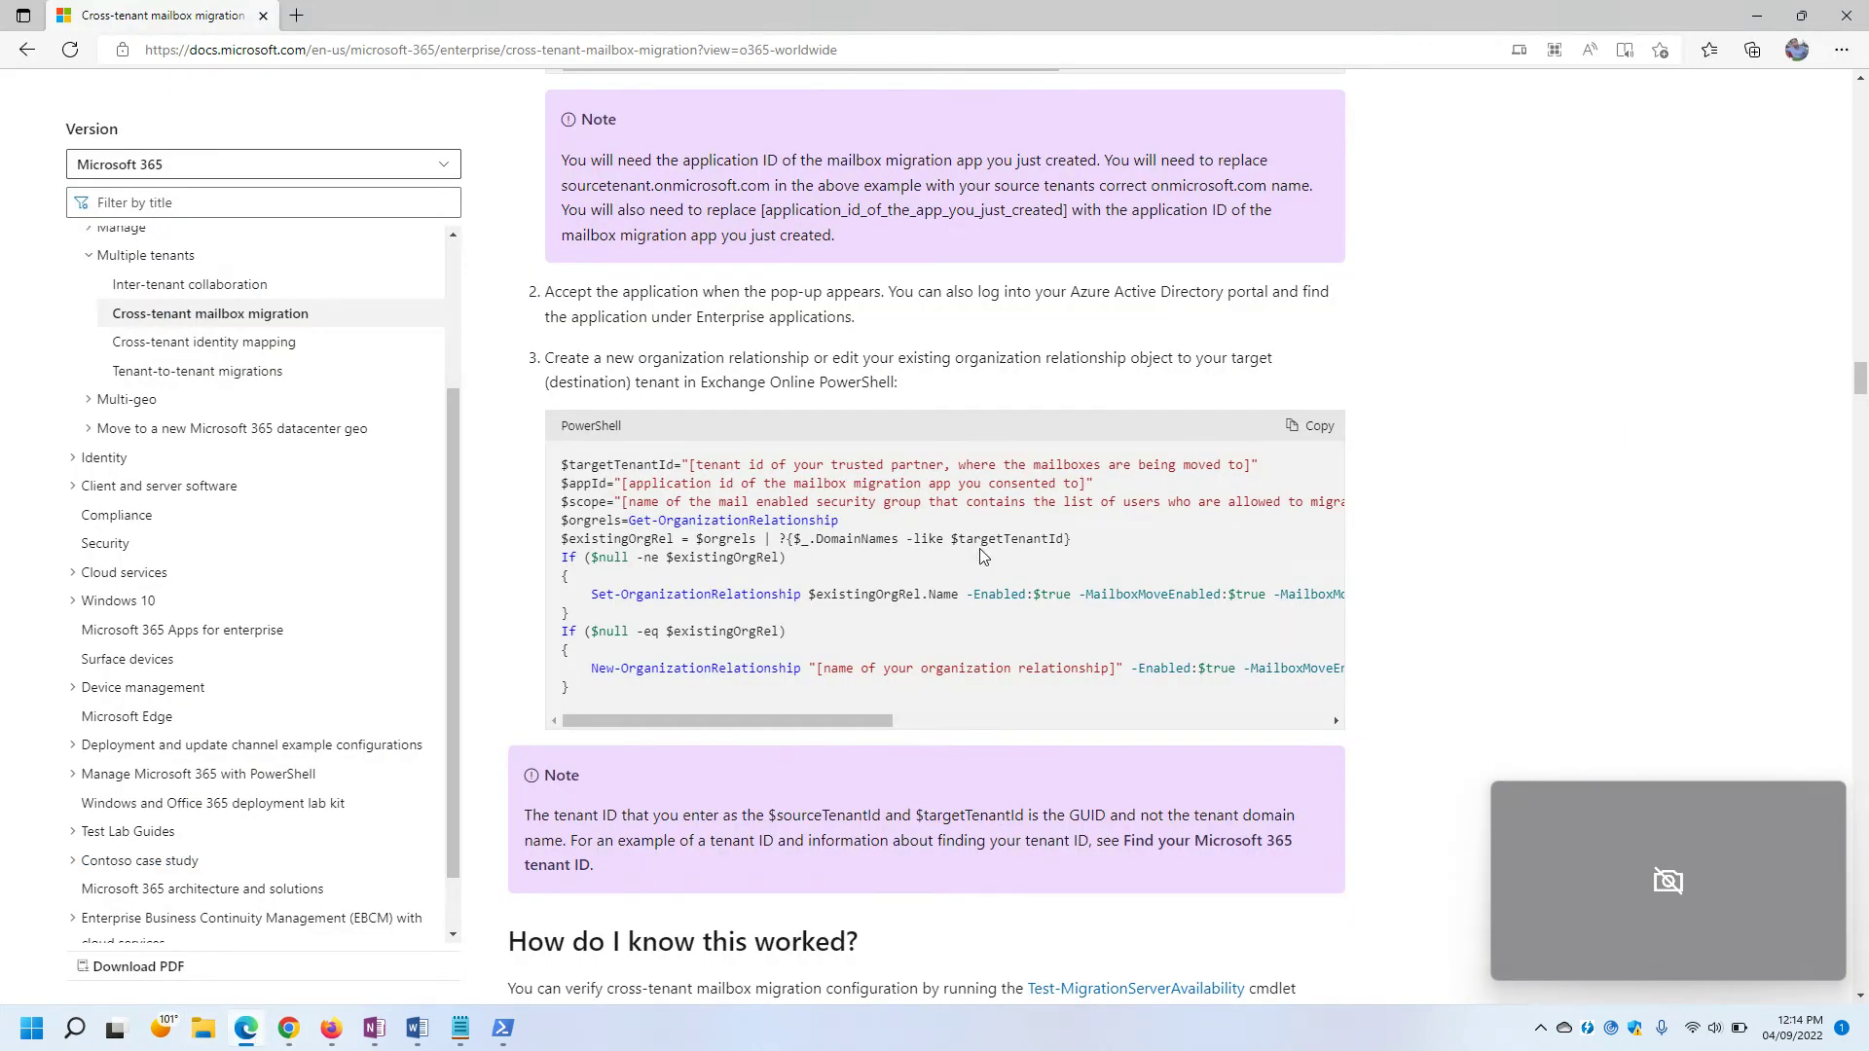
{"action": "scroll", "coordinate": [982, 560], "scroll_direction": "down", "scroll_amount": 4}
{"action": "left_click_drag", "start_coordinate": [529, 395], "coordinate": [1363, 384]}
{"action": "left_click", "coordinate": [614, 516]}
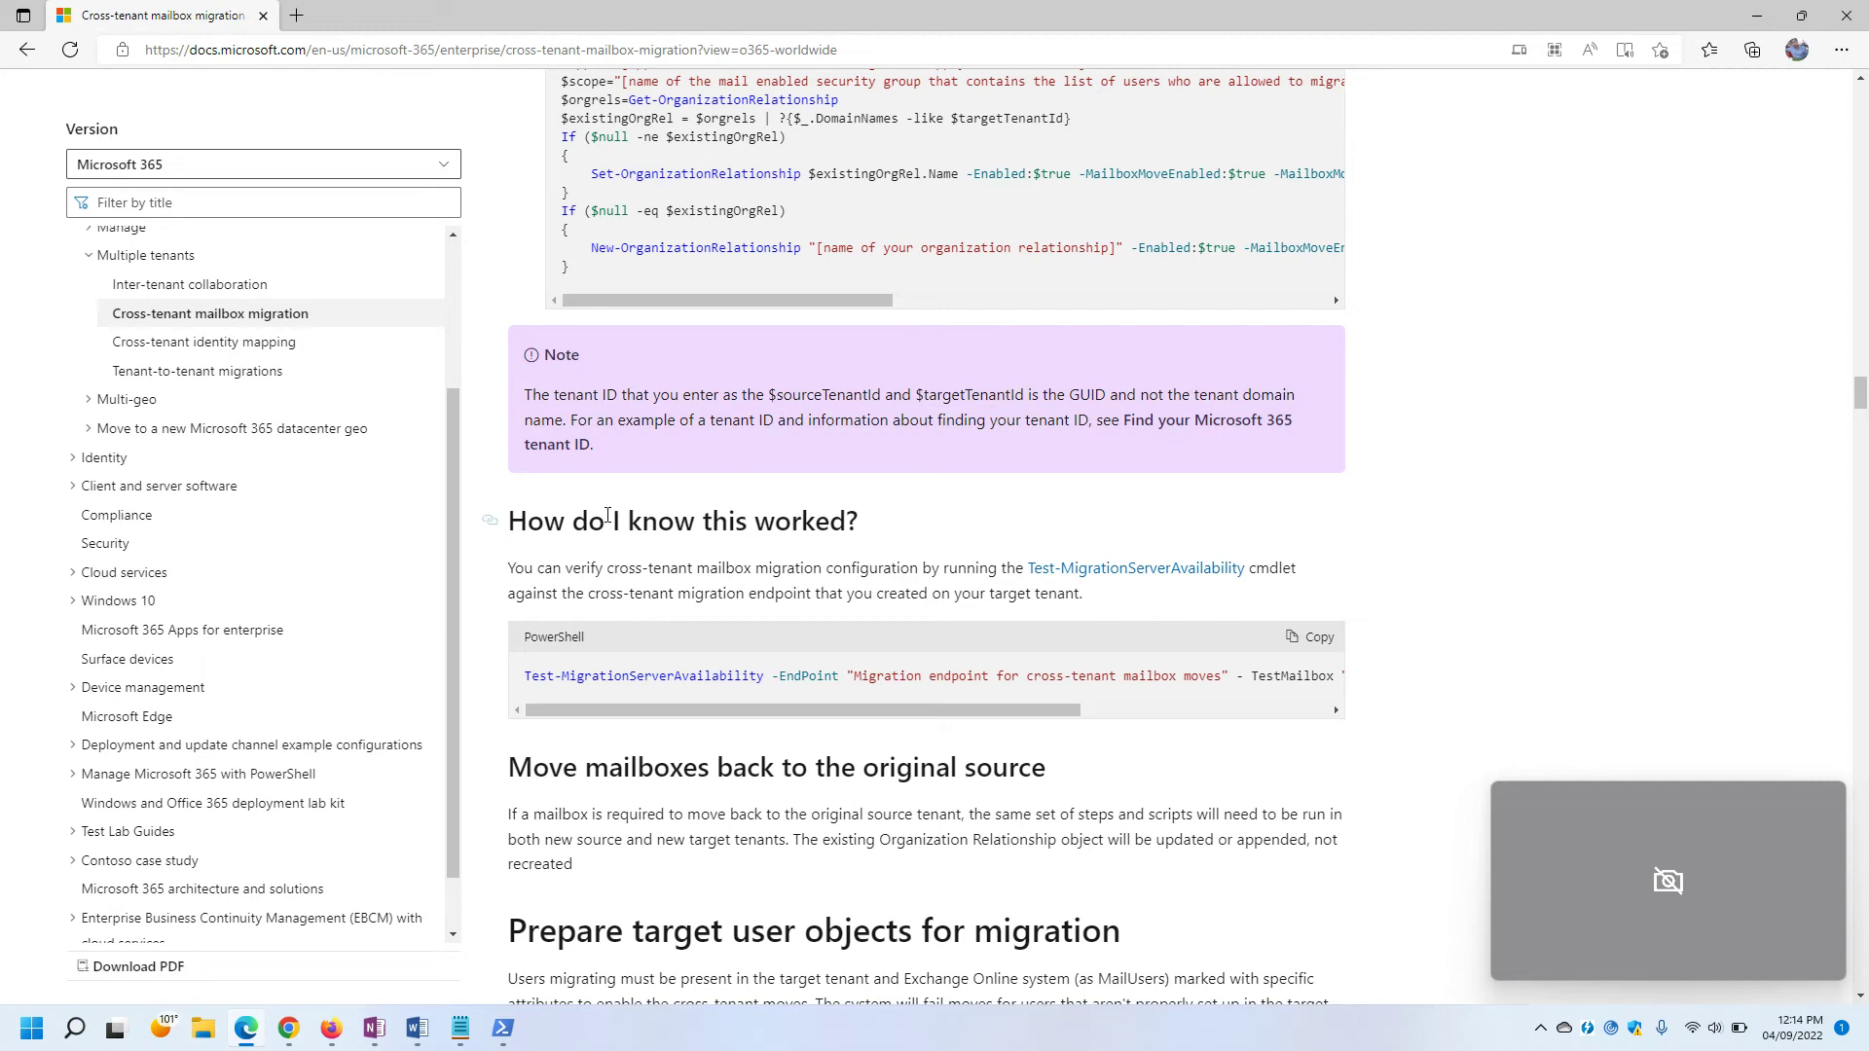
{"action": "scroll", "coordinate": [686, 515], "scroll_direction": "down", "scroll_amount": 1}
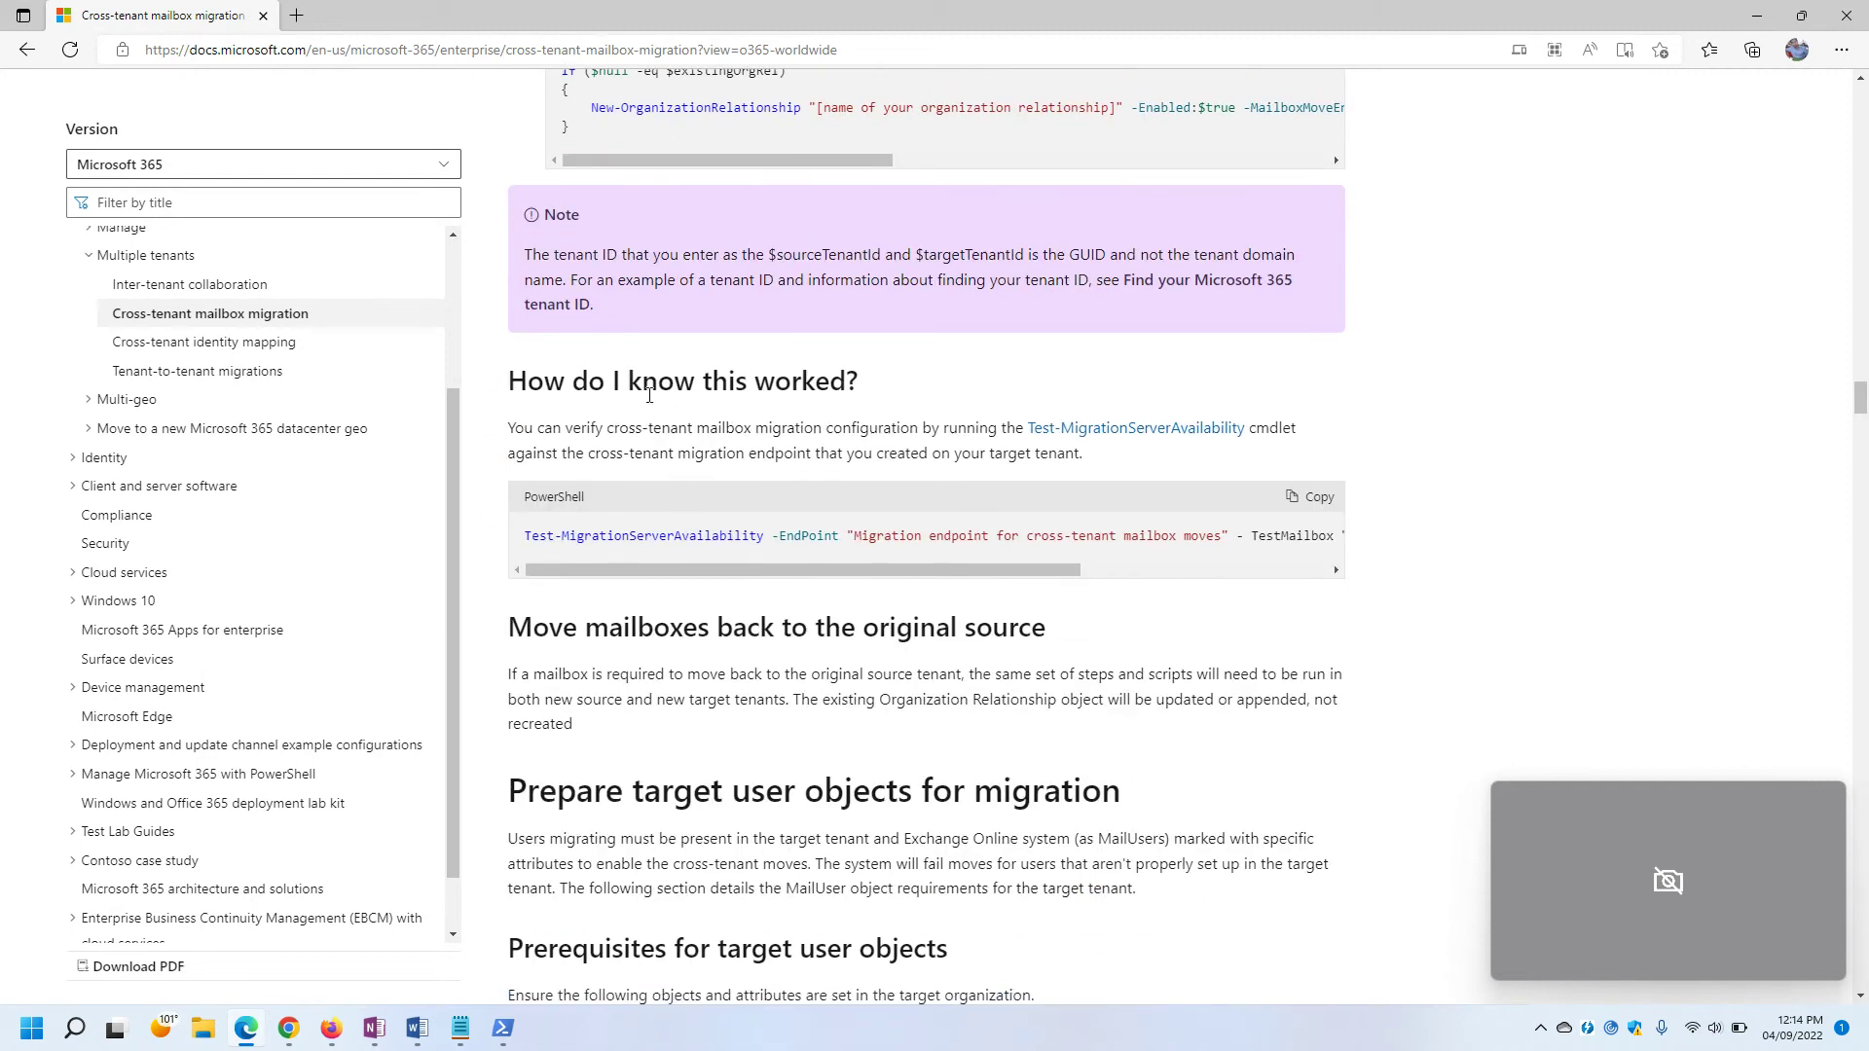
{"action": "scroll", "coordinate": [737, 350], "scroll_direction": "up", "scroll_amount": 2}
{"action": "scroll", "coordinate": [884, 379], "scroll_direction": "down", "scroll_amount": 3}
Bring the Exchange Online PowerShell window forward and minimize the Desktop PowerShell window.
{"action": "mouse_move", "coordinate": [502, 1028]}
{"action": "left_click", "coordinate": [559, 951]}
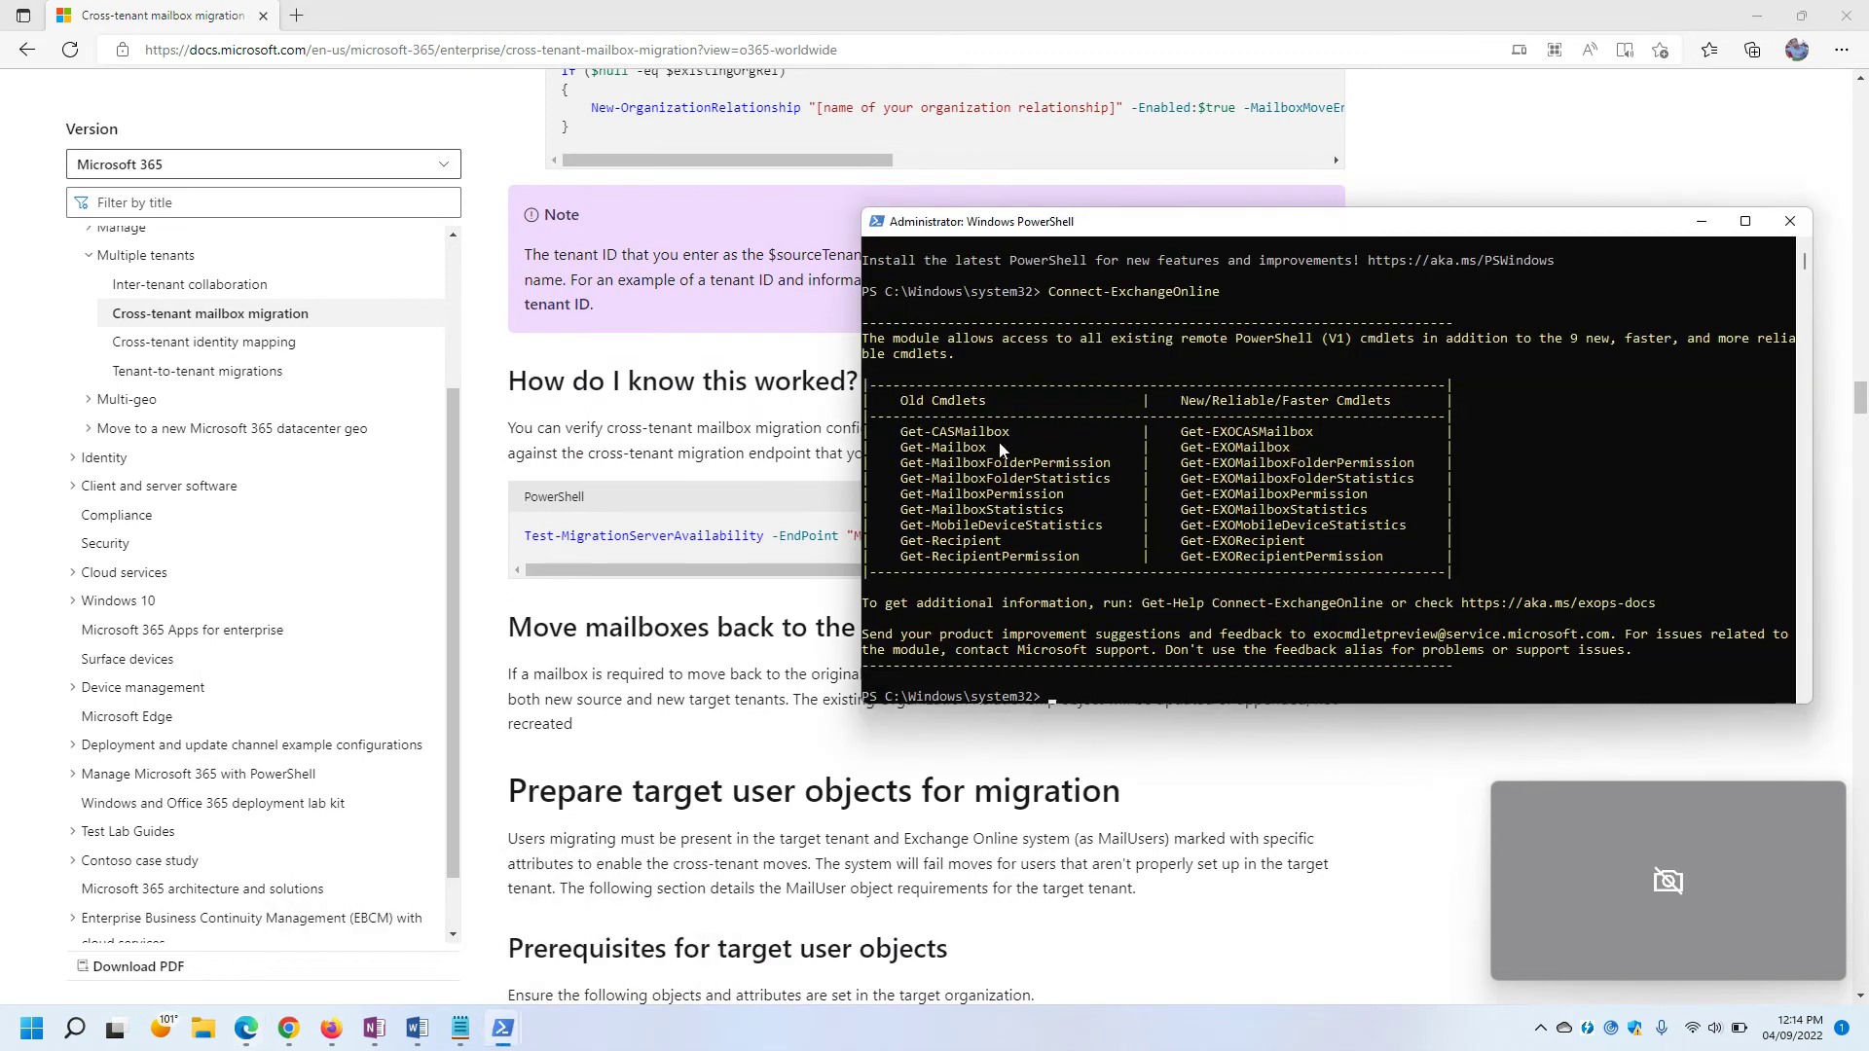
{"action": "mouse_move", "coordinate": [502, 1029]}
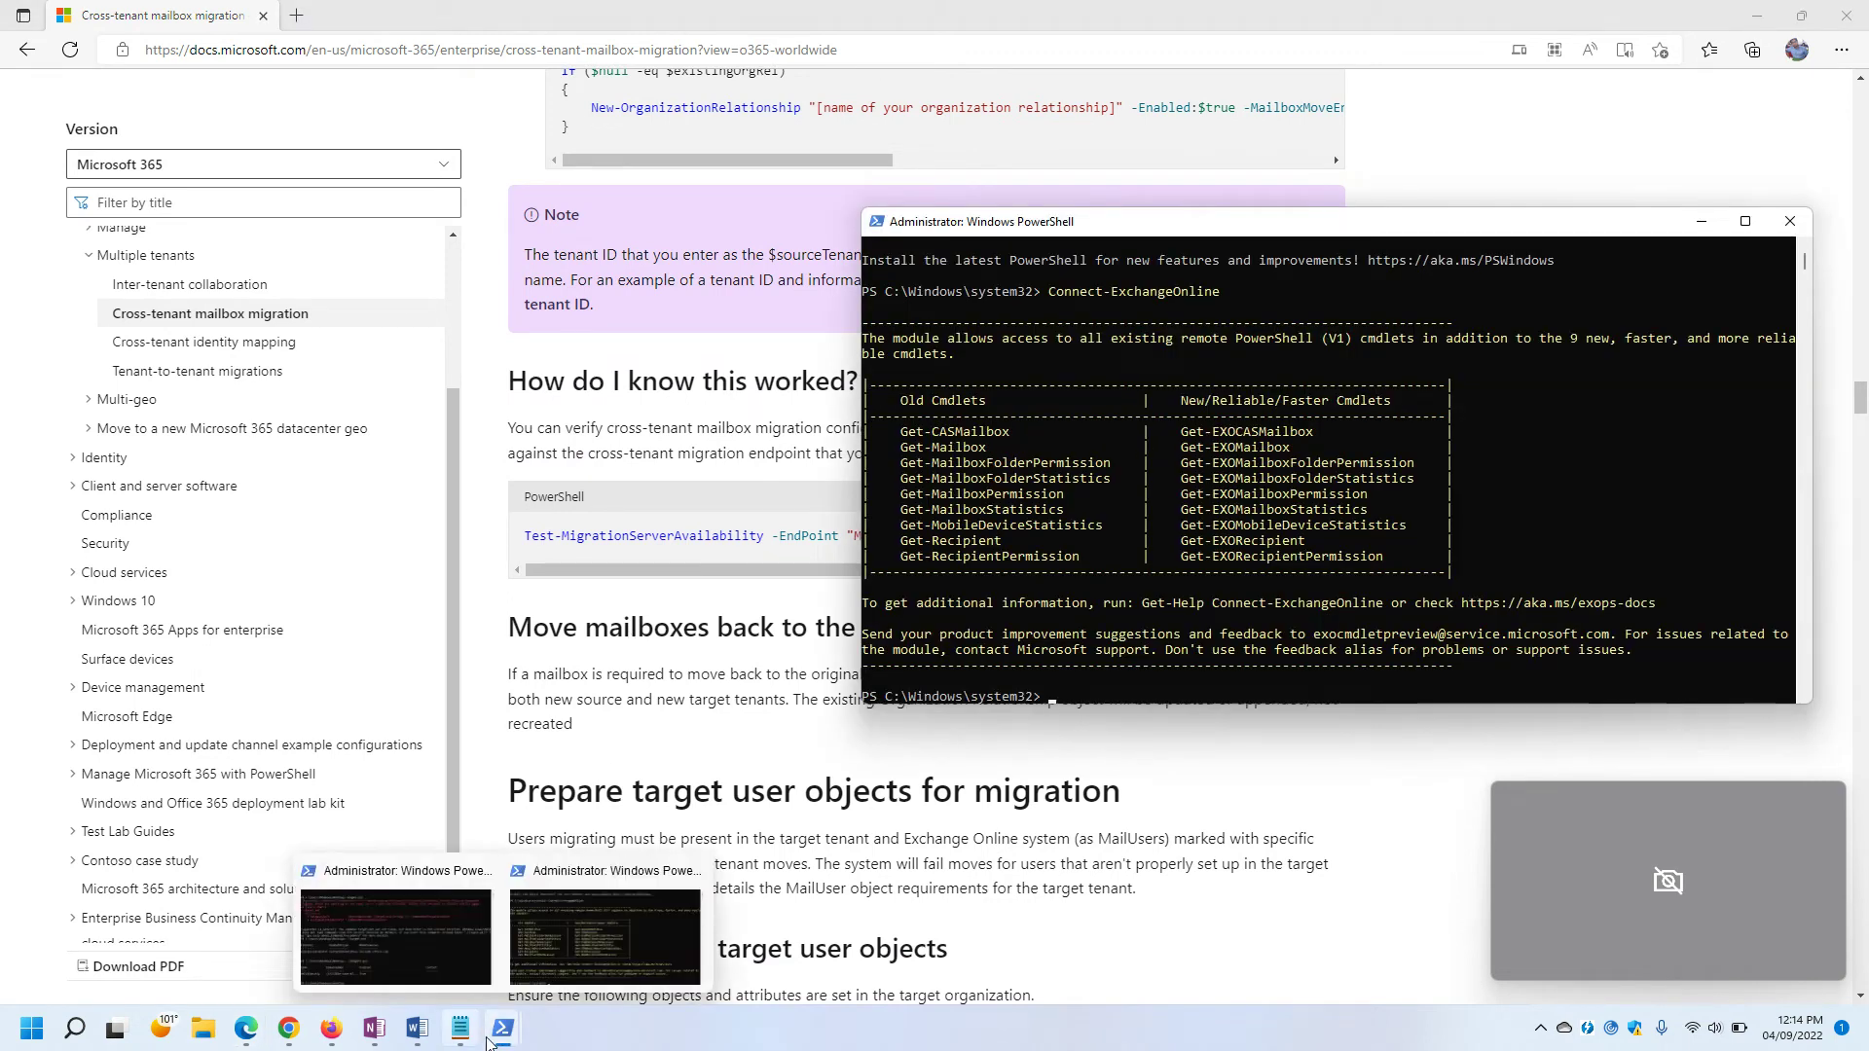
{"action": "left_click", "coordinate": [439, 925]}
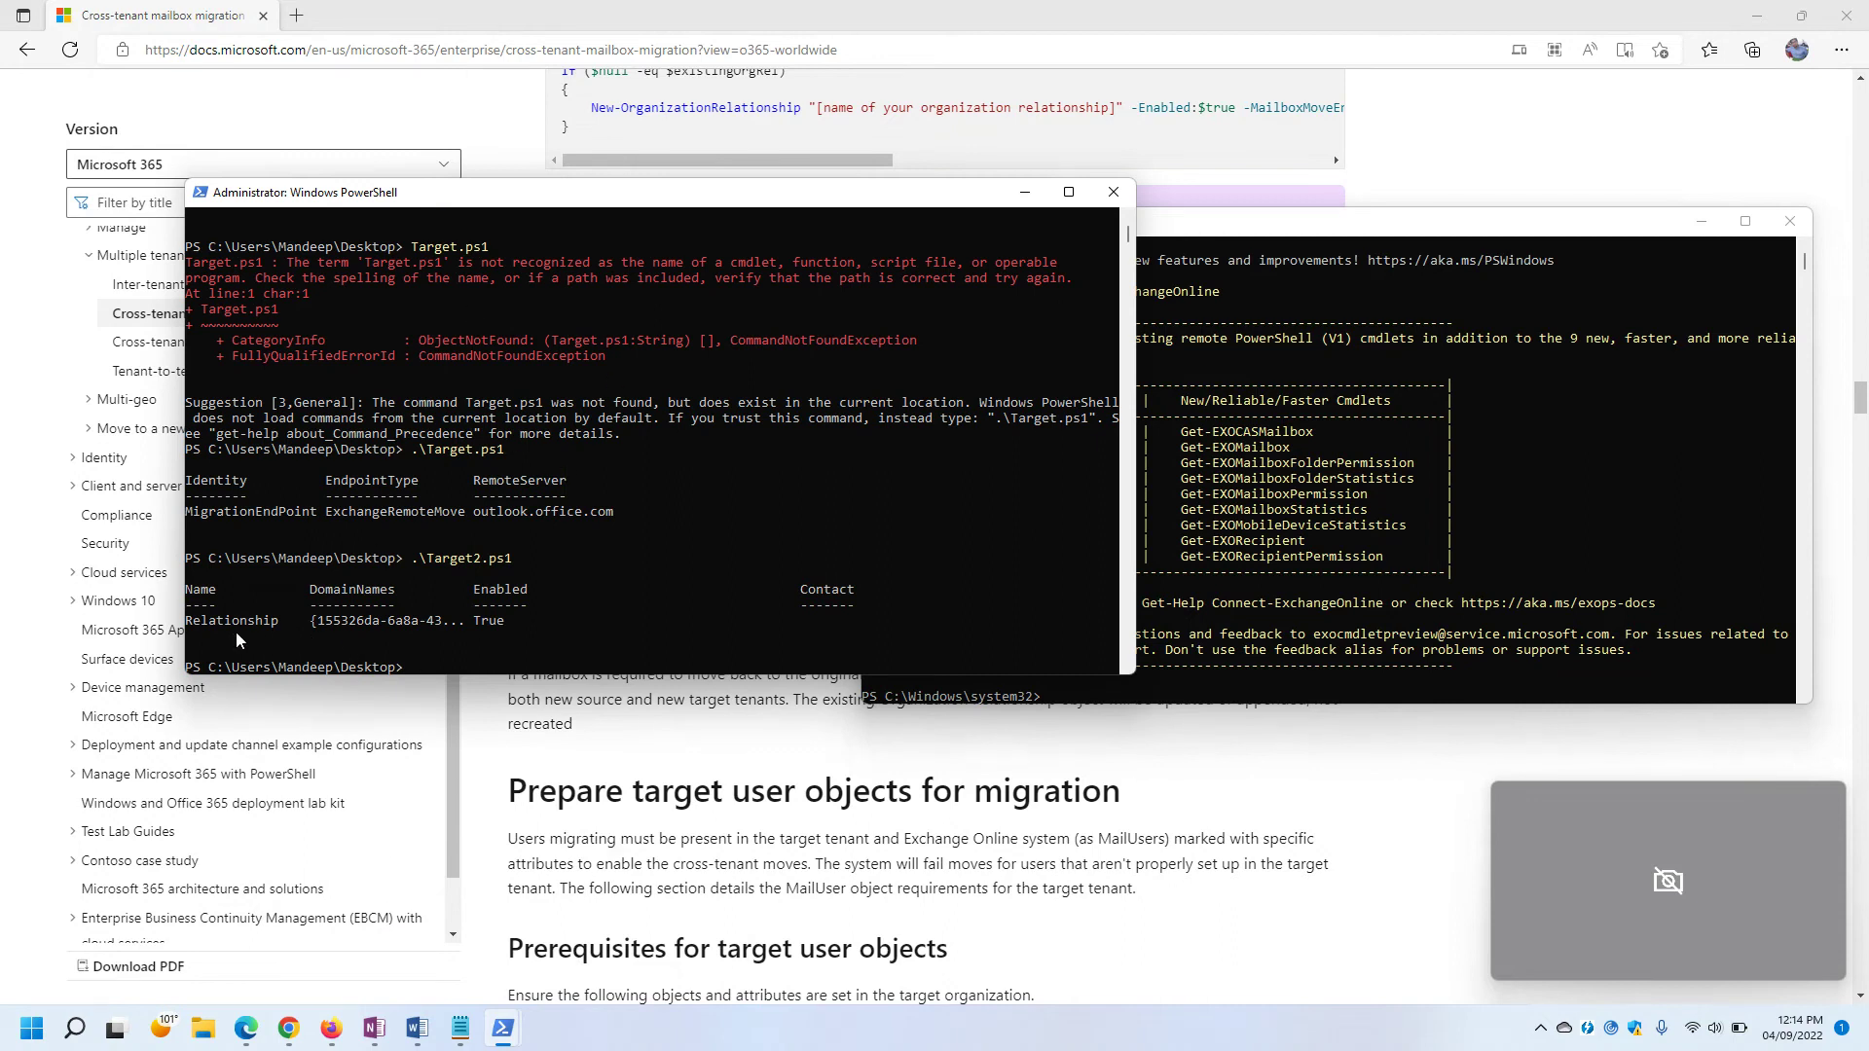
{"action": "left_click", "coordinate": [1541, 510]}
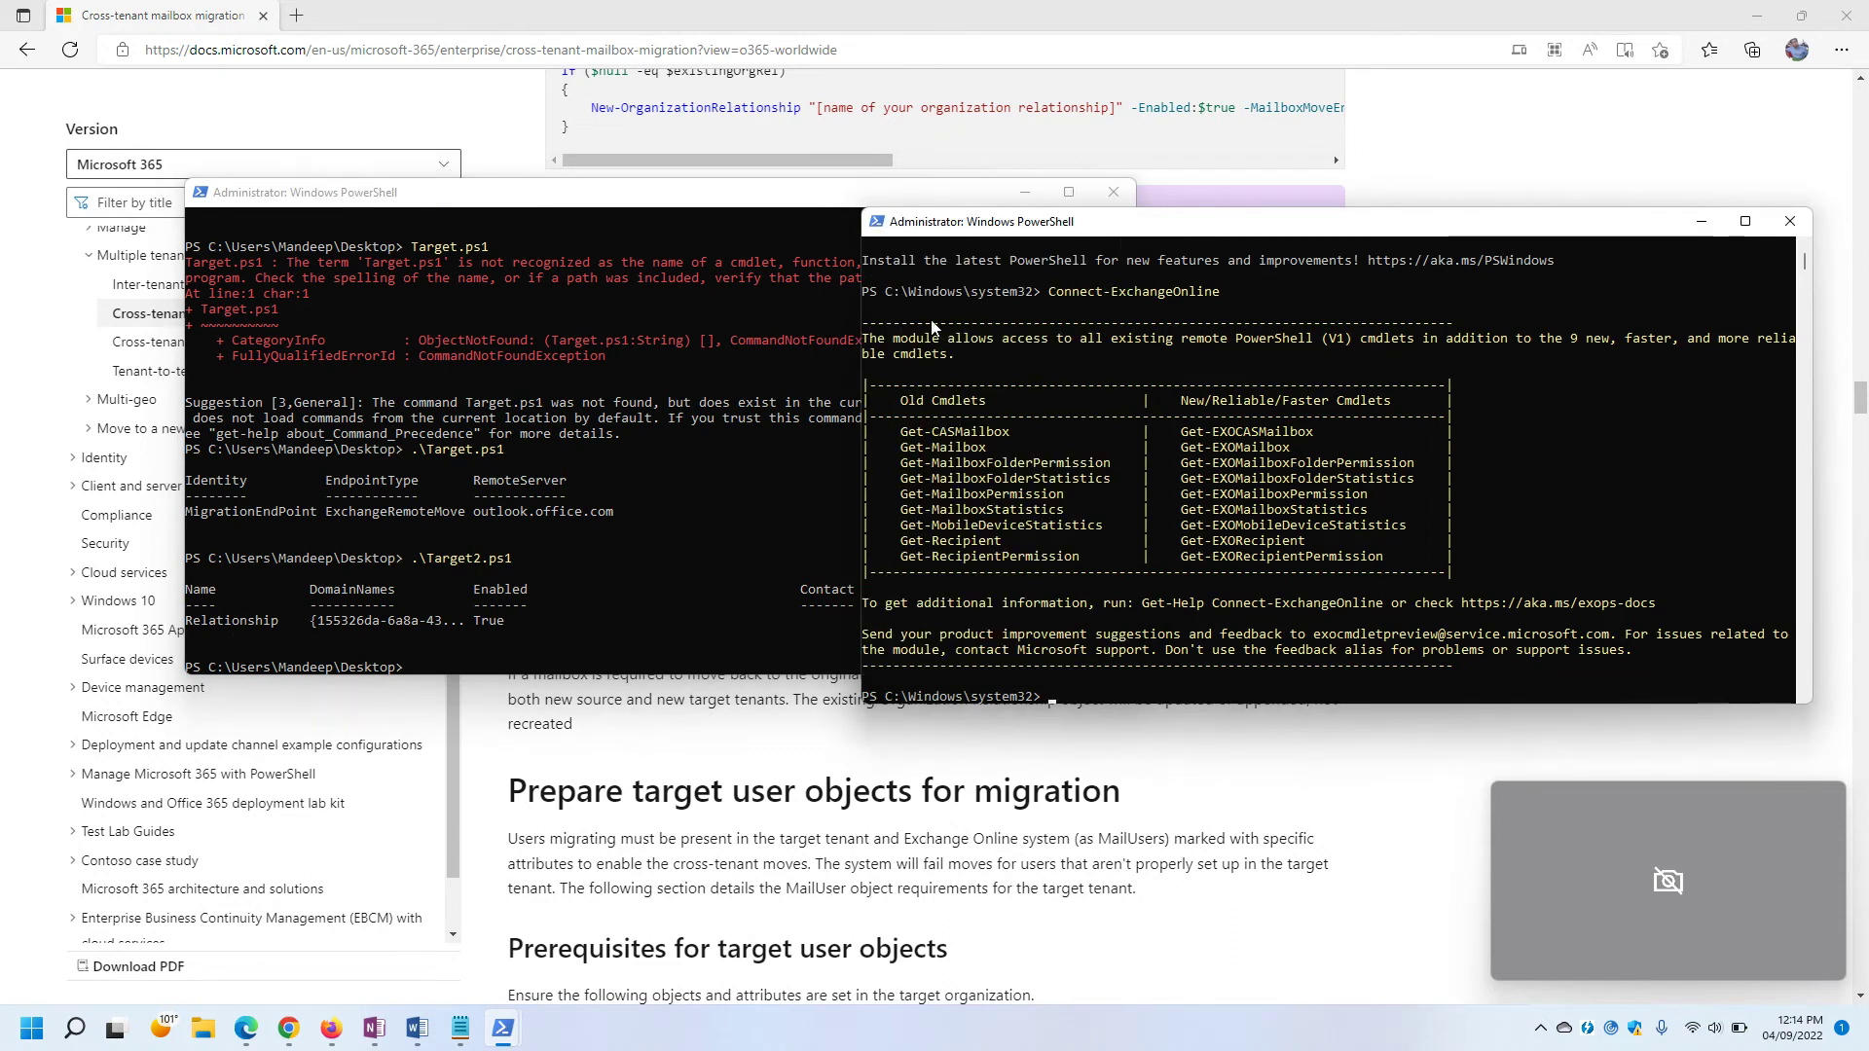
{"action": "left_click", "coordinate": [738, 236]}
{"action": "left_click", "coordinate": [1024, 191]}
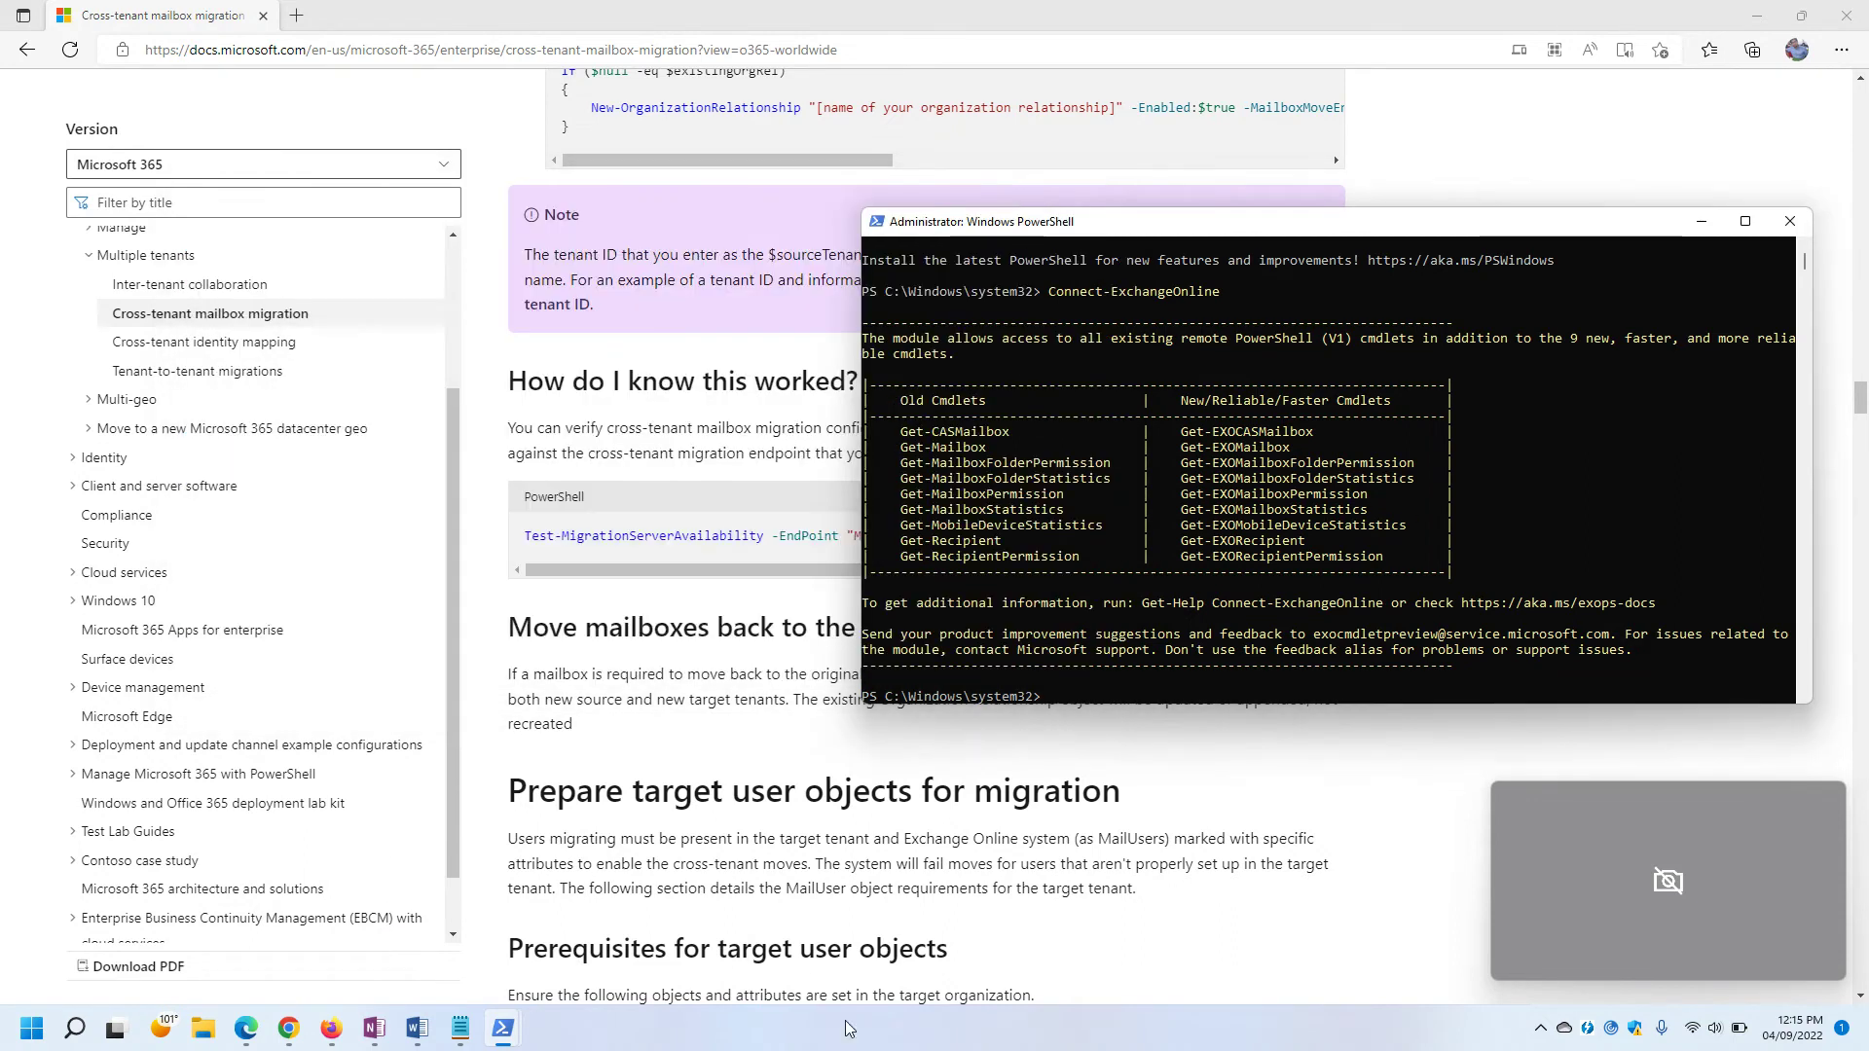
{"action": "mouse_move", "coordinate": [461, 1032]}
Change into the user's Desktop folder on drive C using cd.. and Tab completion.
{"action": "key", "text": "Return"}
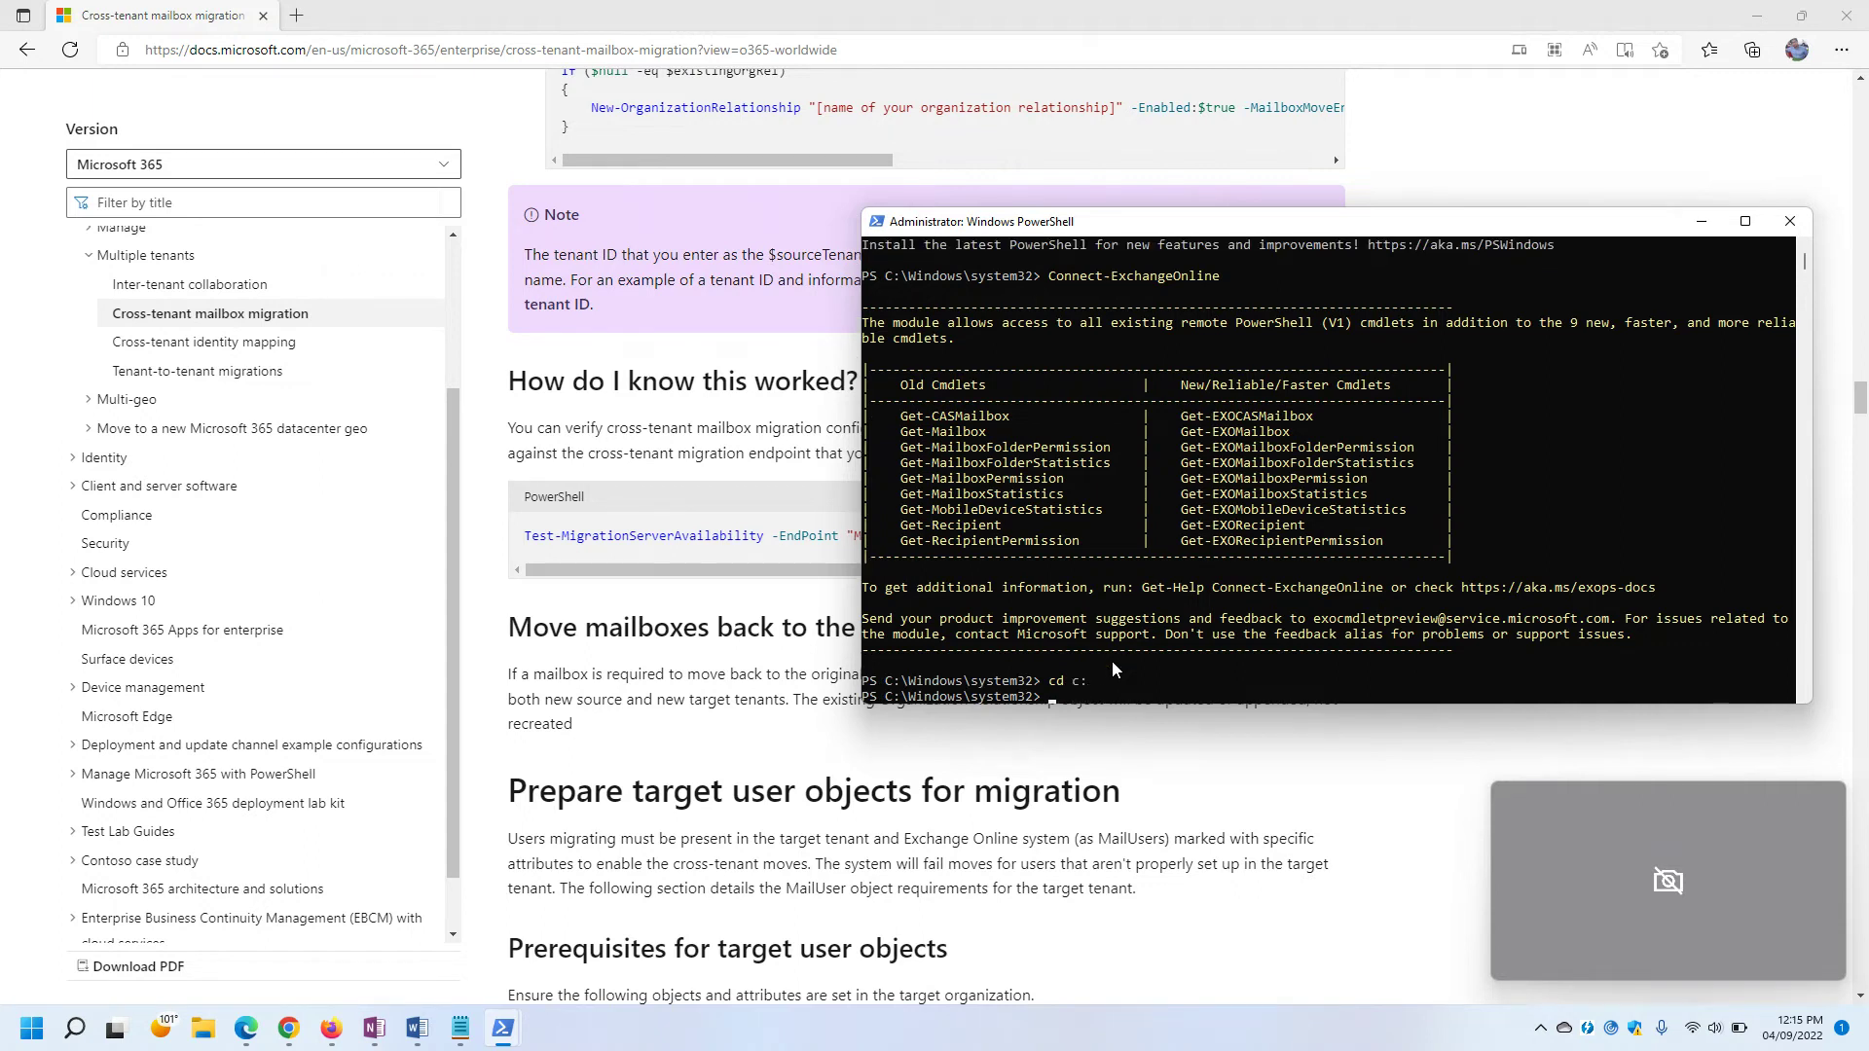
{"action": "type", "text": "cd.."}
{"action": "key", "text": "Return"}
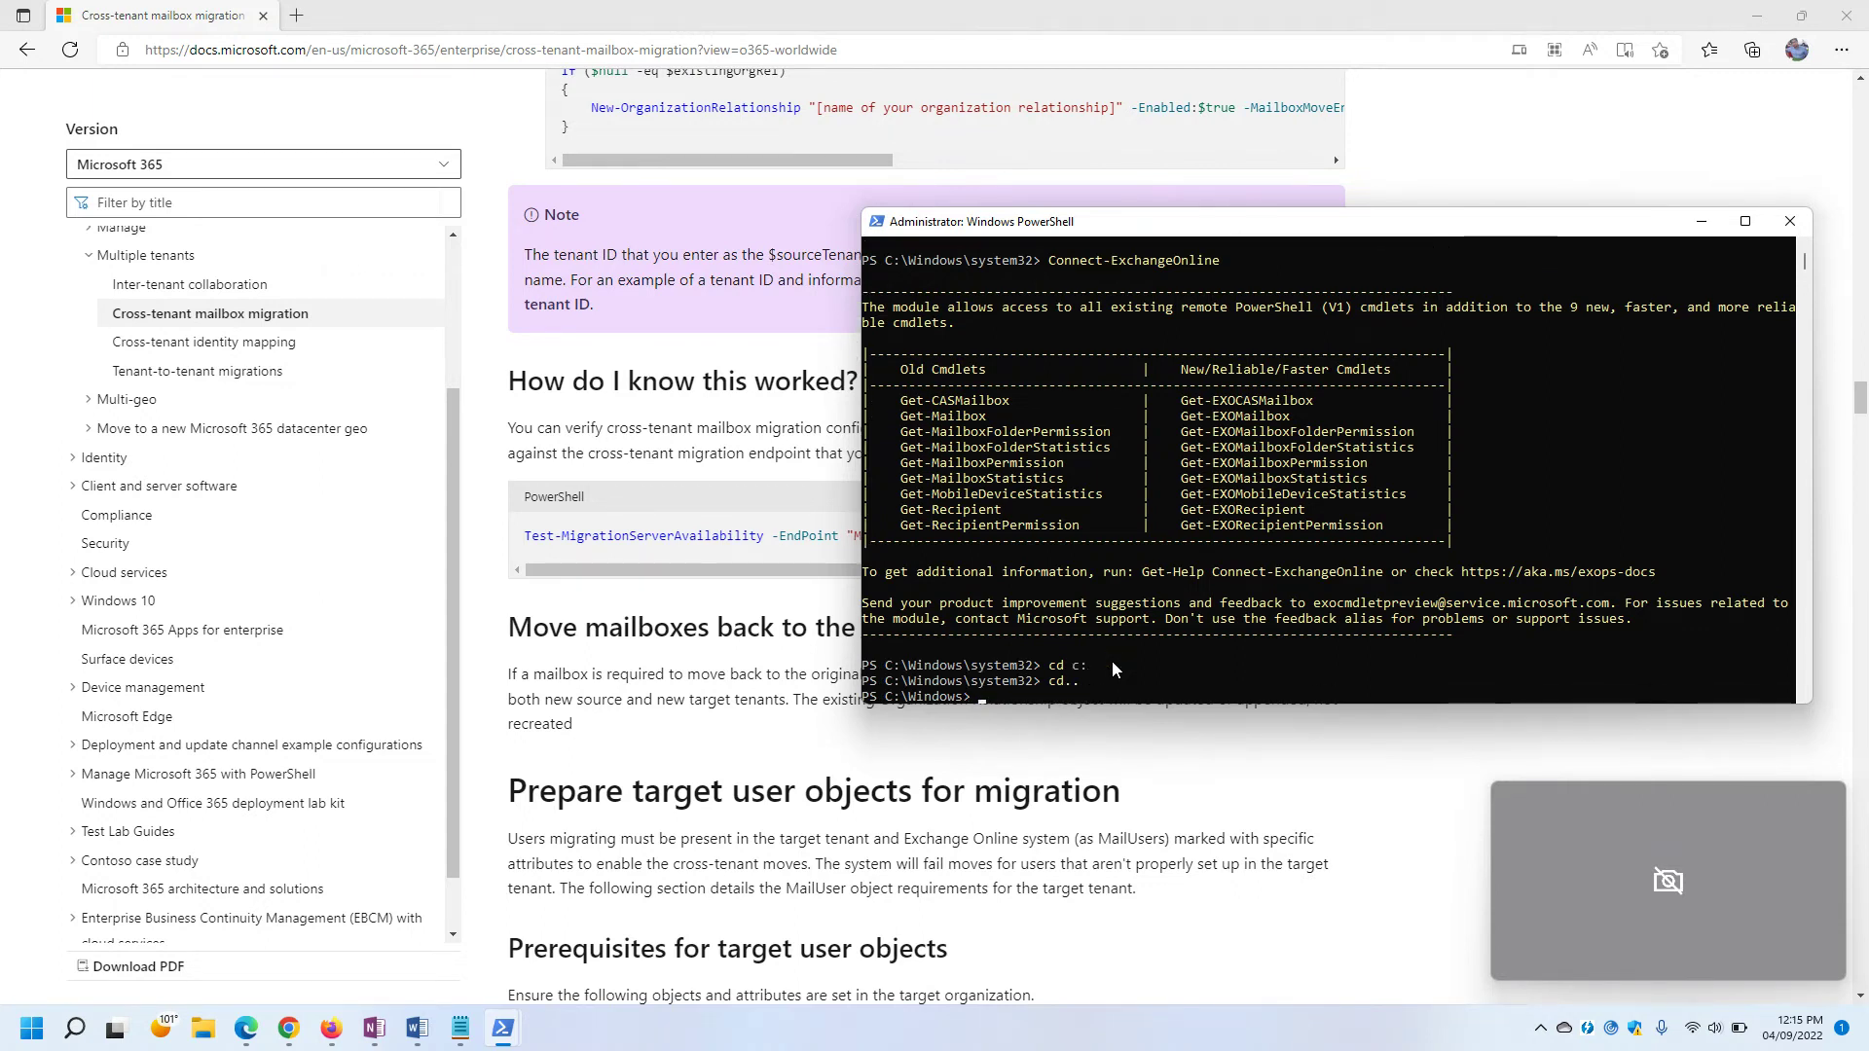
{"action": "type", "text": "cd.."}
{"action": "key", "text": "Return"}
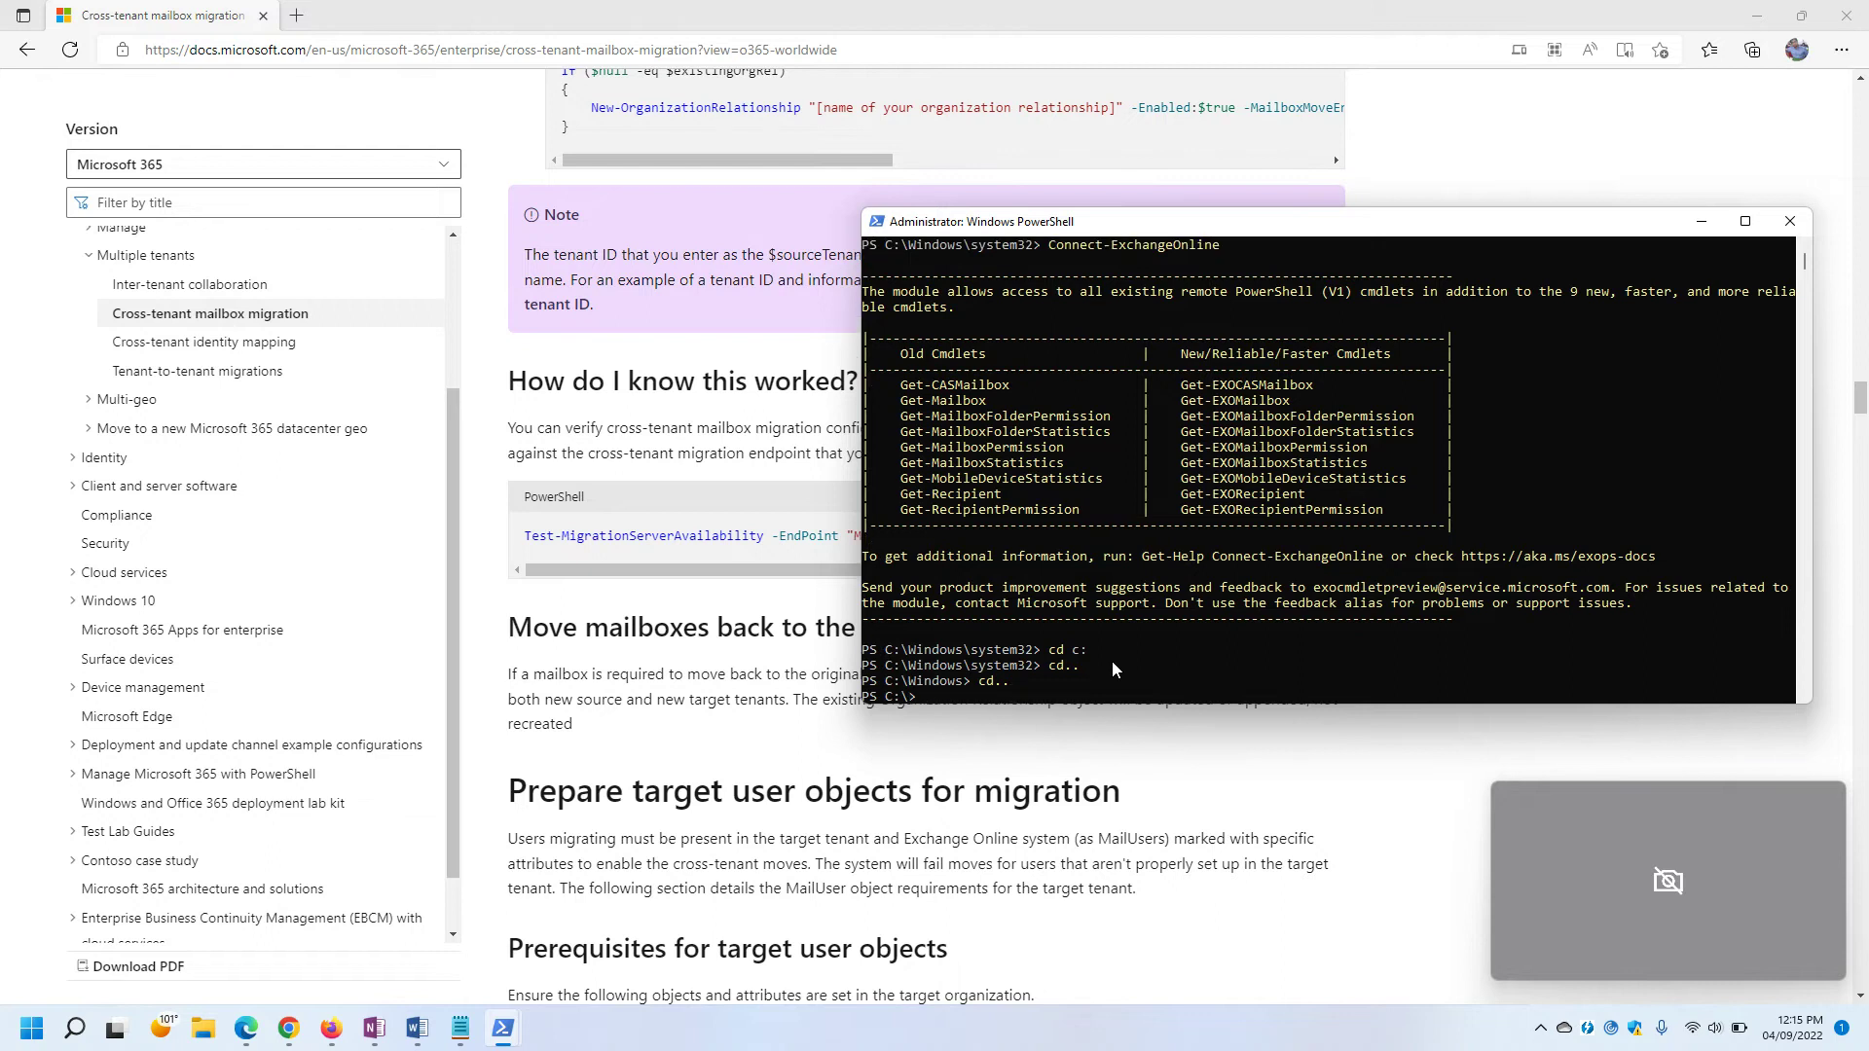
{"action": "type", "text": "cd user"}
{"action": "key", "text": "Tab"}
{"action": "type", "text": "man"}
{"action": "key", "text": "Tab"}
{"action": "type", "text": "de"}
{"action": "key", "text": "Tab"}
{"action": "key", "text": "Return"}
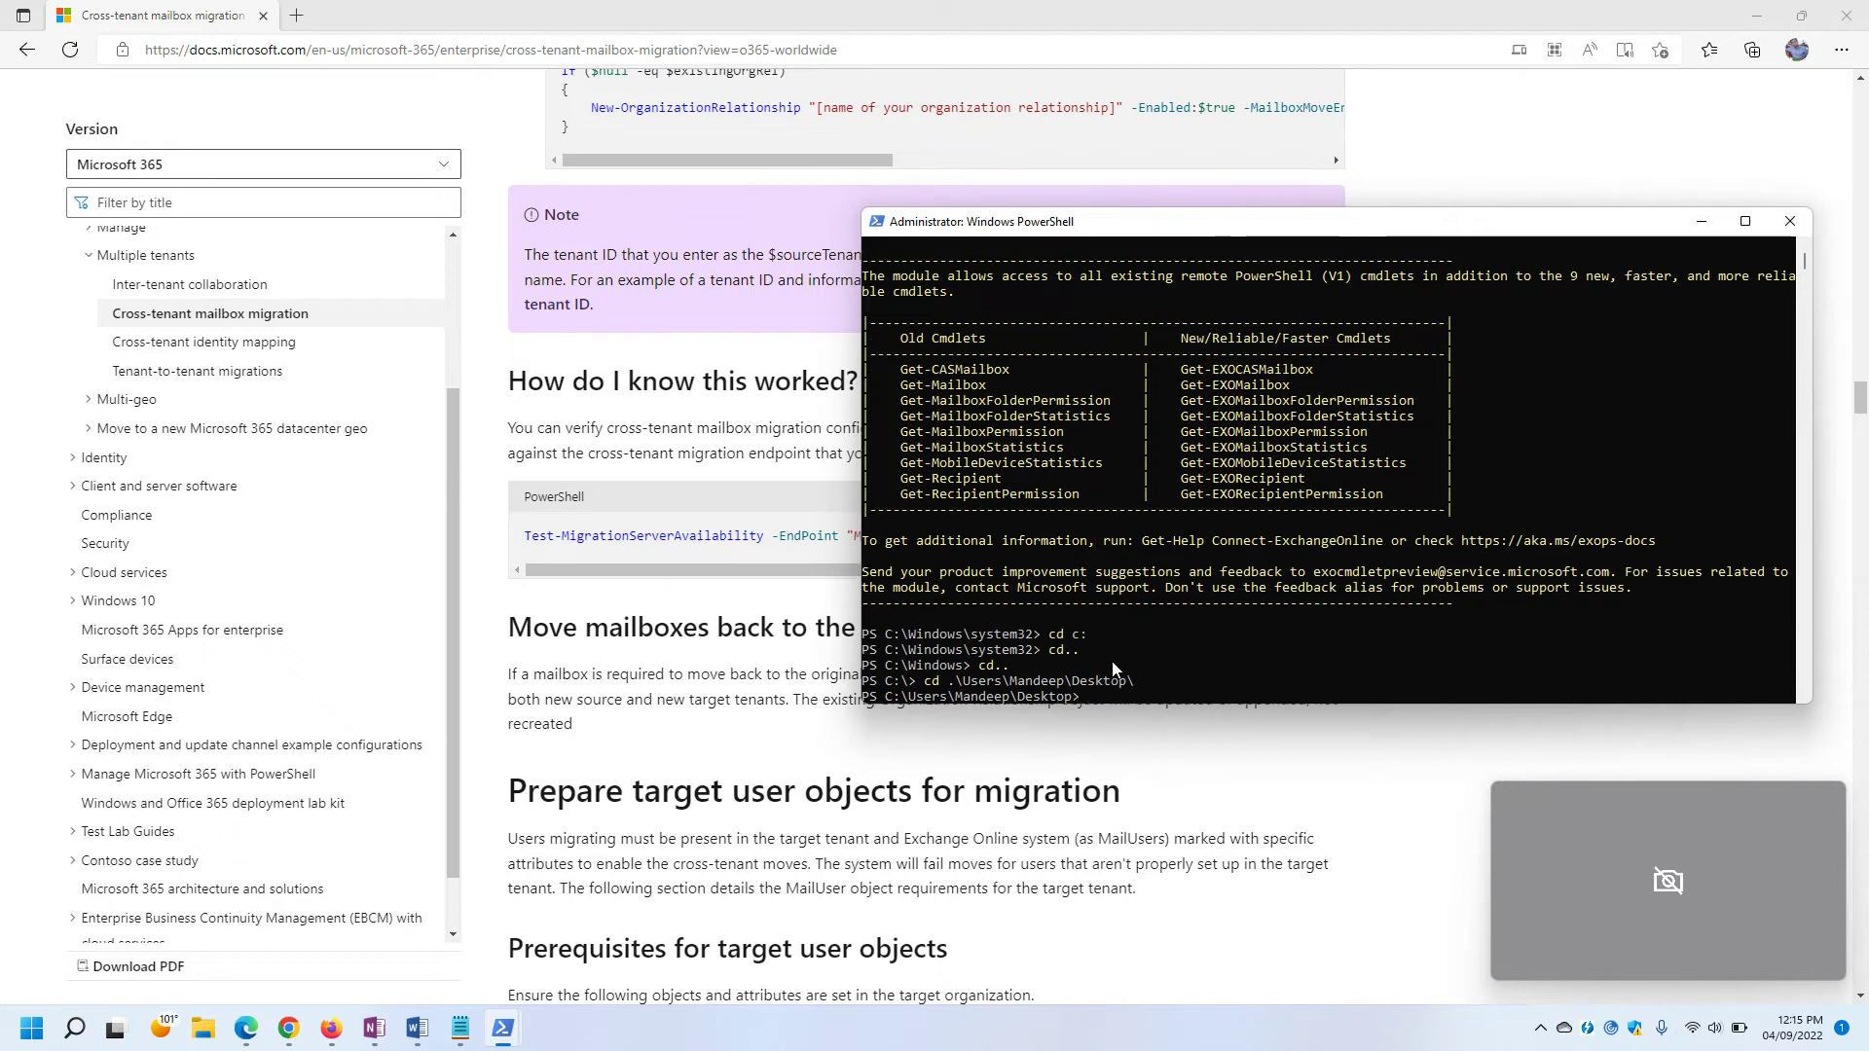
Run .\Source.ps1, which fails asking for Enable-OrganizationCustomization first.
{"action": "type", "text": ".\\s"}
{"action": "key", "text": "Tab"}
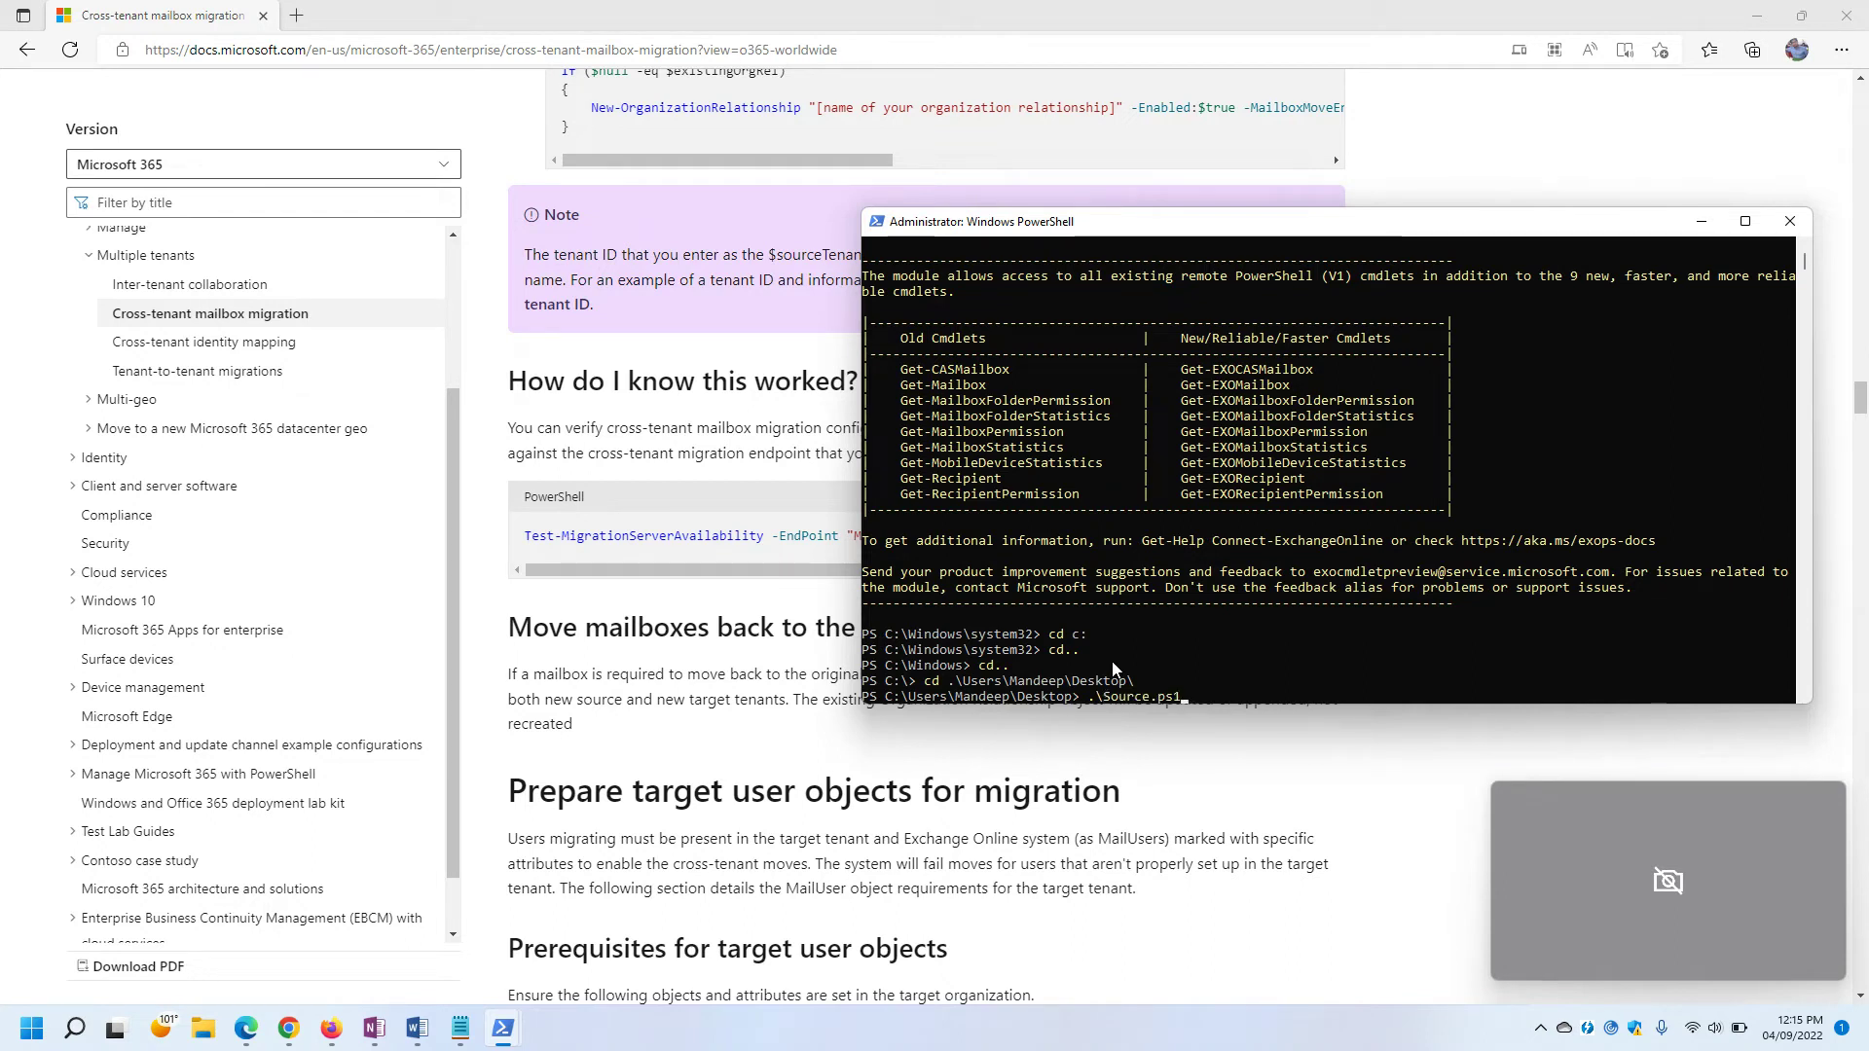
{"action": "key", "text": "Return"}
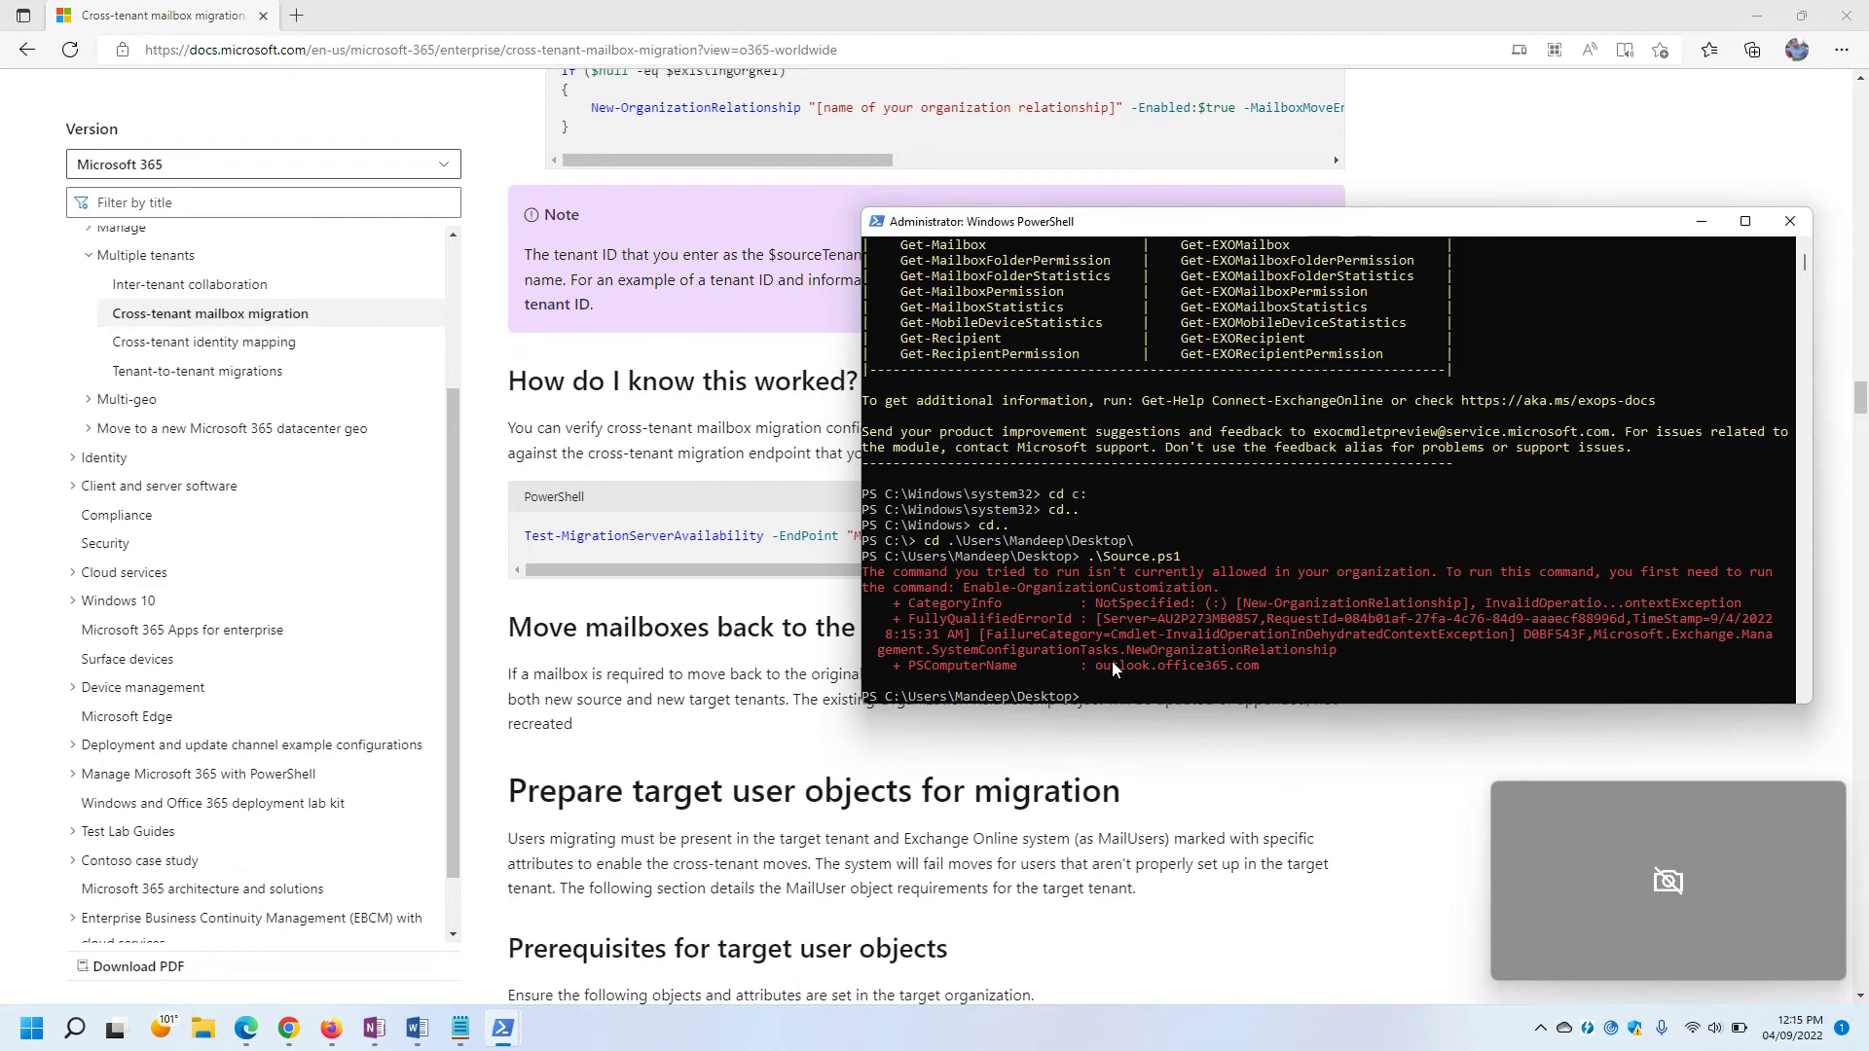
{"action": "key", "text": "Up"}
Rerun .\Source.ps1, which is refused again with the same error.
{"action": "key", "text": "Return"}
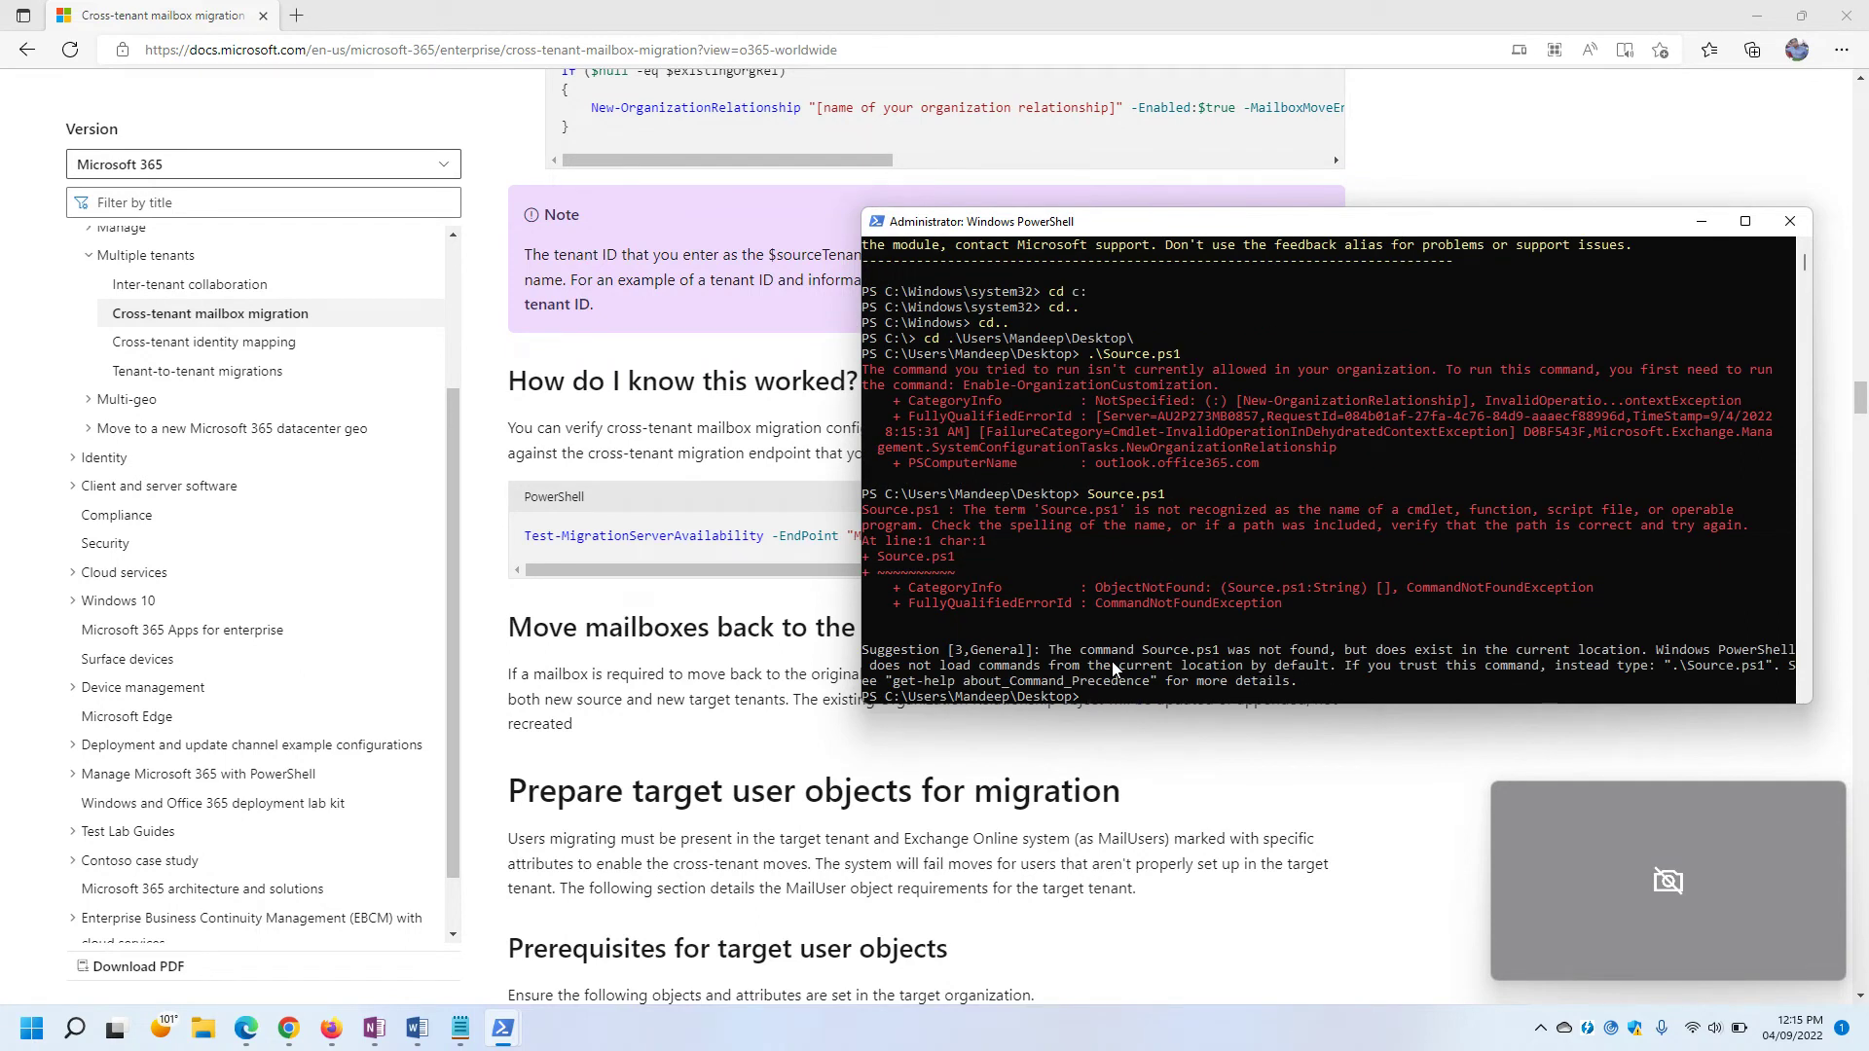
{"action": "type", "text": ".\\Source.ps1"}
{"action": "key", "text": "Return"}
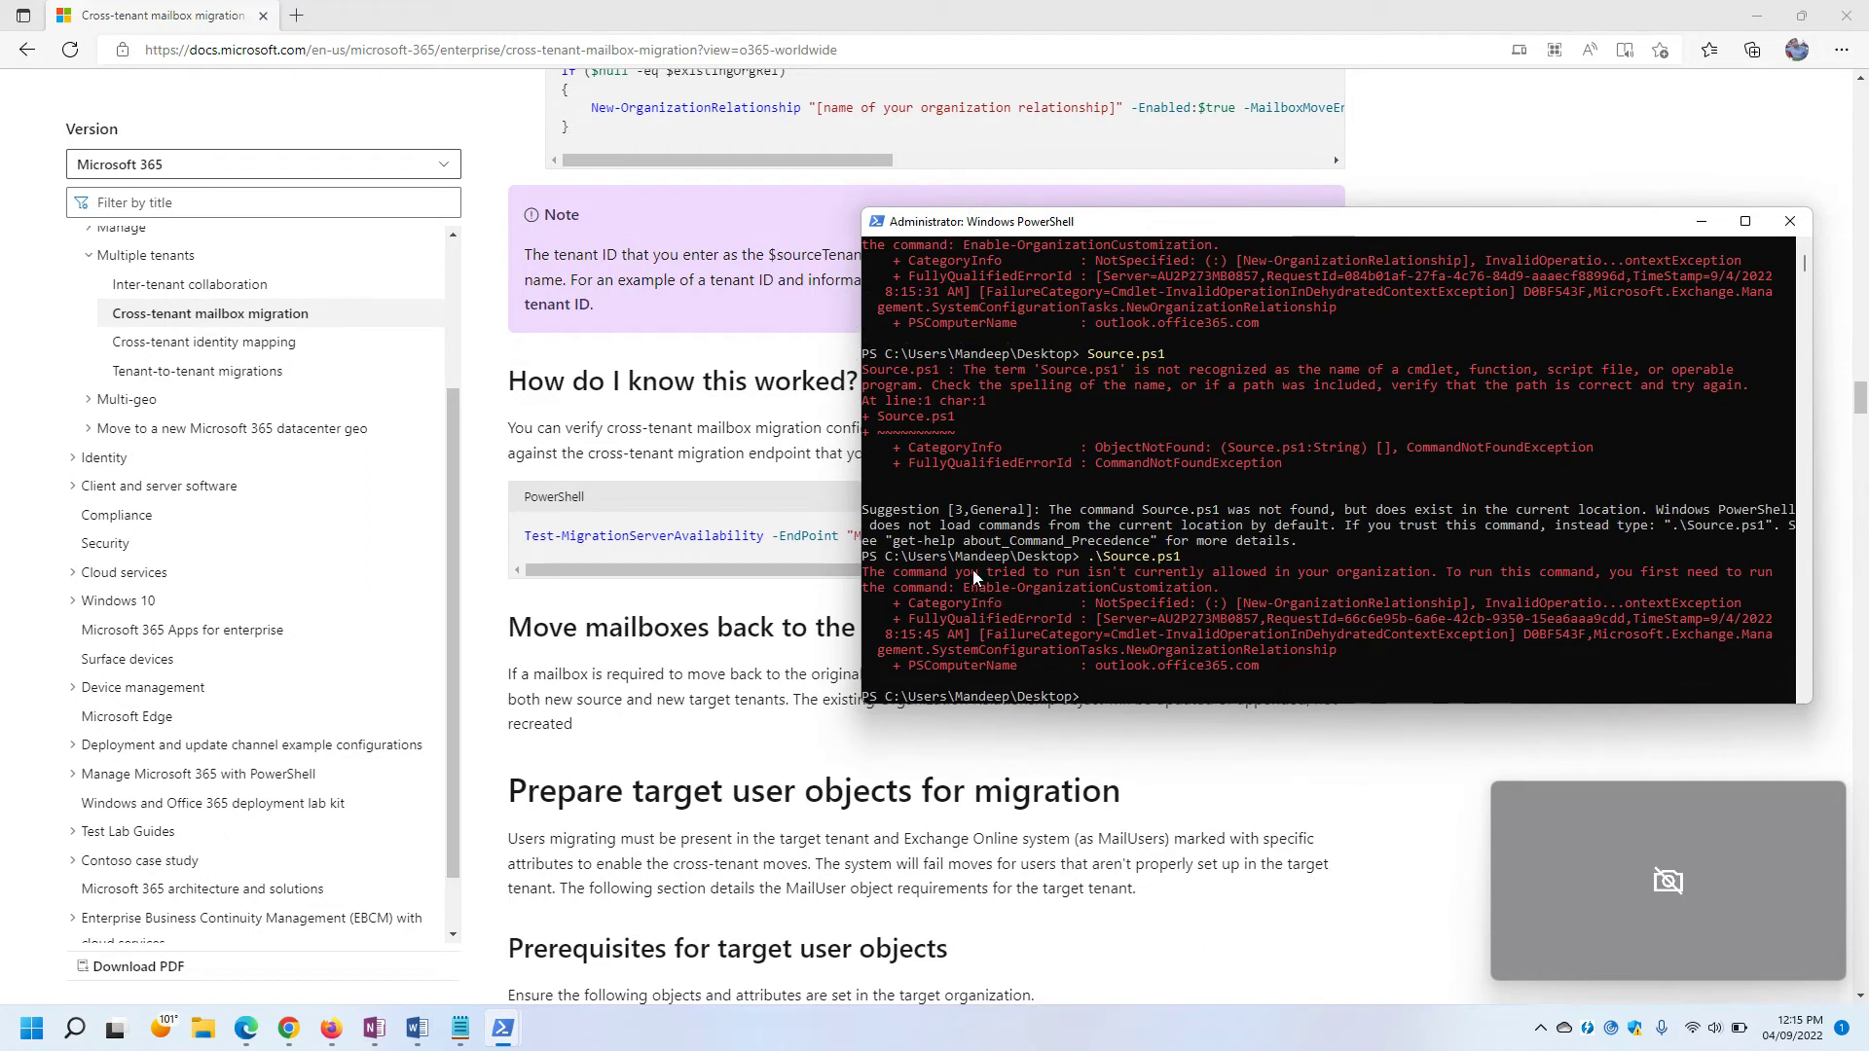
Copy Enable-OrganizationCustomization from the error message and run it at the prompt.
{"action": "left_click_drag", "start_coordinate": [864, 575], "coordinate": [1256, 598]}
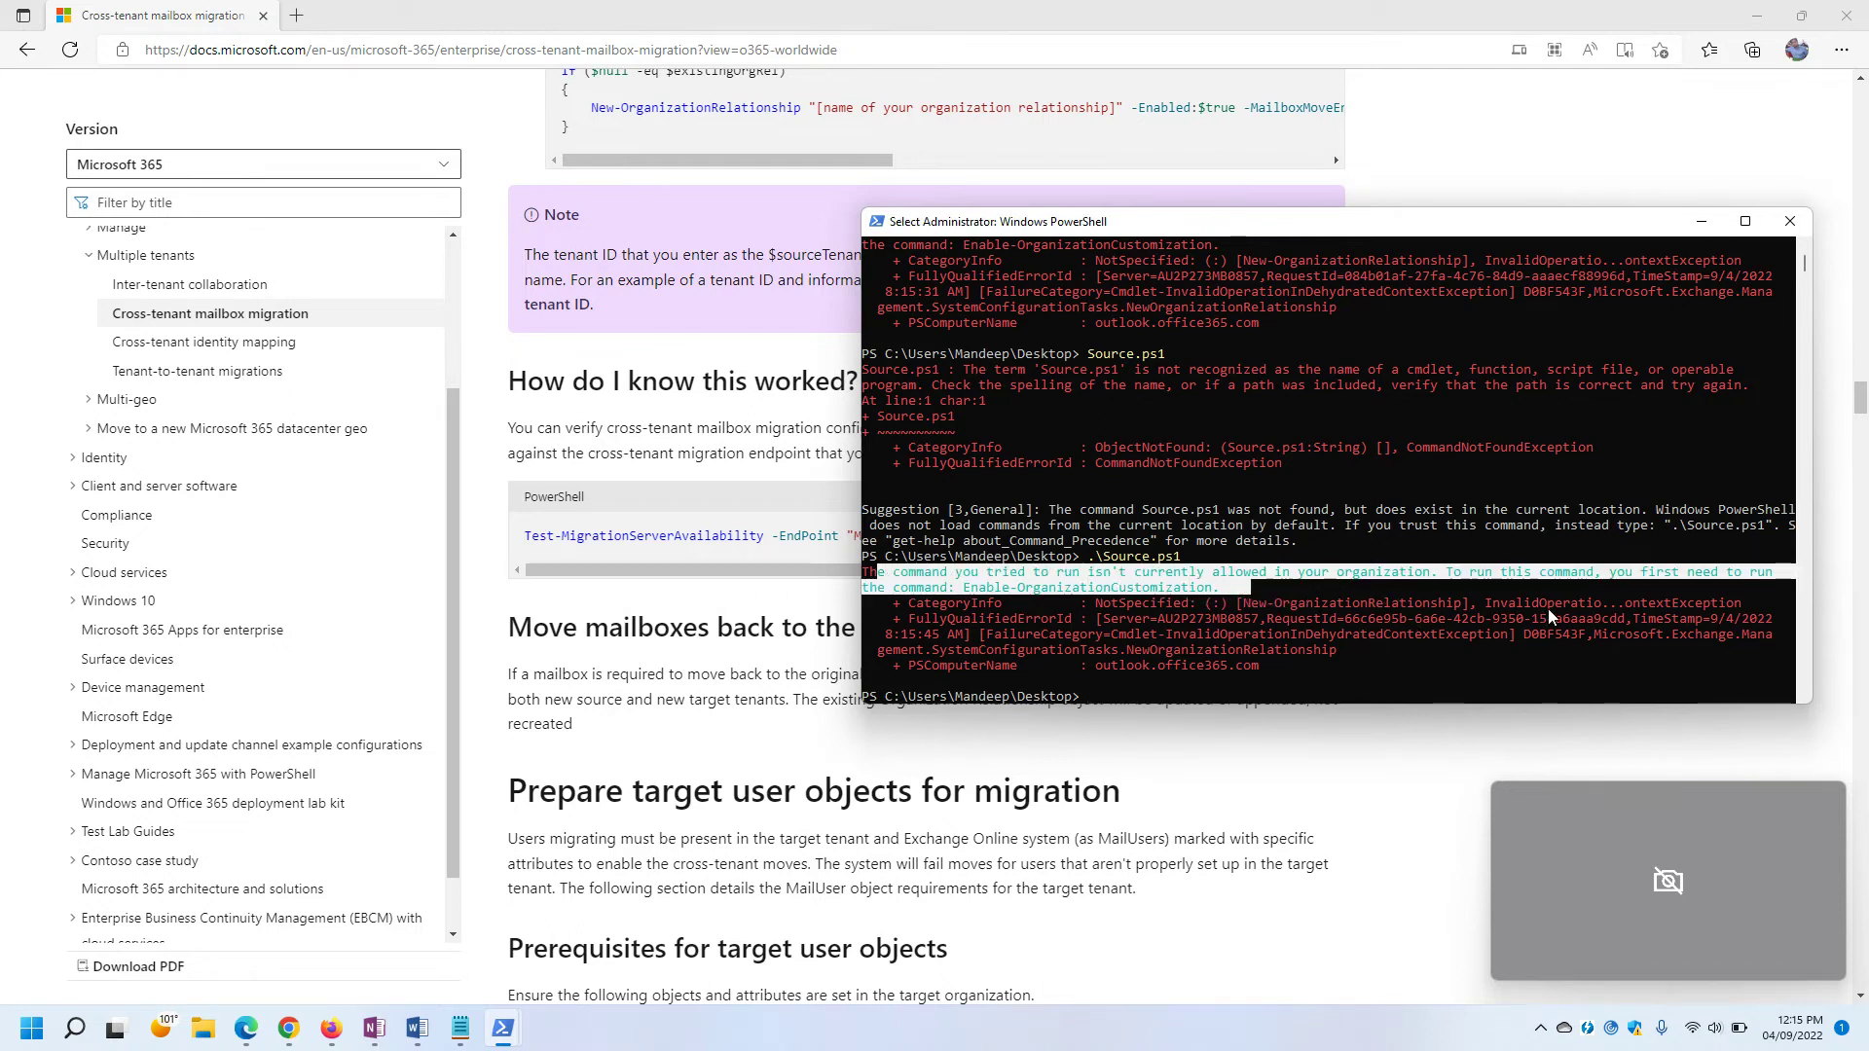
{"action": "left_click", "coordinate": [987, 599]}
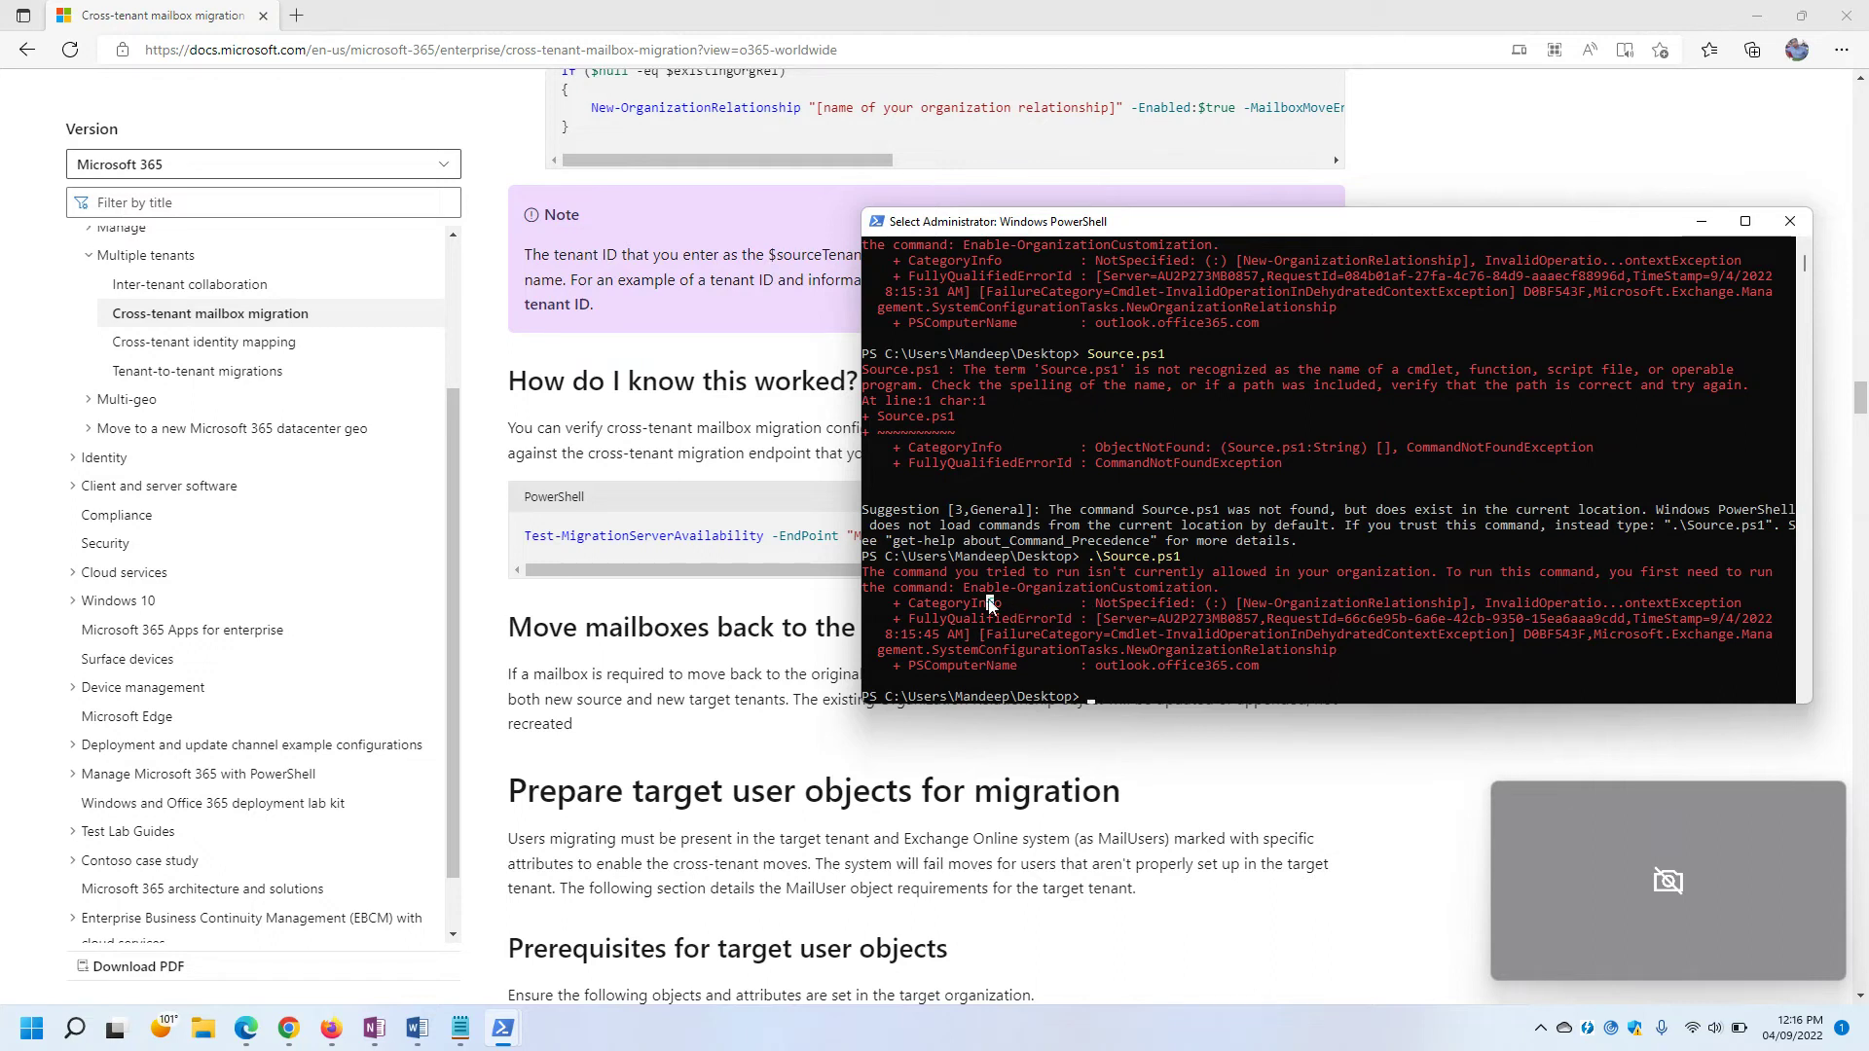
{"action": "left_click_drag", "start_coordinate": [966, 589], "coordinate": [1210, 591]}
{"action": "key", "text": "super+c"}
{"action": "right_click", "coordinate": [1196, 618]}
{"action": "right_click", "coordinate": [1147, 668]}
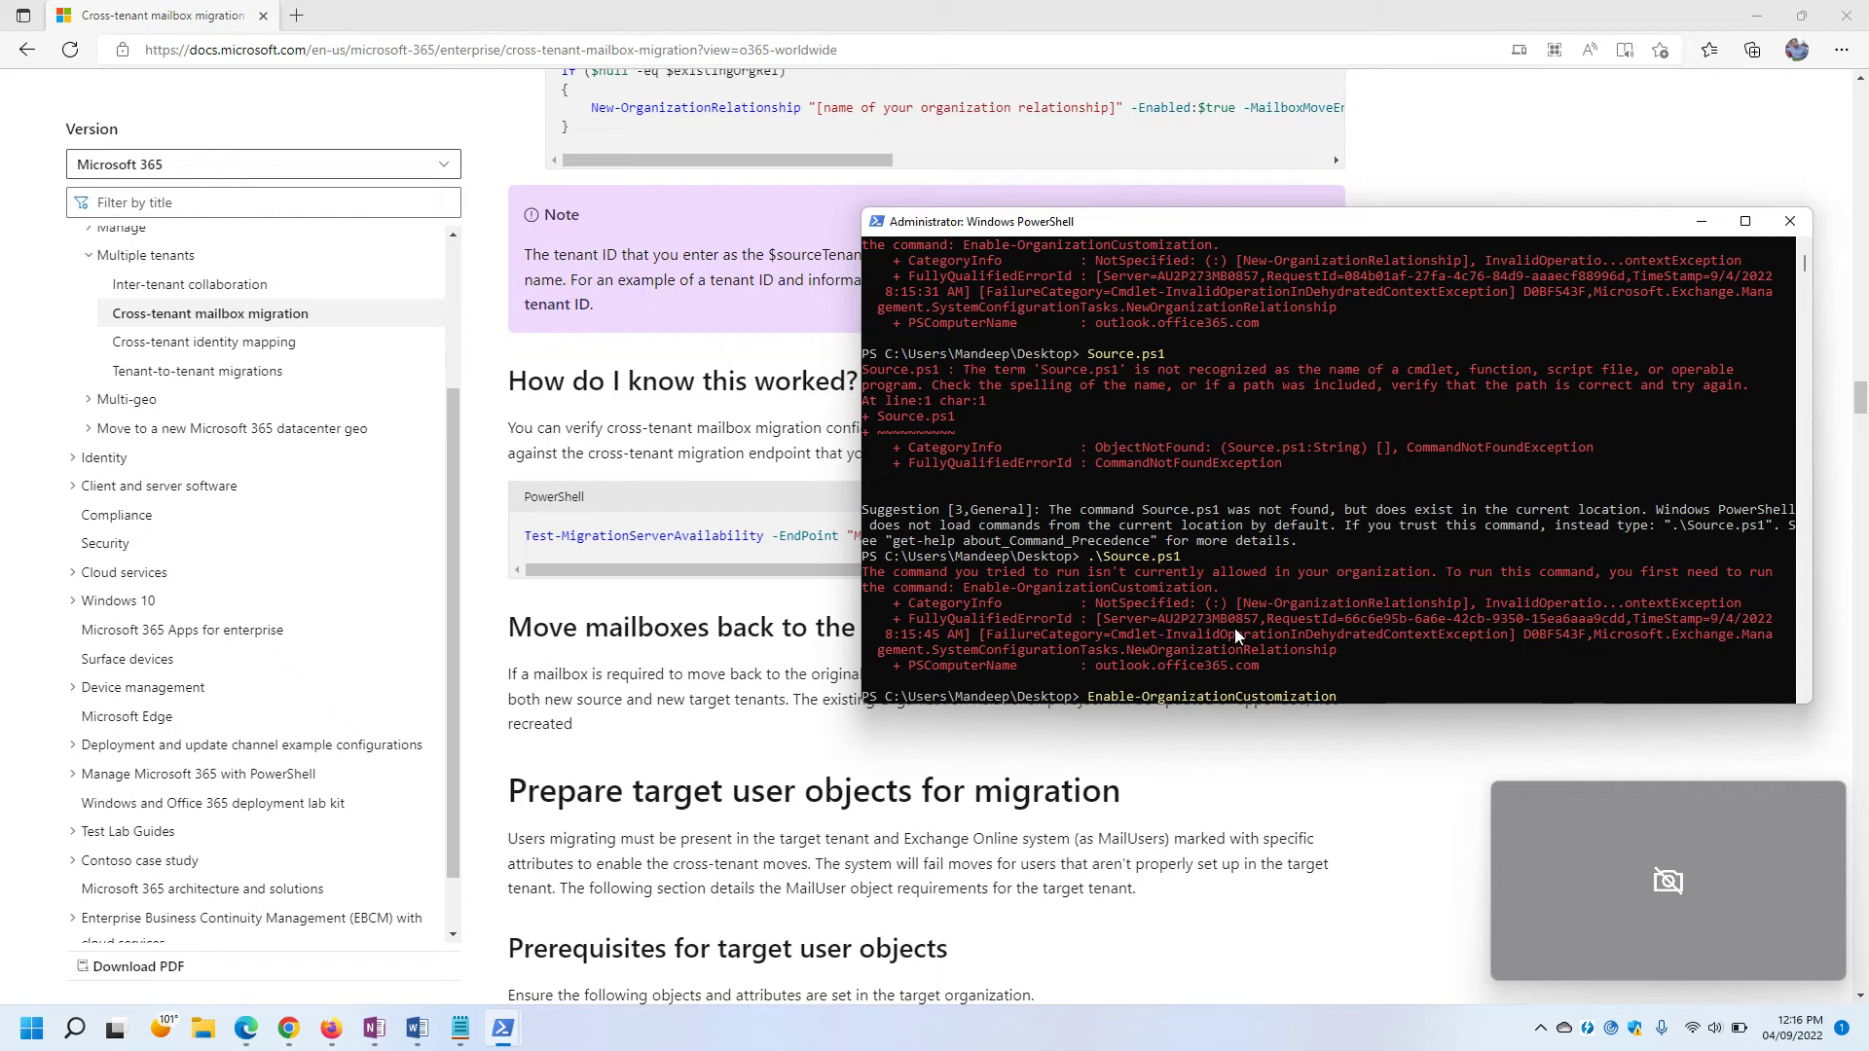
{"action": "key", "text": "Return"}
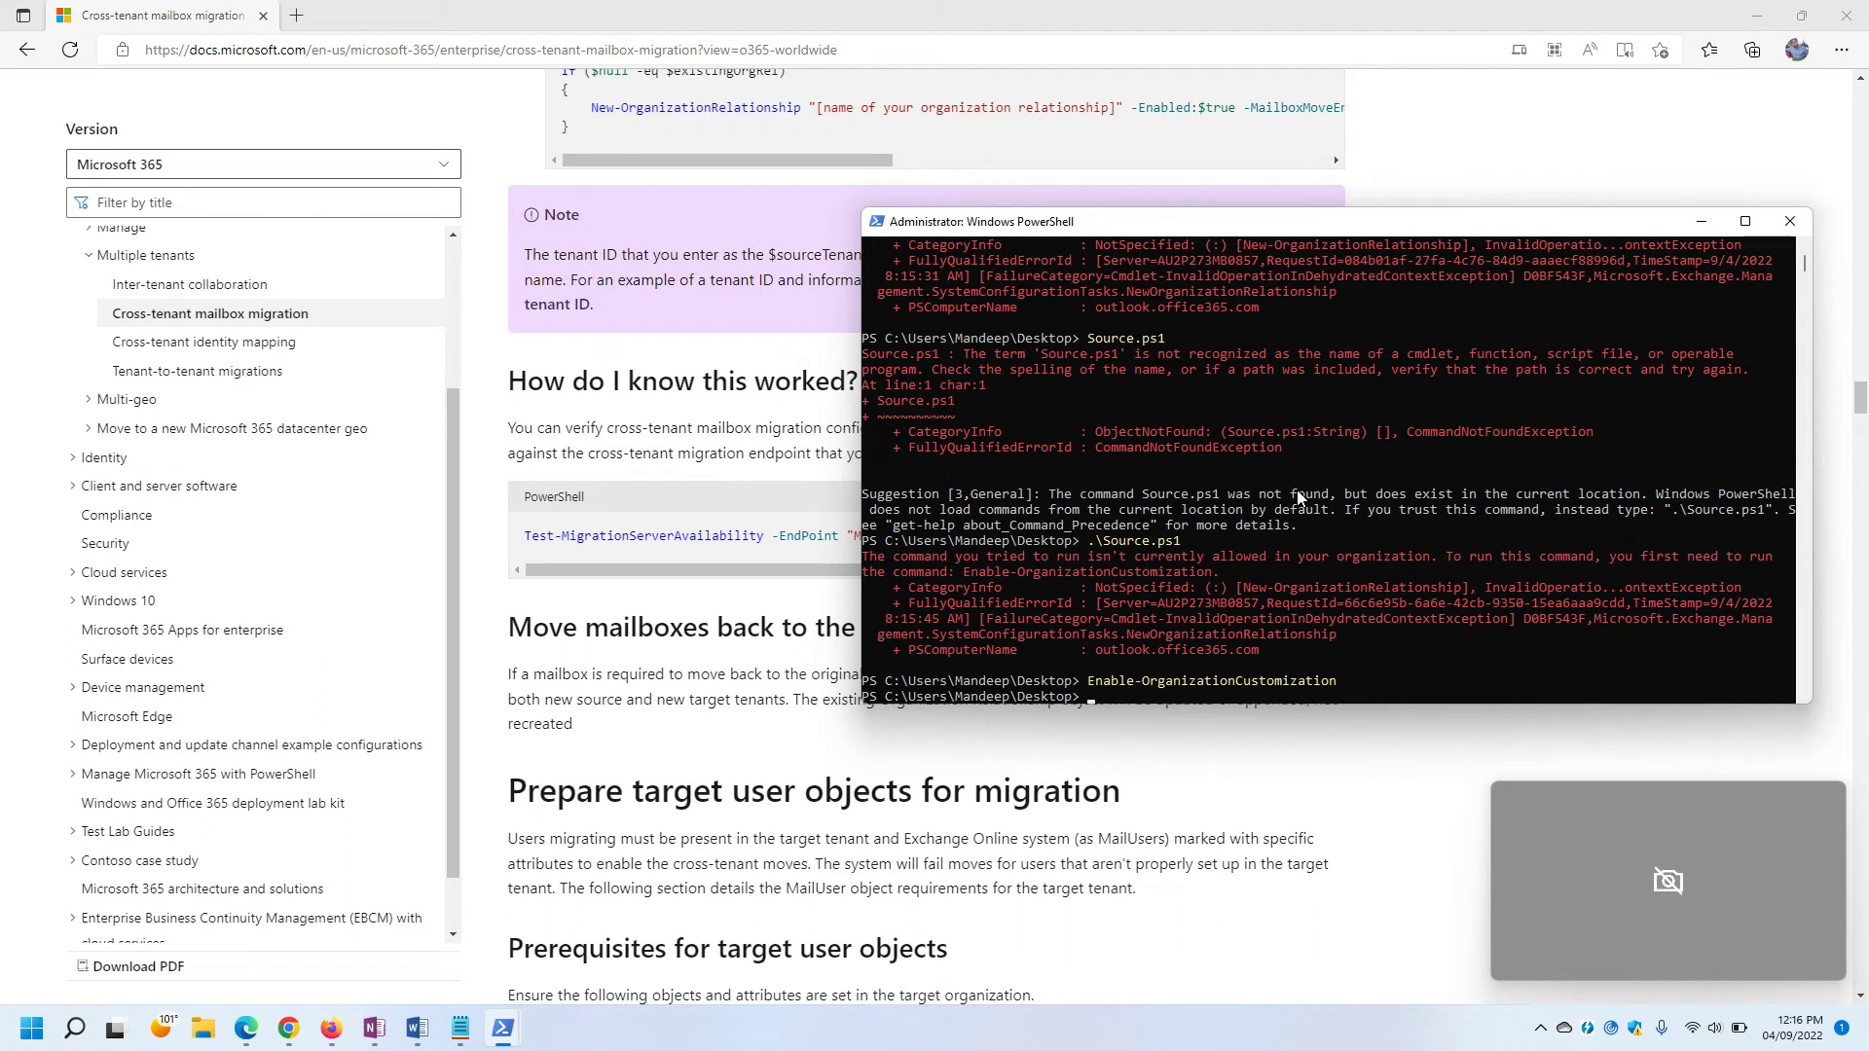
Return to the user's Desktop folder using cd.. and Tab completion.
{"action": "type", "text": "cd.."}
{"action": "key", "text": "Return"}
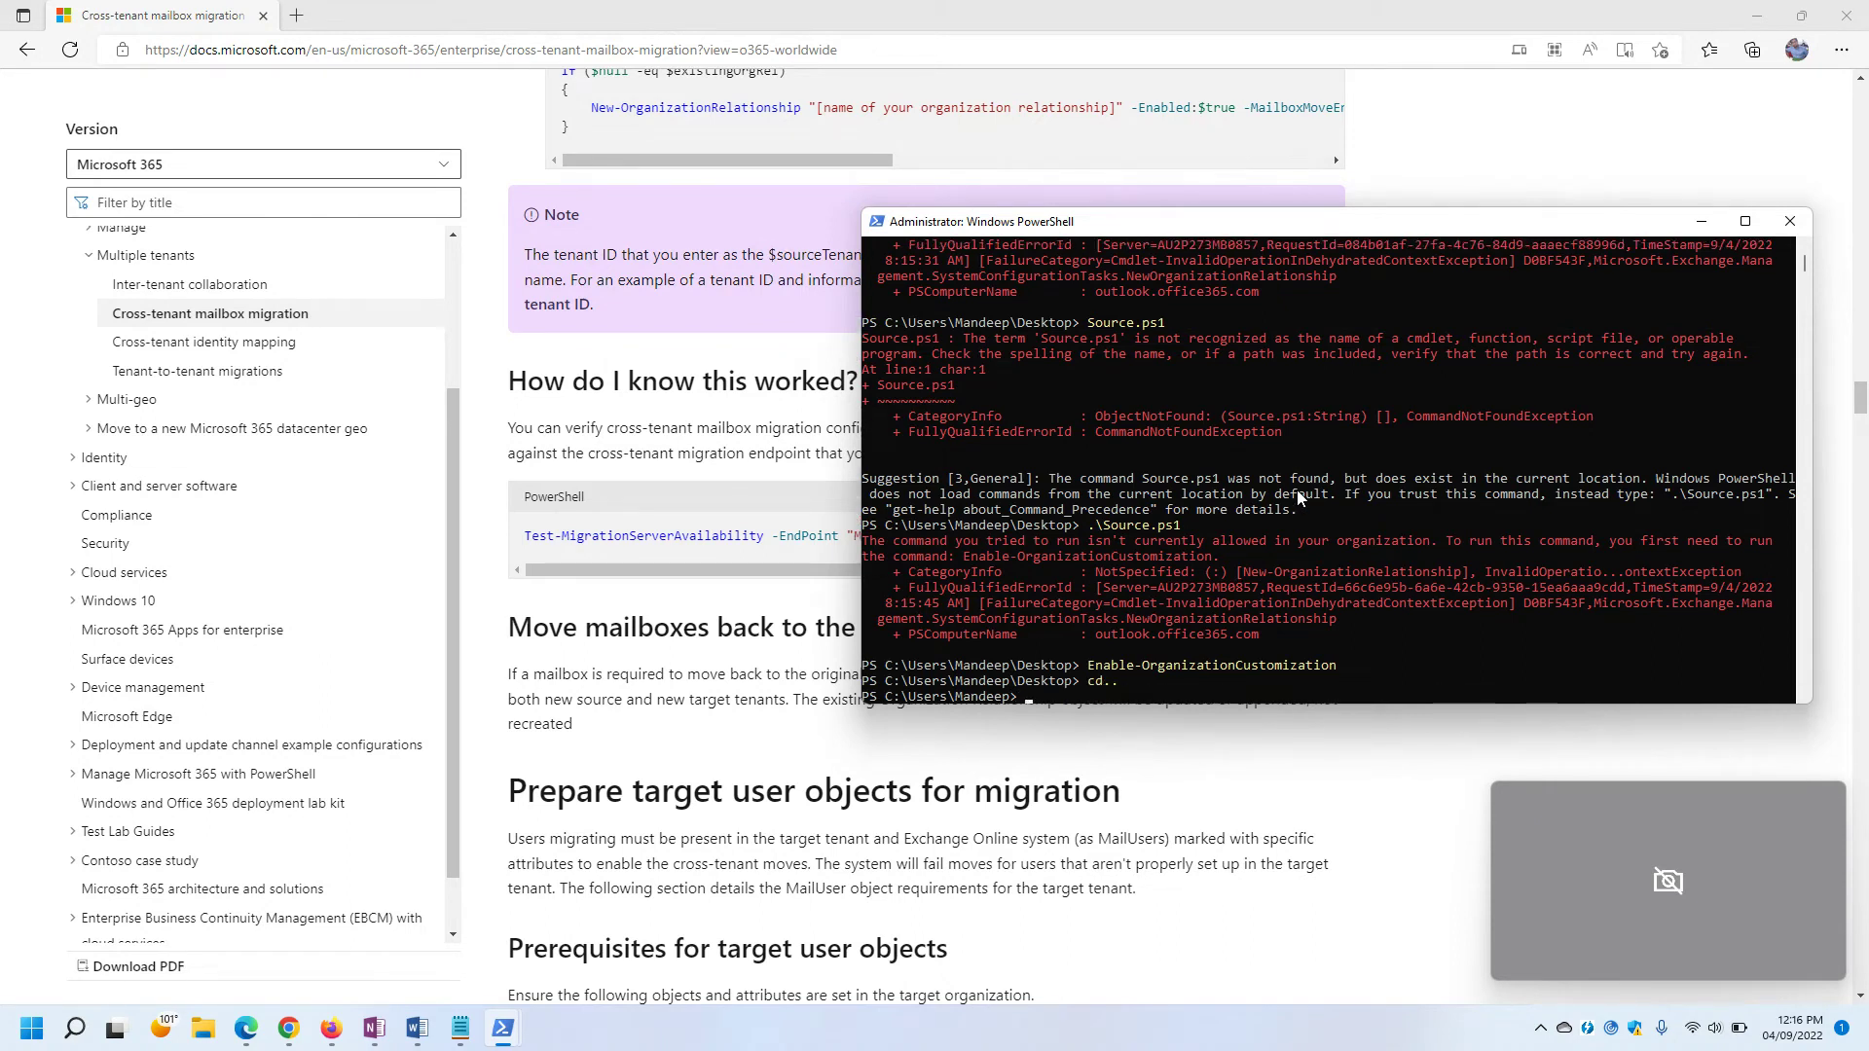
{"action": "type", "text": "cd.."}
{"action": "key", "text": "Return"}
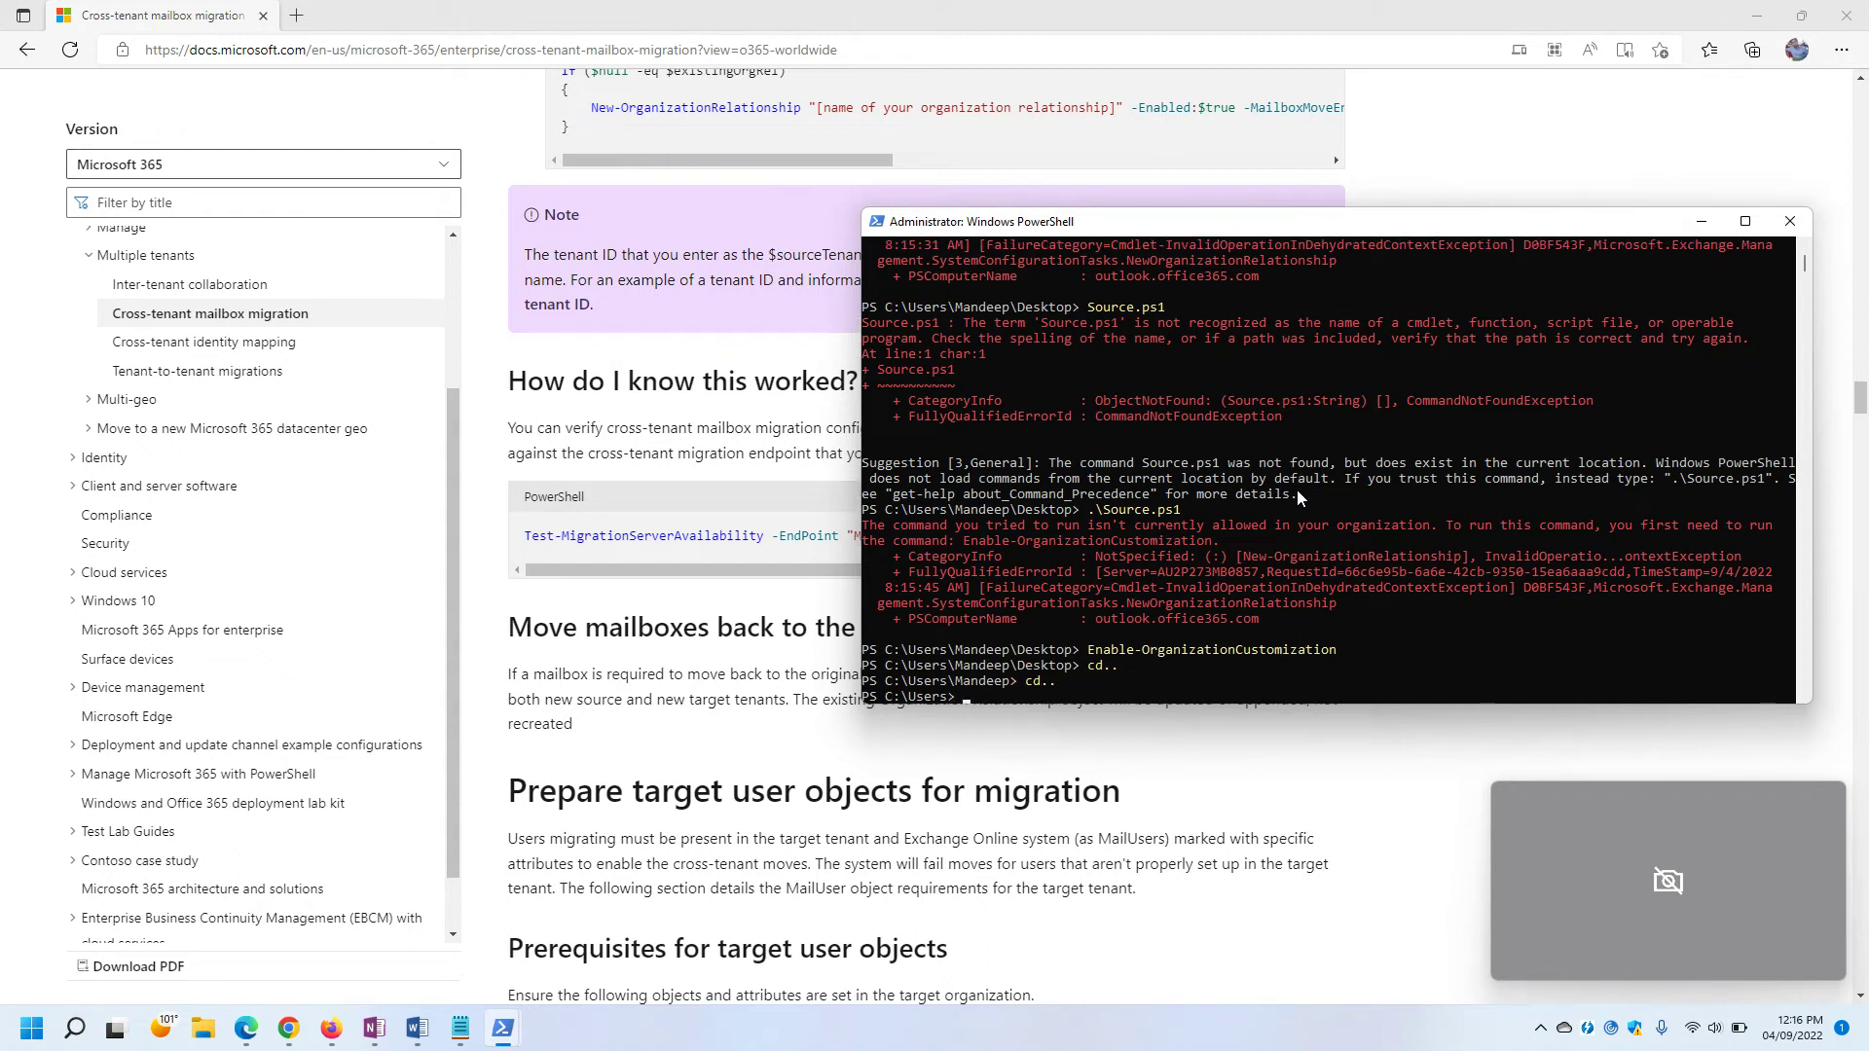
{"action": "type", "text": "cd.."}
{"action": "type", "text": "mandee"}
{"action": "key", "text": "Tab"}
{"action": "type", "text": "des"}
{"action": "key", "text": "Tab"}
{"action": "key", "text": "Return"}
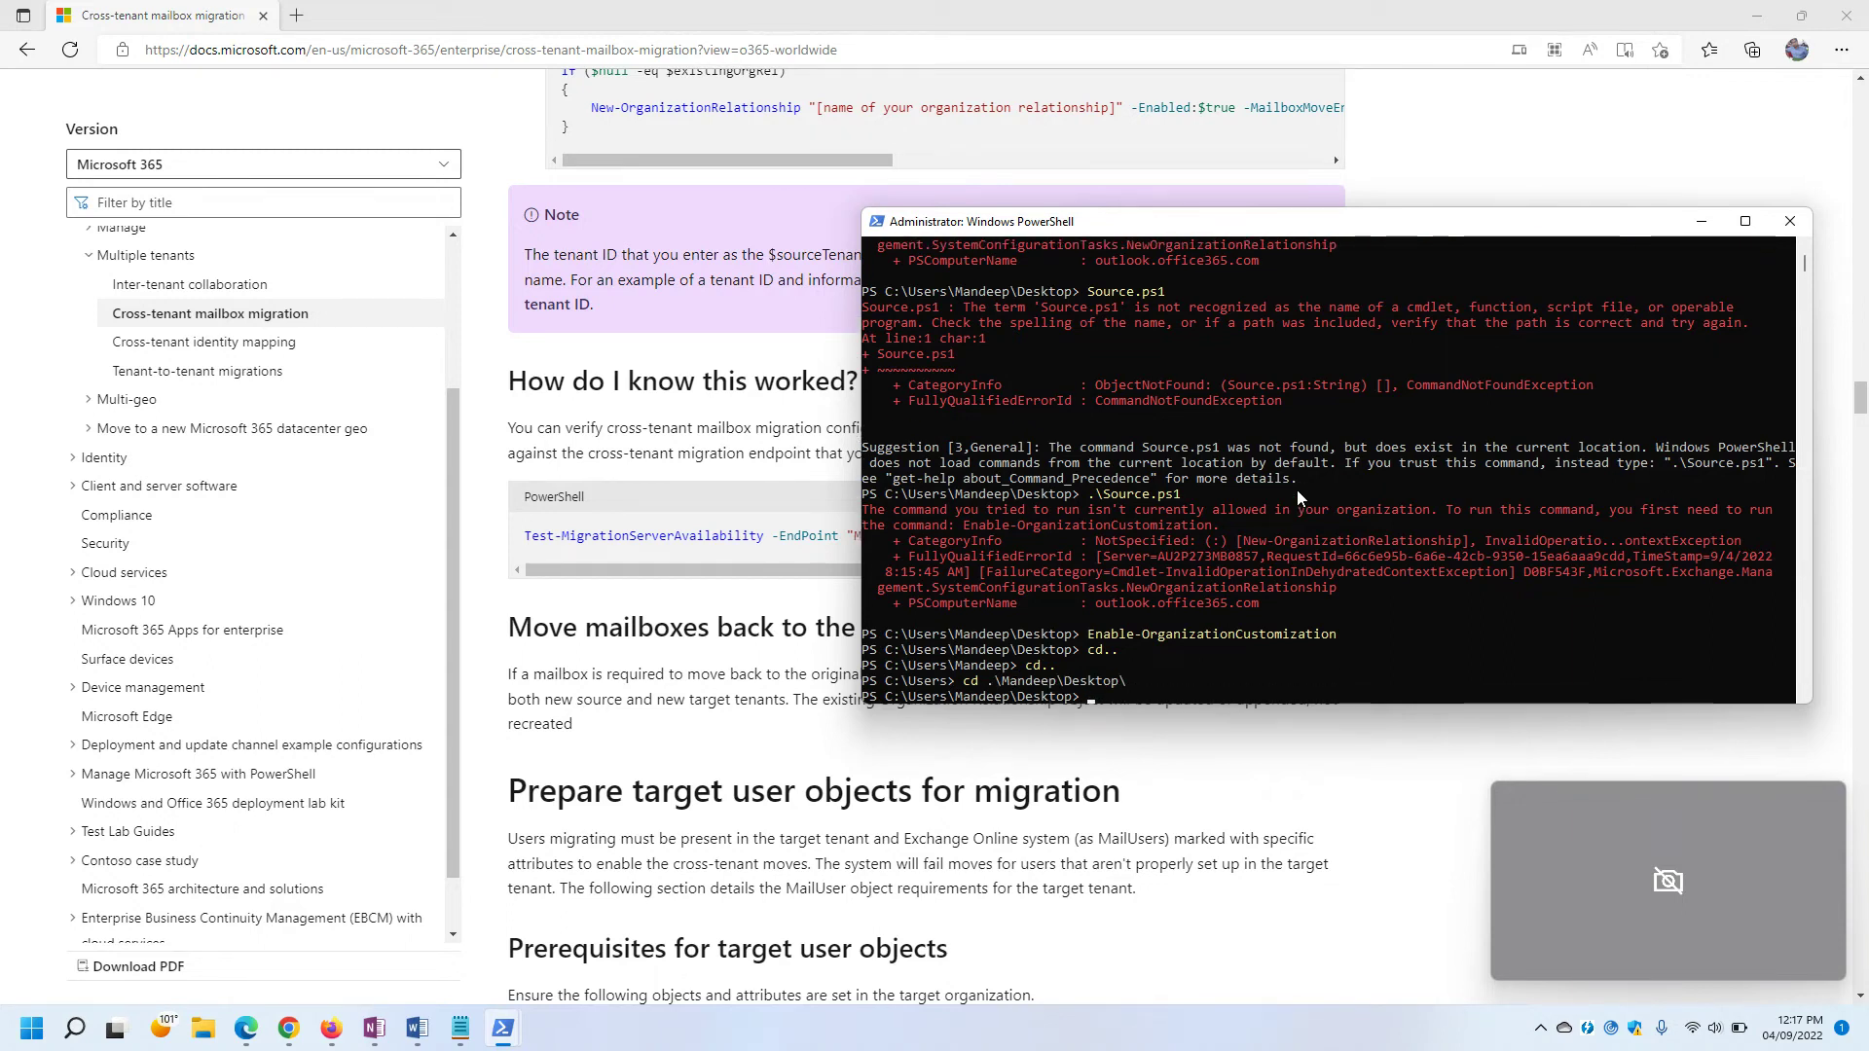
Rerun .\Source.ps1 from history, creating the enabled organization relationship 'Relationship'.
{"action": "key", "text": "Up"}
{"action": "key", "text": "Up"}
{"action": "key", "text": "Up"}
{"action": "key", "text": "Up"}
{"action": "key", "text": "Down"}
{"action": "key", "text": "Down"}
{"action": "key", "text": "Down"}
{"action": "key", "text": "Up"}
{"action": "key", "text": "Up"}
{"action": "key", "text": "Up"}
{"action": "key", "text": "Up"}
{"action": "key", "text": "Up"}
{"action": "key", "text": "Return"}
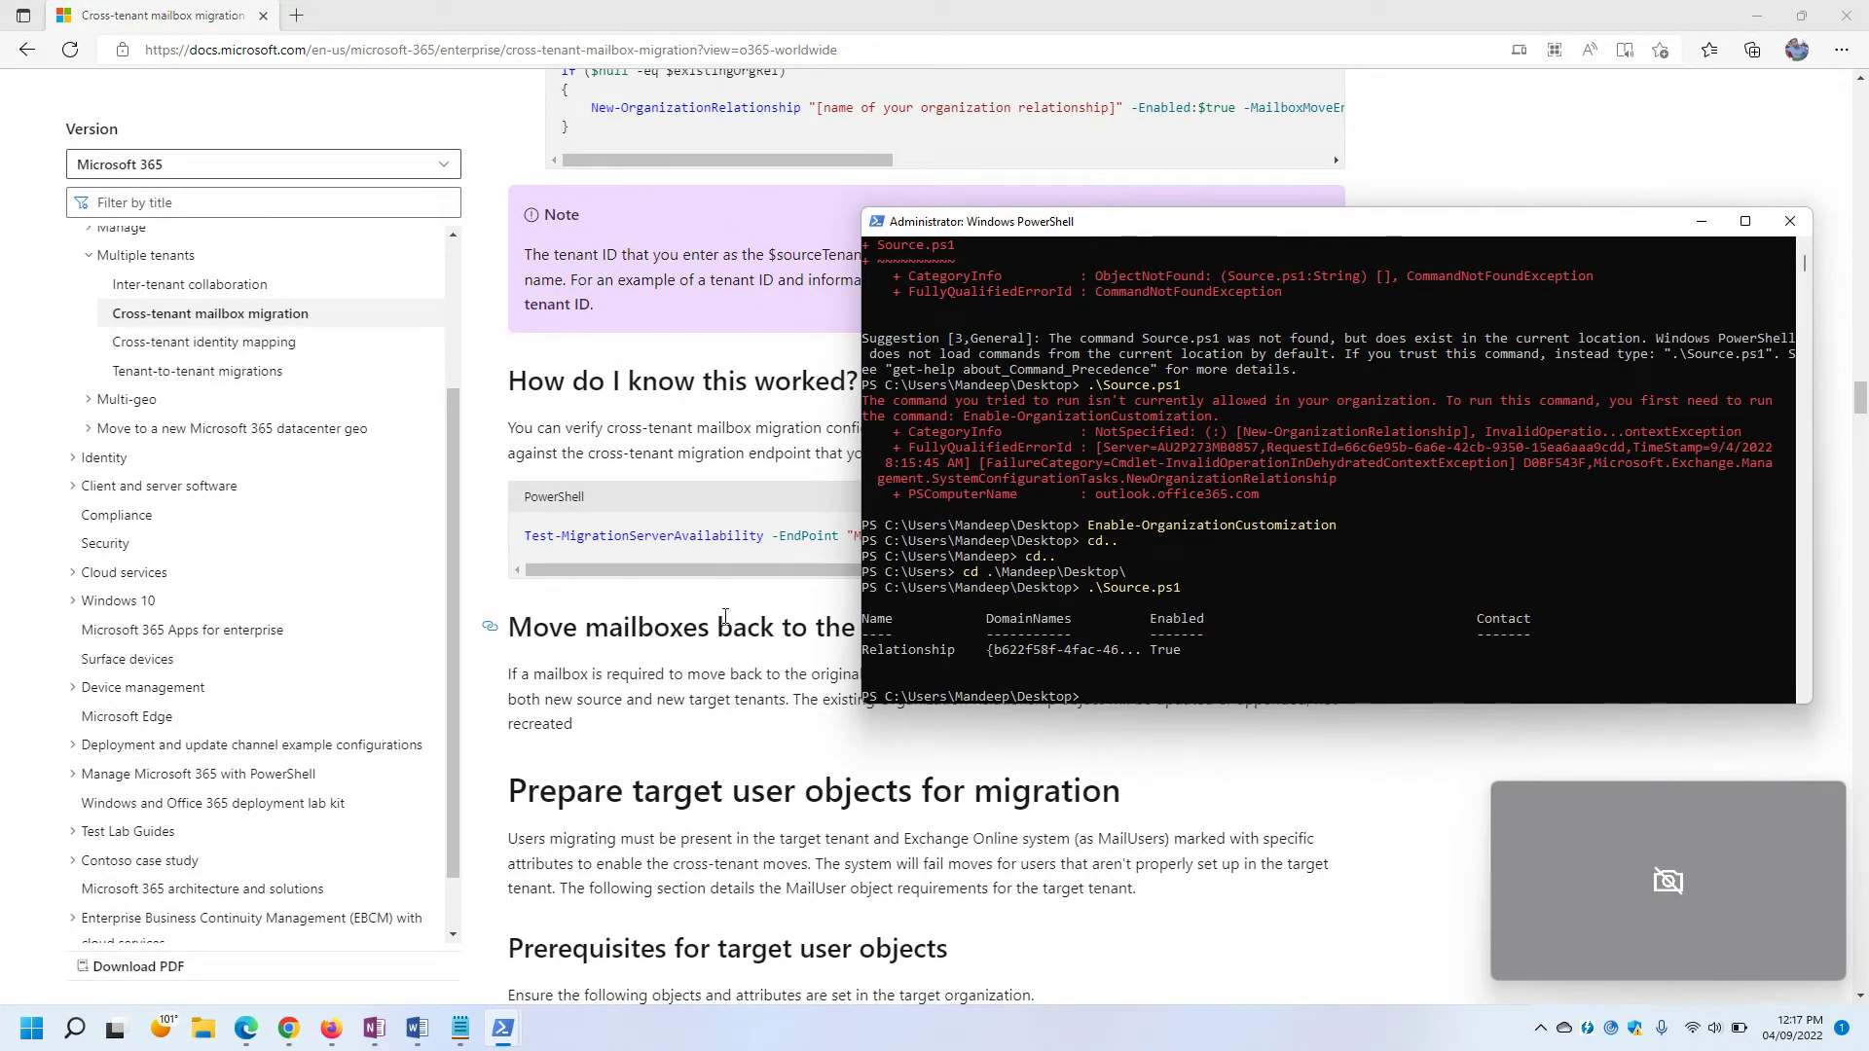
Move PowerShell aside and bring the Microsoft Learn article's 'How do I know this worked?' section forward.
{"action": "left_click_drag", "start_coordinate": [1490, 234], "coordinate": [1493, 485]}
{"action": "scroll", "coordinate": [1091, 394], "scroll_direction": "down", "scroll_amount": 4}
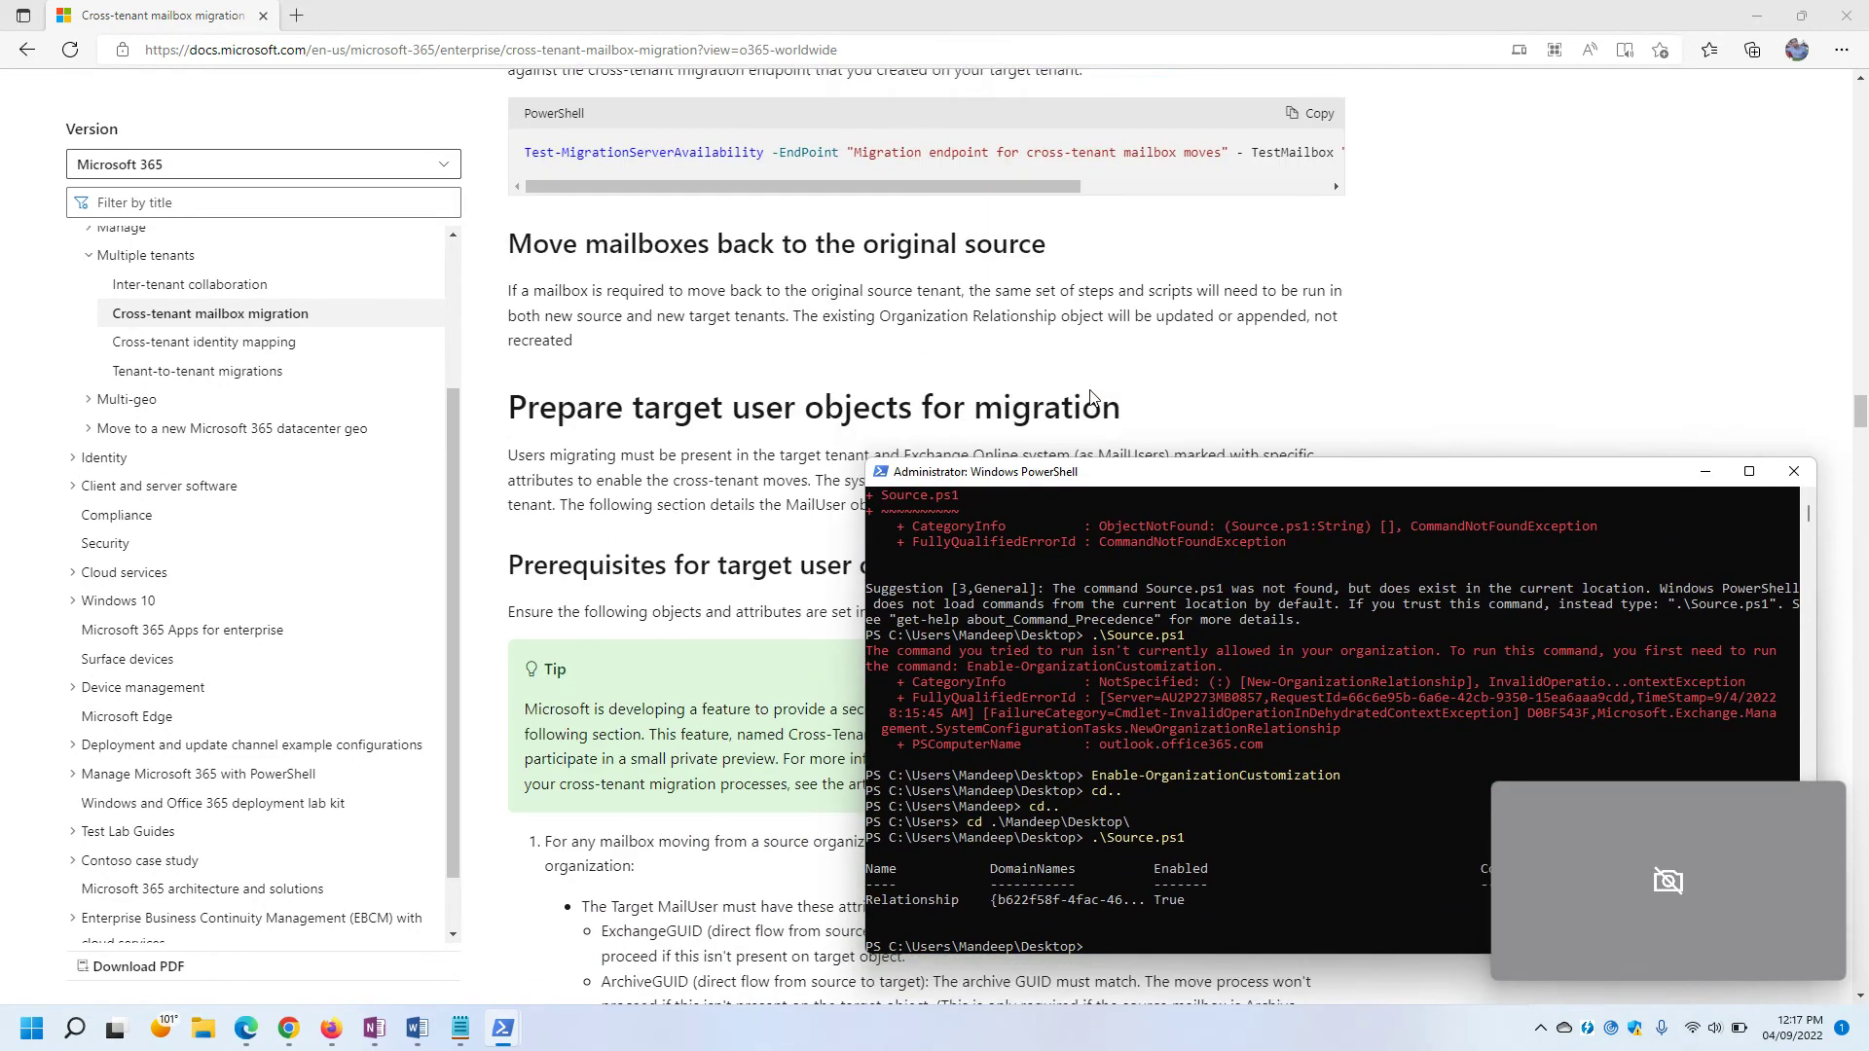
{"action": "scroll", "coordinate": [1002, 265], "scroll_direction": "up", "scroll_amount": 1}
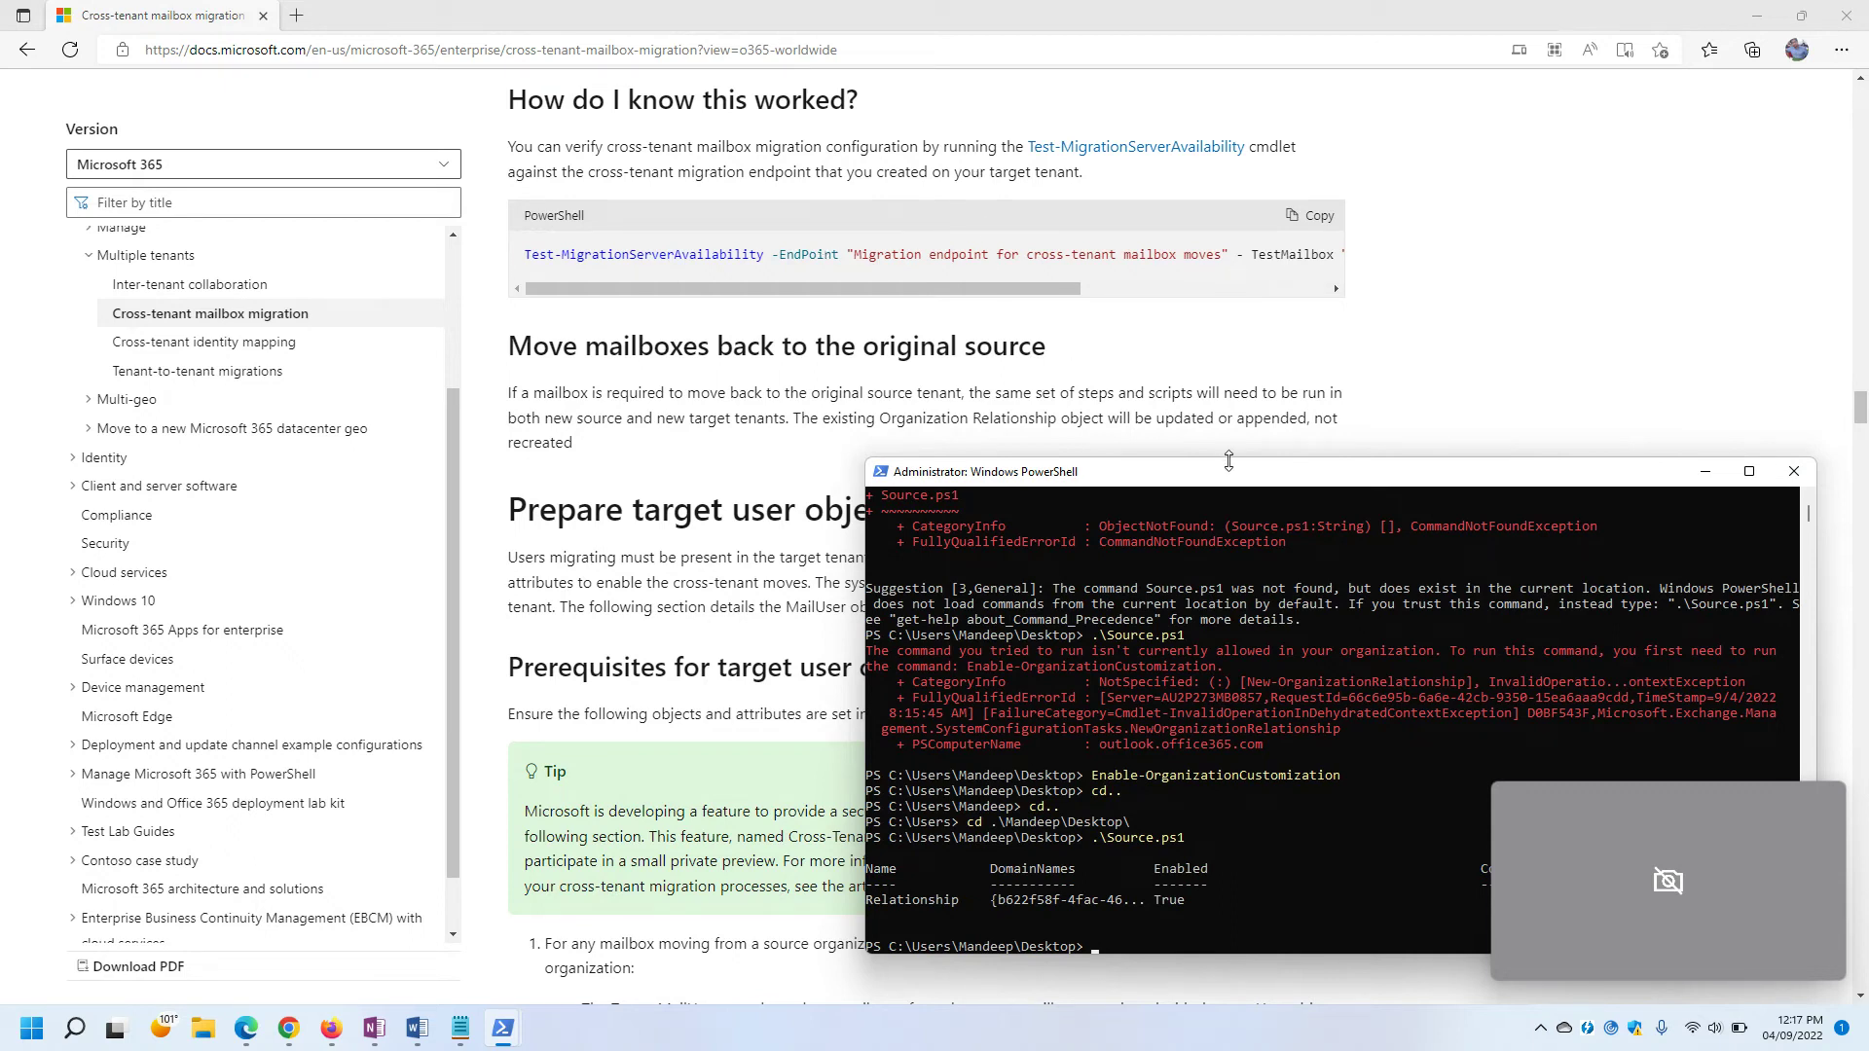
{"action": "left_click_drag", "start_coordinate": [1217, 486], "coordinate": [991, 385]}
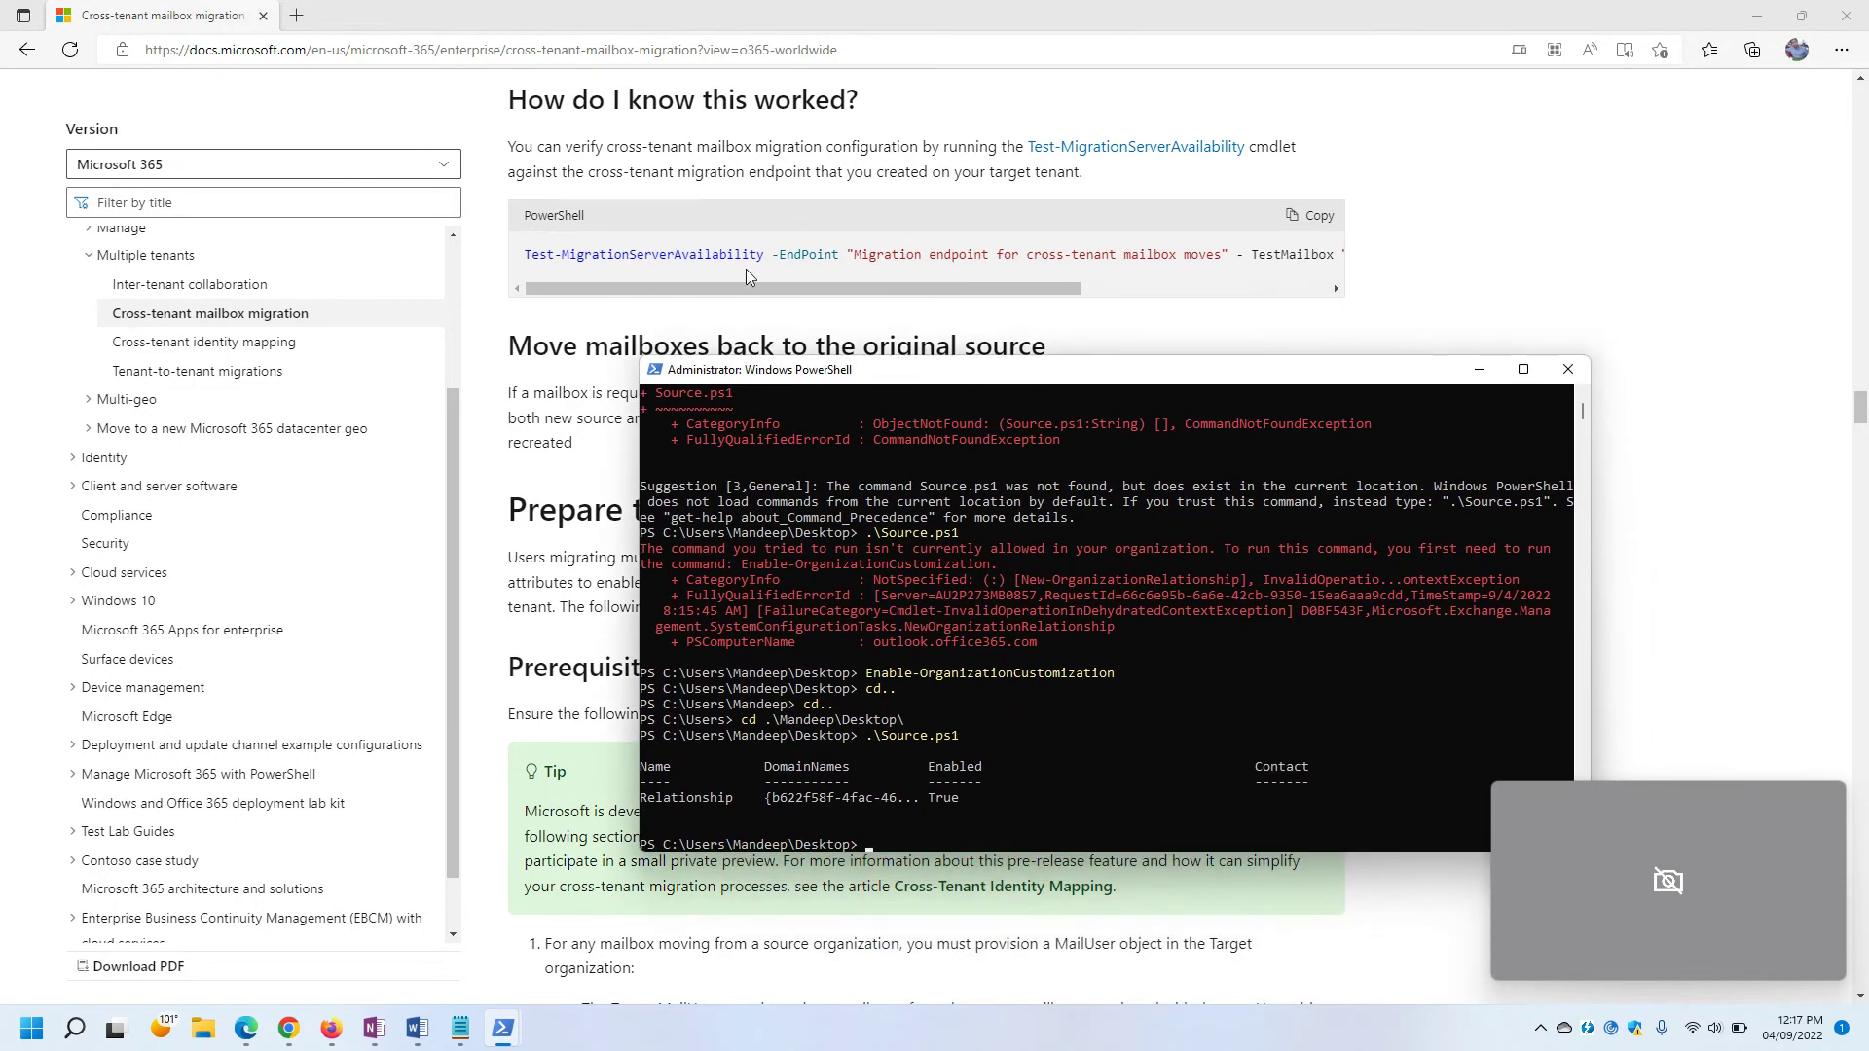
{"action": "left_click_drag", "start_coordinate": [768, 288], "coordinate": [777, 328]}
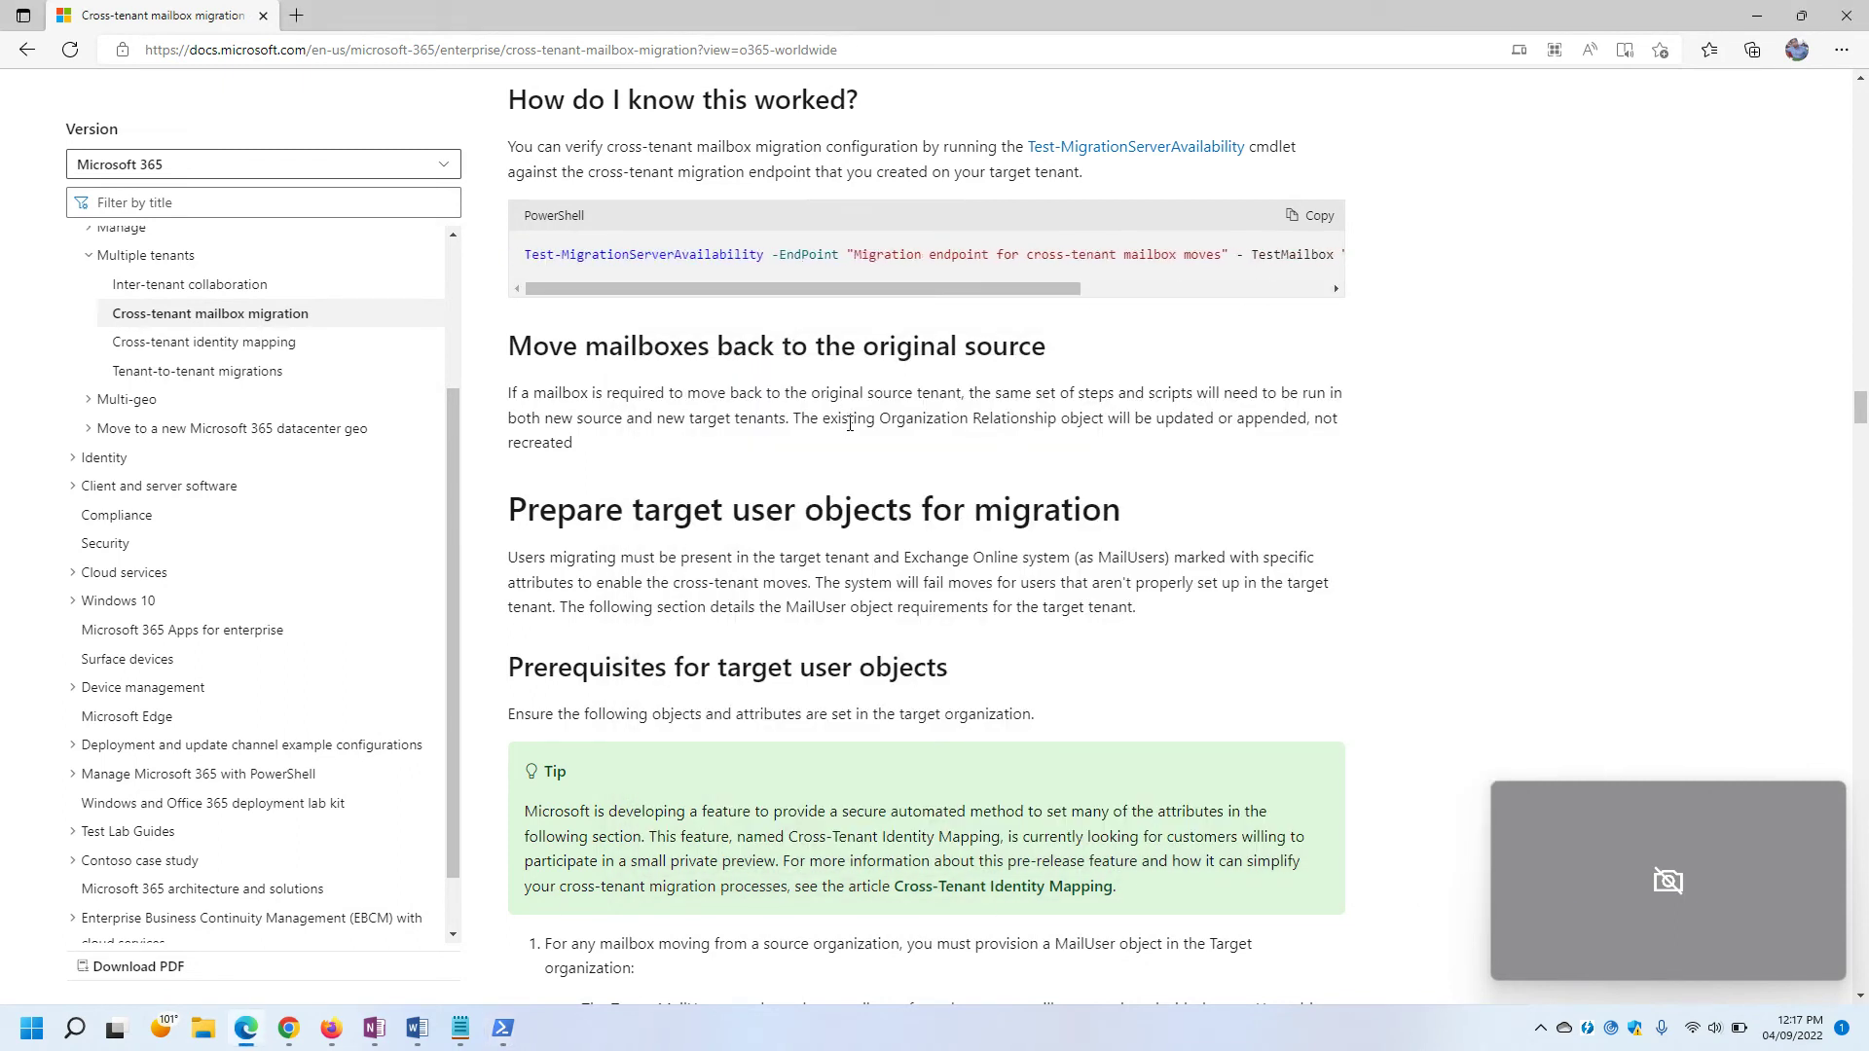
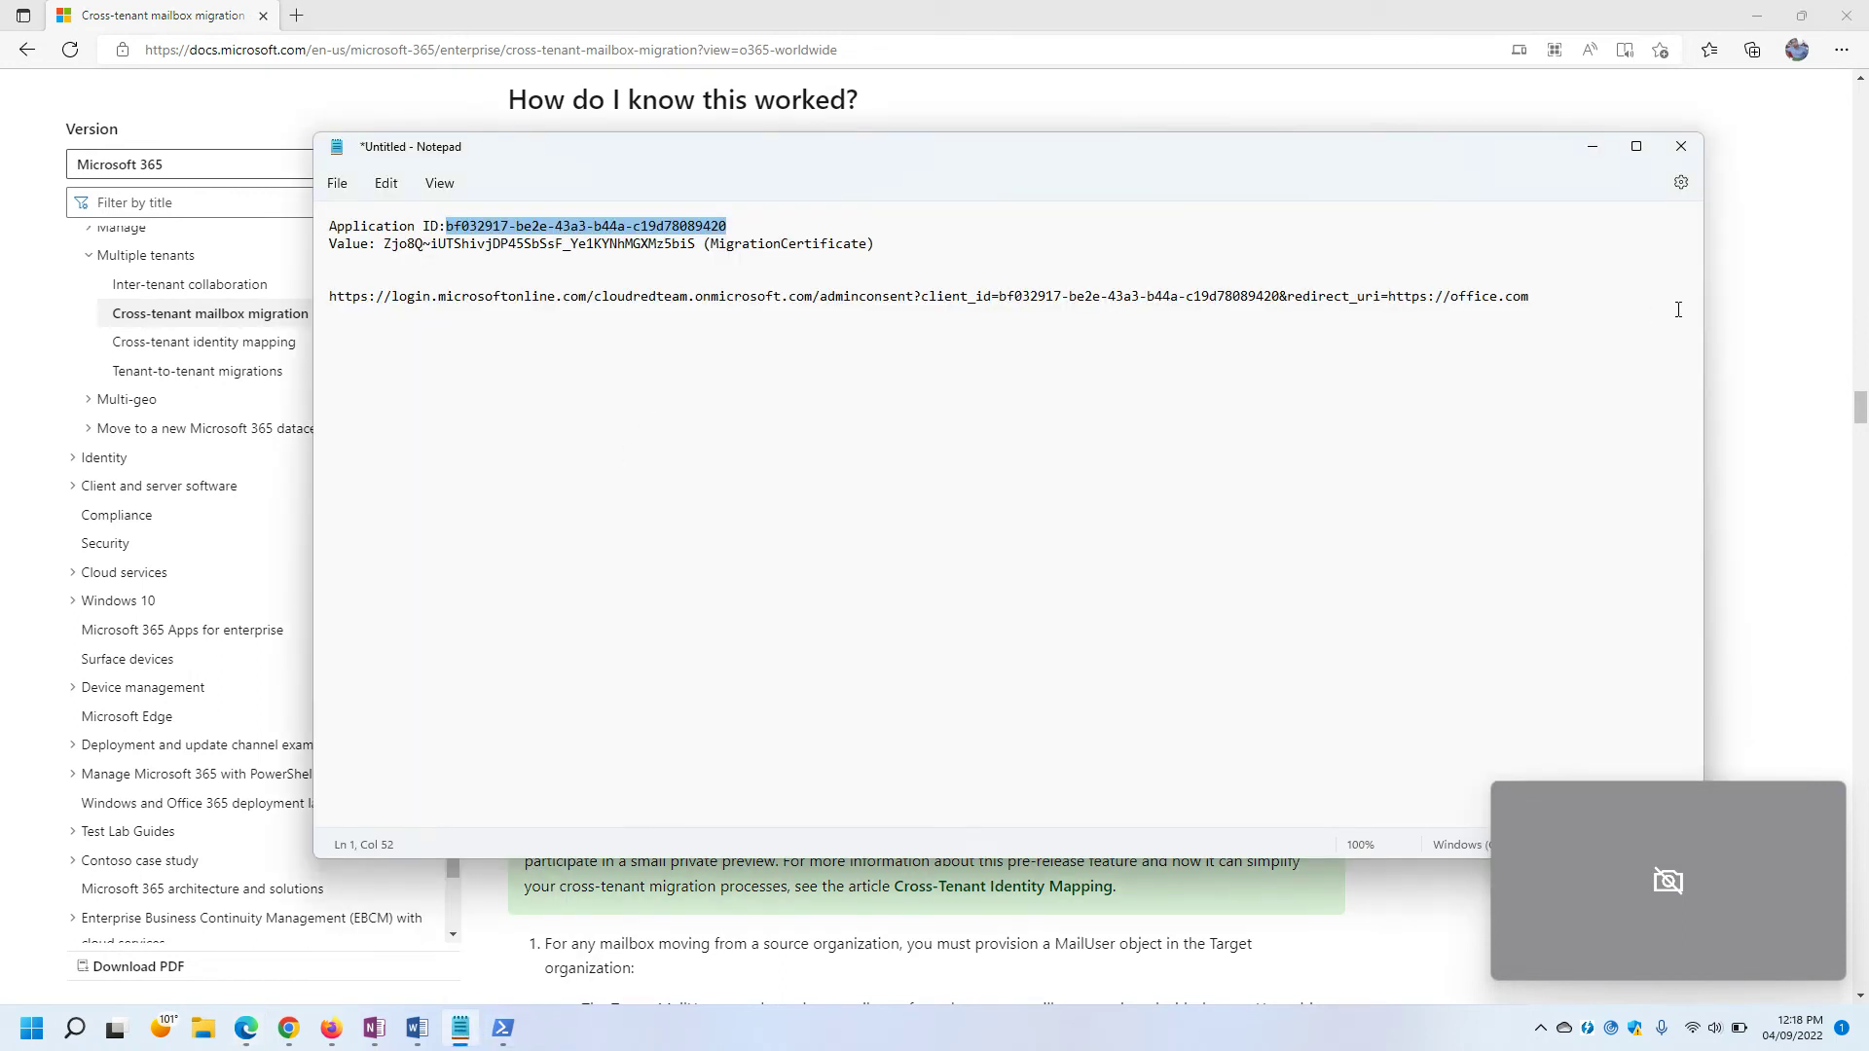
Append the Test-MigrationServerAvailability command in Notepad with endpoint MigrationEndPoint, selecting the TestMailbox placeholder.
{"action": "key", "text": "ctrl+End"}
{"action": "type", "text": "Test-MigrationServerAvailability -EndPoint \"Migration endpoint for cross-tenant mailbox moves\" - TestMailbox \"Primary SMTP of MailUser object in target tenant\""}
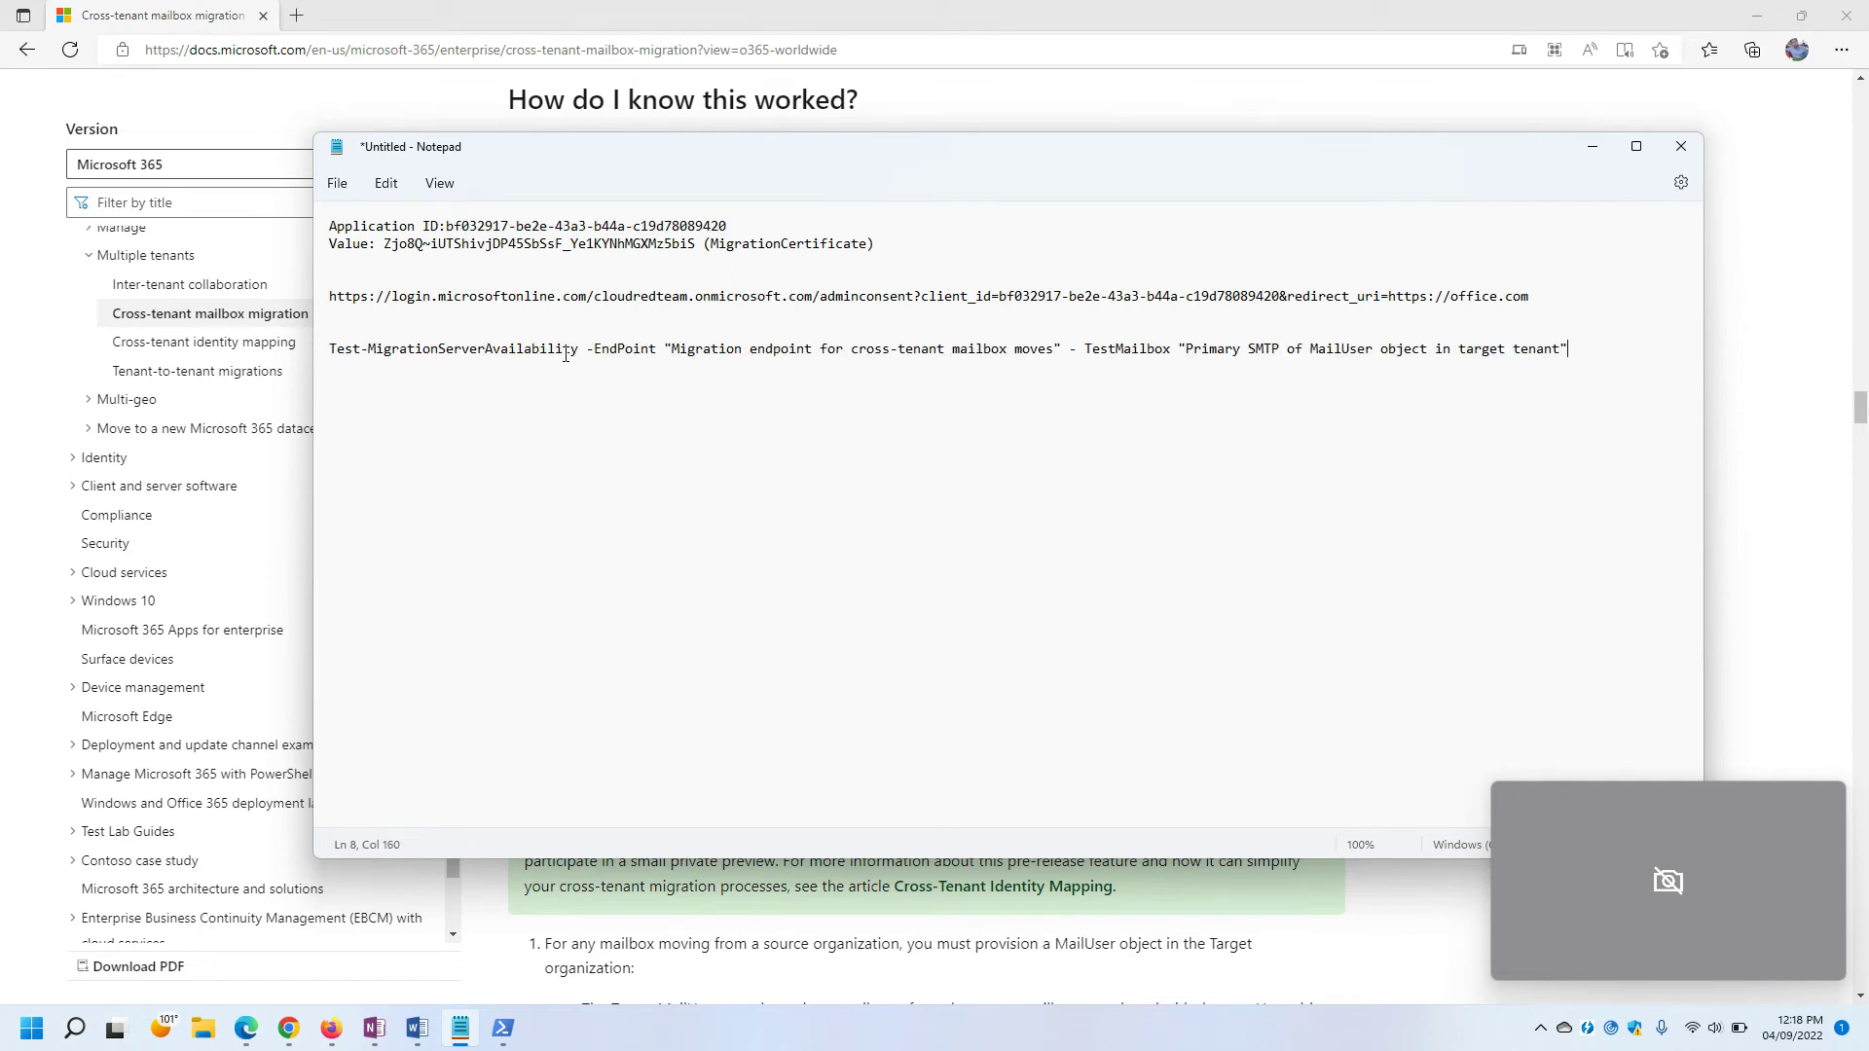
{"action": "left_click_drag", "start_coordinate": [672, 349], "coordinate": [1056, 349]}
{"action": "key", "text": "shift+Right"}
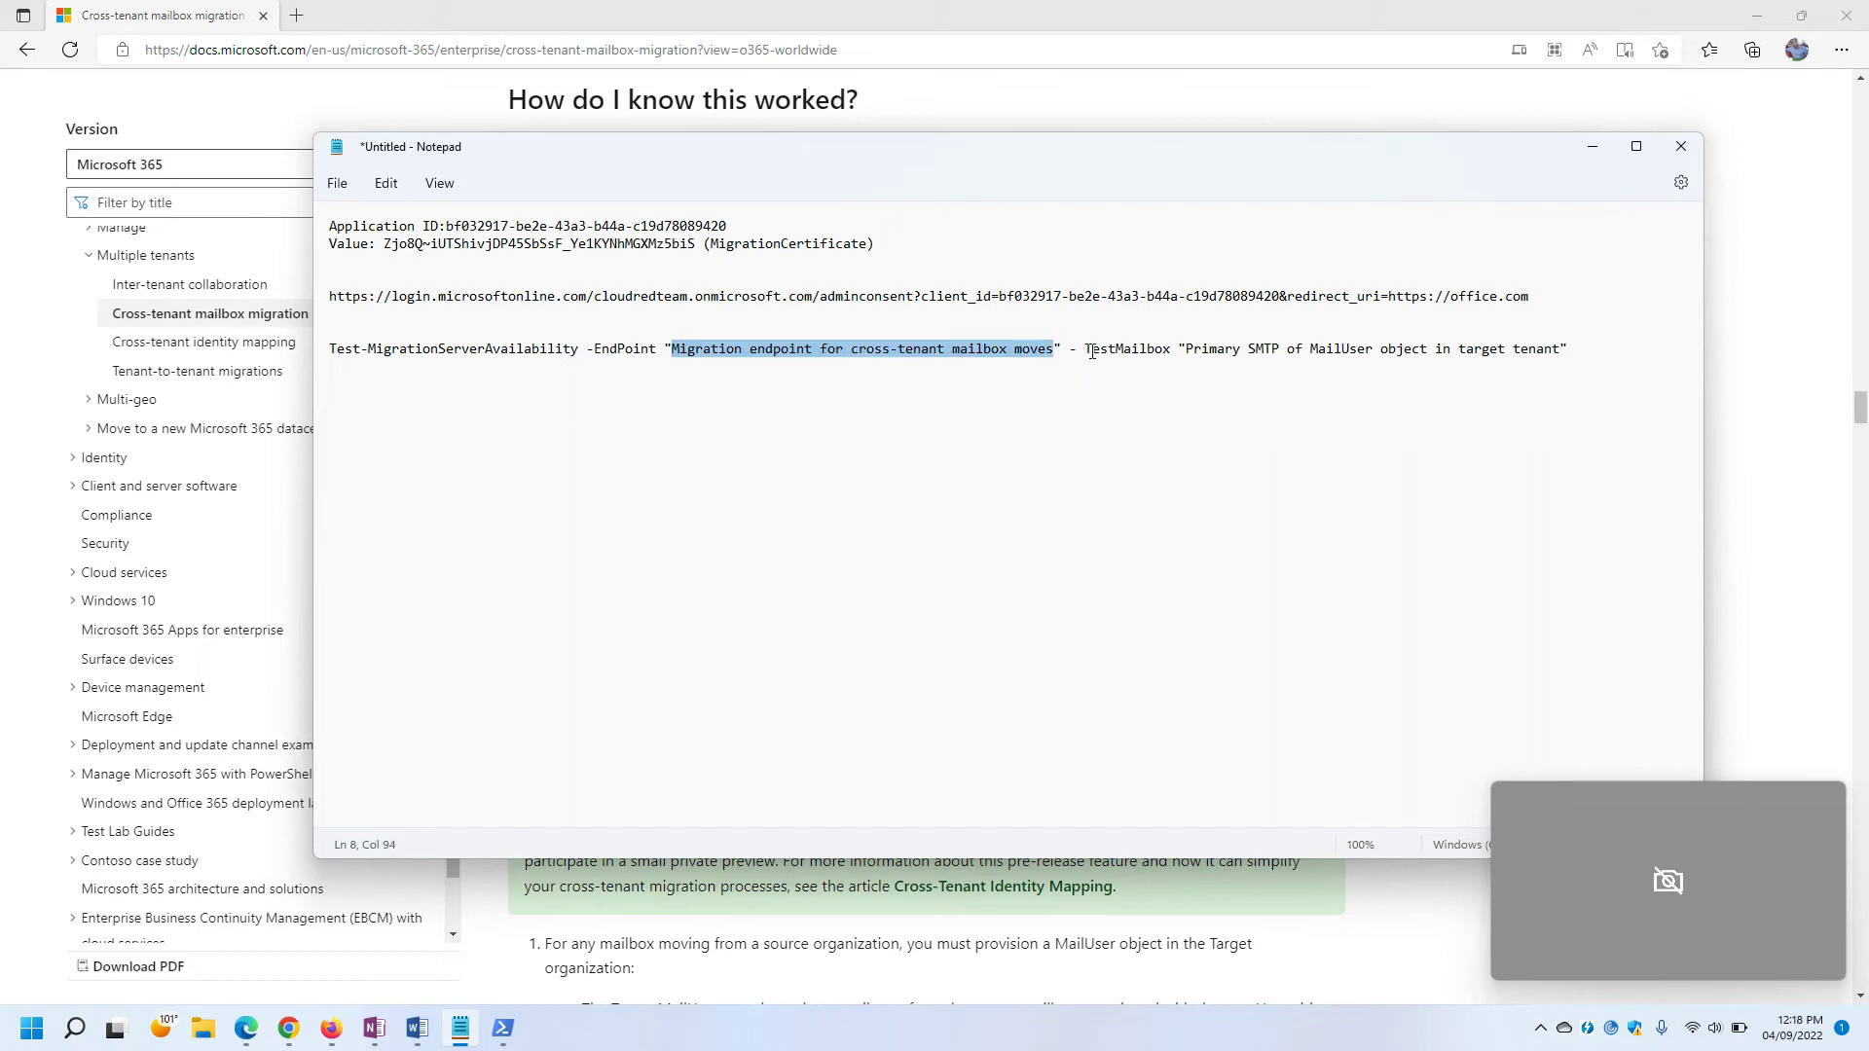
{"action": "key", "text": "Delete"}
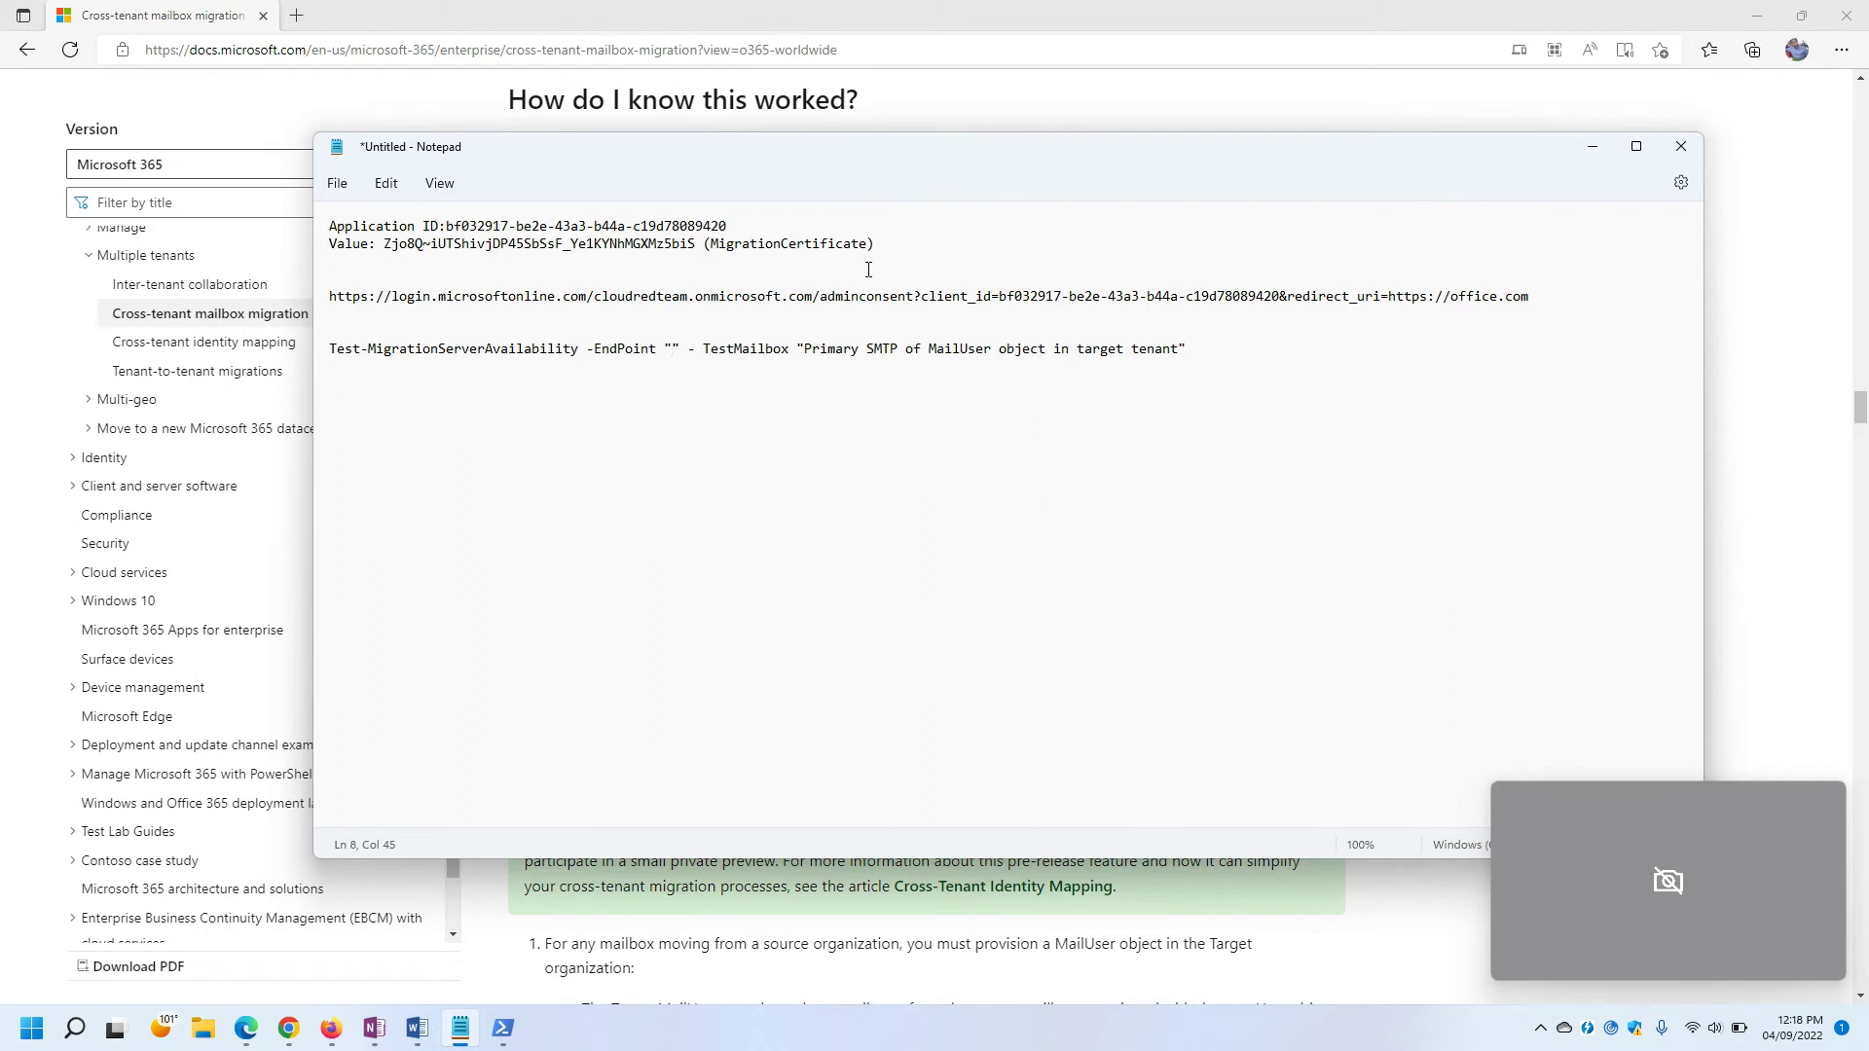
{"action": "type", "text": "Migration"}
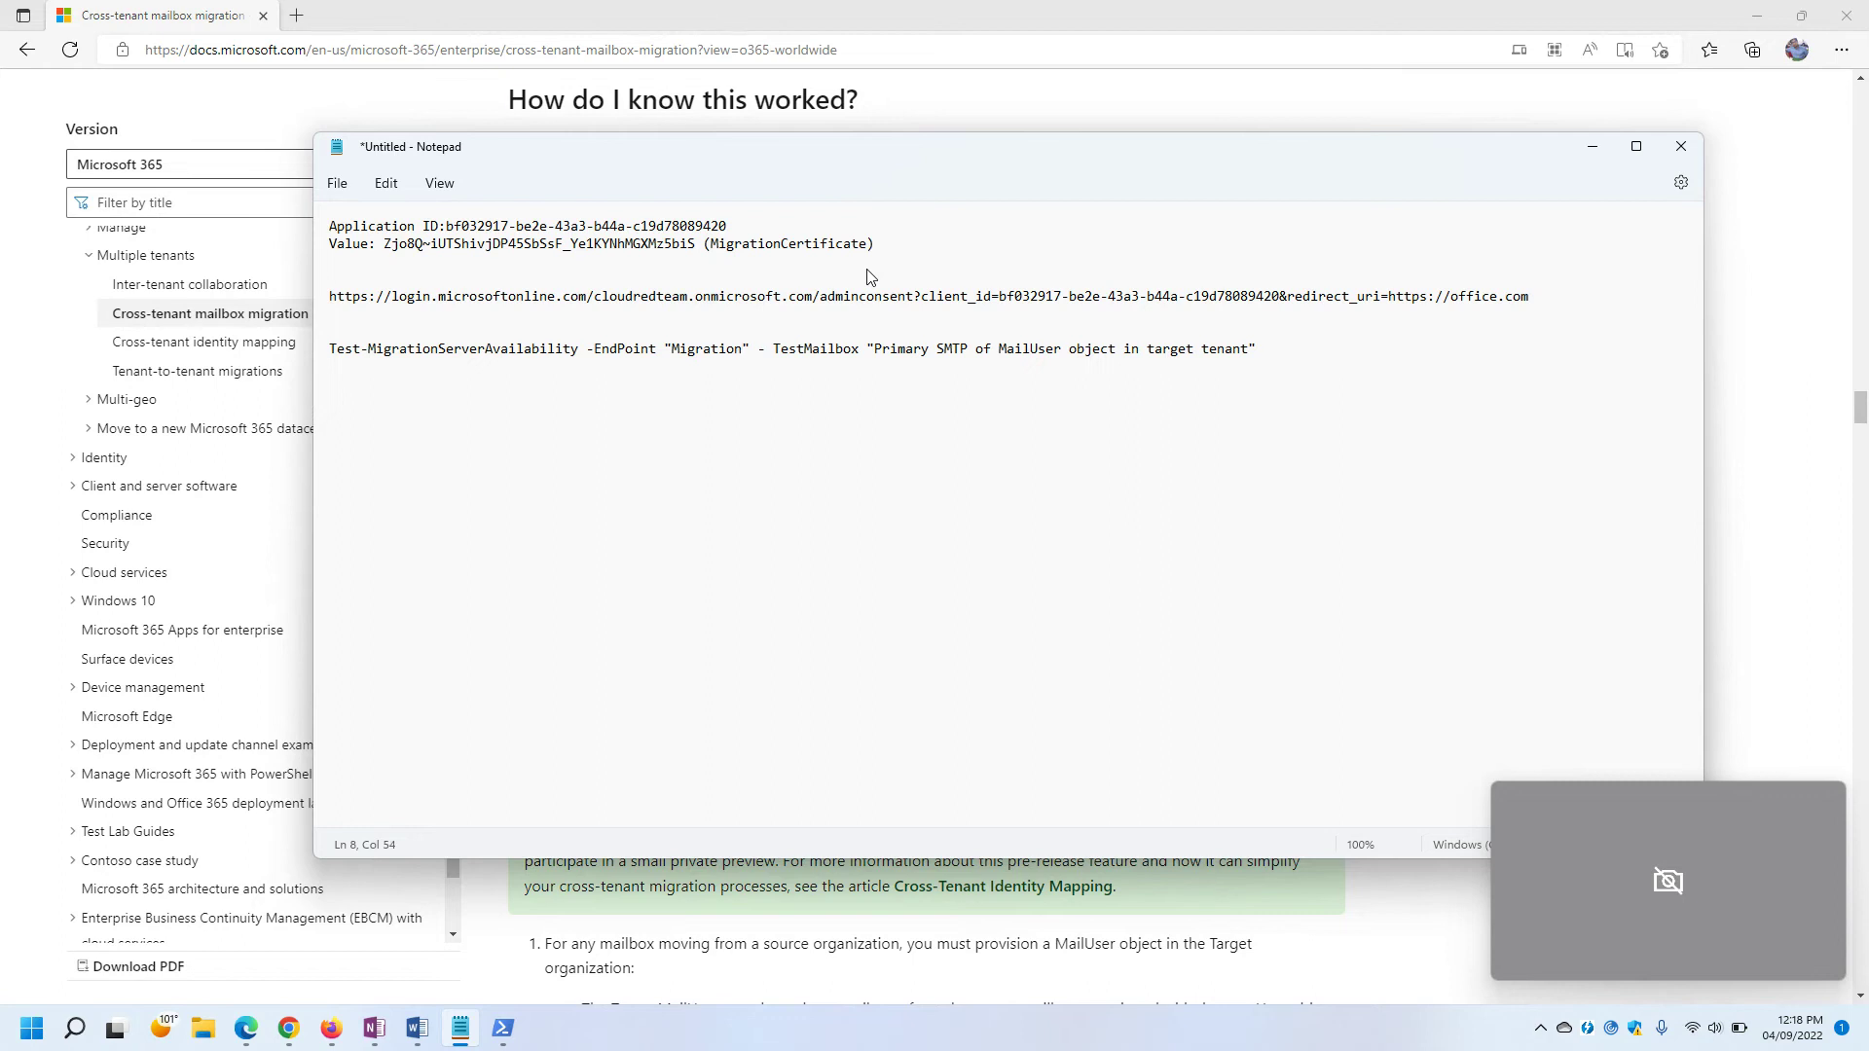
{"action": "type", "text": "EndPoint"}
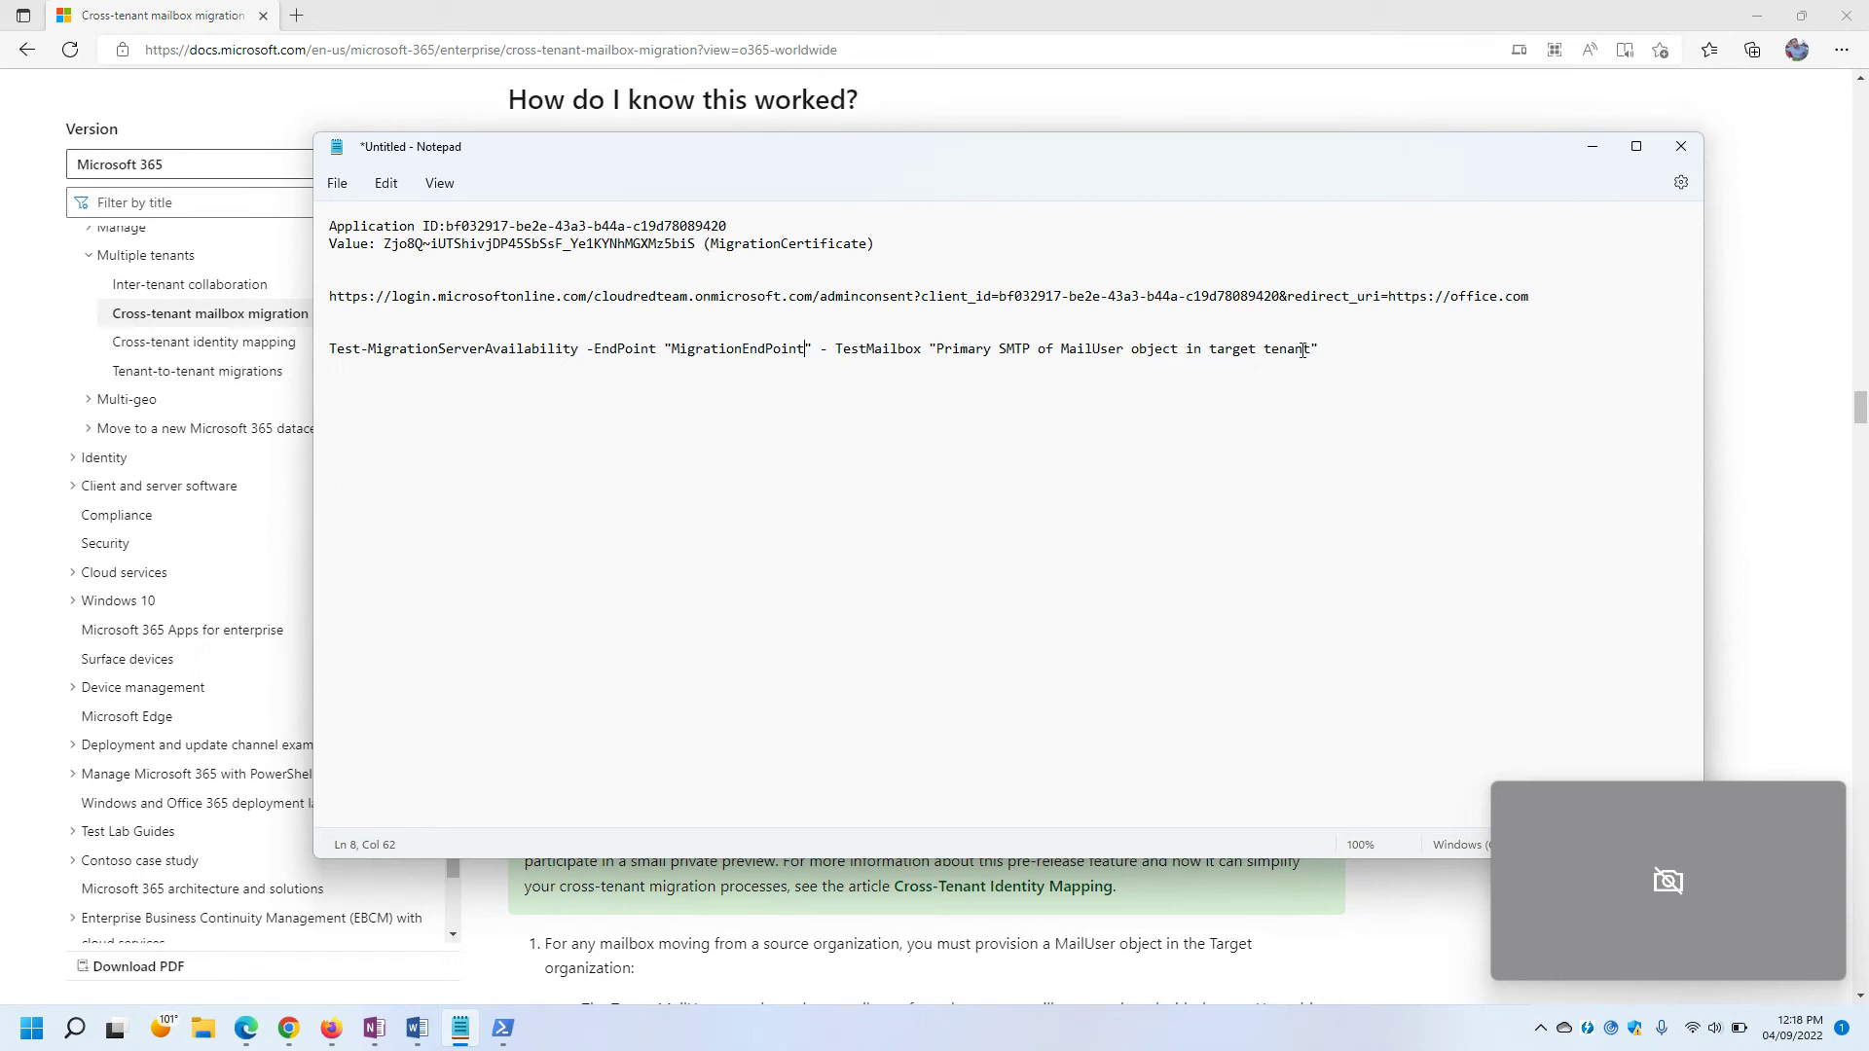
{"action": "left_click_drag", "start_coordinate": [1313, 351], "coordinate": [941, 356]}
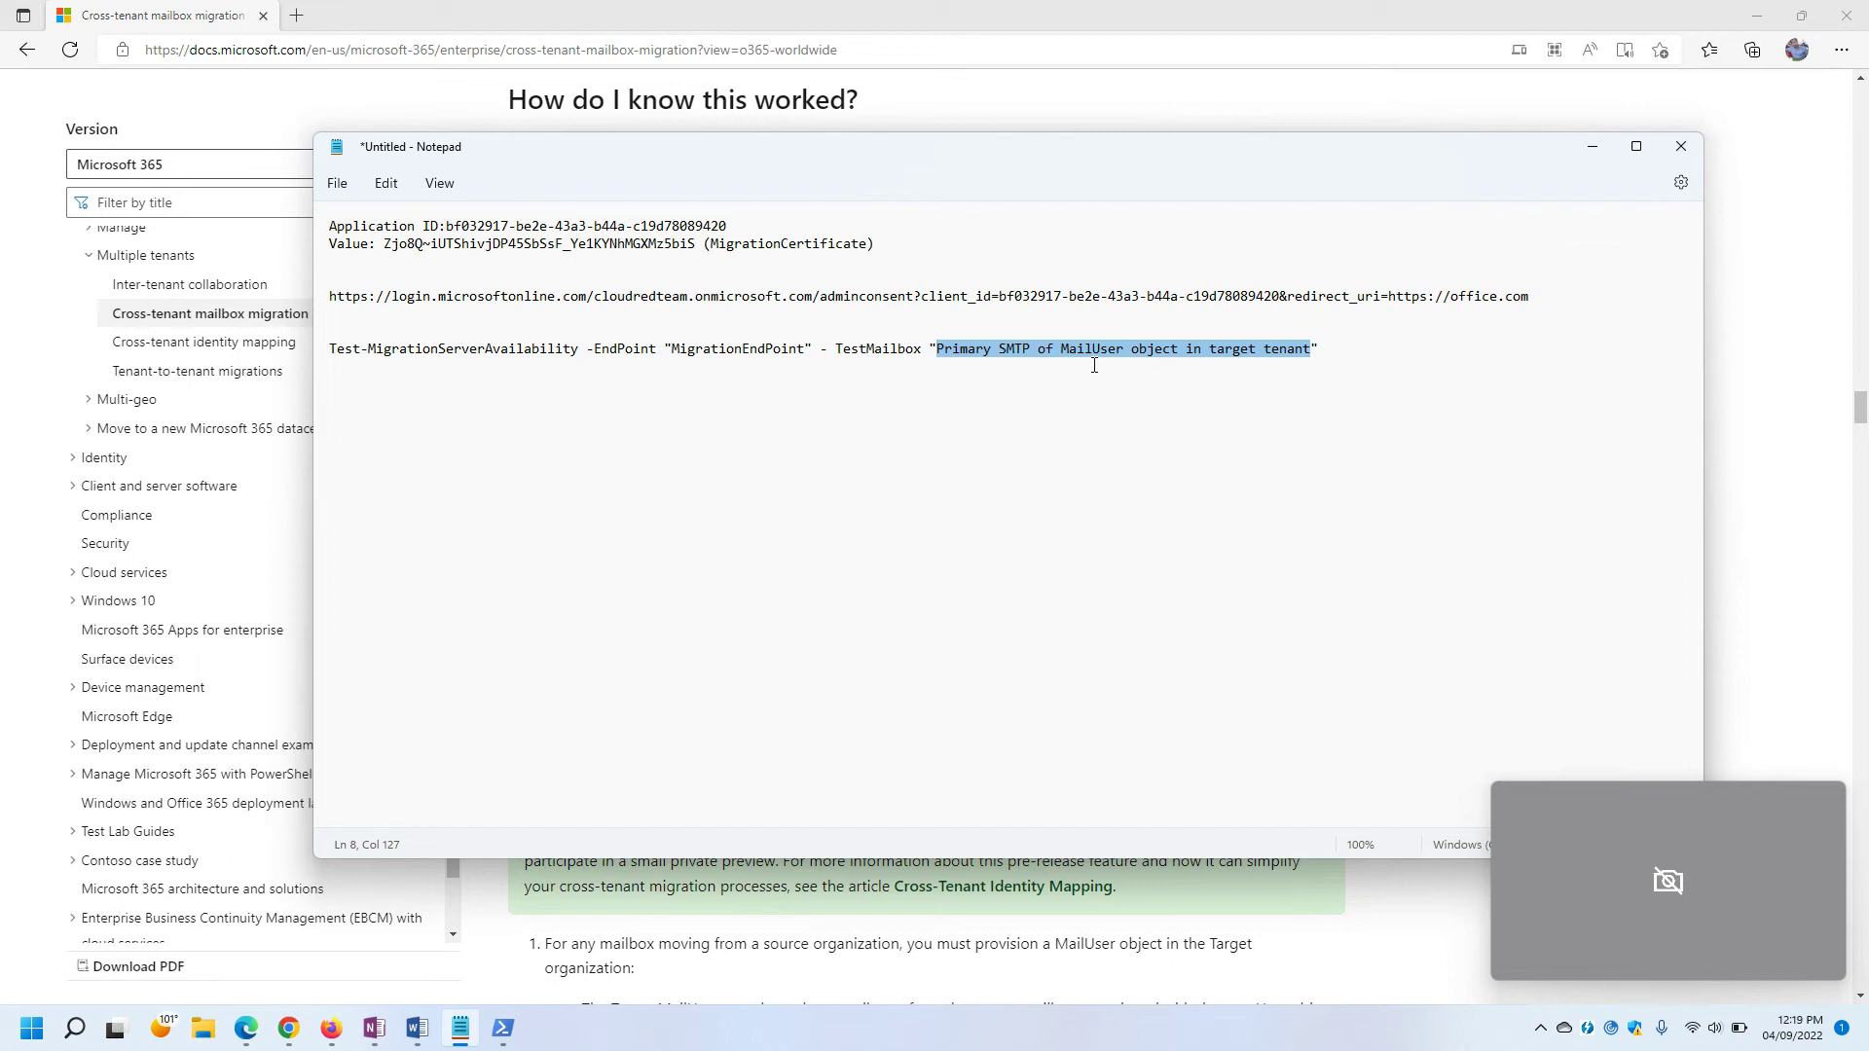
{"action": "left_click", "coordinate": [1789, 424]}
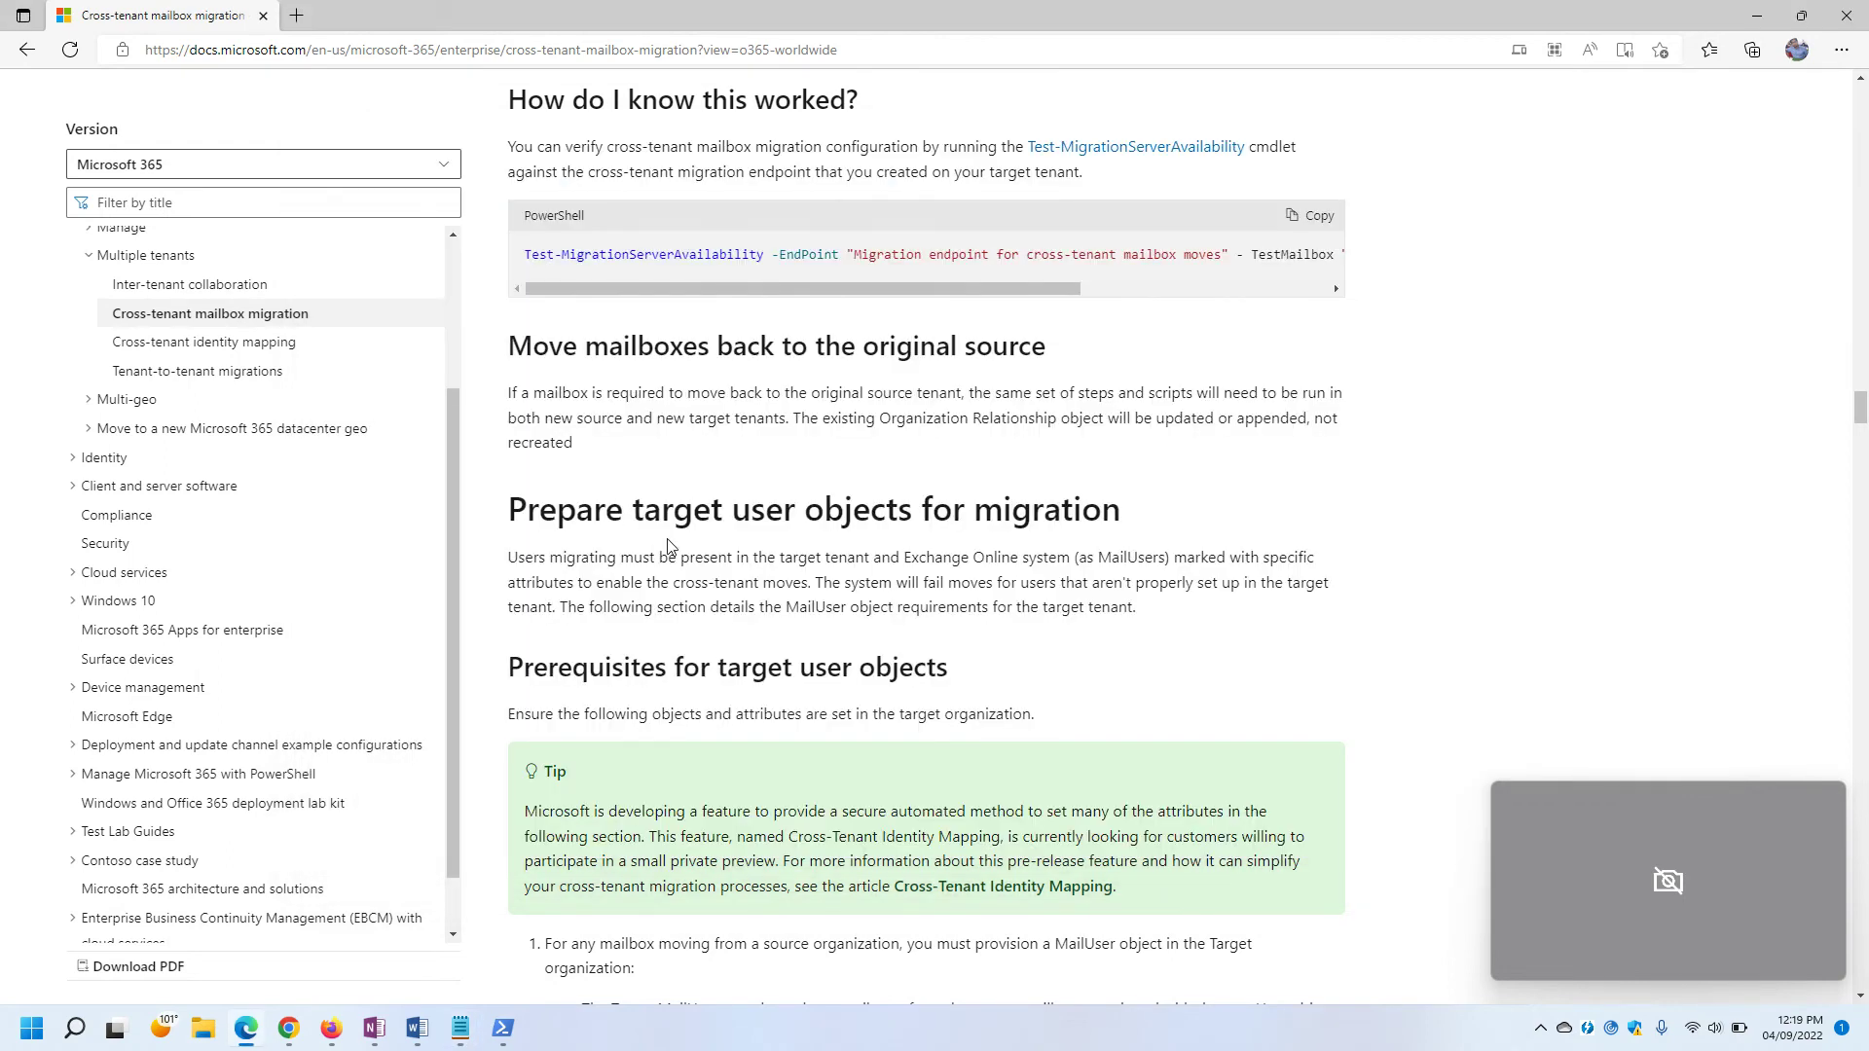
Switch to the Microsoft 365 admin center's Active users page.
{"action": "left_click", "coordinate": [331, 1028]}
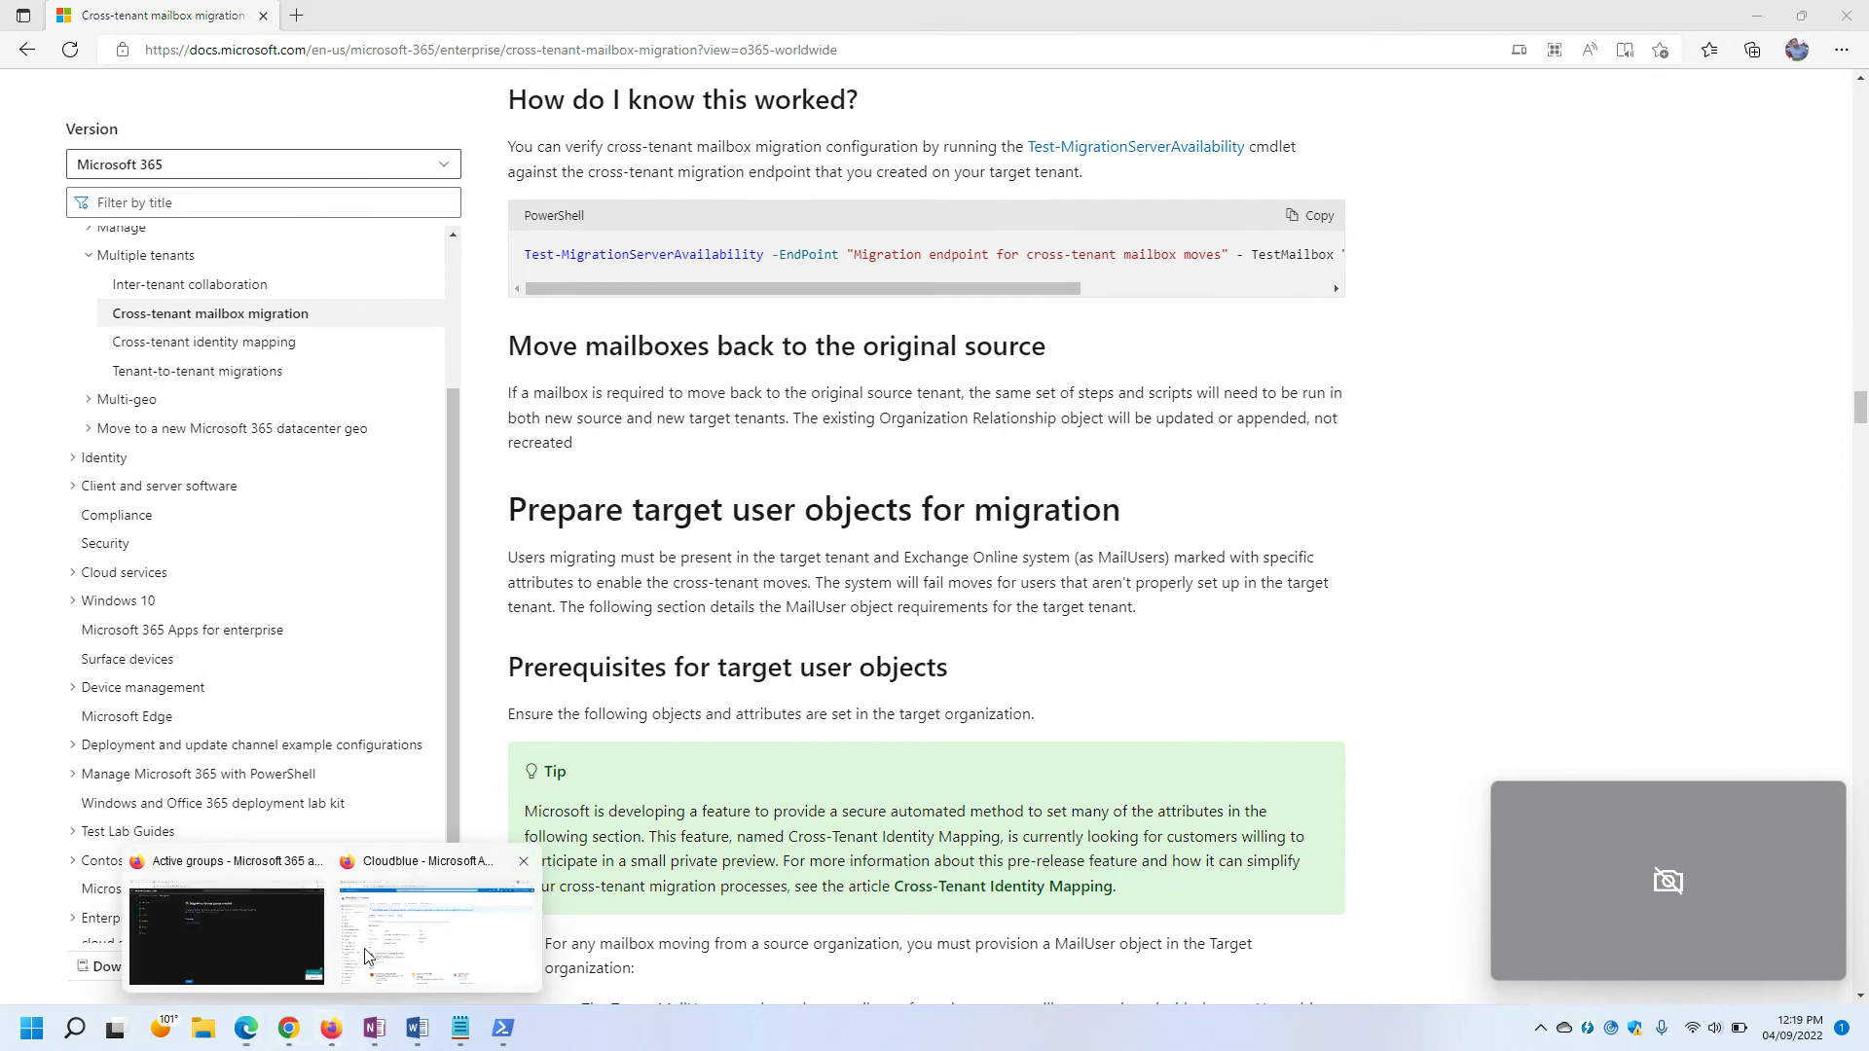
{"action": "left_click", "coordinate": [430, 936]}
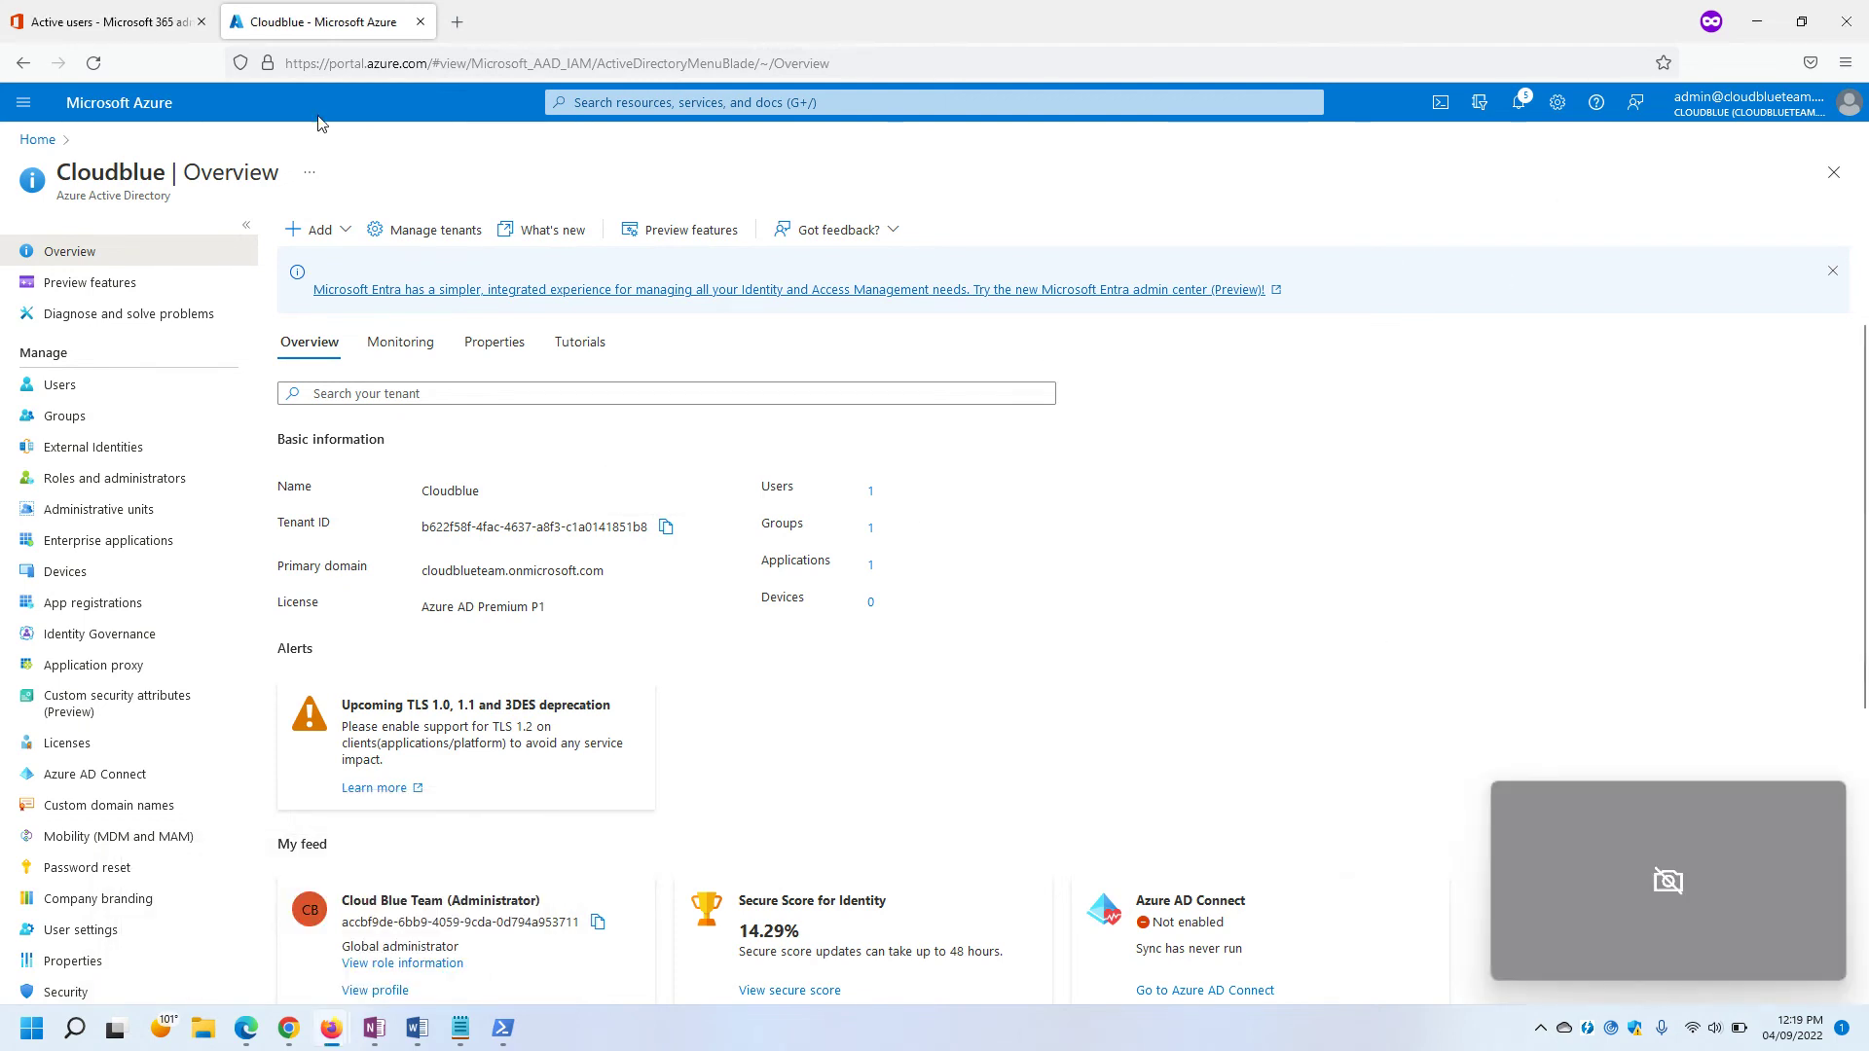
{"action": "left_click", "coordinate": [120, 28]}
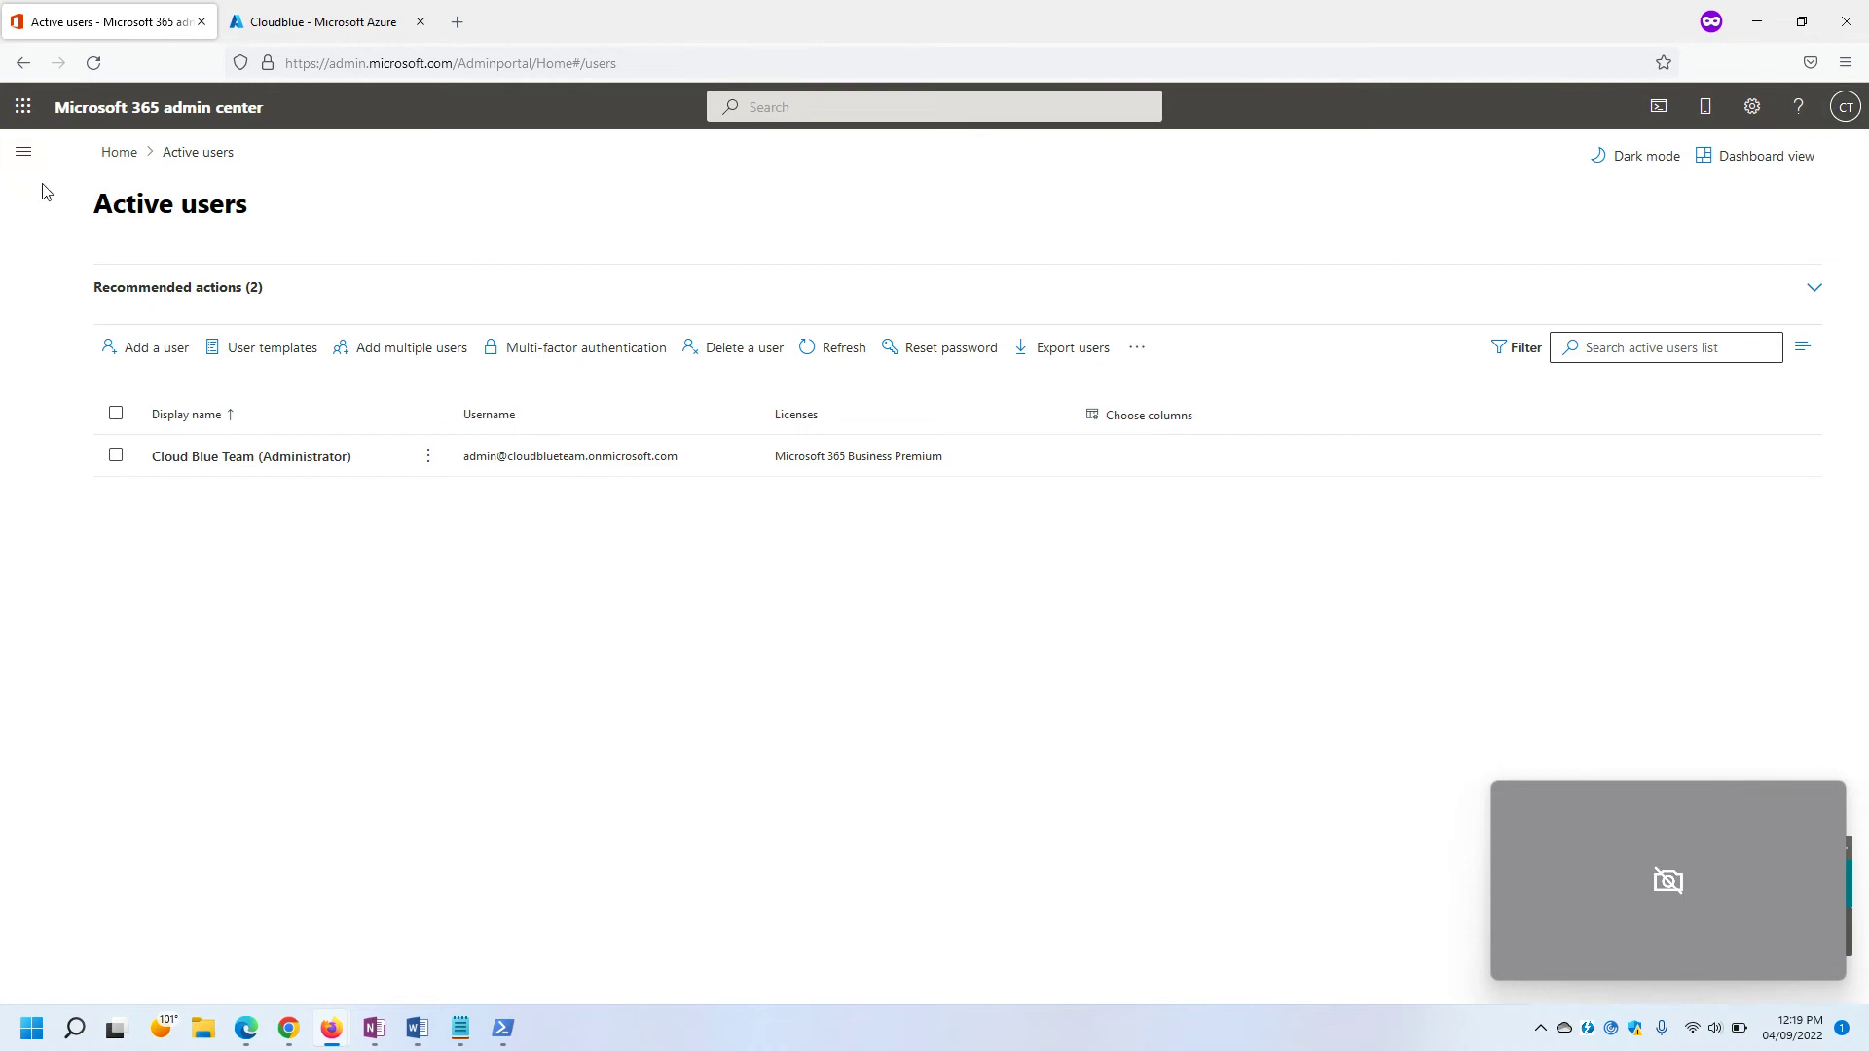
Expand the full admin navigation with Show all and open the Exchange admin center.
{"action": "left_click", "coordinate": [23, 152]}
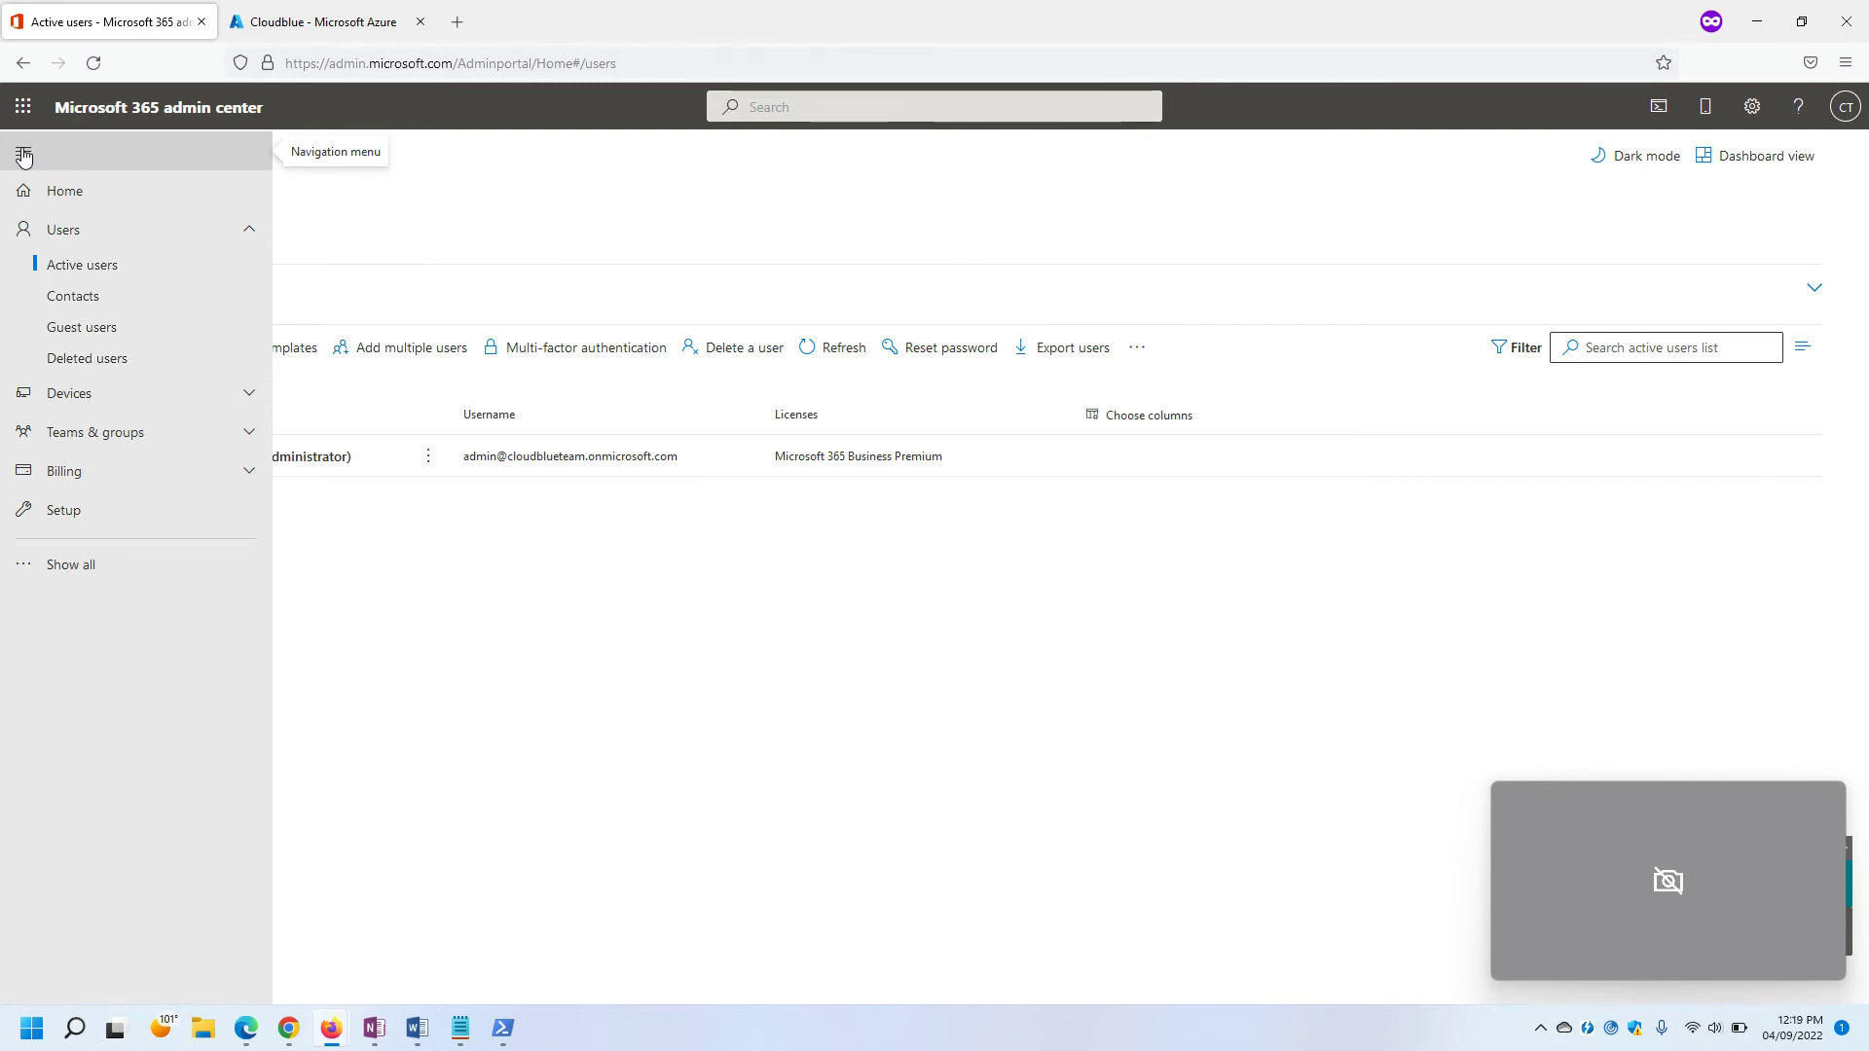
{"action": "left_click", "coordinate": [23, 154]}
{"action": "mouse_move", "coordinate": [503, 1028]}
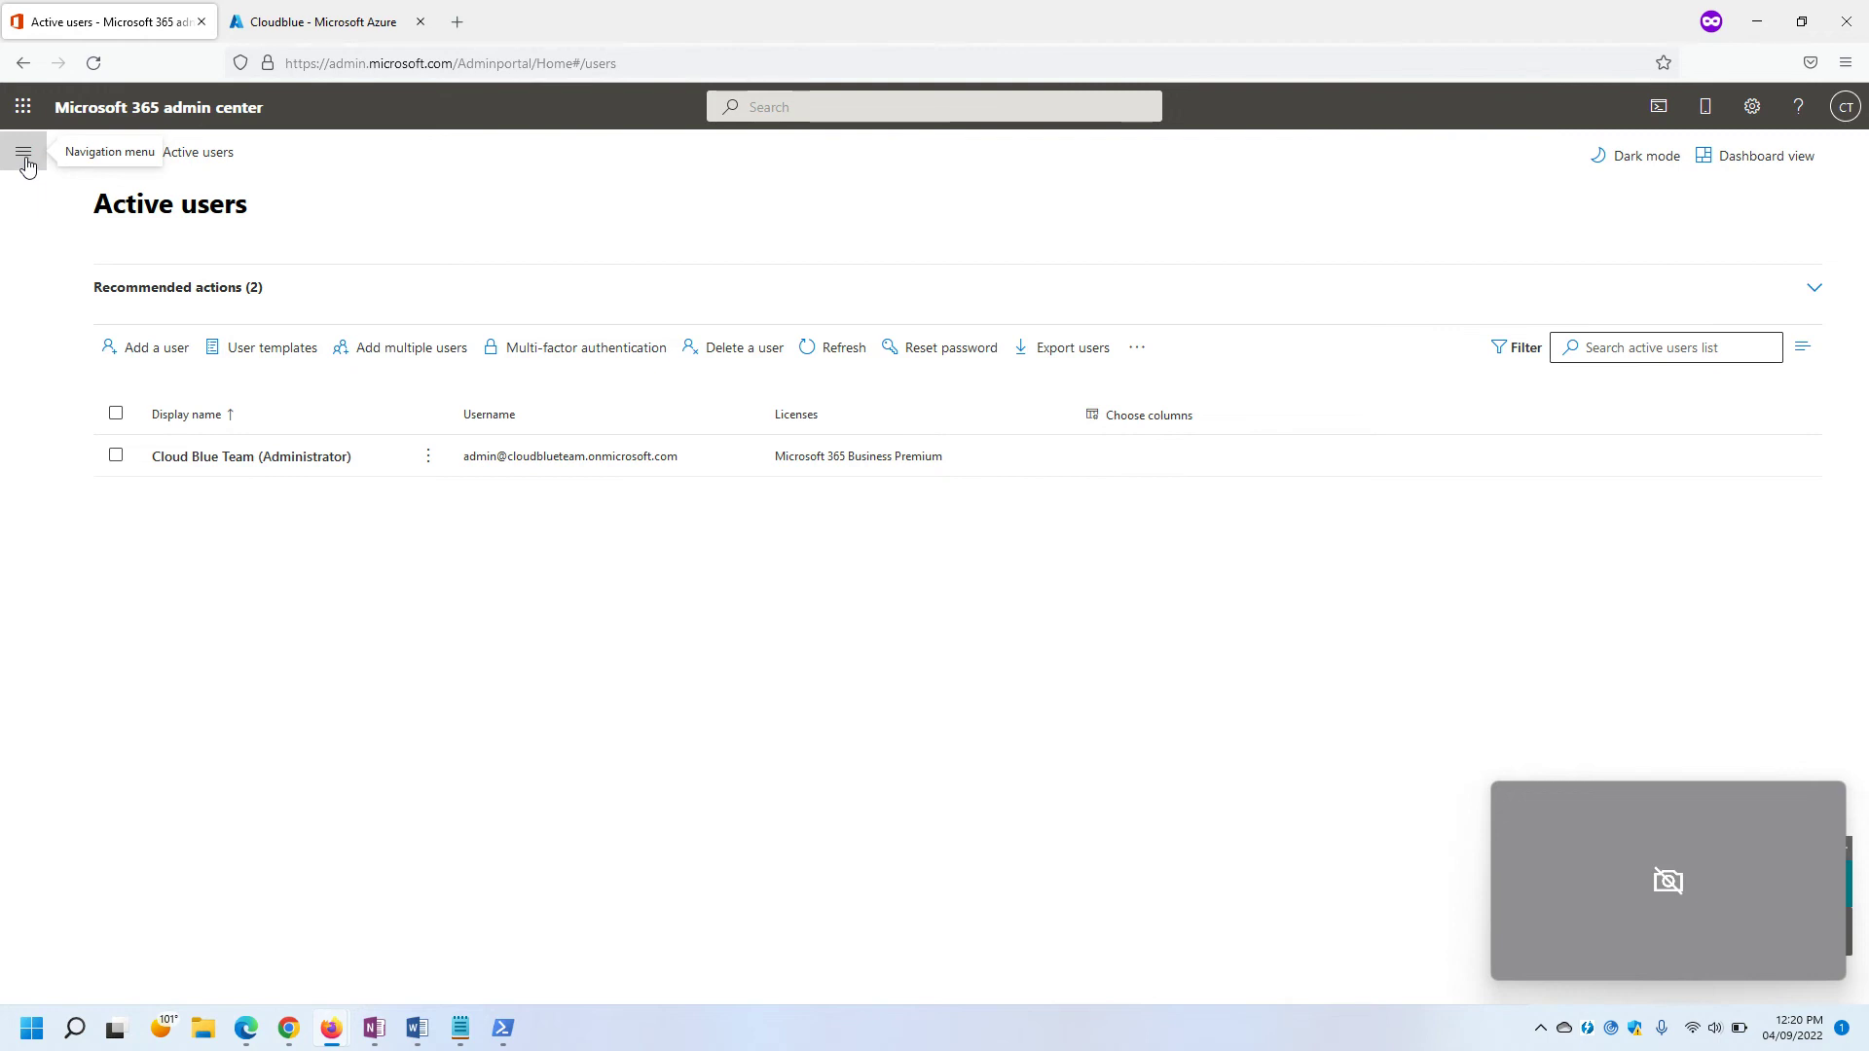
{"action": "left_click", "coordinate": [25, 161]}
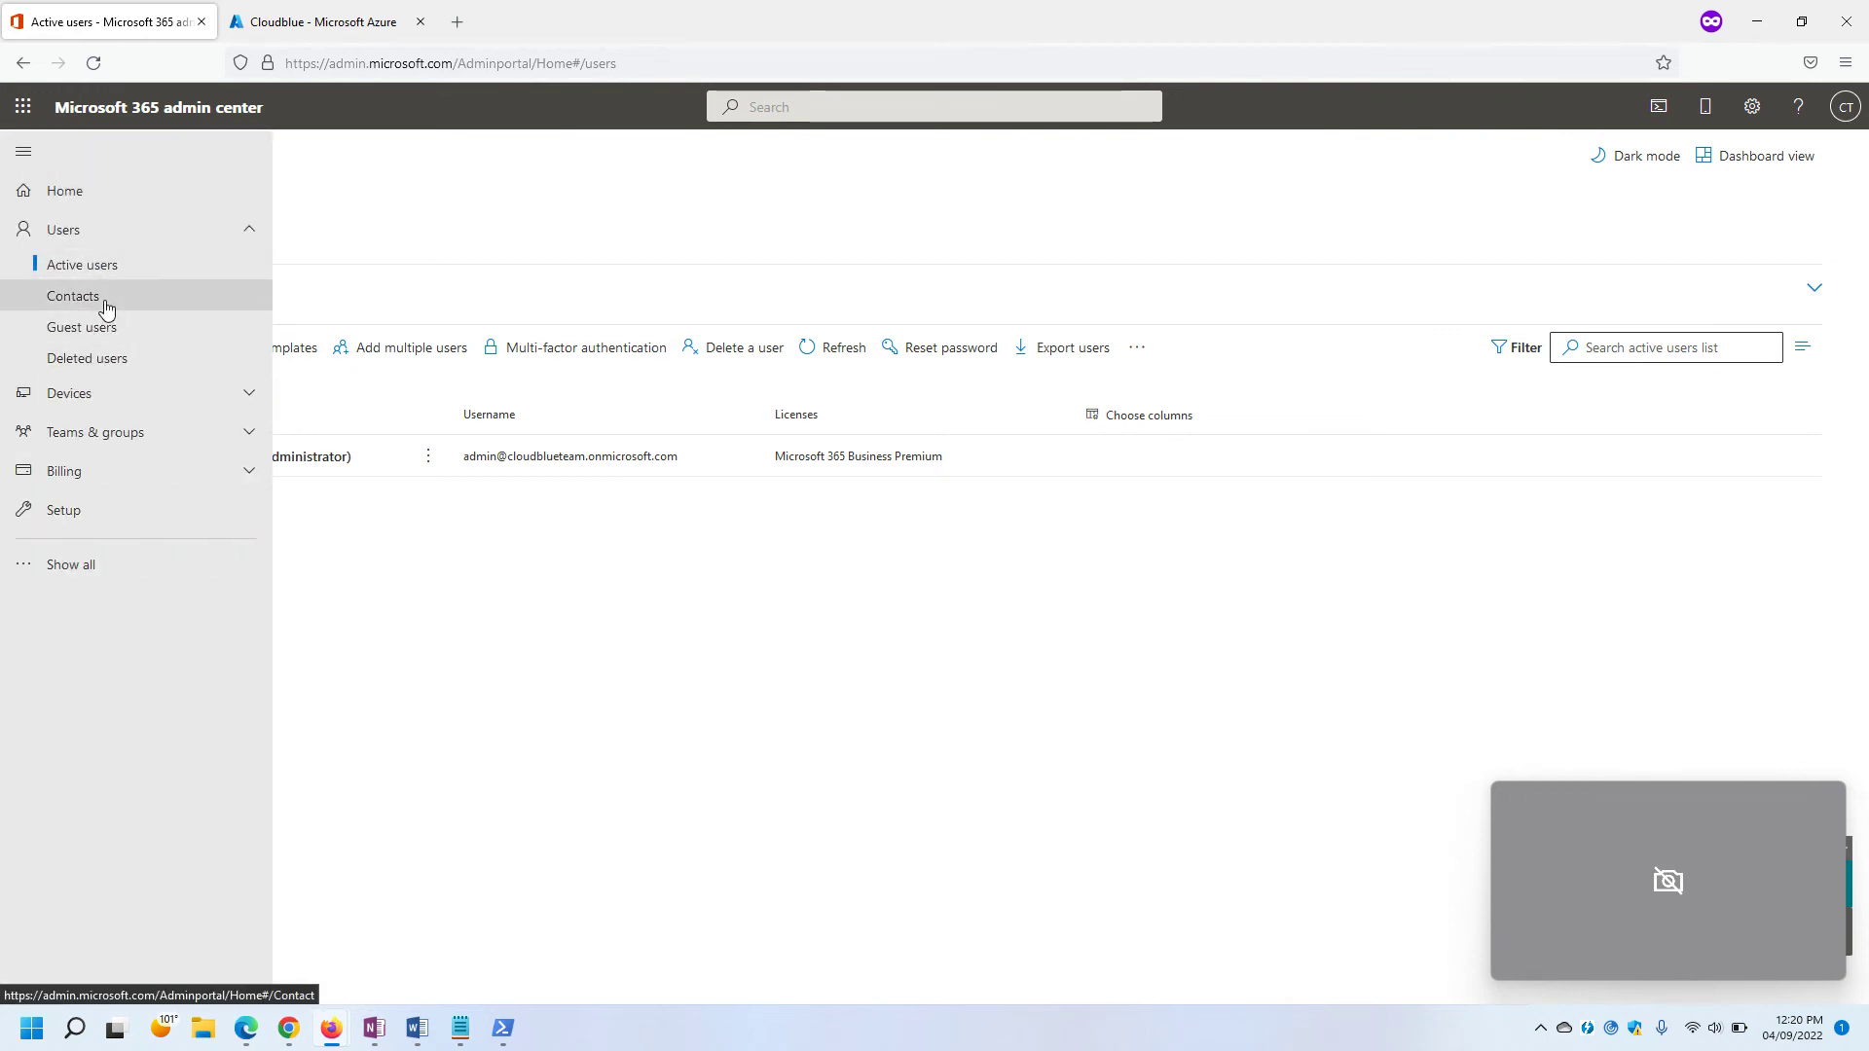
{"action": "left_click", "coordinate": [90, 566]}
{"action": "scroll", "coordinate": [107, 764], "scroll_direction": "down", "scroll_amount": 2}
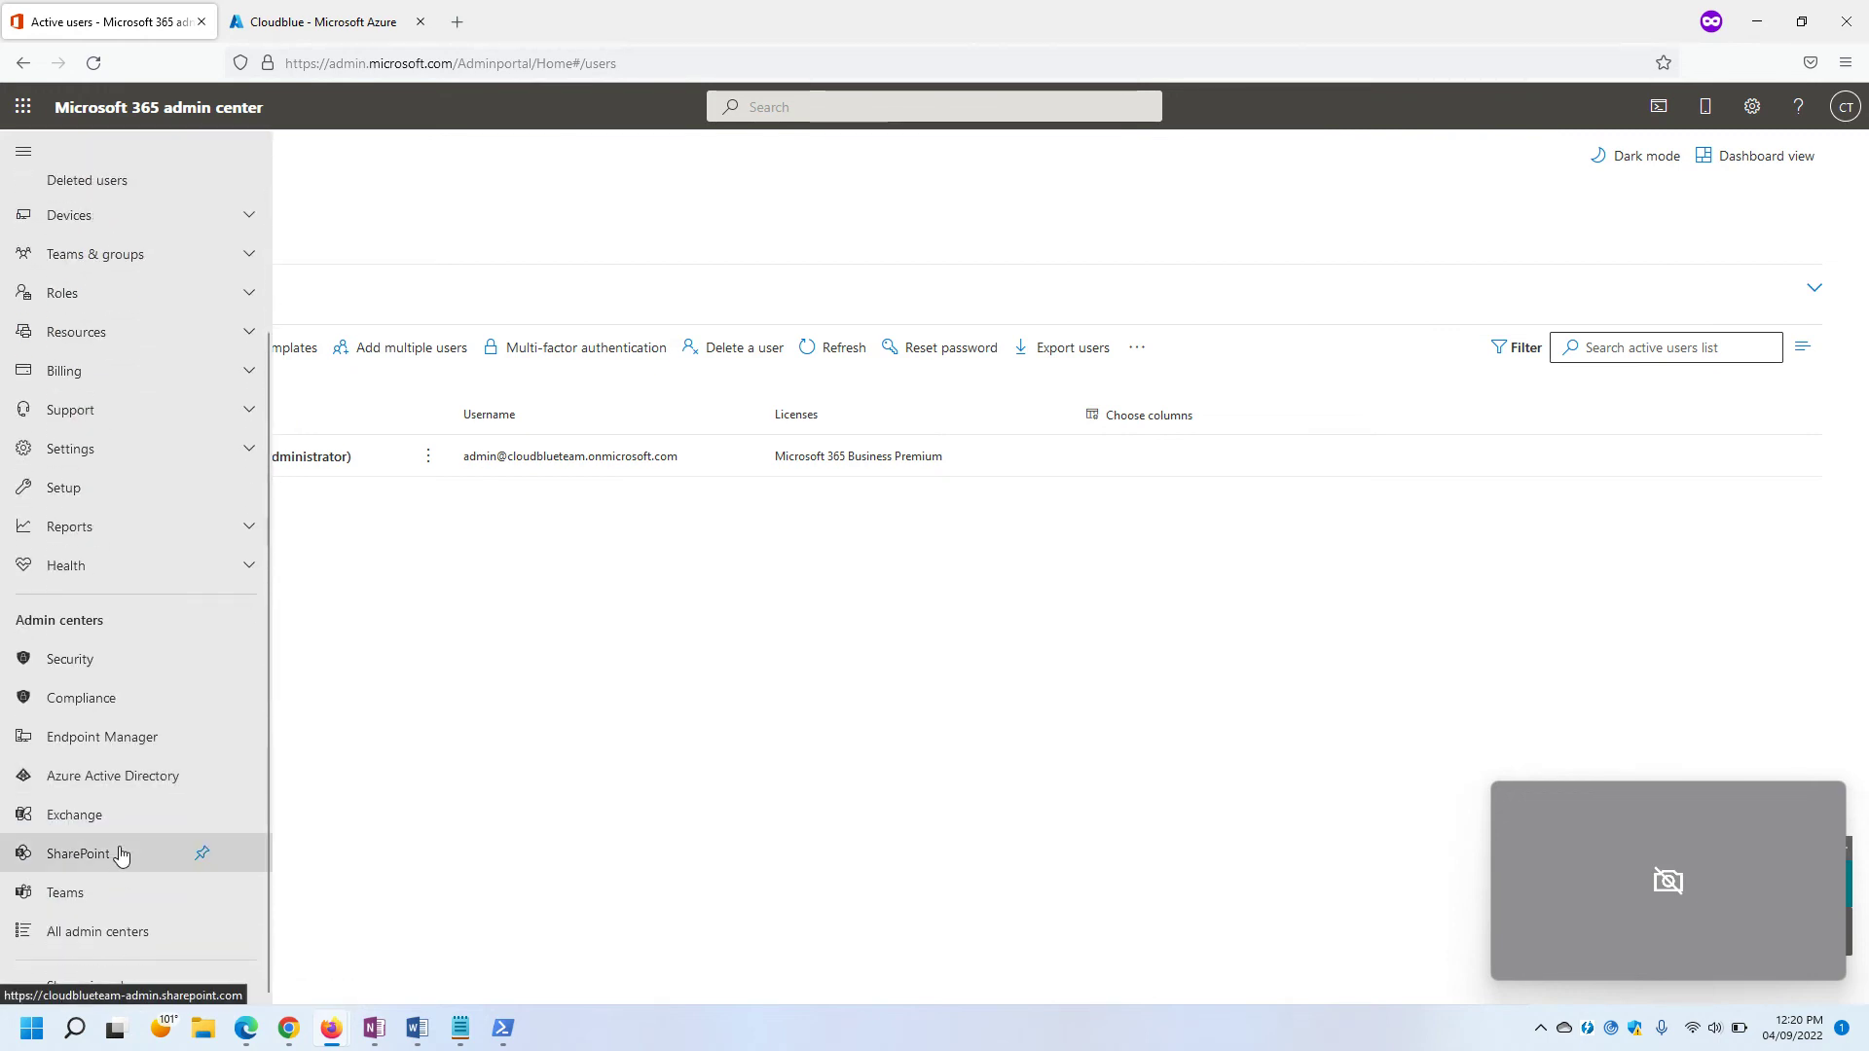
{"action": "left_click", "coordinate": [102, 816]}
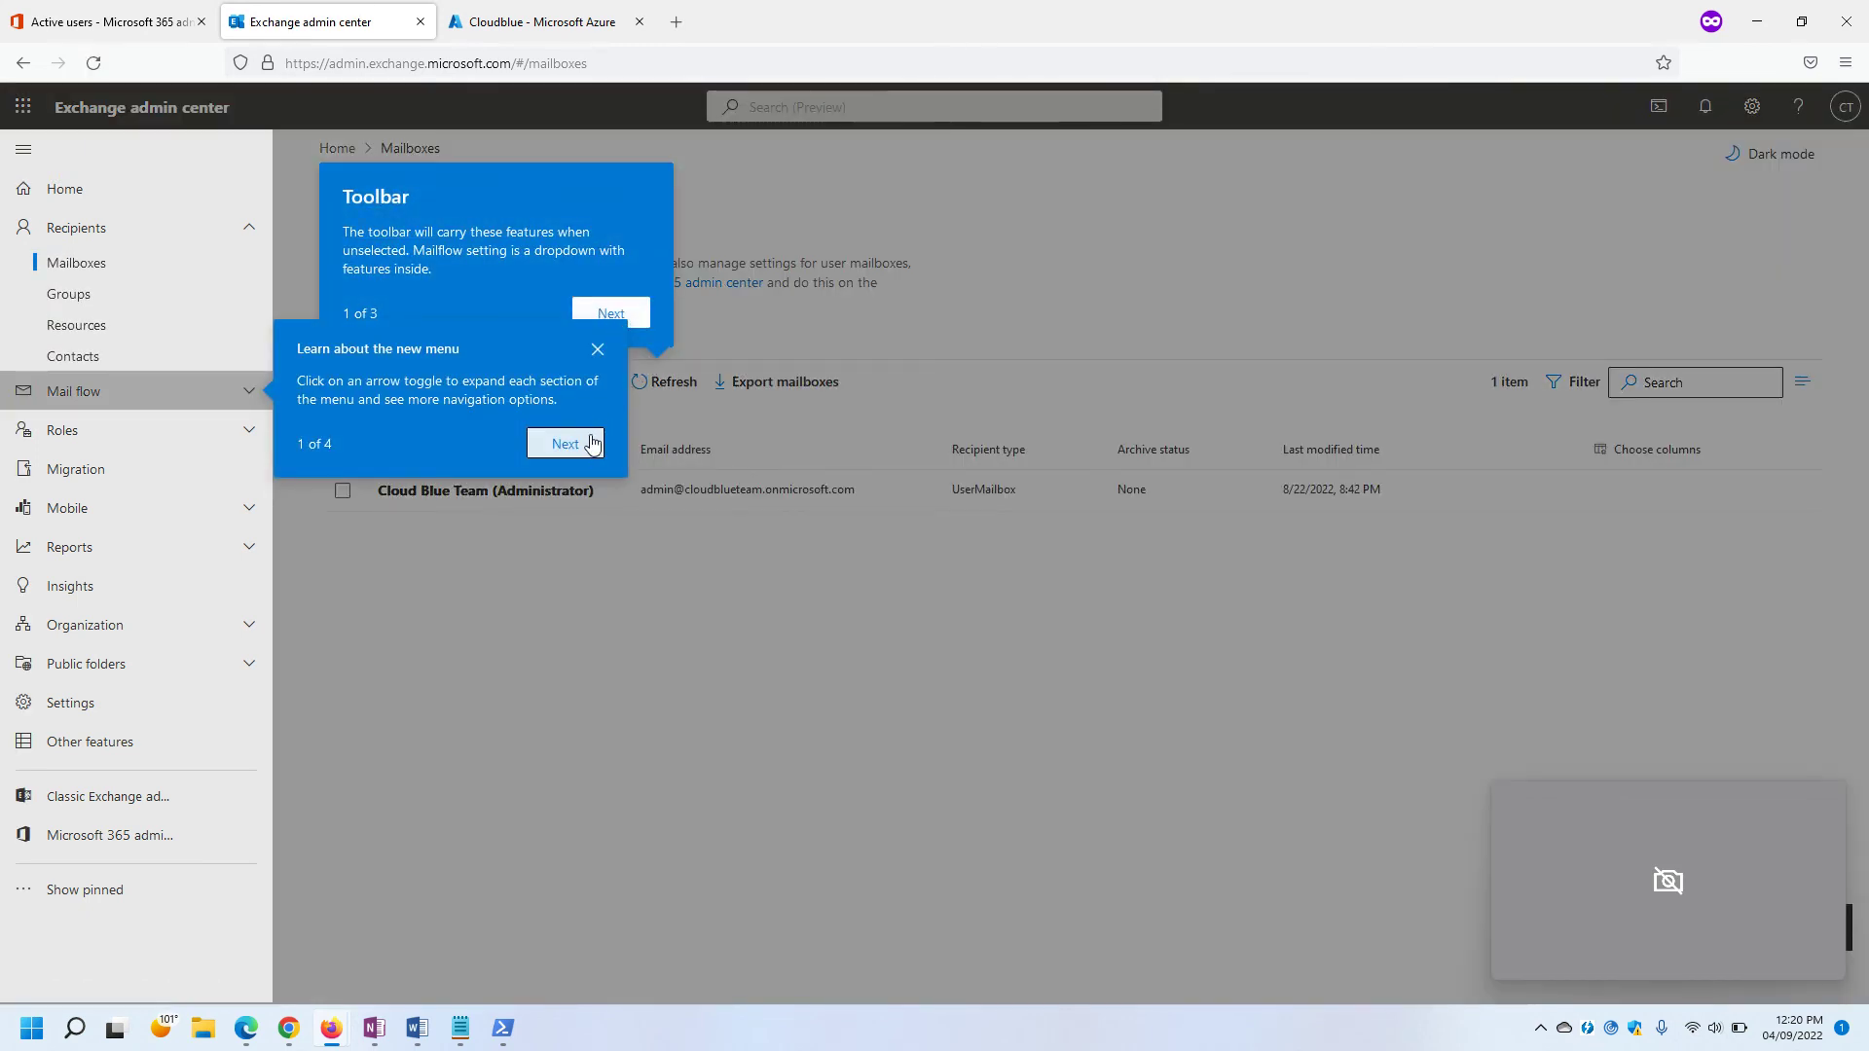
Dismiss the Exchange admin center feature tour and go to the Contacts list.
{"action": "left_click", "coordinate": [594, 440]}
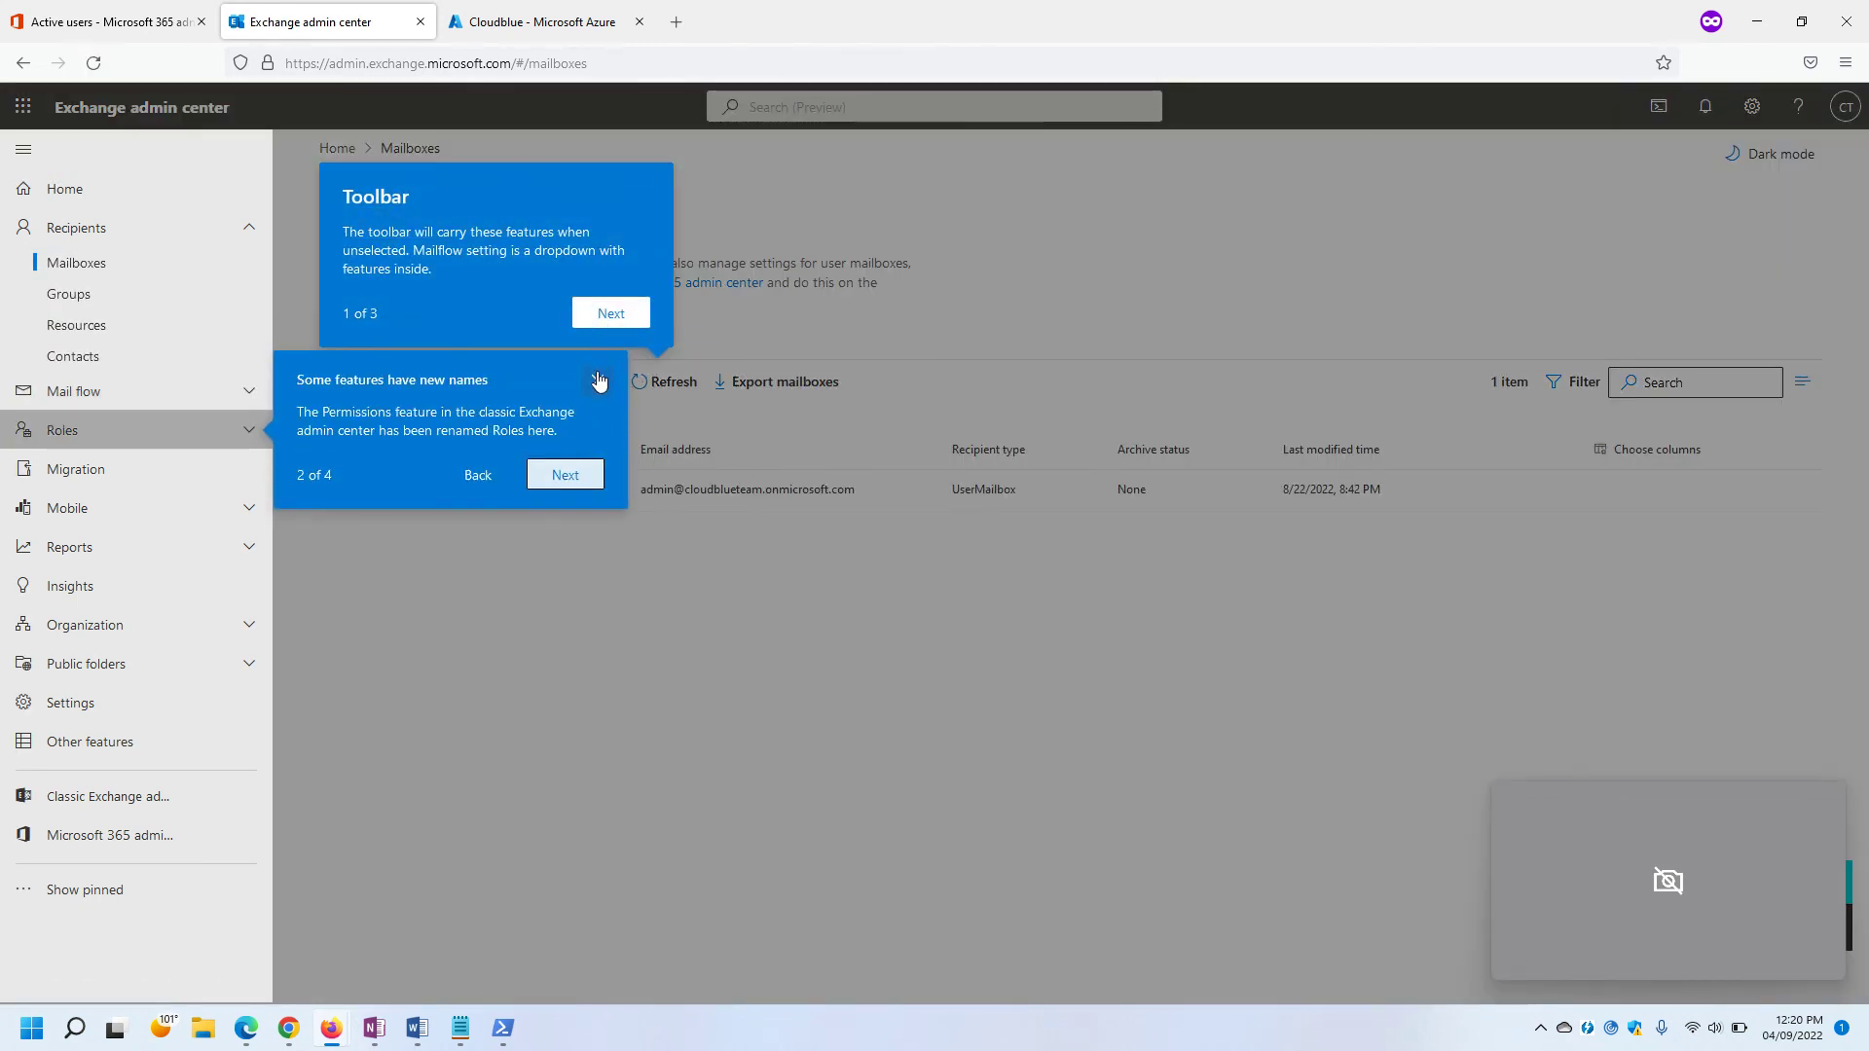
{"action": "left_click", "coordinate": [598, 381]}
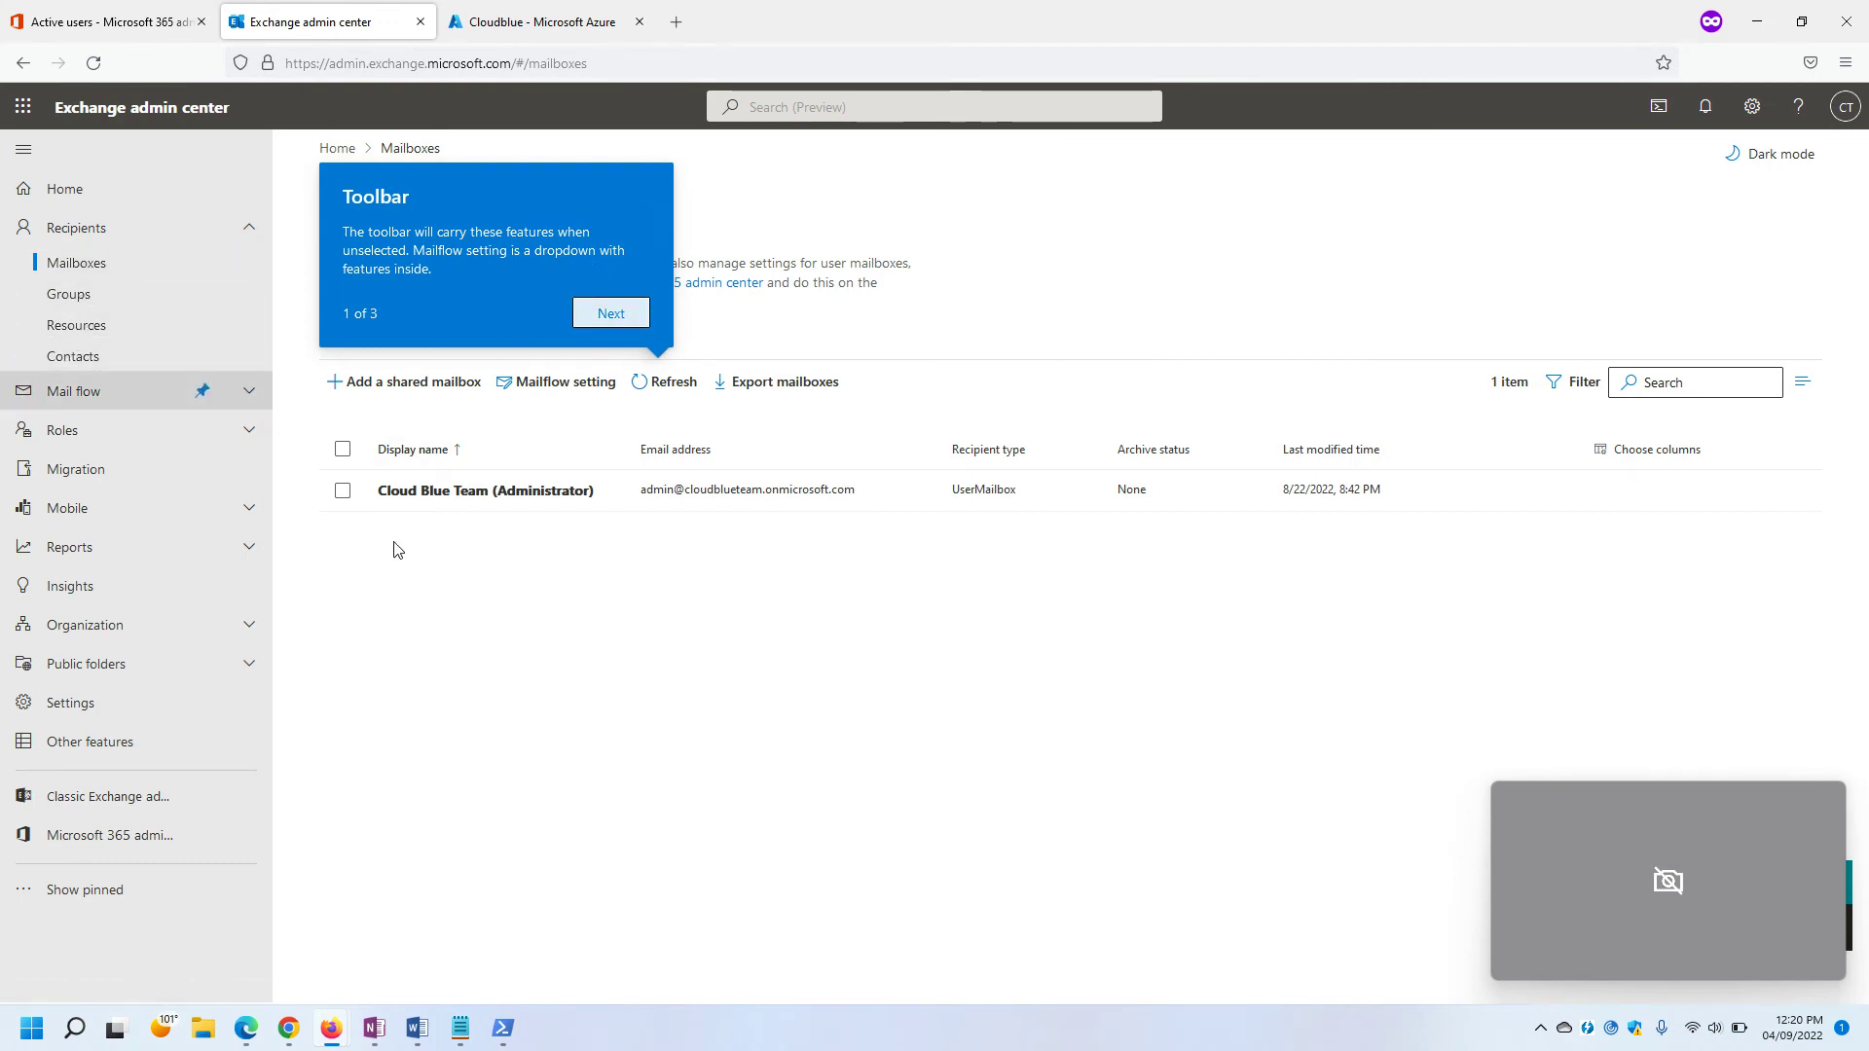
{"action": "left_click", "coordinate": [124, 362]}
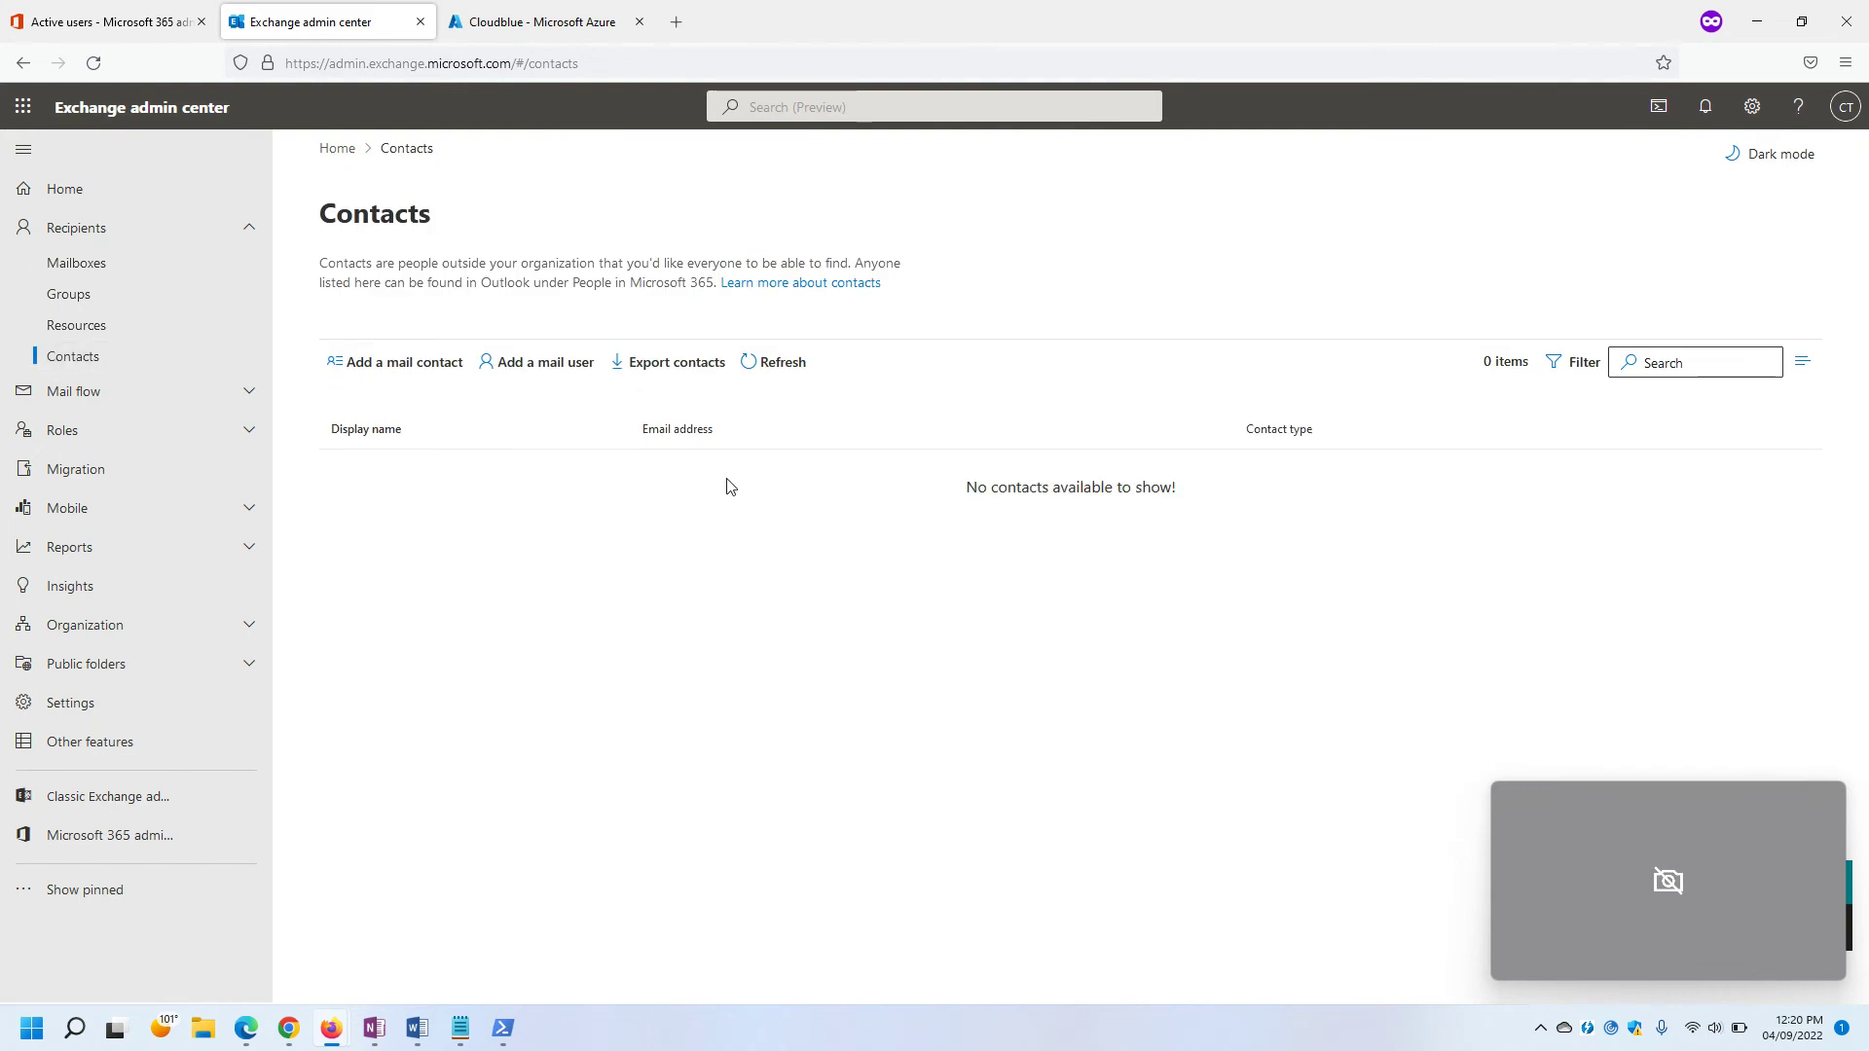
Open the New Mail User form, checking available domains and the test user's Outlook account.
{"action": "left_click", "coordinate": [549, 378]}
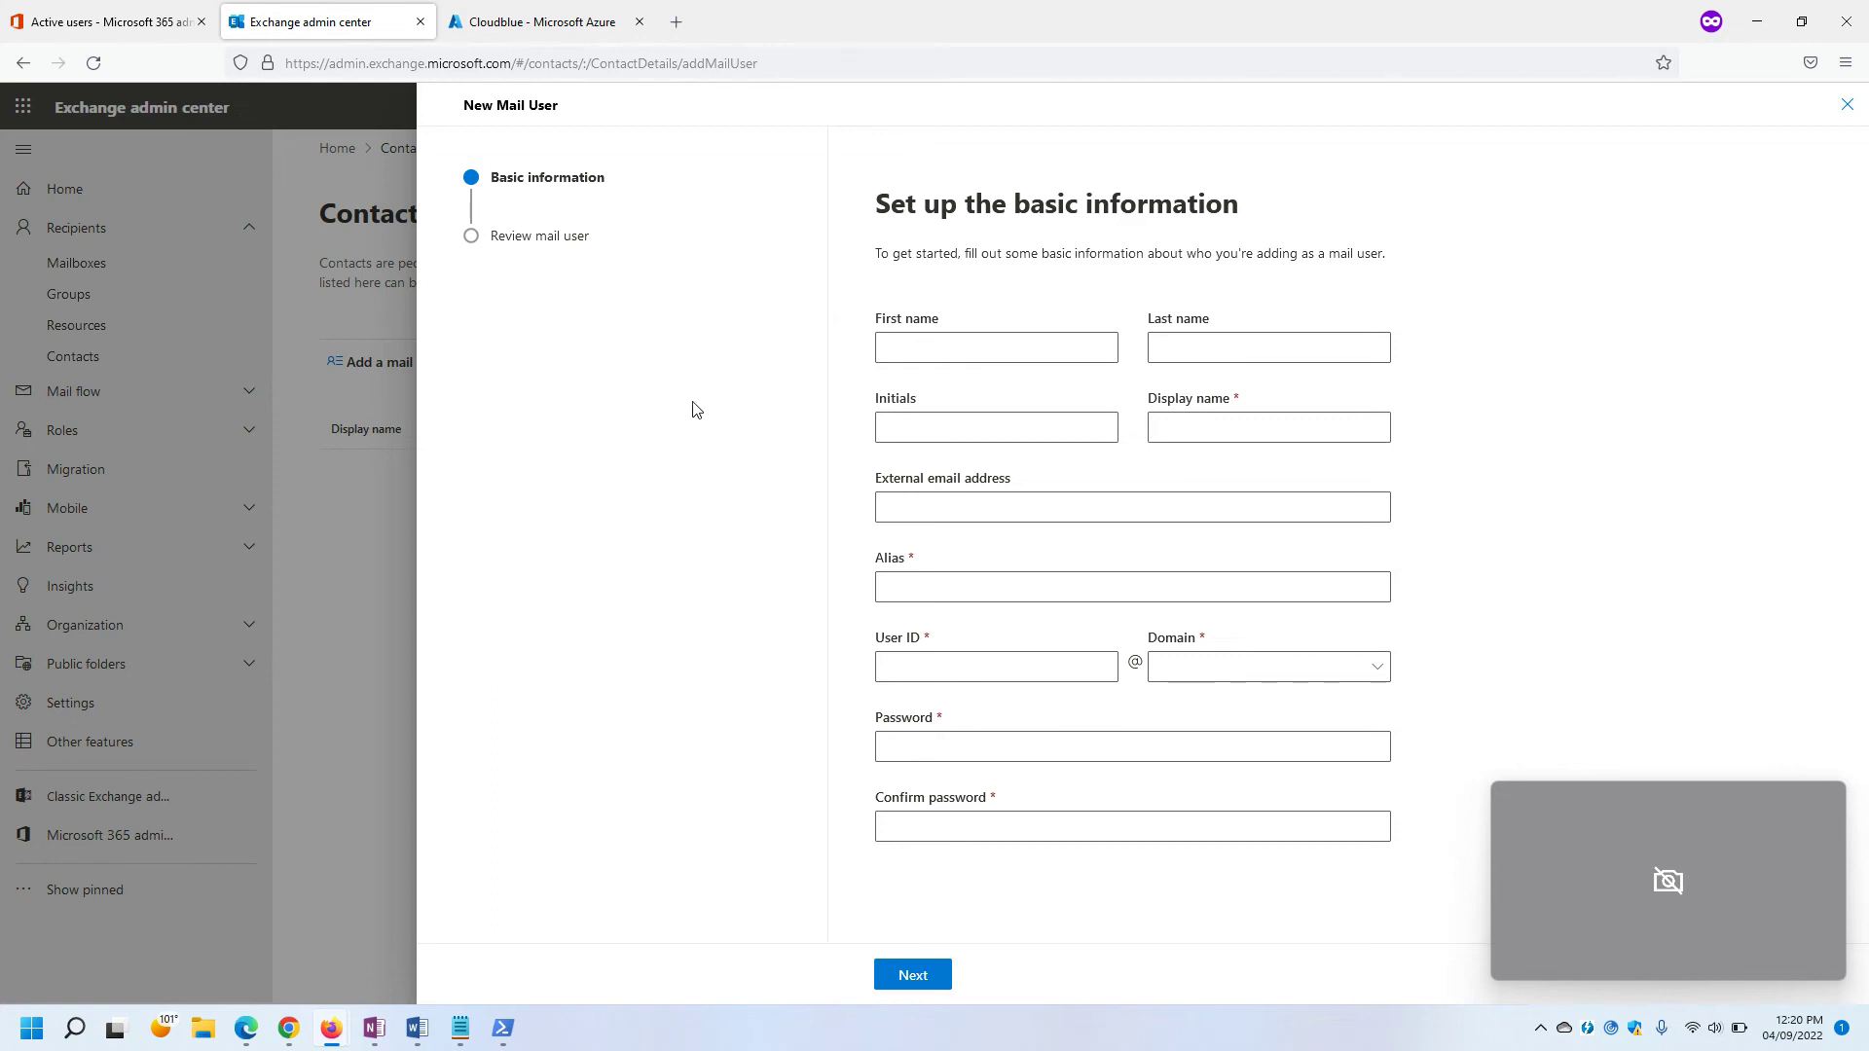
{"action": "left_click", "coordinate": [1295, 672]}
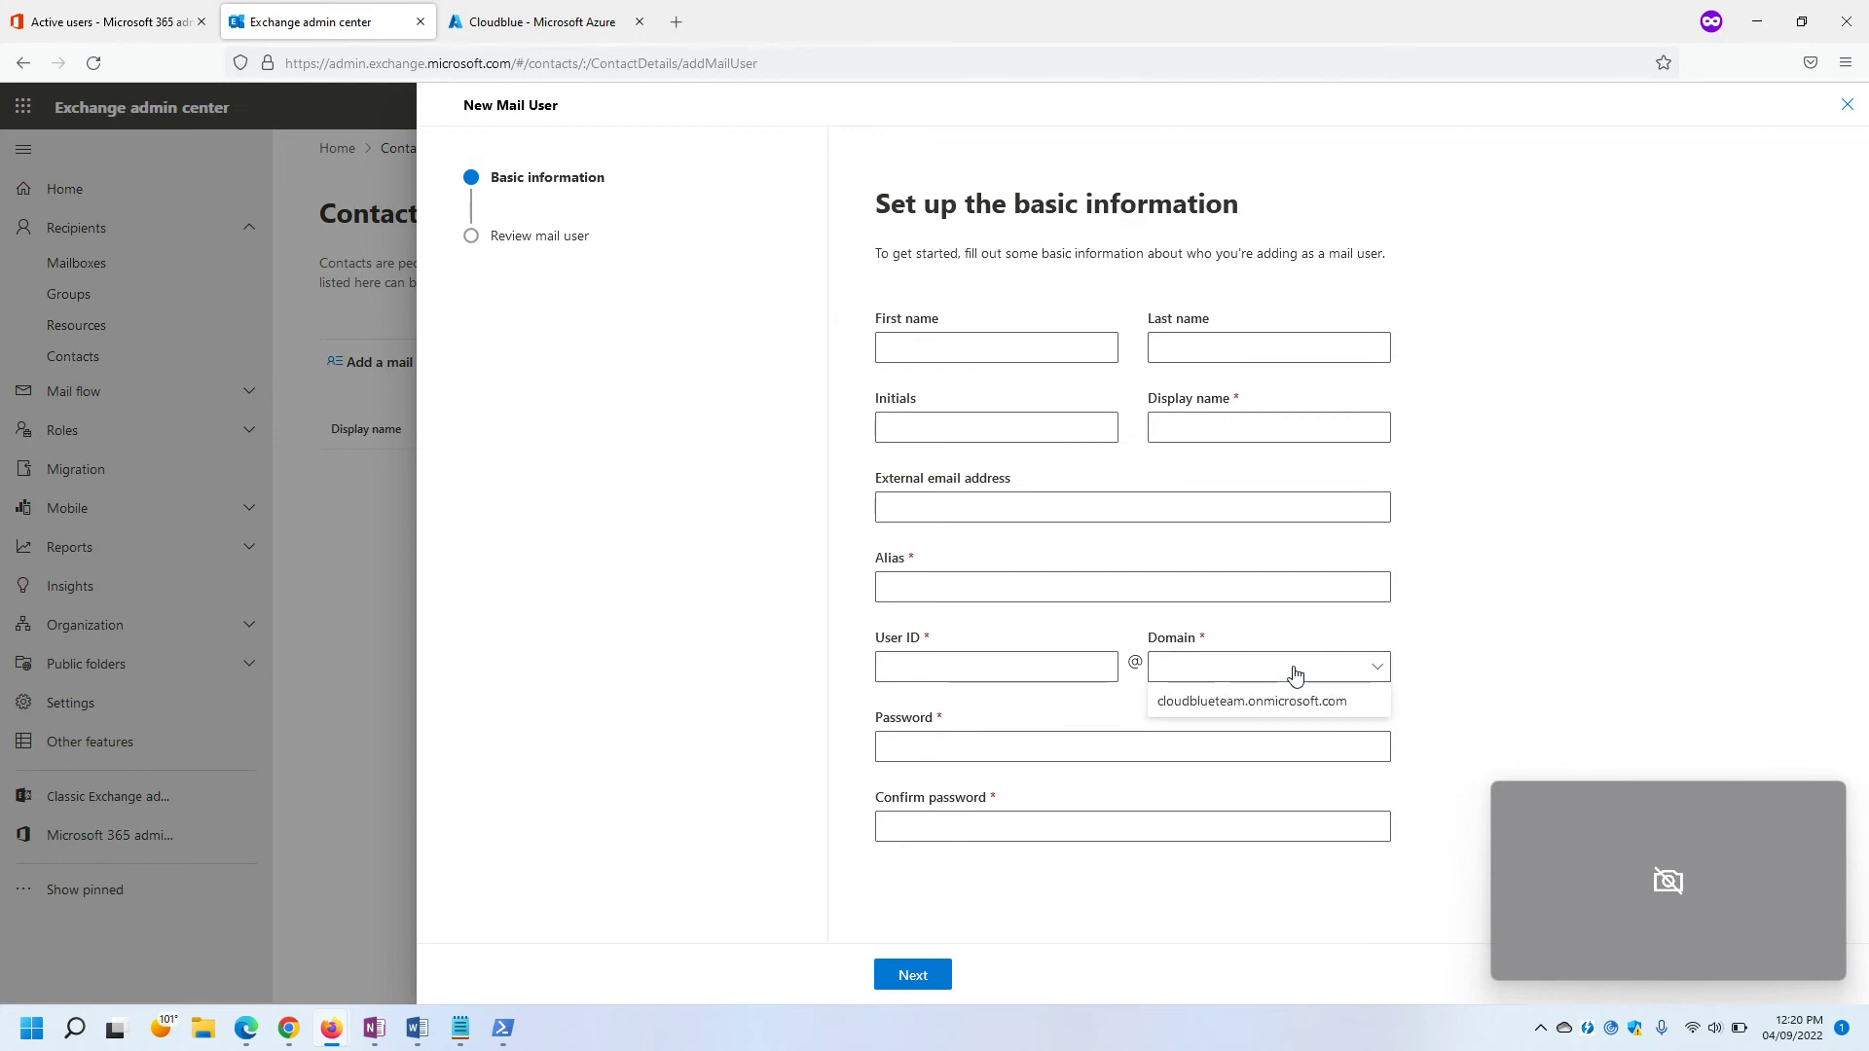
{"action": "left_click", "coordinate": [737, 489]}
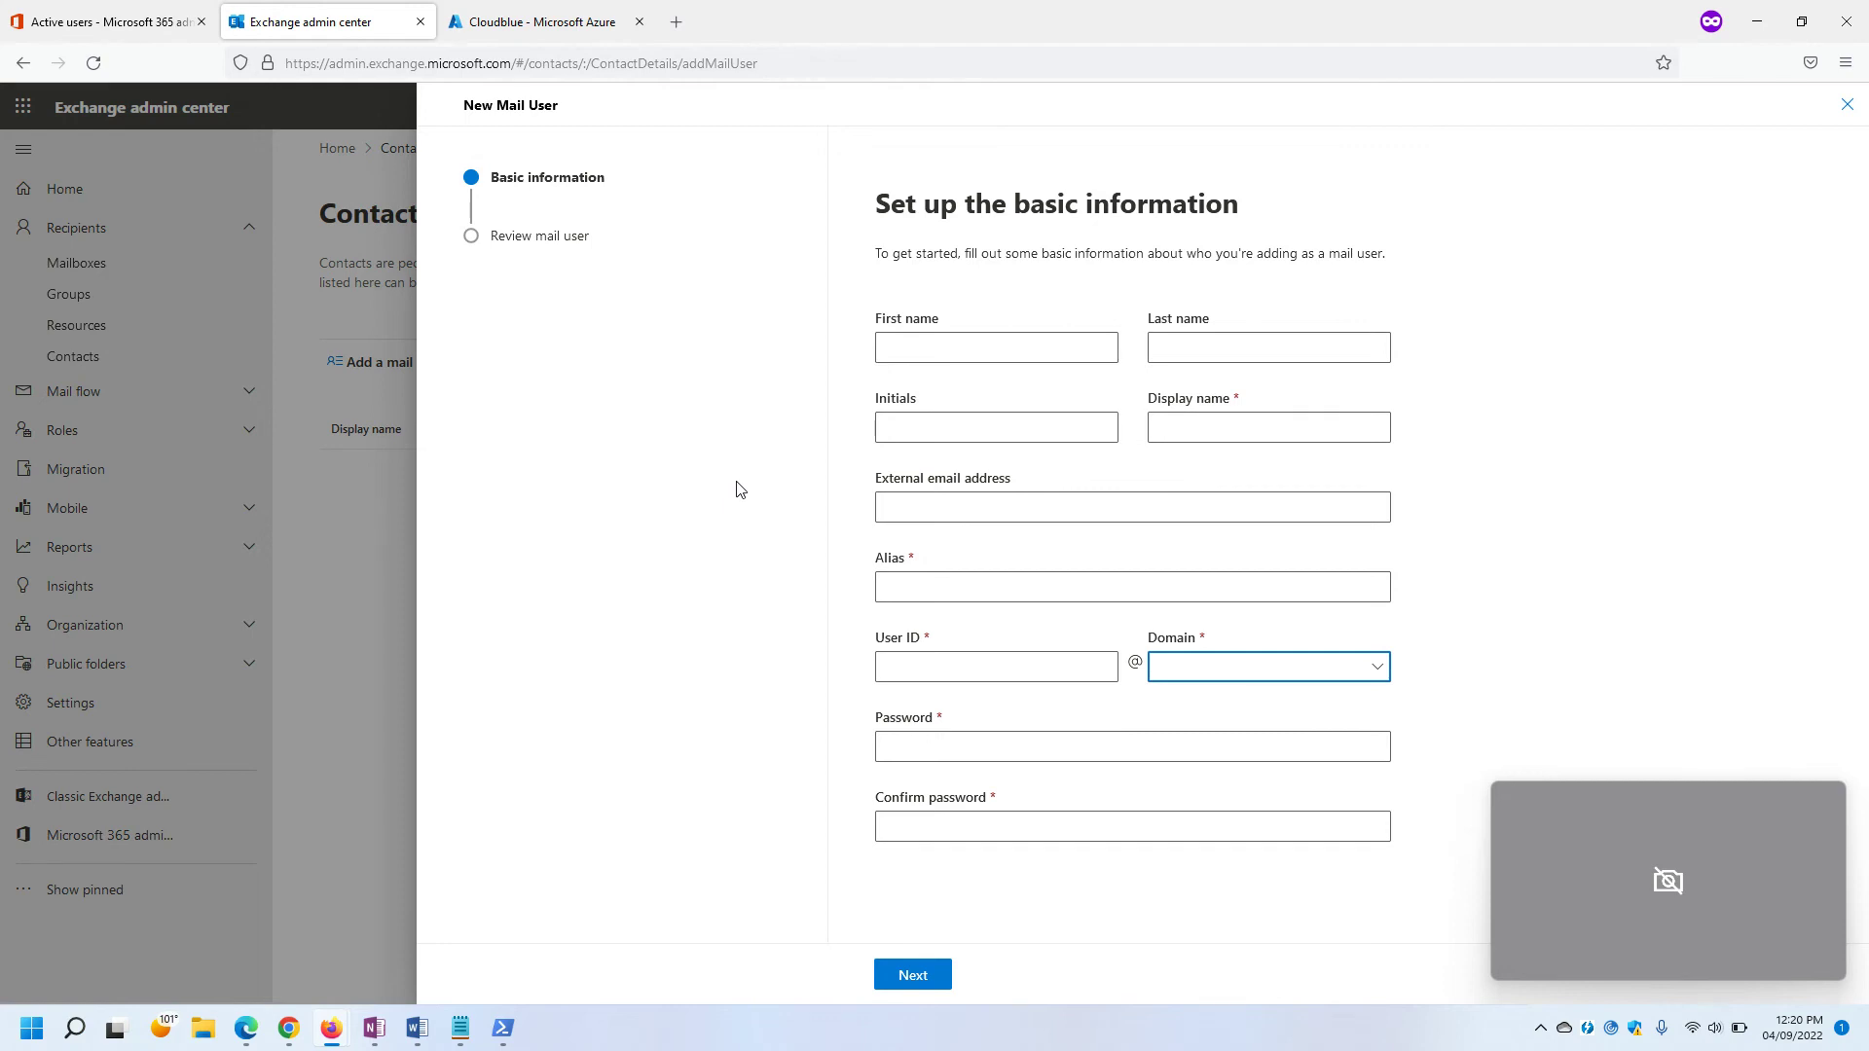
{"action": "left_click", "coordinate": [1847, 104]}
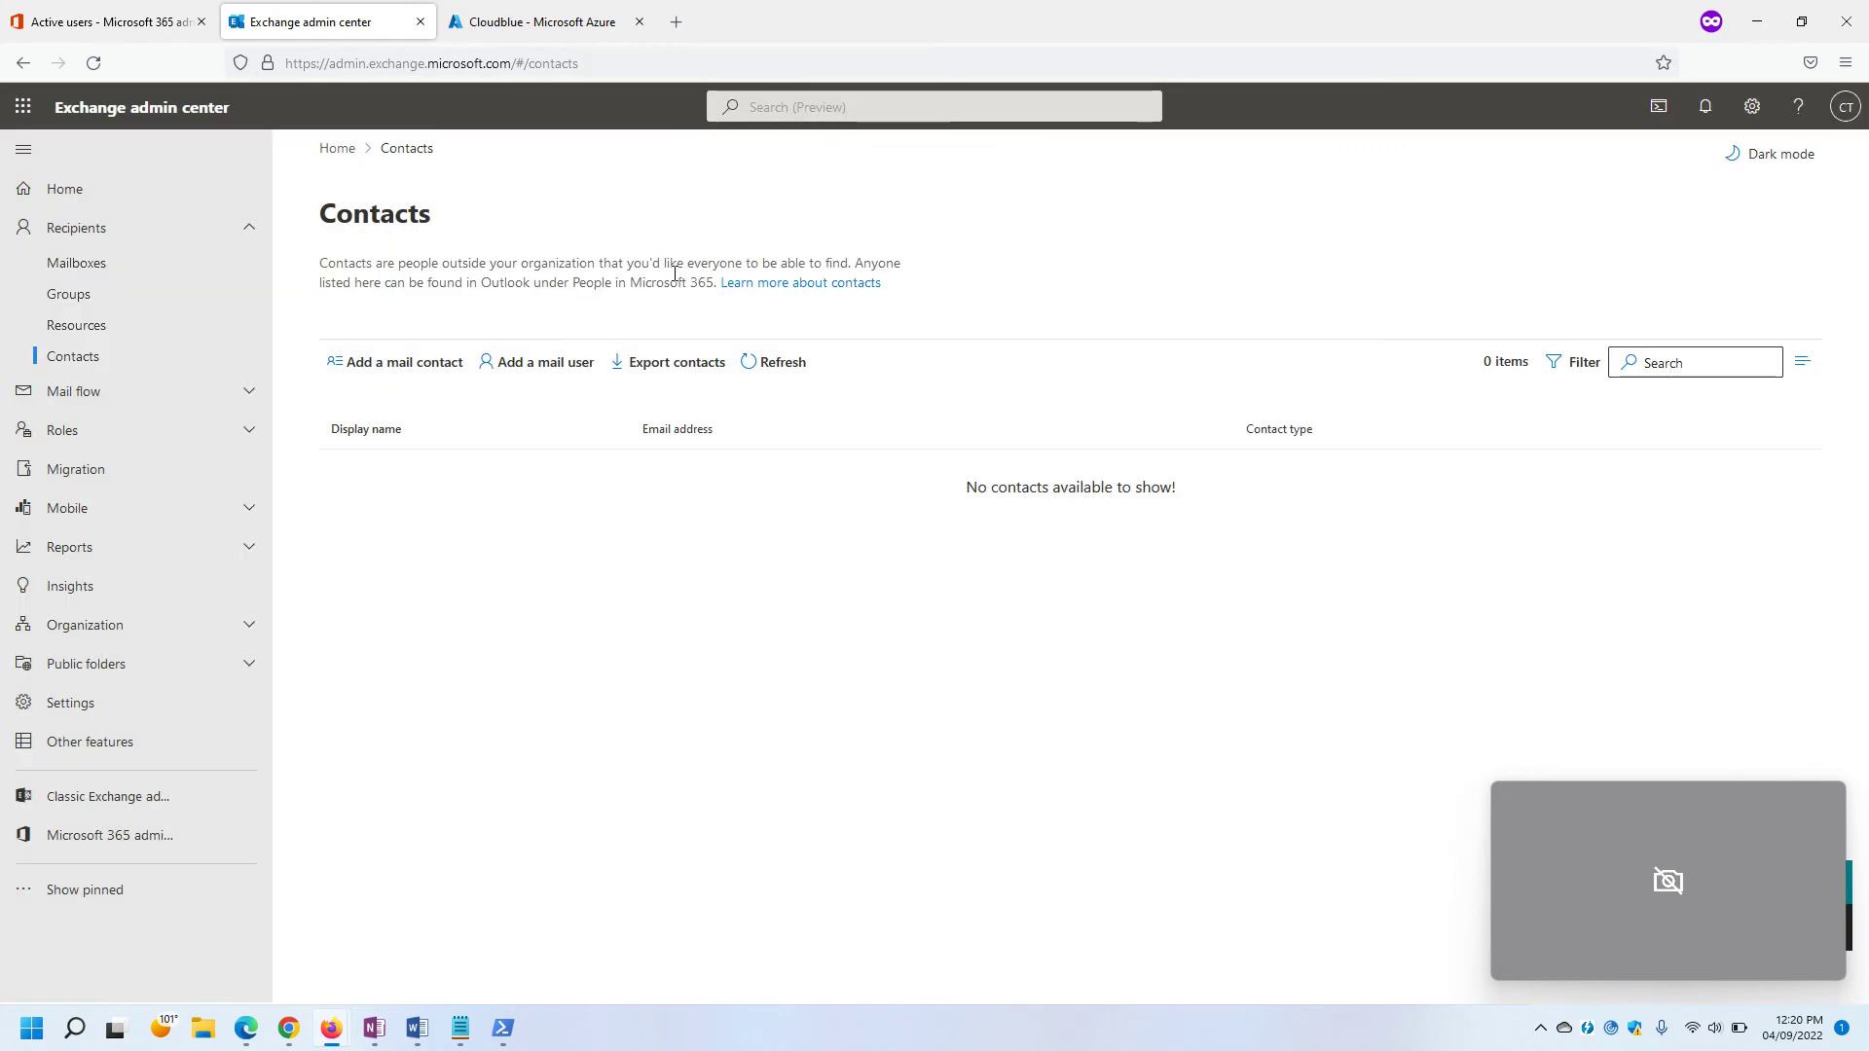
{"action": "left_click", "coordinate": [530, 380]}
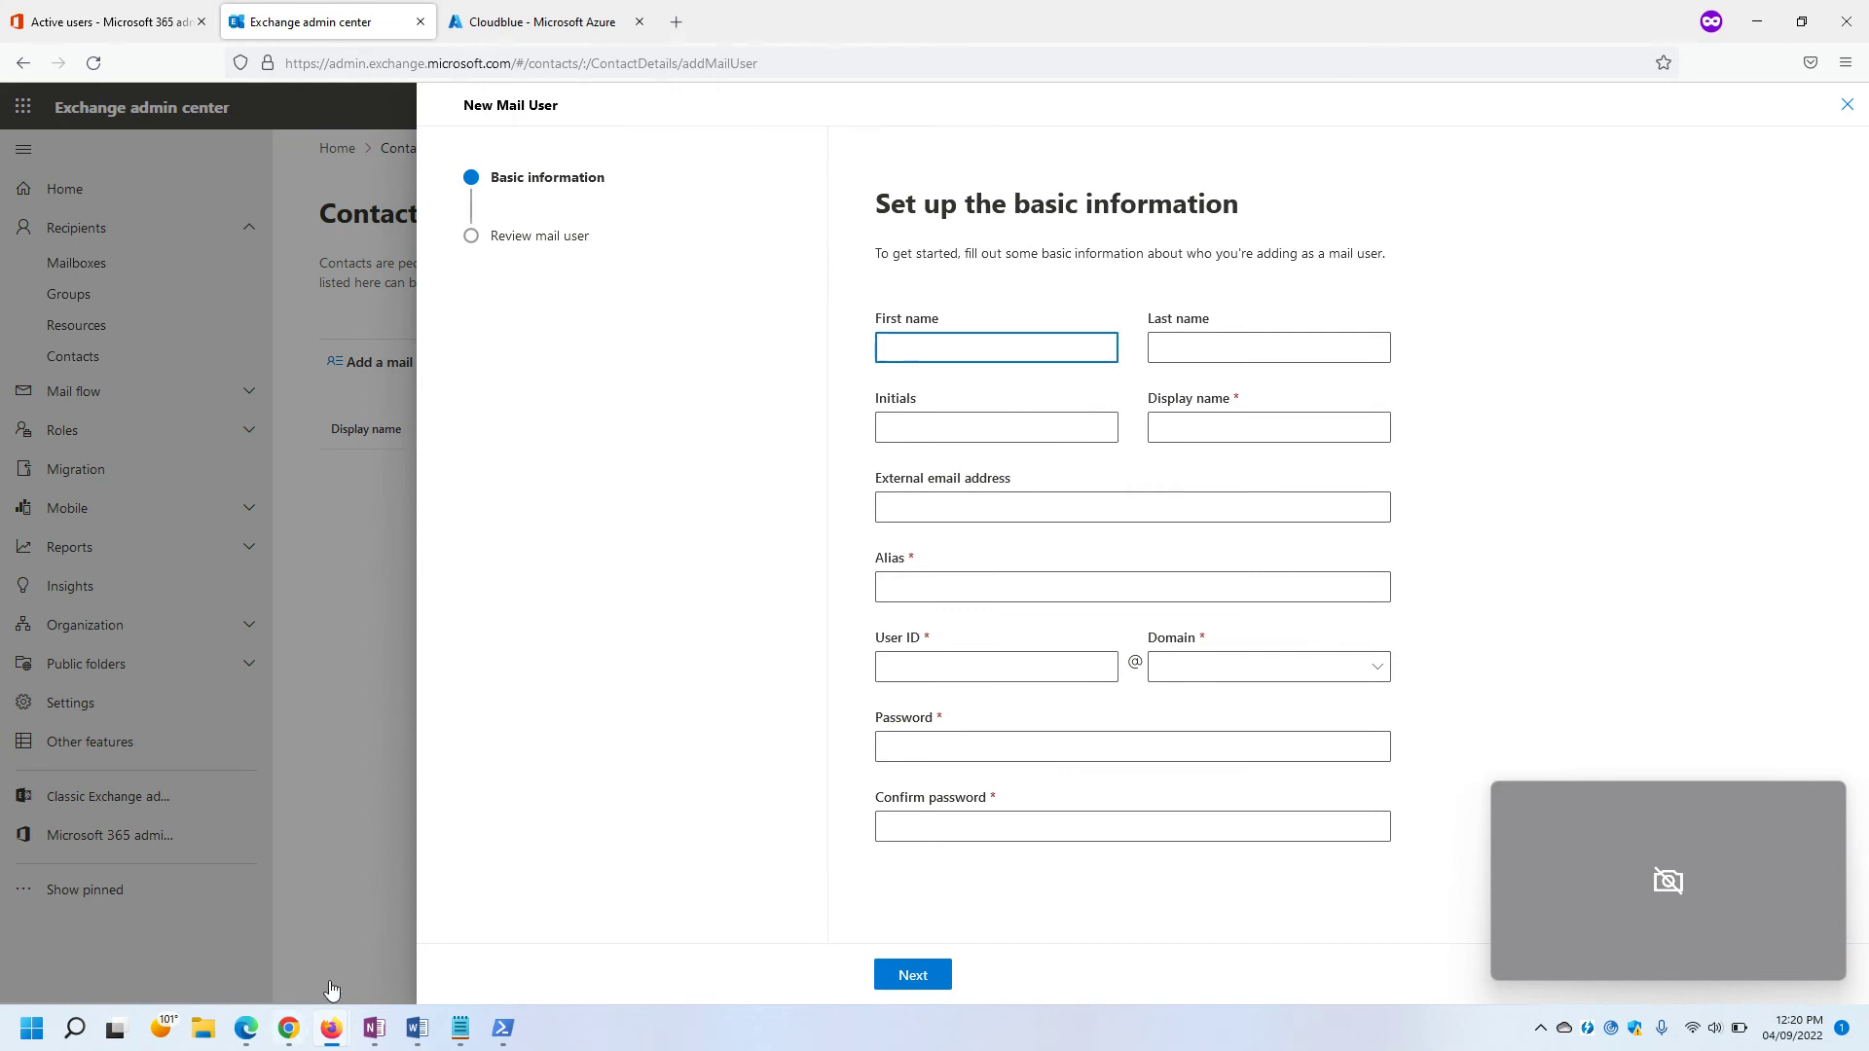
{"action": "mouse_move", "coordinate": [288, 1030]}
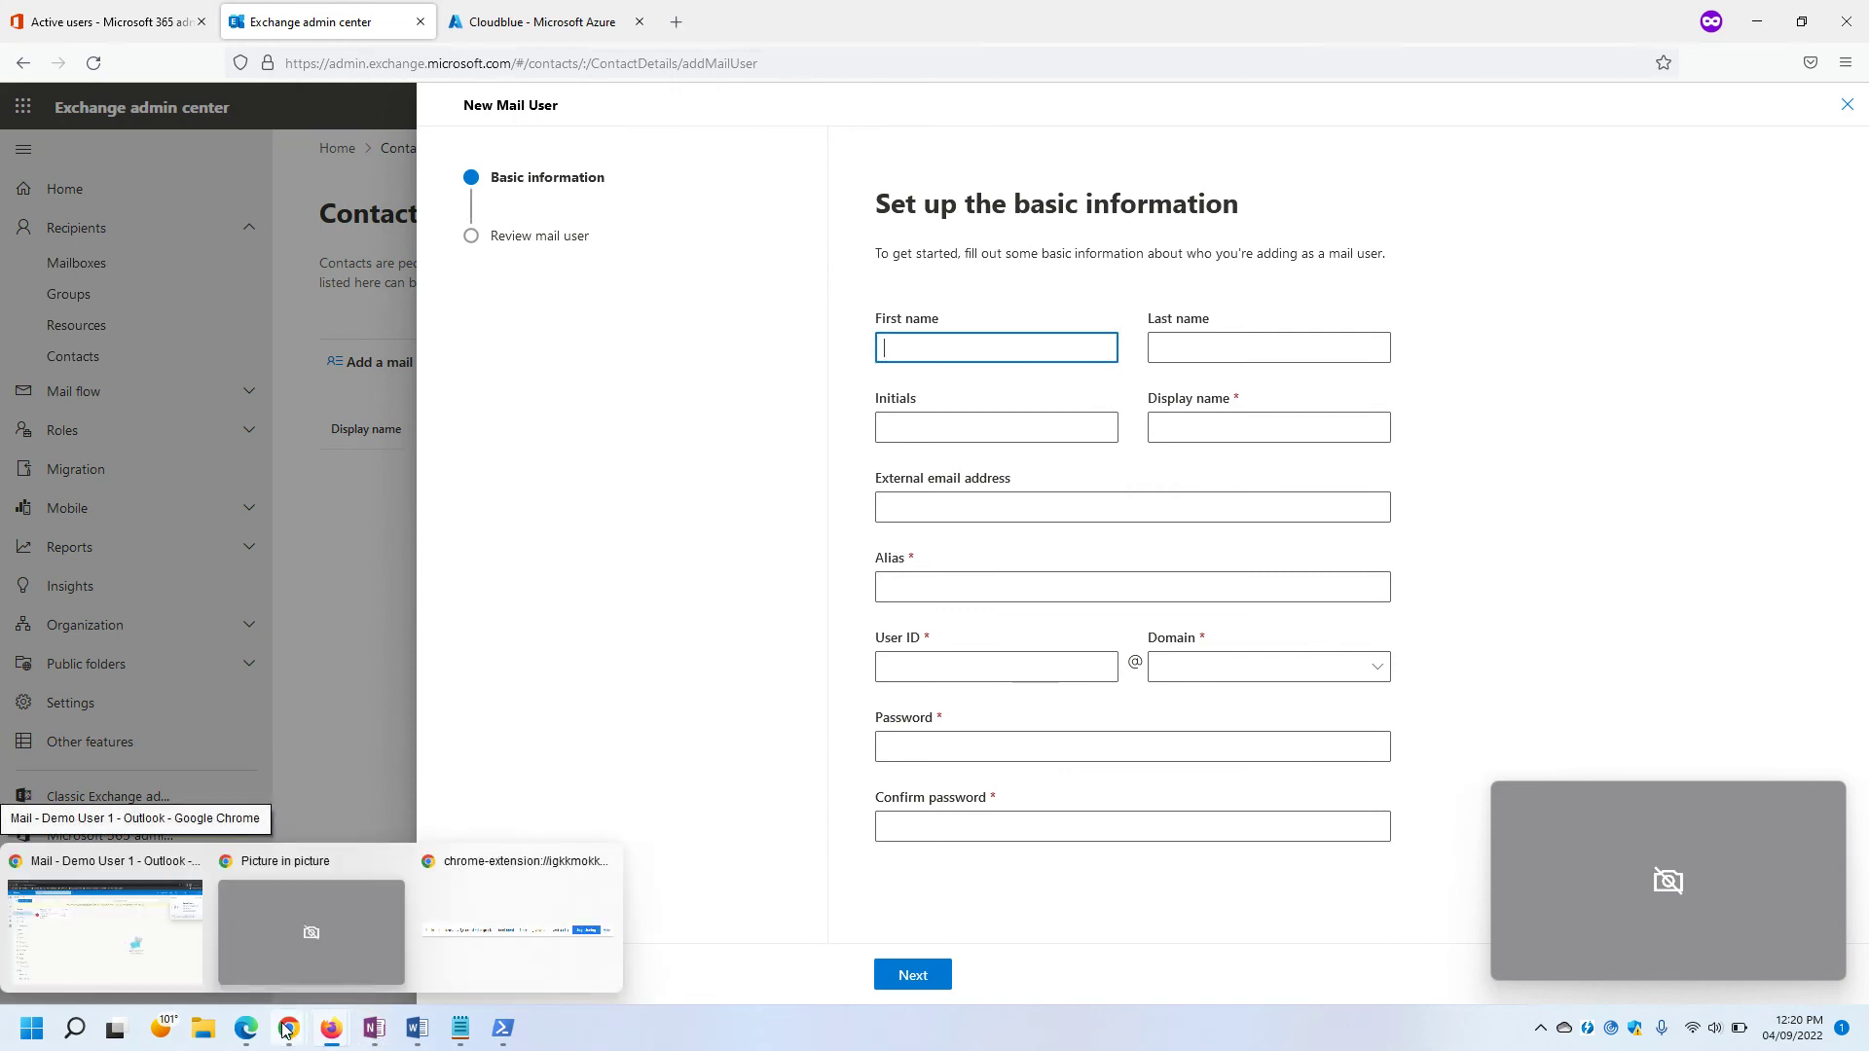
{"action": "left_click", "coordinate": [282, 1027]}
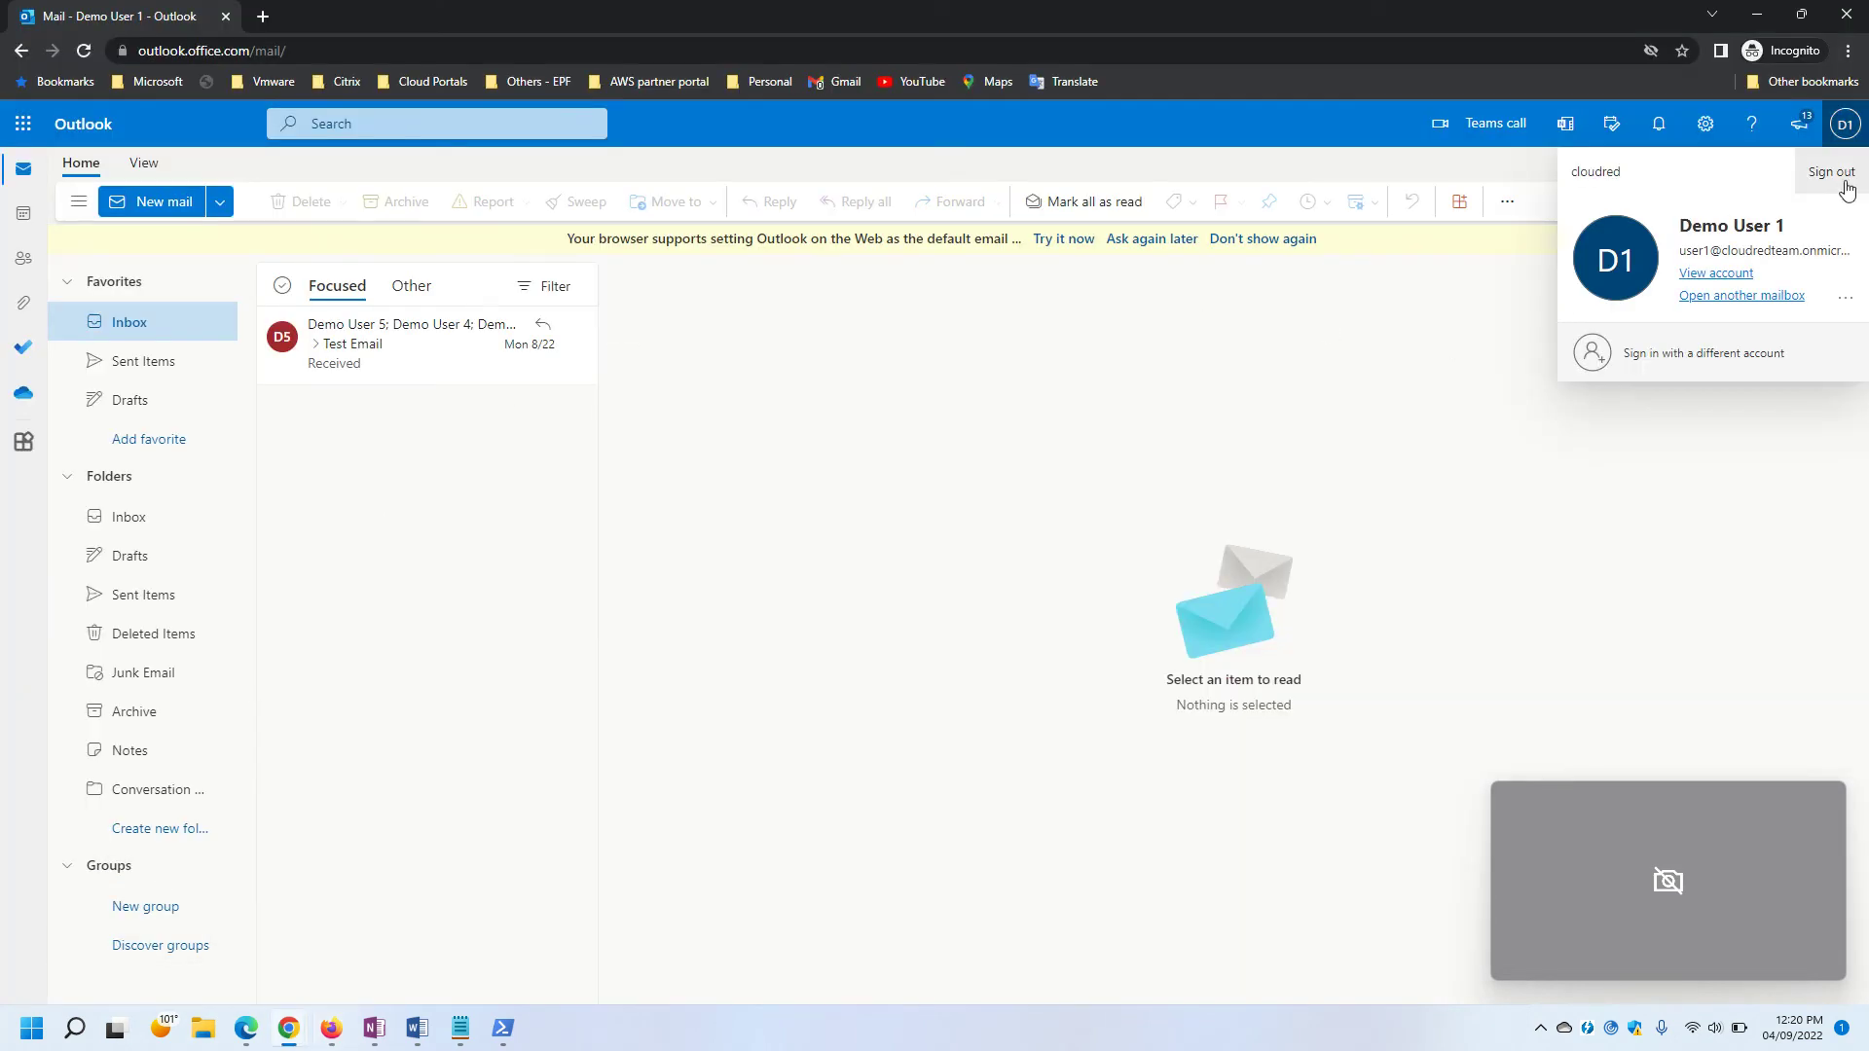
{"action": "left_click", "coordinate": [1845, 123]}
{"action": "left_click", "coordinate": [1845, 123]}
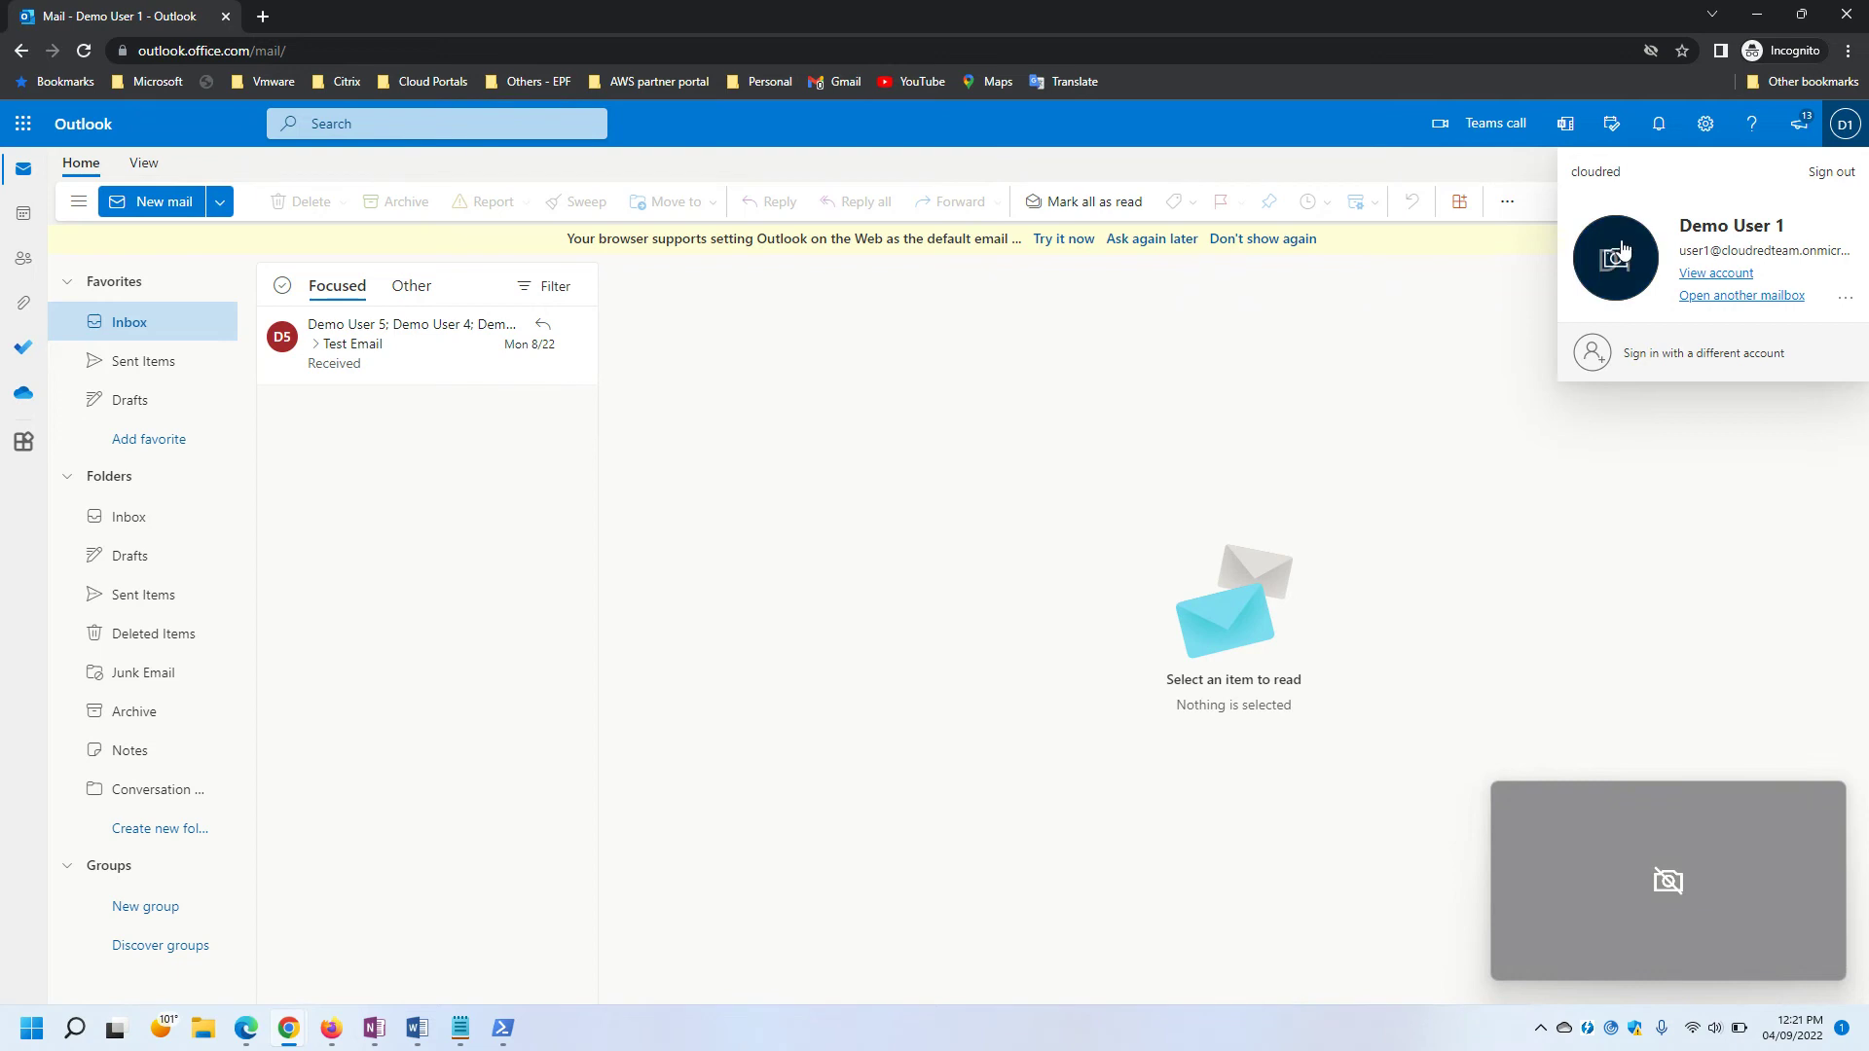
{"action": "key", "text": "alt+Tab"}
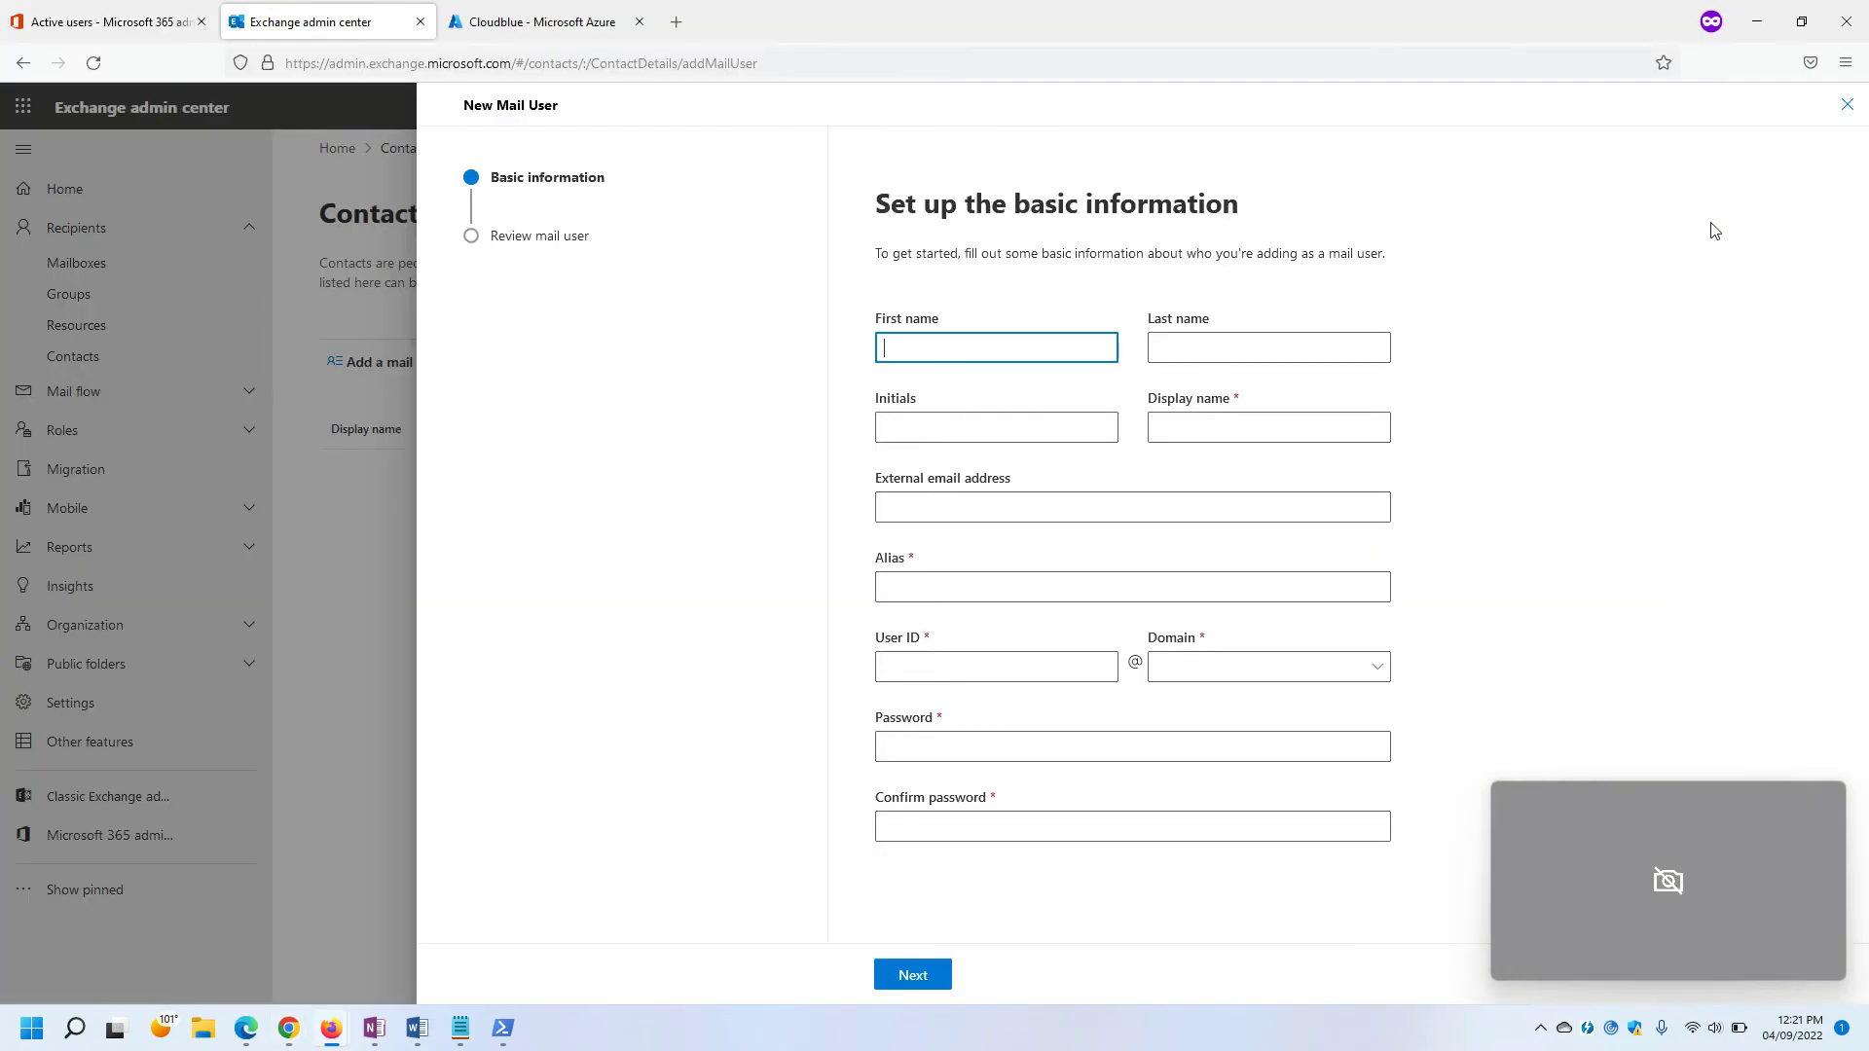
Enter first name Demo, last name User 1 and display name Demo User 1.
{"action": "type", "text": "Demo"}
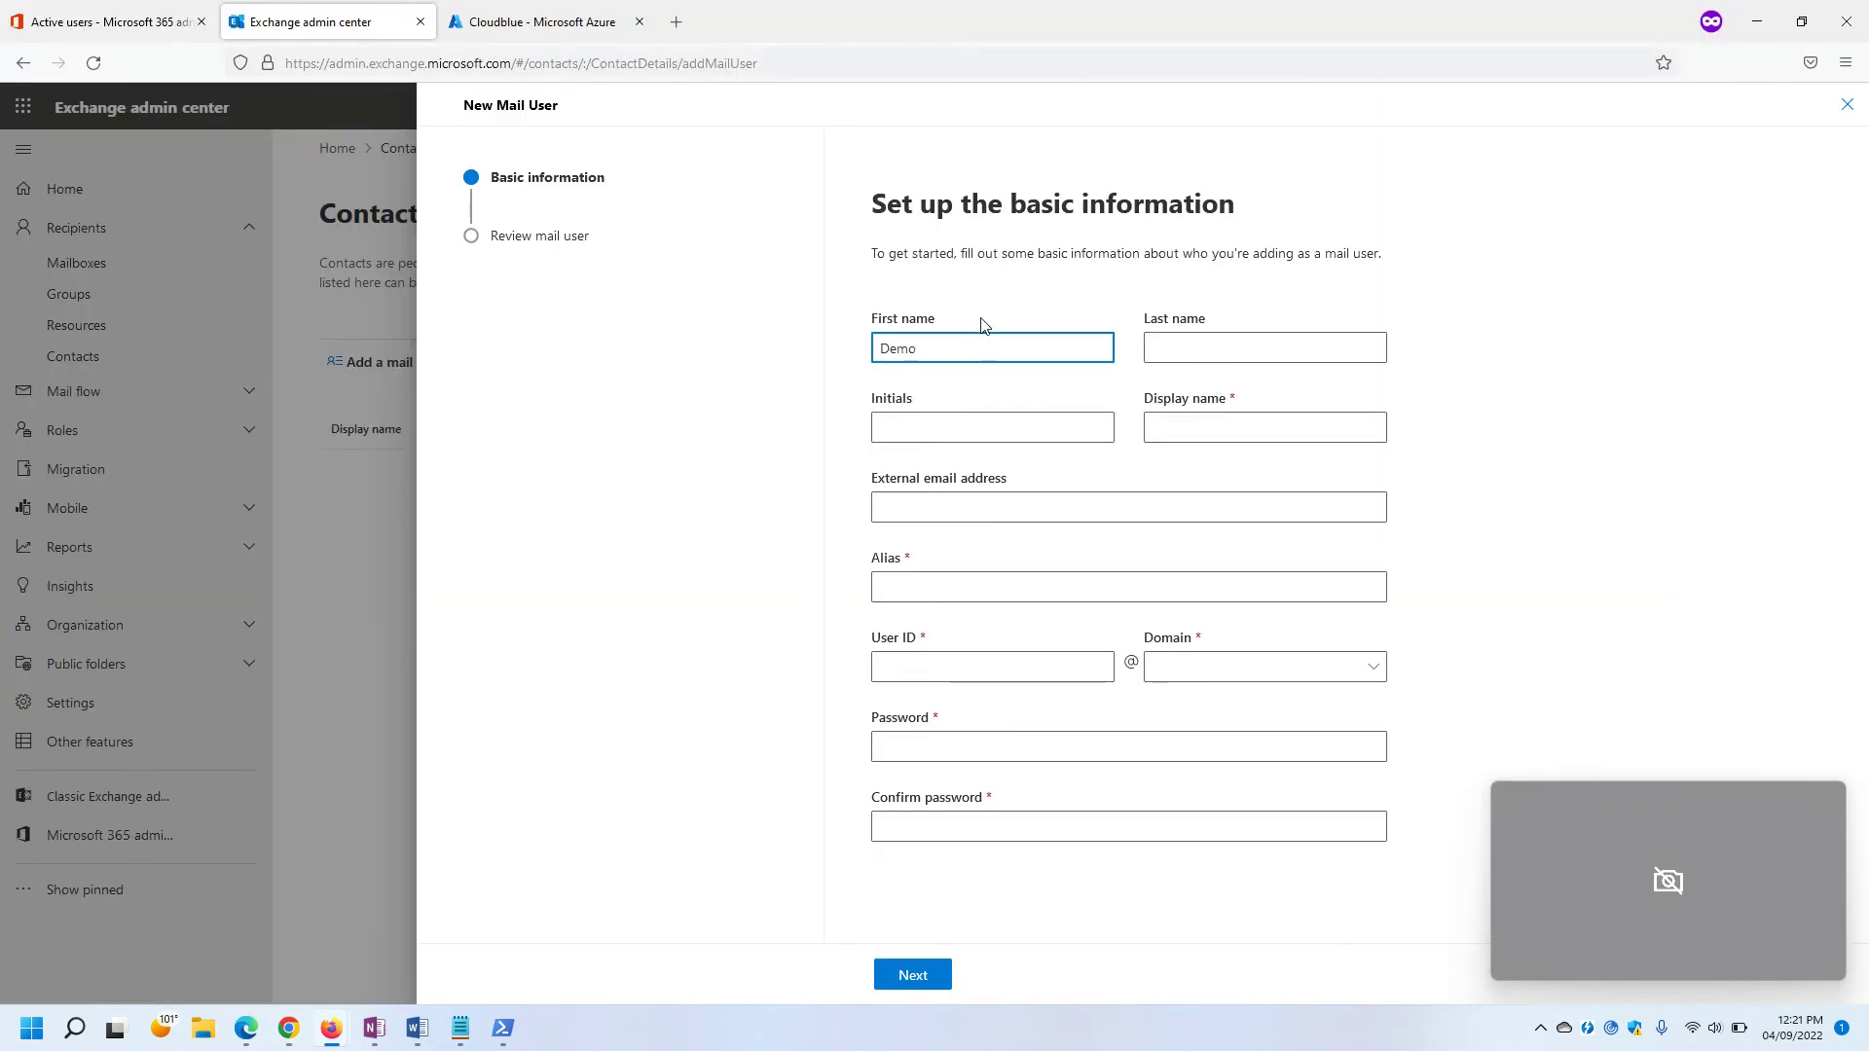
{"action": "key", "text": "Tab"}
{"action": "type", "text": "User"}
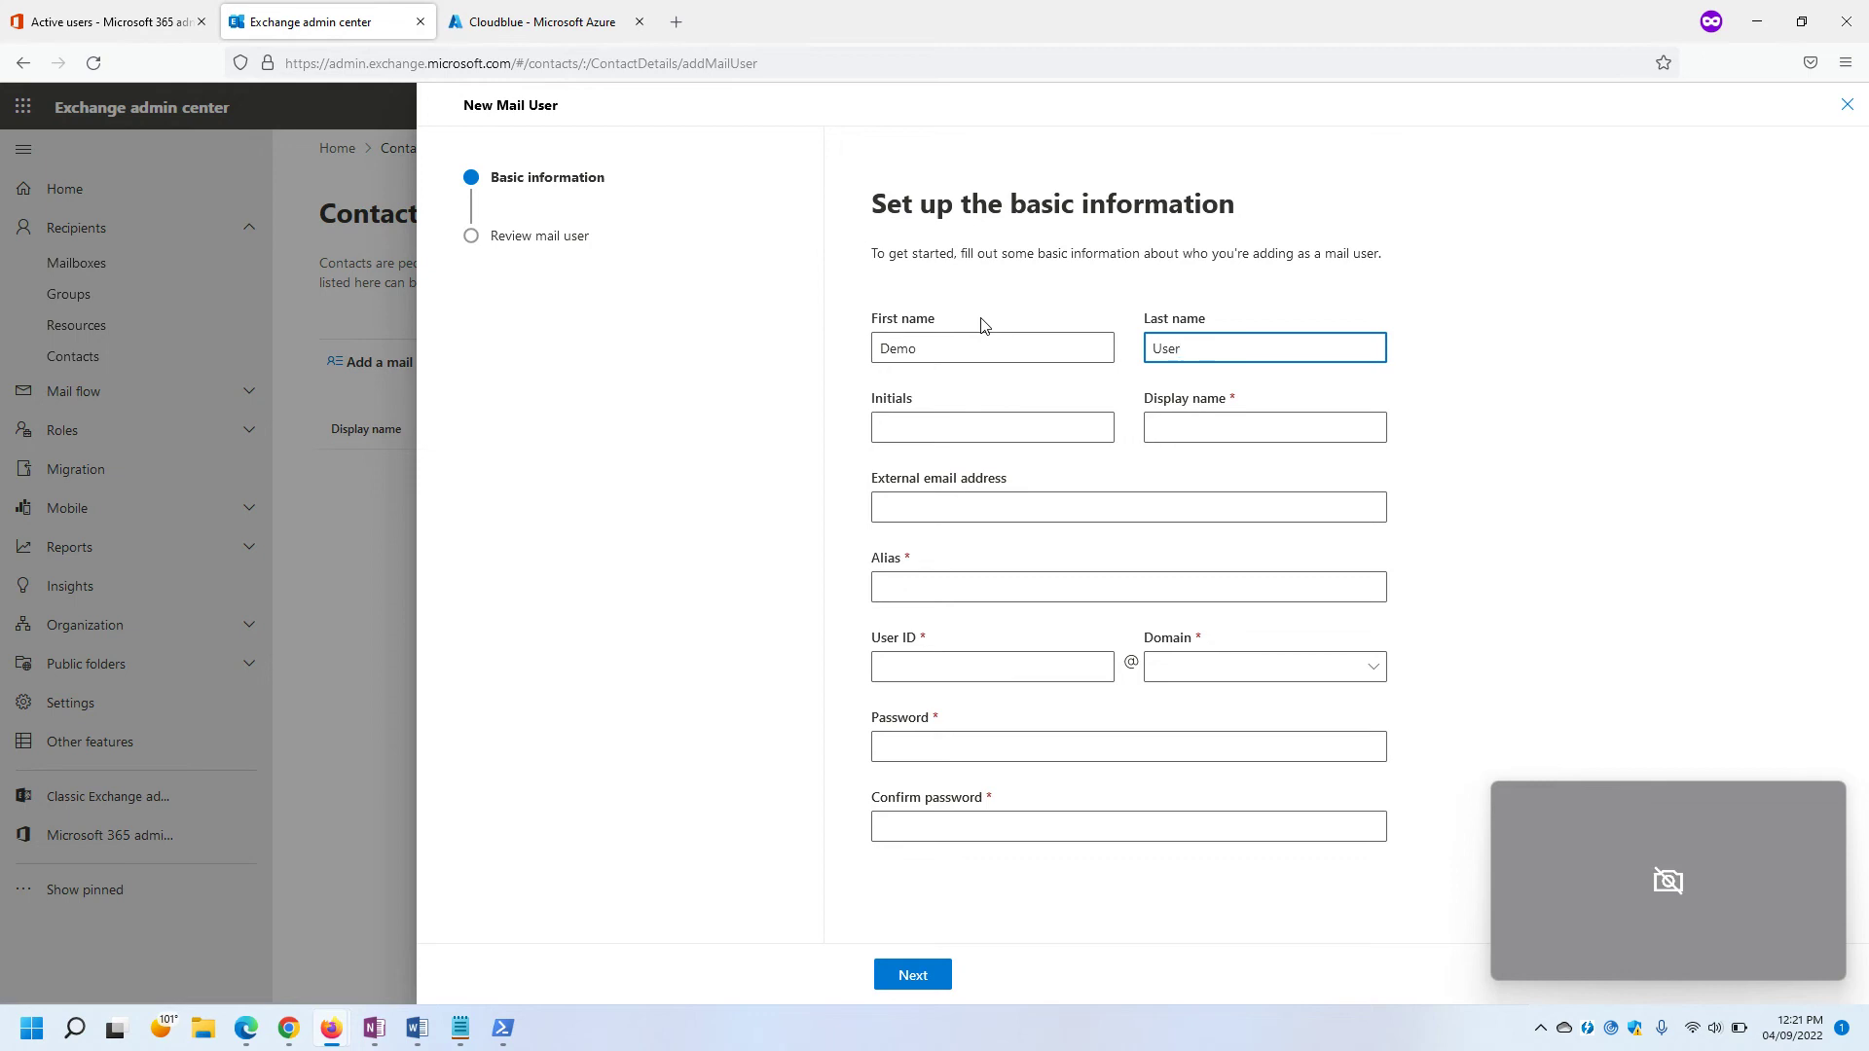
{"action": "left_click", "coordinate": [1203, 425]}
{"action": "left_click", "coordinate": [1147, 516]}
{"action": "left_click", "coordinate": [1219, 425]}
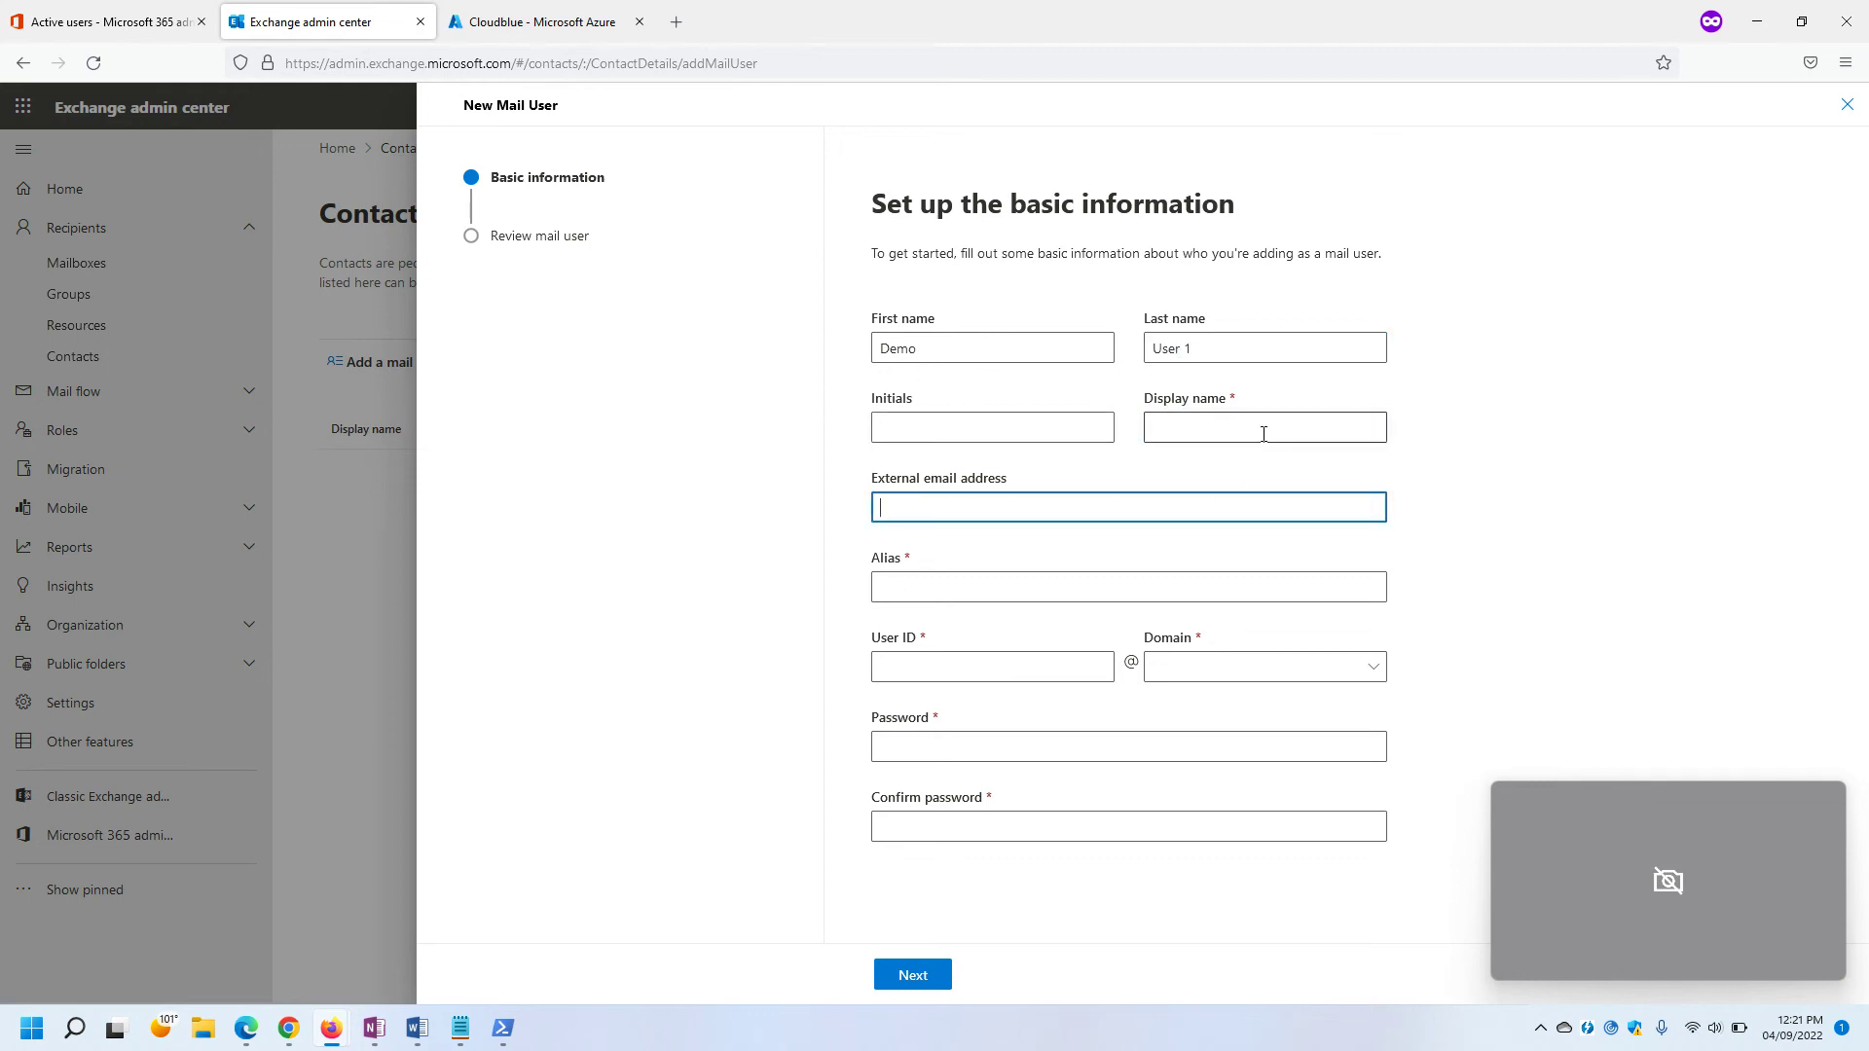
{"action": "type", "text": "Demo User"}
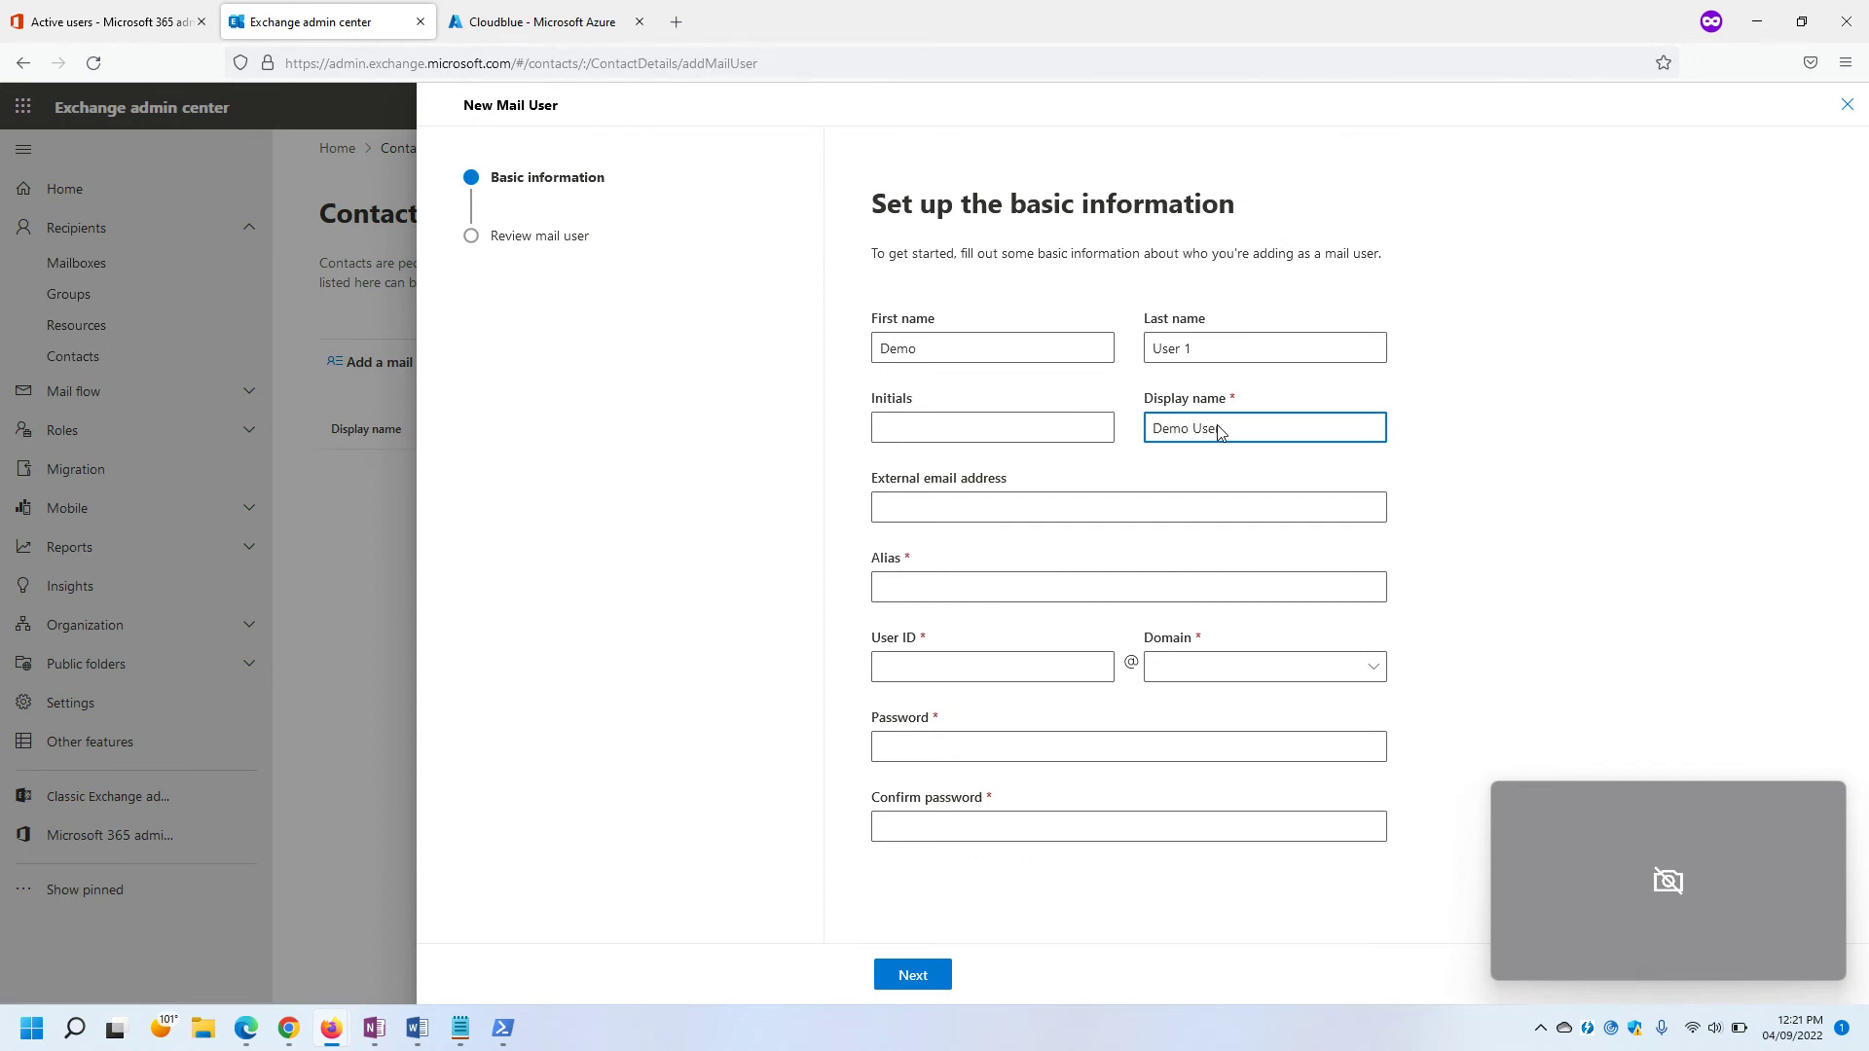
{"action": "type", "text": " 1"}
Review the domain list and move to the external email address and alias fields.
{"action": "left_click", "coordinate": [968, 506]}
{"action": "left_click", "coordinate": [1230, 668]}
{"action": "left_click", "coordinate": [972, 427]}
{"action": "left_click", "coordinate": [907, 507]}
{"action": "left_click", "coordinate": [908, 590]}
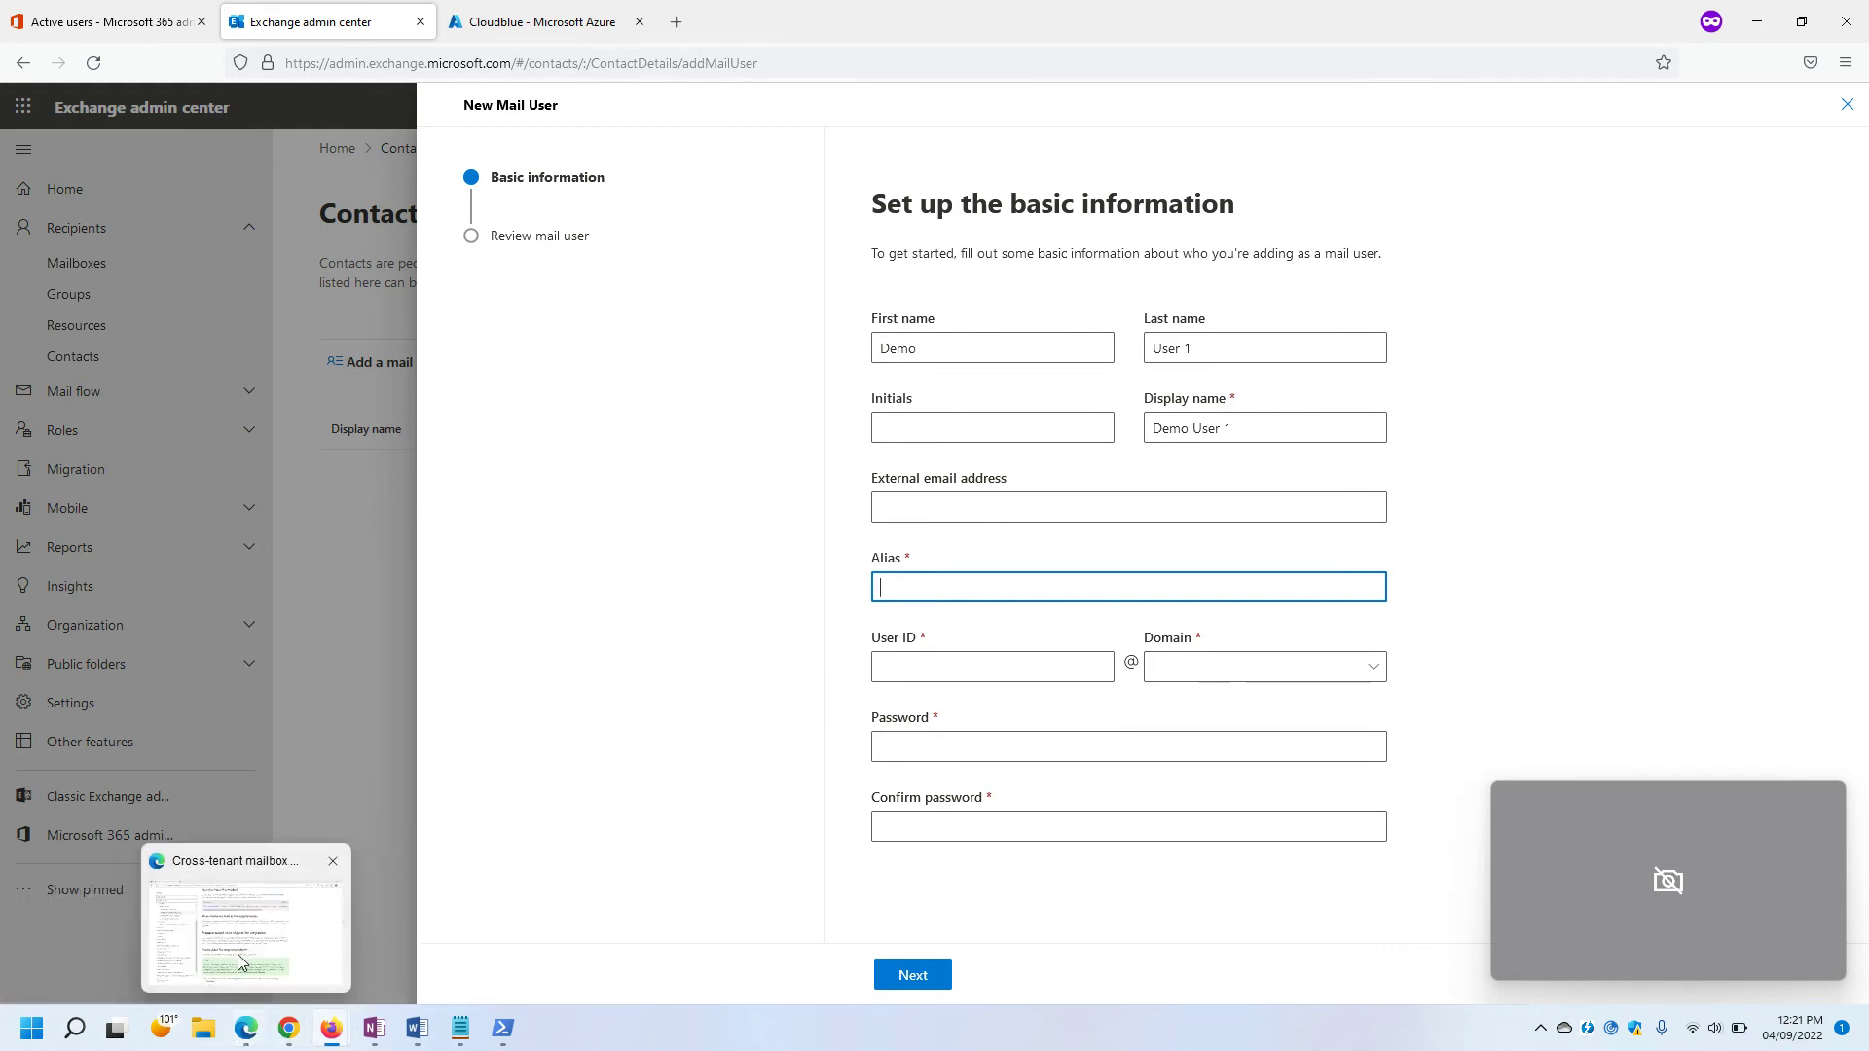
Check Demo User 1's account page in Outlook and return to the New Mail User form.
{"action": "left_click", "coordinate": [243, 950]}
{"action": "mouse_move", "coordinate": [295, 1038]}
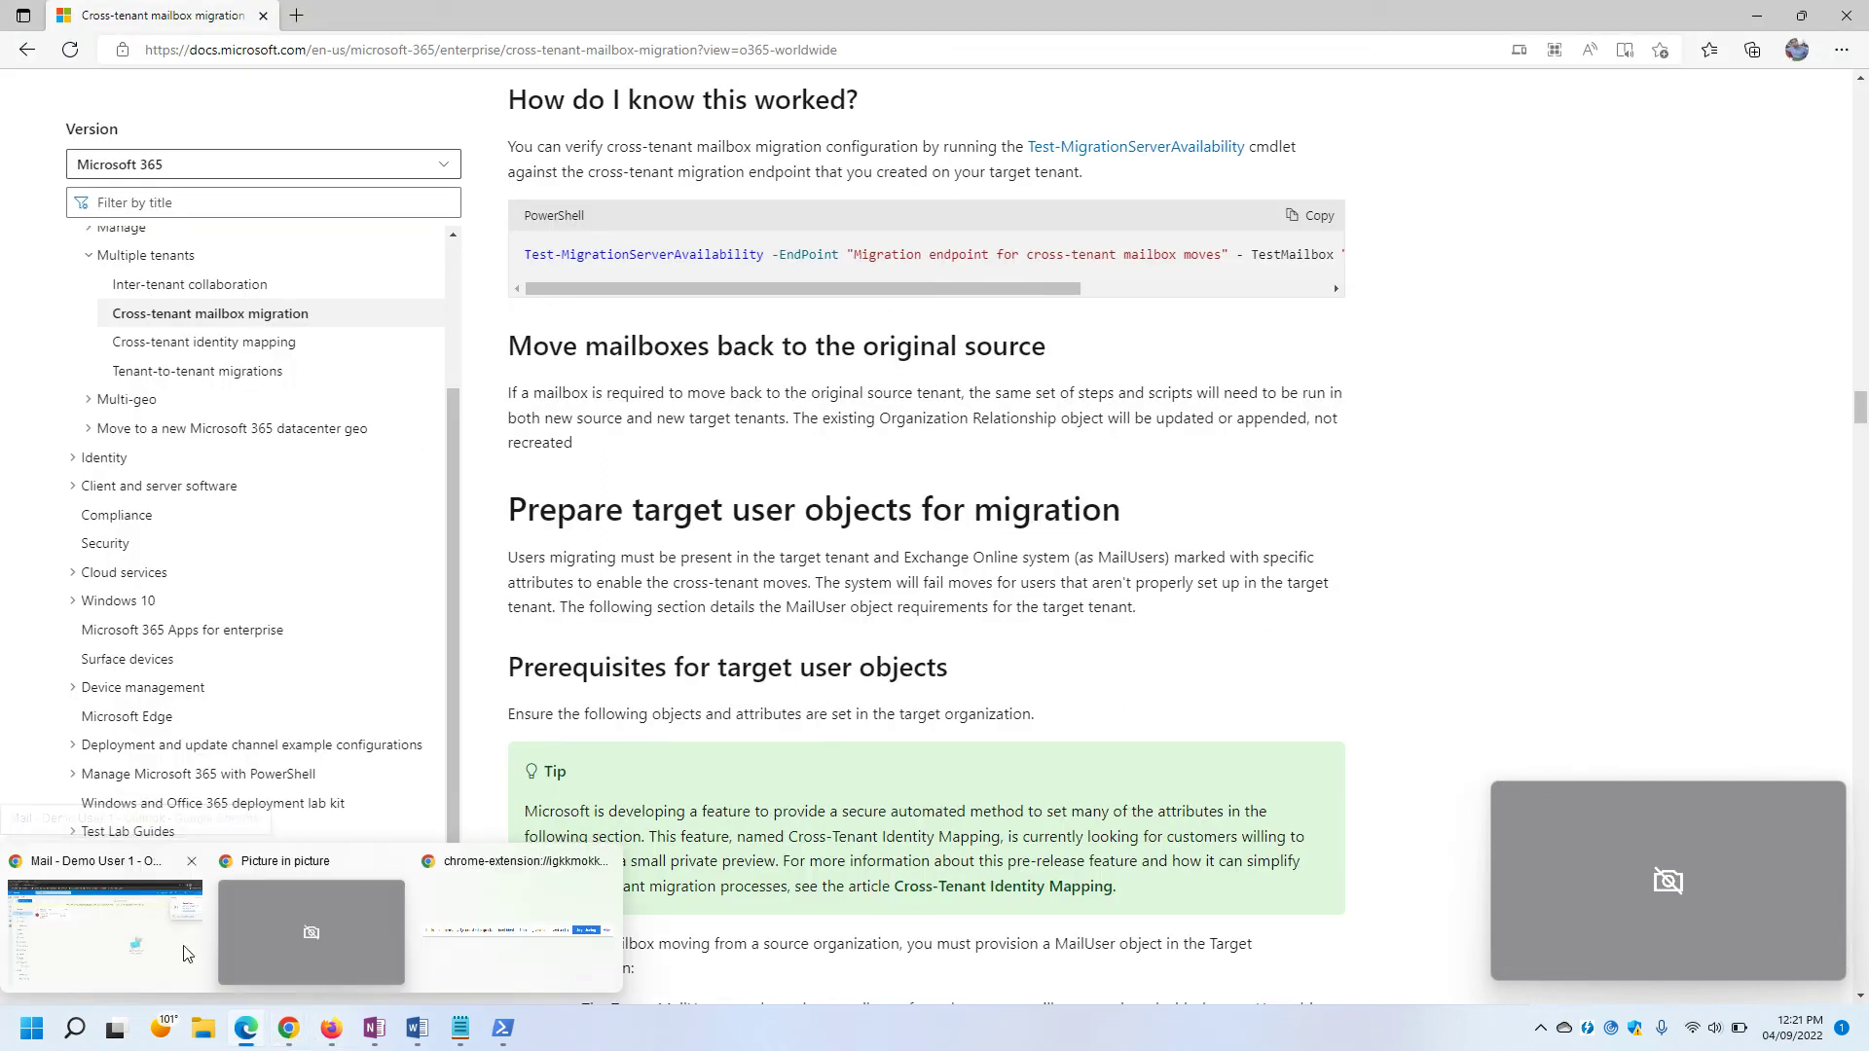
{"action": "left_click", "coordinate": [105, 930]}
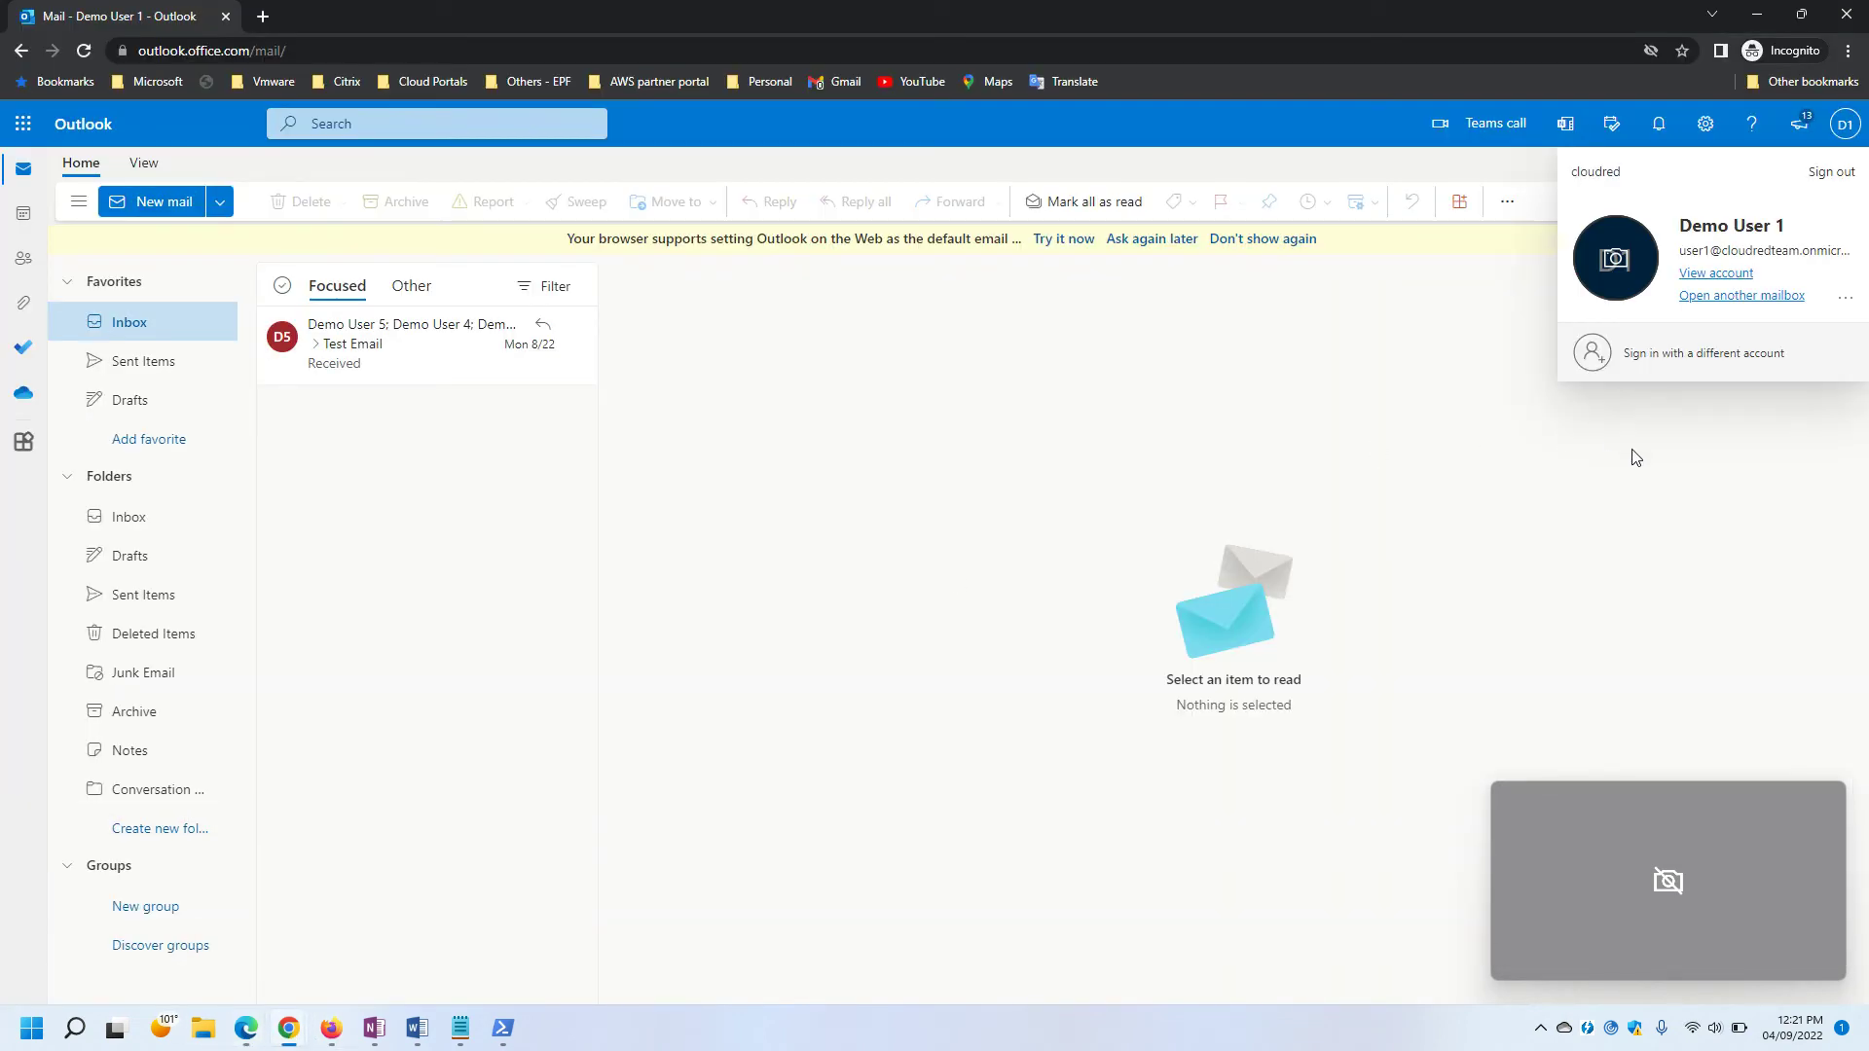
{"action": "left_click", "coordinate": [1700, 284]}
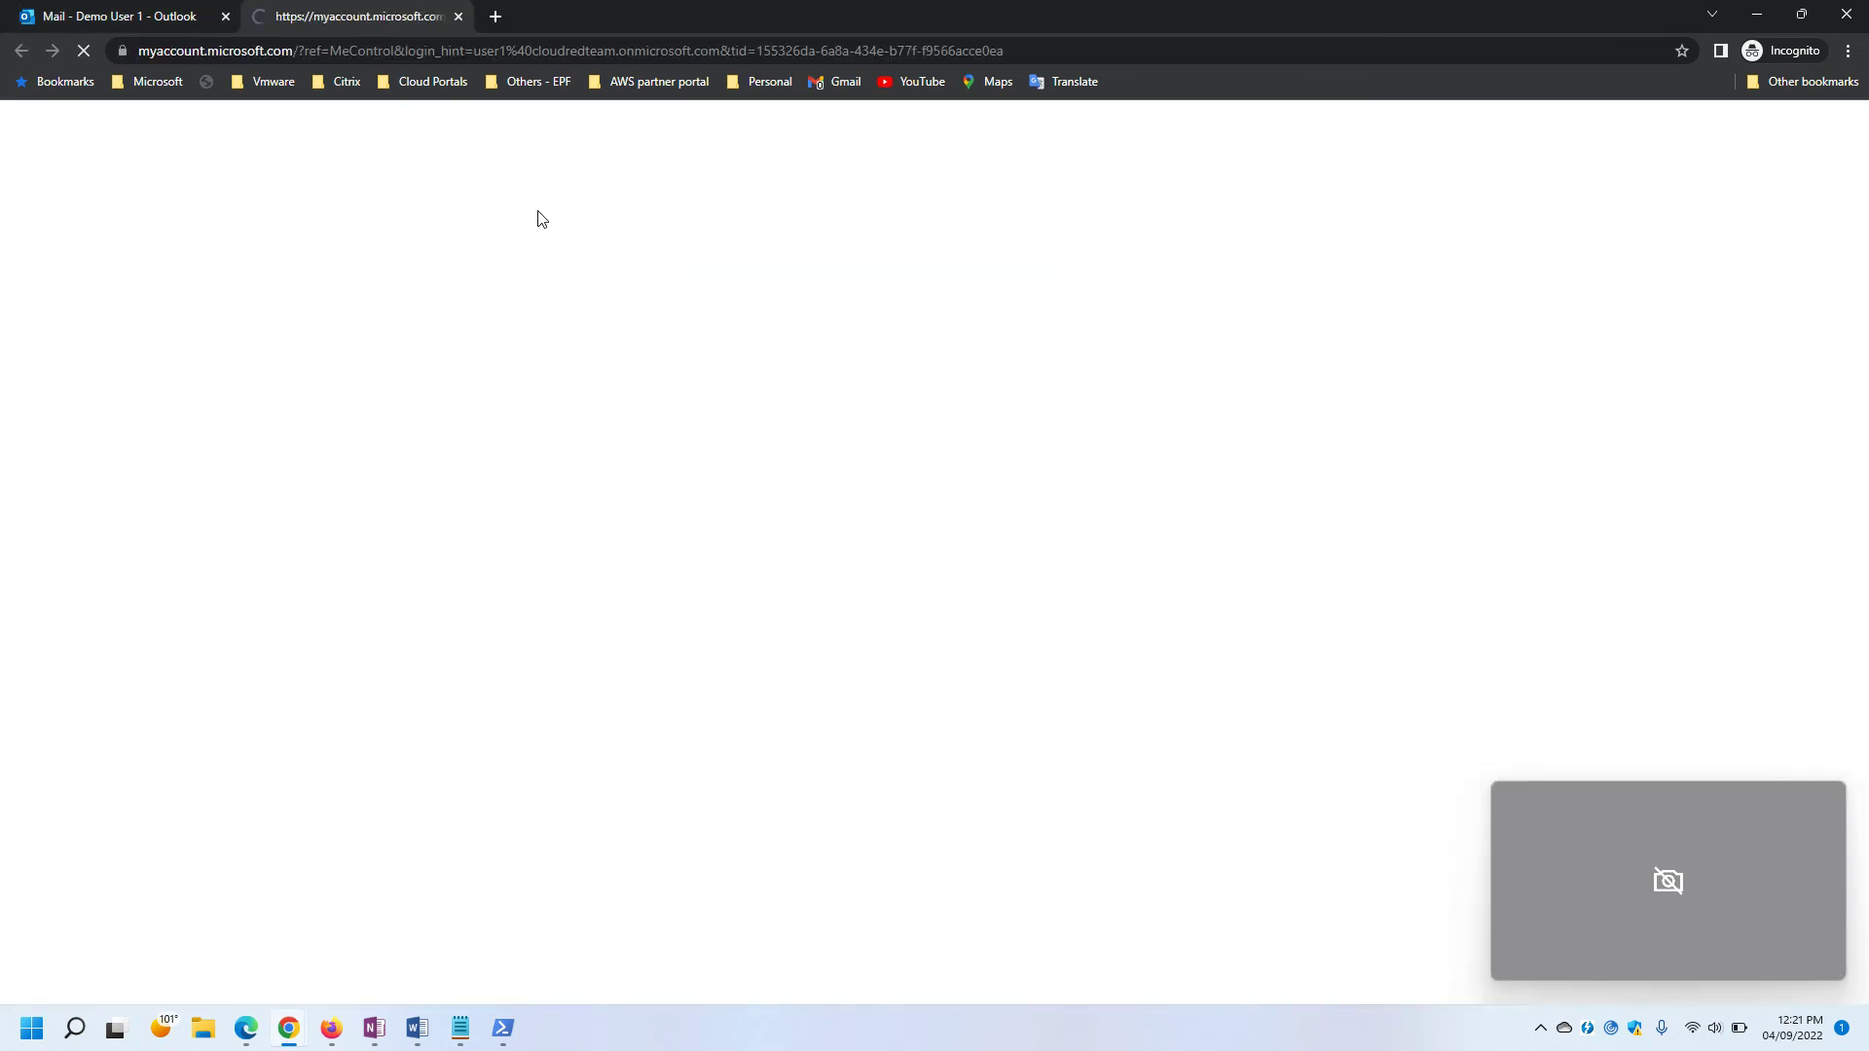
{"action": "mouse_move", "coordinate": [386, 1034]}
{"action": "left_click", "coordinate": [345, 971]}
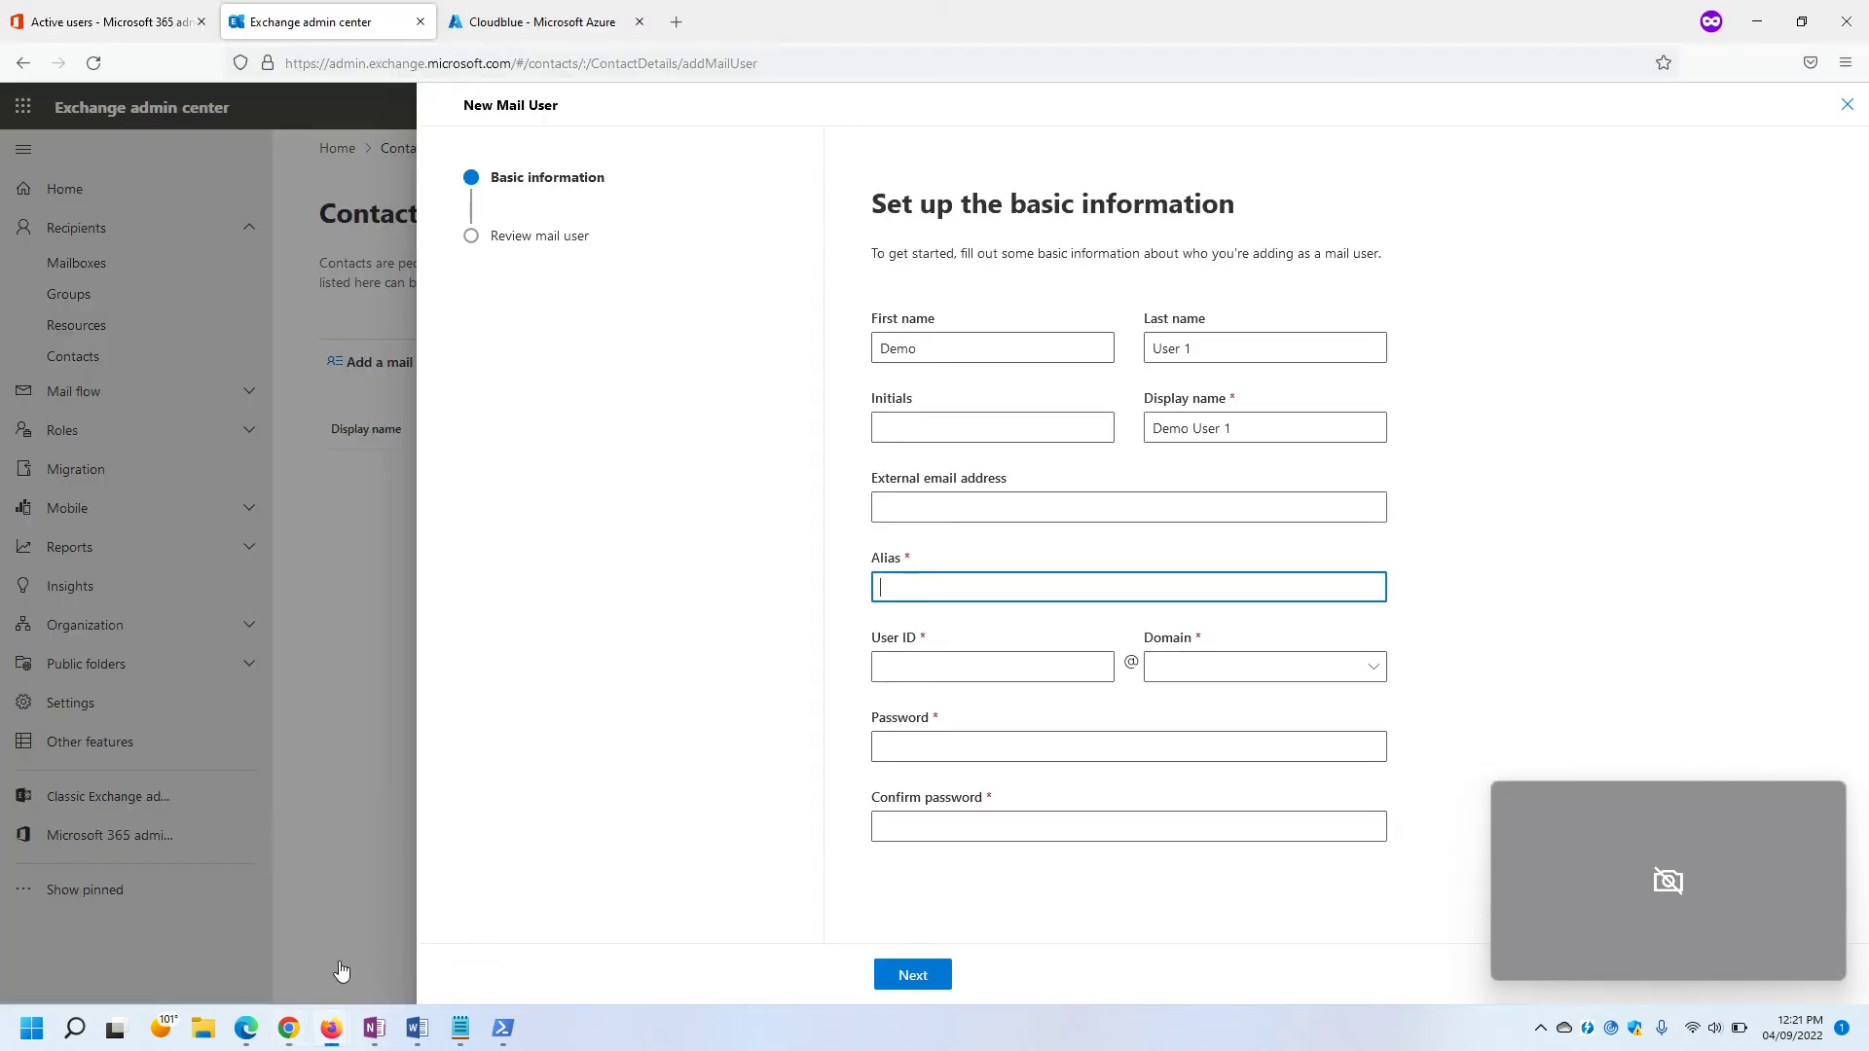
Select and copy the User1 address from the Source Tenant list in OneNote.
{"action": "left_click", "coordinate": [385, 1036]}
{"action": "left_click_drag", "start_coordinate": [340, 783], "coordinate": [110, 783]}
{"action": "key", "text": "ctrl+c"}
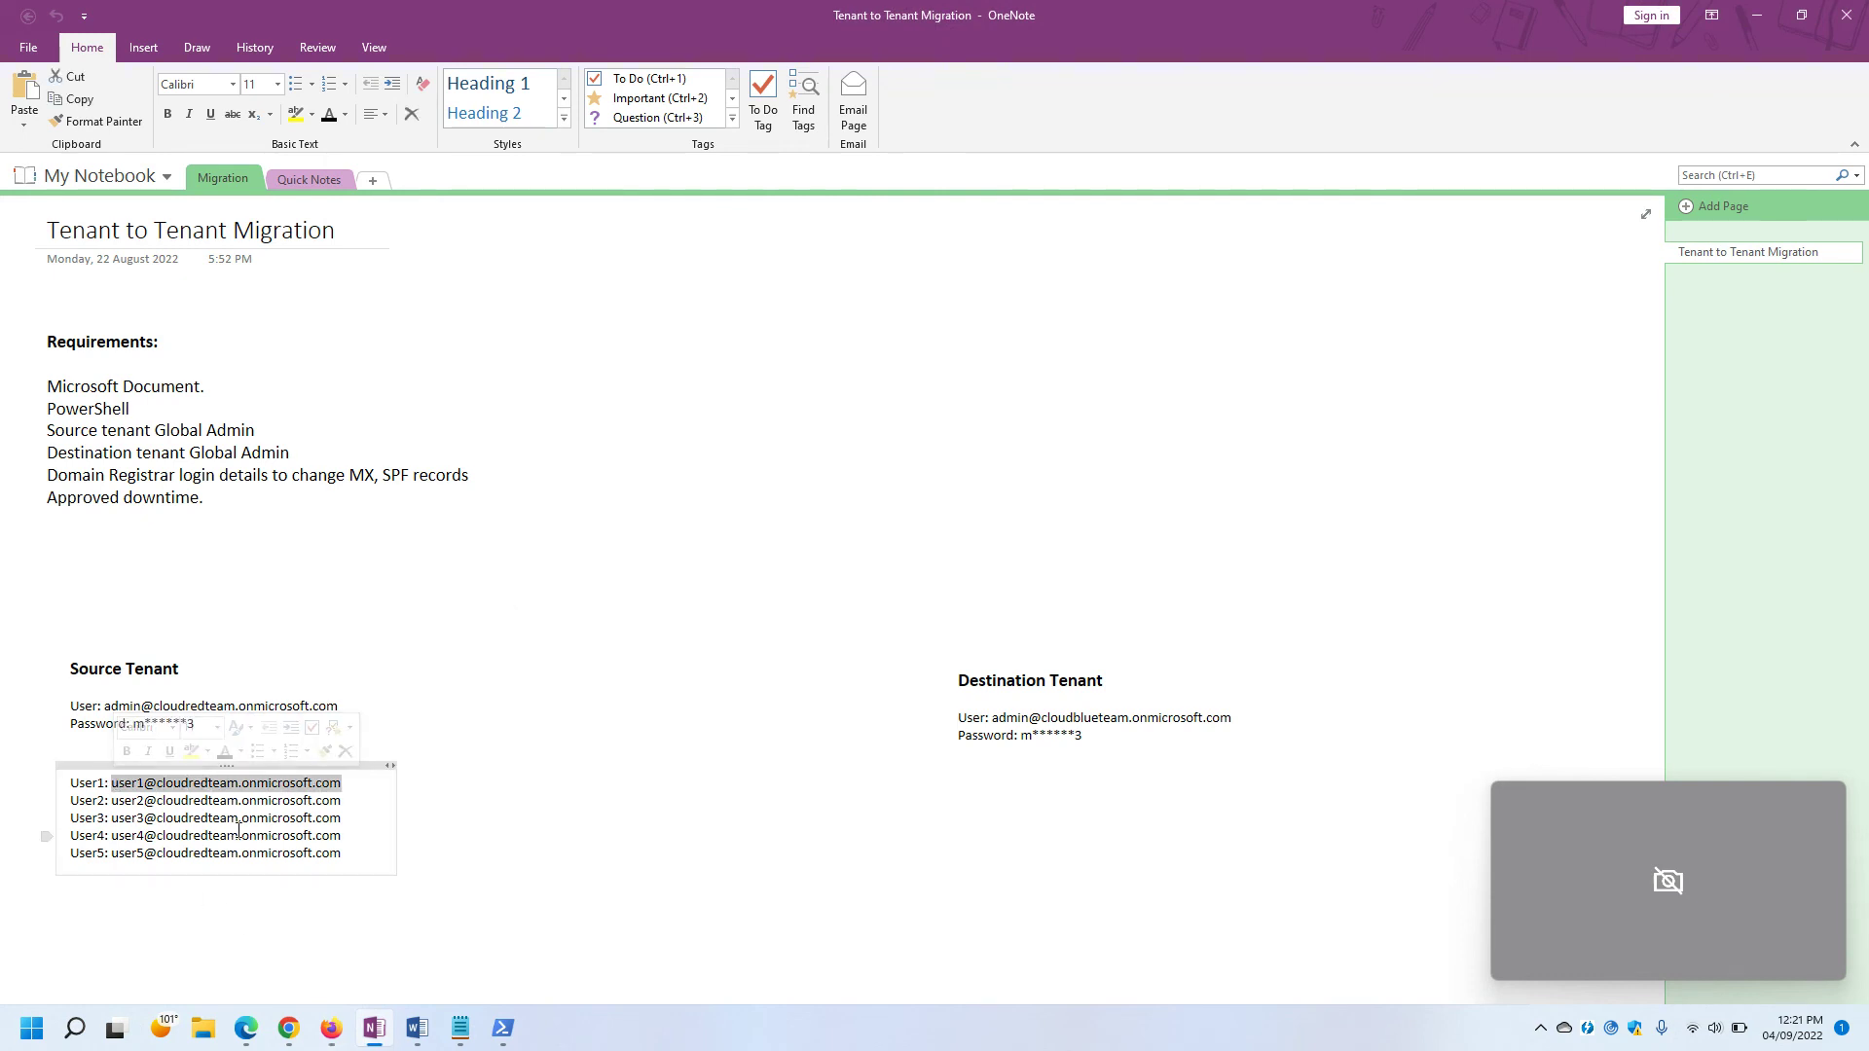
{"action": "key", "text": "alt+Tab"}
Paste the User1 address as external email, and set alias and user ID to user1.
{"action": "left_click", "coordinate": [912, 504]}
{"action": "key", "text": "ctrl+v"}
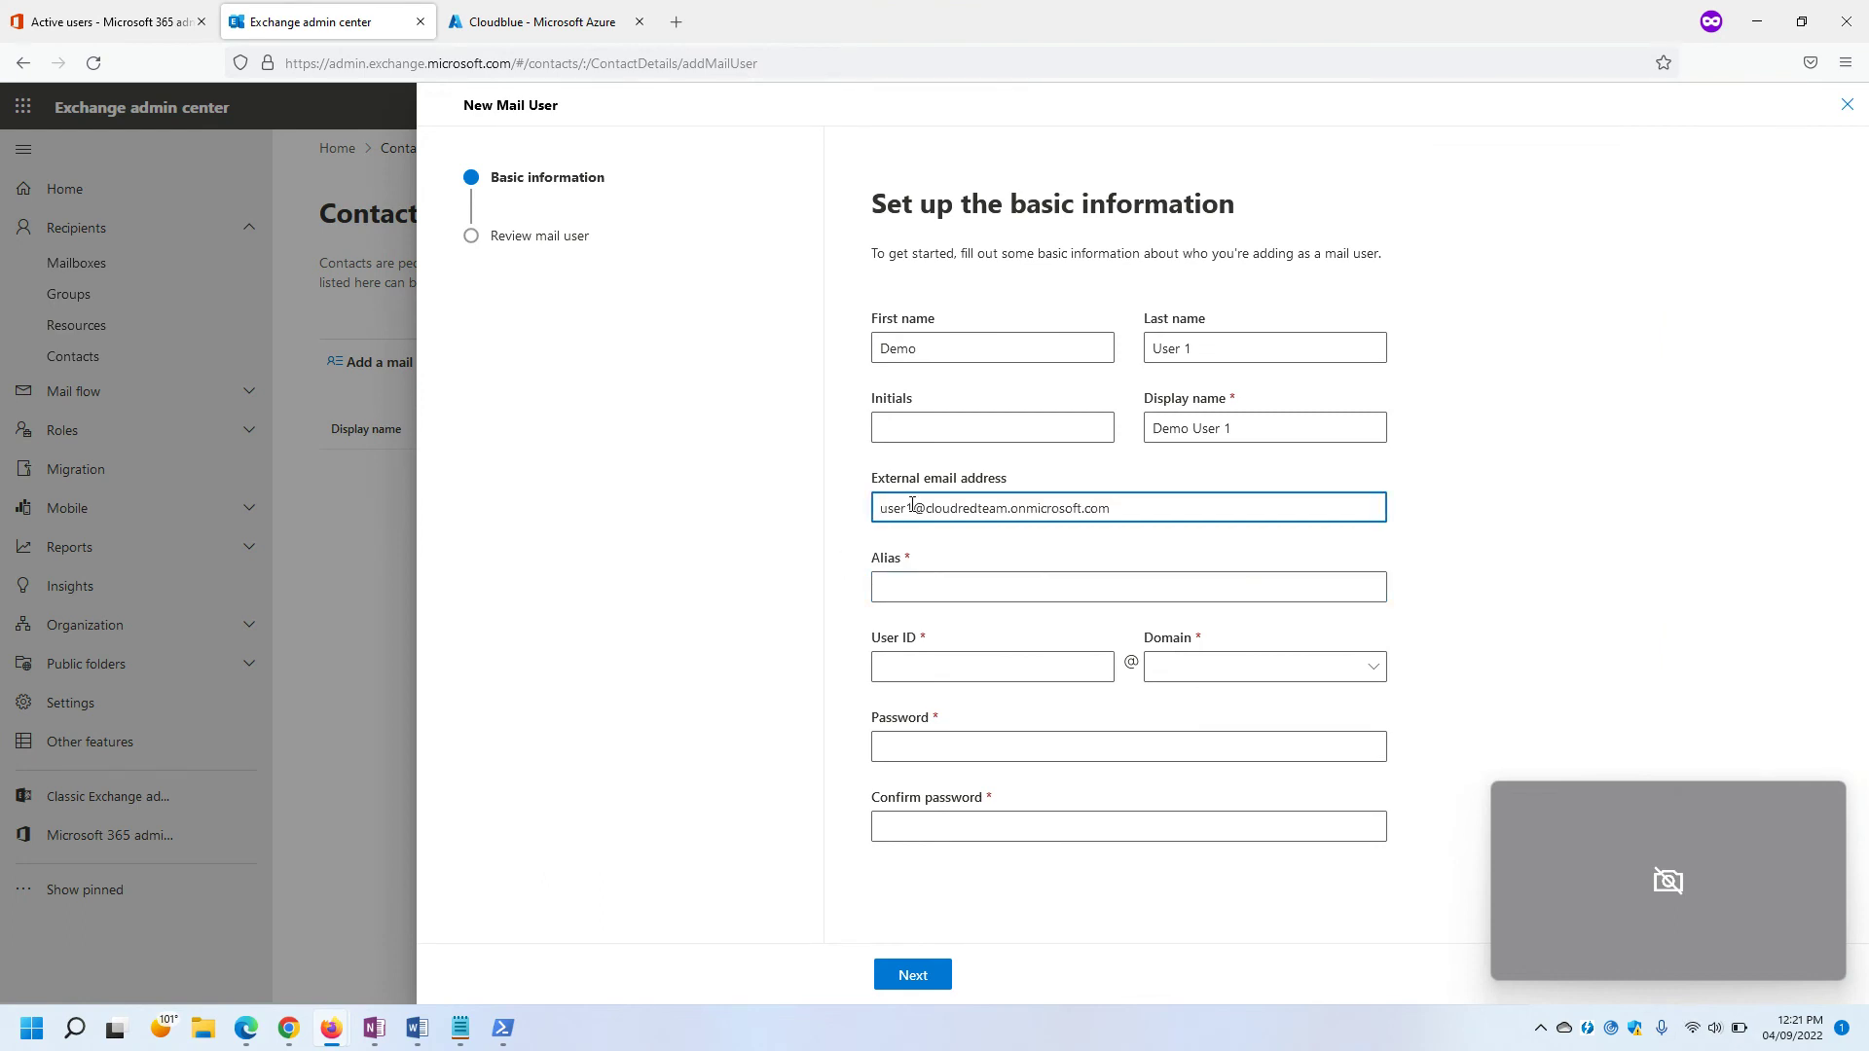
{"action": "left_click_drag", "start_coordinate": [913, 510], "coordinate": [874, 504]}
{"action": "key", "text": "ctrl+c"}
{"action": "left_click", "coordinate": [896, 589]}
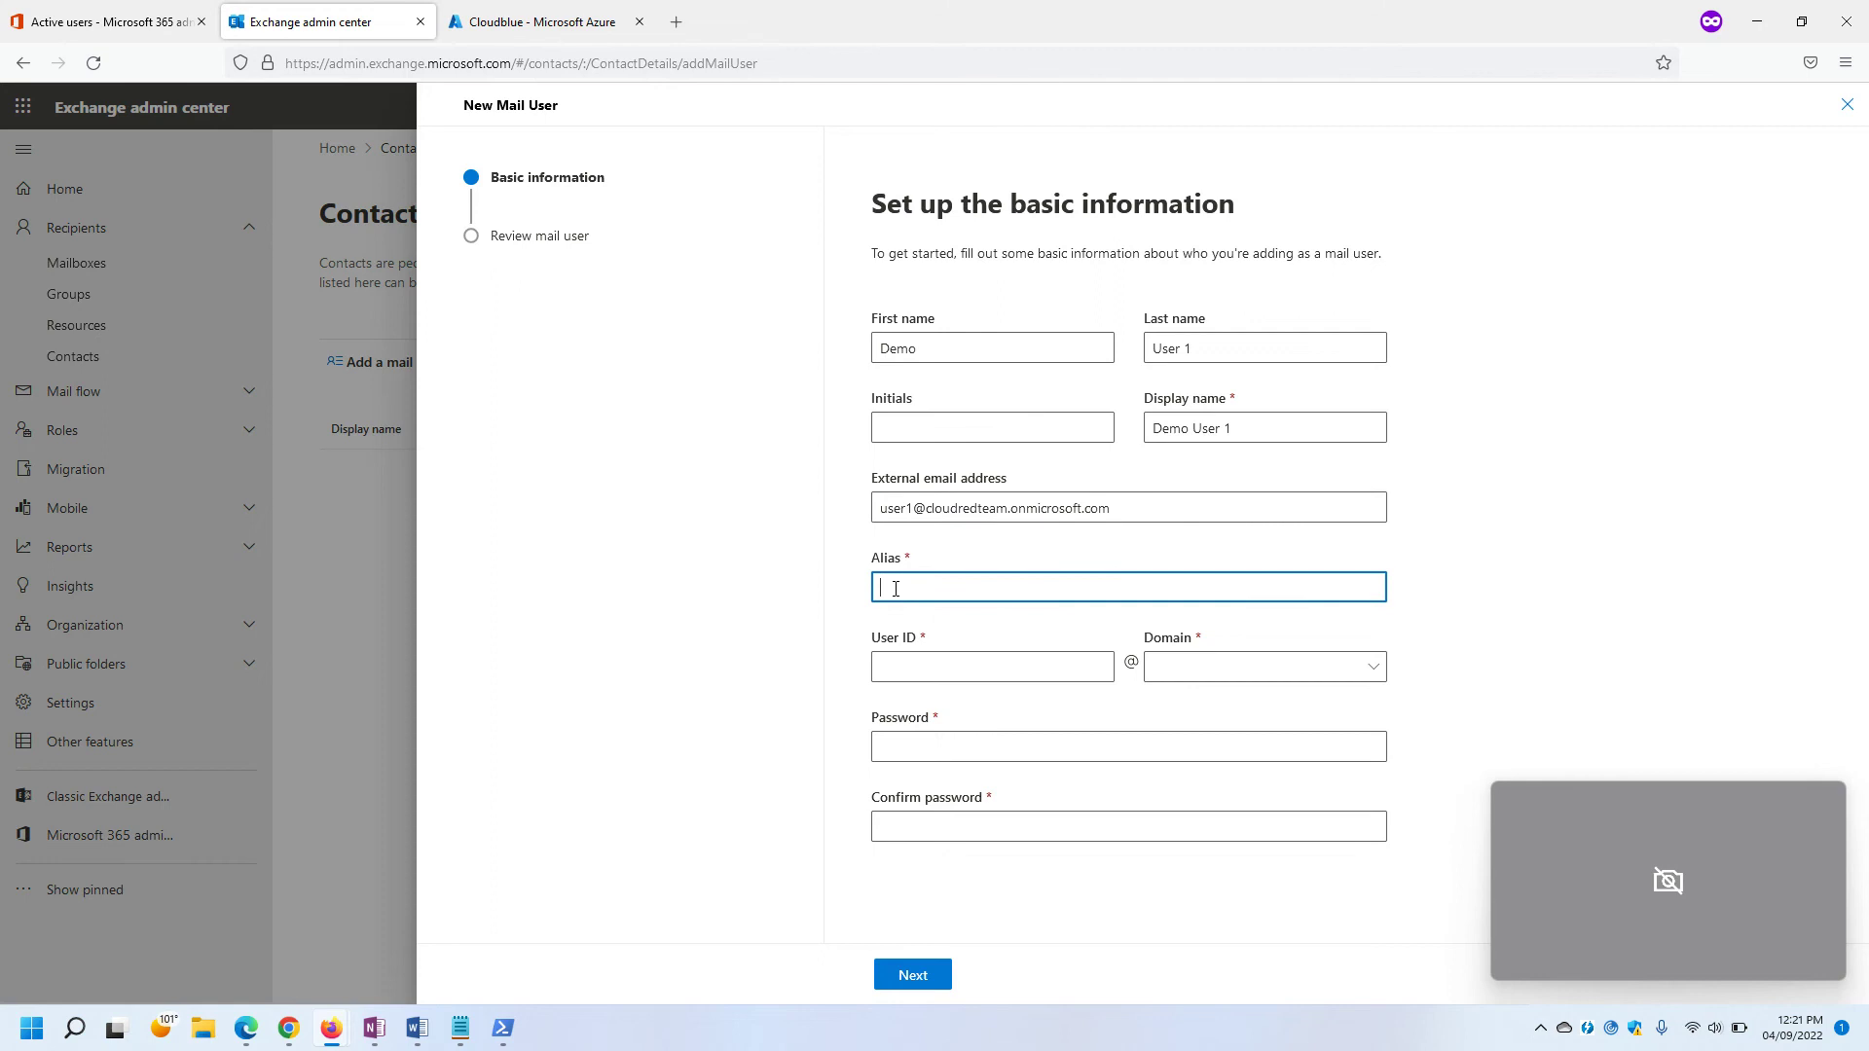
{"action": "key", "text": "ctrl+v"}
{"action": "left_click", "coordinate": [928, 666]}
{"action": "type", "text": "user1"}
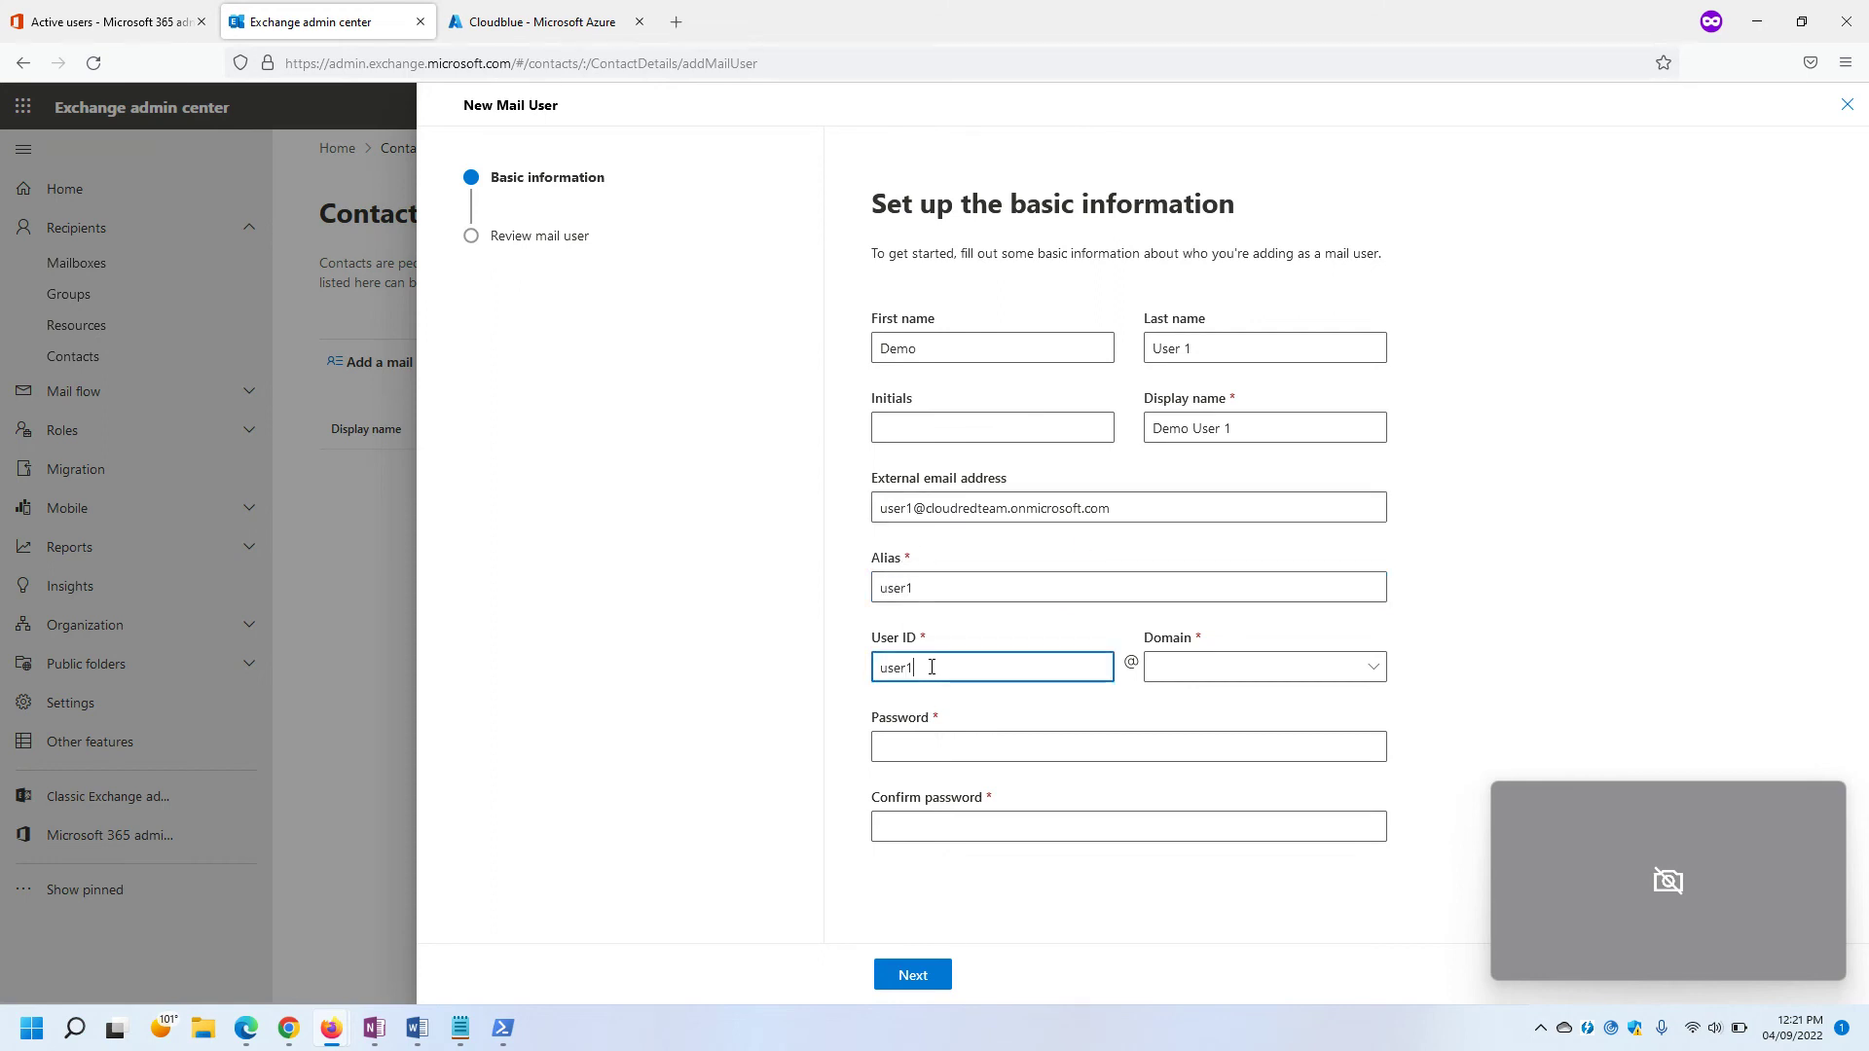
Choose domain cloudblueteam.onmicrosoft.com, enter and confirm a password, and proceed to review.
{"action": "left_click", "coordinate": [1198, 668]}
{"action": "left_click", "coordinate": [1199, 703]}
{"action": "left_click", "coordinate": [929, 750]}
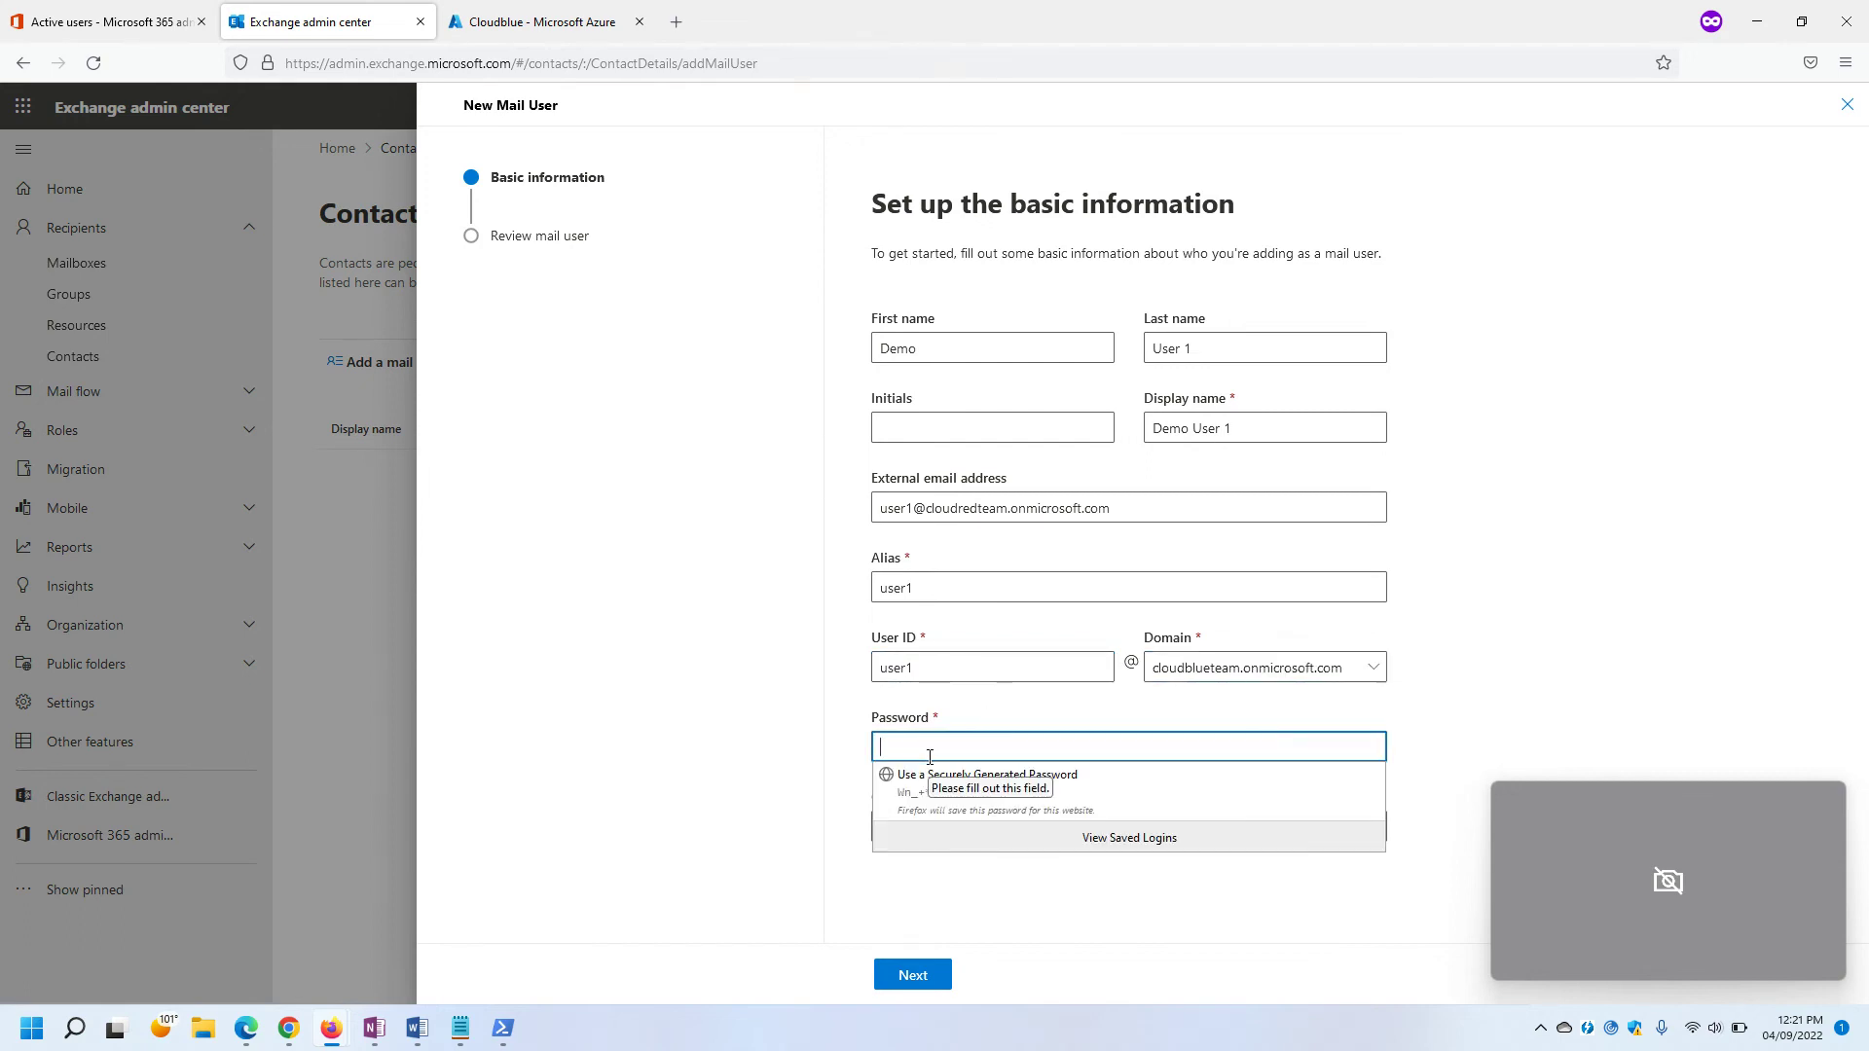
{"action": "type", "text": "••••••••••••"}
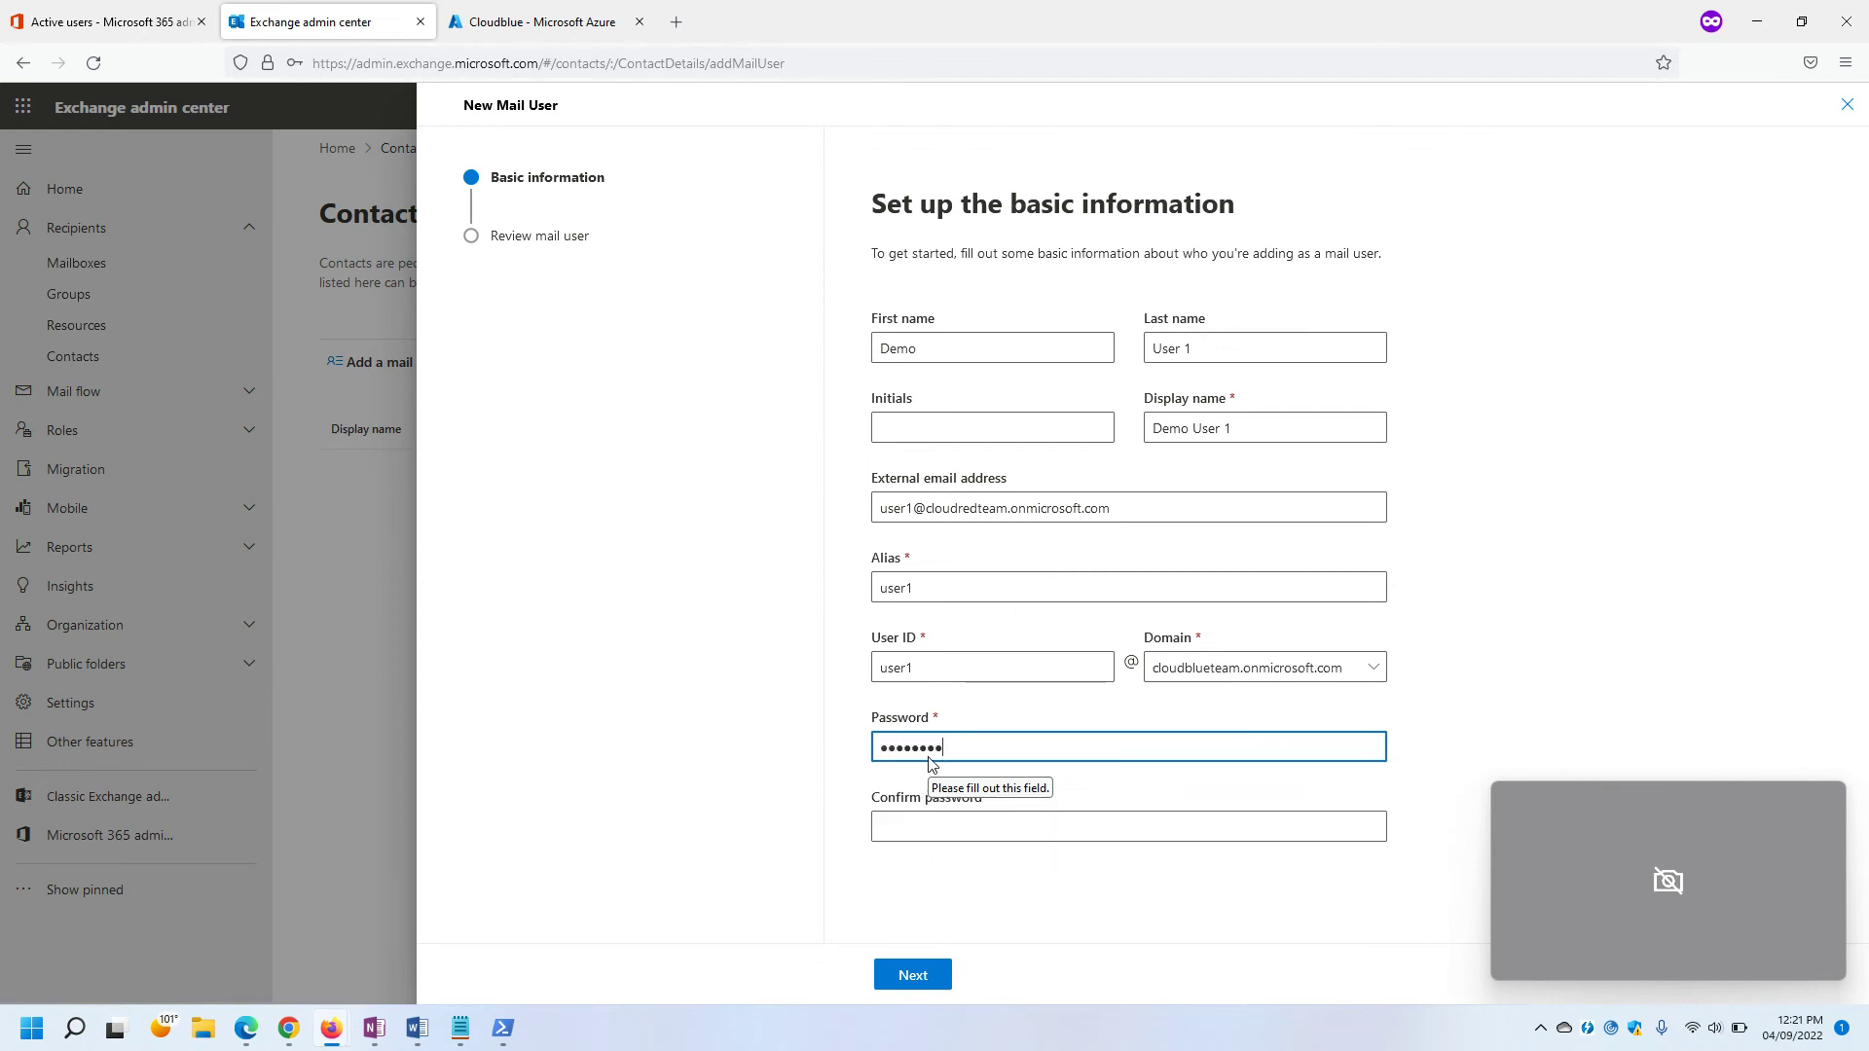
{"action": "key", "text": "Tab"}
{"action": "type", "text": "••••••••••••"}
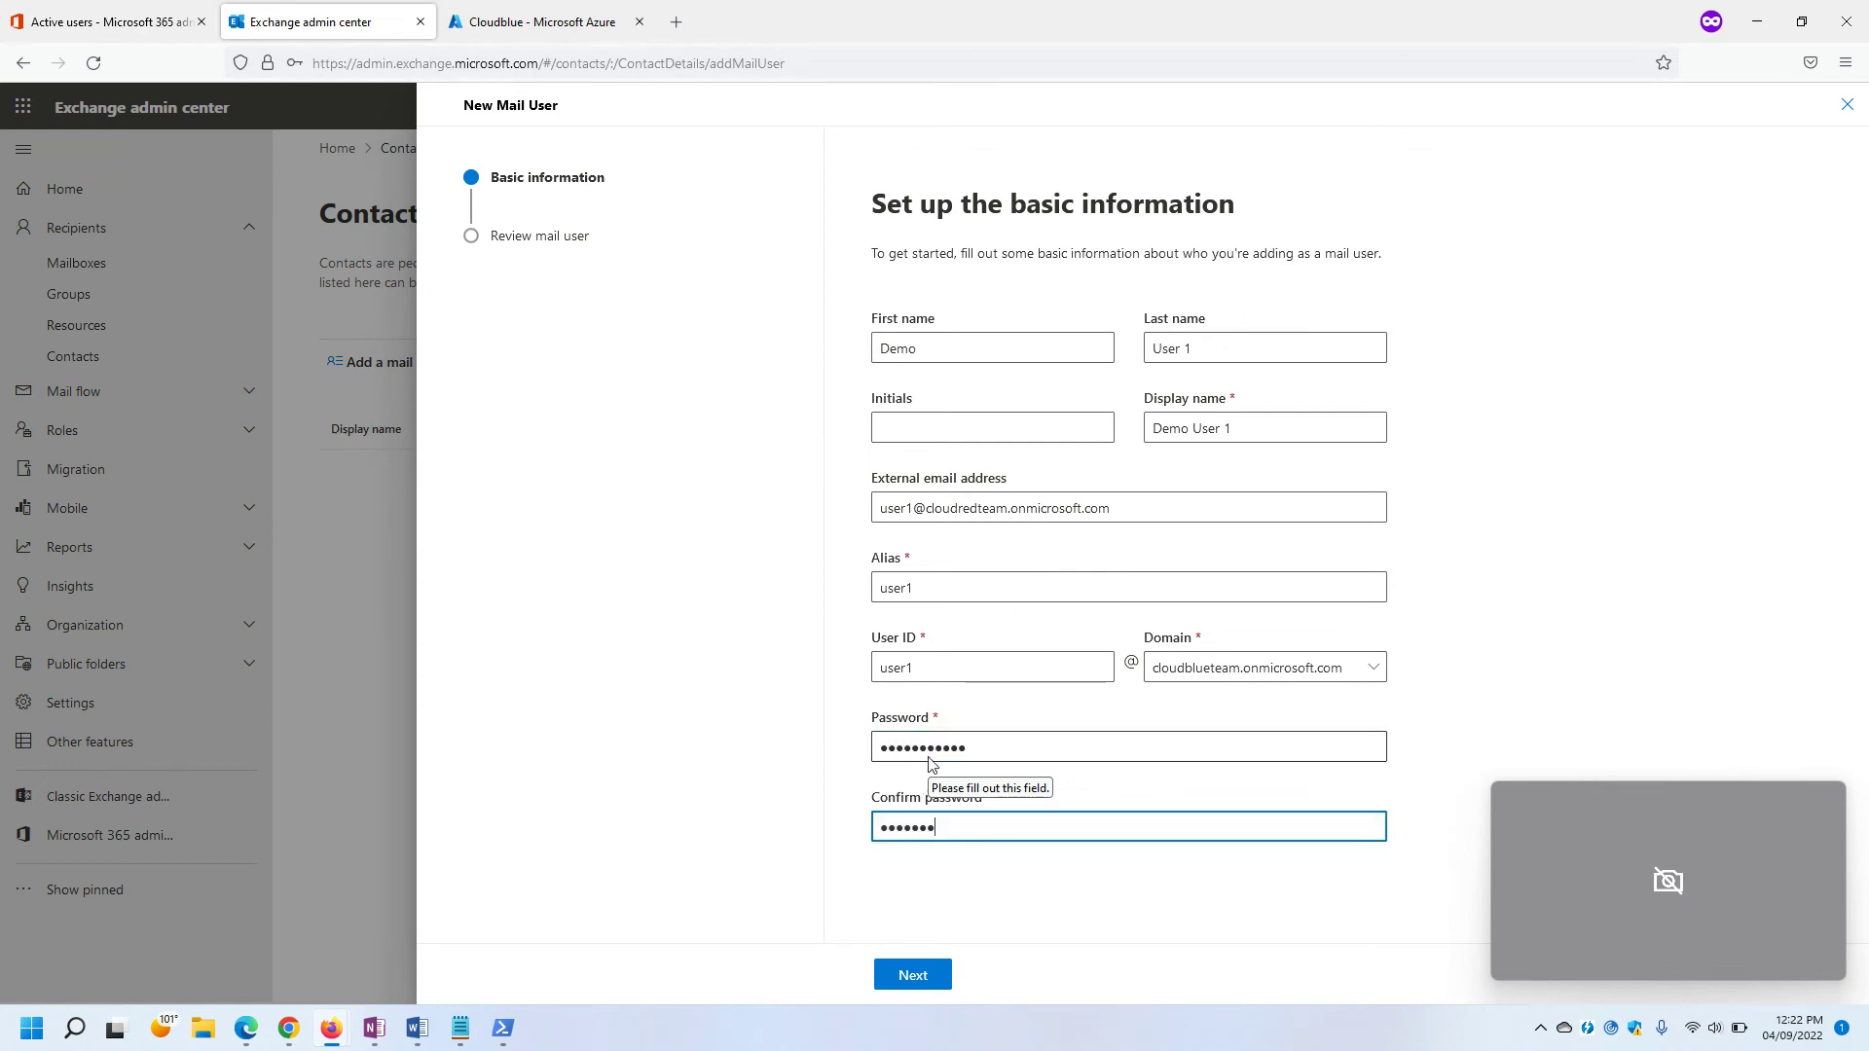
{"action": "left_click", "coordinate": [1715, 411]}
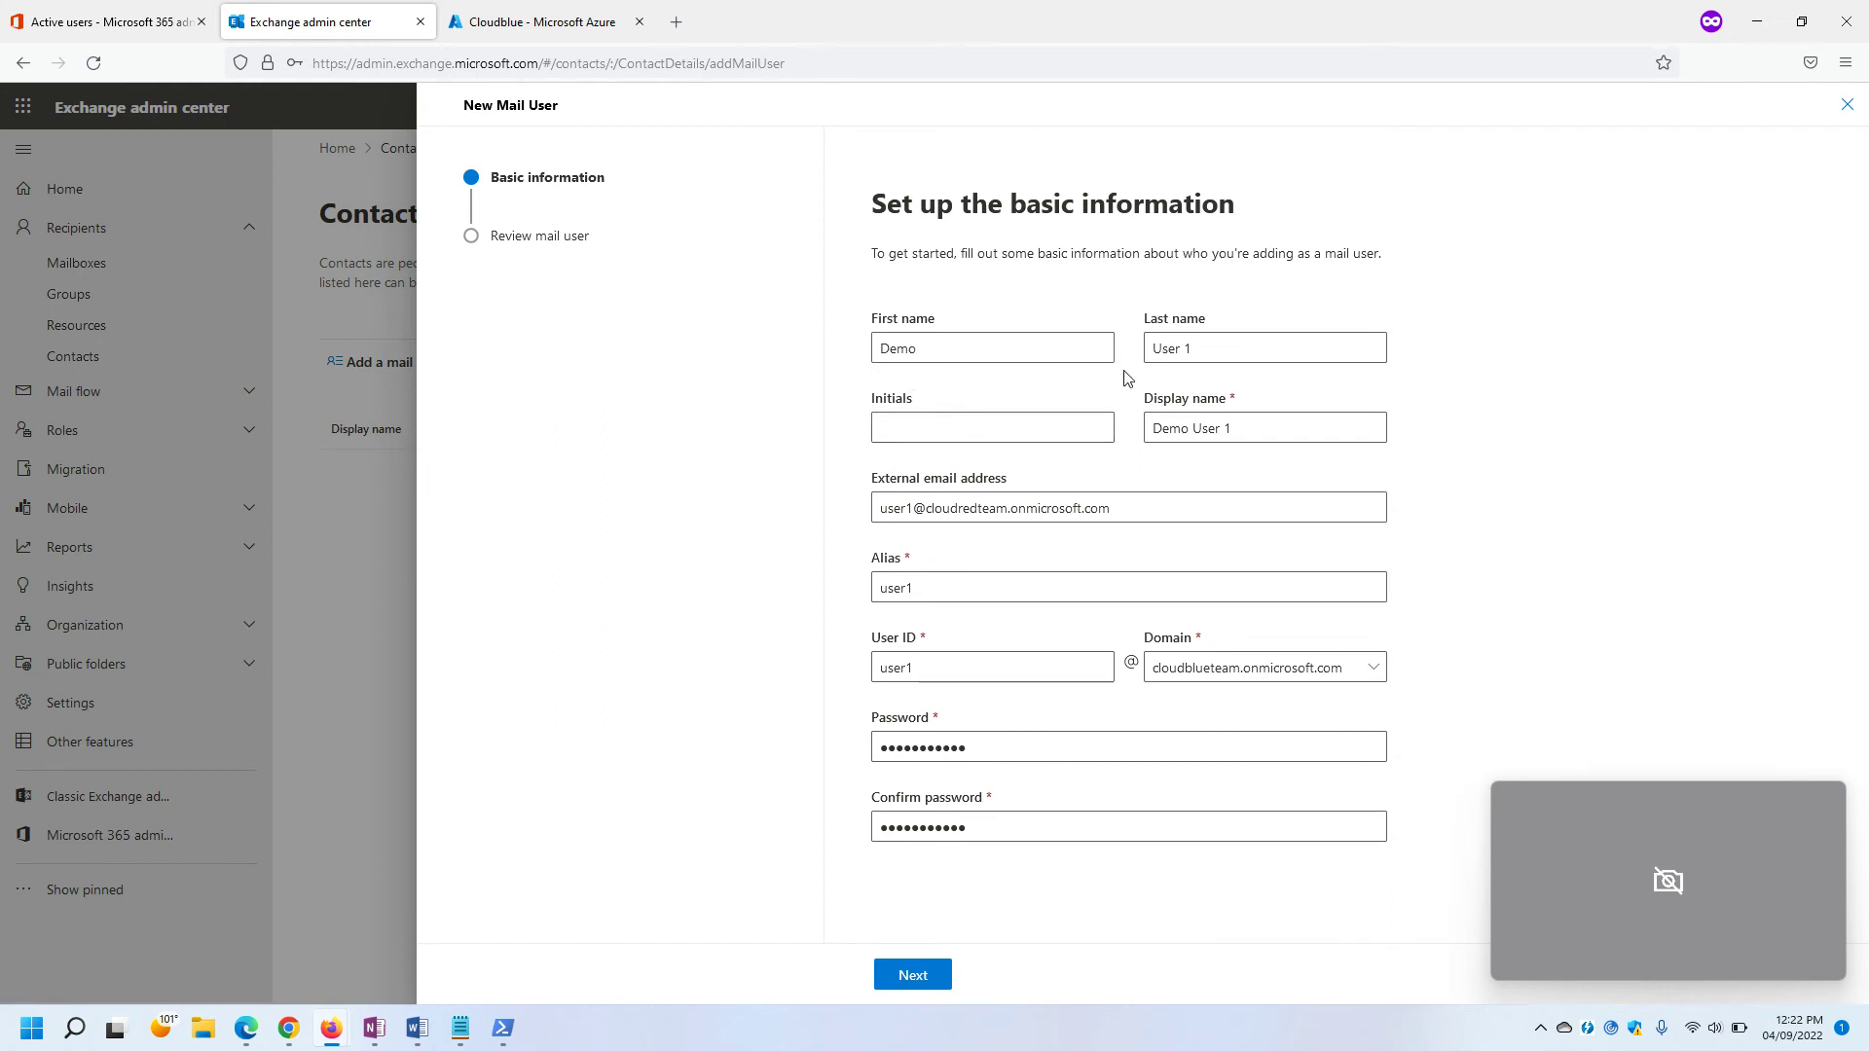
{"action": "left_click", "coordinate": [908, 976]}
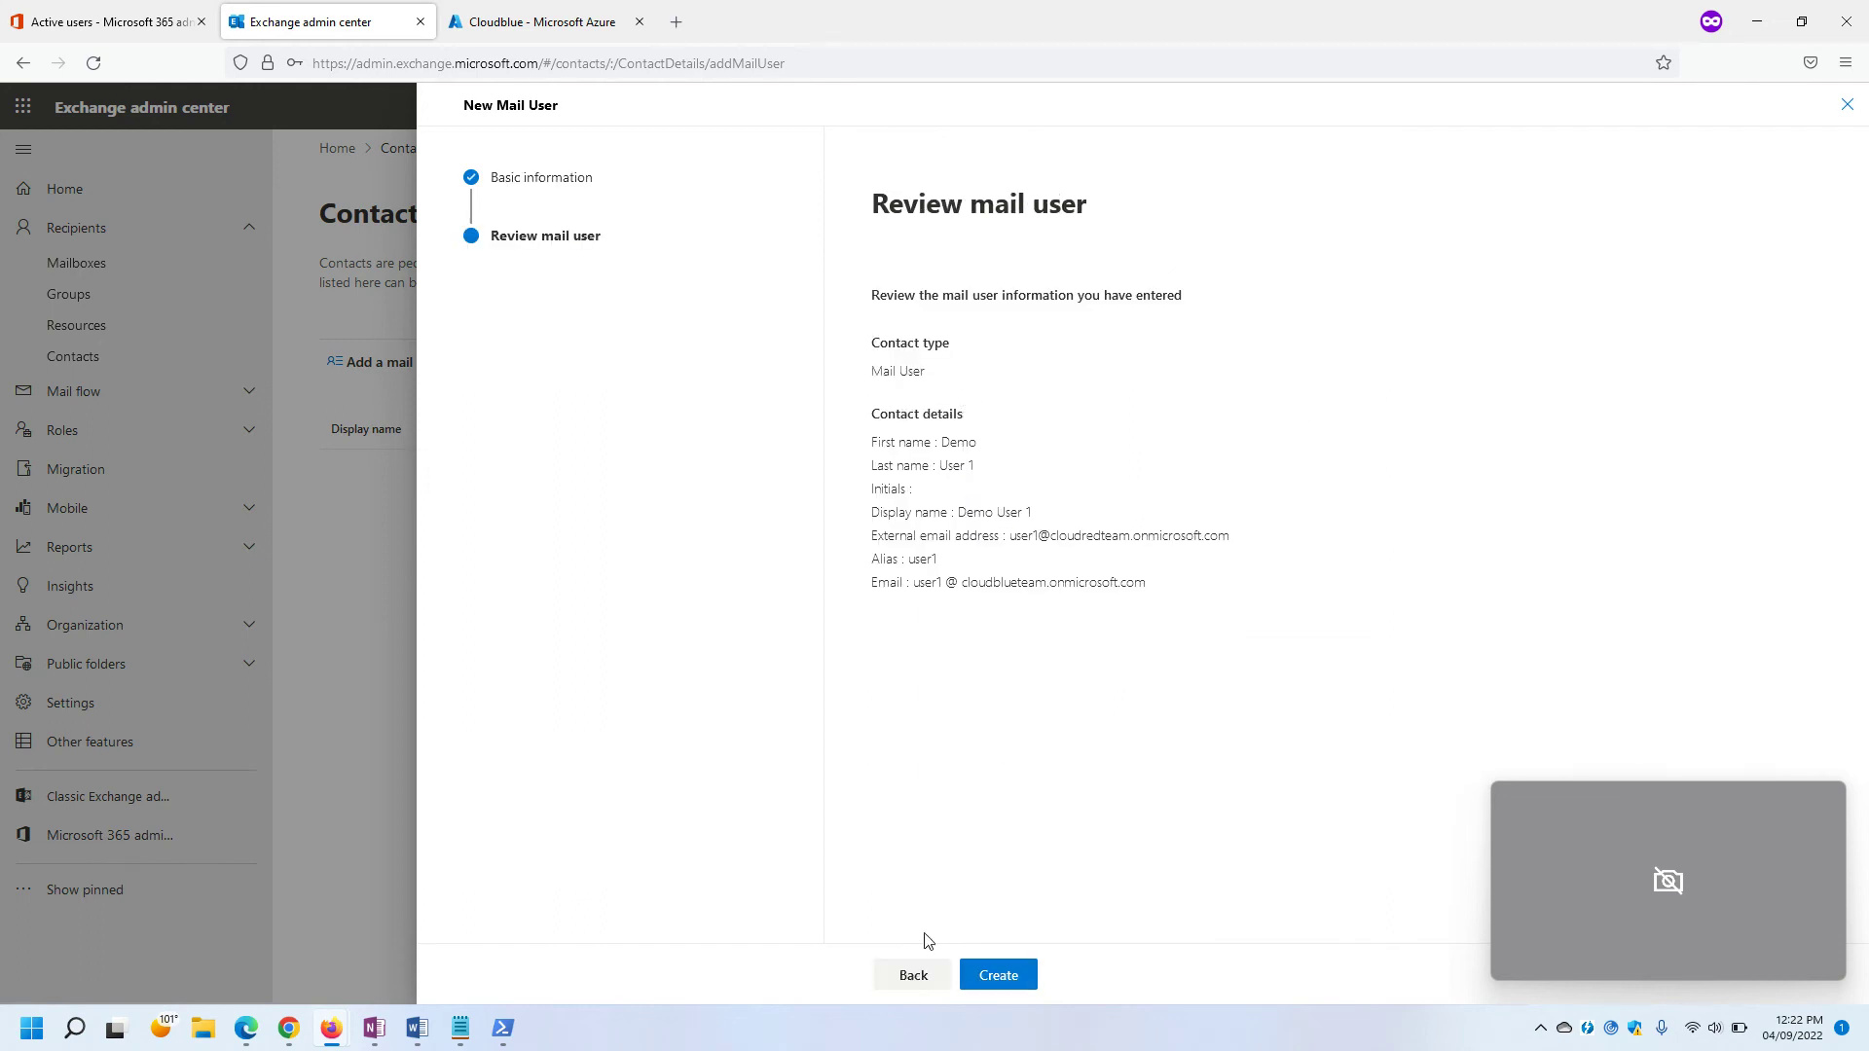
Create the mail user, refresh Contacts until Demo User 1 appears, and open its details.
{"action": "left_click", "coordinate": [1013, 976]}
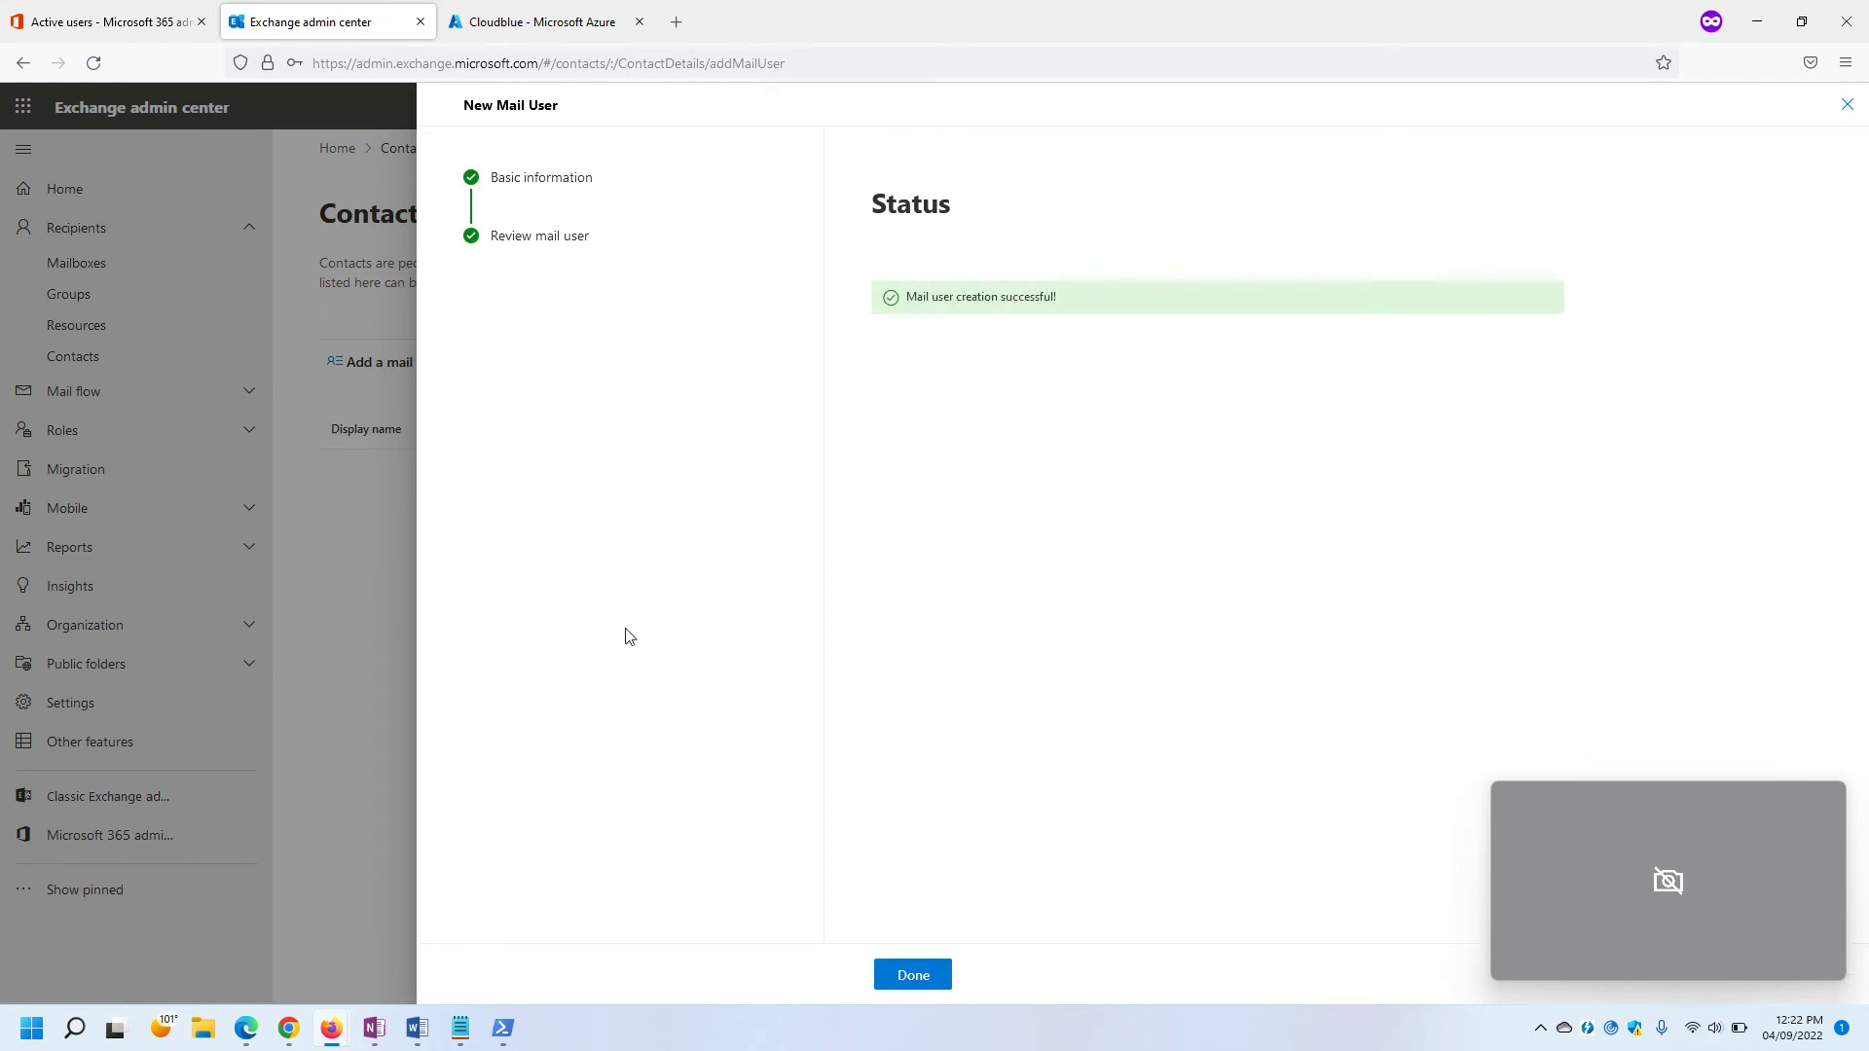
{"action": "left_click", "coordinate": [902, 977]}
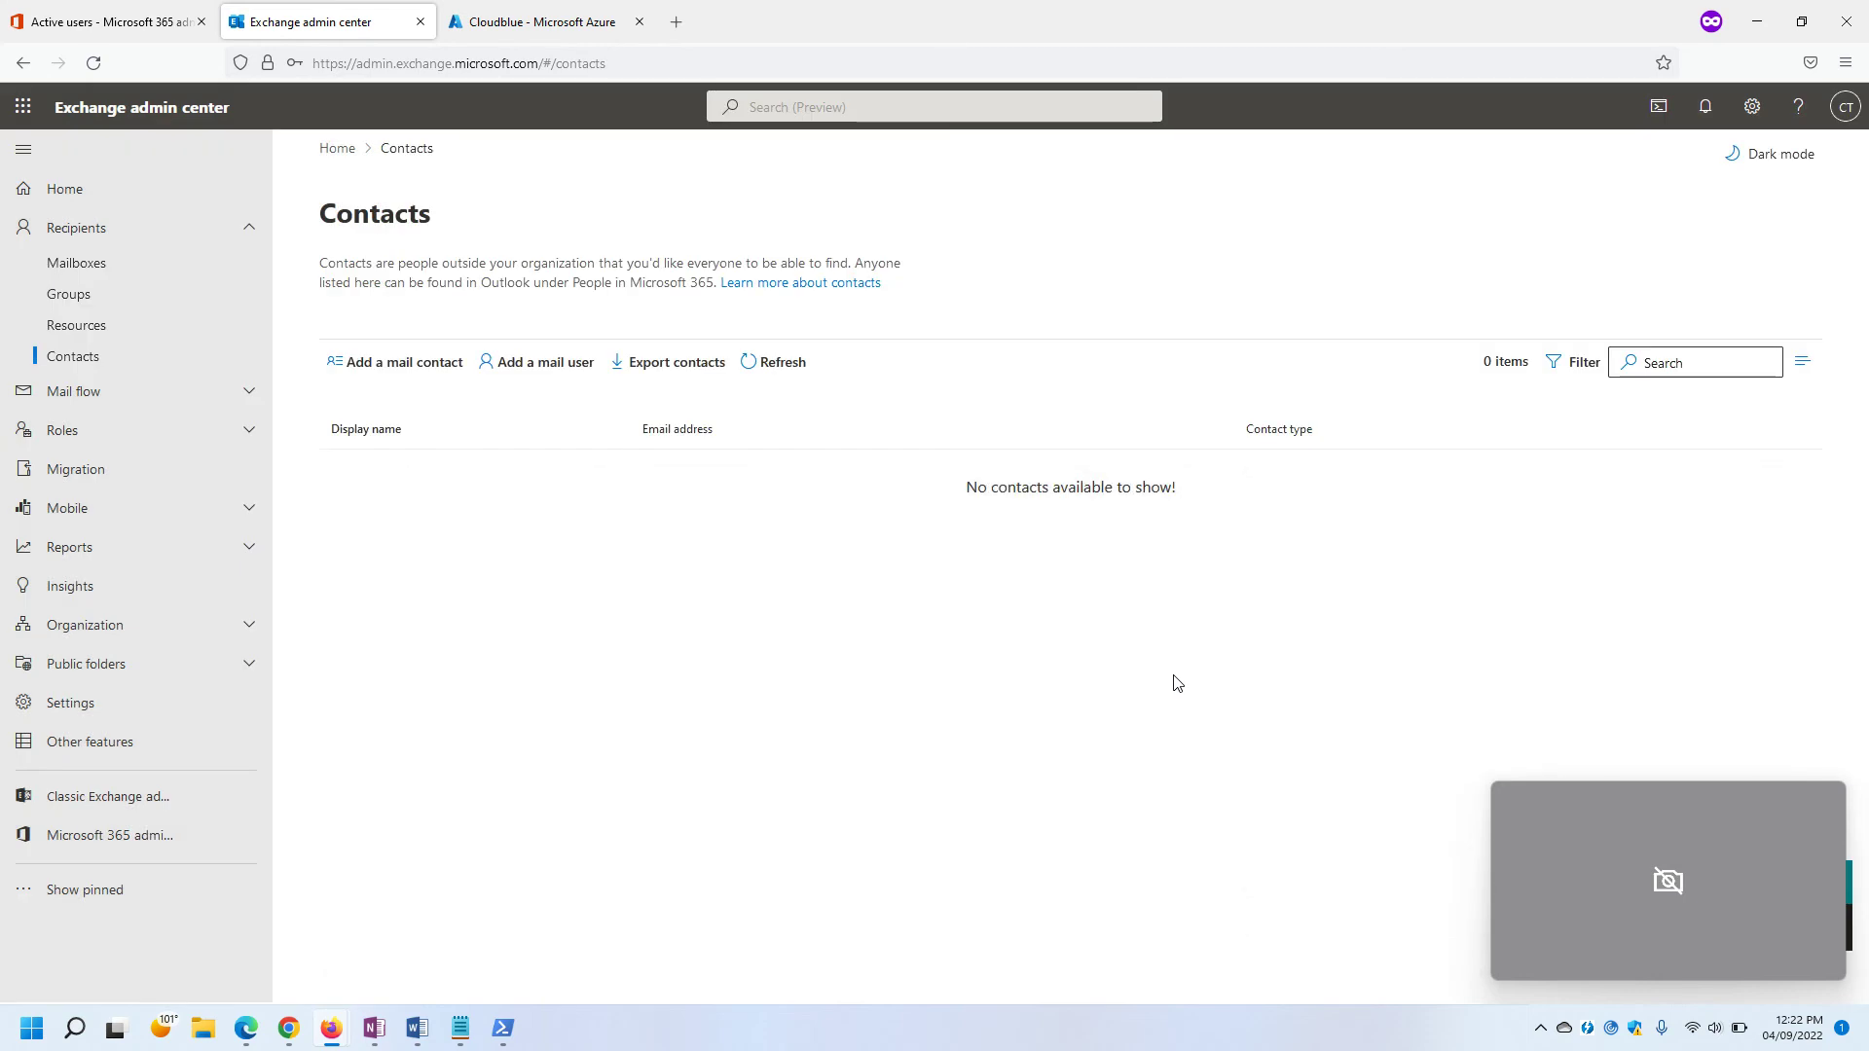
{"action": "left_click", "coordinate": [771, 368]}
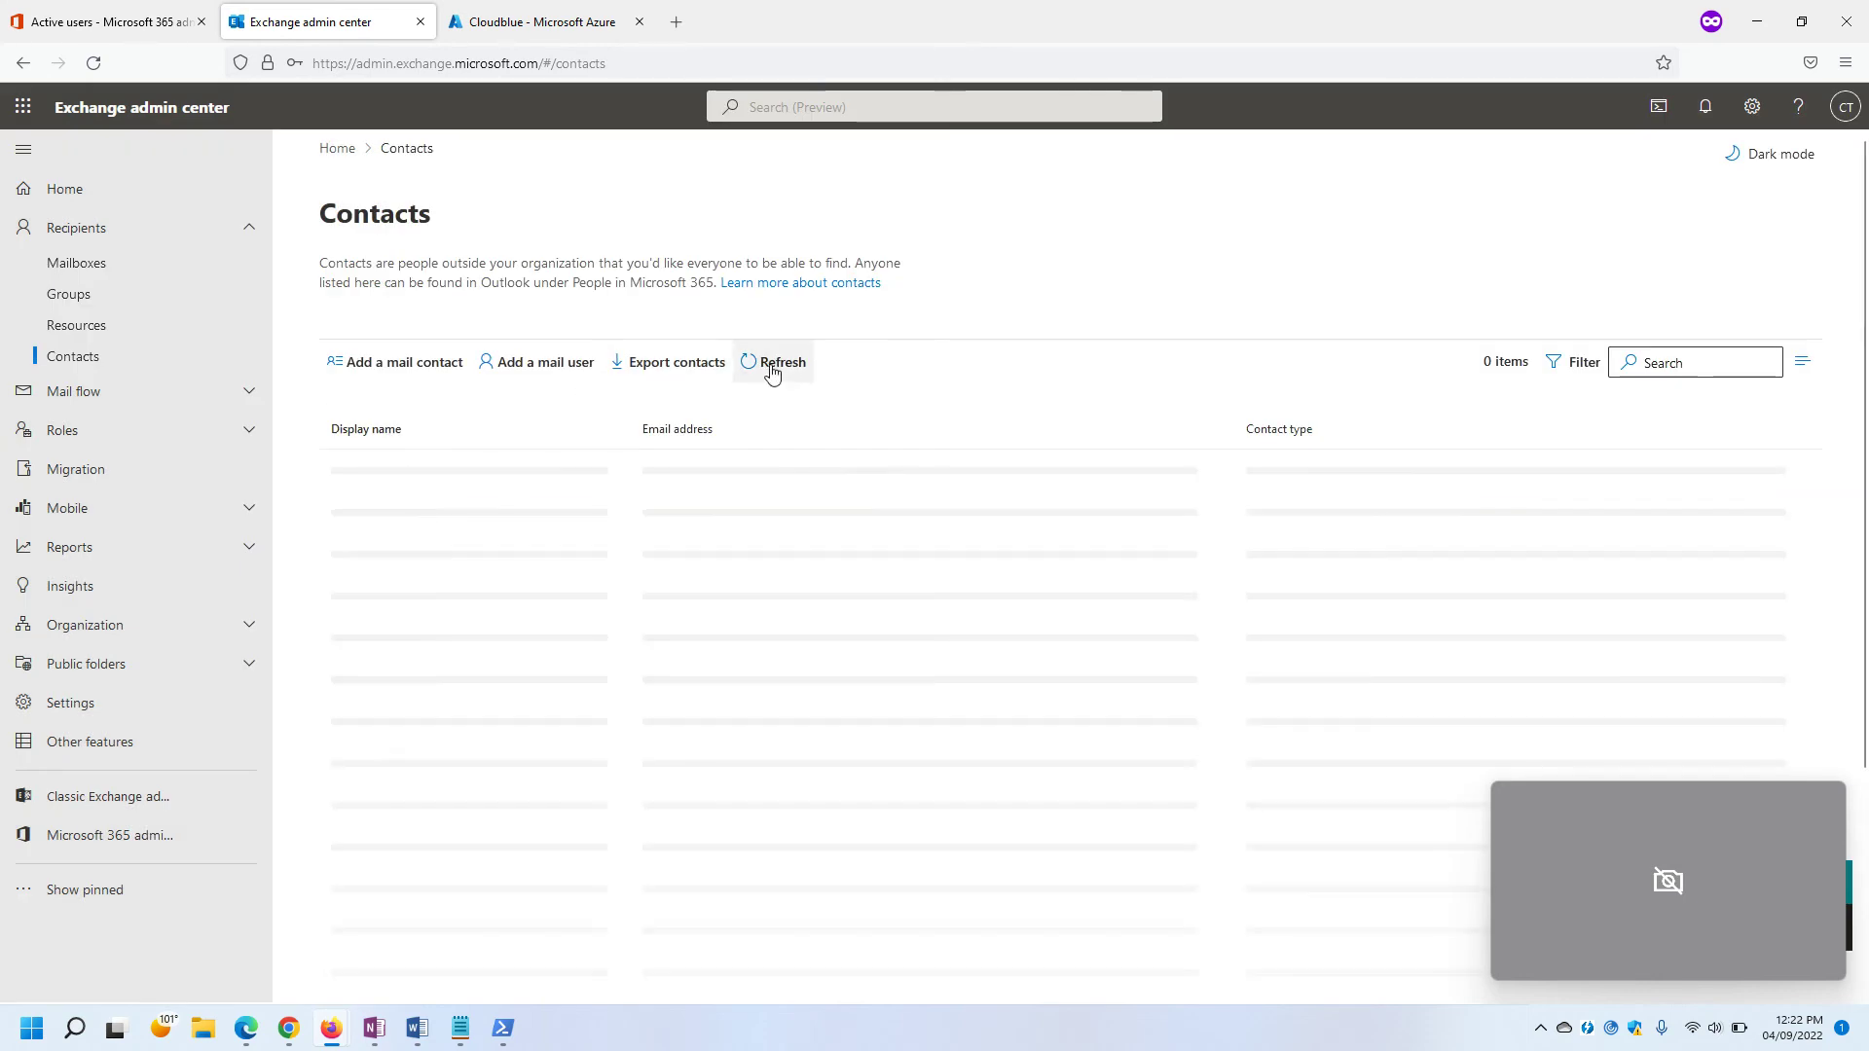
{"action": "left_click", "coordinate": [776, 368]}
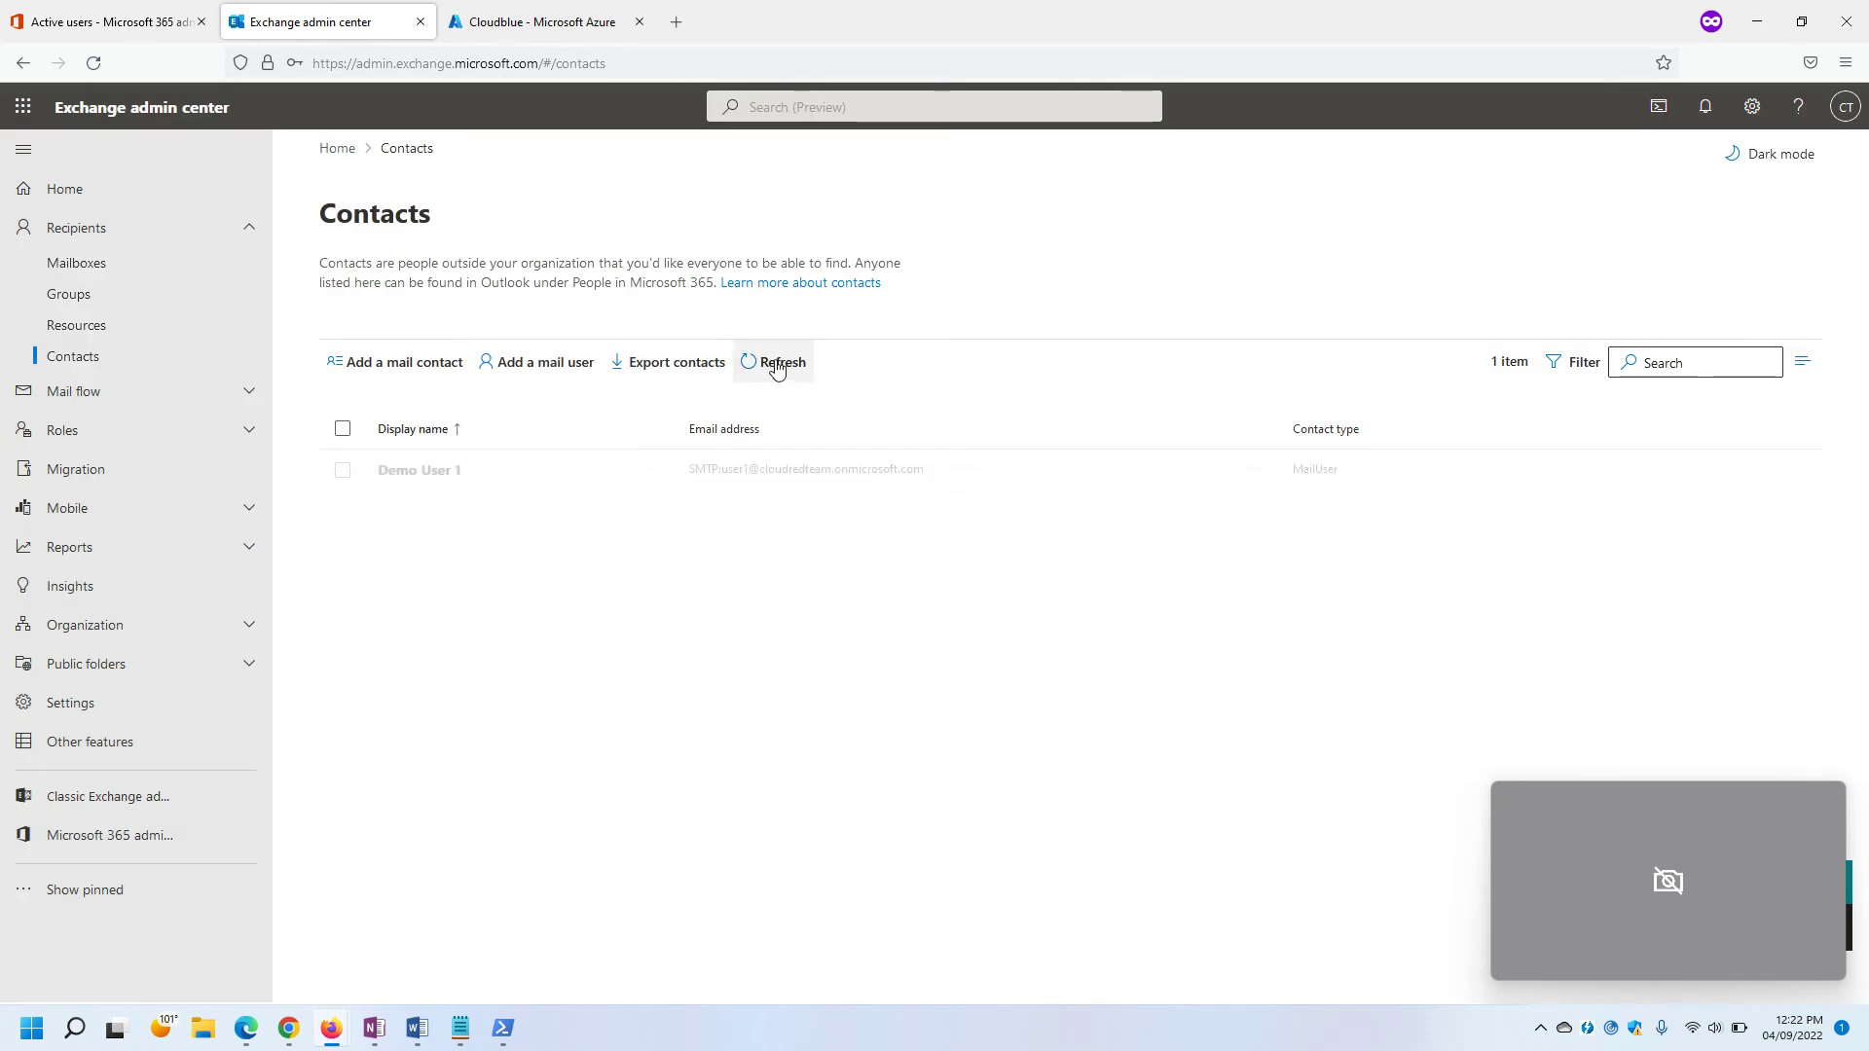
{"action": "left_click", "coordinate": [932, 481]}
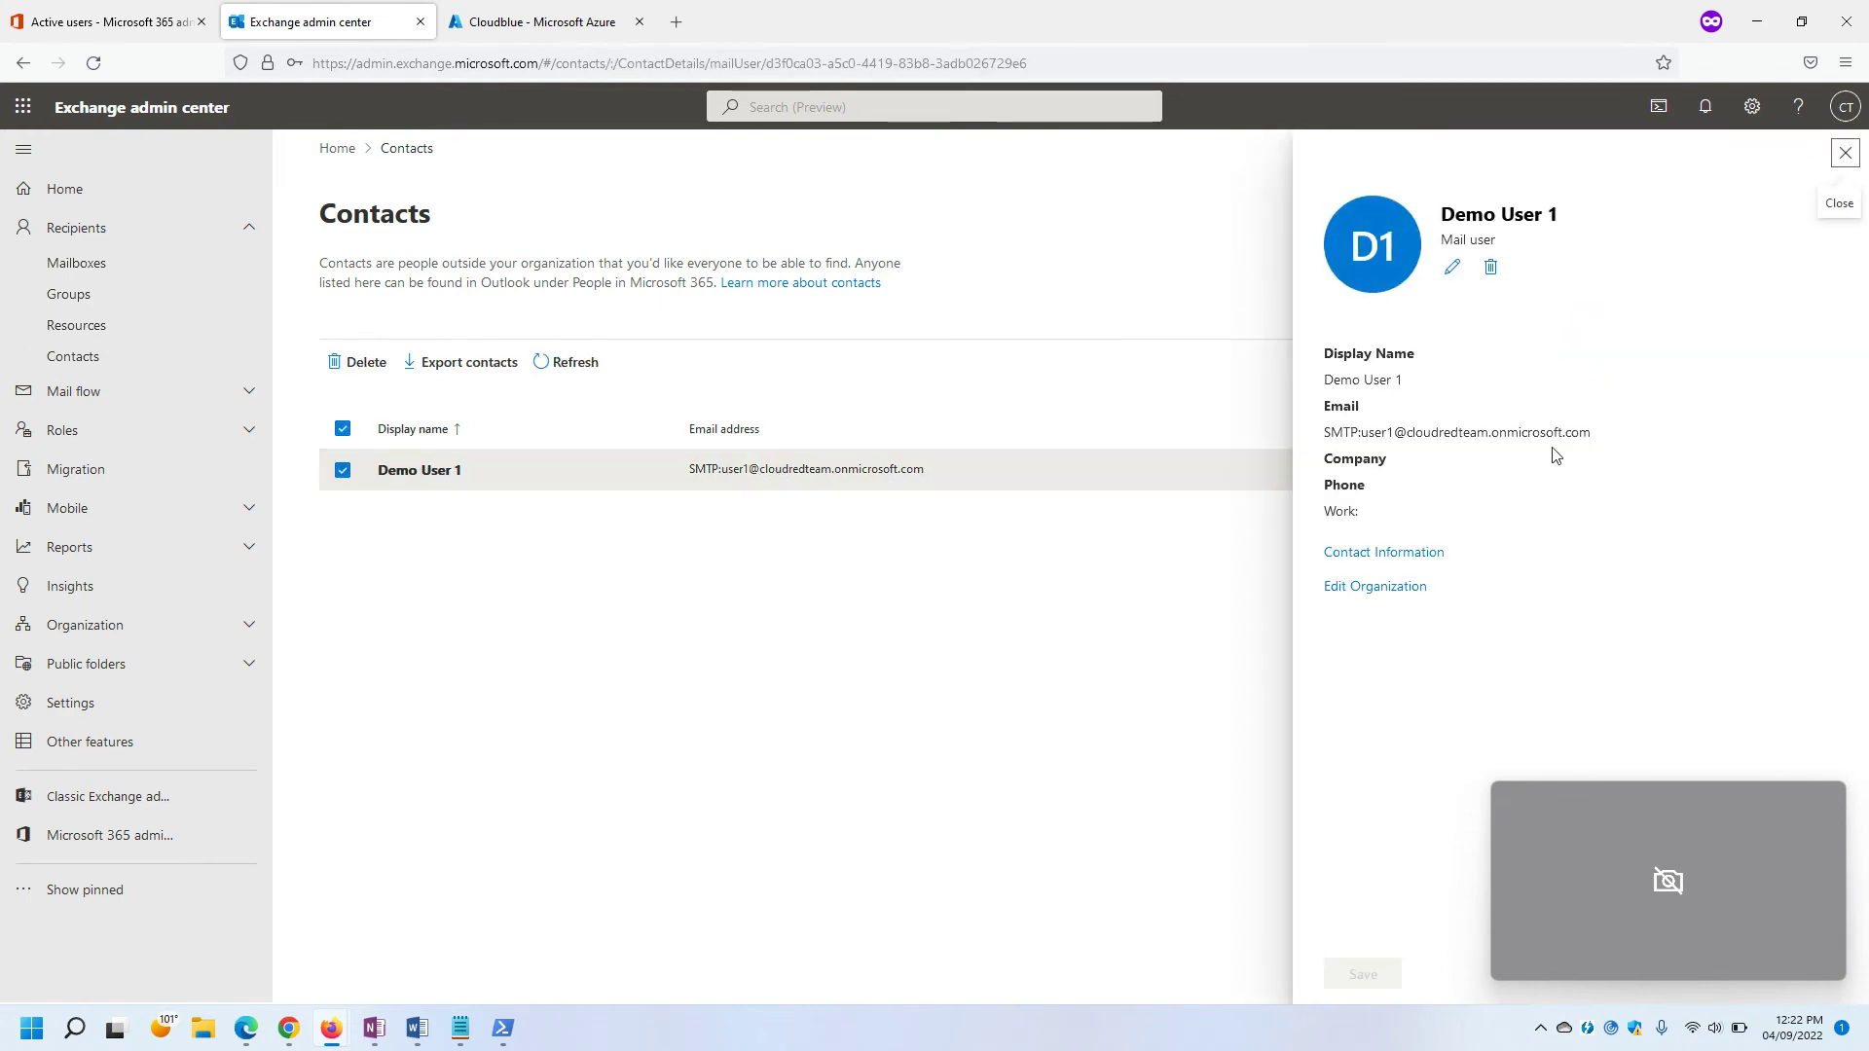
Select Demo User 1's email address in the details pane.
{"action": "left_click_drag", "start_coordinate": [1601, 435], "coordinate": [1361, 432]}
{"action": "key", "text": "ctrl+c"}
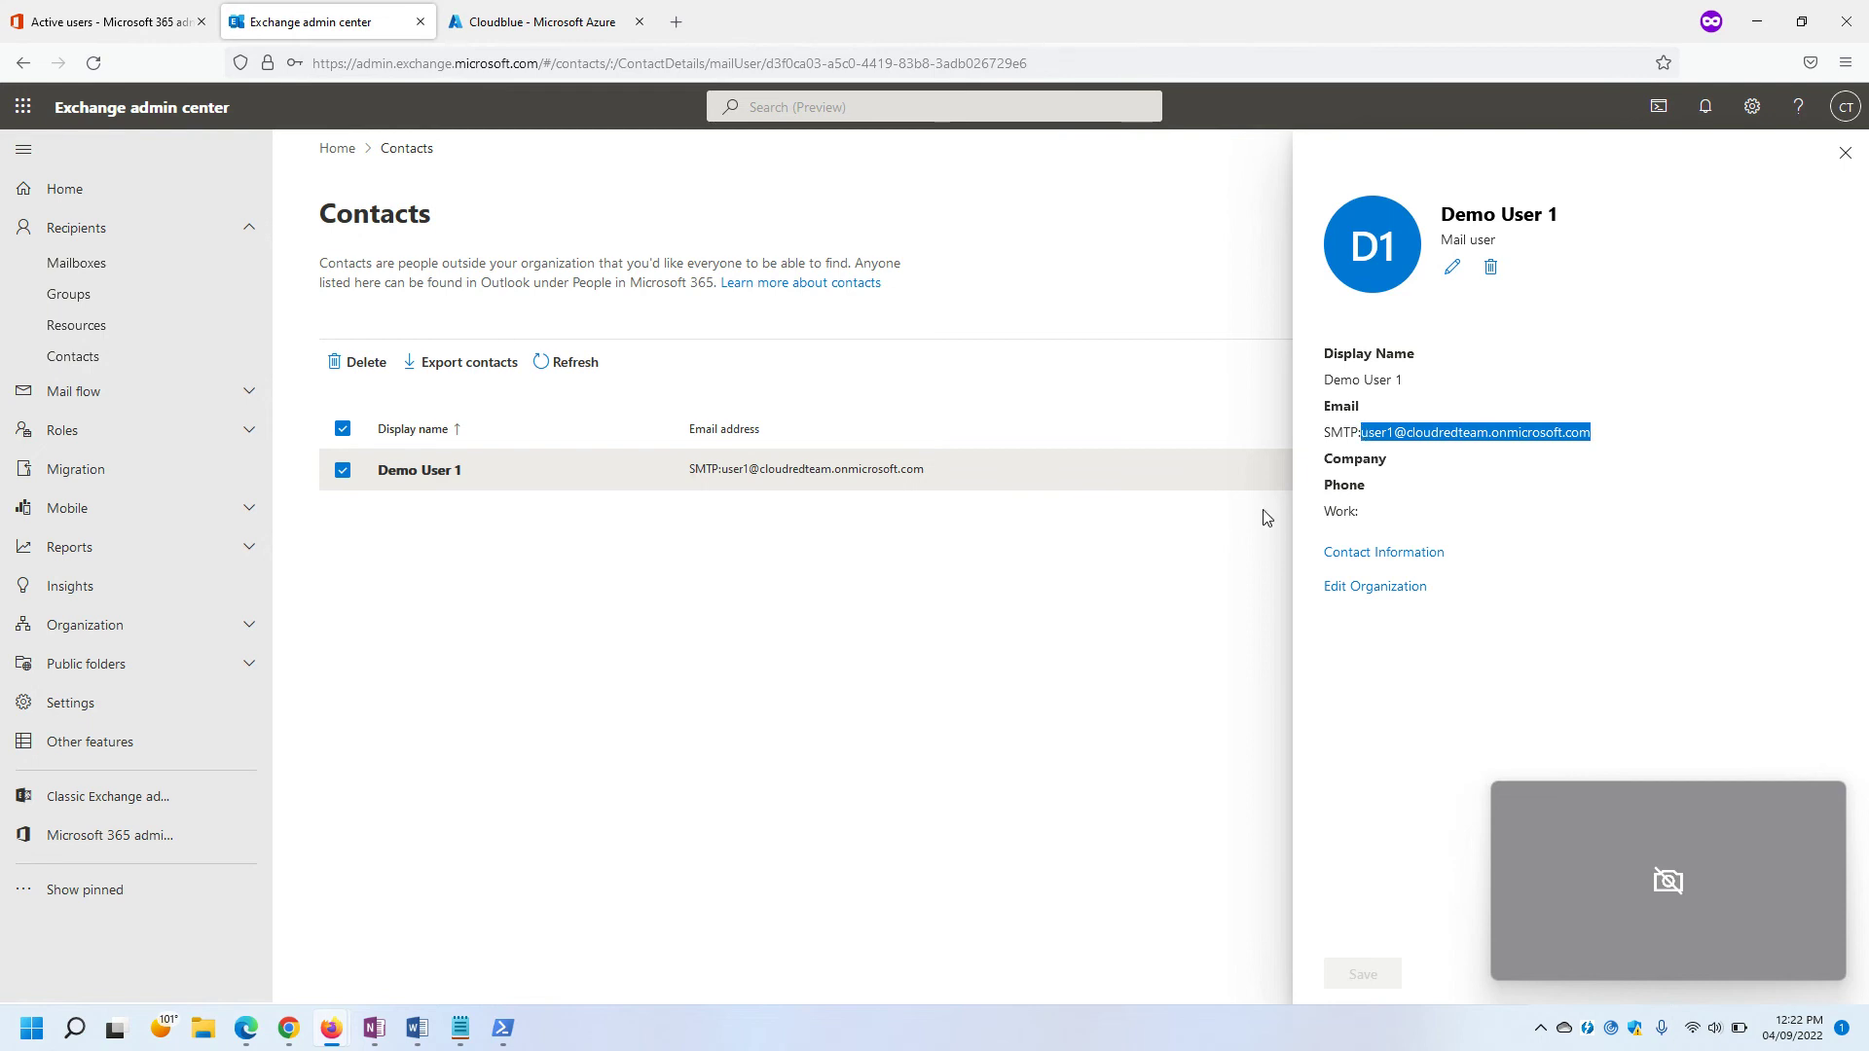
{"action": "left_click", "coordinate": [1646, 358]}
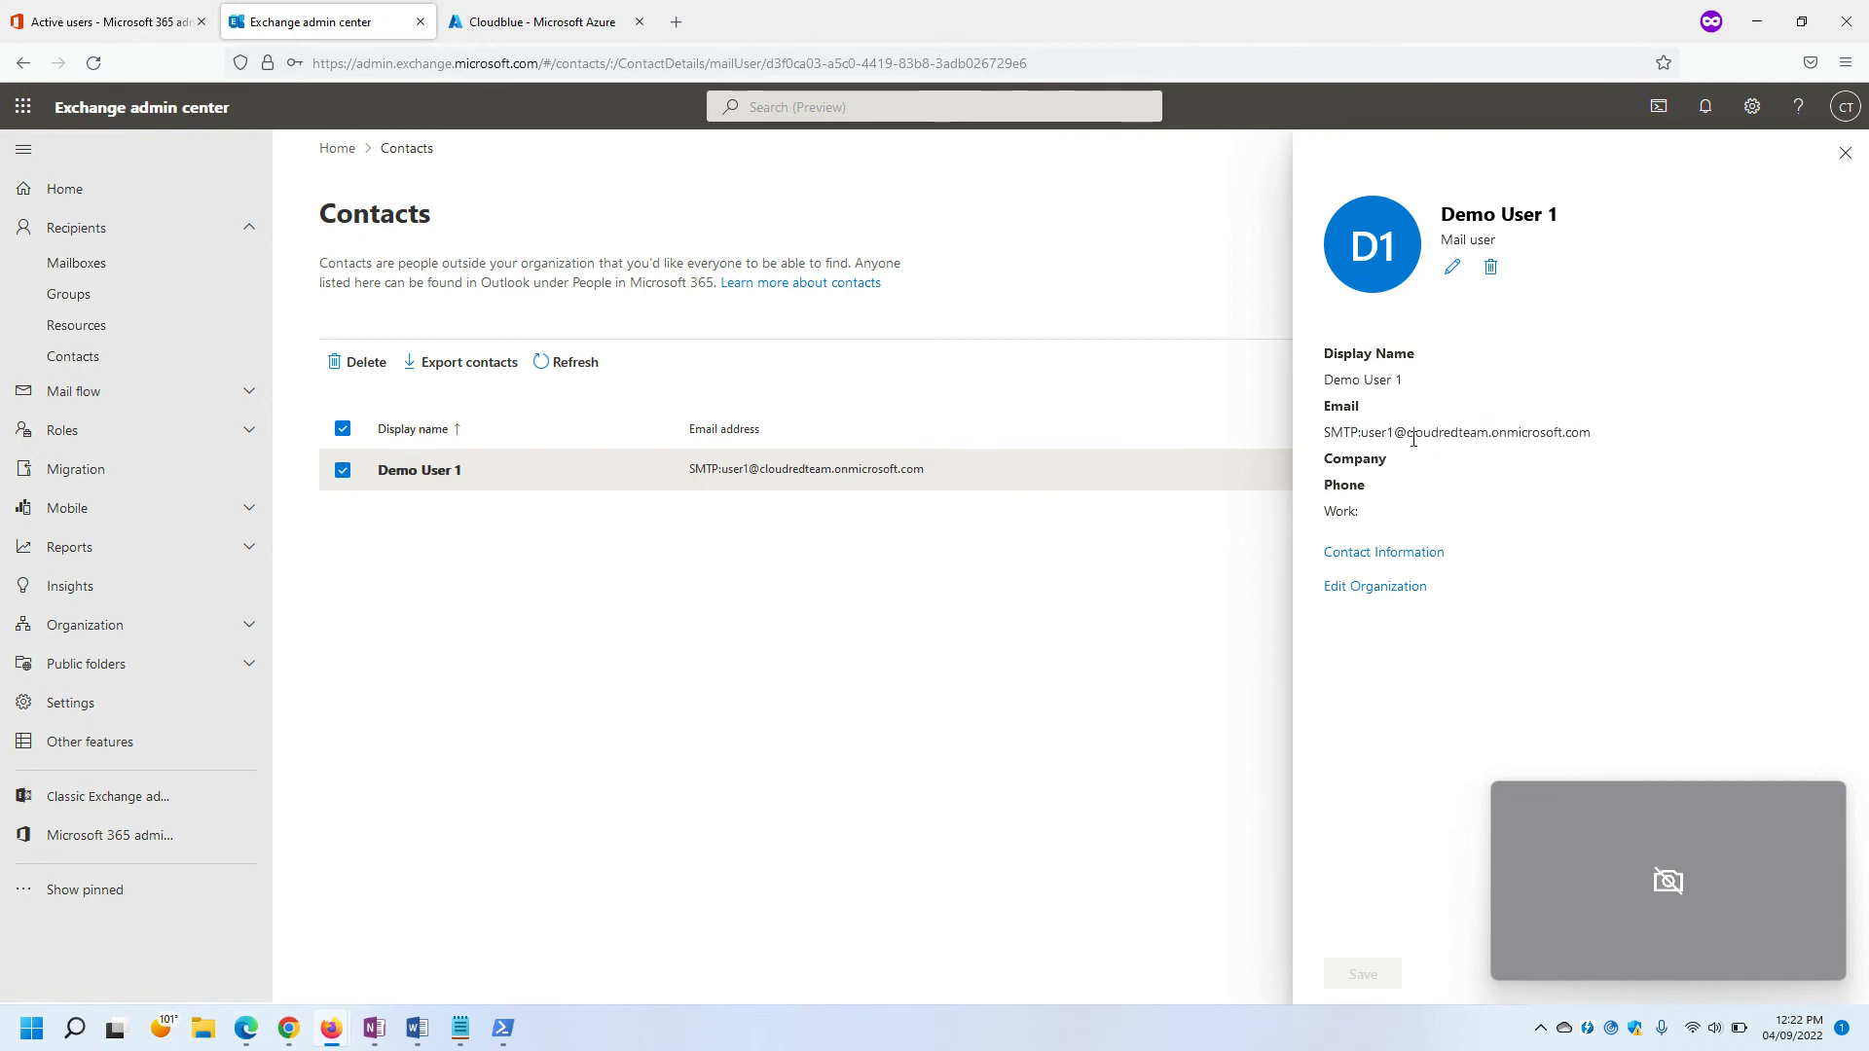
{"action": "left_click_drag", "start_coordinate": [1609, 440], "coordinate": [1375, 434]}
{"action": "left_click", "coordinate": [806, 720]}
Paste the User1 address over the TestMailbox placeholder in Notepad and select the full command.
{"action": "mouse_move", "coordinate": [461, 1029]}
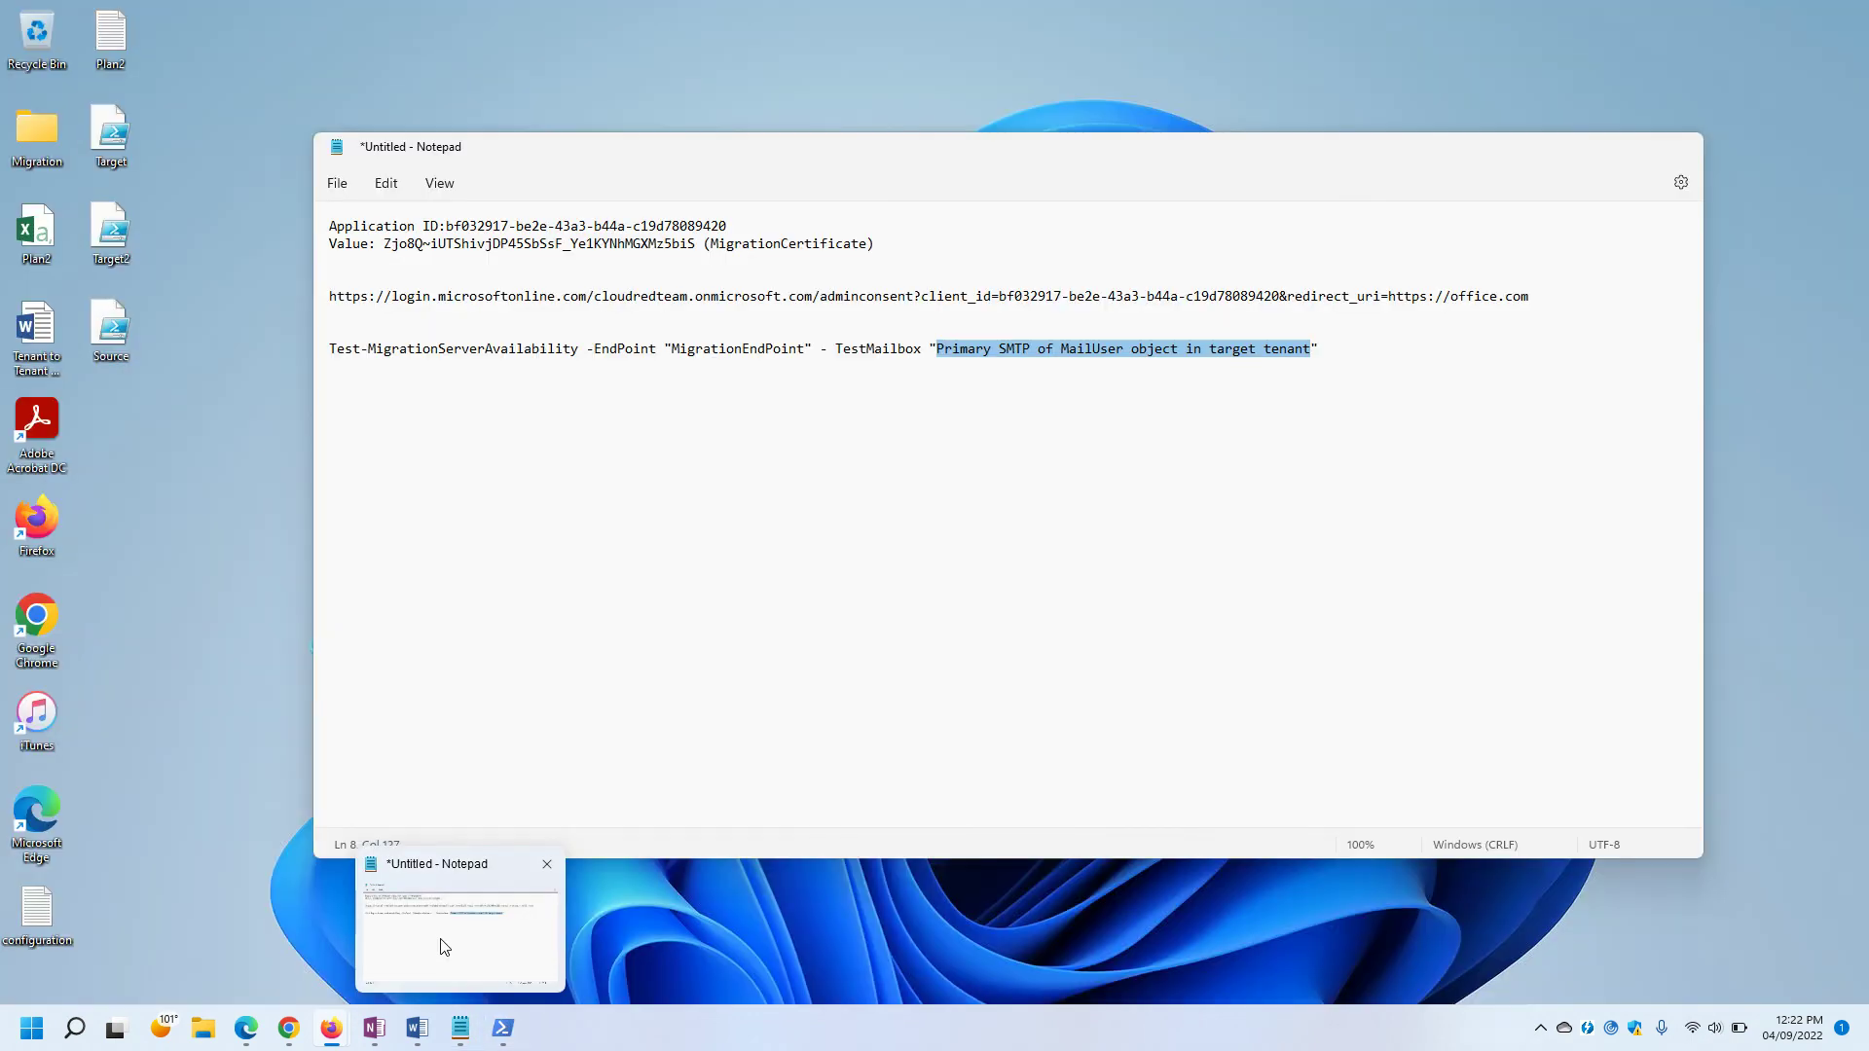
{"action": "left_click", "coordinate": [445, 947]}
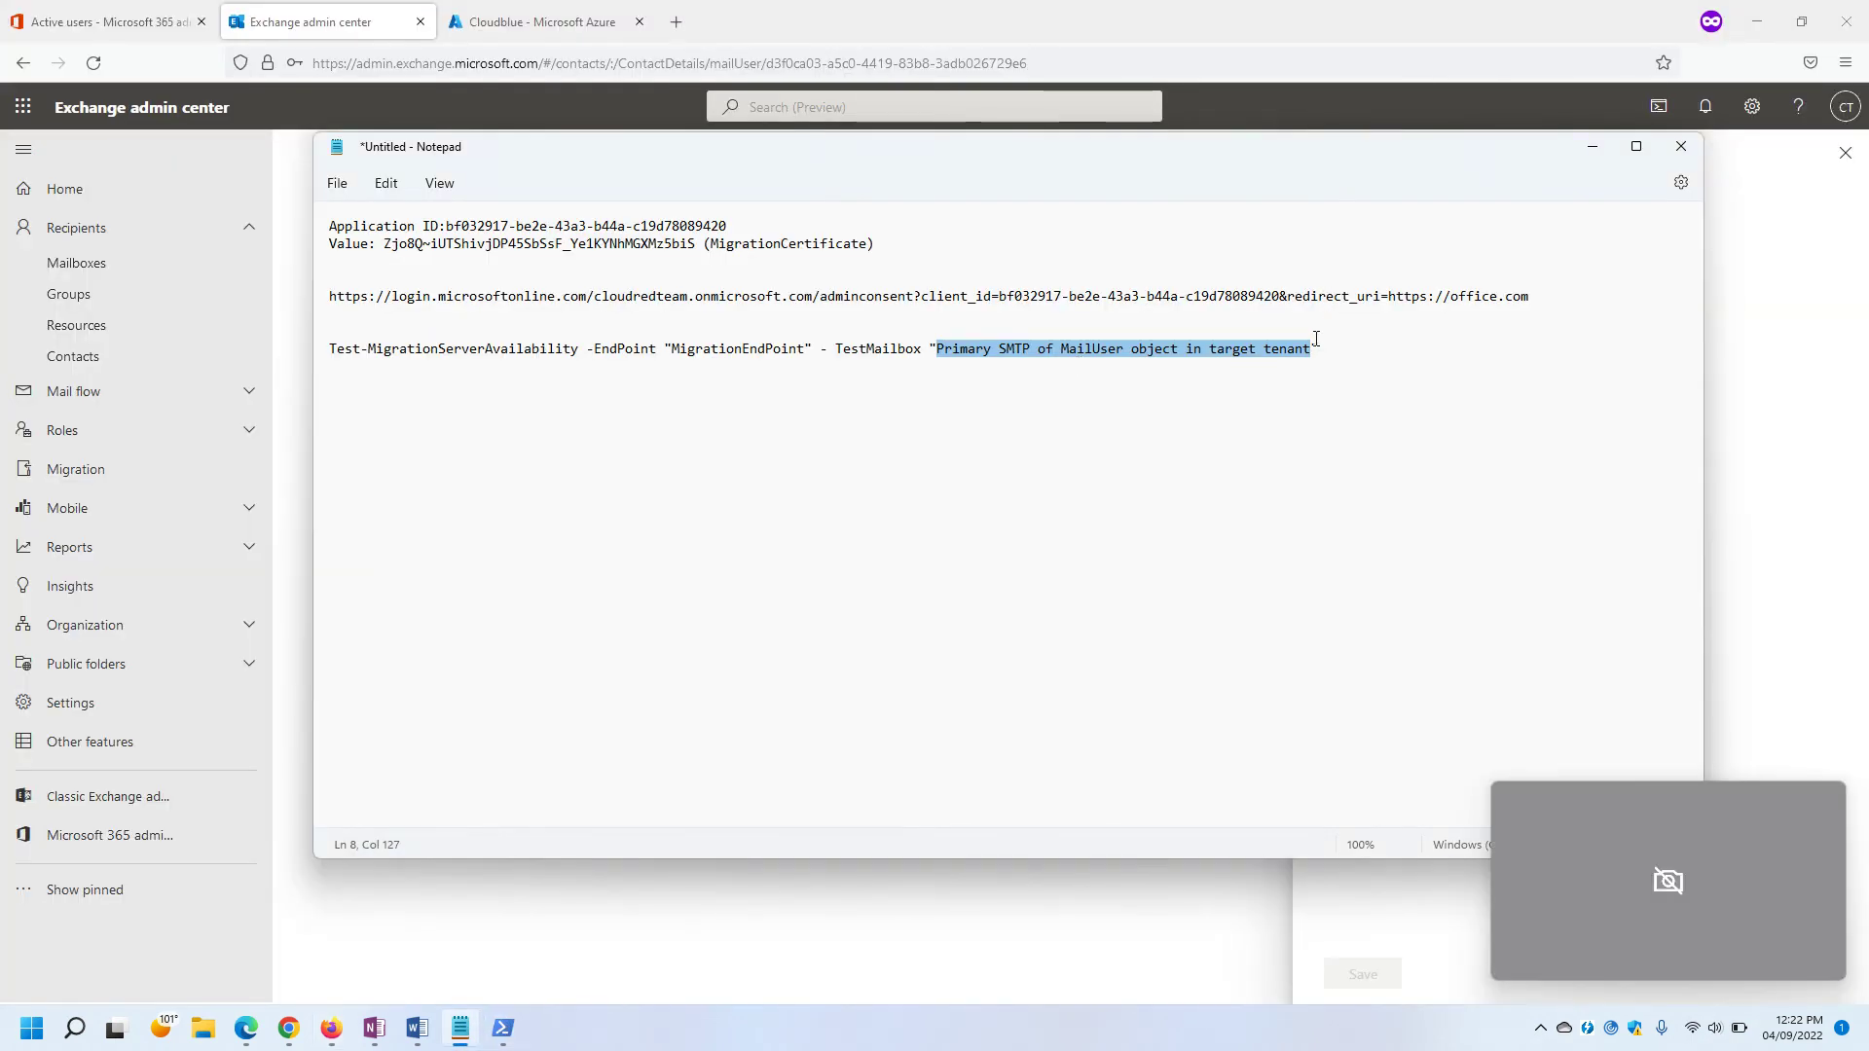
{"action": "key", "text": "ctrl+v"}
{"action": "left_click_drag", "start_coordinate": [1314, 341], "coordinate": [321, 350]}
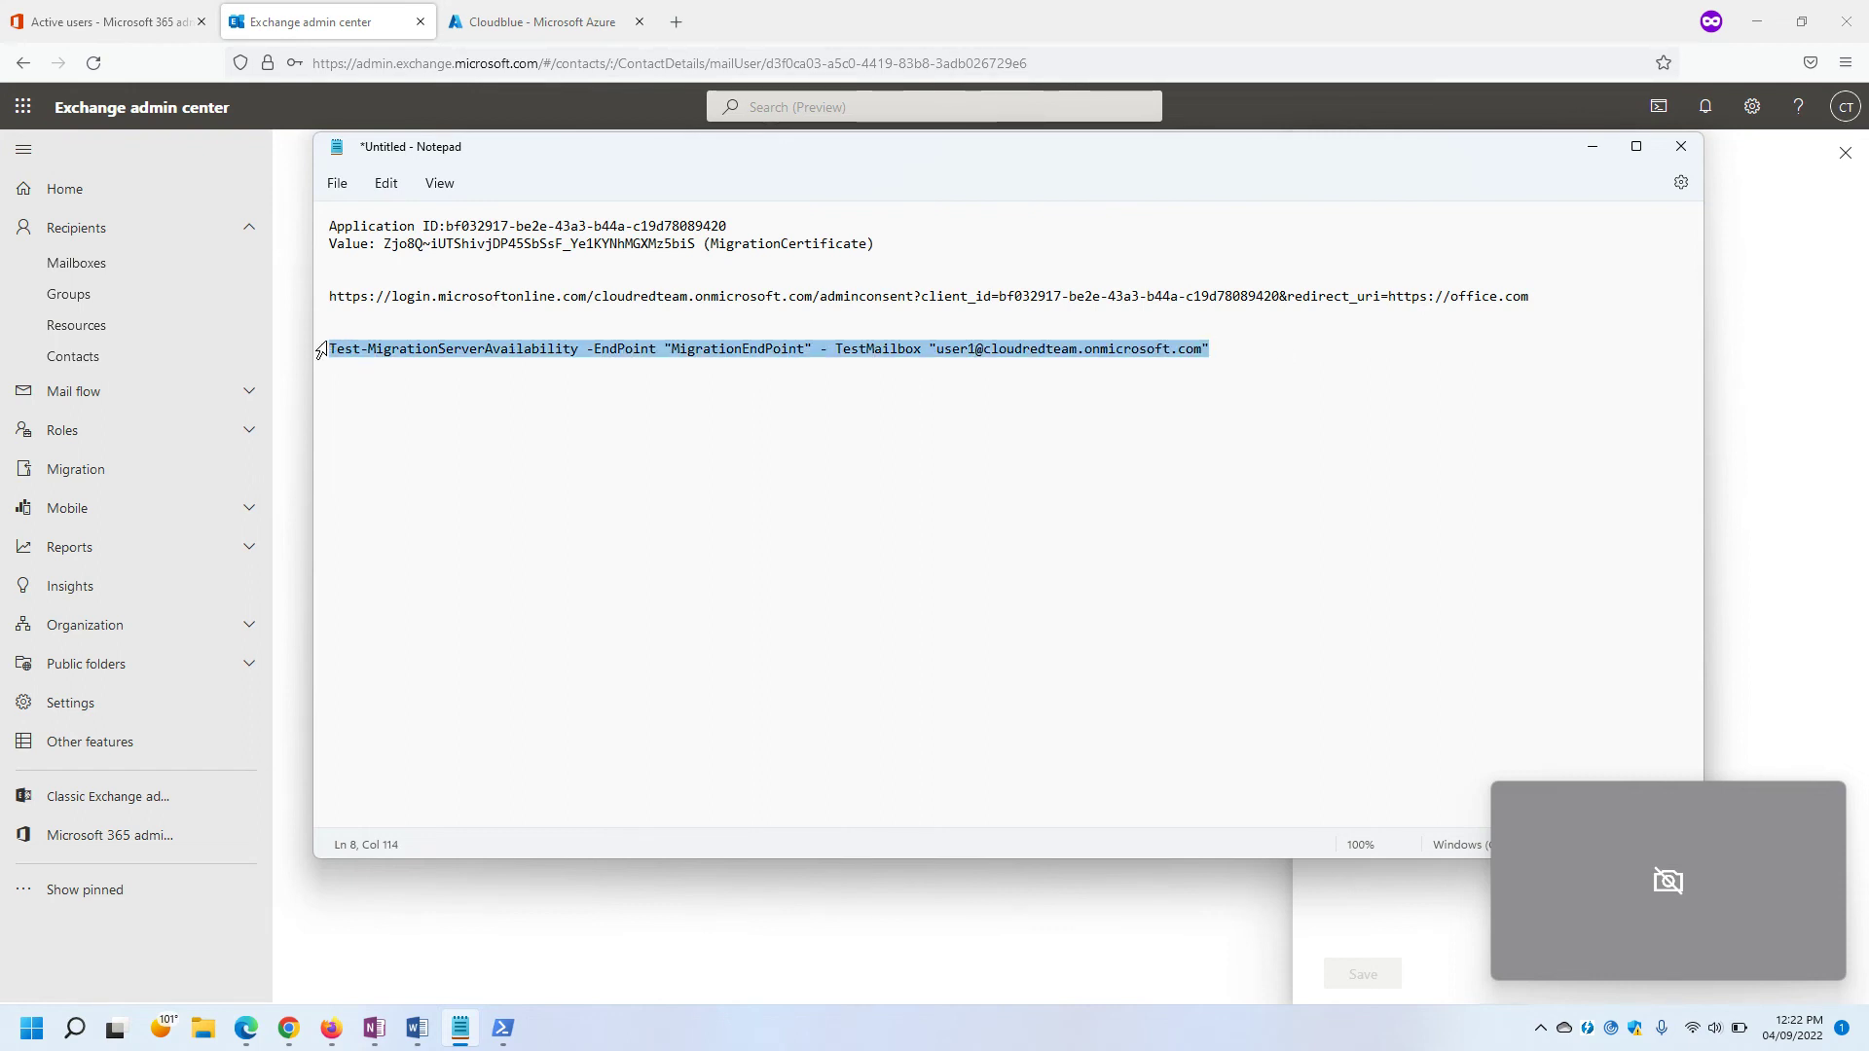
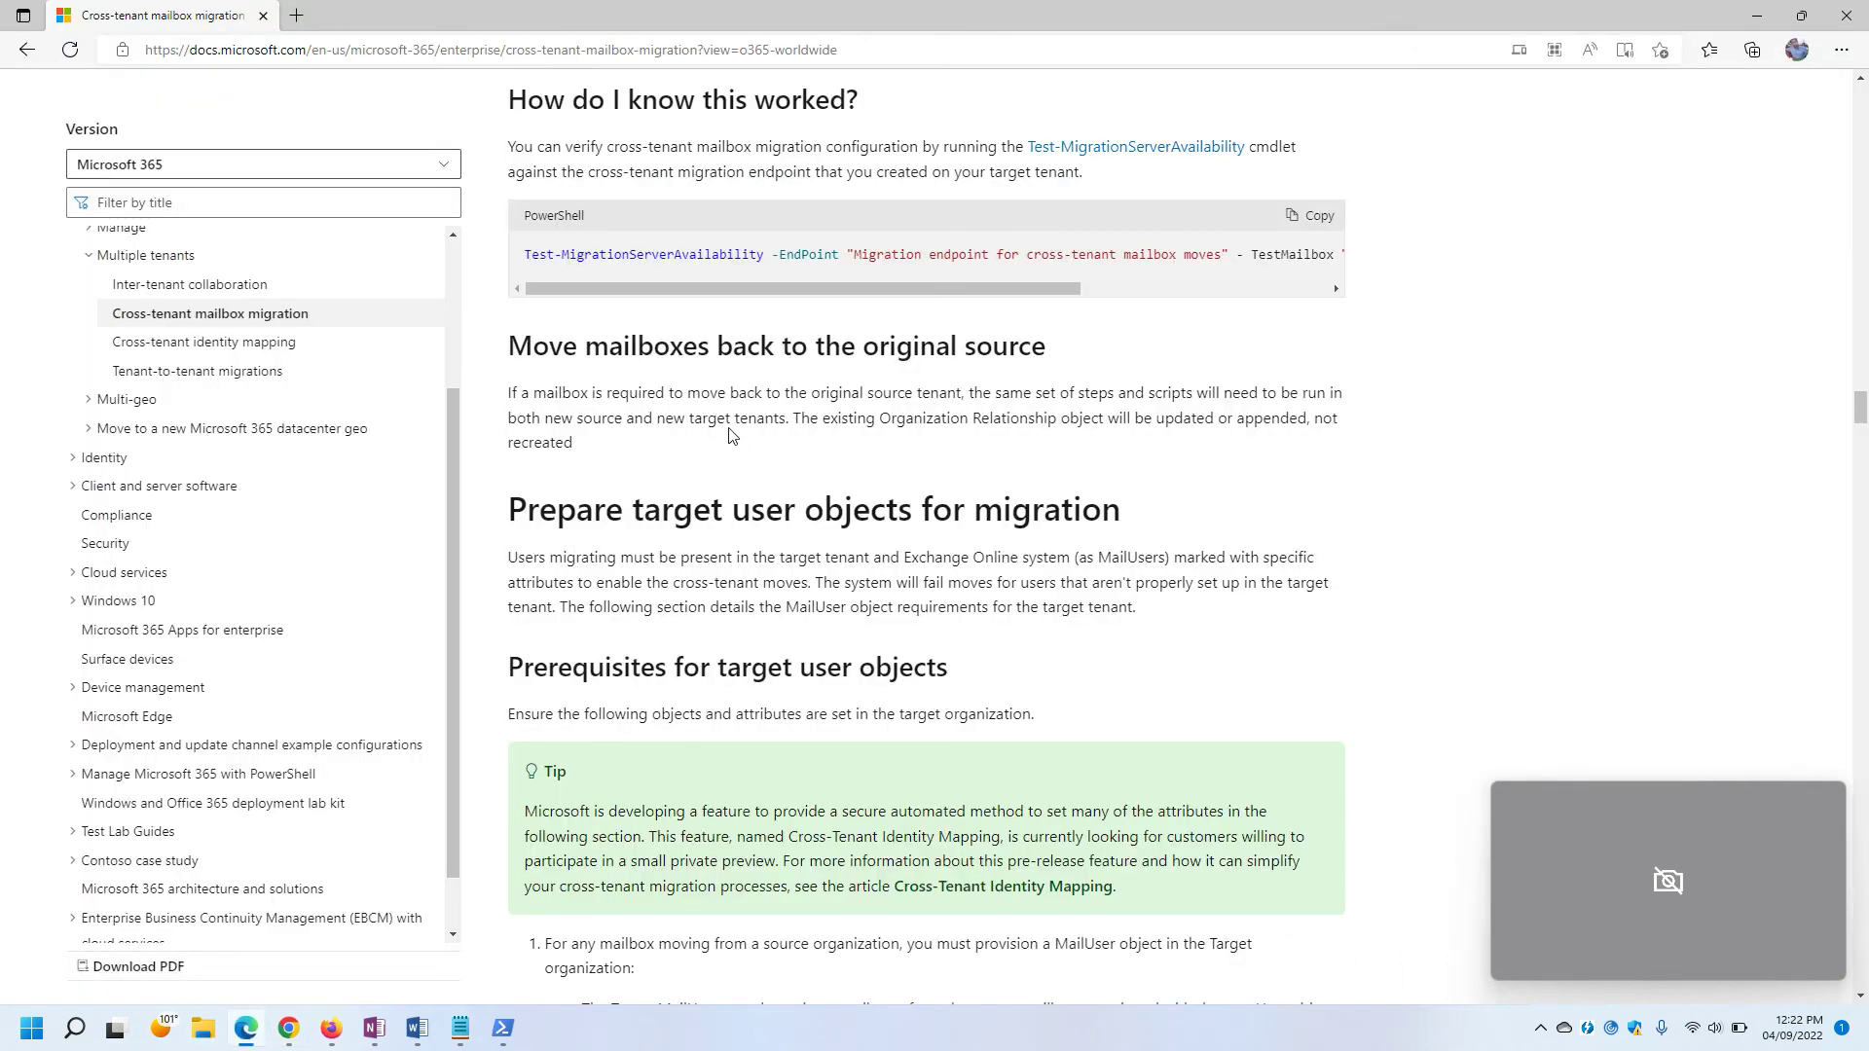
Highlight the verification paragraph in the migration documentation.
{"action": "scroll", "coordinate": [662, 433], "scroll_direction": "up", "scroll_amount": 3}
{"action": "left_click_drag", "start_coordinate": [512, 438], "coordinate": [731, 447]}
{"action": "left_click", "coordinate": [731, 447]}
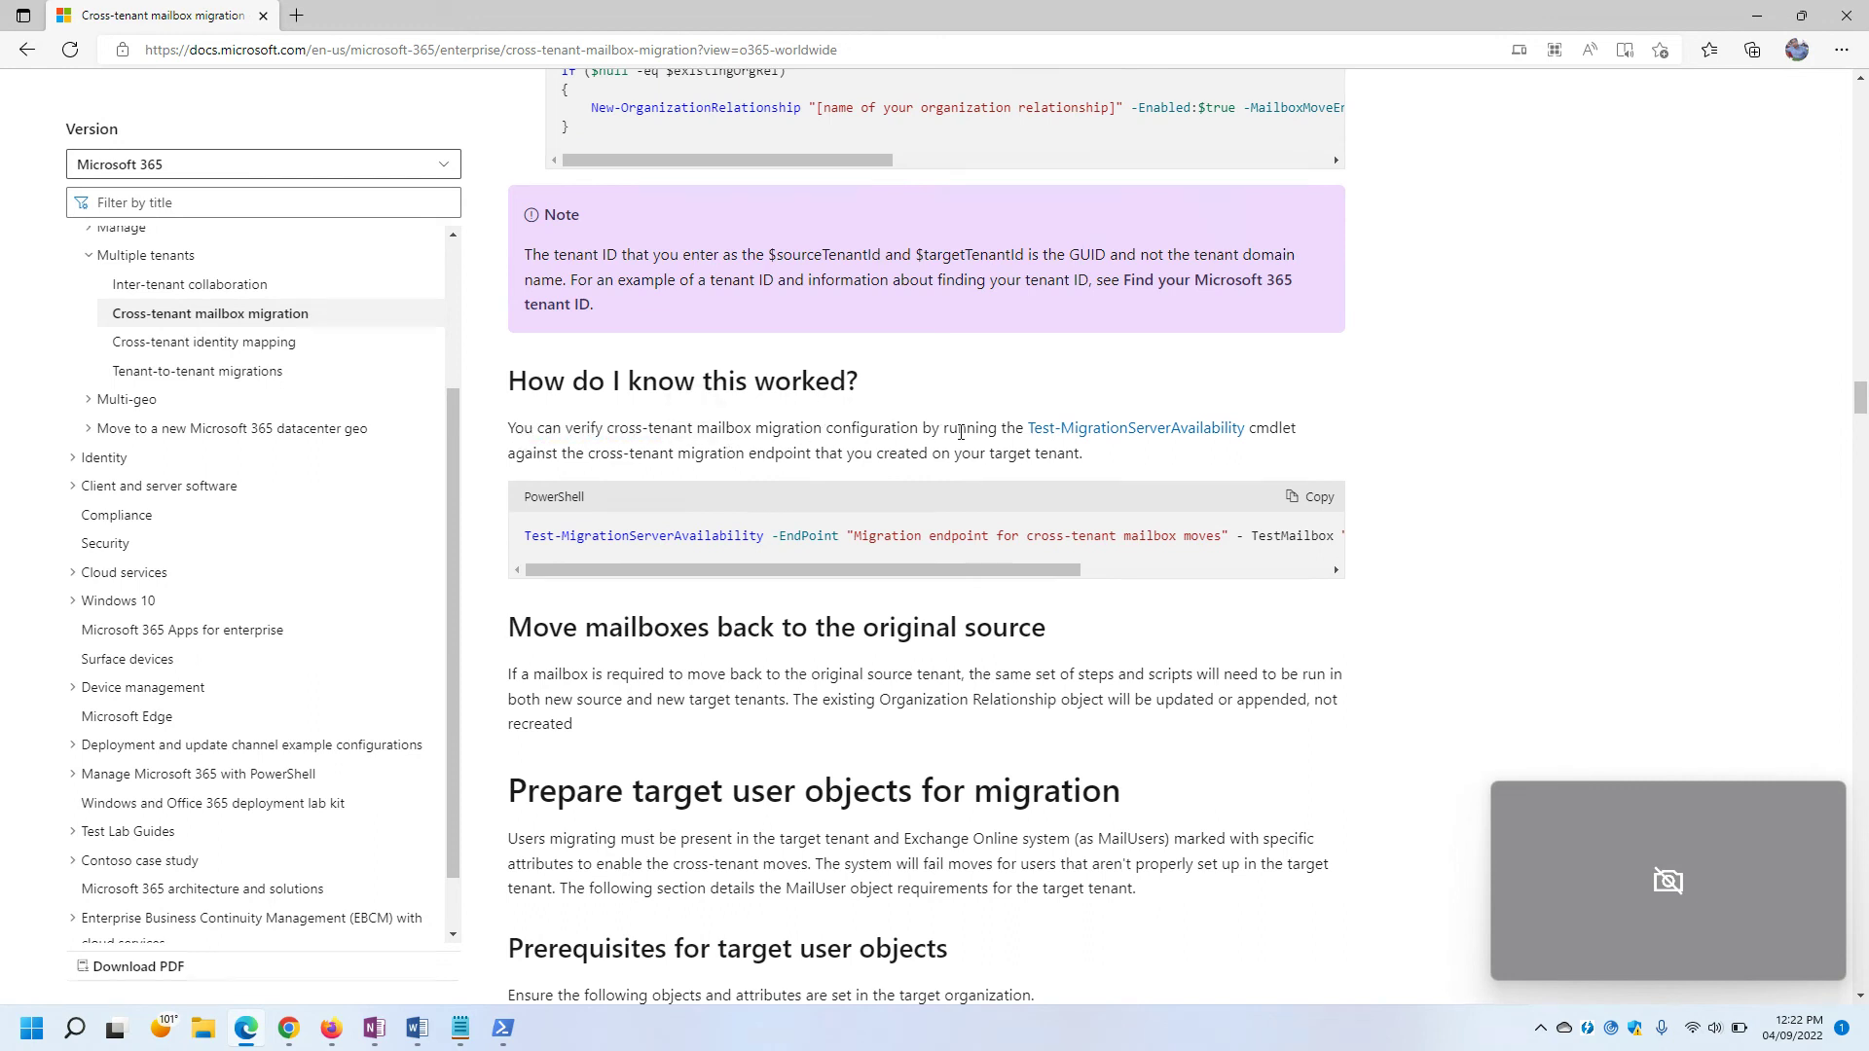
{"action": "left_click_drag", "start_coordinate": [515, 459], "coordinate": [1120, 443]}
{"action": "left_click", "coordinate": [1114, 460]}
Paste the Test-MigrationServerAvailability command into the administrator PowerShell console and run it.
{"action": "mouse_move", "coordinate": [502, 1028]}
{"action": "left_click", "coordinate": [467, 872]}
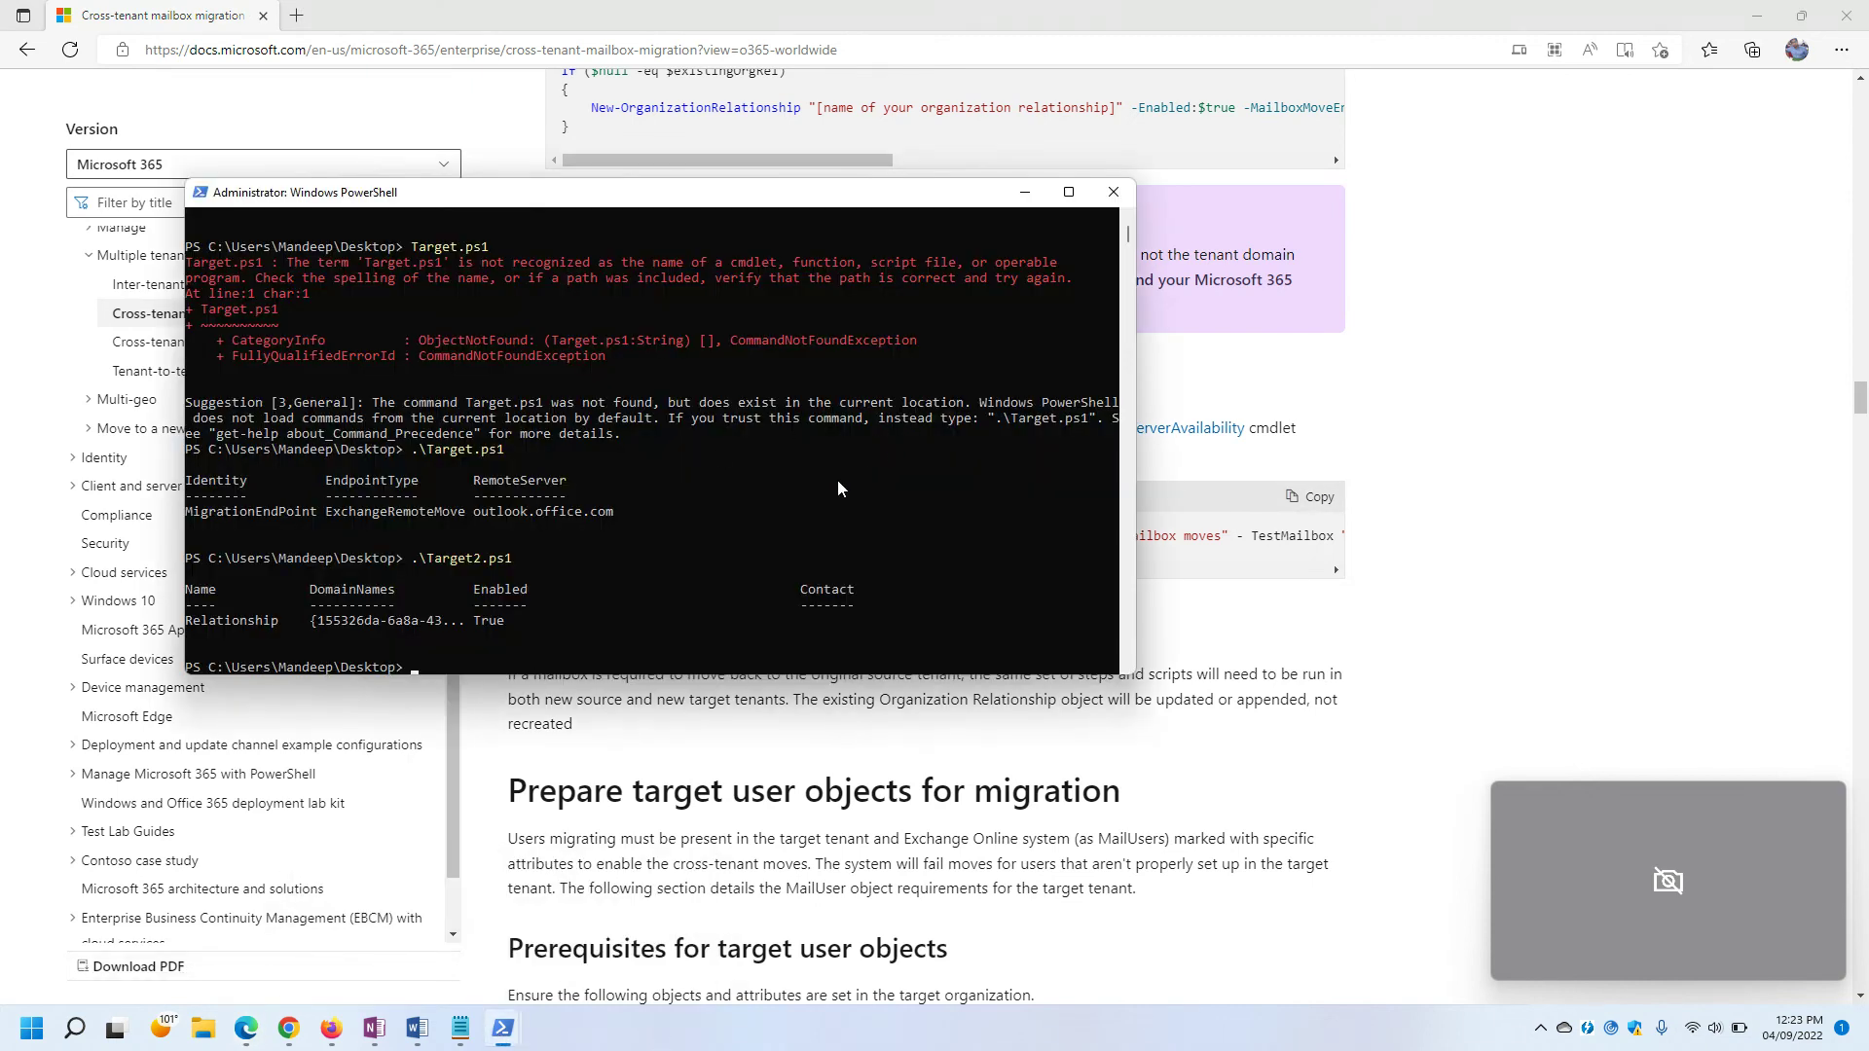
{"action": "key", "text": "ctrl+v"}
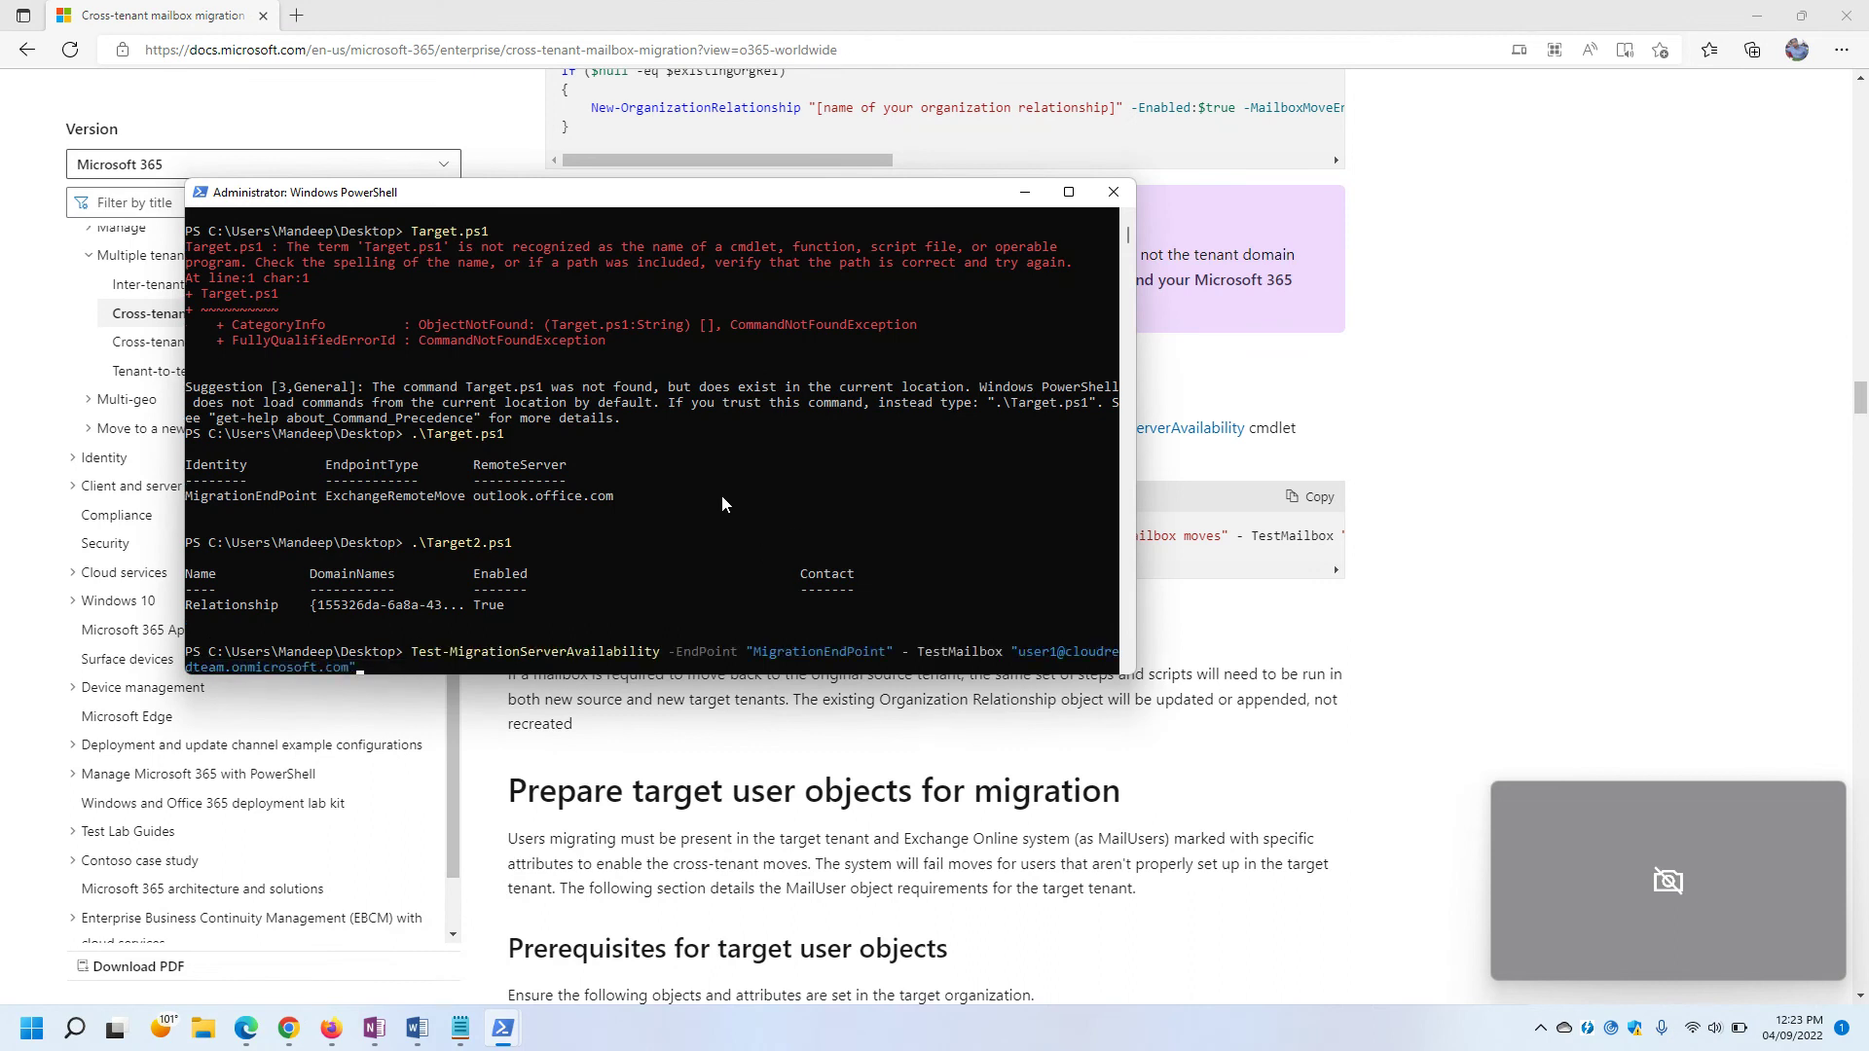
{"action": "key", "text": "Return"}
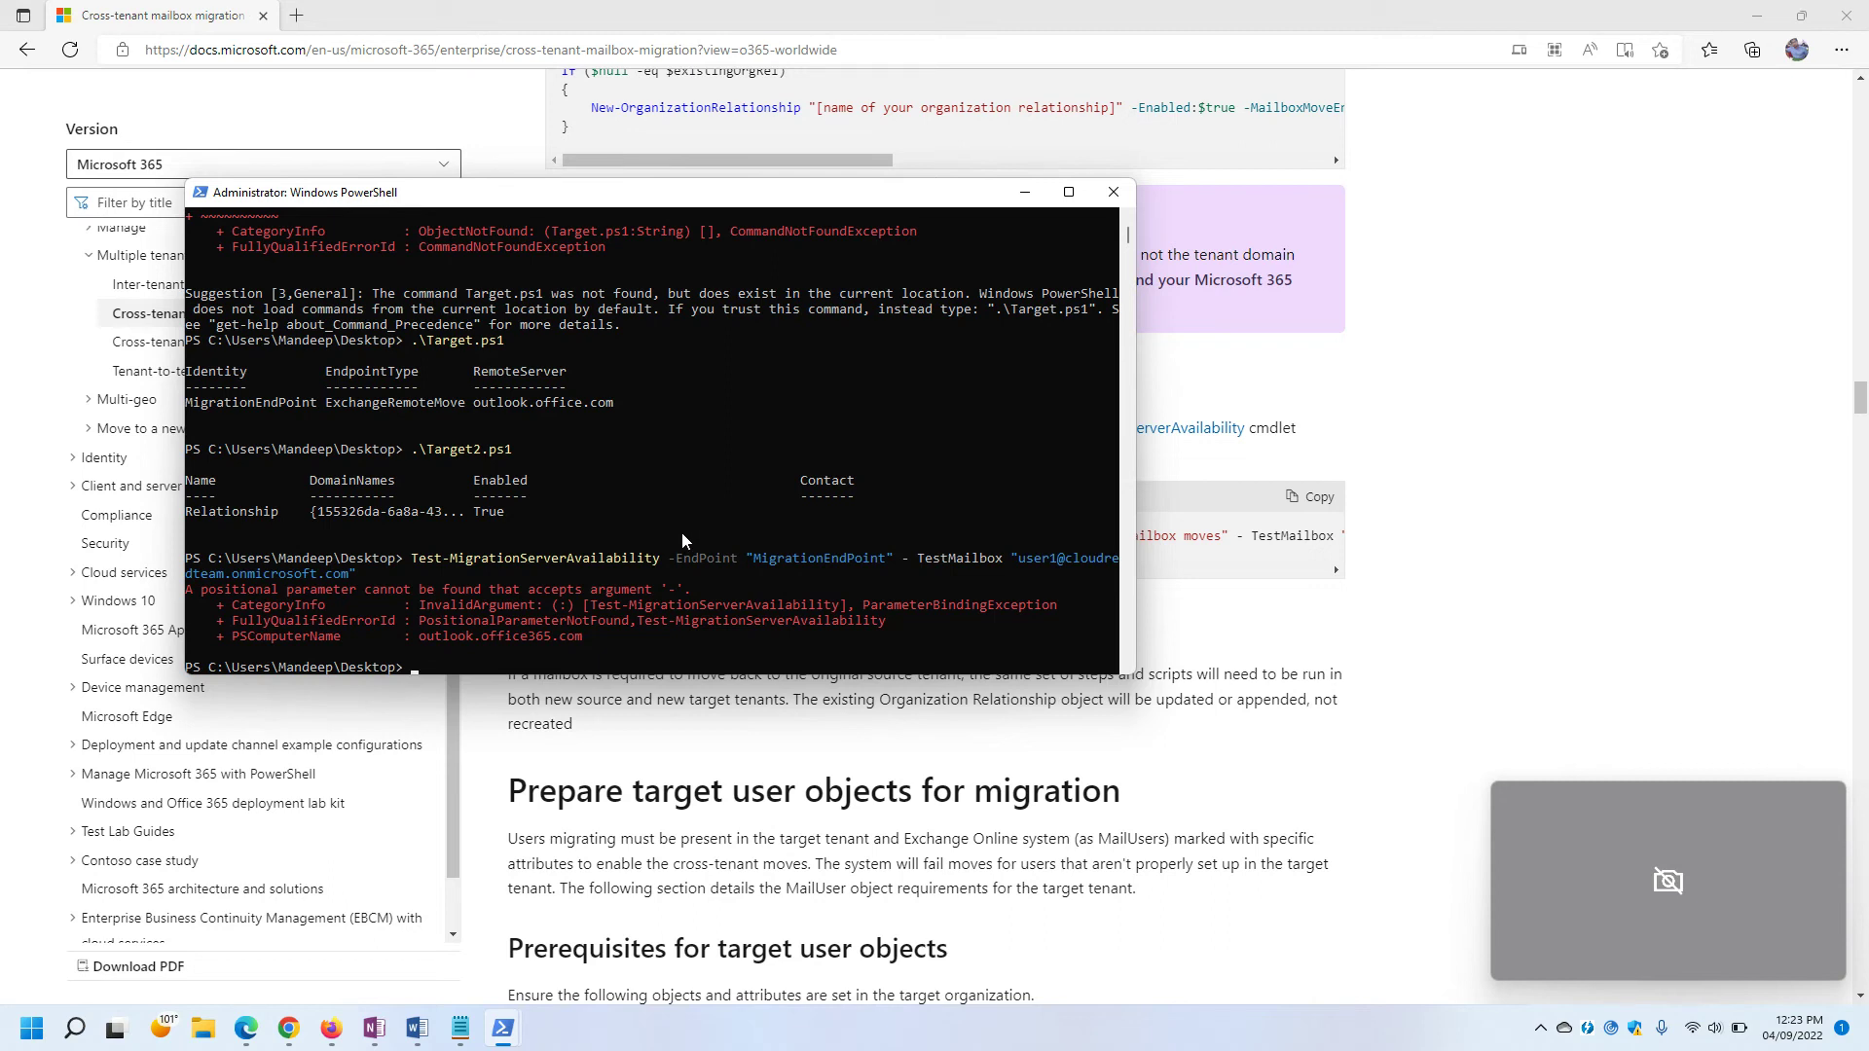
Correct '- TestMailbox' to '-TestMailbox' and rerun the test, which fails on missing ExchangeGuid.
{"action": "key", "text": "Up"}
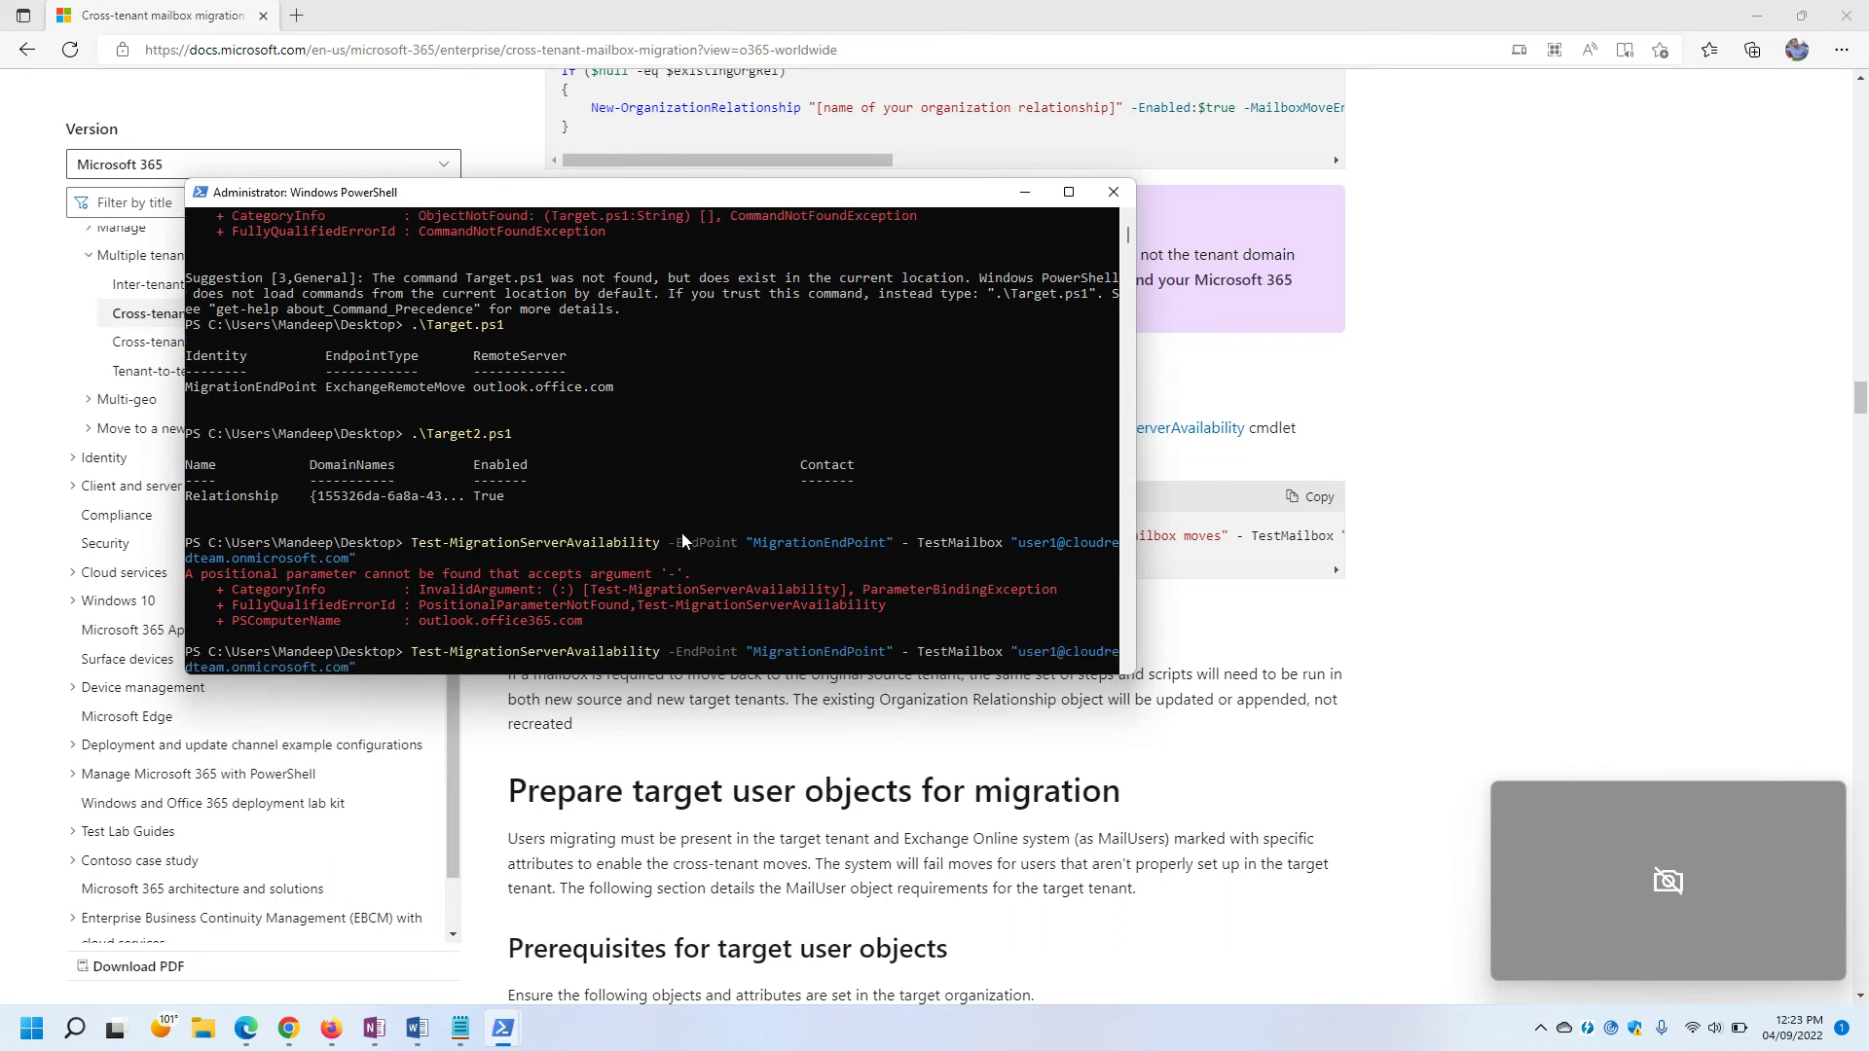
{"action": "key", "text": "Left"}
{"action": "key", "text": "Left"}
{"action": "key", "text": "Left"}
{"action": "key", "text": "Left"}
{"action": "key", "text": "Left"}
{"action": "key", "text": "Left"}
{"action": "key", "text": "Left"}
{"action": "key", "text": "BackSpace"}
{"action": "left_click_drag", "start_coordinate": [903, 192], "coordinate": [735, 187]}
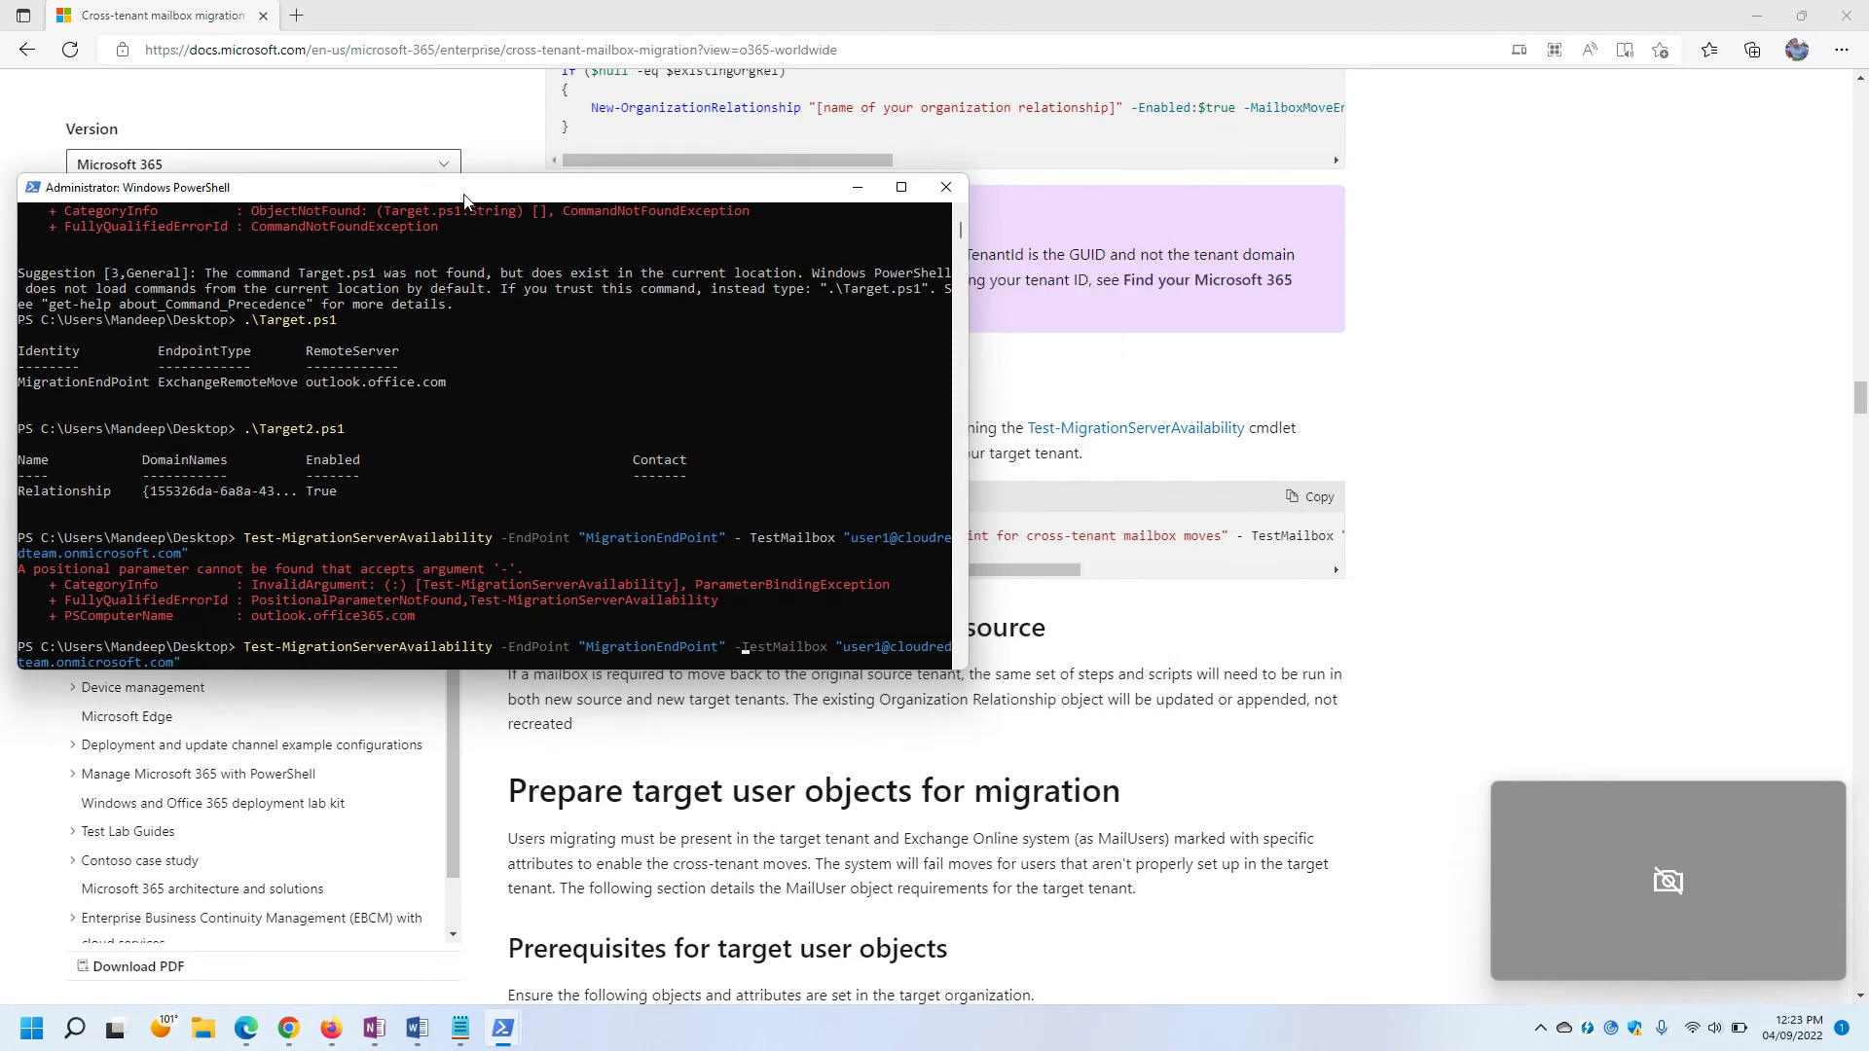
{"action": "left_click_drag", "start_coordinate": [470, 194], "coordinate": [1027, 200]}
{"action": "key", "text": "shift+Return"}
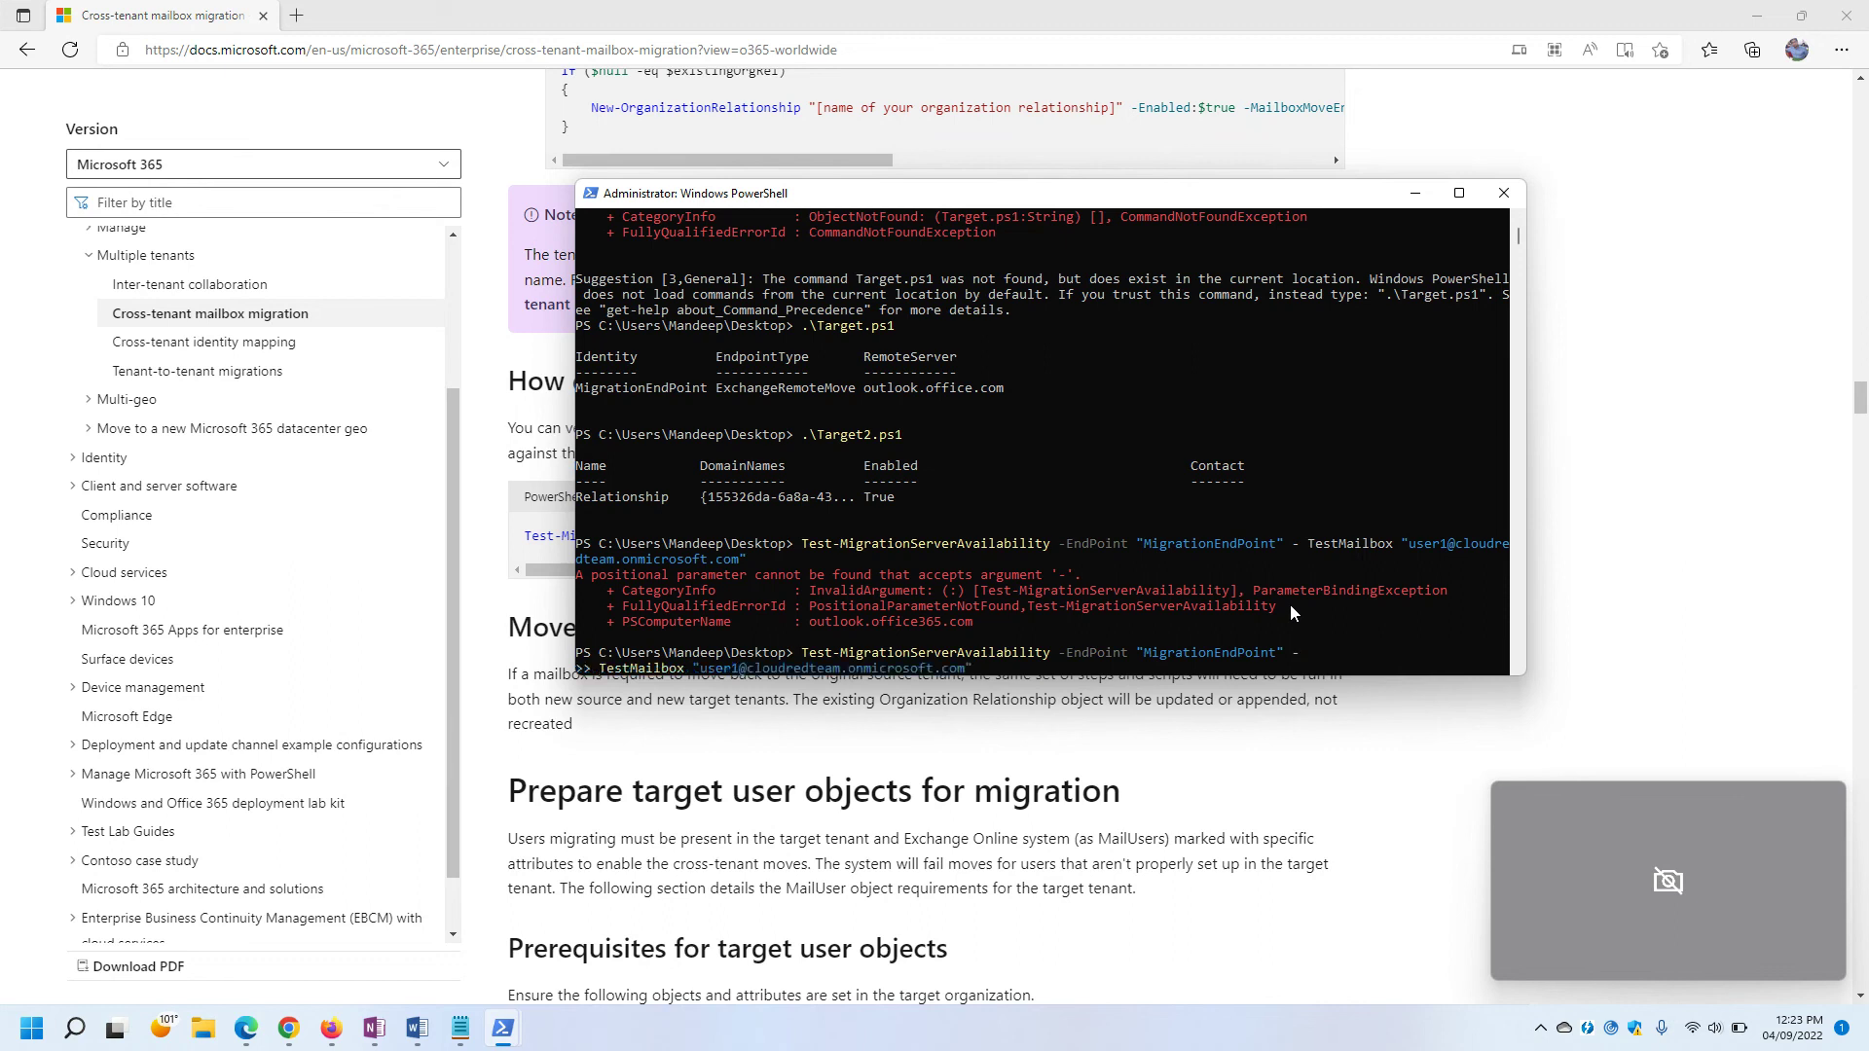
{"action": "key", "text": "BackSpace"}
{"action": "key", "text": "BackSpace"}
{"action": "key", "text": "BackSpace"}
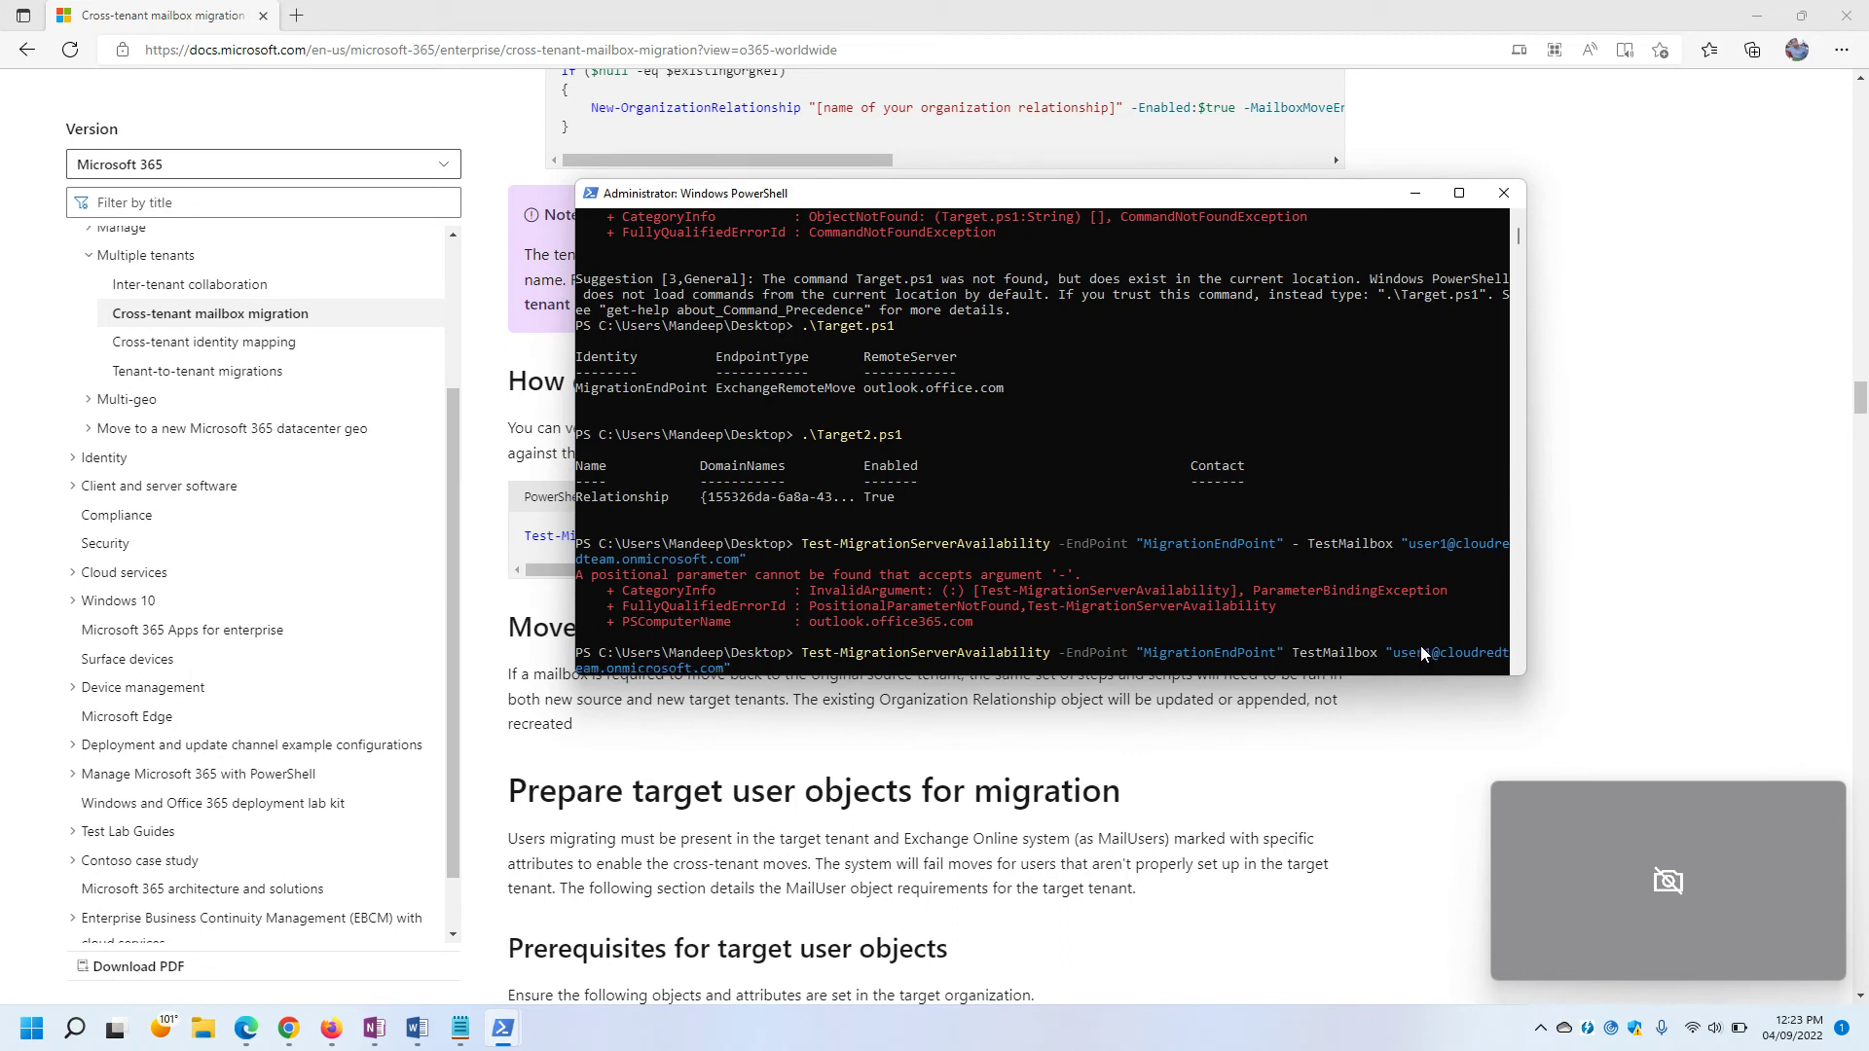
{"action": "type", "text": "-"}
{"action": "key", "text": "Return"}
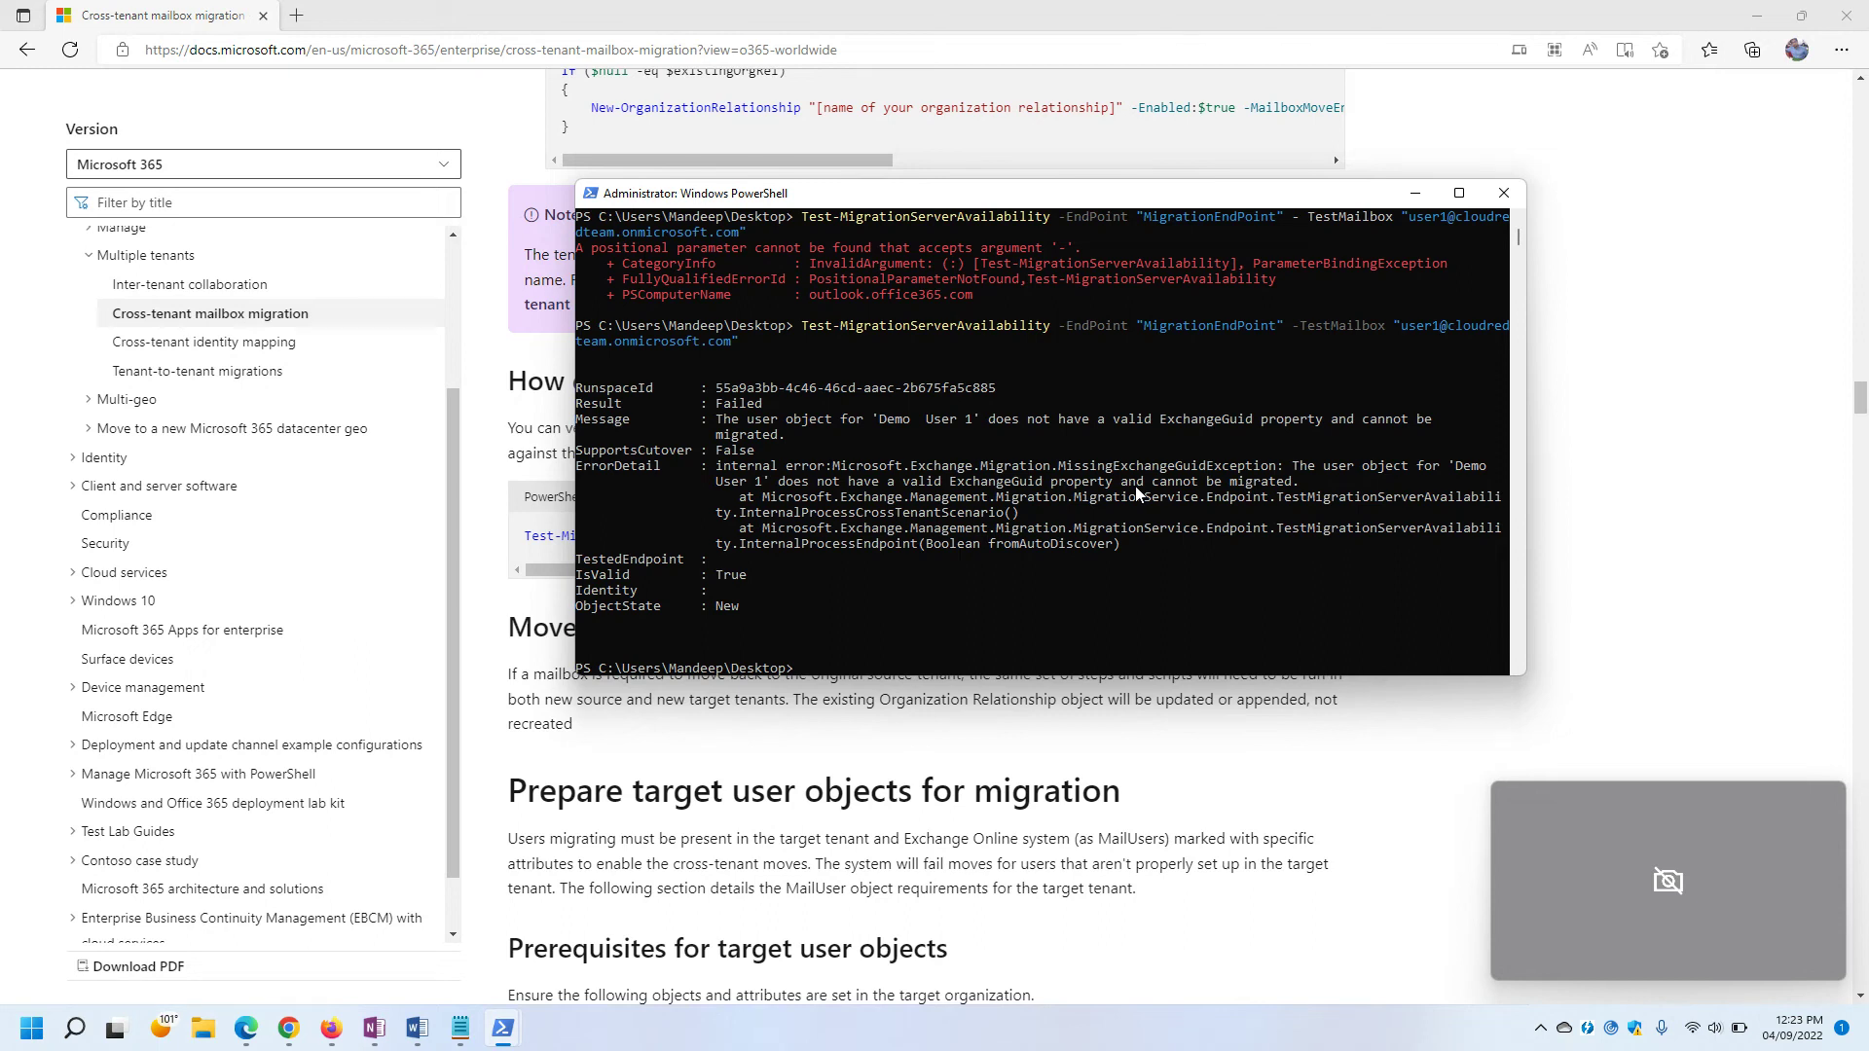
{"action": "key", "text": "Up"}
{"action": "key", "text": "Return"}
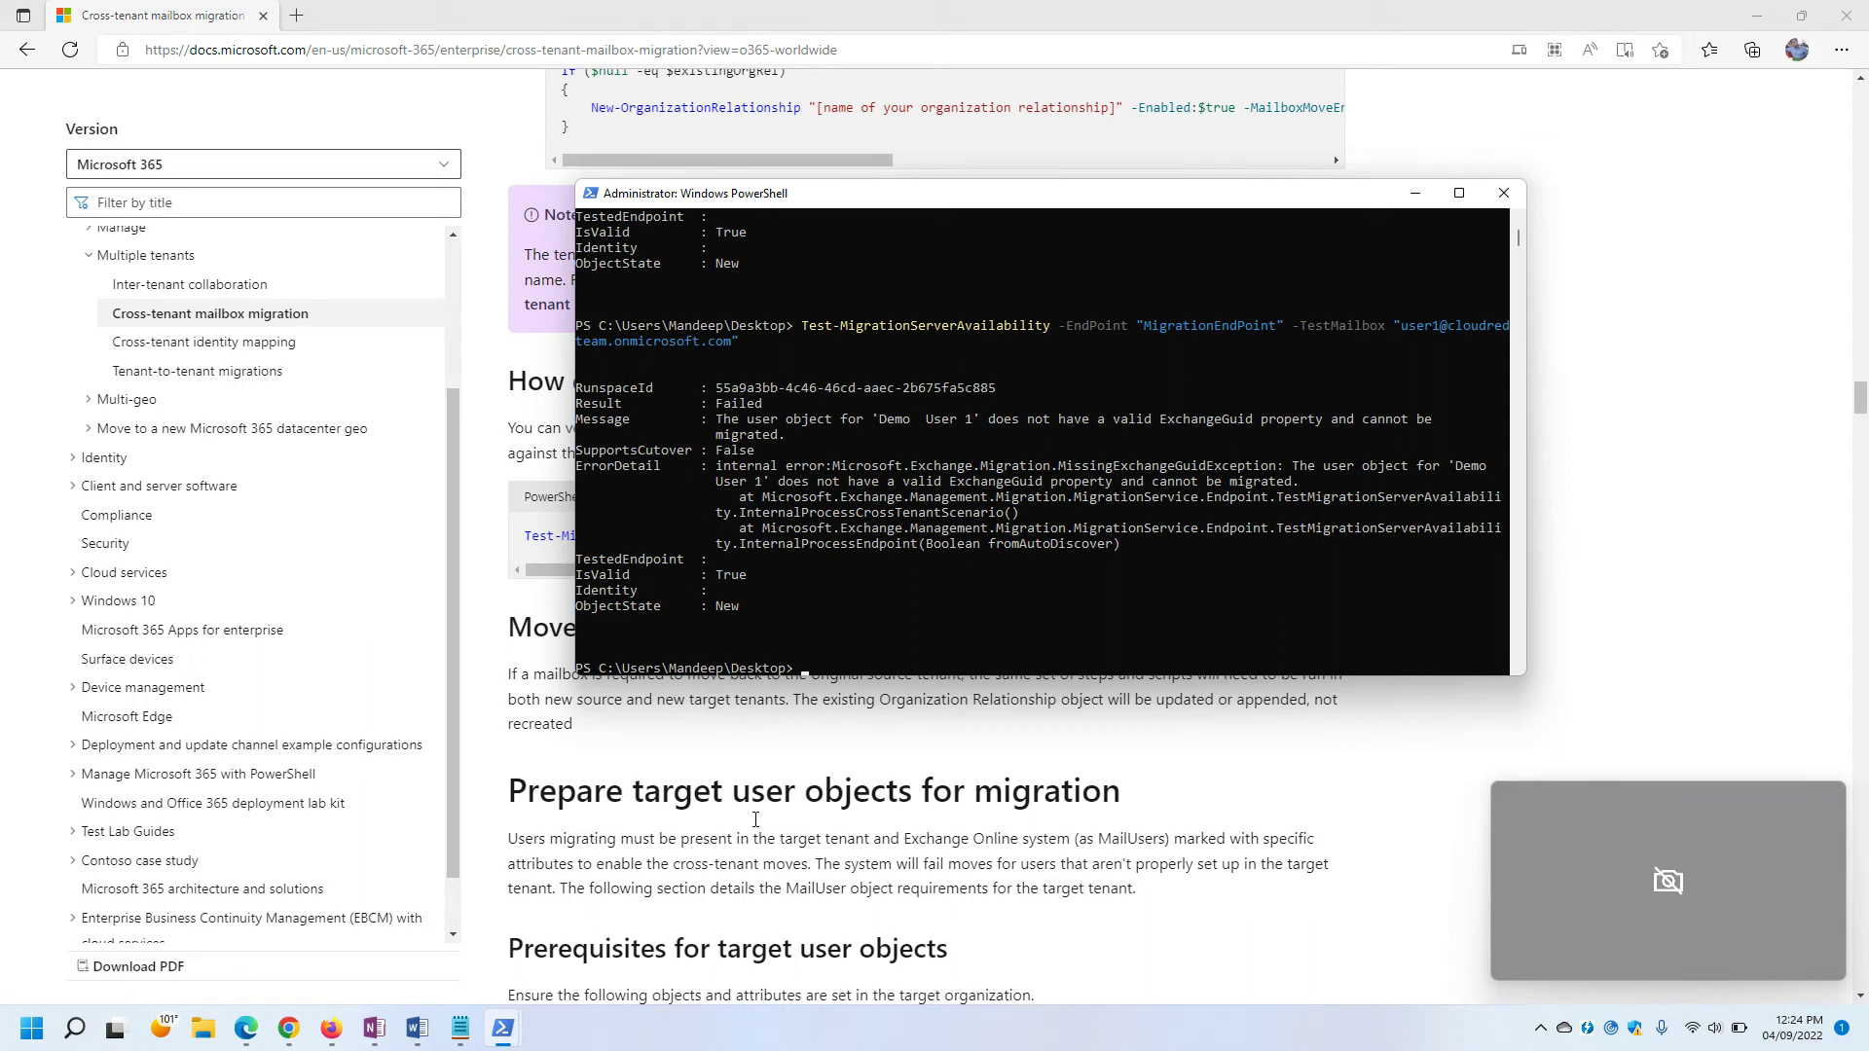
Scroll the docs to the example Mailbox attribute table and highlight its ExchangeGuid value.
{"action": "left_click_drag", "start_coordinate": [786, 199], "coordinate": [1185, 319]}
{"action": "scroll", "coordinate": [775, 487], "scroll_direction": "down", "scroll_amount": 7}
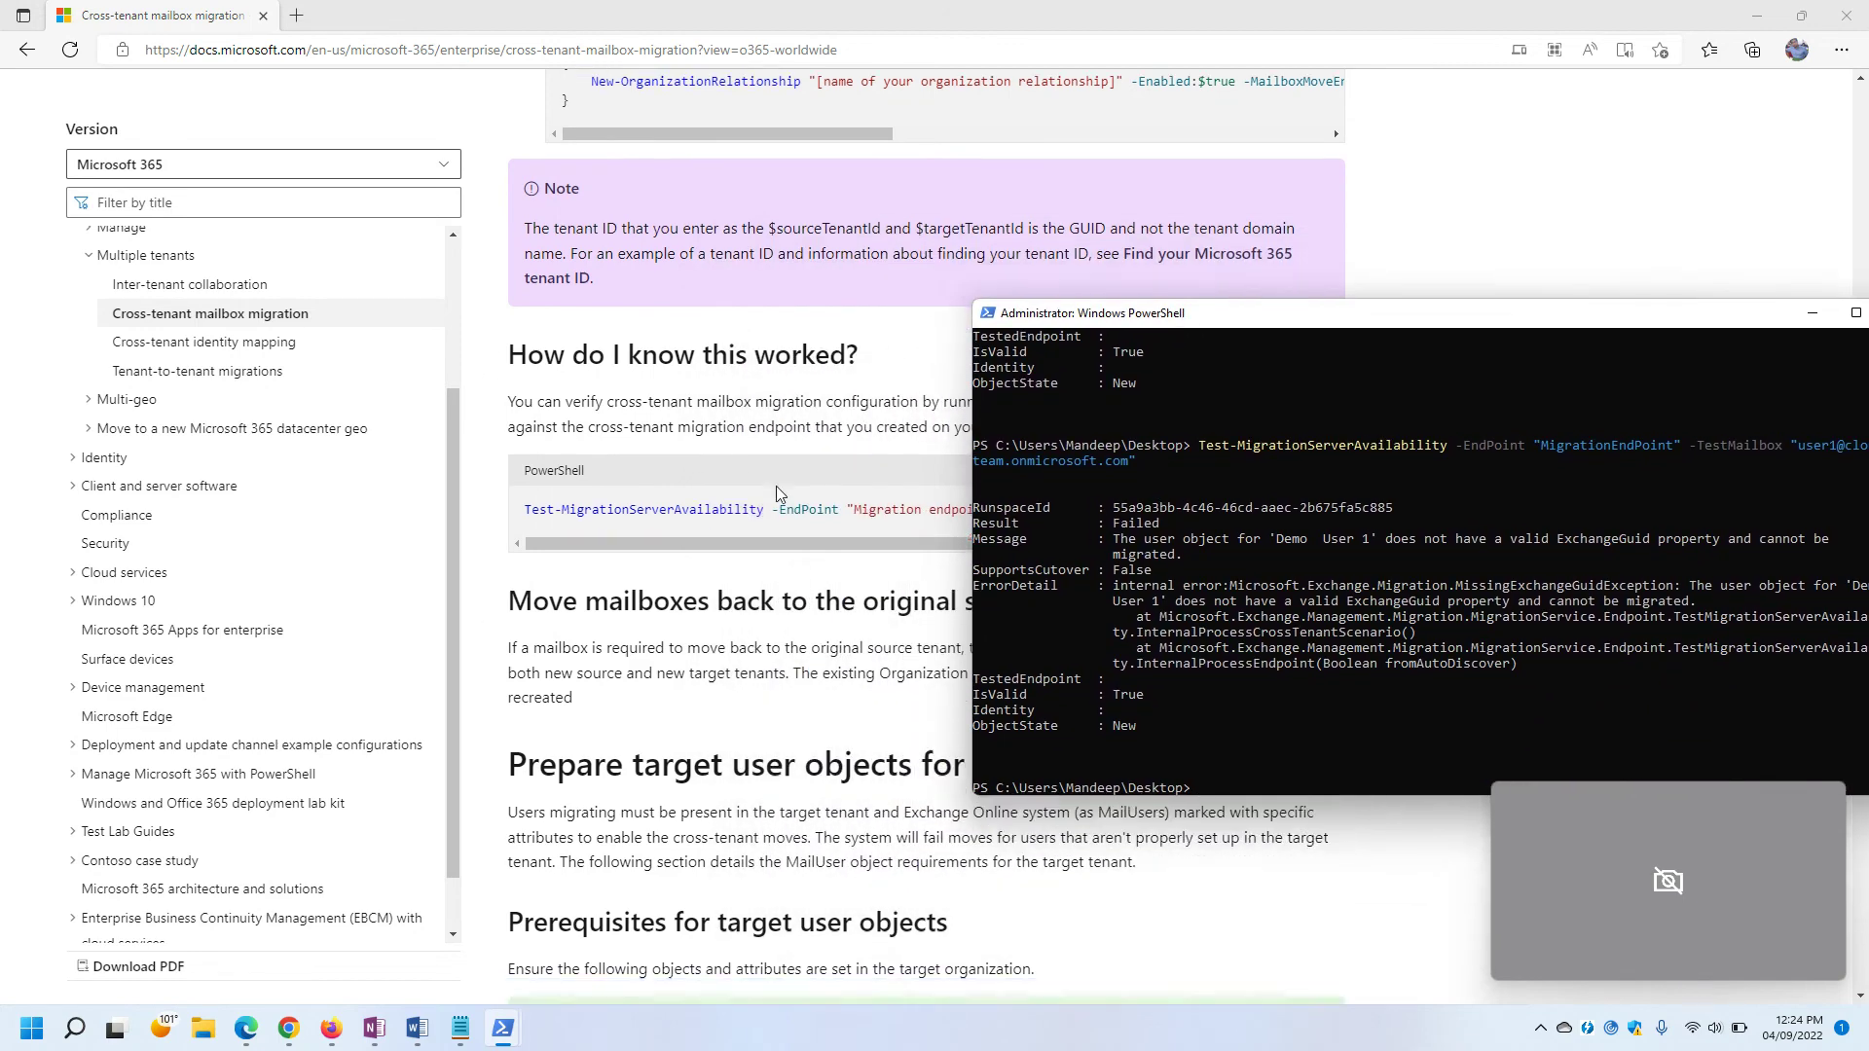
{"action": "scroll", "coordinate": [785, 384], "scroll_direction": "down", "scroll_amount": 15}
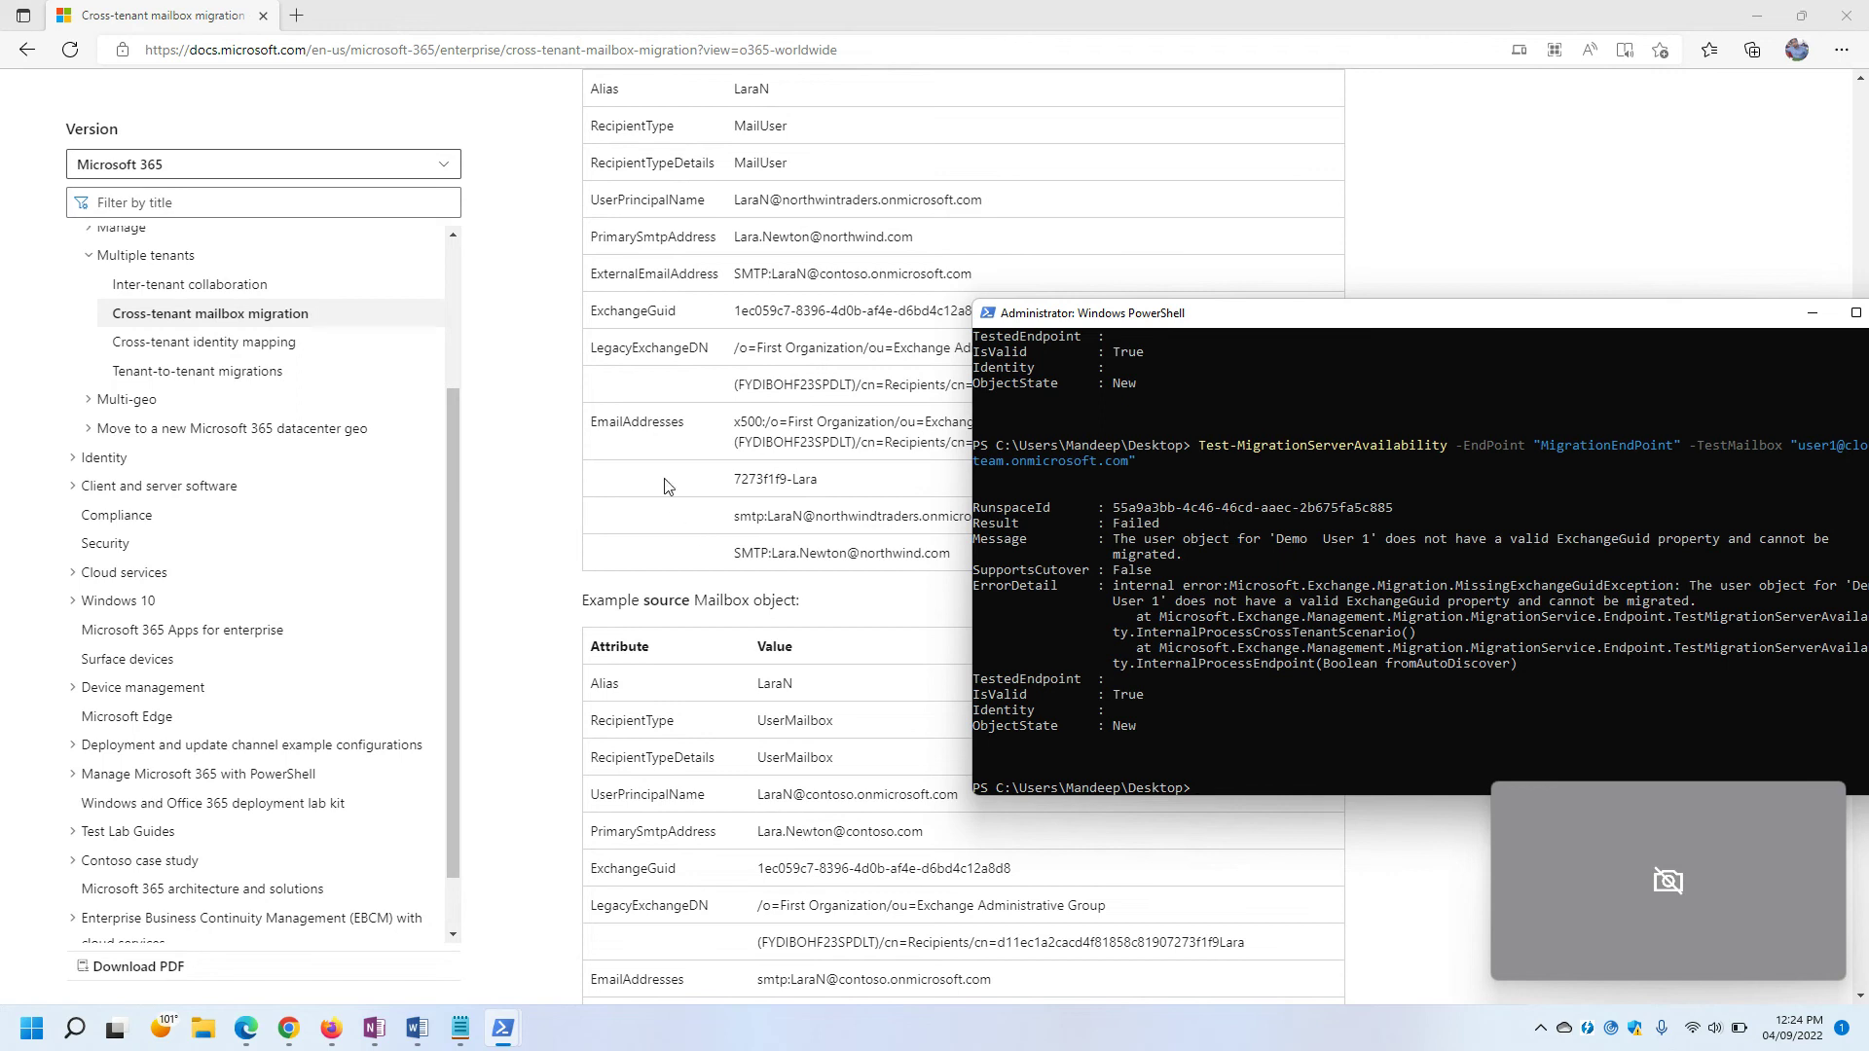
{"action": "scroll", "coordinate": [890, 672], "scroll_direction": "down", "scroll_amount": 6}
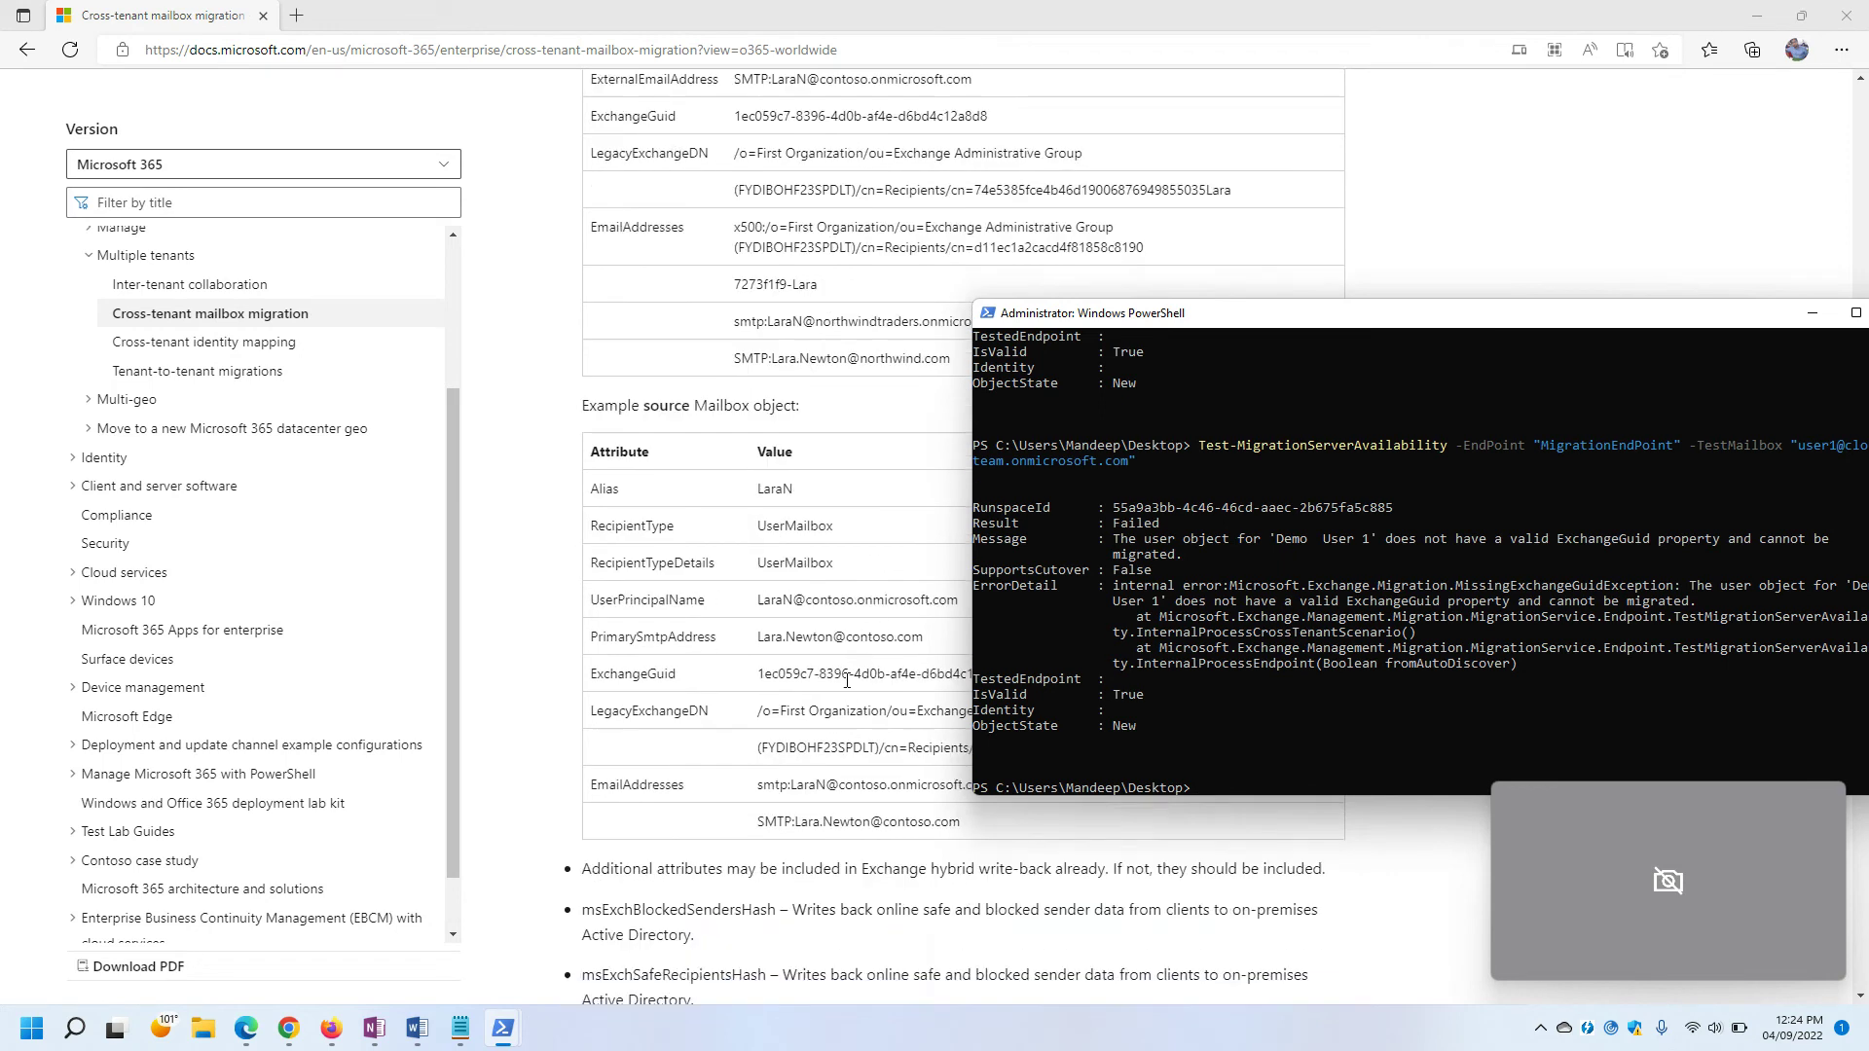
{"action": "scroll", "coordinate": [771, 404], "scroll_direction": "down", "scroll_amount": 2}
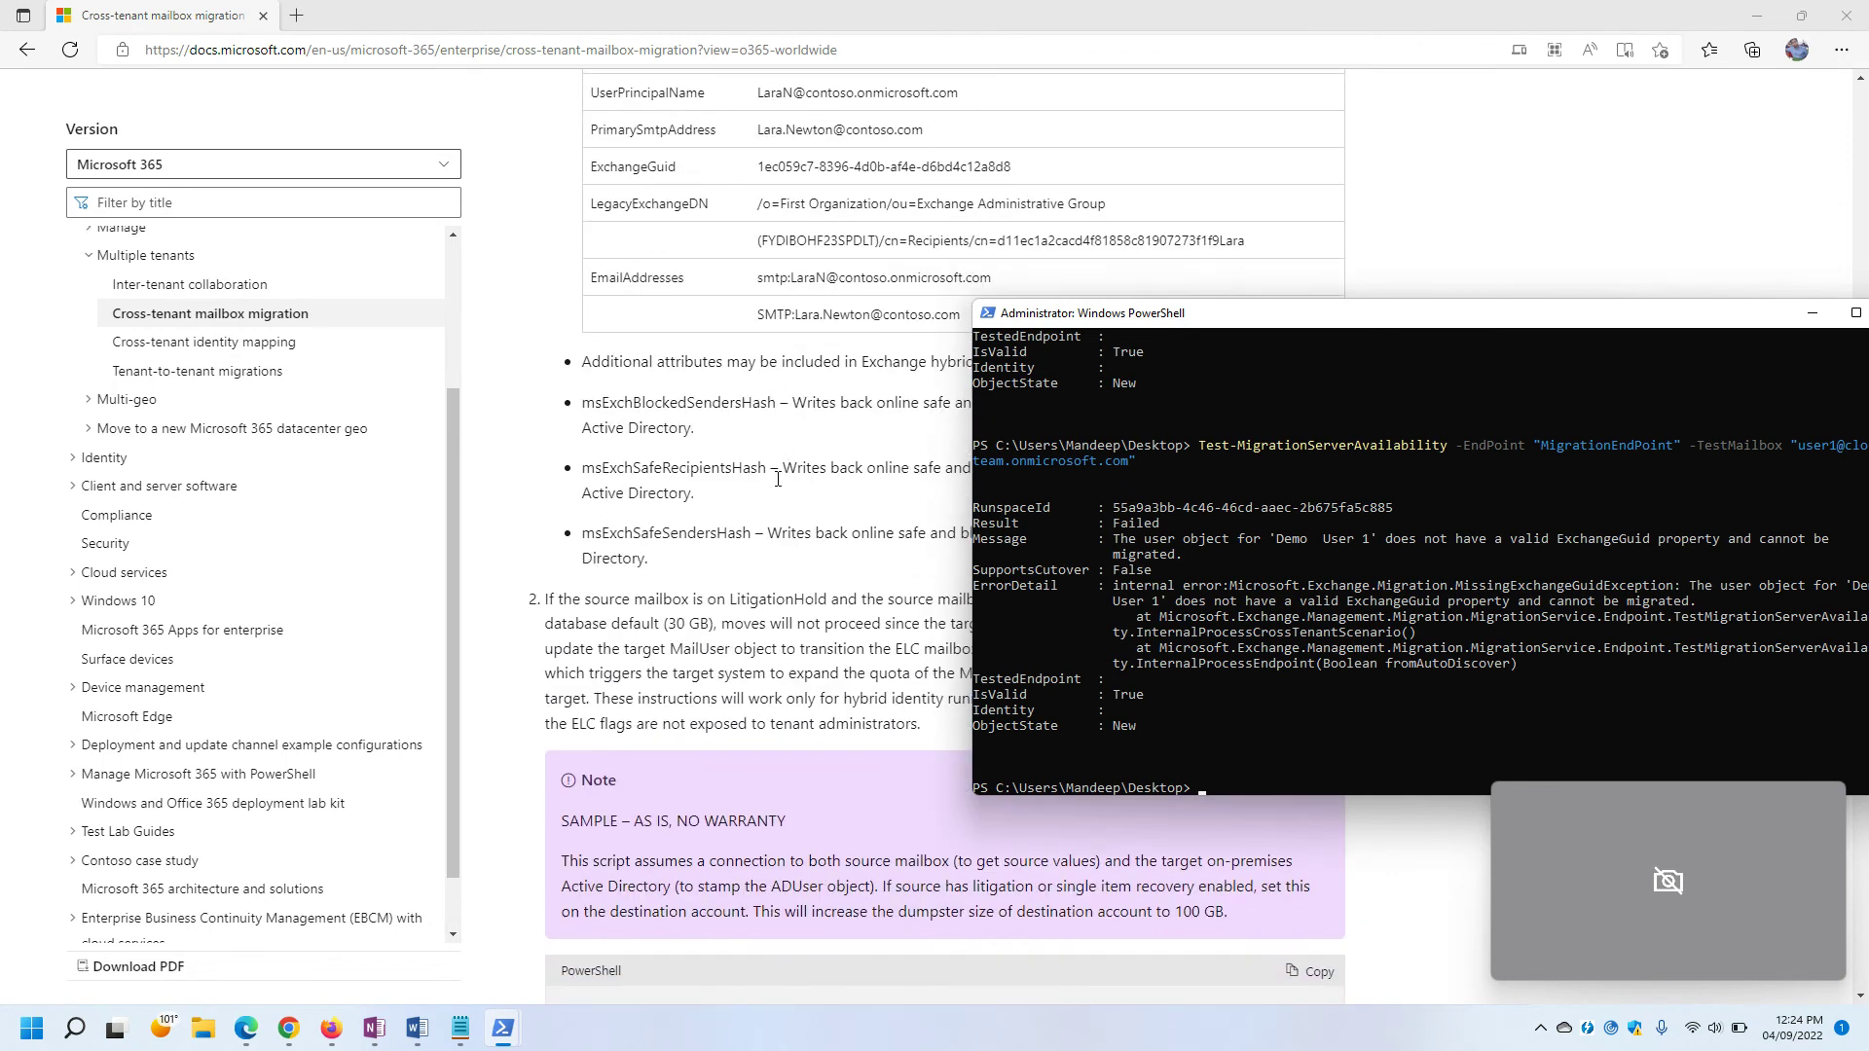
{"action": "left_click_drag", "start_coordinate": [1032, 168], "coordinate": [758, 167]}
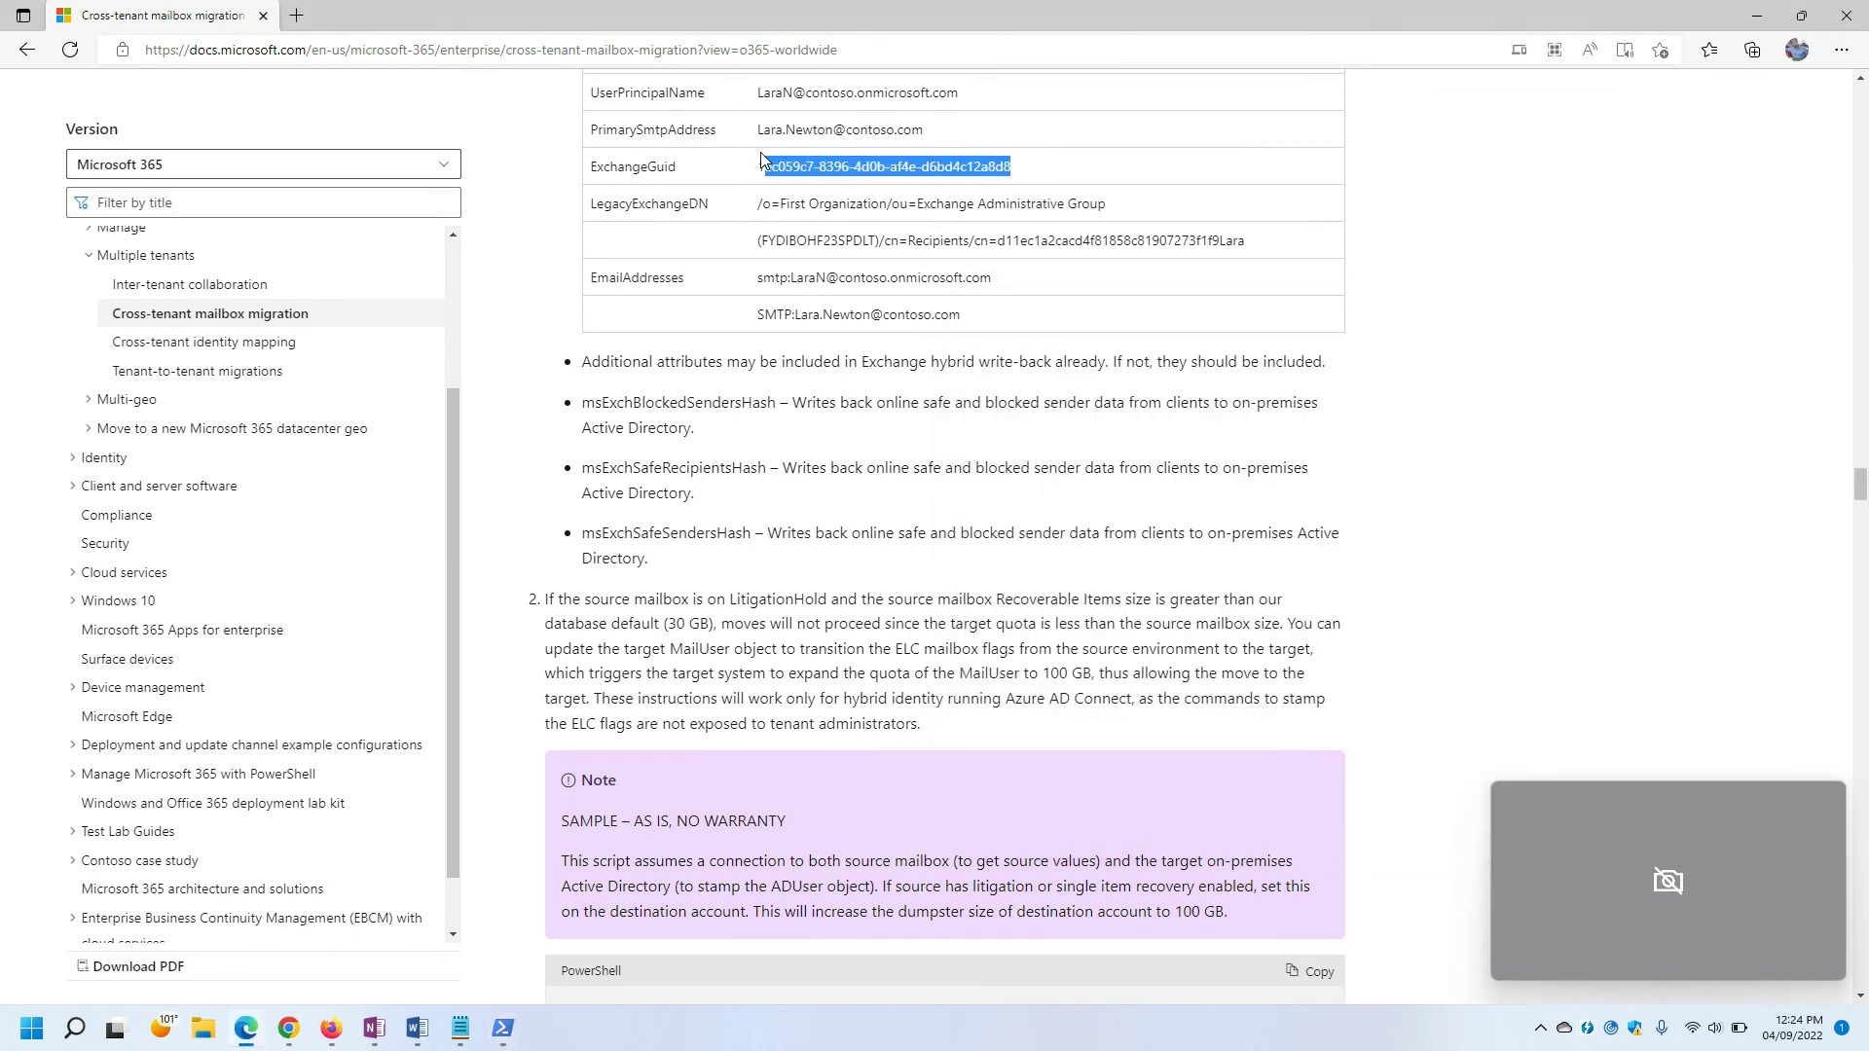
{"action": "left_click", "coordinate": [887, 239]}
Switch to the second PowerShell console showing Source.ps1's enabled organization relationship.
{"action": "mouse_move", "coordinate": [497, 1035]}
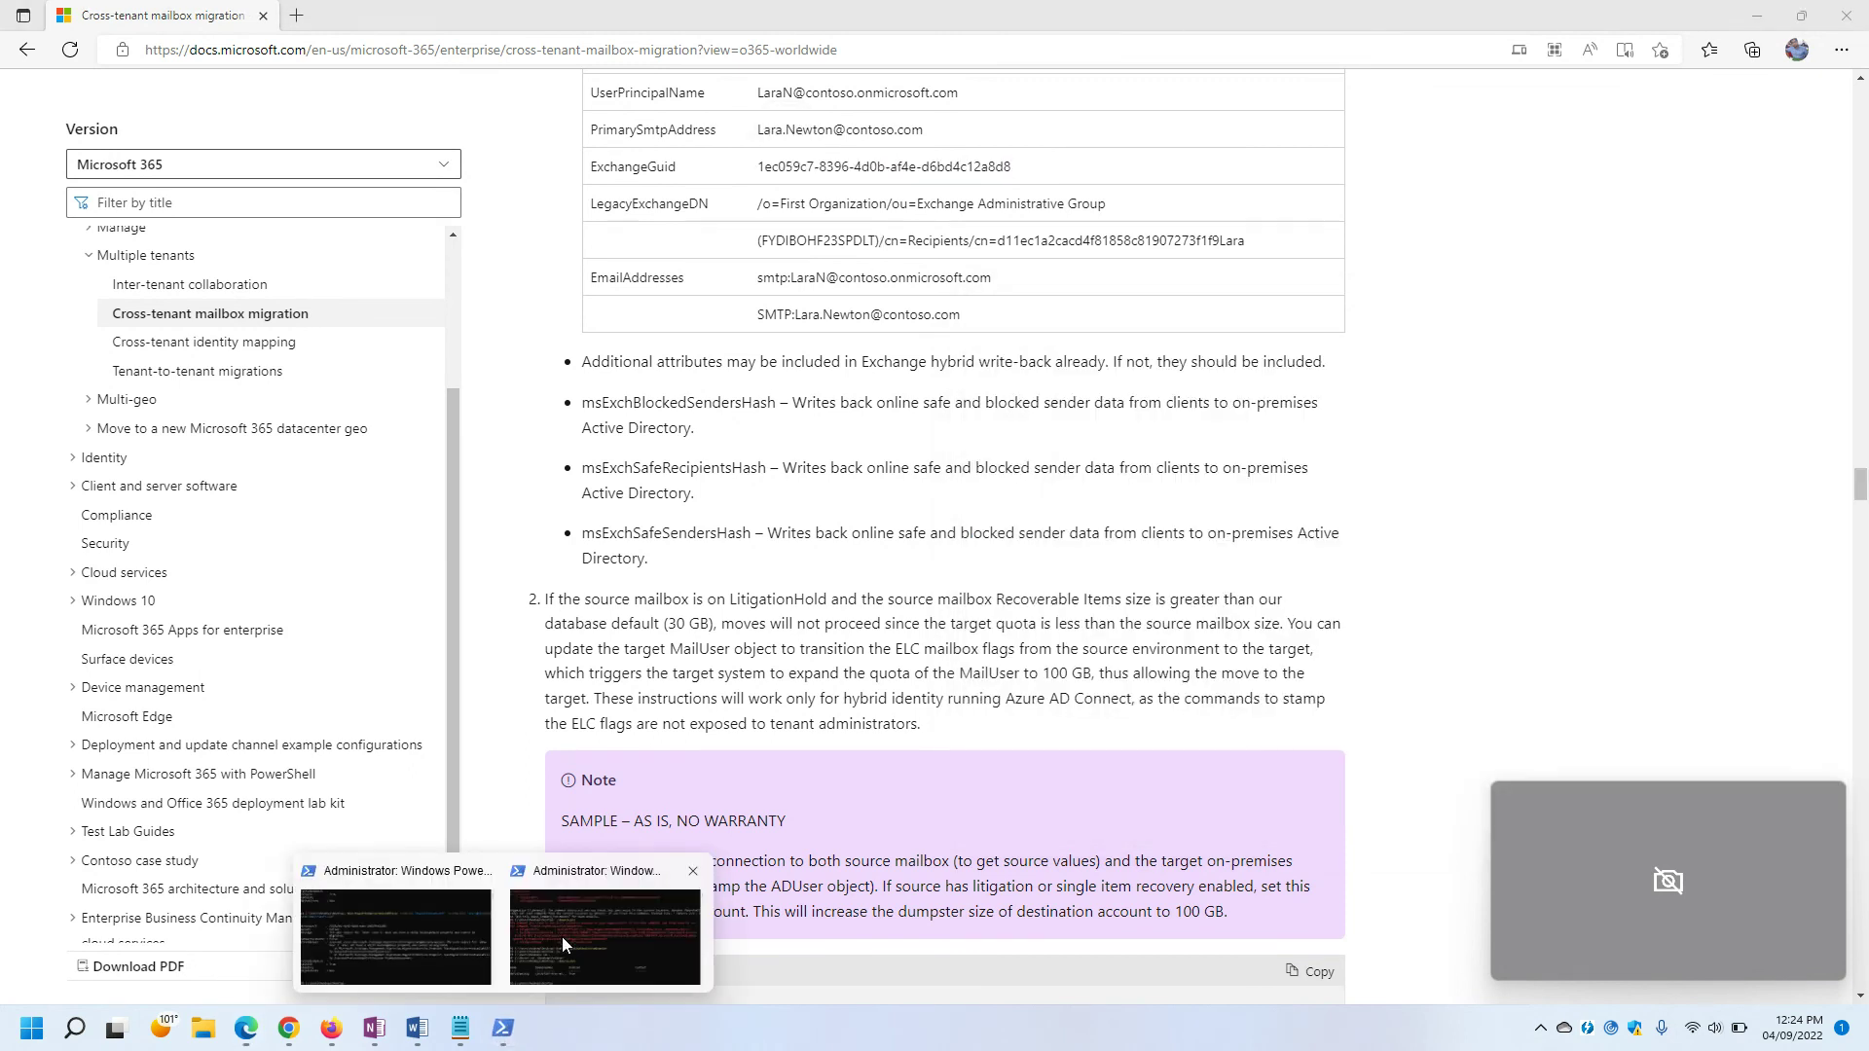
{"action": "left_click", "coordinate": [532, 938]}
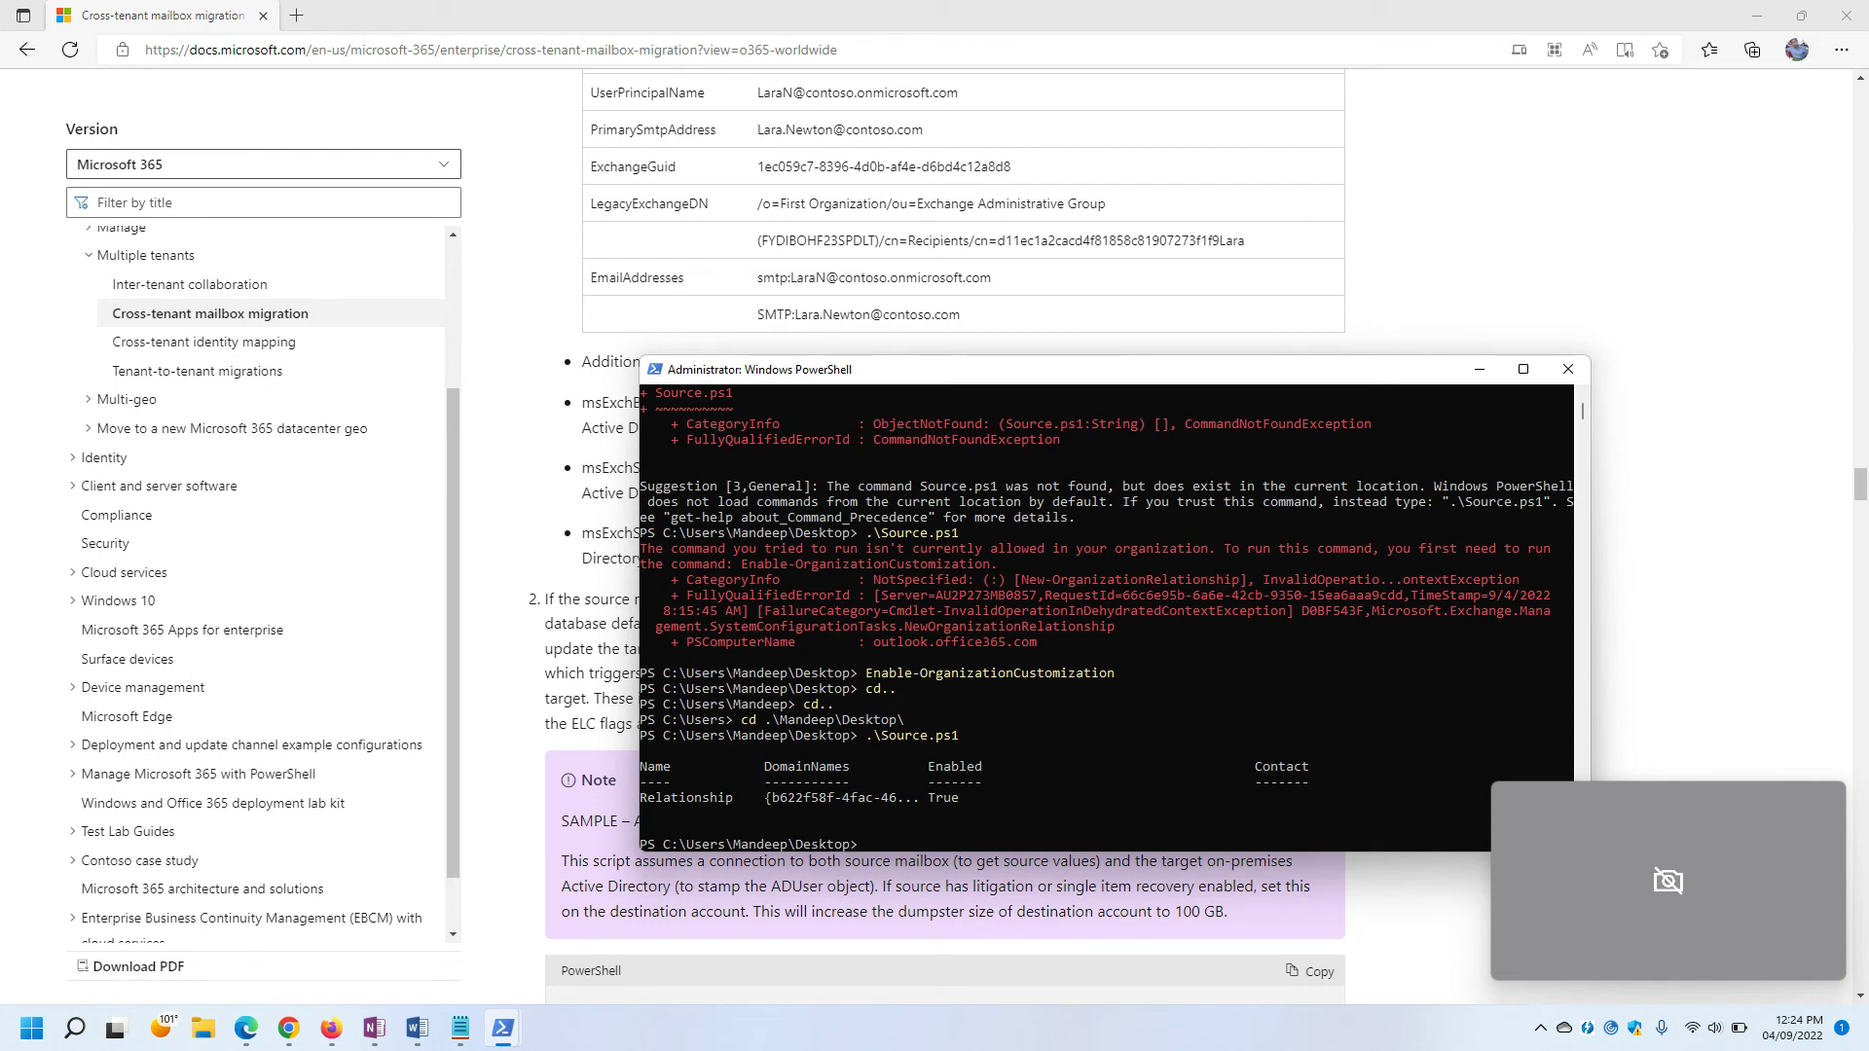
{"action": "key", "text": "alt+Tab"}
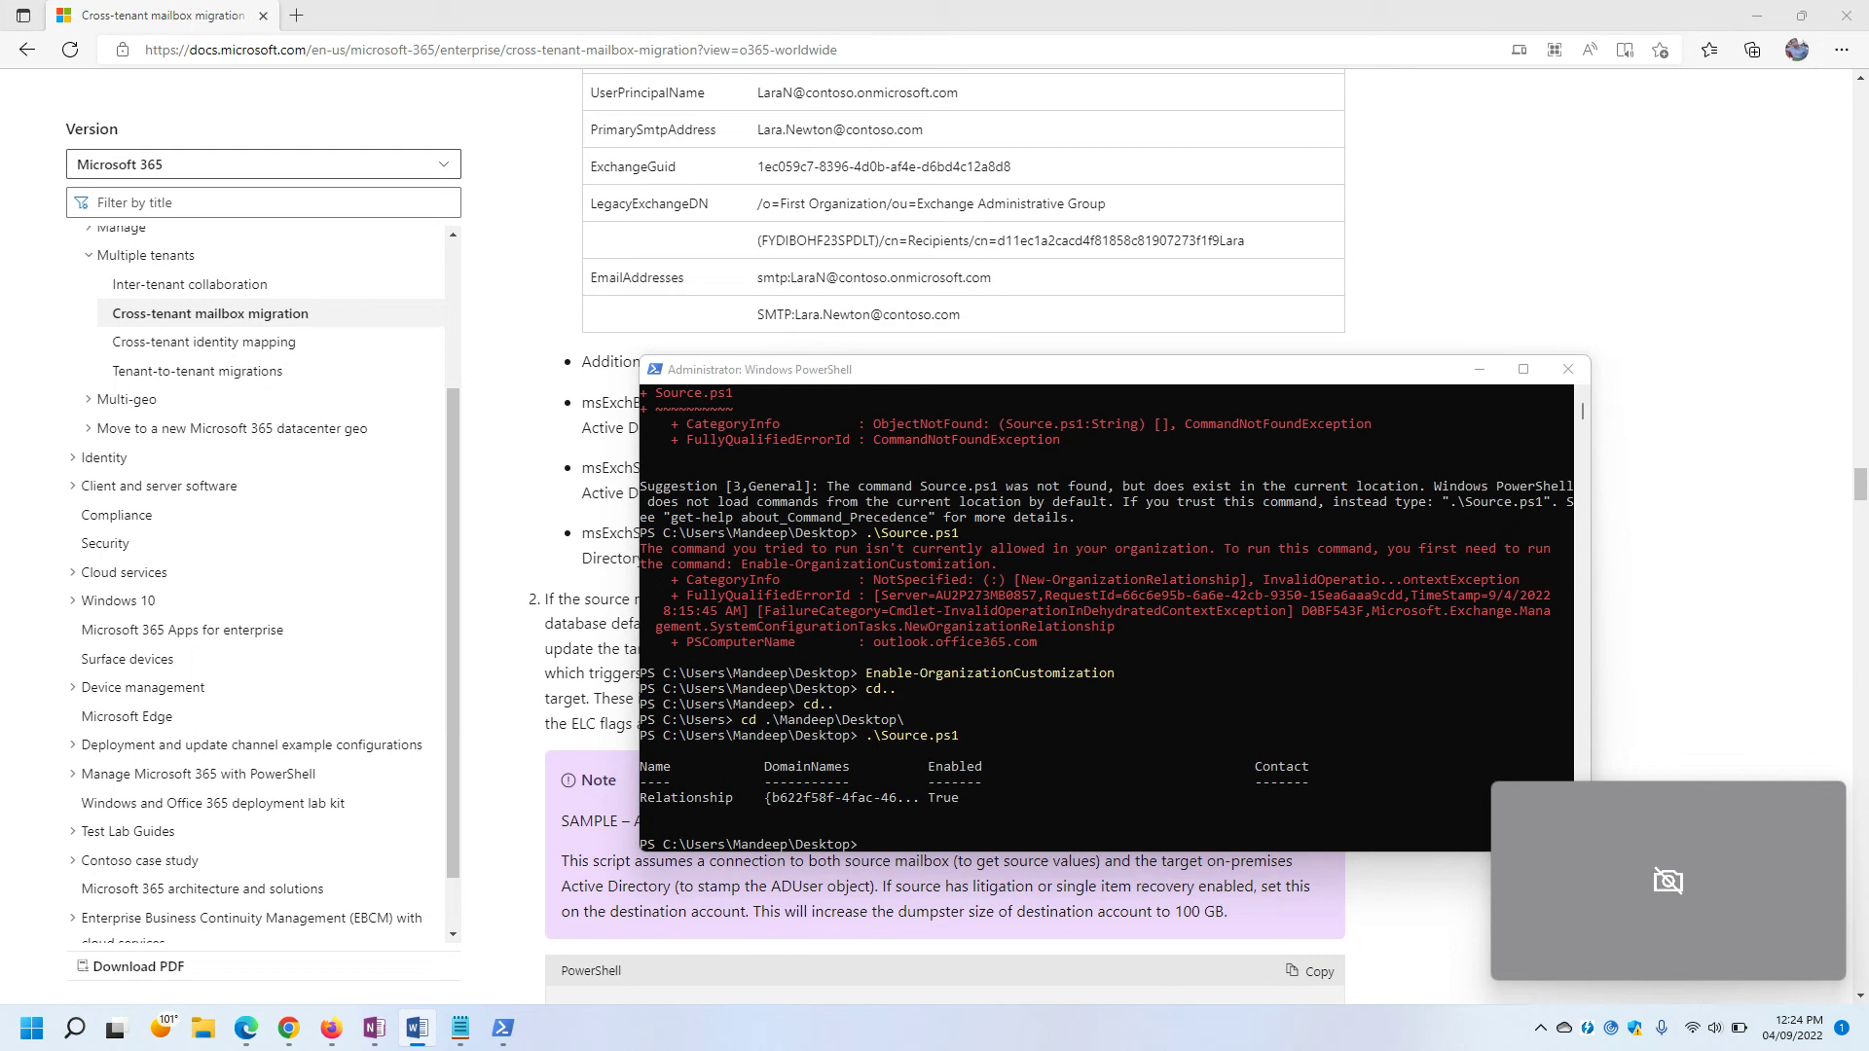
Add the Get-Mailbox | fl ExchangeGUID, LegacyExchangeDN, ArchiveGUID command on a new Notepad line.
{"action": "left_click", "coordinate": [461, 1028]}
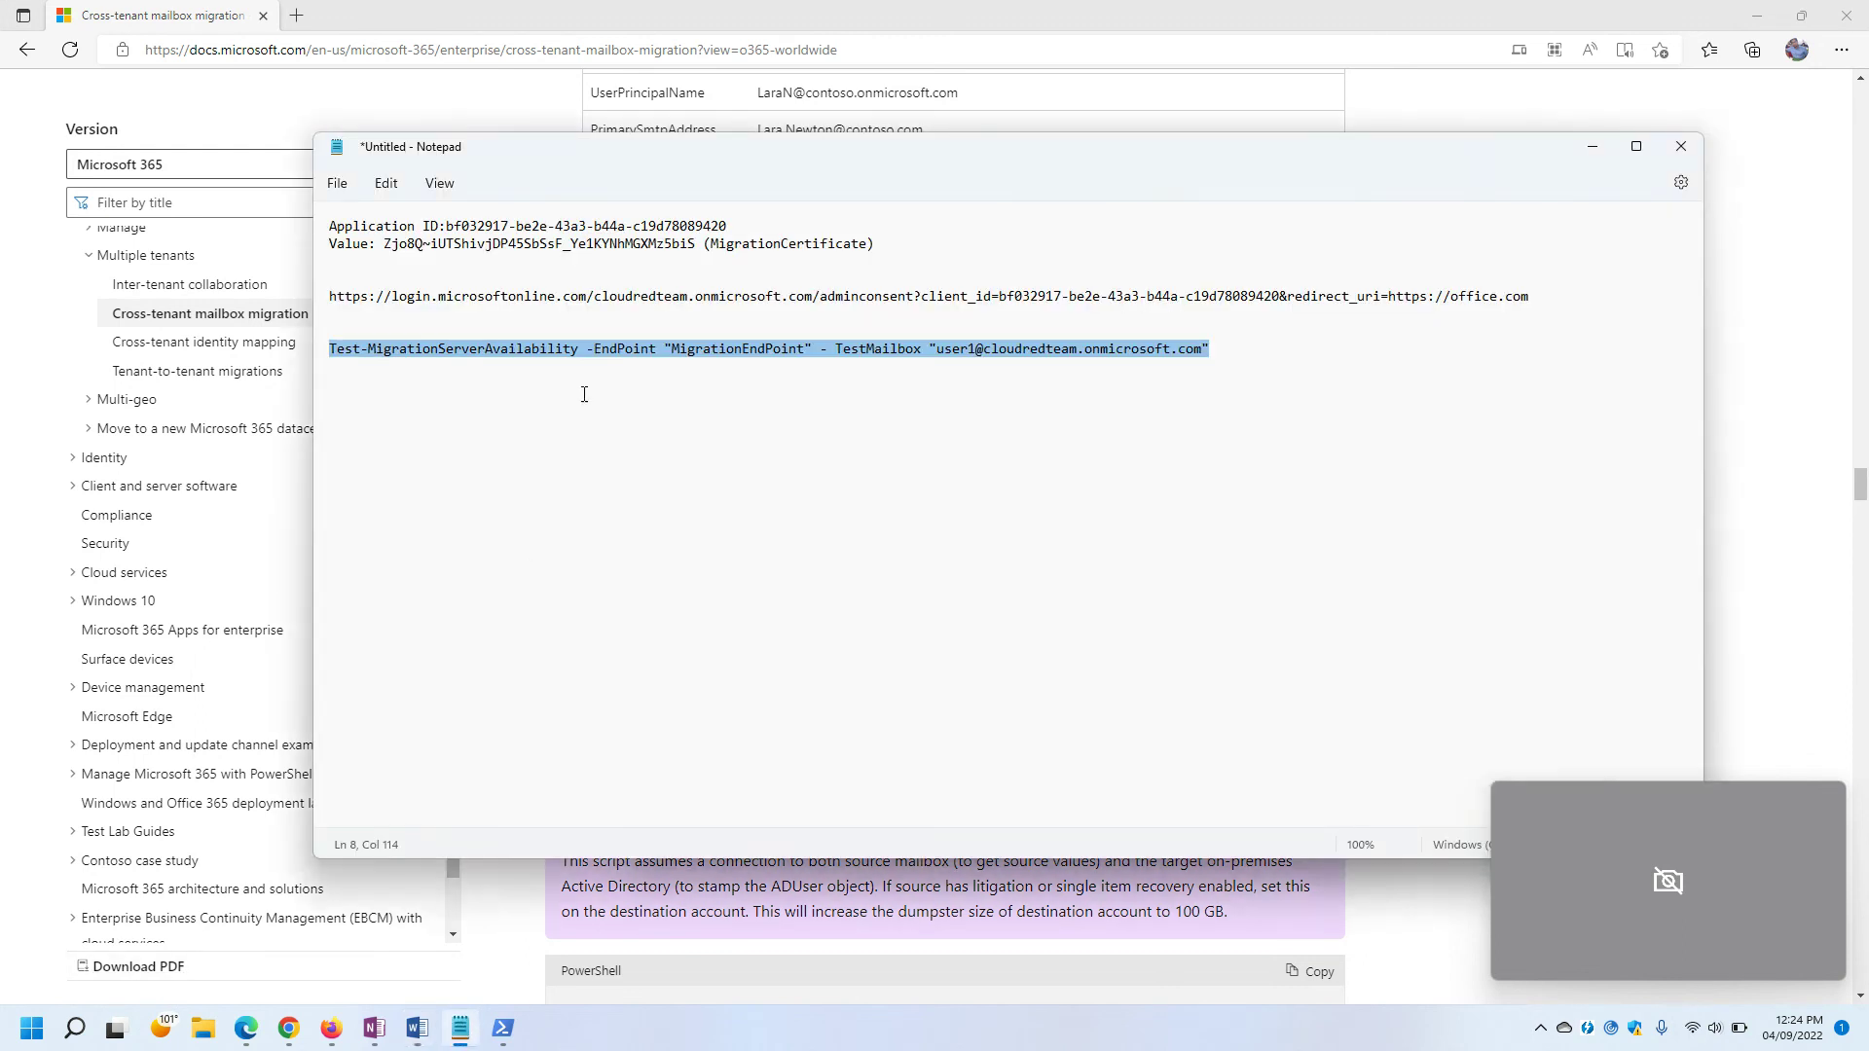
{"action": "left_click", "coordinate": [1255, 350]}
{"action": "key", "text": "Return"}
{"action": "key", "text": "Return"}
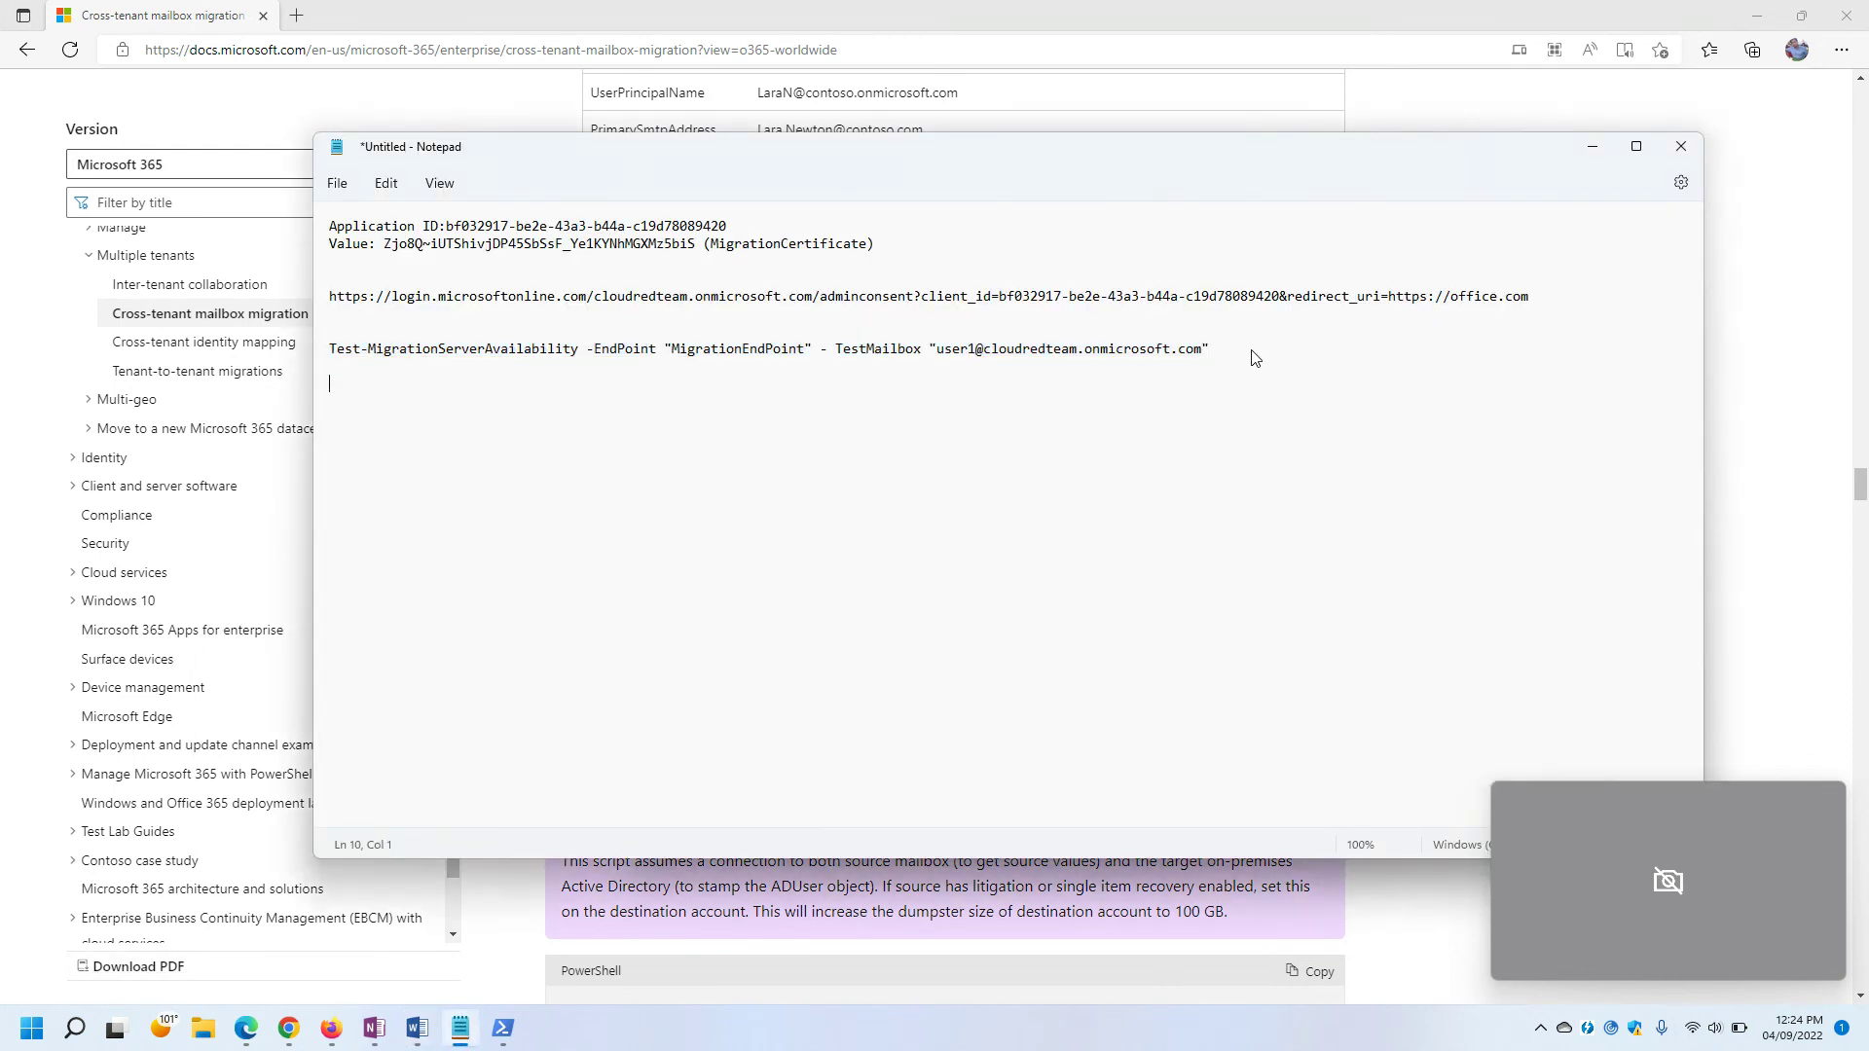
{"action": "key", "text": "ctrl+v"}
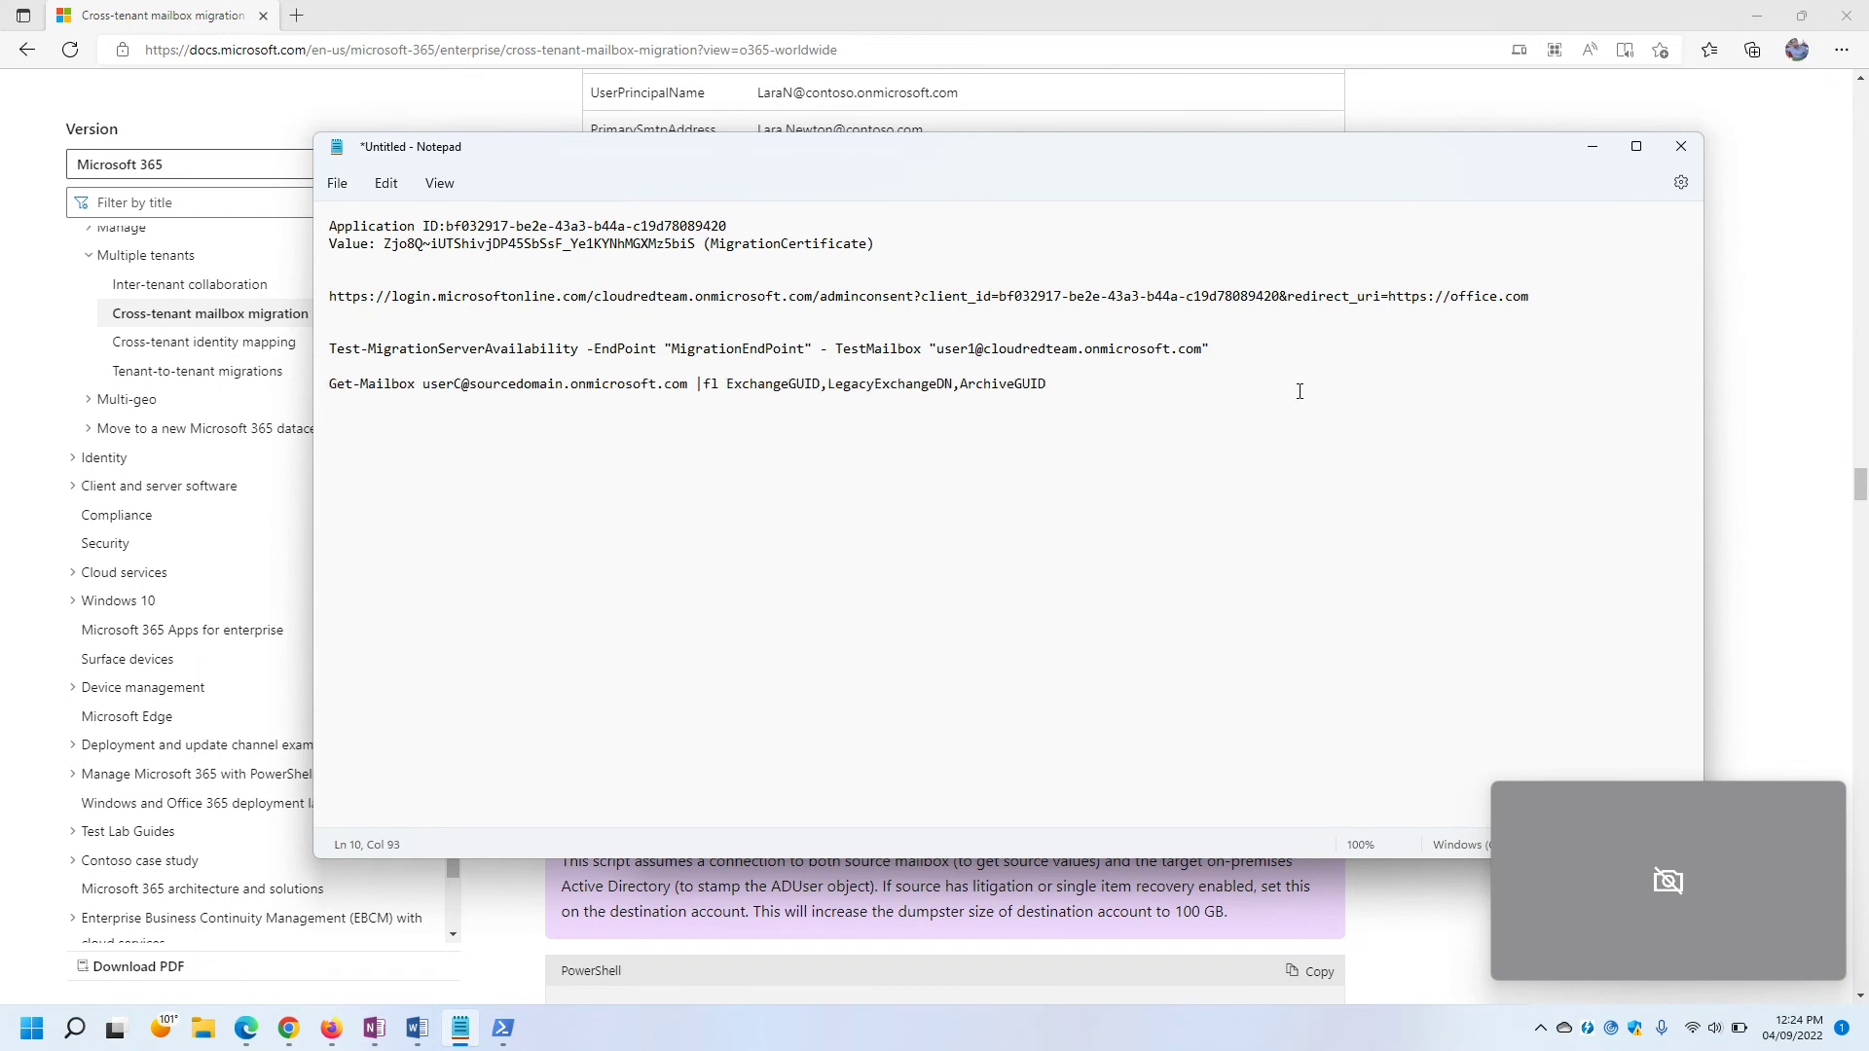
Replace the command's placeholder address with the test mailbox address from the availability command.
{"action": "left_click", "coordinate": [1773, 349]}
{"action": "scroll", "coordinate": [929, 435], "scroll_direction": "up", "scroll_amount": 13}
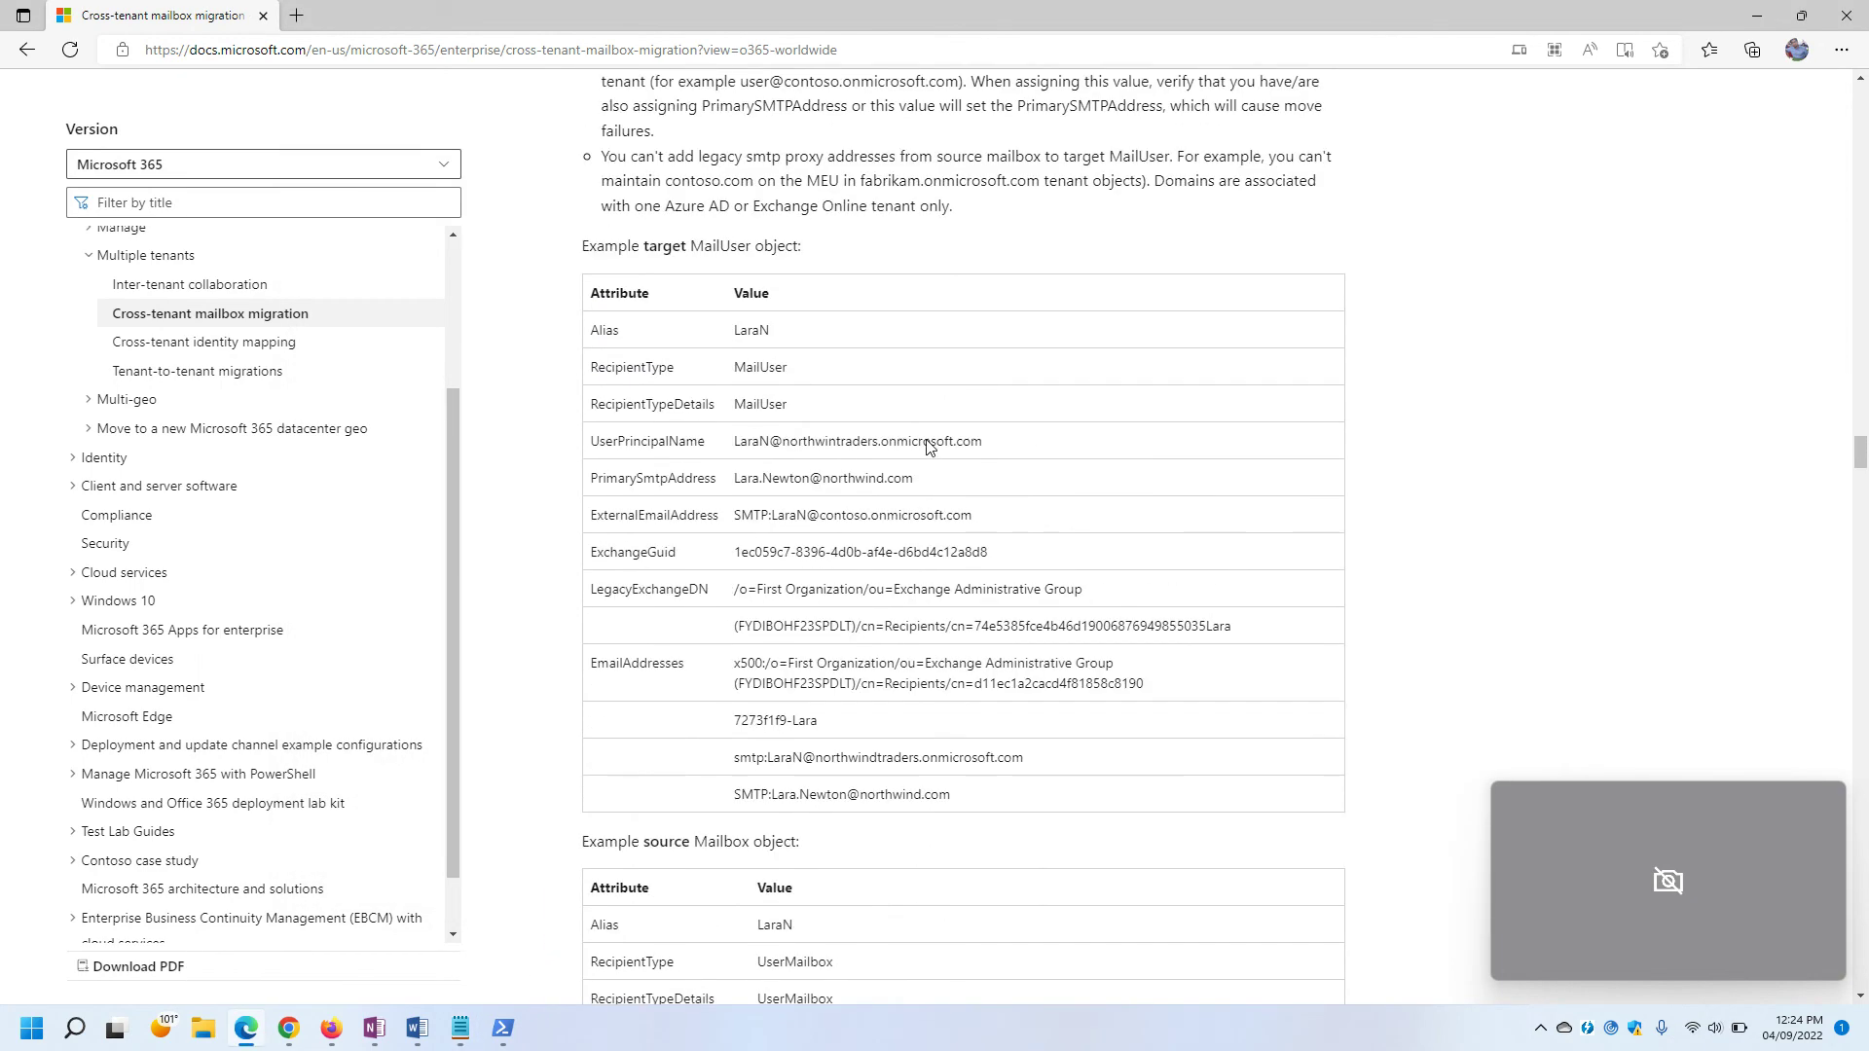
{"action": "scroll", "coordinate": [929, 434], "scroll_direction": "down", "scroll_amount": 8}
{"action": "scroll", "coordinate": [927, 439], "scroll_direction": "up", "scroll_amount": 15}
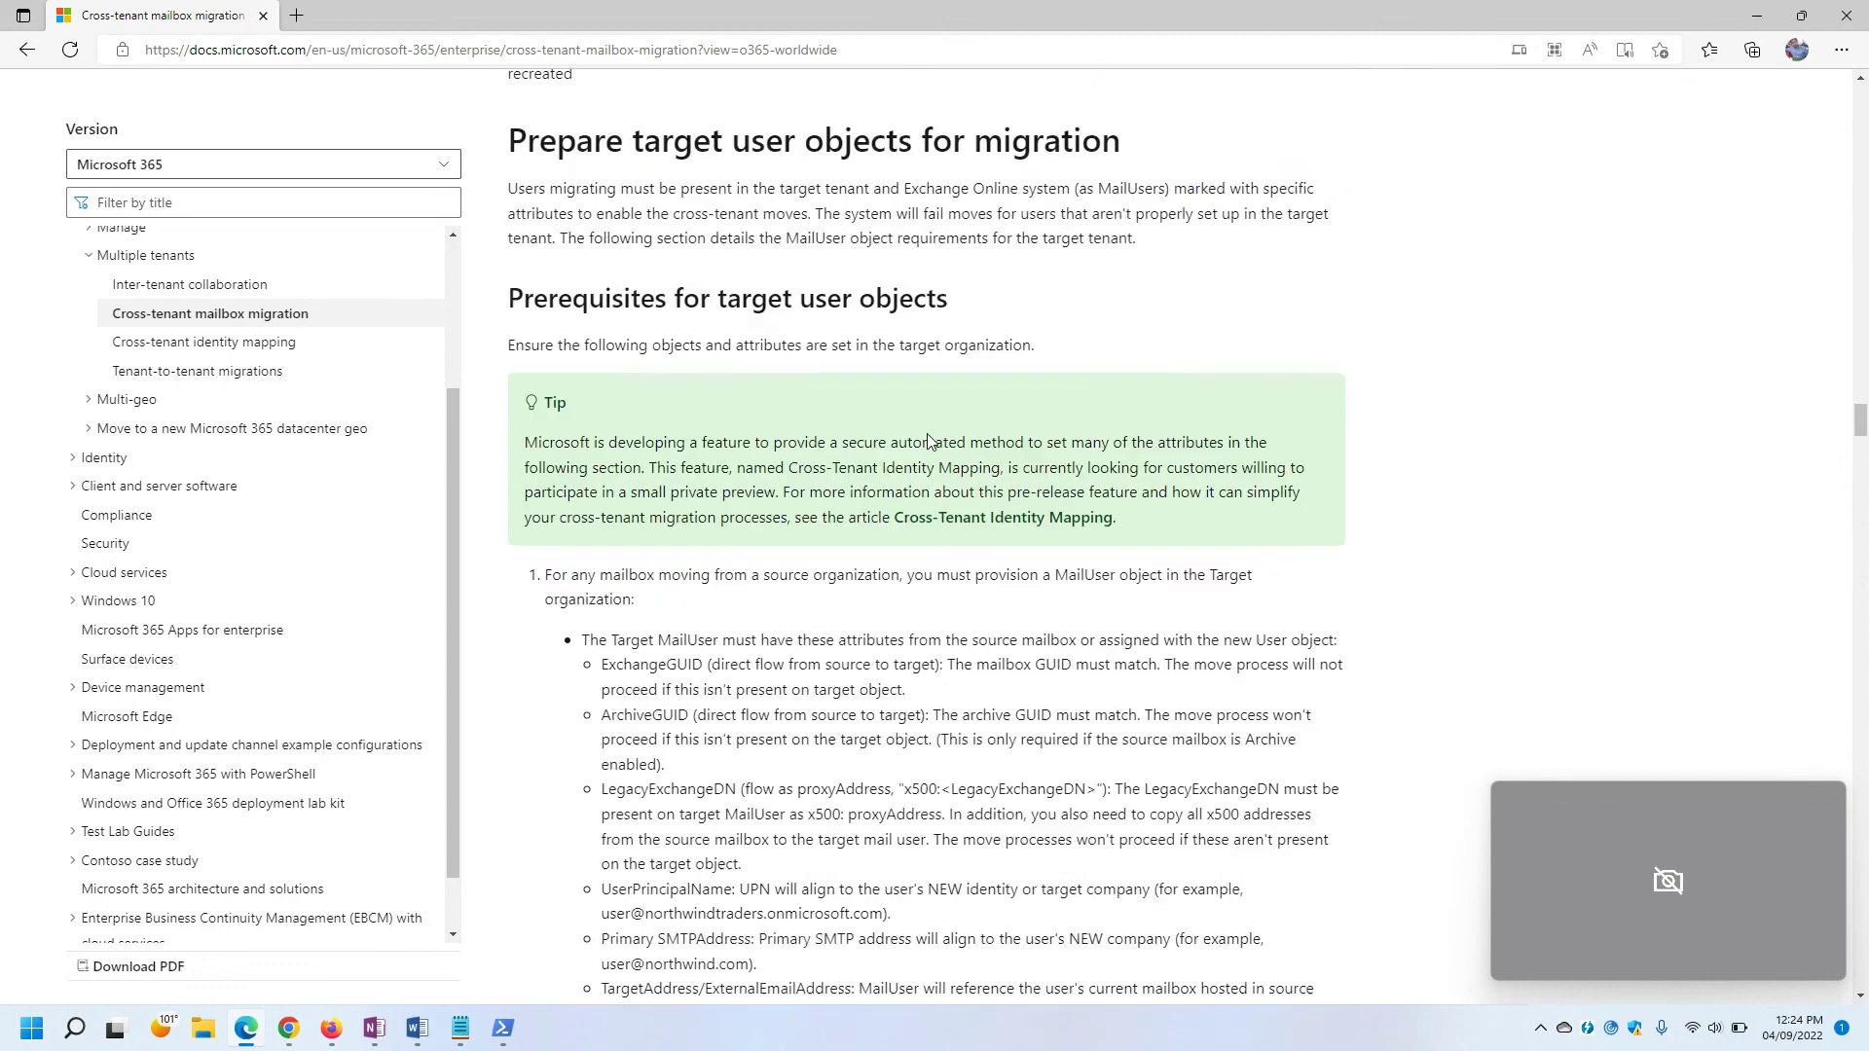
{"action": "scroll", "coordinate": [927, 438], "scroll_direction": "up", "scroll_amount": 7}
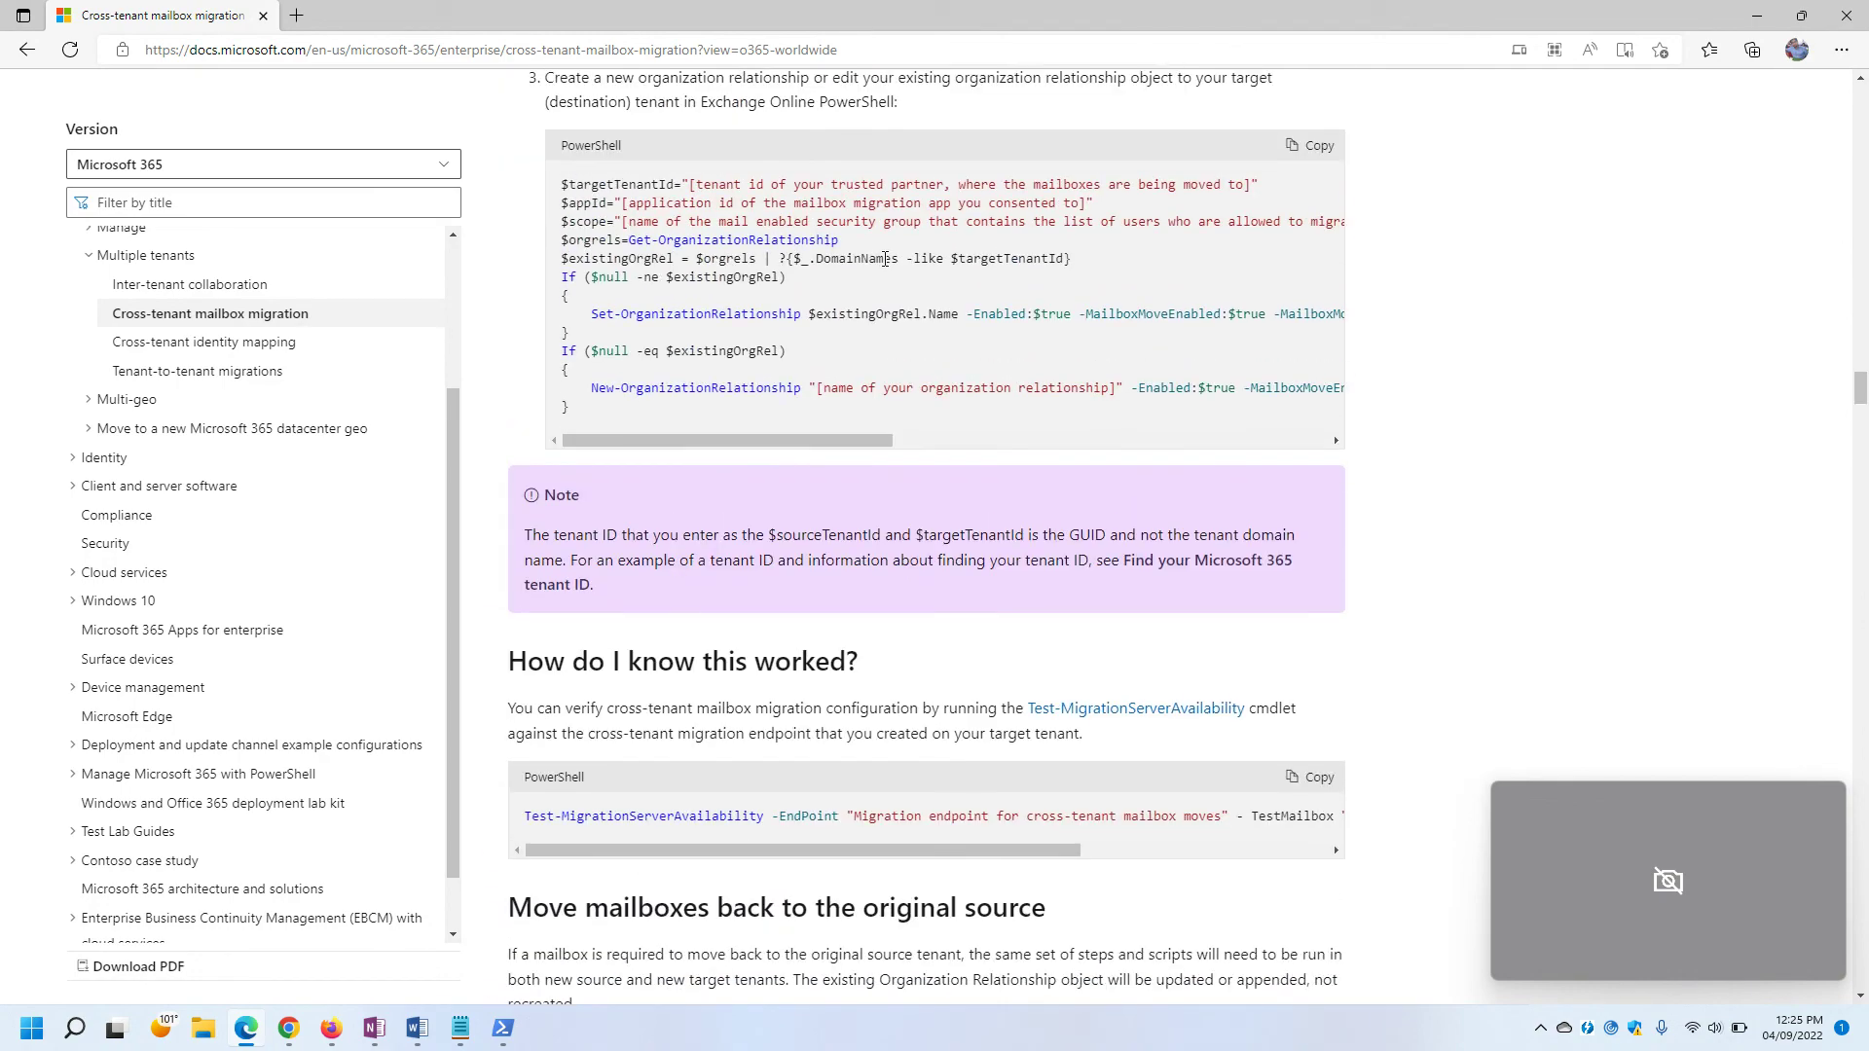
{"action": "scroll", "coordinate": [852, 524], "scroll_direction": "down", "scroll_amount": 5}
{"action": "scroll", "coordinate": [874, 557], "scroll_direction": "up", "scroll_amount": 5}
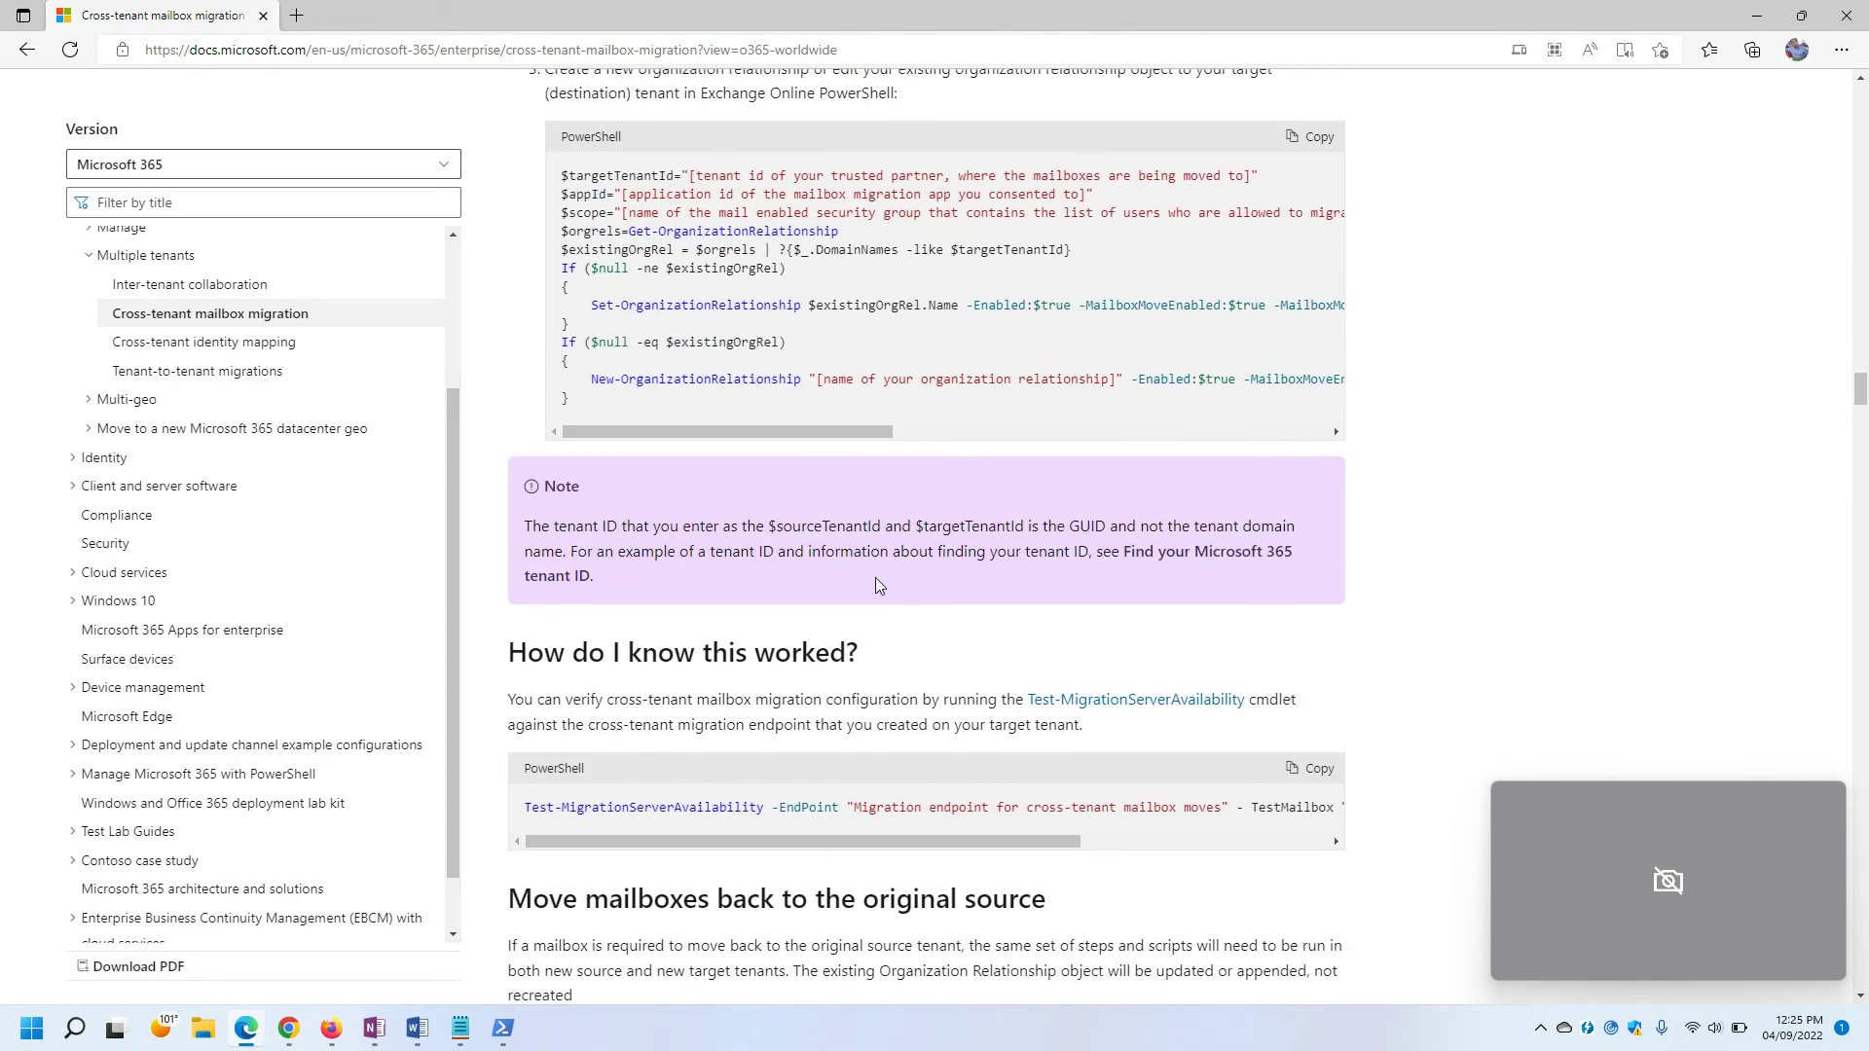
{"action": "scroll", "coordinate": [779, 639], "scroll_direction": "down", "scroll_amount": 15}
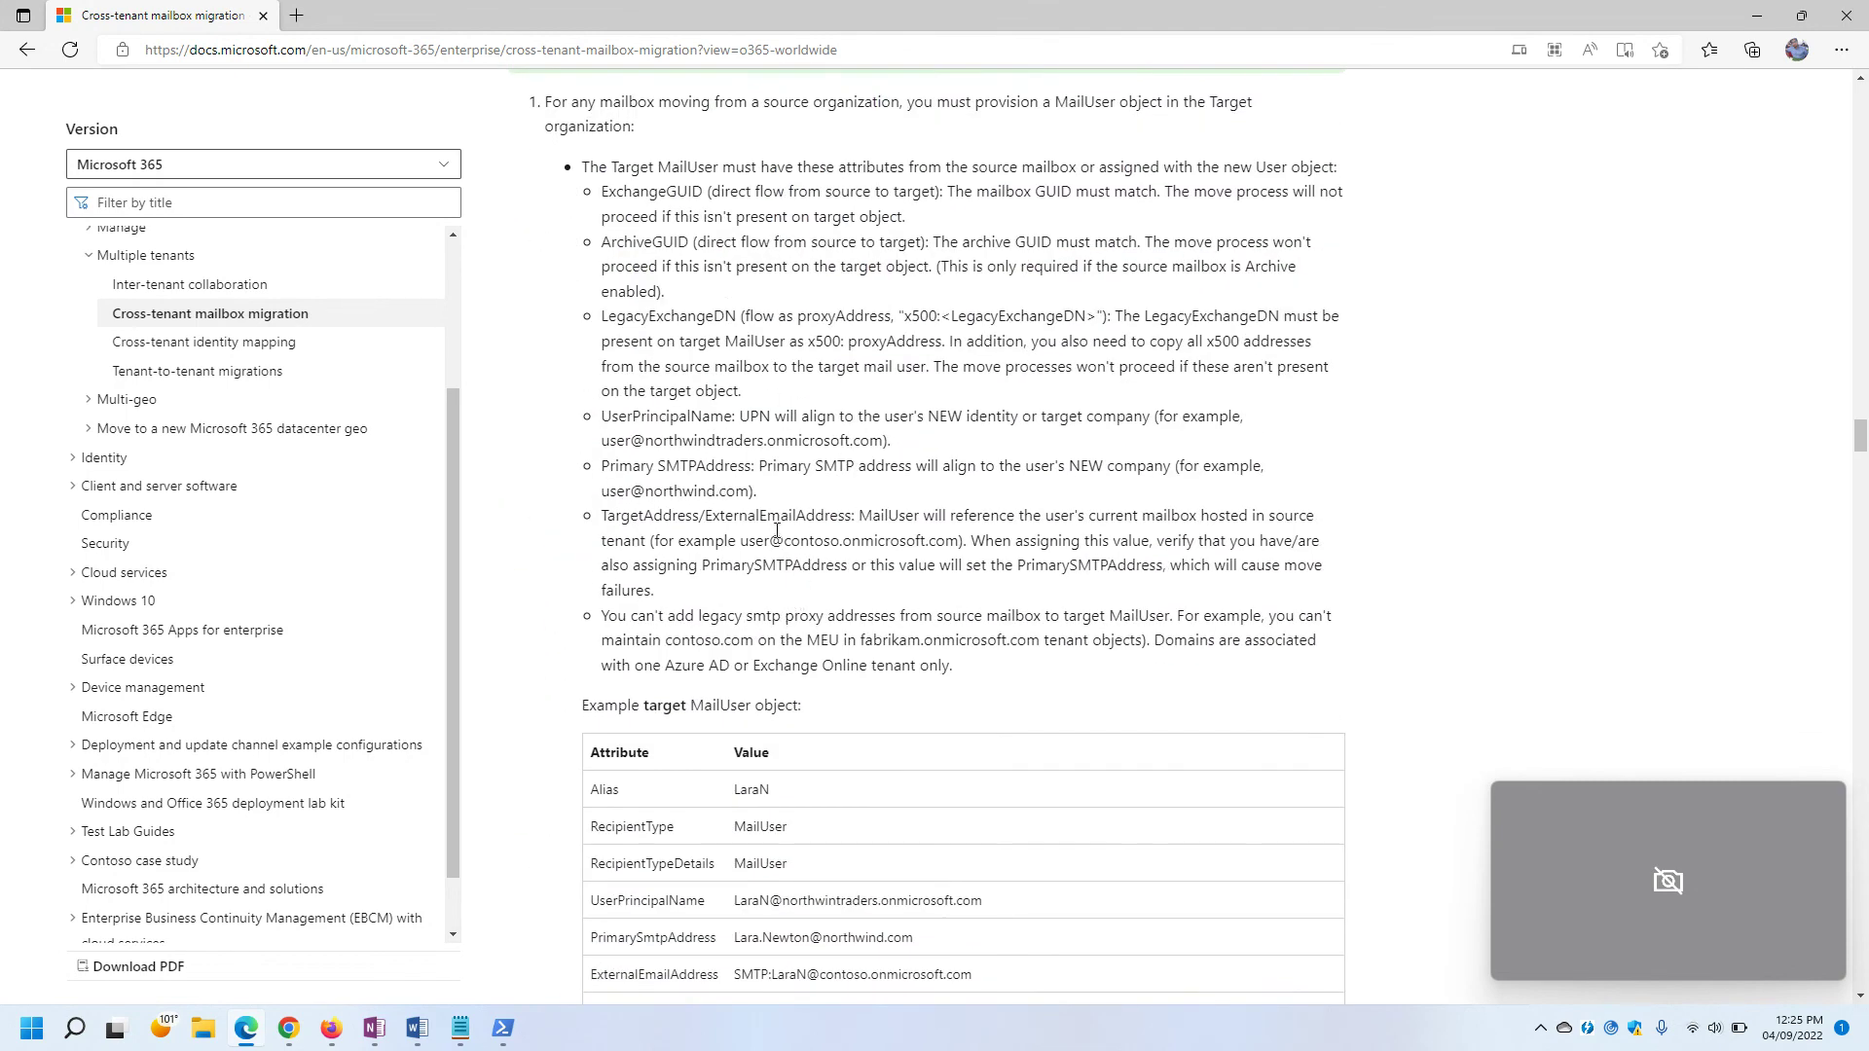
{"action": "scroll", "coordinate": [740, 360], "scroll_direction": "down", "scroll_amount": 1}
{"action": "scroll", "coordinate": [819, 459], "scroll_direction": "down", "scroll_amount": 1}
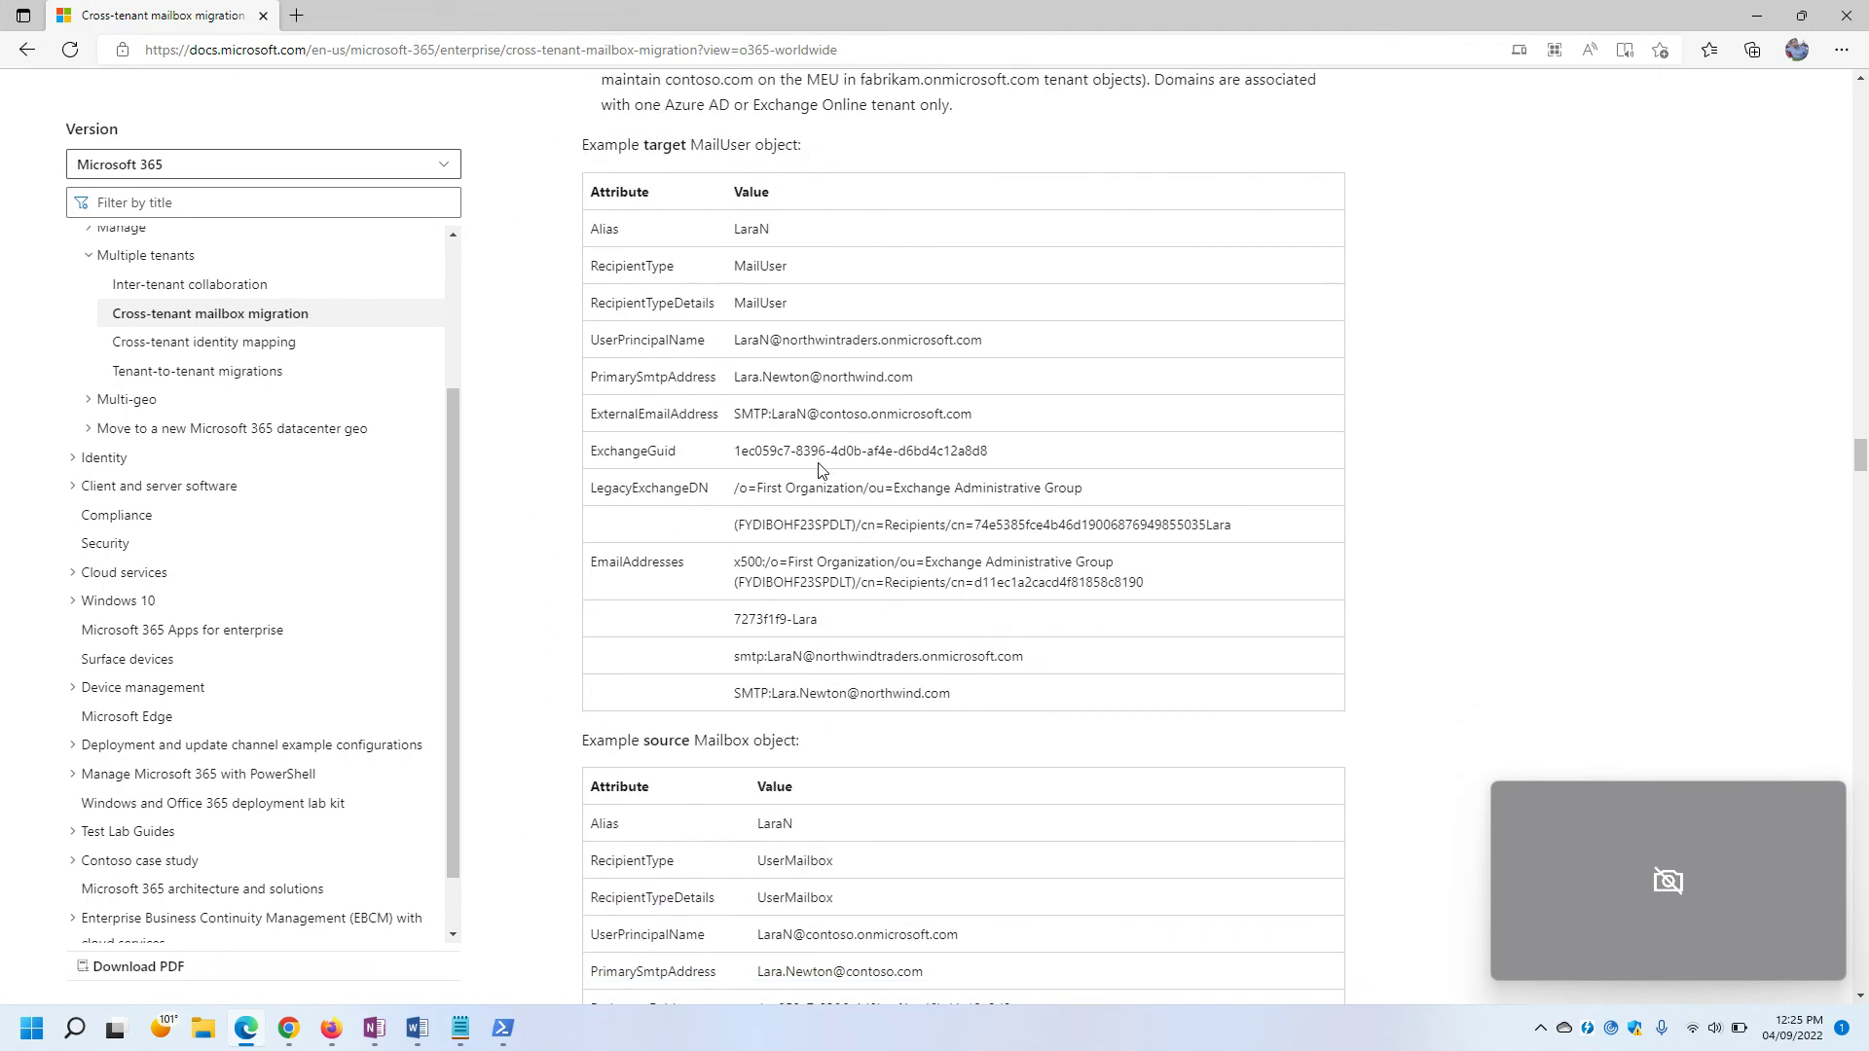
{"action": "left_click", "coordinate": [461, 1028]}
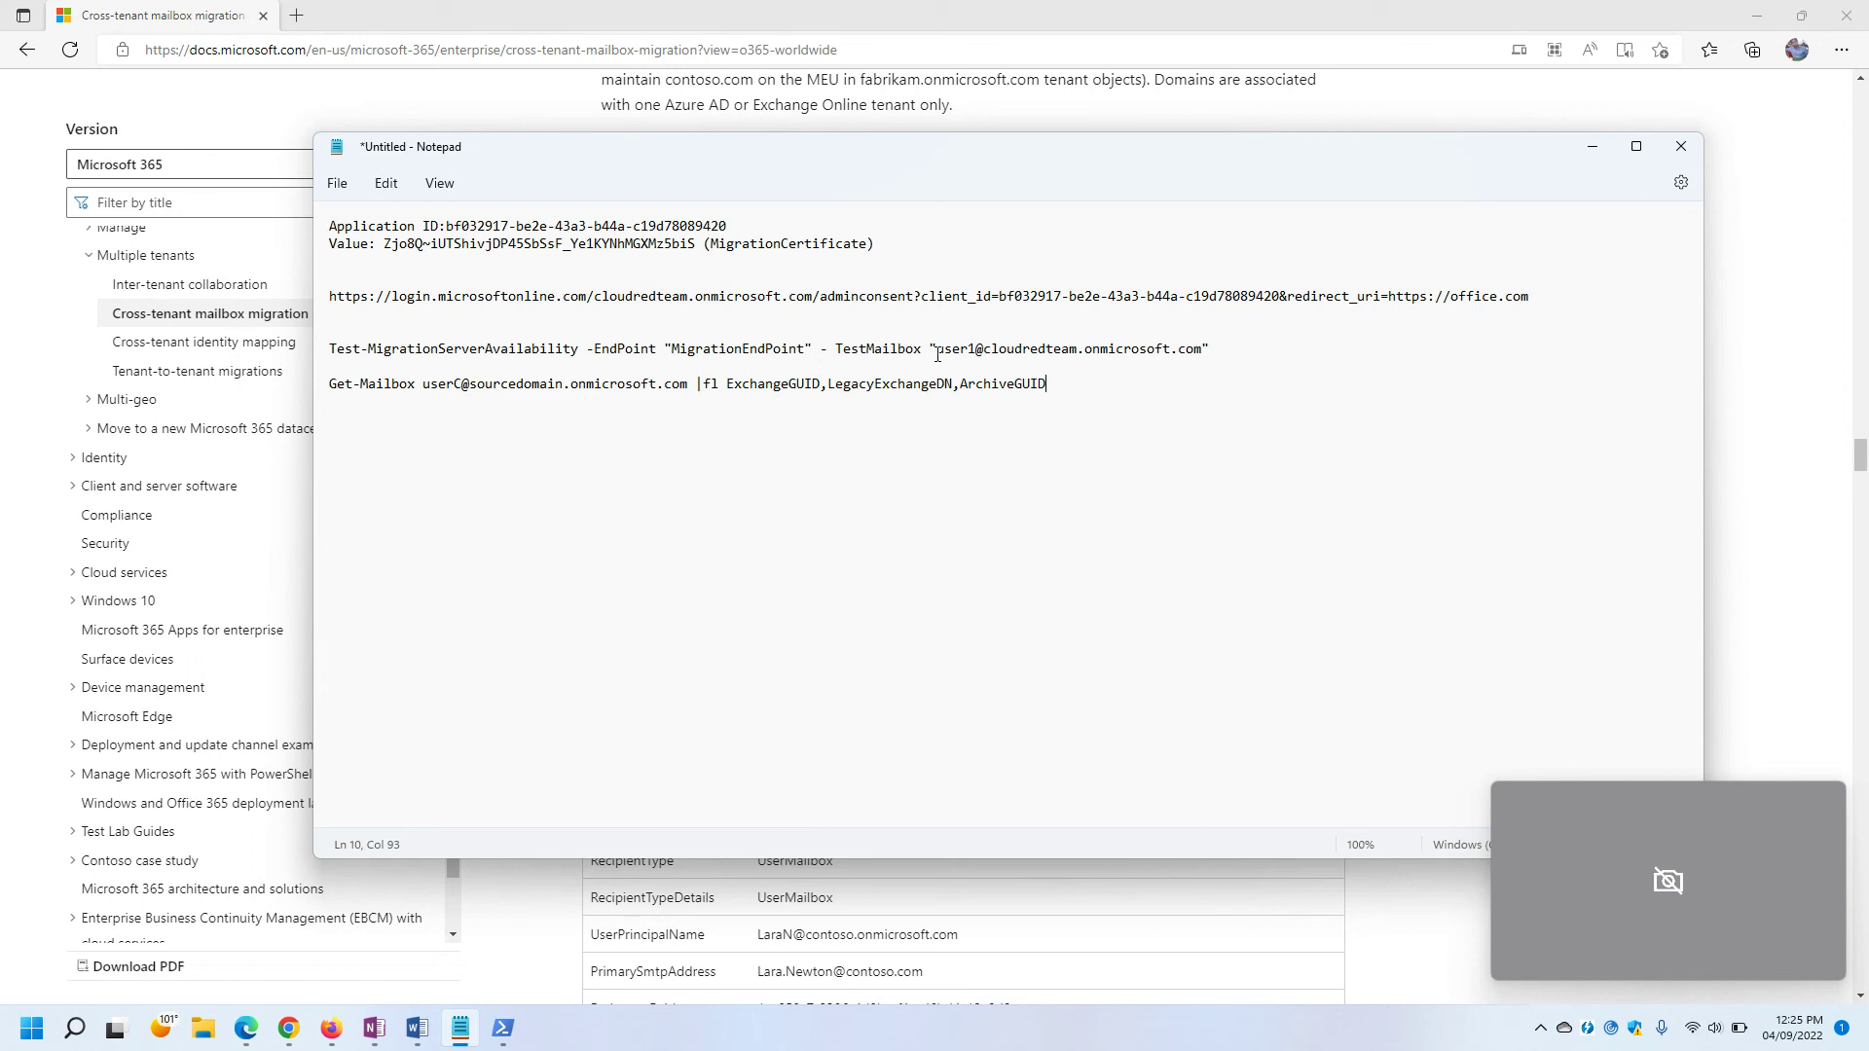
{"action": "left_click_drag", "start_coordinate": [950, 352], "coordinate": [1206, 347]}
{"action": "key", "text": "ctrl+c"}
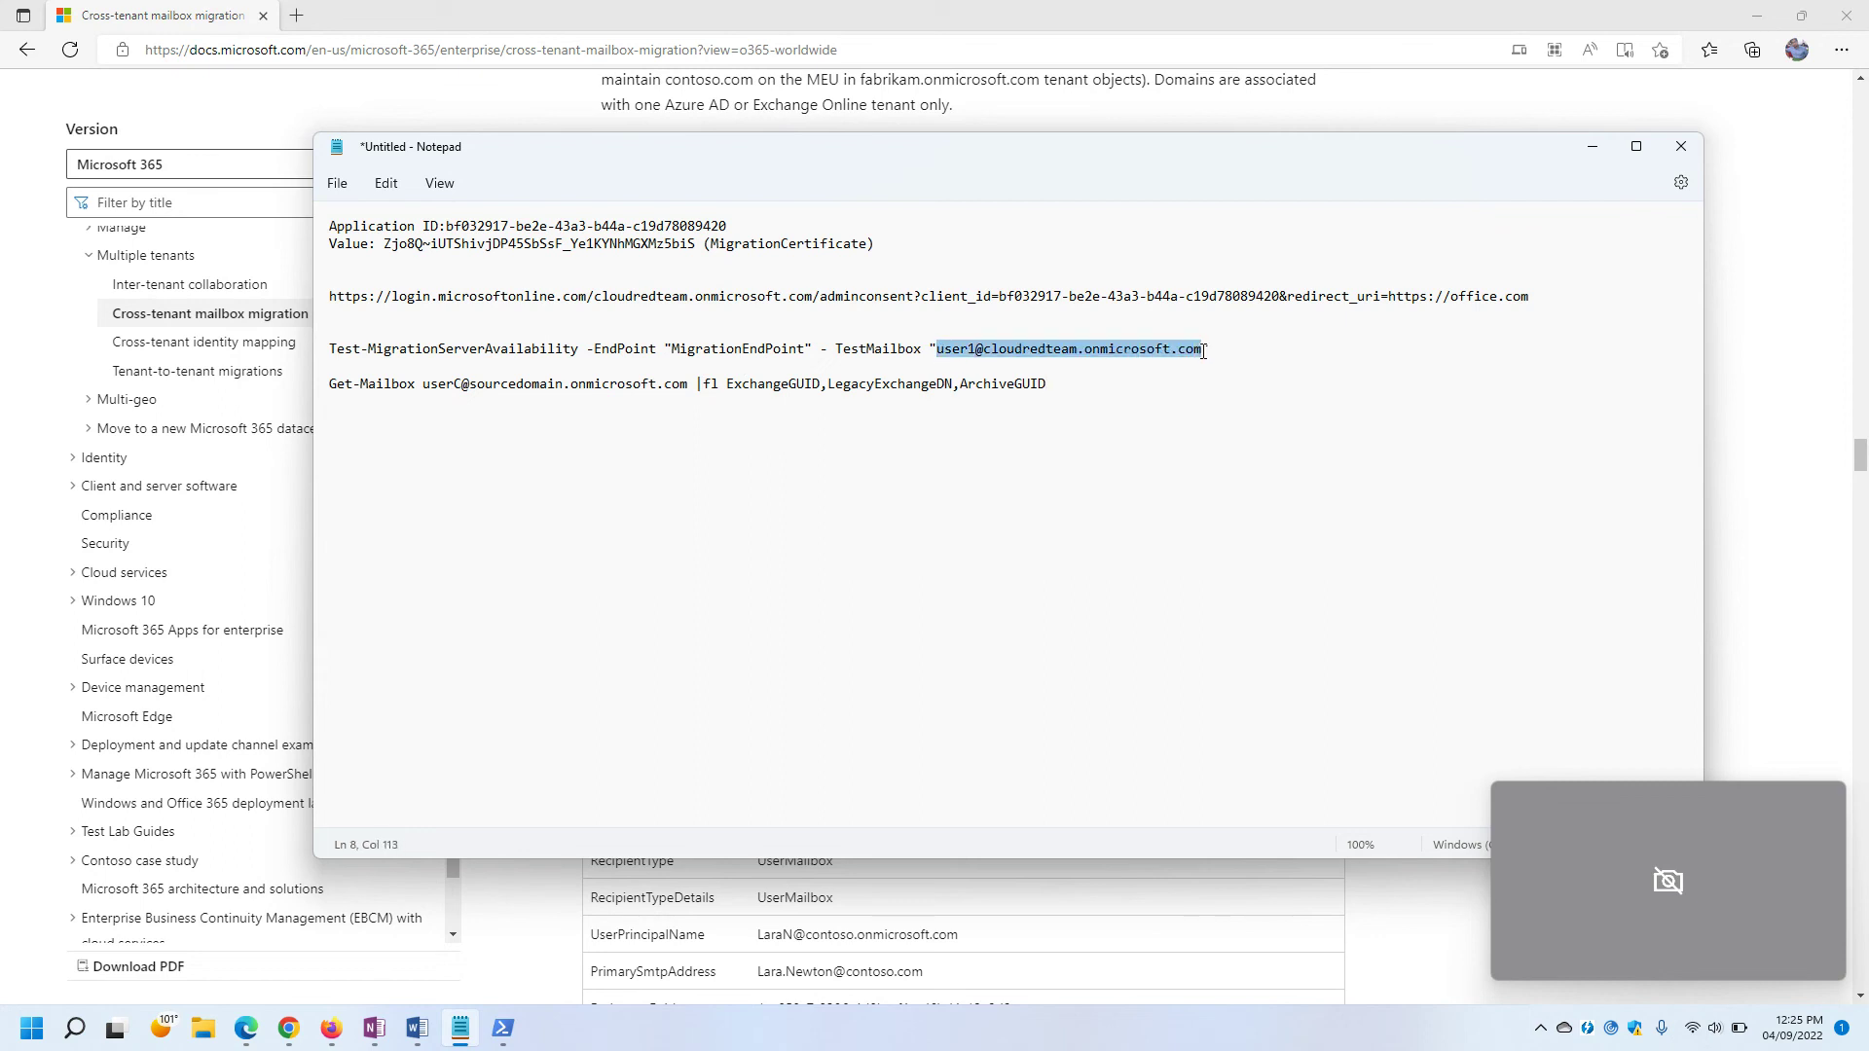
{"action": "left_click_drag", "start_coordinate": [688, 384], "coordinate": [422, 386]}
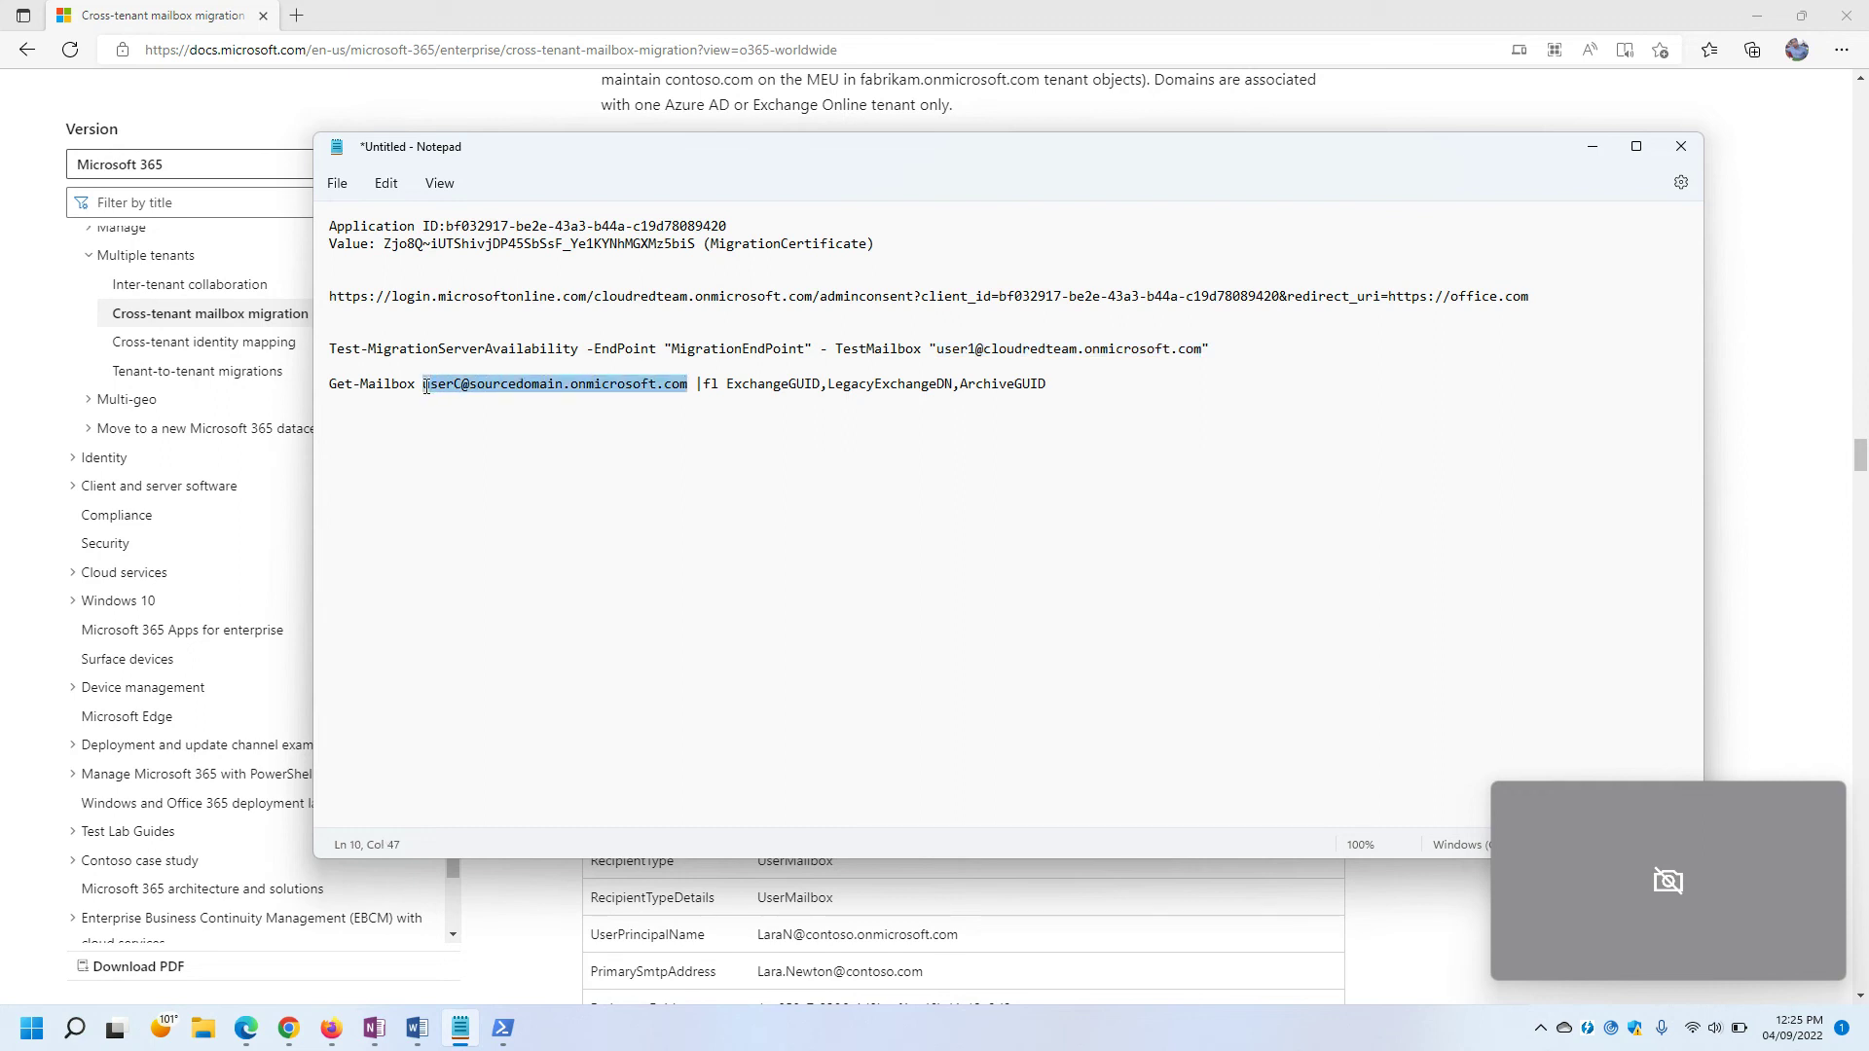
{"action": "key", "text": "ctrl+v"}
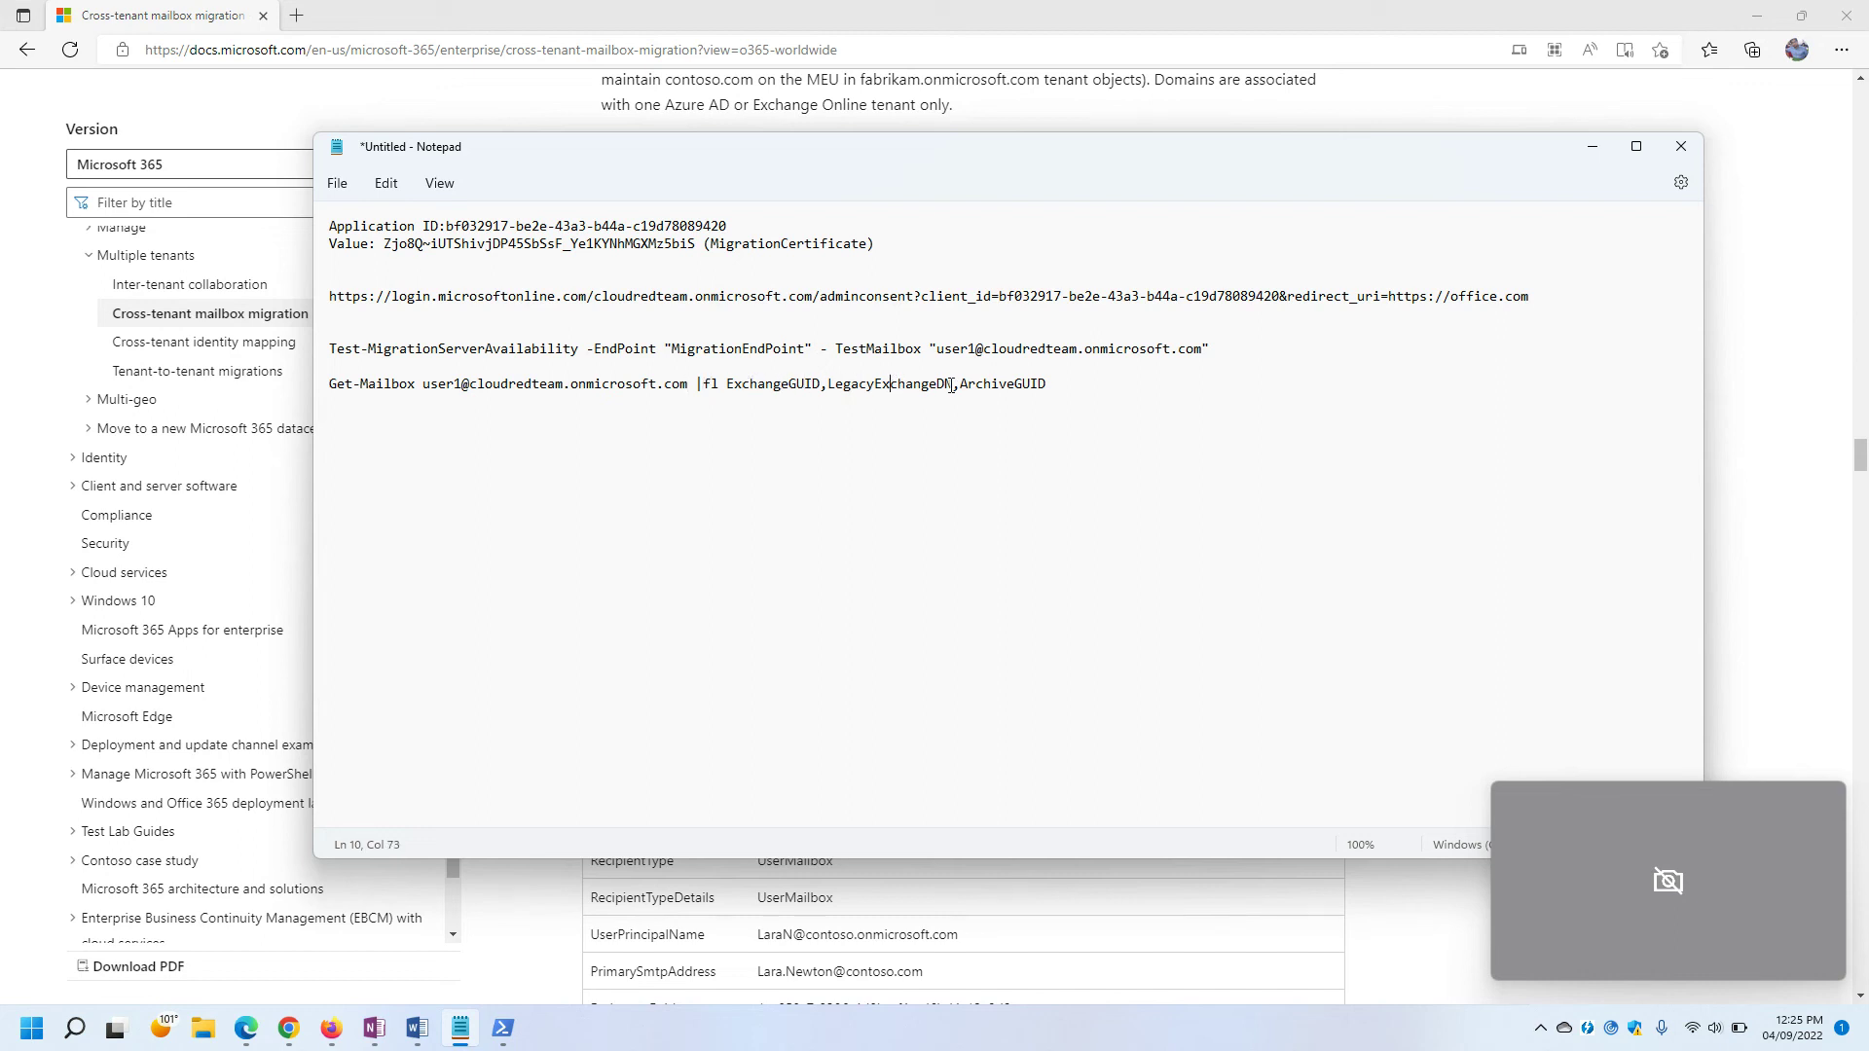
Select the Get-Mailbox command through LegacyExchangeDN, leaving out the trailing ArchiveGUID.
{"action": "left_click_drag", "start_coordinate": [1055, 383], "coordinate": [960, 386]}
{"action": "left_click", "coordinate": [1039, 419]}
{"action": "left_click_drag", "start_coordinate": [955, 385], "coordinate": [341, 386]}
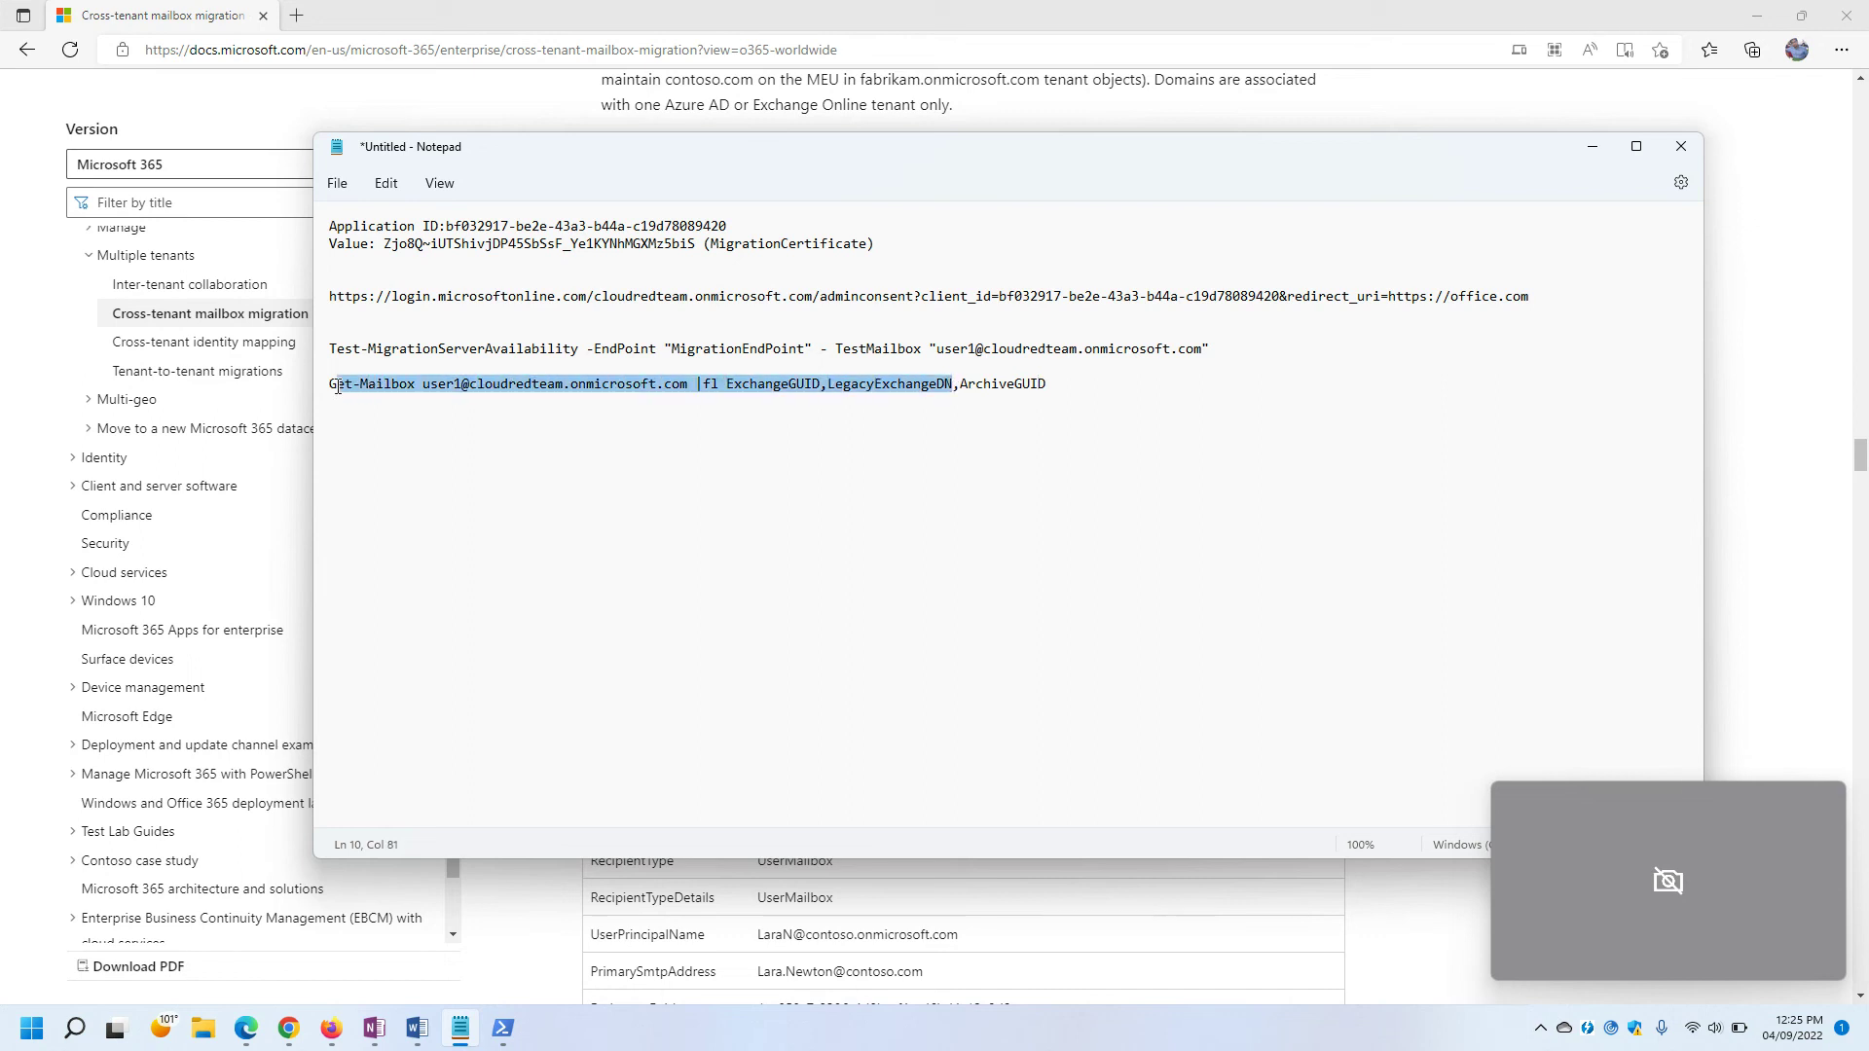
{"action": "key", "text": "shift+Home"}
{"action": "key", "text": "ctrl+c"}
{"action": "left_click", "coordinate": [503, 1029]}
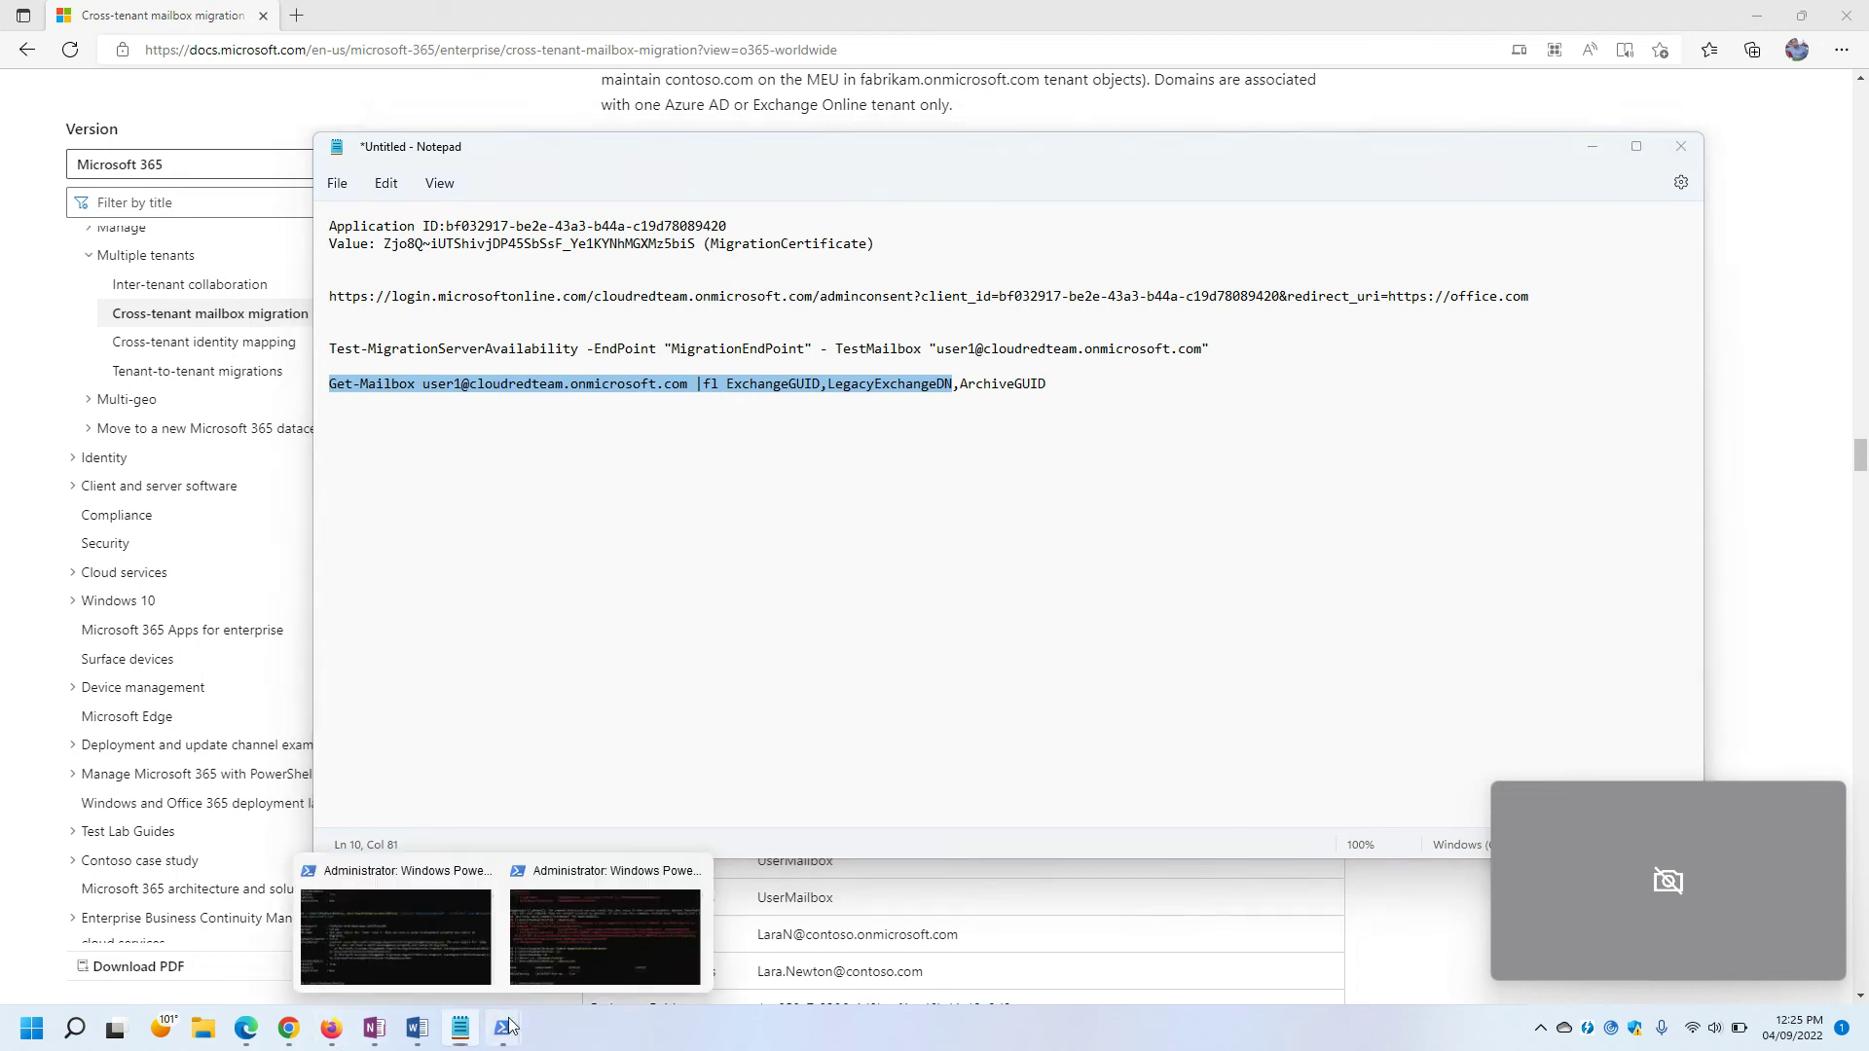
Run the pasted Get-Mailbox command in the second console and copy the returned ExchangeGuid and LegacyExchangeDN values.
{"action": "left_click", "coordinate": [621, 943]}
{"action": "key", "text": "ctrl+v"}
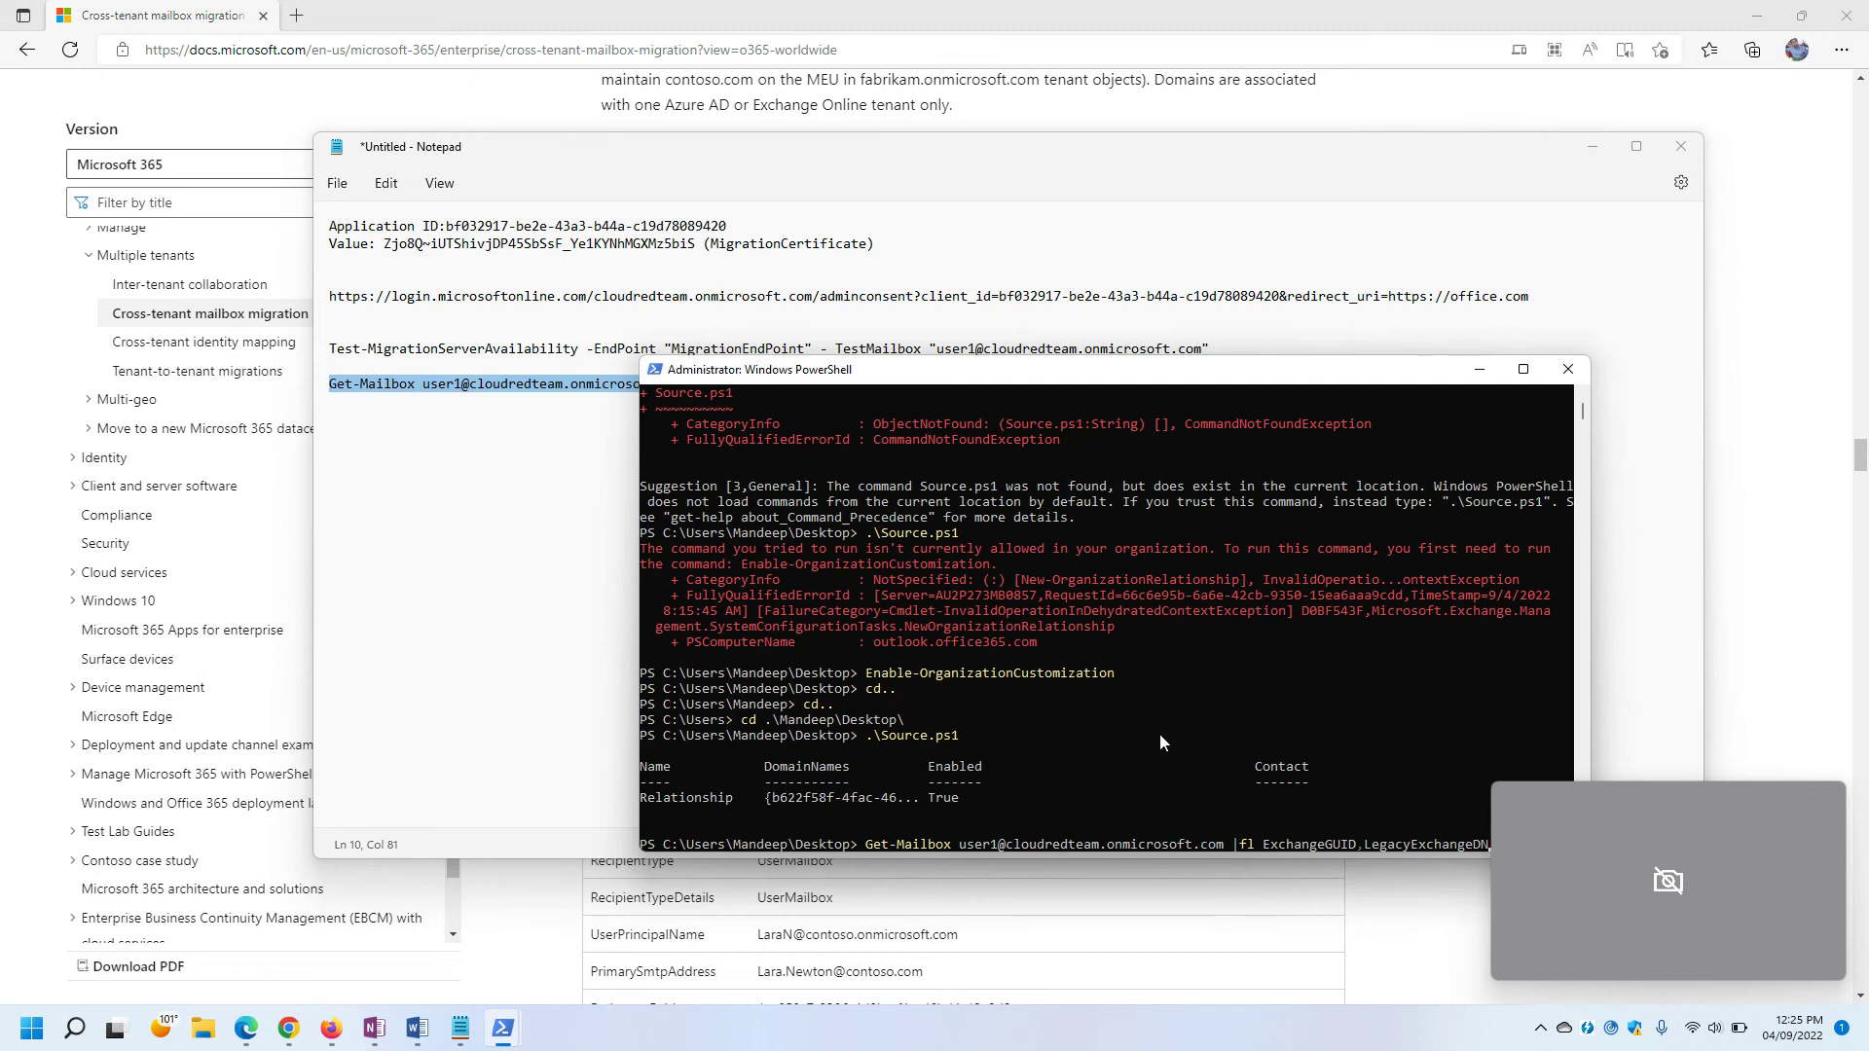
{"action": "key", "text": "Return"}
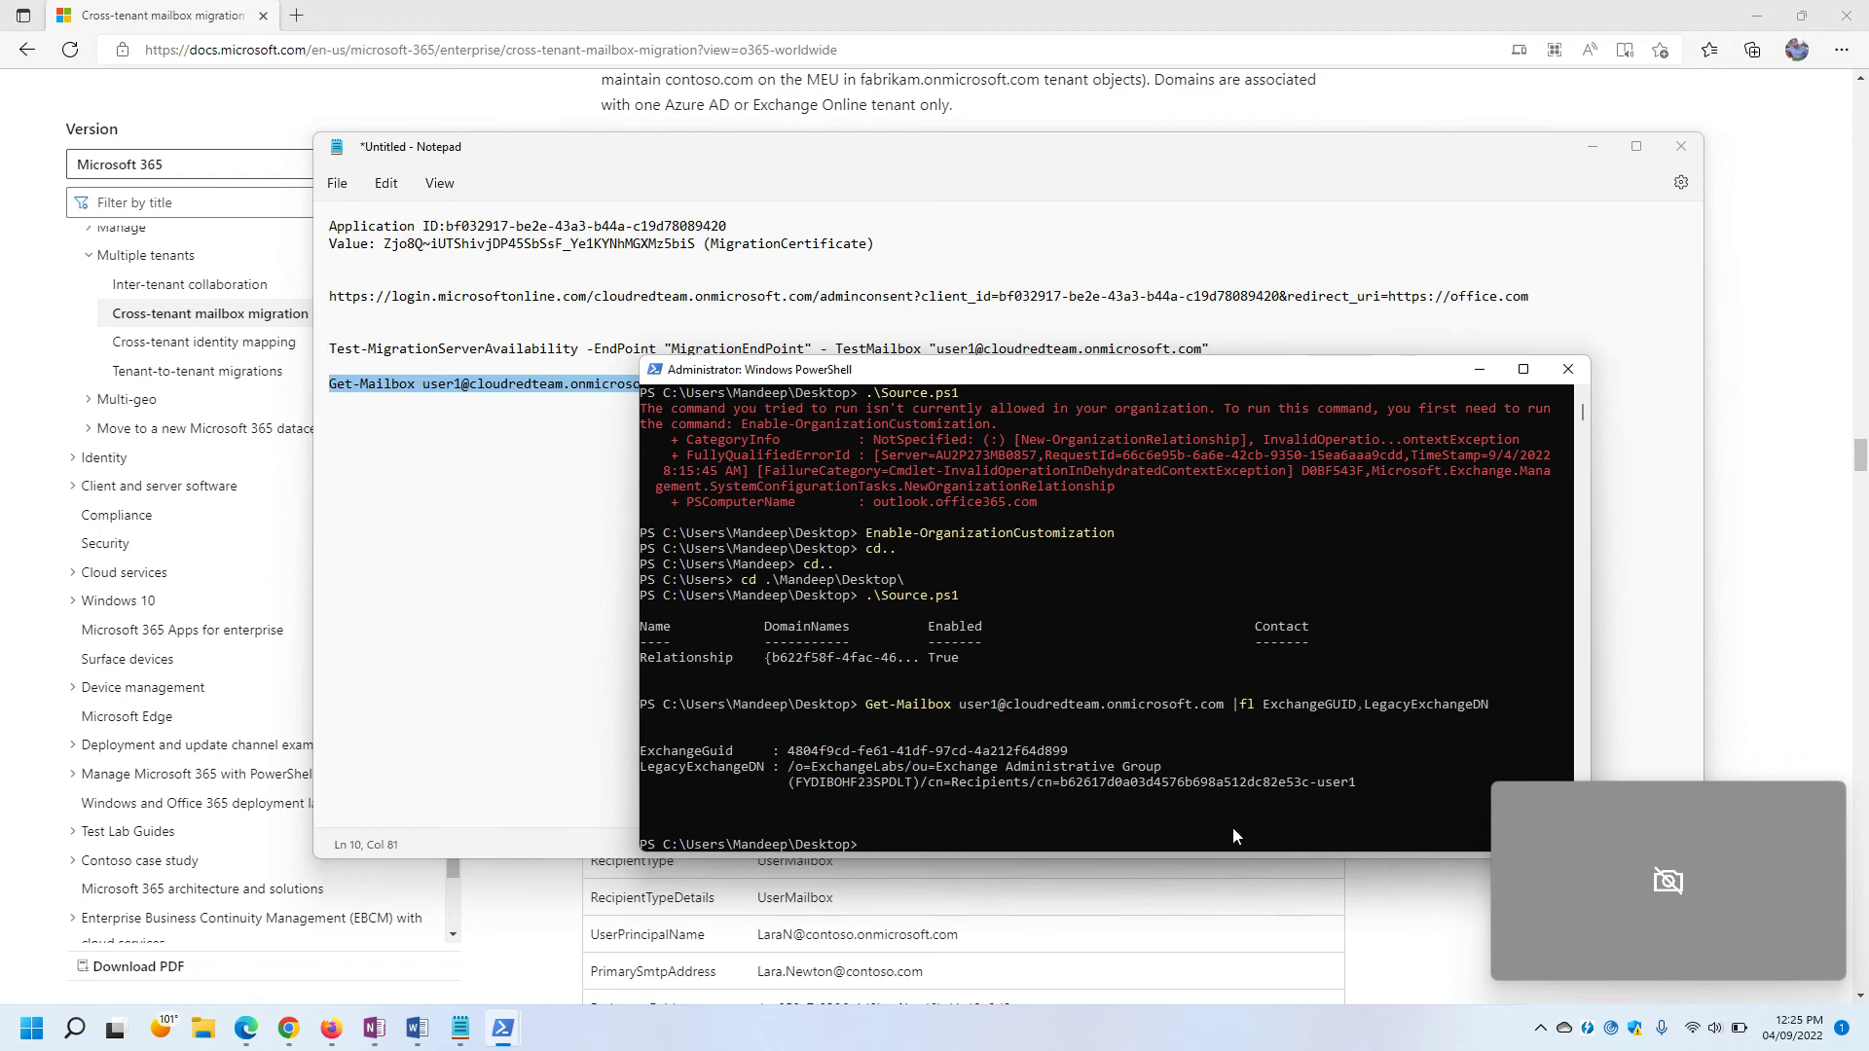
{"action": "left_click_drag", "start_coordinate": [1390, 785], "coordinate": [624, 745]}
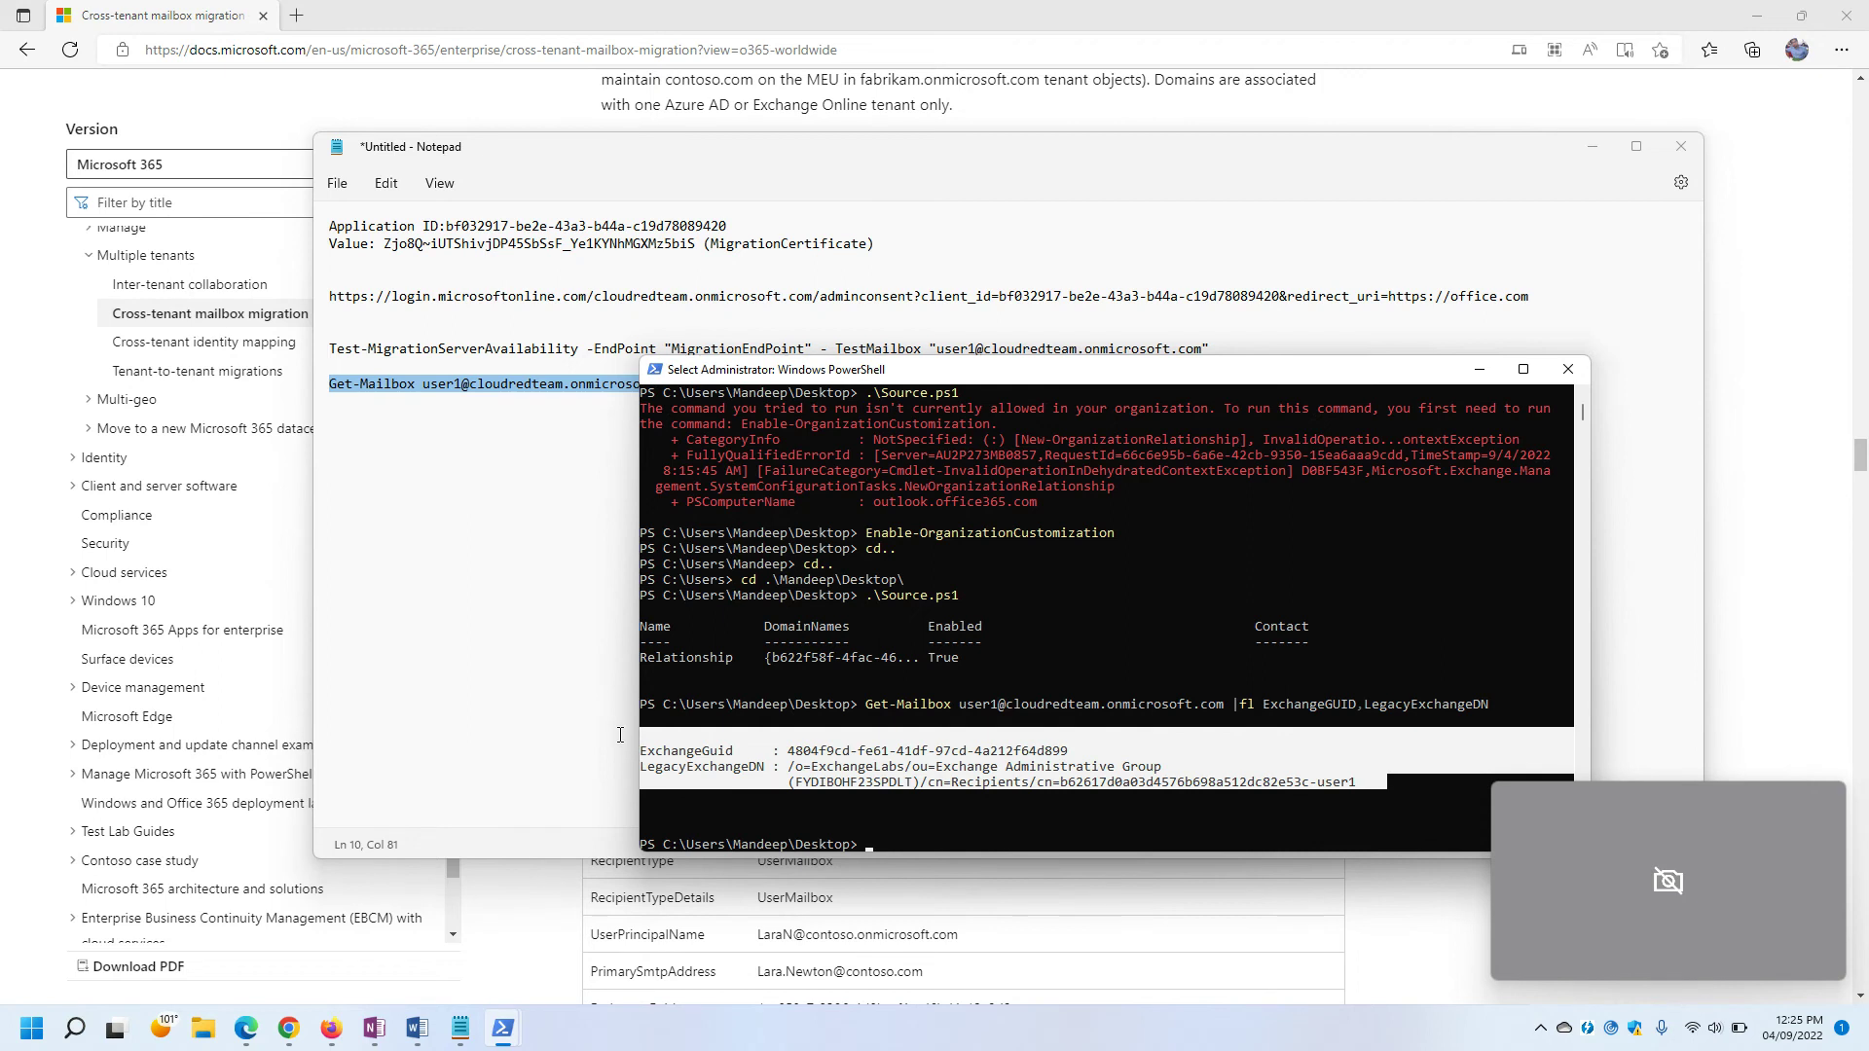
{"action": "key", "text": "ctrl+c"}
Paste the ExchangeGuid and LegacyExchangeDN output on a new line below the Get-Mailbox command in Notepad.
{"action": "left_click", "coordinate": [530, 642]}
{"action": "key", "text": "Return"}
{"action": "key", "text": "Return"}
{"action": "key", "text": "Return"}
{"action": "key", "text": "ctrl+v"}
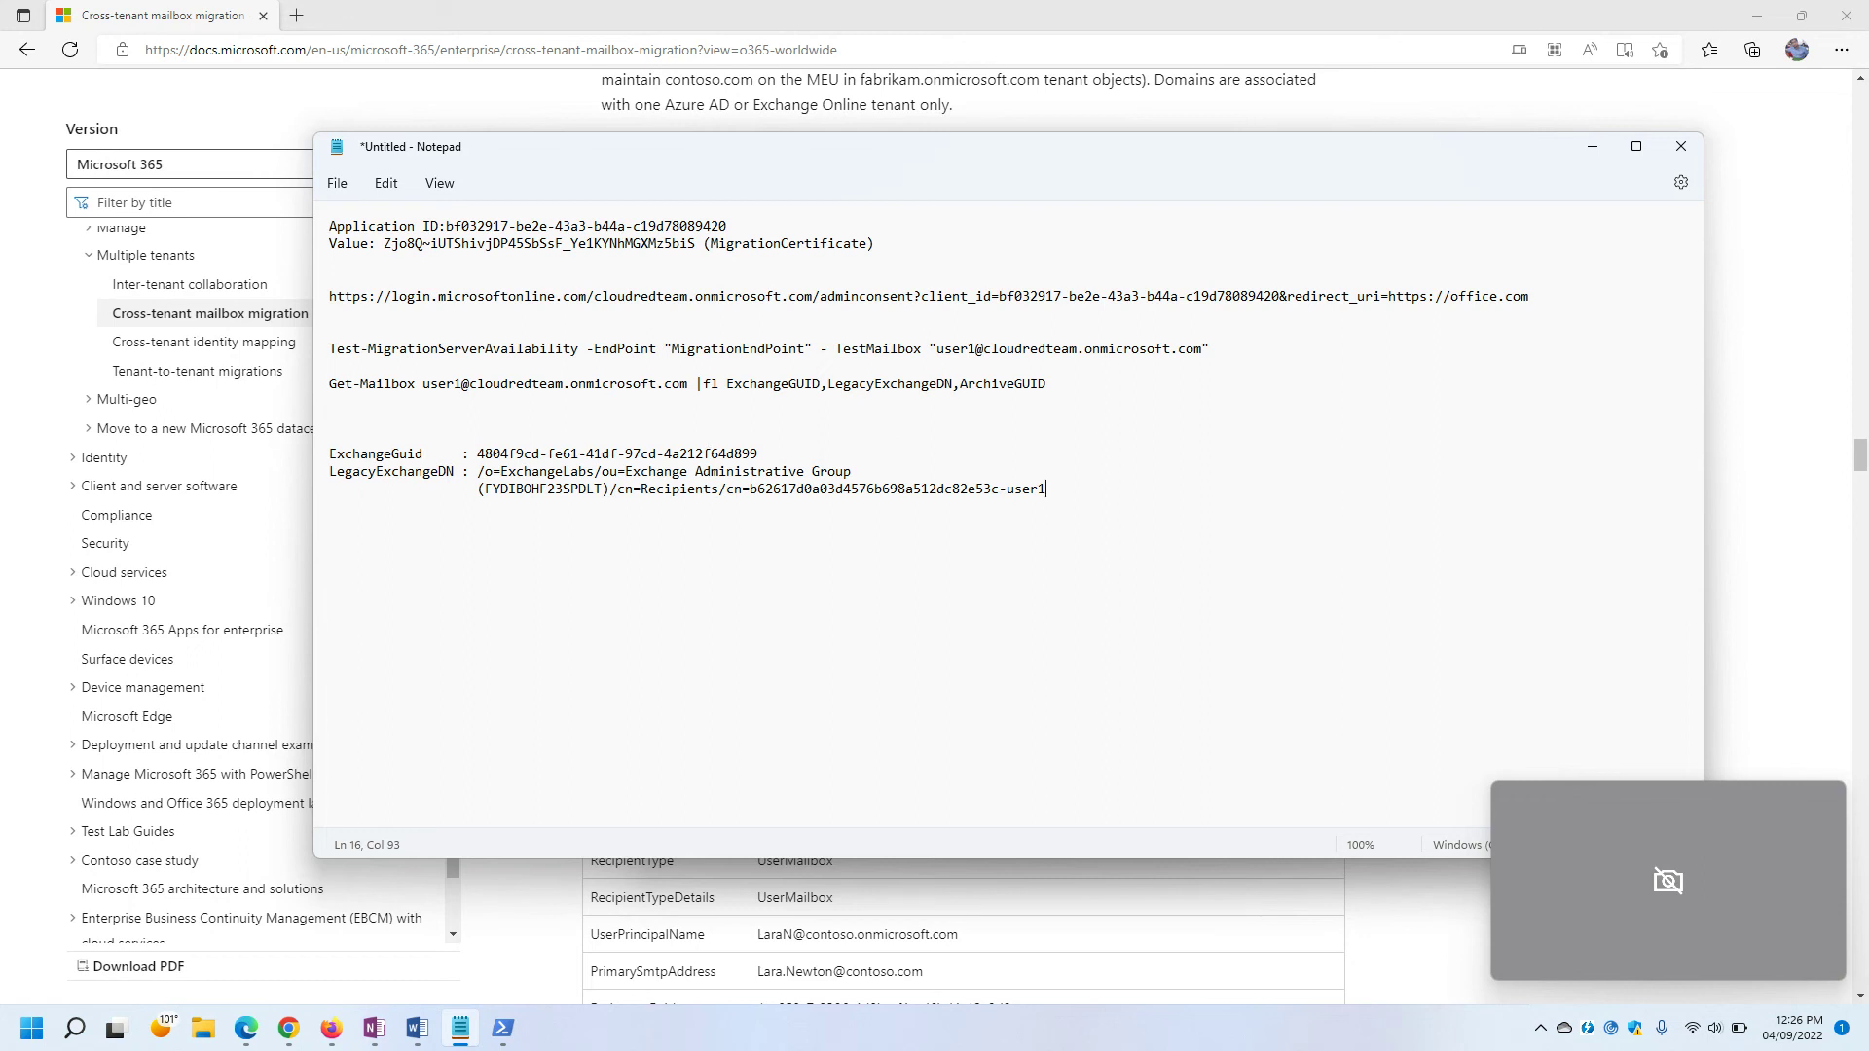
{"action": "key", "text": "alt+Tab"}
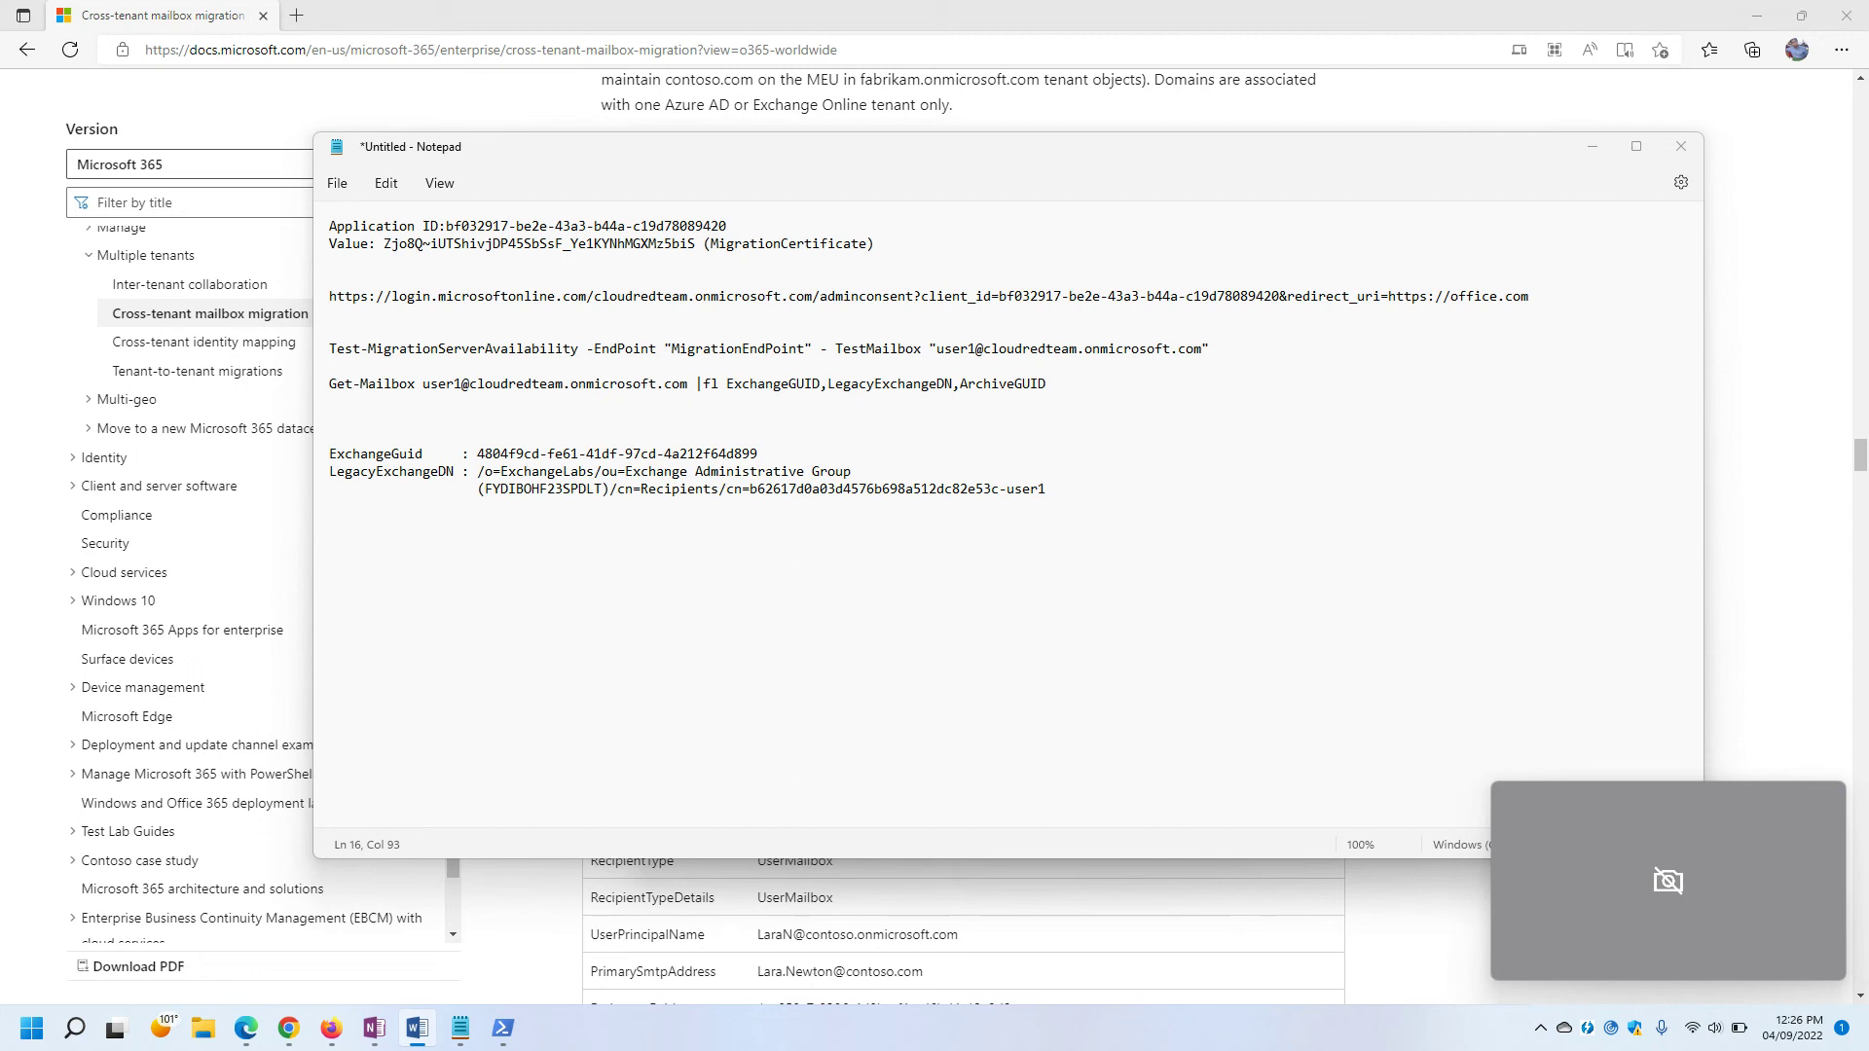
{"action": "left_click", "coordinate": [363, 550]}
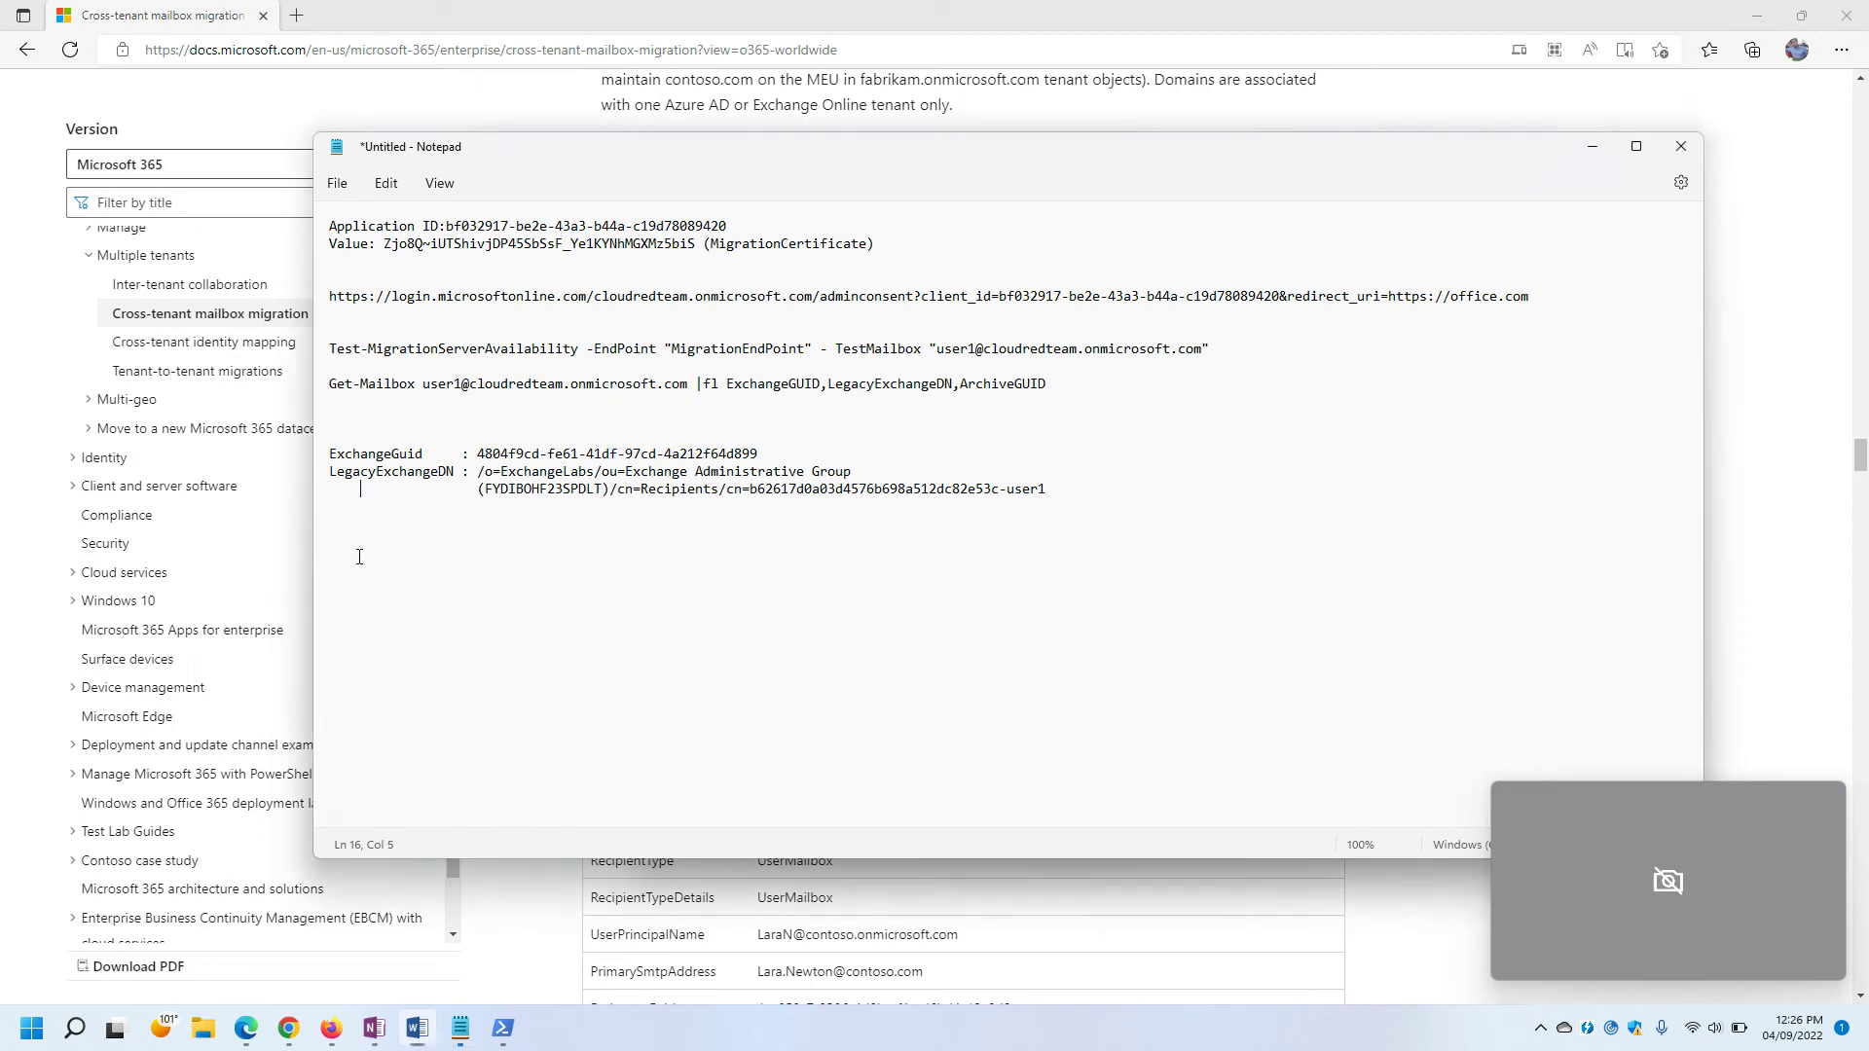
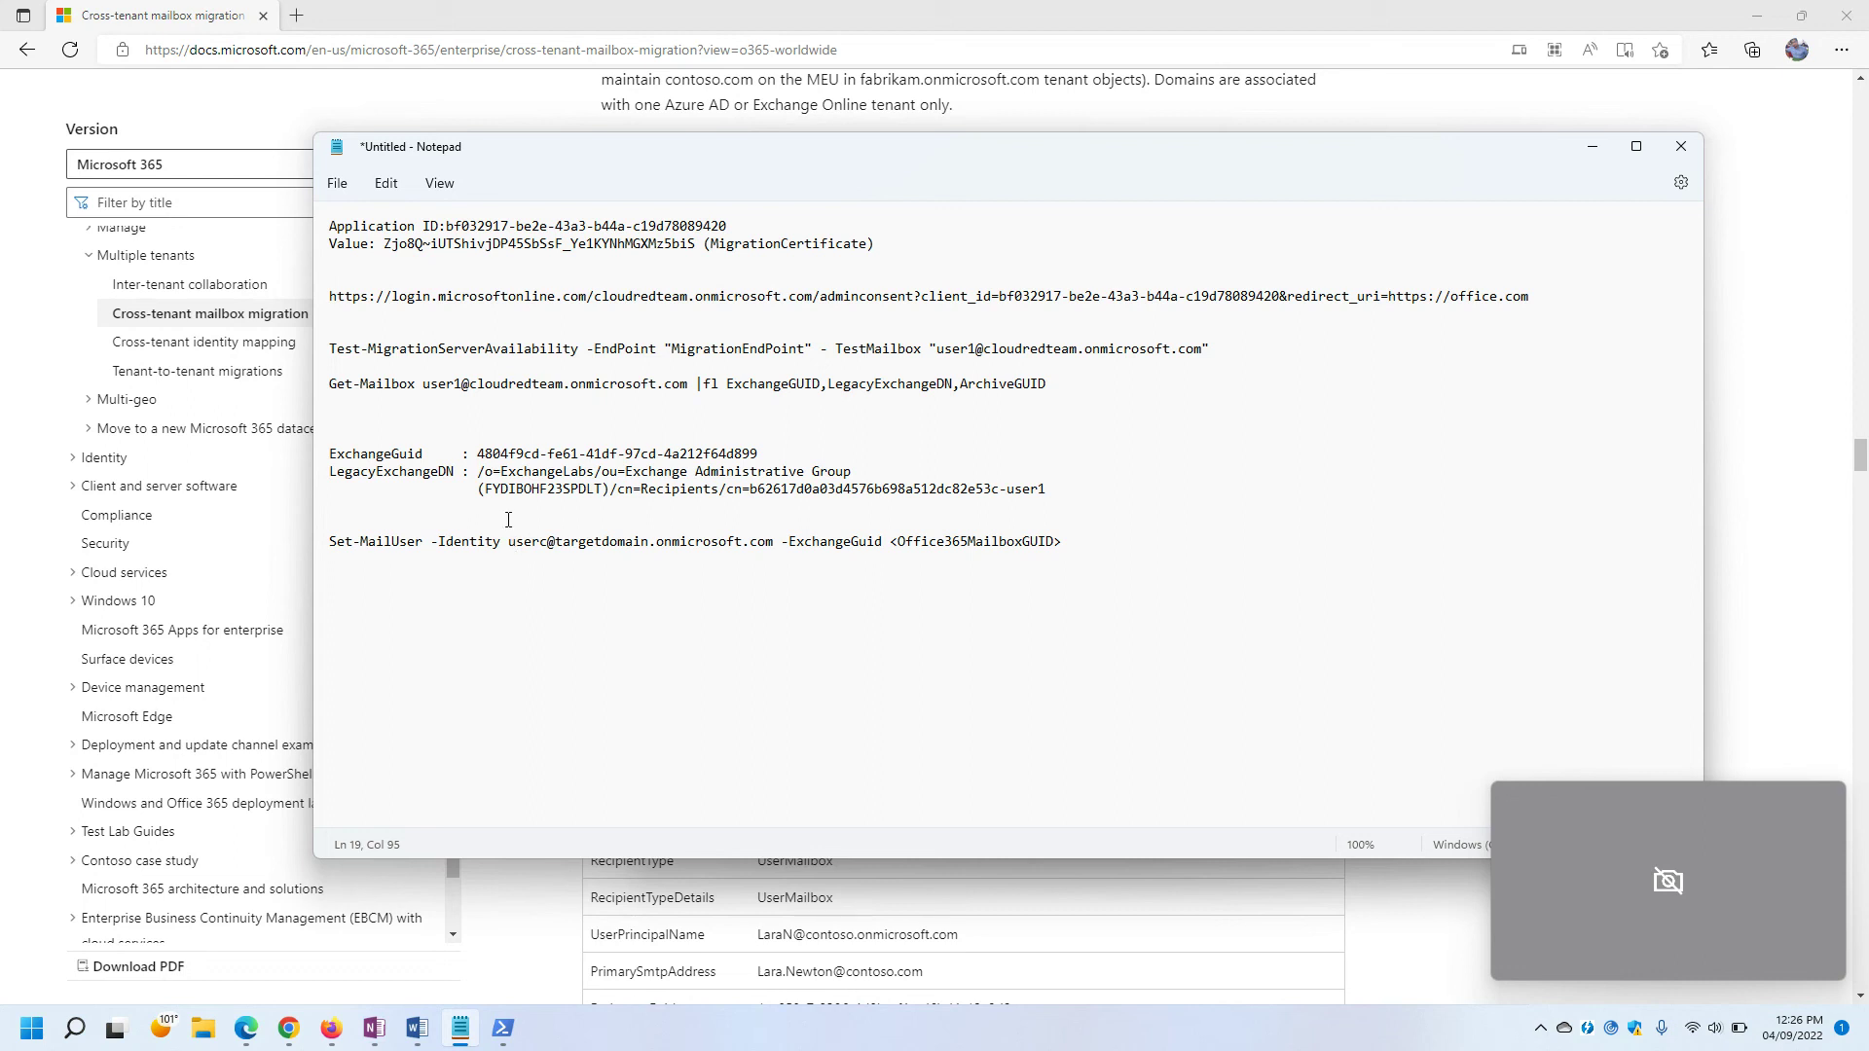
Select the user's mailbox address following Get-Mailbox on line 10 for reuse in Set-MailUser.
{"action": "left_click_drag", "start_coordinate": [423, 386], "coordinate": [694, 387]}
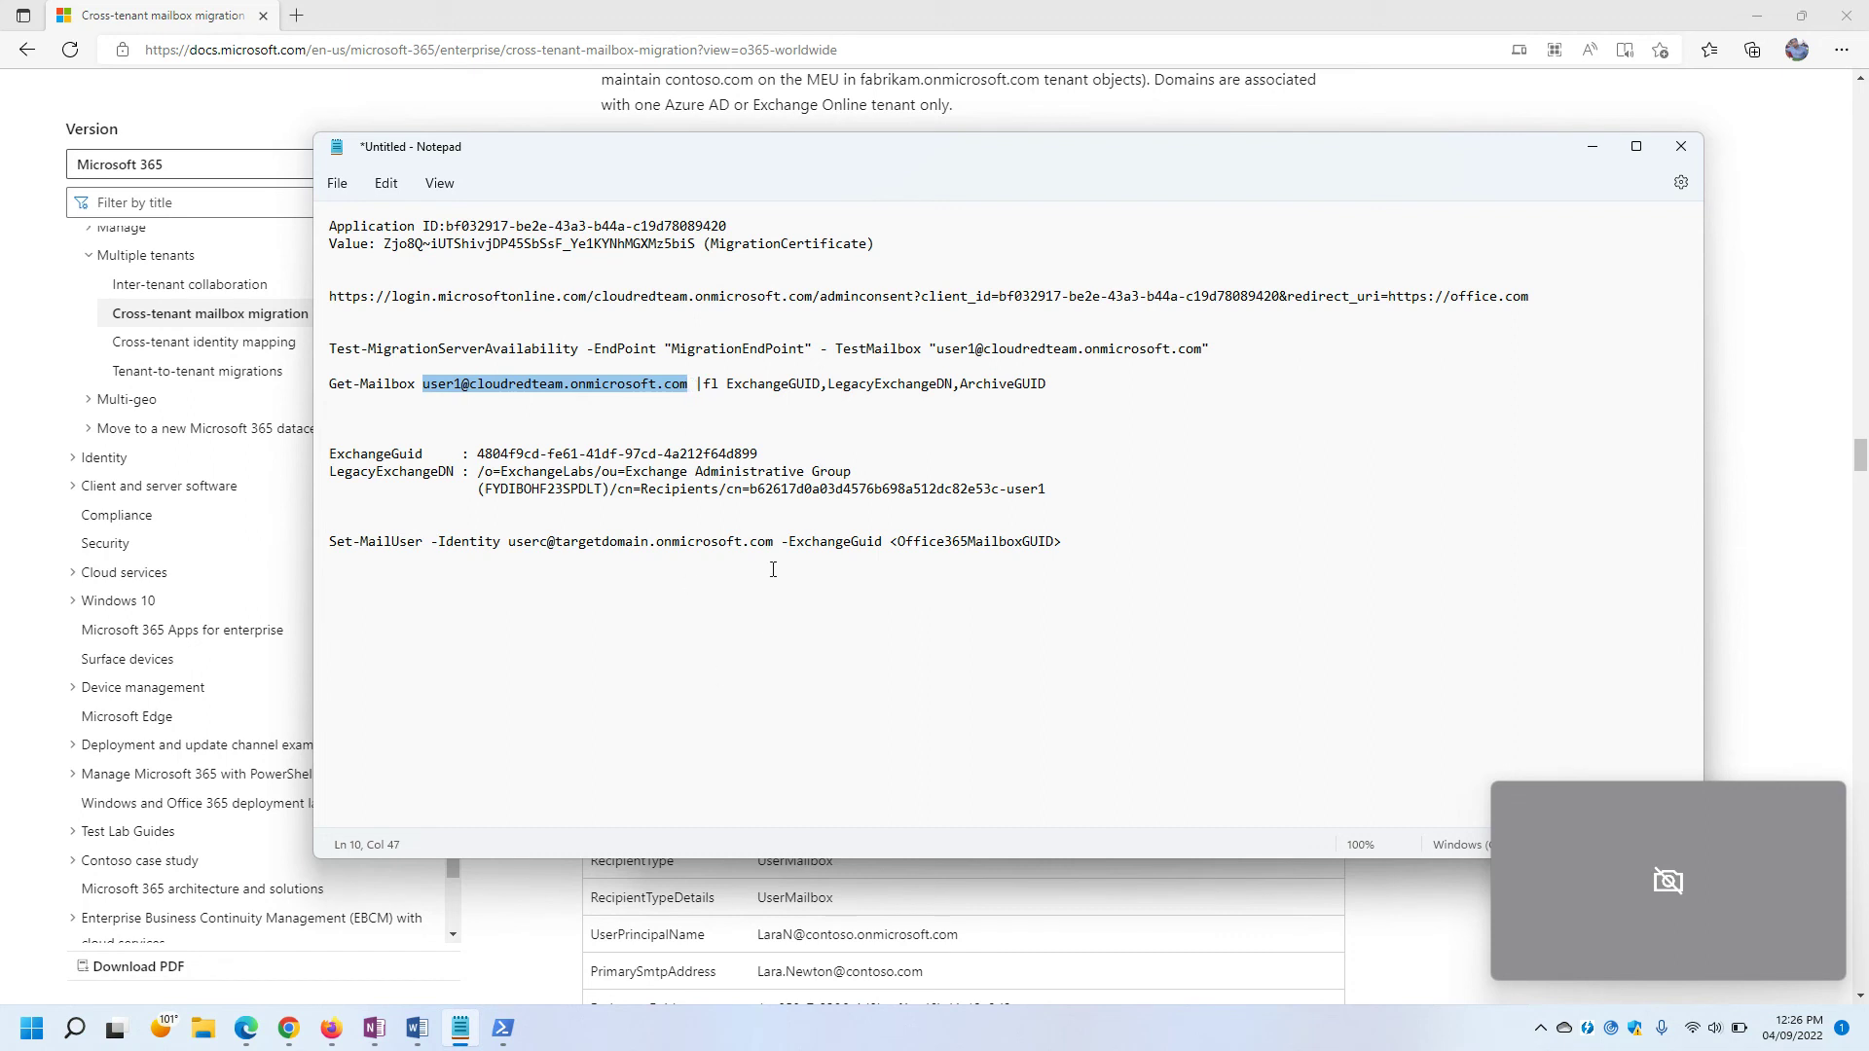
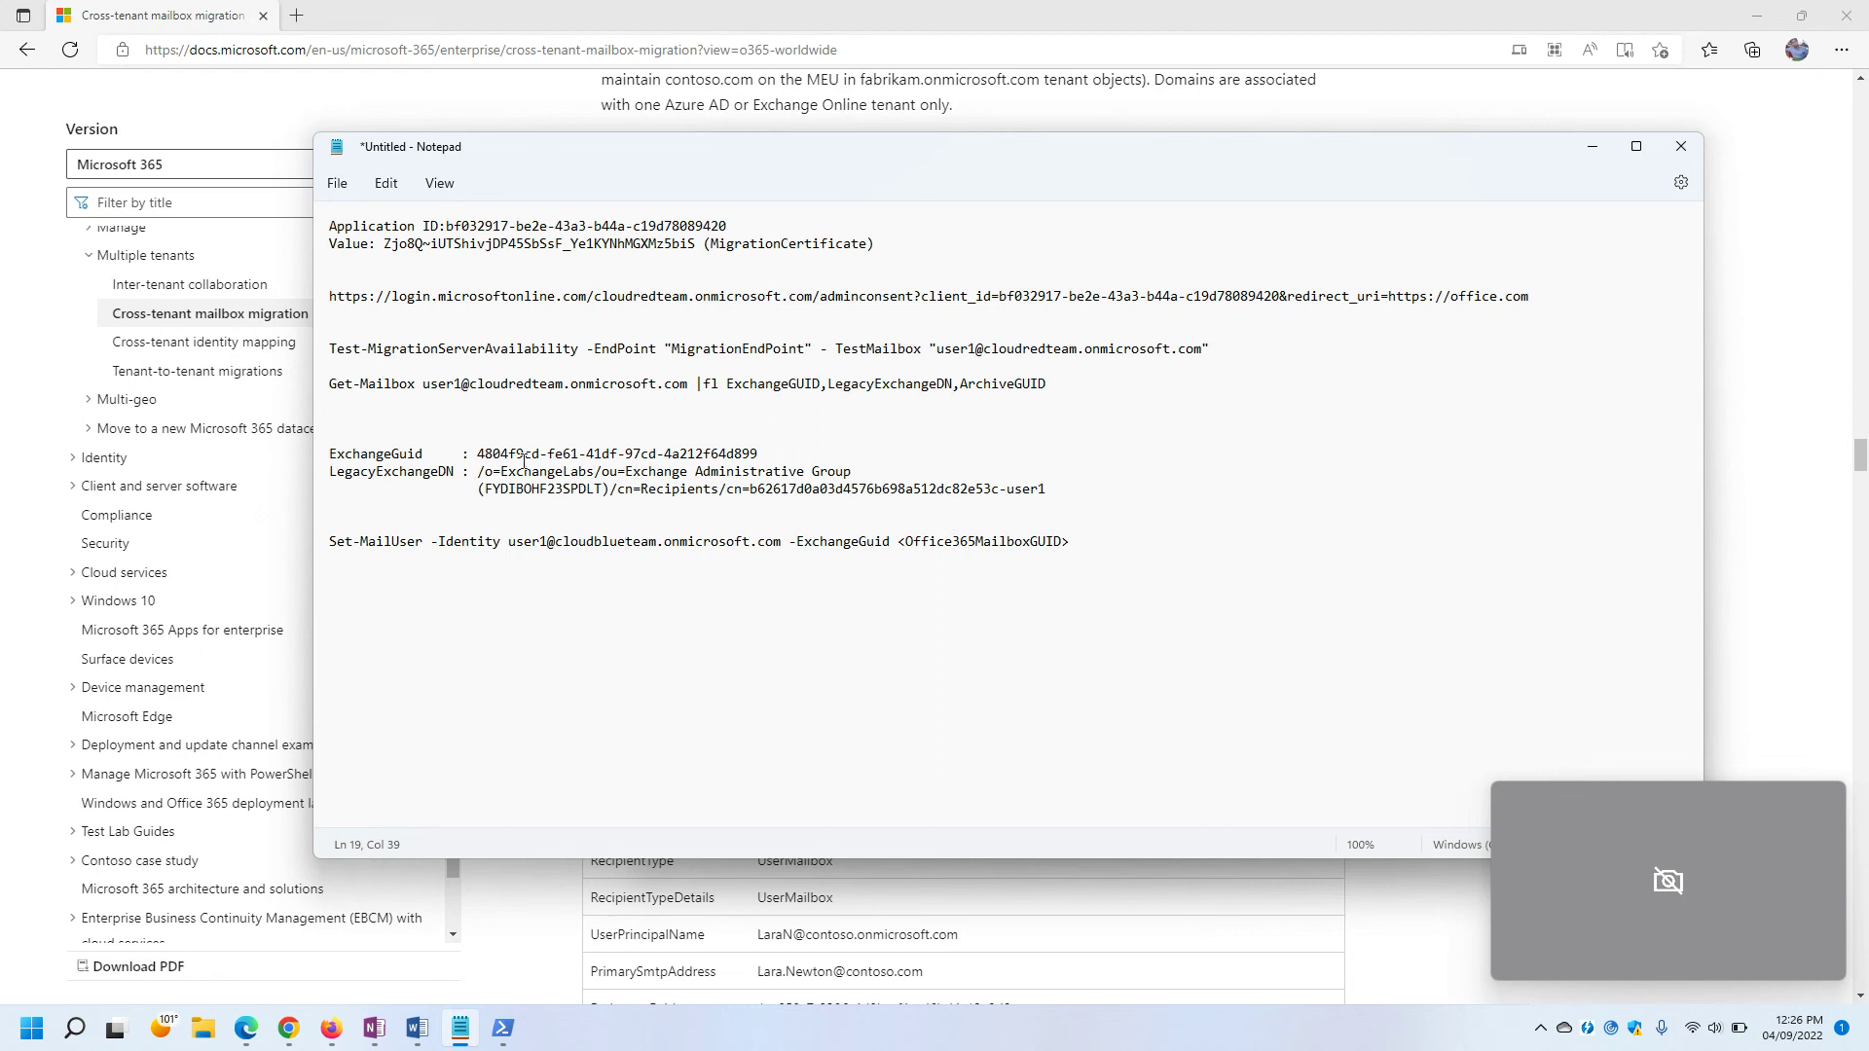
Replace the <Office365MailboxGUID> placeholder with ExchangeGuid 4804f9cd-fe61-41df-97cd-4a212f64d899.
{"action": "left_click_drag", "start_coordinate": [477, 453], "coordinate": [765, 452]}
{"action": "key", "text": "ctrl+c"}
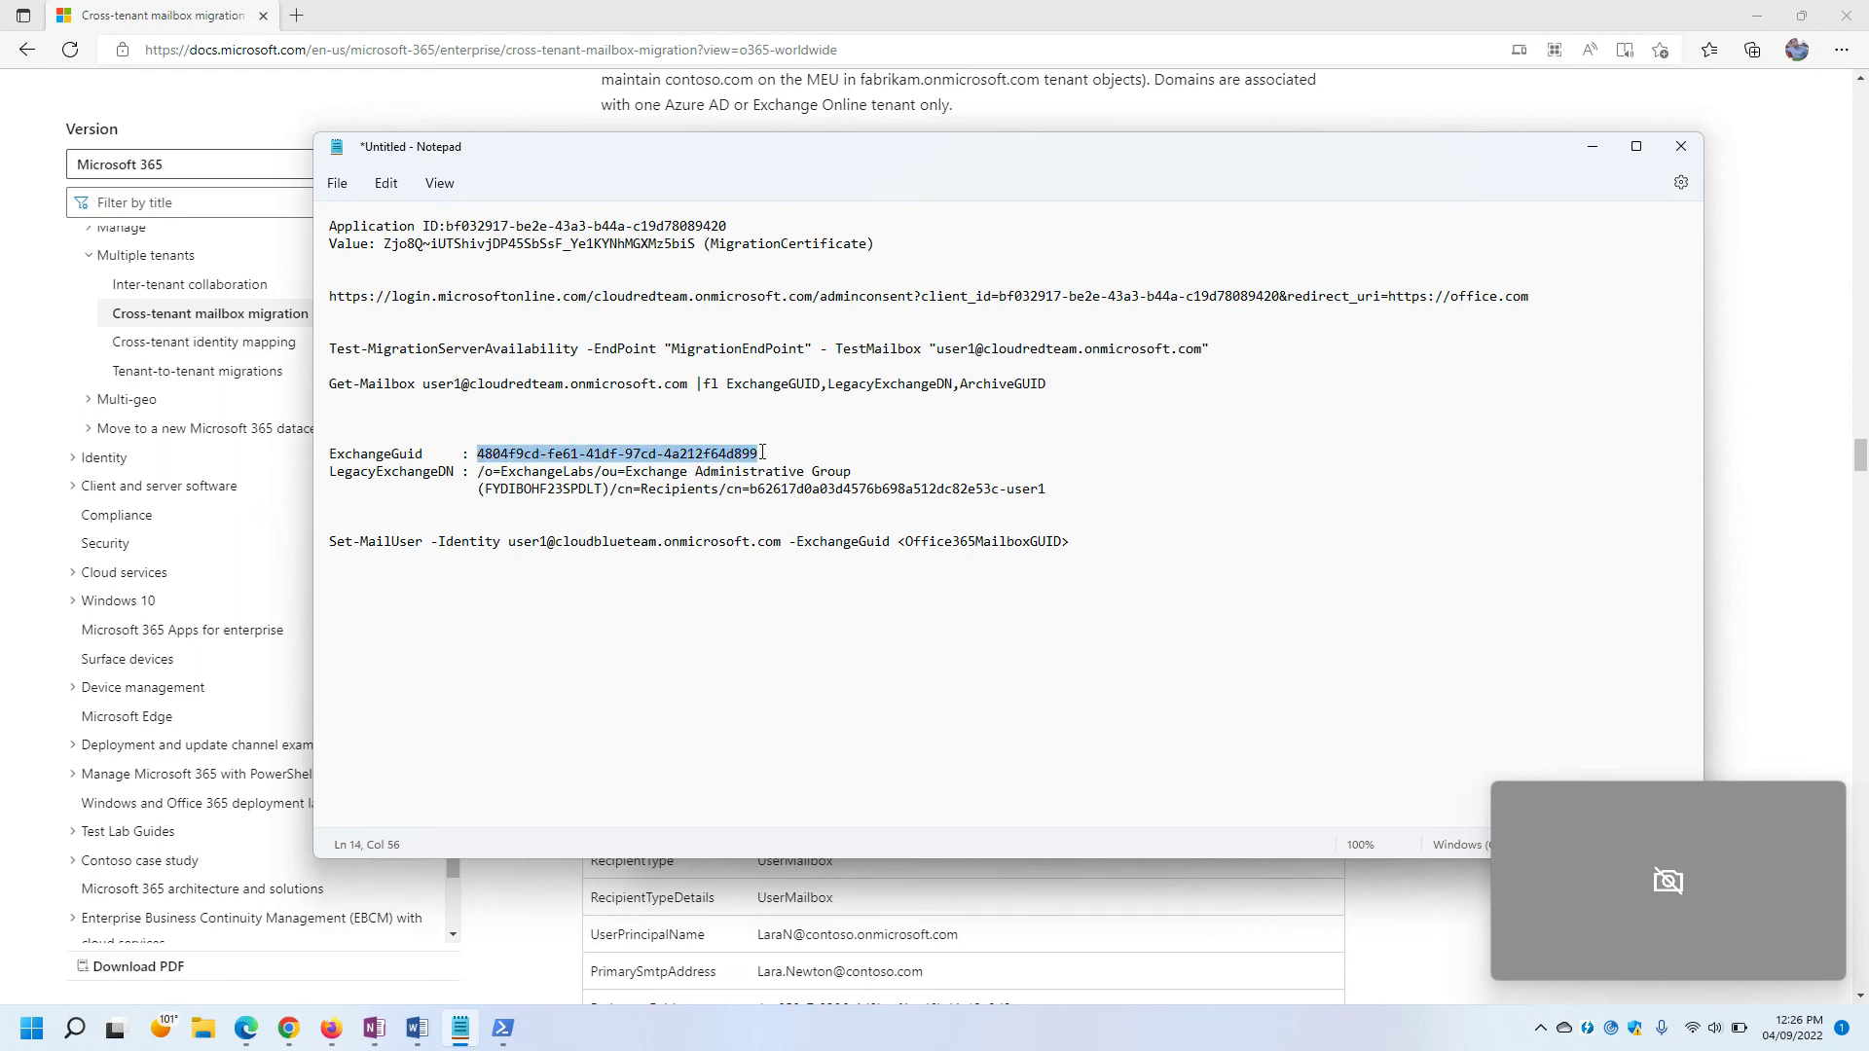
{"action": "left_click_drag", "start_coordinate": [1075, 541], "coordinate": [909, 546]}
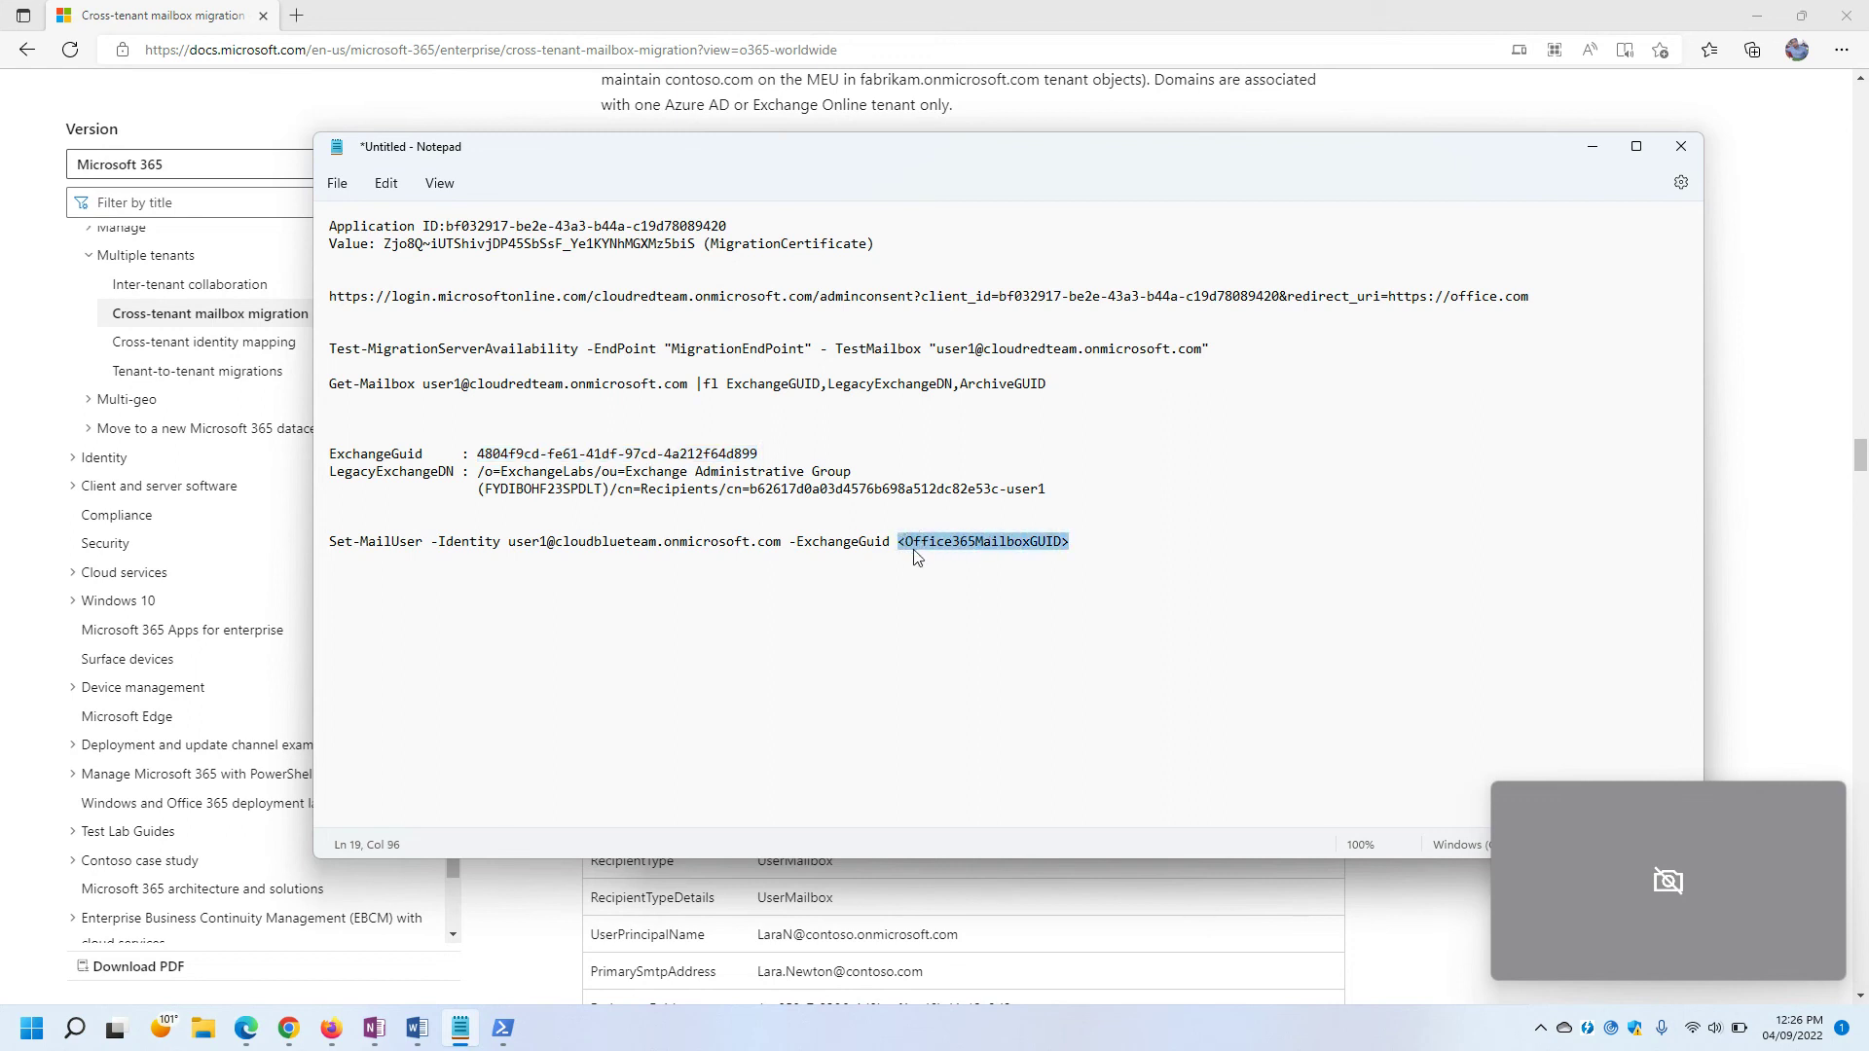
{"action": "key", "text": "ctrl+v"}
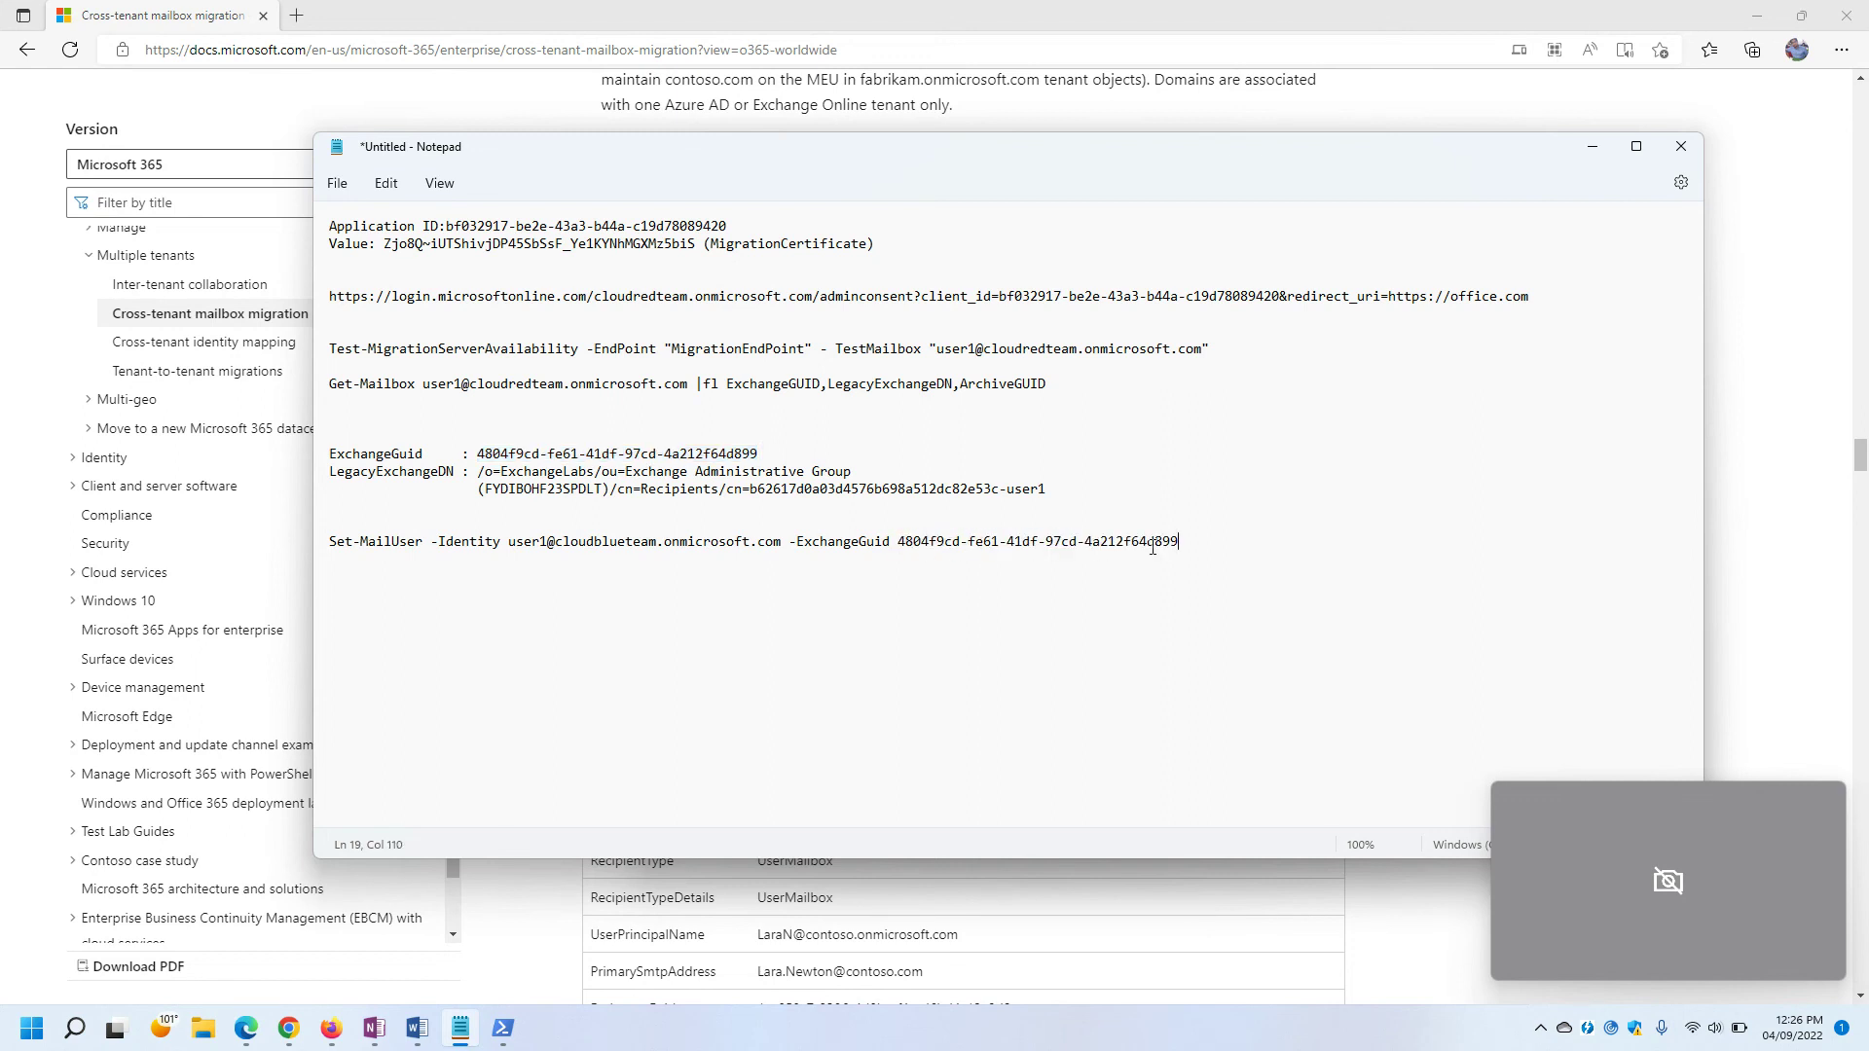
Select the completed Set-MailUser command and switch to the administrator PowerShell window.
{"action": "left_click_drag", "start_coordinate": [1207, 541], "coordinate": [334, 587]}
{"action": "key", "text": "super+c"}
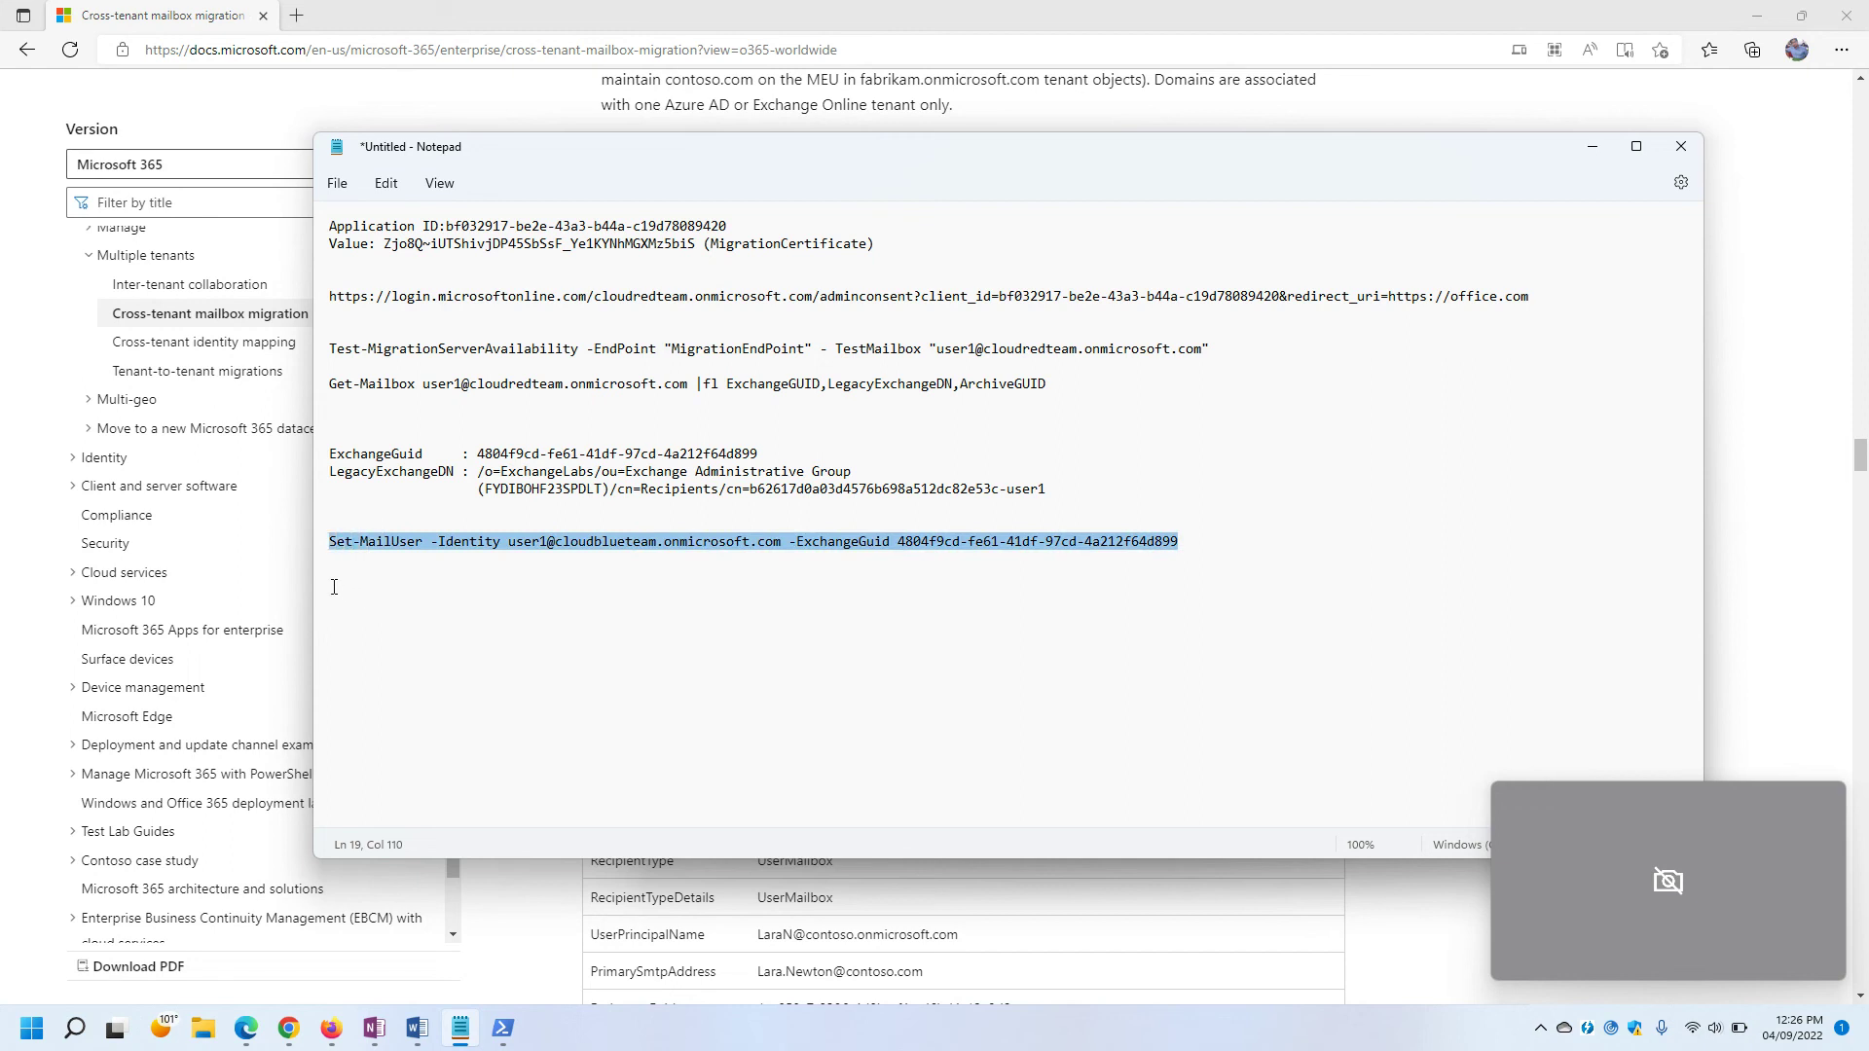
{"action": "mouse_move", "coordinate": [502, 1028]}
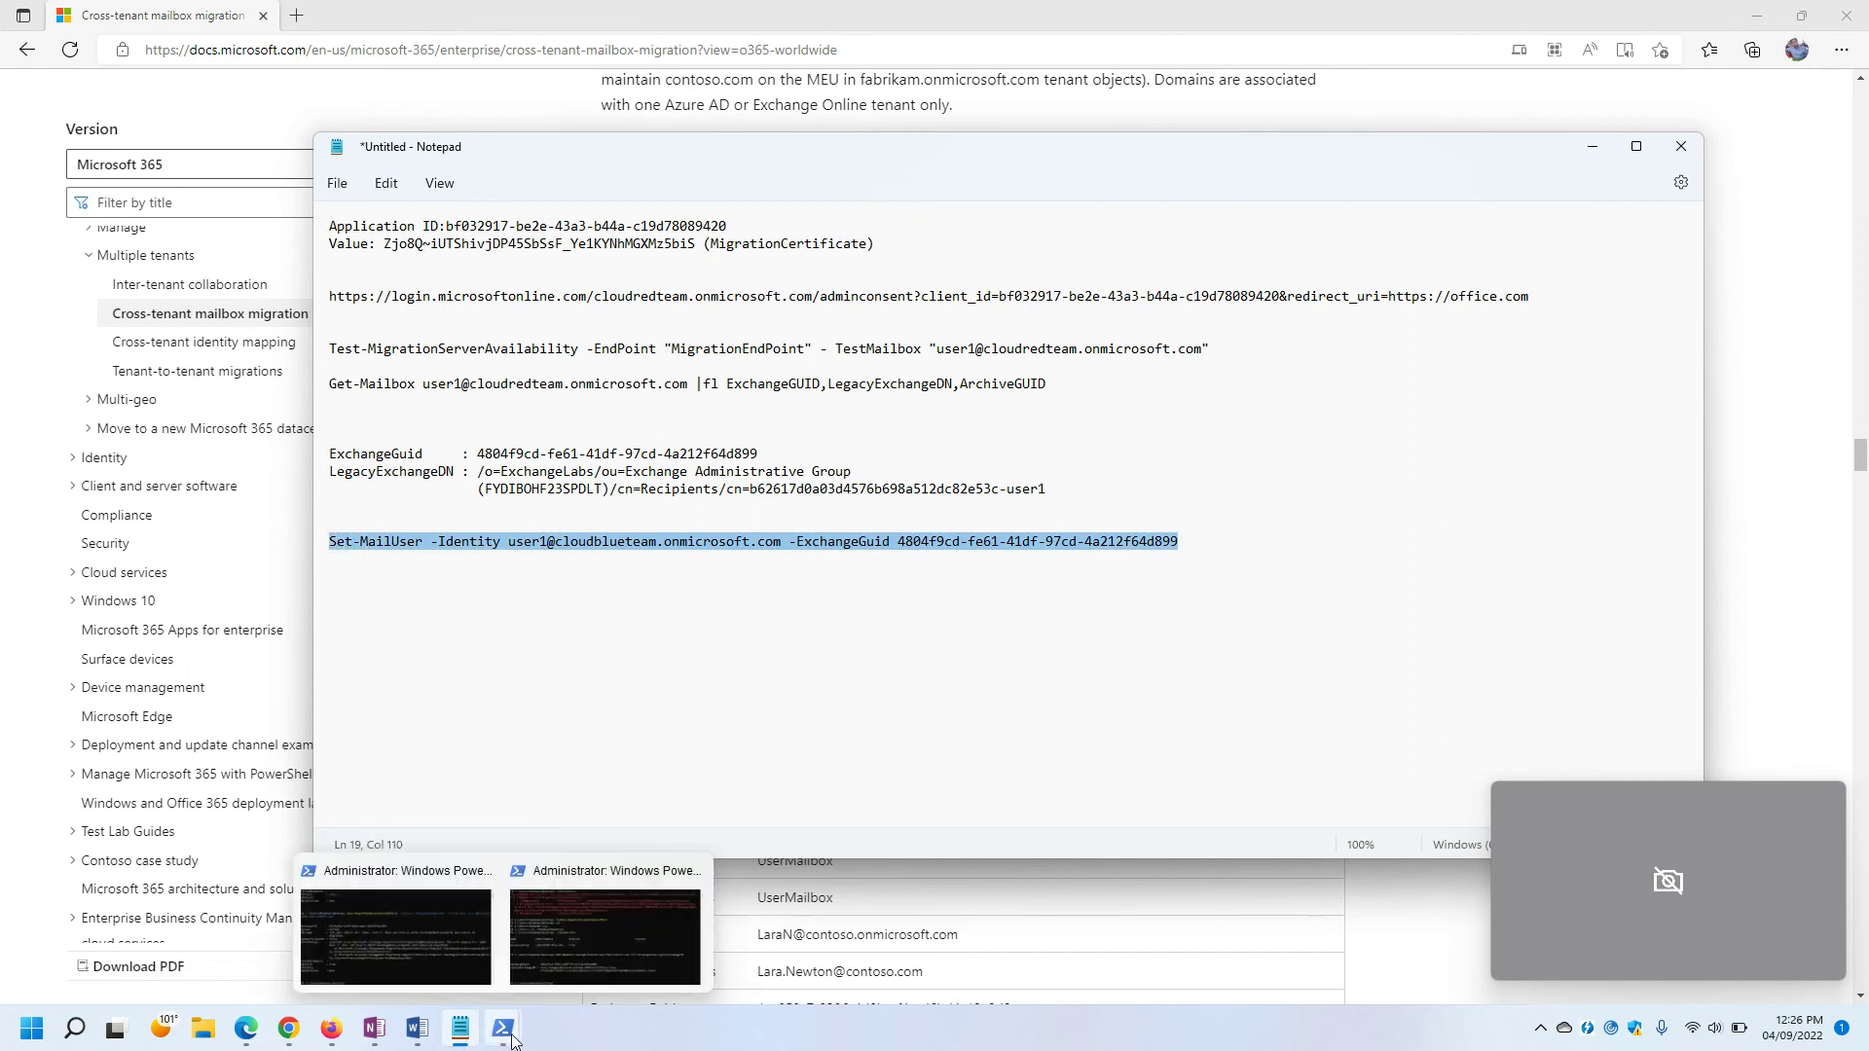
{"action": "left_click", "coordinate": [405, 946]}
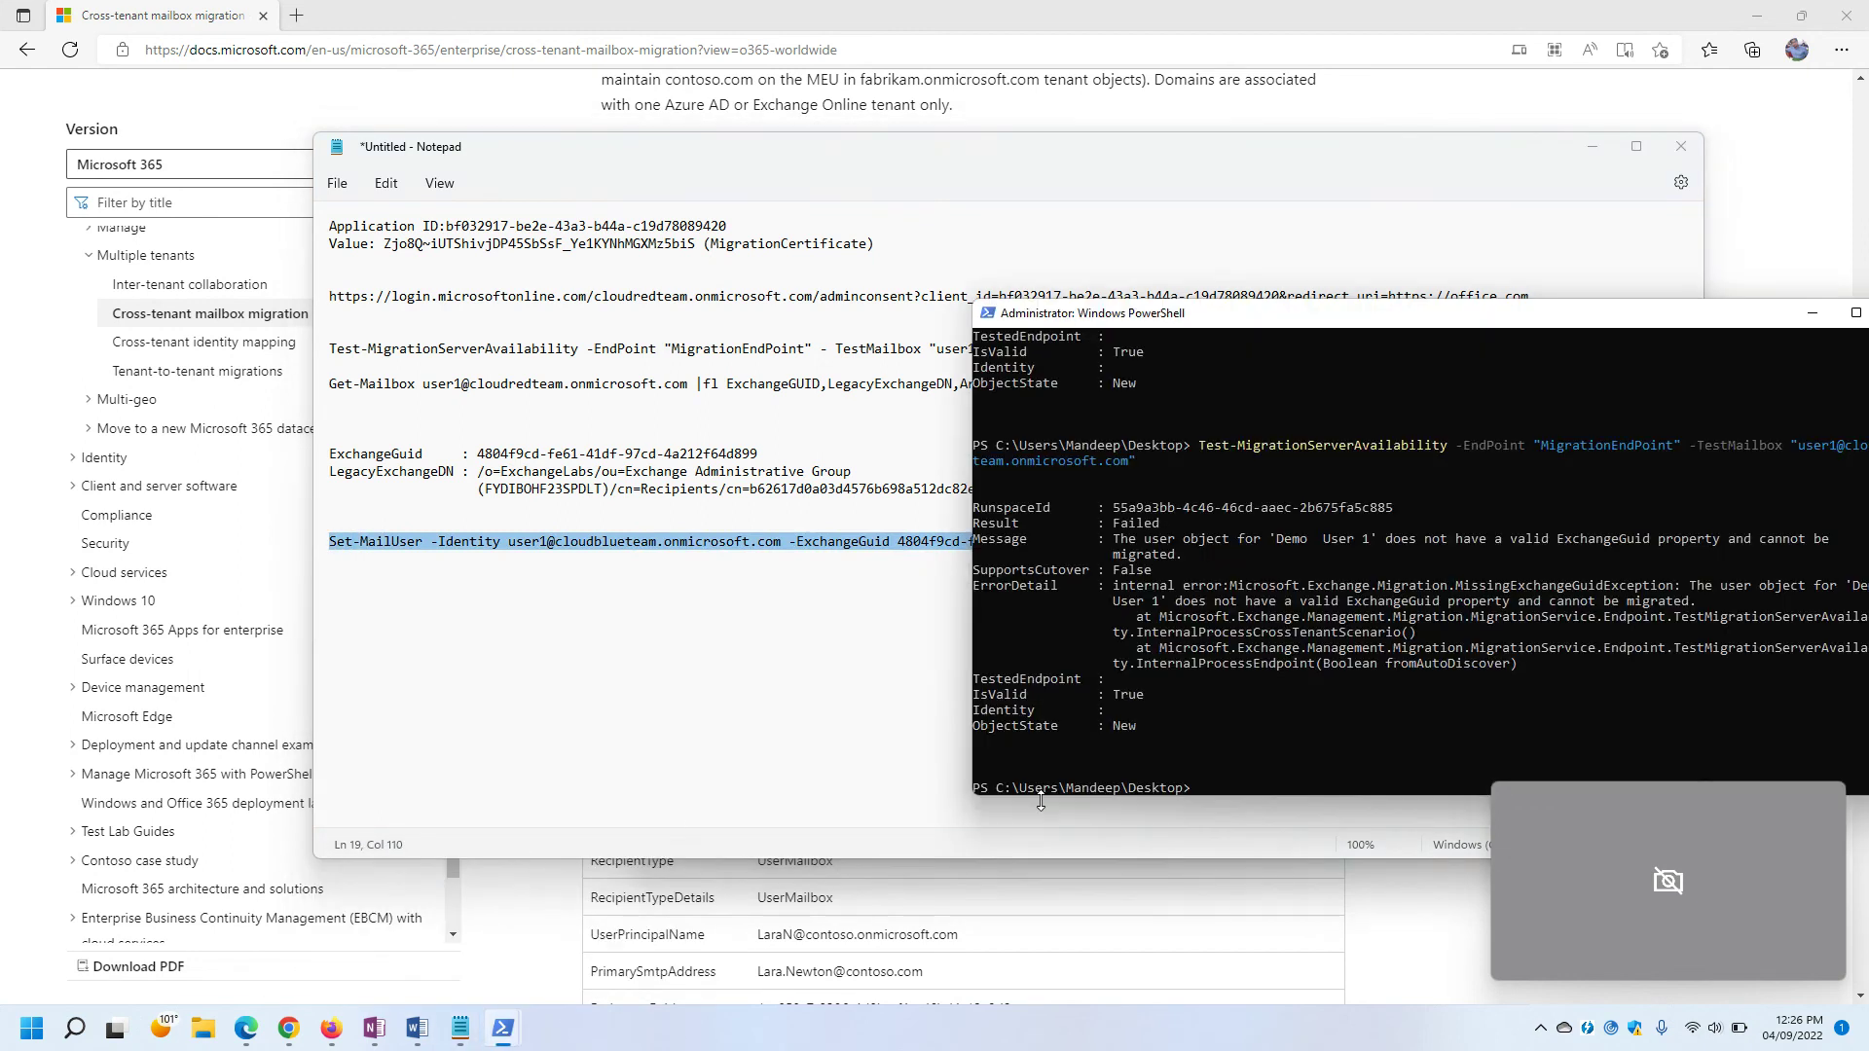
Paste and run the Set-MailUser command with the new ExchangeGuid in PowerShell.
{"action": "right_click", "coordinate": [1340, 745]}
{"action": "key", "text": "Return"}
{"action": "left_click_drag", "start_coordinate": [1217, 313], "coordinate": [830, 250]}
Recall and rerun the Test-MigrationServerAvailability command.
{"action": "right_click", "coordinate": [1059, 671]}
{"action": "key", "text": "Up"}
{"action": "key", "text": "Up"}
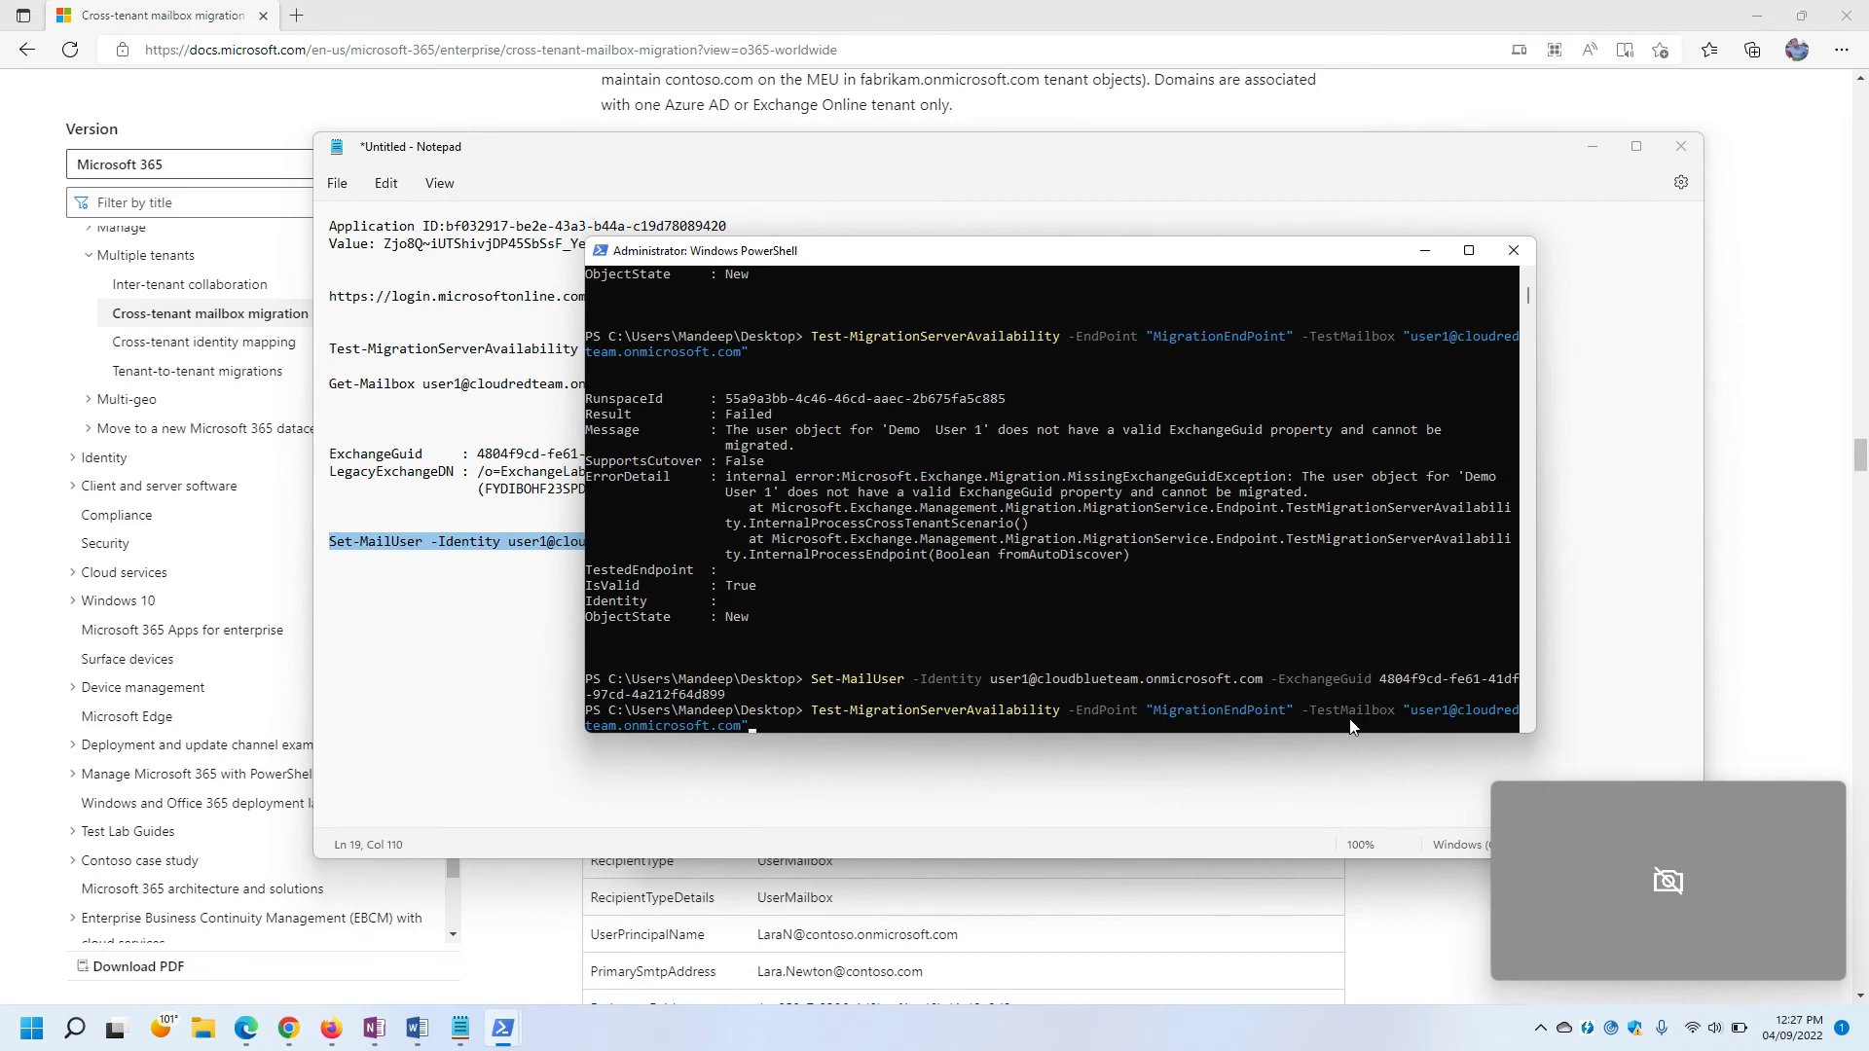
{"action": "key", "text": "Return"}
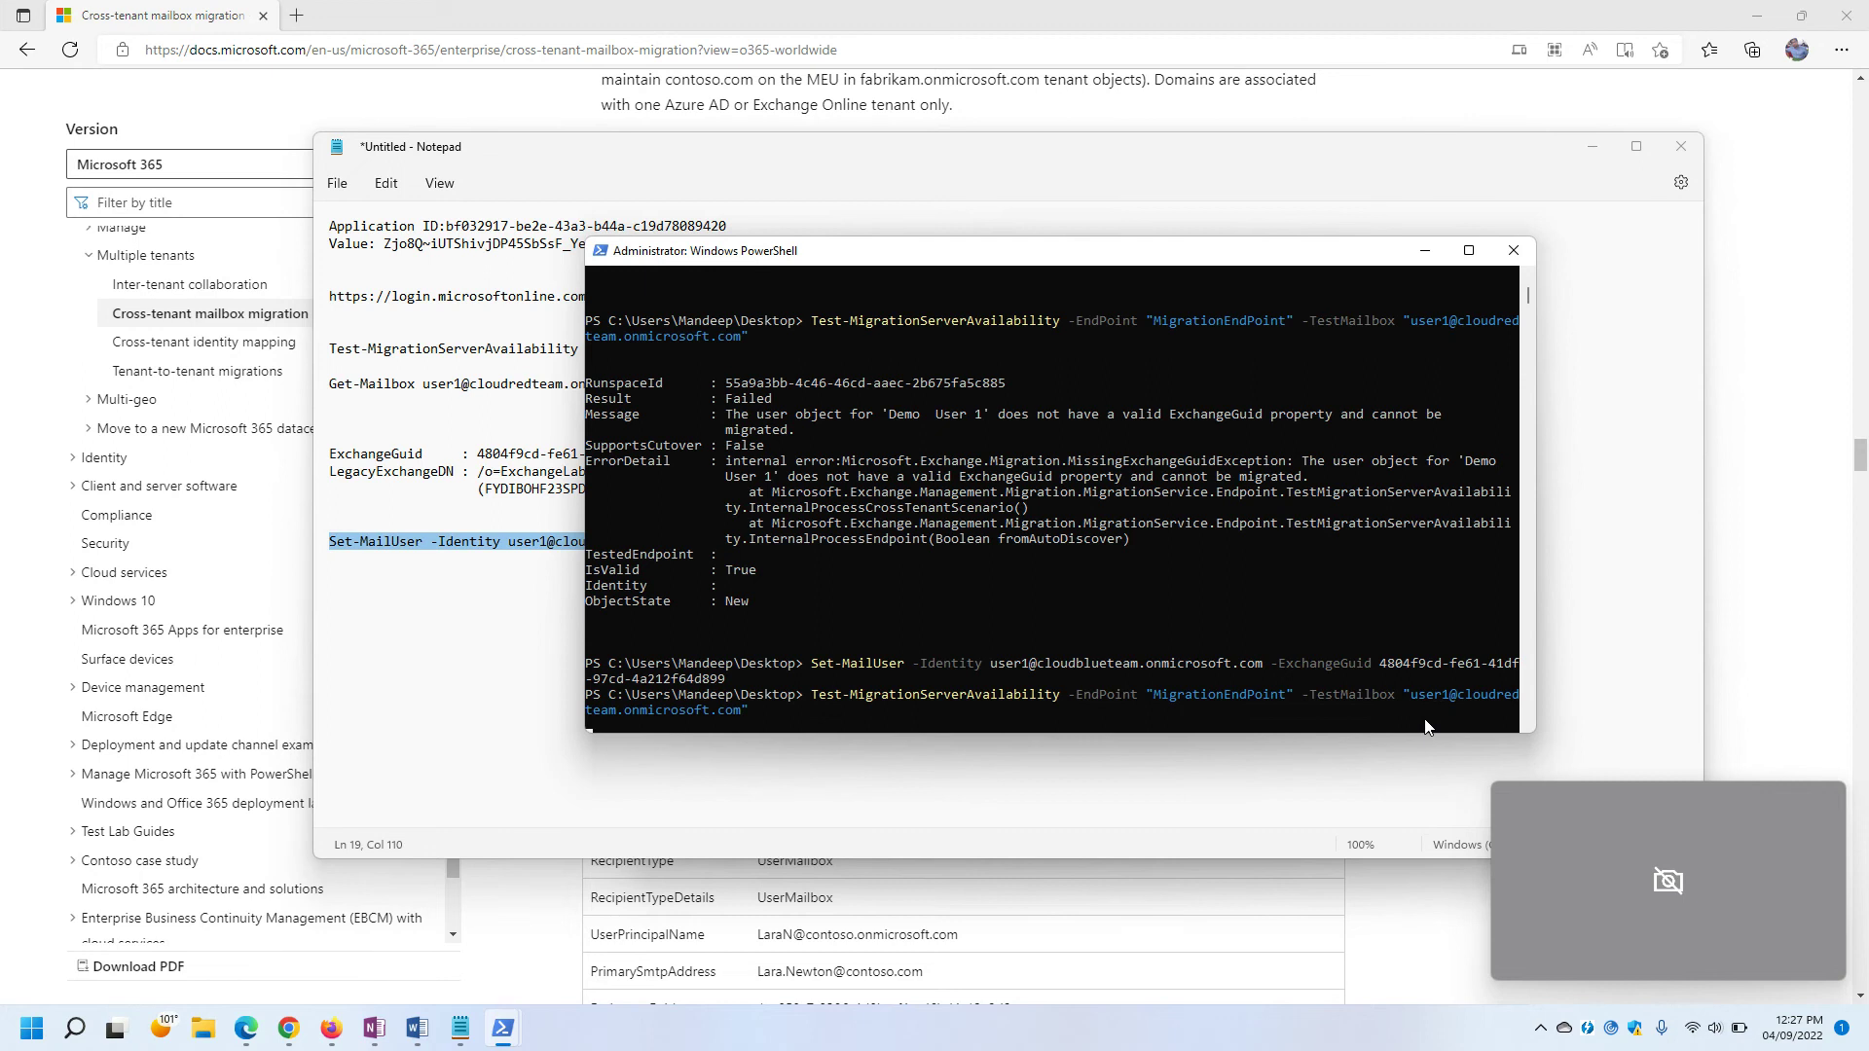
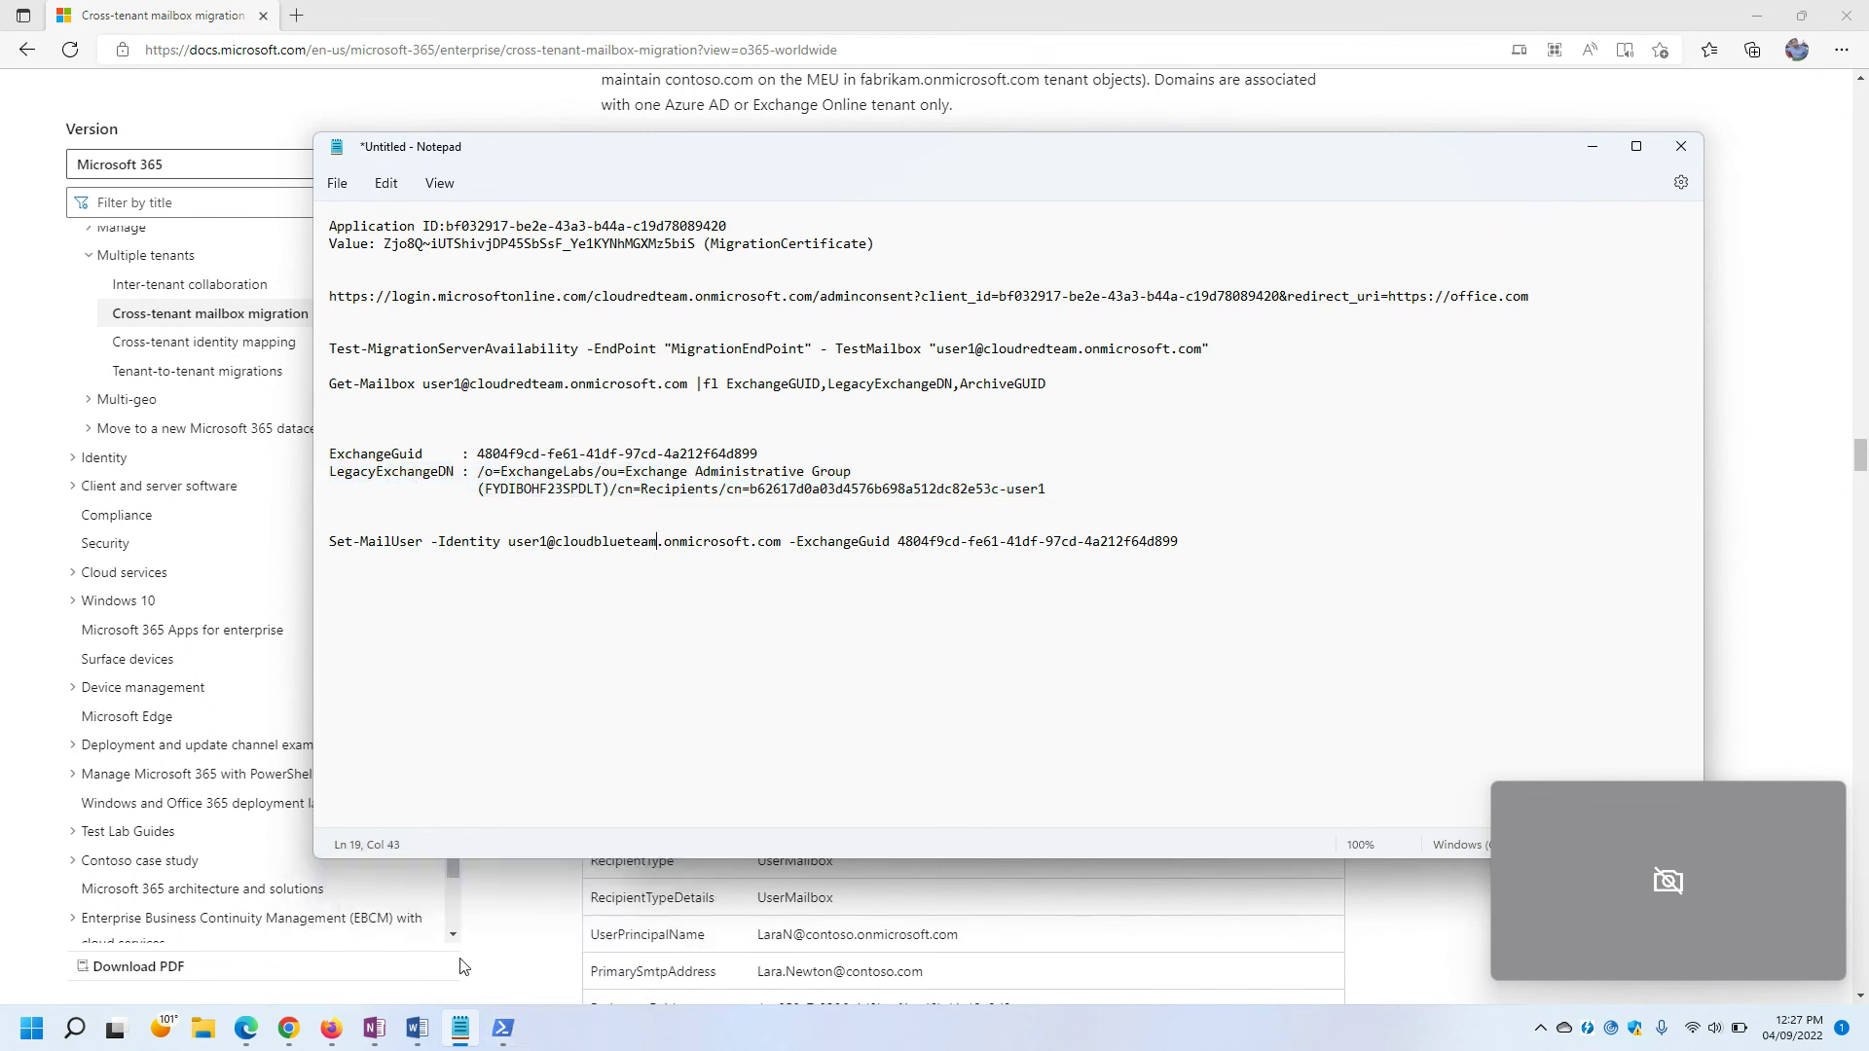
Bring PowerShell forward and highlight the migration test error about missing X500 proxy addresses.
{"action": "mouse_move", "coordinate": [504, 1028]}
{"action": "left_click", "coordinate": [424, 955]}
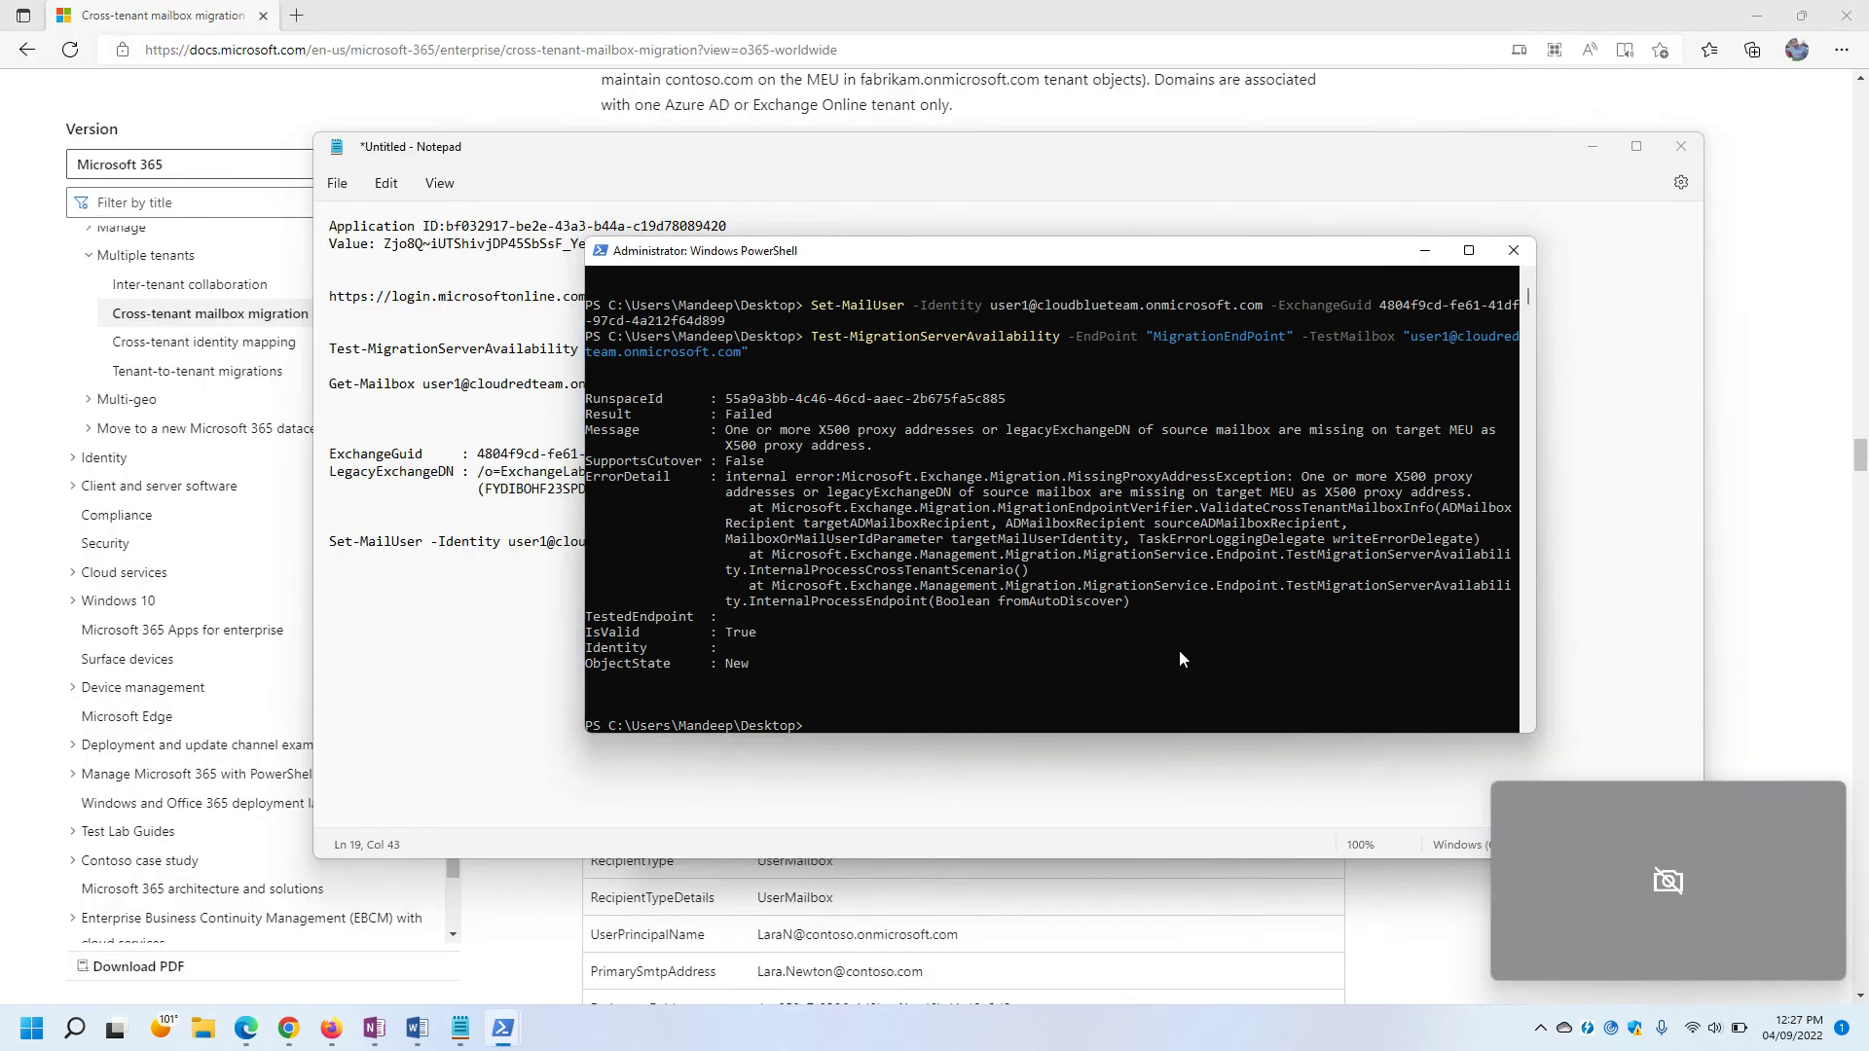
{"action": "left_click_drag", "start_coordinate": [738, 437], "coordinate": [896, 454]}
{"action": "left_click", "coordinate": [894, 459]}
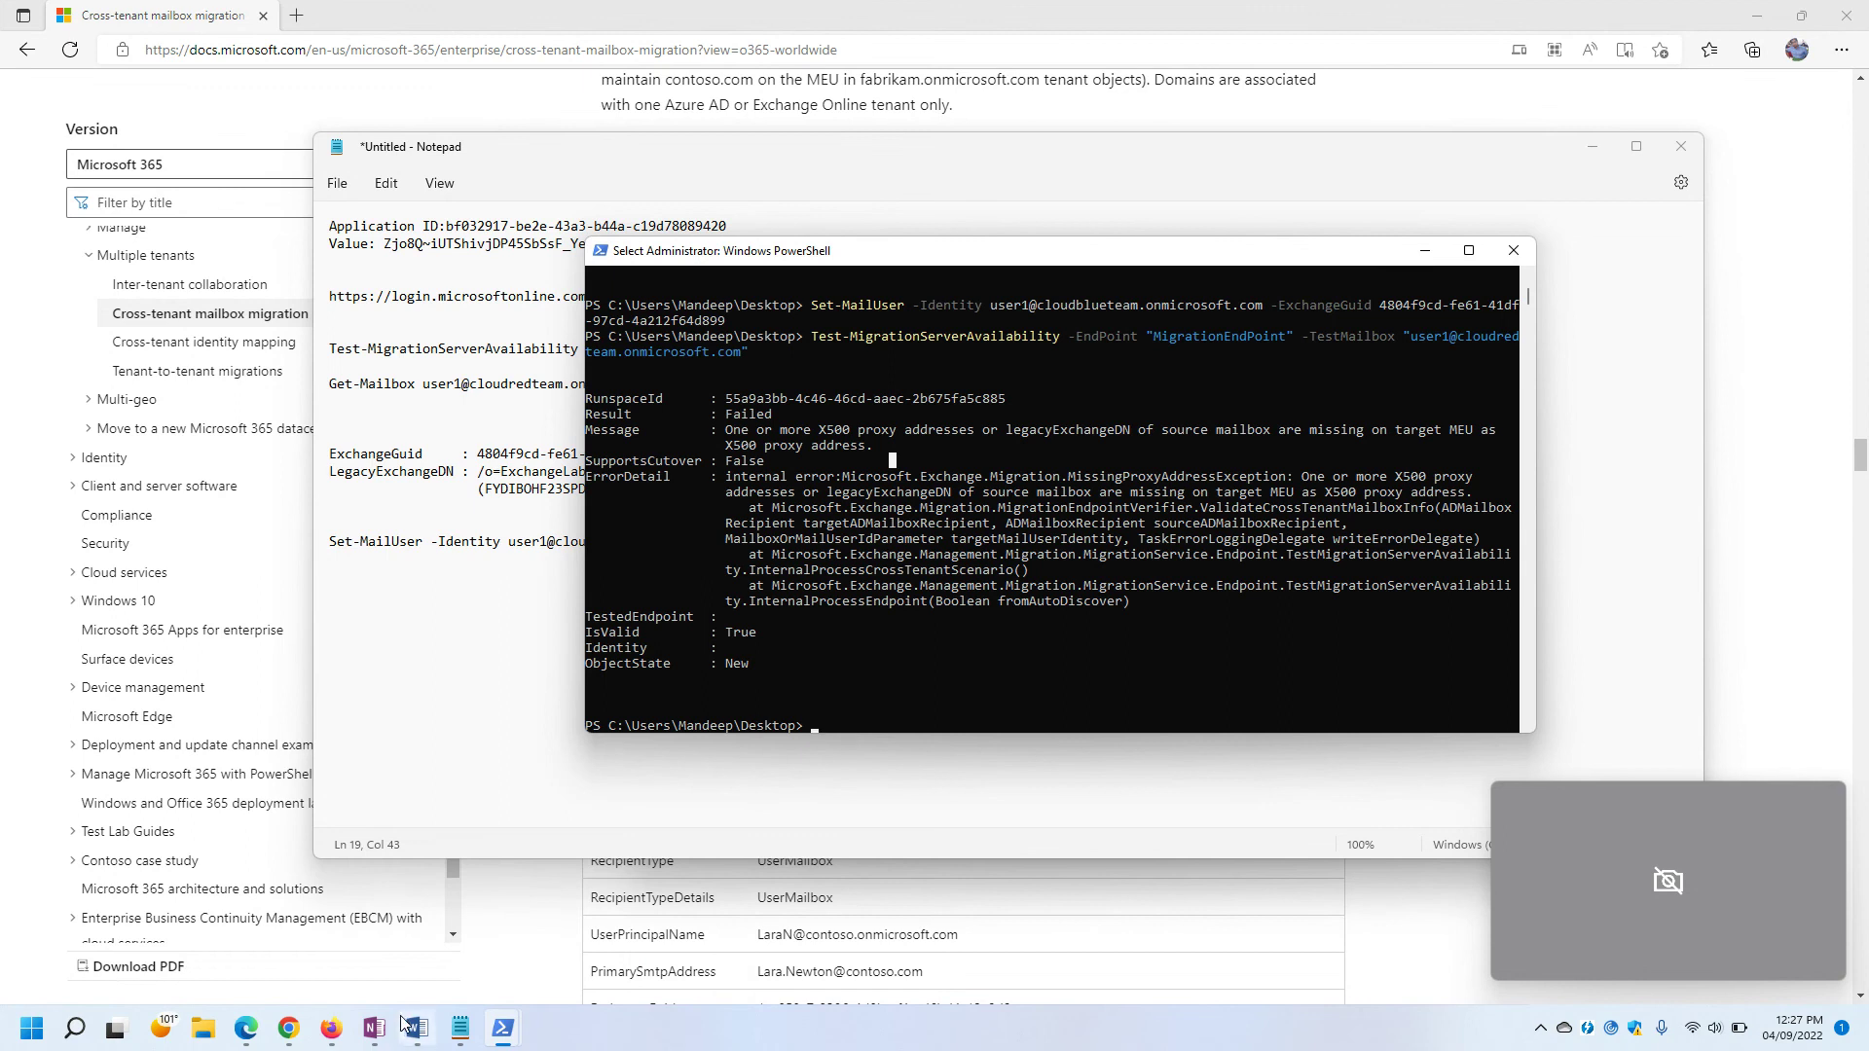
Close the Demo User 1 details panel and launch the classic Exchange admin center.
{"action": "mouse_move", "coordinate": [331, 1030]}
{"action": "left_click", "coordinate": [407, 957]}
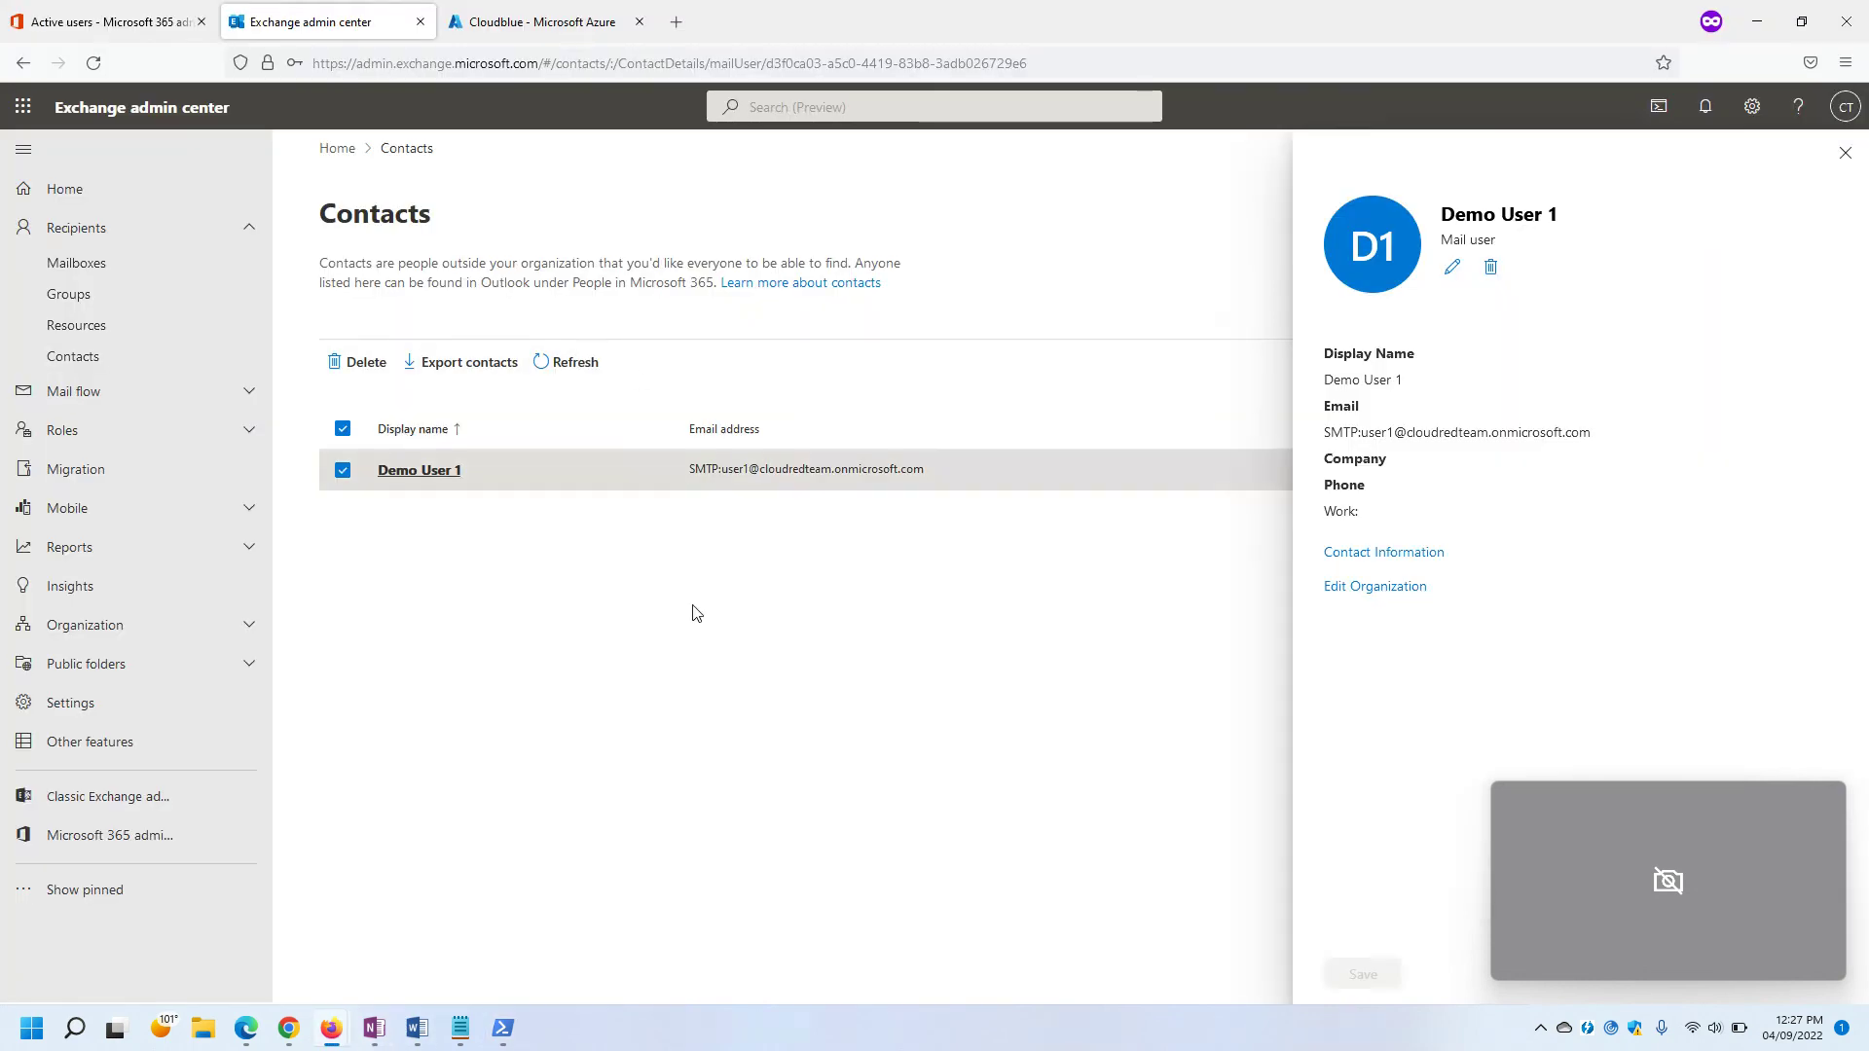
{"action": "left_click", "coordinate": [1845, 153]}
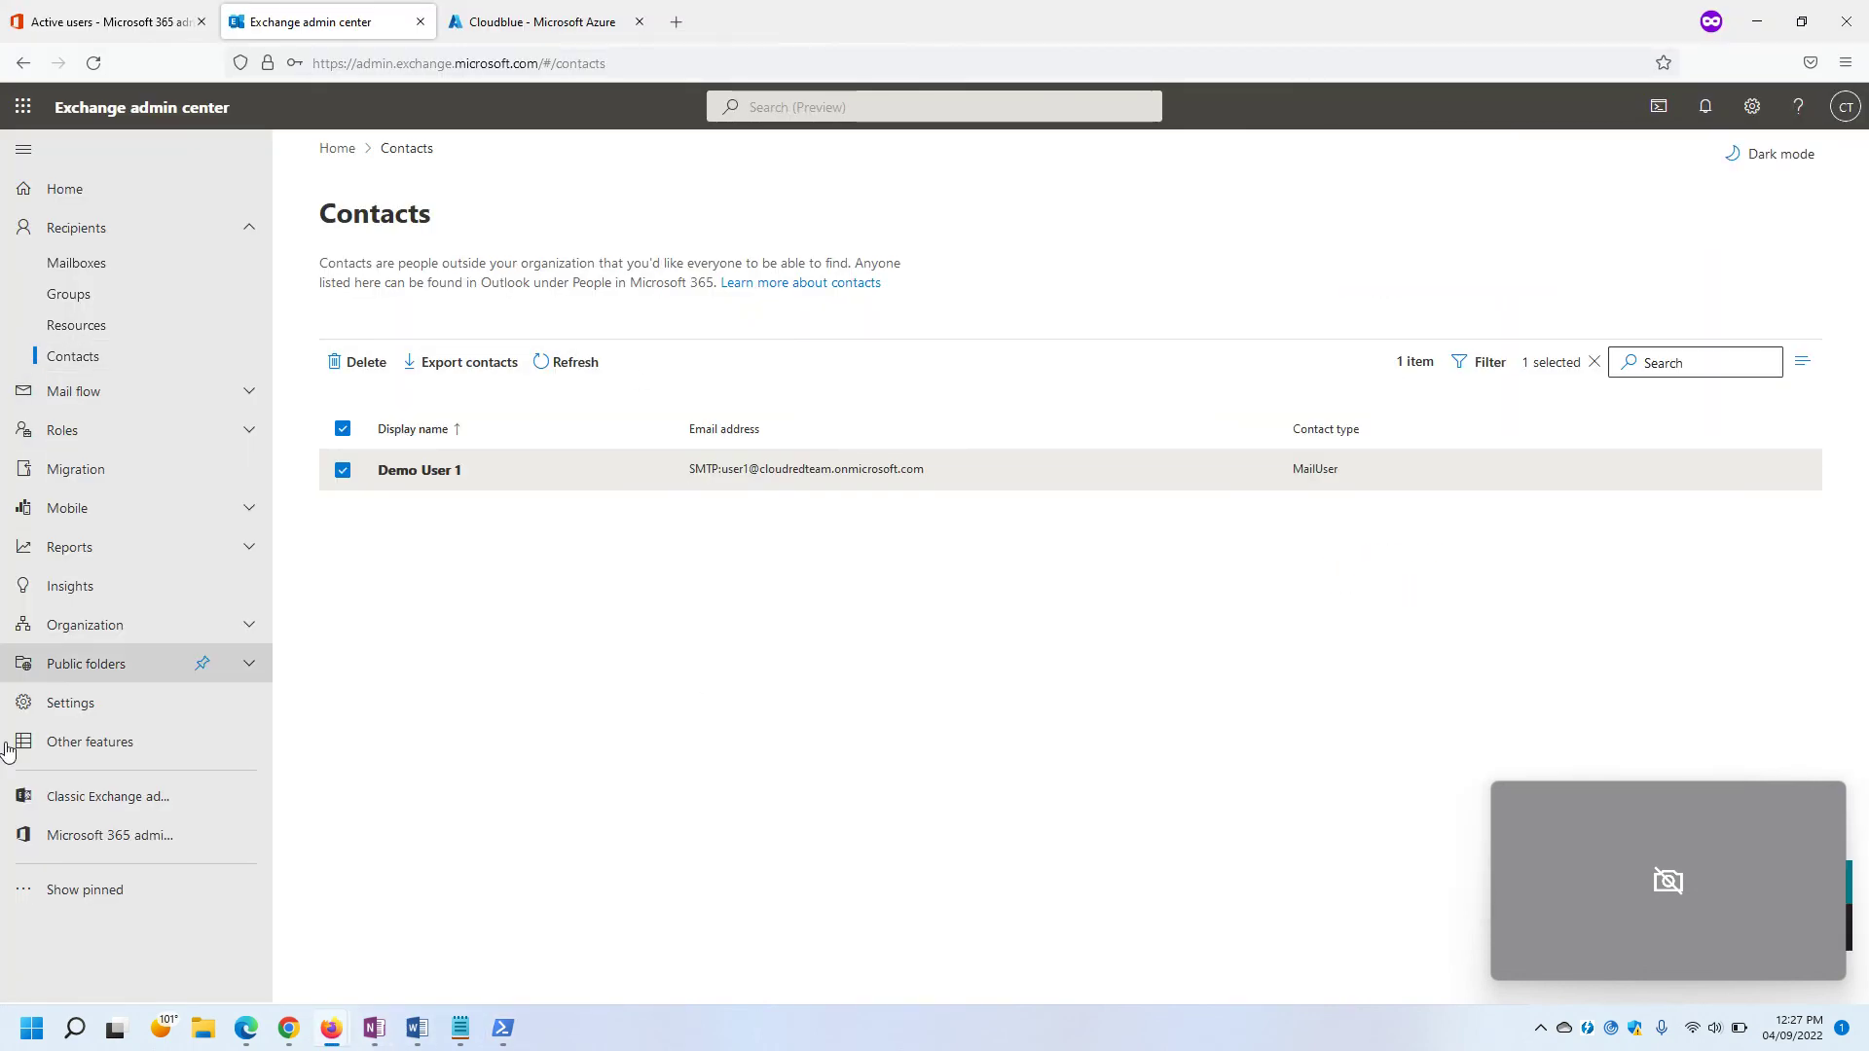
{"action": "left_click", "coordinate": [92, 798]}
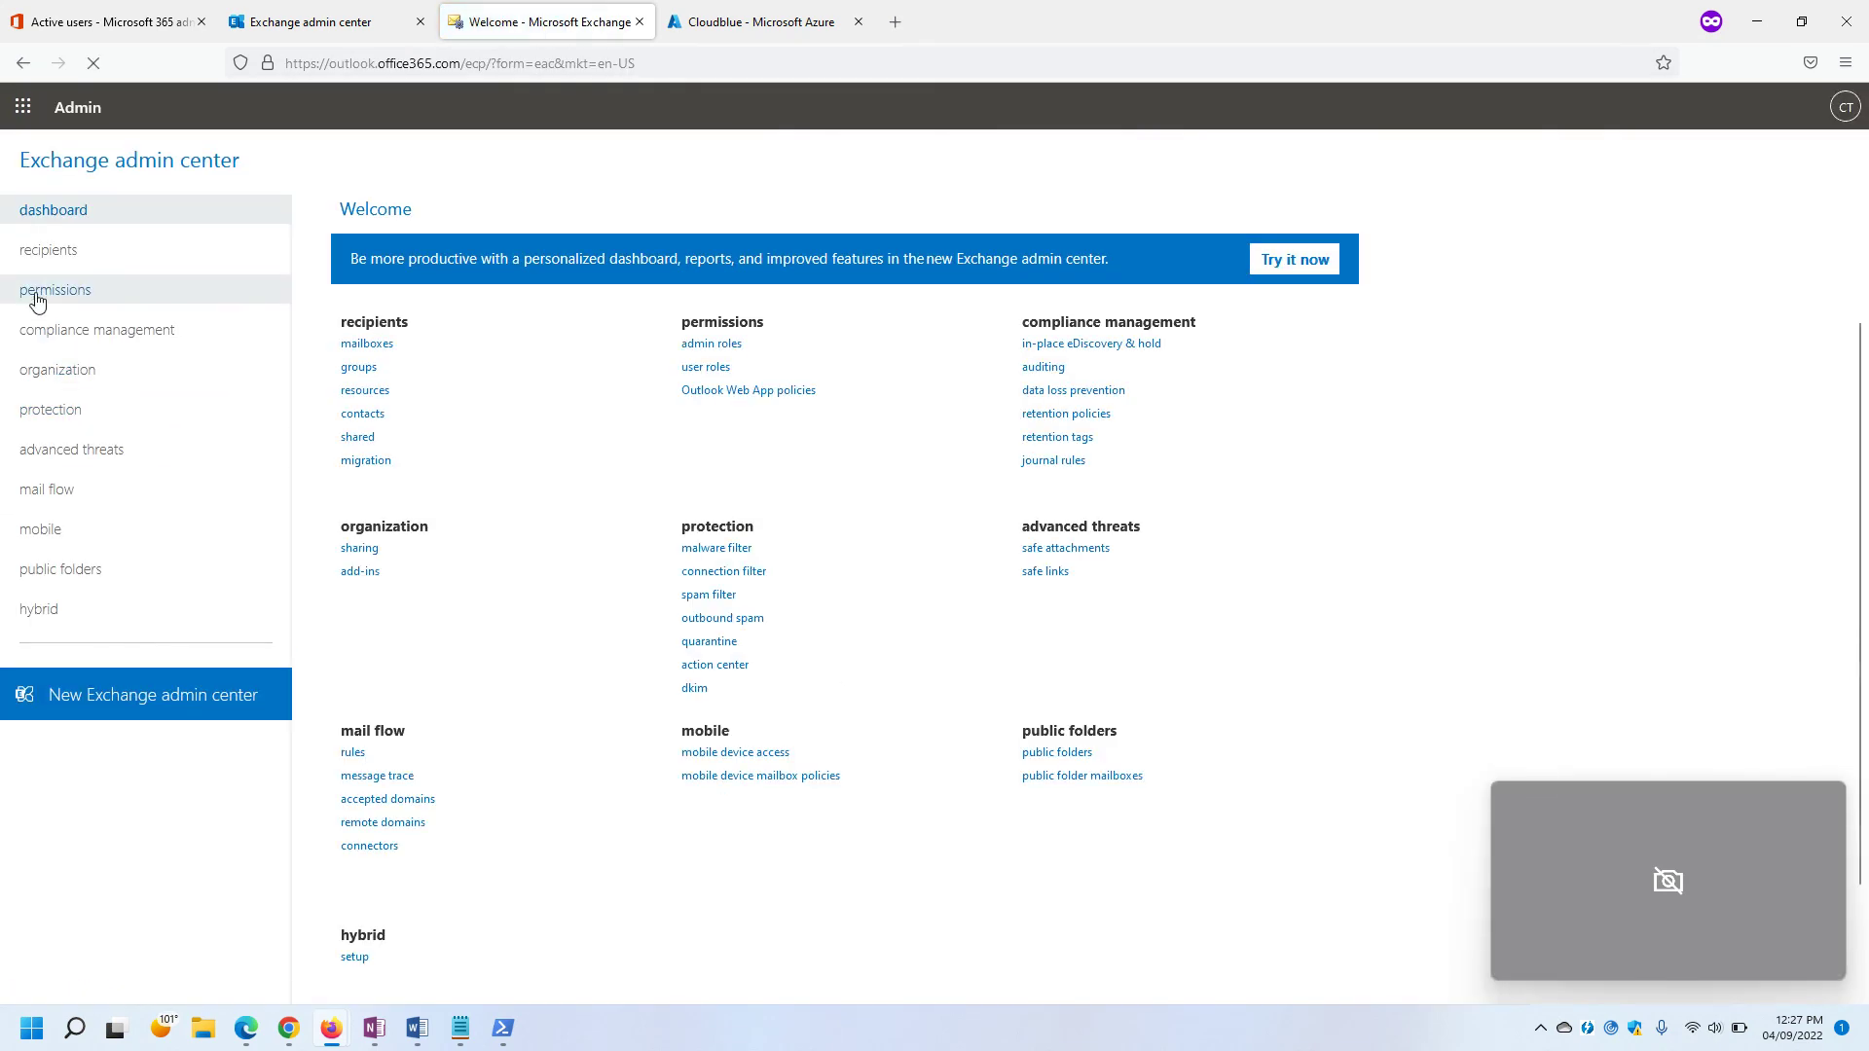
In recipients > contacts, open Demo User 1 for editing.
{"action": "left_click", "coordinate": [368, 415]}
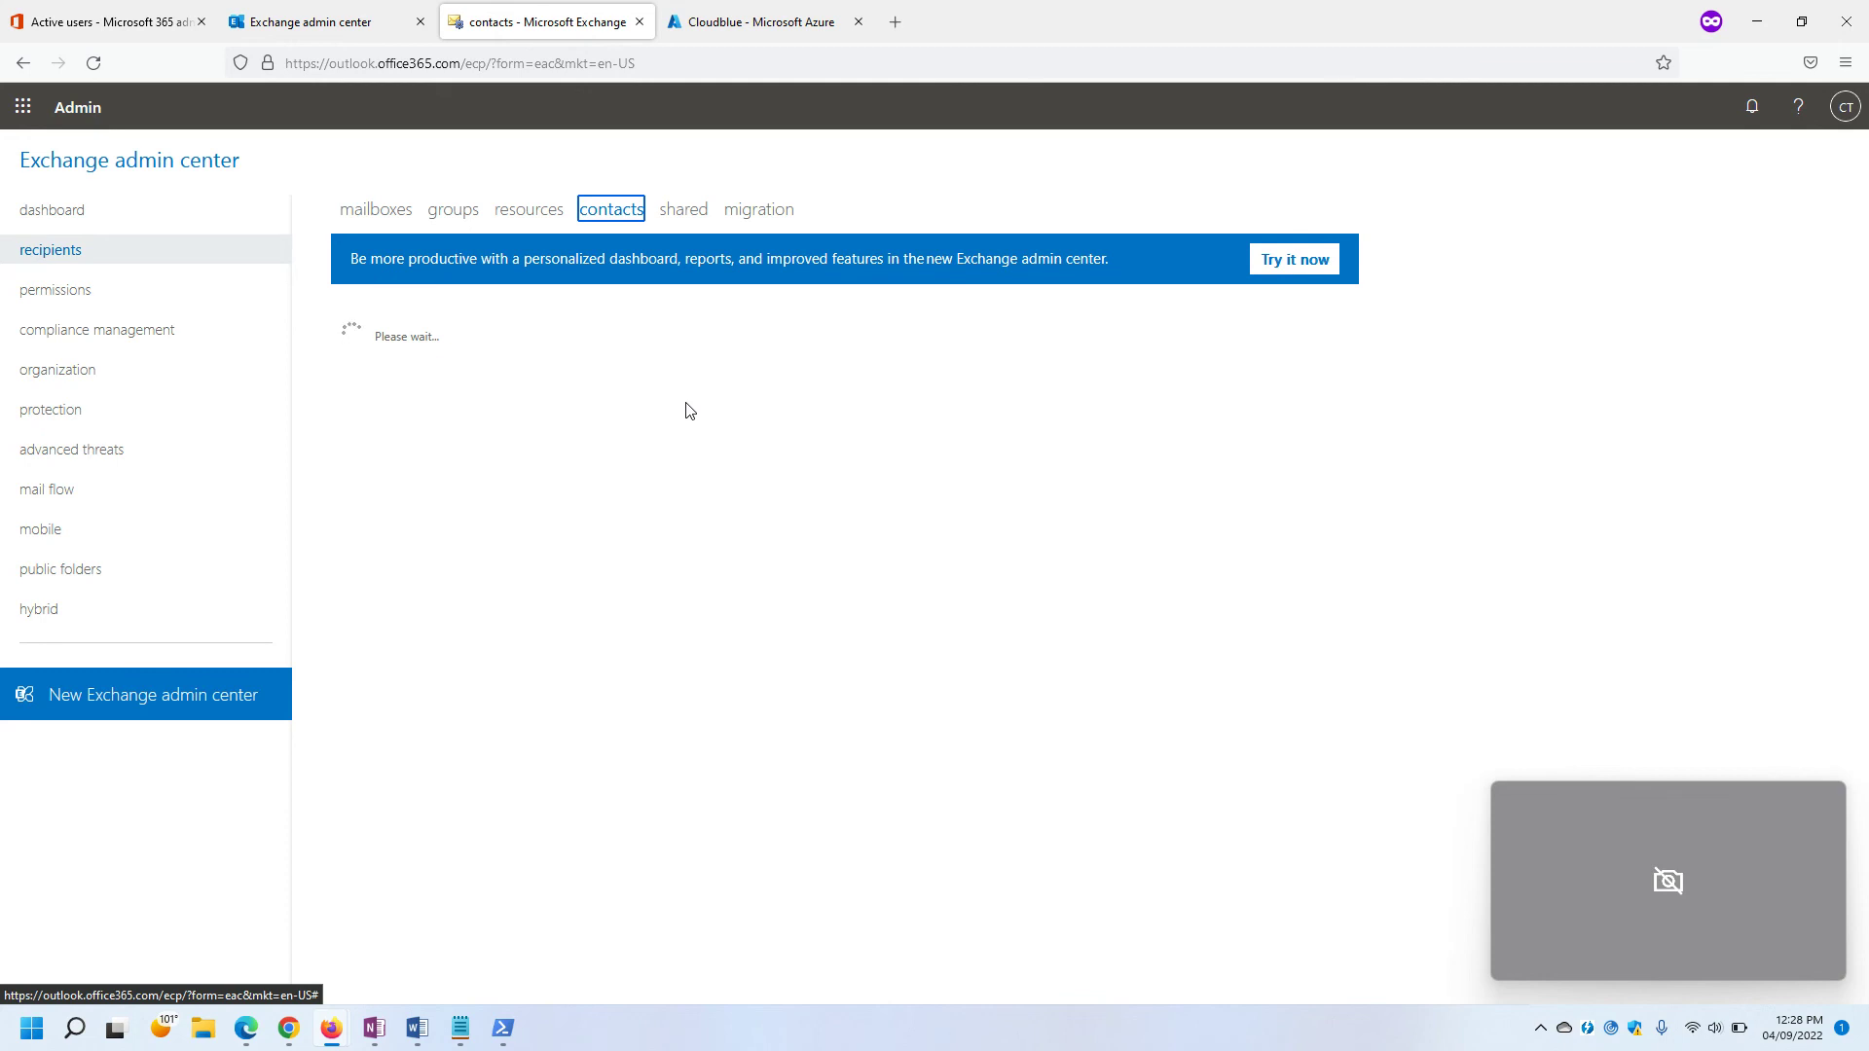
{"action": "left_click", "coordinate": [108, 22]}
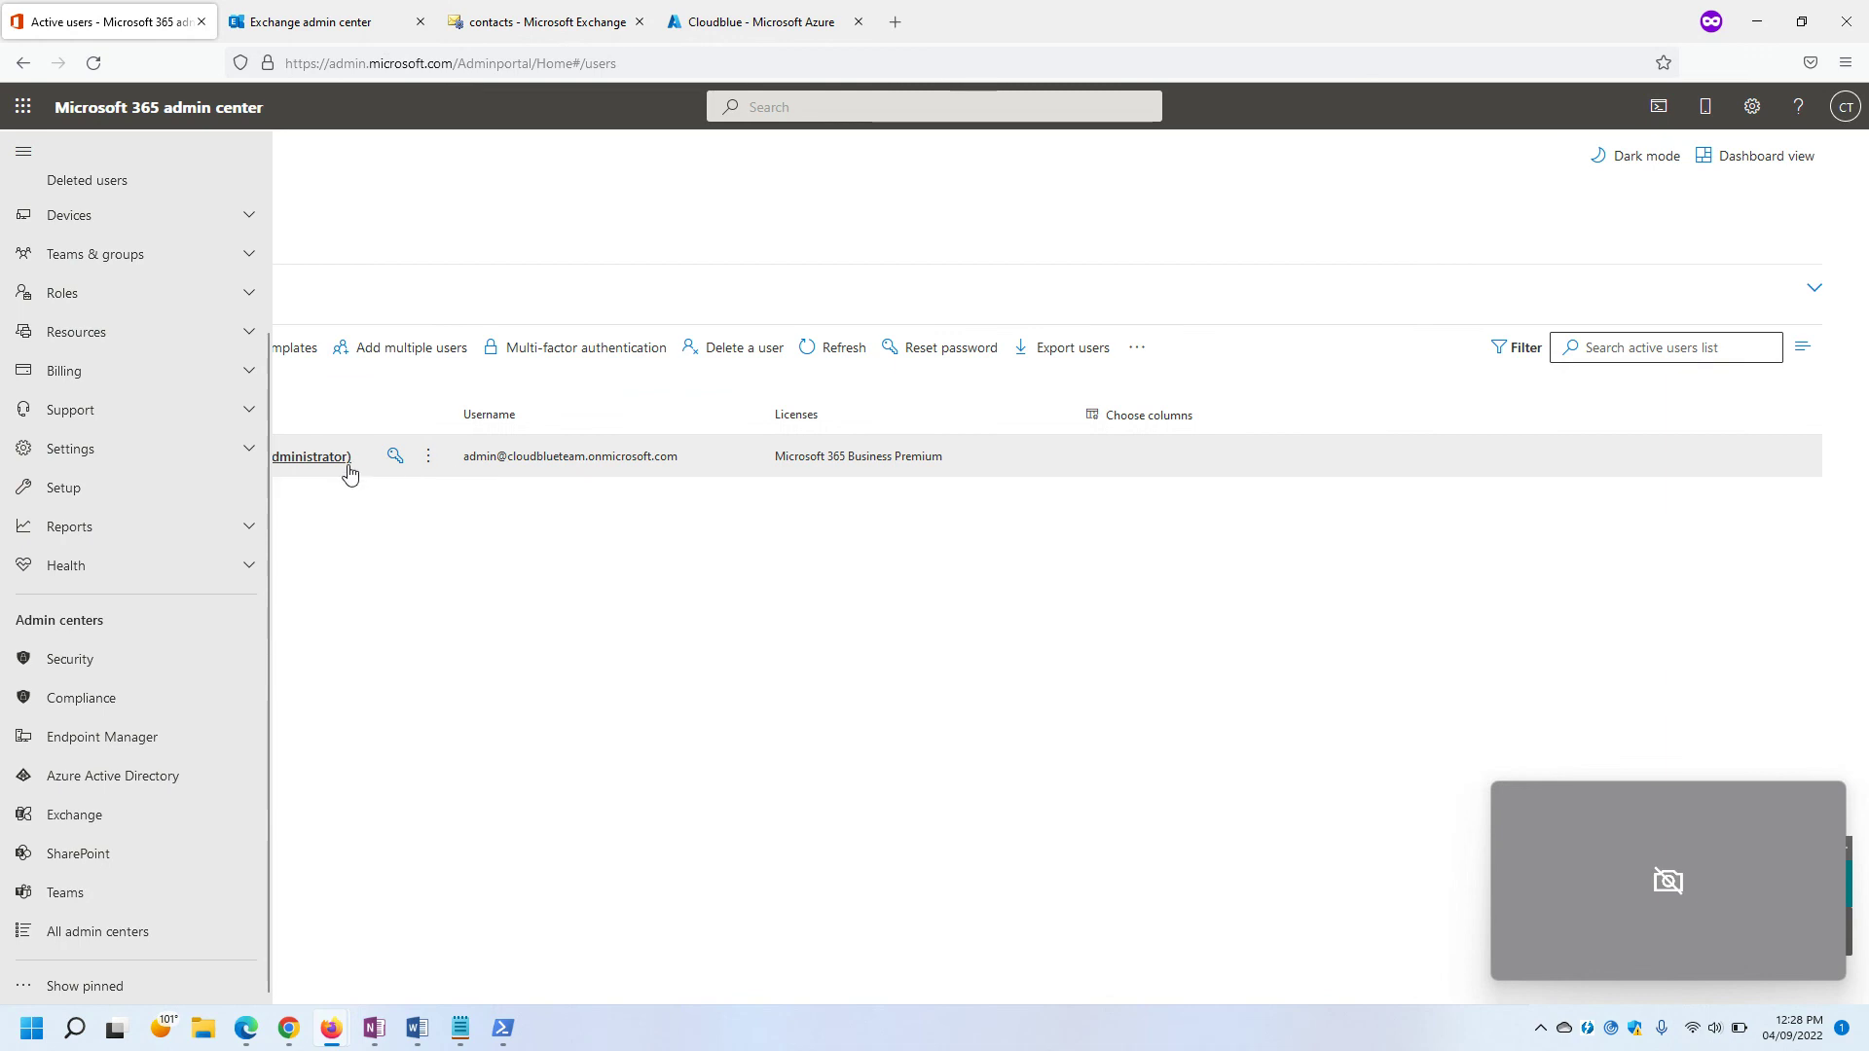
{"action": "left_click", "coordinate": [268, 28]}
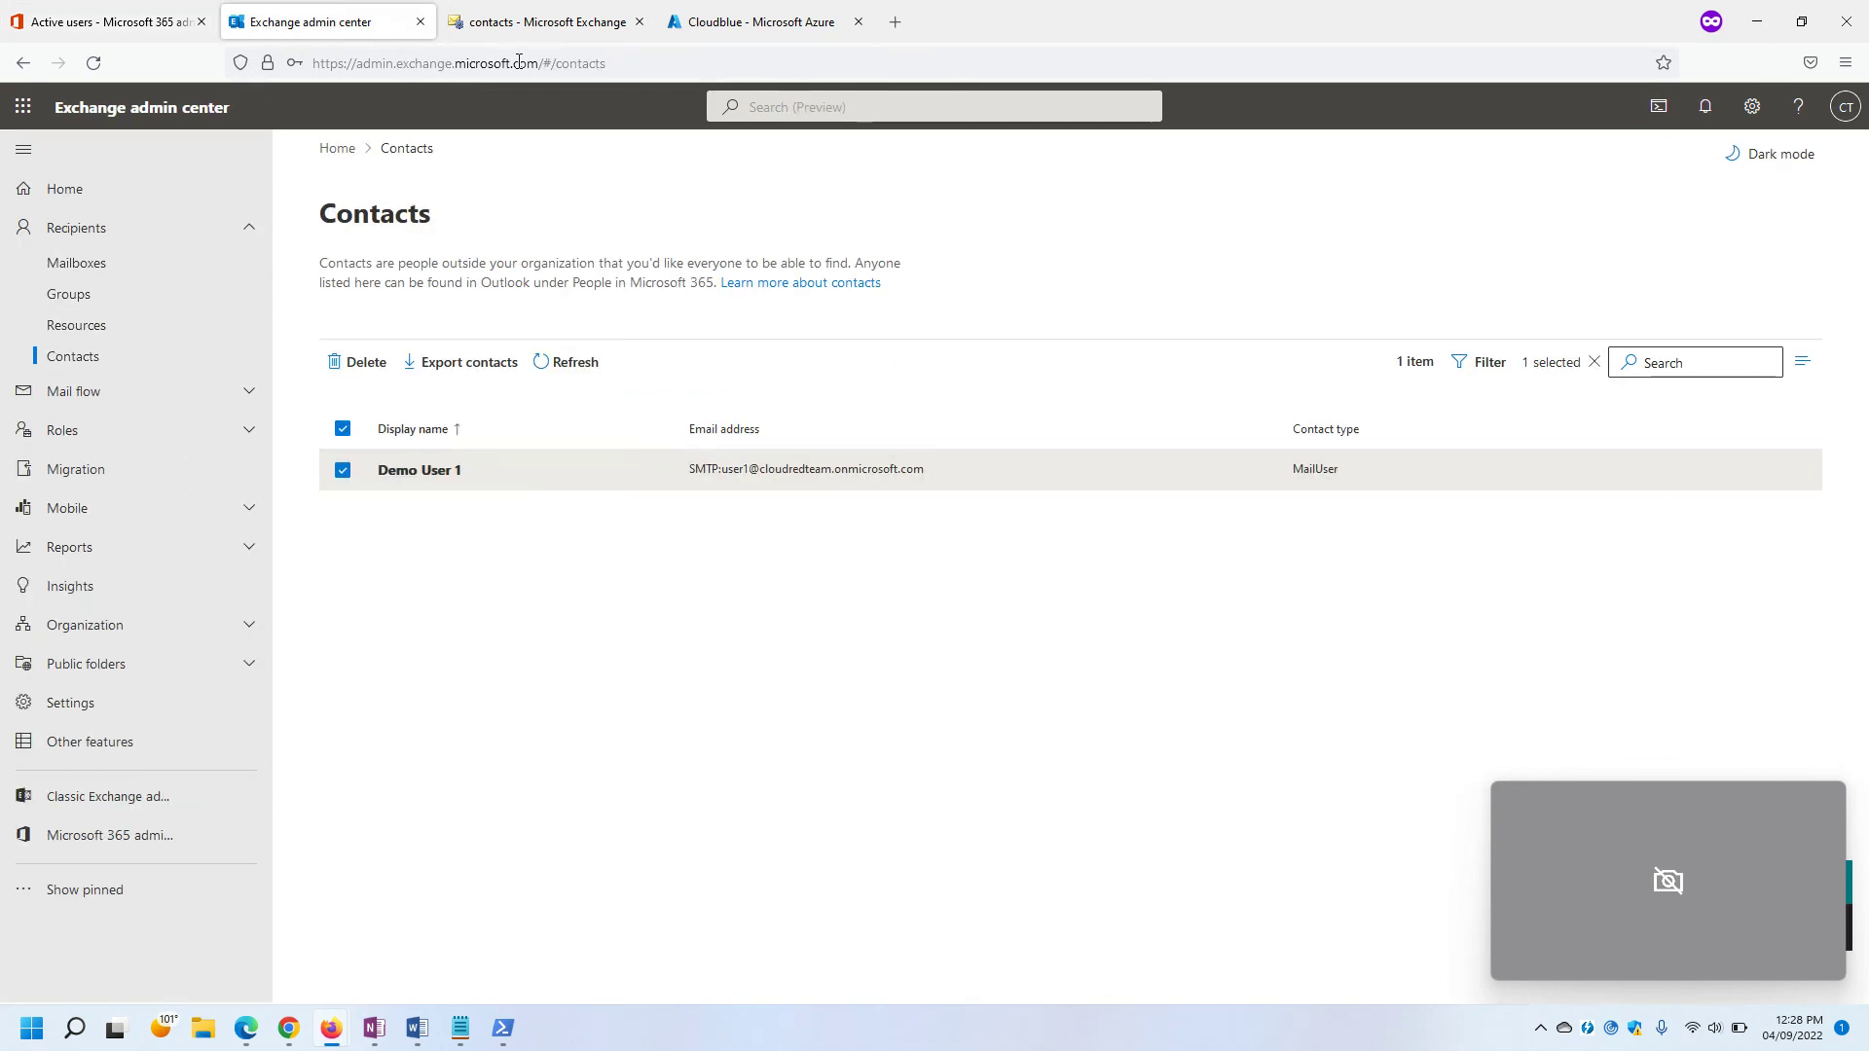
{"action": "left_click", "coordinate": [502, 20]}
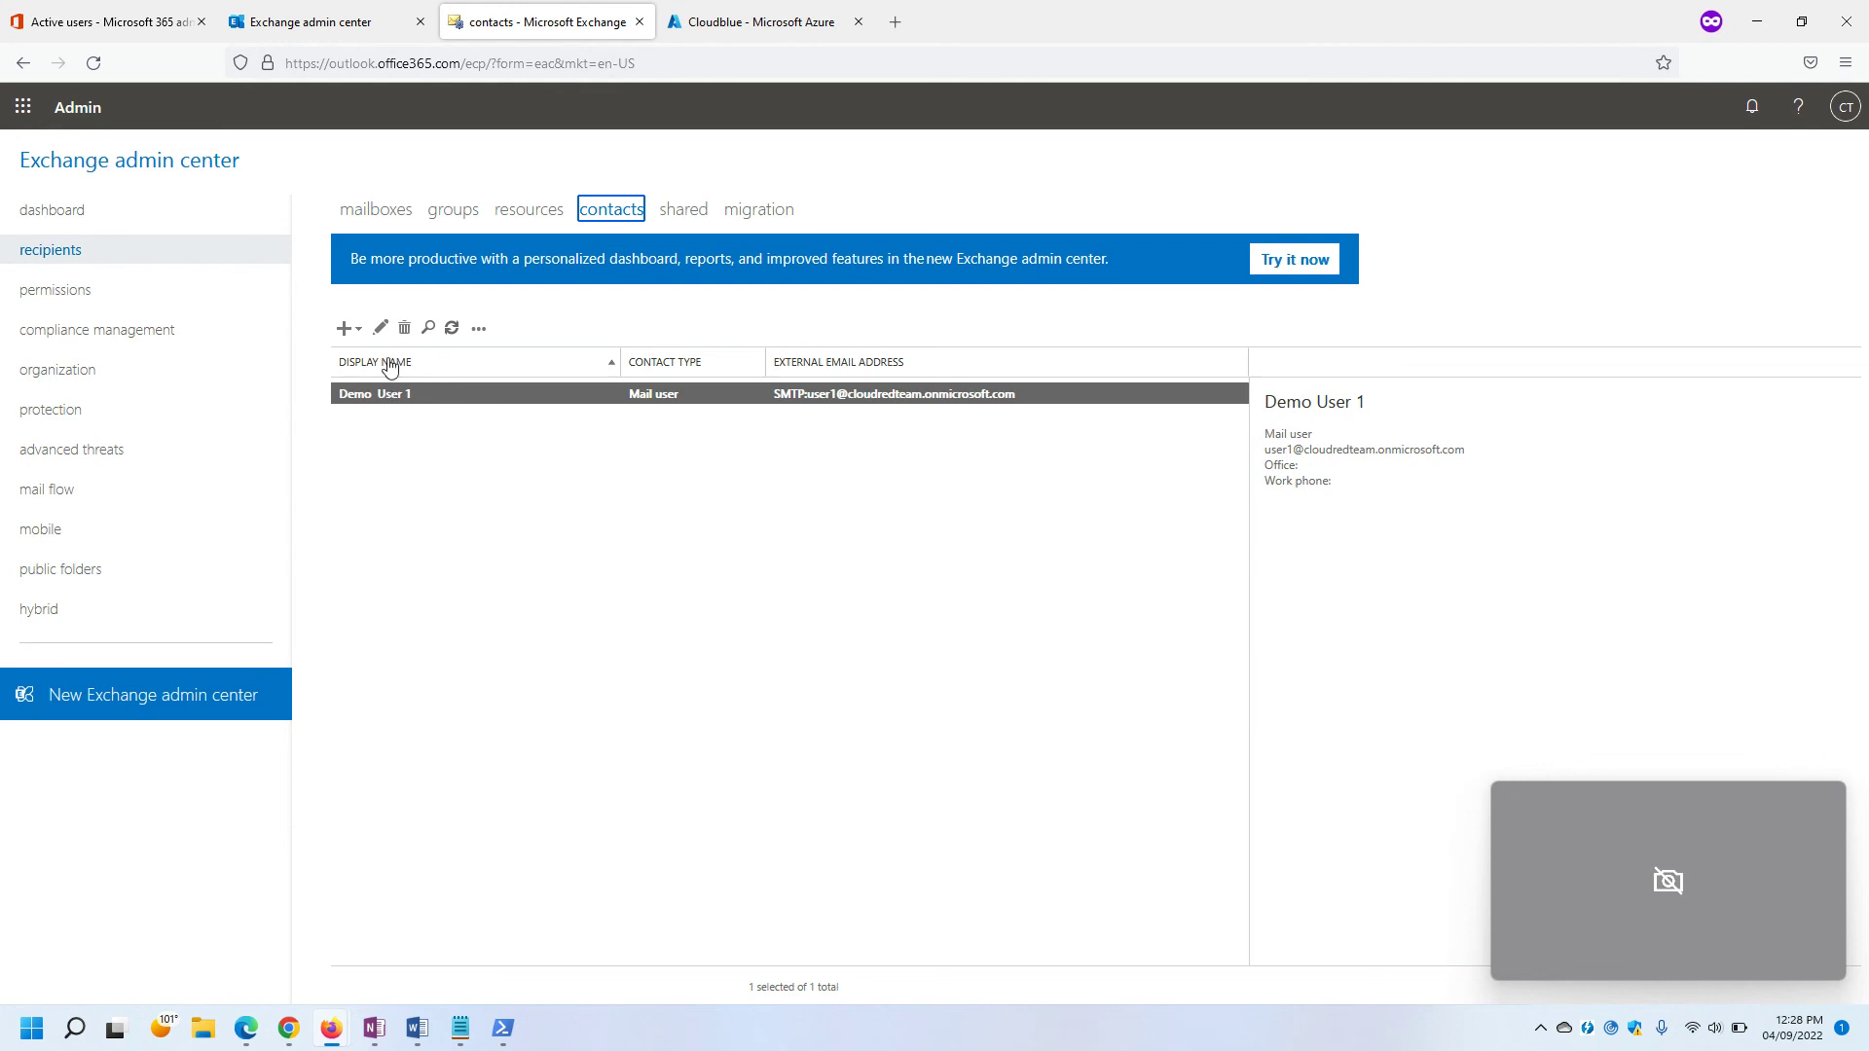
{"action": "left_click", "coordinate": [381, 328]}
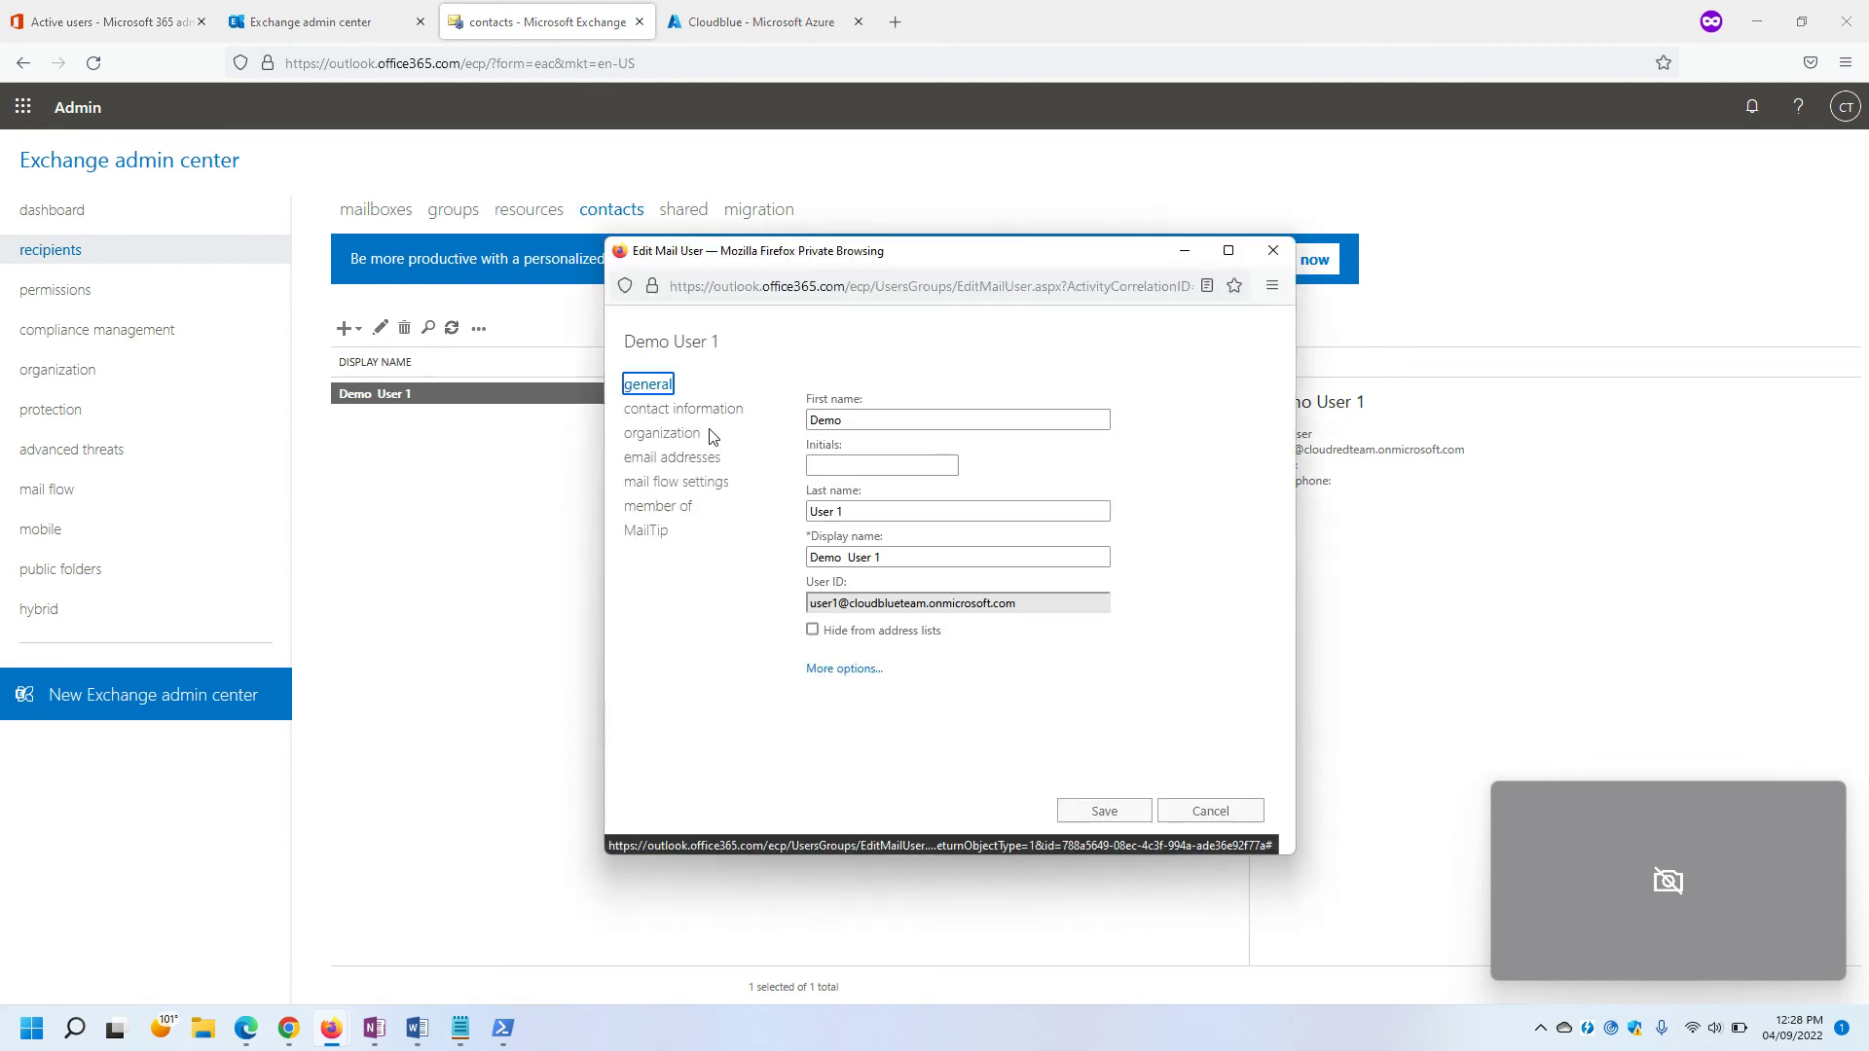
Add a new custom email address of type X500 and bring up the LegacyExchangeDN notes in Notepad.
{"action": "left_click", "coordinate": [675, 466]}
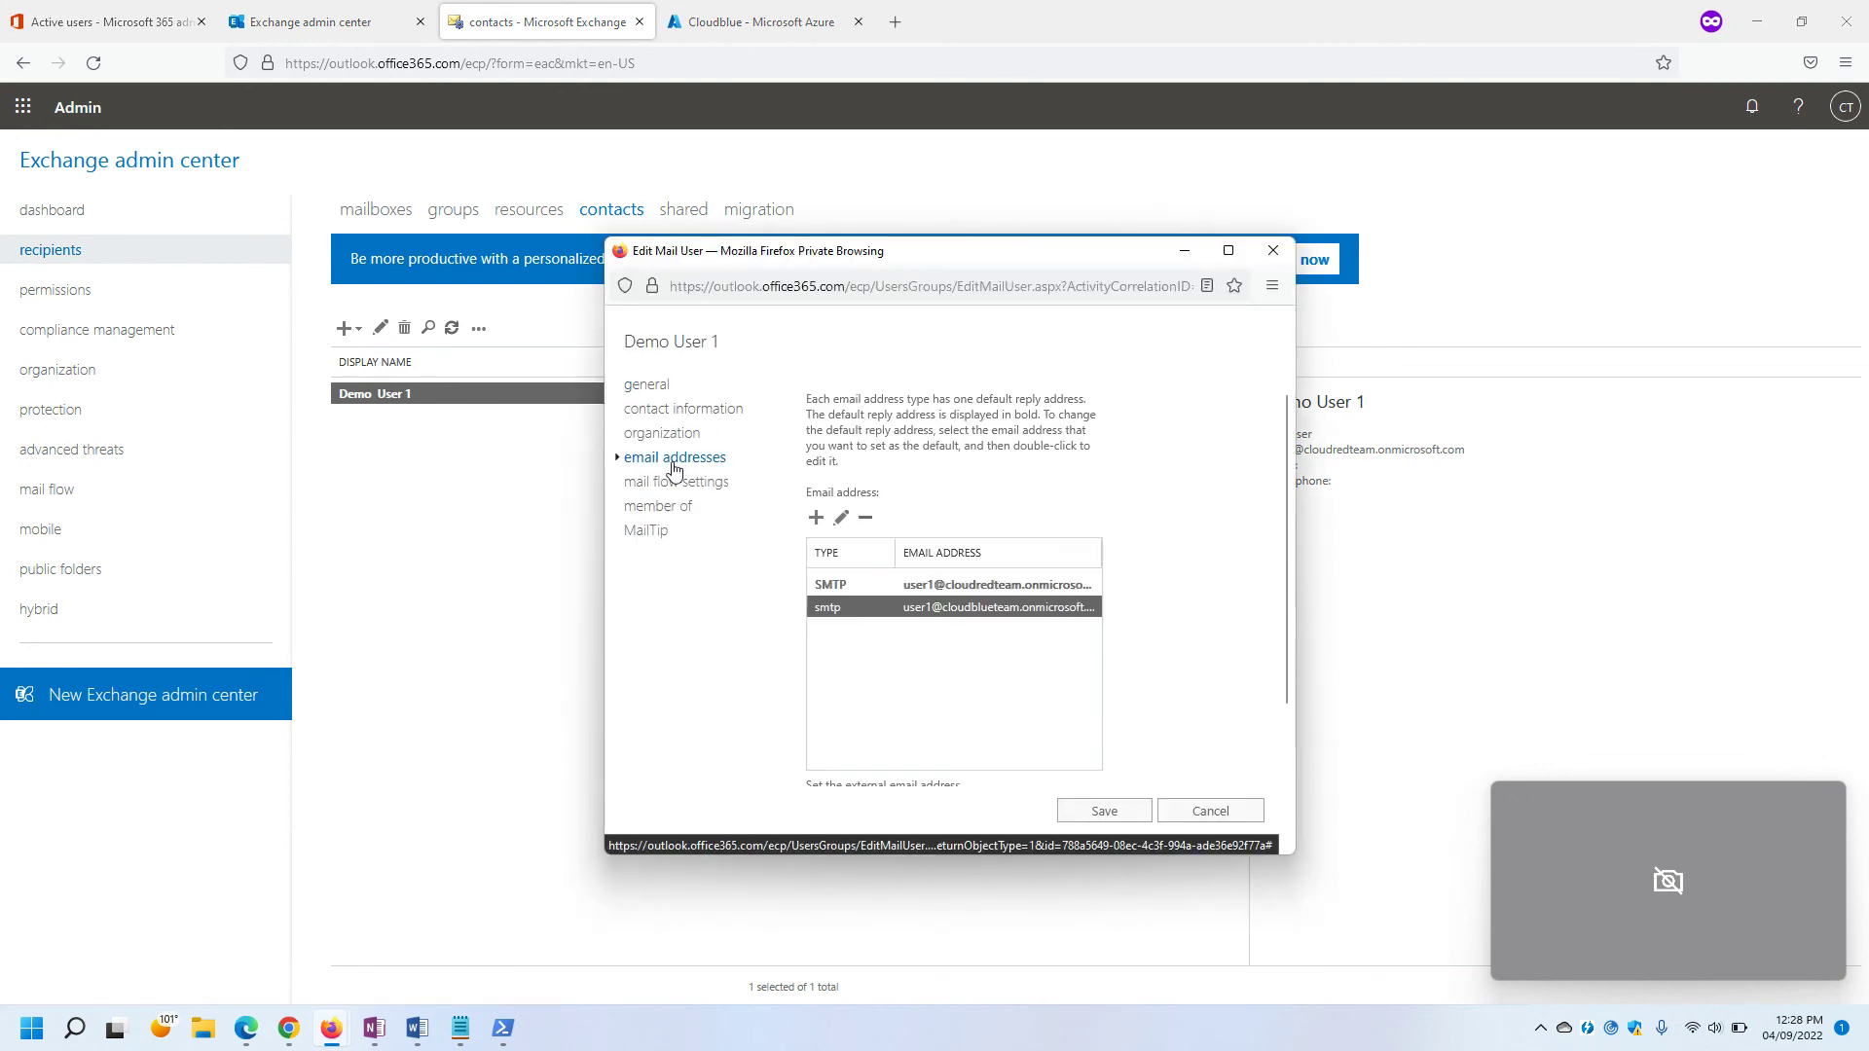
{"action": "left_click", "coordinate": [816, 518]}
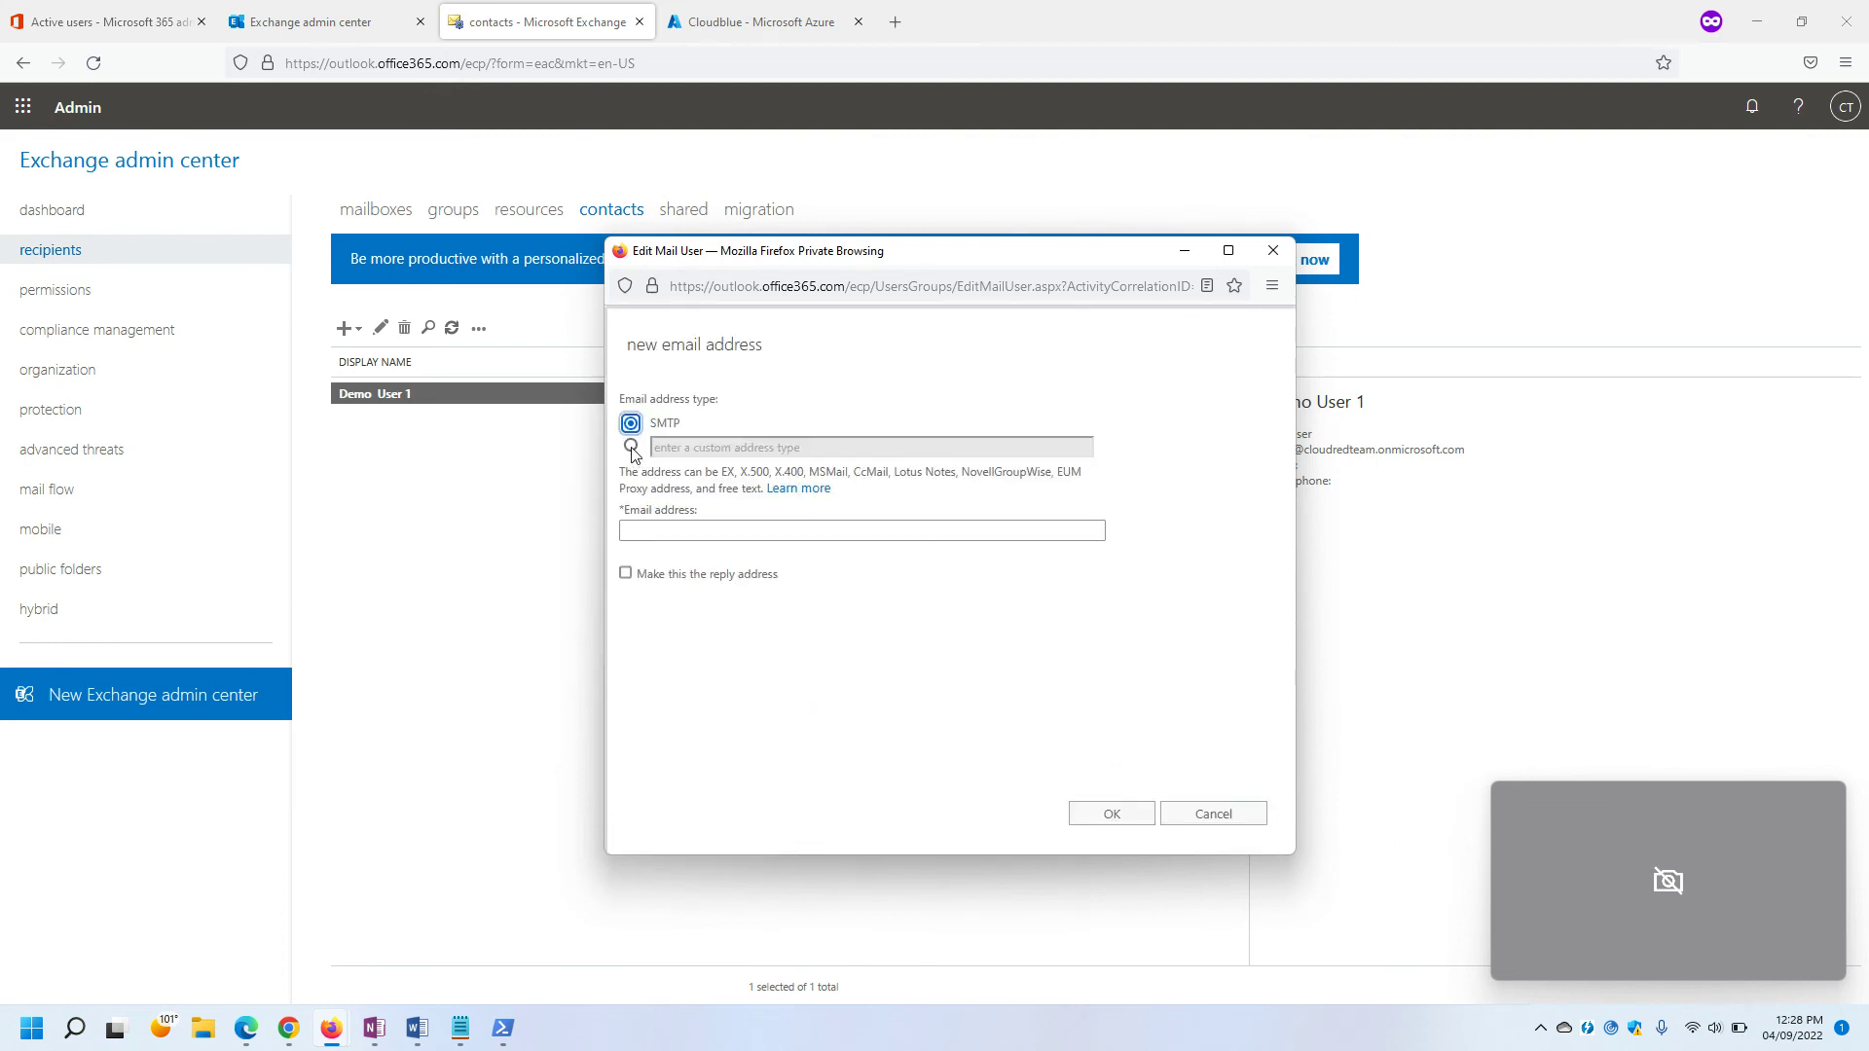
{"action": "left_click", "coordinate": [632, 447]}
{"action": "left_click", "coordinate": [697, 445]}
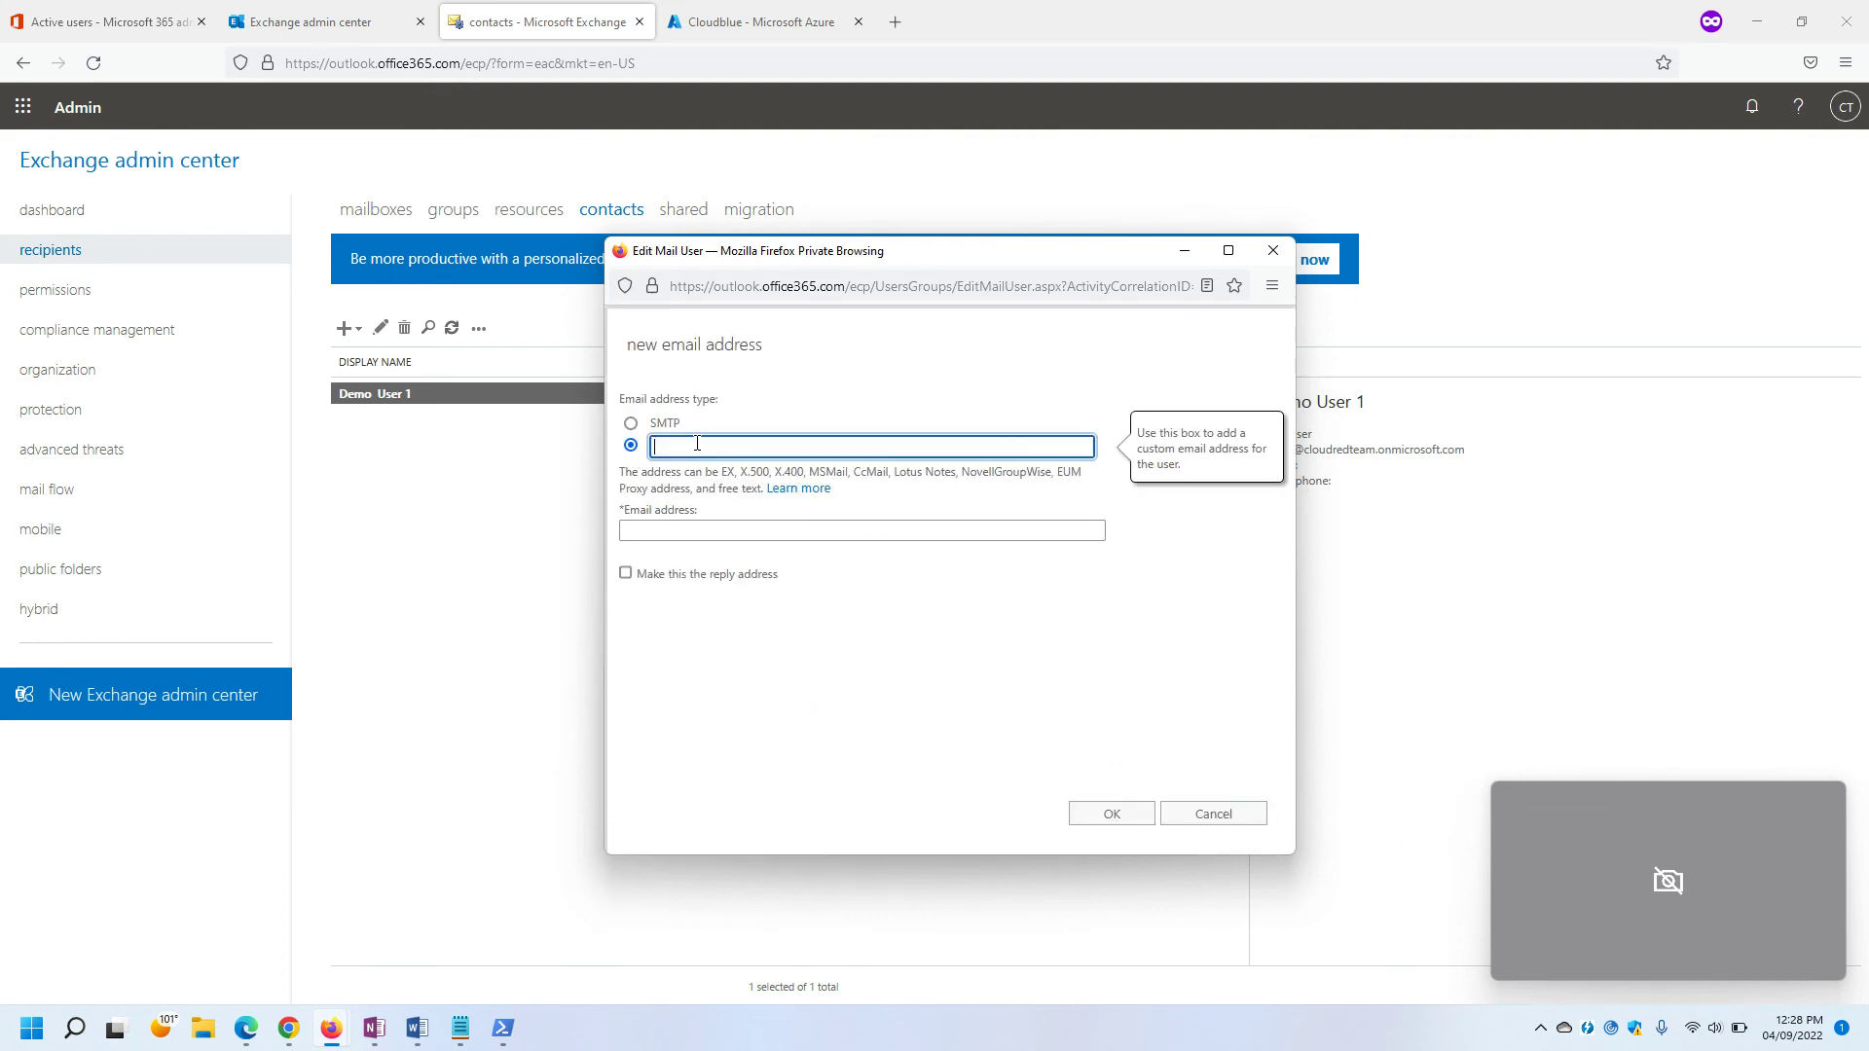
{"action": "type", "text": "X500"}
{"action": "left_click", "coordinate": [671, 533]}
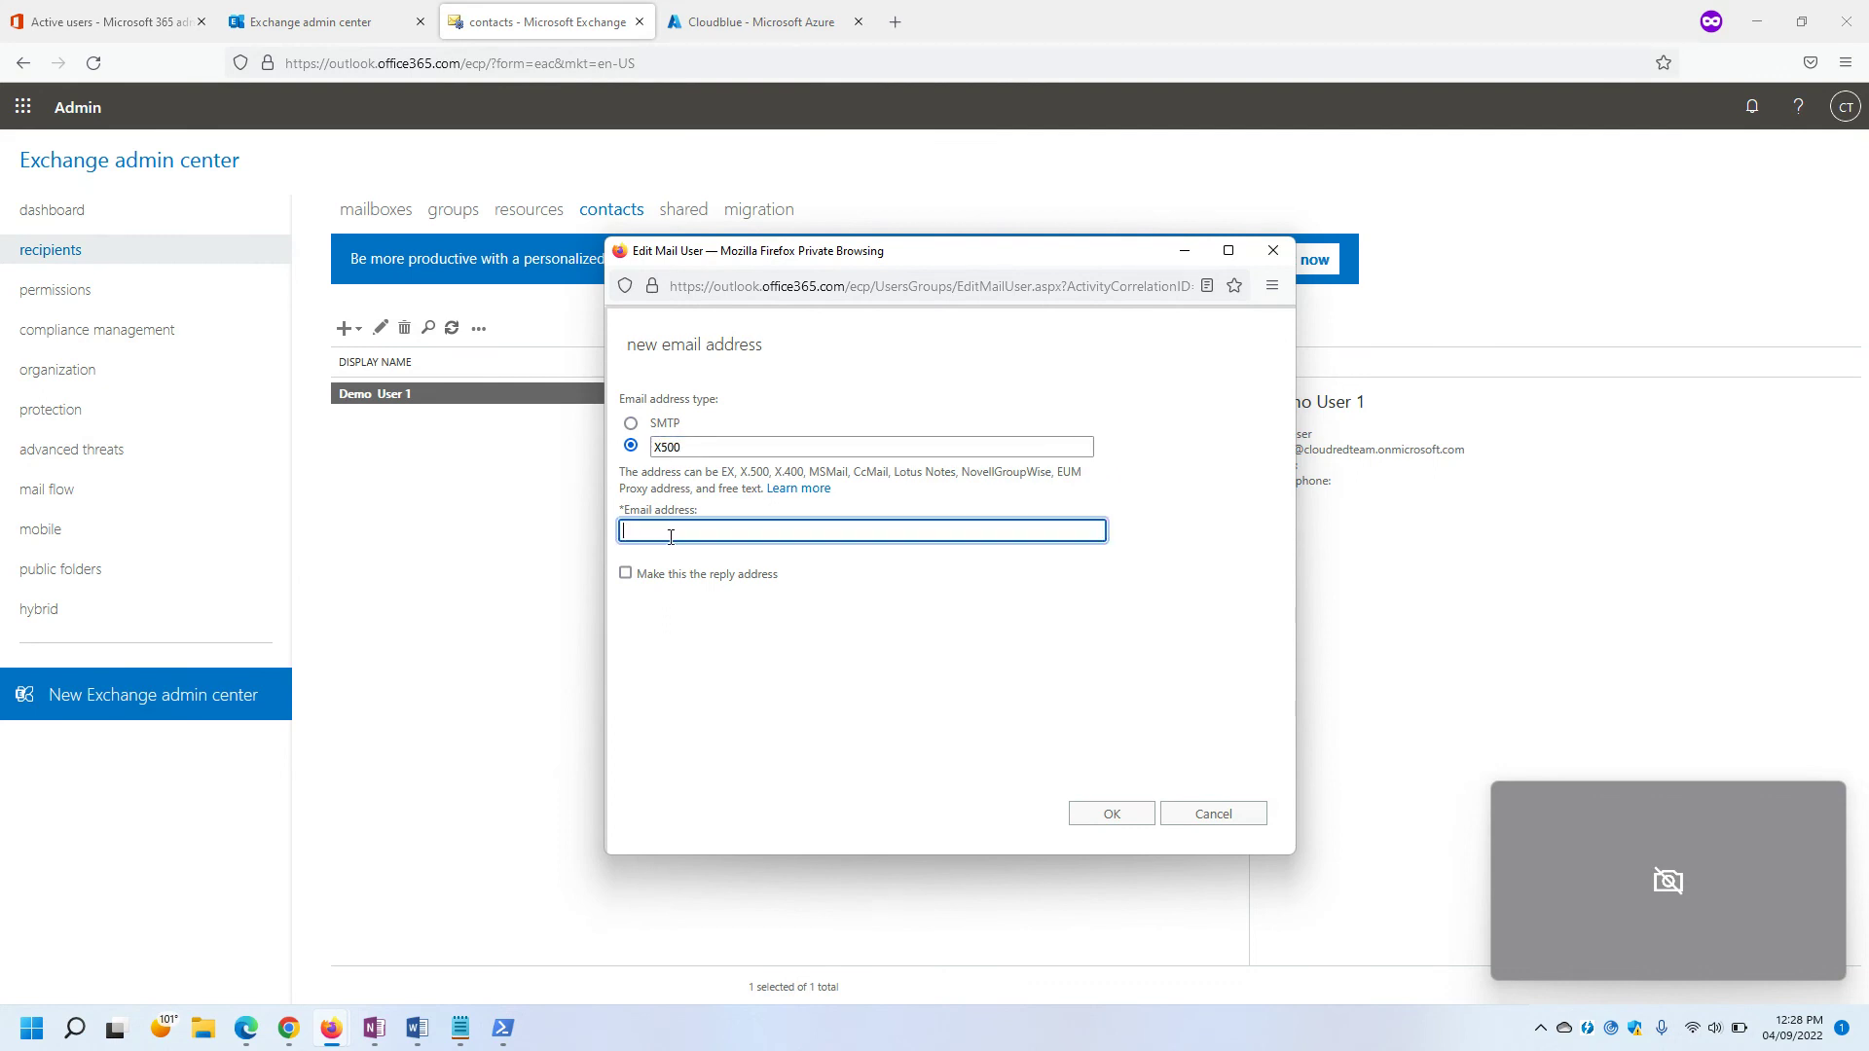
{"action": "left_click", "coordinate": [457, 925]}
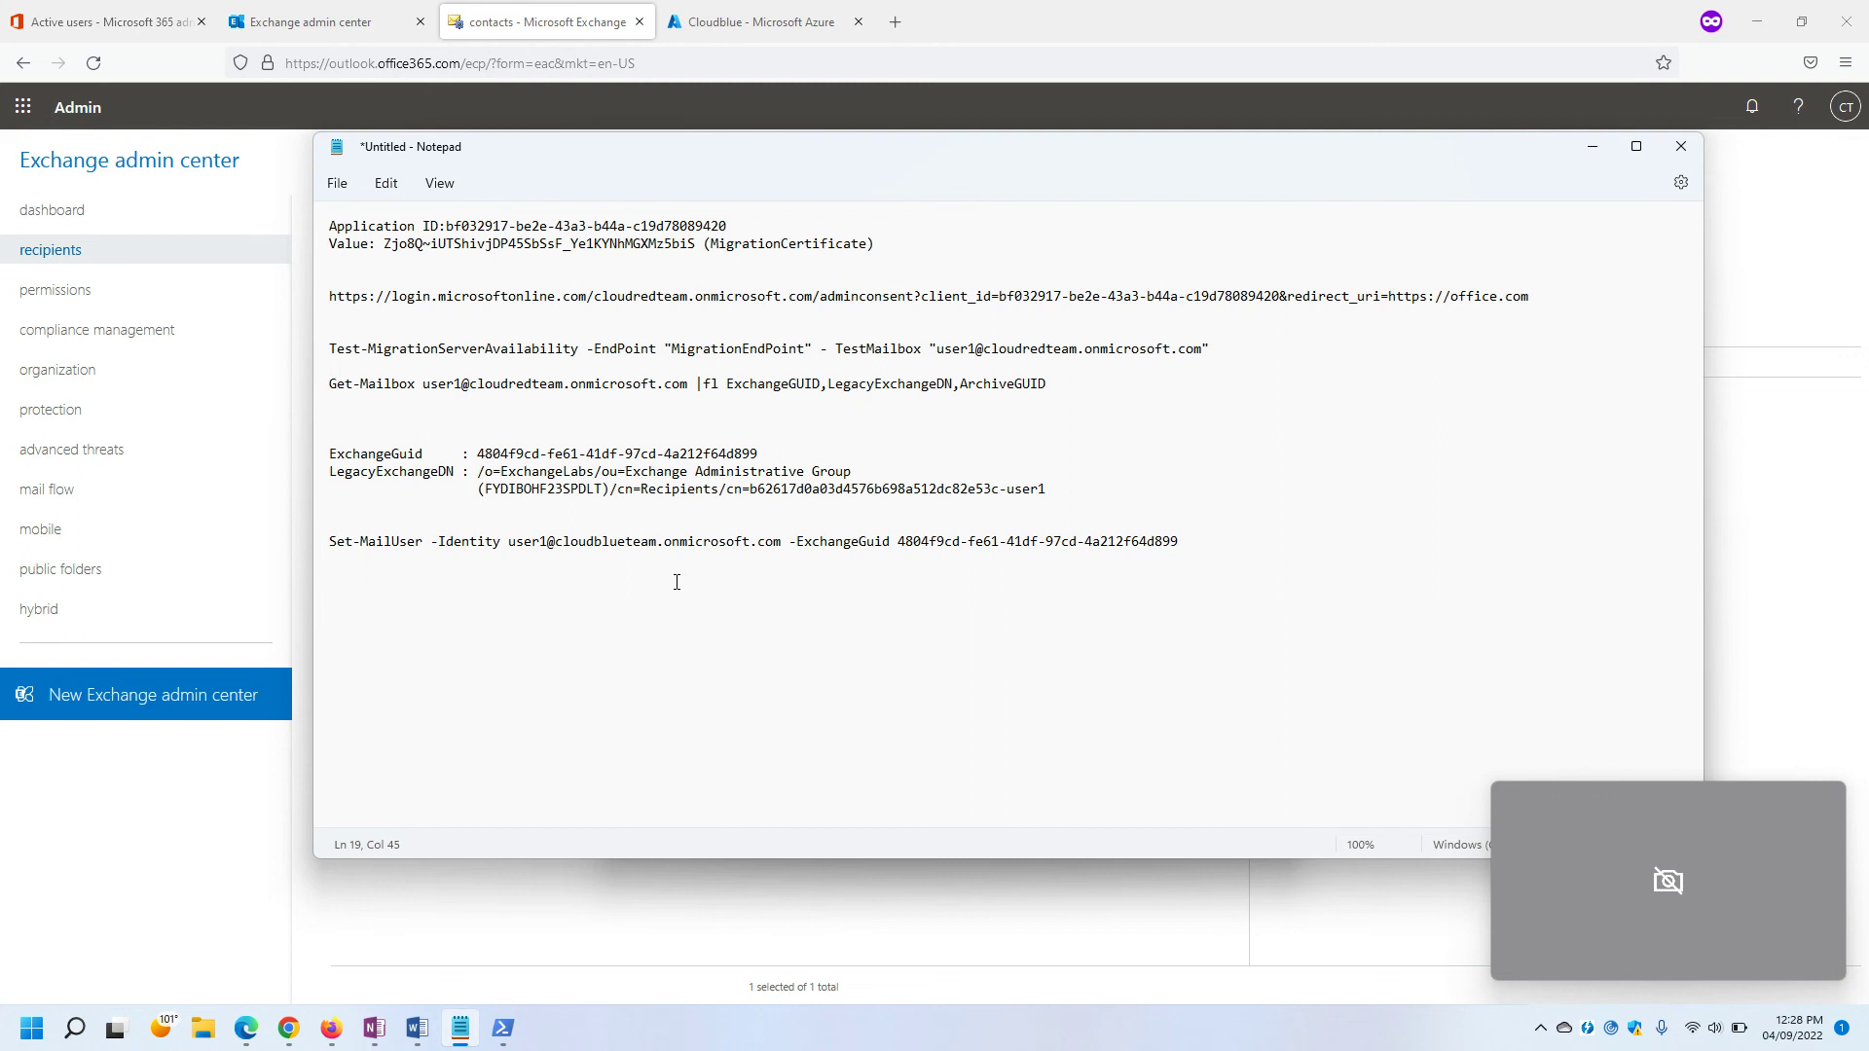
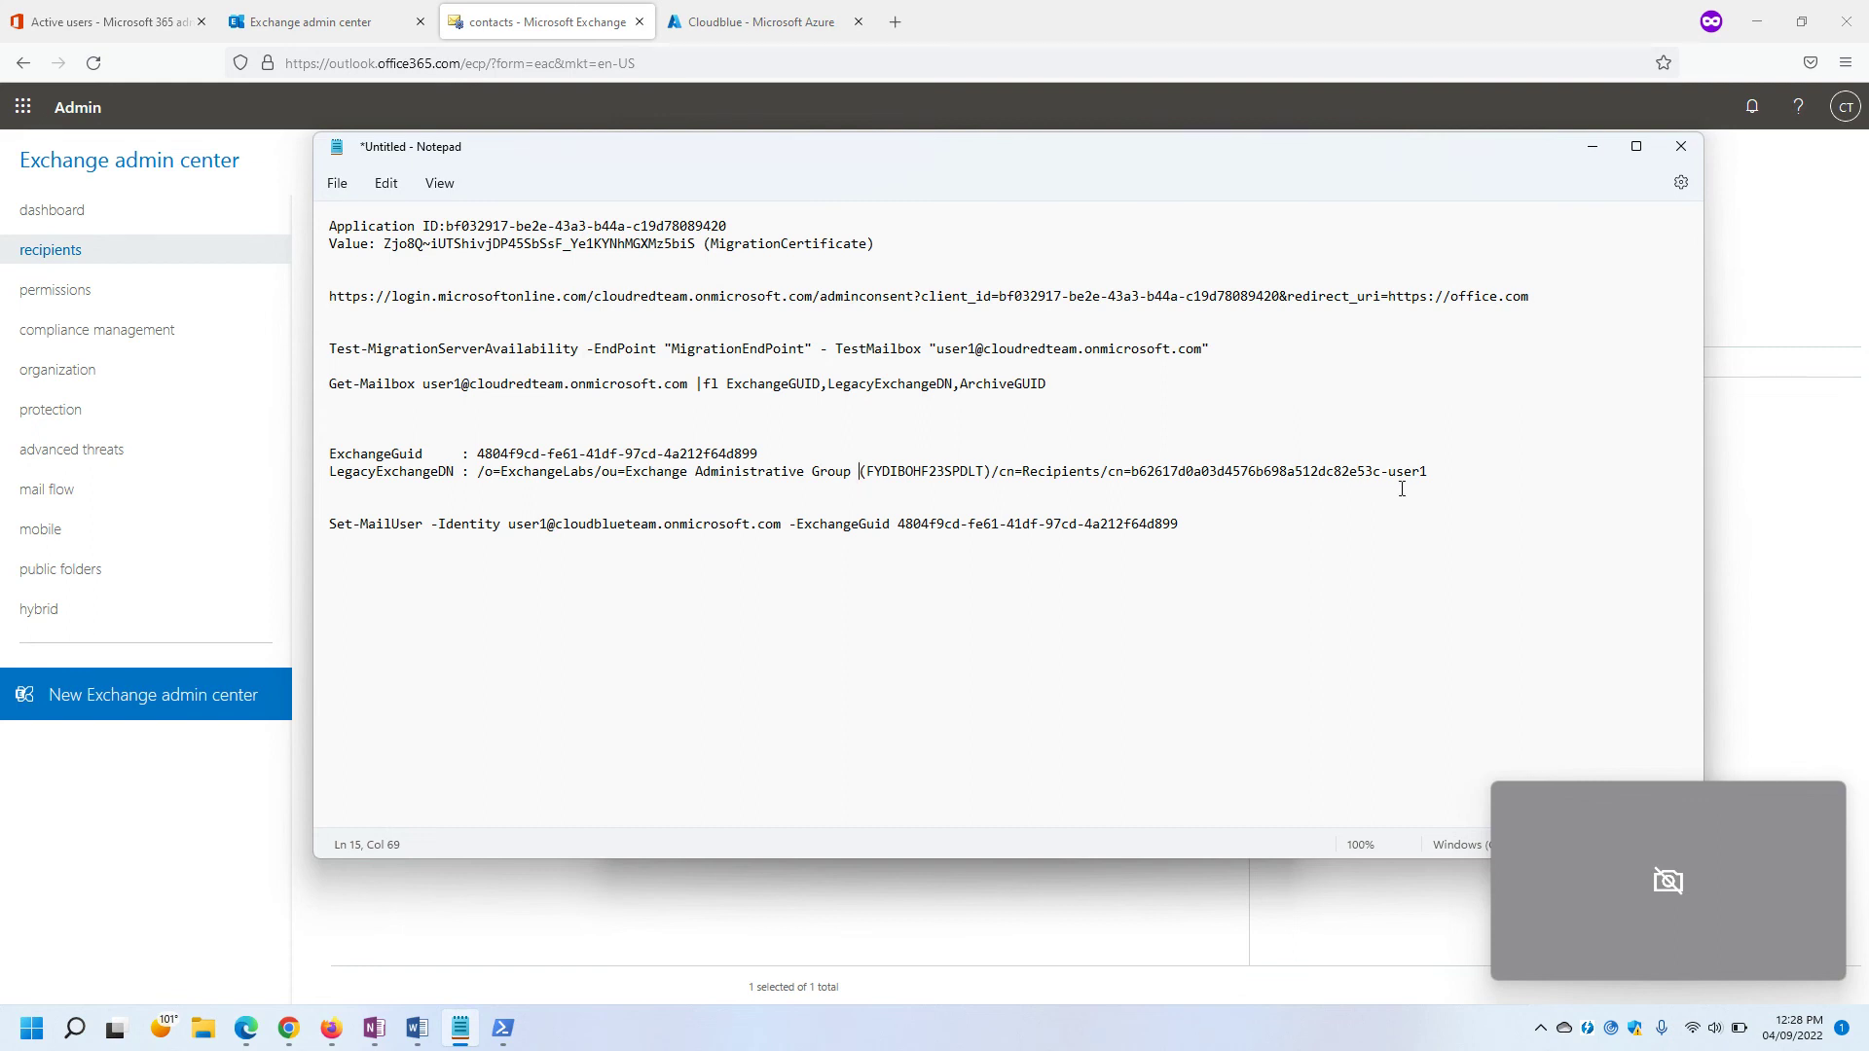
Copy the LegacyExchangeDN from Notepad and paste it as the new X500 email address.
{"action": "left_click_drag", "start_coordinate": [1437, 473], "coordinate": [769, 493]}
{"action": "left_click_drag", "start_coordinate": [512, 491], "coordinate": [477, 472]}
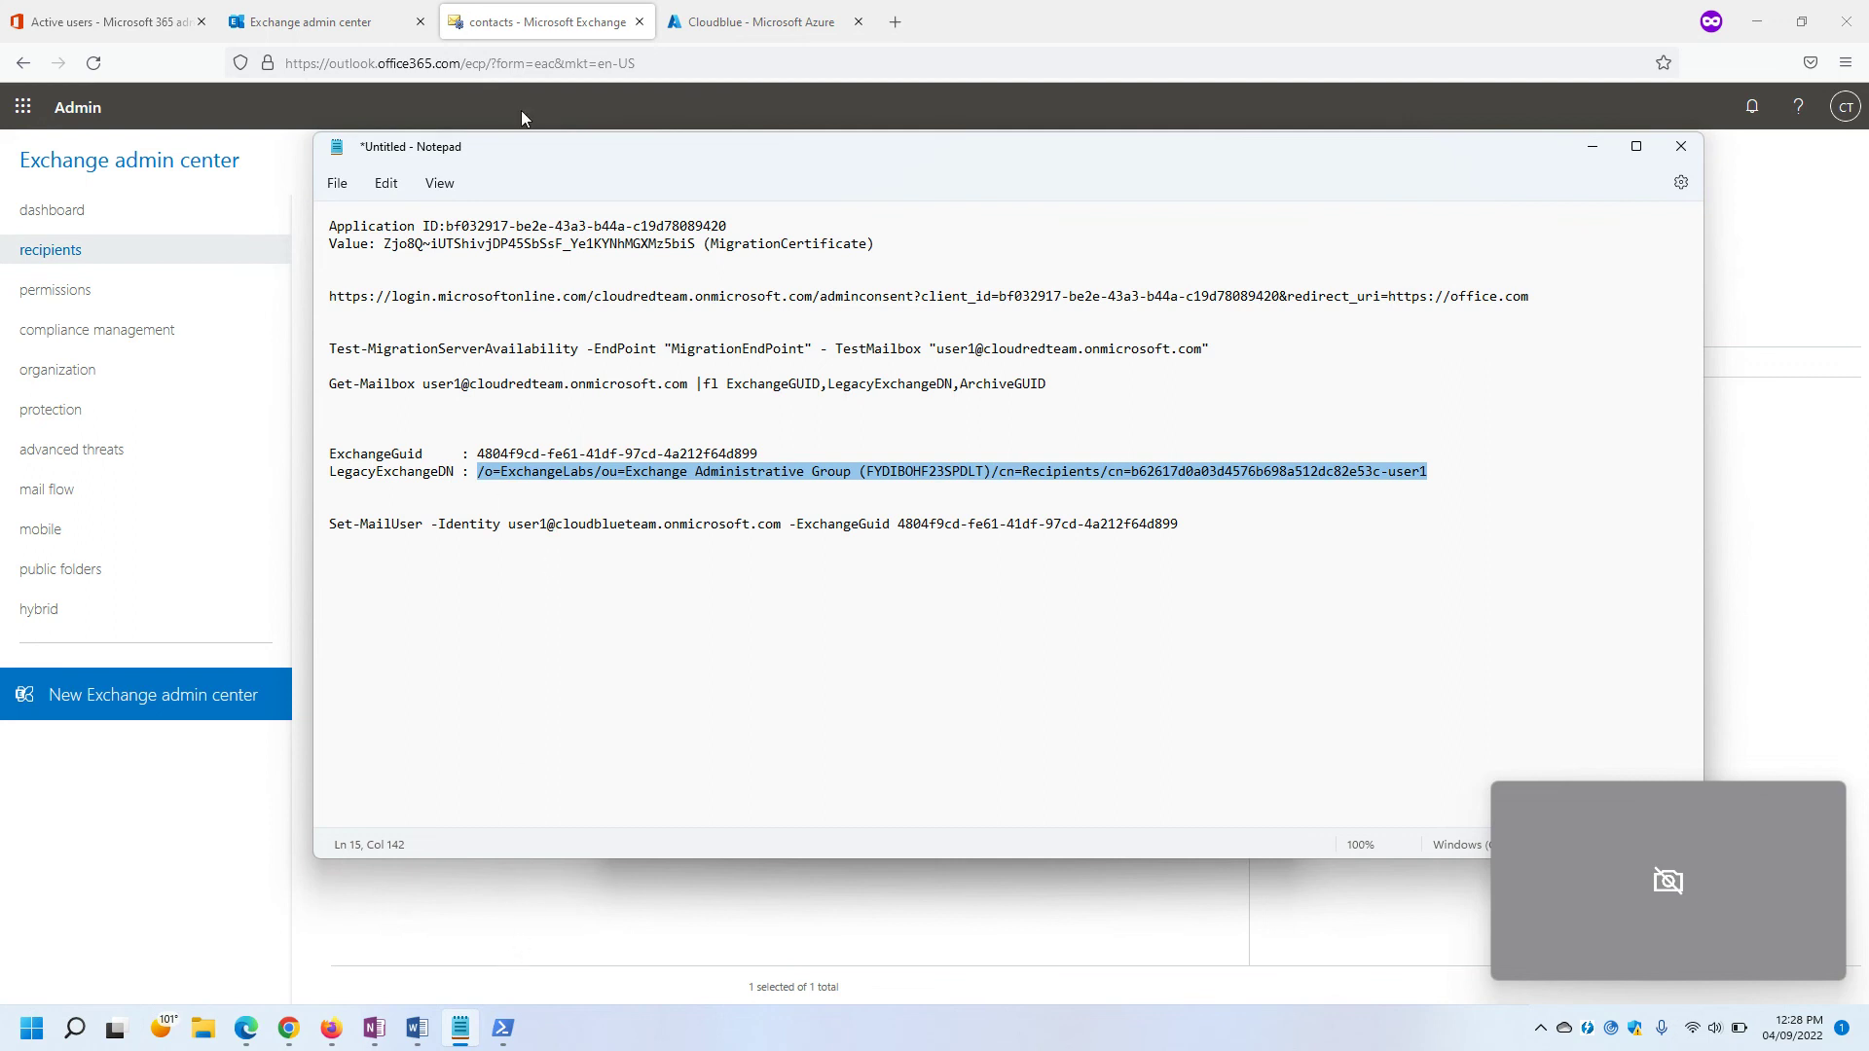
{"action": "left_click", "coordinate": [1593, 147]}
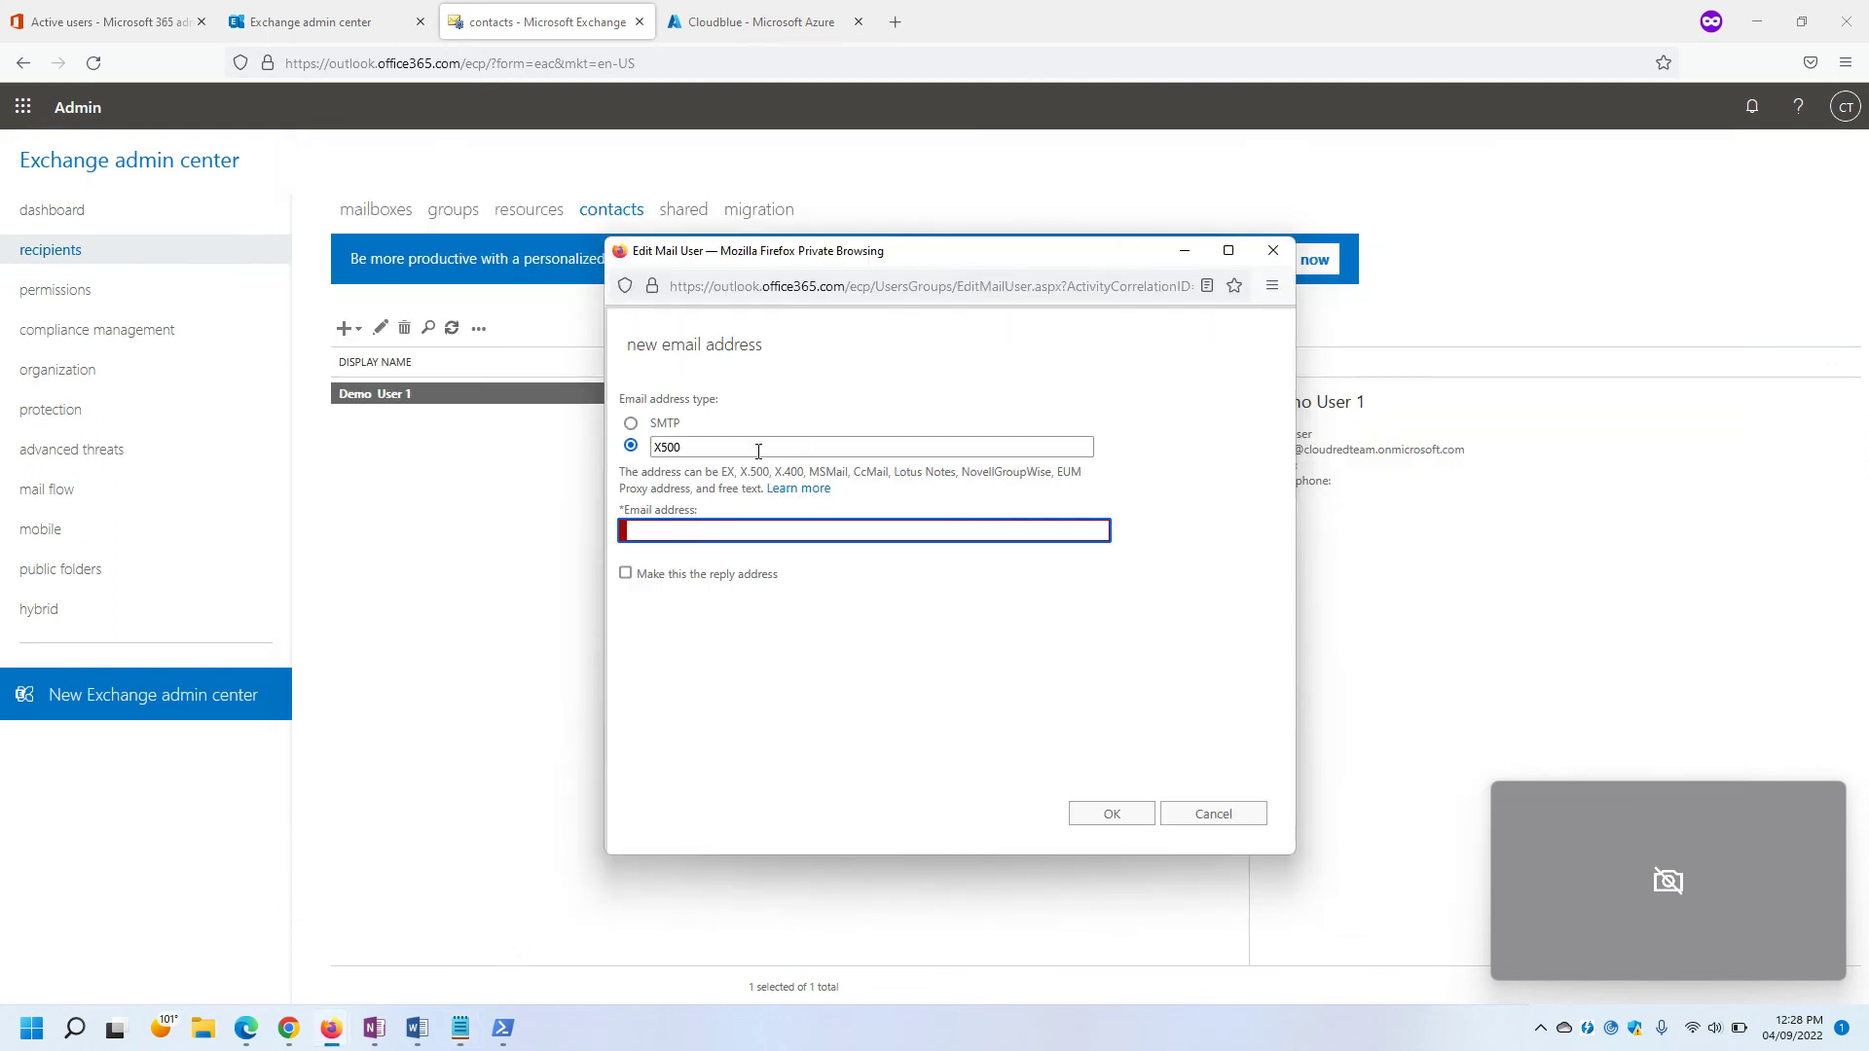
{"action": "type", "text": "/o=ExchangeLabs/ou=Exchange Administrative Group (FYDIBOHF23SPDLT)/cn=Recipients/cn=b62617d0a03d4576b698a512dc82e53c-user1"}
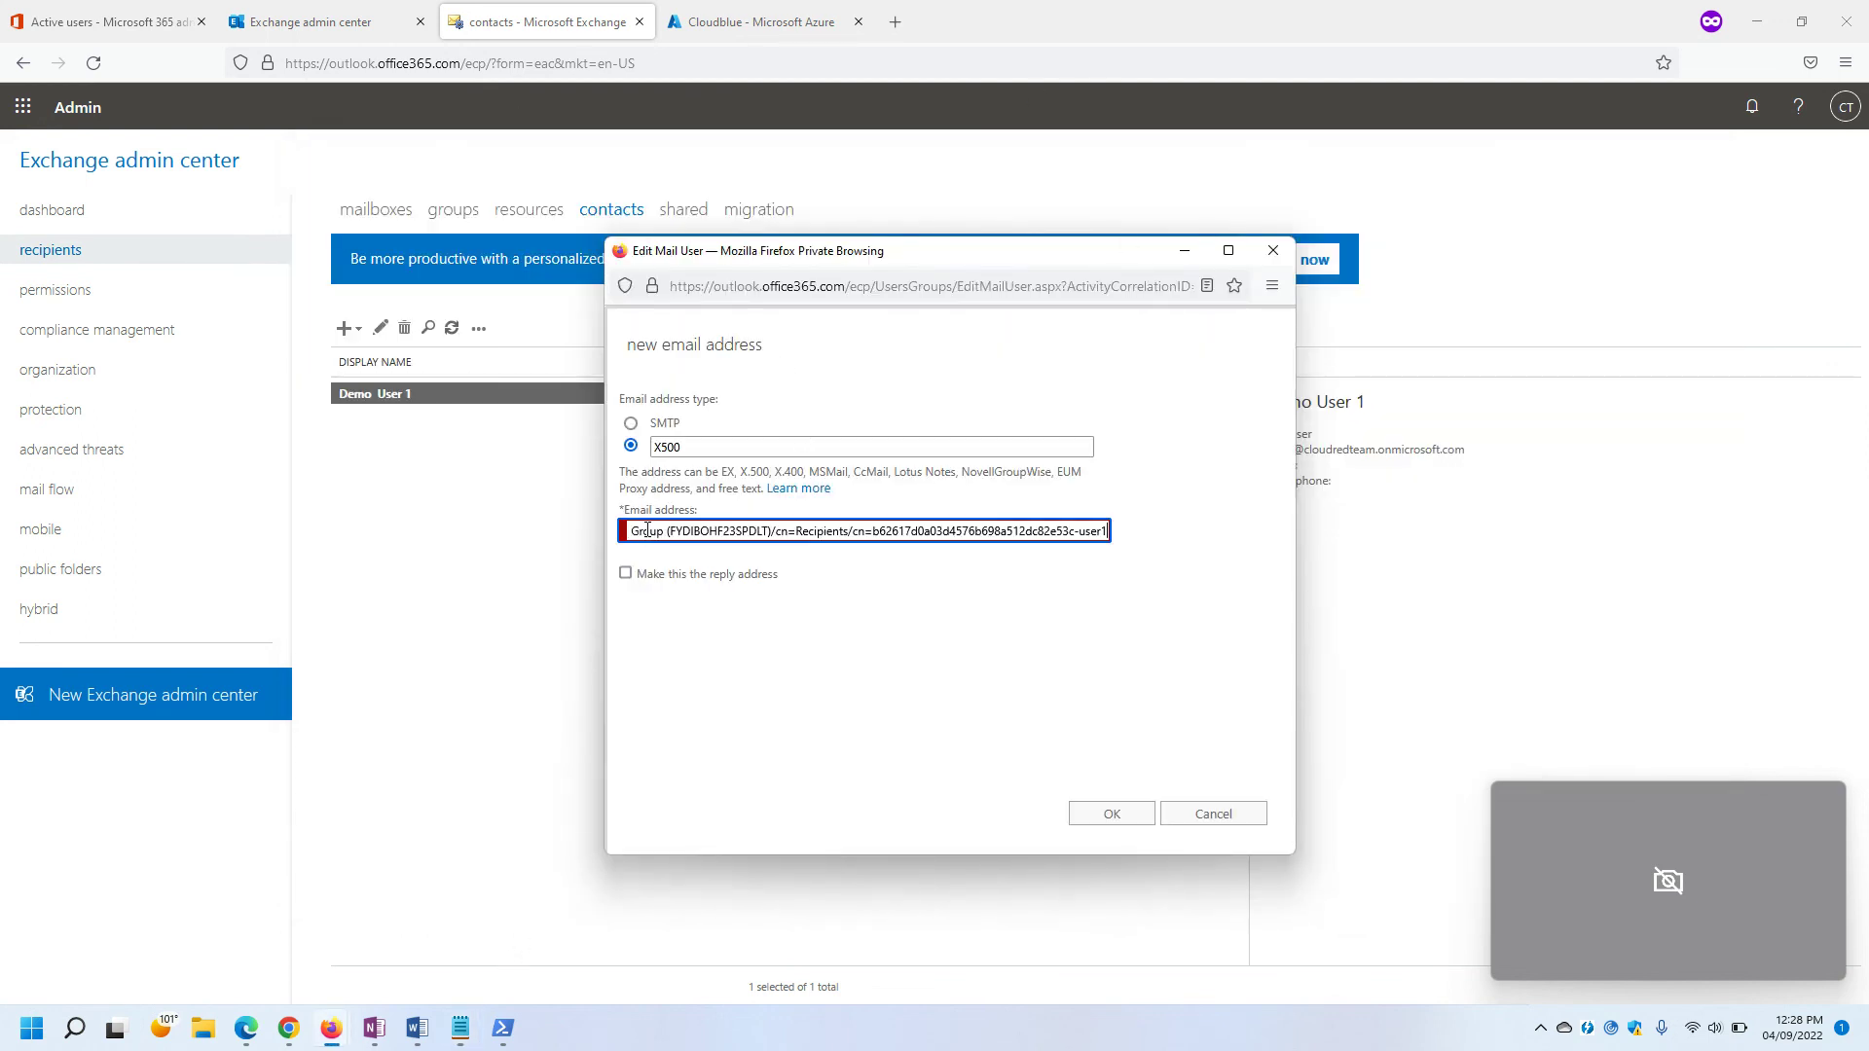
{"action": "left_click", "coordinate": [722, 559]}
{"action": "left_click_drag", "start_coordinate": [651, 539], "coordinate": [552, 536]}
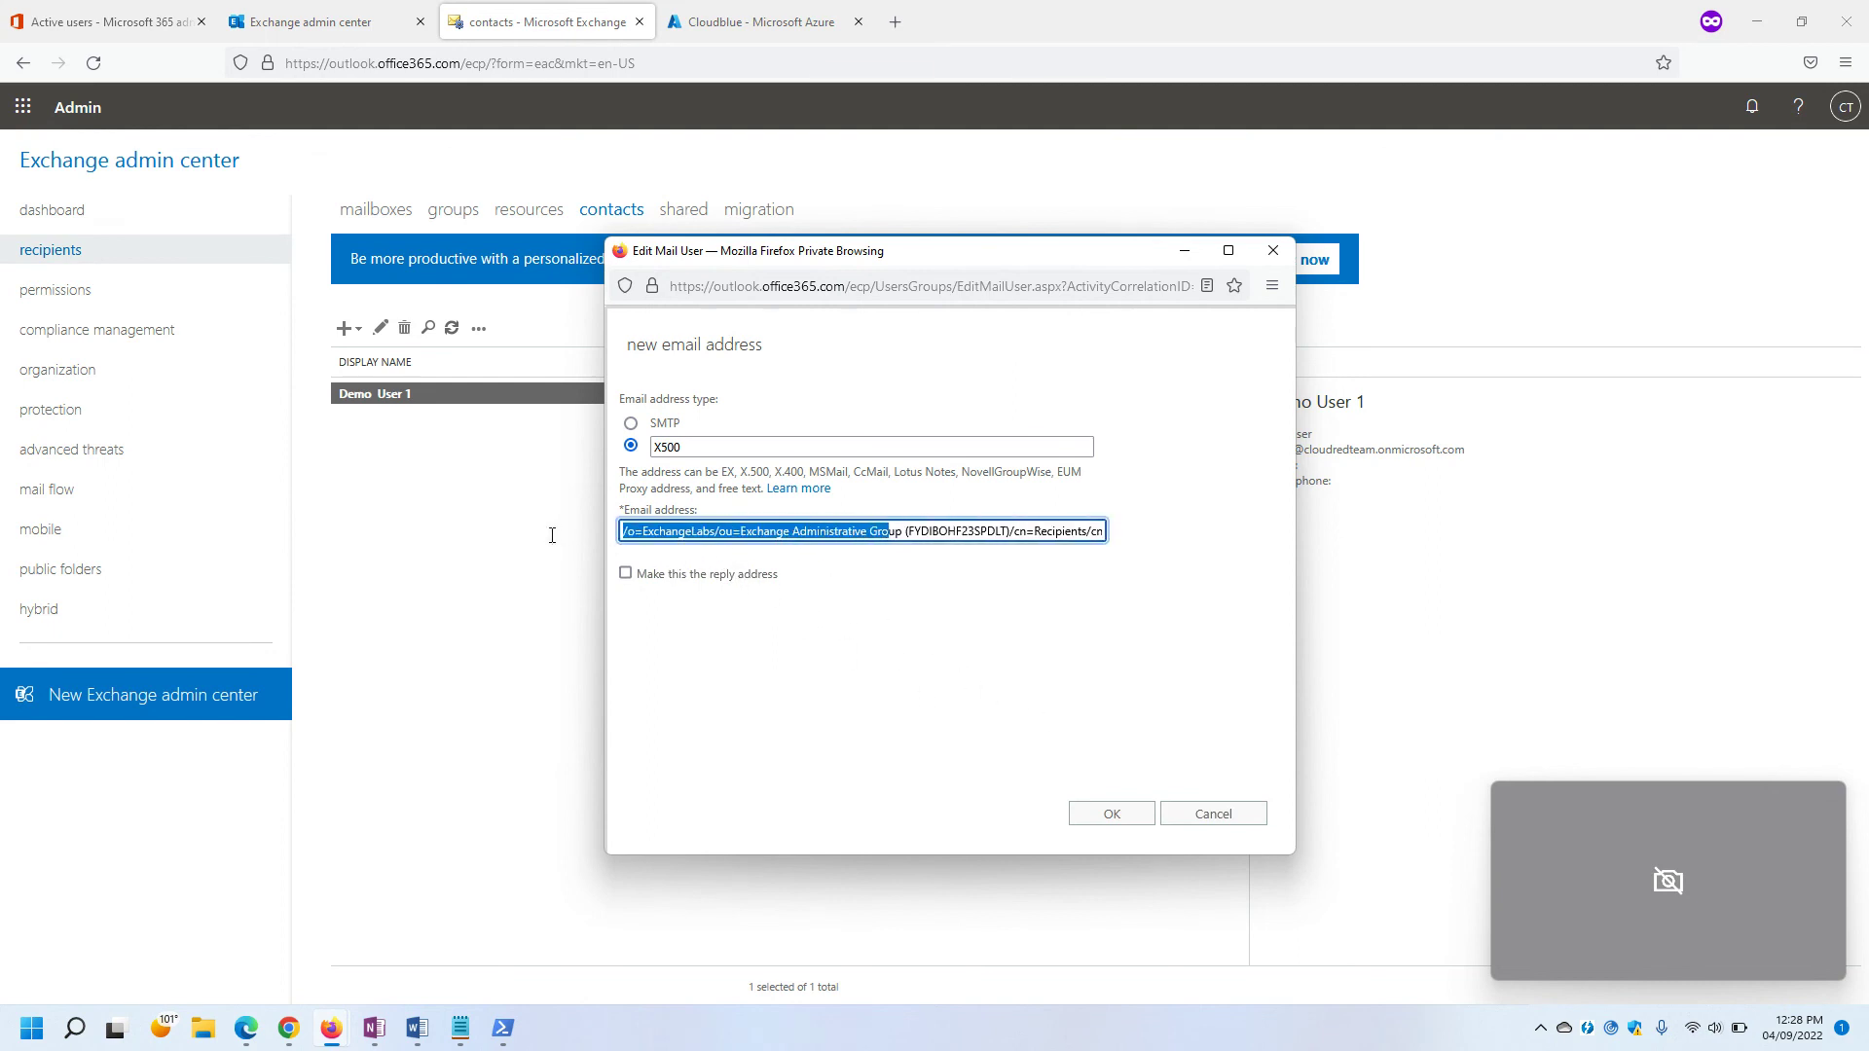
{"action": "left_click", "coordinate": [631, 534]}
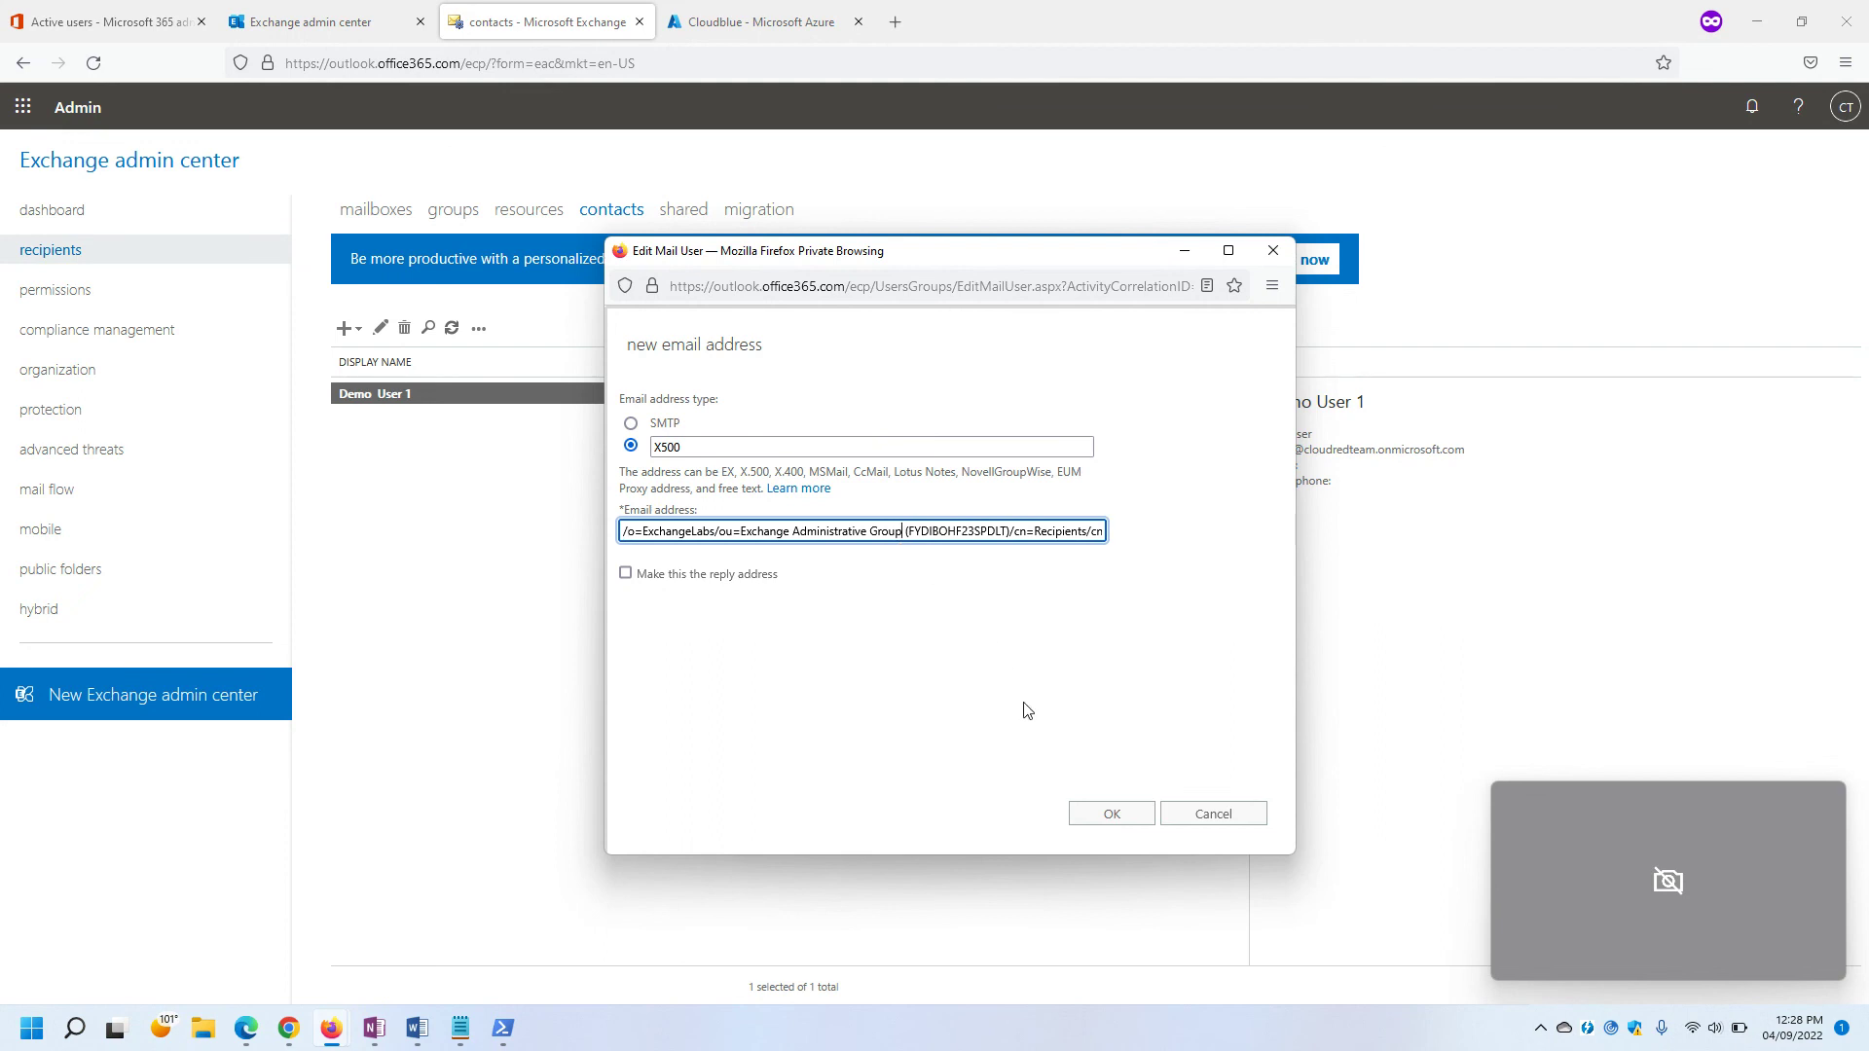
Confirm the X500 address and save Demo User 1's updated email addresses.
{"action": "left_click", "coordinate": [1097, 816]}
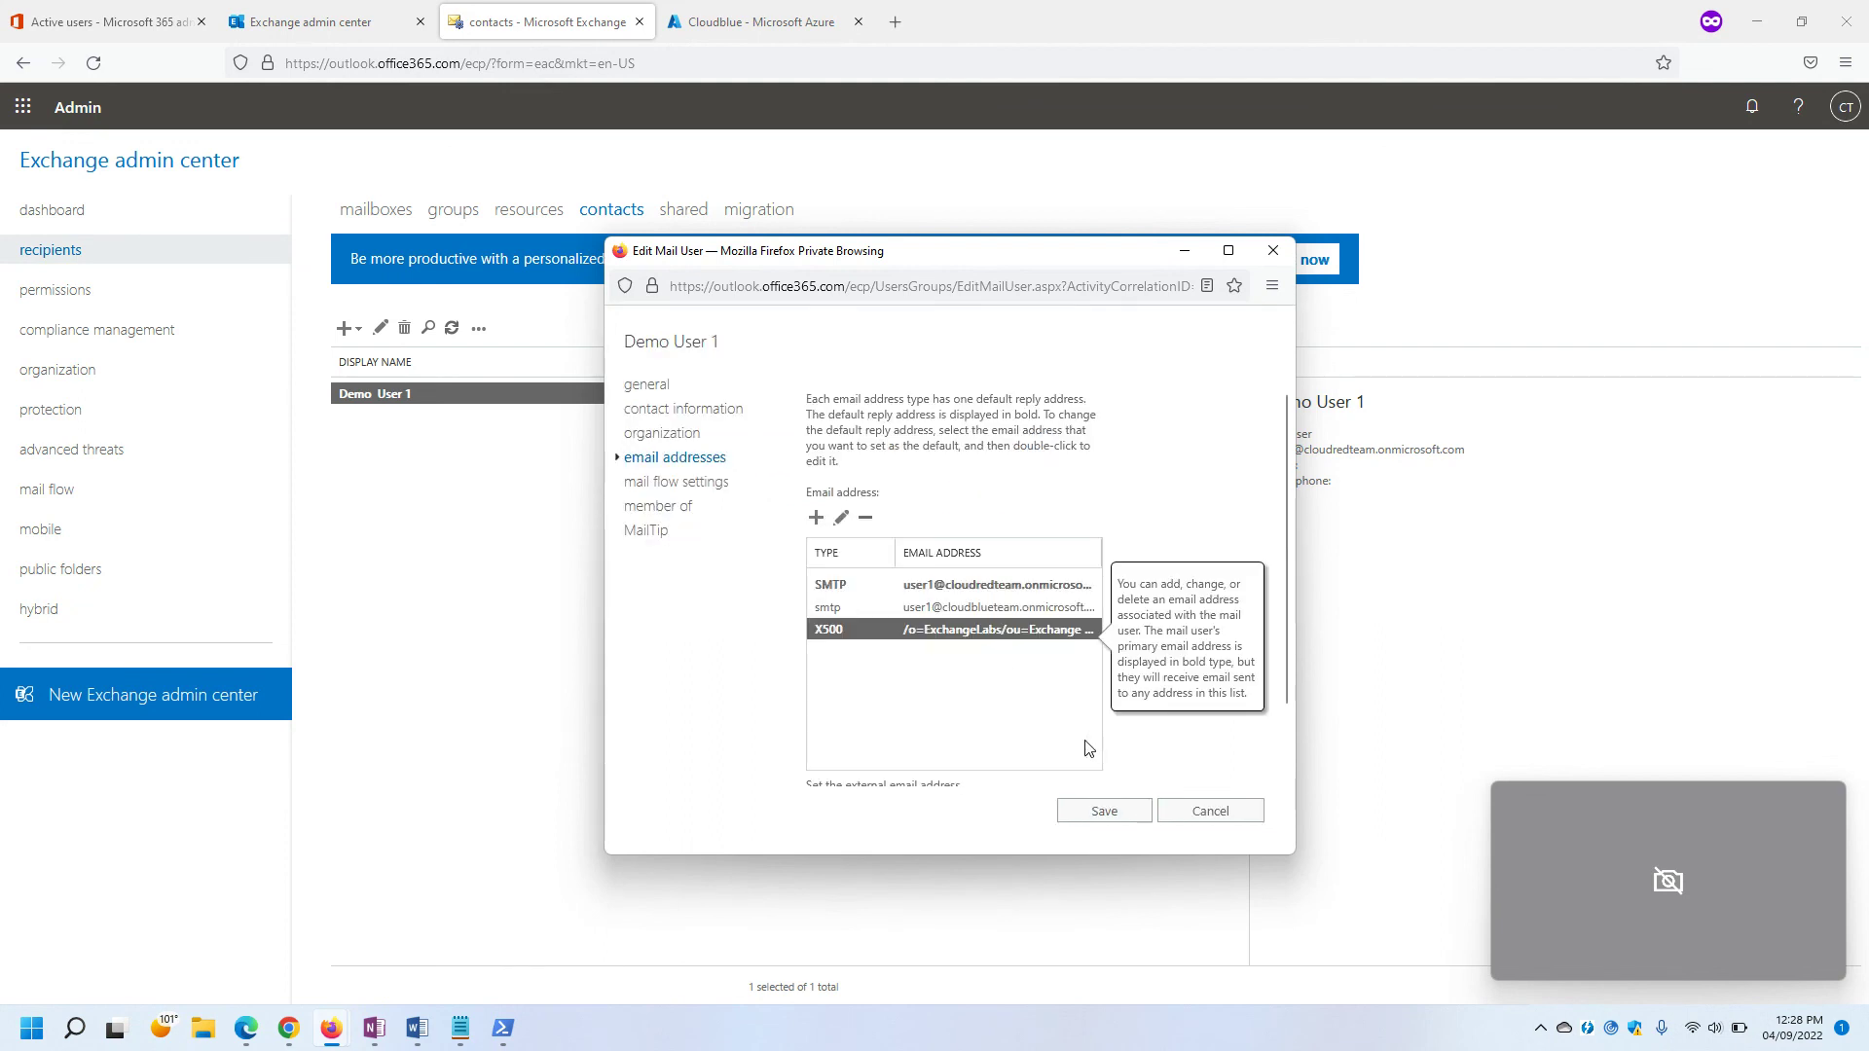
{"action": "scroll", "coordinate": [1051, 732], "scroll_direction": "down", "scroll_amount": 2}
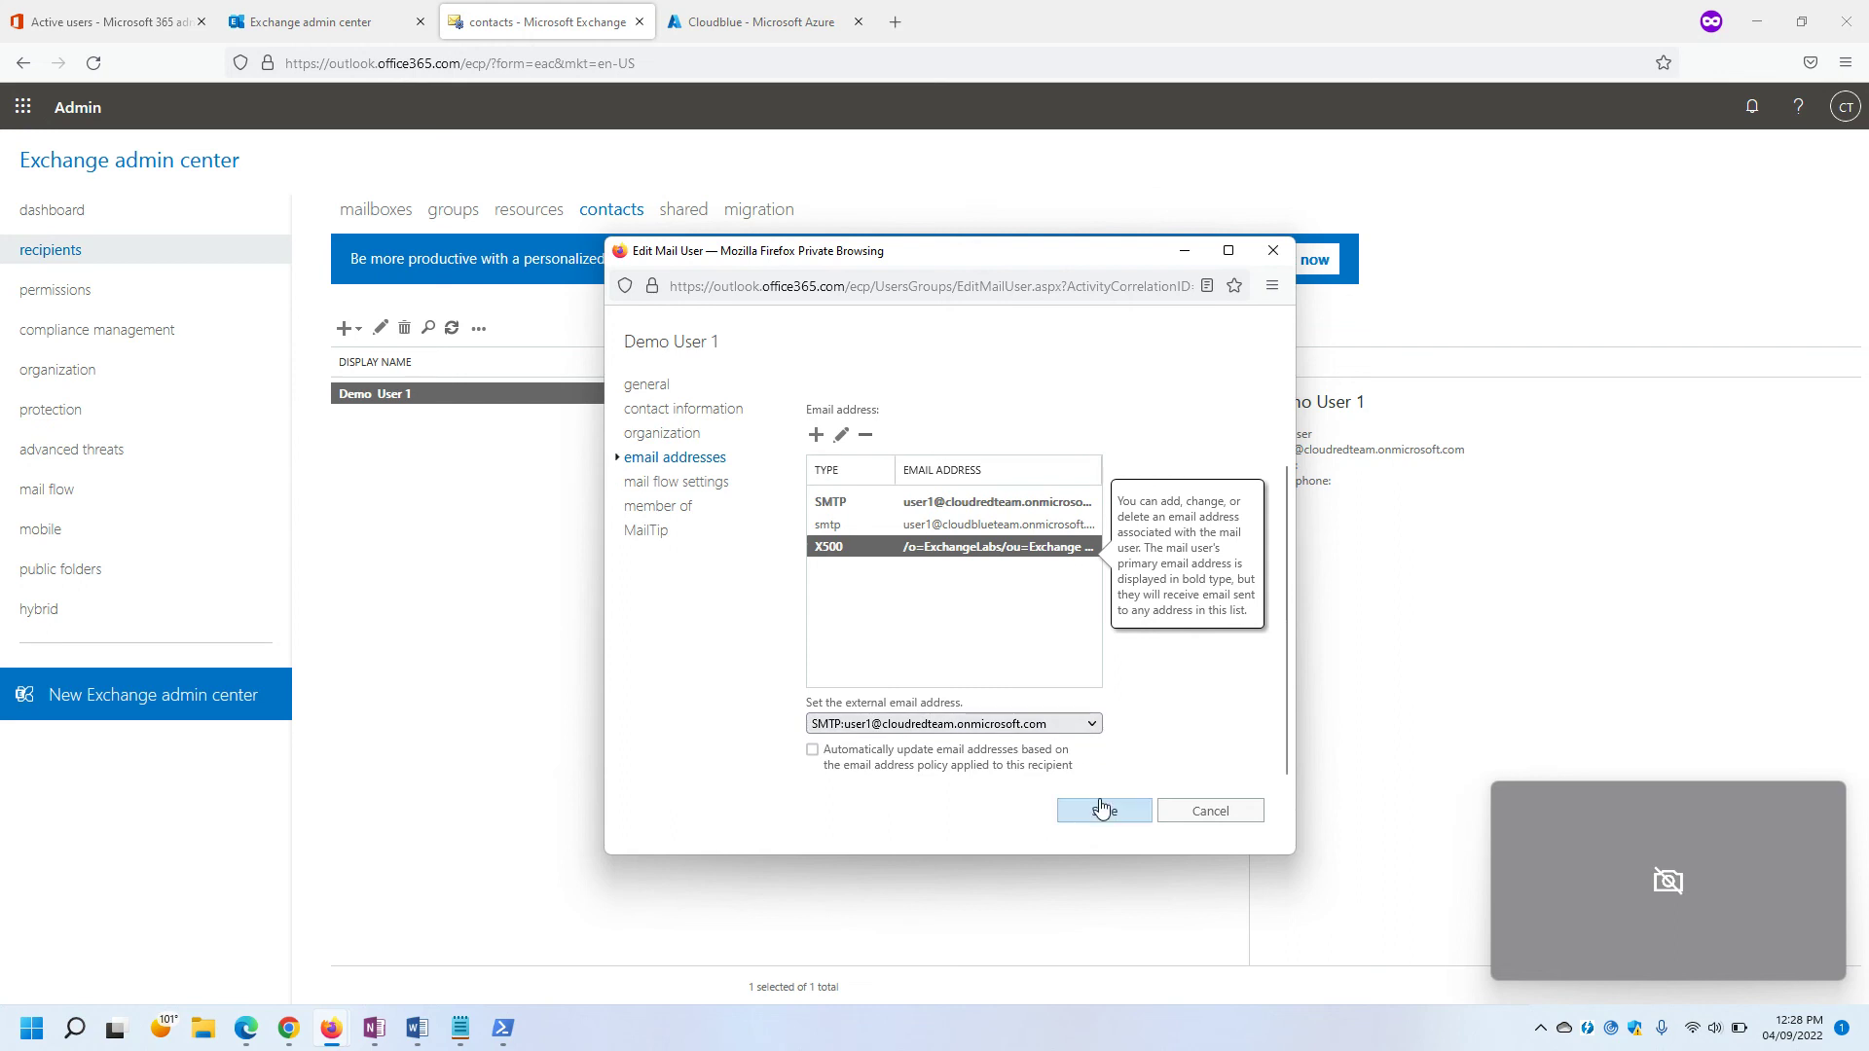
{"action": "left_click", "coordinate": [1103, 816]}
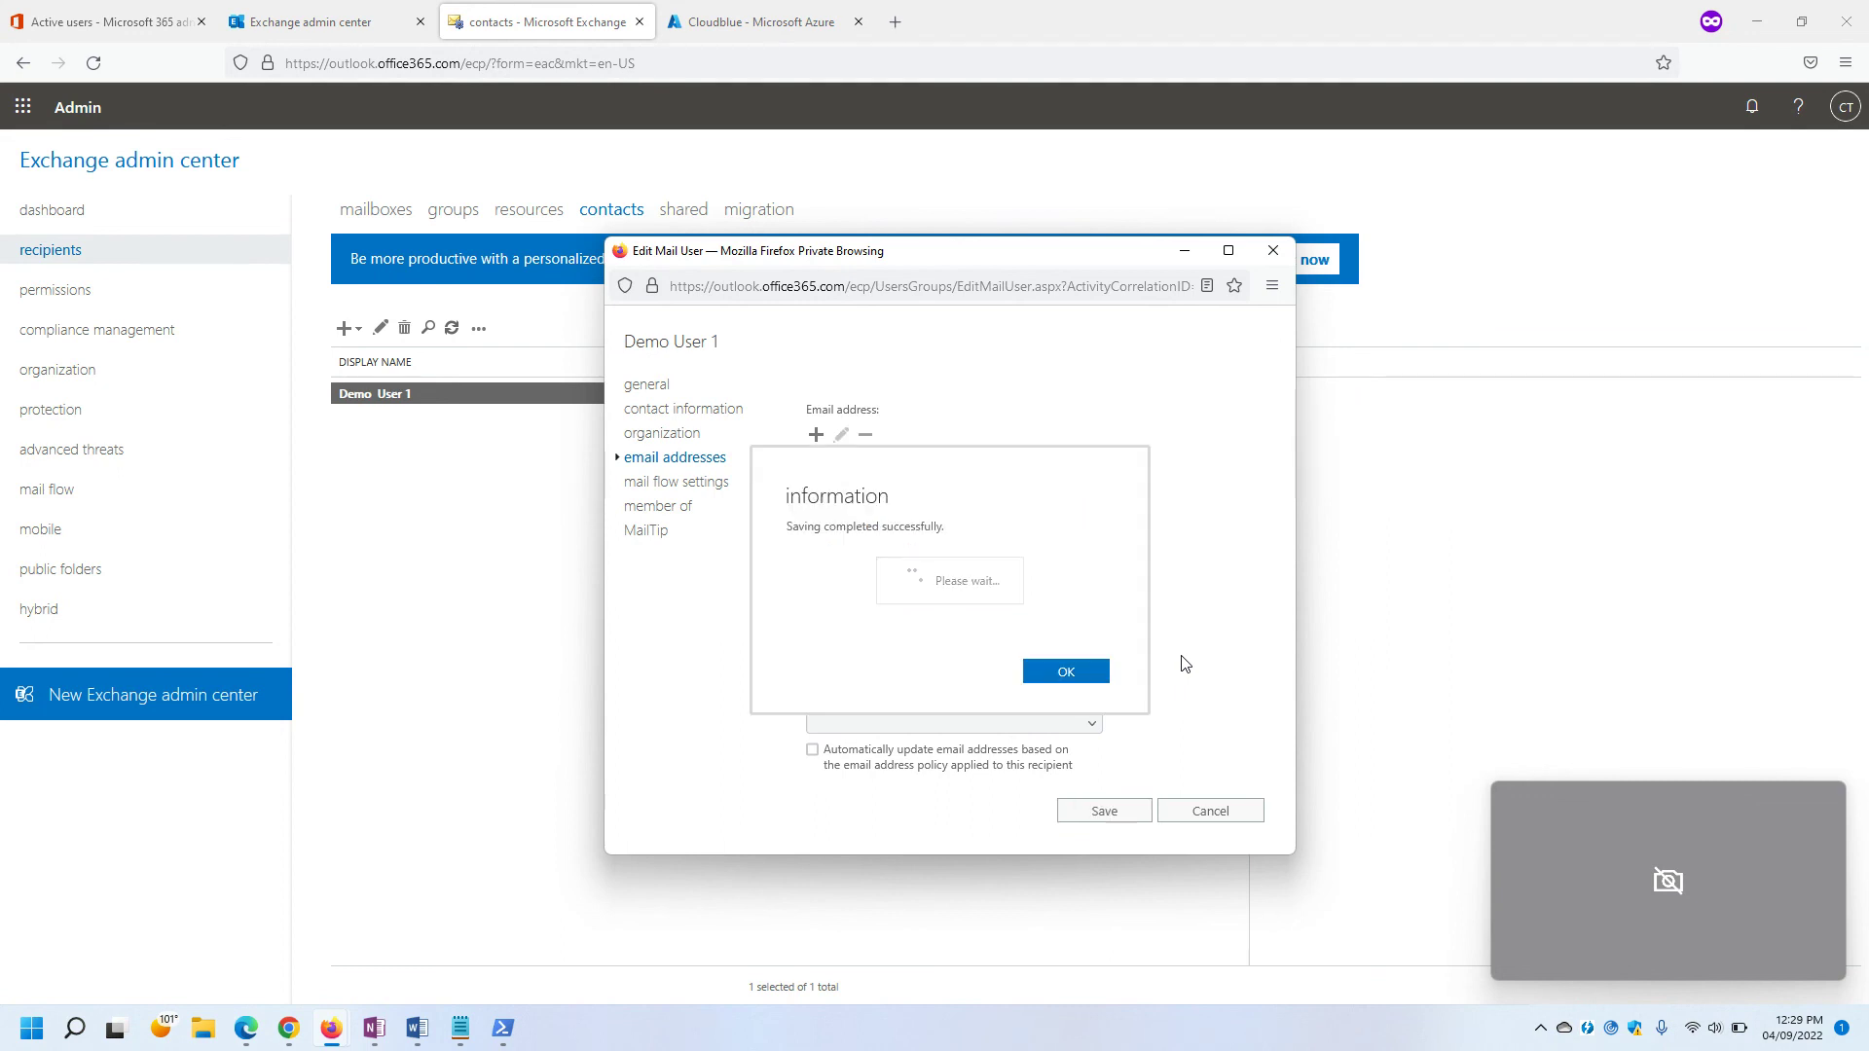
{"action": "left_click", "coordinate": [1097, 672]}
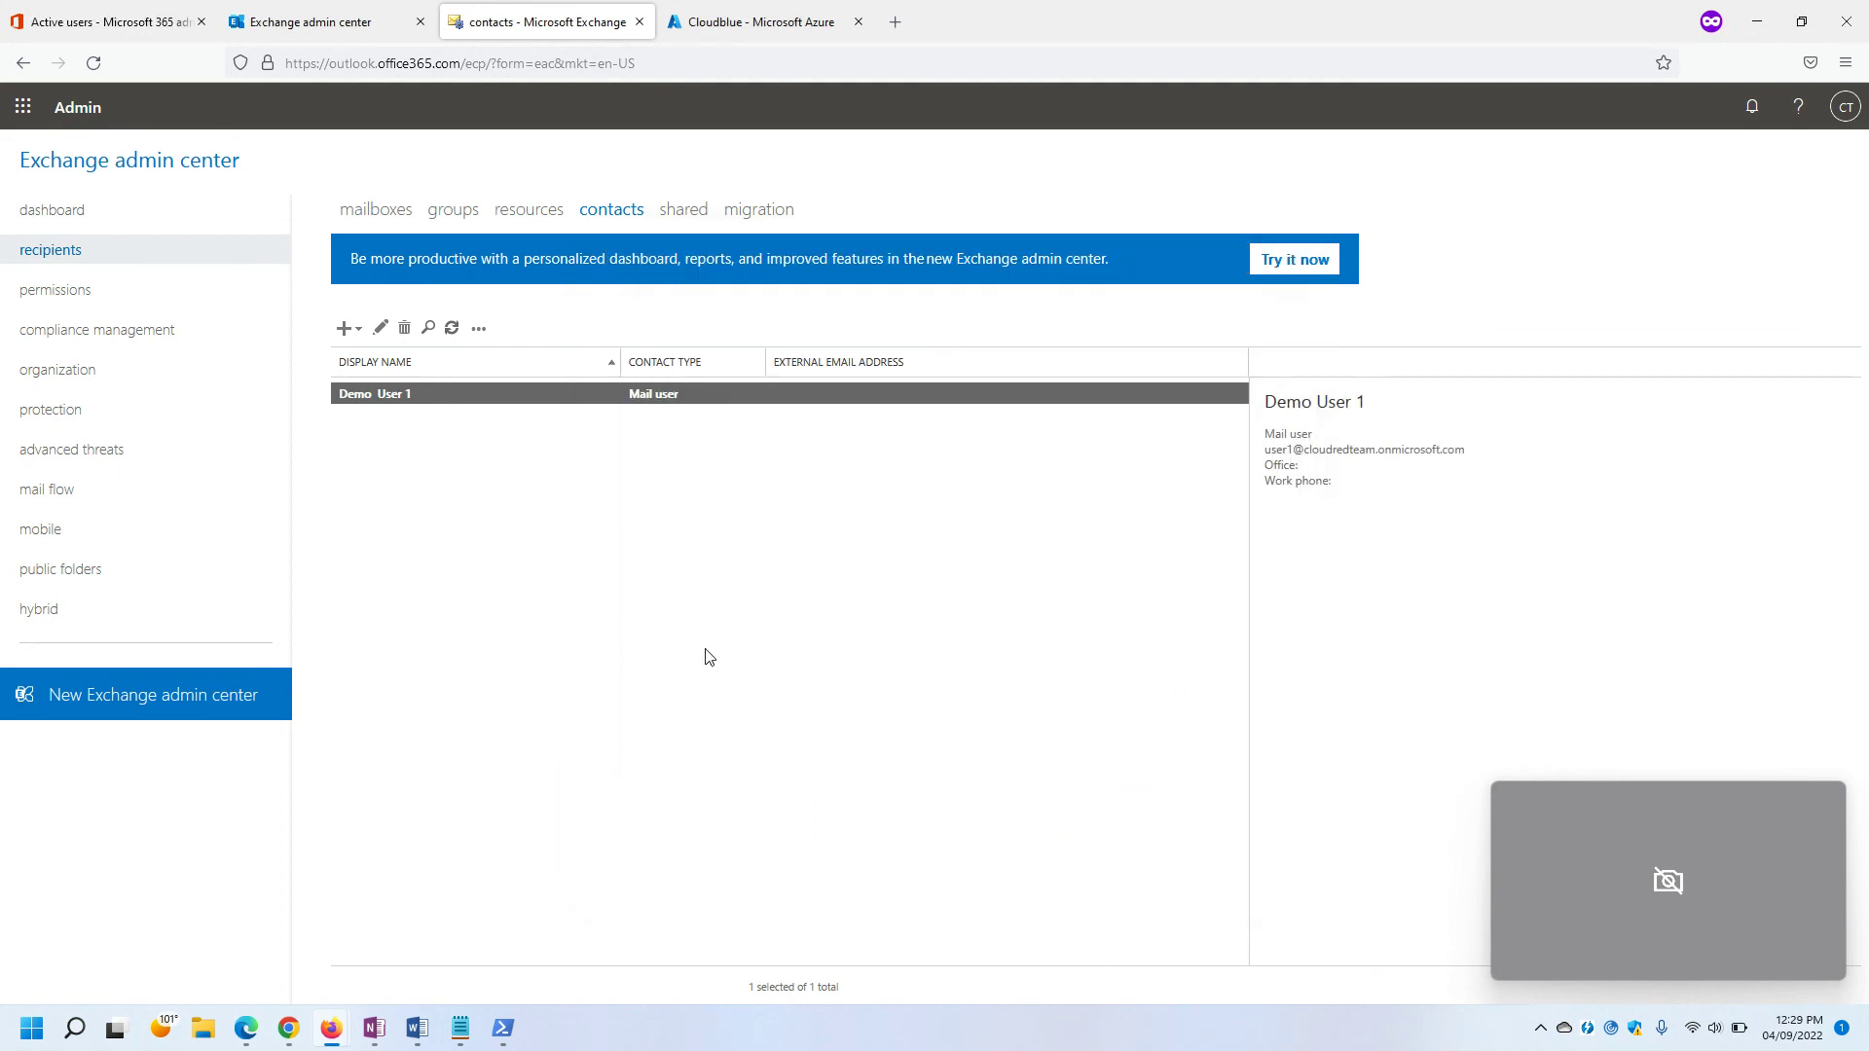
Rerun the previous Test-MigrationServerAvailability command in the PowerShell console.
{"action": "mouse_move", "coordinate": [498, 1029]}
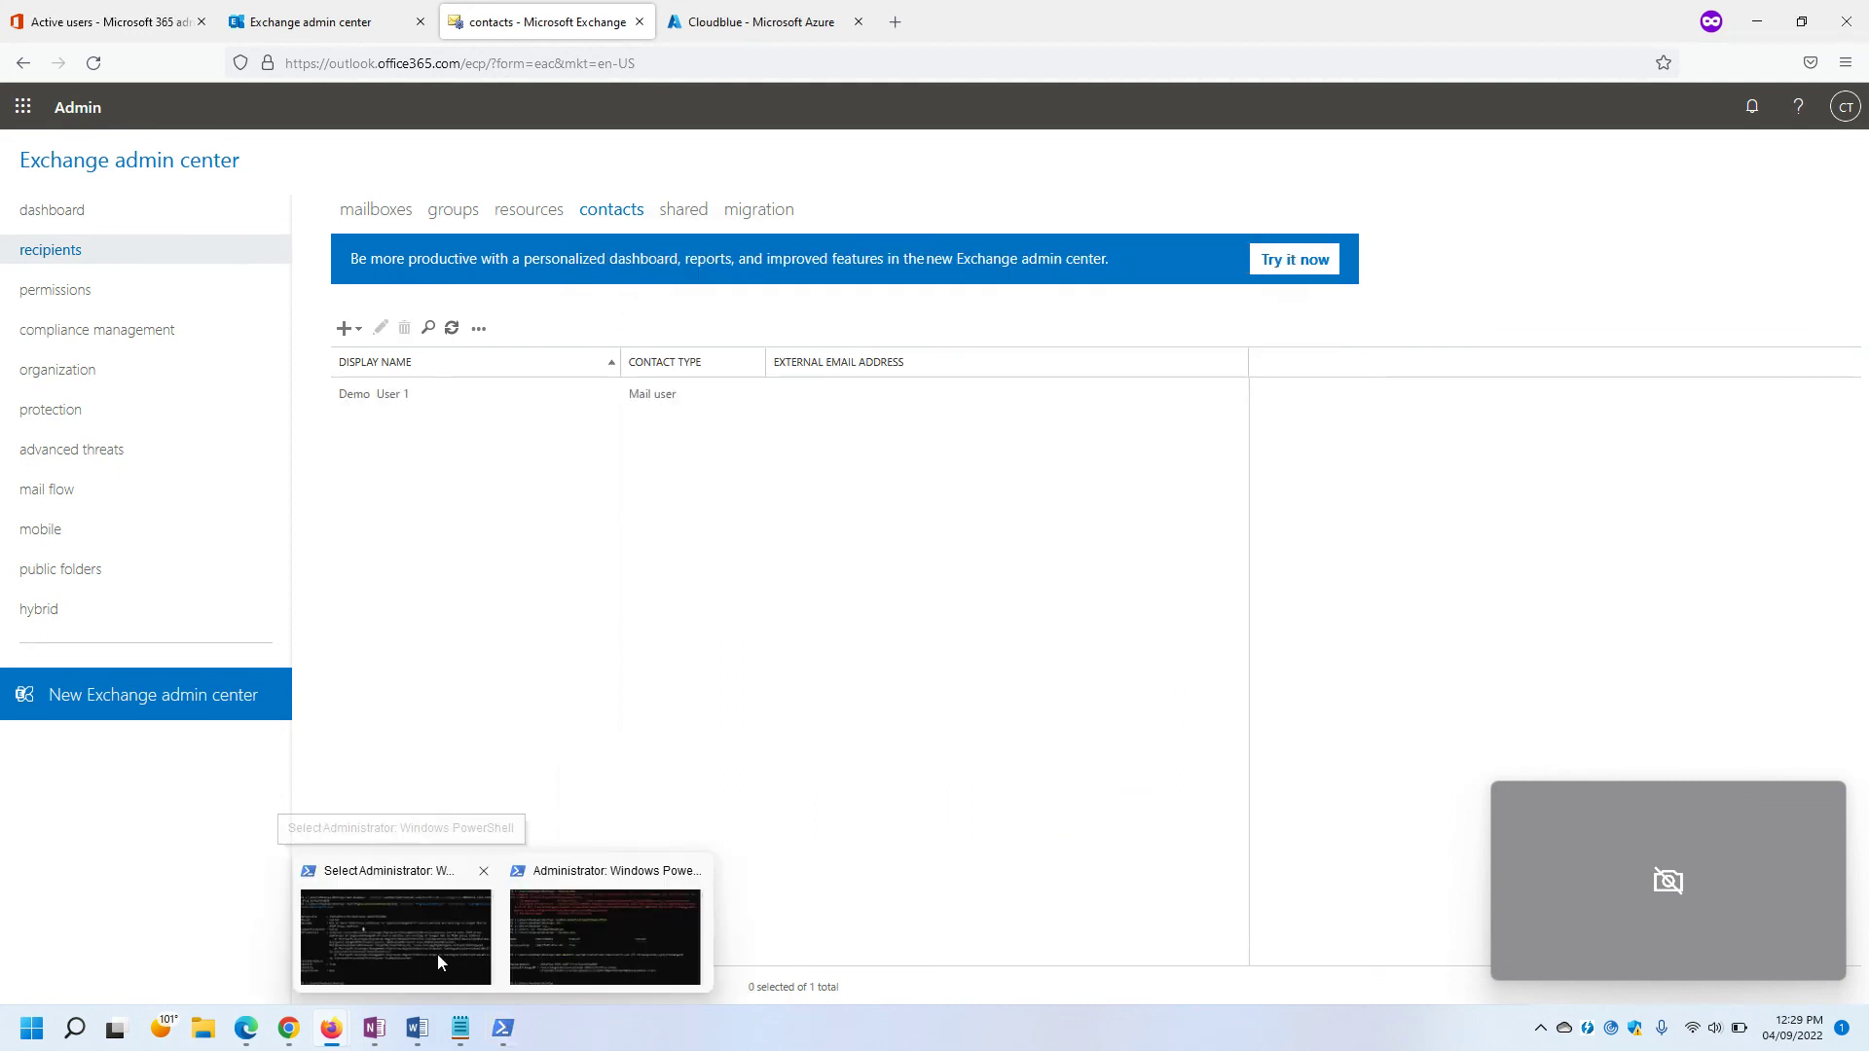
{"action": "left_click", "coordinate": [434, 951]}
{"action": "left_click", "coordinate": [987, 649]}
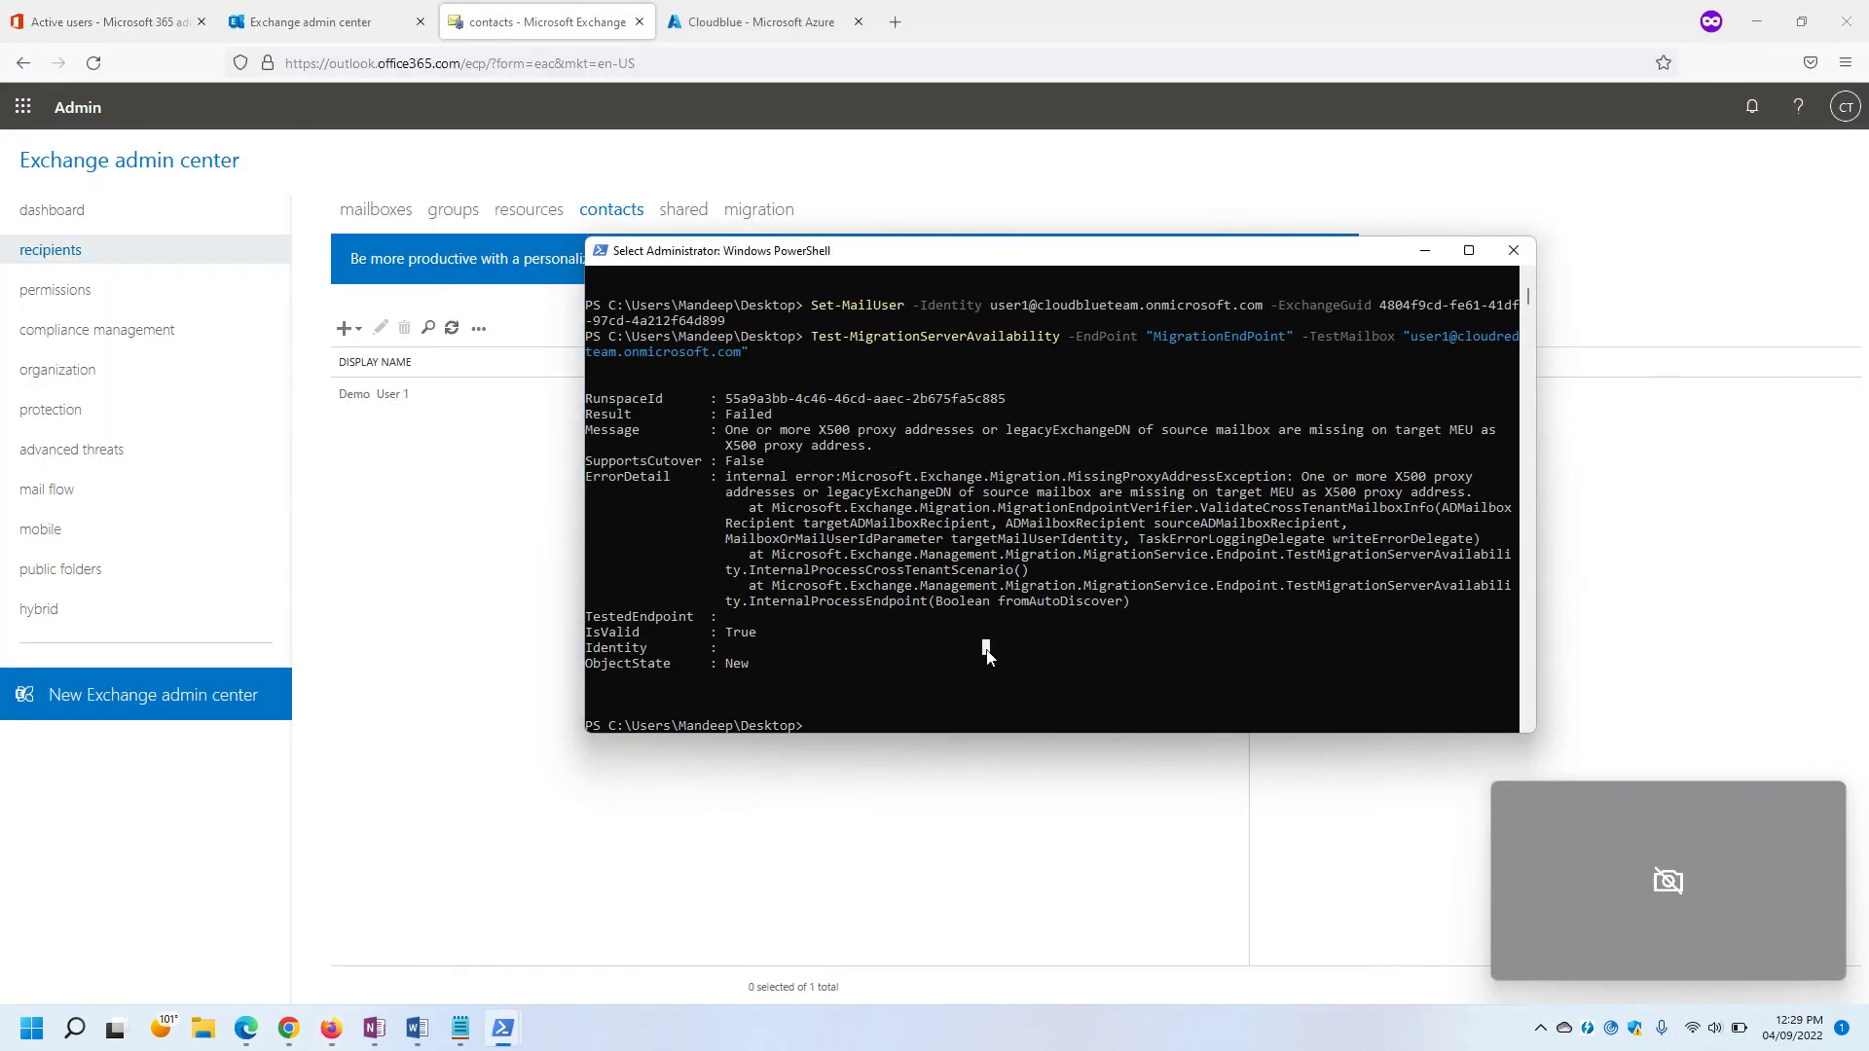
{"action": "key", "text": "Up"}
{"action": "key", "text": "Return"}
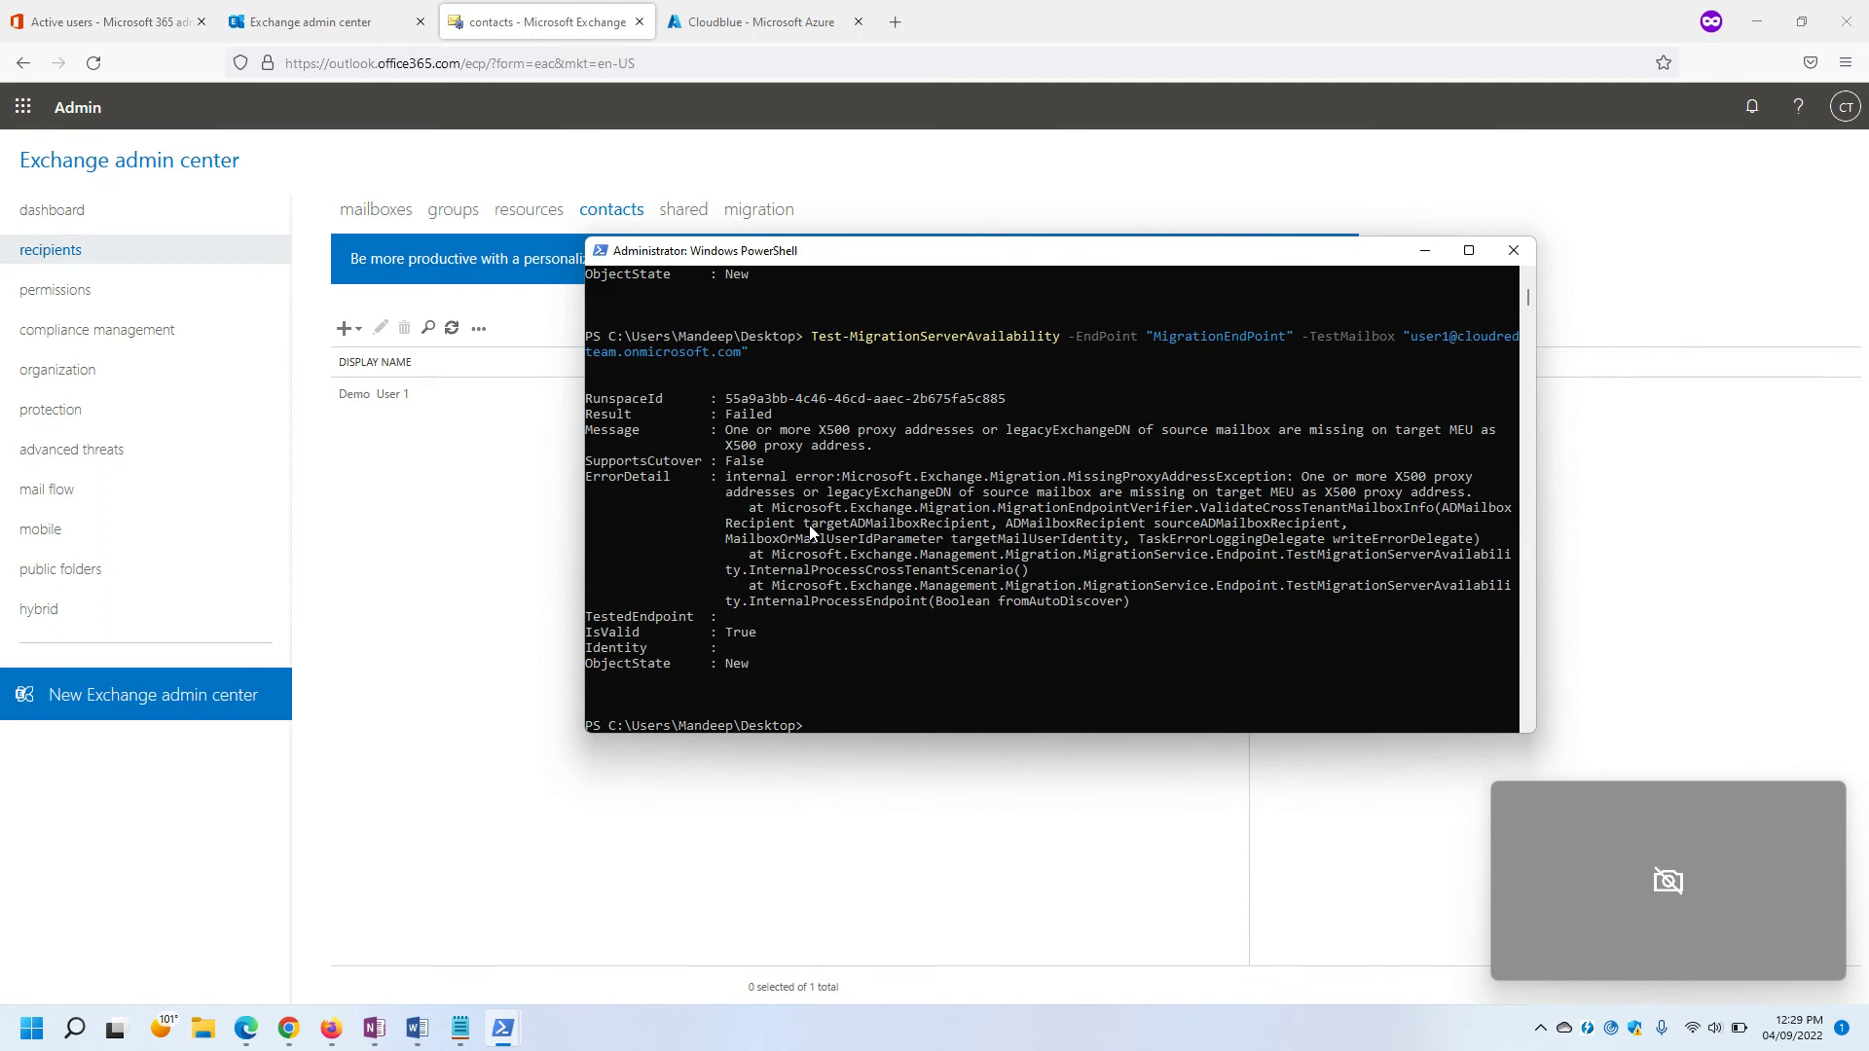
{"action": "key", "text": "Up"}
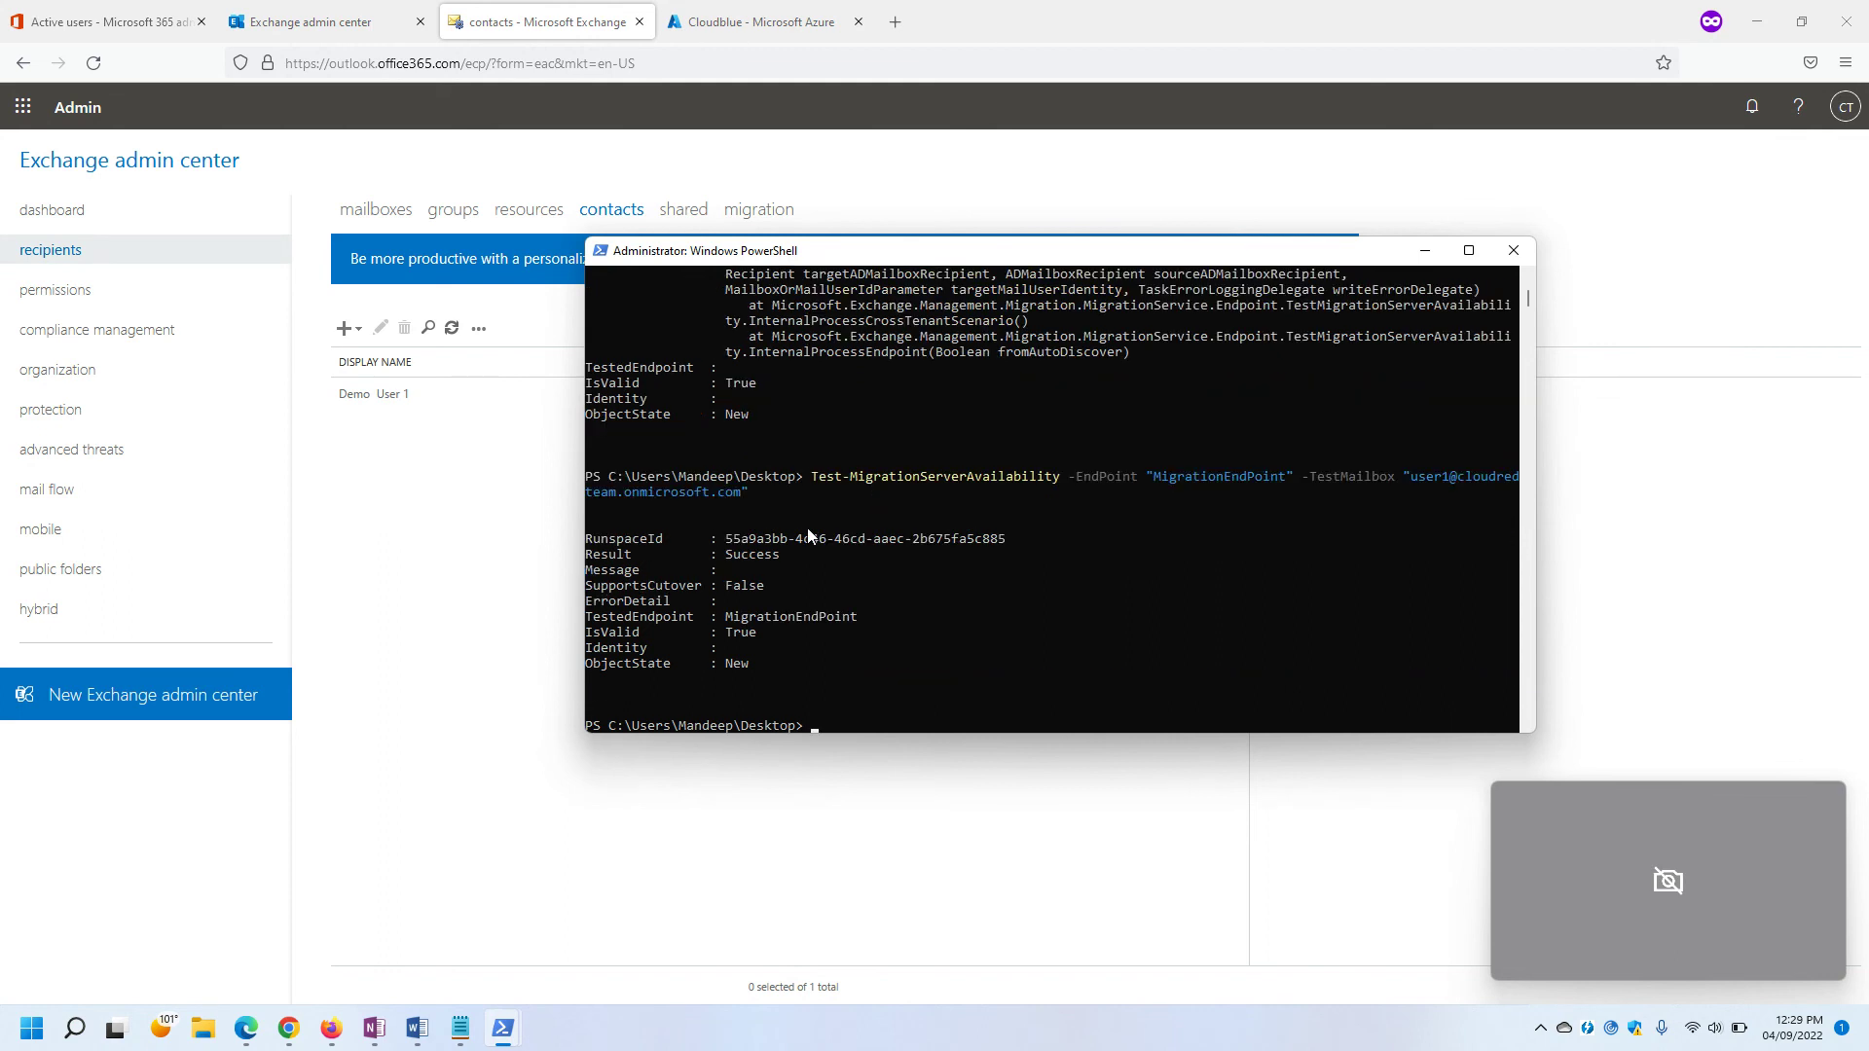
Check that the MigrationEndPoint test reports Success, then minimise PowerShell.
{"action": "left_click_drag", "start_coordinate": [715, 536], "coordinate": [832, 682]}
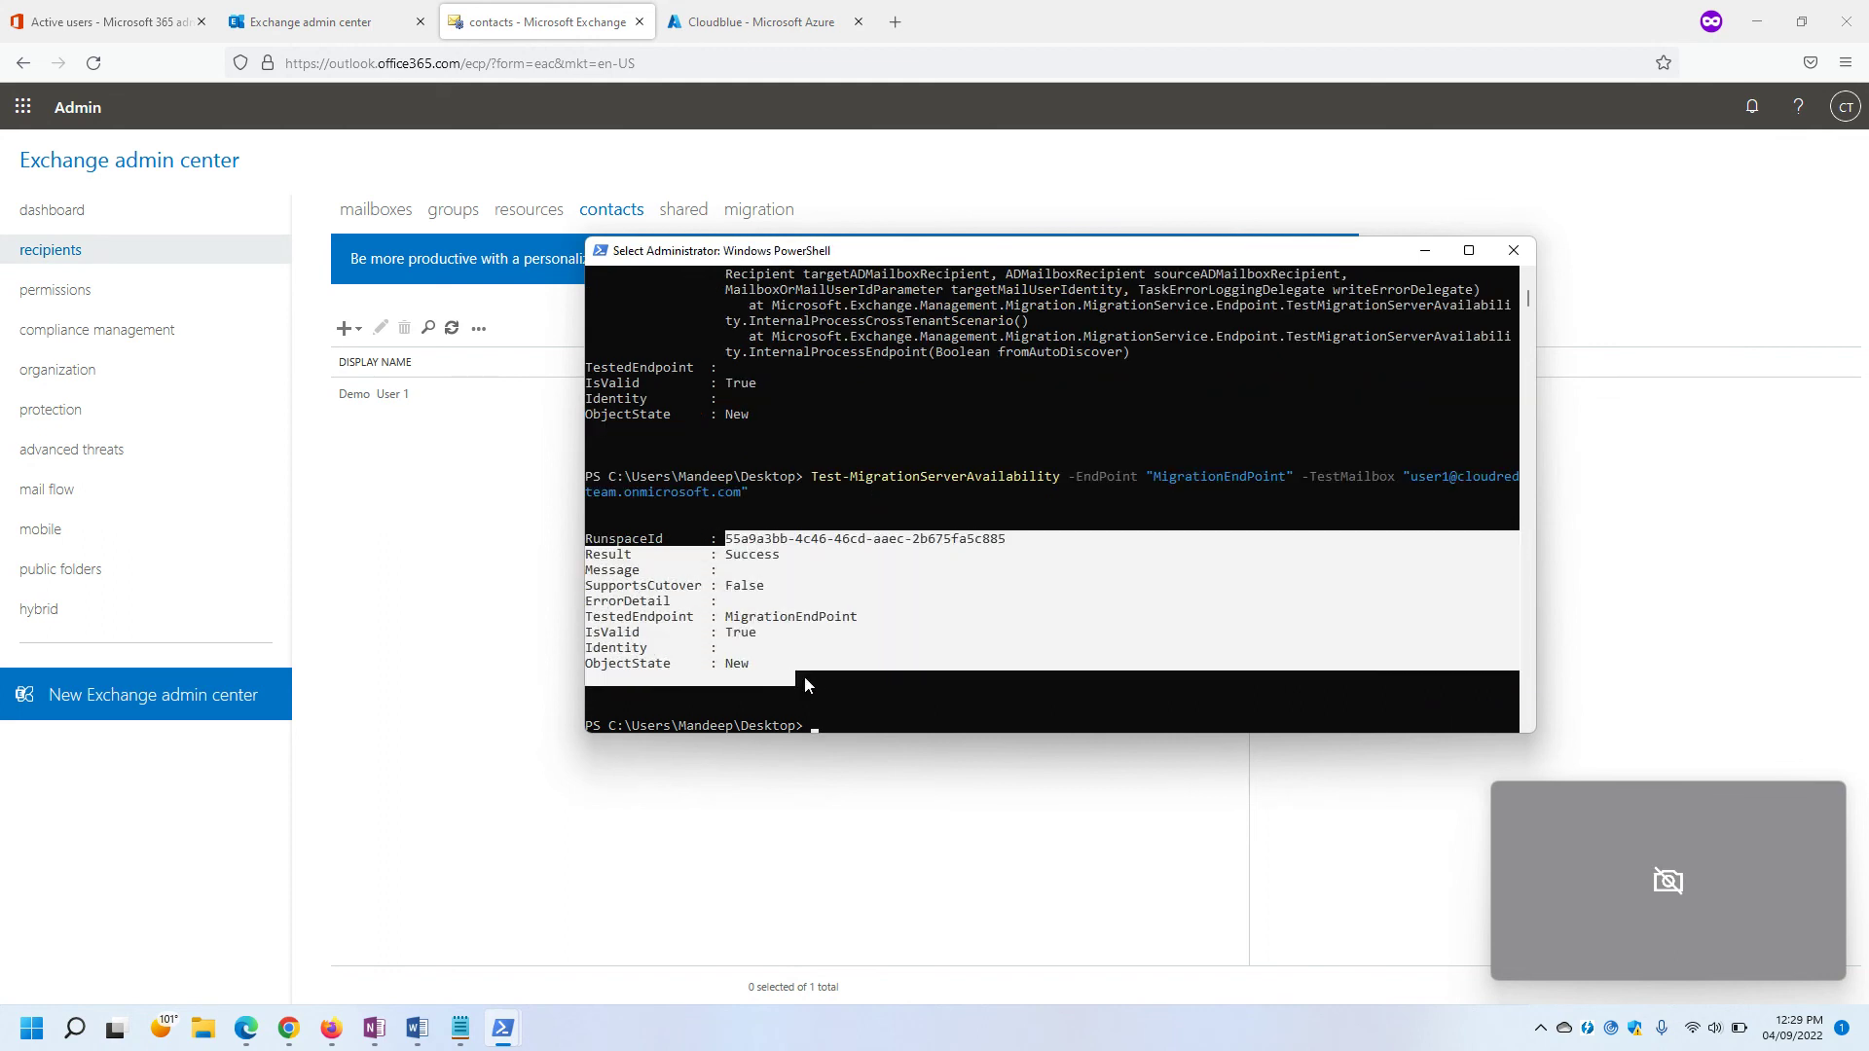
{"action": "left_click", "coordinate": [838, 682]}
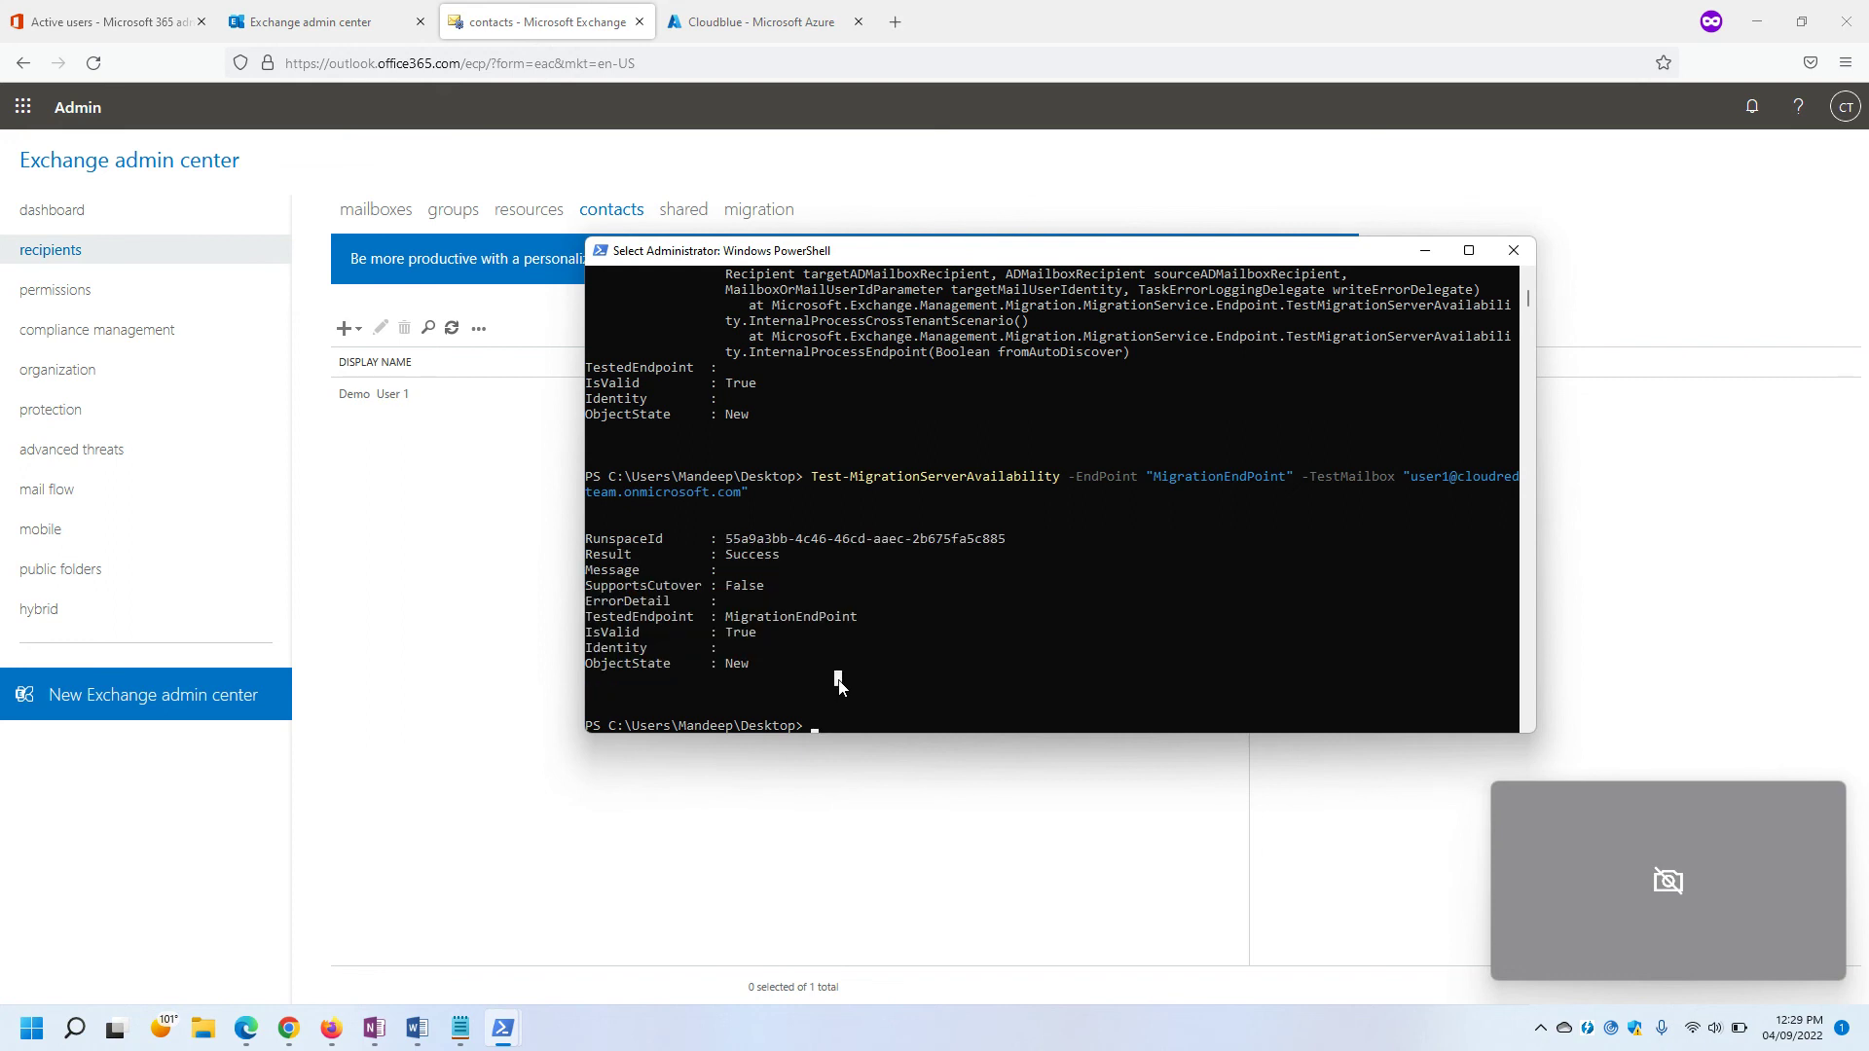
{"action": "left_click_drag", "start_coordinate": [862, 618], "coordinate": [726, 620]}
{"action": "left_click", "coordinate": [830, 647]}
{"action": "left_click", "coordinate": [1425, 250]}
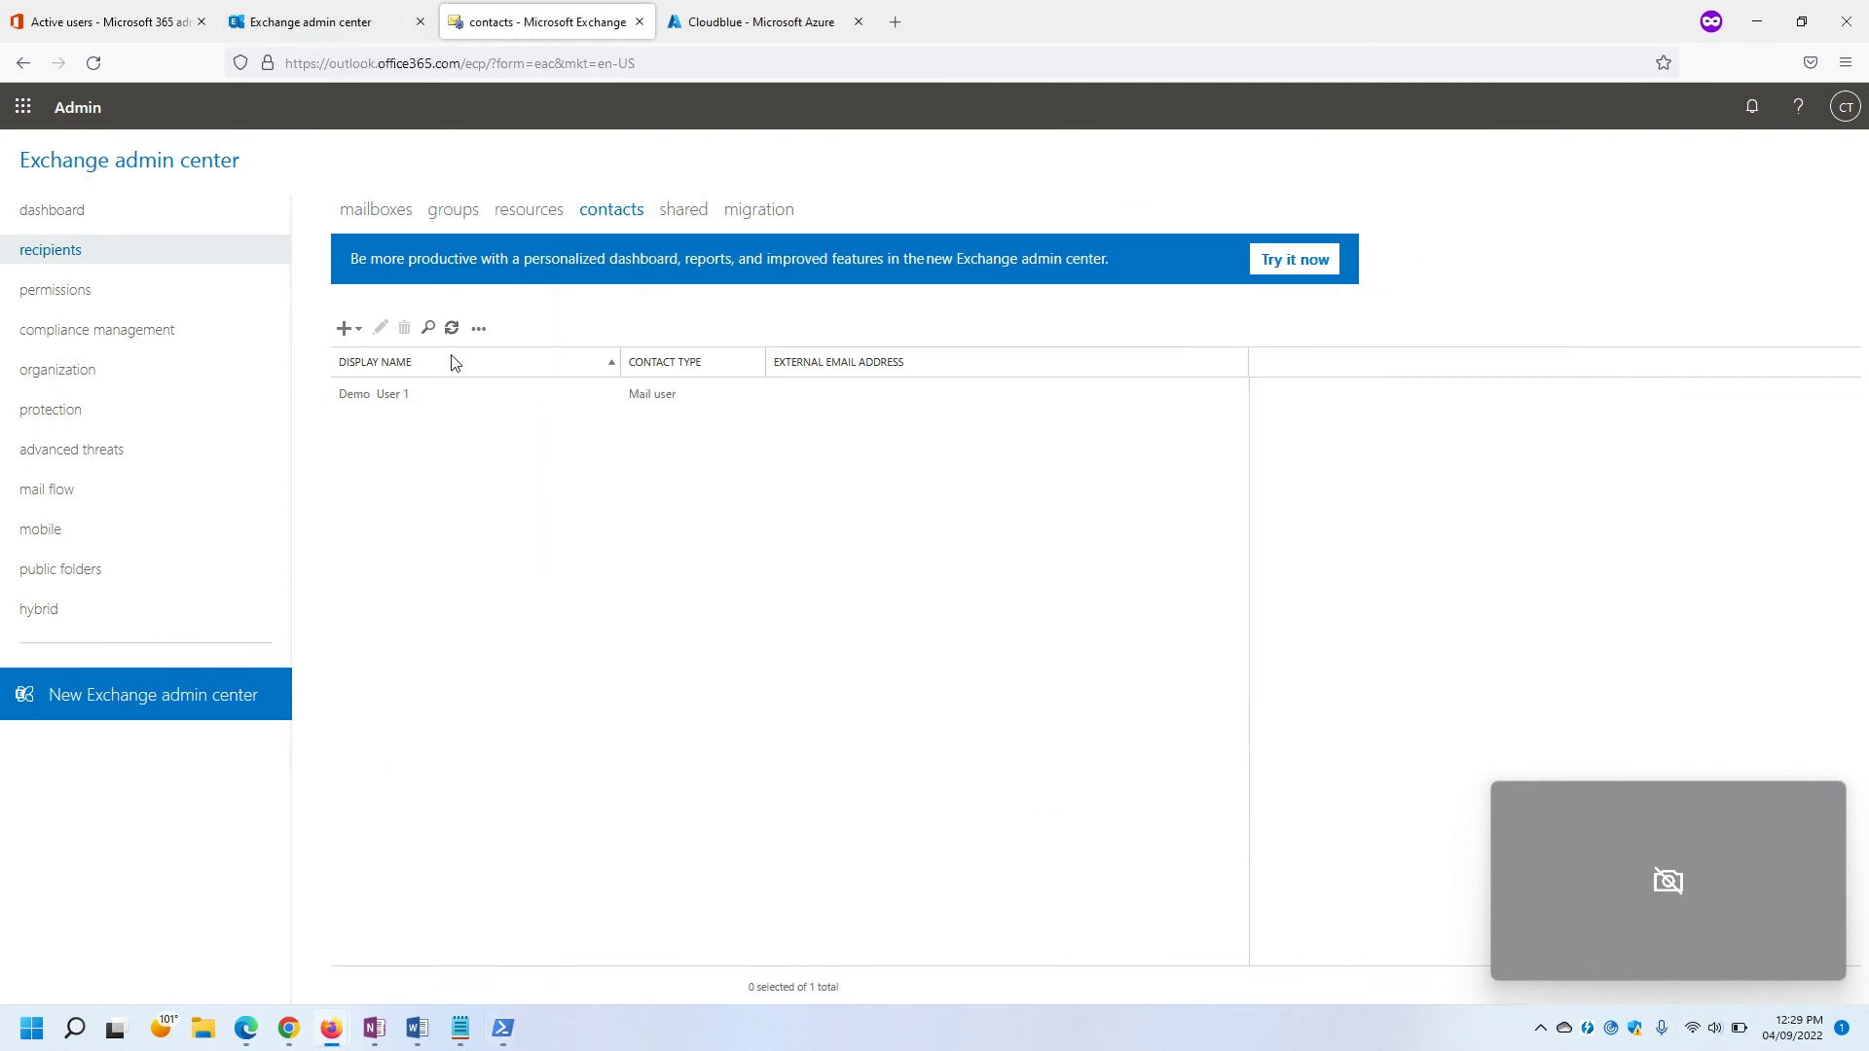
Begin a new mail user: first name Demo, last name User 2, display name Demo User 2.
{"action": "left_click", "coordinate": [287, 35]}
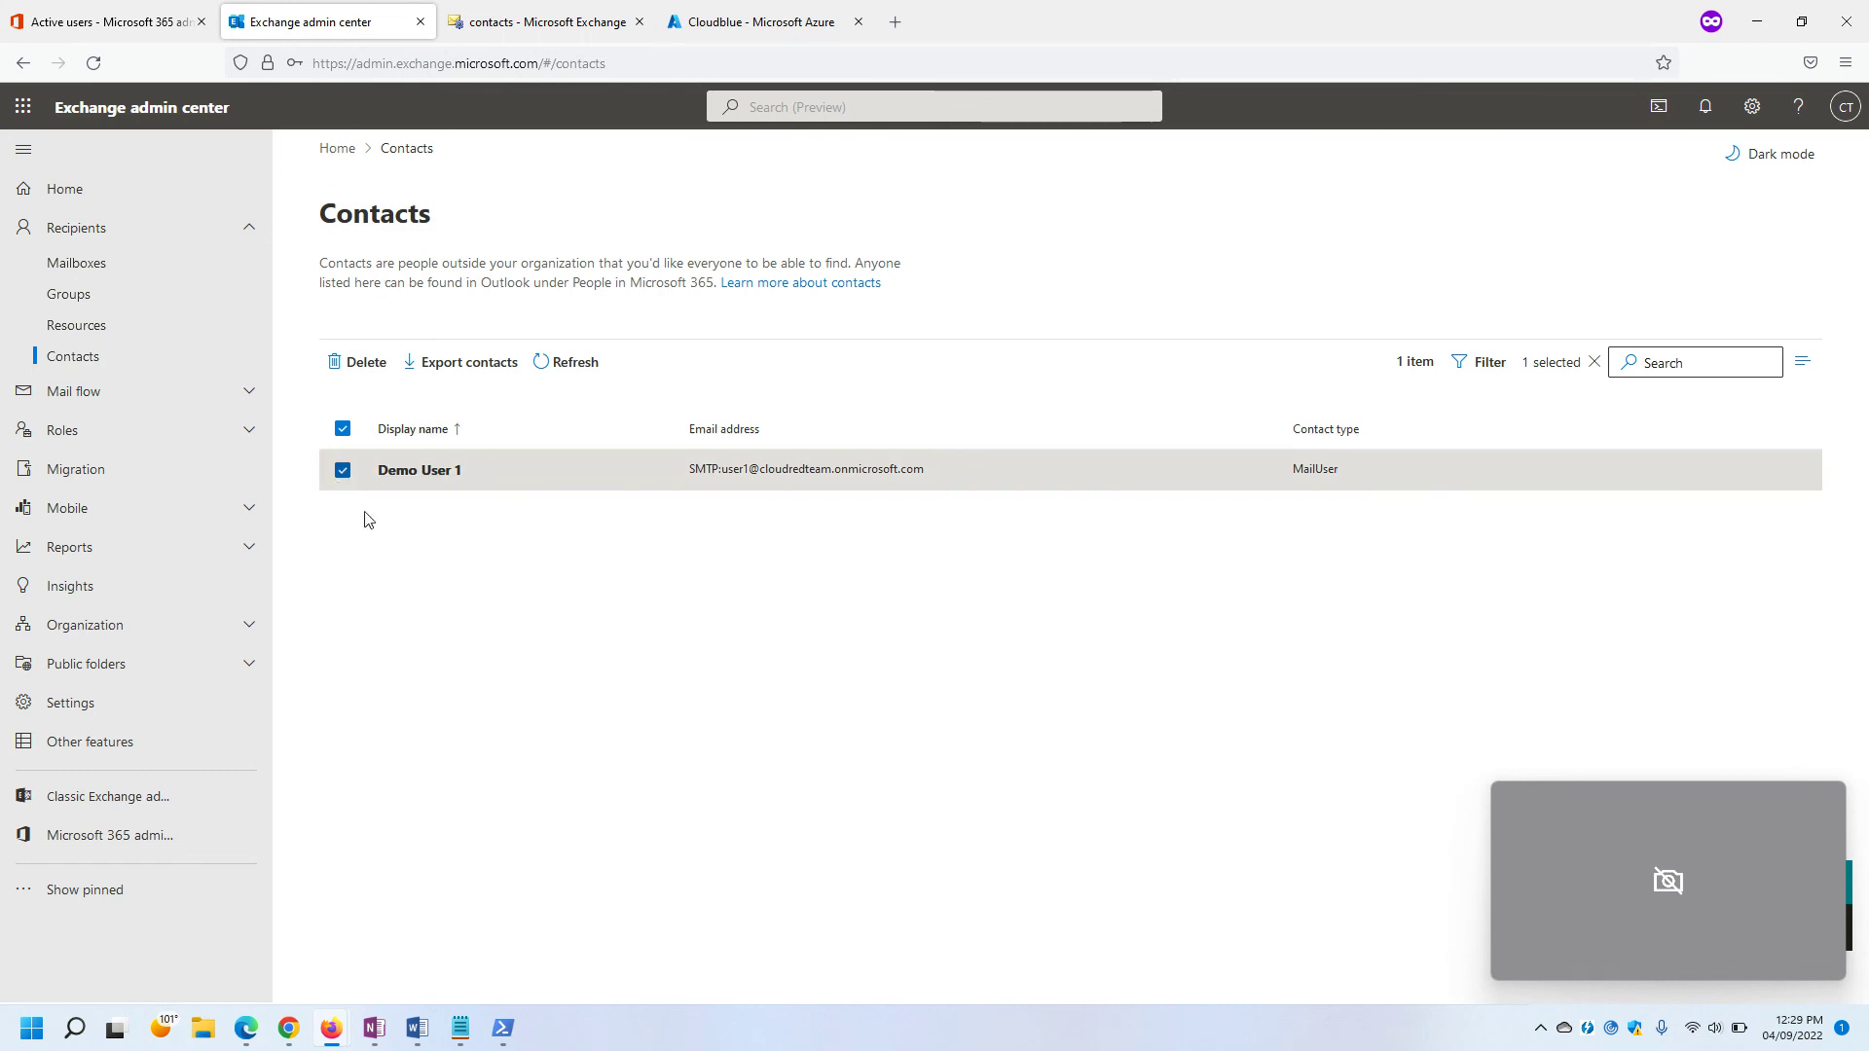
{"action": "left_click", "coordinate": [343, 470]}
{"action": "left_click", "coordinate": [543, 364]}
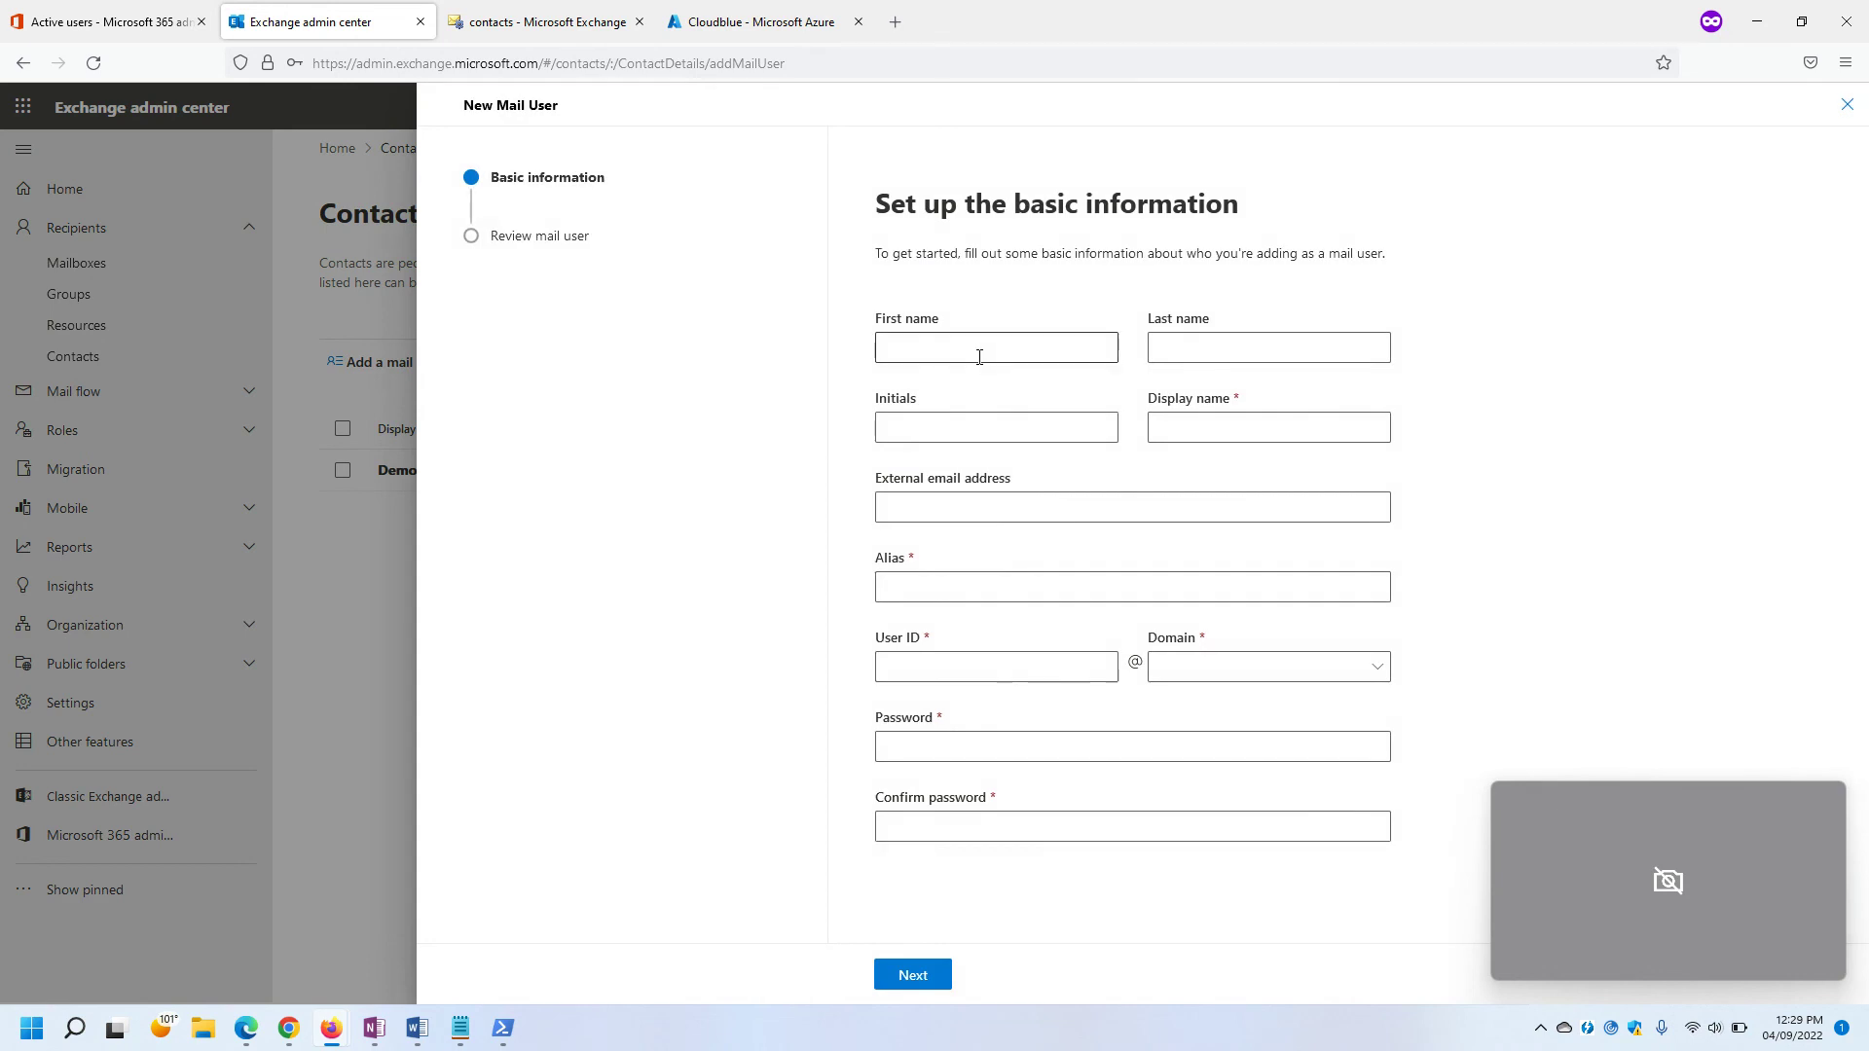
{"action": "left_click", "coordinate": [979, 349]}
{"action": "type", "text": "De"}
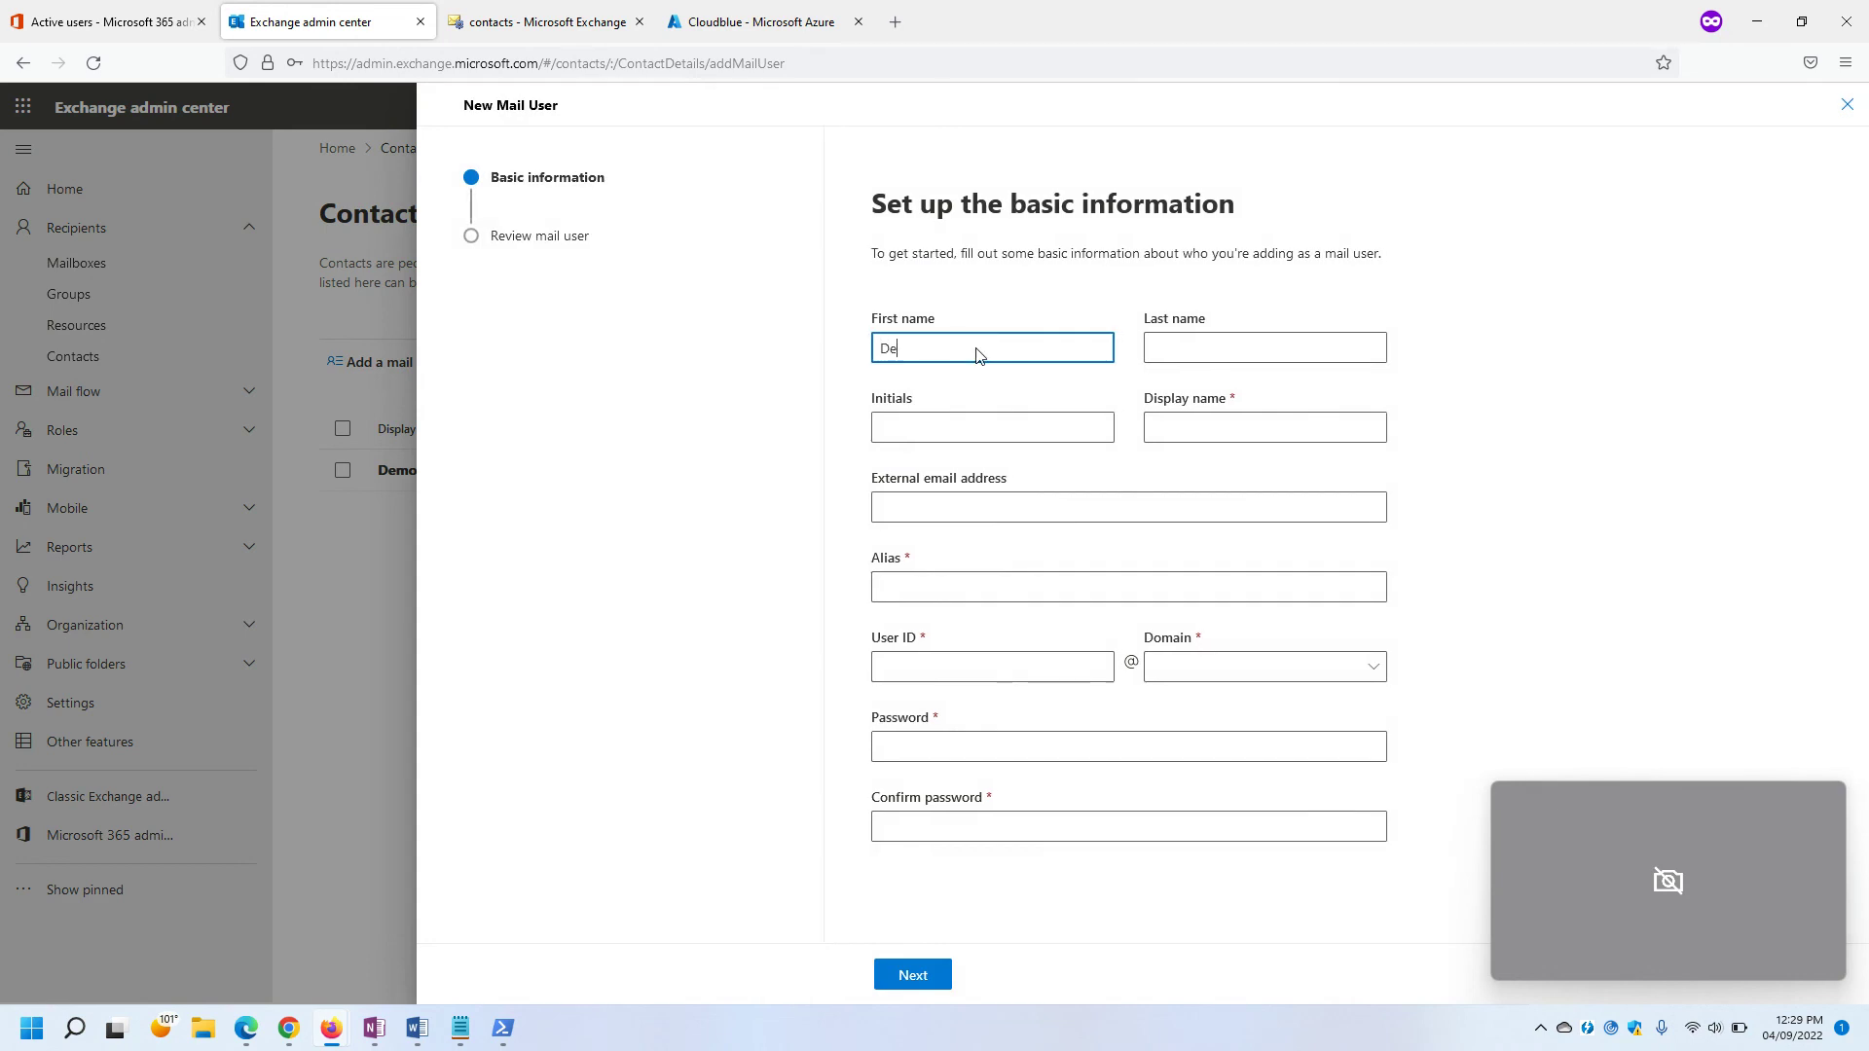
{"action": "type", "text": "mo"}
{"action": "key", "text": "Tab"}
{"action": "type", "text": "User"}
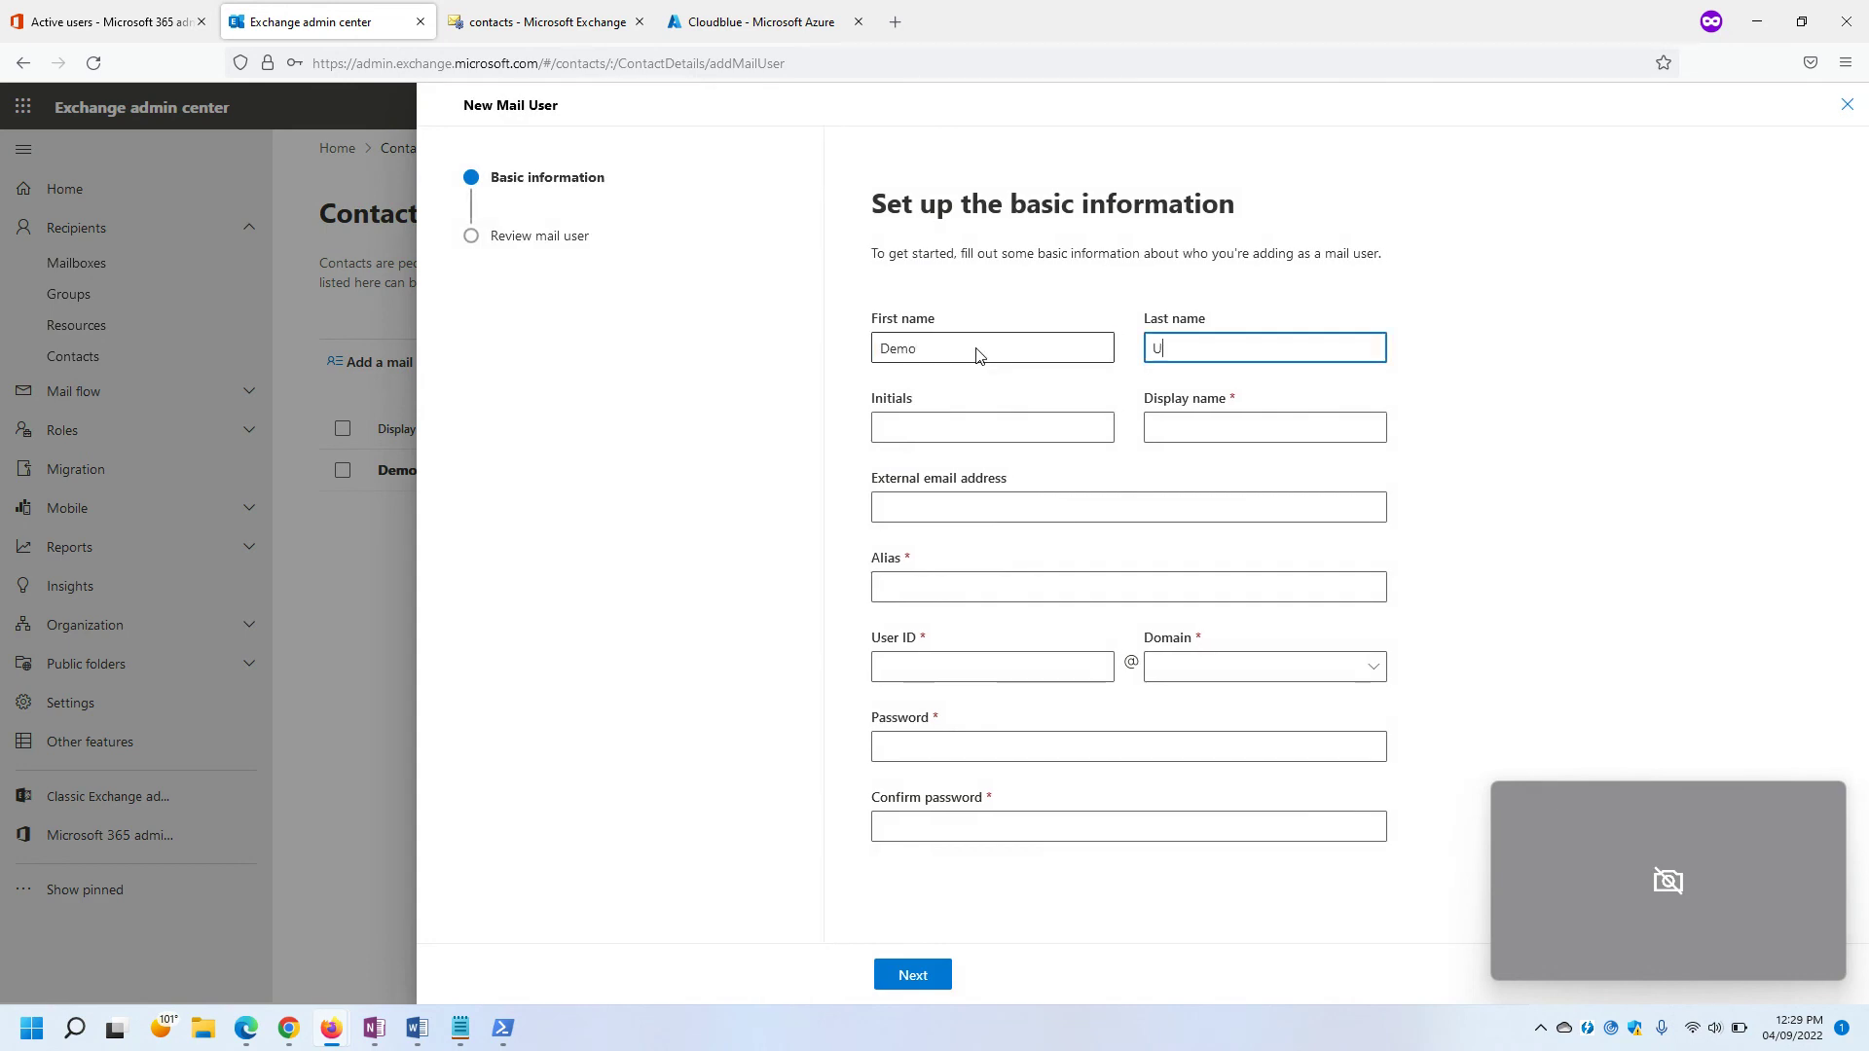
{"action": "key", "text": "Tab"}
{"action": "key", "text": "Tab"}
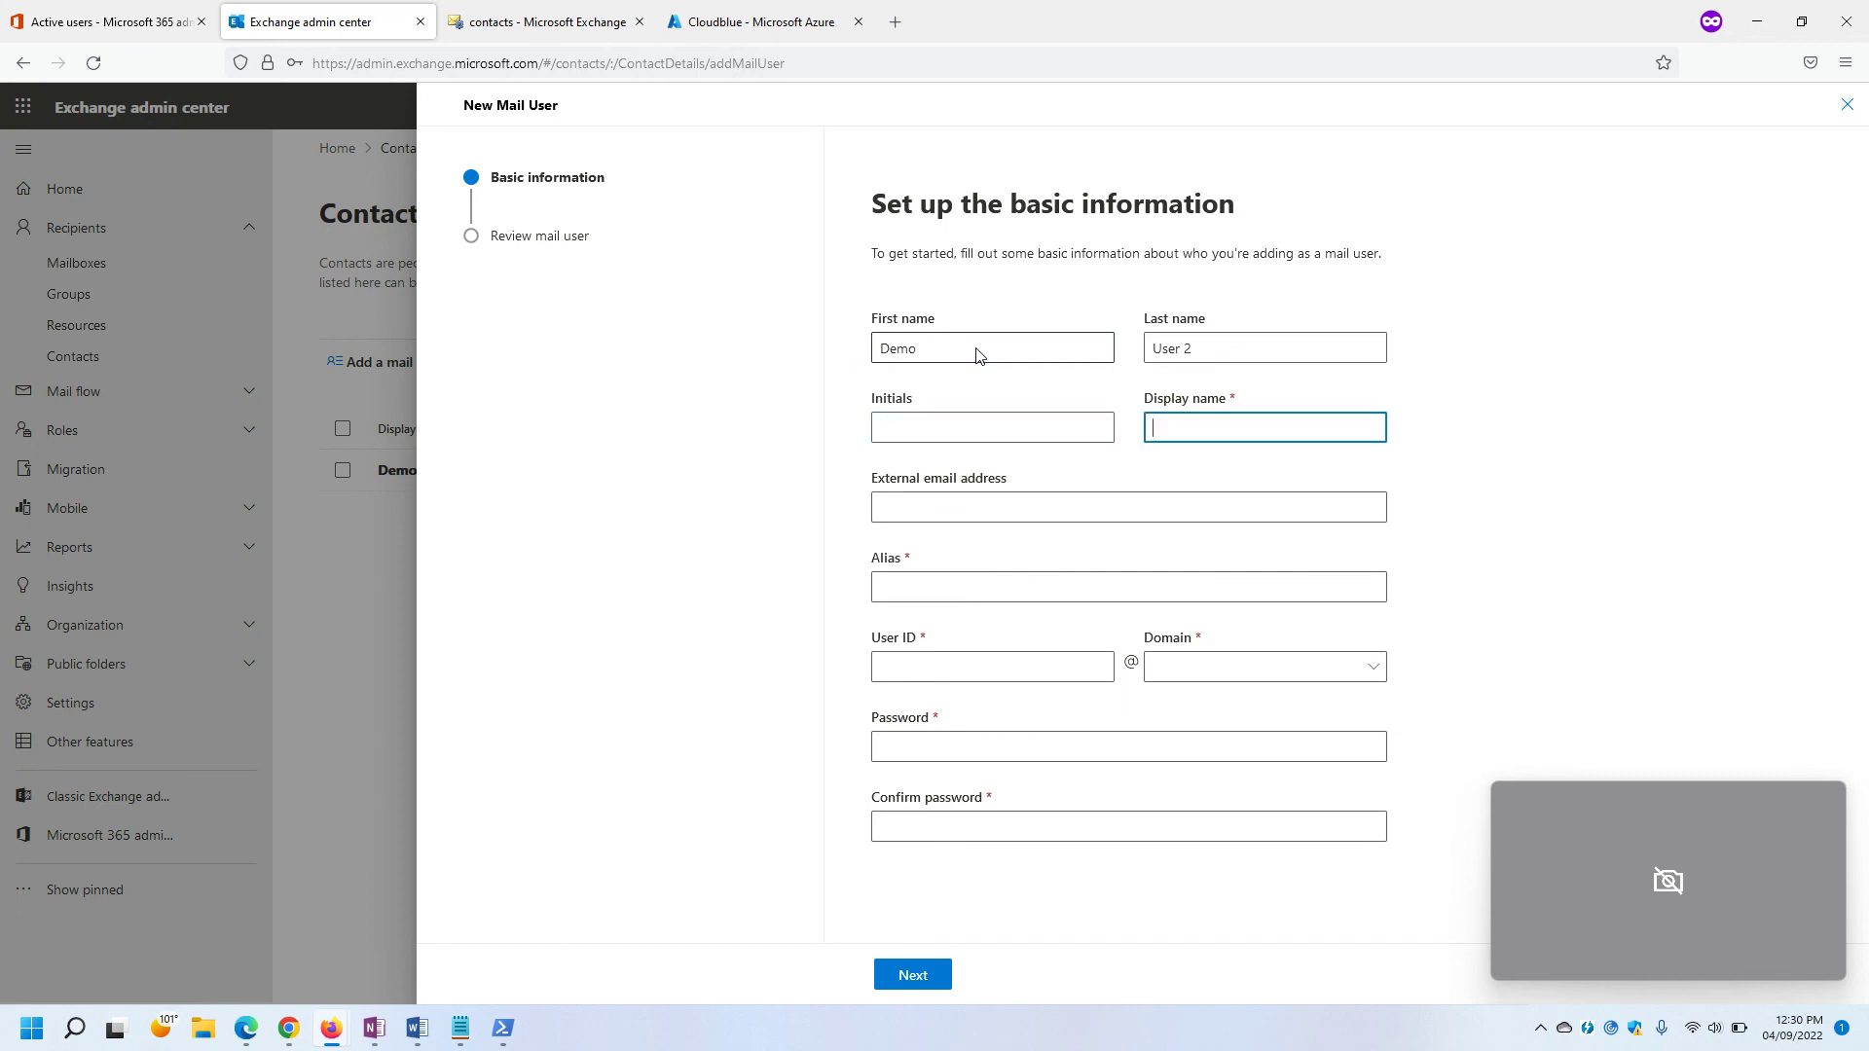
{"action": "type", "text": "Demo User 2"}
{"action": "left_click", "coordinate": [941, 512]}
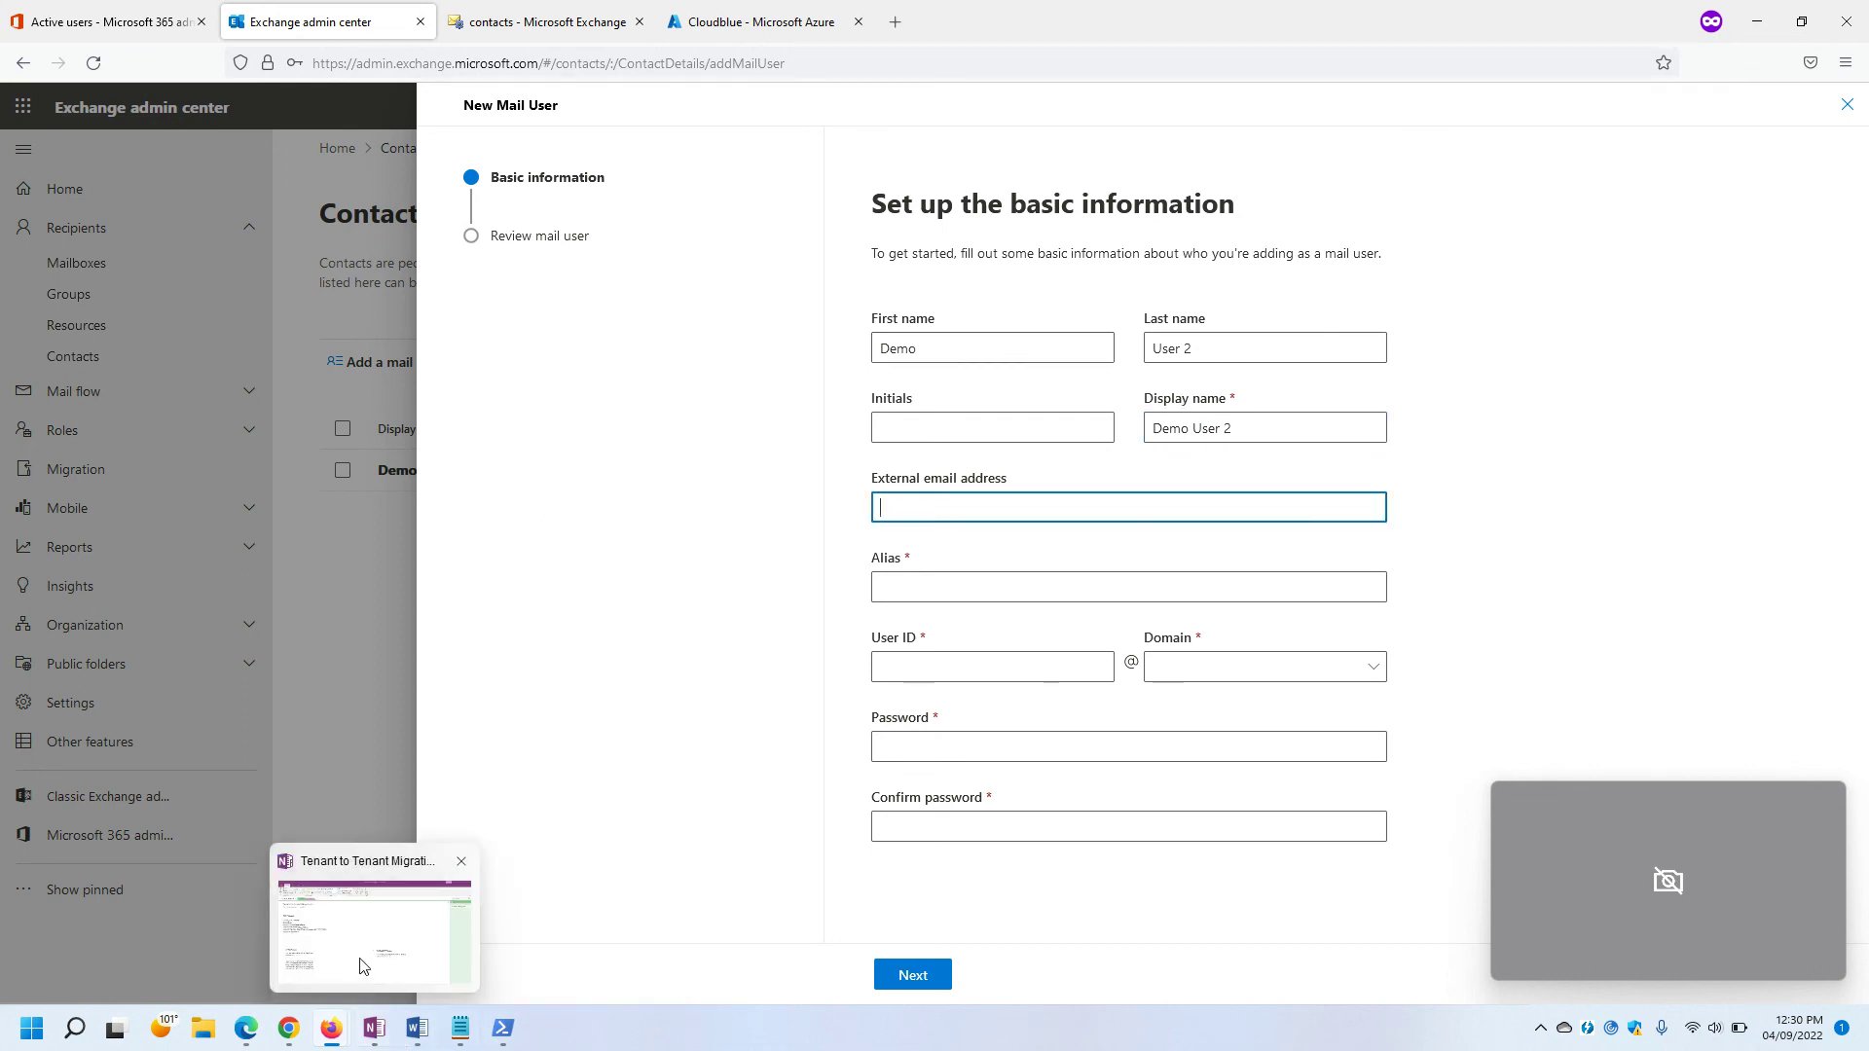
Copy User2's email address from the OneNote migration notes.
{"action": "left_click", "coordinate": [376, 940]}
{"action": "double_click", "coordinate": [352, 798]}
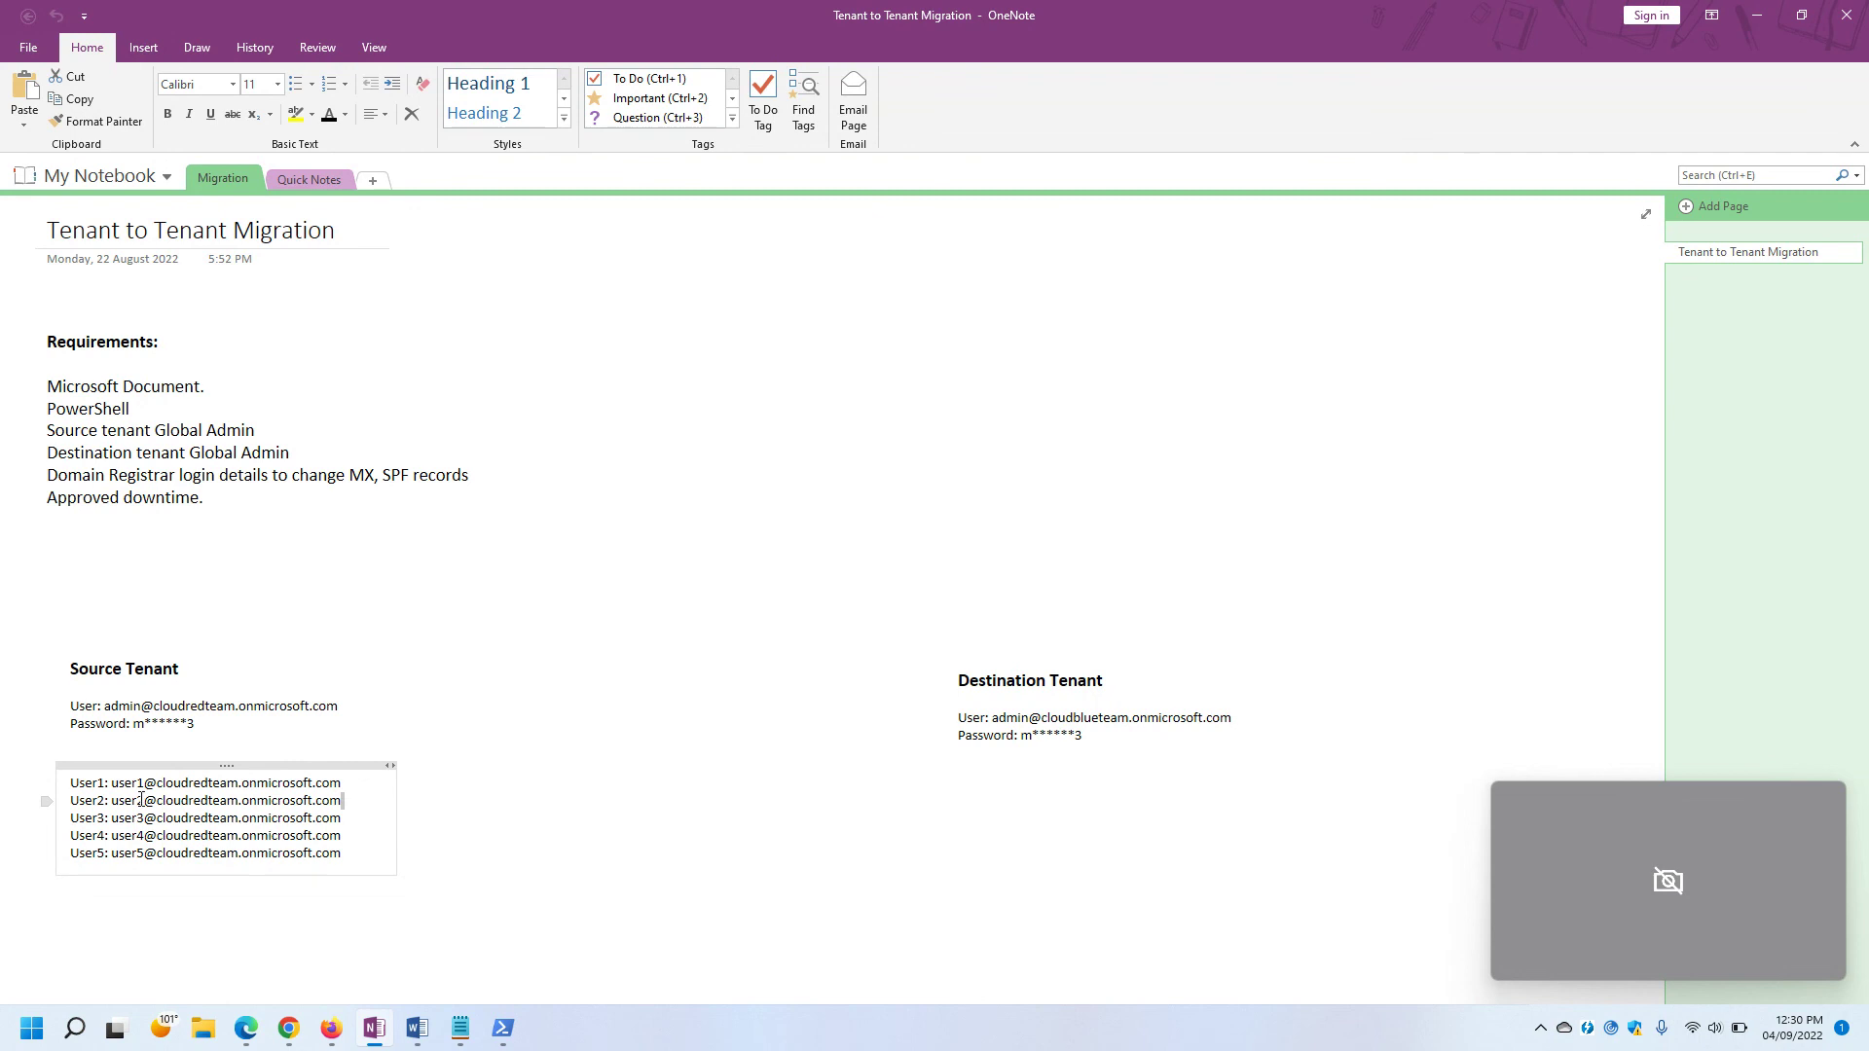
{"action": "left_click_drag", "start_coordinate": [113, 800], "coordinate": [344, 803]}
{"action": "key", "text": "ctrl+c"}
{"action": "key", "text": "alt+Tab"}
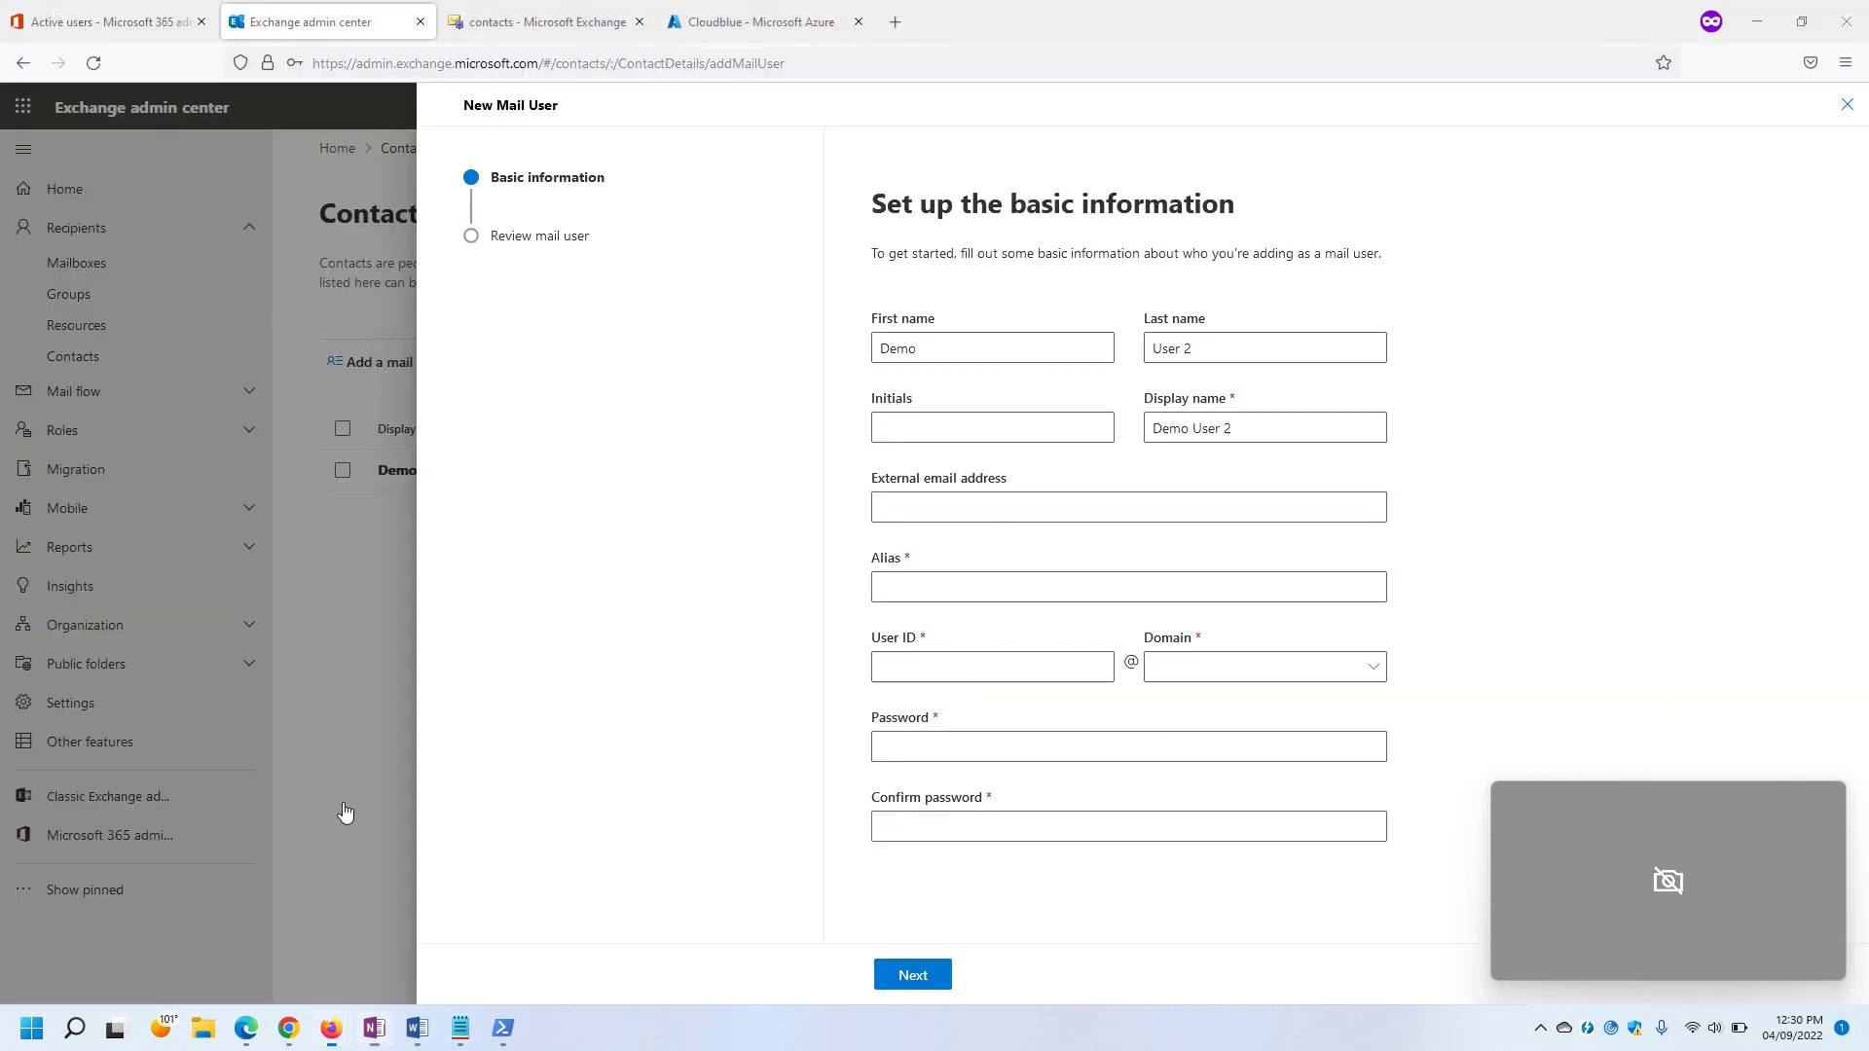
Paste User2's external email, set alias and user ID to user2 on cloudblueteam.onmicrosoft.com.
{"action": "key", "text": "ctrl+v"}
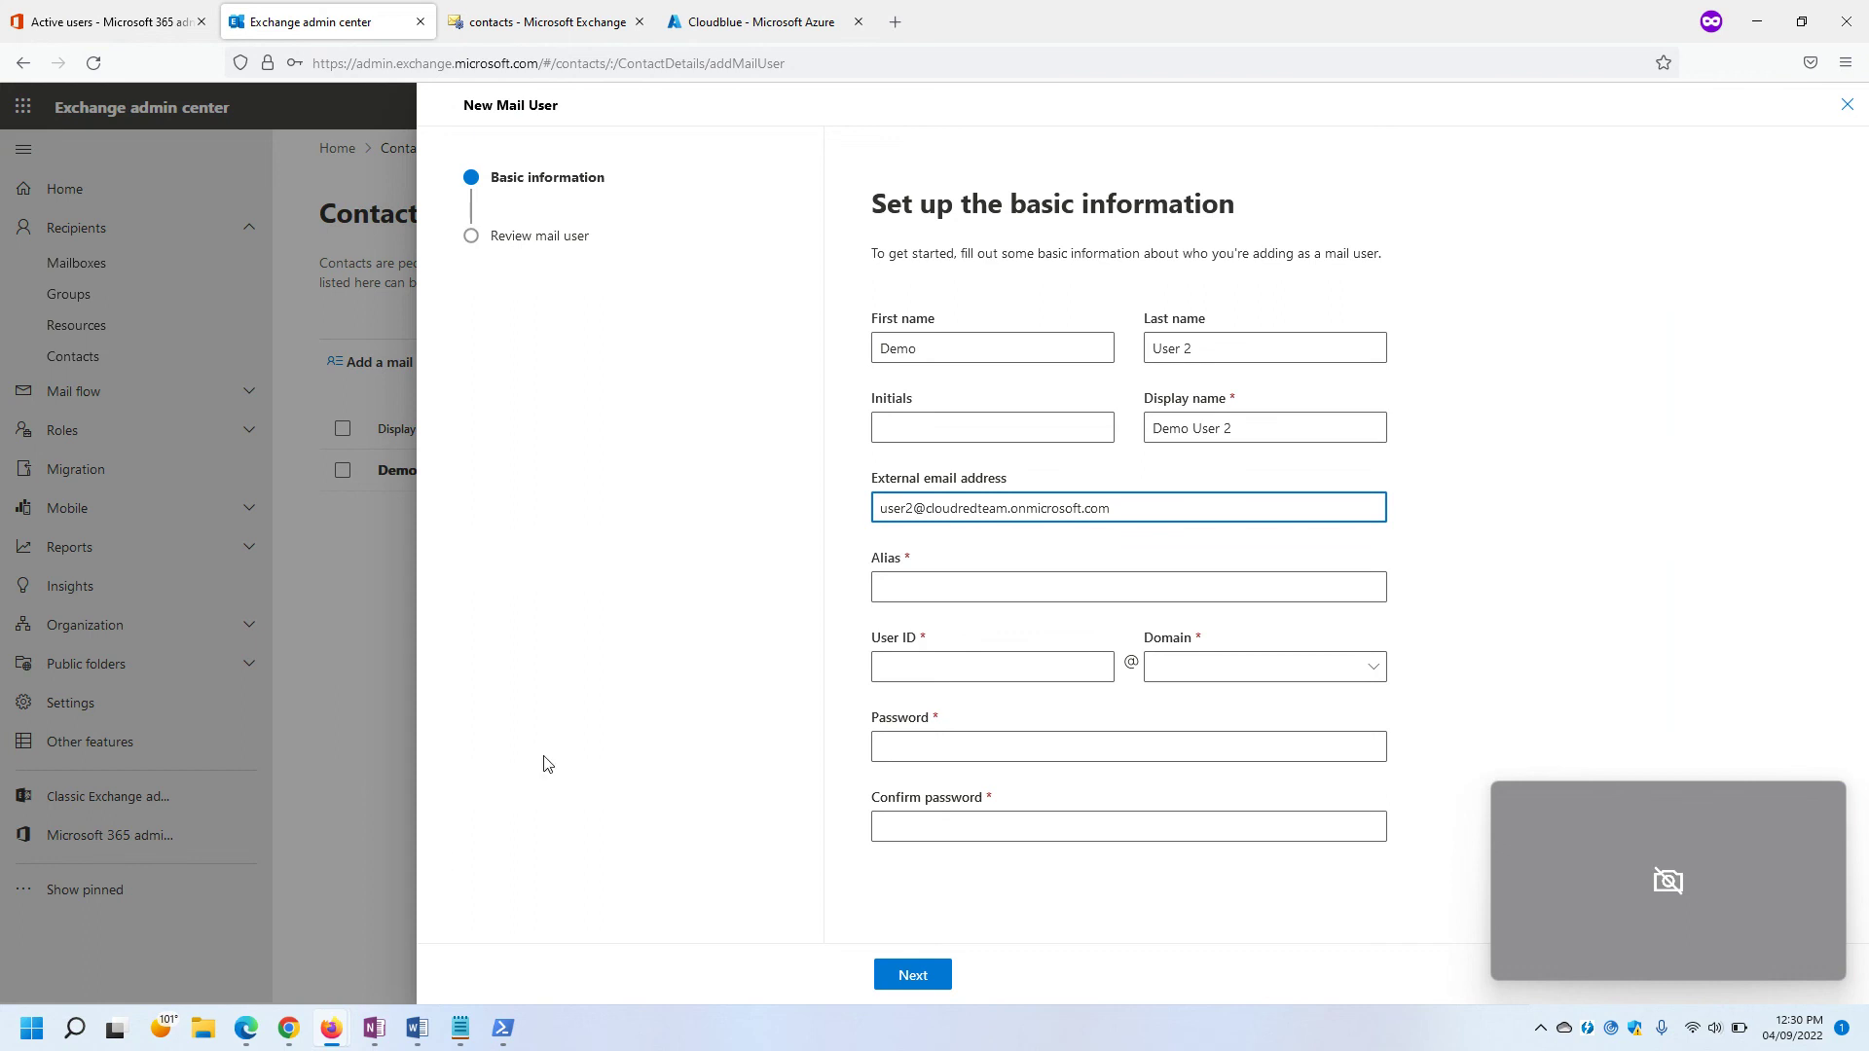
{"action": "left_click_drag", "start_coordinate": [917, 506], "coordinate": [754, 523]}
{"action": "left_click", "coordinate": [880, 588]}
{"action": "key", "text": "ctrl+v"}
{"action": "left_click", "coordinate": [964, 662]}
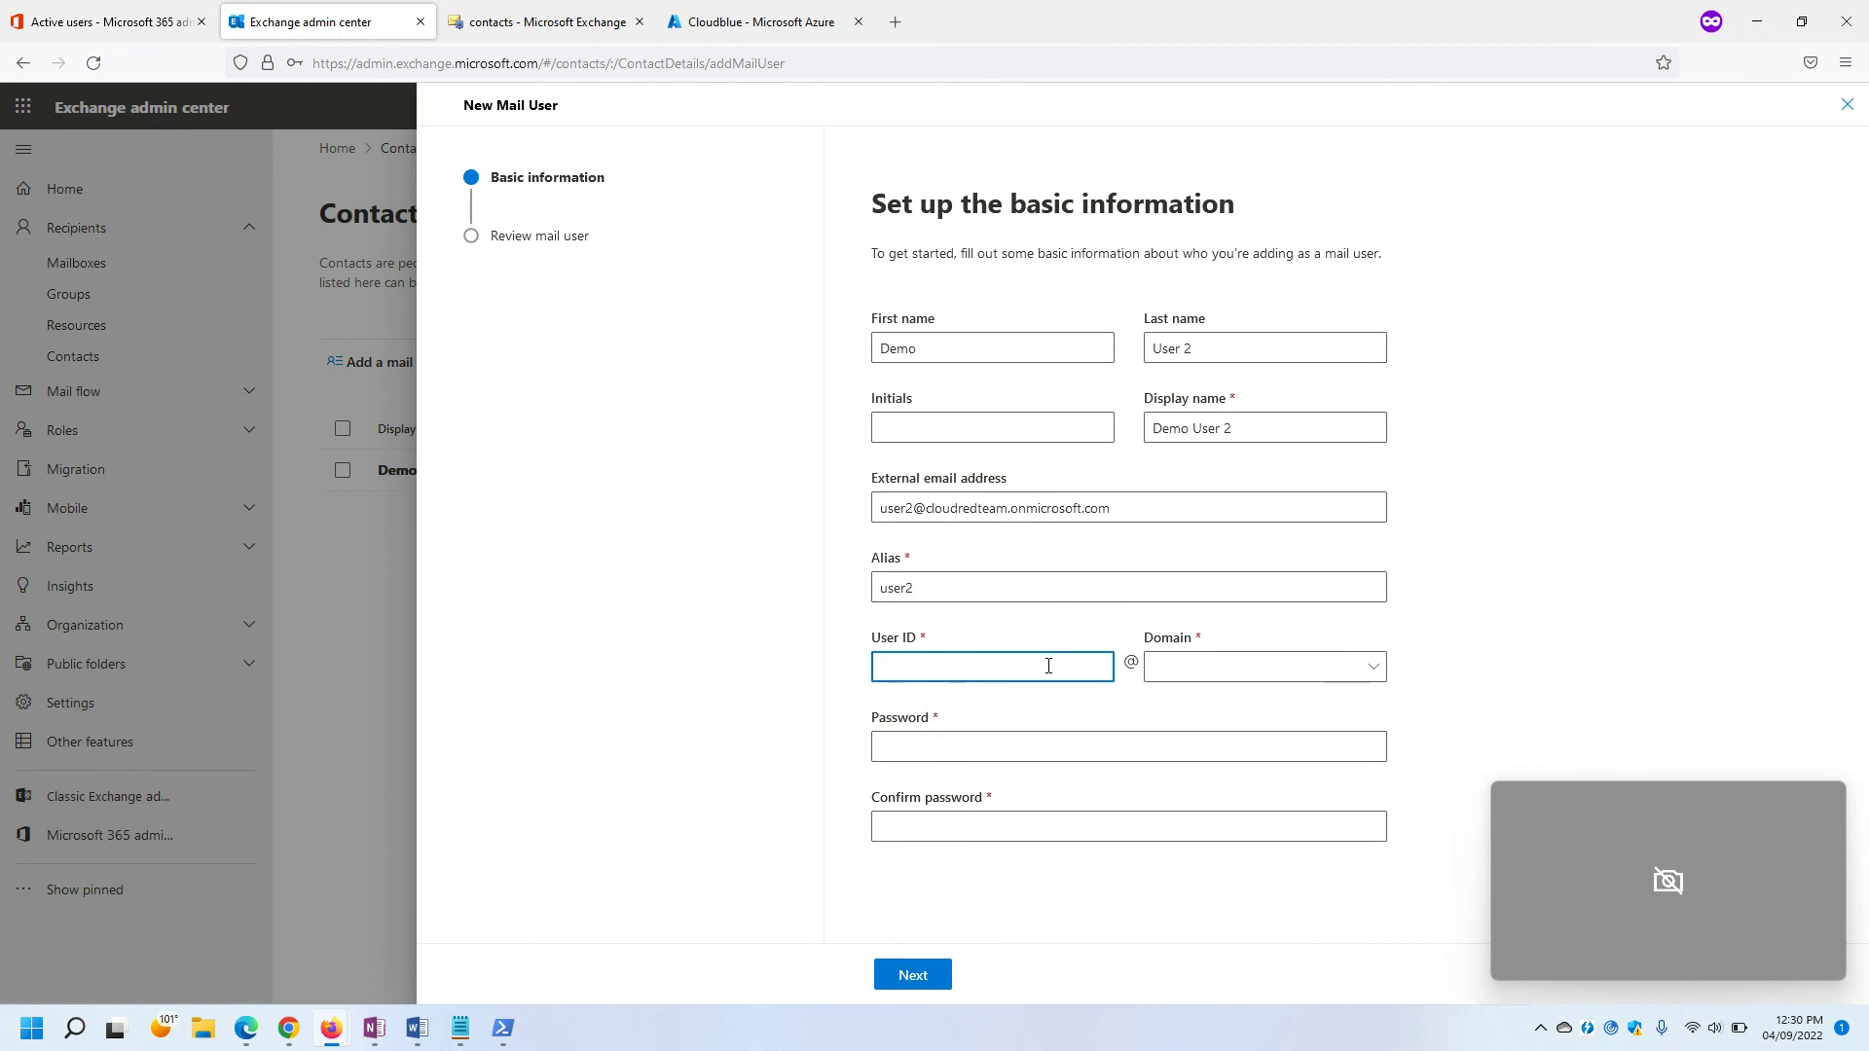
{"action": "key", "text": "ctrl+v"}
{"action": "left_click", "coordinate": [1193, 666]}
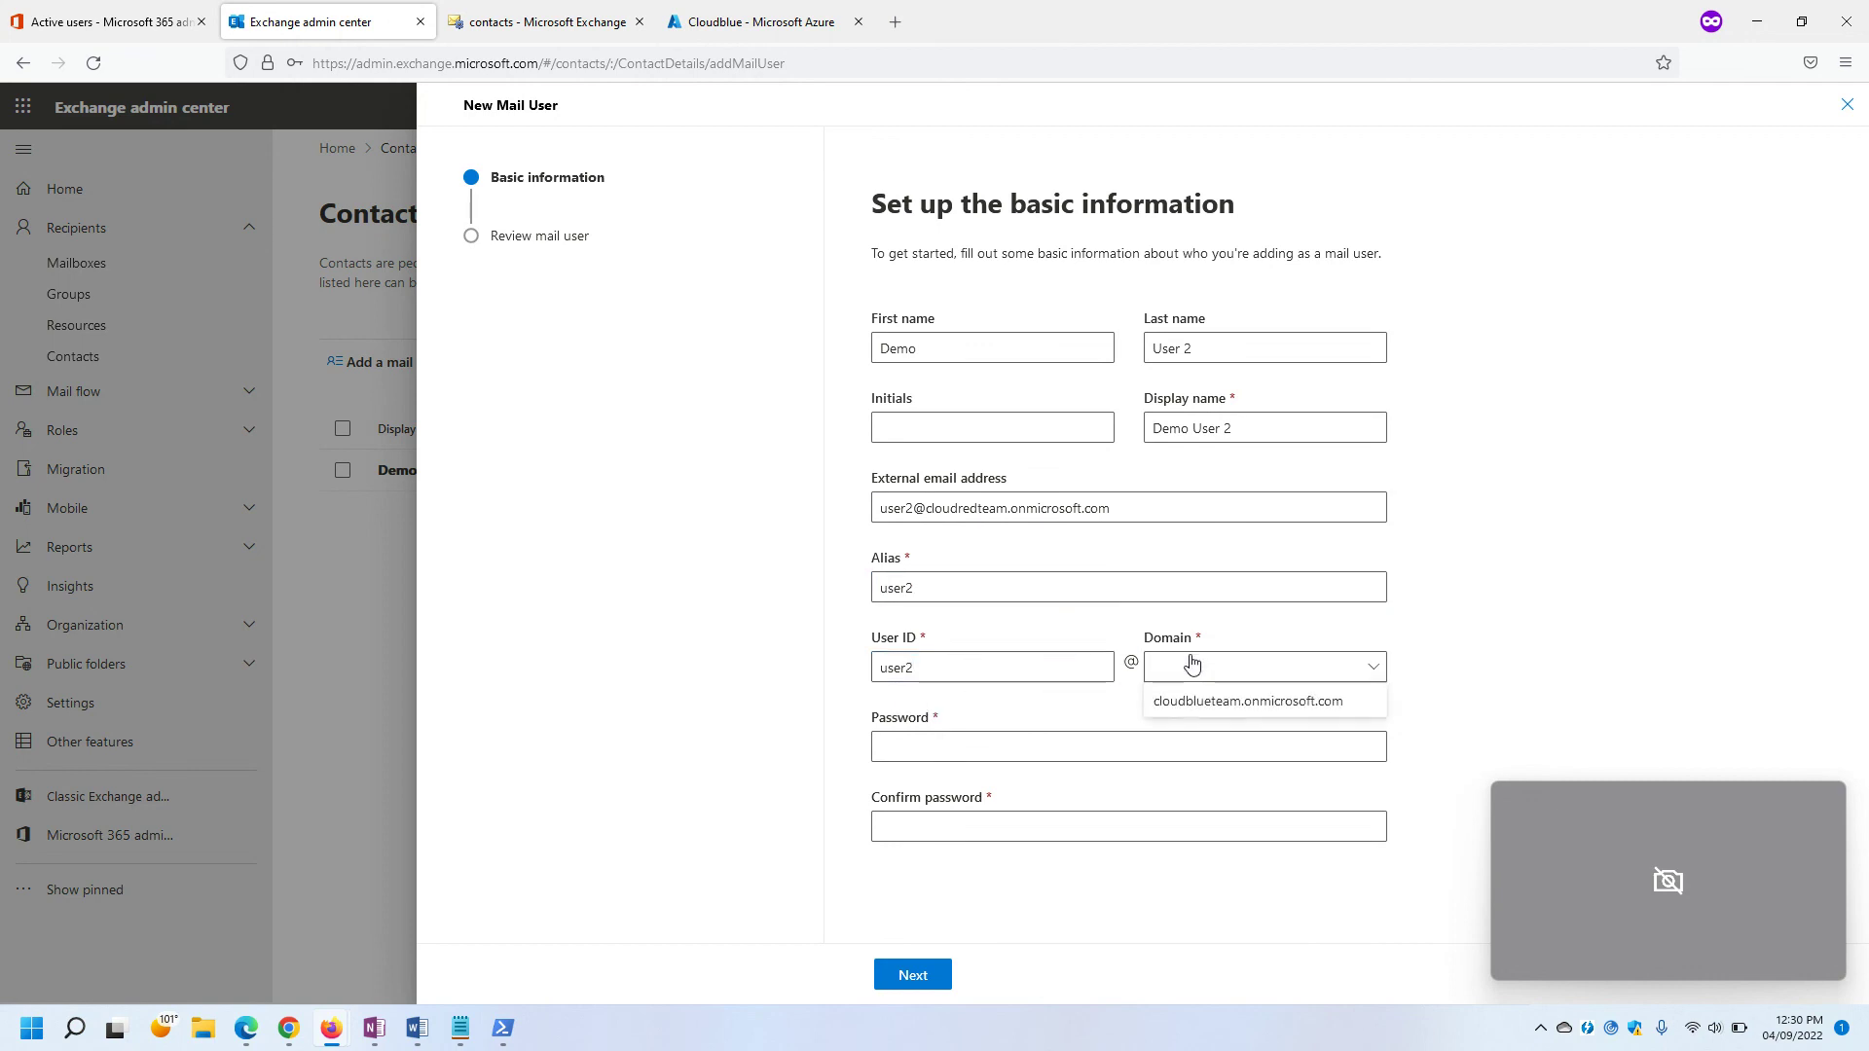
{"action": "left_click", "coordinate": [1198, 701]}
Enter and confirm the password, create the mail user, and bring up the Notepad notes.
{"action": "left_click", "coordinate": [1047, 750]}
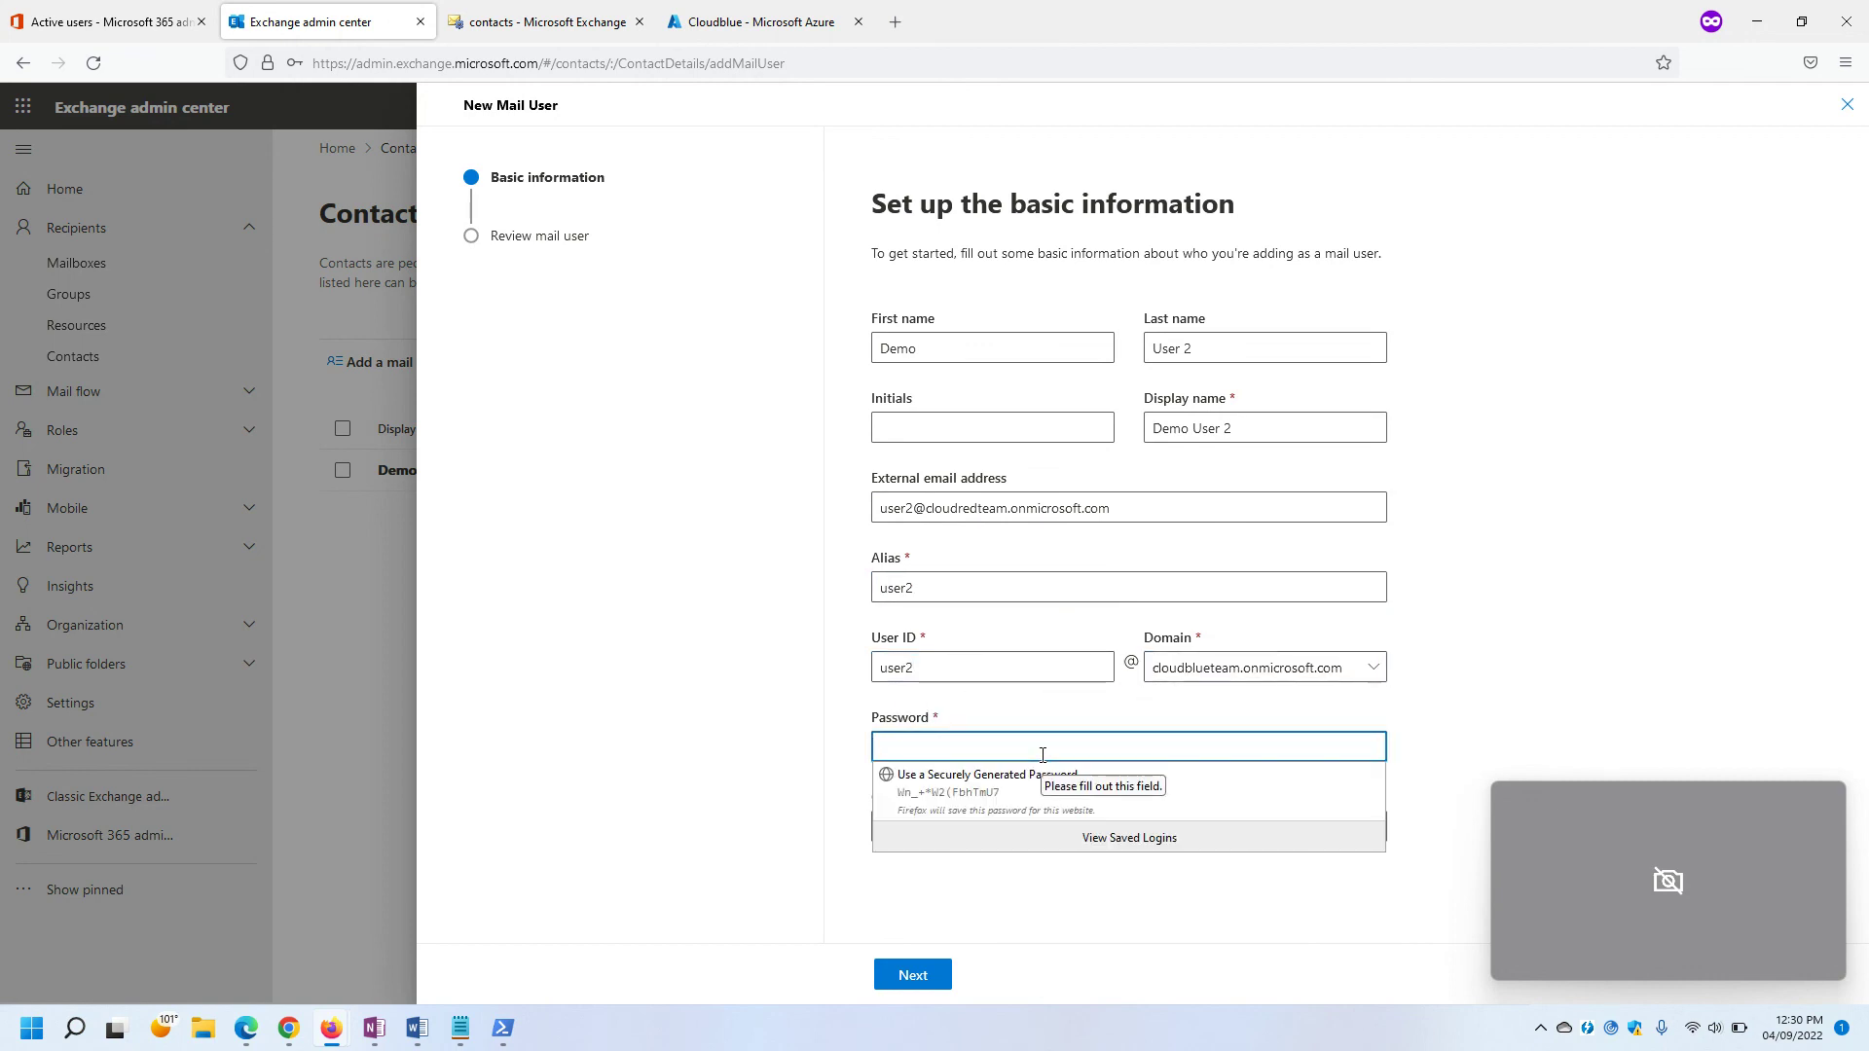
{"action": "type", "text": "***********"}
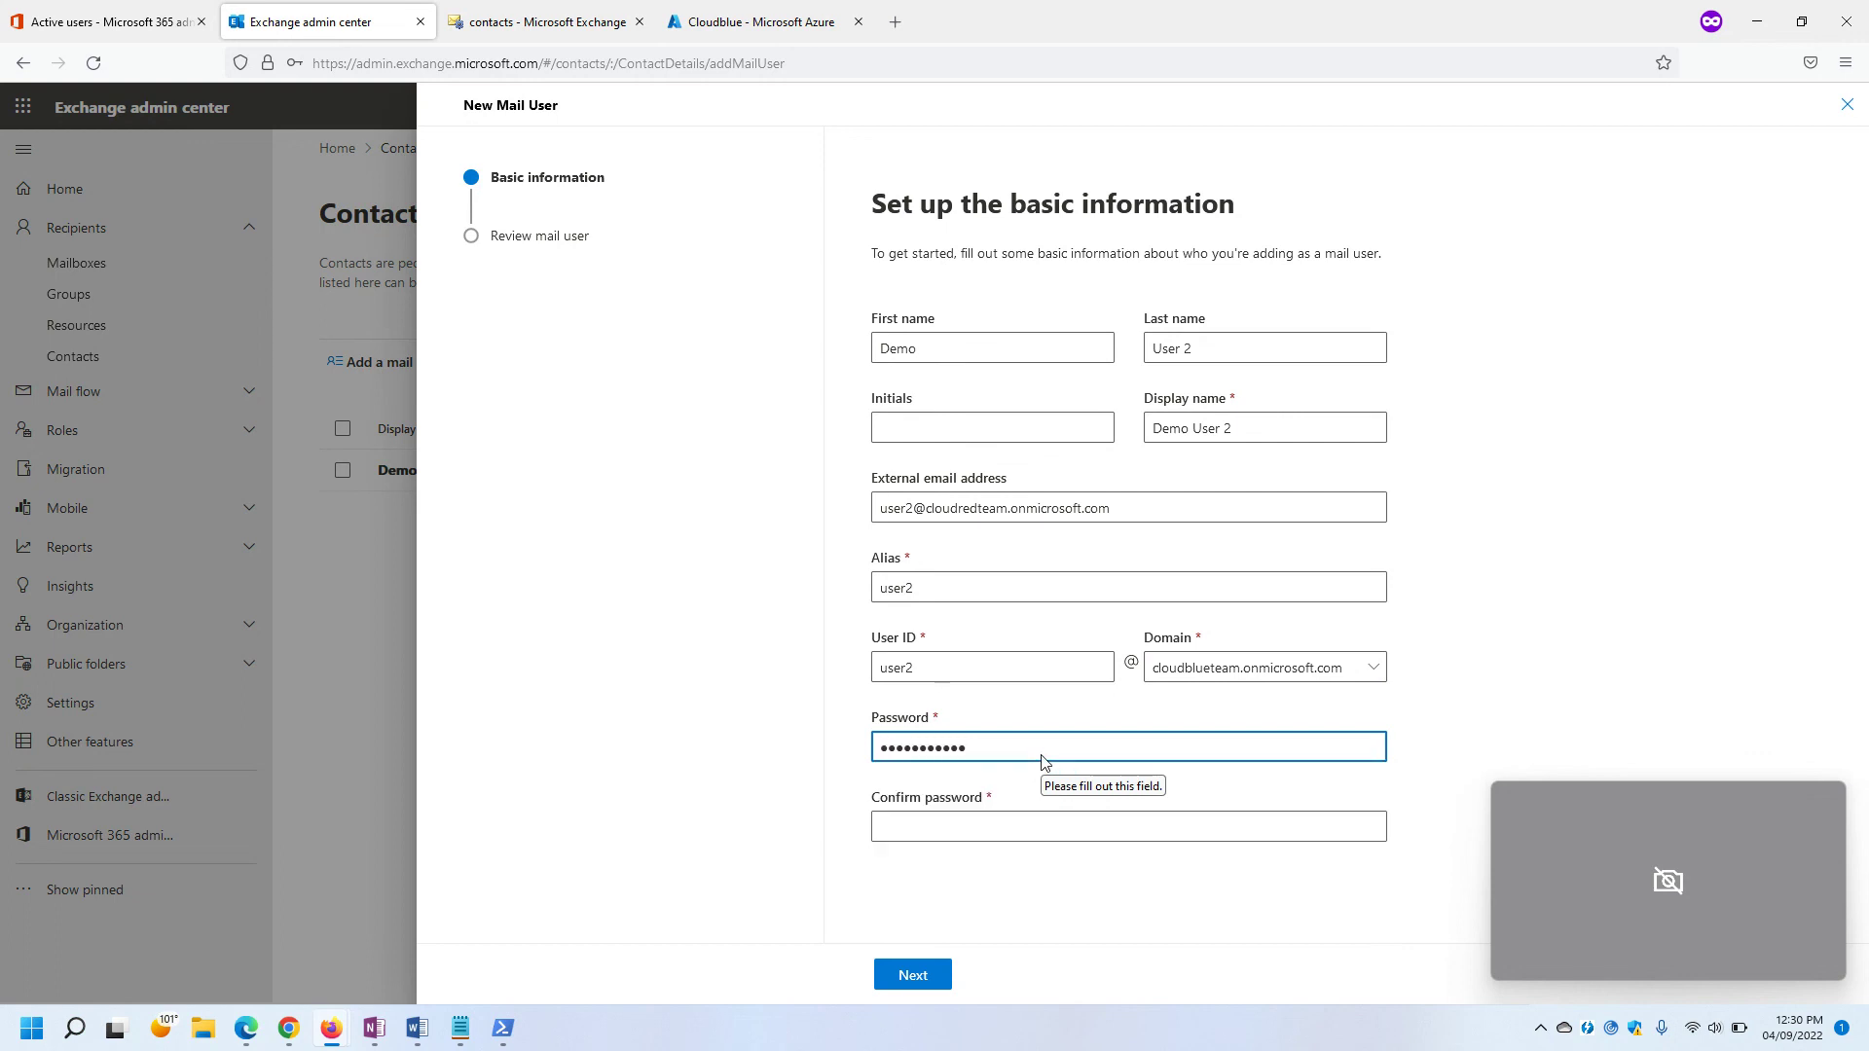
{"action": "left_click", "coordinate": [992, 827]}
{"action": "type", "text": "****"}
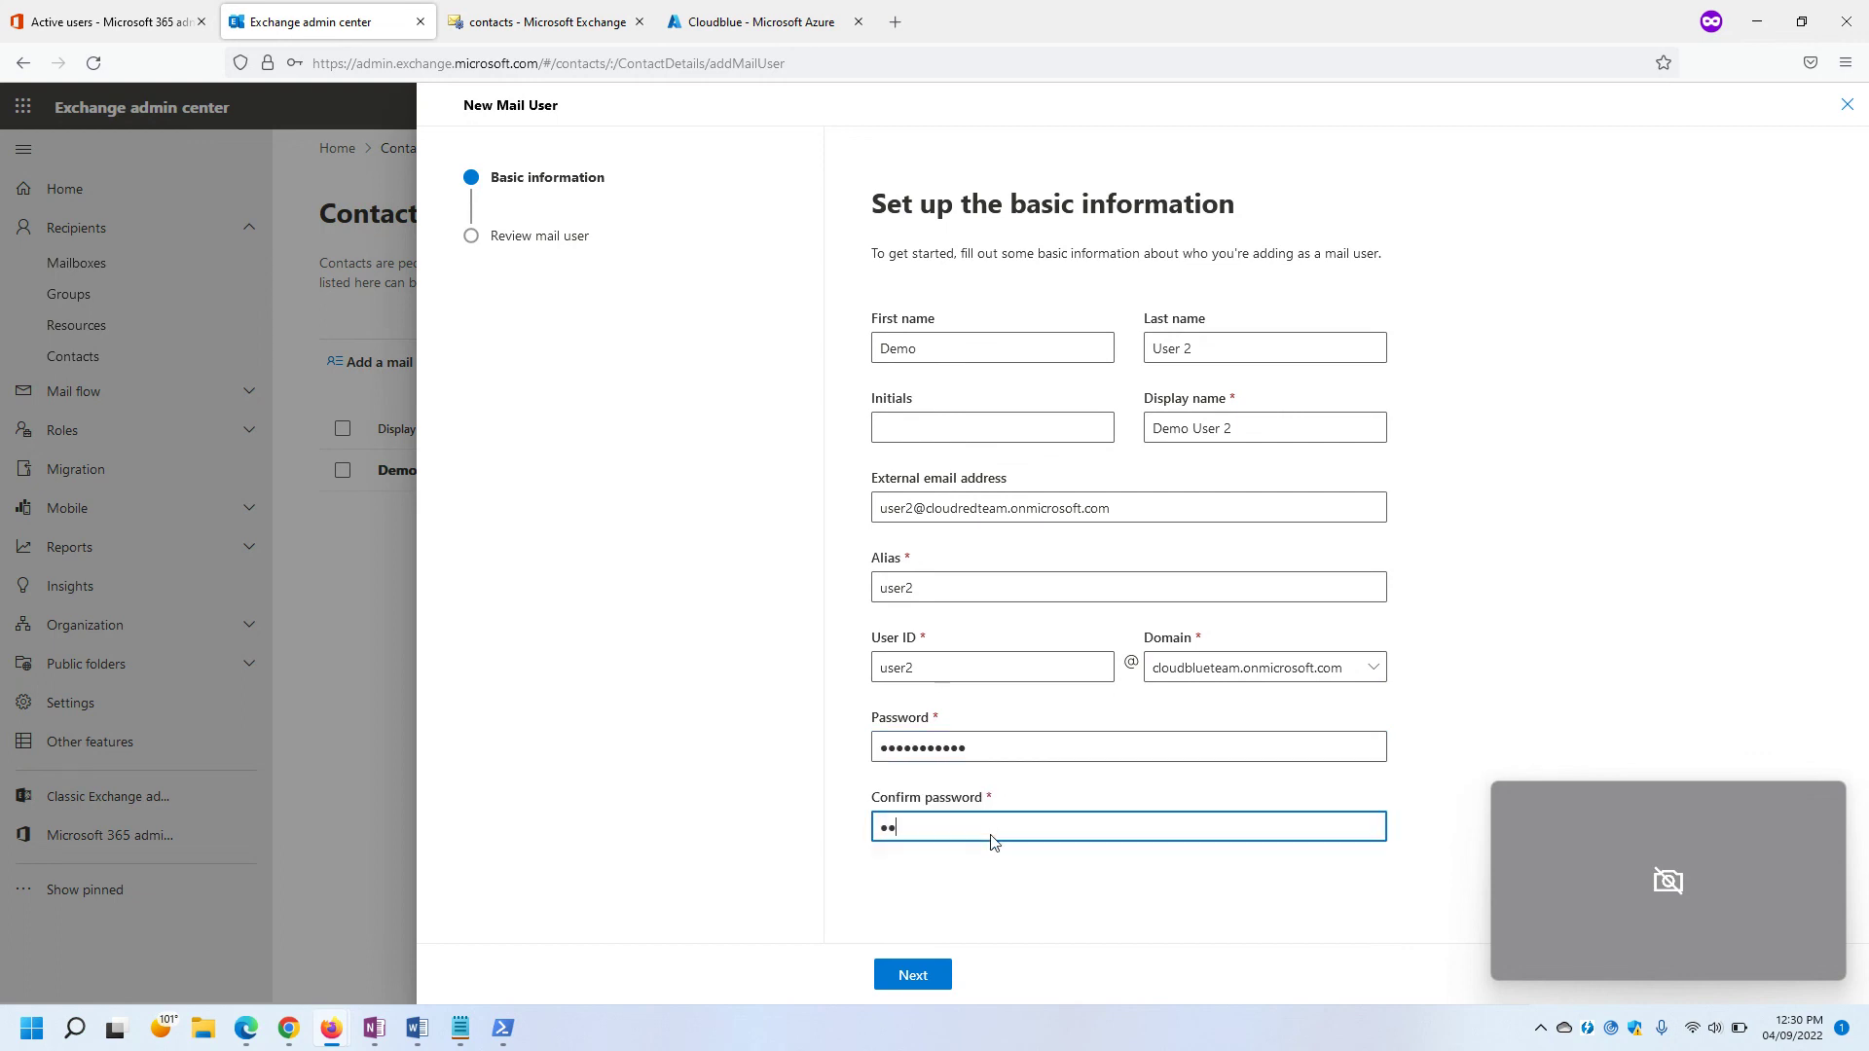
{"action": "type", "text": "*********"}
{"action": "left_click", "coordinate": [911, 974]}
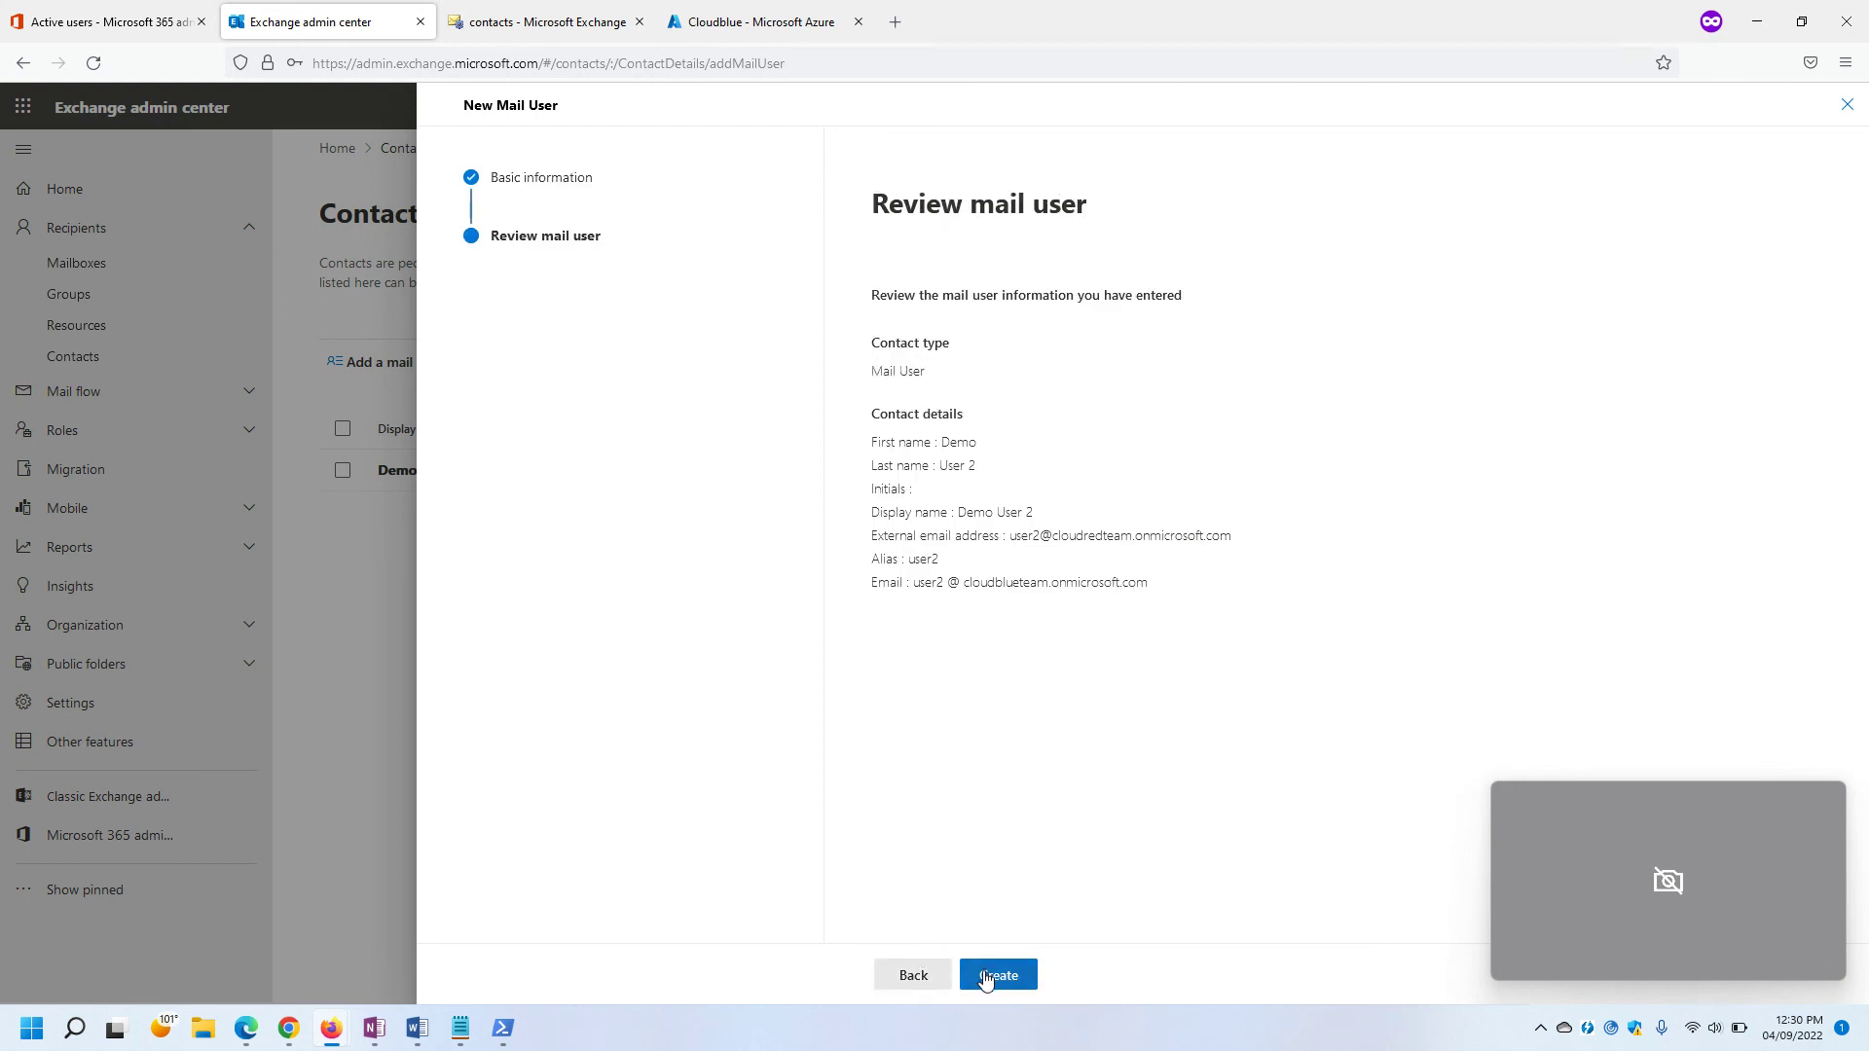
{"action": "left_click", "coordinate": [986, 978]}
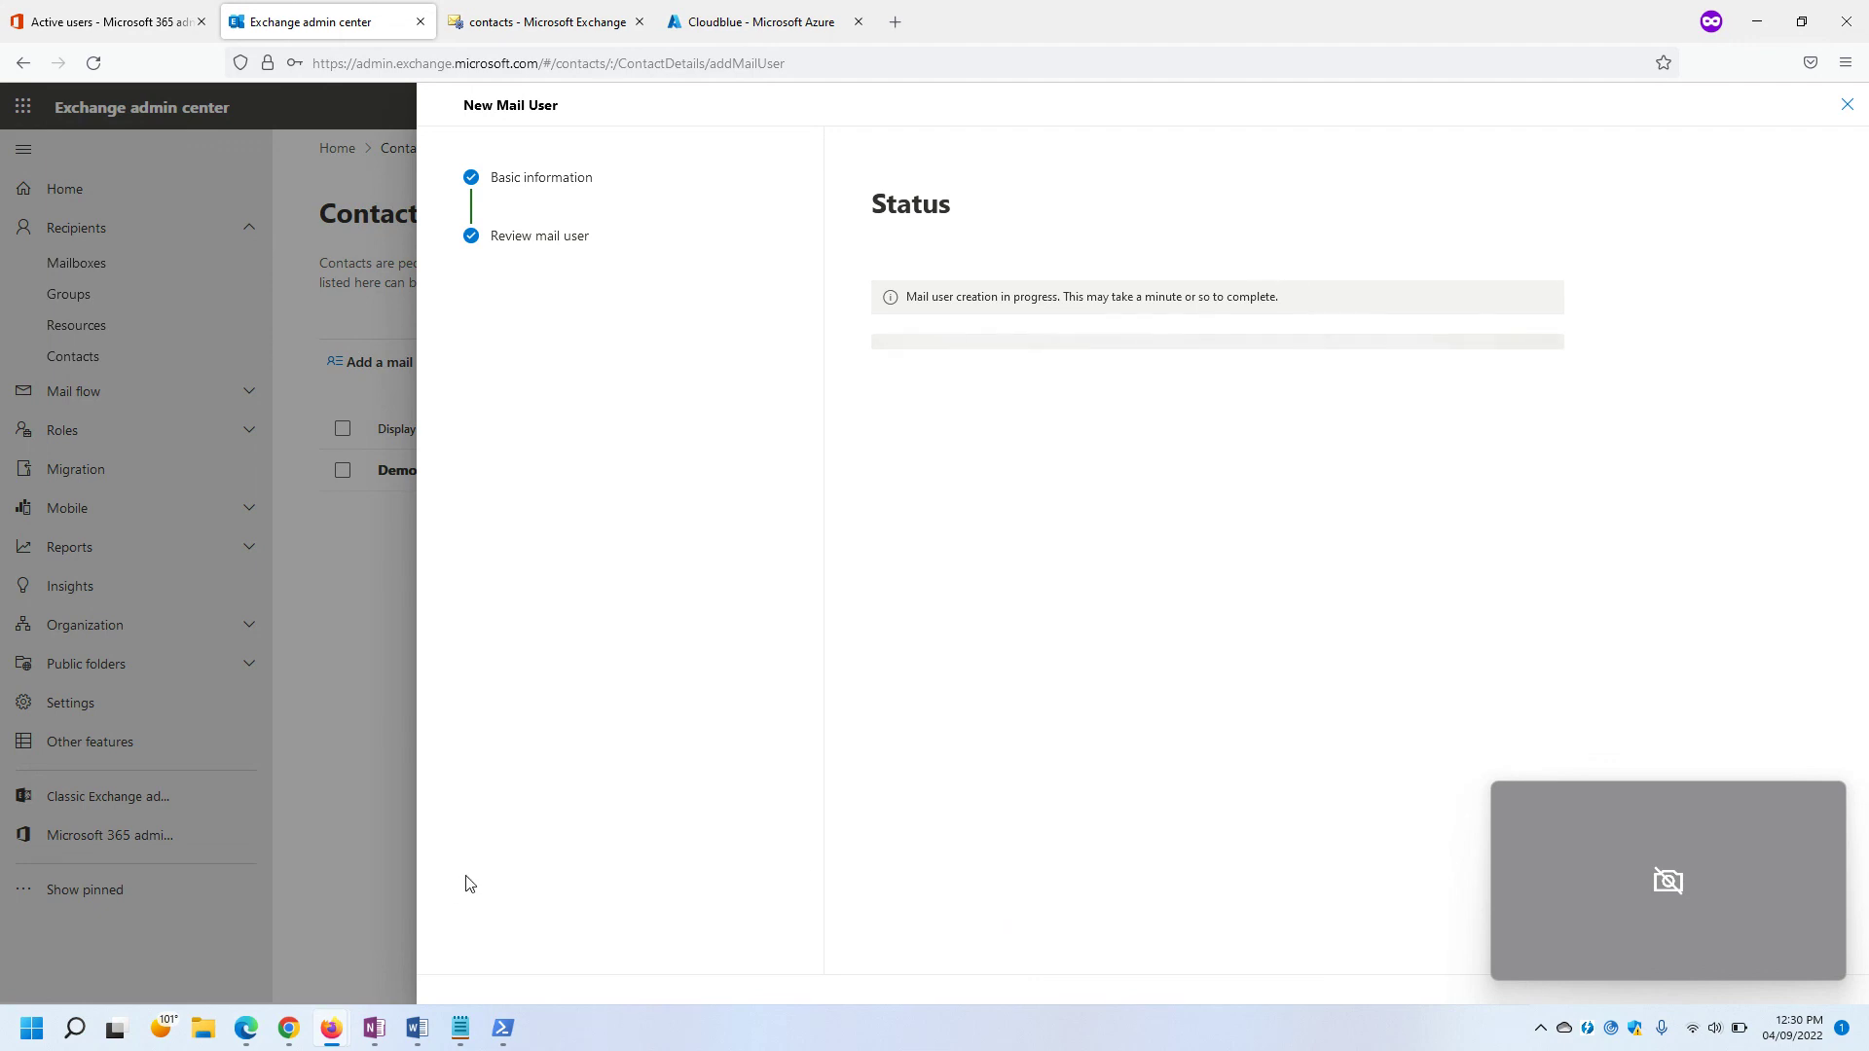
{"action": "left_click", "coordinate": [460, 1028]}
{"action": "left_click", "coordinate": [517, 603]}
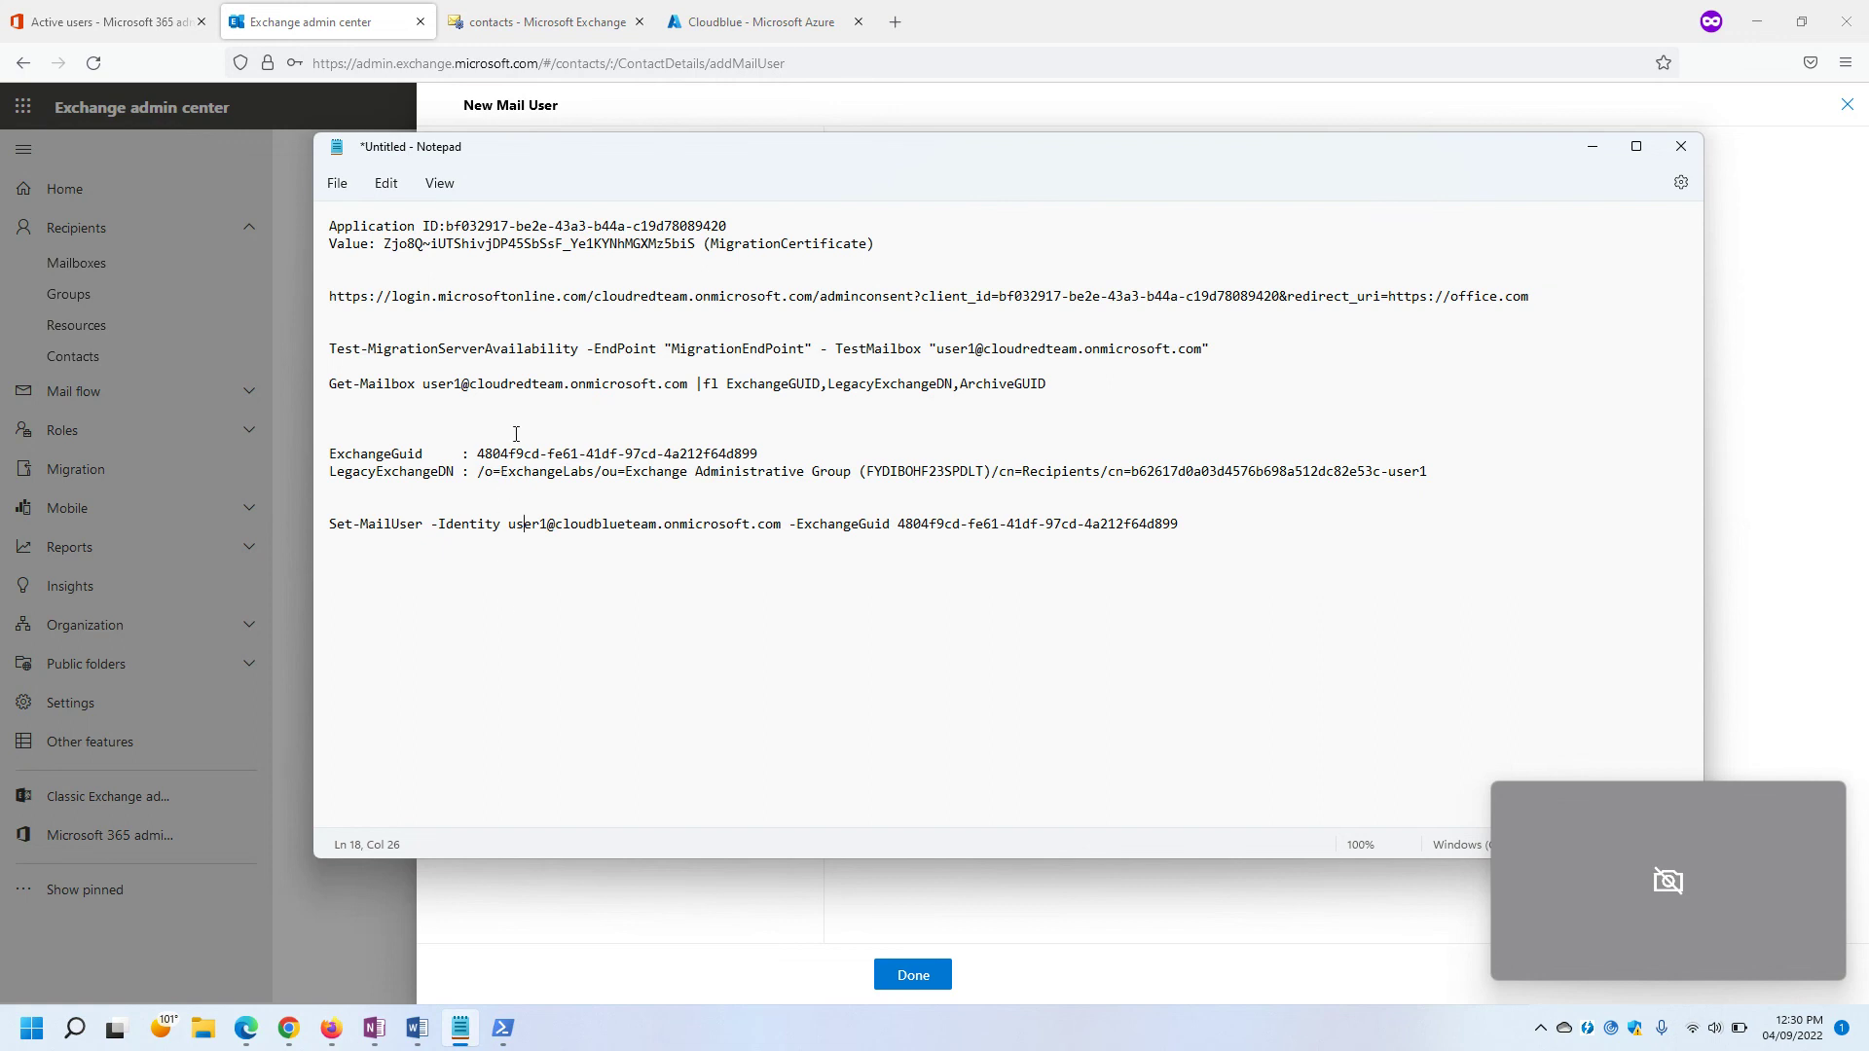
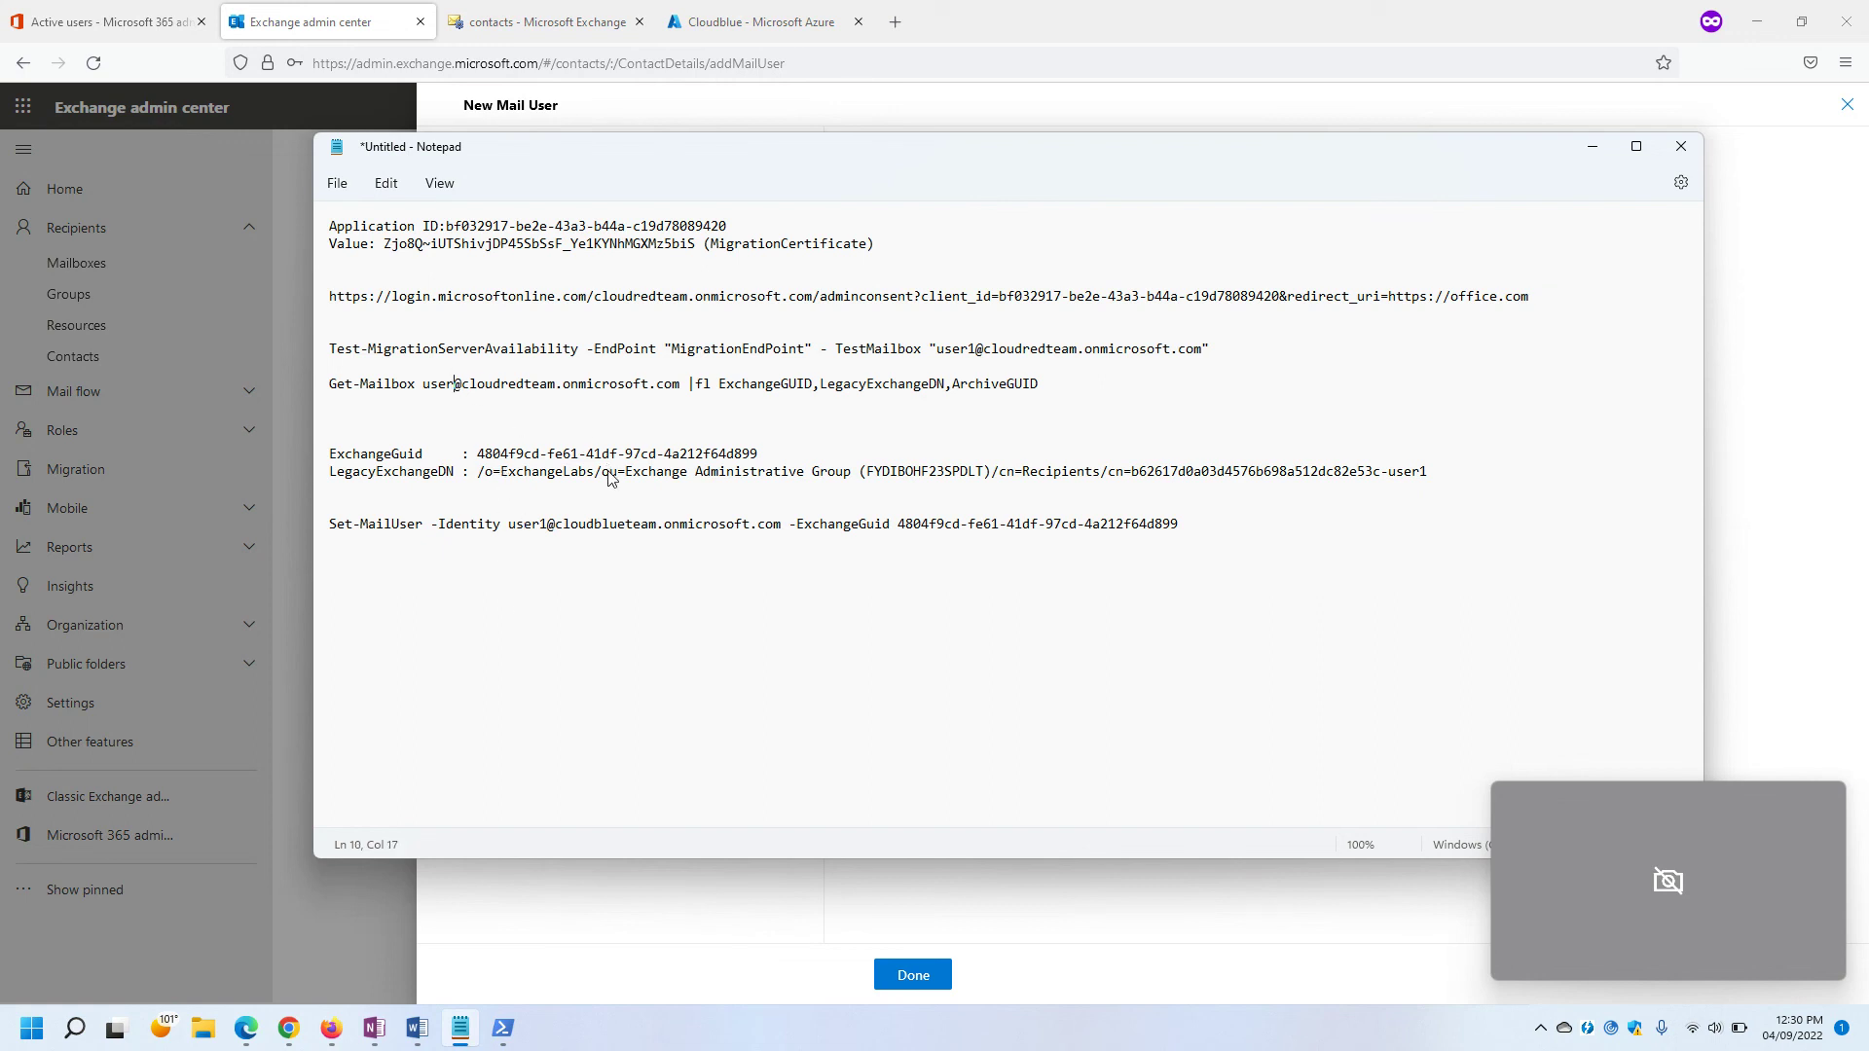
Change user1 to user2 in the Notepad Get-Mailbox line, delete ',ArchiveGUID', and return to PowerShell.
{"action": "type", "text": "2"}
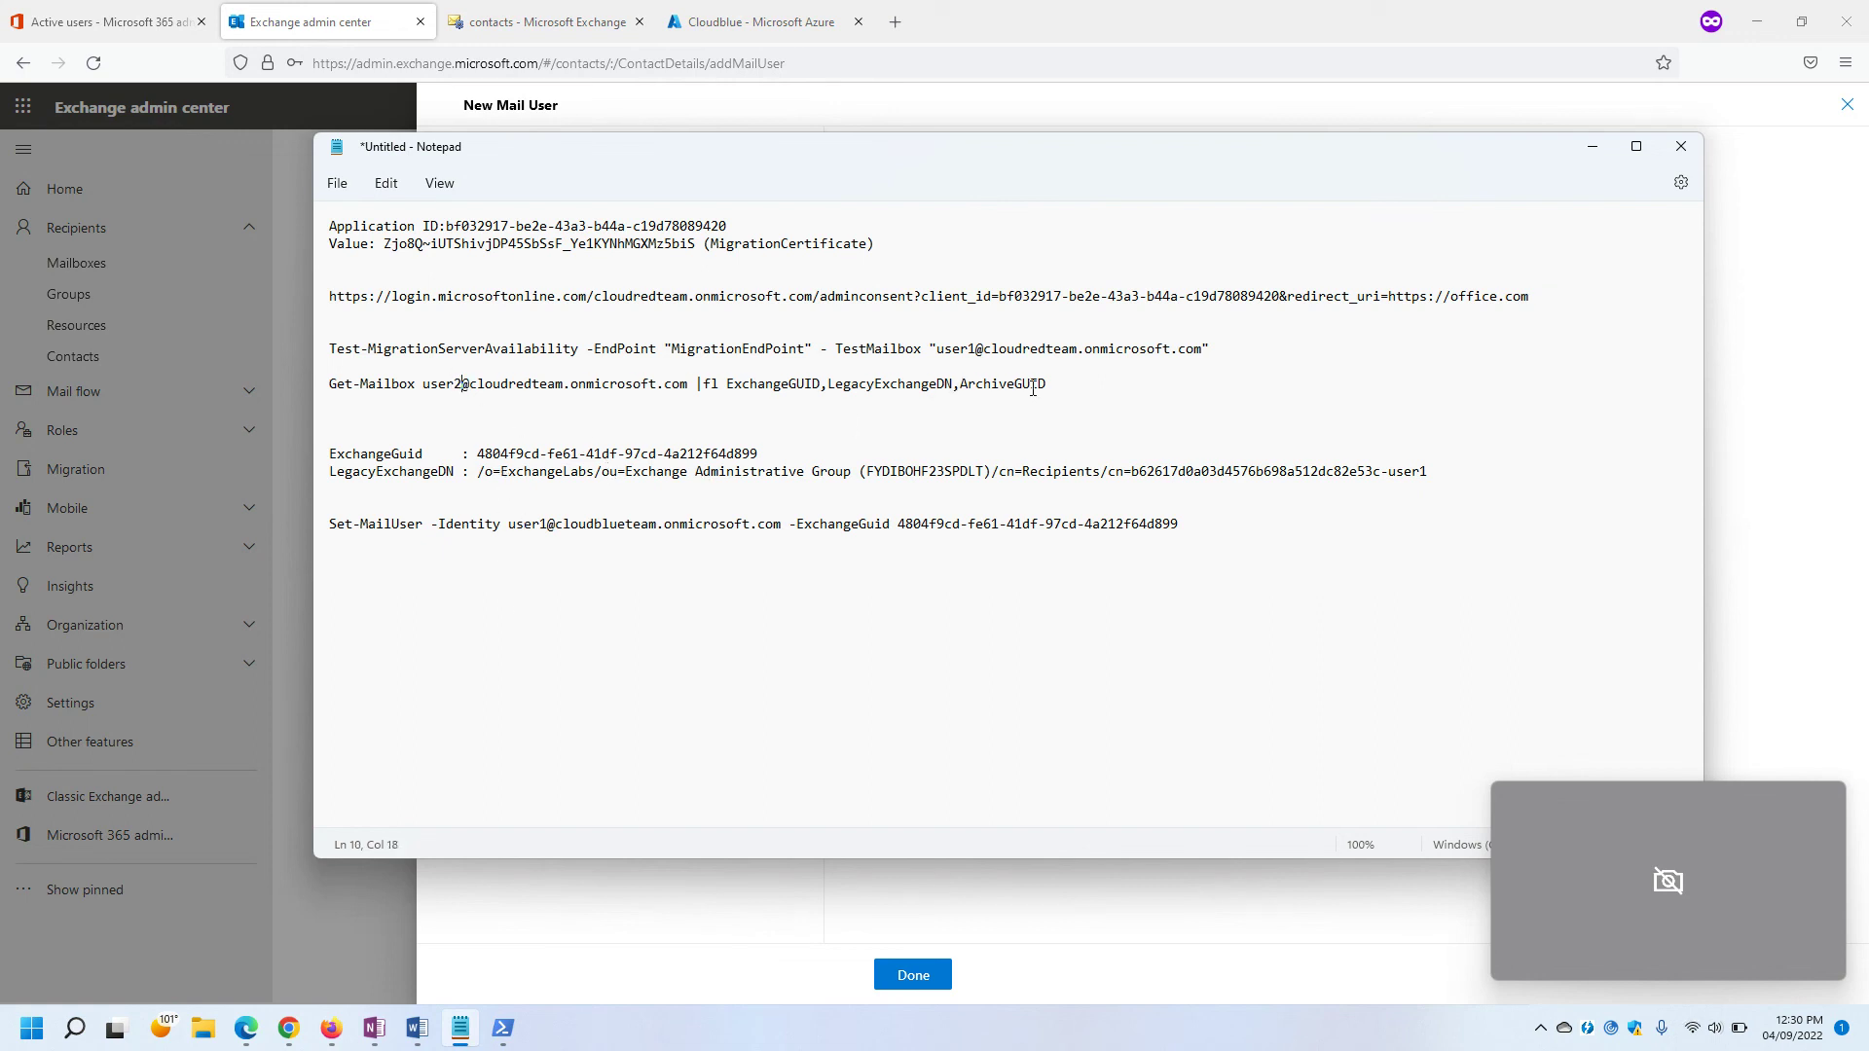
{"action": "left_click_drag", "start_coordinate": [1033, 388], "coordinate": [570, 388]}
{"action": "left_click", "coordinate": [892, 394]}
{"action": "left_click_drag", "start_coordinate": [951, 384], "coordinate": [319, 391]}
{"action": "key", "text": "super+c"}
{"action": "key", "text": "Delete"}
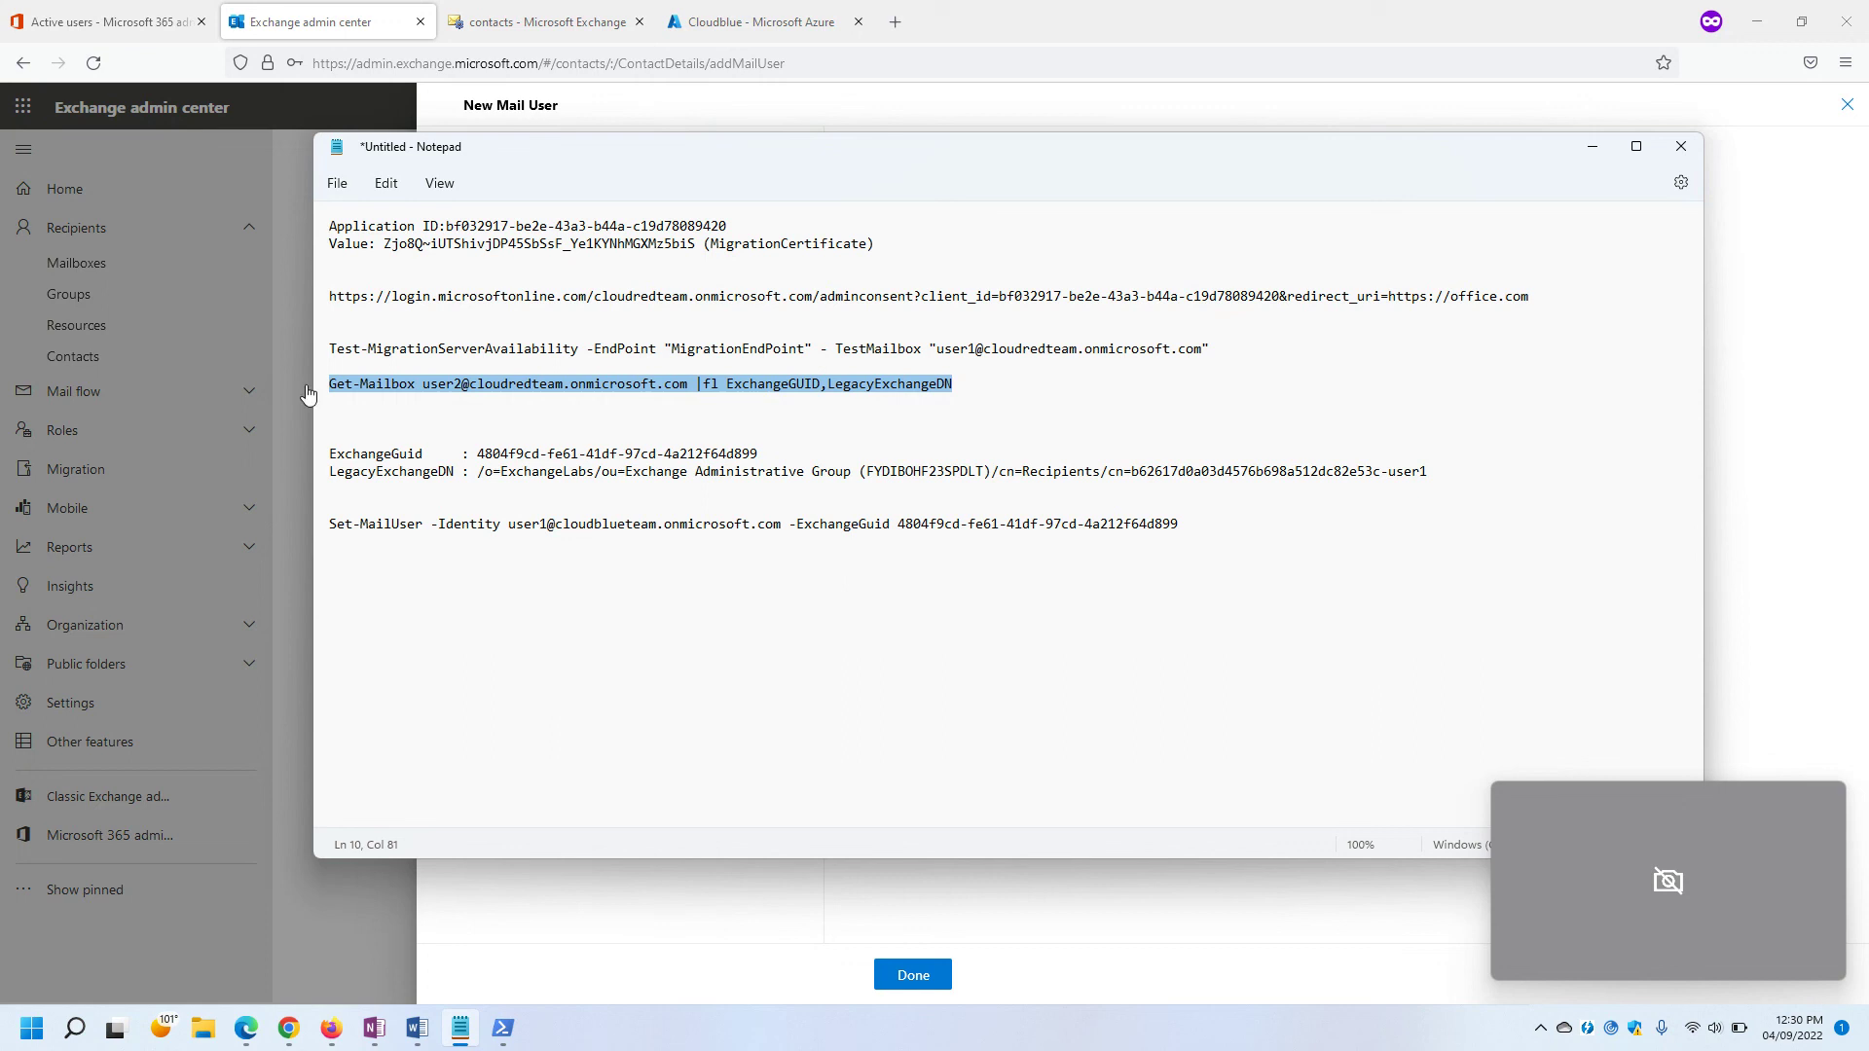
{"action": "mouse_move", "coordinate": [503, 1028]}
{"action": "left_click", "coordinate": [552, 920]}
Paste and run the user2 Get-Mailbox command, then copy the resulting ExchangeGuid and LegacyExchangeDN lines.
{"action": "right_click", "coordinate": [1212, 742]}
{"action": "key", "text": "Return"}
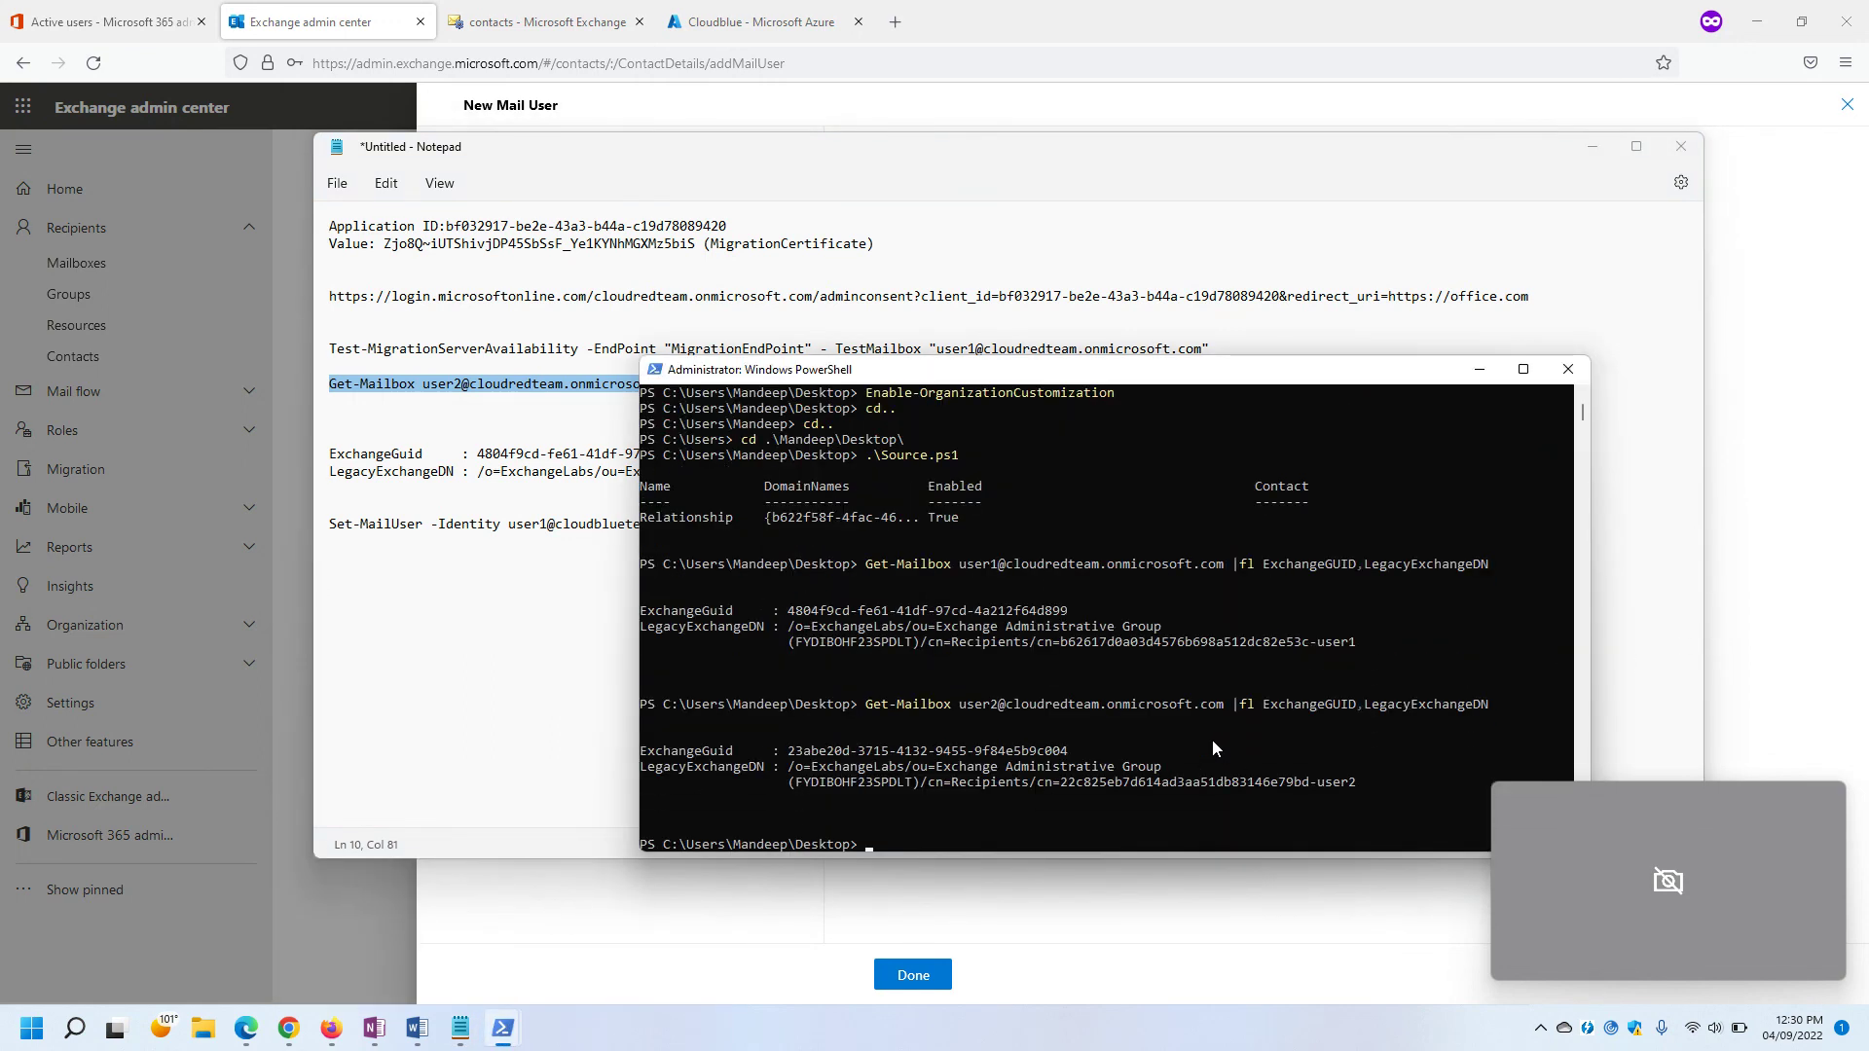
{"action": "left_click_drag", "start_coordinate": [1377, 786], "coordinate": [622, 744]}
{"action": "key", "text": "Return"}
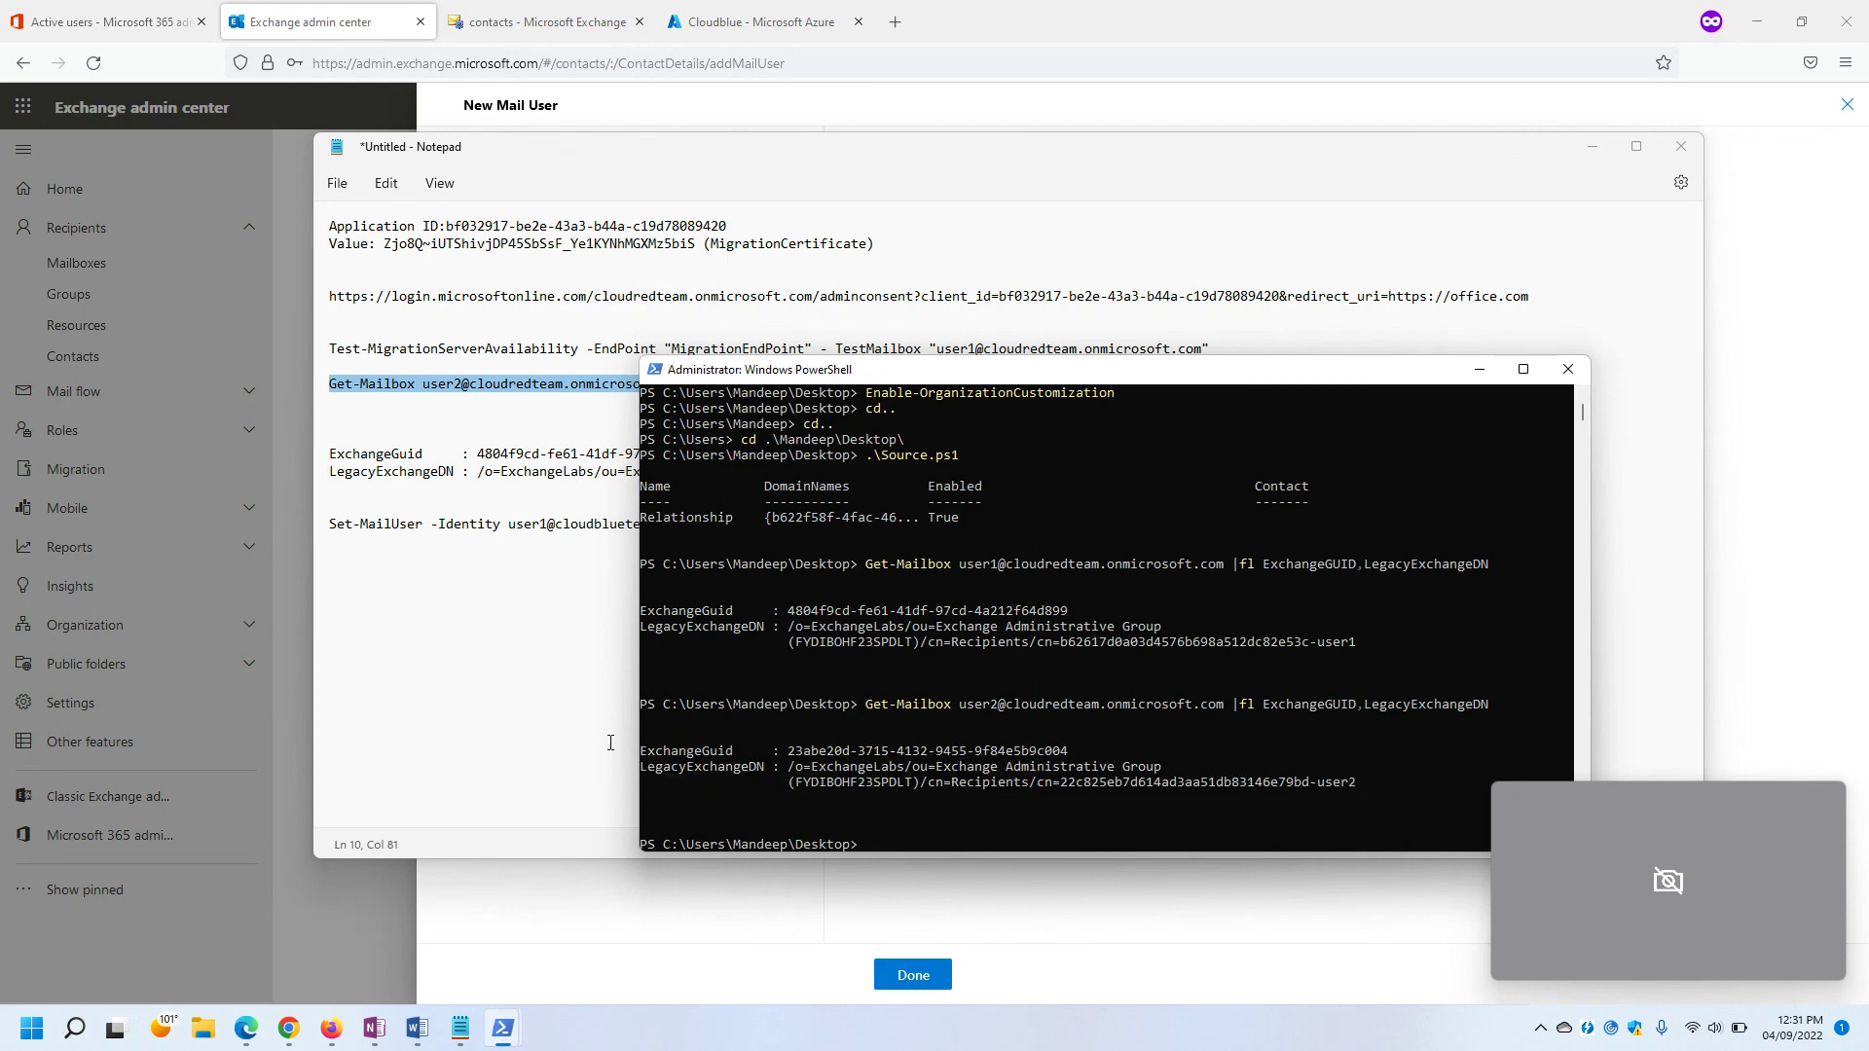
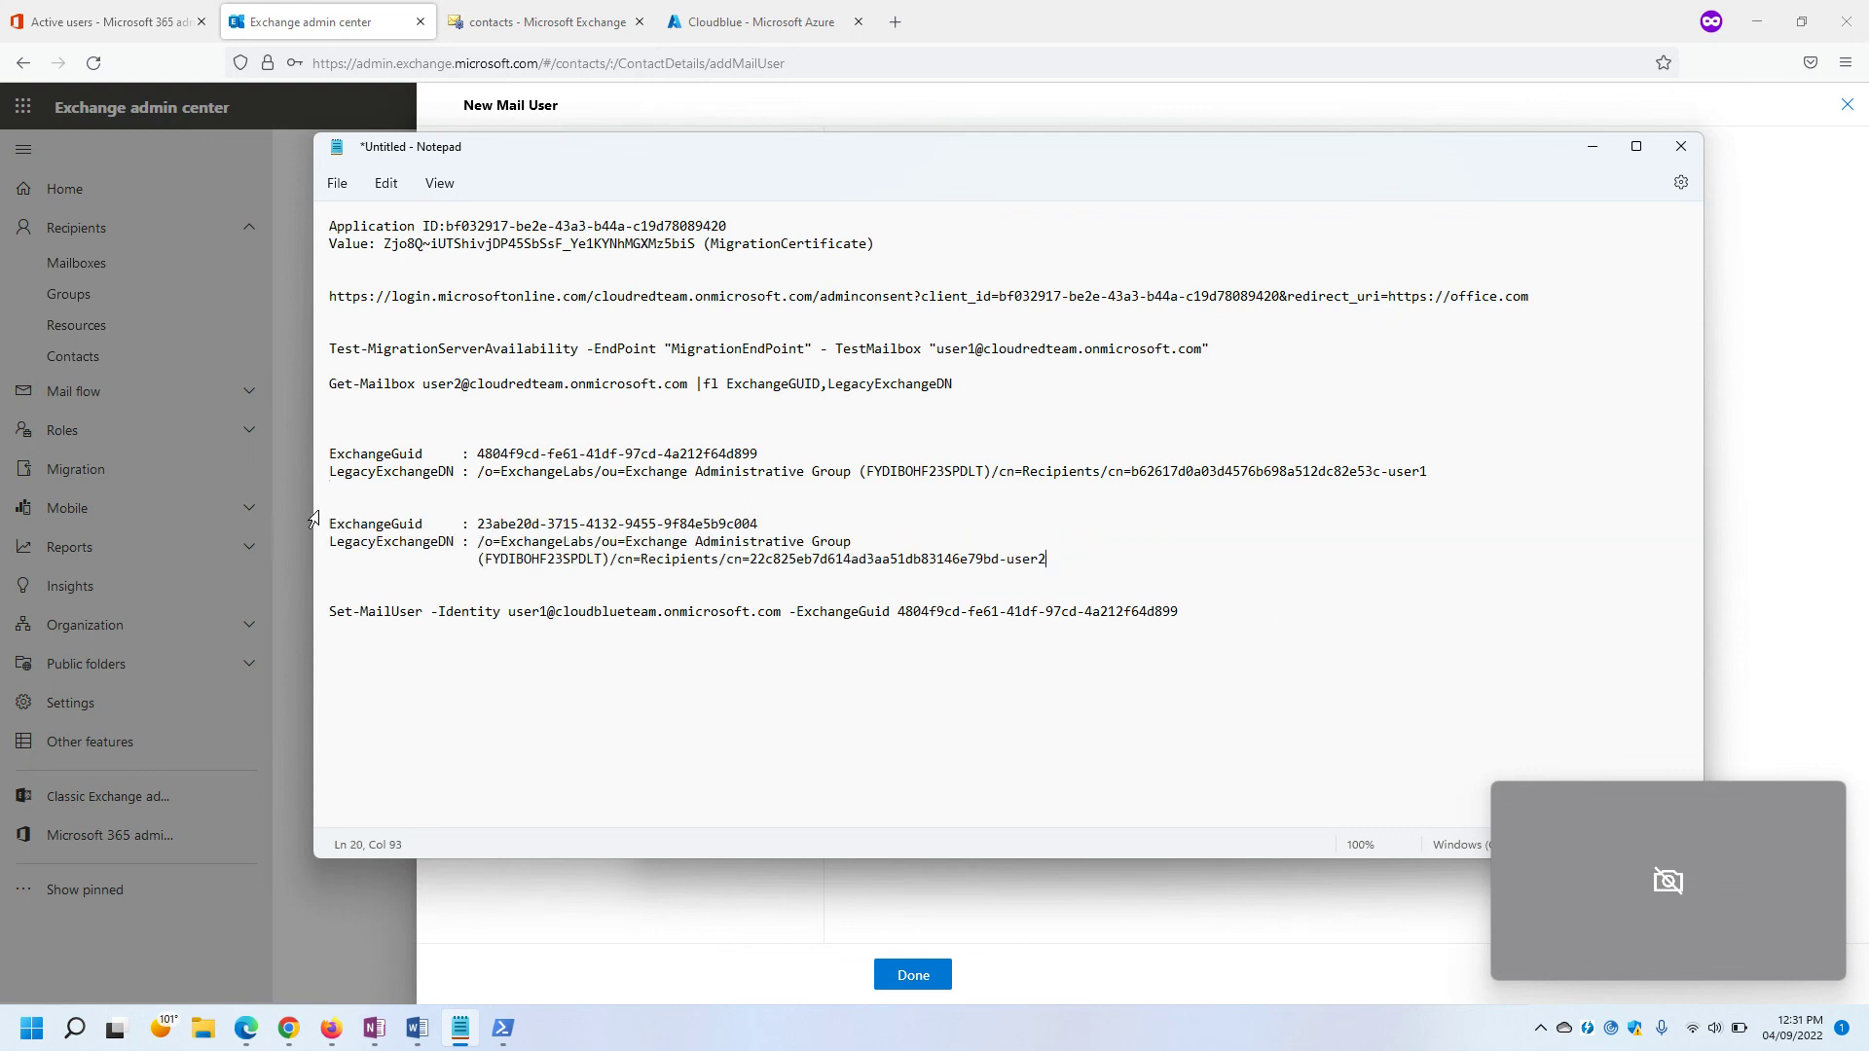
{"action": "left_click", "coordinate": [551, 611]}
{"action": "key", "text": "BackSpace"}
{"action": "type", "text": "2"}
{"action": "left_click_drag", "start_coordinate": [478, 524], "coordinate": [767, 525]}
{"action": "key", "text": "ctrl+c"}
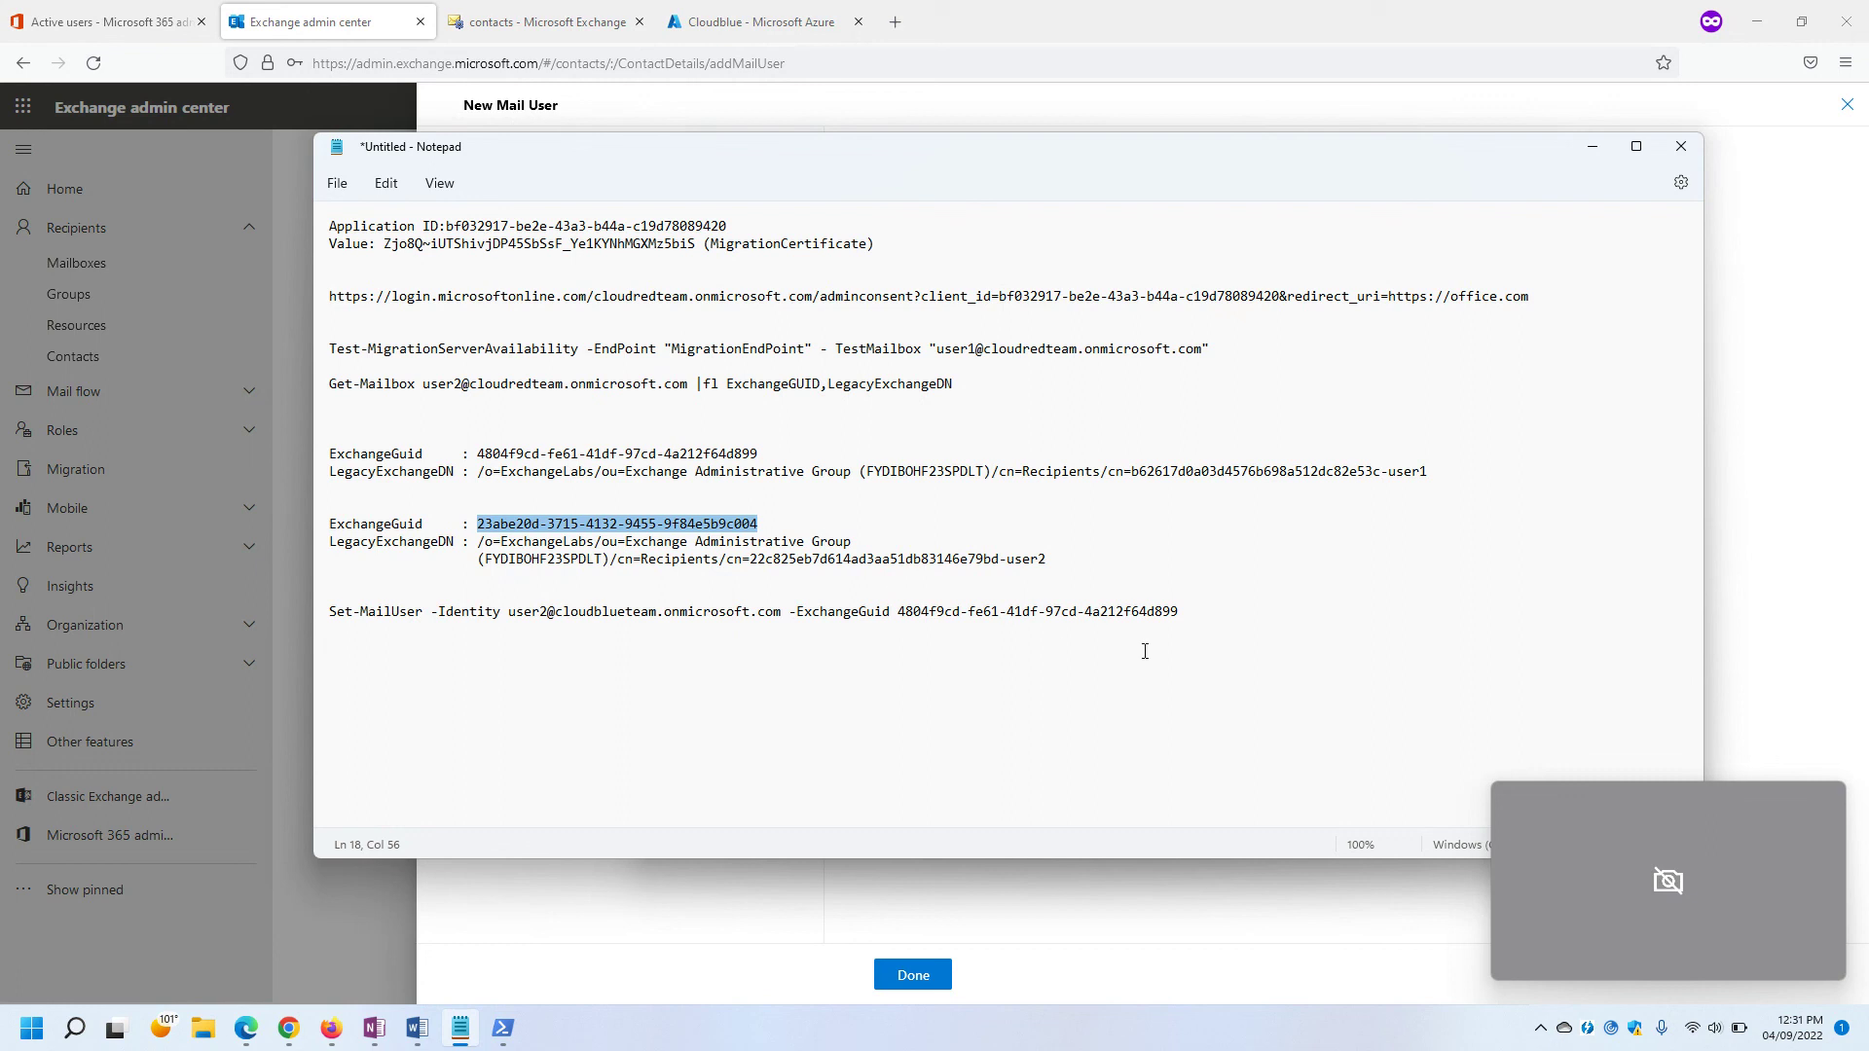
{"action": "left_click_drag", "start_coordinate": [1180, 613], "coordinate": [902, 619]}
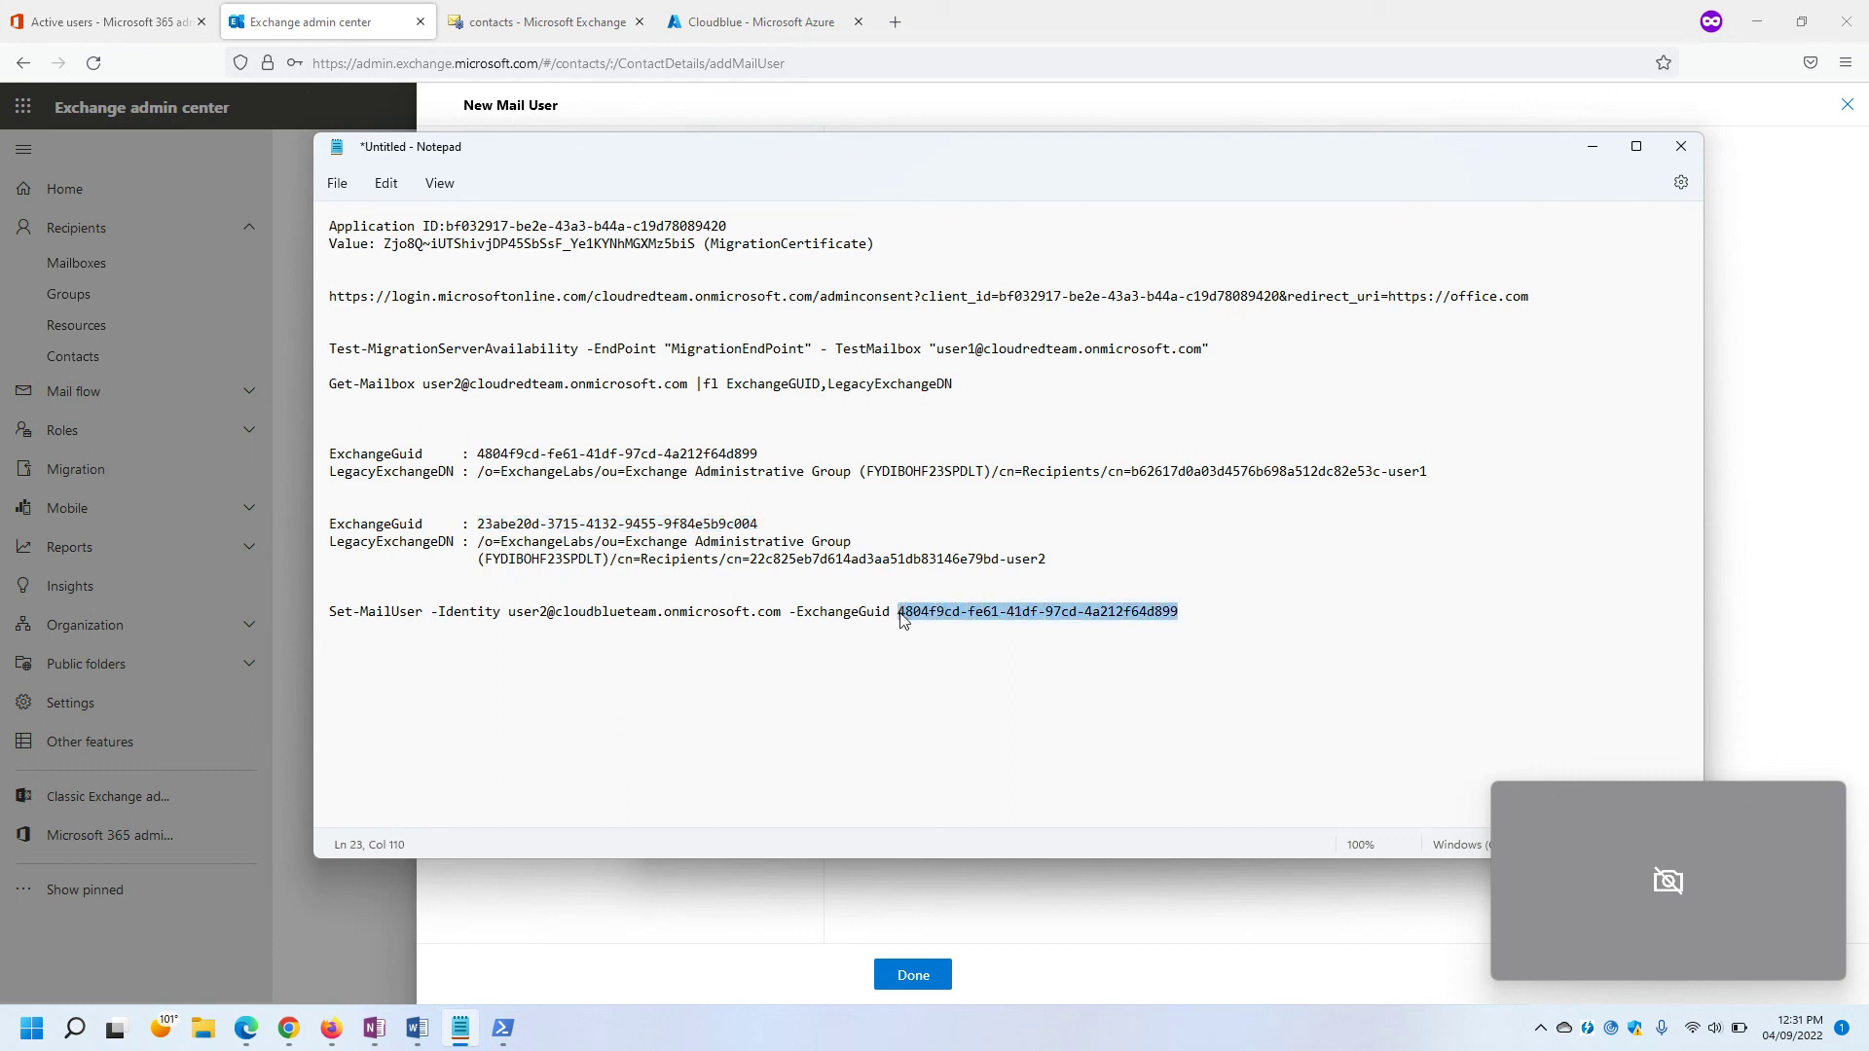
{"action": "key", "text": "ctrl+v"}
Select the whole updated Set-MailUser command line.
{"action": "left_click_drag", "start_coordinate": [1181, 597], "coordinate": [460, 623]}
{"action": "left_click", "coordinate": [399, 621]}
{"action": "left_click", "coordinate": [318, 620]}
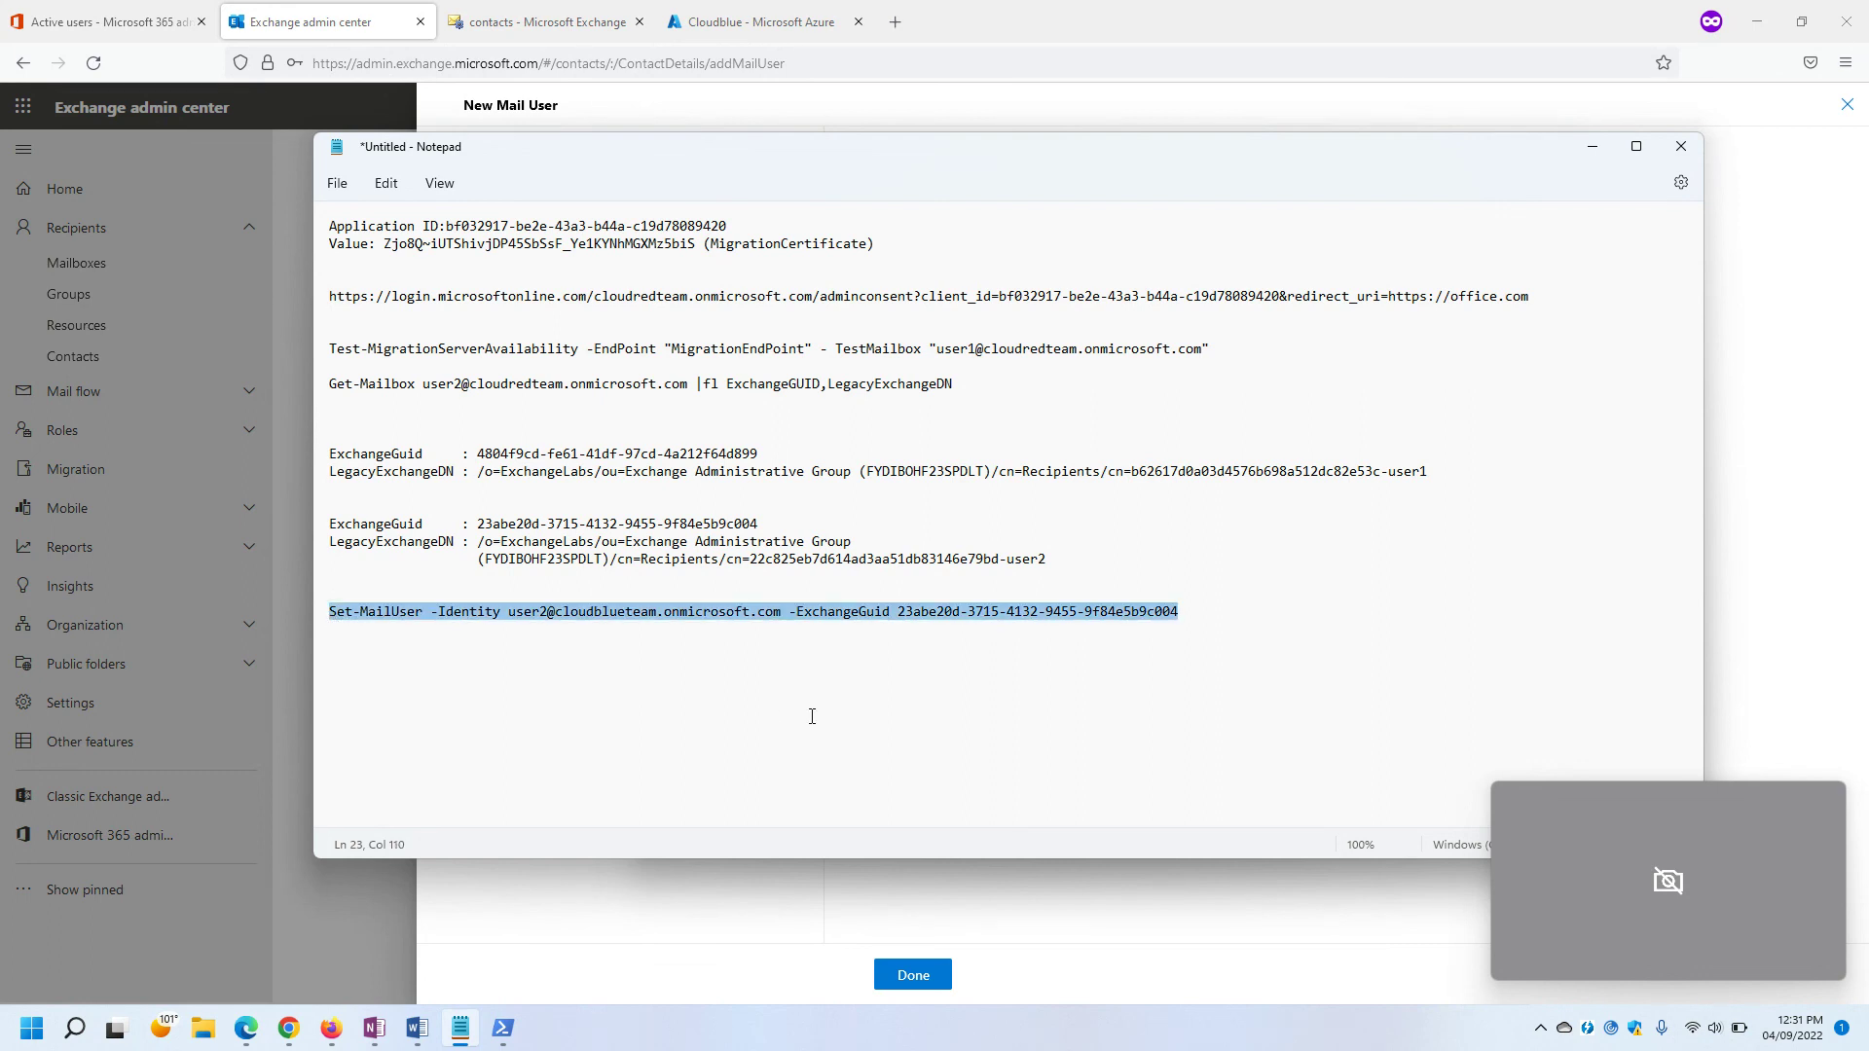
{"action": "mouse_move", "coordinate": [495, 1043]}
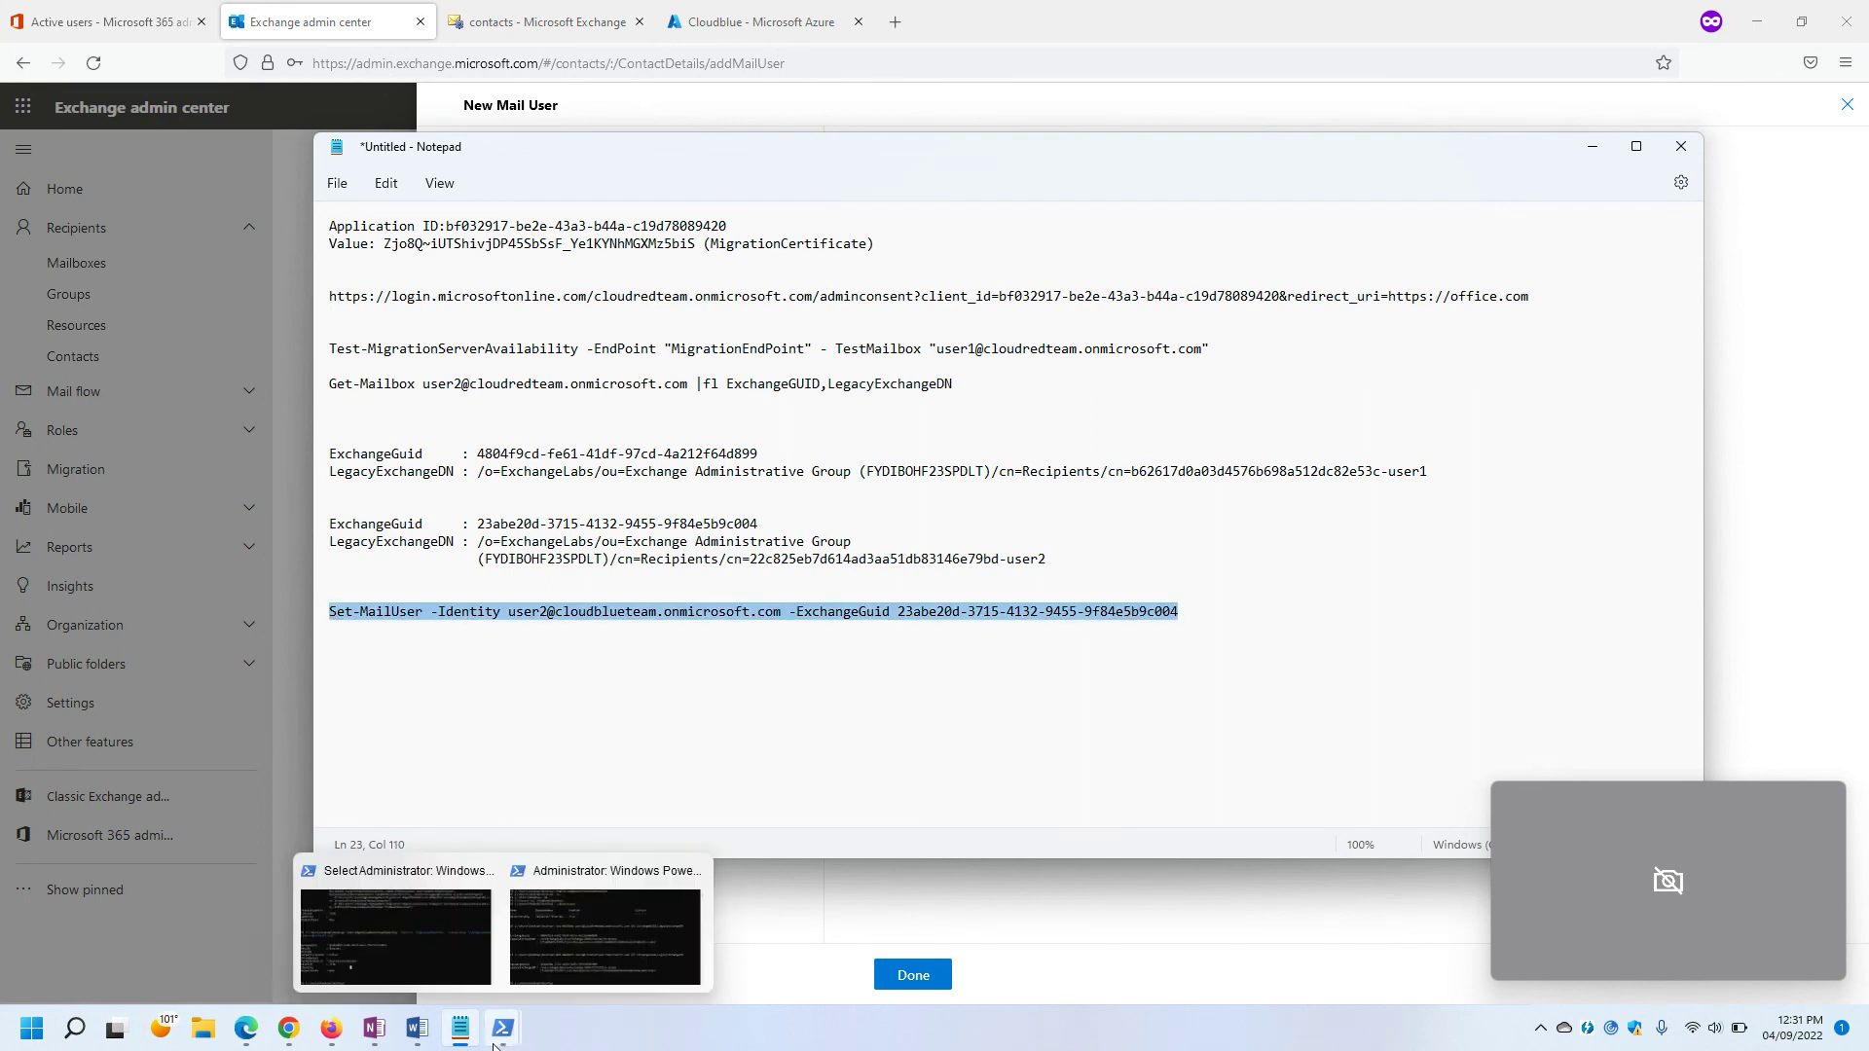
{"action": "left_click", "coordinate": [428, 935]}
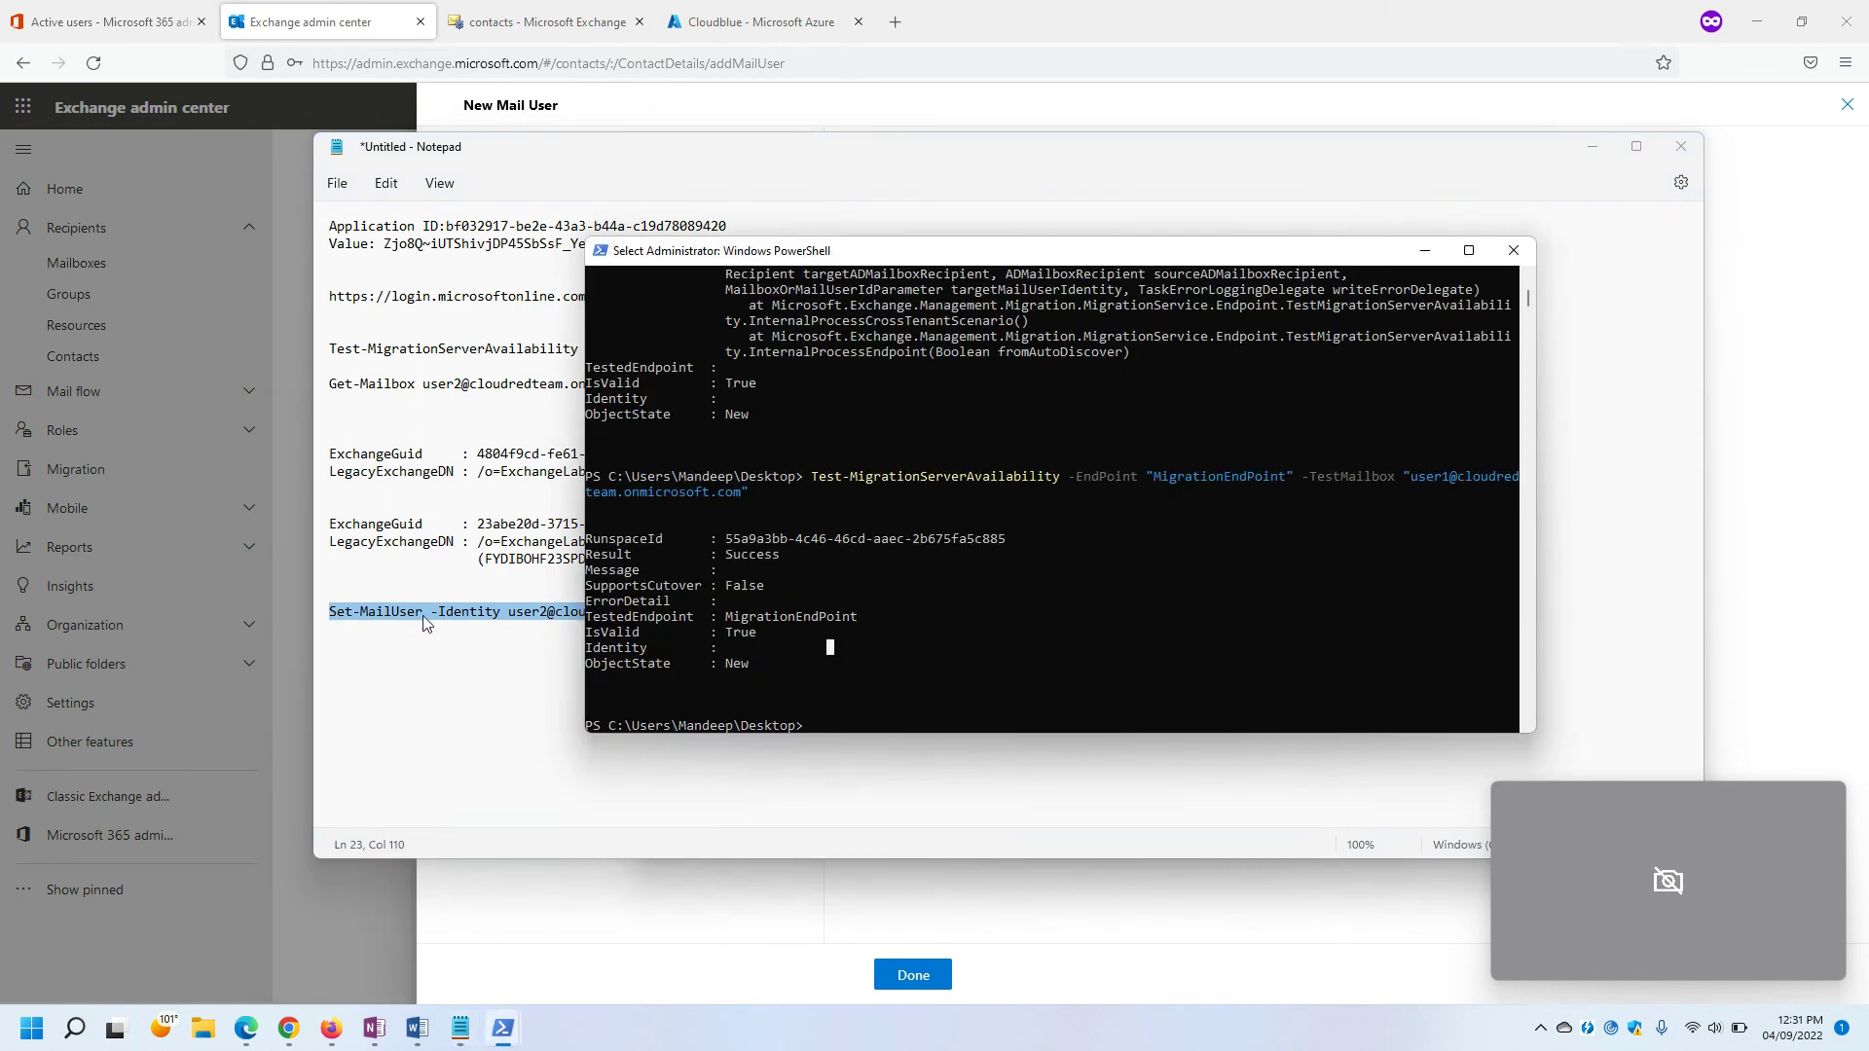
{"action": "left_click_drag", "start_coordinate": [789, 255], "coordinate": [1081, 256]}
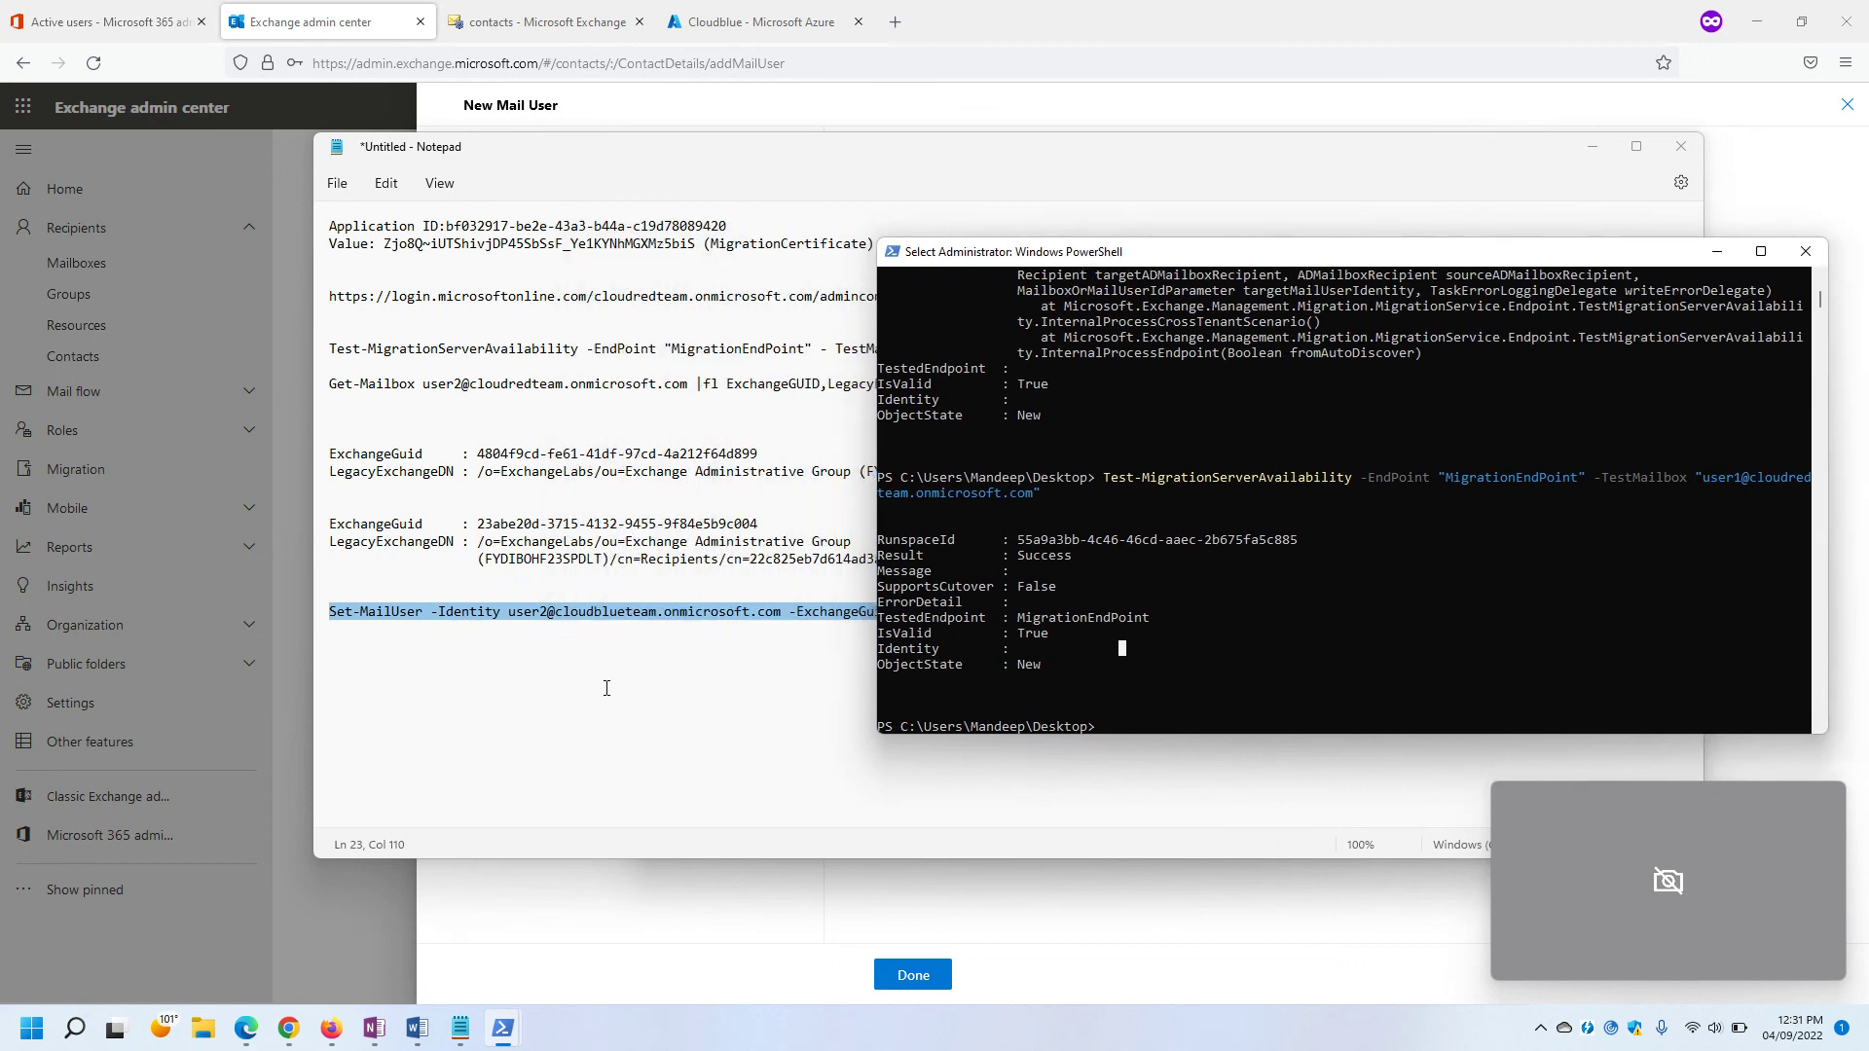
{"action": "left_click_drag", "start_coordinate": [1117, 255], "coordinate": [900, 324]}
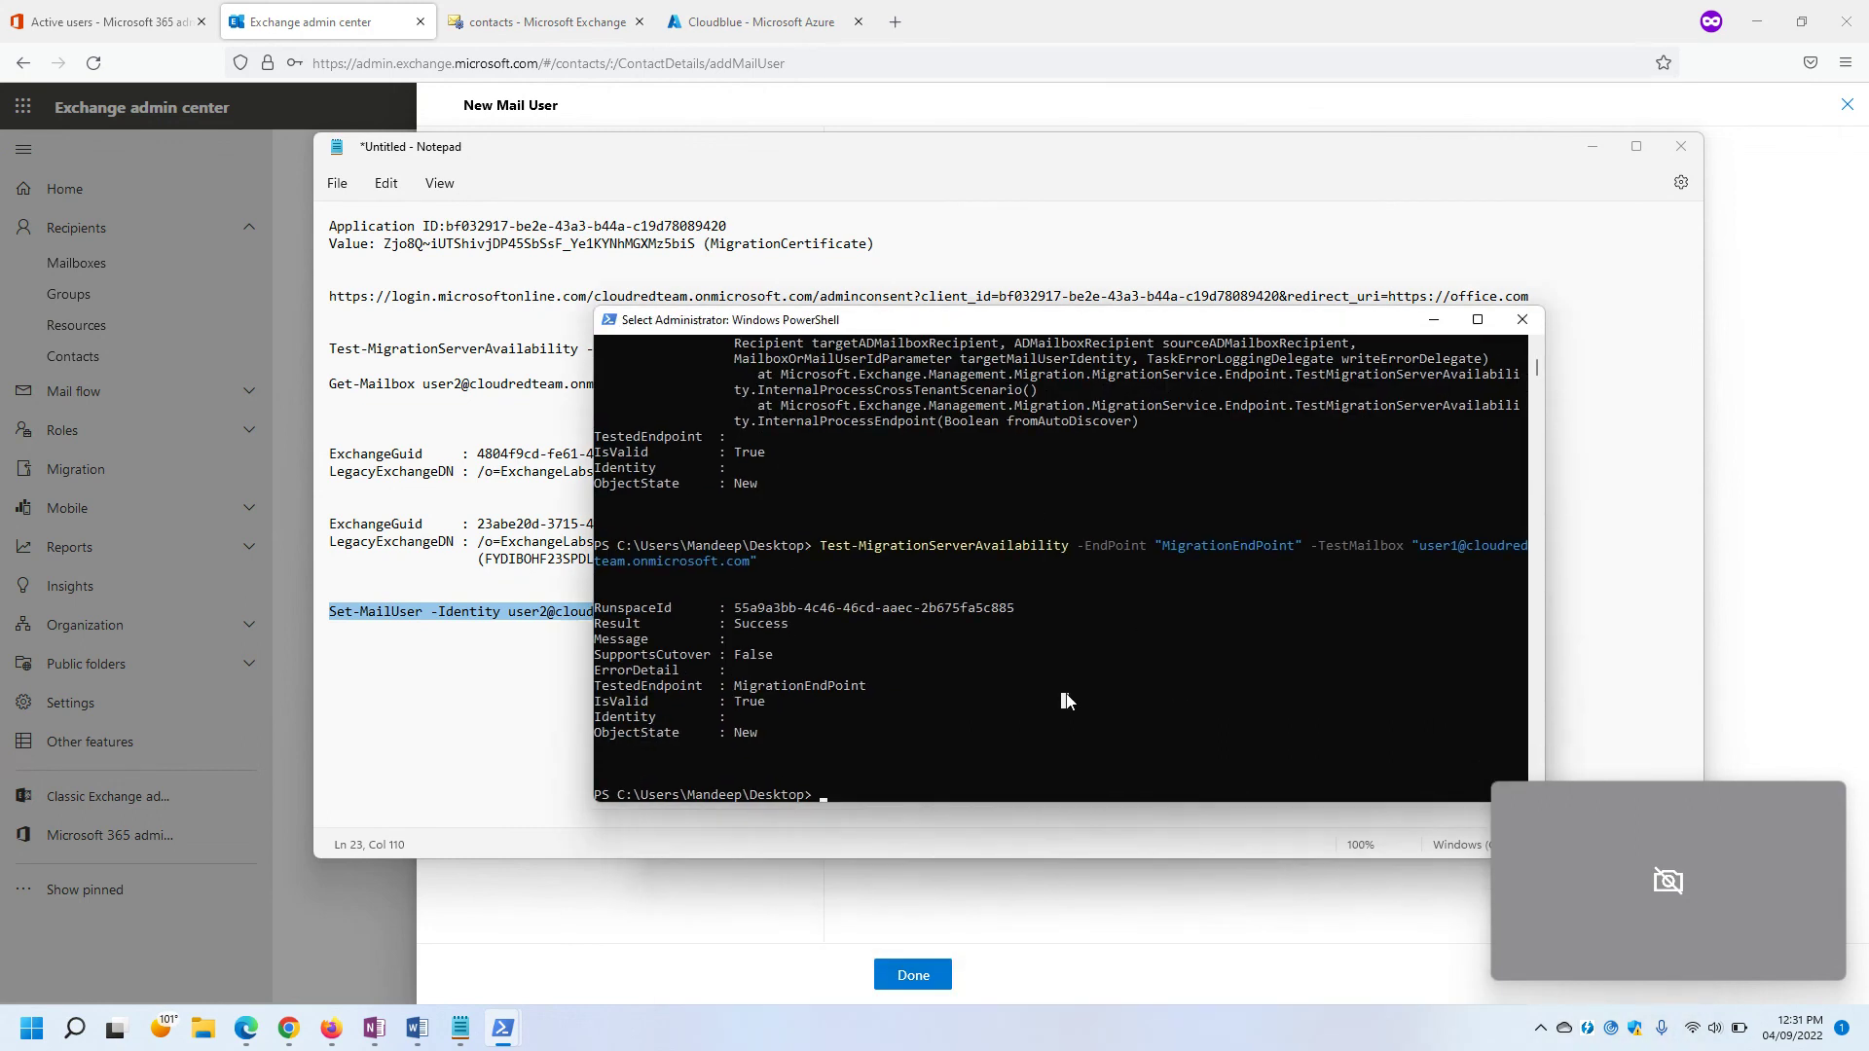
{"action": "left_click", "coordinate": [996, 716]}
{"action": "right_click", "coordinate": [423, 611]}
{"action": "left_click", "coordinate": [480, 306]}
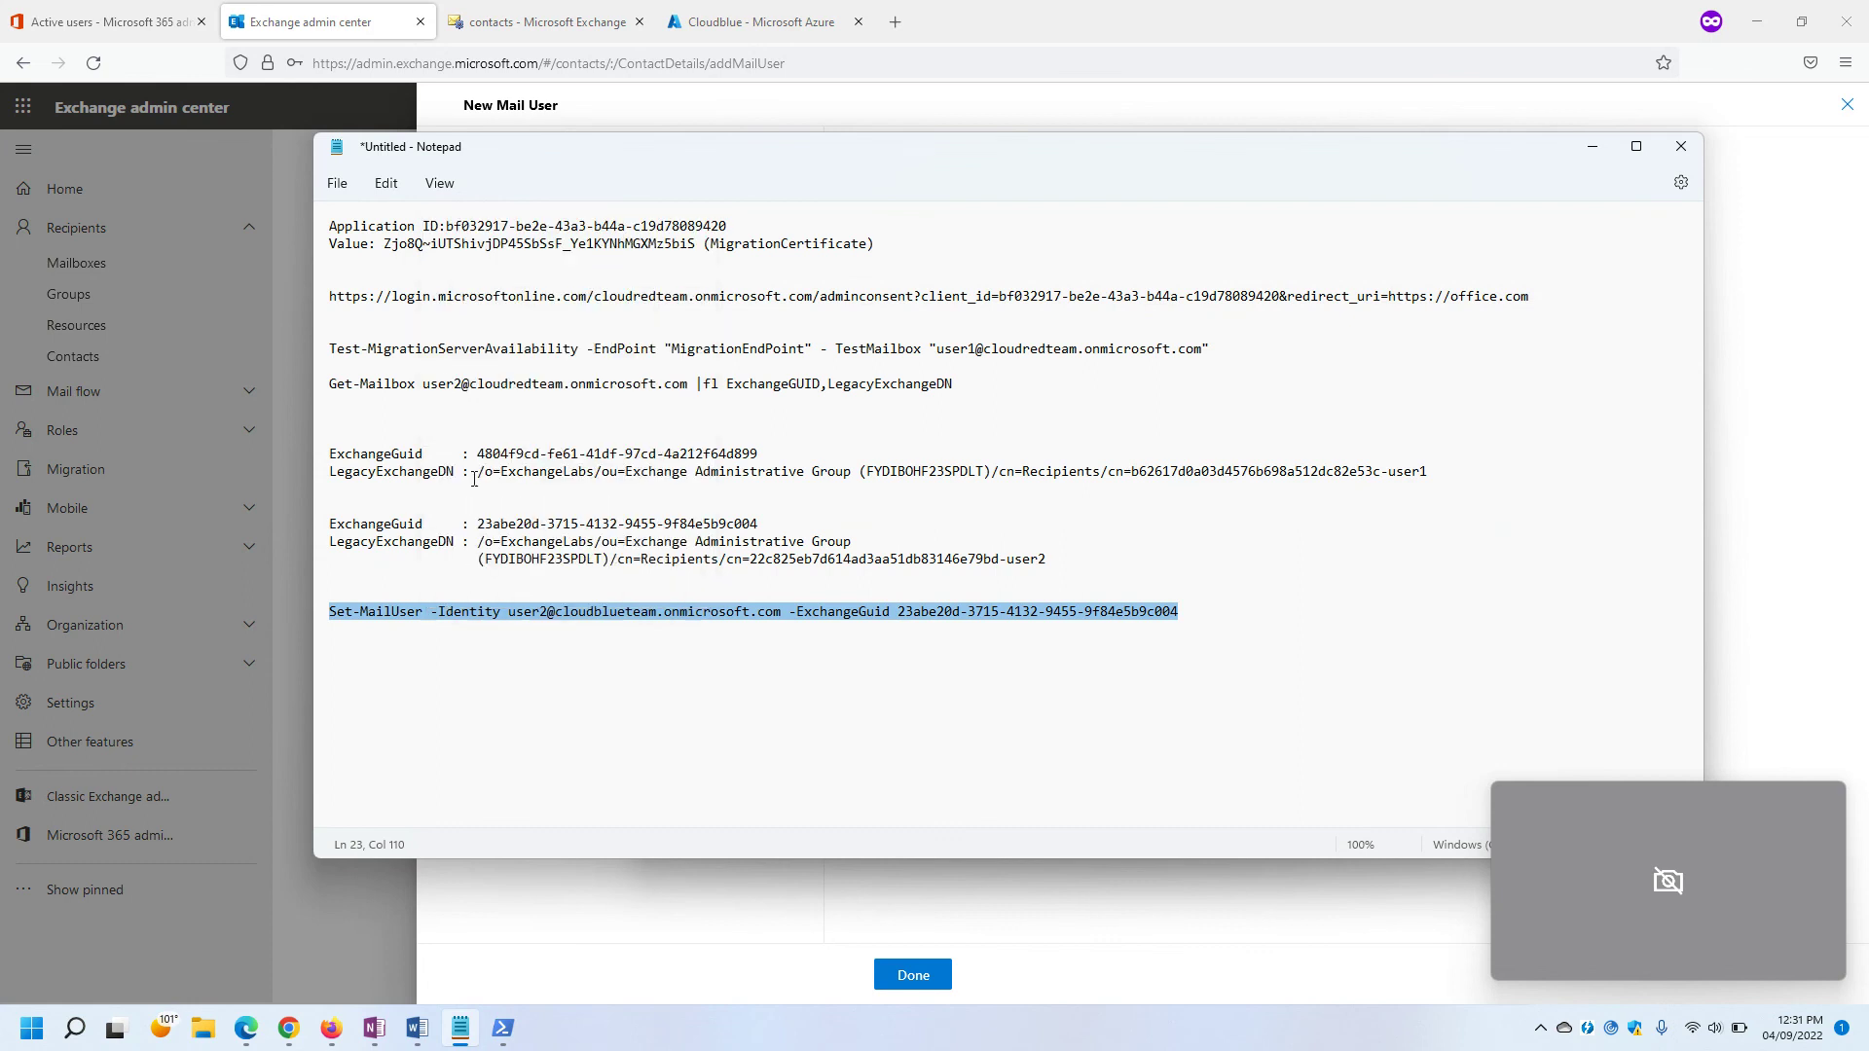
{"action": "left_click", "coordinate": [491, 907]}
{"action": "left_click", "coordinate": [1000, 716]}
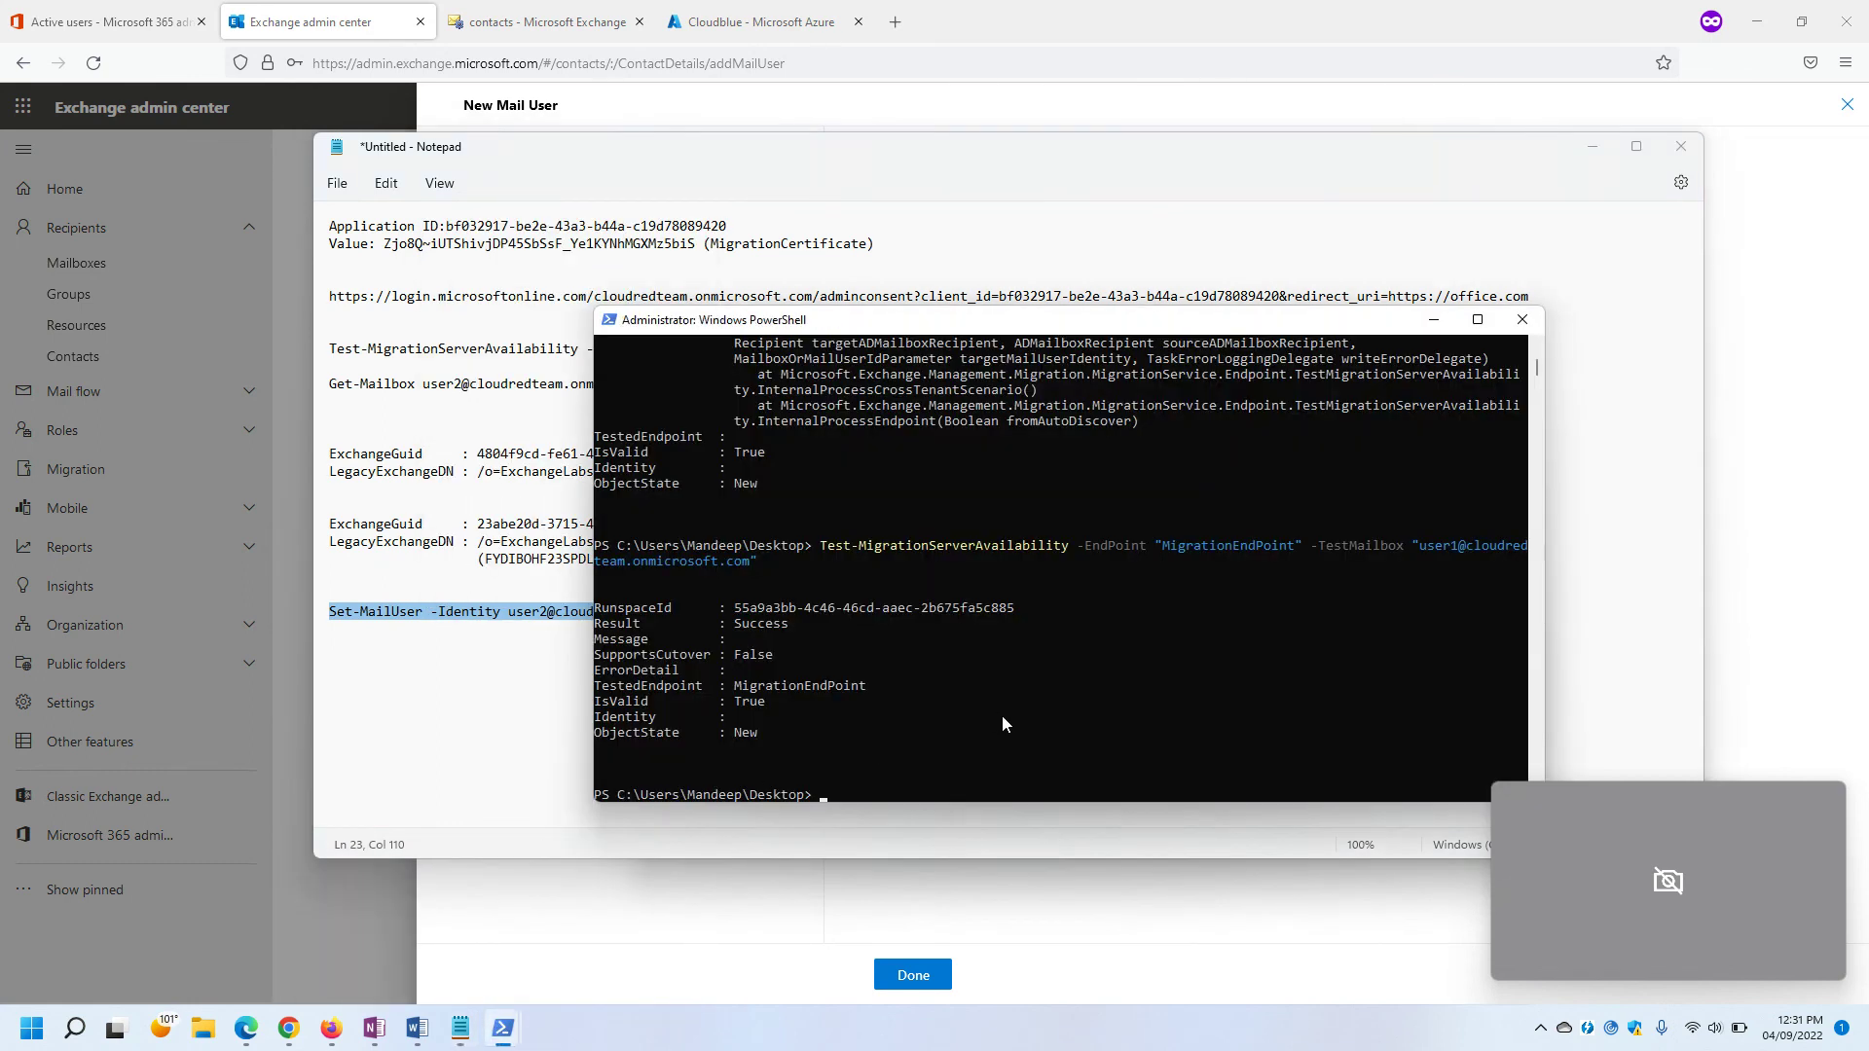
{"action": "left_click", "coordinate": [1012, 732]}
{"action": "right_click", "coordinate": [1010, 732]}
{"action": "left_click_drag", "start_coordinate": [954, 338], "coordinate": [1240, 161]}
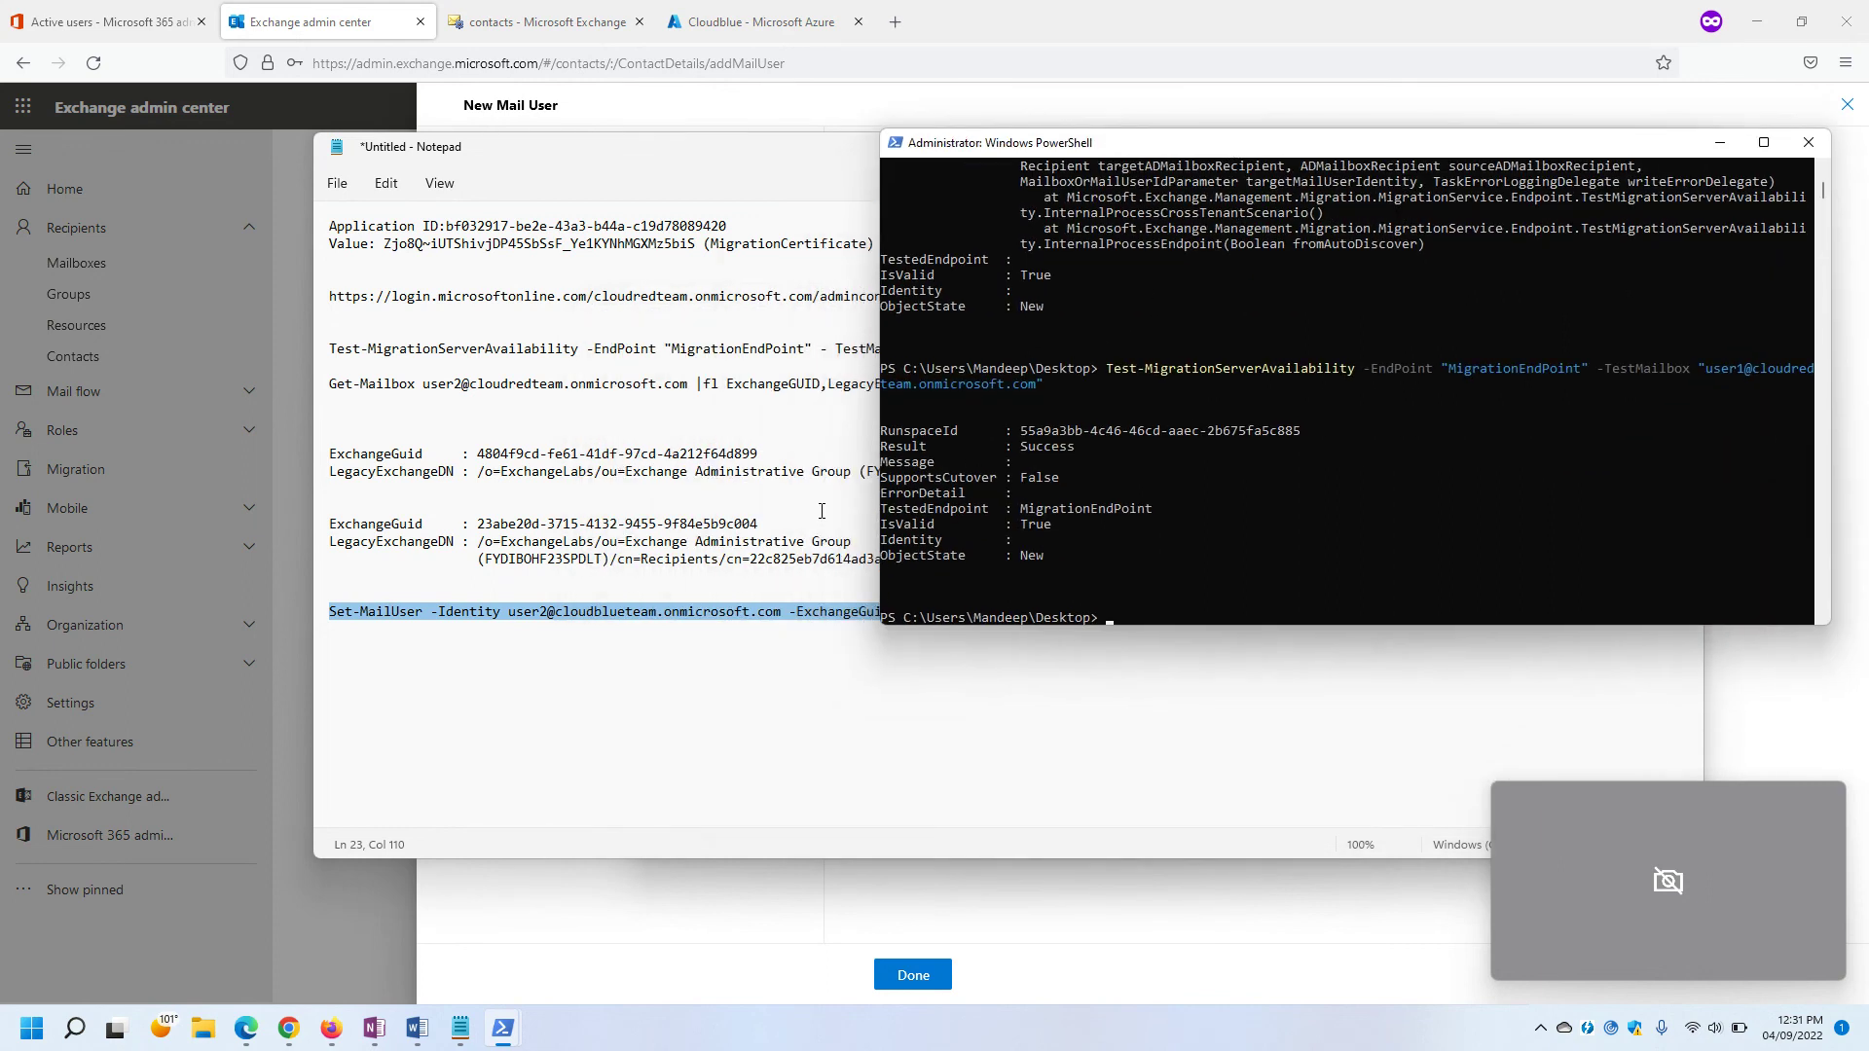
{"action": "left_click", "coordinate": [783, 505]}
{"action": "left_click_drag", "start_coordinate": [1178, 611], "coordinate": [336, 617]}
{"action": "key", "text": "ctrl+v"}
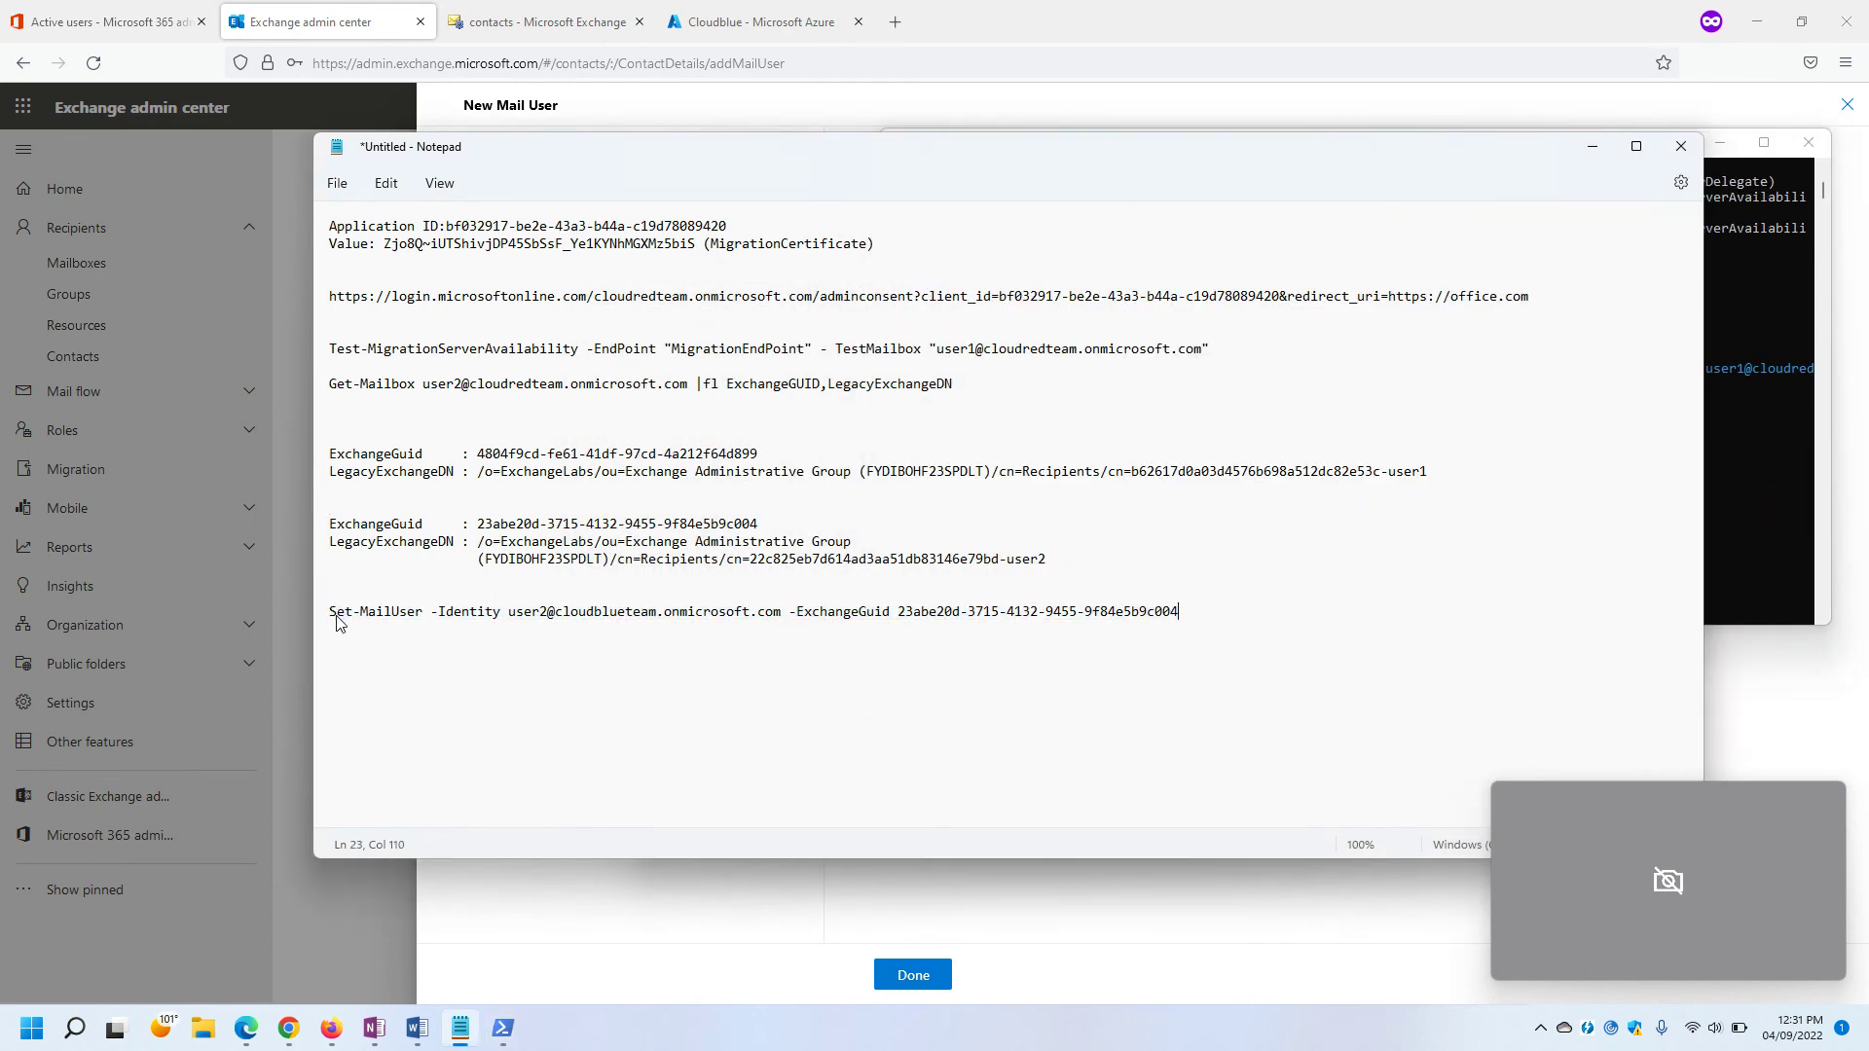
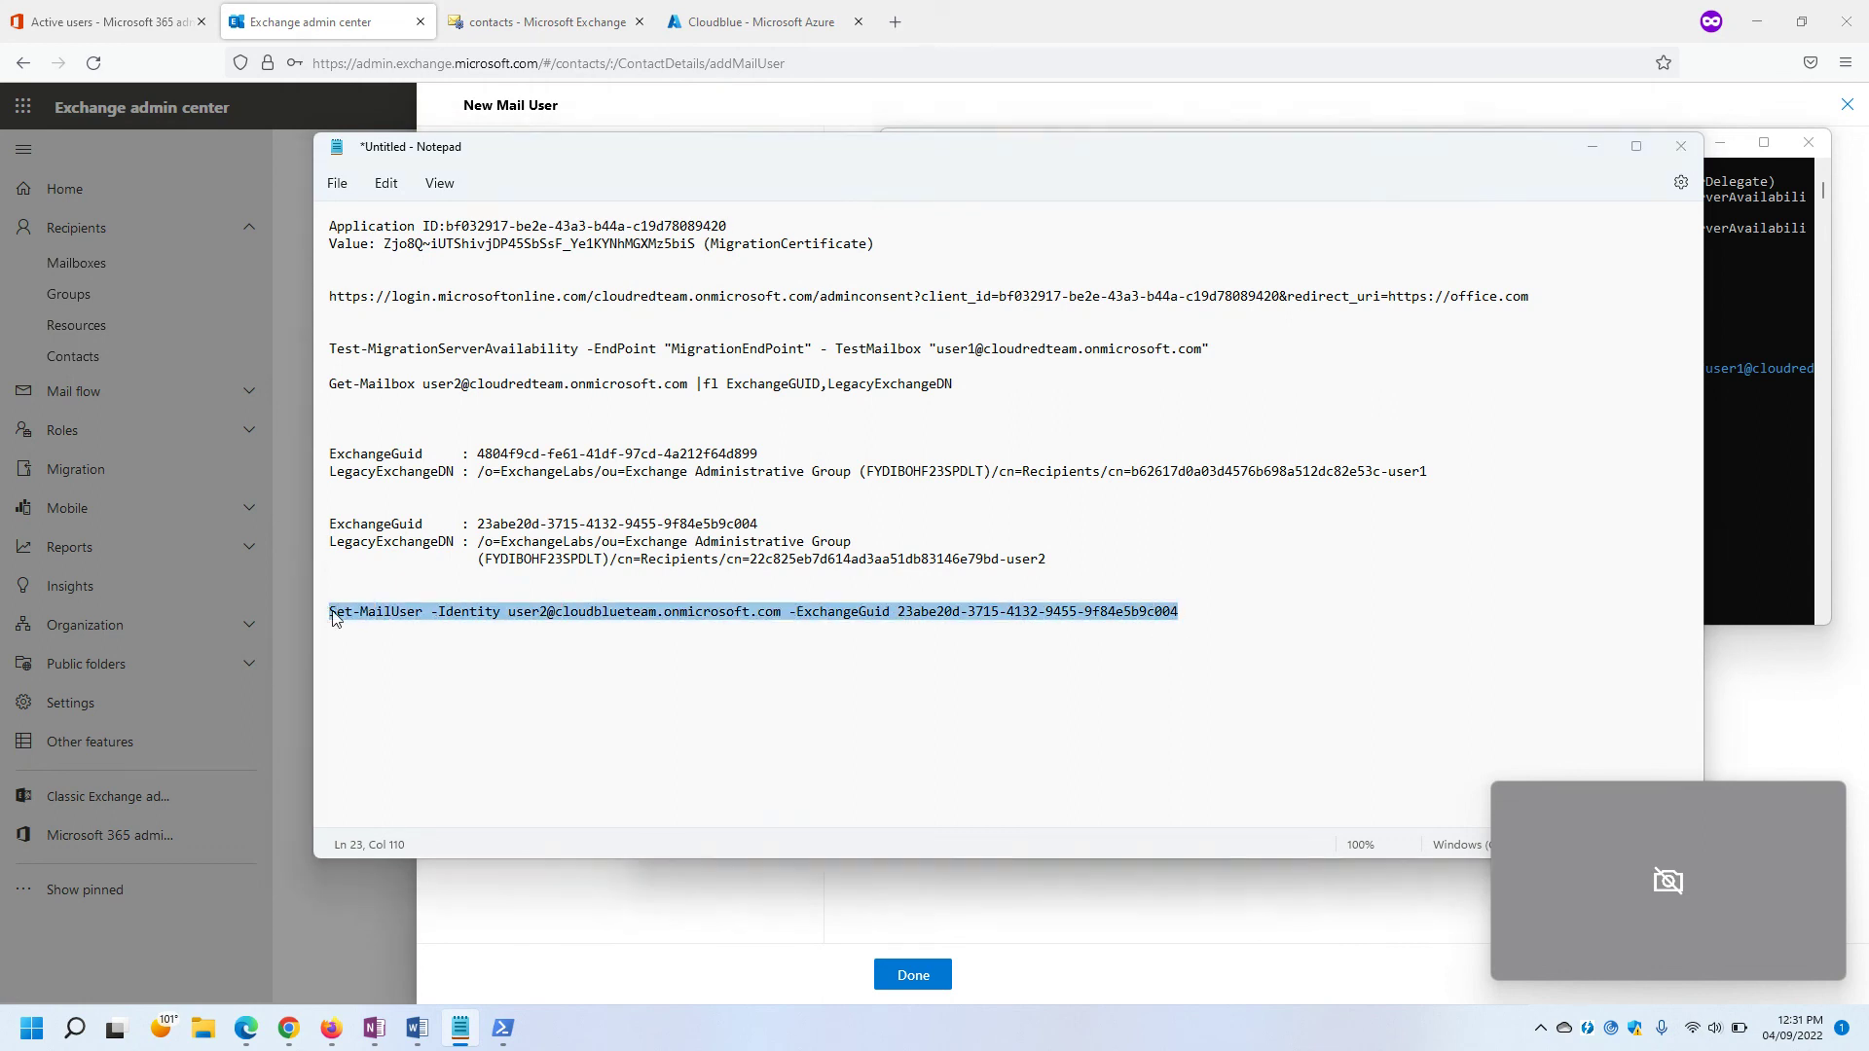
{"action": "key", "text": "alt+Tab"}
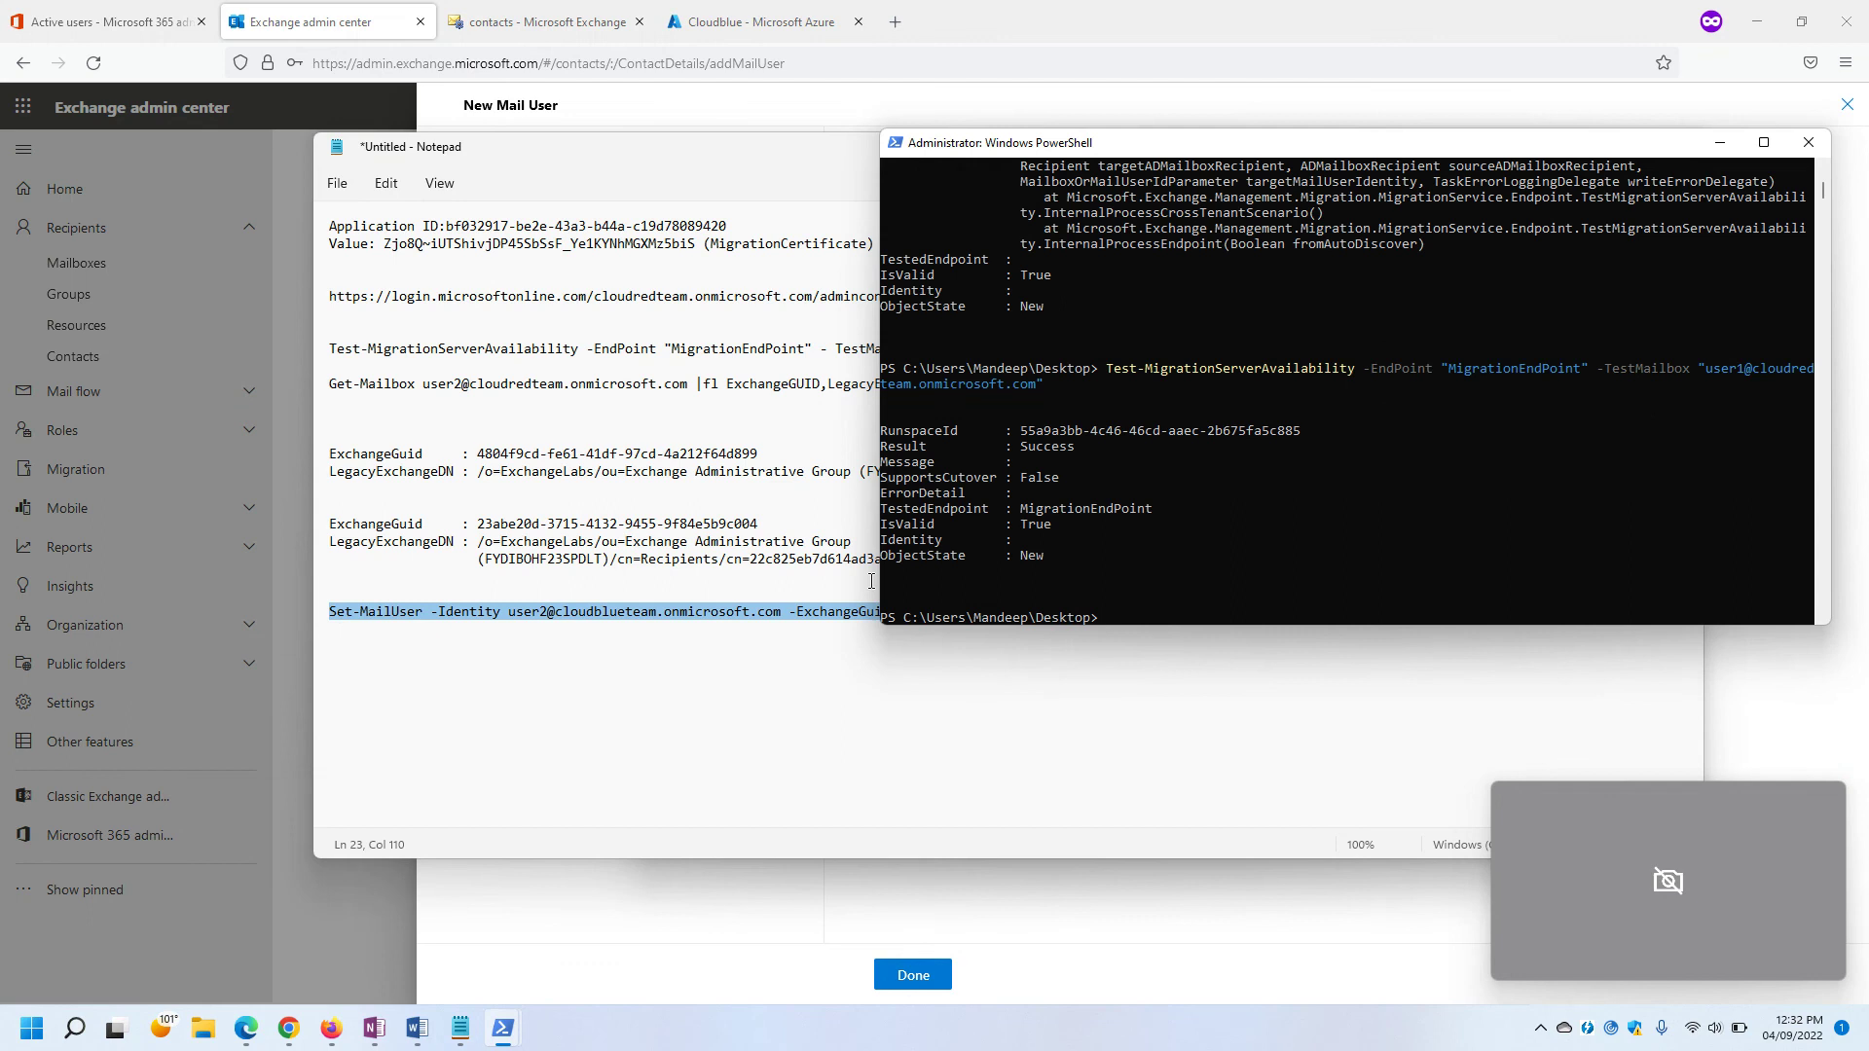
{"action": "key", "text": "ctrl+v"}
{"action": "key", "text": "Return"}
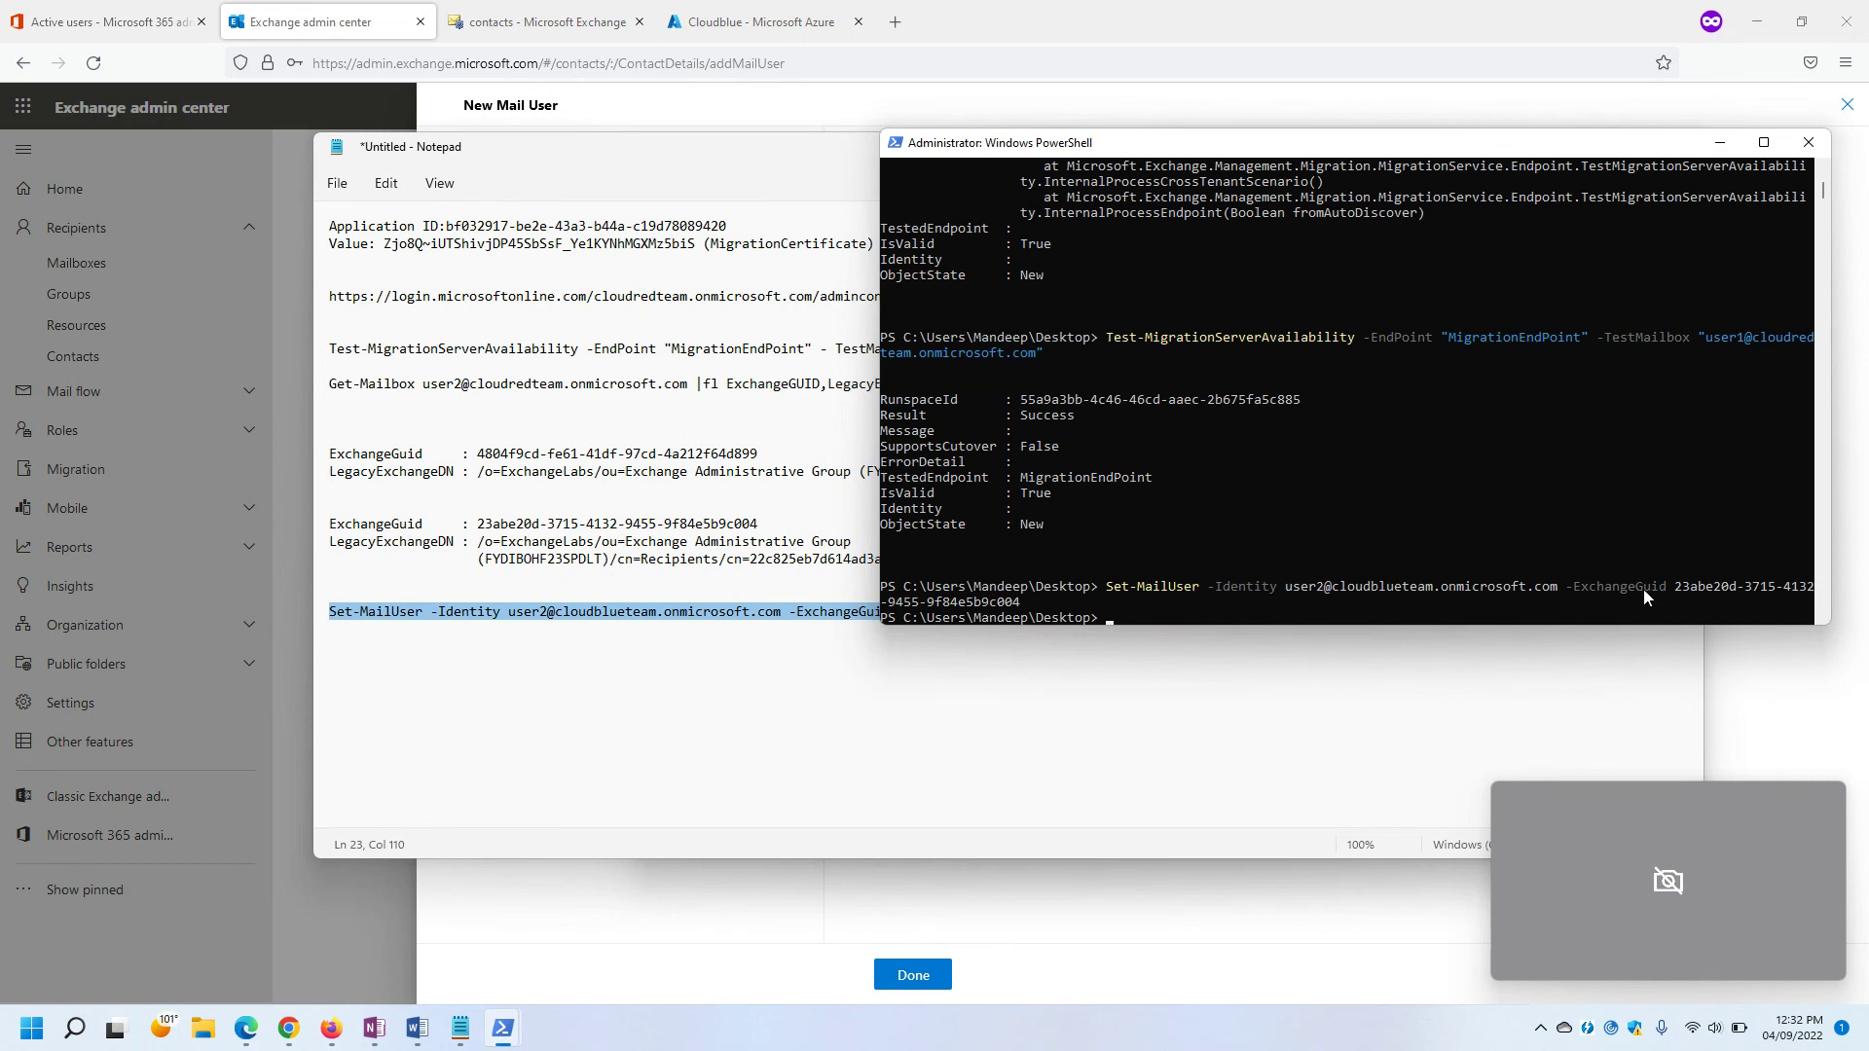
In Notepad, join the wrapped (FYDIBOHF23SPDLT) part of user2's LegacyExchangeDN back onto line 19.
{"action": "left_click", "coordinate": [463, 612]}
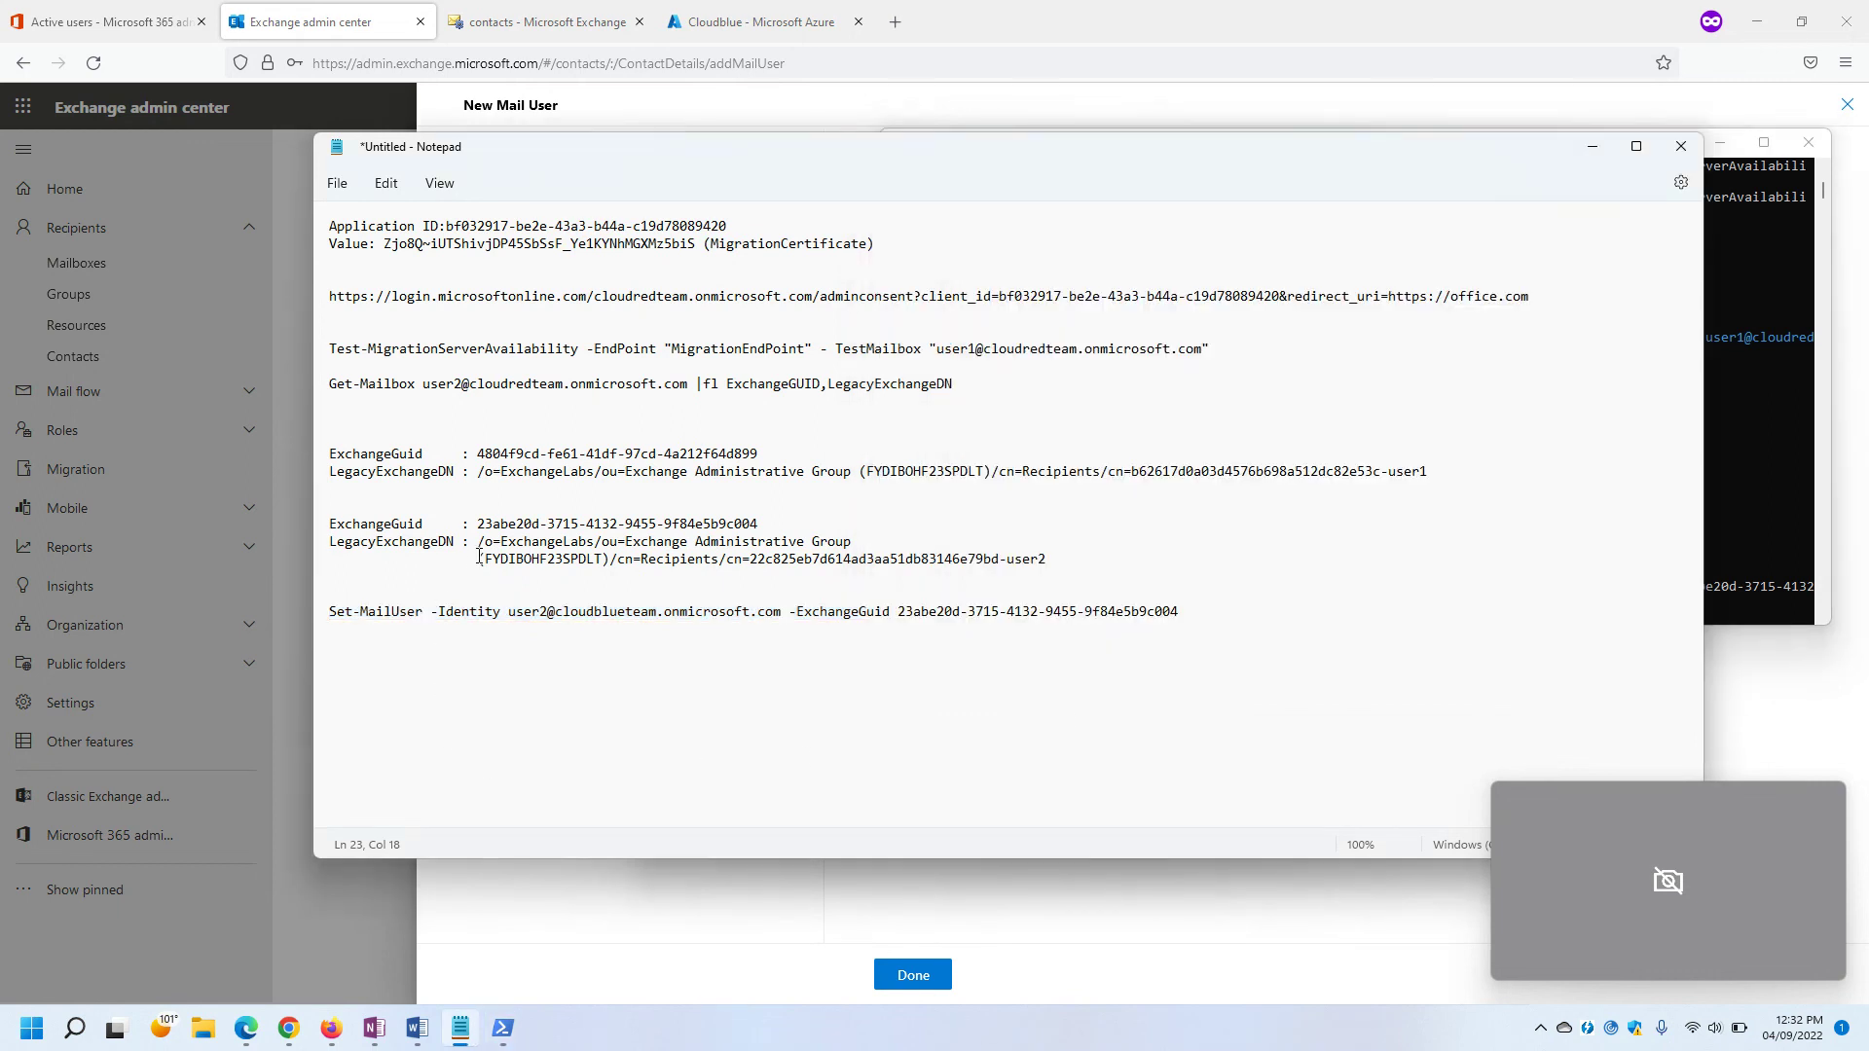
{"action": "left_click_drag", "start_coordinate": [476, 558], "coordinate": [326, 558]}
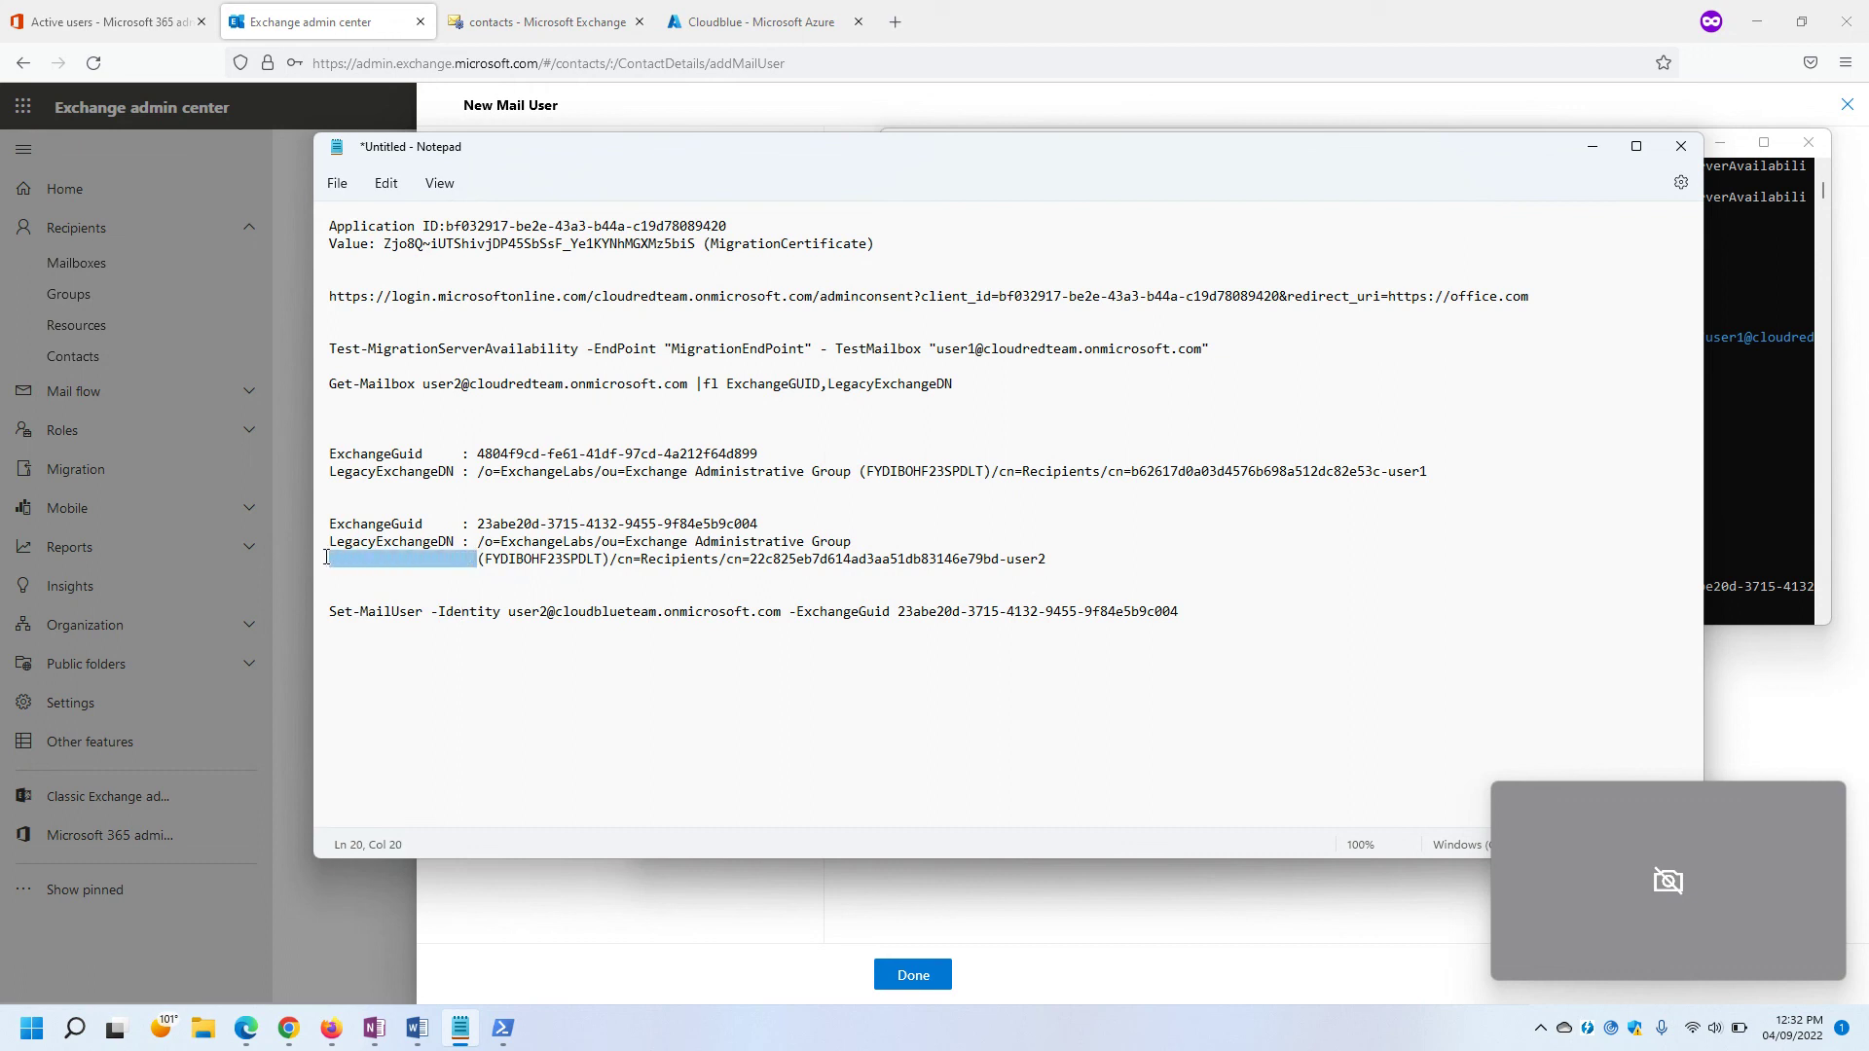
{"action": "key", "text": "BackSpace"}
{"action": "key", "text": "BackSpace"}
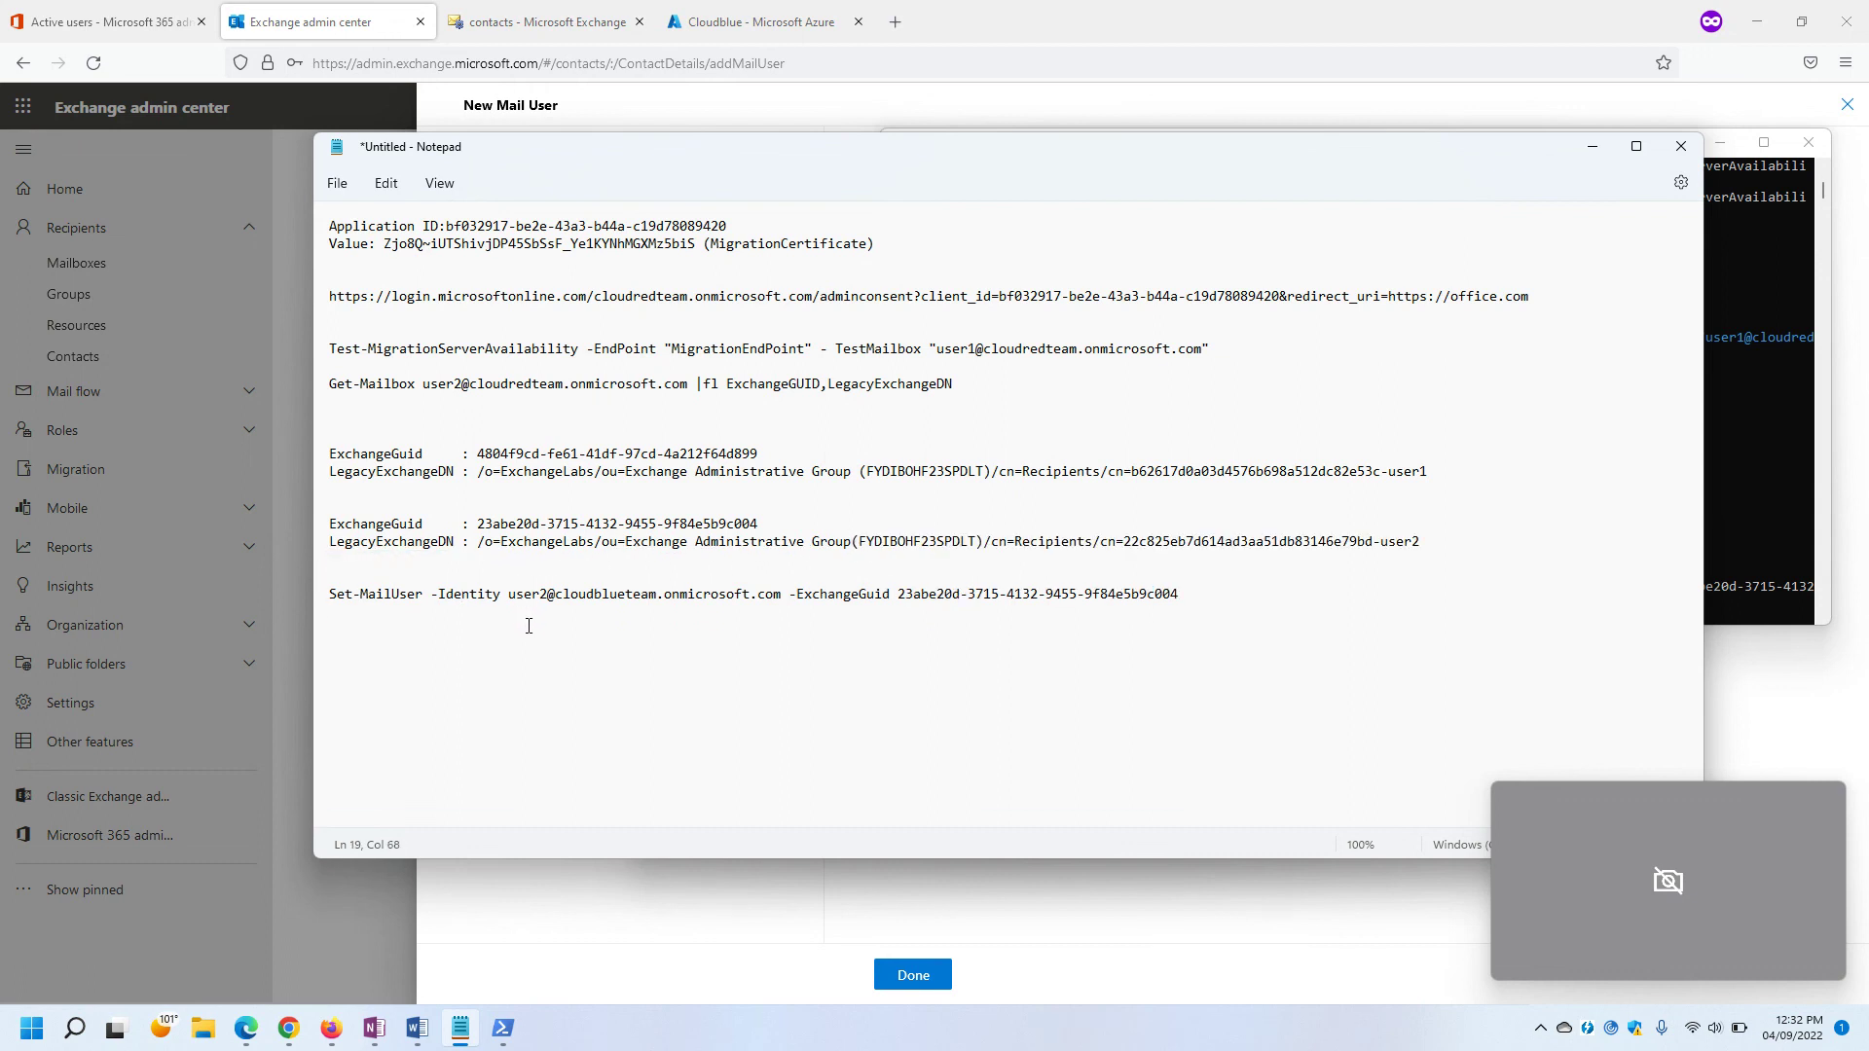
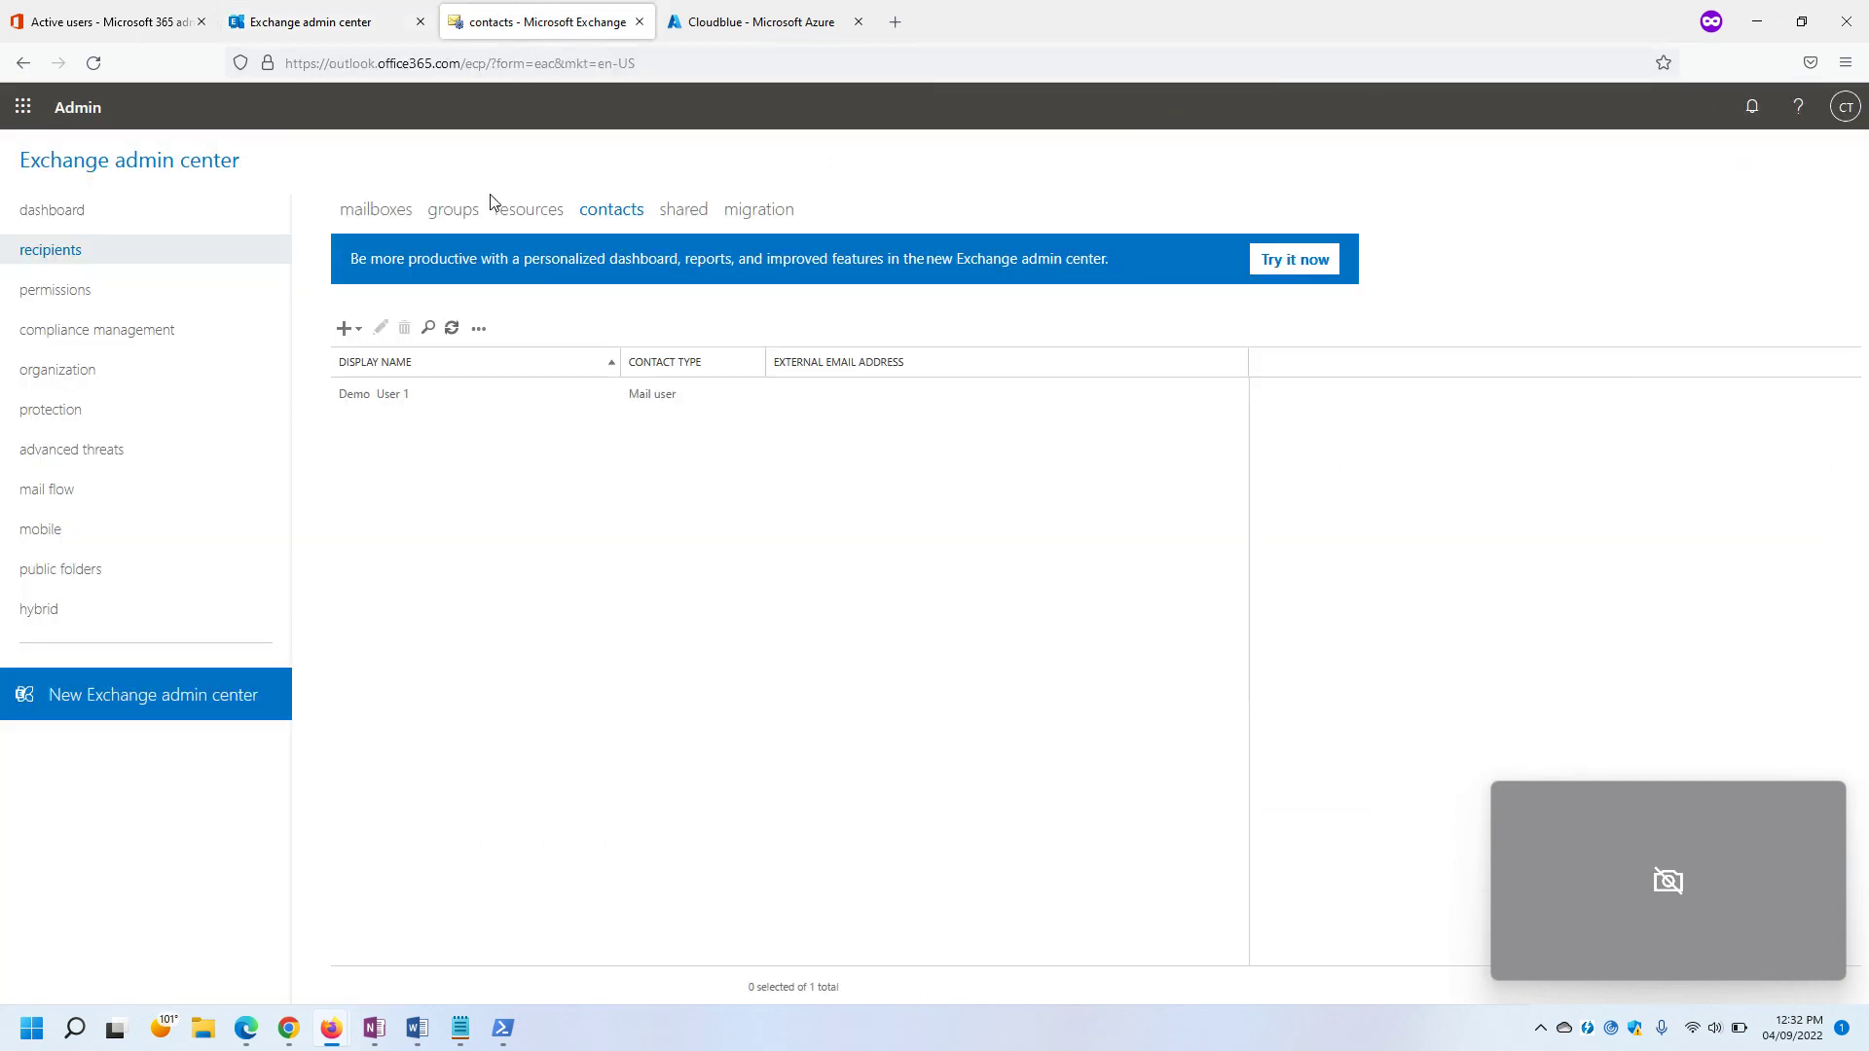
Refresh the contacts list so Demo User 2 appears, then open it in Edit Mail User.
{"action": "left_click", "coordinate": [428, 328]}
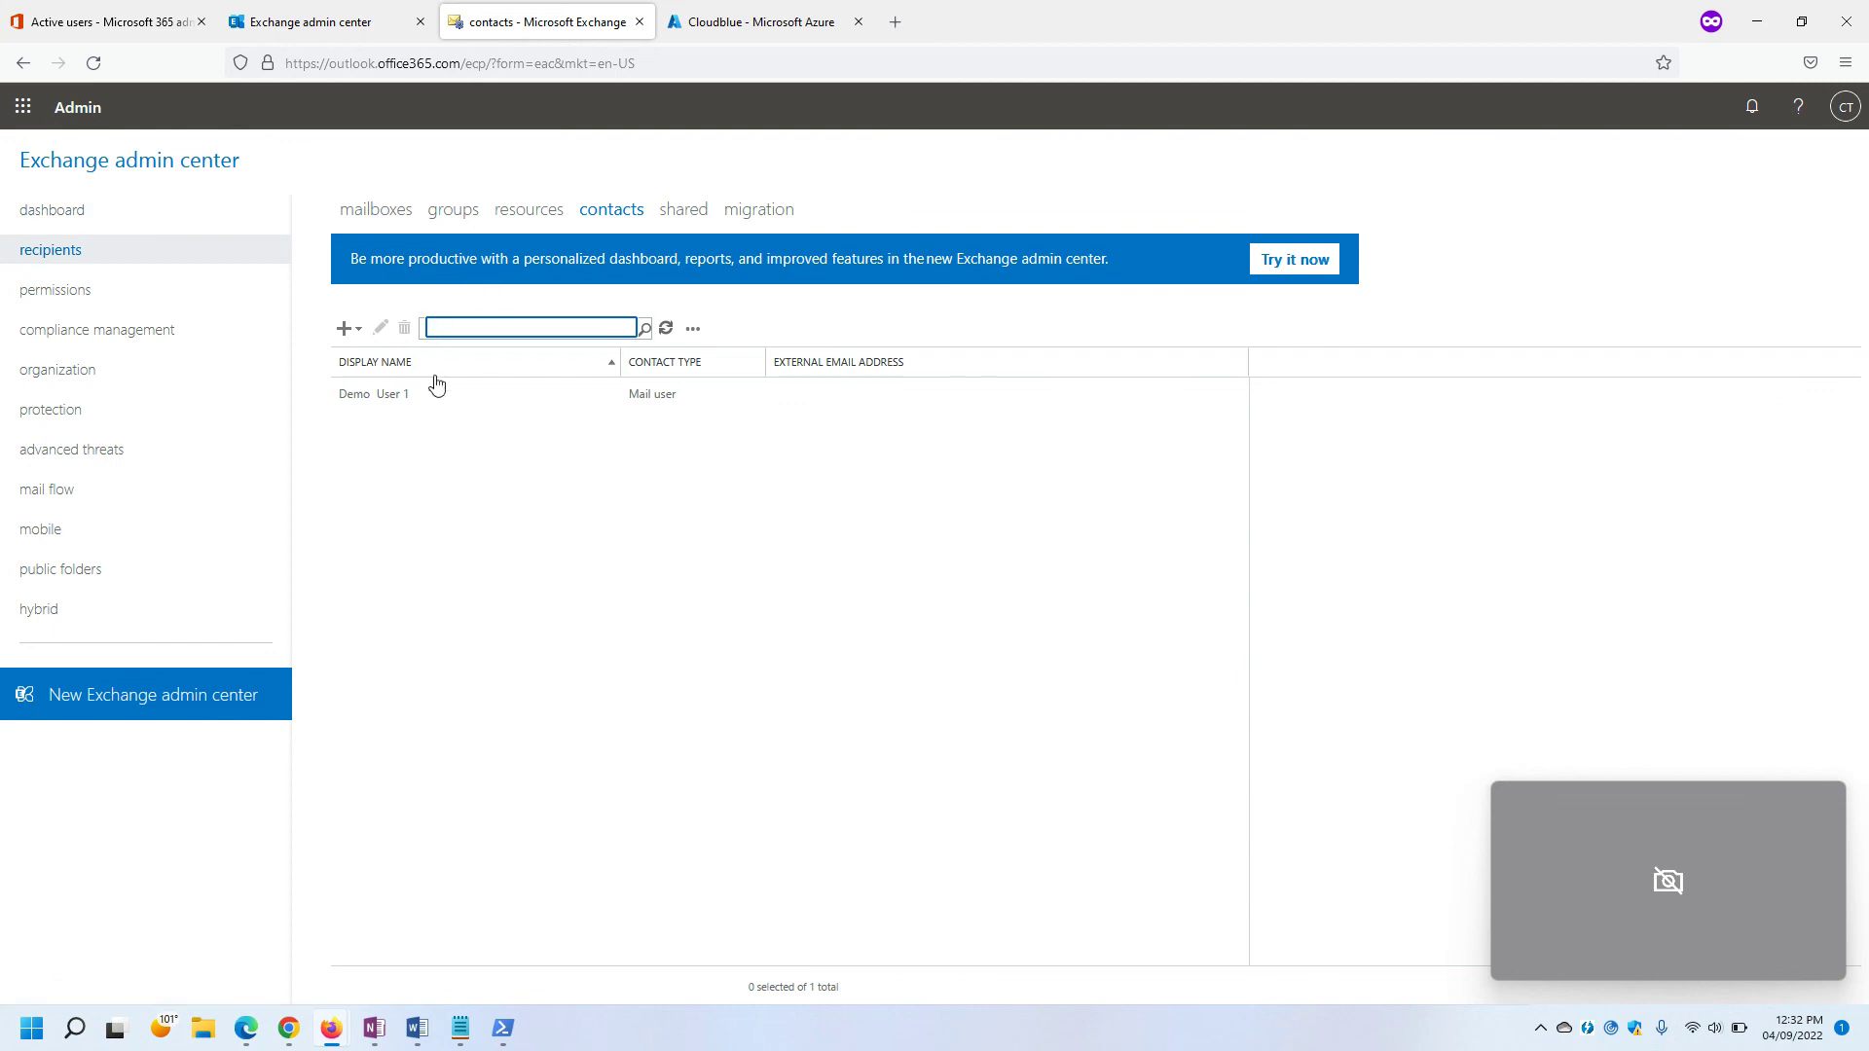
{"action": "left_click", "coordinate": [662, 327]}
{"action": "left_click", "coordinate": [480, 403]}
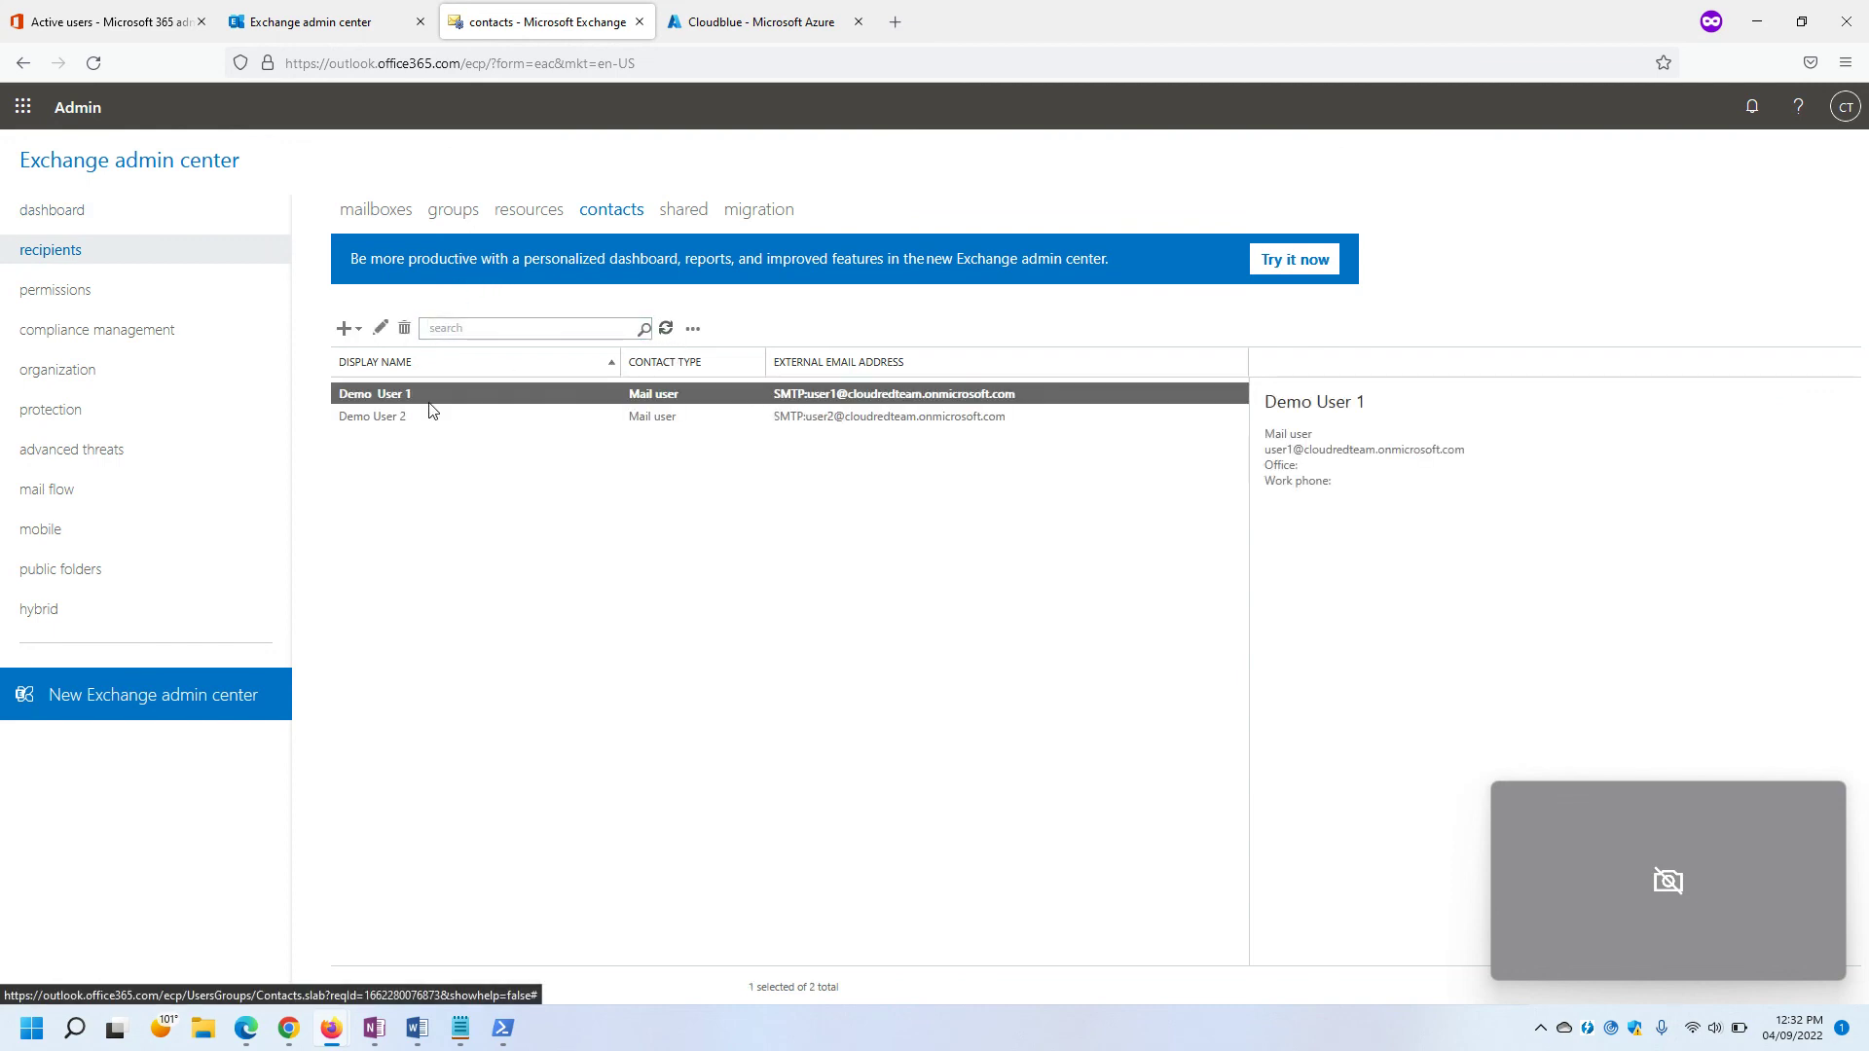
{"action": "left_click", "coordinate": [440, 416]}
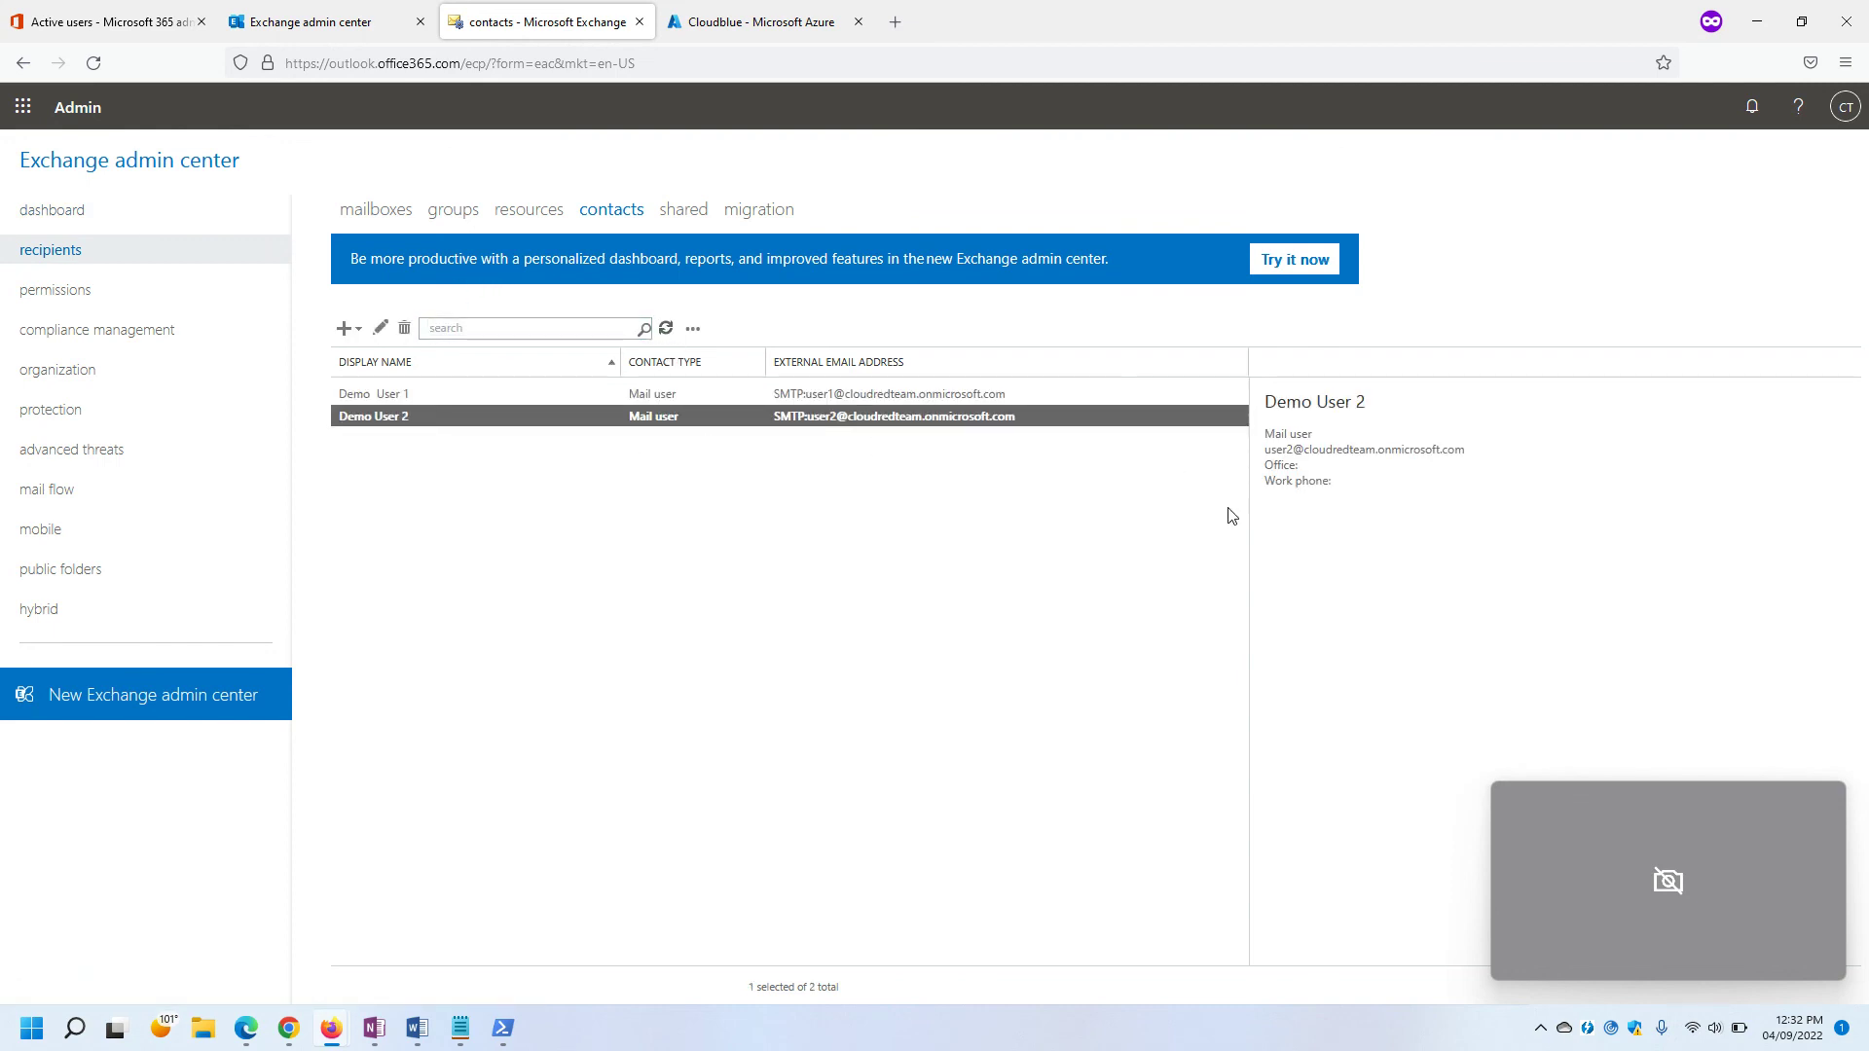
{"action": "left_click", "coordinate": [381, 327]}
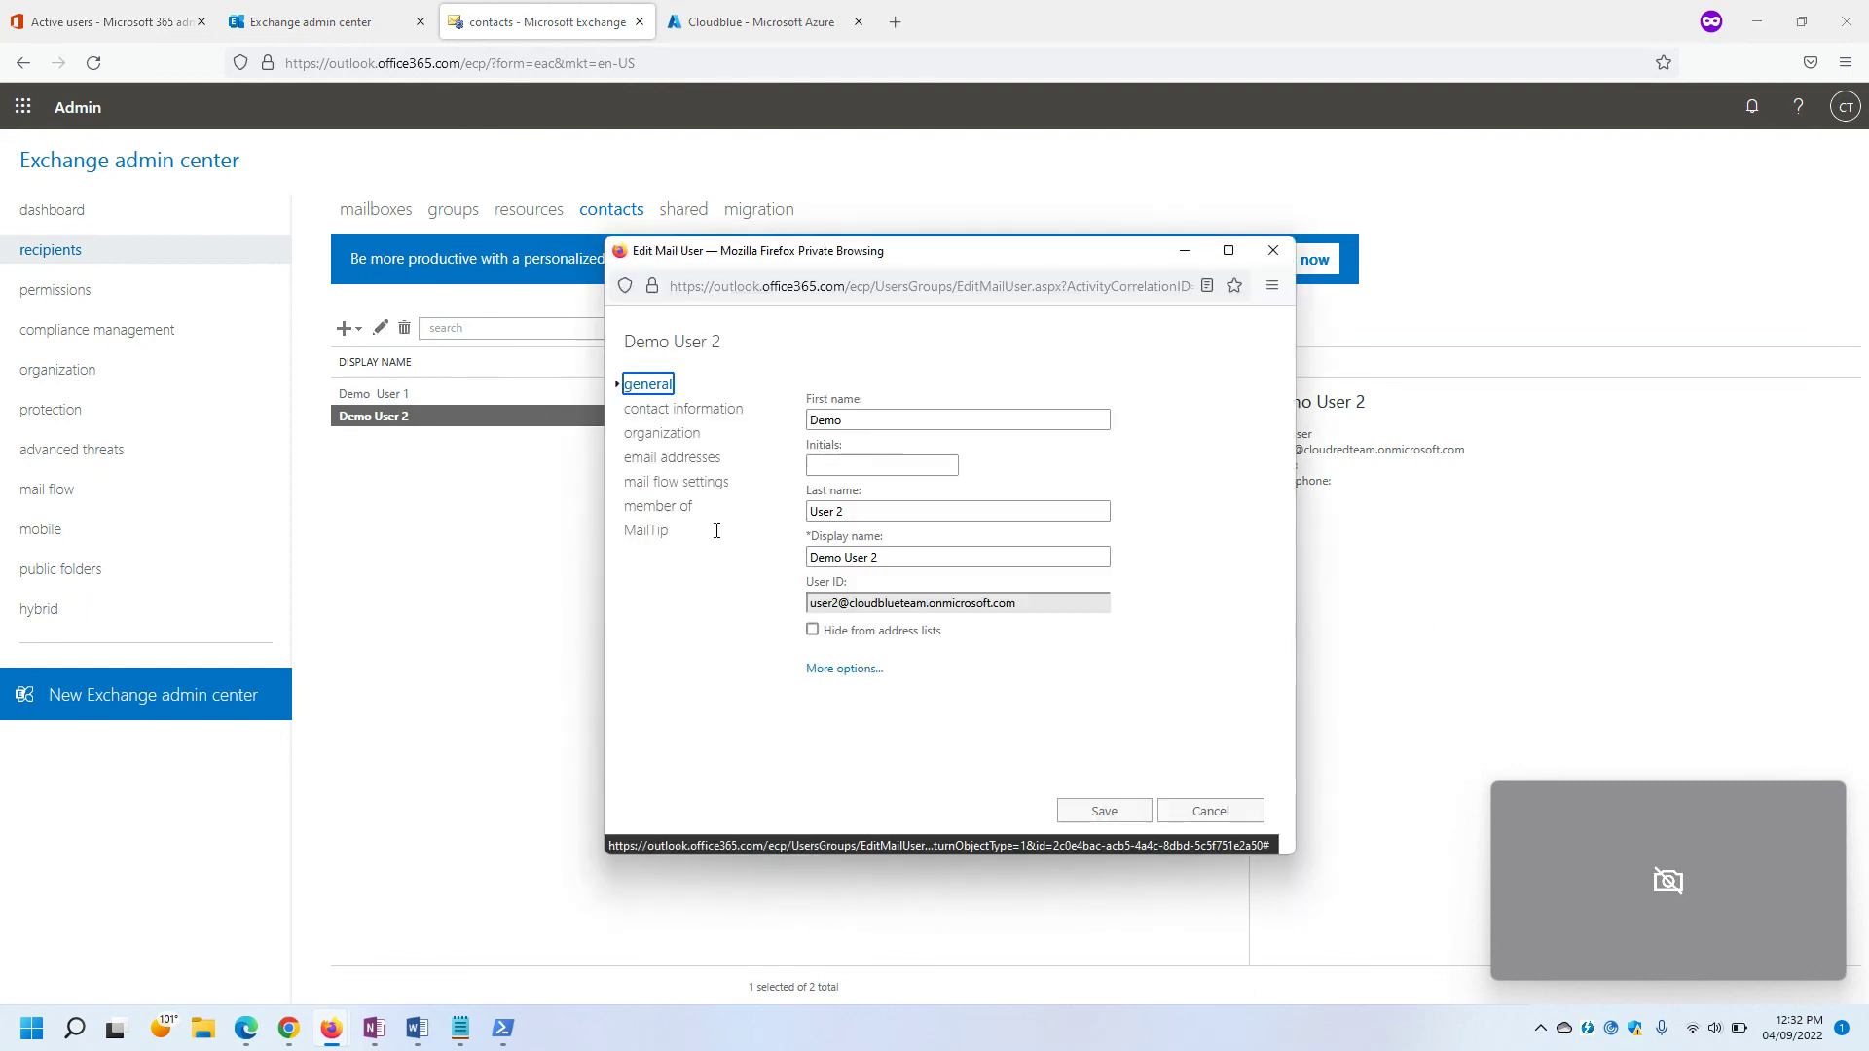
Add a custom-type X500 email address to Demo User 2 by pasting the copied address value.
{"action": "left_click", "coordinate": [655, 459]}
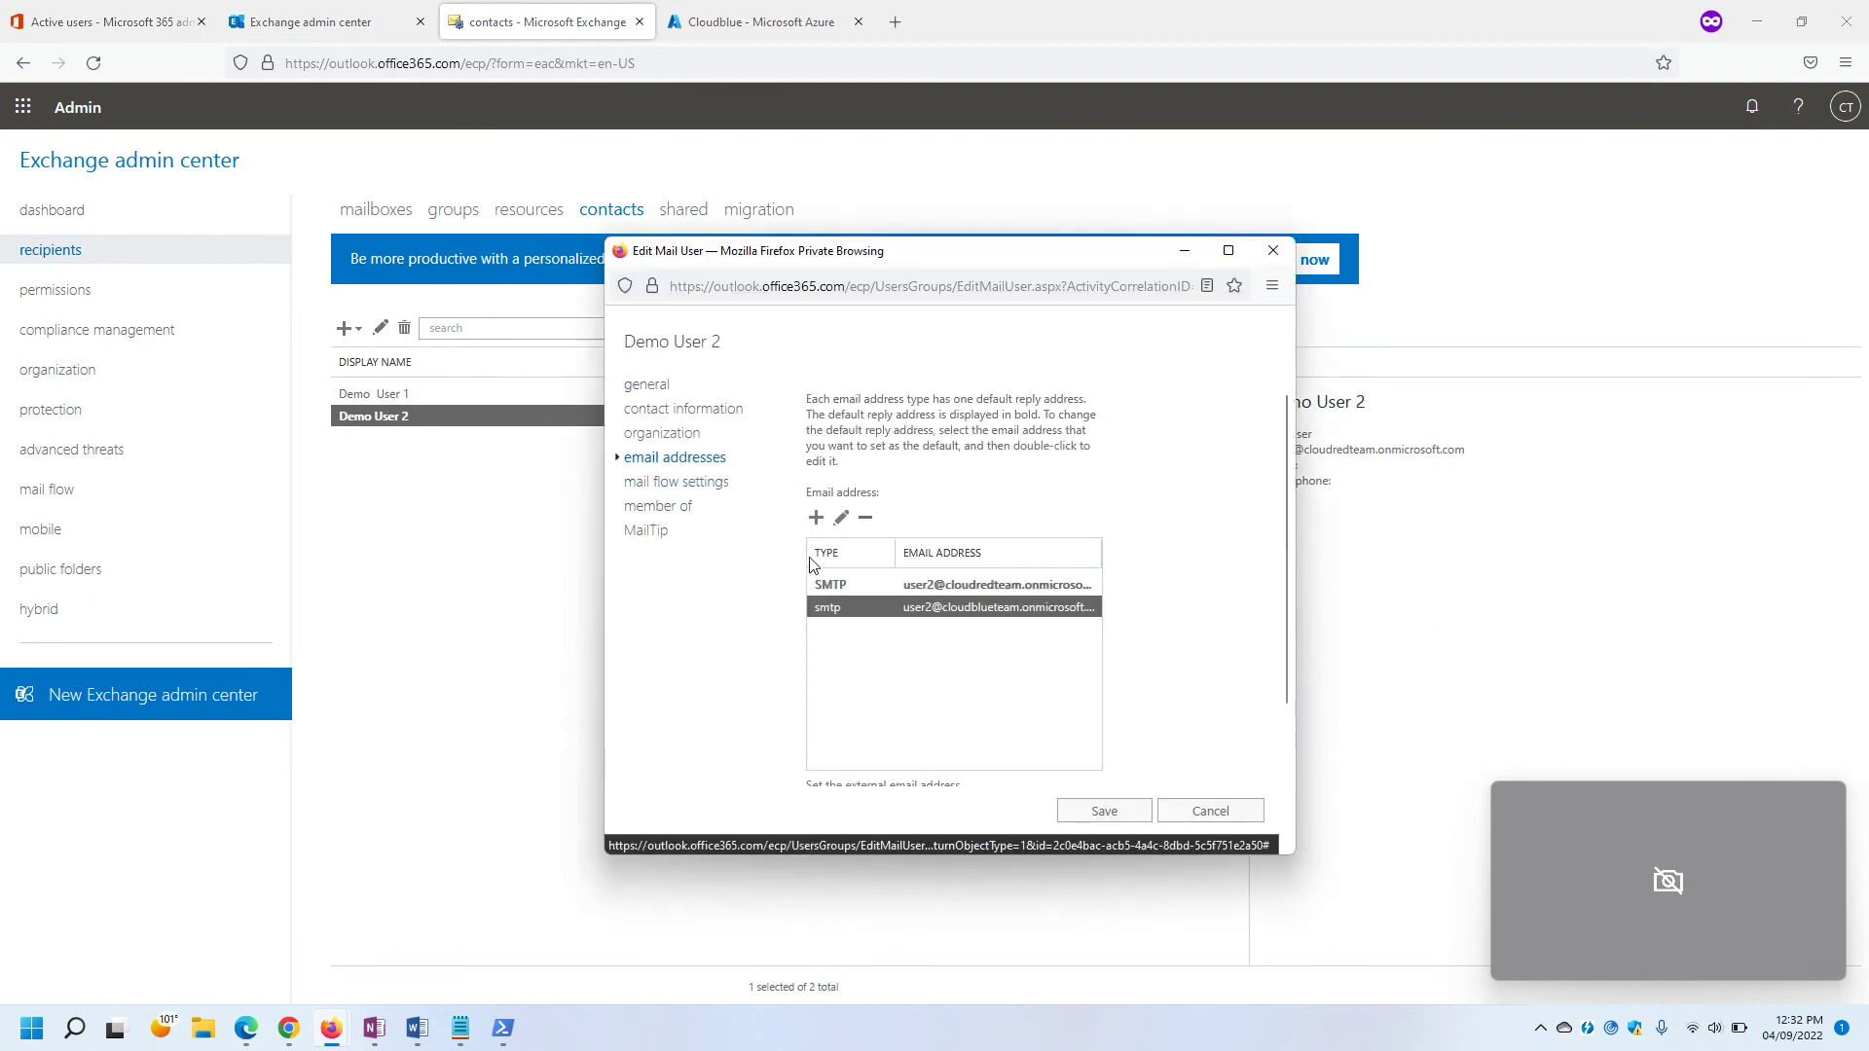
{"action": "left_click", "coordinate": [841, 519]}
{"action": "left_click", "coordinate": [1216, 819]}
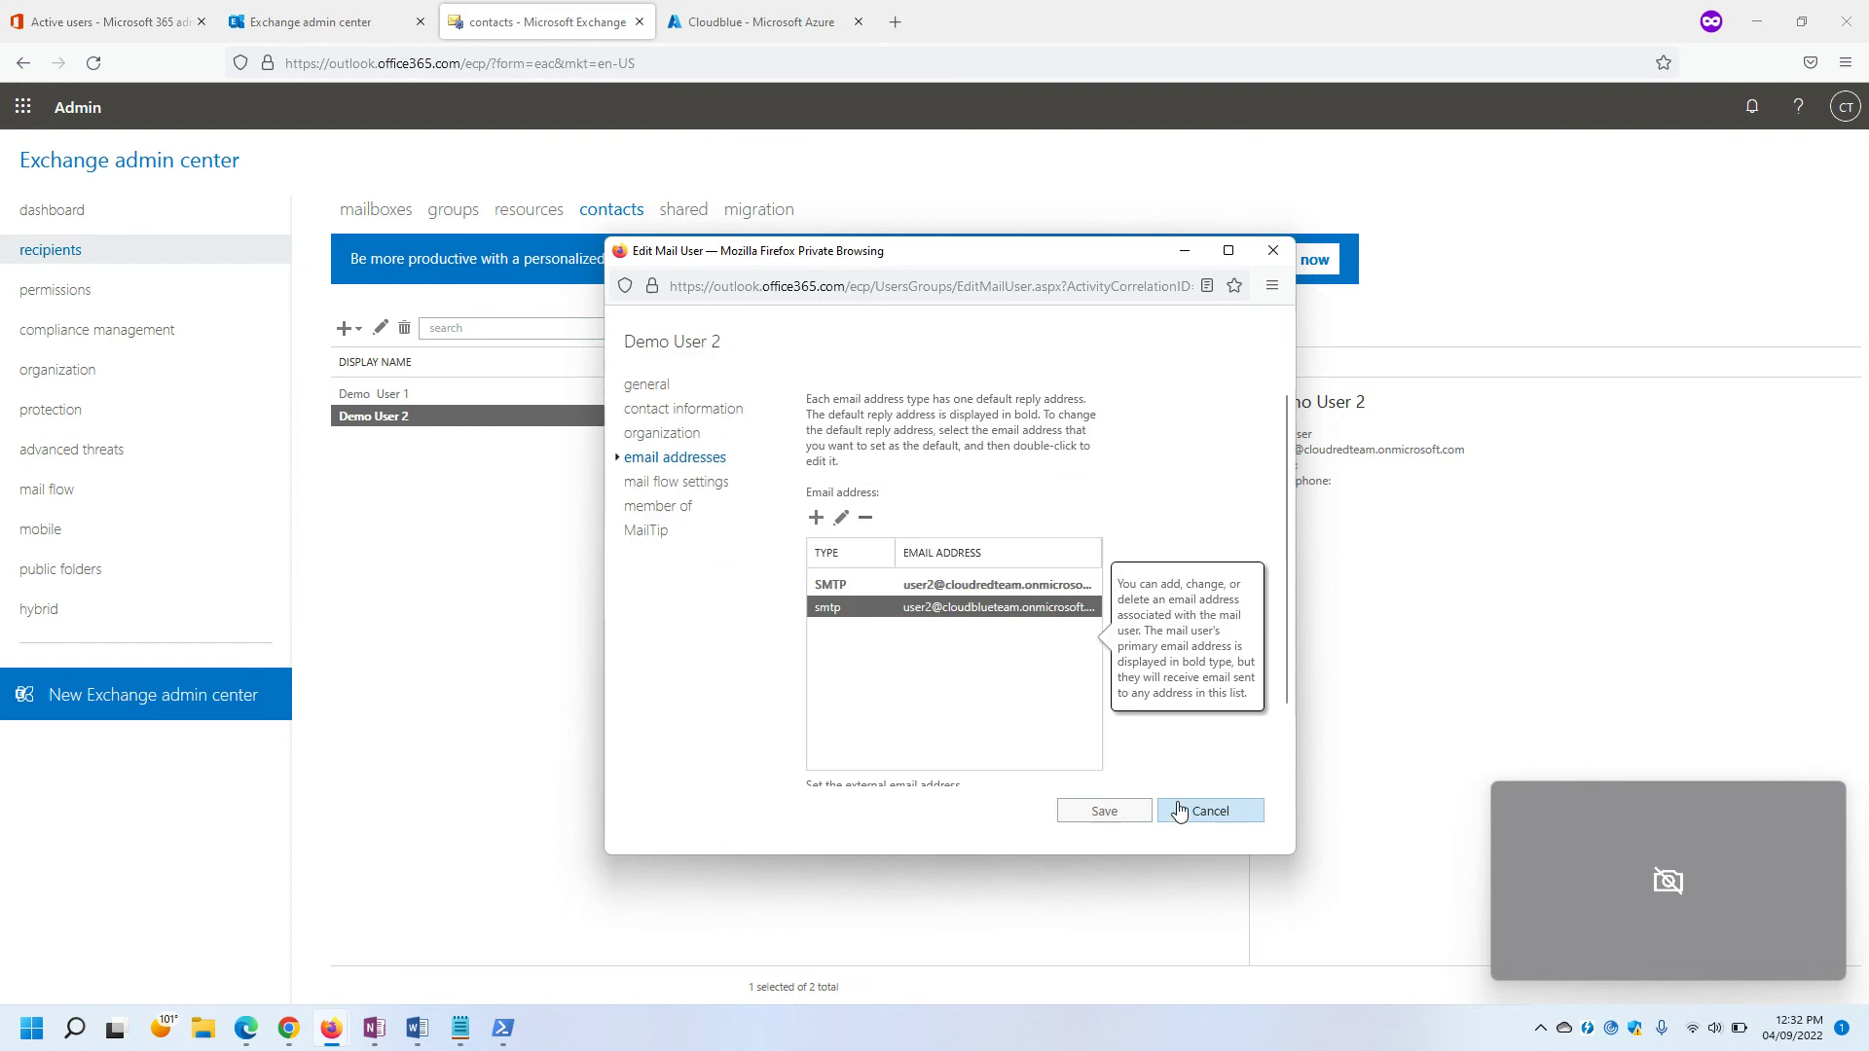
{"action": "left_click", "coordinate": [816, 518]}
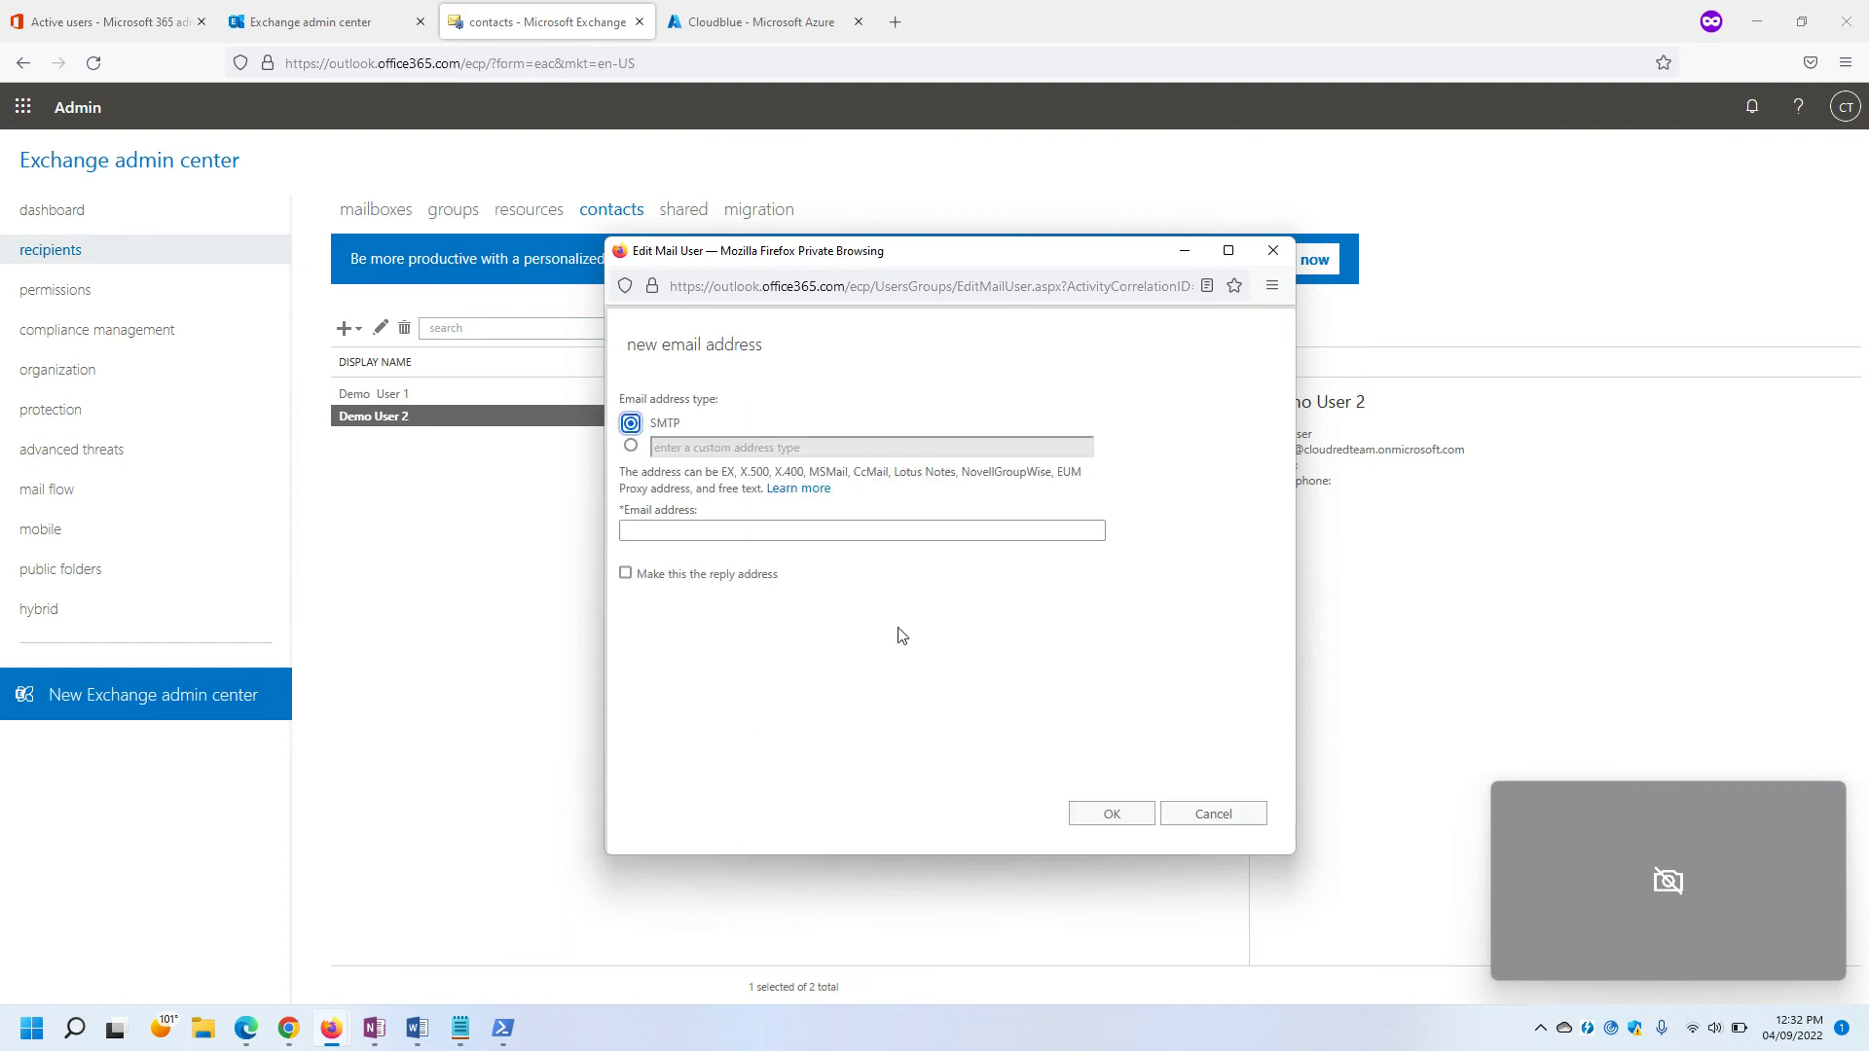
{"action": "left_click", "coordinate": [631, 445]}
{"action": "left_click", "coordinate": [718, 449]}
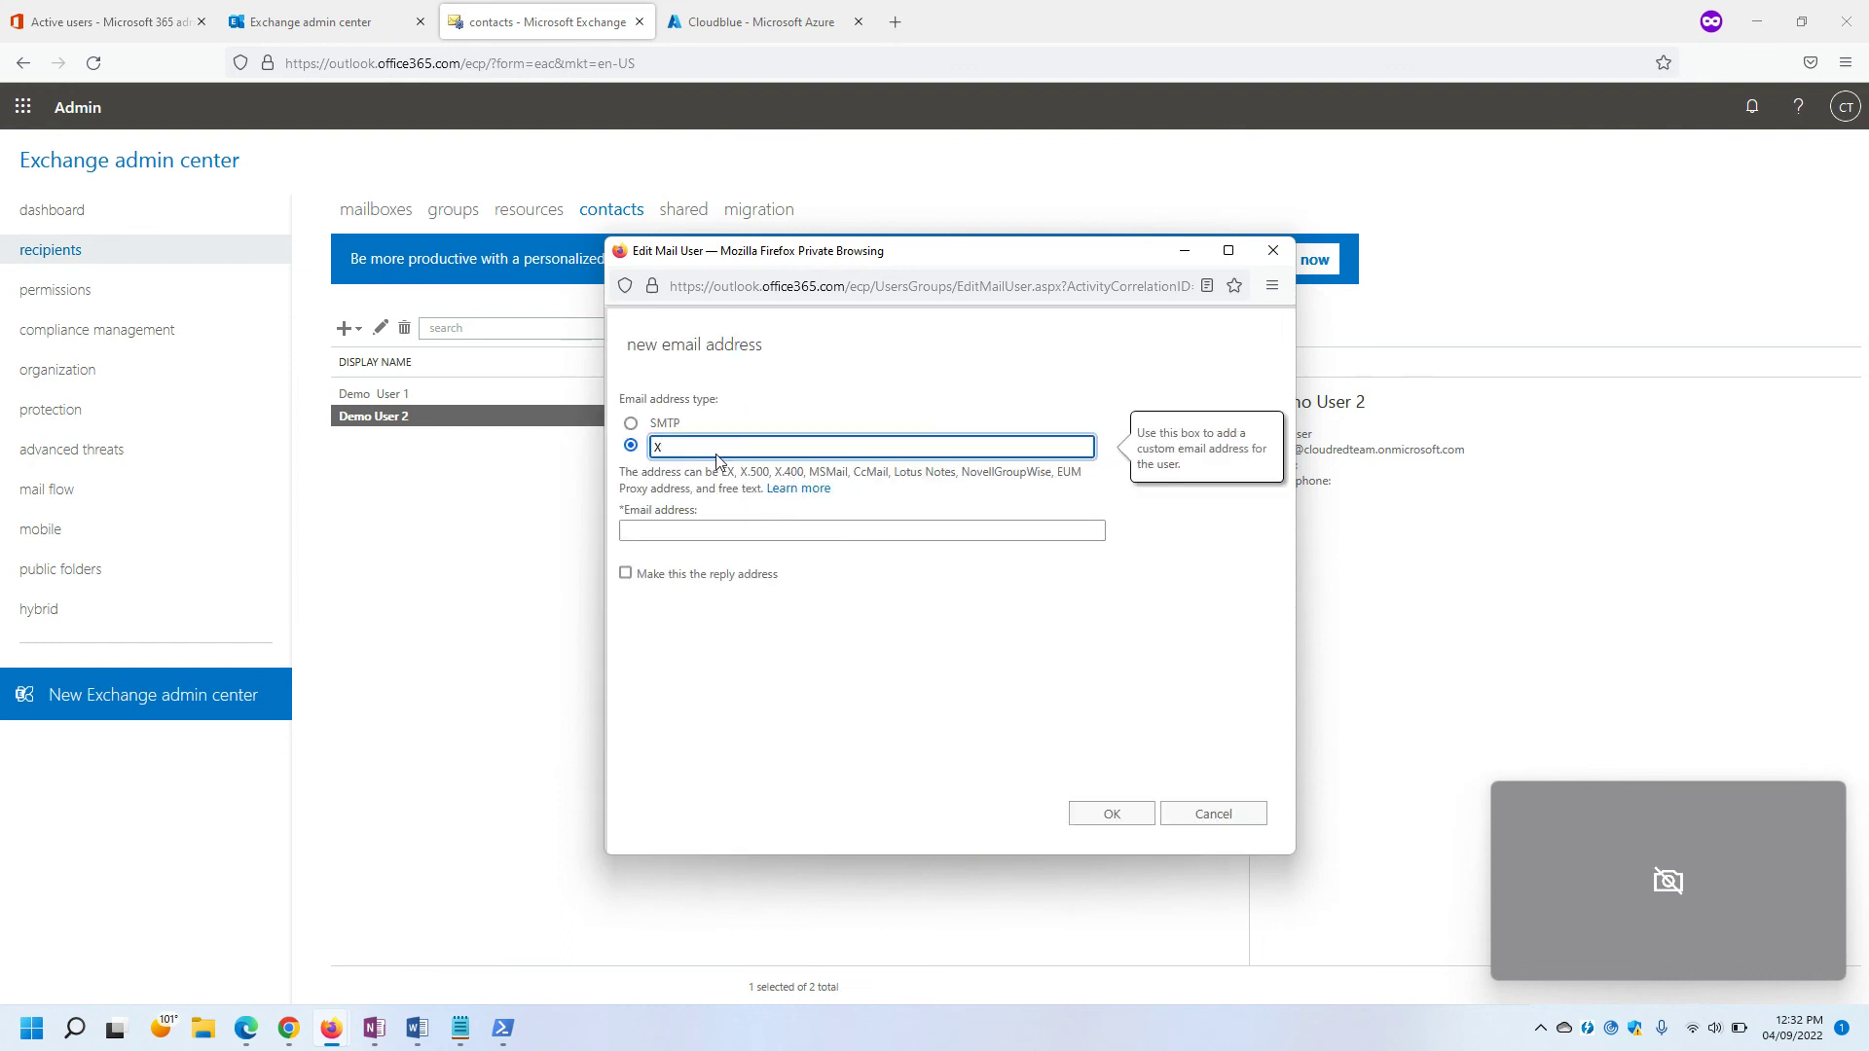
{"action": "left_click", "coordinate": [725, 532]}
{"action": "type", "text": "/o=ExchangeLabs/ou=Exchange Administrative Group (FYDIBOHF23SPDLT)/cn=Recipients/cn=22c825eb7d614ad3aa51db83146e79bd-user2"}
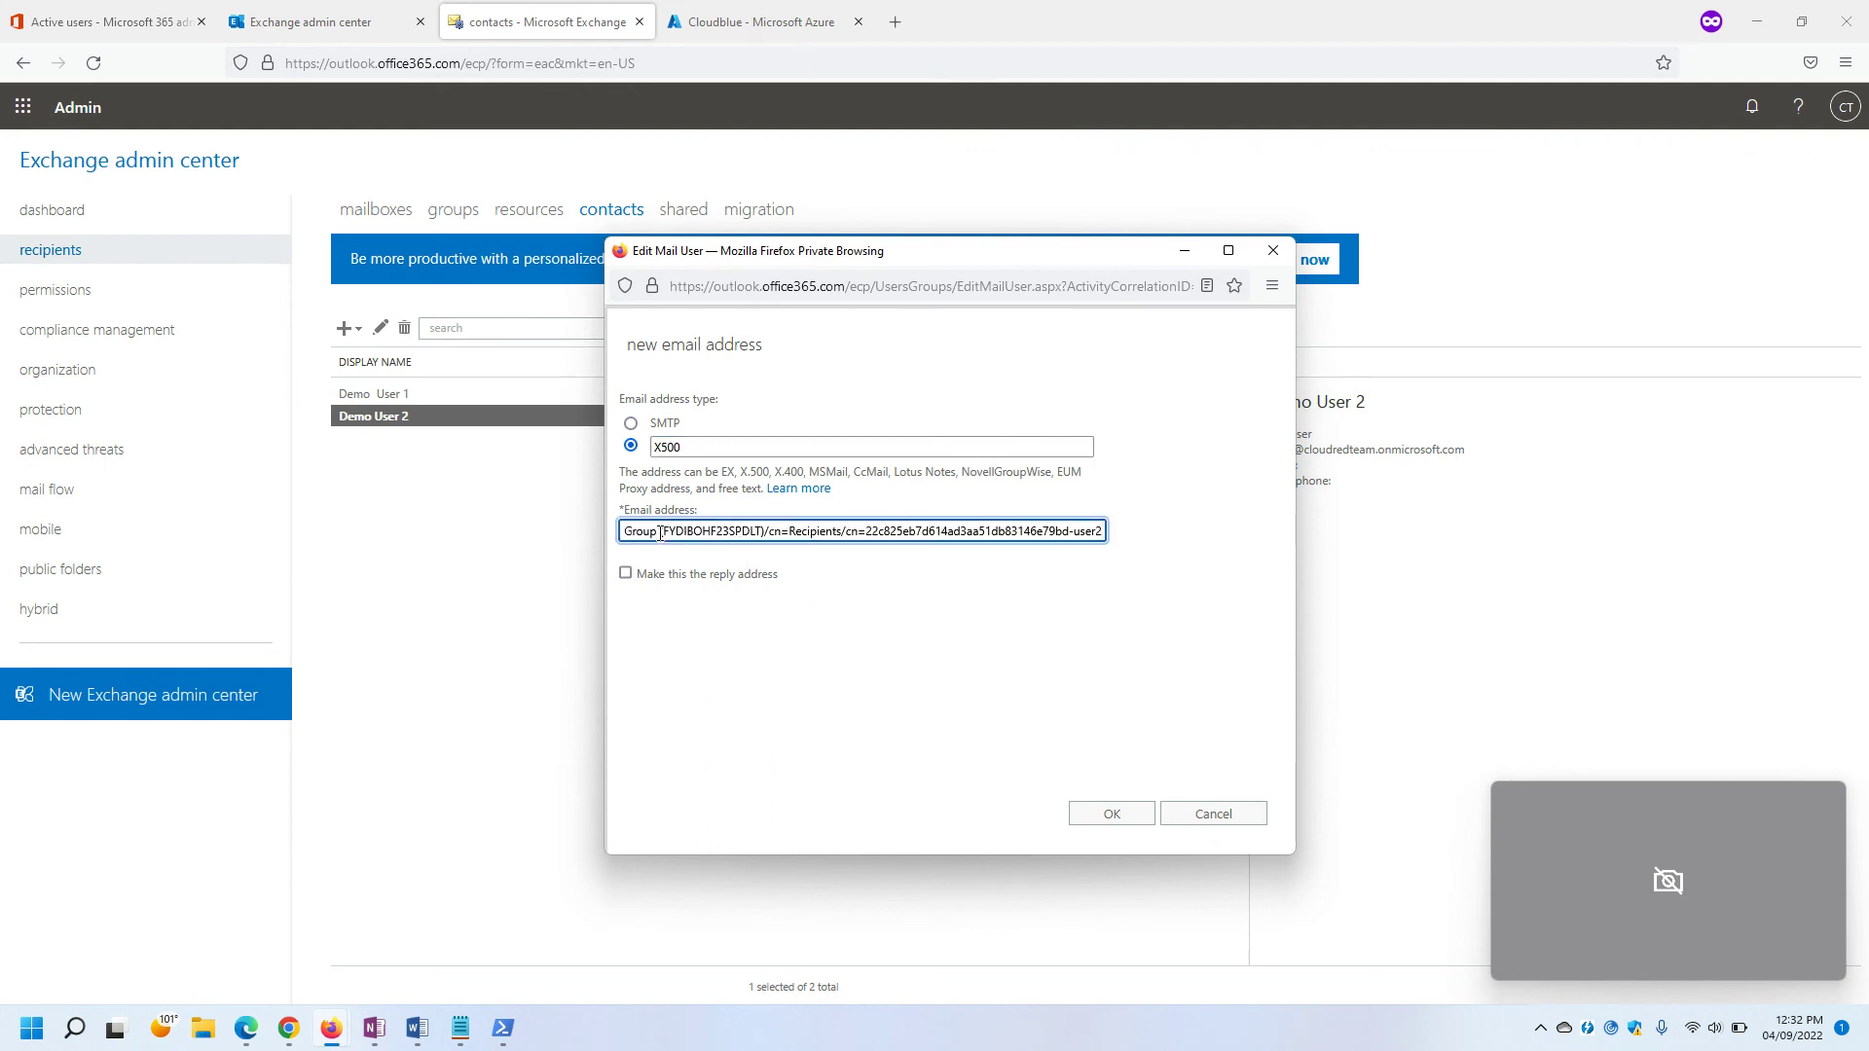
{"action": "left_click_drag", "start_coordinate": [664, 537], "coordinate": [543, 538]}
{"action": "left_click", "coordinate": [627, 536]}
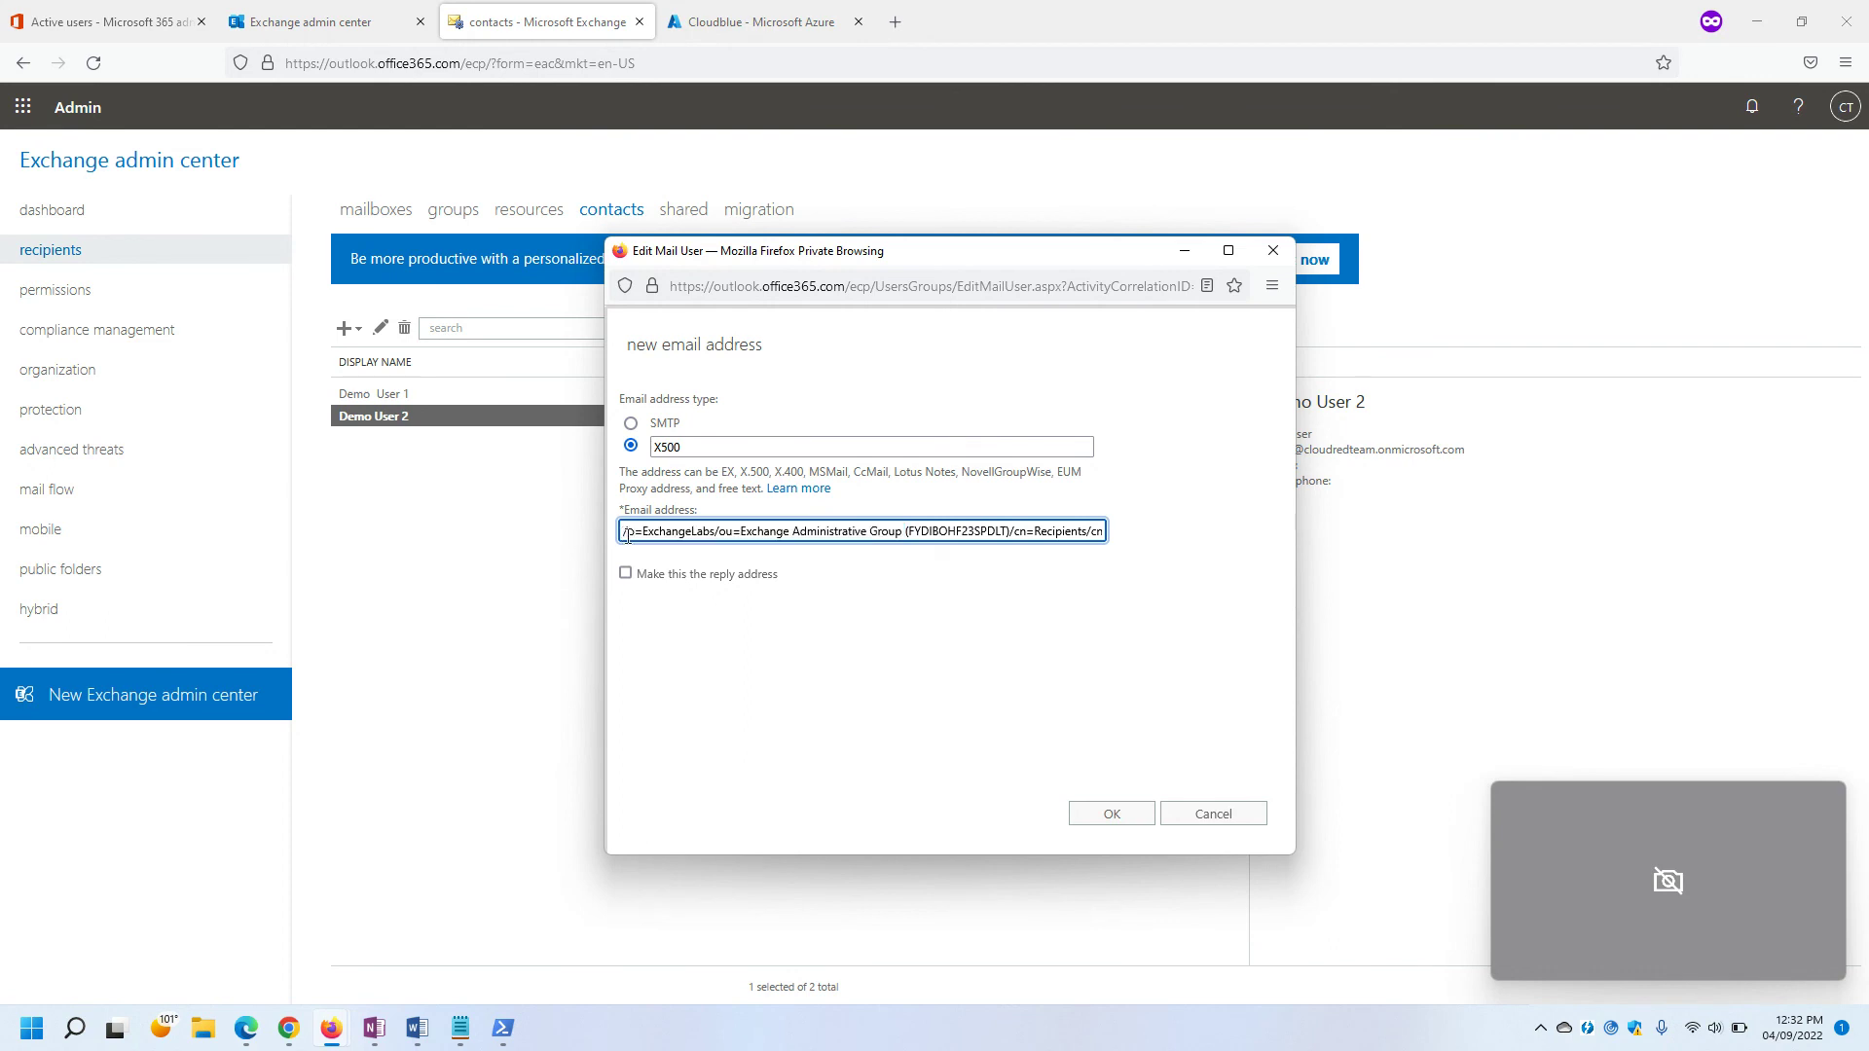
{"action": "left_click", "coordinate": [1092, 816]}
Save Demo User 2's address changes and refresh the contacts list.
{"action": "left_click", "coordinate": [1085, 812]}
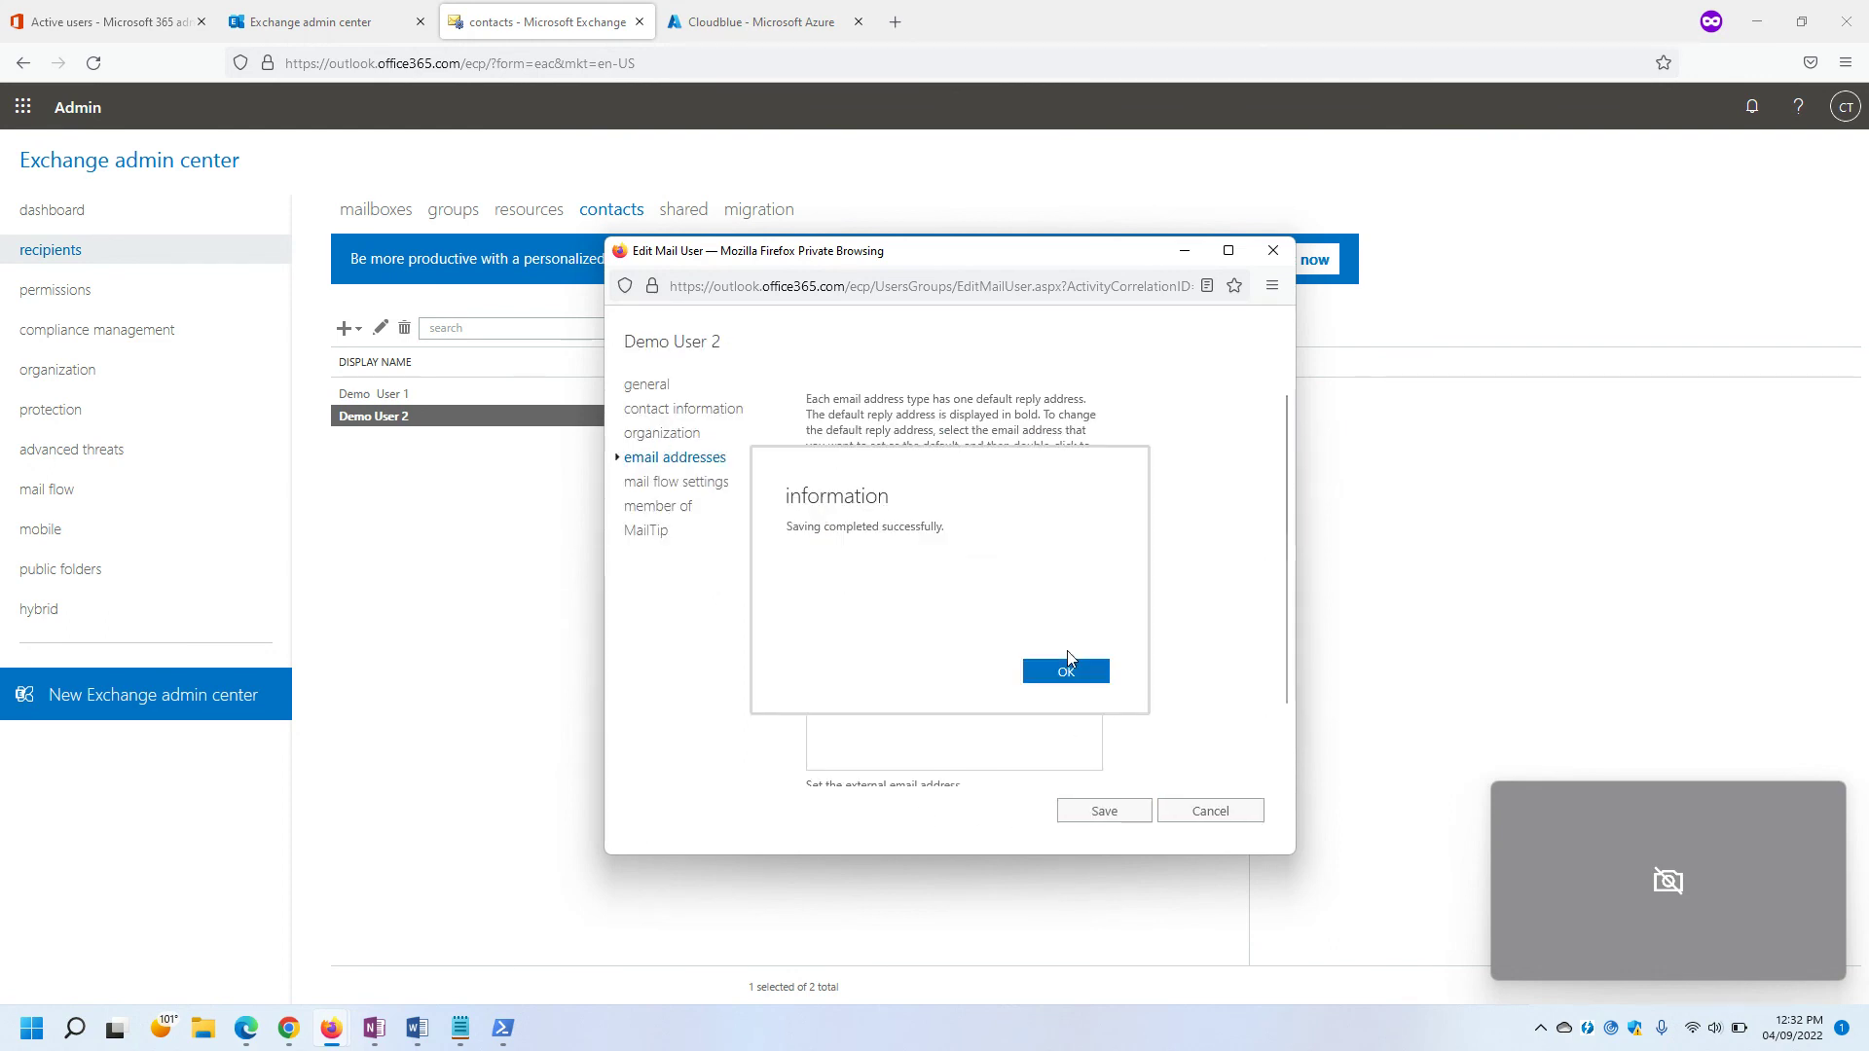
{"action": "left_click", "coordinate": [1068, 667]}
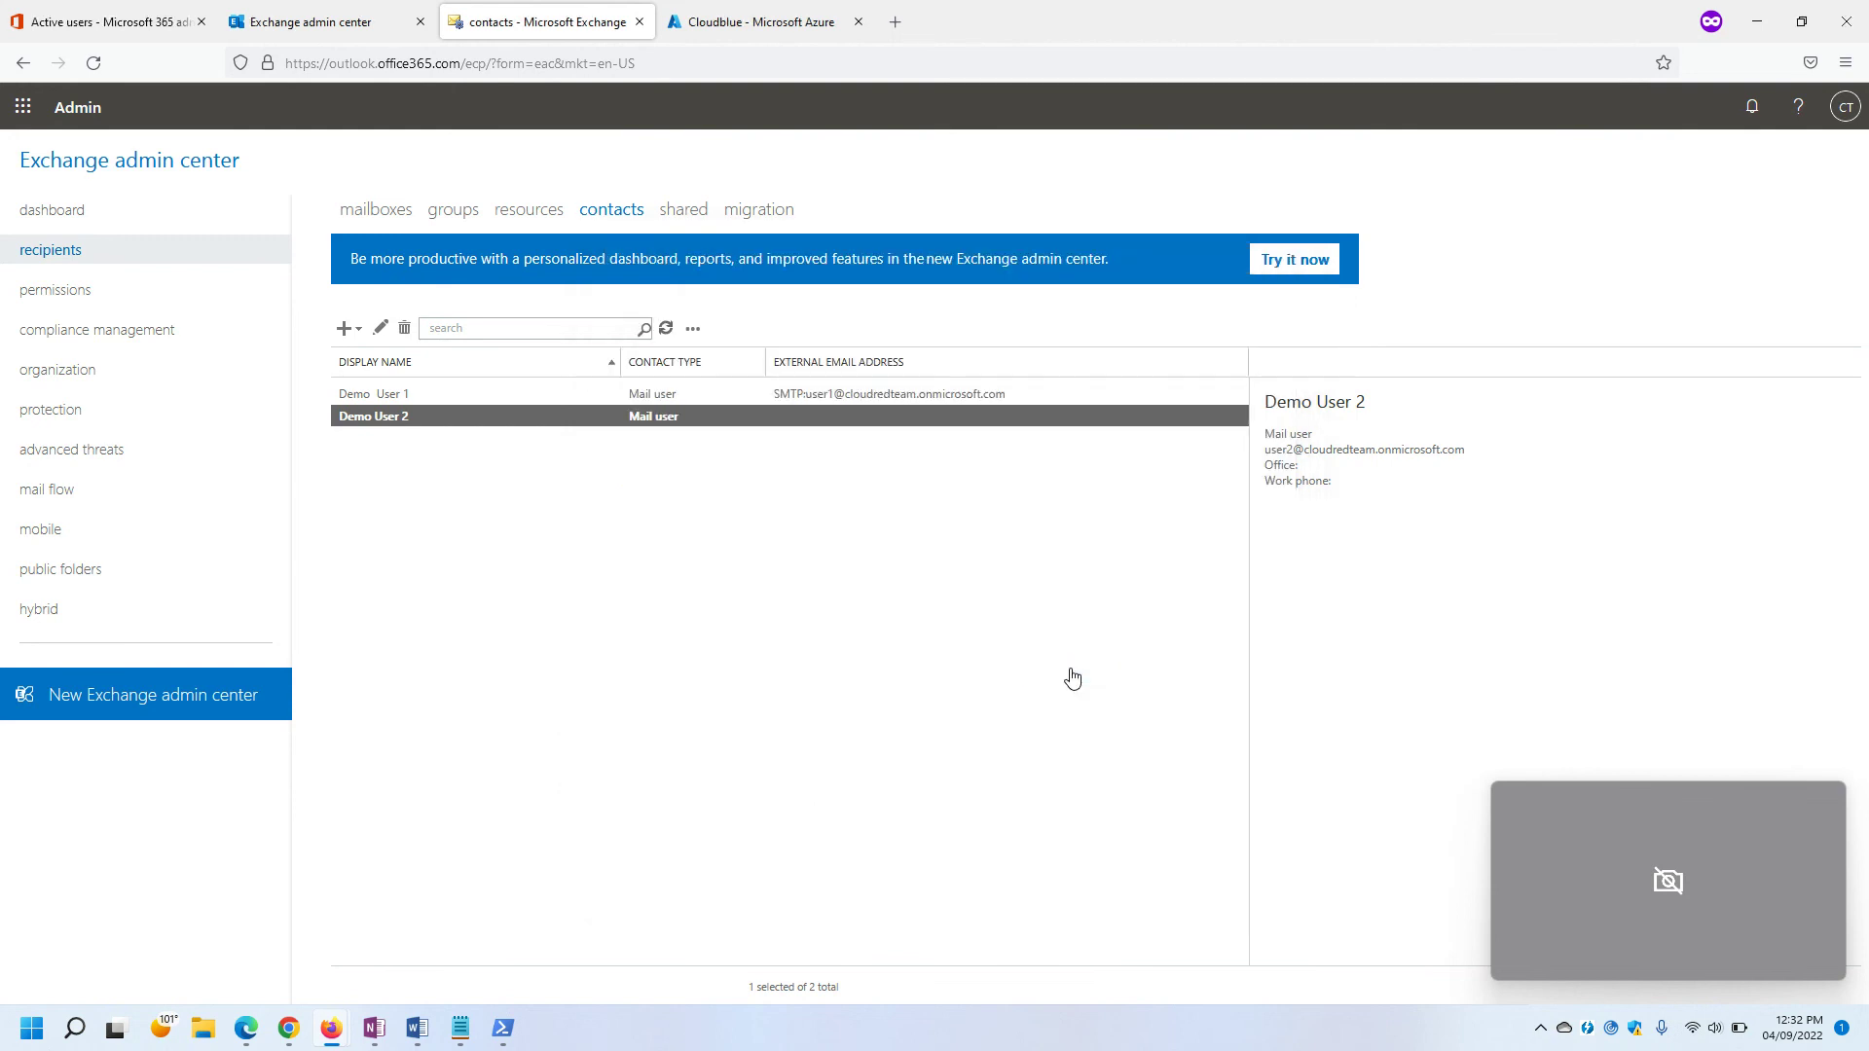
{"action": "left_click", "coordinate": [667, 330]}
{"action": "left_click", "coordinate": [667, 330]}
{"action": "mouse_move", "coordinate": [496, 1036]}
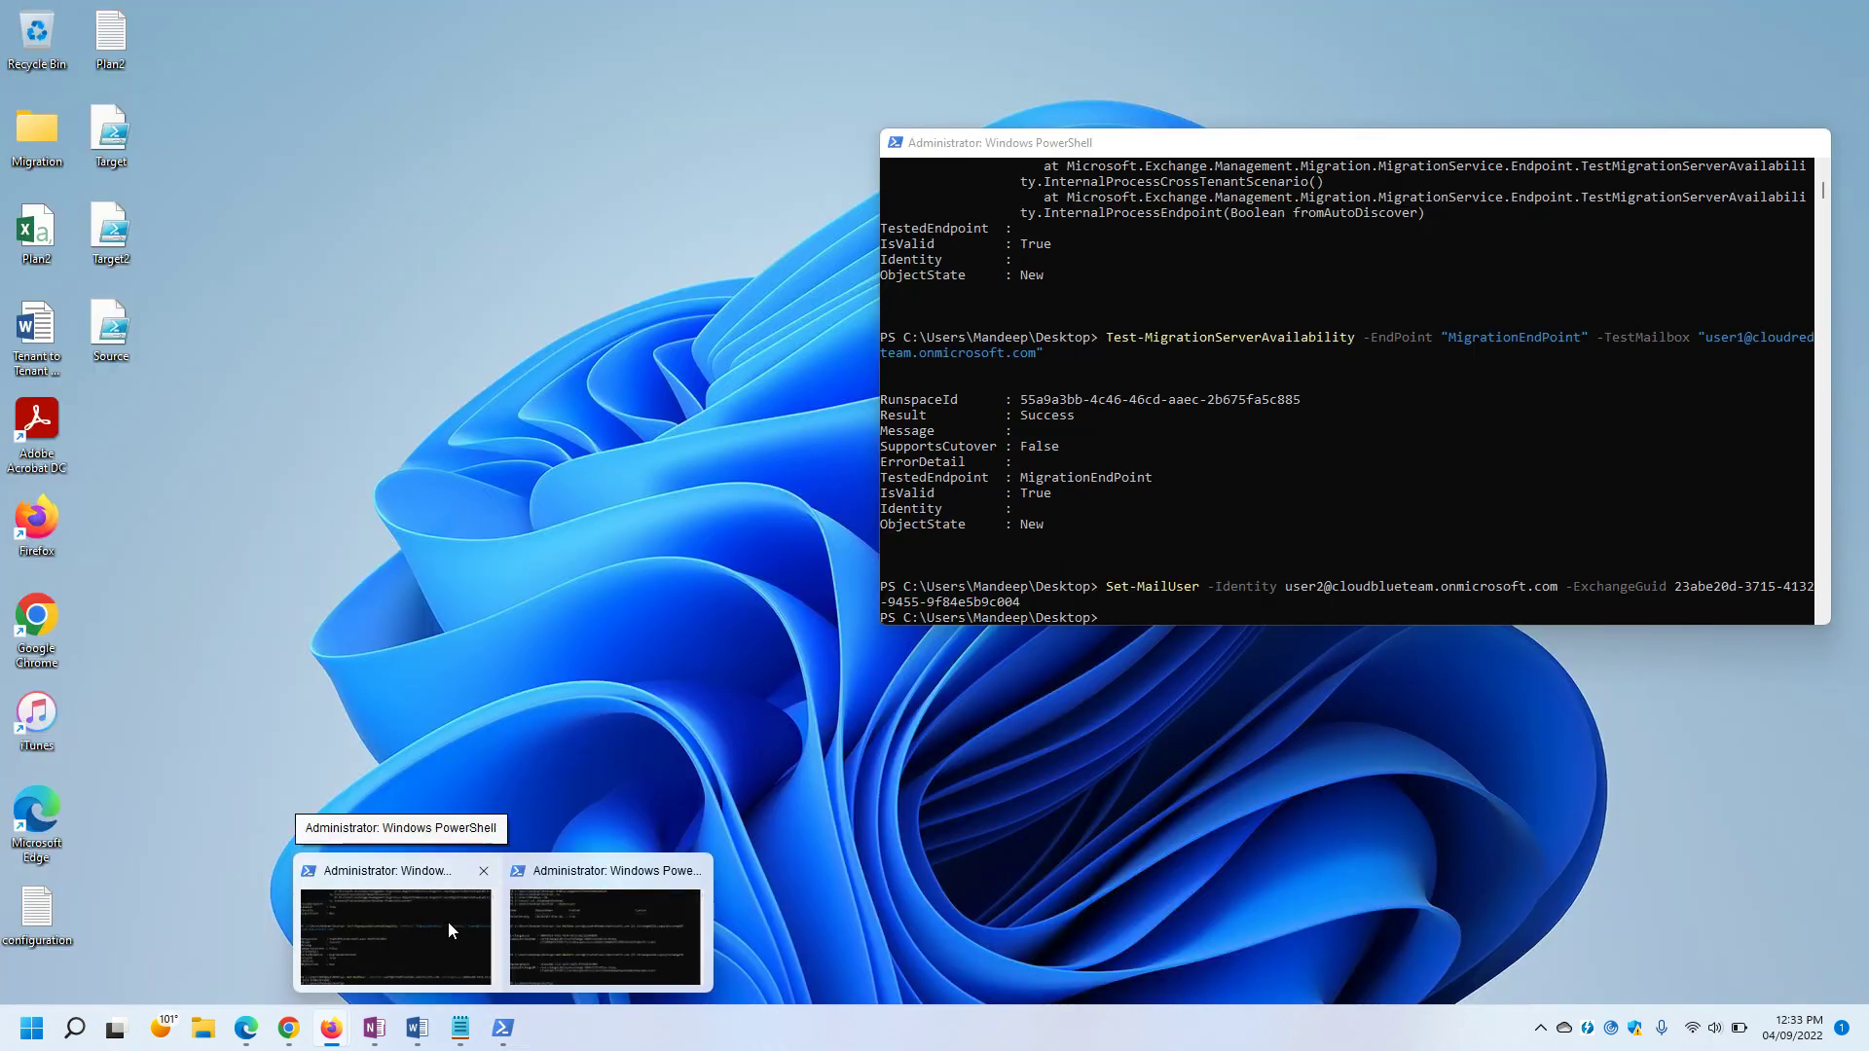
Rerun the migration endpoint test in PowerShell with the test mailbox changed to user2.
{"action": "left_click", "coordinate": [448, 921]}
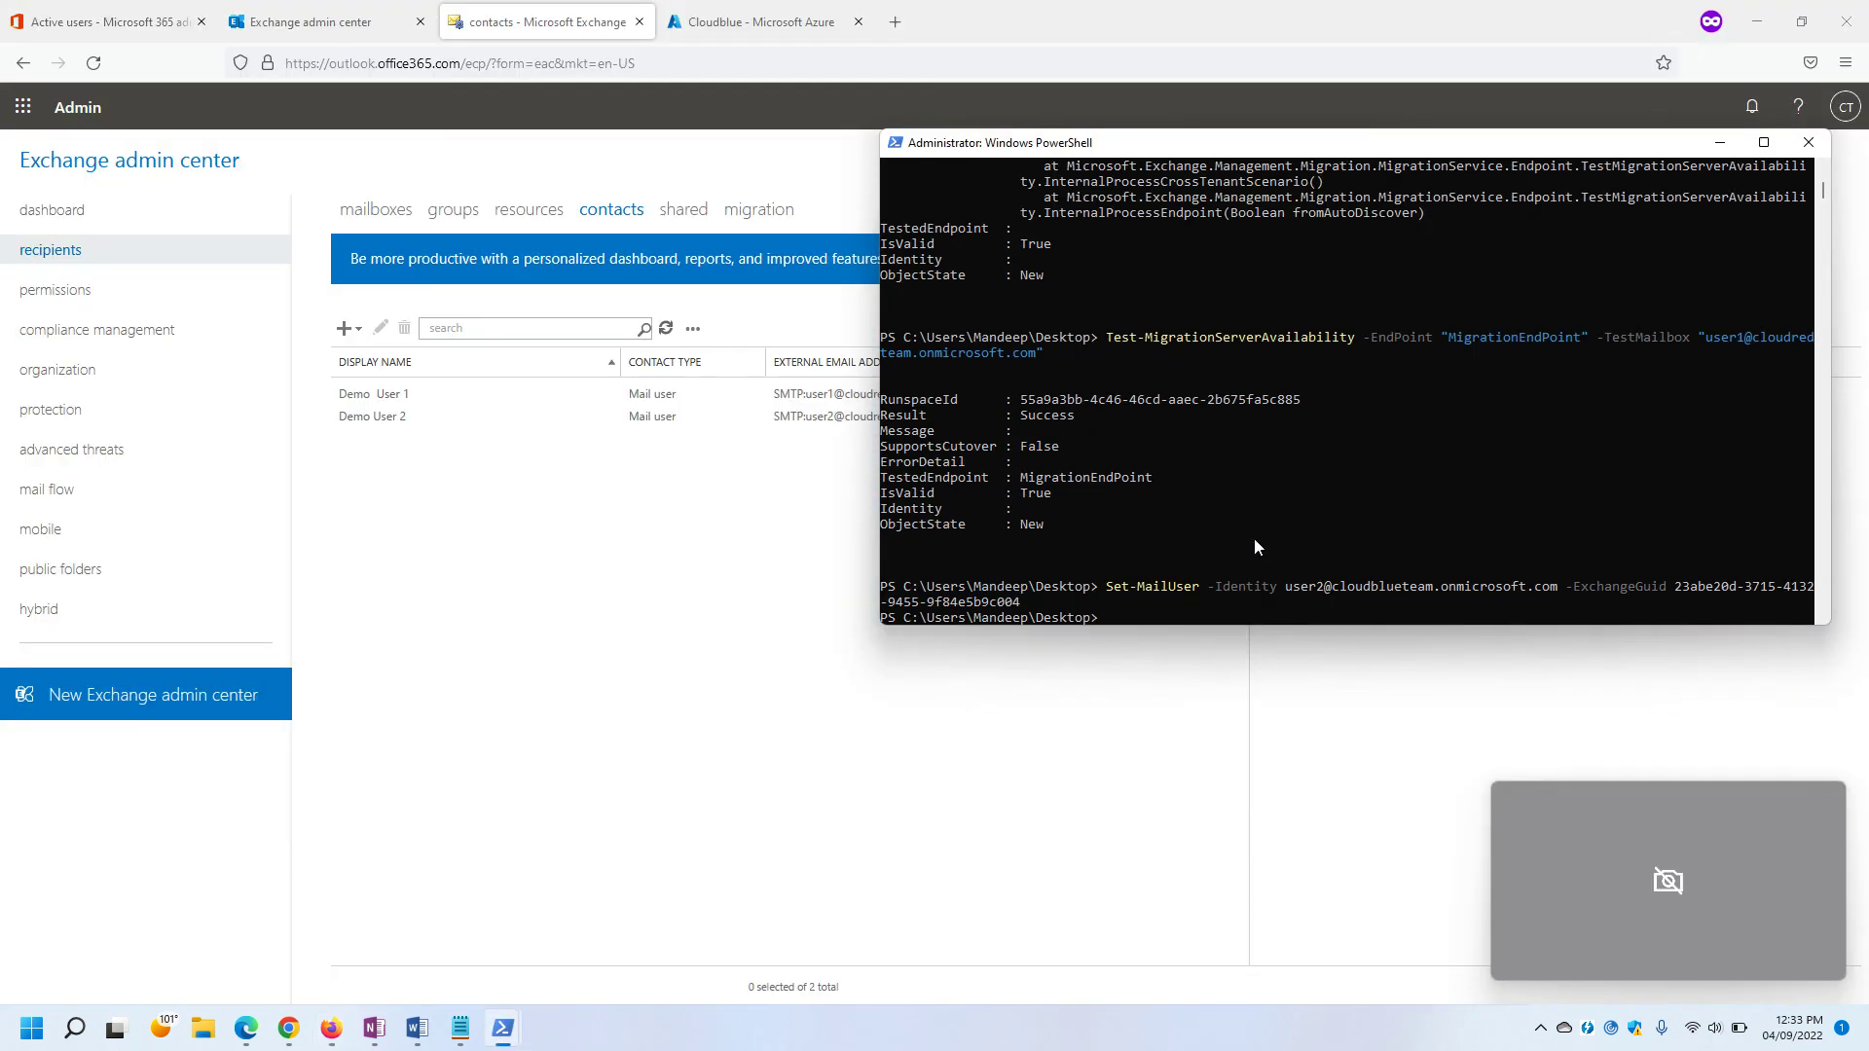
{"action": "key", "text": "Up"}
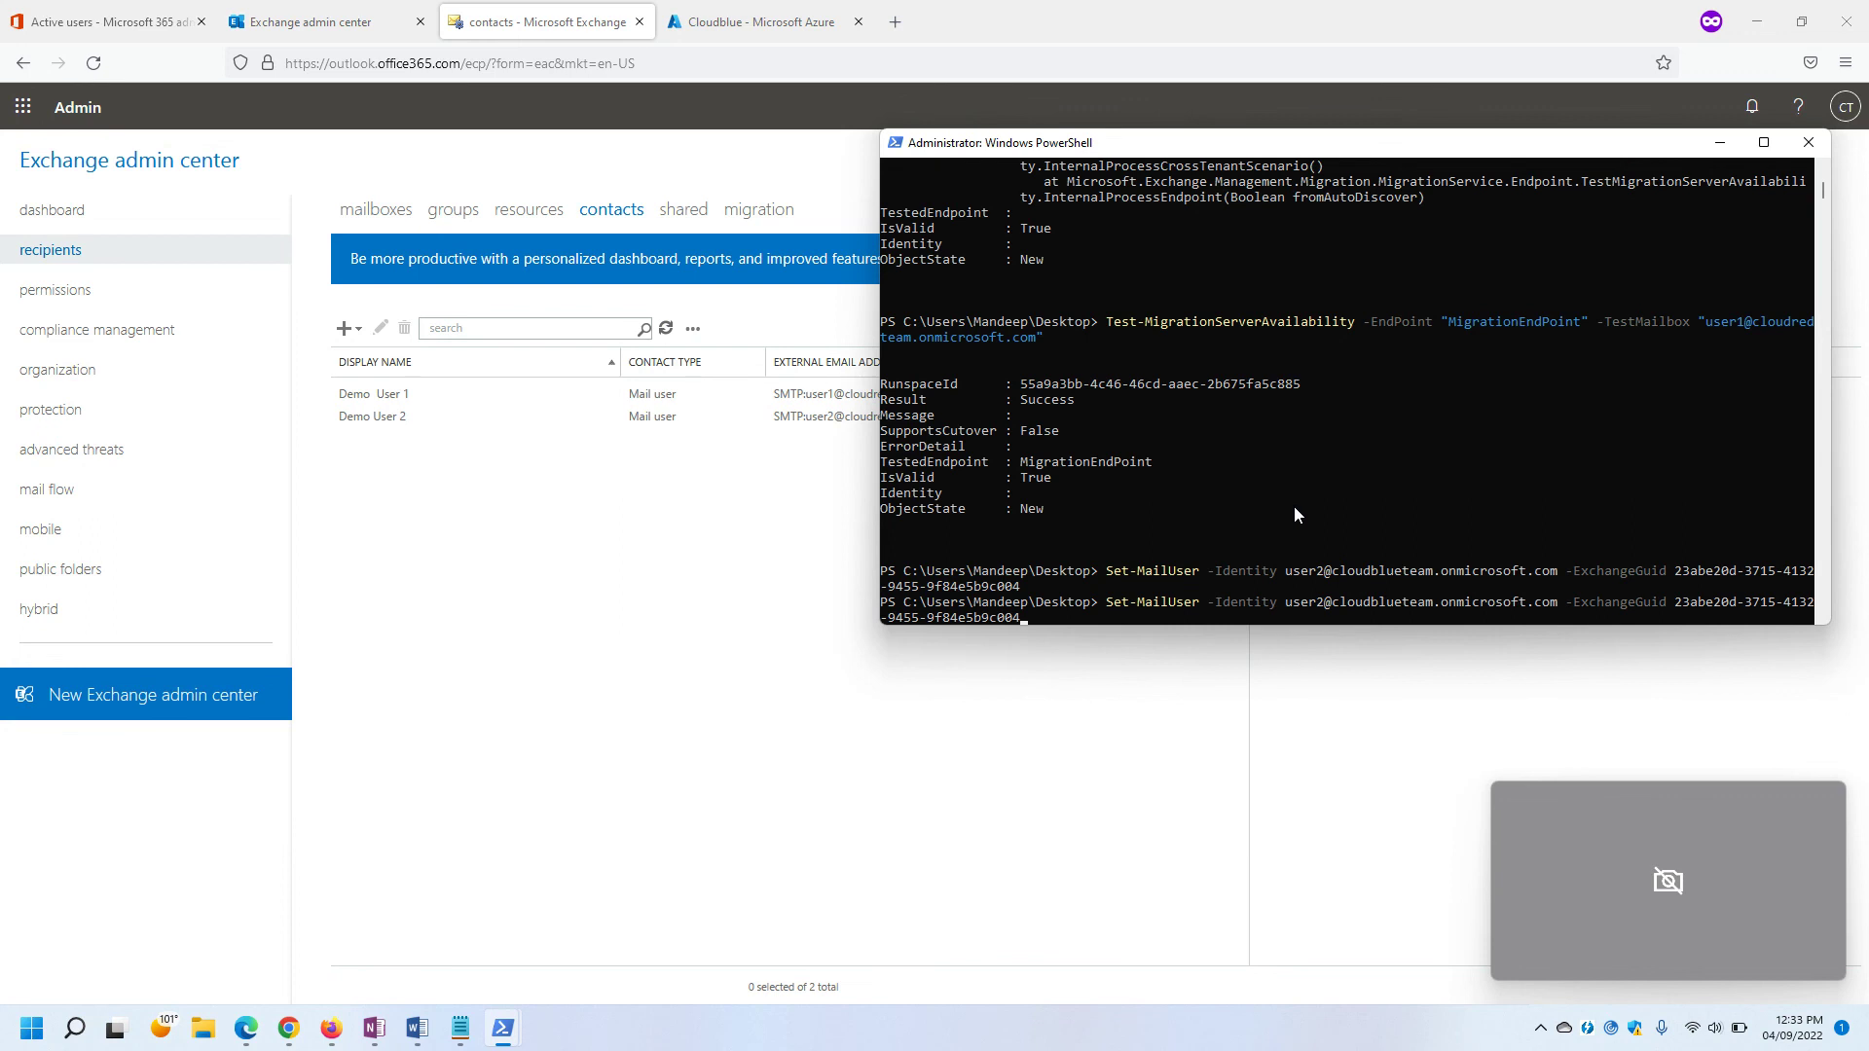
{"action": "key", "text": "Up"}
{"action": "key", "text": "Left"}
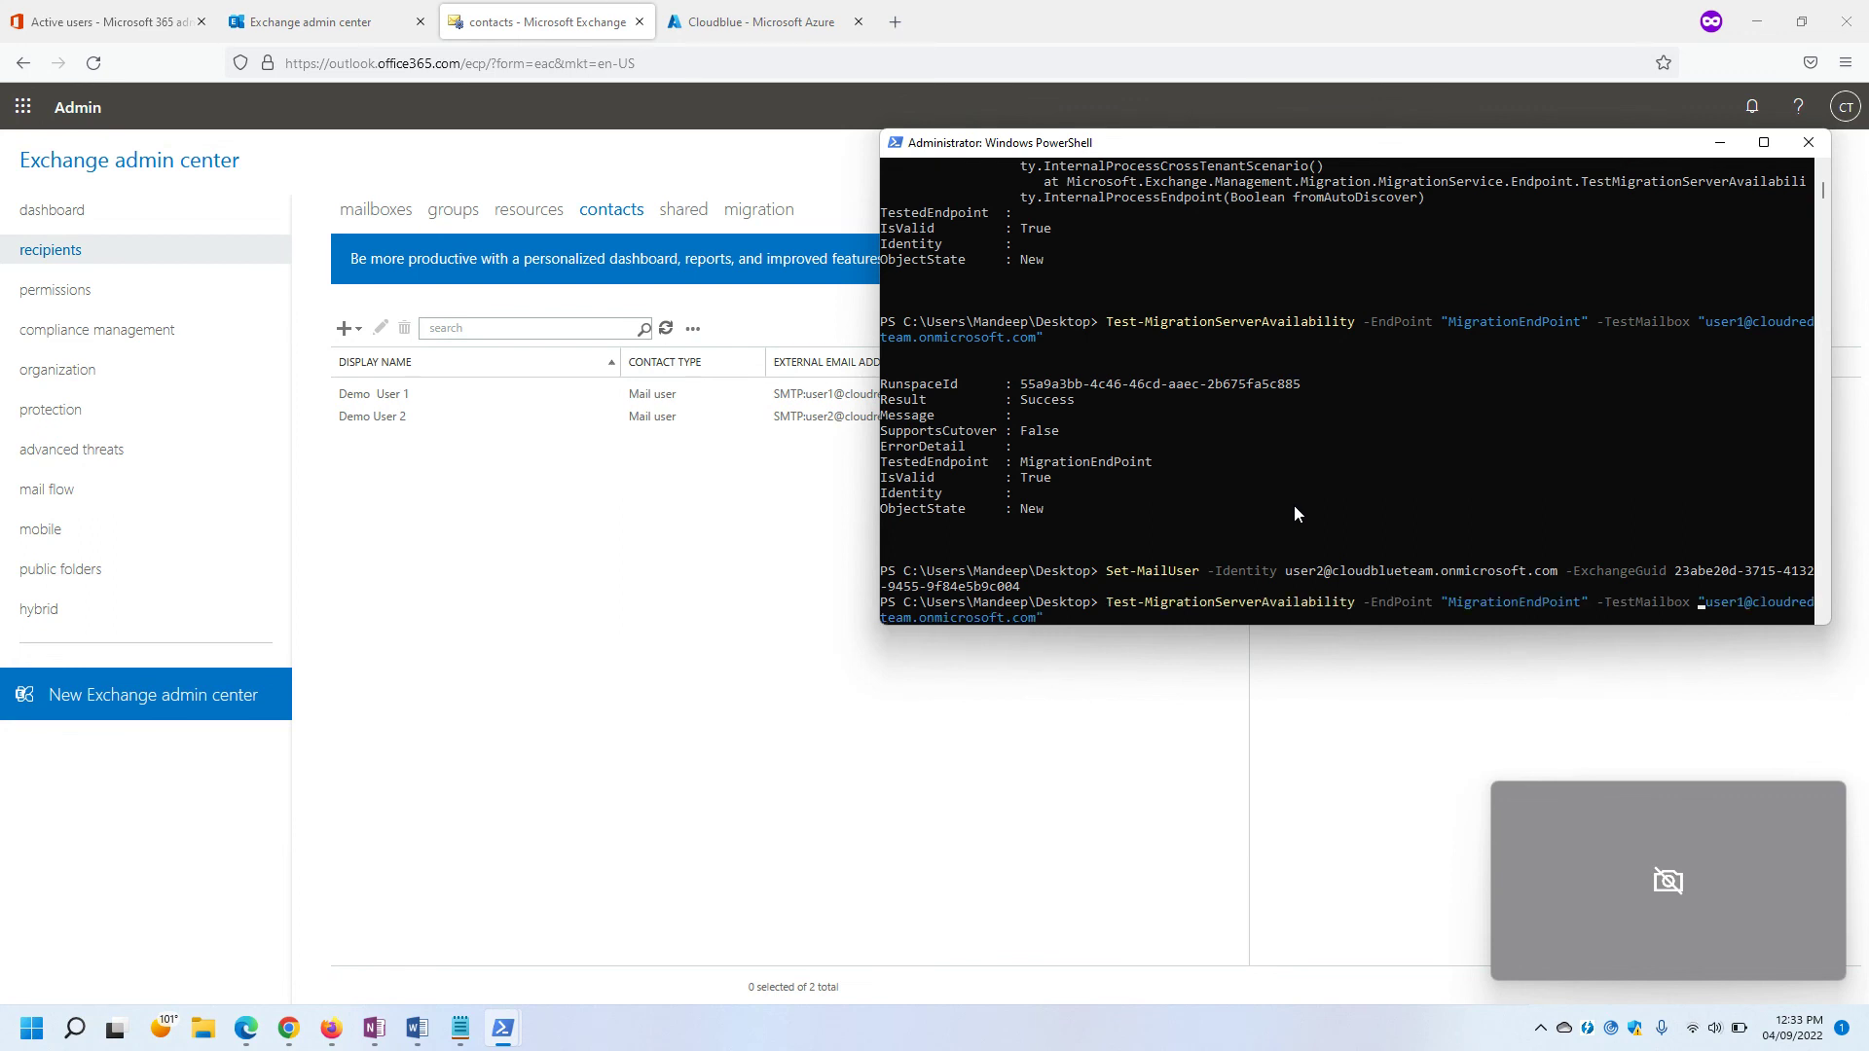
{"action": "key", "text": "Delete"}
{"action": "type", "text": "2"}
{"action": "key", "text": "Return"}
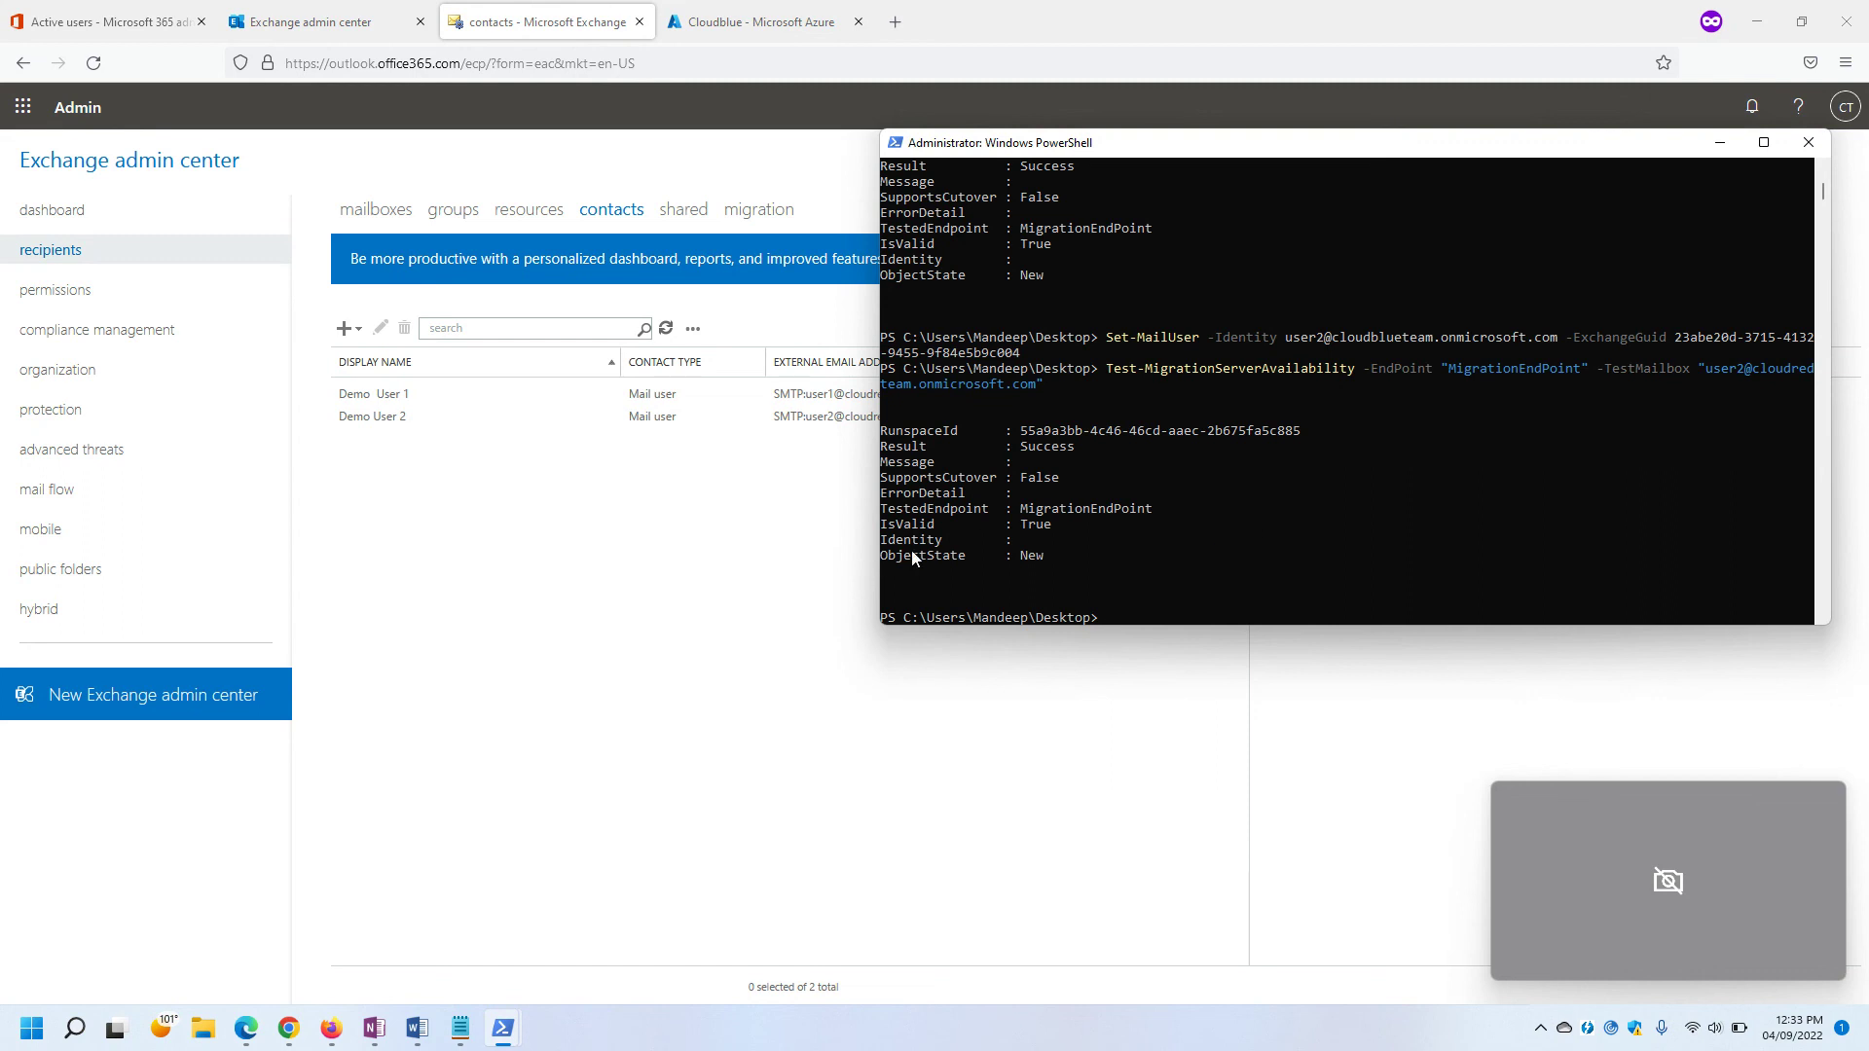
Confirm the endpoint test result is Success, then return to the browser's Active users page.
{"action": "left_click_drag", "start_coordinate": [1196, 507], "coordinate": [910, 514]}
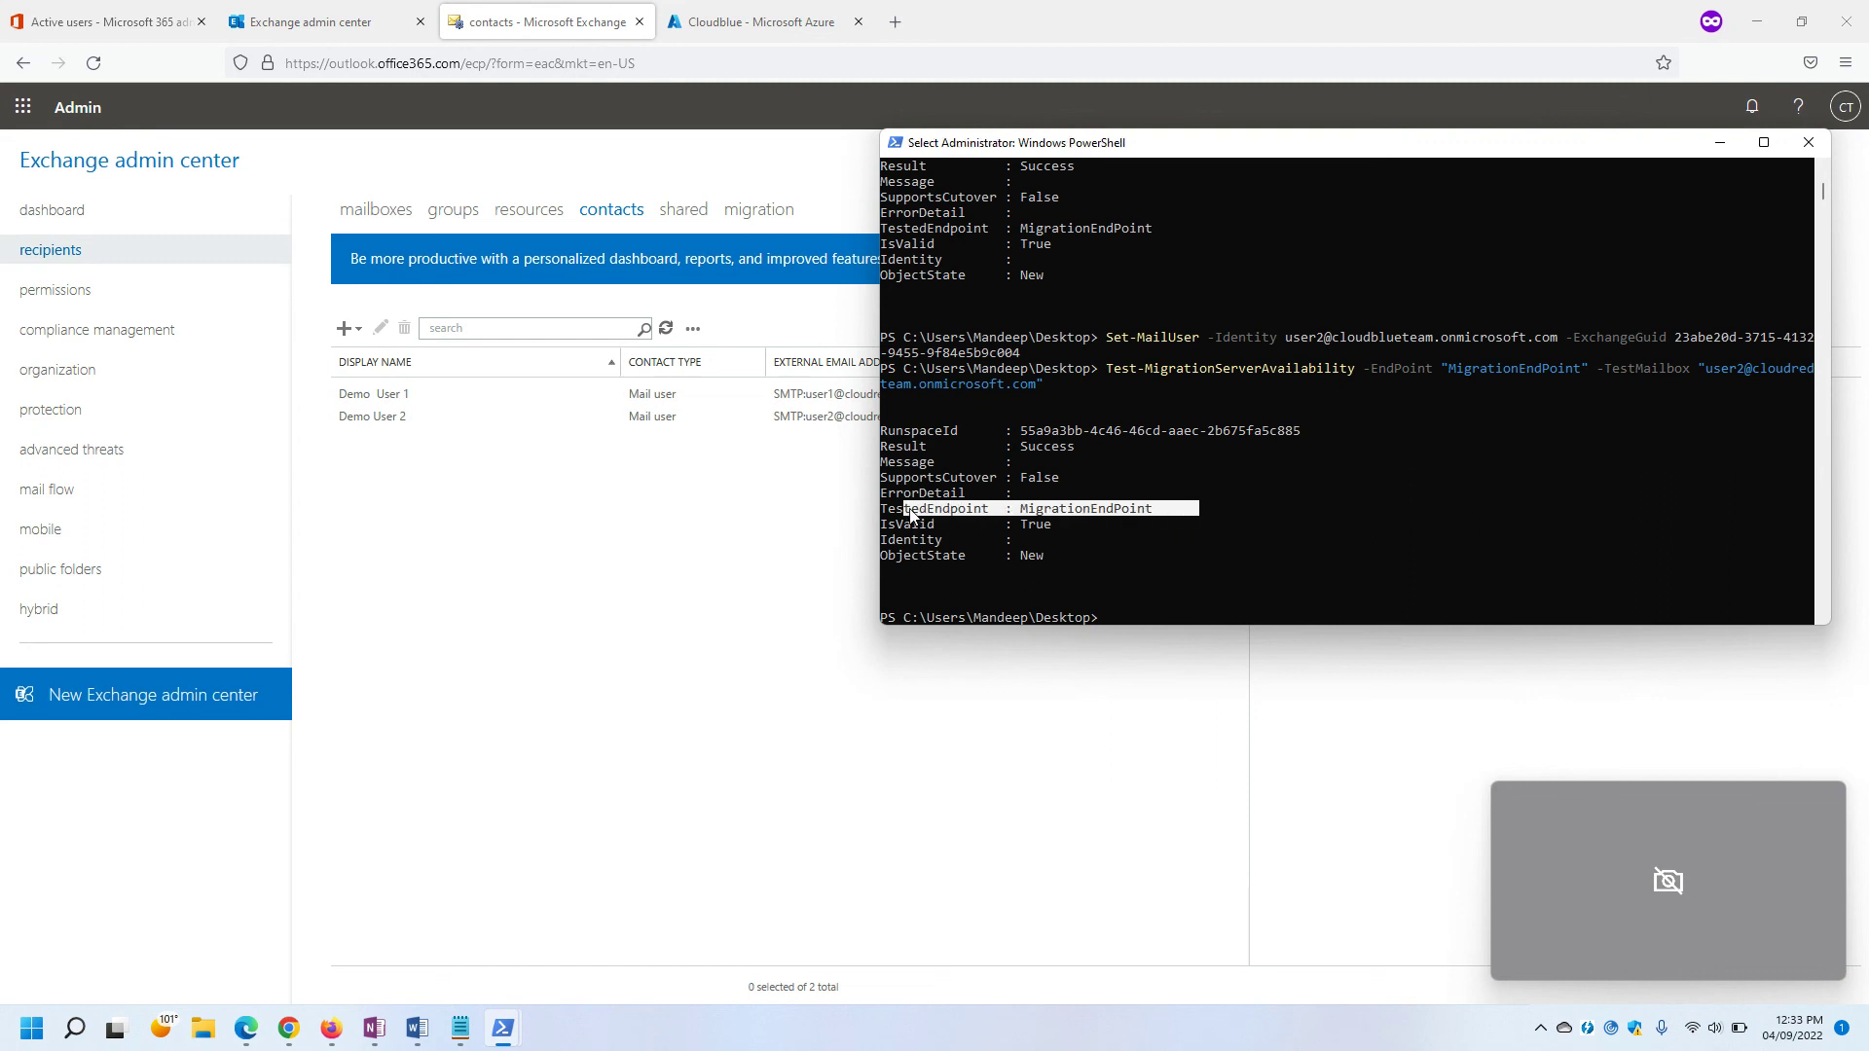
{"action": "left_click", "coordinate": [1093, 556]}
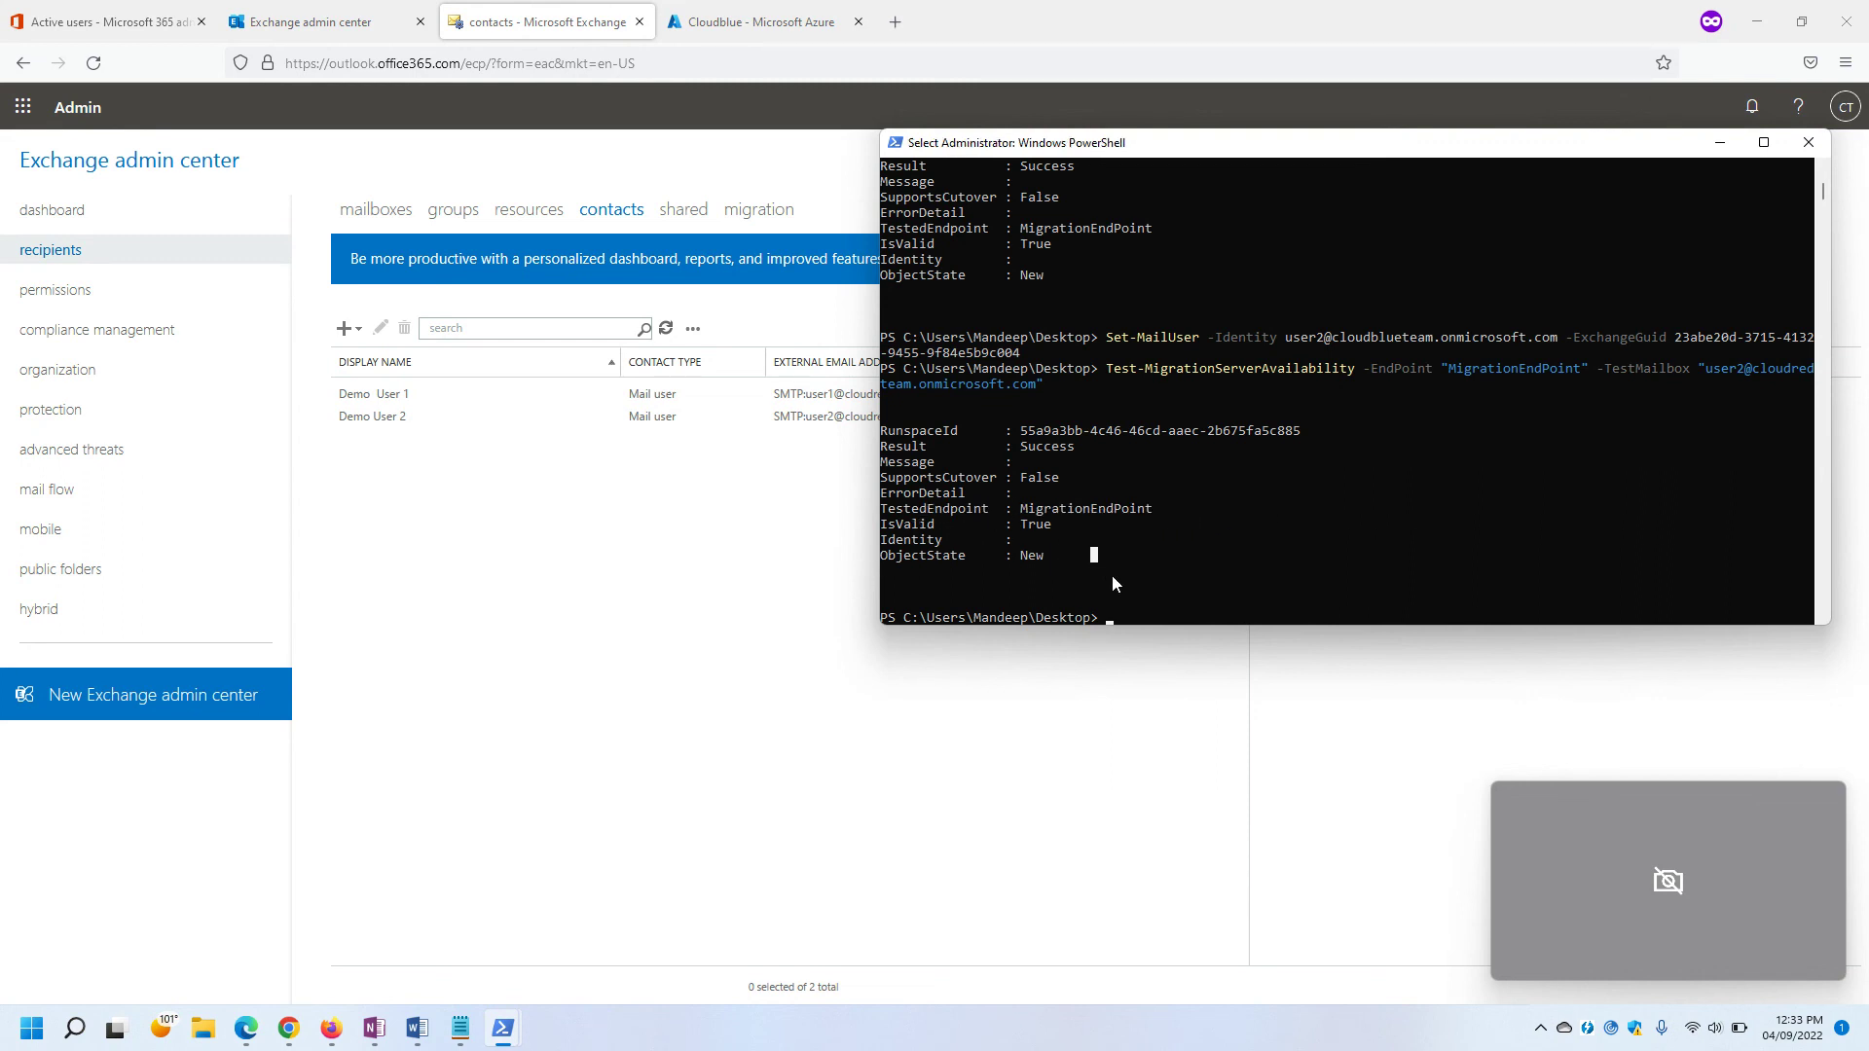
{"action": "left_click", "coordinate": [462, 419]}
{"action": "left_click", "coordinate": [142, 25]}
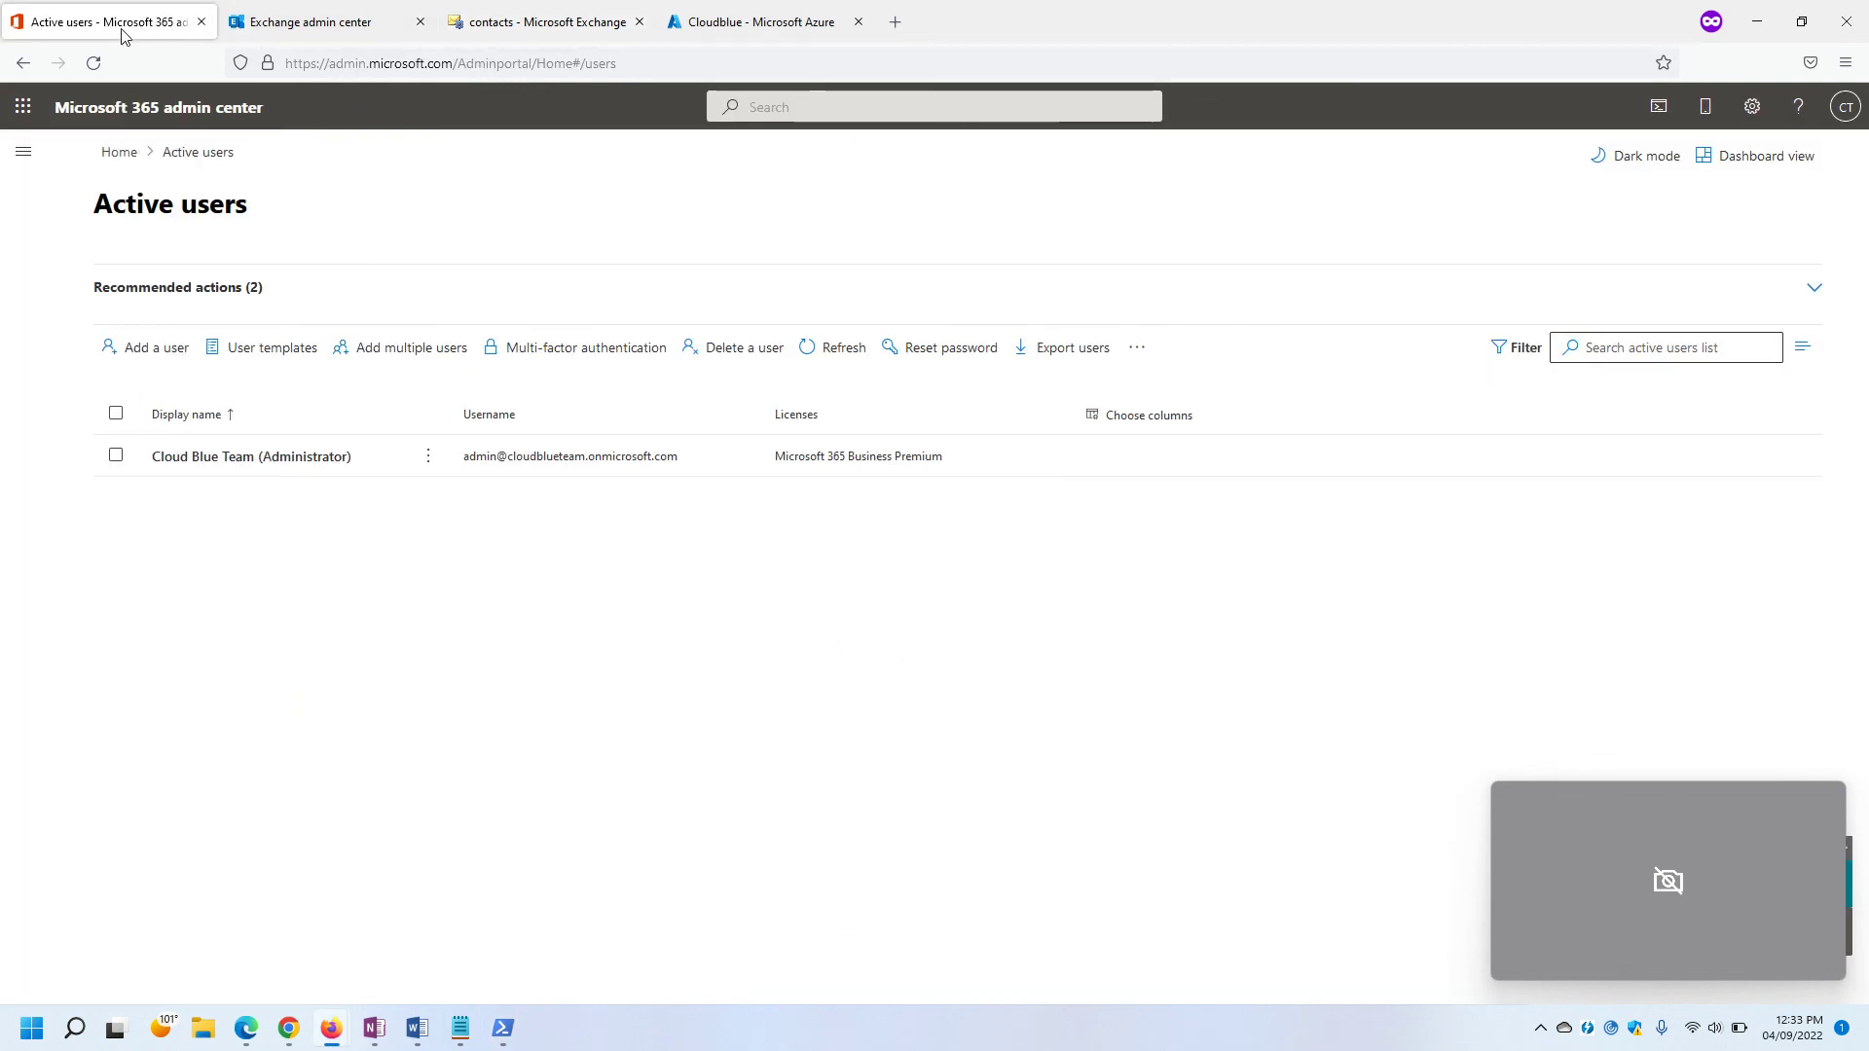
Go from the admin navigation to Exchange admin center's Migration page and start adding a migration batch.
{"action": "left_click", "coordinate": [23, 151]}
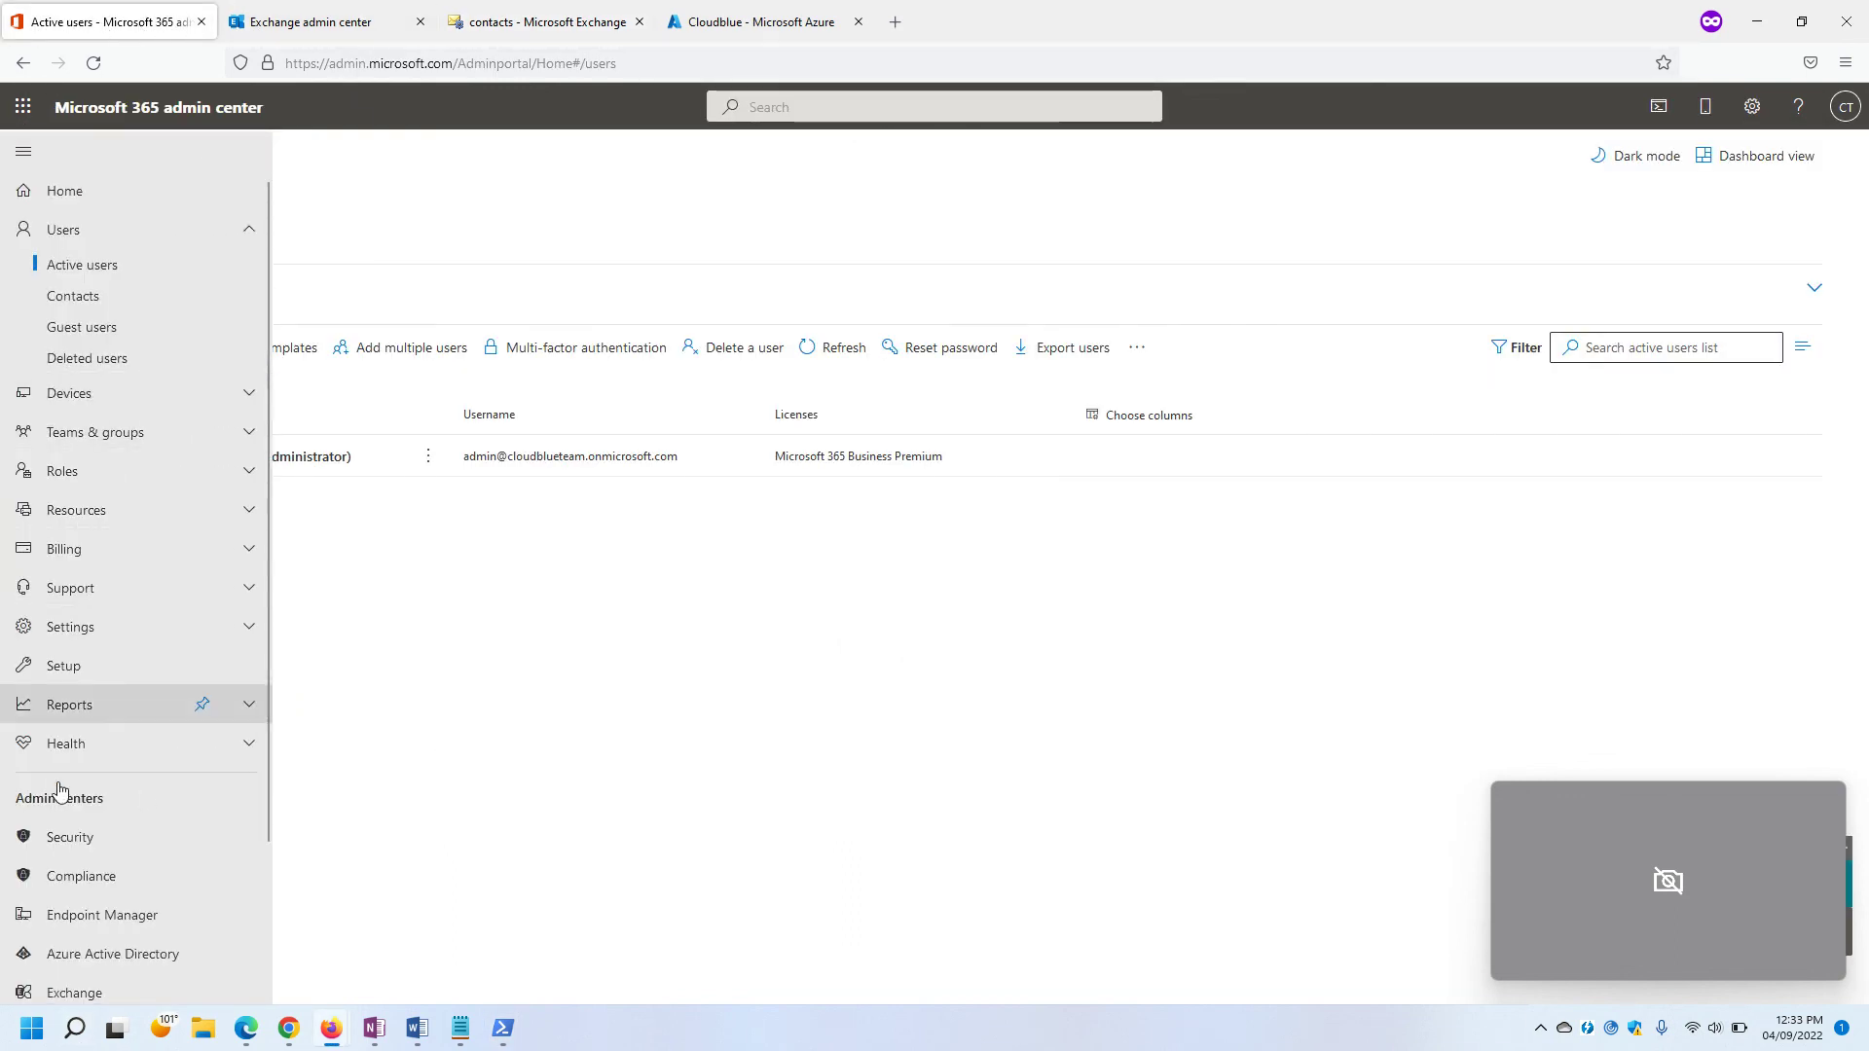
{"action": "scroll", "coordinate": [49, 944], "scroll_direction": "down", "scroll_amount": 2}
{"action": "scroll", "coordinate": [112, 326], "scroll_direction": "up", "scroll_amount": 2}
{"action": "scroll", "coordinate": [112, 857], "scroll_direction": "down", "scroll_amount": 4}
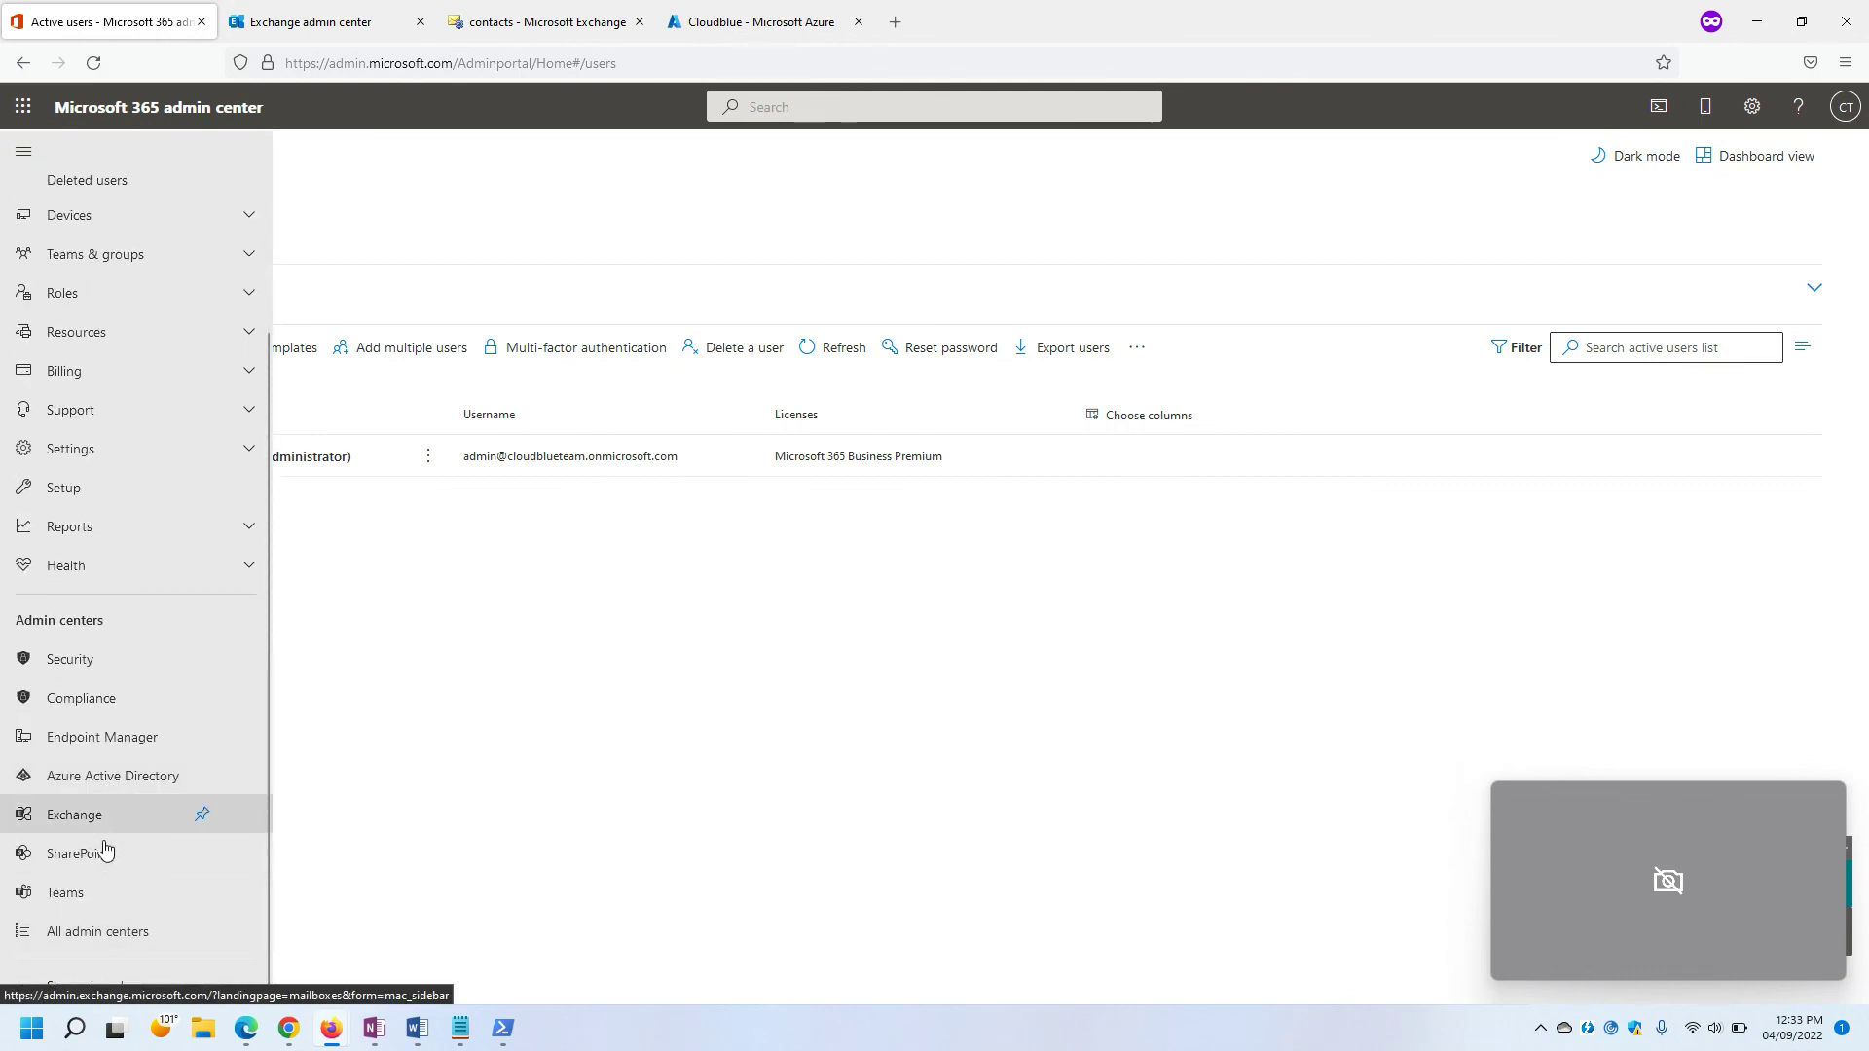
{"action": "left_click", "coordinate": [324, 27]}
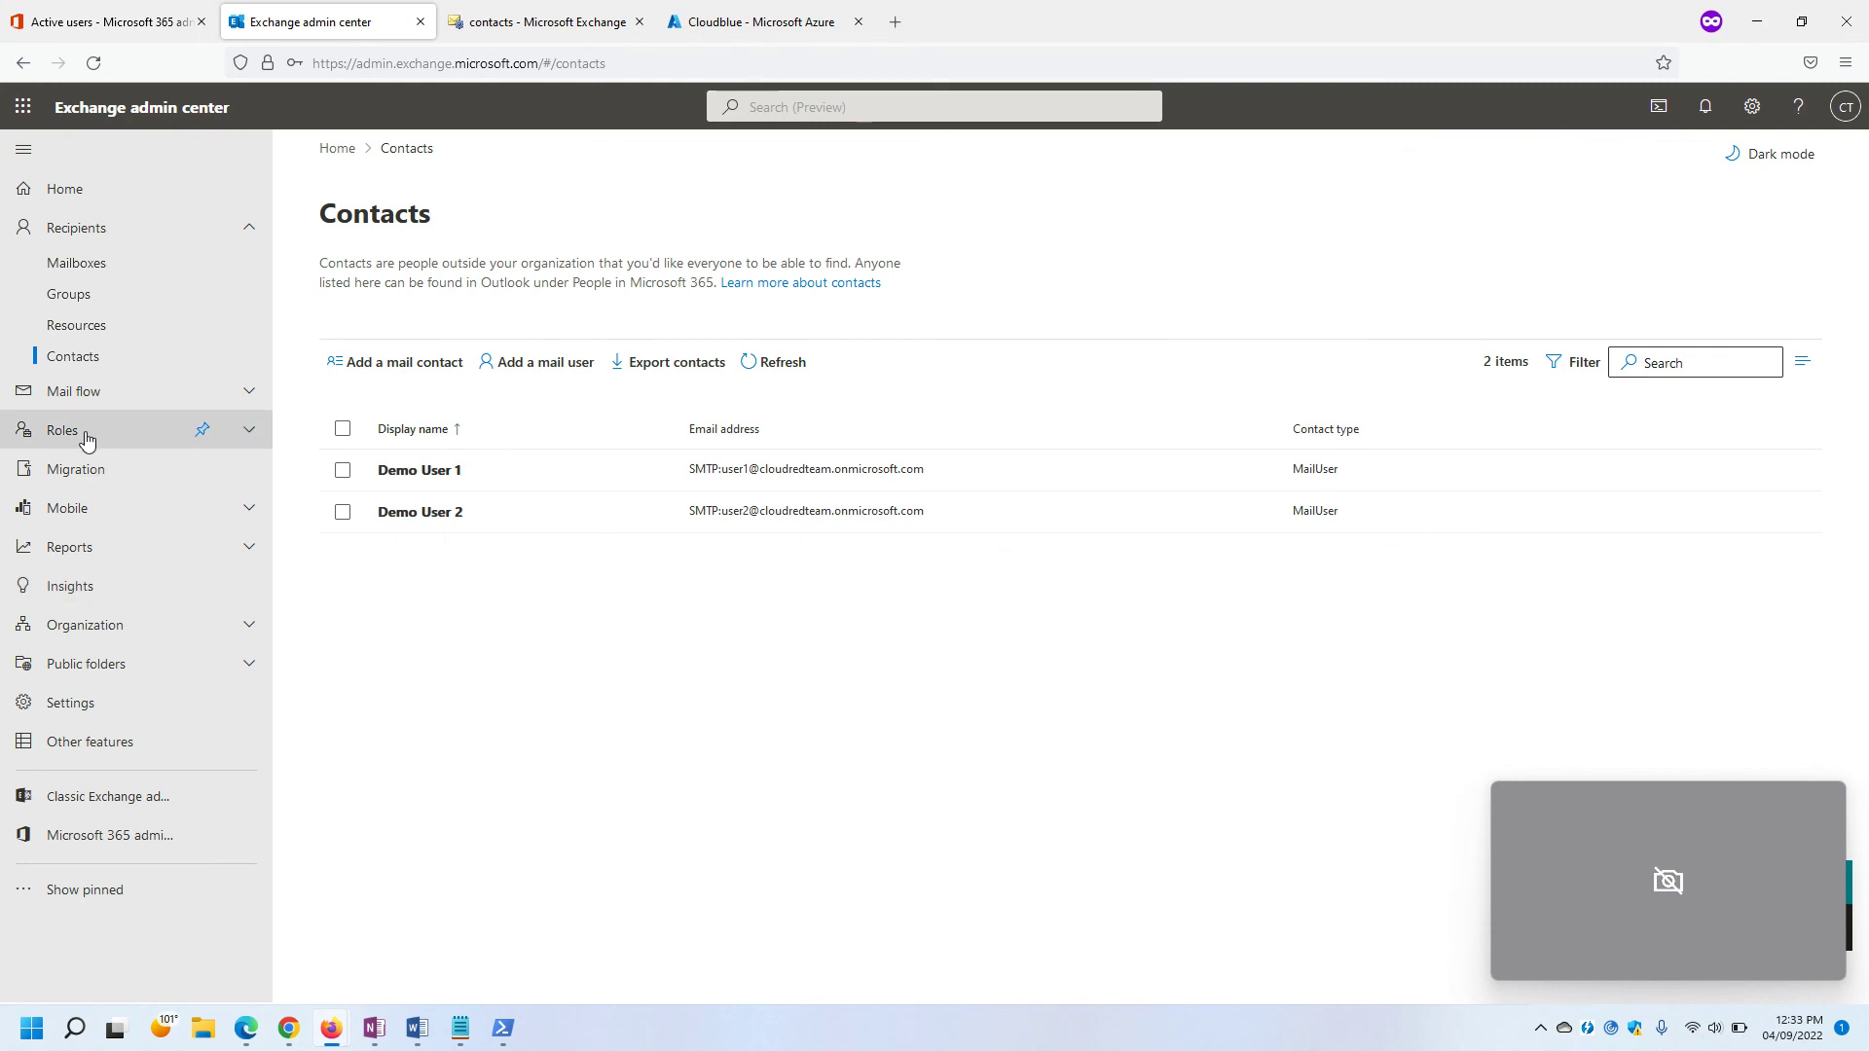
{"action": "left_click", "coordinate": [125, 471]}
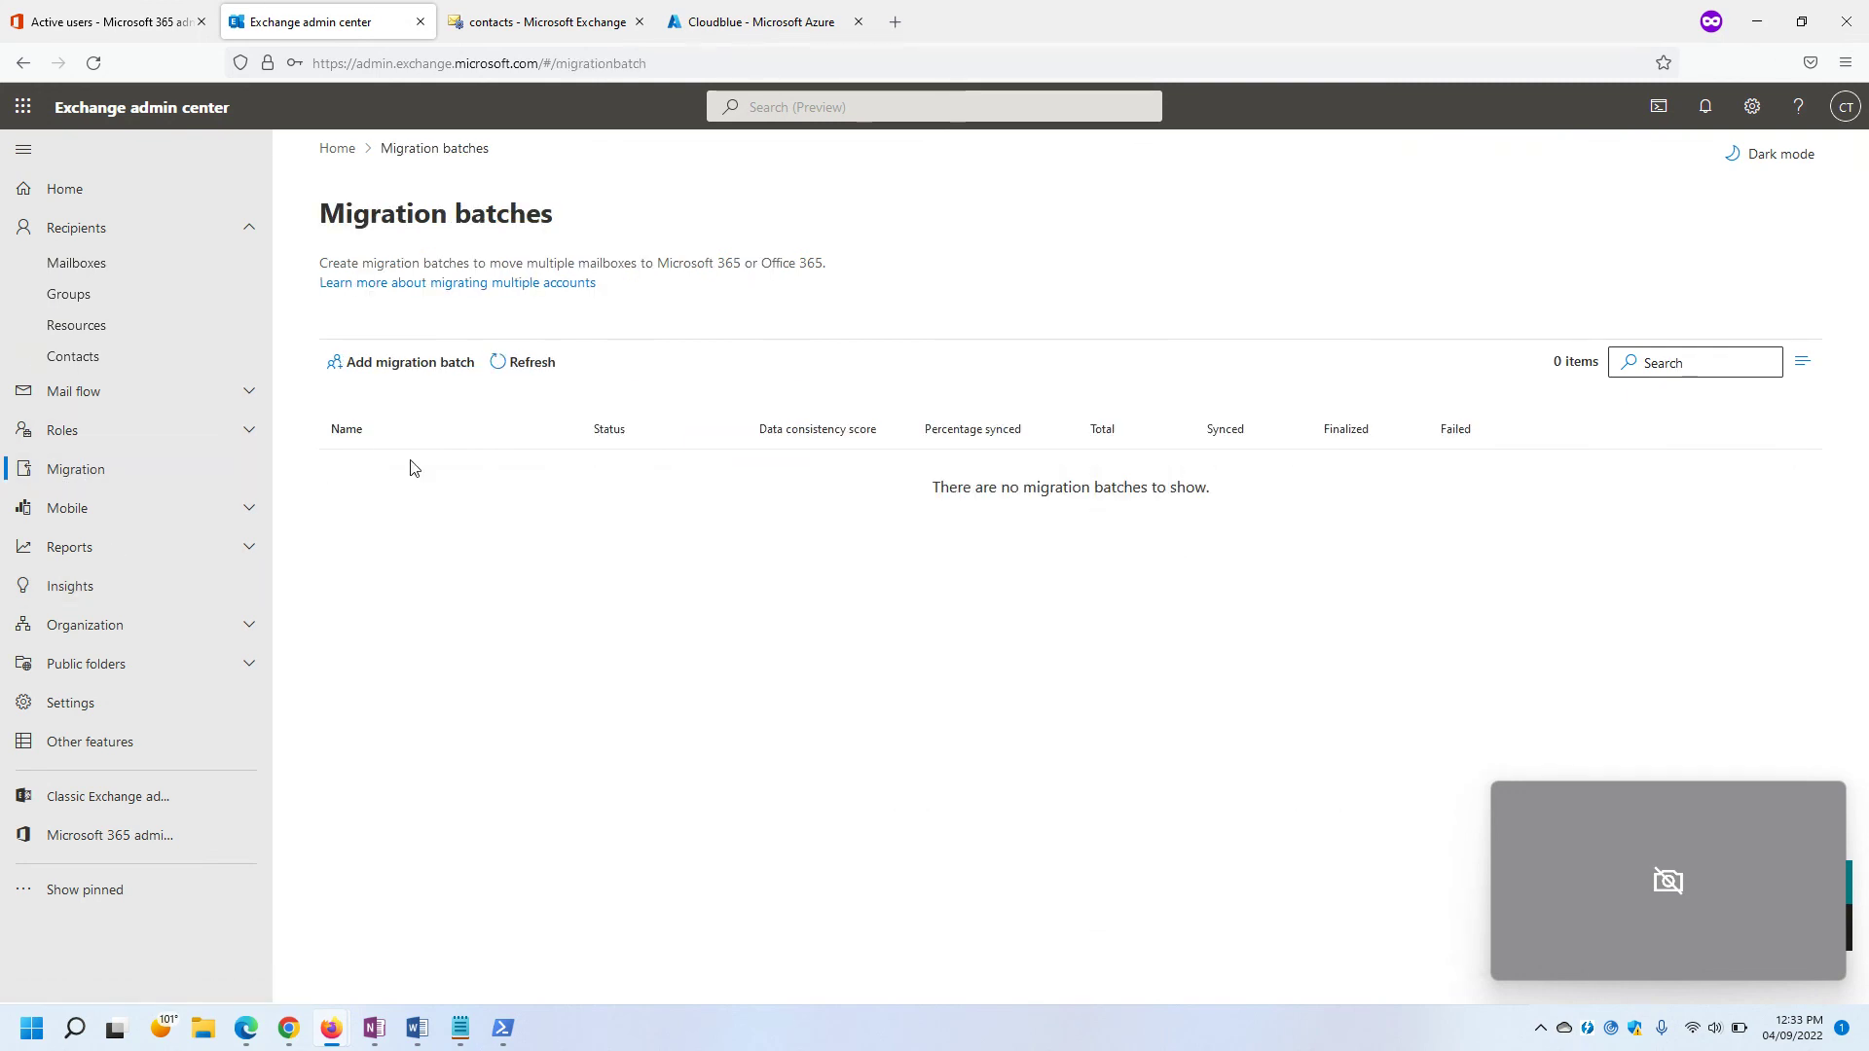
{"action": "left_click", "coordinate": [385, 364]}
Name the new batch 'test' with the Migration to Exchange Online path.
{"action": "left_click", "coordinate": [881, 360]}
{"action": "type", "text": "test"}
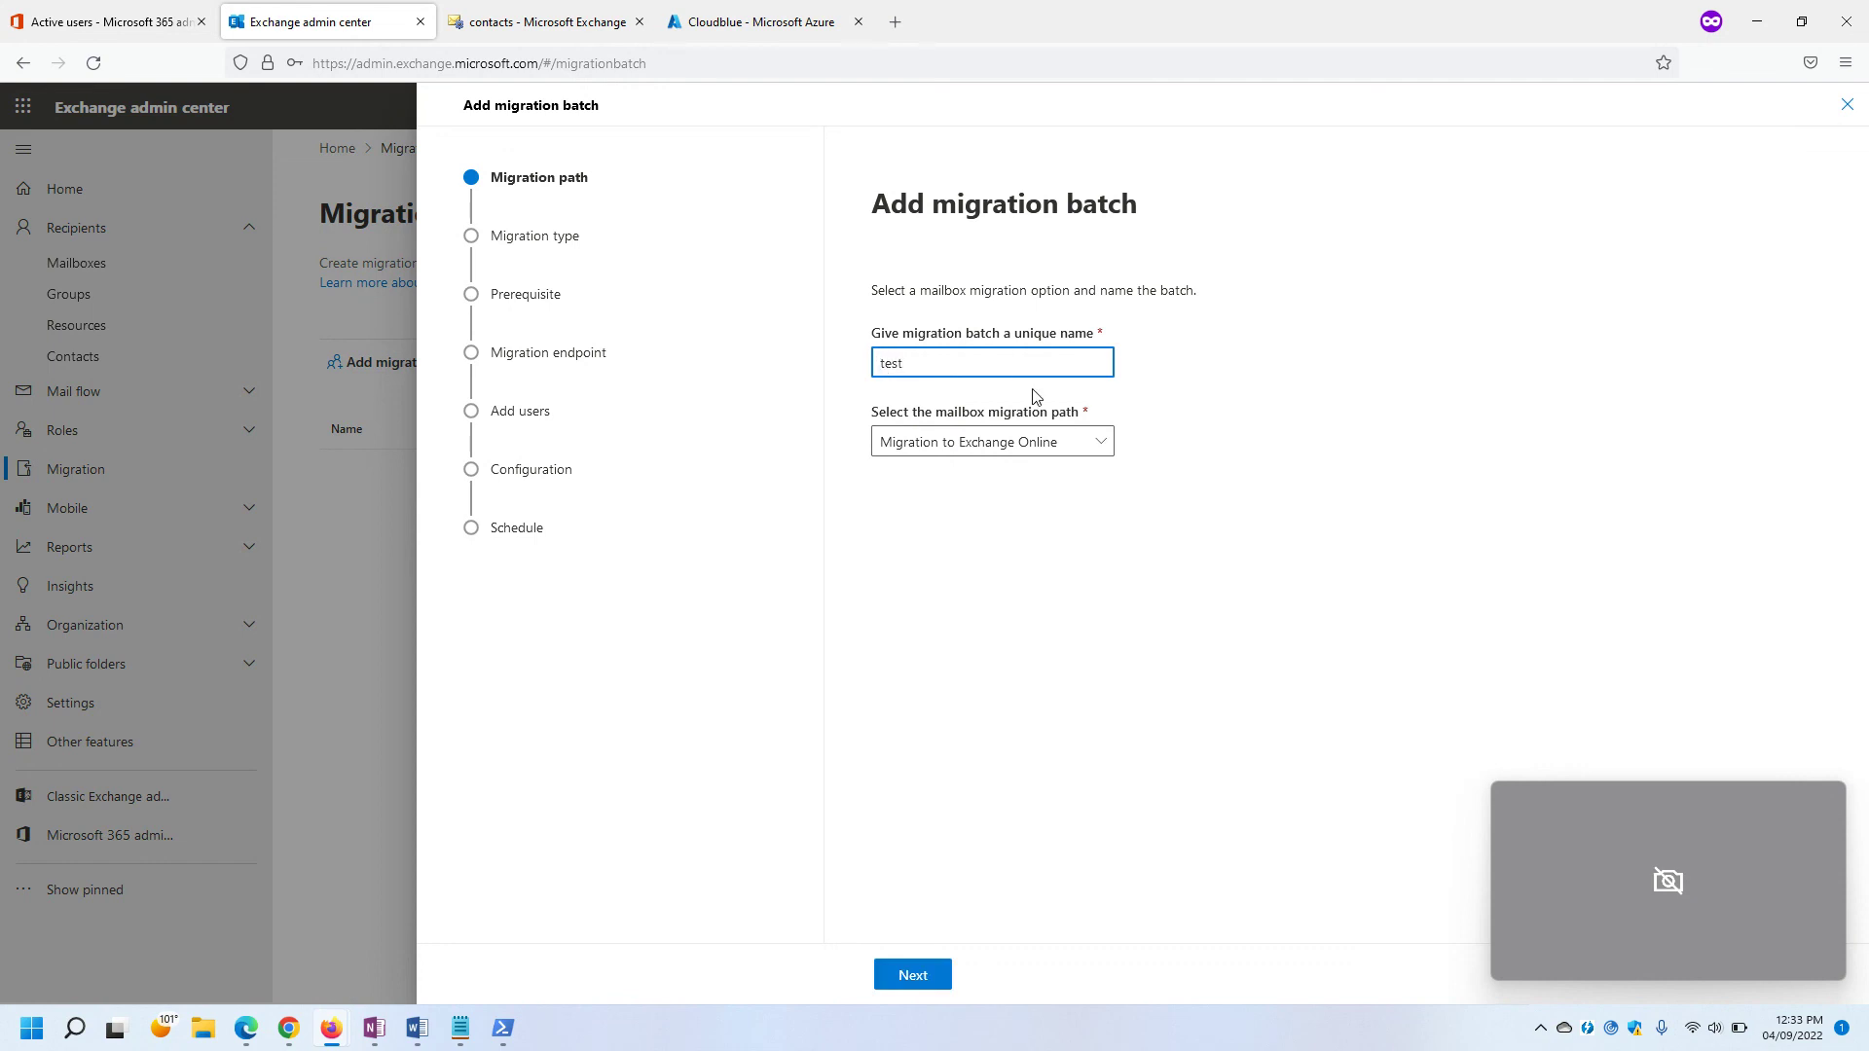
{"action": "left_click", "coordinate": [949, 443]}
{"action": "left_click", "coordinate": [934, 920]}
{"action": "left_click", "coordinate": [906, 975]}
Set the migration type to Cross tenant migration and advance to the endpoint step.
{"action": "left_click", "coordinate": [1085, 405]}
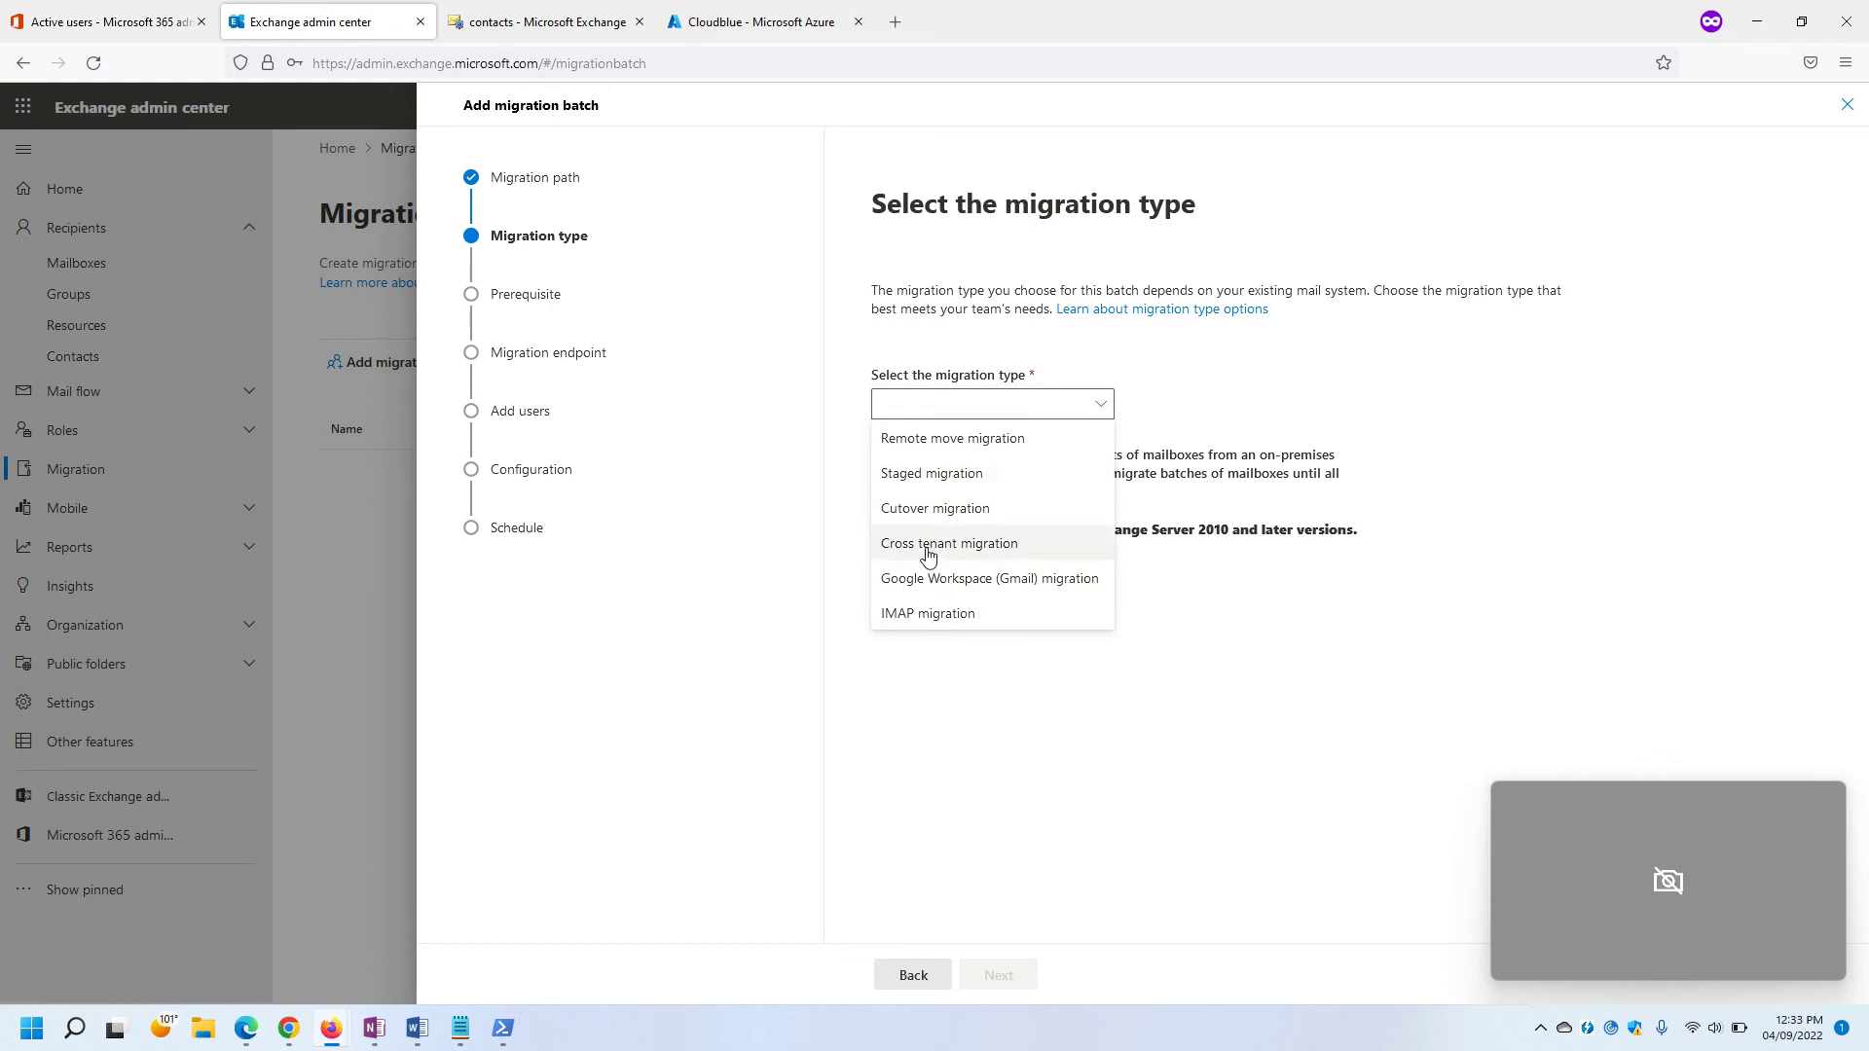
{"action": "left_click", "coordinate": [944, 544]}
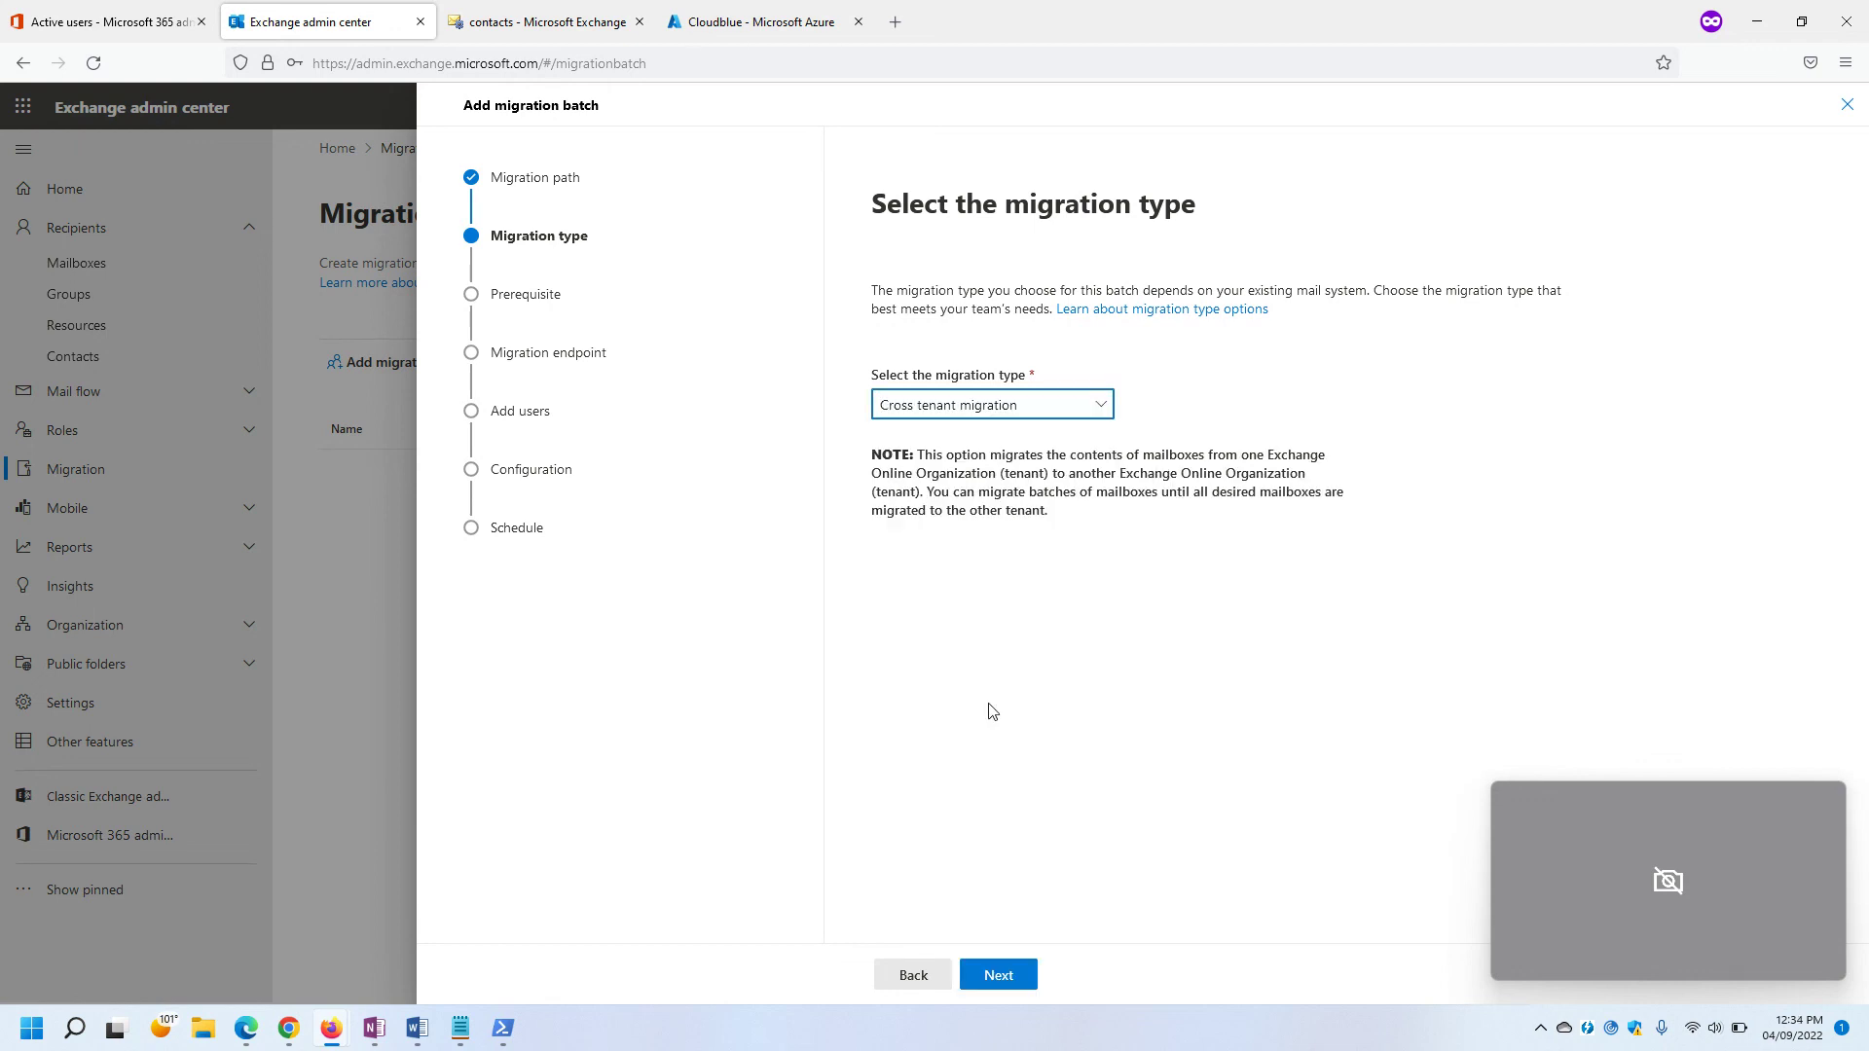
{"action": "left_click", "coordinate": [1003, 977]}
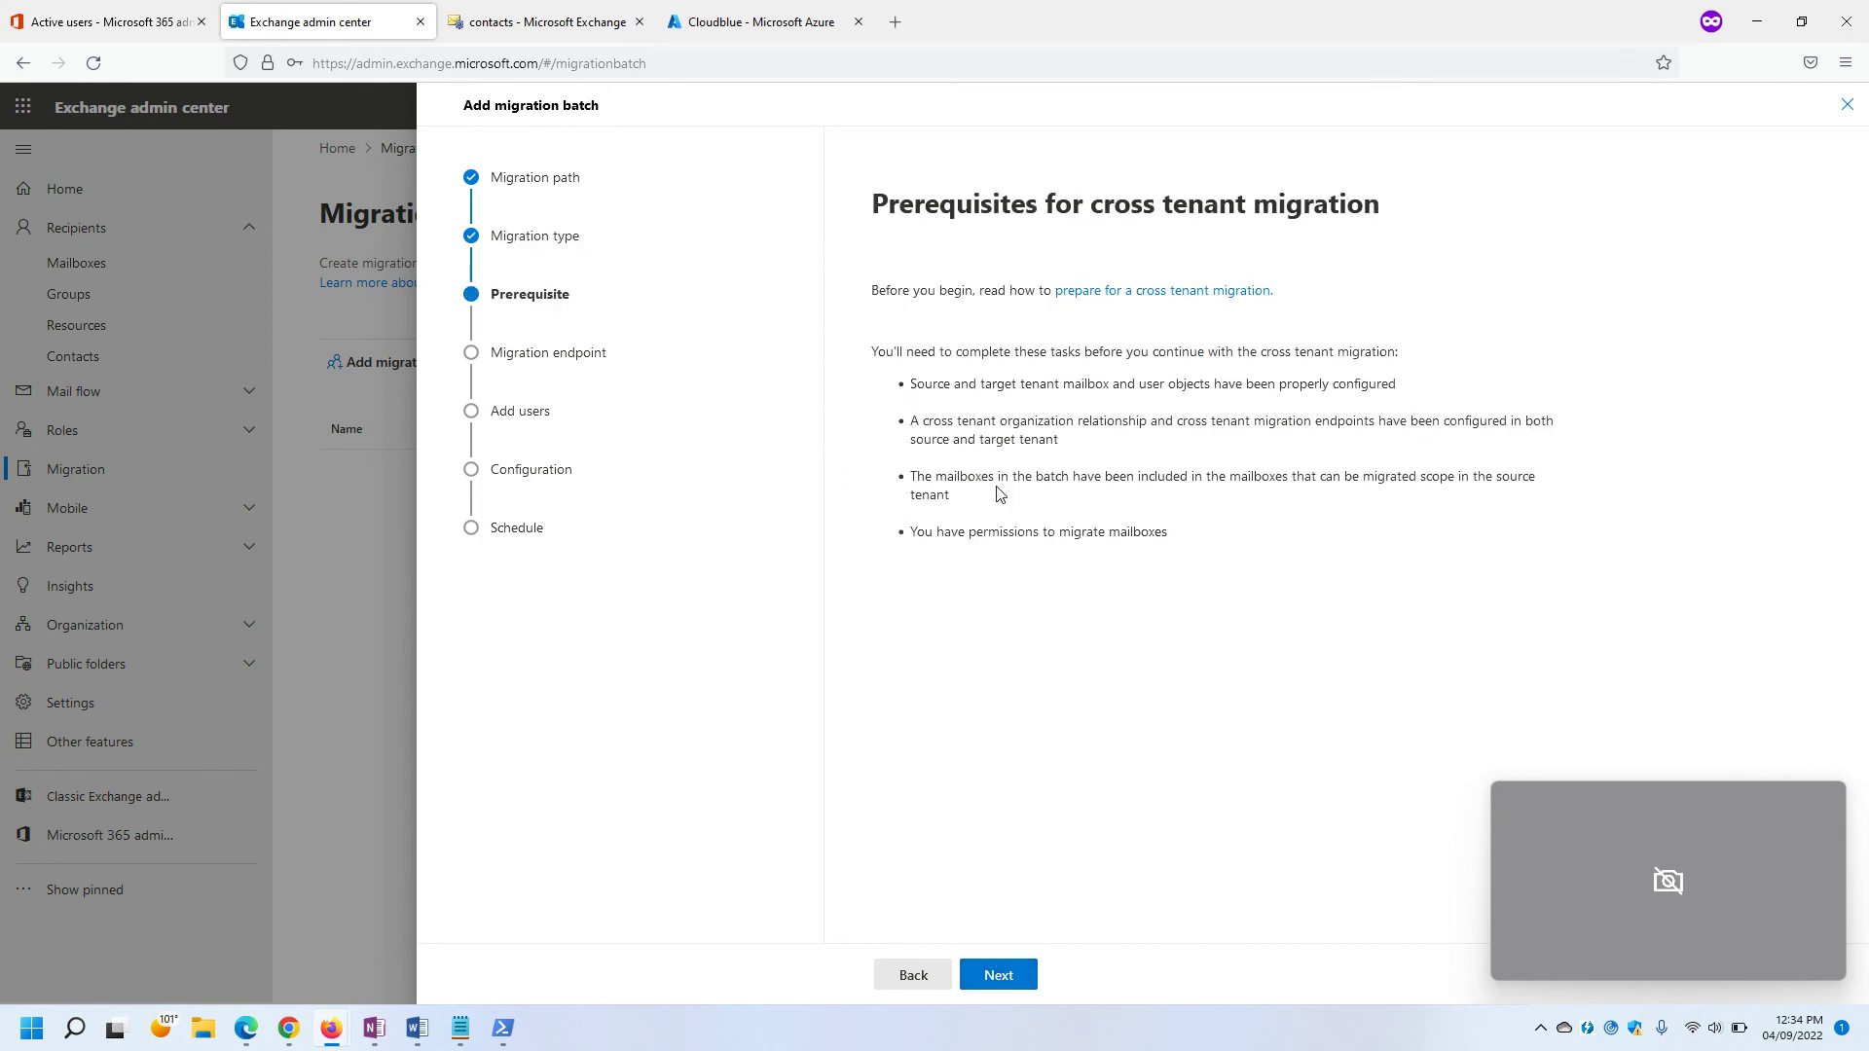
{"action": "left_click", "coordinate": [991, 982]}
Review the migration endpoint list, then cancel the wizard and return to the classic contacts list.
{"action": "left_click", "coordinate": [1119, 421]}
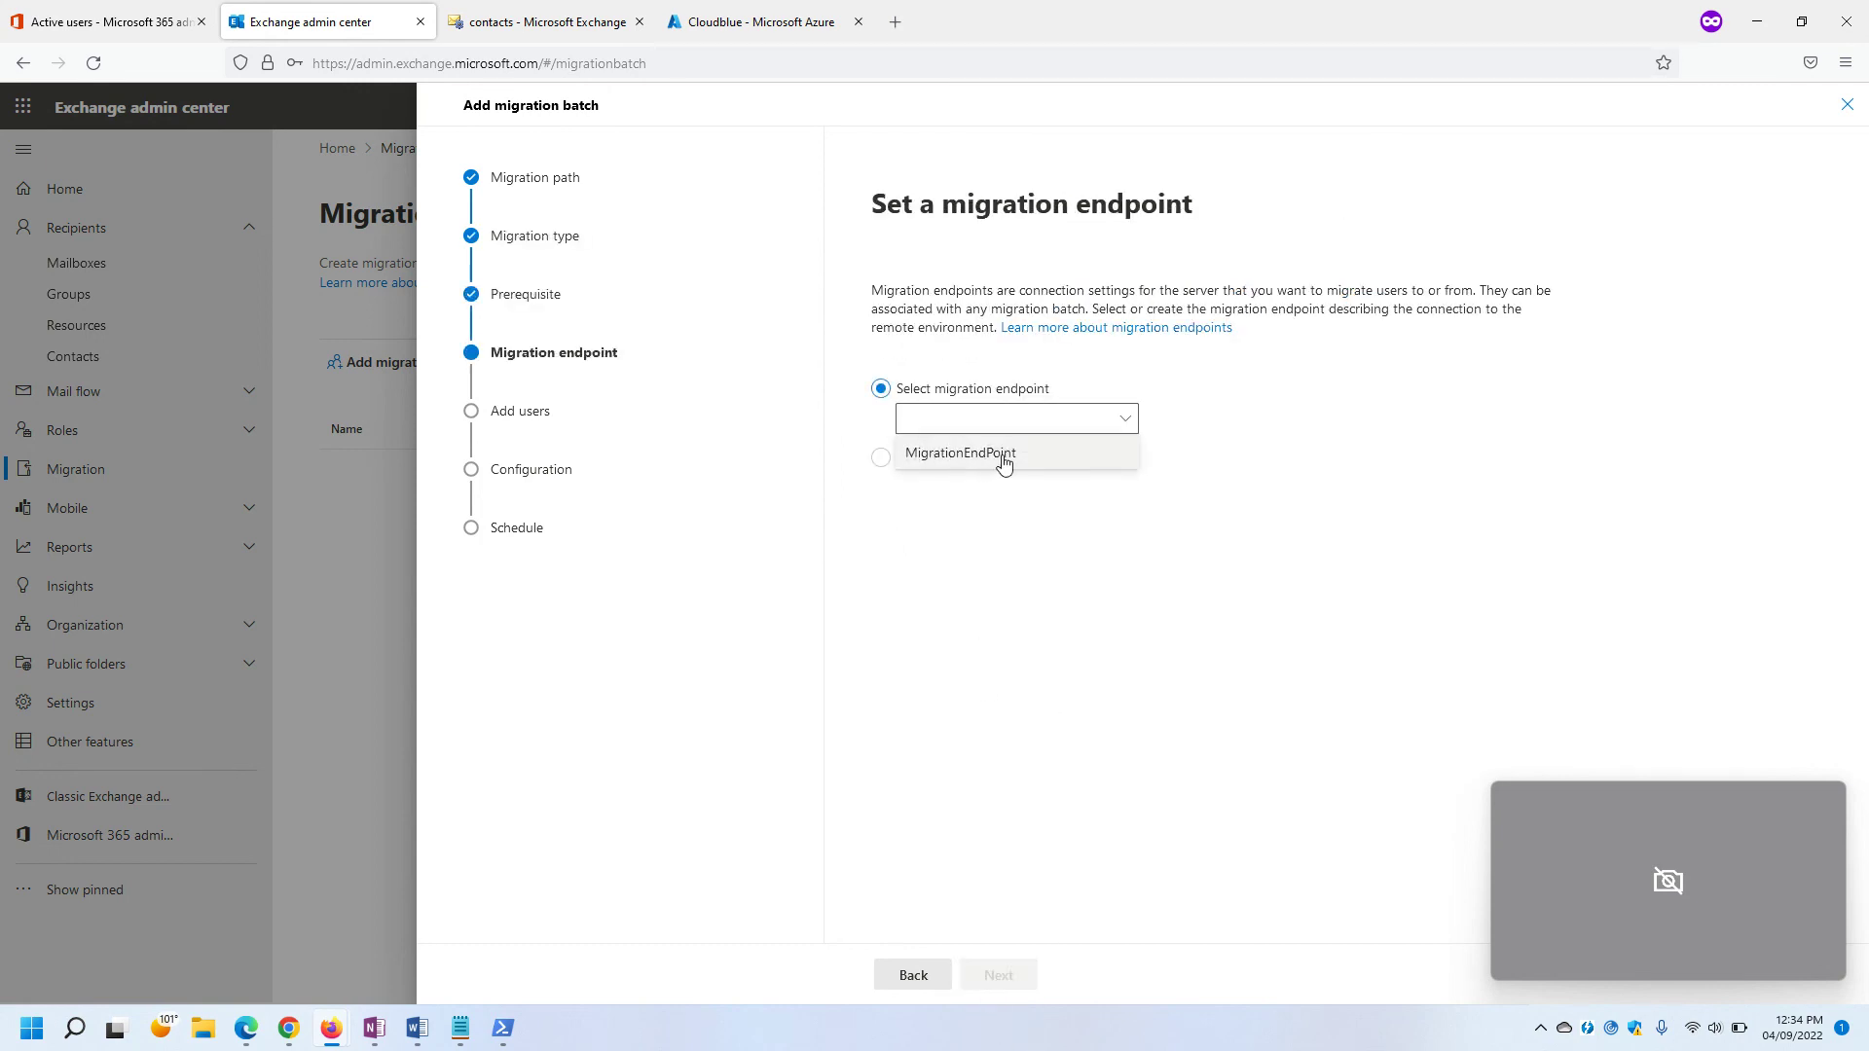
{"action": "left_click", "coordinate": [975, 581]}
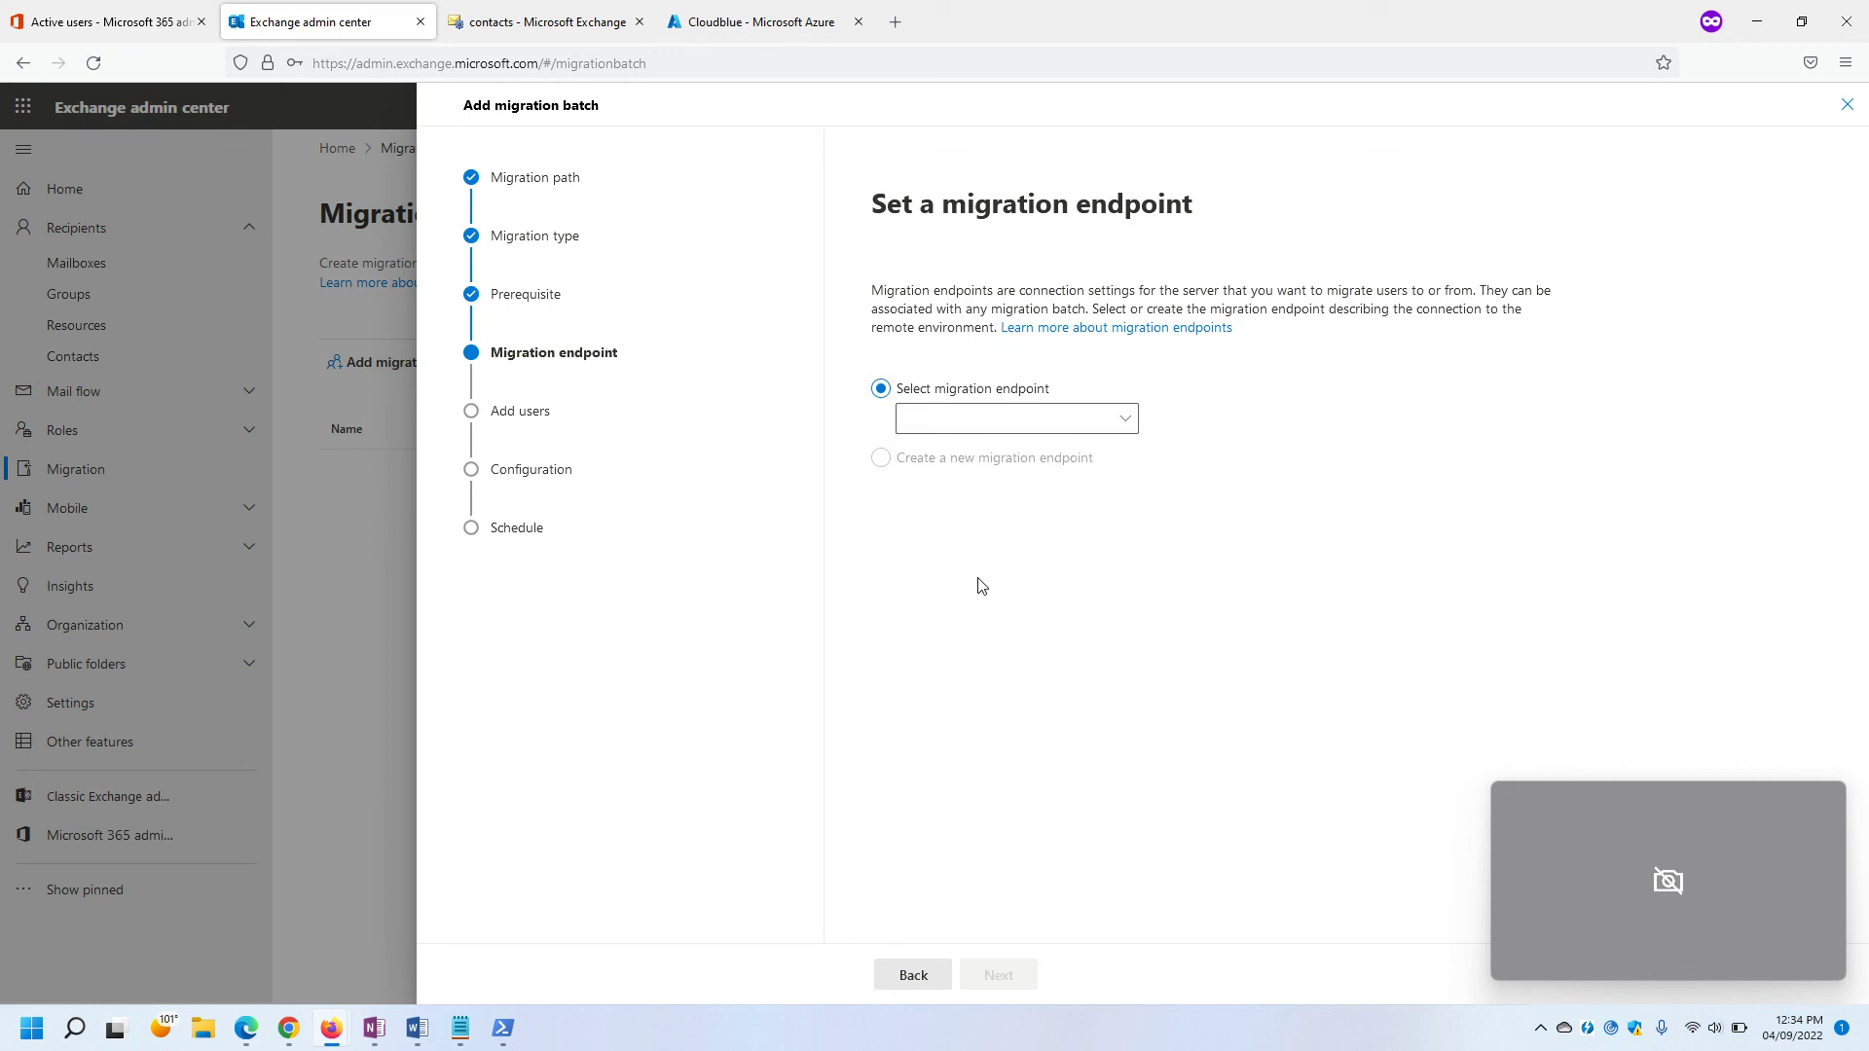
{"action": "left_click", "coordinate": [1846, 106]}
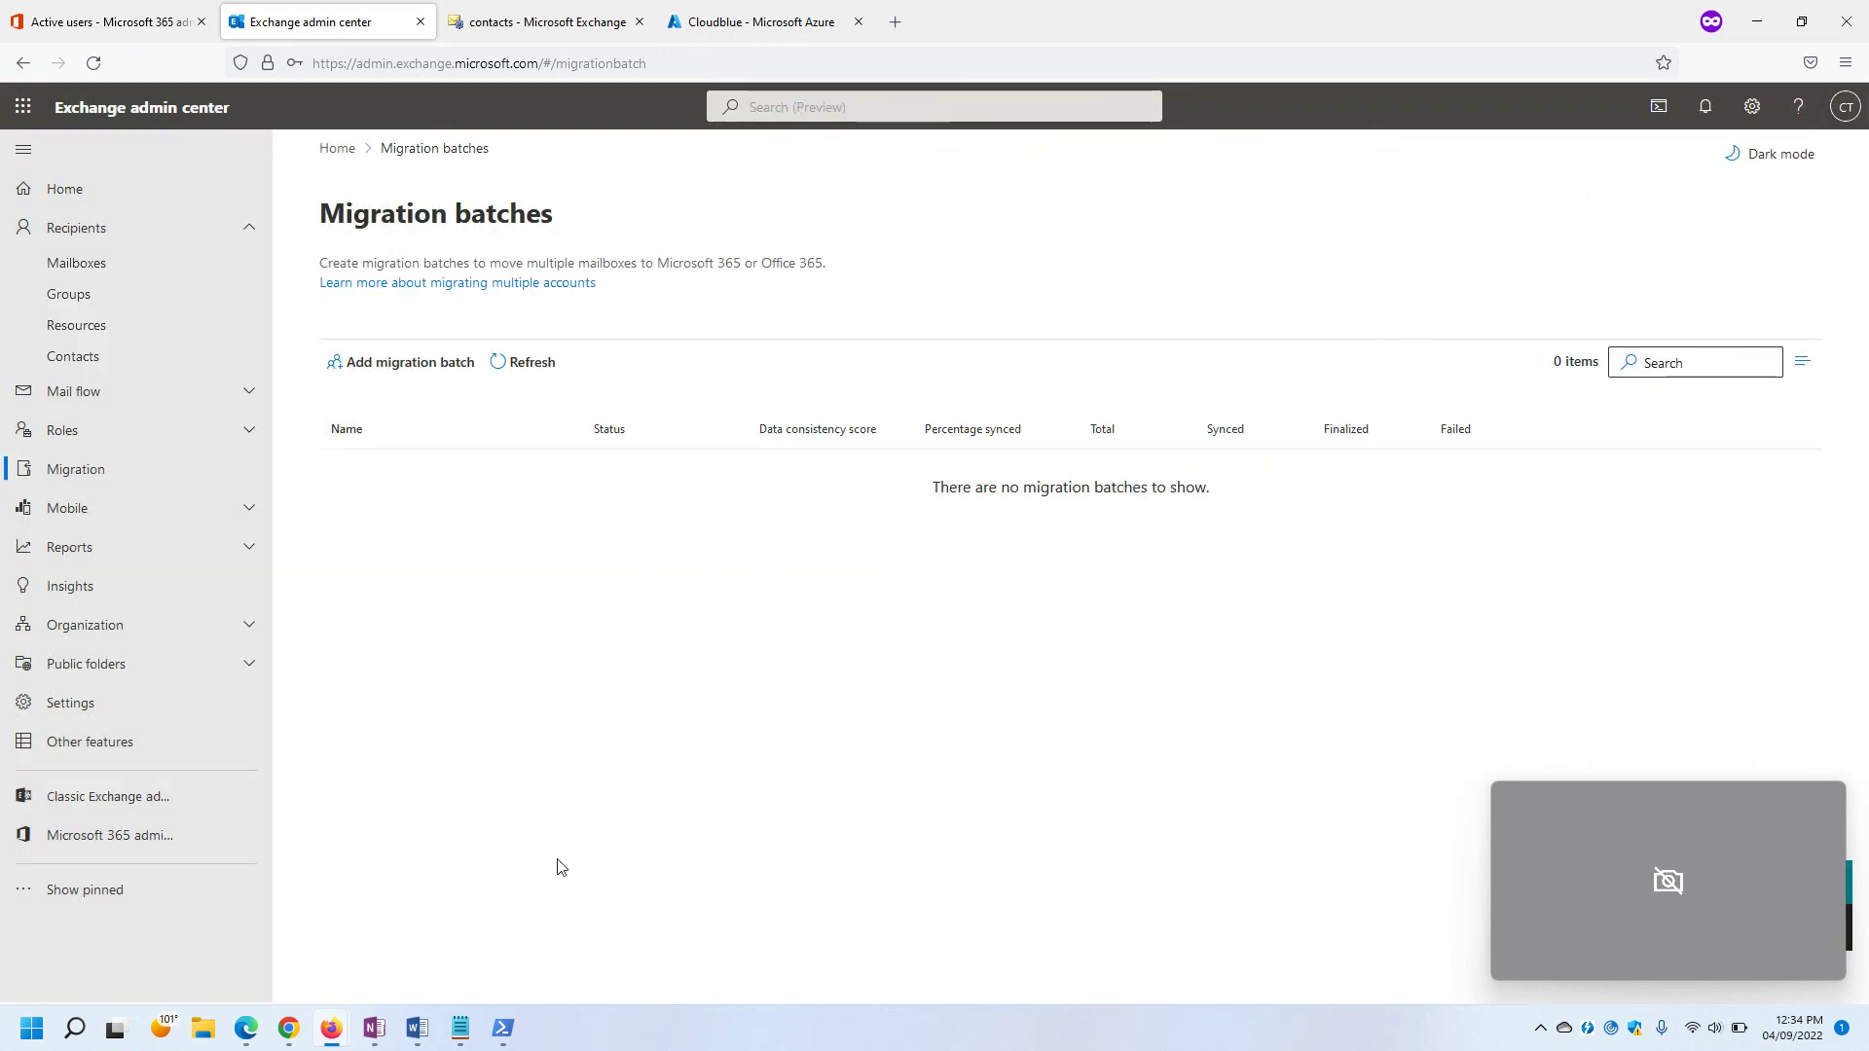
{"action": "left_click", "coordinate": [545, 21]}
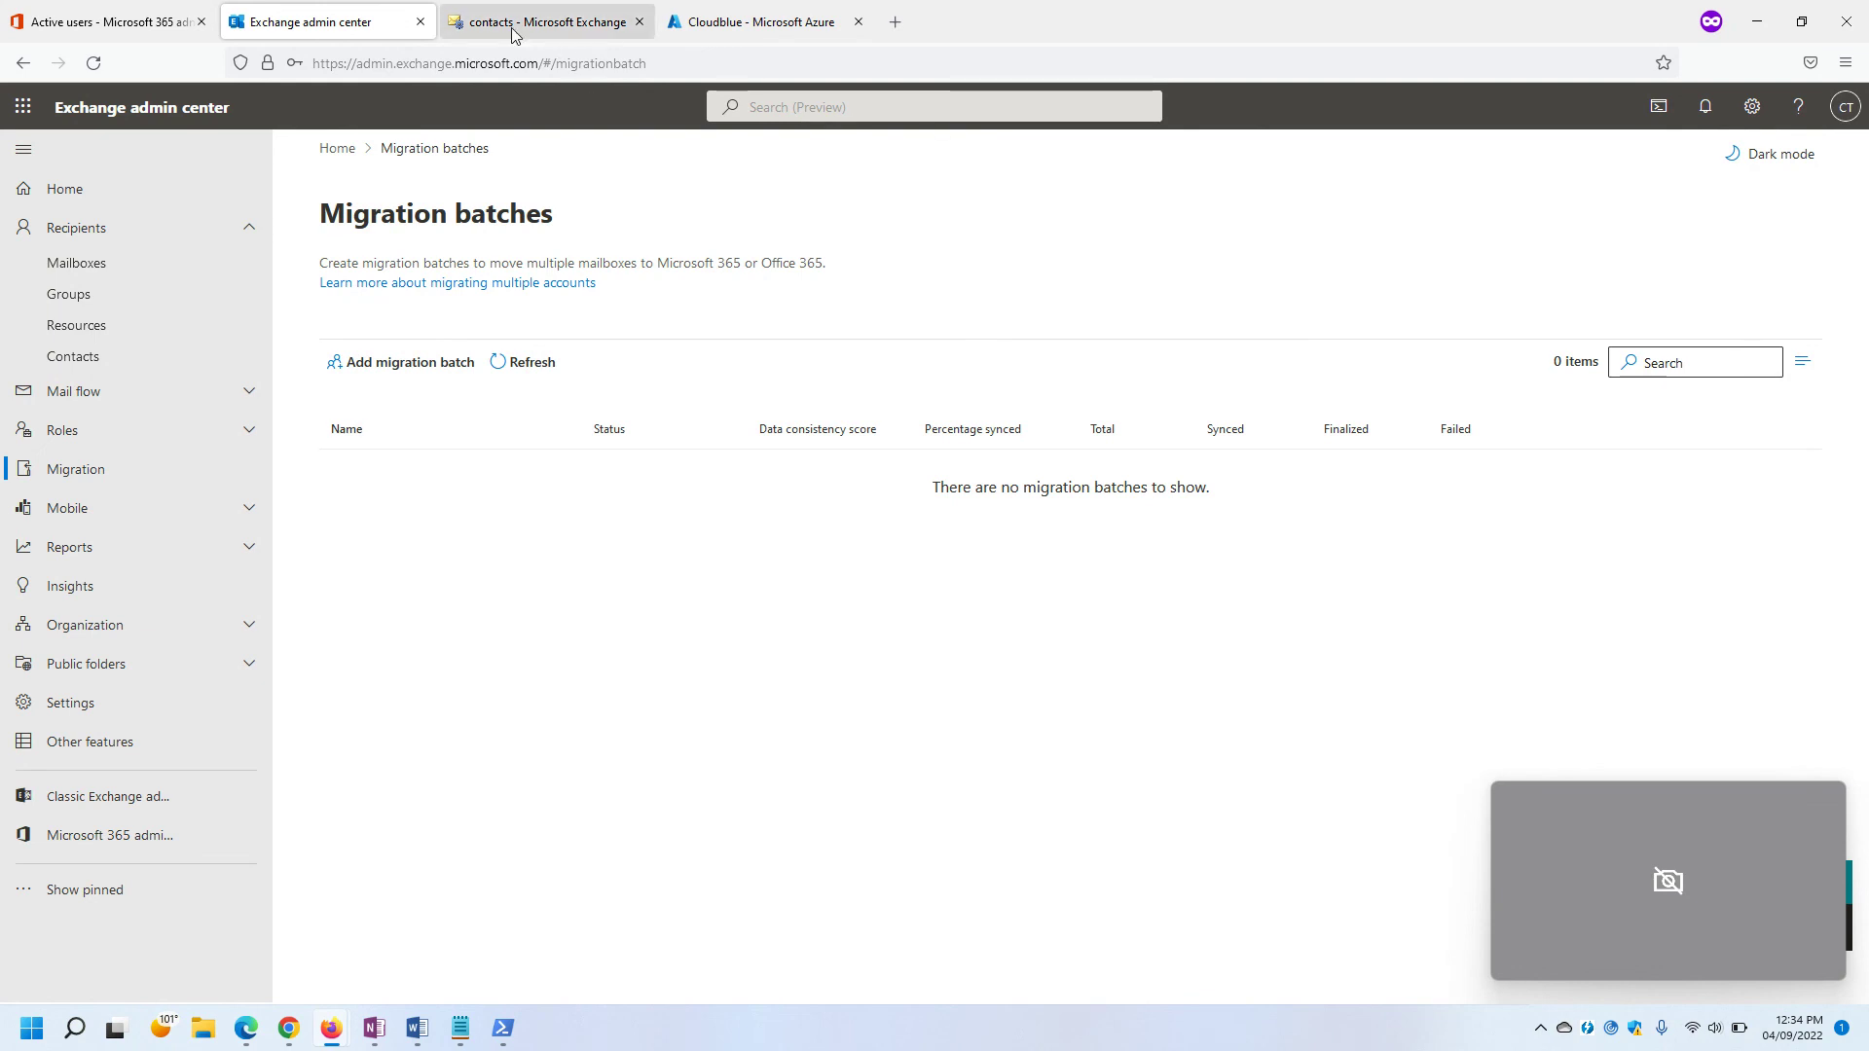